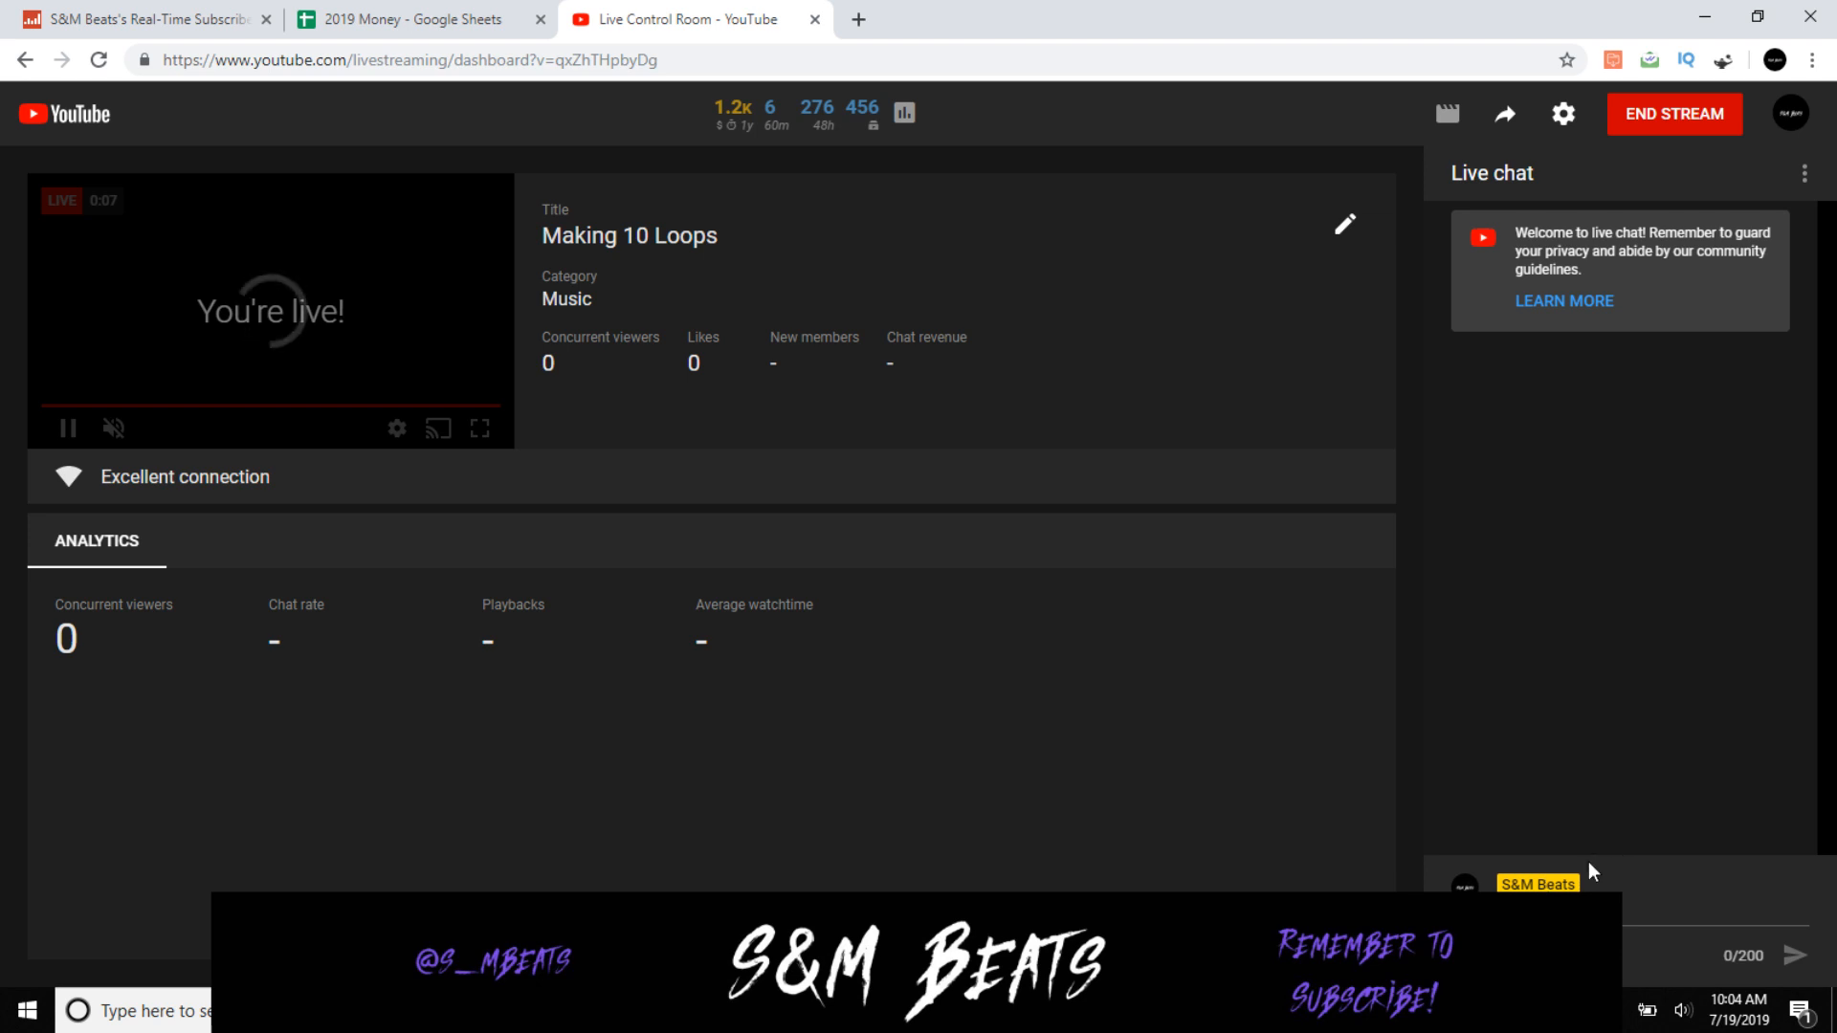
Step: Post the message "Cookup" in the stream's live chat
text(Hey gu)
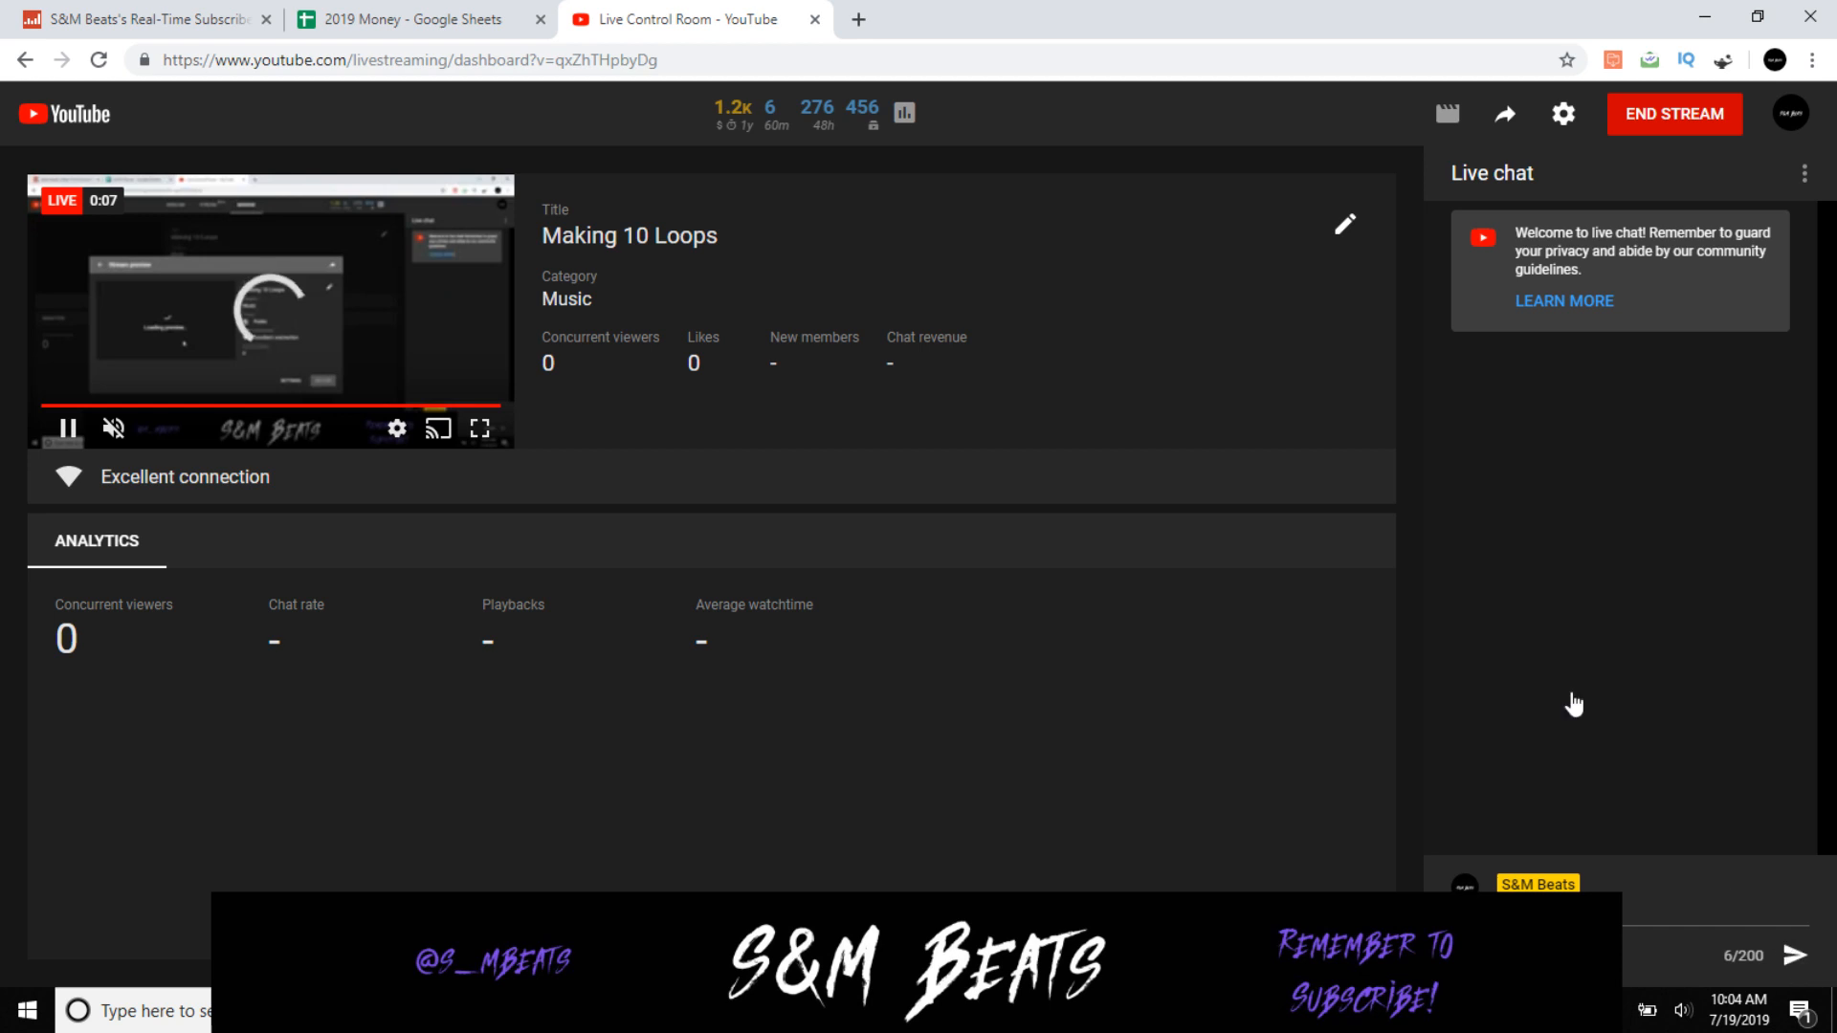
key(Return)
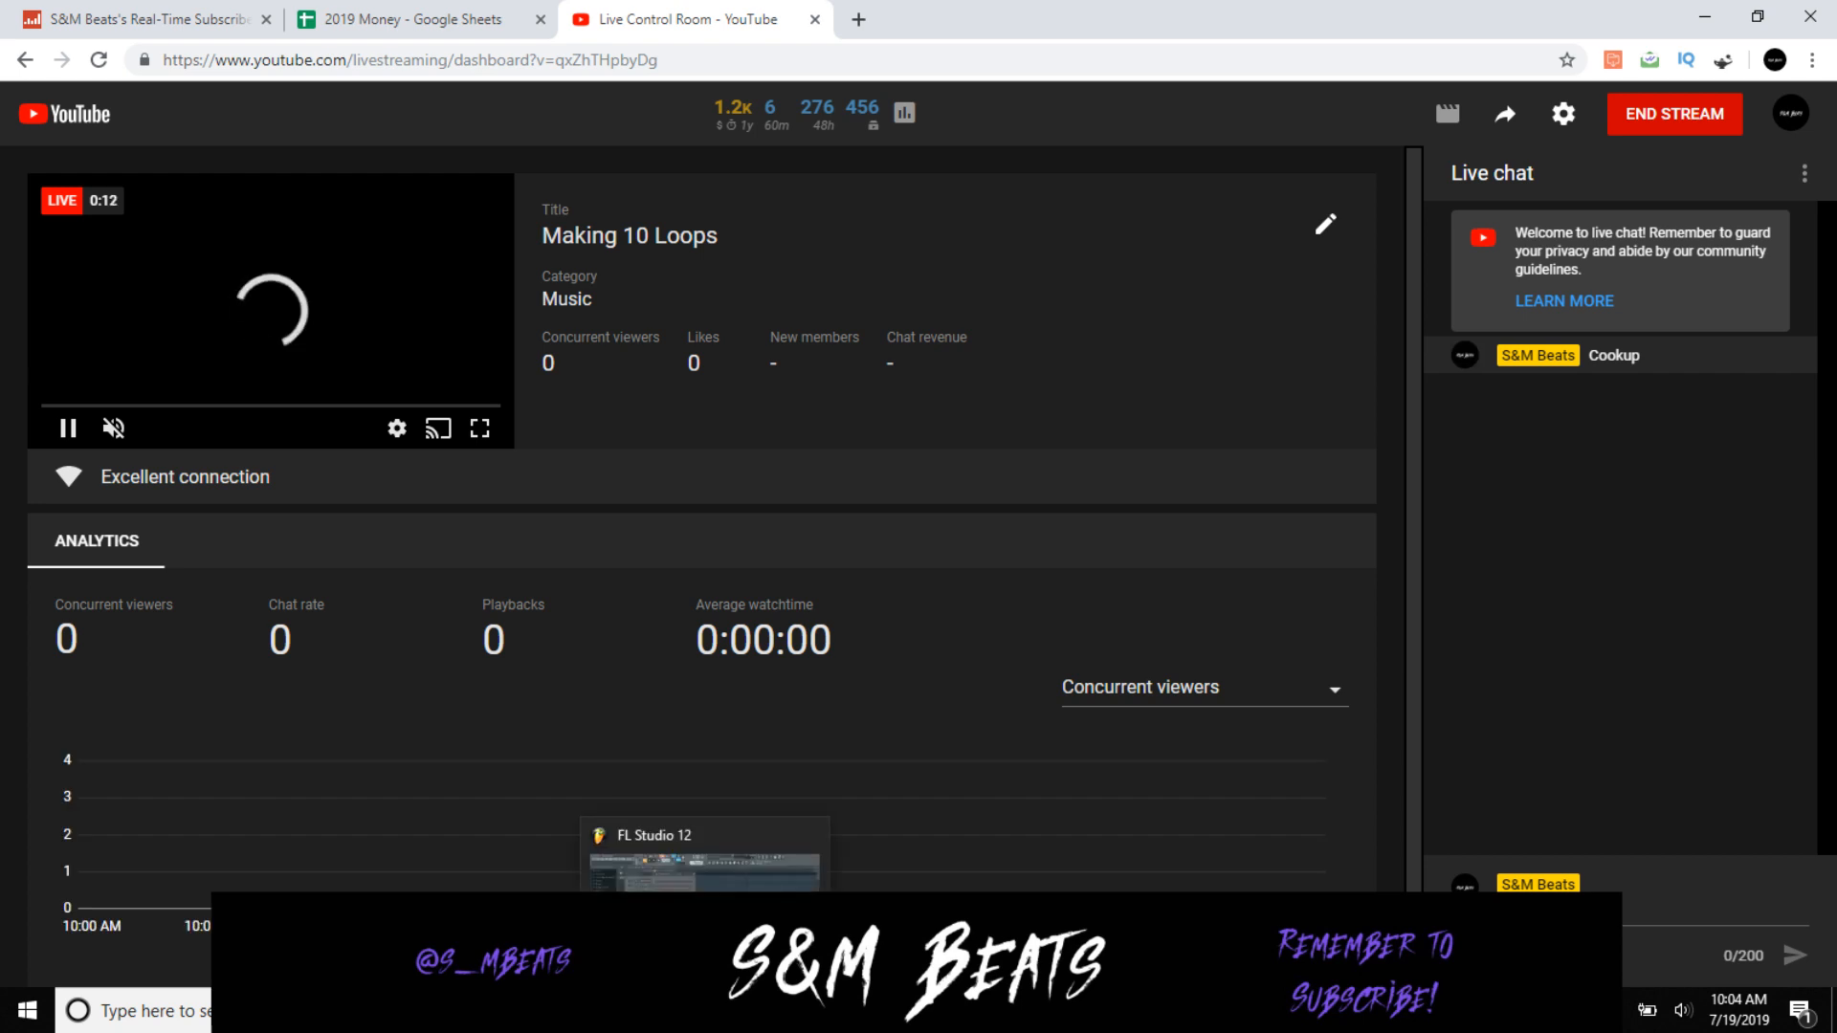
Step: Switch to FL Studio and choose the Acoustic Piano sound Piano Soft Layer for part A of Xpand!2
click(704, 1010)
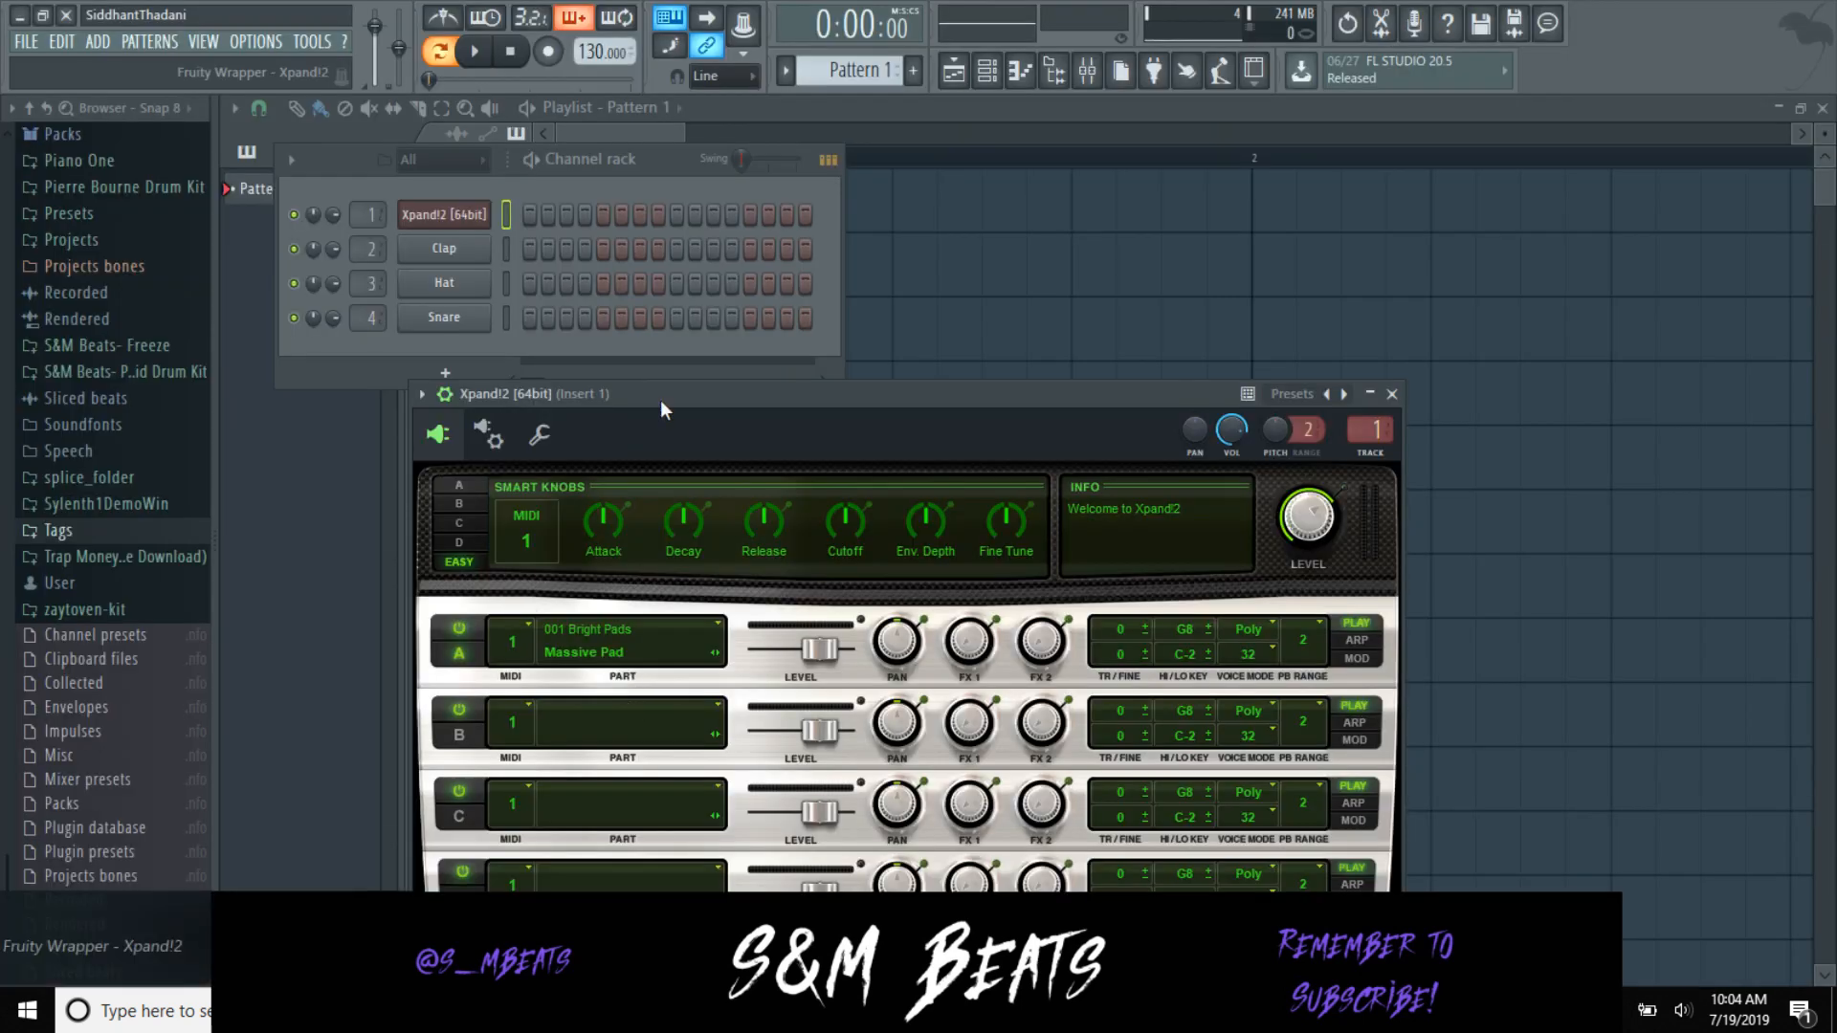
drag(660, 400, 662, 213)
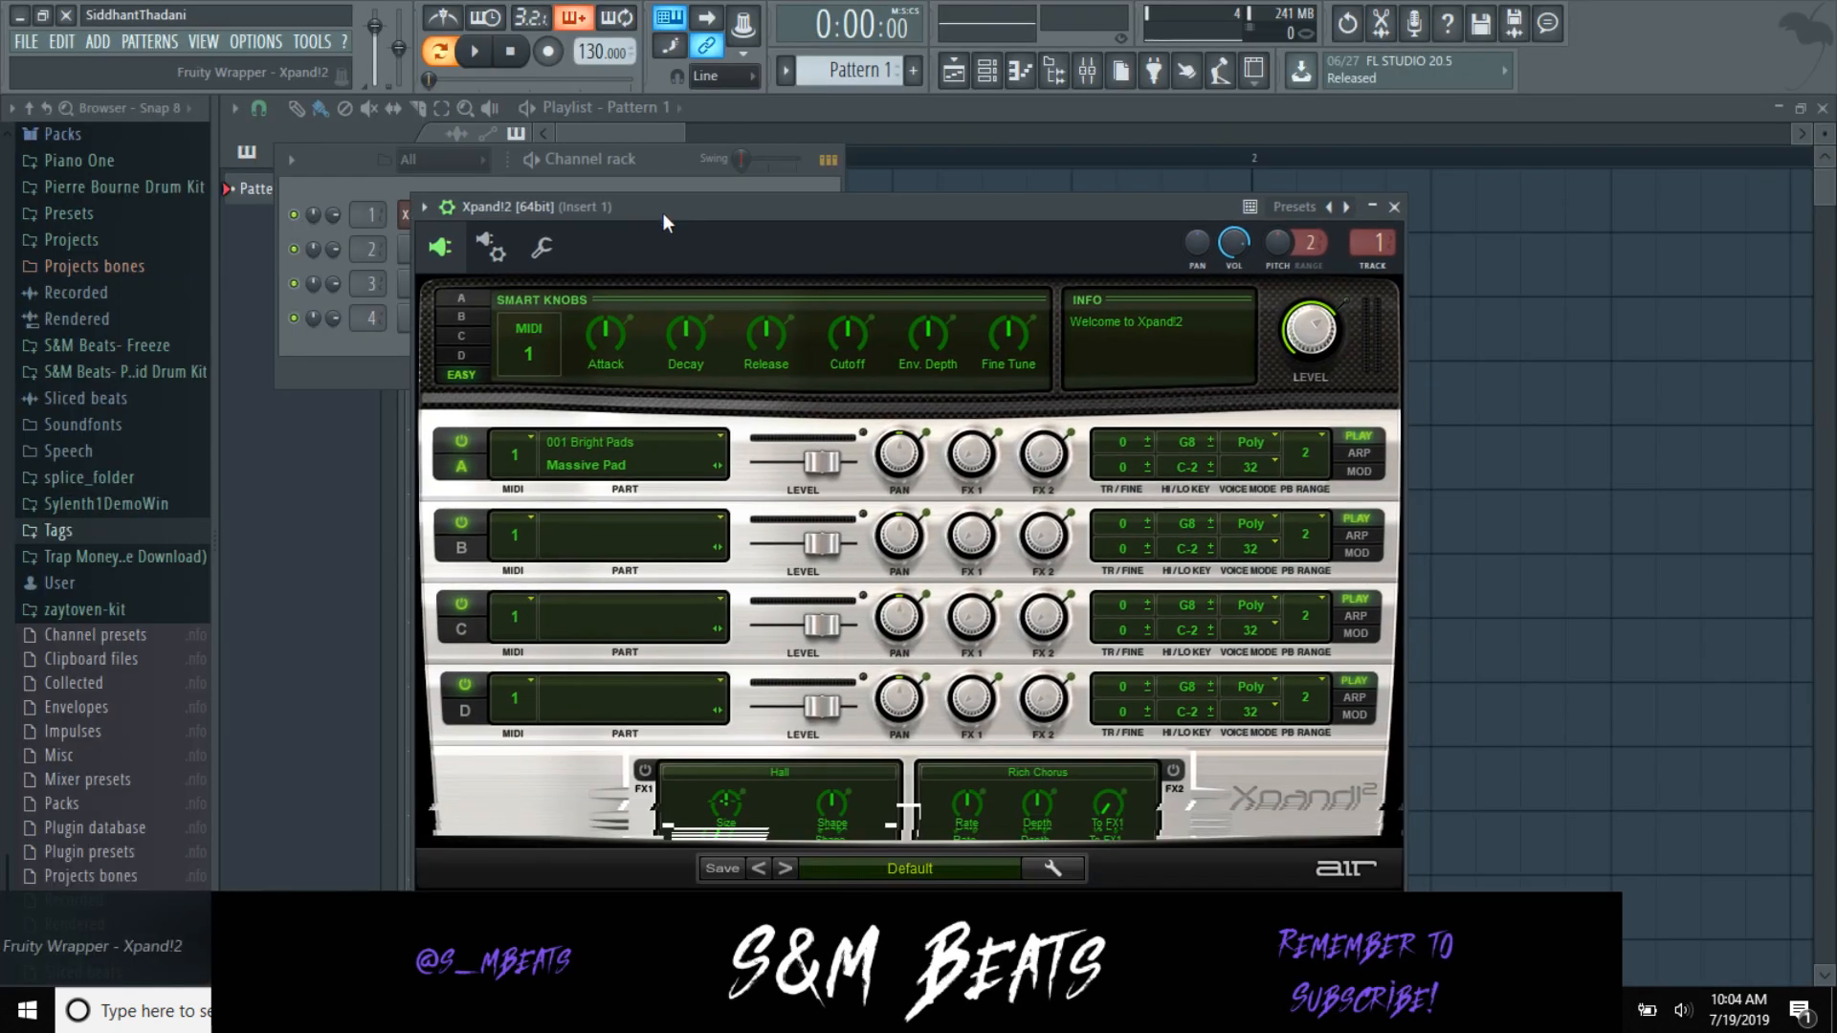
click(623, 456)
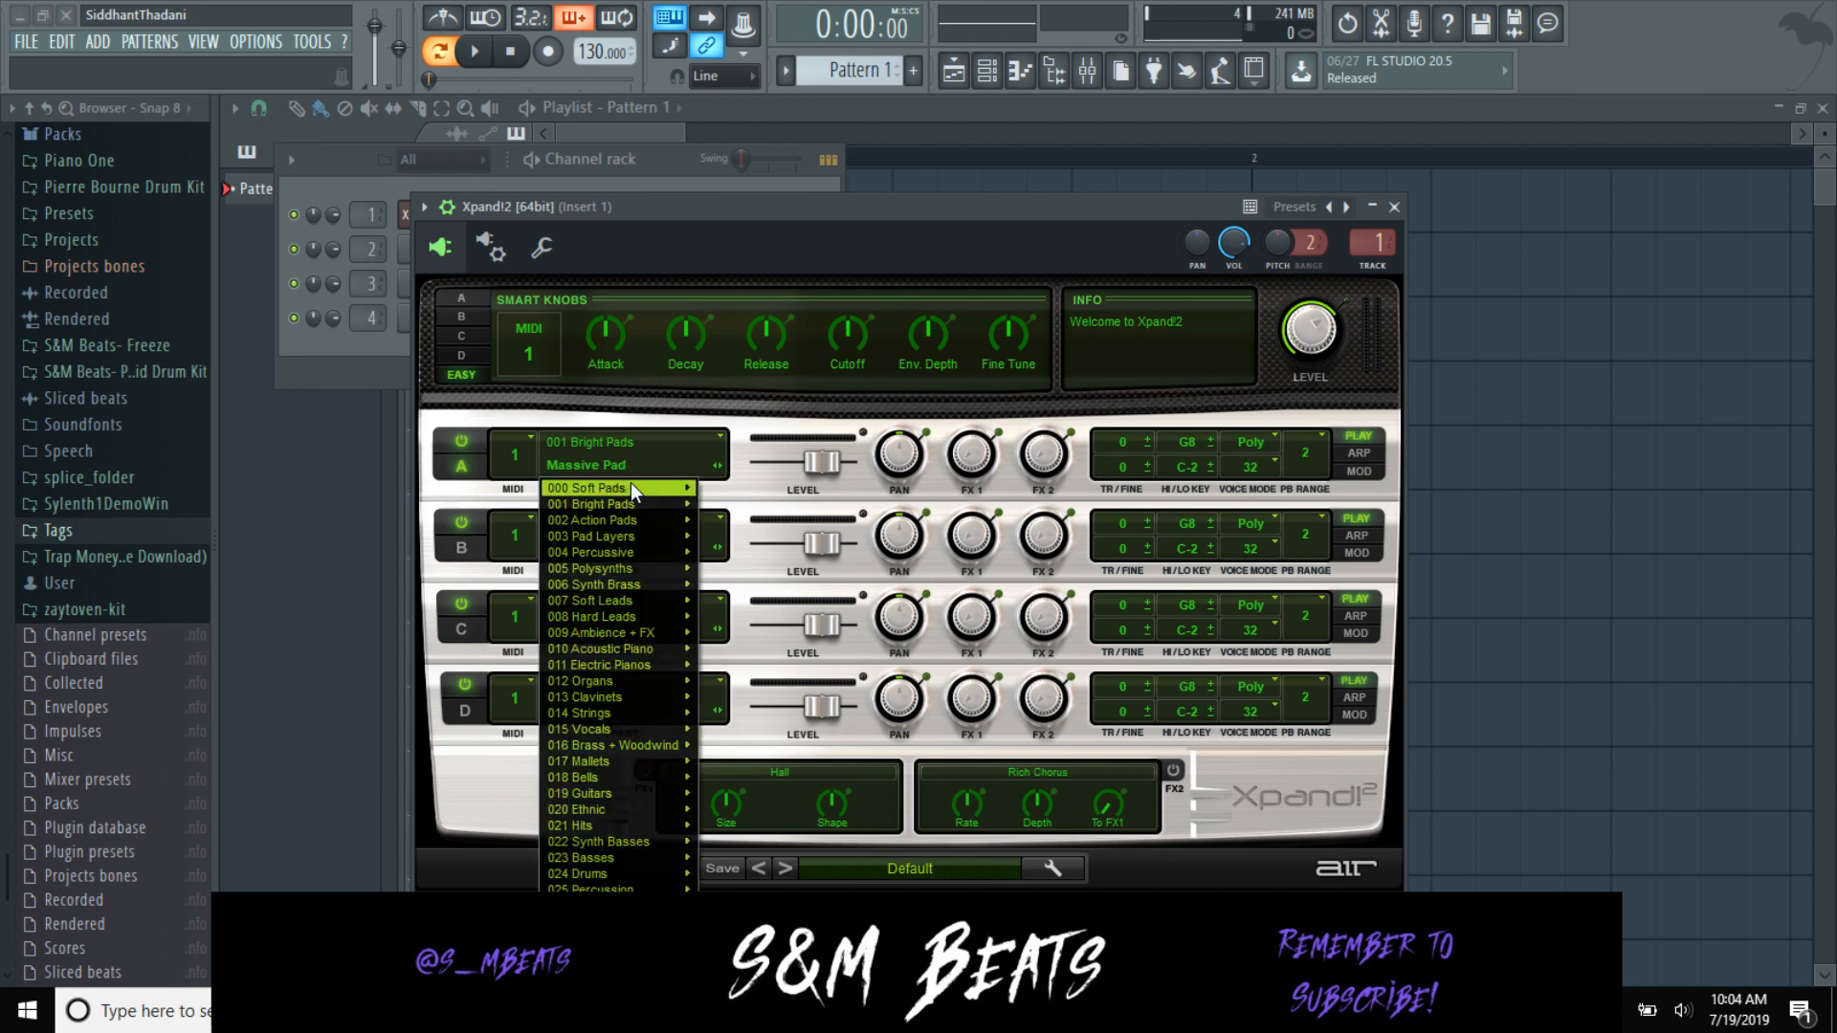
mouse_move(591, 652)
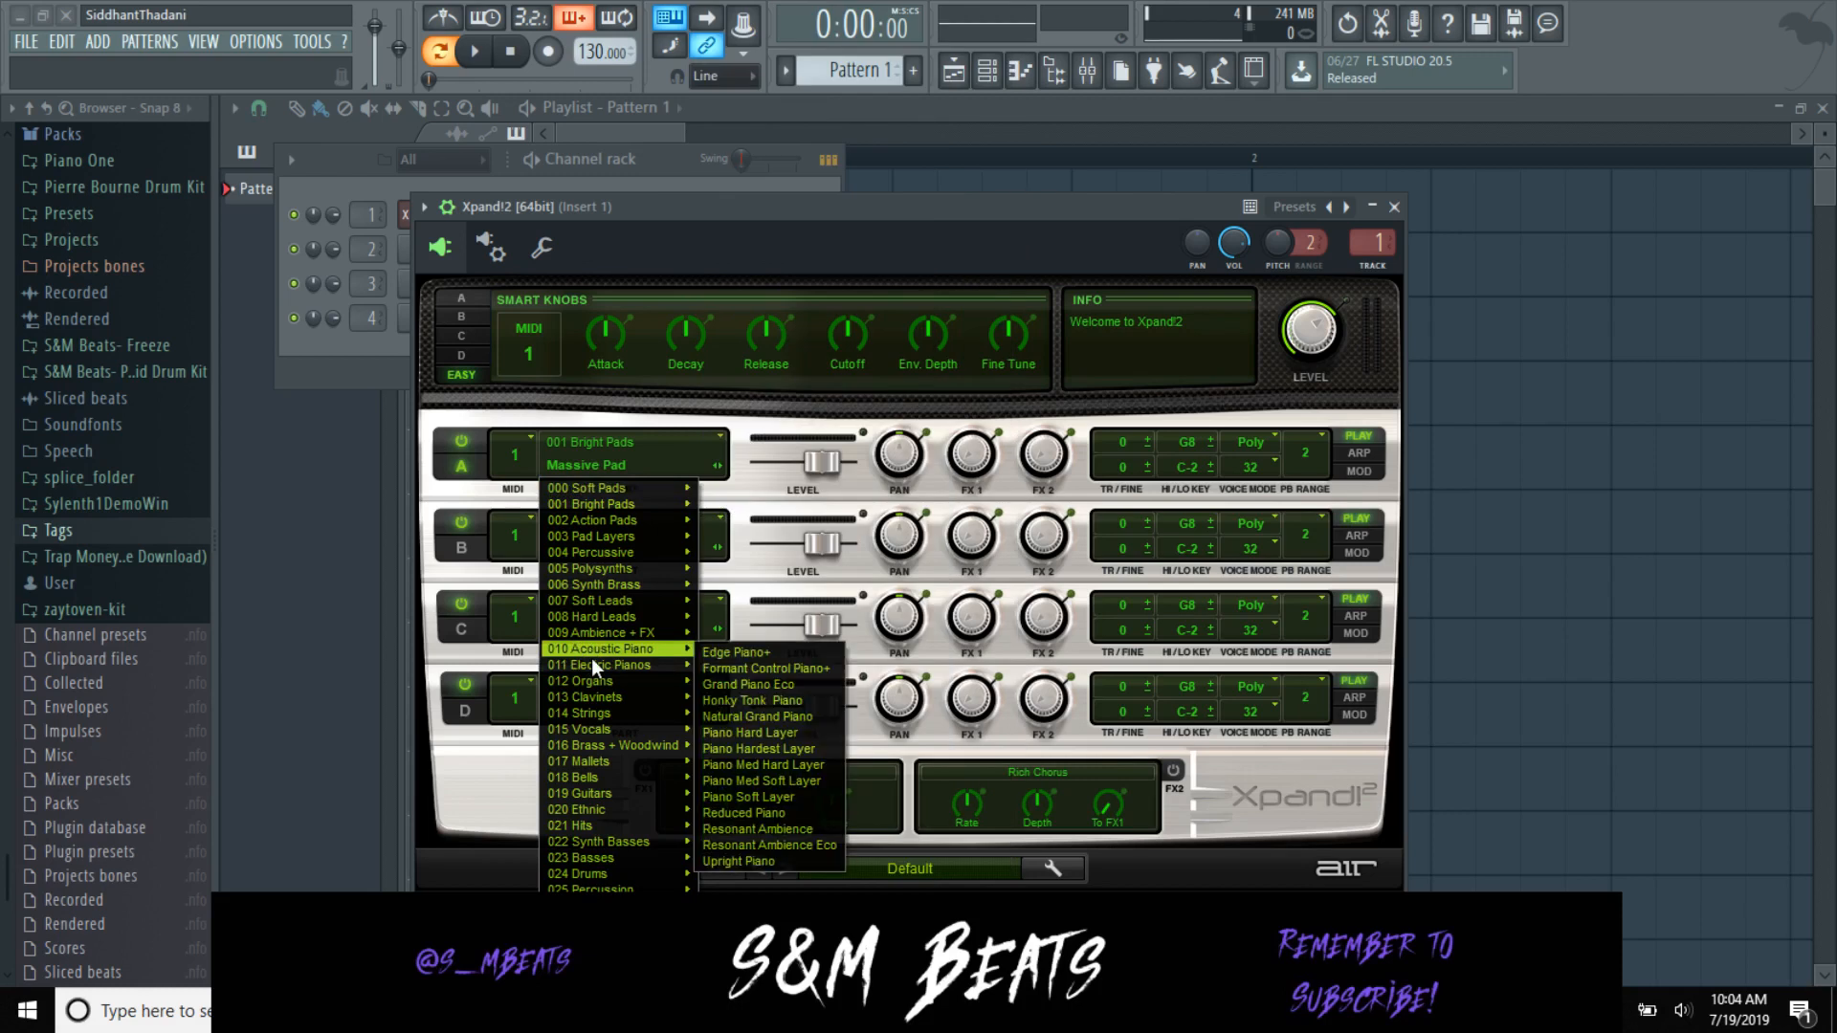
click(784, 796)
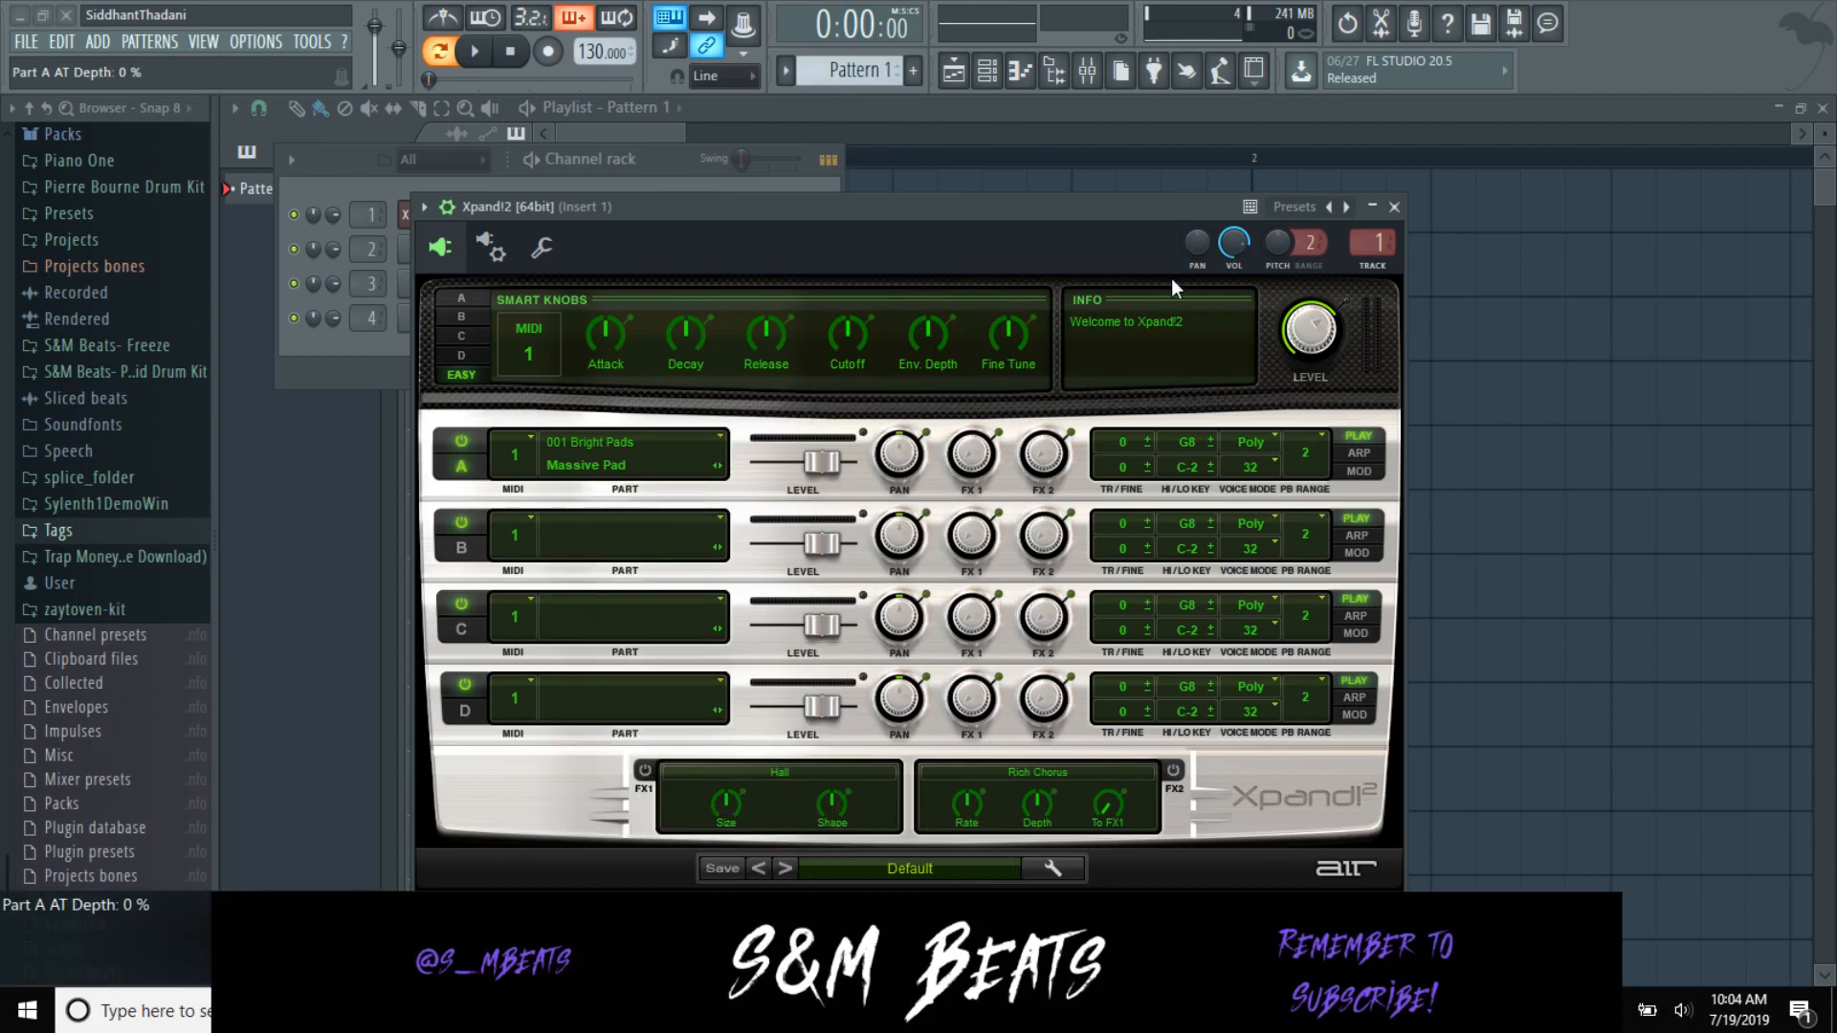
Step: Close the Xpand!2 plugin window and open the piano roll for its channel
click(1395, 206)
right_click(483, 208)
click(536, 214)
Step: Draw a one-bar chord of C5, D#5 and G5 in bar 1
scroll(364, 454, down, 2)
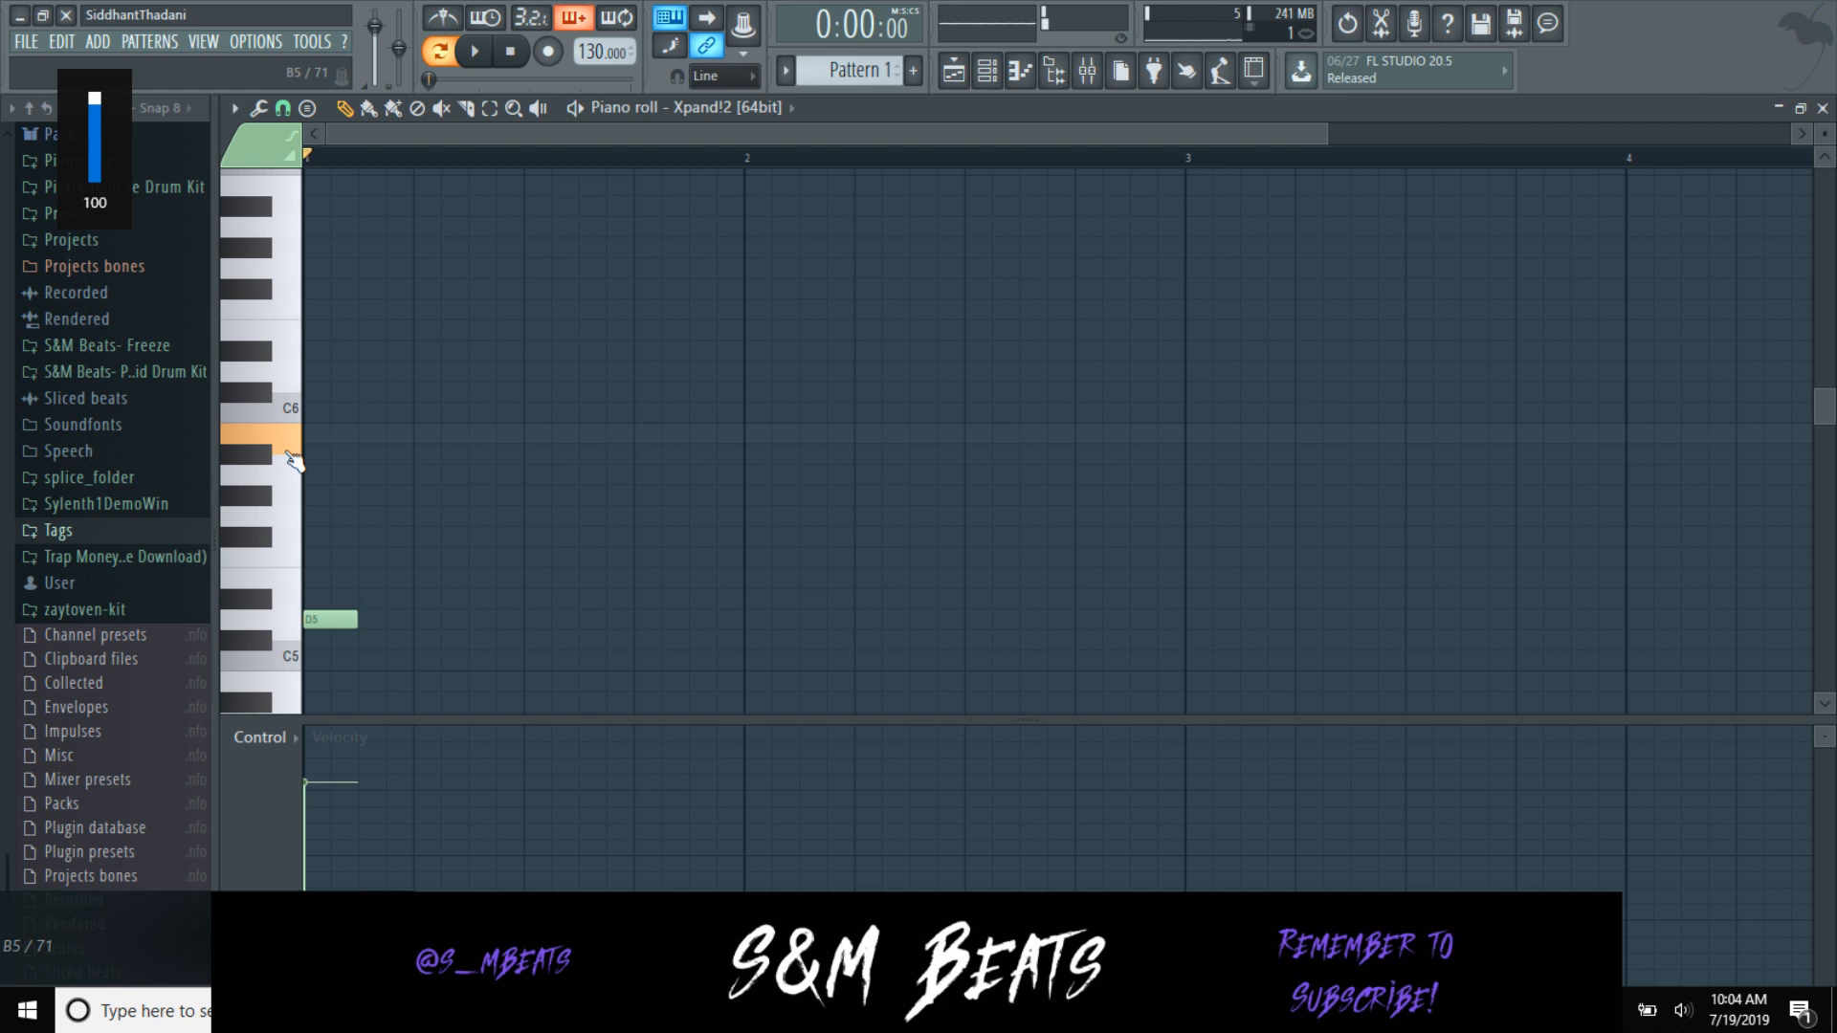
key(ctrl+z)
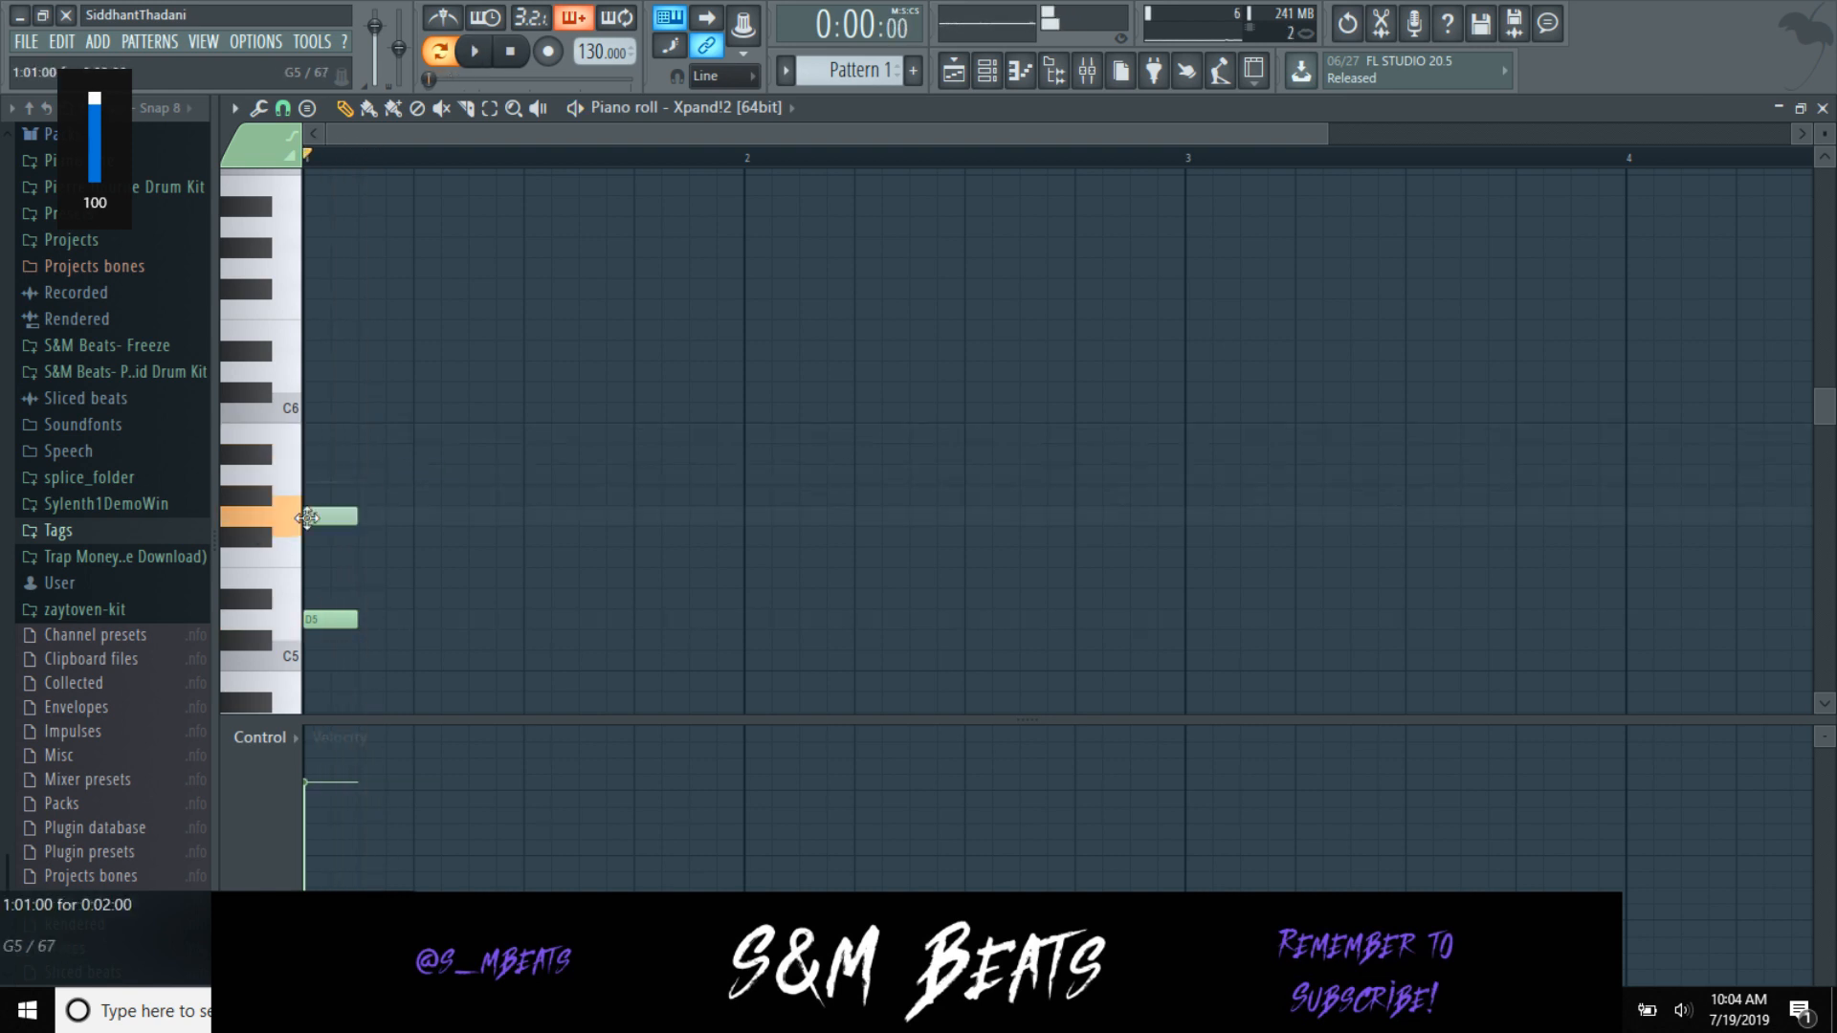
scroll(336, 531, down, 2)
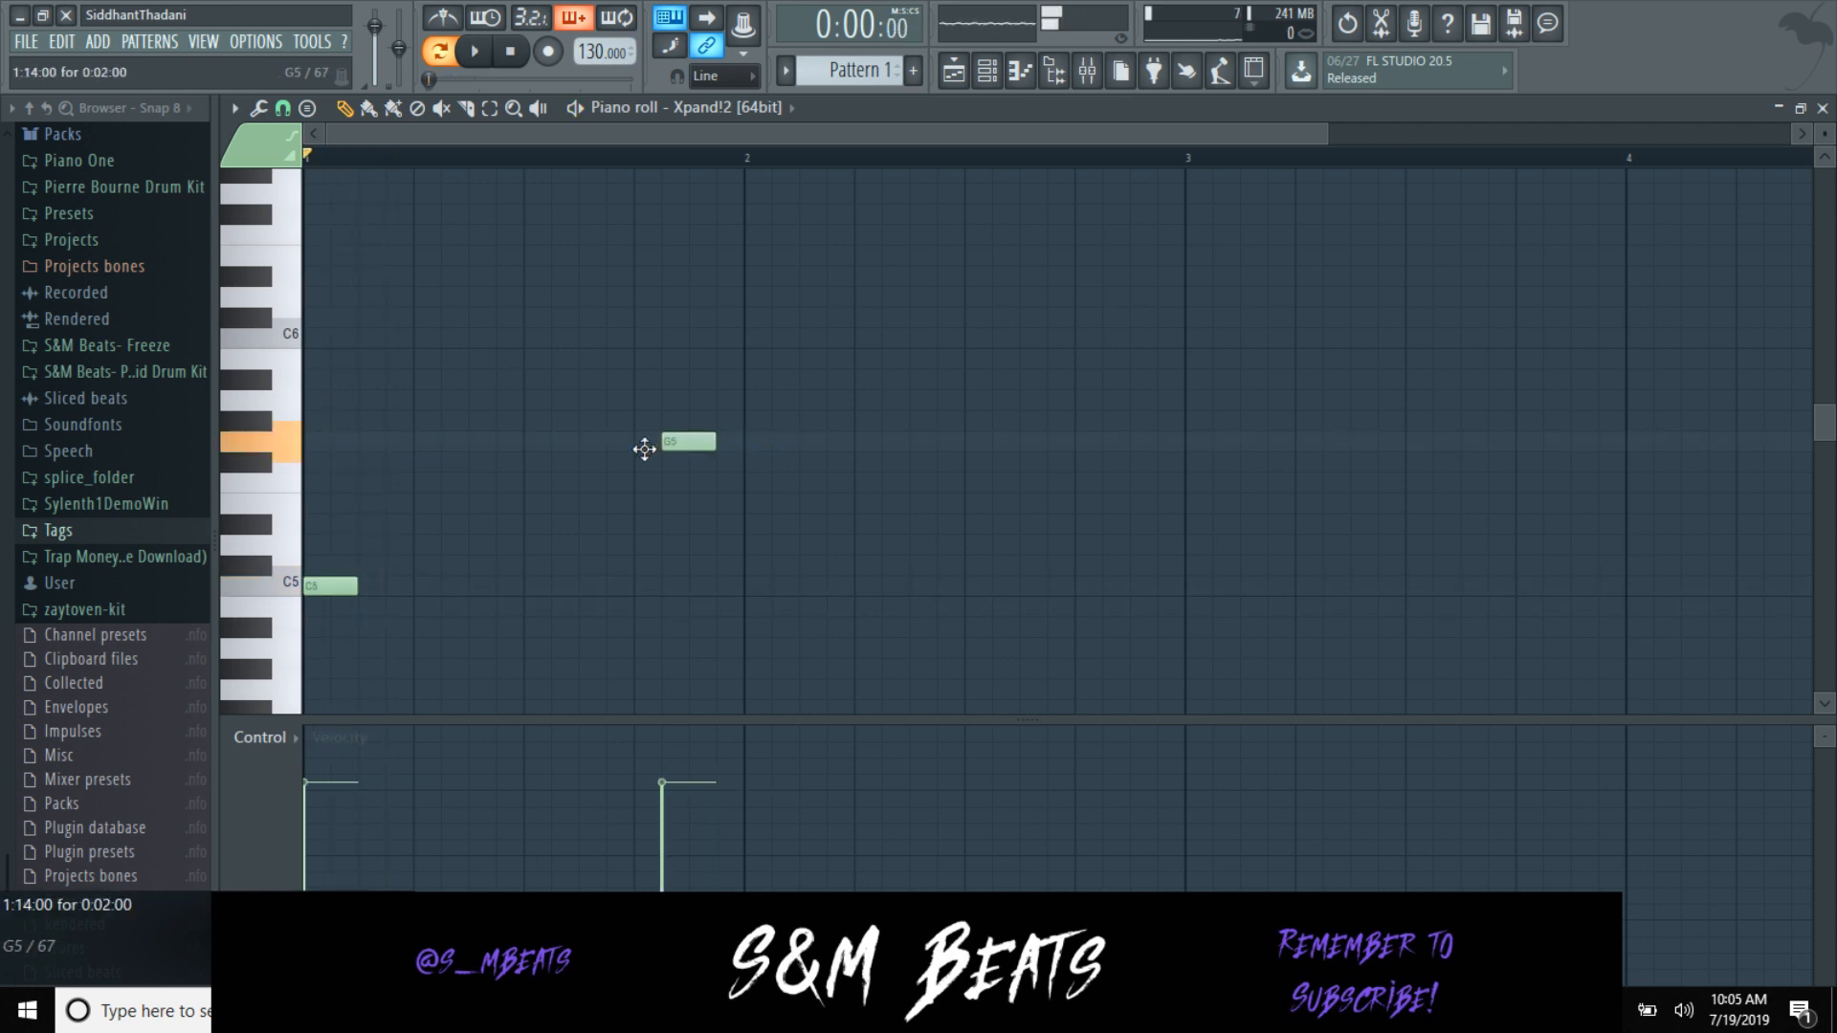
click(325, 503)
click(334, 523)
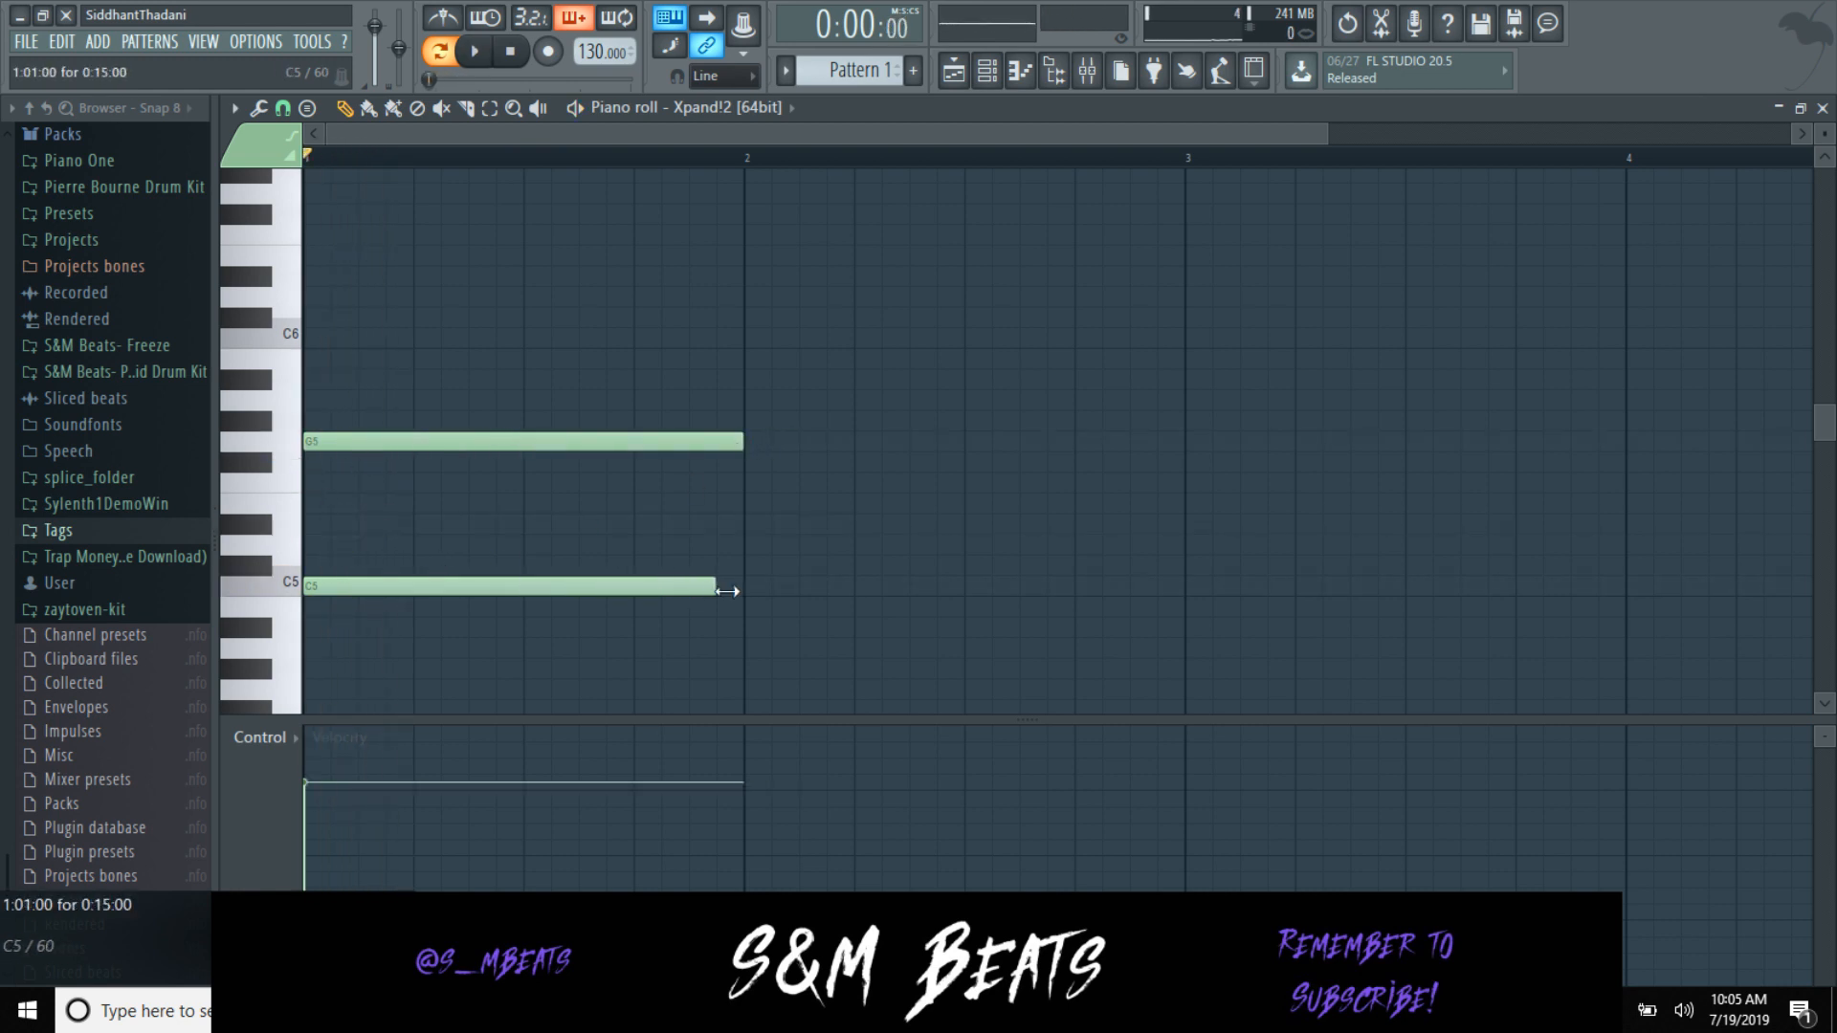
Step: Transpose the bar 1 chord down five semitones to G4, A#4 and D5
key(Down)
key(Down)
key(Down)
key(Down)
key(Down)
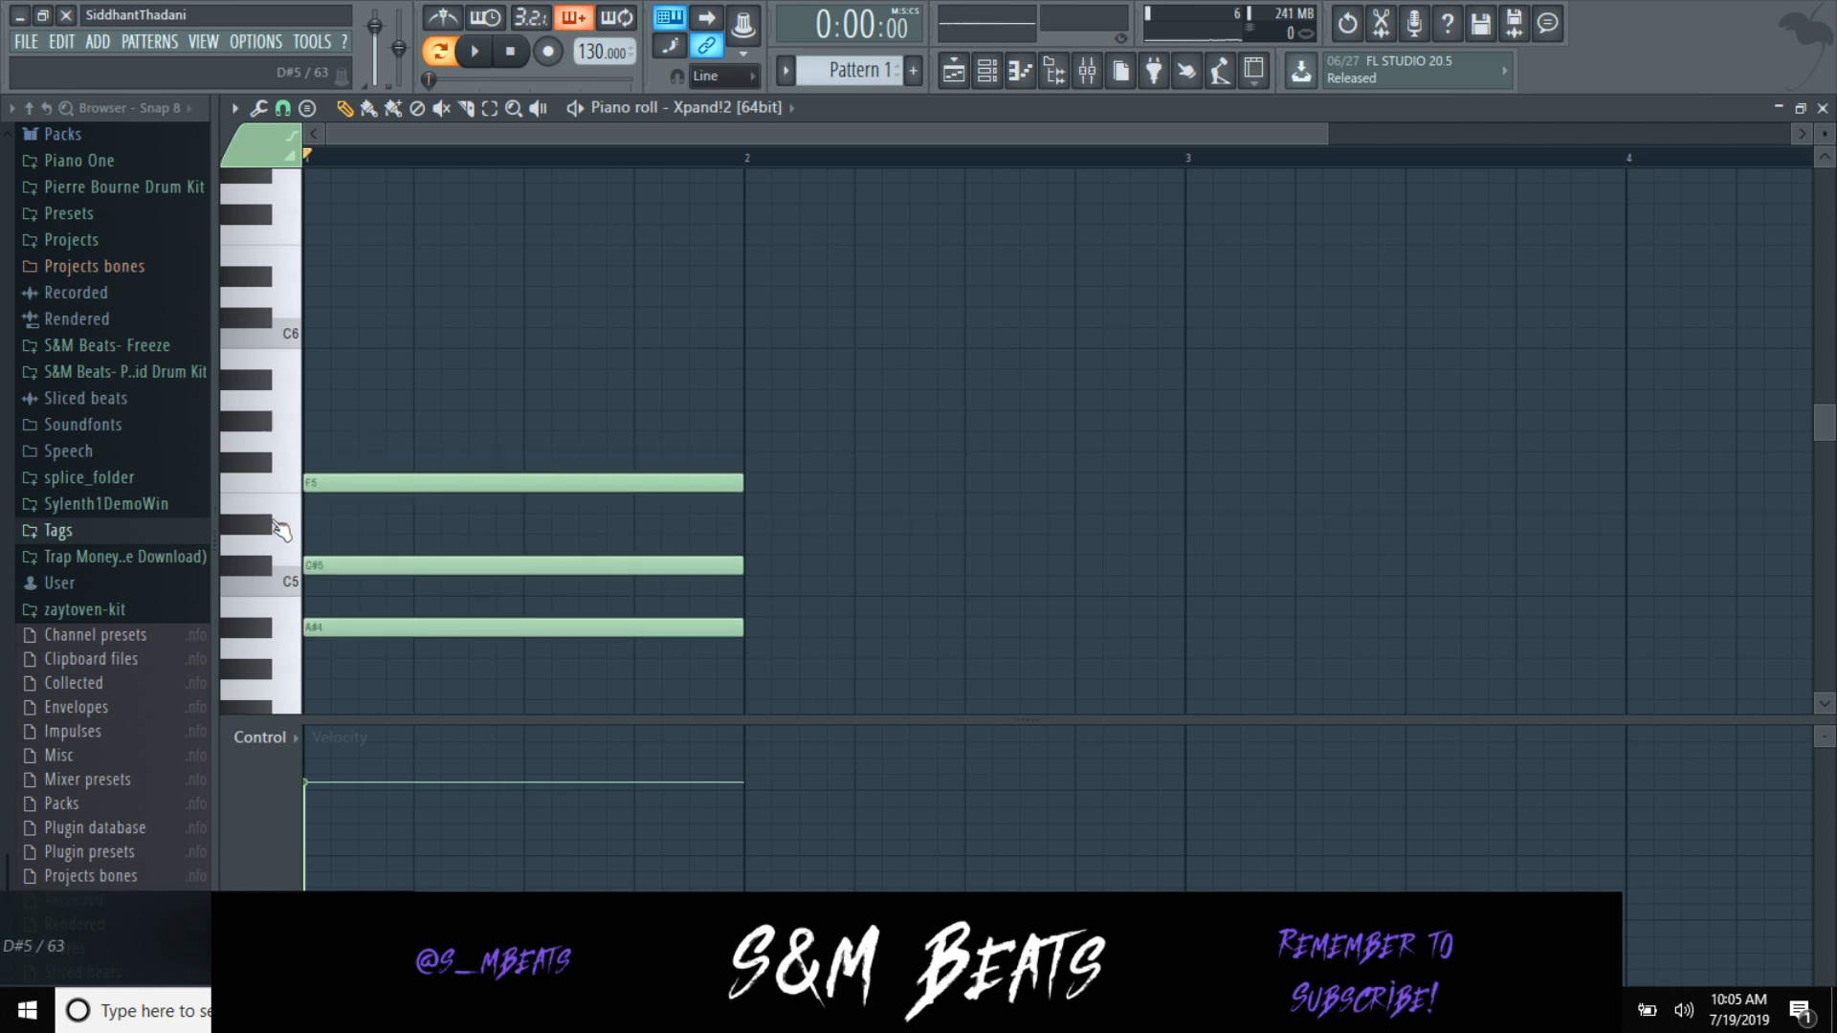
Step: Draw a one-bar chord of G4, A4 and D5 in bar 2
scroll(635, 357, down, 4)
drag(756, 463, 740, 491)
drag(739, 369, 737, 381)
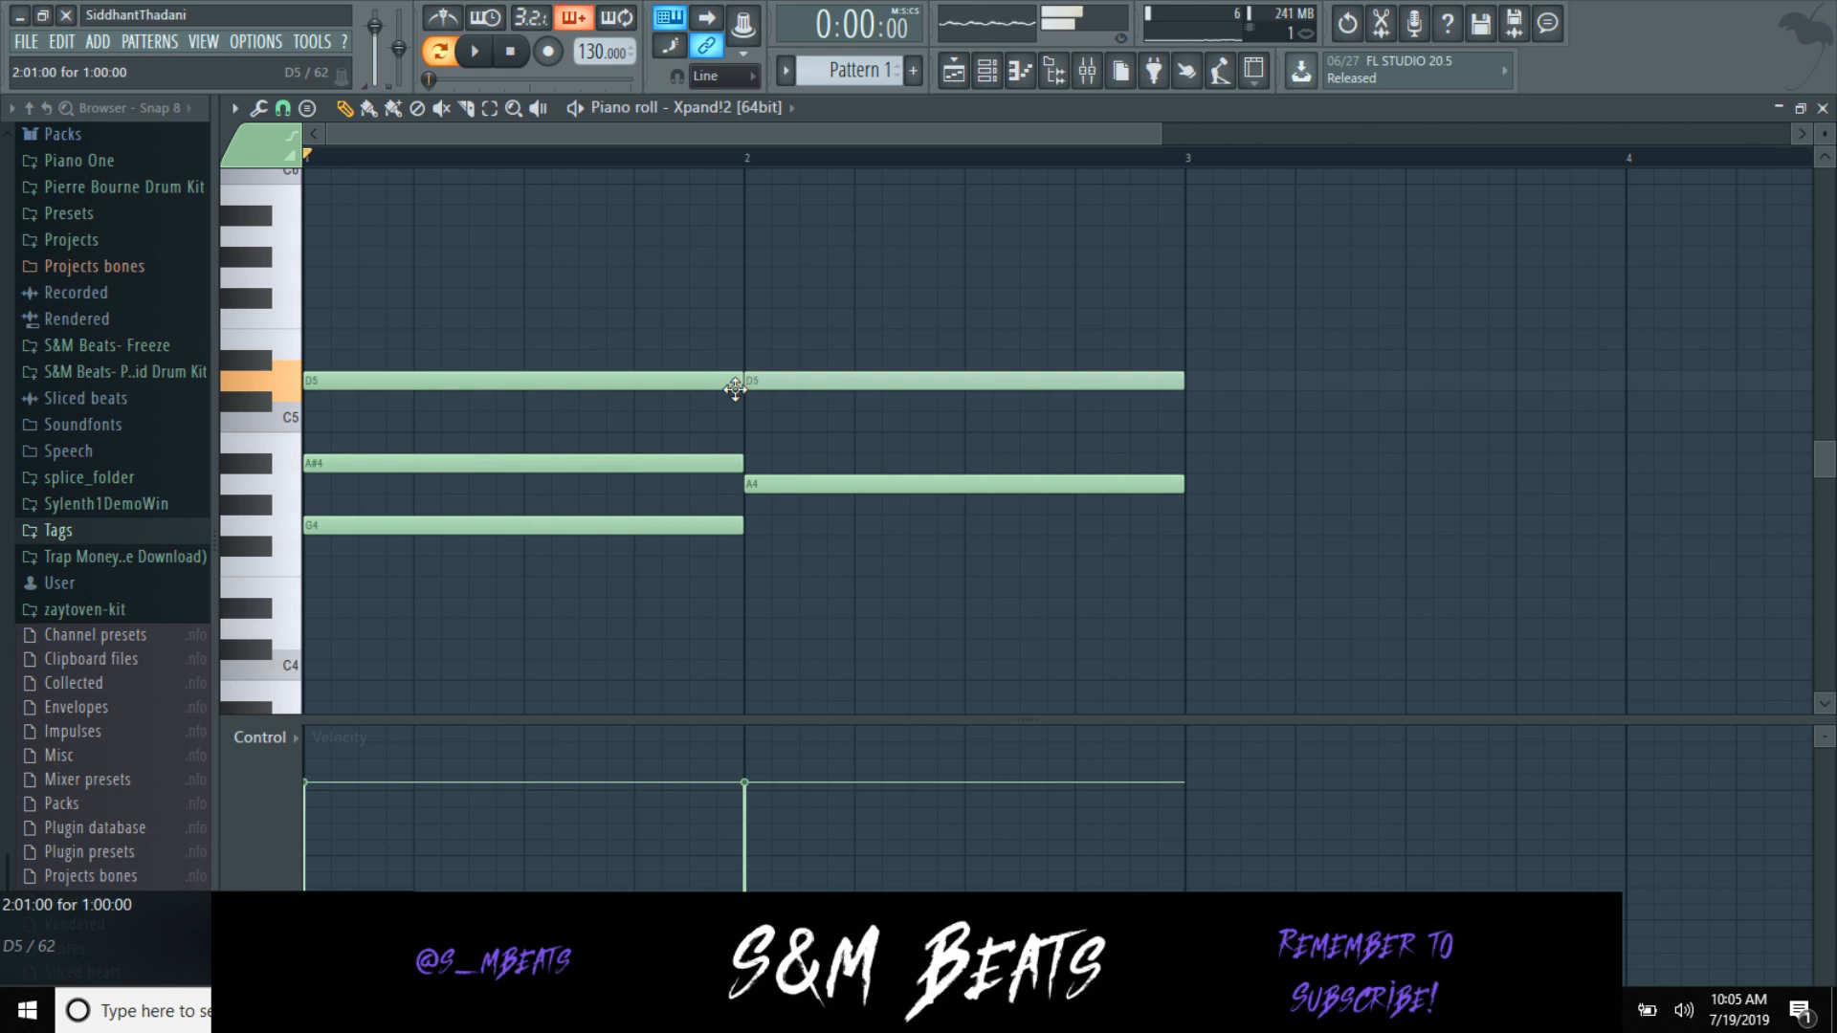
click(766, 517)
Step: Try an F#5 and then an E5 above the bar 2 chord, deleting each note
click(765, 299)
right_click(787, 296)
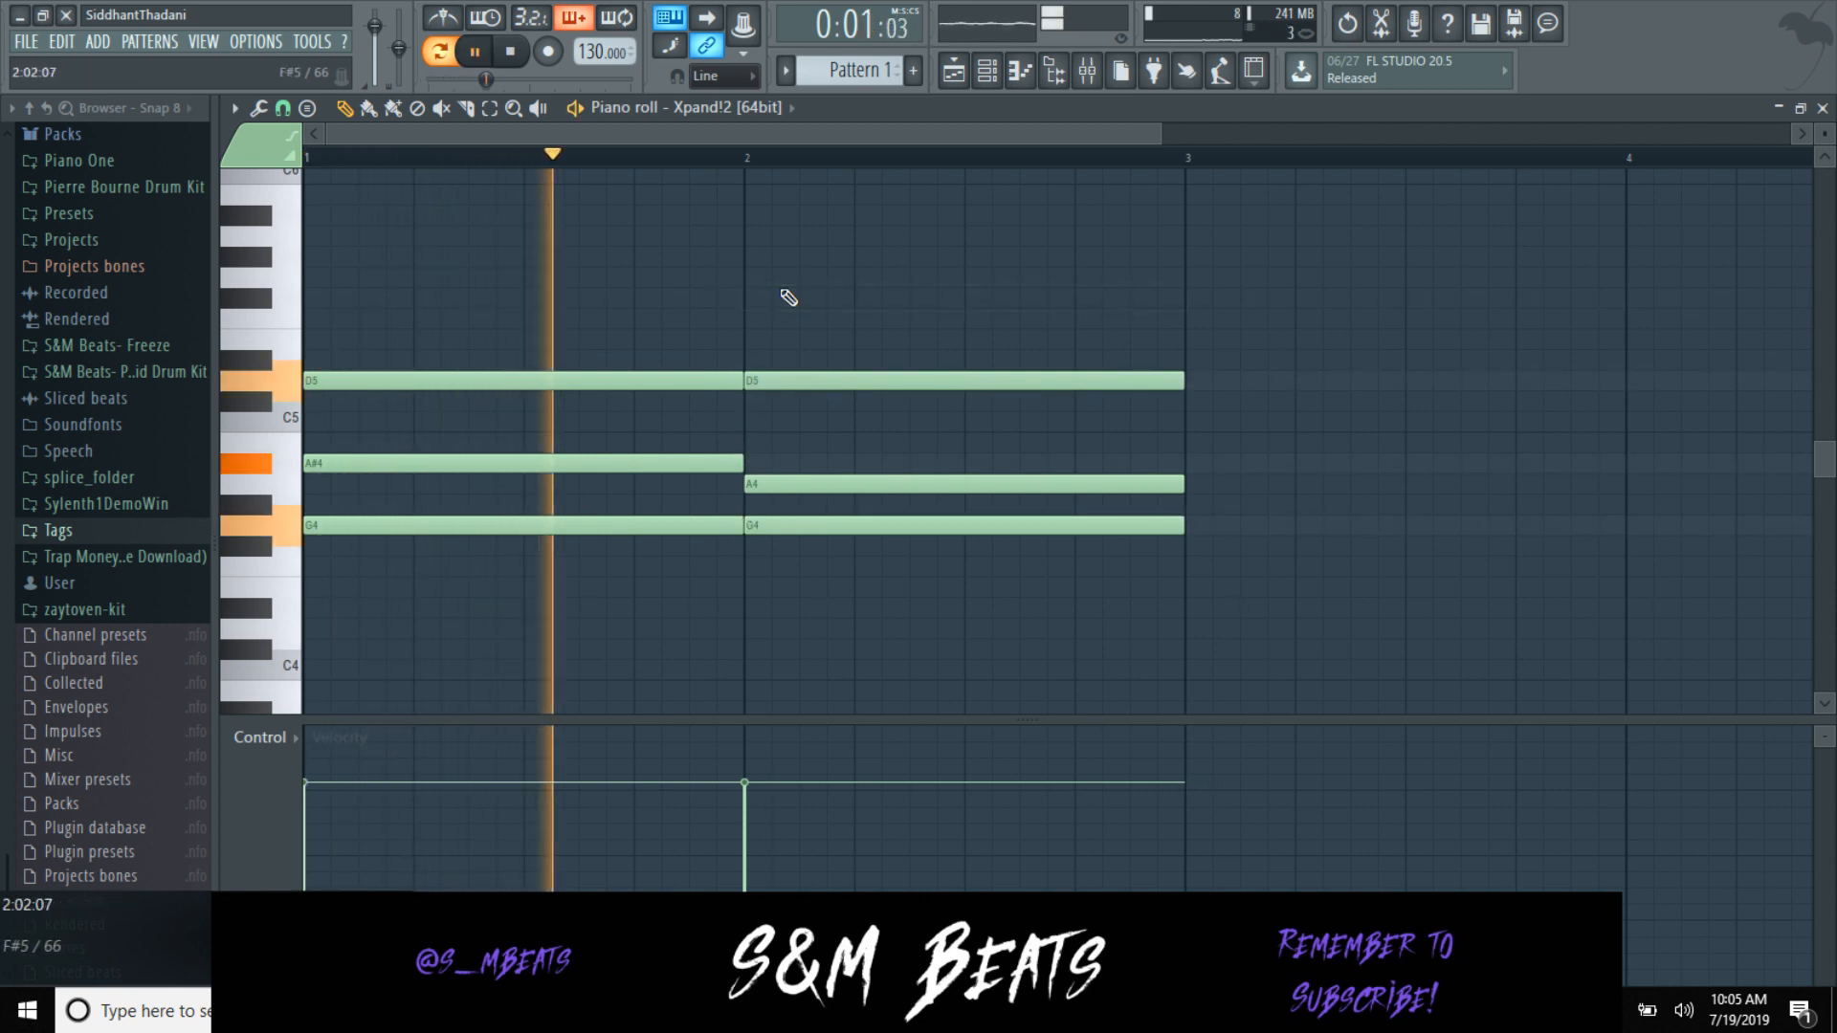
click(762, 340)
right_click(798, 340)
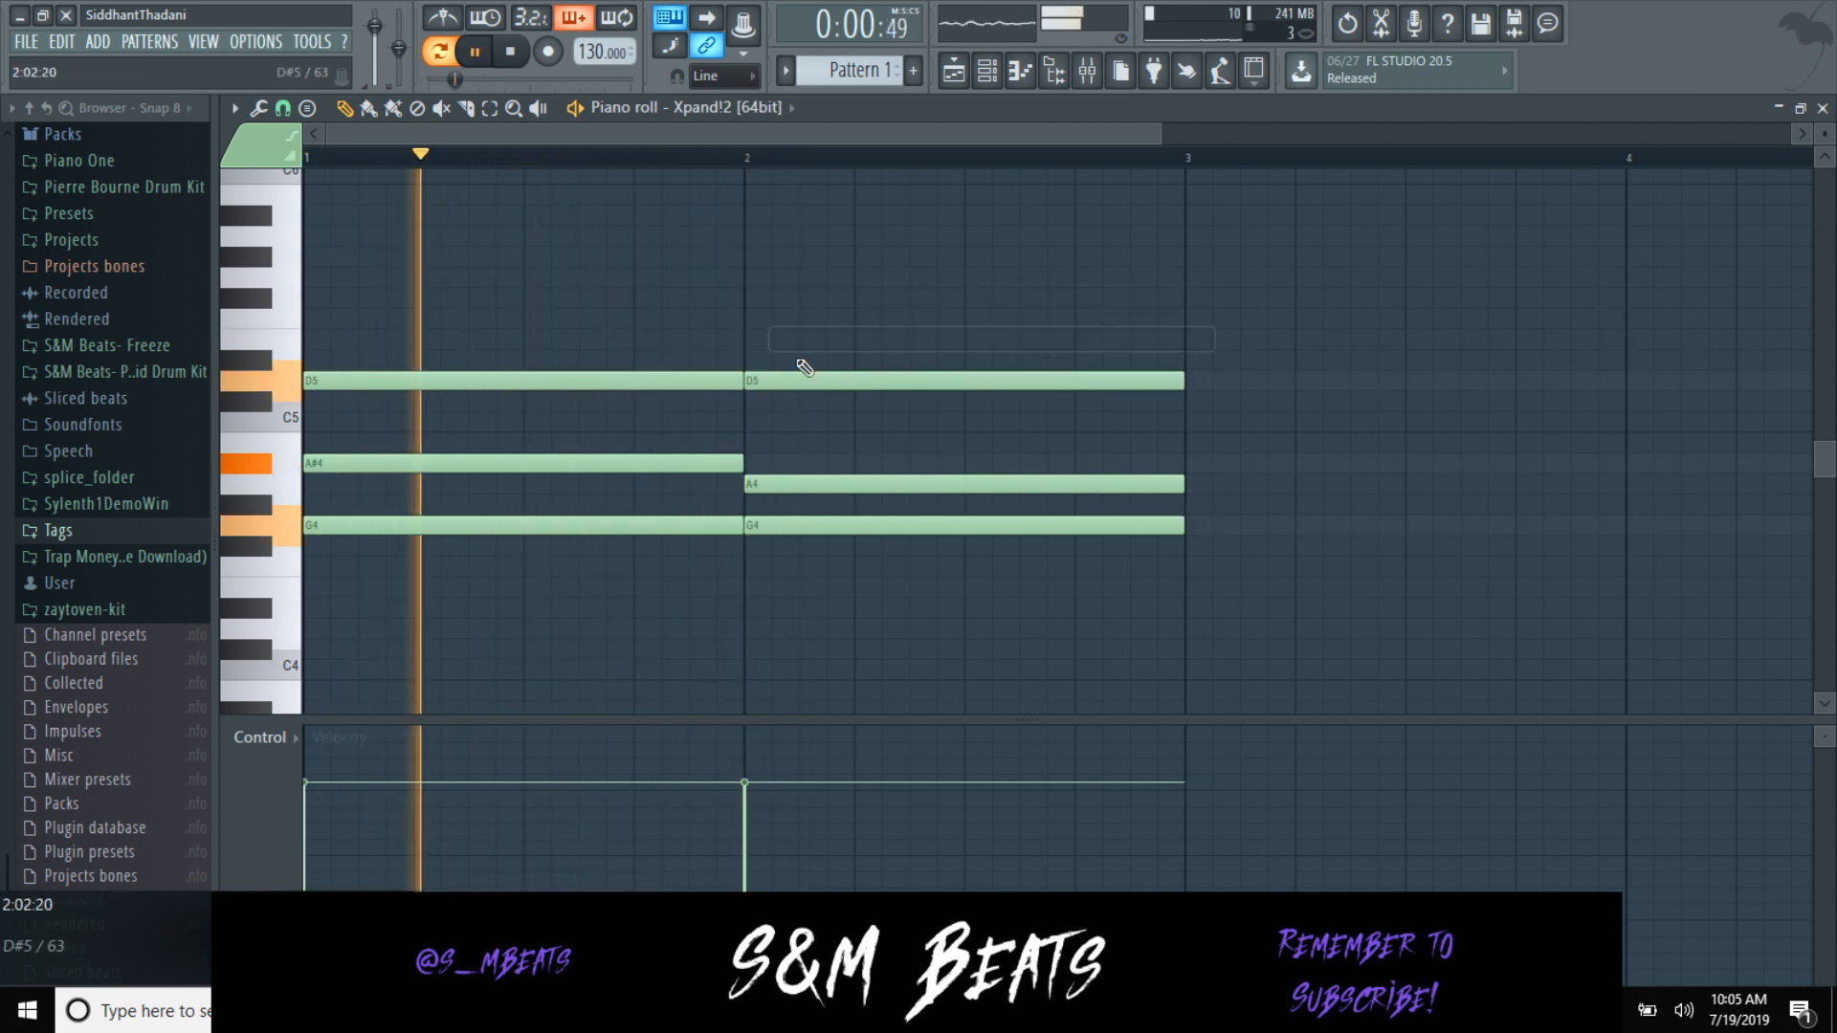
Step: Replace the A4 in bar 2 with a one-bar A5 and add a one-bar A#5 in bar 1
right_click(765, 484)
click(748, 256)
drag(748, 255, 750, 235)
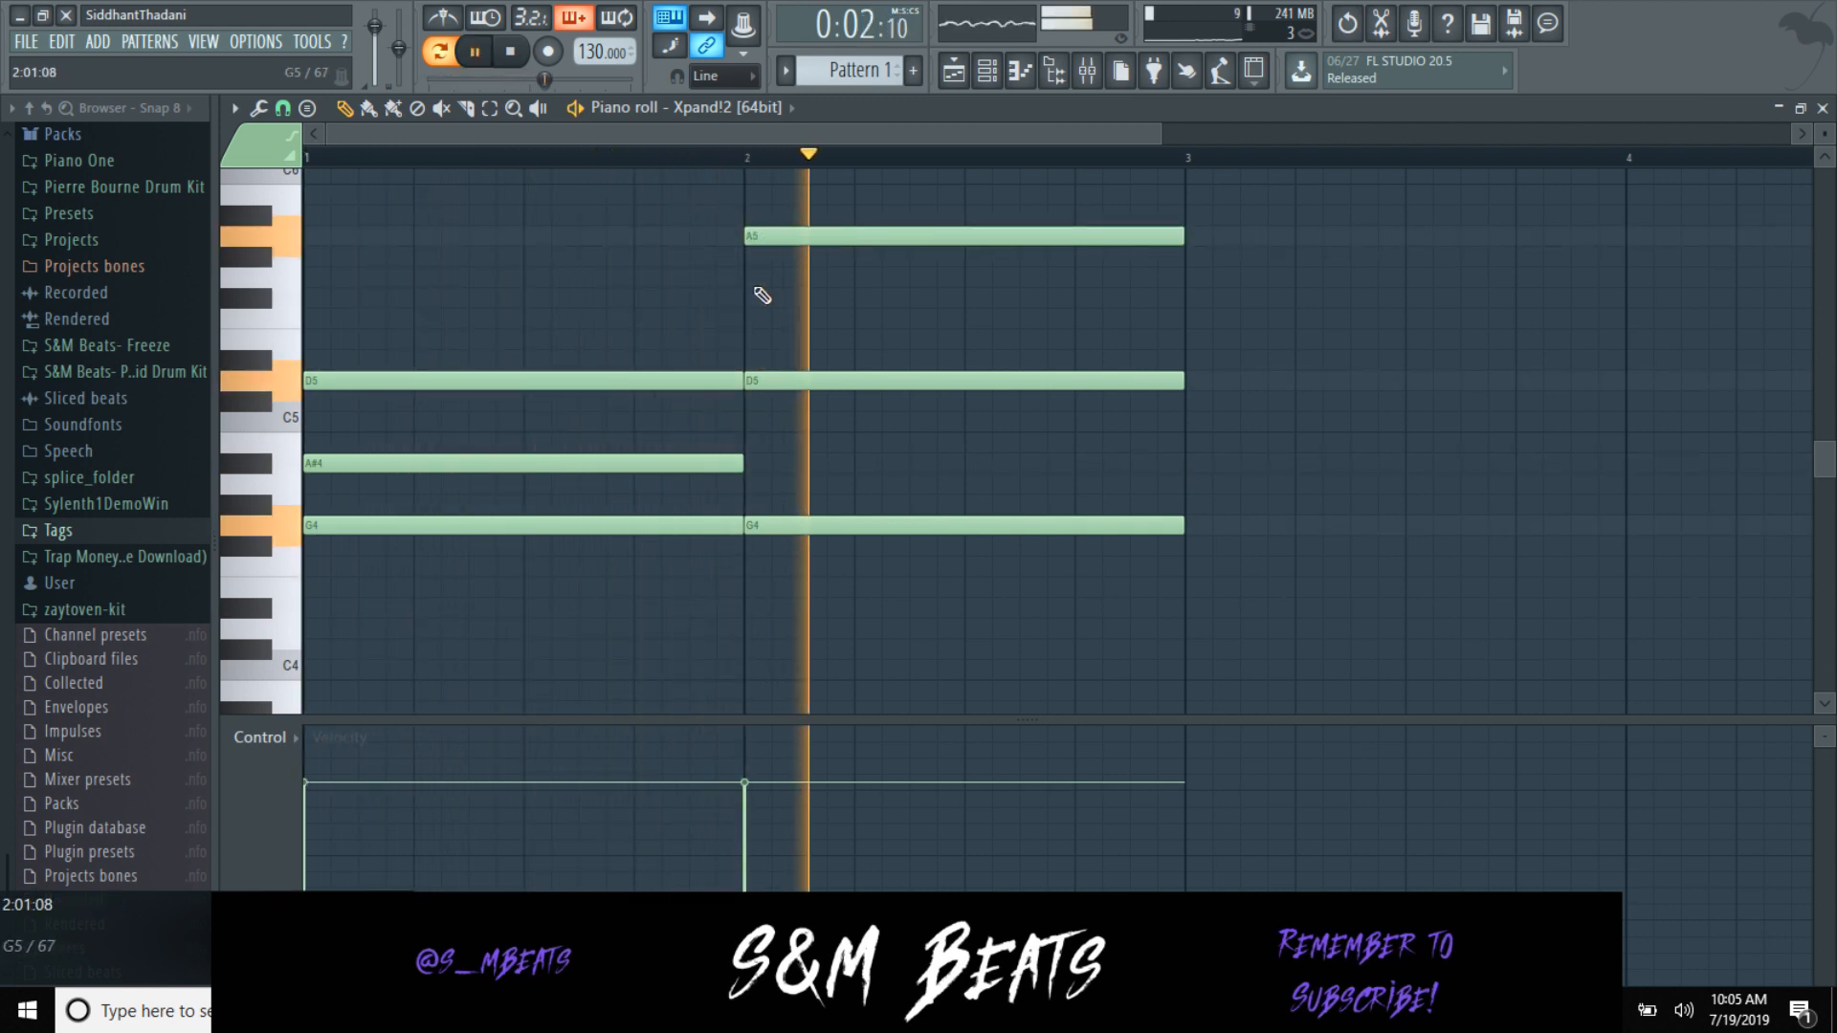
click(315, 215)
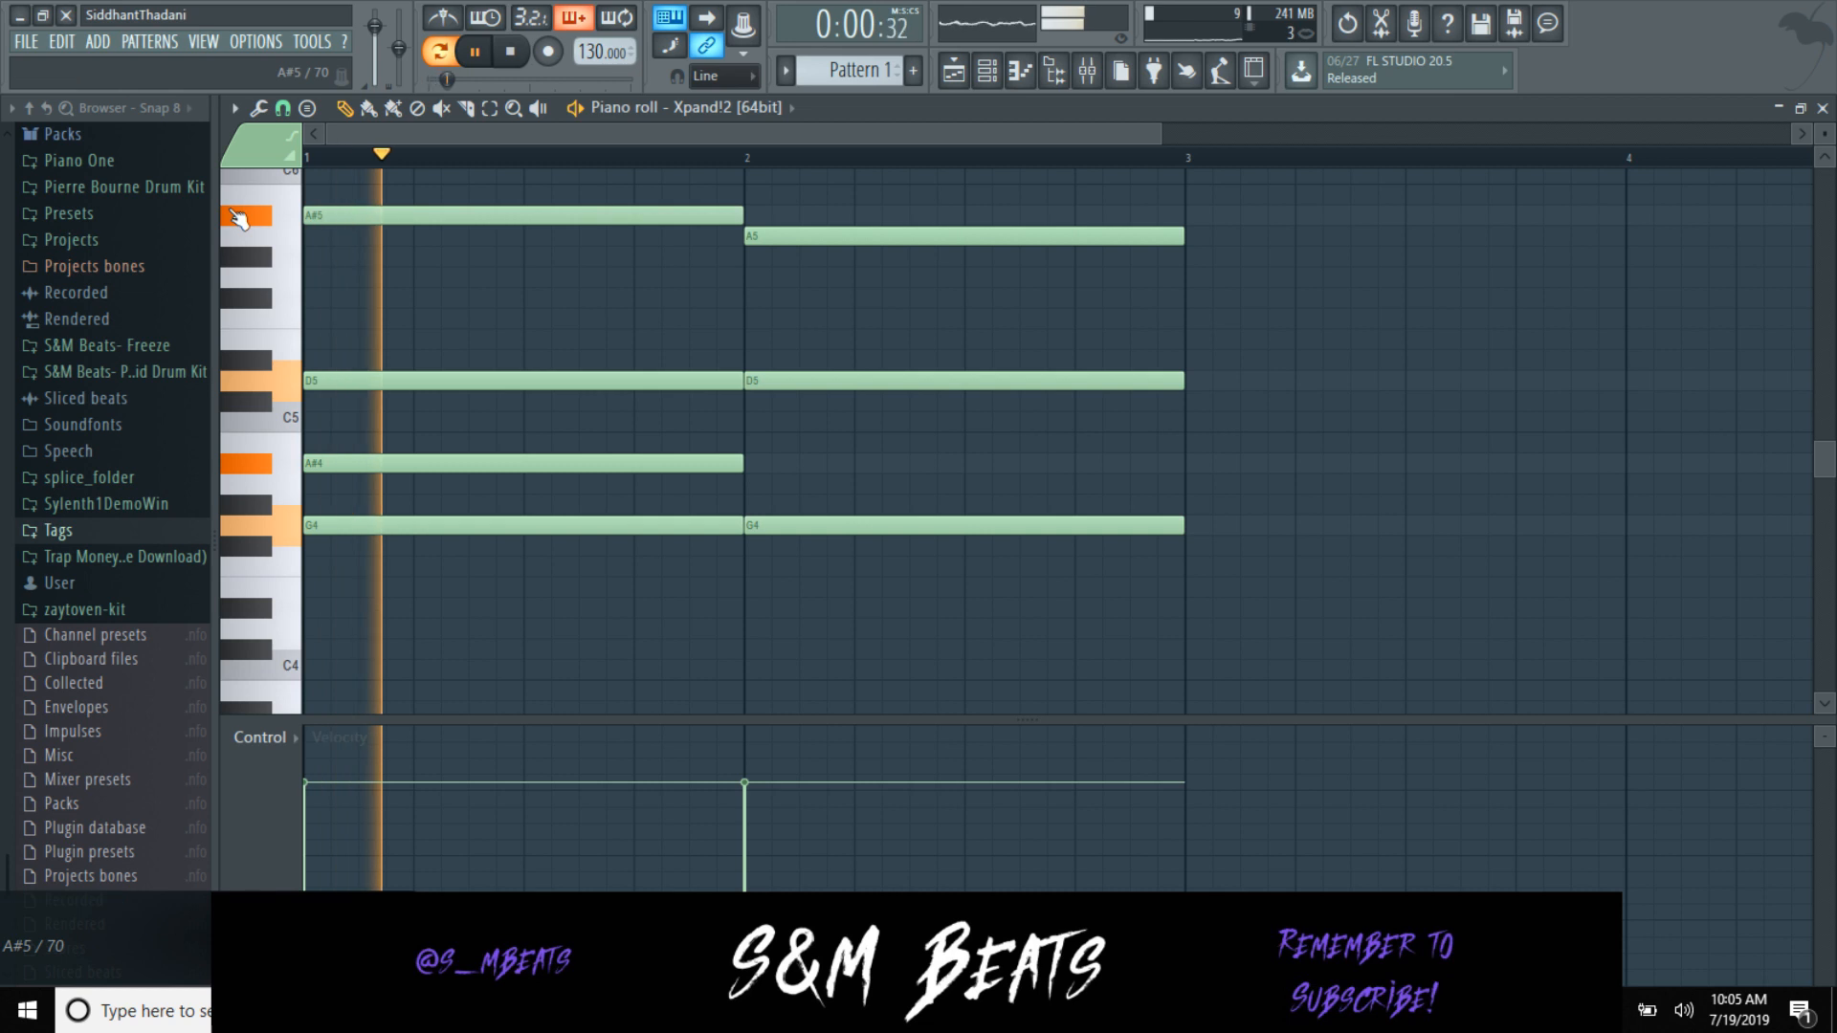
Step: Add a one-bar D4 under the chords in bars 1 and 2 and play the pattern back
click(316, 649)
key(space)
drag(270, 664, 212, 629)
key(space)
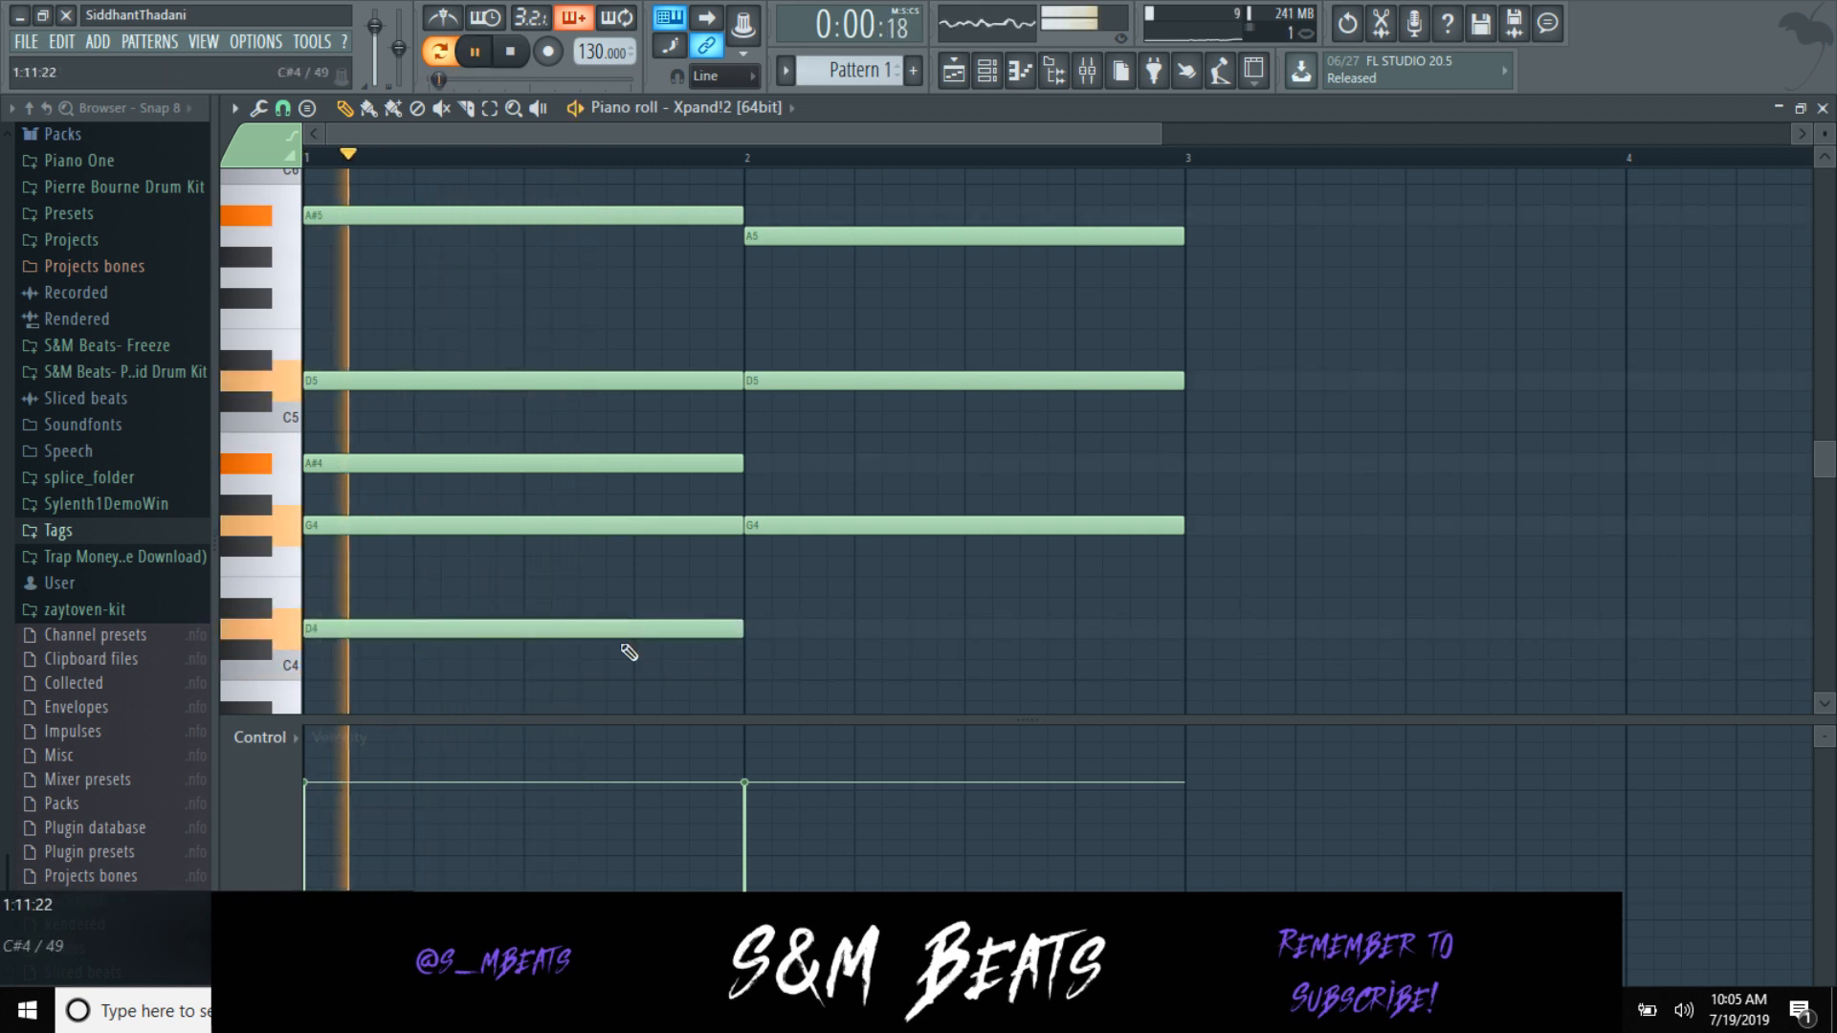
click(760, 628)
drag(731, 632, 772, 632)
key(space)
key(space)
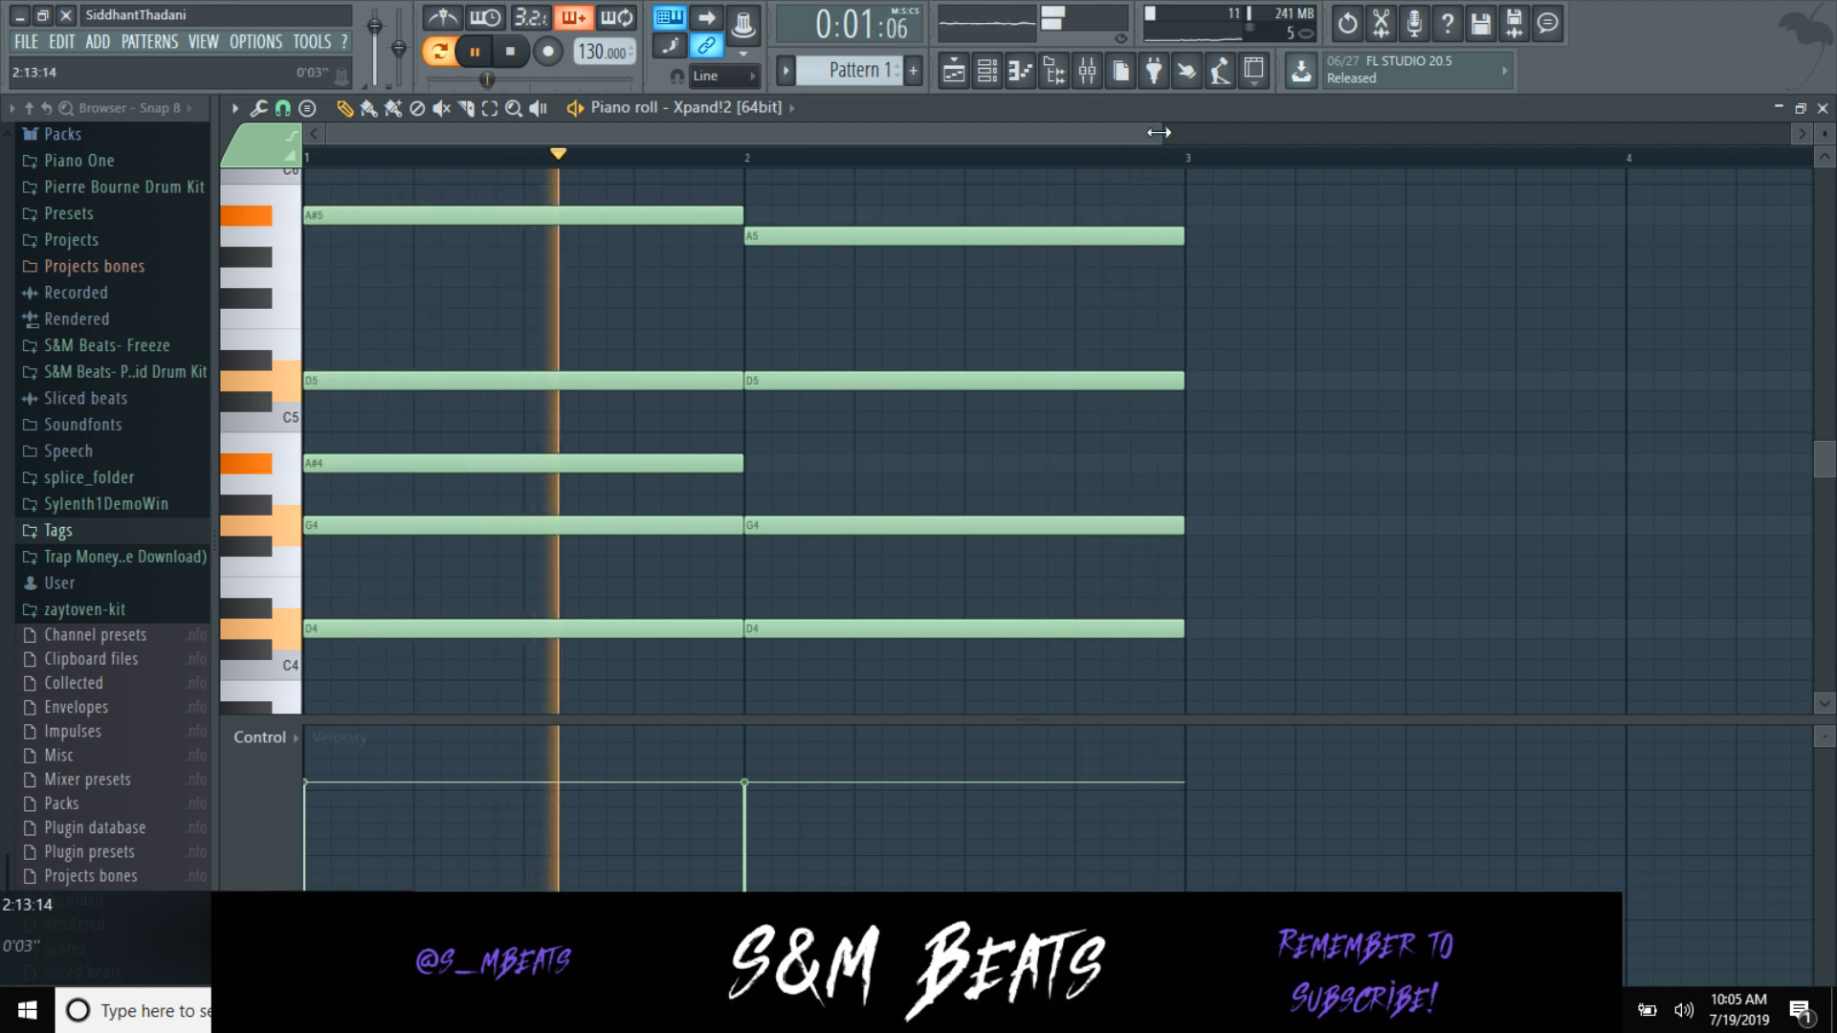
Step: Duplicate the two-bar chord progression into bars 3 and 4
scroll(1152, 135, down, 2)
scroll(574, 329, up, 5)
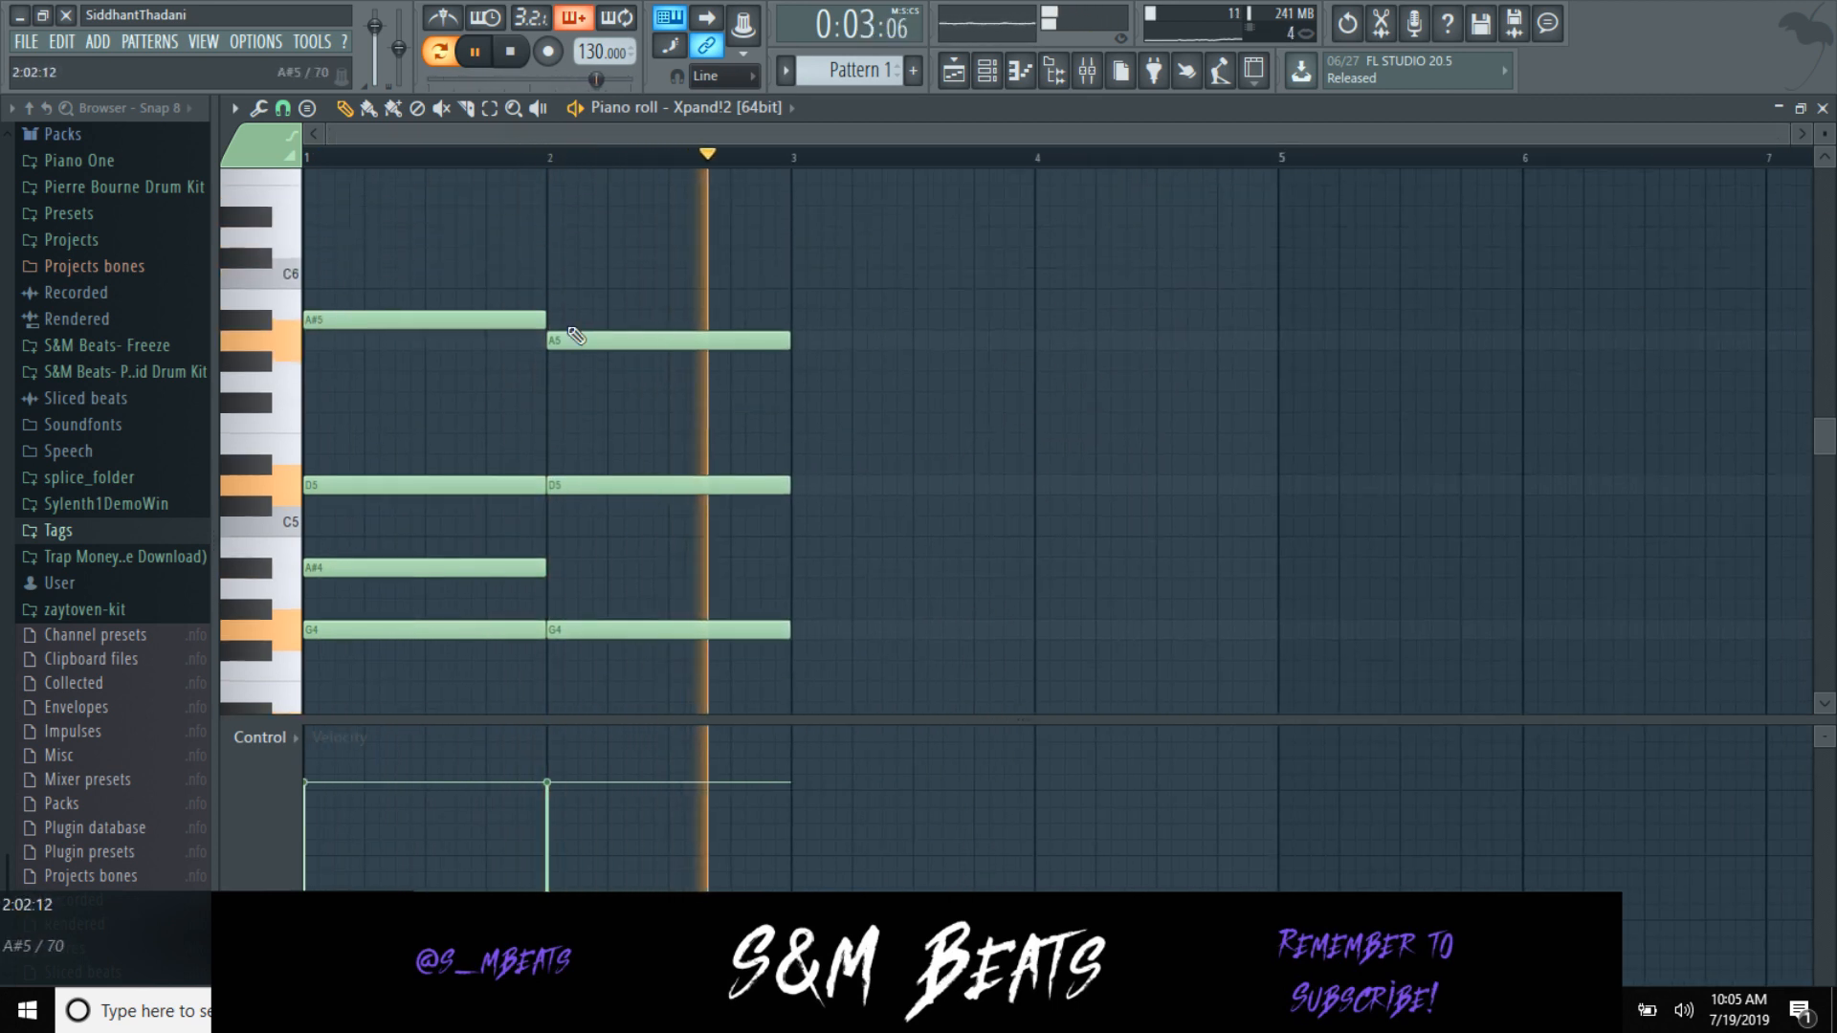
key(ctrl+b)
key(ctrl+d)
Step: Draw a descending melody in bar 1 with D6 on beat 2, C6 on beat 3 and A#5 on beat 4
key(space)
drag(155, 230, 378, 333)
key(space)
key(space)
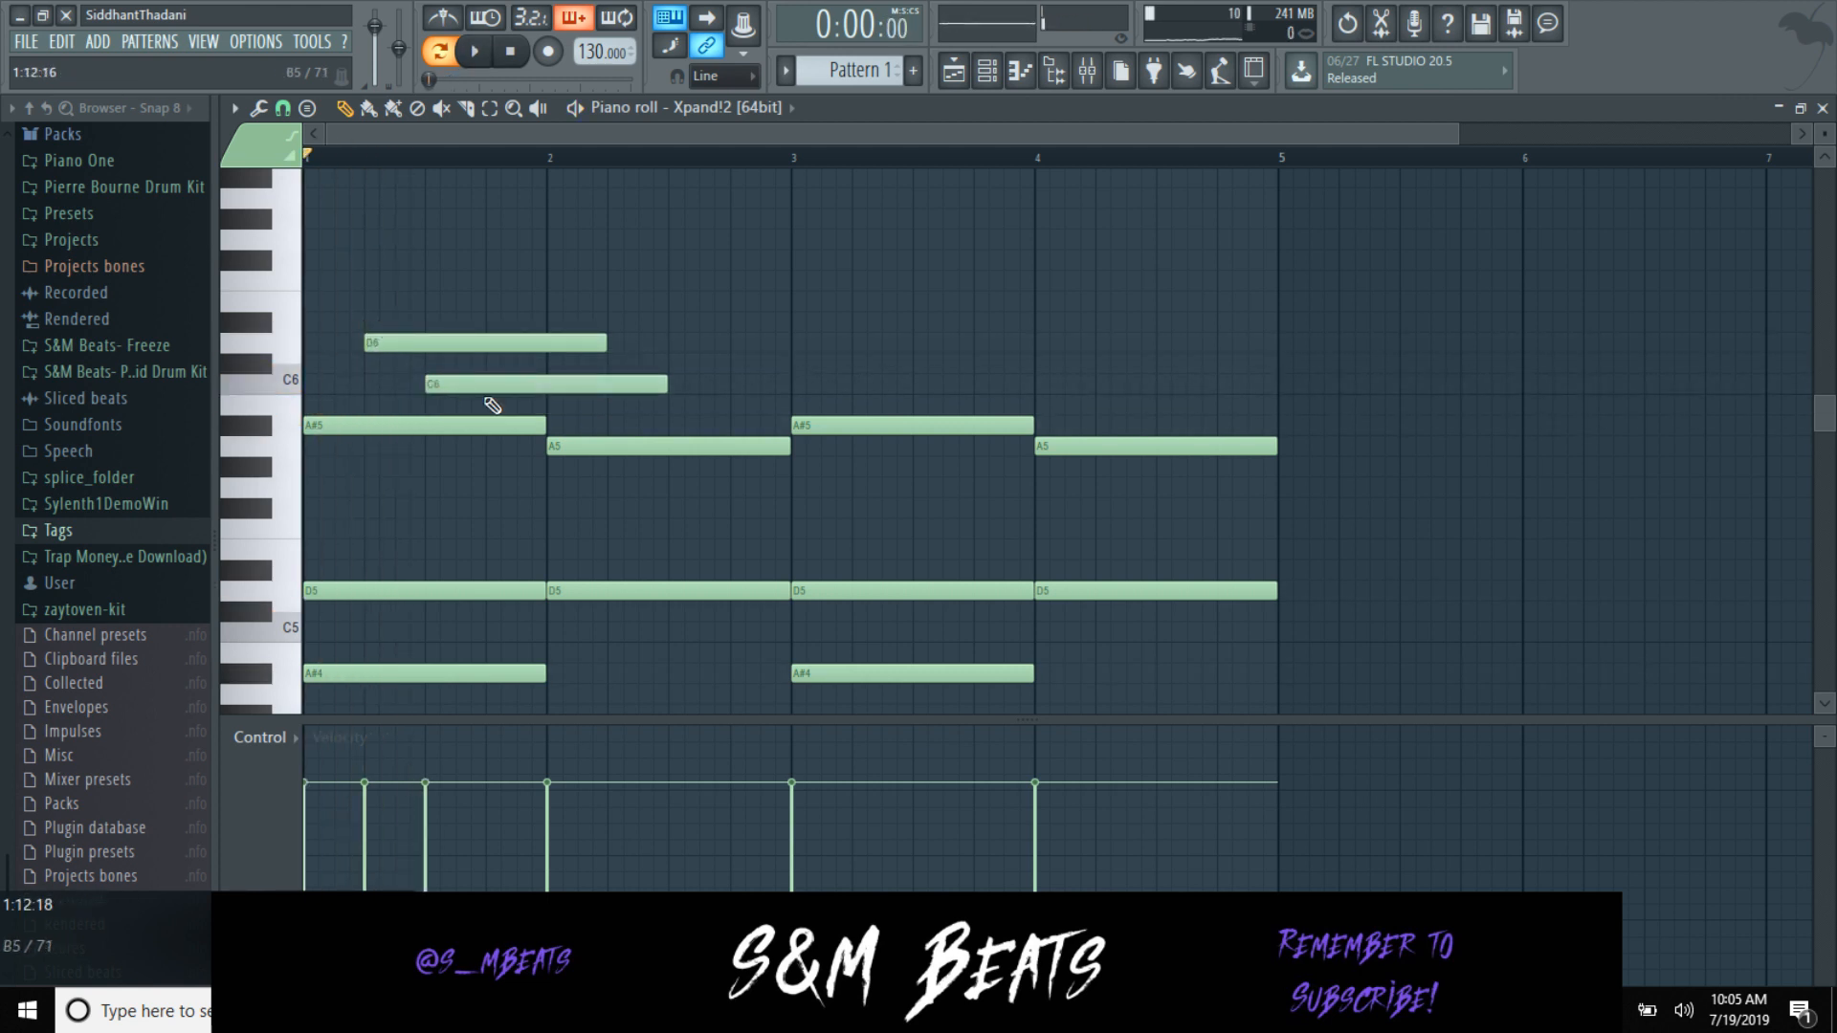
drag(492, 406, 512, 425)
key(space)
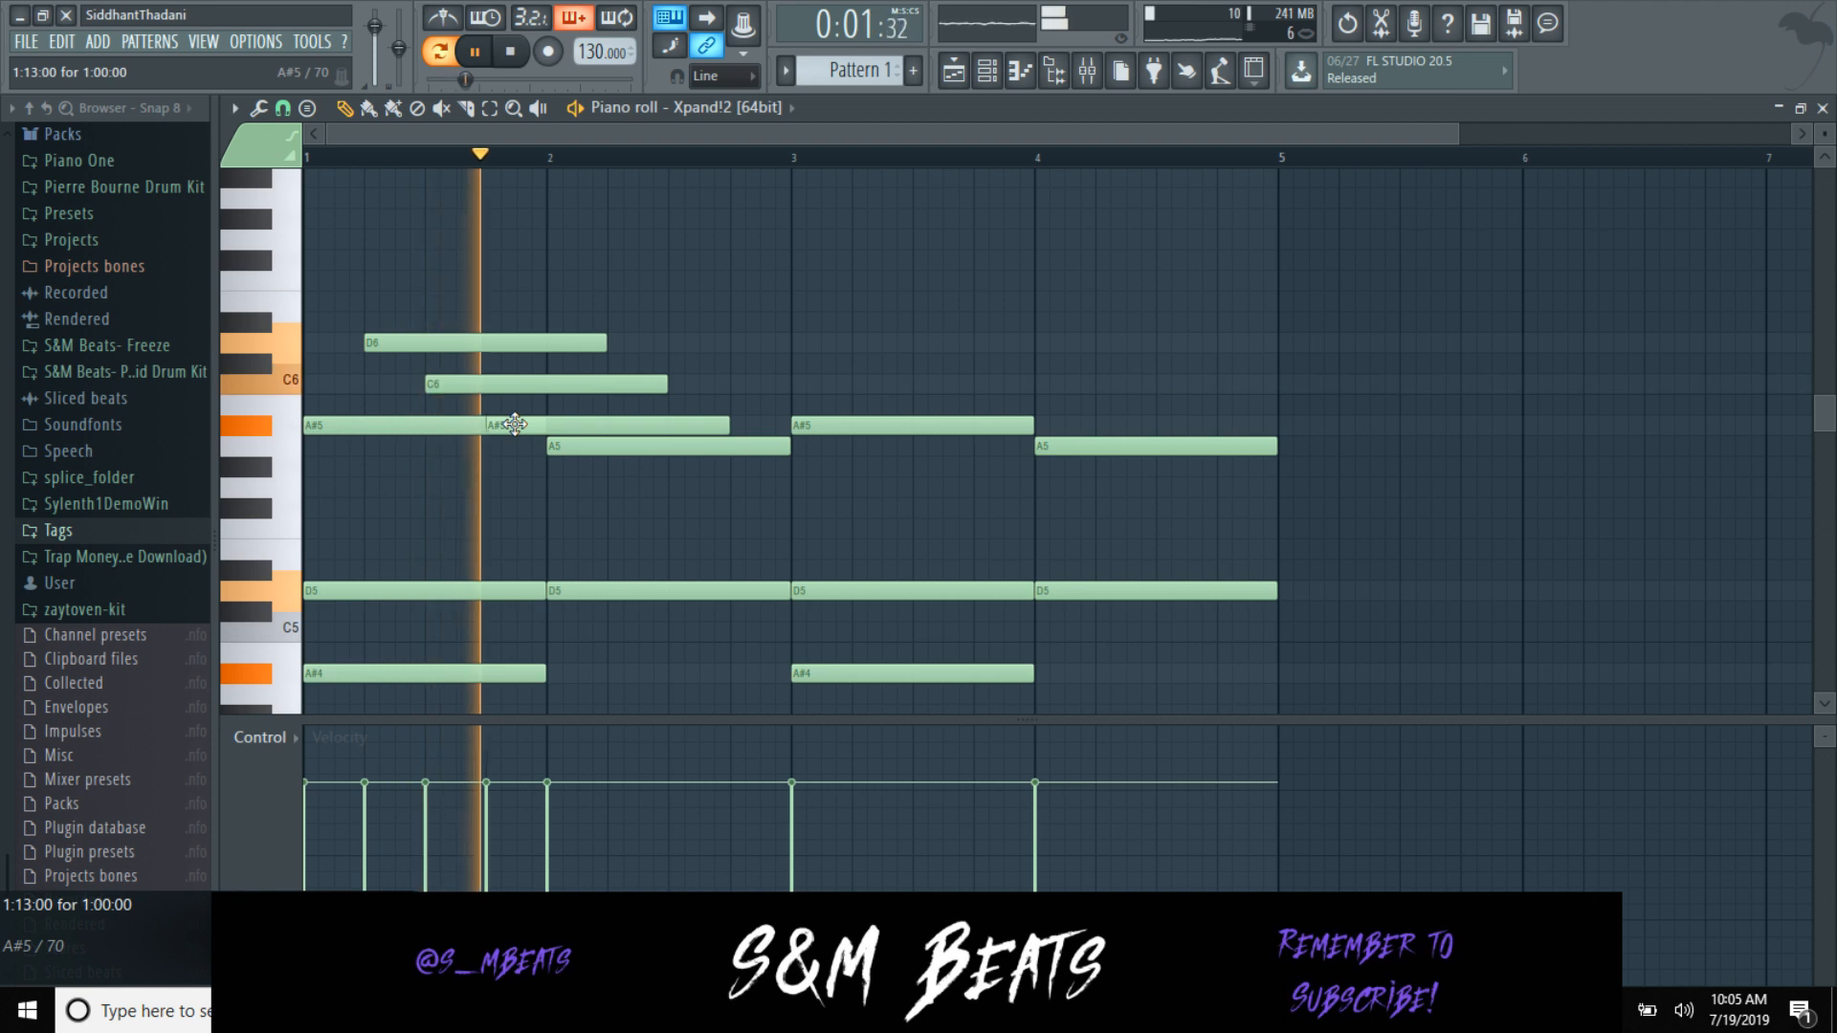
Step: Remove the C6 on beat 3 and the A#5 on beat 4 from the bar 1 melody
drag(496, 382, 496, 364)
right_click(522, 430)
key(space)
right_click(515, 364)
right_click(507, 345)
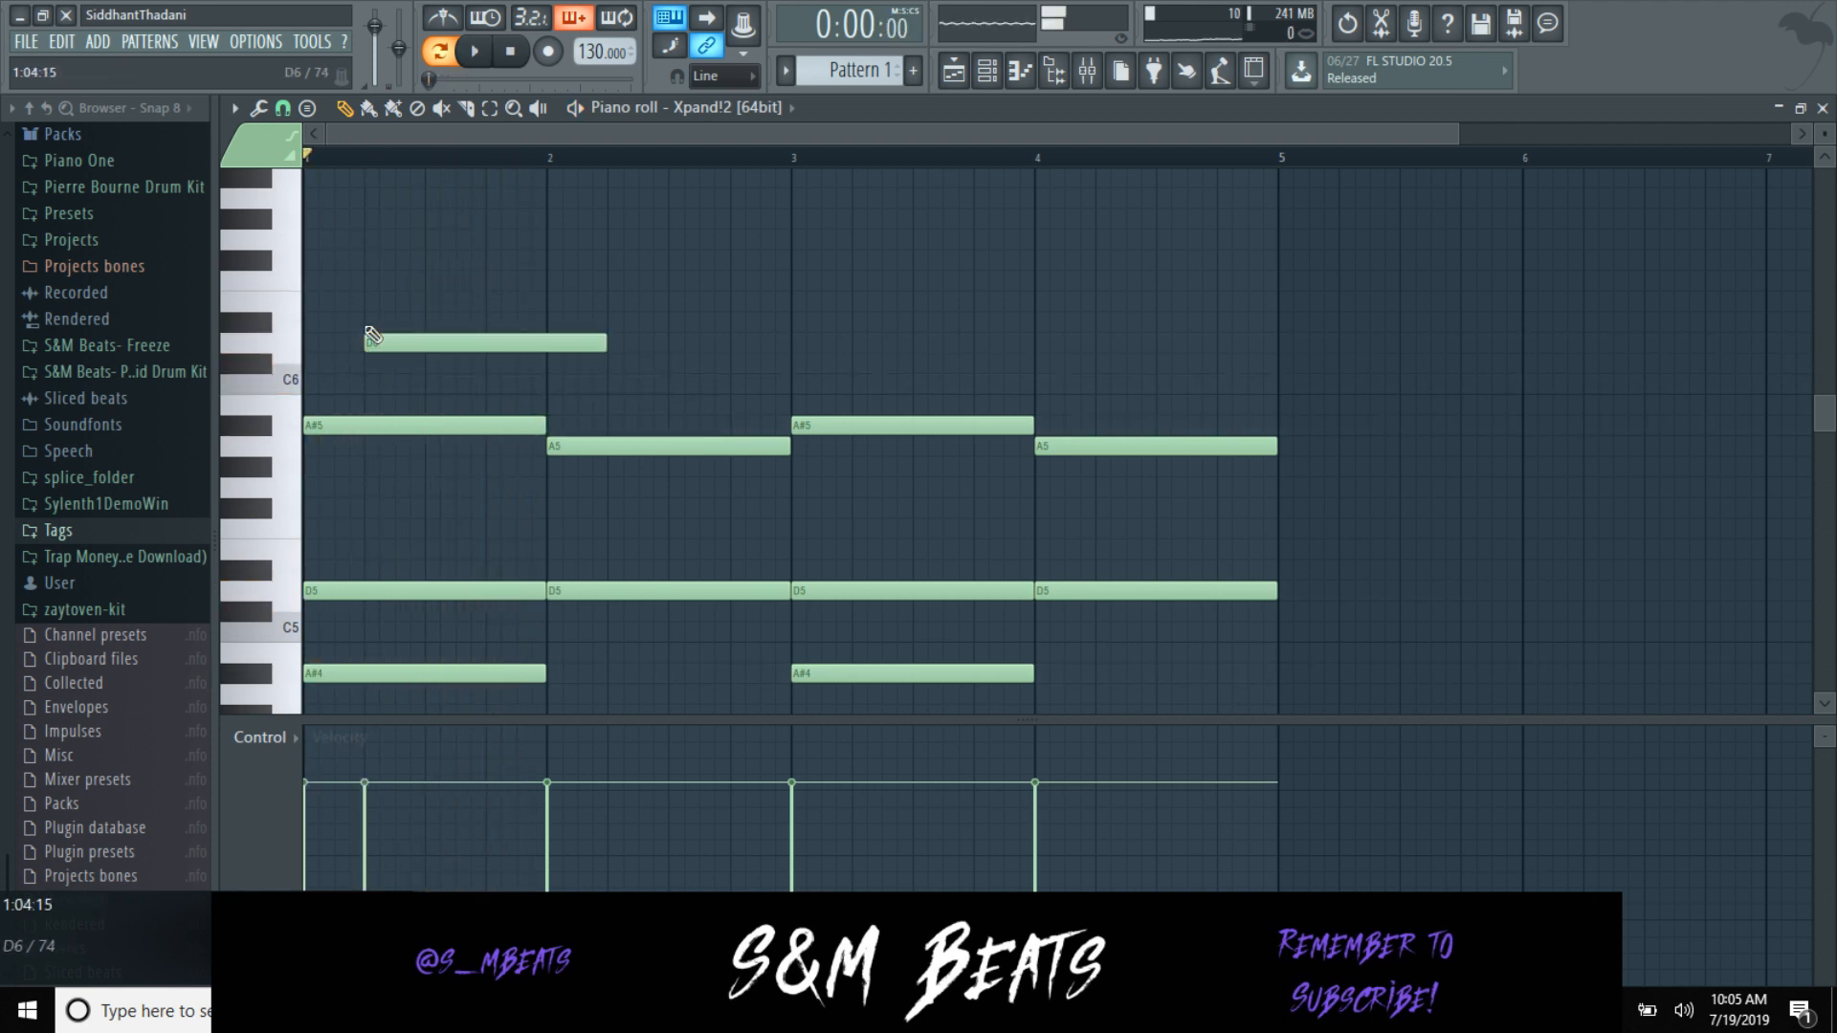
Step: Rework the bar 1 melody as G6 on beat 2 and D6 on beat 3, playing it back
mouse_move(361, 257)
mouse_down()
mouse_move(389, 230)
mouse_move(393, 336)
mouse_move(414, 356)
mouse_up()
key(space)
key(space)
click(411, 260)
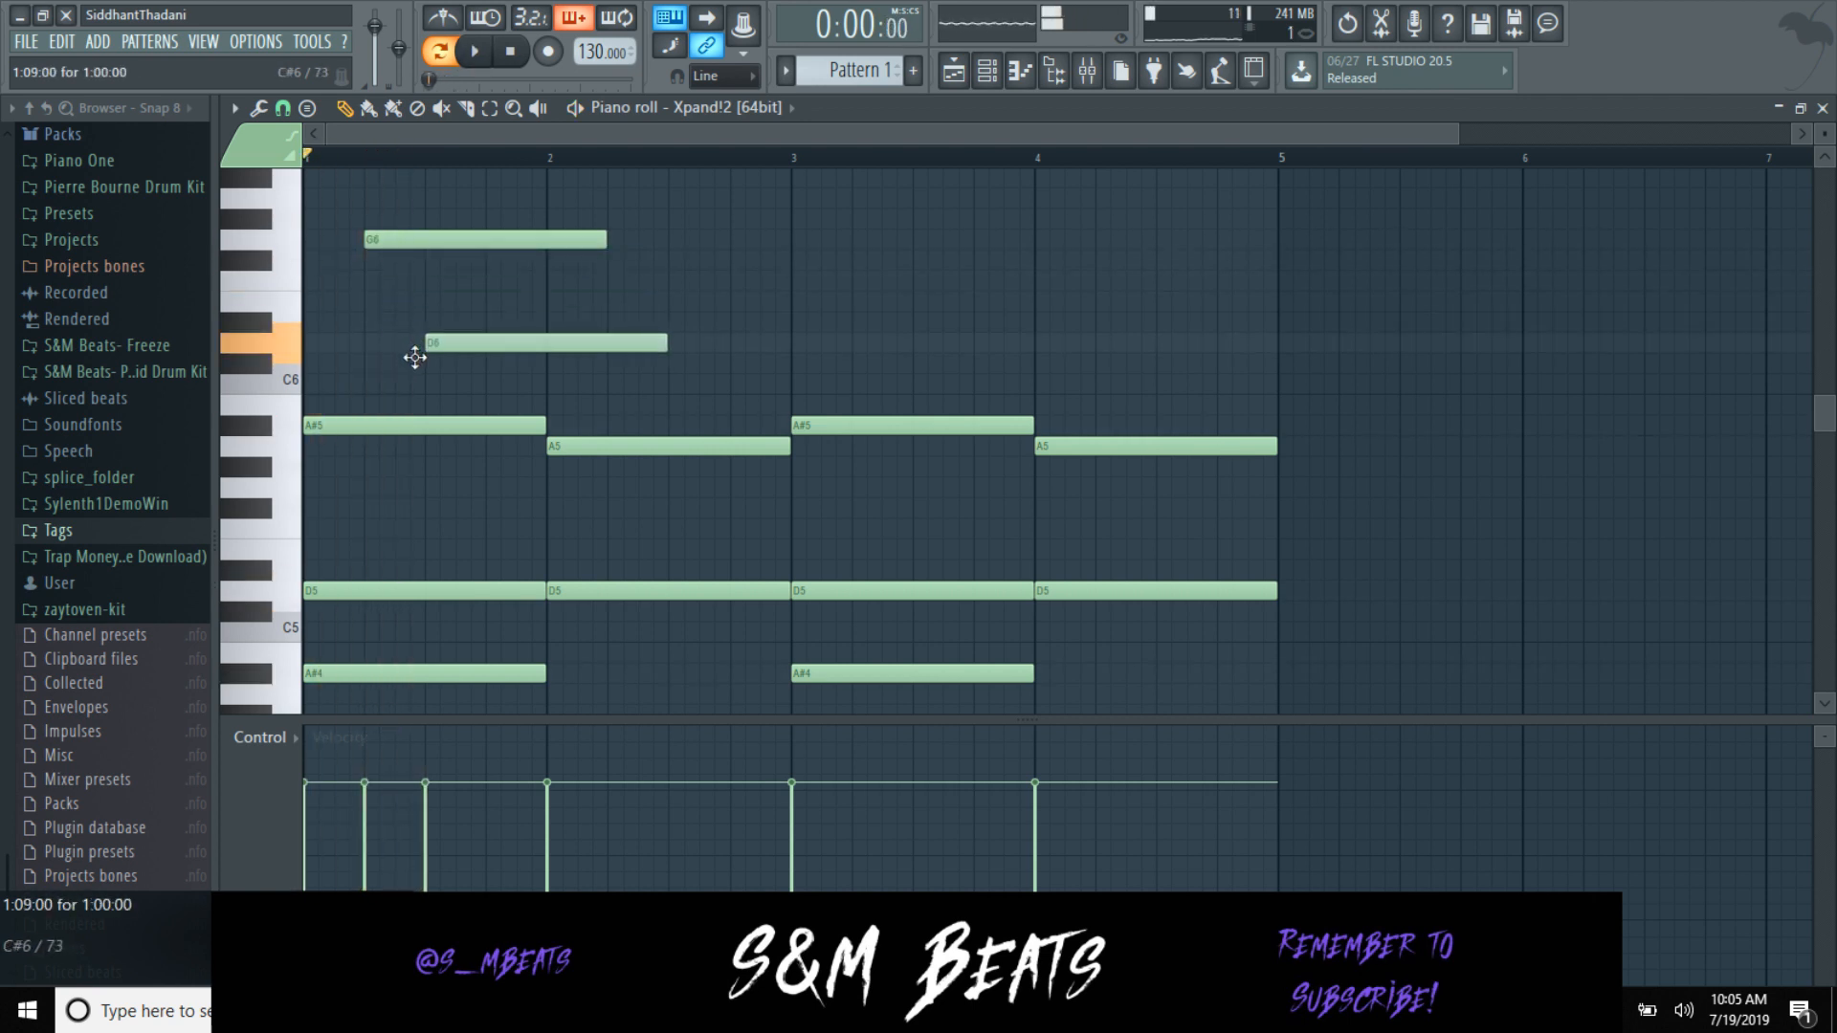
key(space)
key(space)
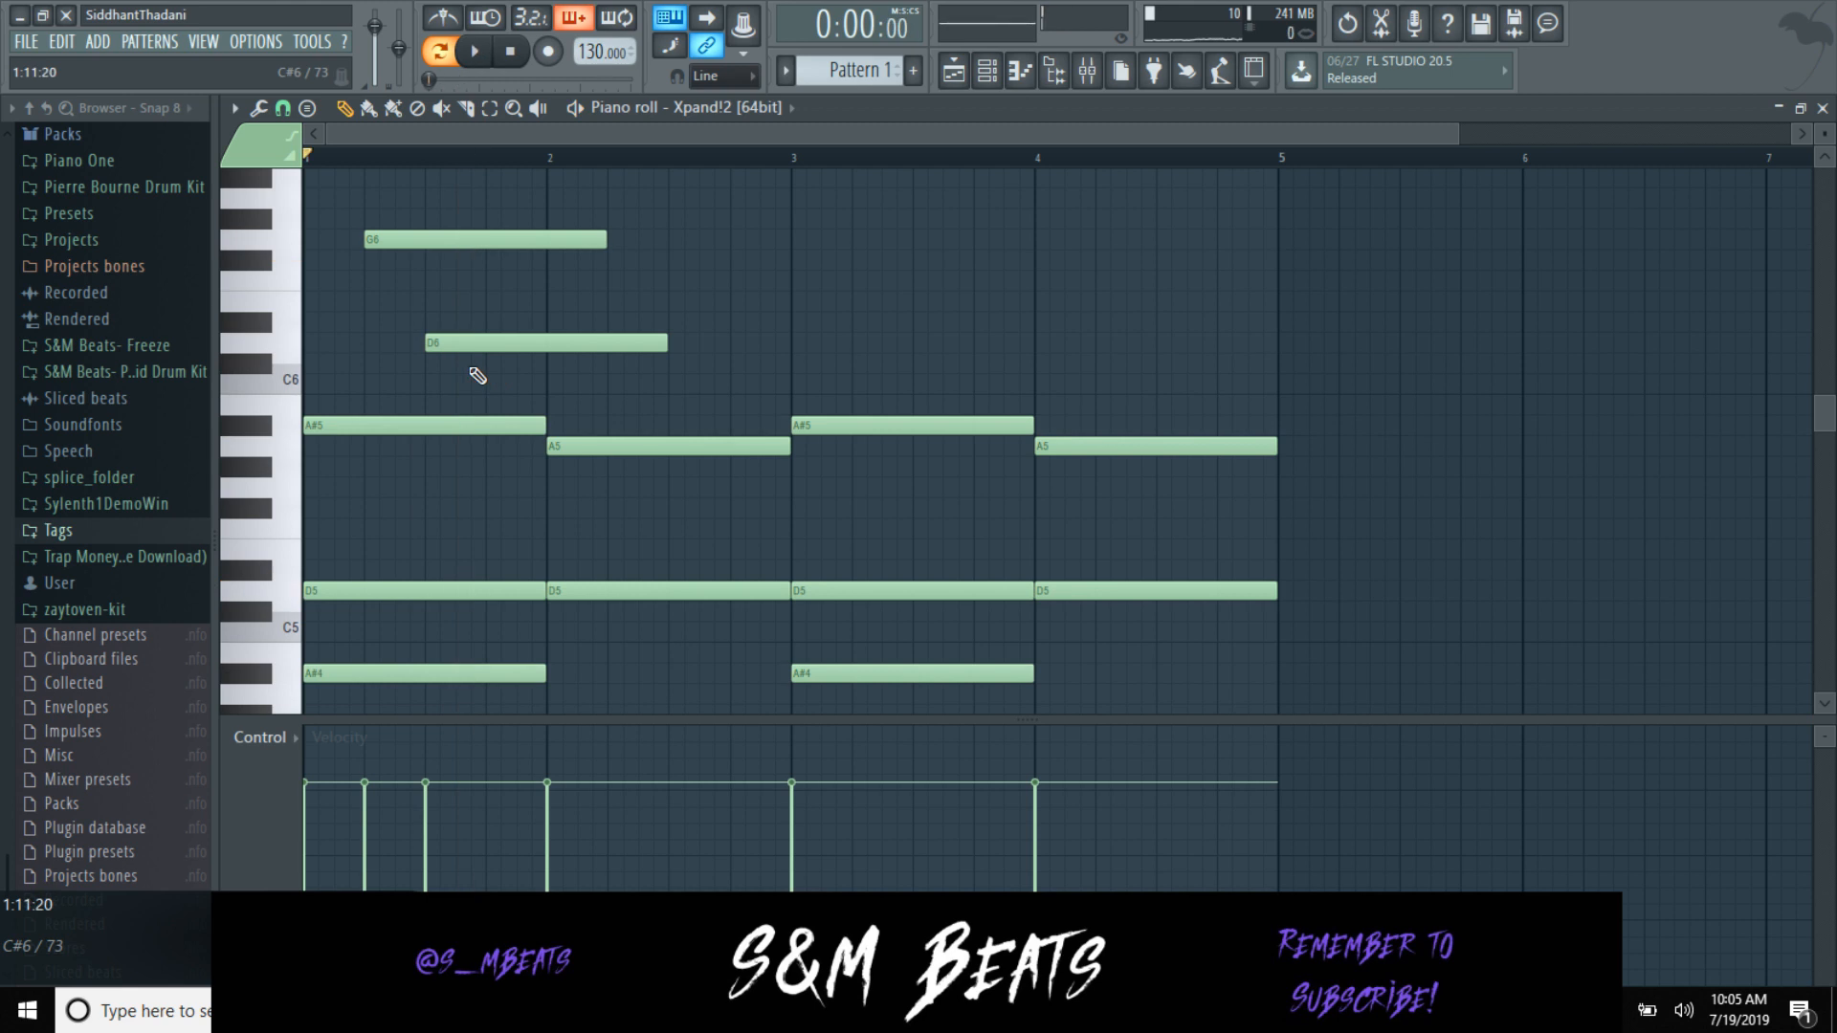
Step: Try an A#5 and then an A5 on beat 4 of bar 1 during playback, and delete the note
drag(490, 427, 486, 426)
key(space)
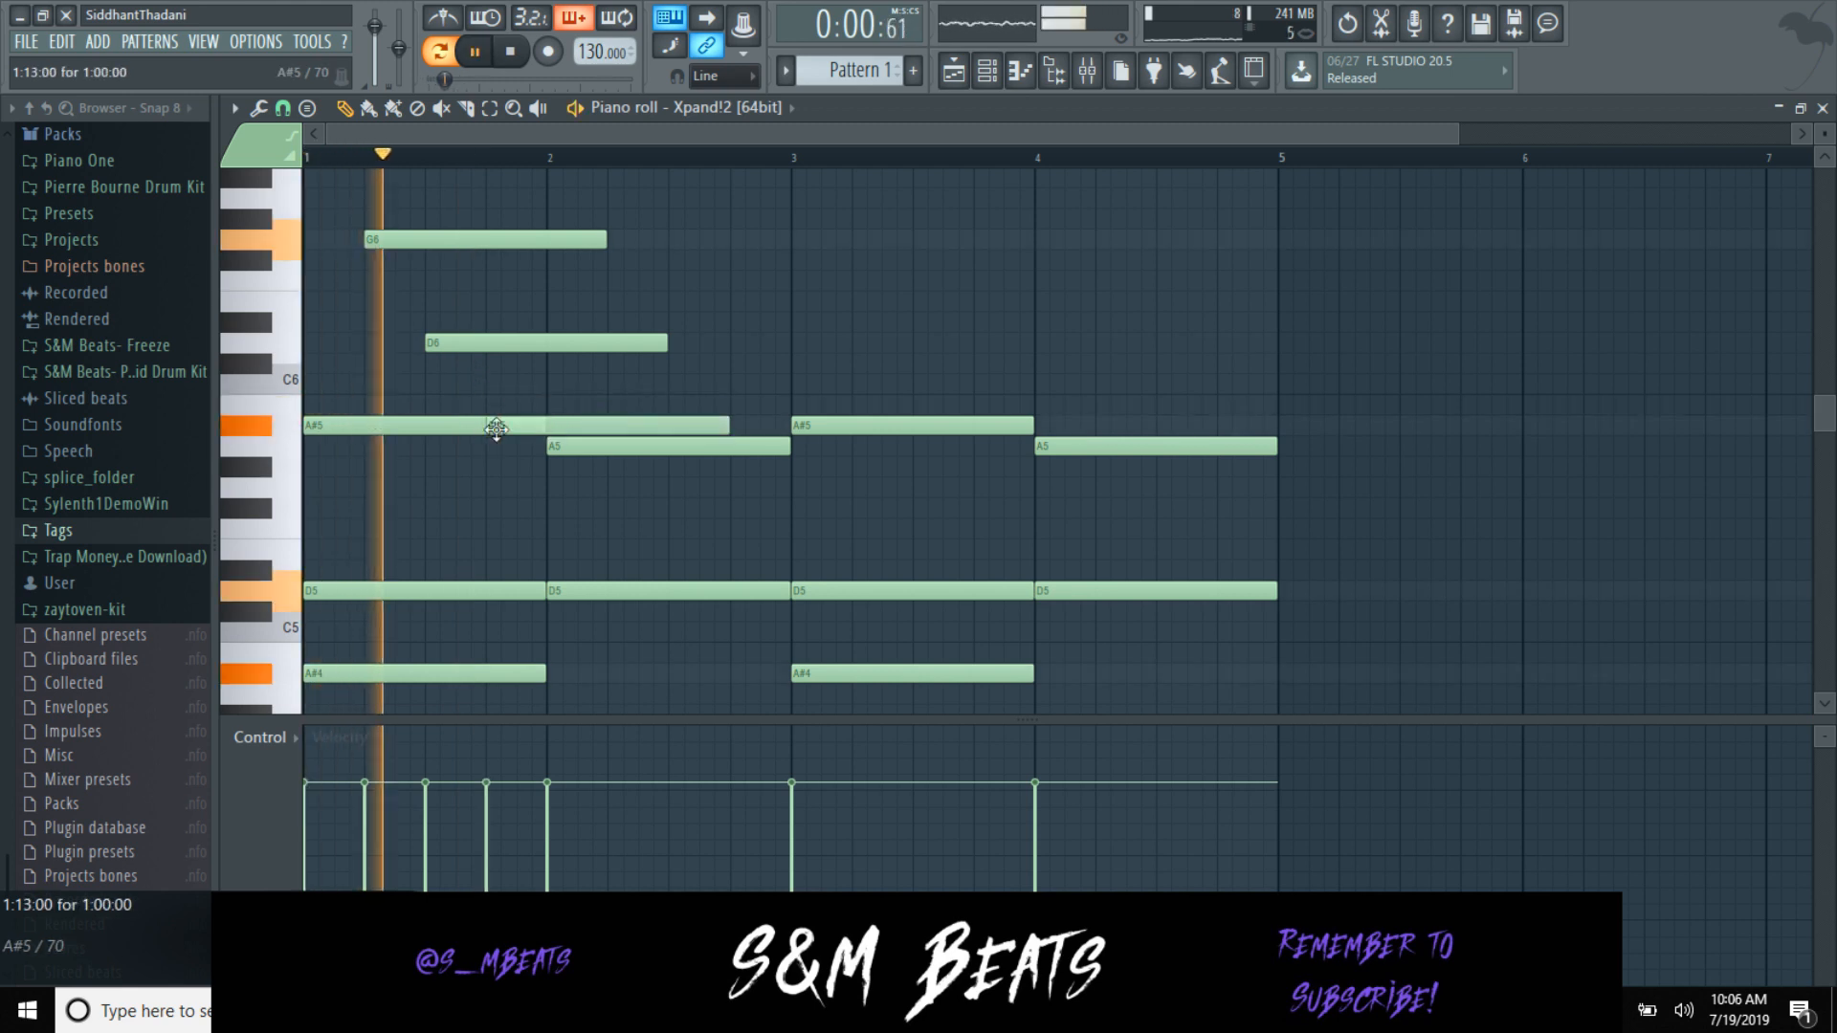
key(space)
drag(583, 427, 587, 449)
key(space)
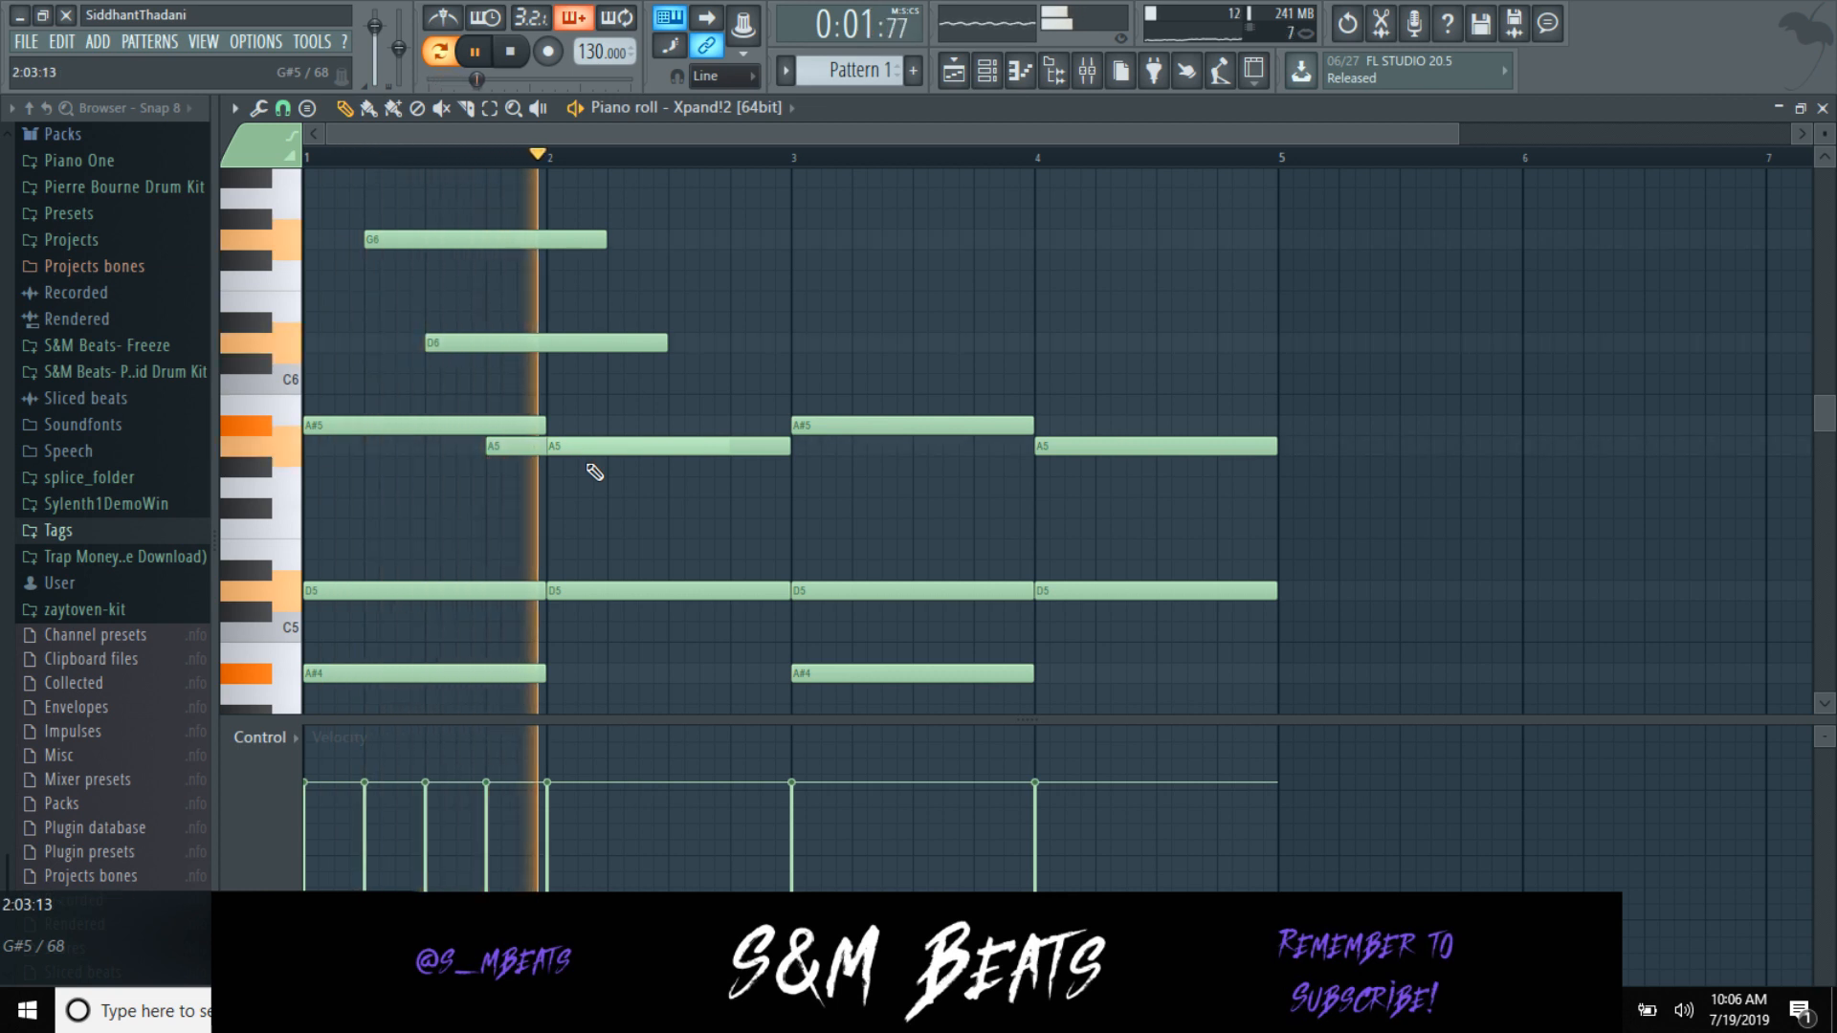
key(space)
key(space)
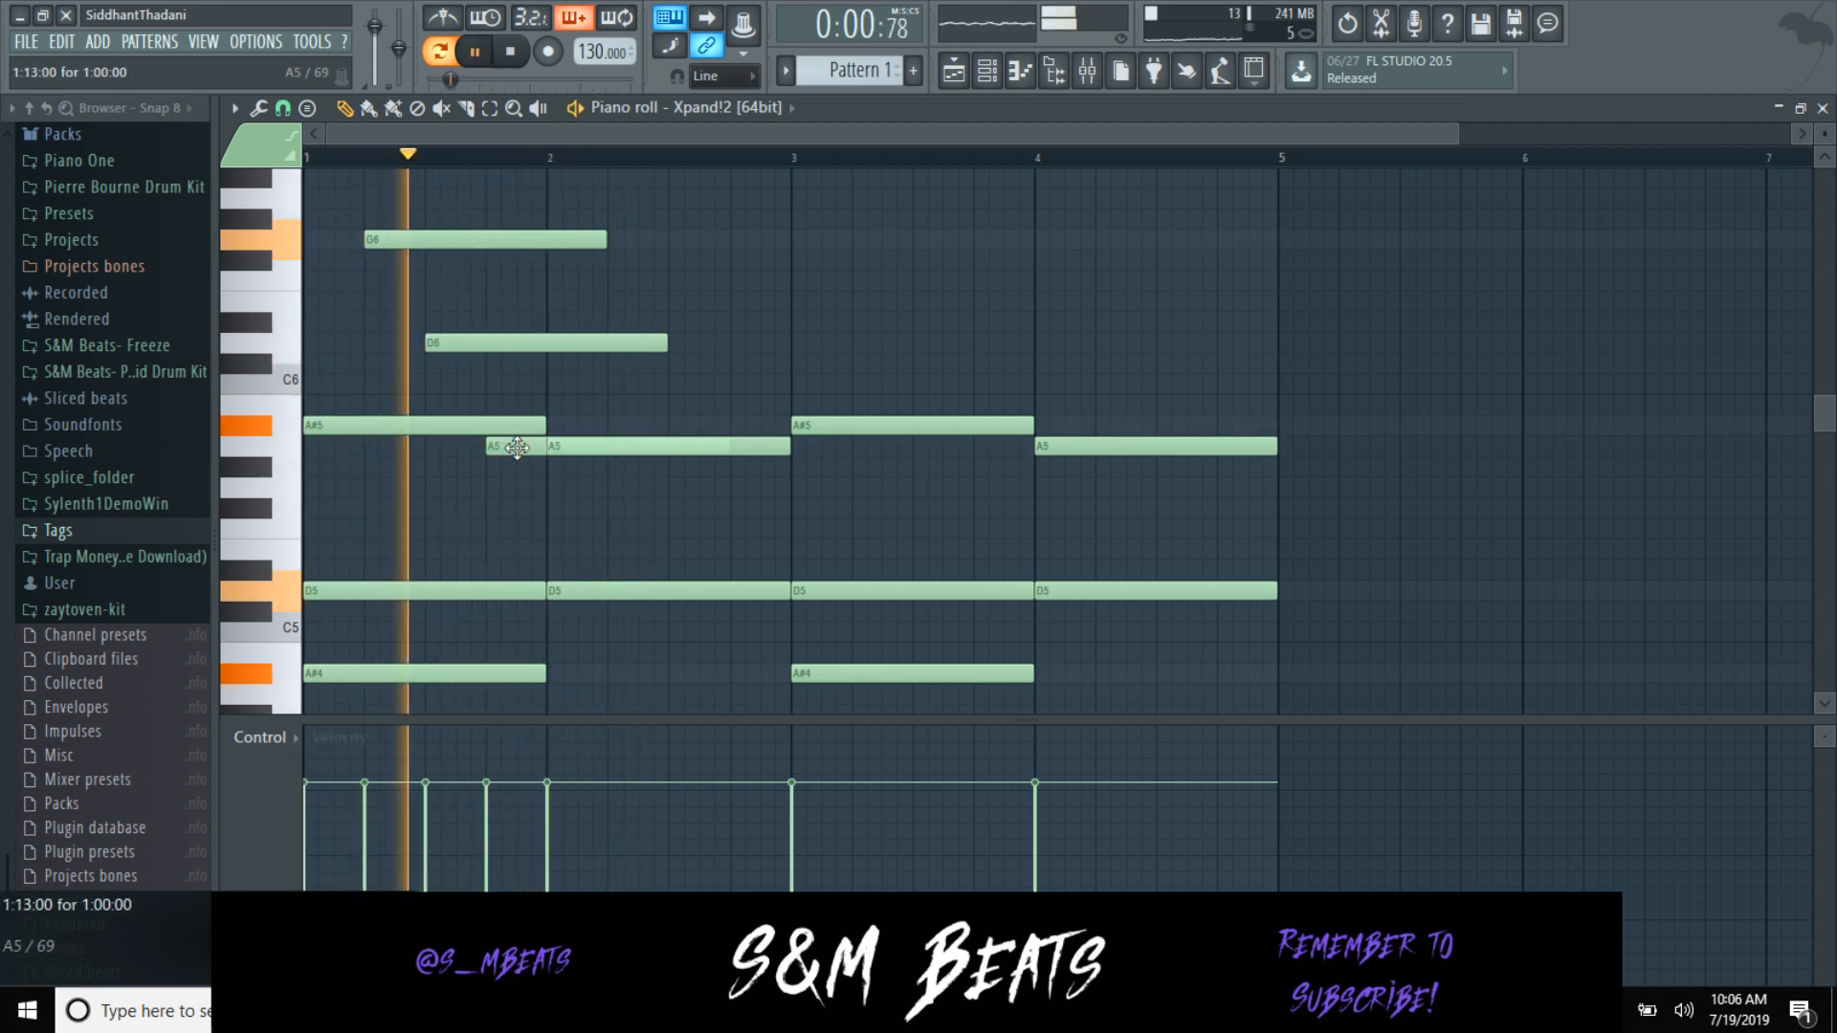
key(space)
right_click(516, 447)
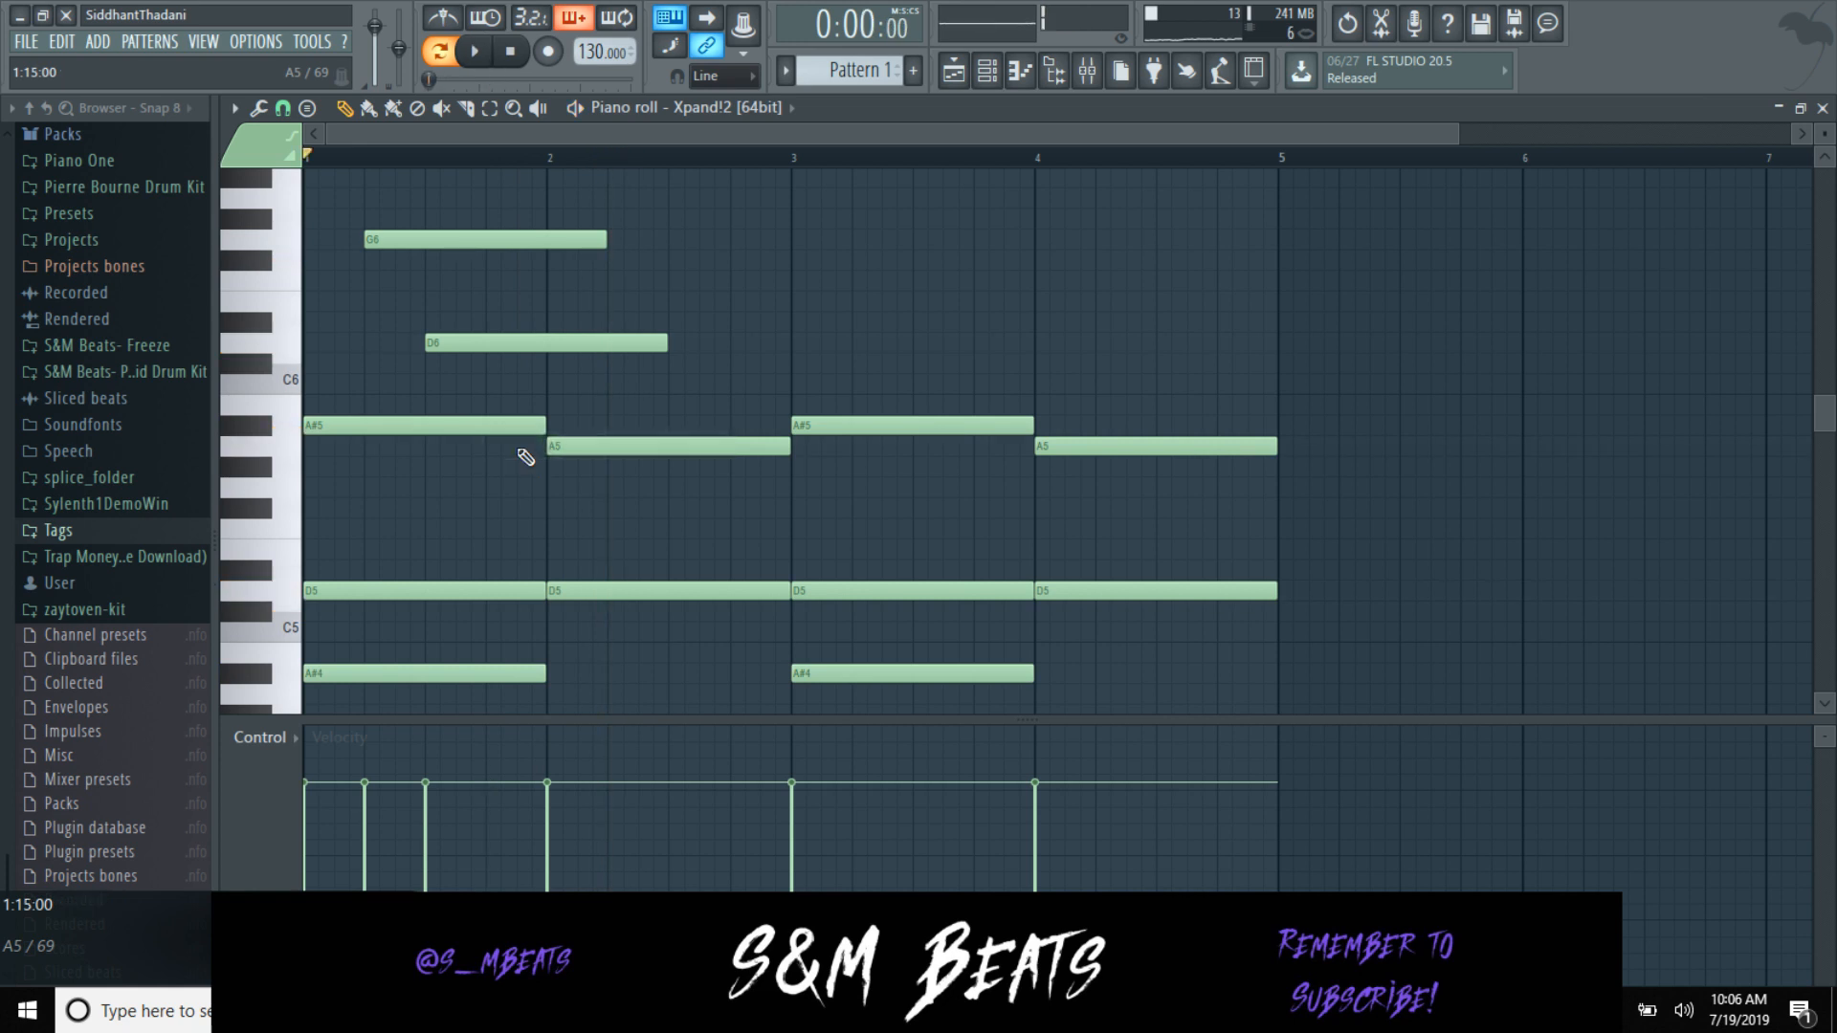
Step: Try a D5 and then a D6 on beat 4 of bar 1 during playback, and delete the note
key(space)
click(487, 506)
drag(486, 504, 536, 590)
key(space)
key(space)
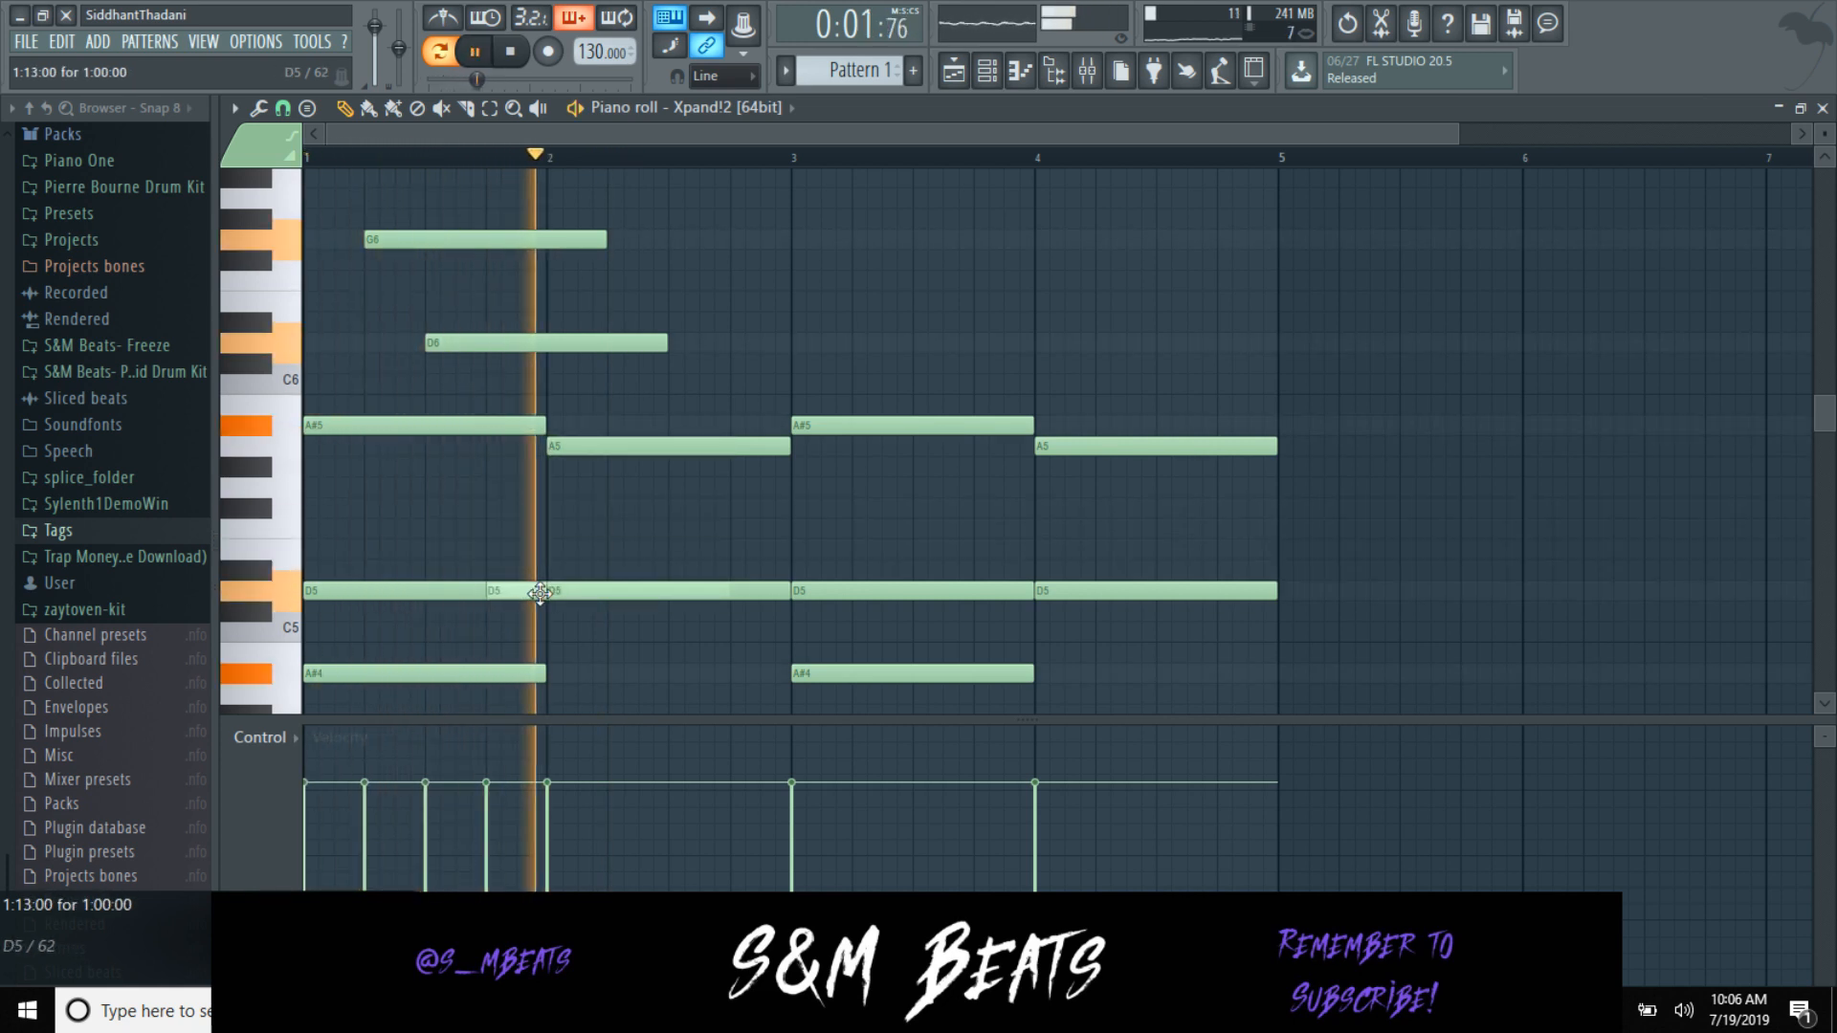
key(space)
key(space)
drag(537, 585, 541, 346)
right_click(540, 346)
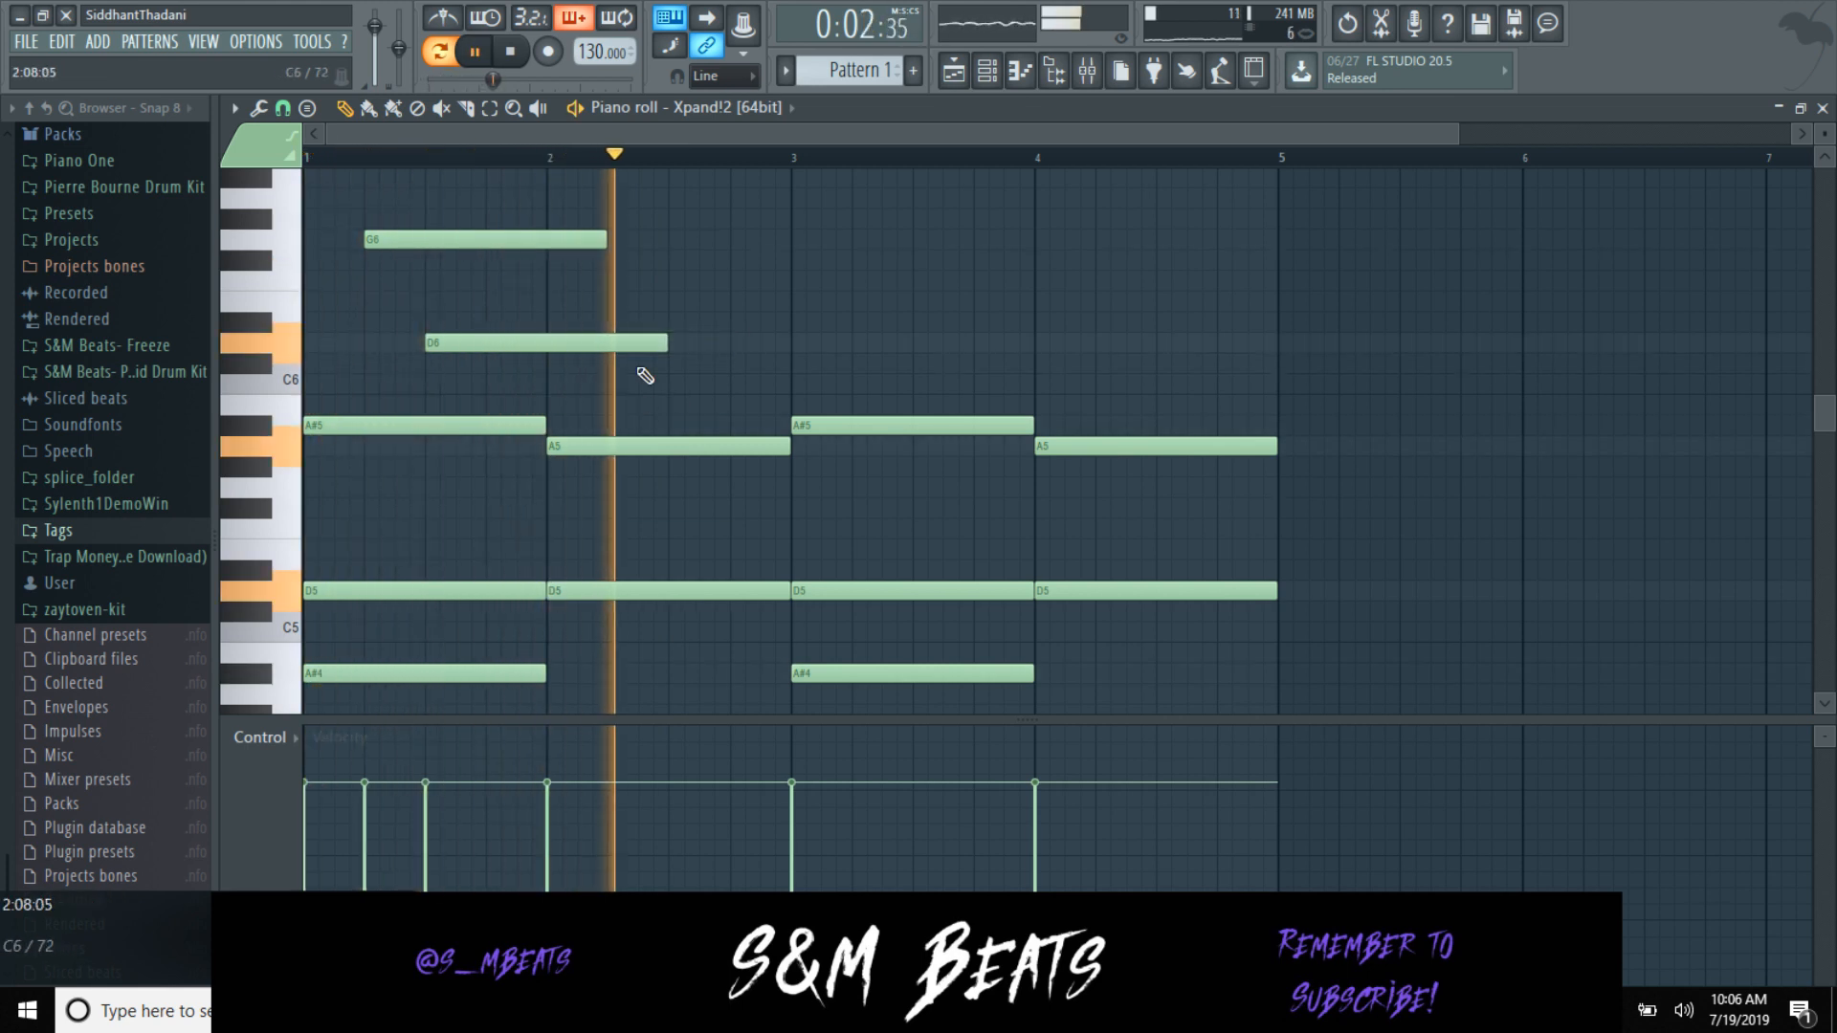
Step: Replace the bar 1 melody notes with a one-bar-long G6 on beat 3 and D6 on beat 4
key(space)
right_click(574, 343)
right_click(440, 239)
key(space)
click(430, 241)
click(489, 343)
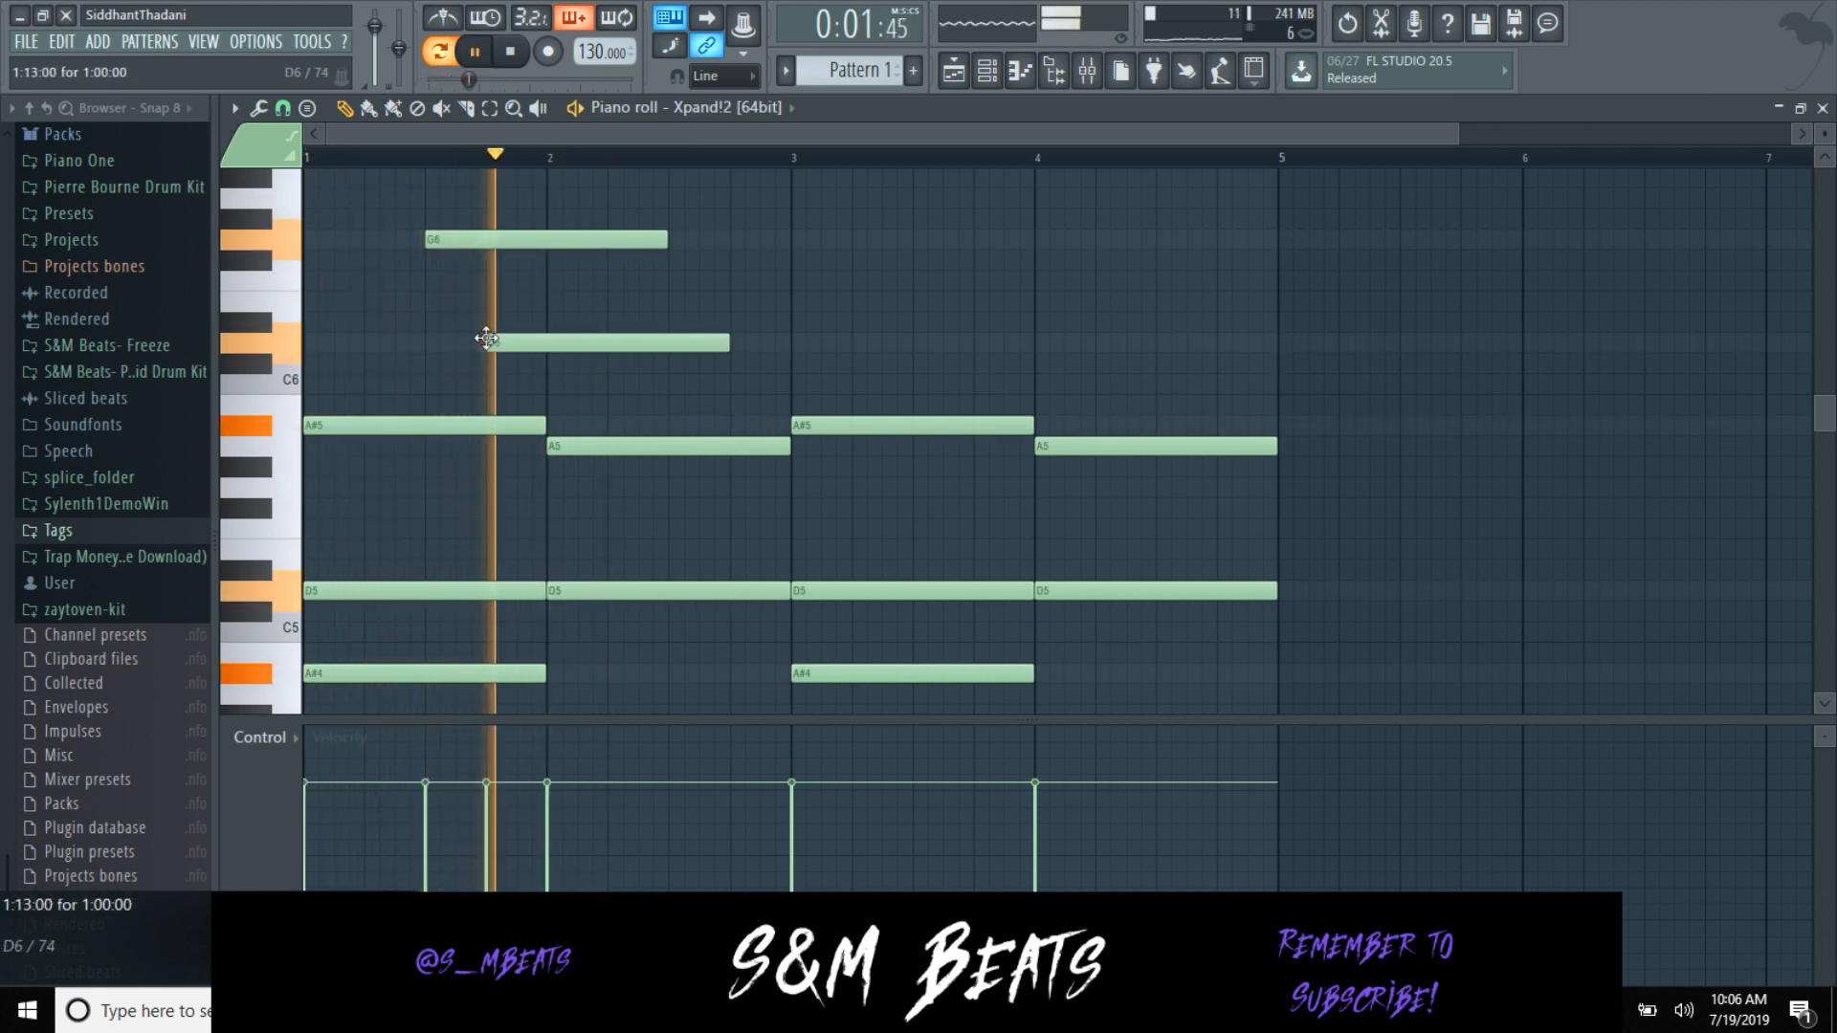
Step: Add an A#5 on beat 3 and an A5 on beat 4 of bar 2, and play the pattern back
click(756, 425)
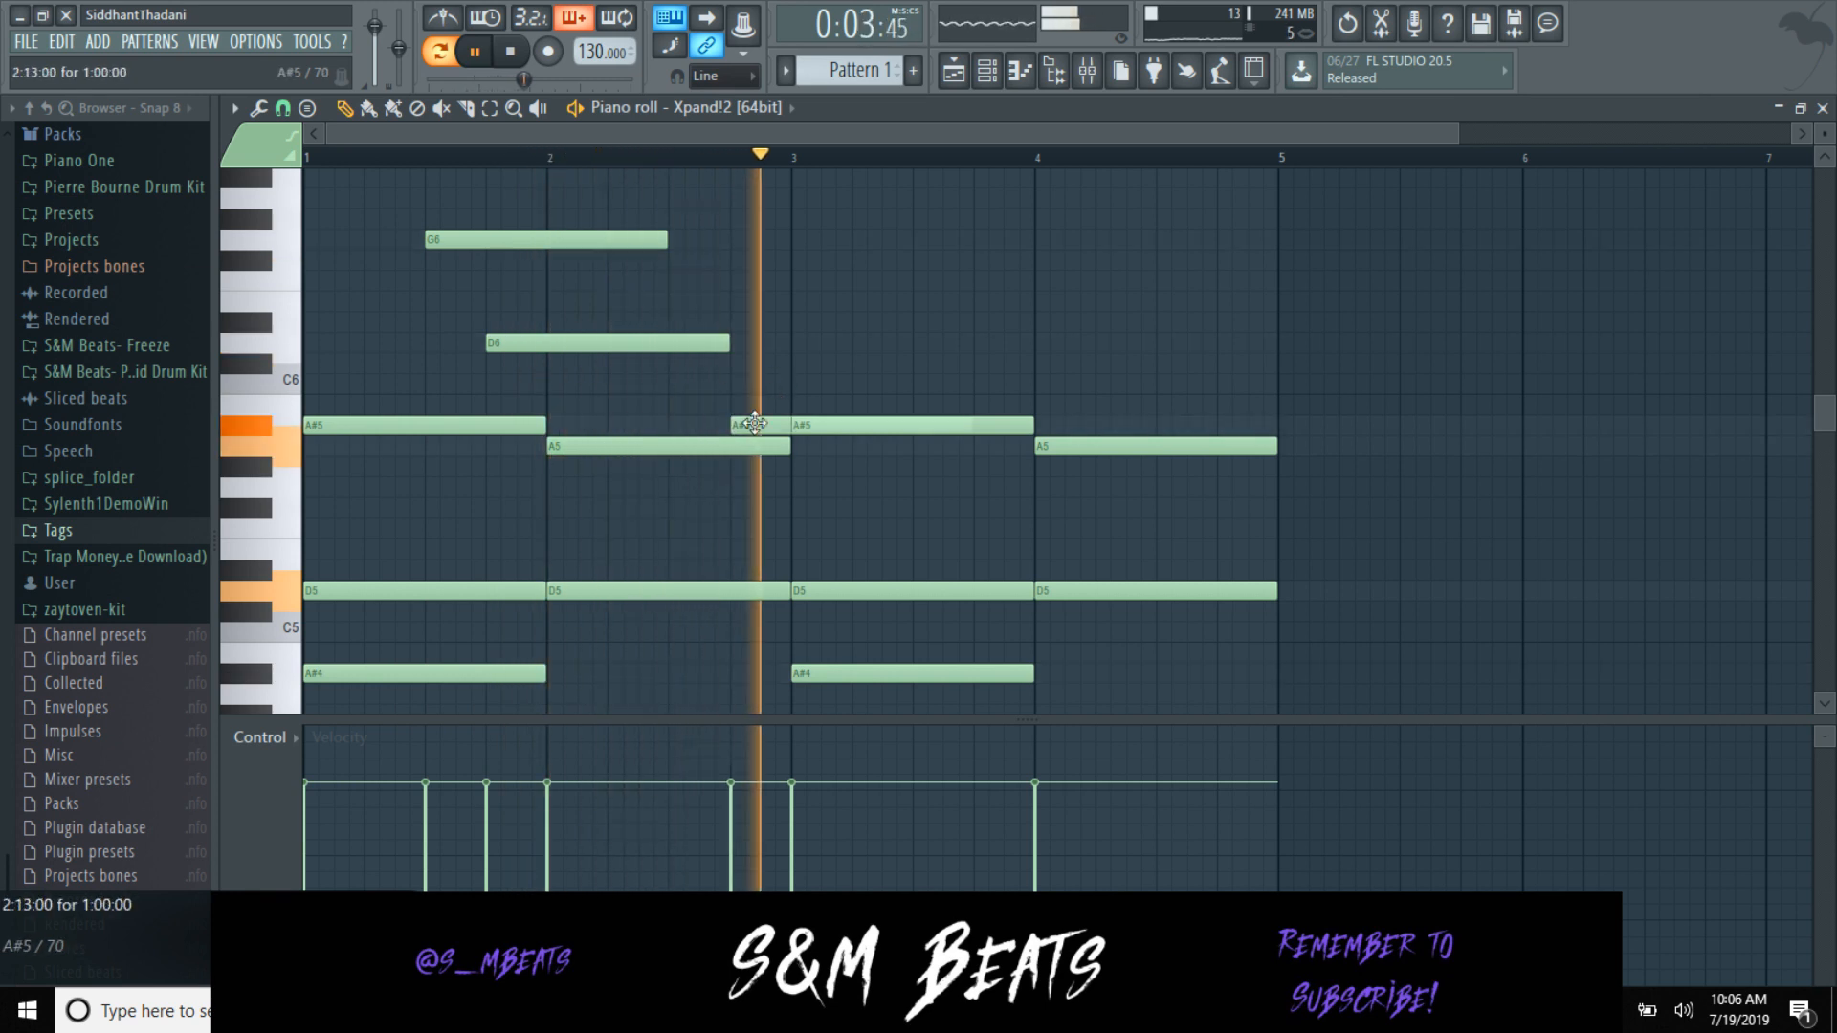
key(space)
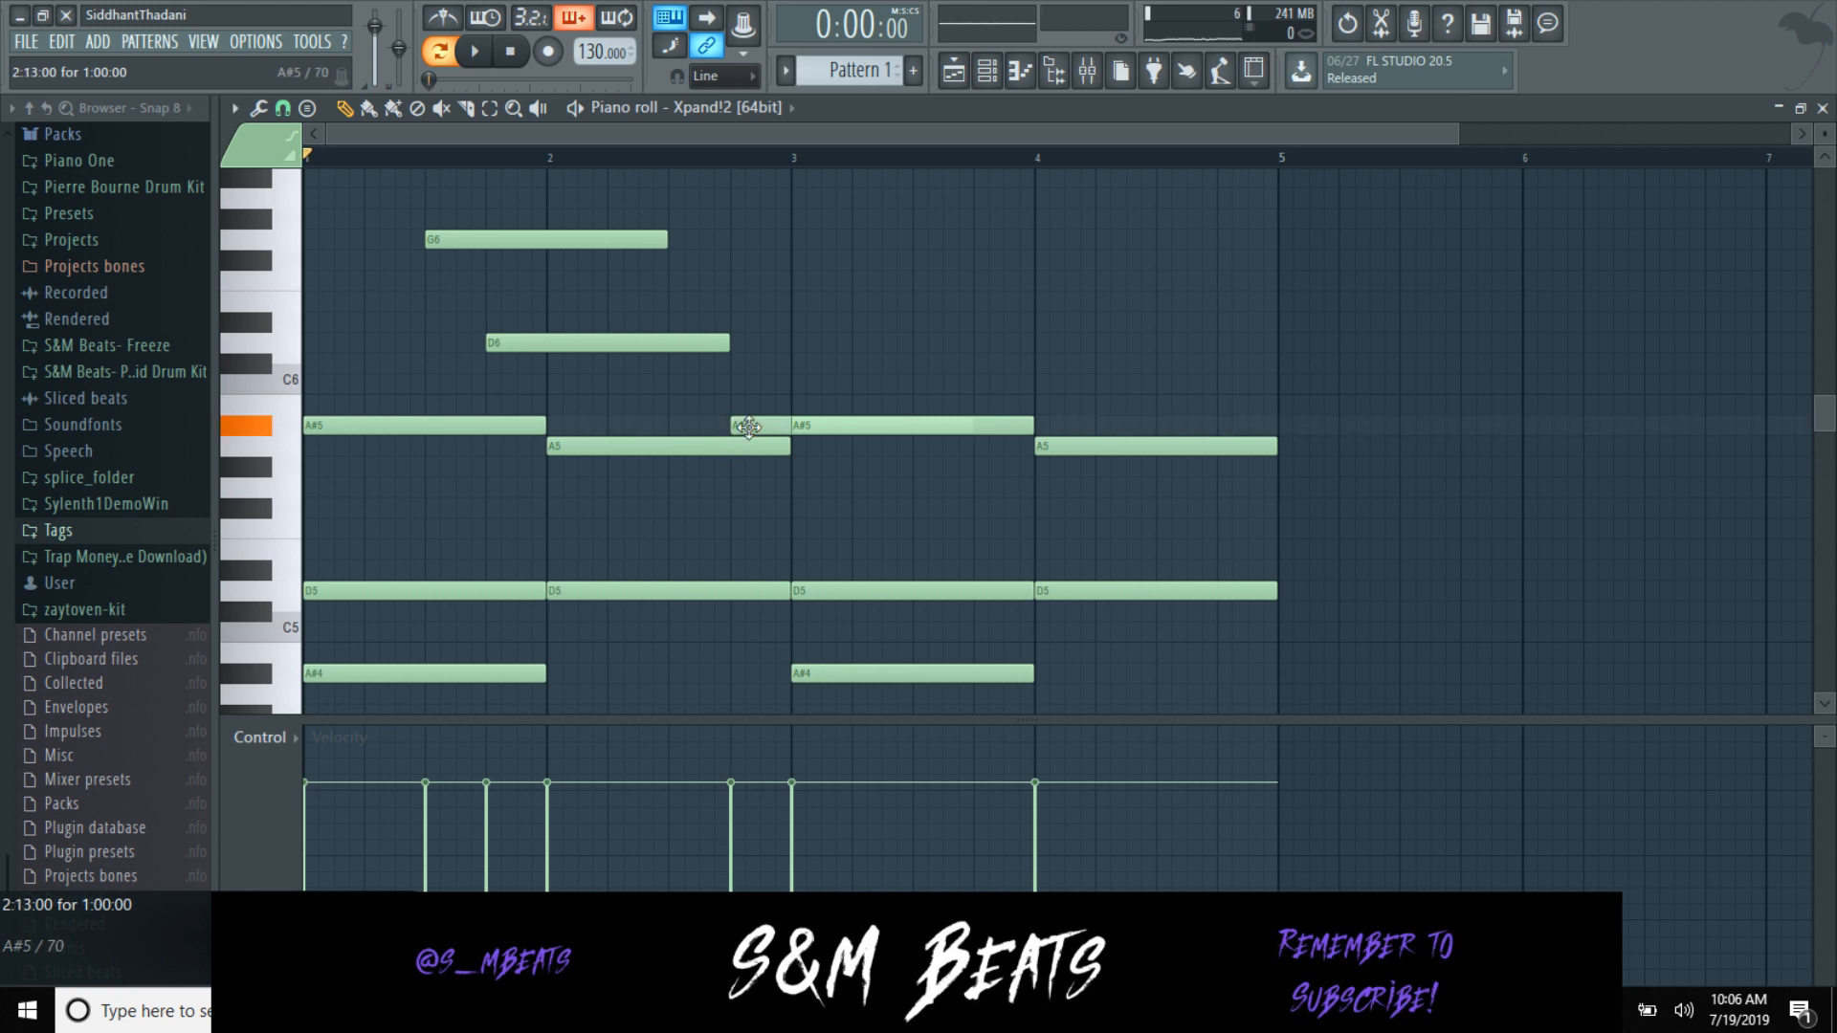
key(space)
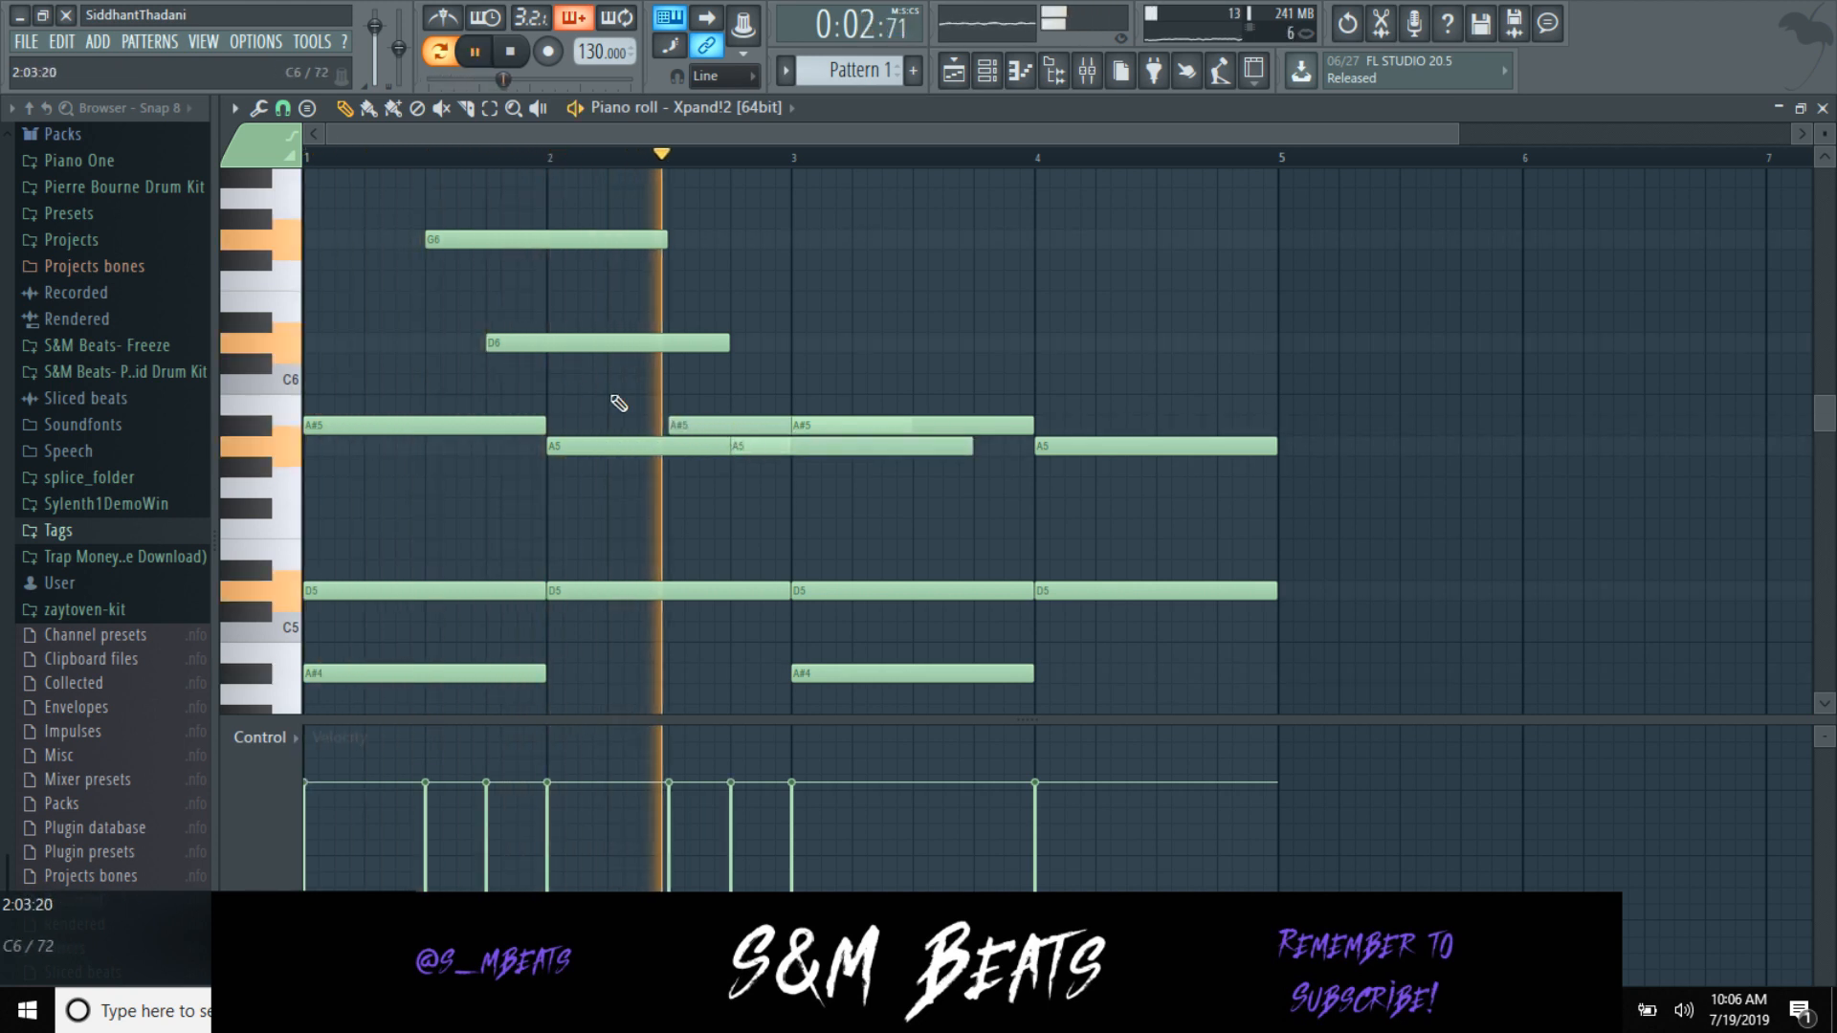
Step: Rework the bar 2 melody into an A#5 on beat 4 followed by an A5 half a beat after it
right_click(745, 445)
key(space)
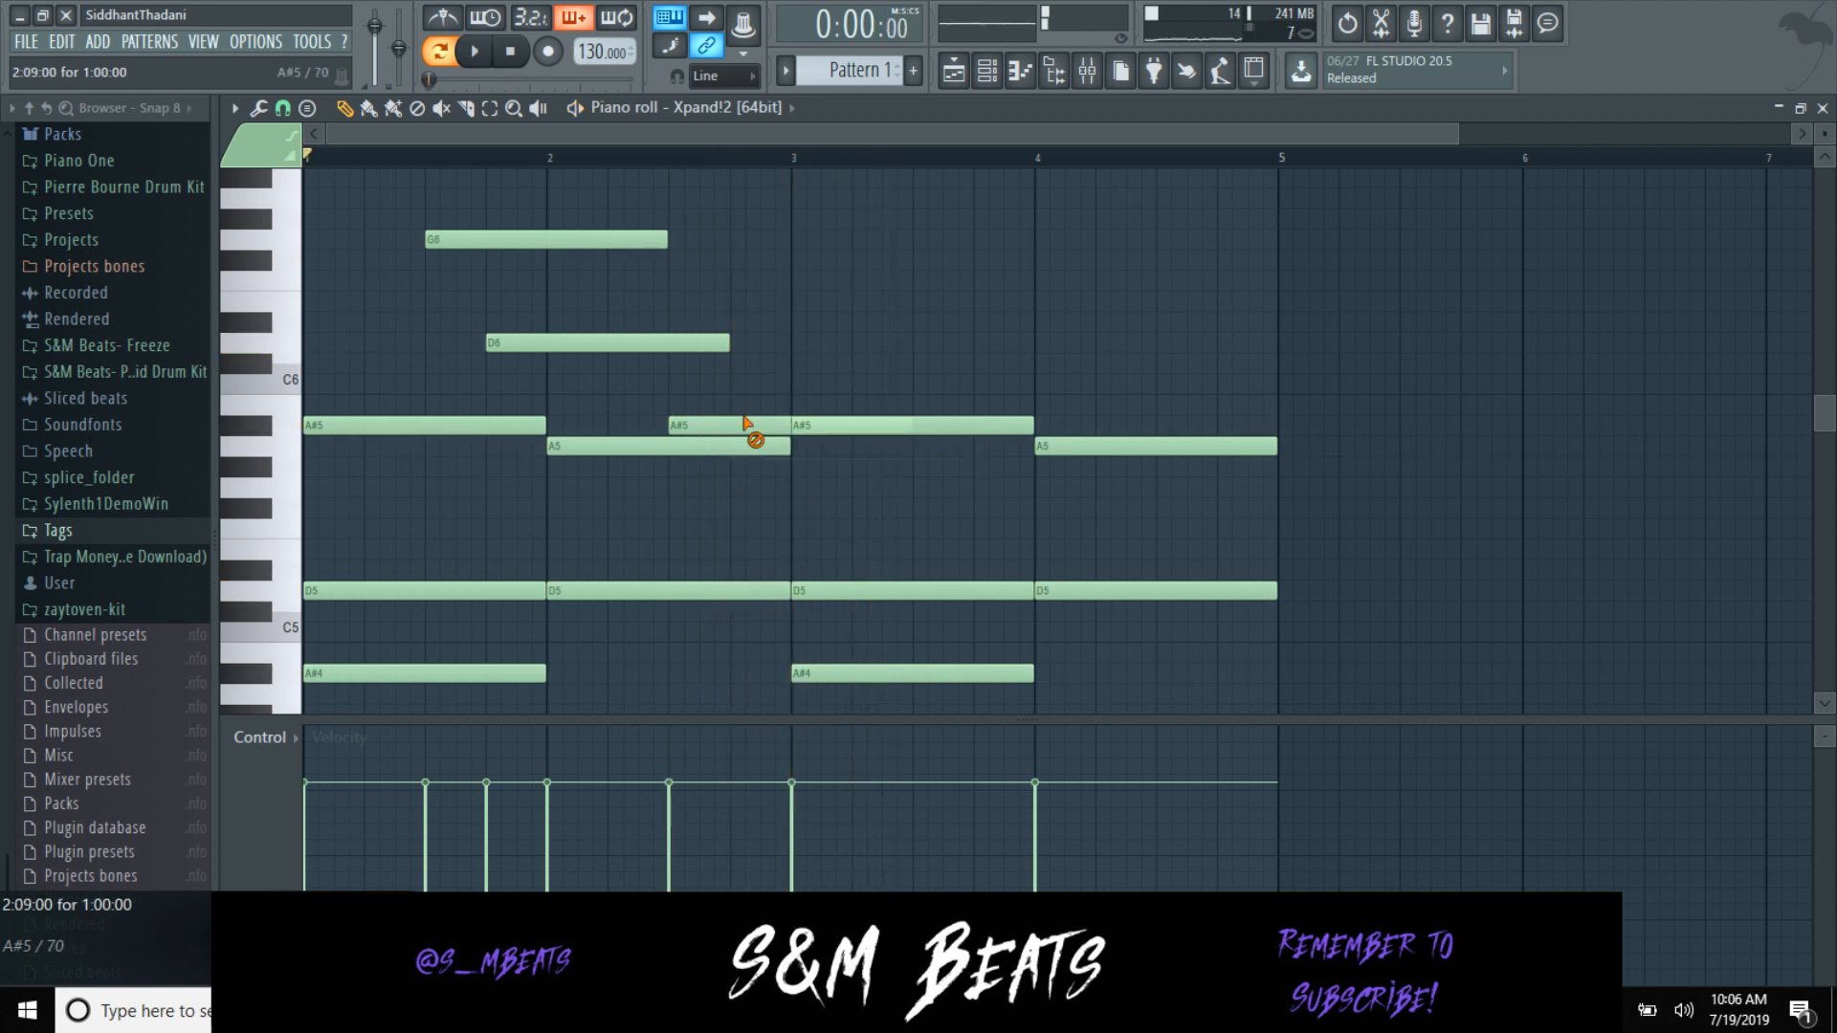
drag(766, 466, 766, 446)
key(space)
Step: Delete the long G6 and D6 melody notes above the chords in bars 1 and 2
right_click(677, 343)
right_click(583, 239)
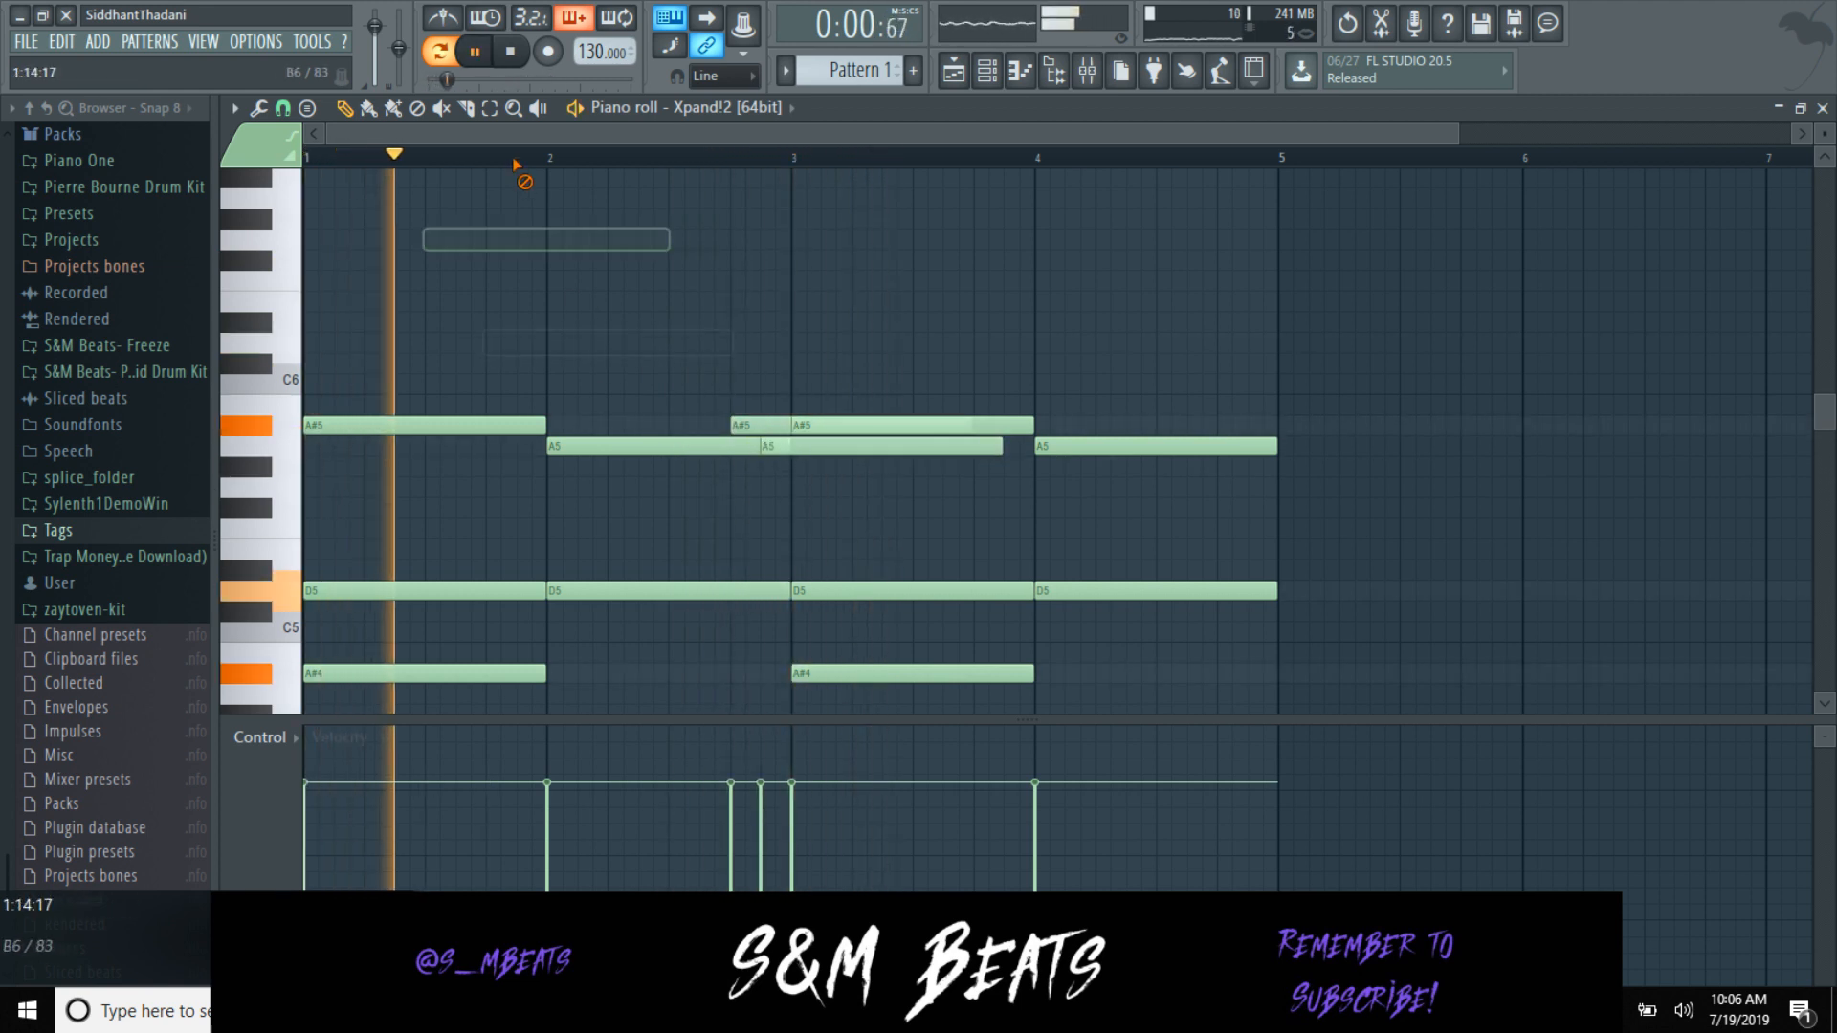
scroll(520, 357, up, 1)
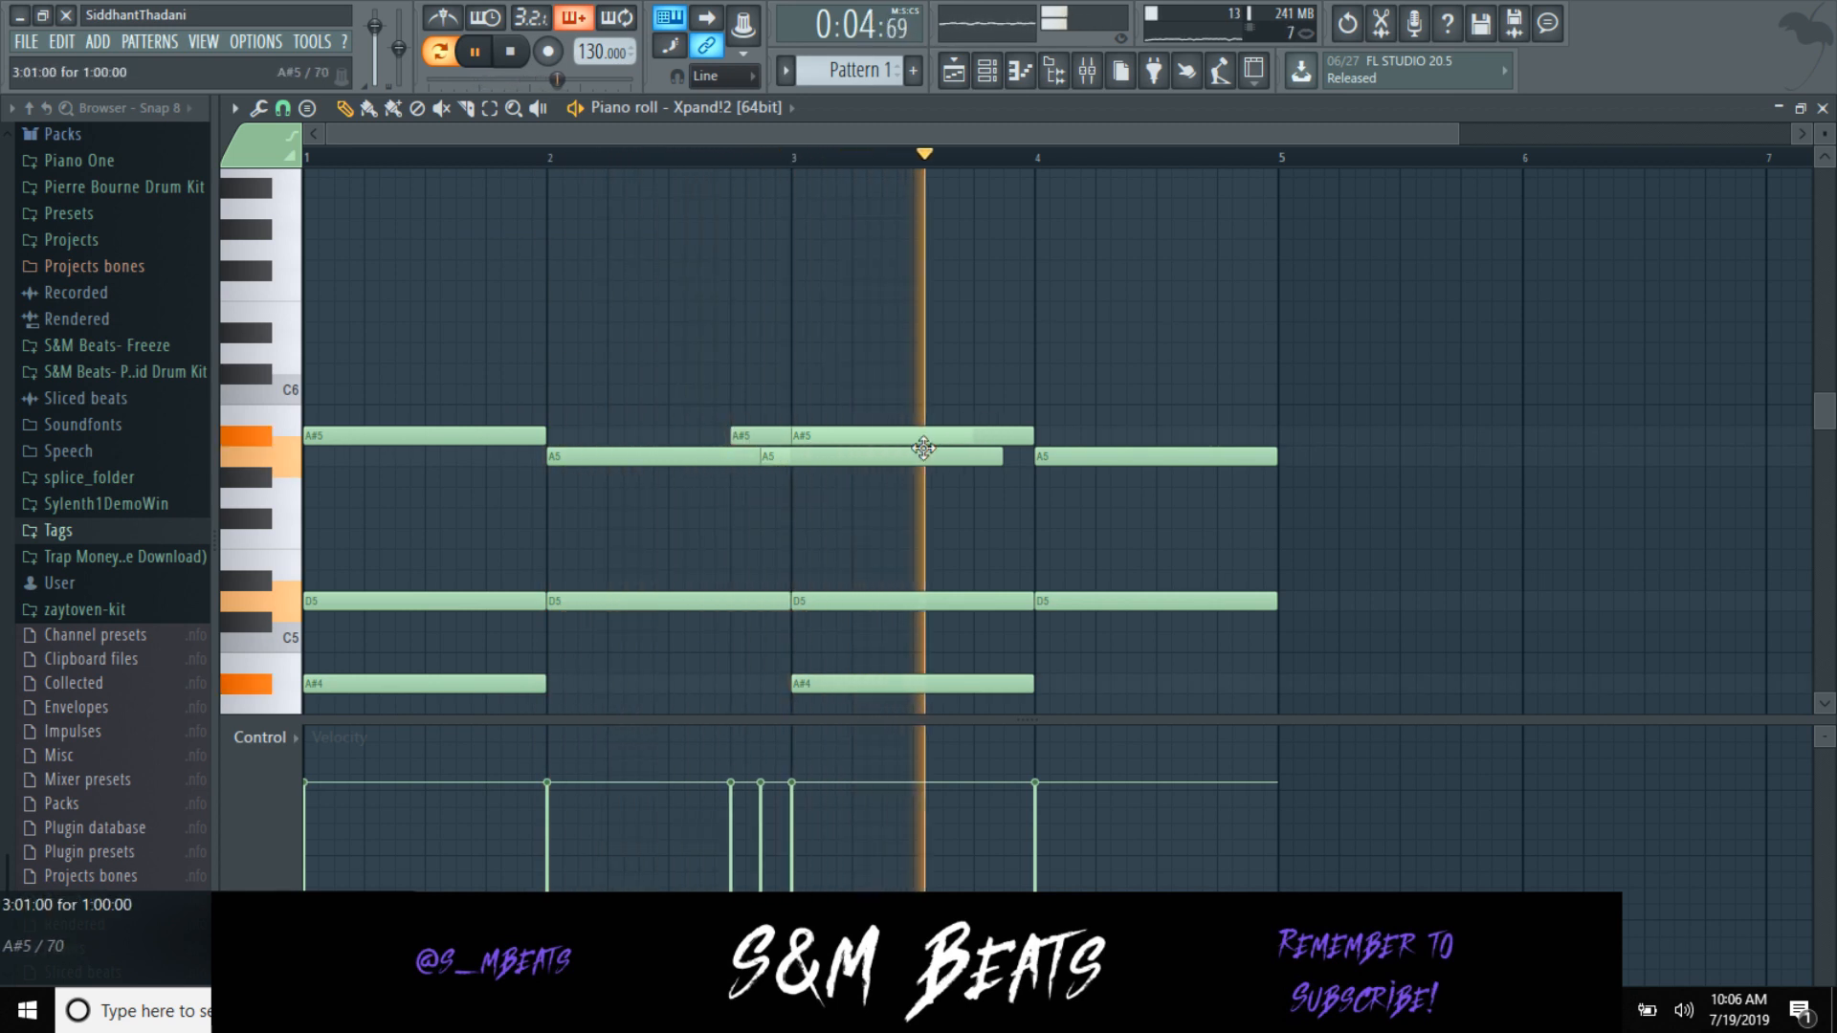
Step: Add a short A5 melody note at the end of bar 4, ending at the bar line, and play the pattern back
click(1253, 435)
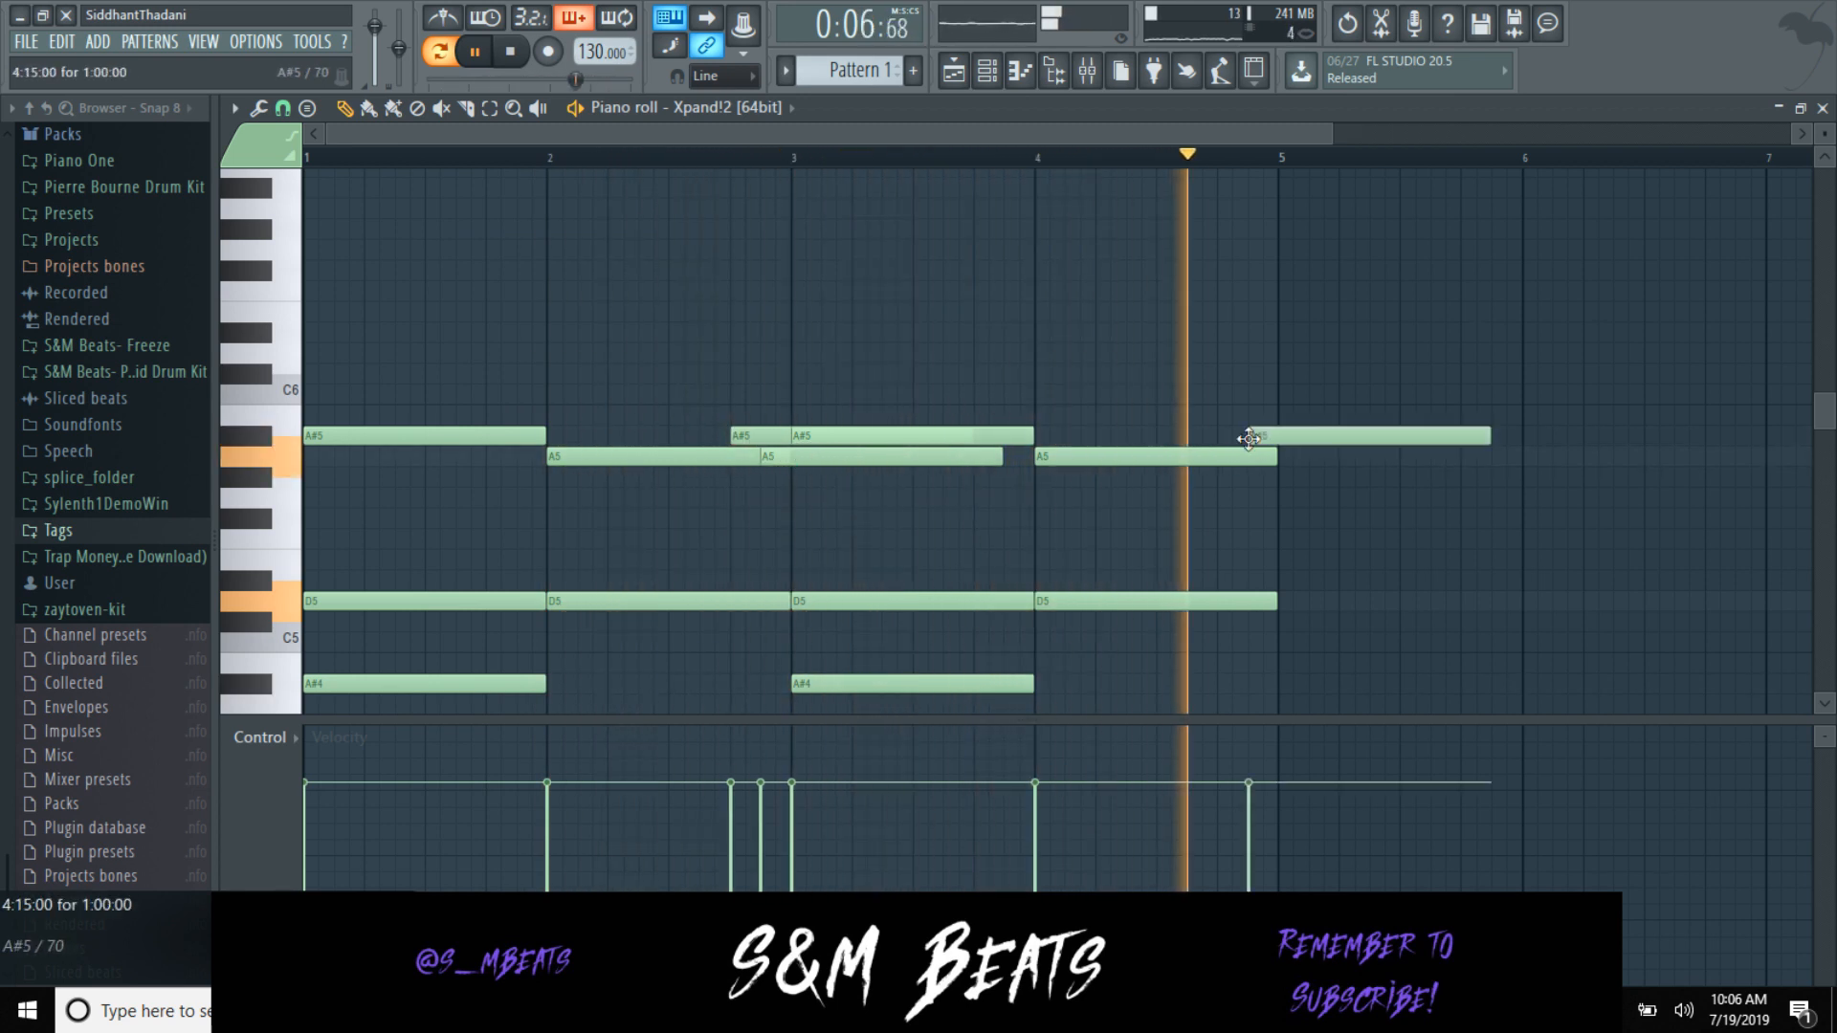
key(space)
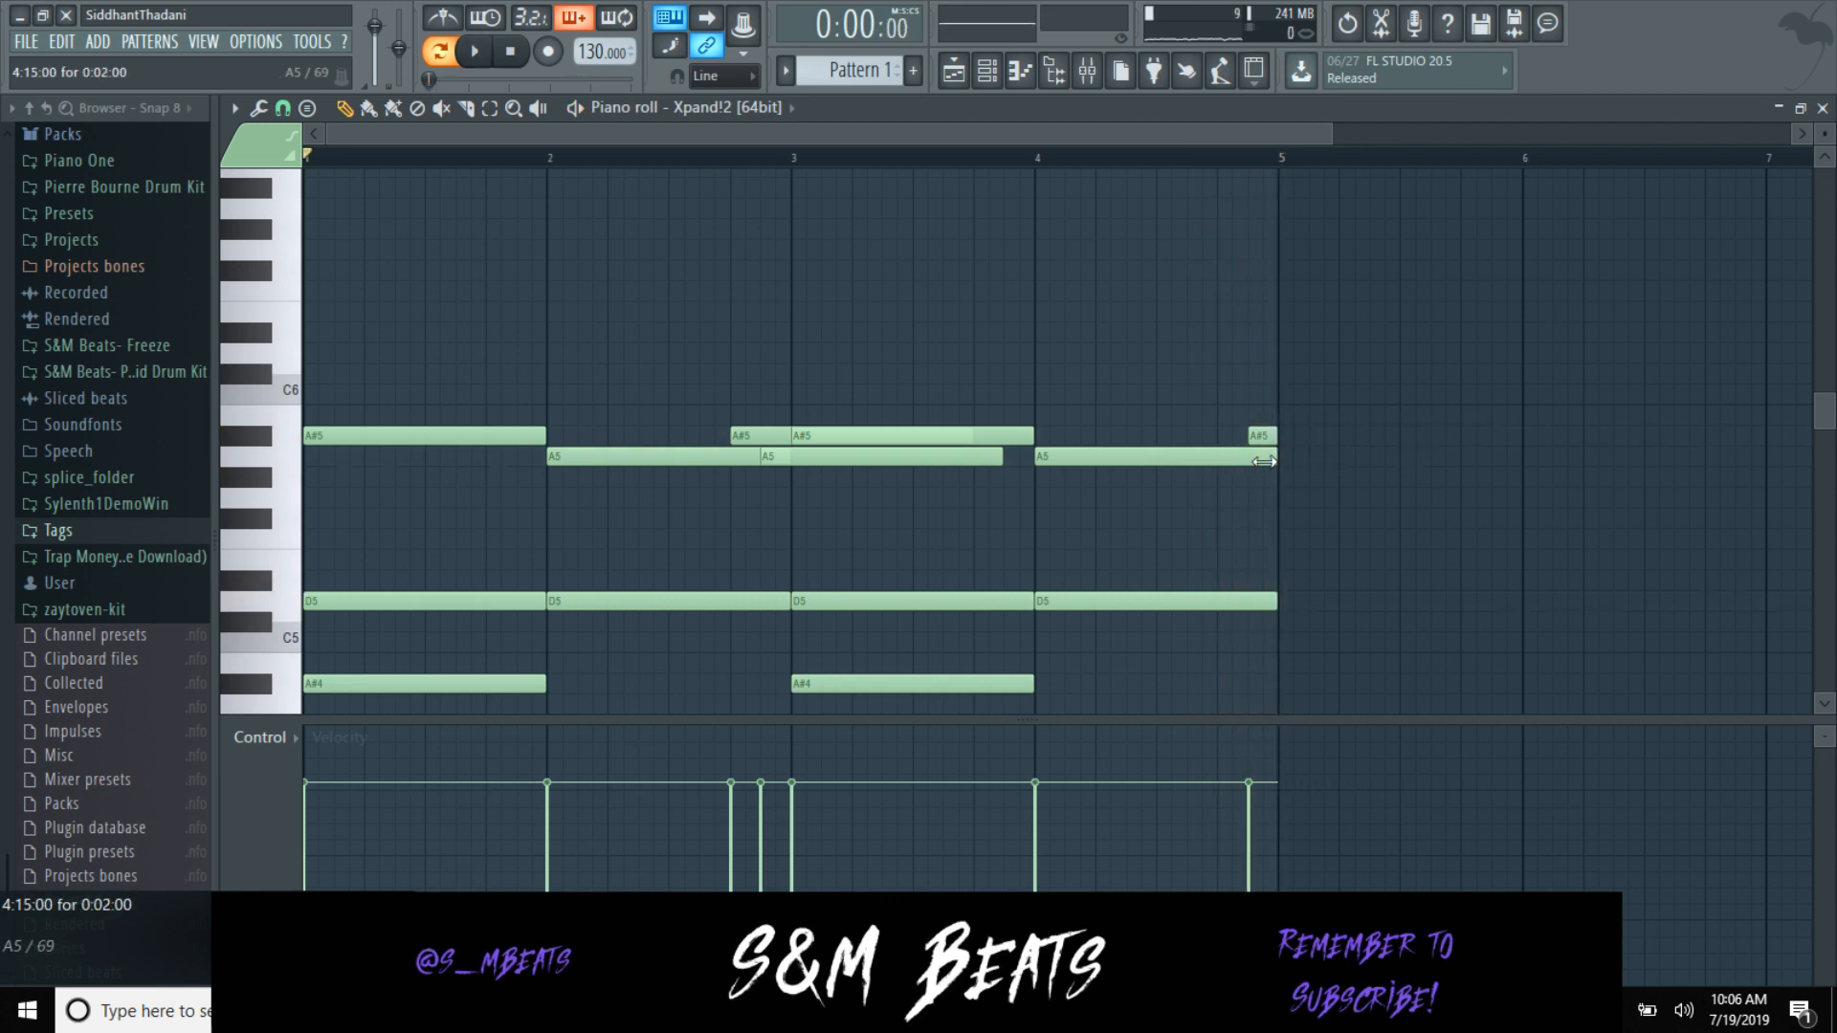
key(space)
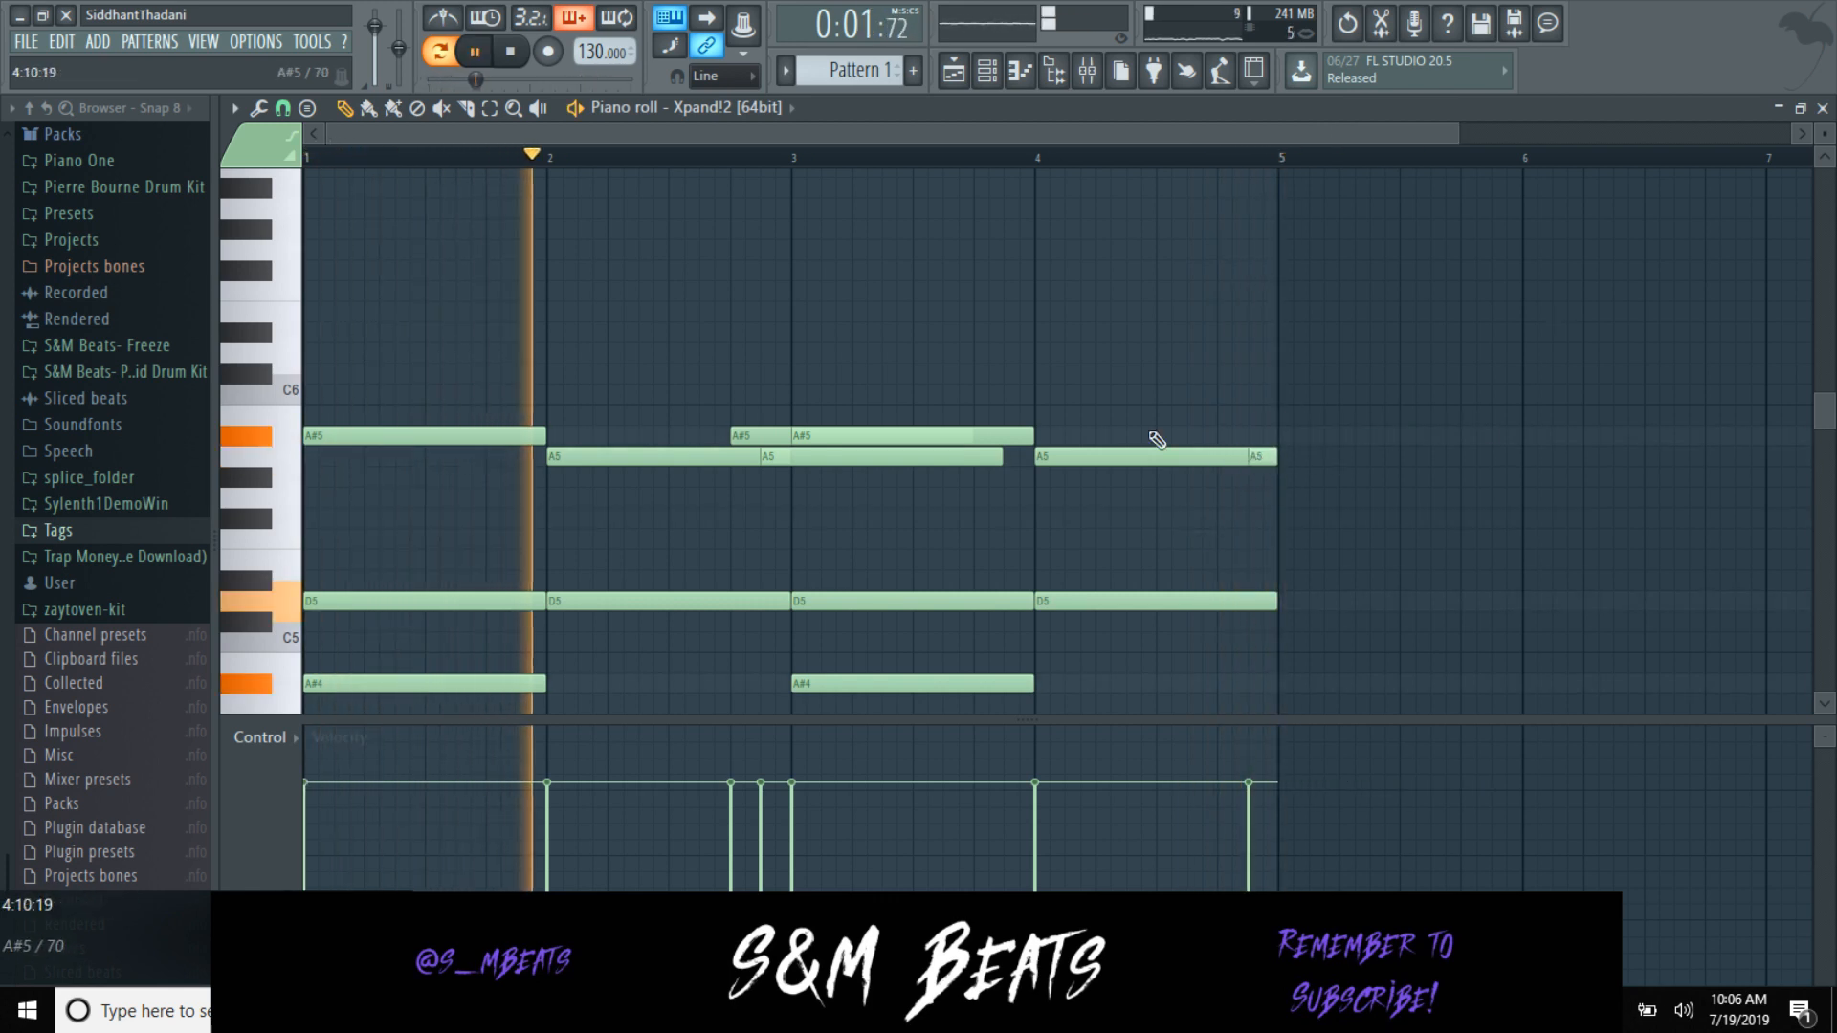
Step: Add one-bar-long A#6 notes at the start of bar 1 and bar 3
scroll(478, 315, up, 2)
drag(180, 228, 172, 290)
key(space)
key(space)
drag(336, 292, 551, 292)
click(787, 354)
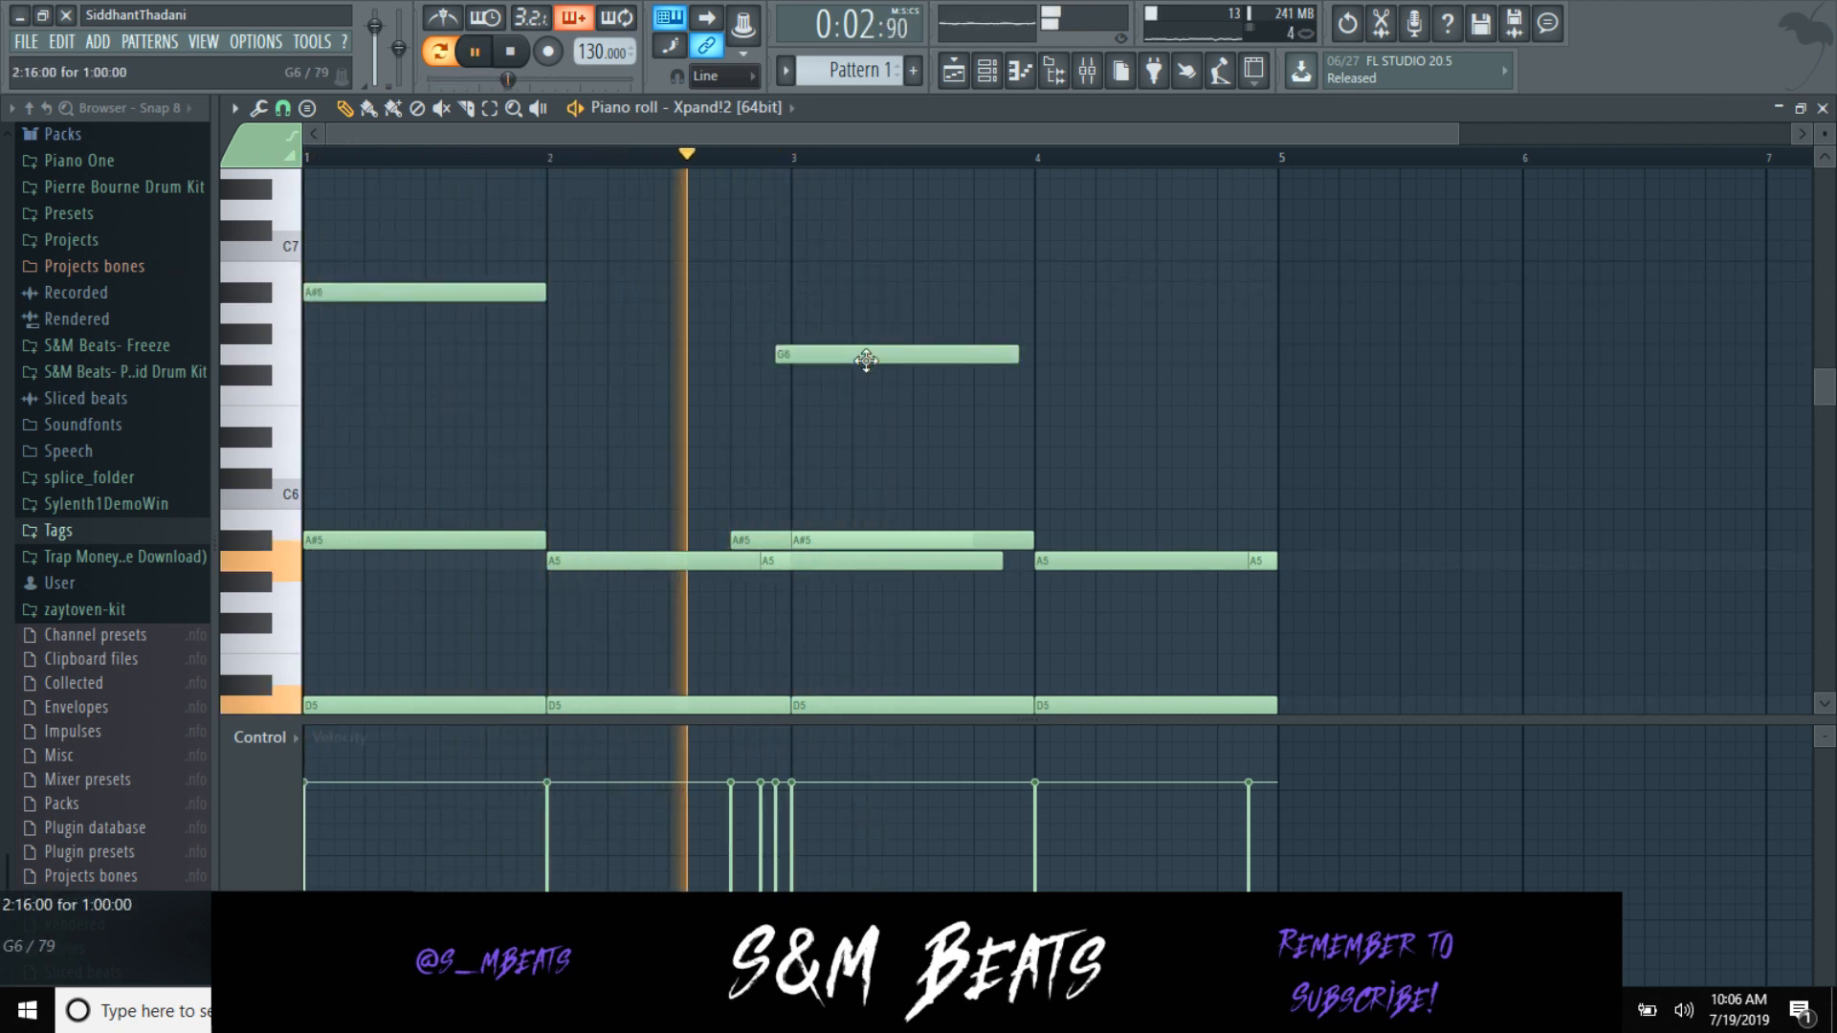
drag(865, 360, 880, 298)
key(space)
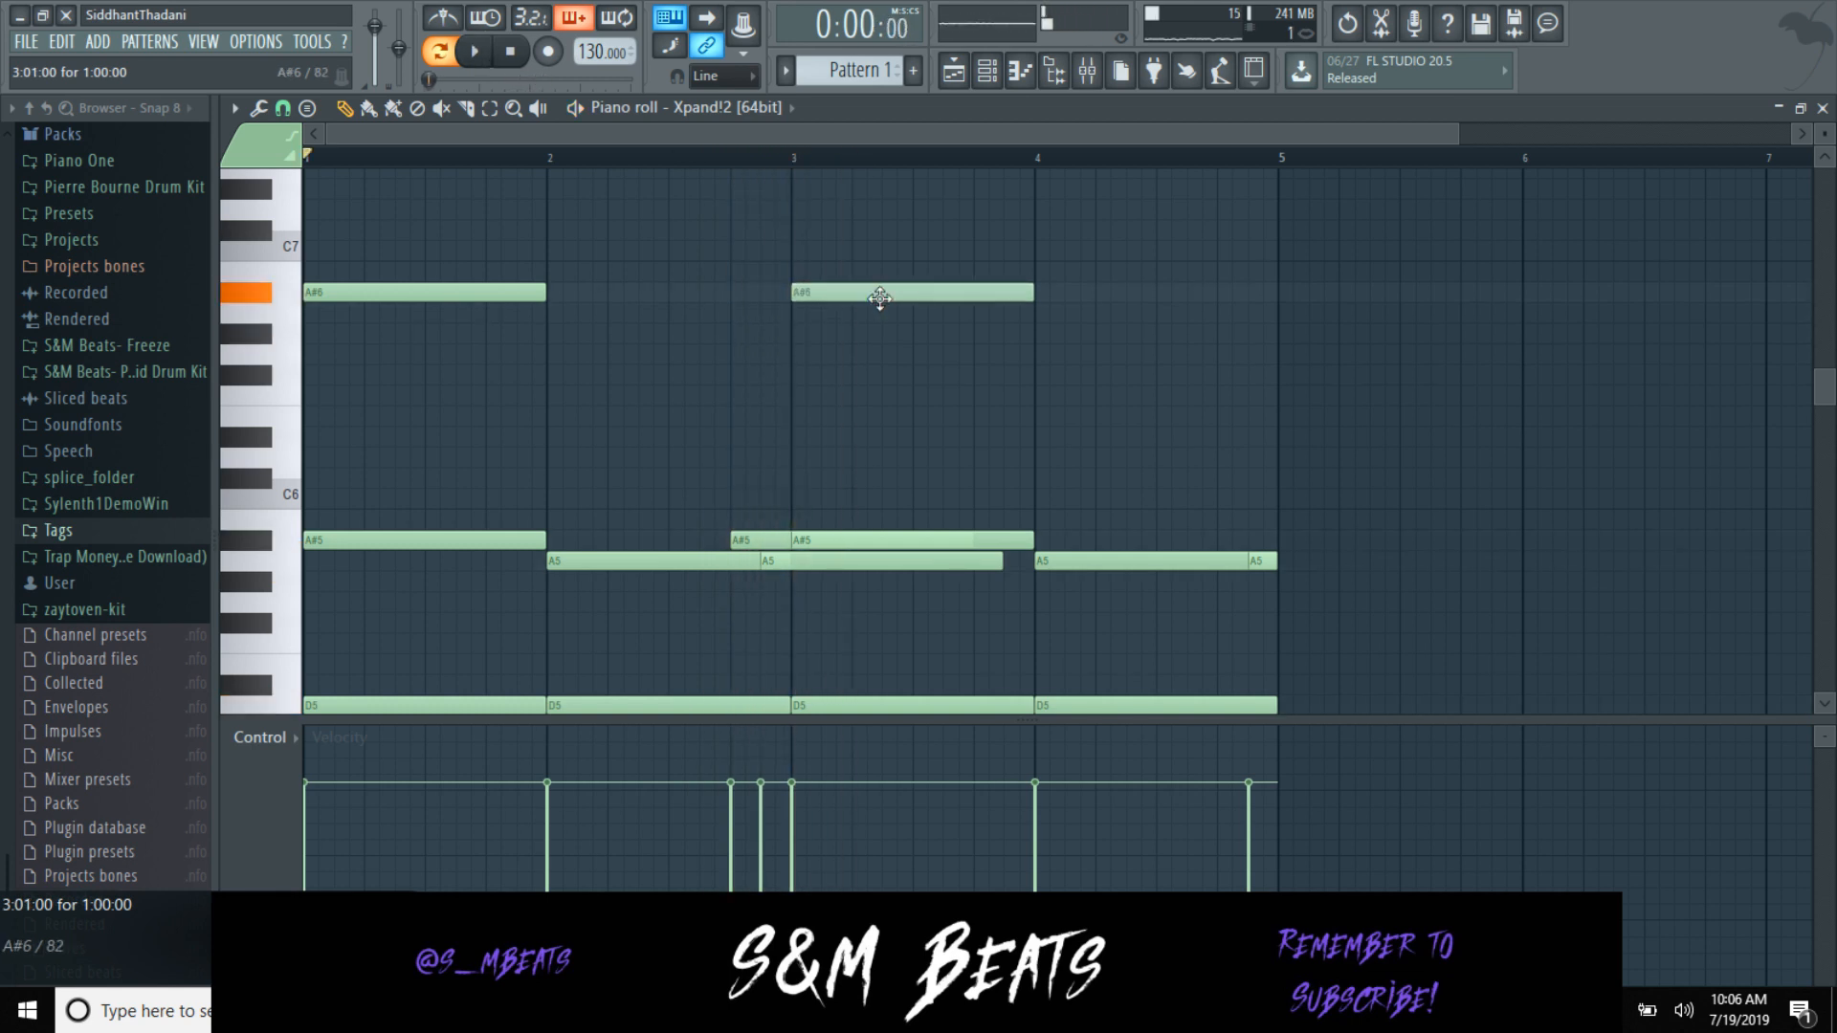
Step: Delete the added A#5 and A5 melody notes near the ends of bars 2 and 4 during playback
key(space)
click(839, 369)
right_click(861, 371)
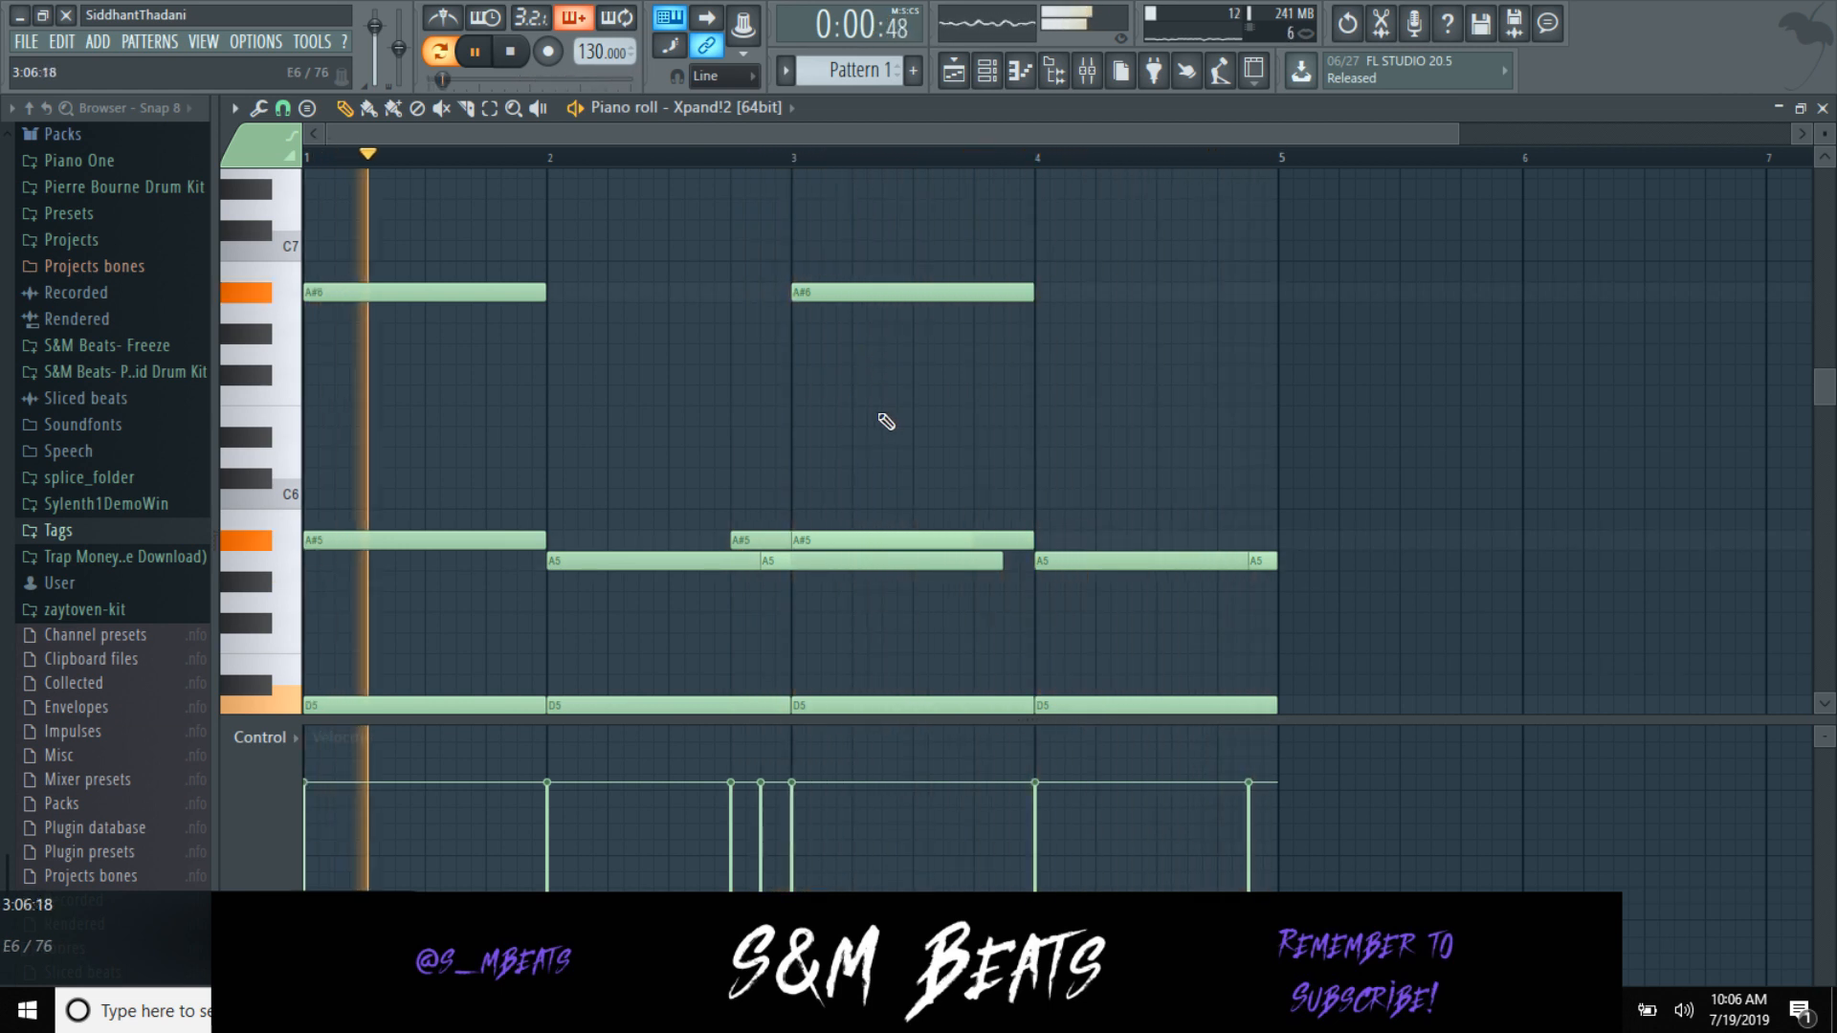
right_click(1259, 563)
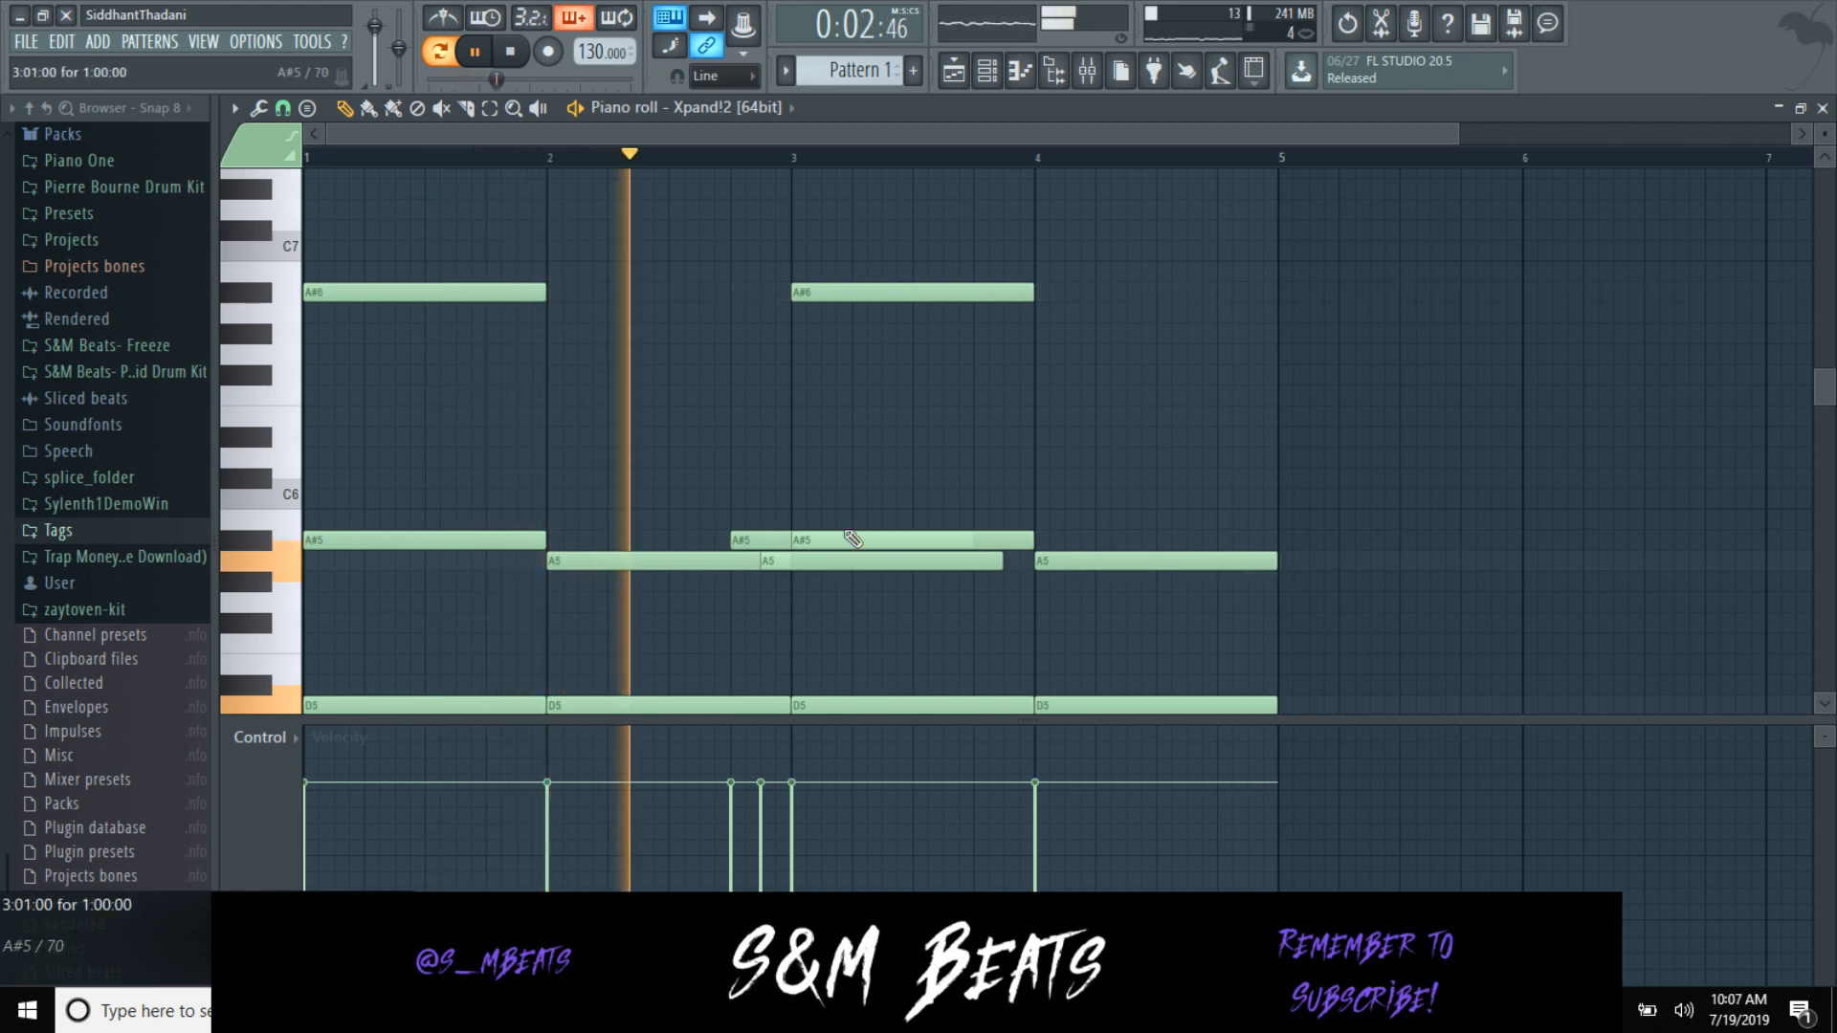
right_click(755, 541)
right_click(770, 562)
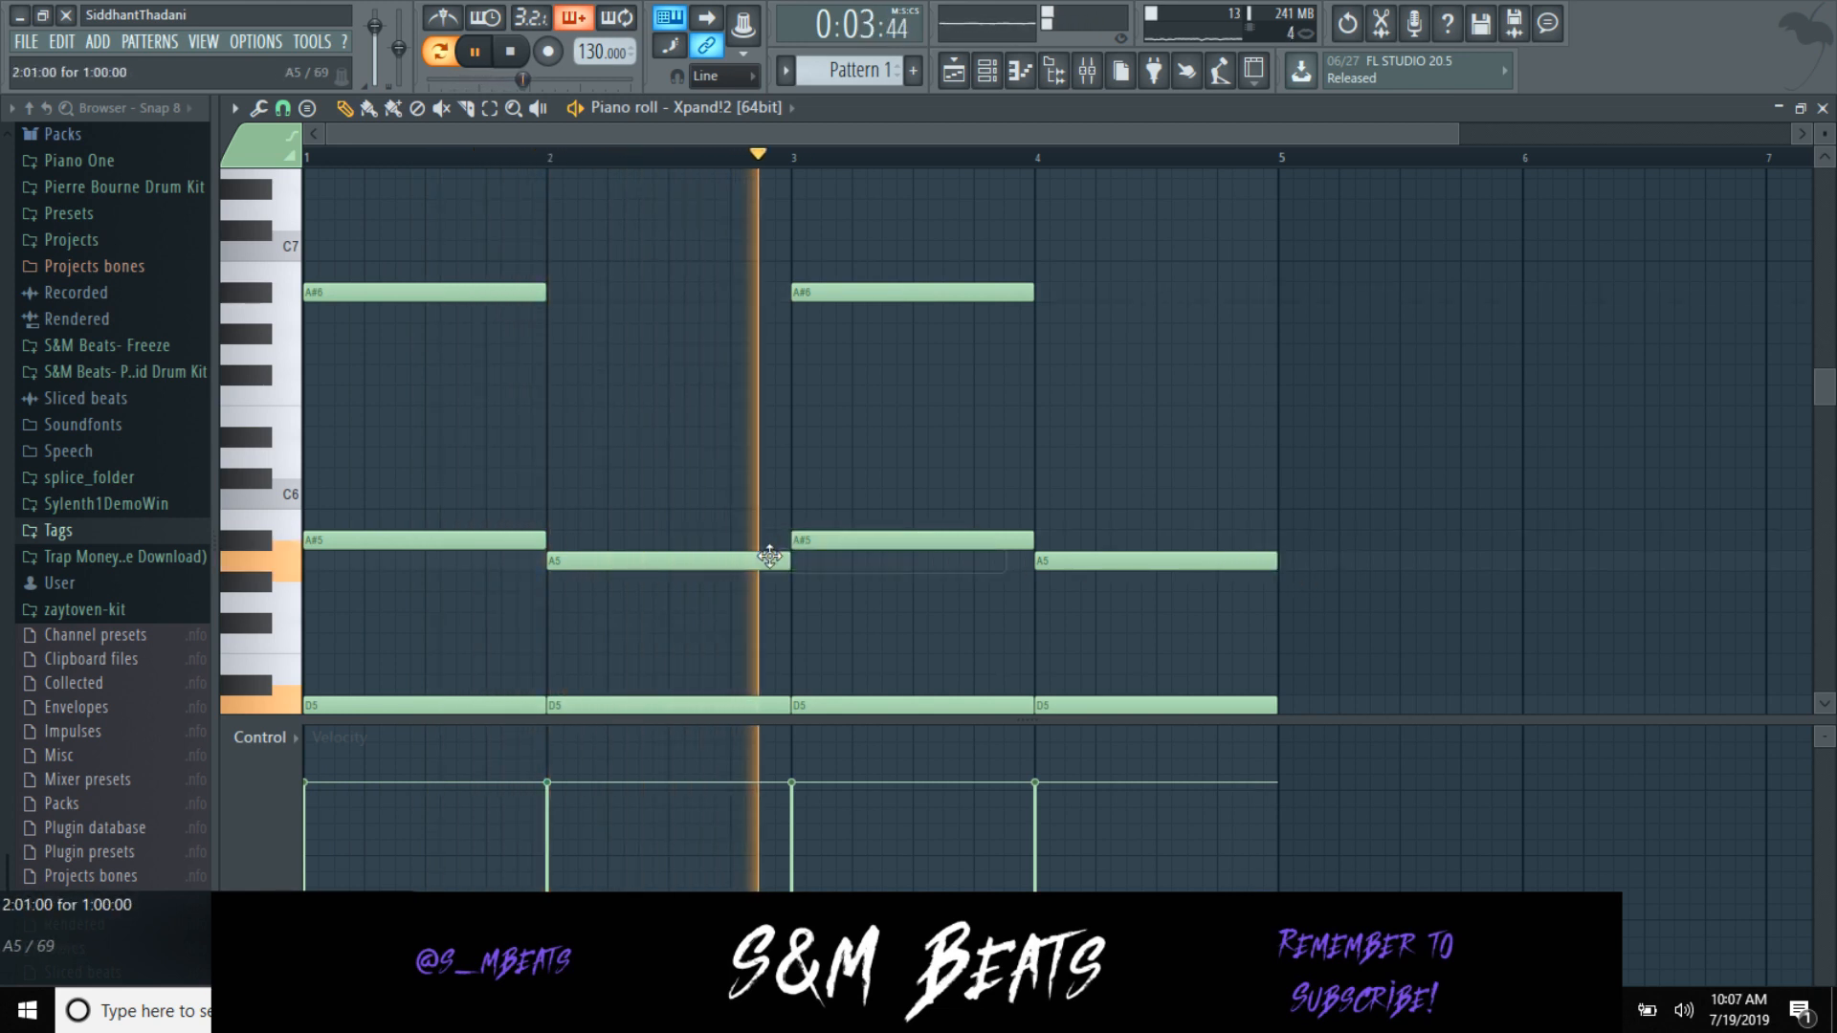
Step: Load Fruity Reeverb 2 into the first effect slot of mixer Insert 1 and listen to the pattern
click(1087, 71)
key(space)
click(1677, 181)
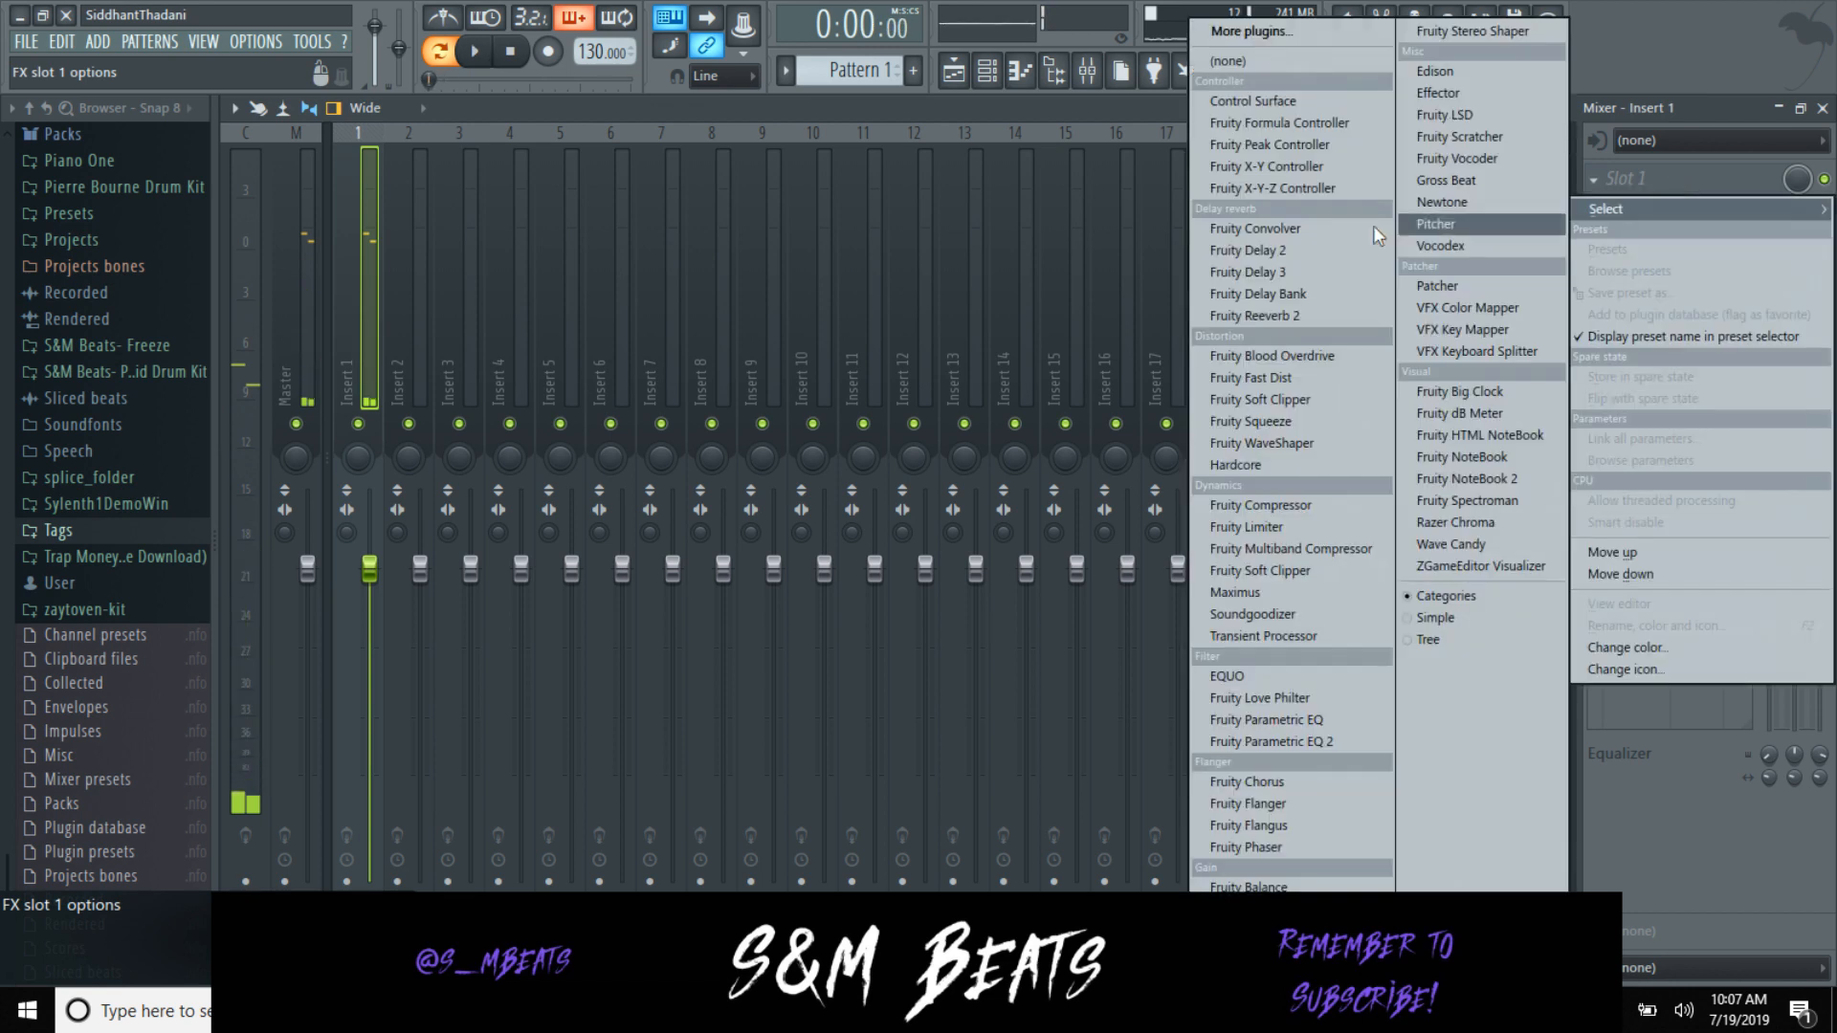
click(1283, 323)
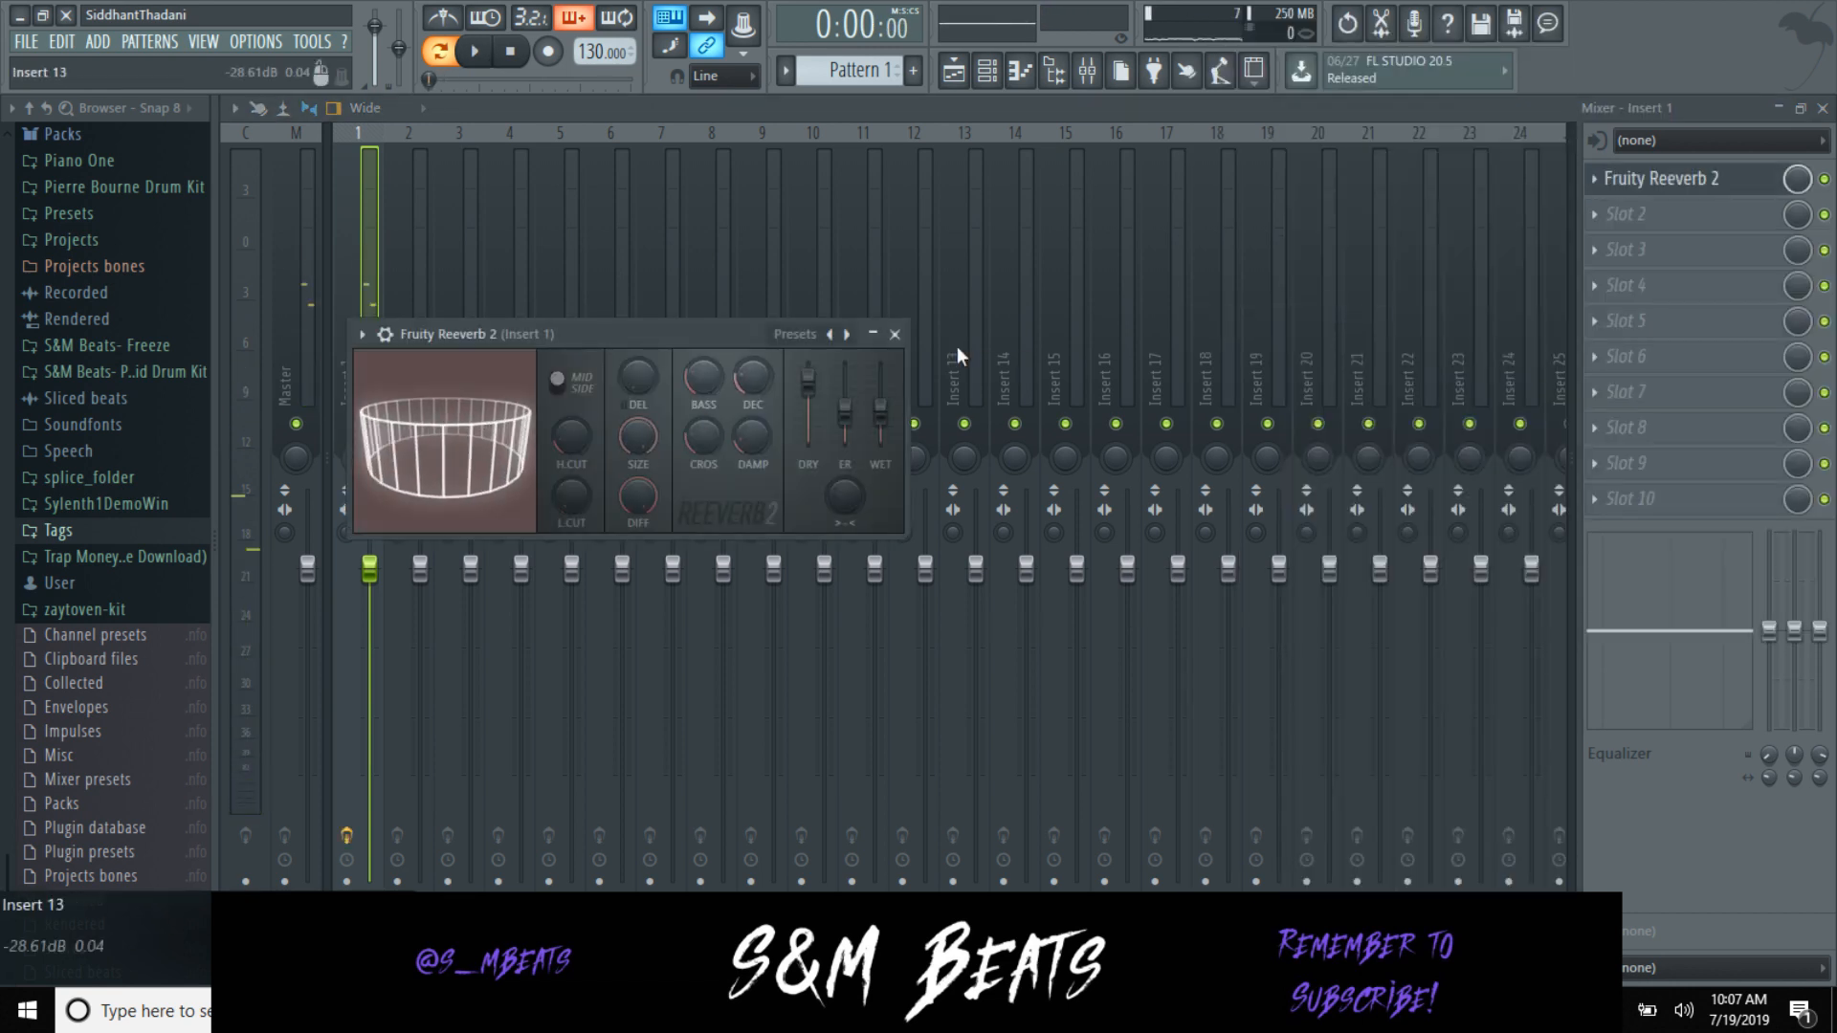
click(894, 334)
key(space)
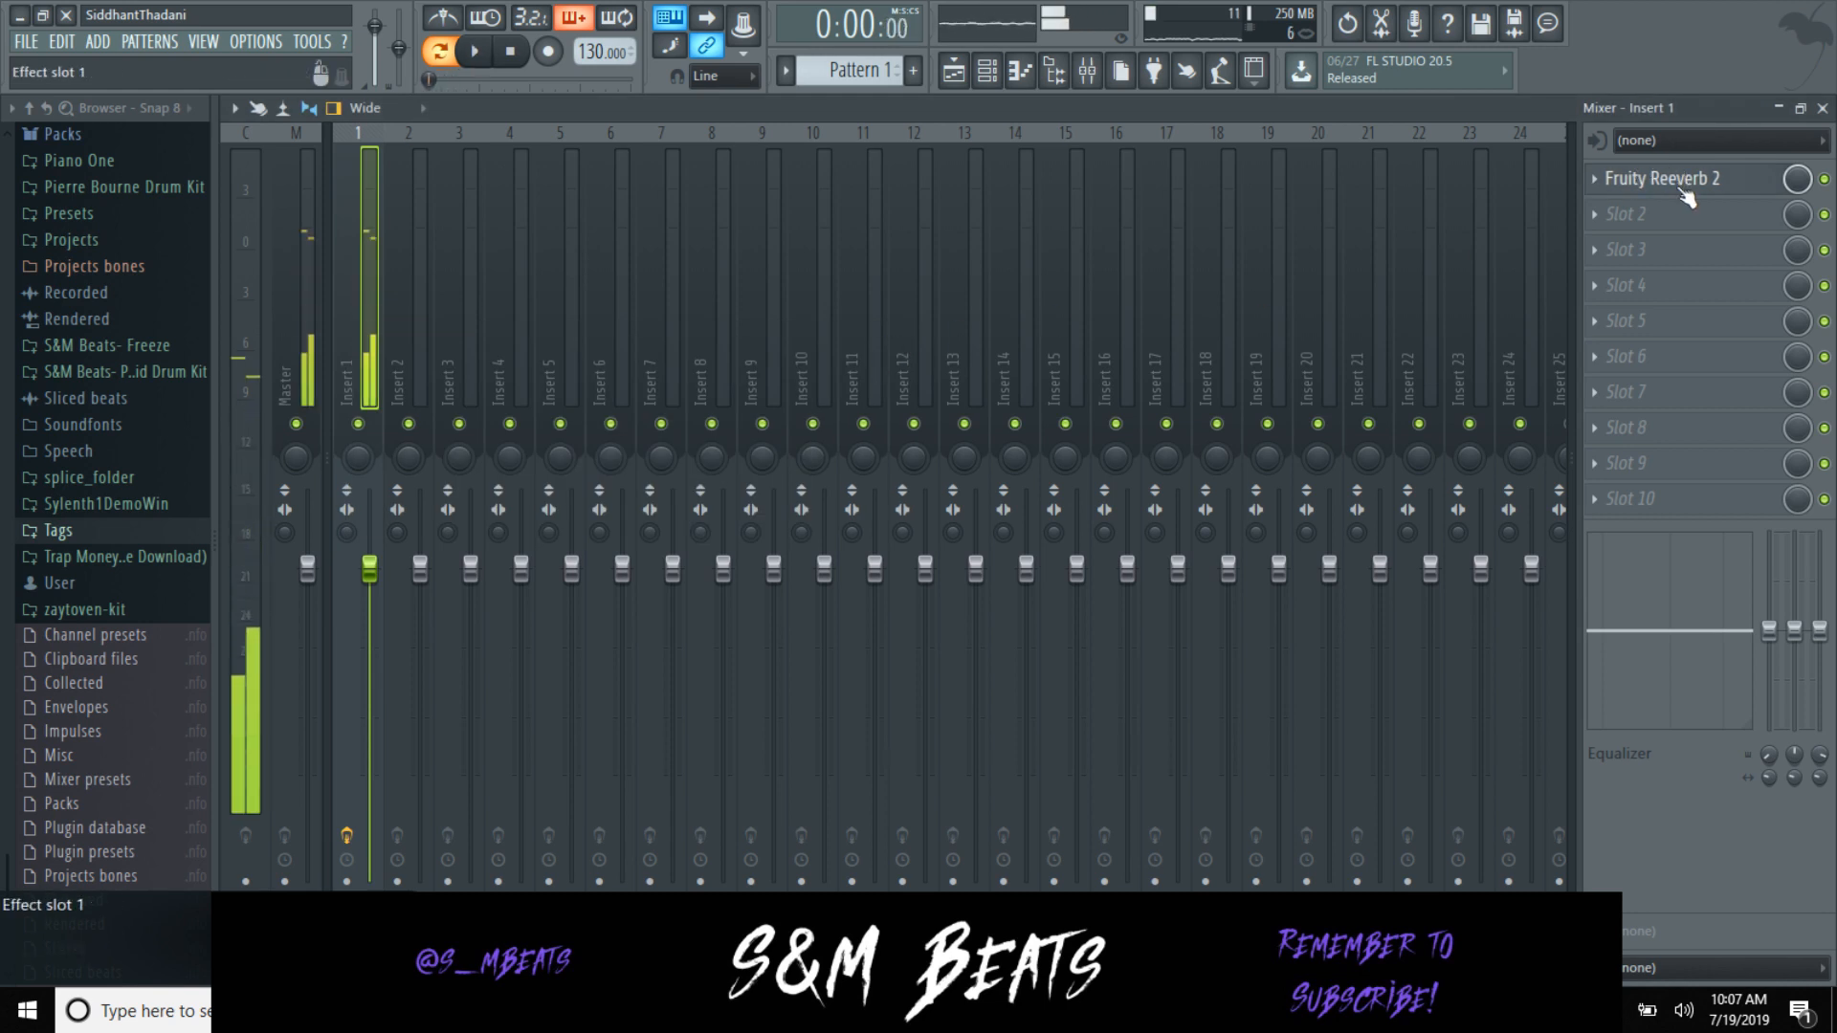
click(1685, 196)
click(894, 333)
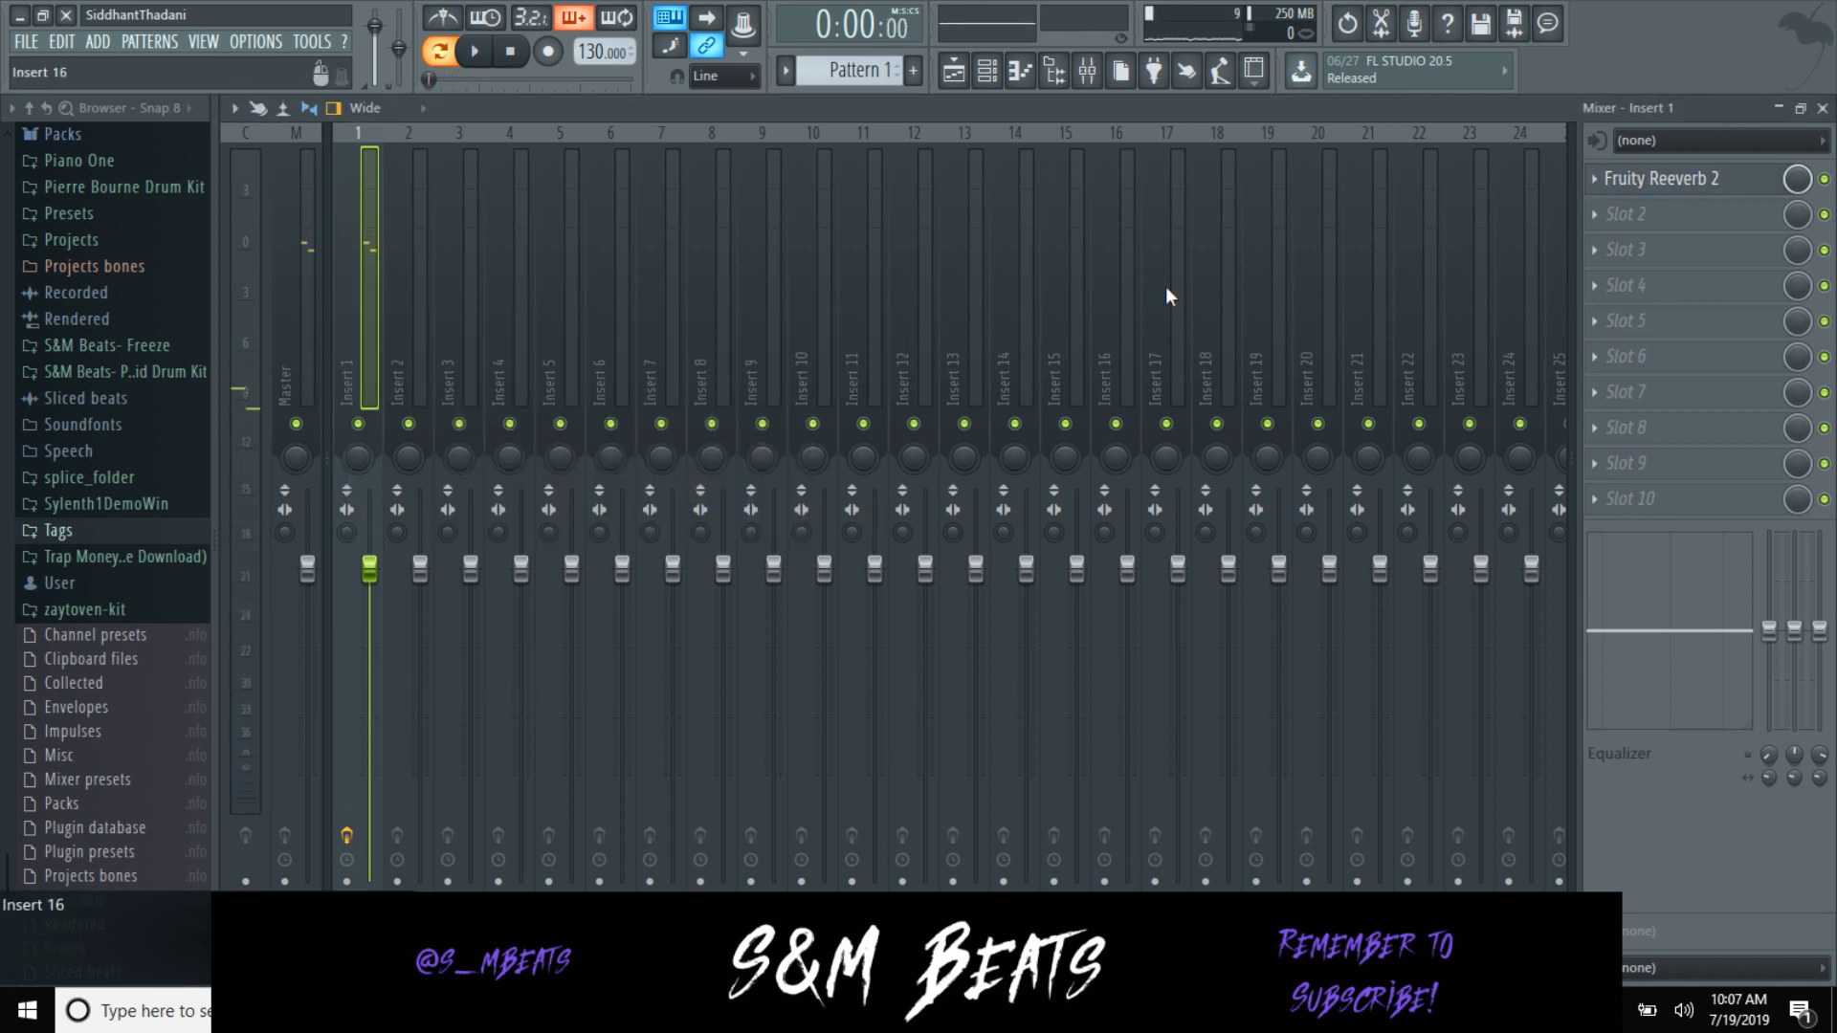
Step: Load Gross Beat into slot 2 of Insert 1, using the Momentary preset with the 1/2 Speed time effect, and play the pattern
click(1607, 218)
click(1446, 181)
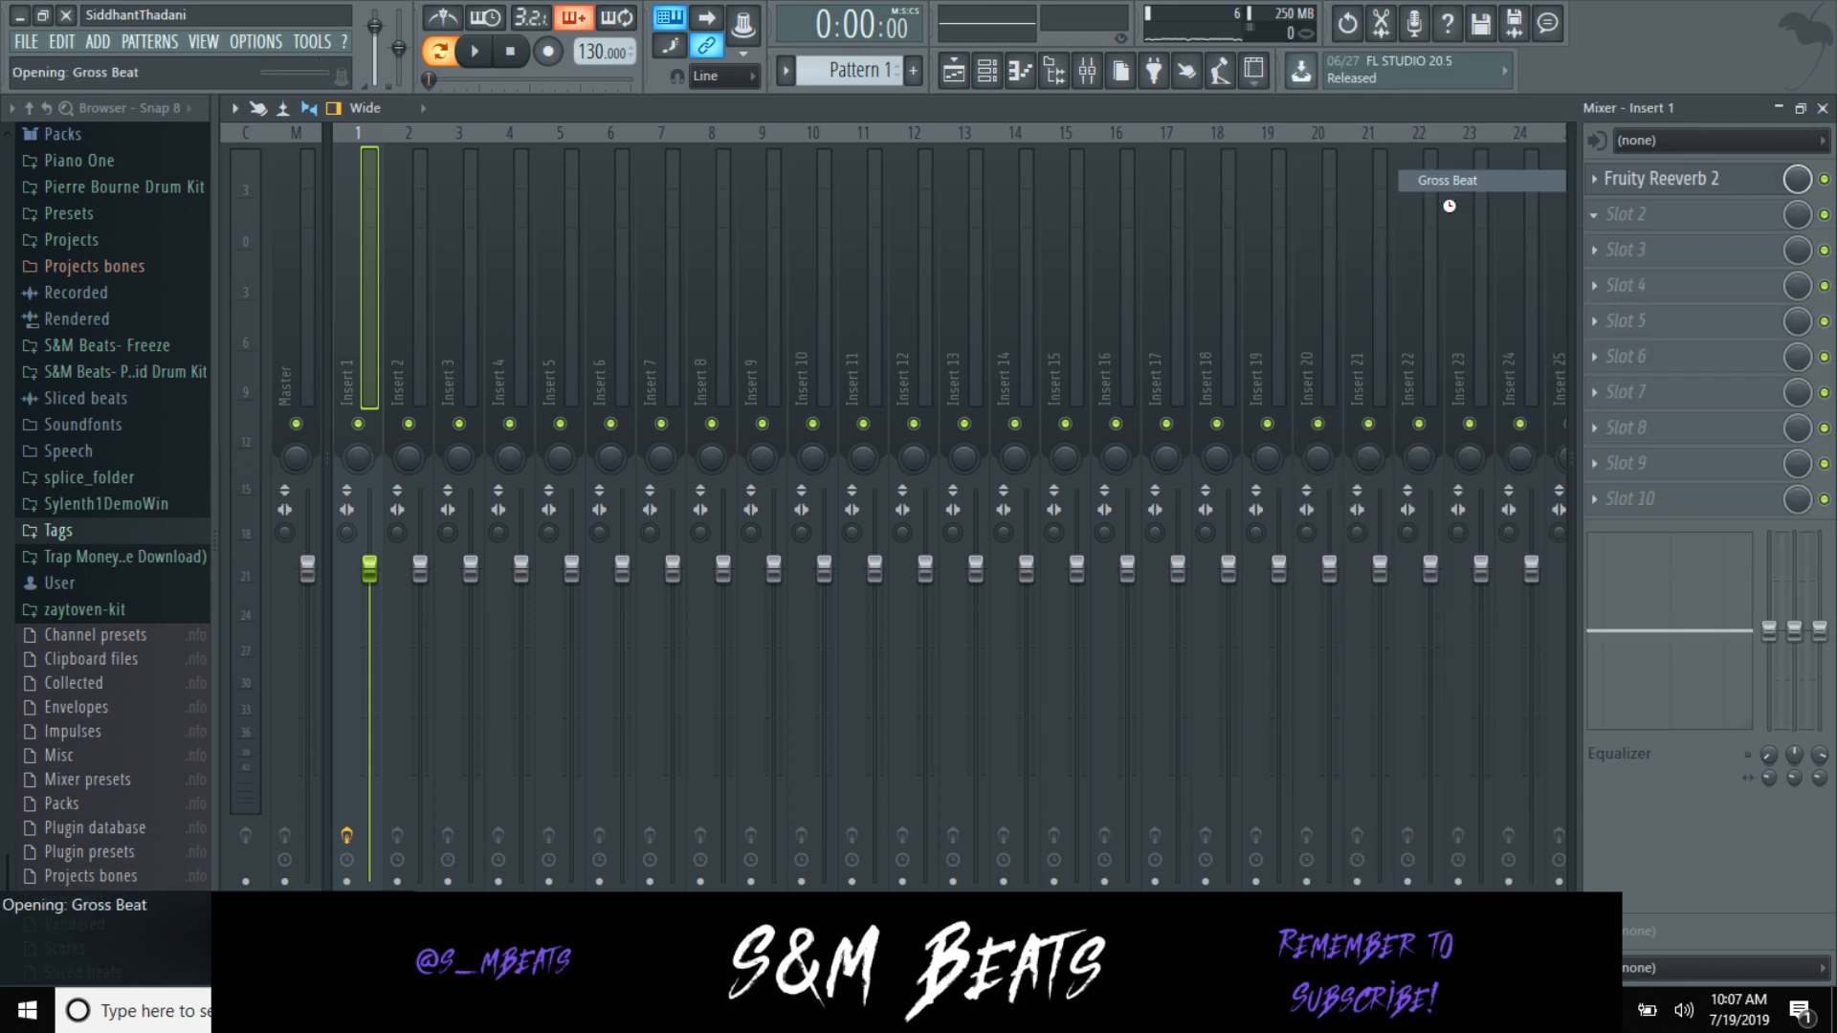
click(1206, 363)
click(1230, 425)
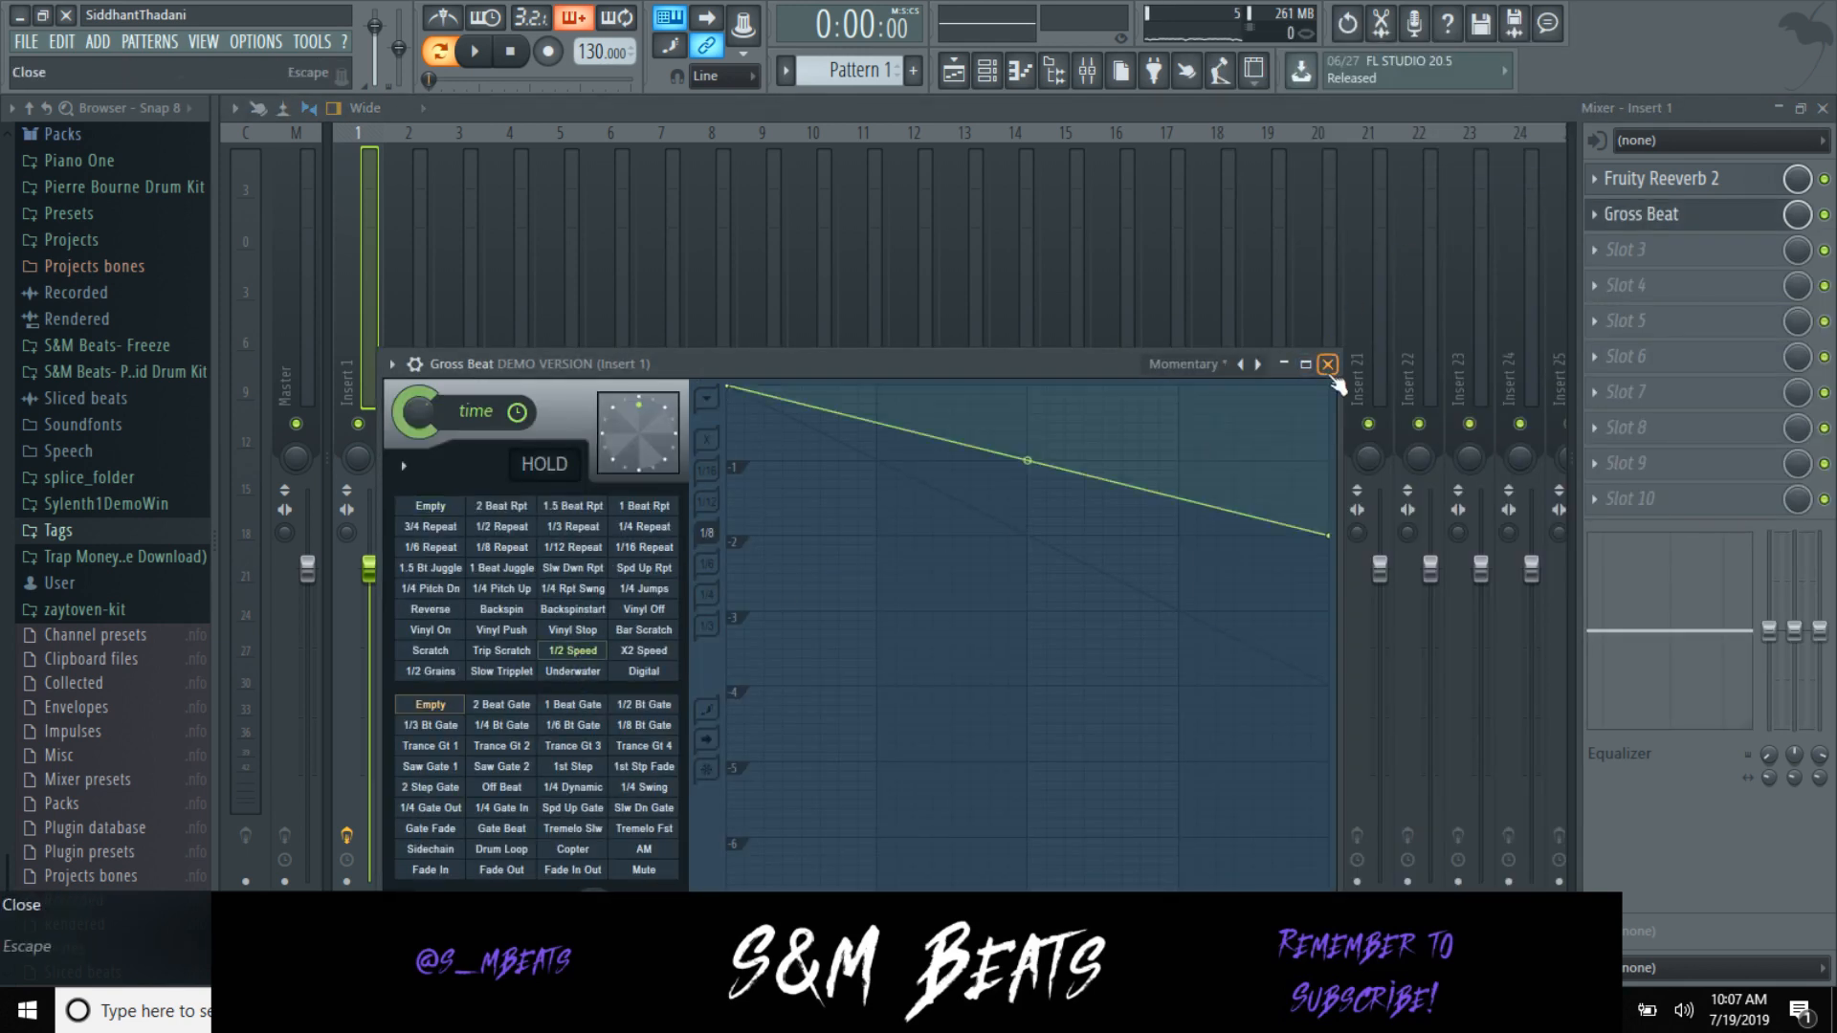
click(1327, 364)
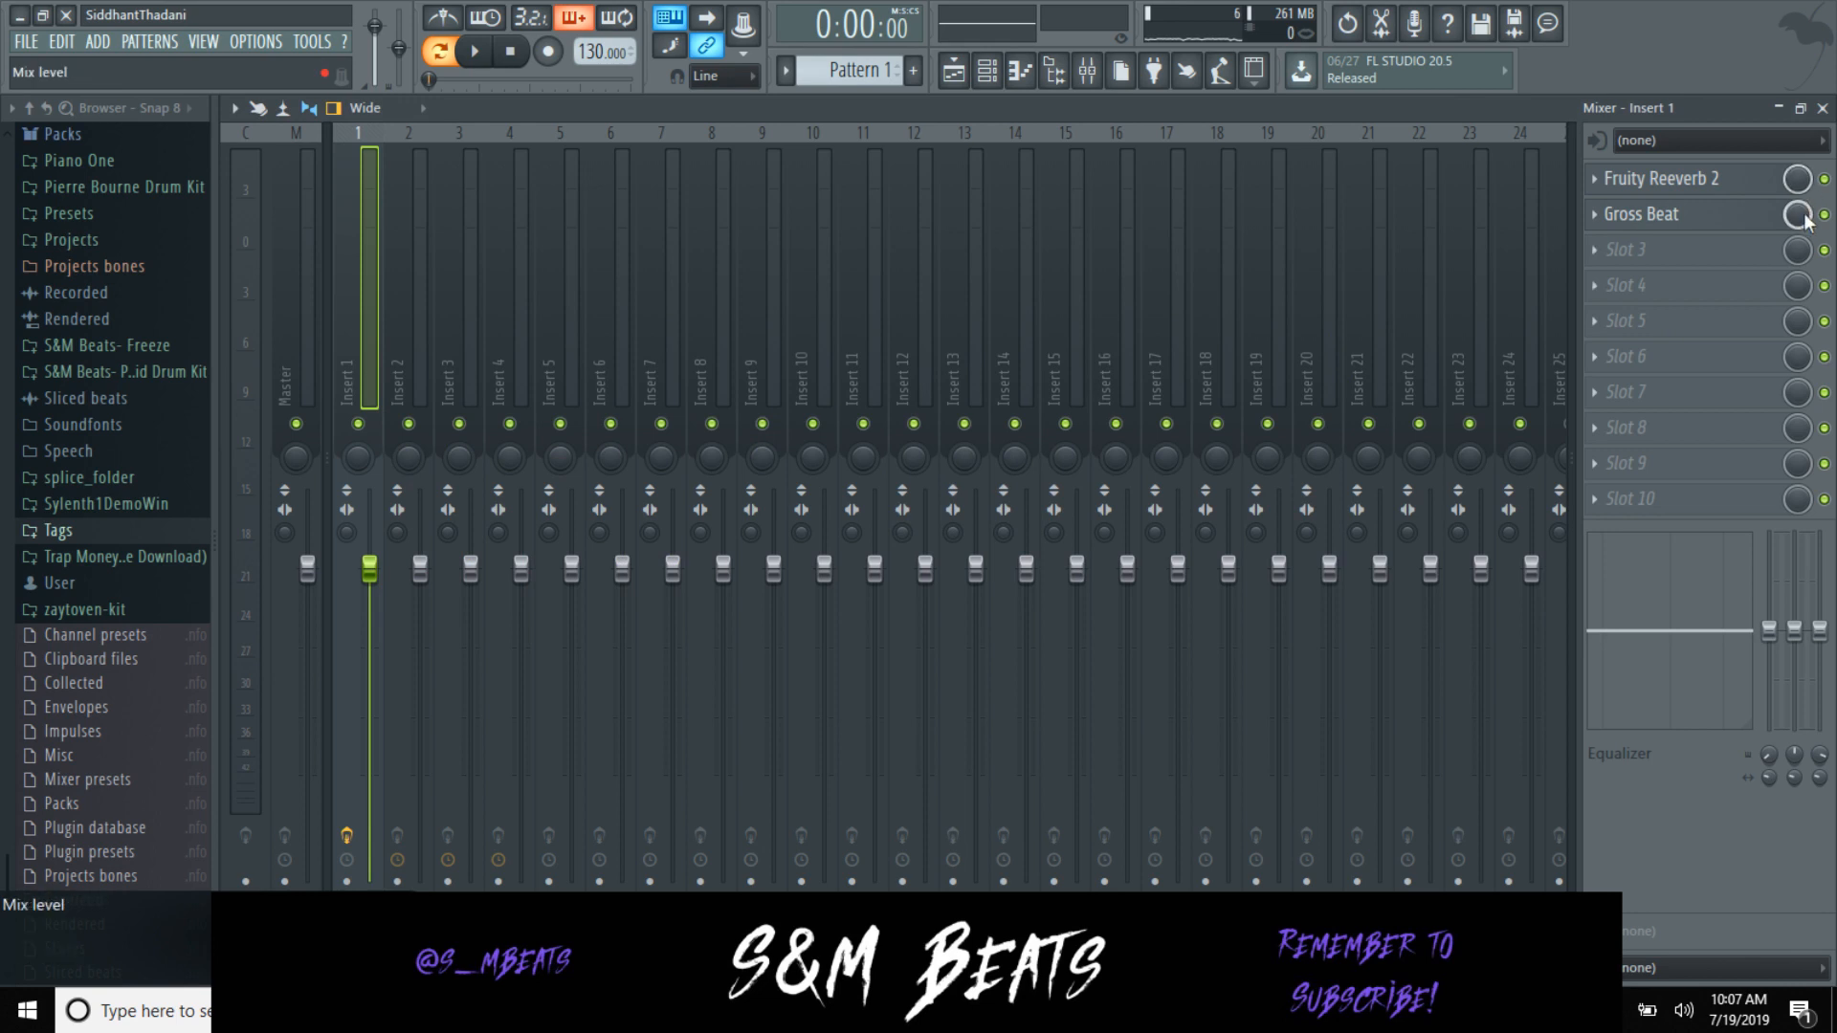
key(space)
Step: Raise the chord progression in the piano roll by one octave and play it back
key(F7)
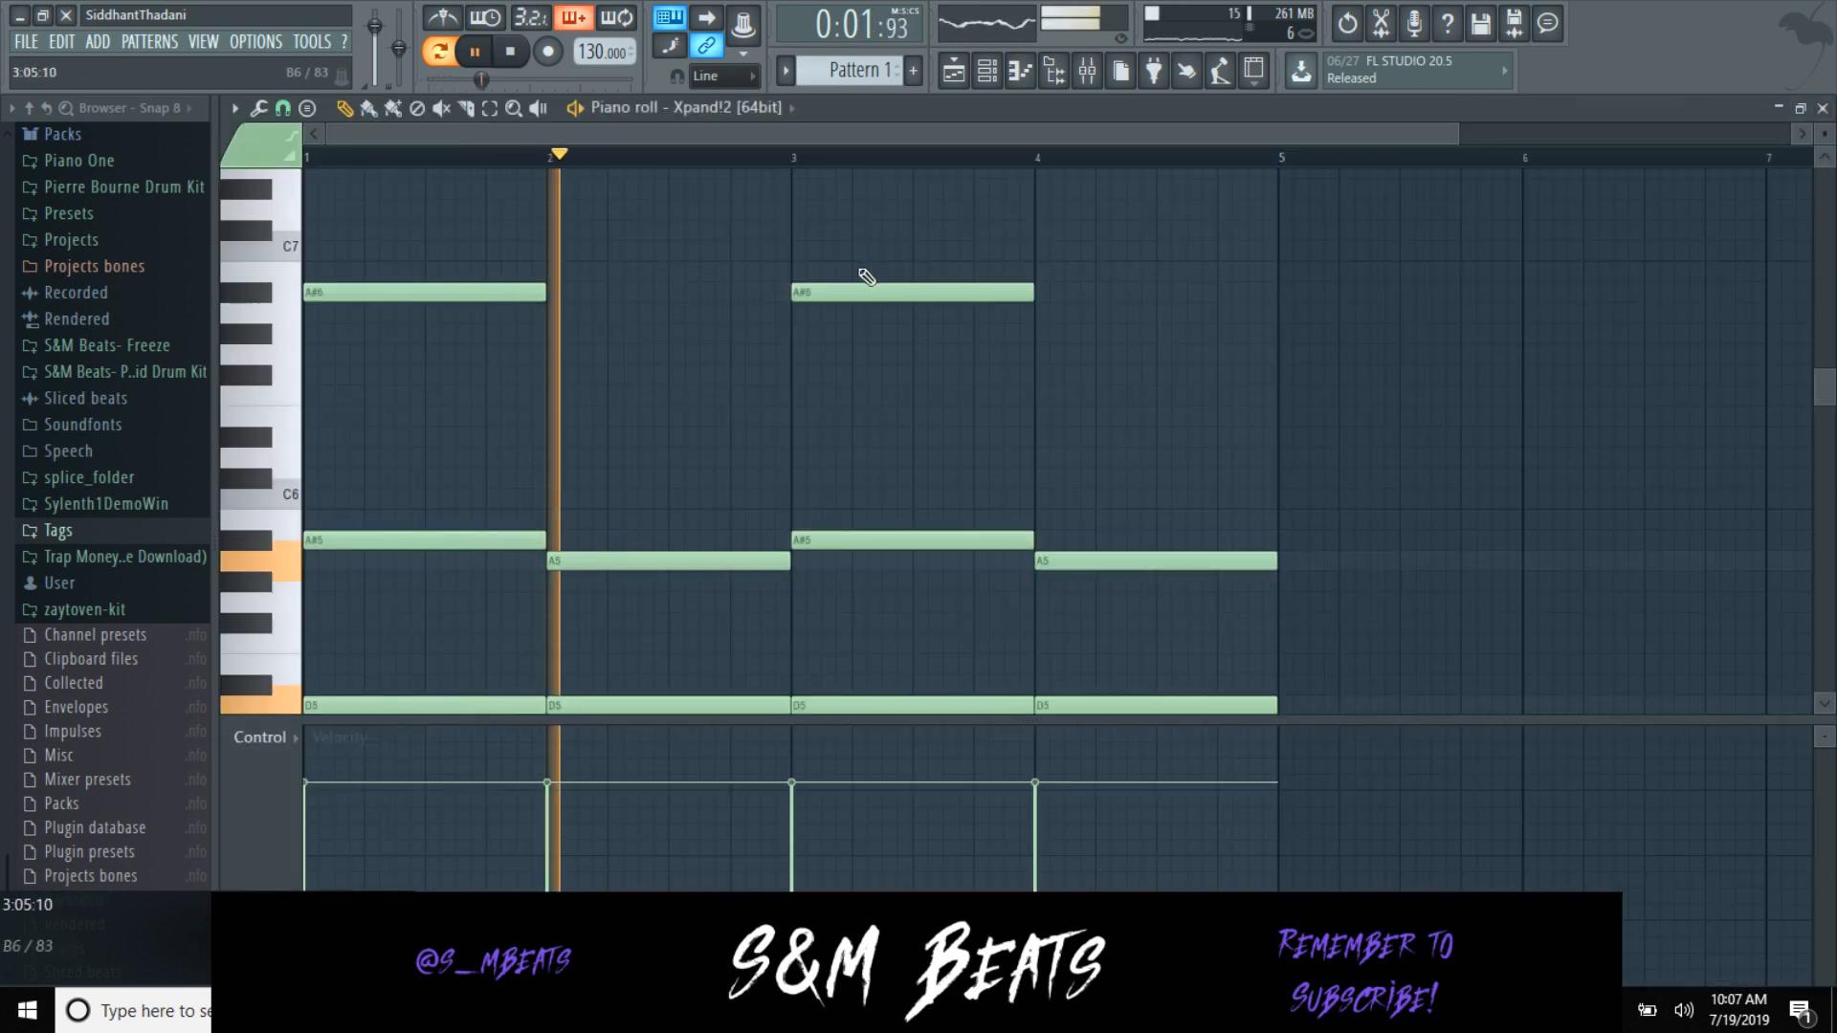
key(space)
key(ctrl+z)
key(space)
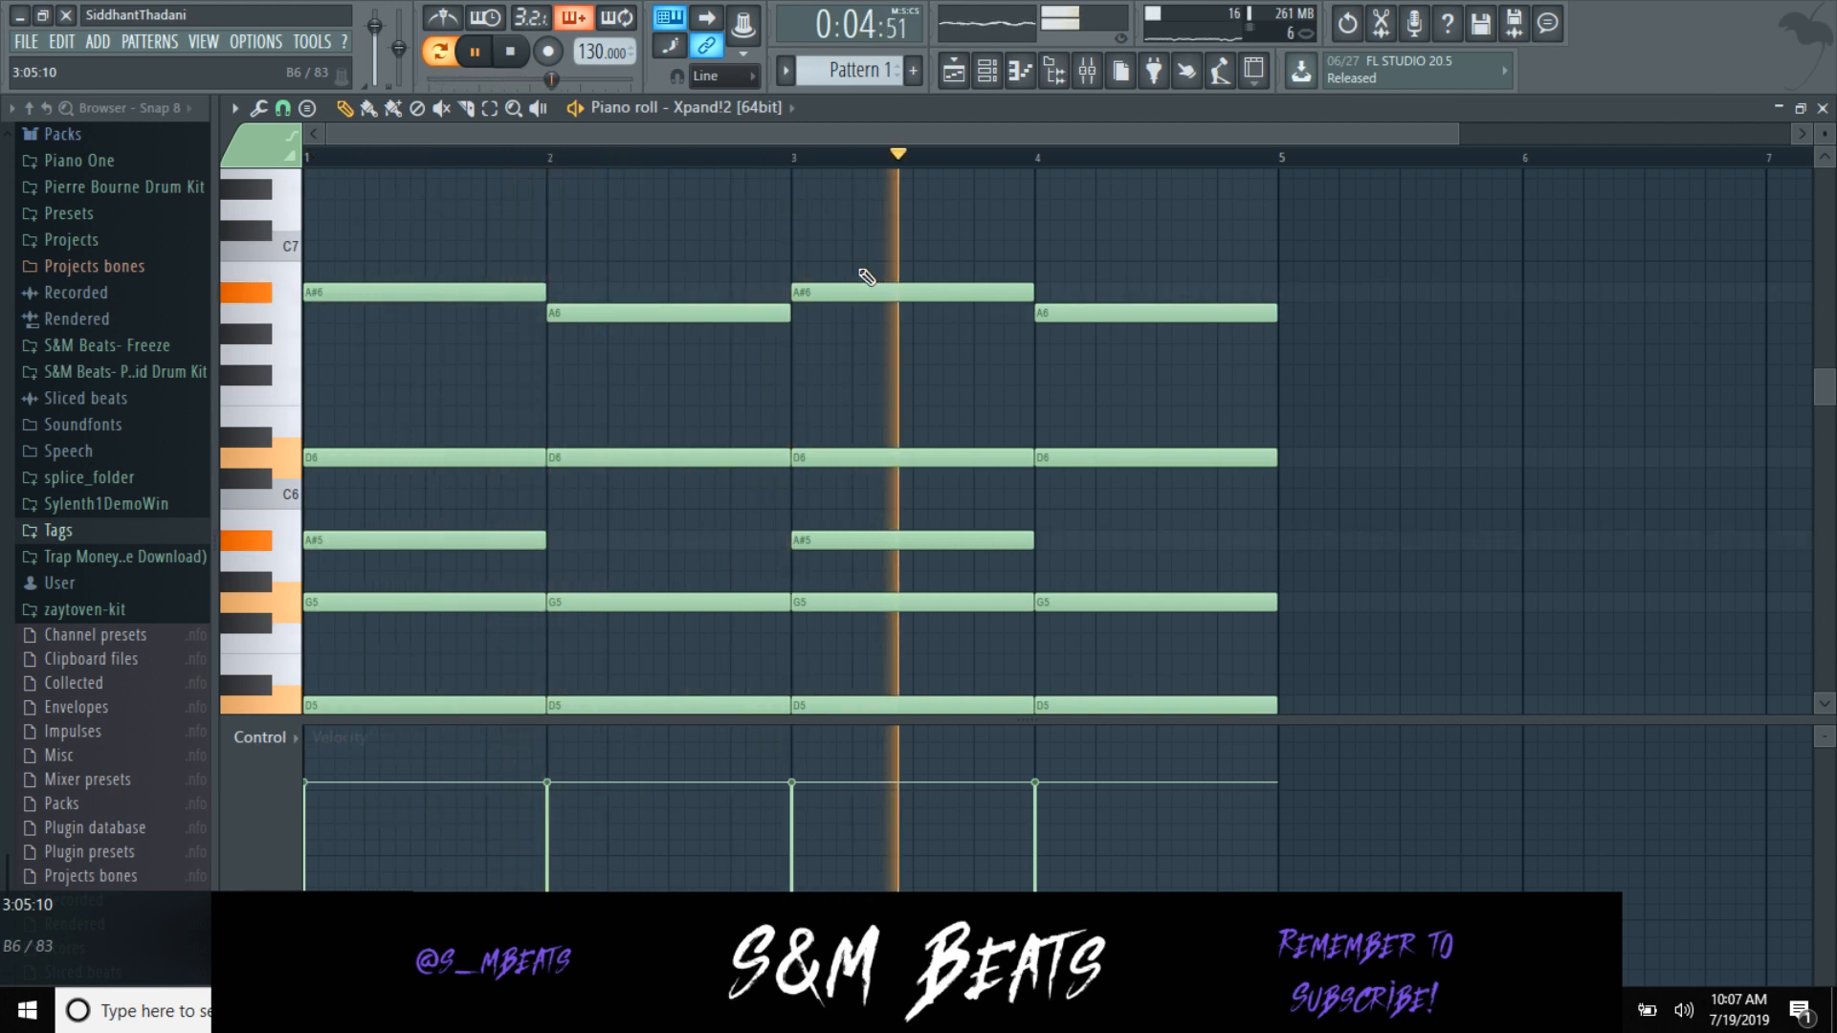
Step: Duplicate the four-bar chord progression to fill eight bars and close the piano roll
key(ctrl+b)
click(861, 239)
key(space)
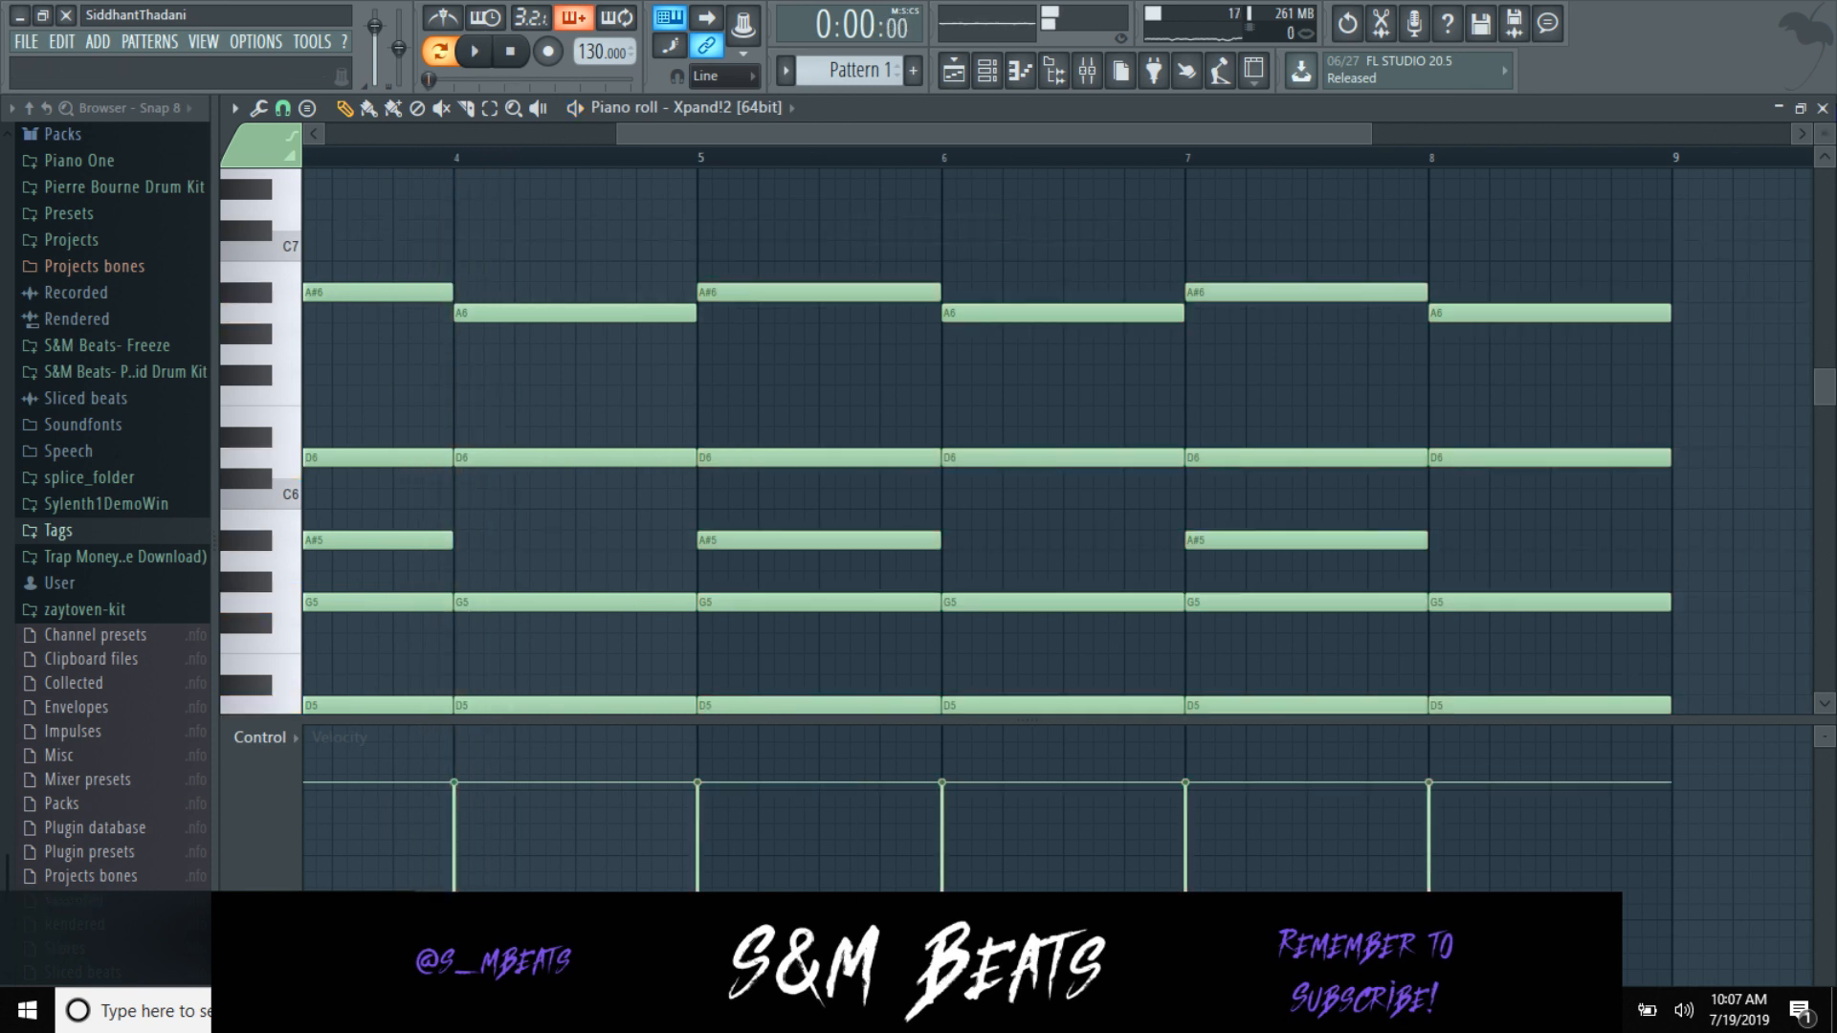
click(1822, 108)
Step: Load a second Gross Beat into slot 3 with the Momentary preset's Reverse time effect, lower its mix level and listen to the pattern
click(1089, 72)
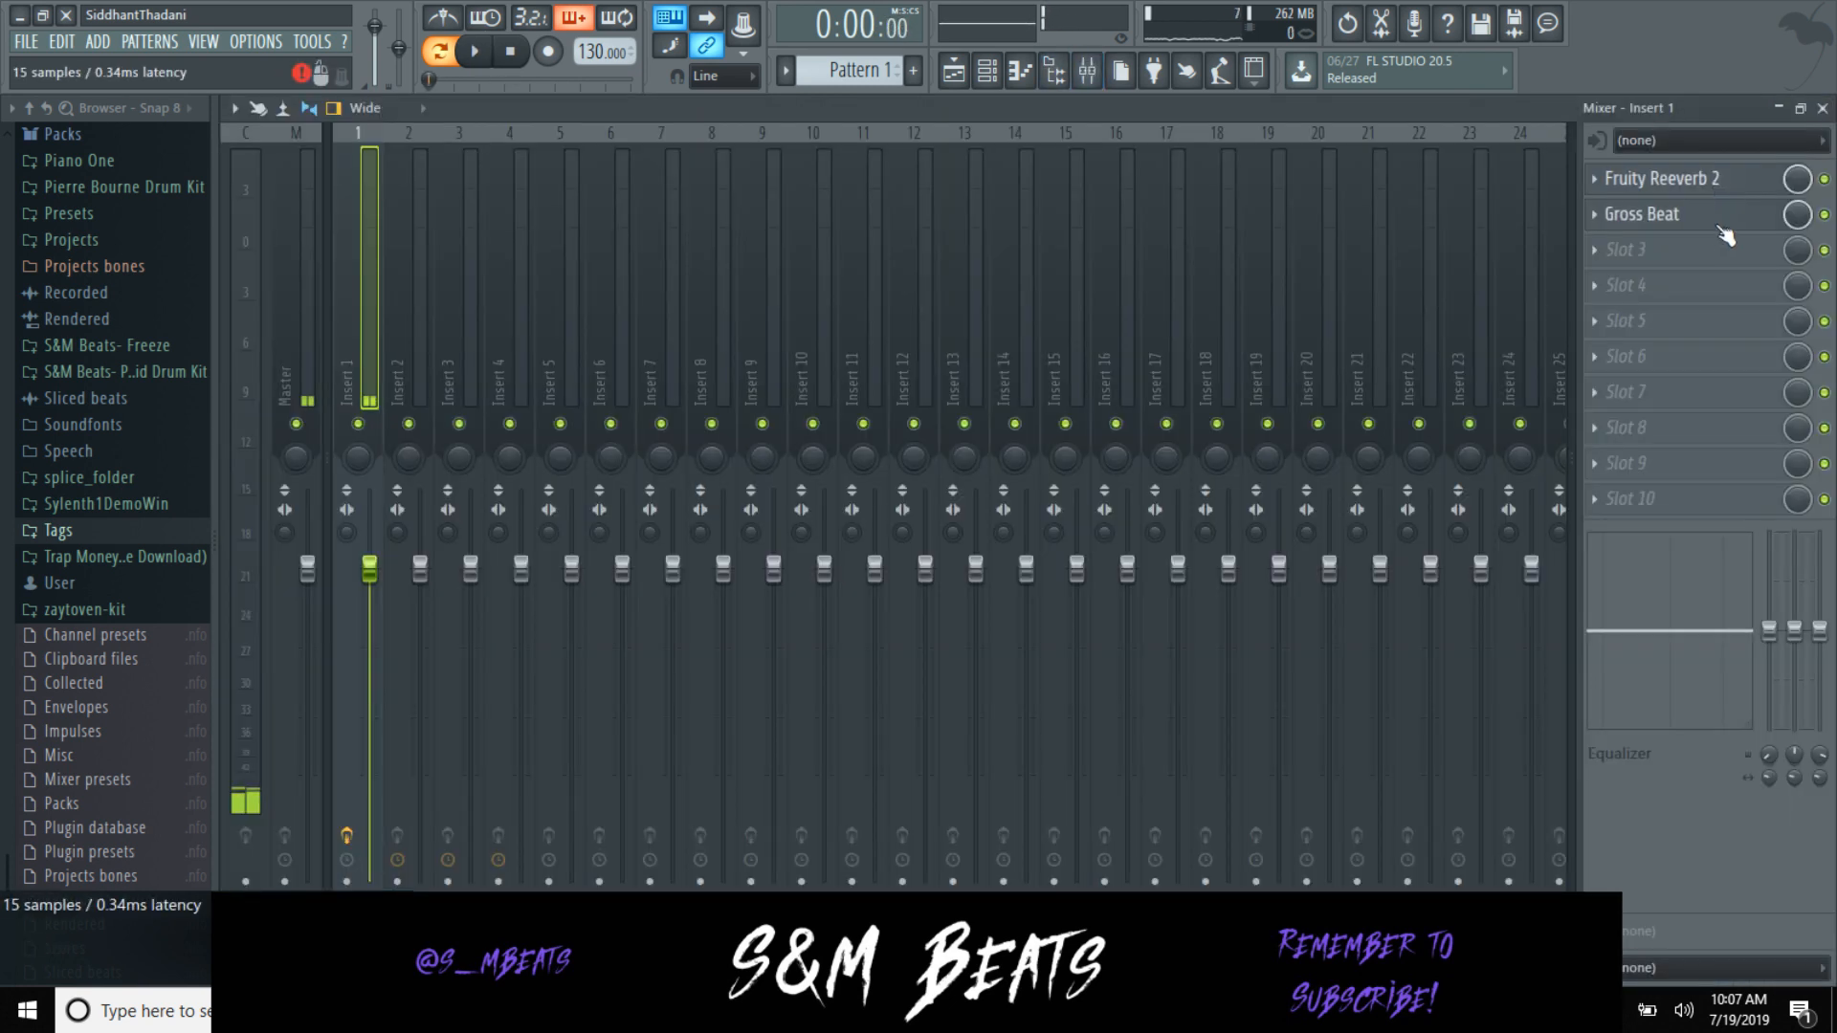
click(1626, 249)
click(1444, 182)
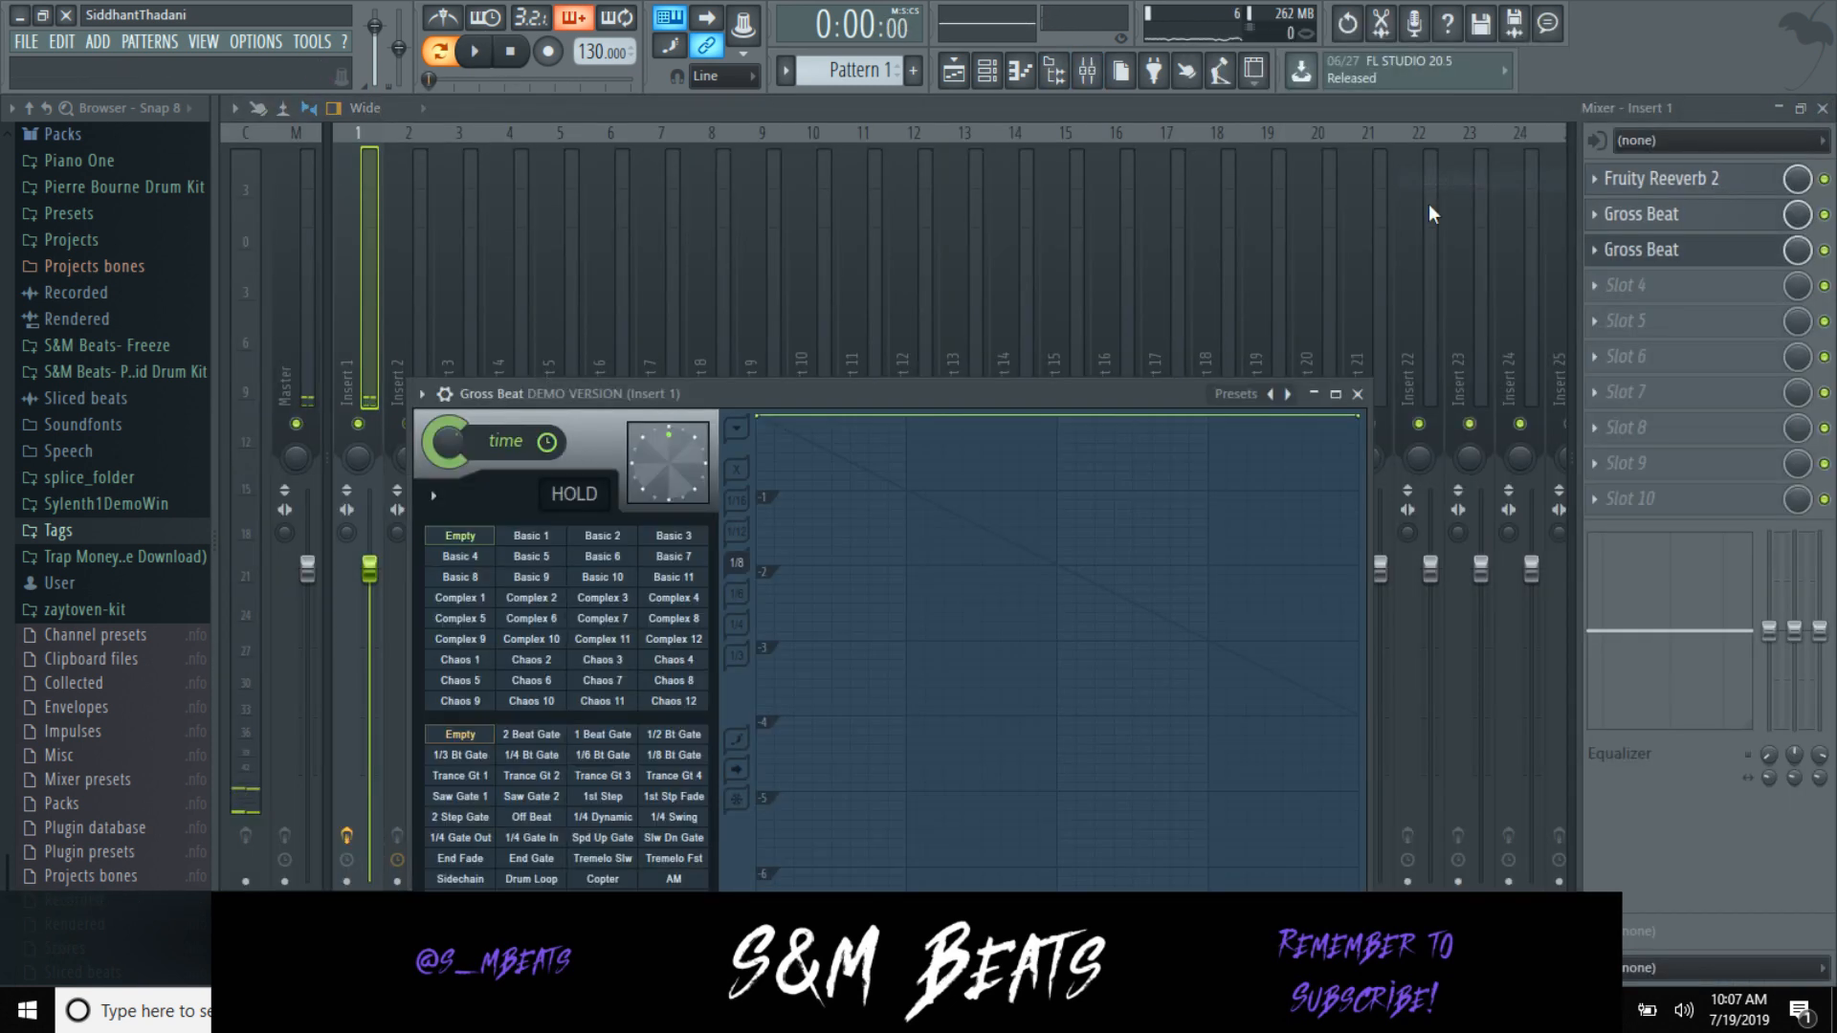
click(1235, 393)
click(1277, 457)
click(476, 646)
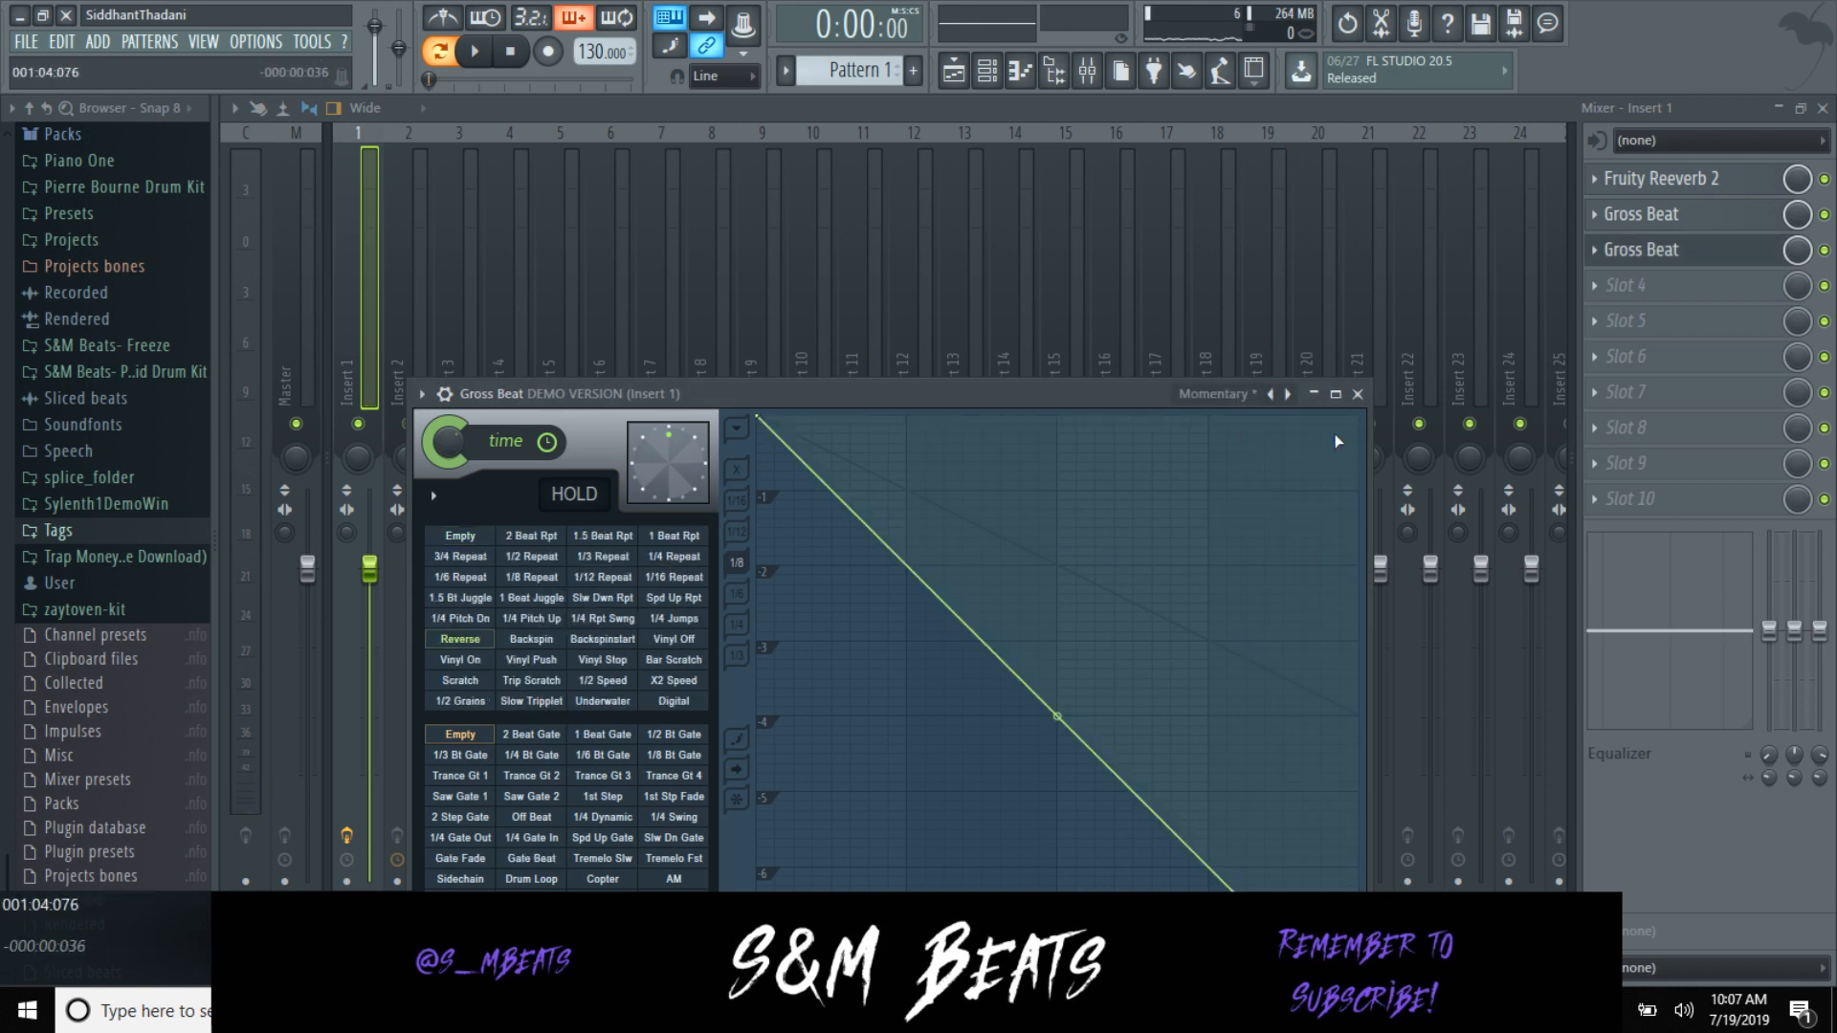
click(1357, 393)
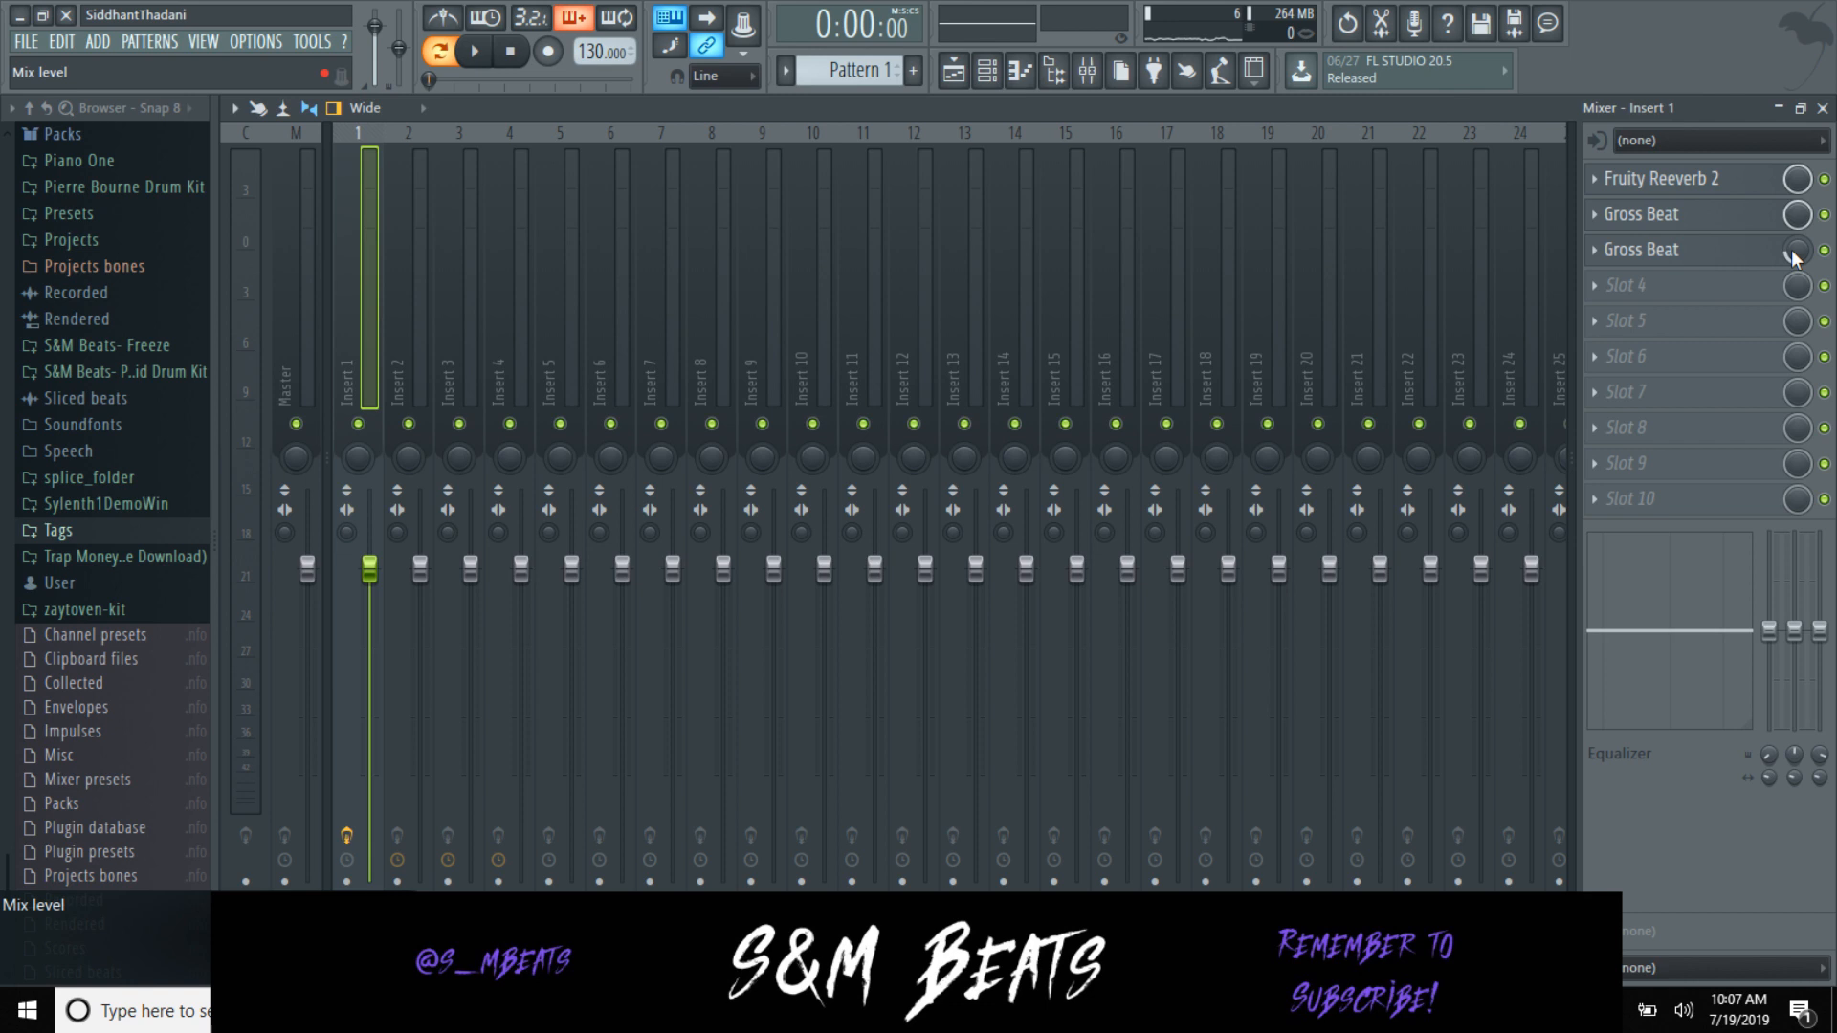
key(space)
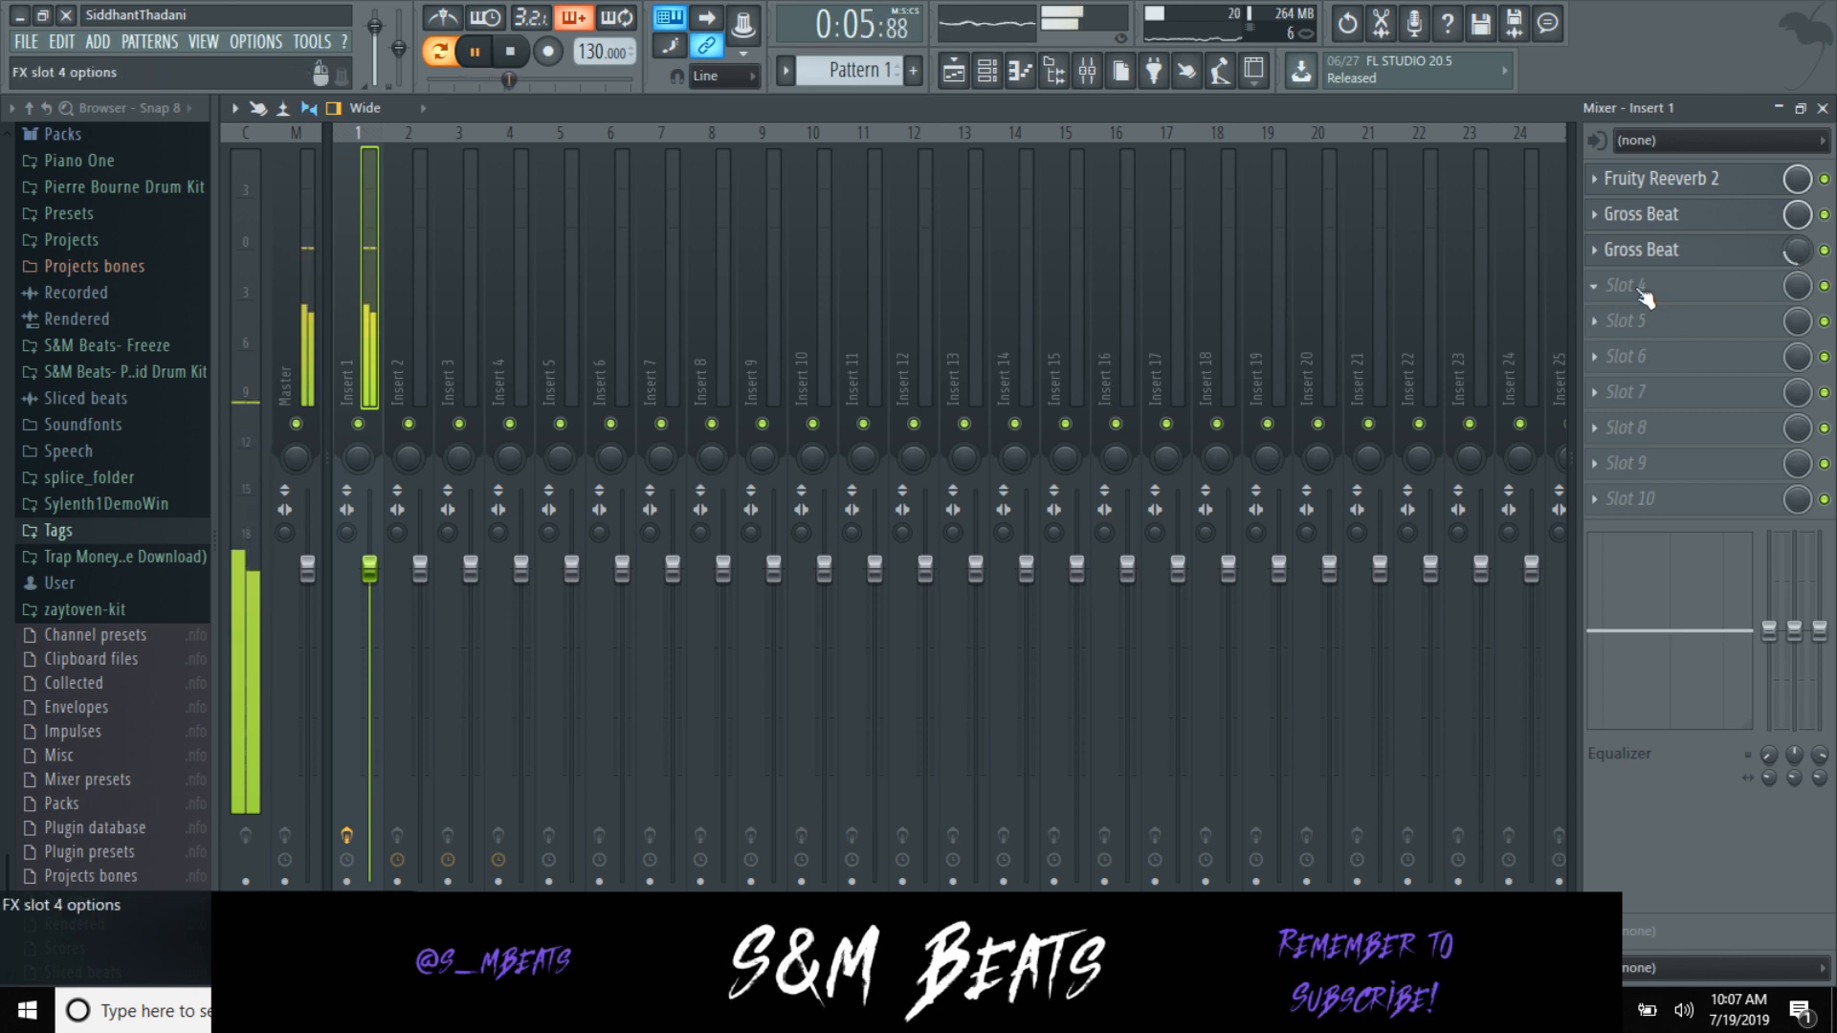
click(511, 53)
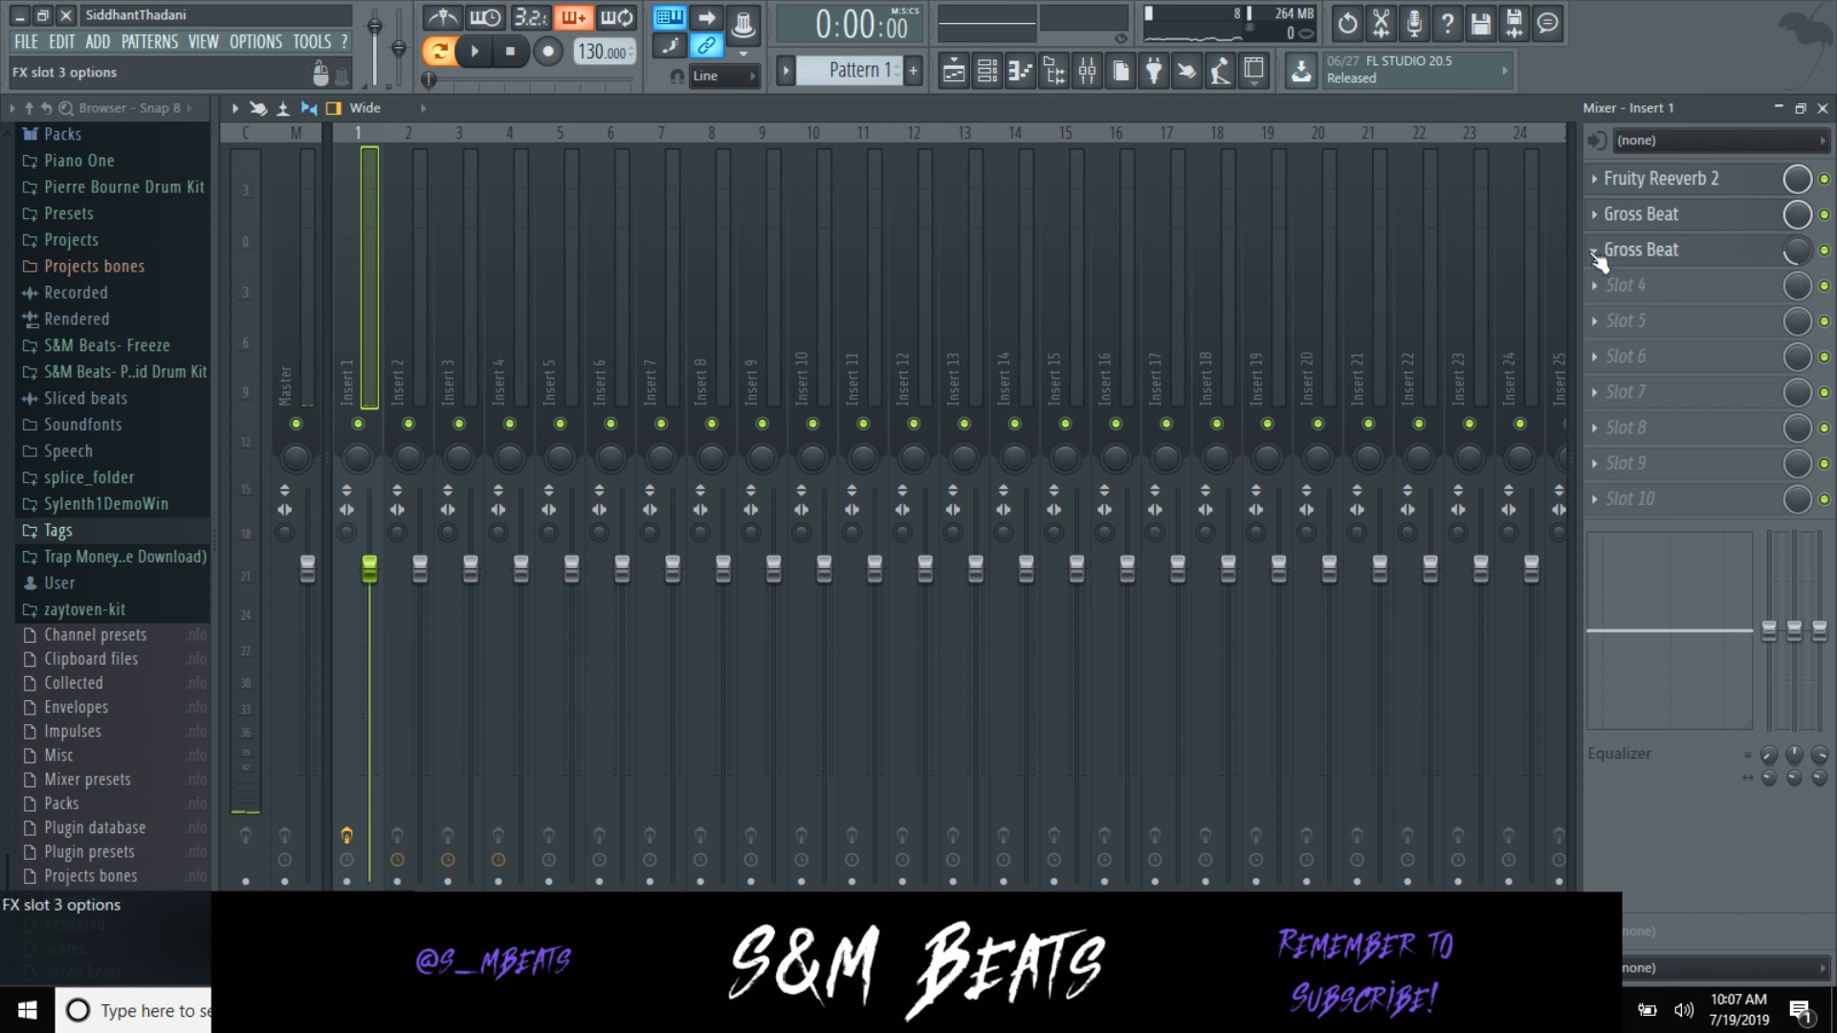
Step: Load Edison into slot 4 of Insert 1, set it to record on play, and close the mixer
click(1616, 289)
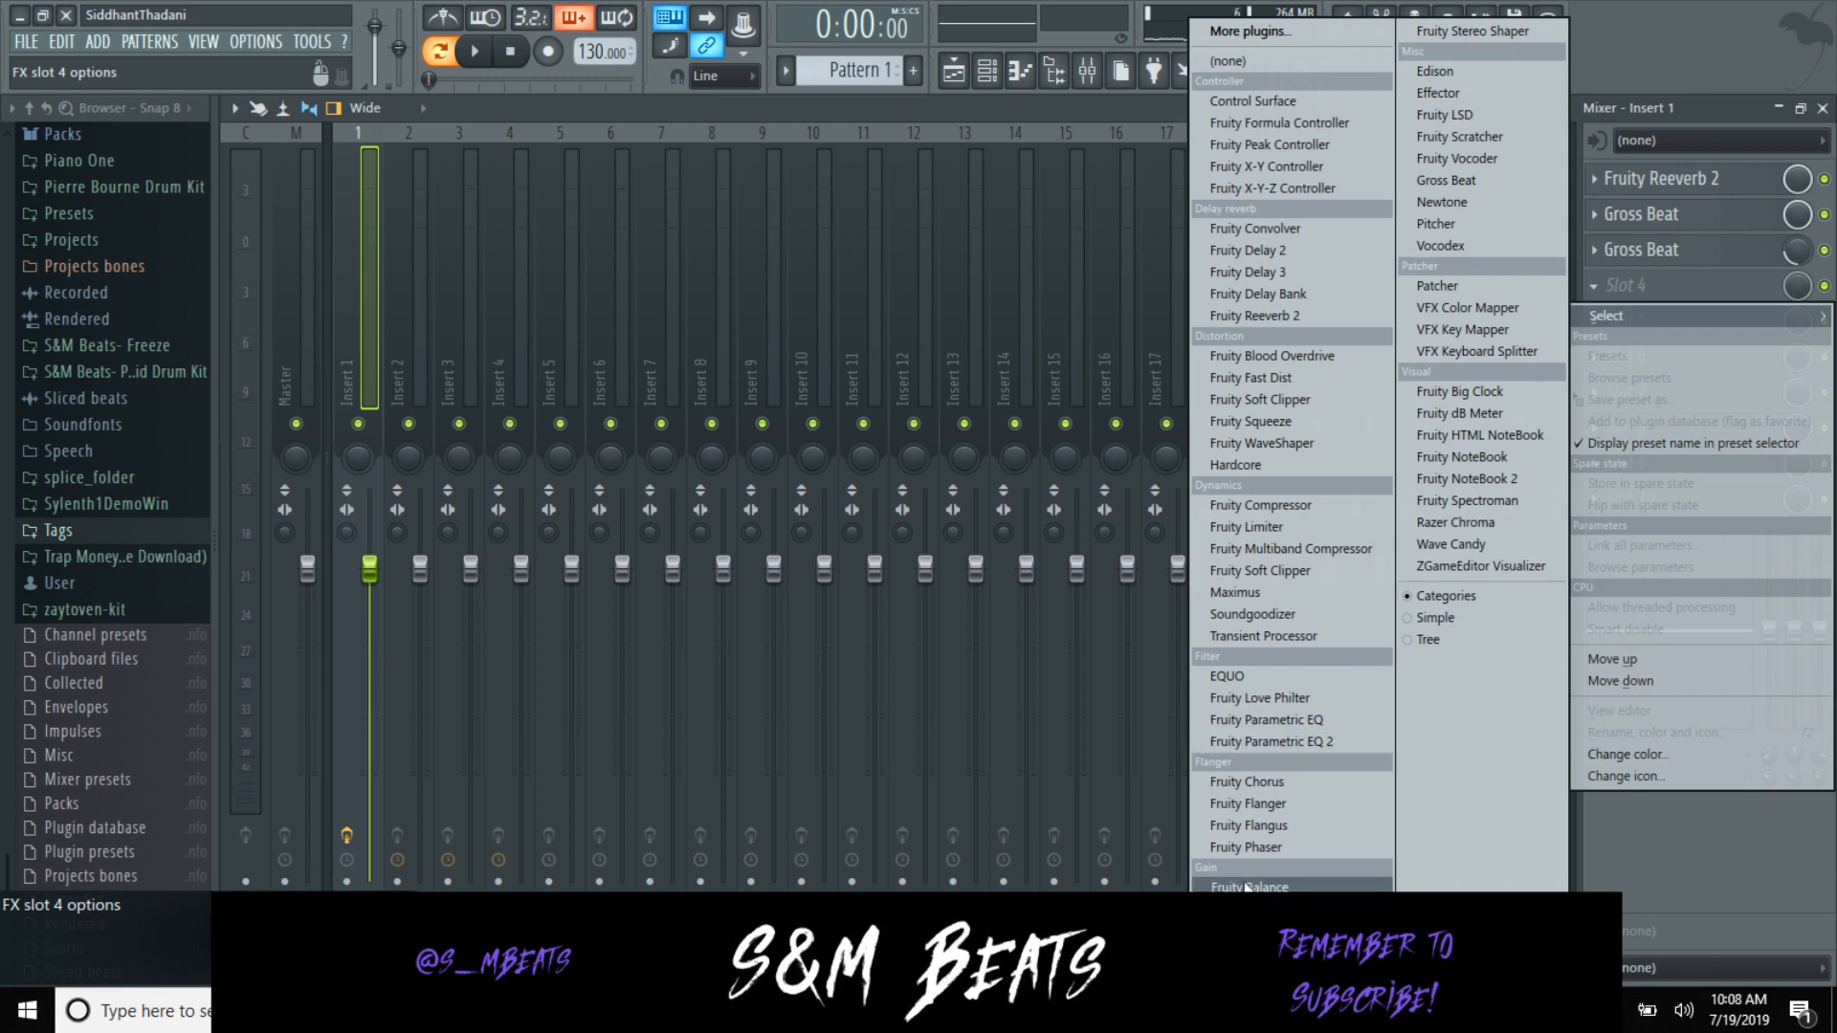
click(1444, 73)
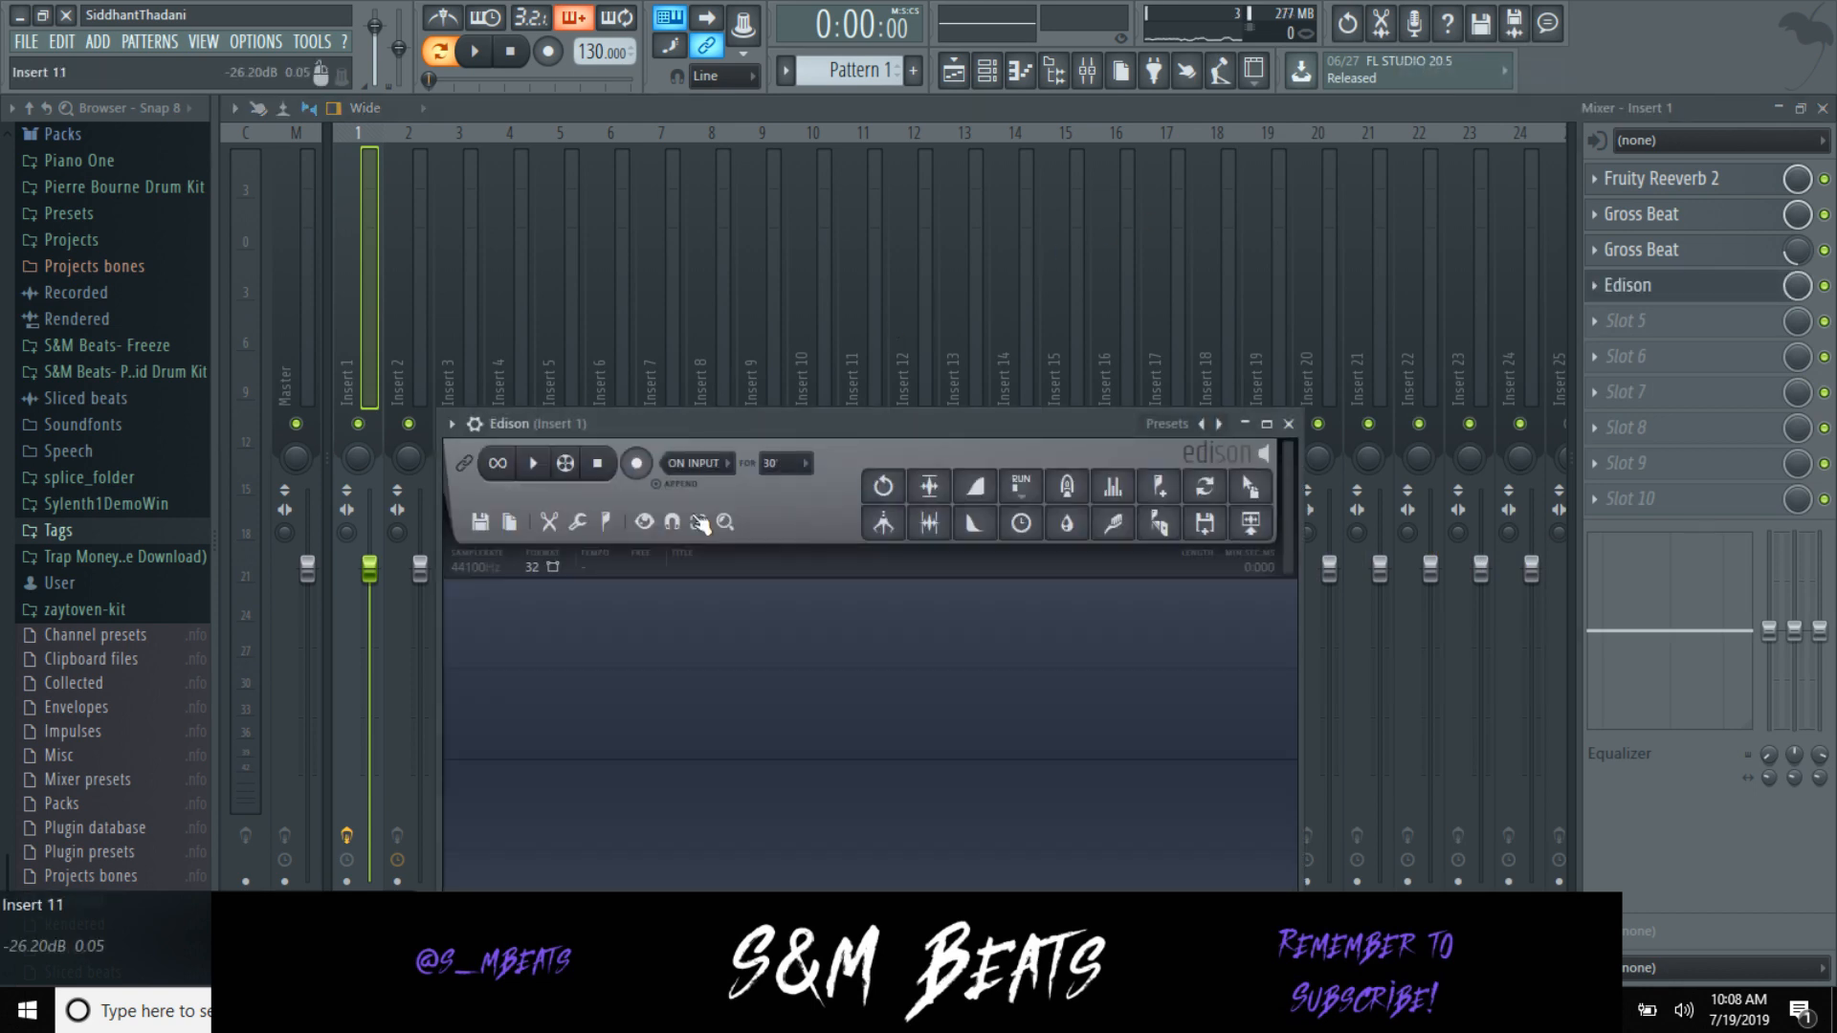
click(696, 463)
click(717, 552)
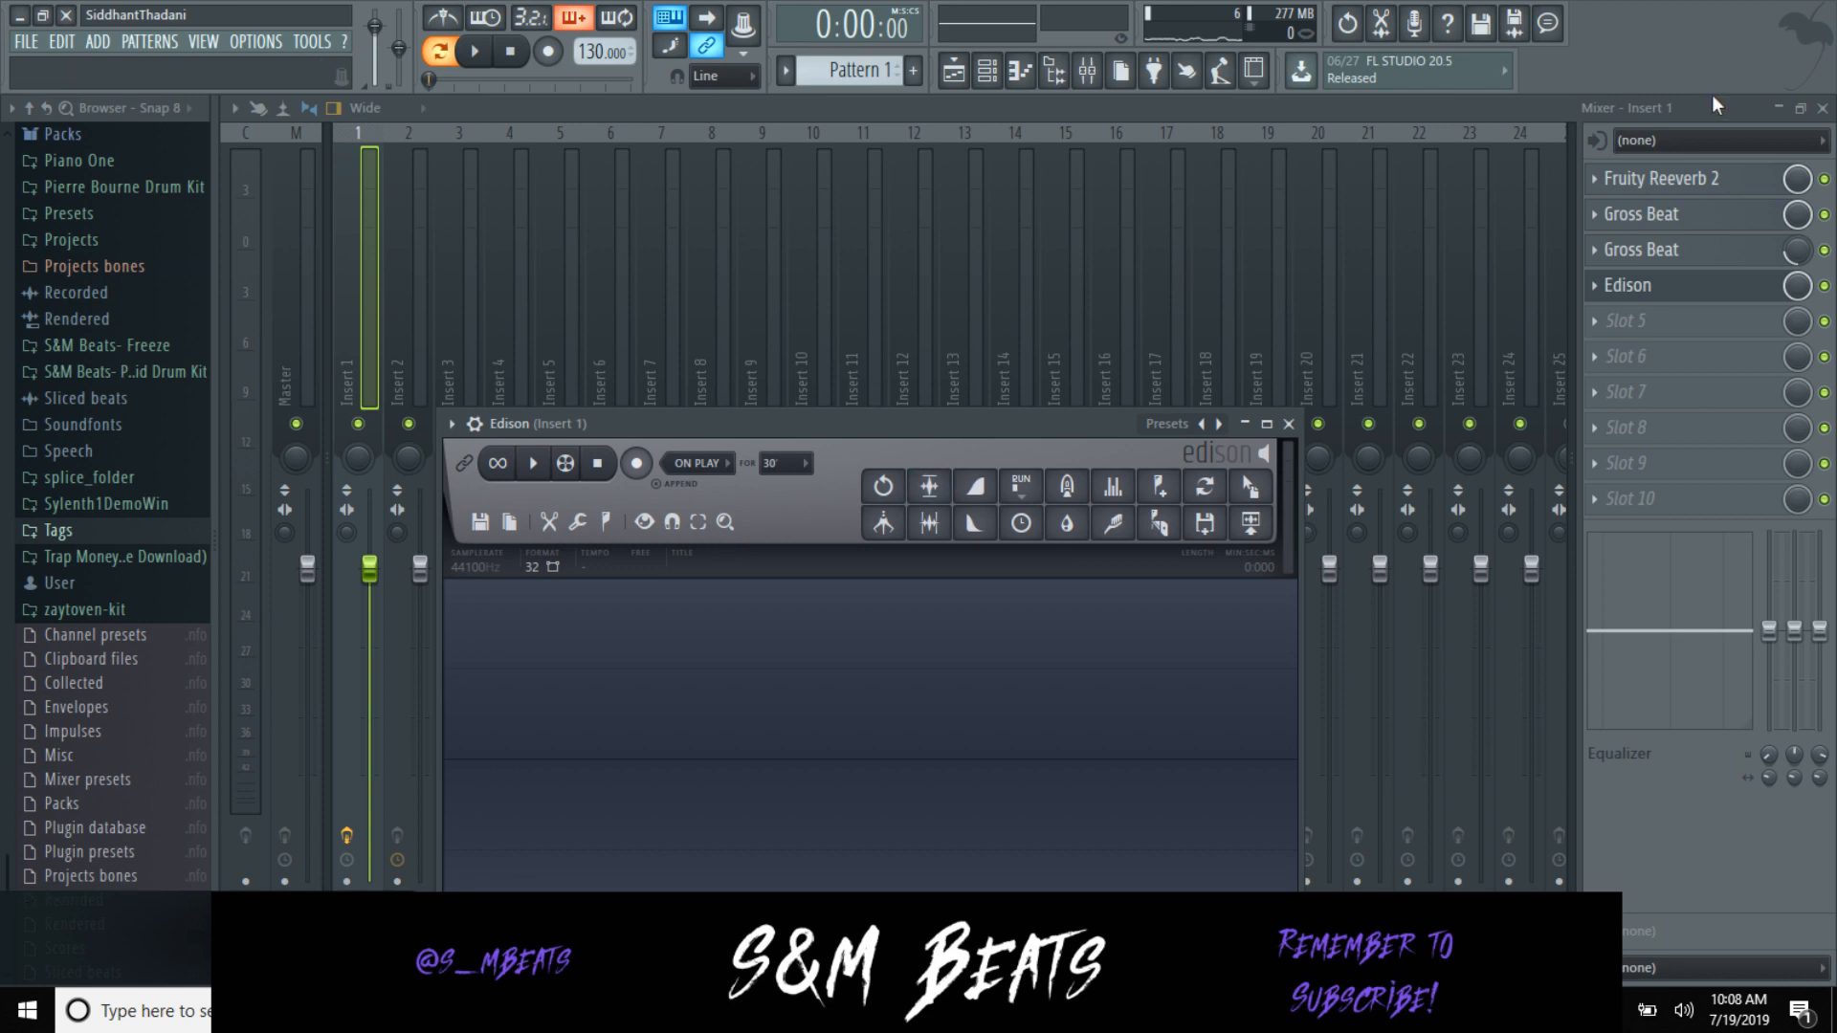
click(1822, 108)
Step: Apply the Strumizer to the chords with a slight start time strength and high start tension, and close the piano roll
click(651, 223)
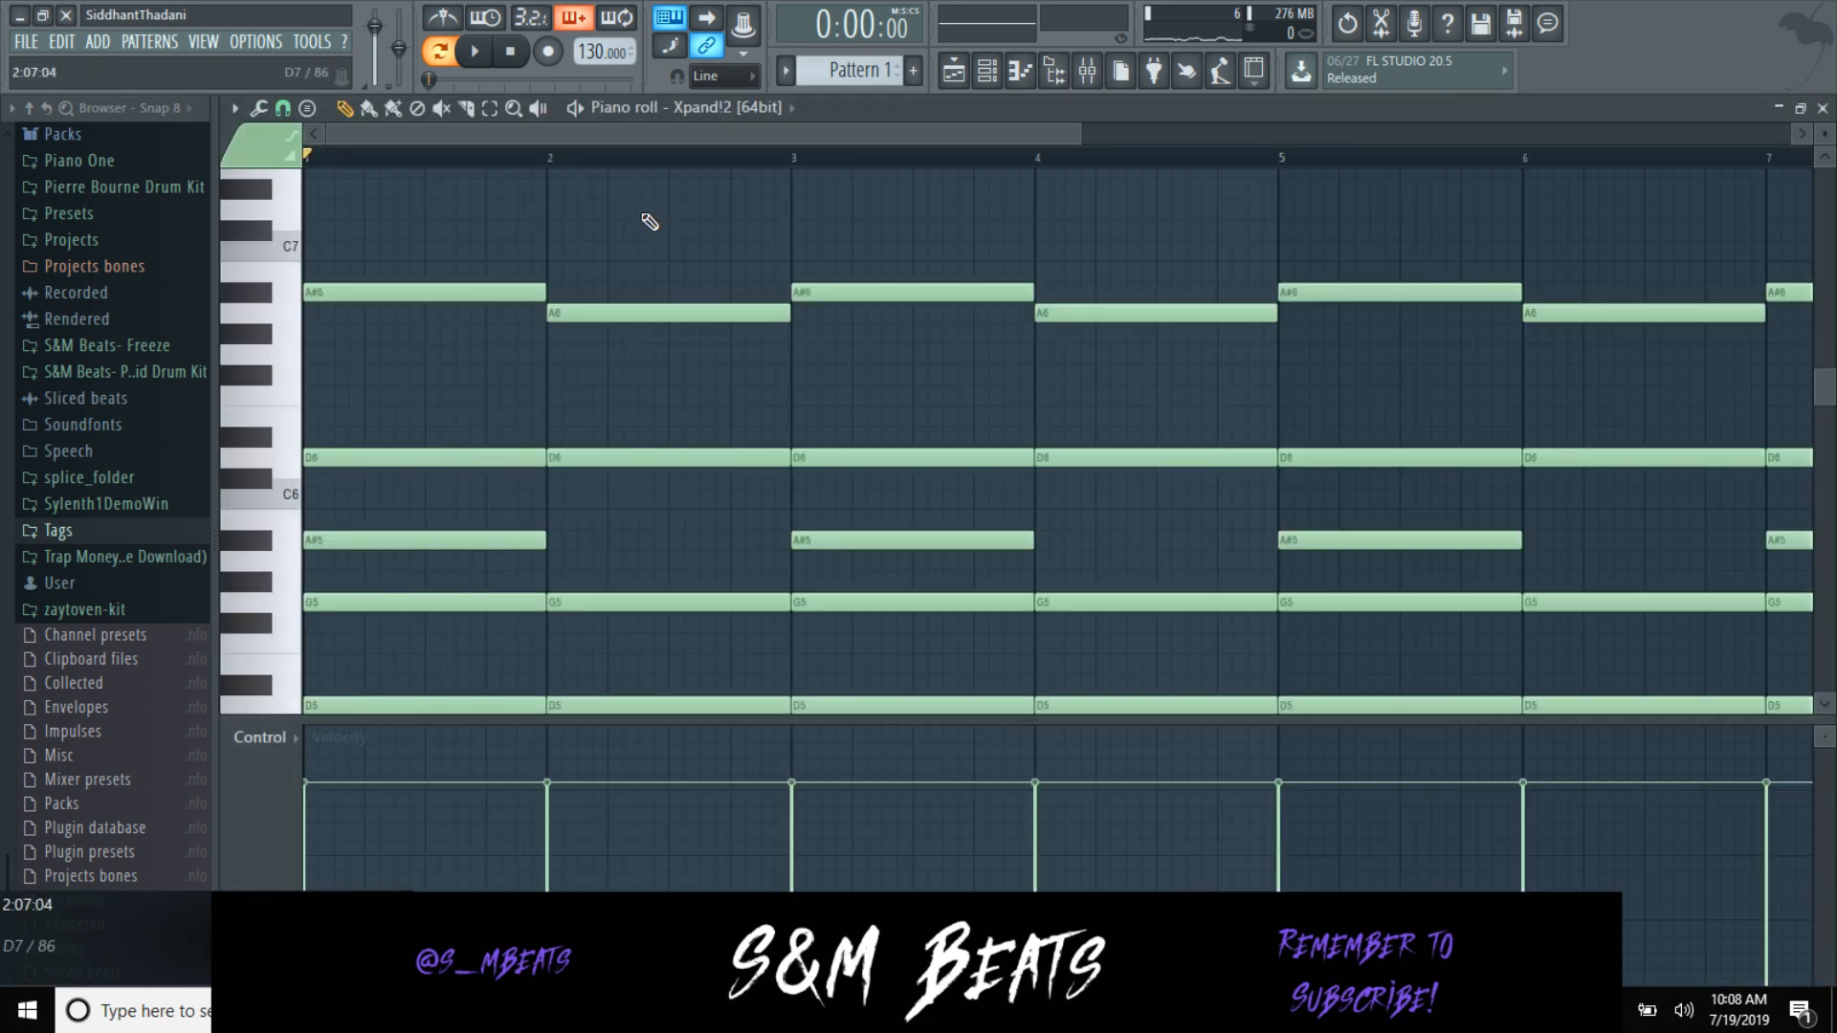
key(alt+s)
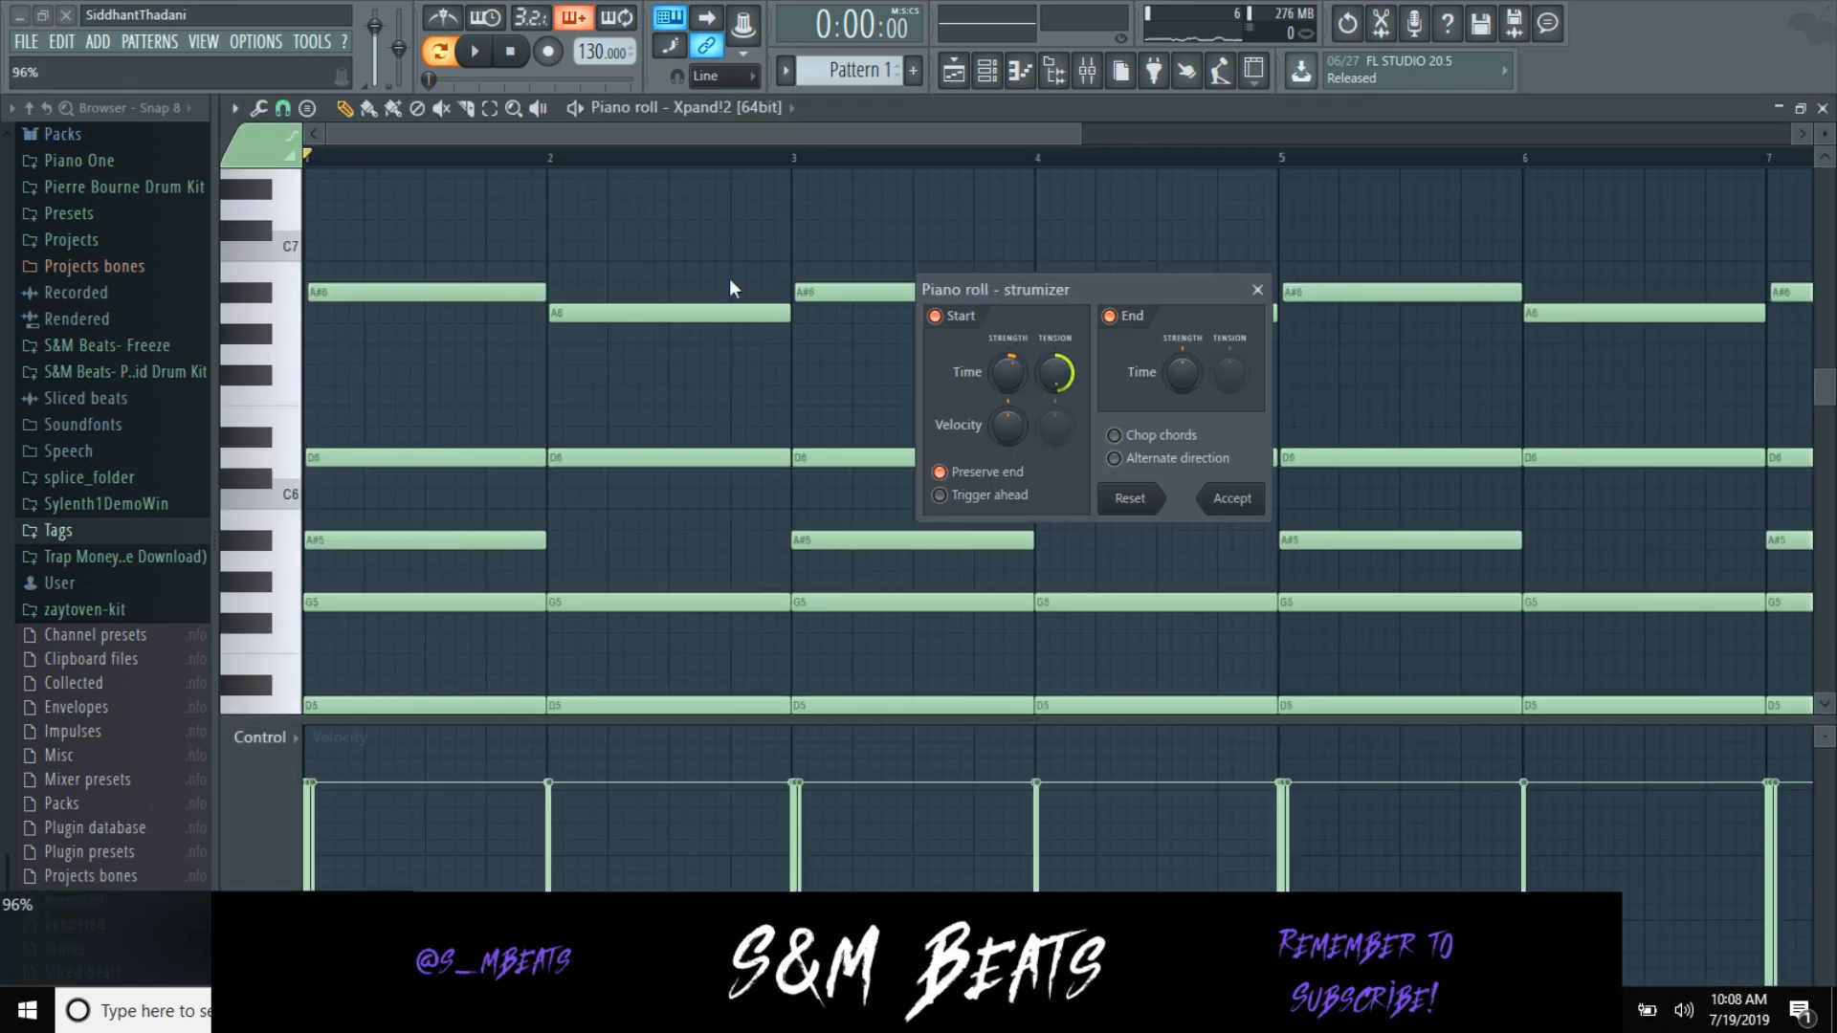
key(space)
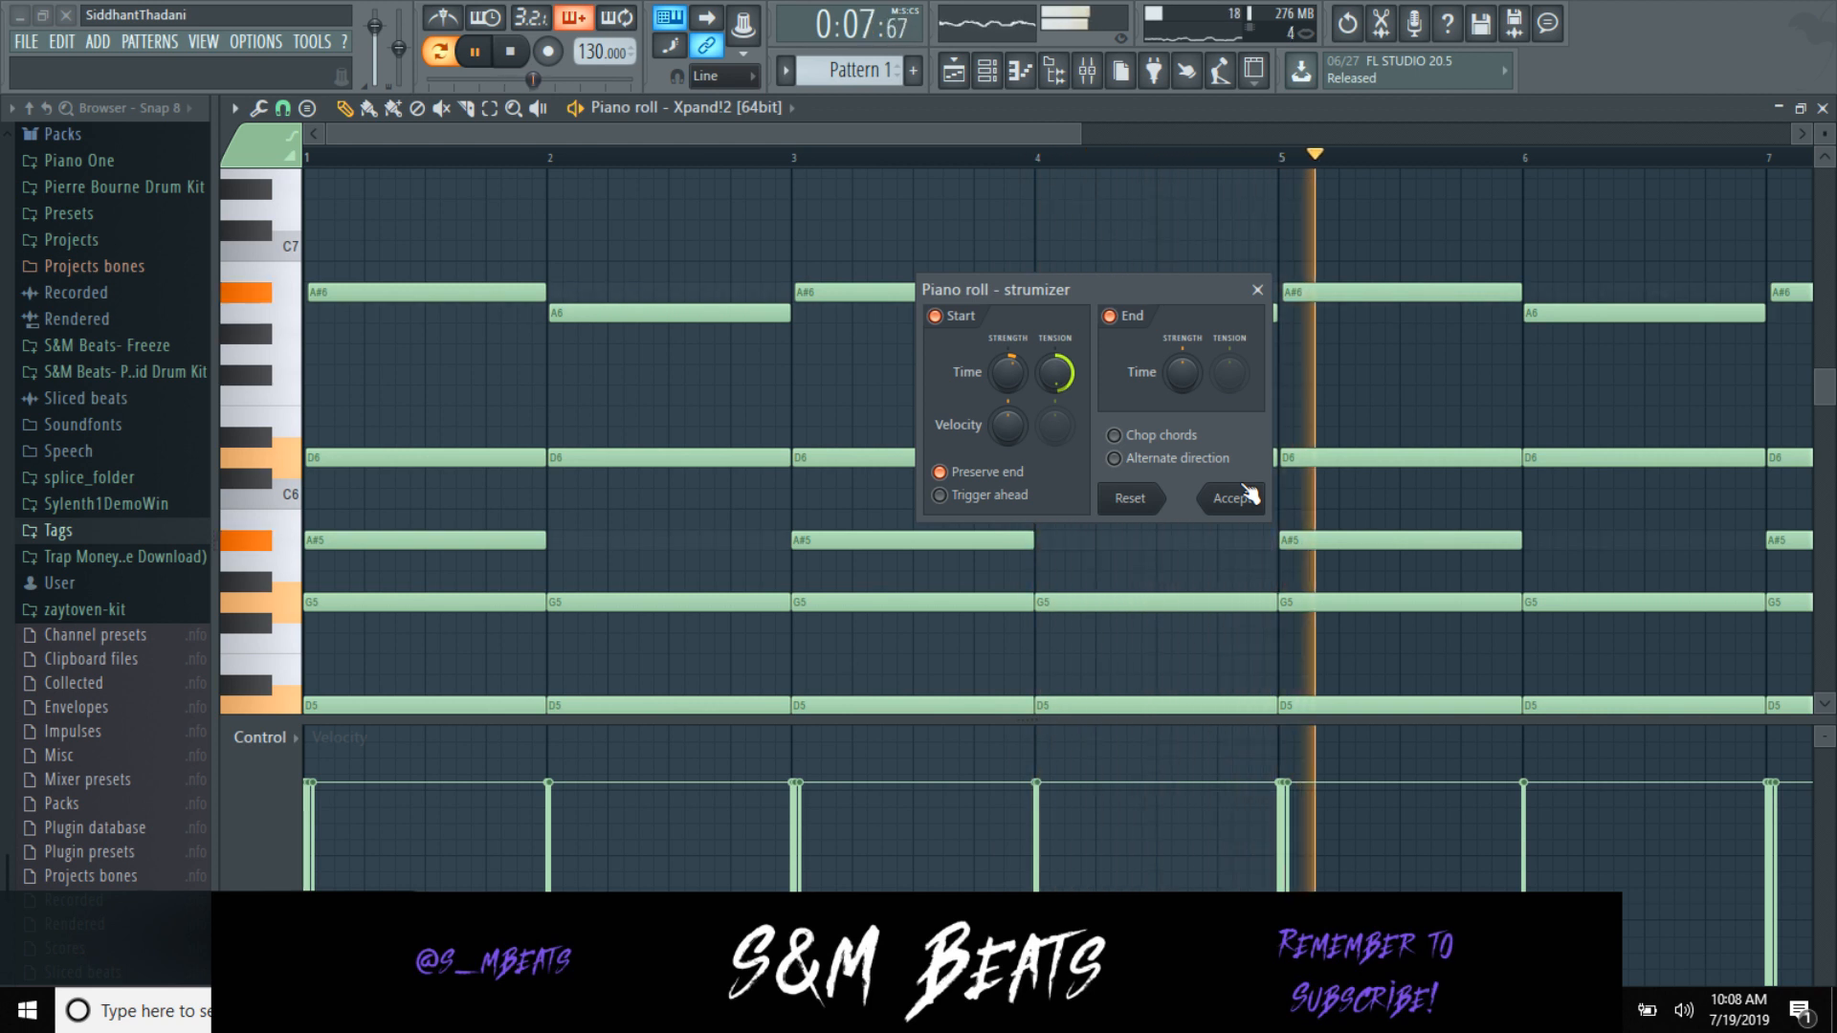
click(1247, 494)
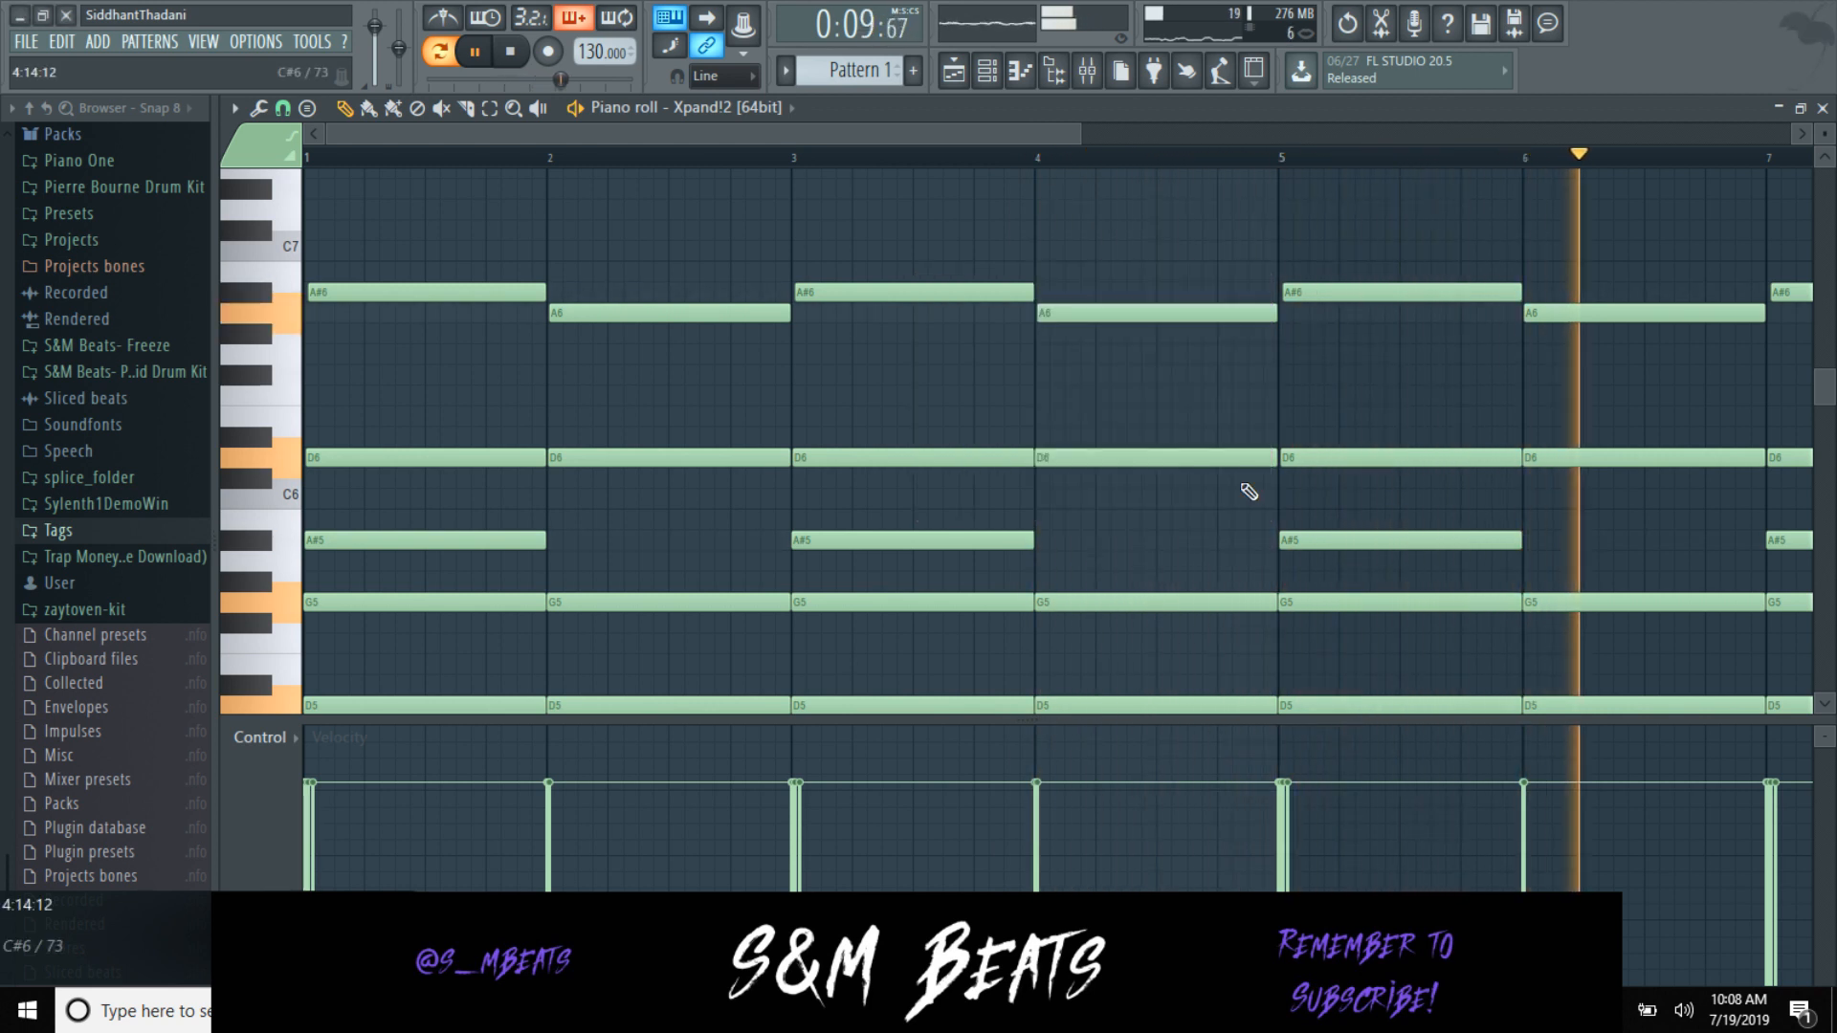
key(space)
click(1822, 108)
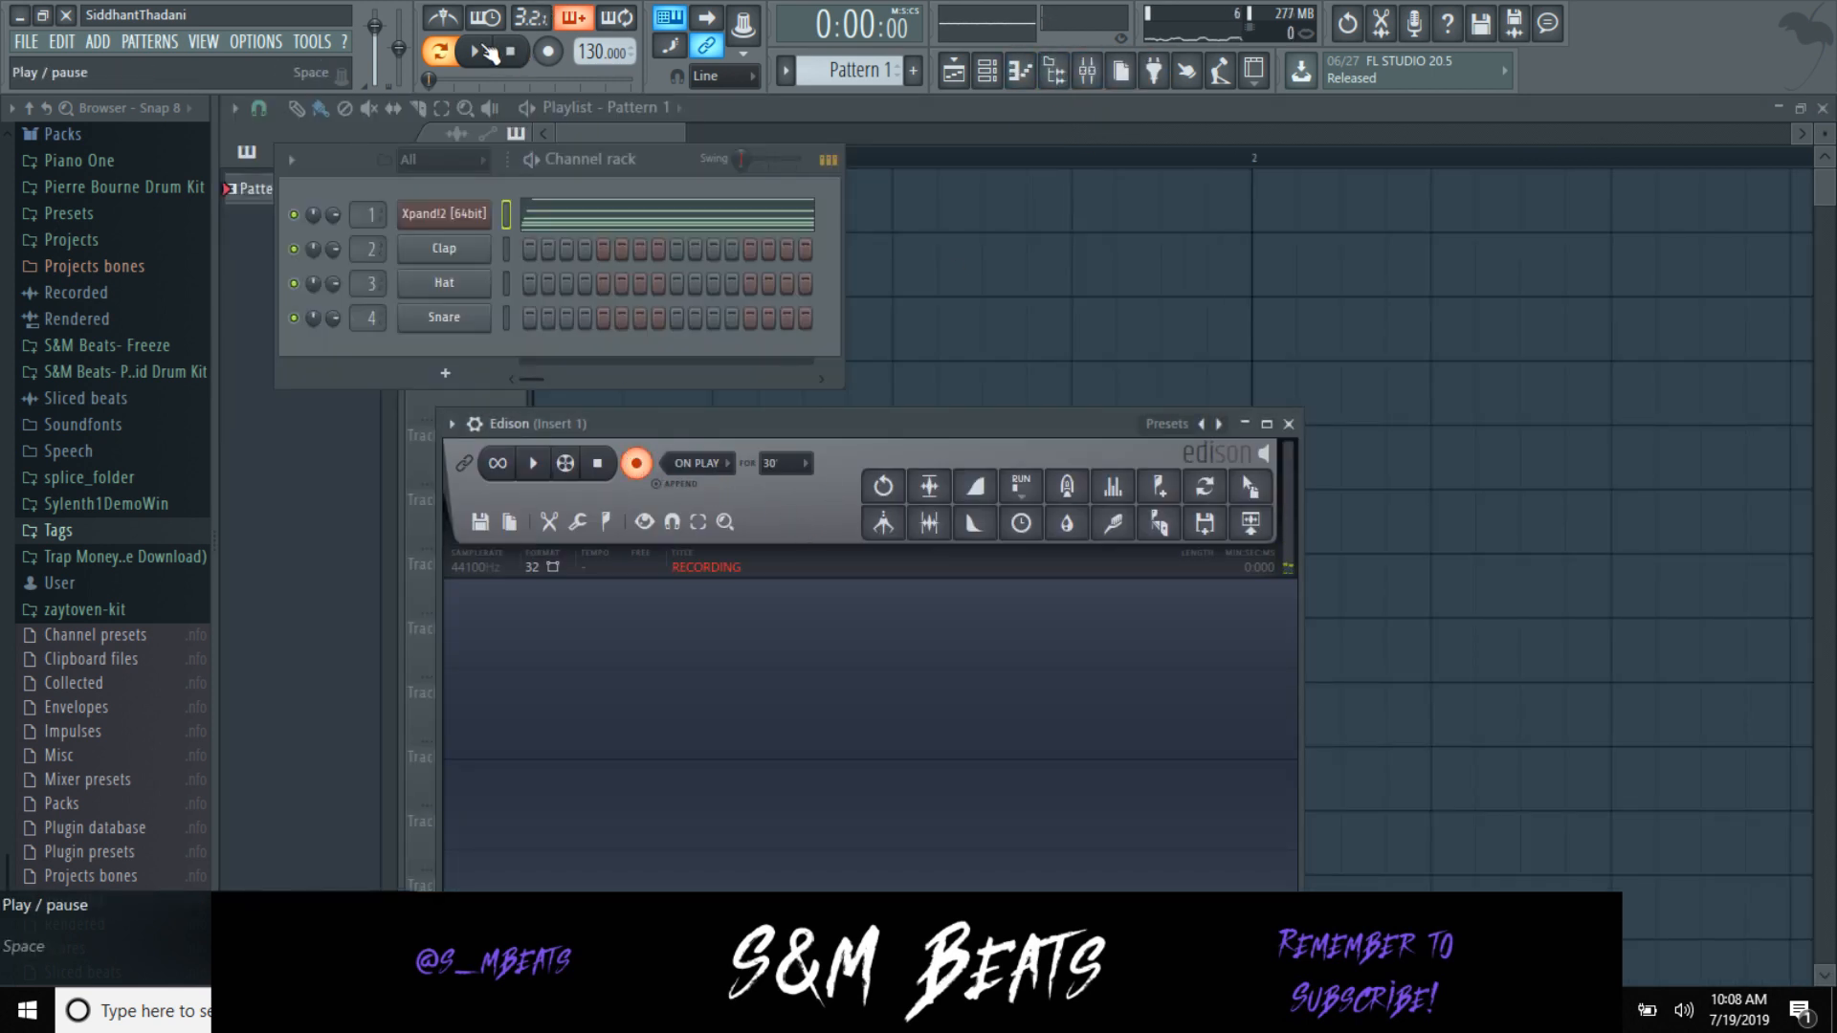
Step: Record the playing pattern into Edison, checking the YouTube Live Control Room in the meantime, and stop playback
click(488, 53)
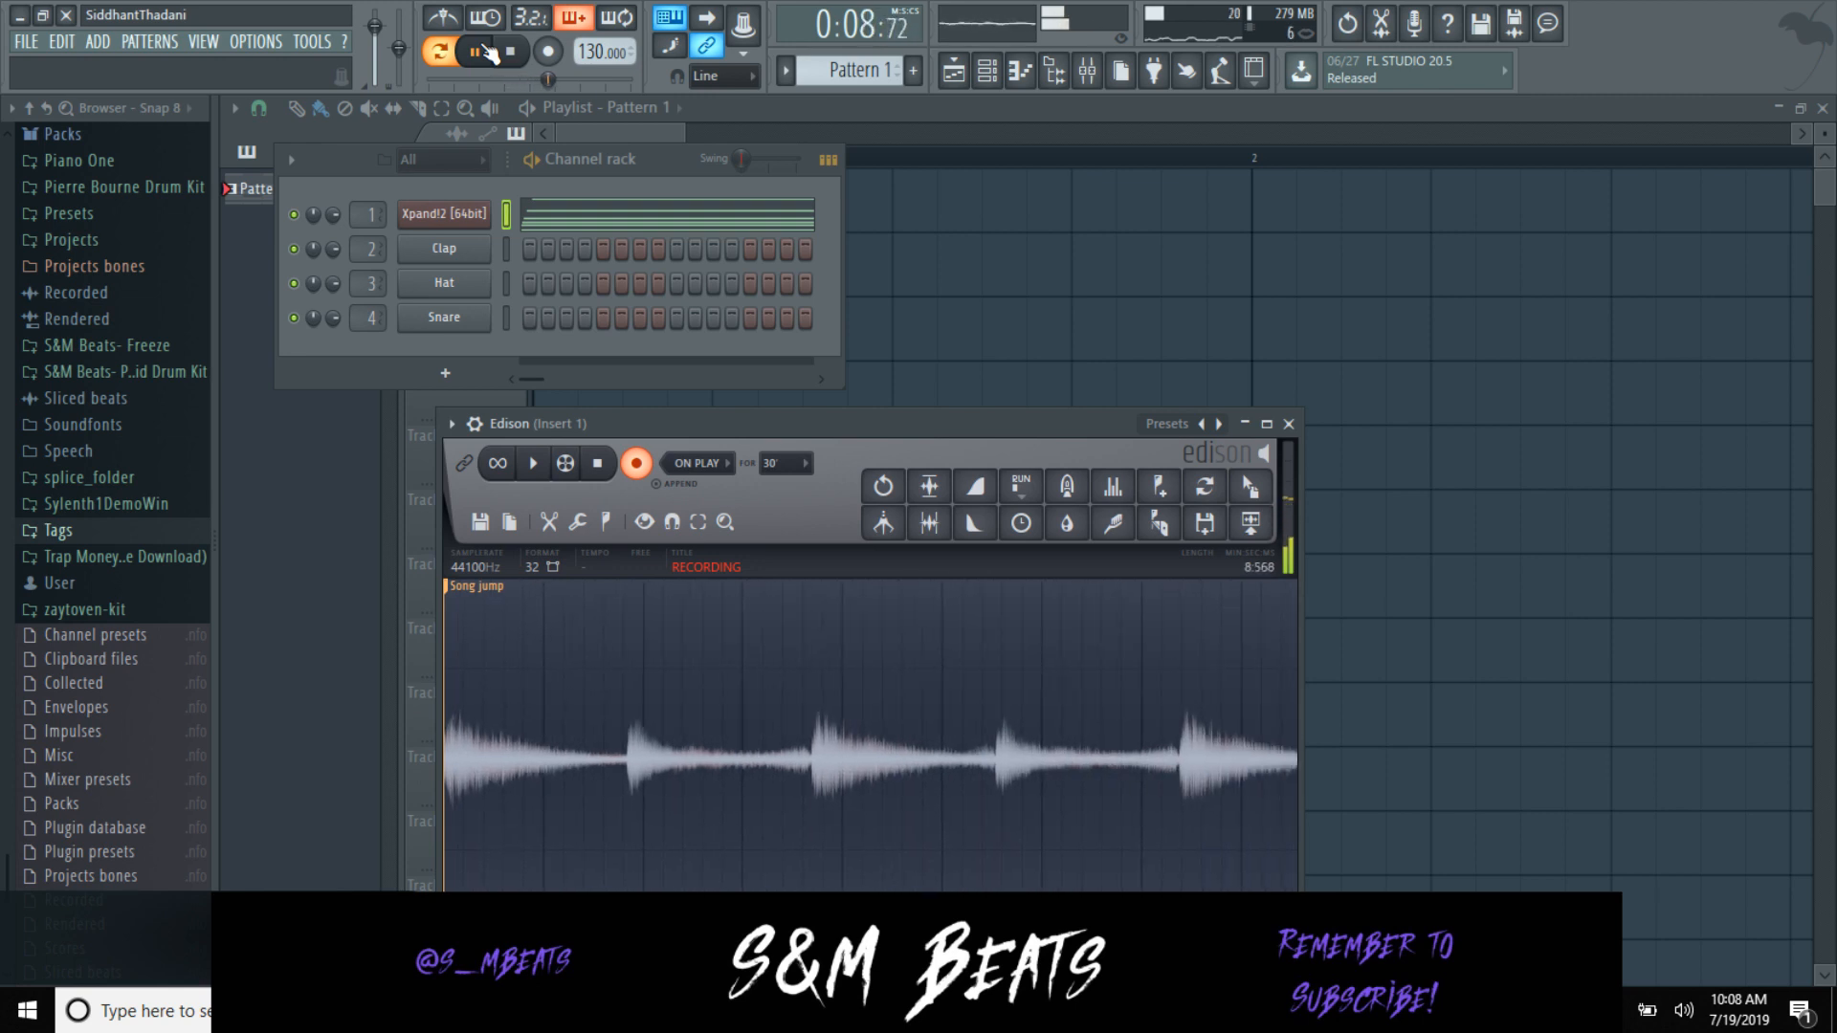
key(alt+Tab)
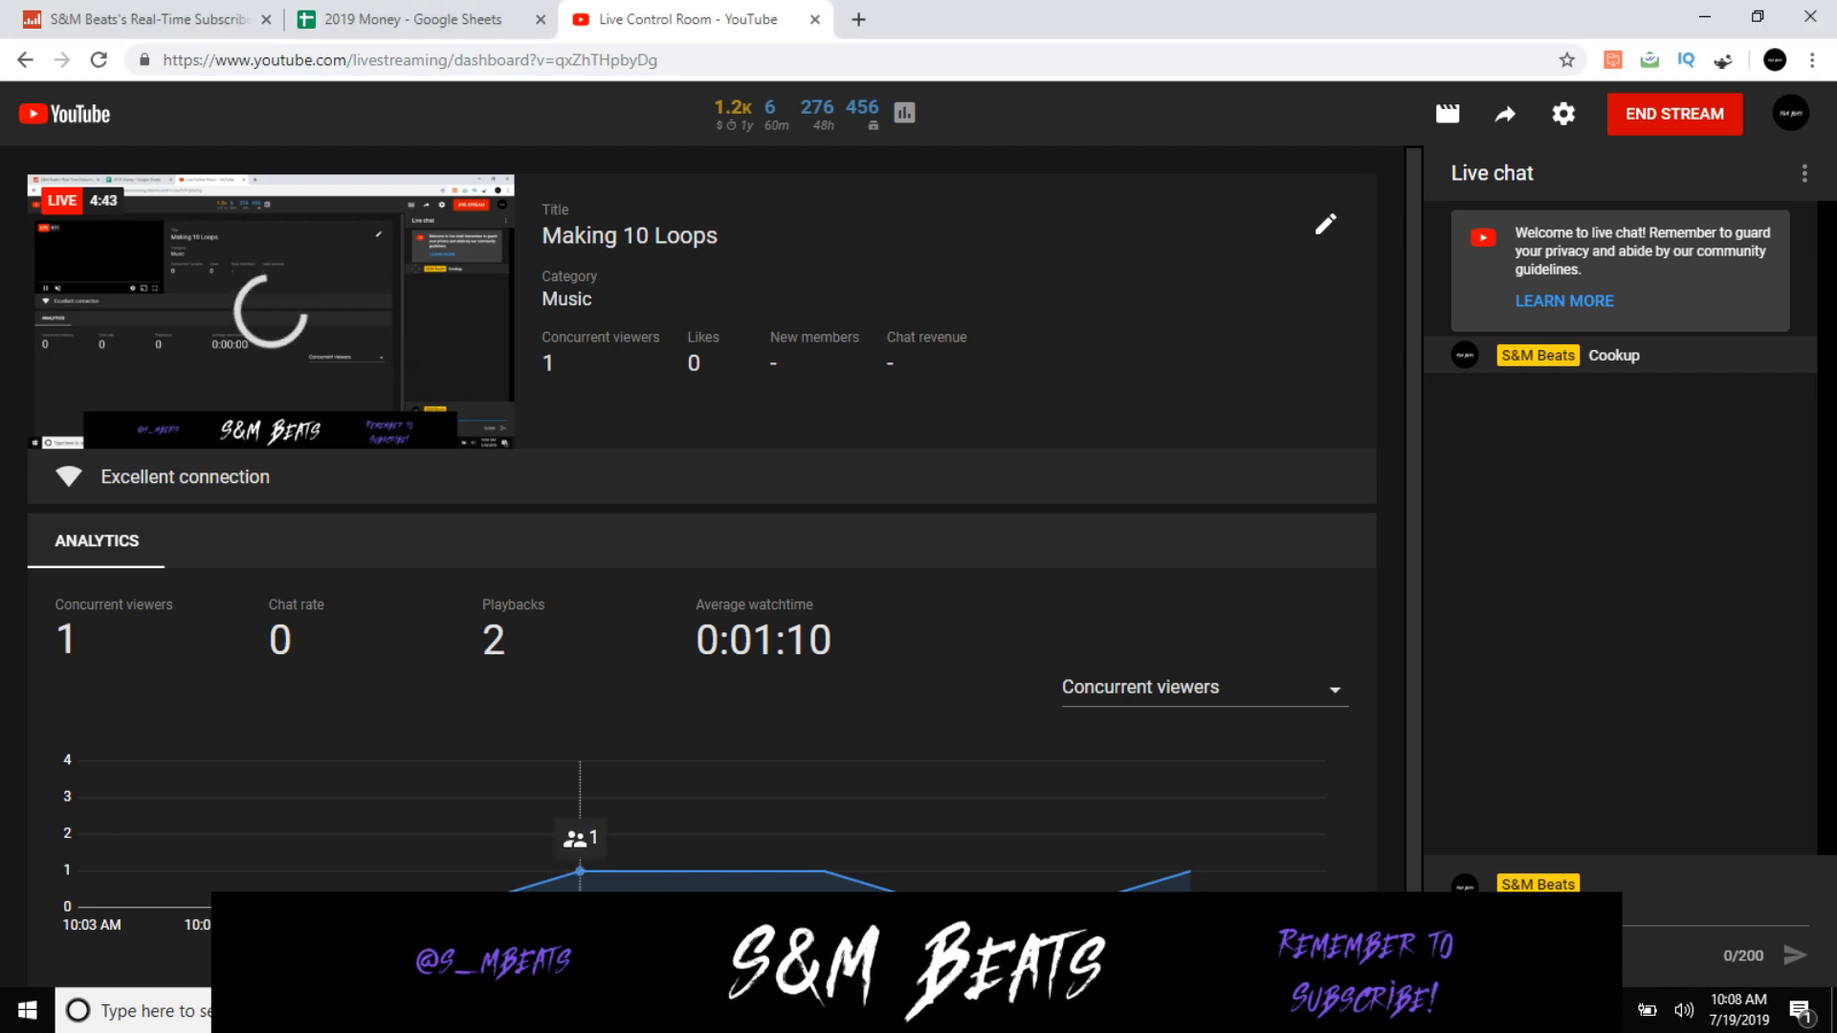
key(alt+Tab)
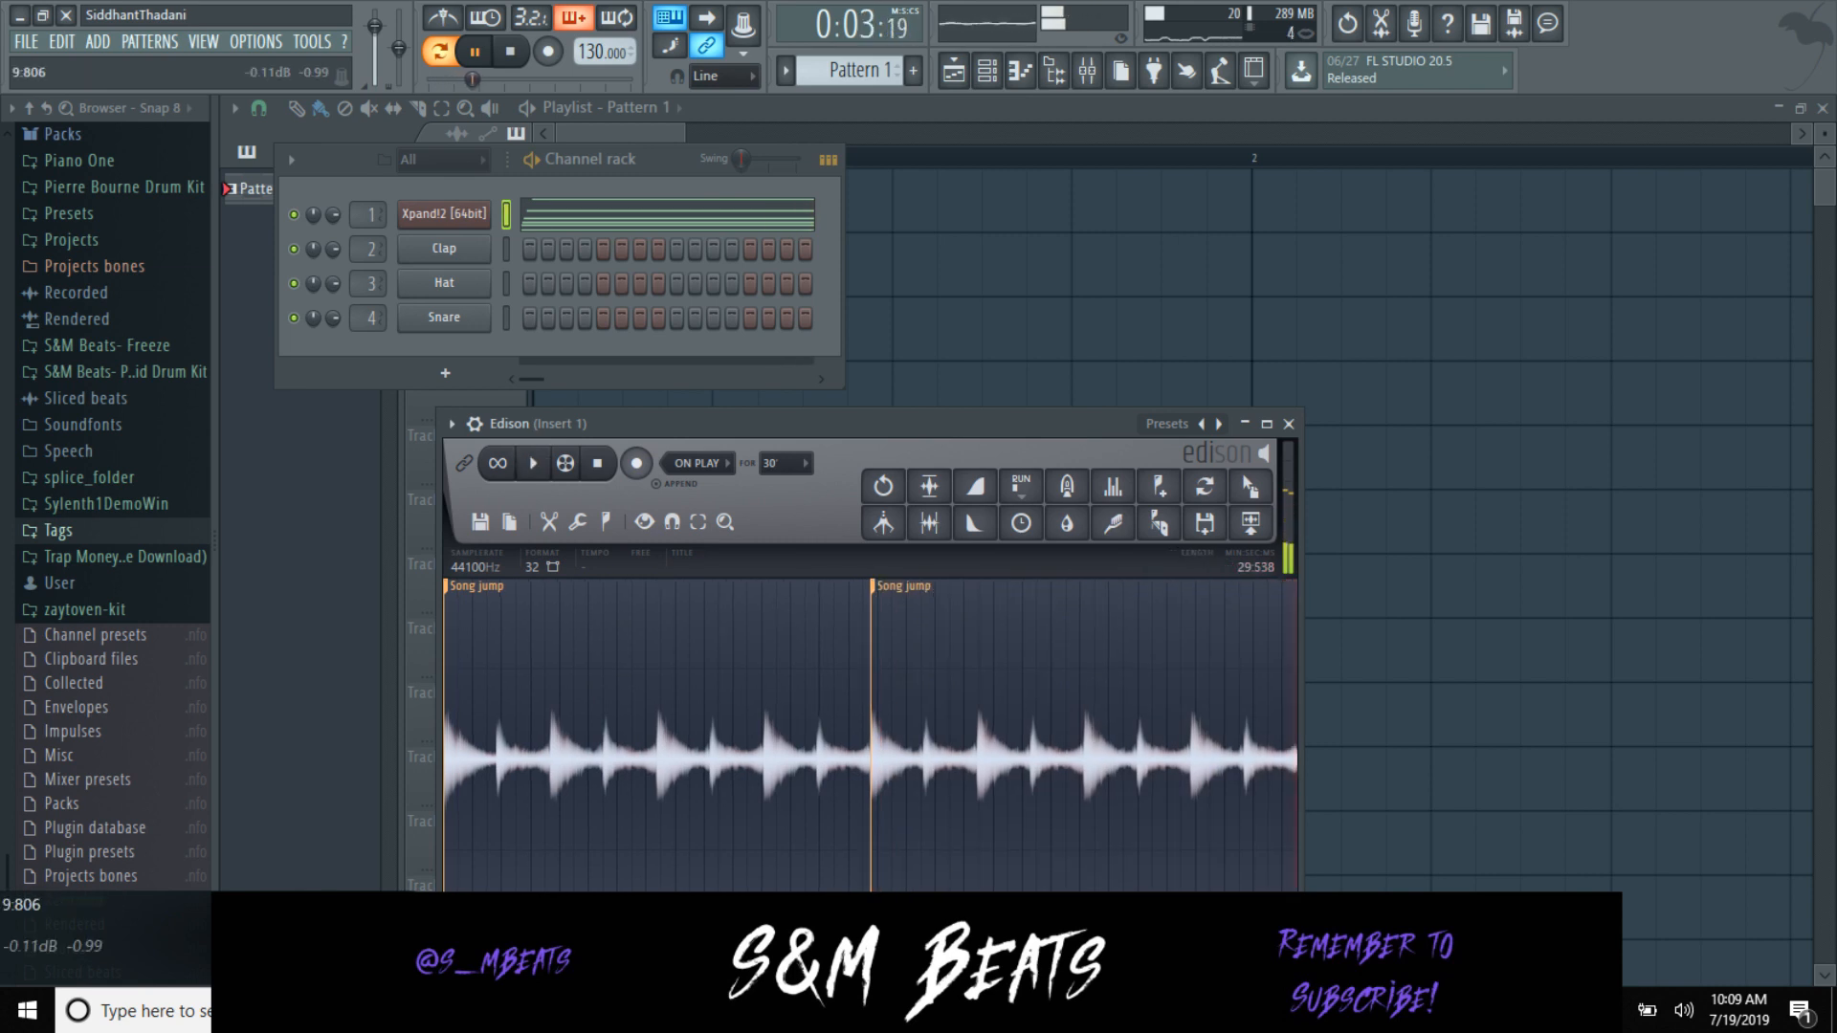
key(space)
Step: Trim the Edison recording to a single pass of the chord loop and delete the rest
scroll(727, 857, up, 2)
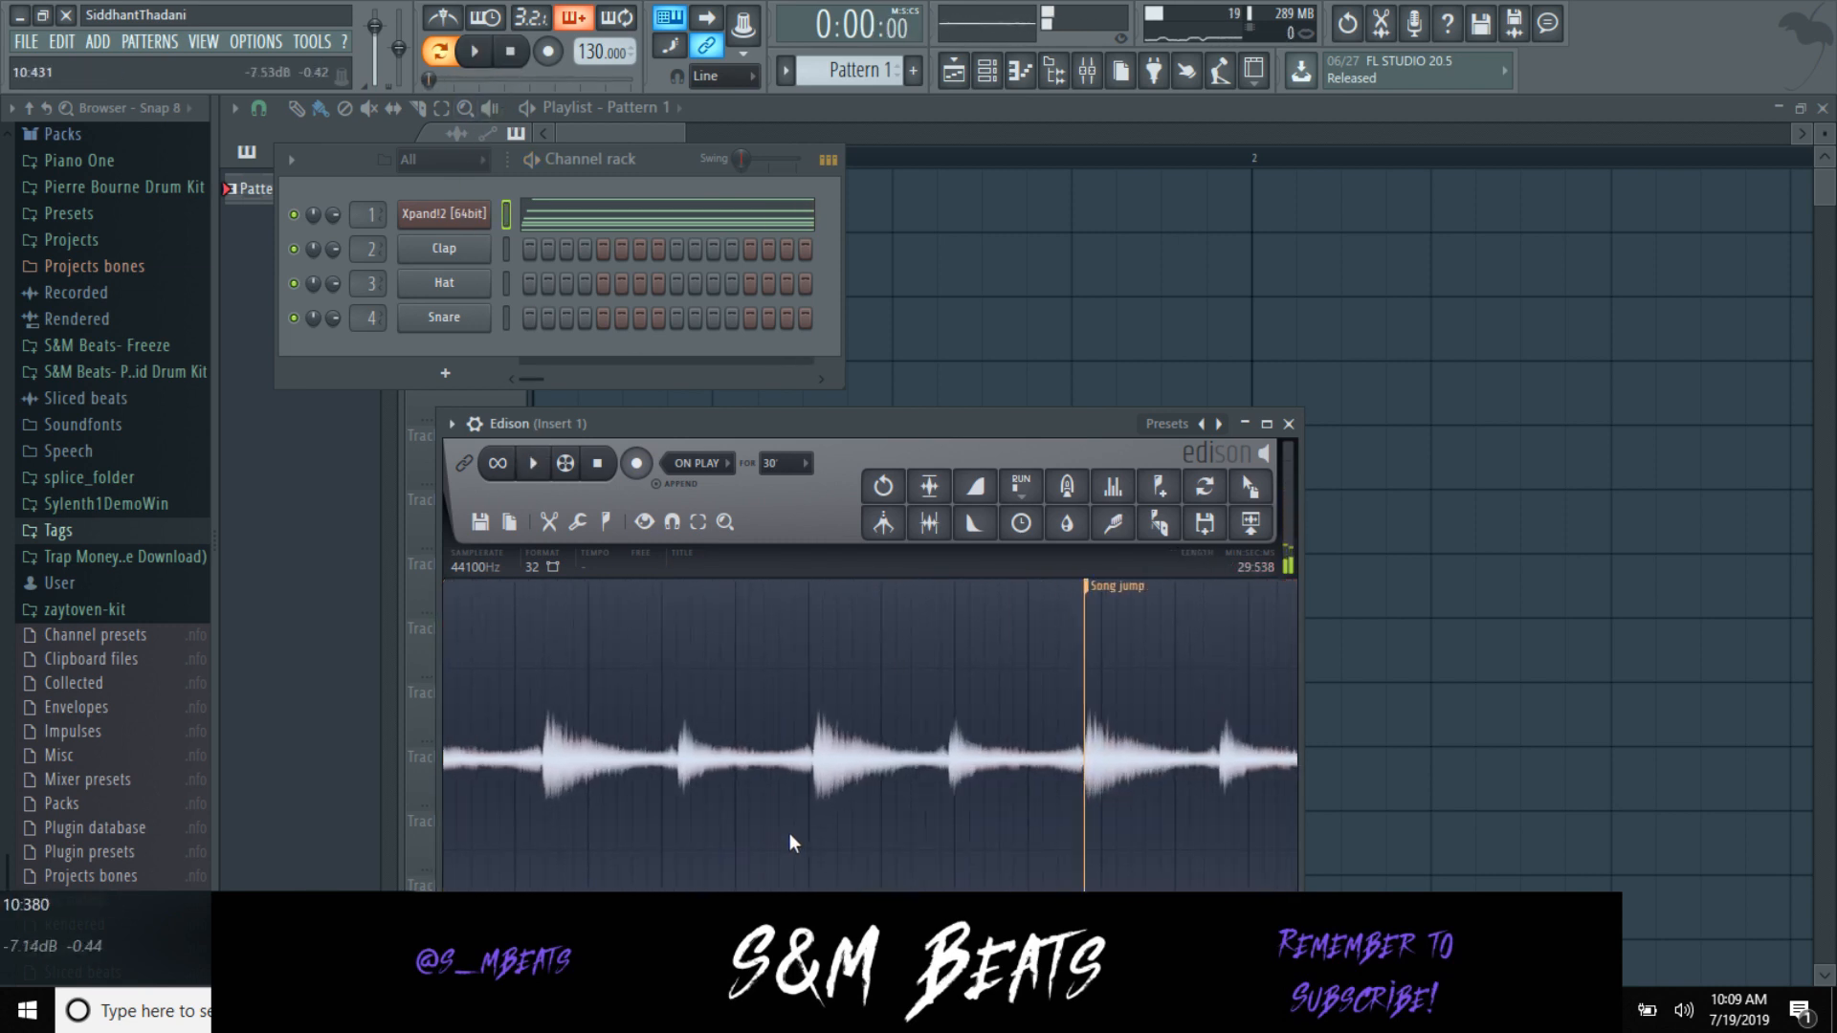
scroll(763, 836, up, 1)
drag(1153, 788, 450, 823)
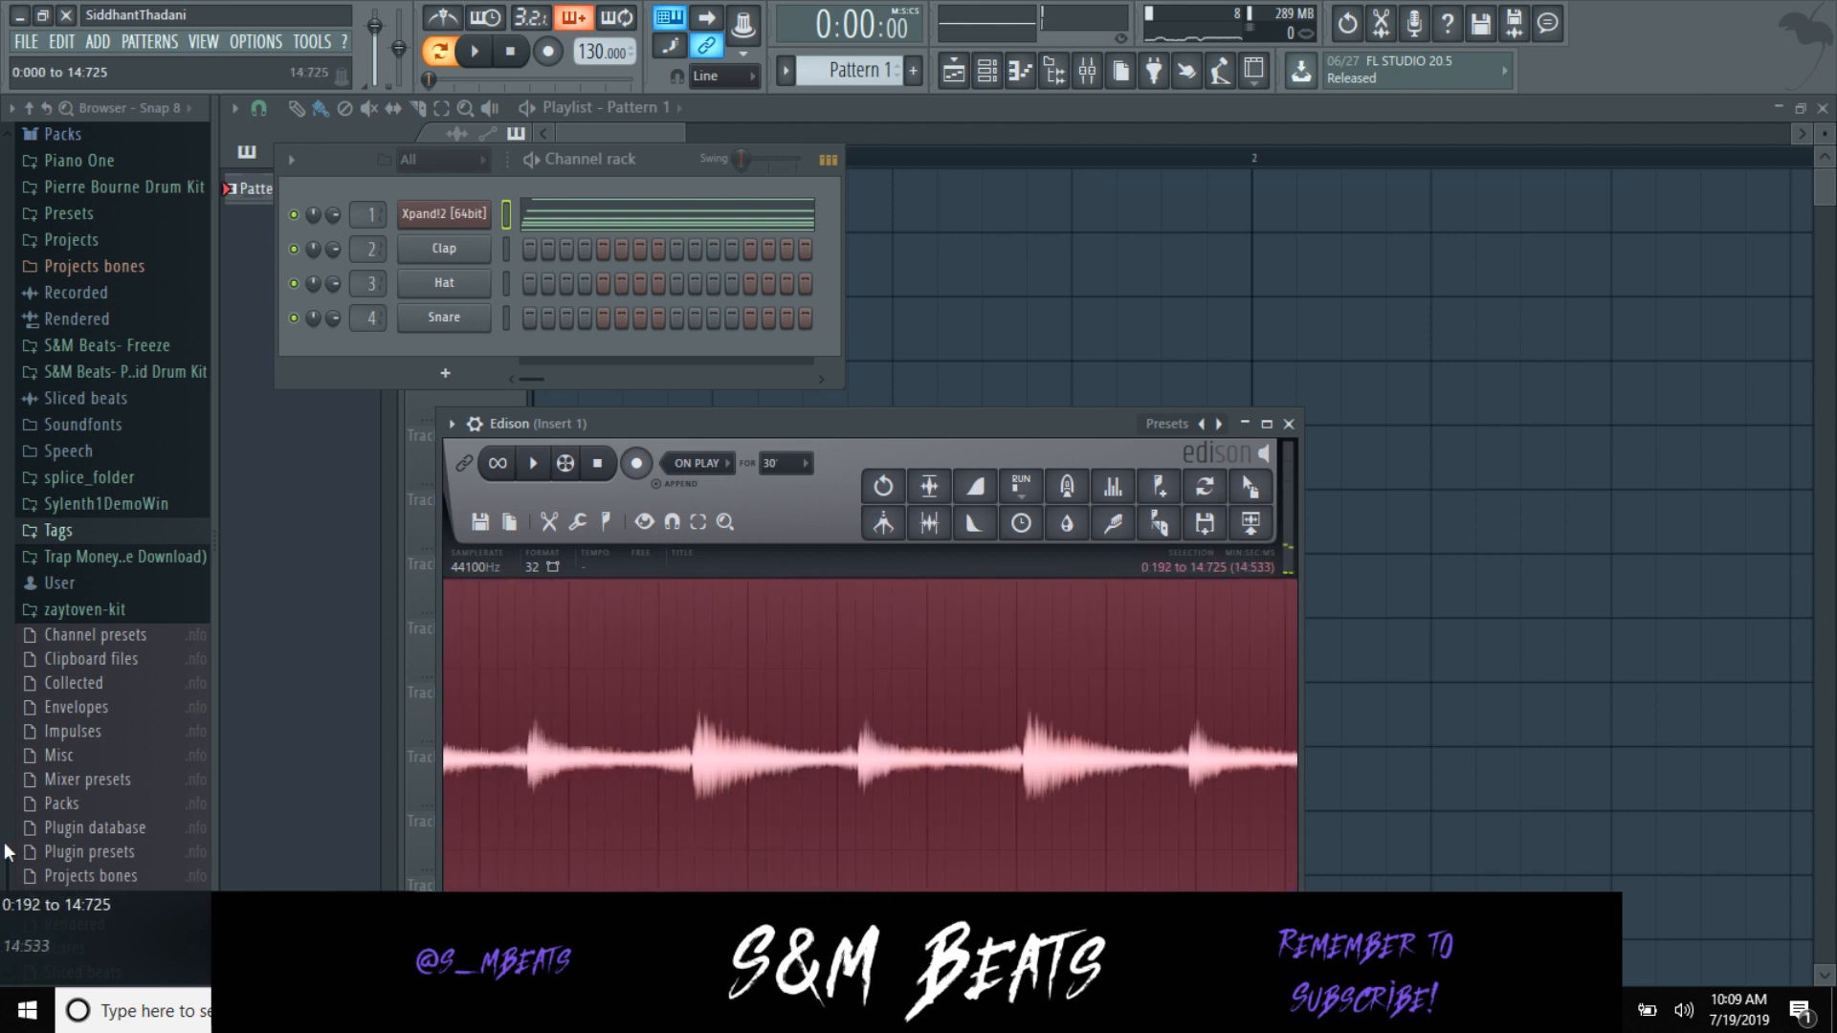
click(745, 864)
scroll(470, 835, up, 3)
drag(449, 799, 429, 804)
key(Delete)
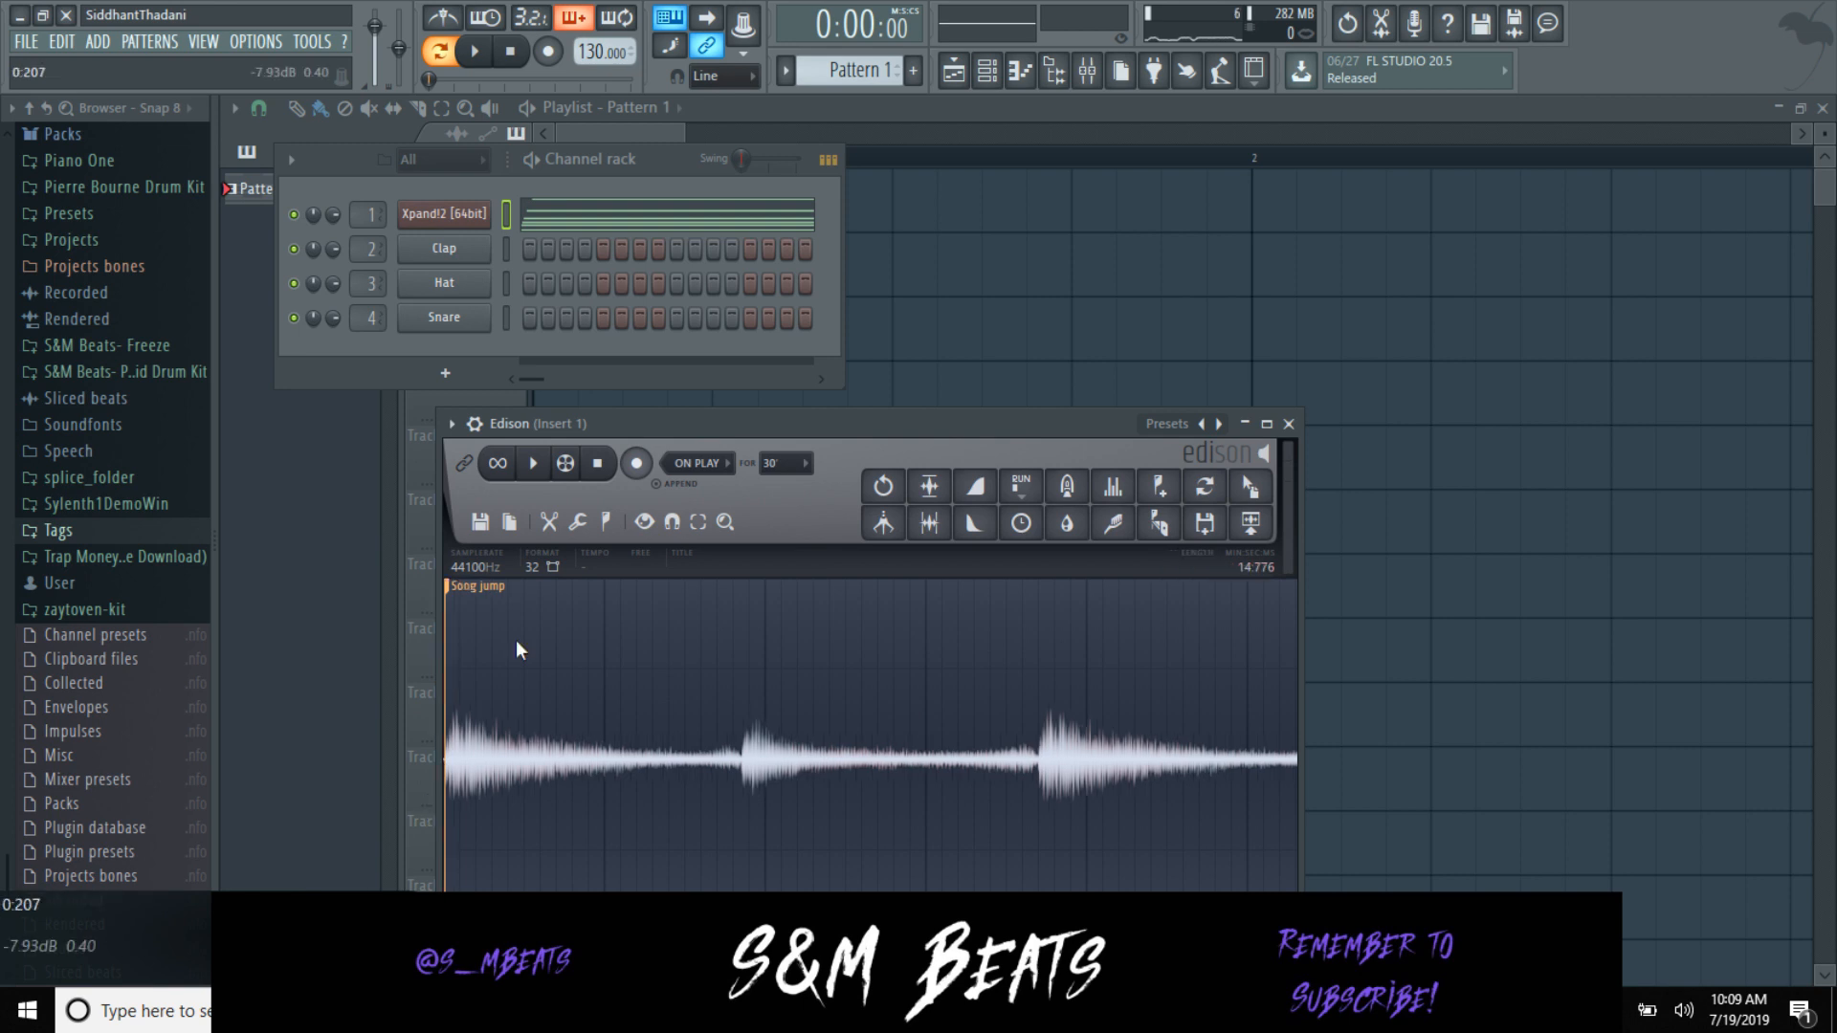
Step: Replace the Clap channel with Fruity slicer, load the trimmed Edison recording into it and close Edison
right_click(467, 251)
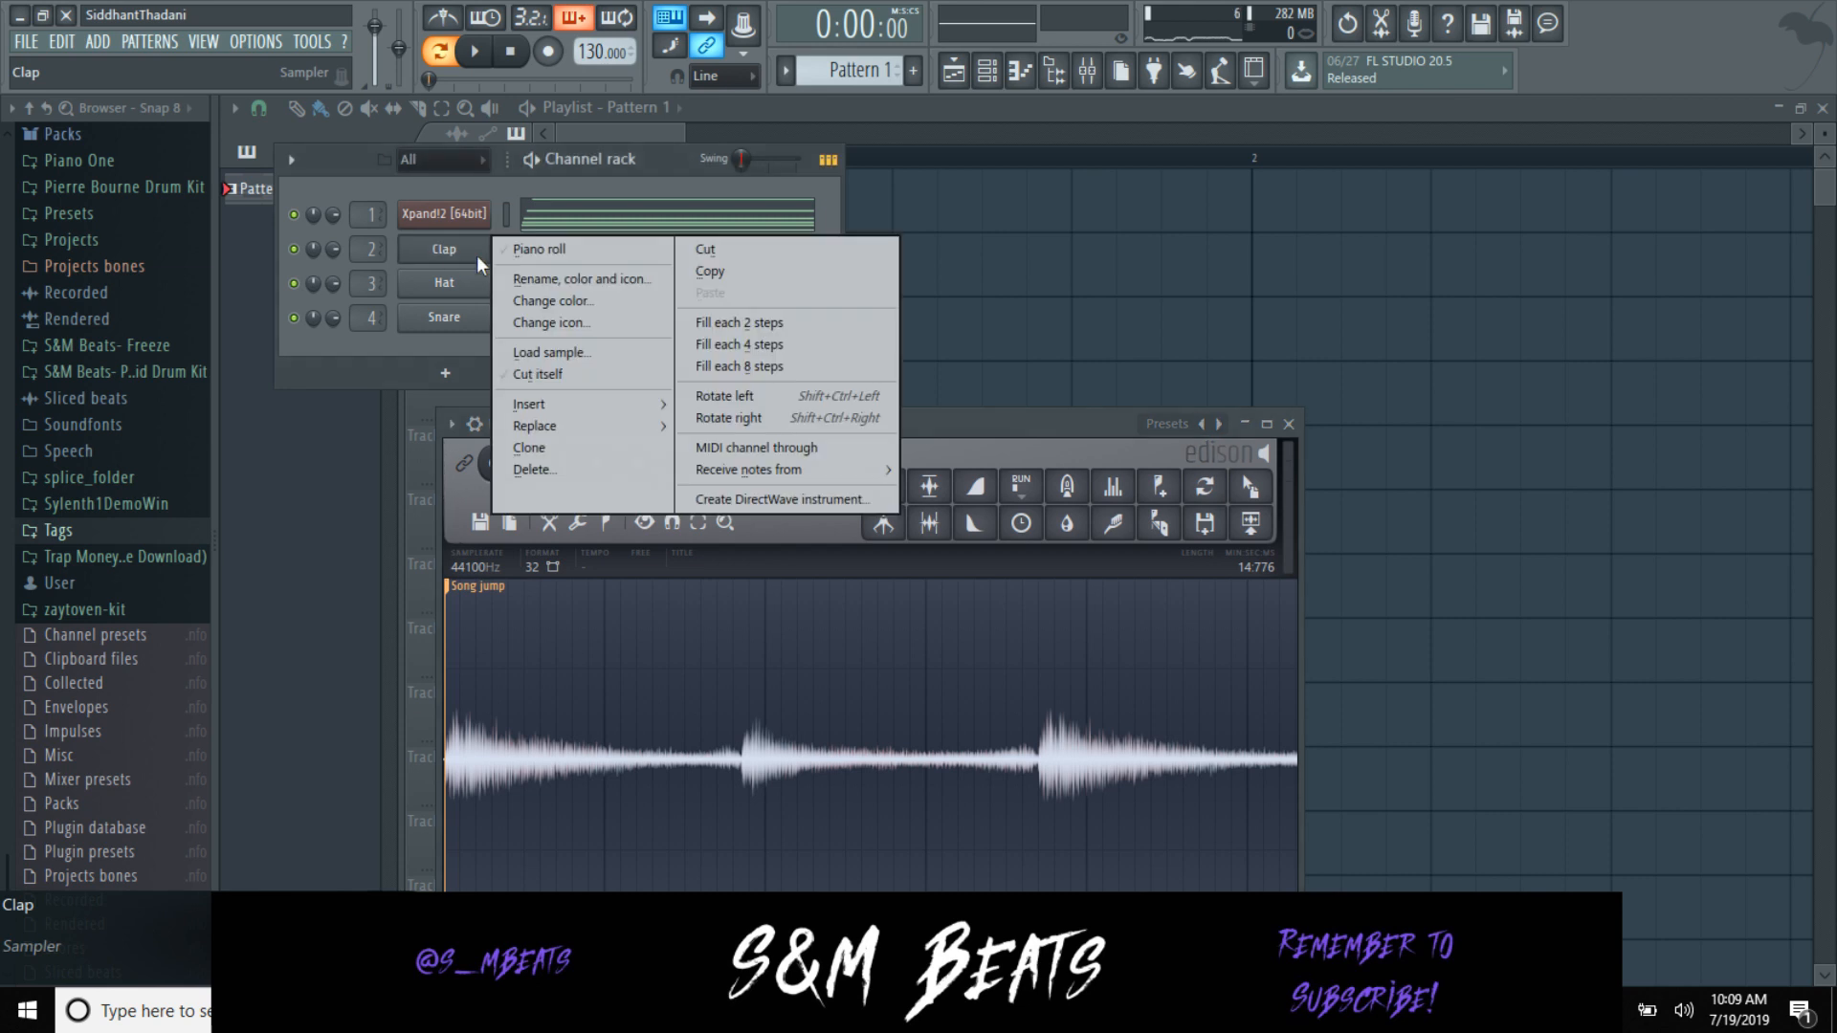
mouse_move(540, 425)
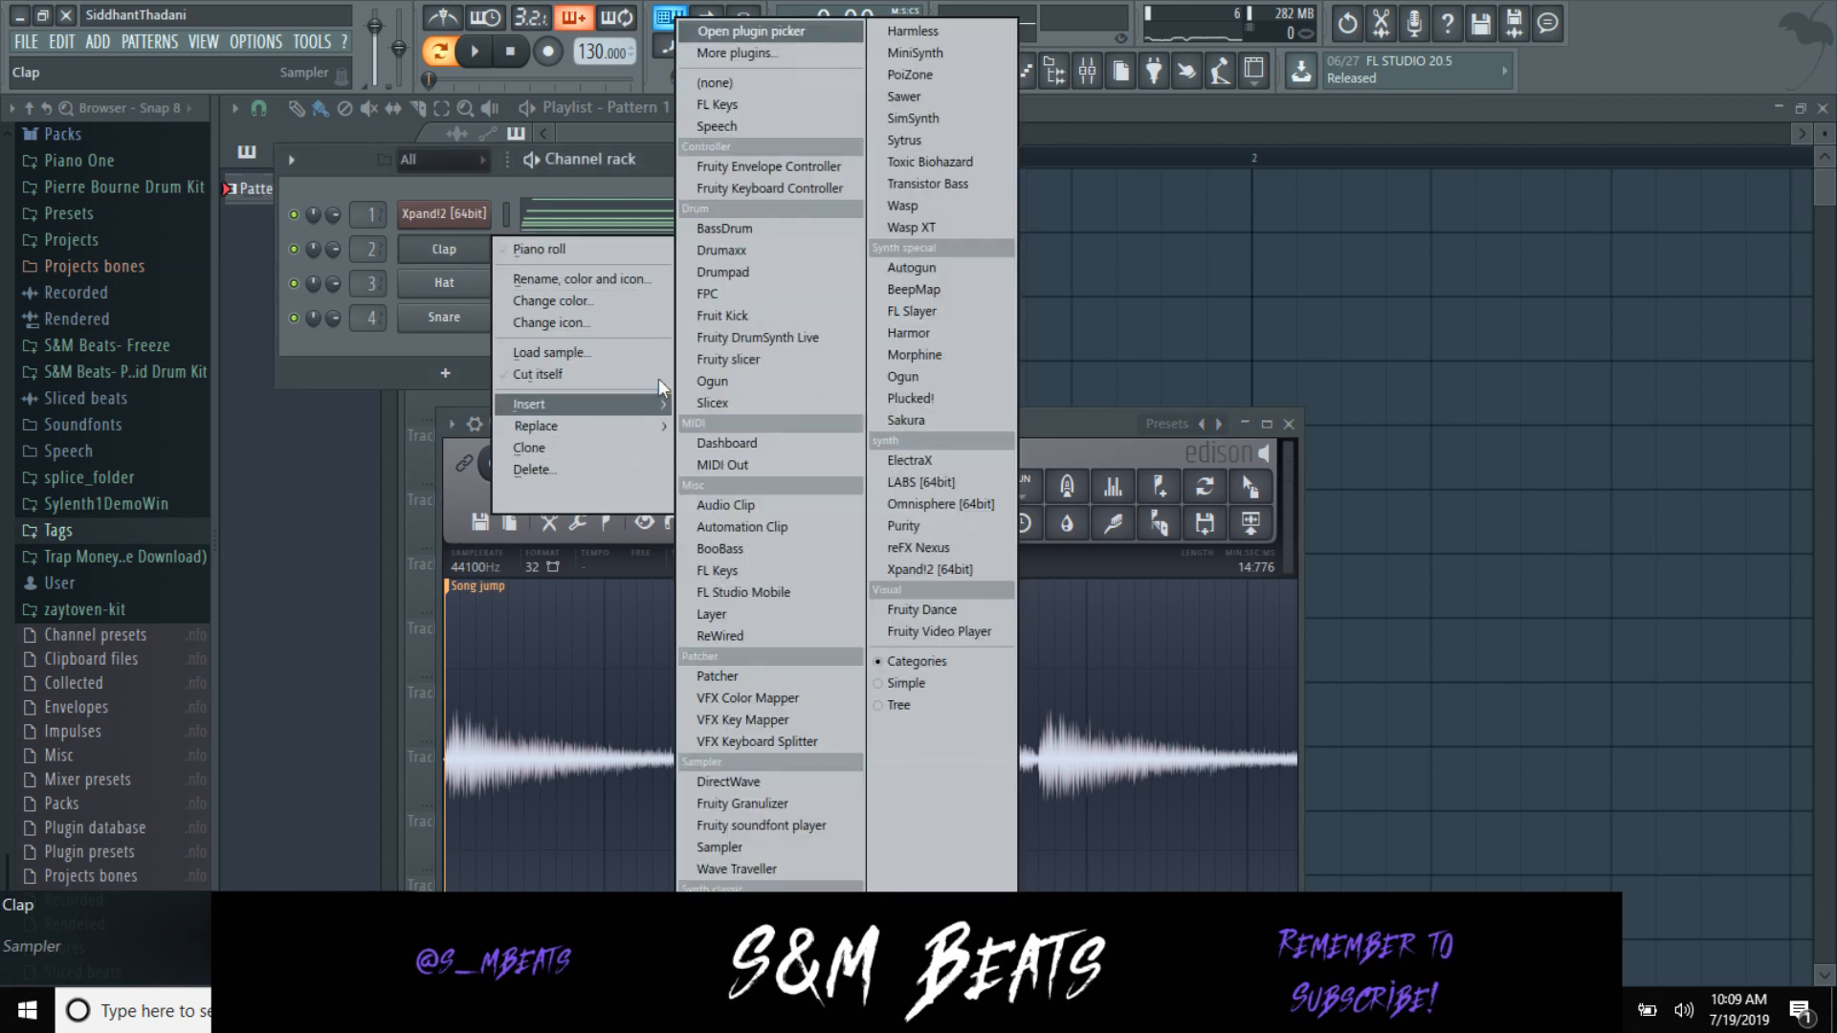
click(761, 357)
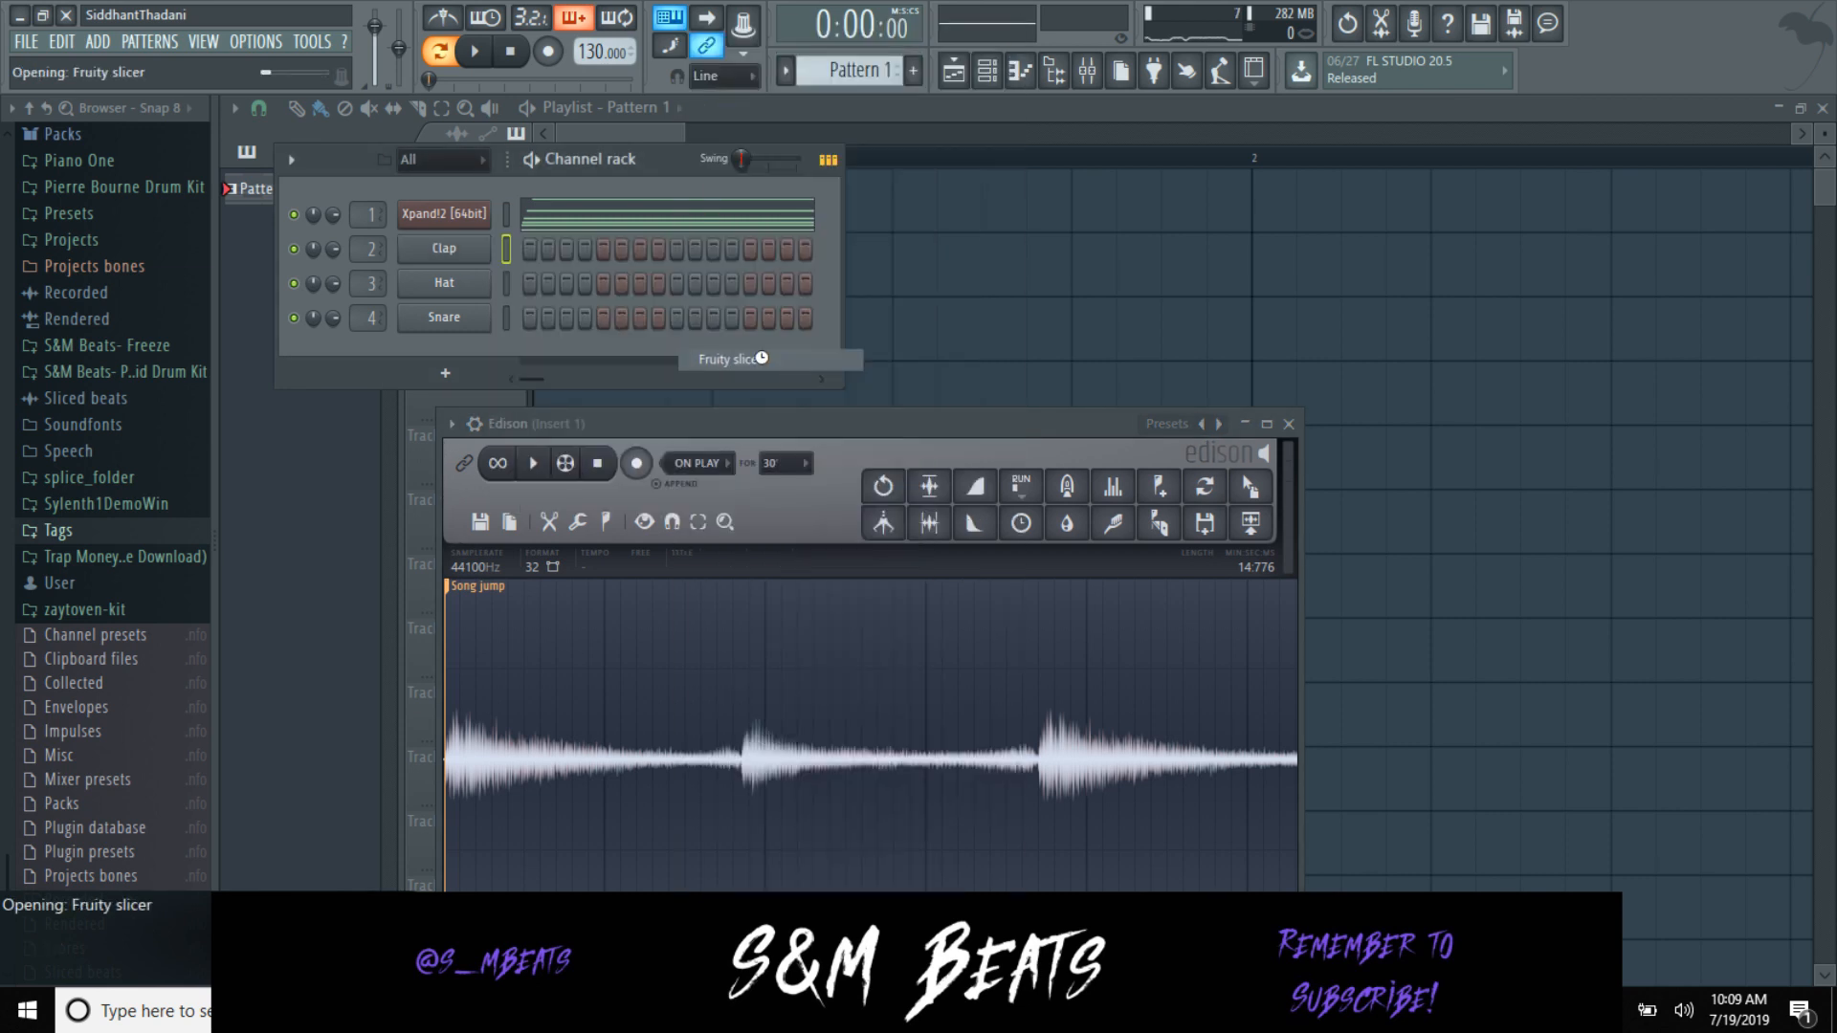
click(621, 536)
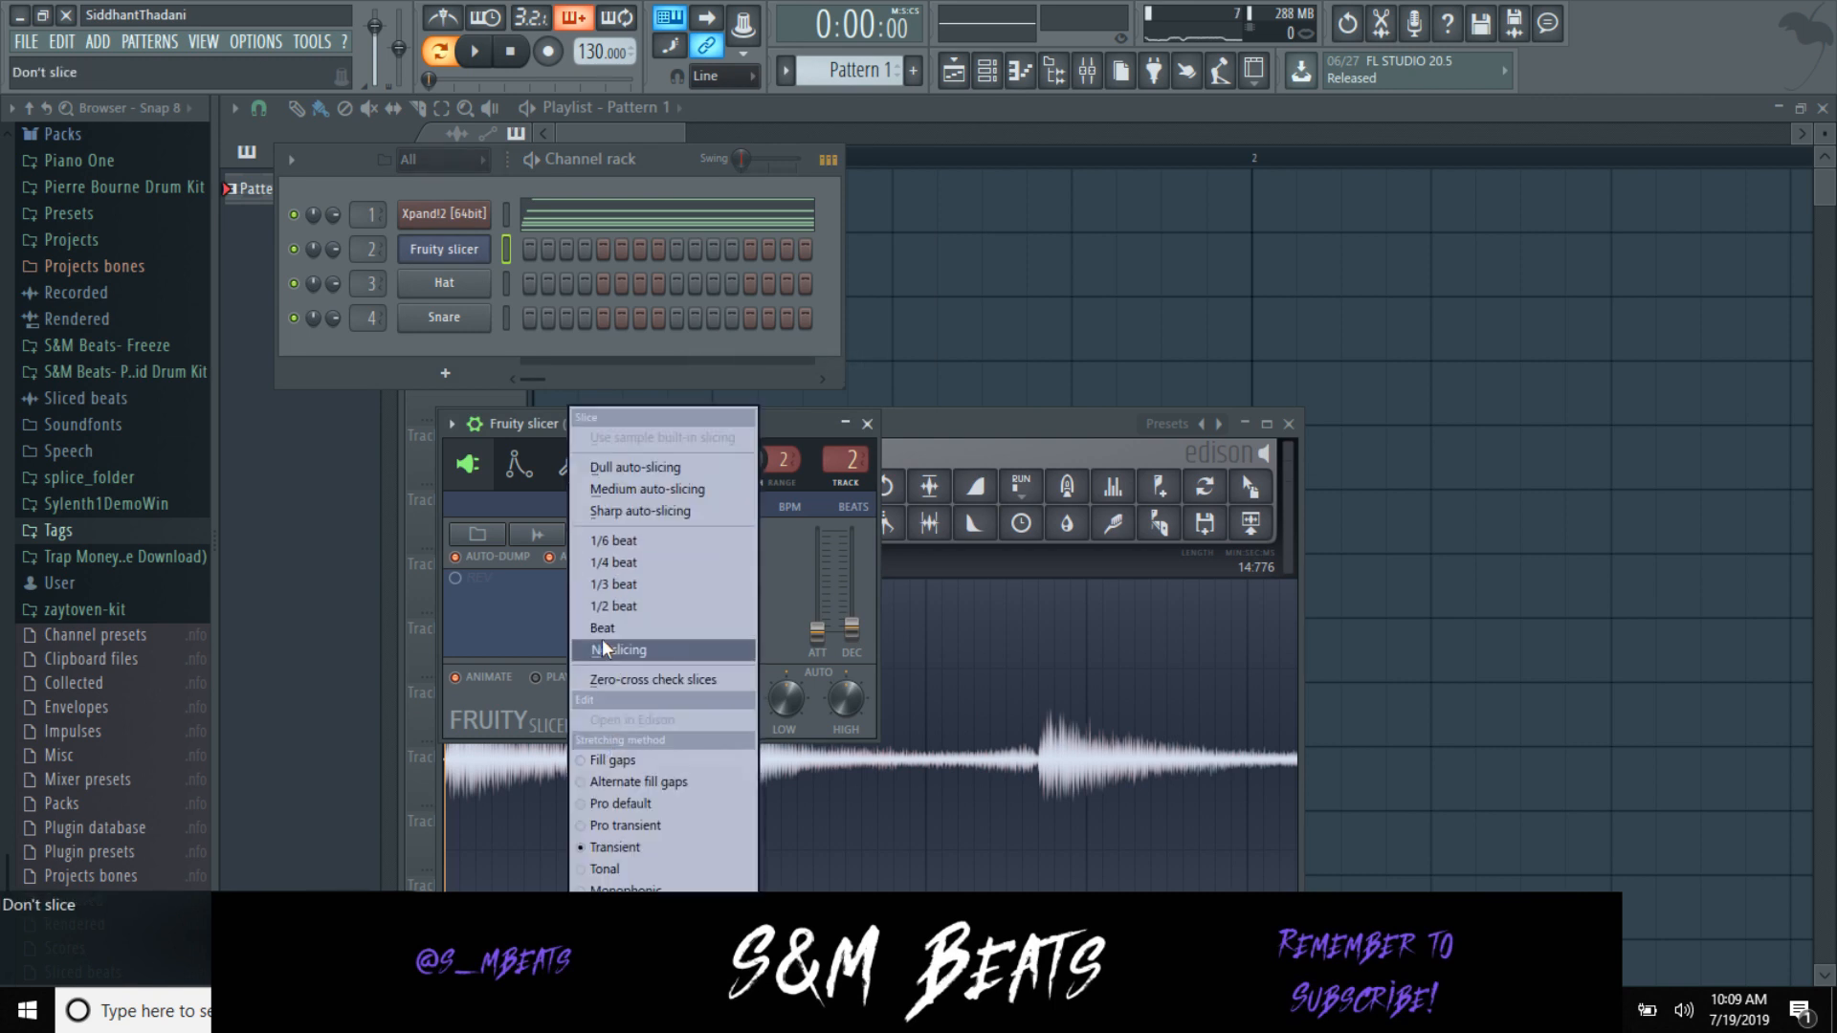
click(604, 628)
drag(1249, 486, 606, 592)
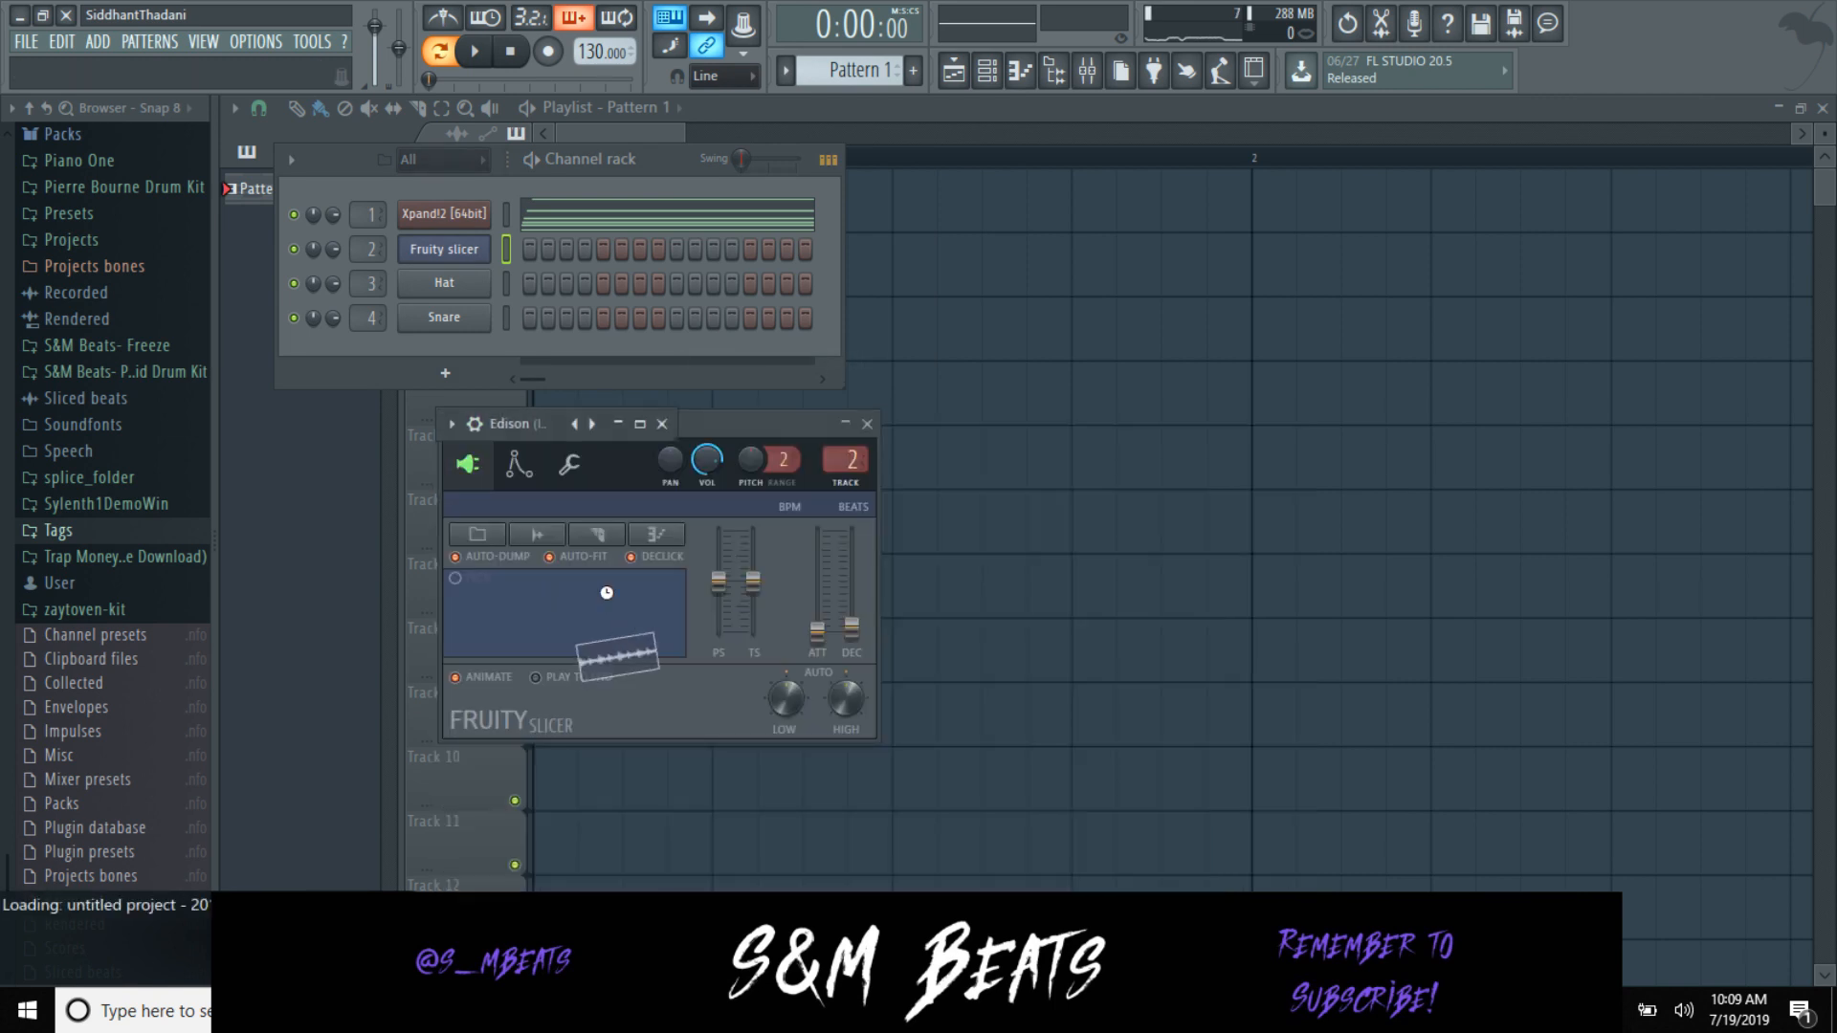
click(1291, 427)
Step: Set the slicer's stretching method to Pro transient, slice the recording into 1/2 beats, and play it with Xpand!2 muted
click(598, 534)
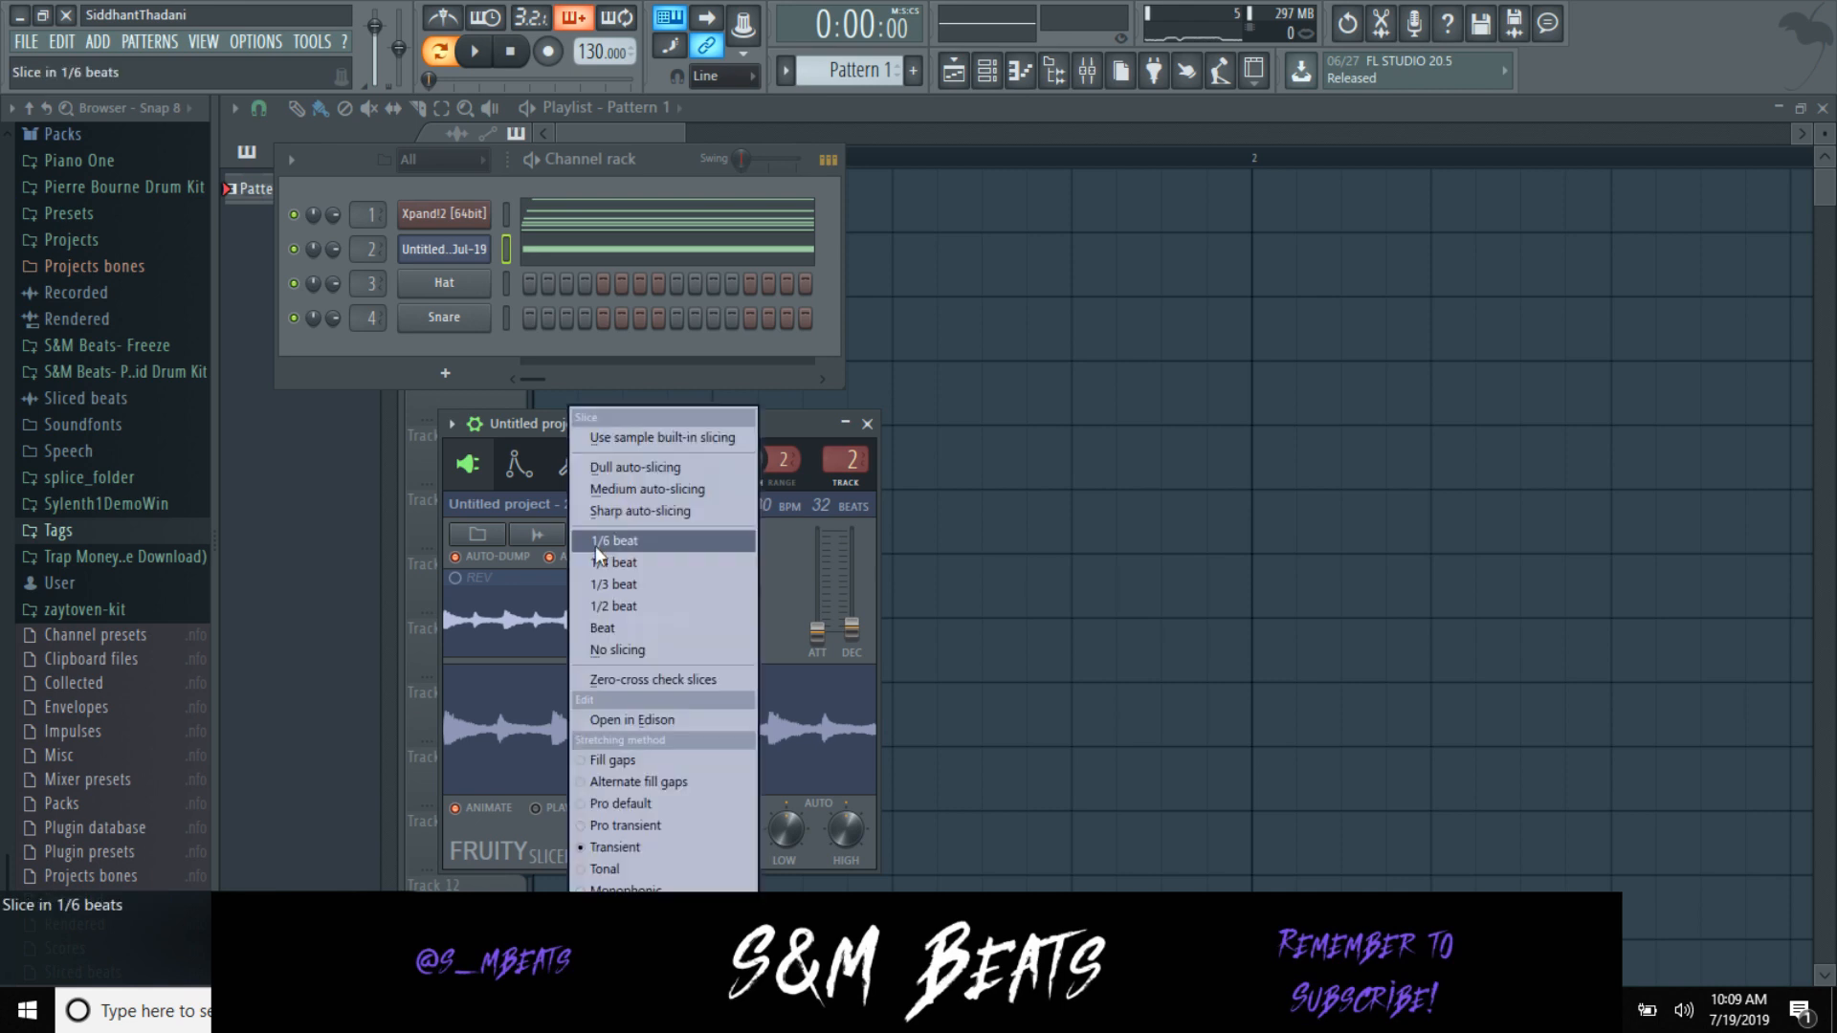
click(622, 823)
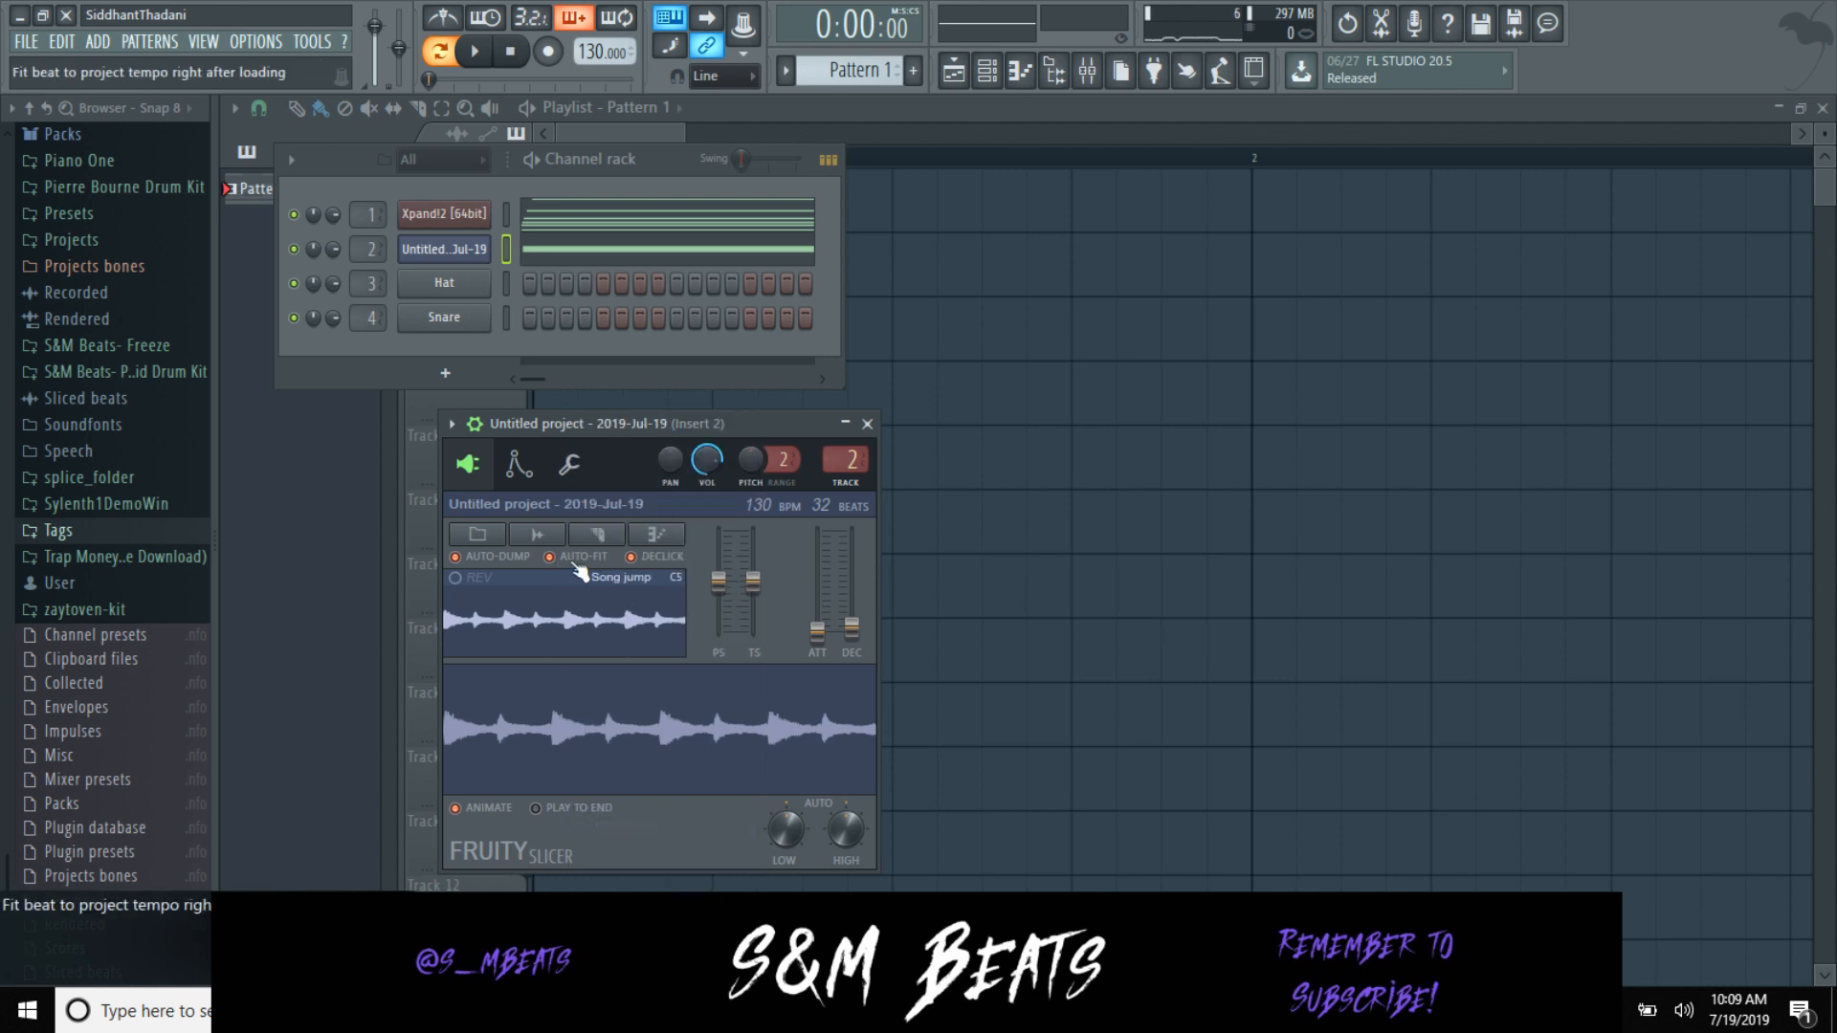
click(580, 574)
click(608, 601)
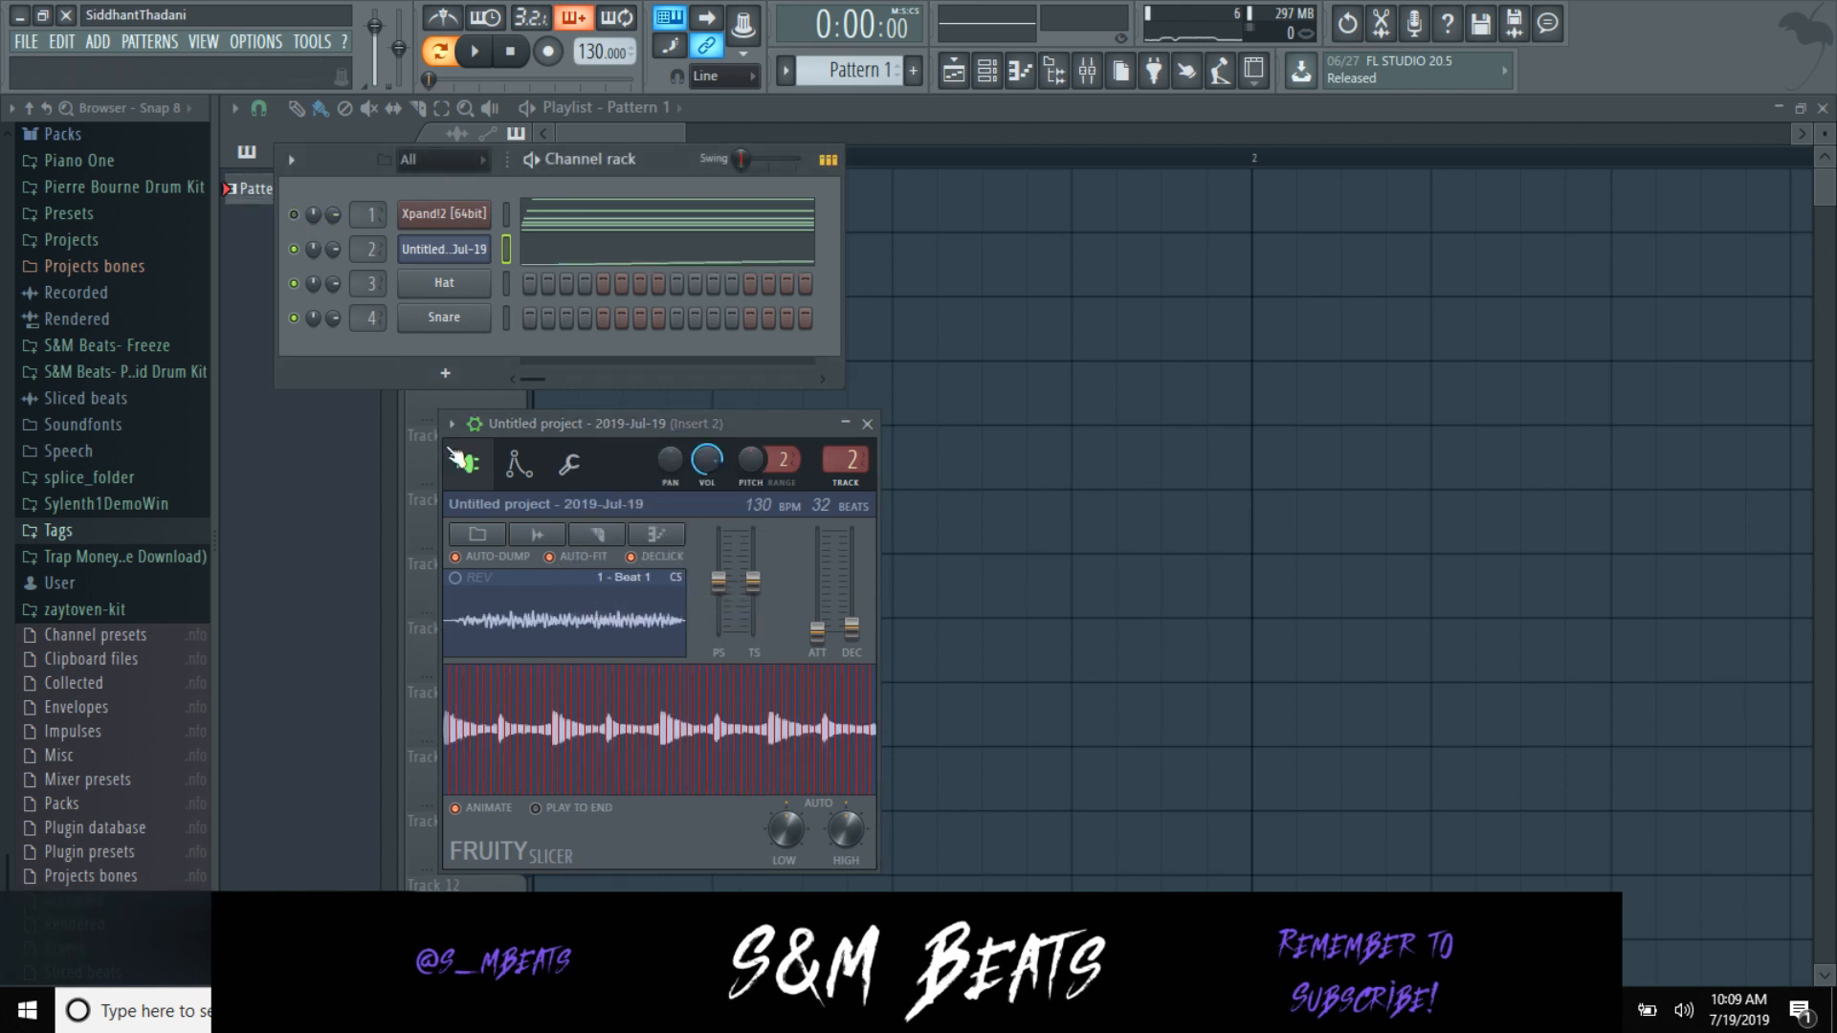
click(491, 57)
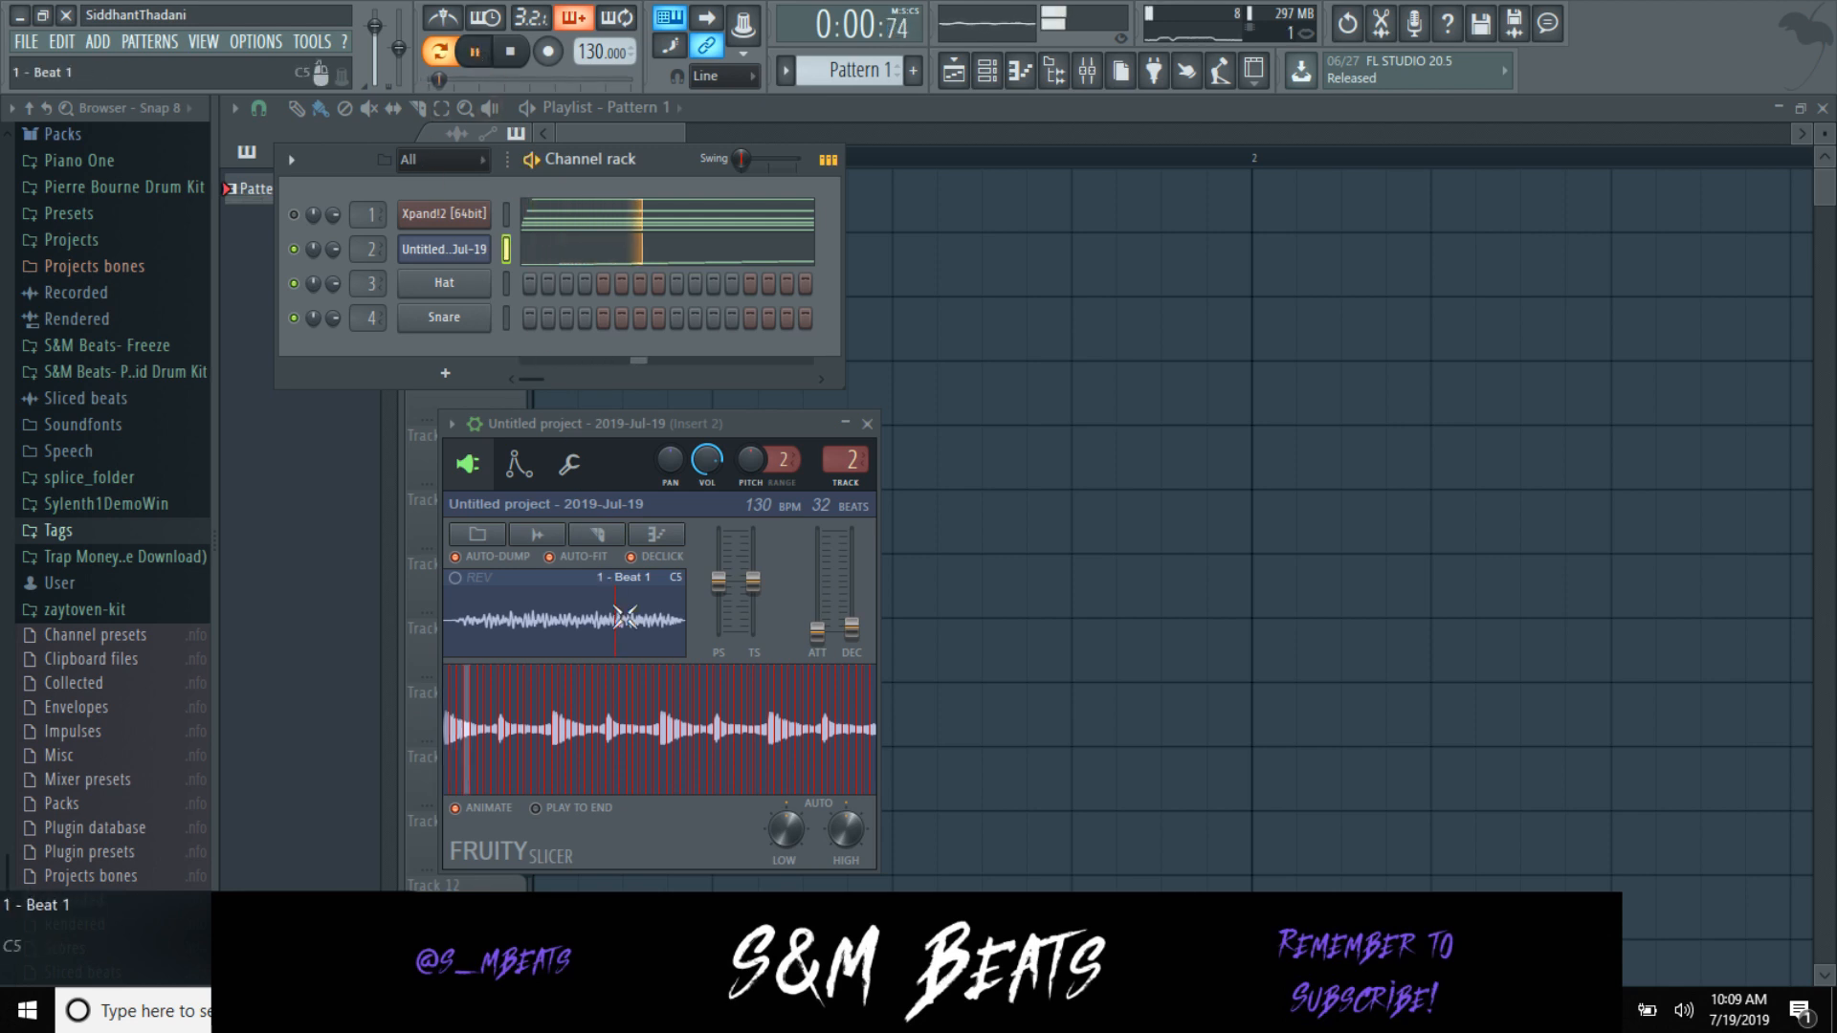
Step: Try slicing the recording by whole beats during playback, and switch back to 1/2-beat slices
click(598, 534)
click(619, 628)
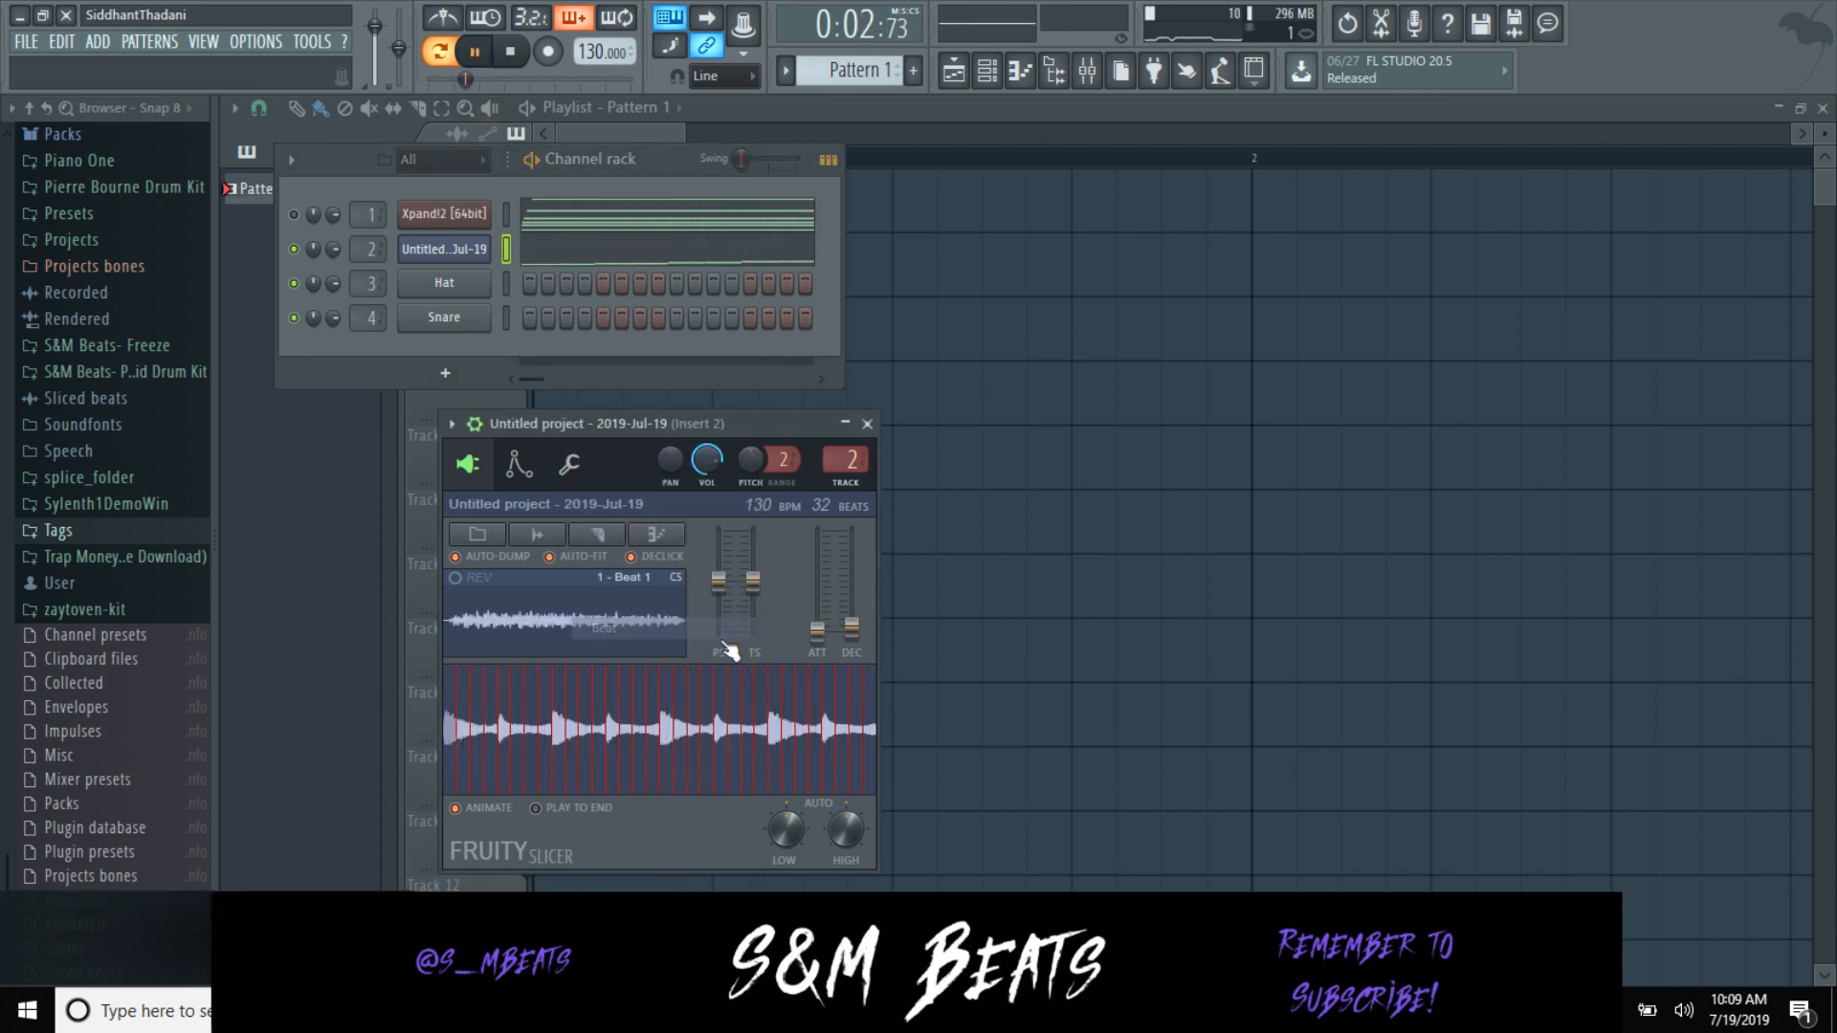
click(675, 578)
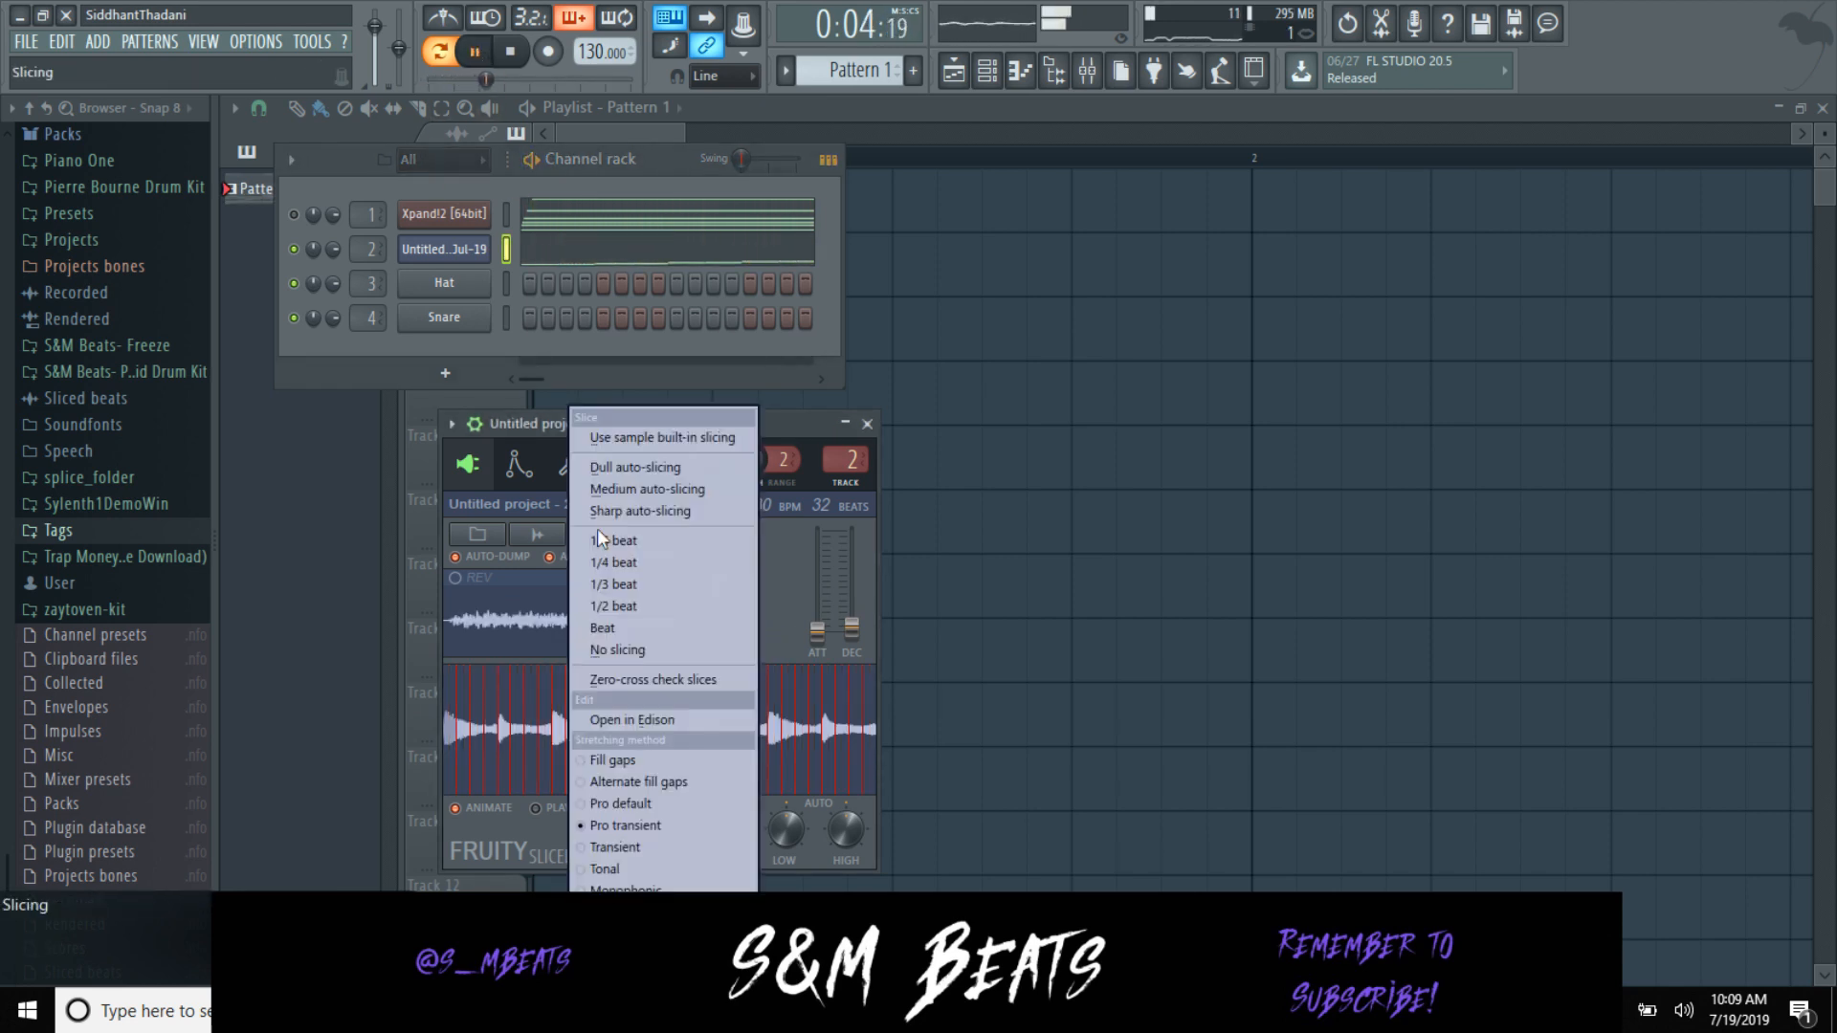
click(622, 617)
Step: Raise the slices' fade-in slightly and lower the slicer's pitch shift by a few semitones
drag(818, 631, 818, 611)
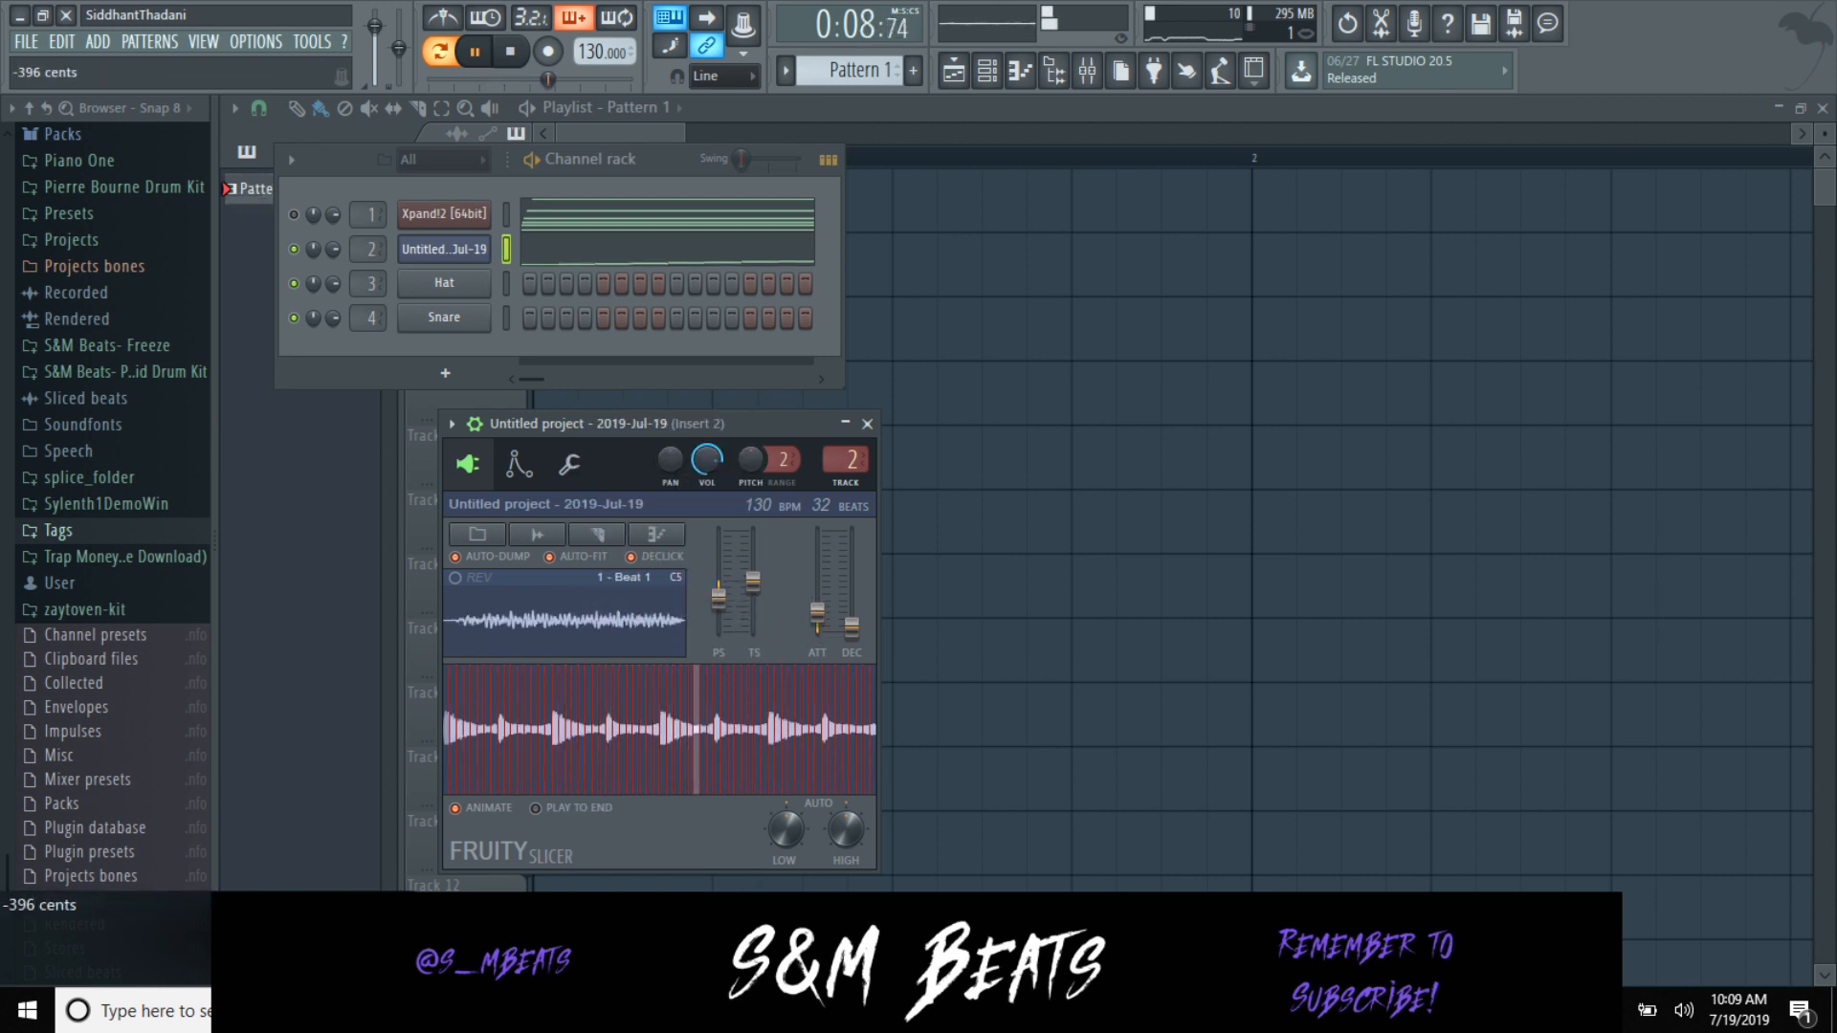
drag(718, 598, 719, 594)
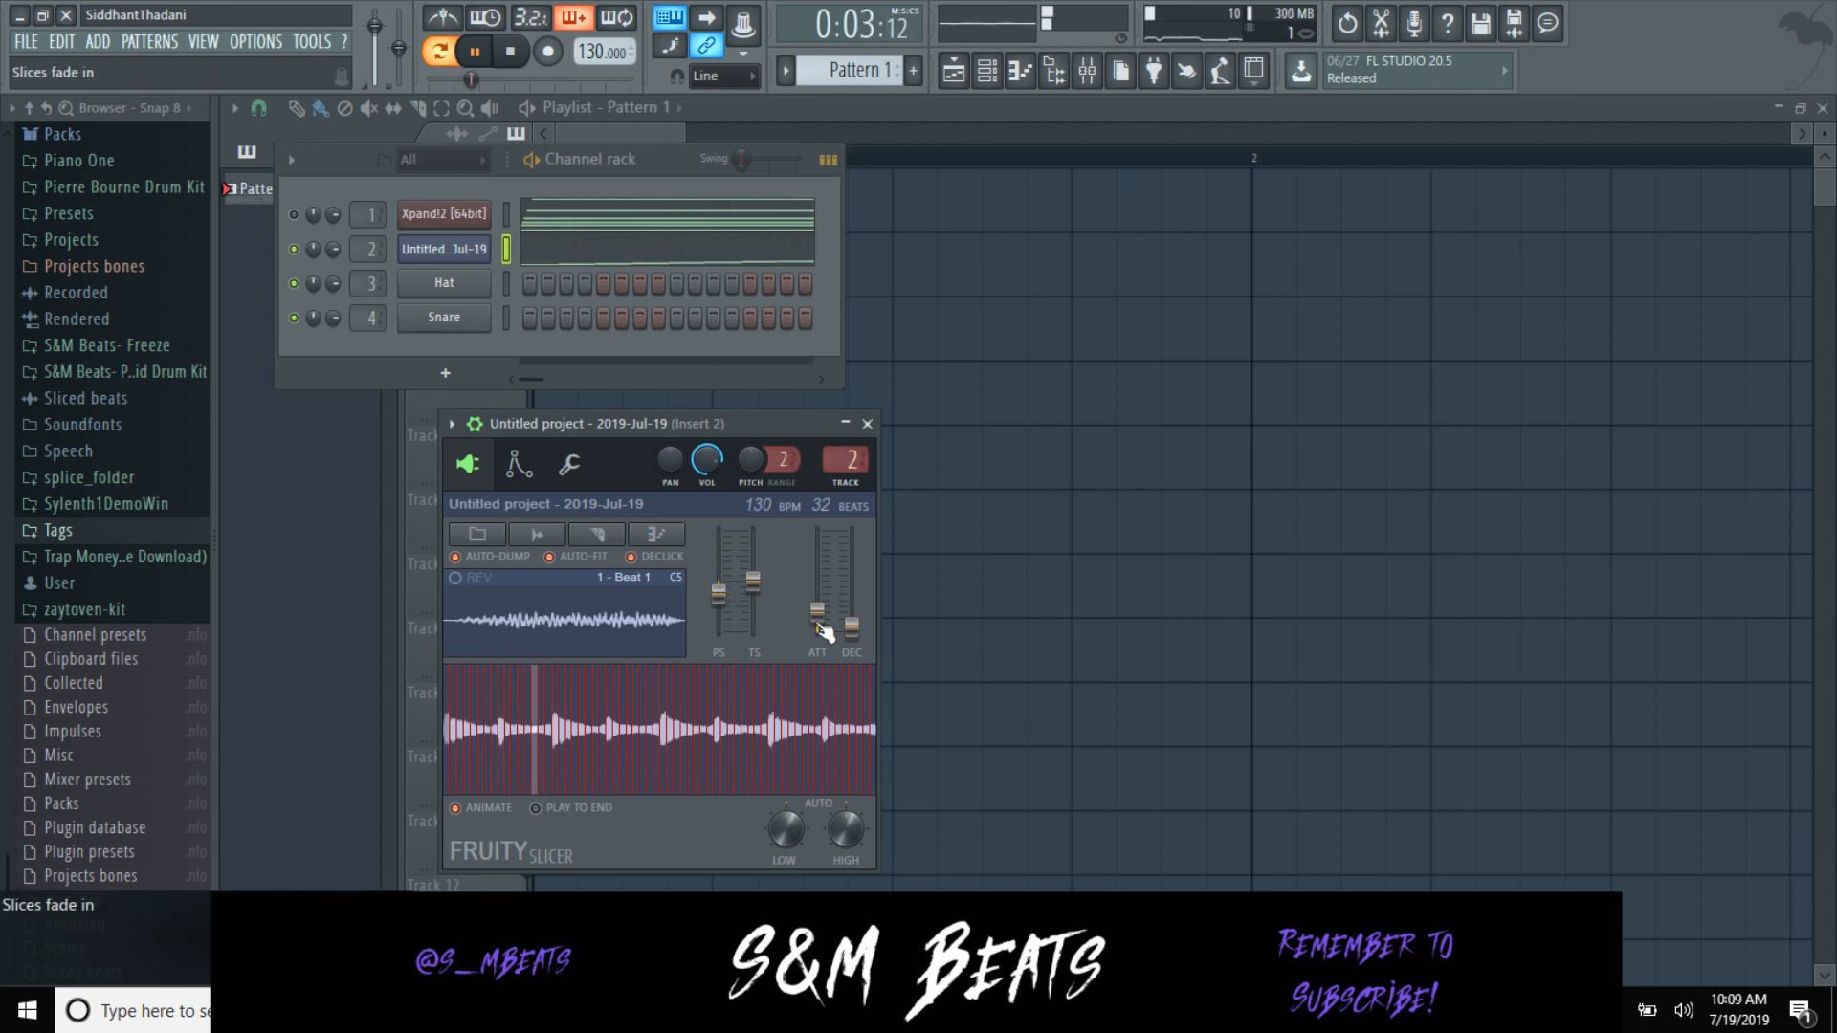
Step: Try beat slicing once more, set the recording to No slicing, stop playback and close the slicer
click(599, 535)
click(627, 634)
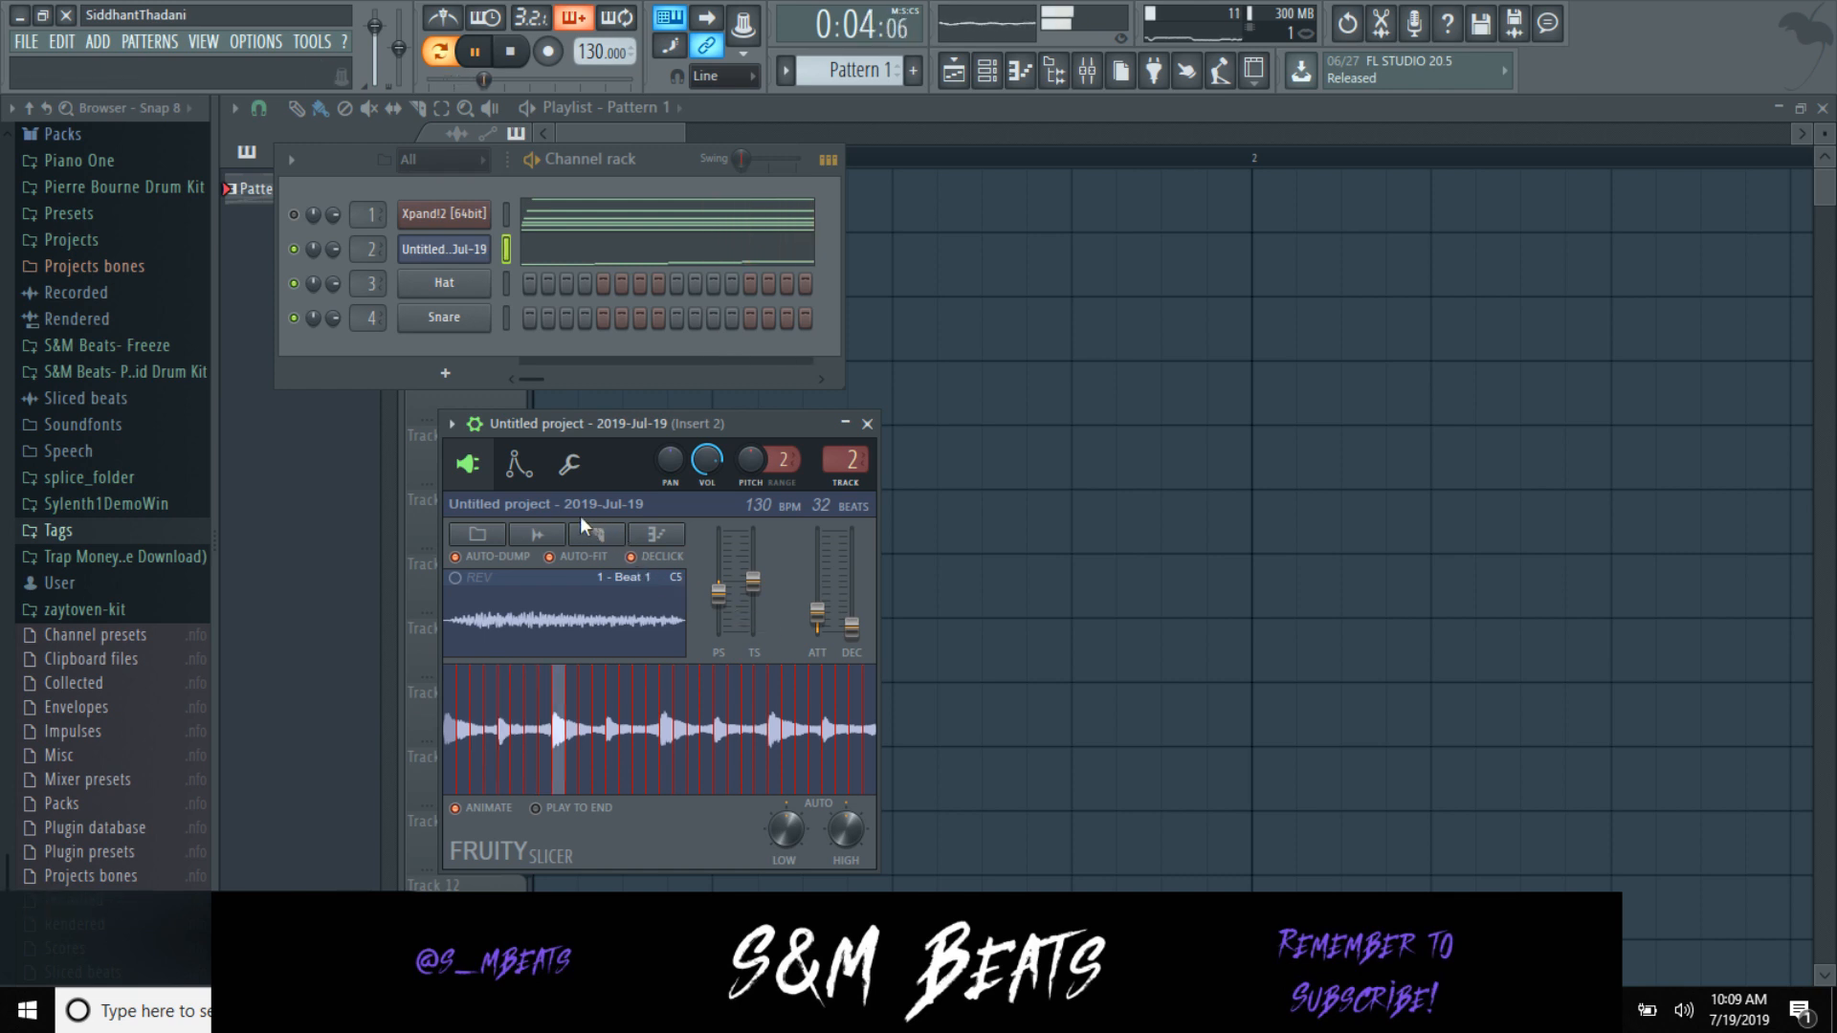
click(597, 536)
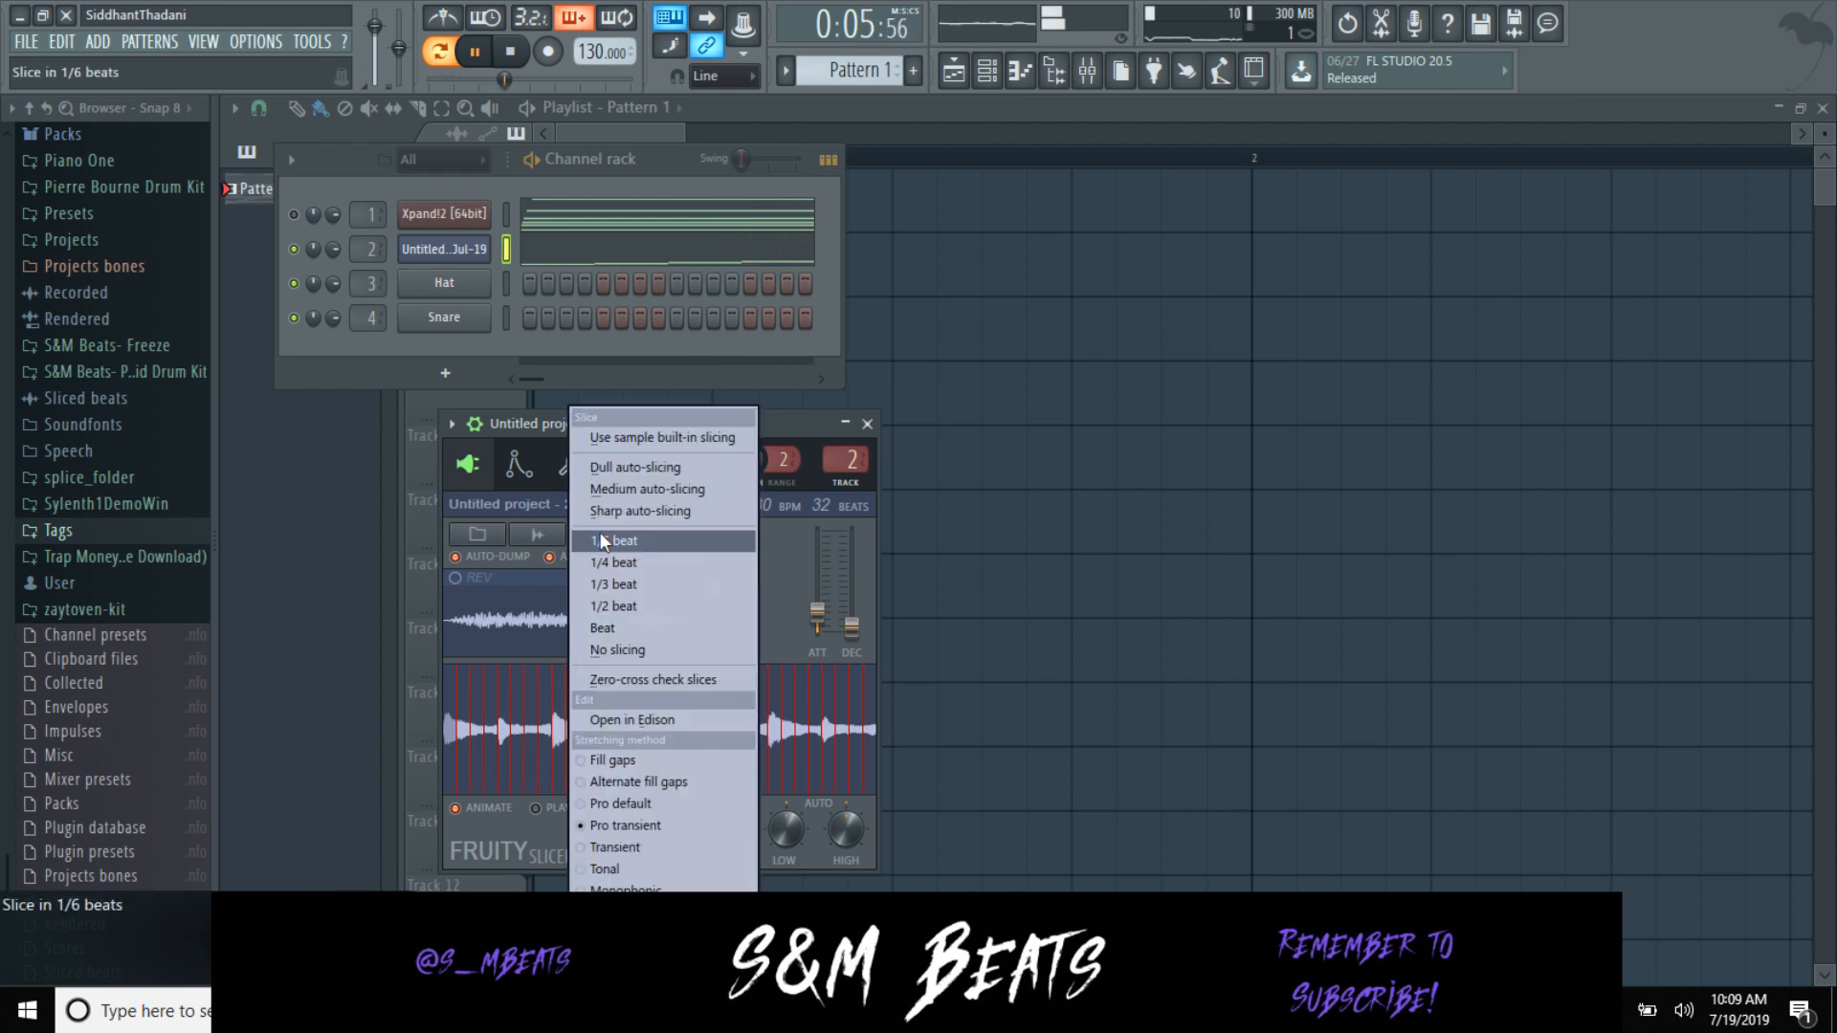
click(630, 649)
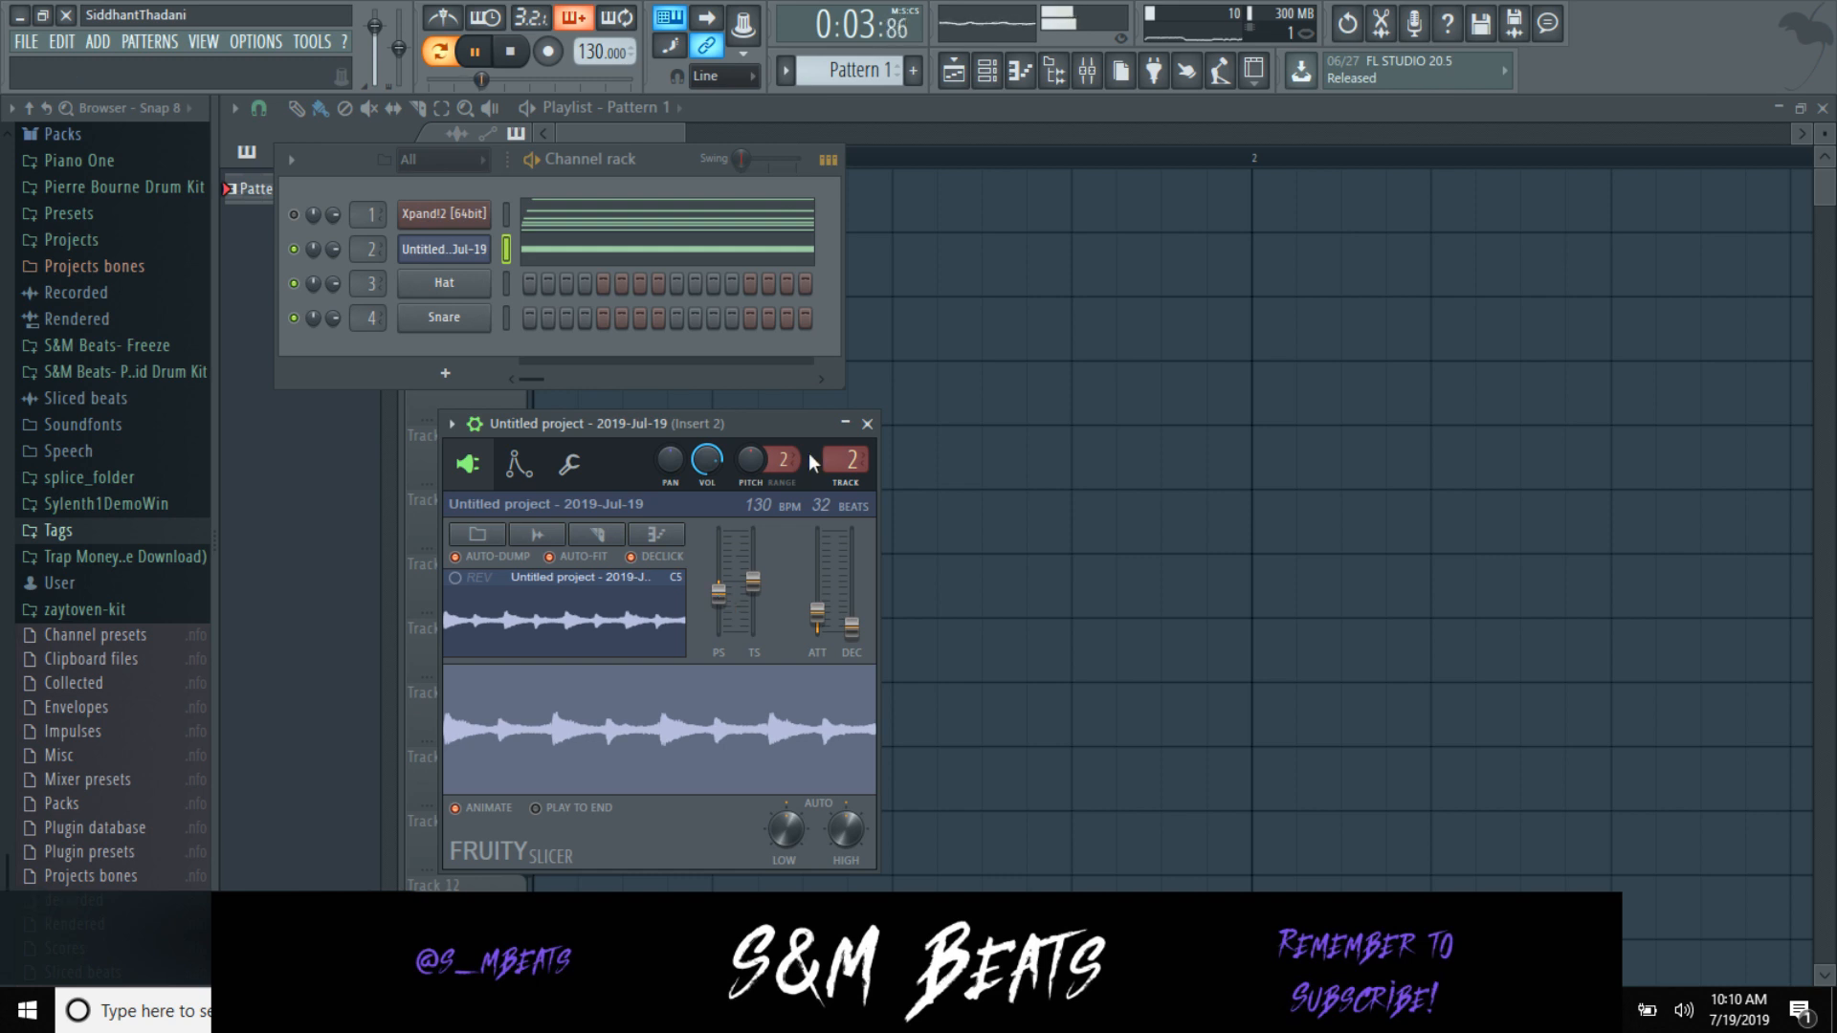
key(space)
click(867, 423)
Step: Transpose all Xpand!2 chord notes down three semitones in the piano roll
click(644, 218)
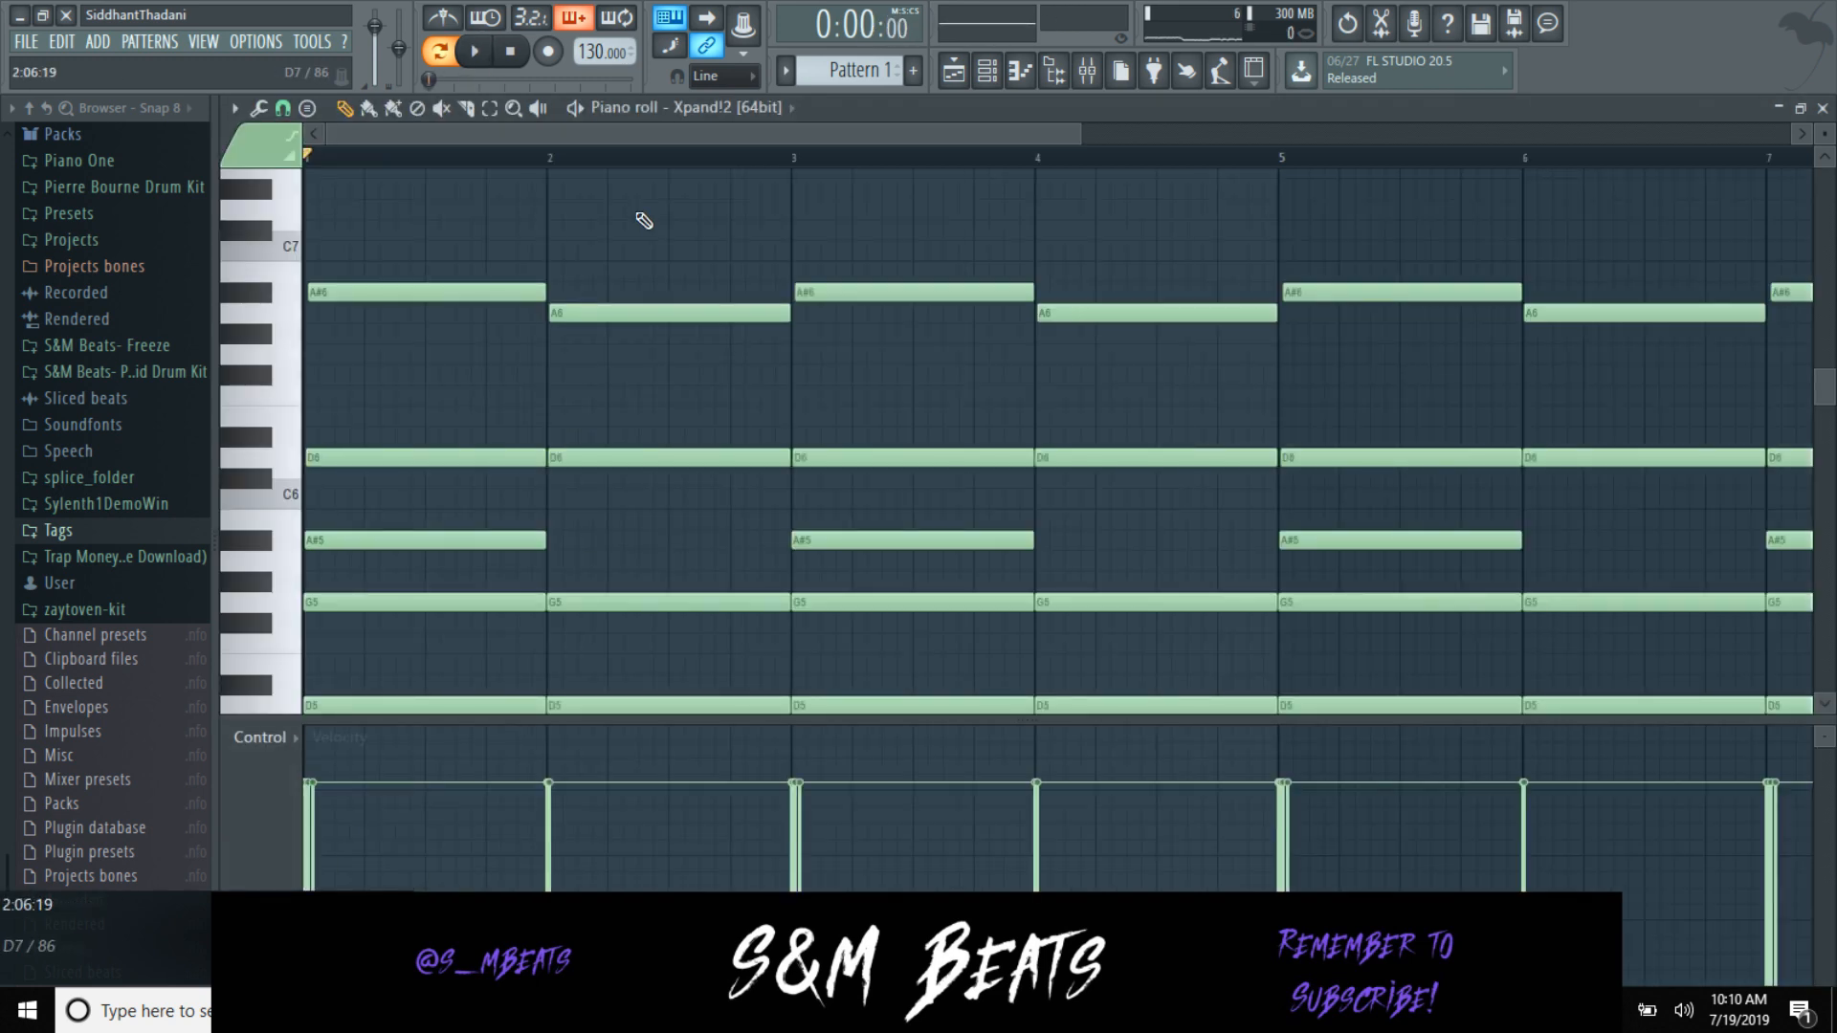
key(Down)
key(Down)
key(Down)
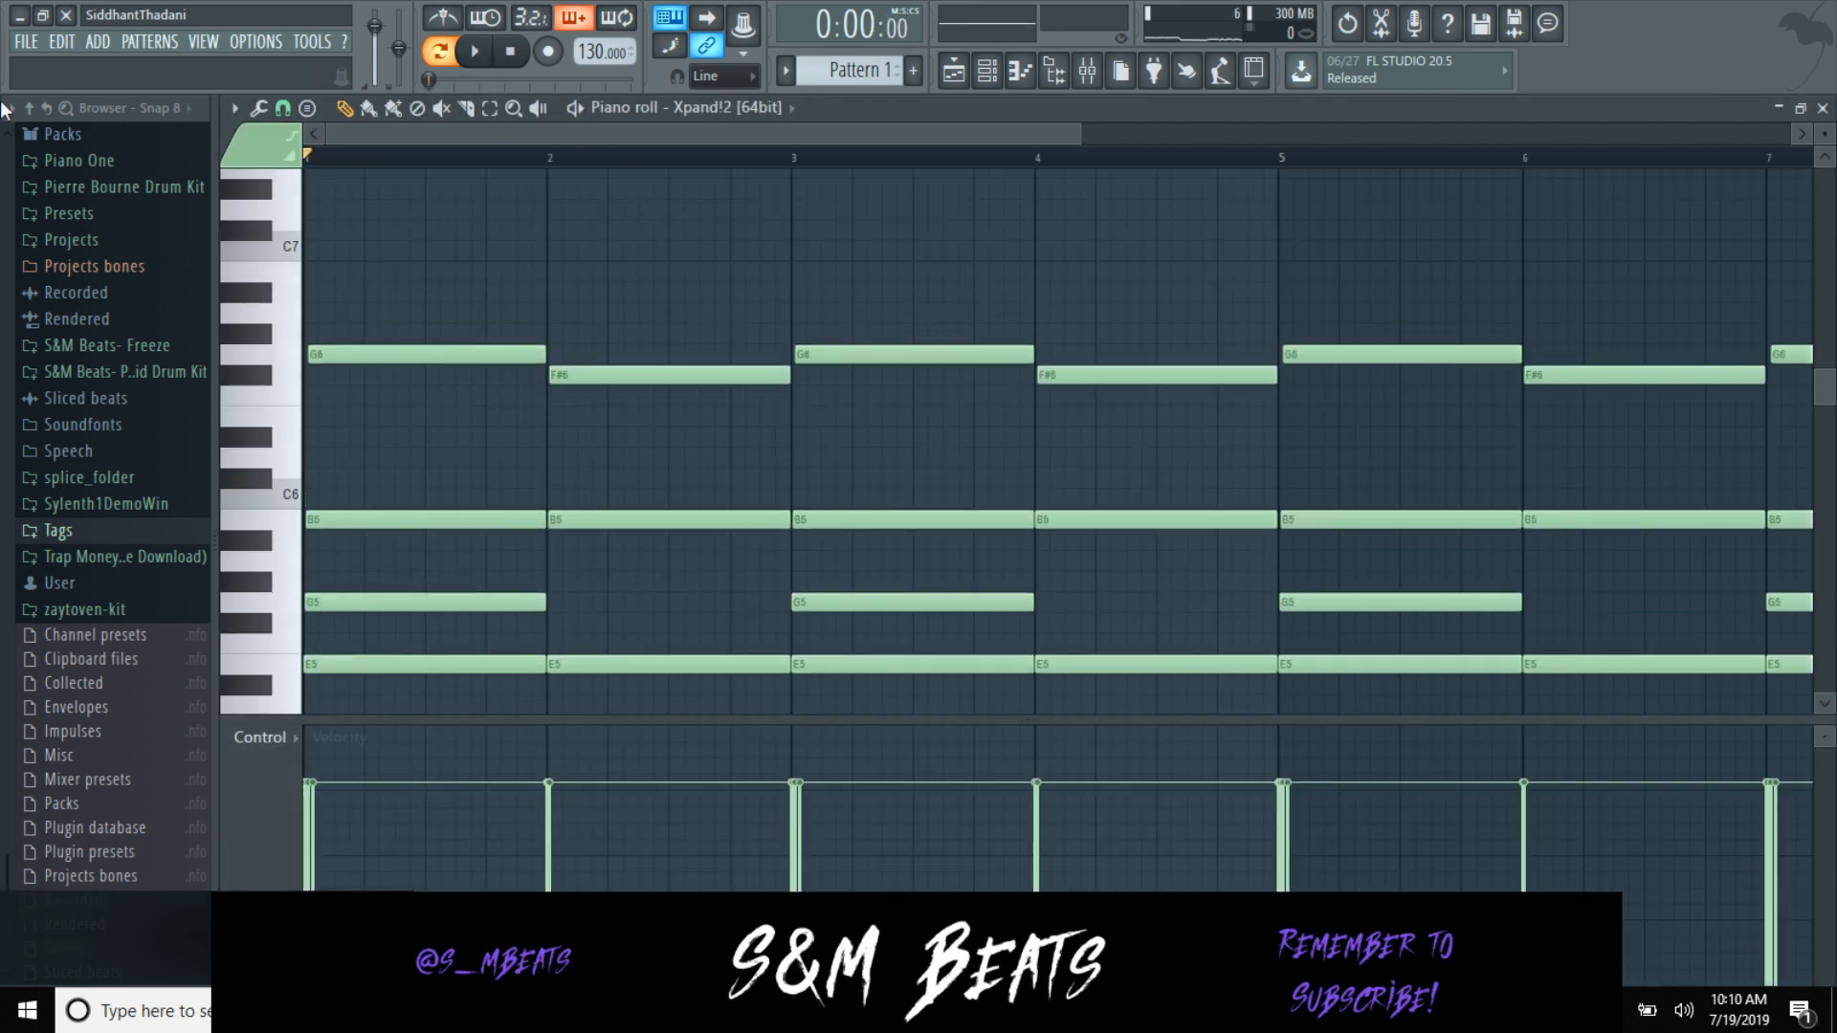
Step: Start exporting the piano roll chords as a MIDI file and go to the "30 Loops for TopChoice" folder
click(25, 42)
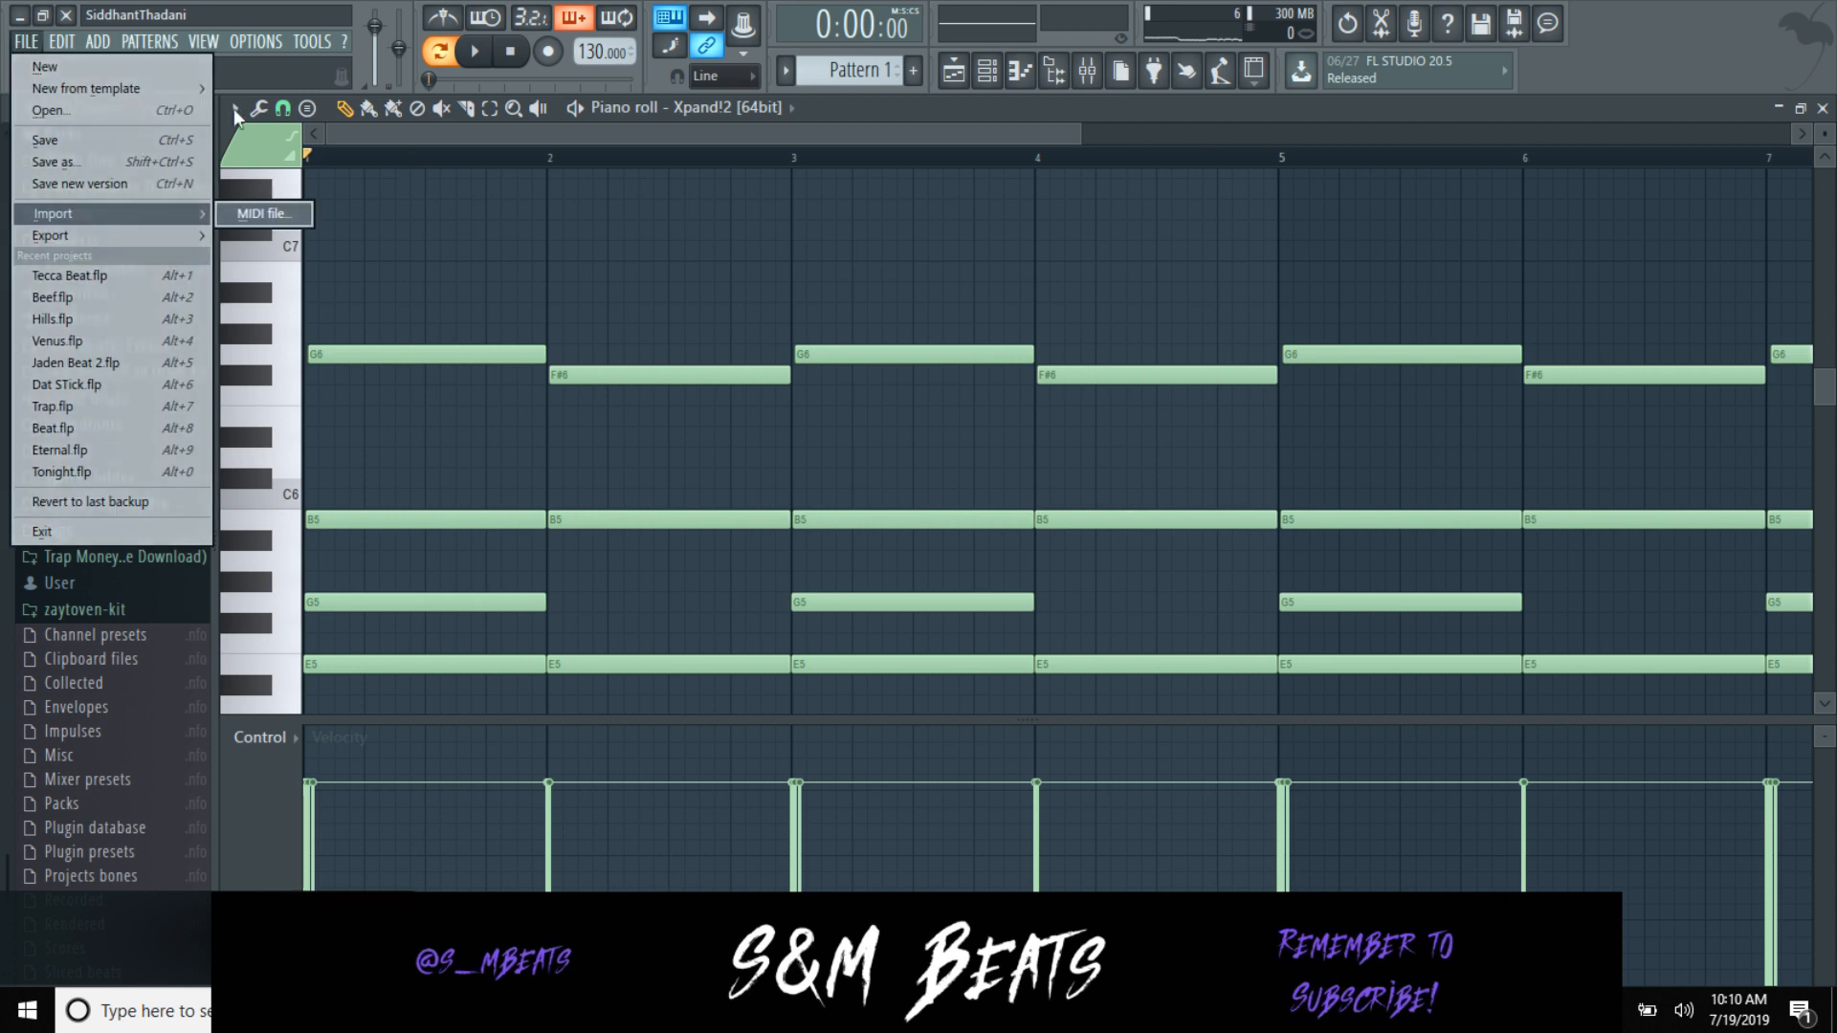
click(234, 107)
mouse_move(251, 134)
click(460, 206)
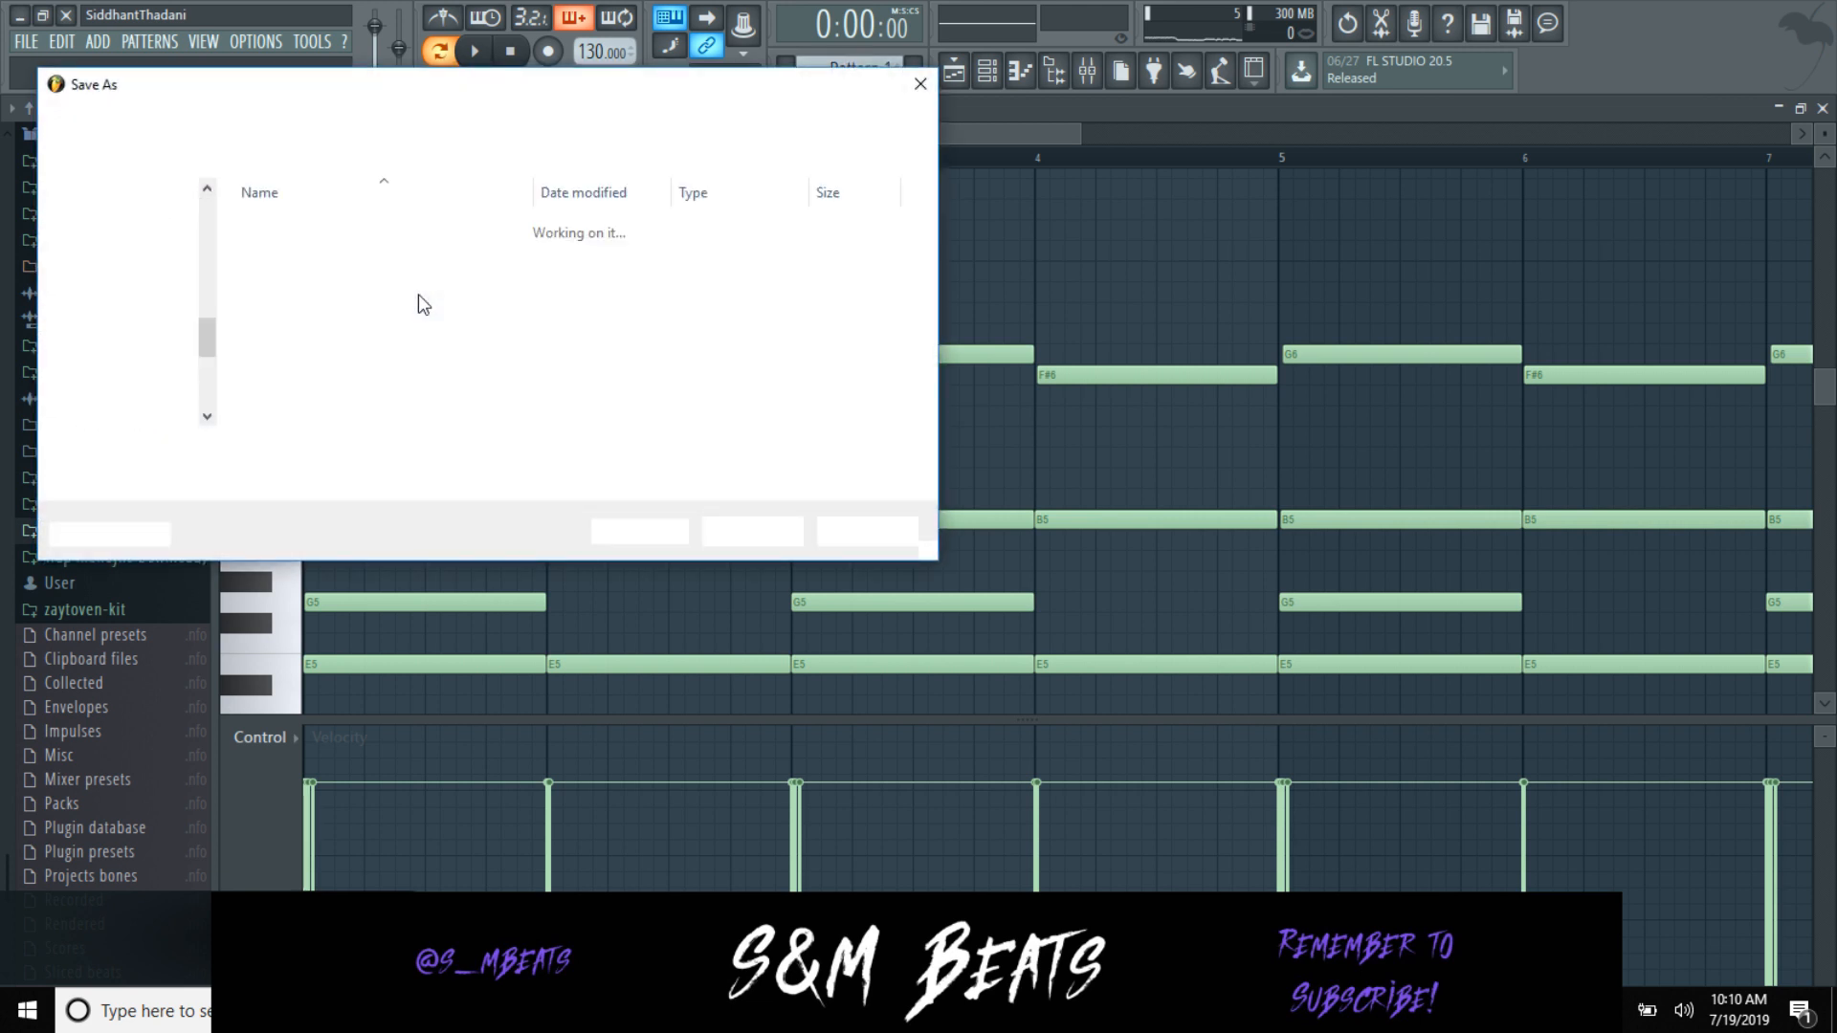
scroll(134, 335, up, 5)
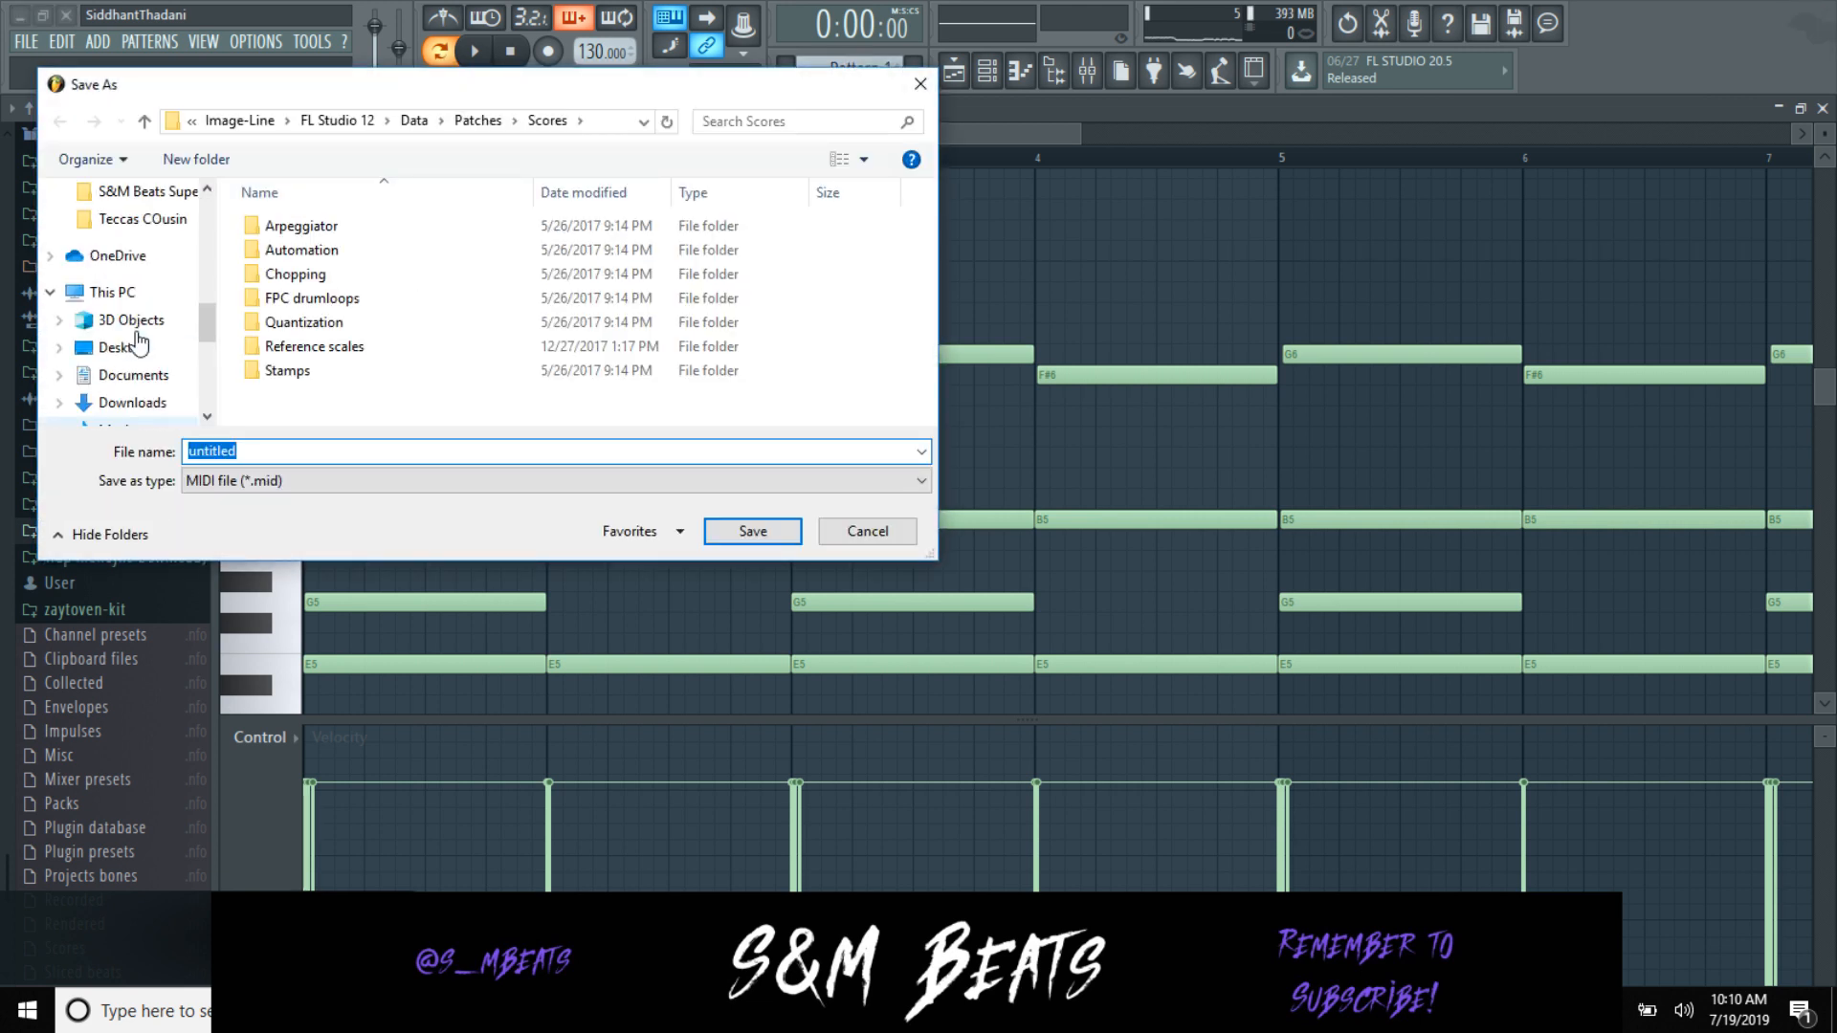
click(118, 222)
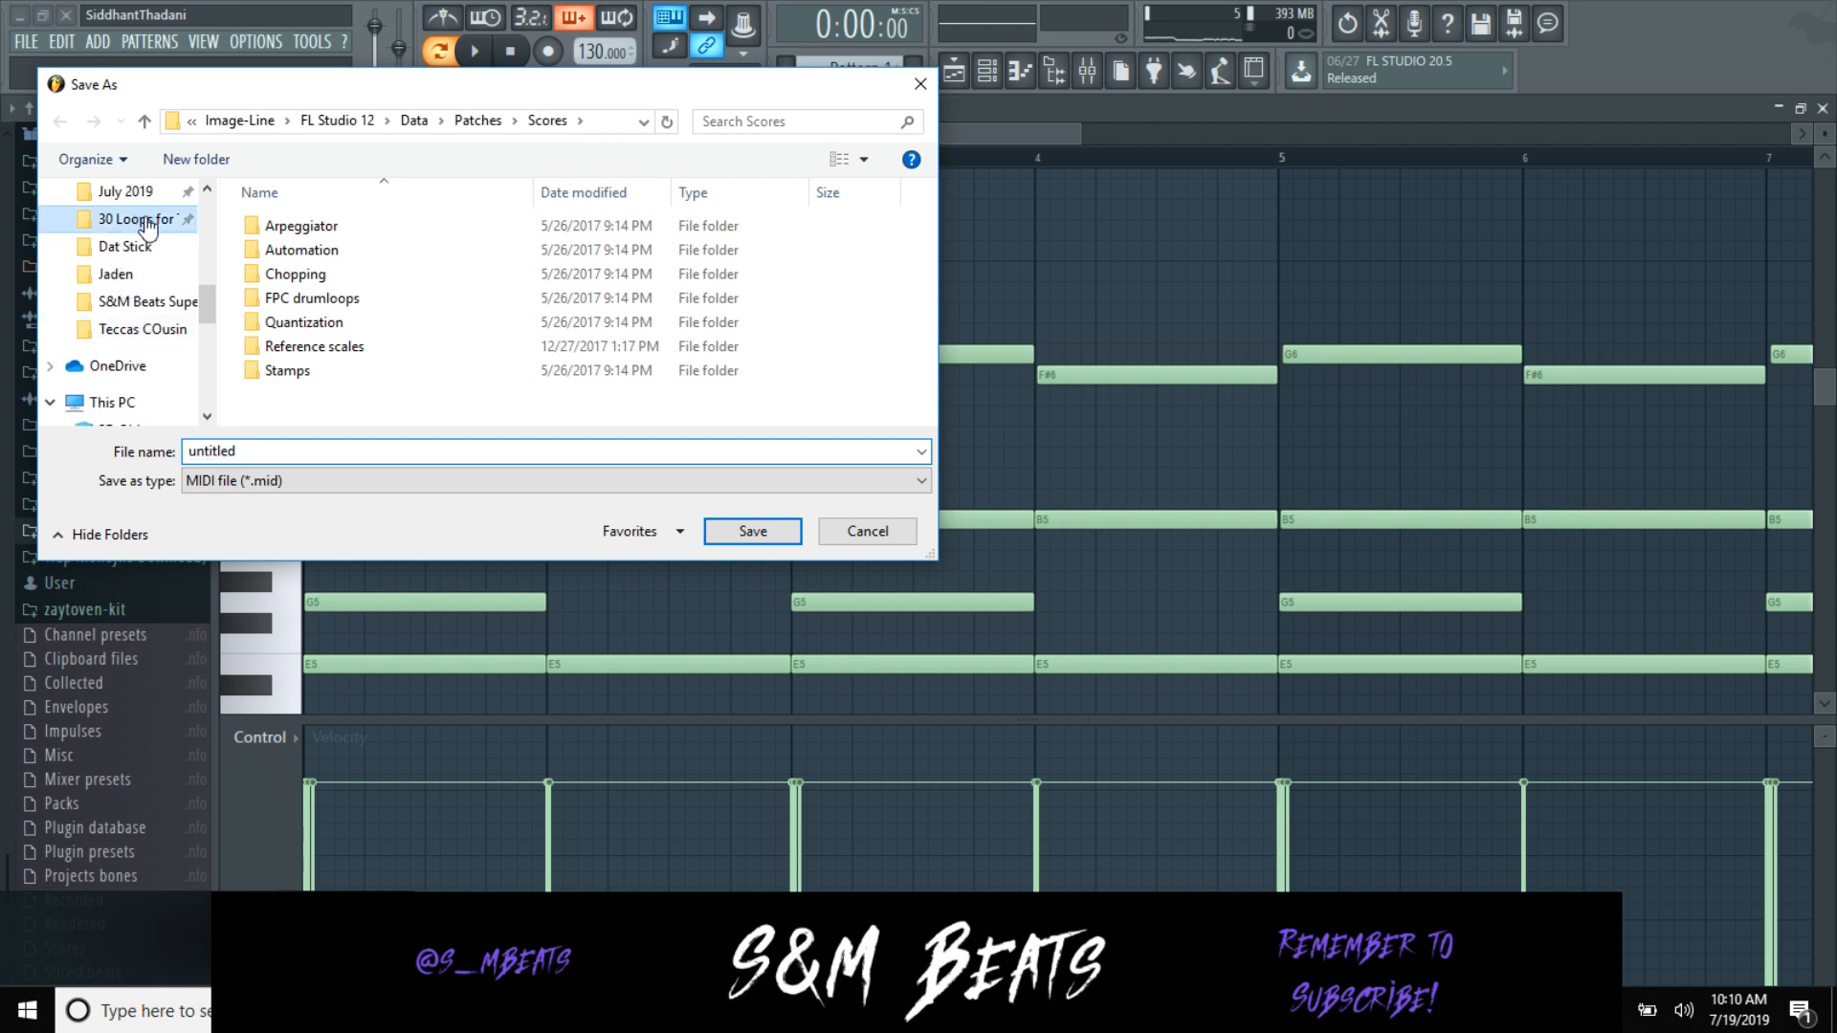
Step: Create the folder "S&M Beats Stick - 130 BPM" and save the MIDI file in it as "S&M Beats Stick -130 BPM"
right_click(658, 268)
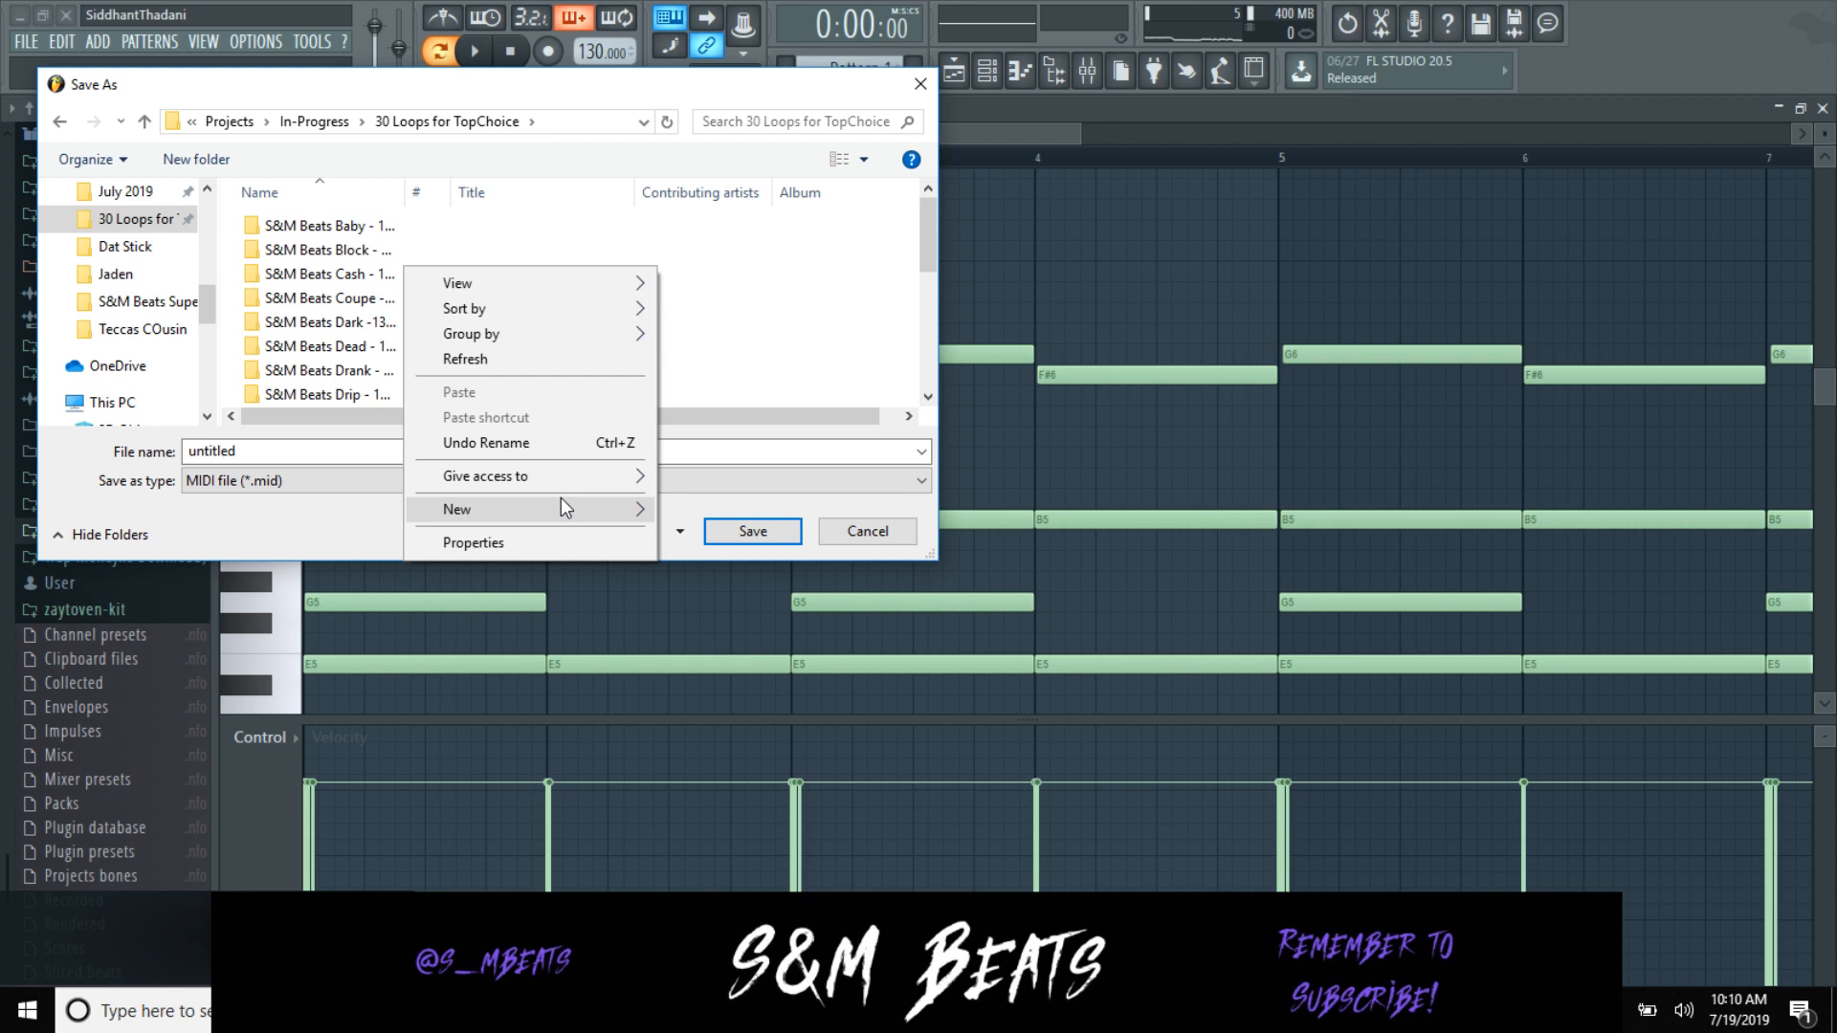
mouse_move(560, 498)
click(715, 507)
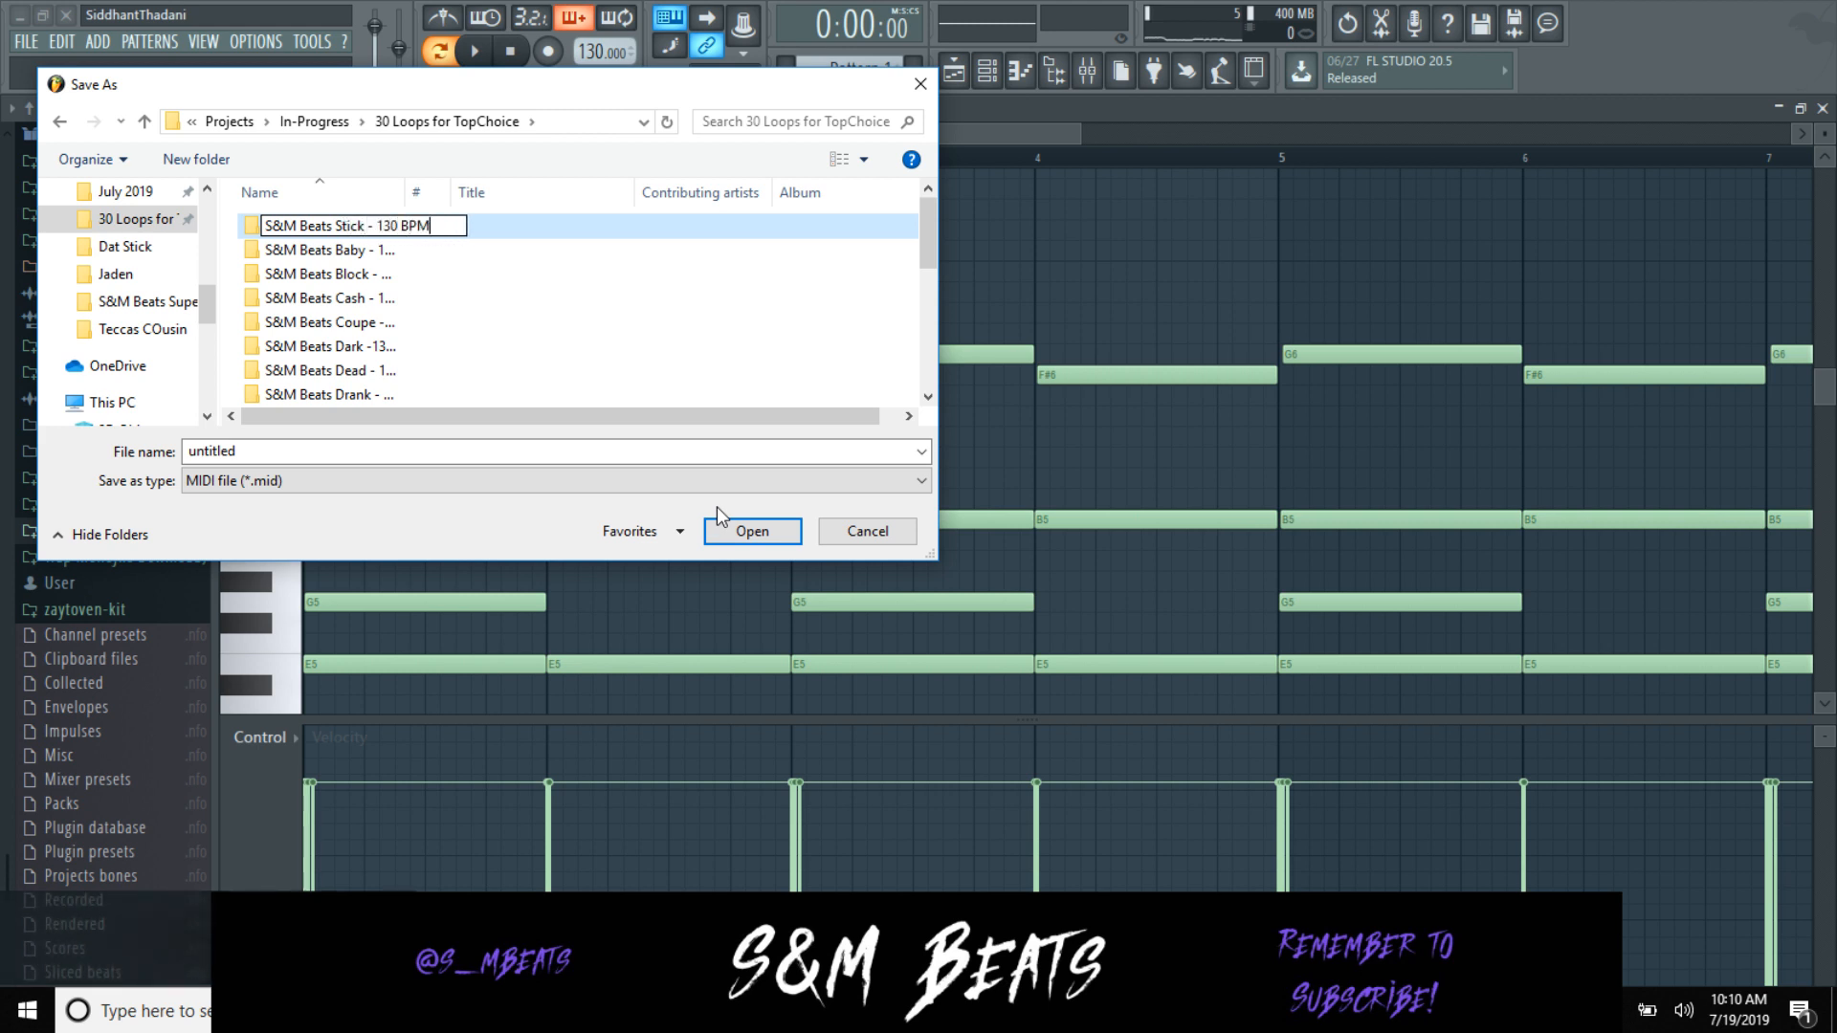
click(577, 228)
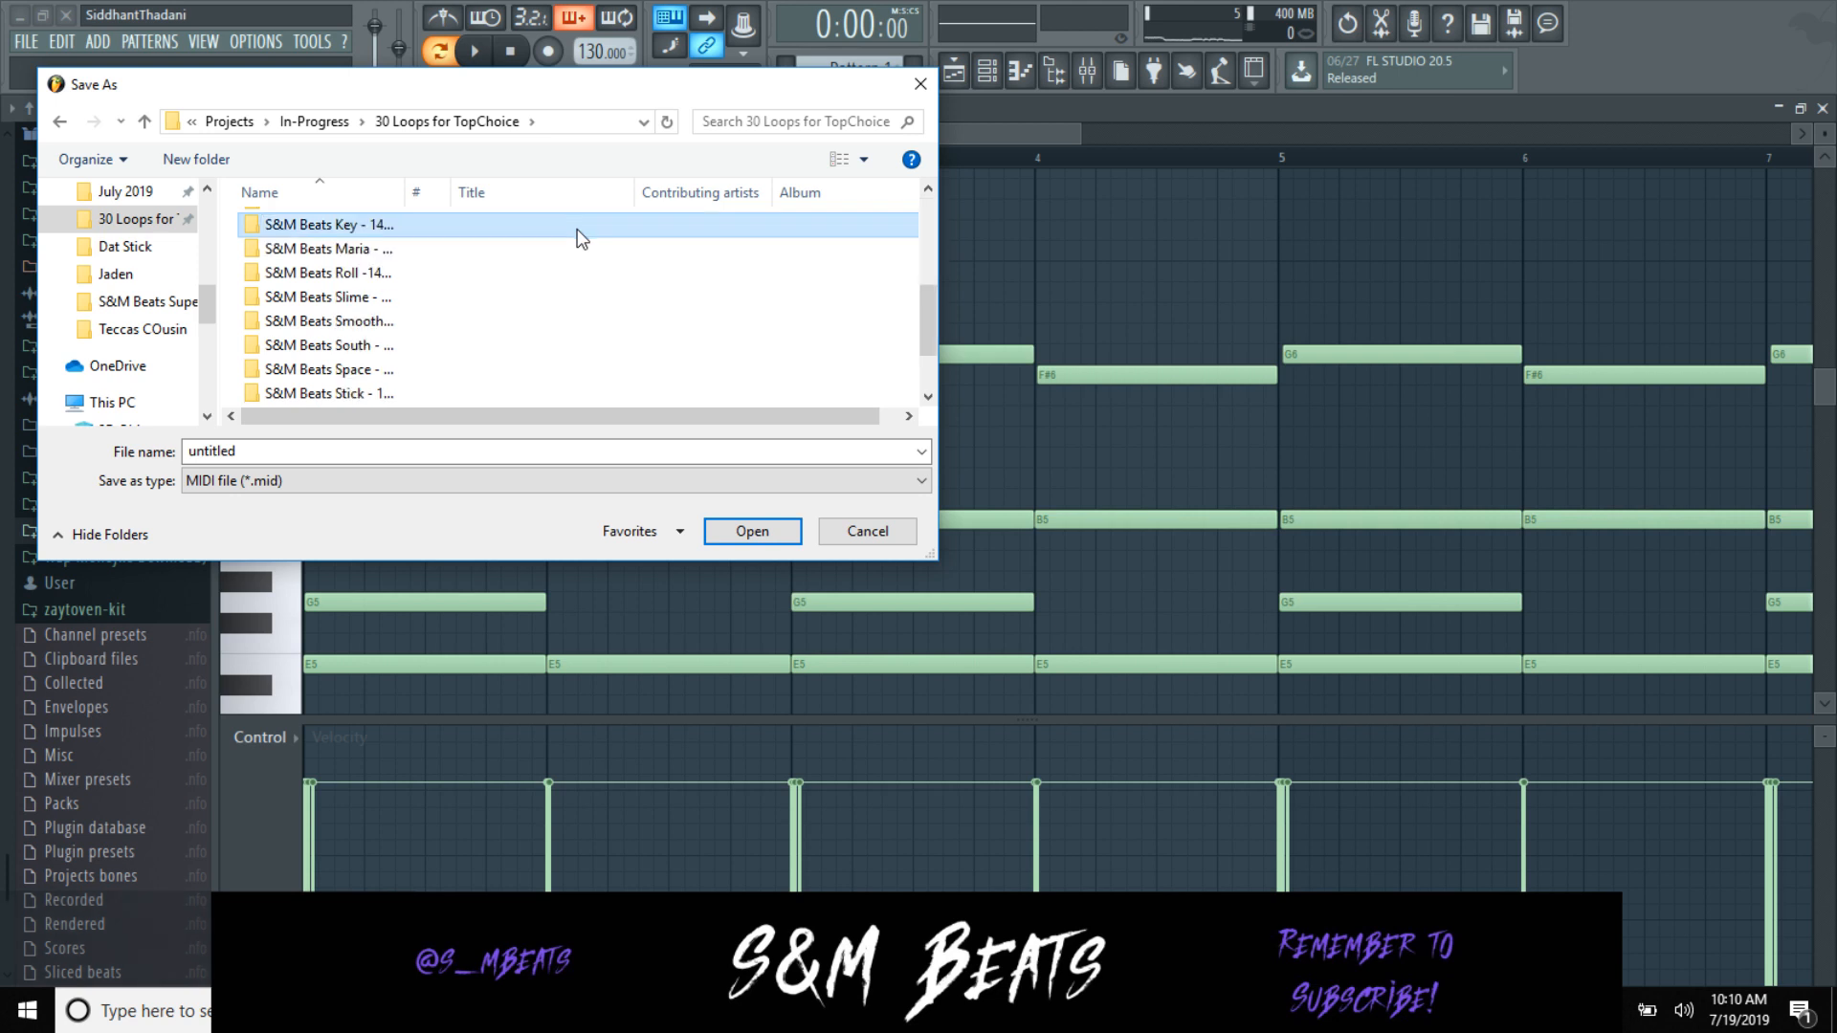
click(417, 394)
text(S&M Beats Stick -130 BPM)
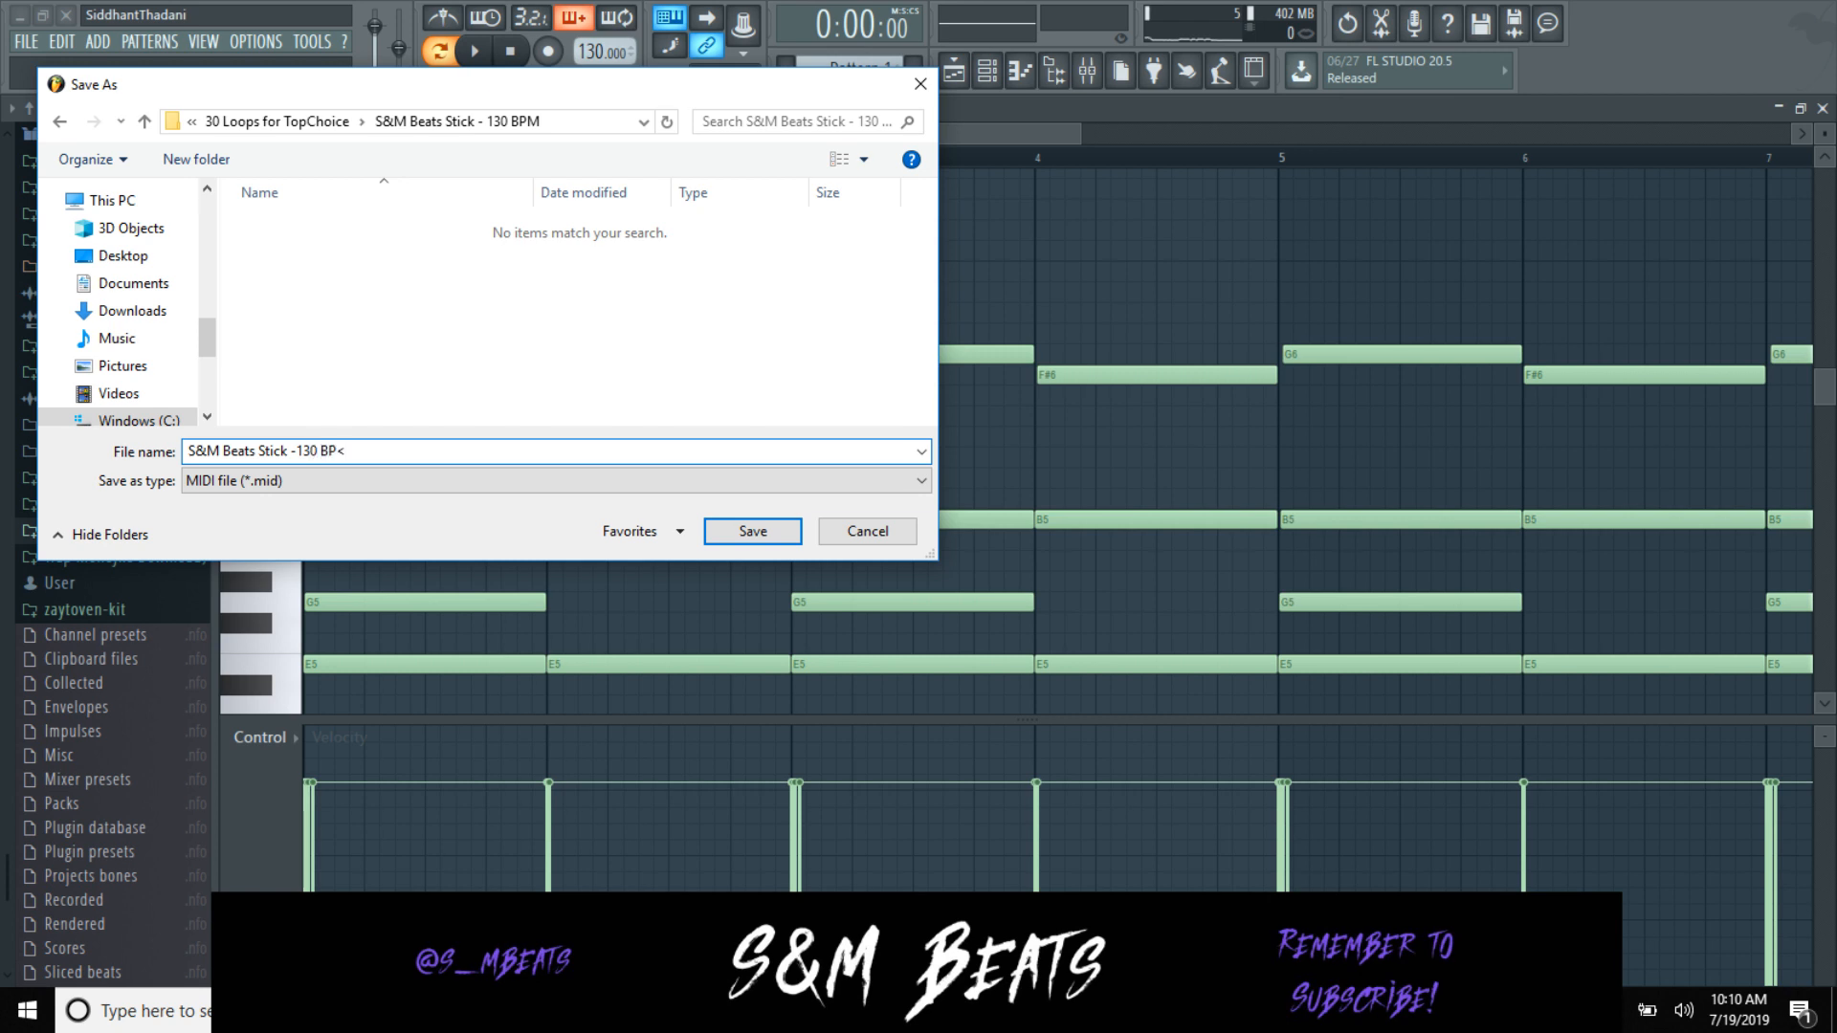
key(Return)
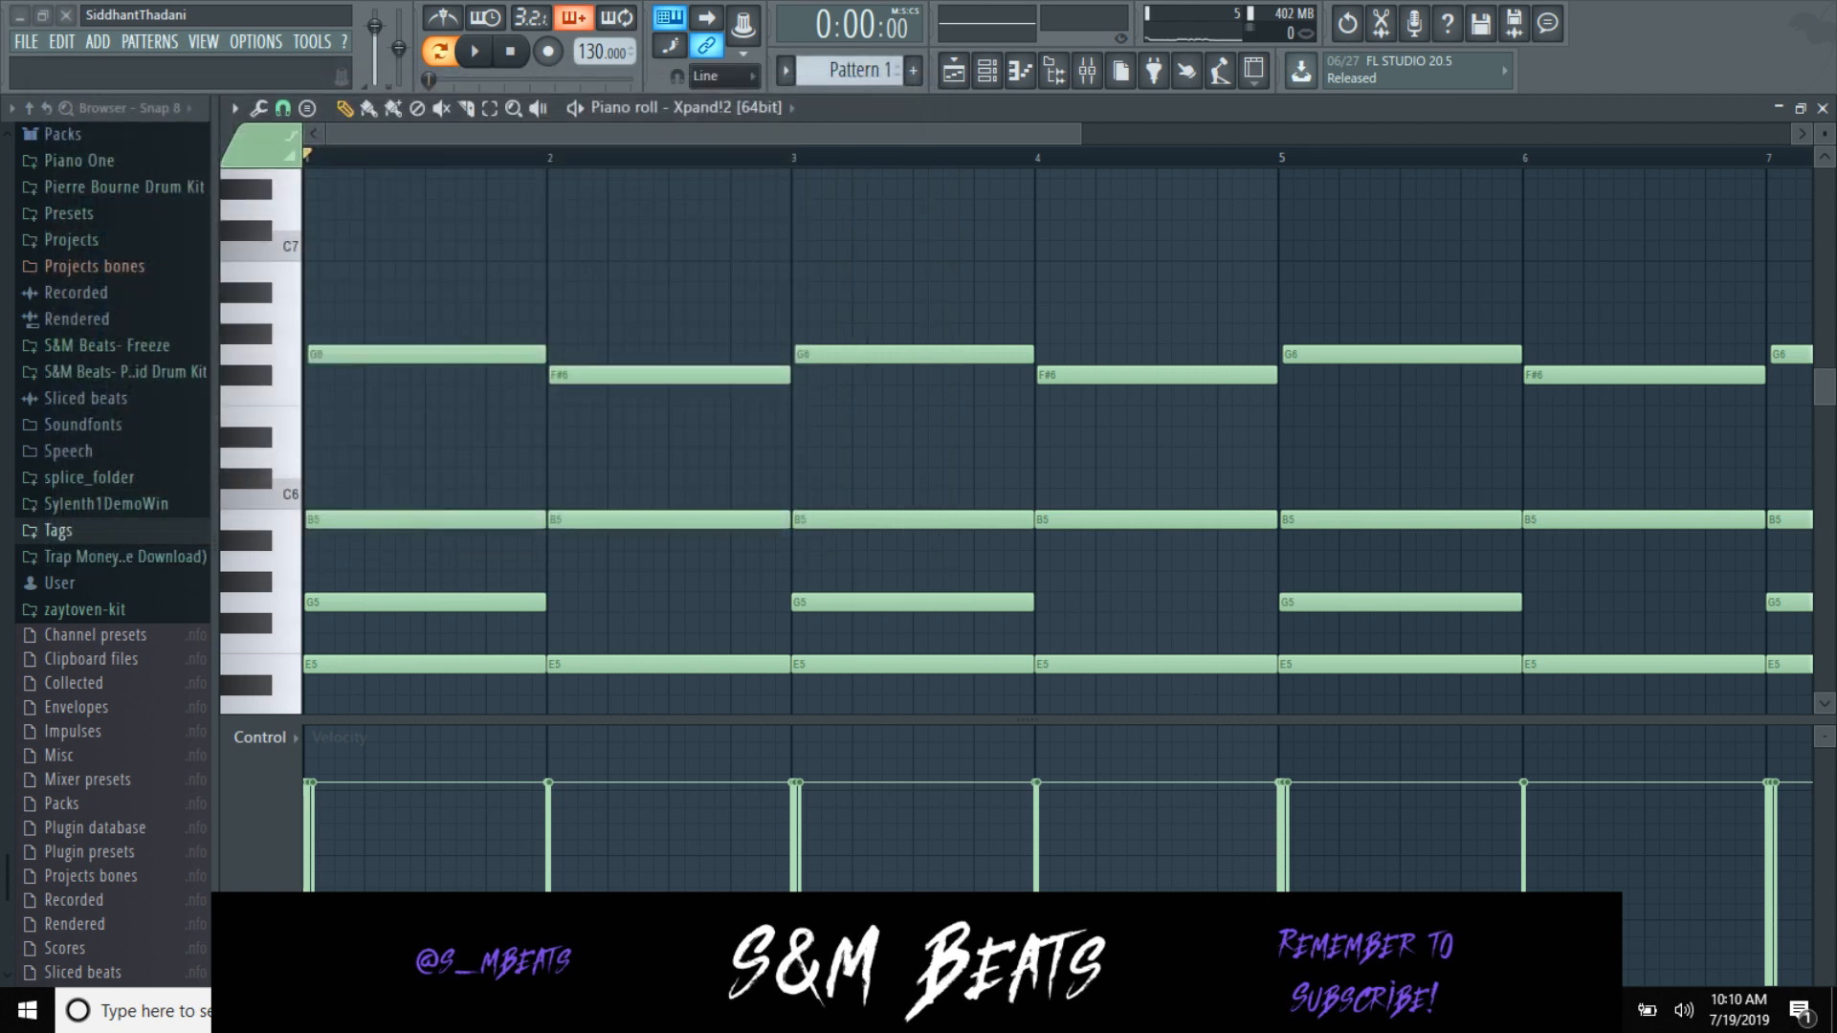
Step: Play the pattern, start exporting it as a wave file and go to the folder "S&M Beats Stick - 130 BPM"
click(1823, 109)
key(space)
click(25, 41)
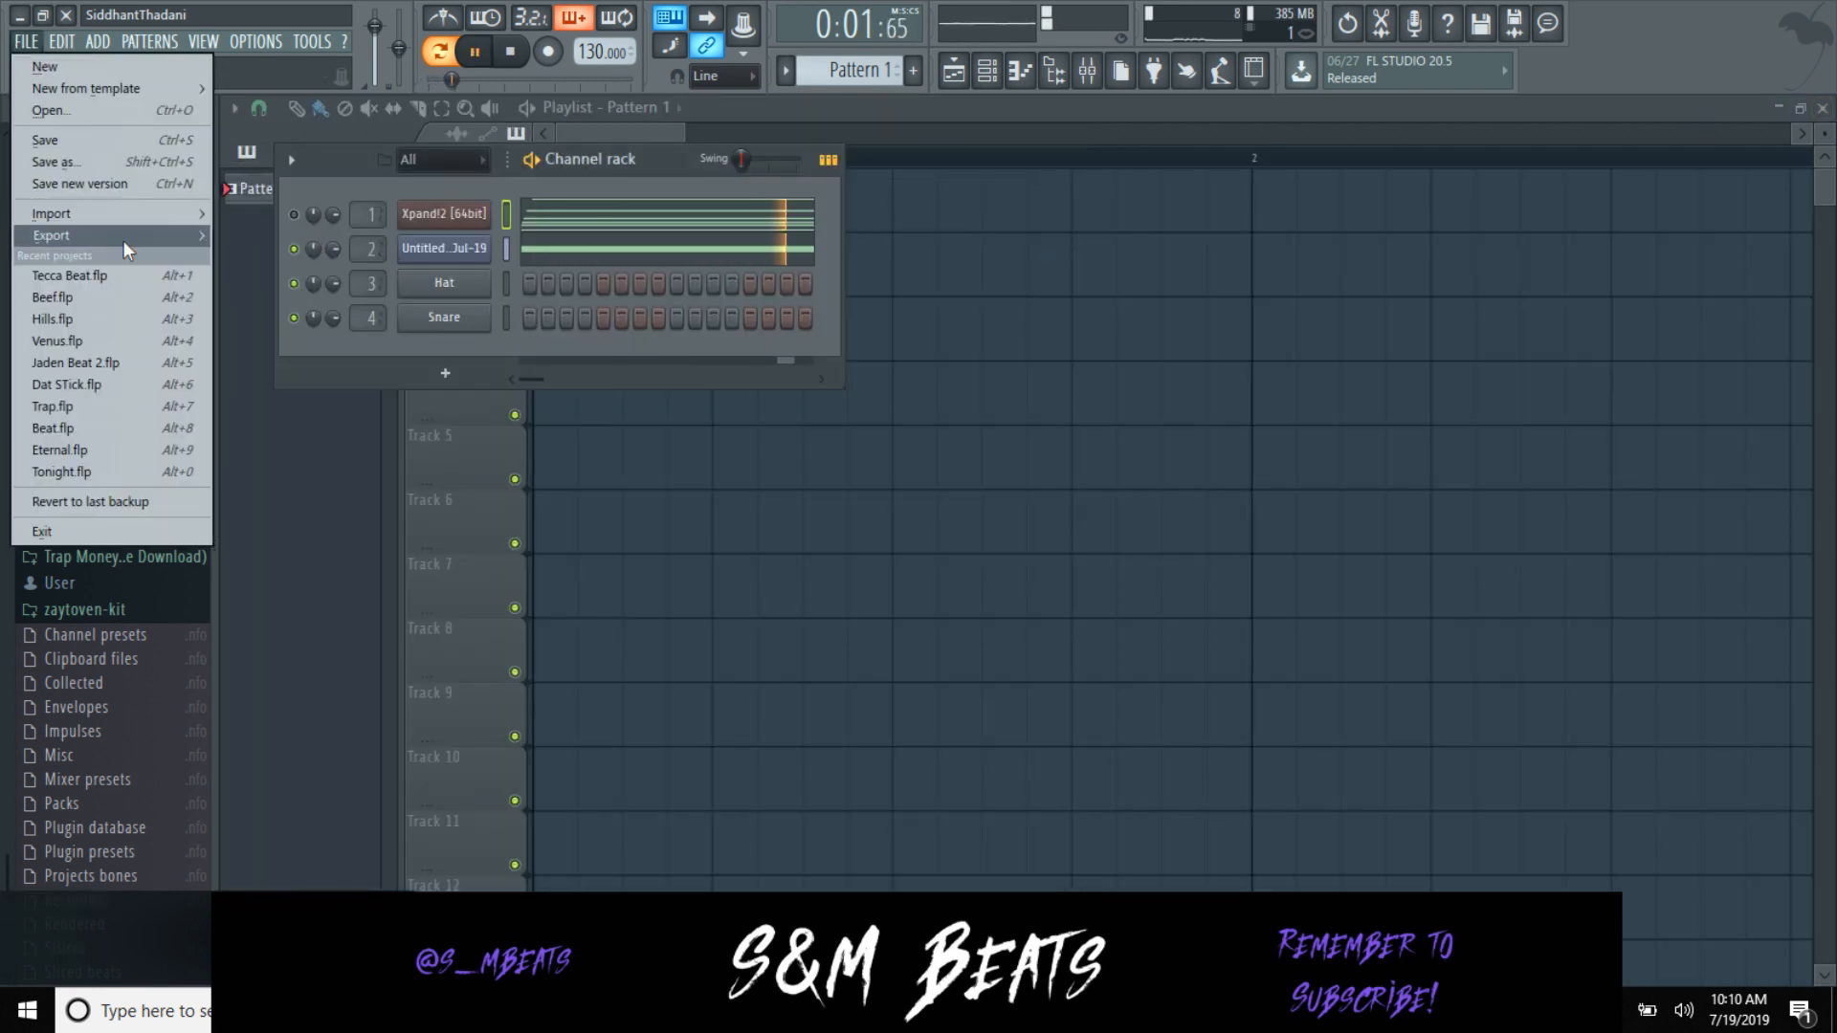
mouse_move(124, 239)
click(240, 256)
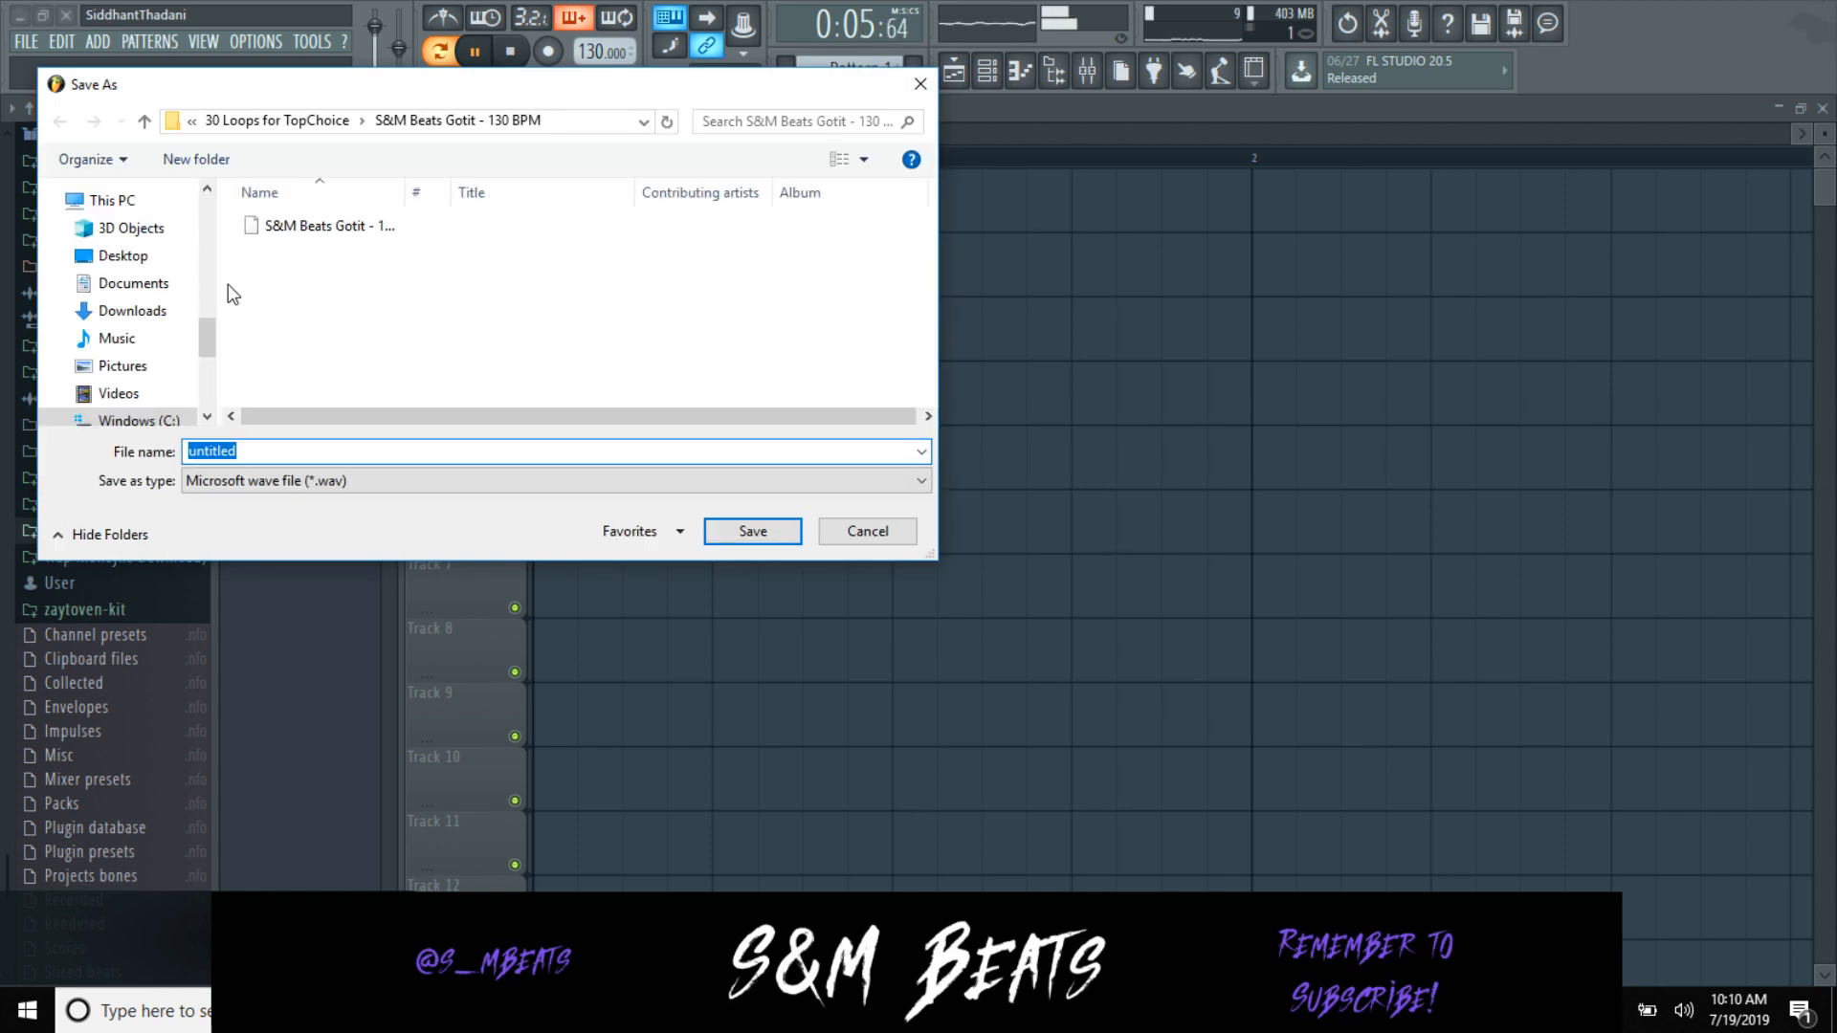
click(330, 122)
scroll(379, 369, down, 2)
scroll(380, 368, down, 2)
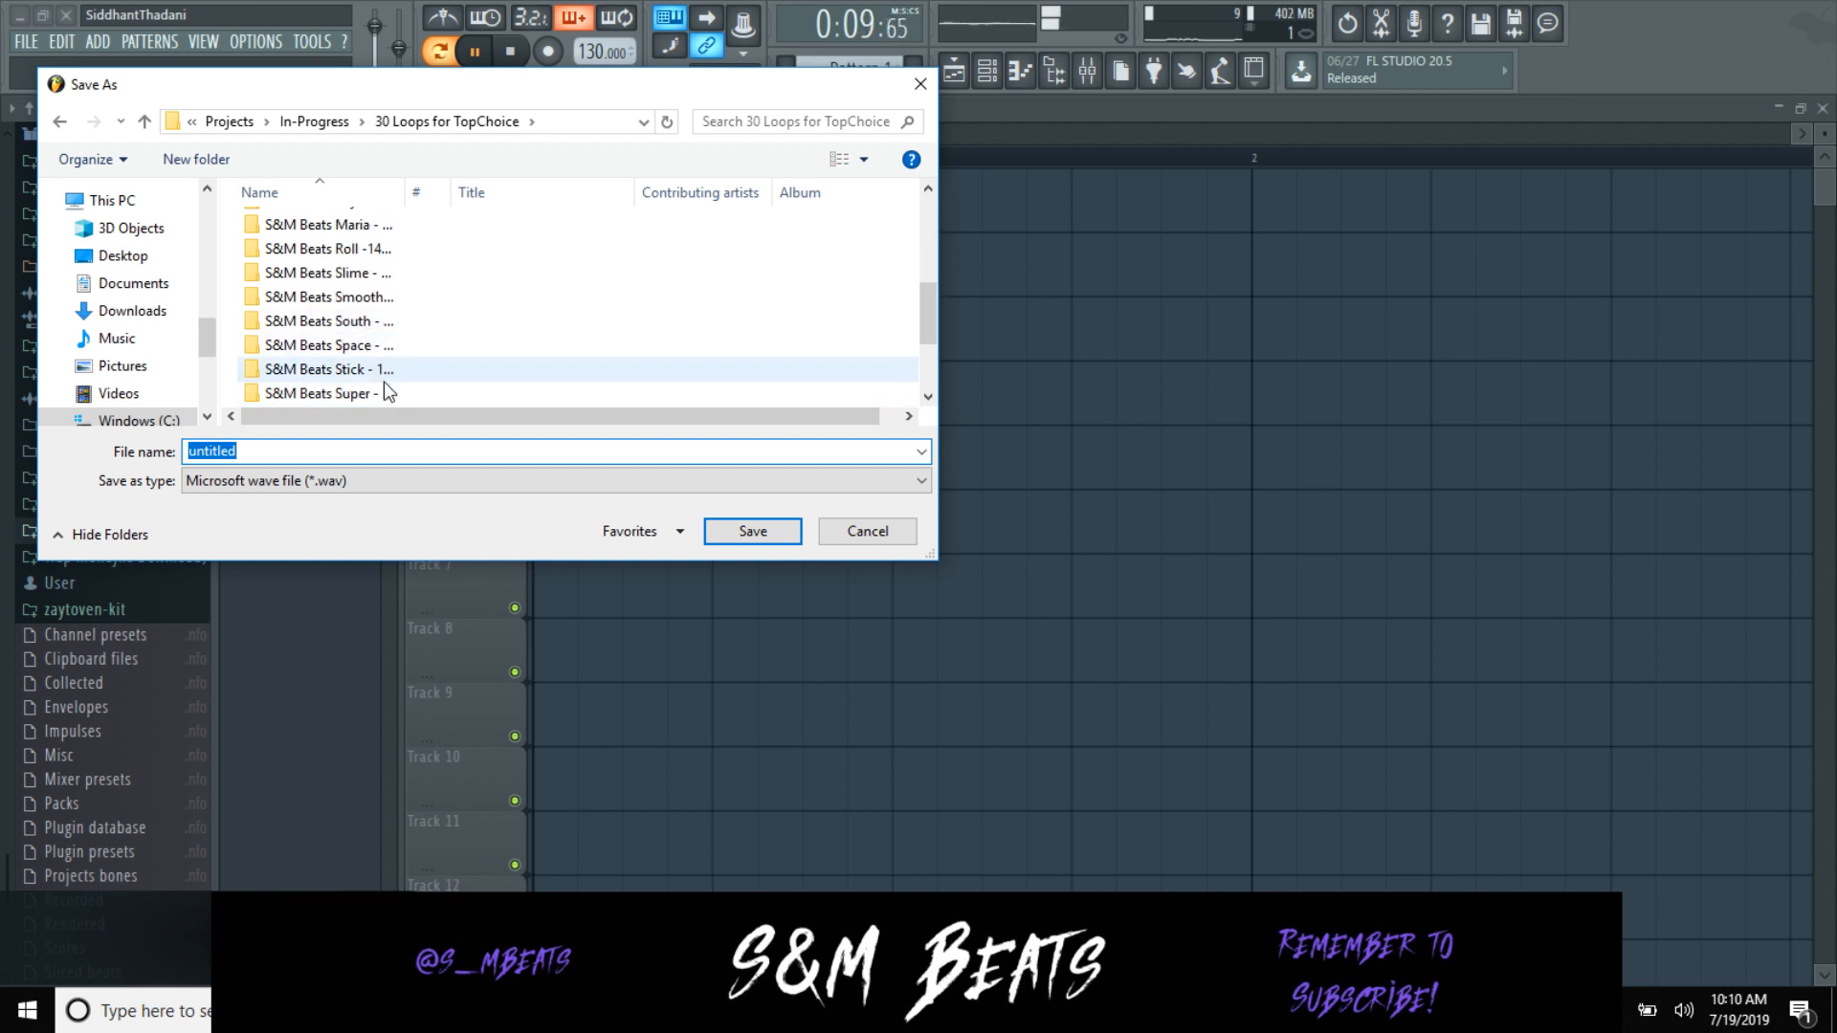
double_click(382, 373)
Step: Name the wave file "S&M Beats Stick -130 BPM" and render it
double_click(369, 451)
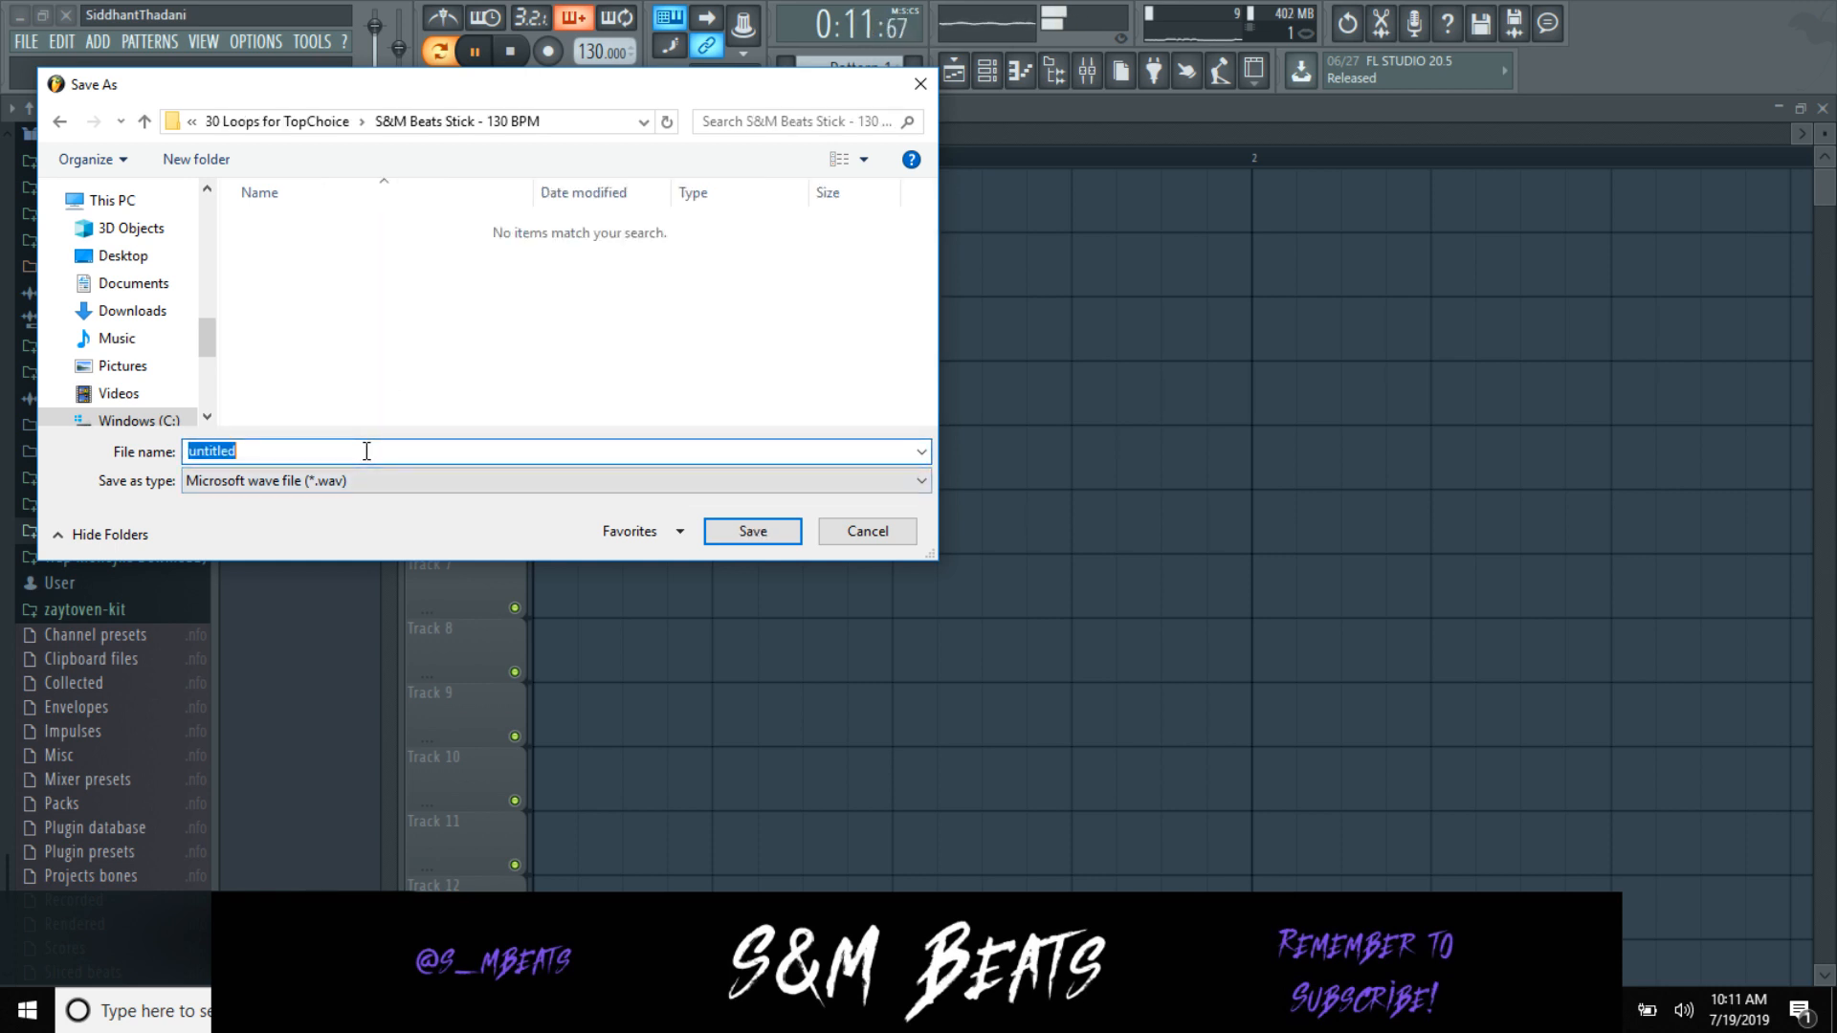
text(S&M B)
key(Down)
key(BackSpace)
key(BackSpace)
key(Return)
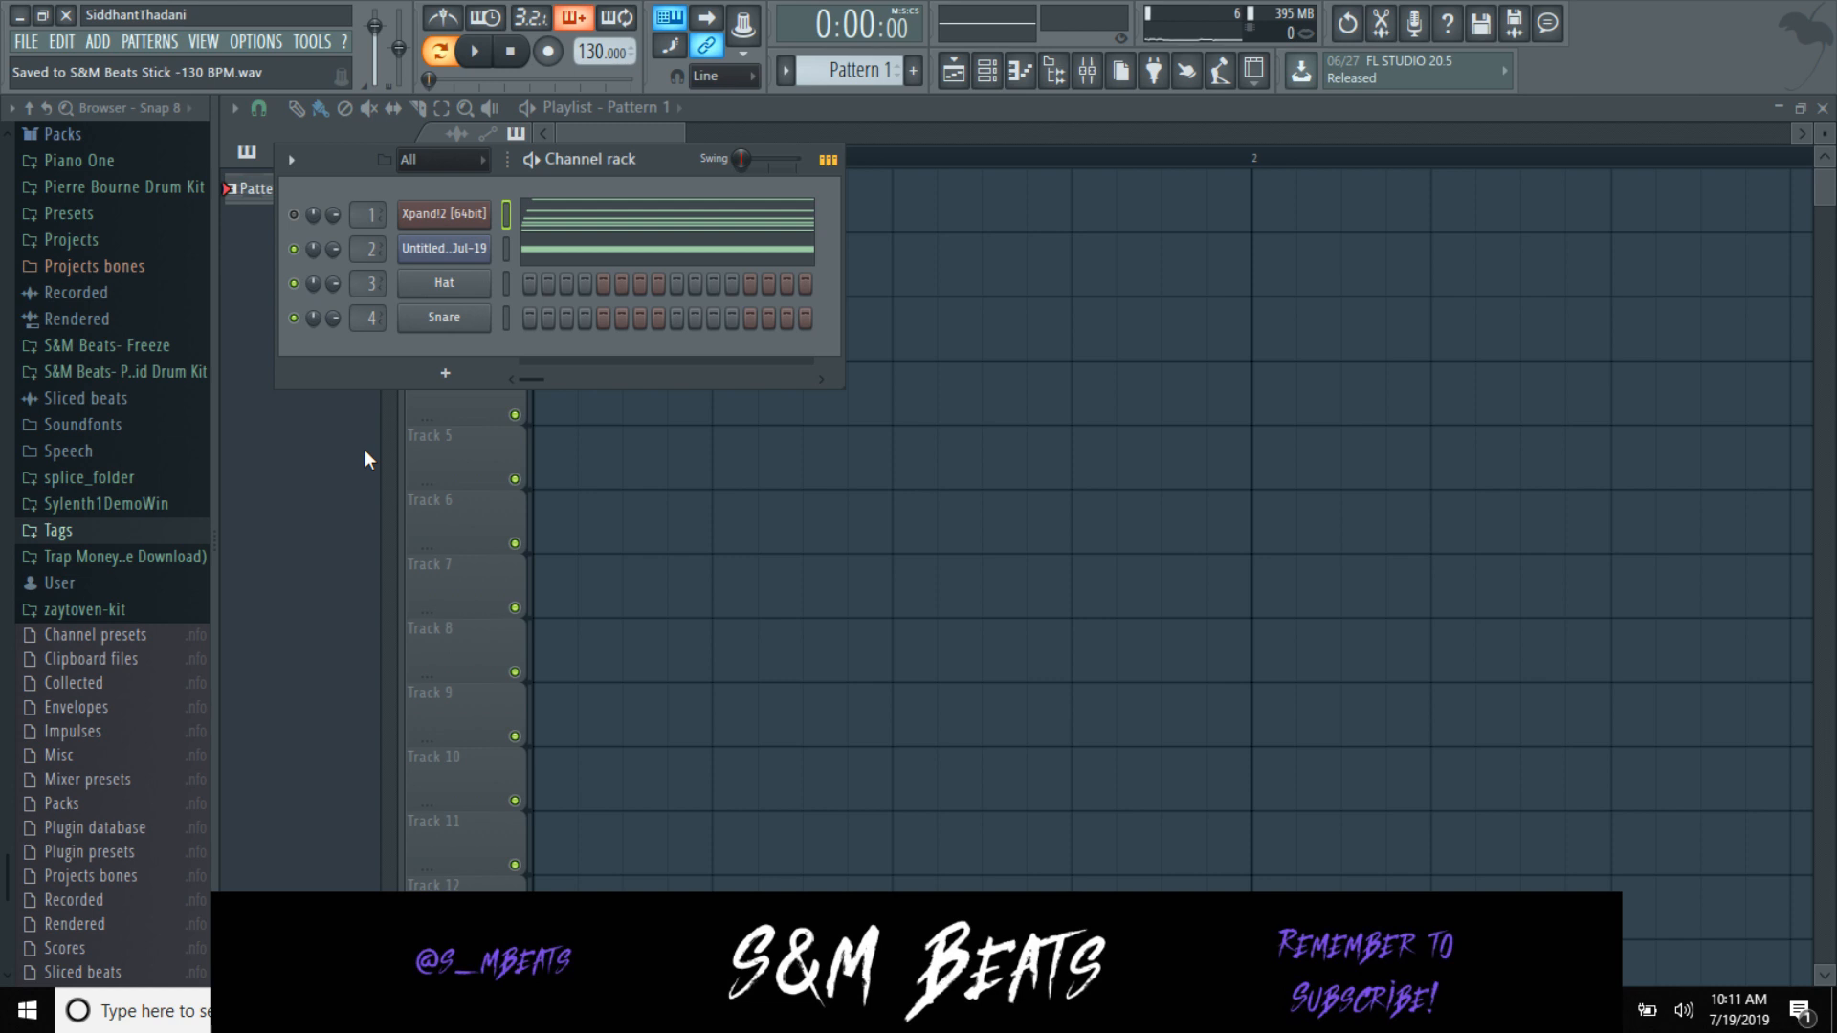
Step: Mute the recorded slicer channel, unmute Xpand!2 and open the Xpand!2 plugin
click(26, 41)
mouse_move(58, 41)
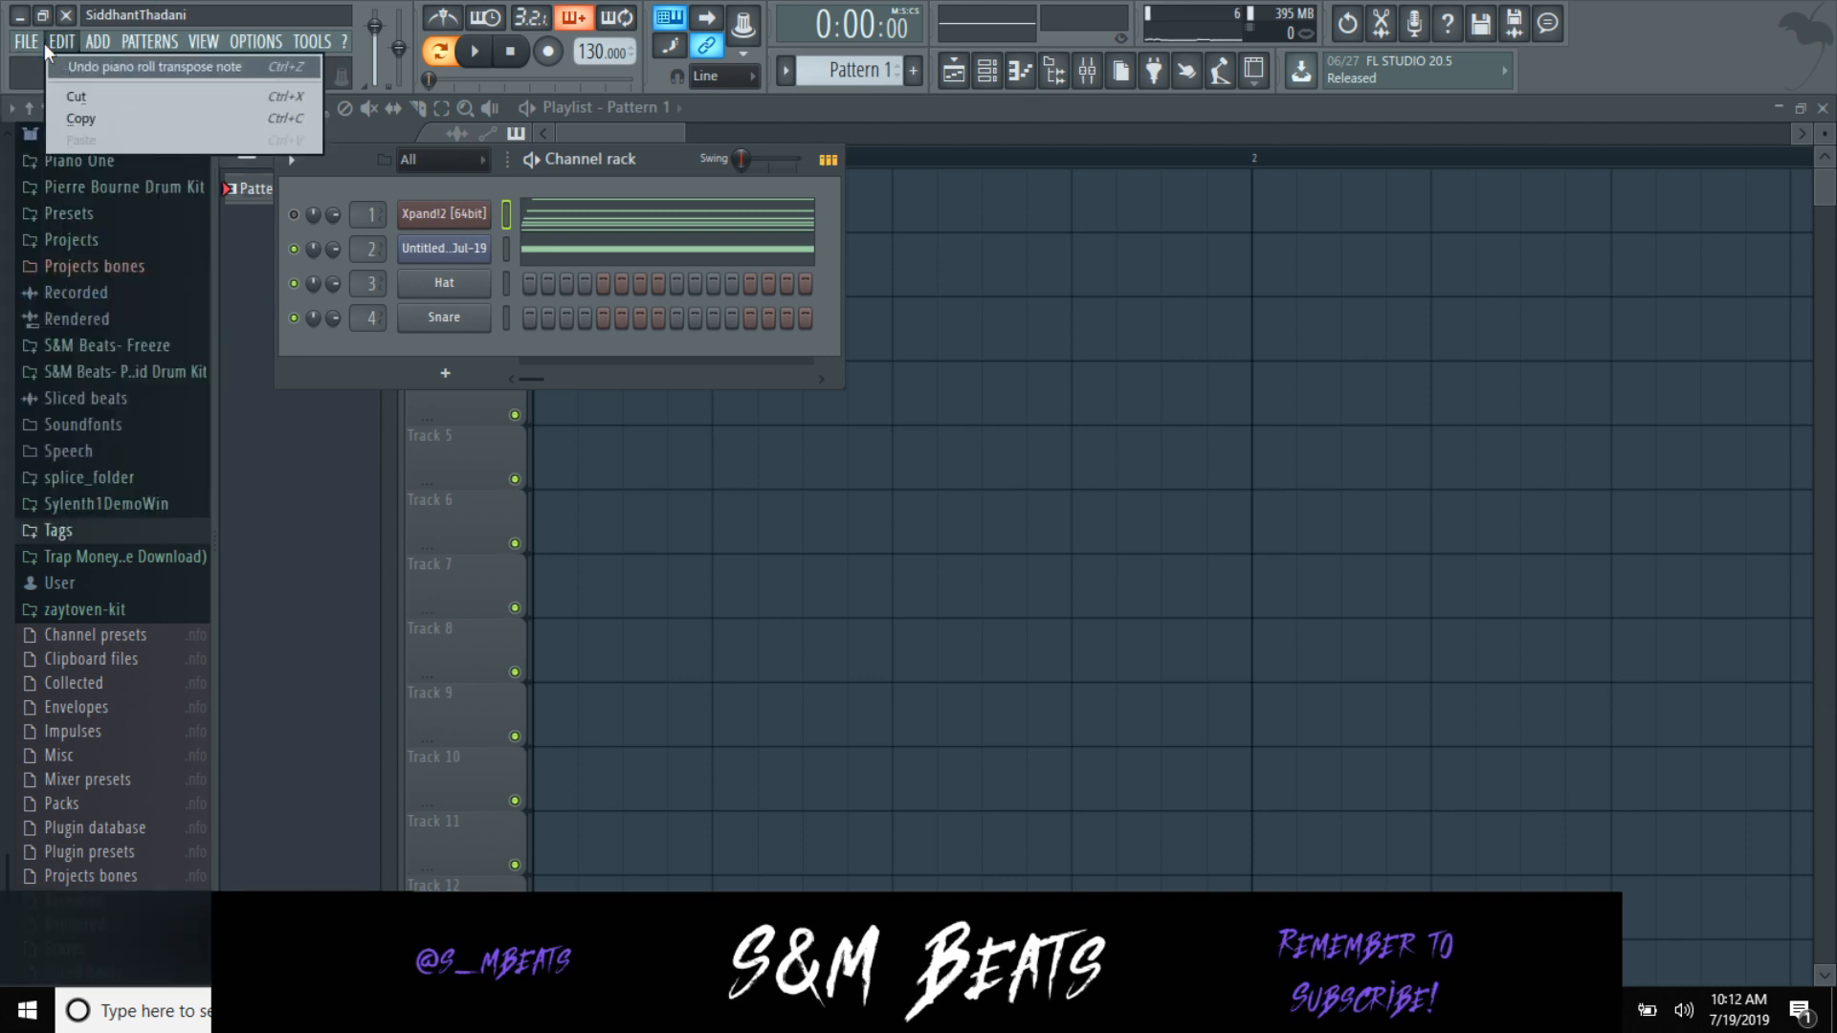
click(513, 187)
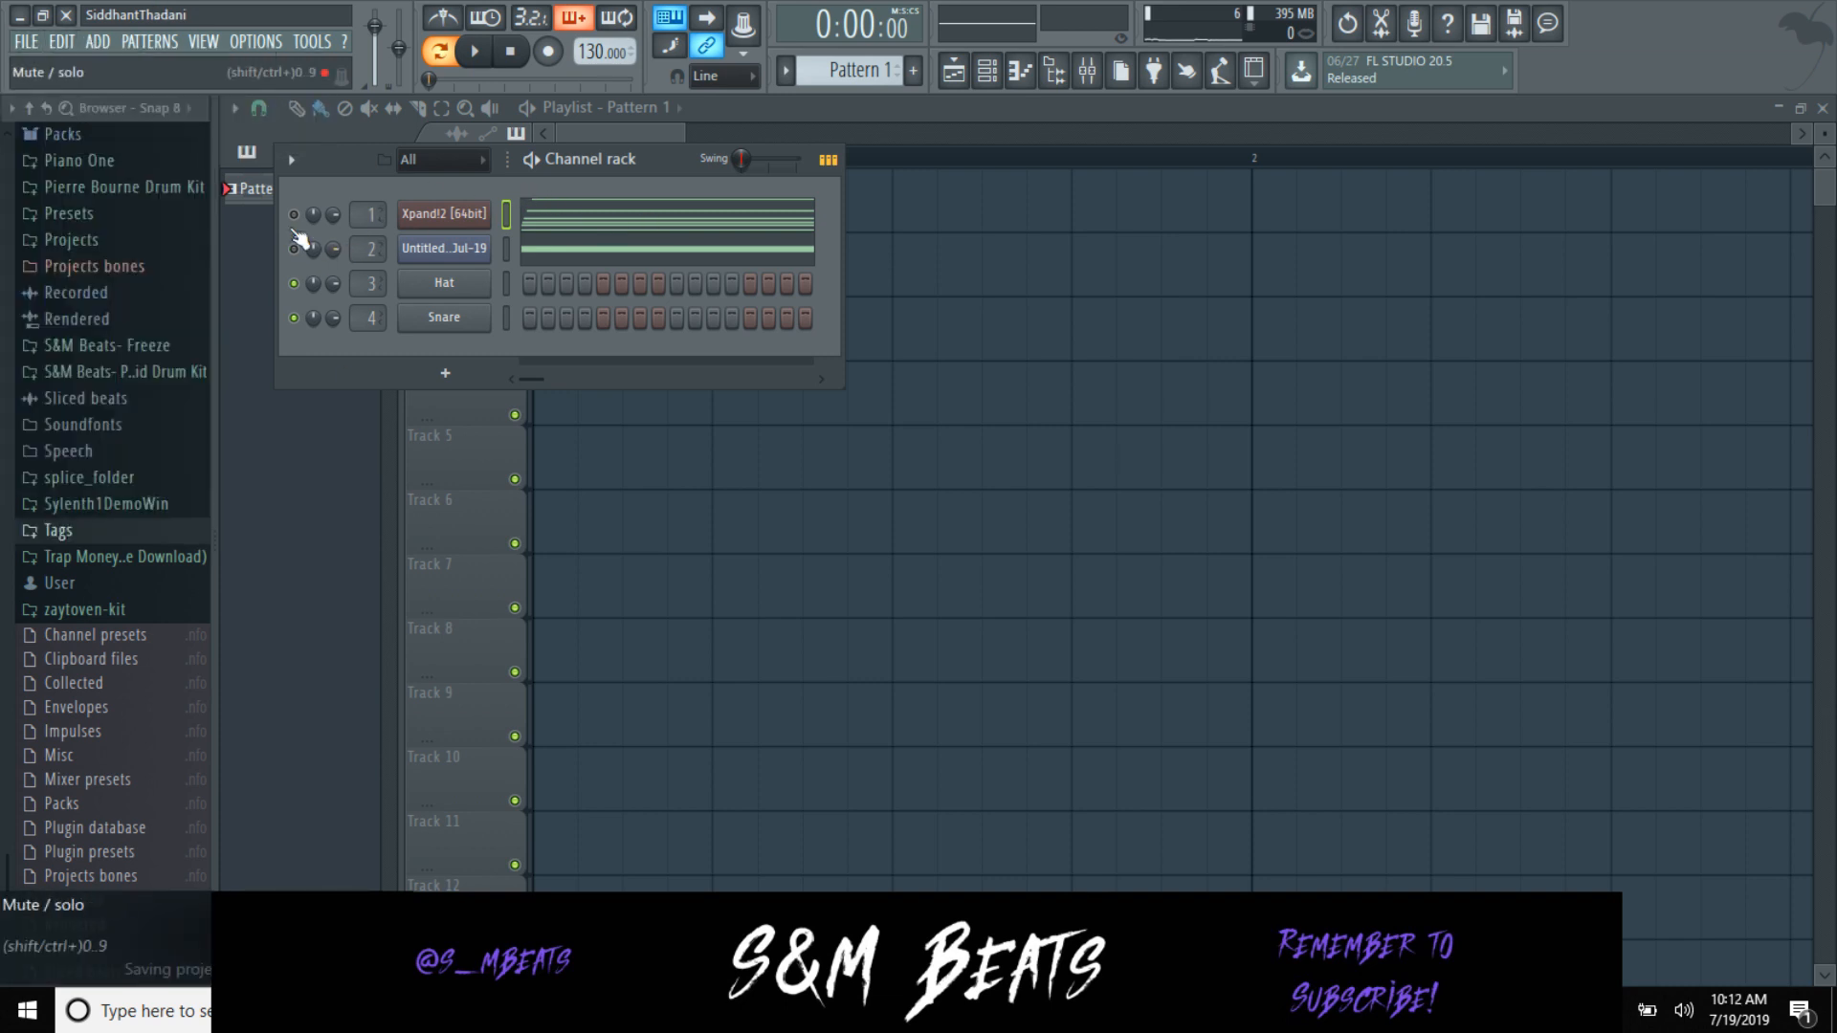
right_click(435, 222)
click(445, 220)
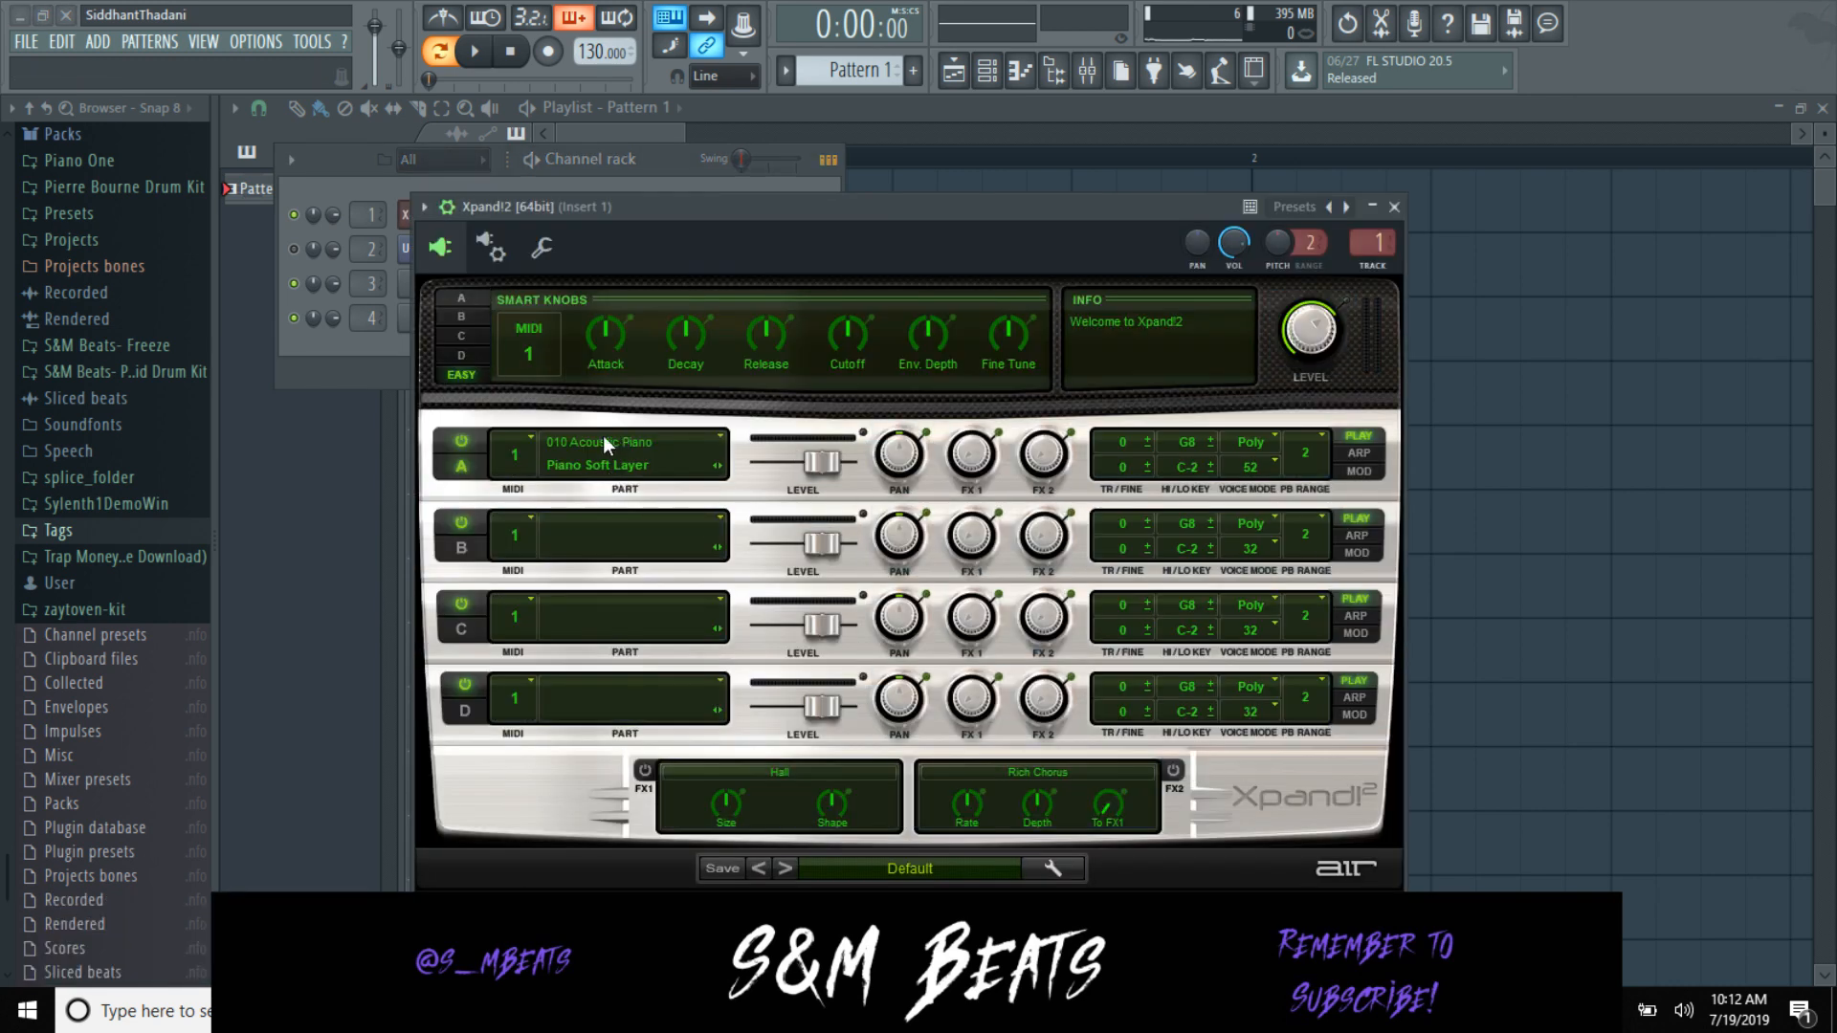
Step: Try the Cartoon OClock organ sound in part A of Xpand!2
click(605, 436)
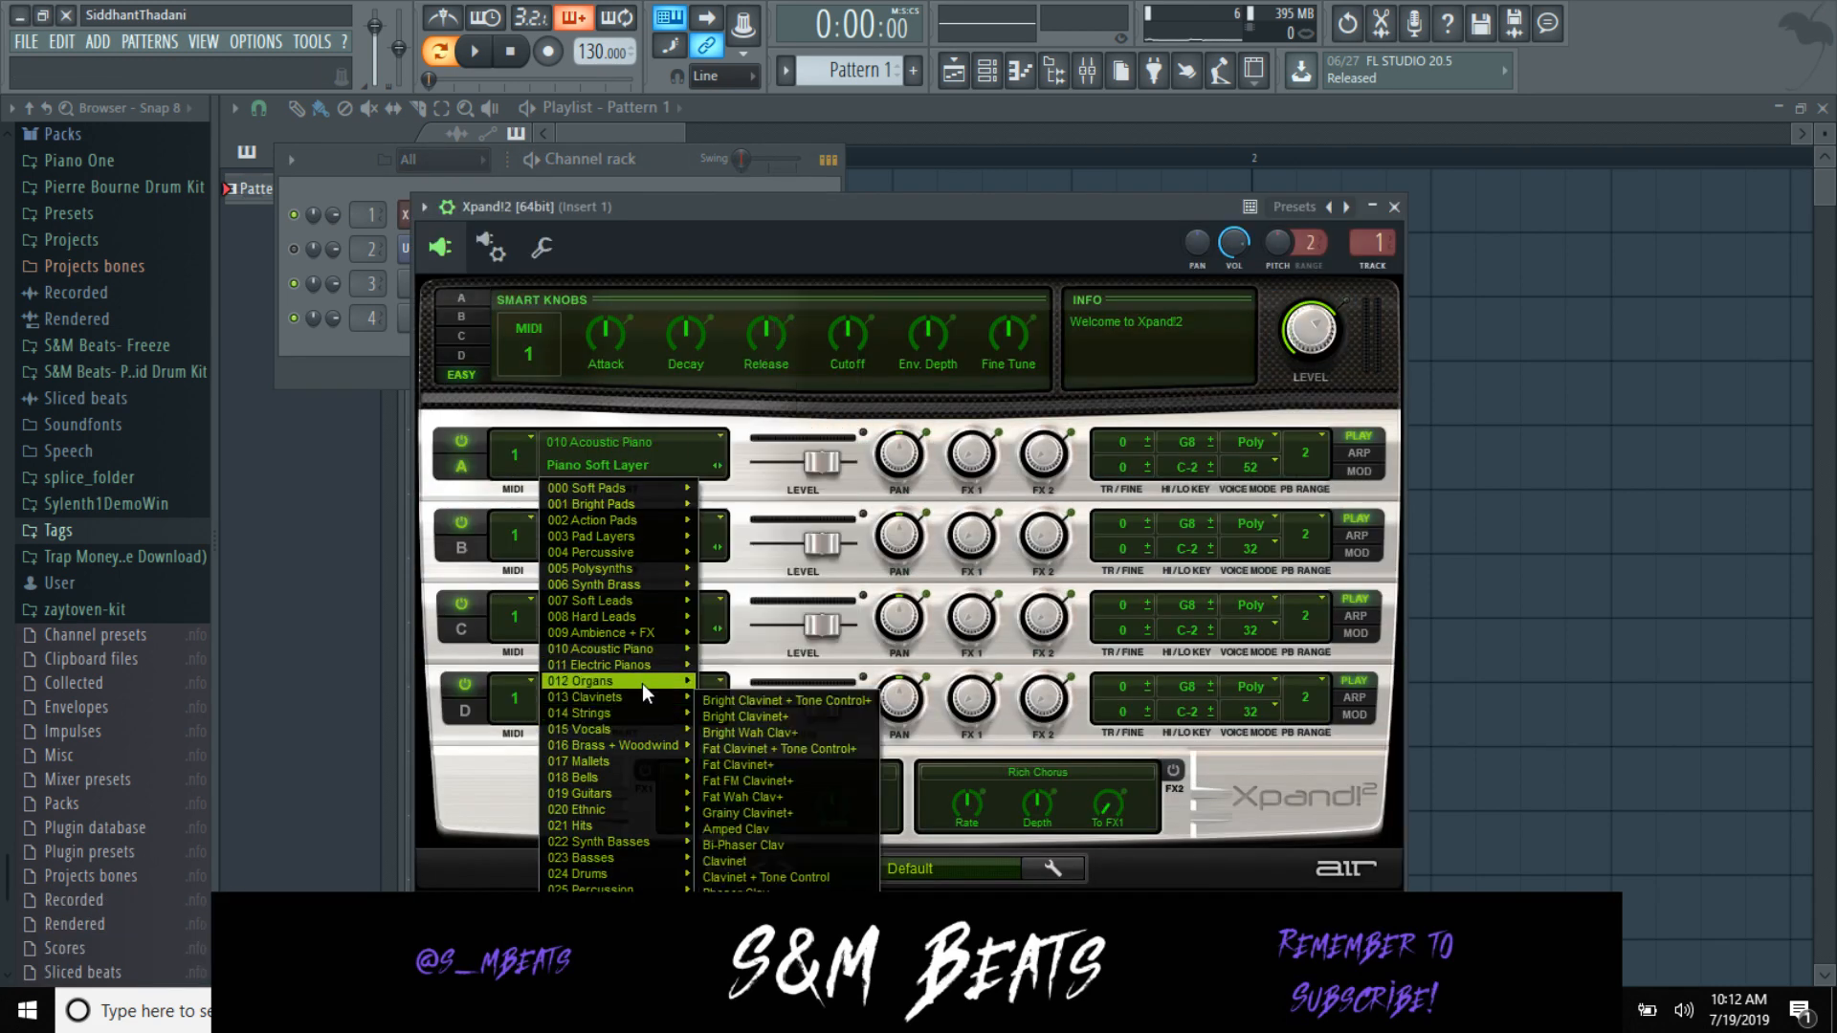
mouse_move(641, 683)
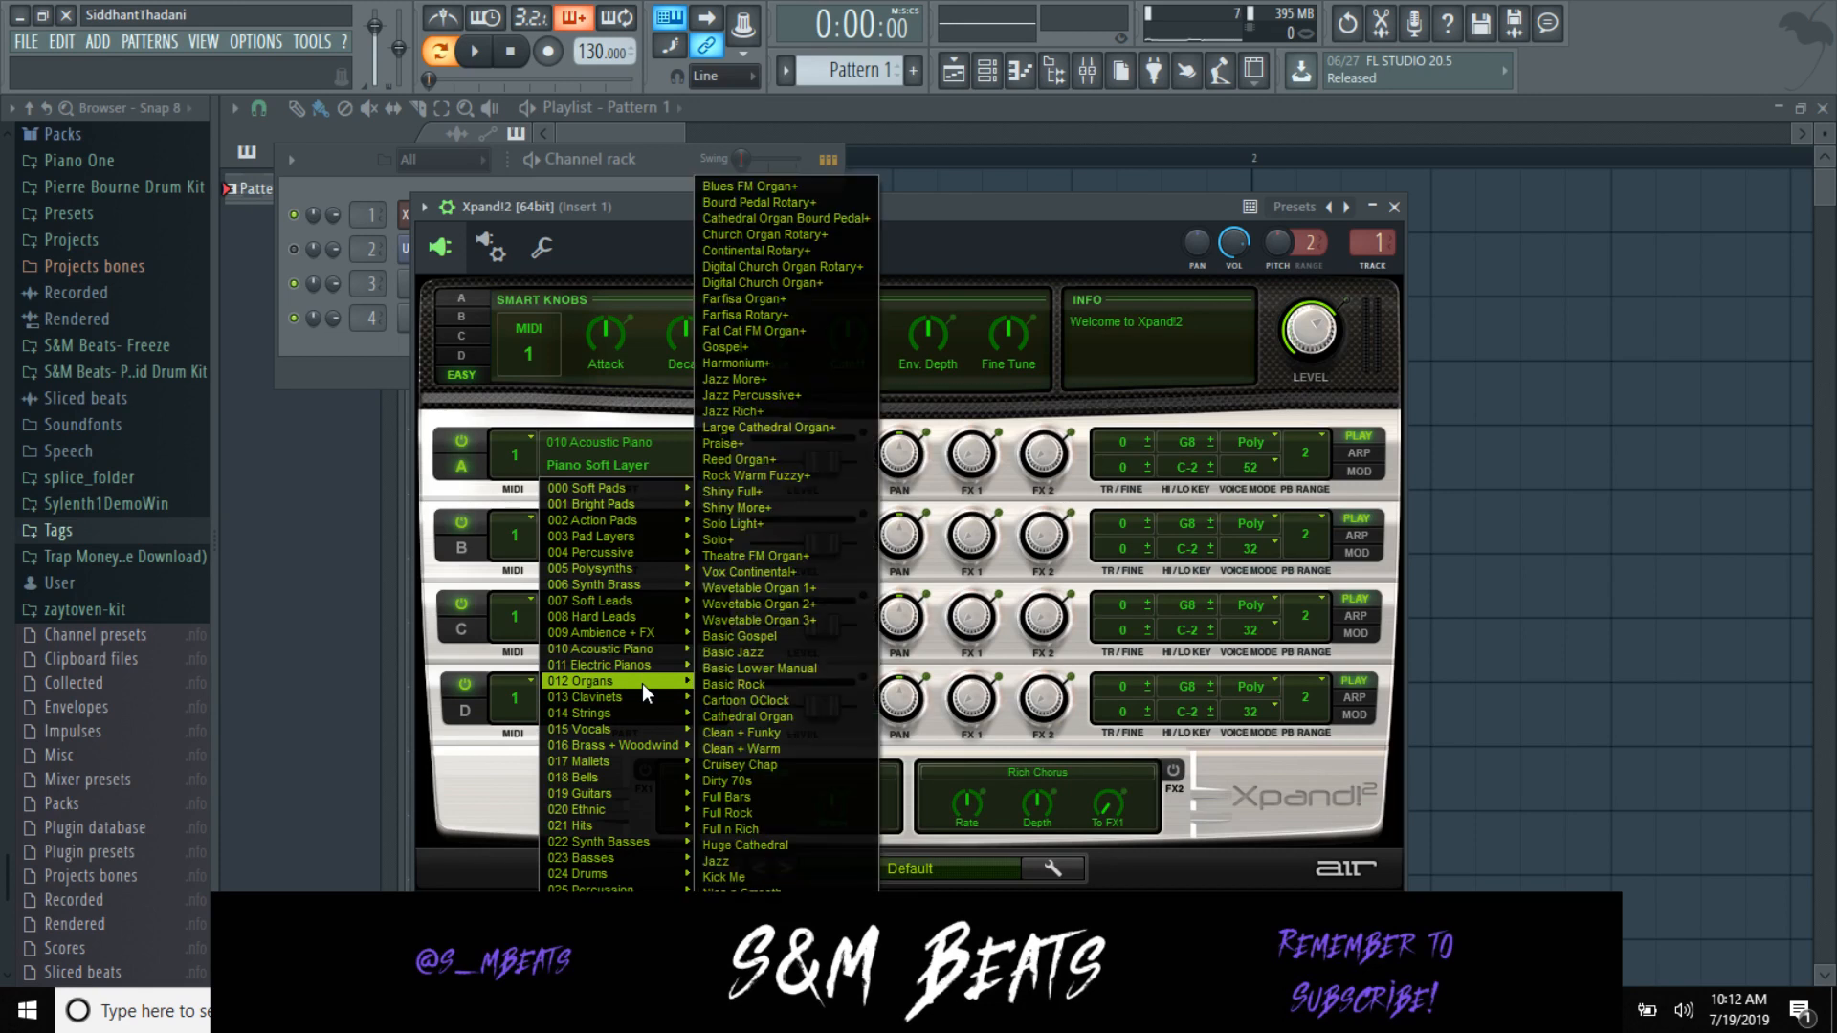
click(784, 704)
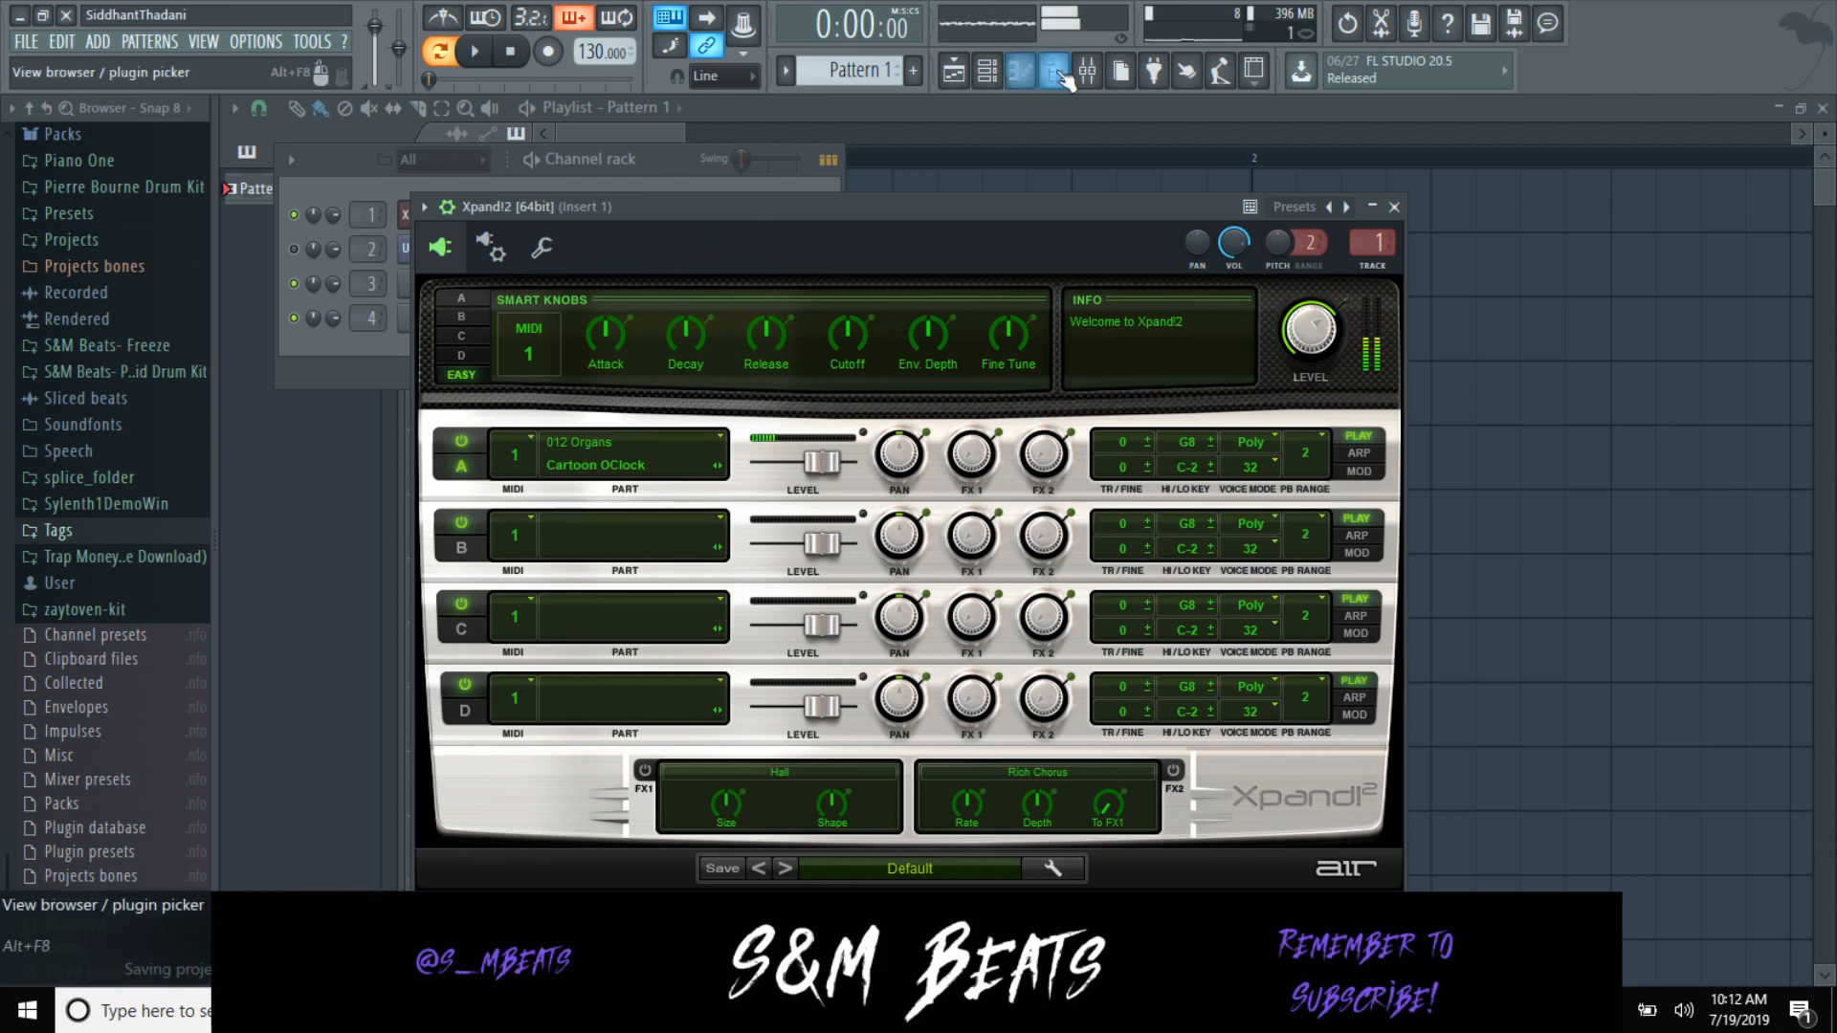
Step: During playback, move Edison down to slot 6 on mixer Insert 1 and load Fruity Love Philter in slot 4
click(1092, 81)
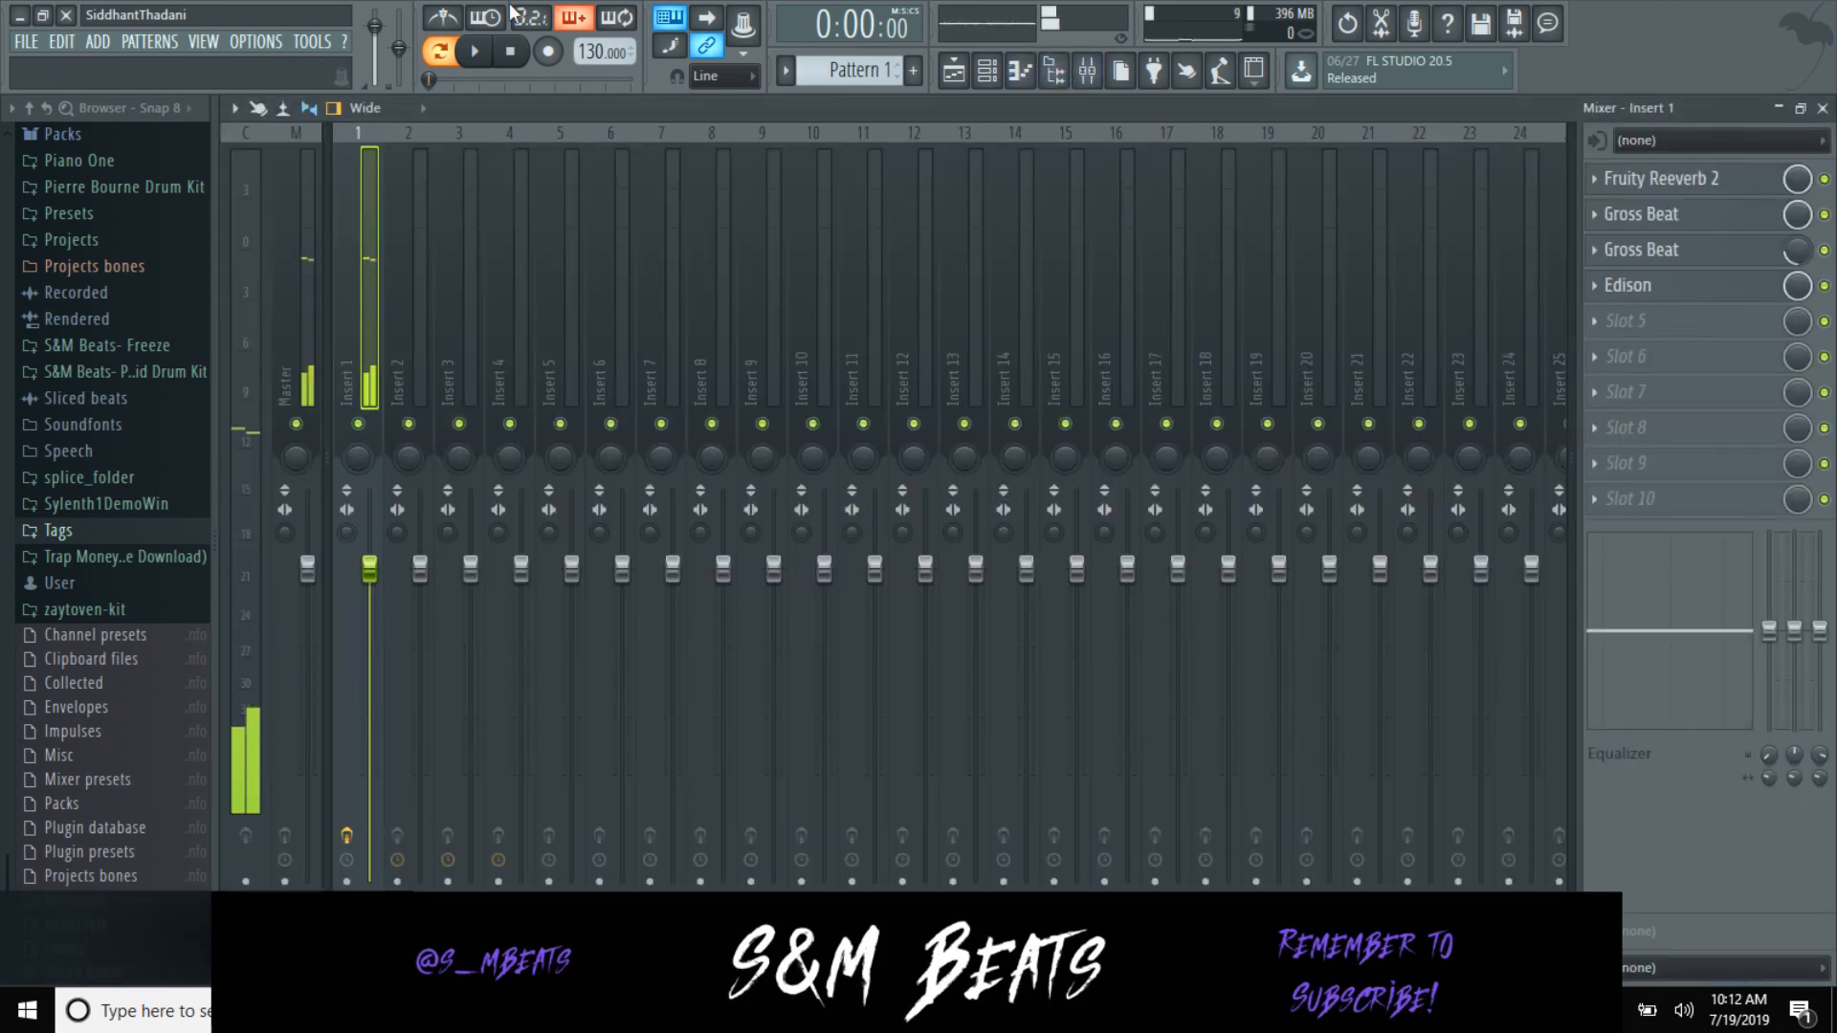
click(495, 55)
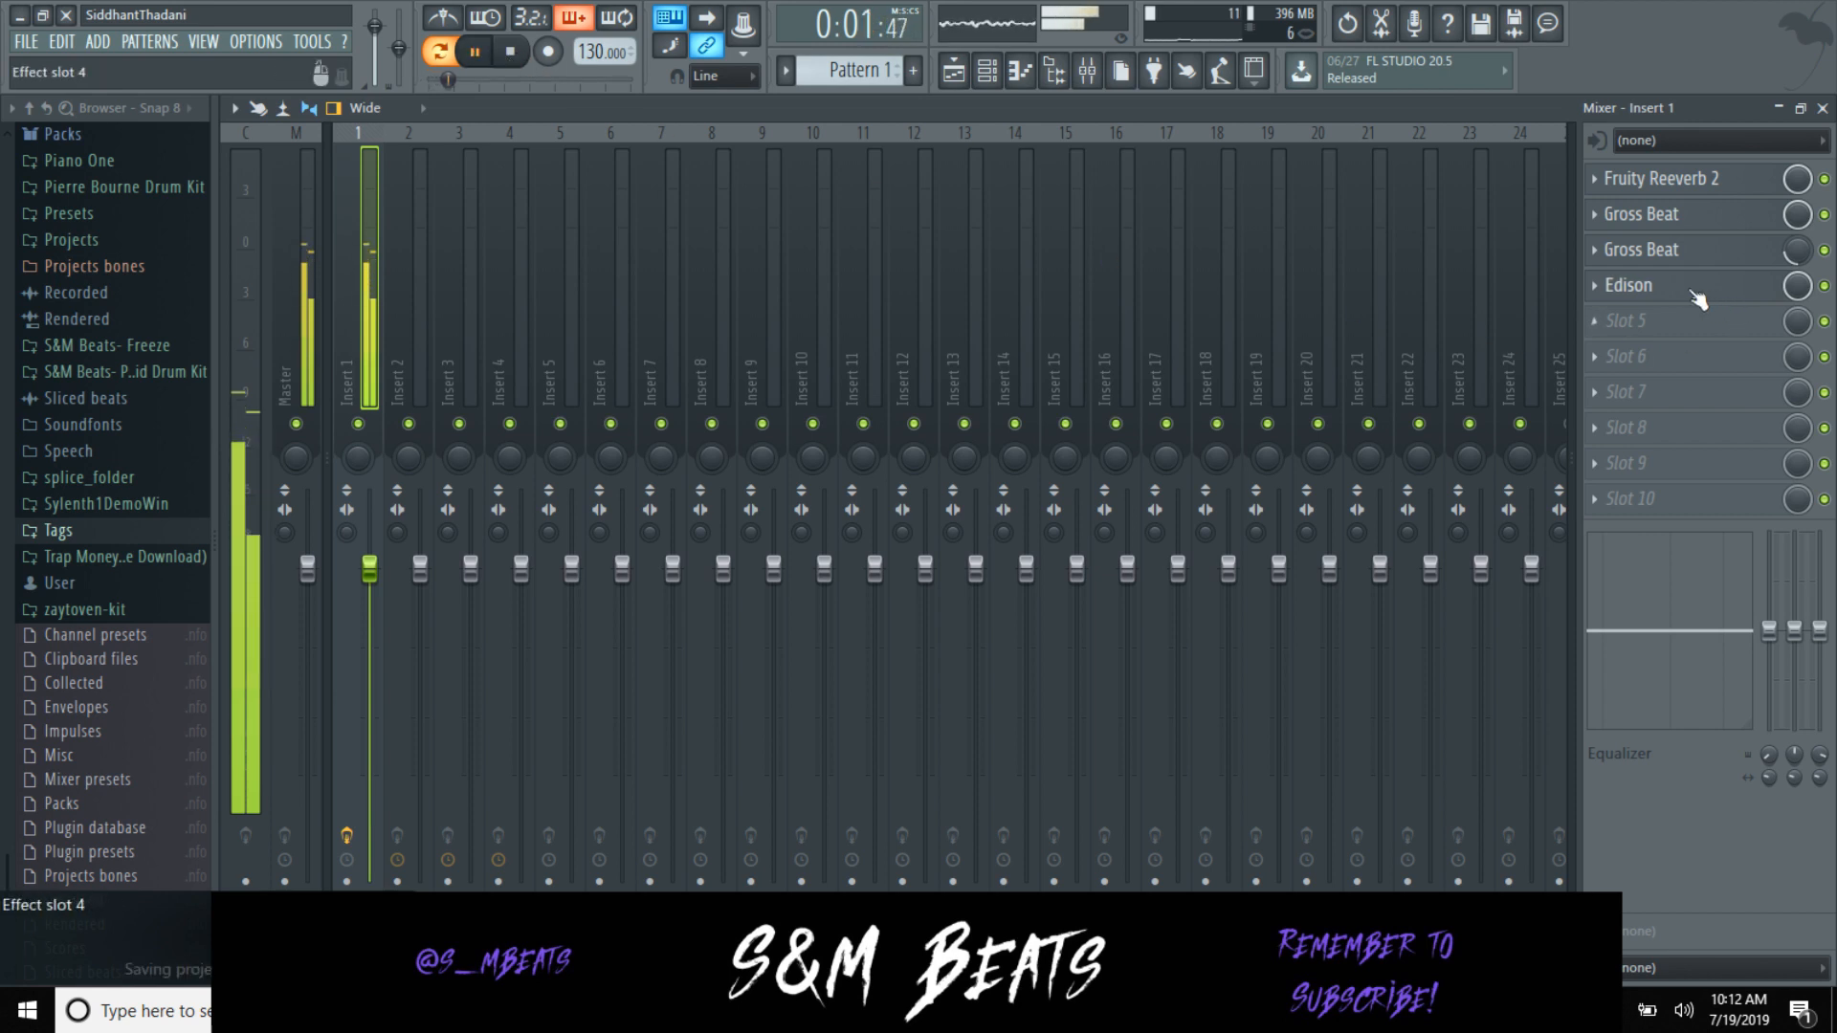
drag(1717, 287, 1674, 401)
click(1623, 285)
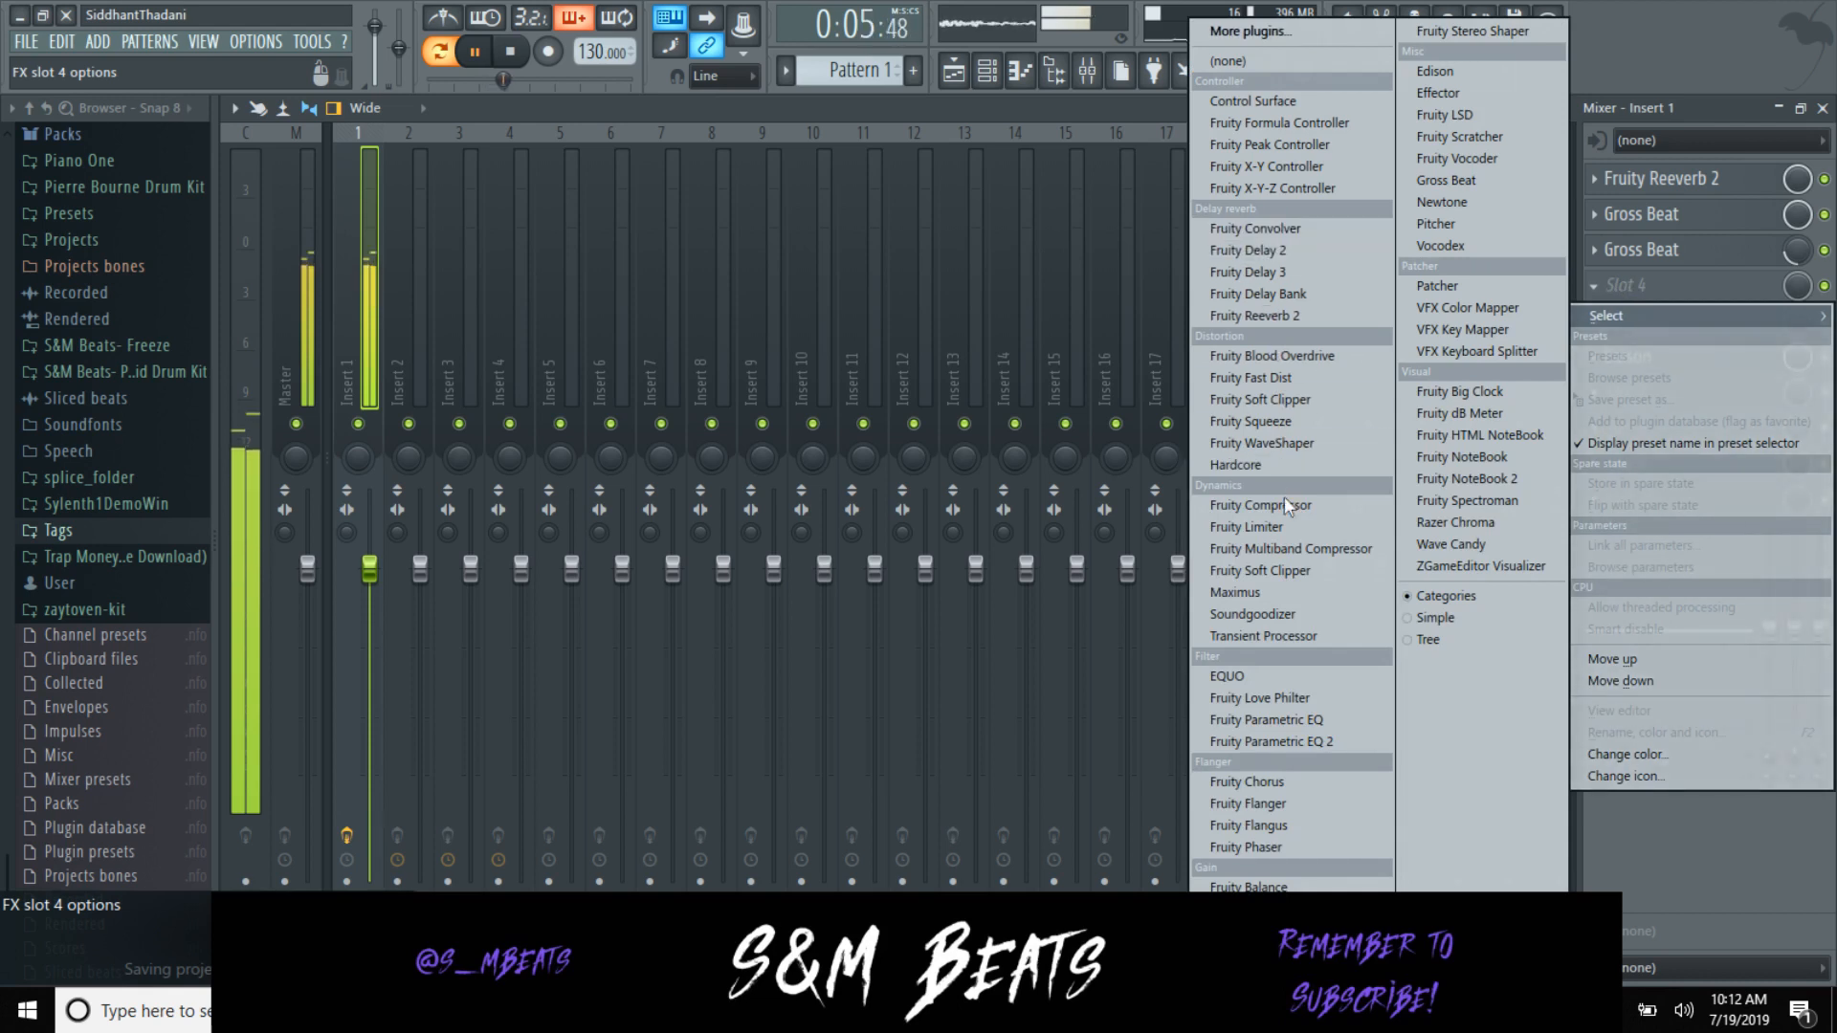
click(1287, 699)
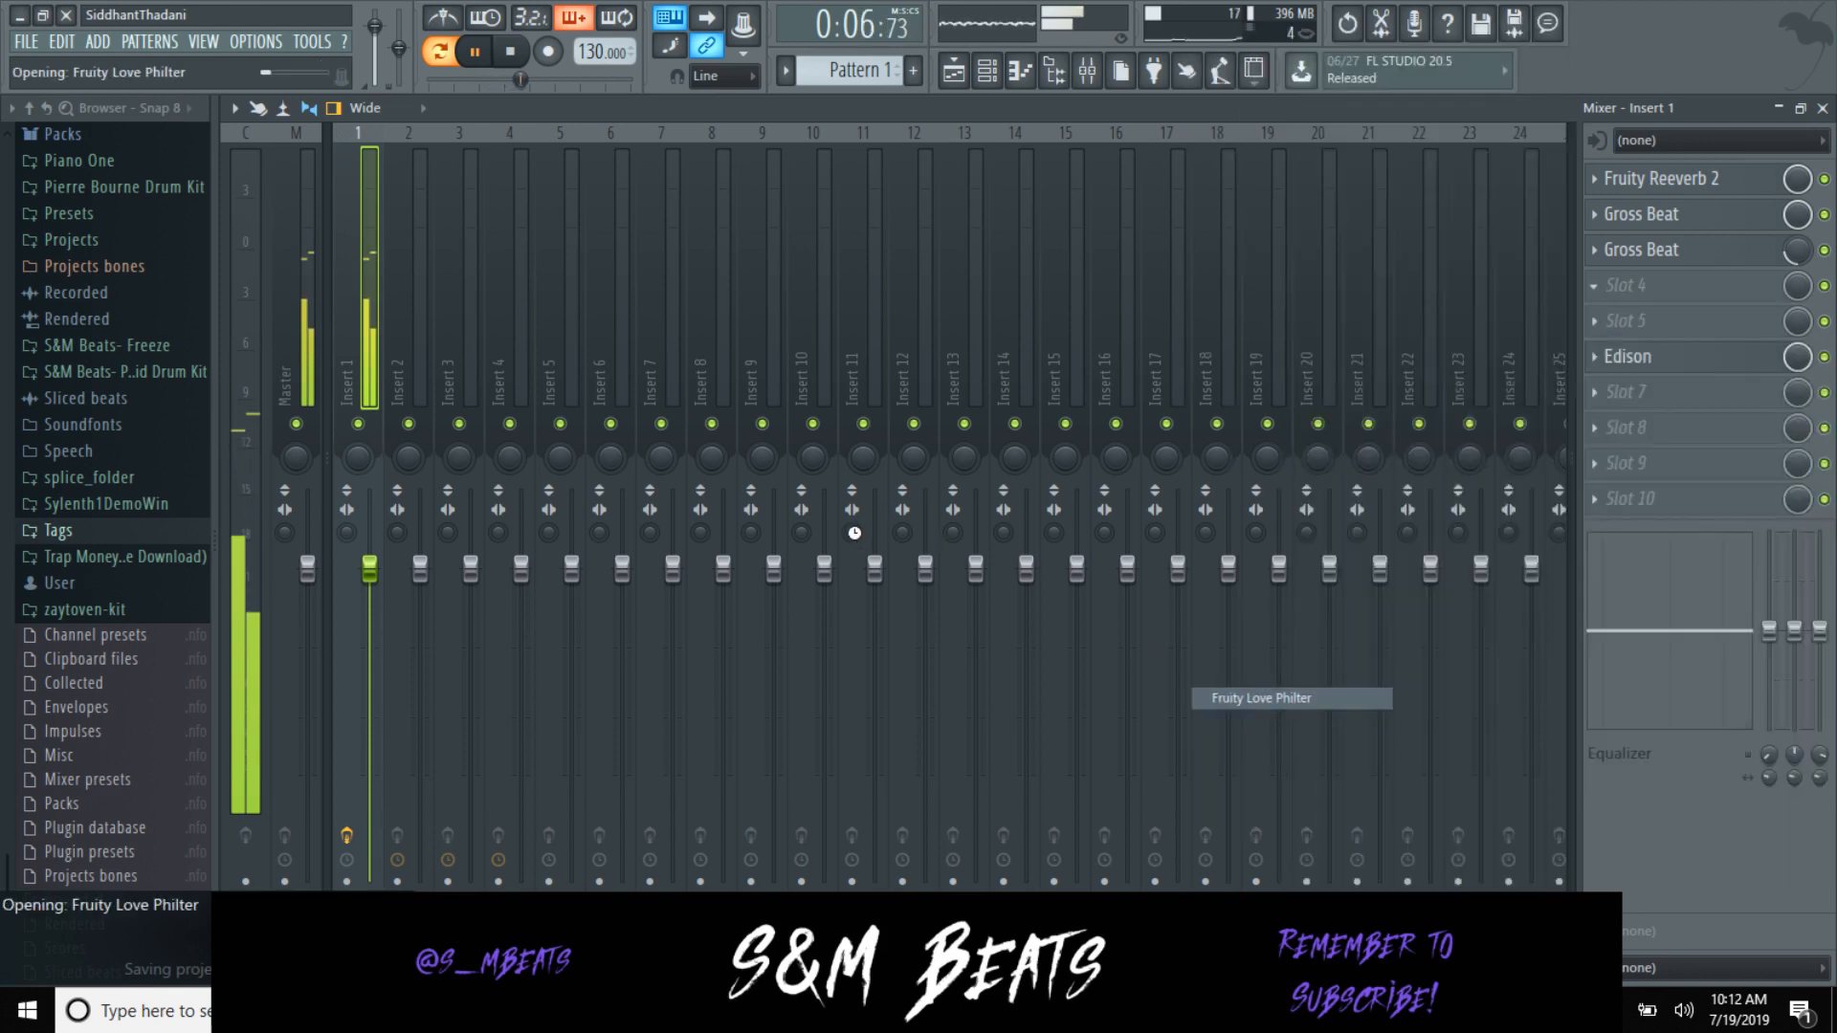
Step: Move Fruity Love Philter up to slot 2 on Insert 1, close its window and stop playback
key(space)
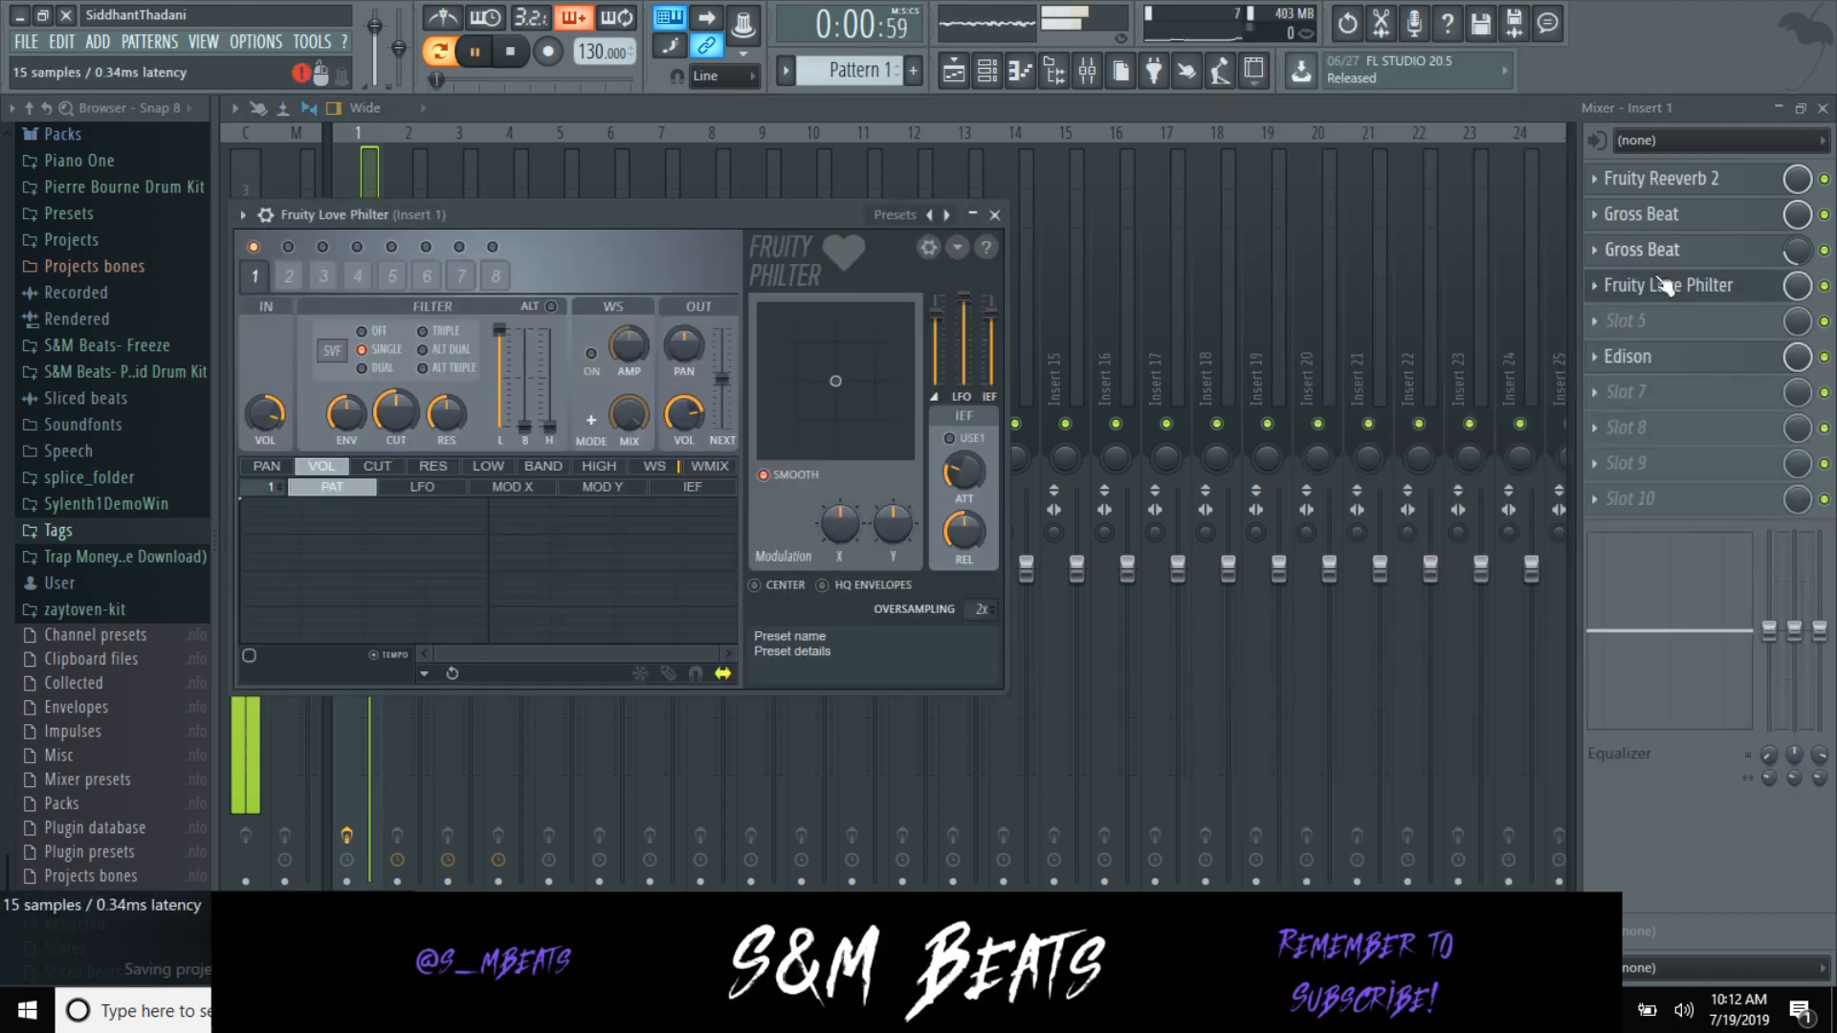
key(space)
drag(1698, 287, 1692, 212)
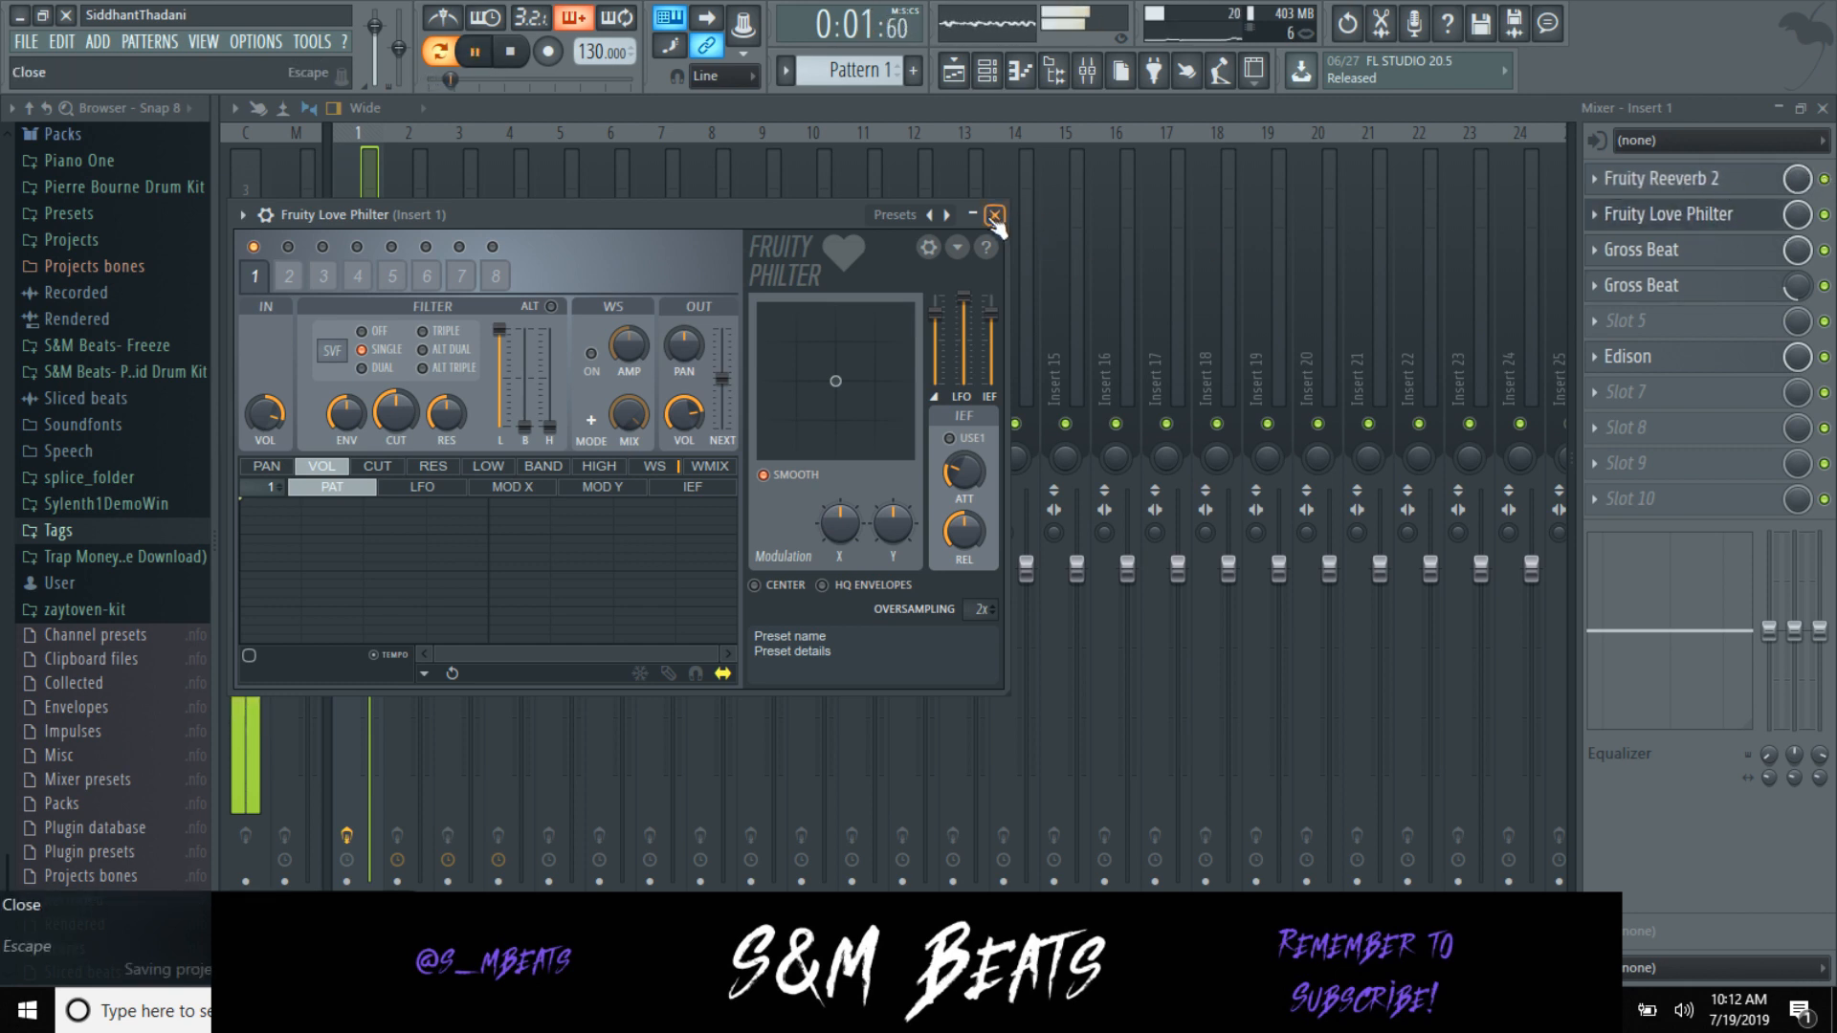
click(994, 215)
click(1087, 72)
key(space)
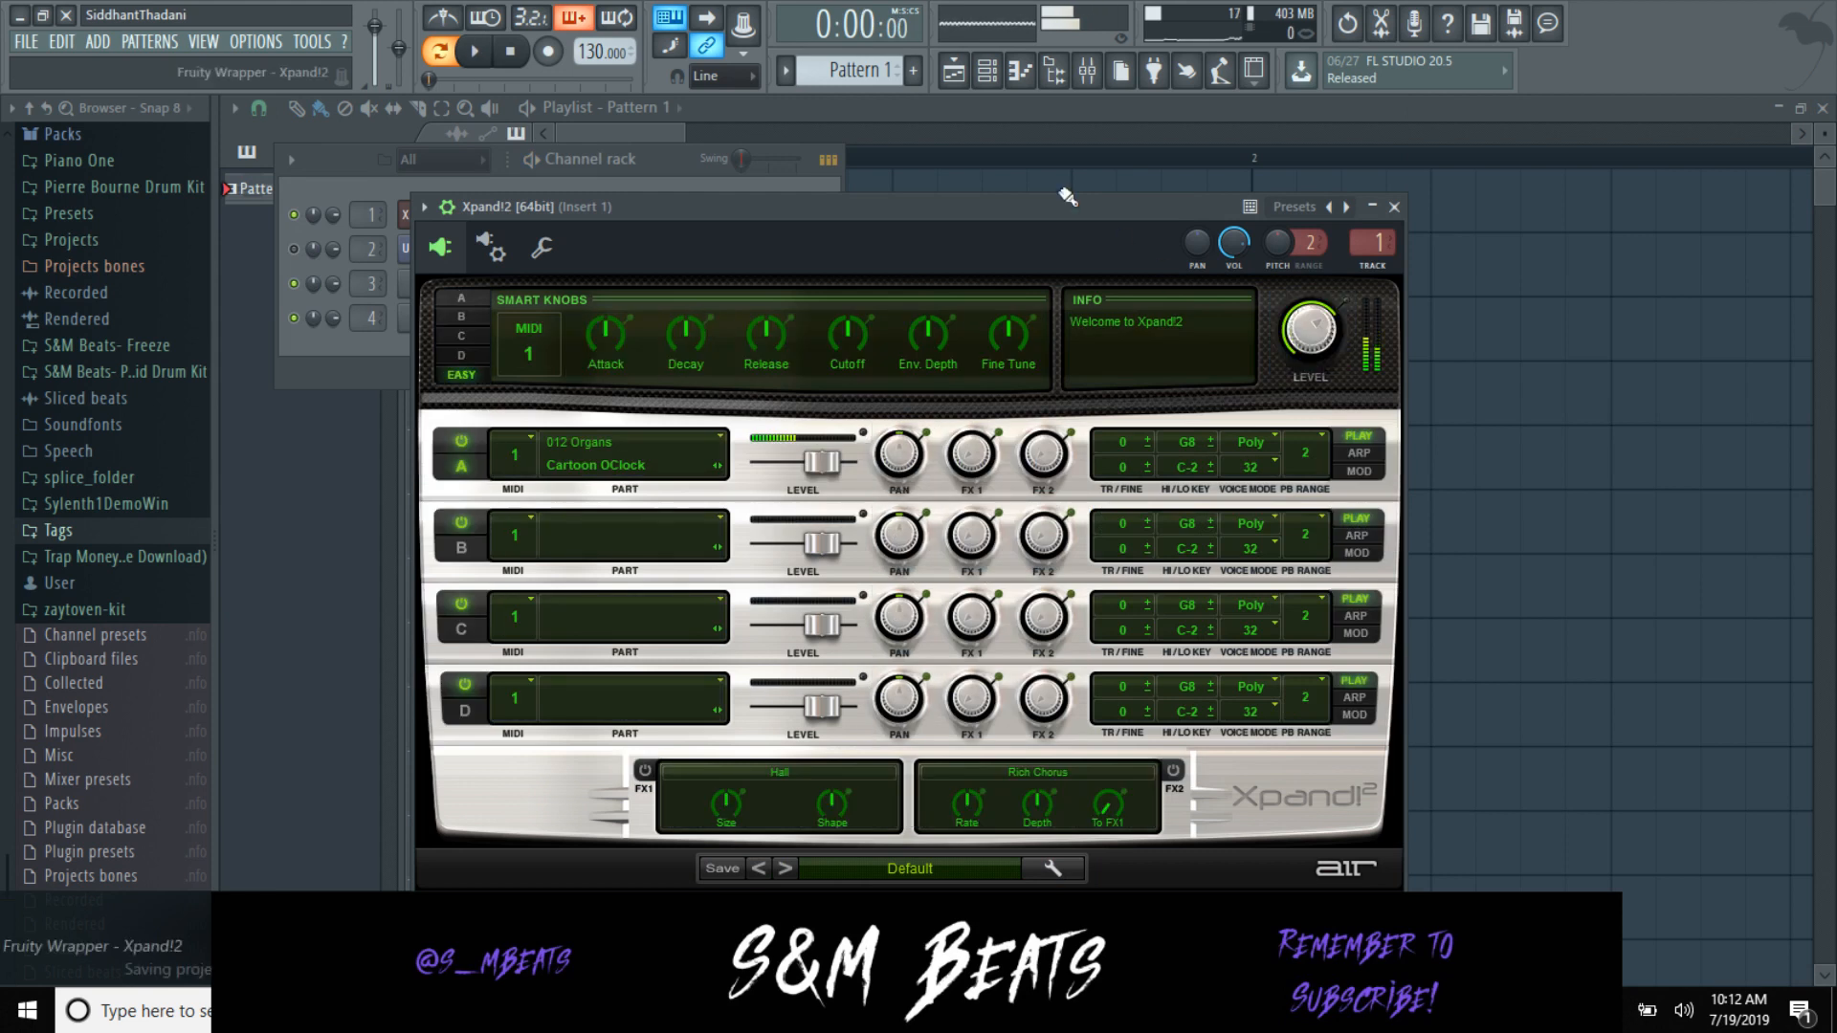
Step: Load Fruity Parametric EQ 2 in slot 5 of Insert 1 and pull band 6 down into a deep midrange cut
click(1088, 73)
click(1650, 320)
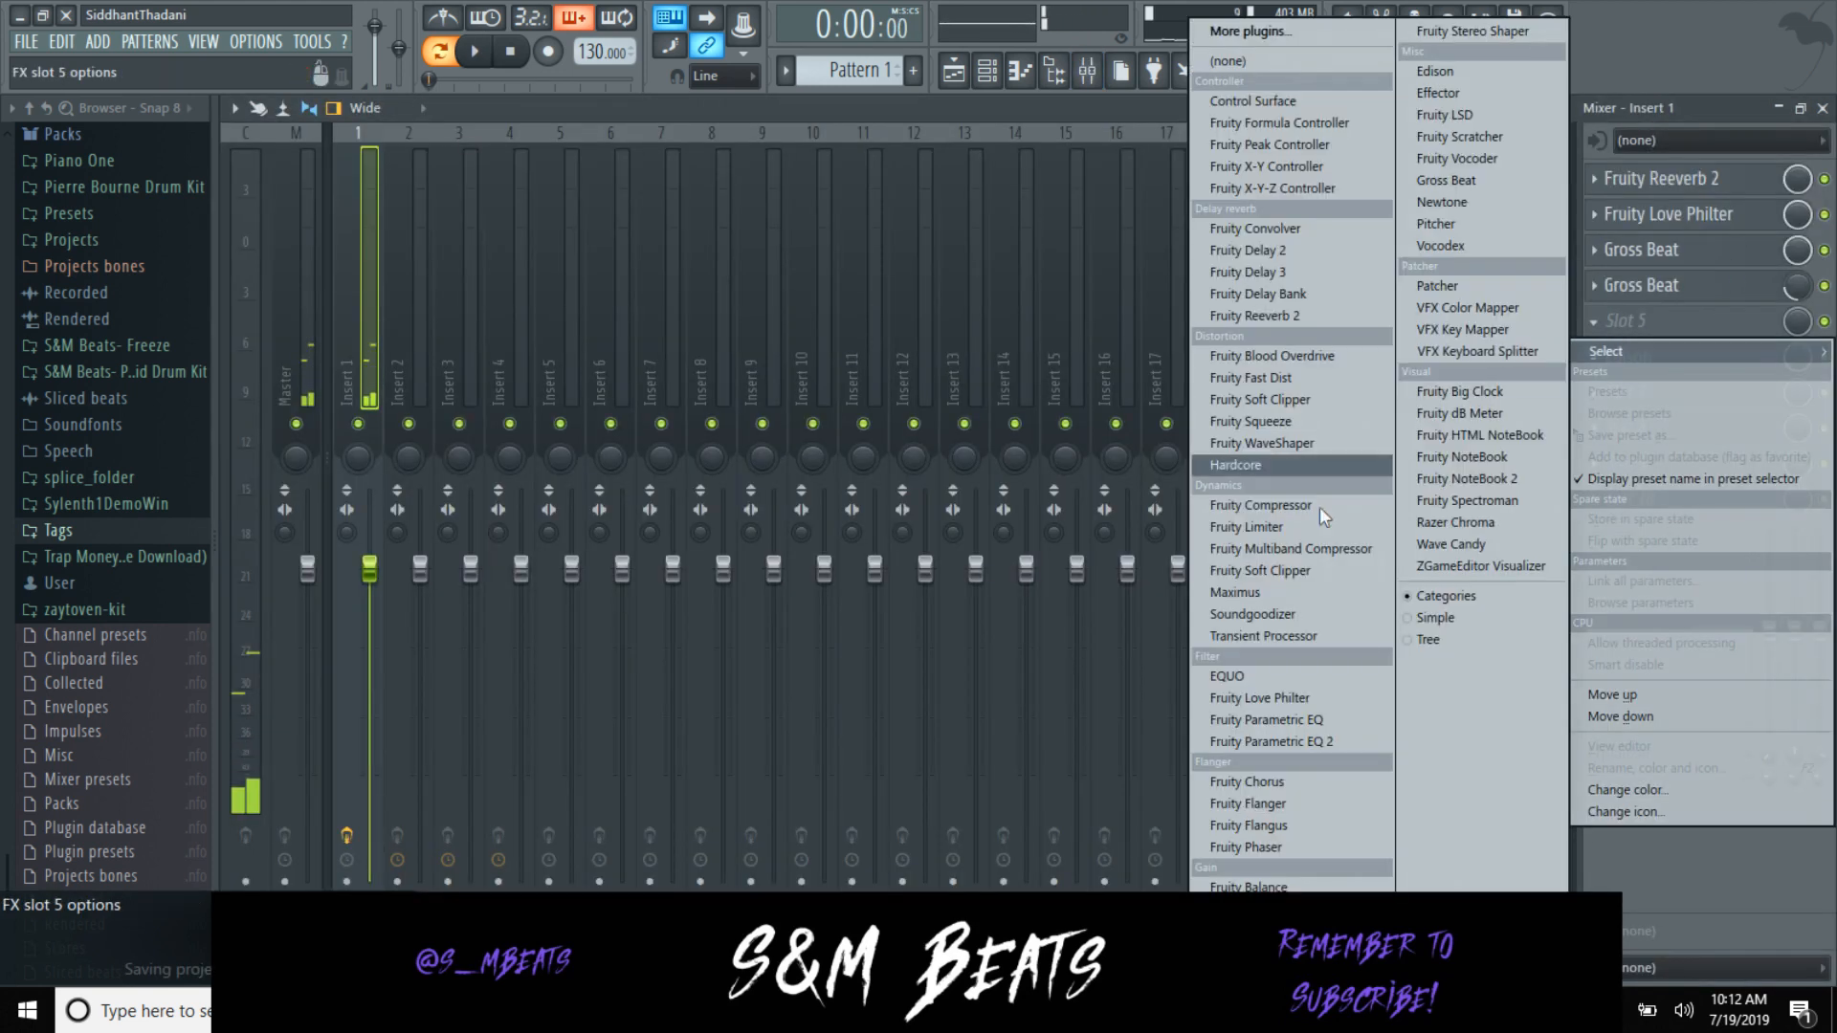
click(1253, 742)
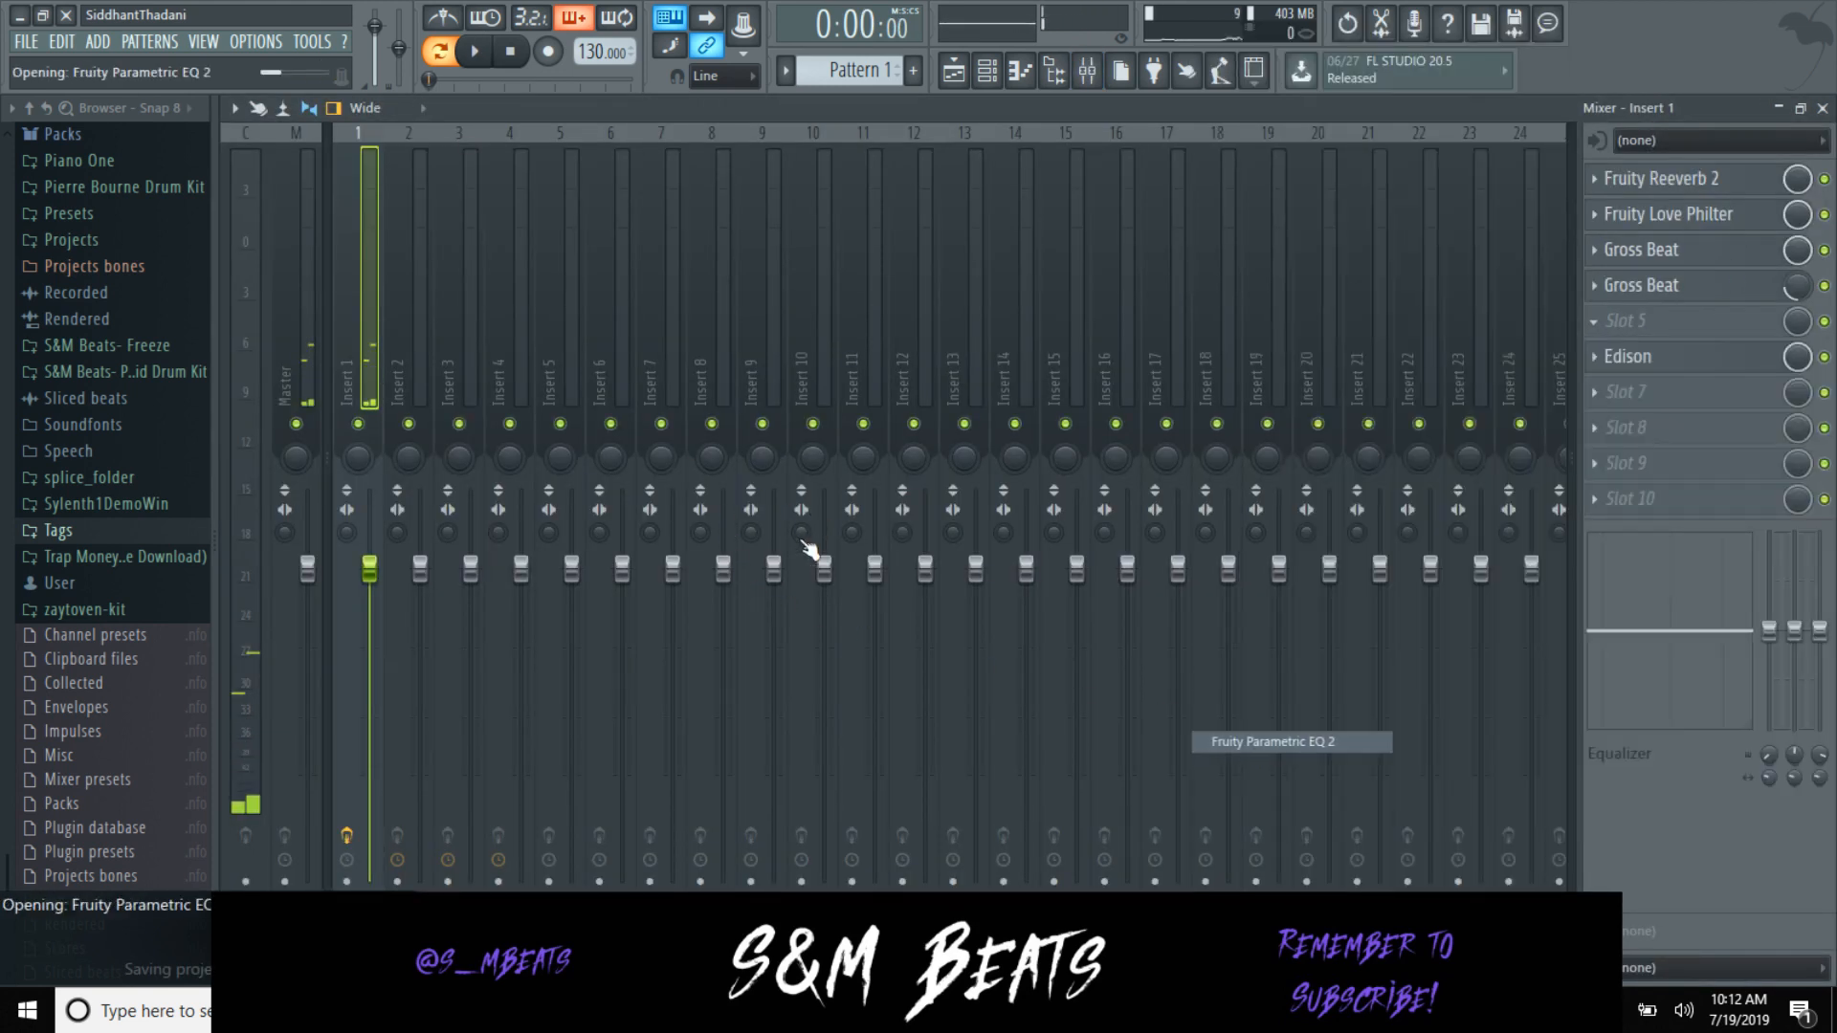
key(space)
drag(622, 430, 580, 525)
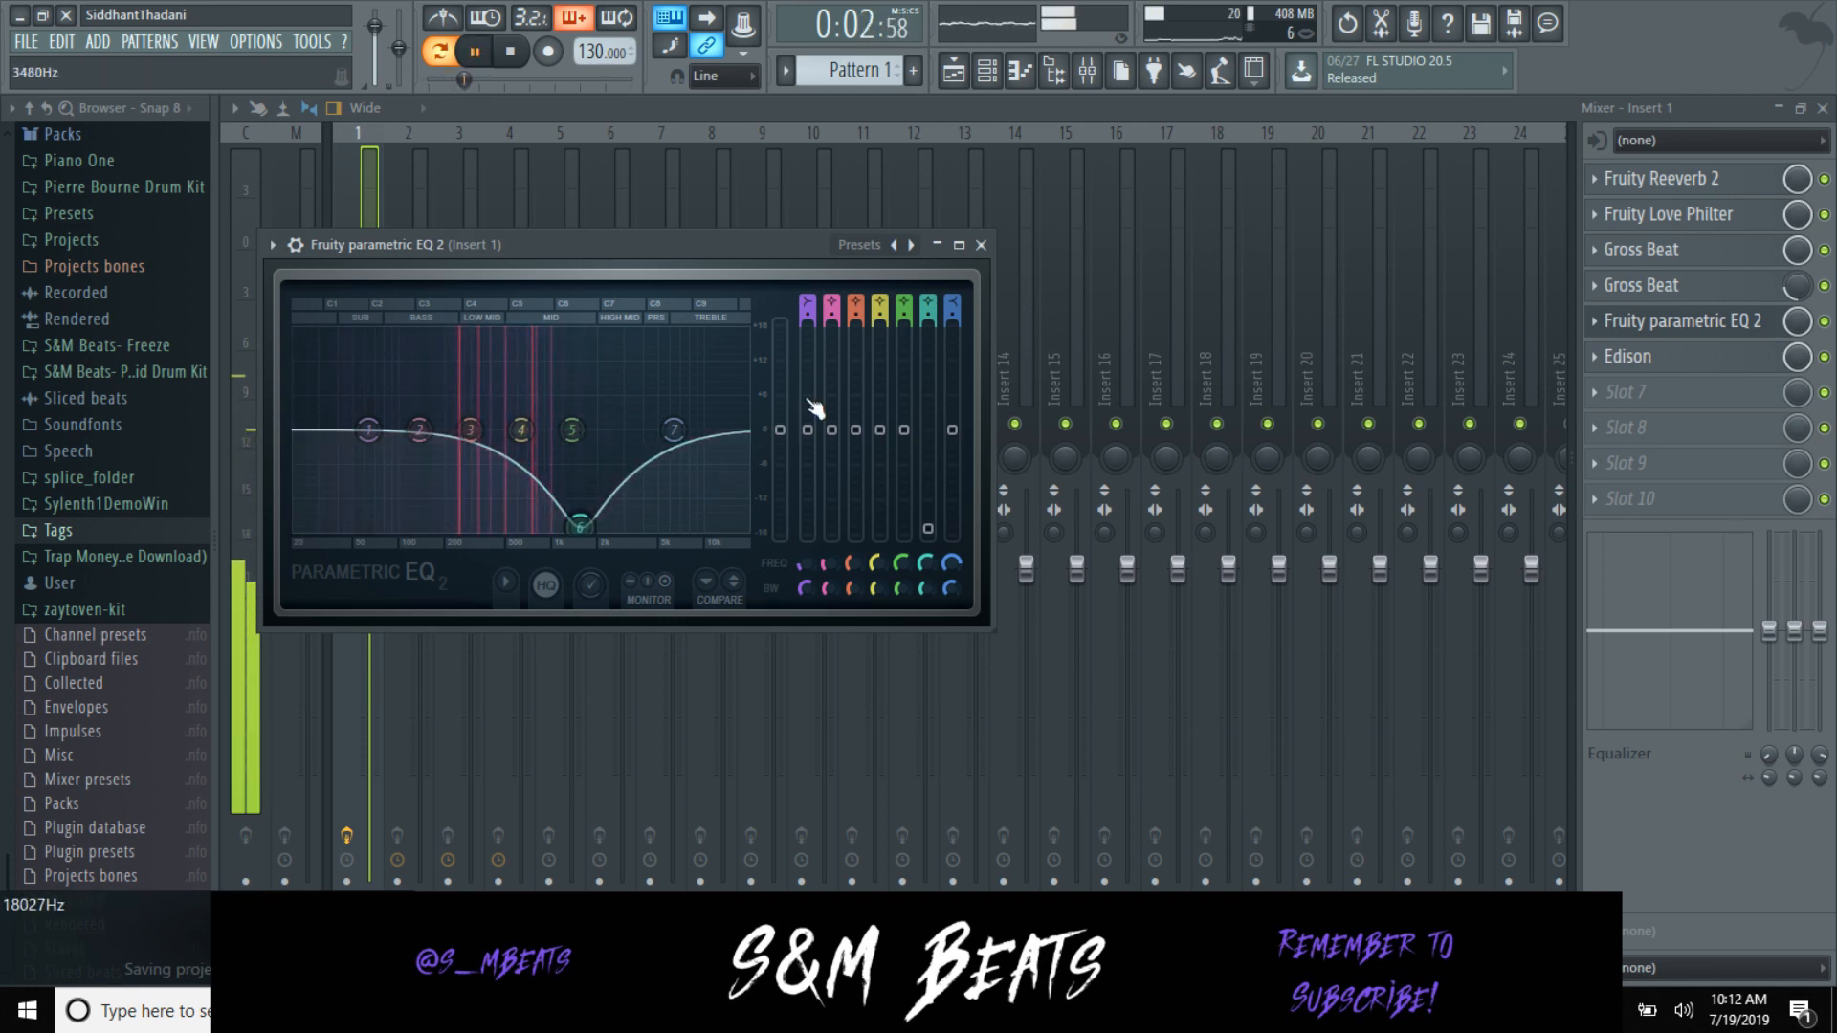
click(983, 245)
key(F9)
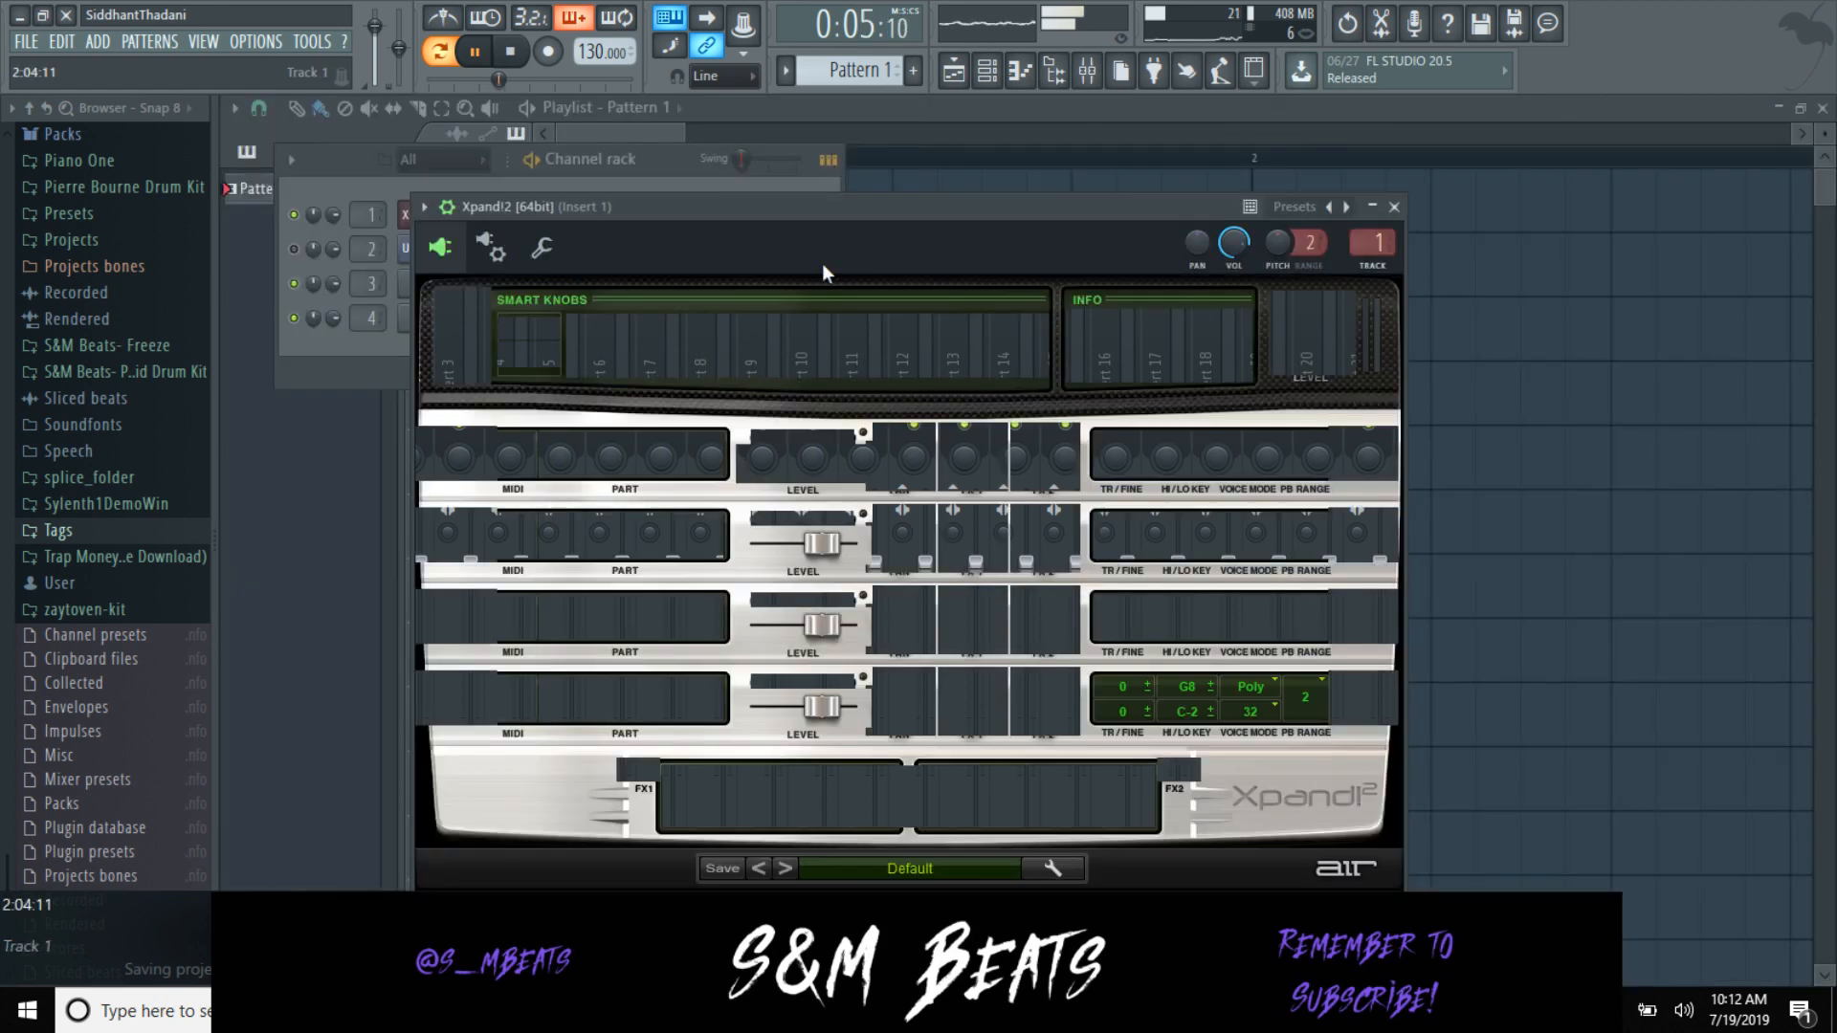
Step: Audition the Praise+ and Large Cathedral Organ+ organs in part A of Xpand!2 and switch to Jazz Rich+
key(space)
click(621, 466)
mouse_move(620, 694)
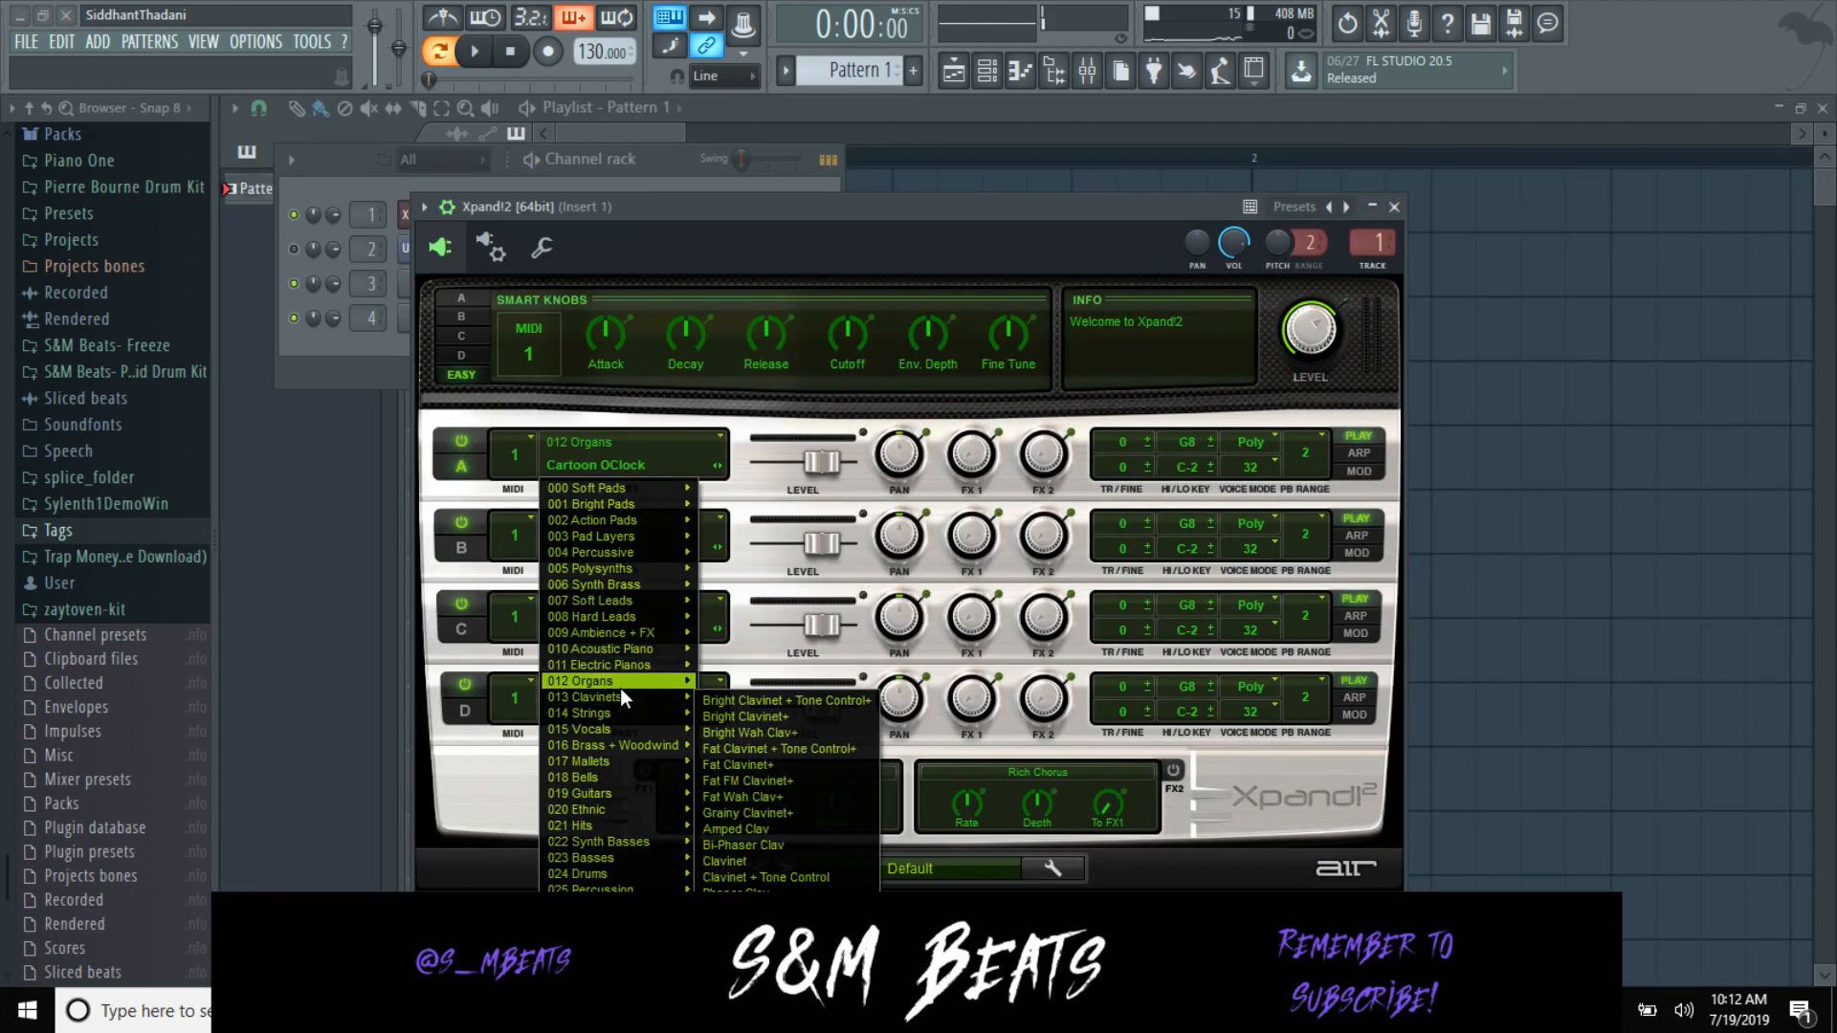
click(771, 445)
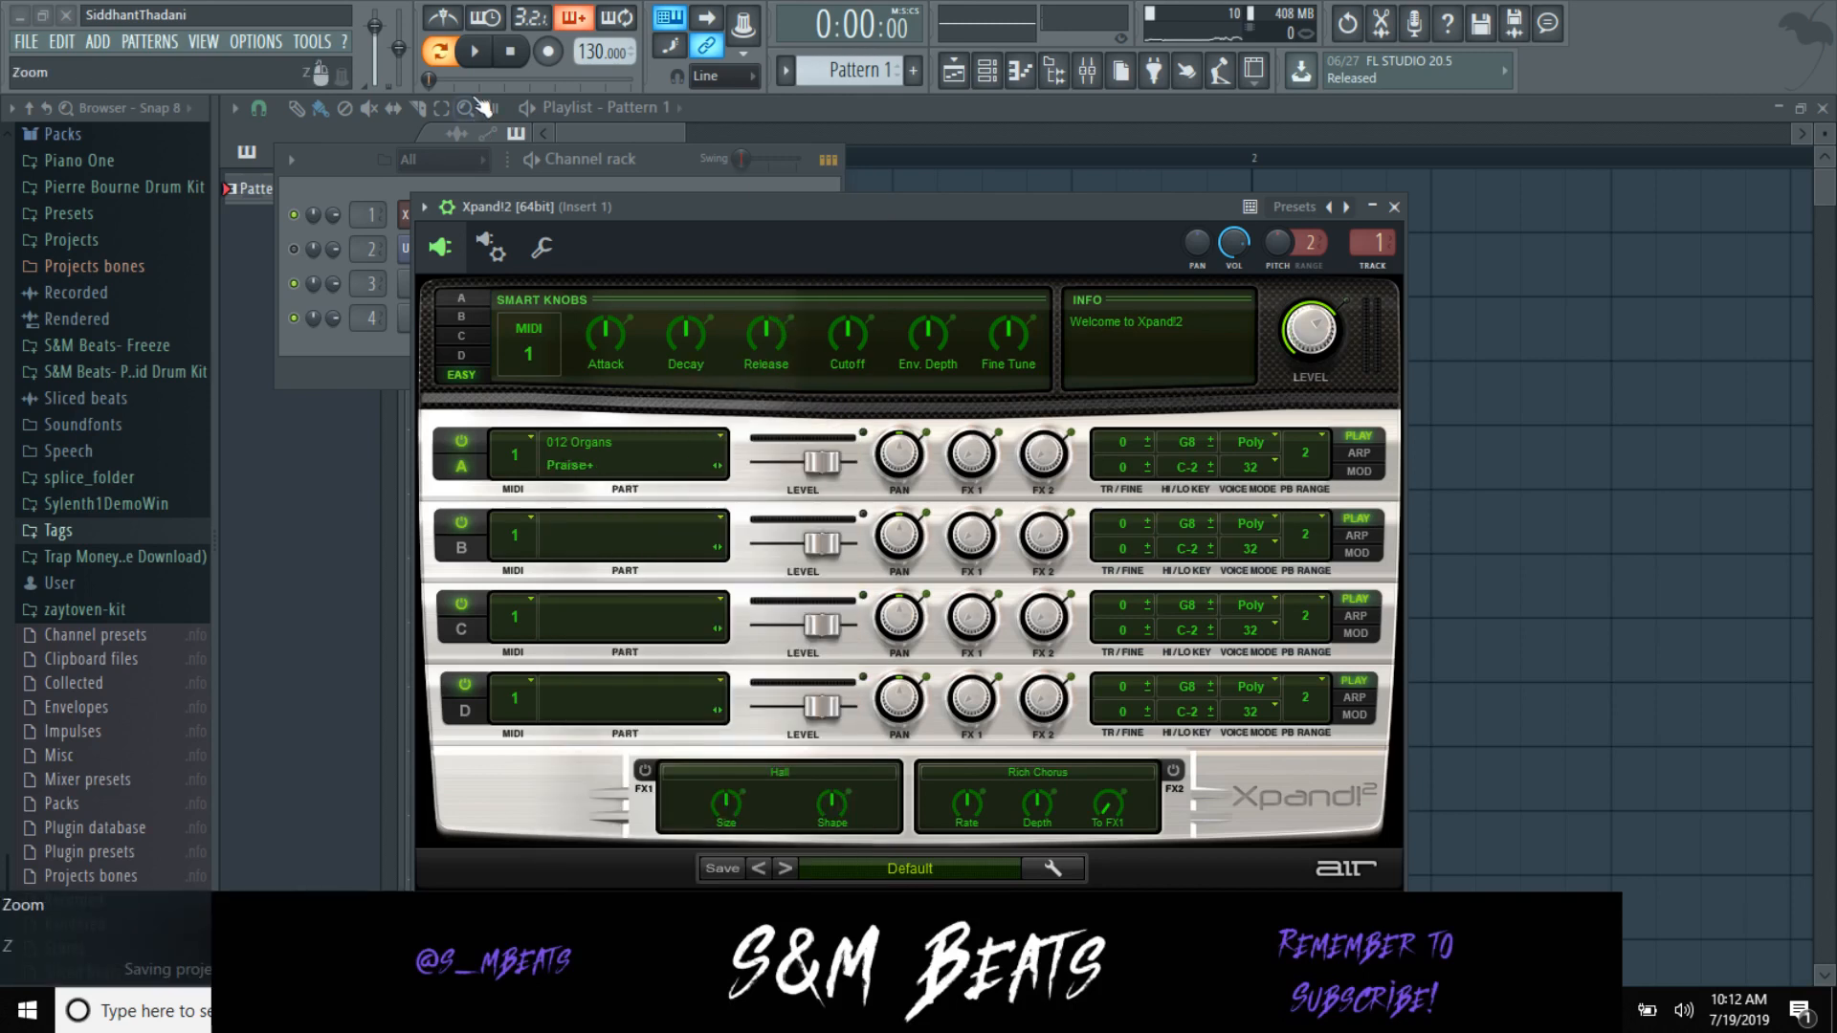
key(space)
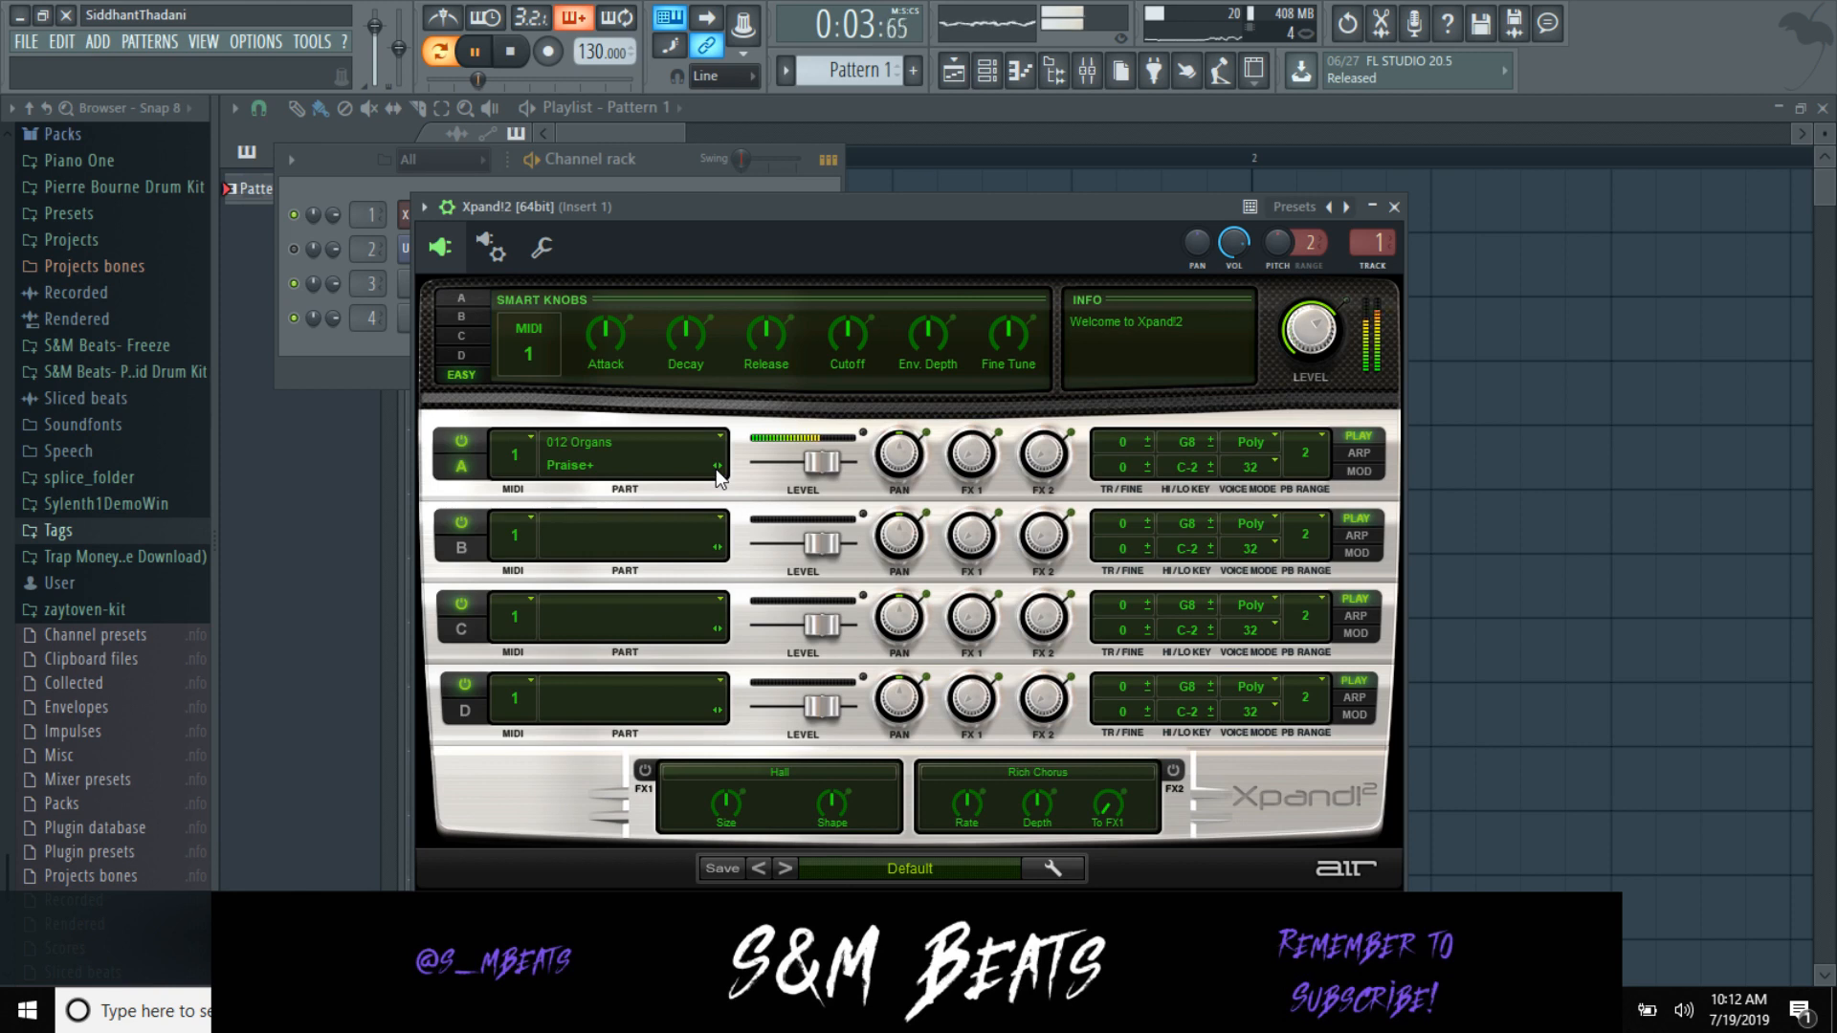
click(715, 468)
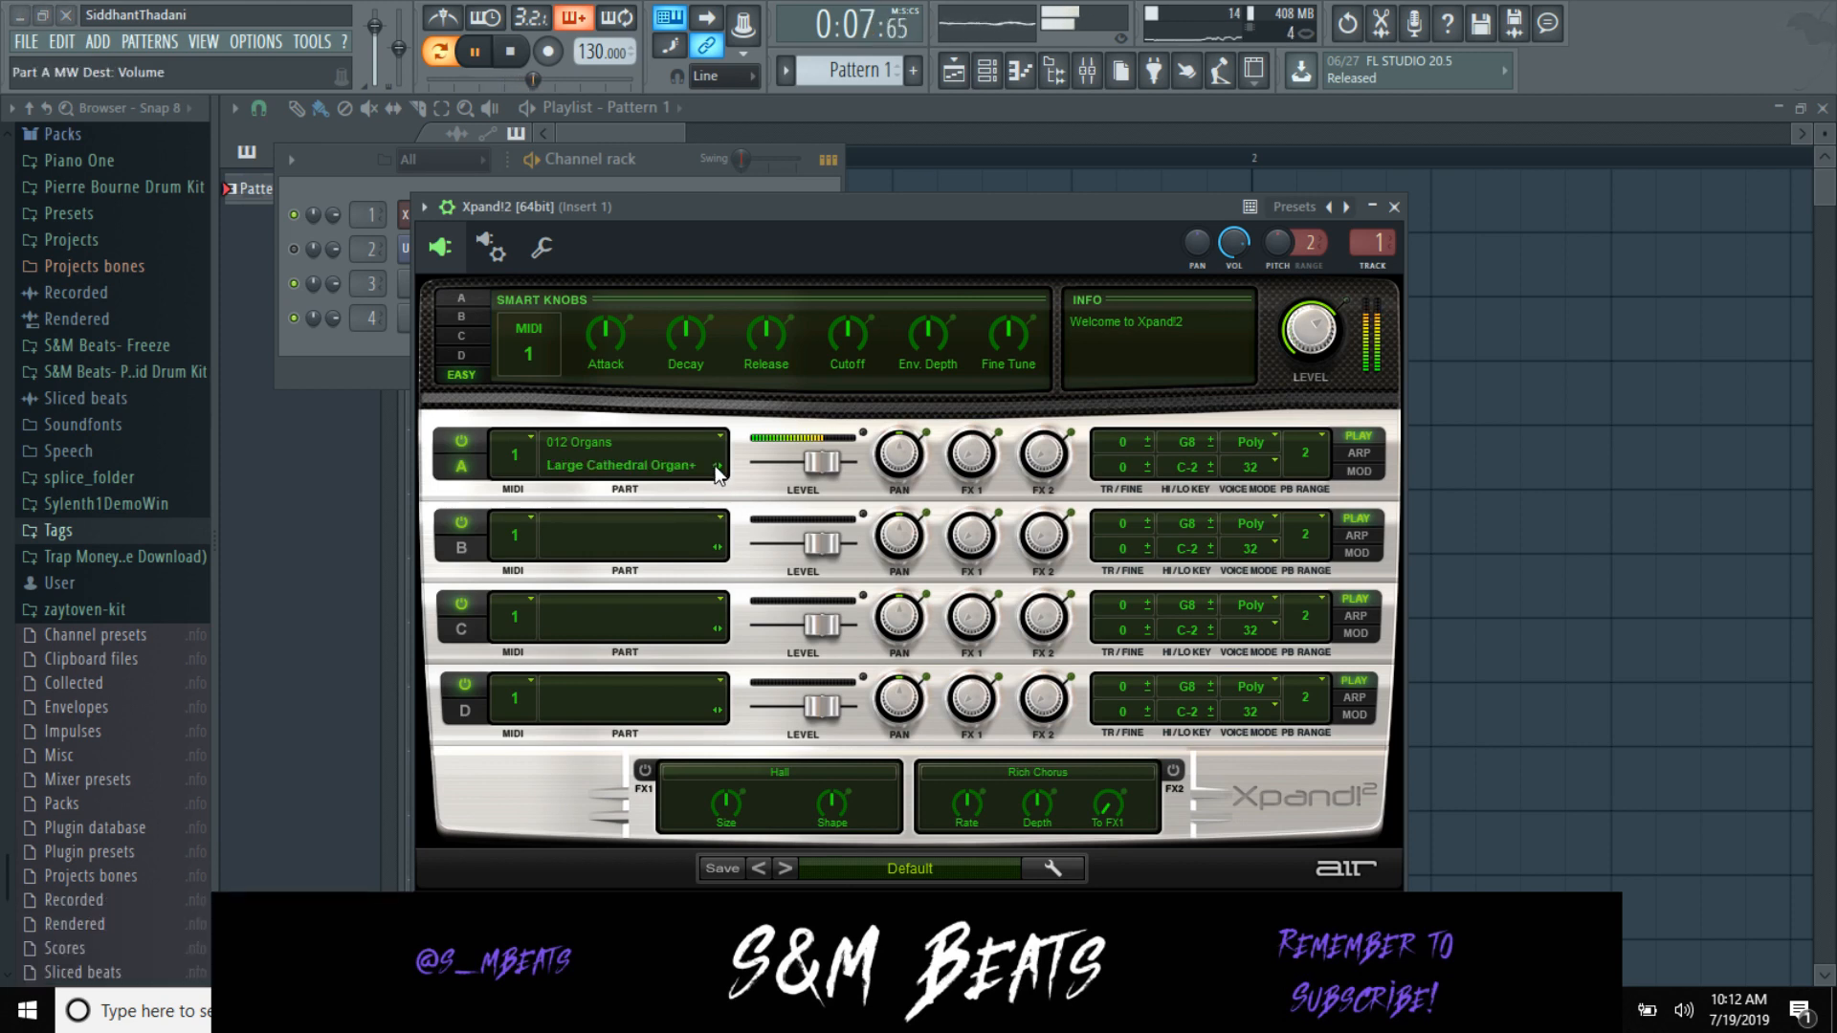
click(714, 467)
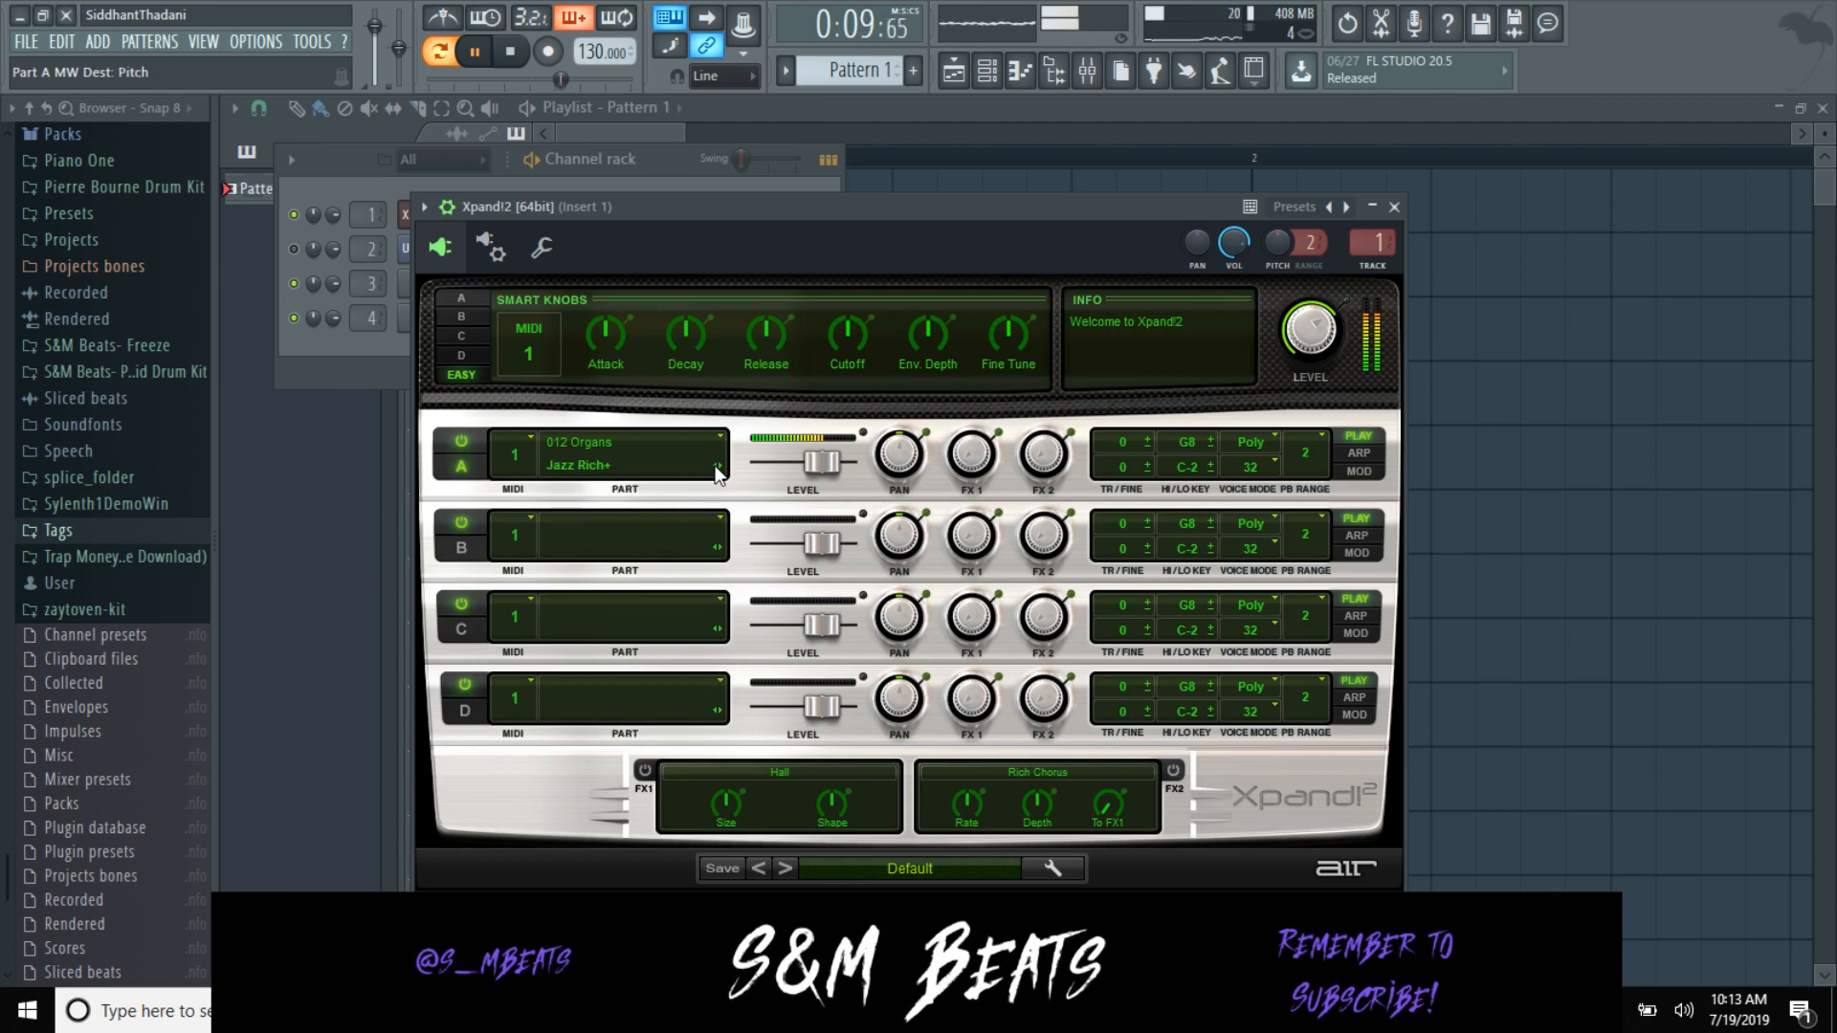
Step: Close Xpand!2, stop playback and delete all of its notes in the piano roll
click(1394, 207)
key(space)
click(603, 234)
key(ctrl+a)
key(Delete)
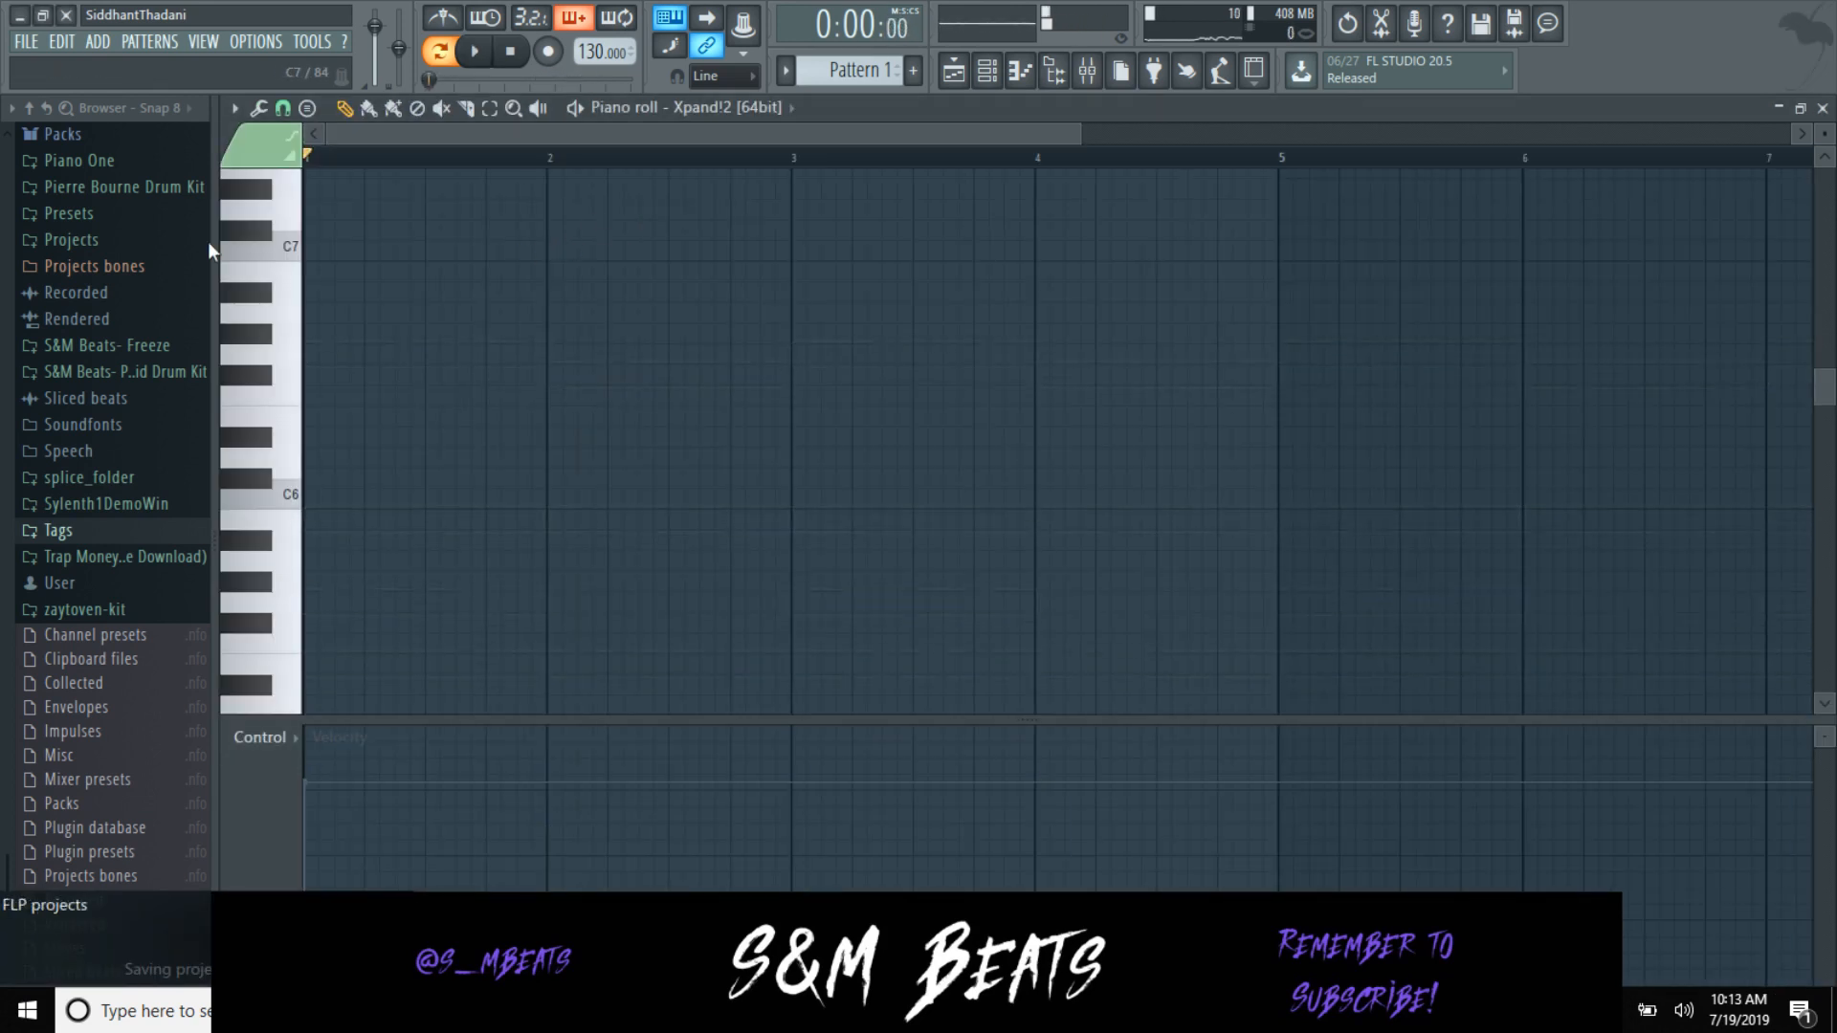
Step: Try one-bar notes on D5 at the start of bar 1 and on G5 from beat 2, and play them
scroll(370, 525, down, 3)
click(369, 536)
right_click(369, 536)
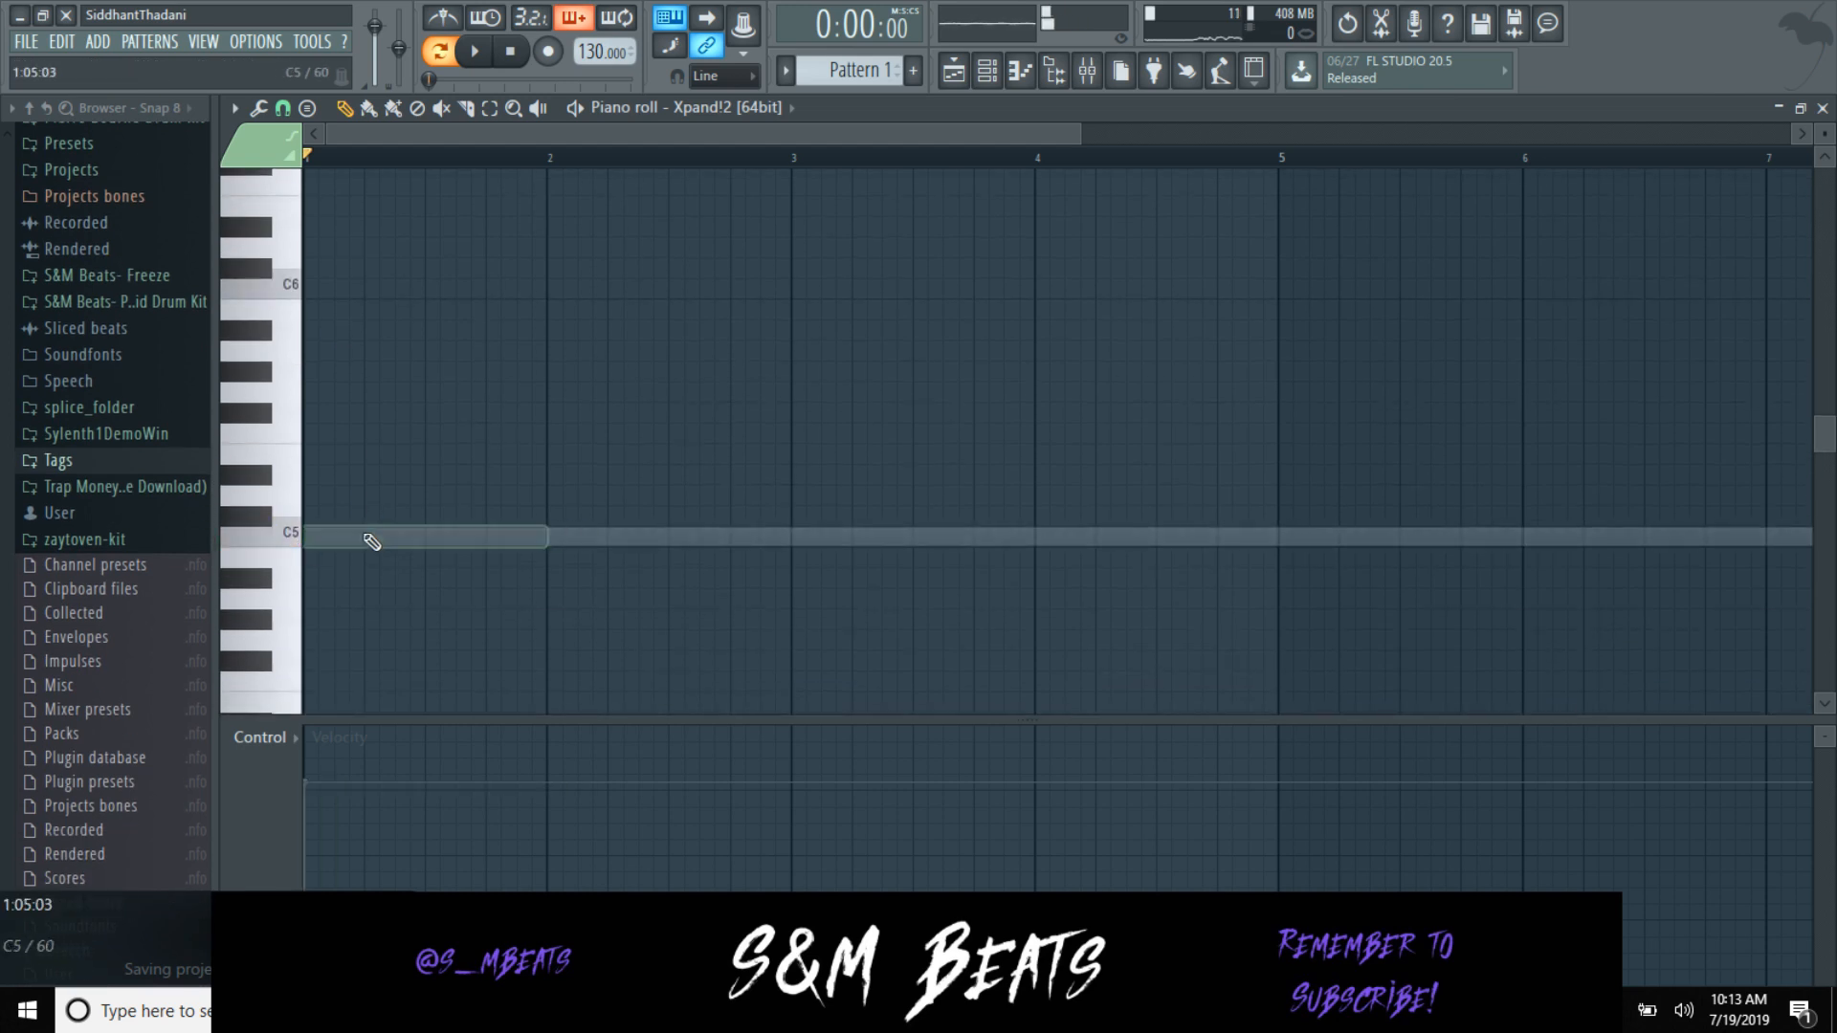
click(348, 495)
click(331, 390)
right_click(331, 392)
click(331, 392)
right_click(333, 392)
click(367, 392)
key(space)
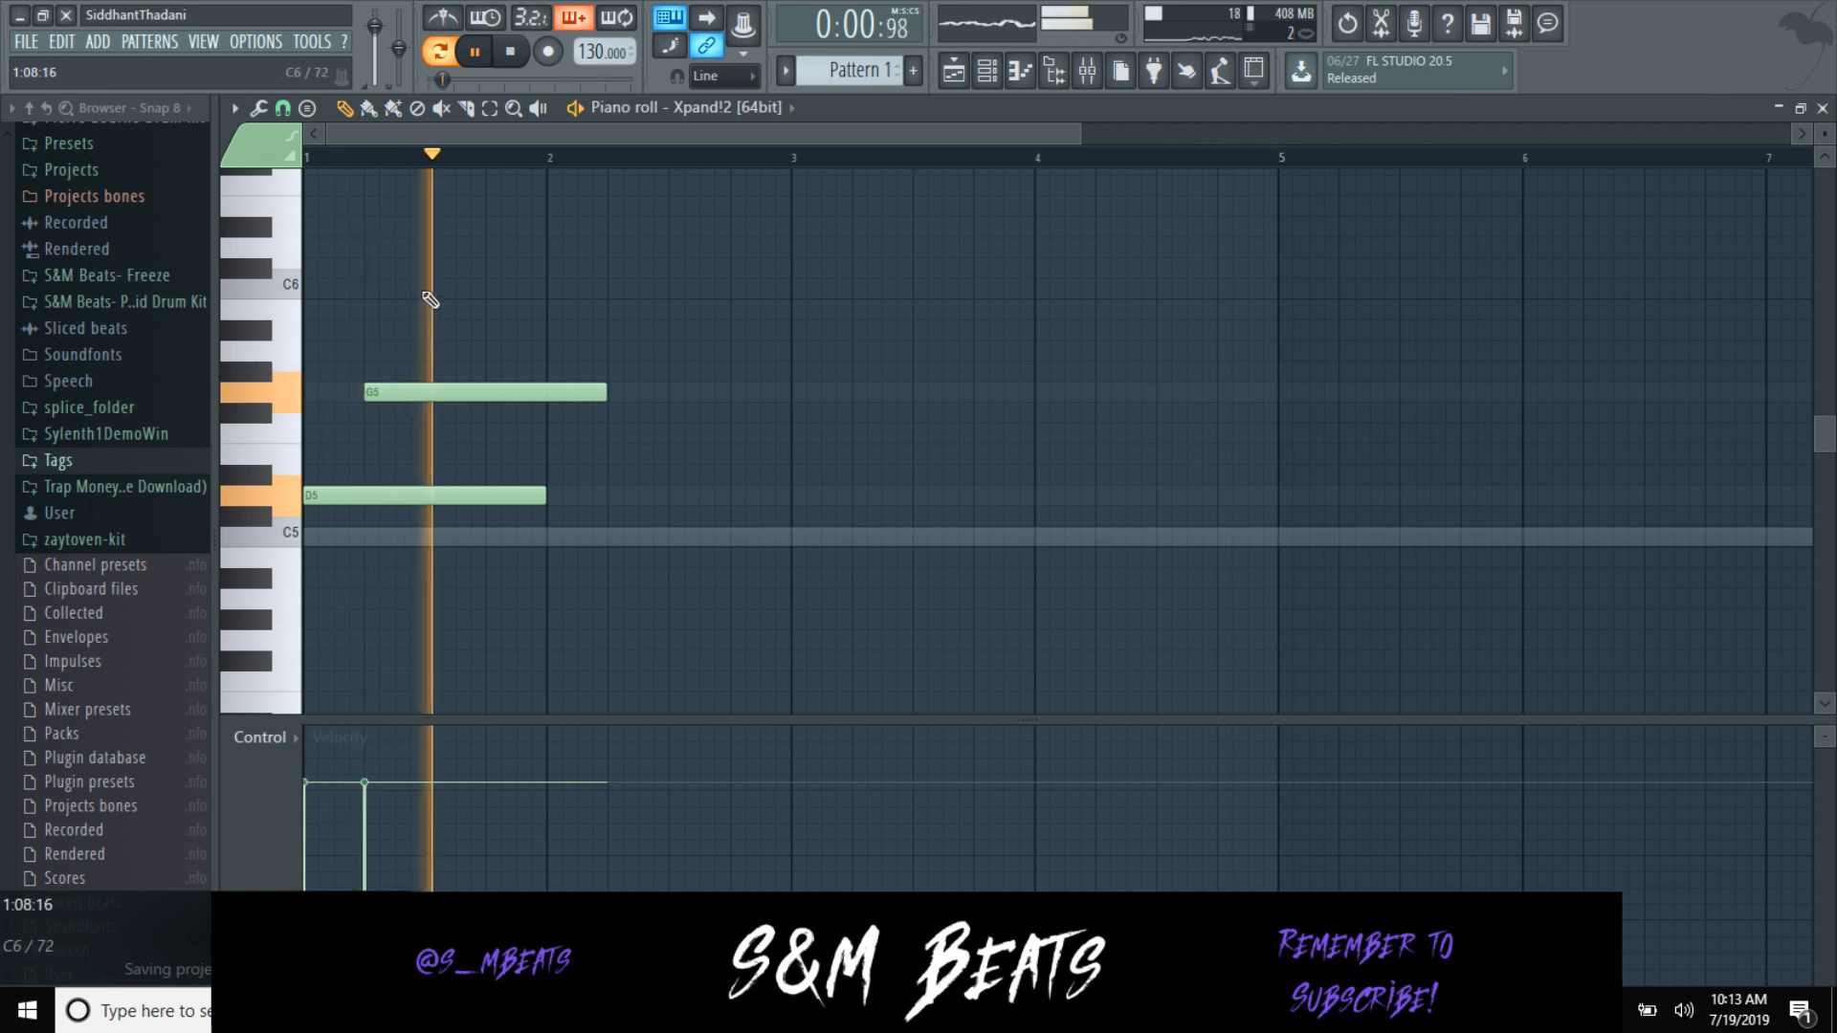
Step: Try adding one-bar C6 and E6 notes in bar 1, stop playback and delete all the trial notes
click(427, 288)
drag(426, 288, 400, 288)
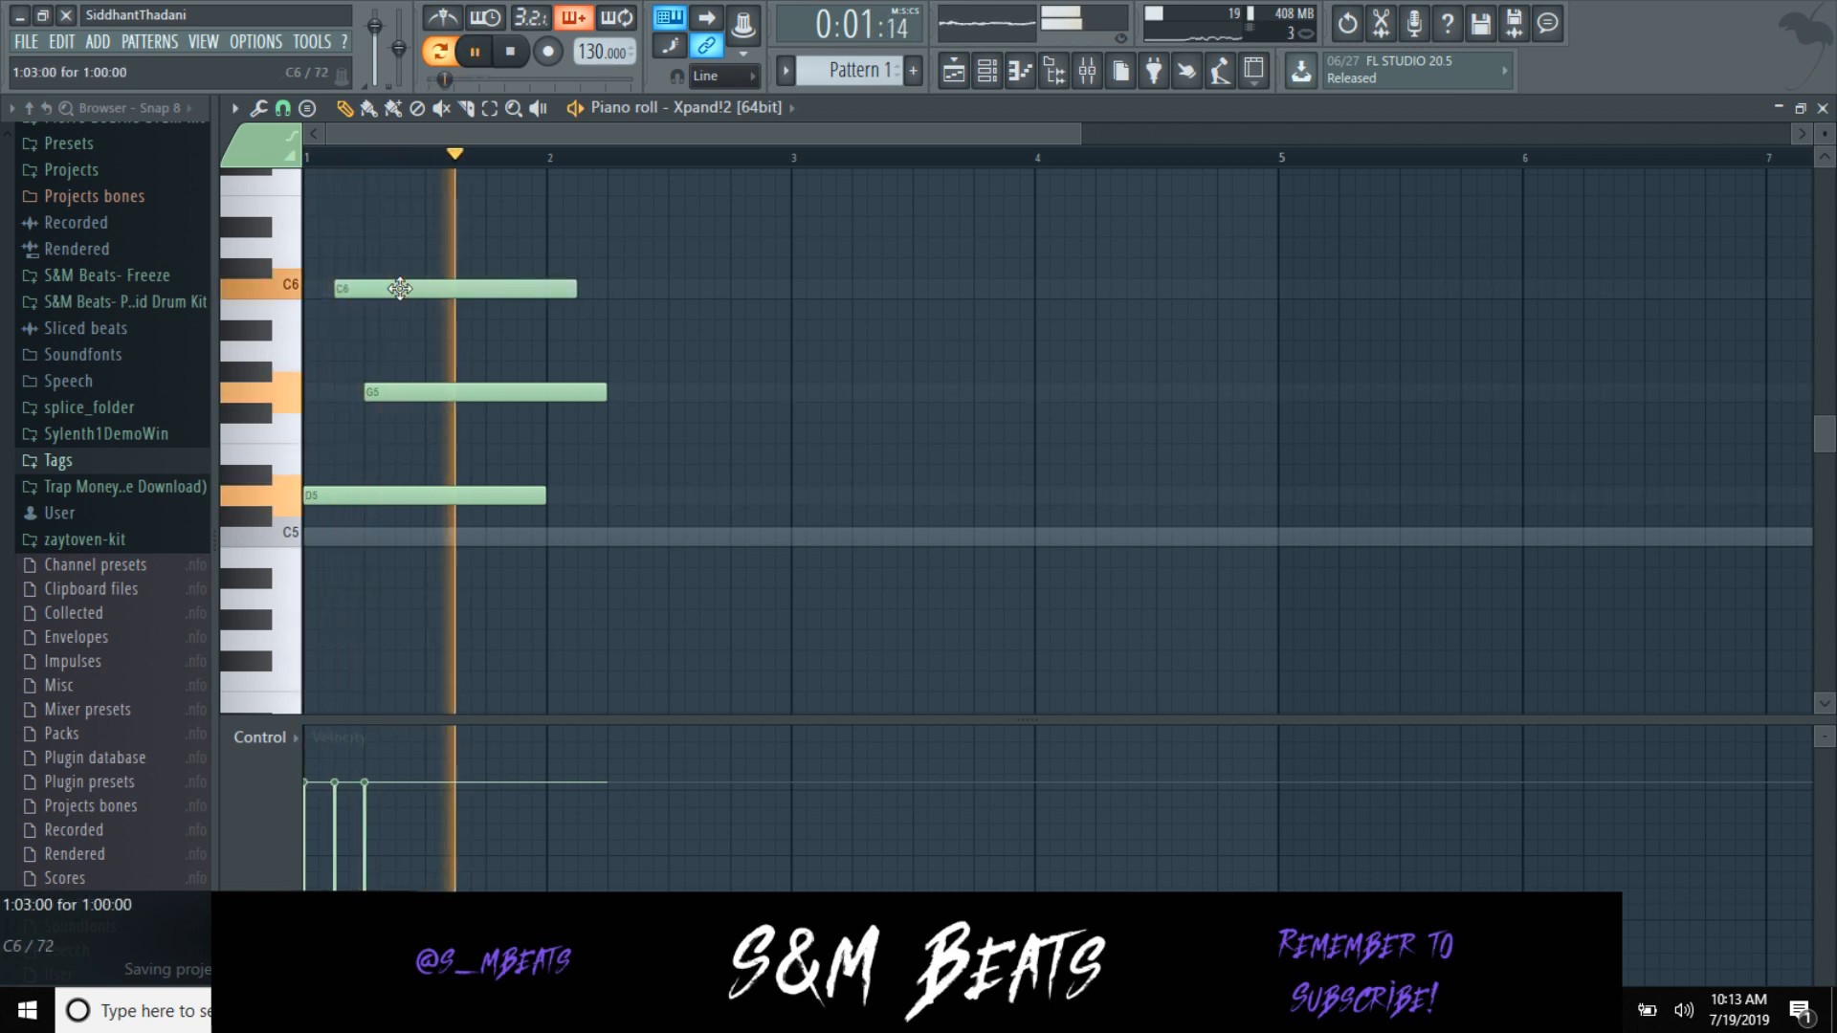
click(336, 206)
drag(335, 205, 306, 206)
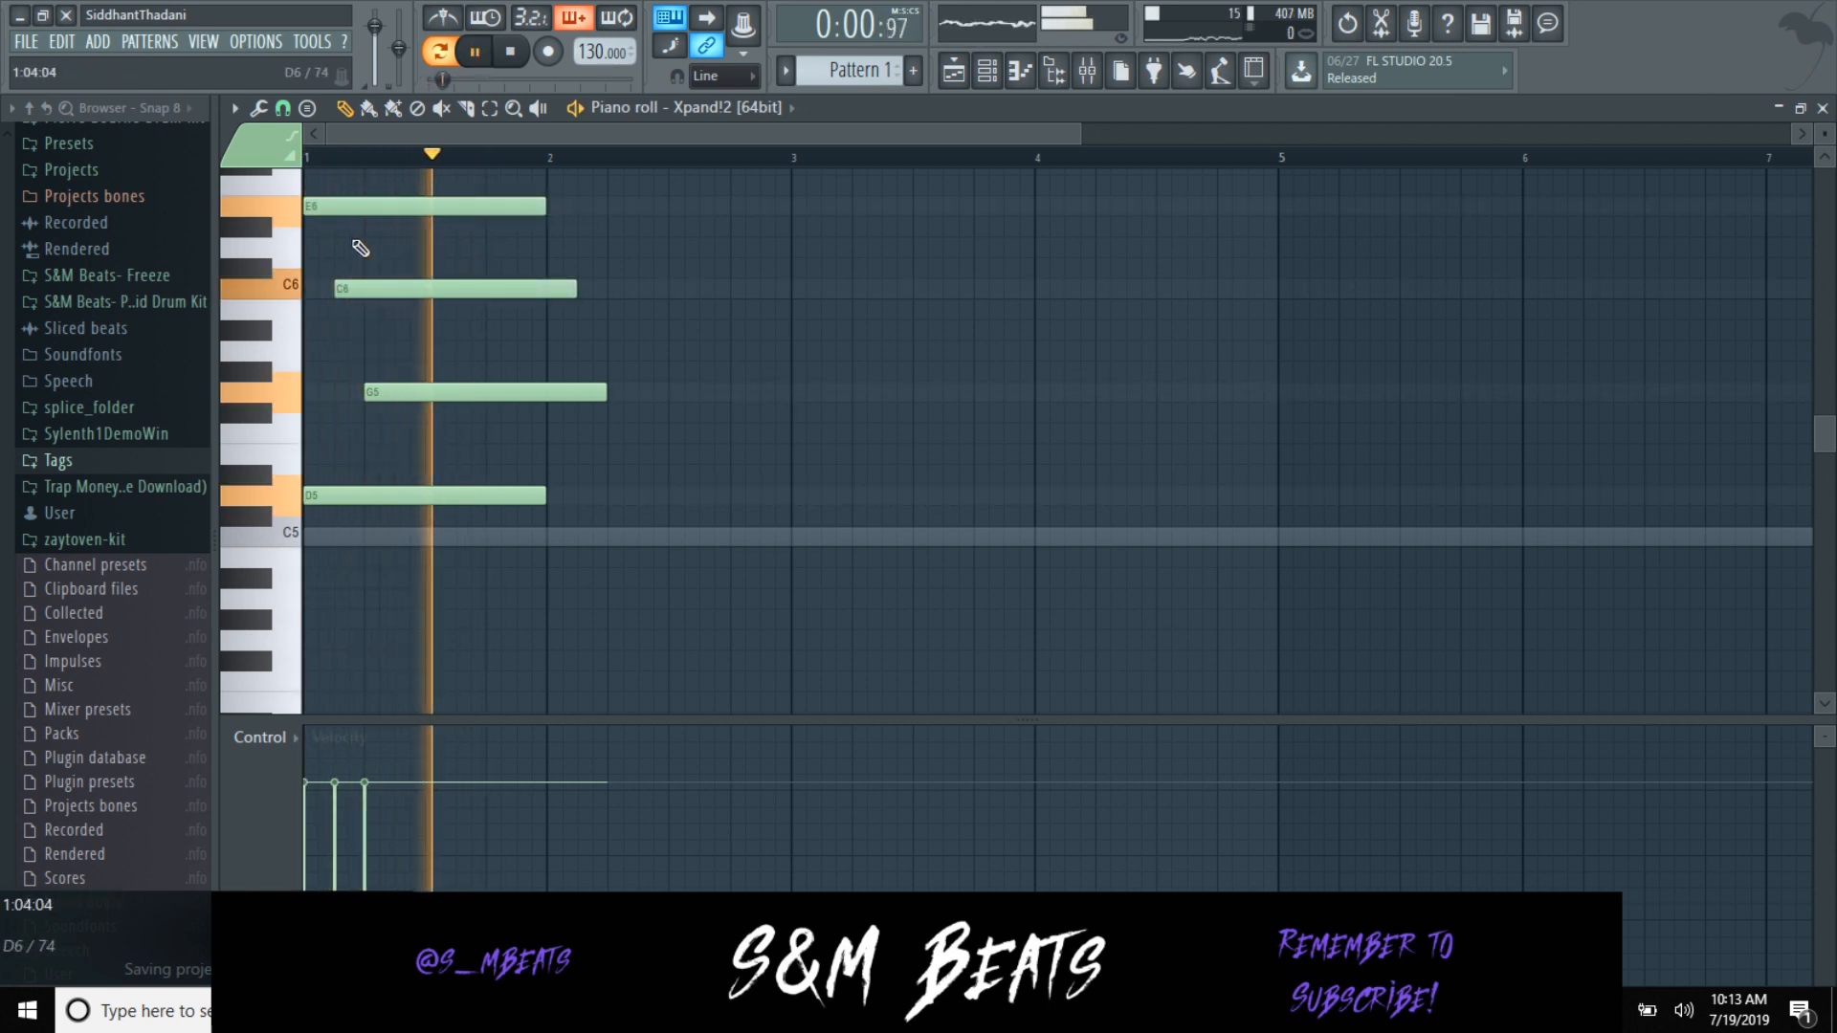
key(space)
key(ctrl+a)
key(Delete)
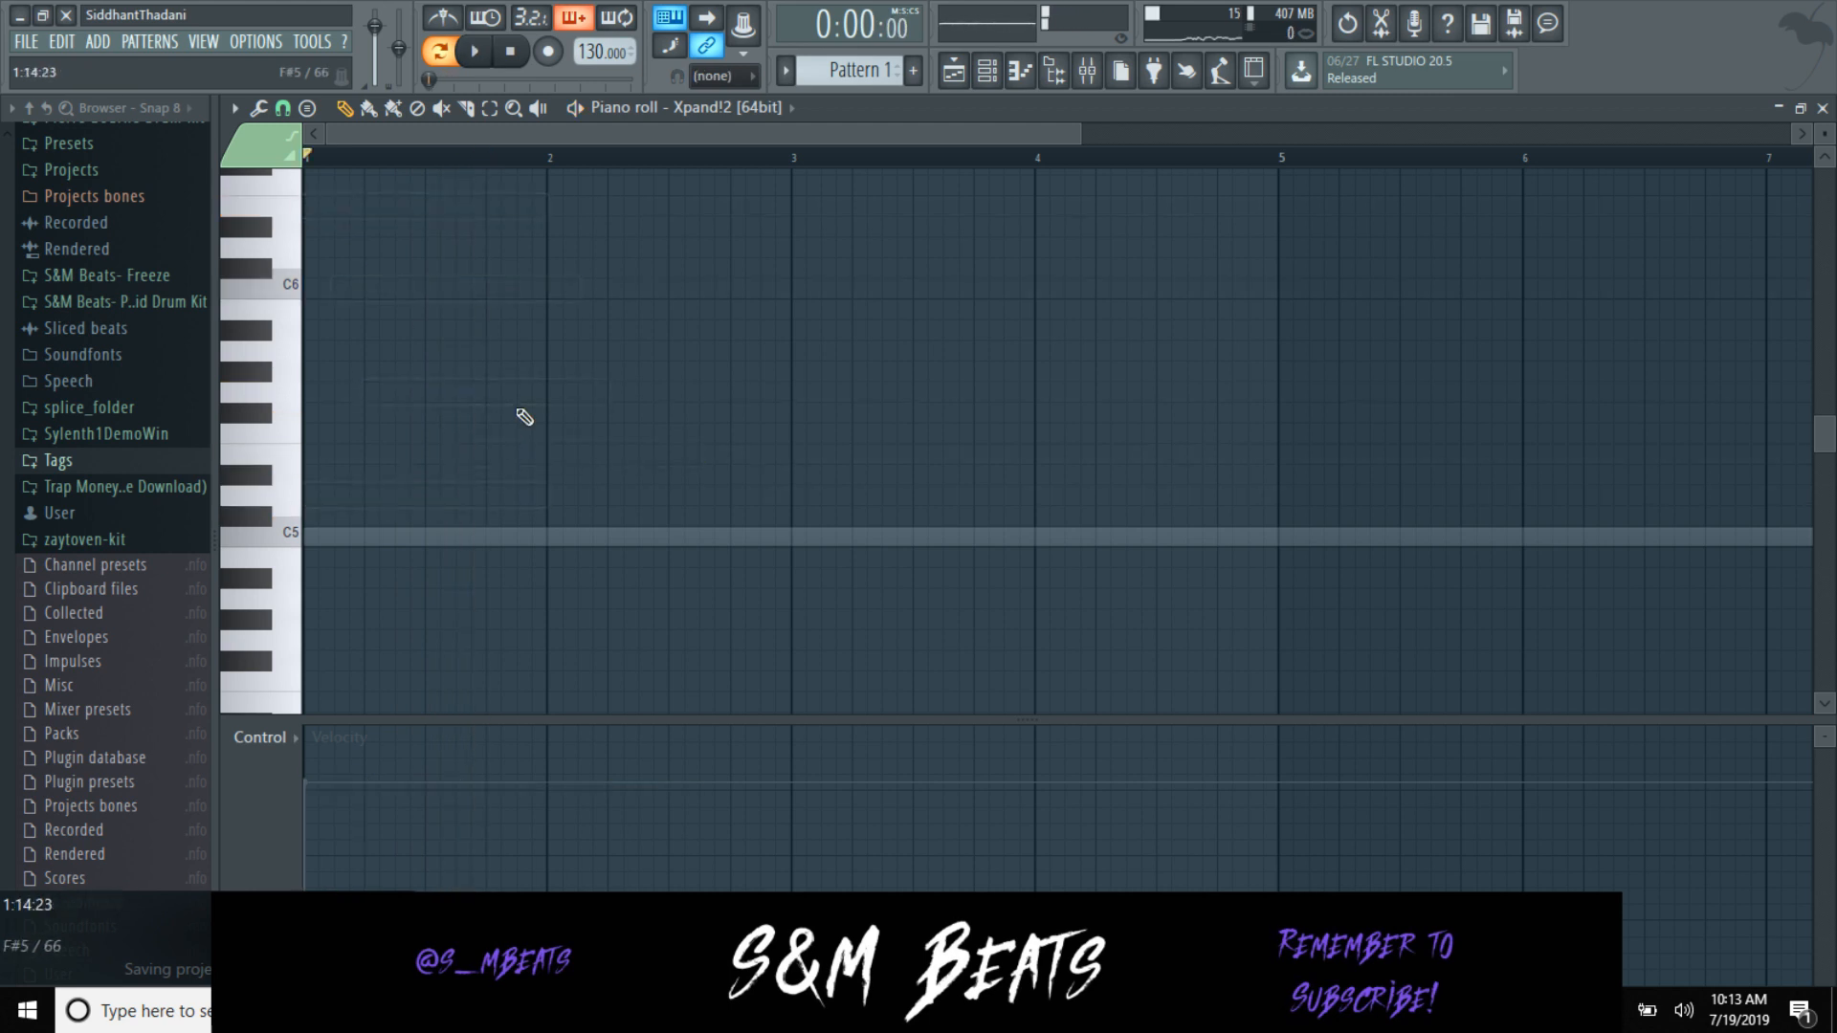
Step: Choose a scale for the piano roll's scale highlighting
click(233, 108)
mouse_move(304, 255)
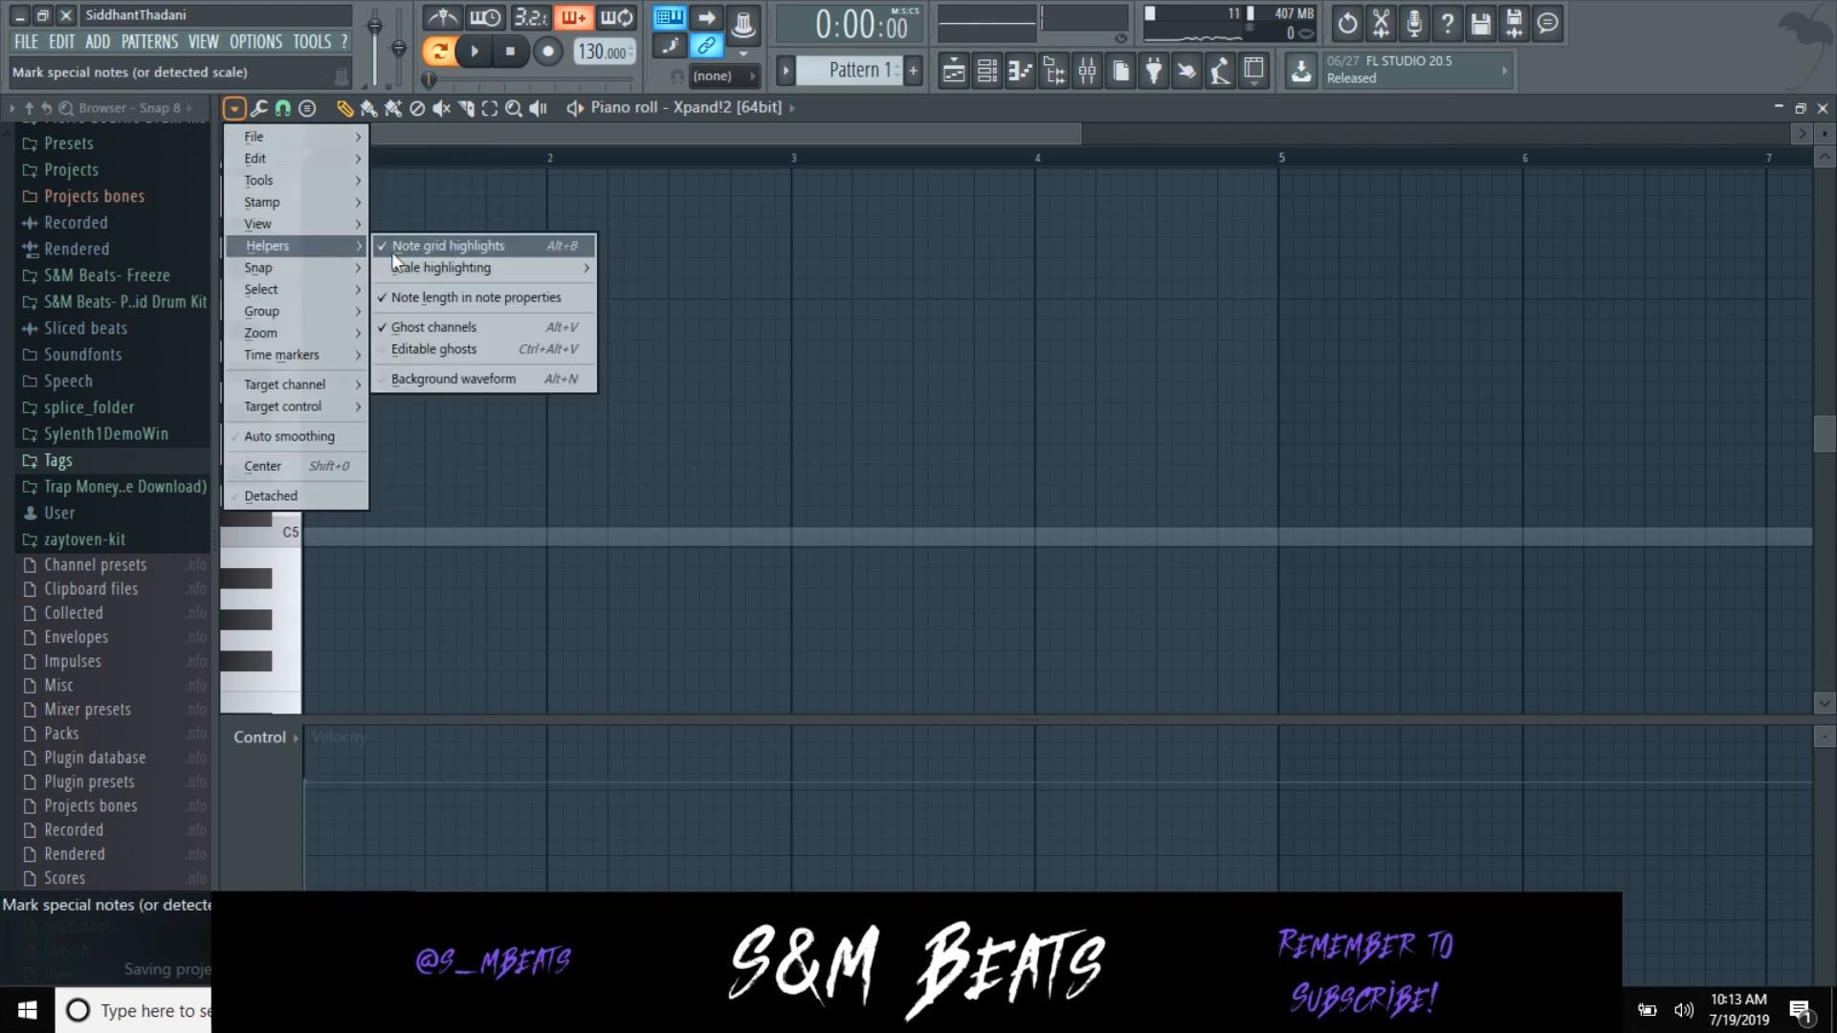
mouse_move(416, 266)
click(740, 539)
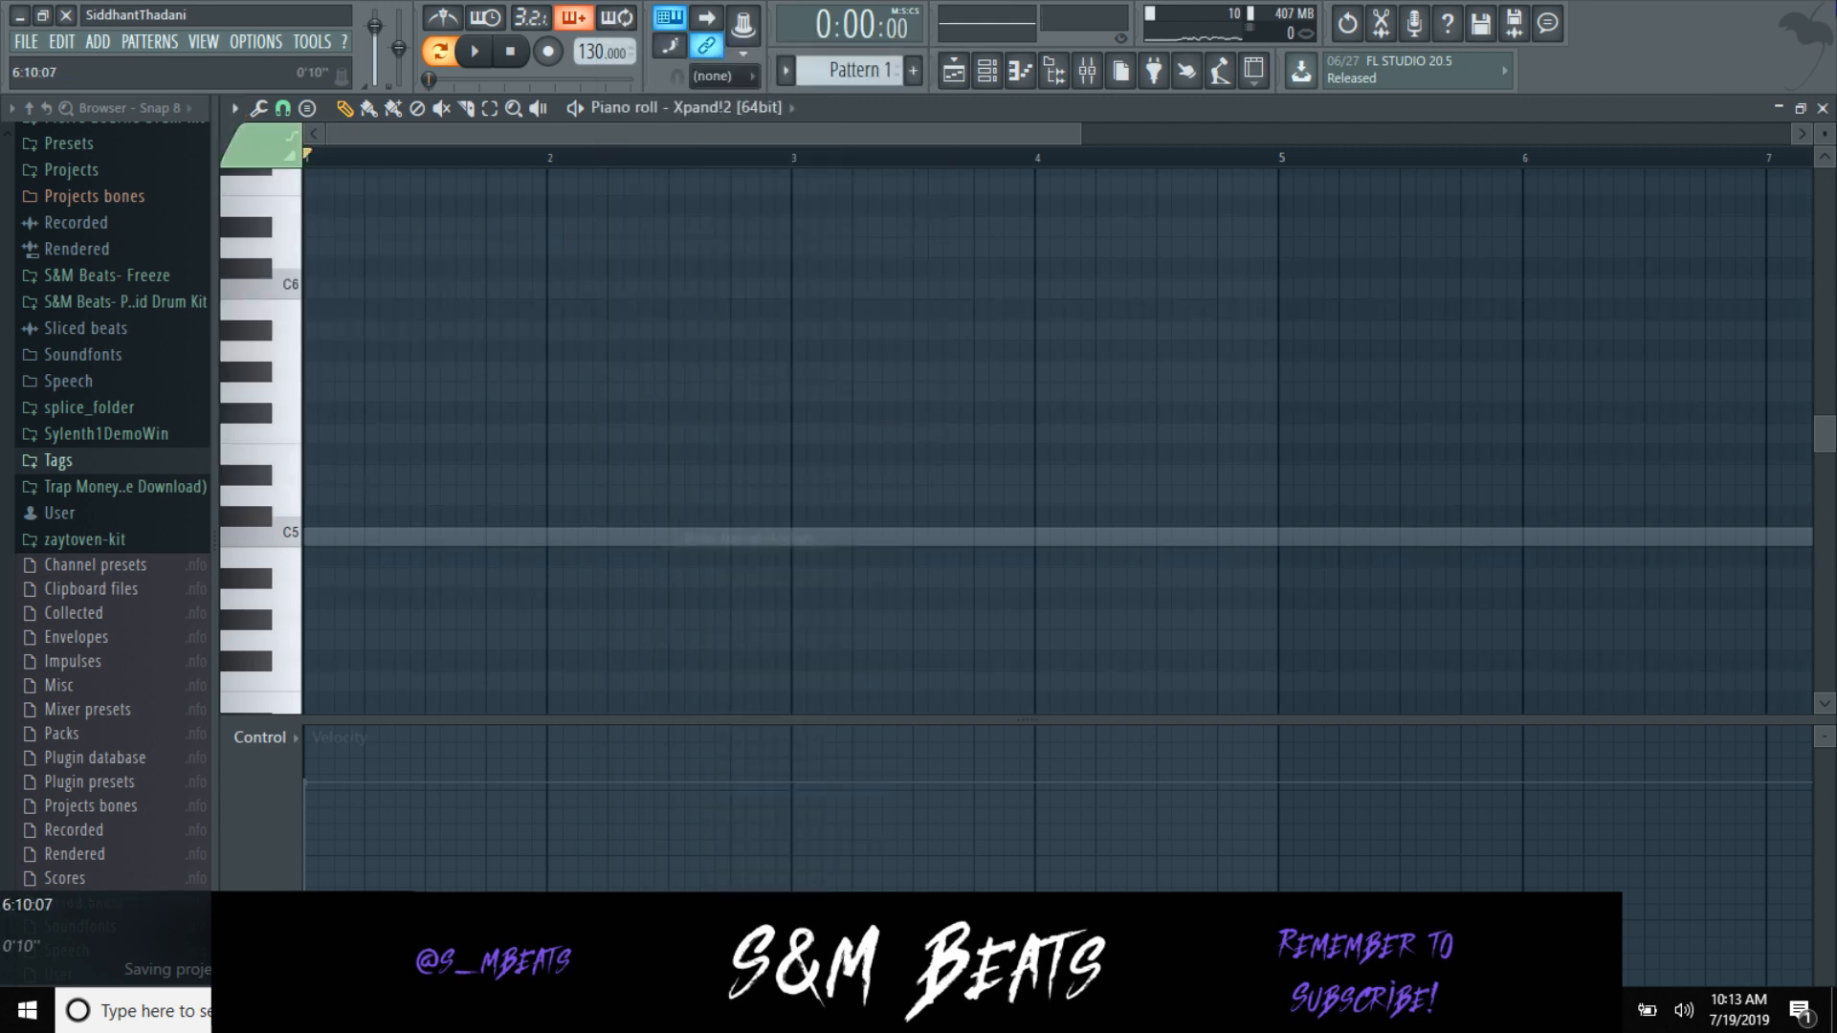
Step: Close the piano roll and start a new project without saving changes to the current one, closing the mixer
click(1822, 108)
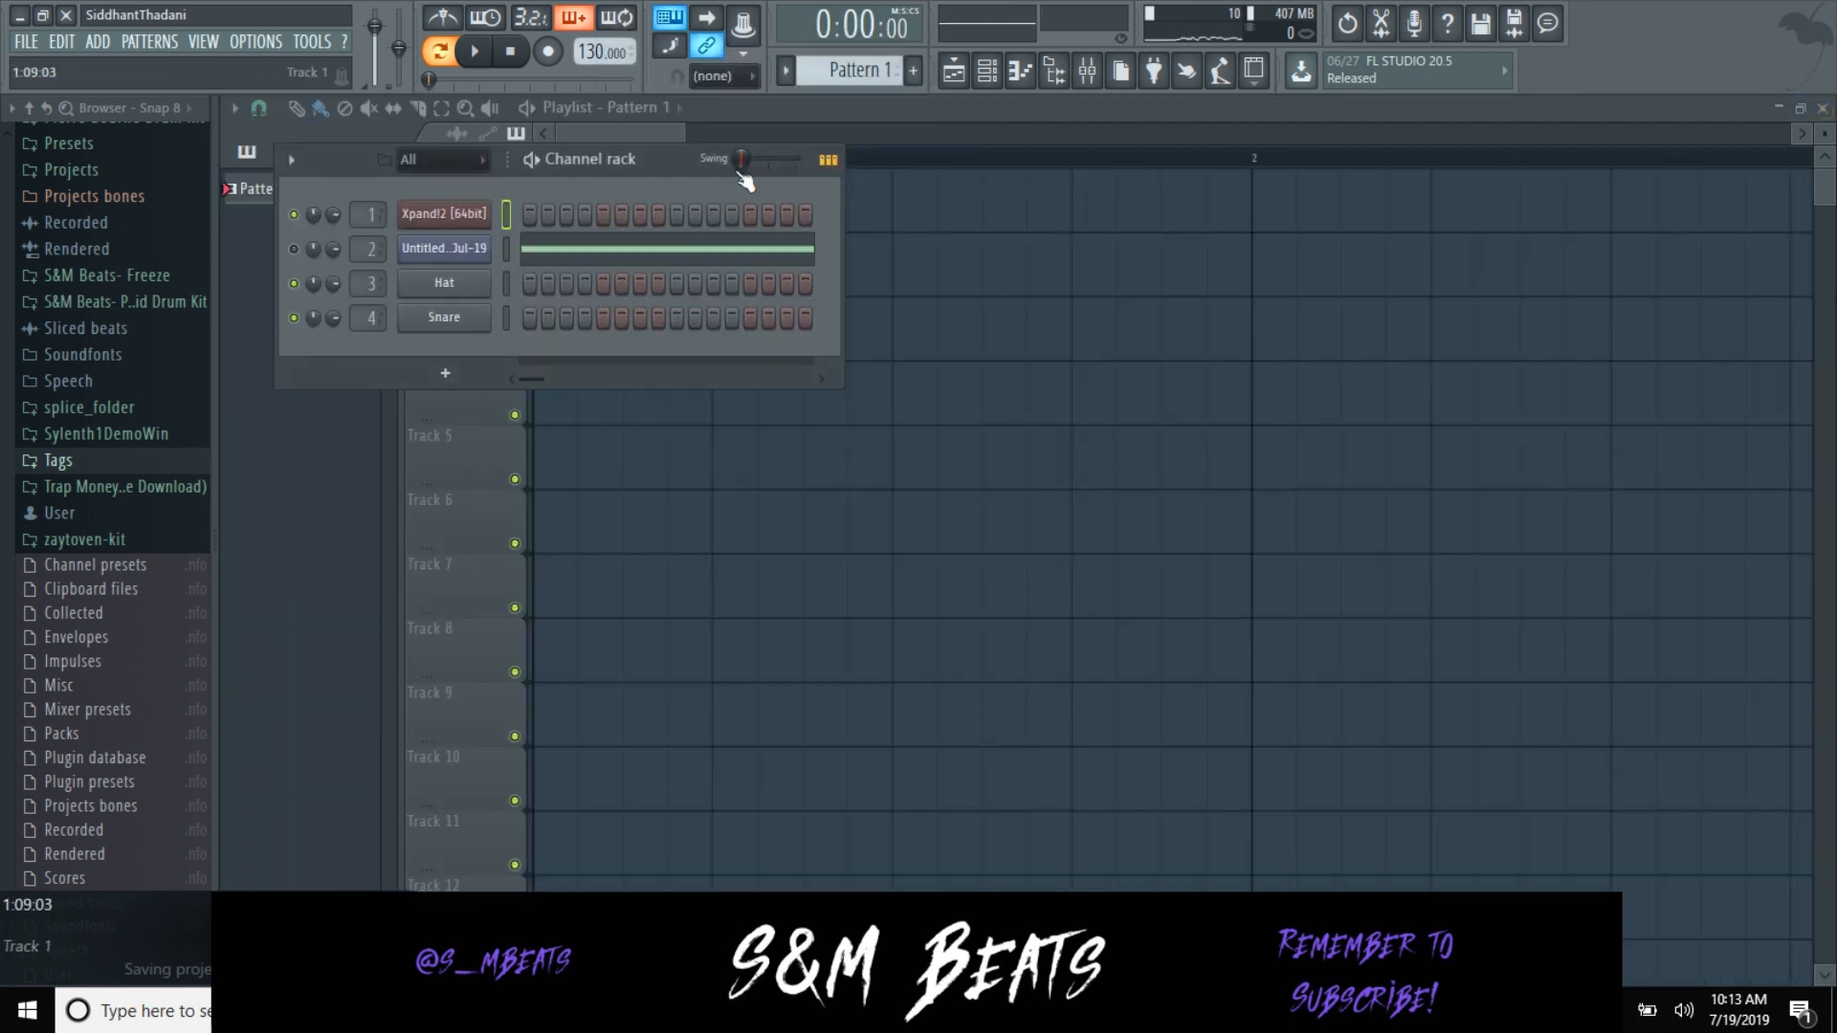
click(1087, 70)
click(26, 41)
click(44, 65)
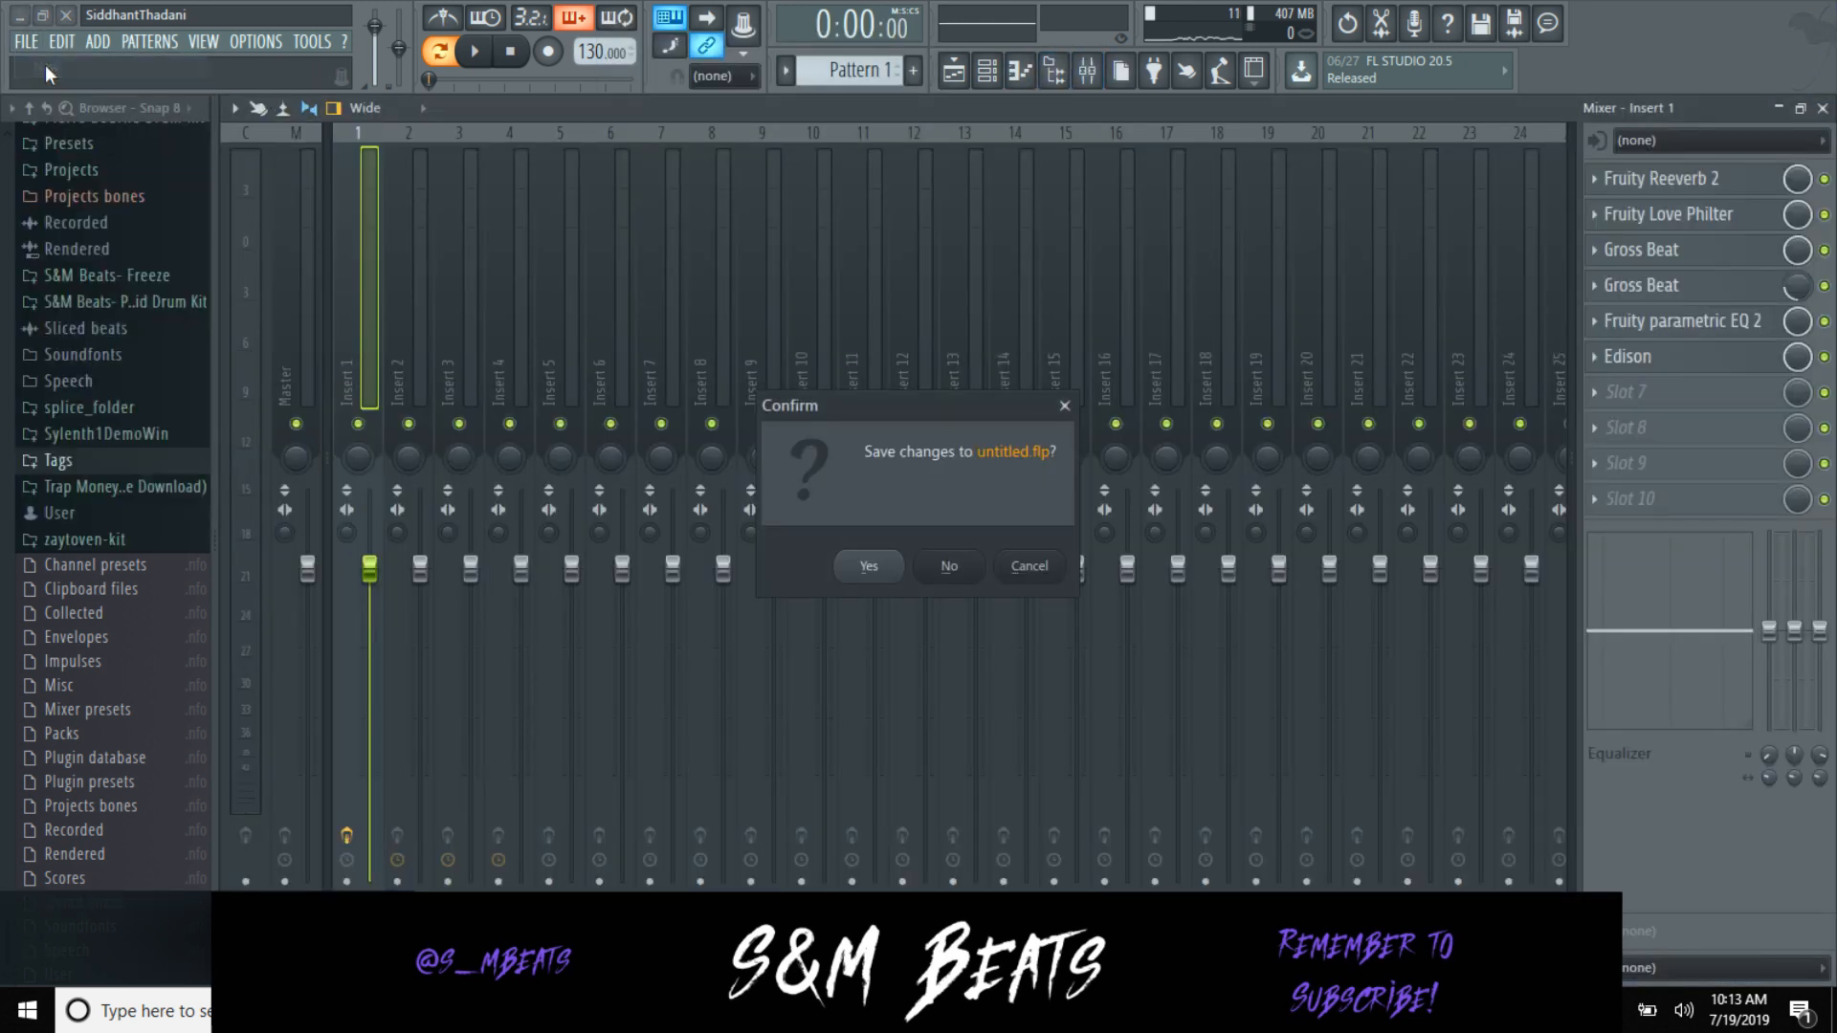
key(n)
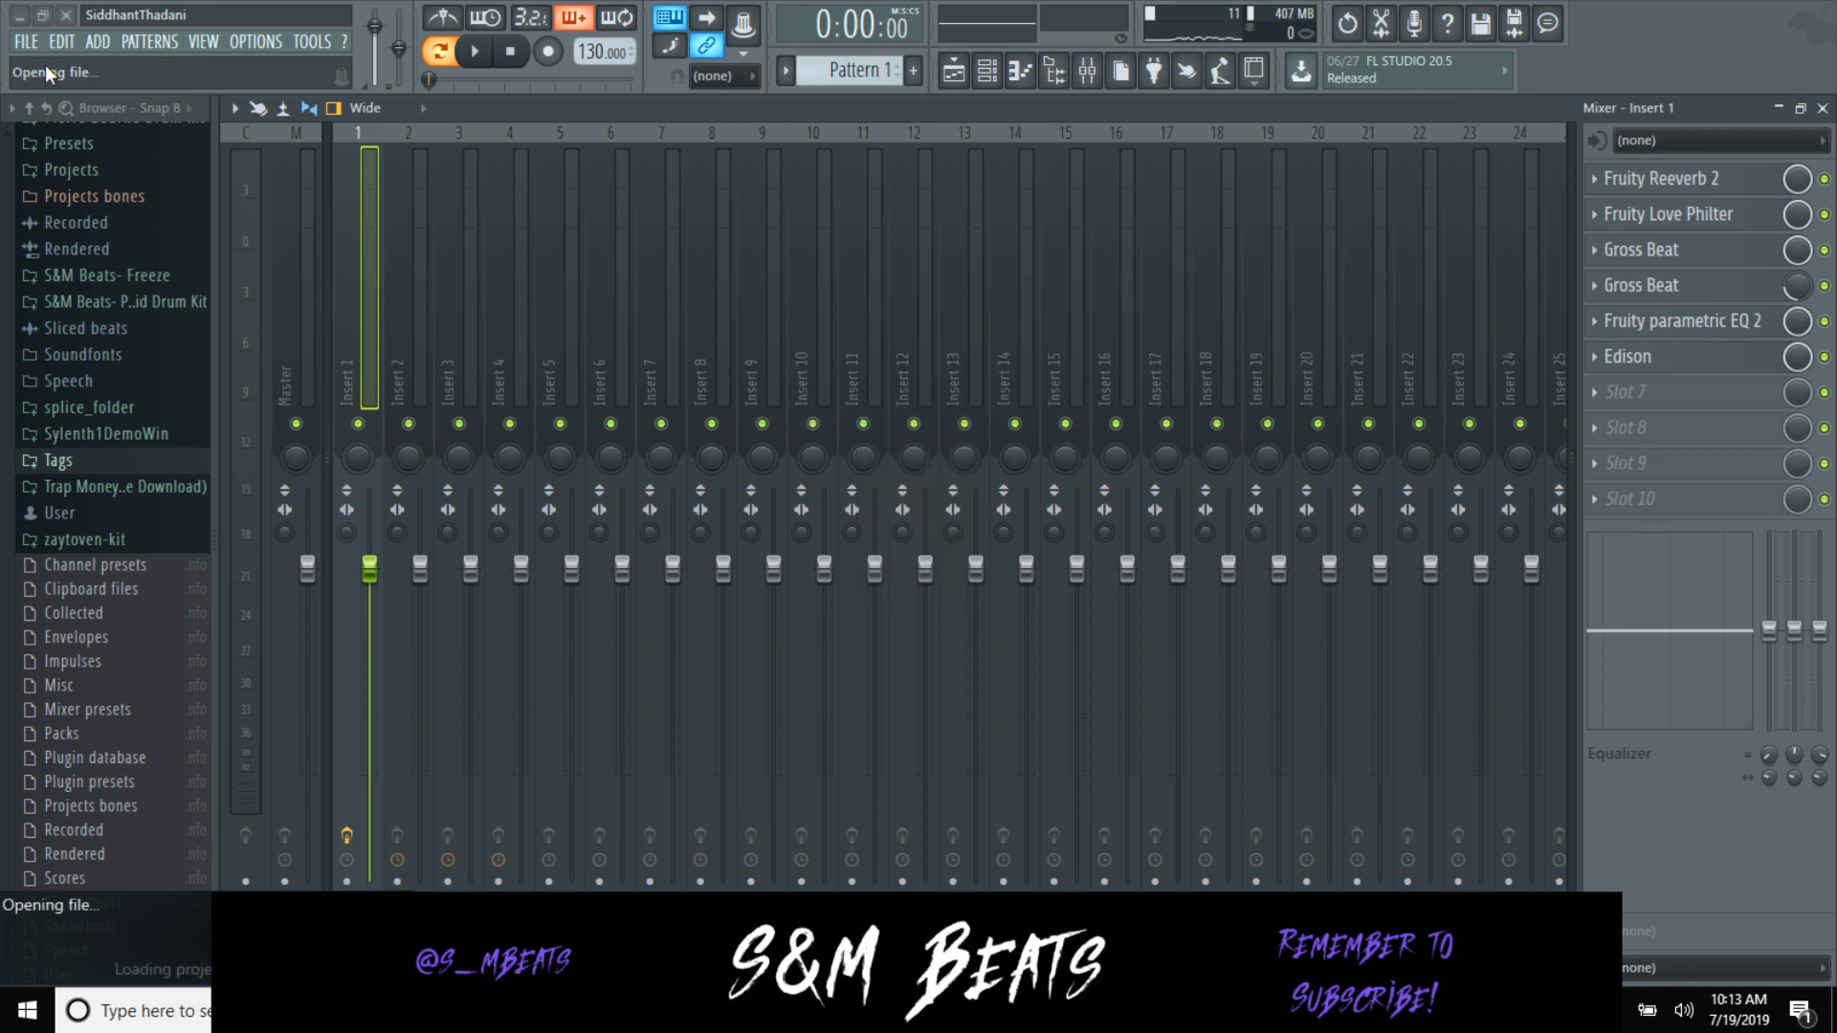
click(1822, 107)
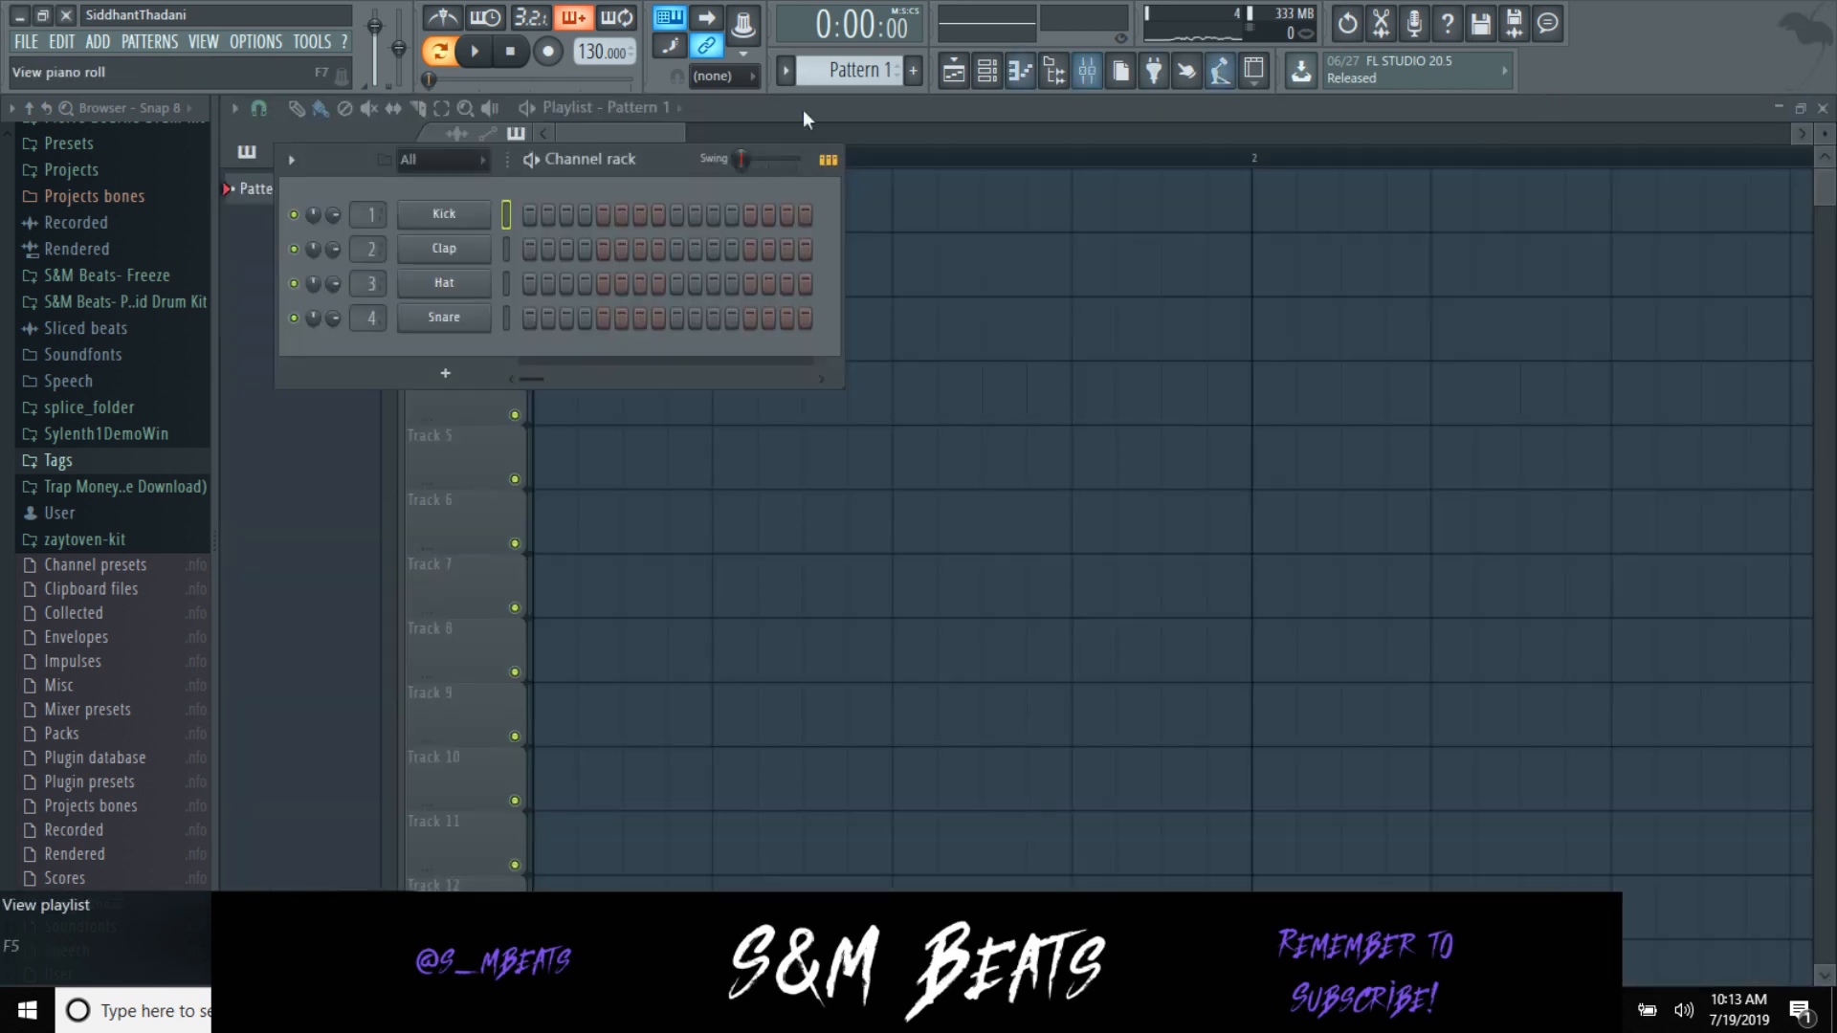
Step: Replace the Kick channel with Xpand!2 and move the plugin window so its whole interface is visible
right_click(474, 214)
mouse_move(566, 394)
click(950, 560)
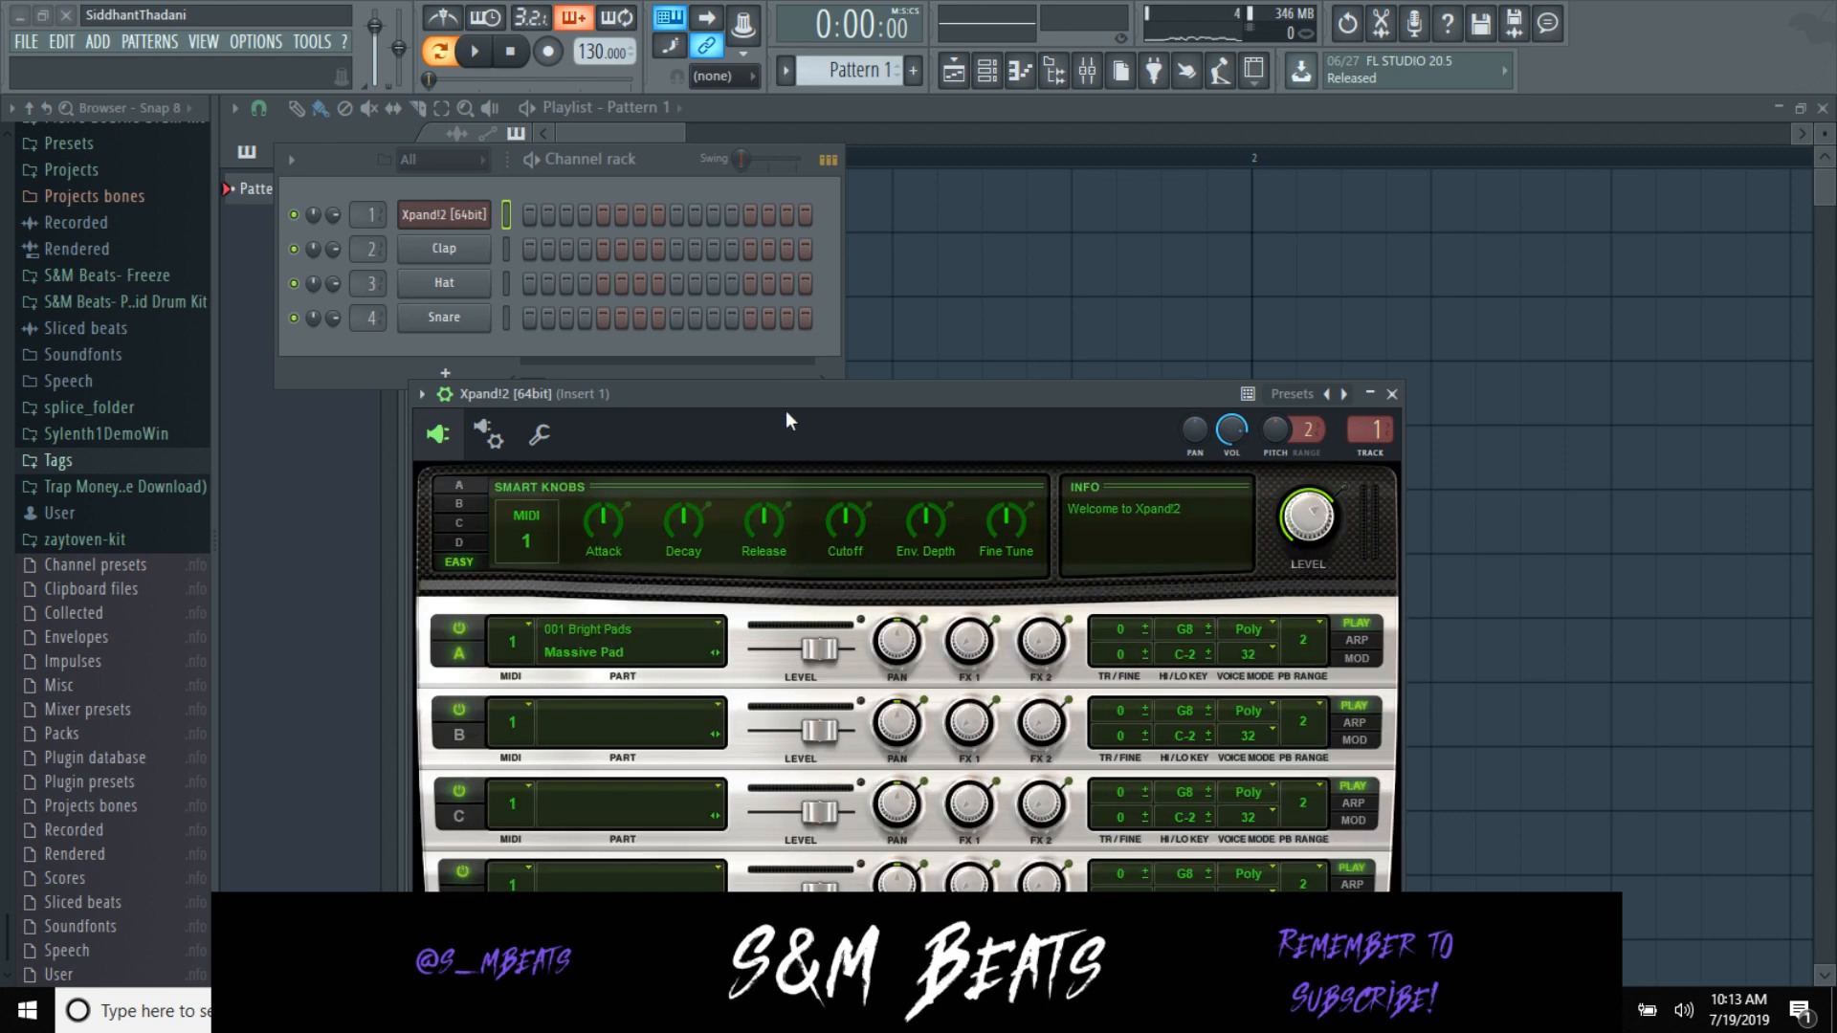
drag(788, 413, 792, 204)
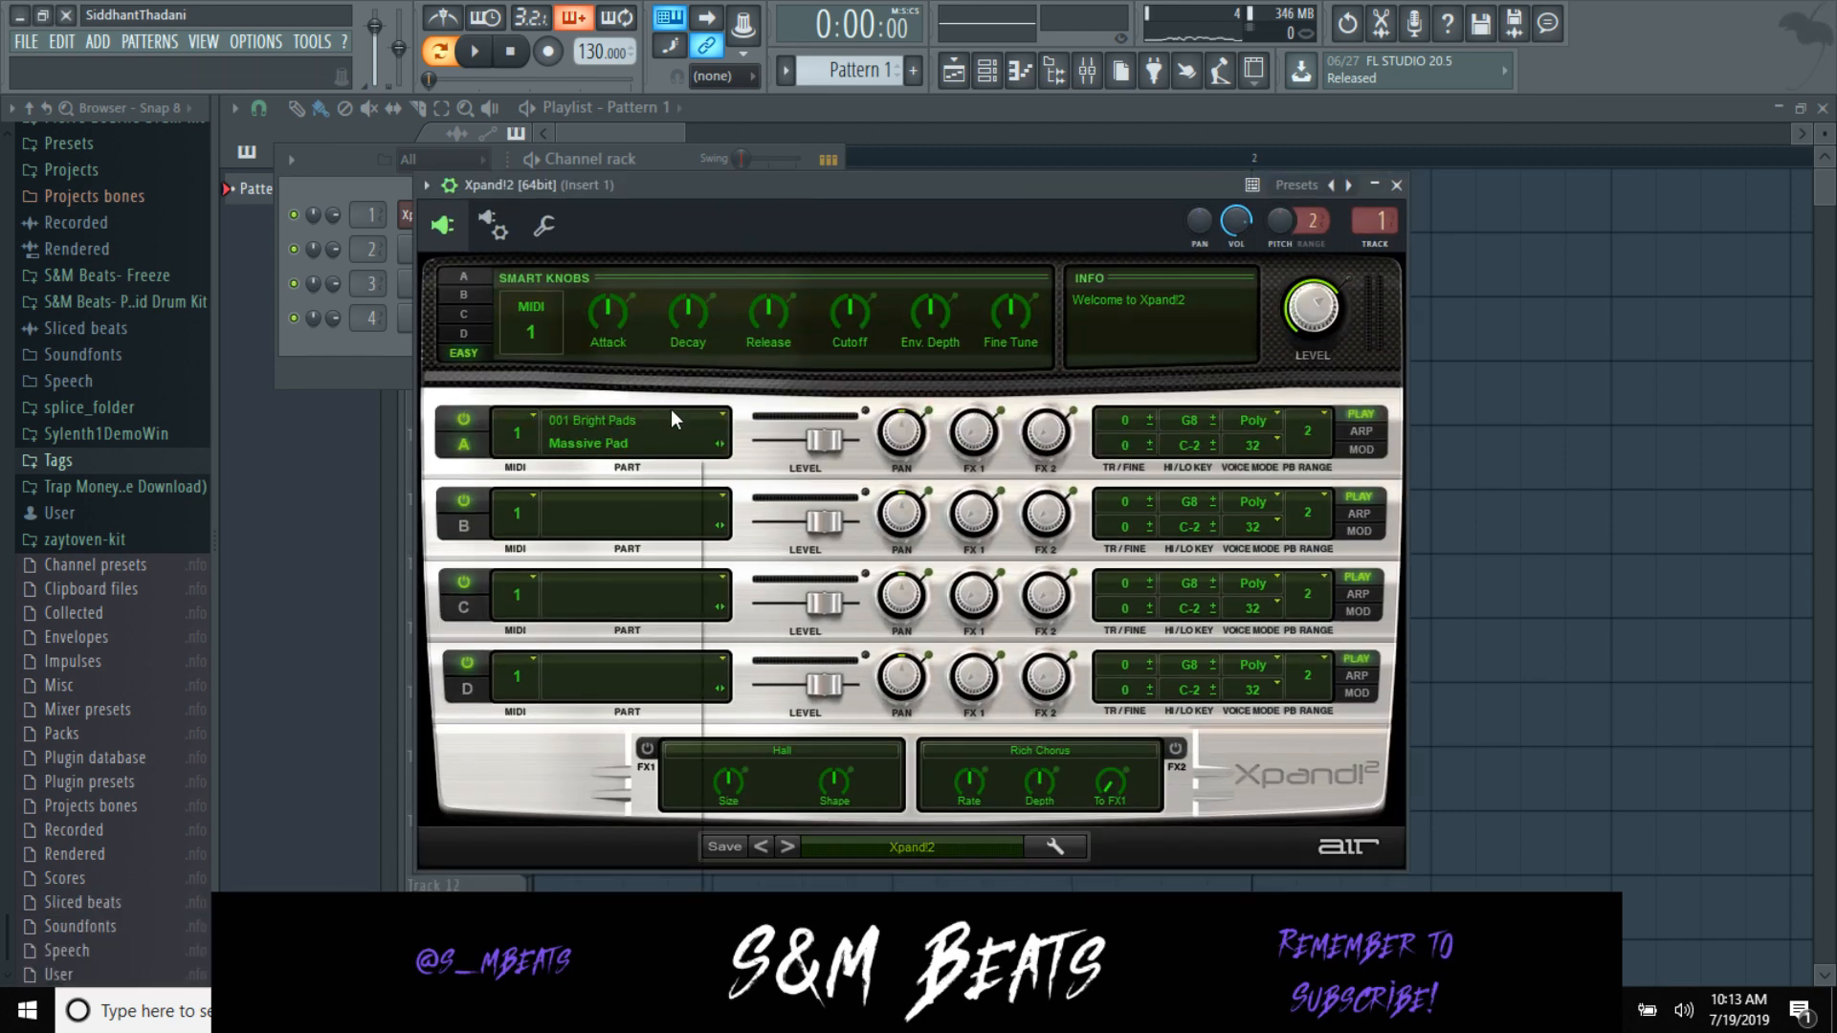
Step: Load the Celeste Hard+ sound from the 017 Mallets category into part A of Xpand!2
click(656, 449)
mouse_move(623, 747)
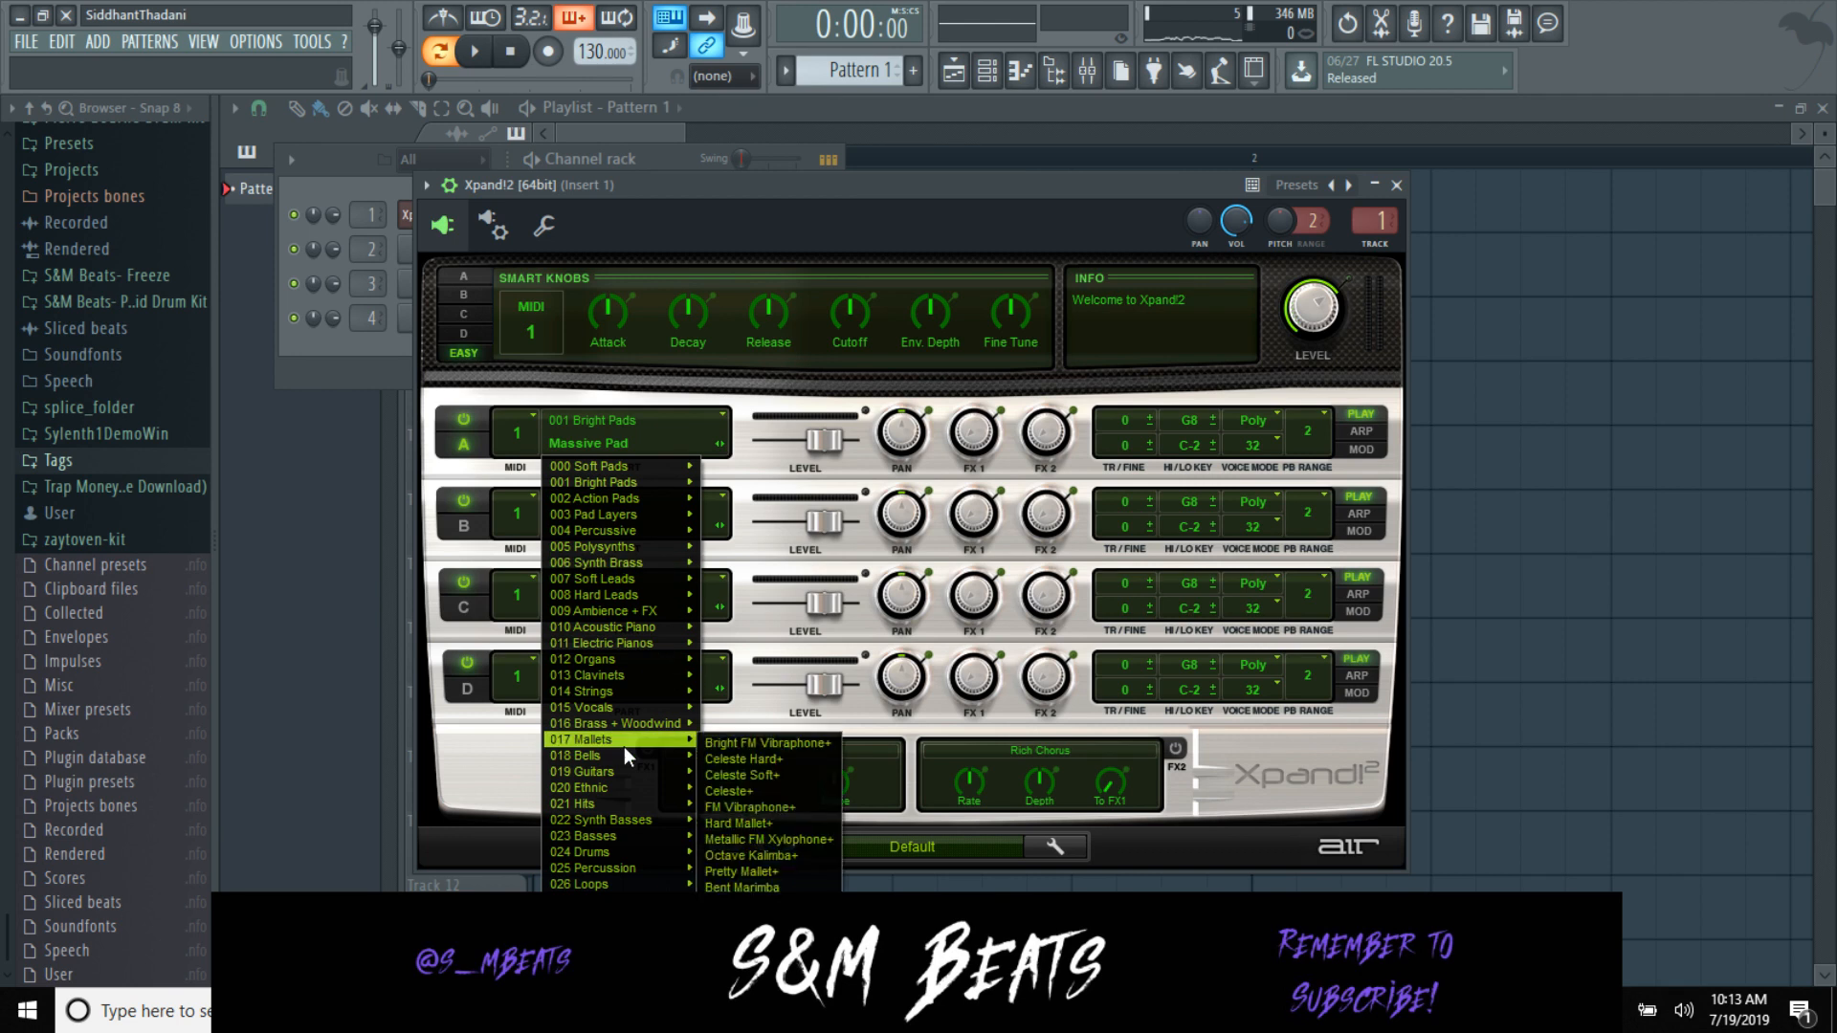
click(756, 763)
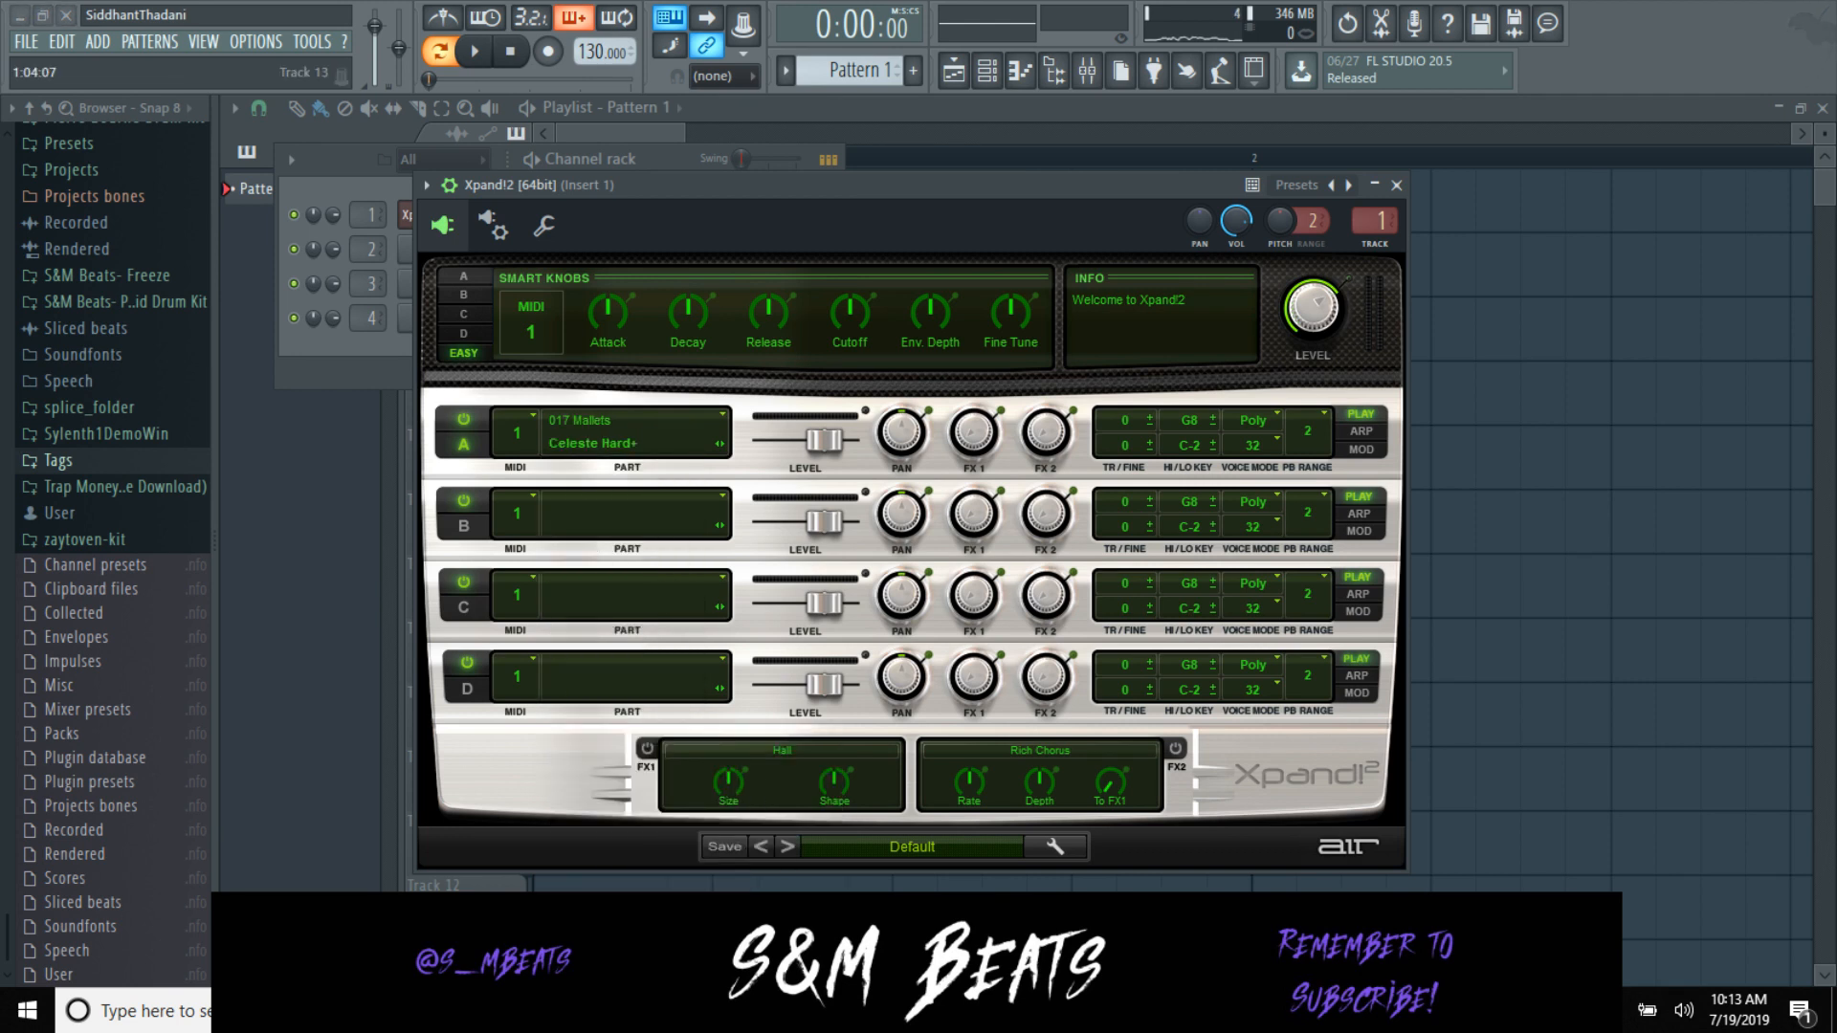
Step: Switch to the YouTube live control room, post "Thanks bro" in the live chat, and return to FL Studio
key(alt+Tab)
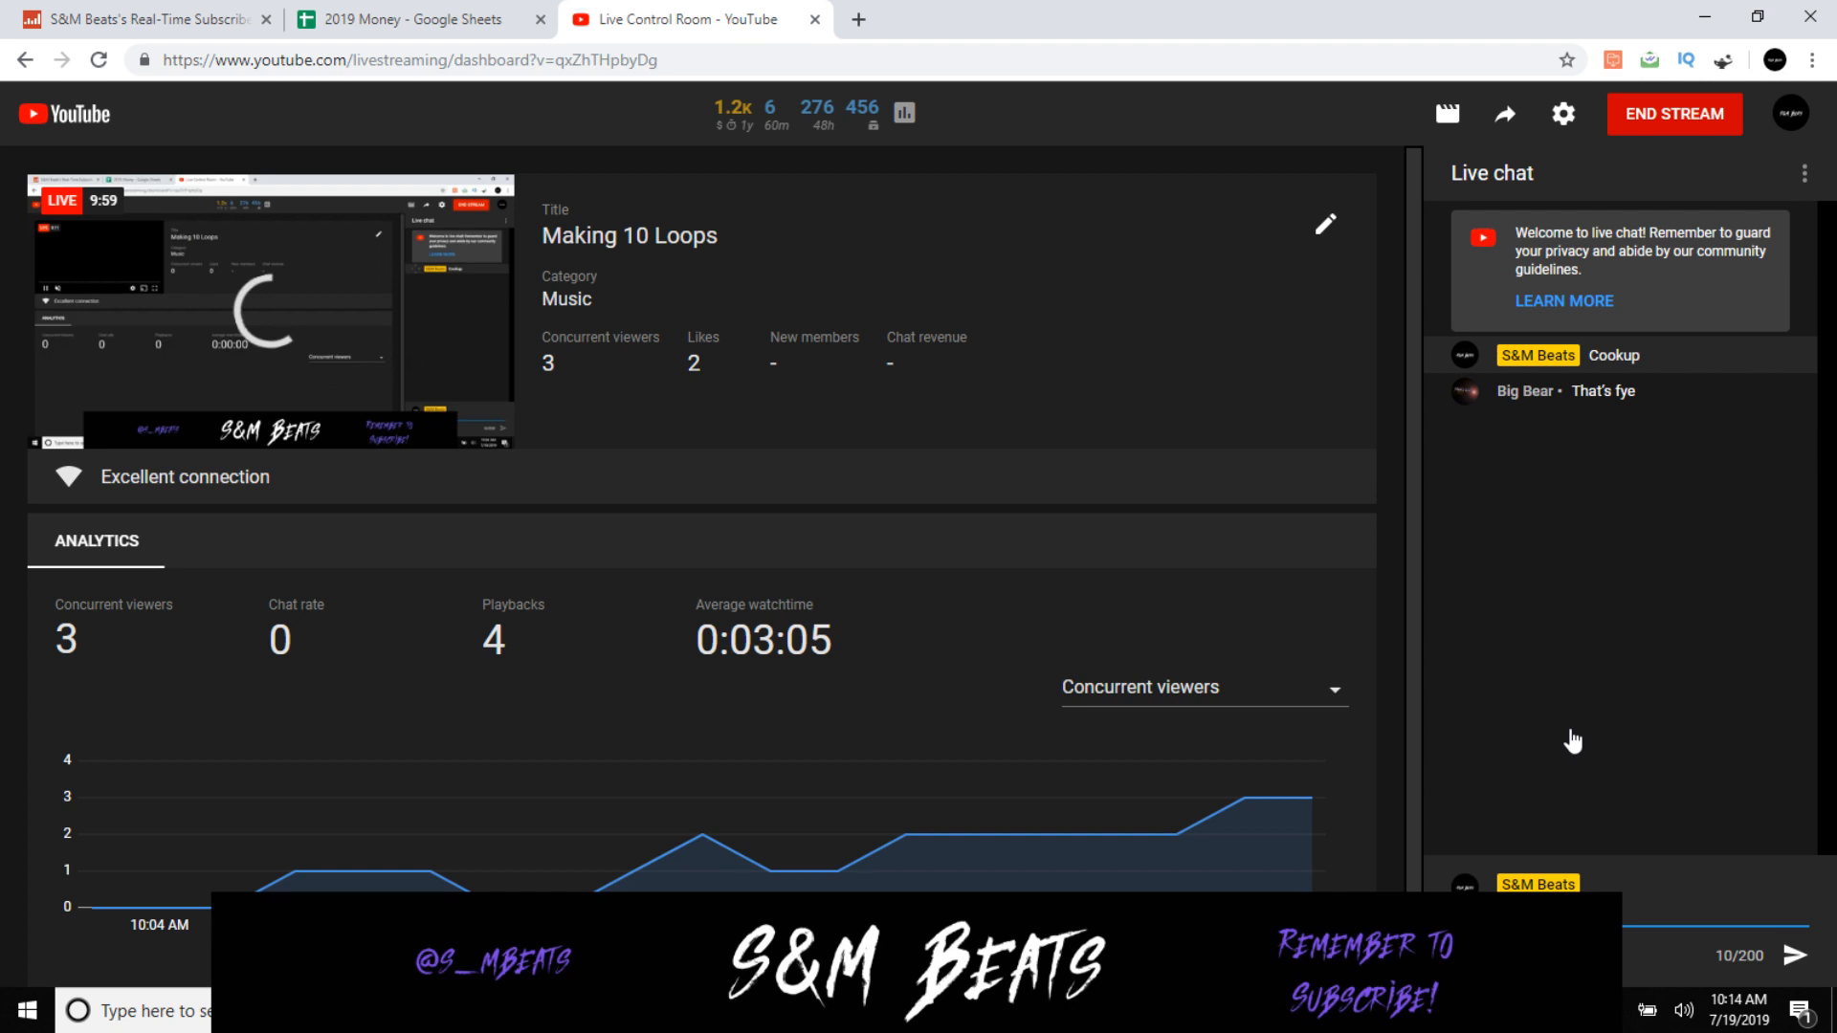
key(Return)
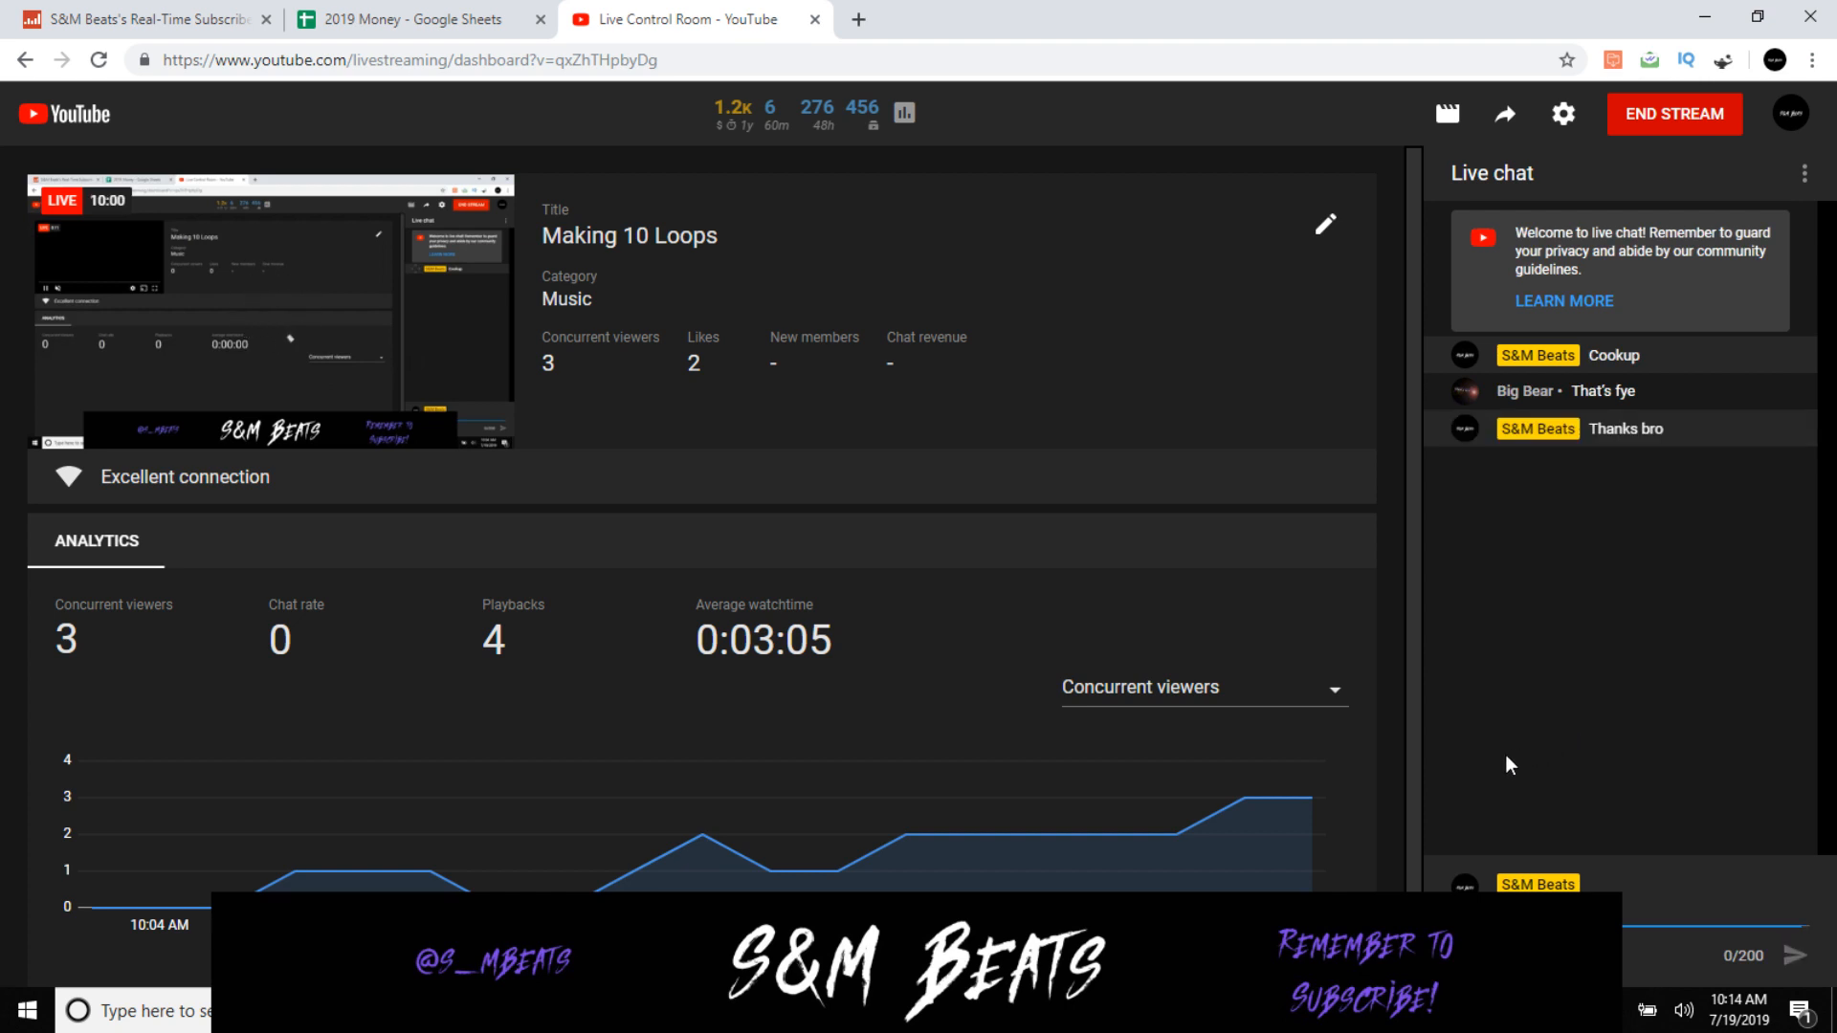
key(alt+Tab)
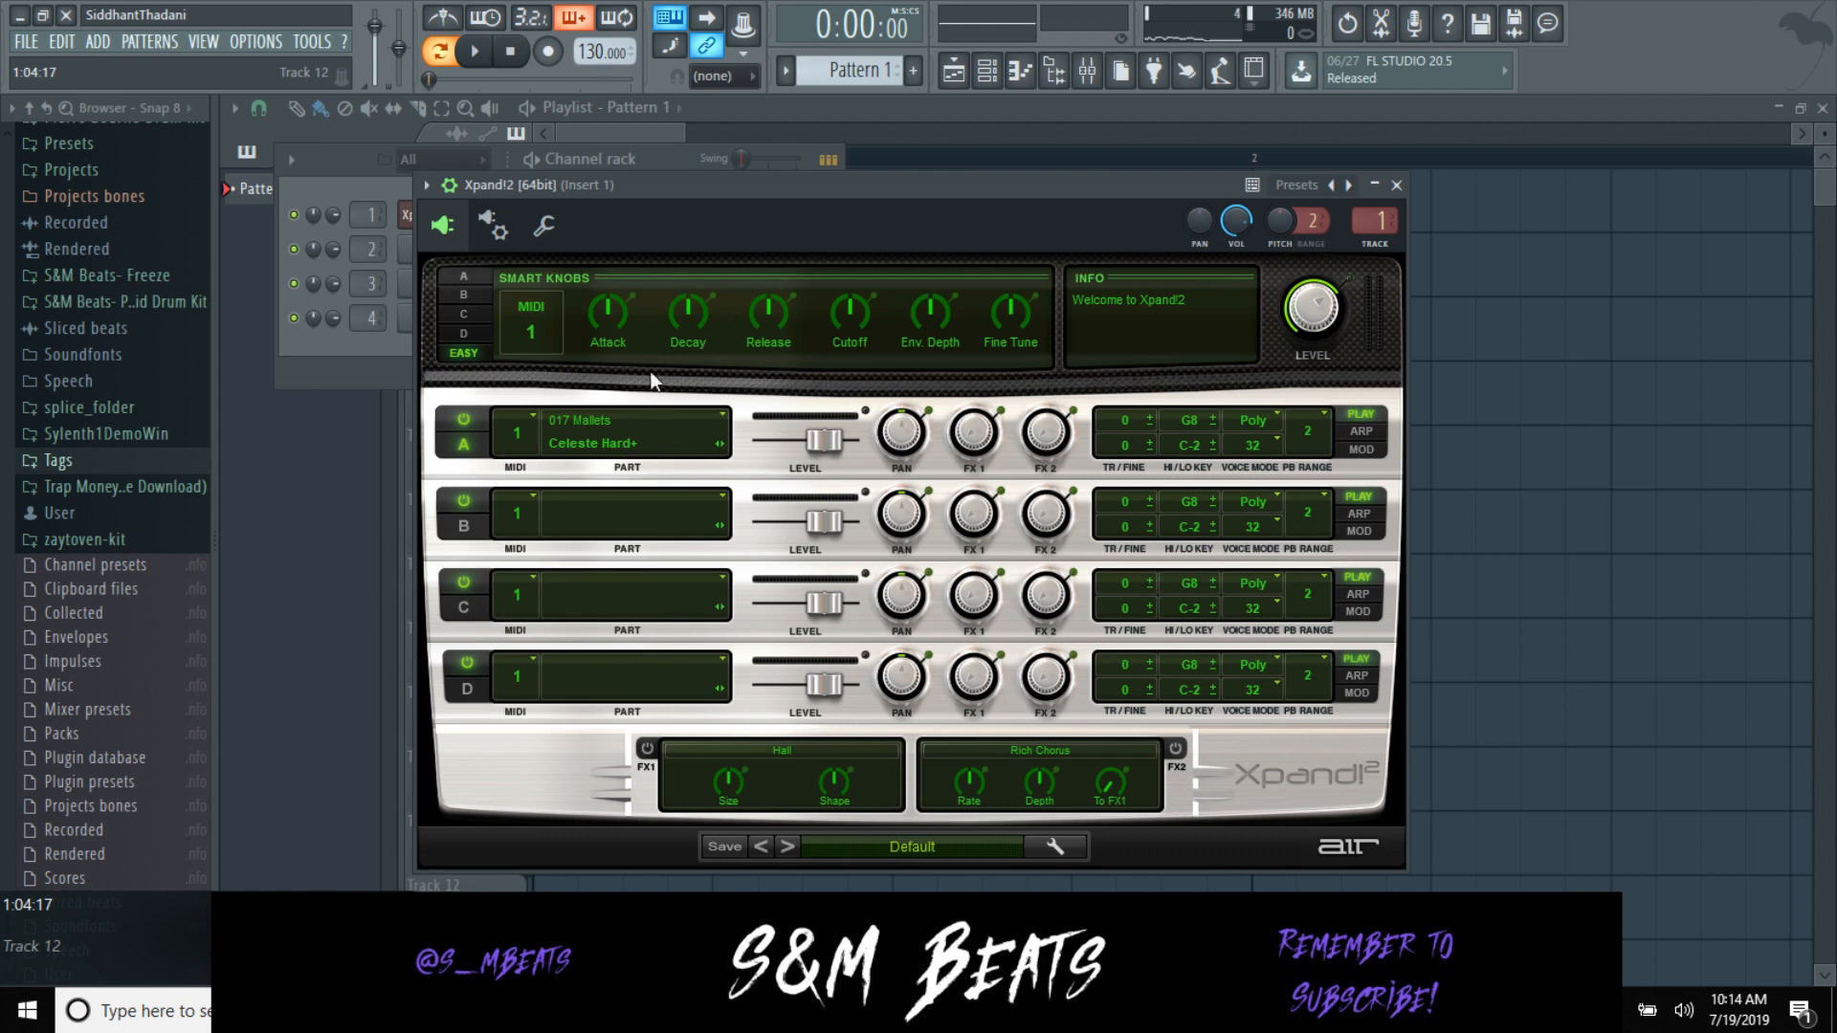
Step: Close the Xpand!2 window and open the piano roll for its channel
click(1397, 185)
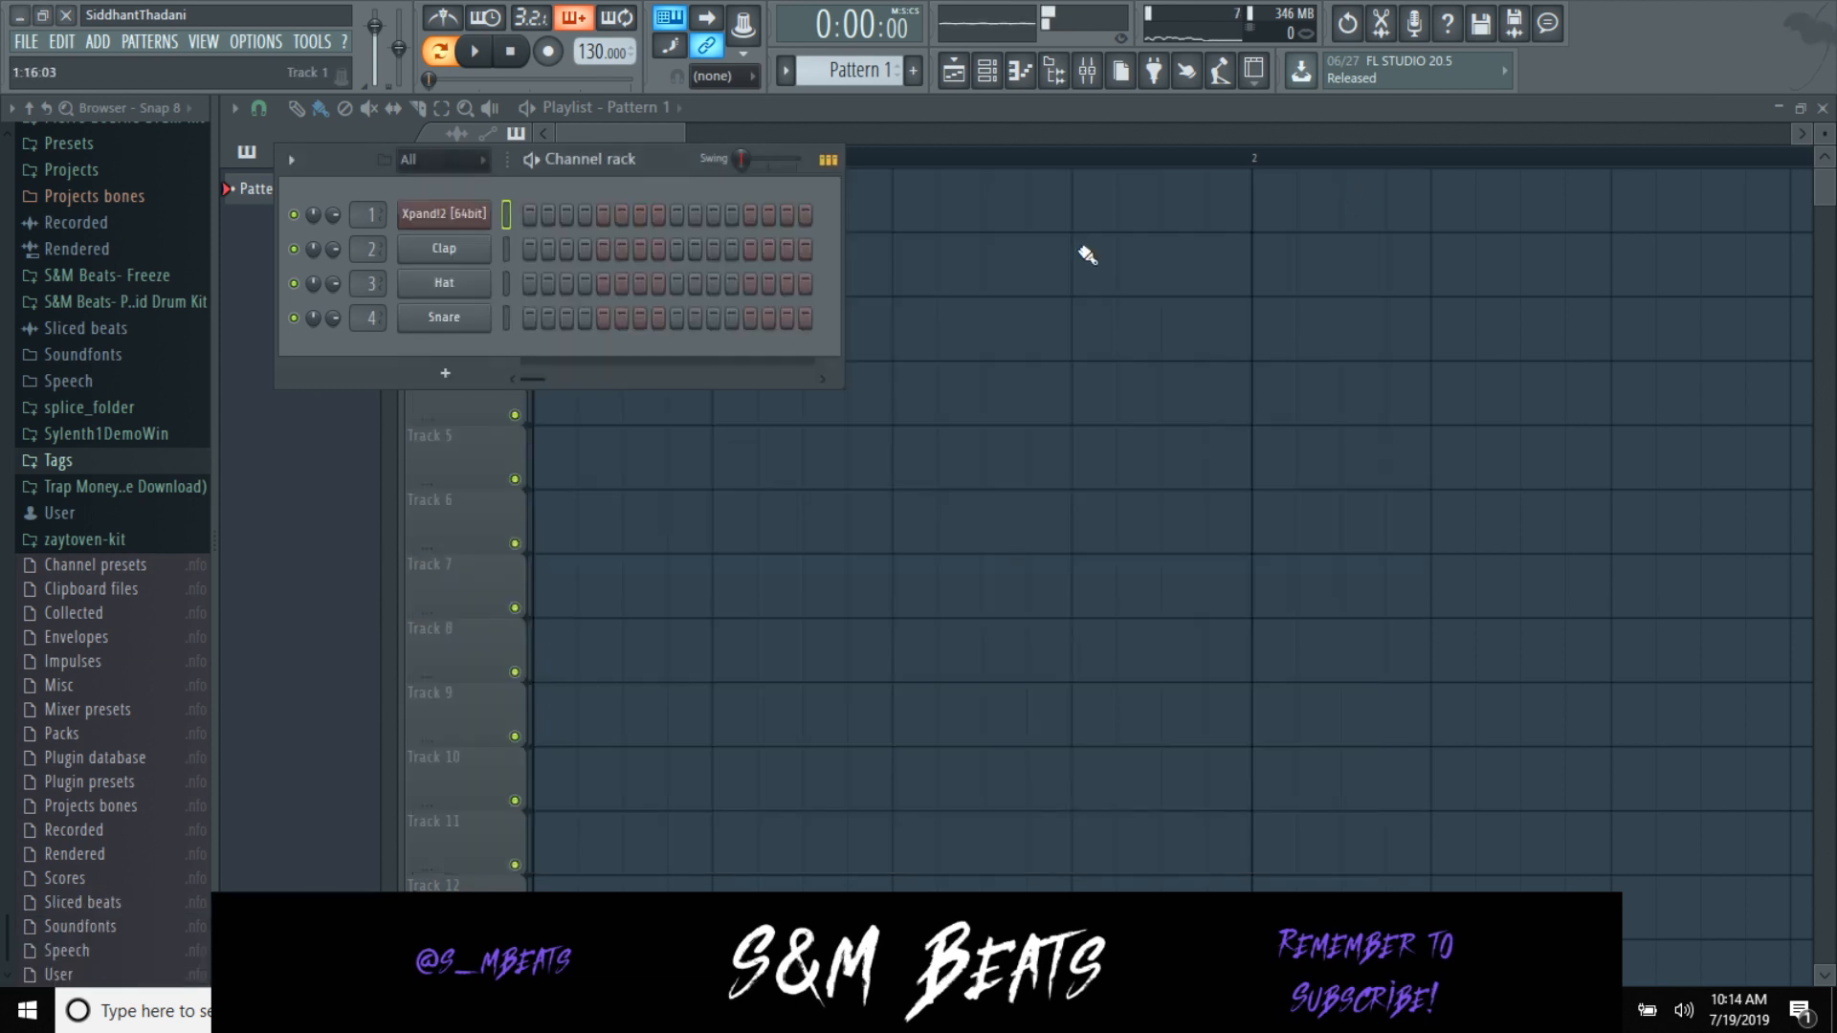
right_click(479, 212)
click(526, 207)
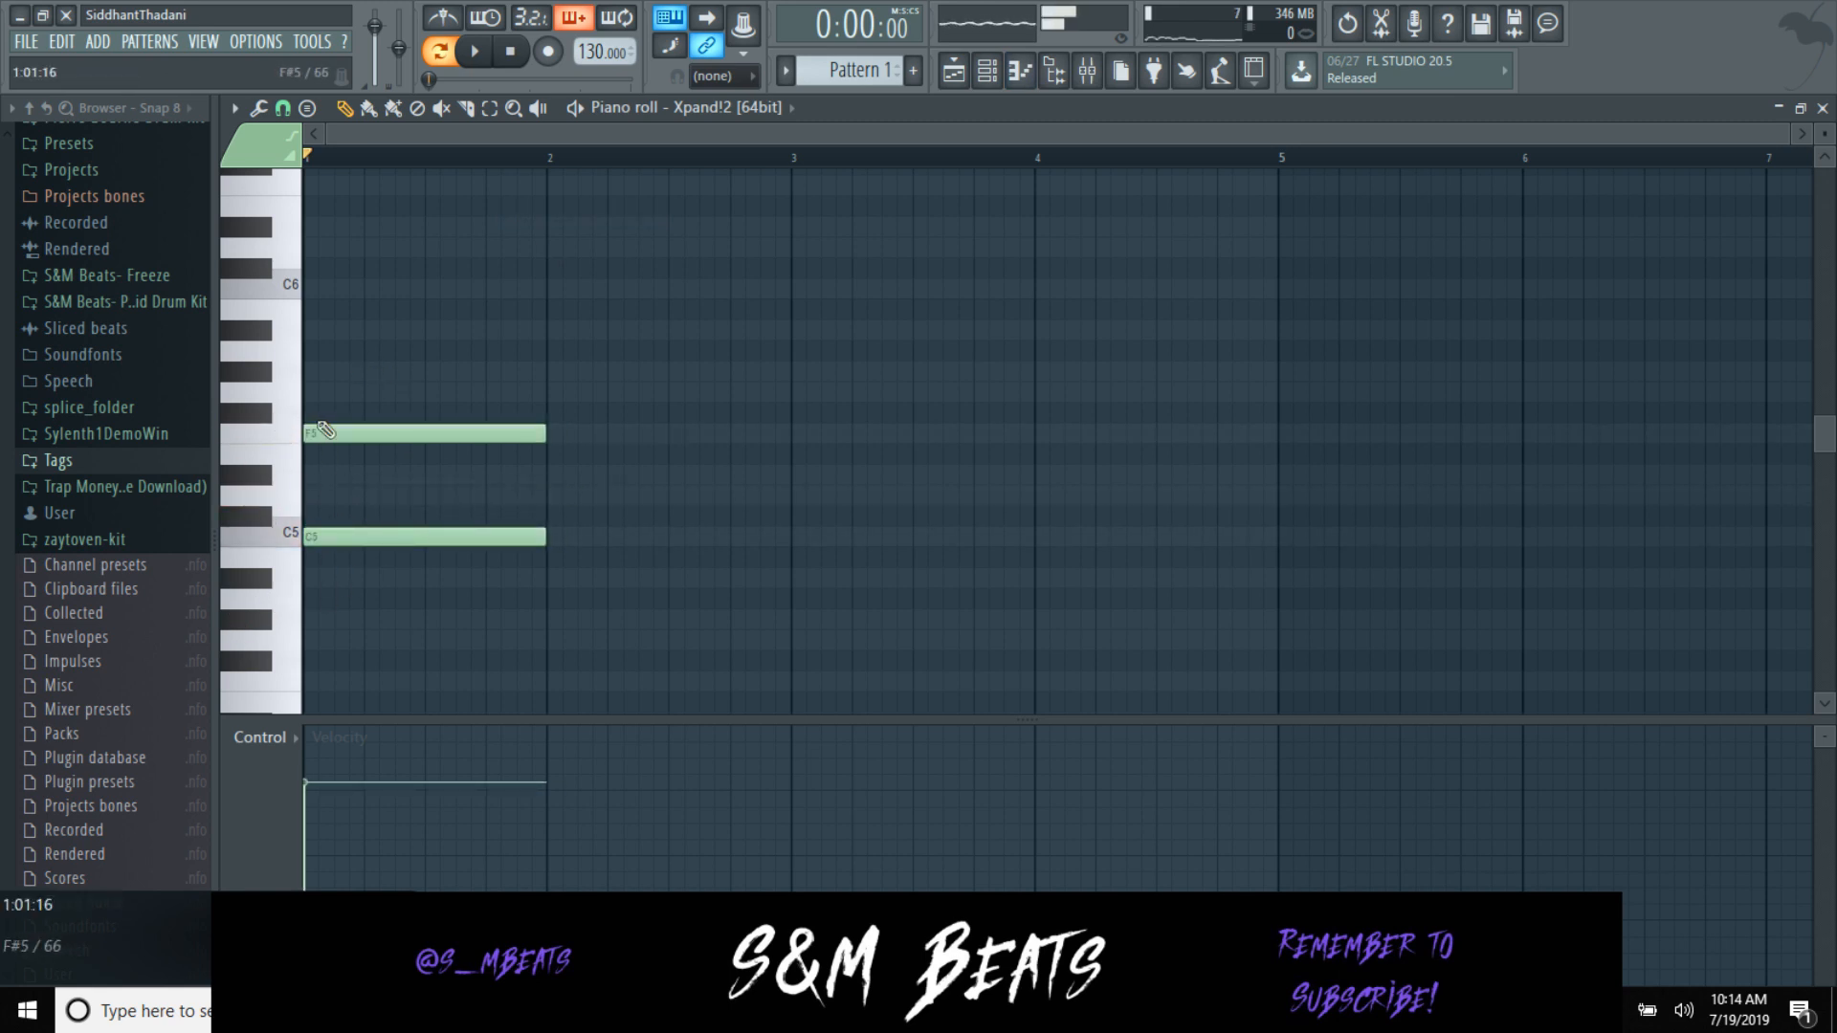
Step: Place one-bar C5 and G#5 notes in bar 1 and one-bar C5 and G5 notes in bar 2, and play them
key(space)
key(space)
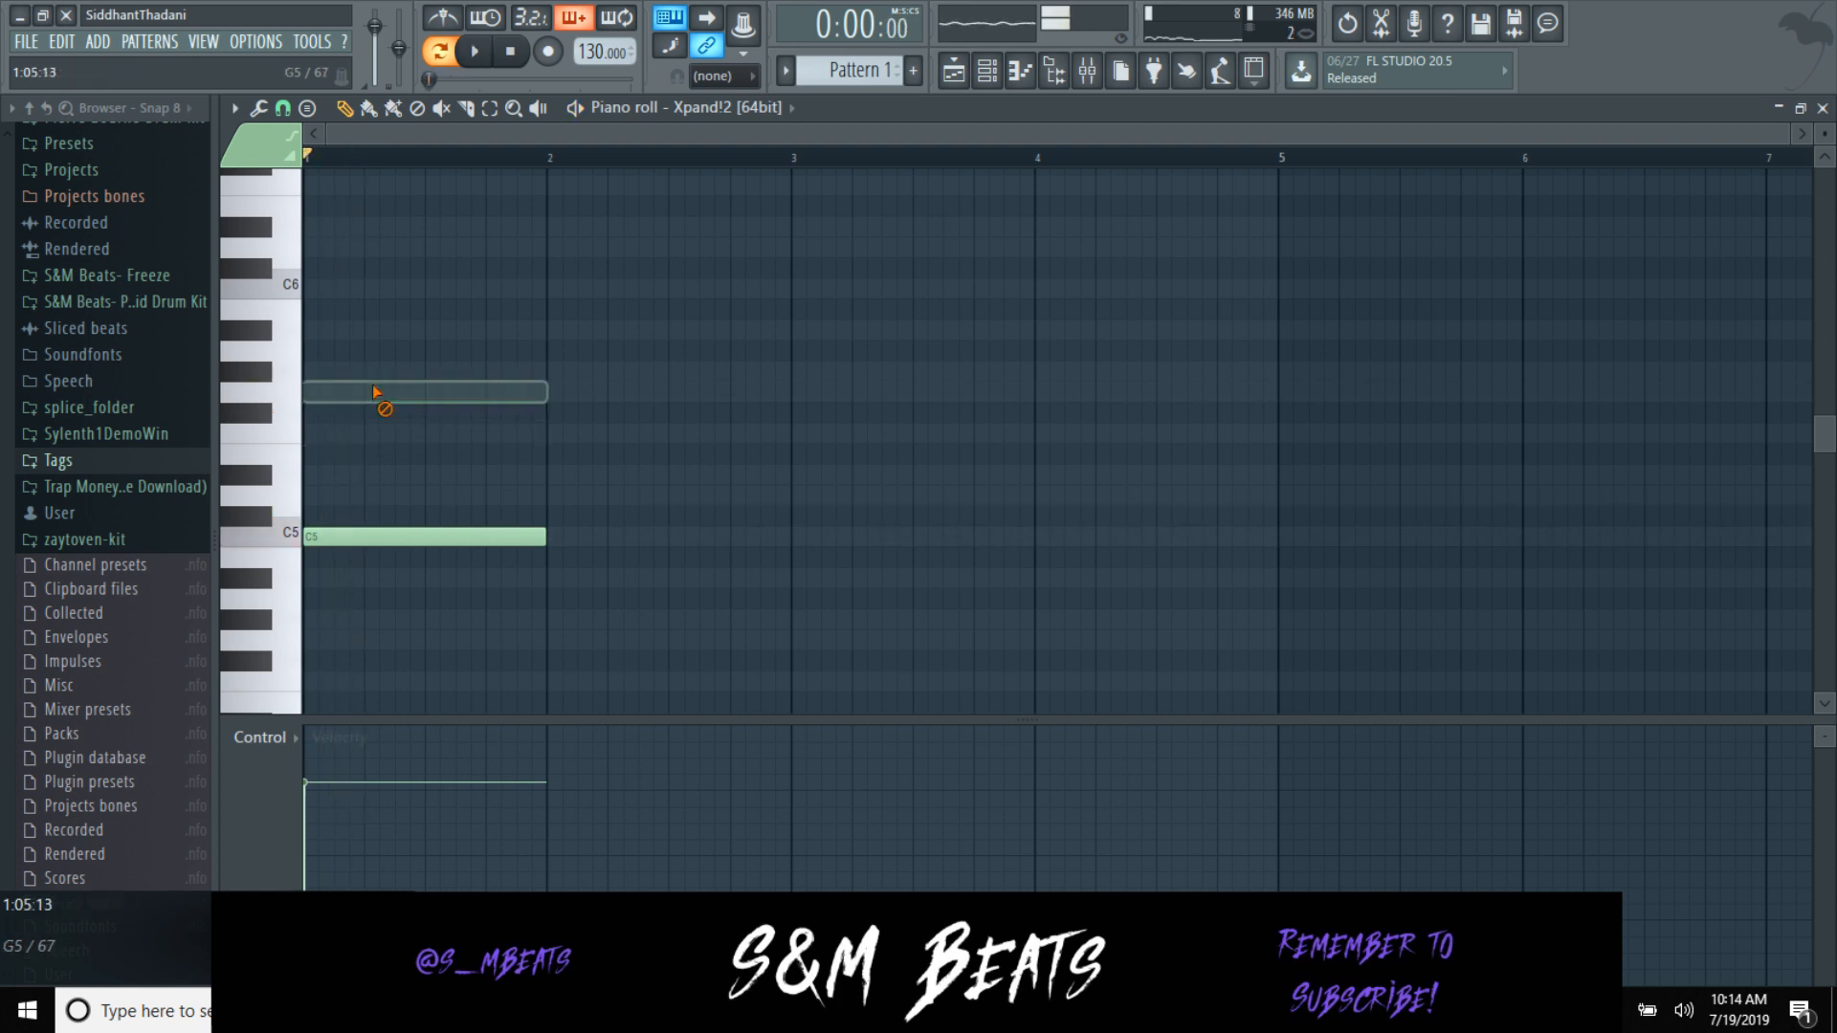
drag(382, 394, 375, 373)
key(space)
key(space)
click(365, 429)
right_click(414, 442)
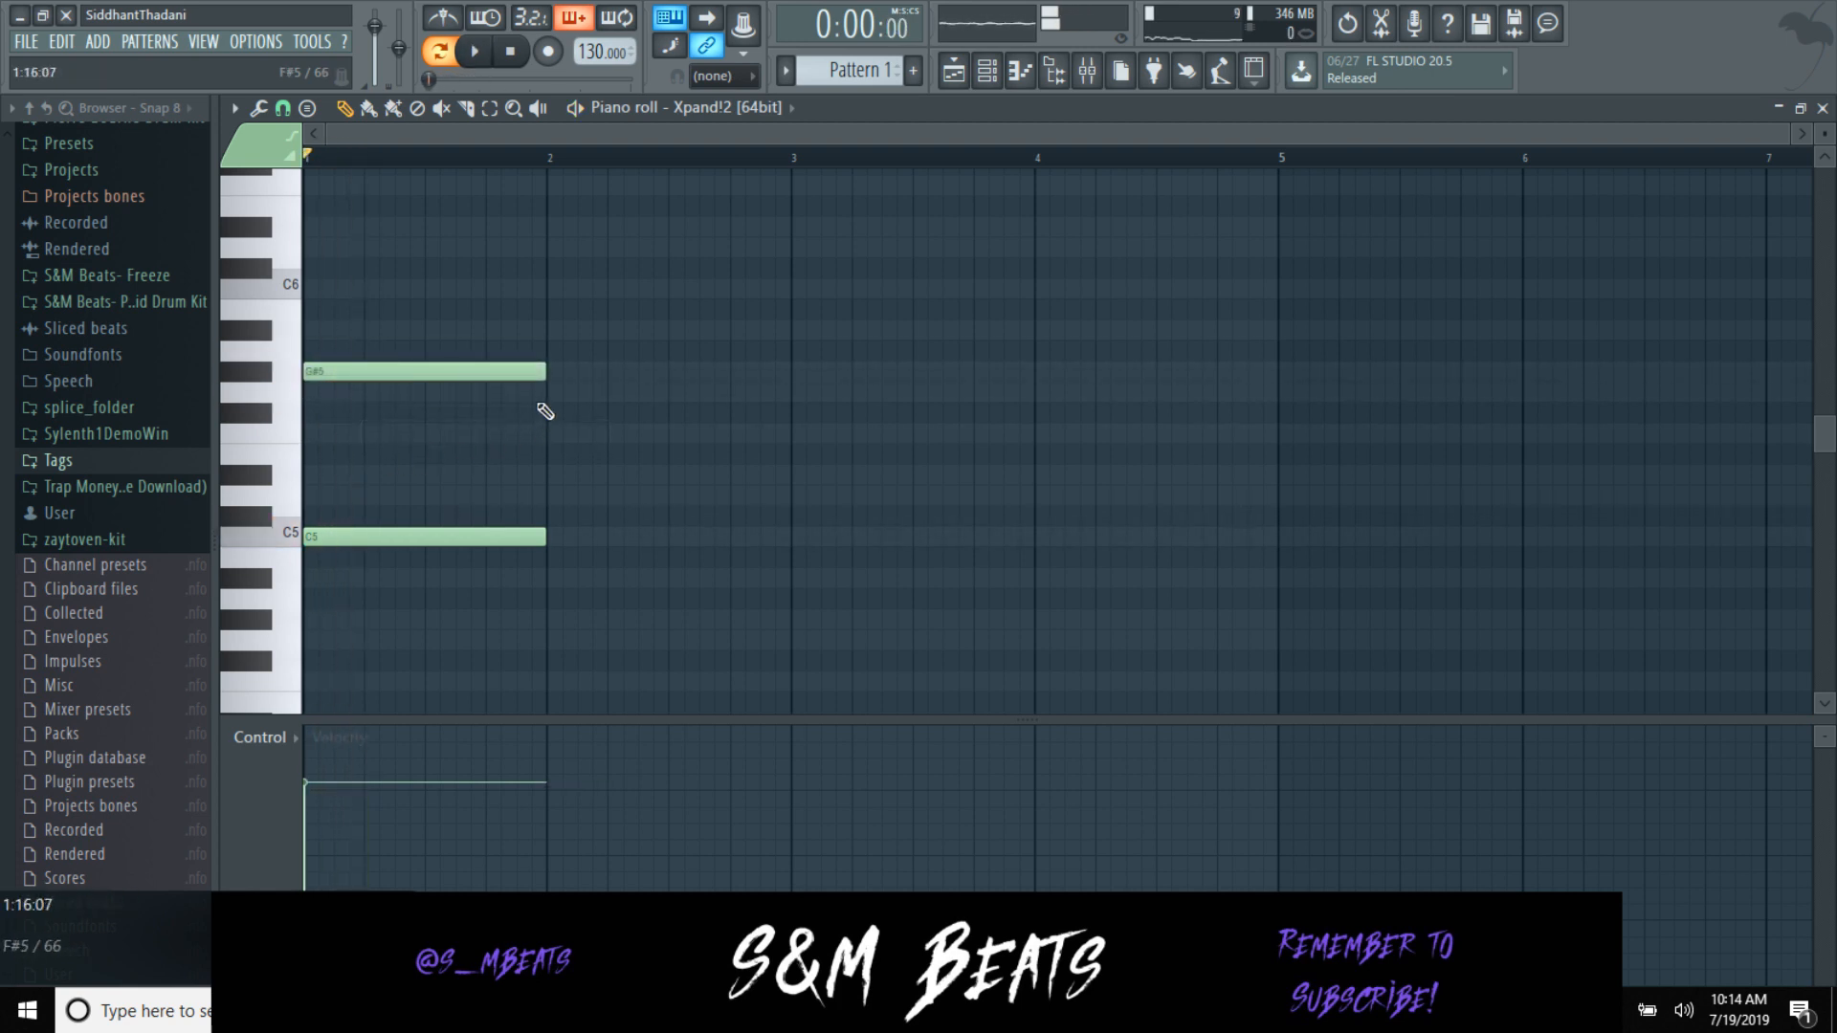
key(space)
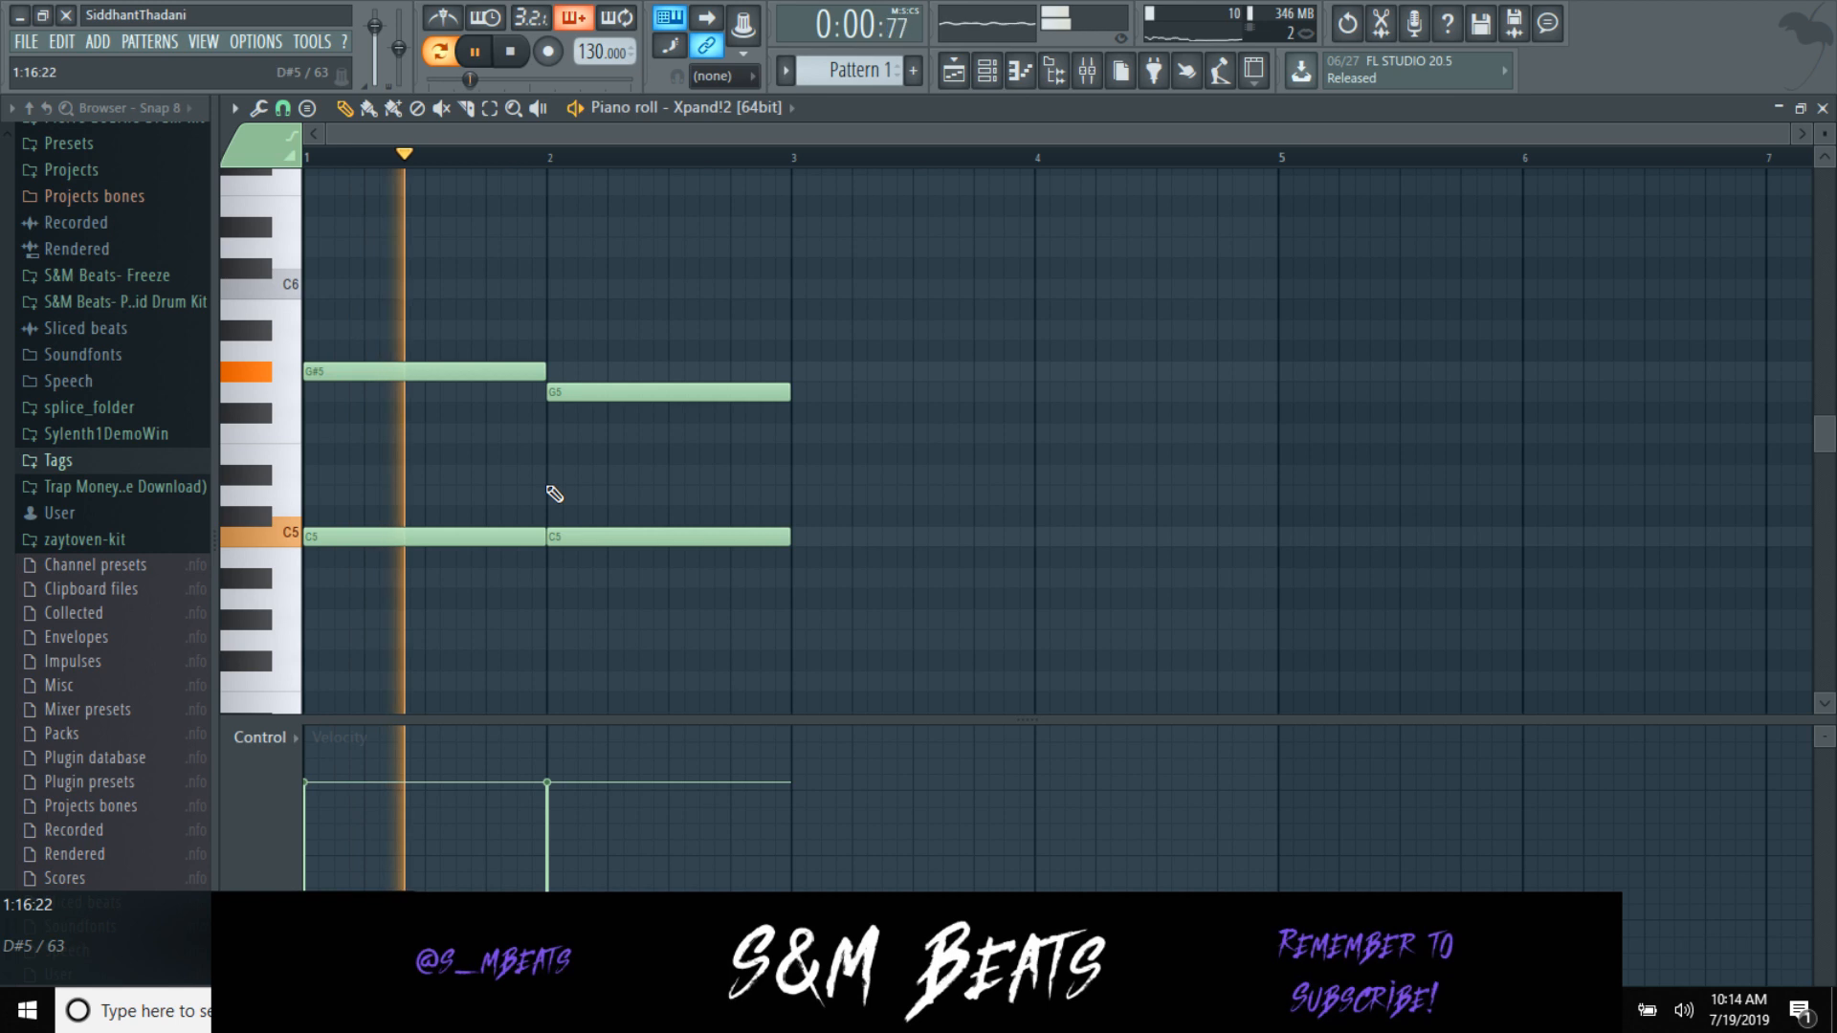
key(space)
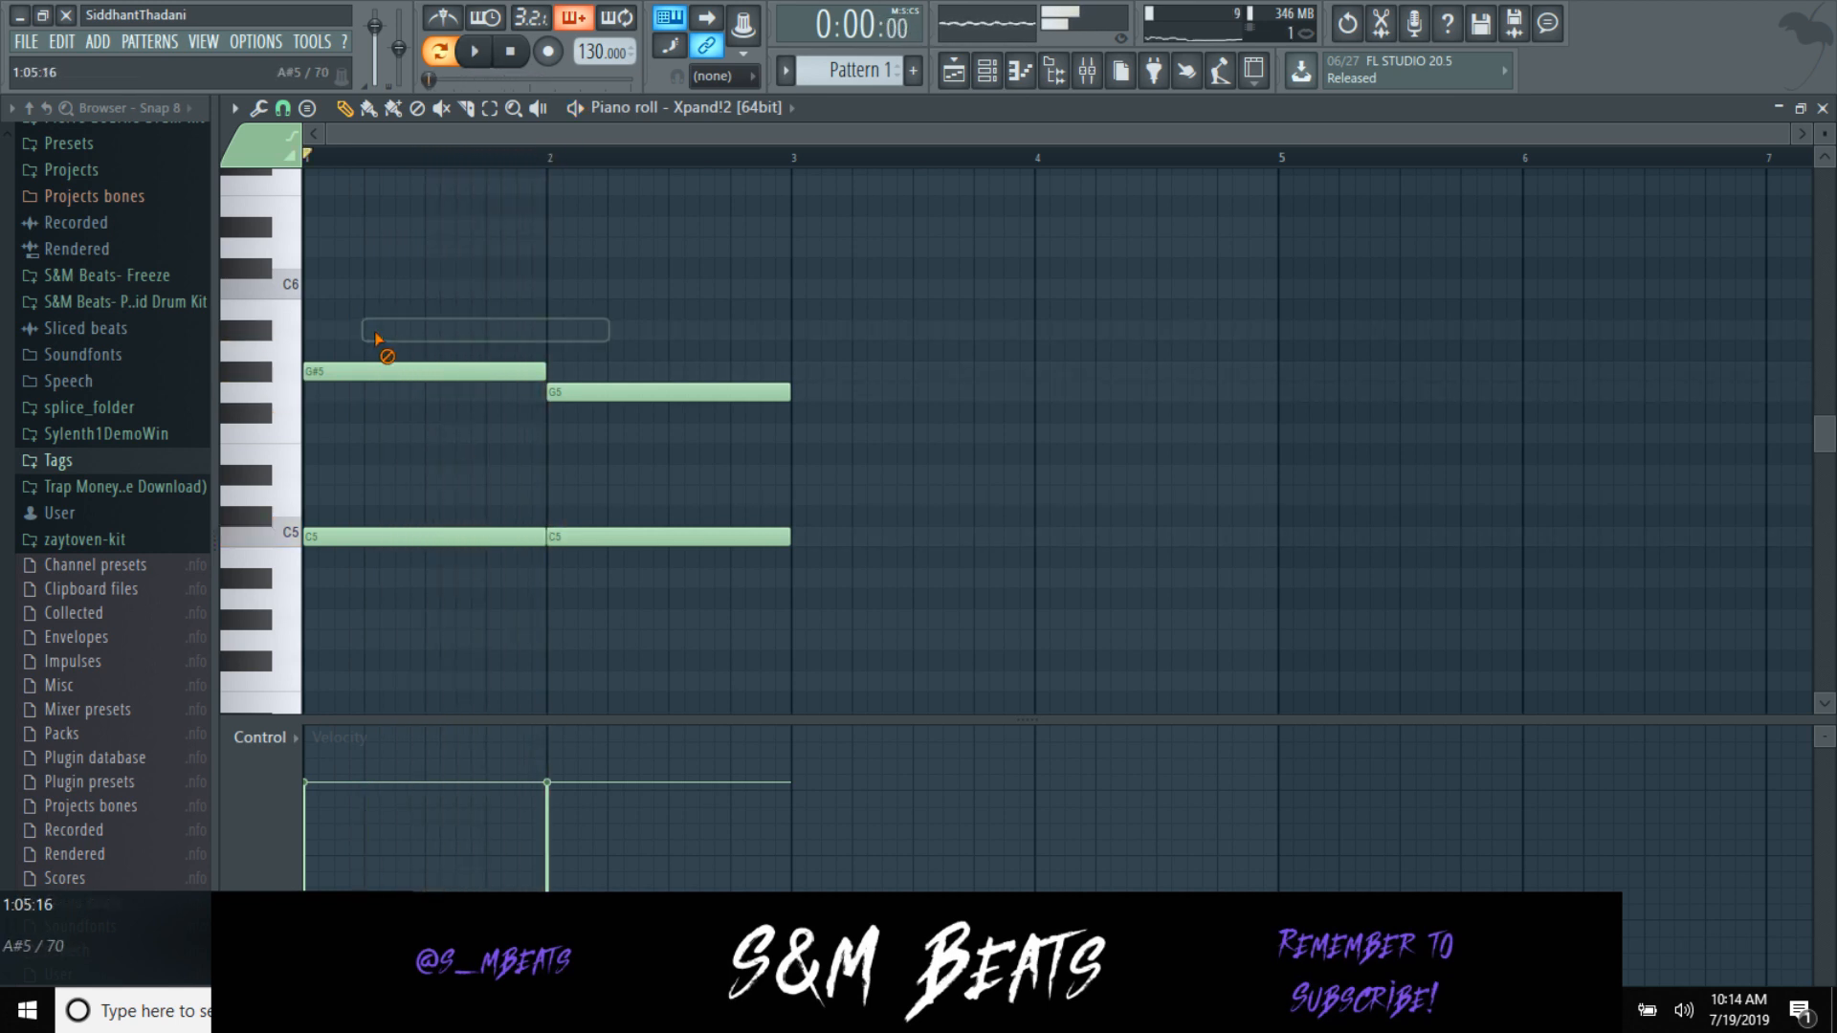
Step: Add staggered one-bar notes half a beat apart, D5 and F5 in bar 1 and D#5 and C6 in bar 2, and play them
right_click(398, 476)
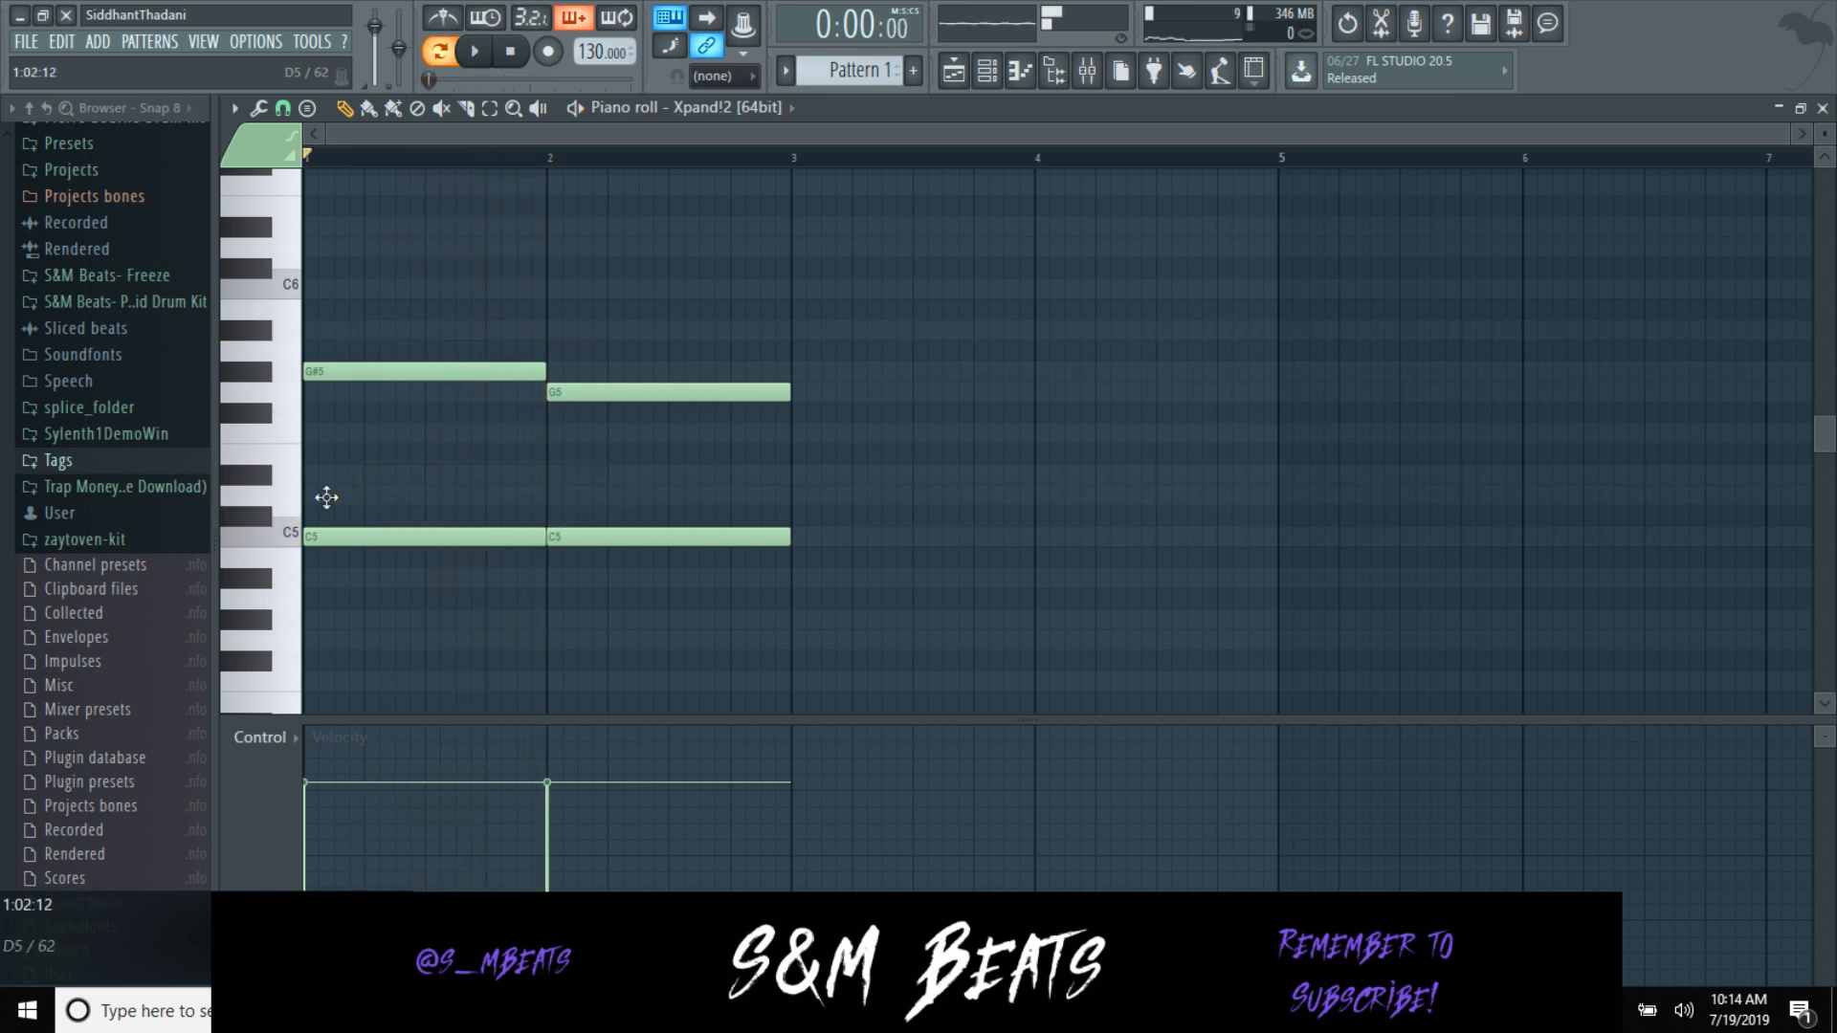
key(space)
right_click(363, 475)
key(space)
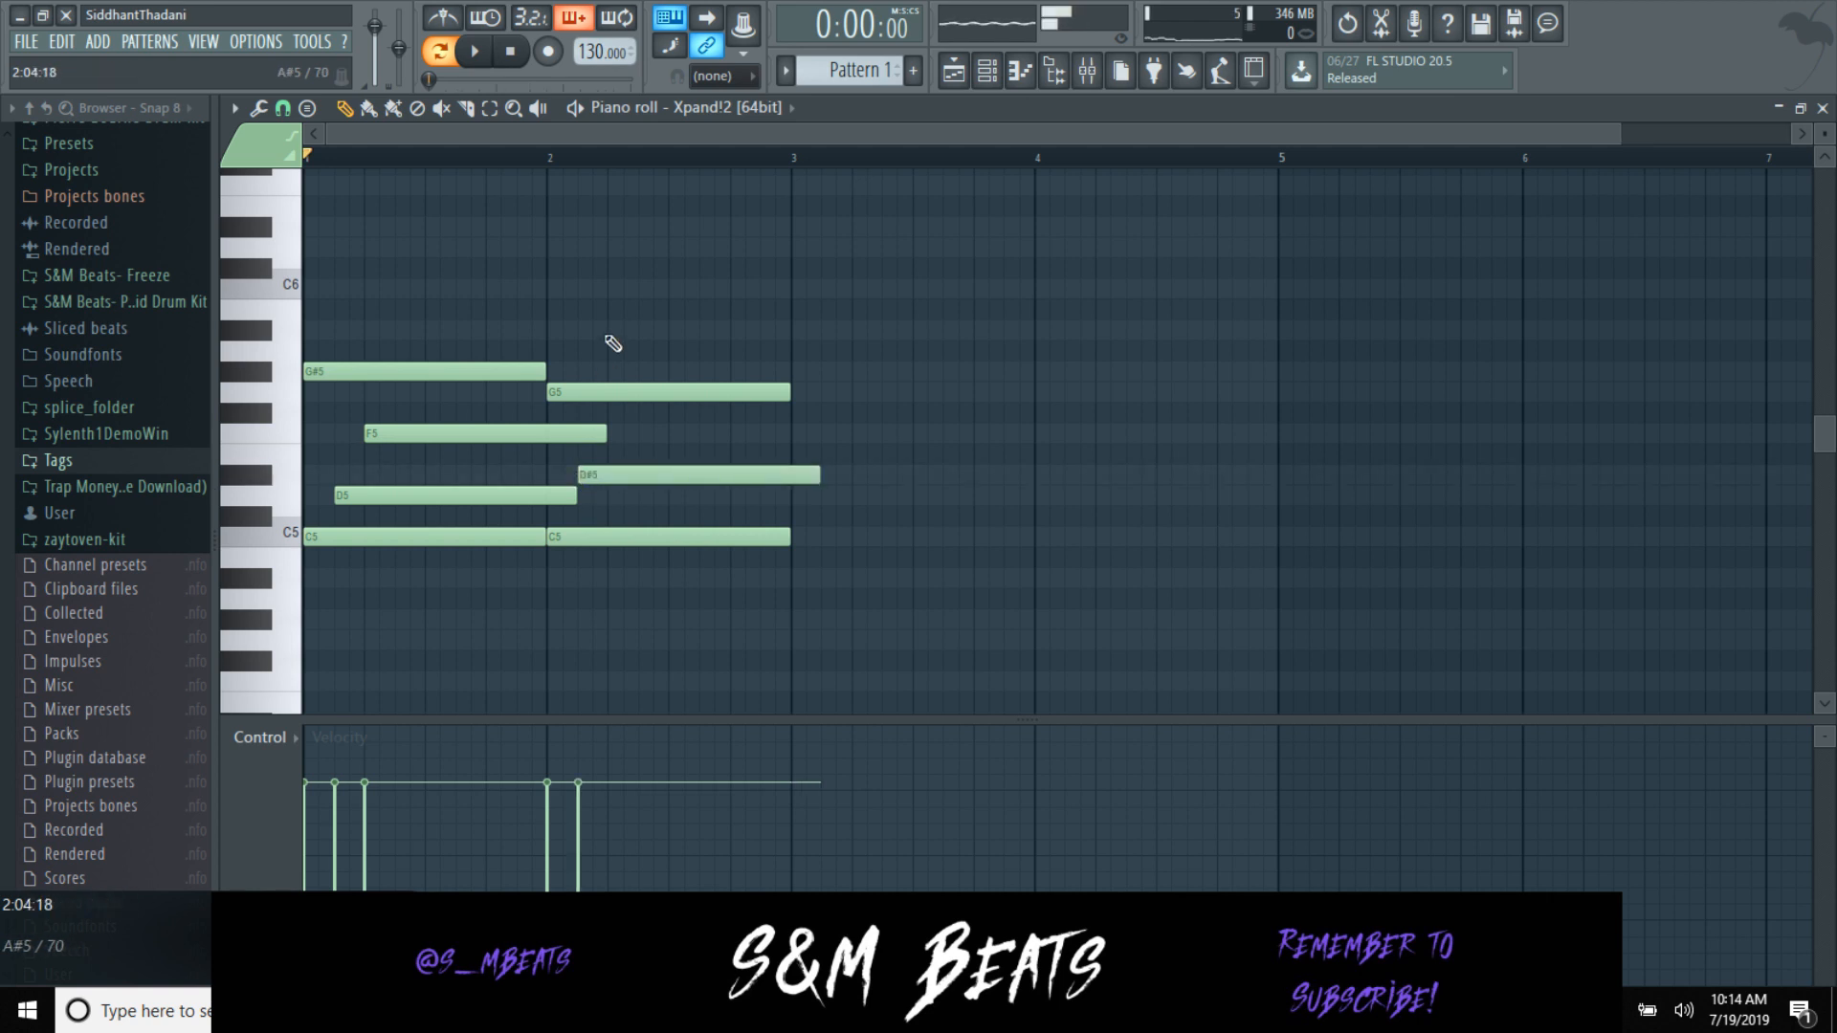
key(space)
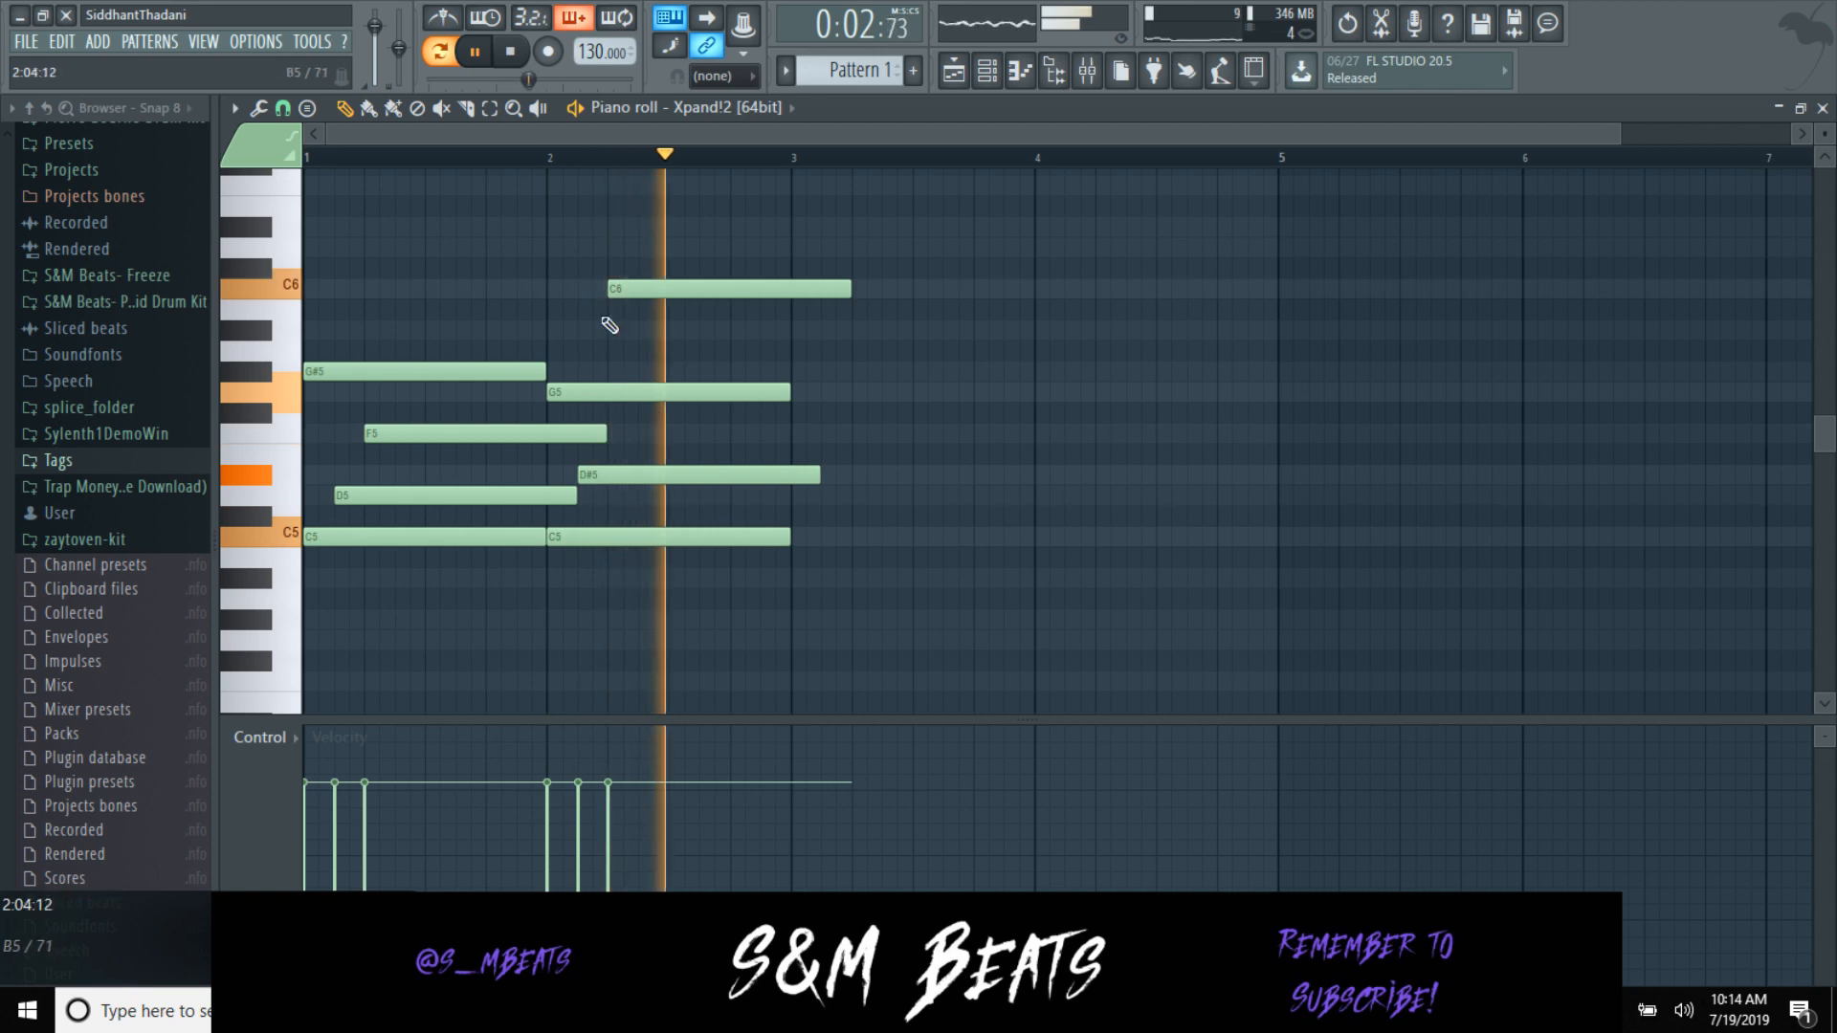
key(space)
key(space)
key(space)
Step: Duplicate the two-bar phrase so the copy starts at bar 3, and lower the copied F5 note to D#5
key(ctrl+b)
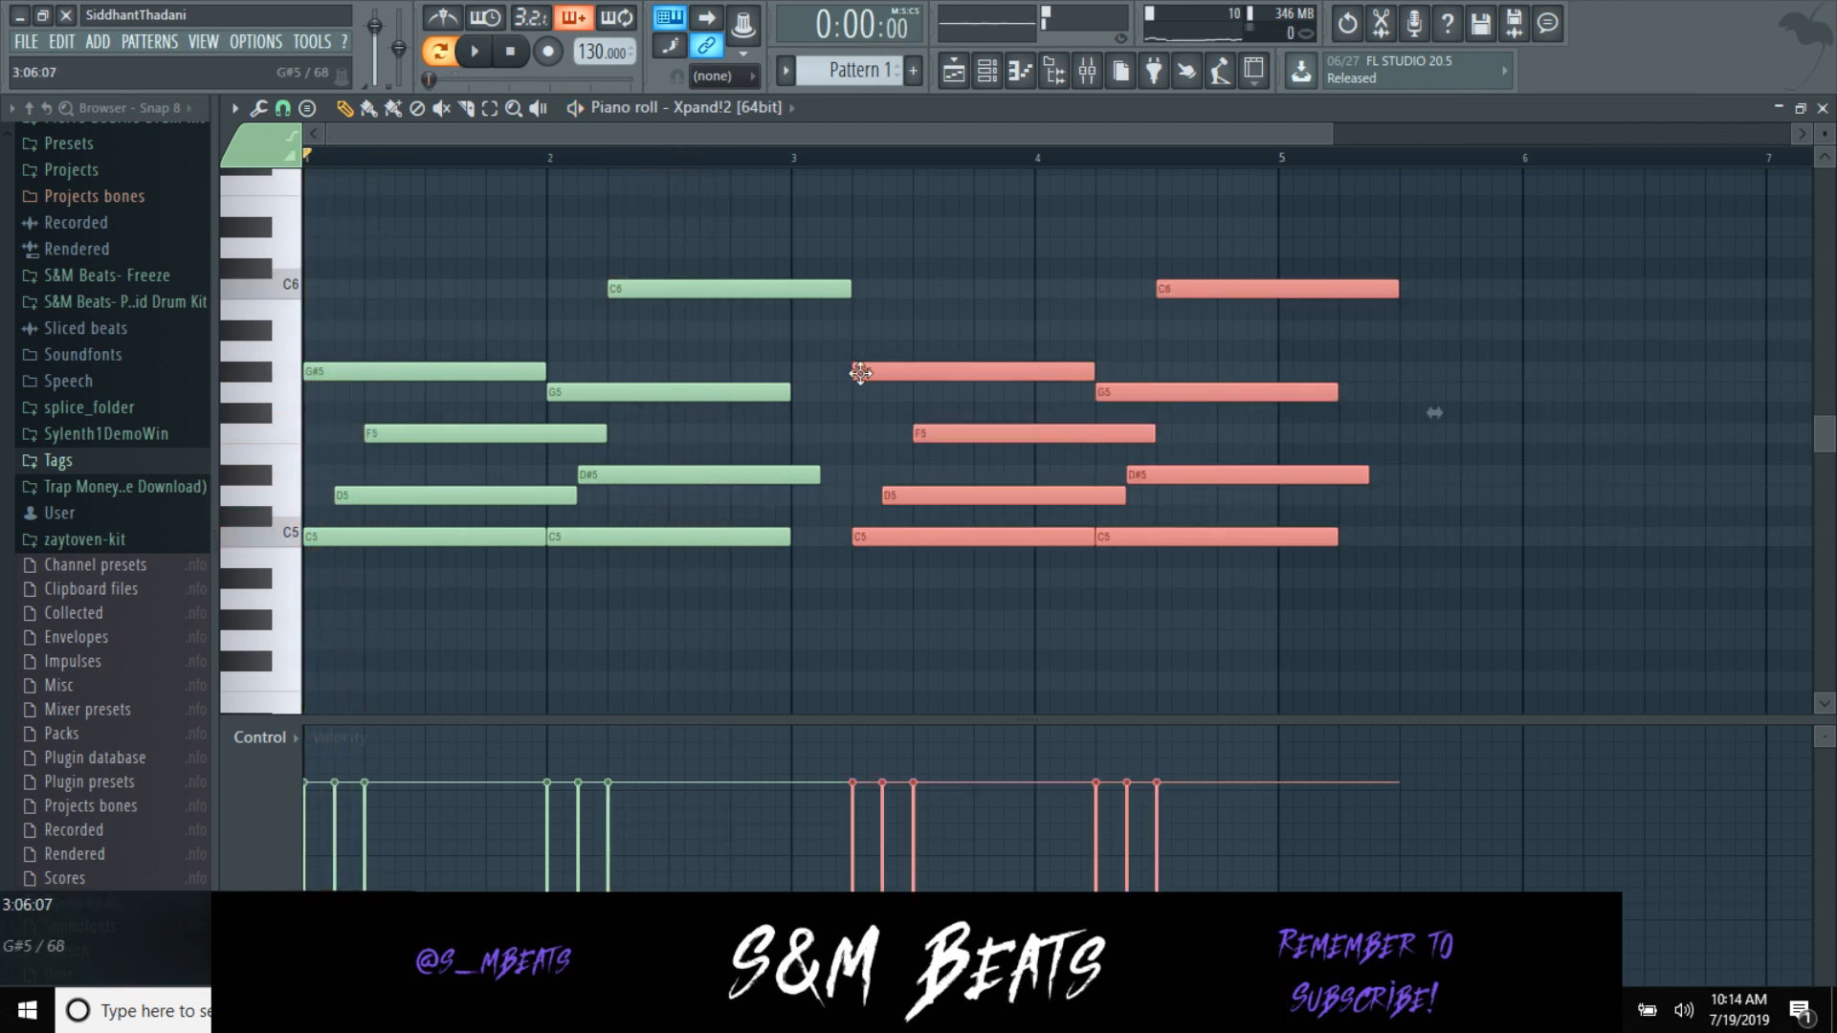
drag(871, 371, 810, 370)
click(823, 402)
drag(858, 435, 858, 477)
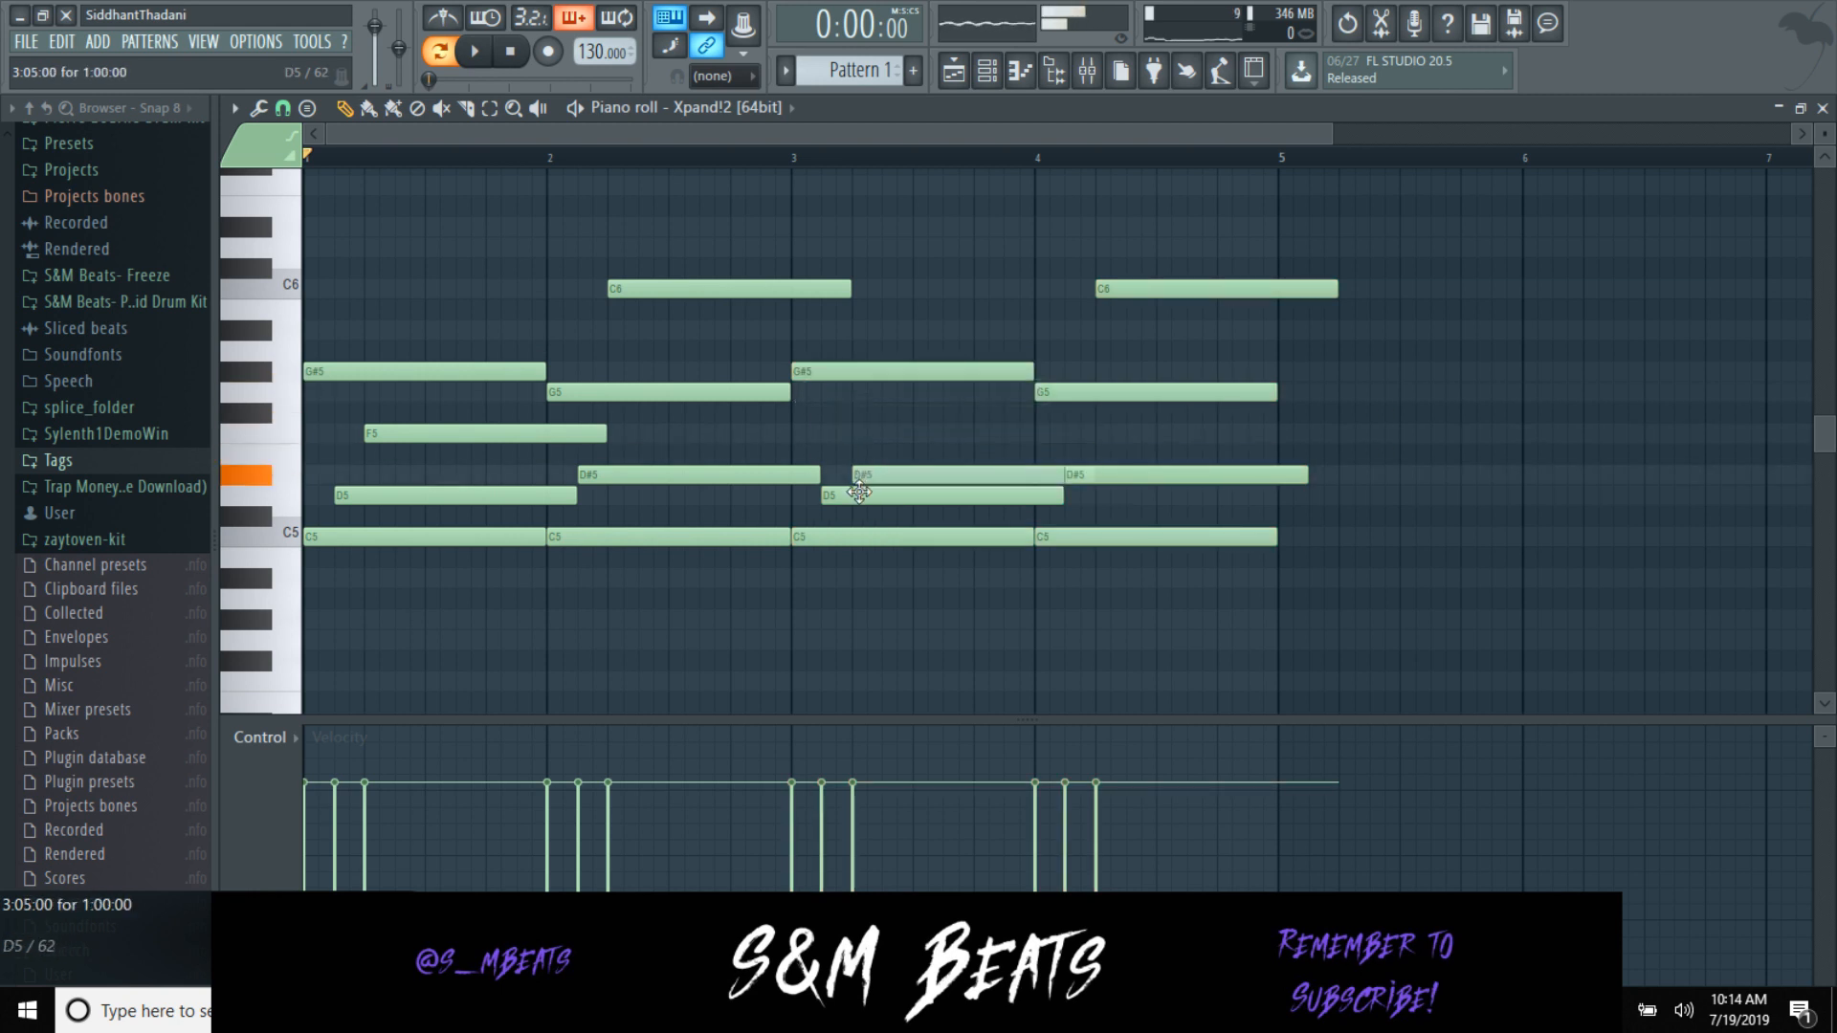
Step: Try raising the D#5 note in bar 4 to G#5 and shortening it to the end of the bar during playback
key(space)
drag(1296, 476, 1296, 381)
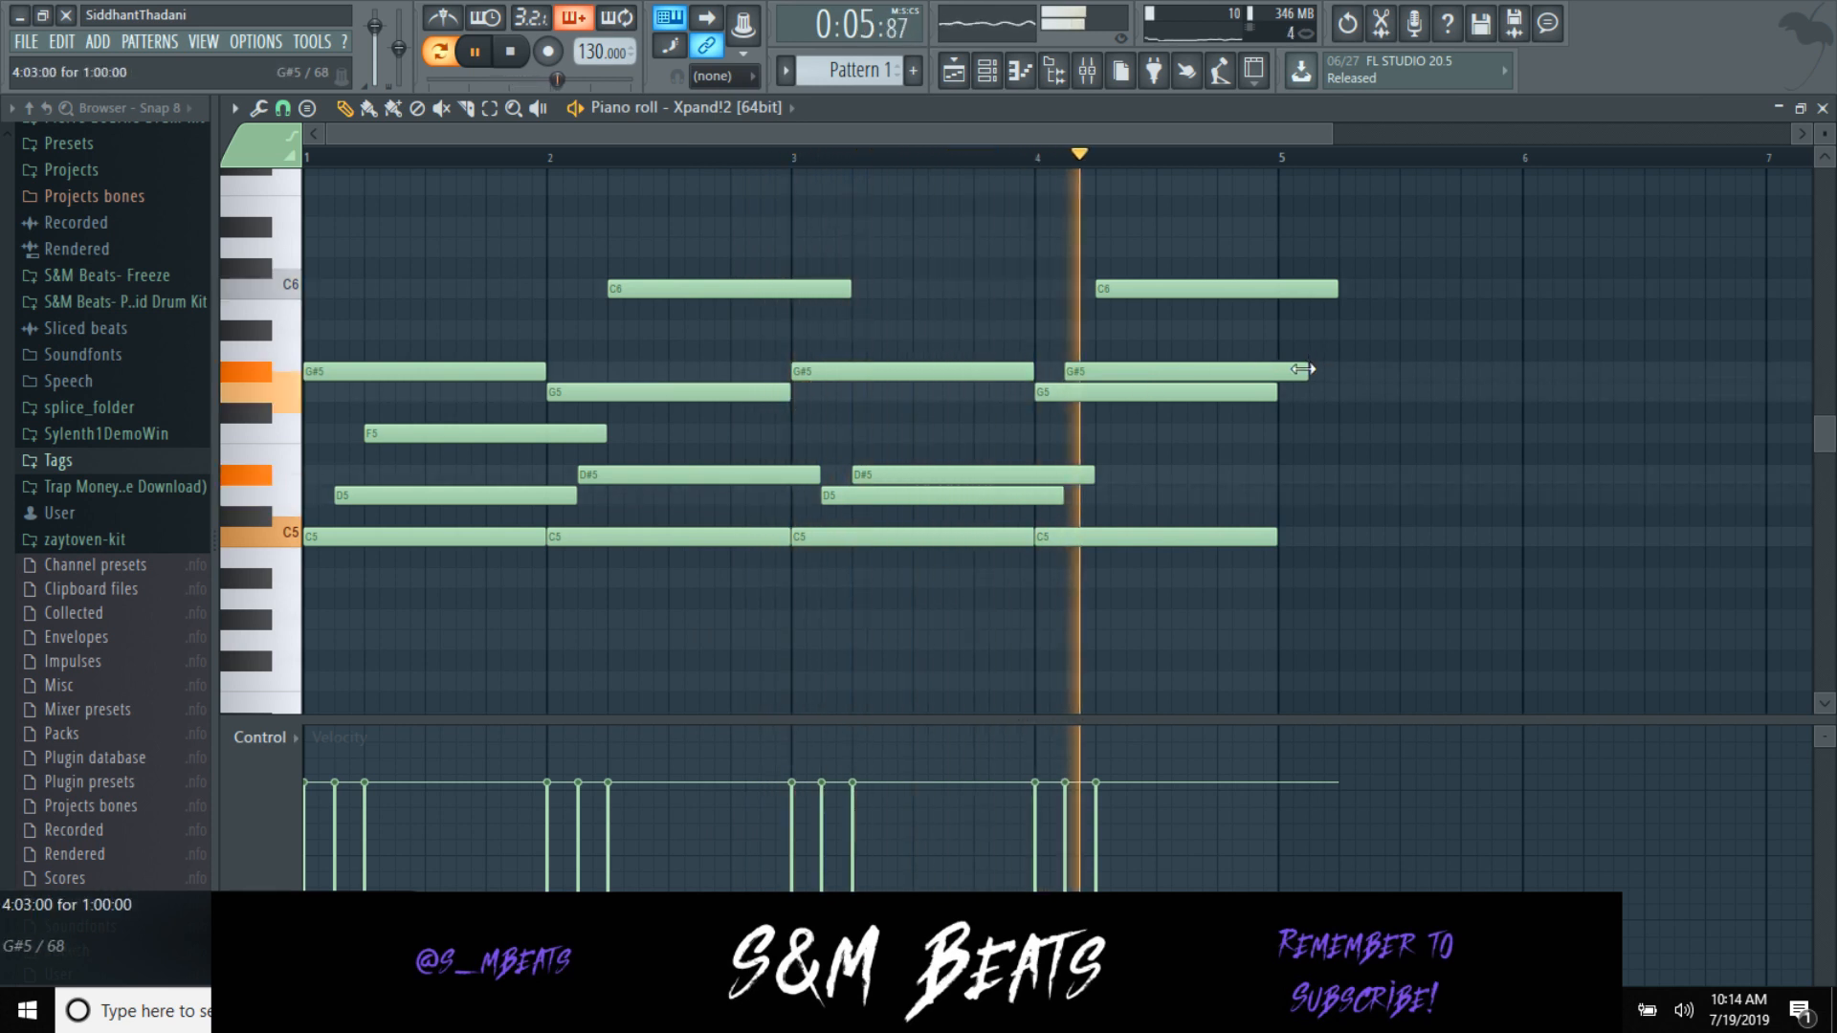
drag(1302, 369, 1279, 372)
key(space)
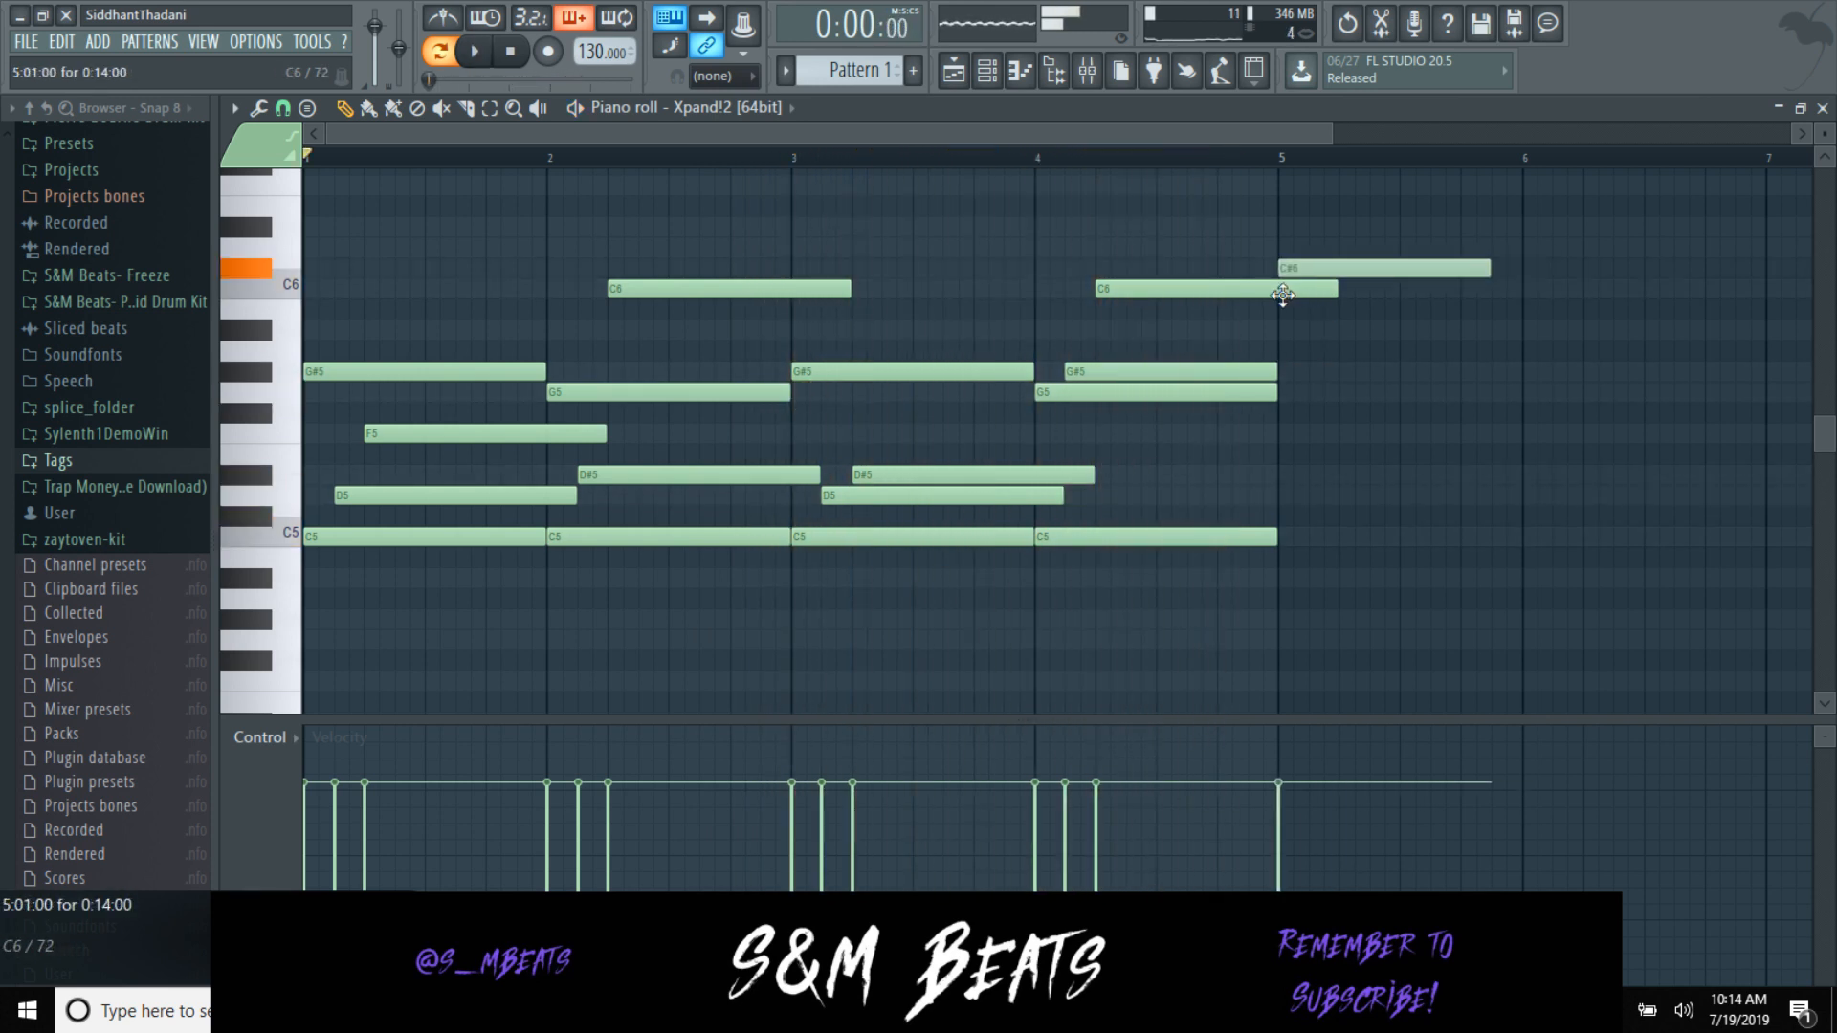
Step: Delete the C6 and G#5 notes in bar 4, then add D5 from beat 2 and a D#5 trimmed to the bar's end
right_click(1283, 269)
right_click(1282, 292)
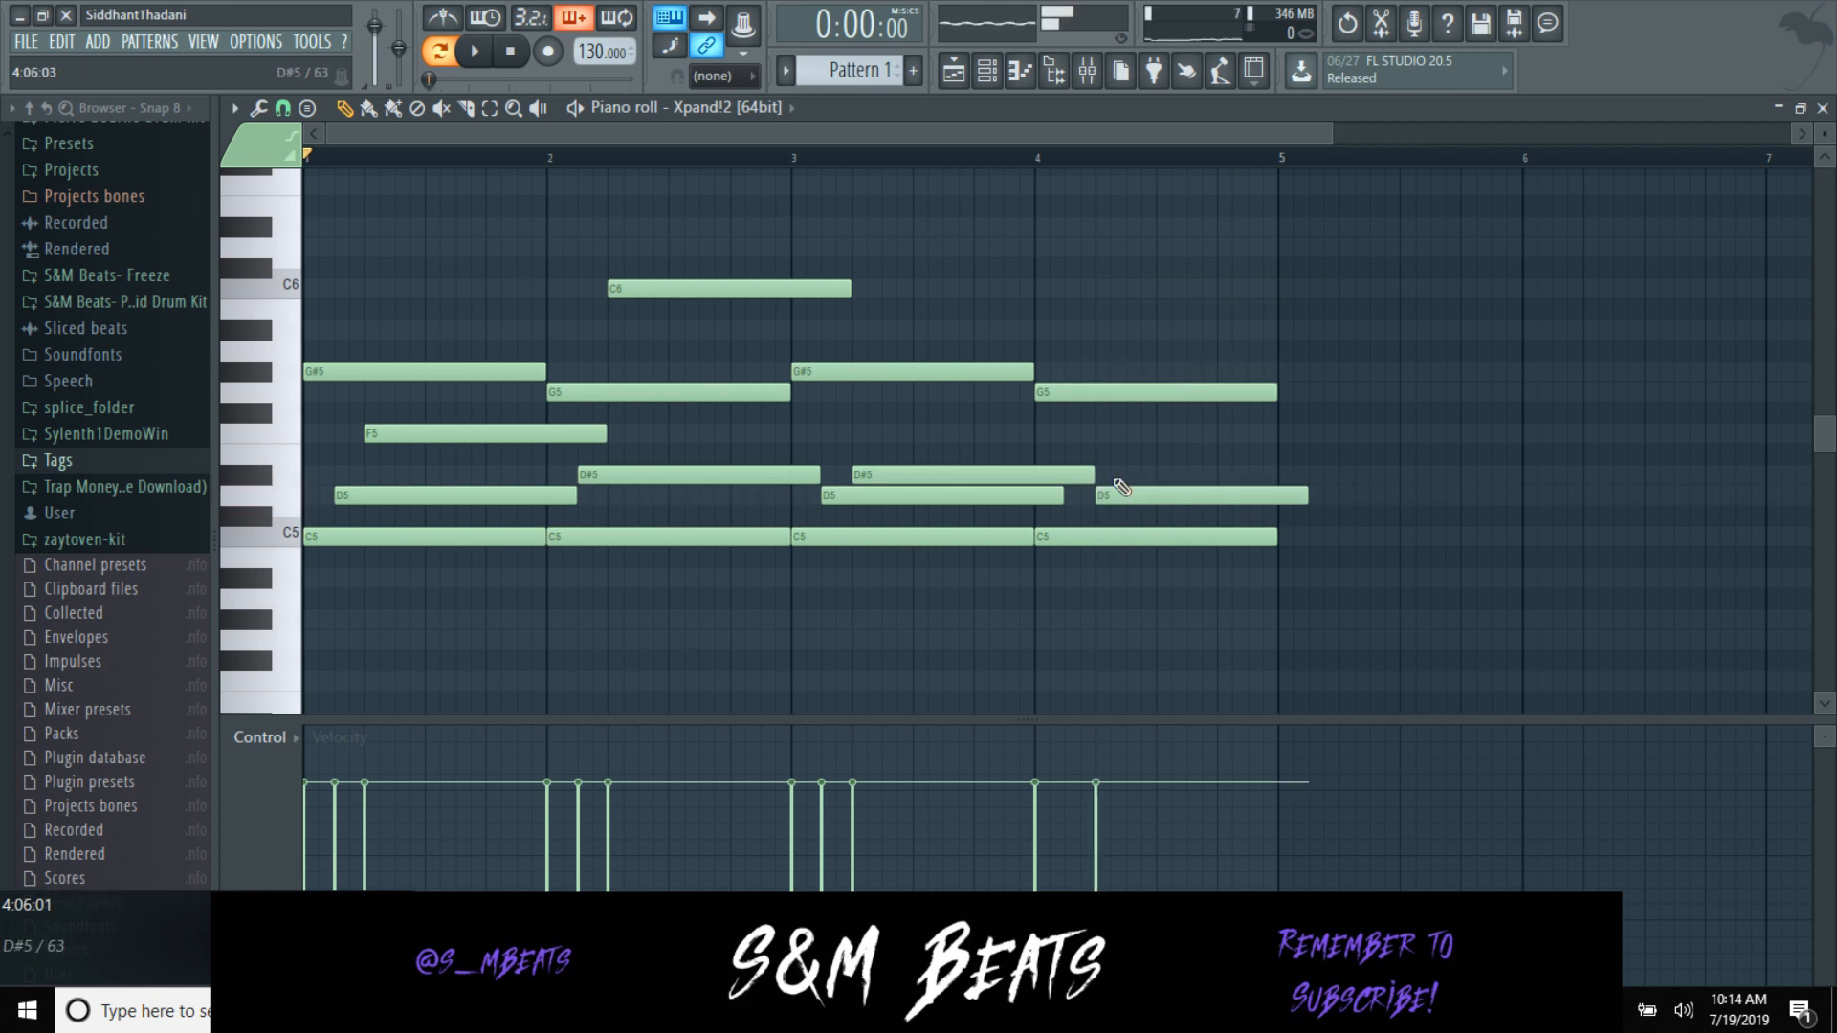
key(space)
drag(1335, 476, 1277, 477)
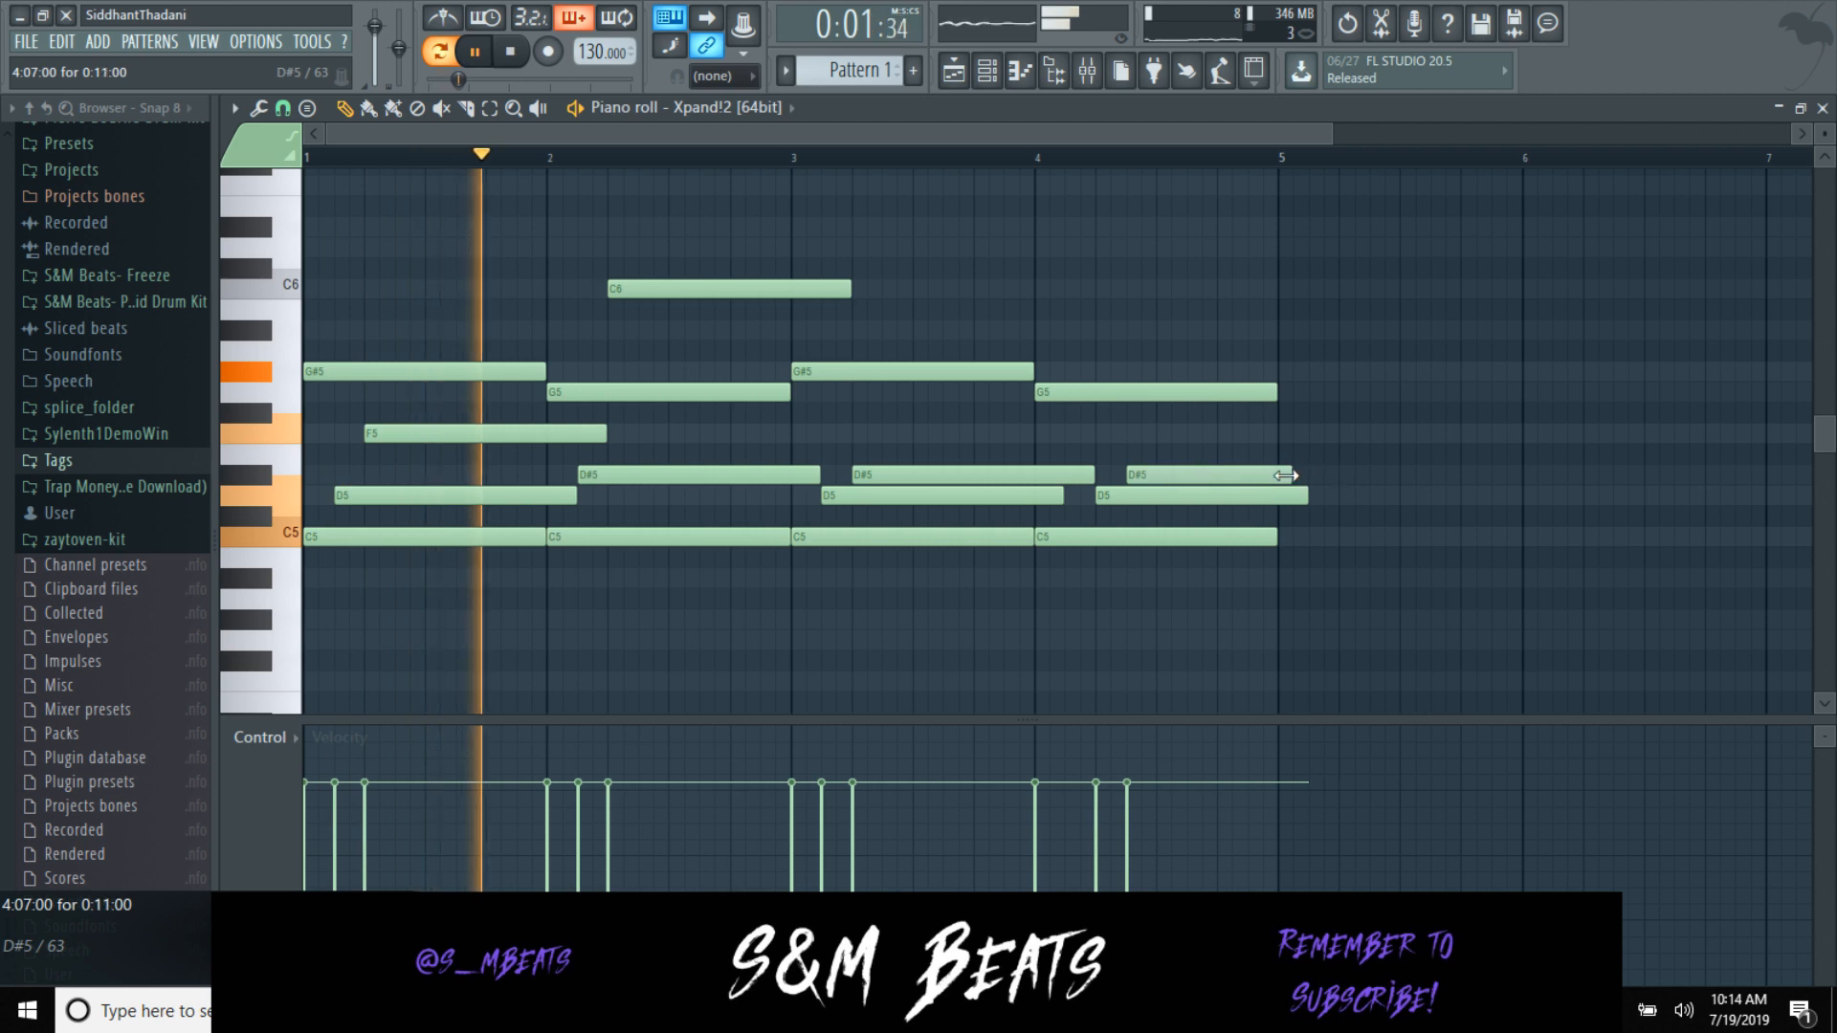
Step: Replace the D5 in bar 4 with a shorter one, and shift it and the D#5 half a beat earlier
right_click(1320, 505)
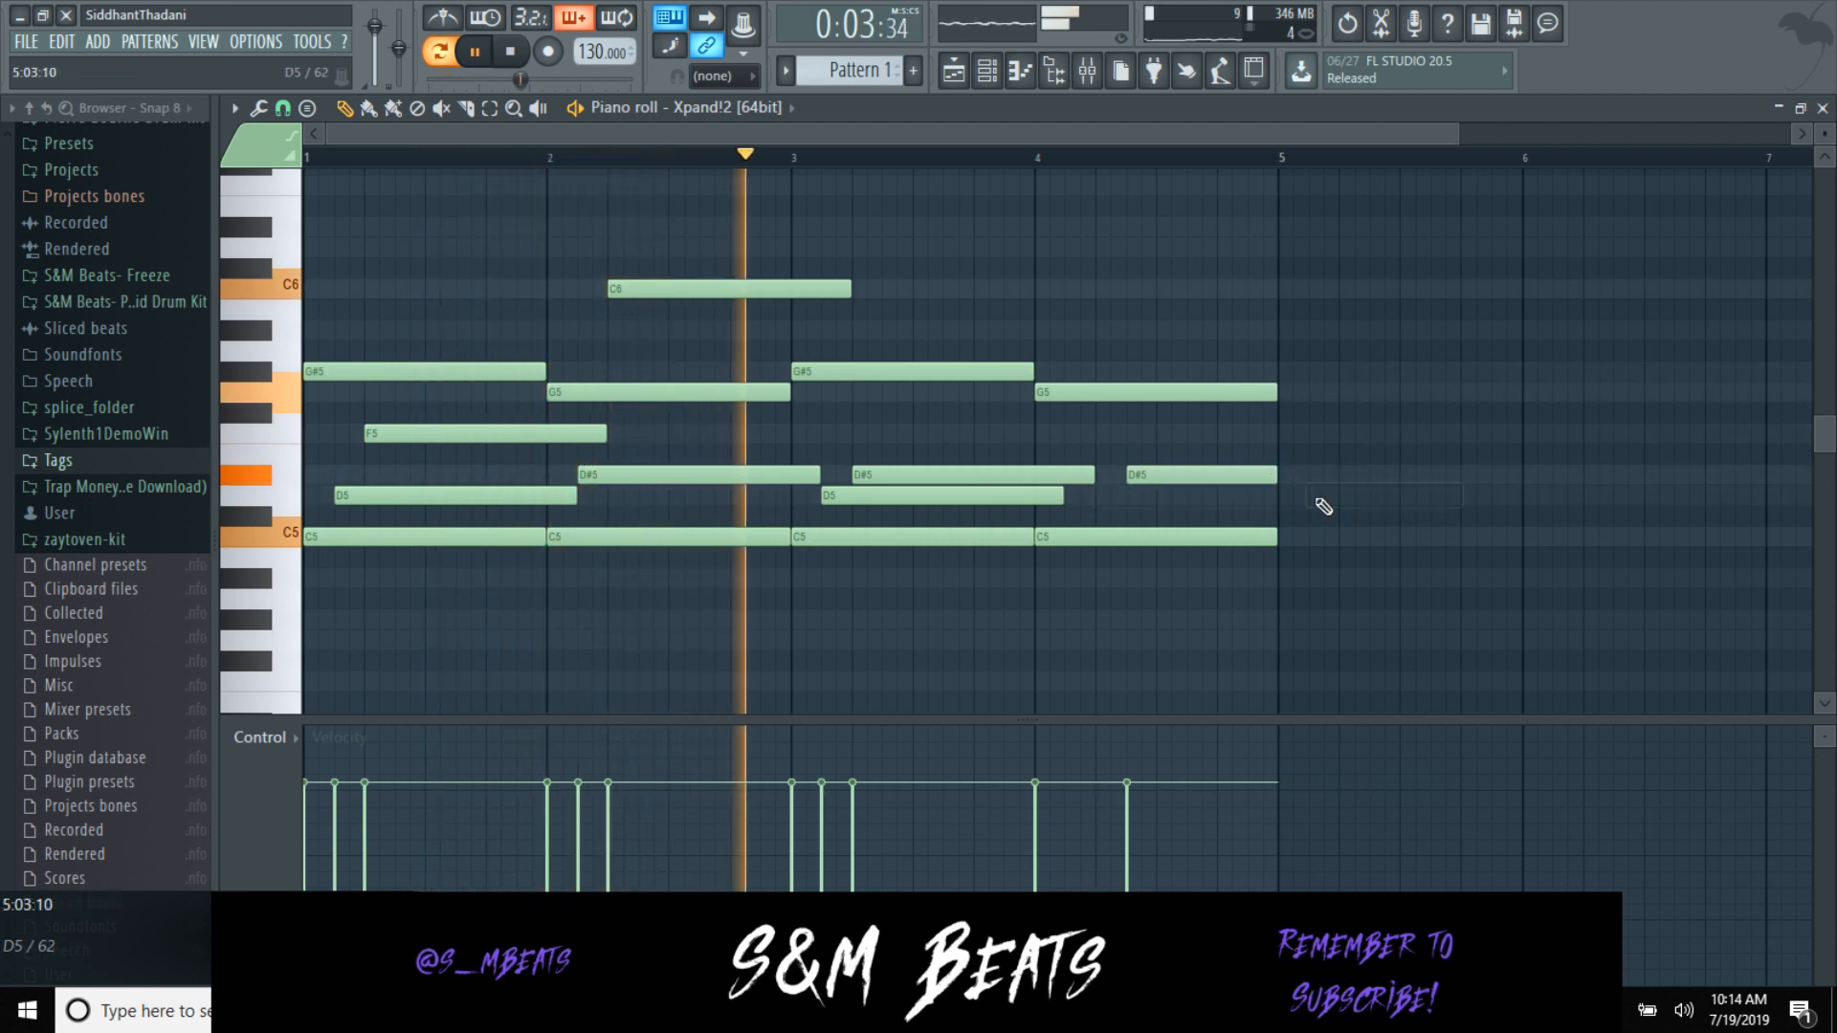
click(1208, 495)
drag(1183, 500, 1078, 501)
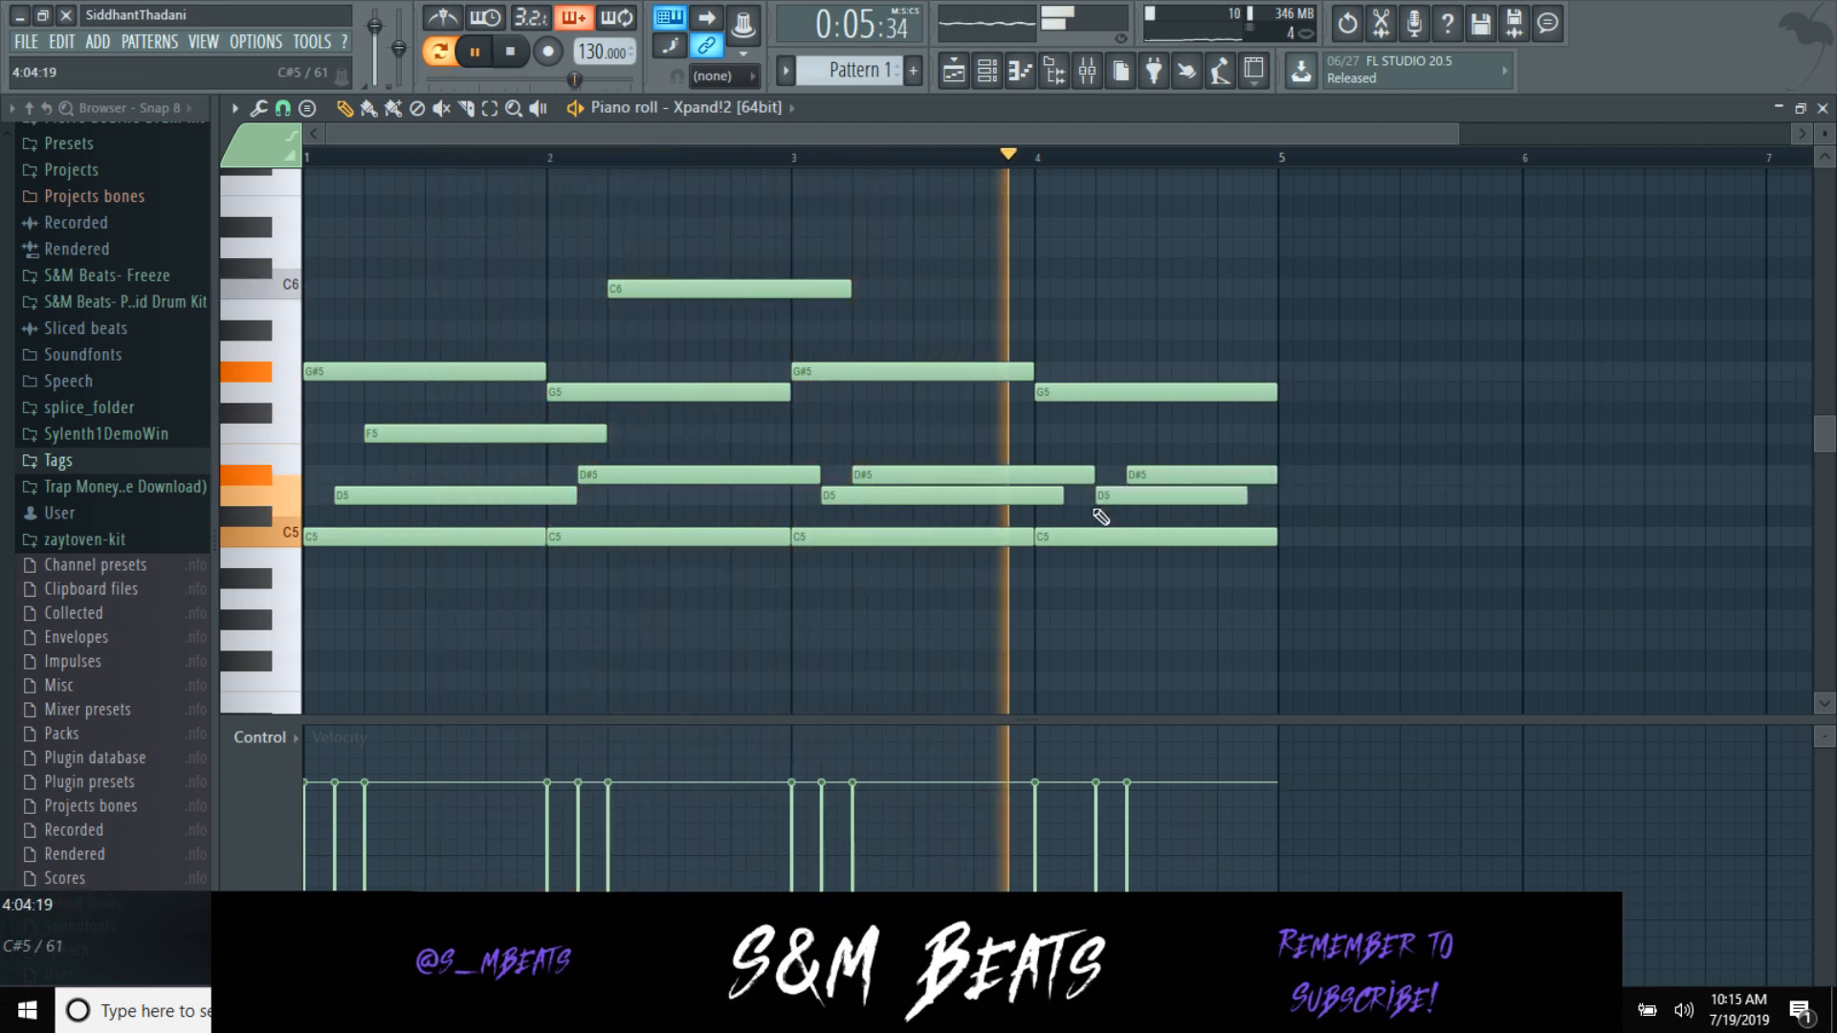
mouse_move(1110, 495)
mouse_down()
mouse_move(1079, 496)
mouse_move(1135, 481)
mouse_up()
Step: Add a D5 note on beat 4 of bar 4, trim it to the end of the bar, and stop playback
click(1225, 496)
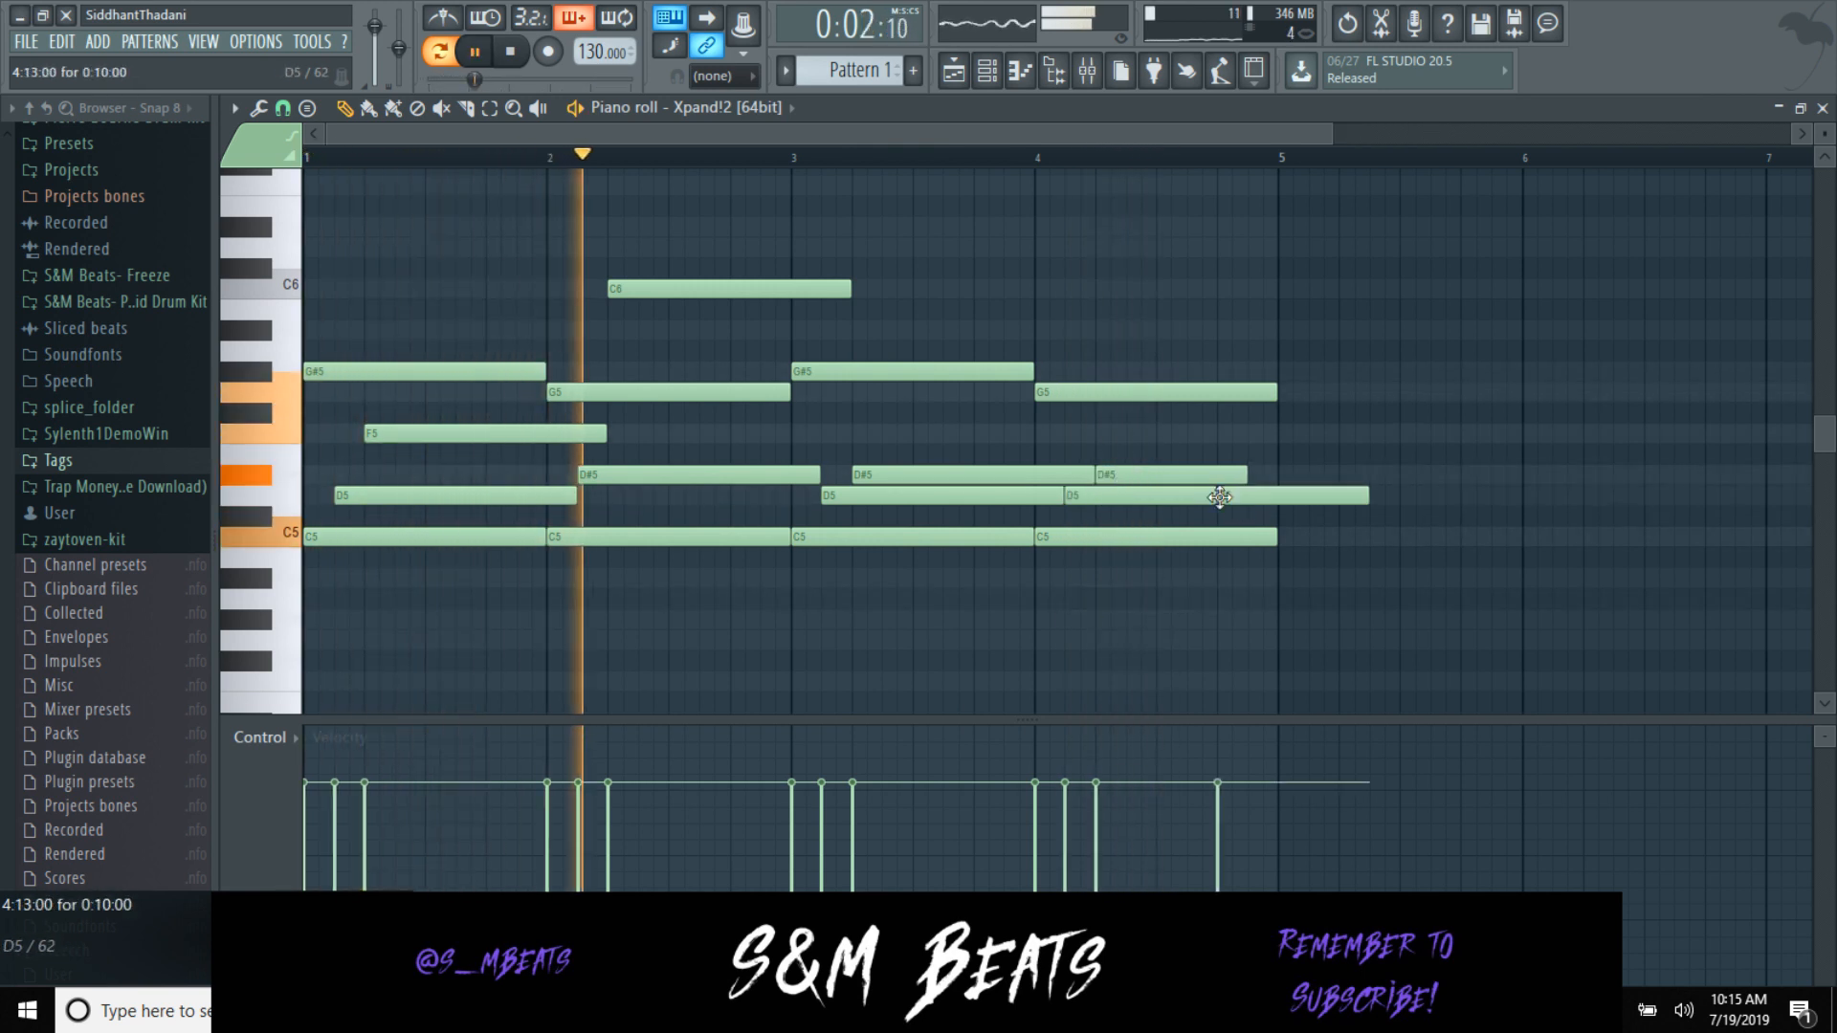
drag(1355, 490, 1279, 496)
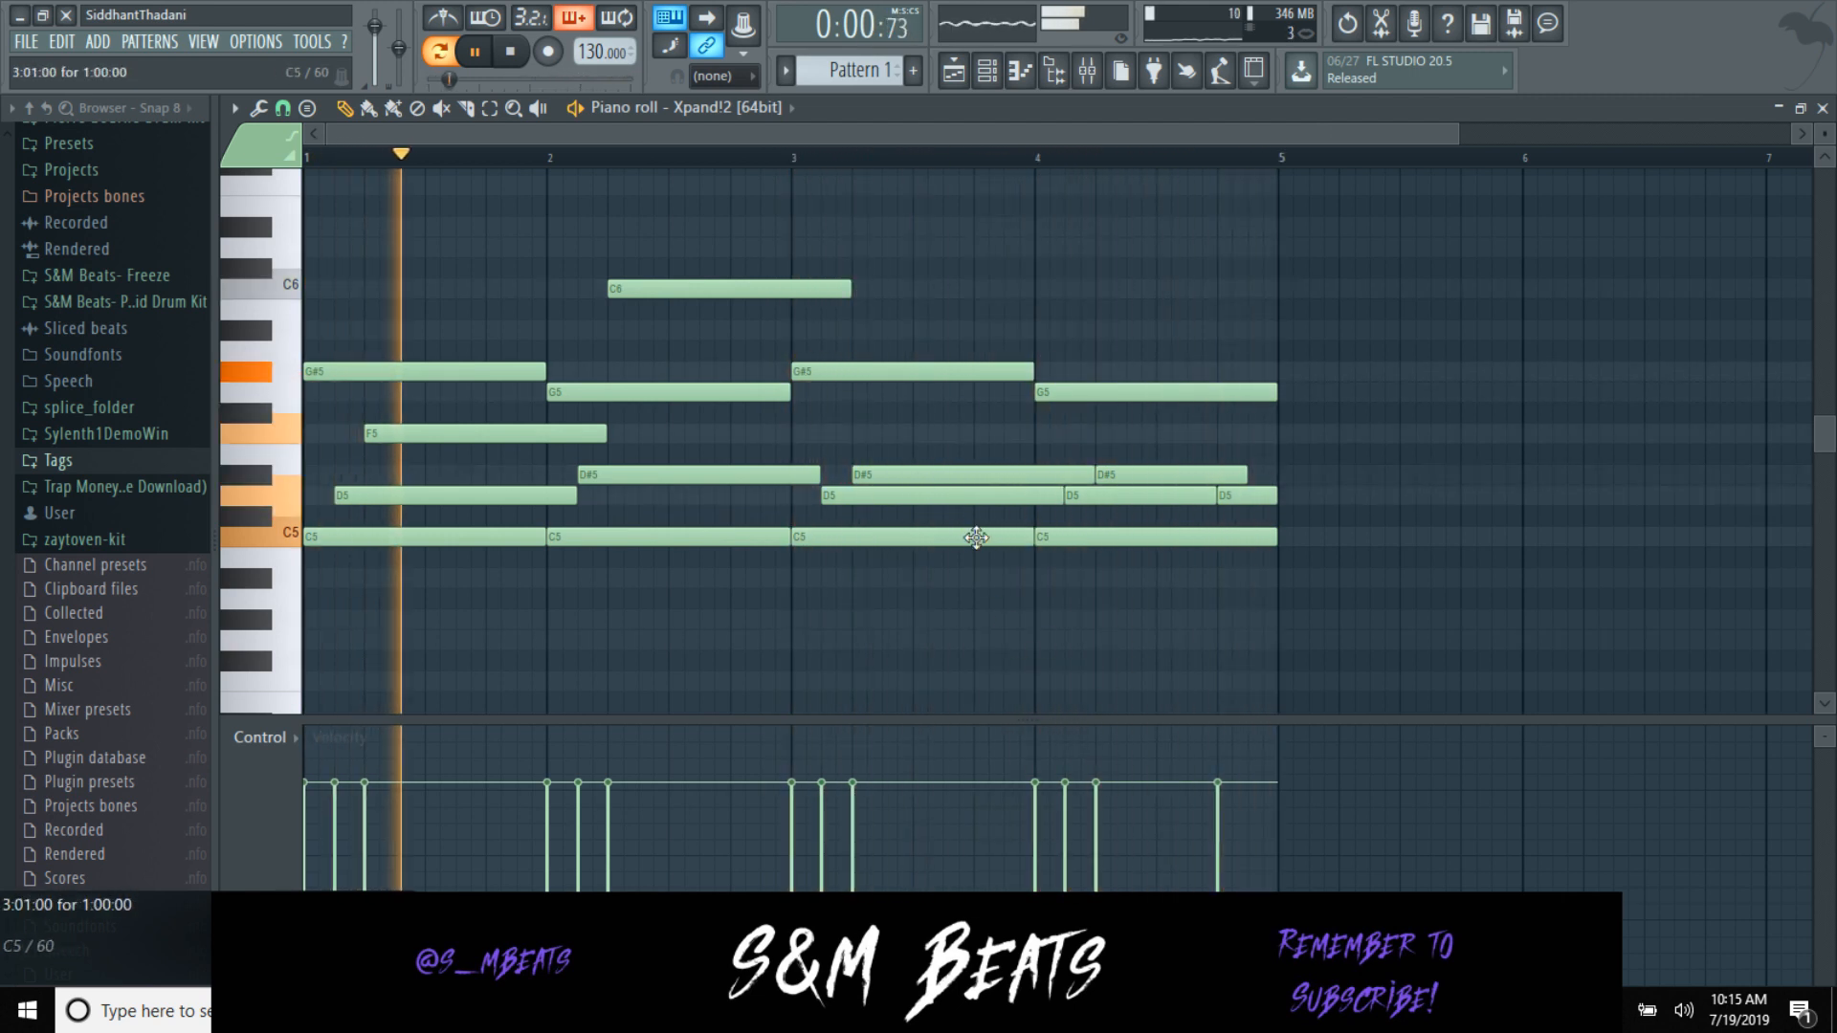
scroll(402, 316, up, 1)
key(space)
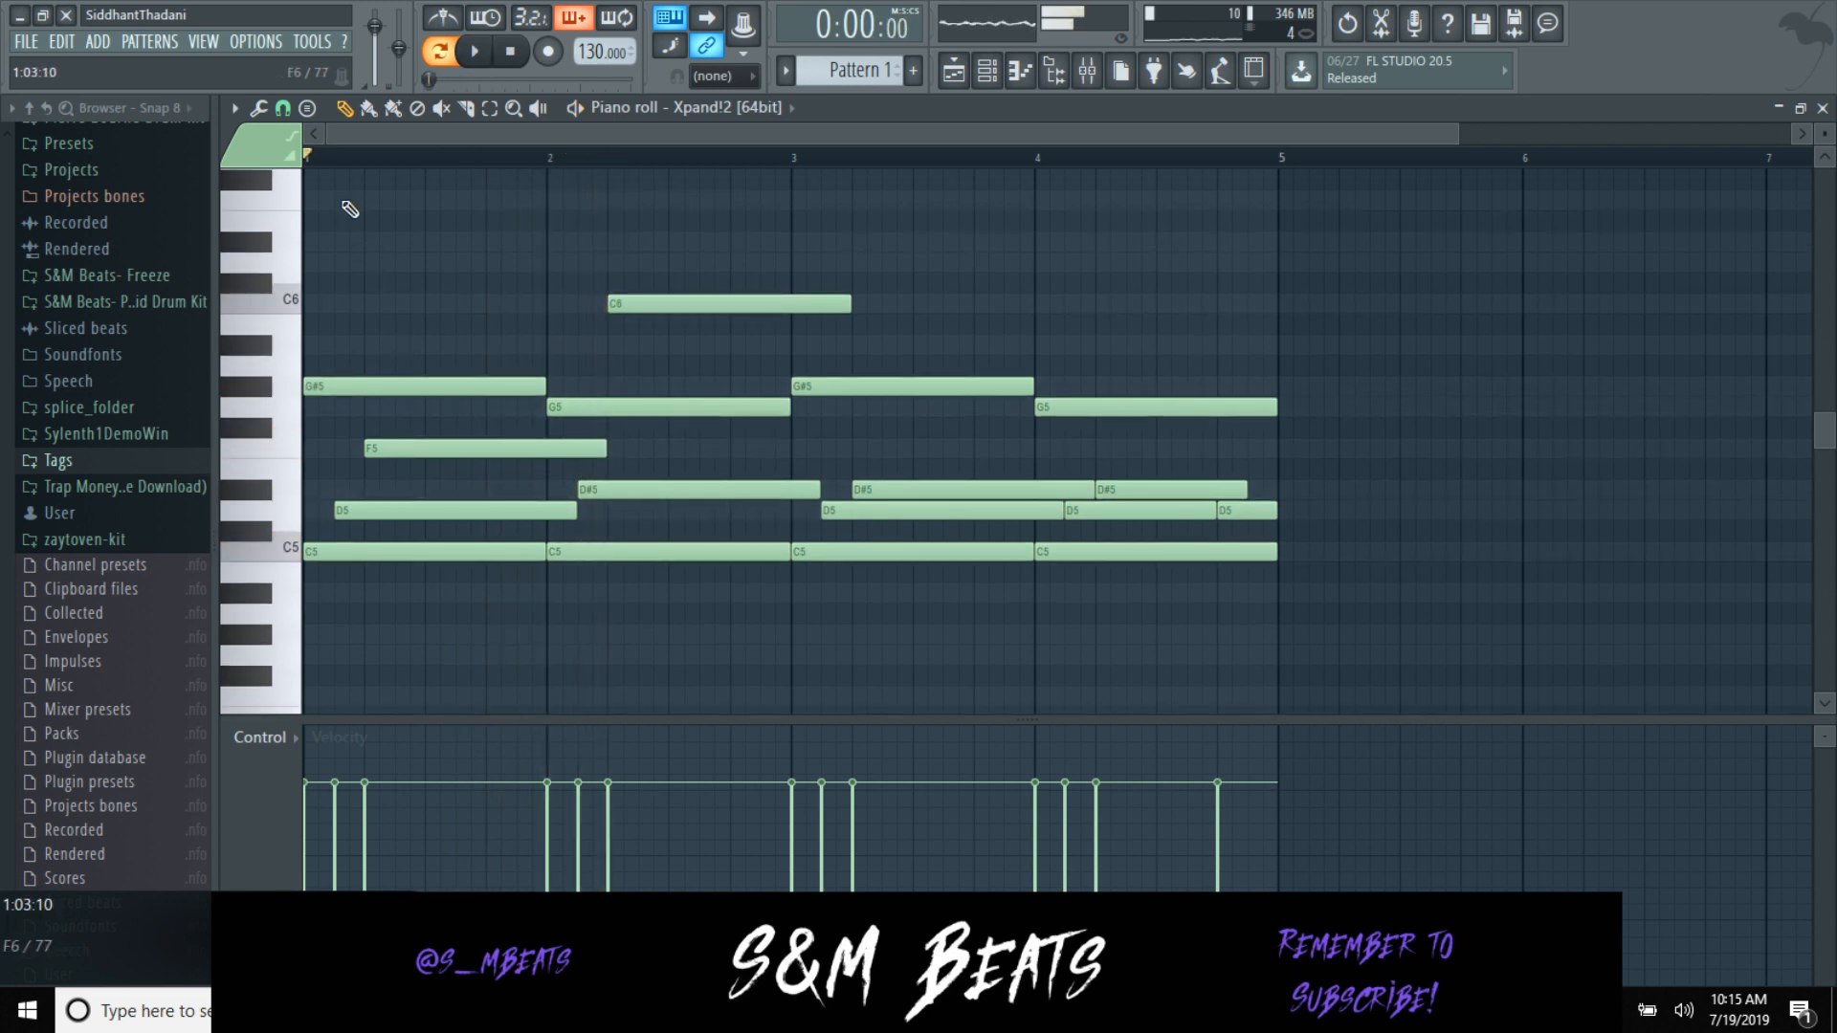
Step: Add one-beat melody notes: D6 and D#6 at the start and end of bar 1, G#6 and D#6 likewise in bar 3, and D6 starting bar 4
key(space)
scroll(478, 287, up, 4)
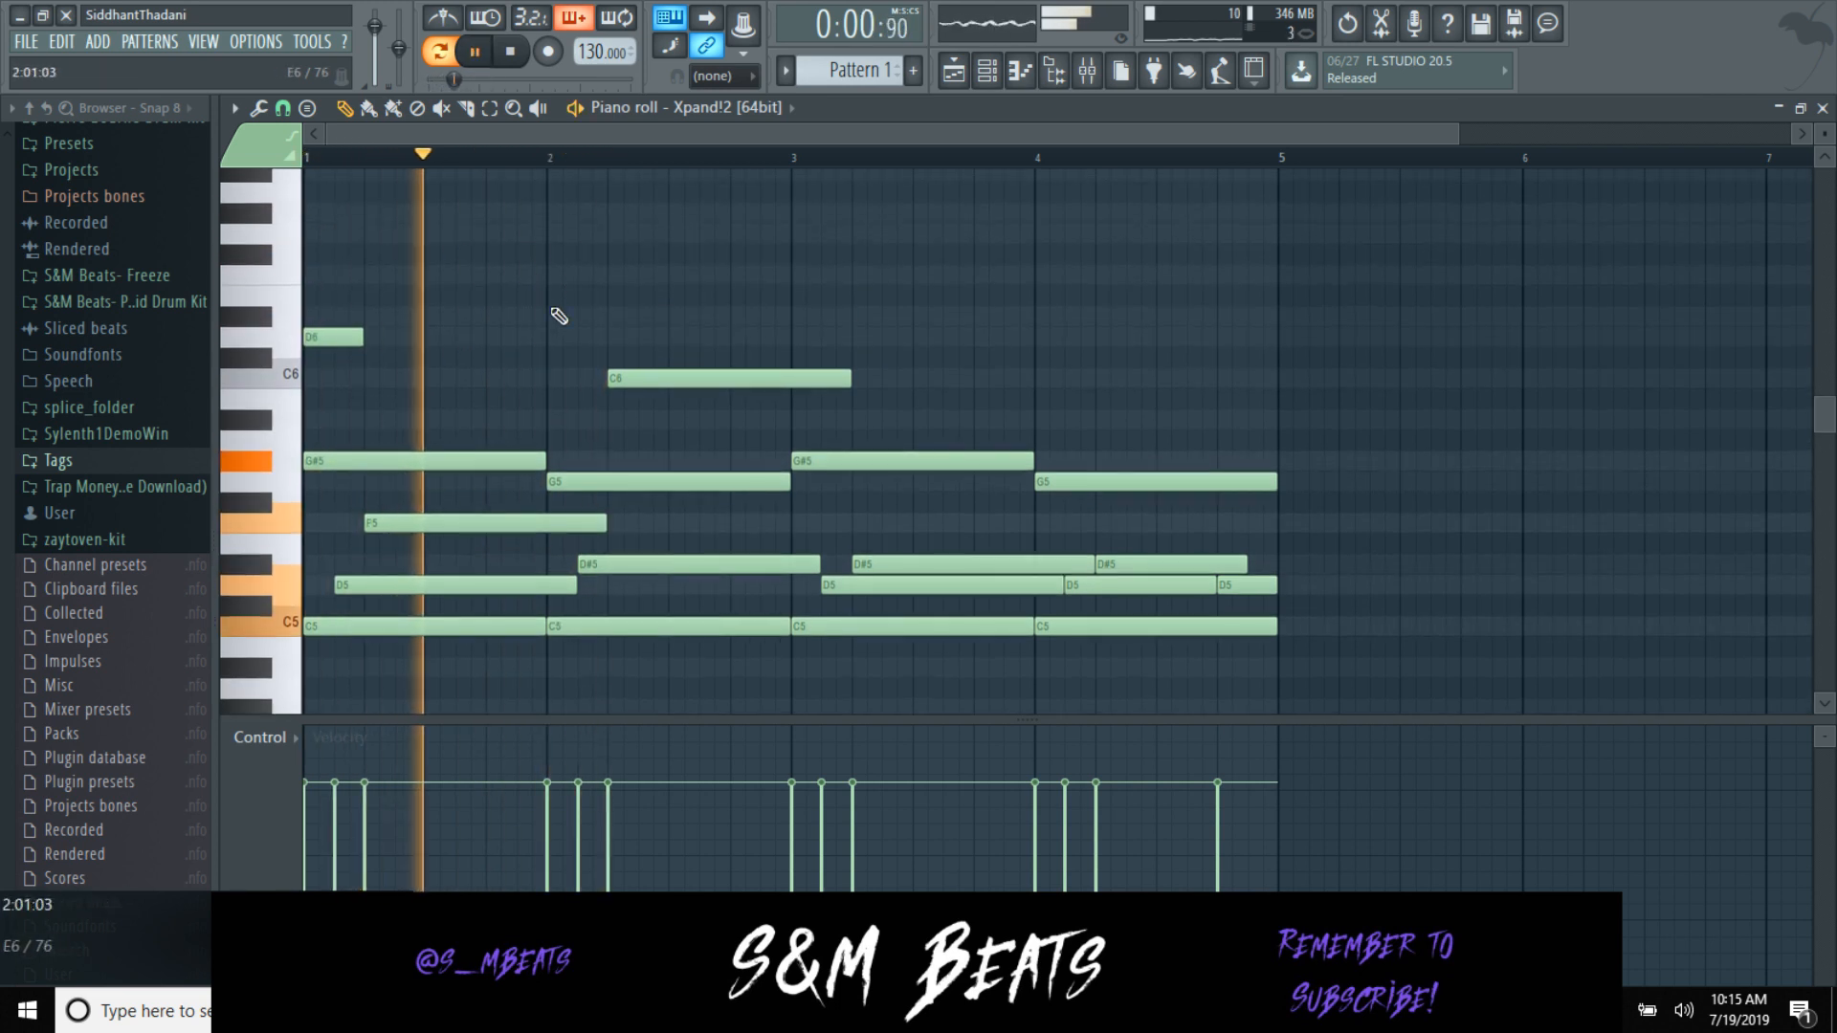
click(488, 316)
click(804, 212)
click(980, 316)
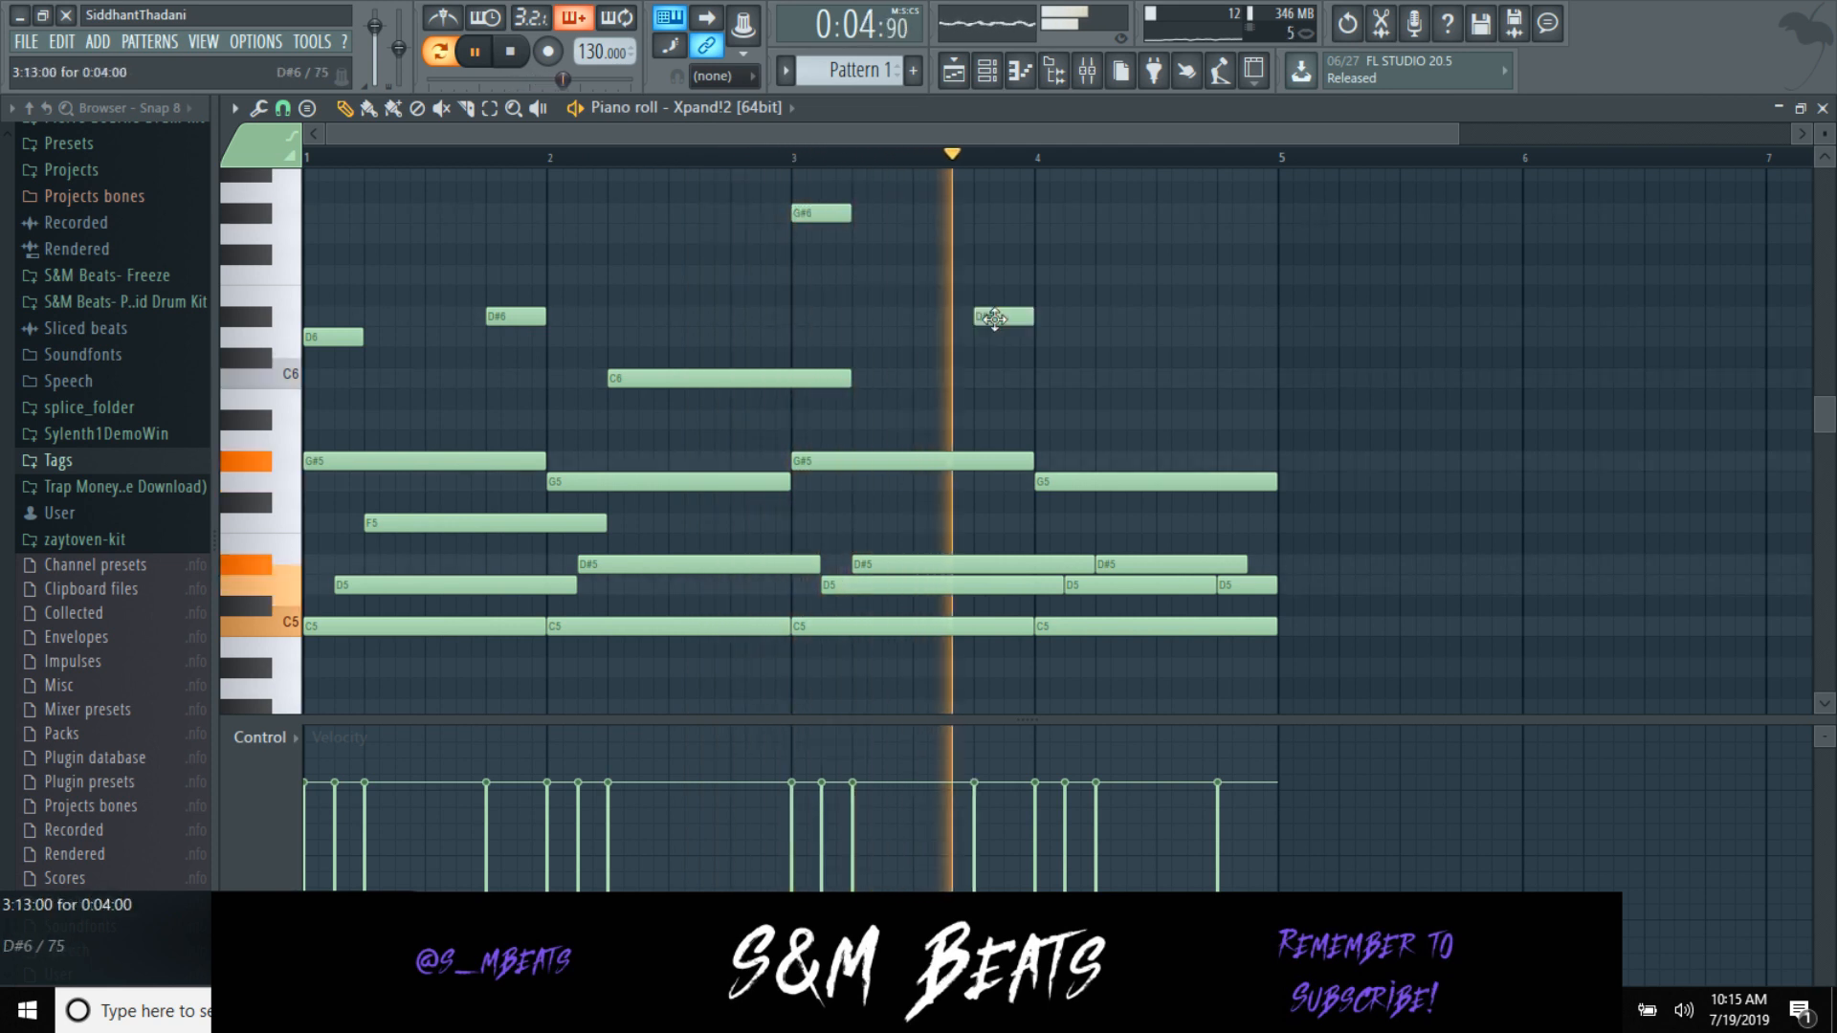
click(1042, 337)
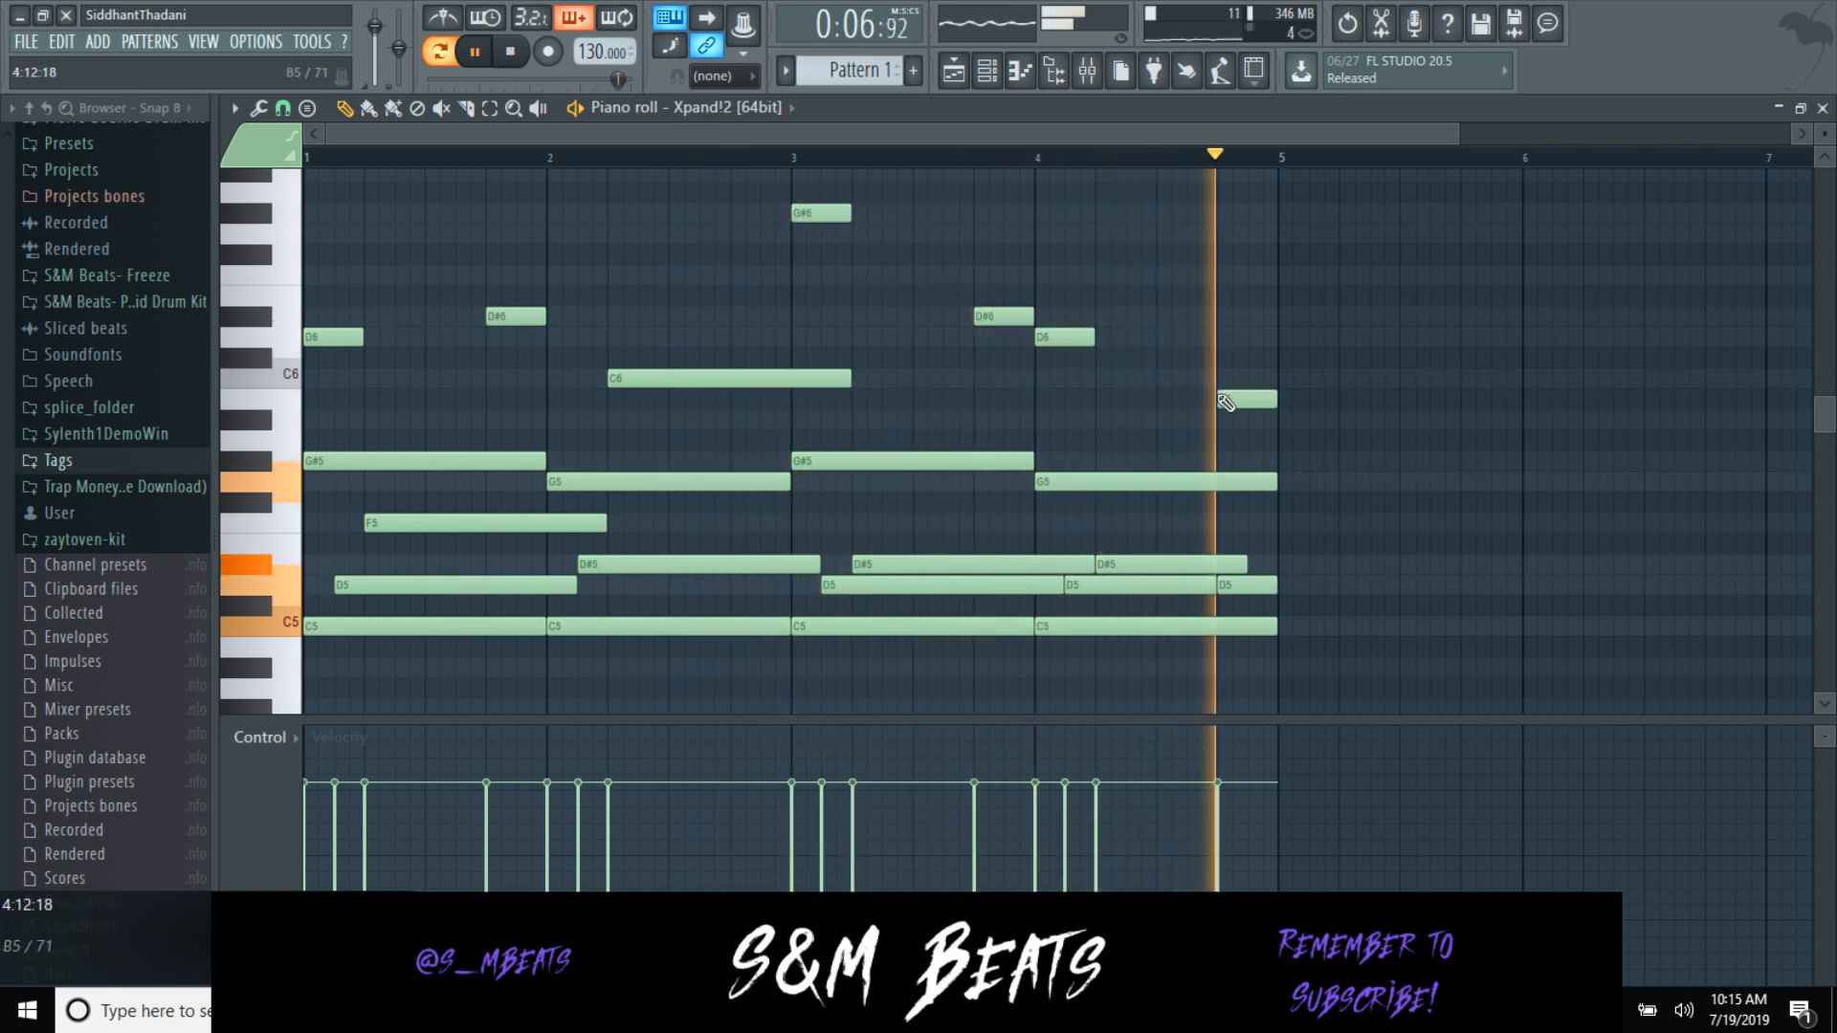
key(space)
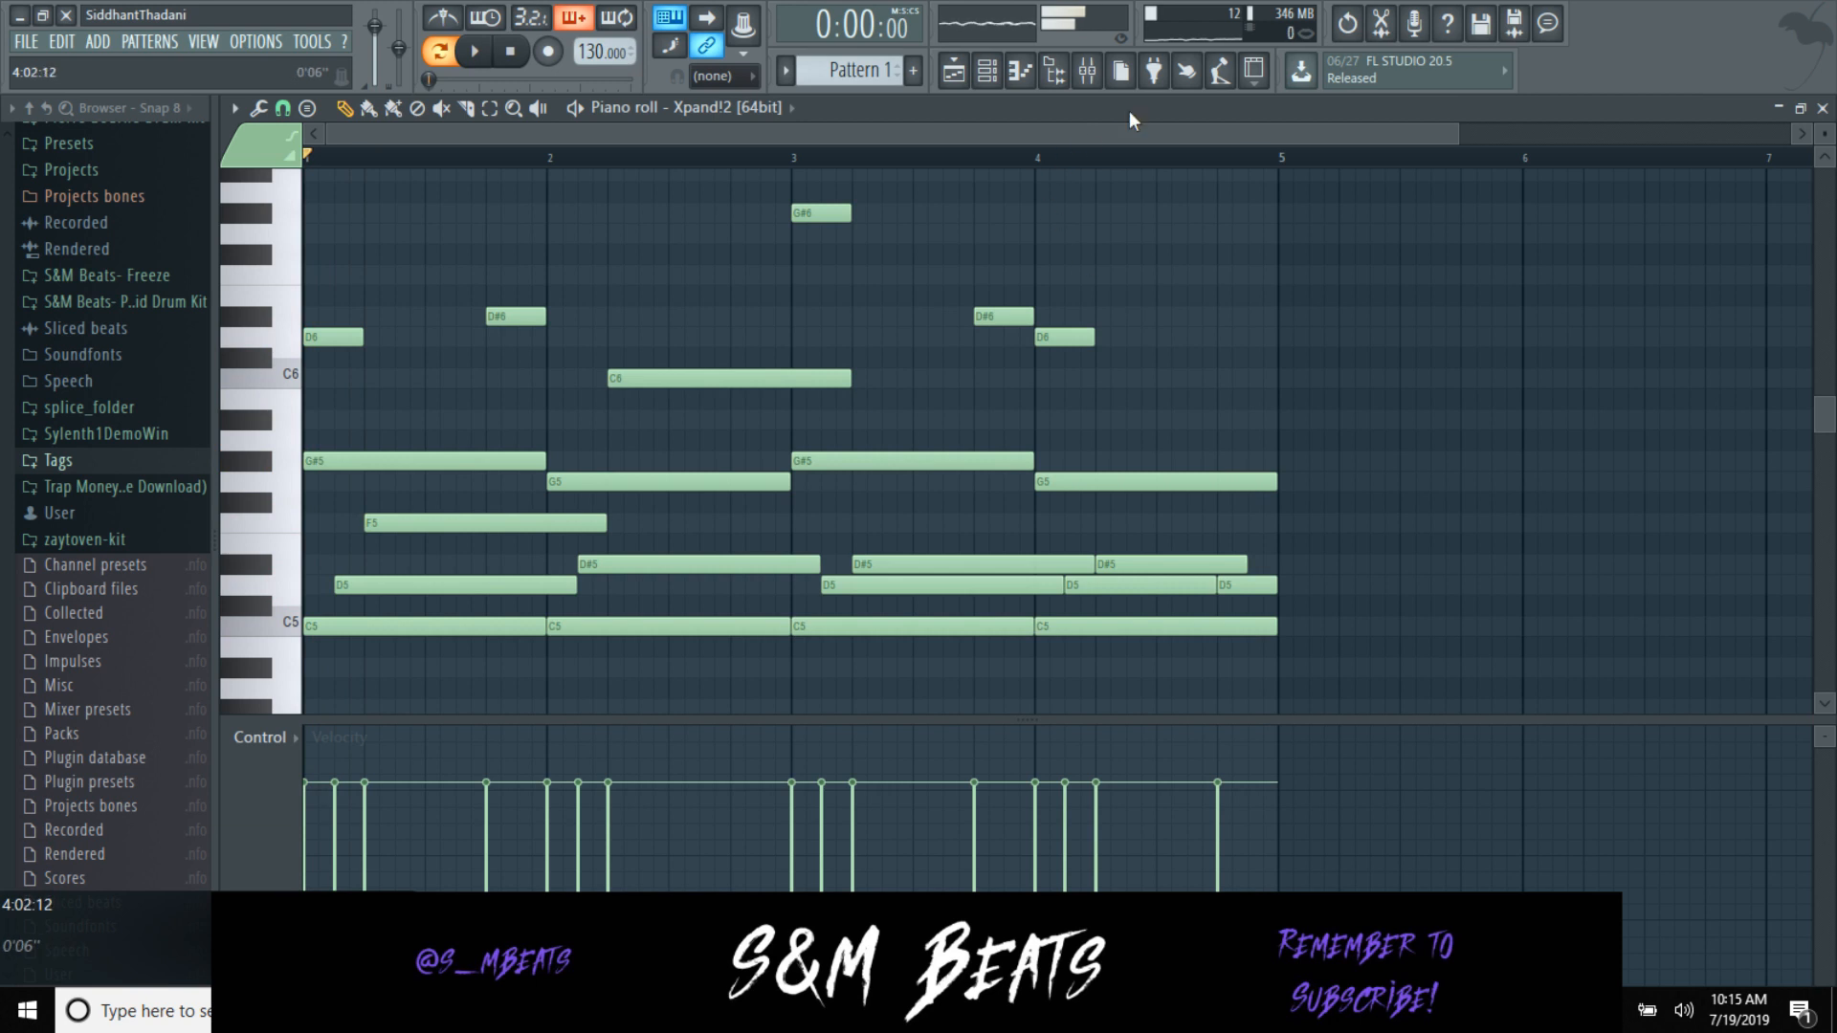
Step: Load Gross Beat in the first effect slot of Insert 1, choose the Momentary preset's 1/2 Speed time effect, and play the loop
click(1087, 72)
click(1628, 179)
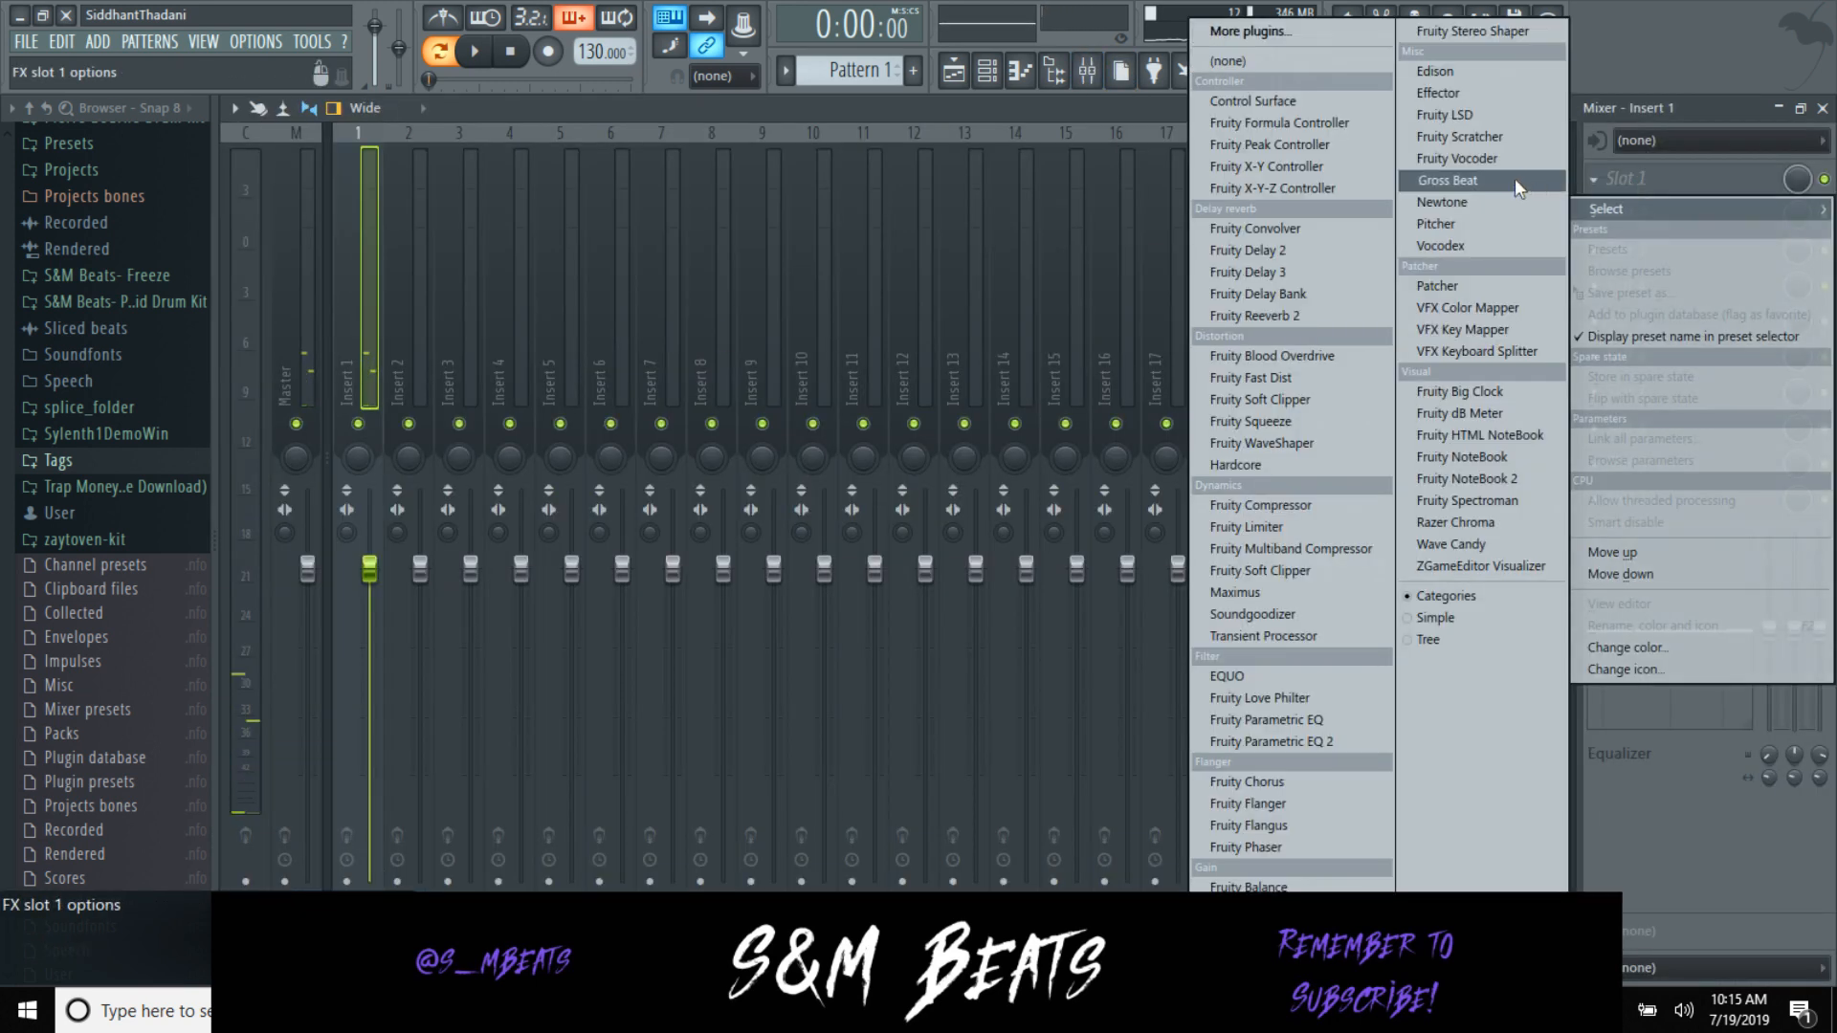
click(1447, 180)
click(1178, 335)
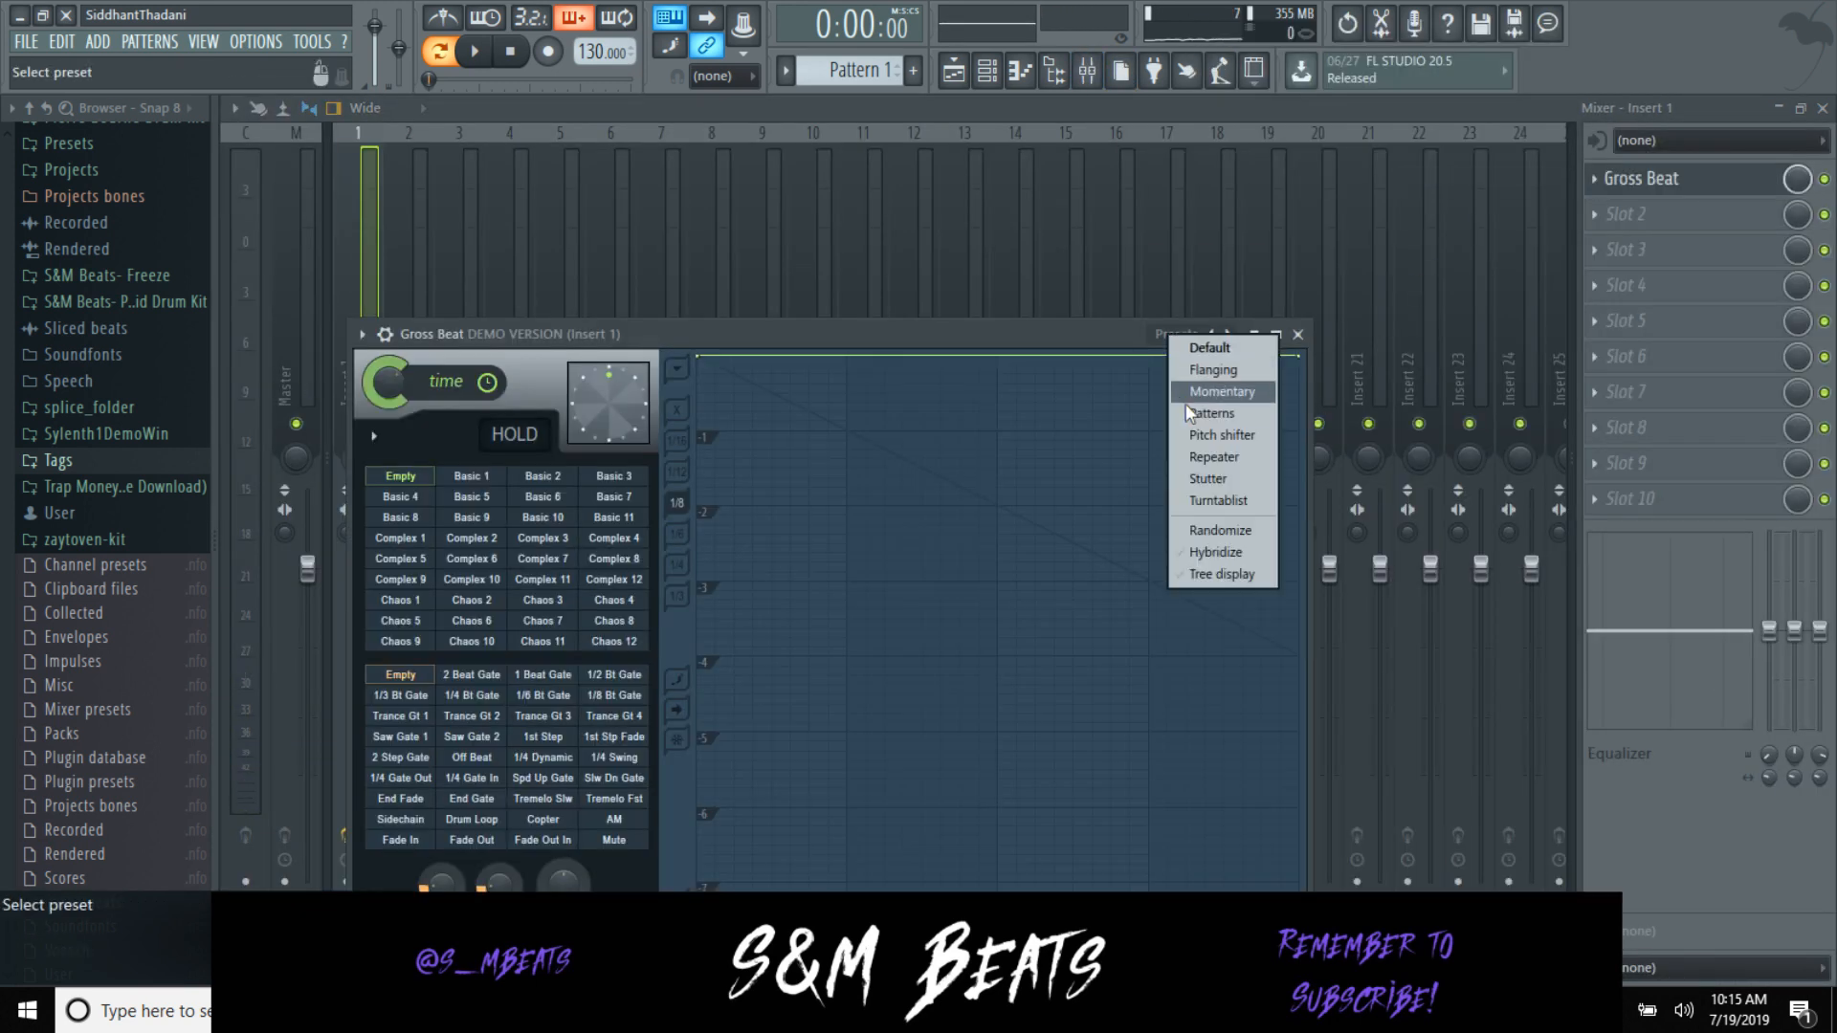
click(1188, 393)
click(542, 621)
click(475, 52)
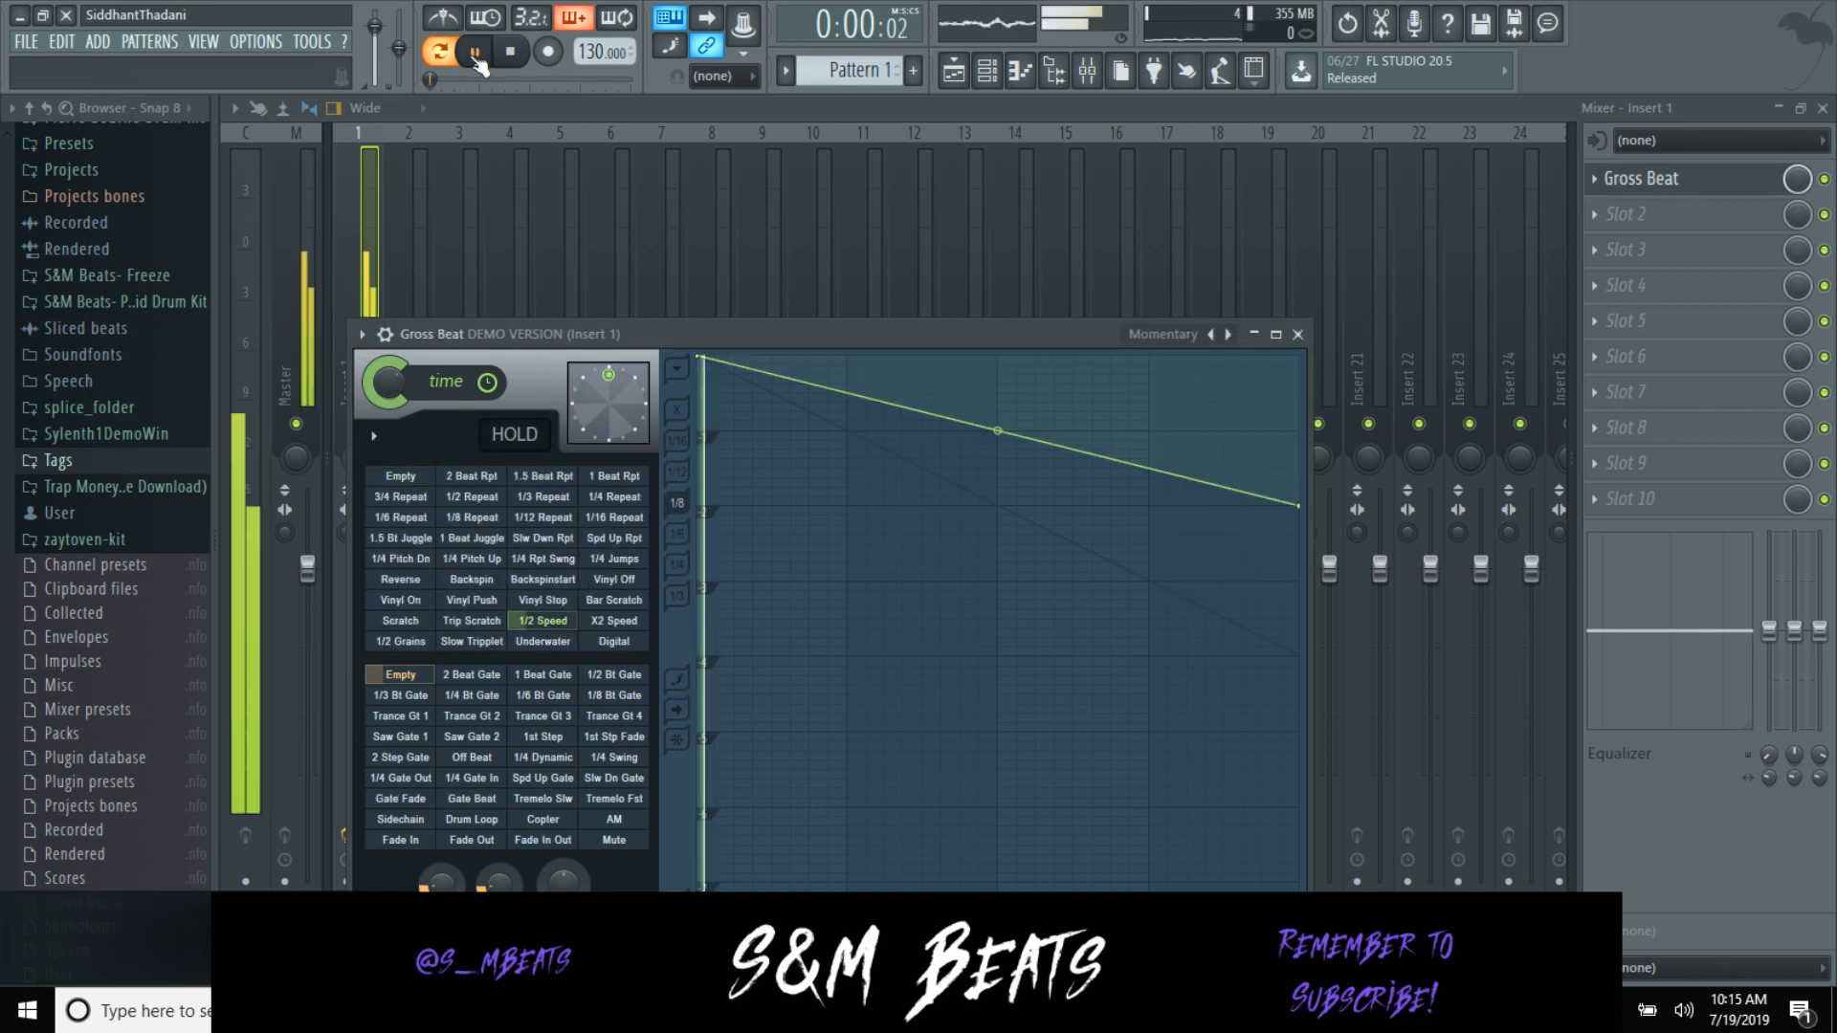
click(1298, 334)
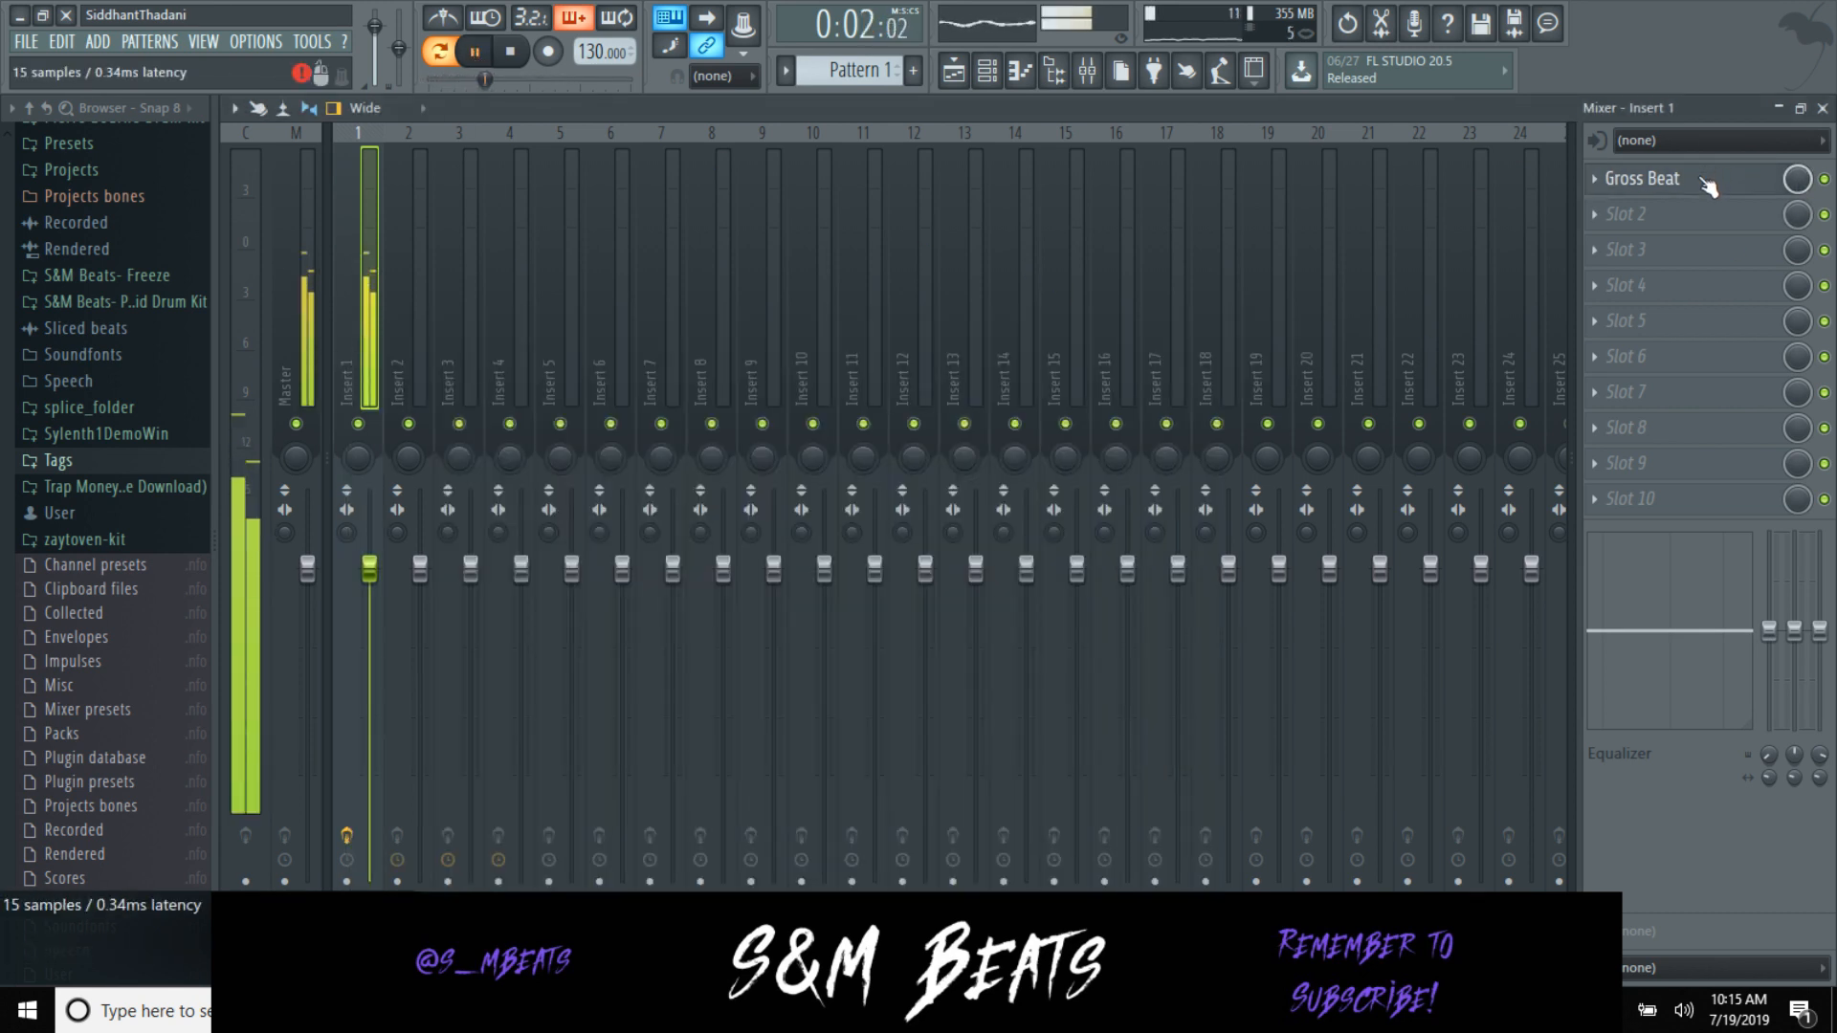
Step: Move Gross Beat down to slot 2 of Insert 1, load the unstable plugin in slot 1, and close its window
right_click(1678, 201)
mouse_move(1605, 208)
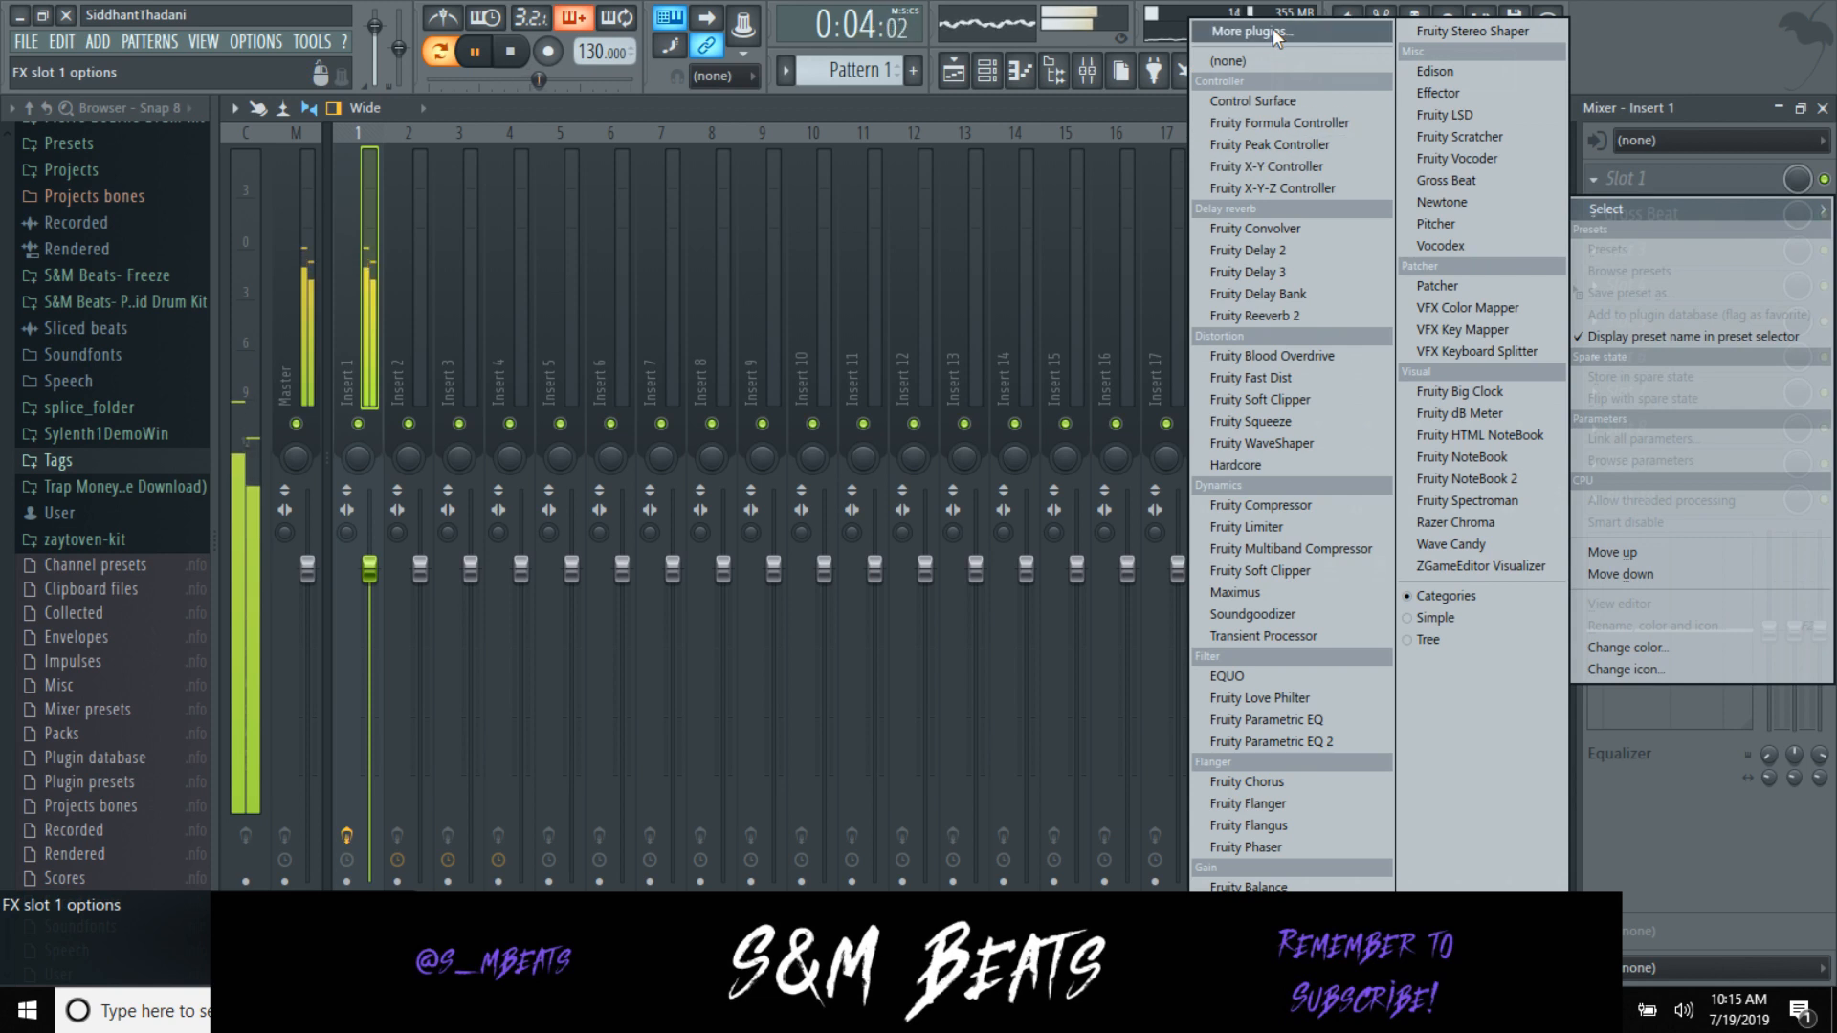
click(822, 337)
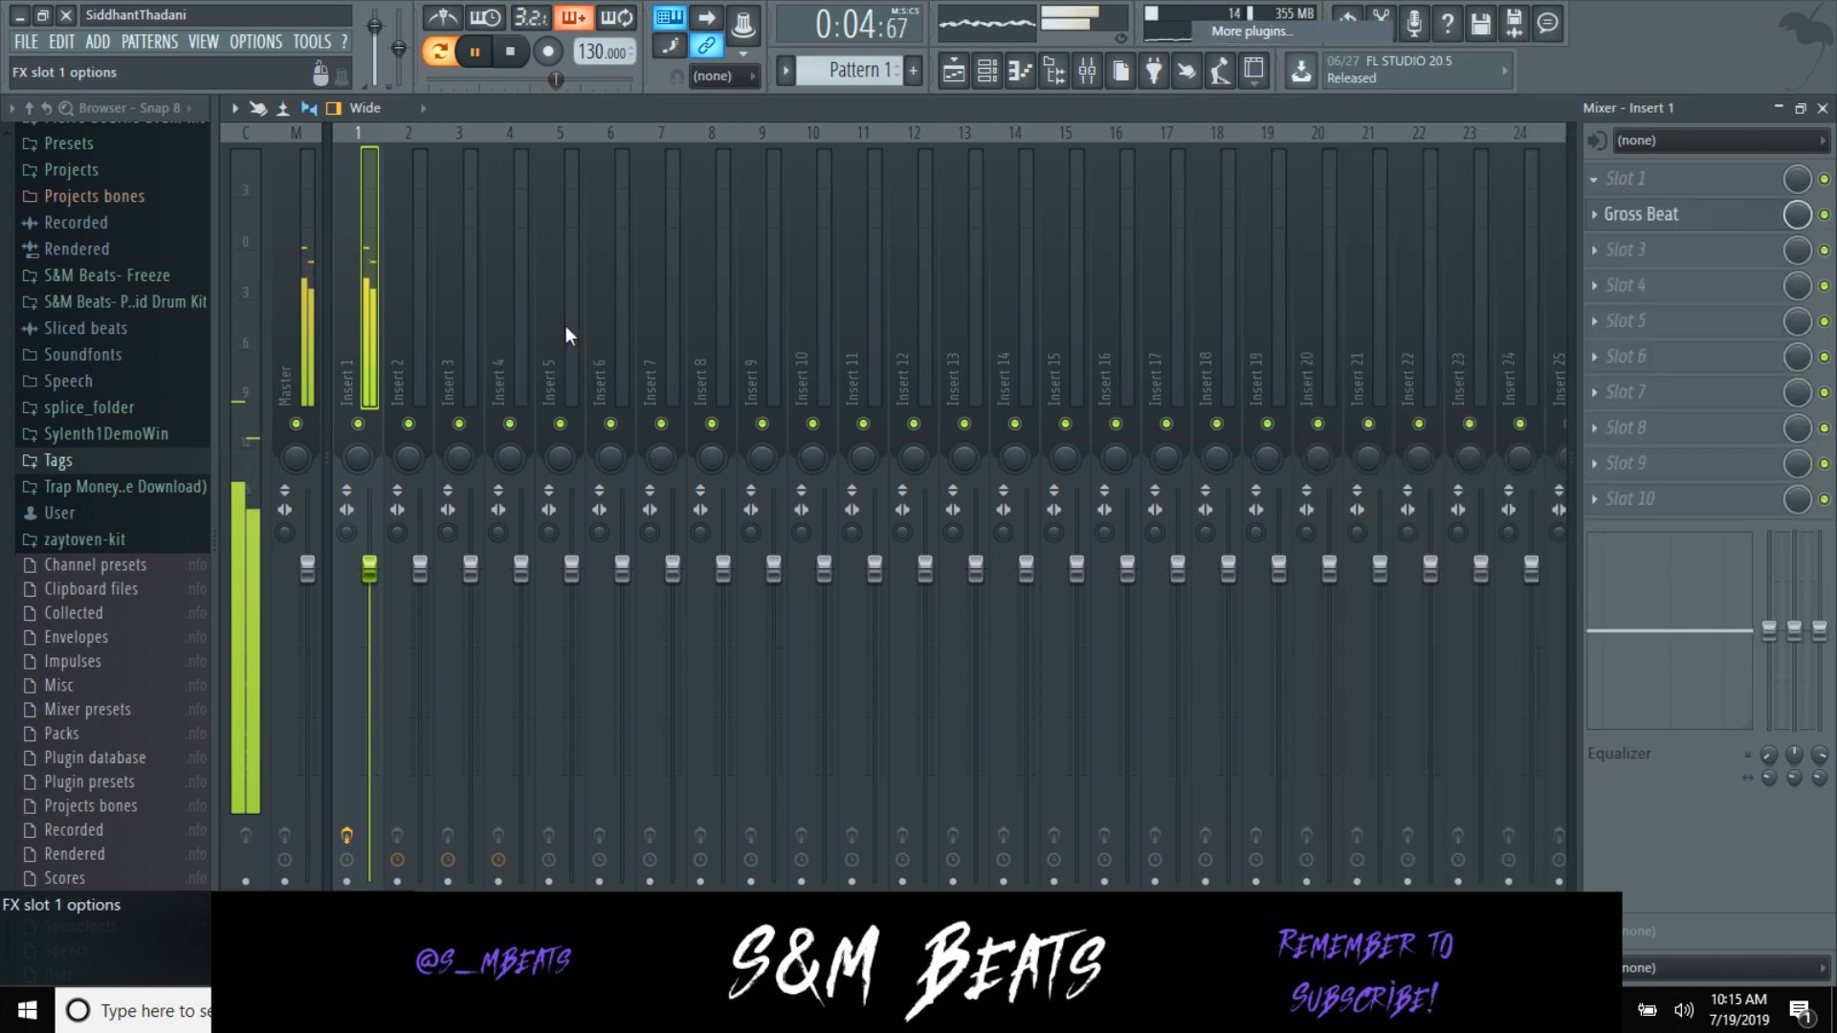
scroll(957, 622, down, 10)
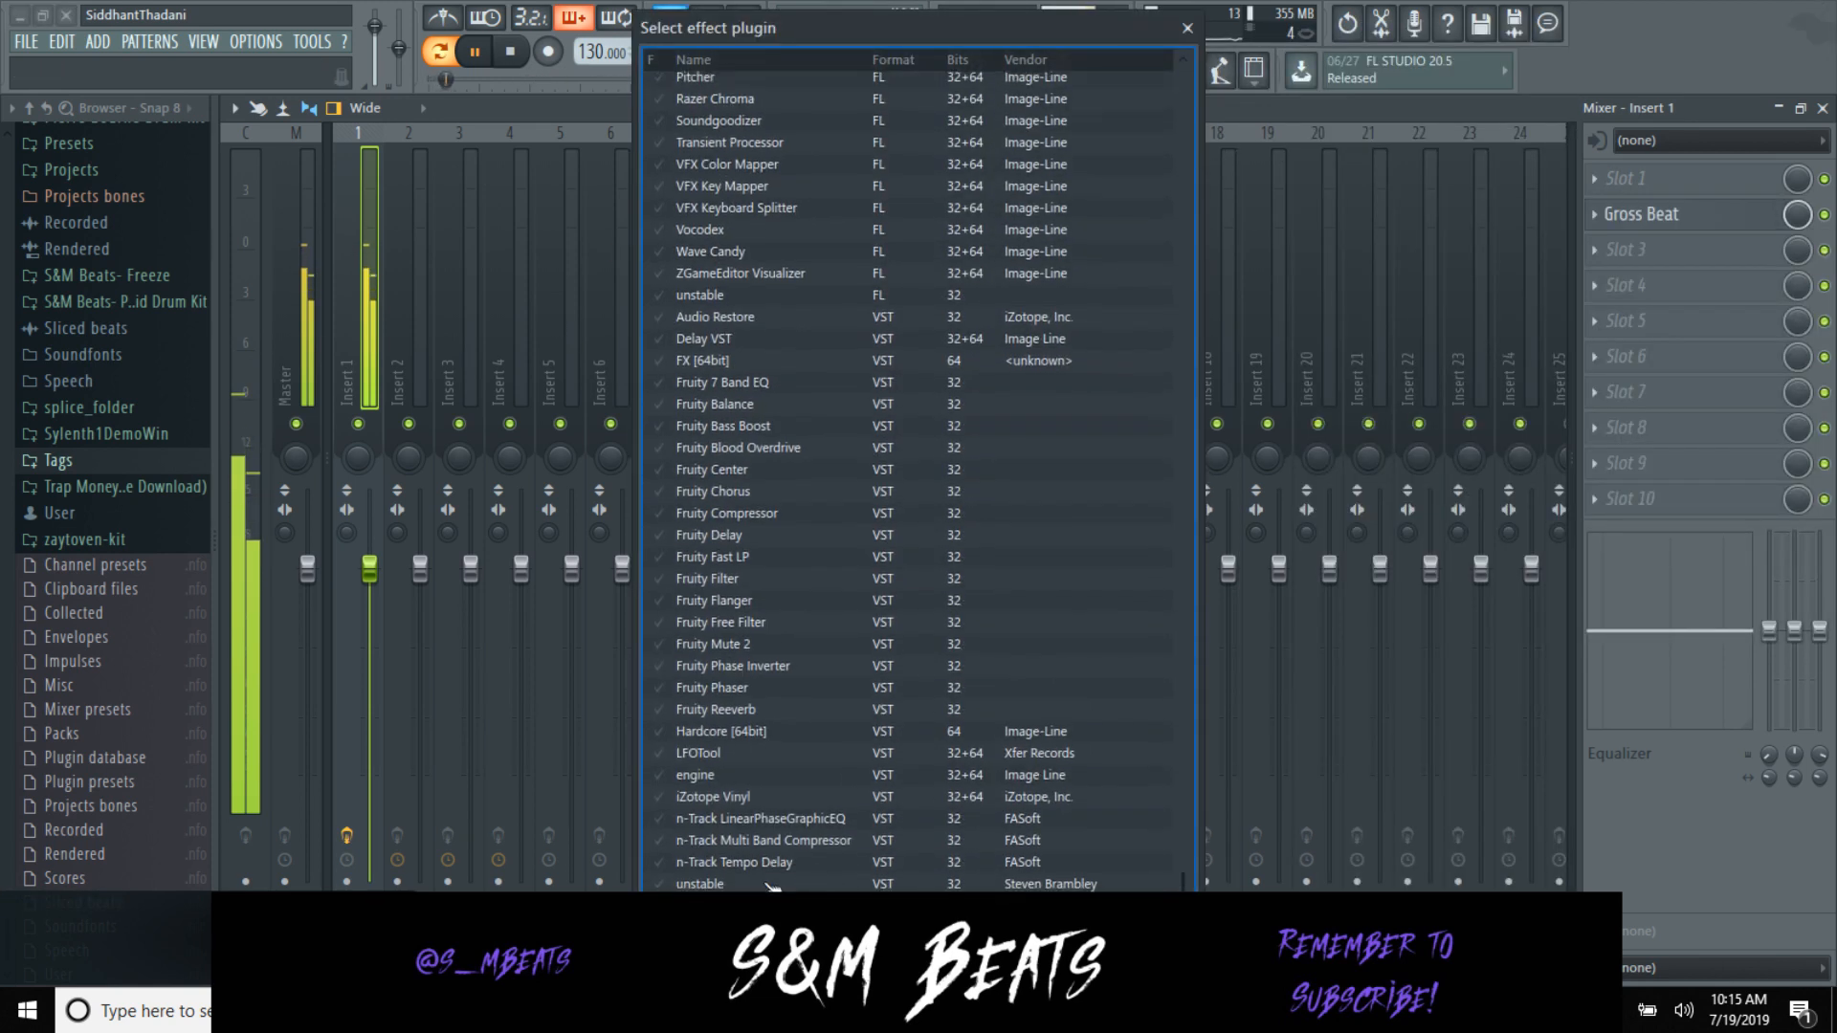
double_click(804, 821)
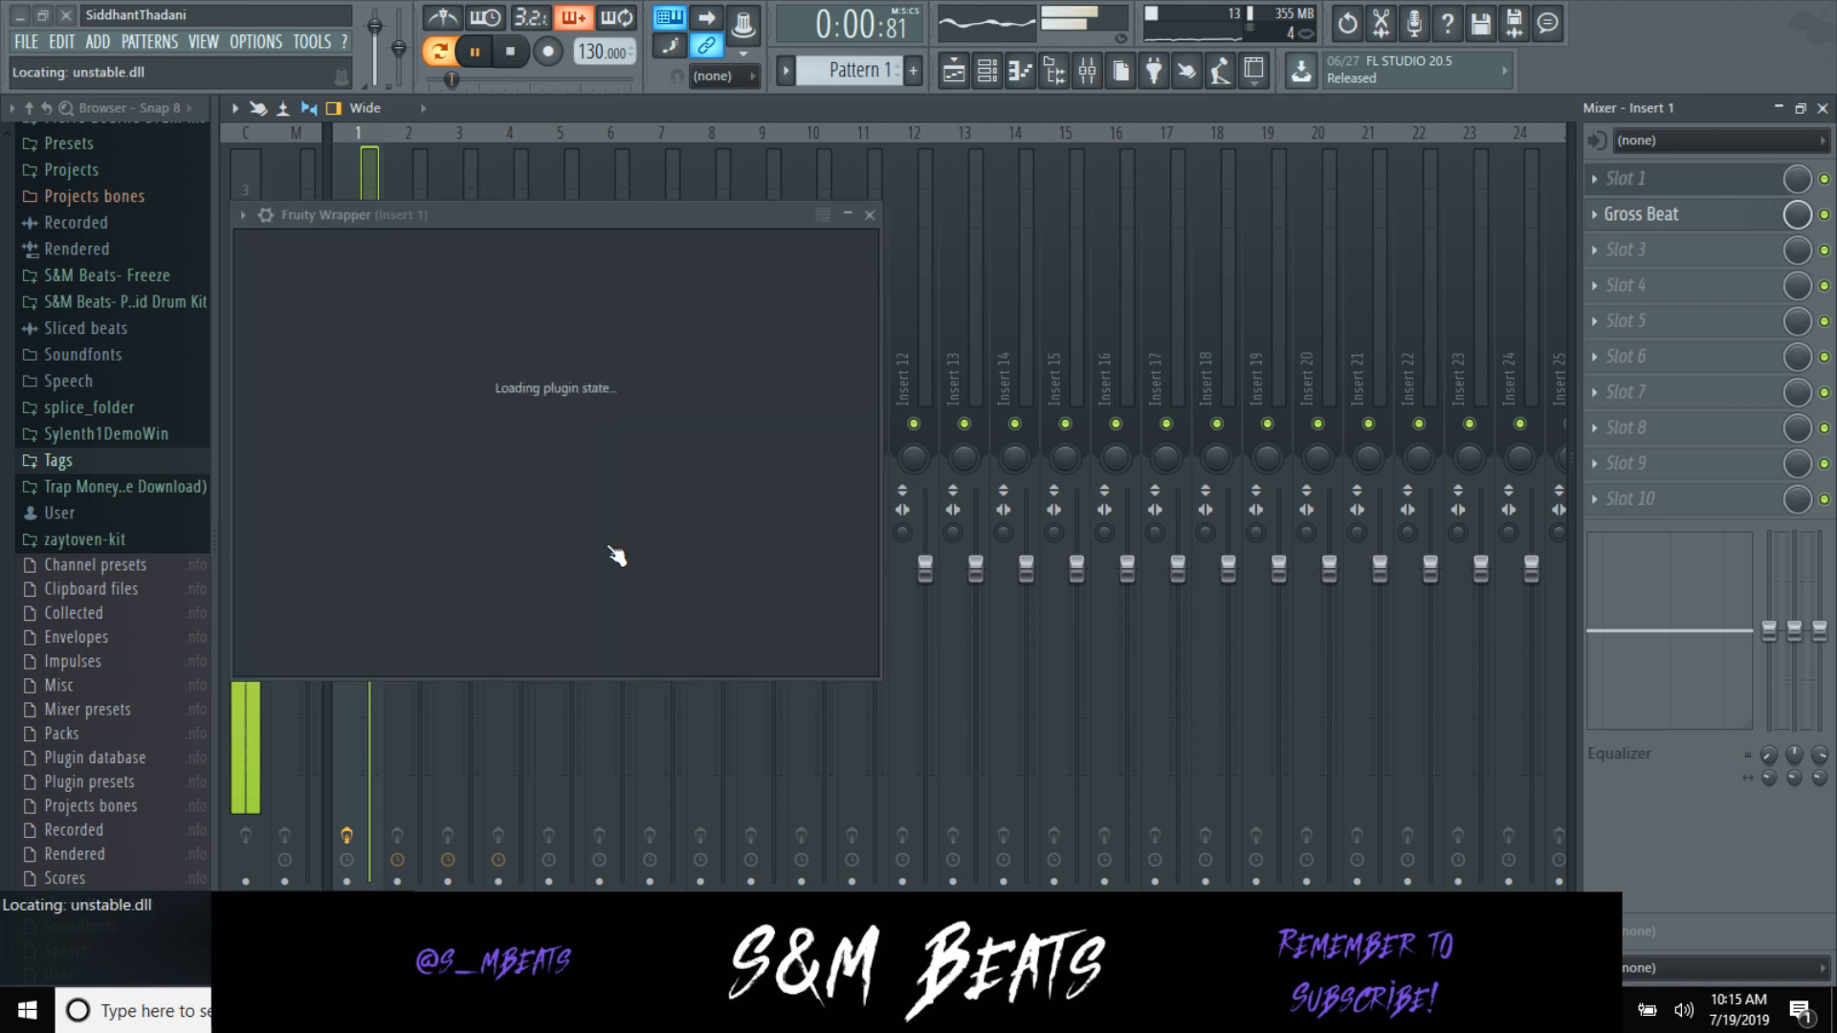
key(alt+Tab)
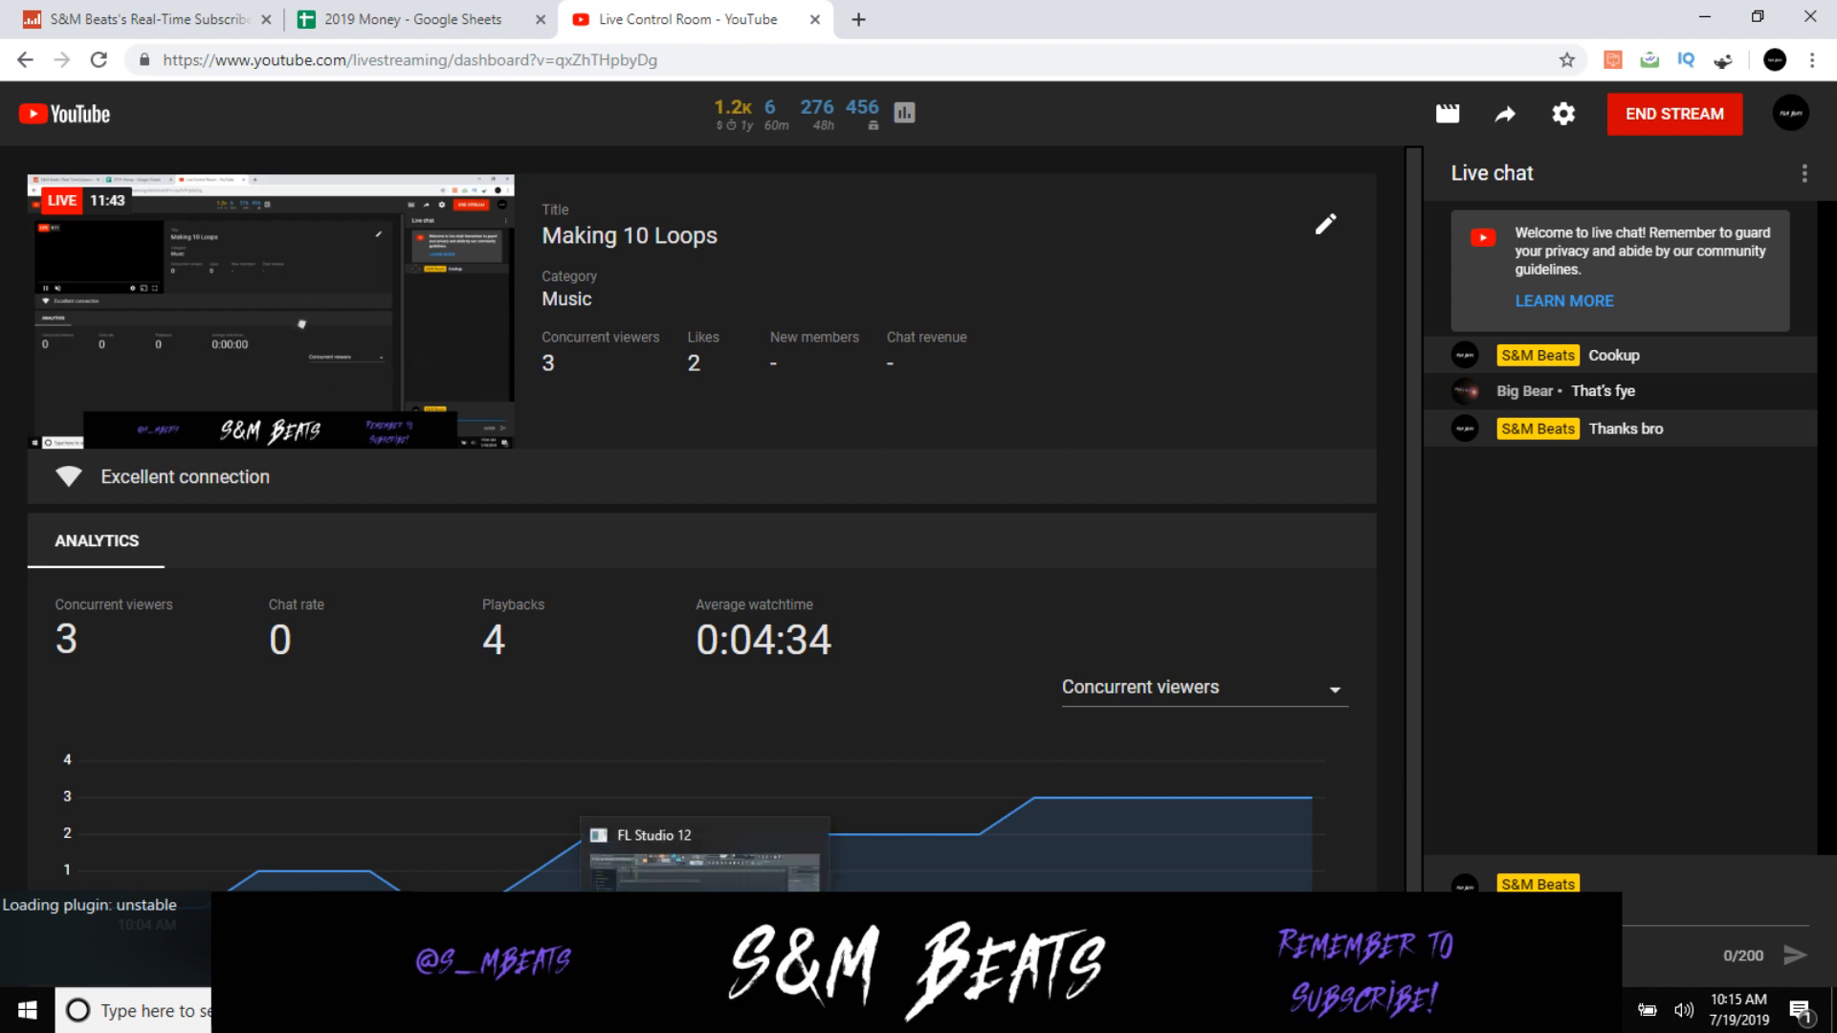
click(704, 861)
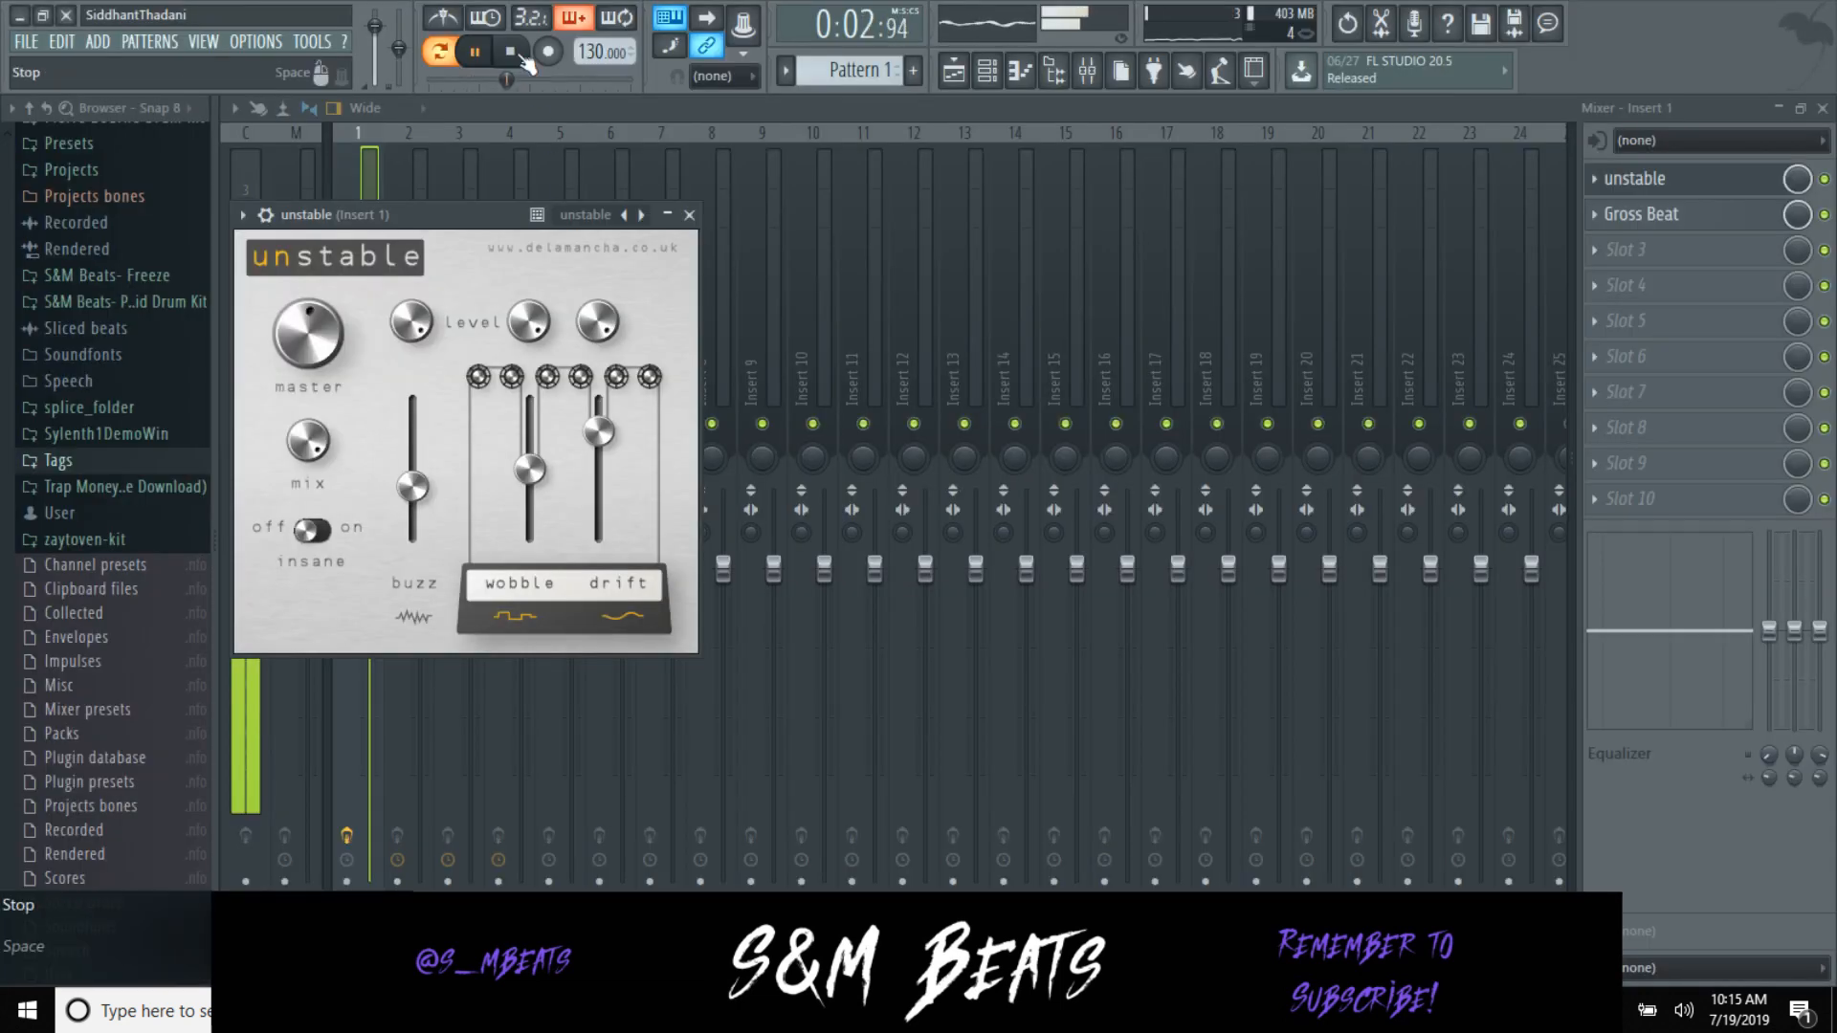
click(689, 216)
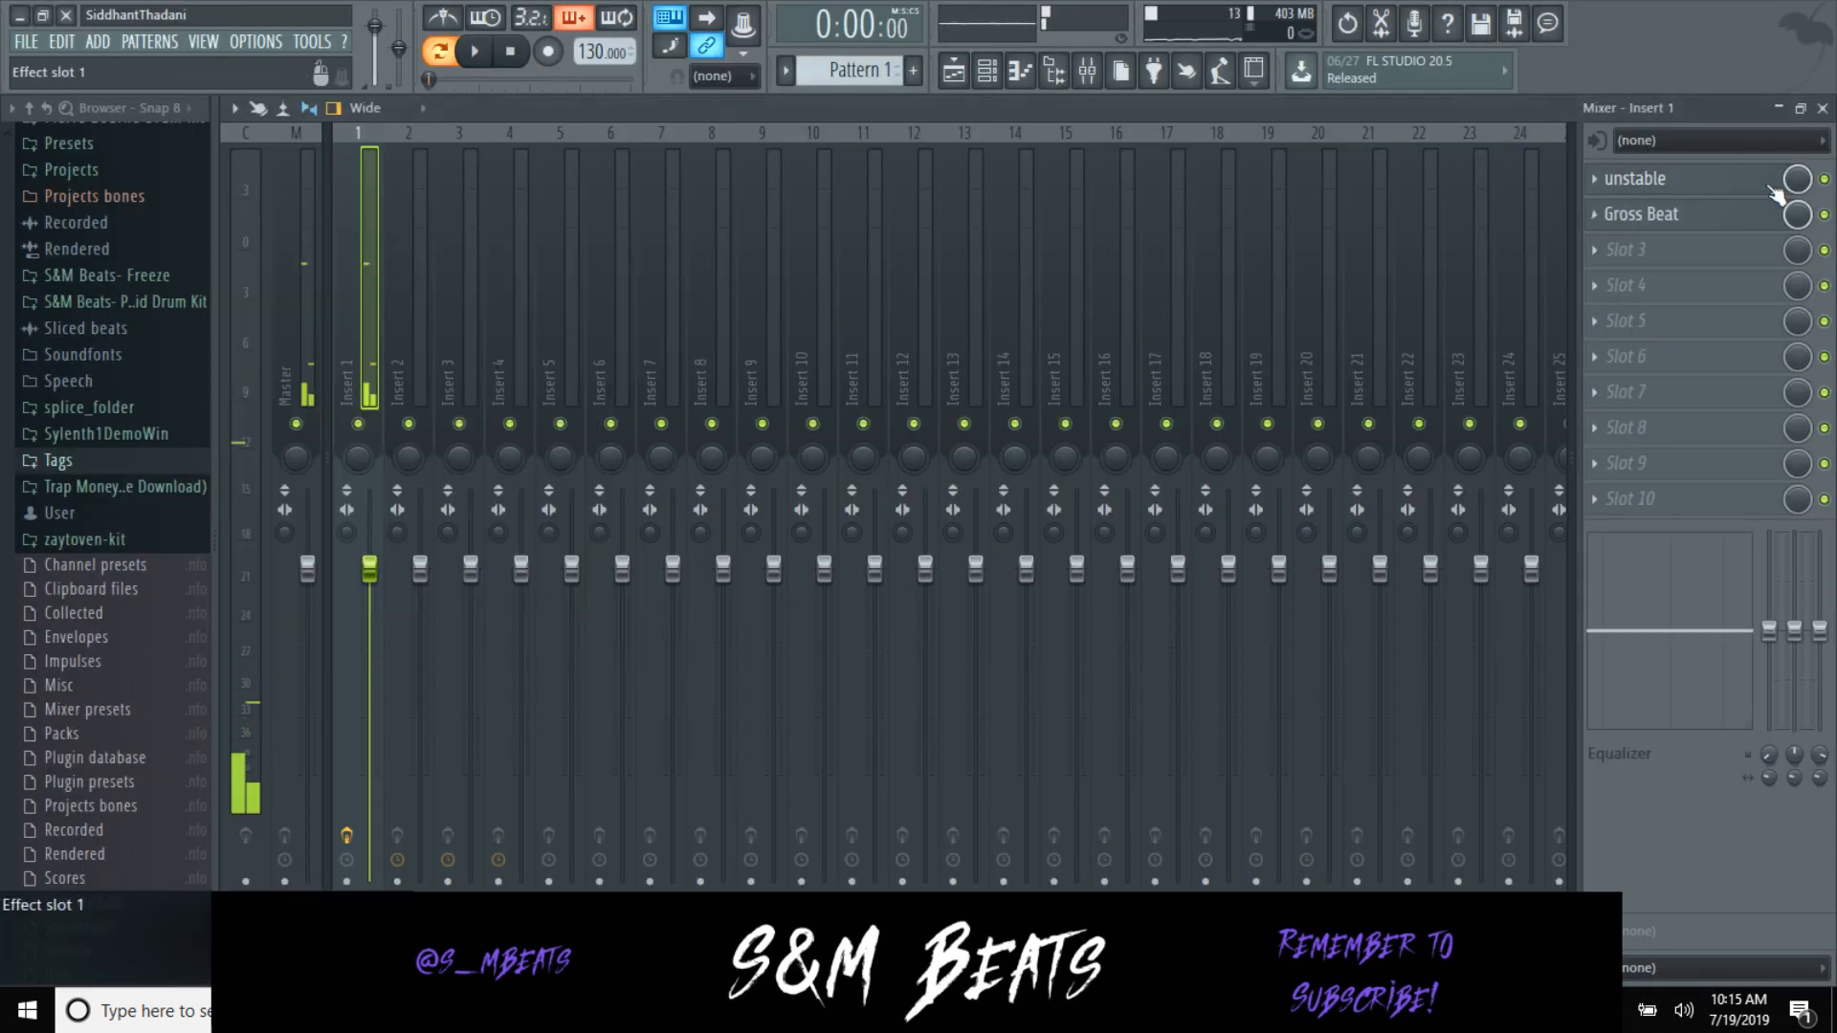
Step: Add Fruity Parametric EQ 2 in slot 5 with the Melody preset, lower its high-pass cutoff, and audition the loop
click(1696, 328)
click(1357, 746)
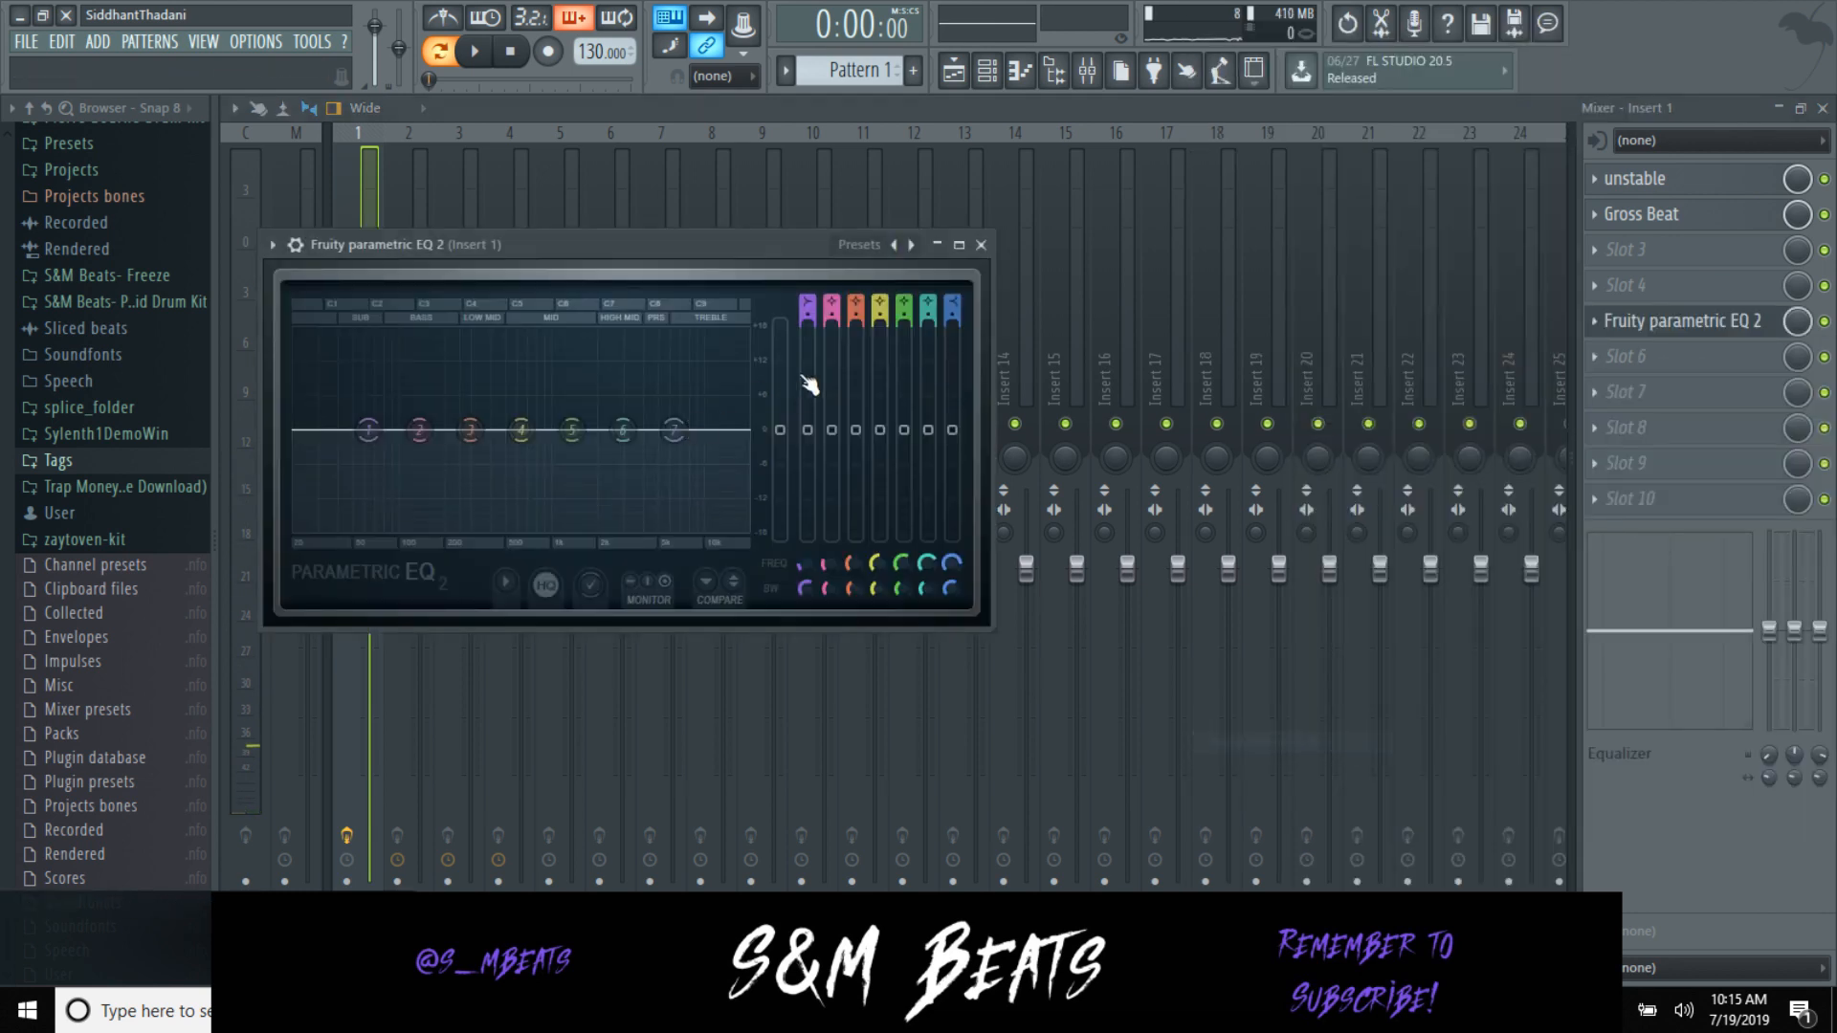
click(842, 242)
click(882, 275)
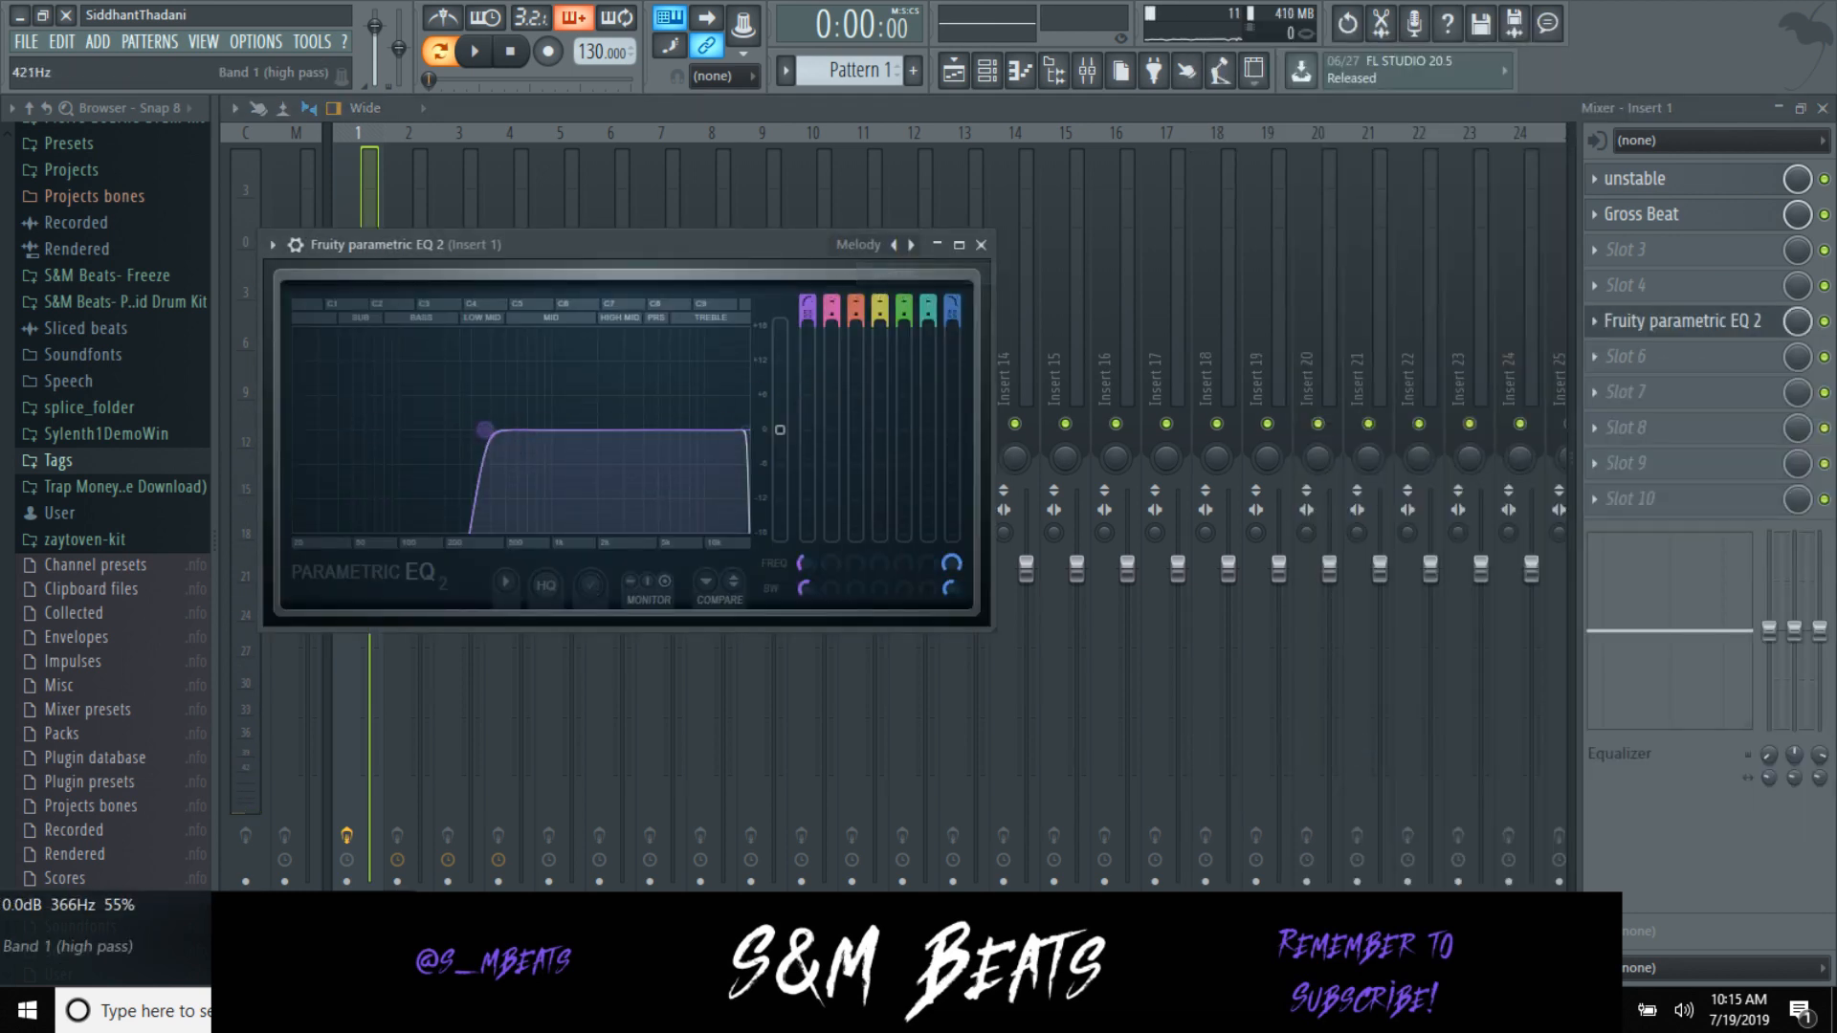
key(space)
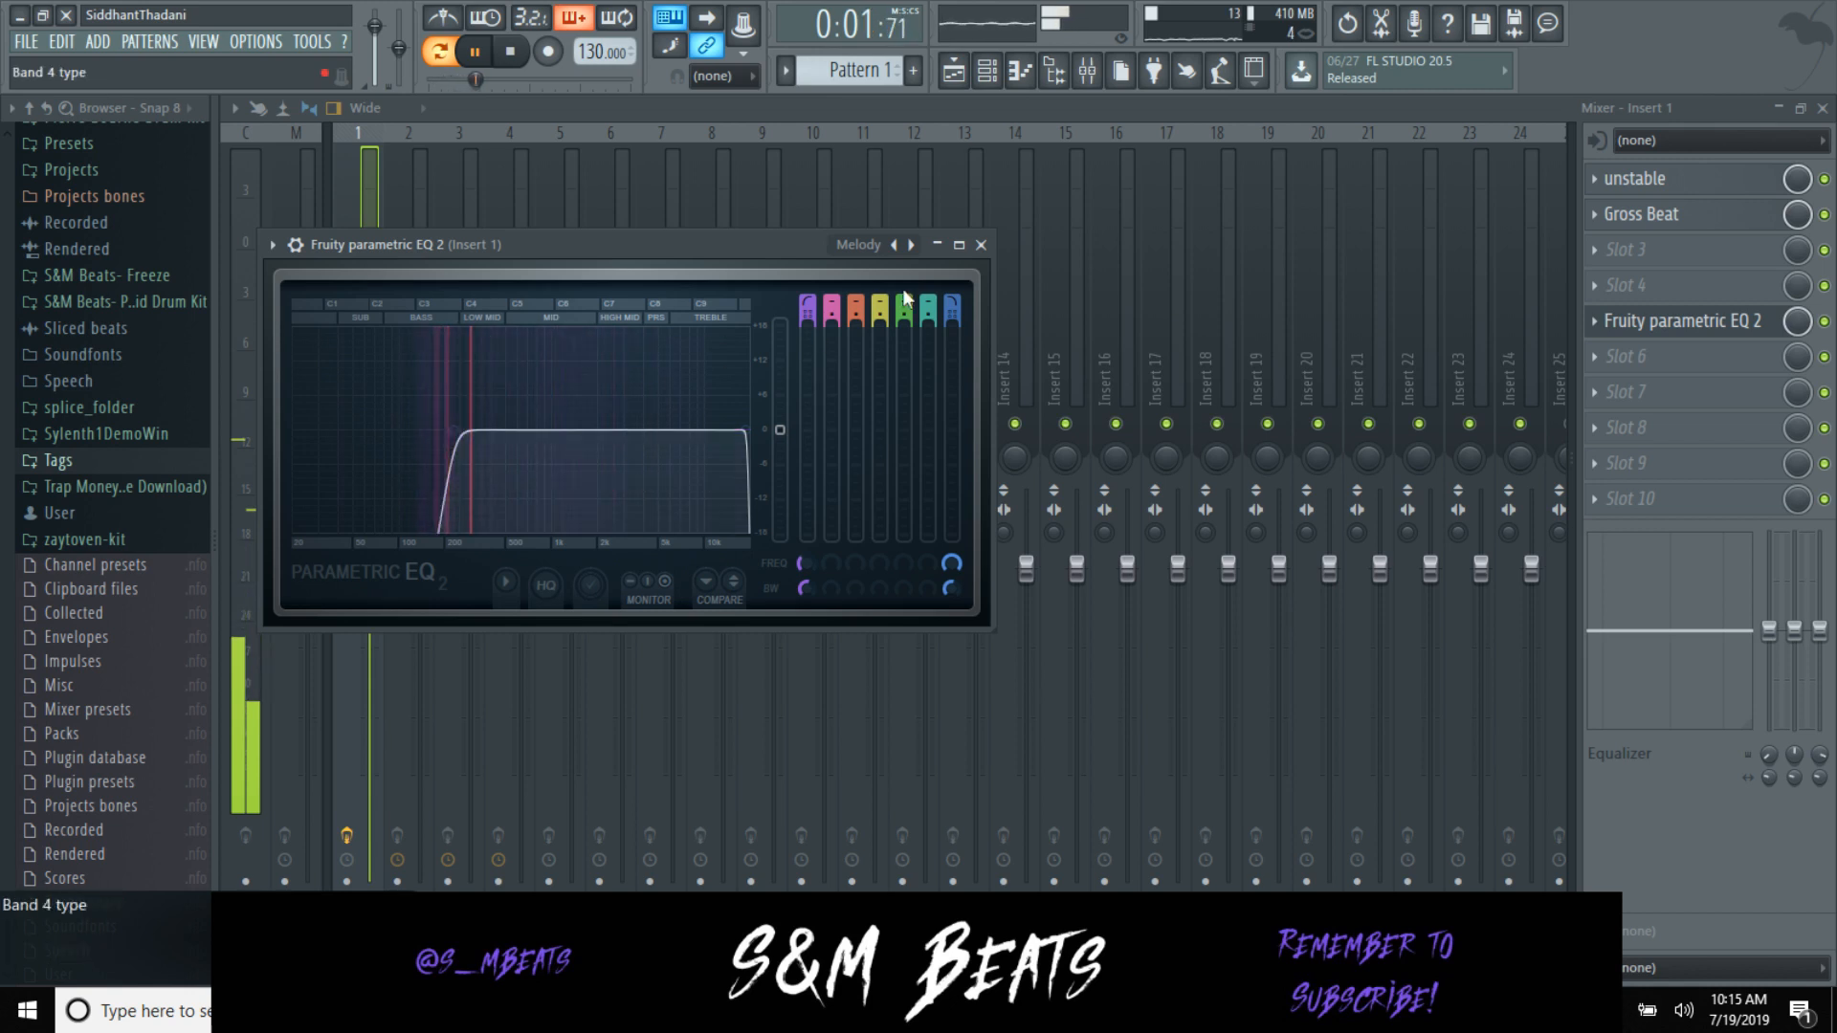
click(982, 247)
key(space)
Step: Transpose all the loop's notes up one octave, and check the result in Insert 1's Parametric EQ 2 during playback
key(F7)
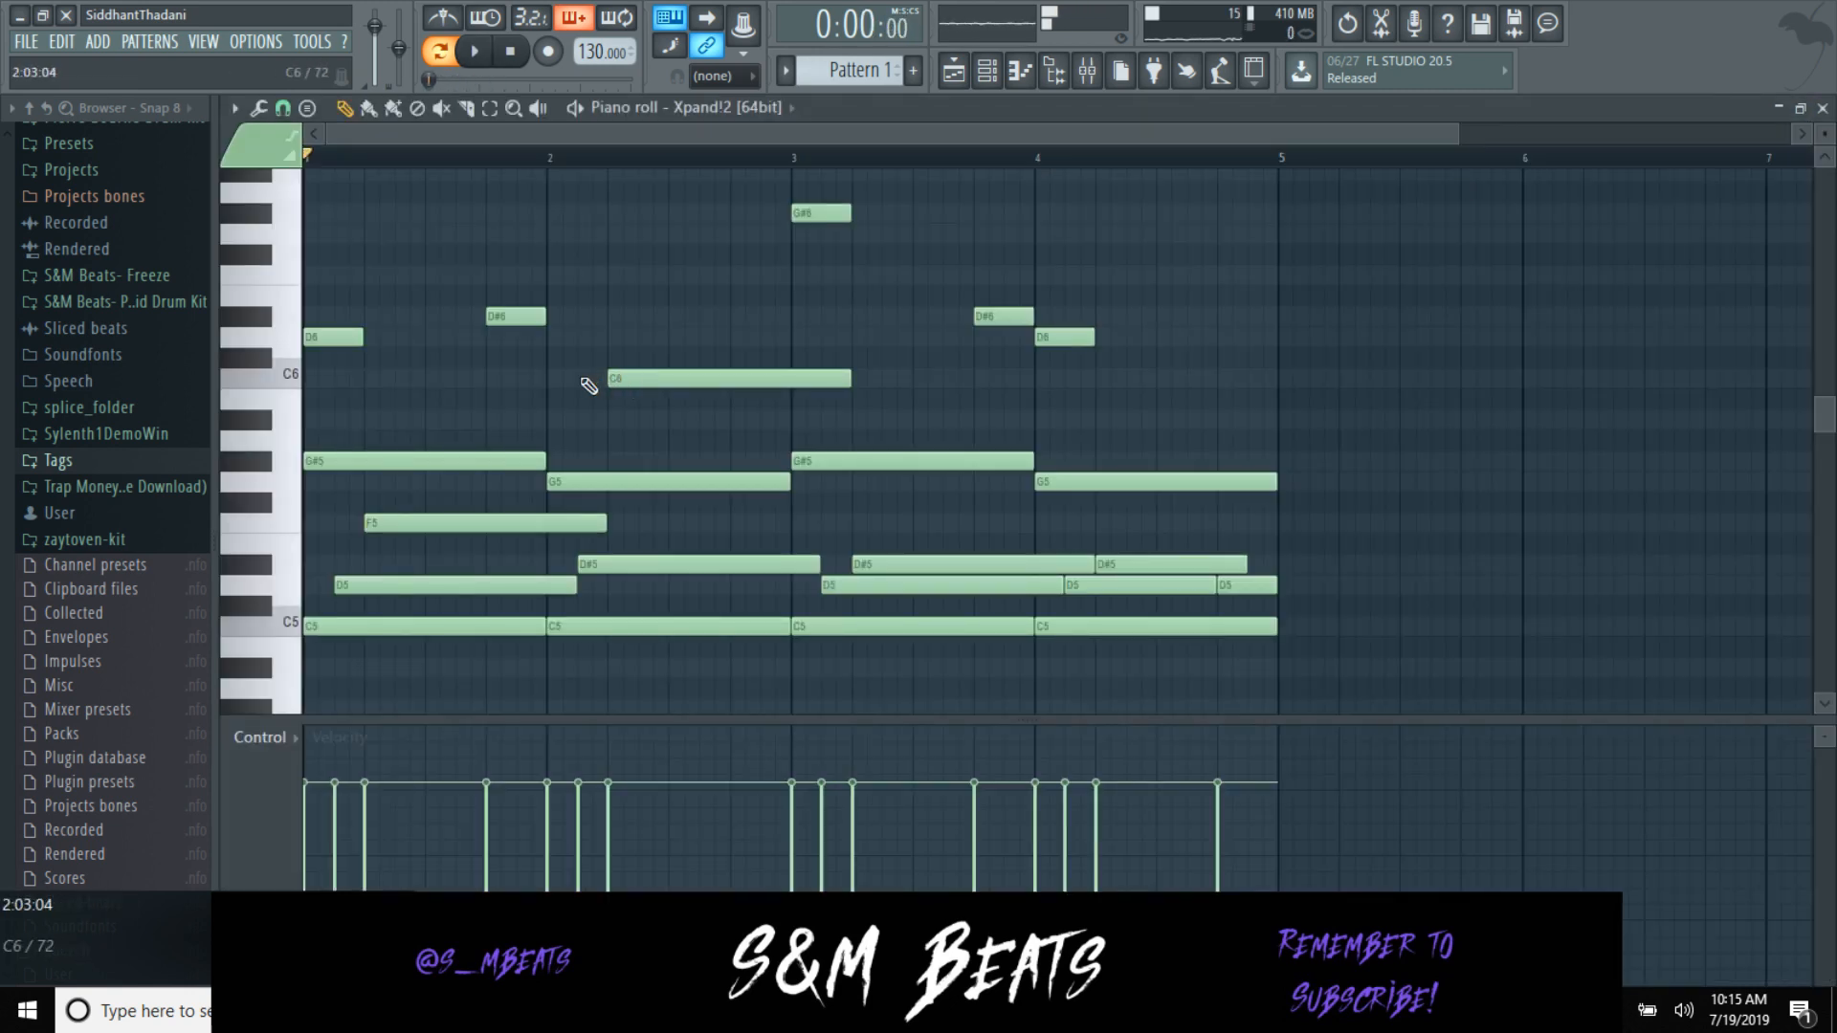
key(ctrl+Up)
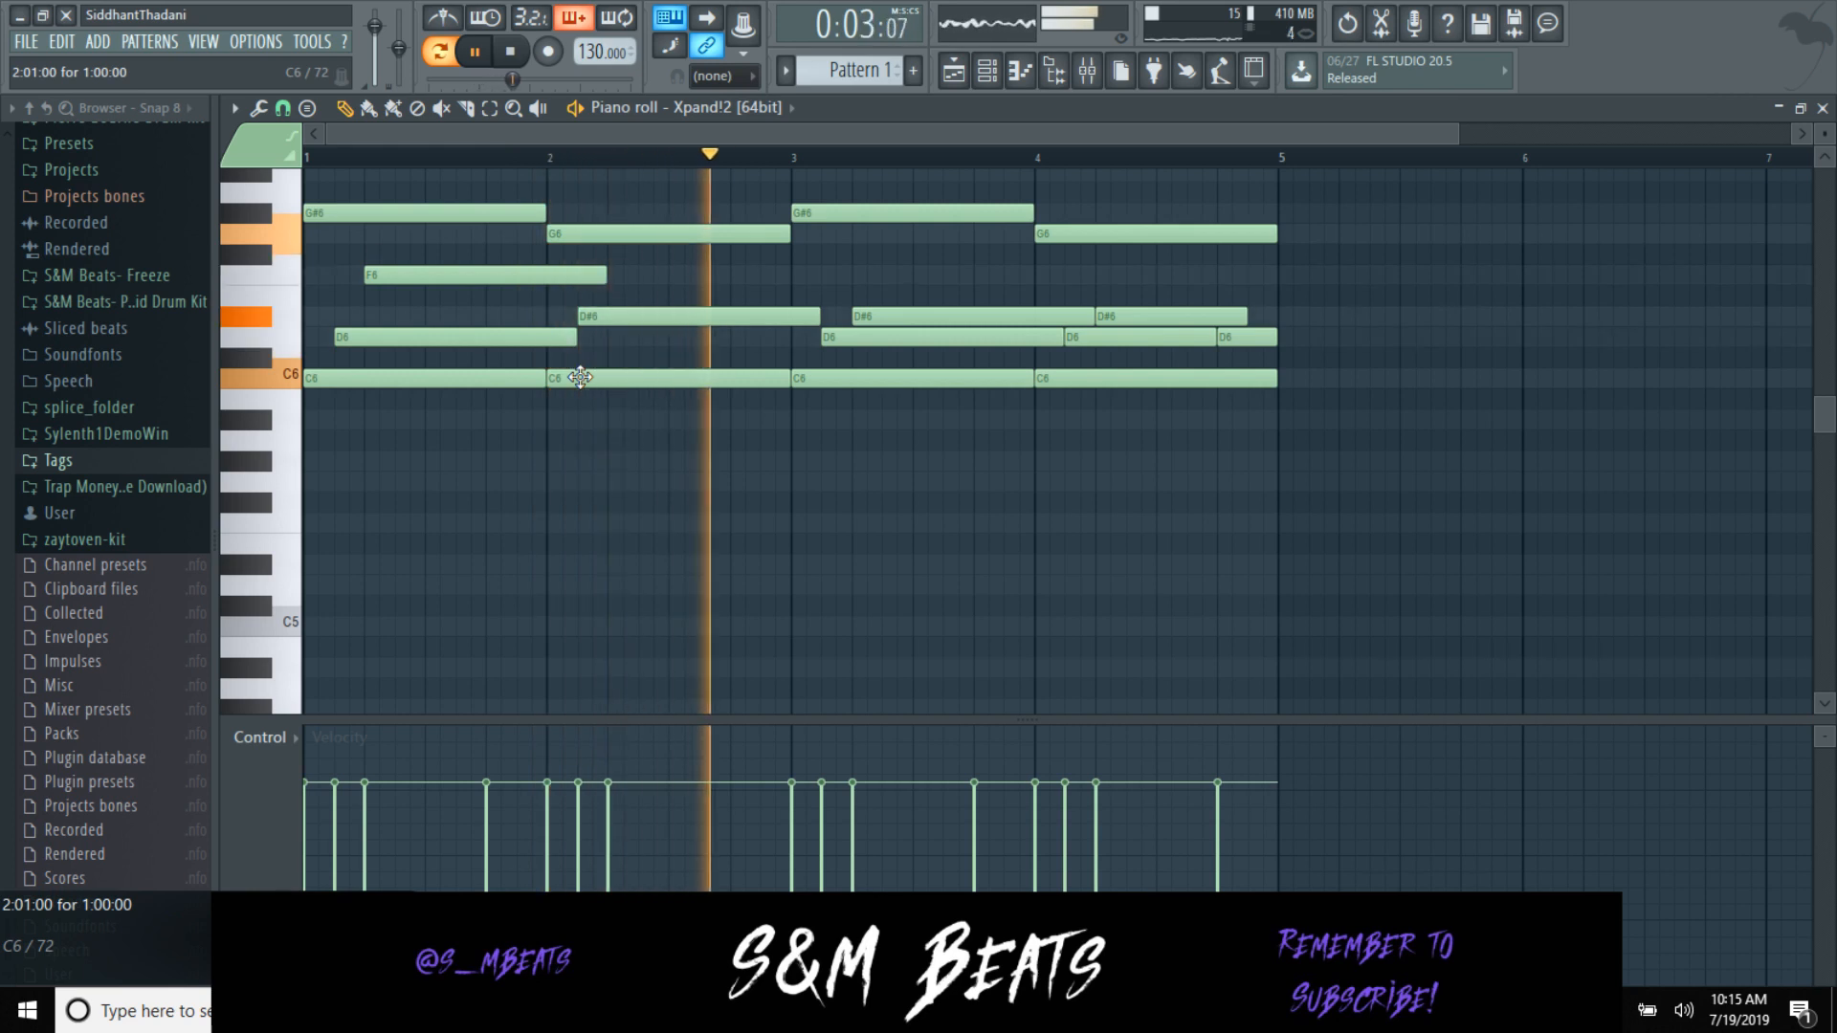
key(F9)
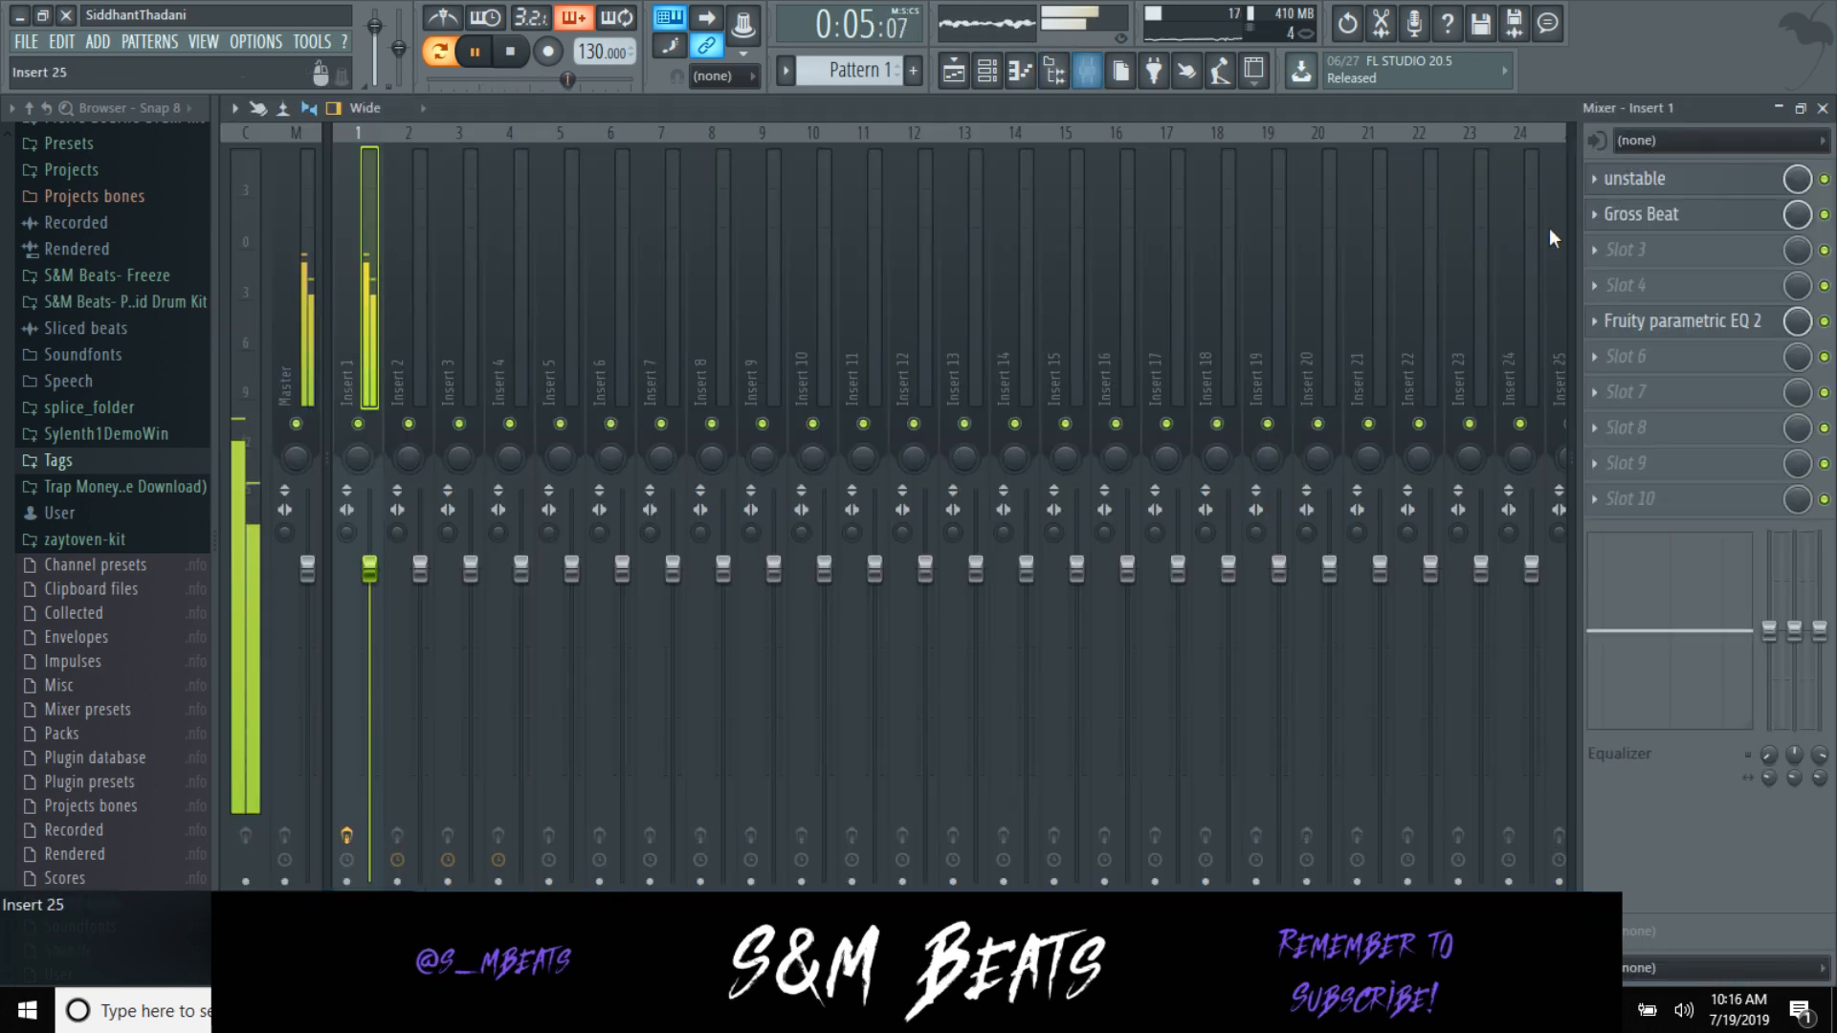
click(1682, 323)
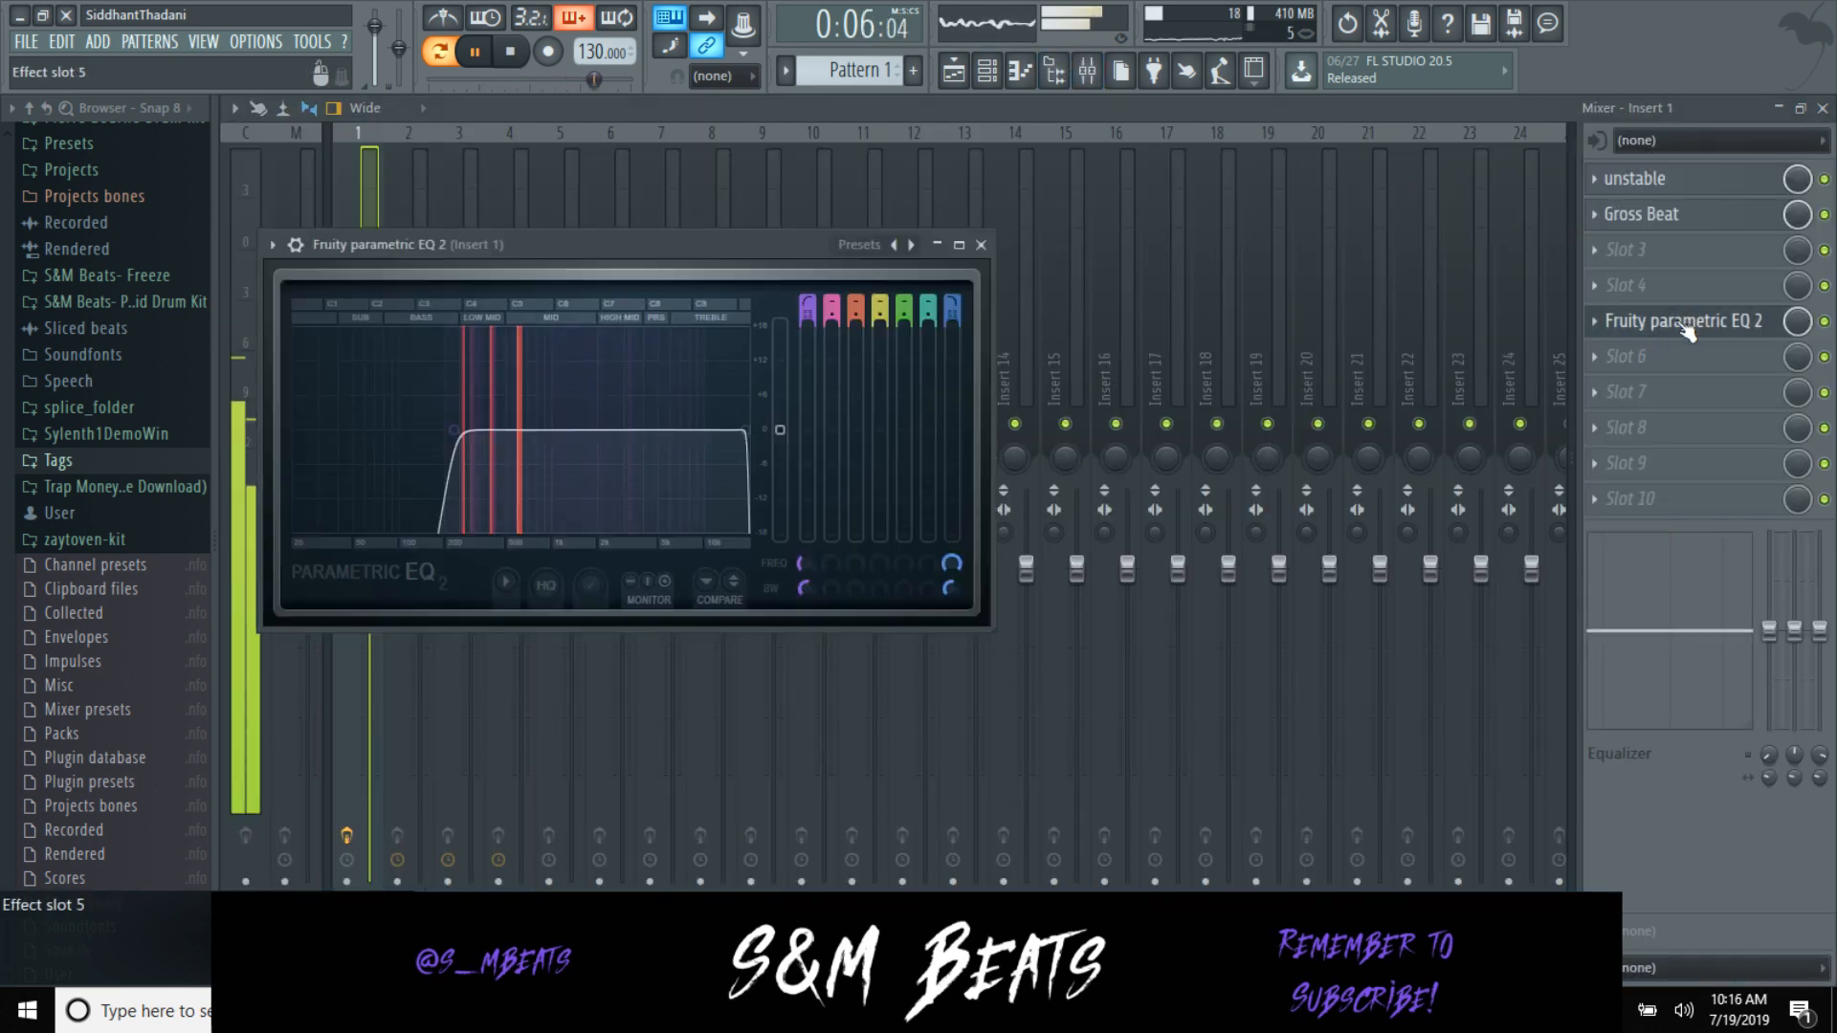
click(982, 244)
Step: Add Fruity Love Philter to Insert 1, place it between unstable and Gross Beat, and close the mixer
click(1626, 299)
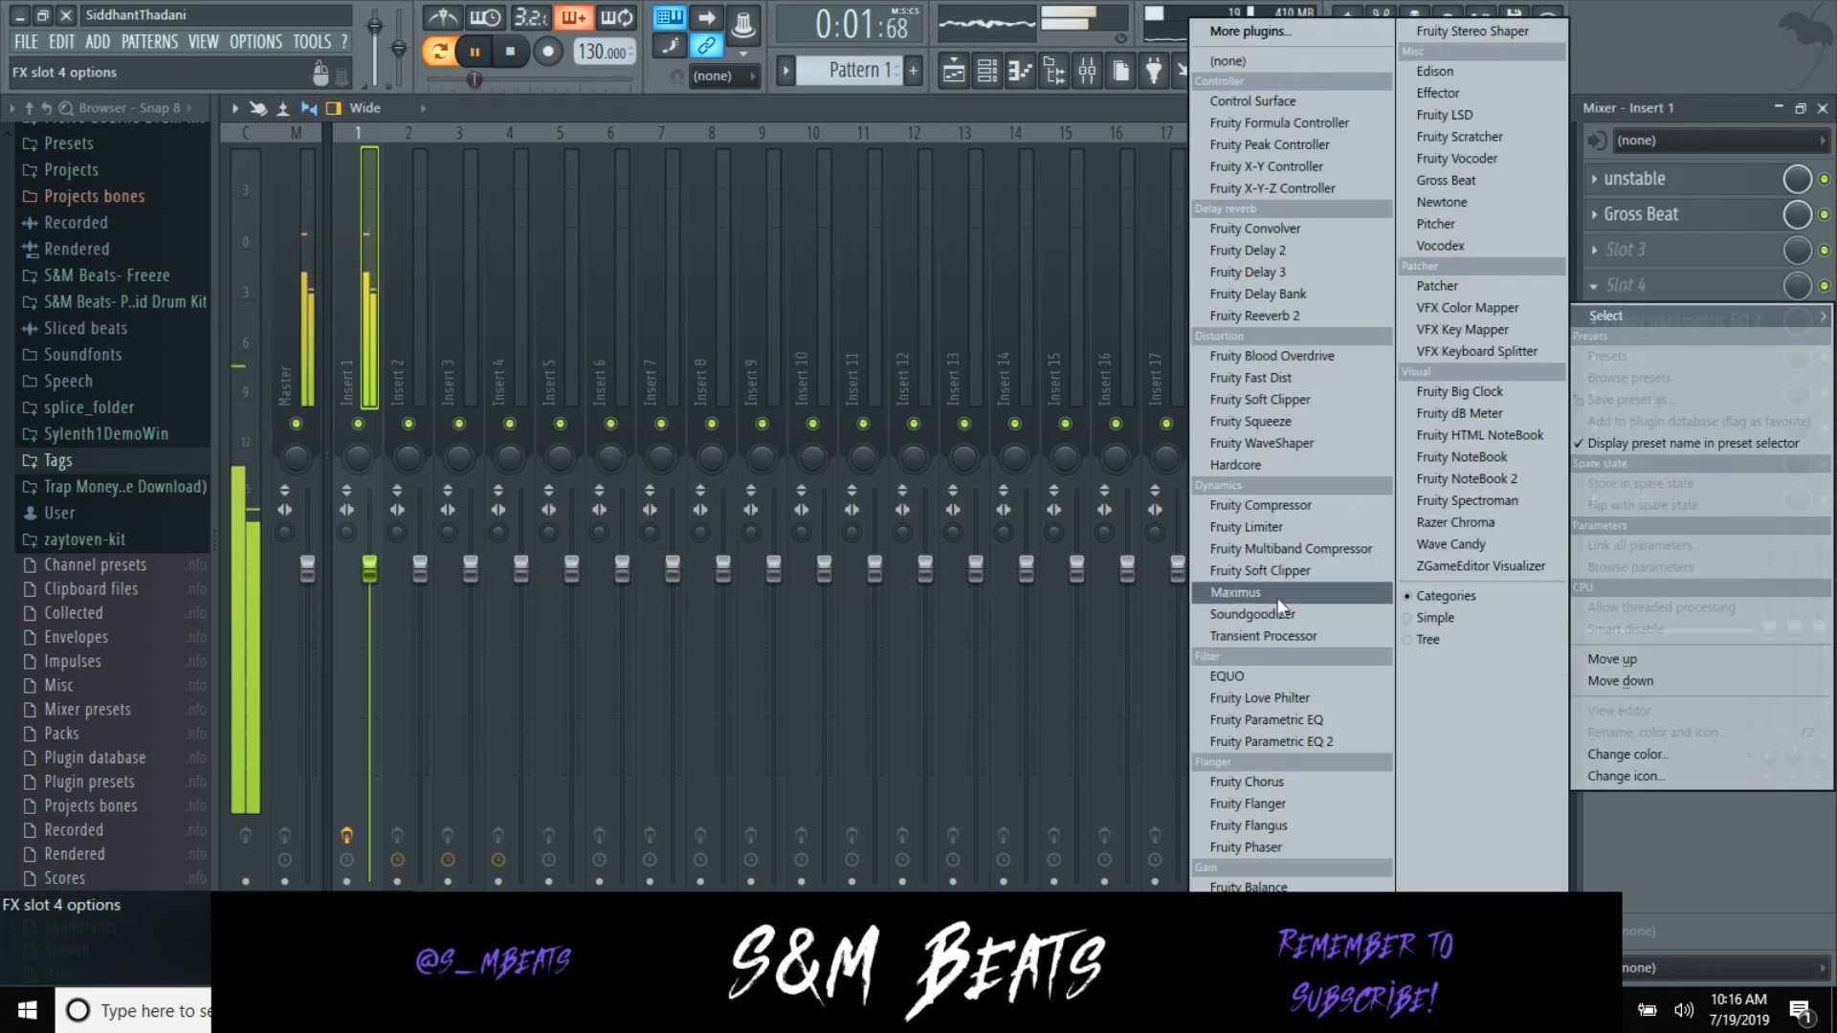
click(1274, 702)
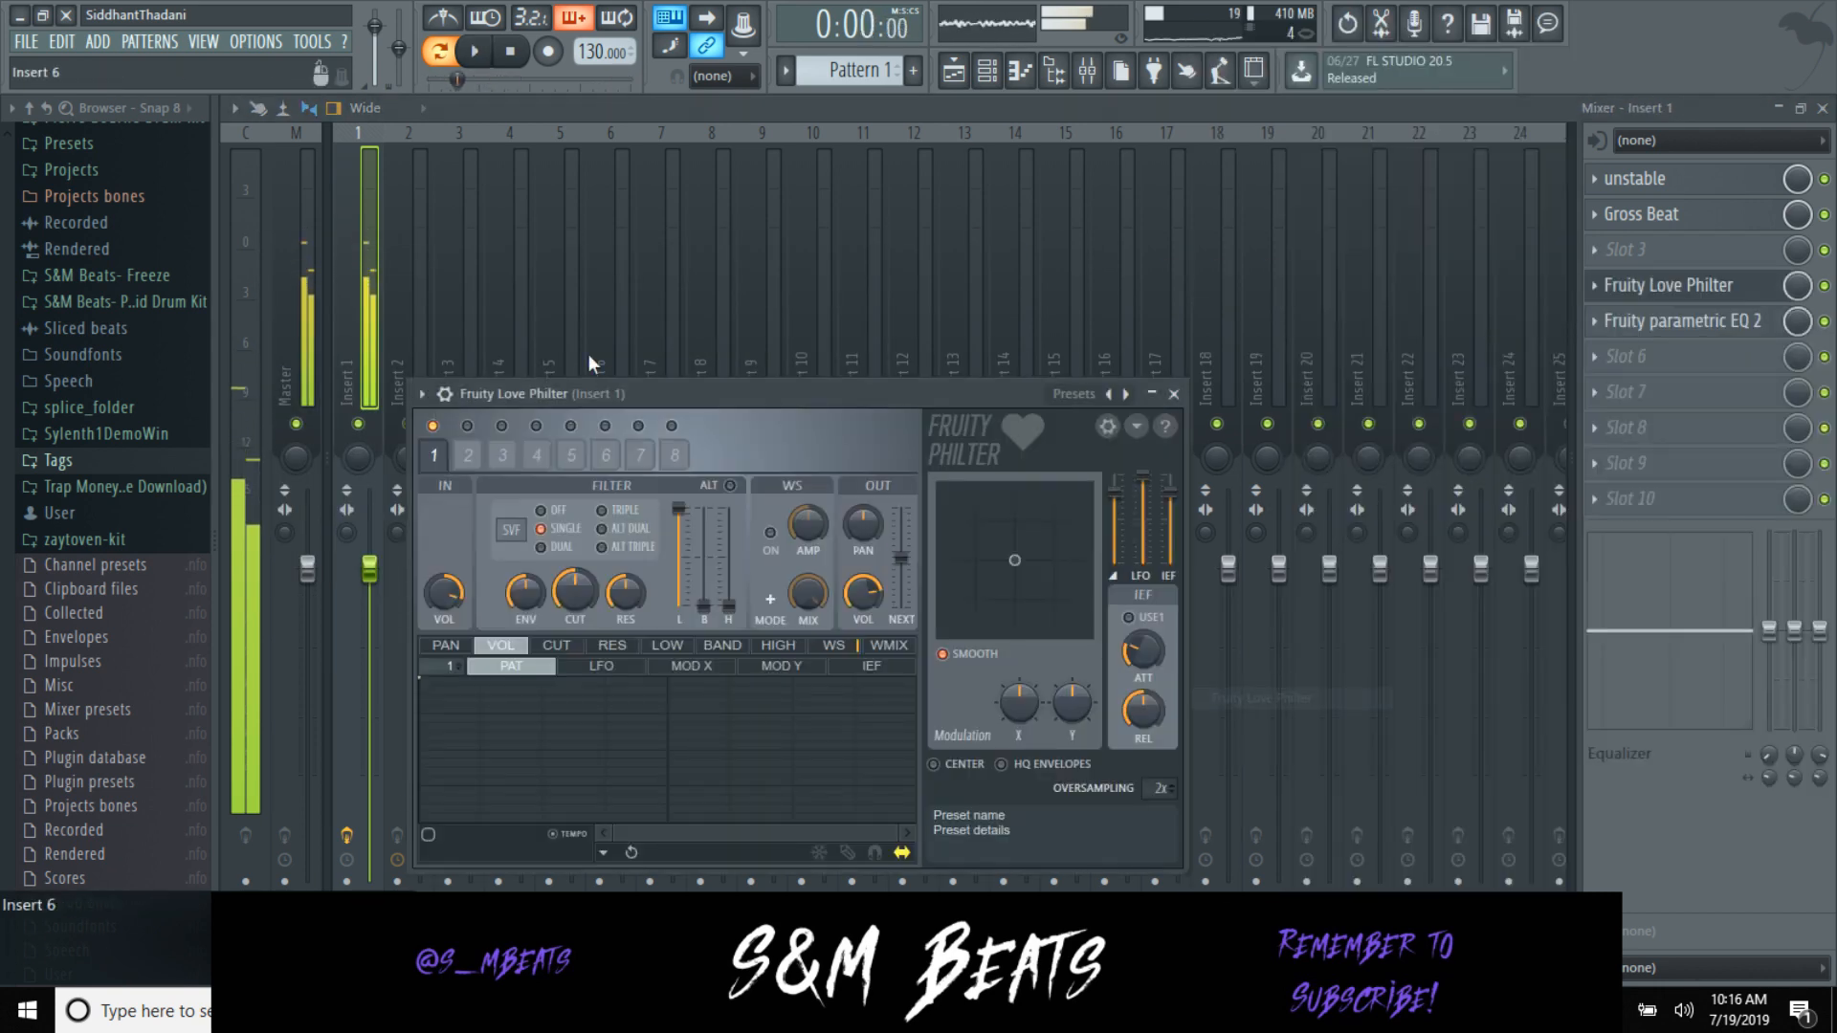
click(1174, 395)
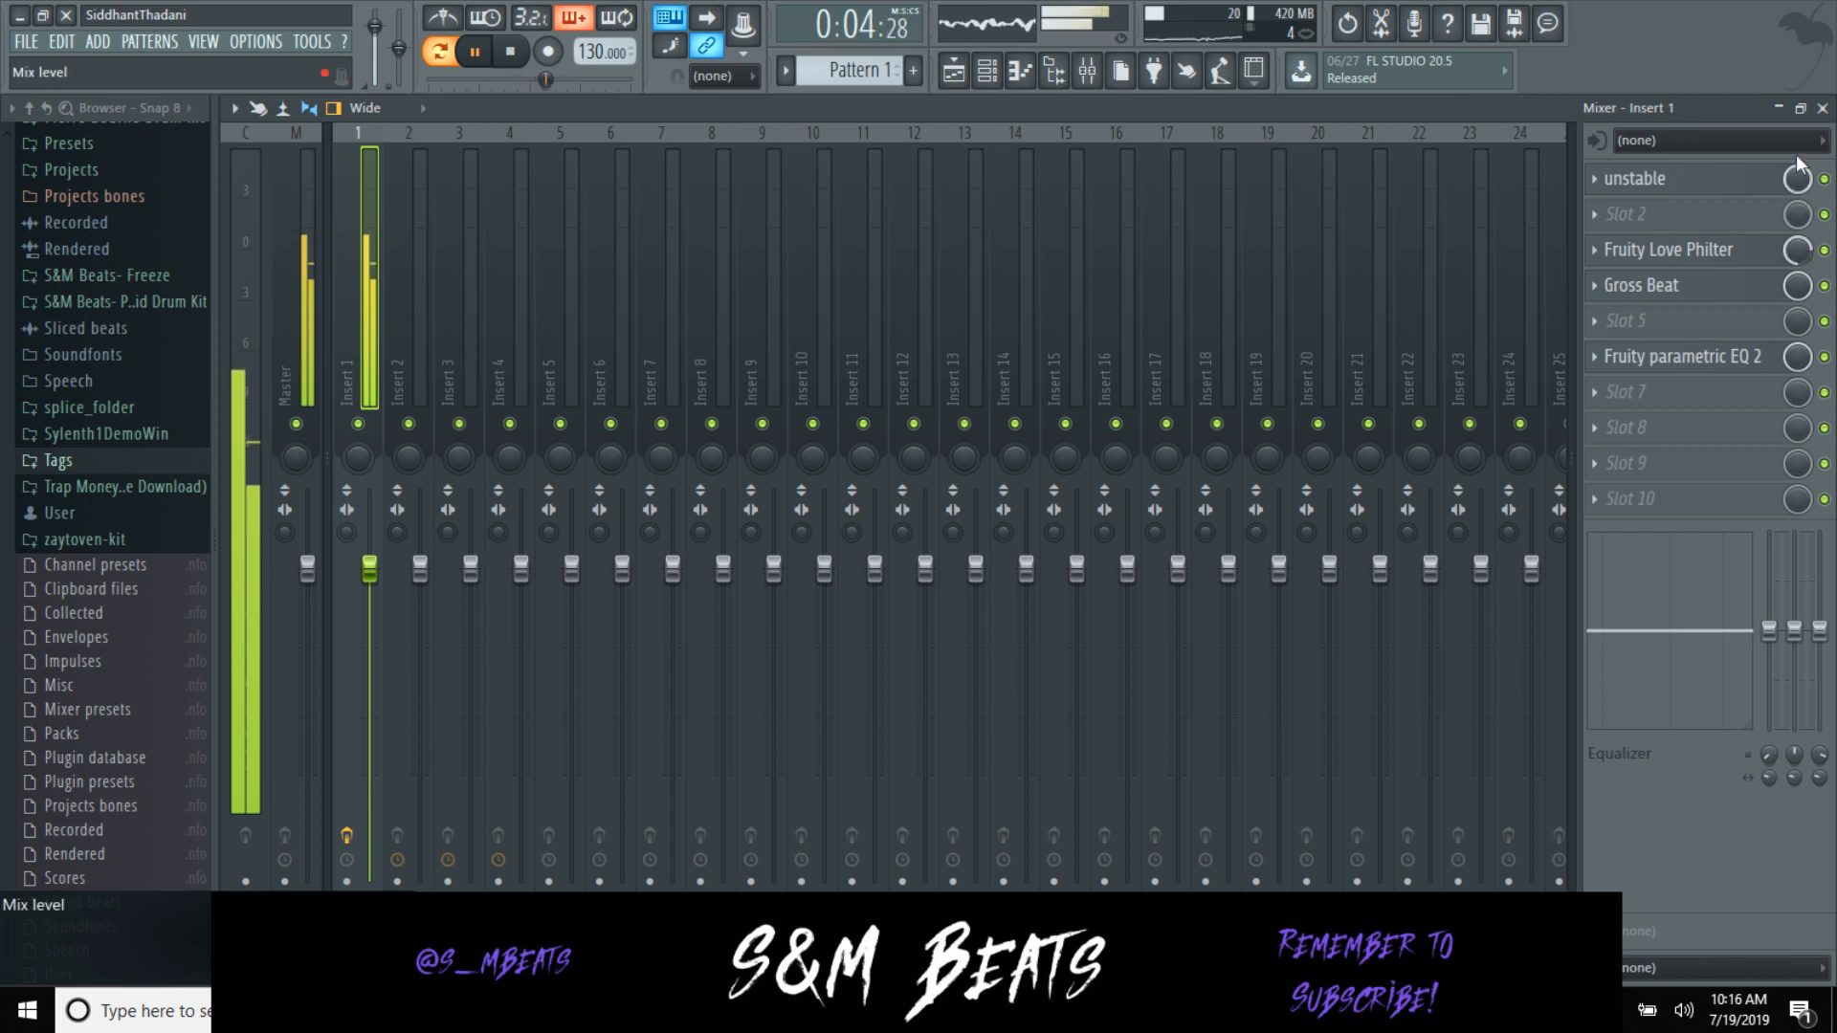
click(1822, 108)
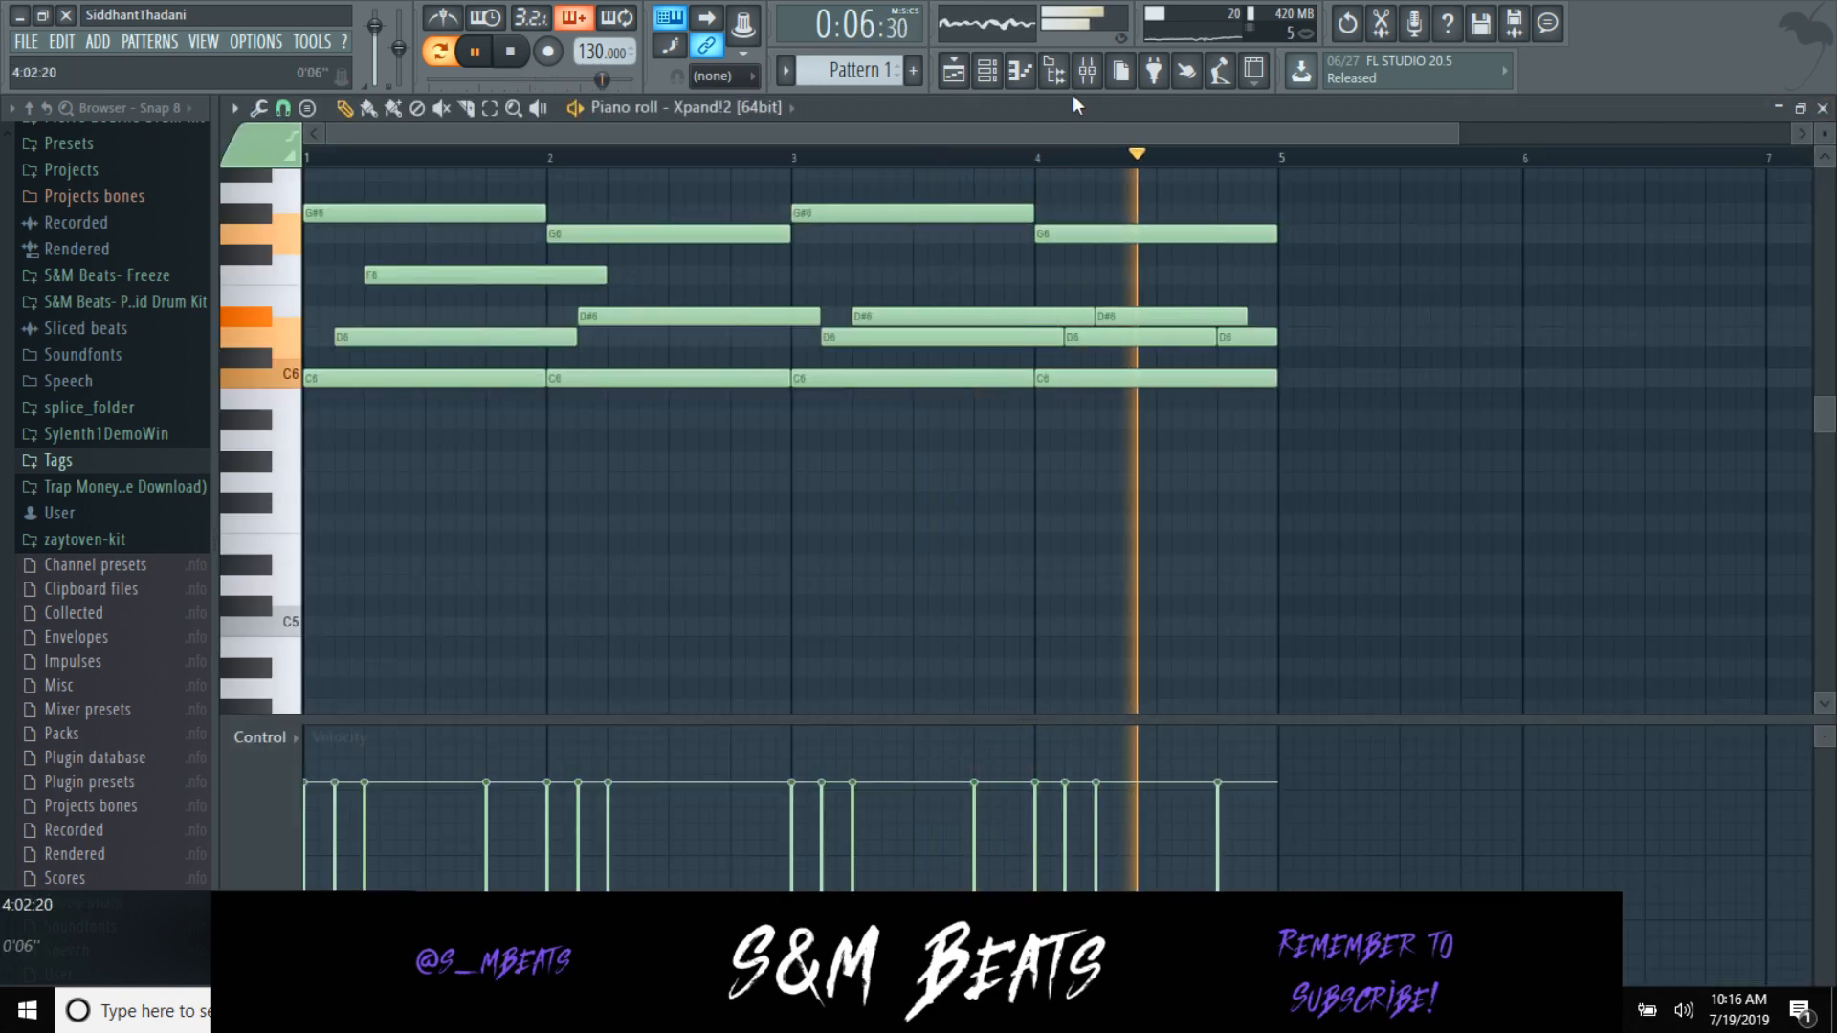
Step: Lower the Xpand!2 channel's volume in the channel rack, and stop playback
click(1002, 78)
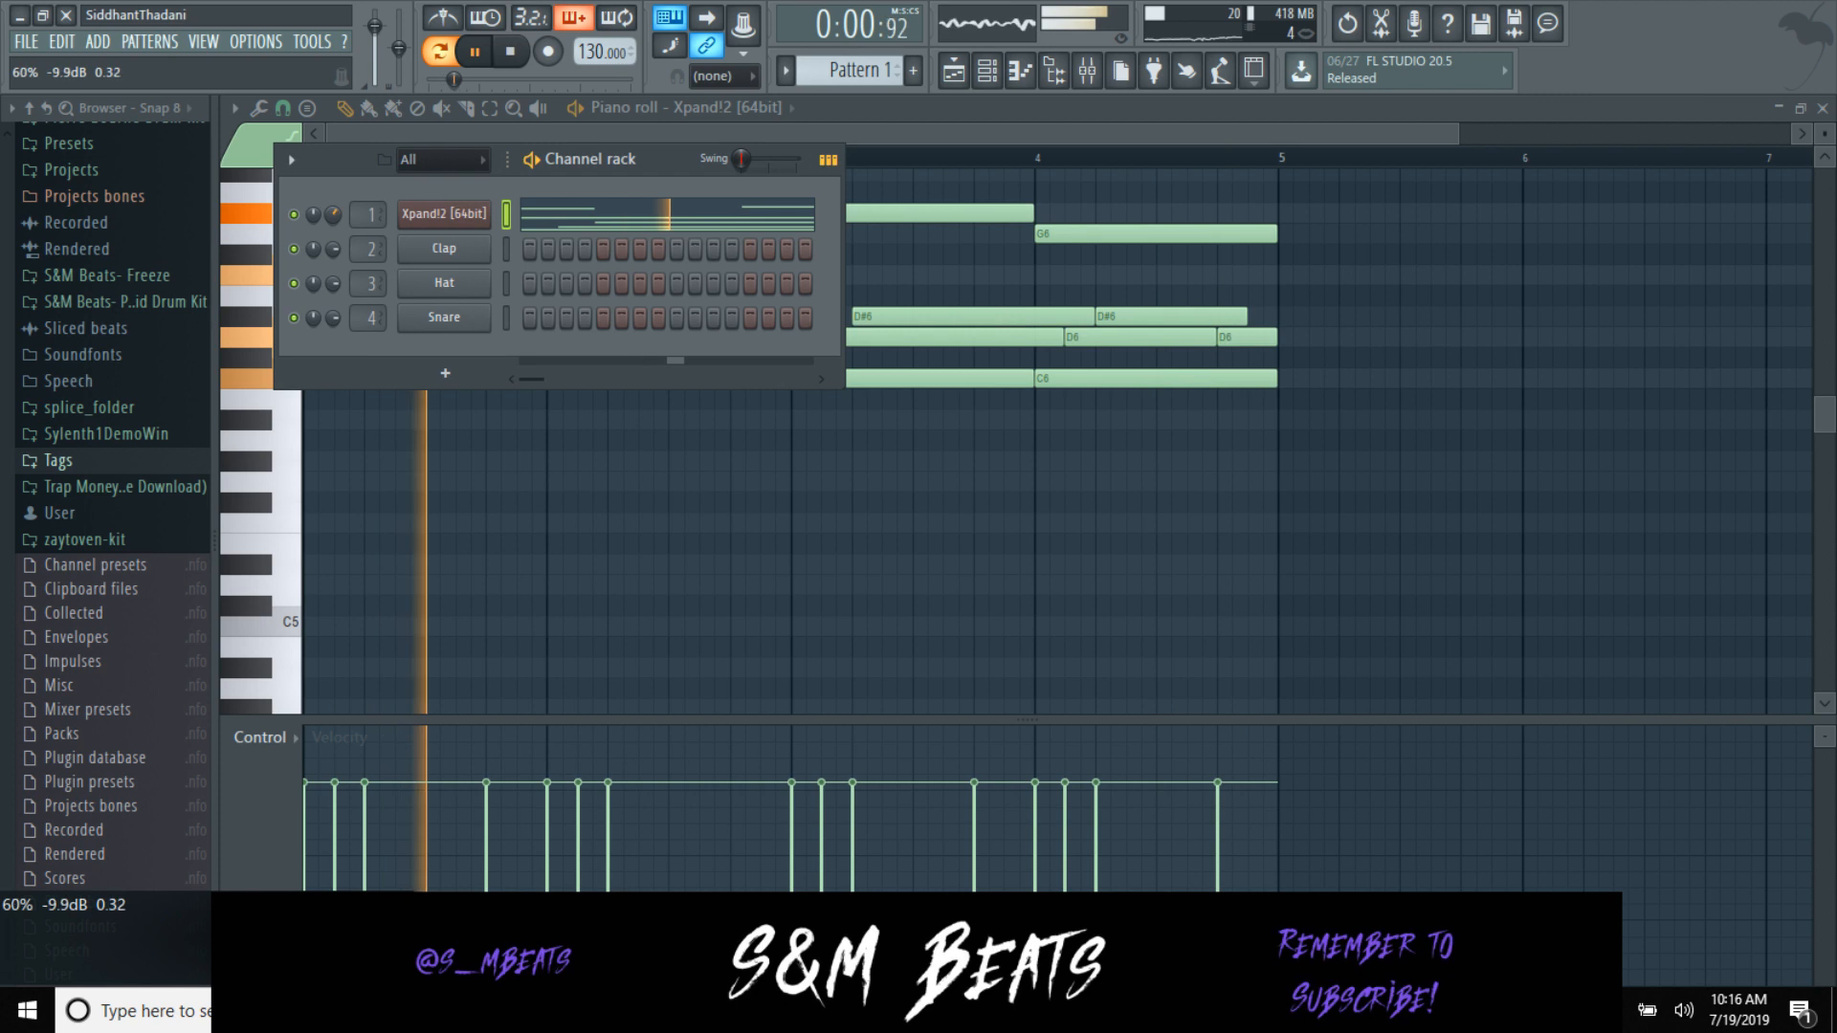
drag(330, 222, 331, 220)
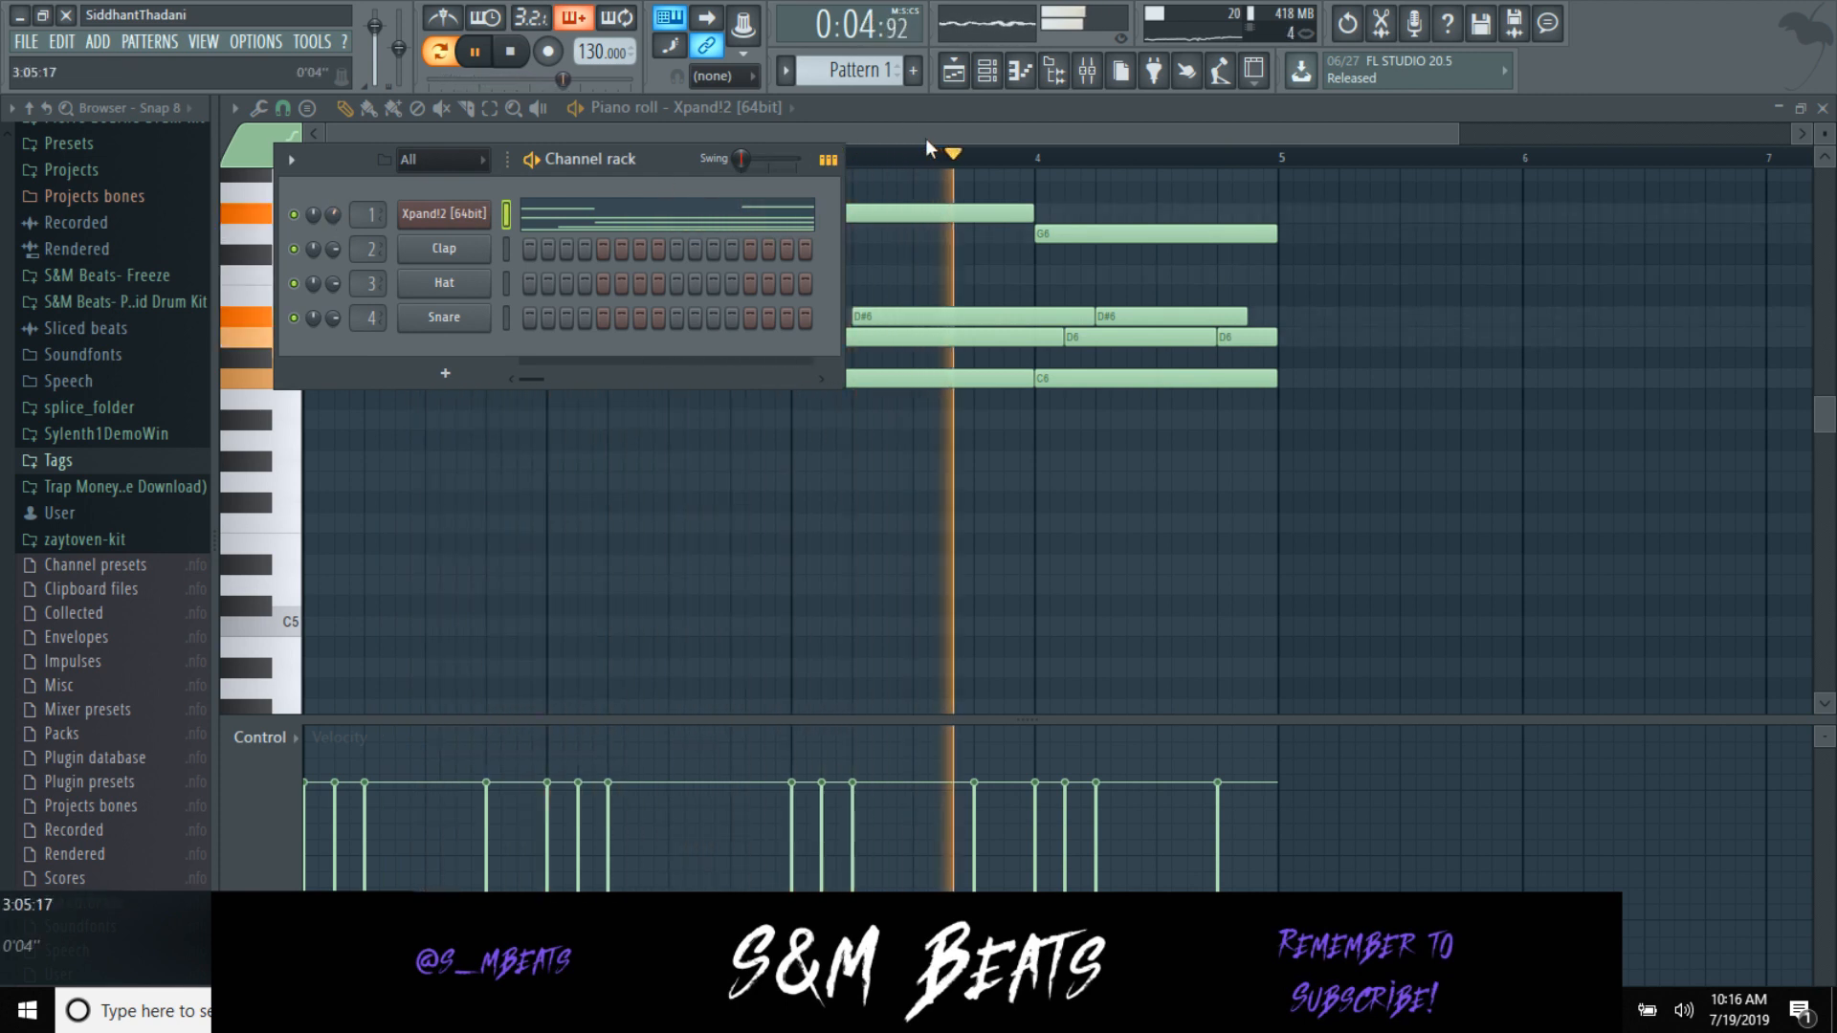
key(F6)
key(space)
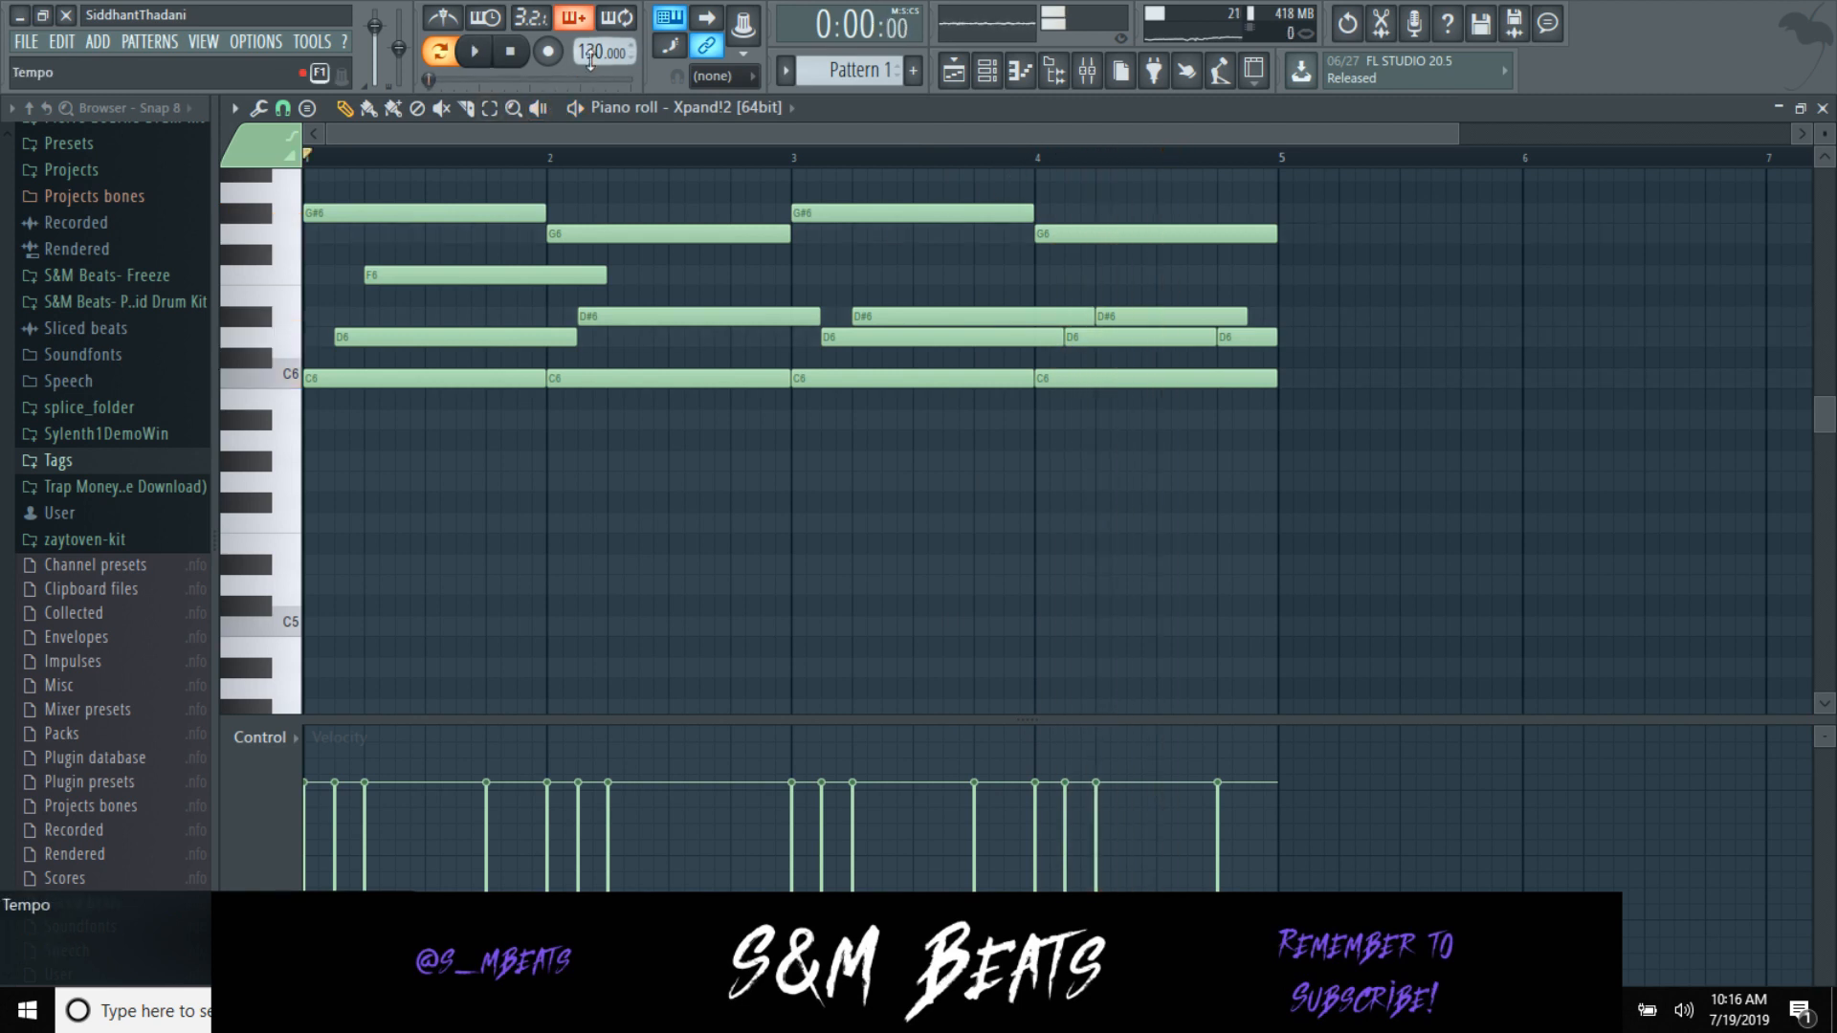
Step: Set the project tempo to 150 BPM and audition the loop
key(space)
scroll(593, 51, up, 1)
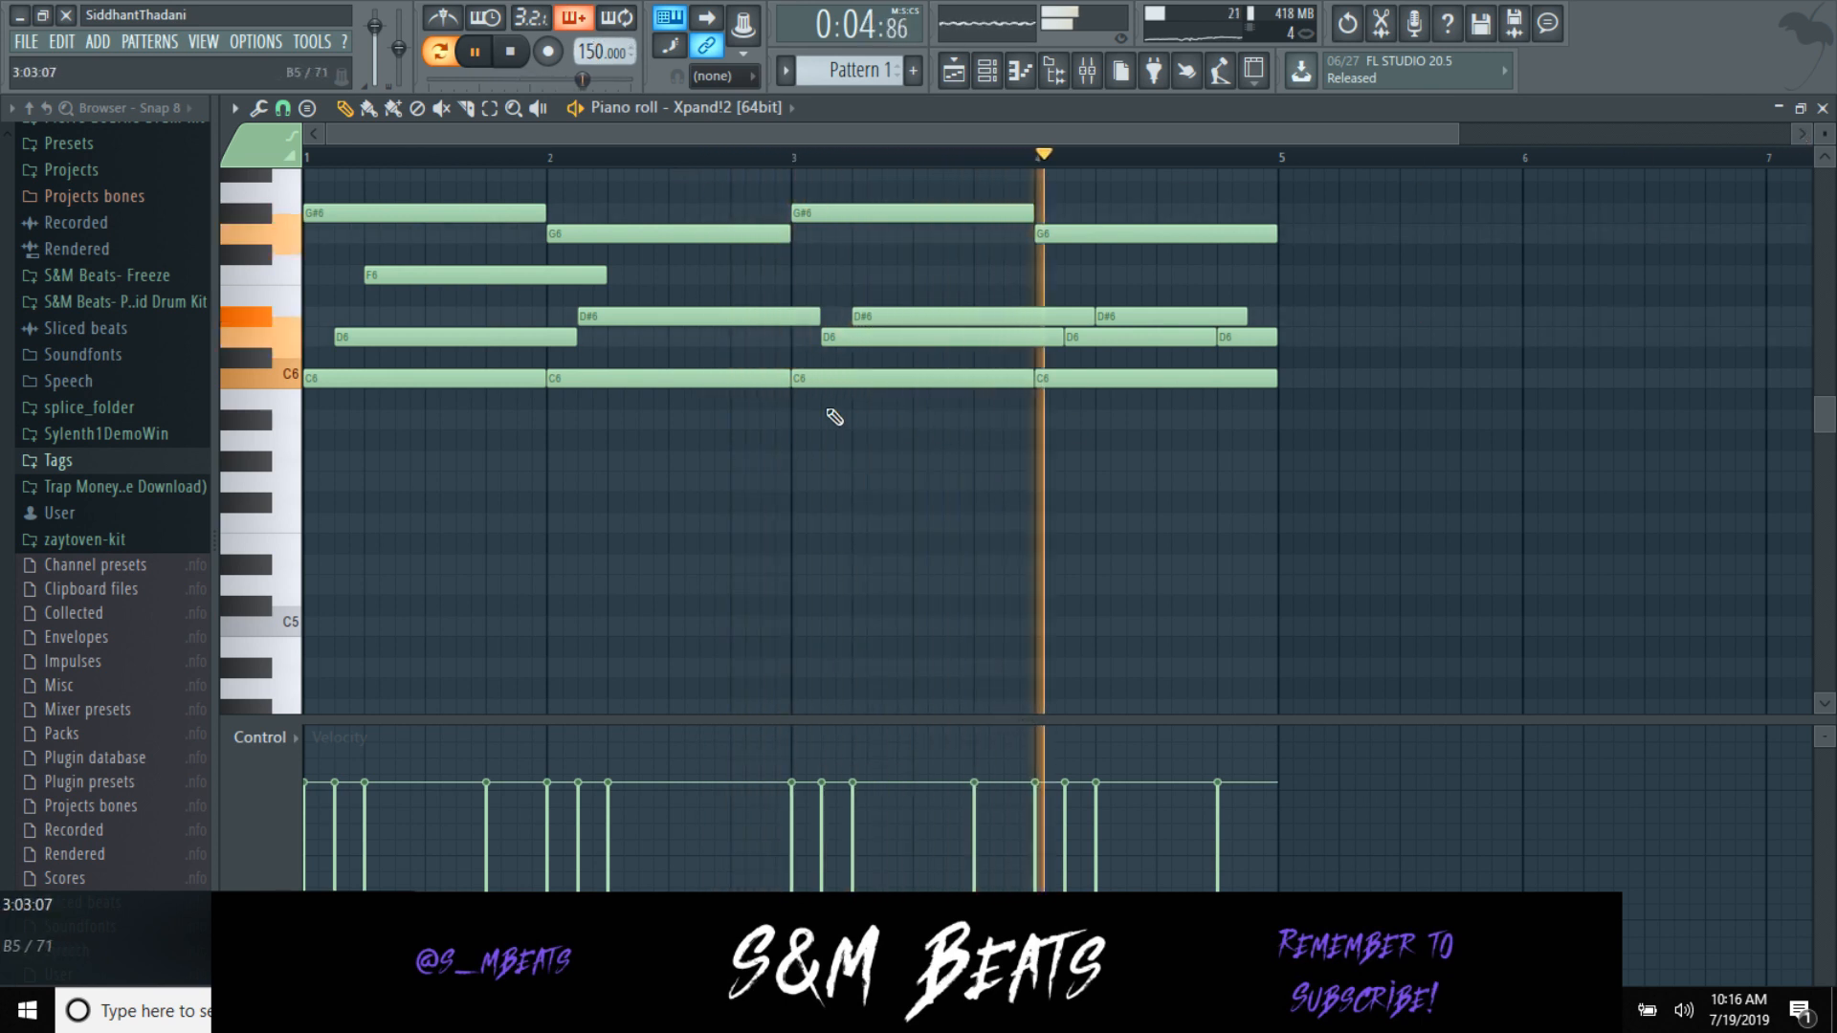
key(space)
Step: Add consecutive one-beat notes starting half a beat into each bar: D5 and G5, D#5 and G#5, D5 and G5, D5 and G#5
click(352, 483)
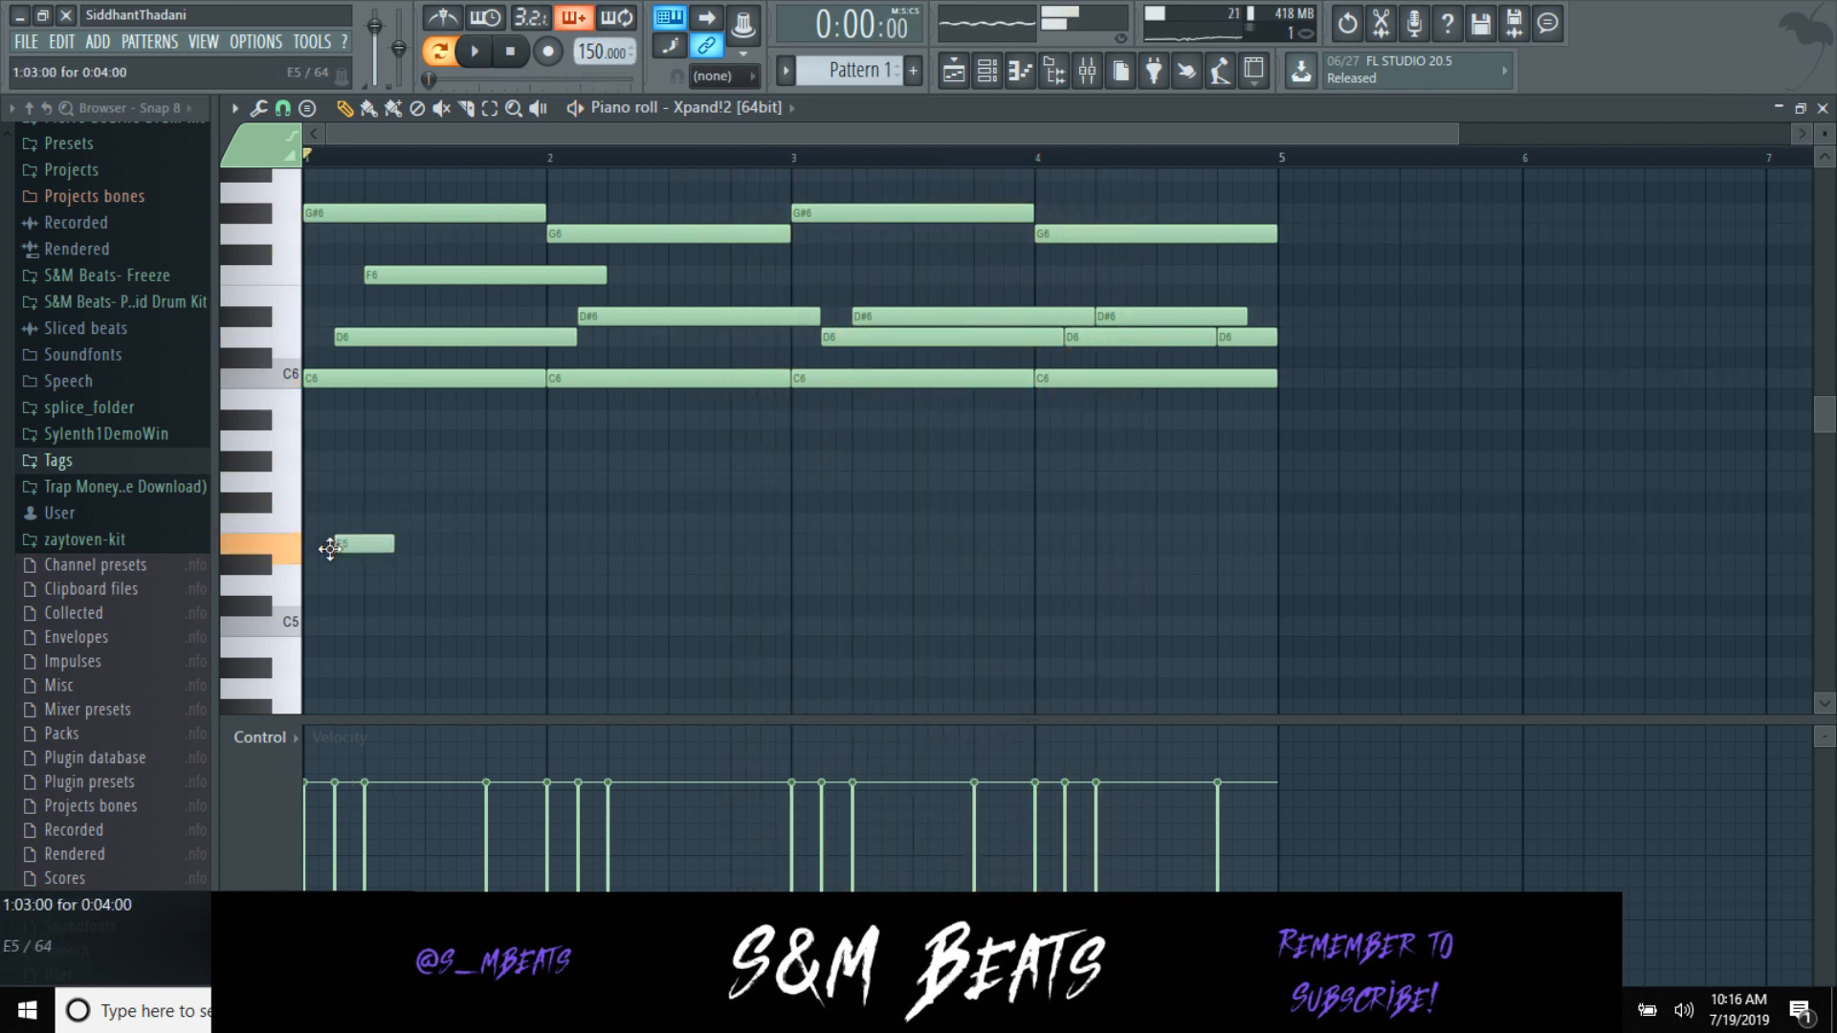
key(space)
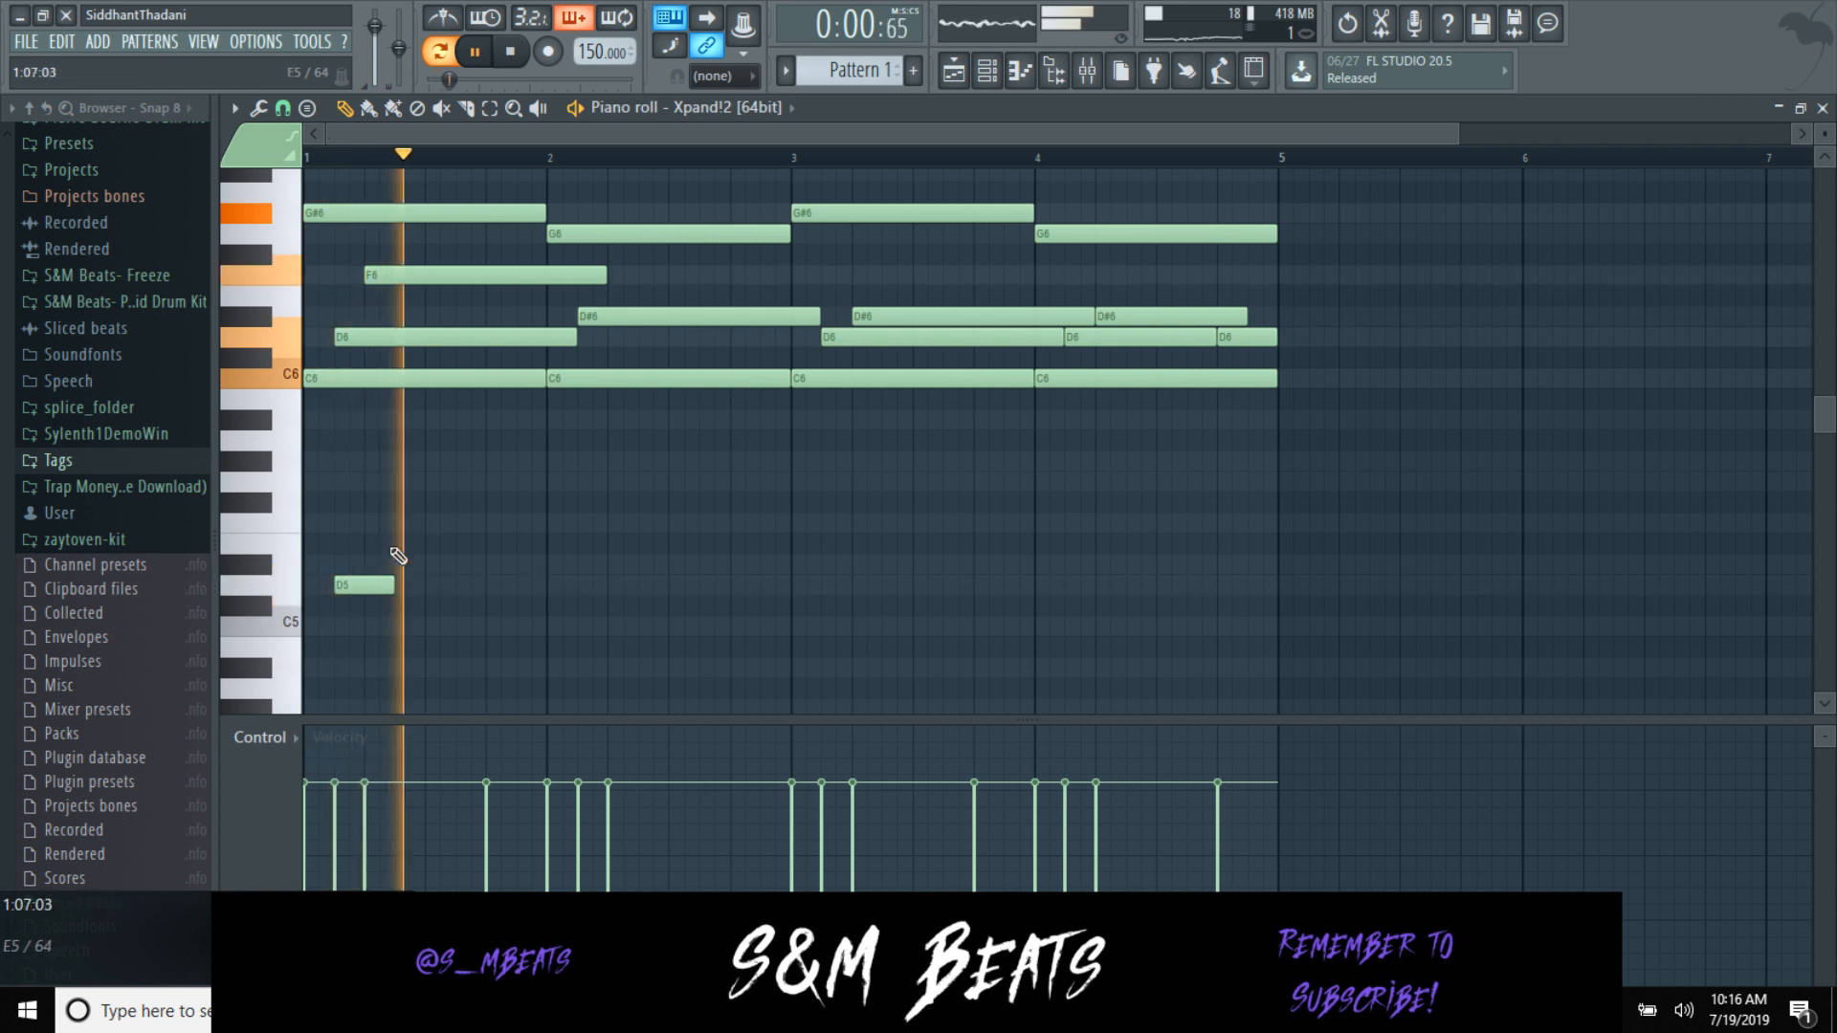
key(space)
click(583, 566)
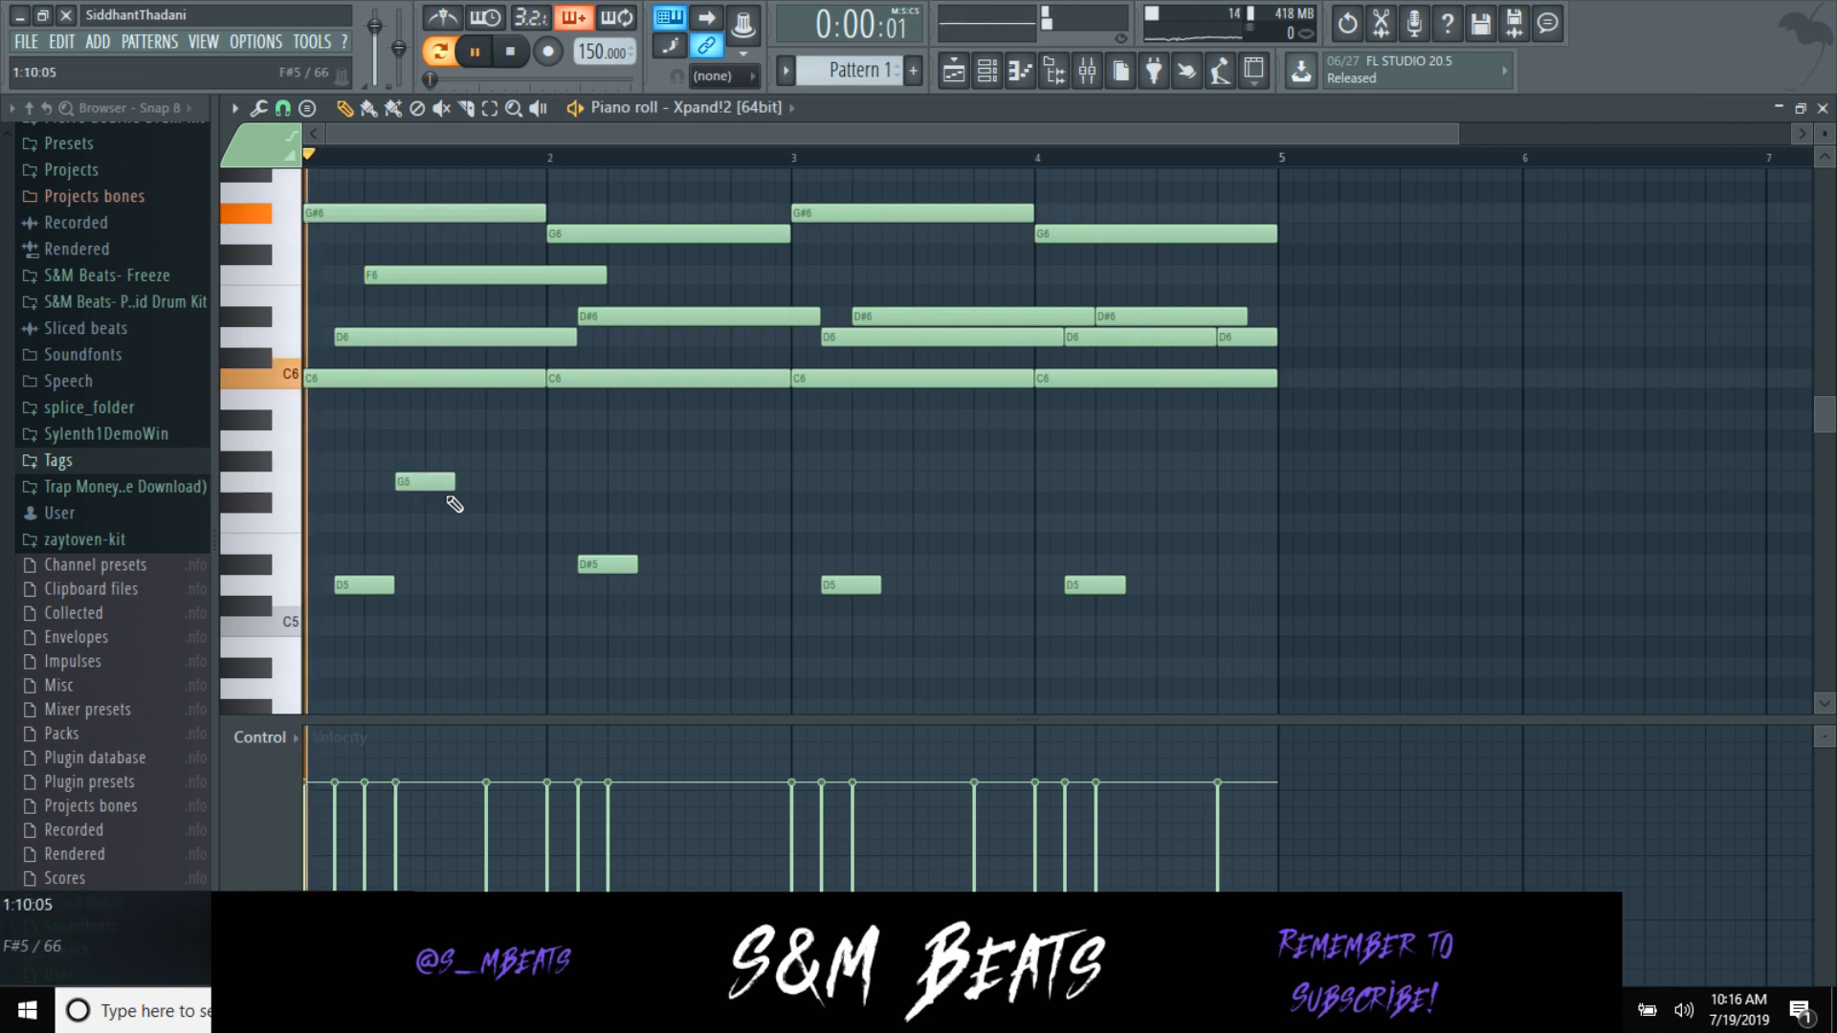
click(660, 462)
click(884, 481)
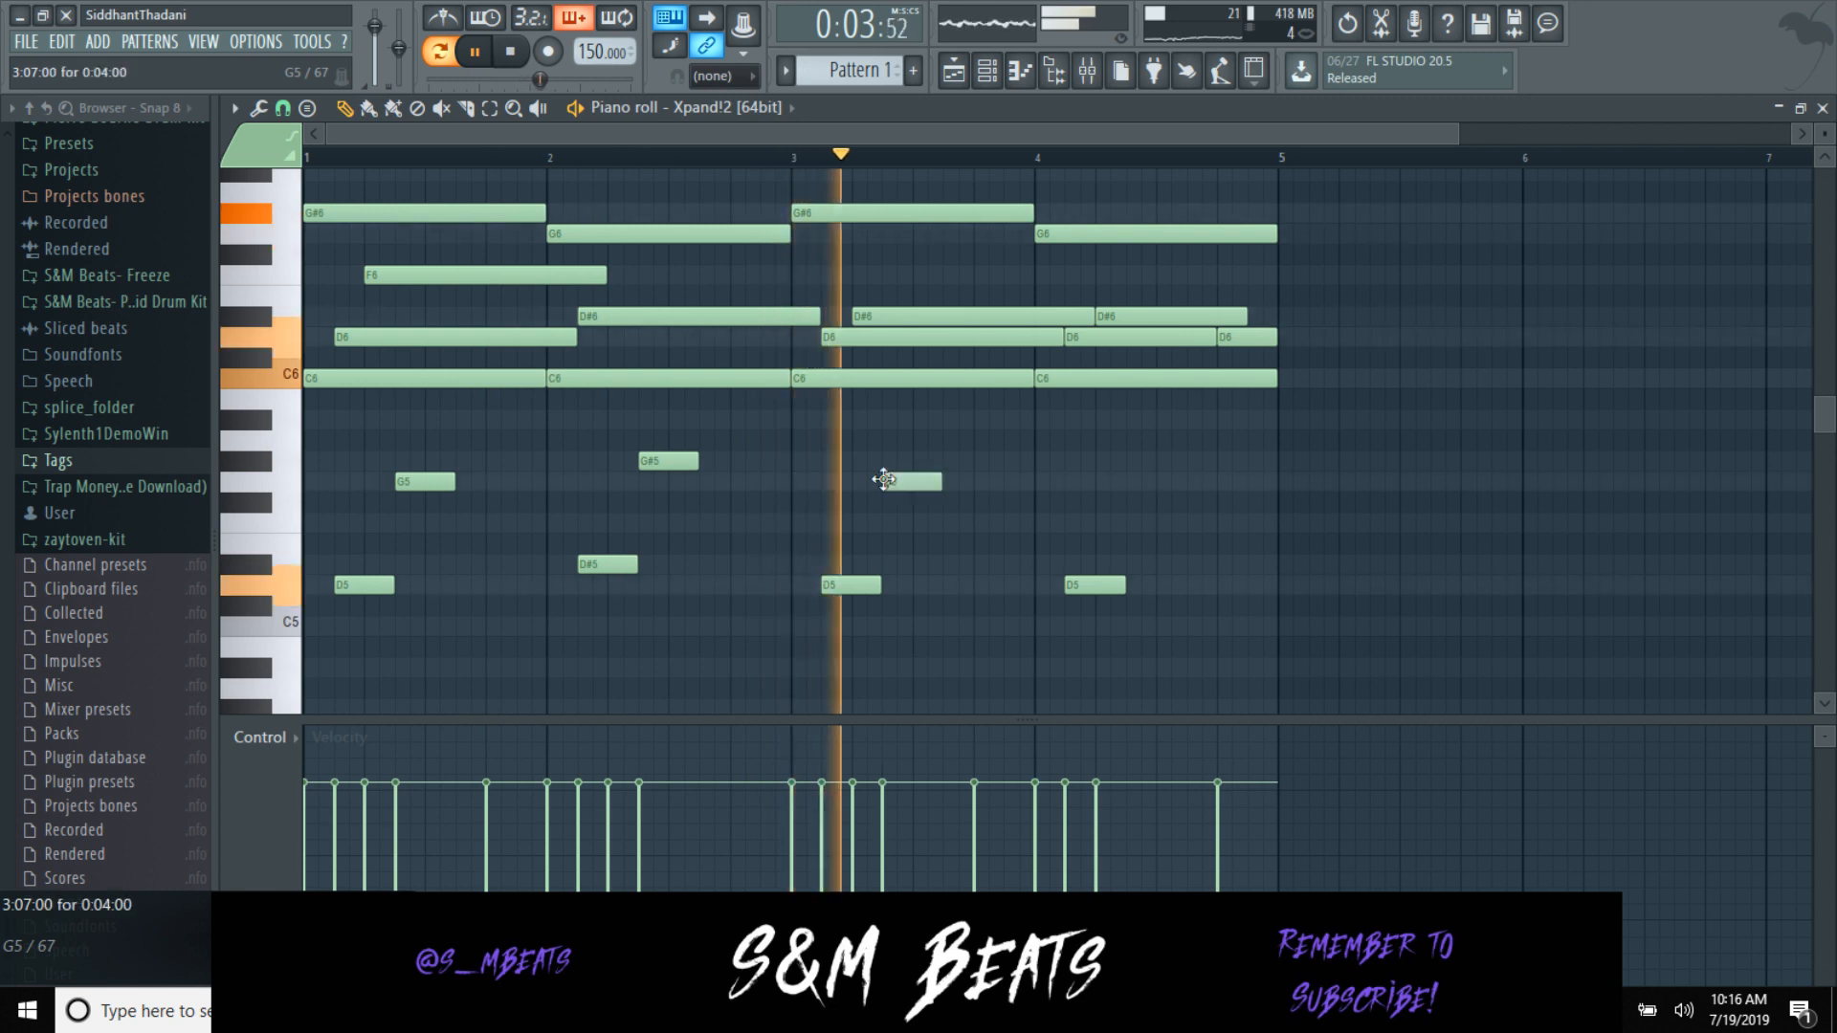
click(1141, 461)
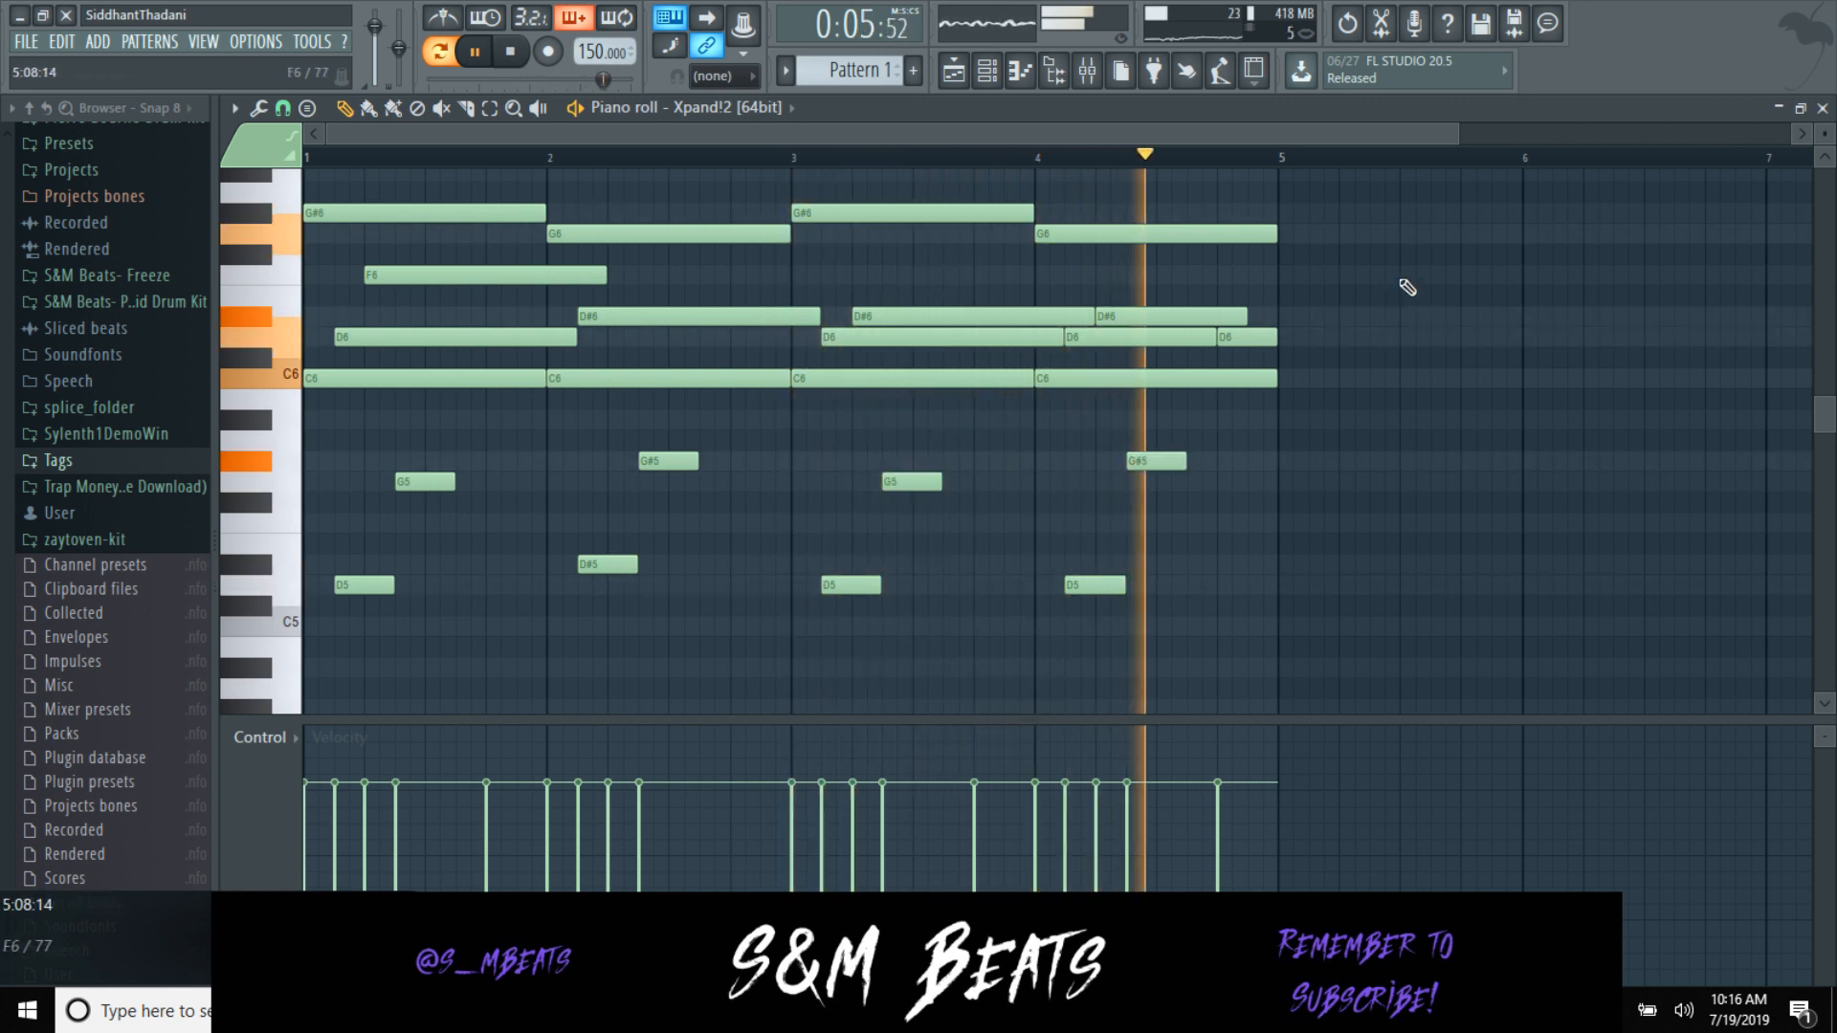
Step: Strum the Xpand!2 notes with the strumizer, slightly raising the start time strength, and audition the result
scroll(603, 327, up, 2)
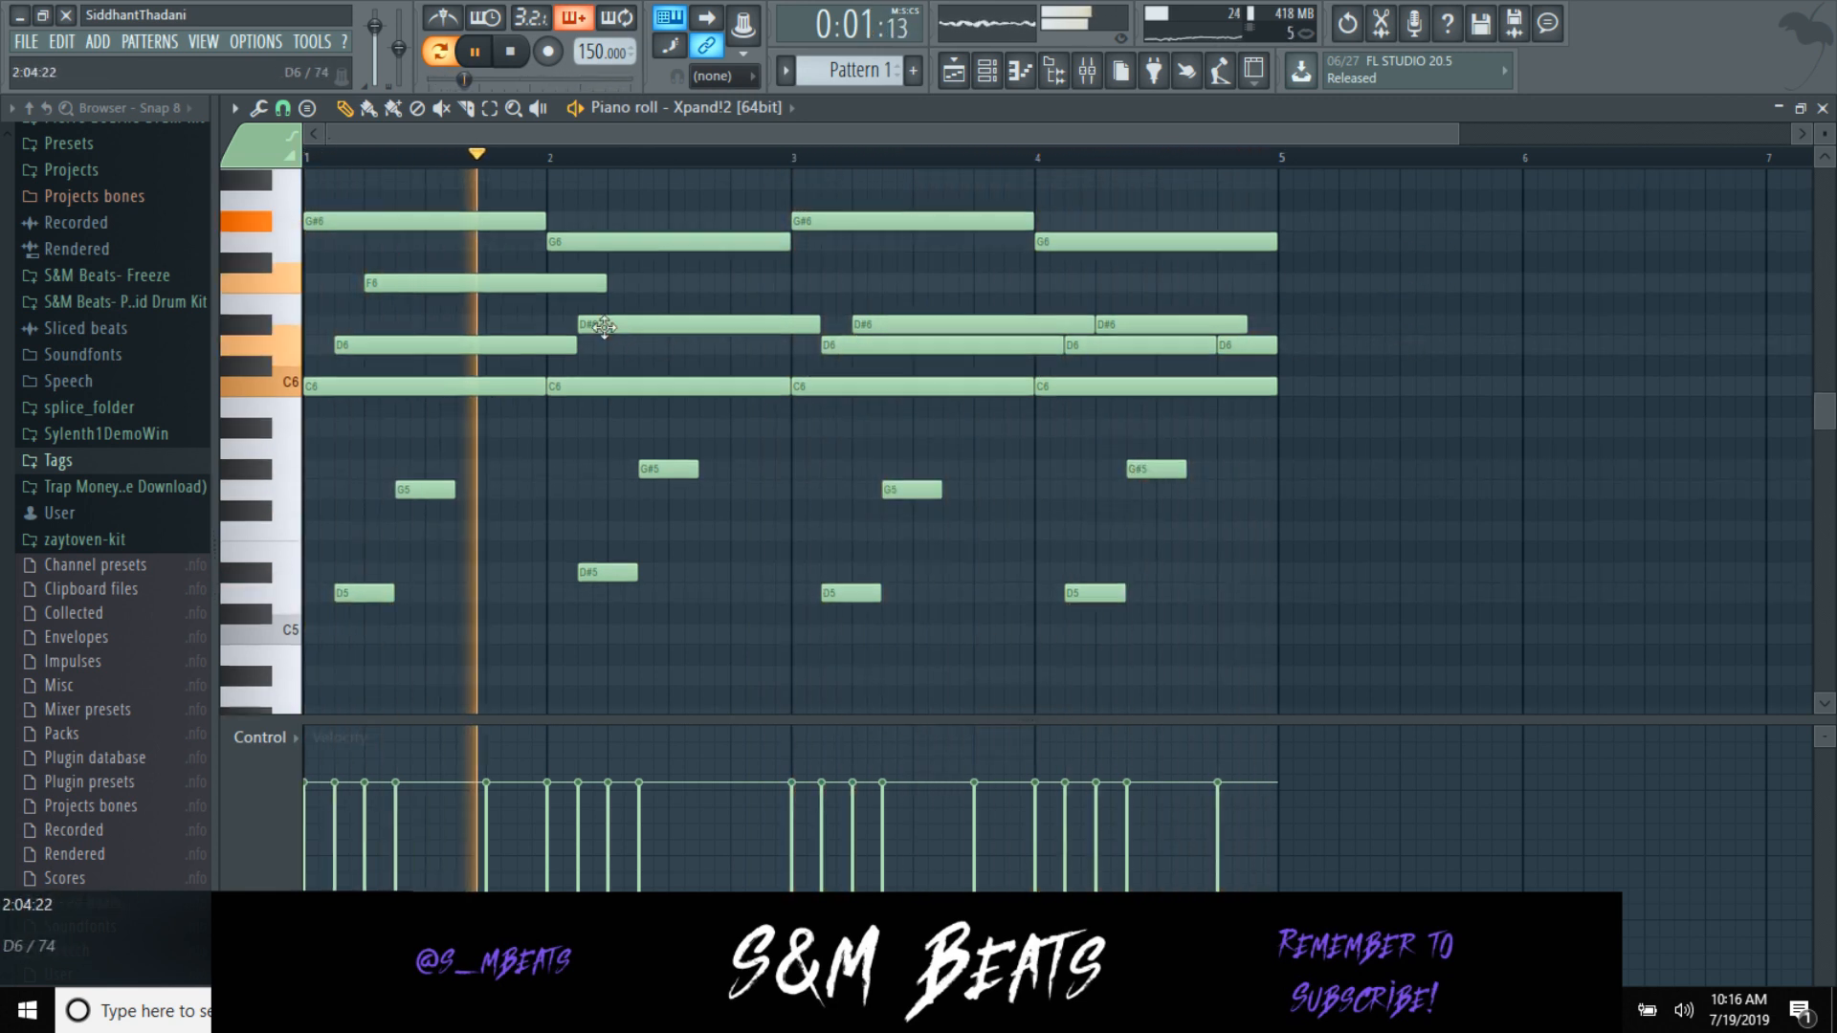
key(space)
key(alt+s)
key(space)
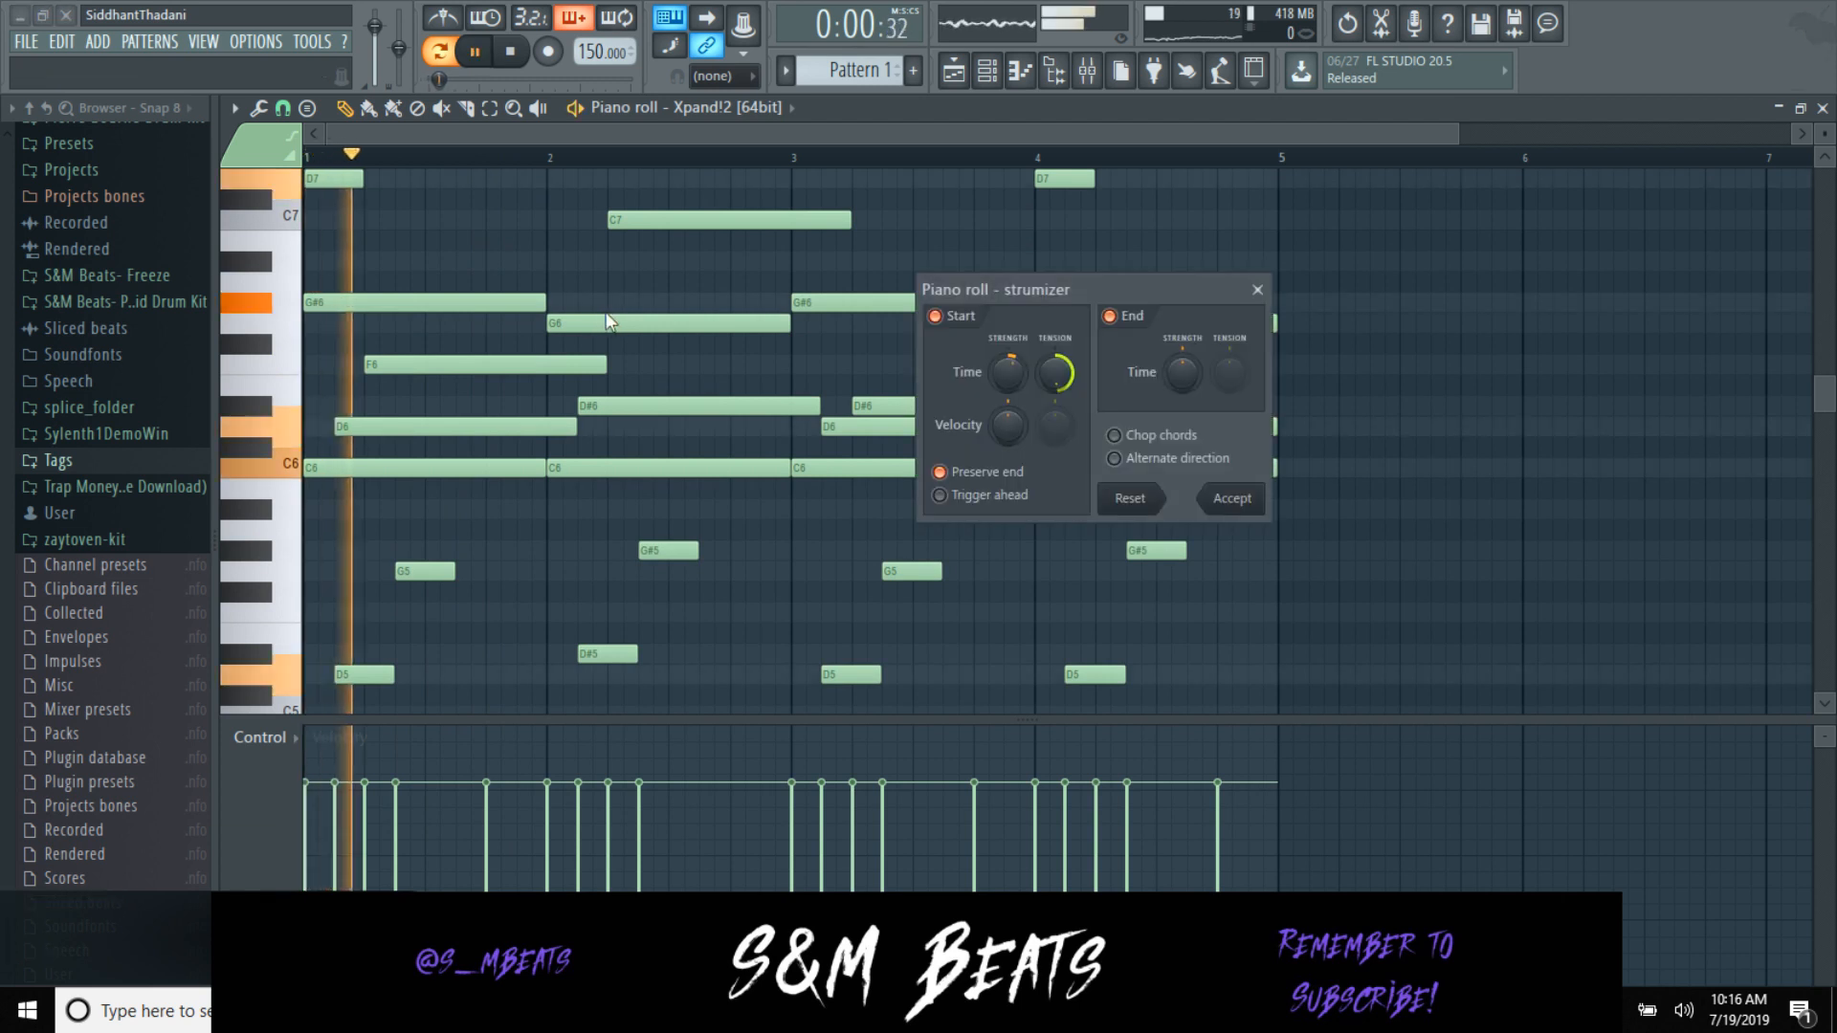
key(space)
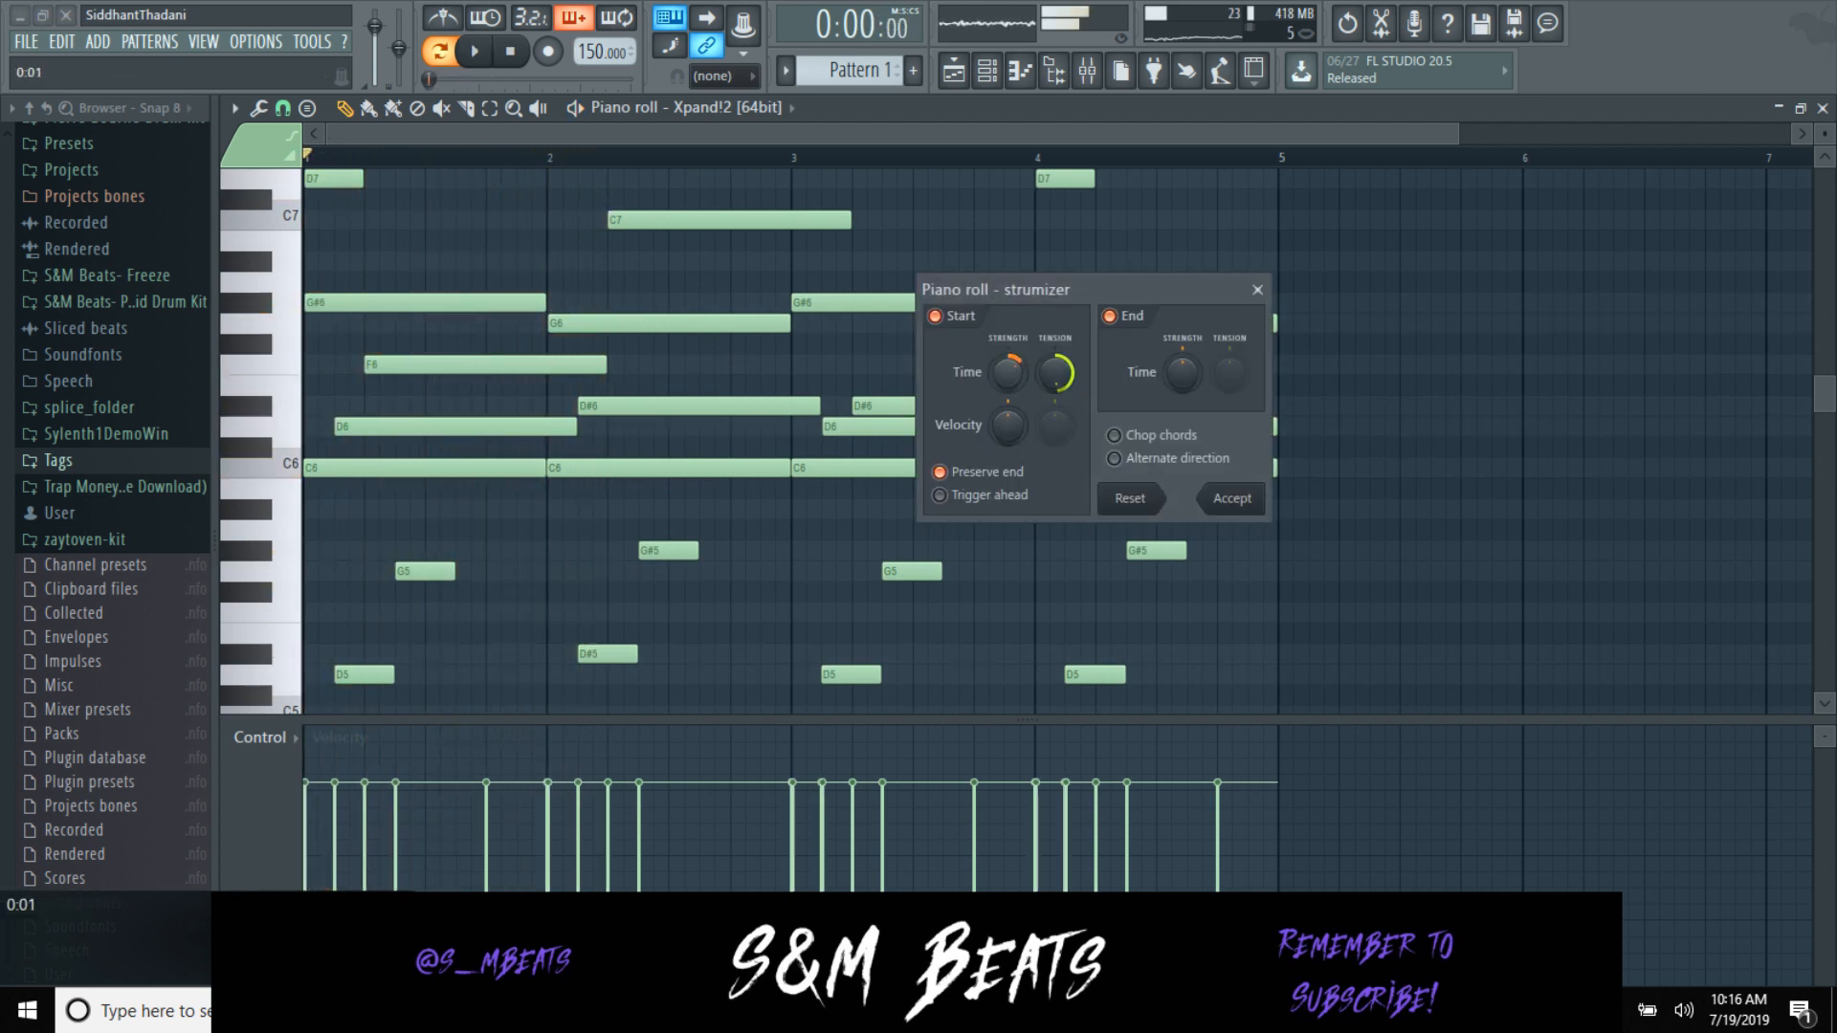
mouse_move(1007, 372)
mouse_down()
mouse_move(1008, 344)
mouse_move(1008, 365)
mouse_up()
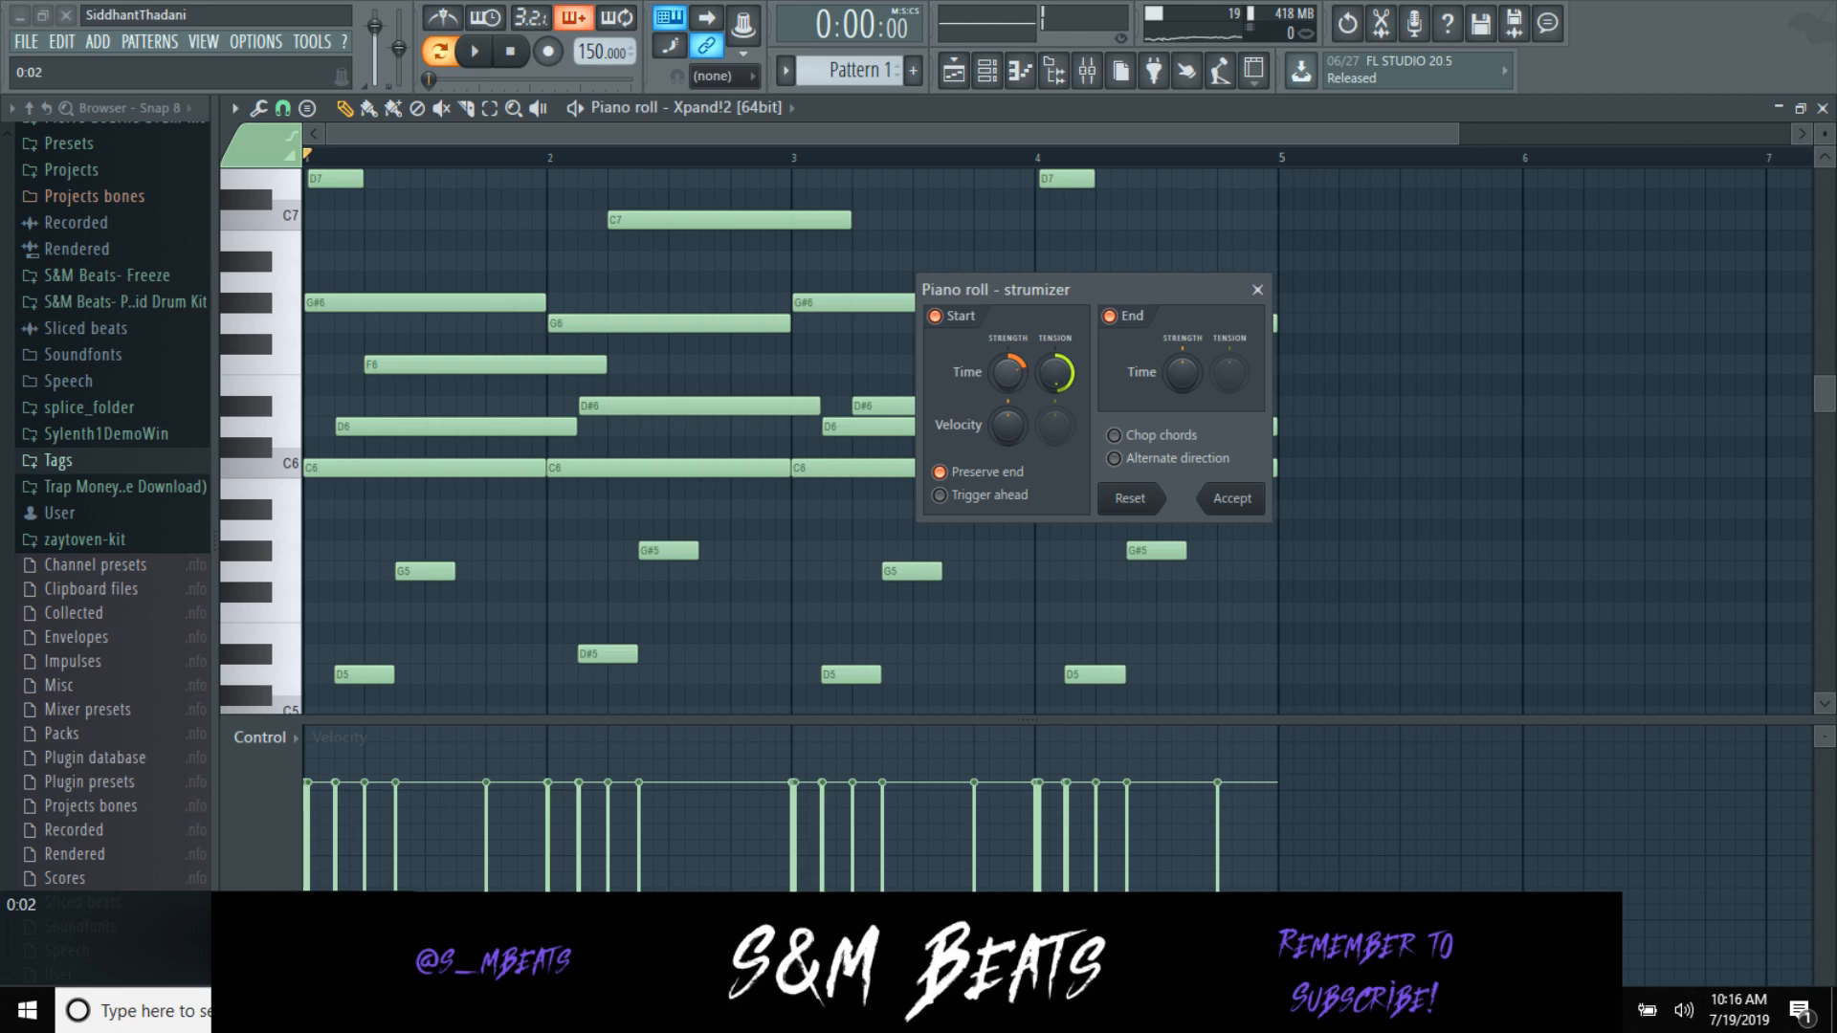
key(space)
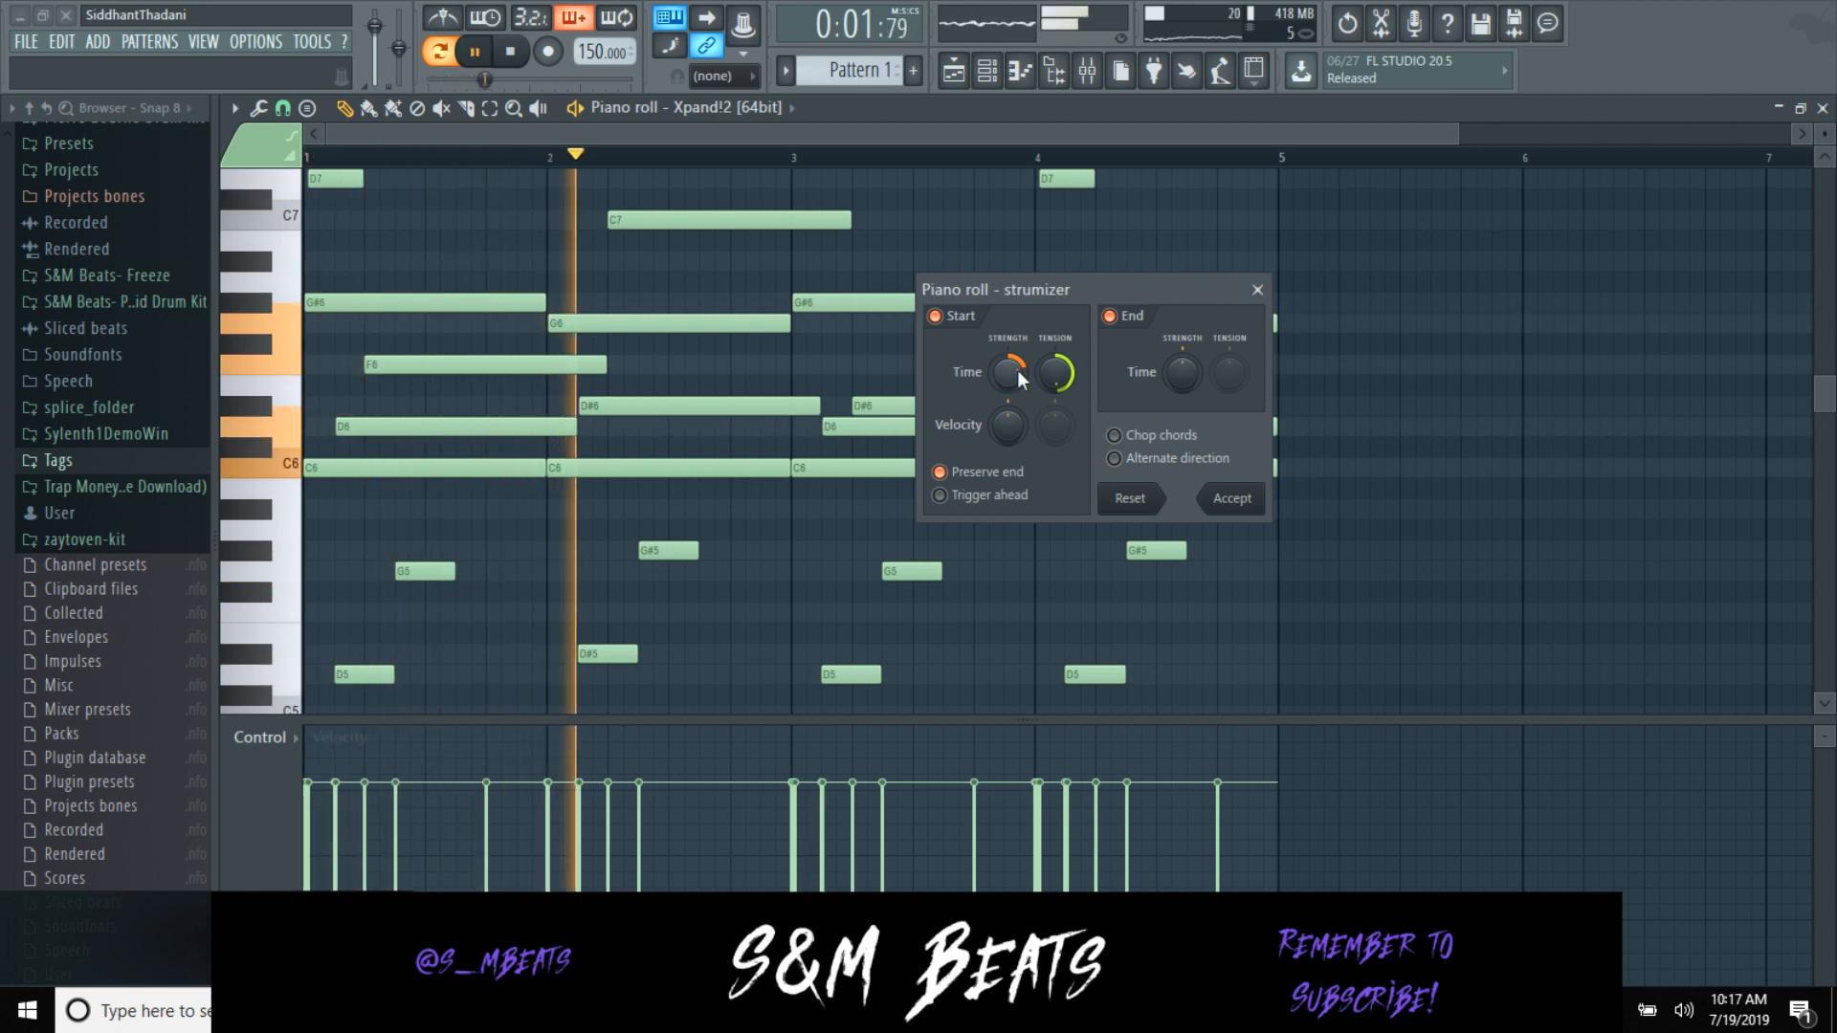
click(1232, 498)
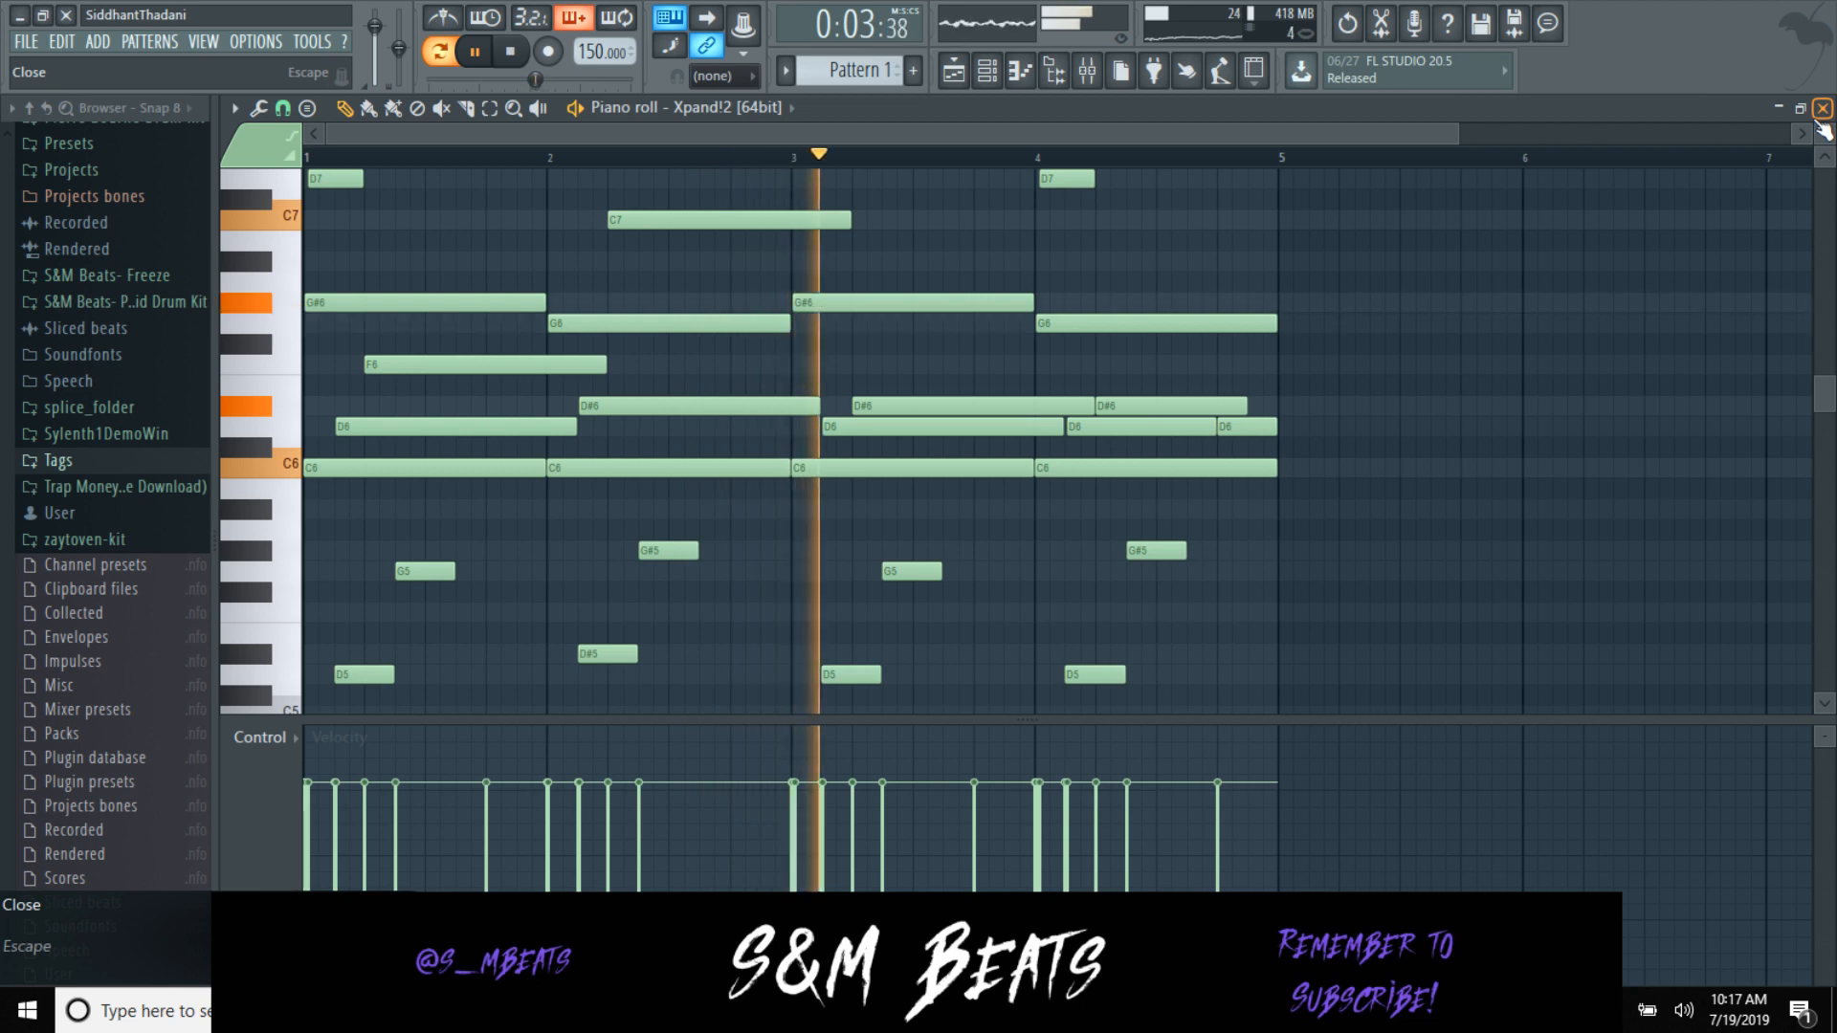
scroll(1098, 162, up, 3)
scroll(1099, 162, up, 2)
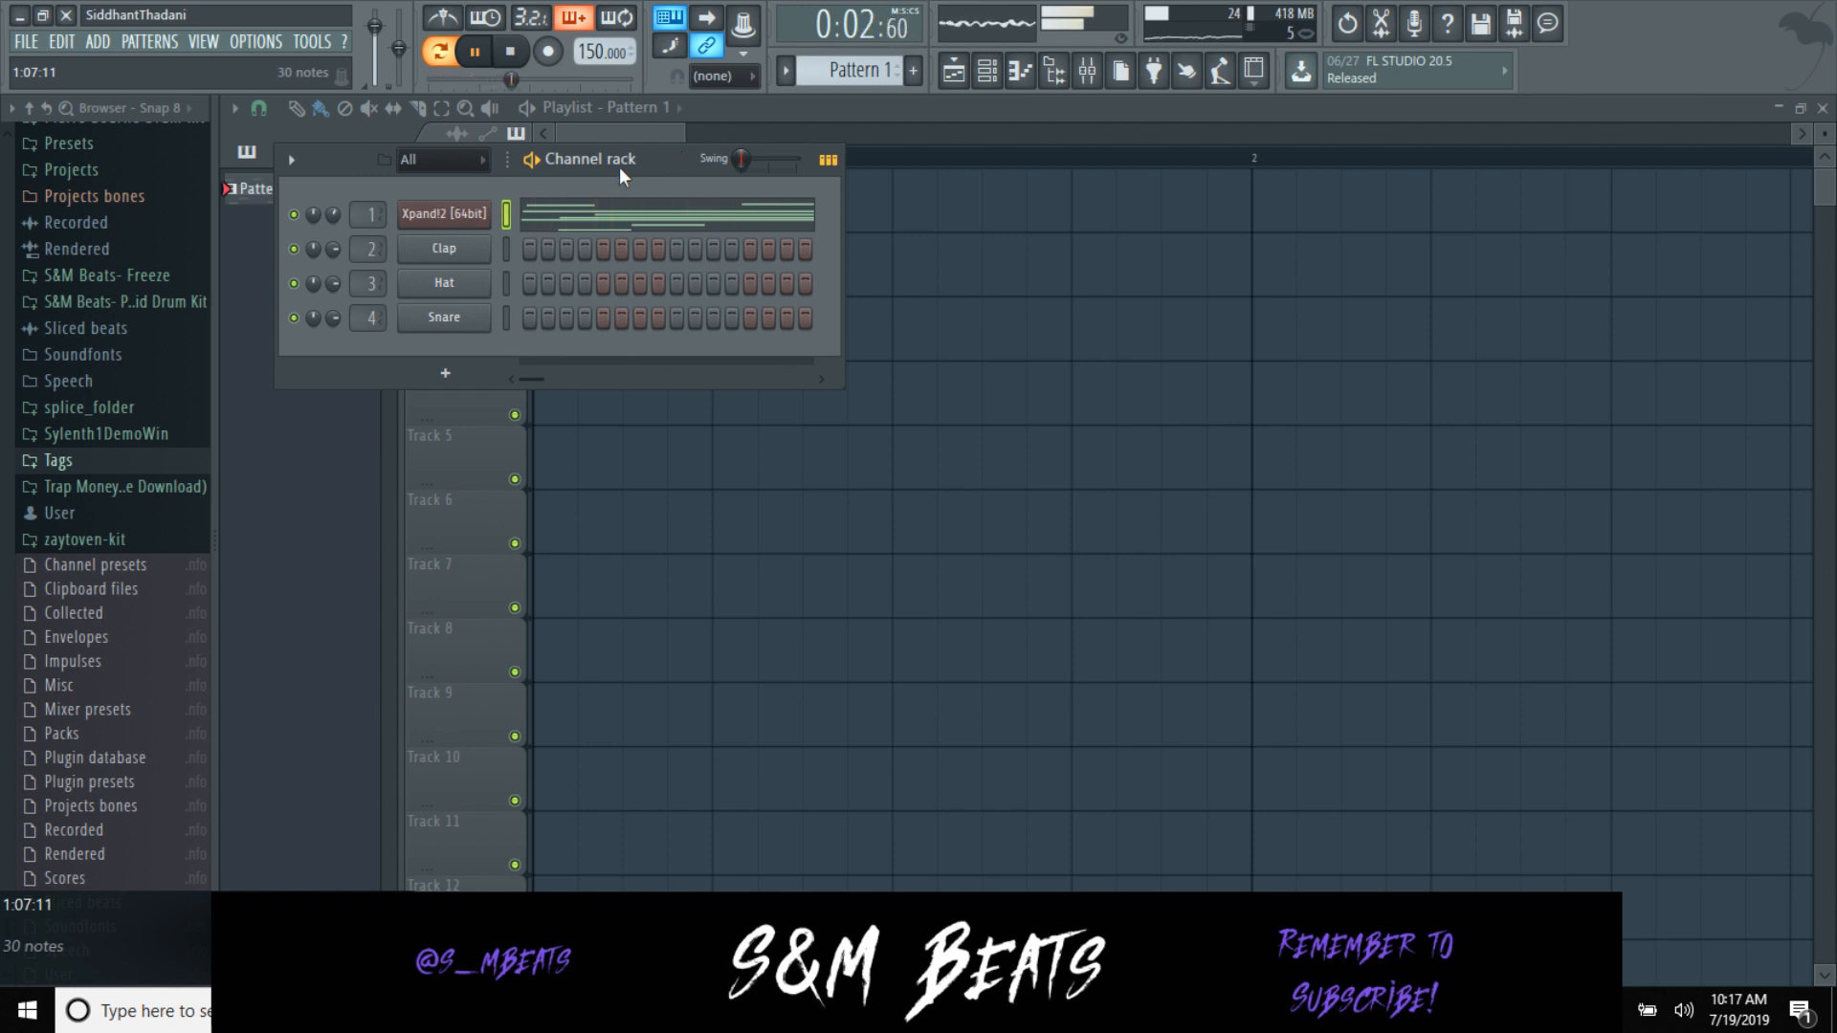
Step: Stop playback and load Edison into slot 7 of mixer Insert 1
click(1087, 70)
key(space)
click(1676, 413)
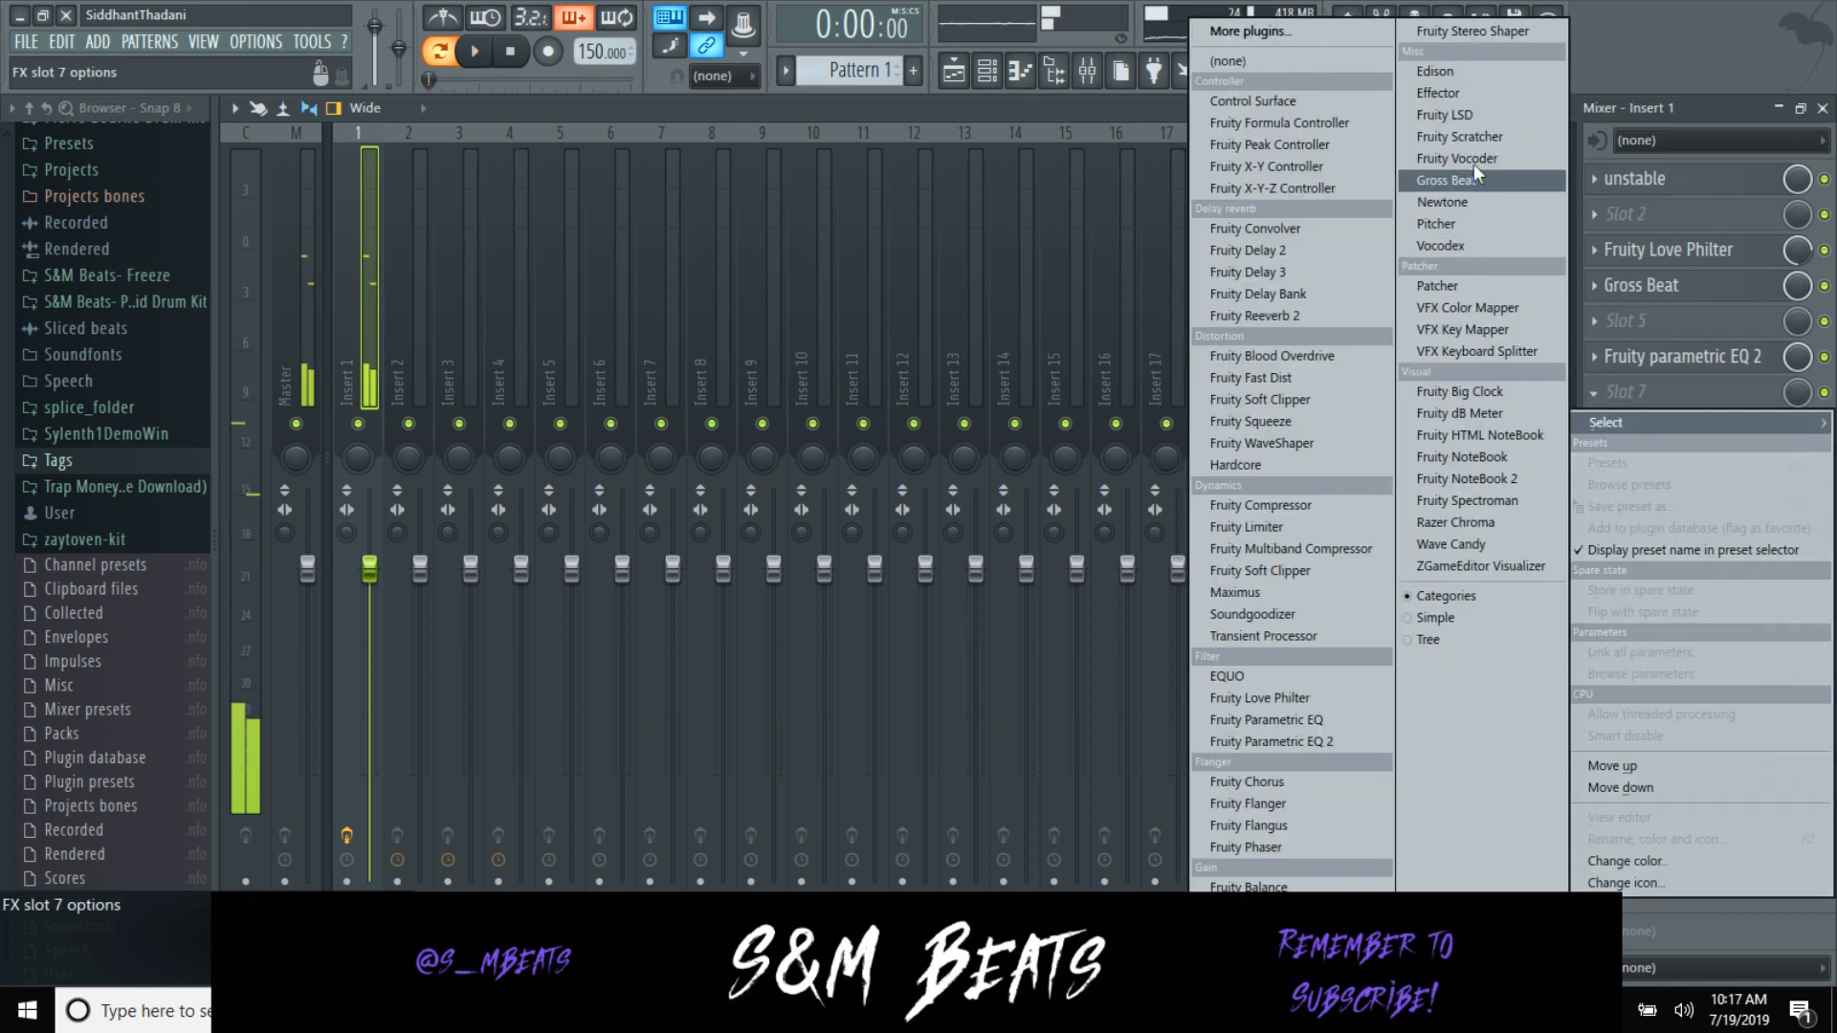
click(1484, 72)
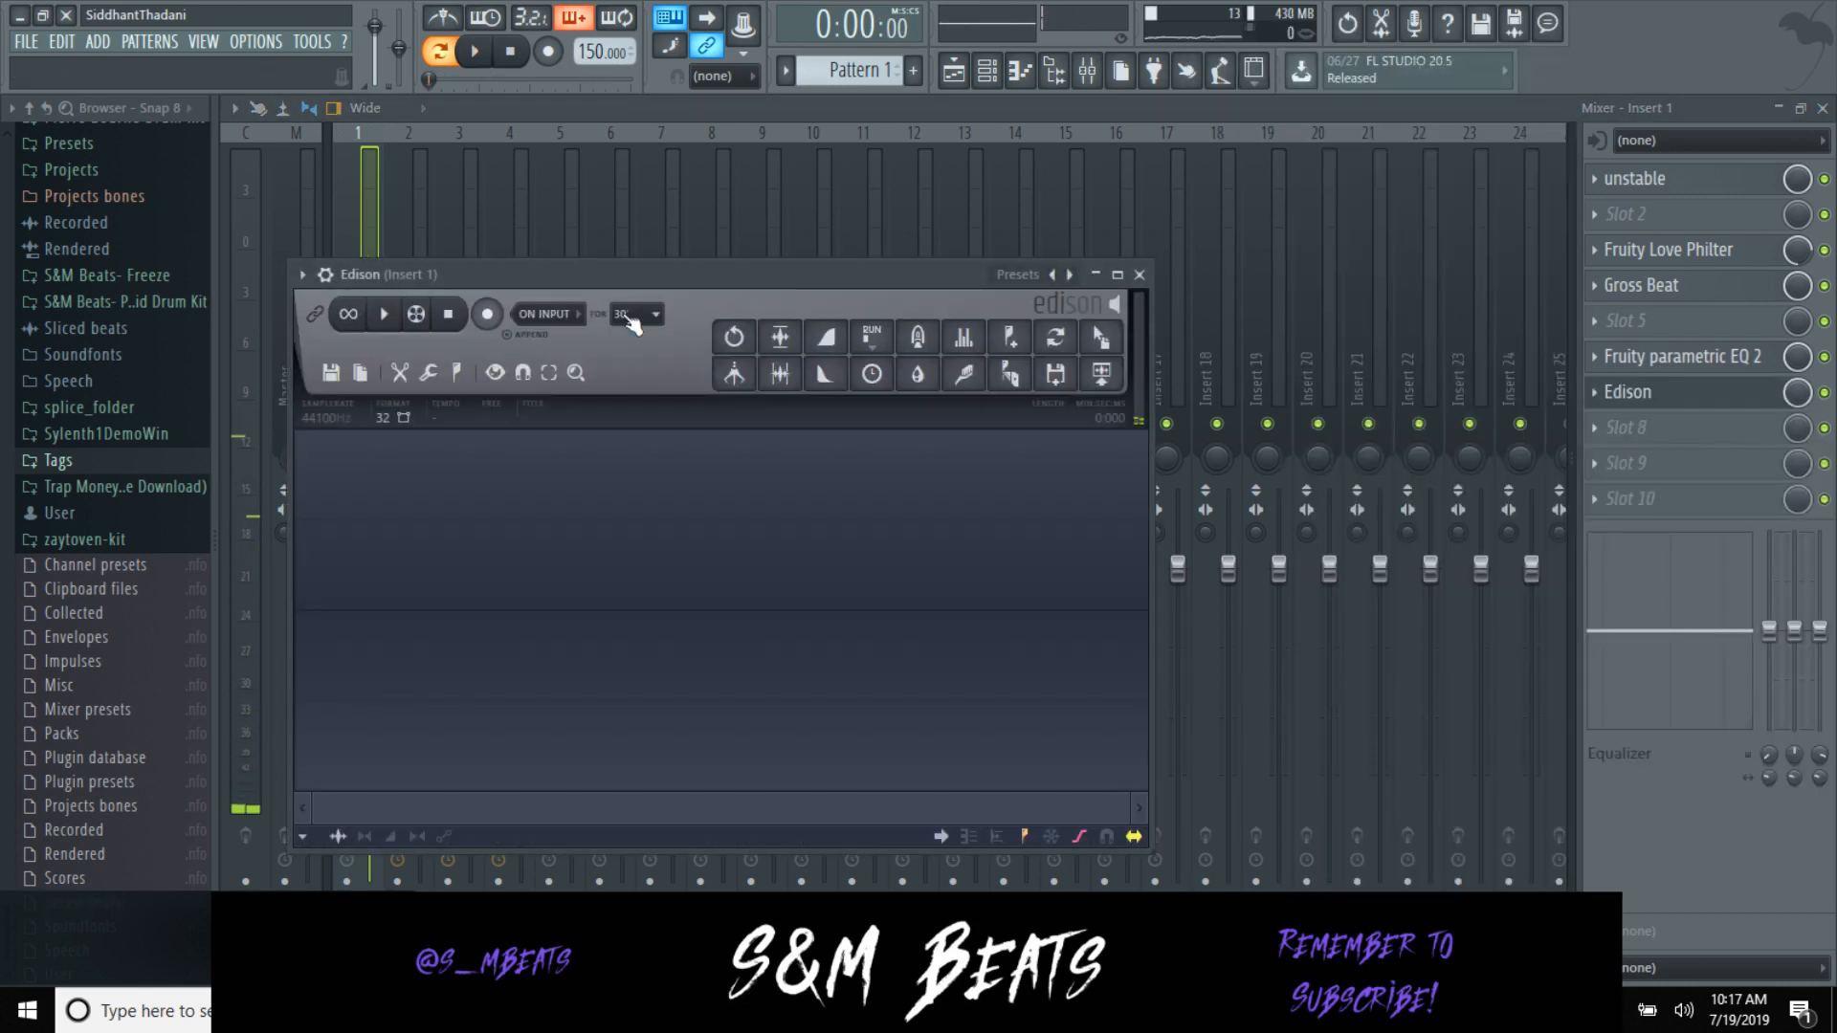
Step: Set Edison to record on play, record the loop, and keep only the first four-bar pass
click(553, 314)
click(572, 399)
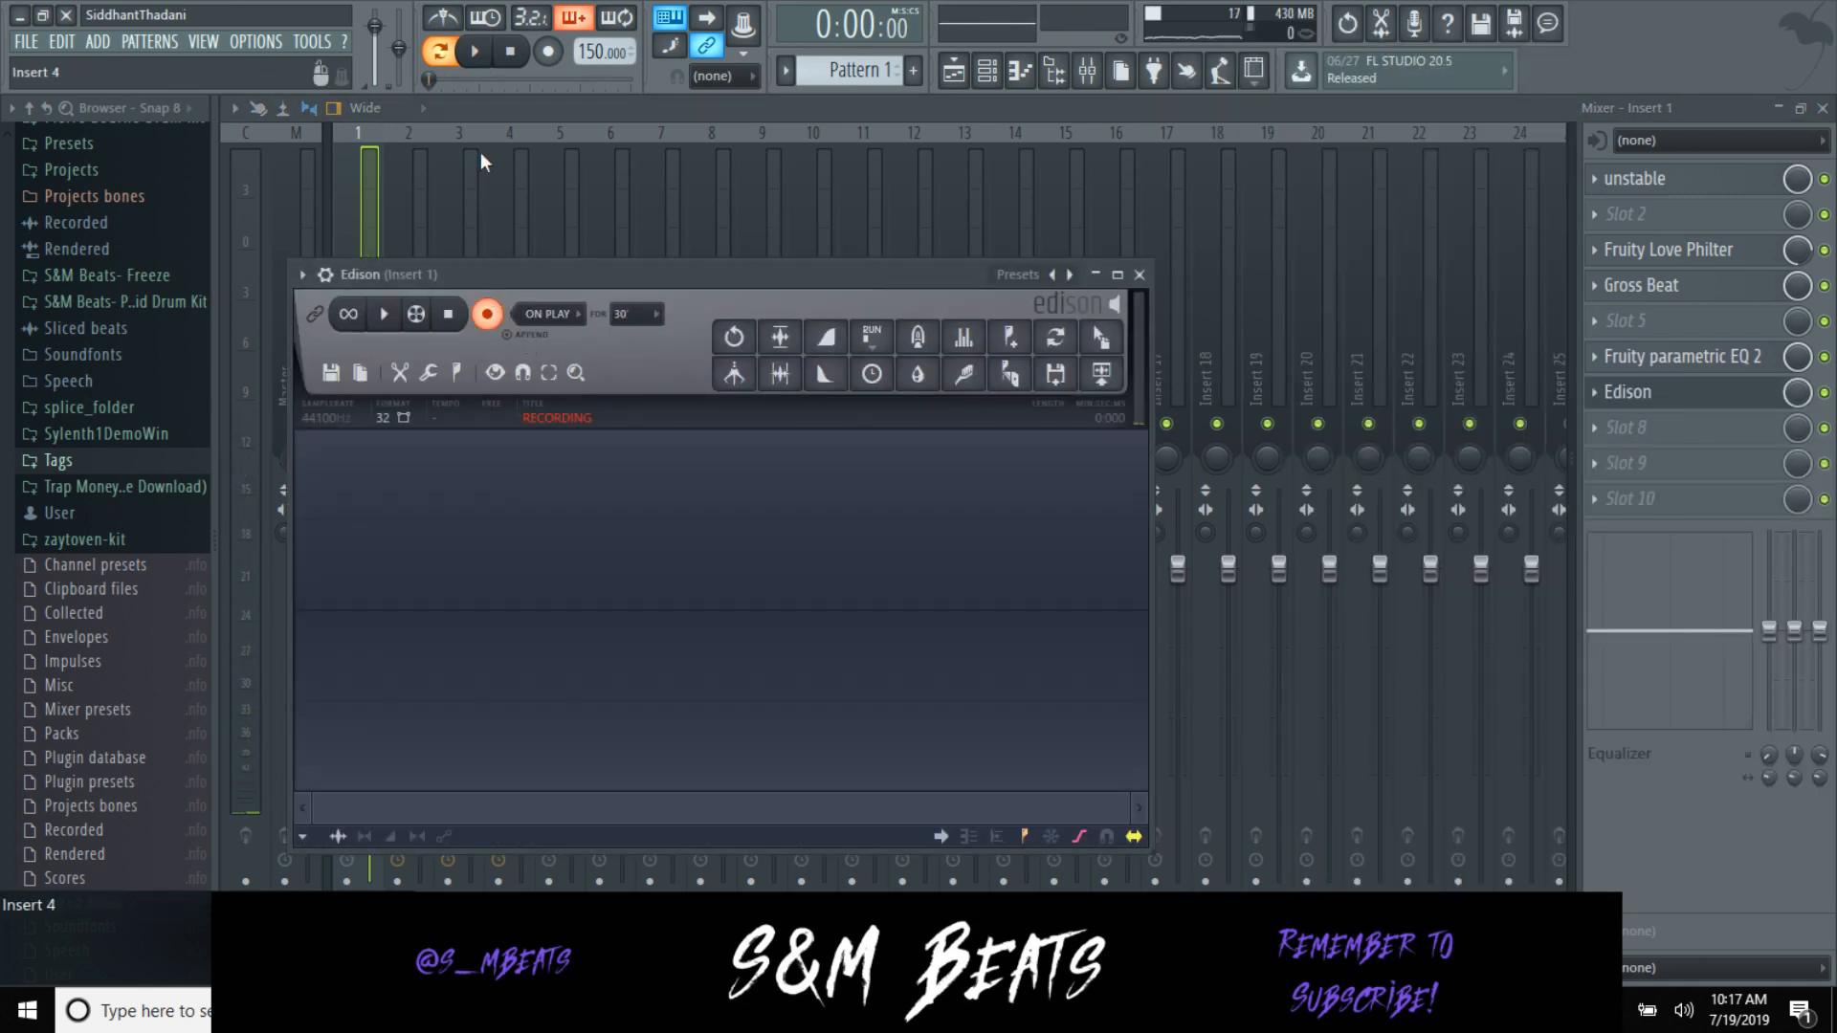
click(475, 52)
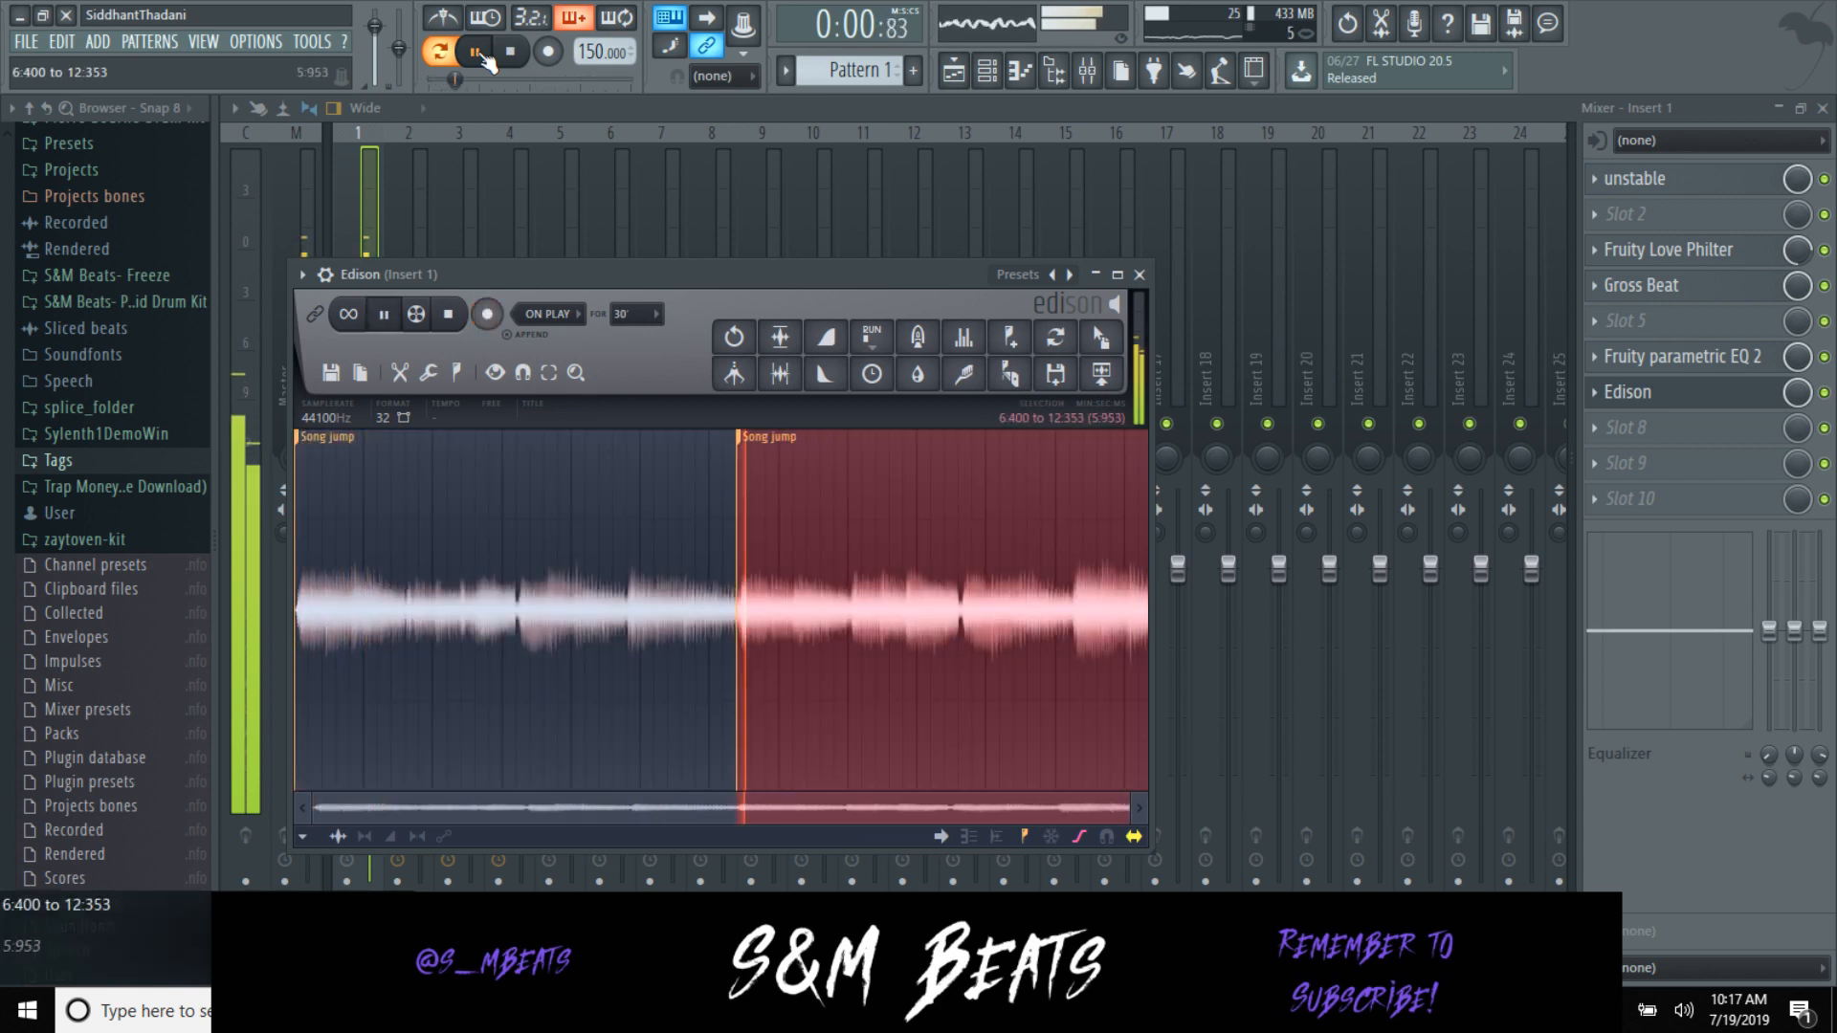
click(485, 62)
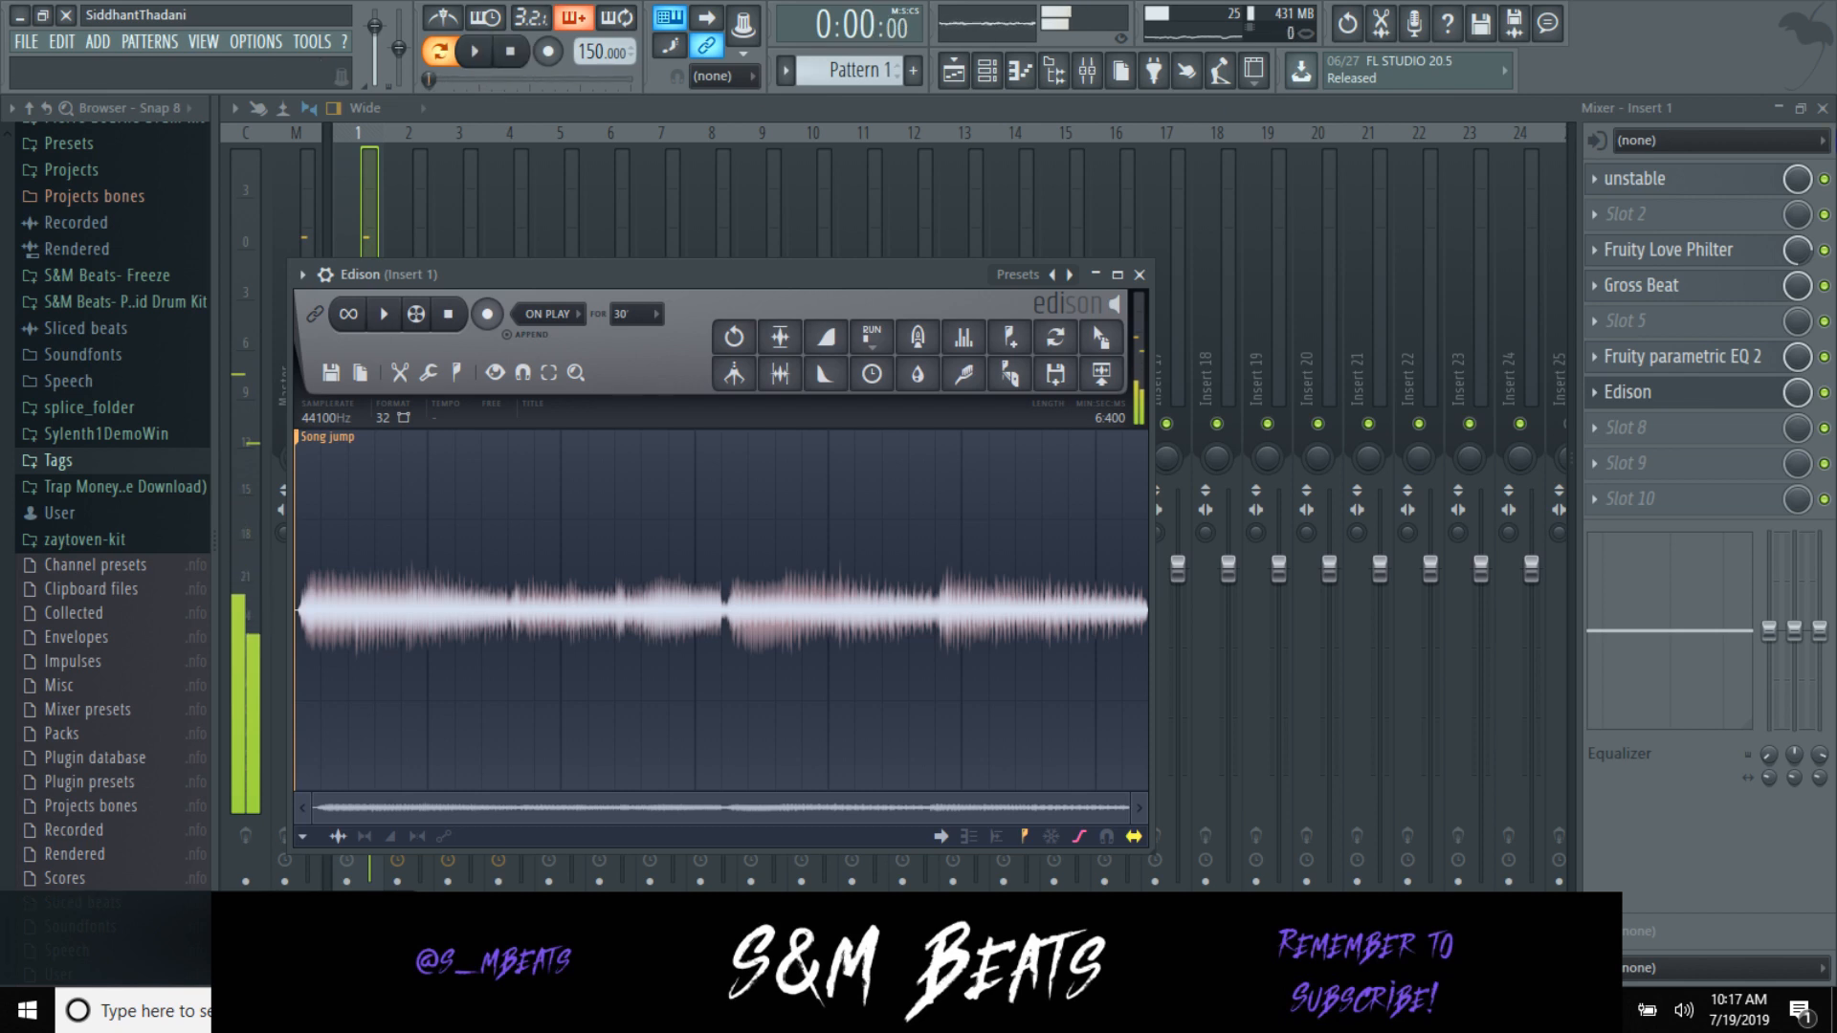
Step: Replace the Clap channel with Fruity slicer, and send the Edison recording to the playlist as an audio clip
key(F9)
right_click(444, 247)
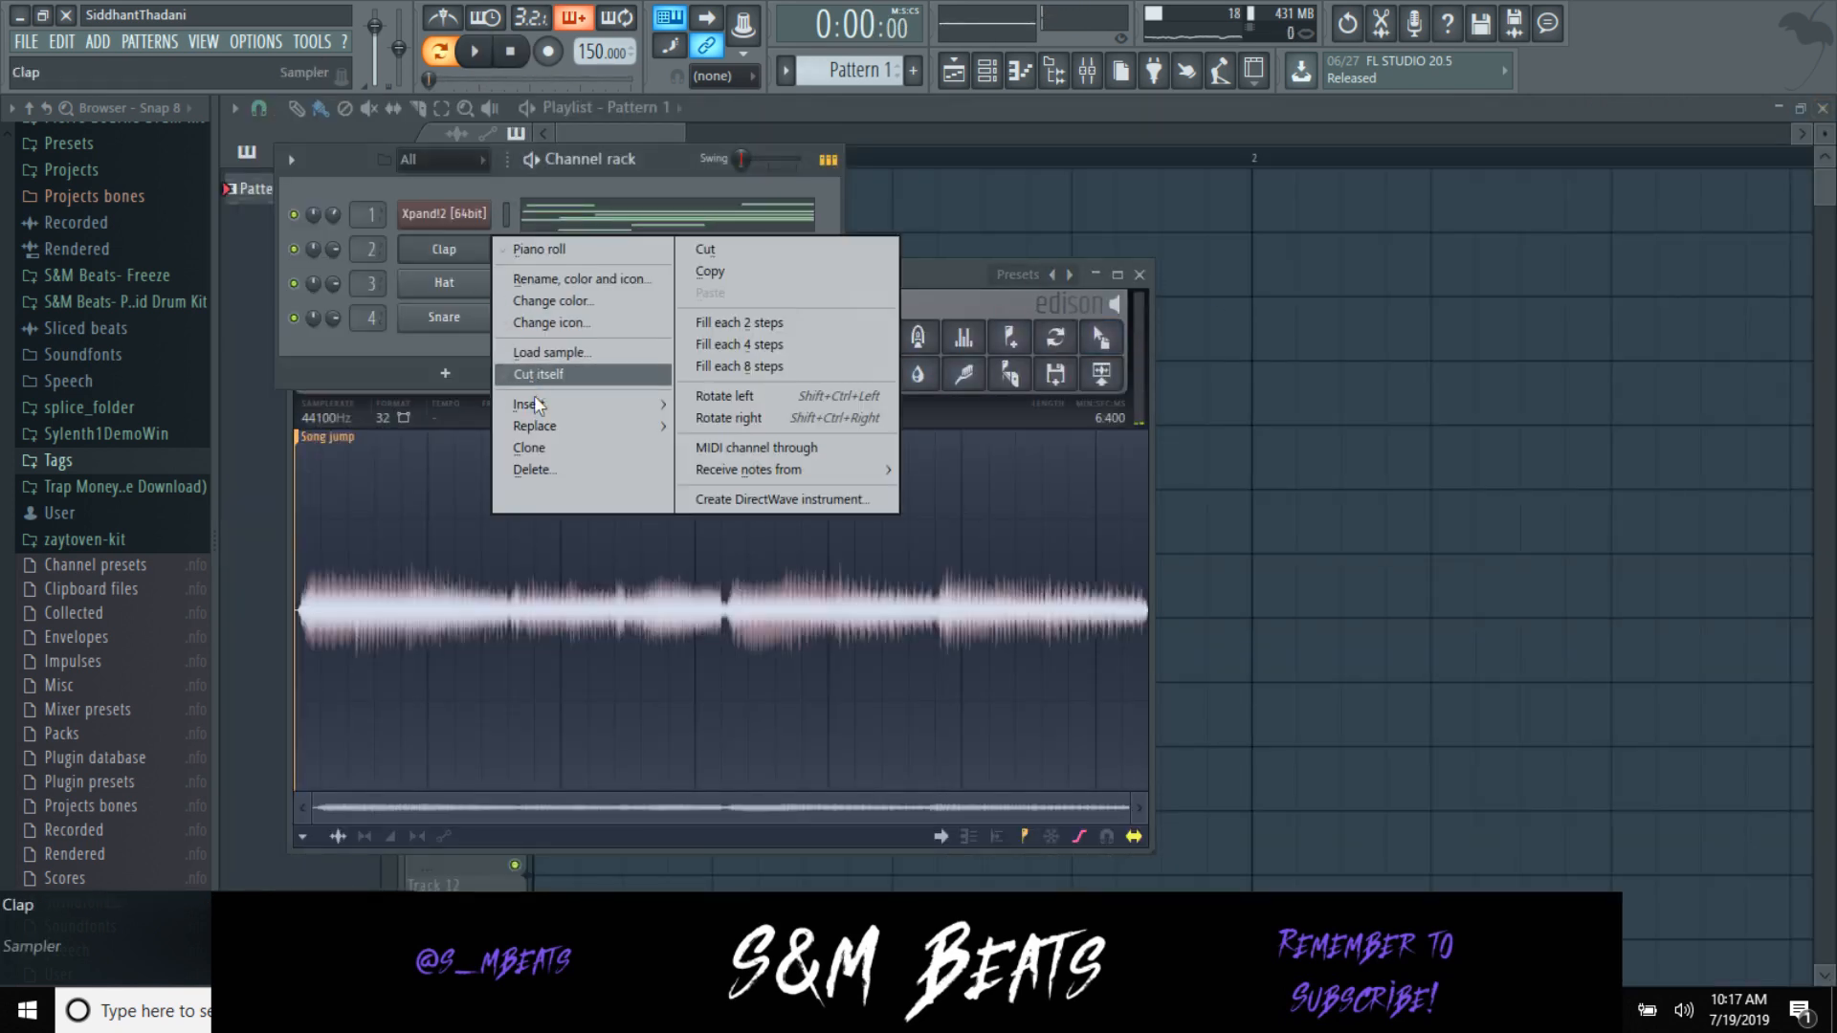
mouse_move(542, 424)
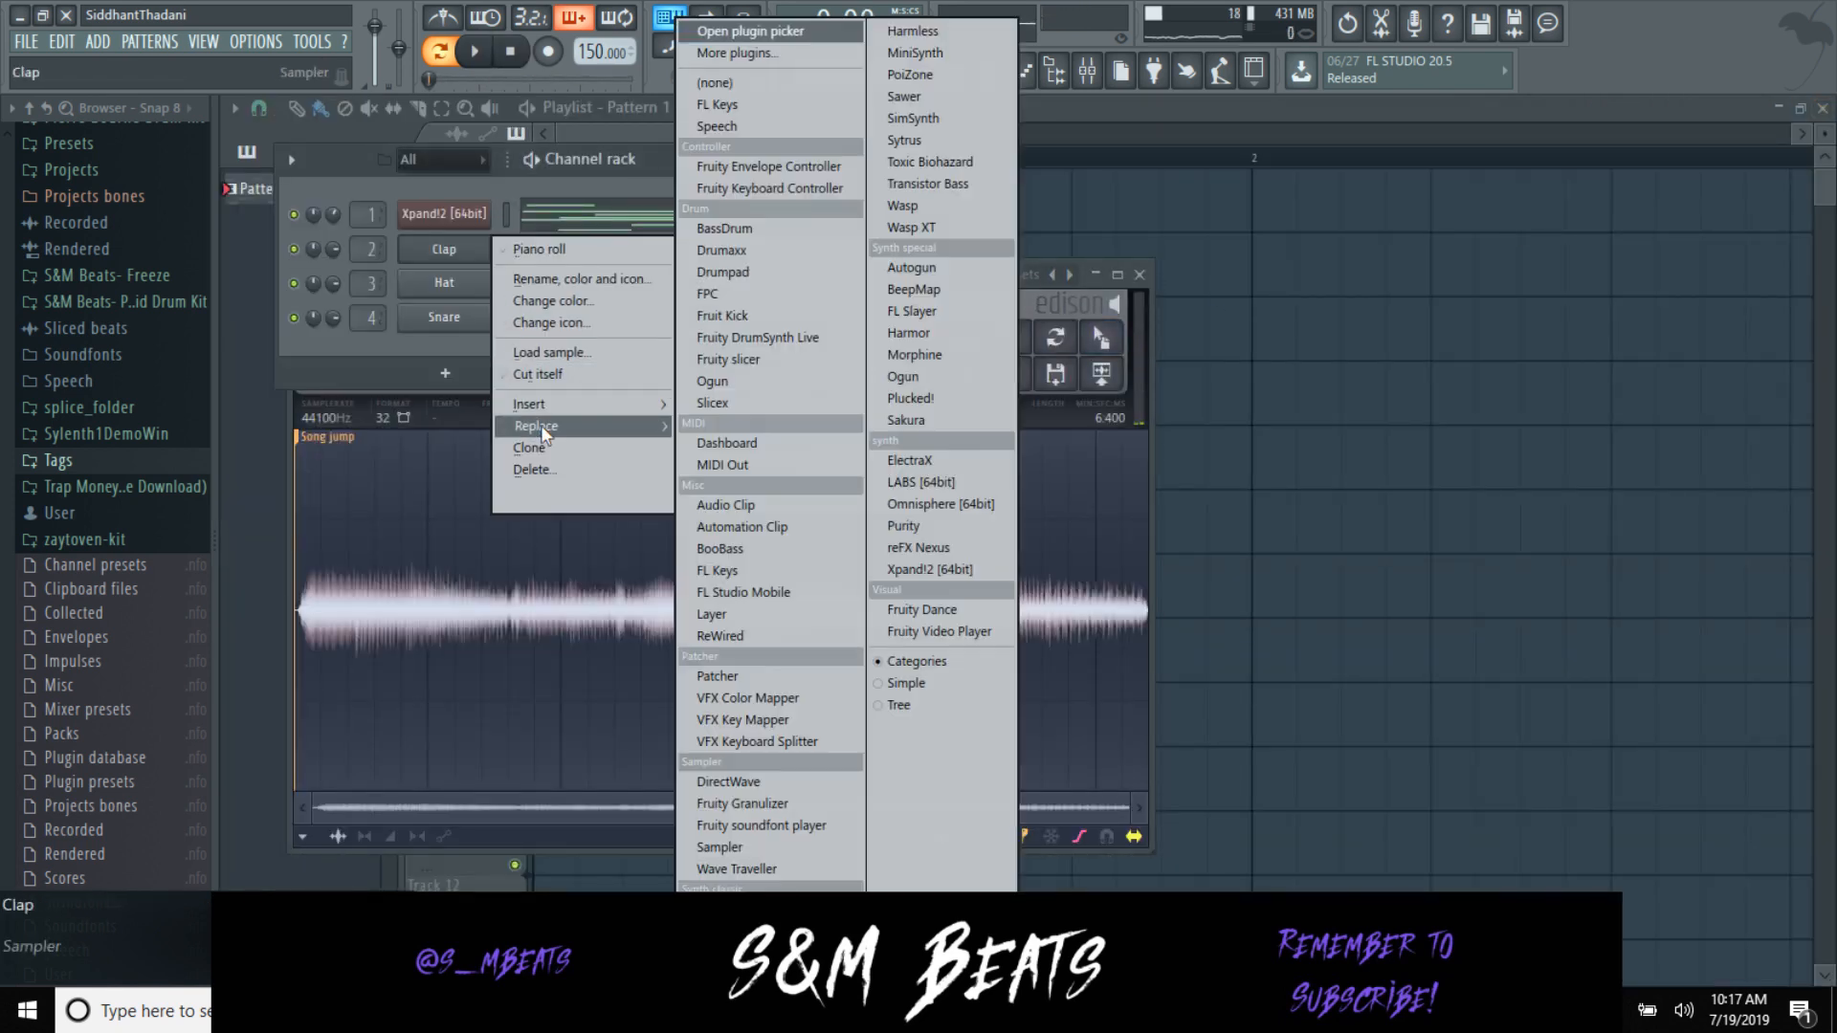
click(734, 362)
drag(1101, 373, 1207, 384)
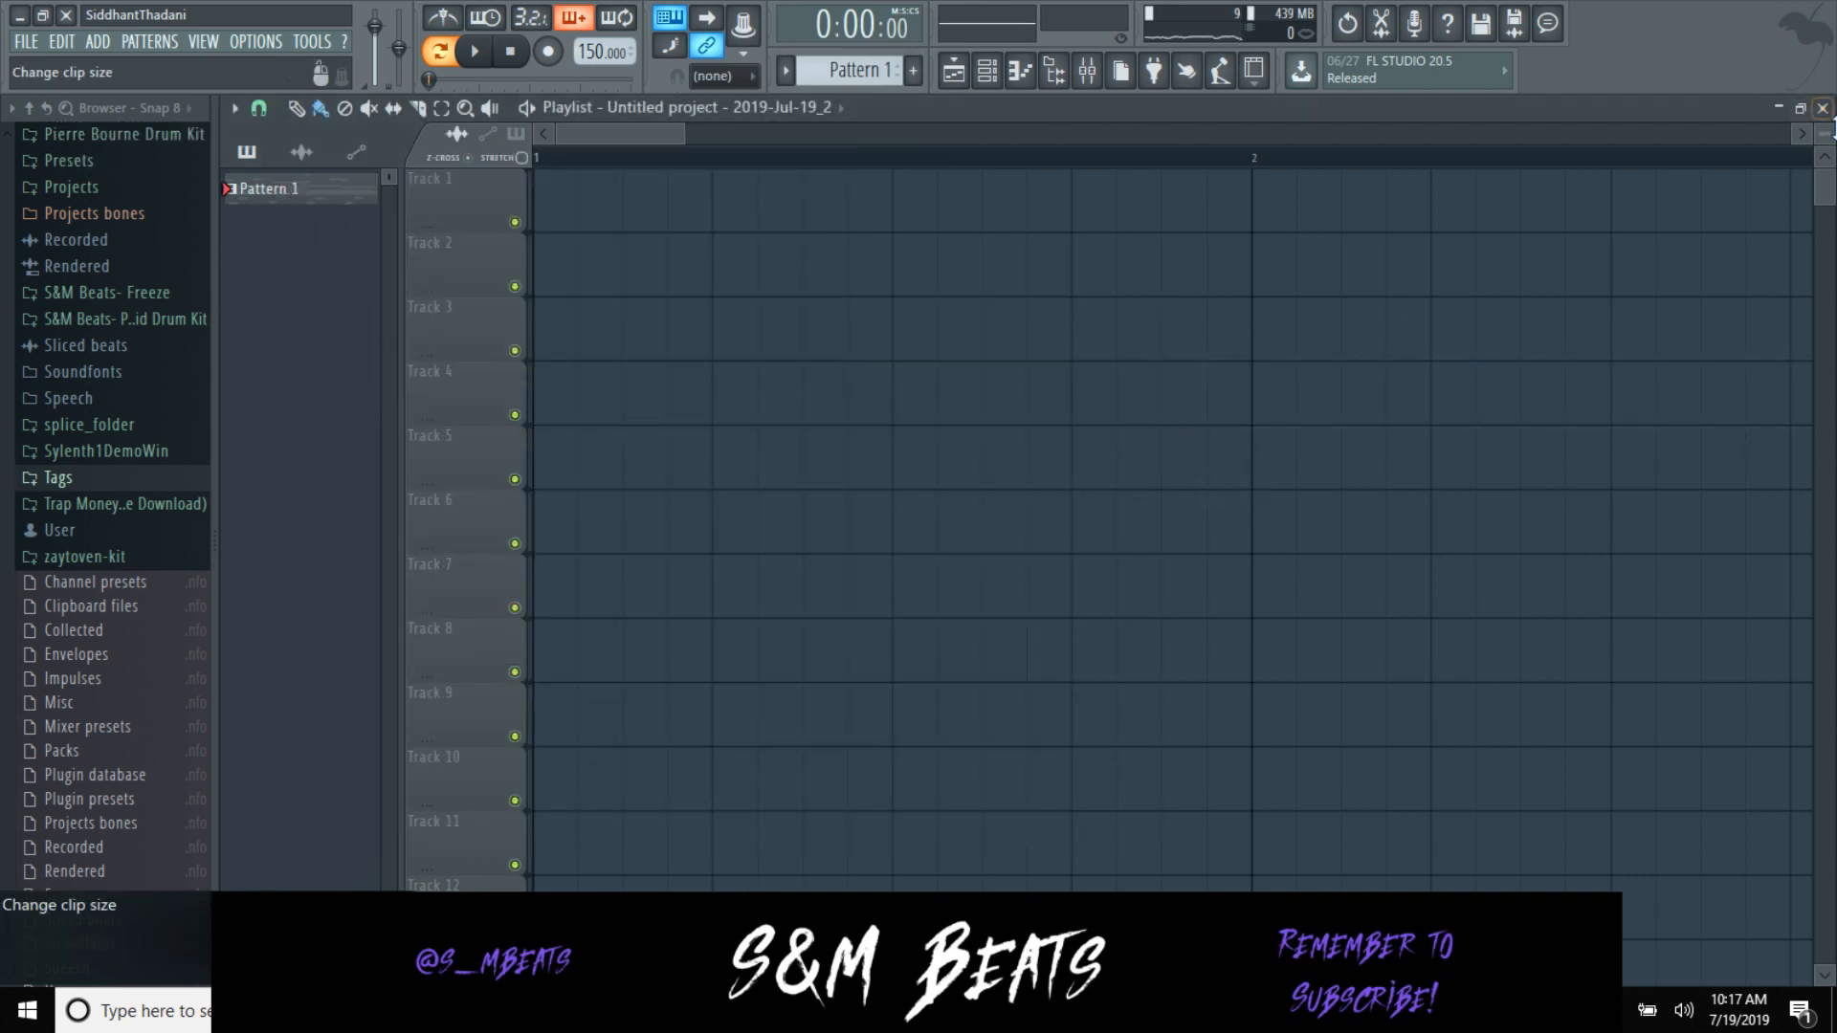
click(1822, 108)
Step: Reverse the recording in Edison and play it back
right_click(740, 545)
mouse_move(774, 628)
click(904, 763)
click(384, 320)
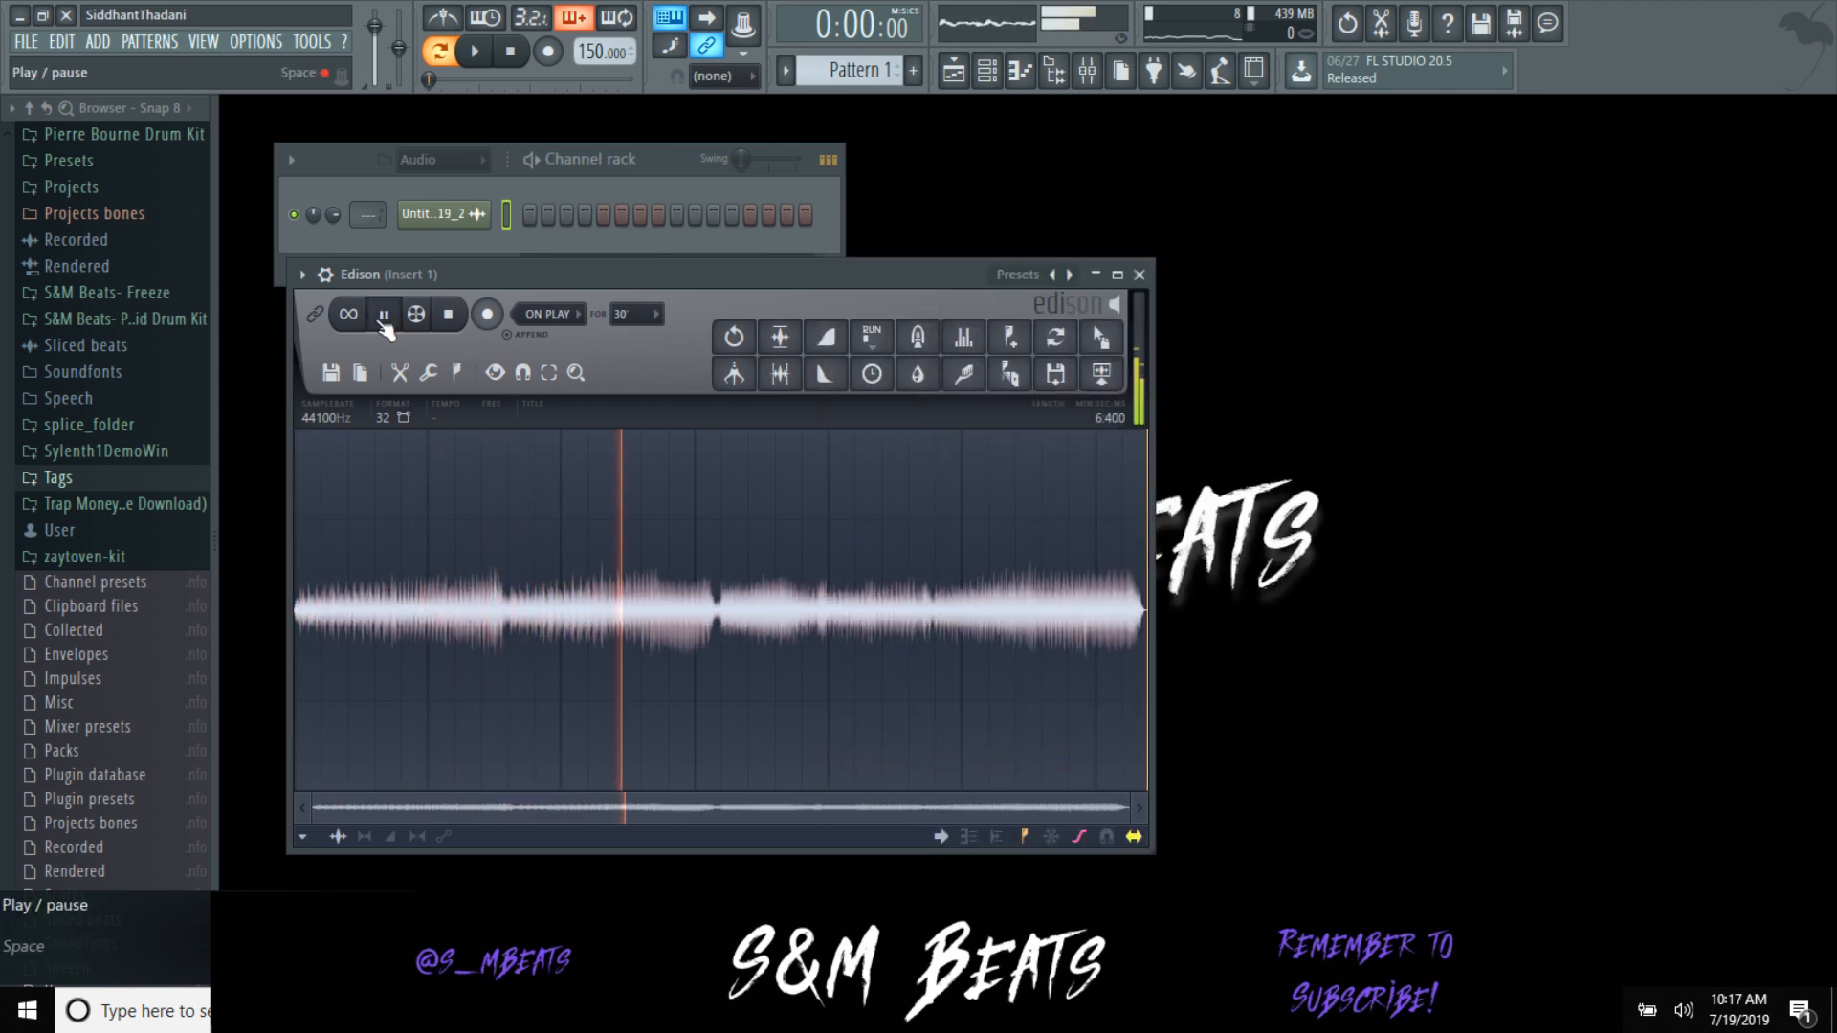
Step: Return the channel rack to the unsorted channels and open Fruity slicer
click(852, 69)
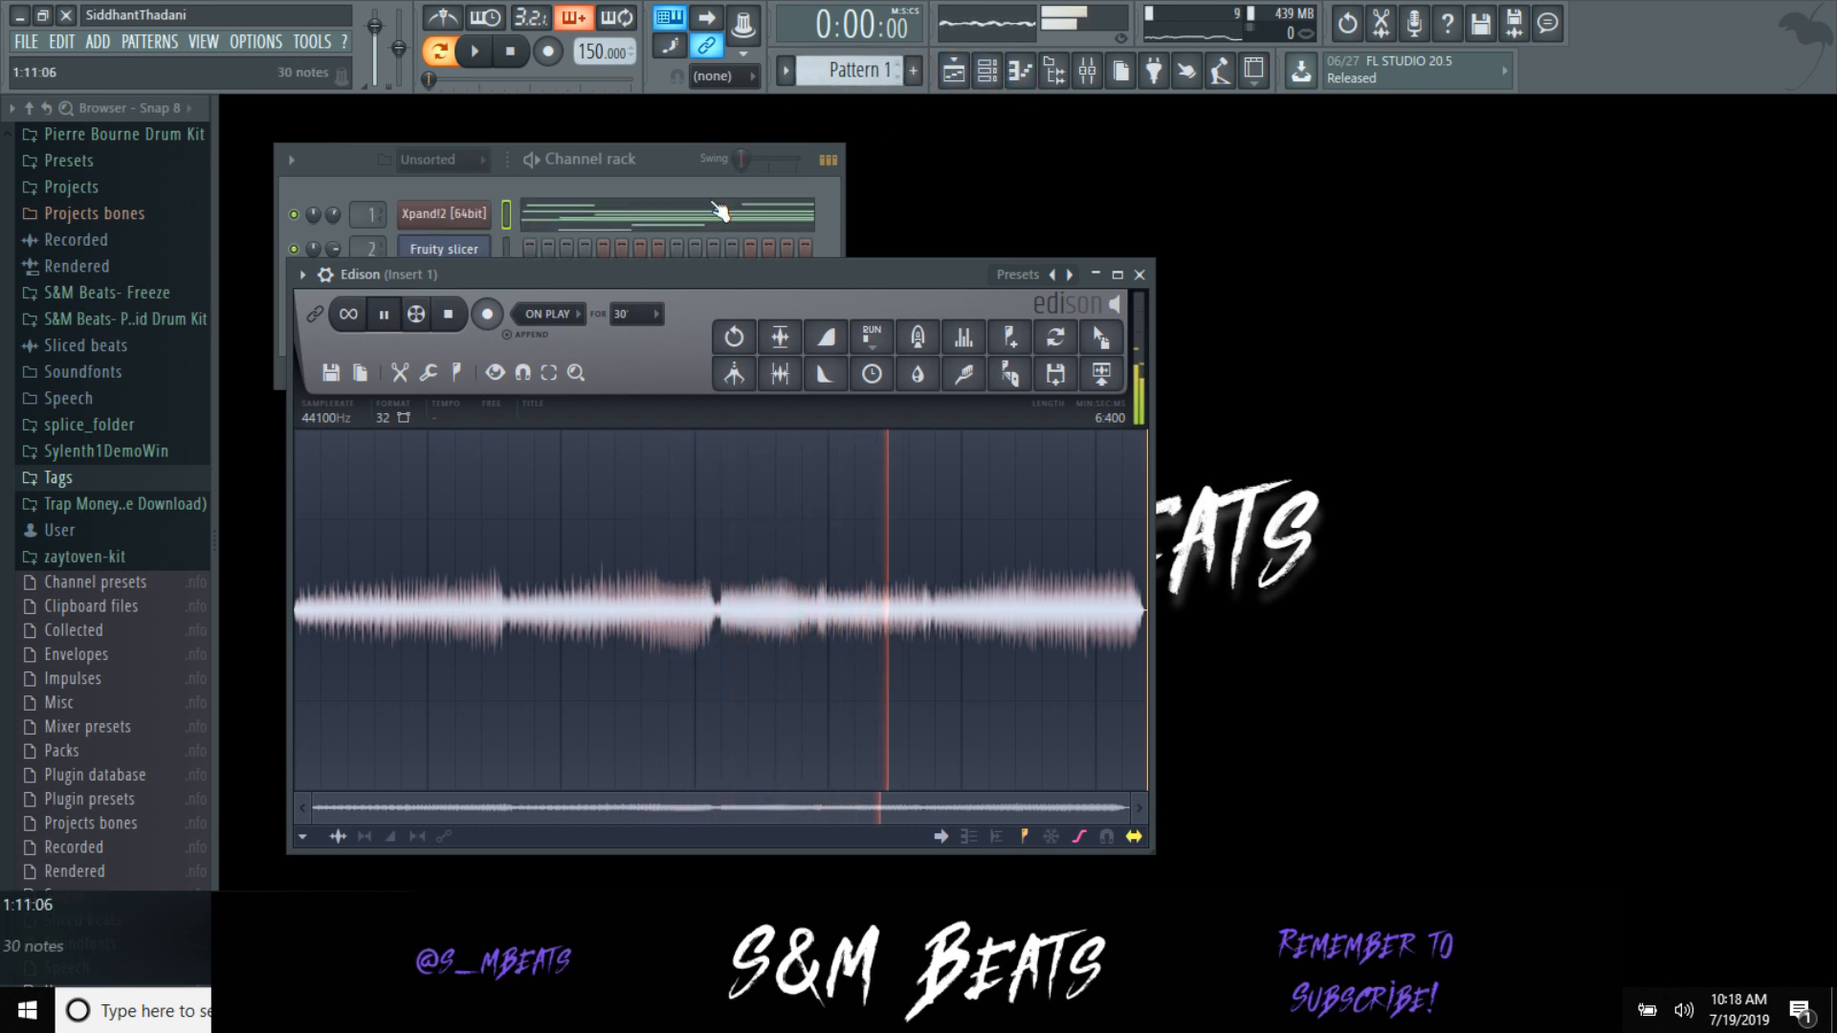
click(478, 251)
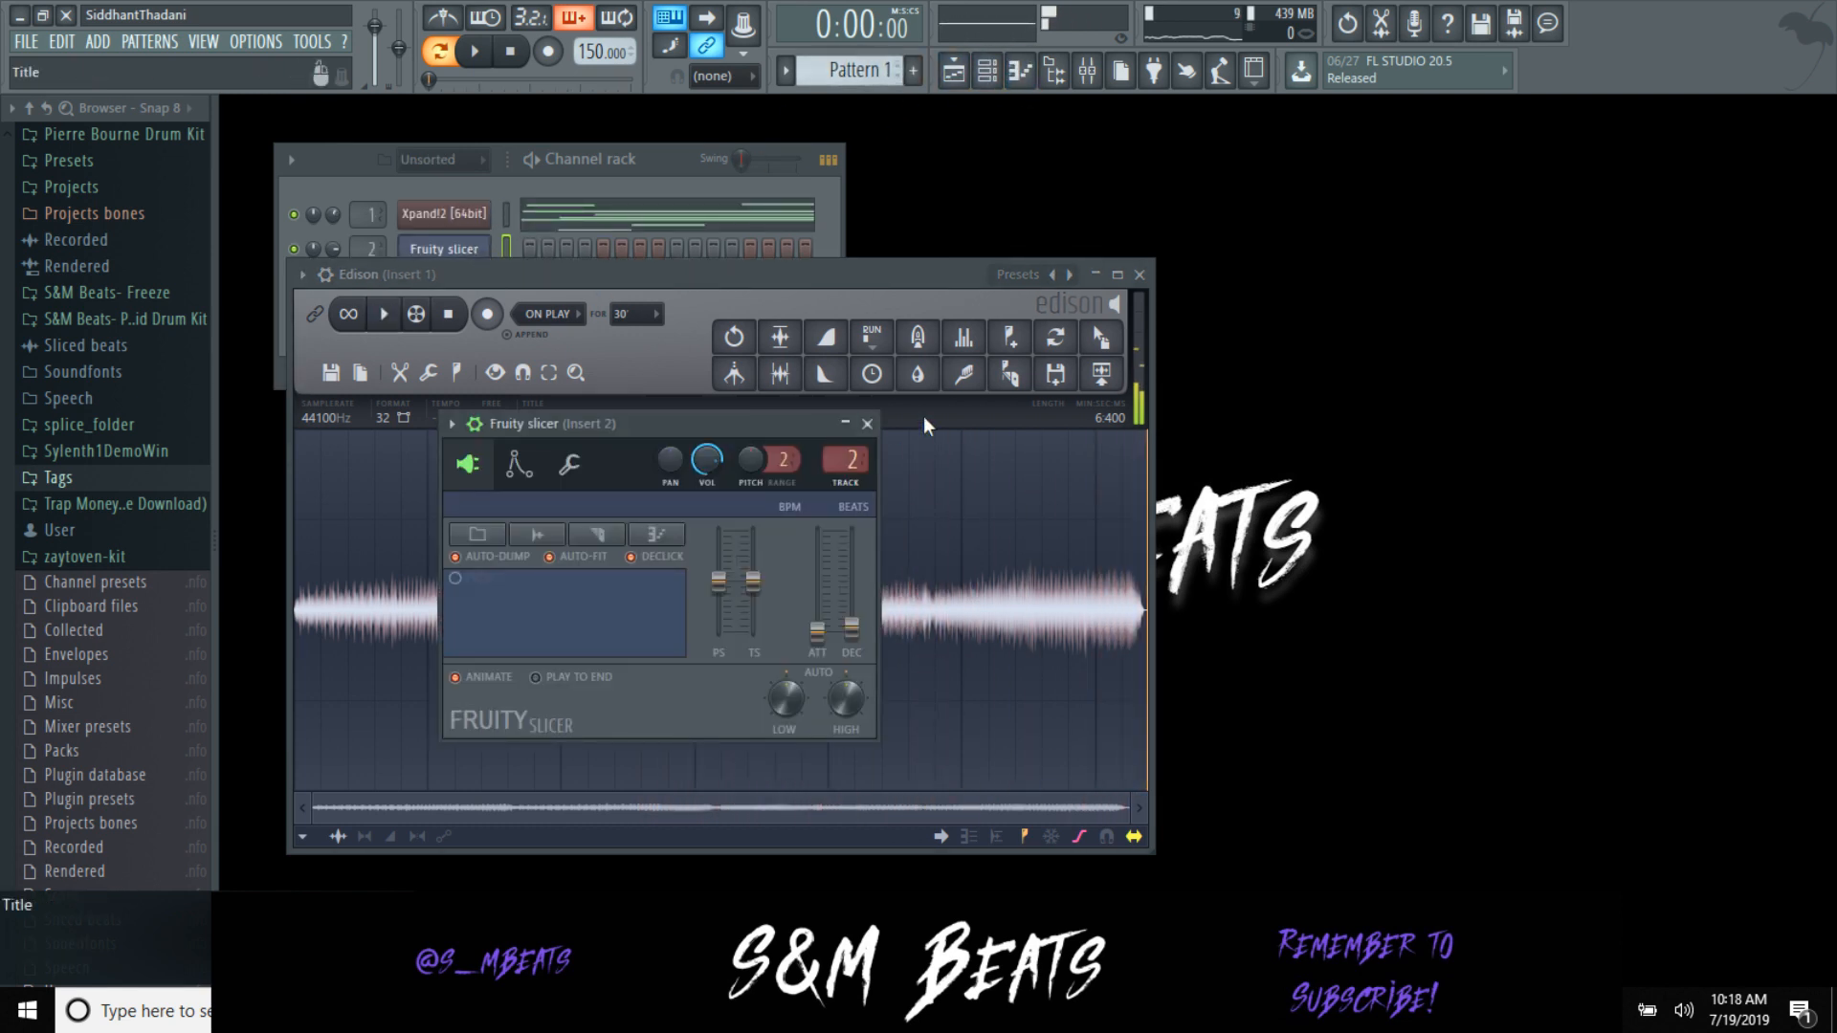
Step: Restore the Edison recording to its original, unreversed direction
right_click(924, 501)
mouse_move(956, 584)
click(1109, 765)
Step: Load the Edison recording into Fruity slicer and close Edison
drag(1136, 314, 529, 609)
key(F9)
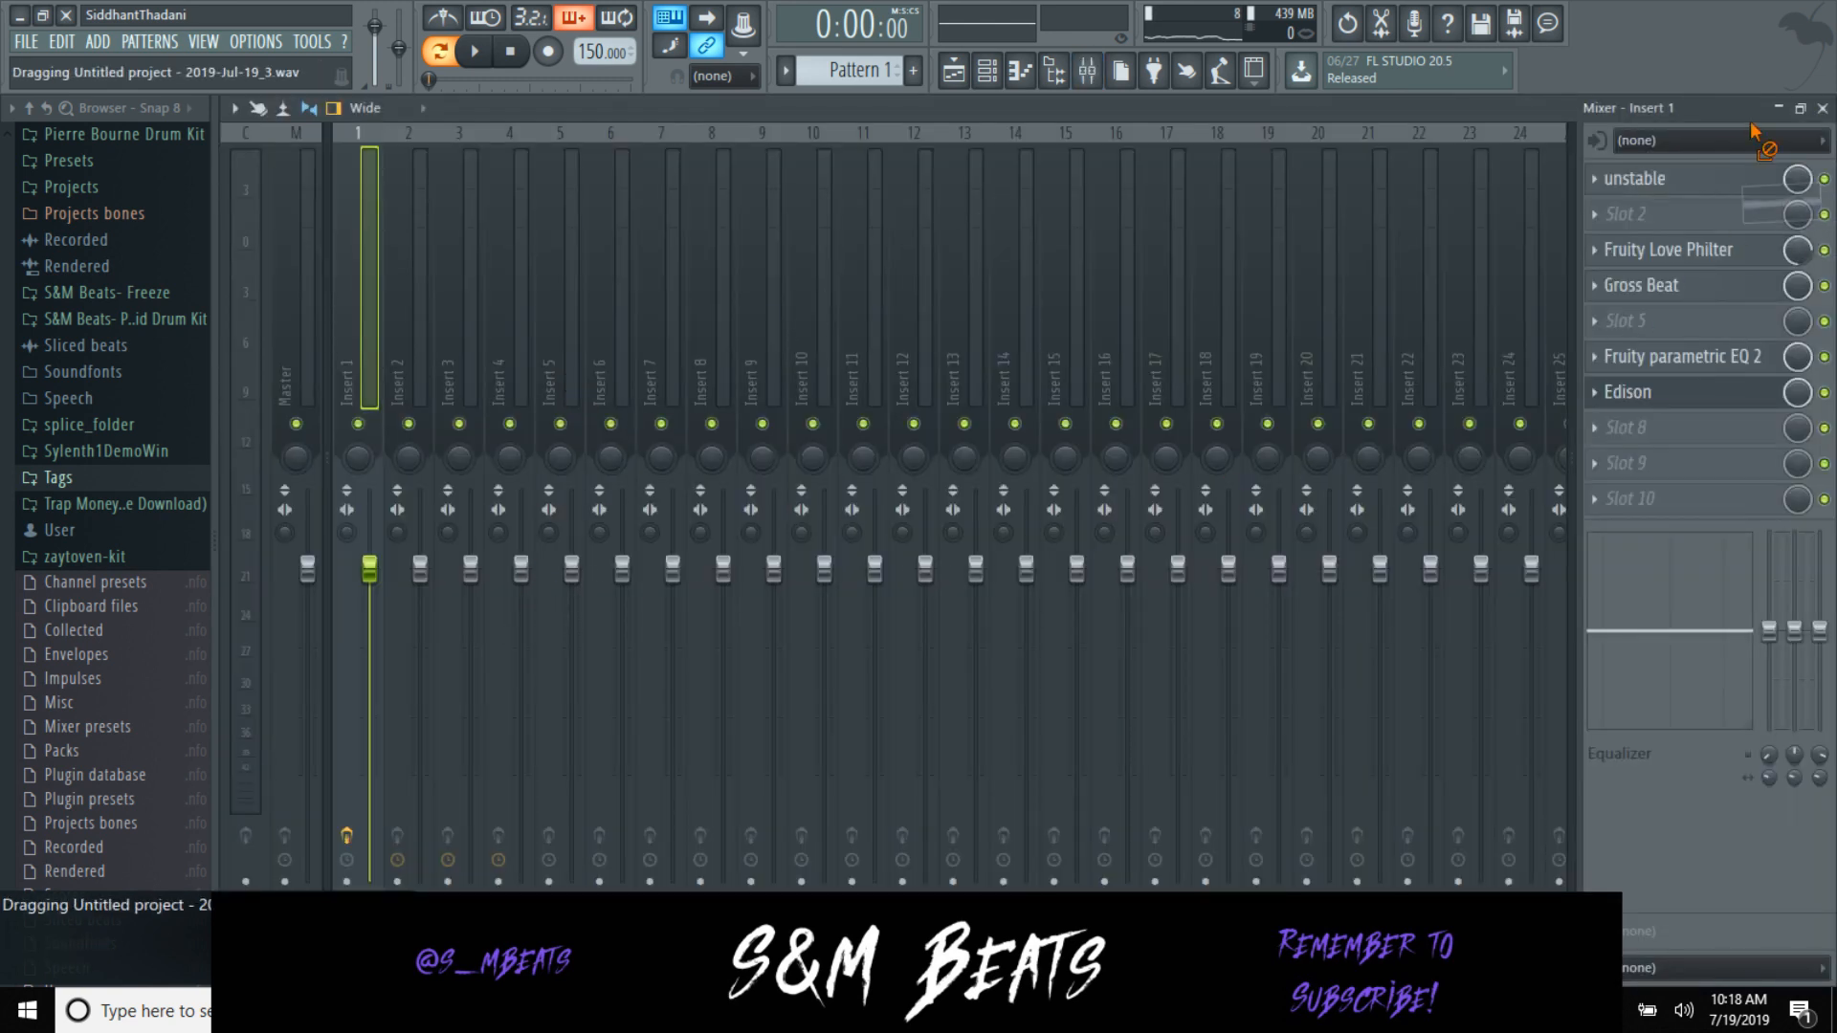
drag(1702, 124, 1705, 129)
key(F9)
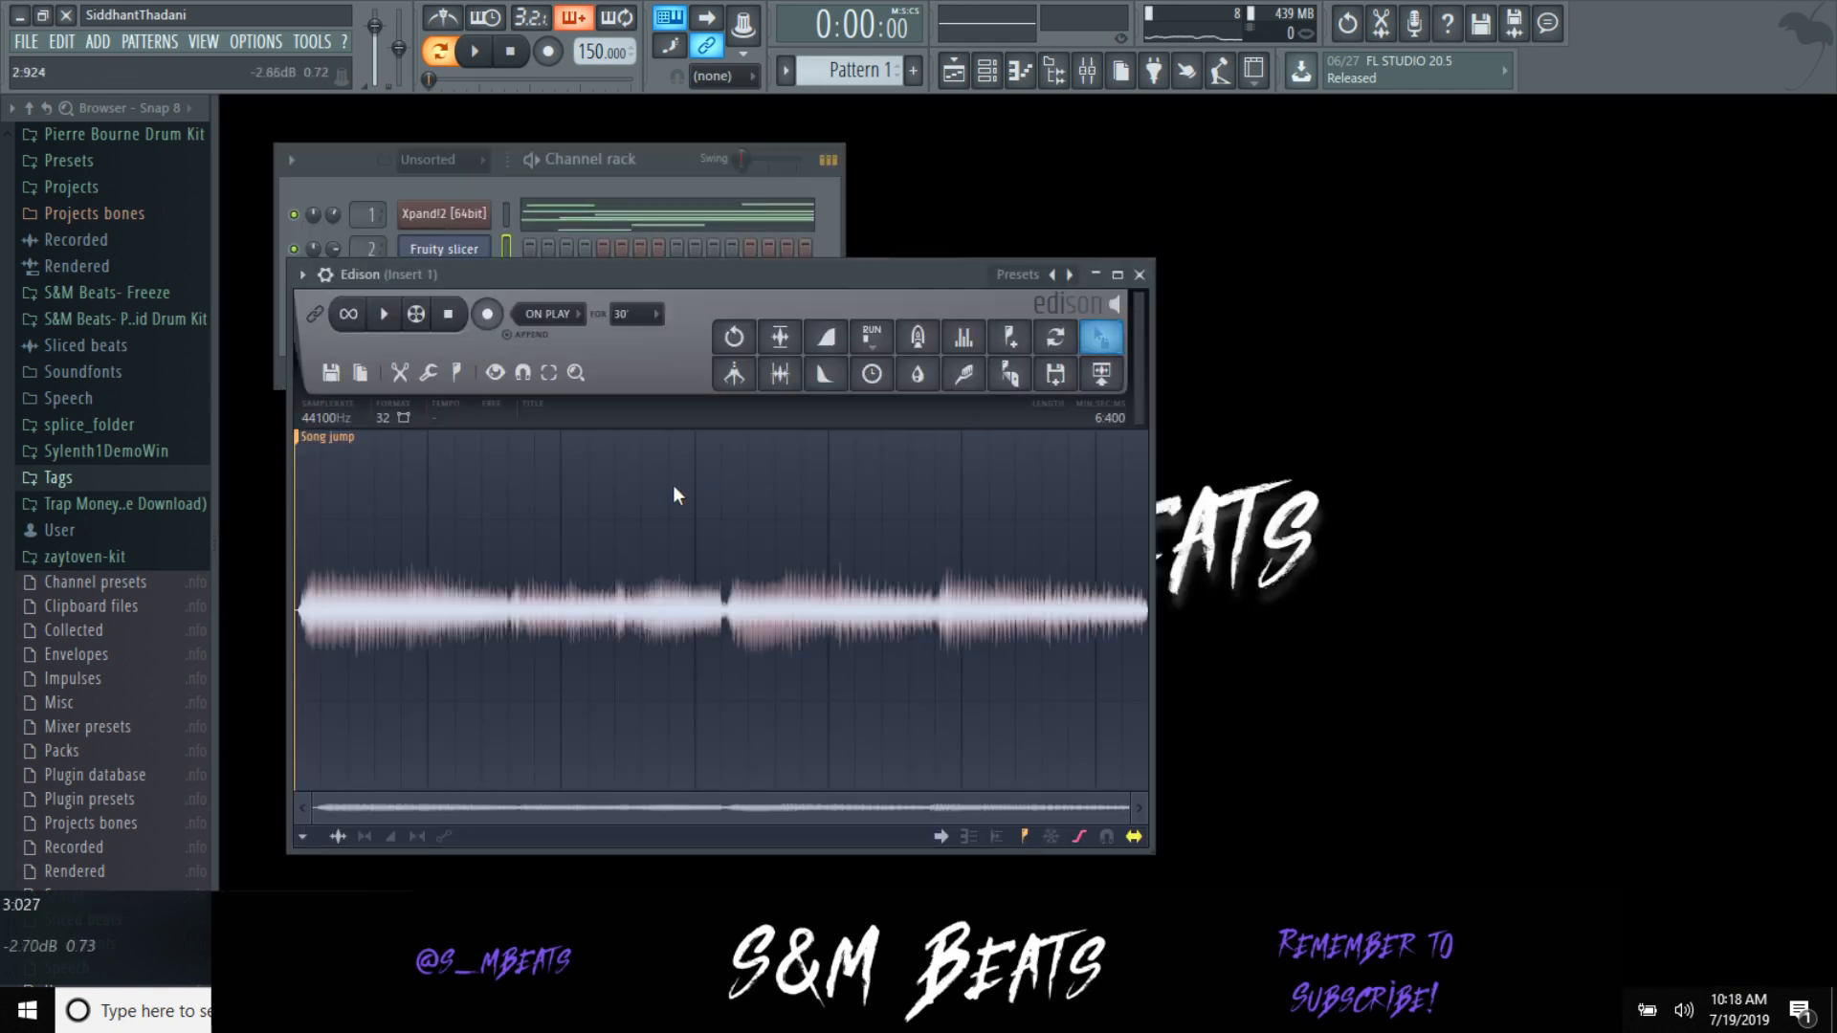
drag(1100, 336, 599, 614)
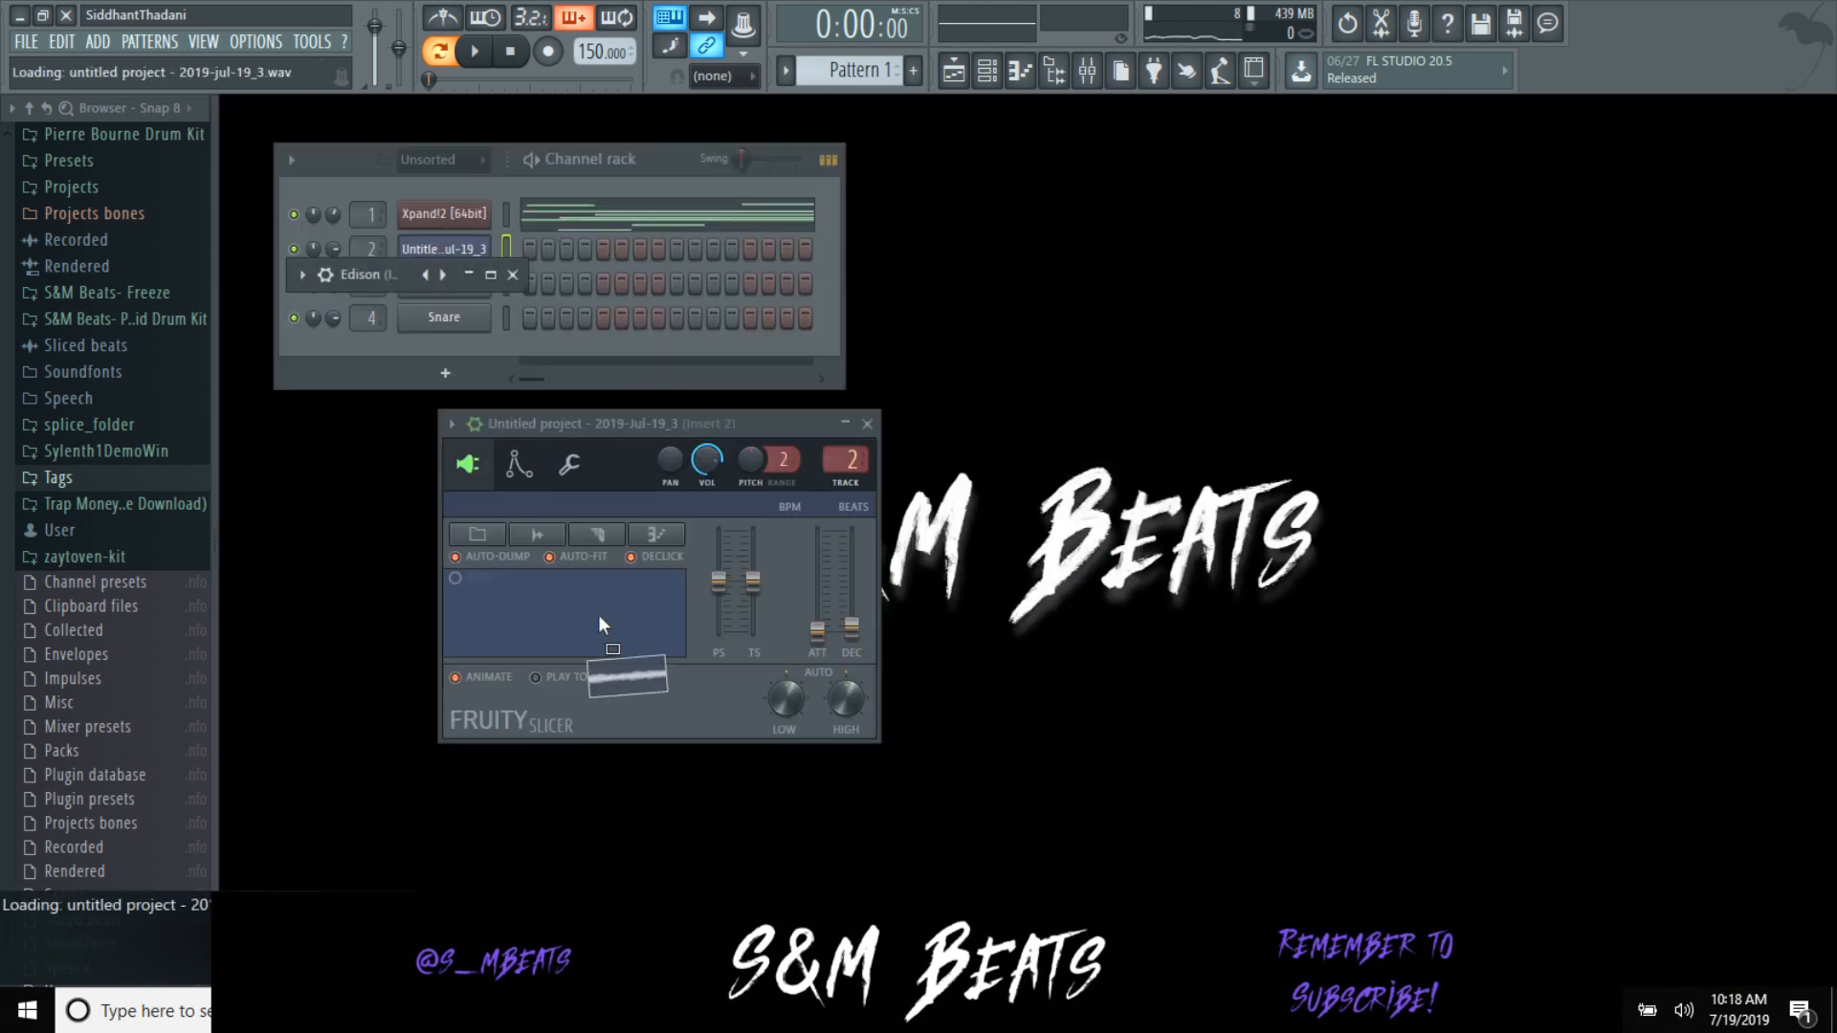
click(1138, 275)
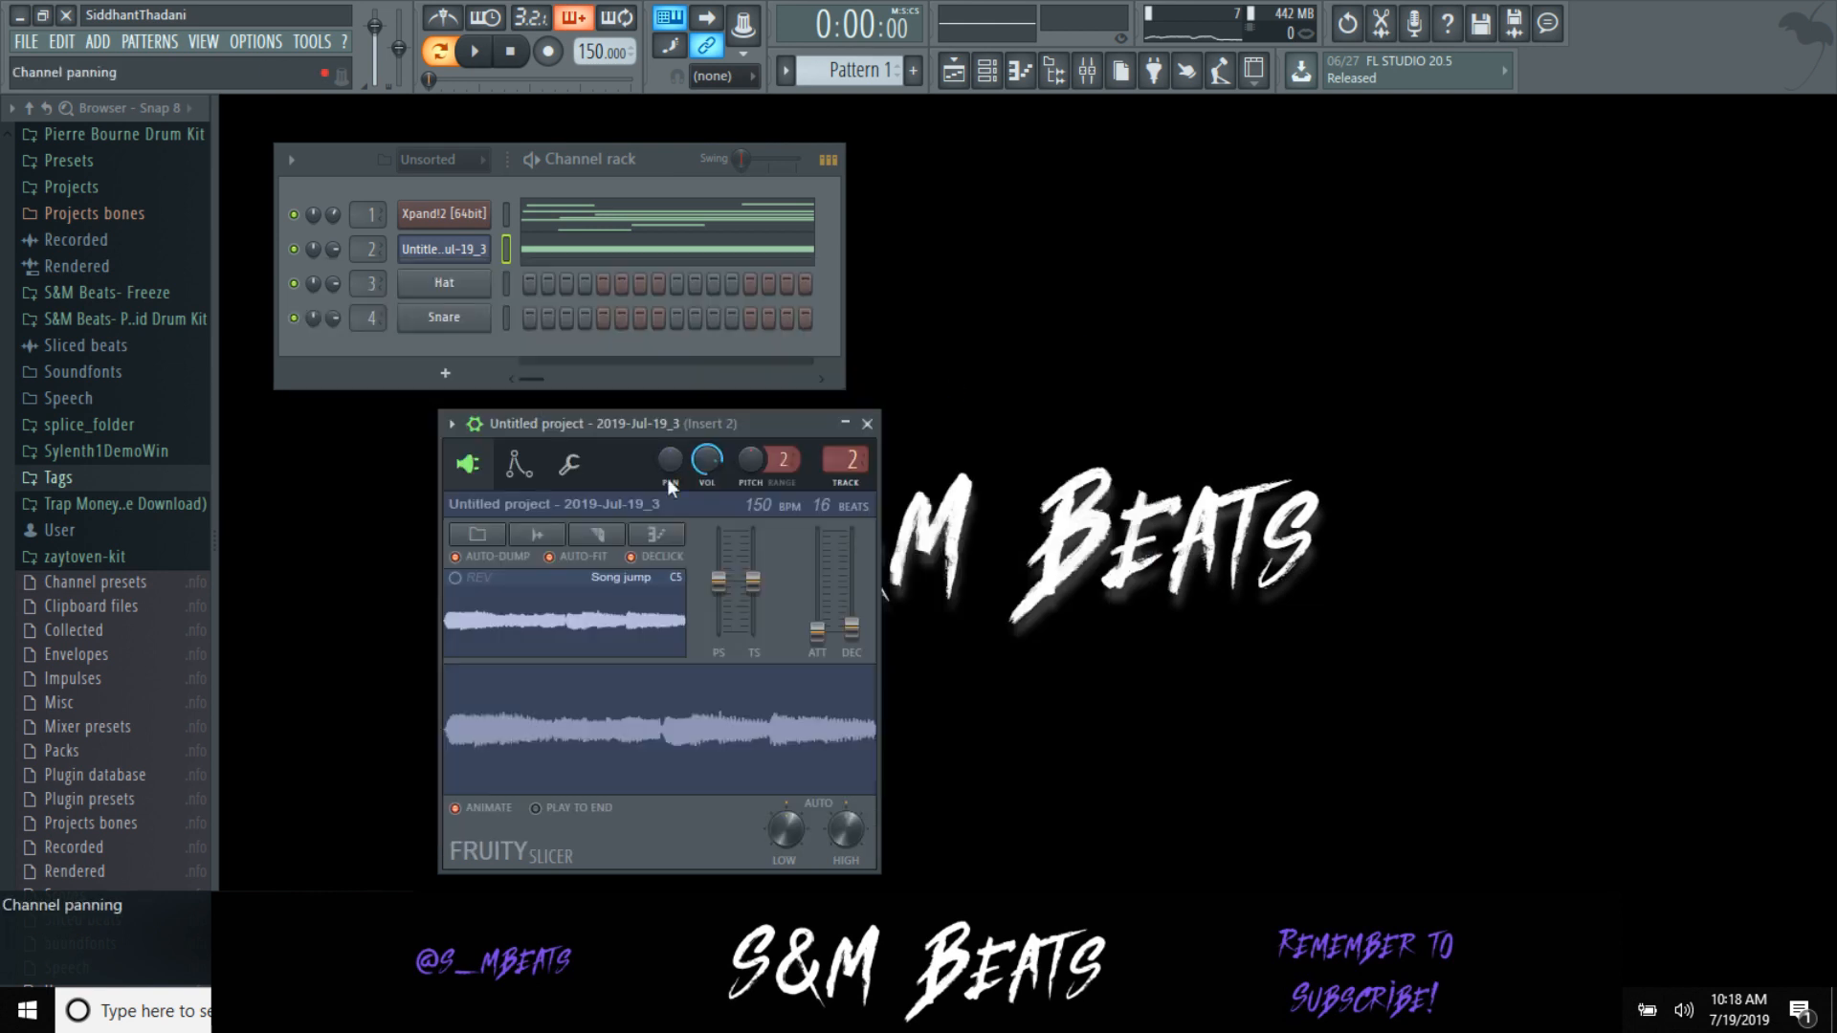
Step: Slice the recording at 1/2 beat in Fruity slicer, lower the pitch shift slightly, and raise the attack
drag(662, 430, 974, 260)
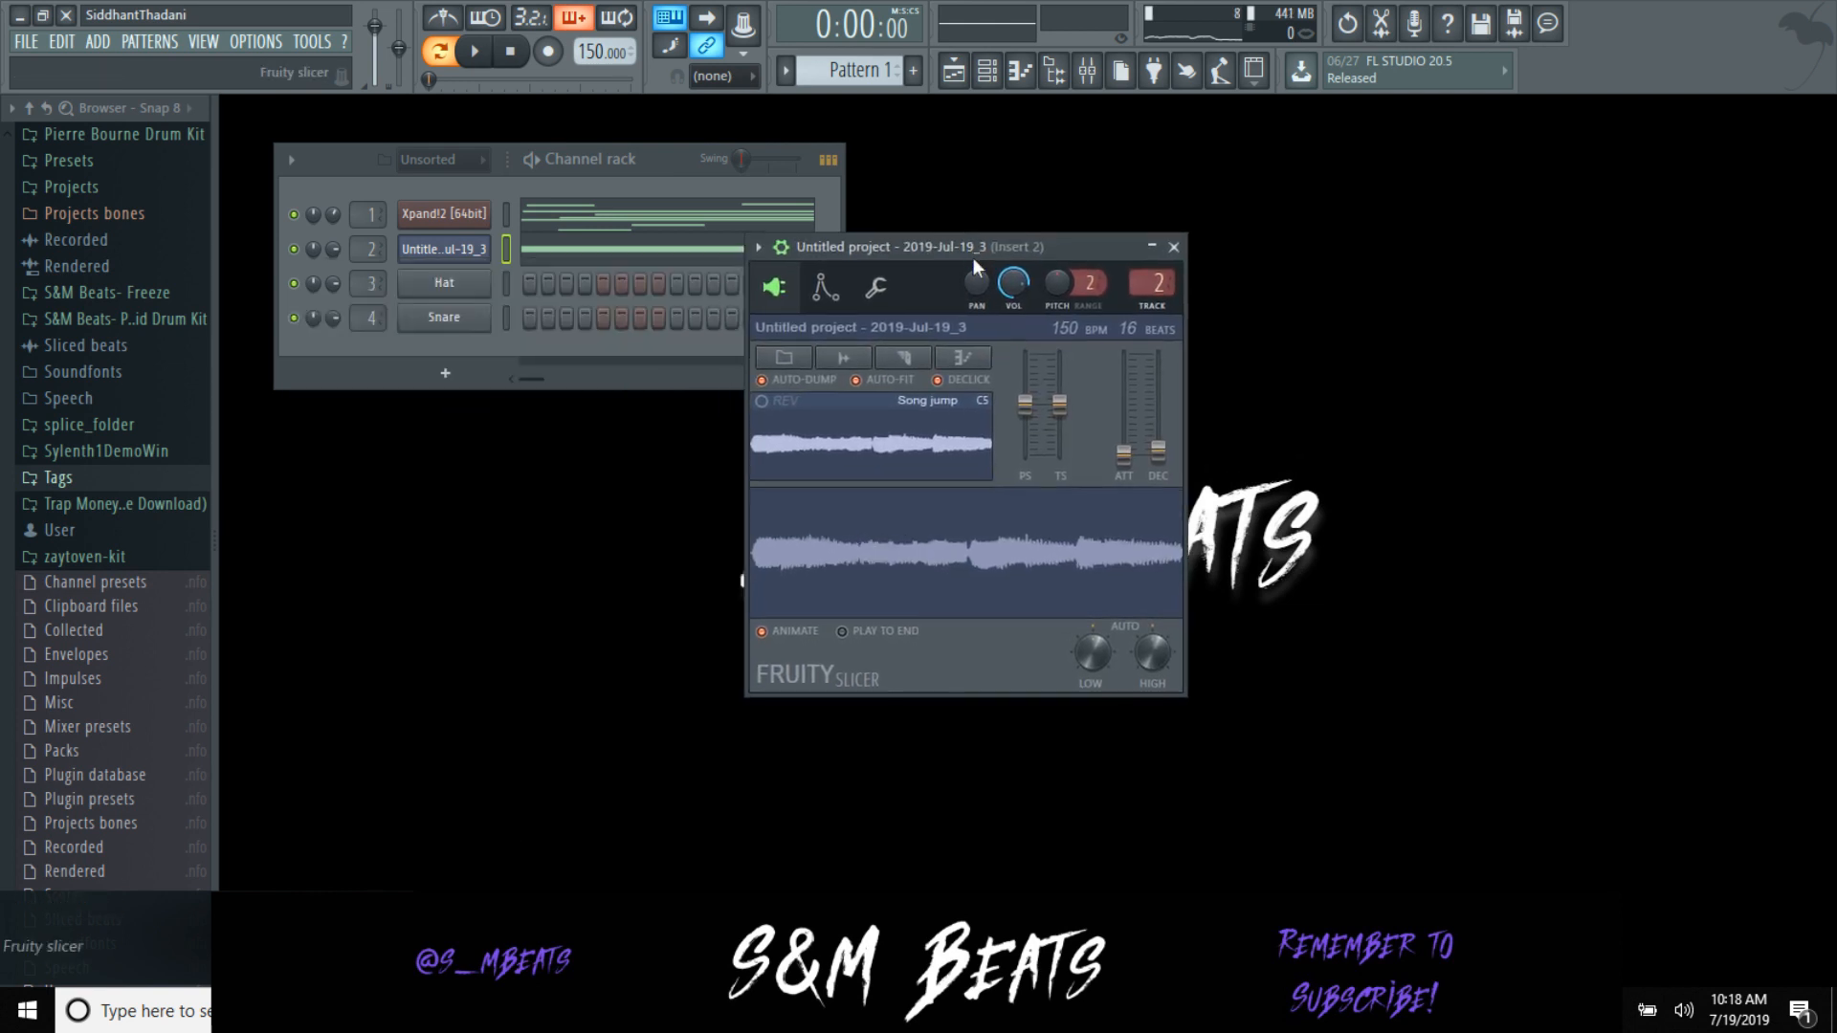
click(909, 359)
click(917, 572)
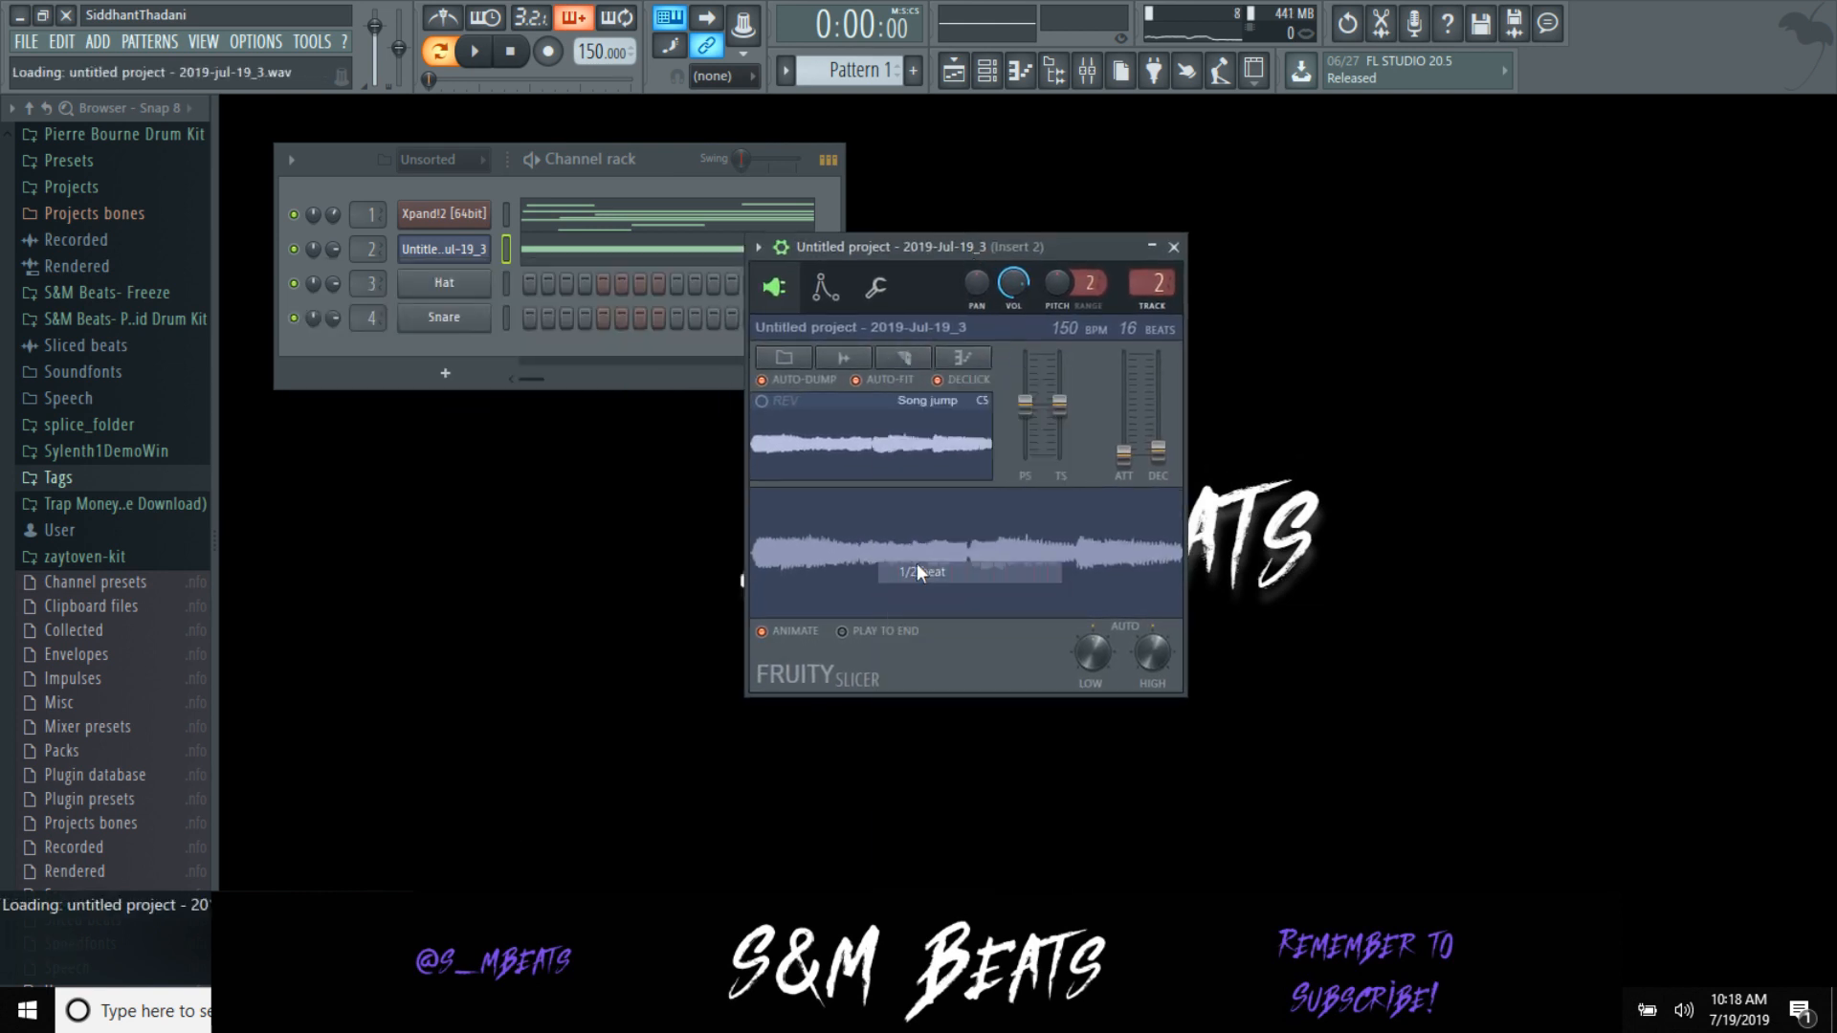
drag(1059, 404, 1059, 414)
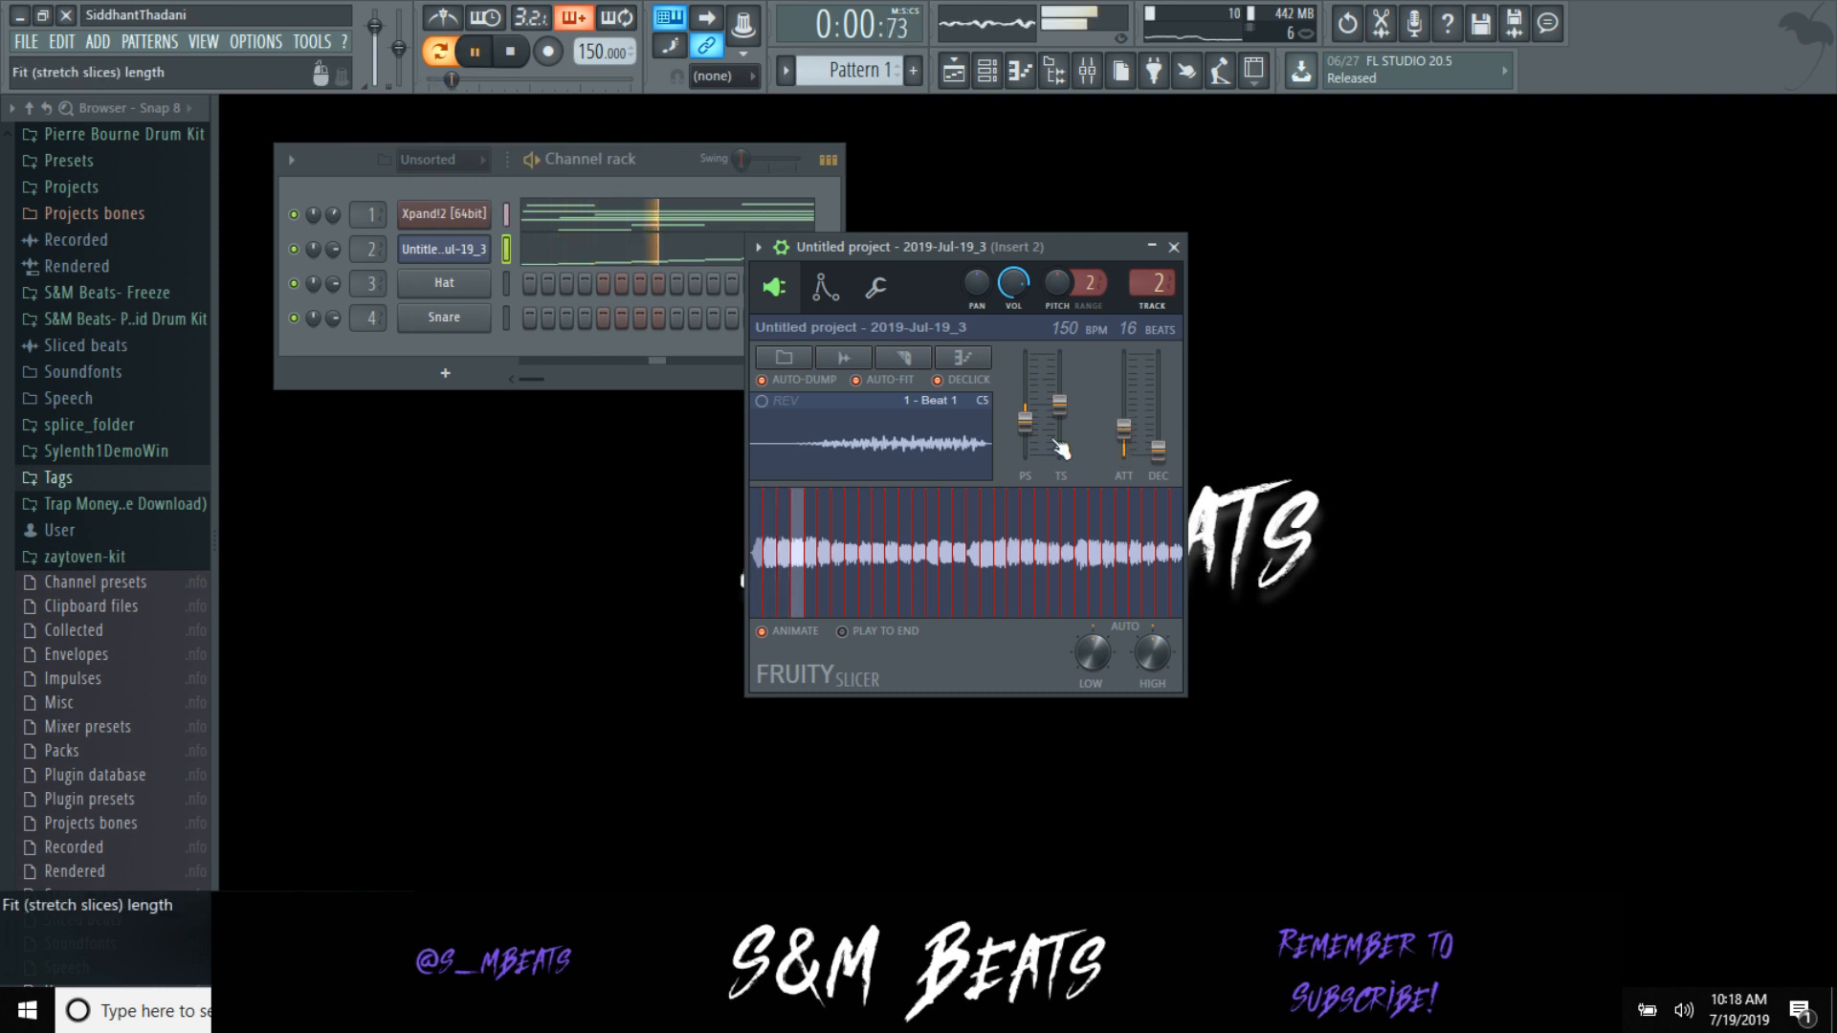
Step: Mute the Xpand!2 channel and audition the slices while viewing their notes in the piano roll
click(321, 251)
key(space)
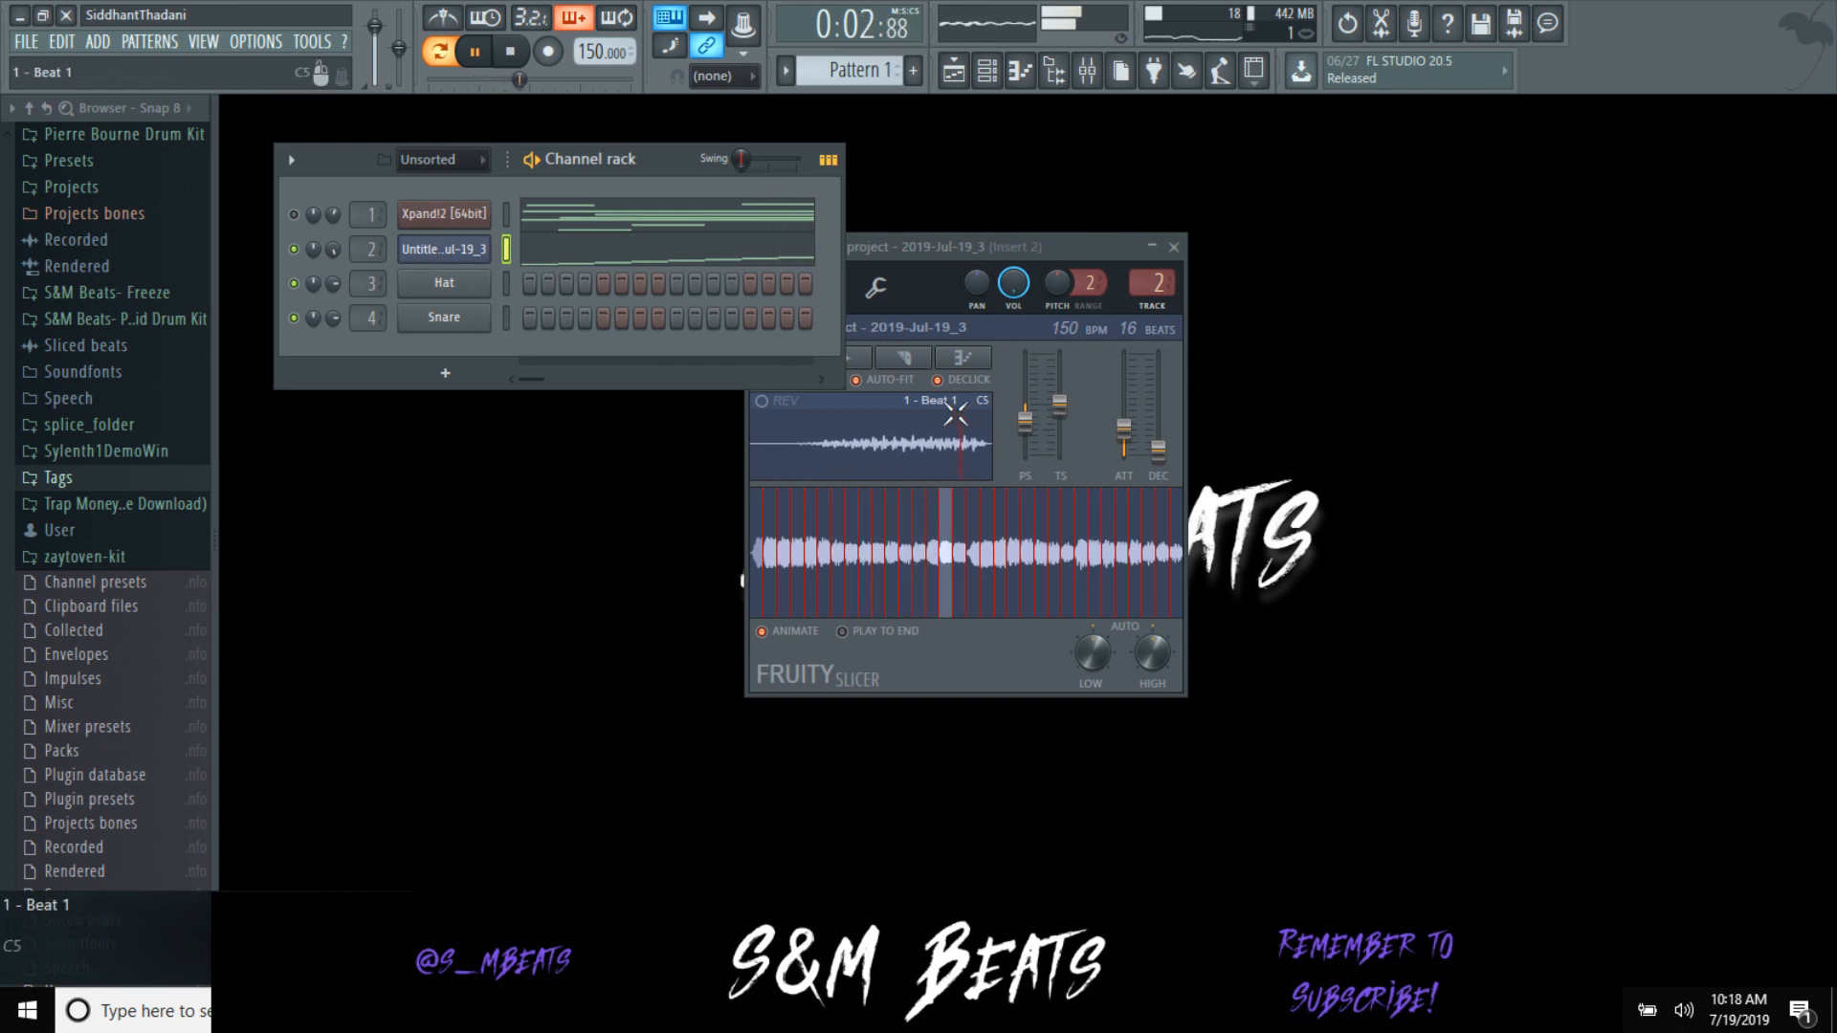
click(608, 265)
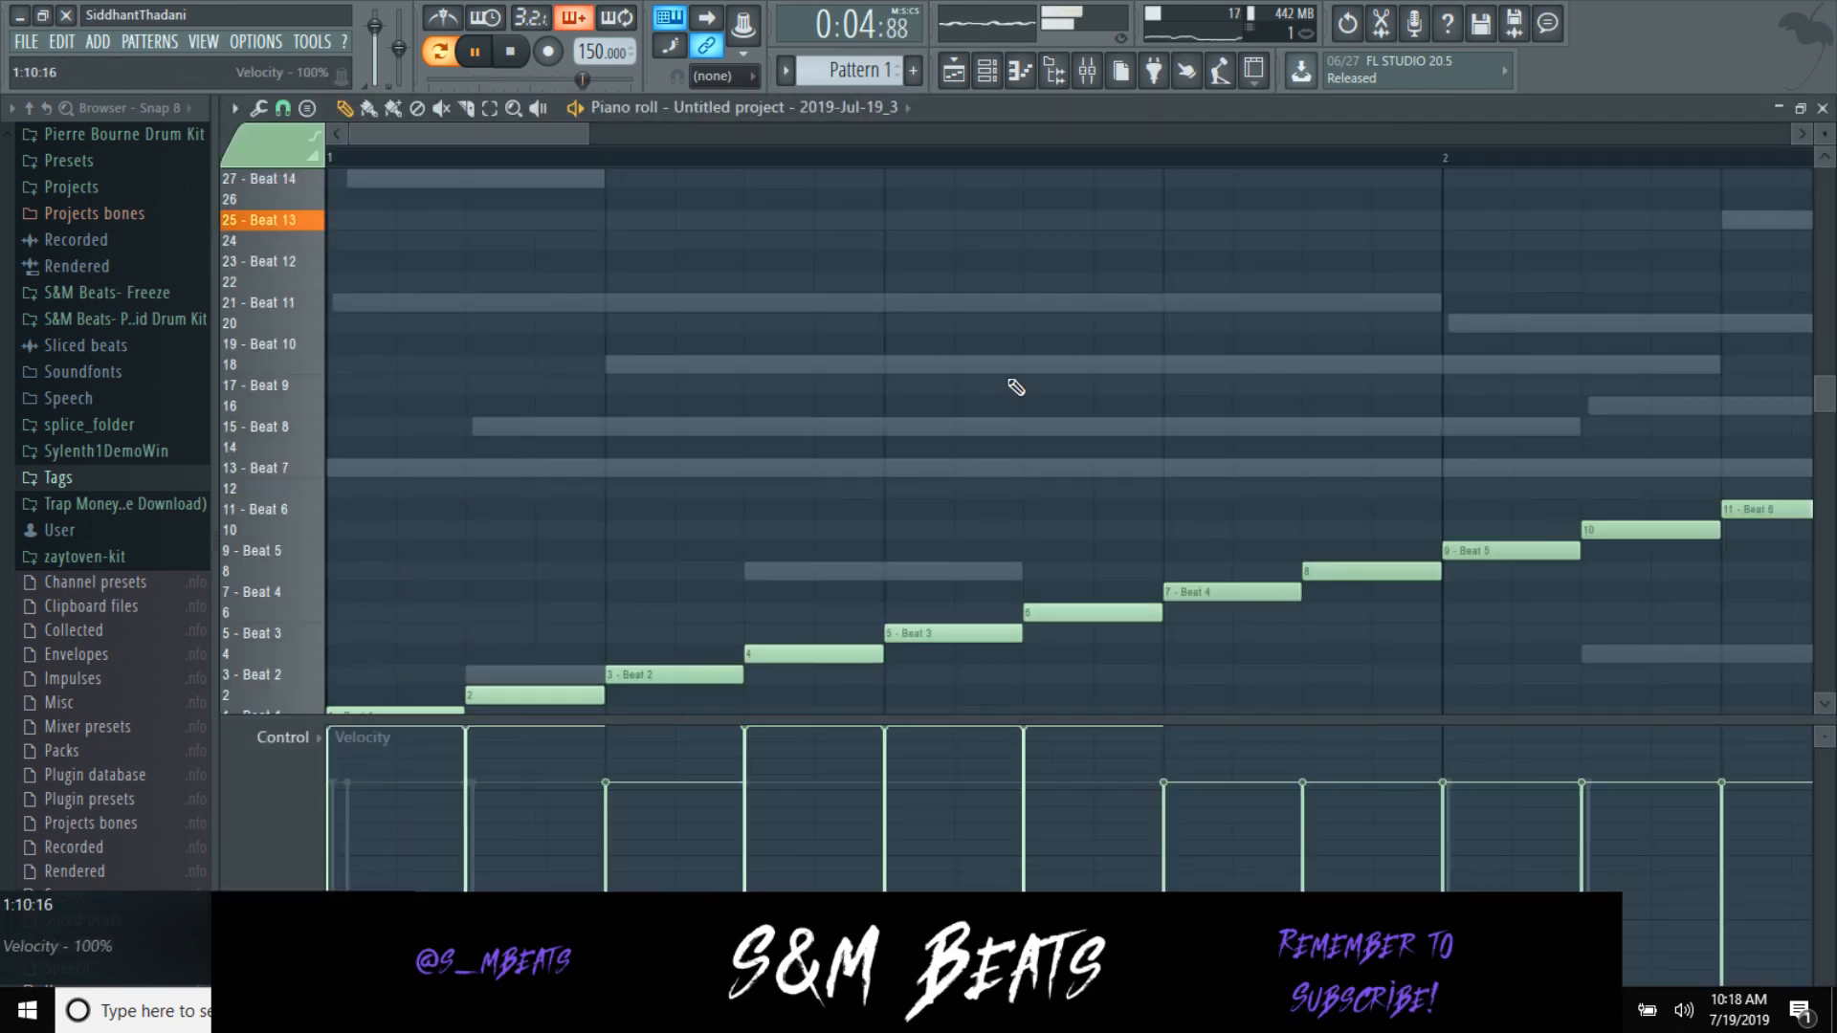
scroll(1192, 210, down, 3)
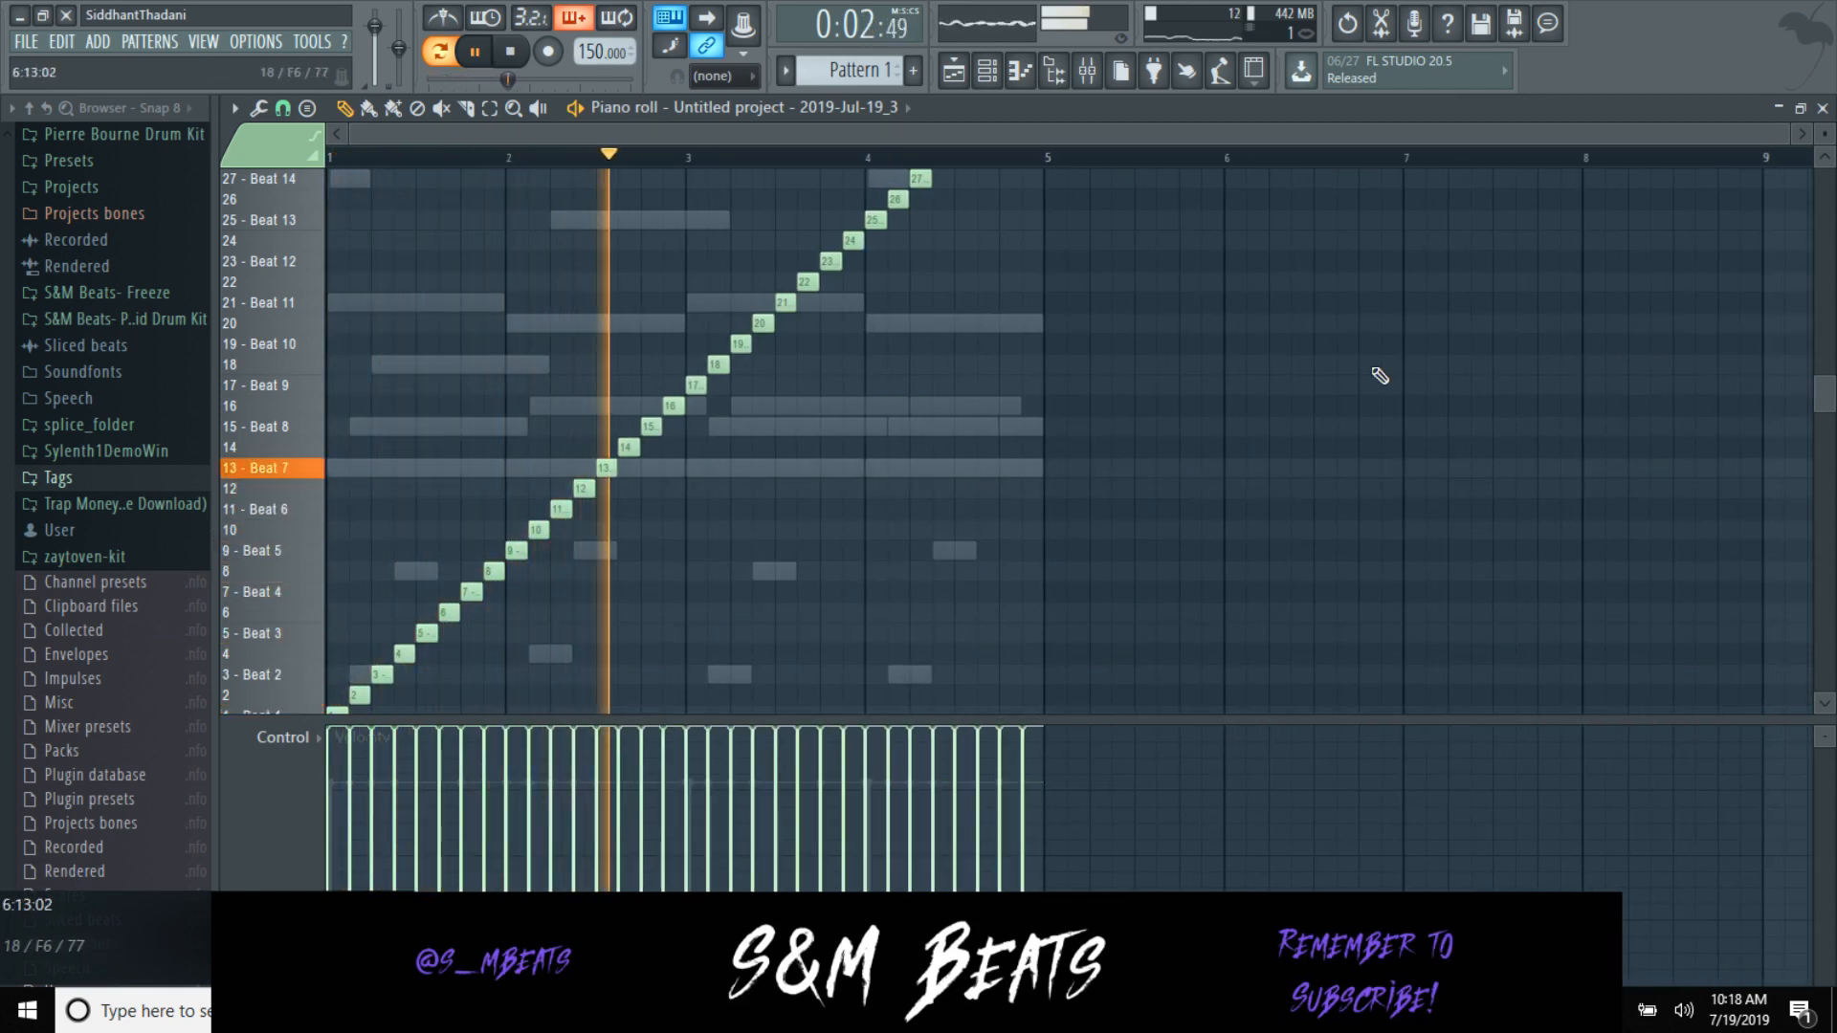
click(1822, 108)
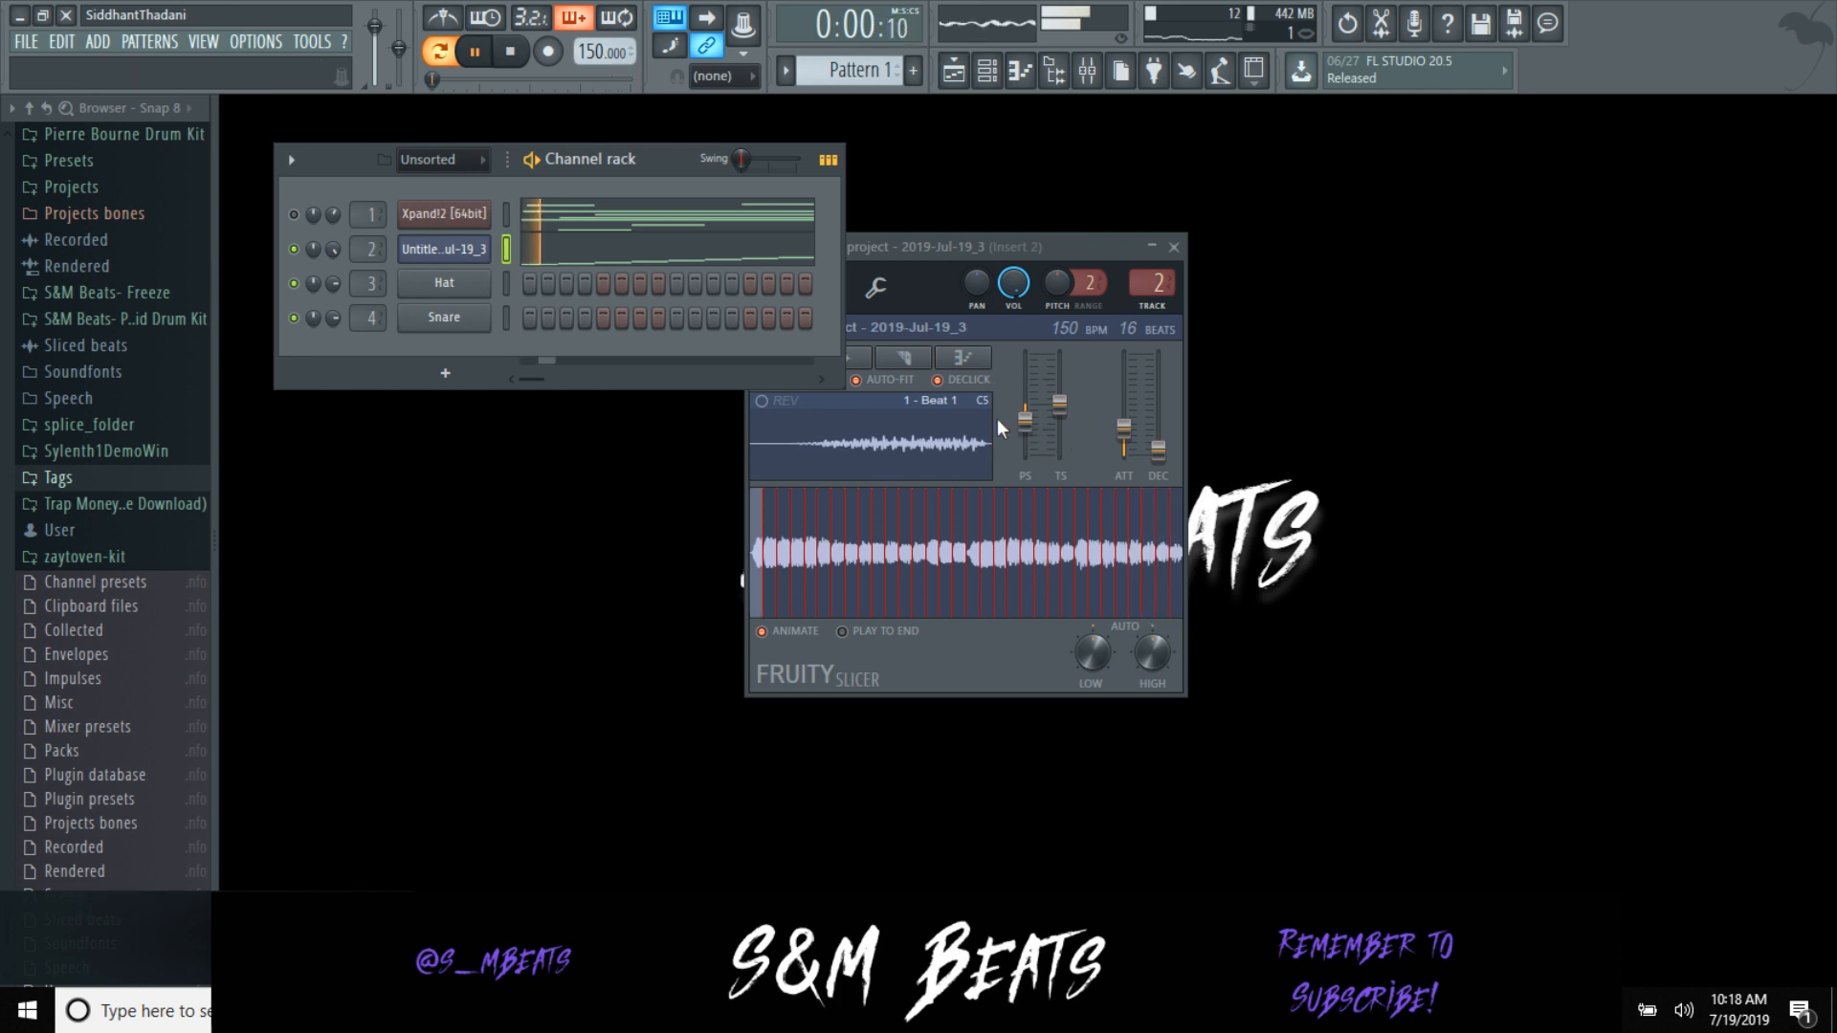
Step: Try slicing the recording at 1/6 beat and at 1/3 beat
click(903, 357)
click(949, 508)
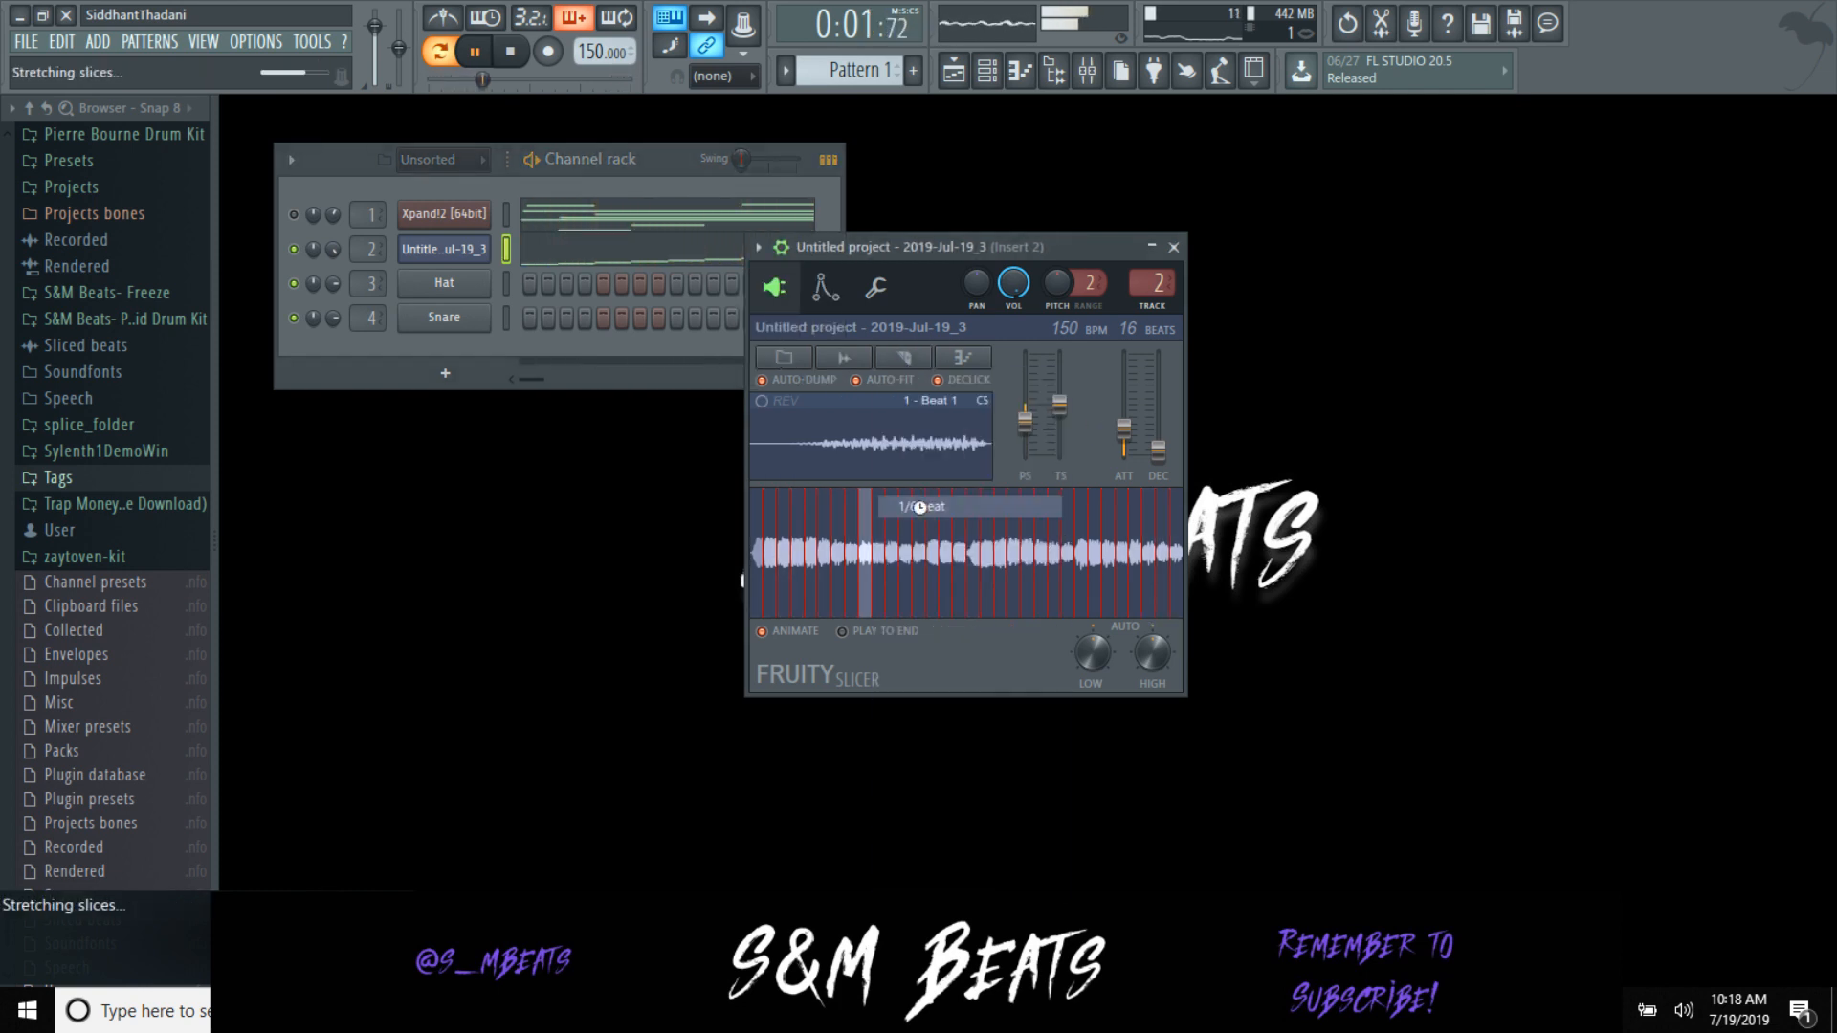
click(903, 356)
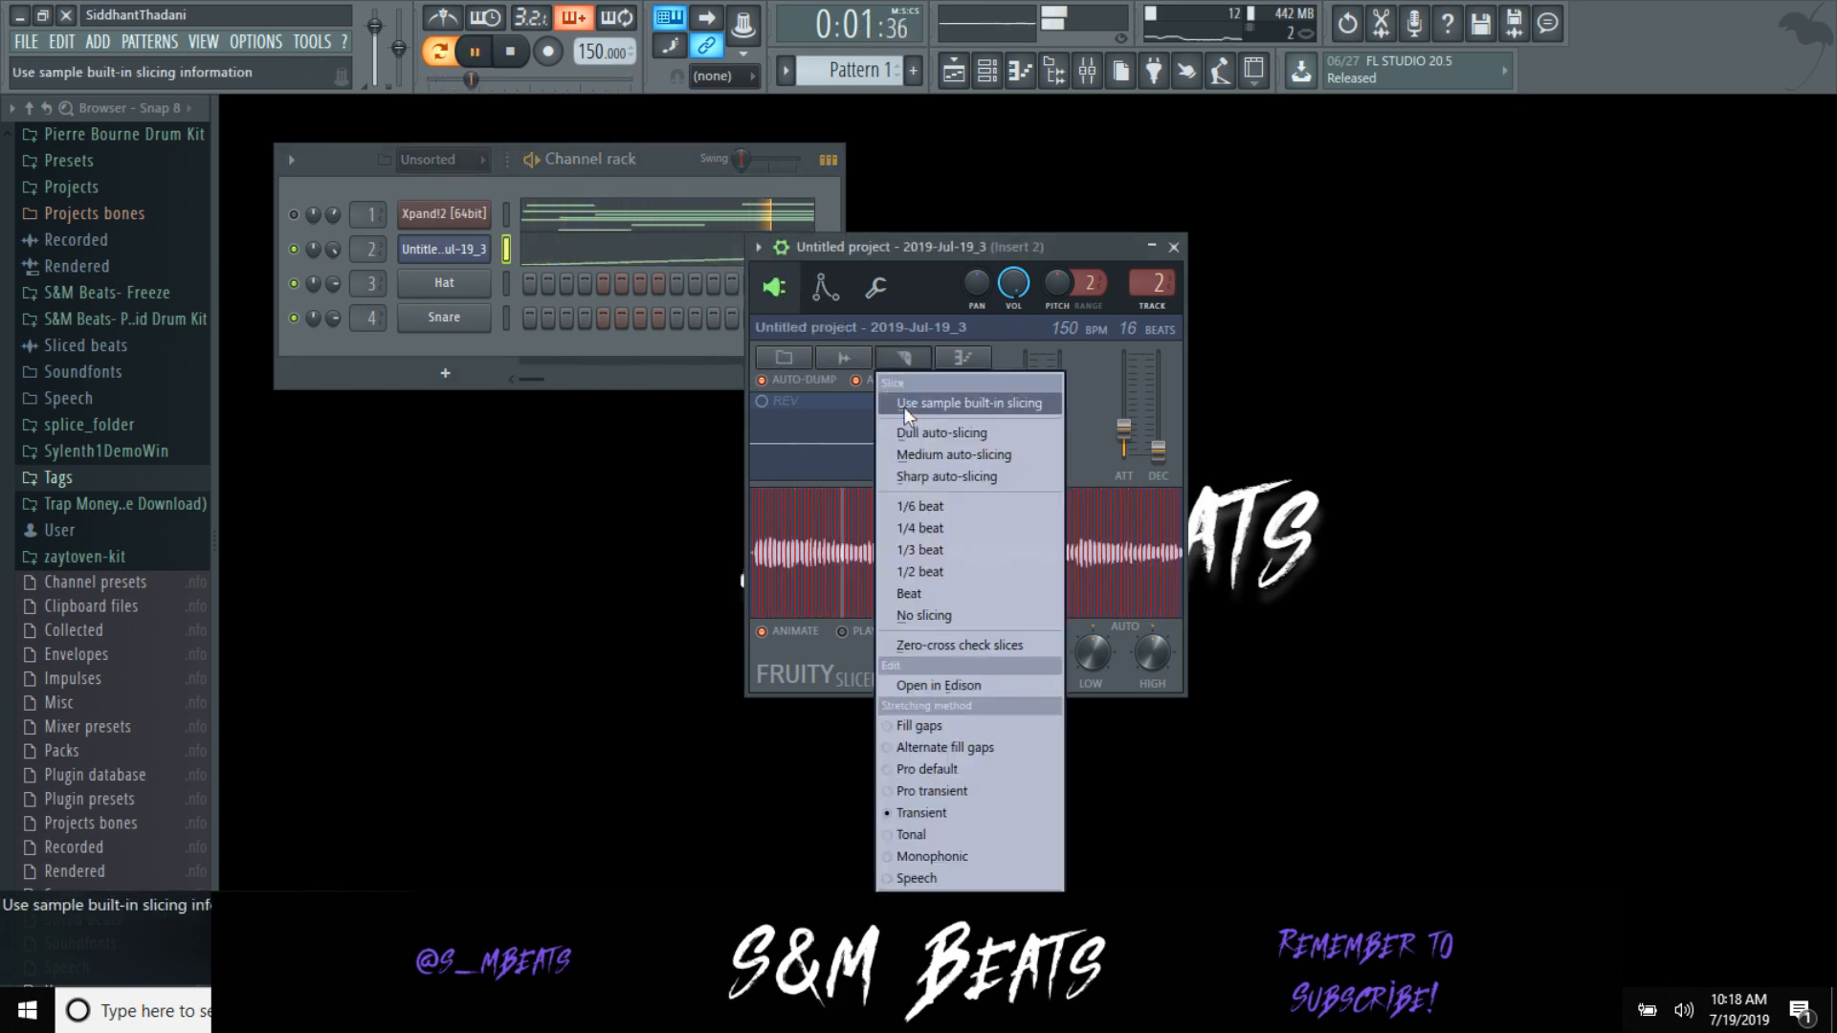
click(930, 548)
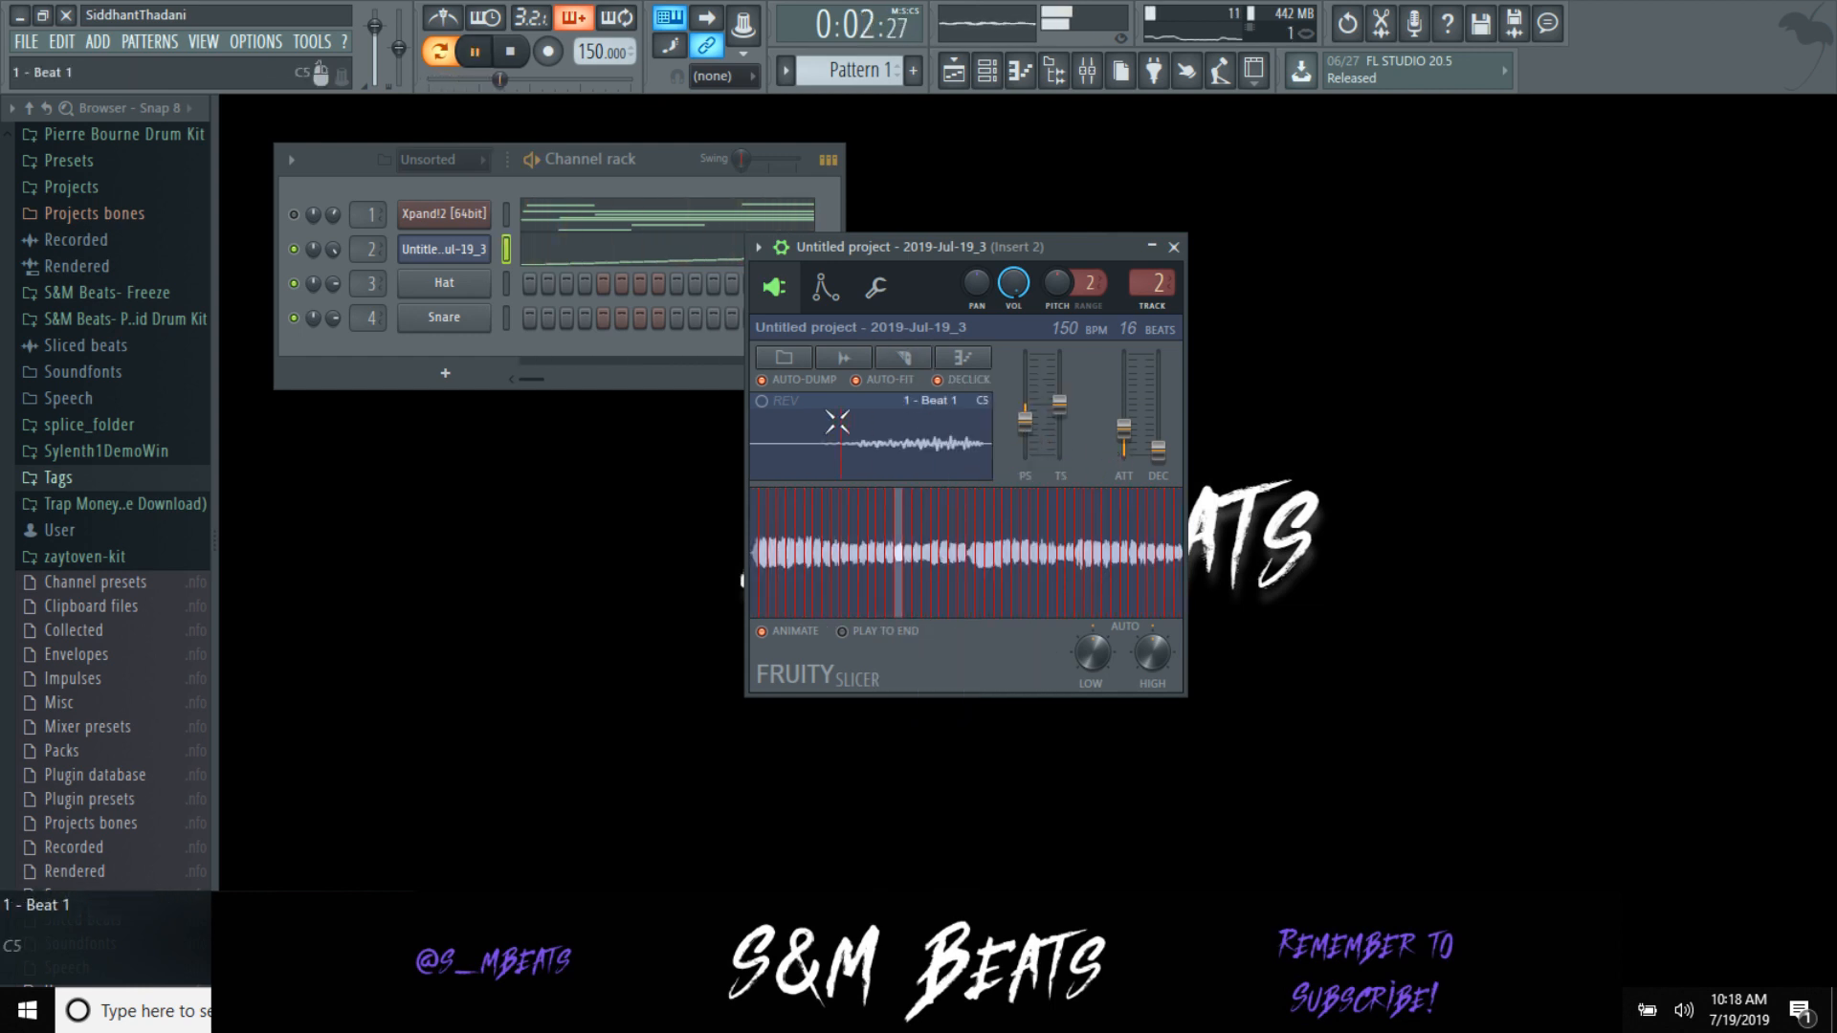
Step: Slice the recording into whole-beat slices
click(903, 357)
click(914, 593)
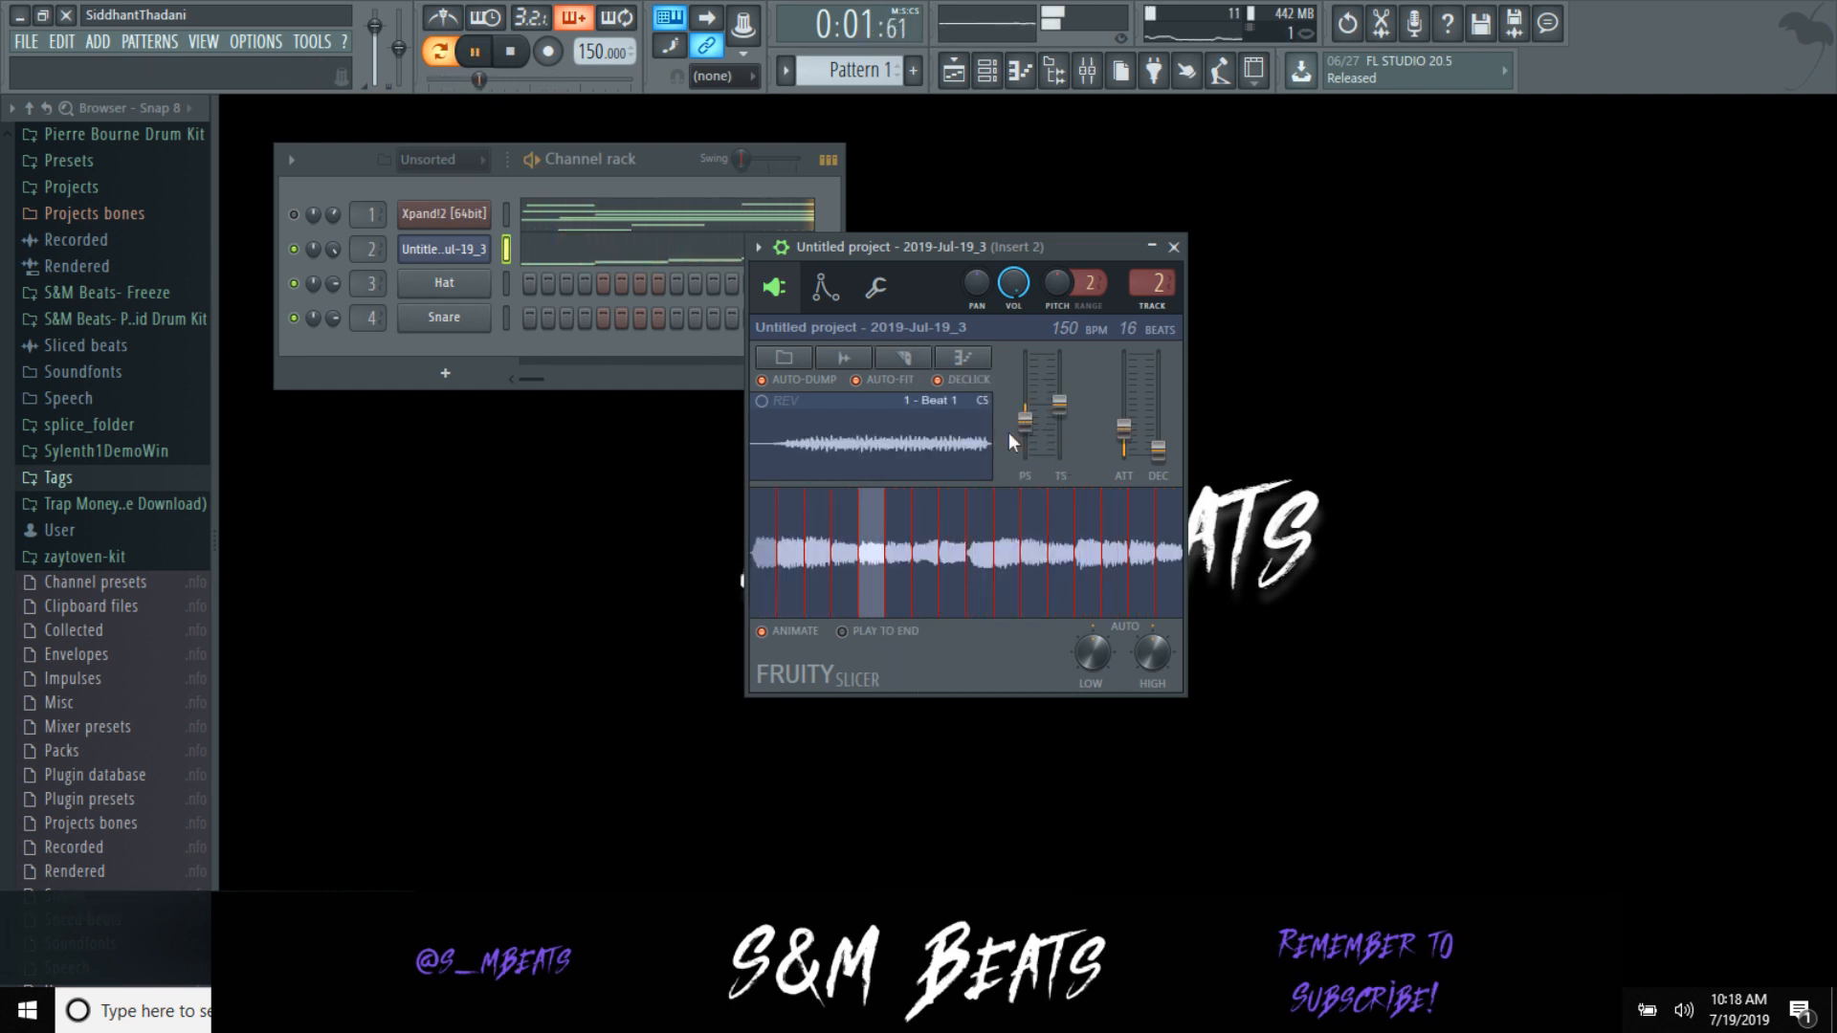
Step: Return the slicer's pitch shift to its centre position and set the slicer channel's volume to 100%
key(space)
drag(1029, 425, 1029, 415)
key(space)
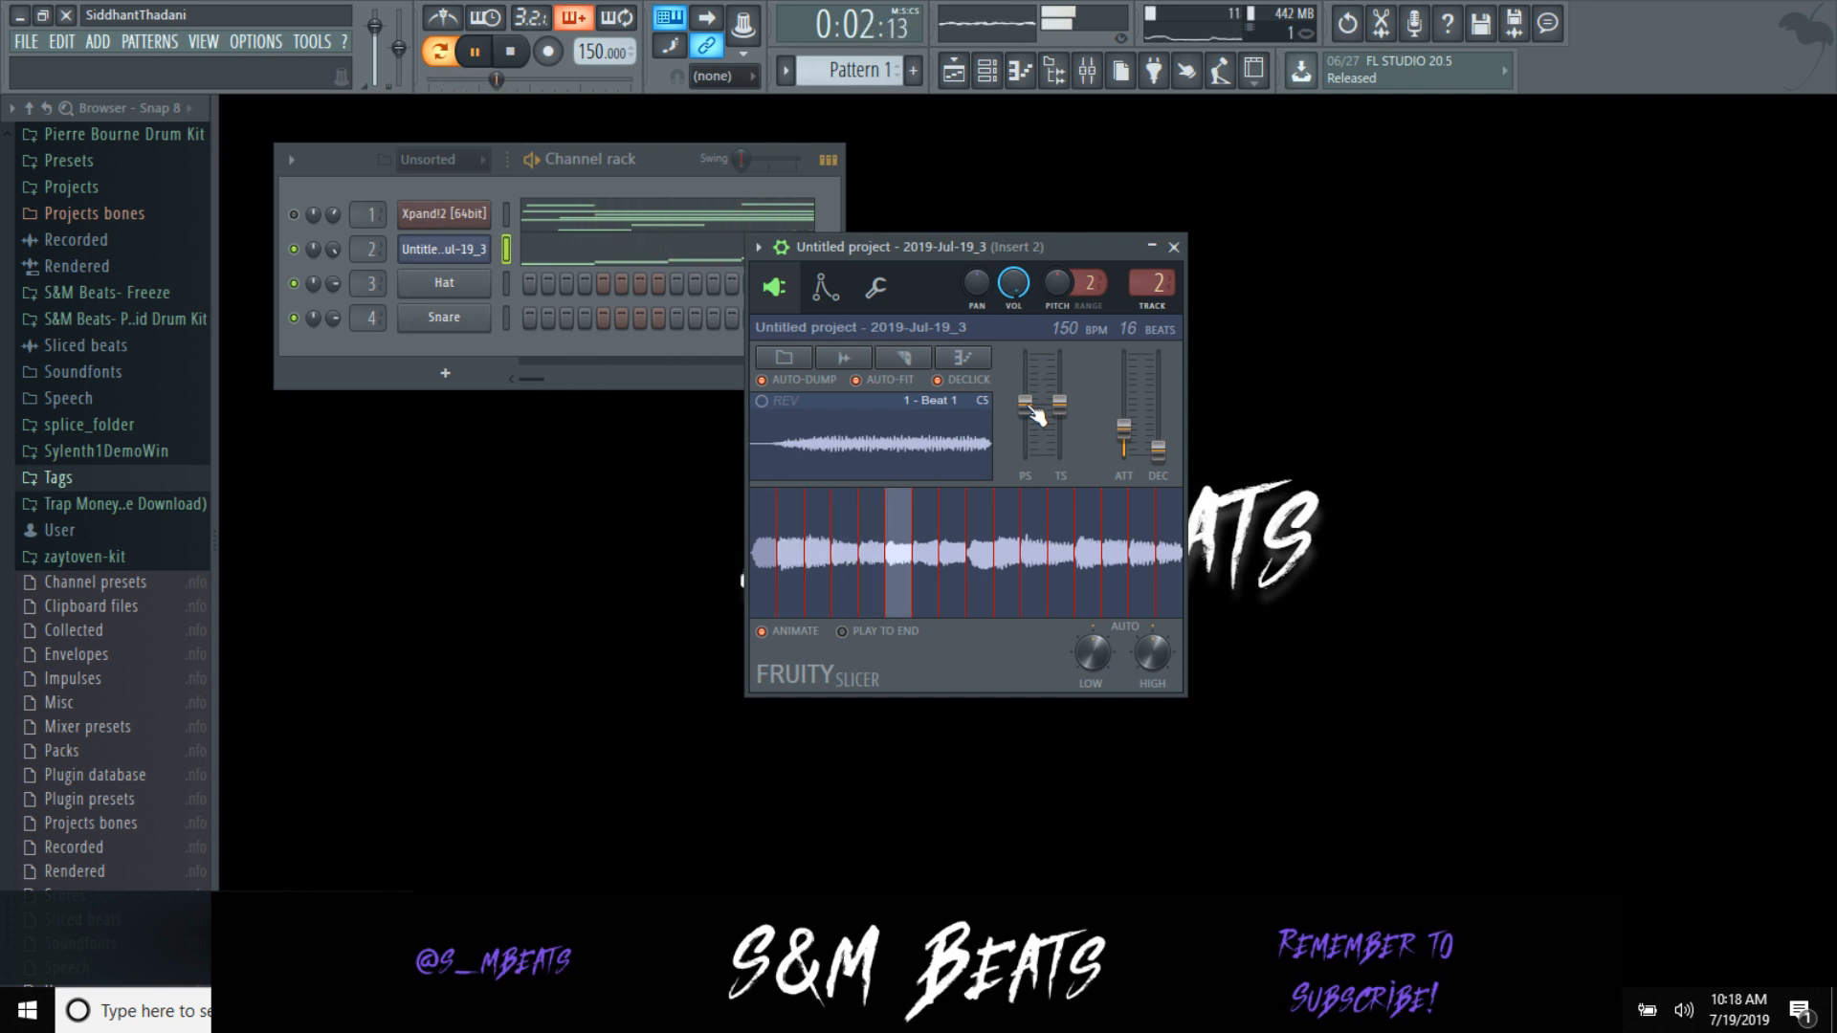
click(333, 253)
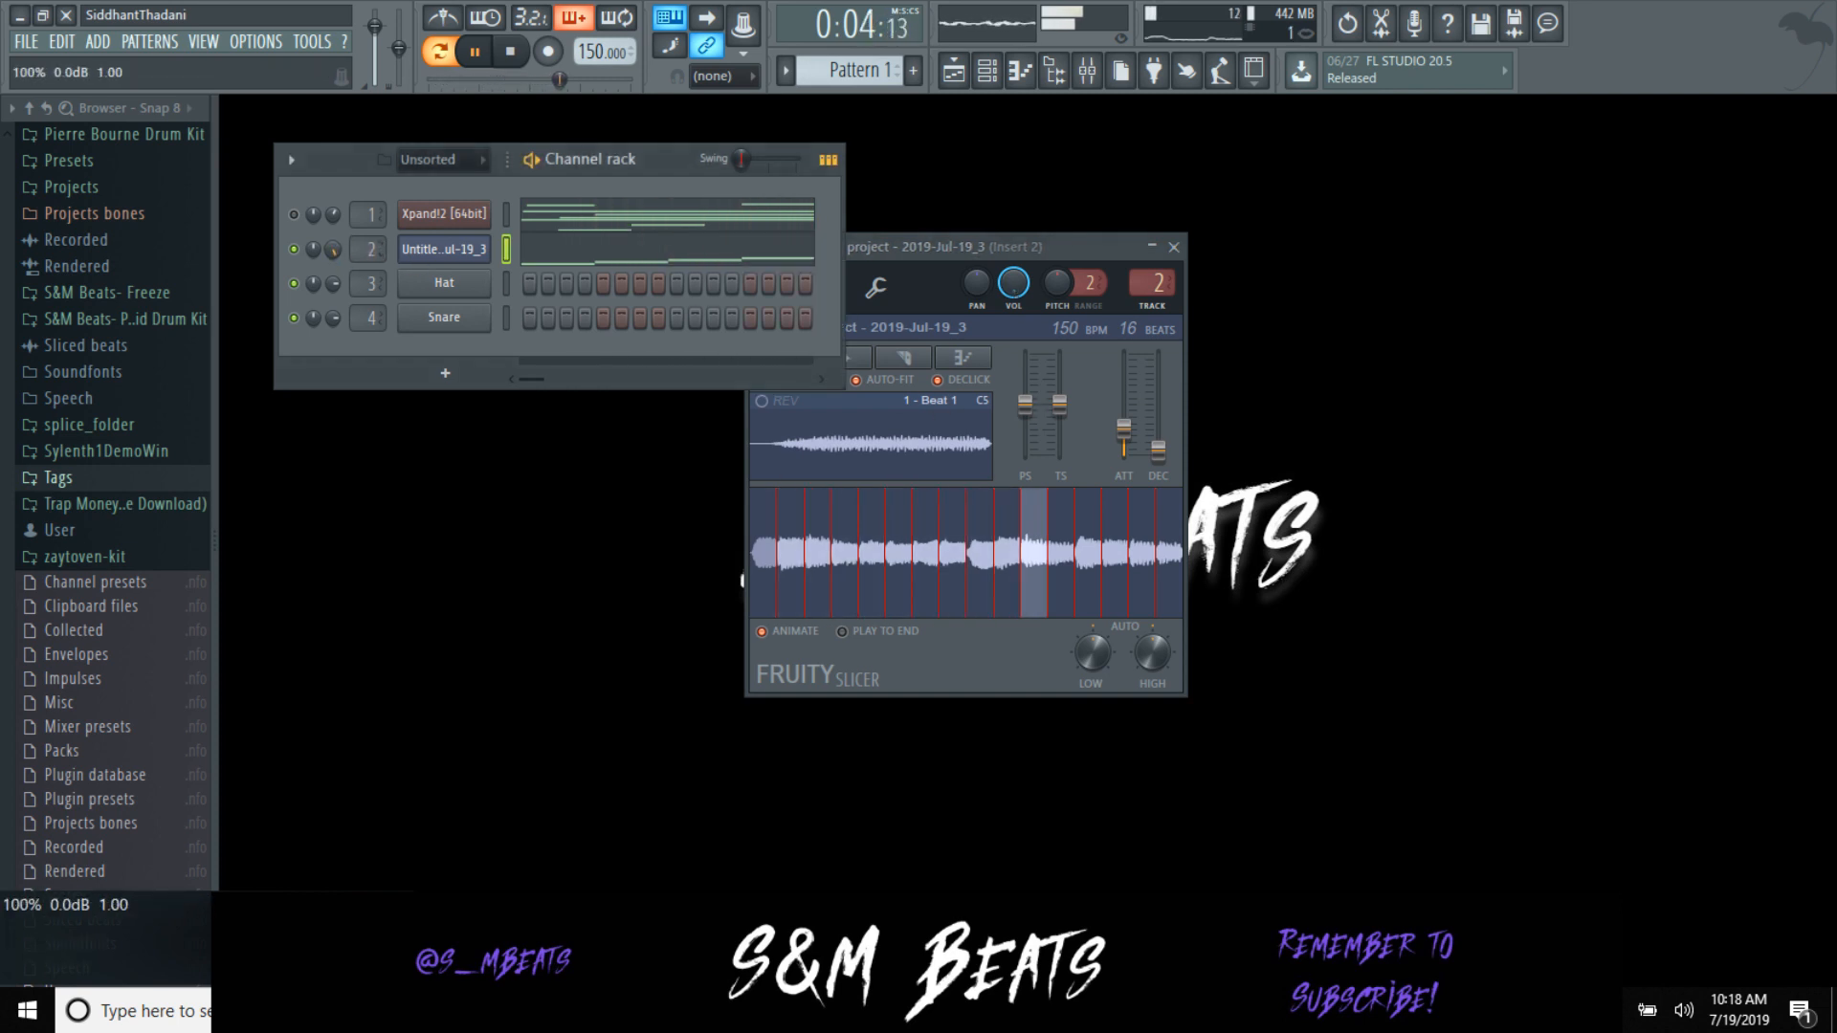
Step: Lower the slicer's pitch shift to -100 cents, audition the result and close the slicer window
key(space)
drag(1038, 421, 1038, 429)
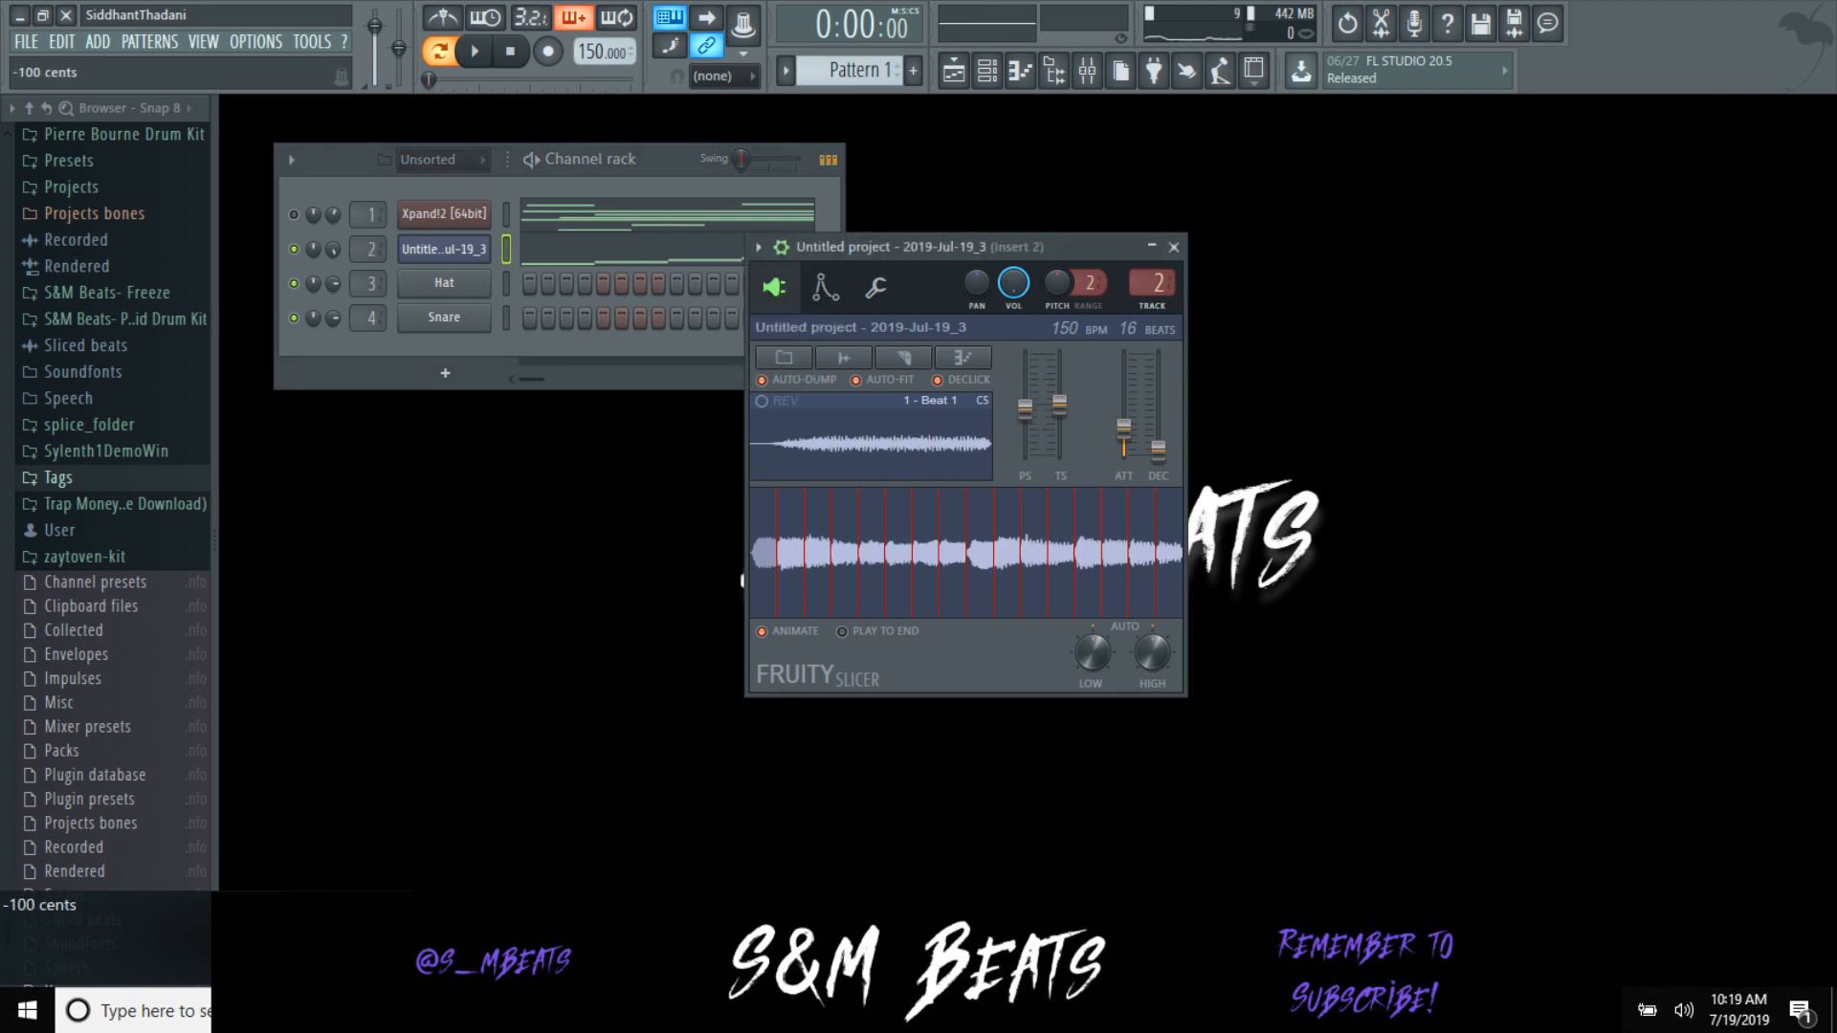
key(space)
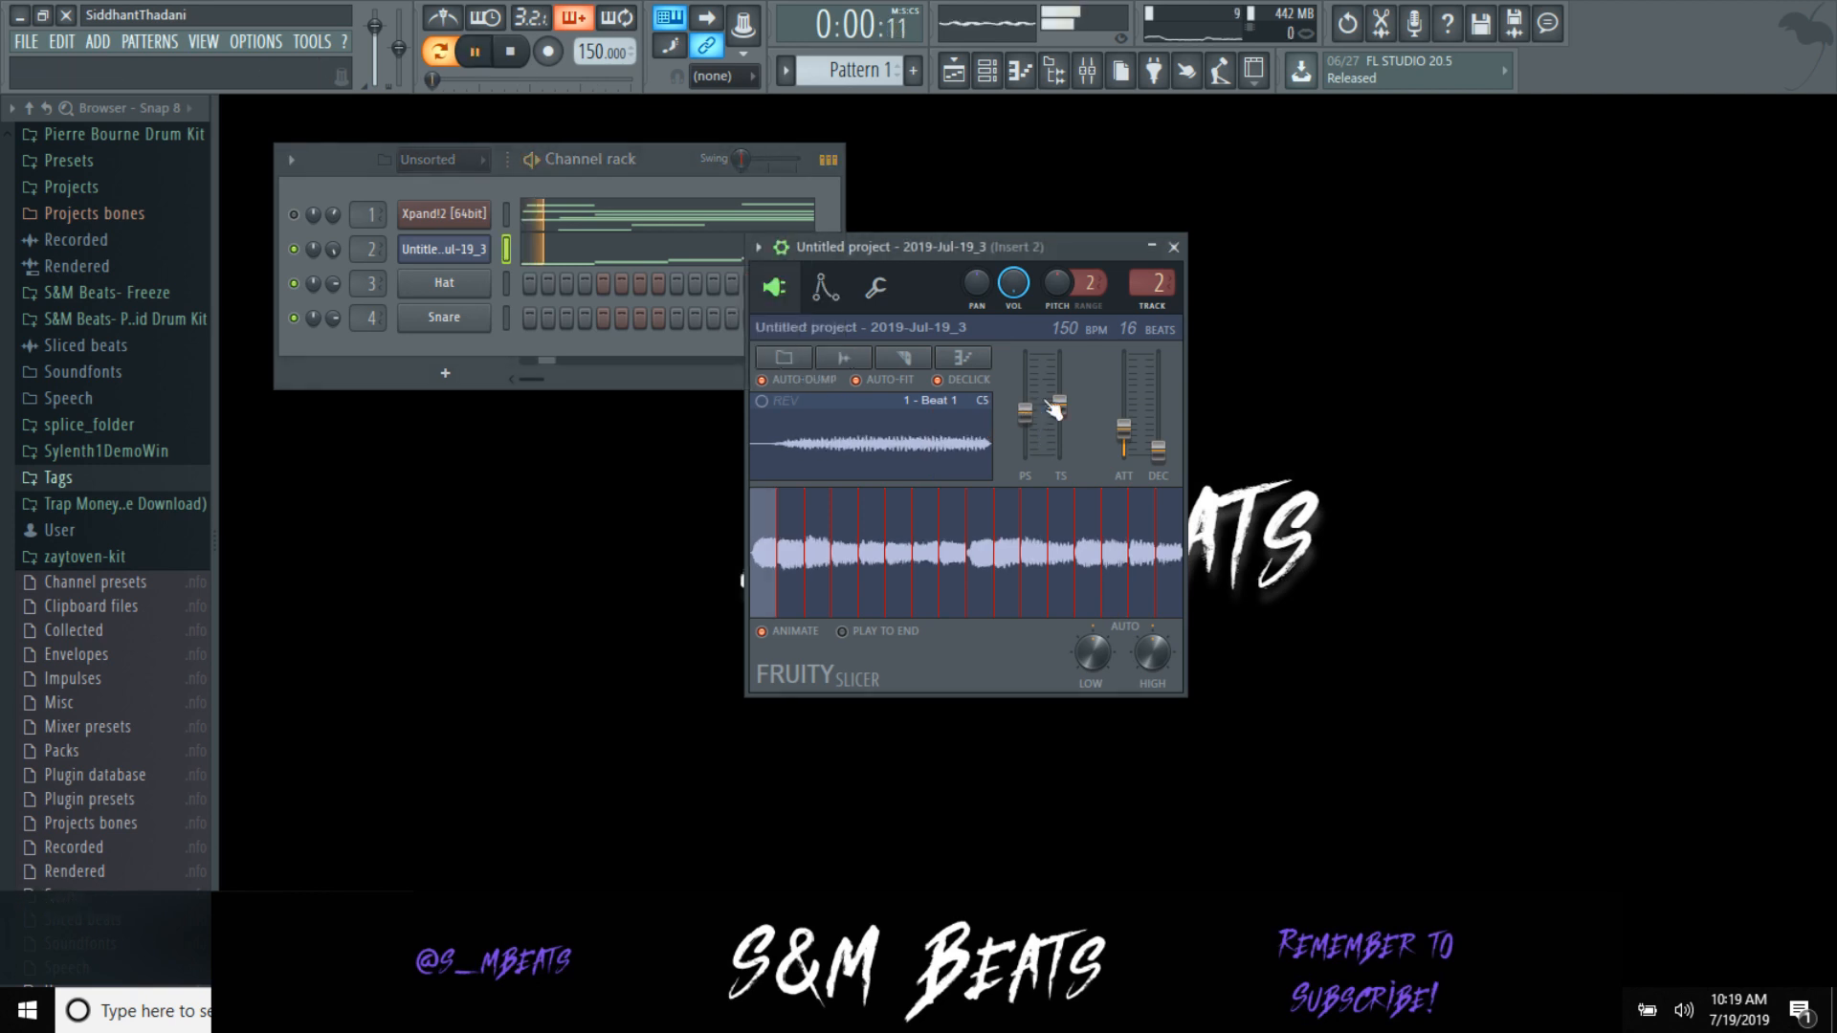
click(1173, 247)
Step: Load Gross Beat in the first effect slot of mixer Insert 2 and set its mix level to 21%
click(1089, 71)
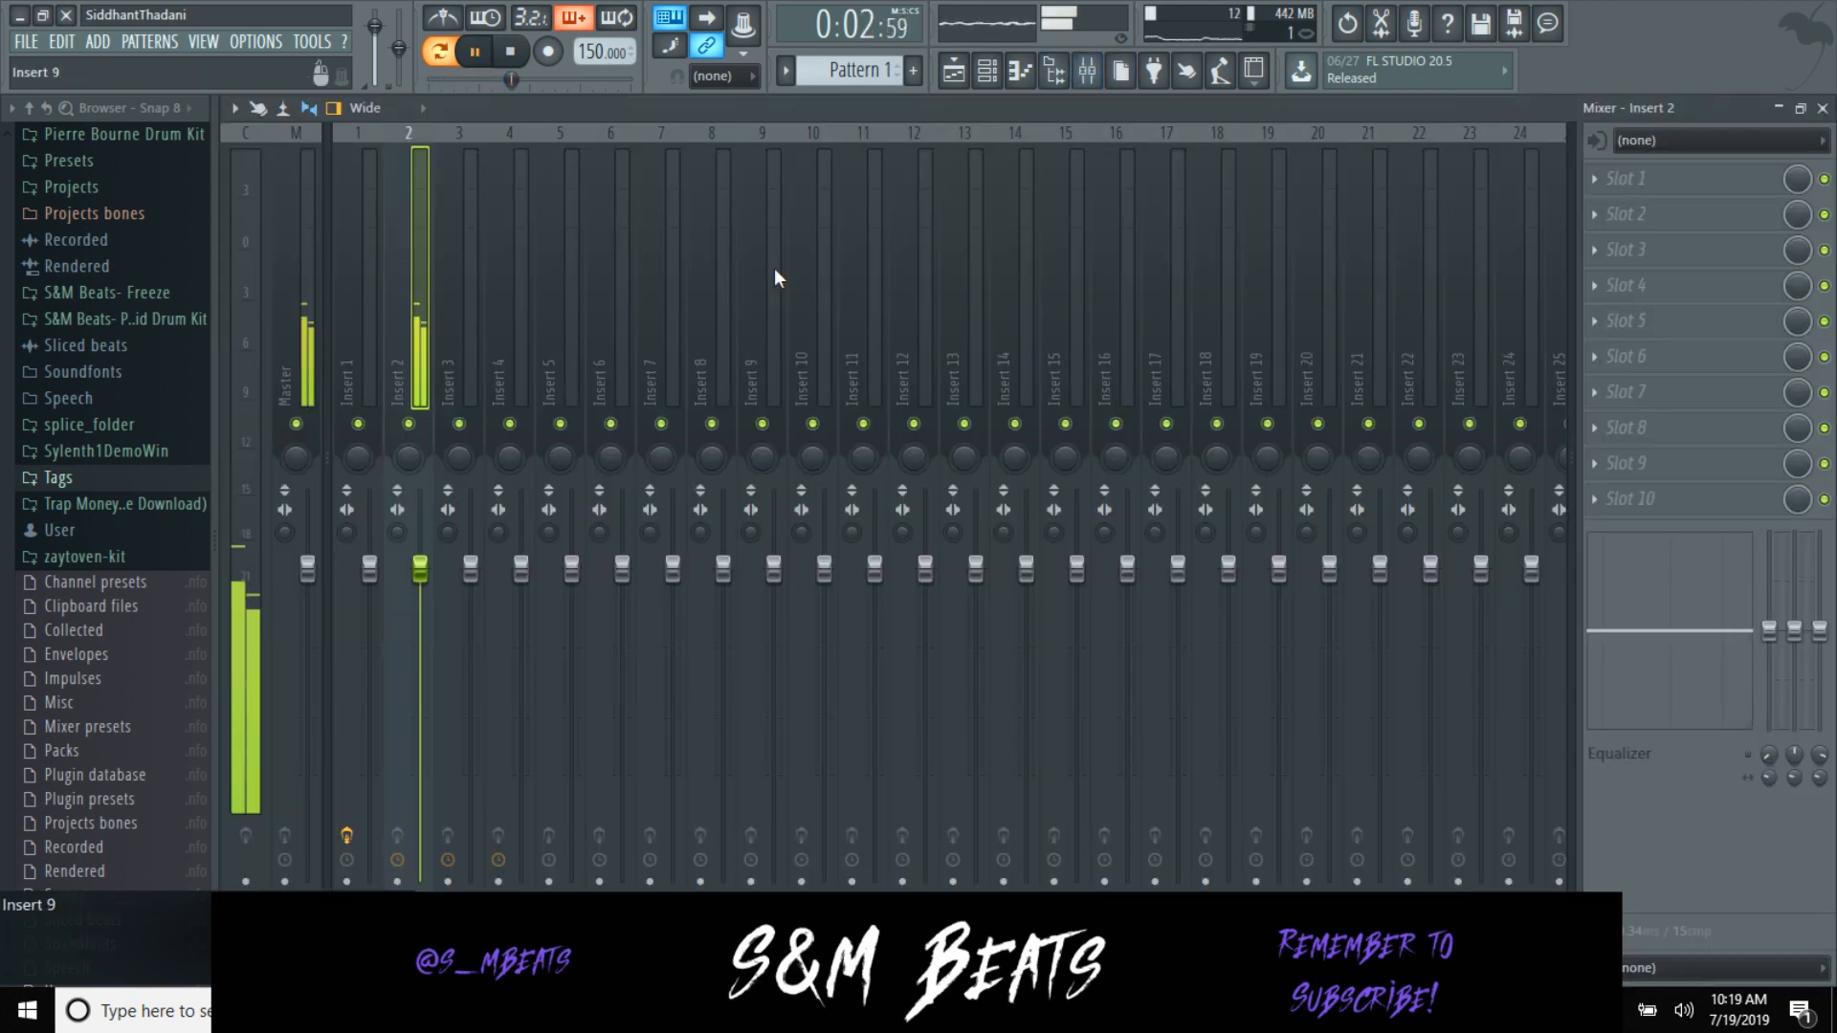
click(1626, 177)
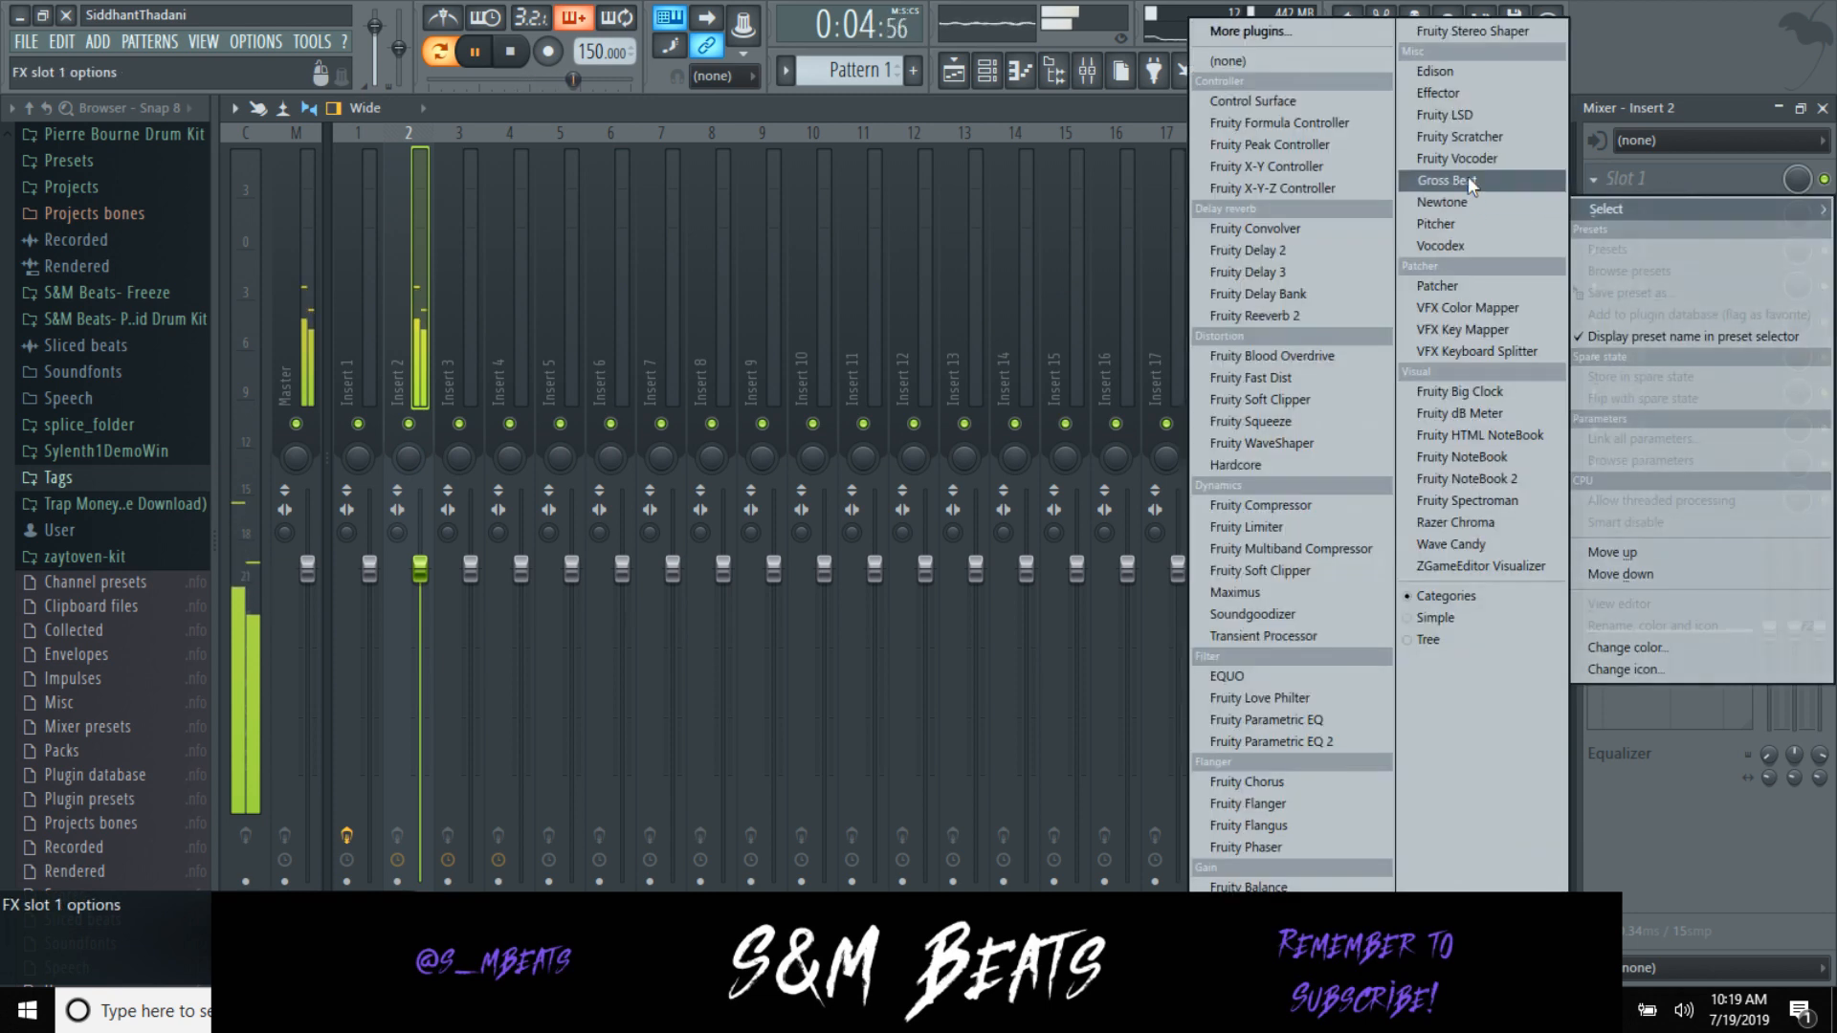
click(1470, 181)
key(space)
click(1271, 451)
click(1100, 557)
click(460, 639)
click(1356, 393)
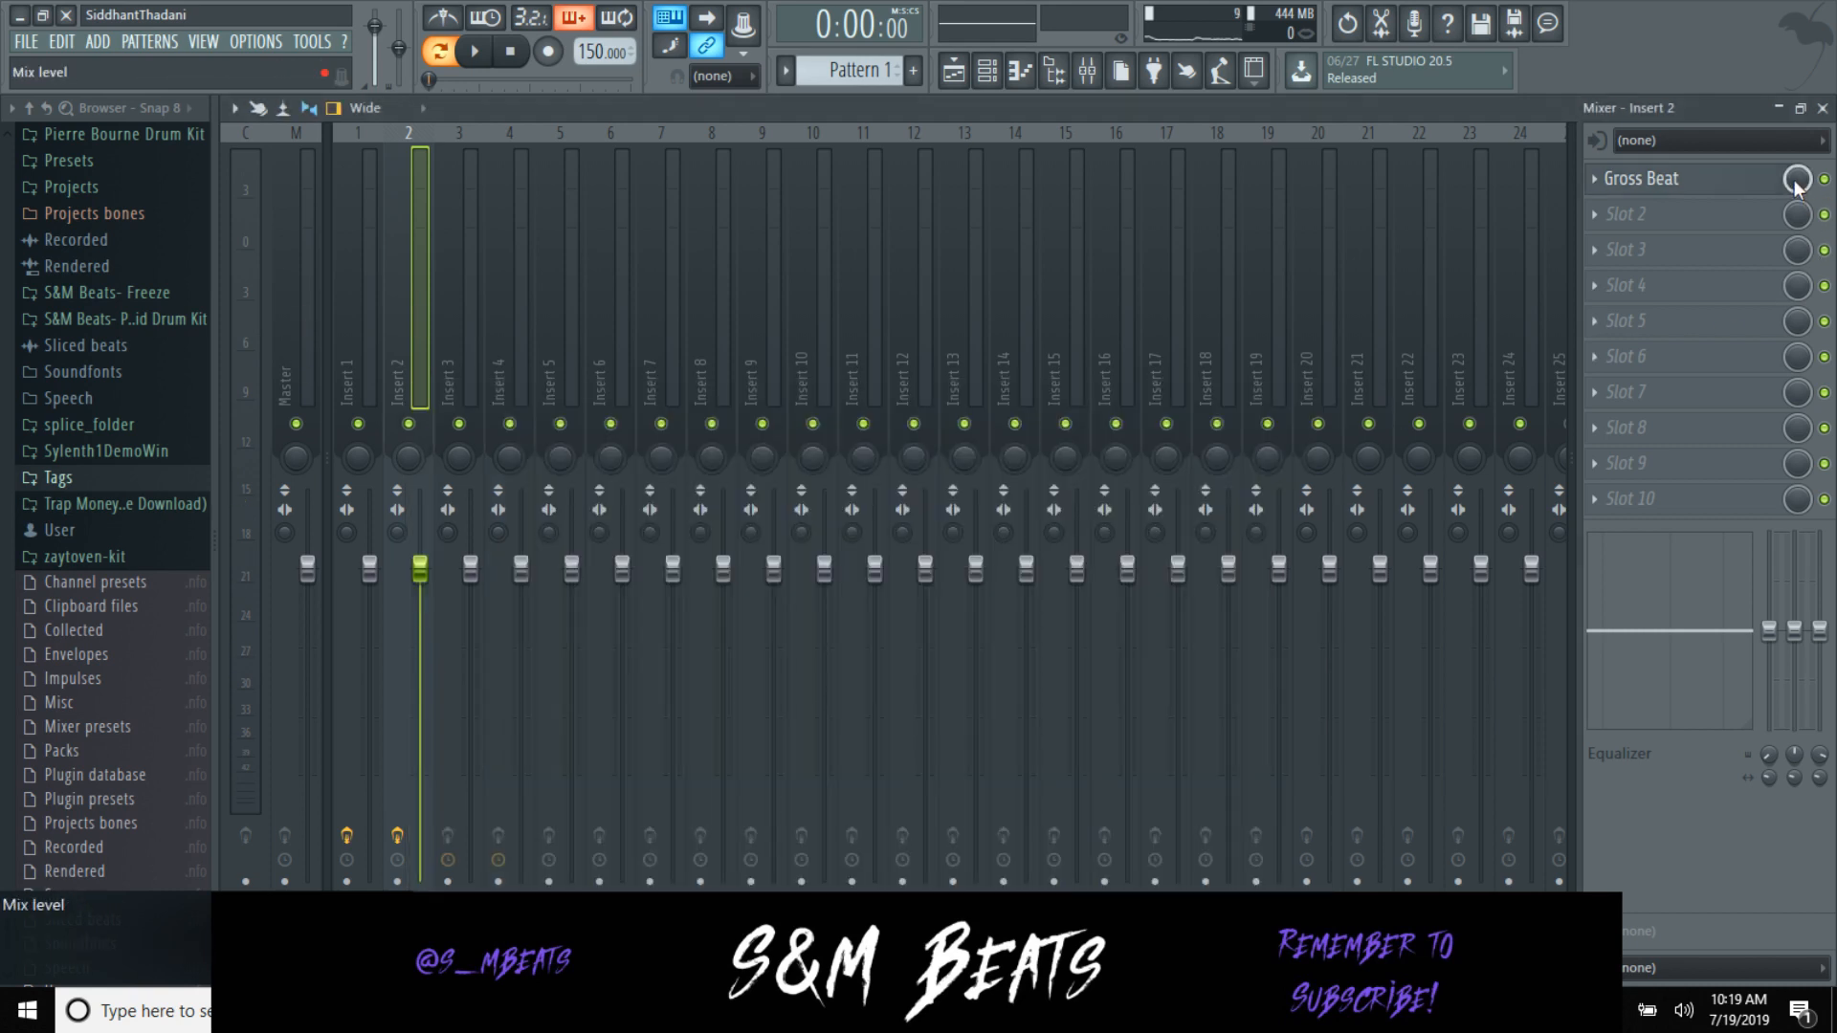
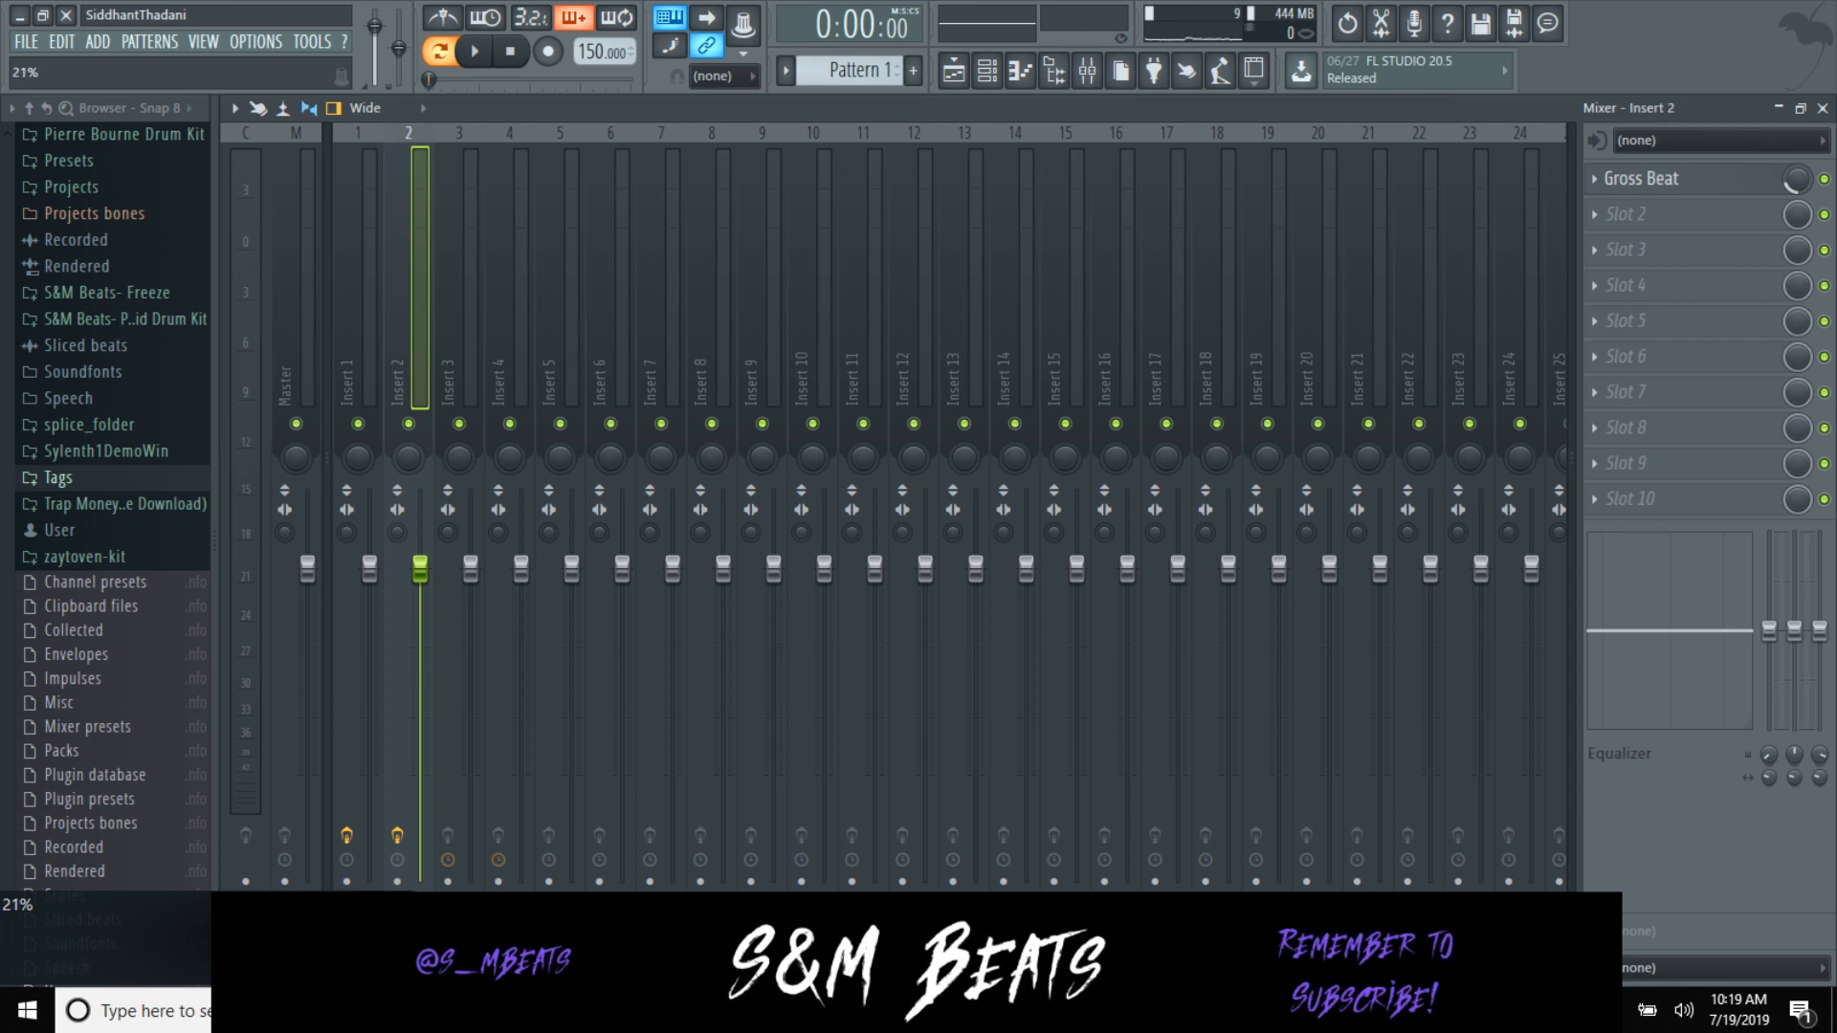
Step: Add Fruity Parametric EQ 2 with the Melody preset to the third effect slot of Insert 2
click(1665, 250)
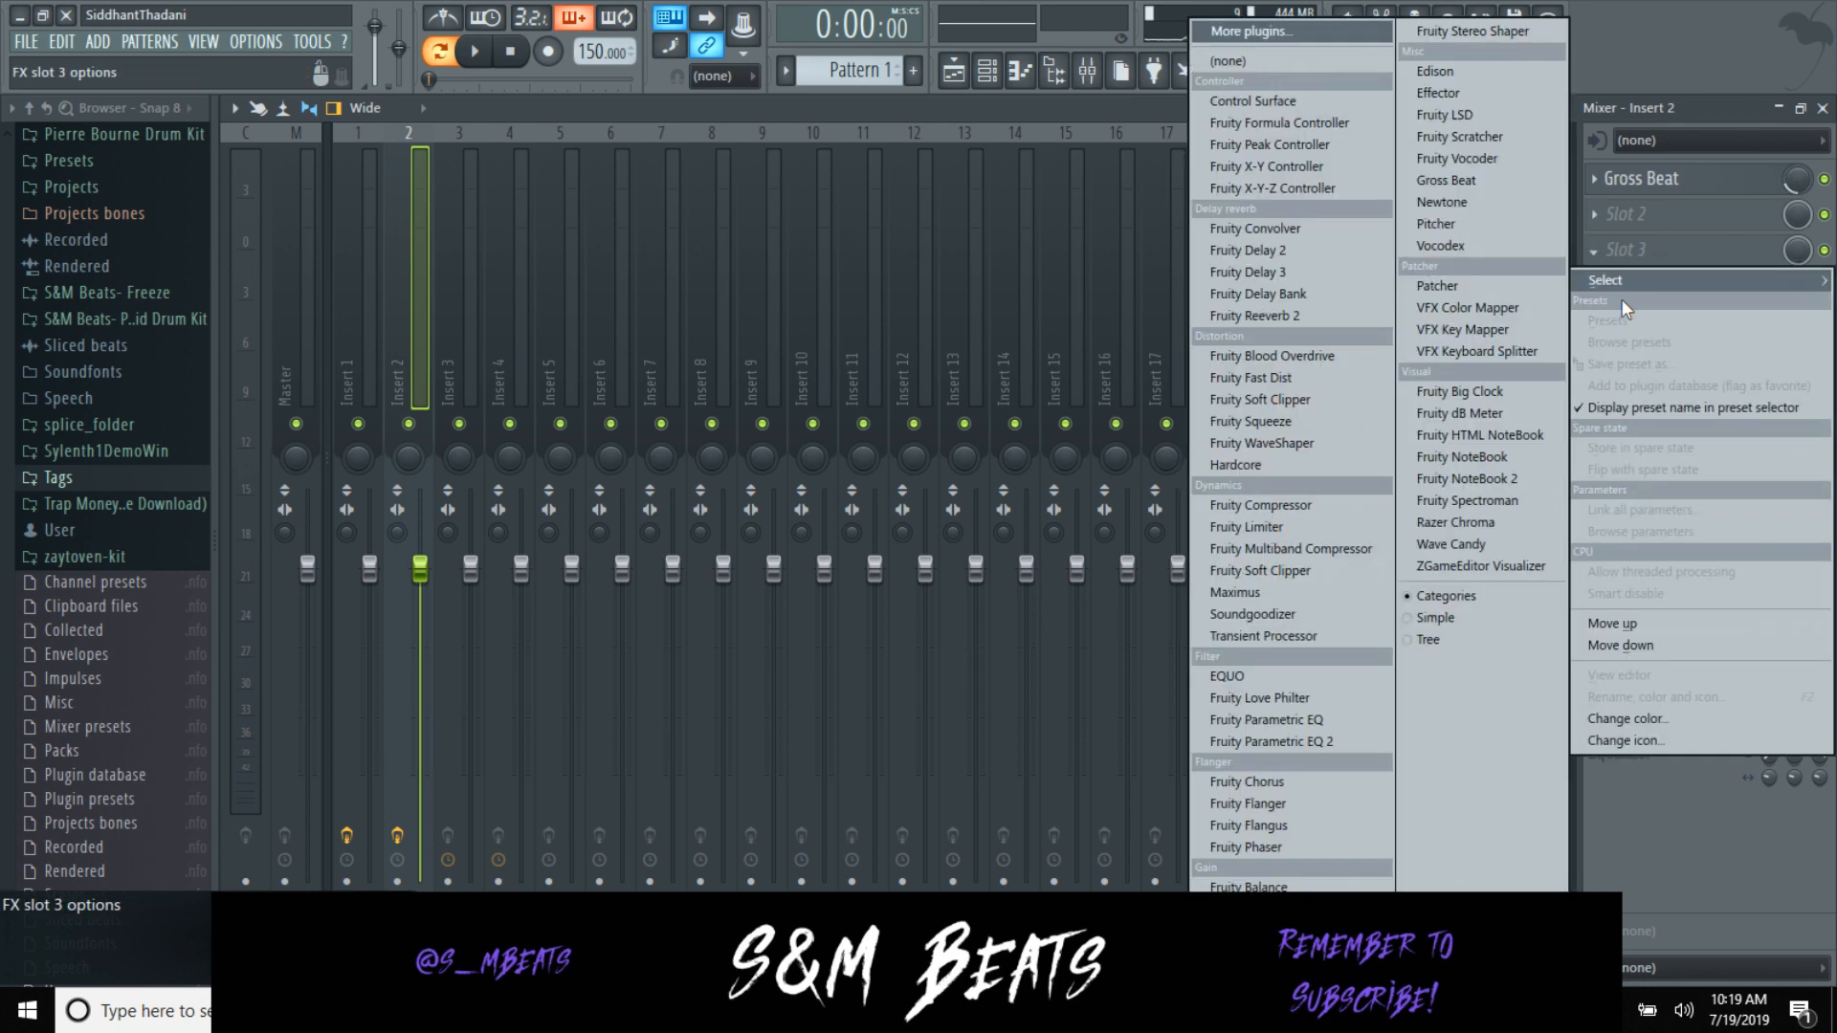
click(1272, 745)
click(842, 220)
click(866, 311)
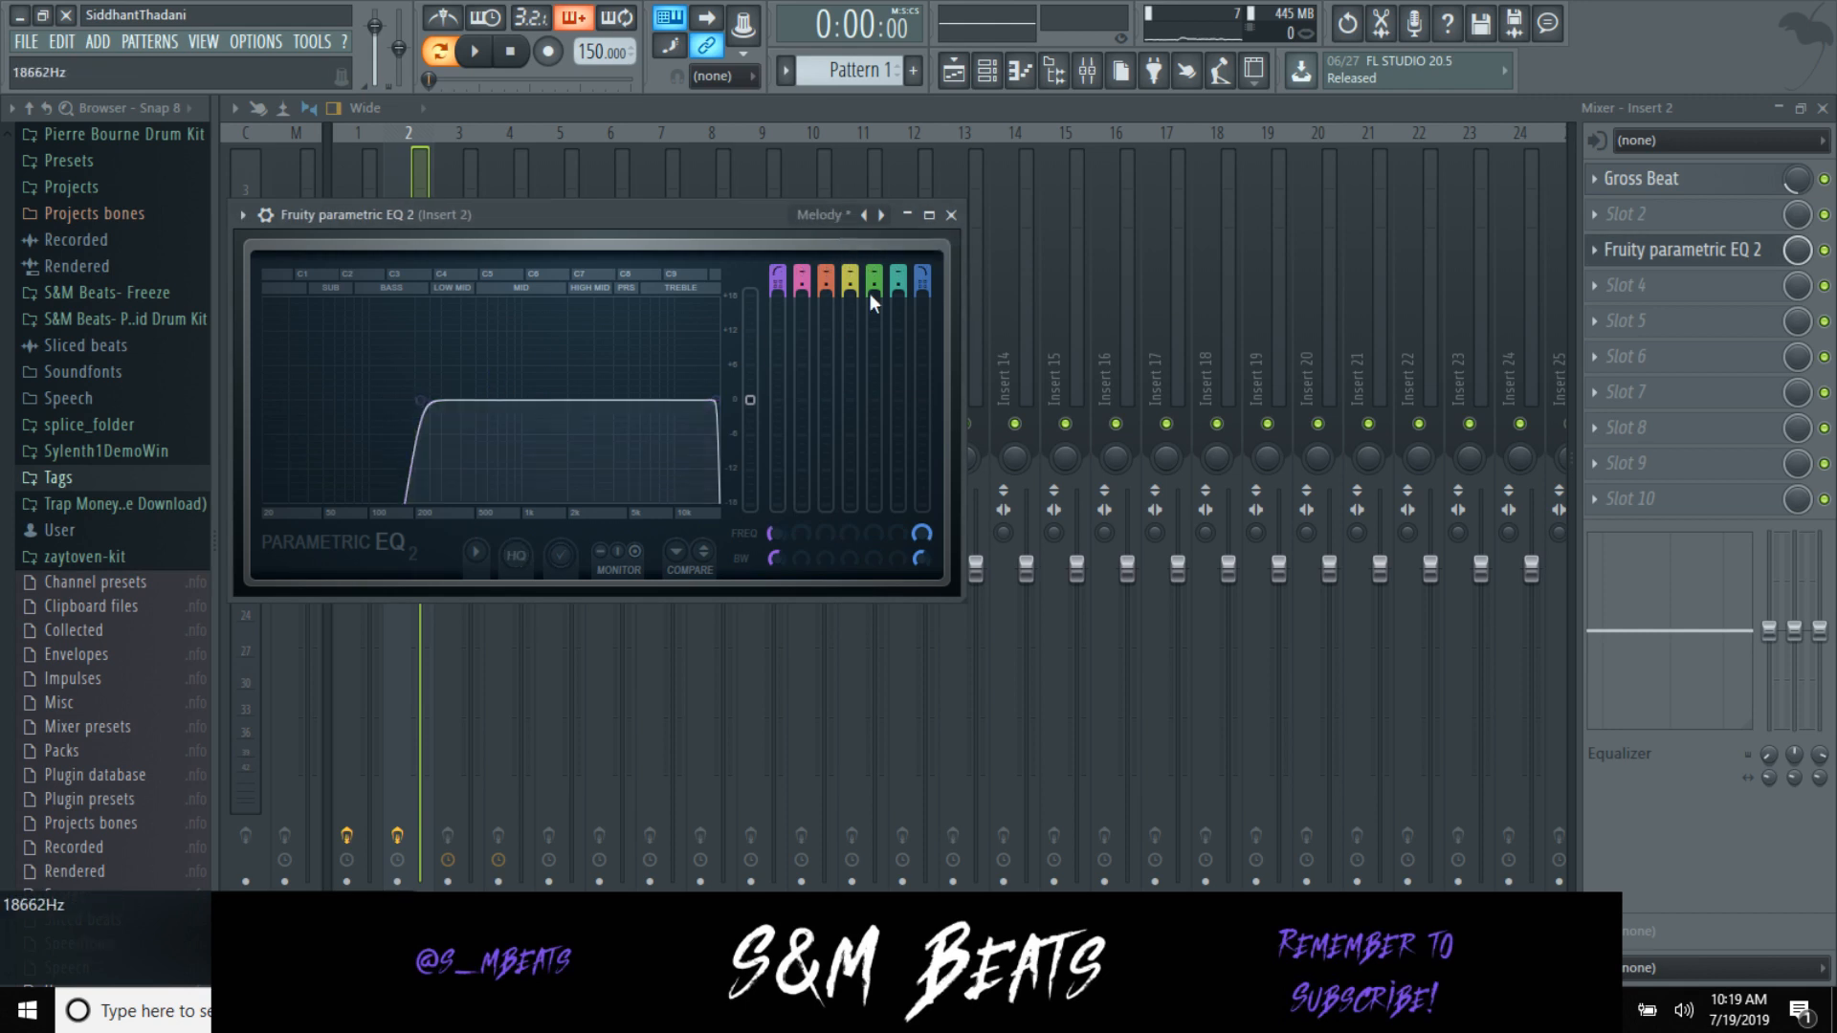
click(951, 216)
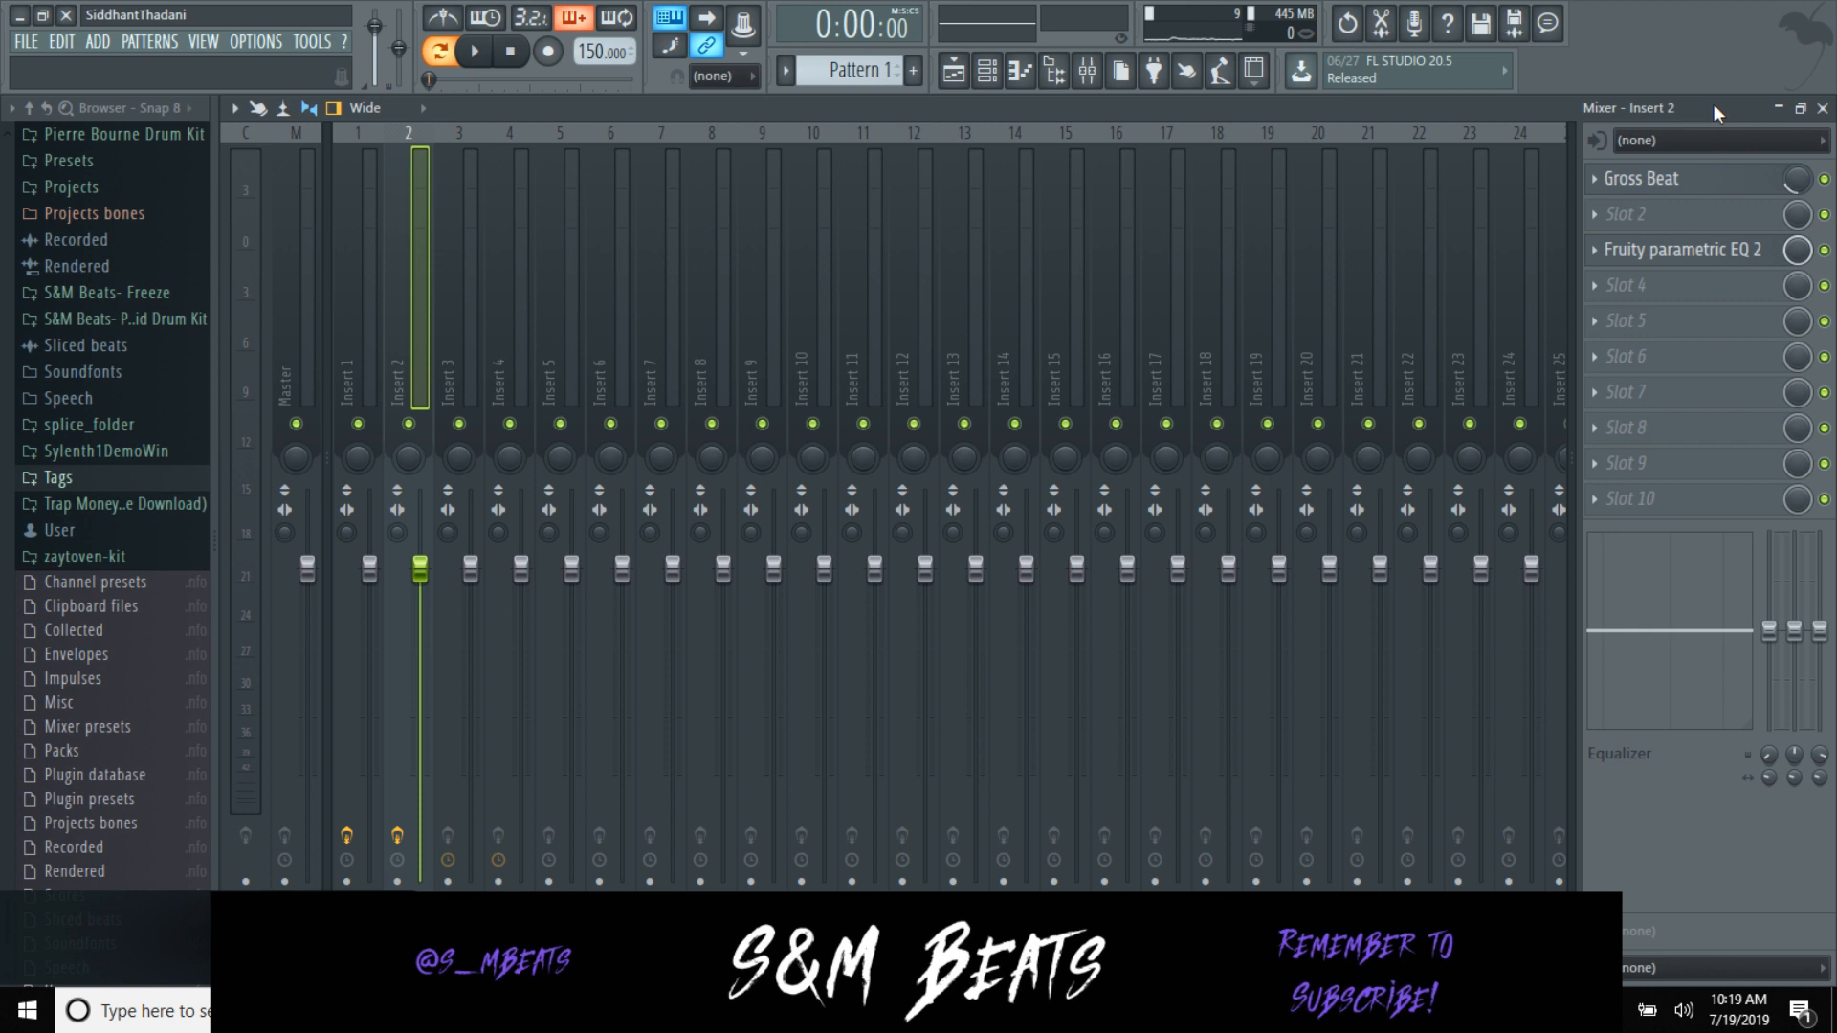
Step: Remove Gross Beat and Fruity Parametric EQ 2 from Insert 2 while the pattern plays
key(space)
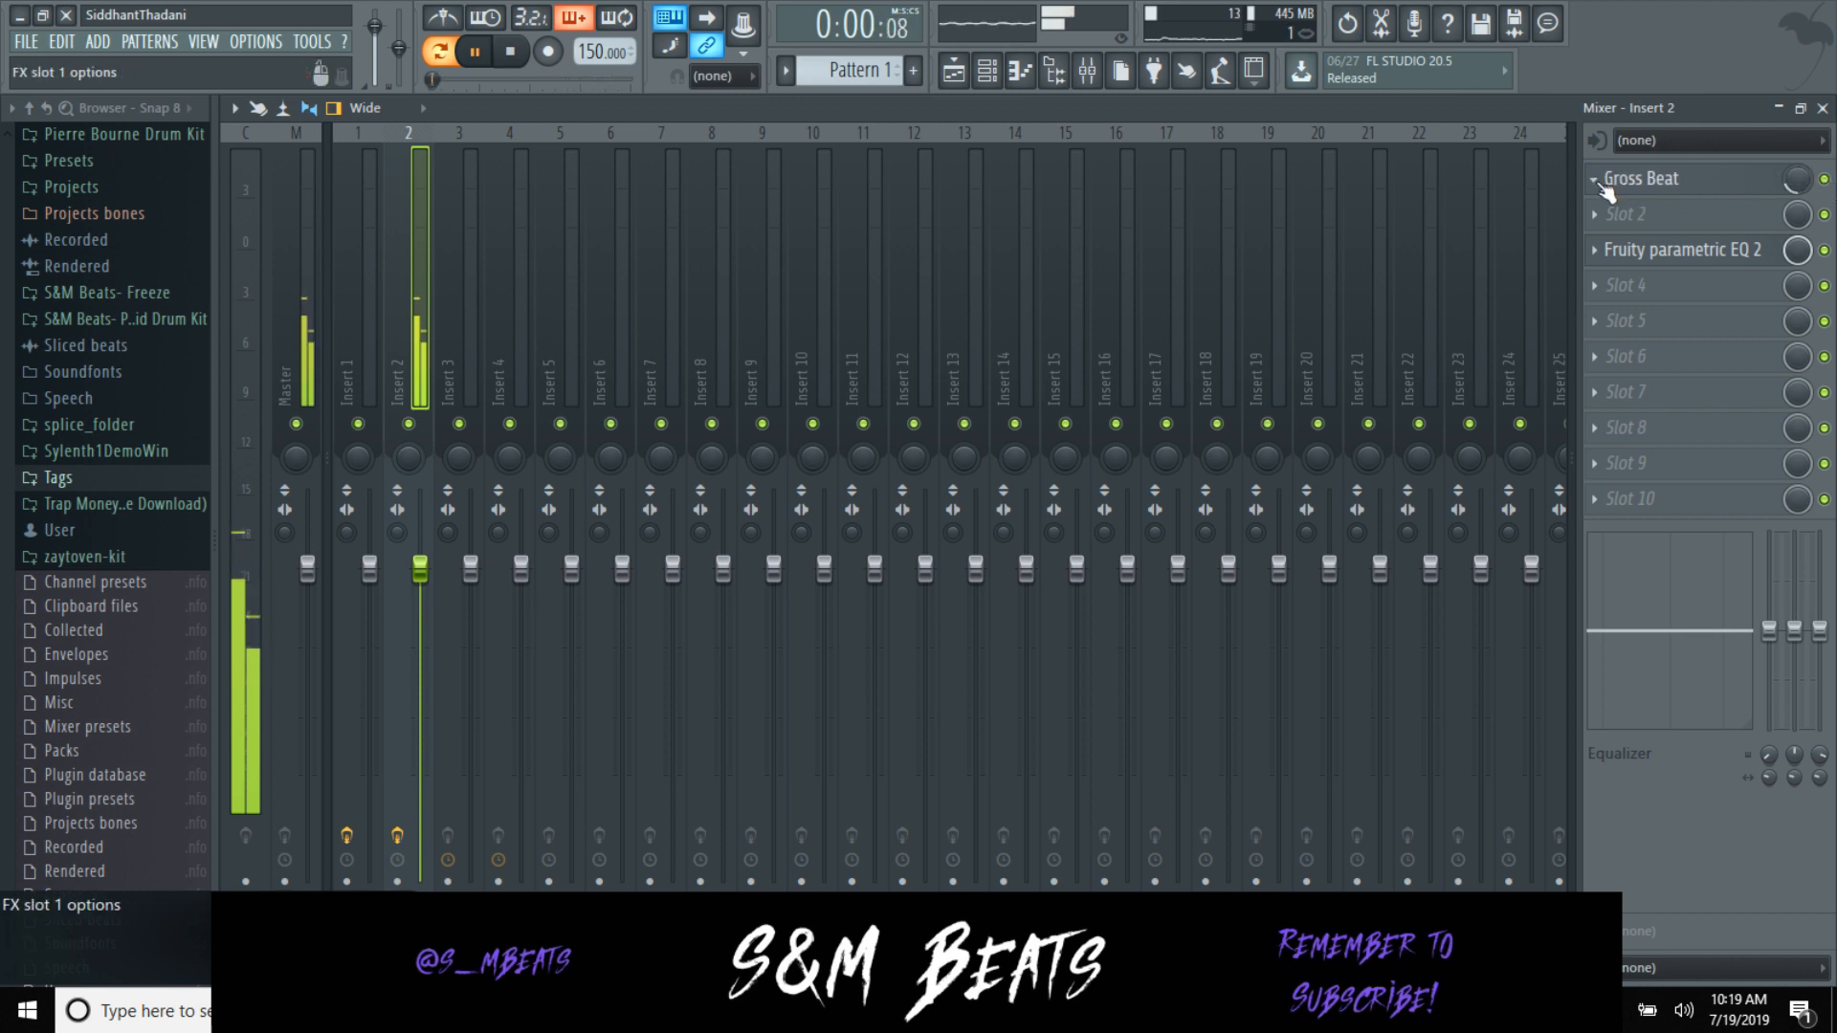
click(1606, 182)
mouse_move(1626, 212)
click(1229, 60)
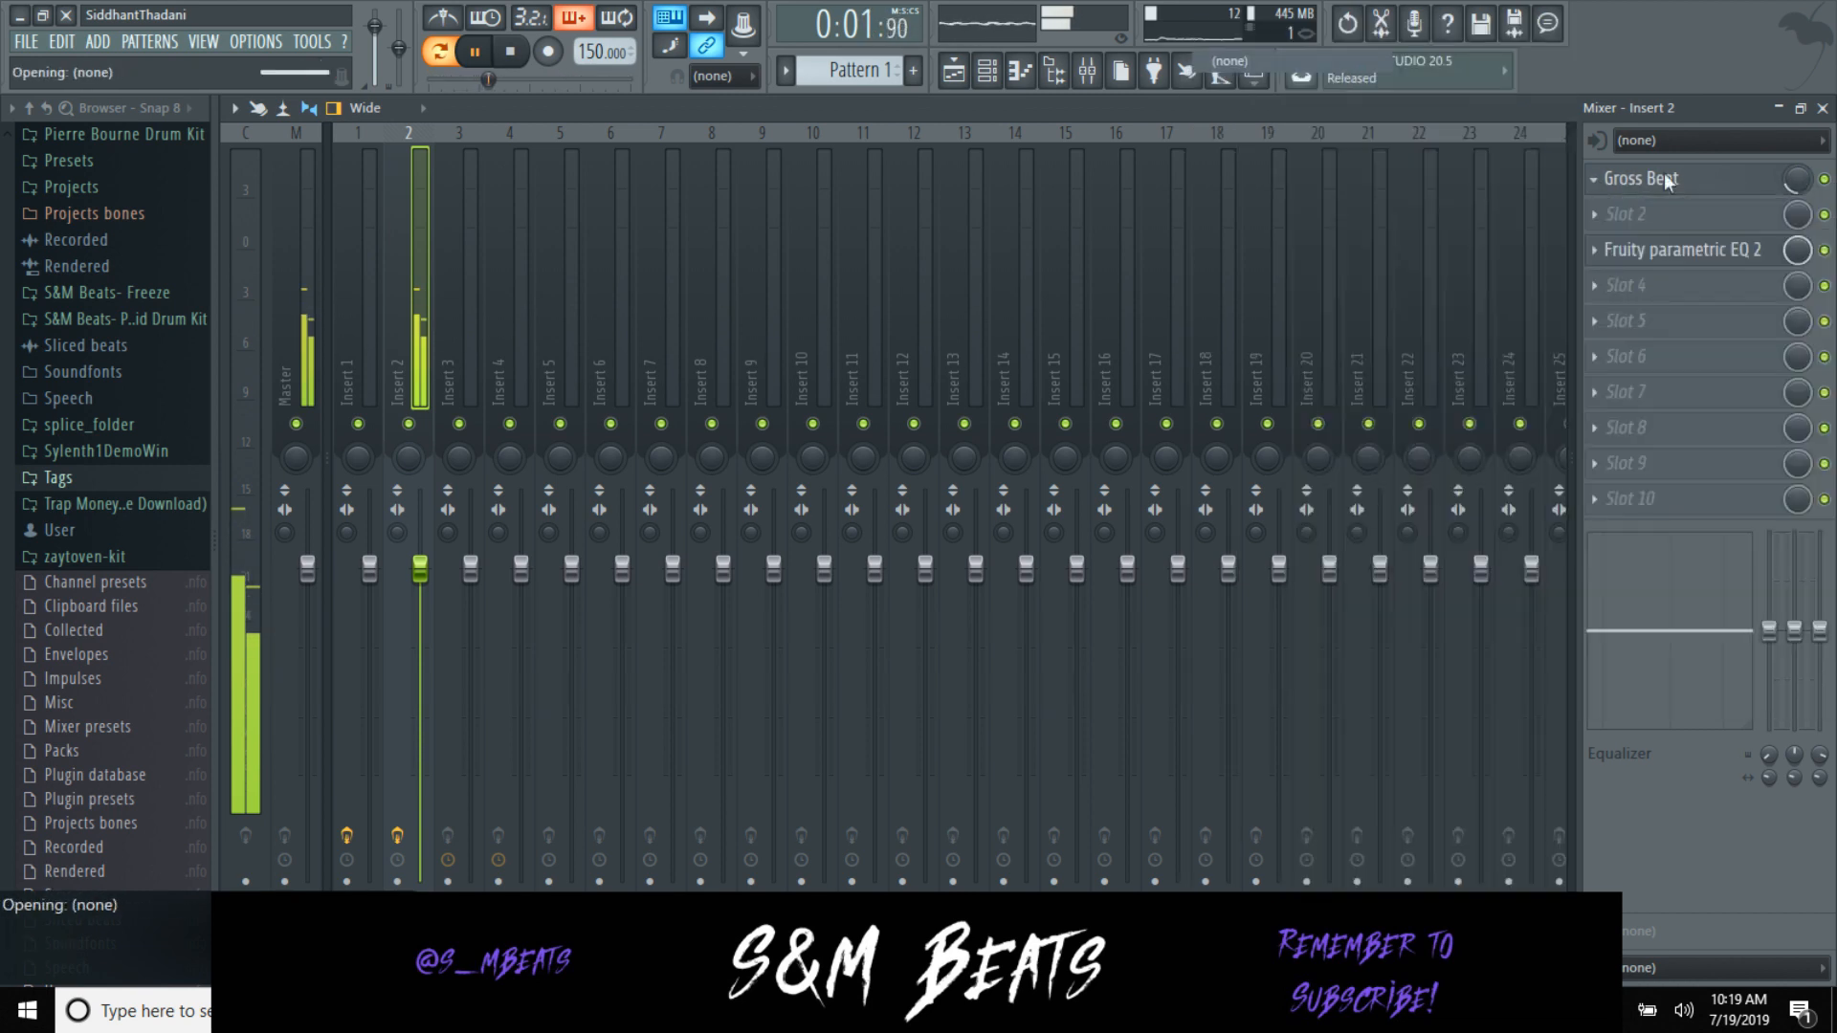
click(1593, 250)
mouse_move(1626, 280)
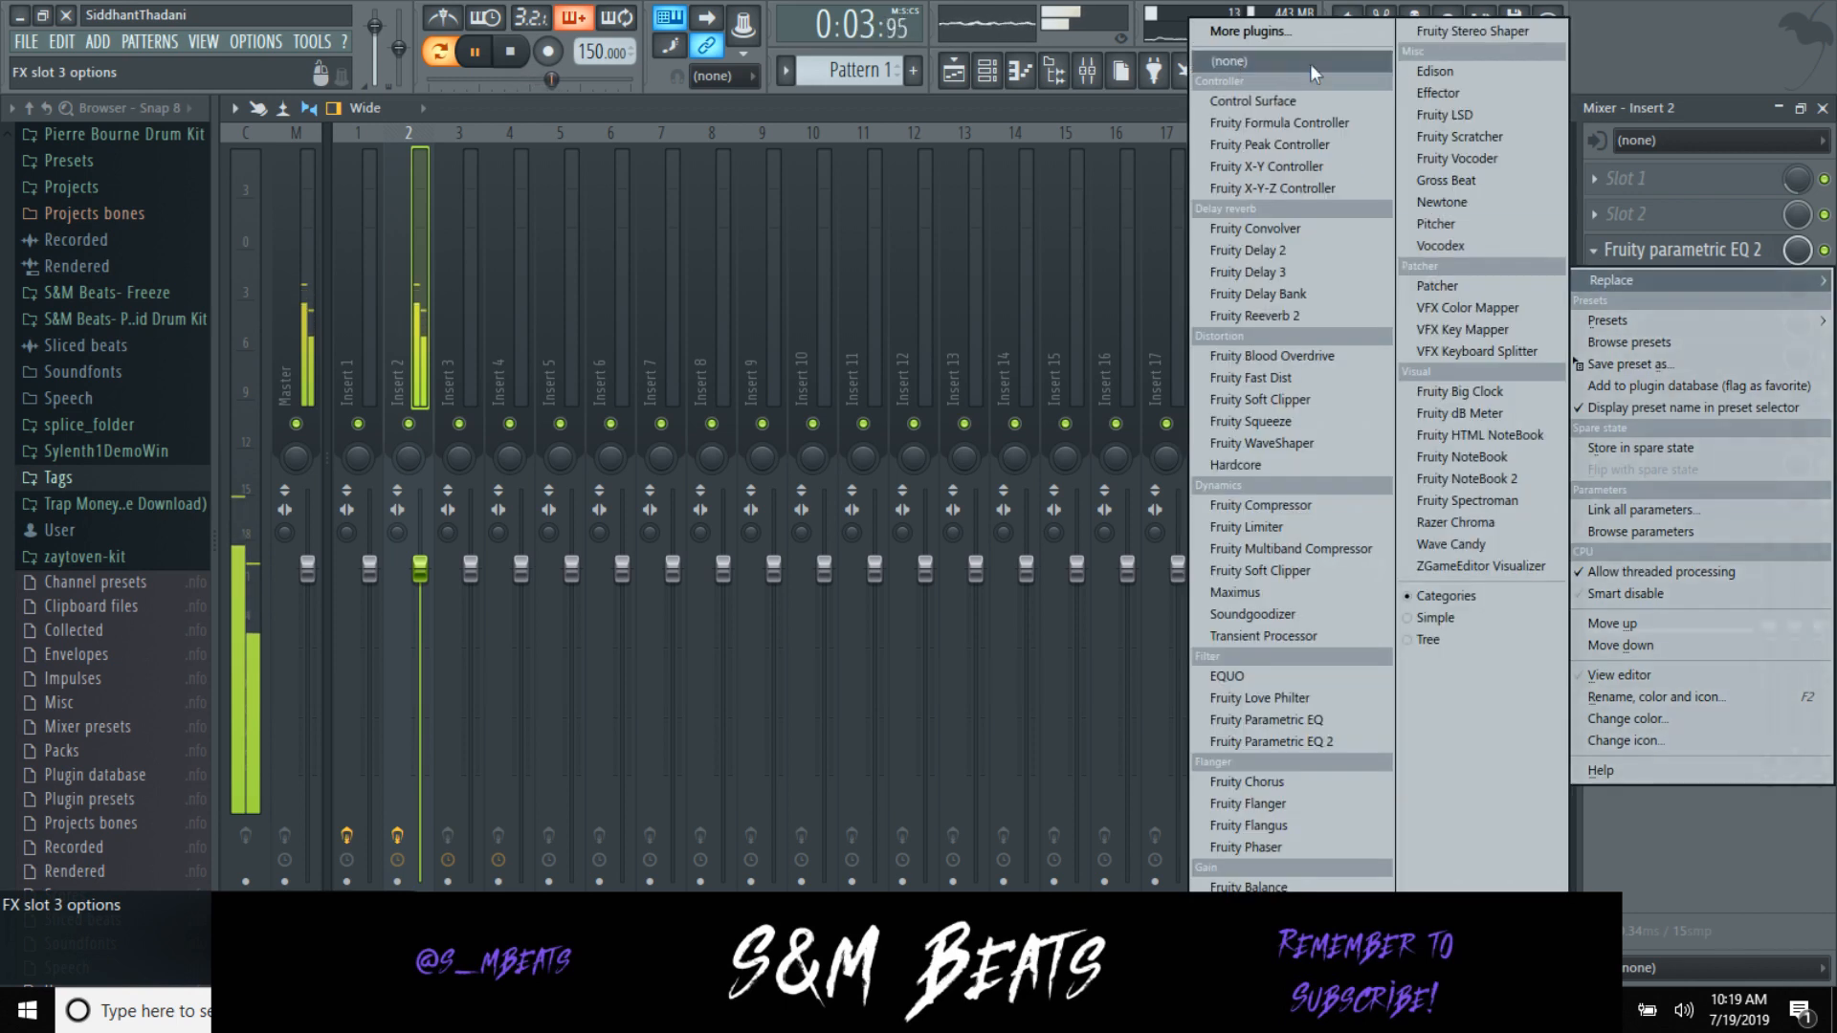
click(1310, 63)
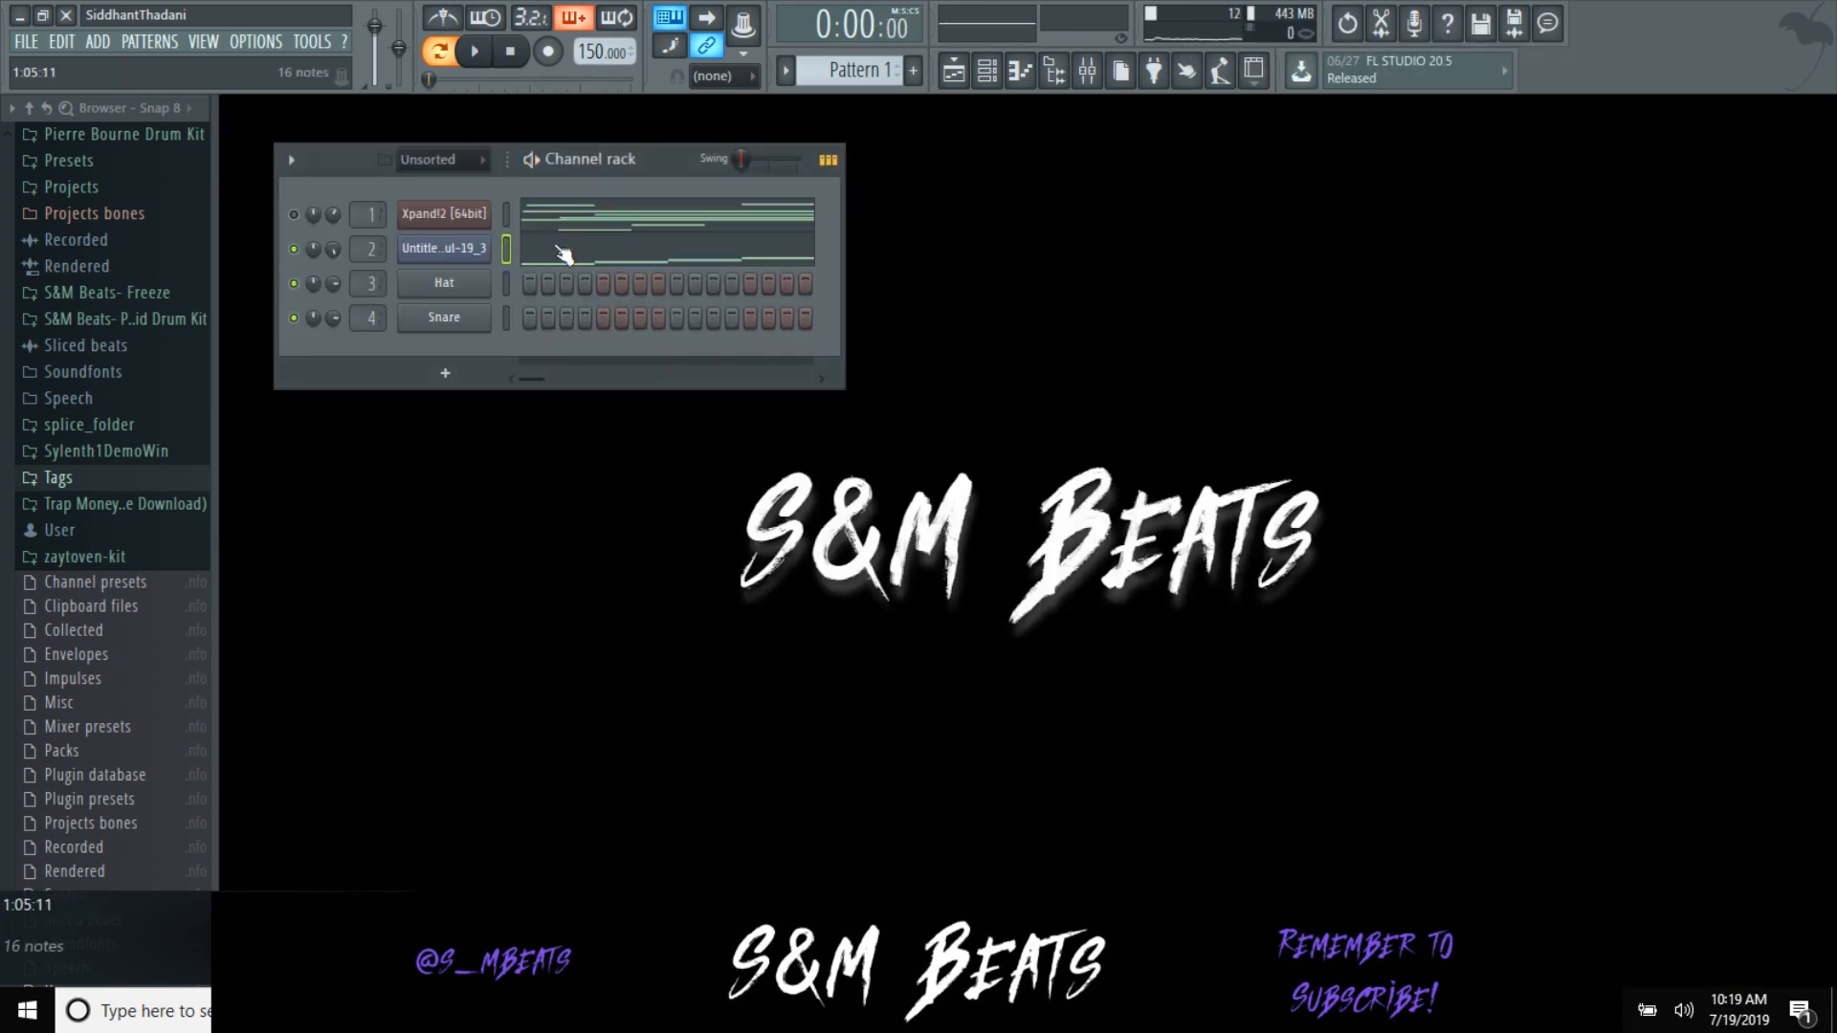
Step: Transpose all Xpand!2 notes down two semitones in the piano roll
click(444, 247)
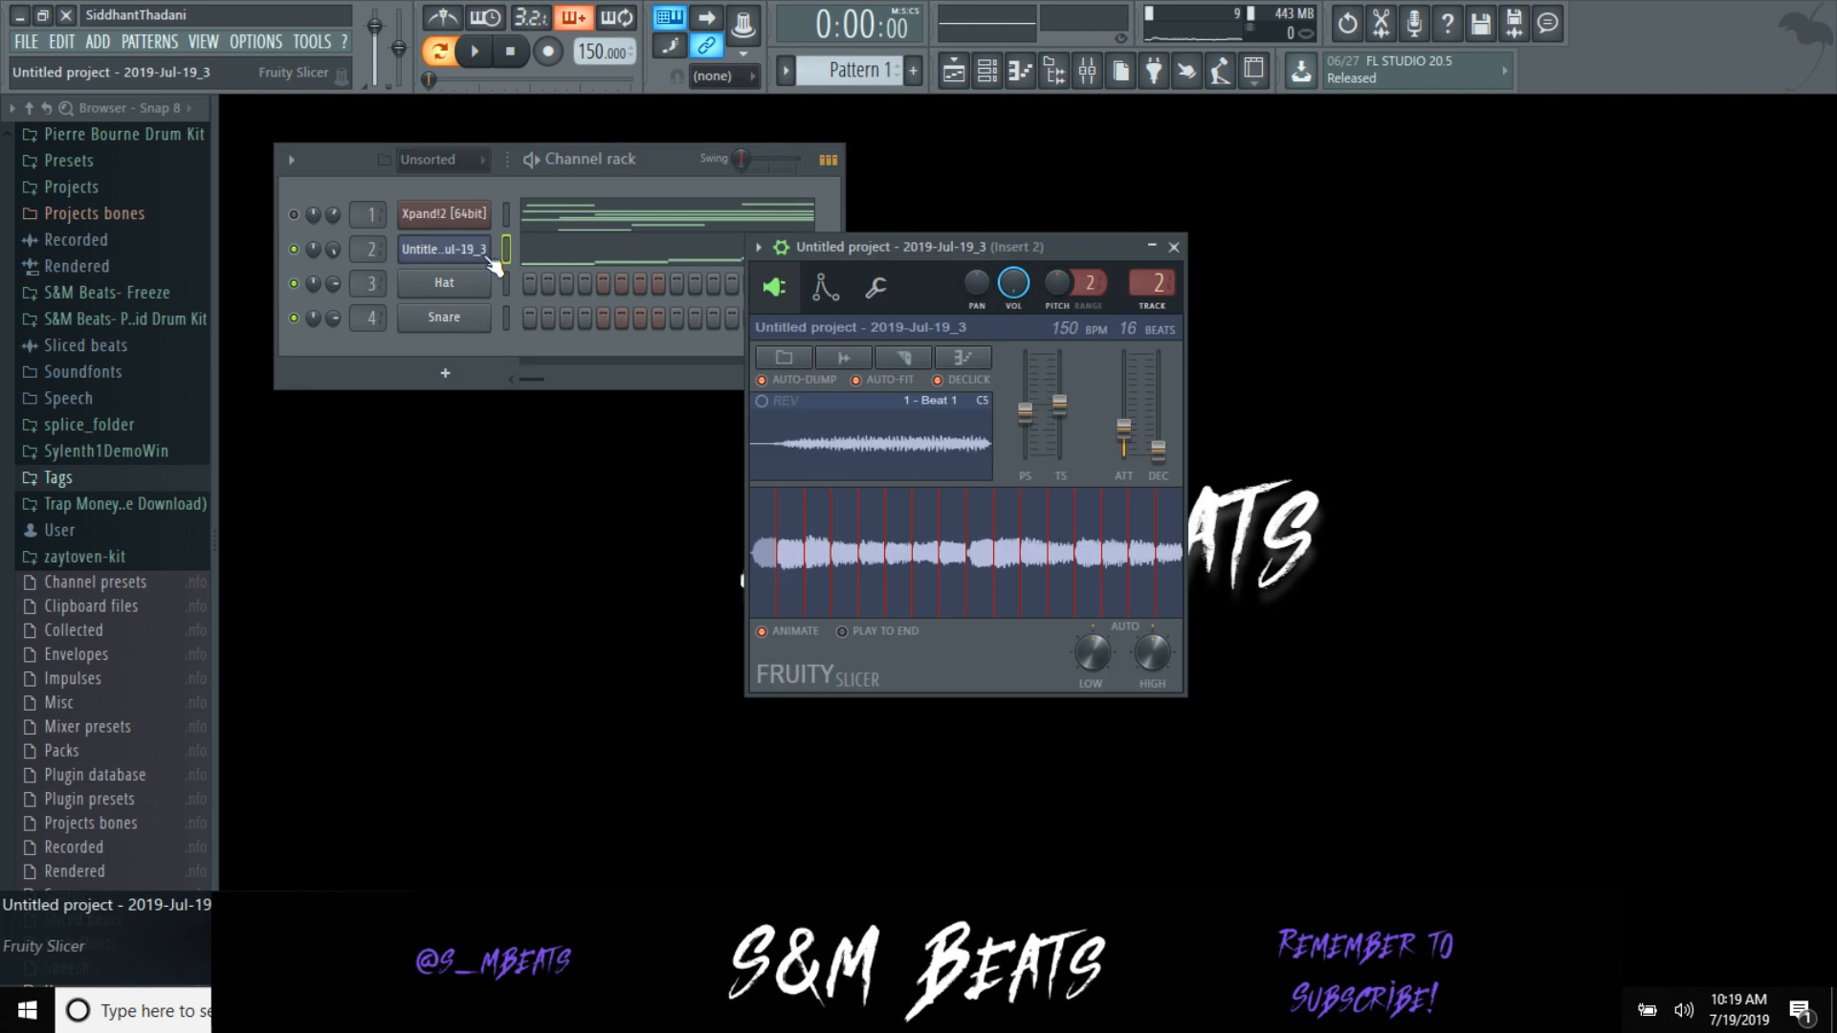
click(1163, 246)
click(692, 231)
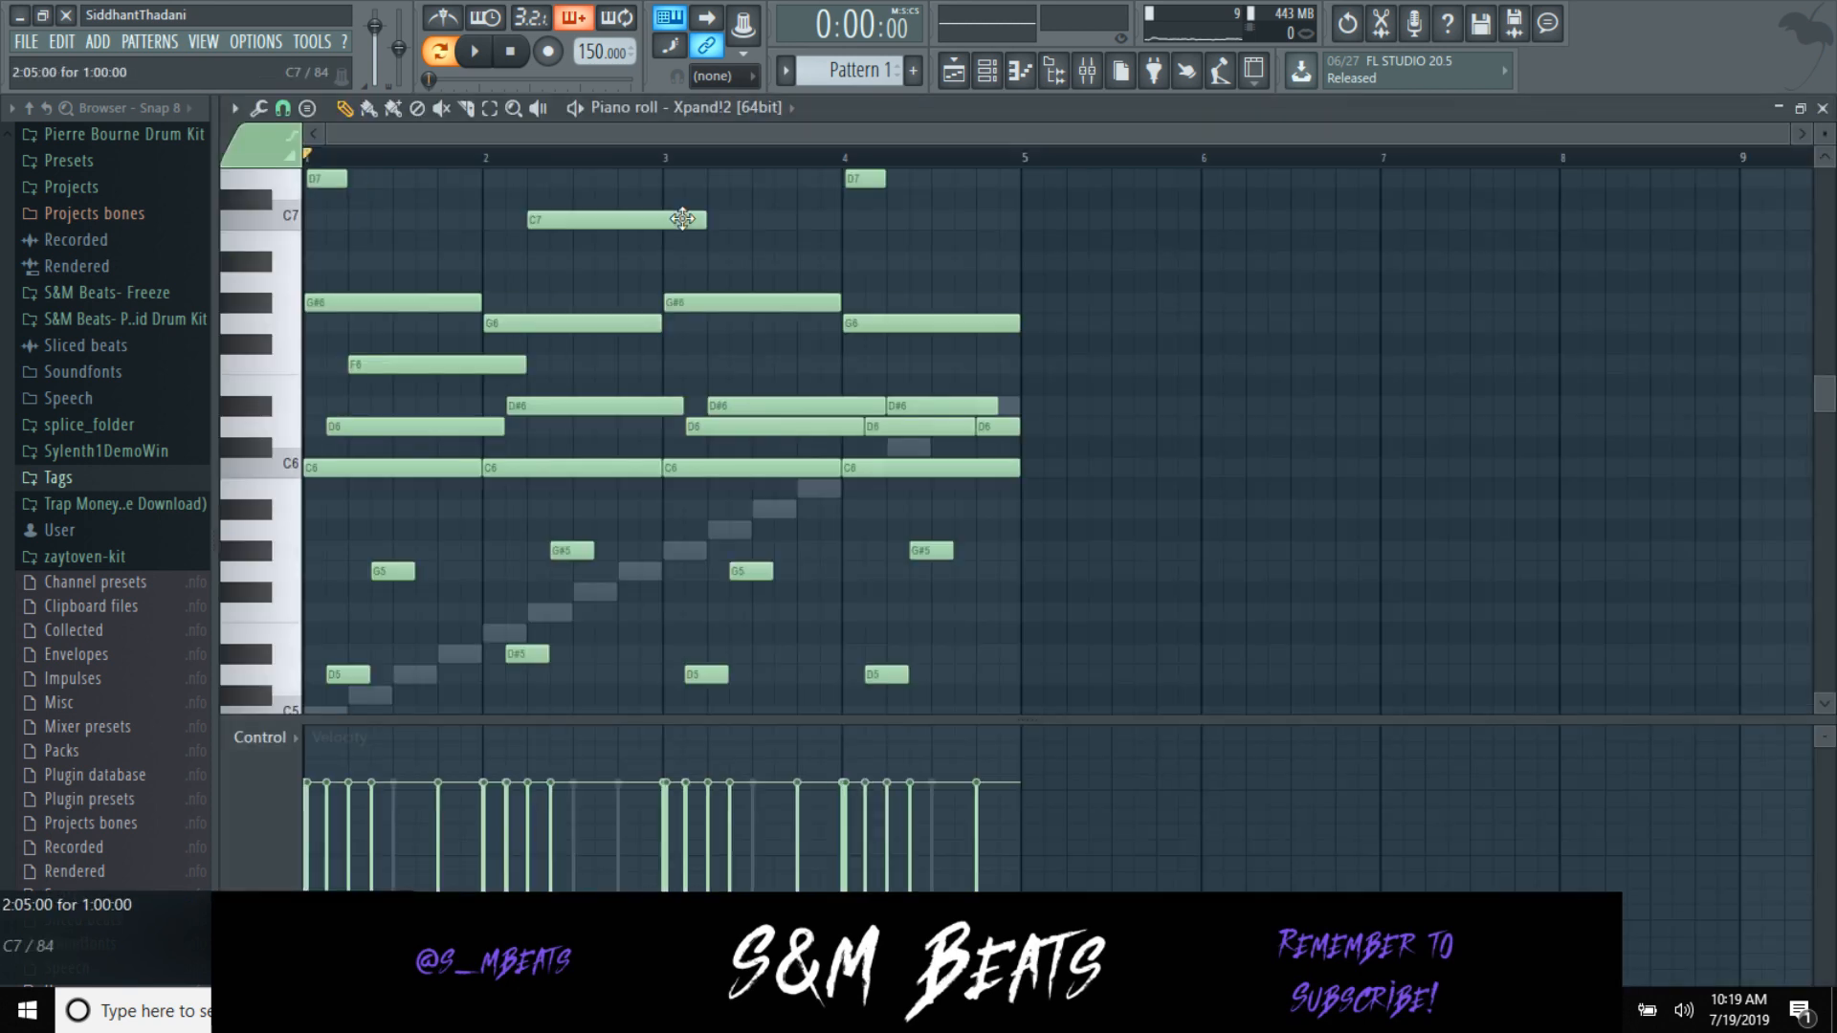
key(shift+Down)
key(shift+Down)
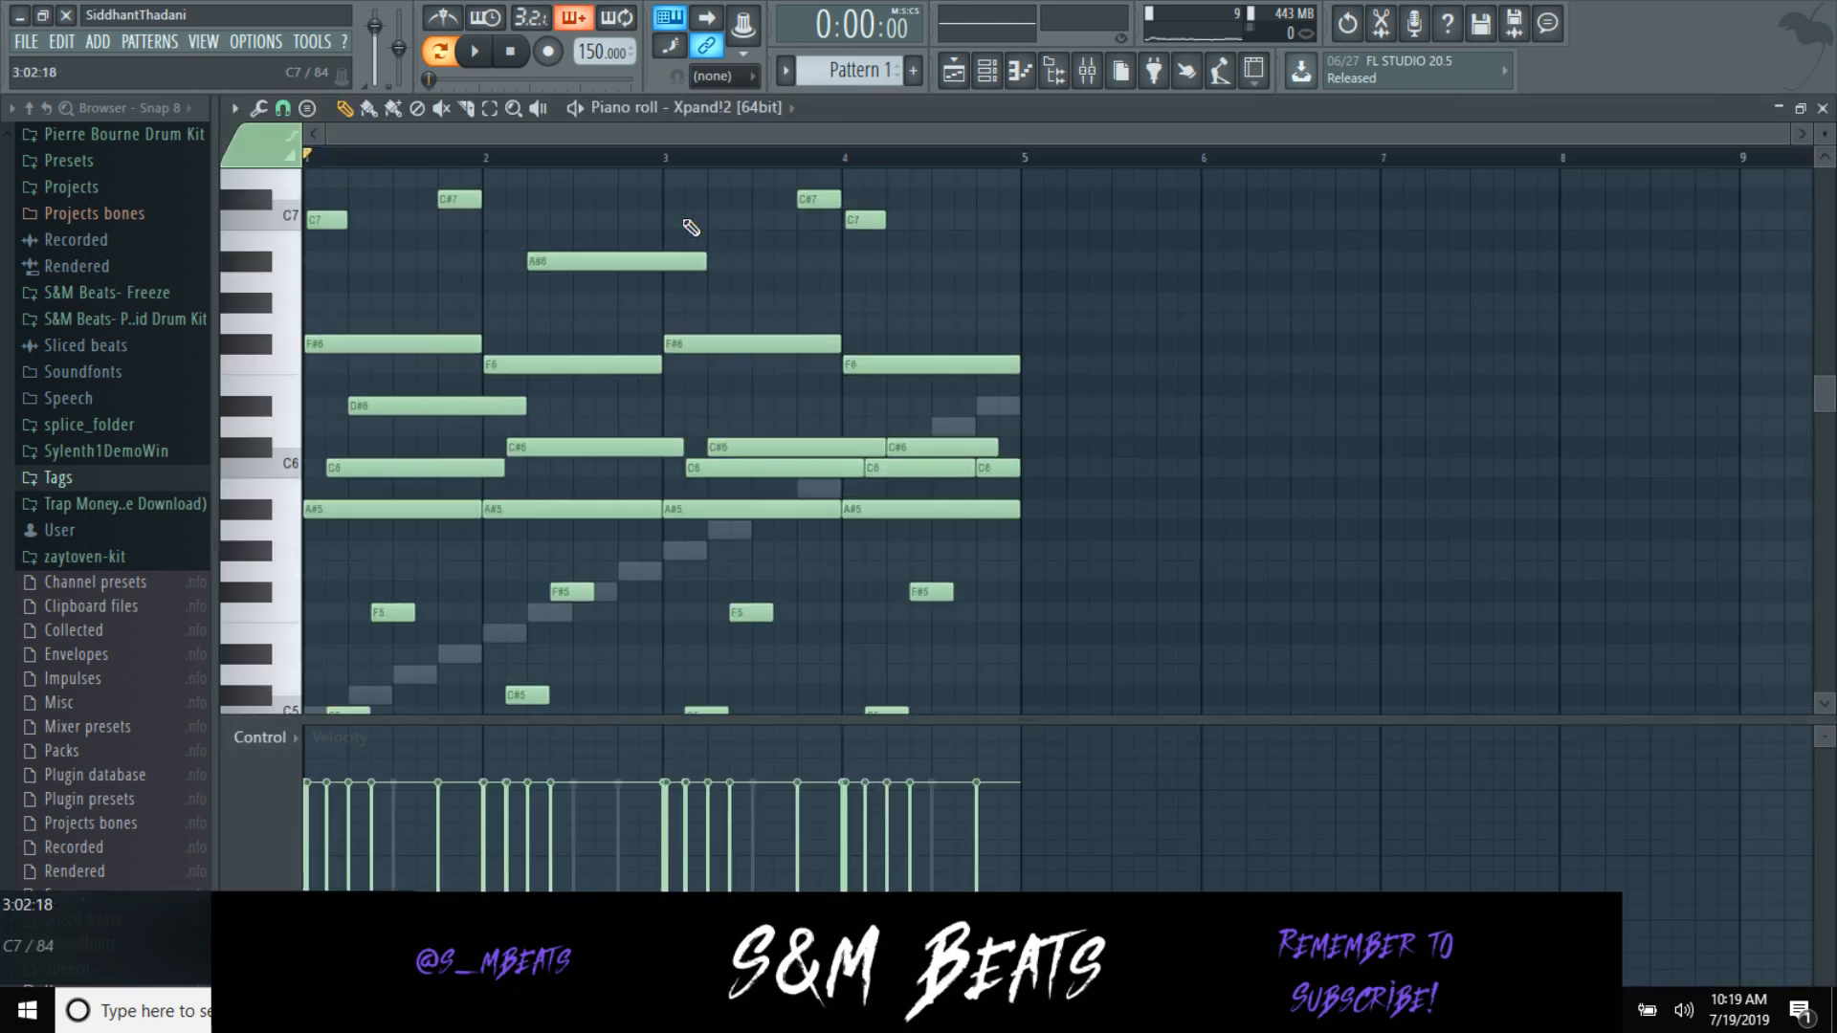
click(1823, 113)
Step: Export the Xpand!2 notes as MIDI file "S&M Beats New - 130 BPM" into a new folder "S&M Beats New - 150 BPM" under 30 Loops for TopChoice
click(564, 208)
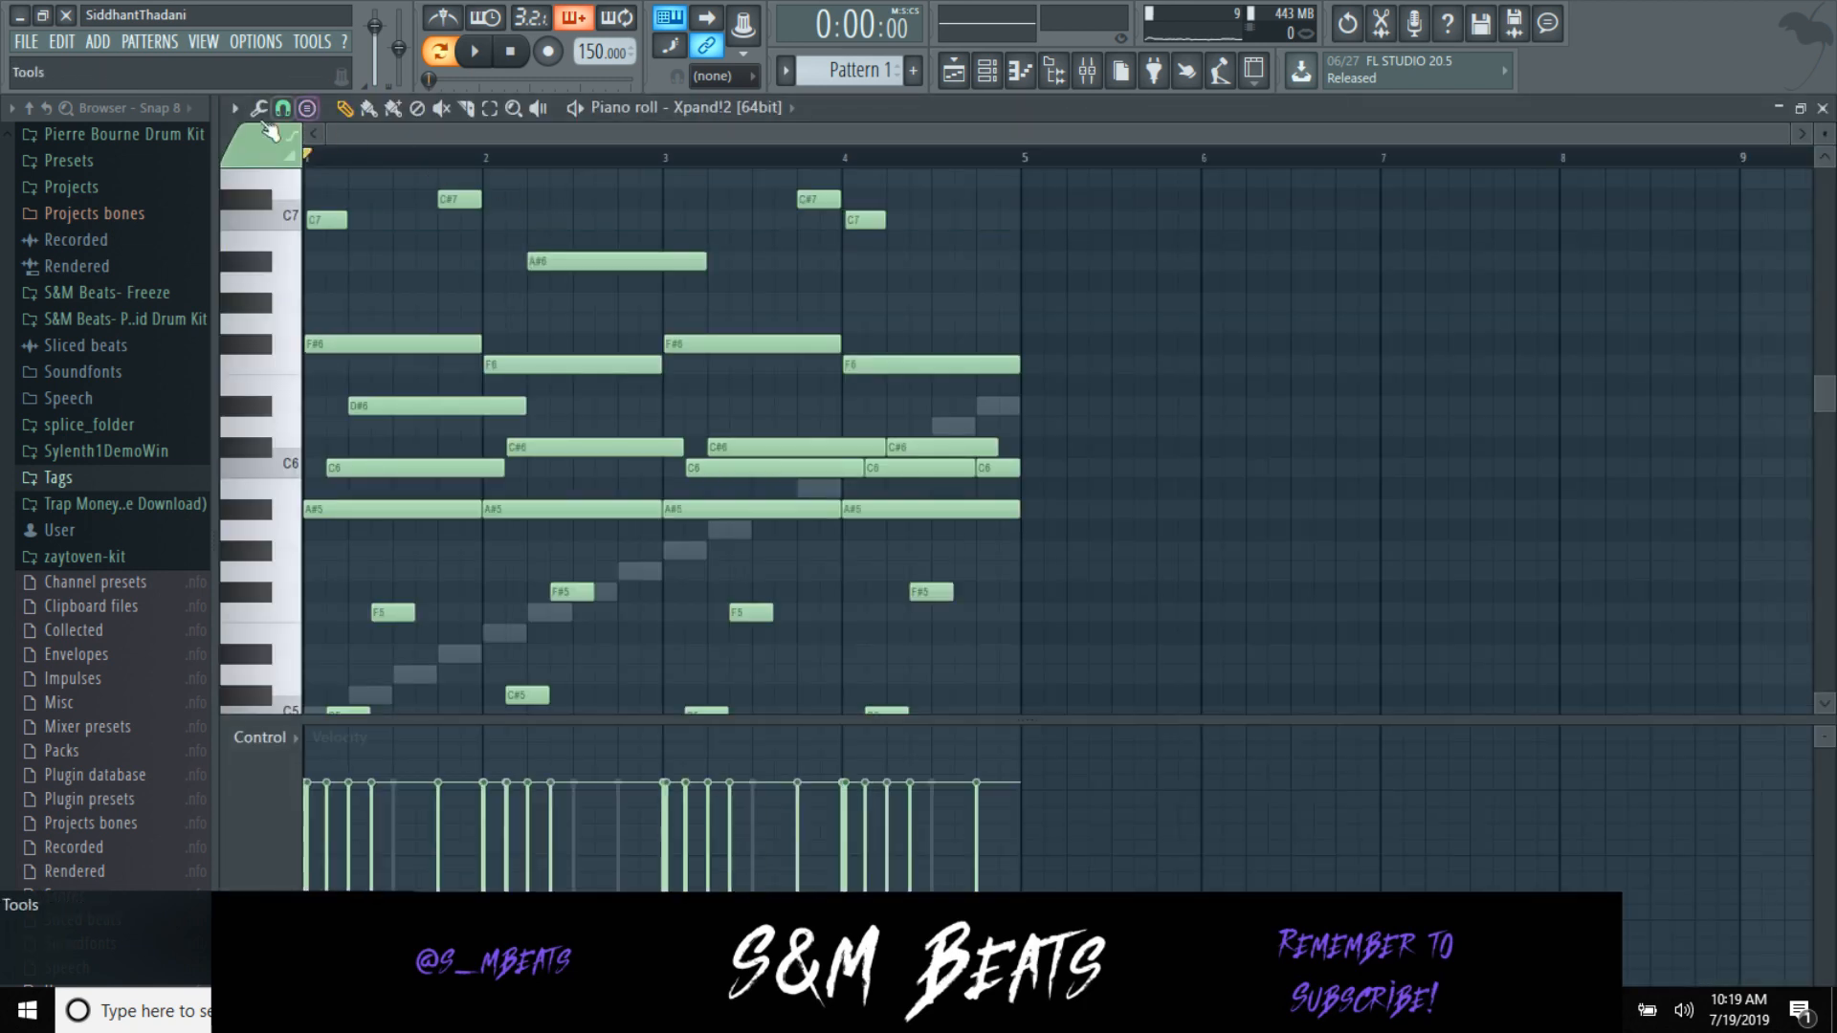
click(234, 108)
mouse_move(354, 147)
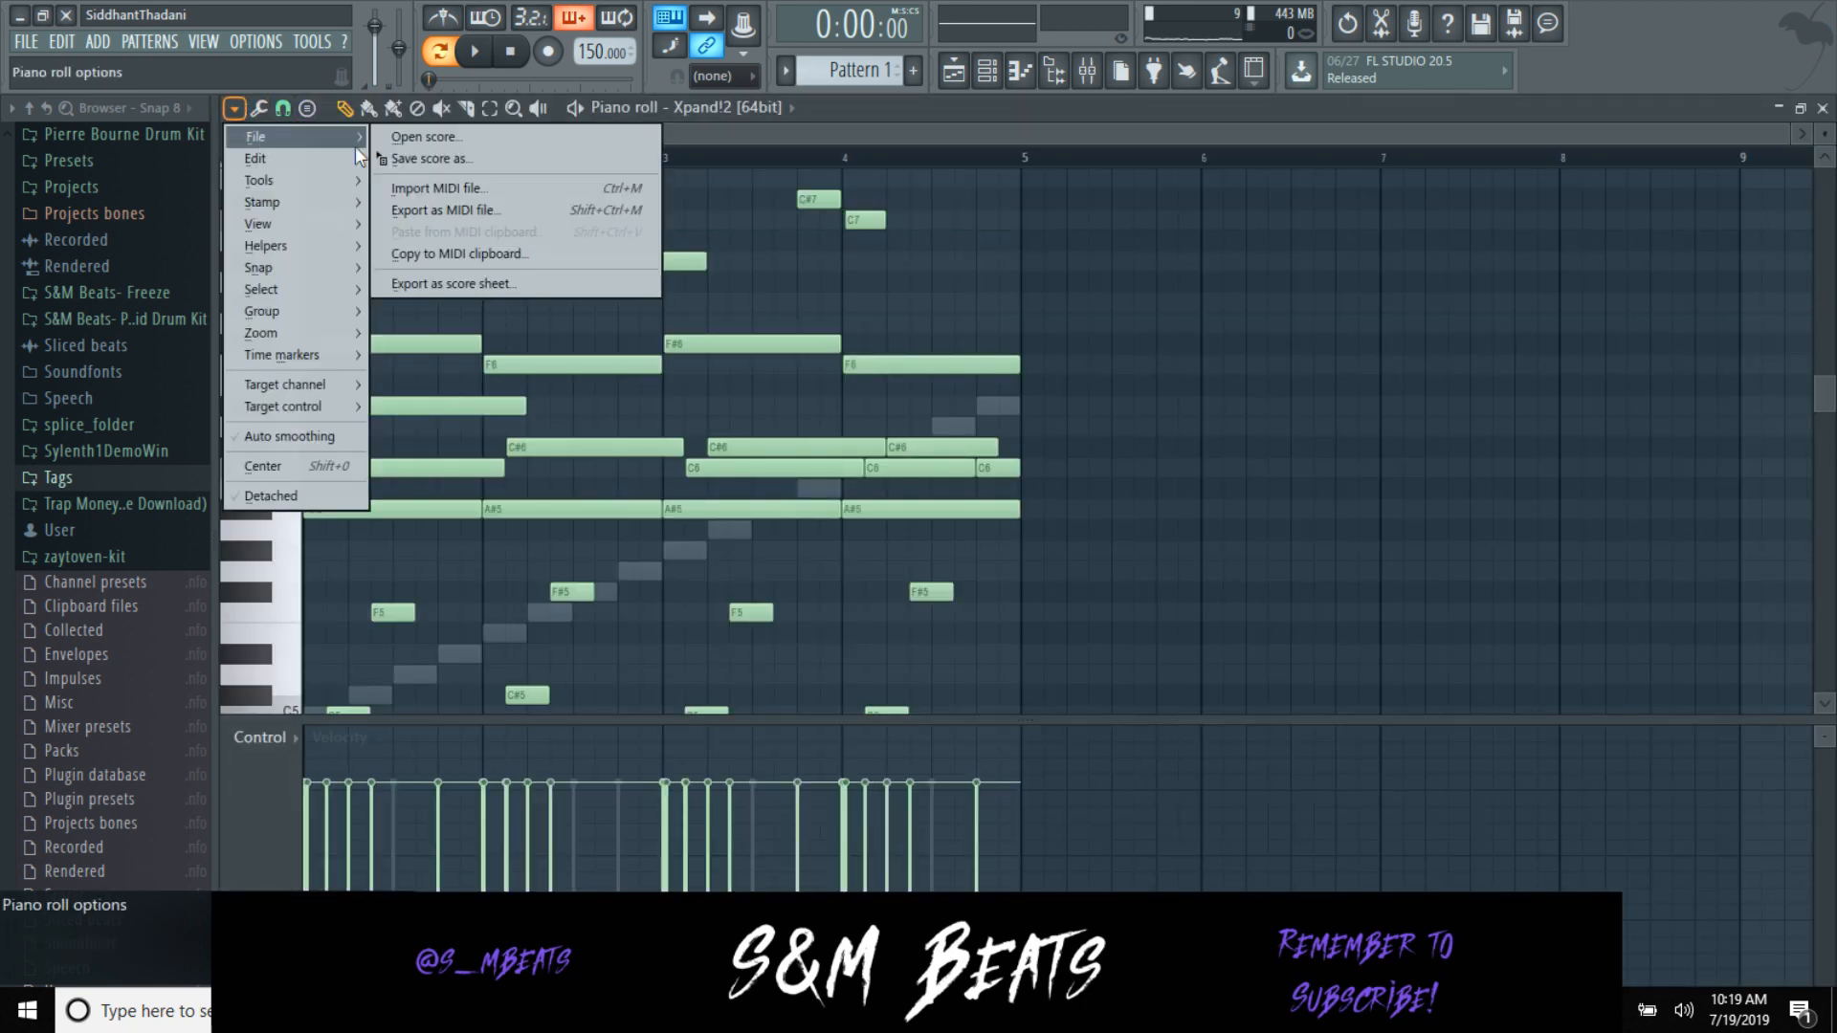
click(461, 205)
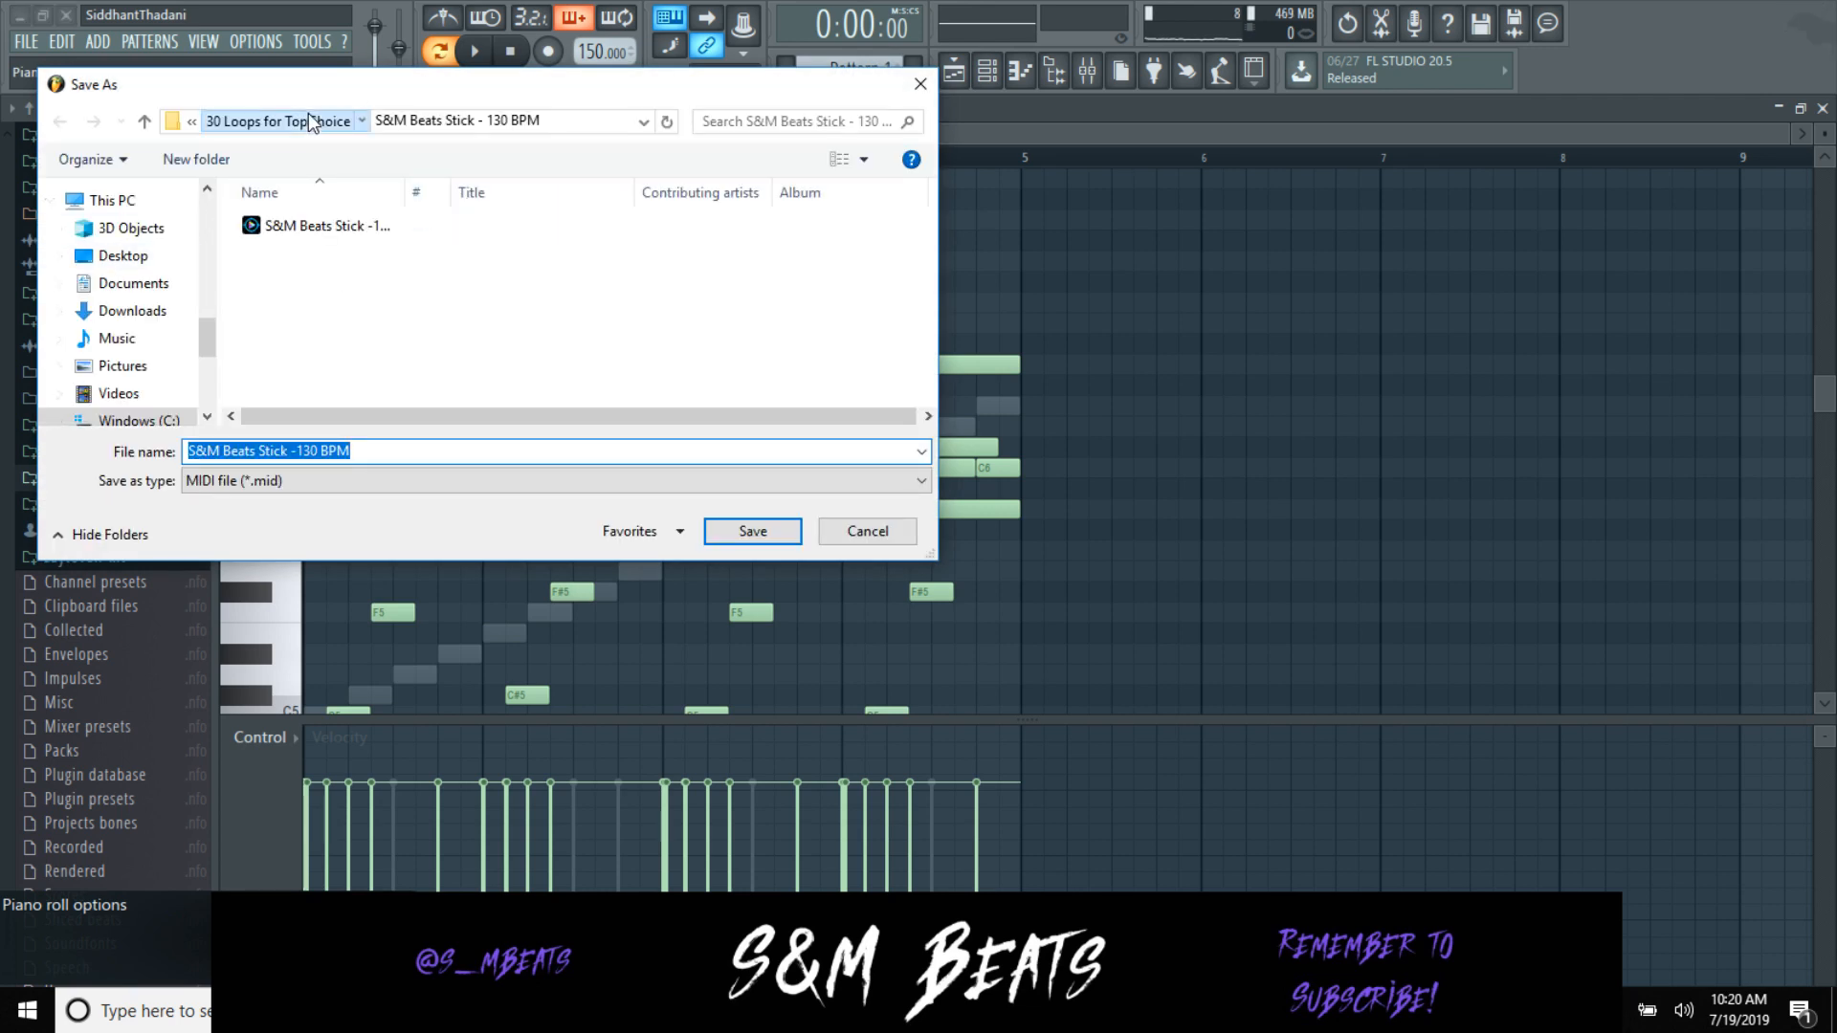
click(276, 120)
right_click(462, 285)
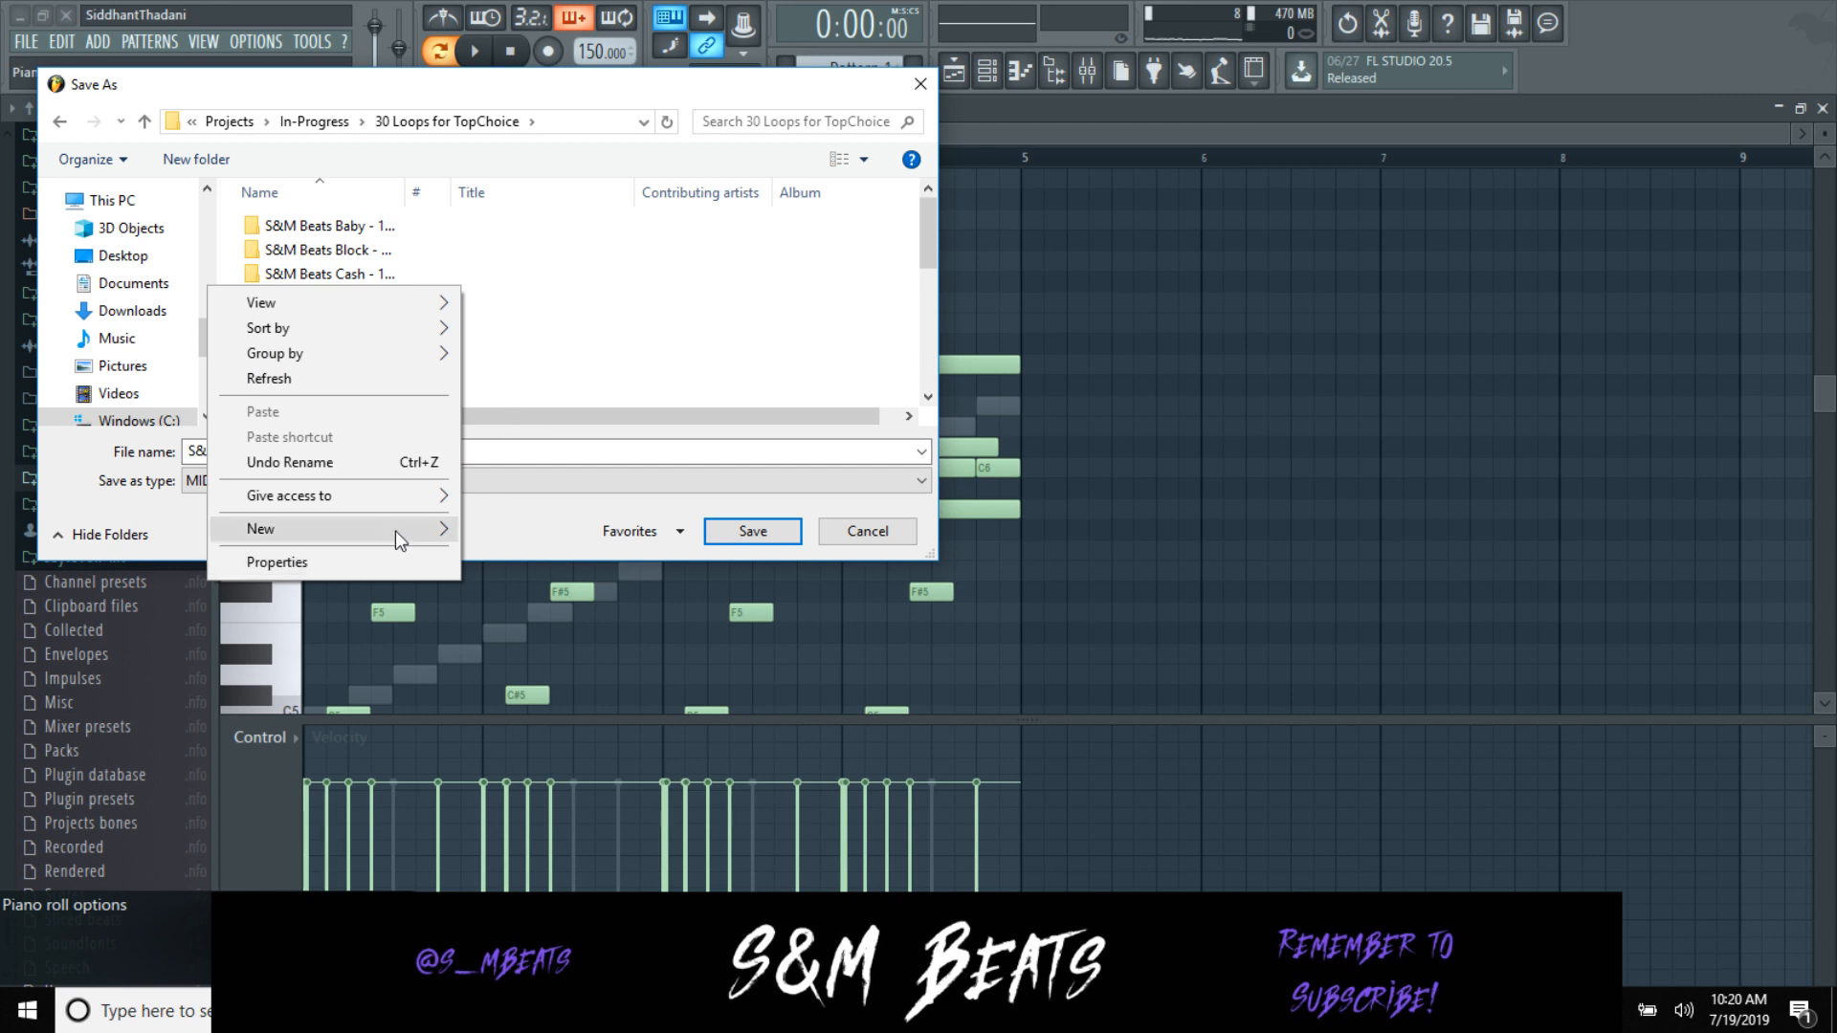
mouse_move(394, 530)
click(474, 528)
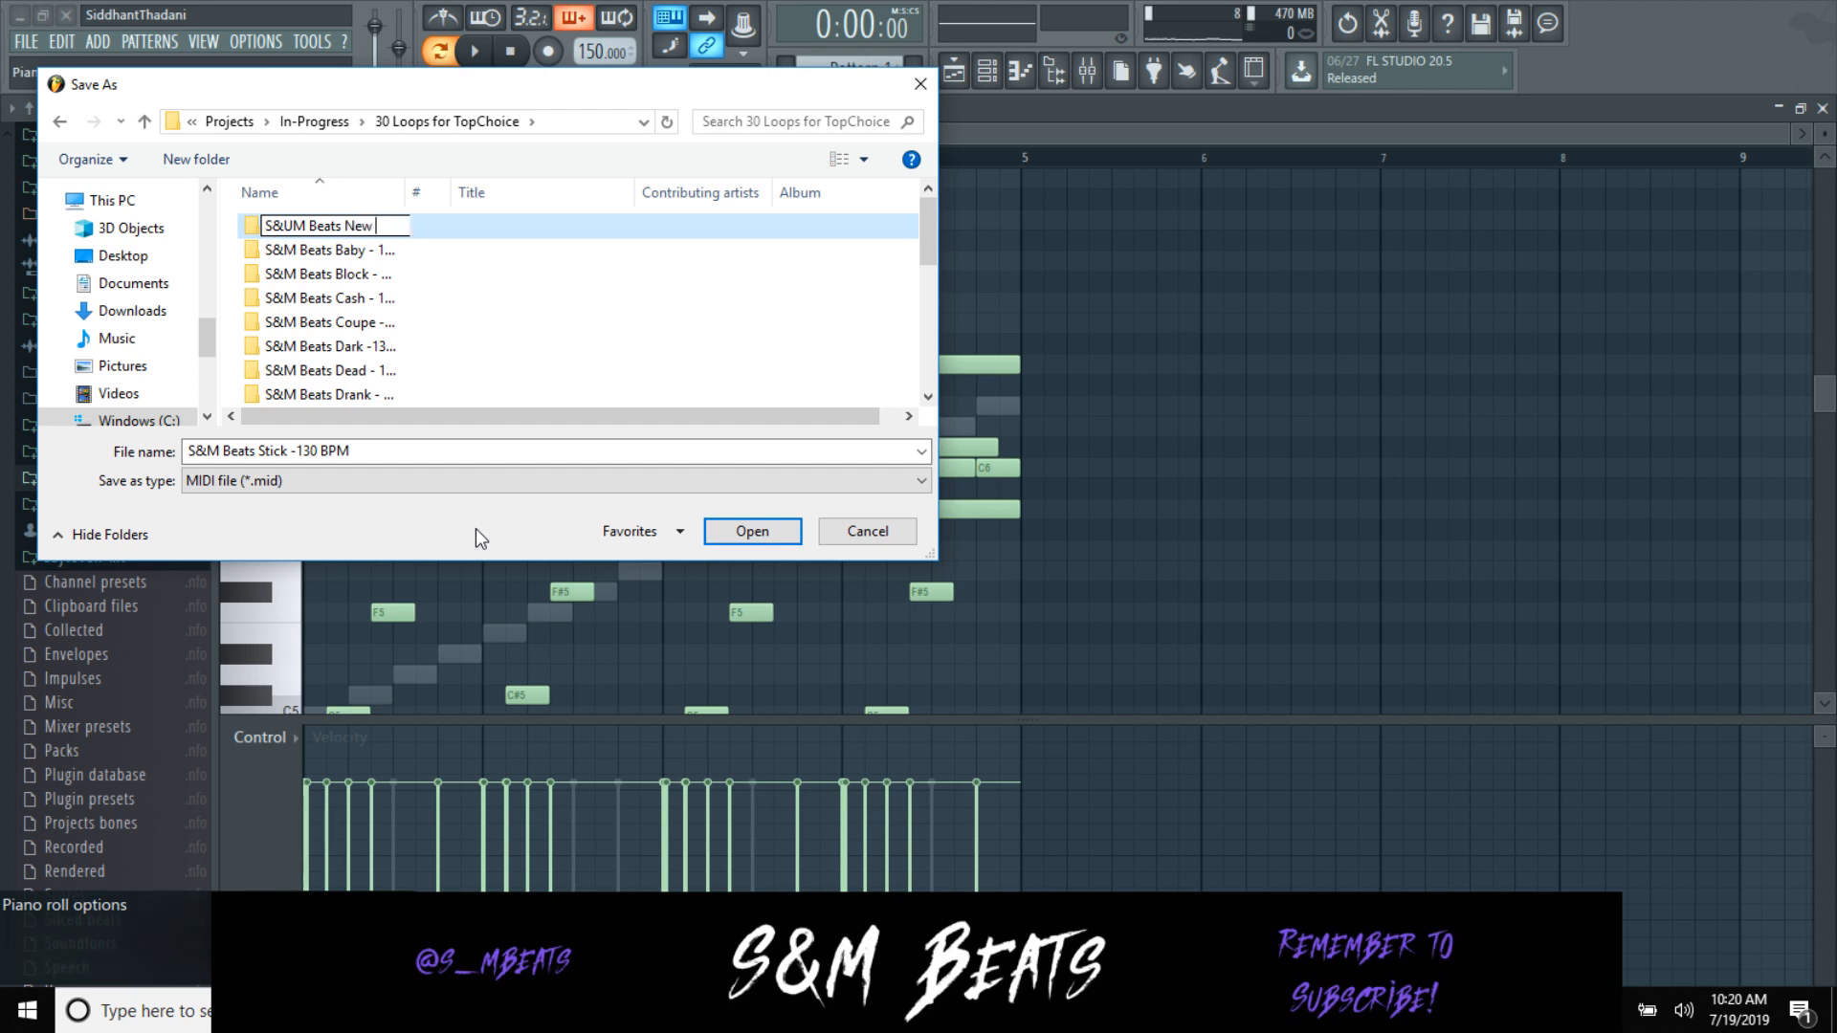
text(S&UM Beats New - 150 BPM)
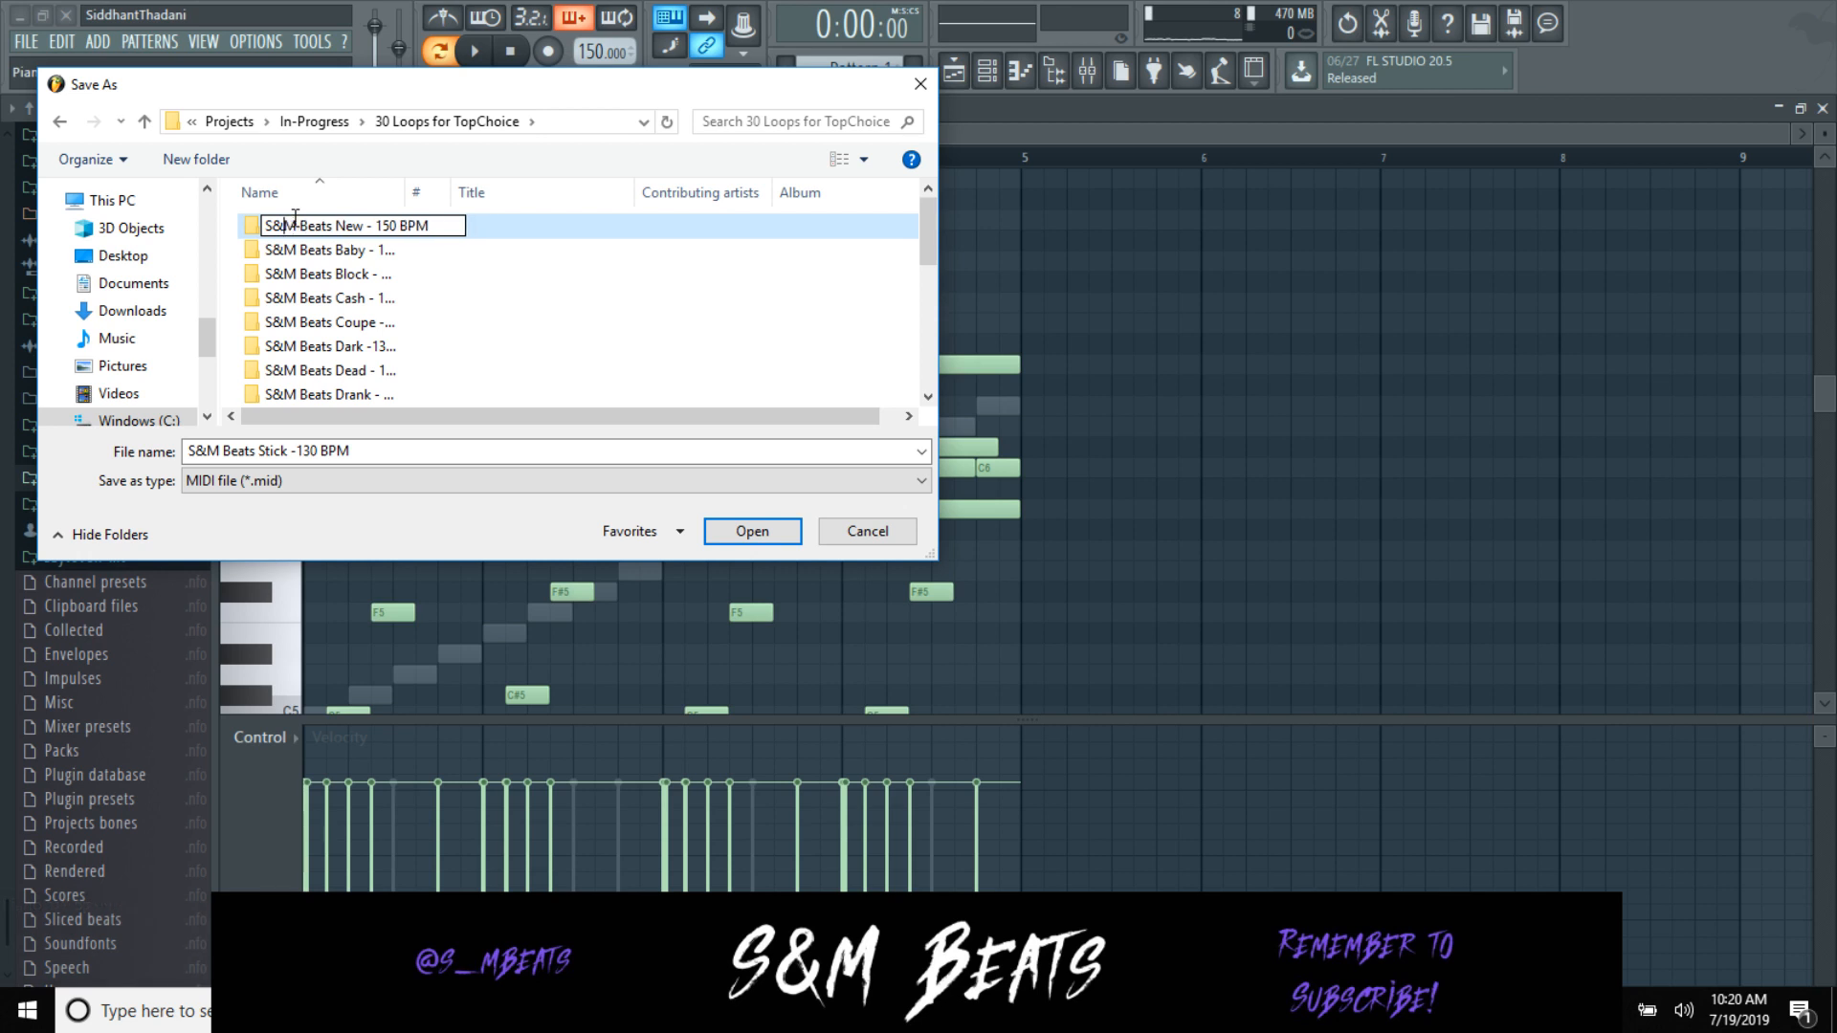
key(Return)
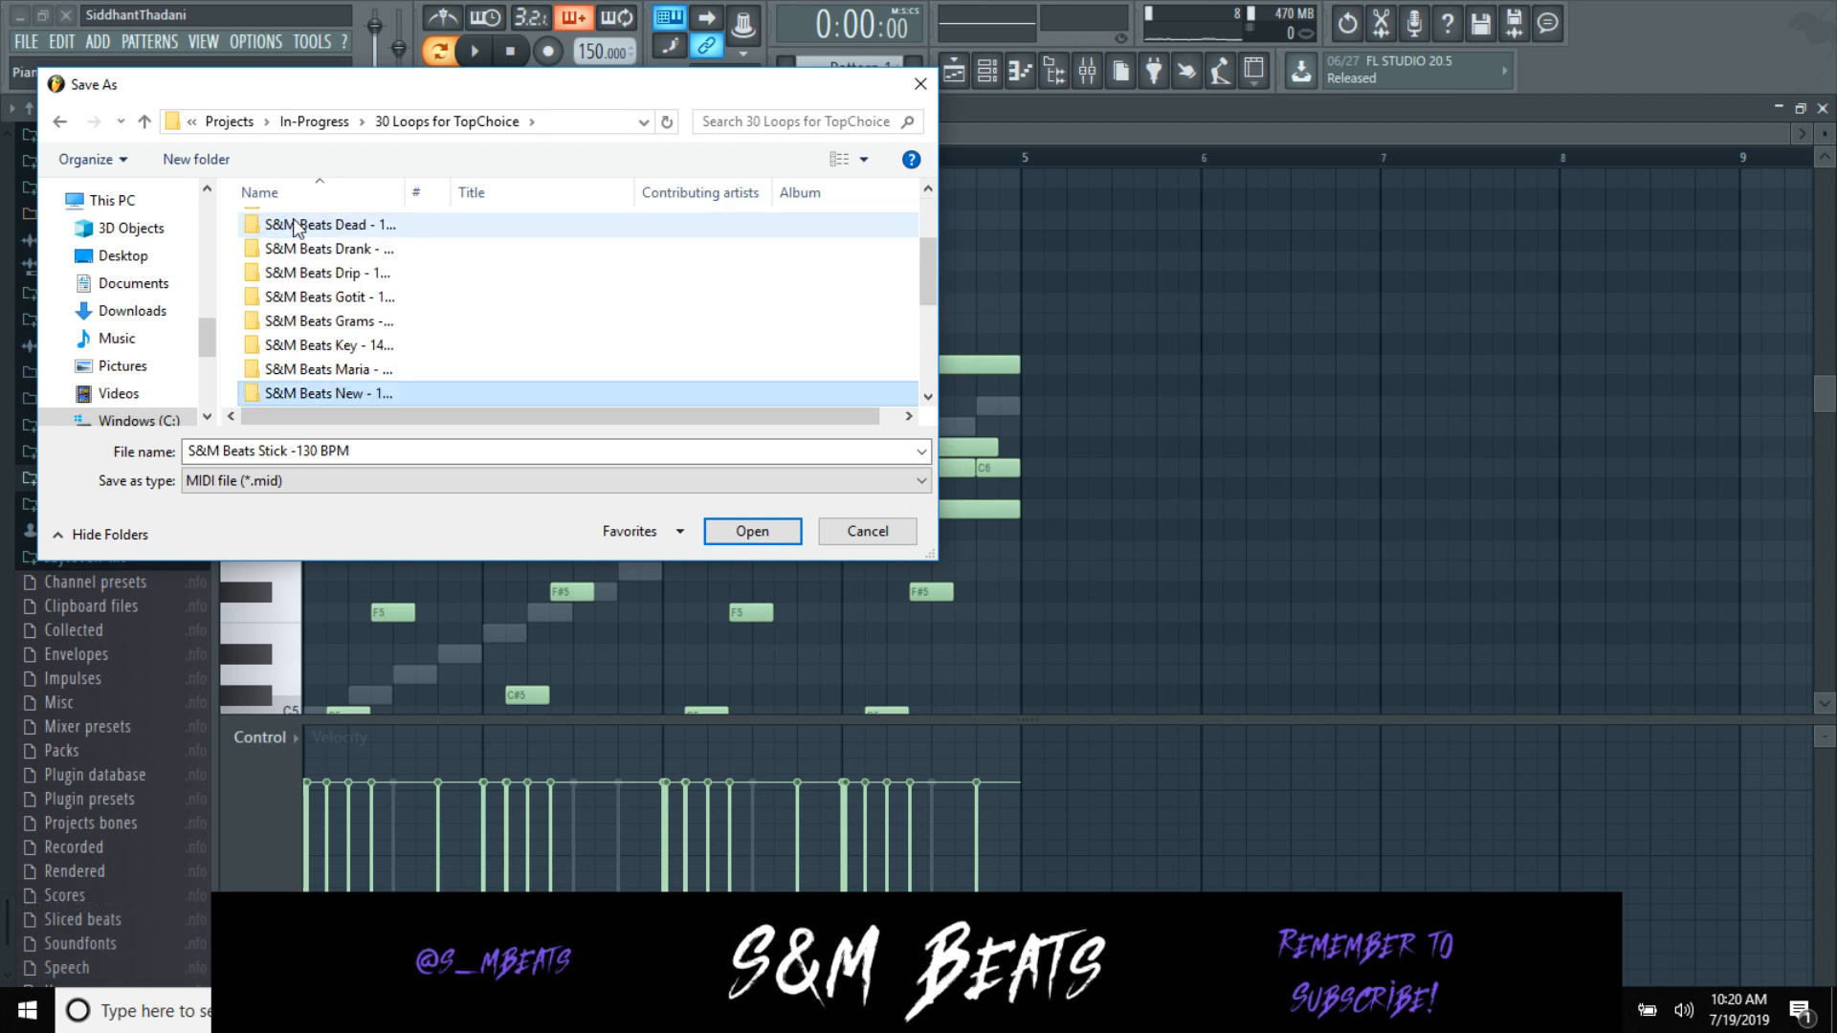
double_click(400, 388)
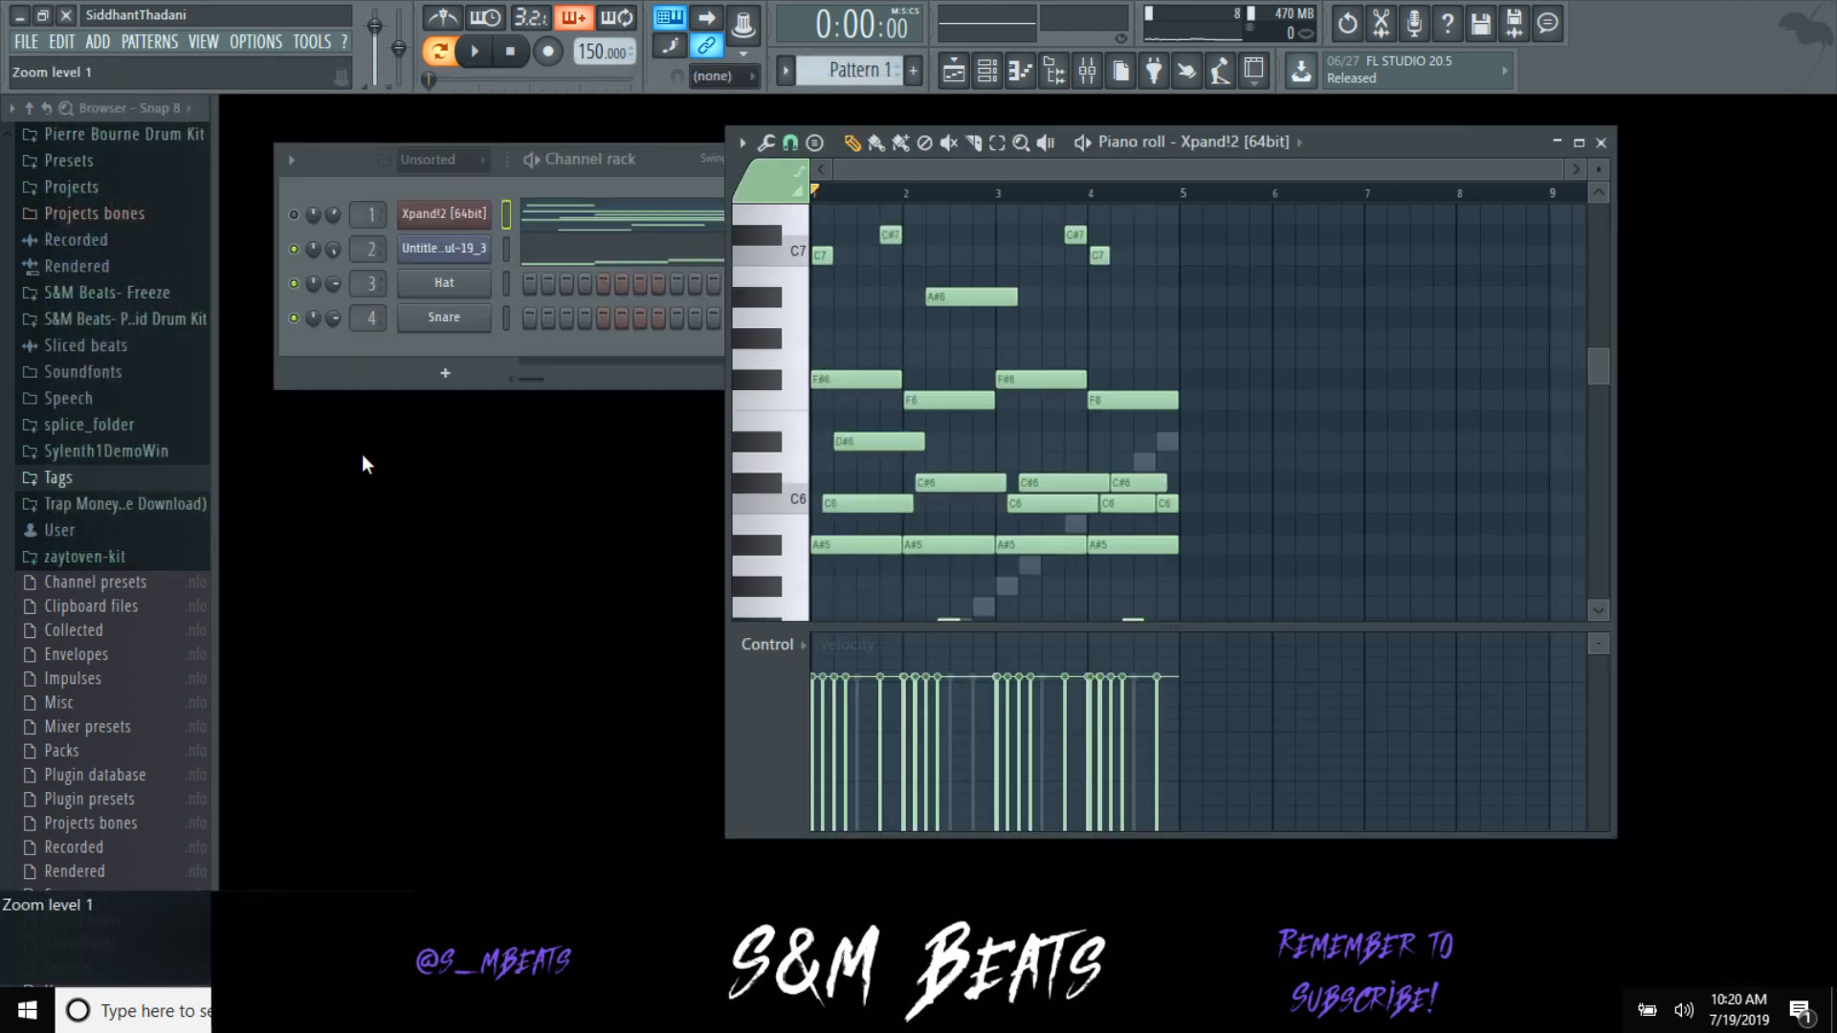
Step: Play the pattern back and close the Xpand!2 piano roll
click(1580, 142)
key(space)
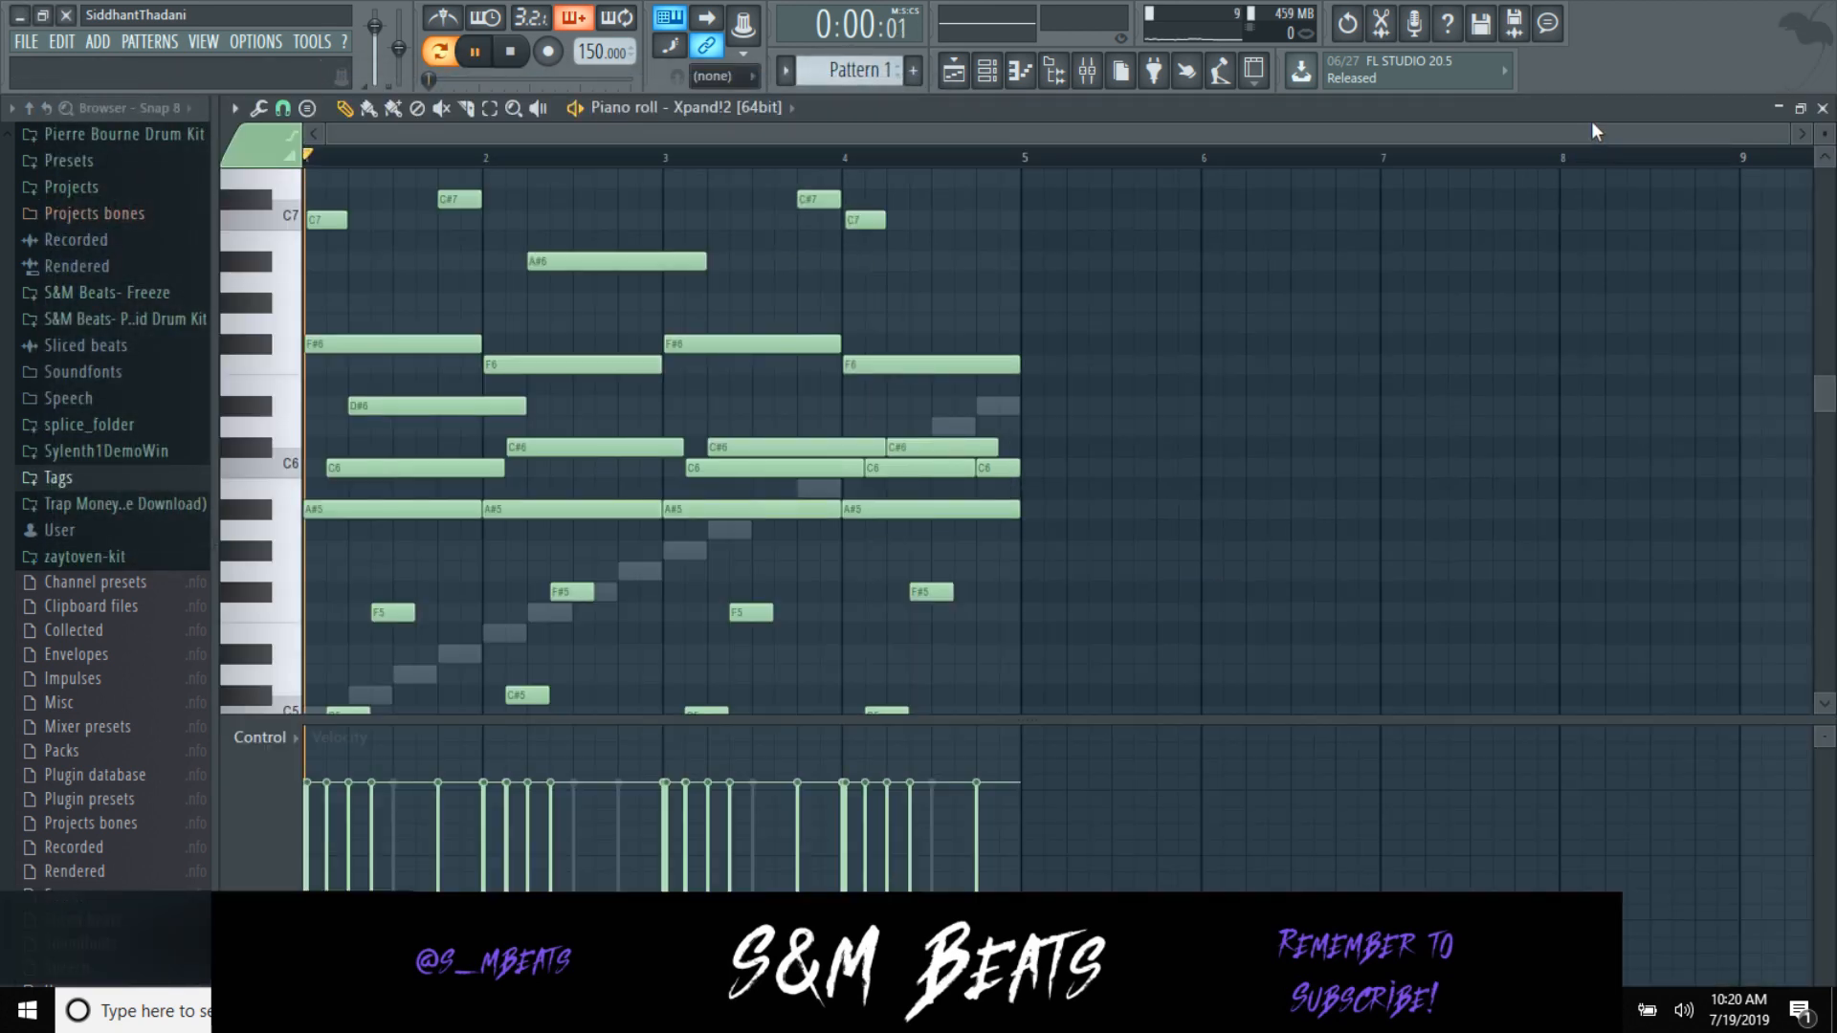
click(1821, 112)
key(space)
key(space)
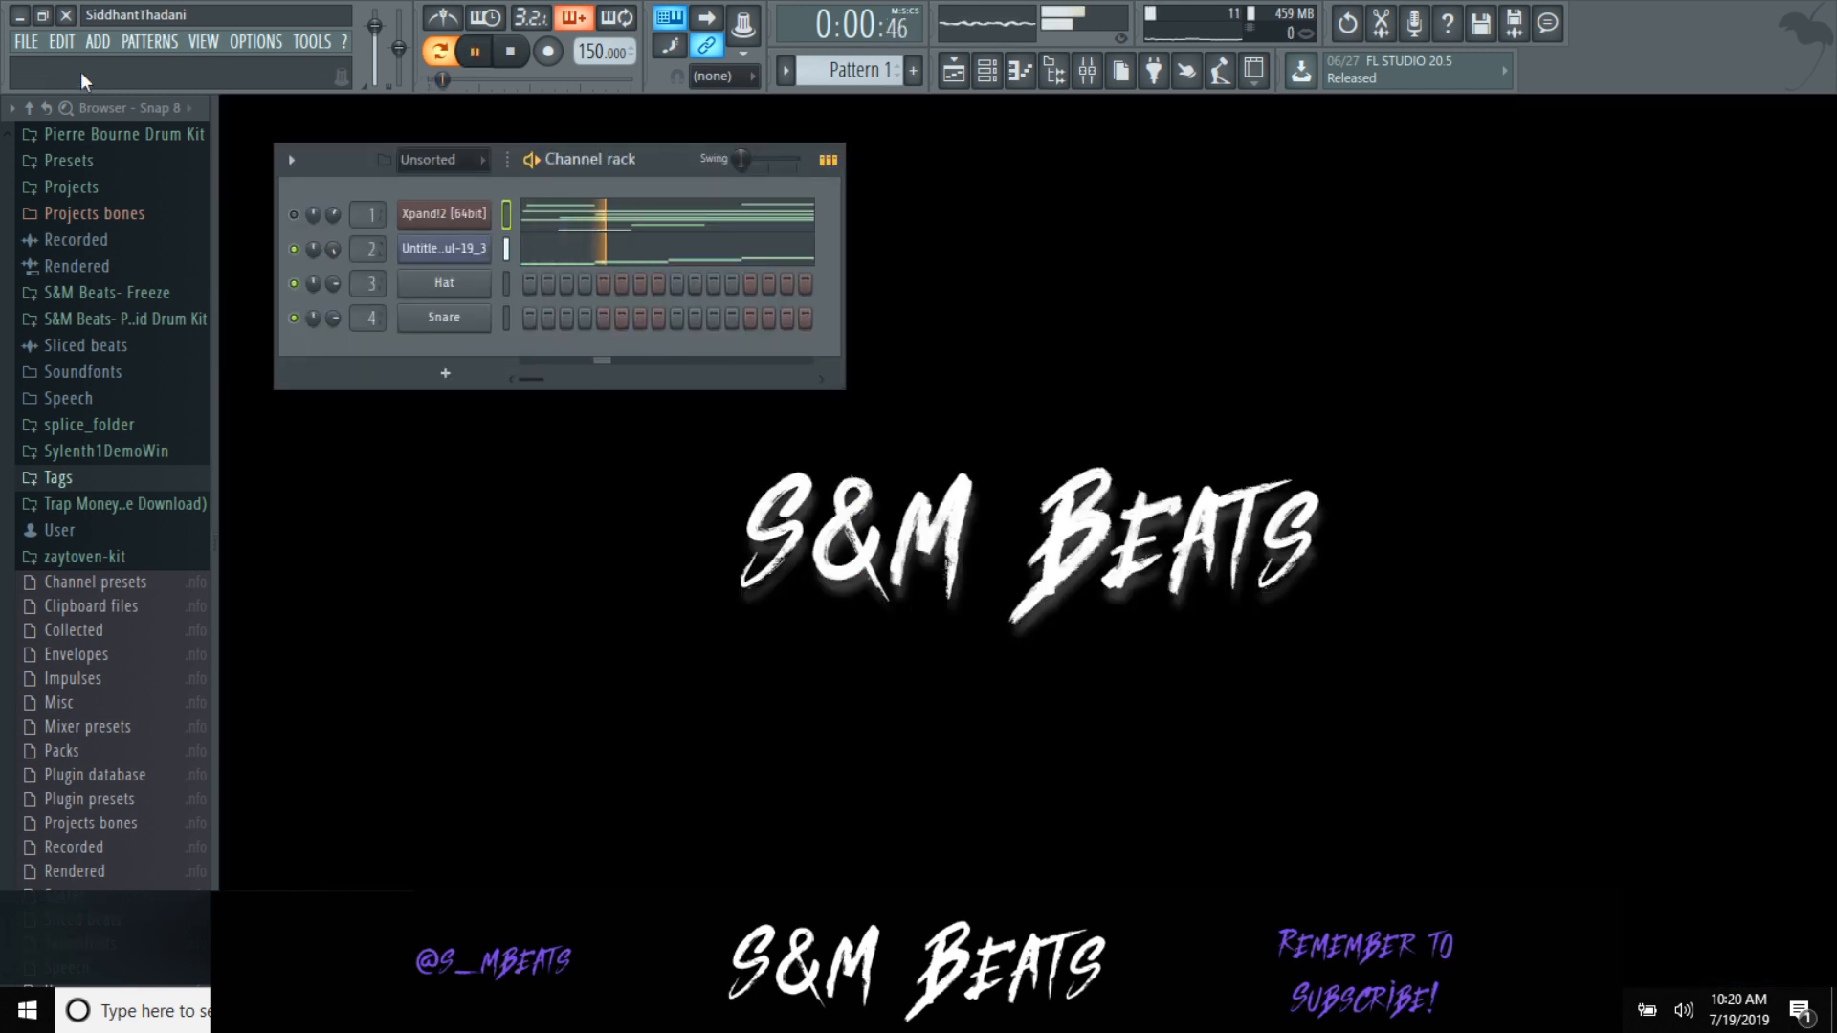
Step: Start a WAV export of the project and choose the folder "S&M Beats New - 150 BPM" in 30 Loops for TopChoice
click(25, 41)
mouse_move(76, 239)
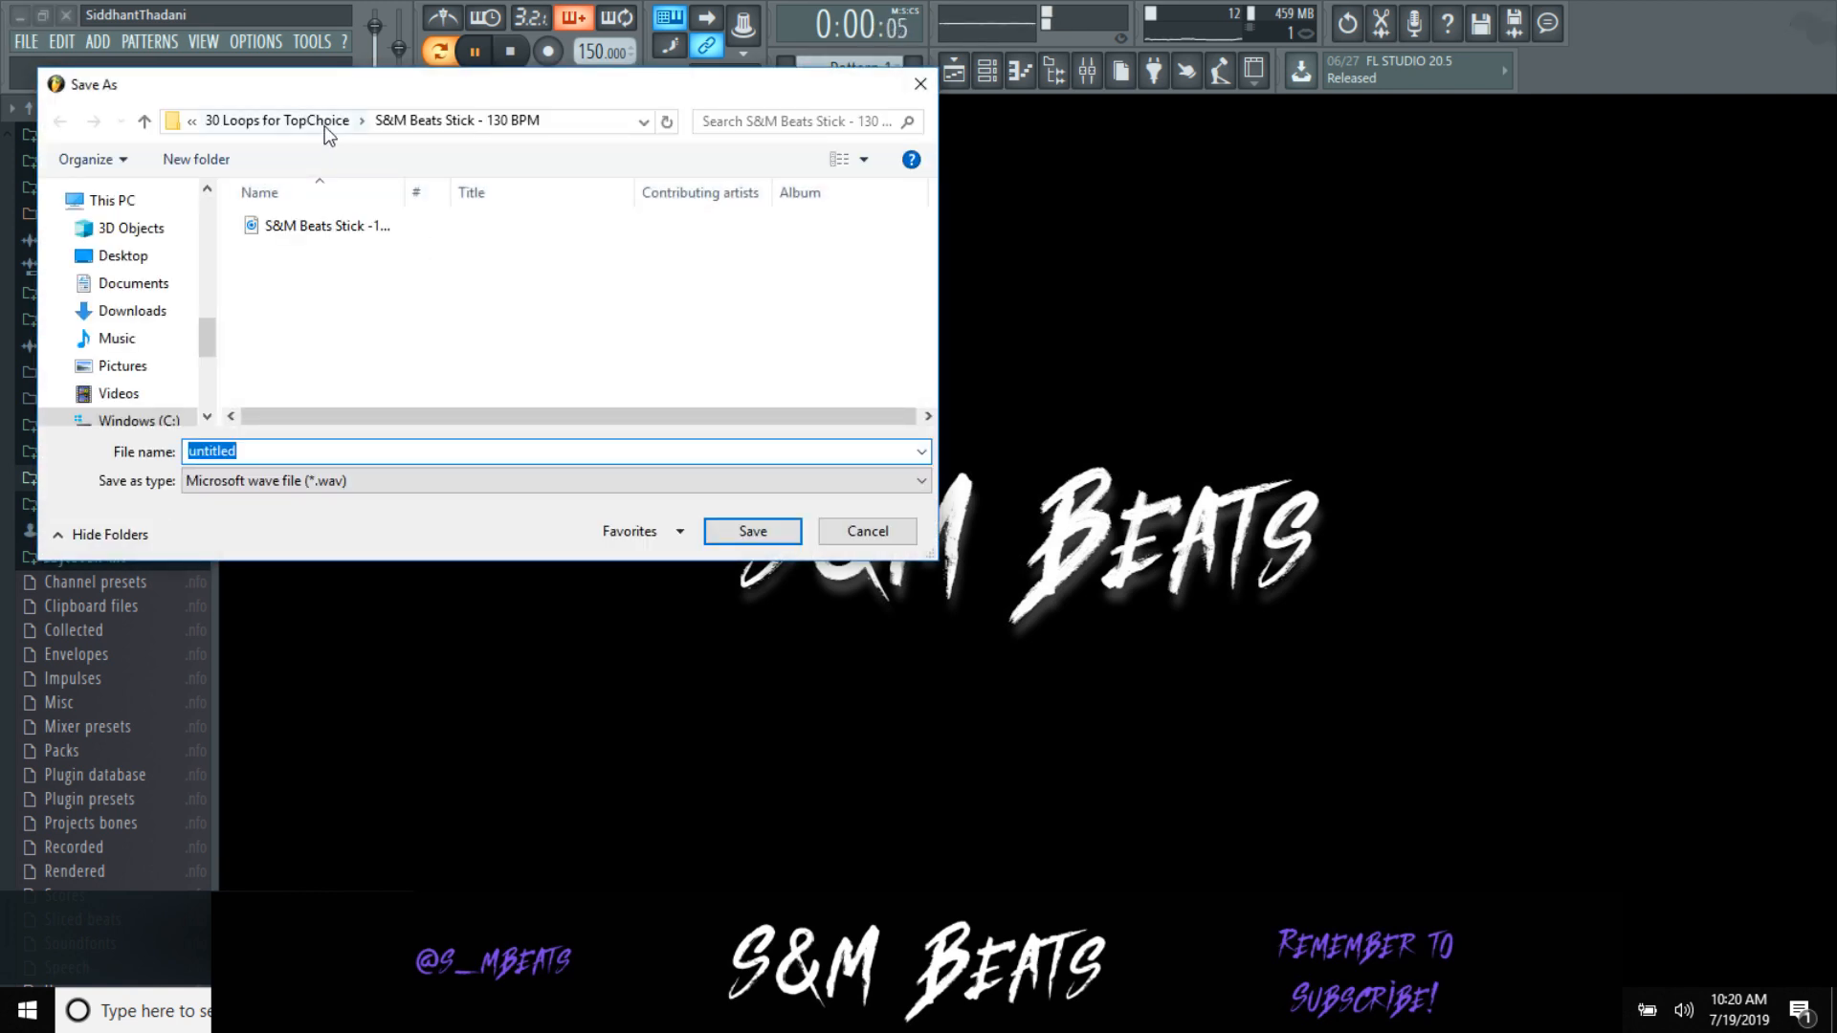
click(273, 121)
scroll(388, 368, down, 3)
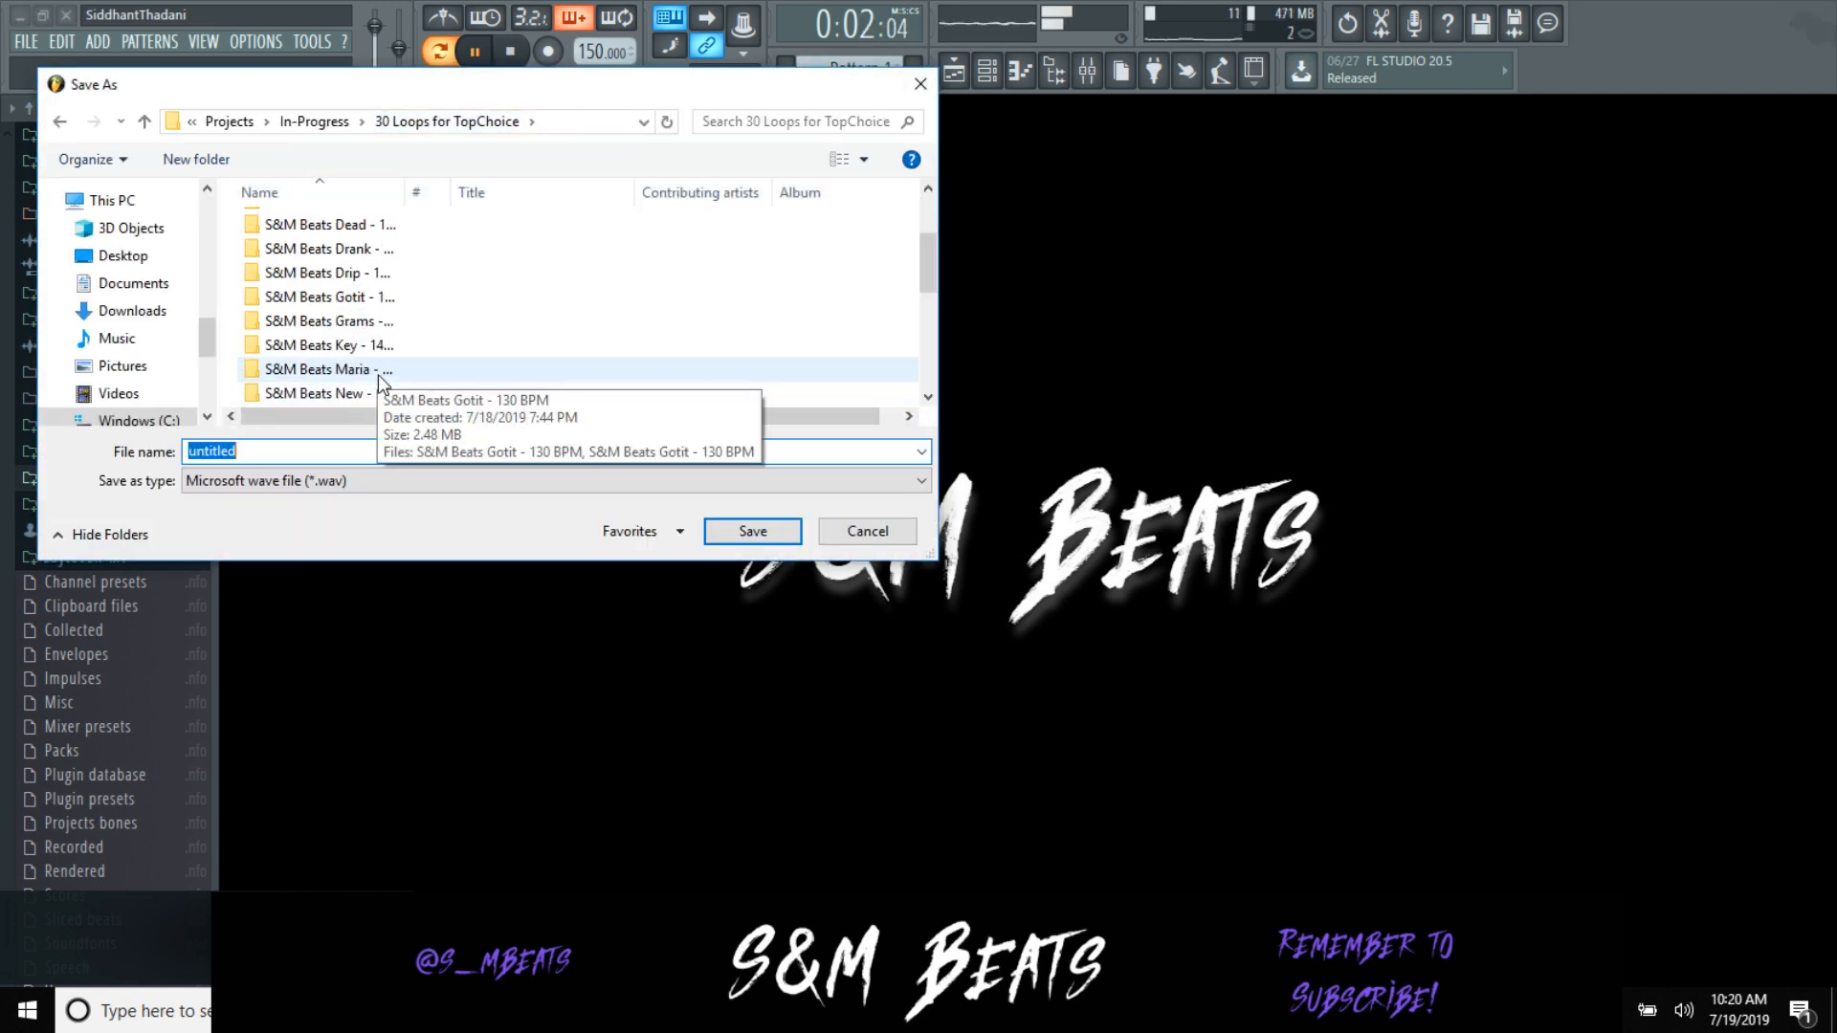
scroll(388, 359, down, 1)
double_click(383, 249)
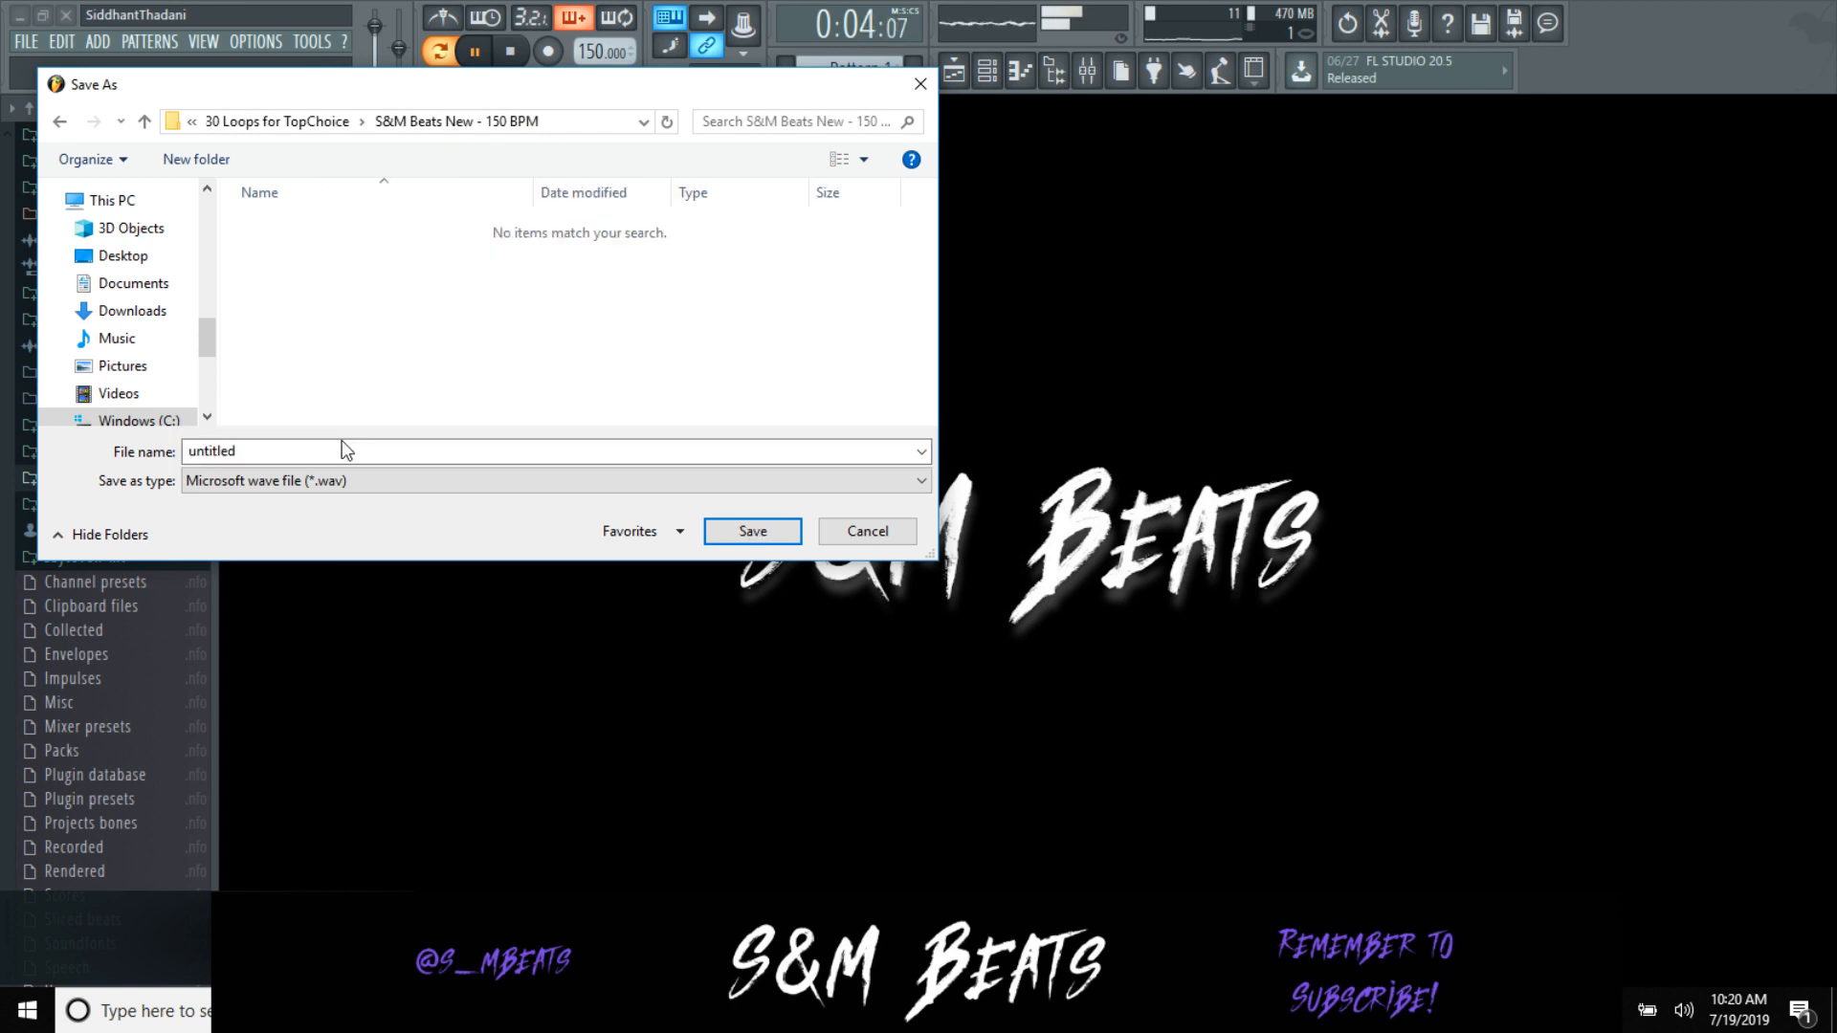
Step: Name the WAV file "S&M Beats New - 130 BPM" and render it
text(S)
click(337, 470)
click(407, 453)
key(BackSpace)
key(BackSpace)
key(BackSpace)
key(BackSpace)
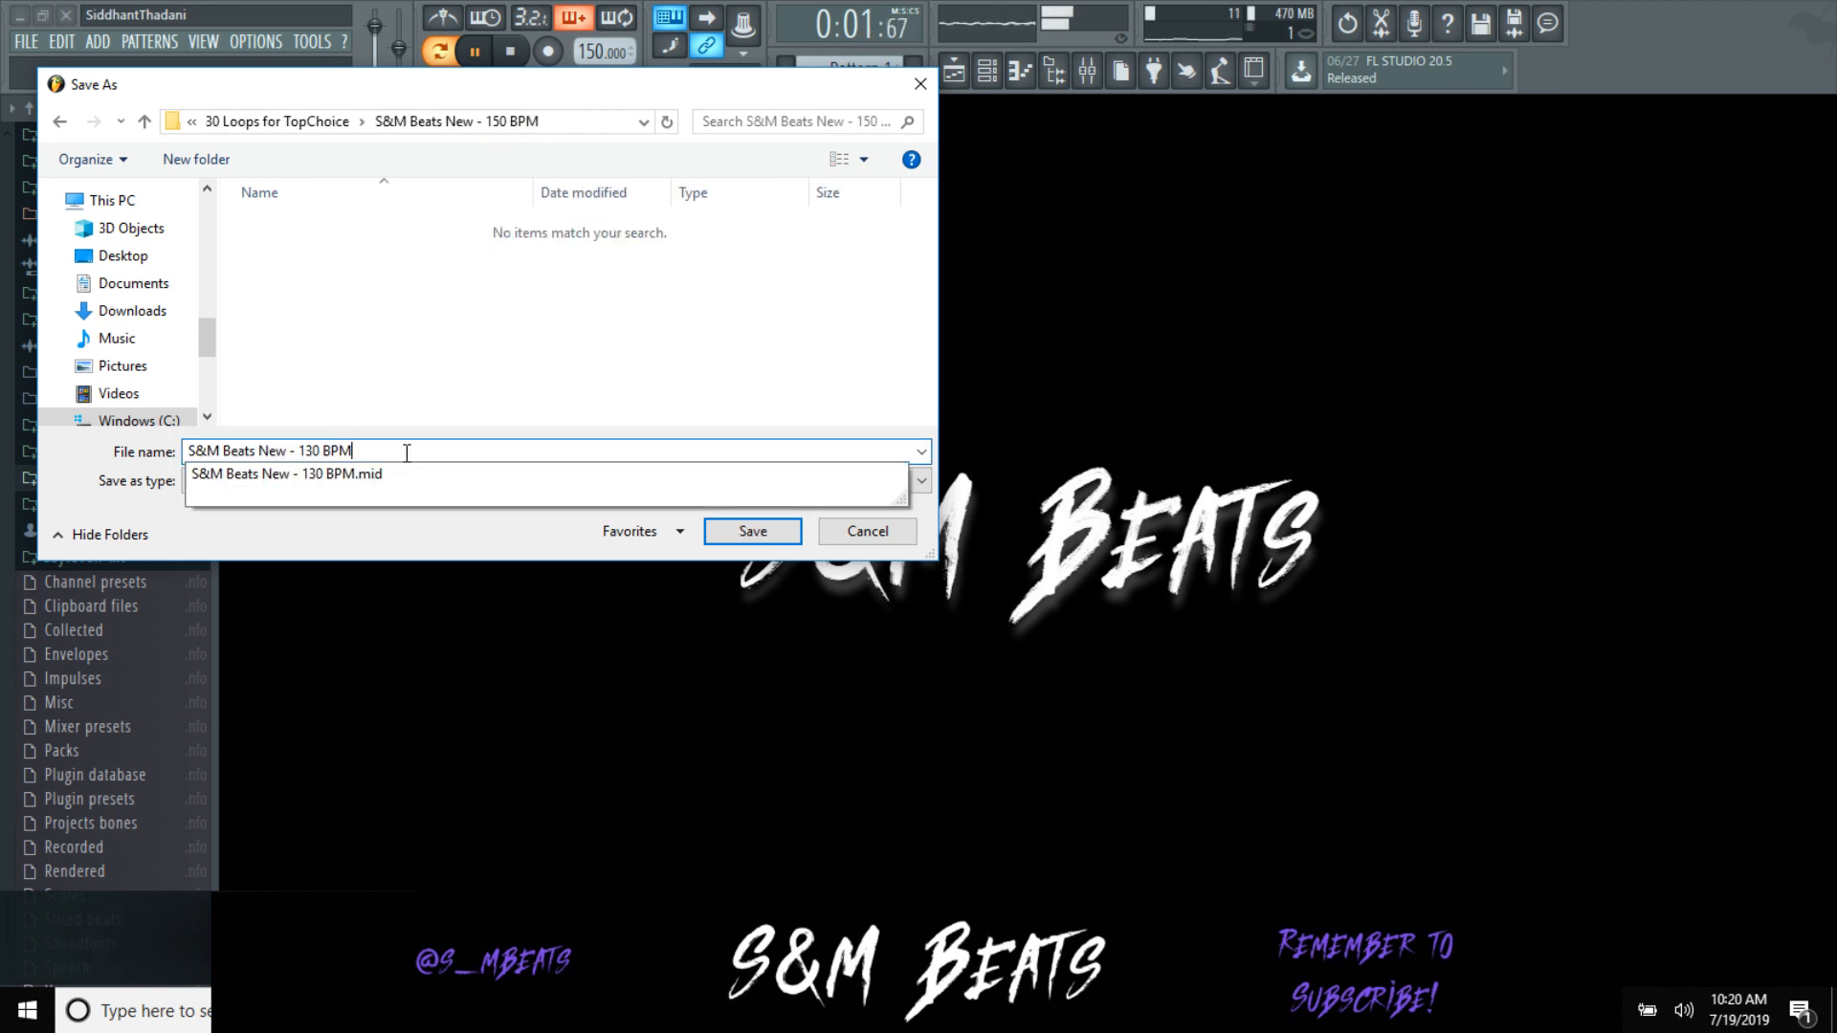
key(Return)
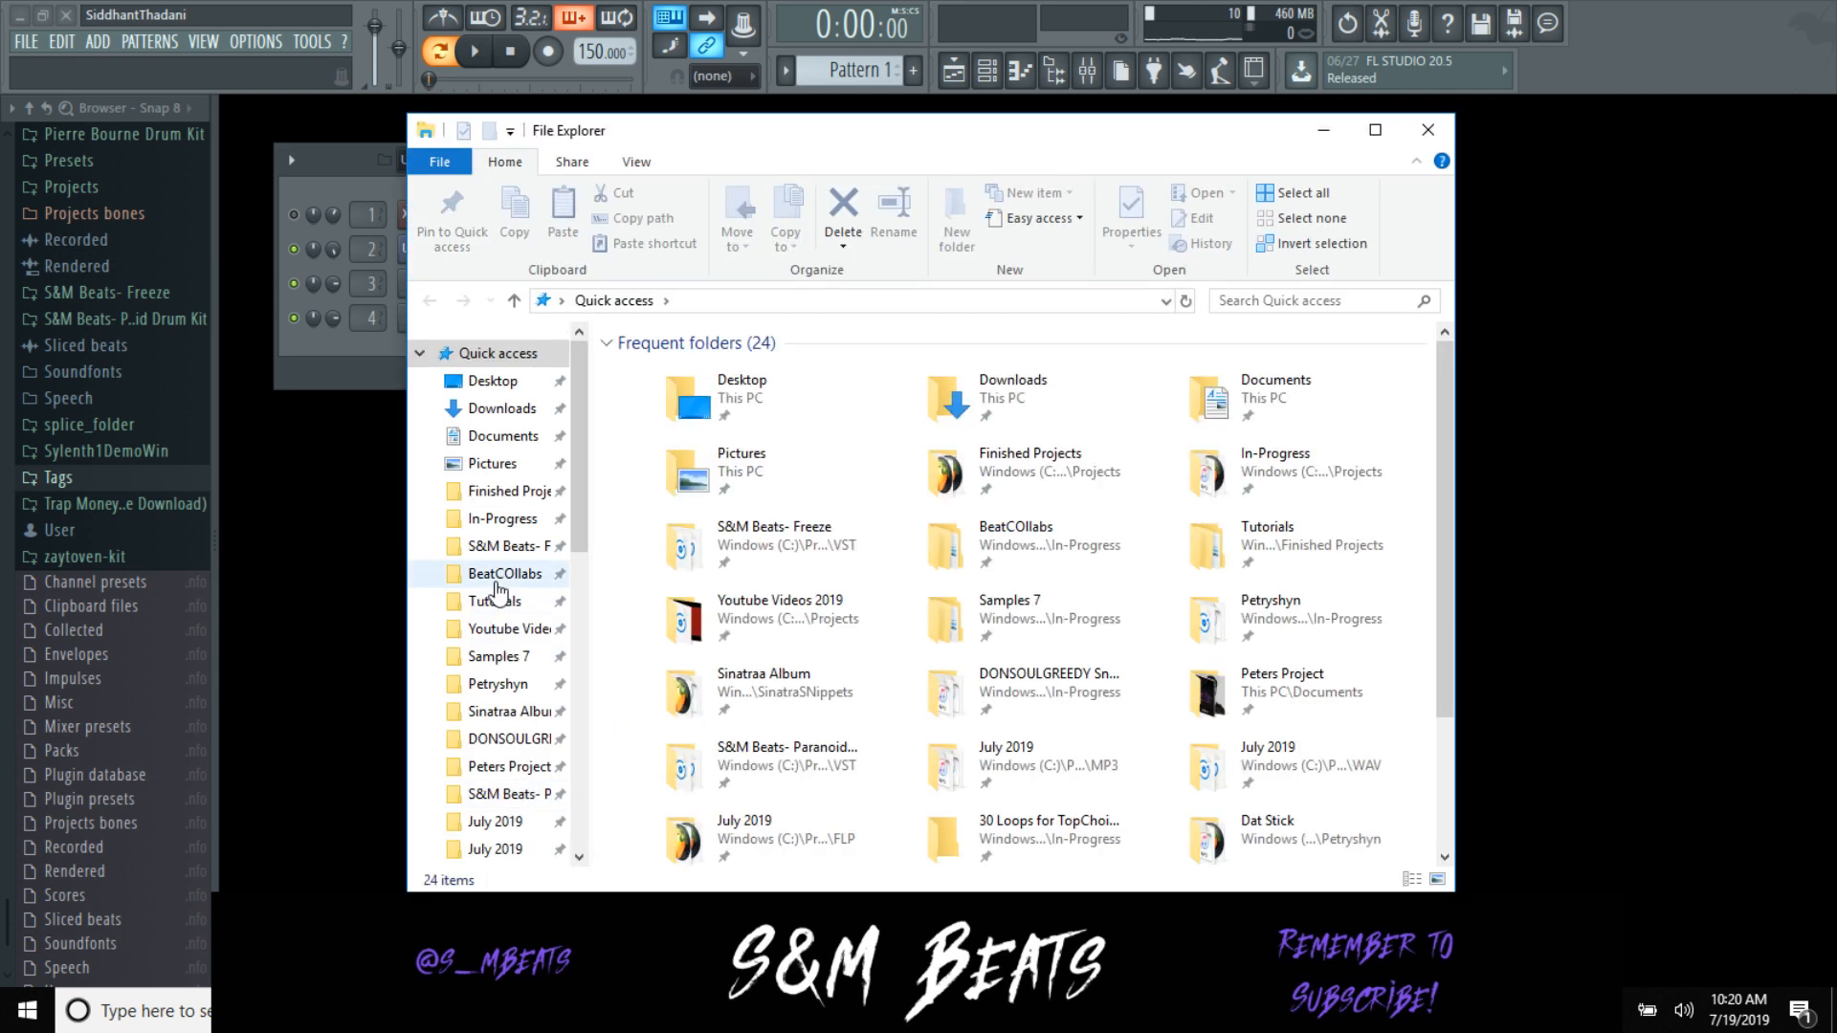
Step: Open the folder "S&M Beats New - 150 BPM" inside 30 Loops for TopChoice in File Explorer
click(512, 864)
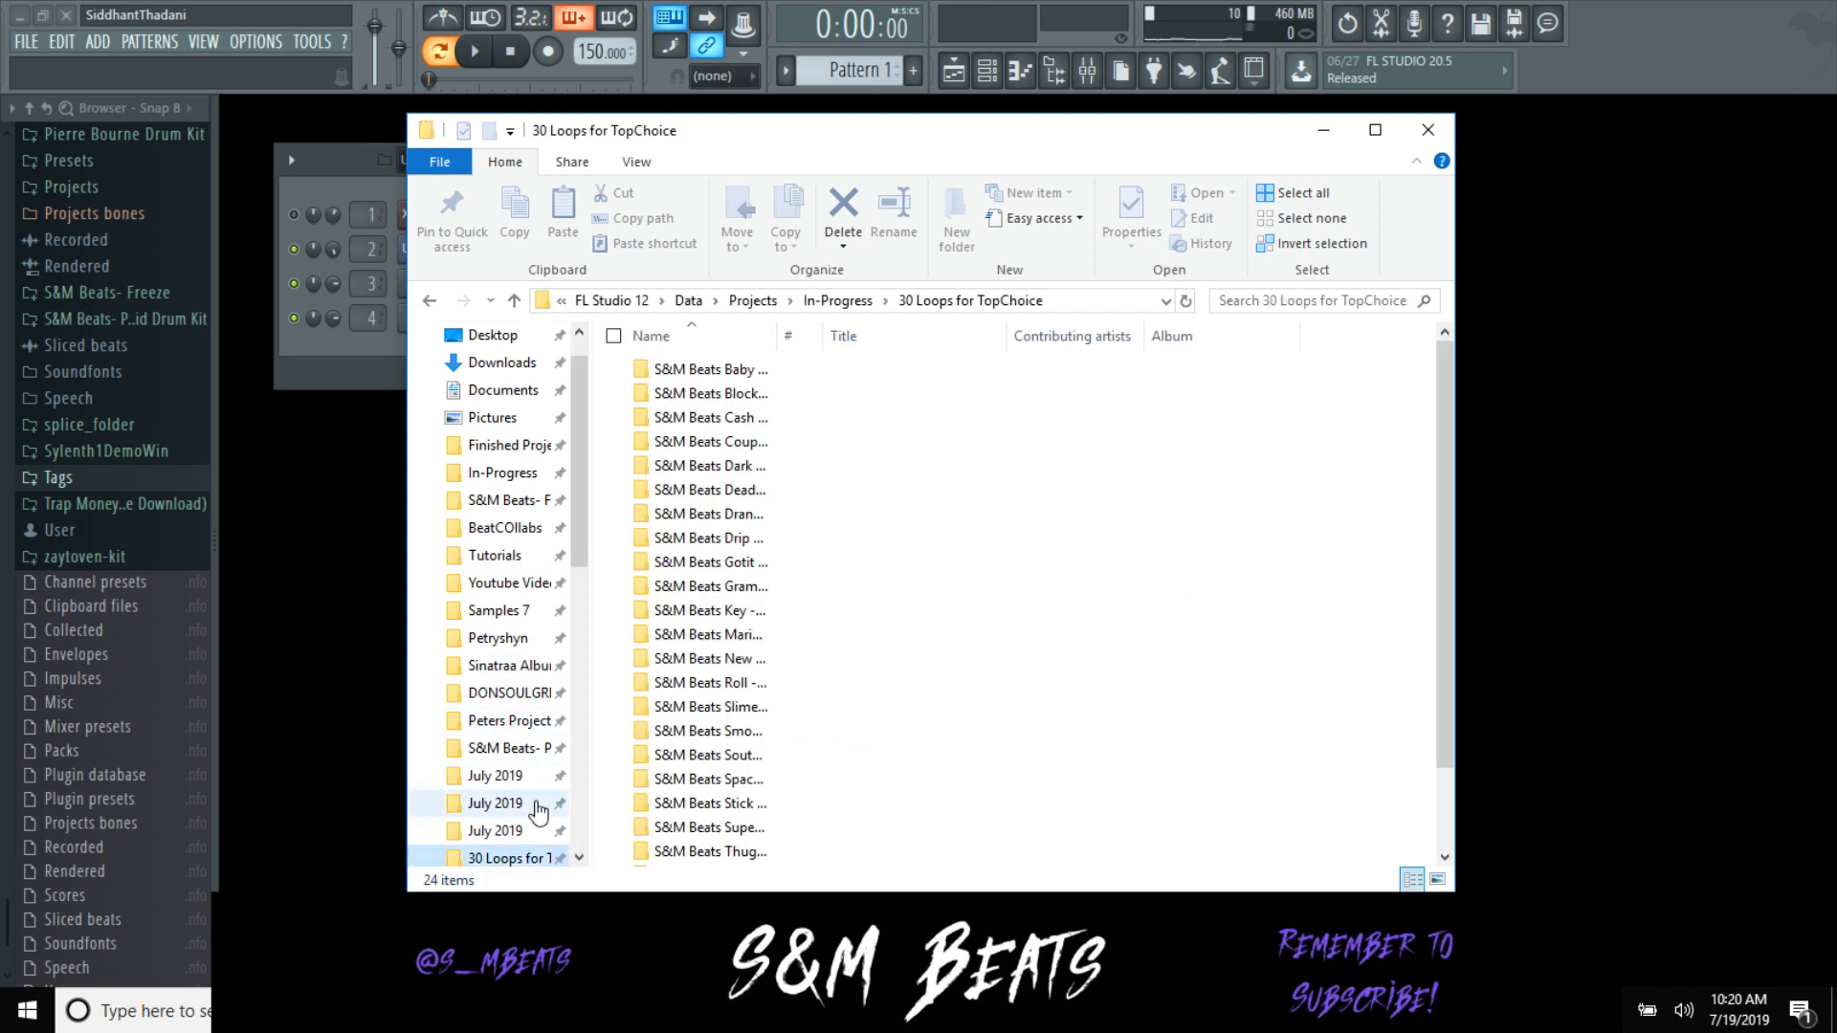
scroll(772, 652, down, 2)
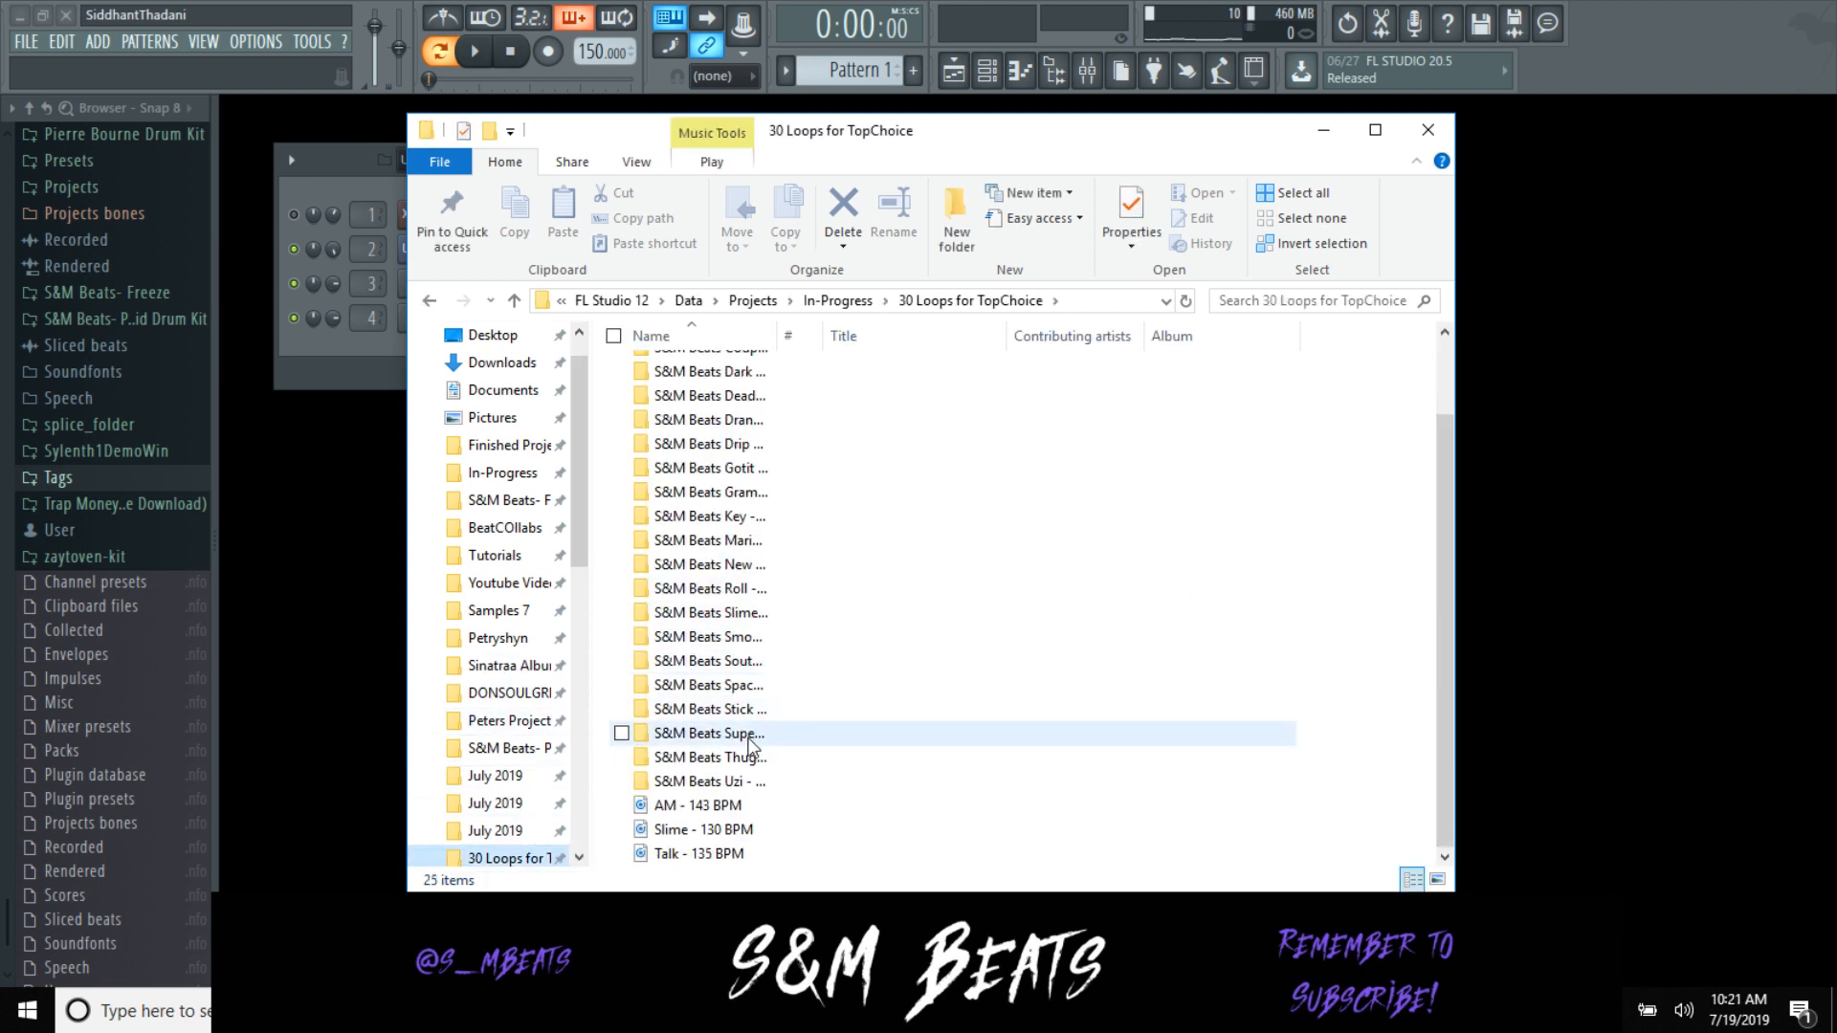
double_click(744, 570)
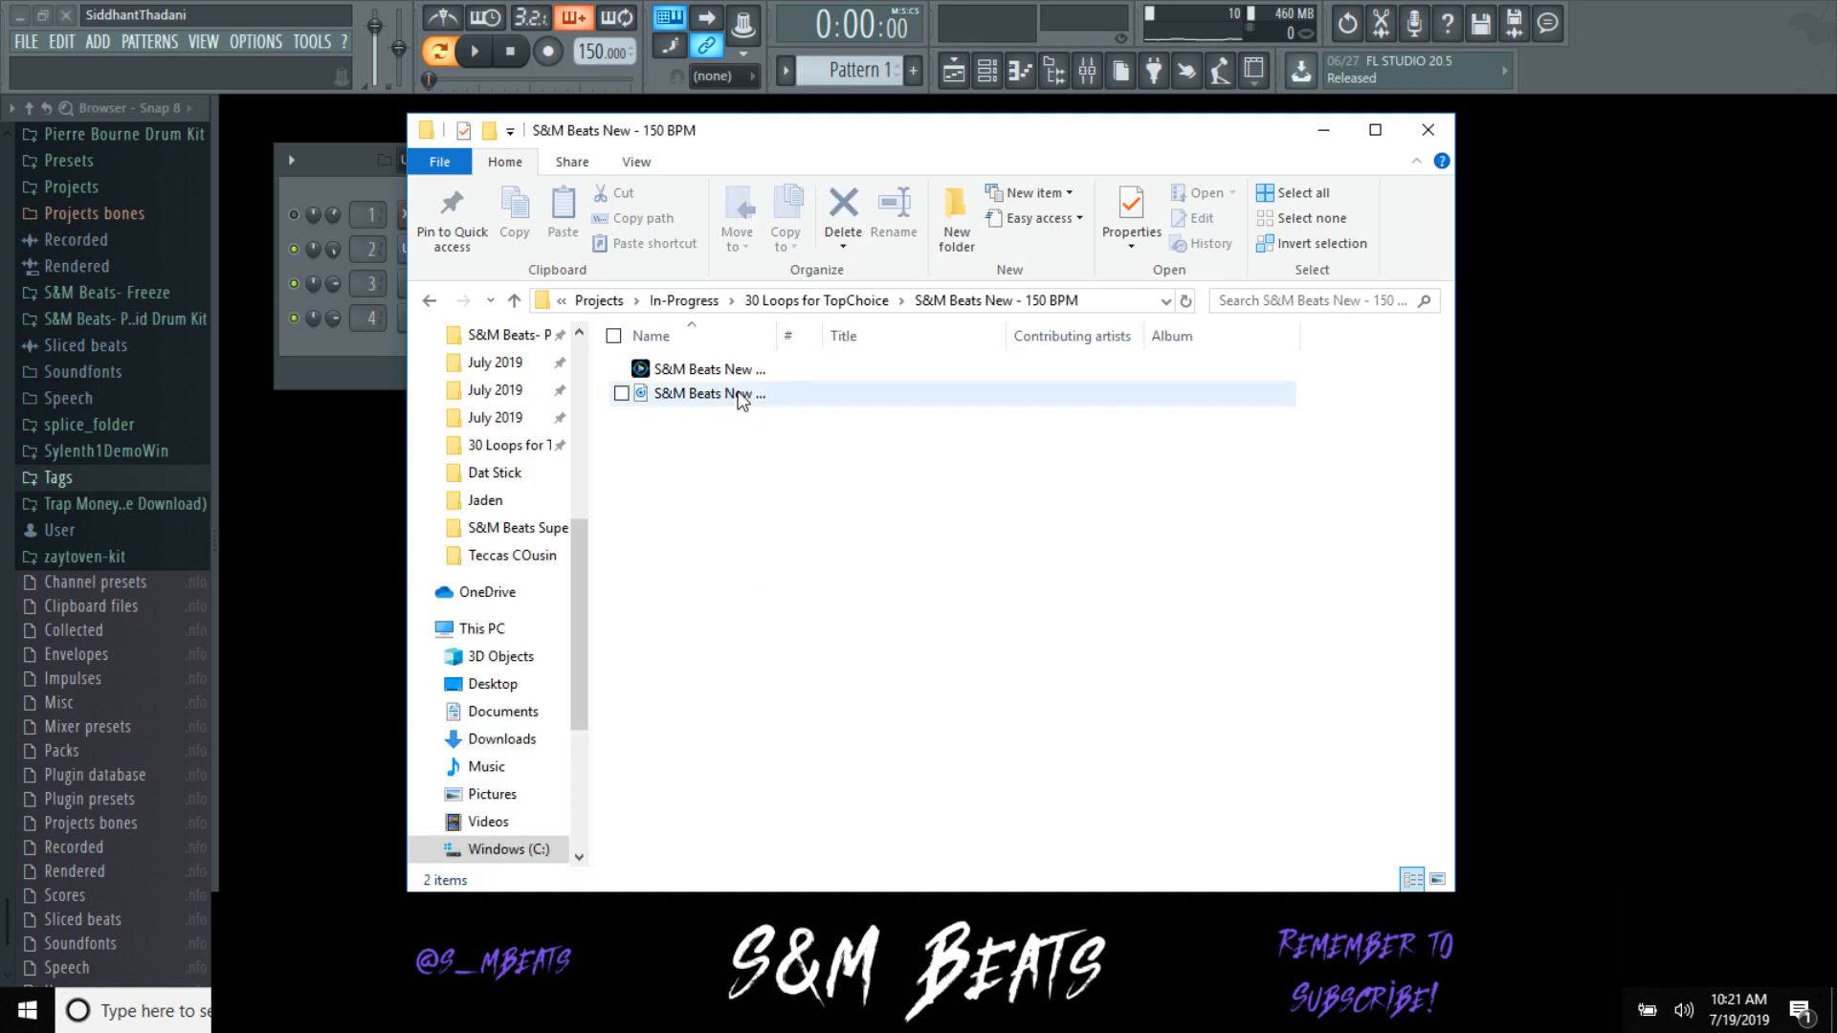
Step: Rename the MIDI file as "S&M Beats New - 150 BPM" and minimize the folder window
click(738, 374)
right_click(737, 374)
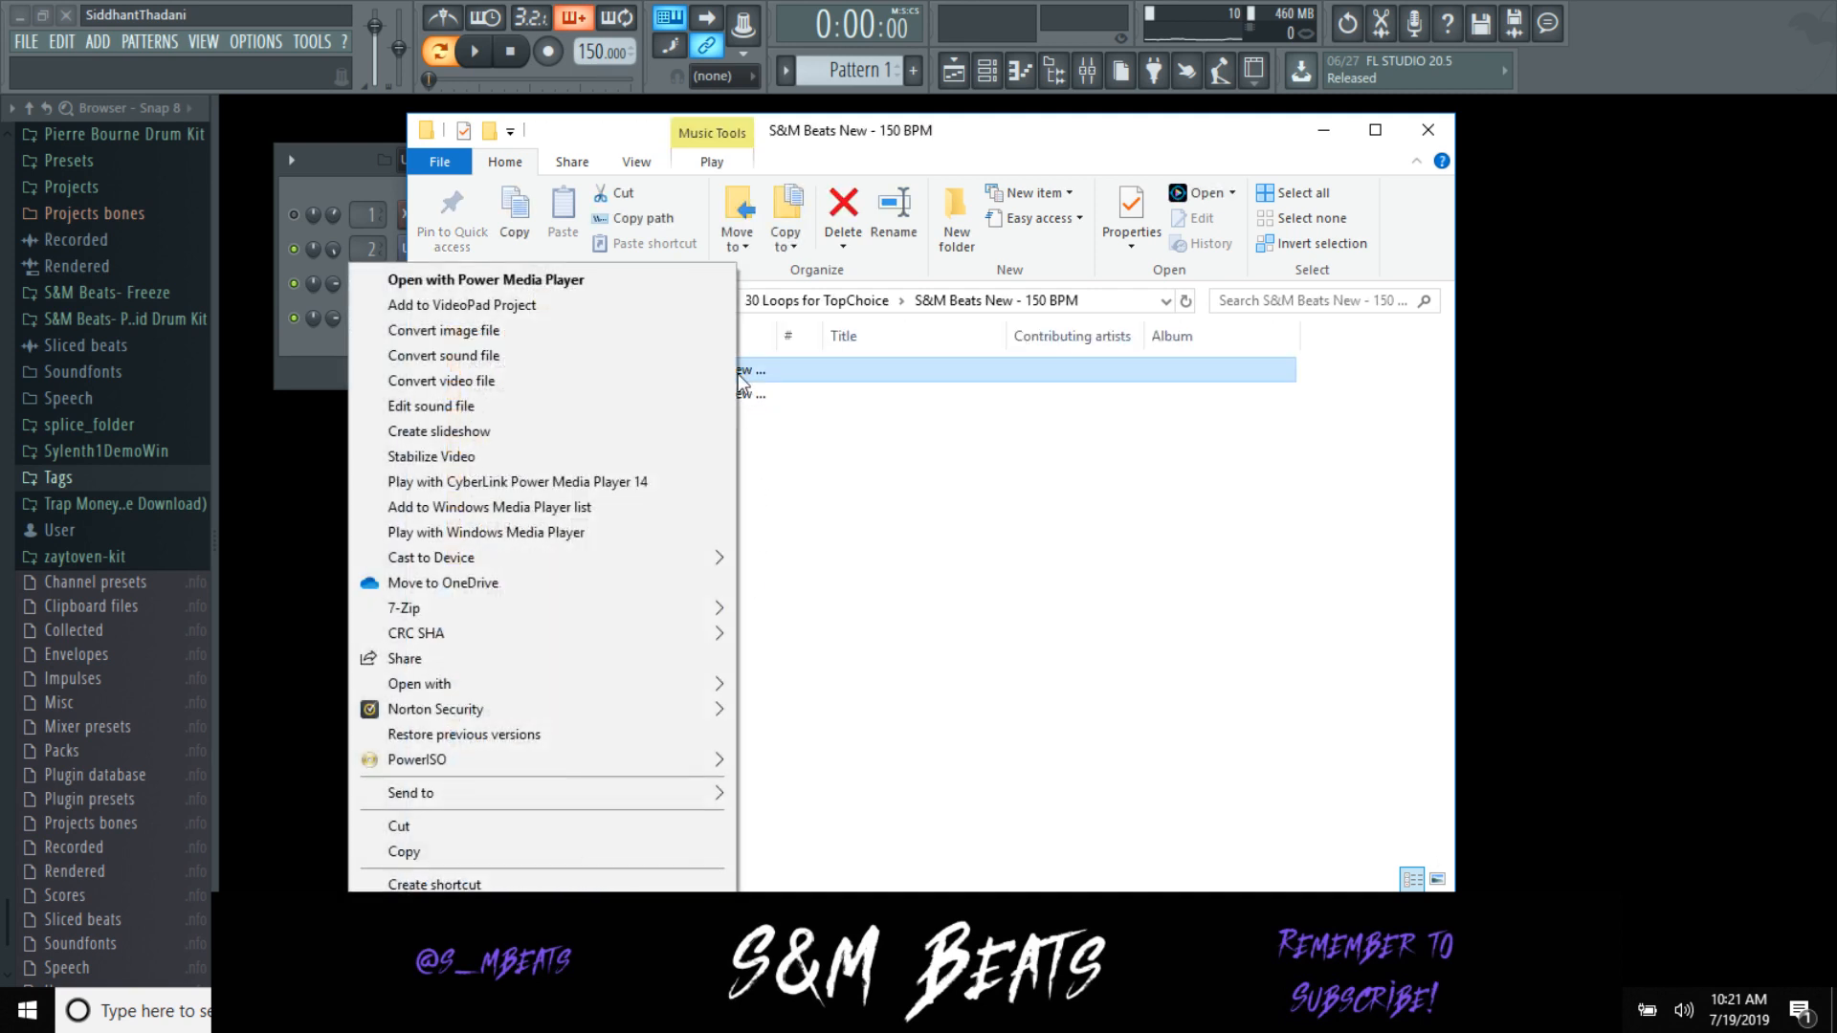
click(535, 851)
key(F2)
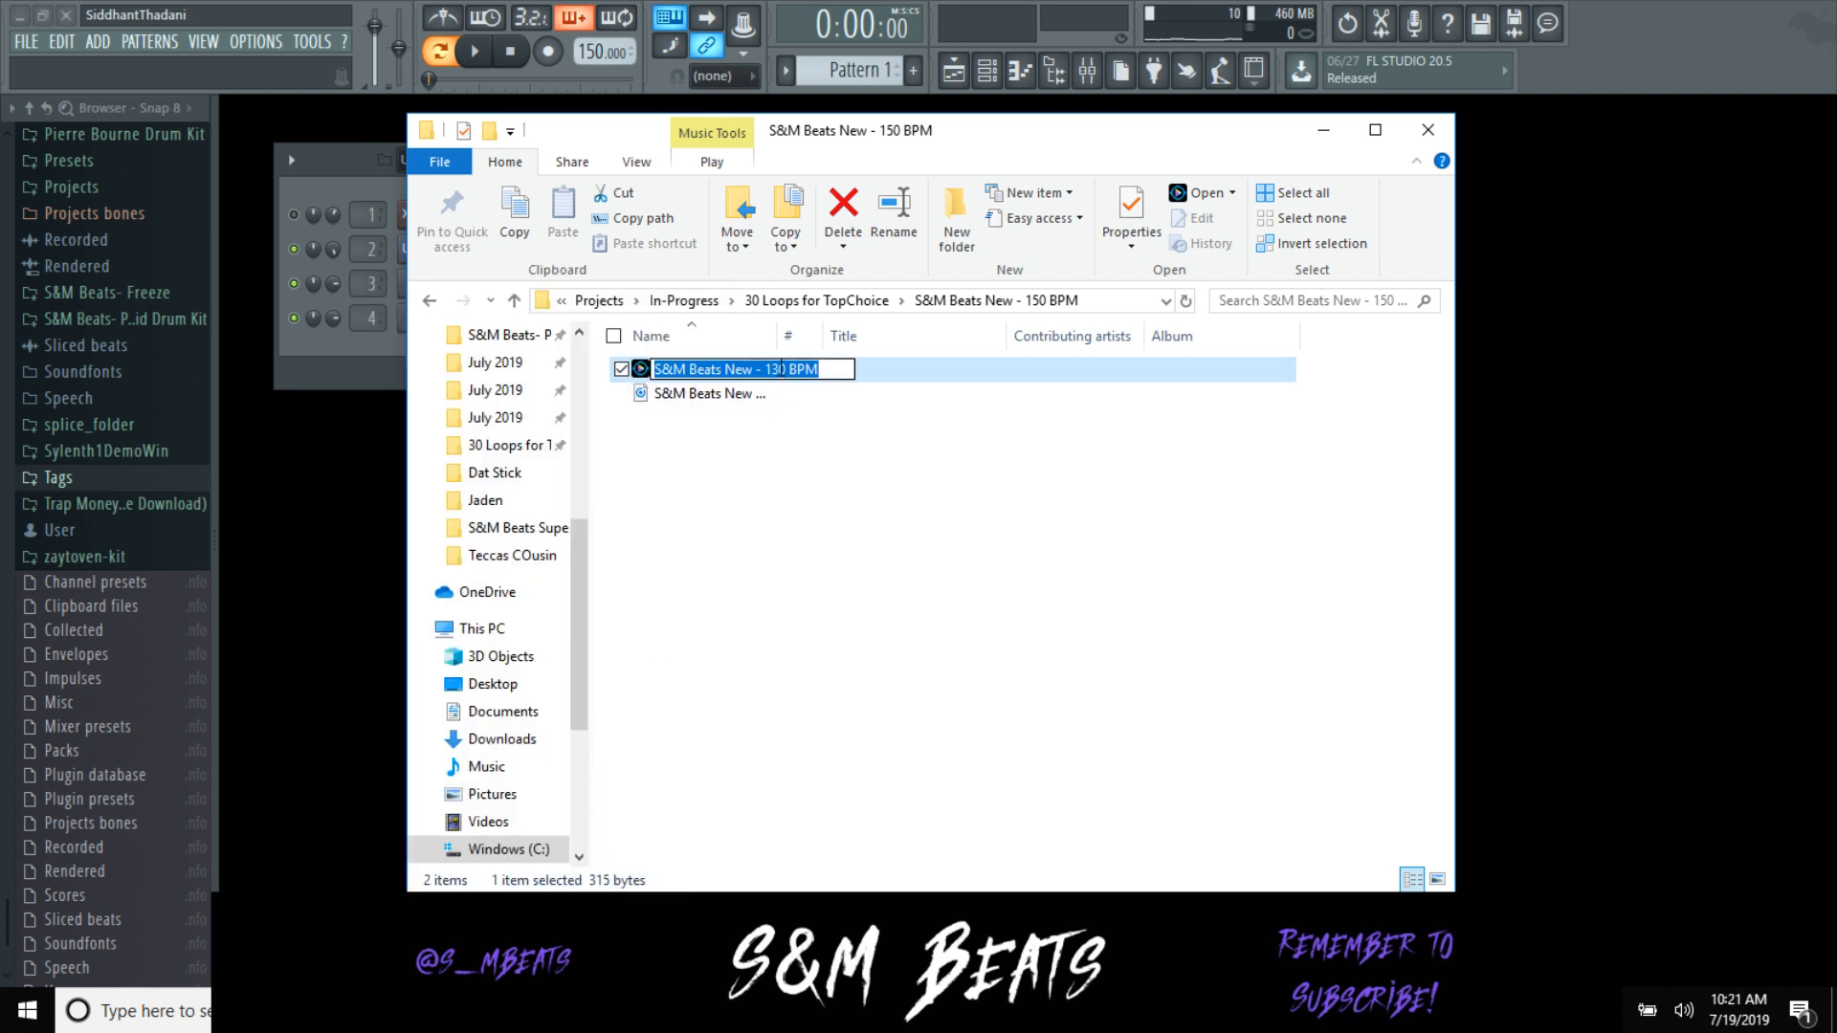
click(779, 368)
key(BackSpace)
text(5)
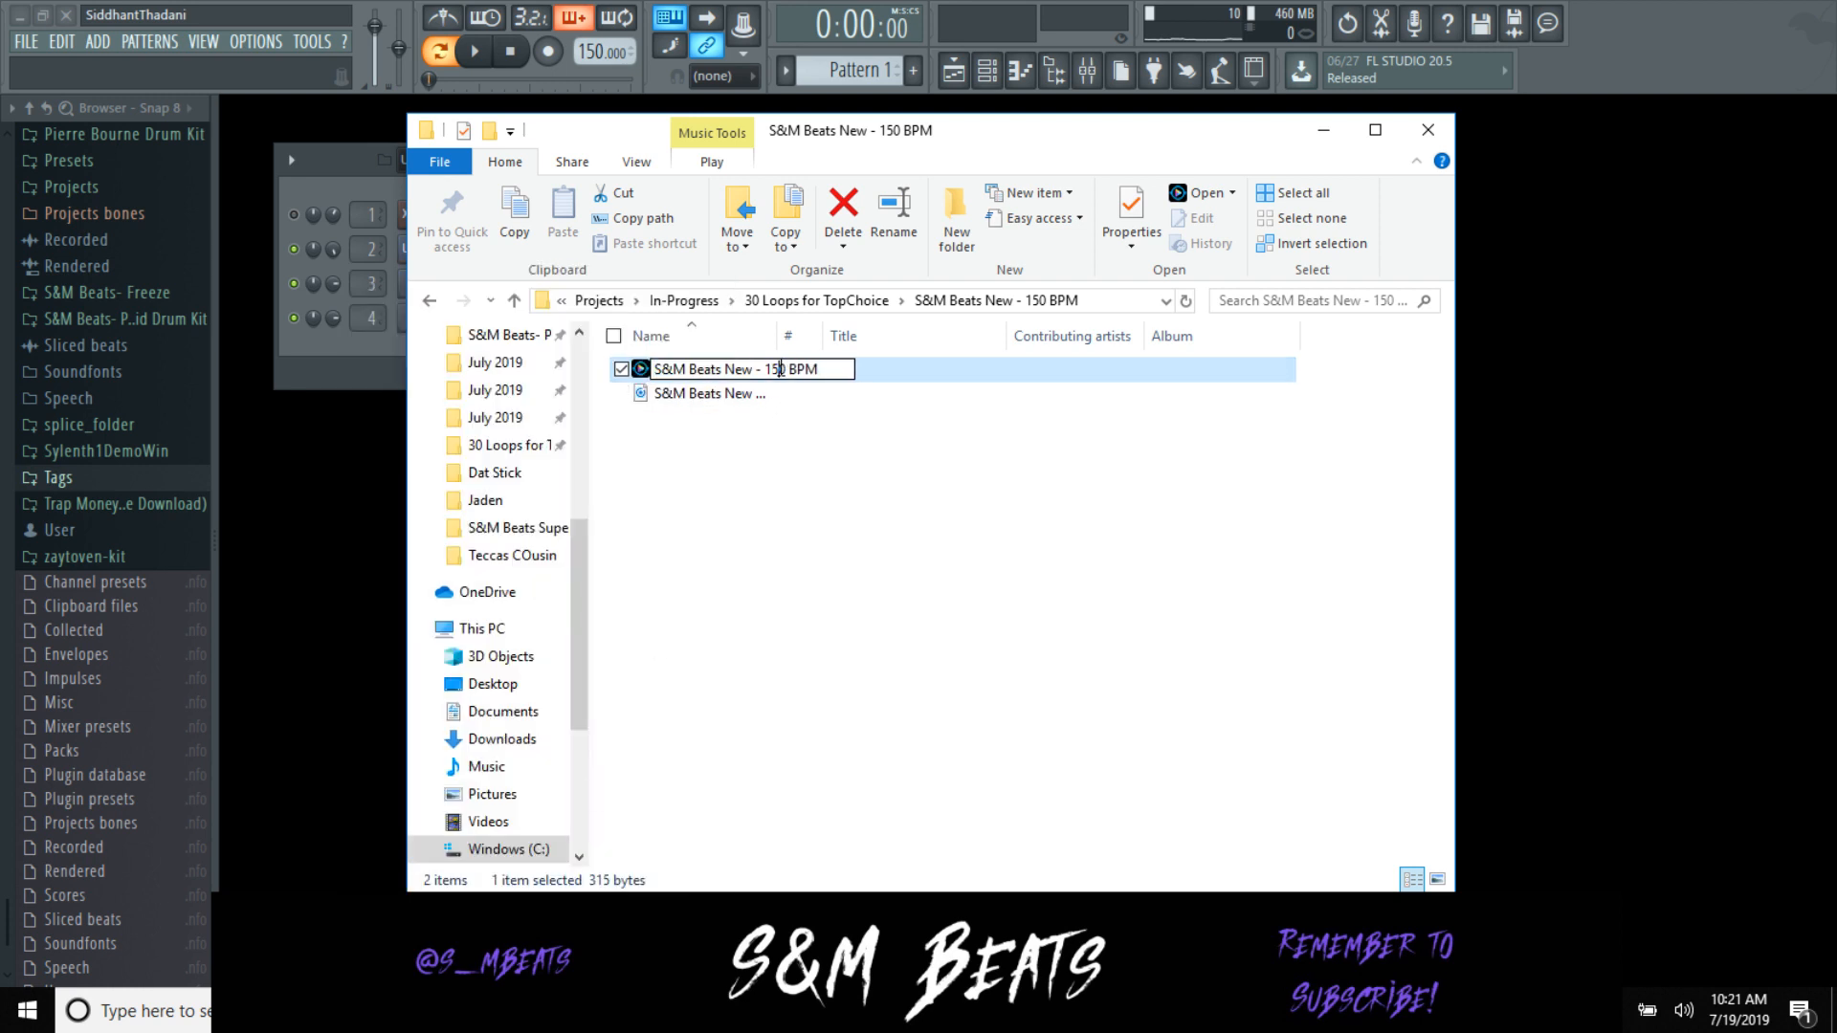
key(Return)
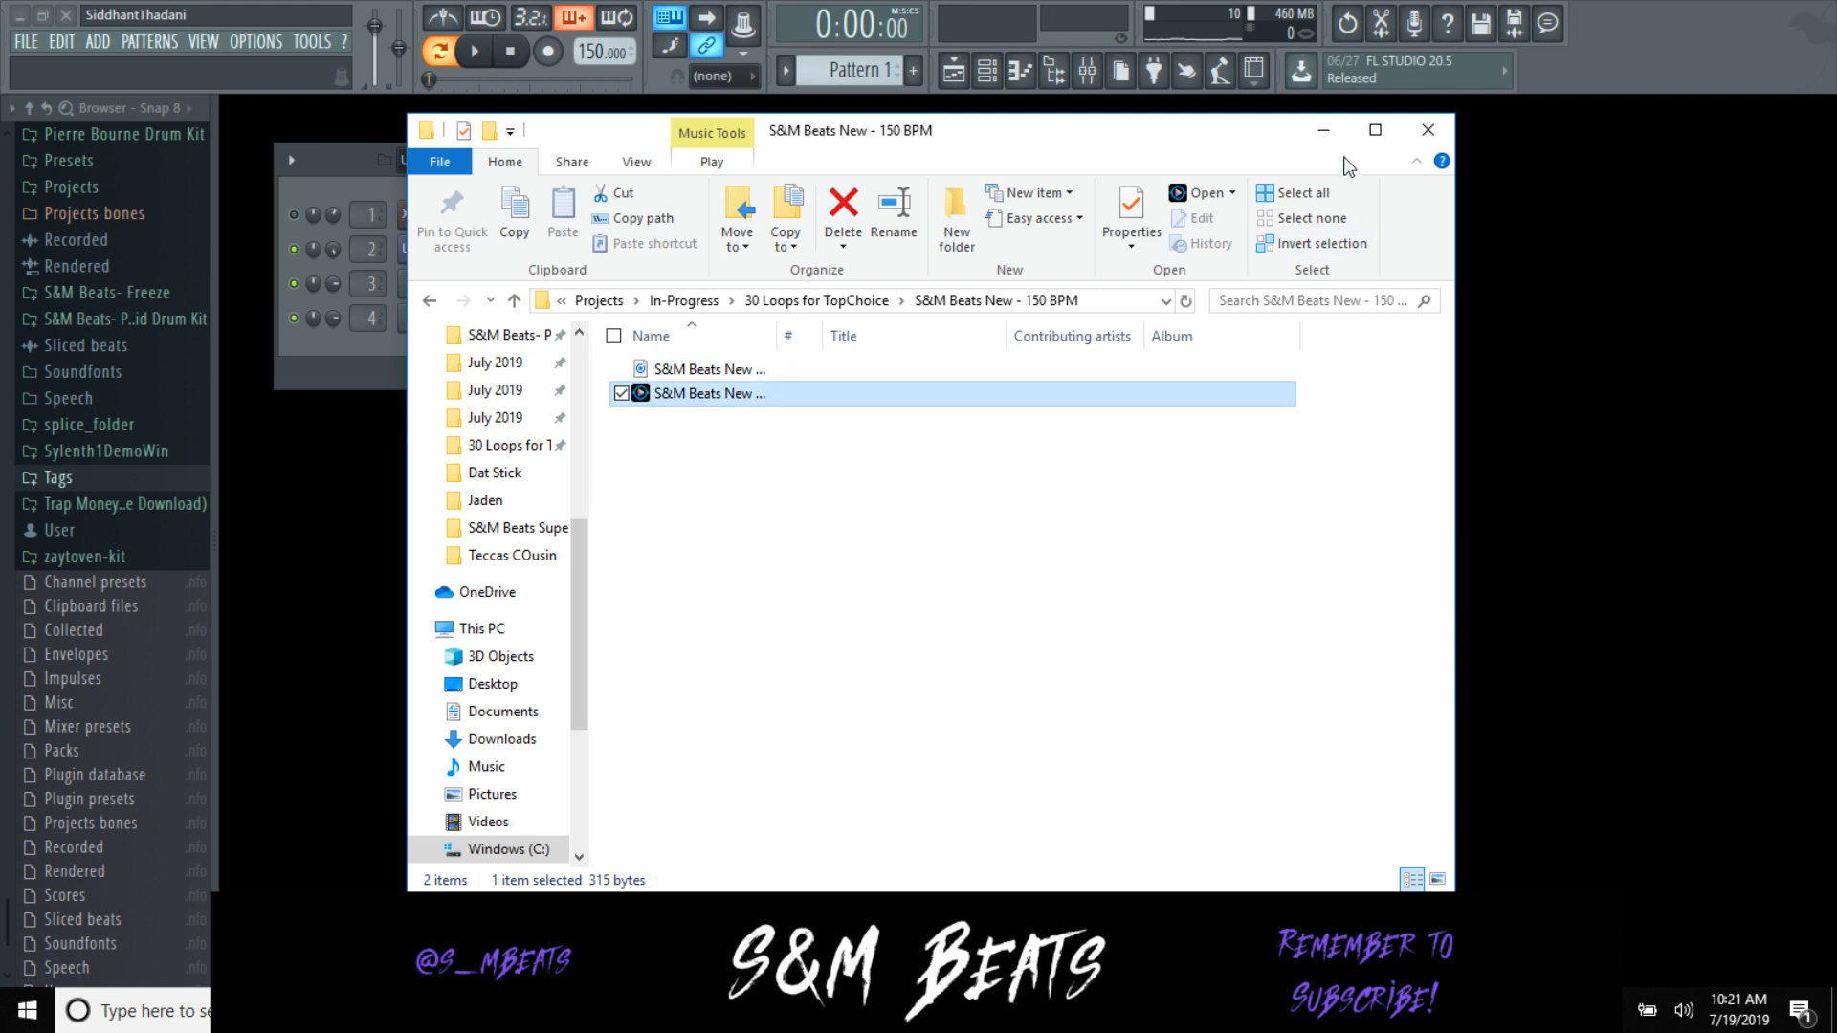
click(1323, 130)
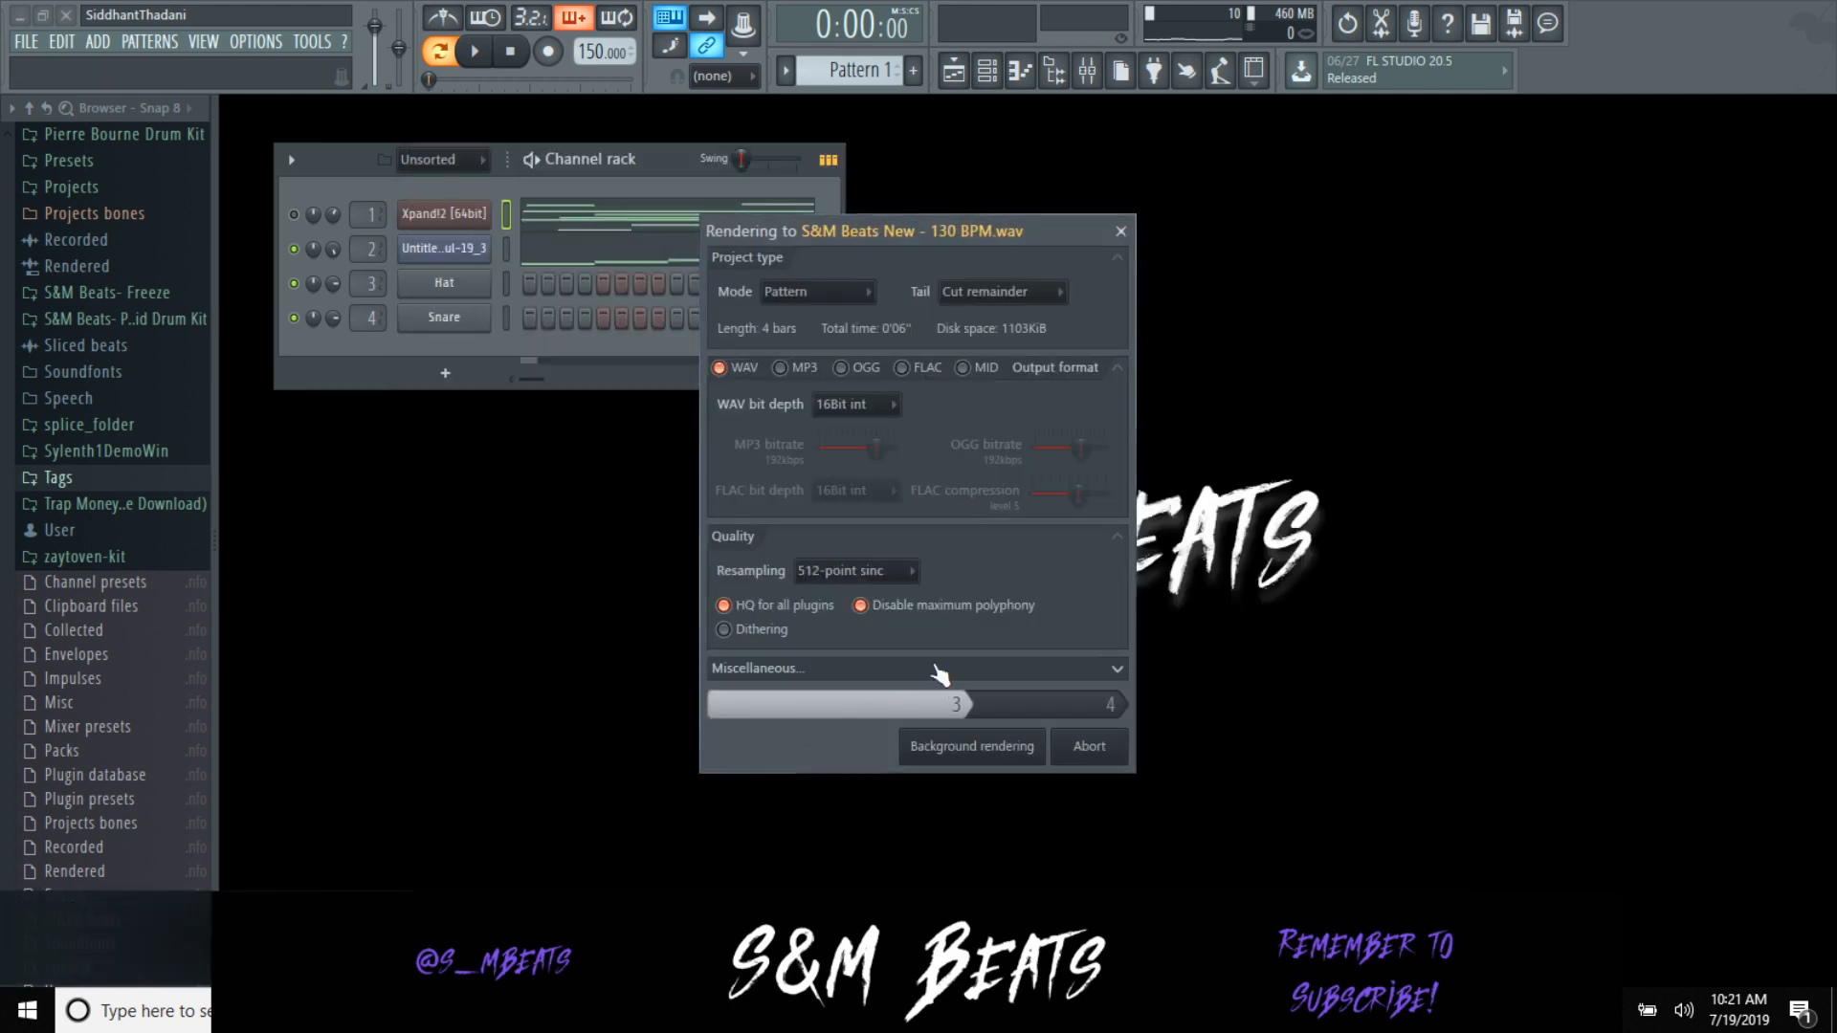
Step: Switch to the YouTube Live Control Room to check the stream, then return to FL Studio and play the pattern
key(alt+Tab)
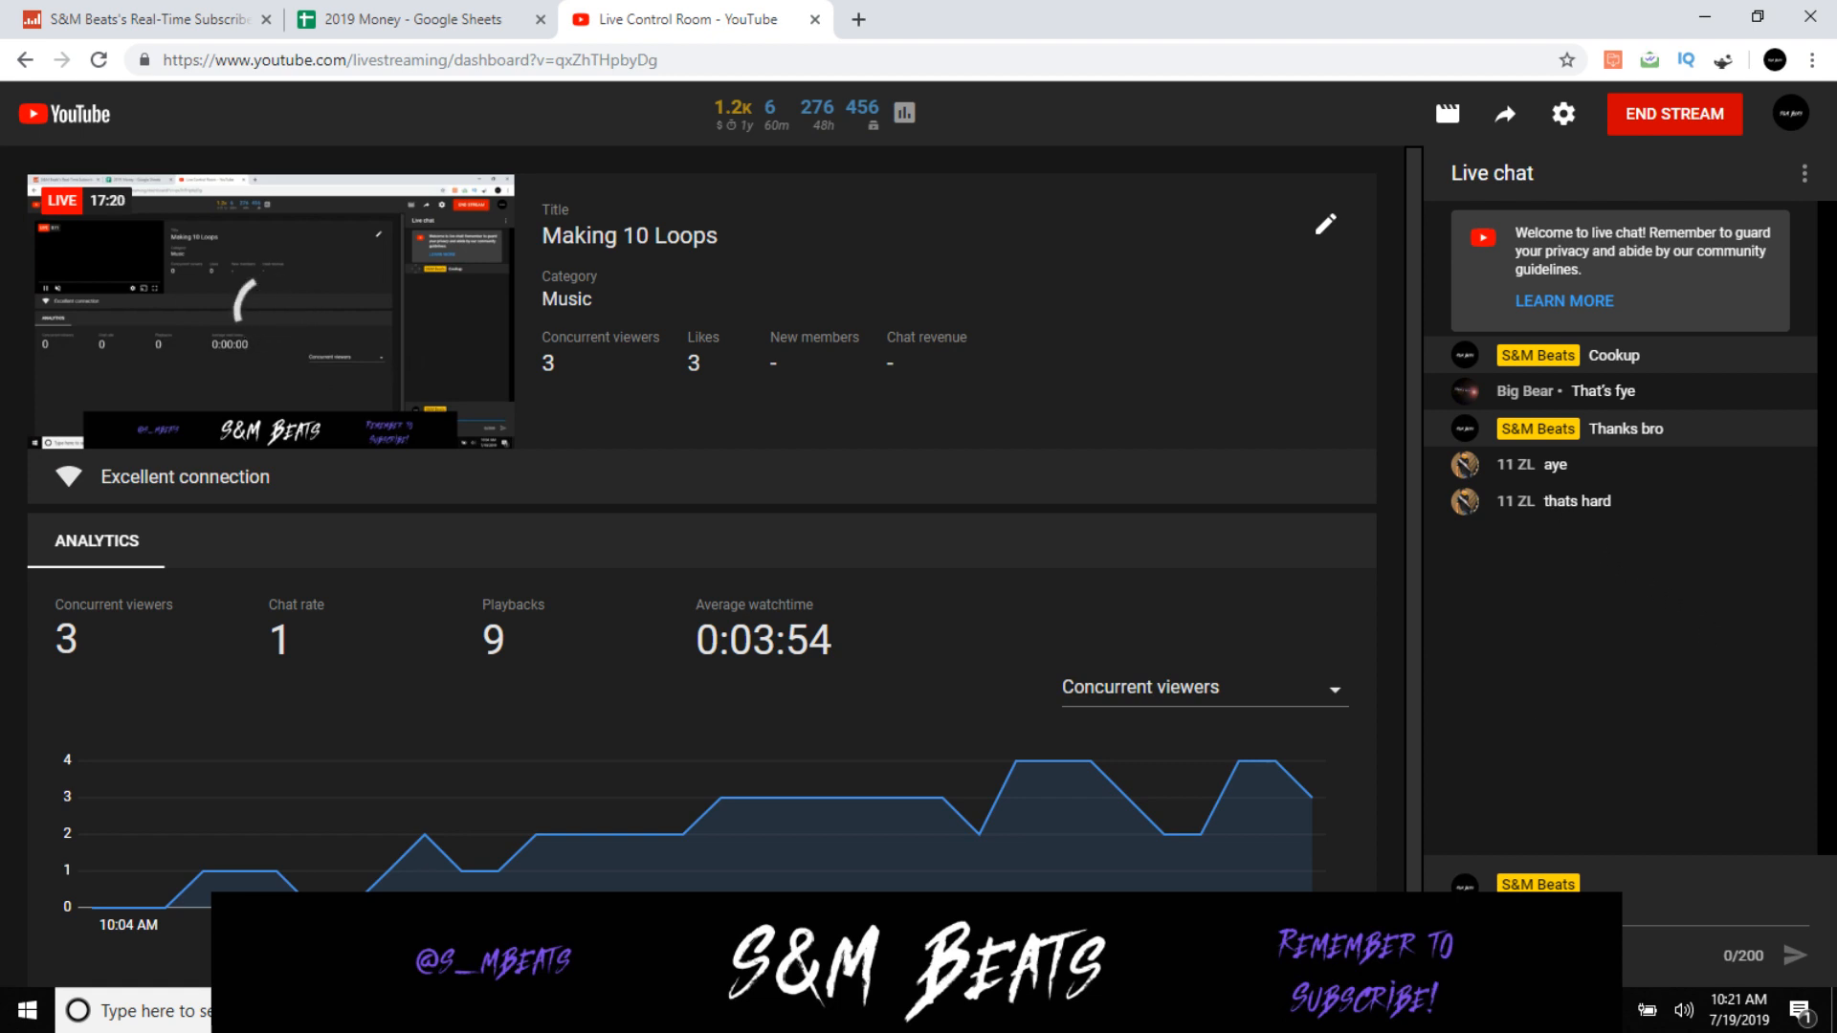
click(1560, 911)
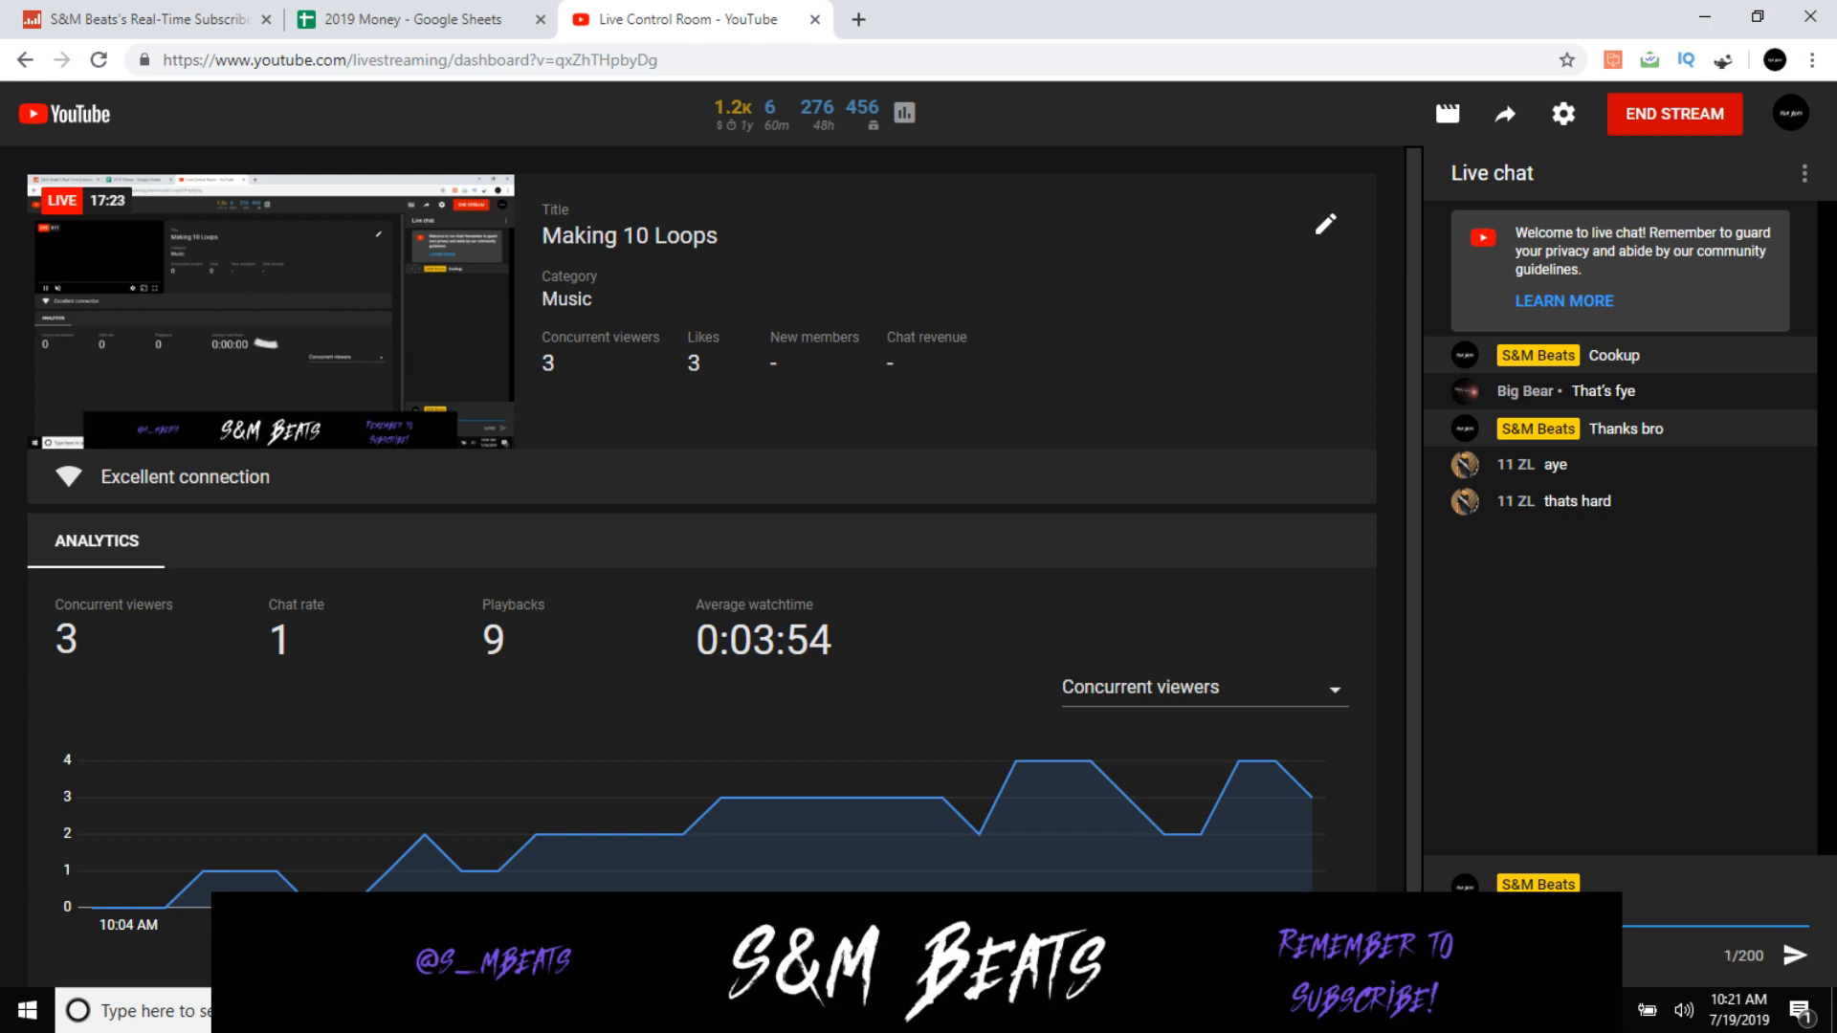
click(1633, 733)
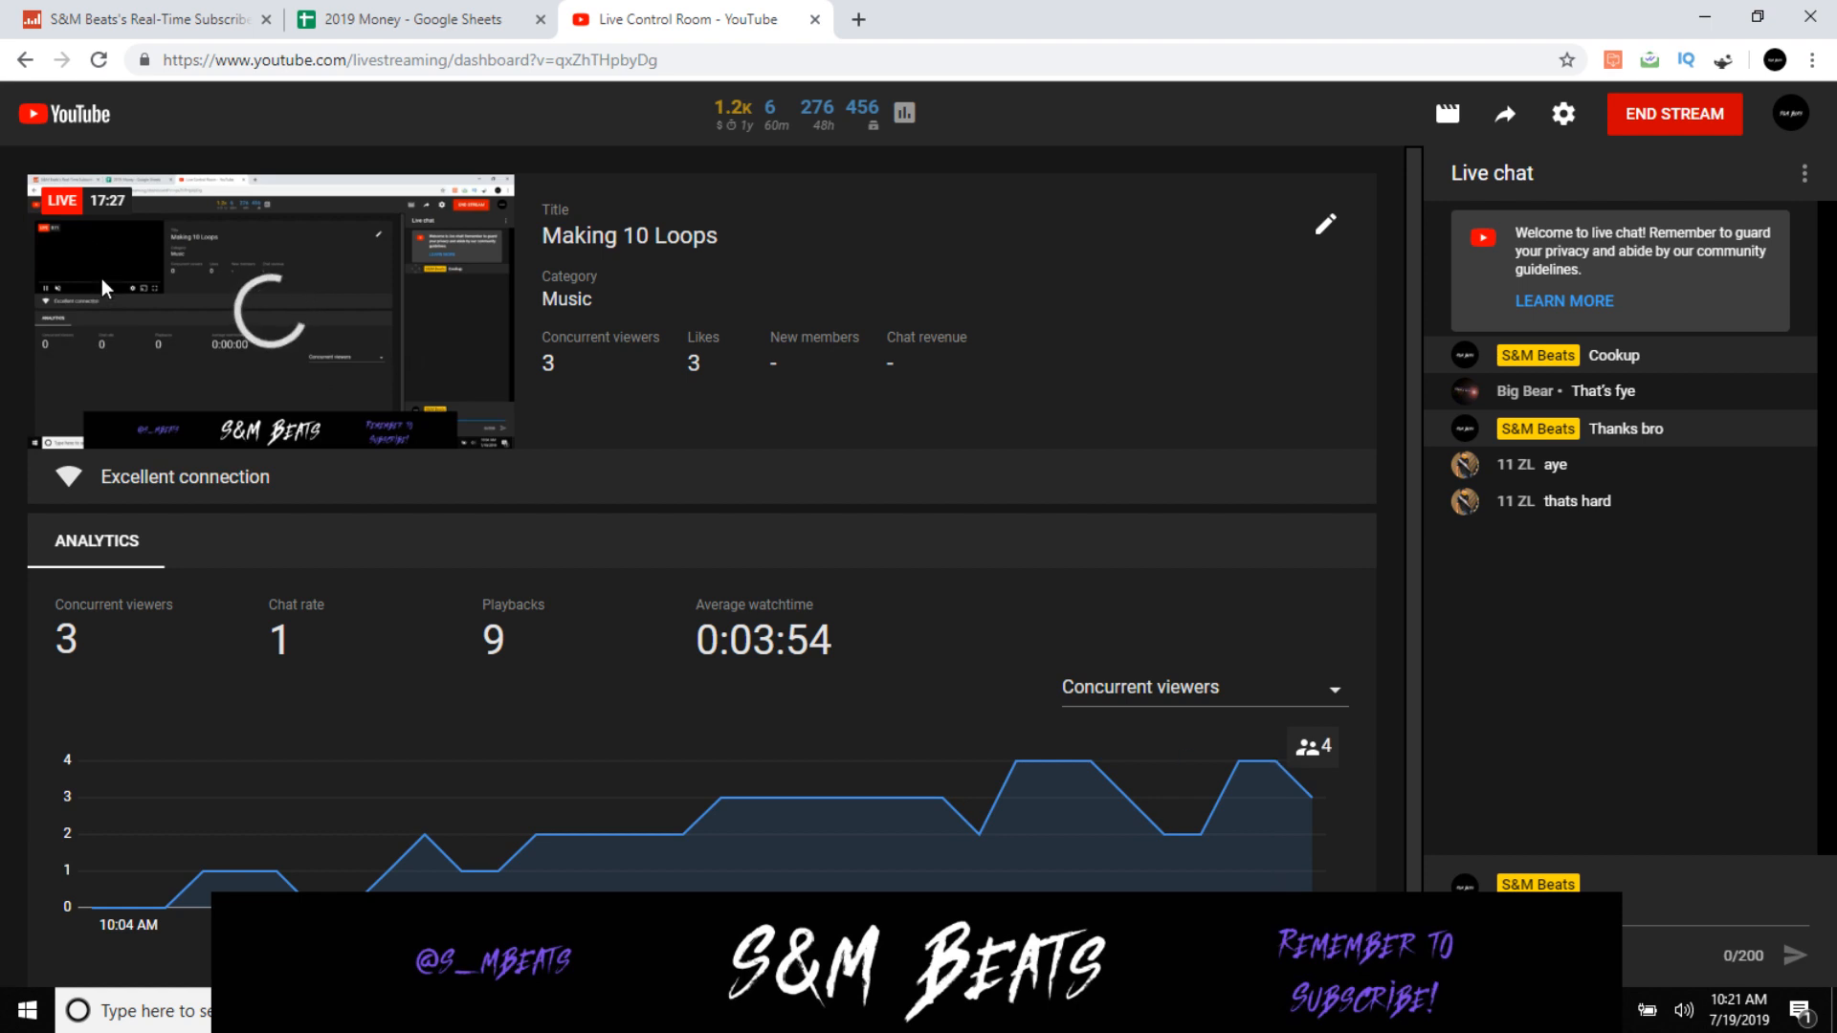
mouse_move(86, 296)
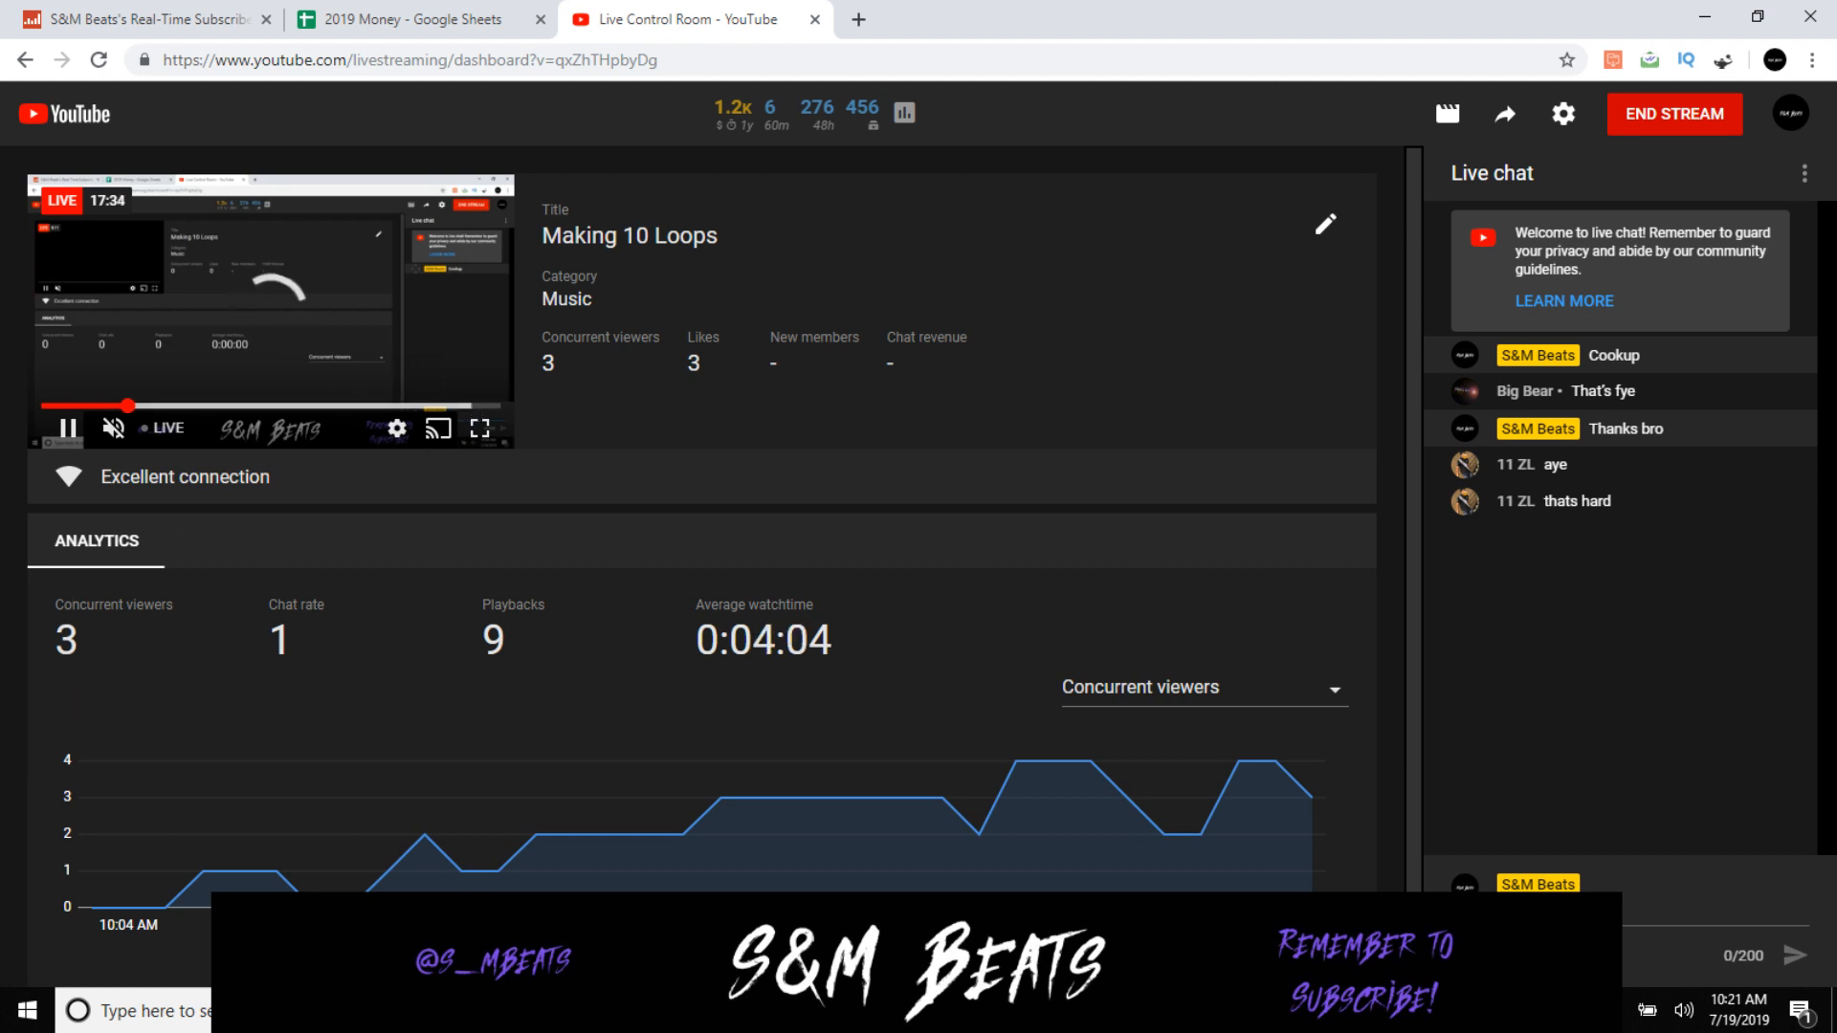
mouse_move(704, 1010)
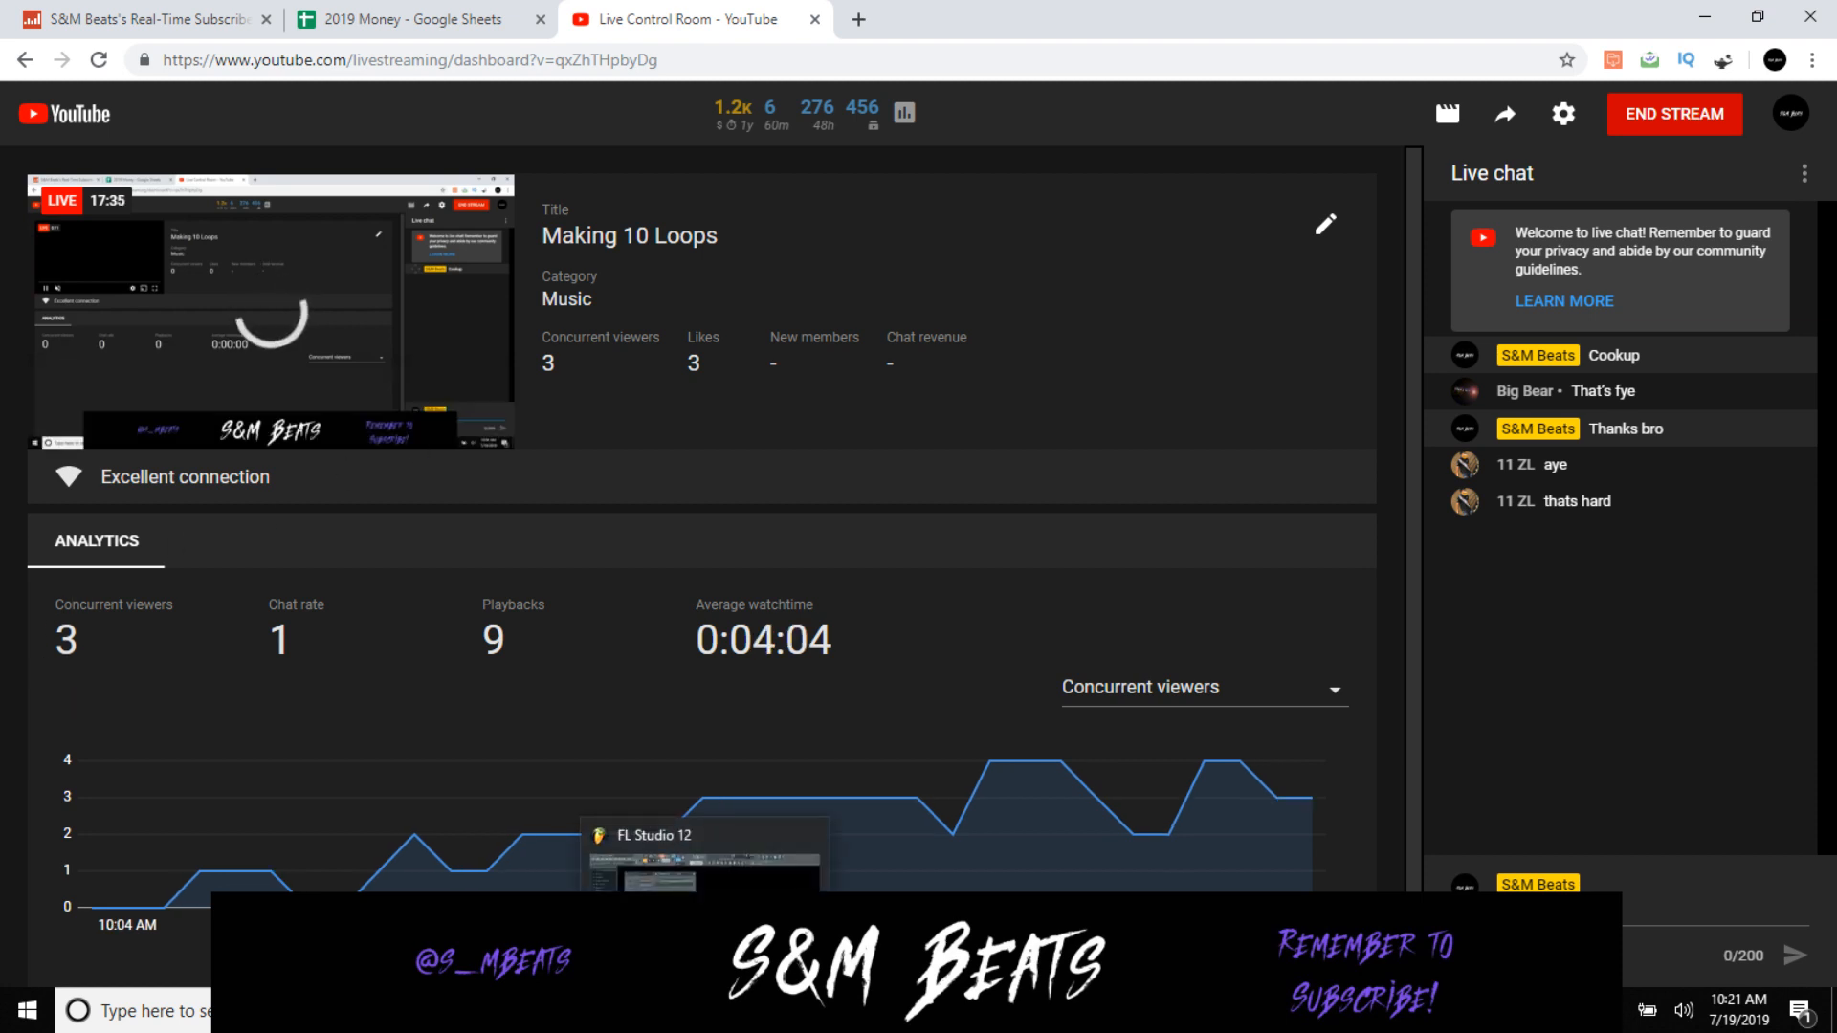
click(705, 1010)
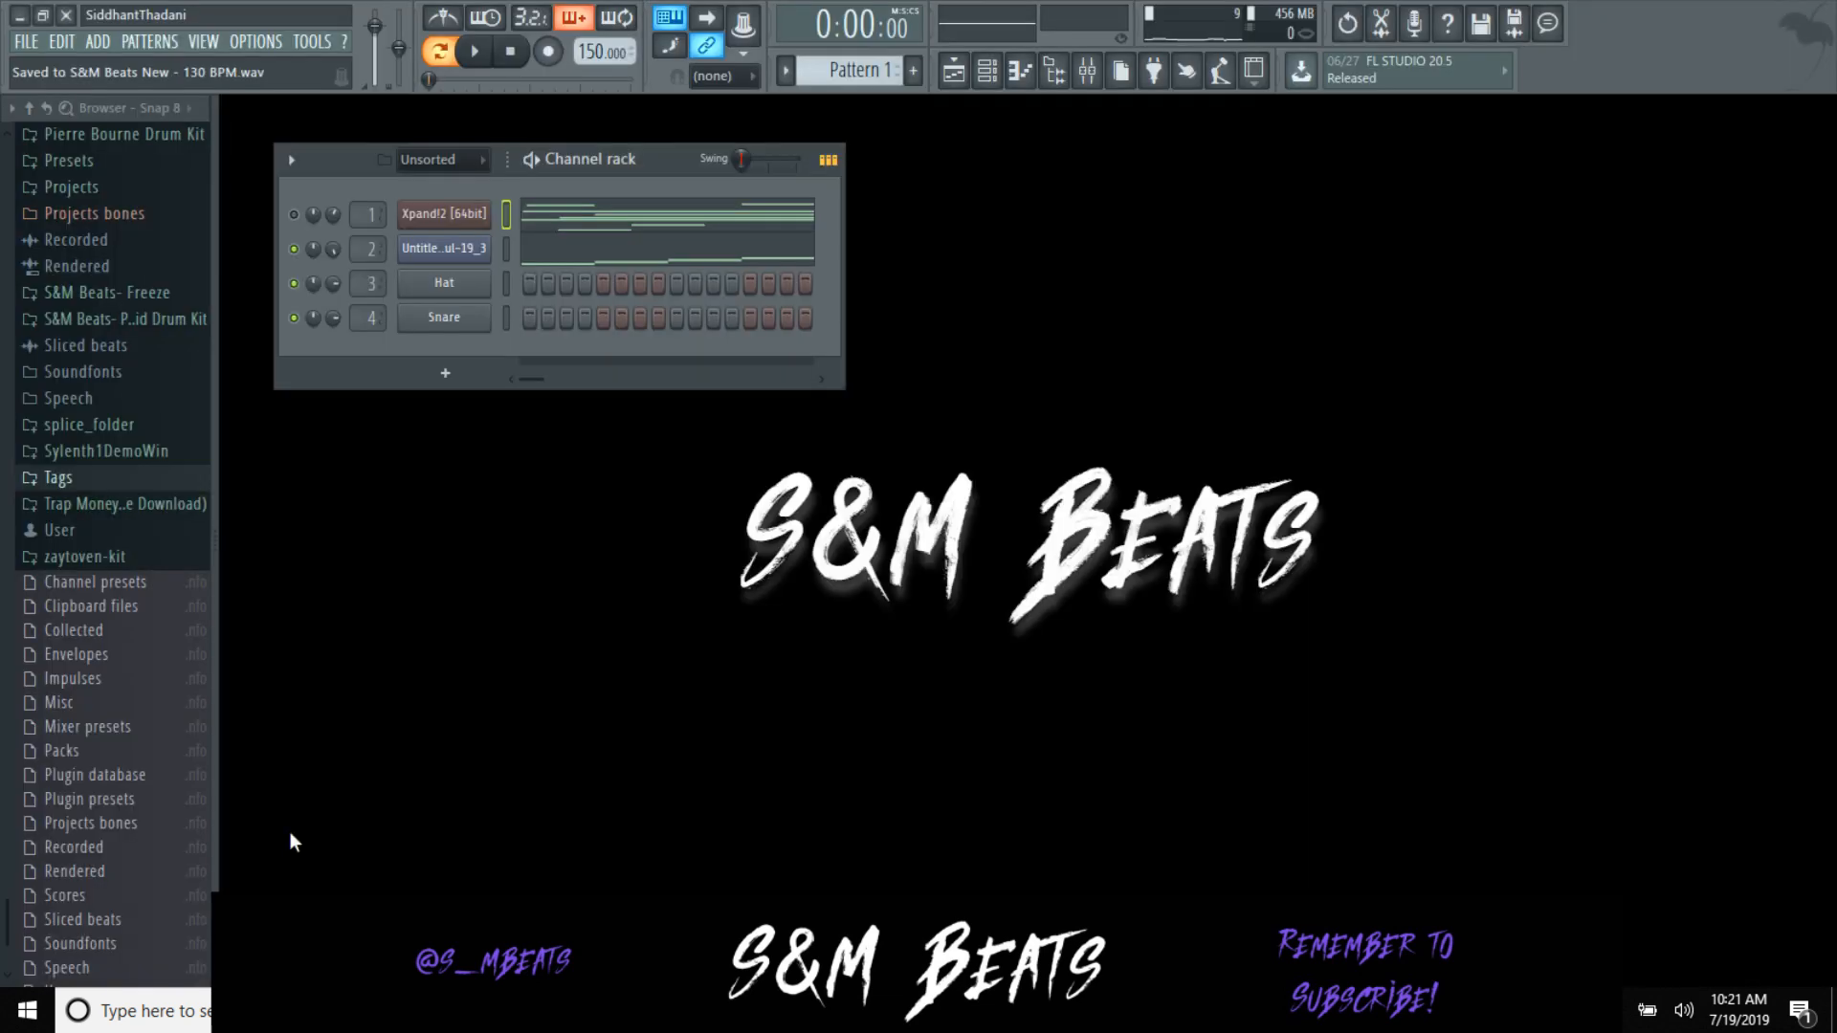
key(space)
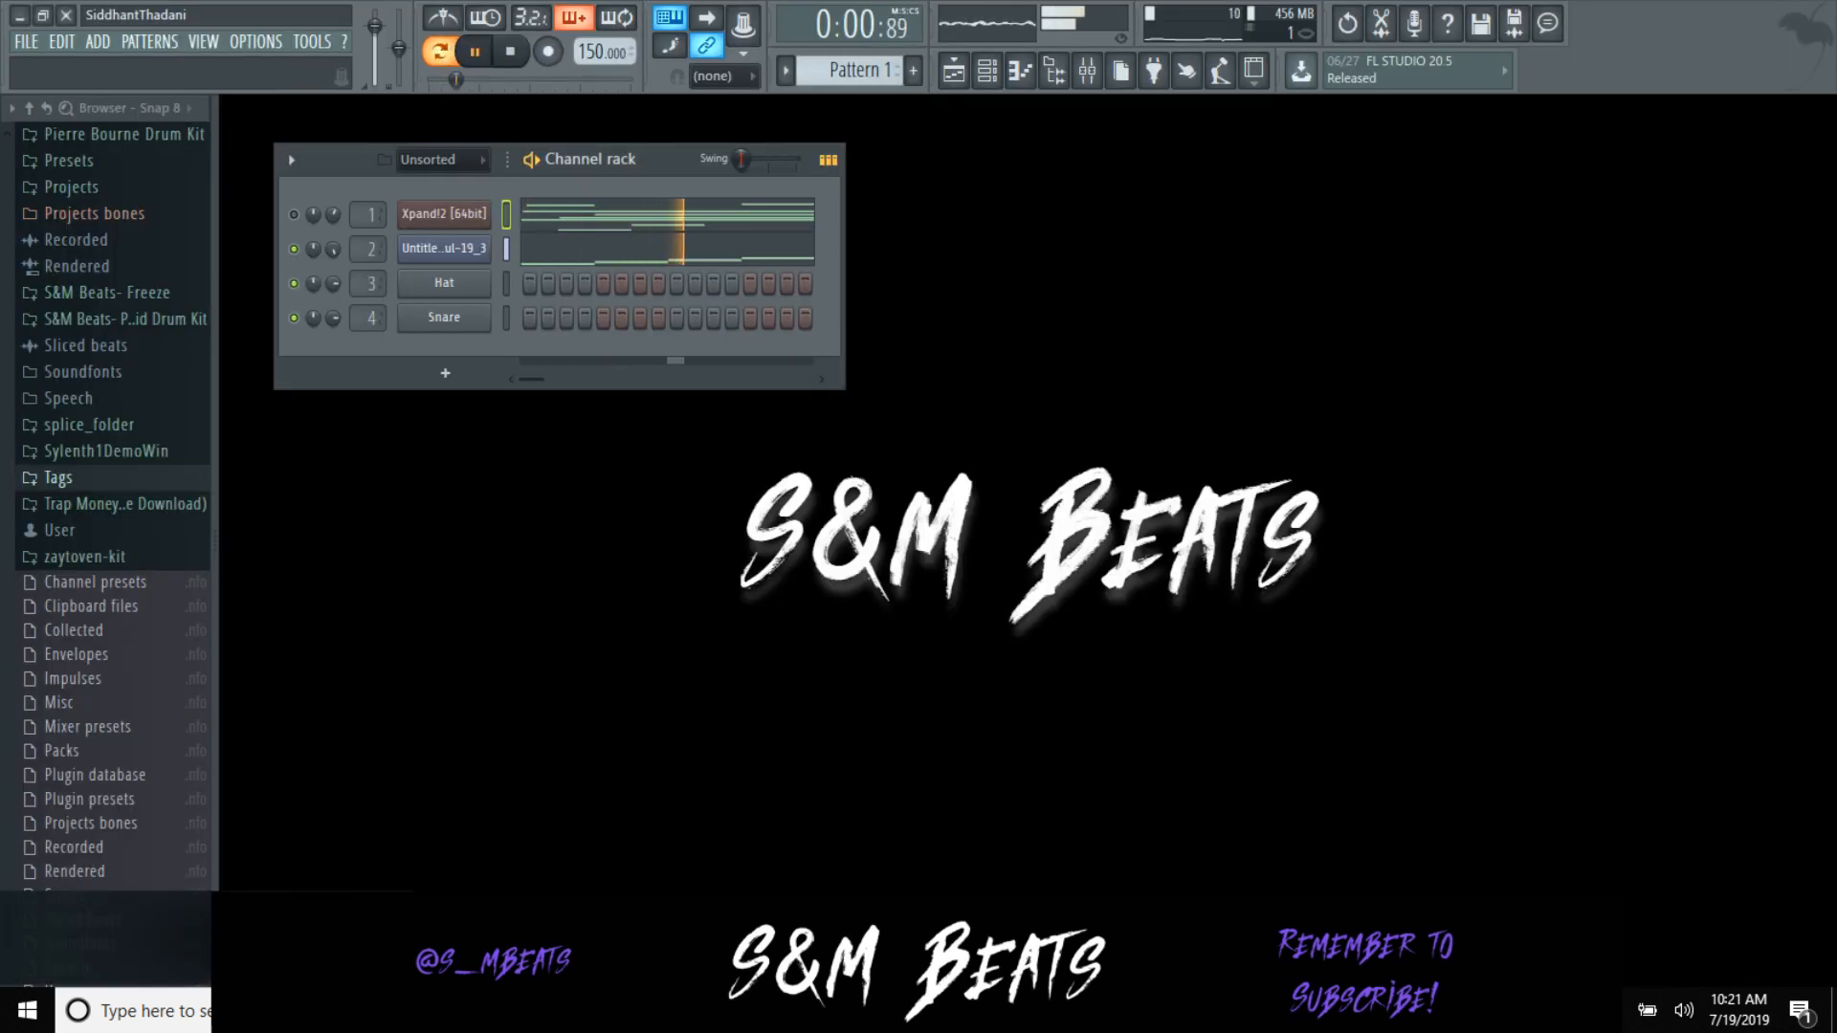
Step: Rename the rendered WAV file in the loop's folder as "S&M Beats New - 150 BPM" and close the folder window
mouse_move(536, 1010)
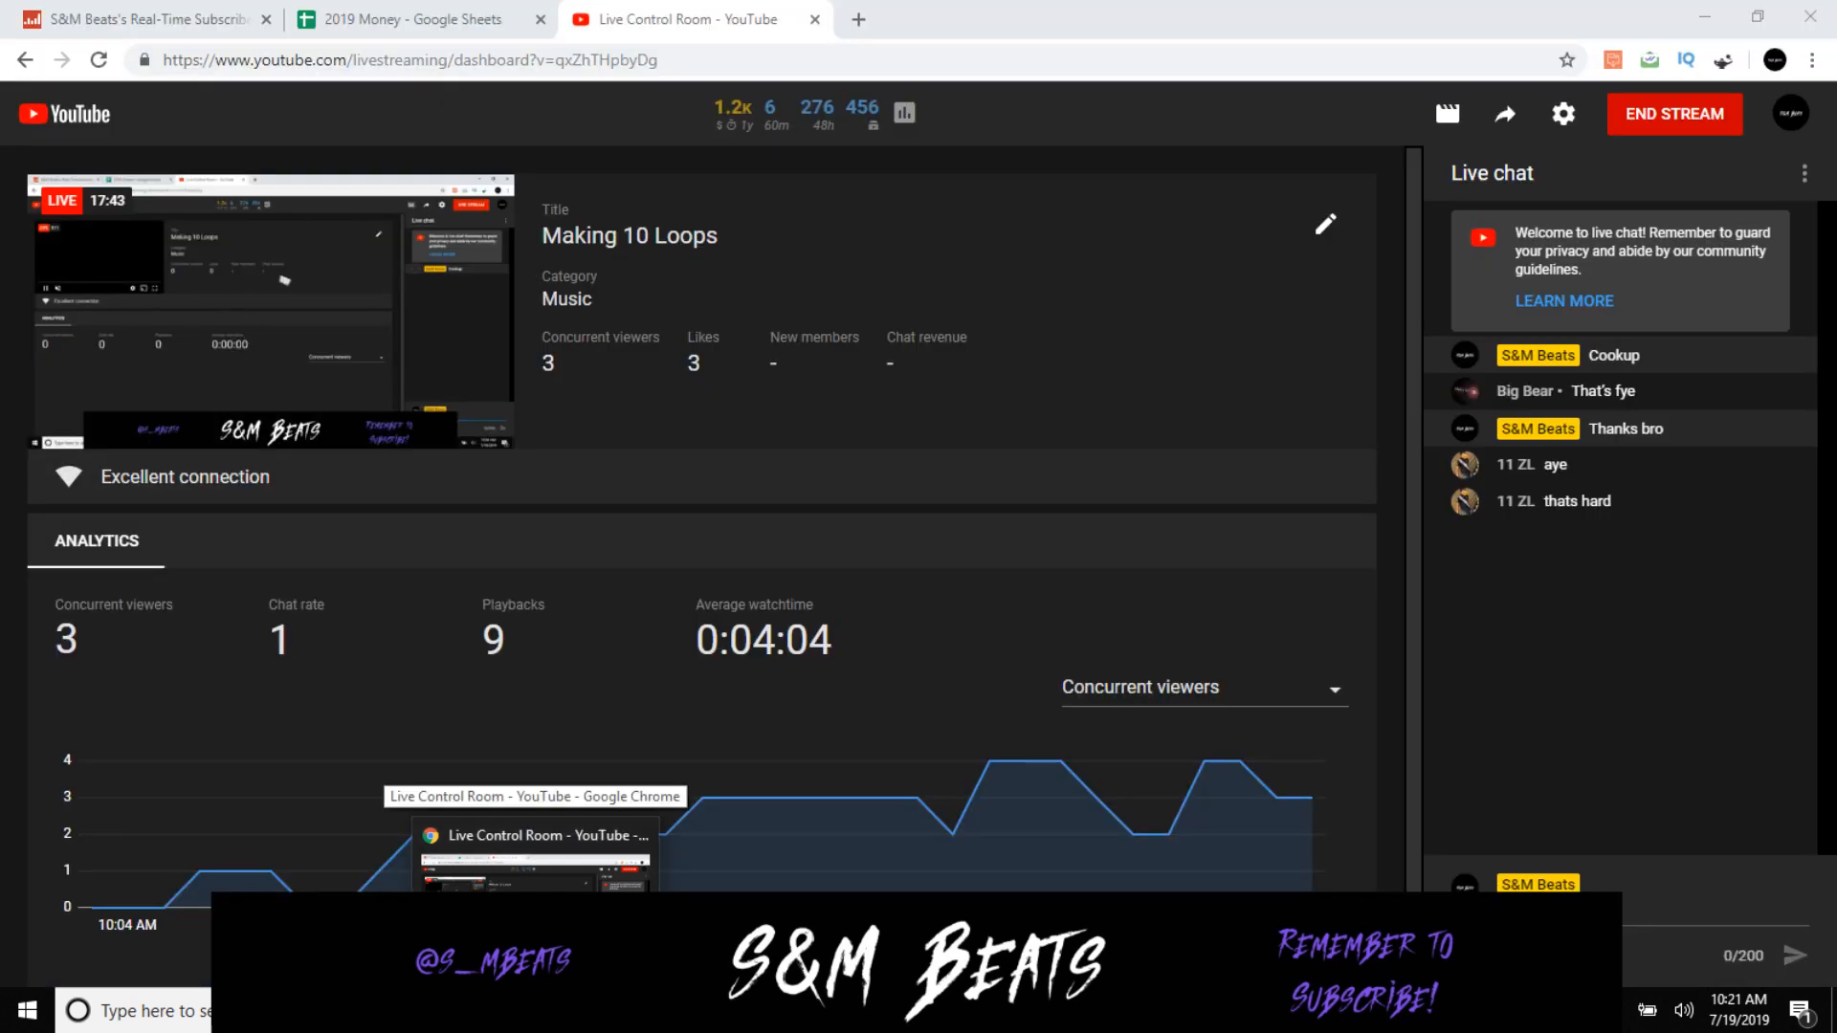
click(588, 1010)
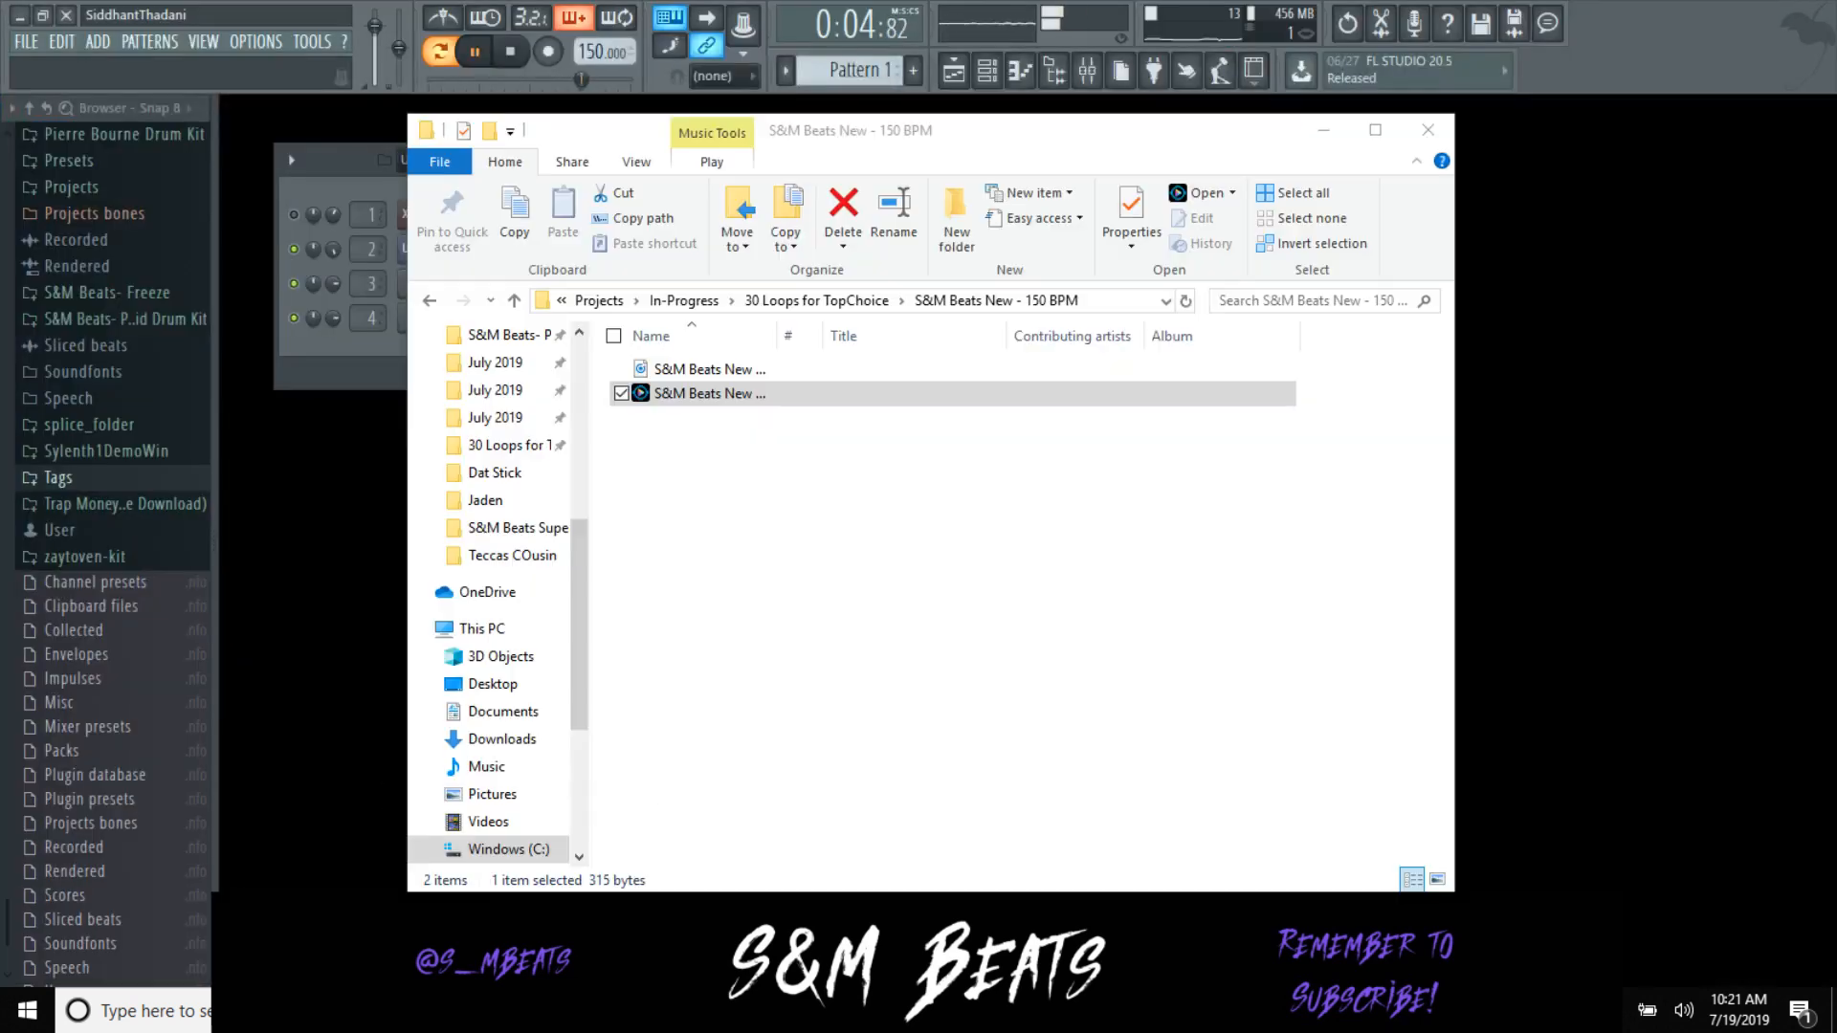
click(732, 370)
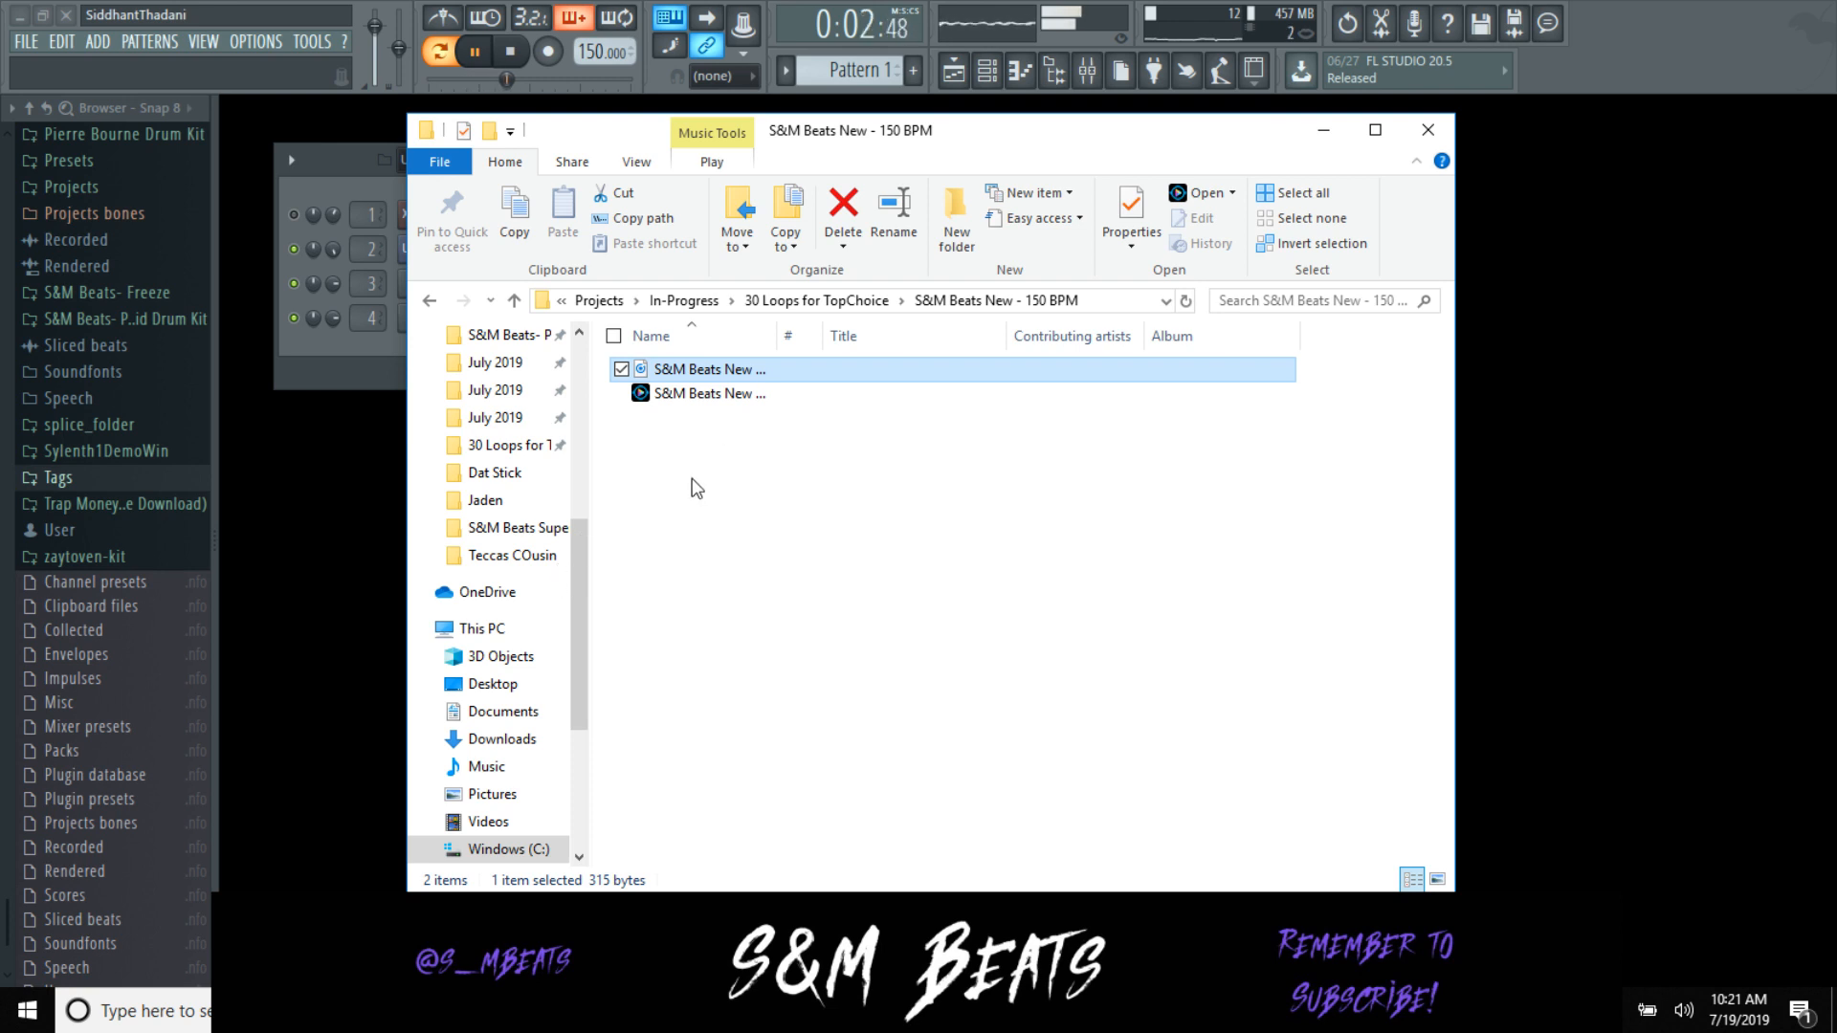
double_click(685, 369)
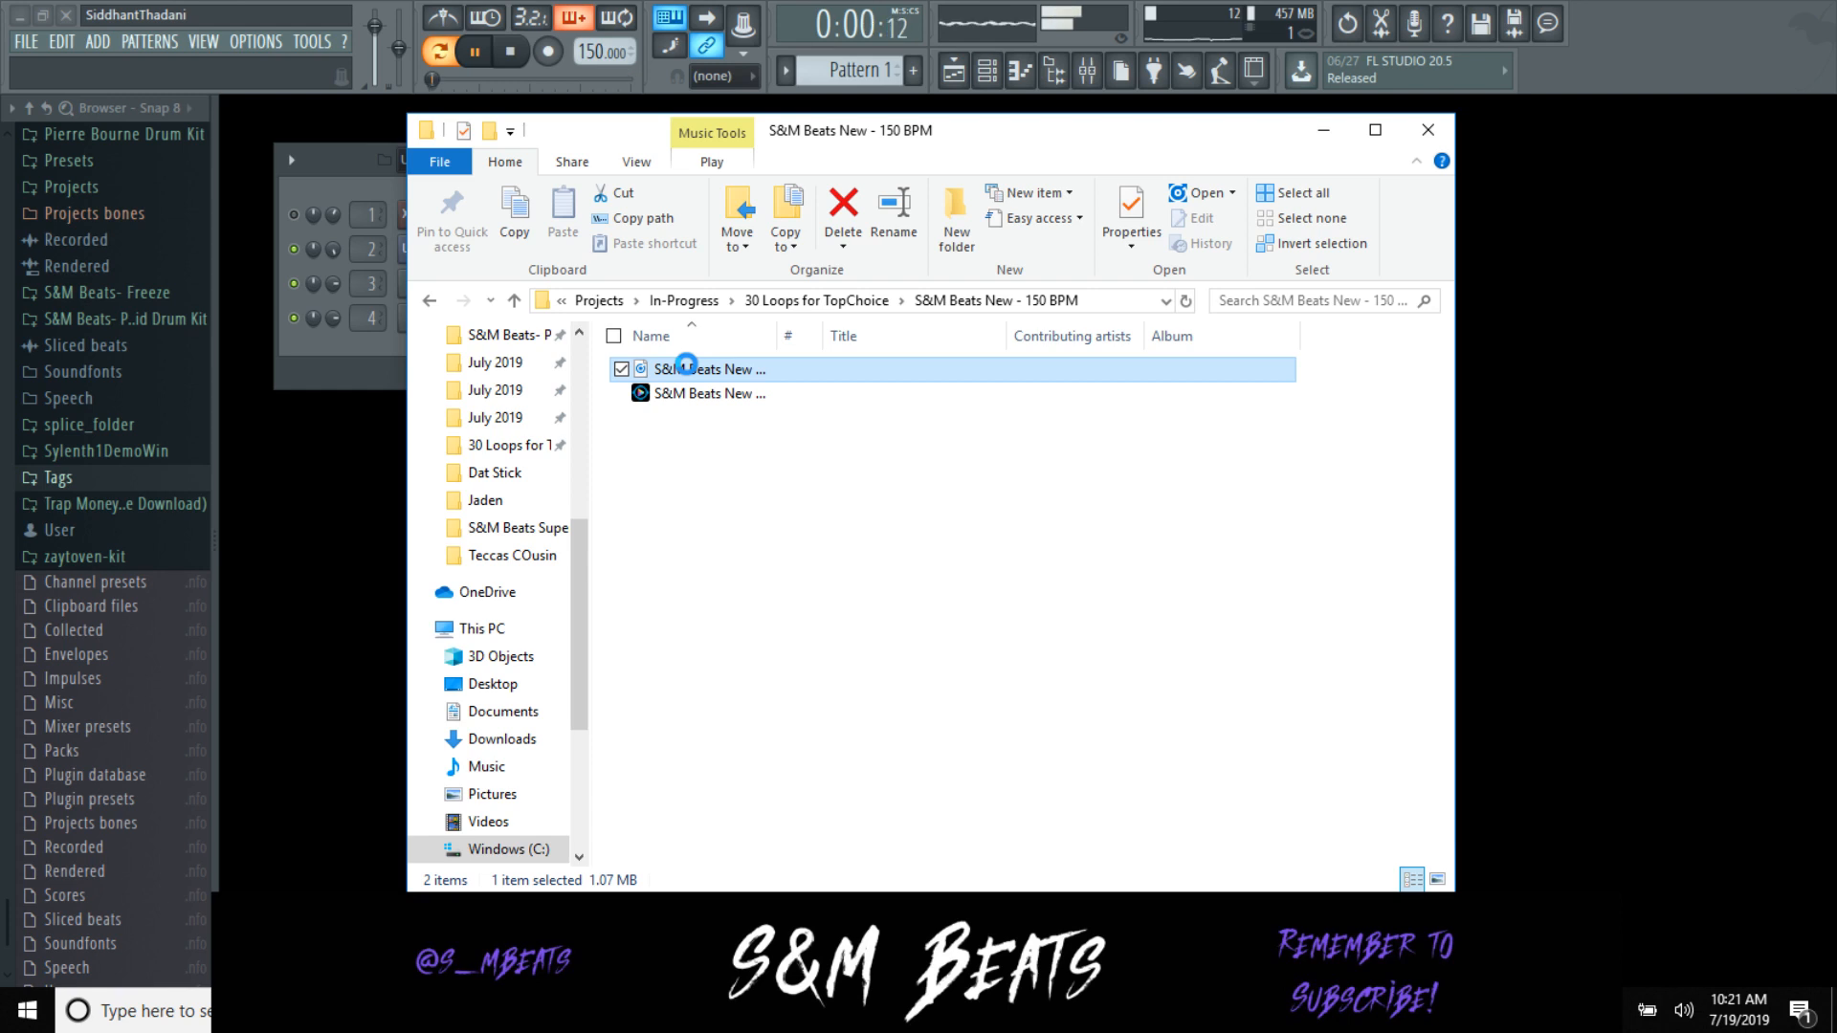
right_click(689, 370)
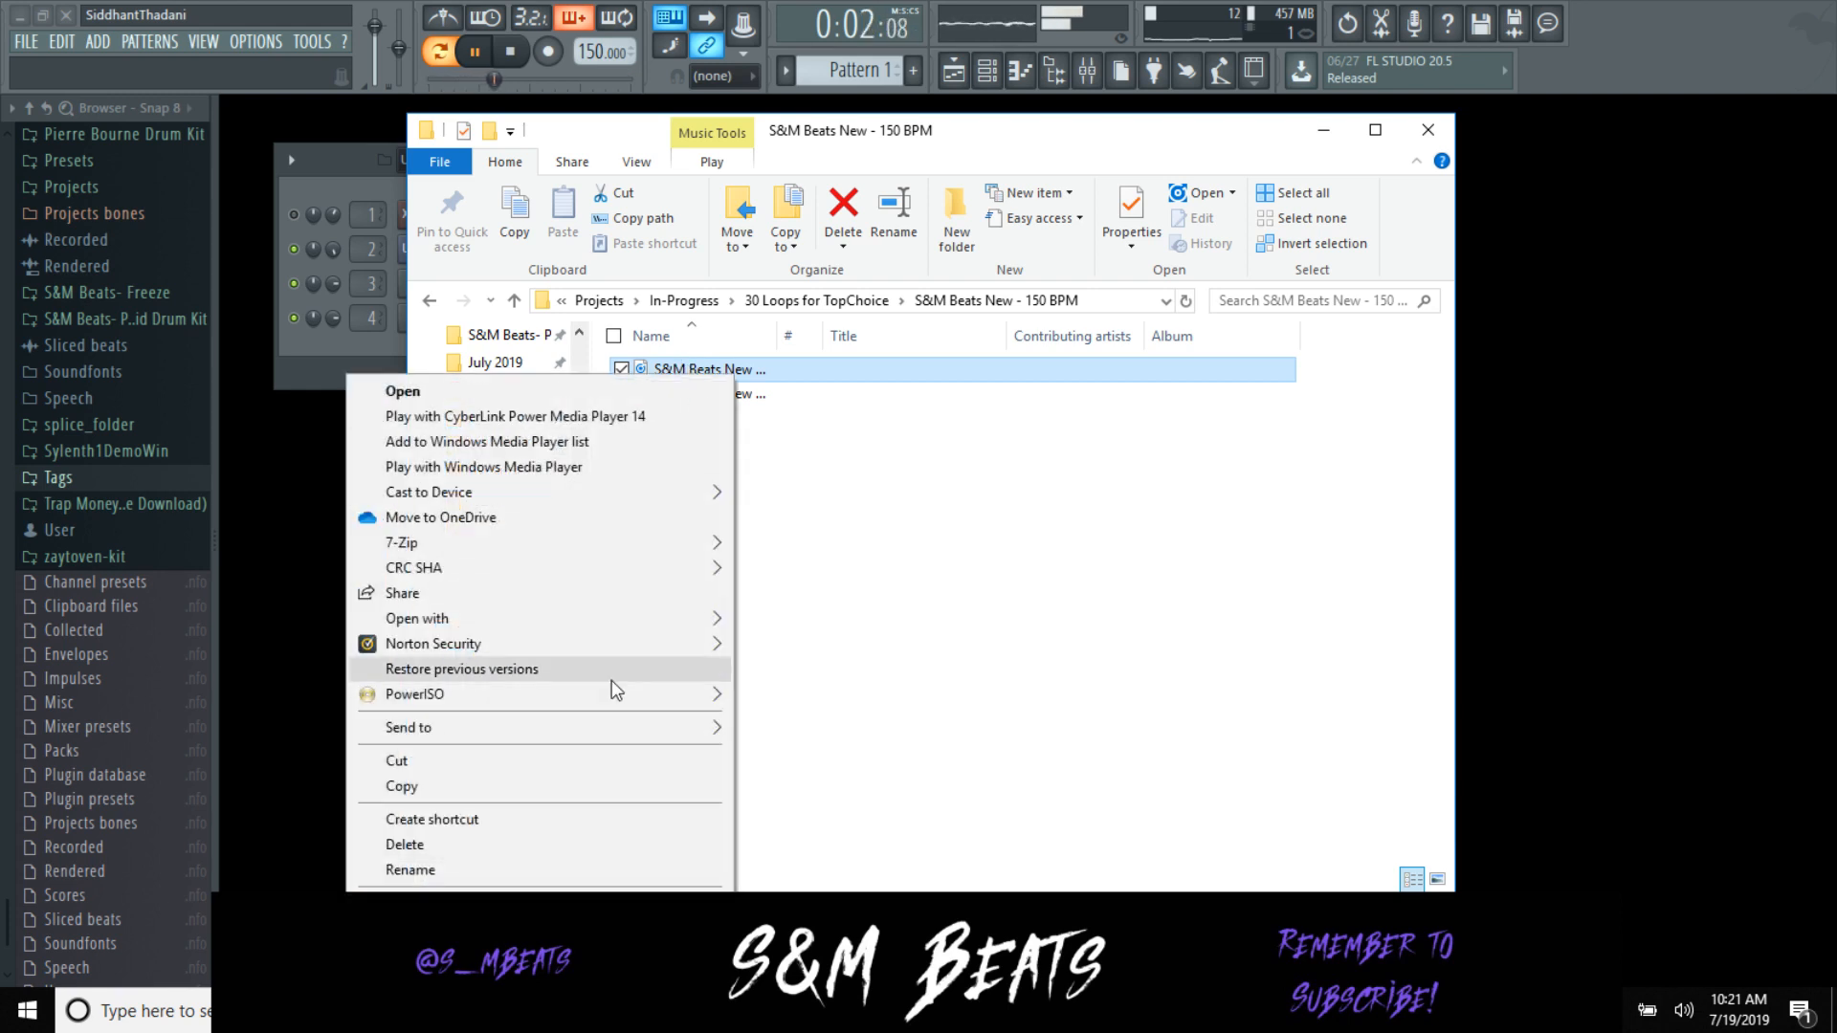
click(560, 869)
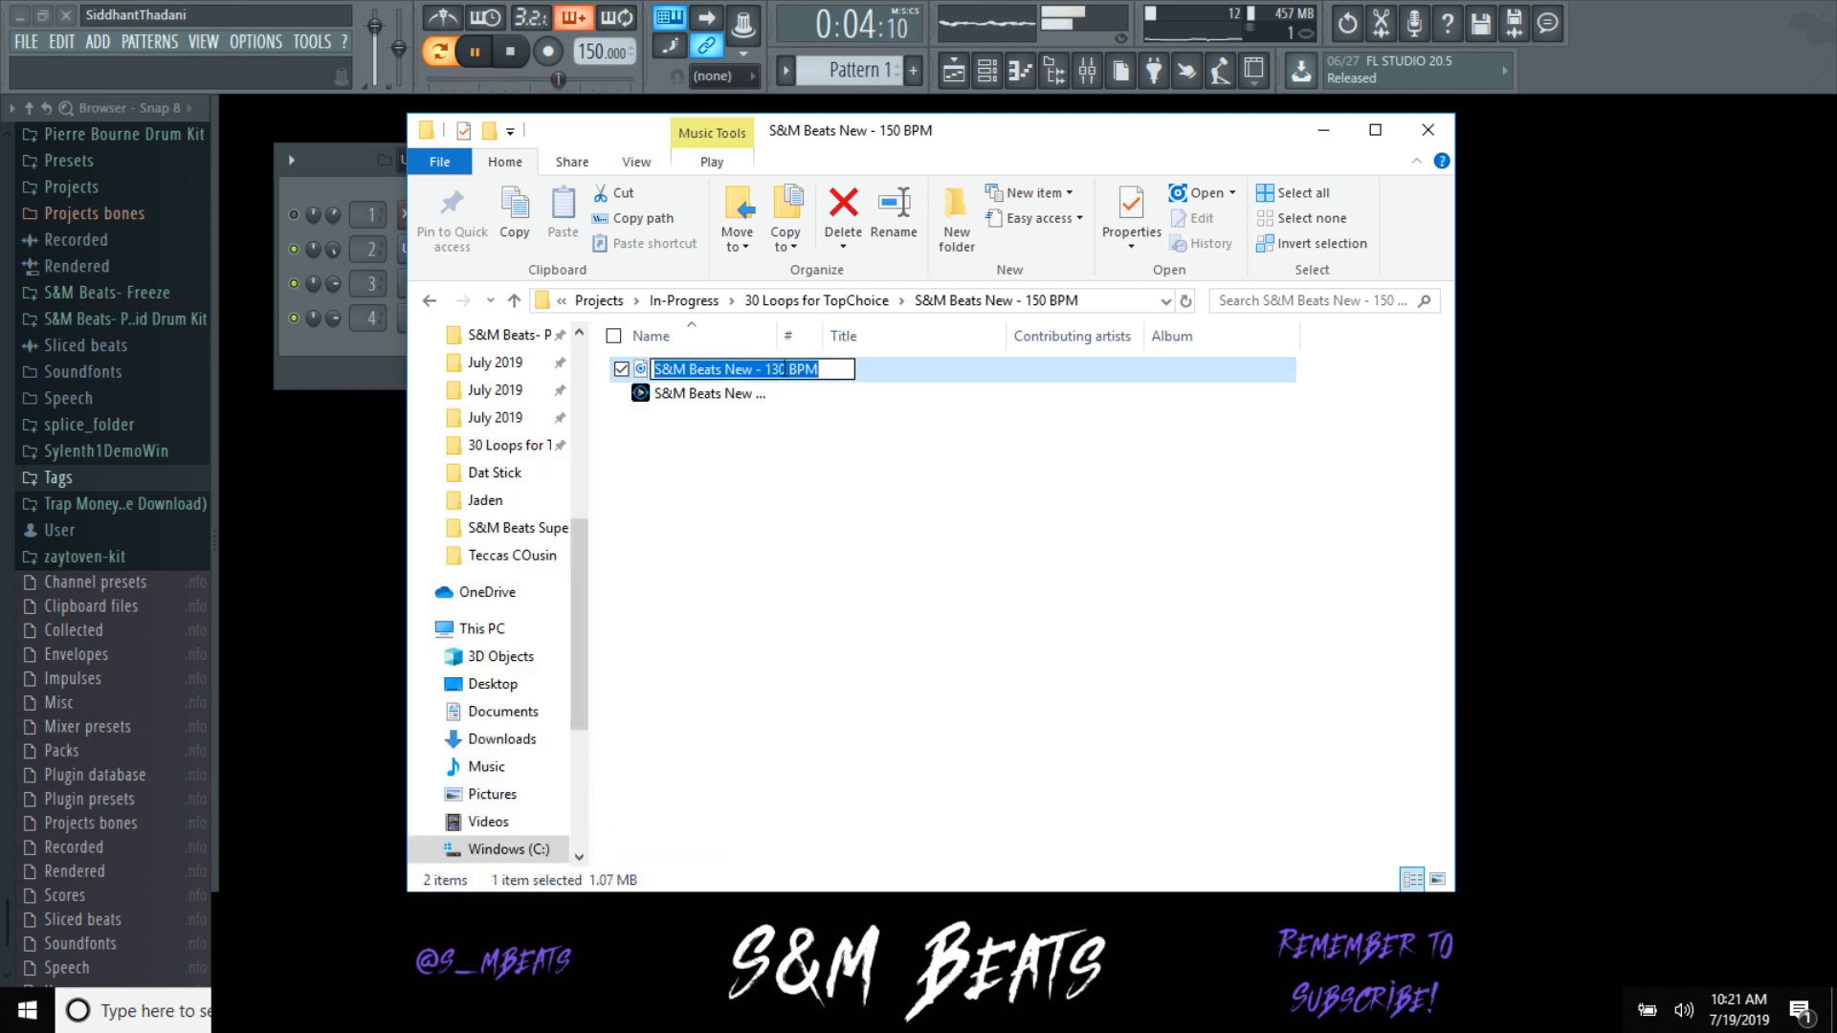
click(779, 369)
key(BackSpace)
text(5)
key(Return)
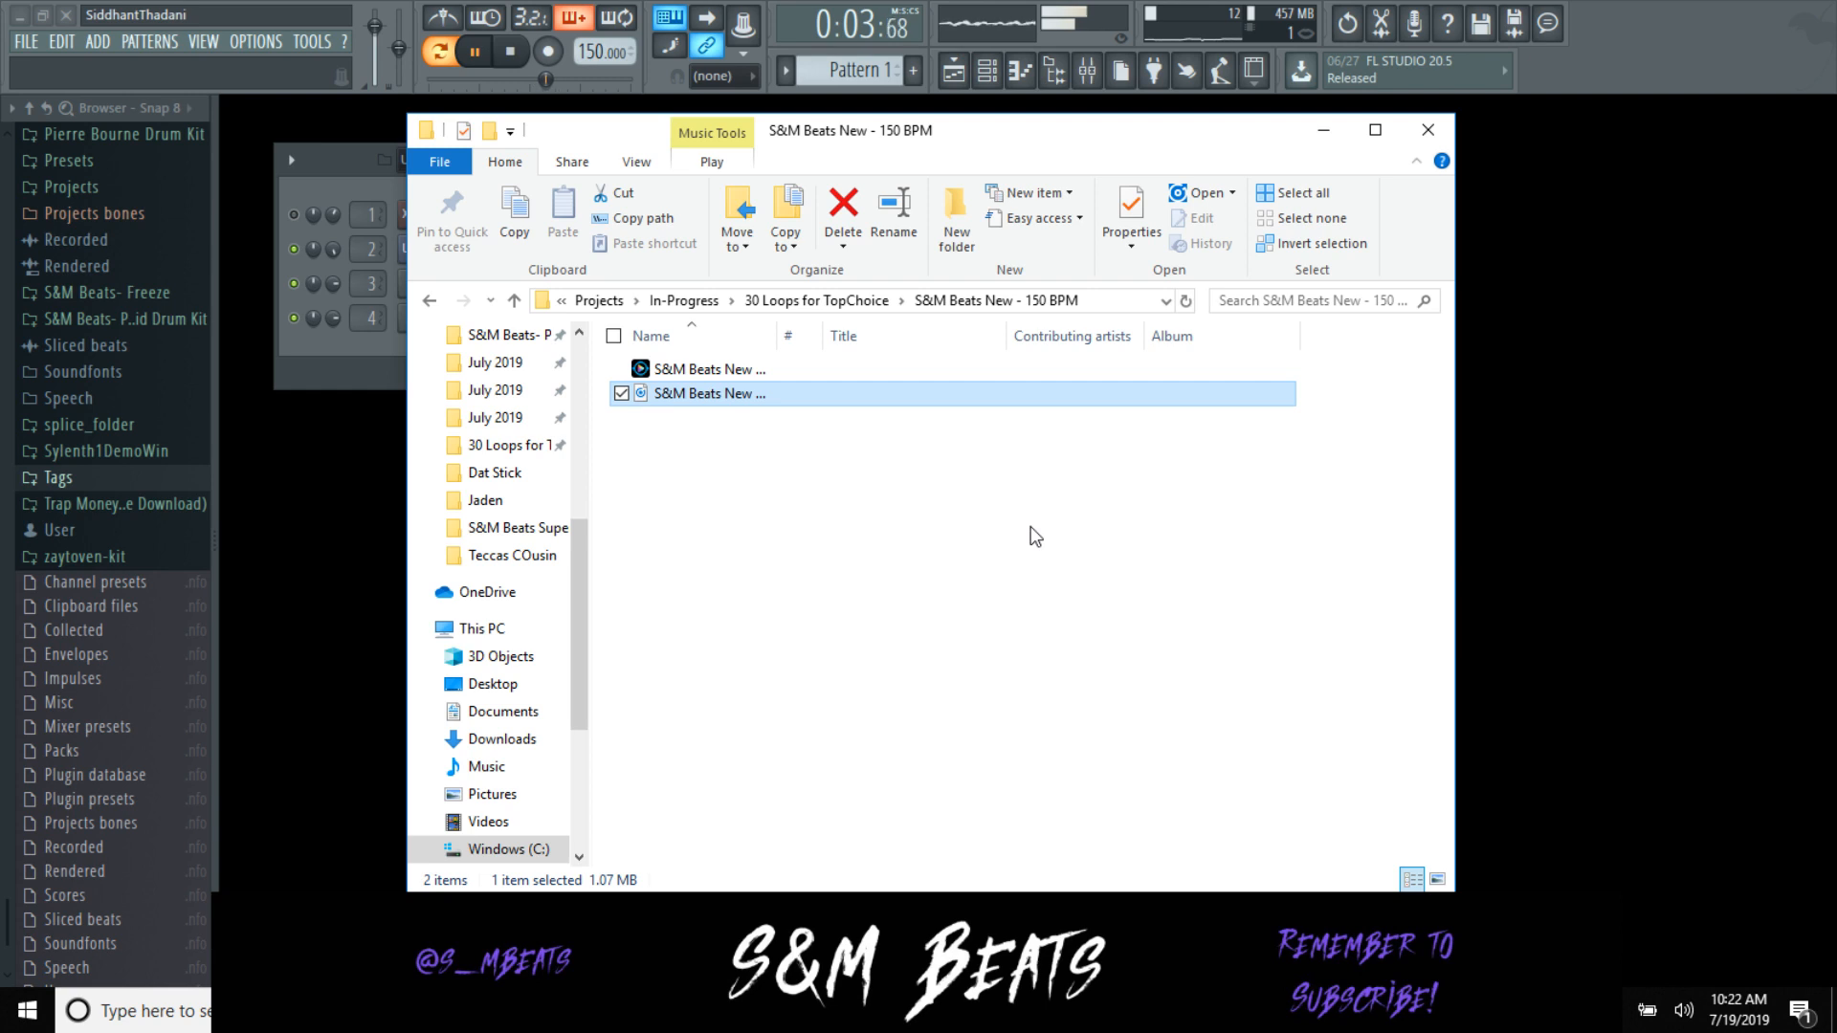
click(1415, 138)
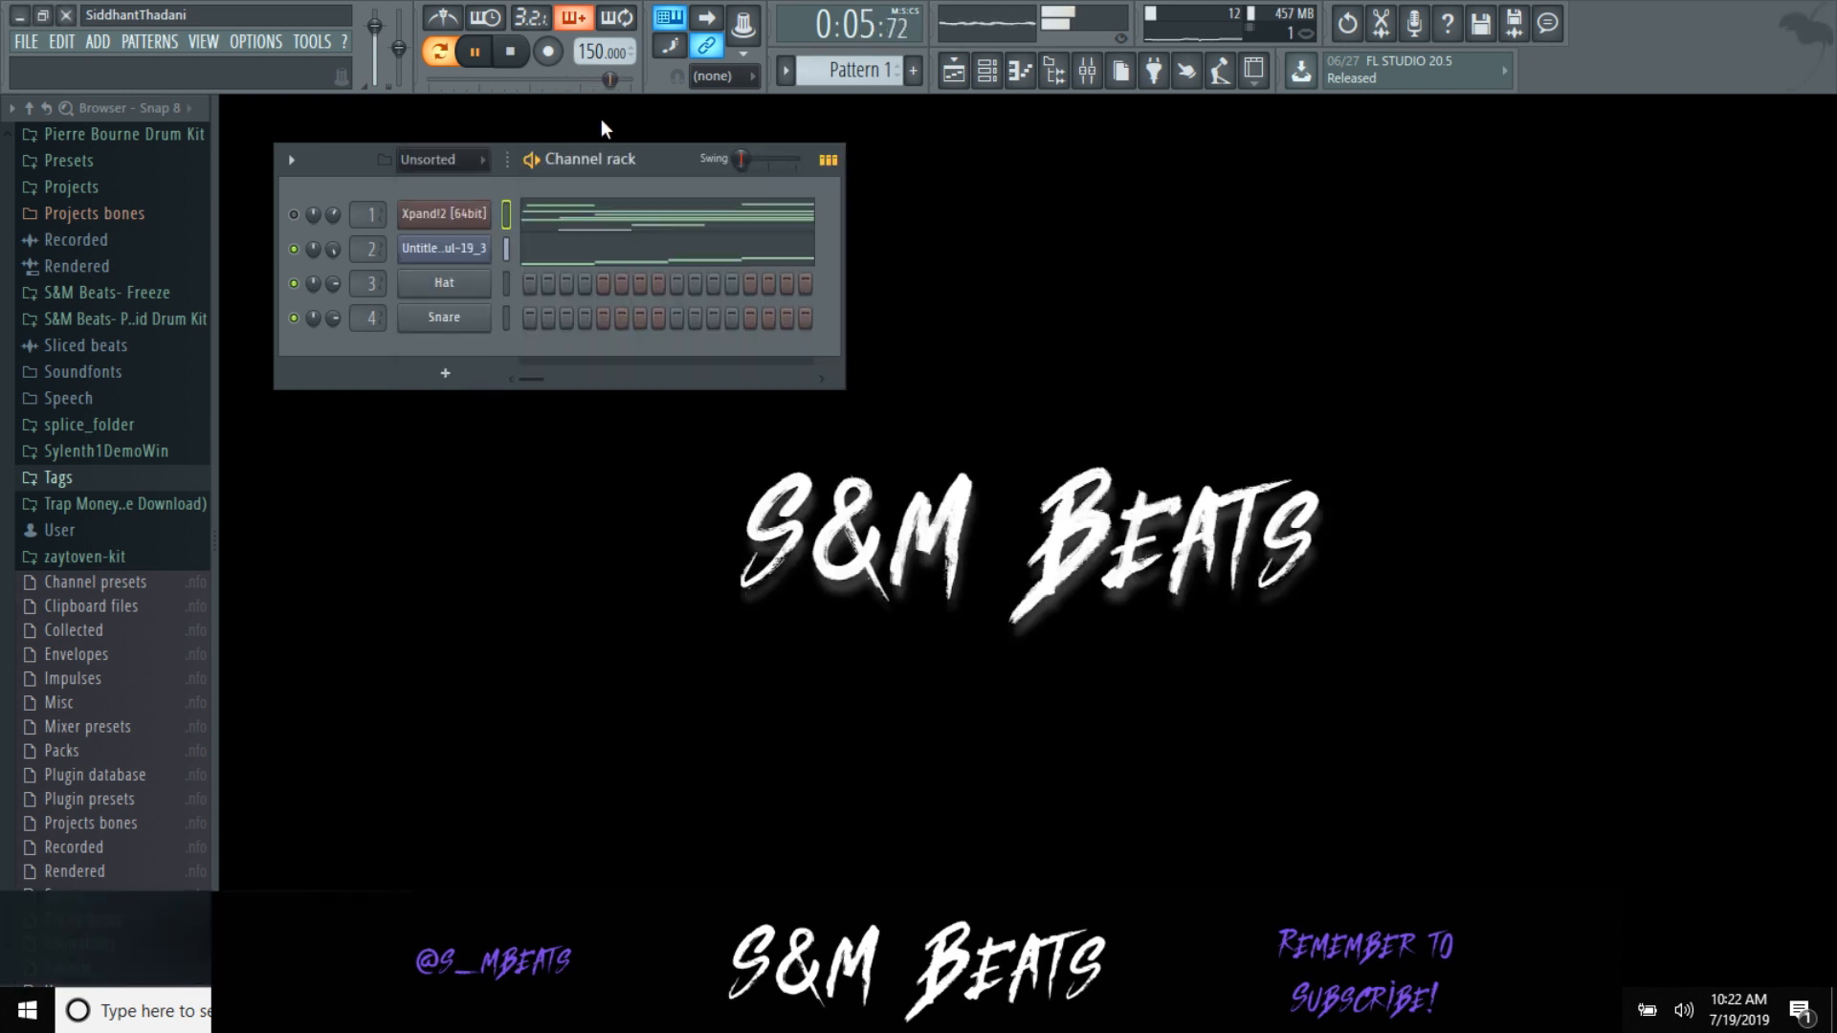
Step: Start a new FL Studio project without saving the changes to untitled.flp
key(alt+Tab)
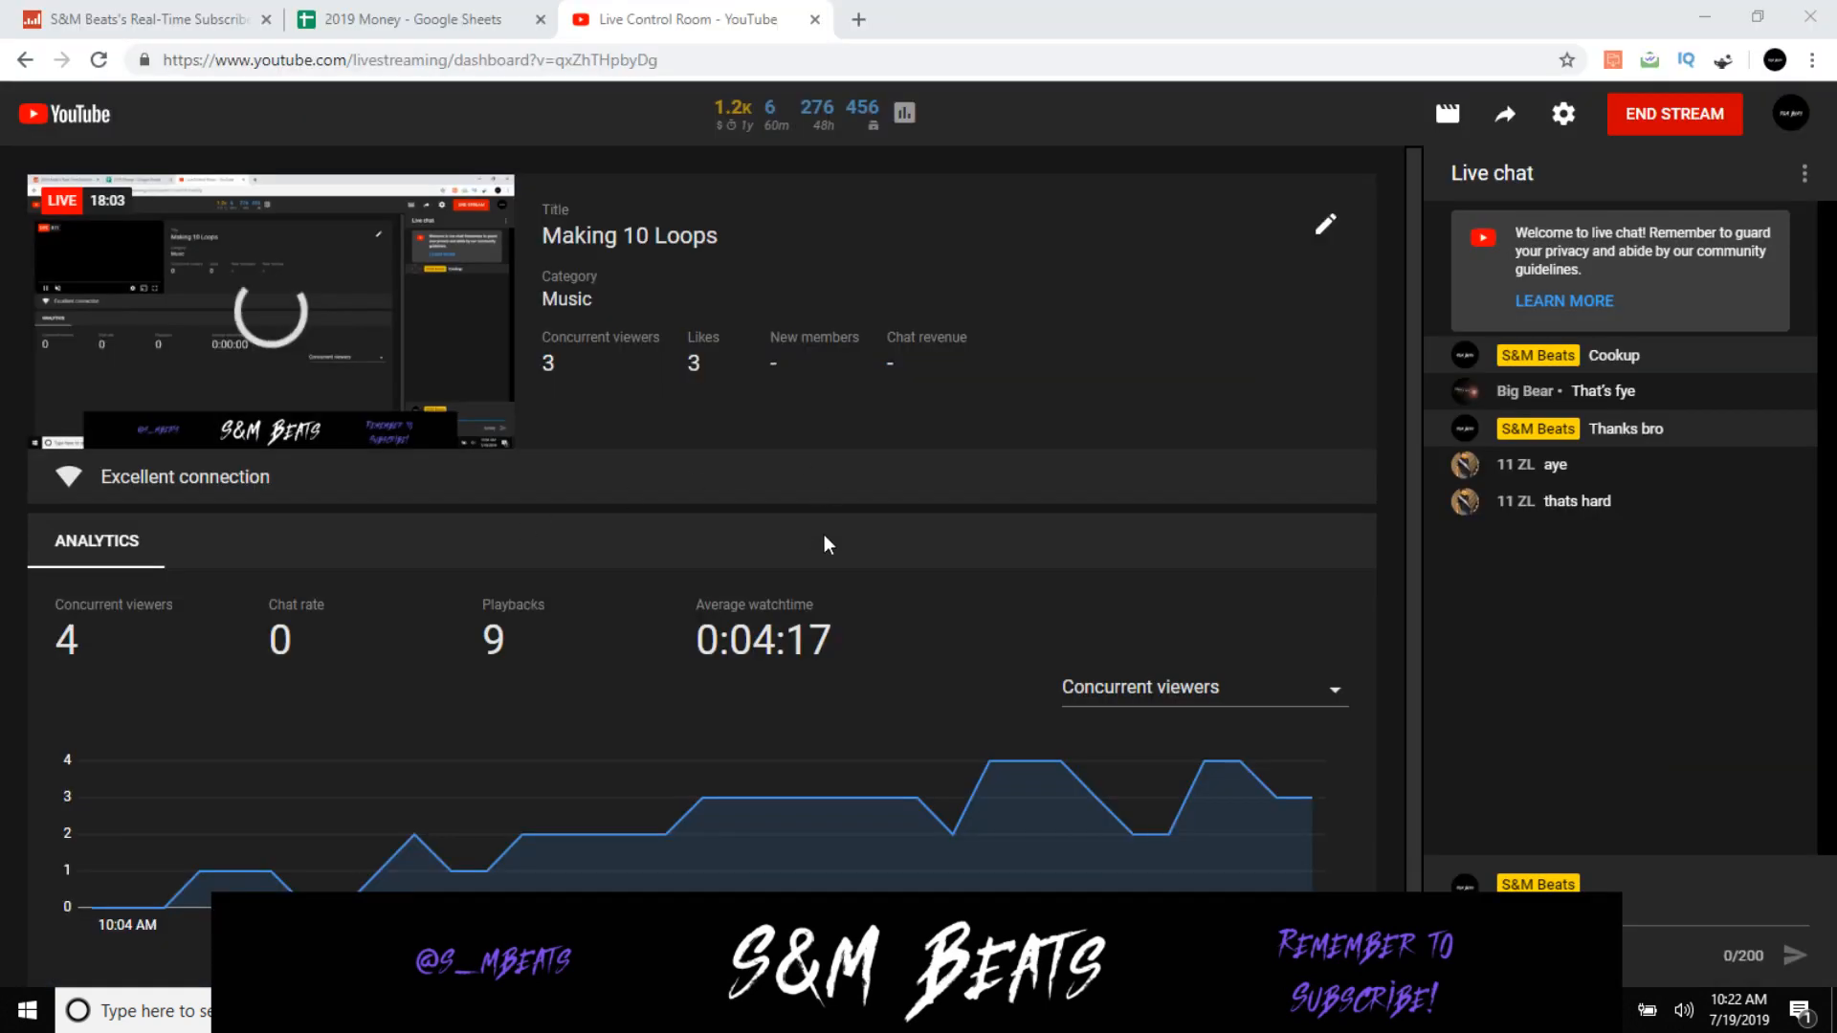
key(alt+Tab)
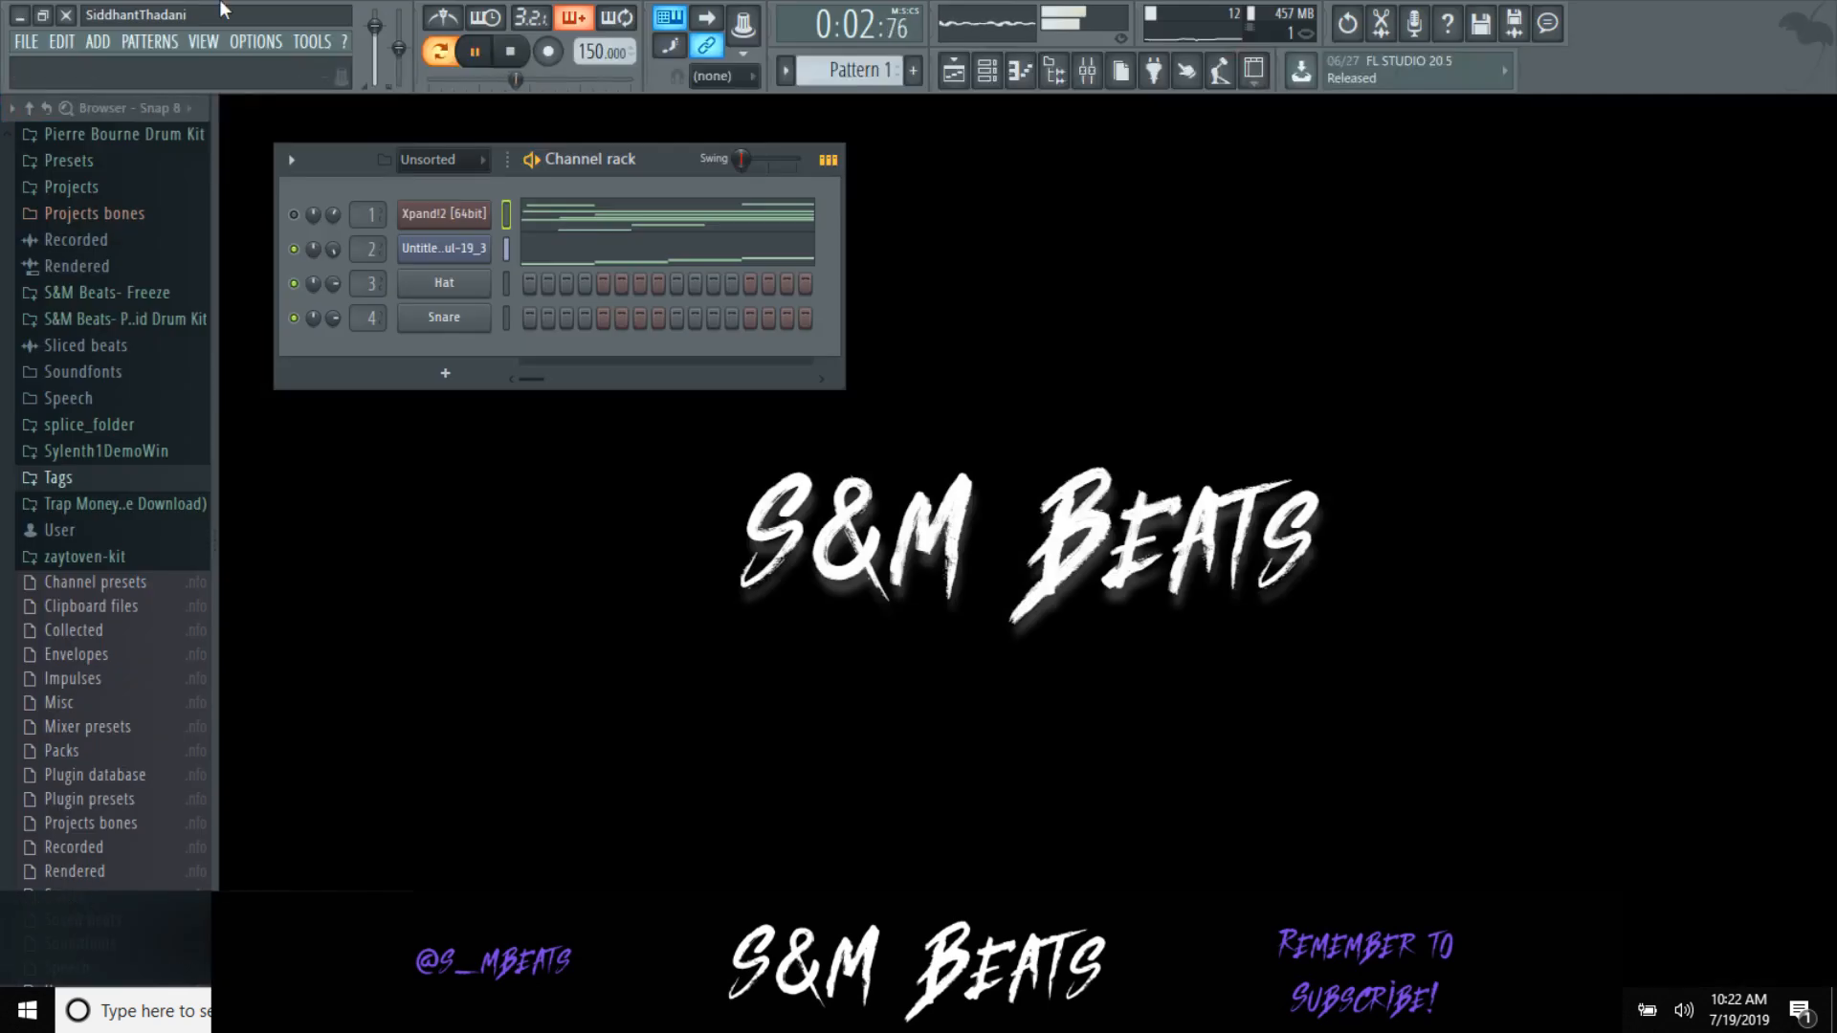
click(23, 41)
click(48, 68)
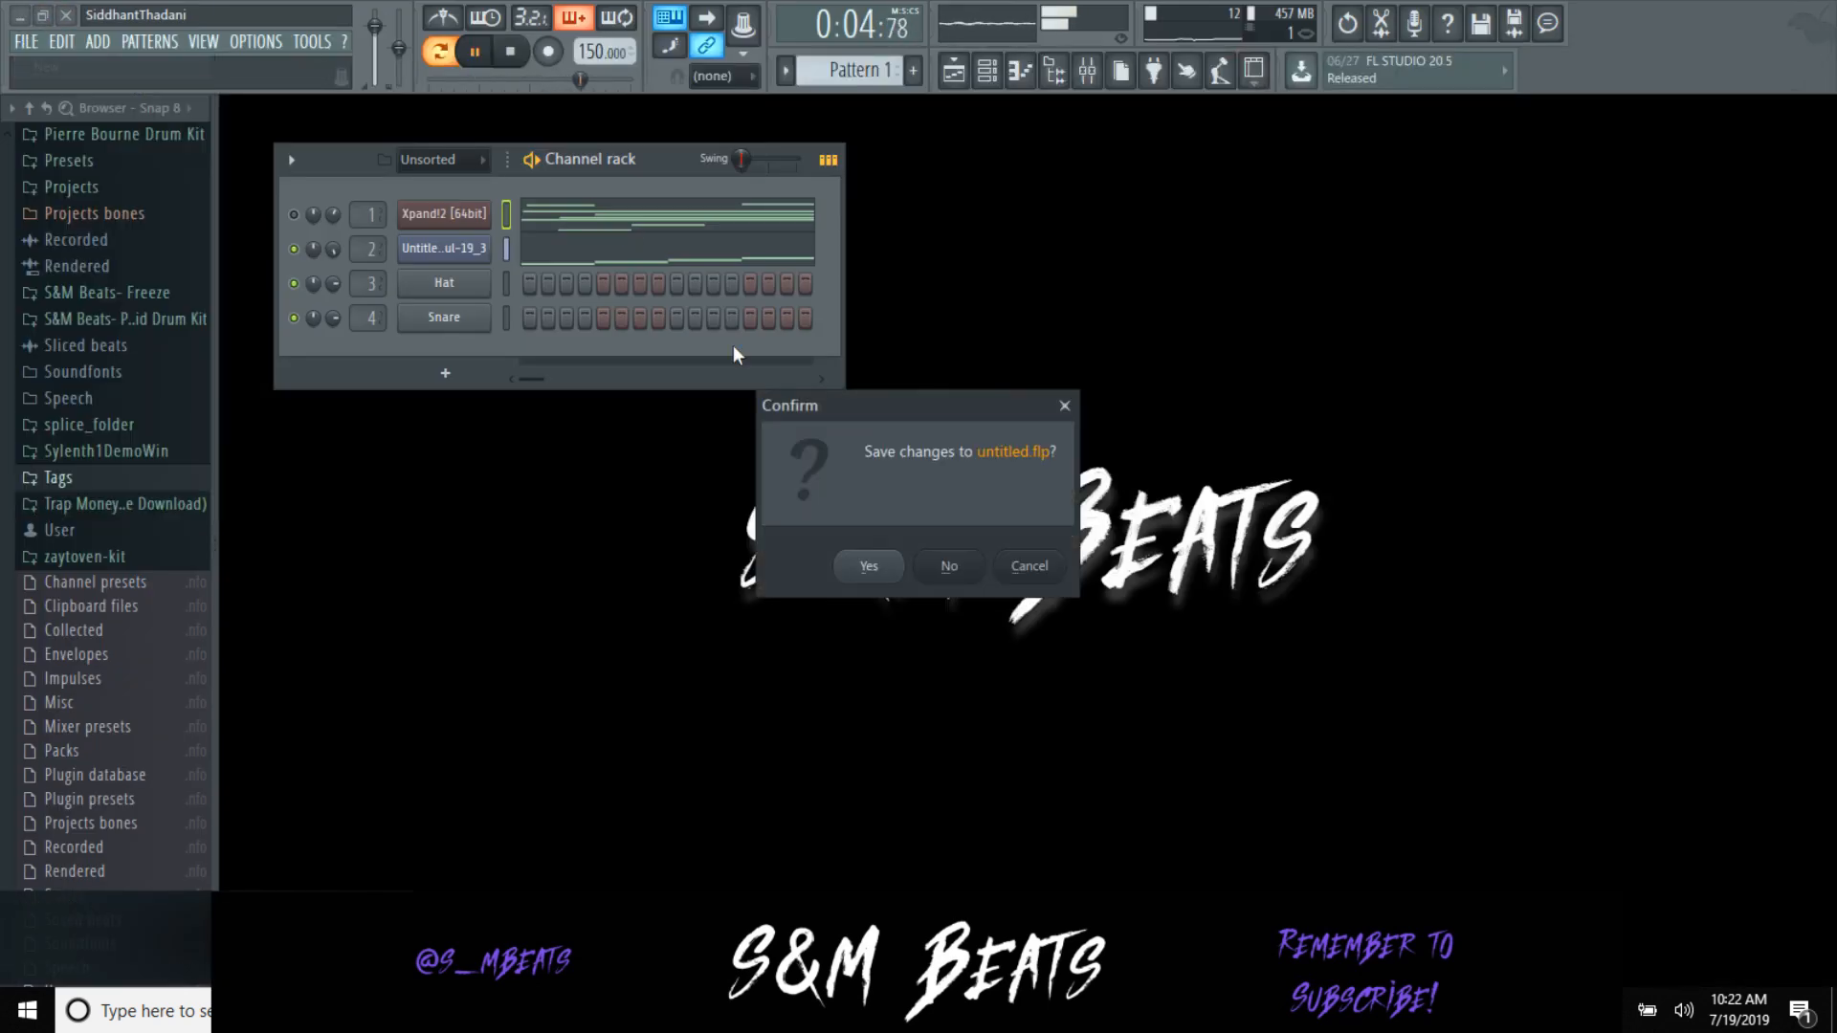
click(935, 566)
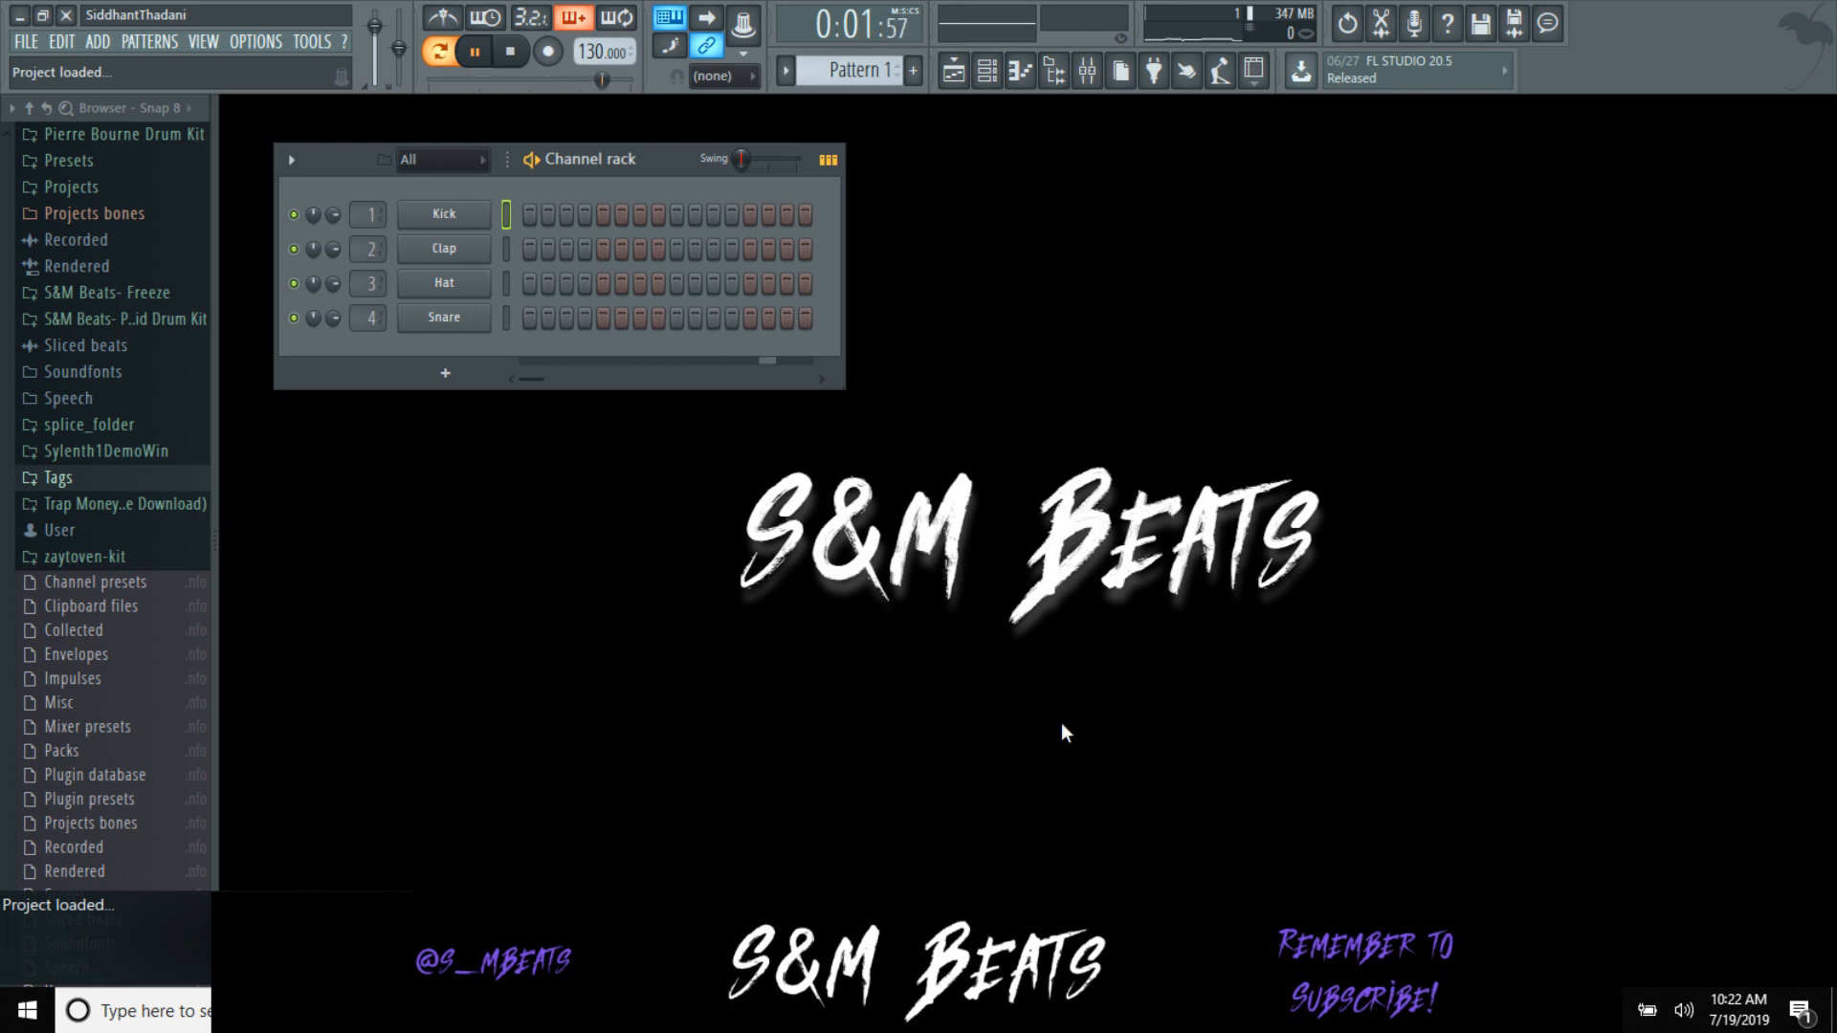
Step: Check the livestream's chat and viewer figures in the YouTube Live Control Room and return to FL Studio
key(alt+Tab)
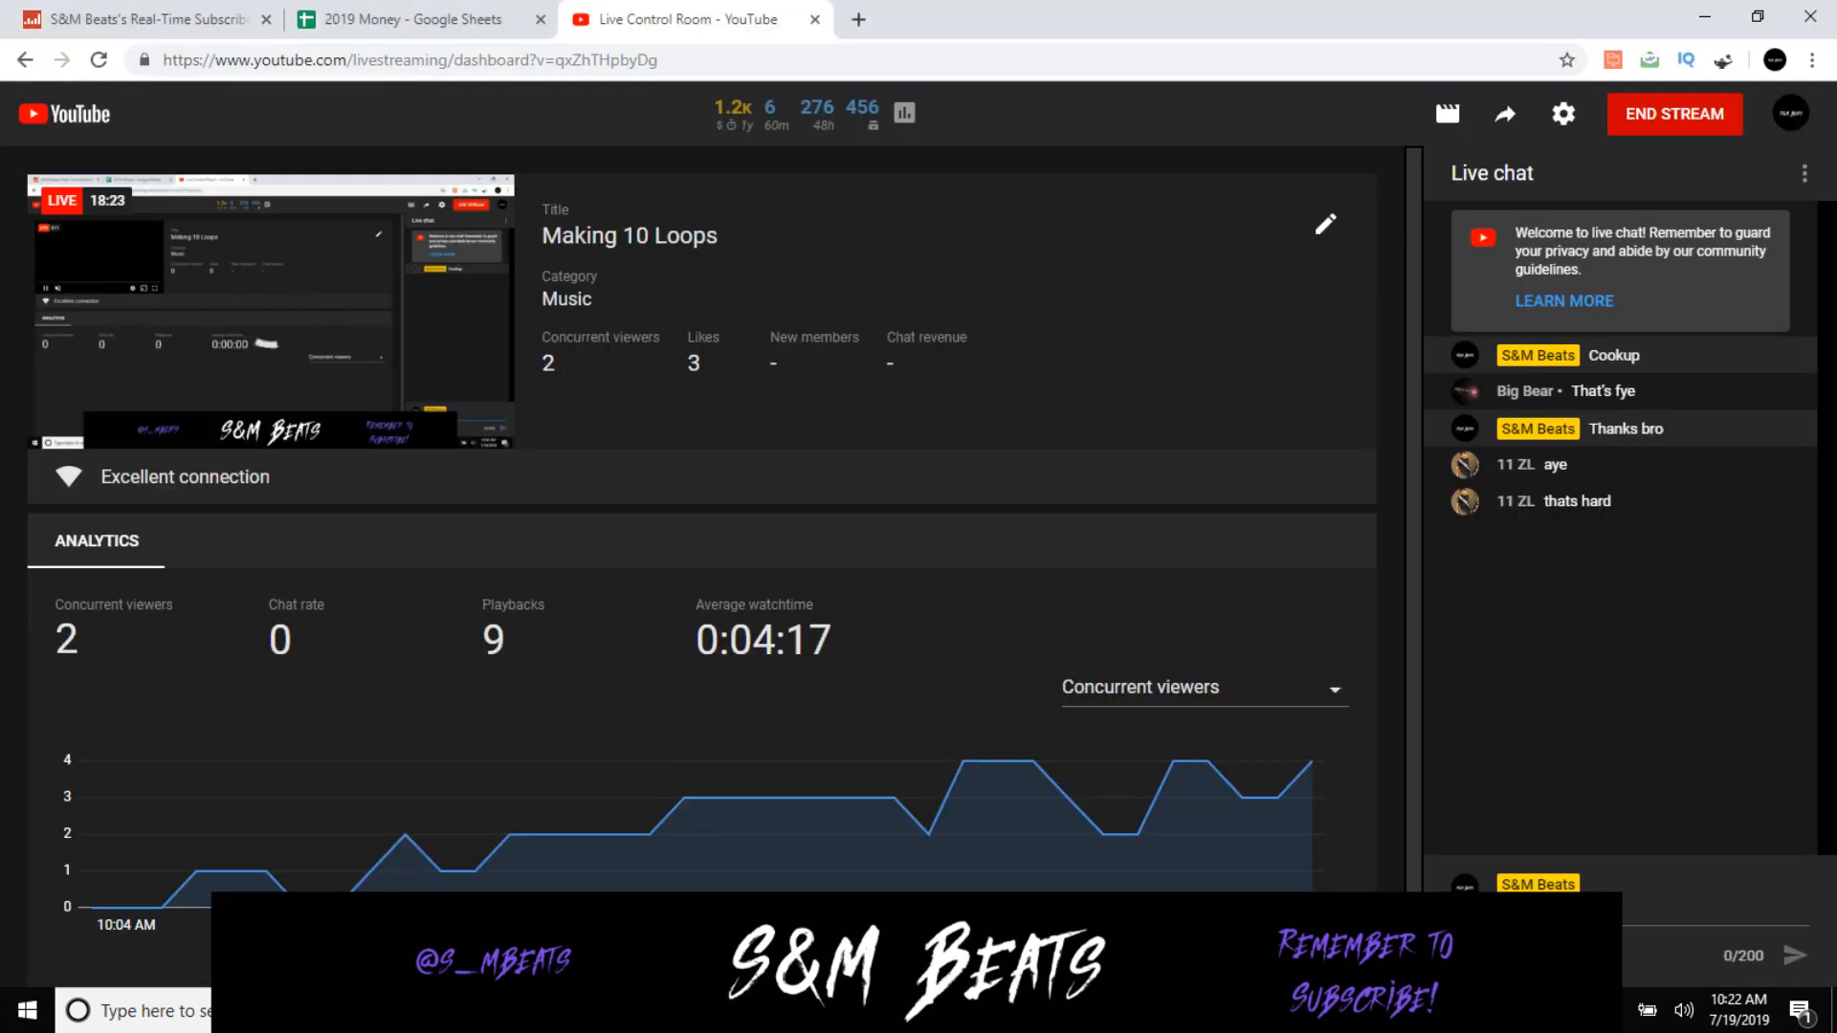
mouse_move(525, 837)
mouse_move(704, 1010)
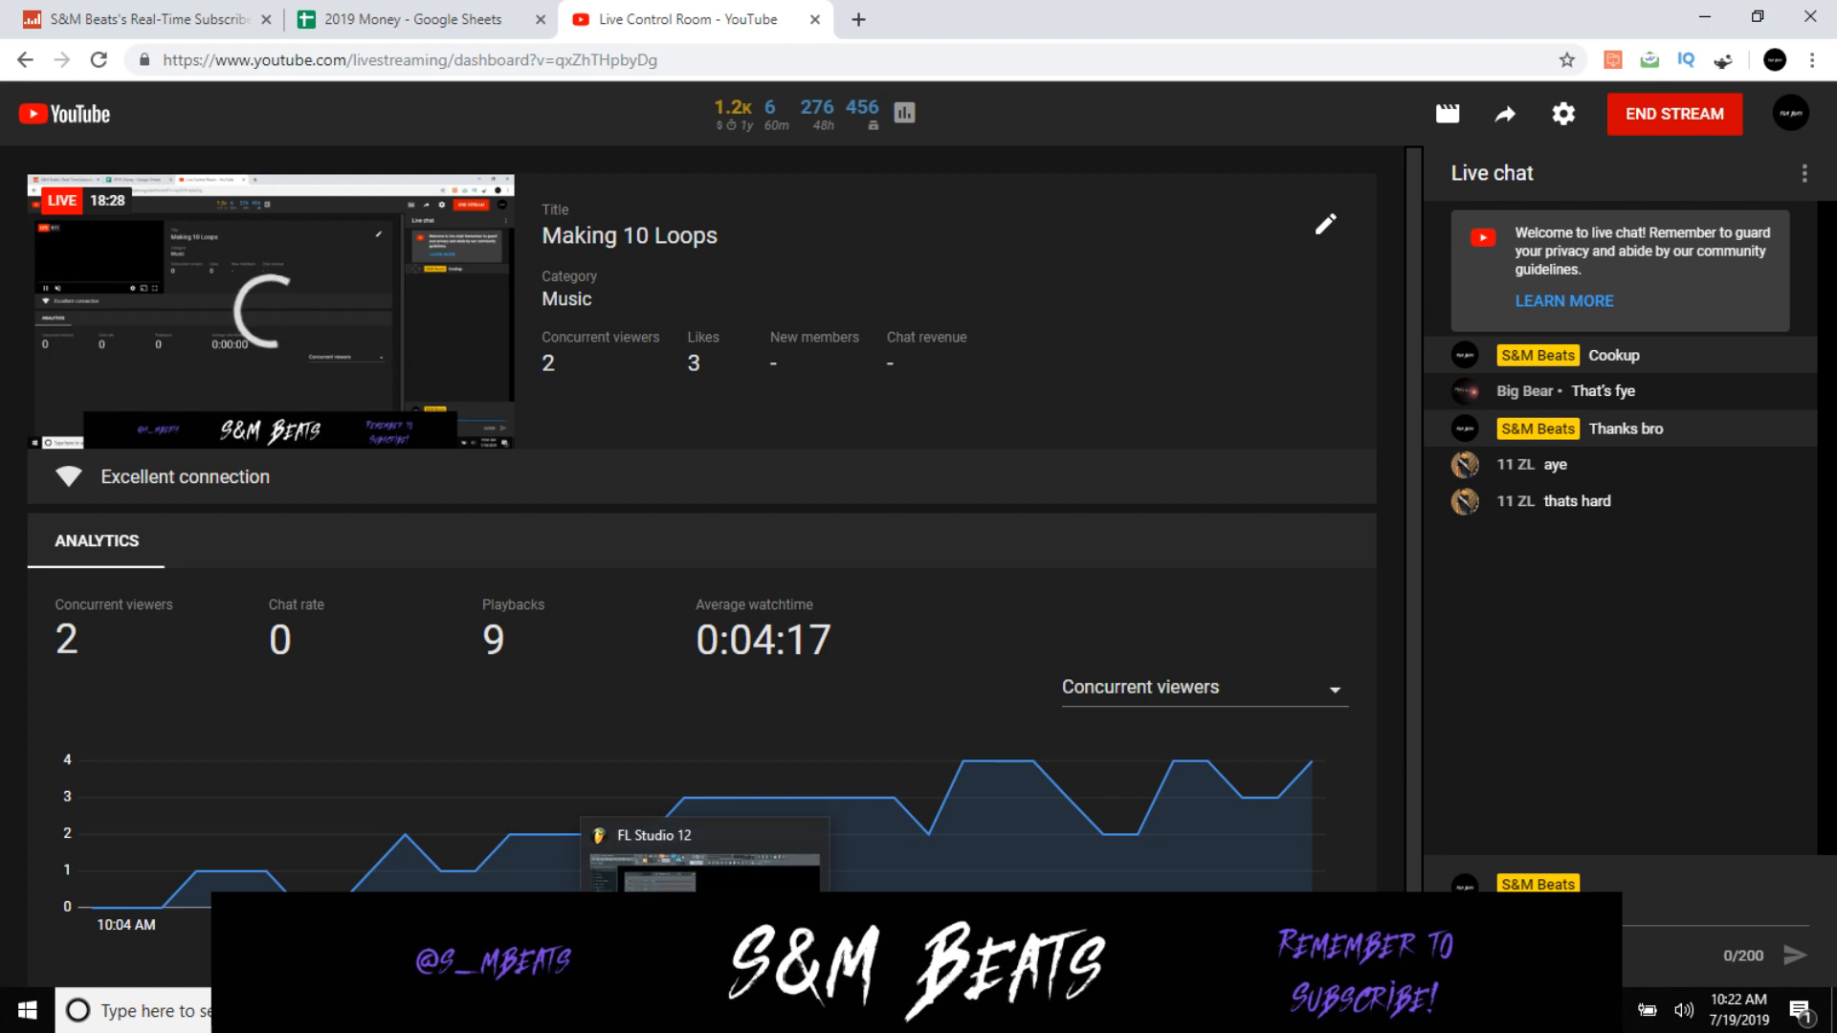
click(704, 1011)
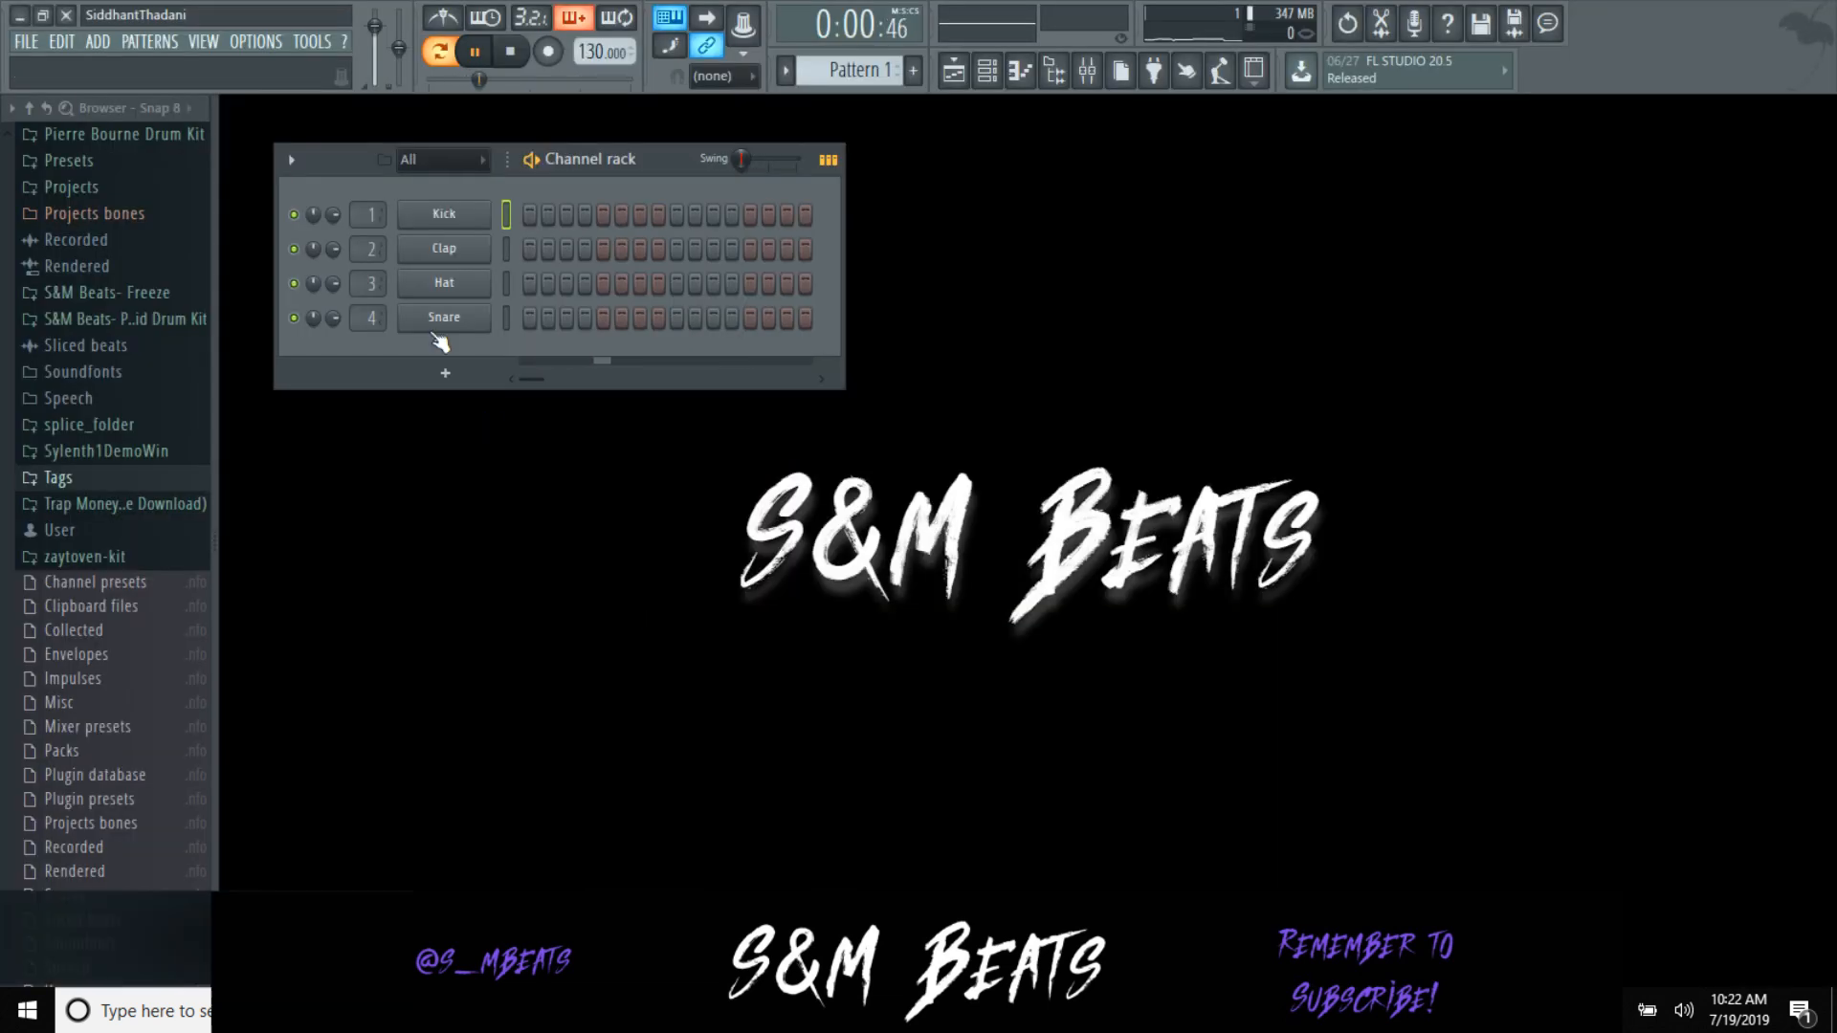
Step: Replace the Kick channel with ElectraX, stop playback and set the project tempo to 145 BPM
right_click(444, 212)
mouse_move(574, 393)
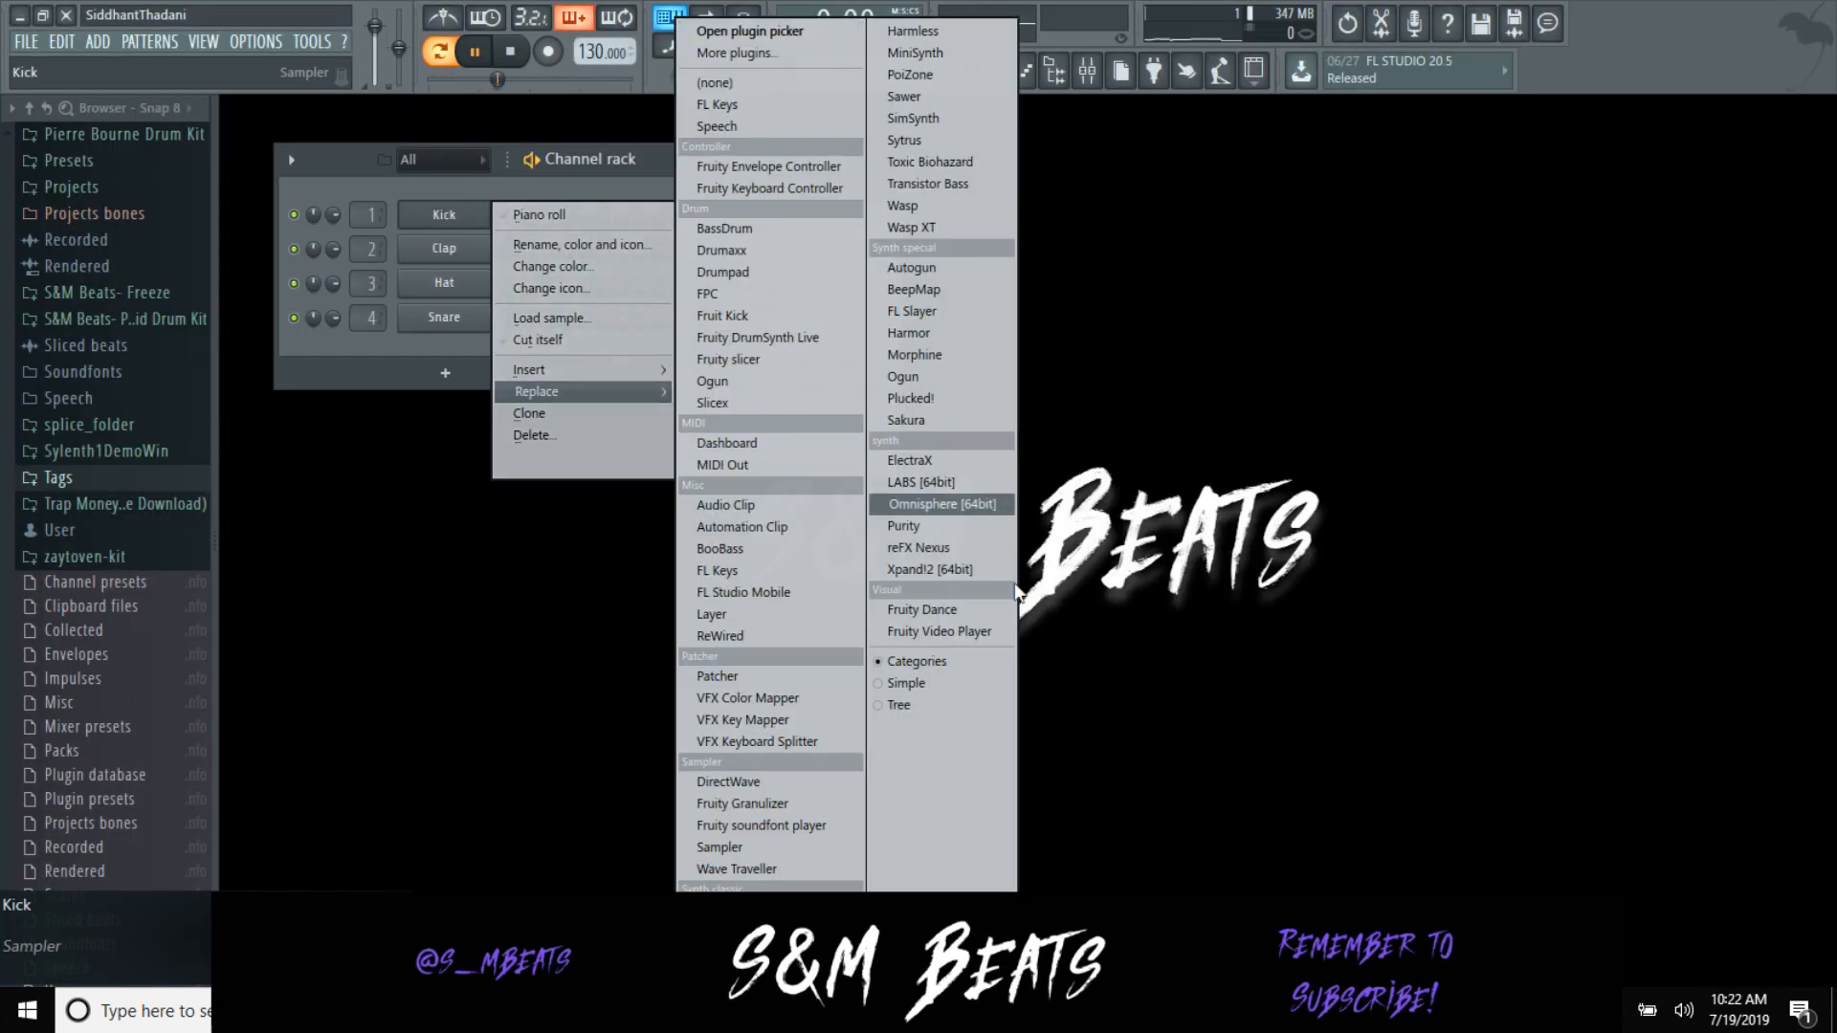
click(921, 460)
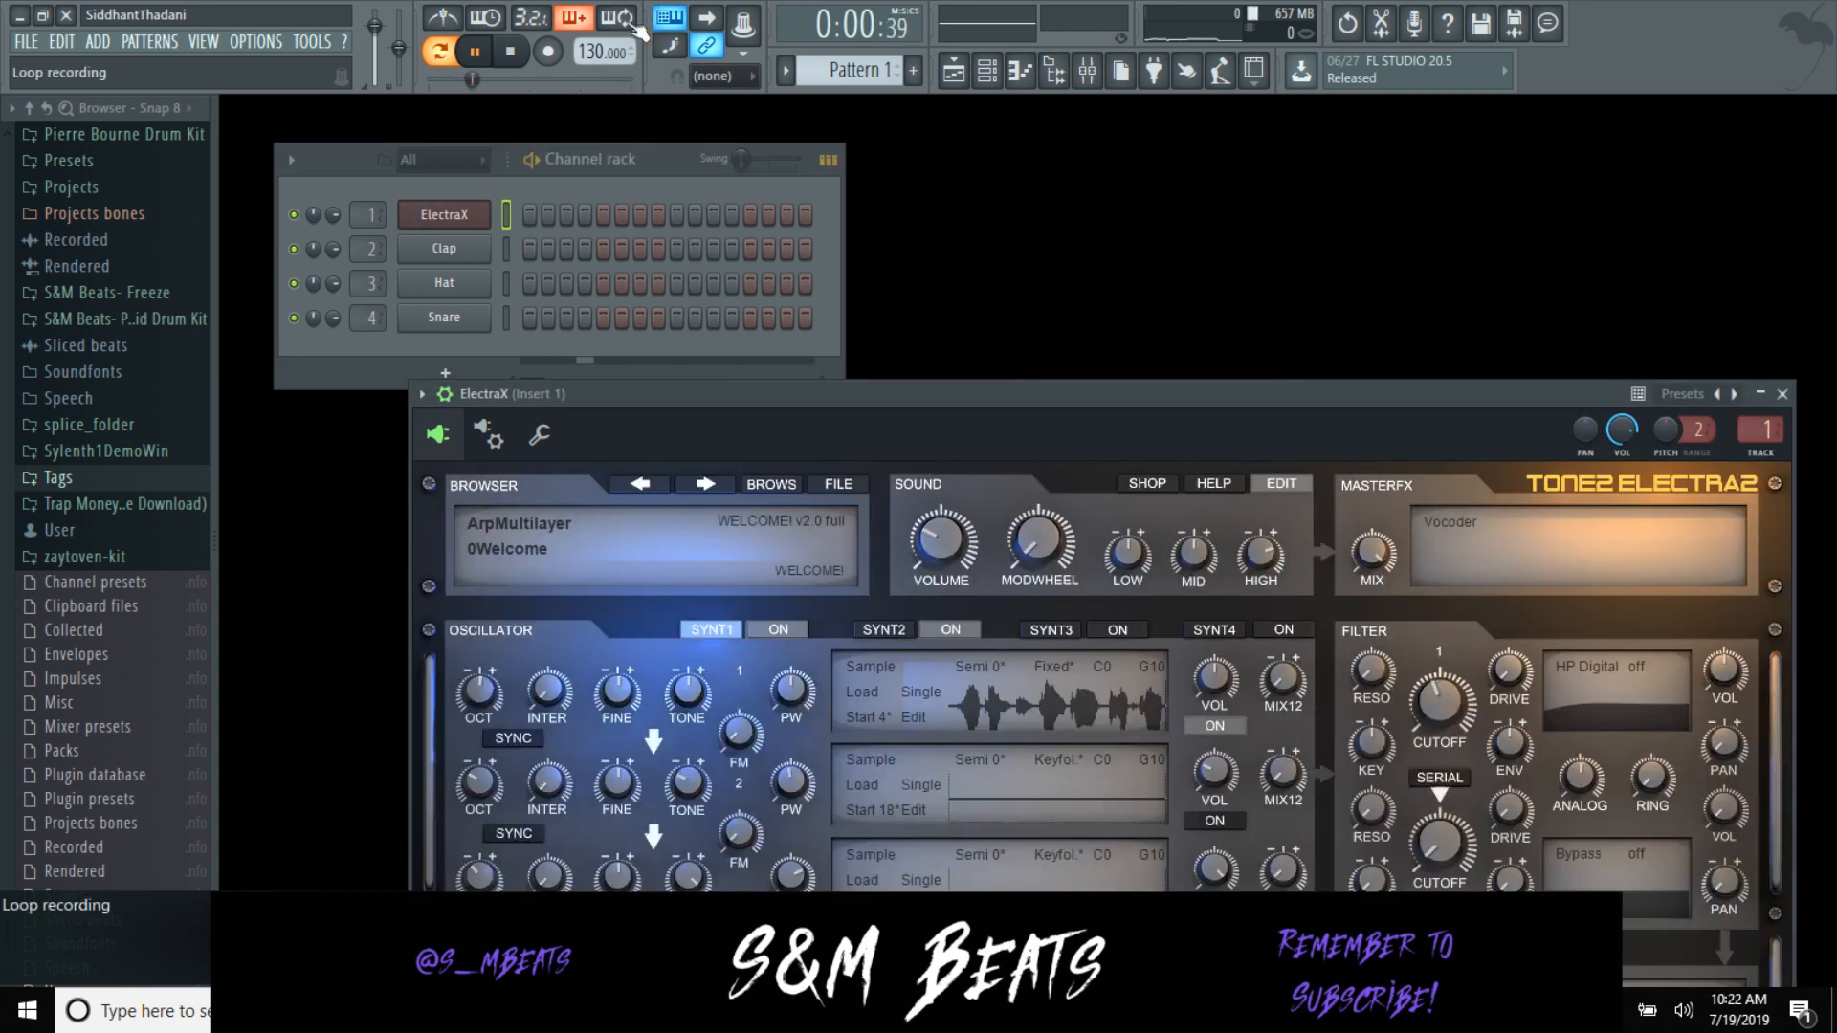
key(space)
drag(602, 51, 602, 49)
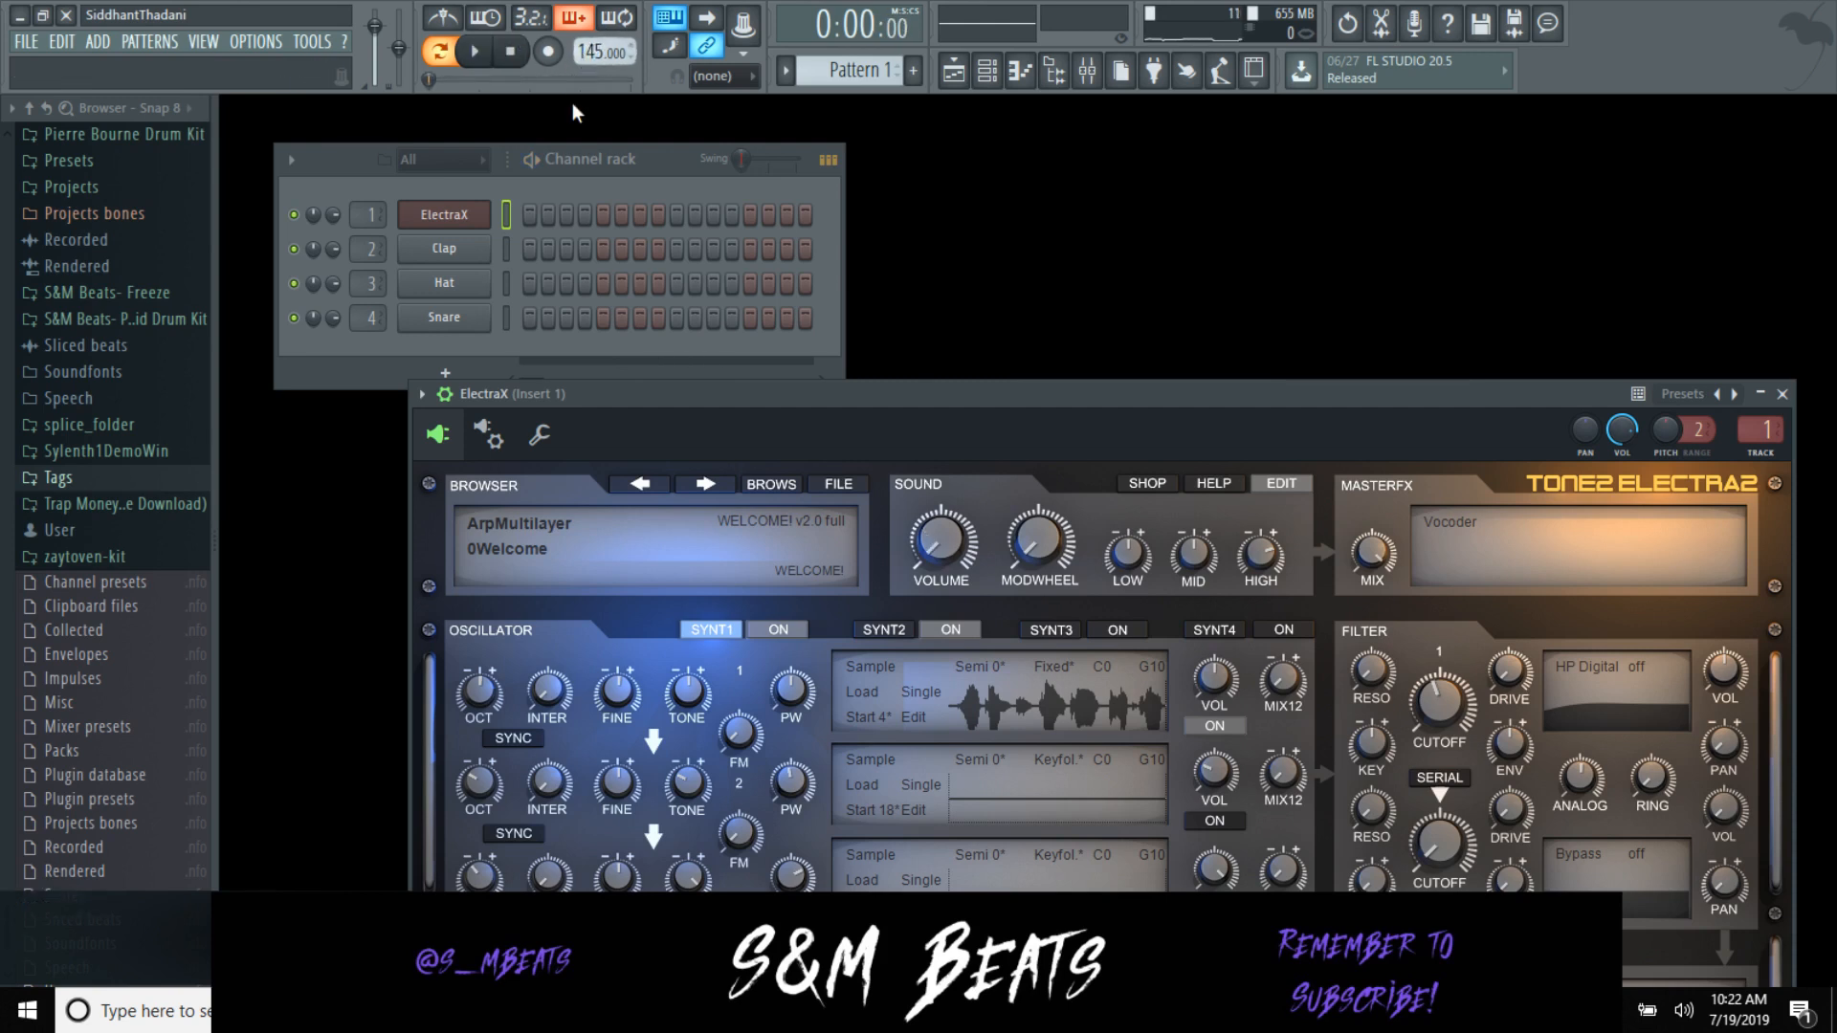
Step: Load the Second Worlds BN patch from ElectraX's Pad category, play it and close the plugin window
drag(846, 389, 857, 192)
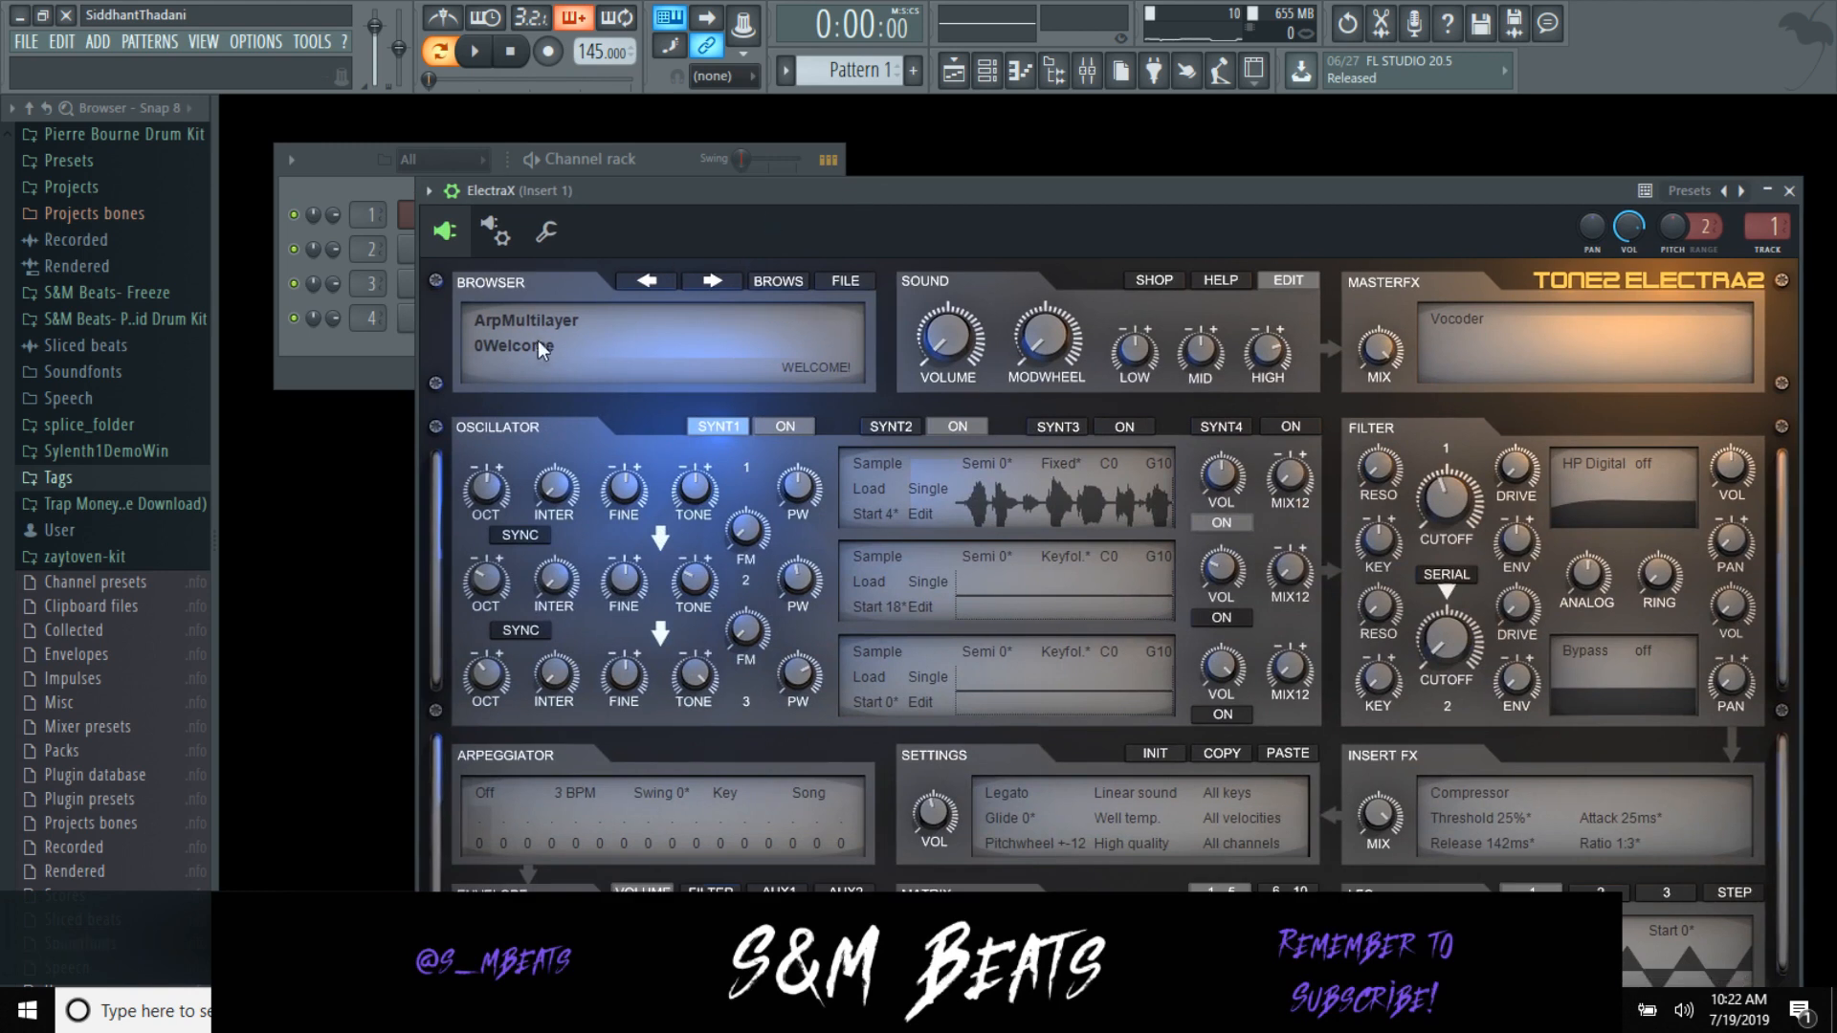
click(547, 323)
click(540, 318)
click(777, 281)
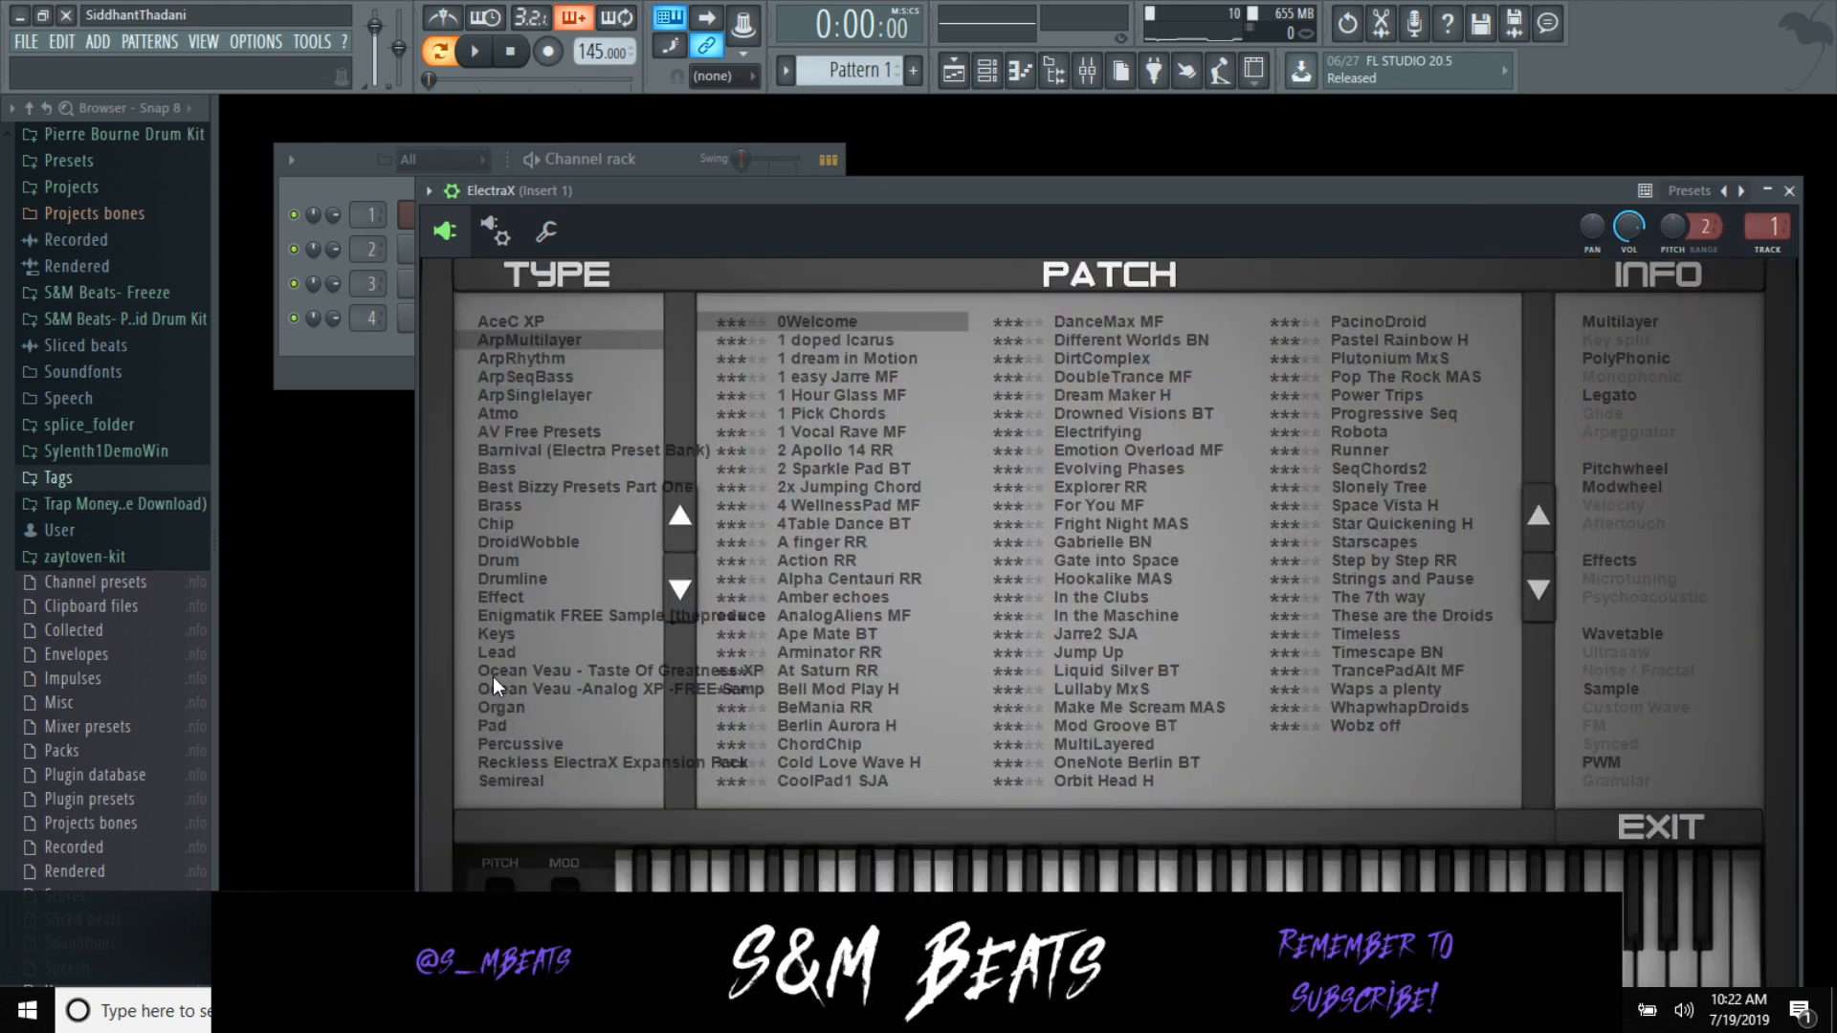
click(507, 650)
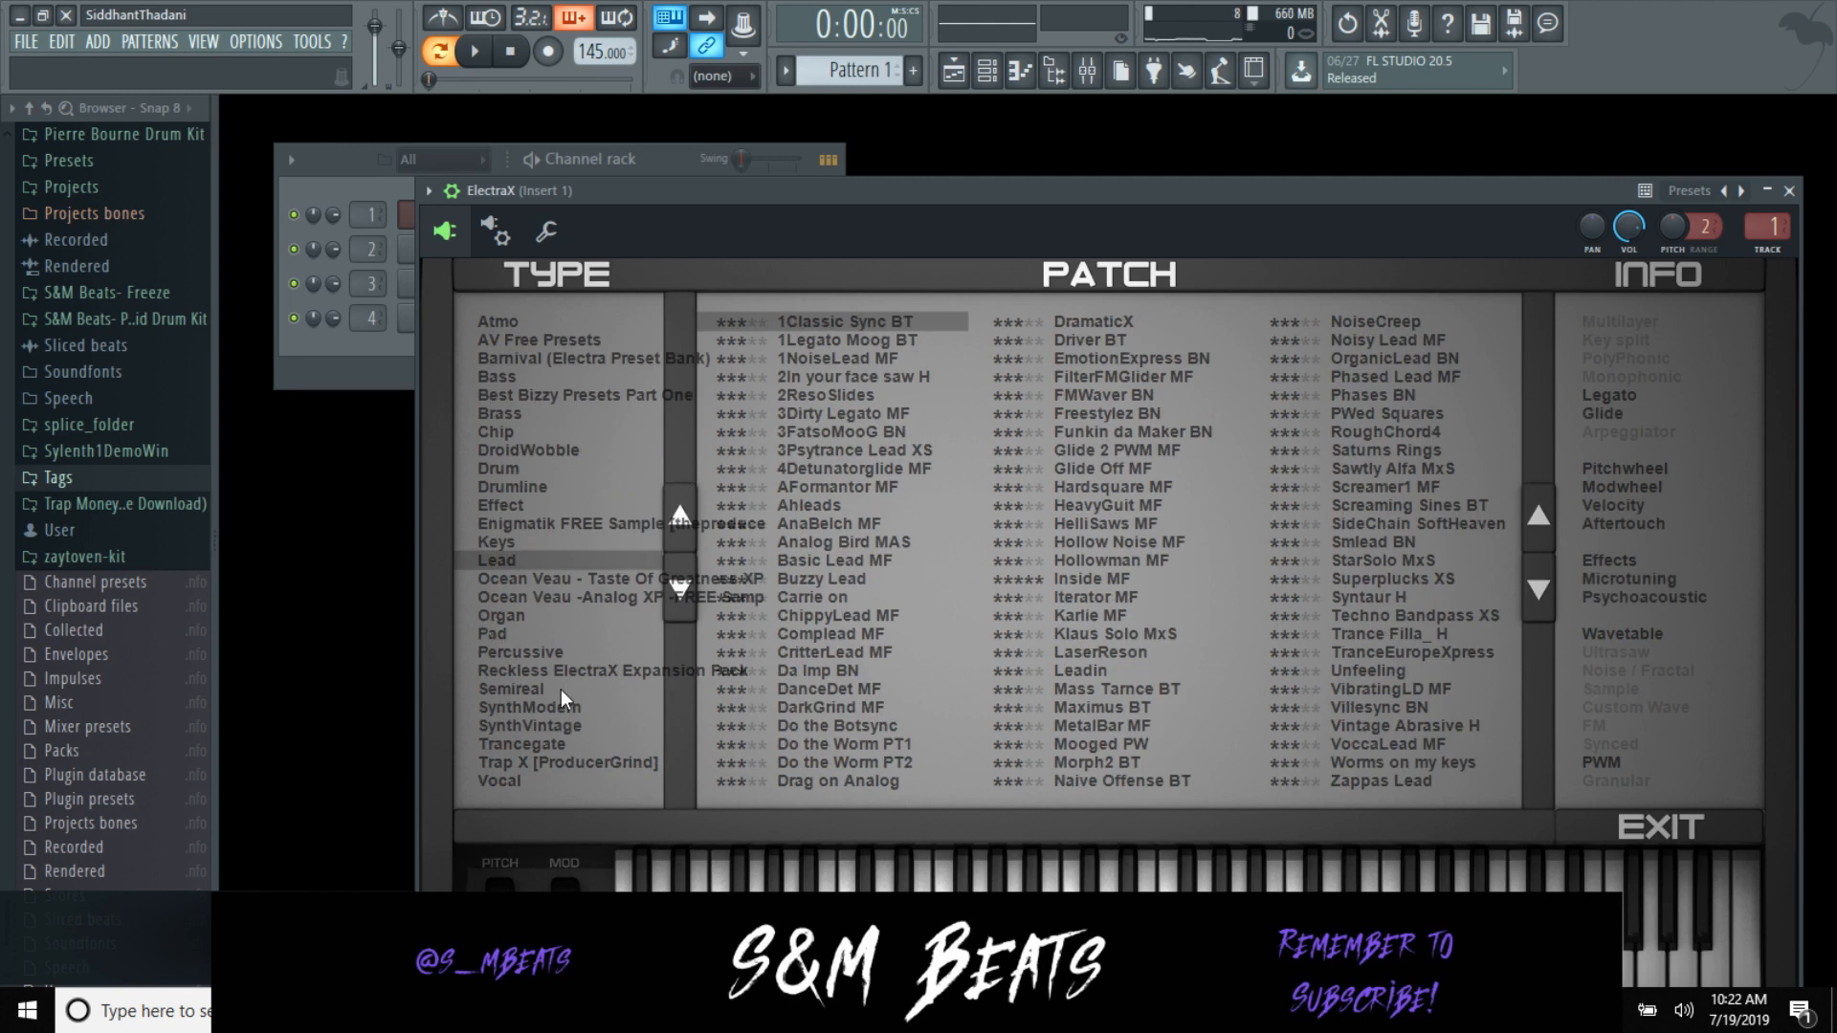
key(Down)
key(Down)
key(Down)
key(Down)
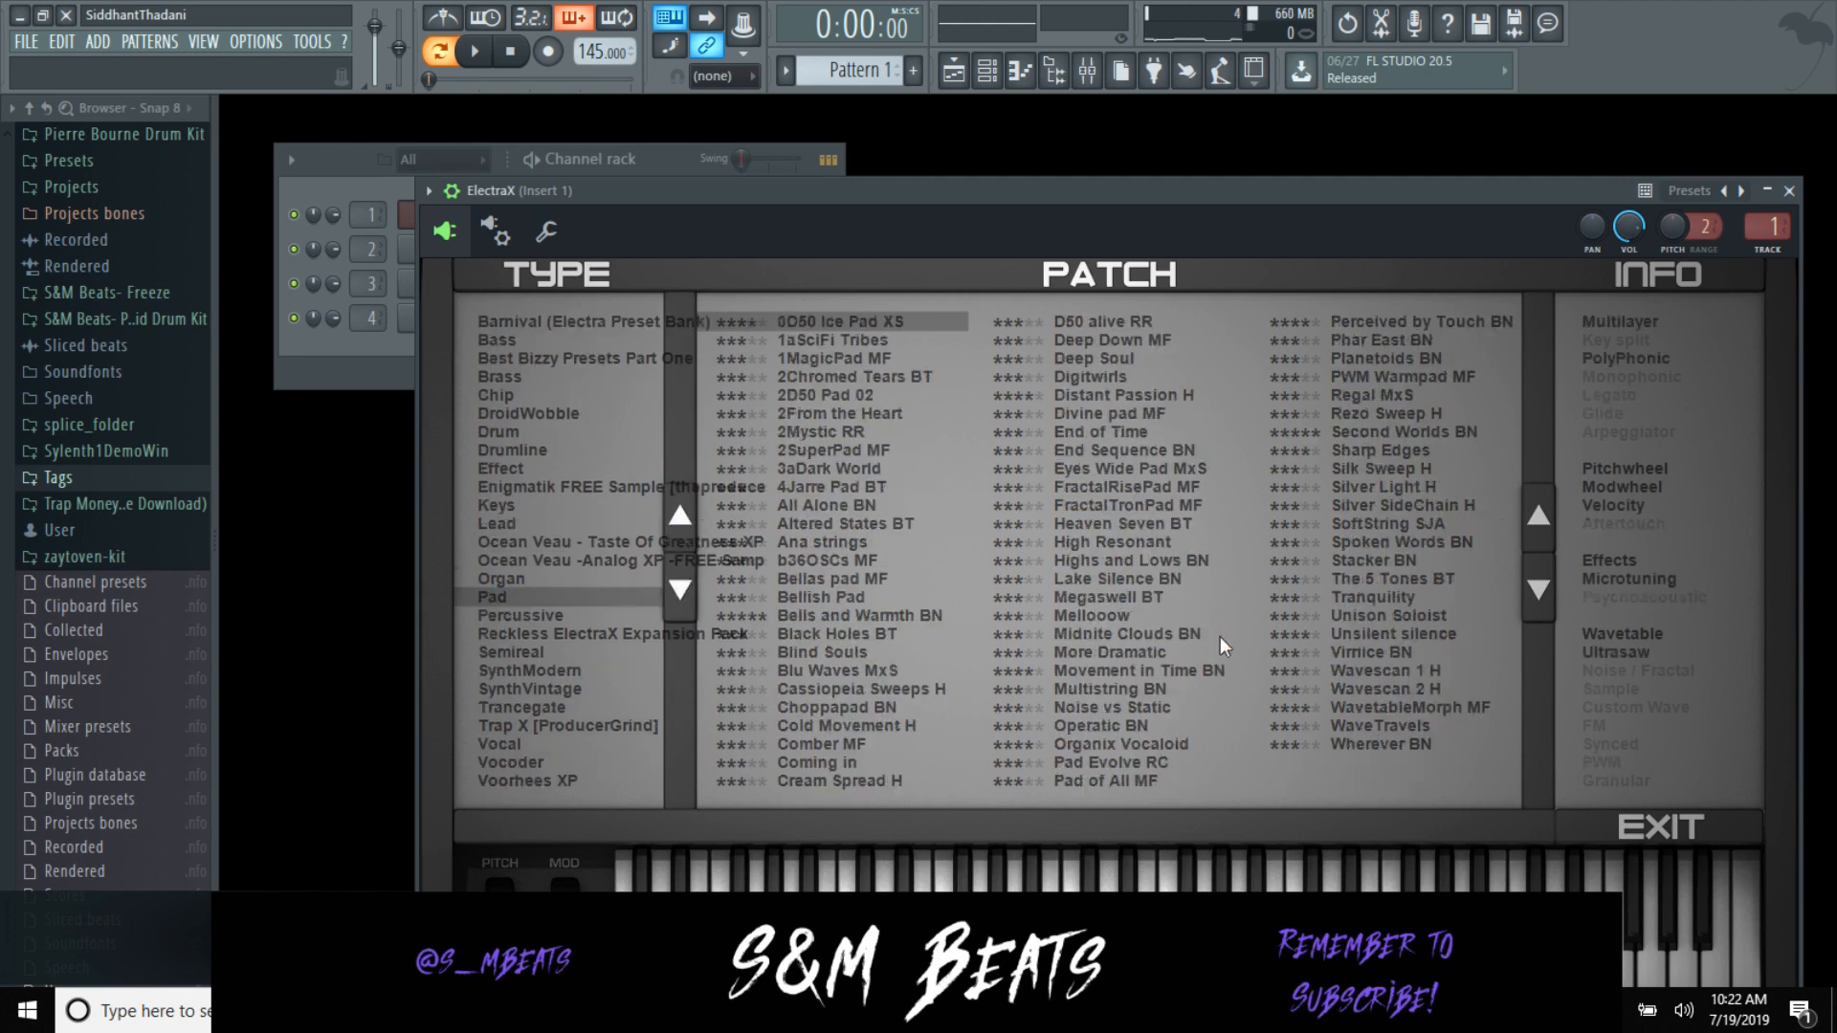
click(1394, 435)
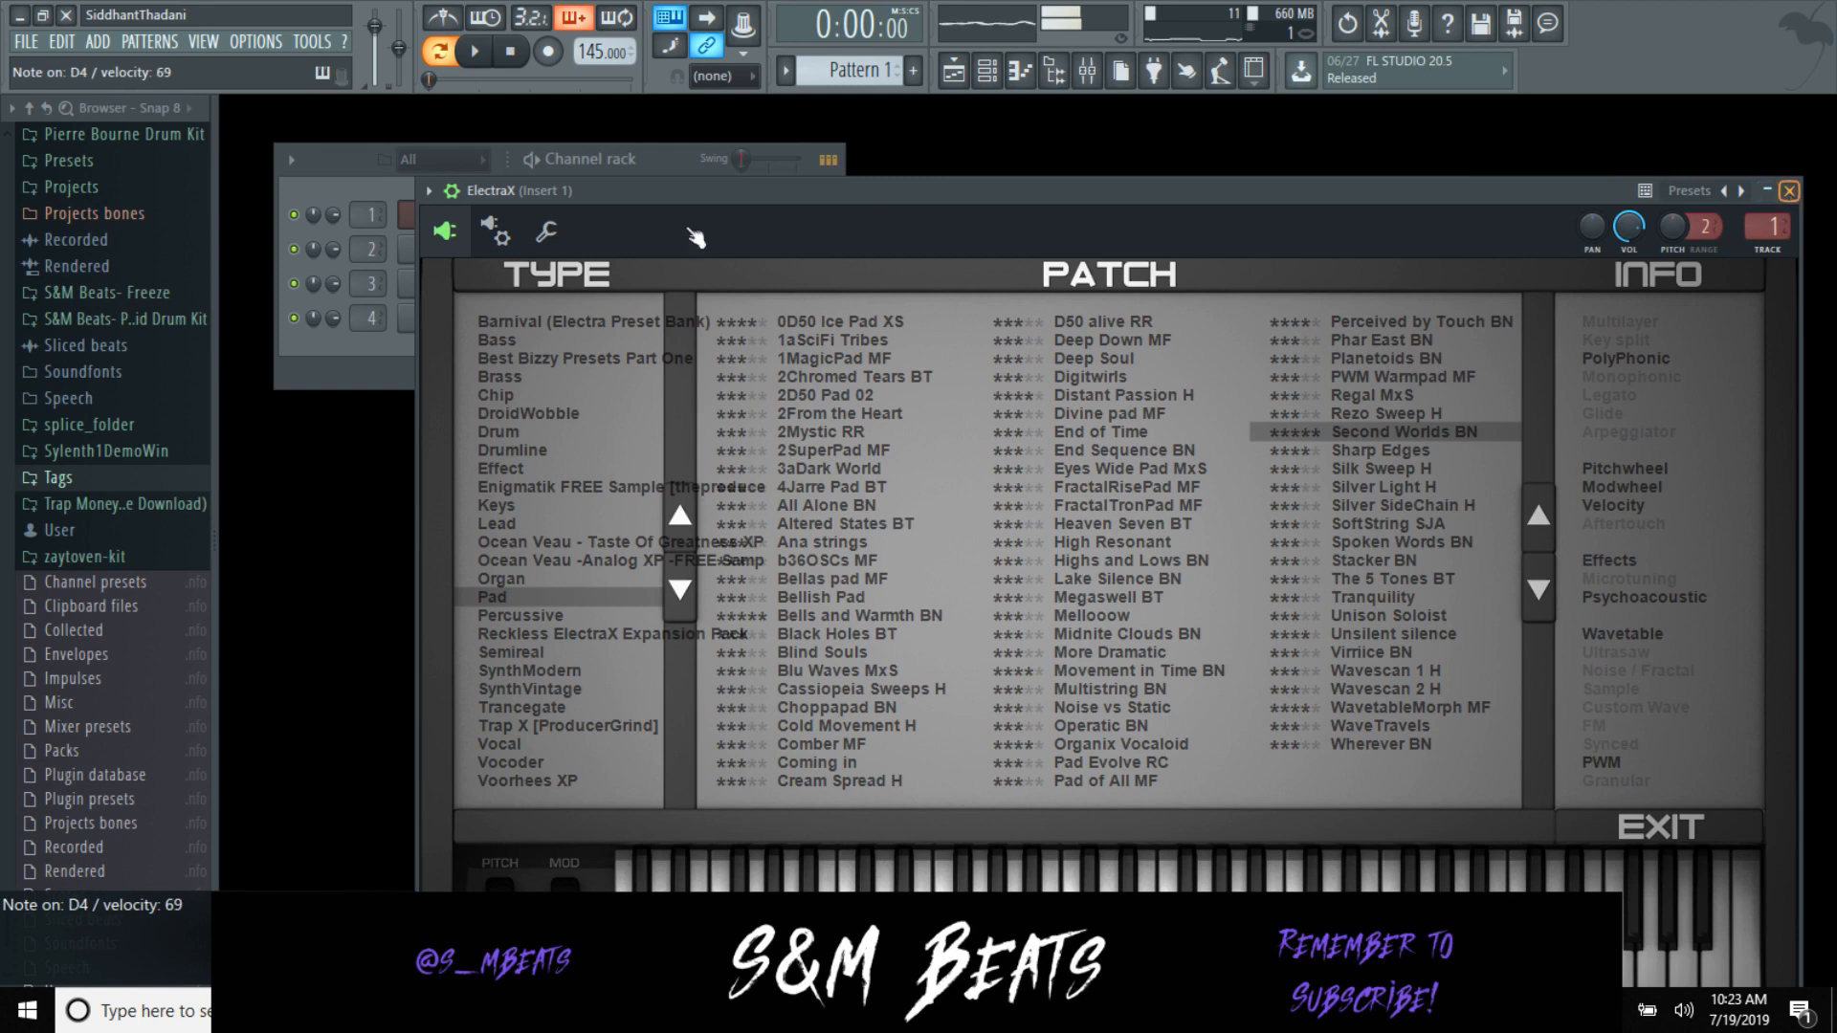
click(1788, 190)
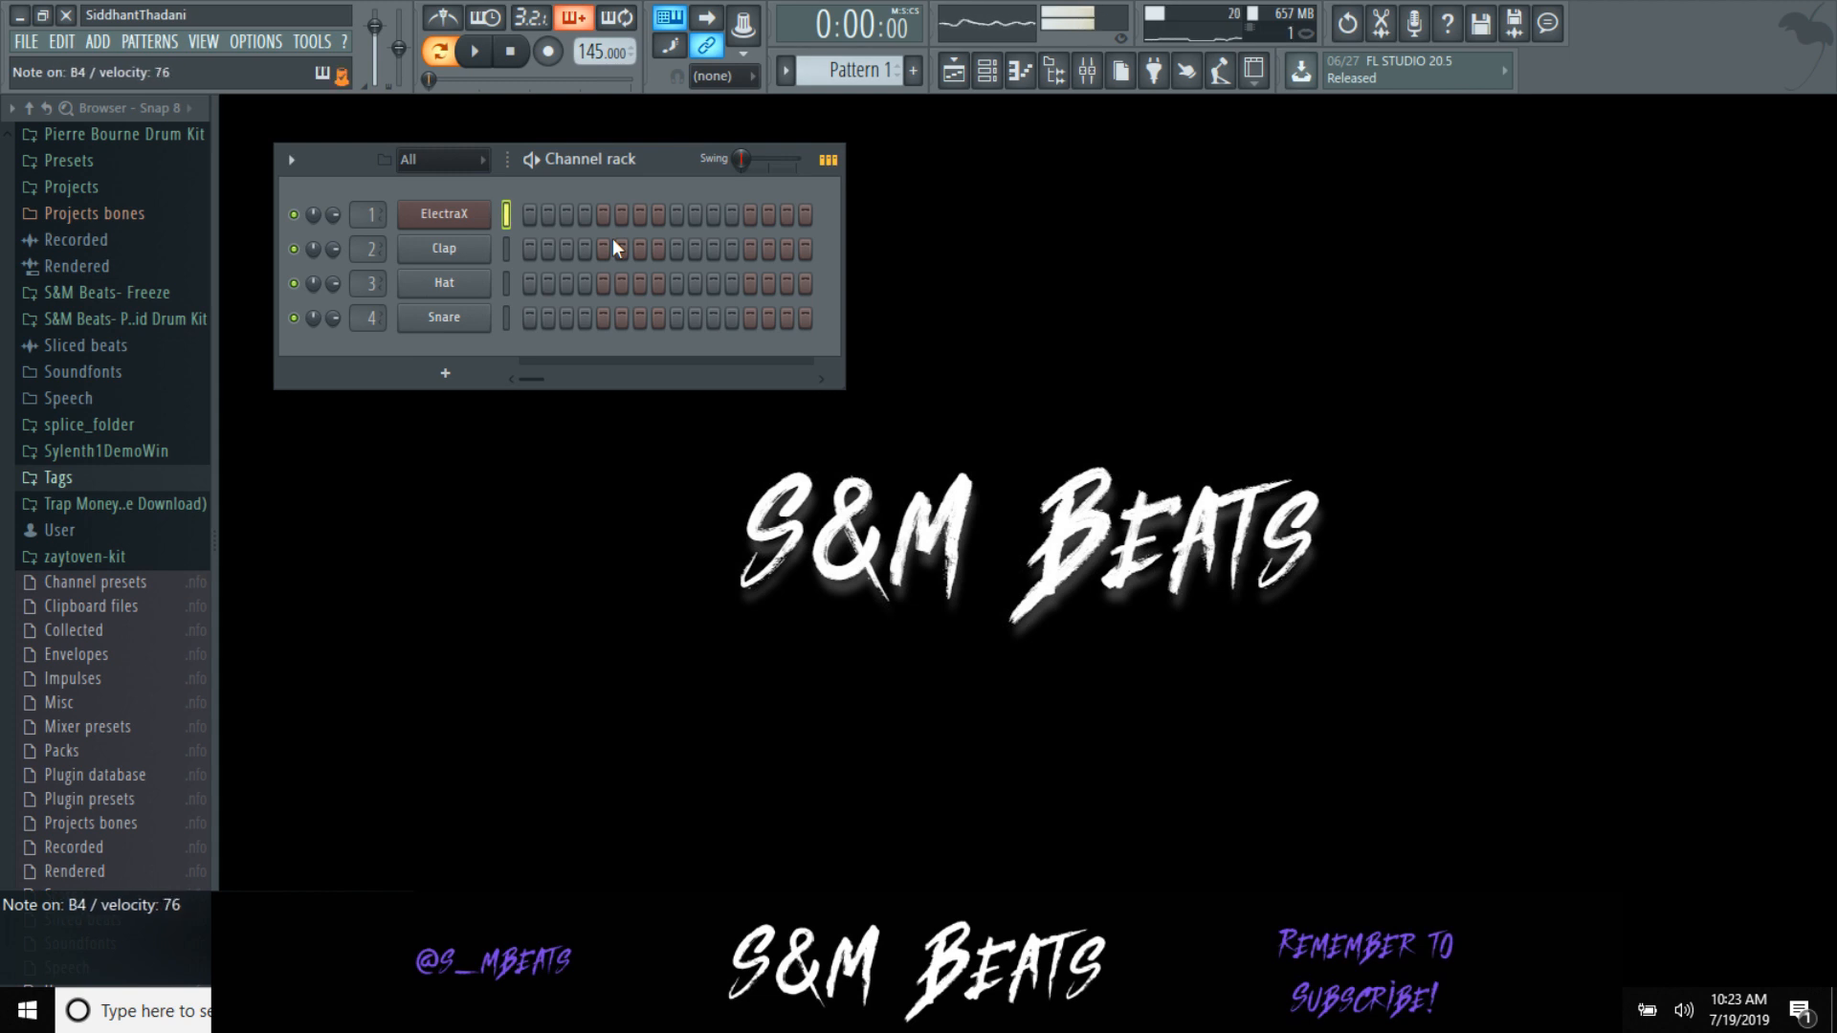
Step: Reopen ElectraX, try the Keys patch Cineast in Paris BN and load Chosen Paths BN instead
right_click(474, 216)
click(486, 225)
click(486, 226)
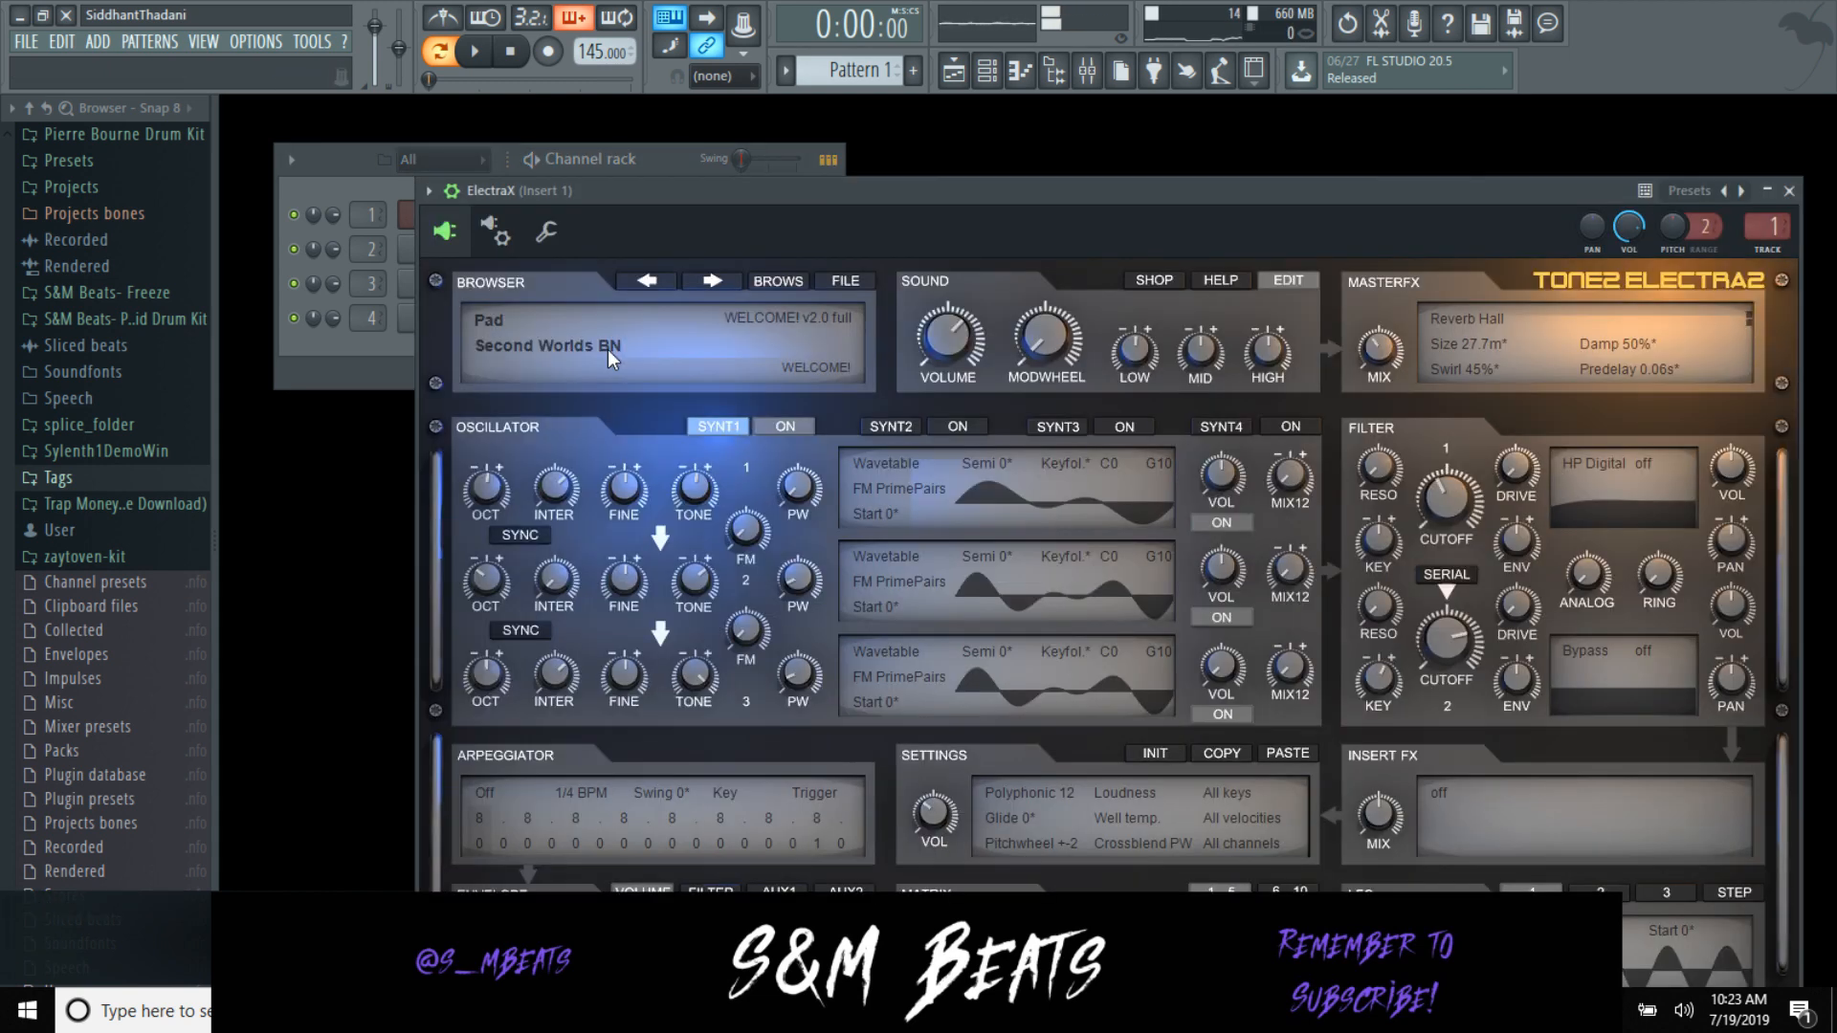
click(778, 281)
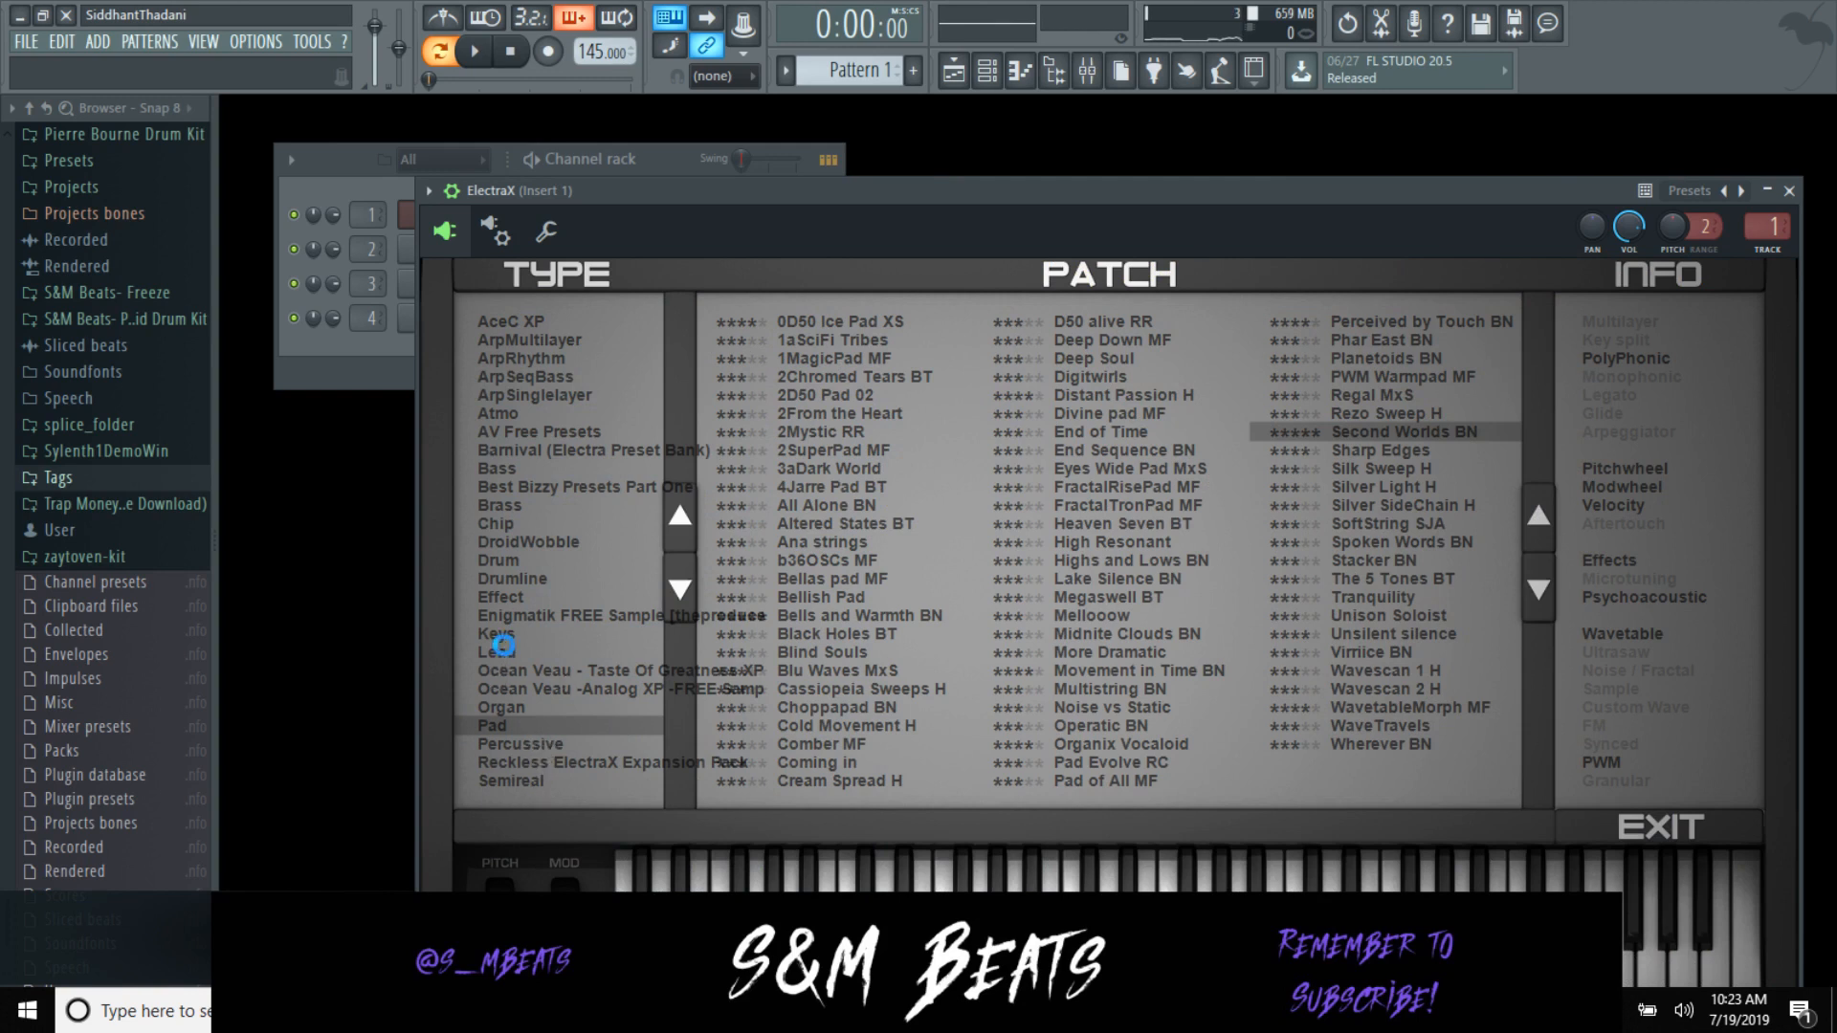
scroll(911, 475, up, 1)
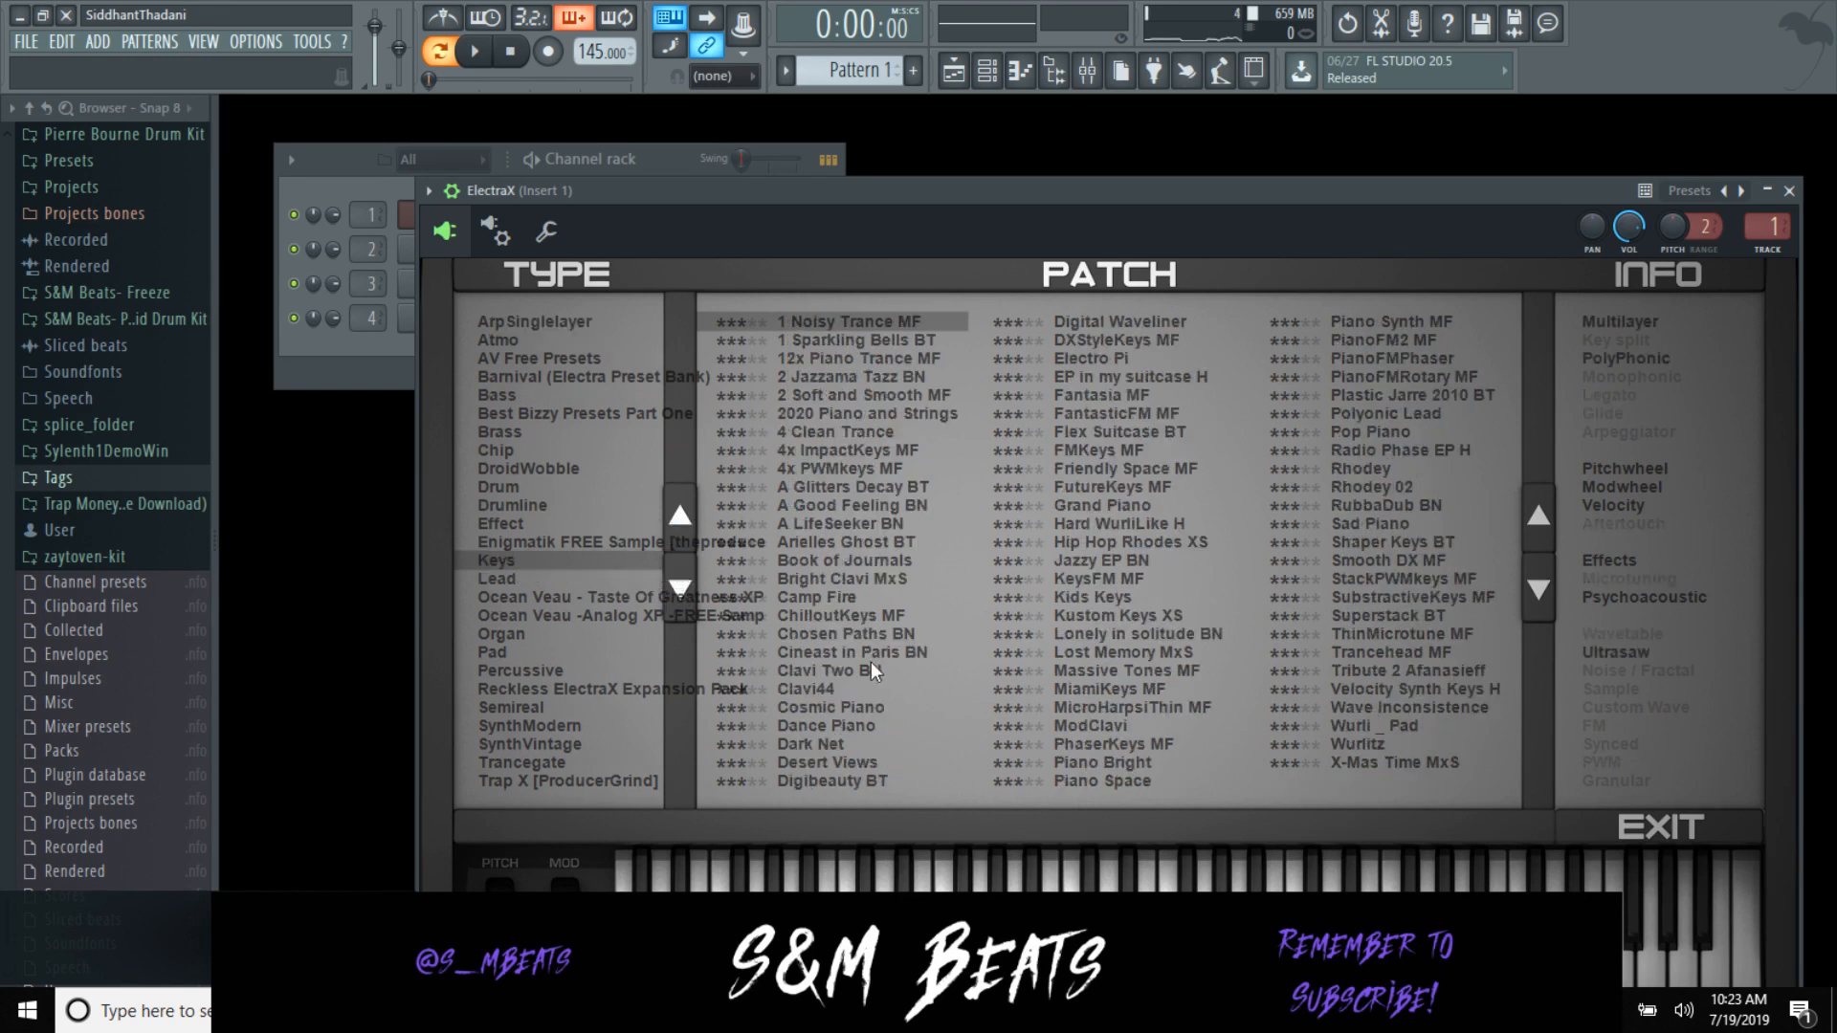
click(841, 664)
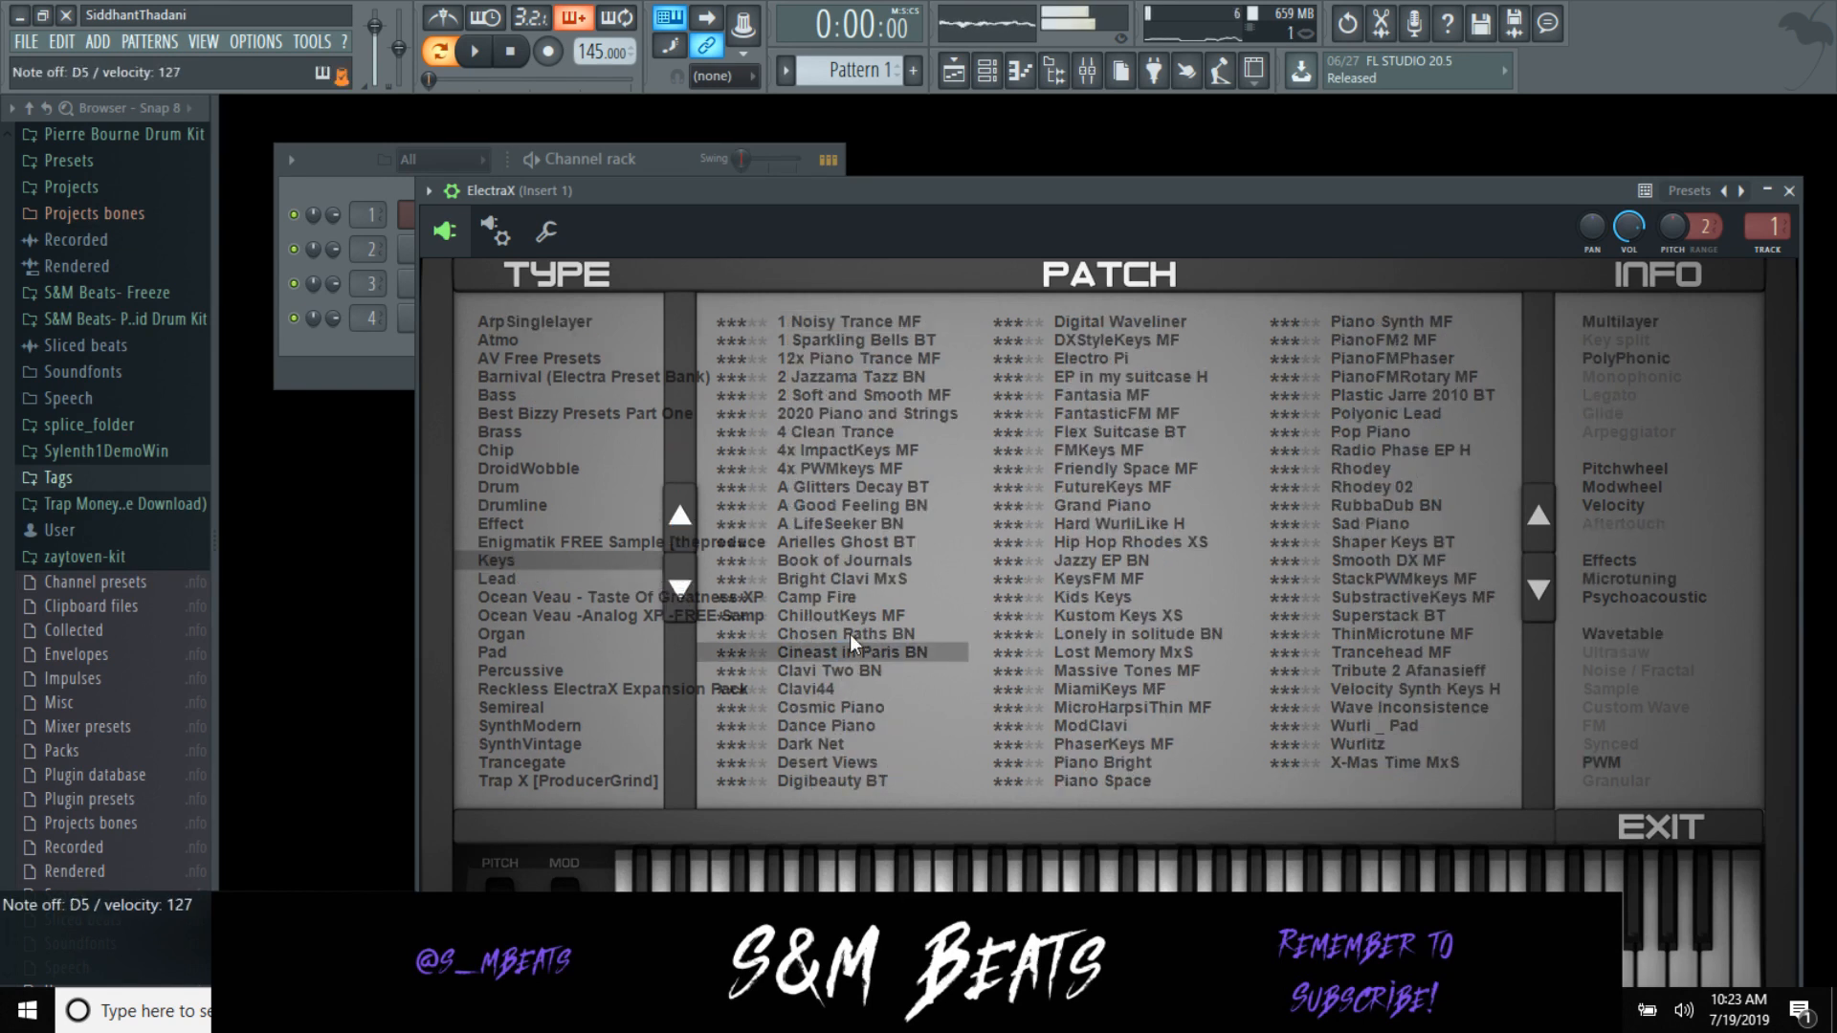
click(849, 635)
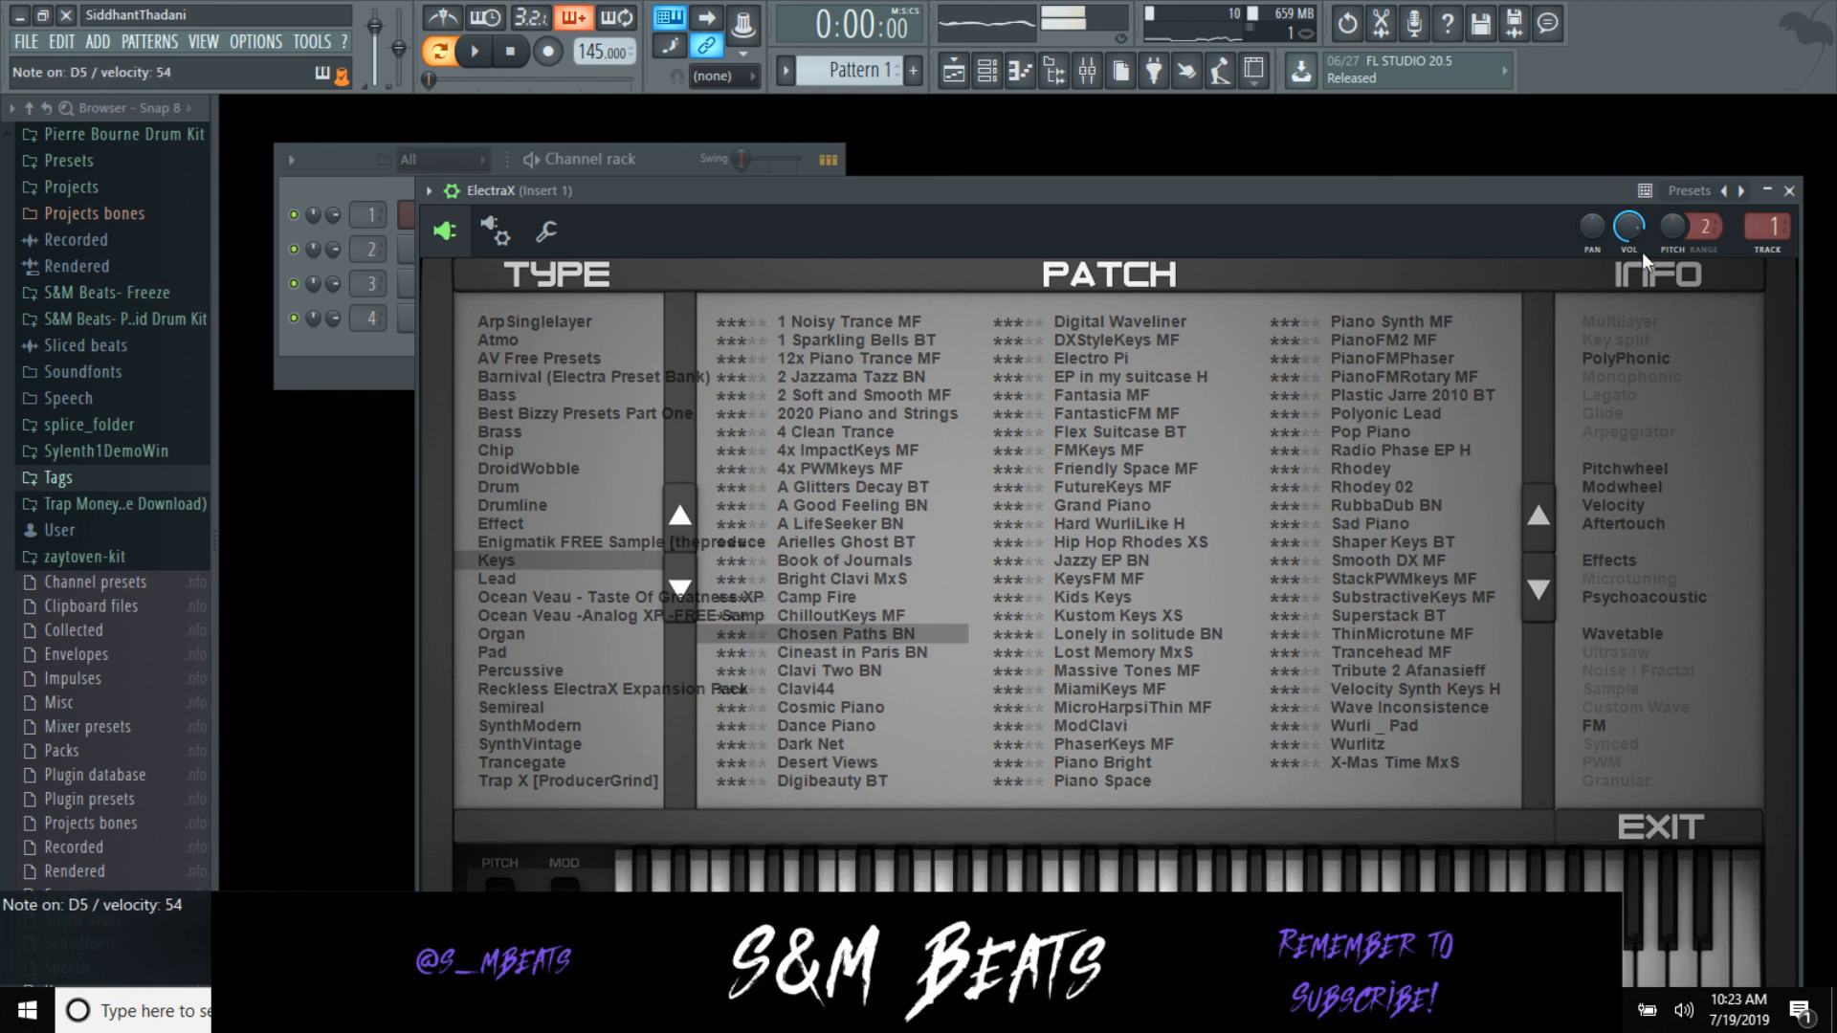
click(1788, 191)
Step: Draw consecutive one-beat notes A4, D5, G5 and C6 across bar 1 of the ElectraX piano roll
right_click(443, 213)
click(569, 216)
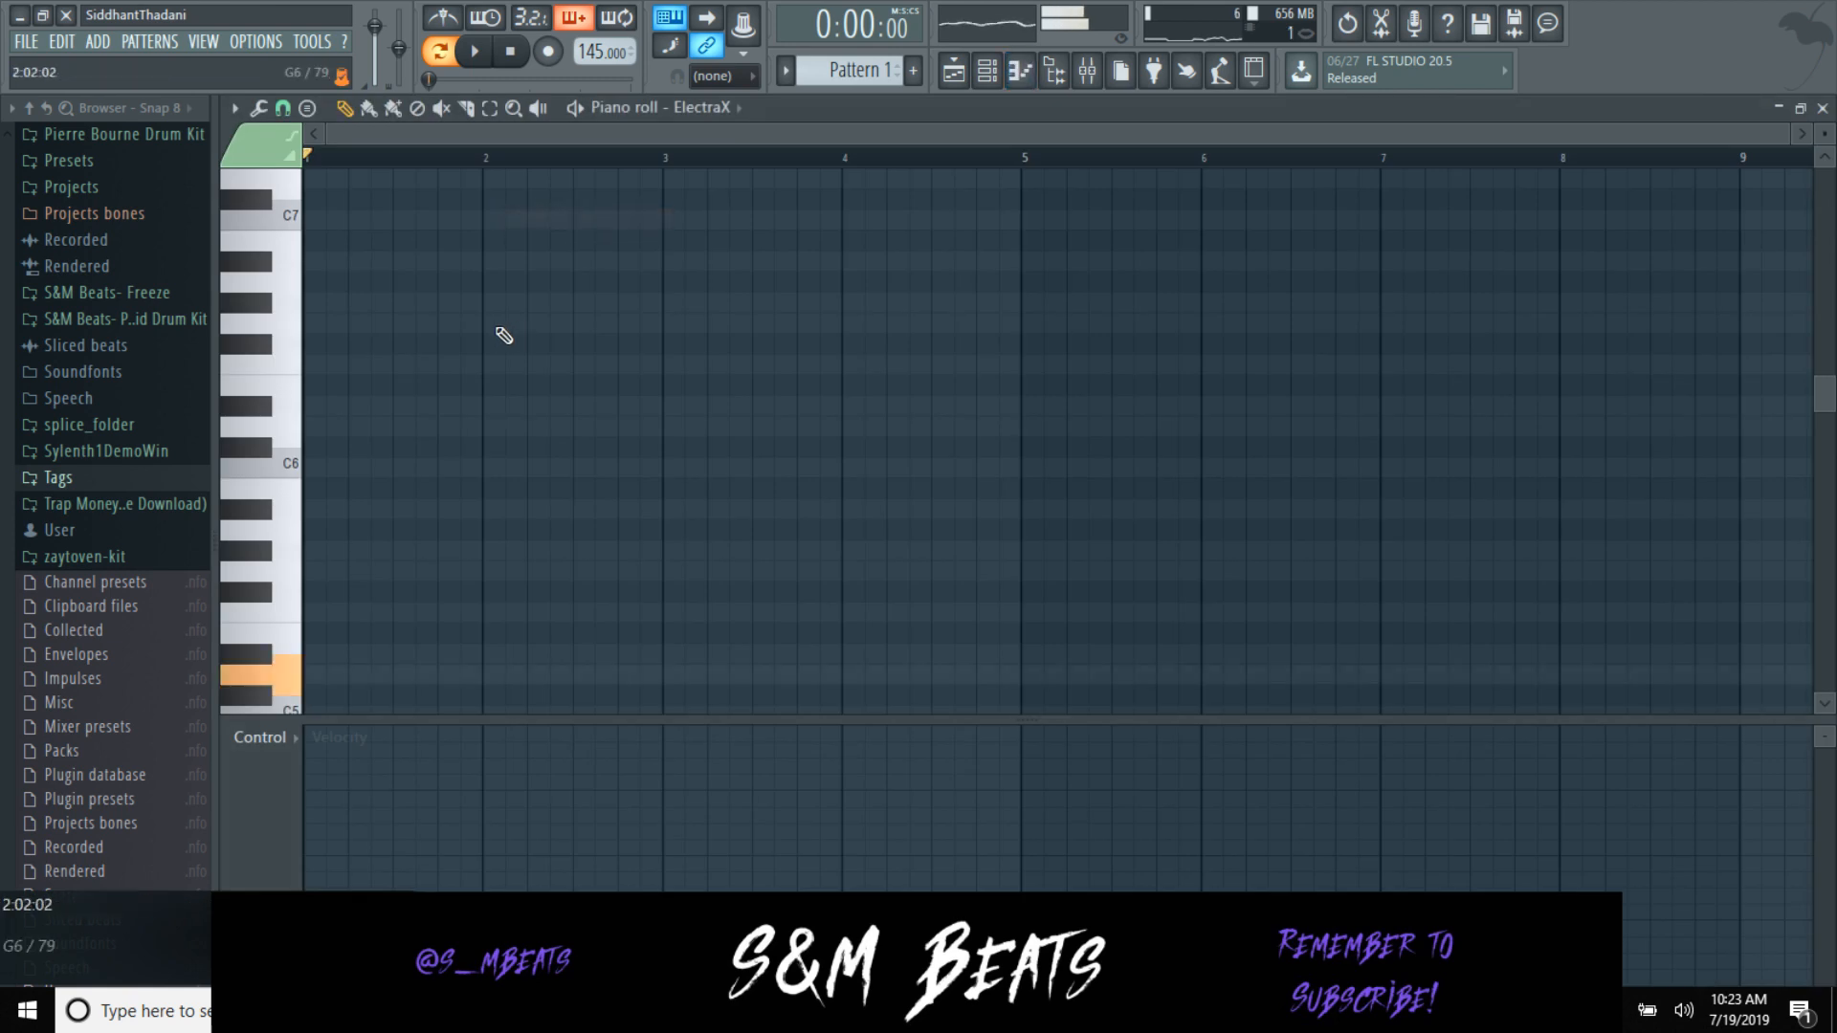
scroll(450, 459, down, 3)
click(329, 629)
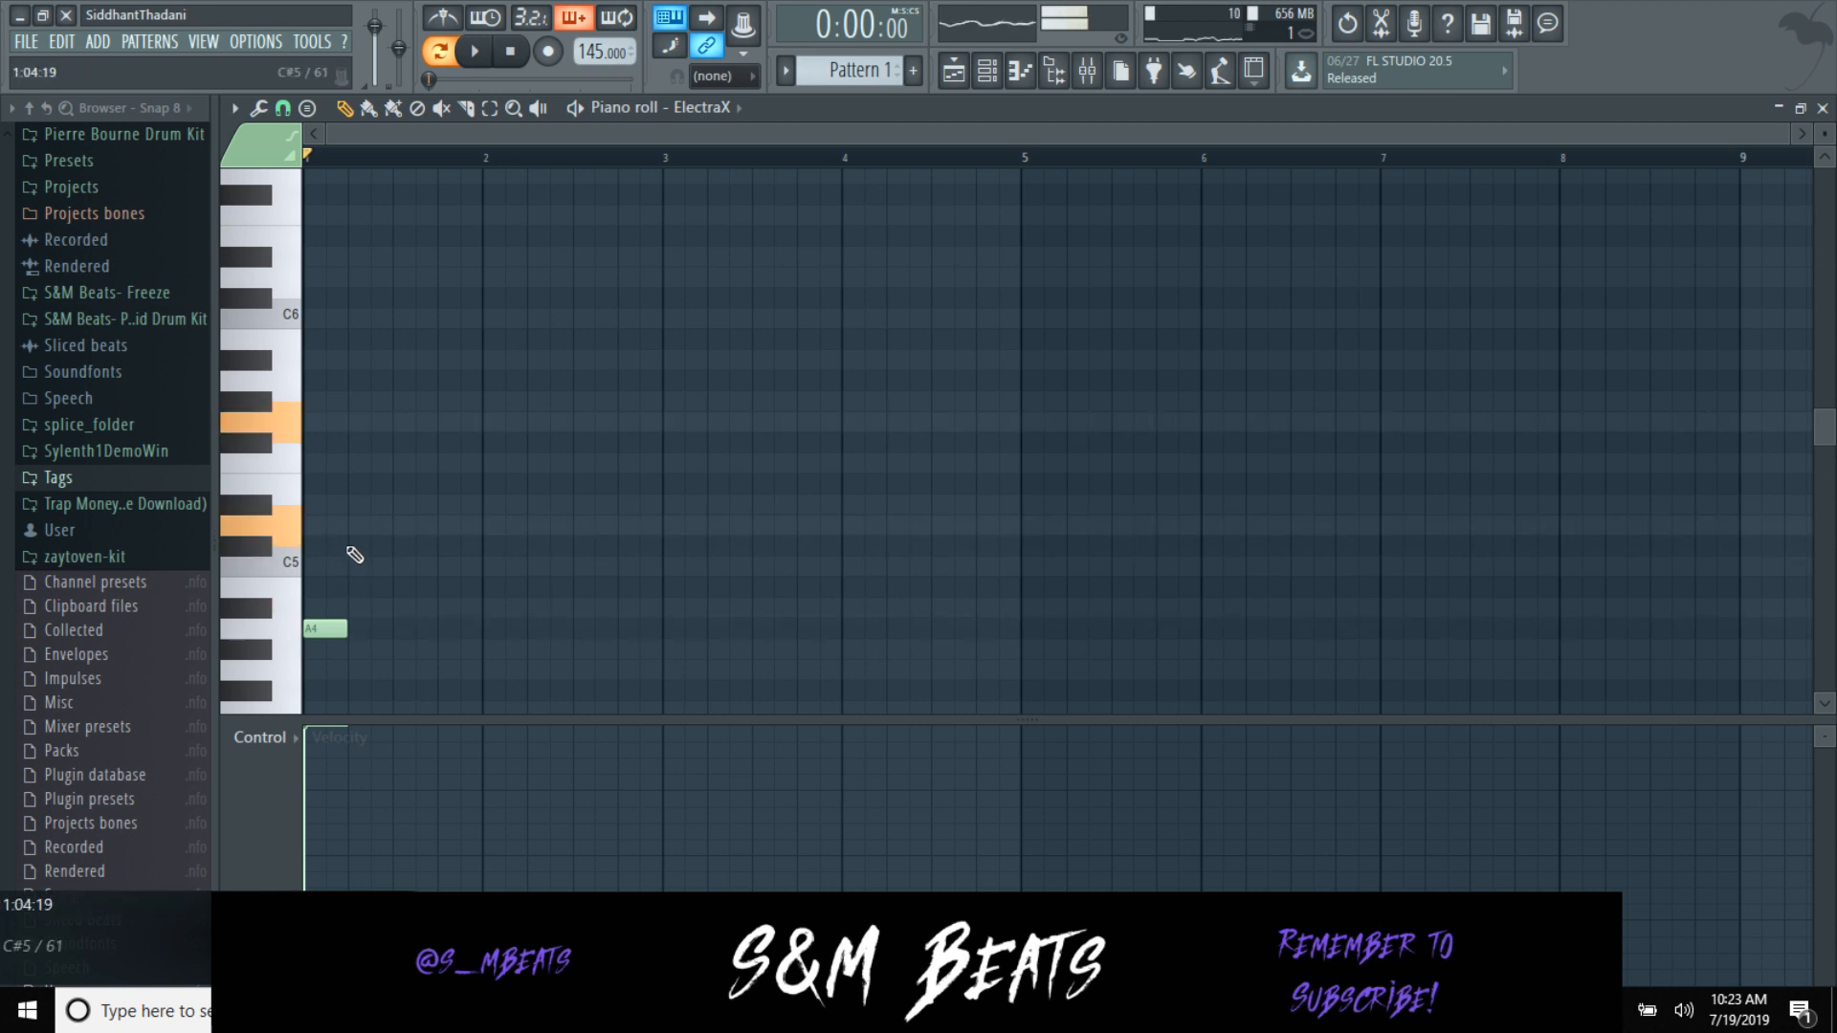
click(367, 525)
click(414, 422)
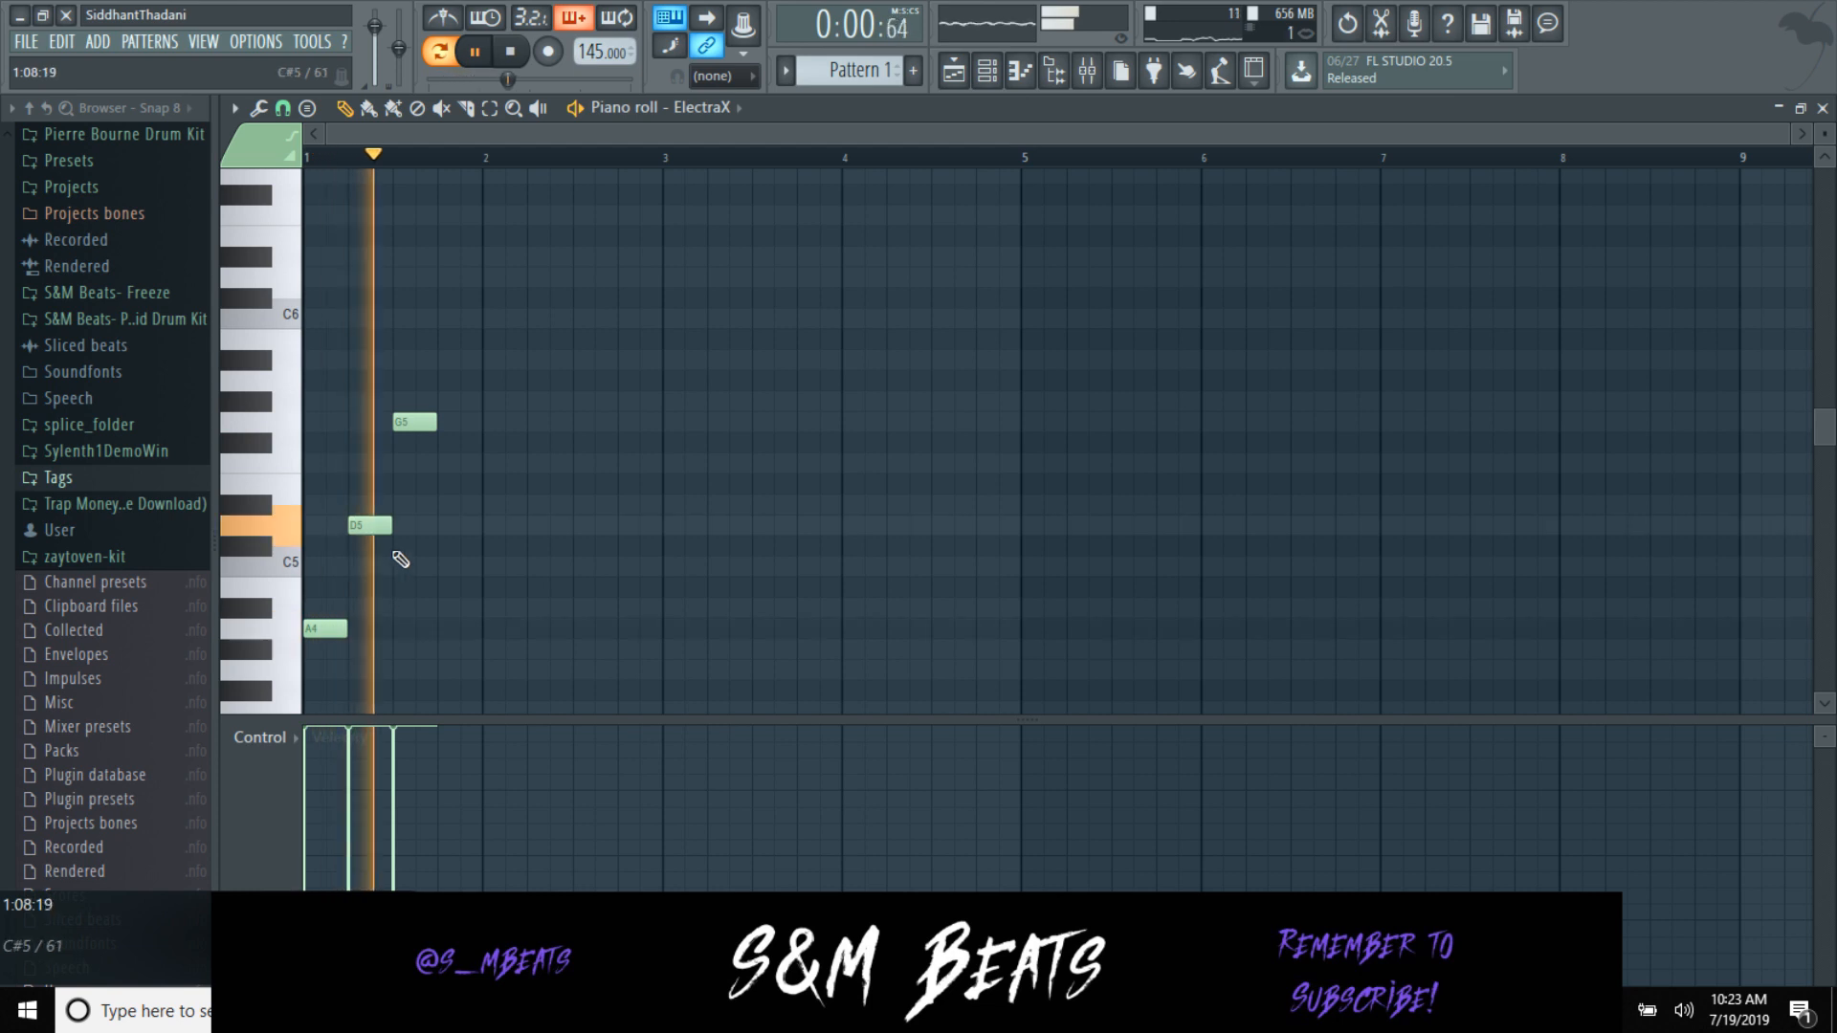
click(440, 364)
right_click(445, 367)
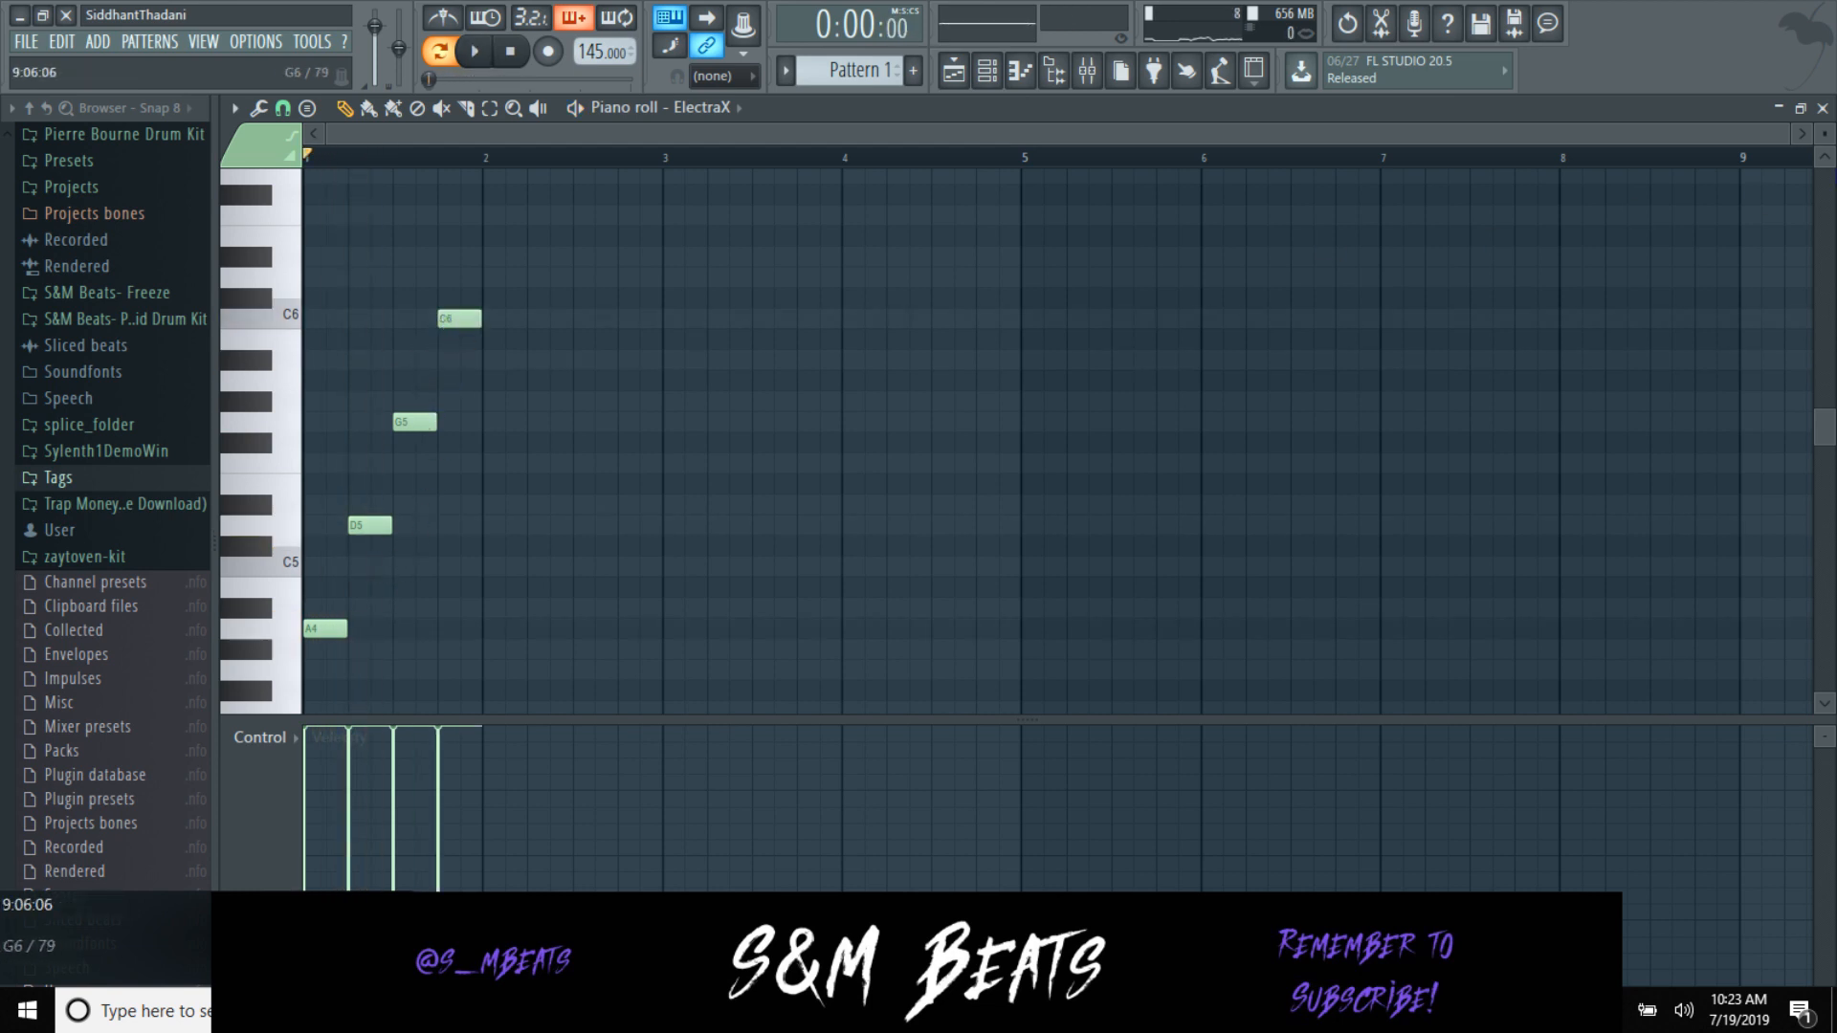
Step: Replace the C6 note with a C5 in the ElectraX melody and duplicate the bar 1 notes into bar 2
click(1822, 109)
click(445, 212)
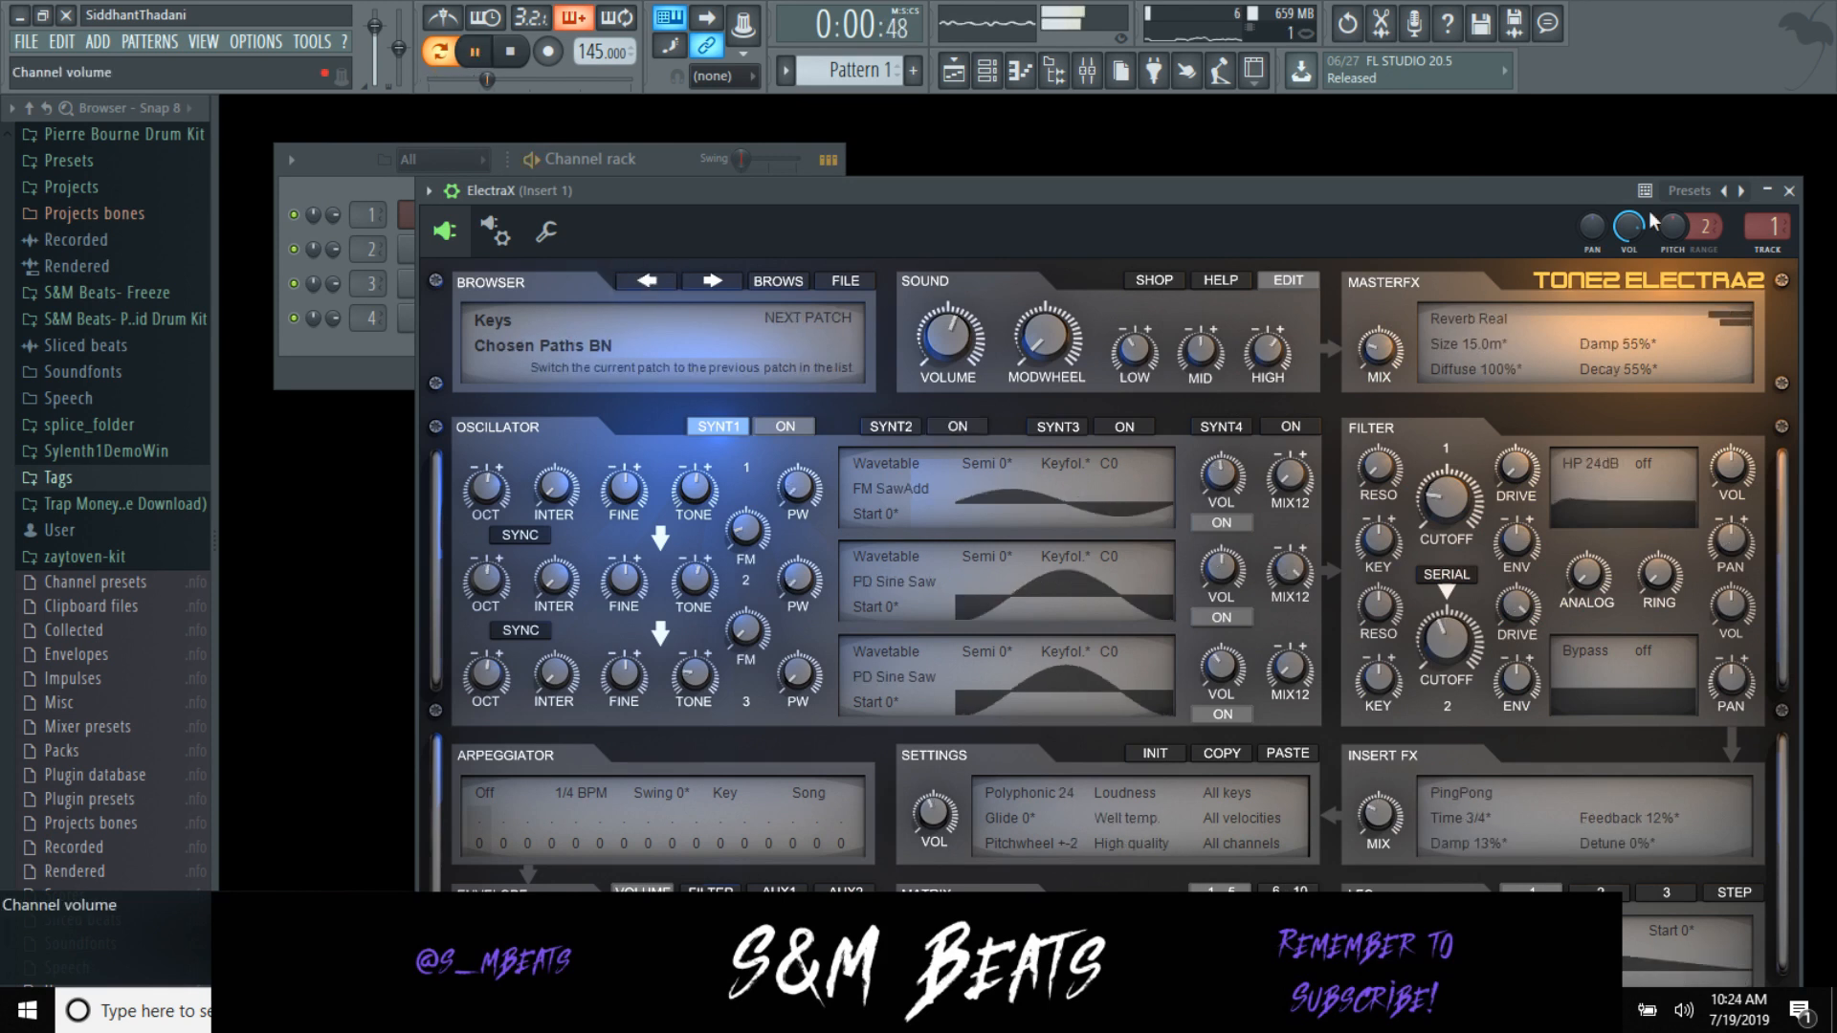
key(Escape)
click(730, 203)
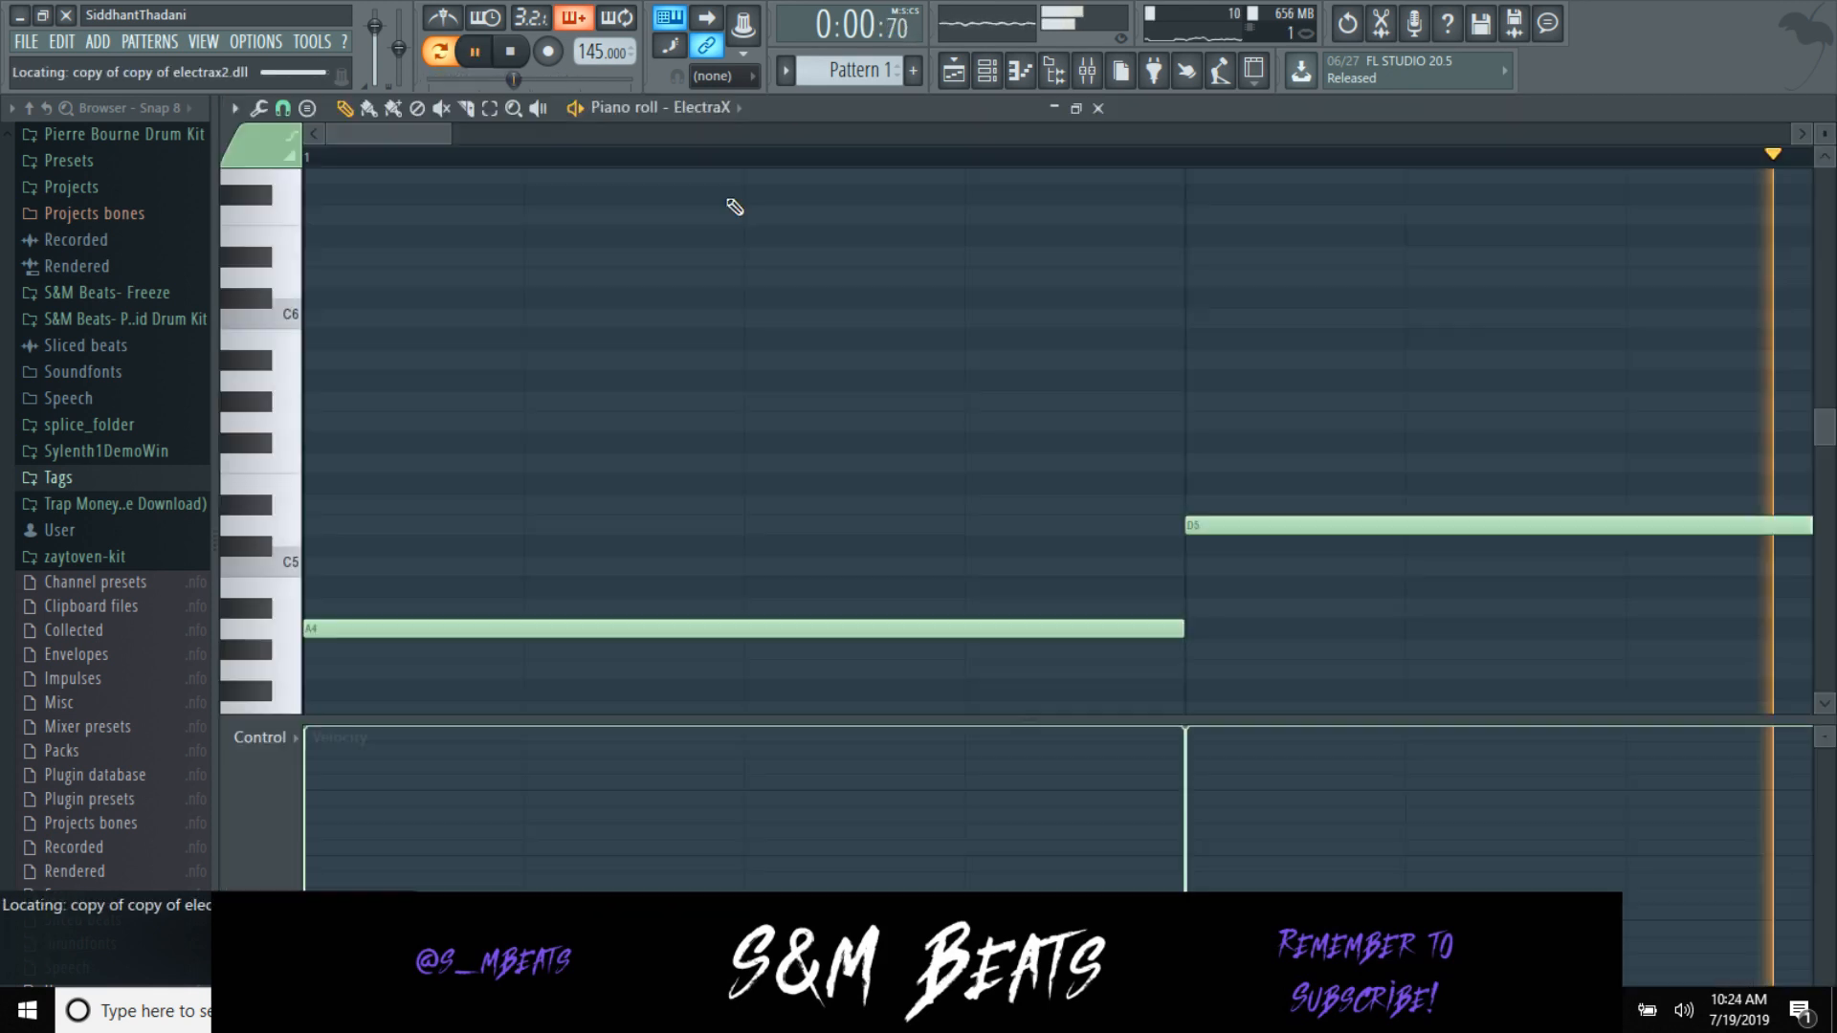
right_click(459, 318)
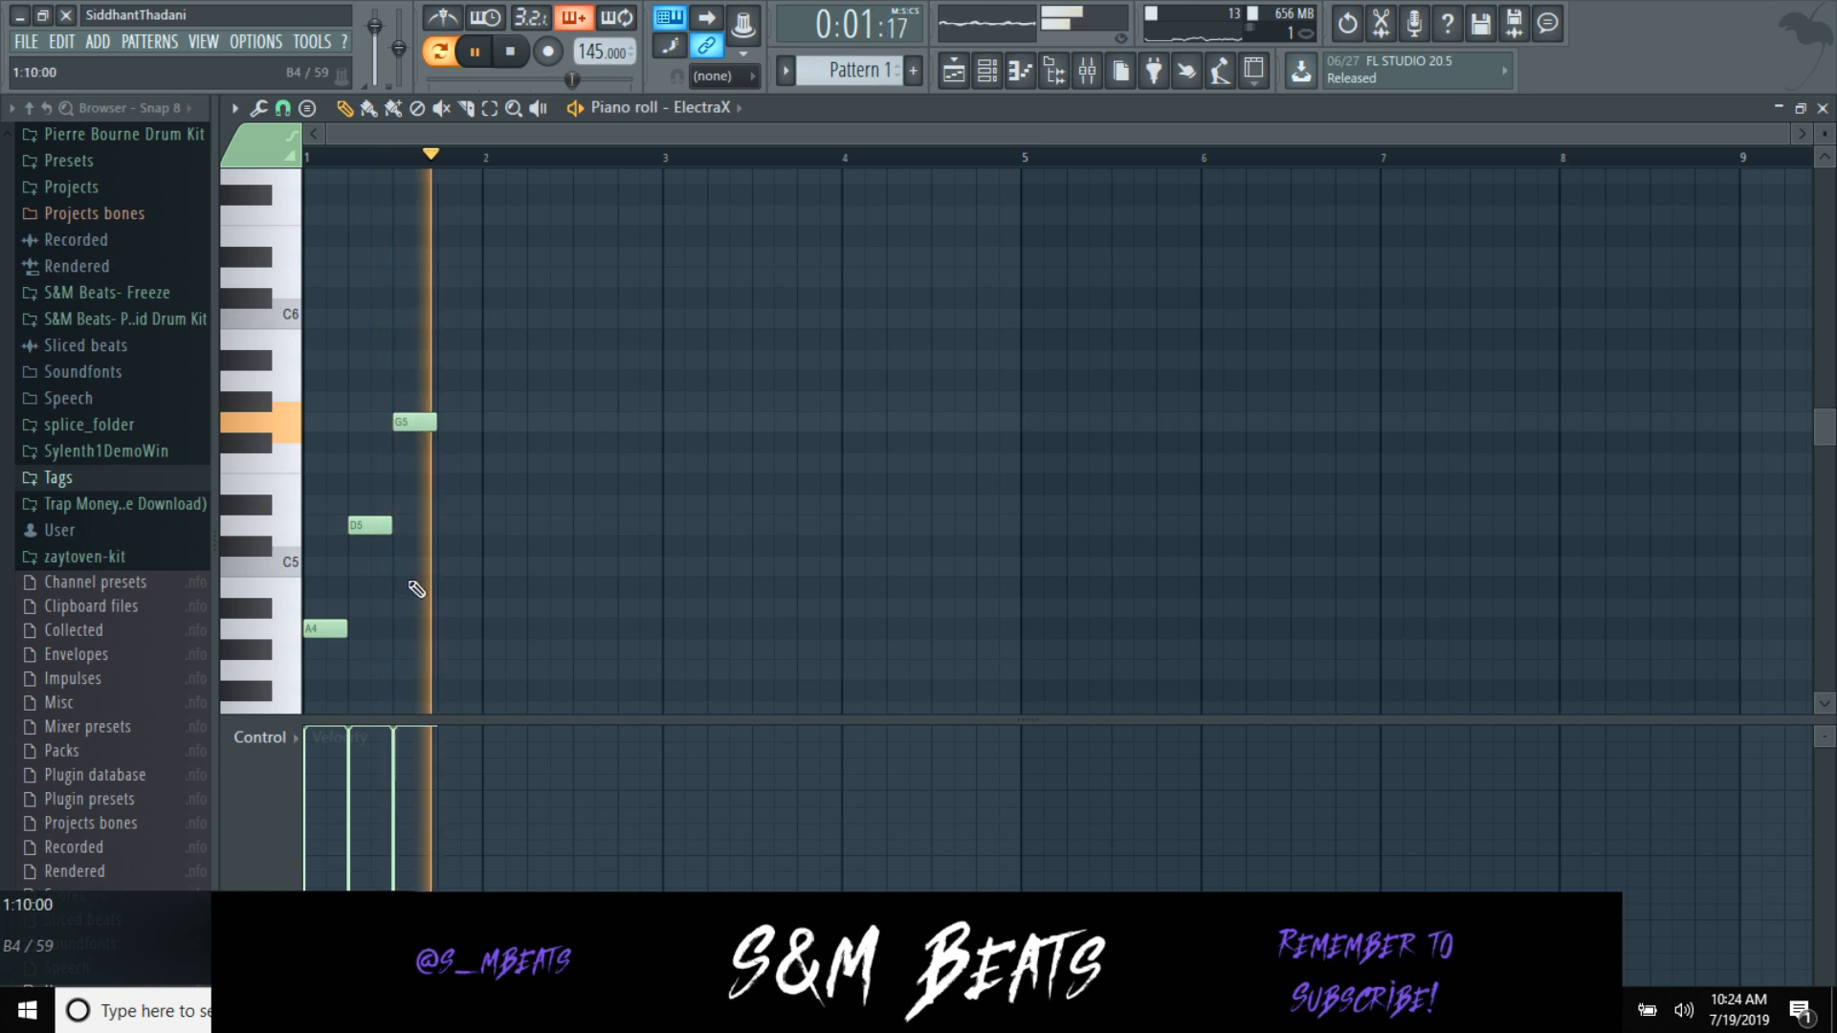
click(450, 565)
key(ctrl+b)
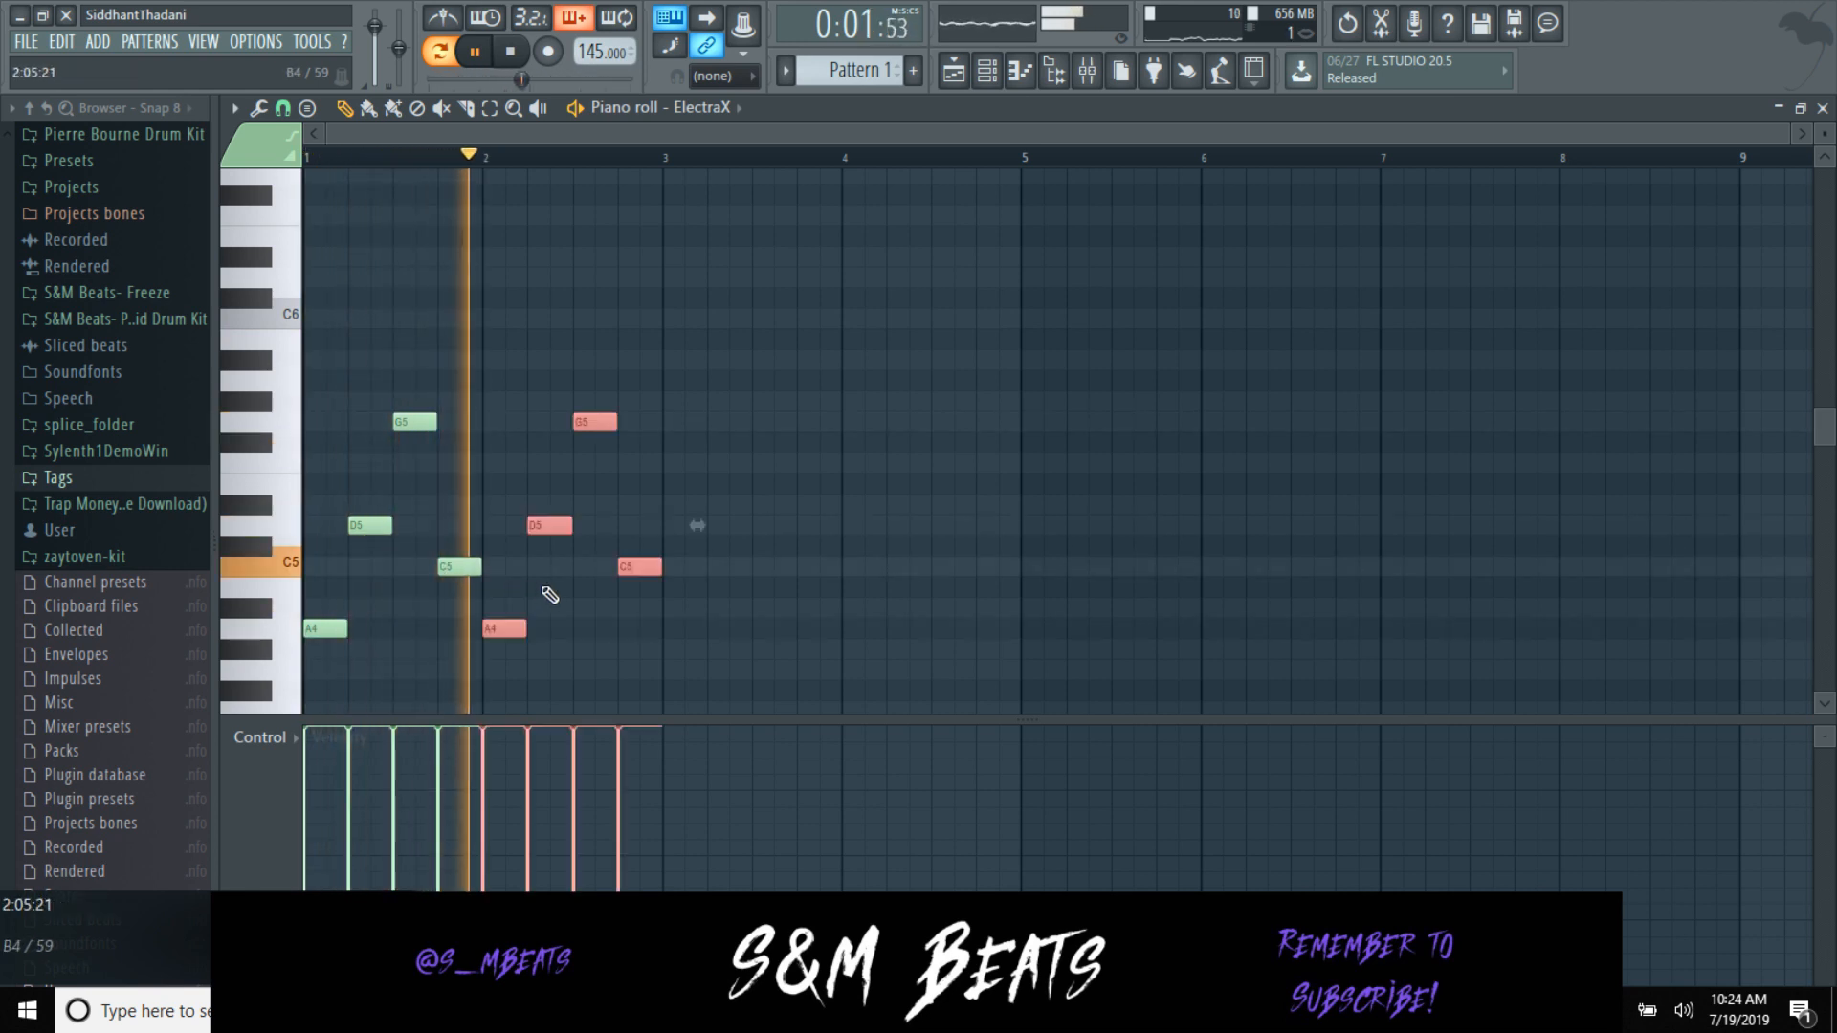
Step: Clear the ElectraX notes from the piano roll and replace the ElectraX channel with reFX Nexus
key(ctrl+d)
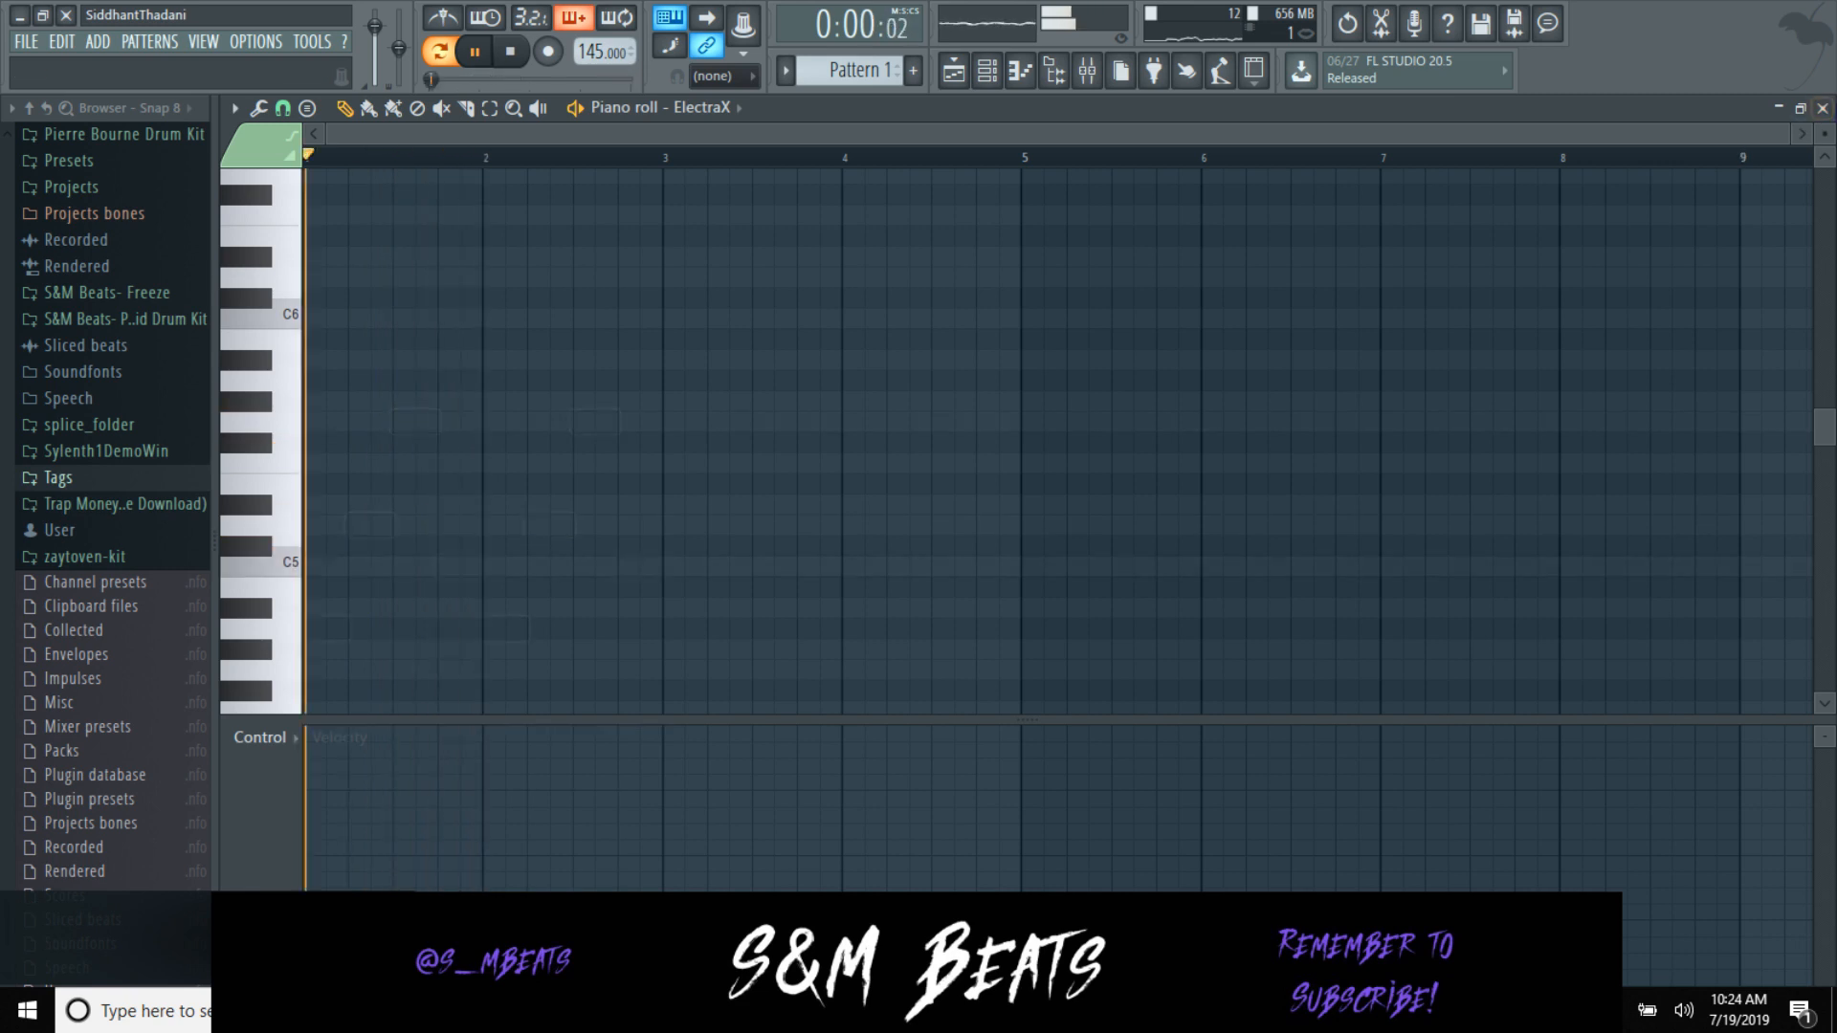
key(F7)
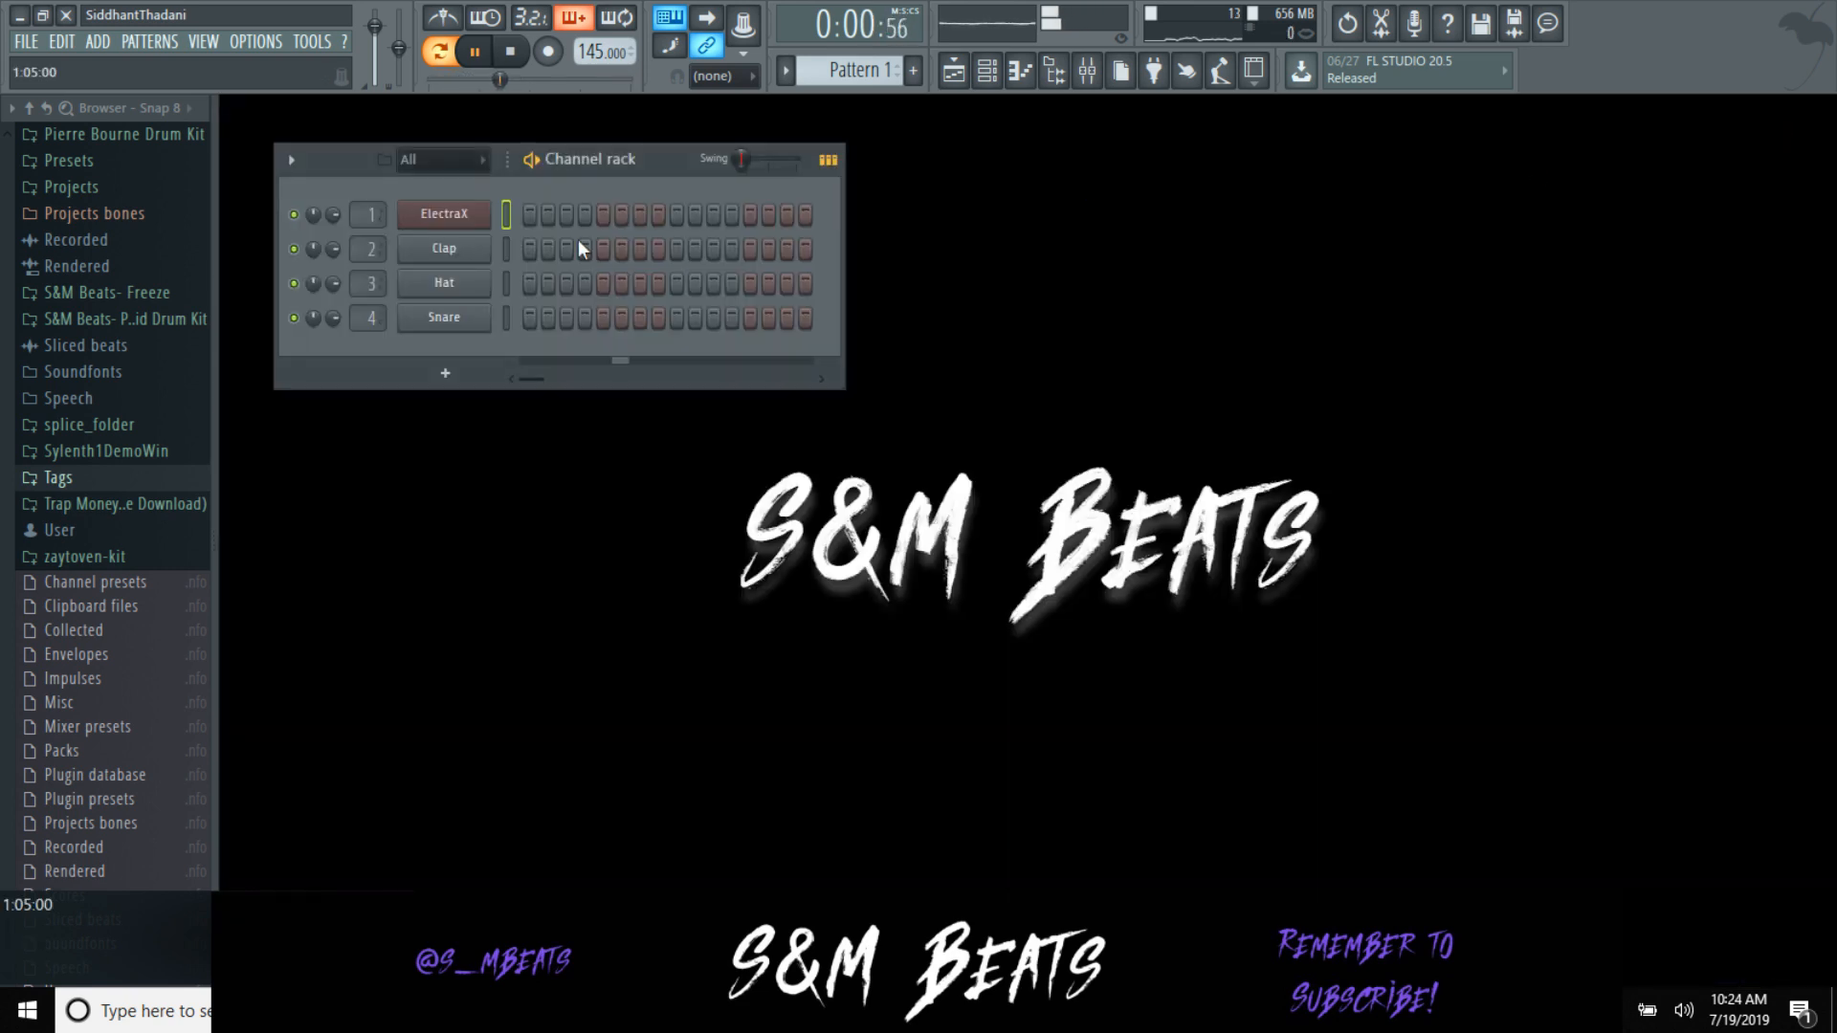
right_click(479, 205)
mouse_move(589, 366)
click(899, 543)
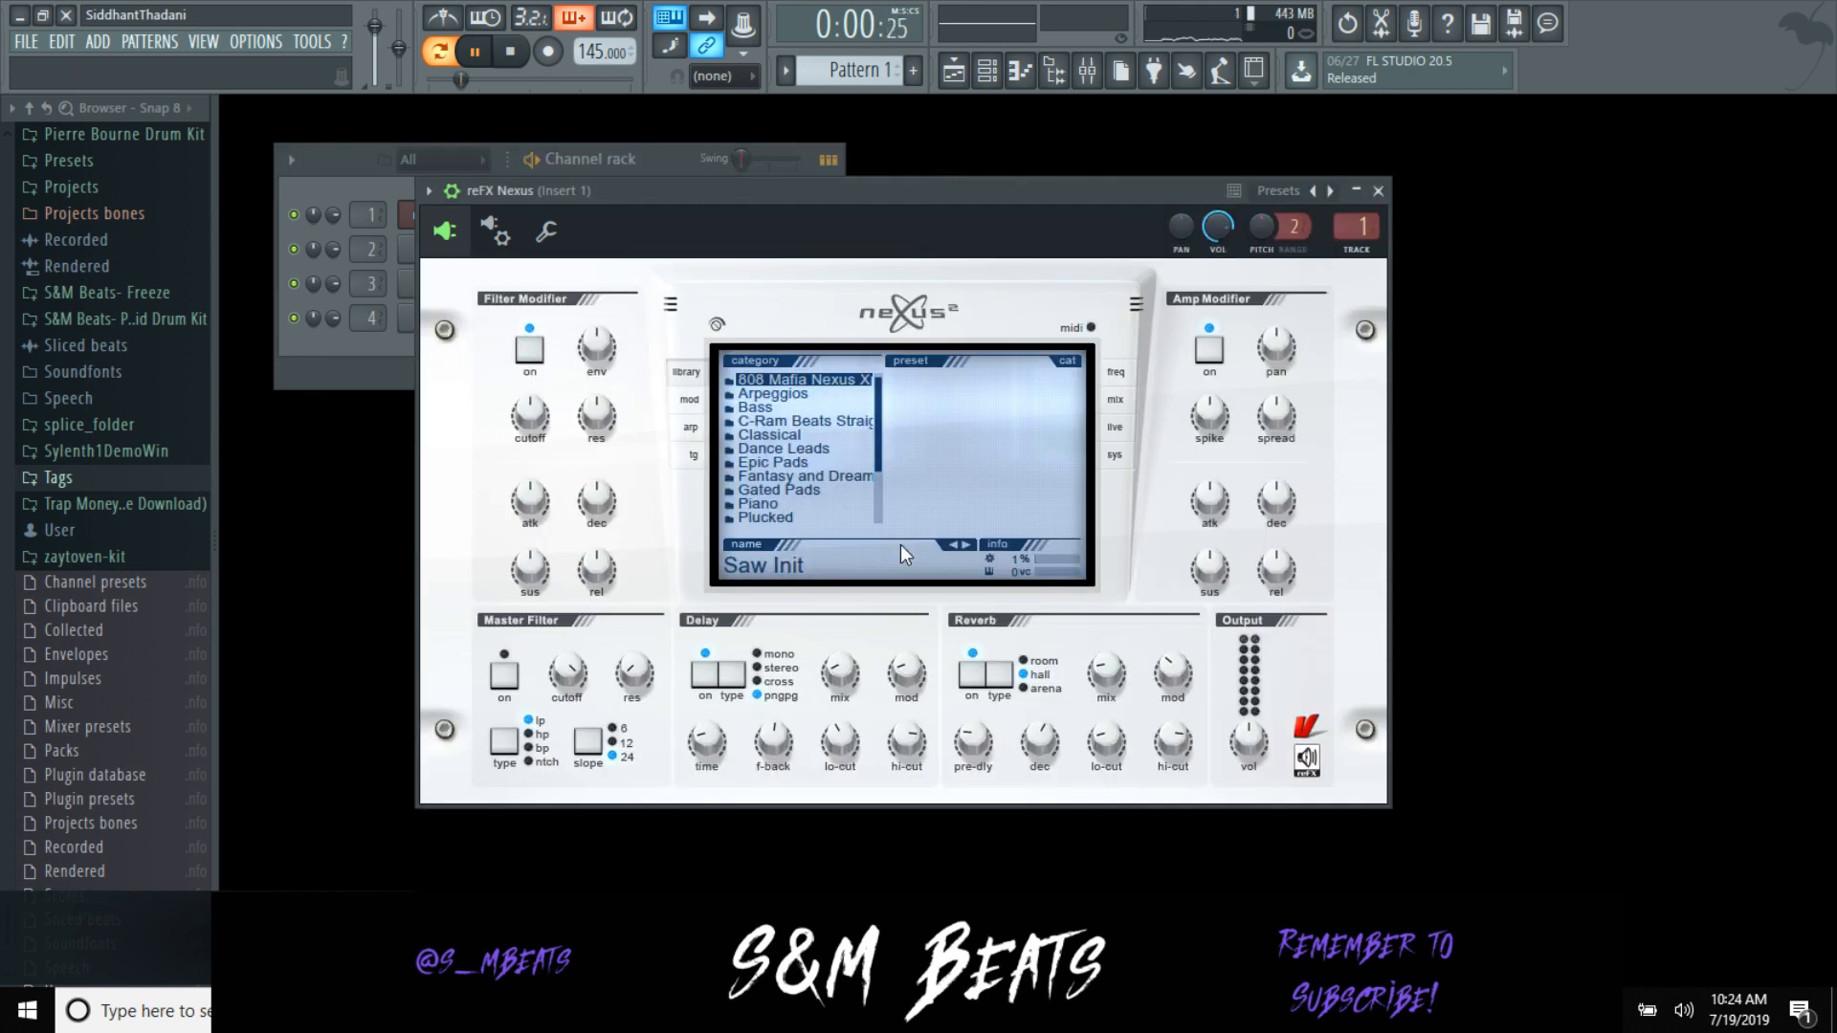
Step: Load the DRZA Nero Pad II preset from the DRZA XP Vol.3 folder onto the reFX Nexus channel
scroll(100, 574, up, 5)
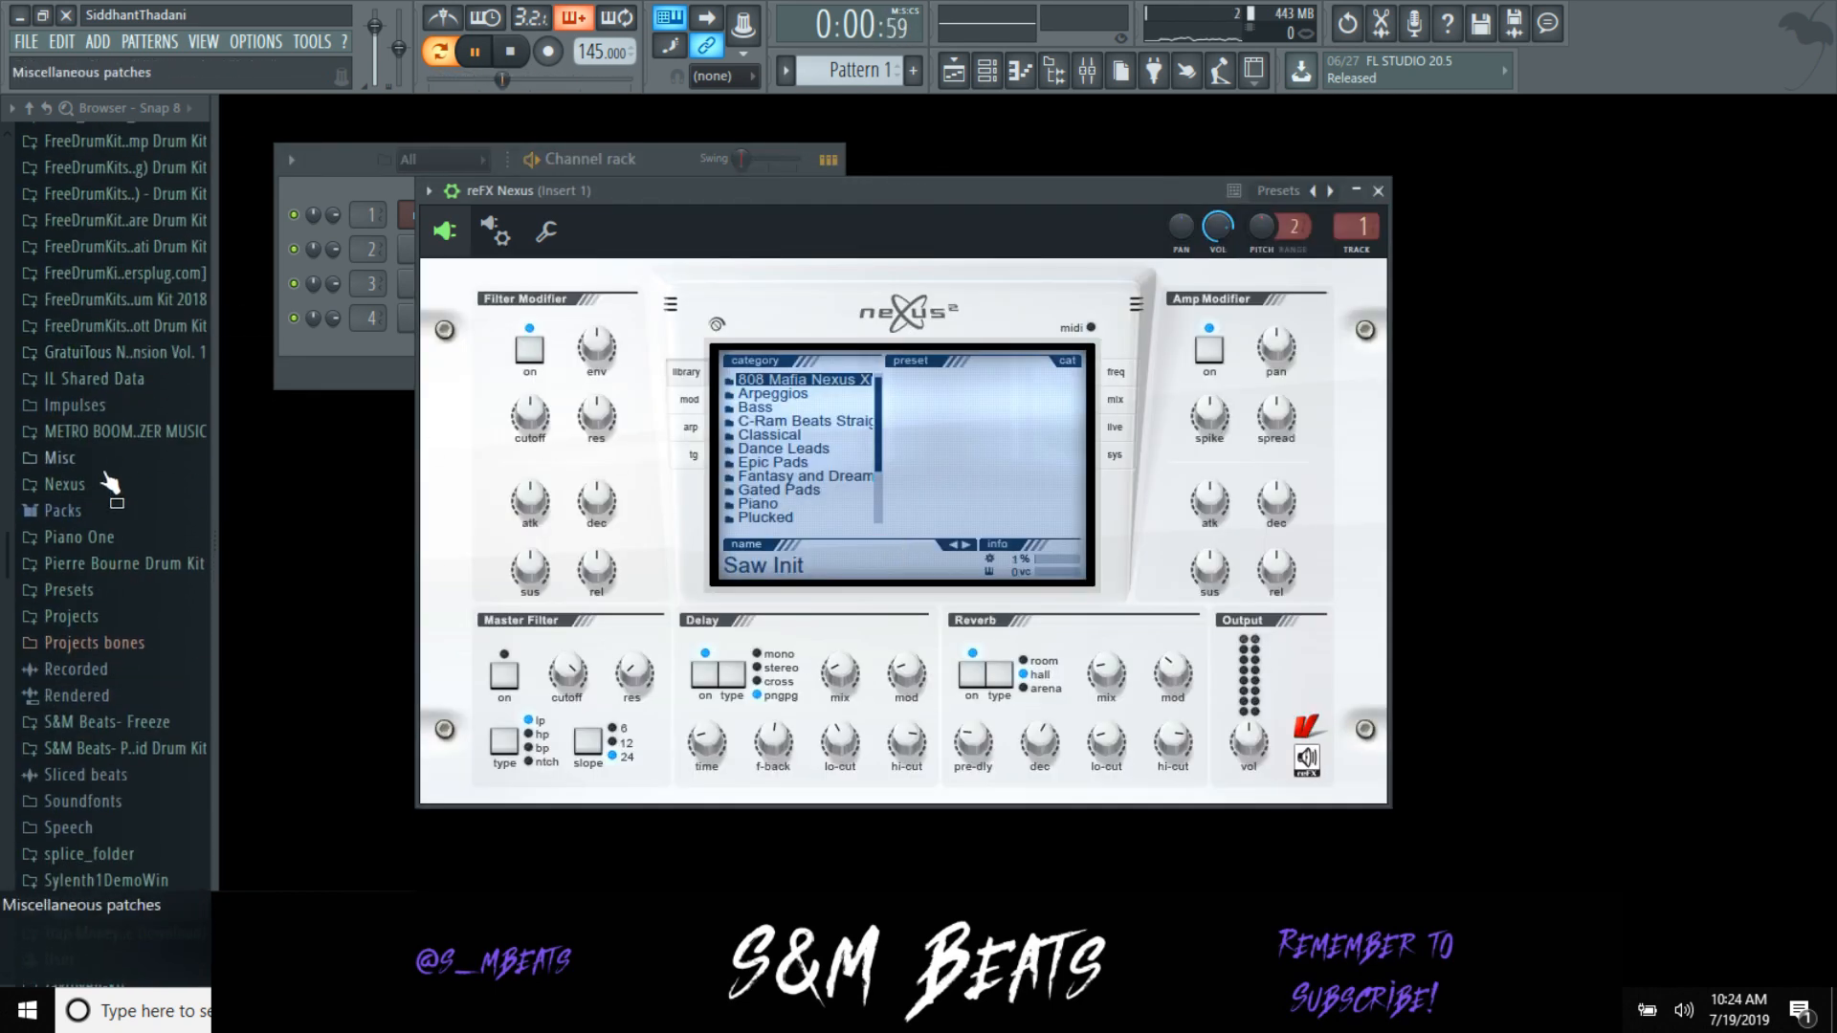
click(100, 589)
scroll(122, 654, down, 3)
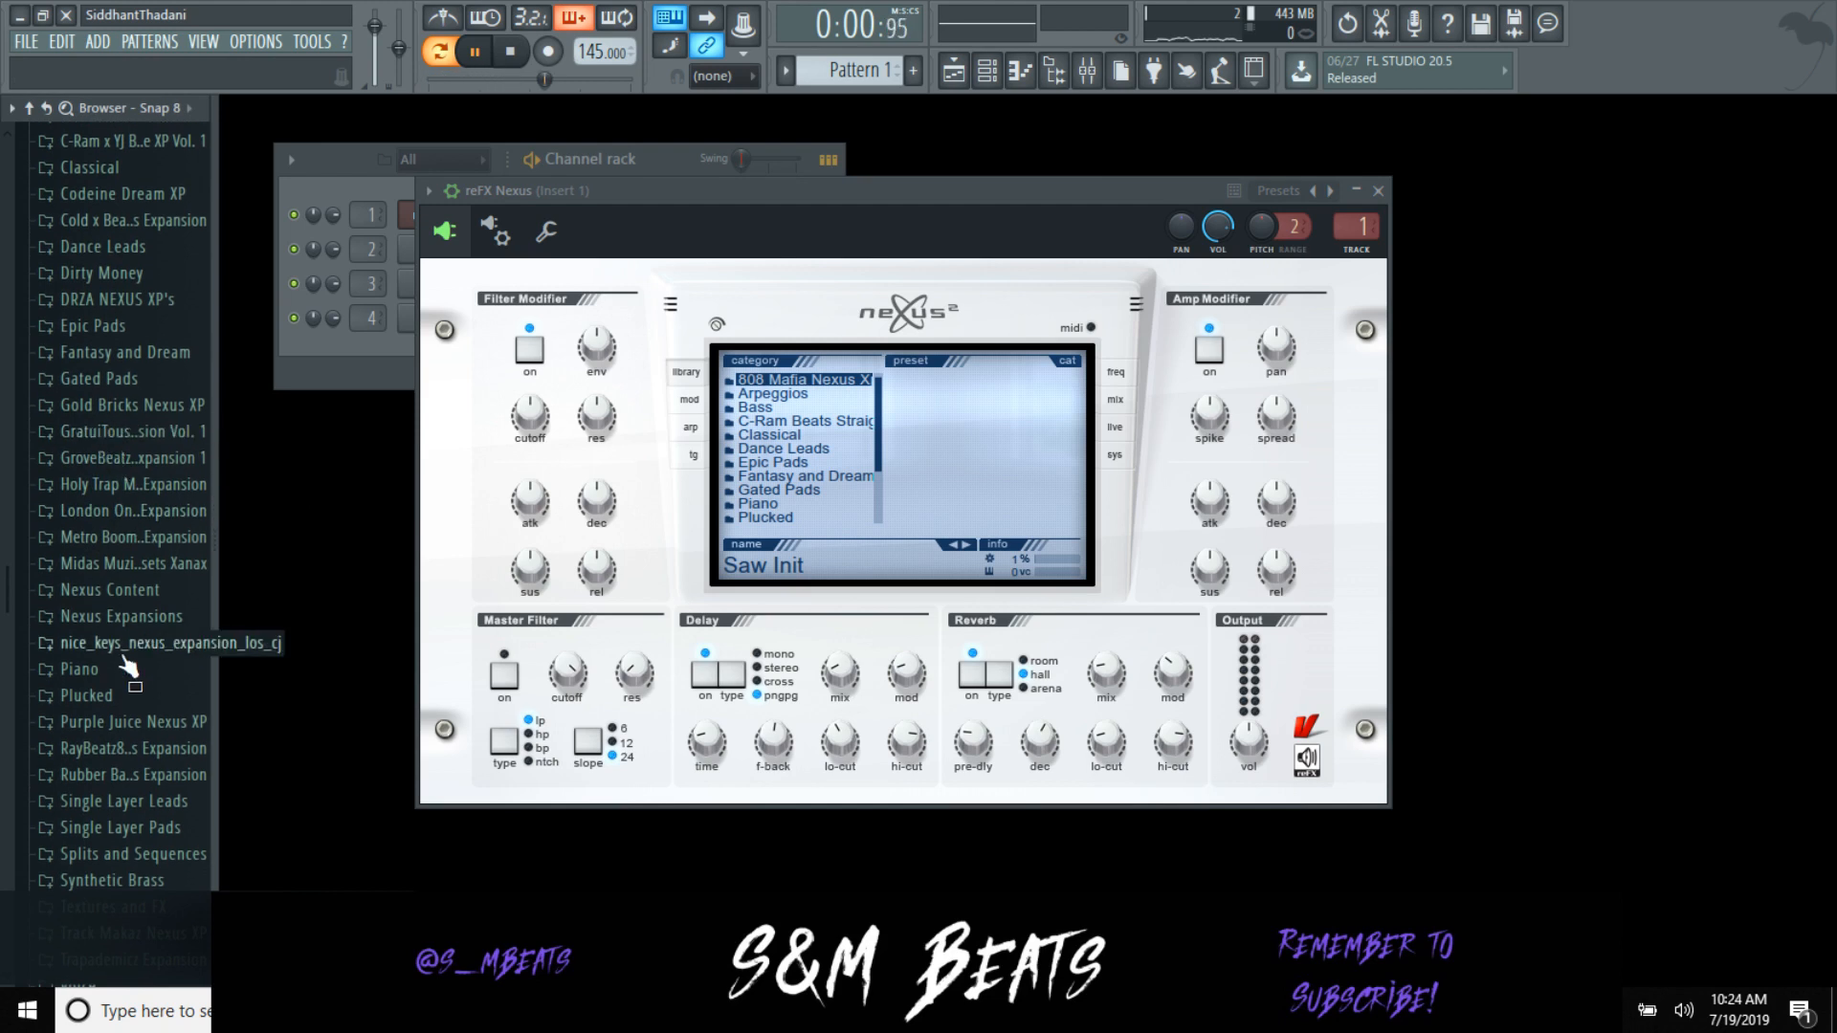
scroll(122, 653, down, 2)
scroll(121, 653, down, 2)
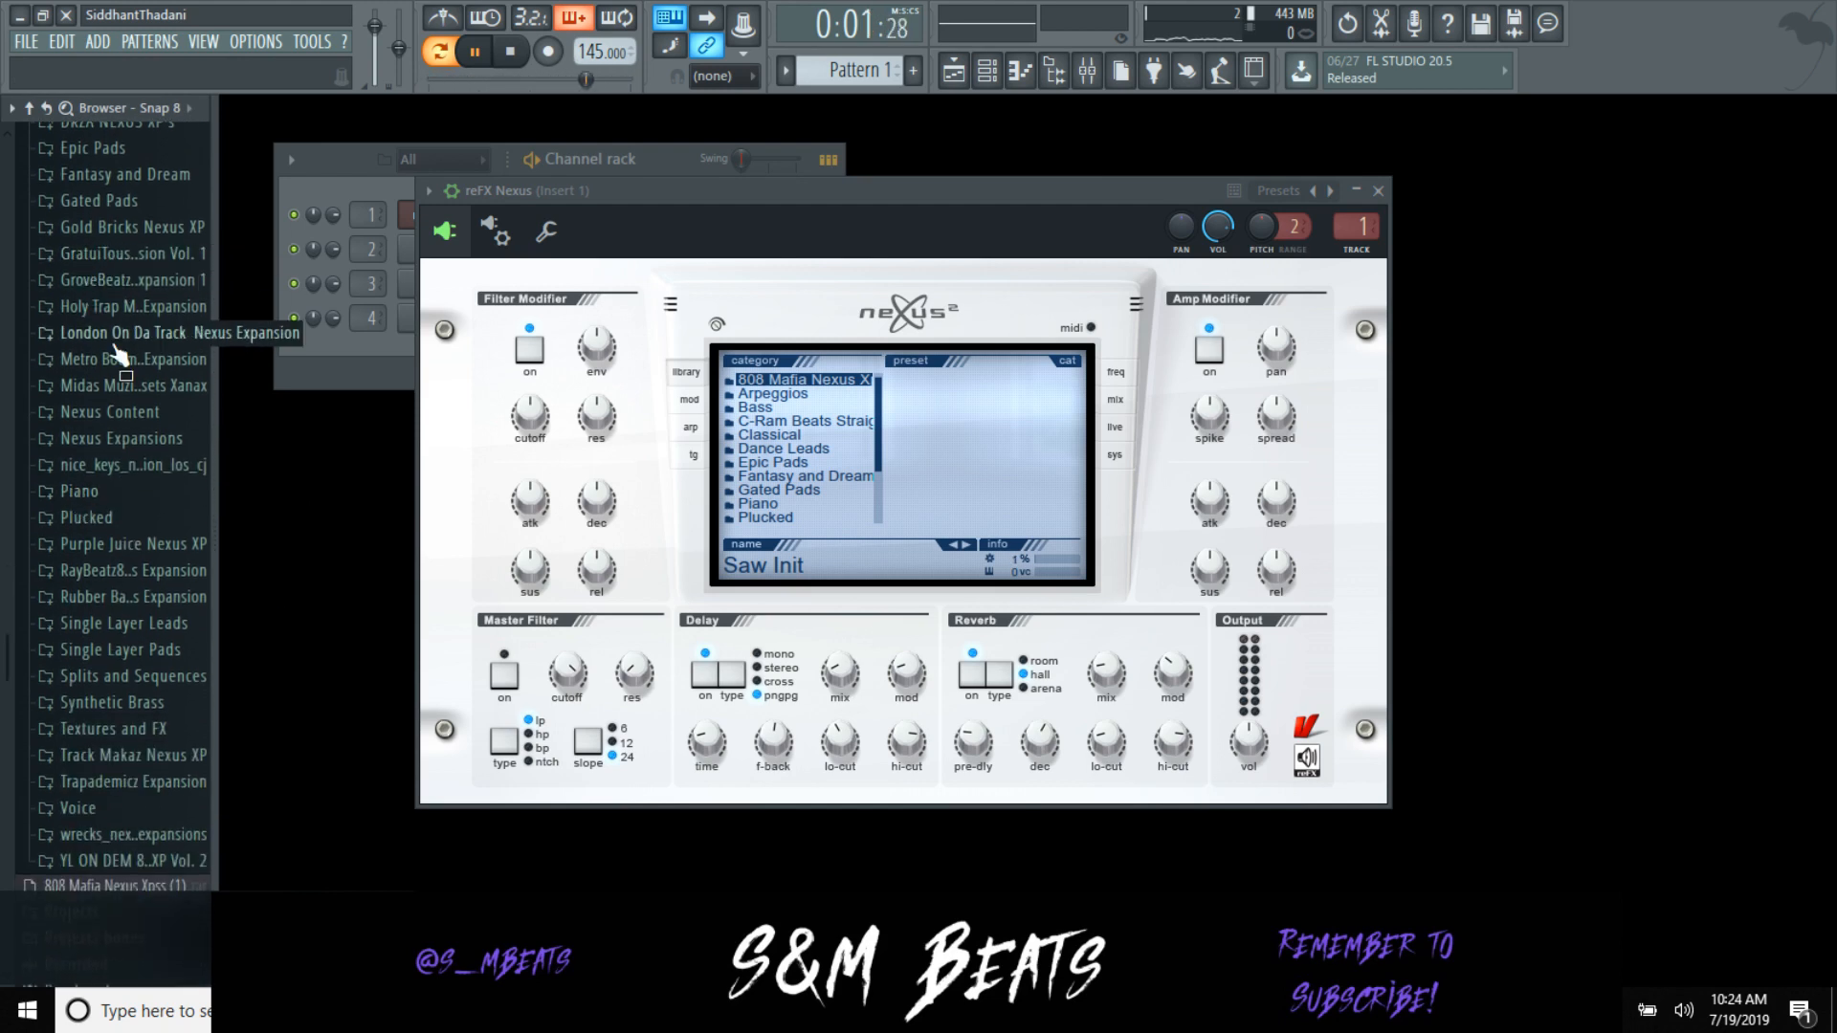
scroll(85, 297, up, 5)
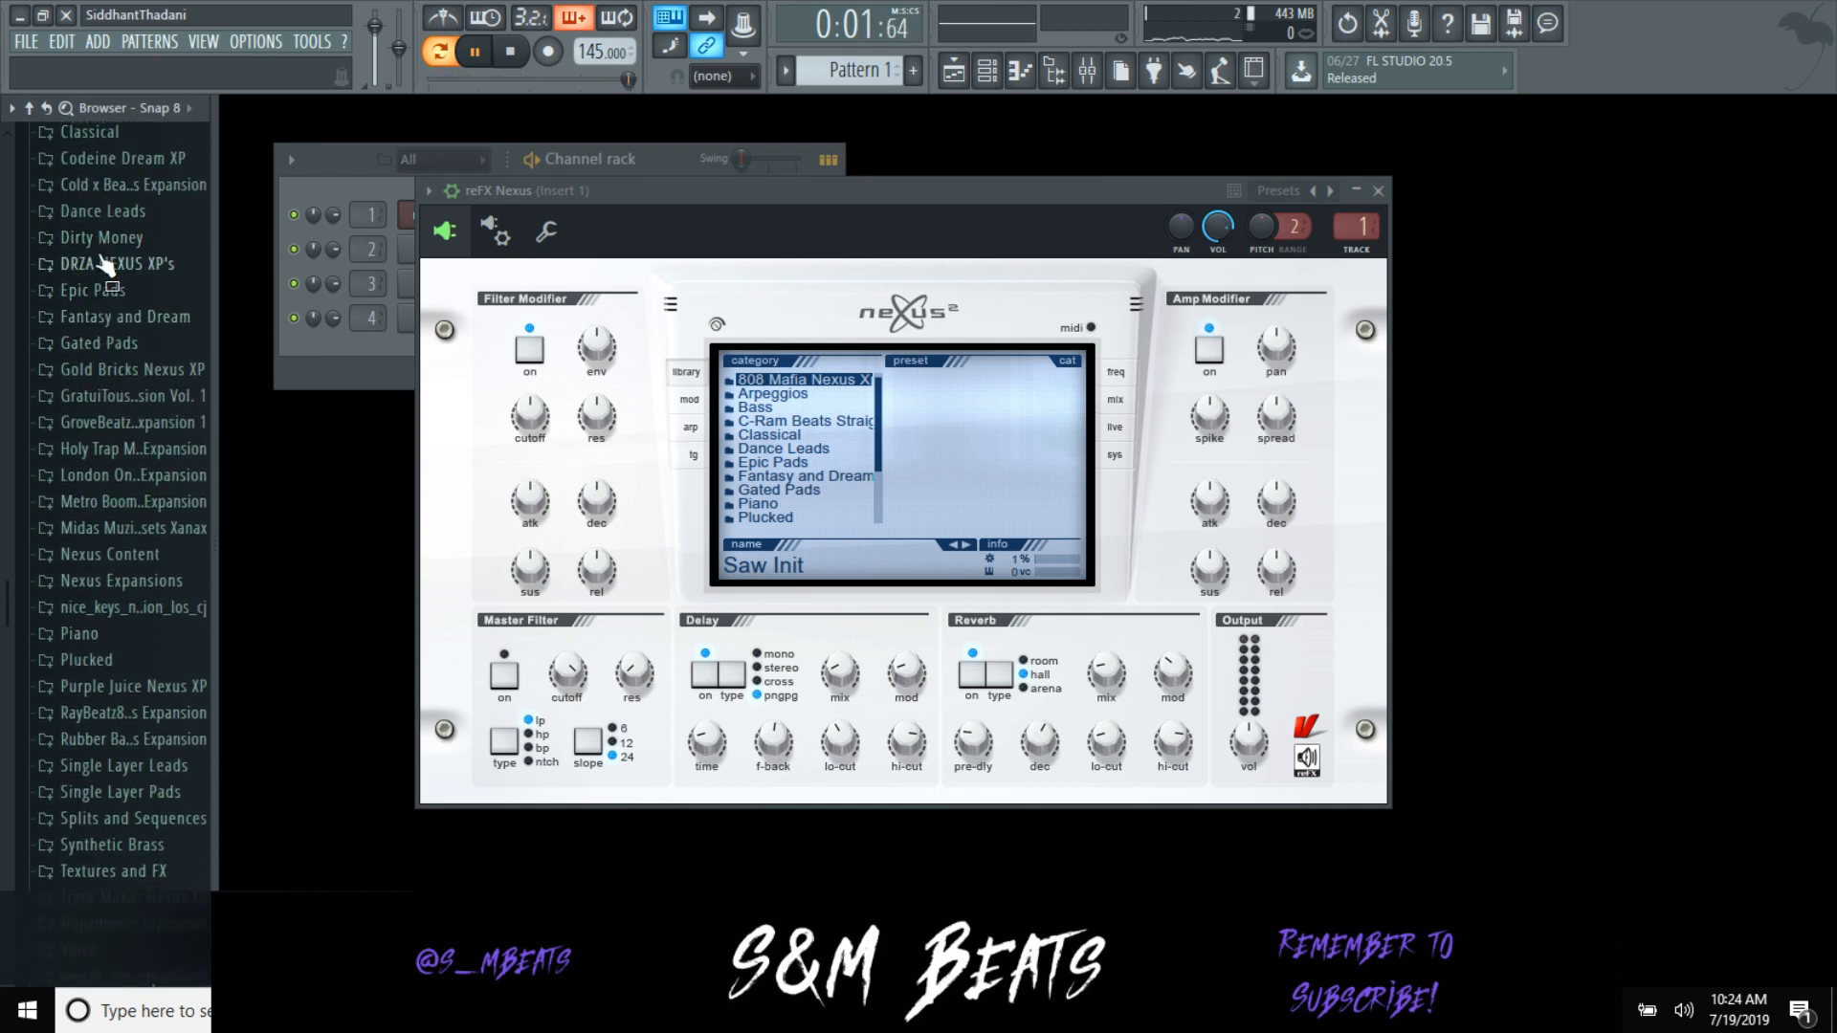
click(108, 265)
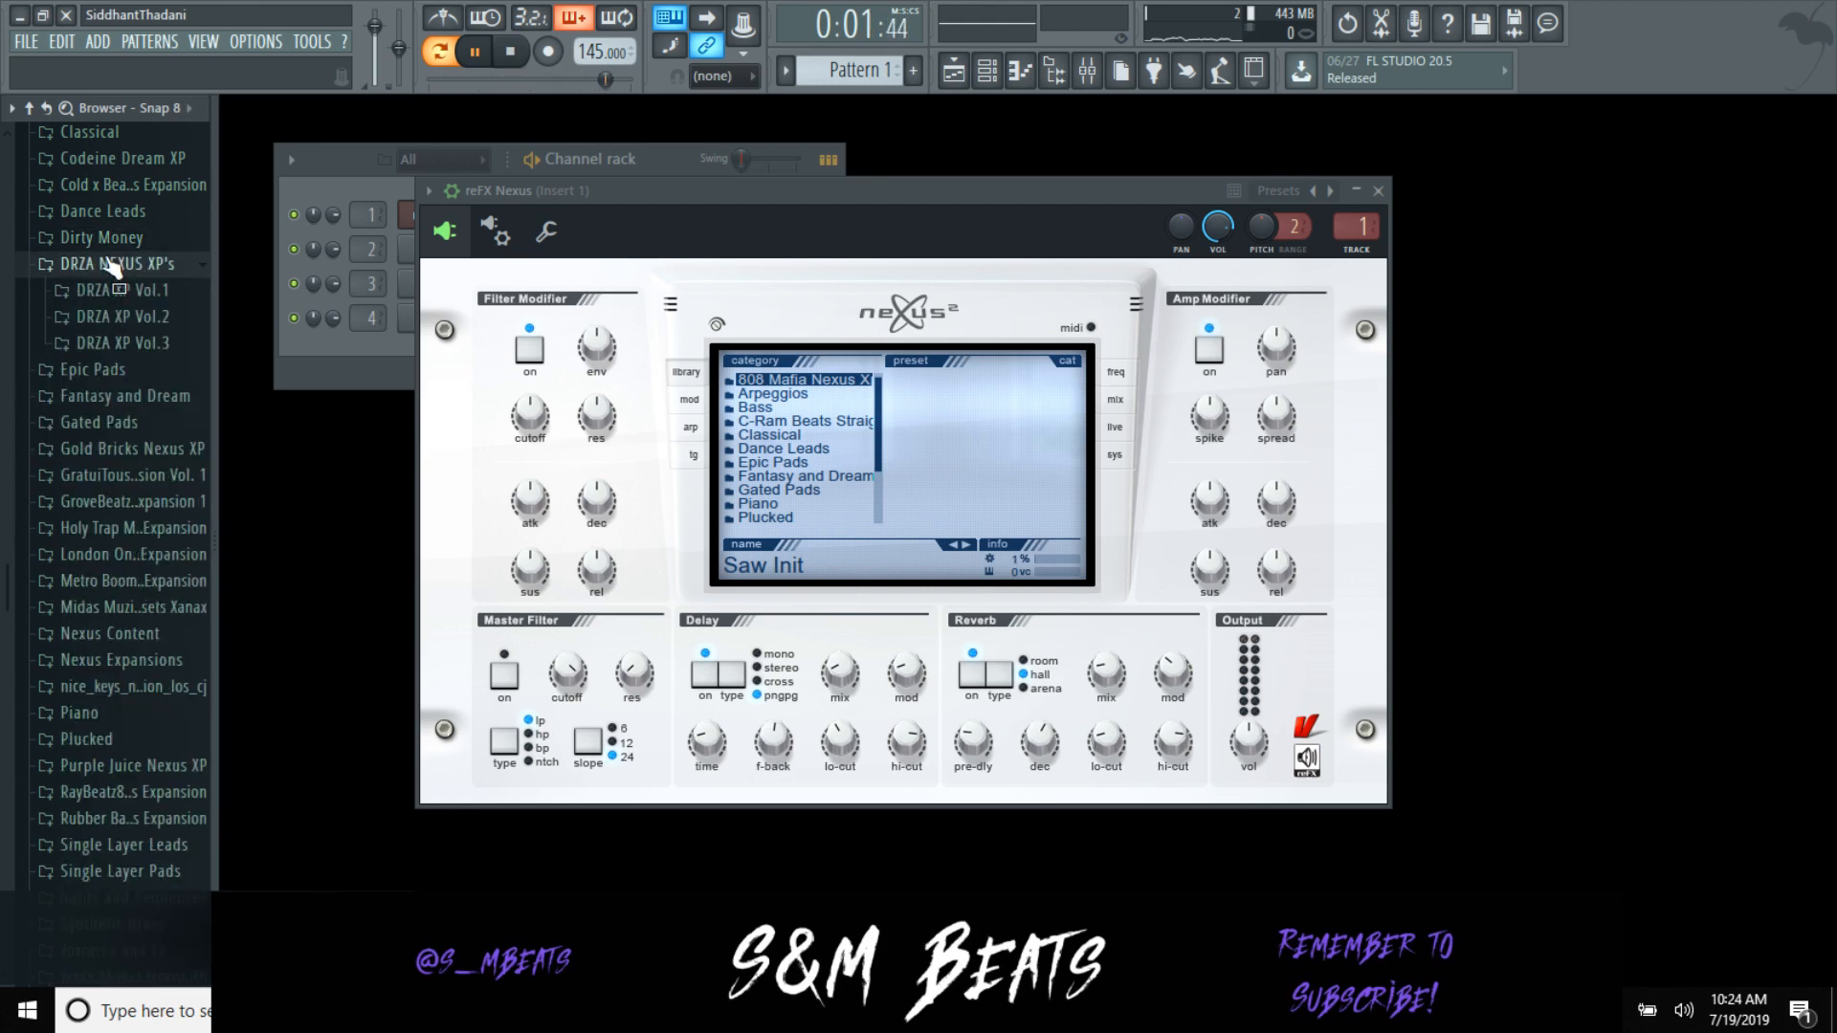
click(120, 343)
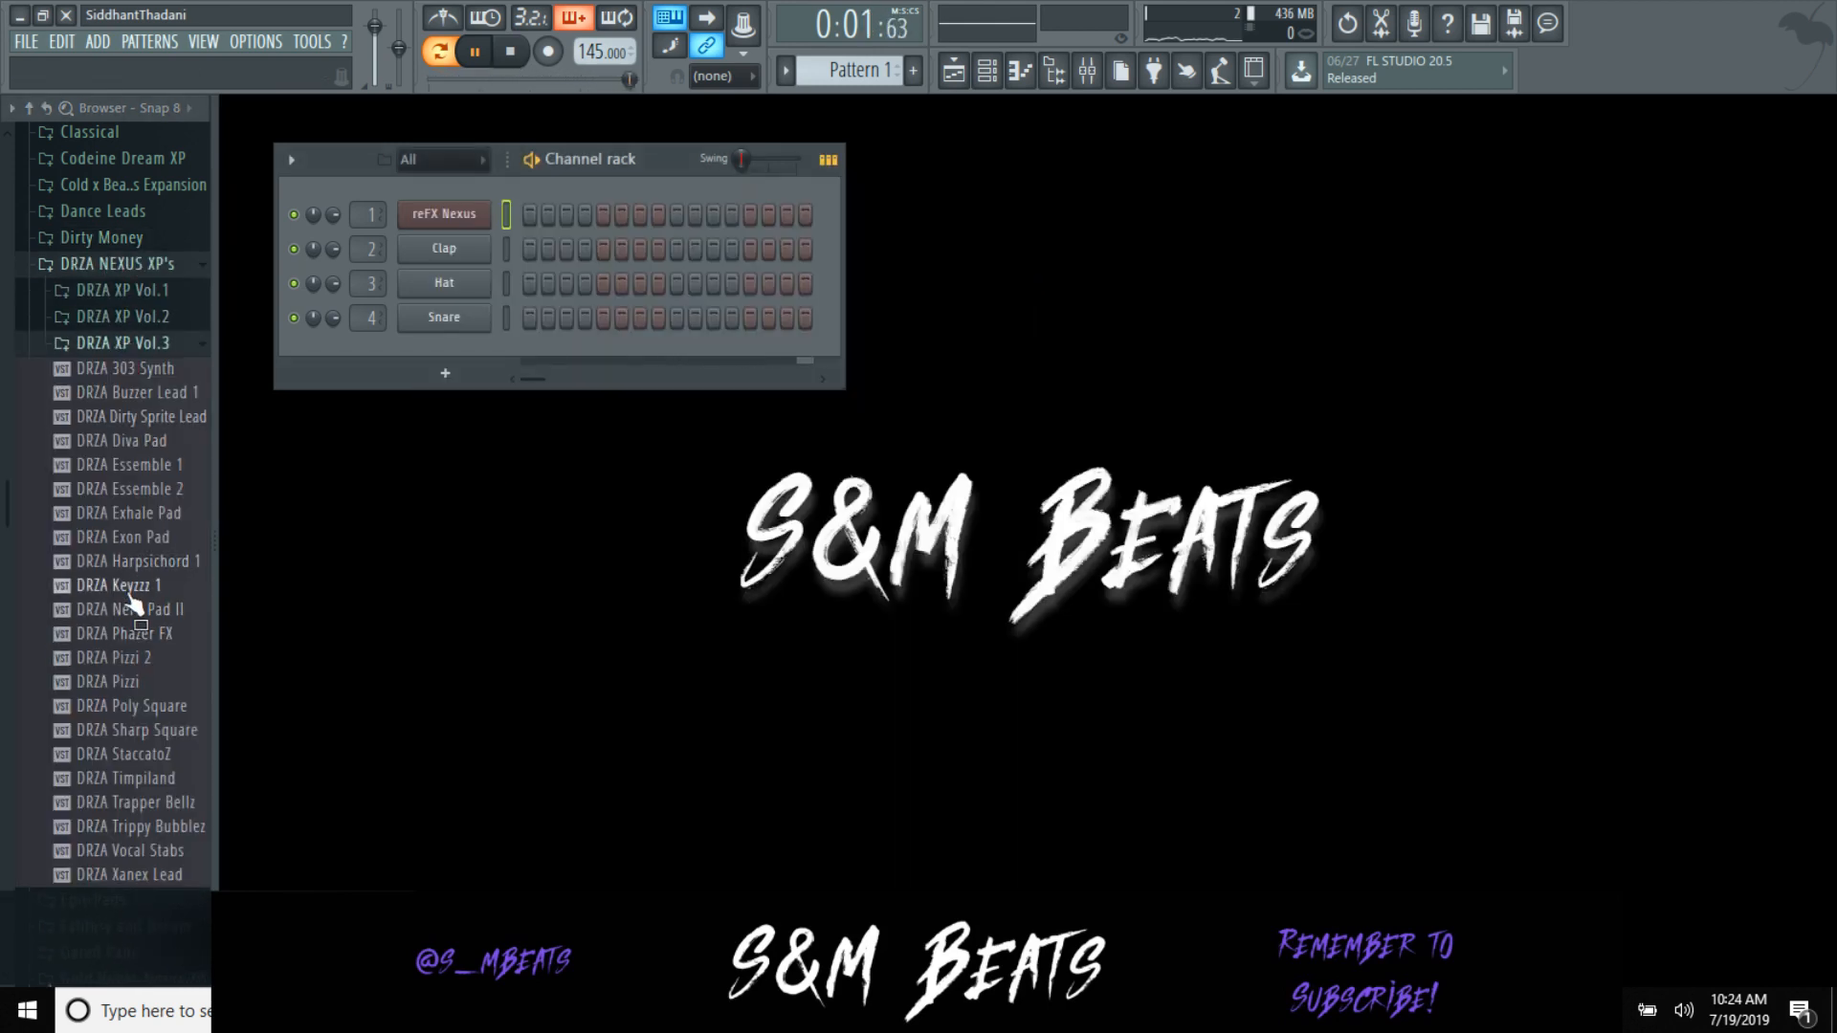
drag(132, 602, 475, 229)
Step: Start a DRZA Nero Pad II melody with C5 and a G5 half a beat after it, and set the tempo to 154 BPM
right_click(450, 217)
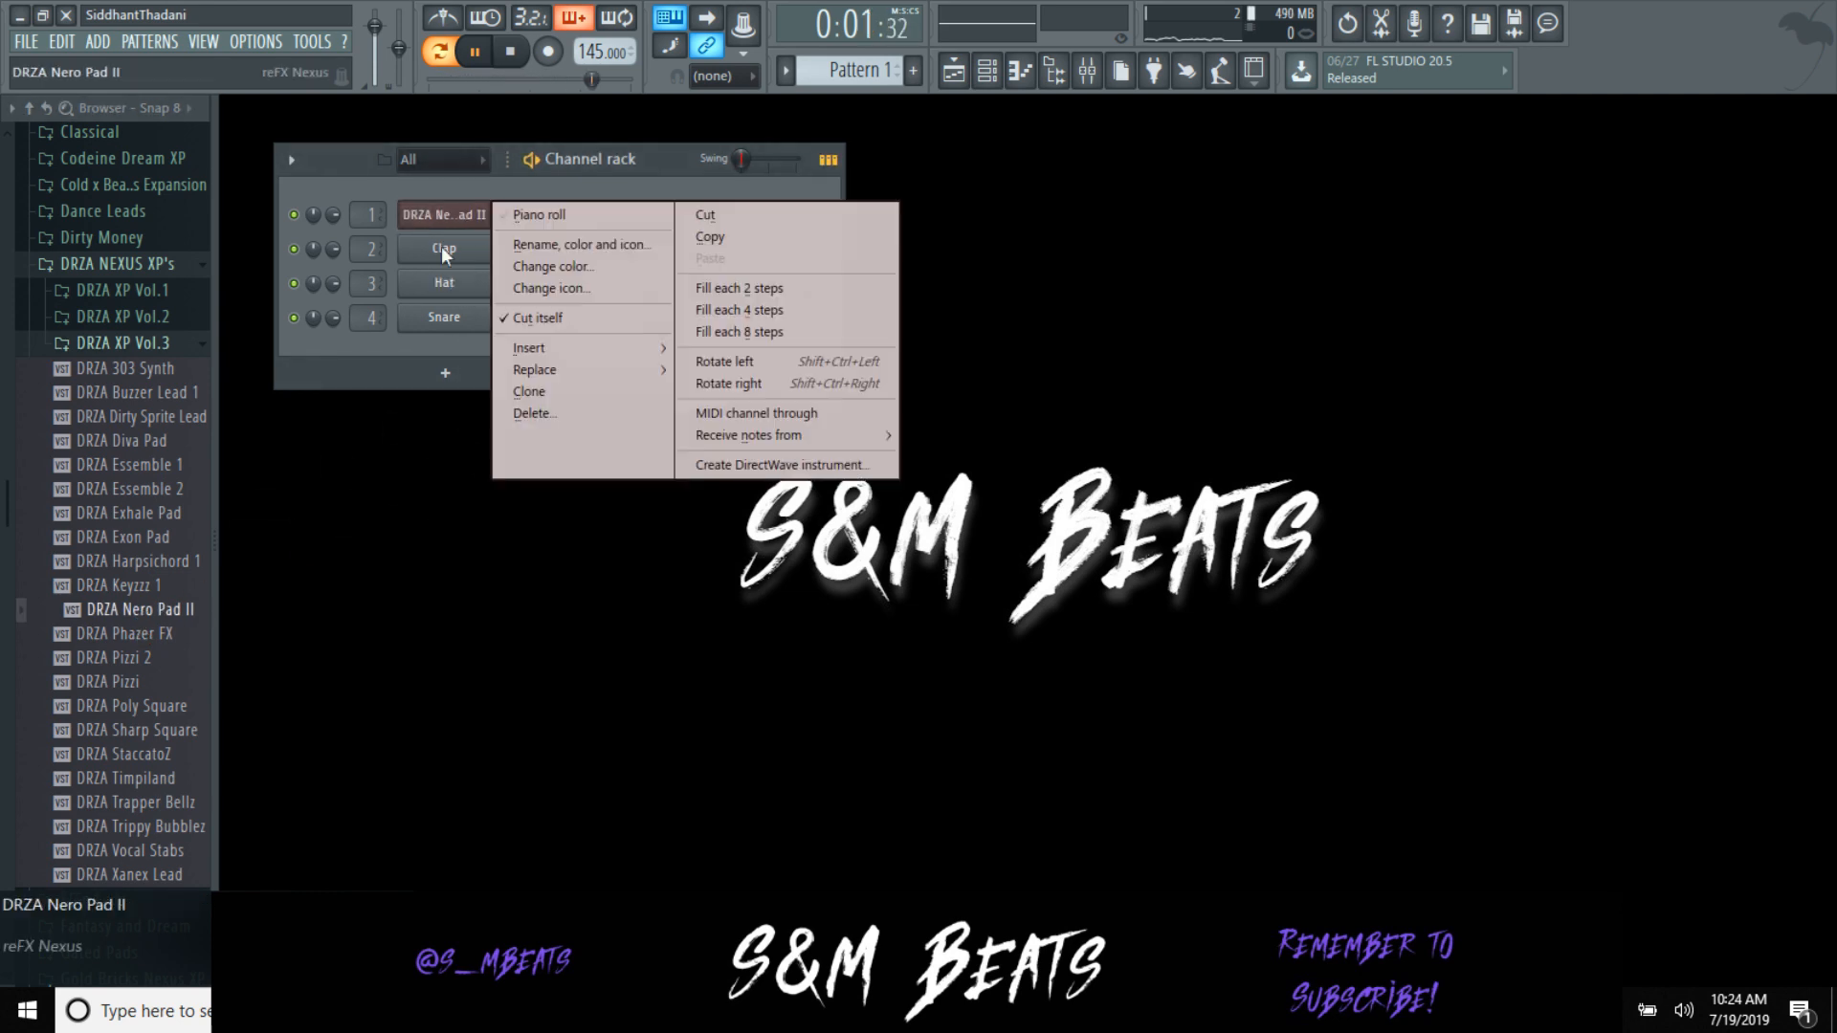
click(517, 217)
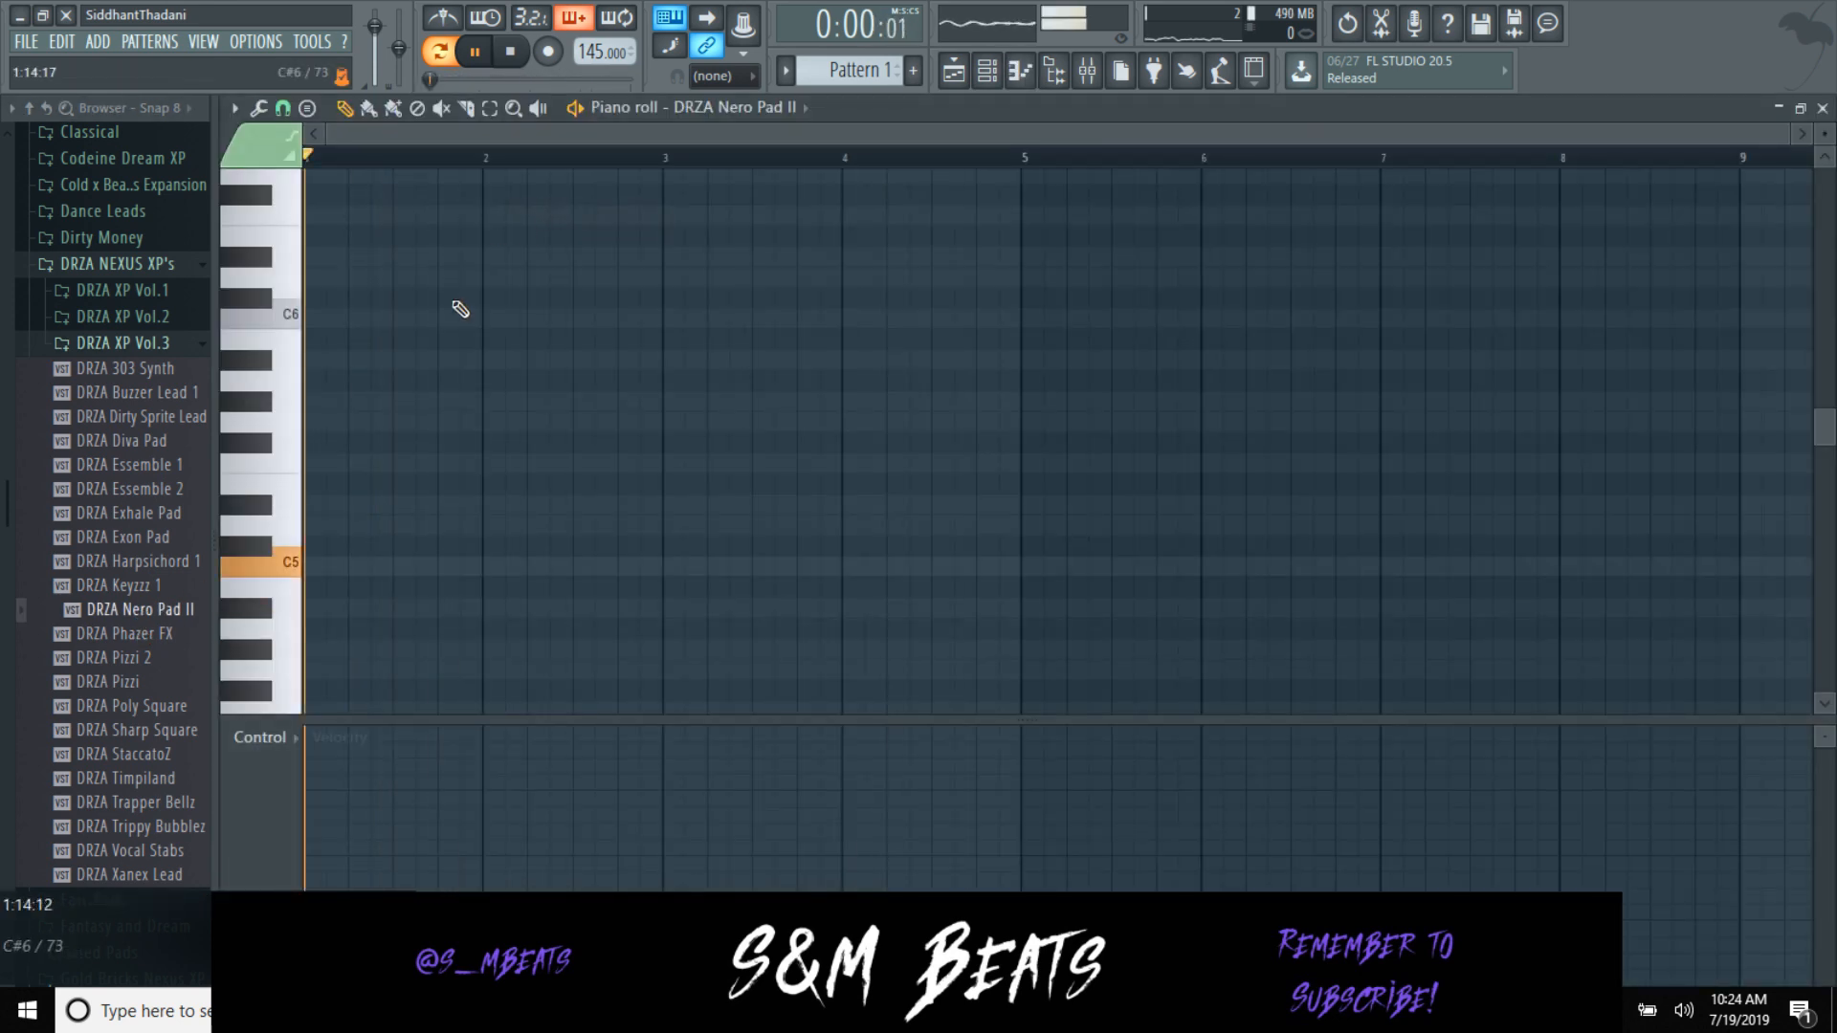
click(320, 565)
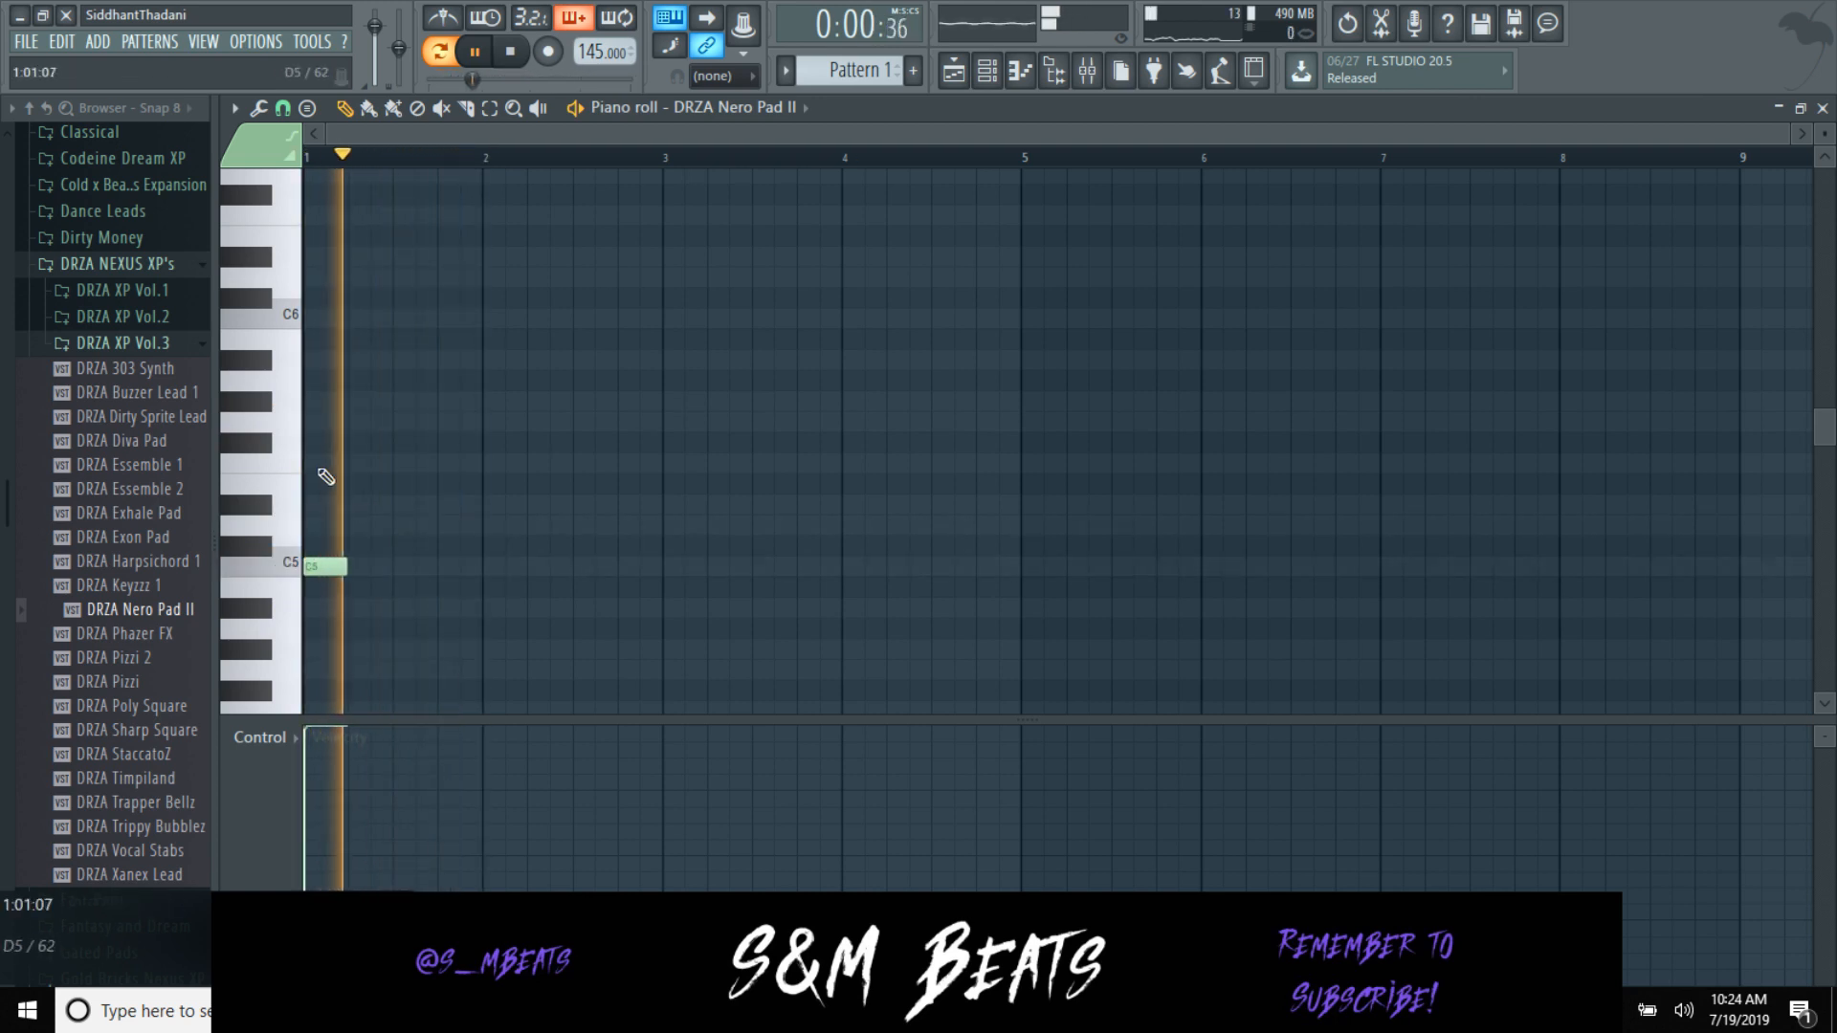
click(315, 401)
drag(291, 403, 313, 424)
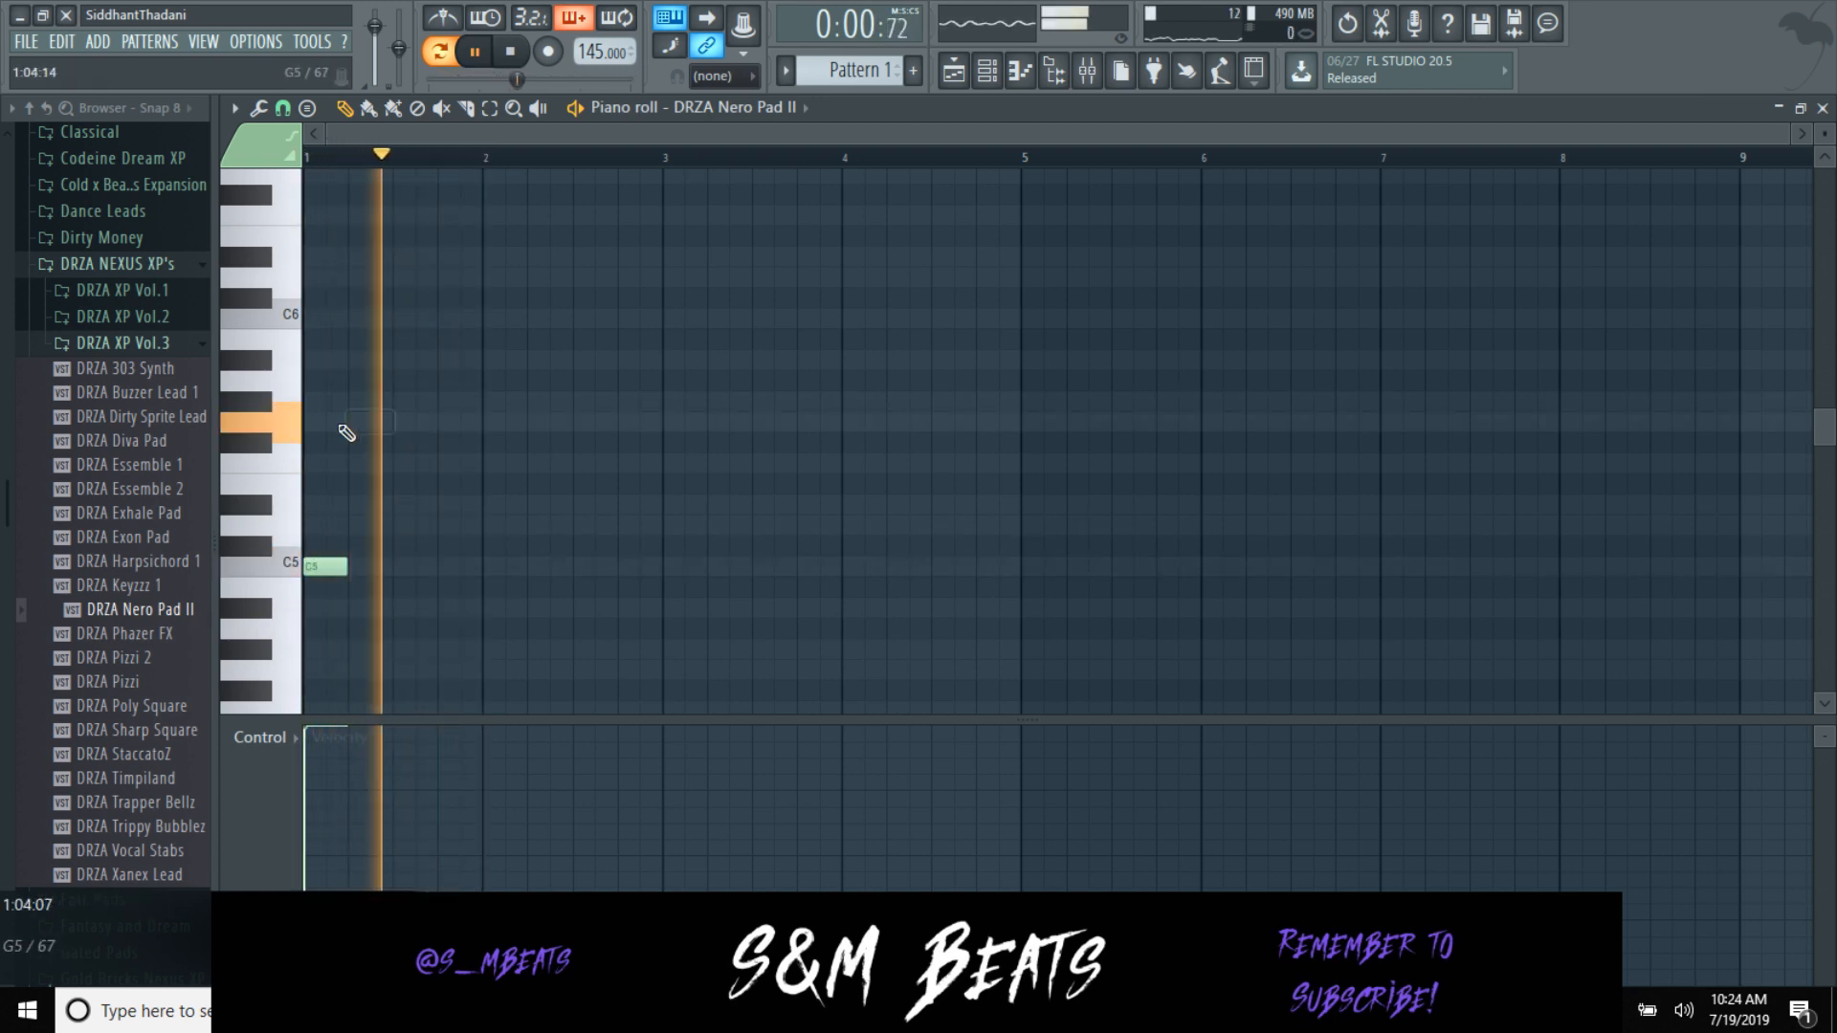
scroll(602, 52, up, 9)
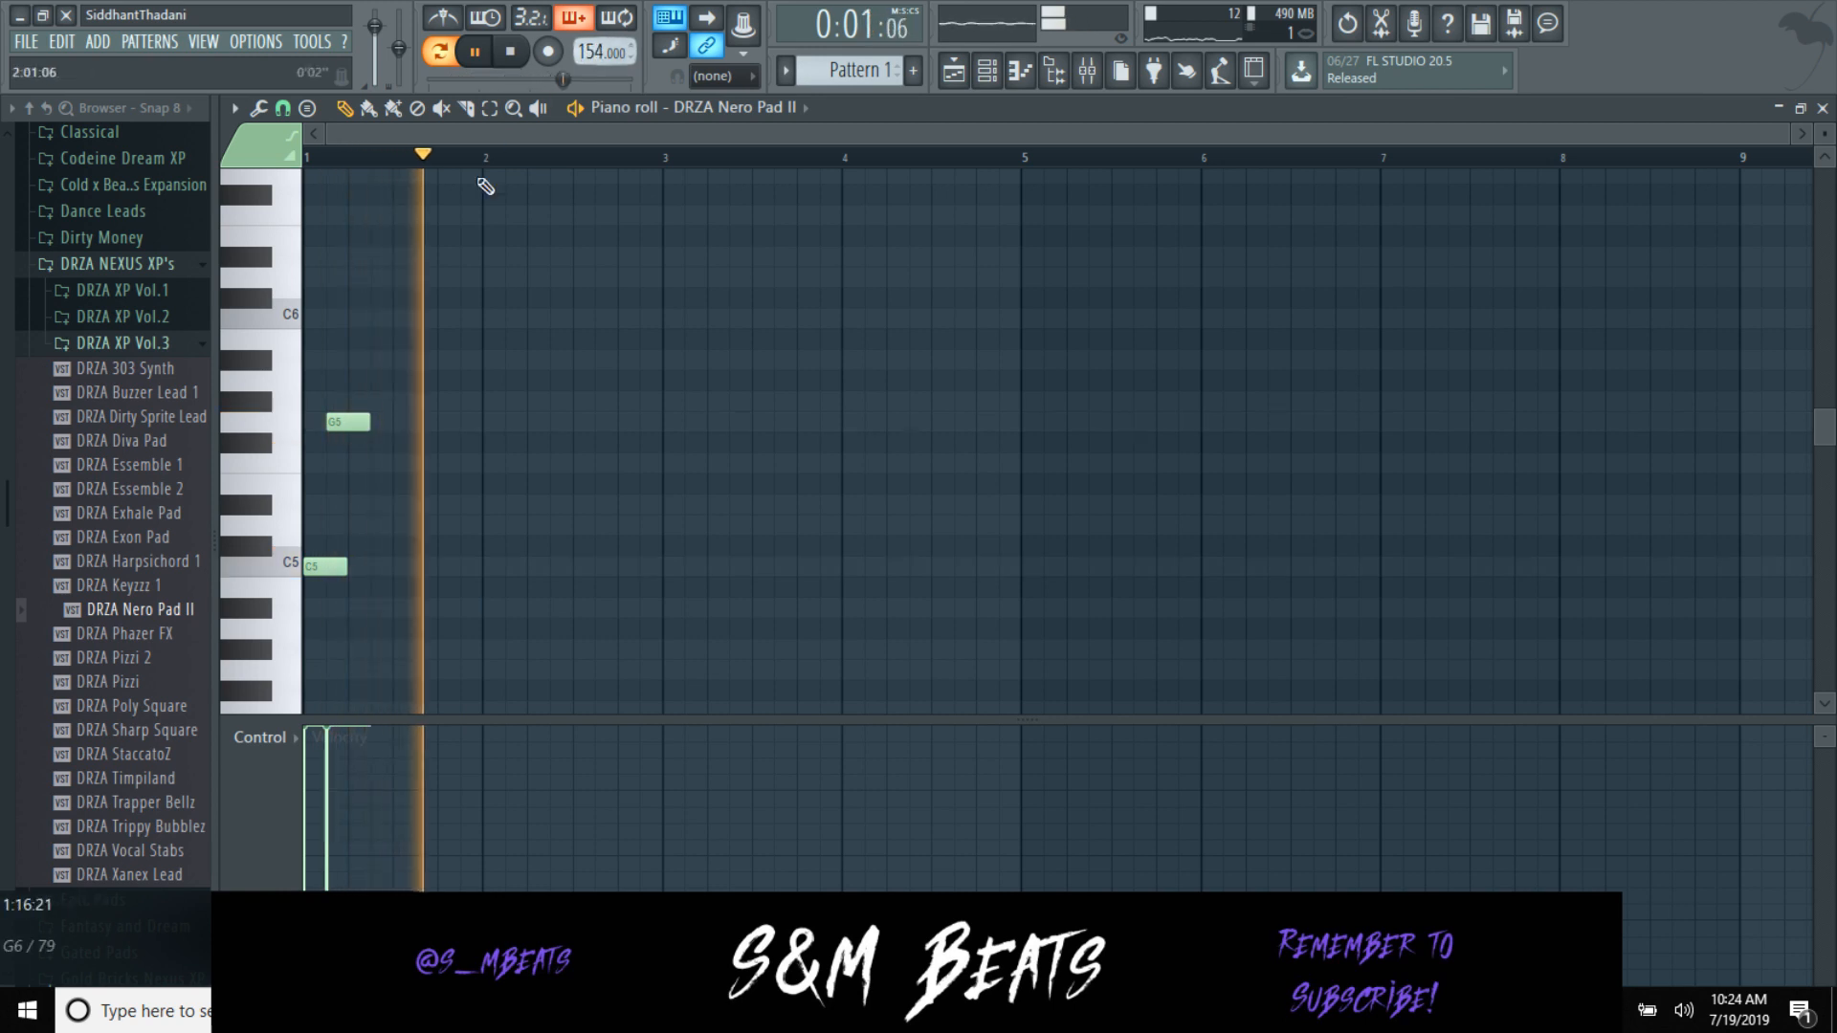
Step: Continue the bar 1 melody with overlapping one-beat notes C6, D#6, D6, G5, D5 and D#5 at half-beat intervals
click(359, 319)
click(378, 257)
click(396, 277)
click(425, 422)
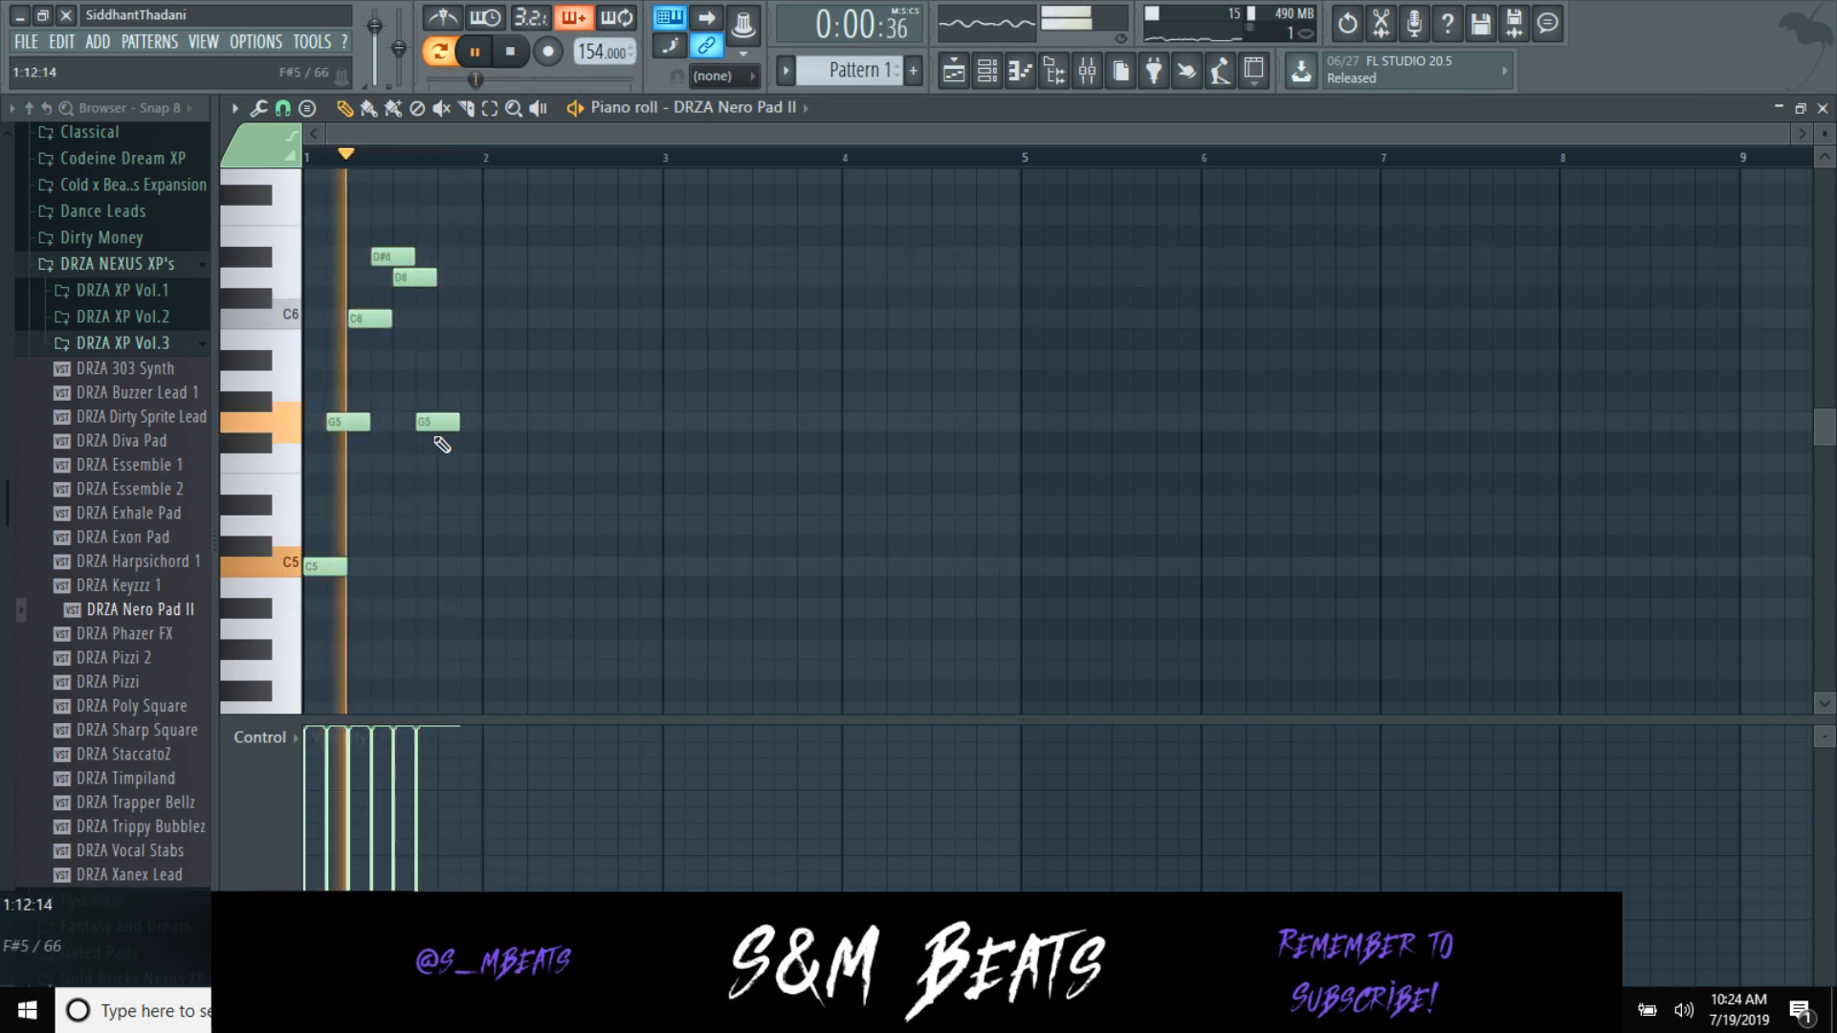
click(447, 525)
click(470, 504)
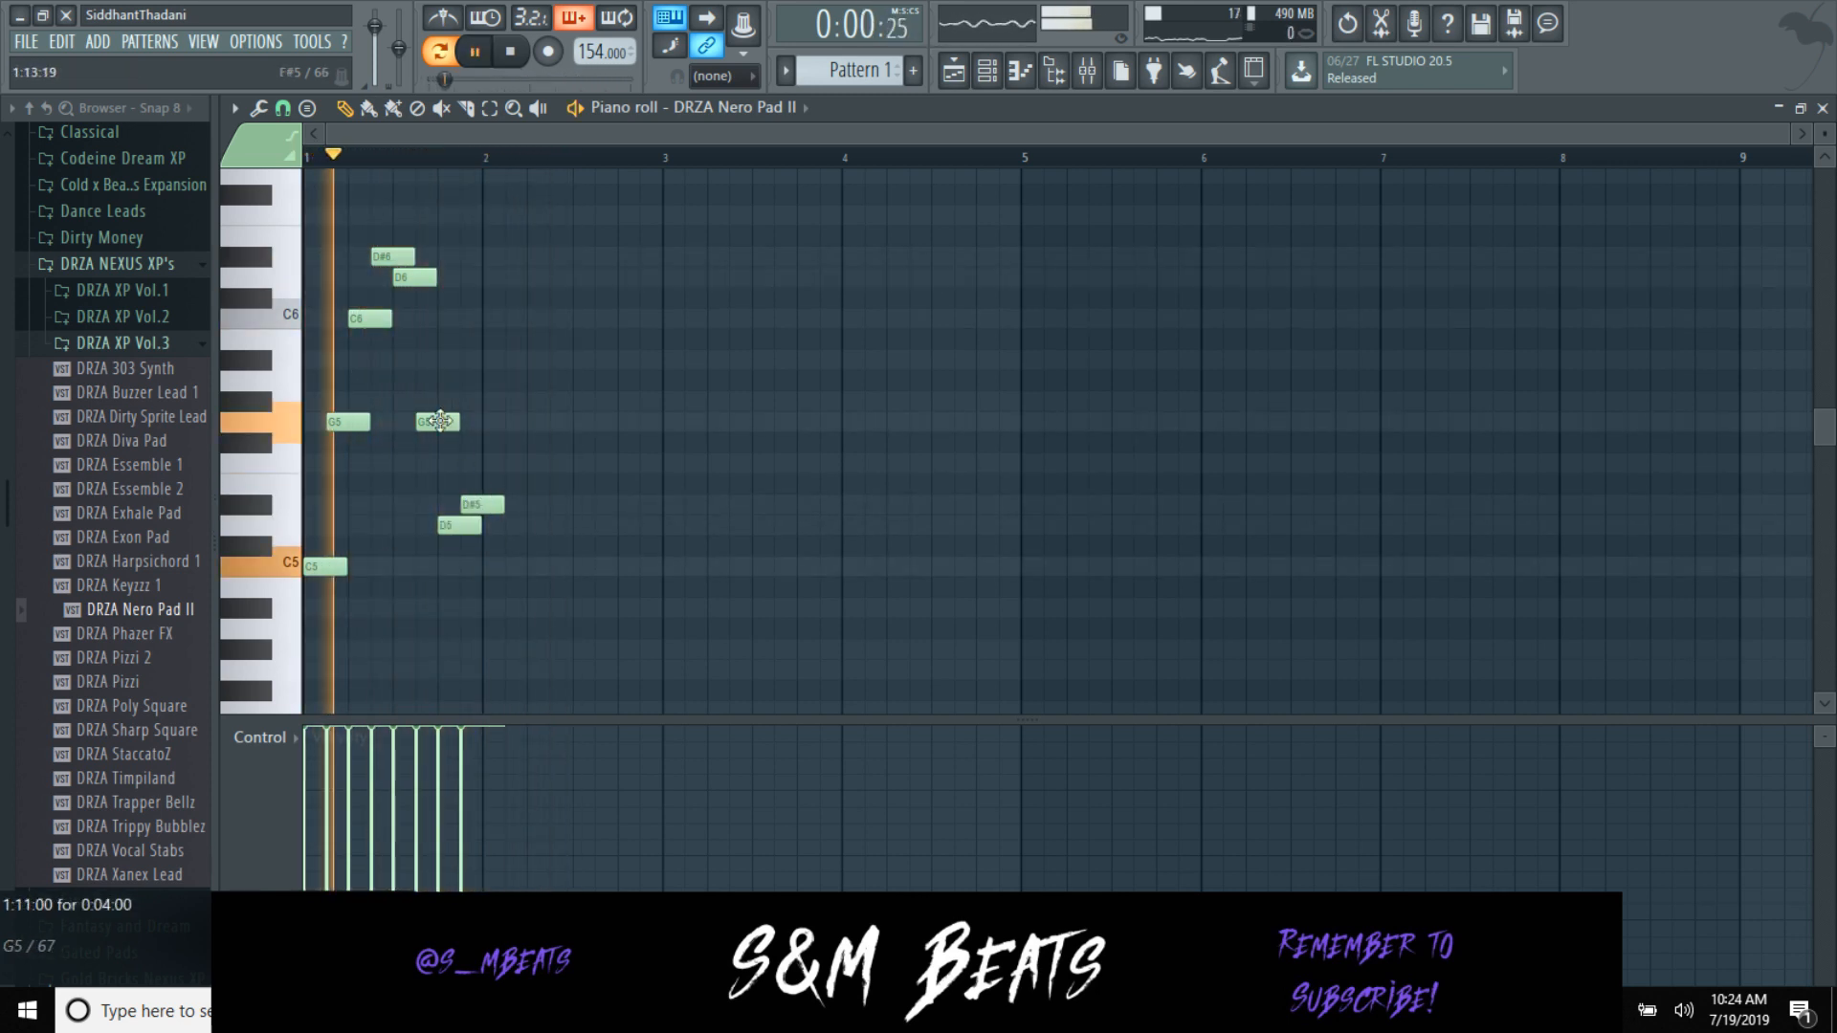
Step: Rework the end of bar 1 by moving the last G5 half a beat later, adding a half-beat D#5 after it, and removing D5
key(space)
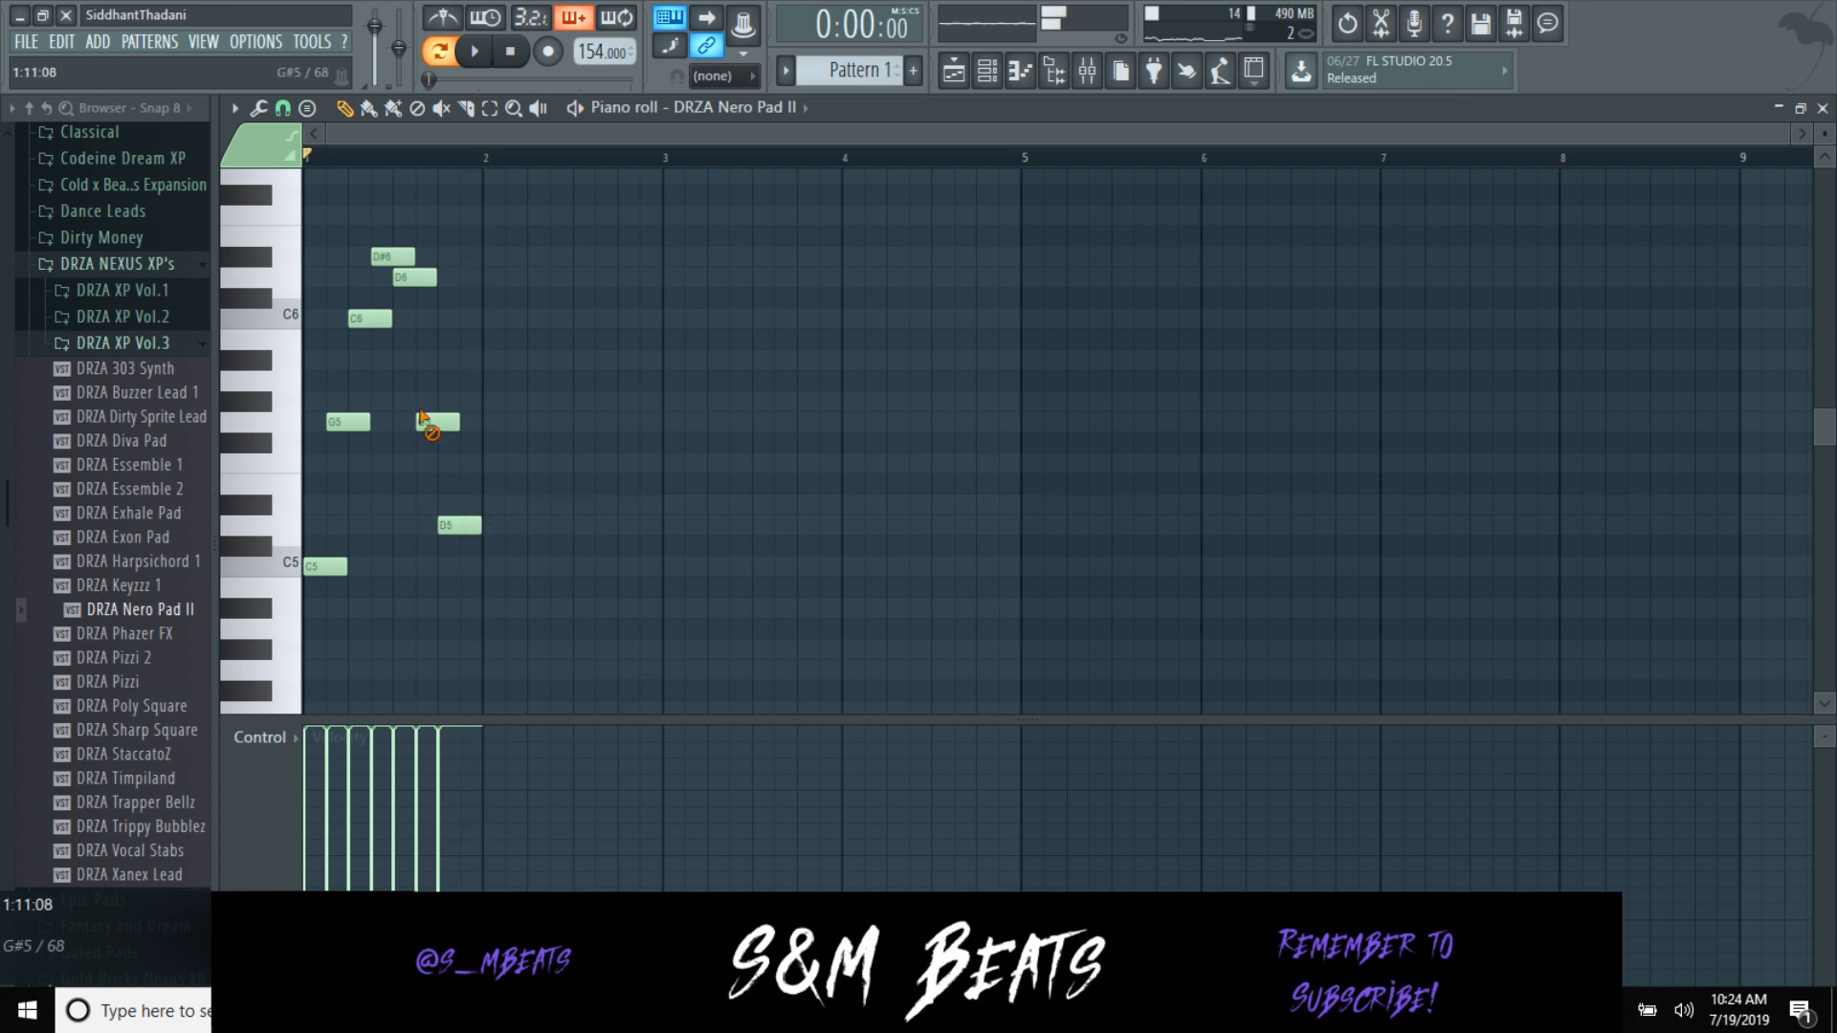
drag(451, 422, 451, 422)
key(space)
key(space)
click(471, 525)
key(space)
drag(504, 505, 478, 507)
key(space)
click(480, 528)
right_click(489, 531)
key(space)
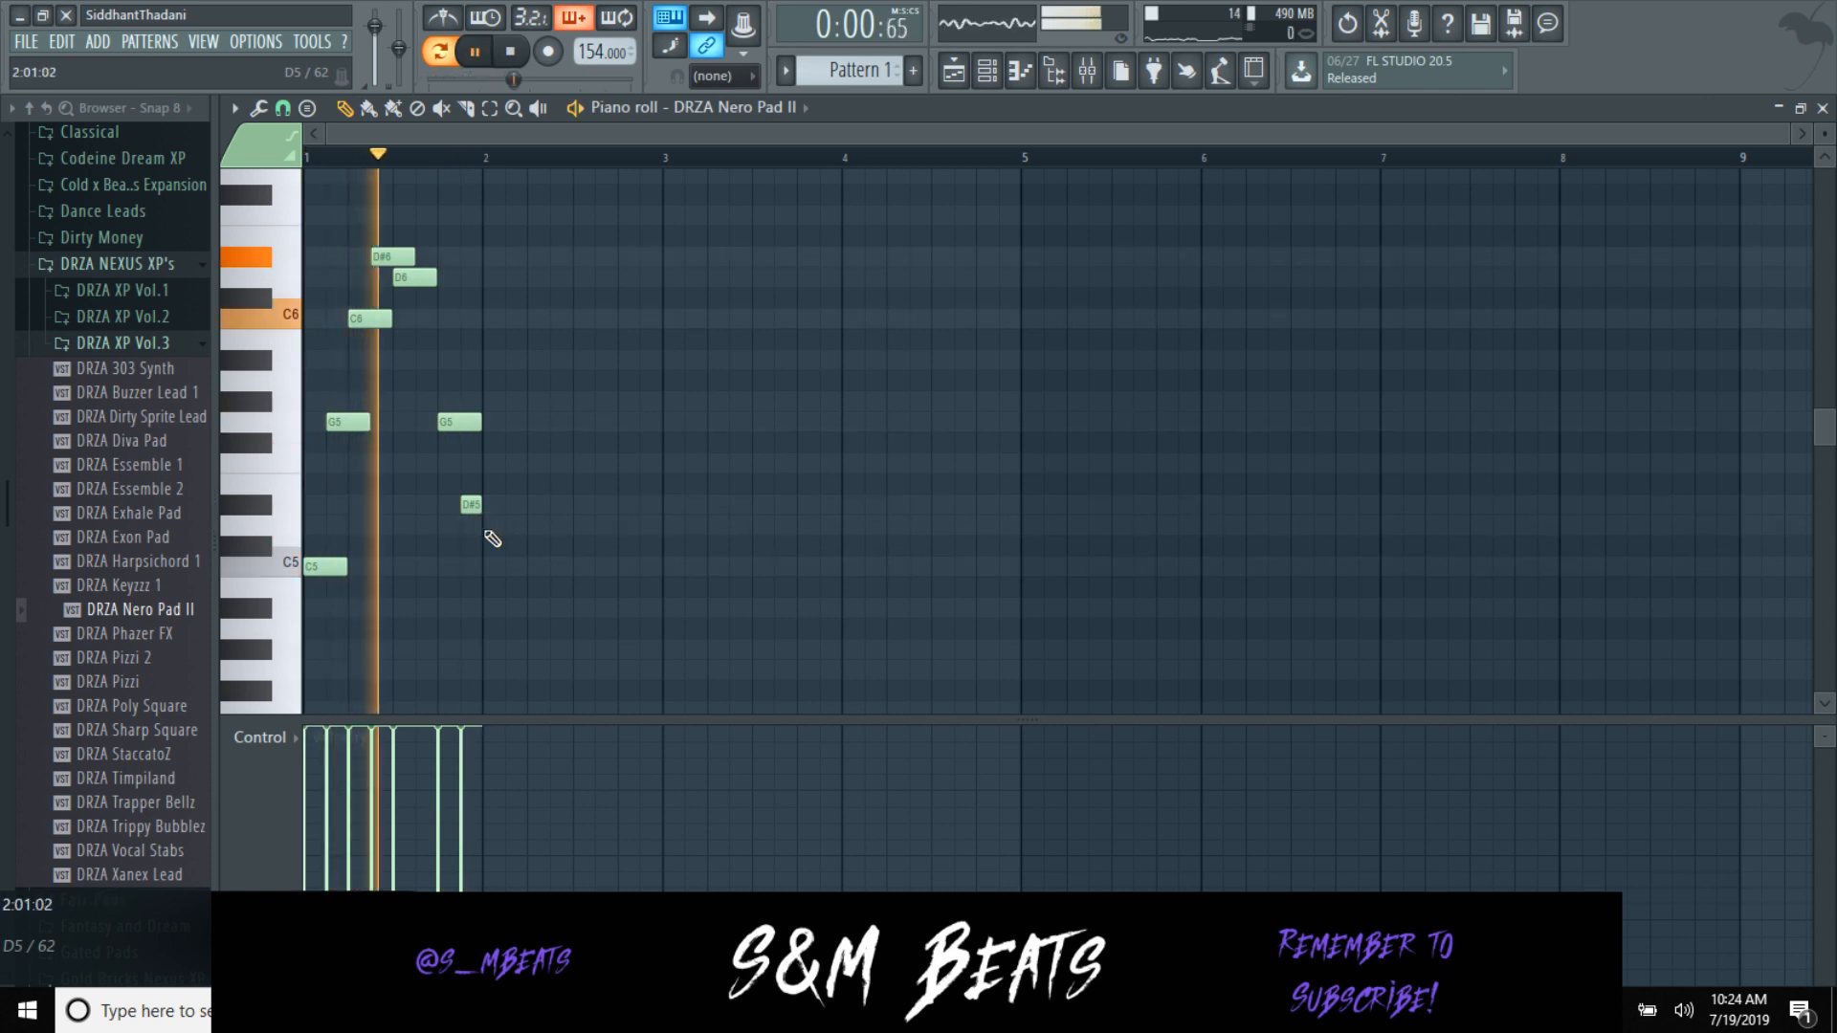
Step: Duplicate bar 1 into bar 2 with a D5 replacing the copy's opening C5, and apply quick legato to the notes
key(space)
key(ctrl+b)
click(493, 526)
key(space)
right_click(503, 567)
key(ctrl+l)
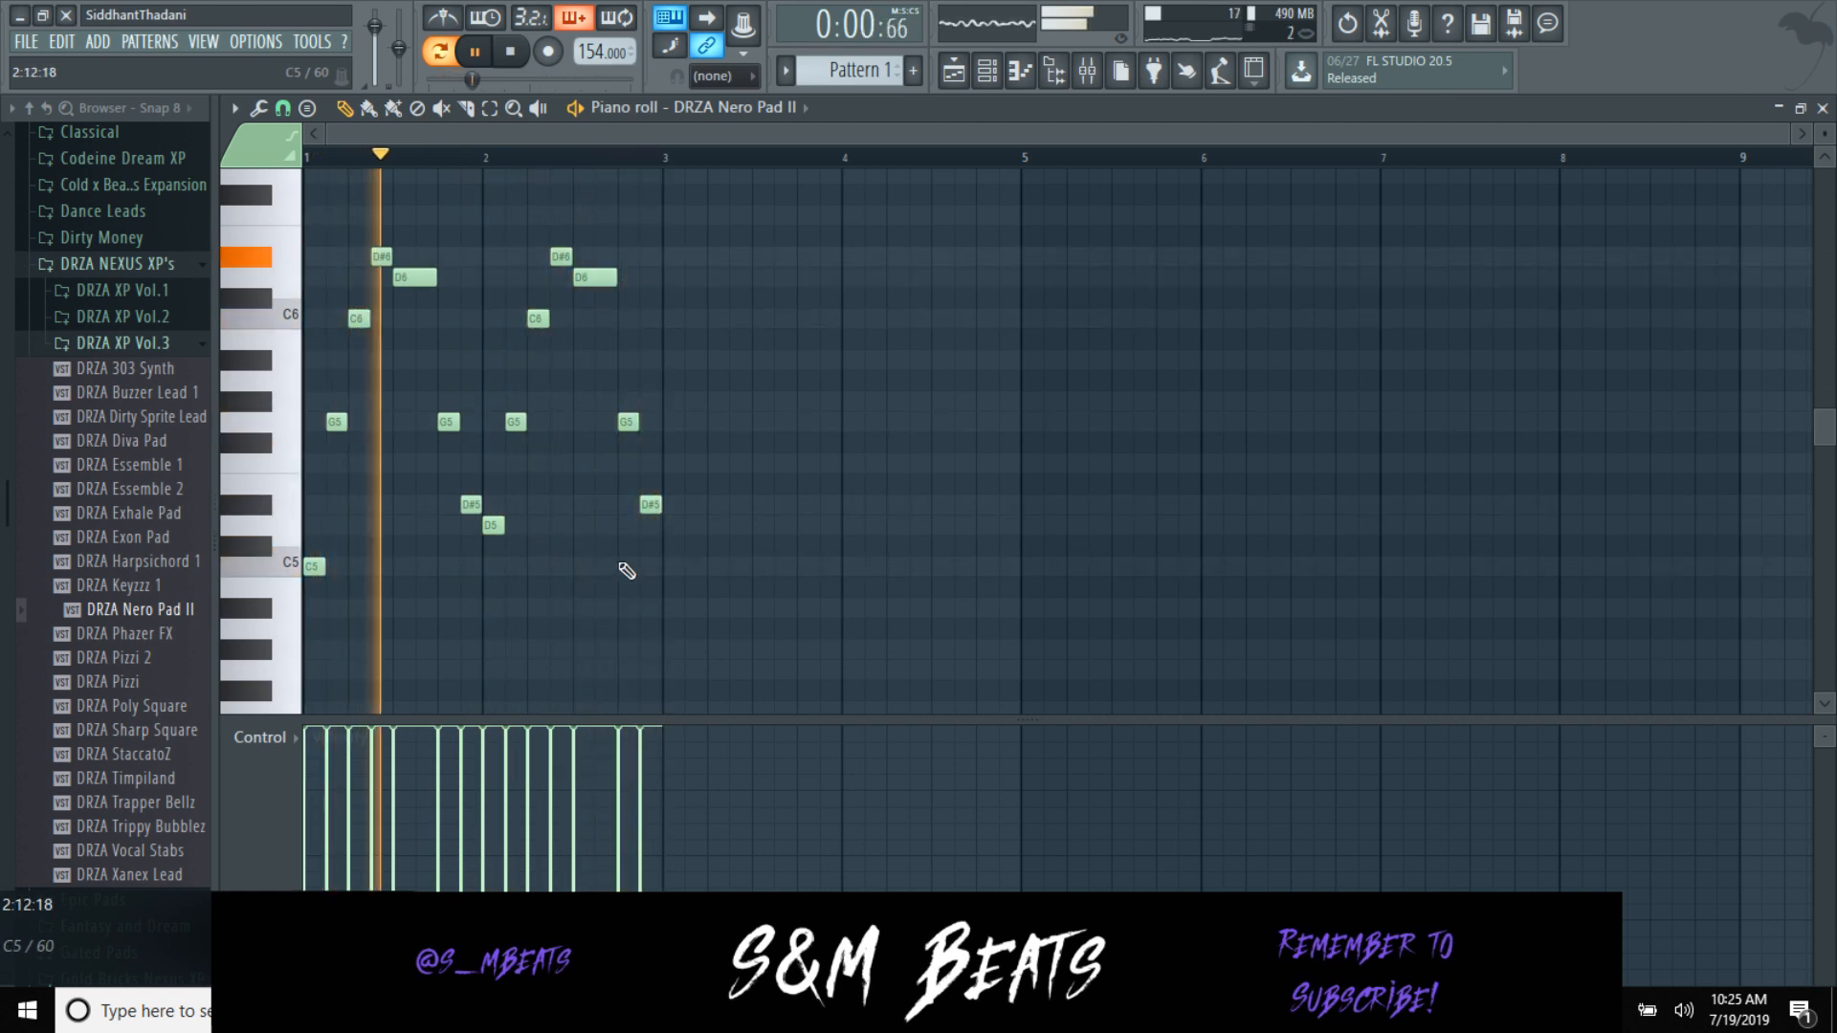
Step: Replace the D#5 at the end of bar 2 with a half-beat G4
drag(649, 505, 649, 546)
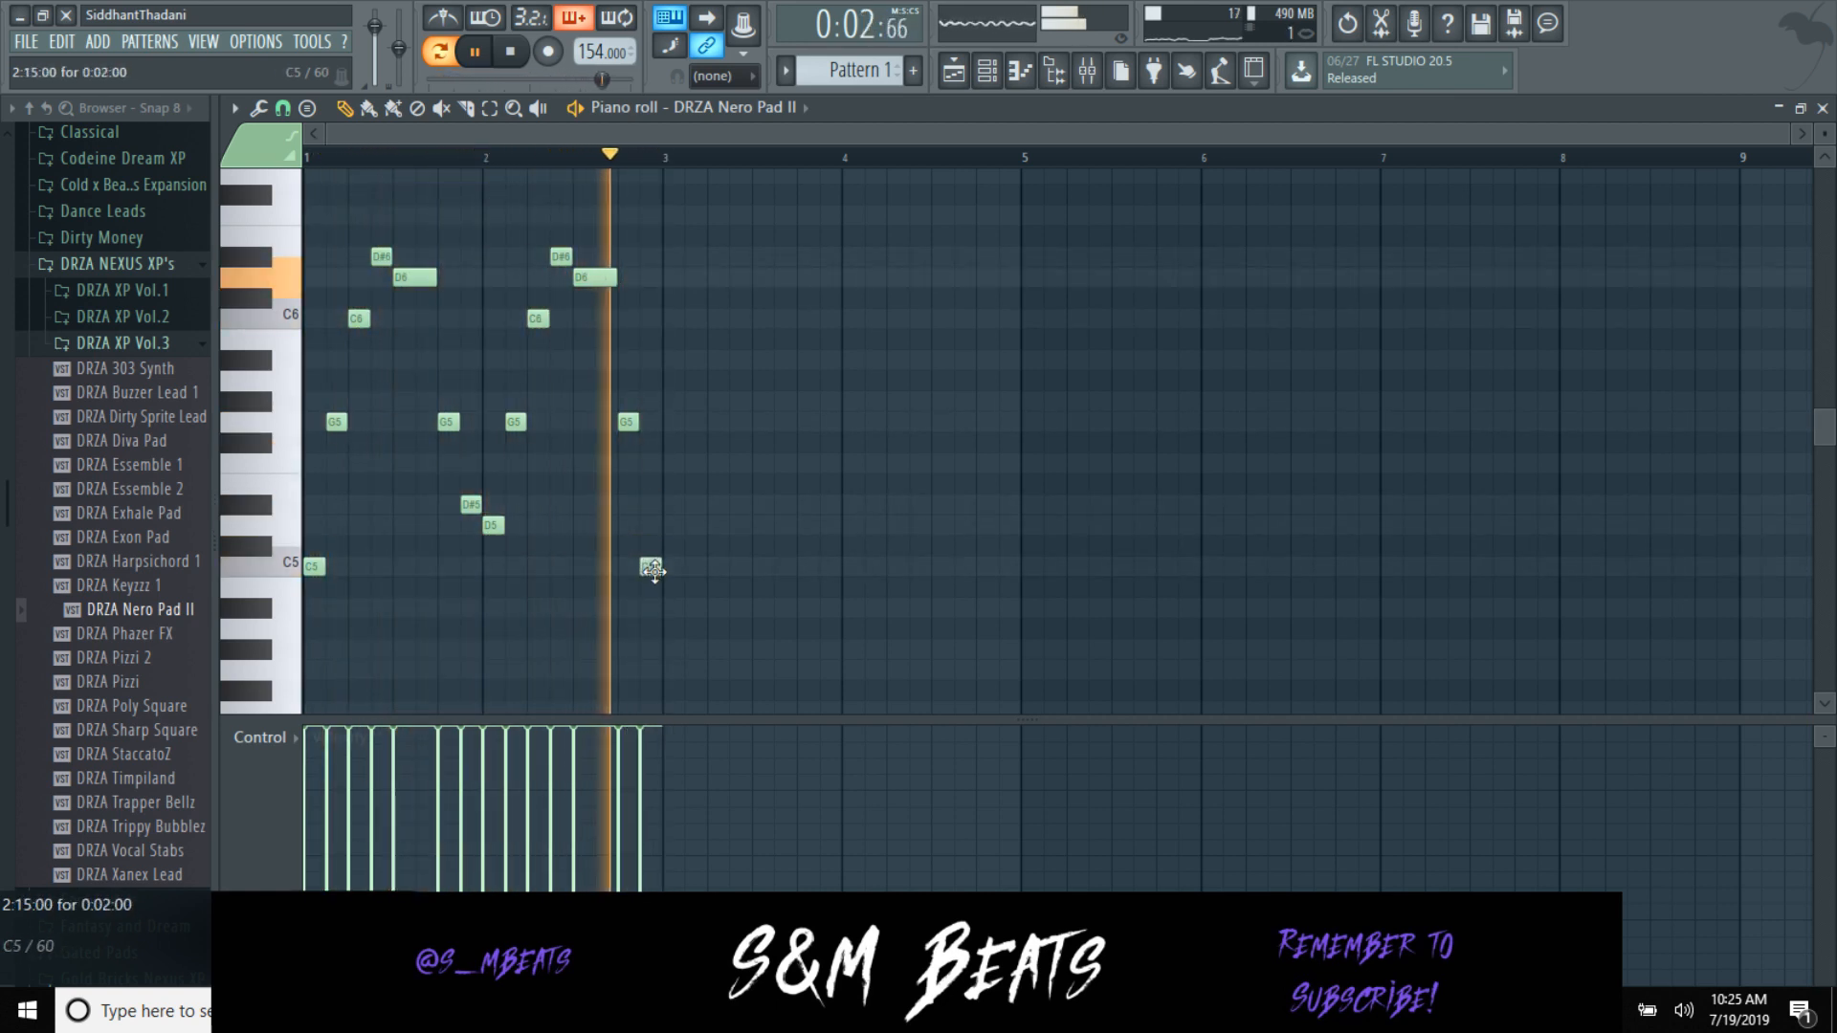
right_click(650, 566)
click(646, 669)
Step: Duplicate the two-bar melody until it fills eight bars
key(ctrl+b)
click(729, 608)
right_click(729, 608)
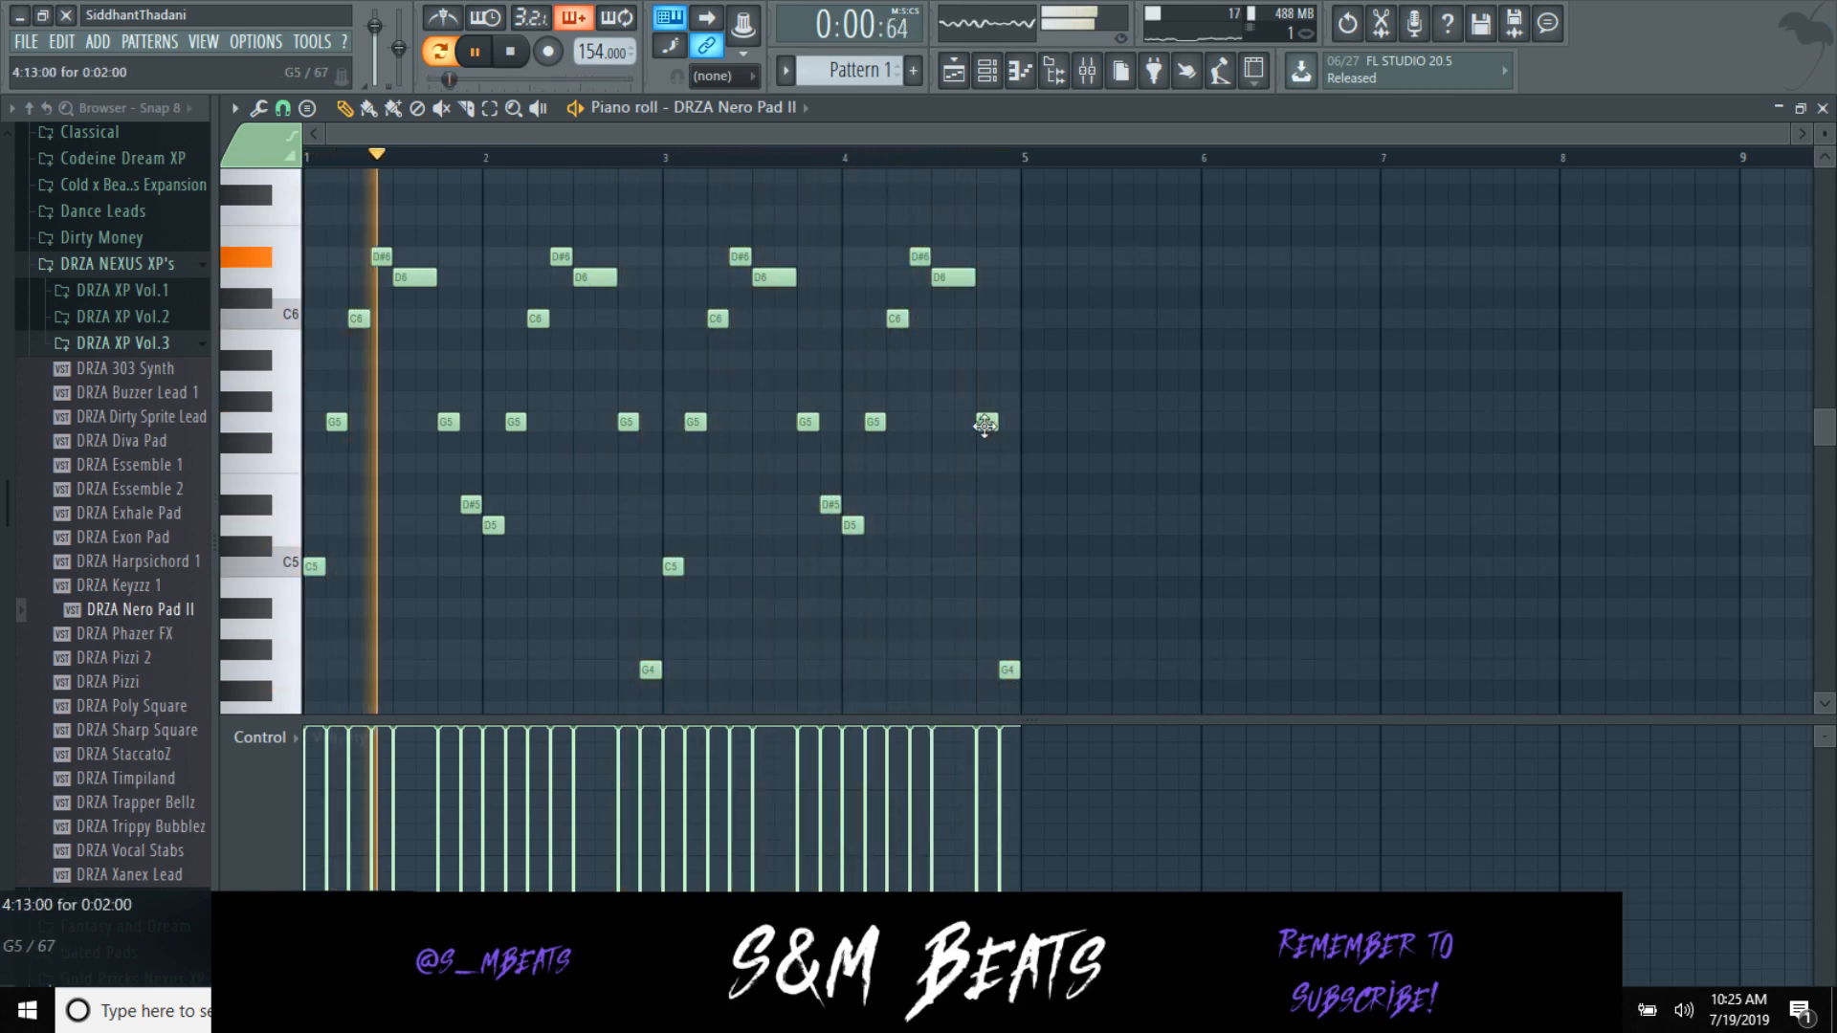
key(ctrl+b)
drag(952, 495, 976, 514)
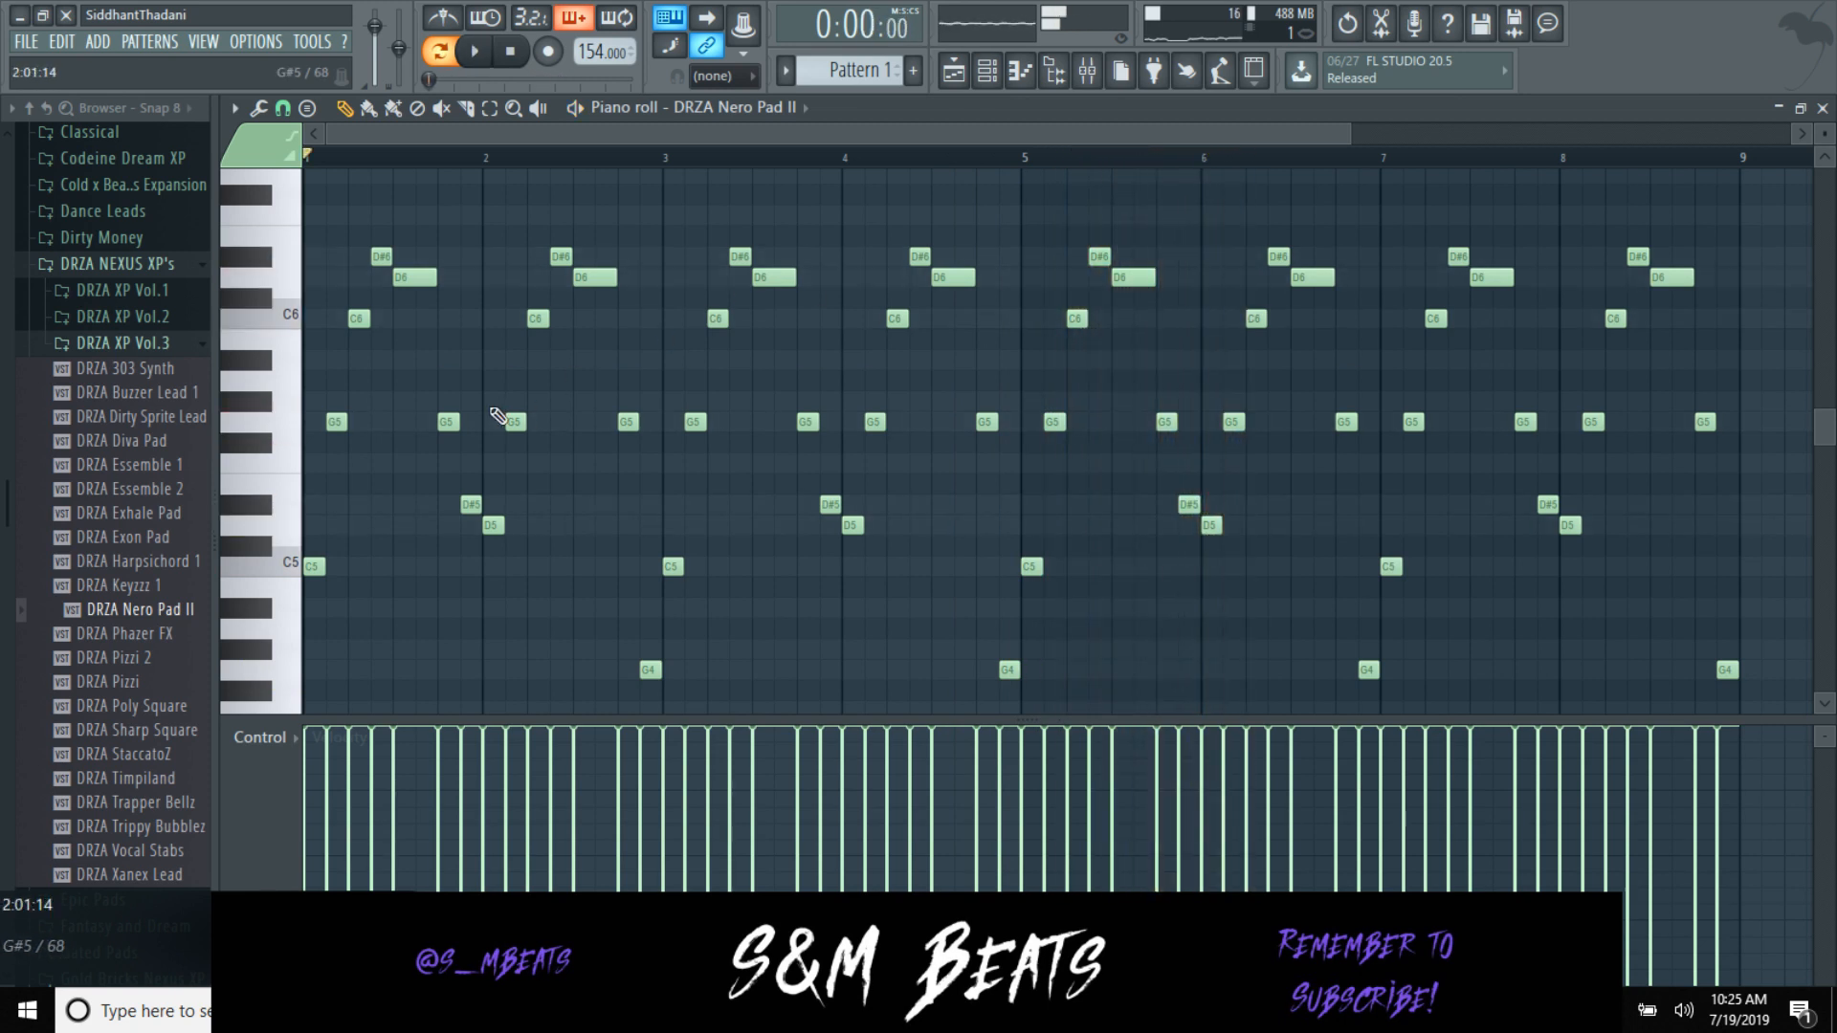
Step: Try the whole eight-bar melody four semitones lower
key(Down)
key(Down)
key(Down)
key(Down)
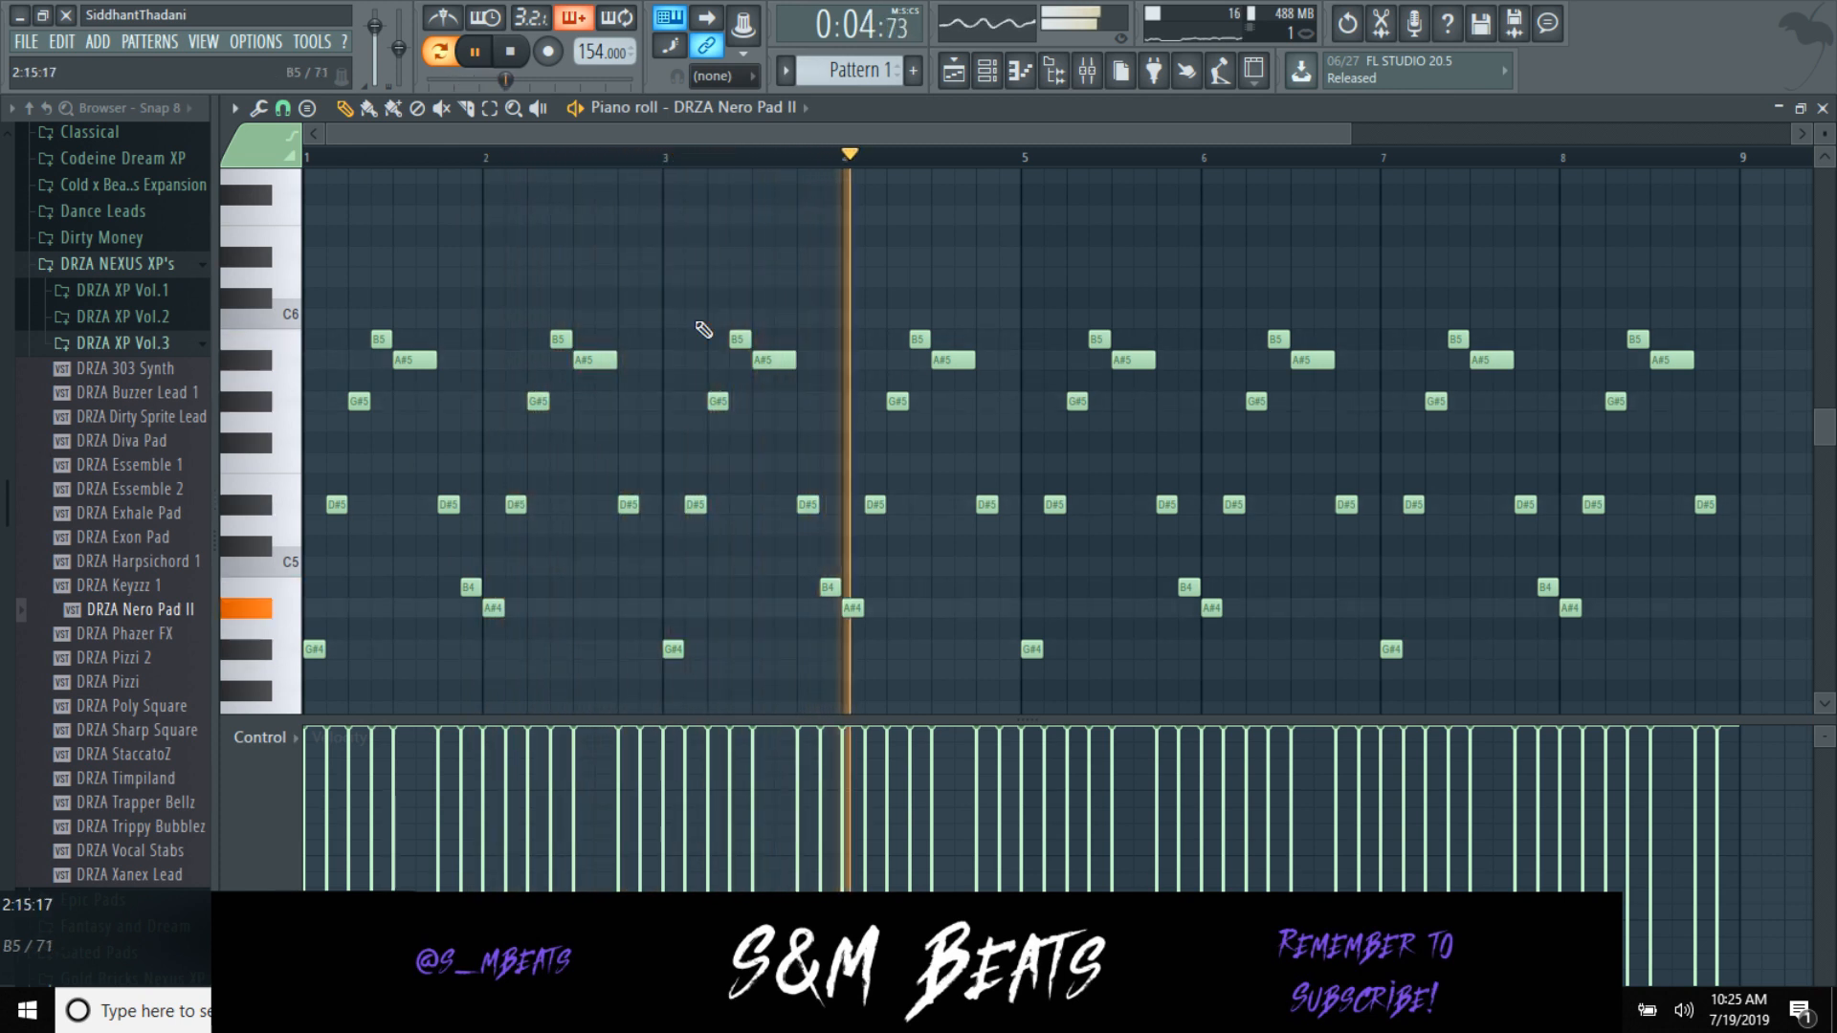
scroll(755, 316, down, 2)
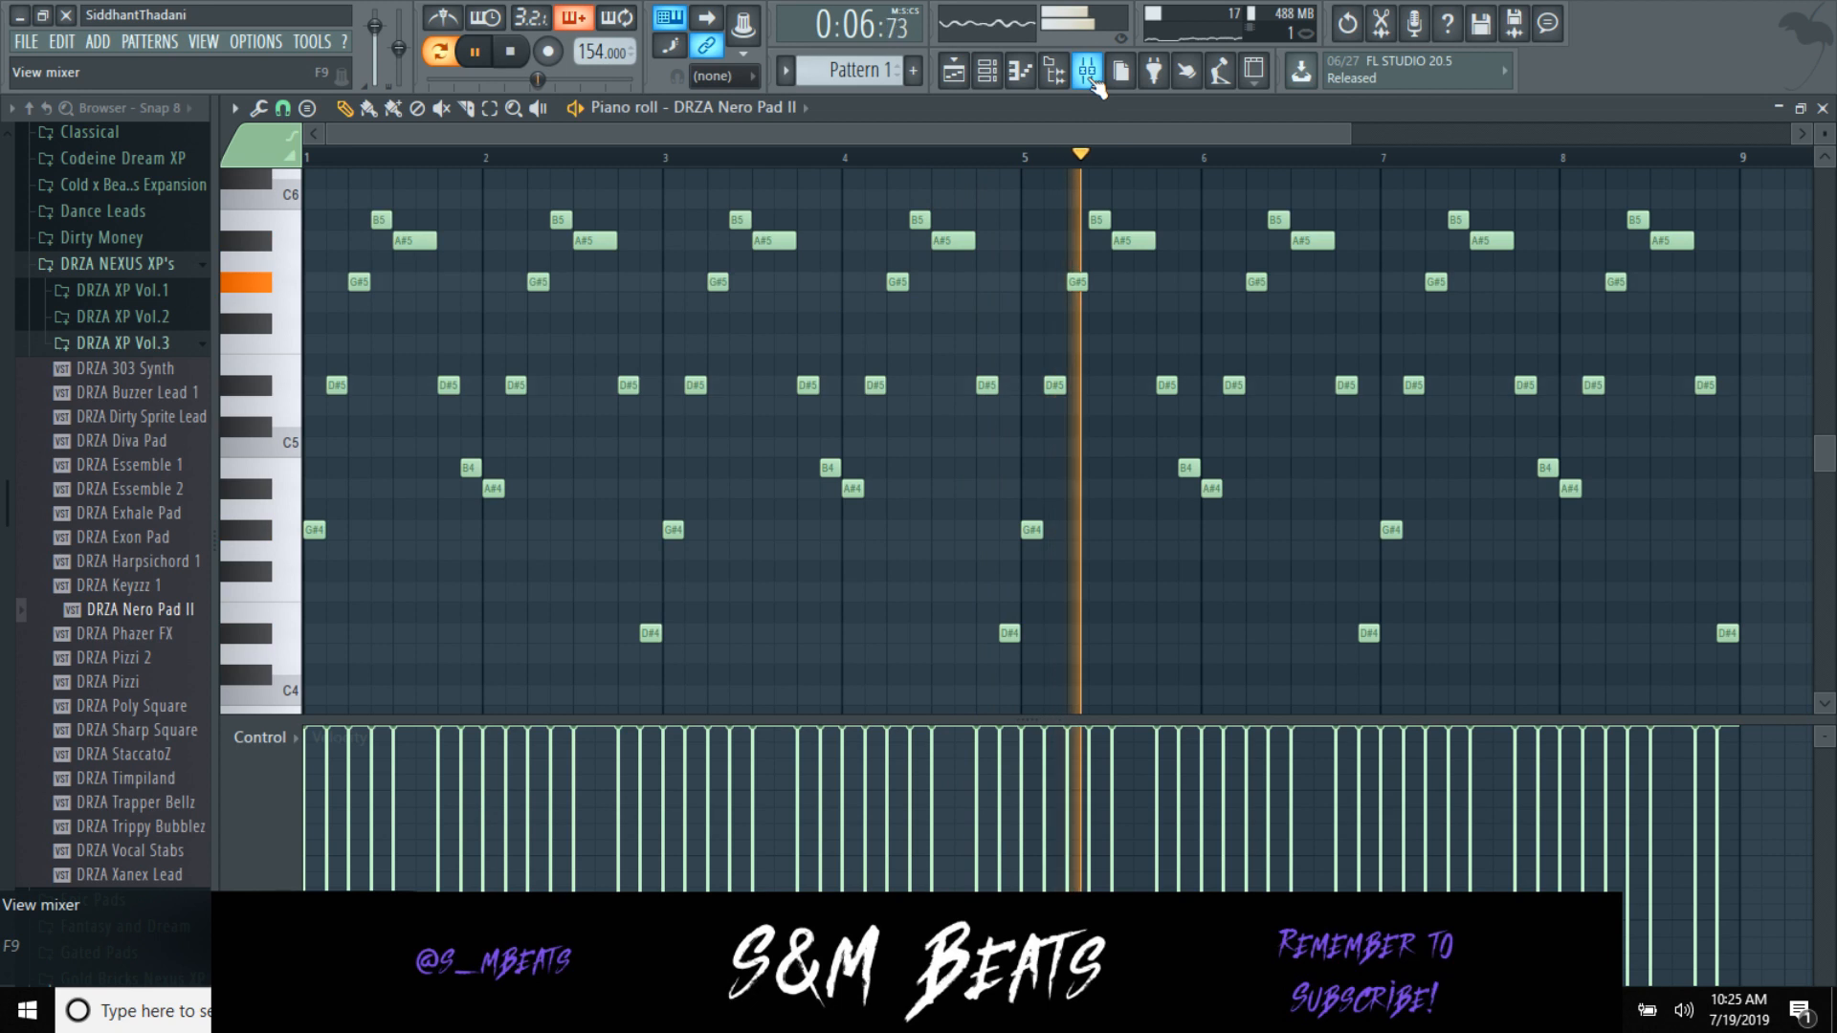
Step: Add Fruity parametric EQ 2 to slot 1 of mixer Insert 1 and load its Melody preset
click(1087, 70)
click(1626, 179)
mouse_move(1637, 208)
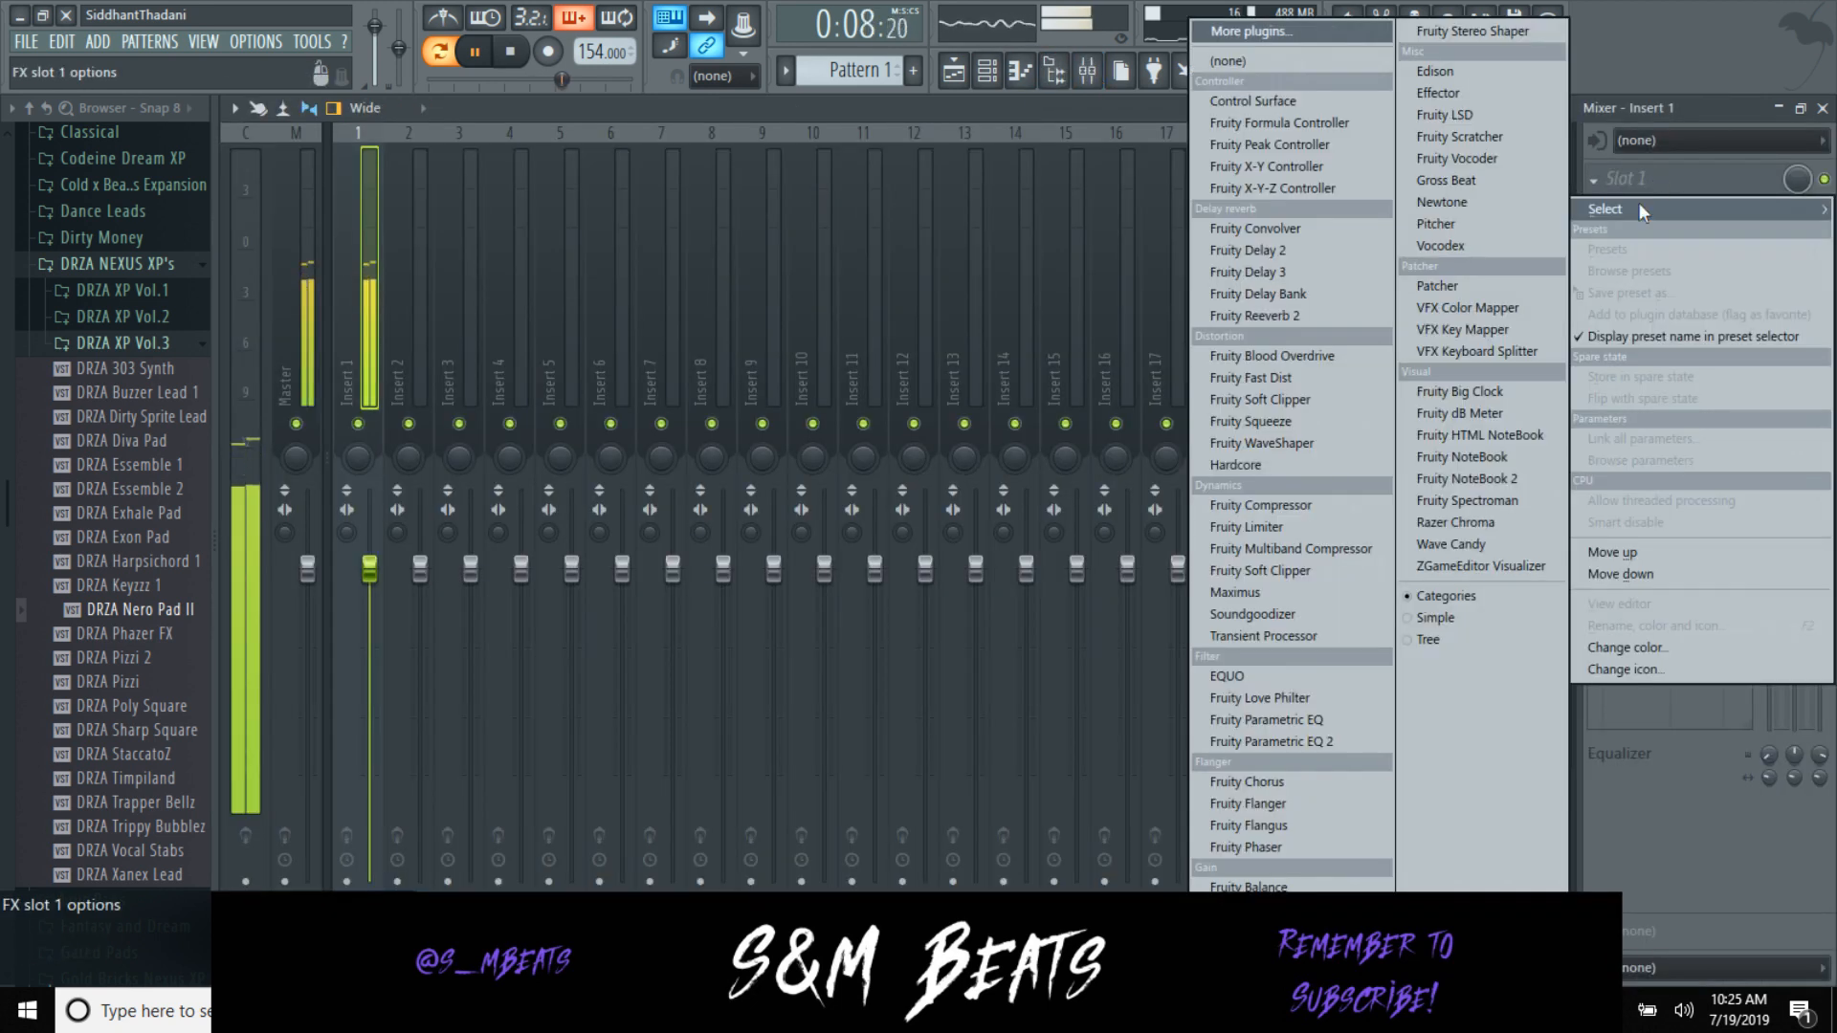
click(1329, 742)
key(space)
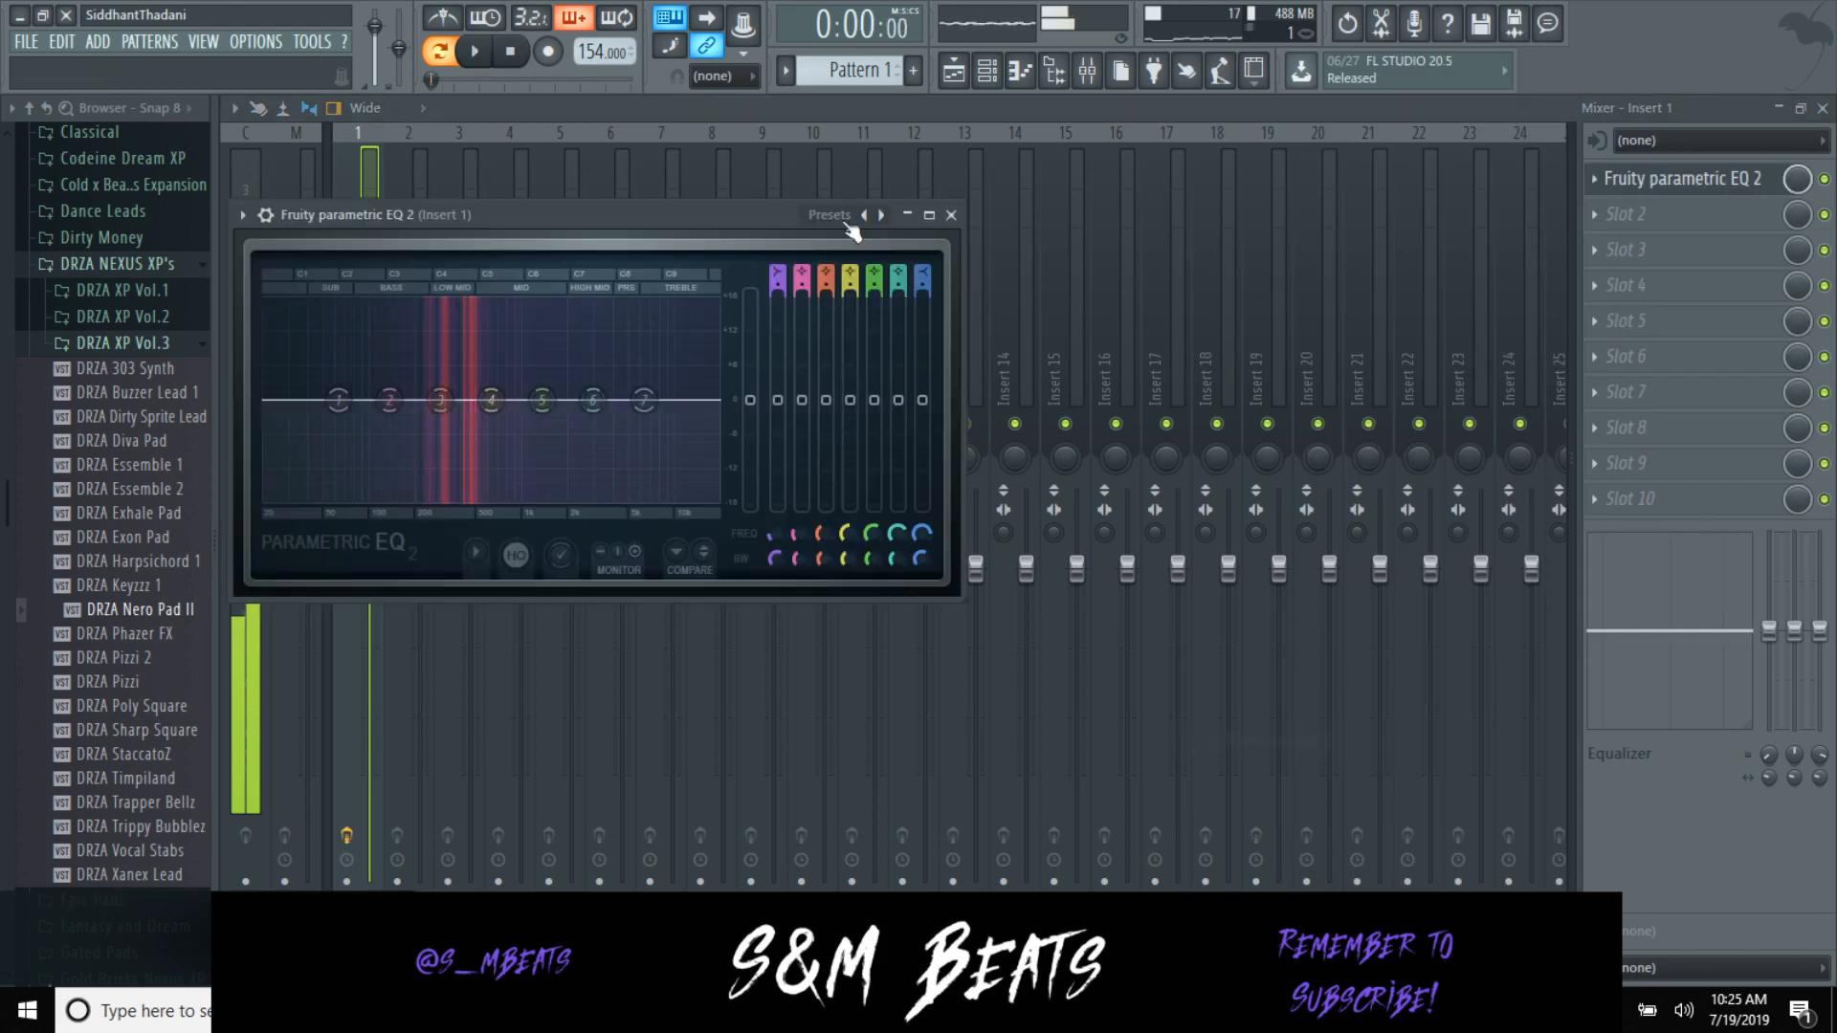
click(852, 245)
click(865, 247)
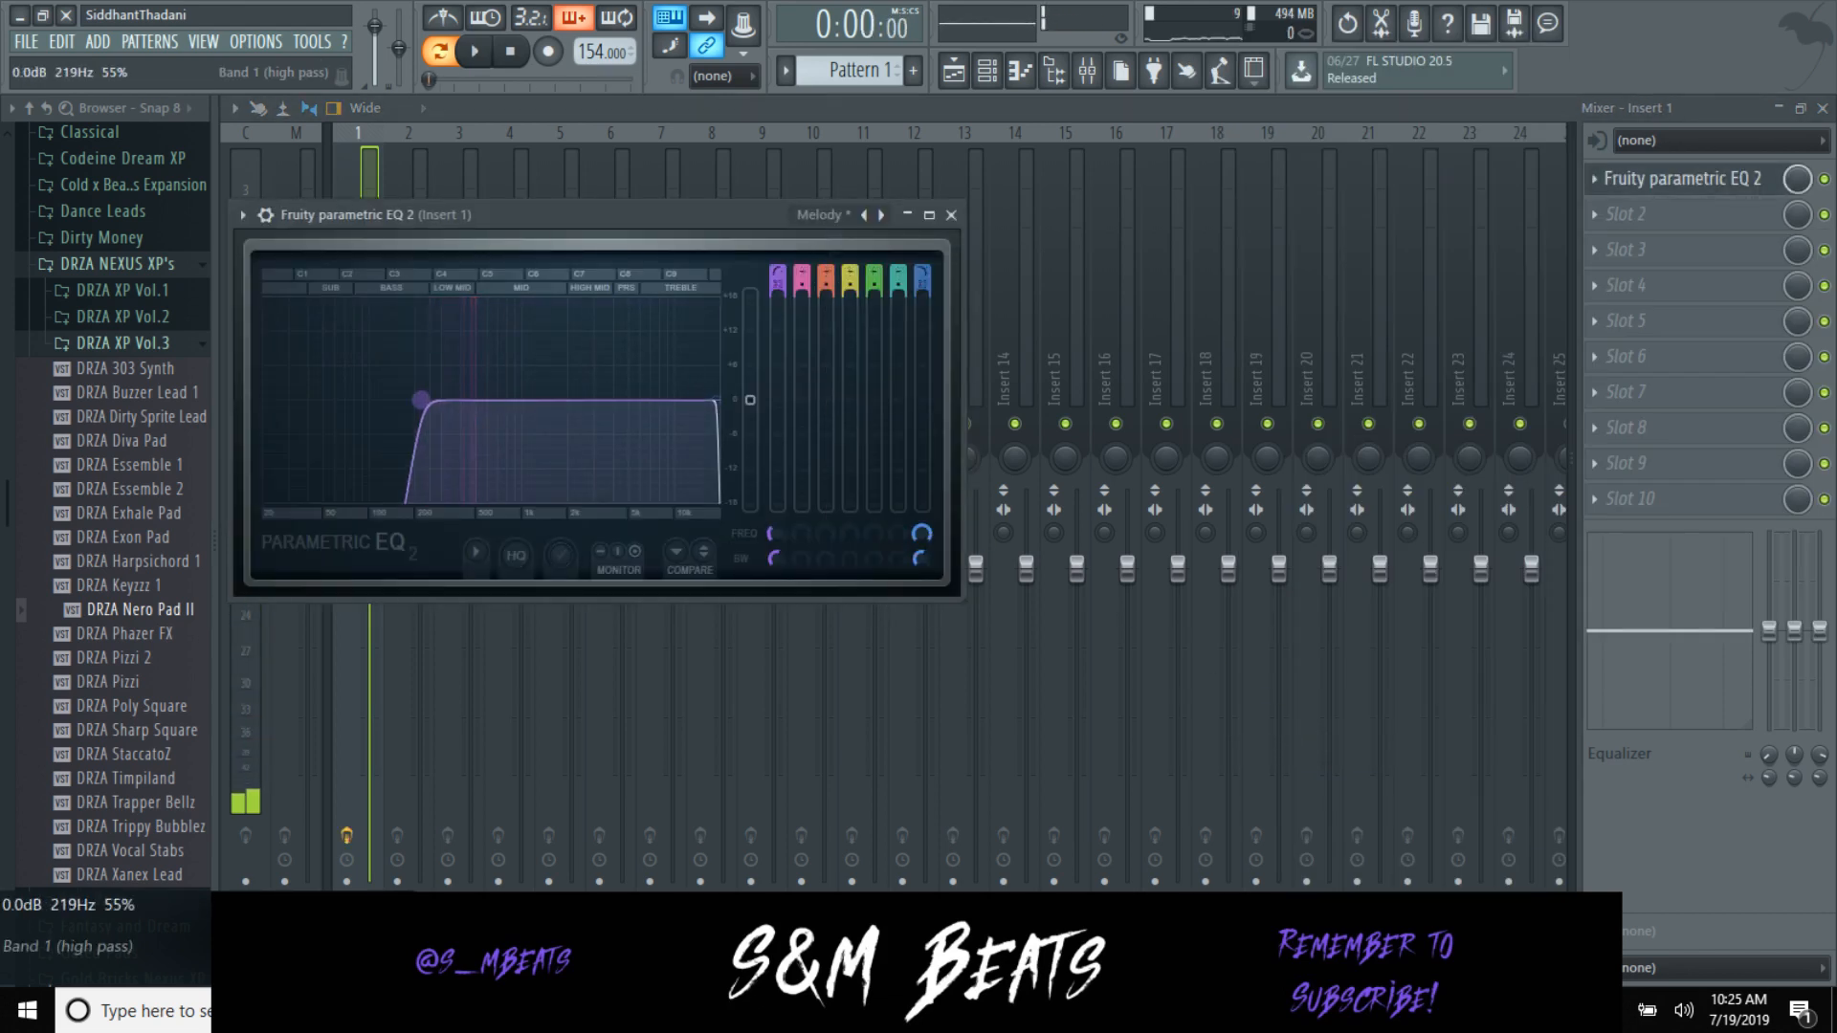
key(space)
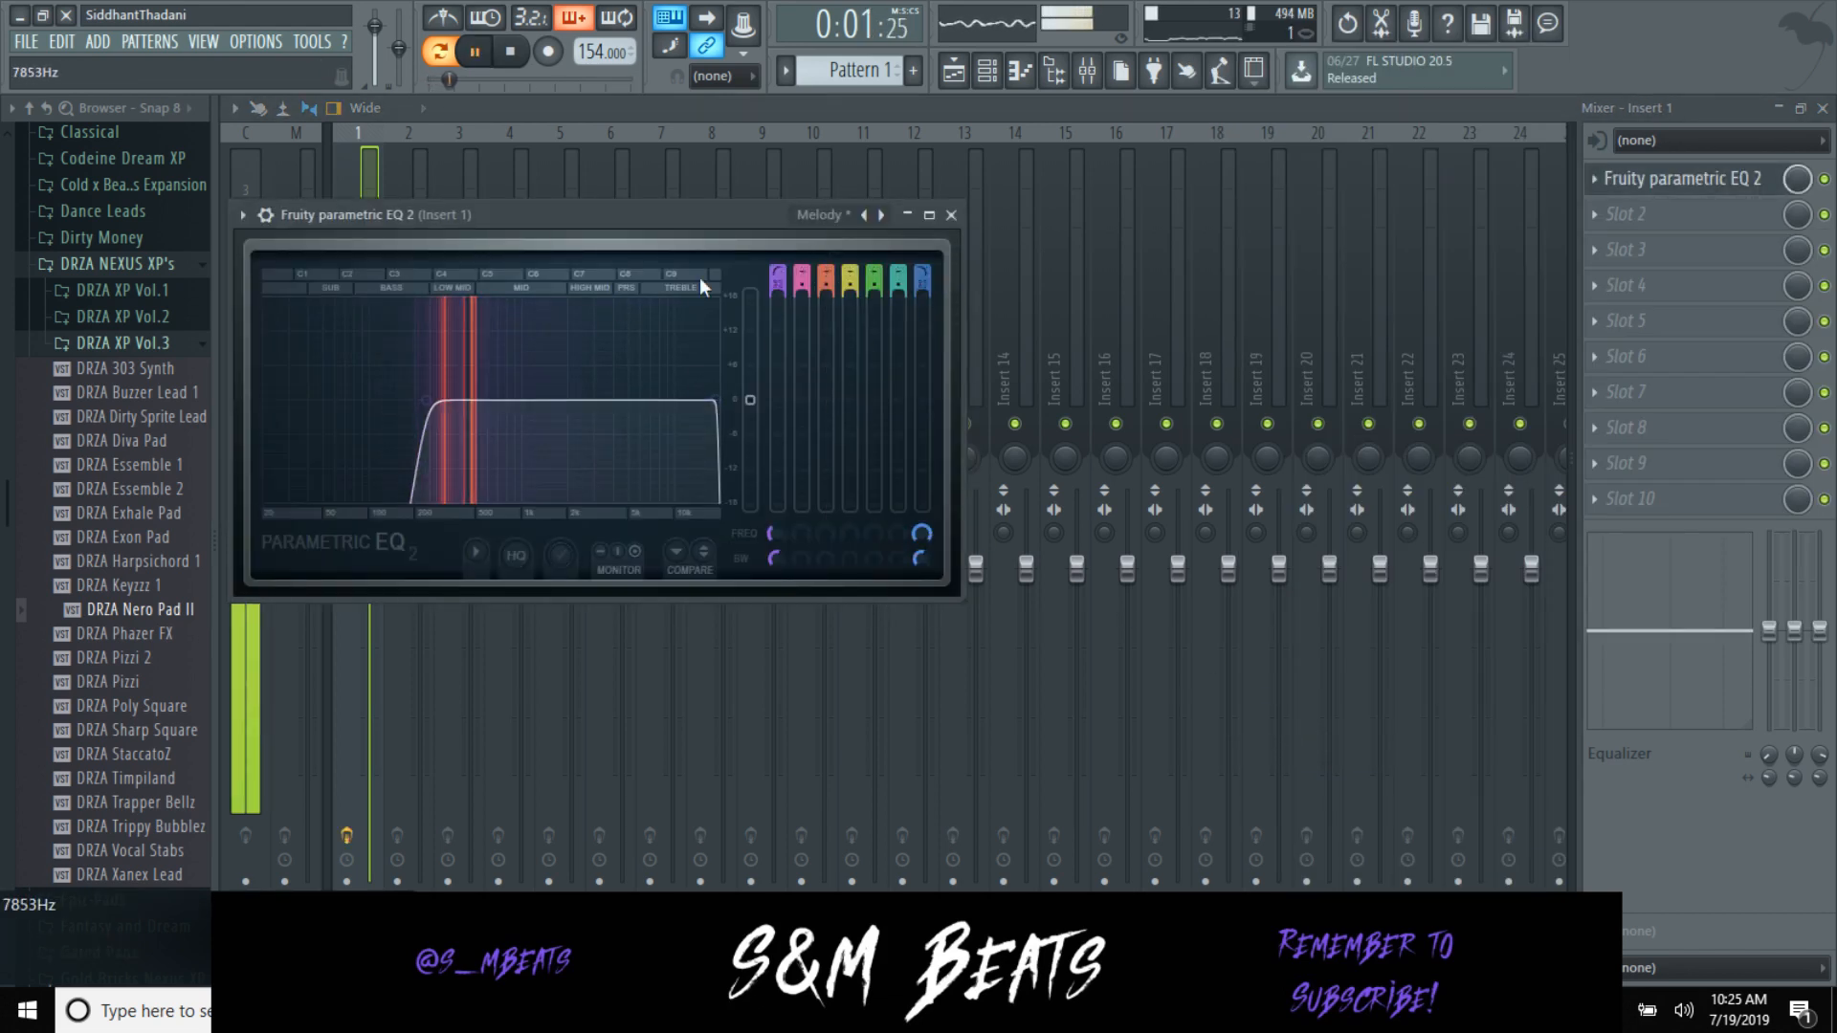
click(909, 218)
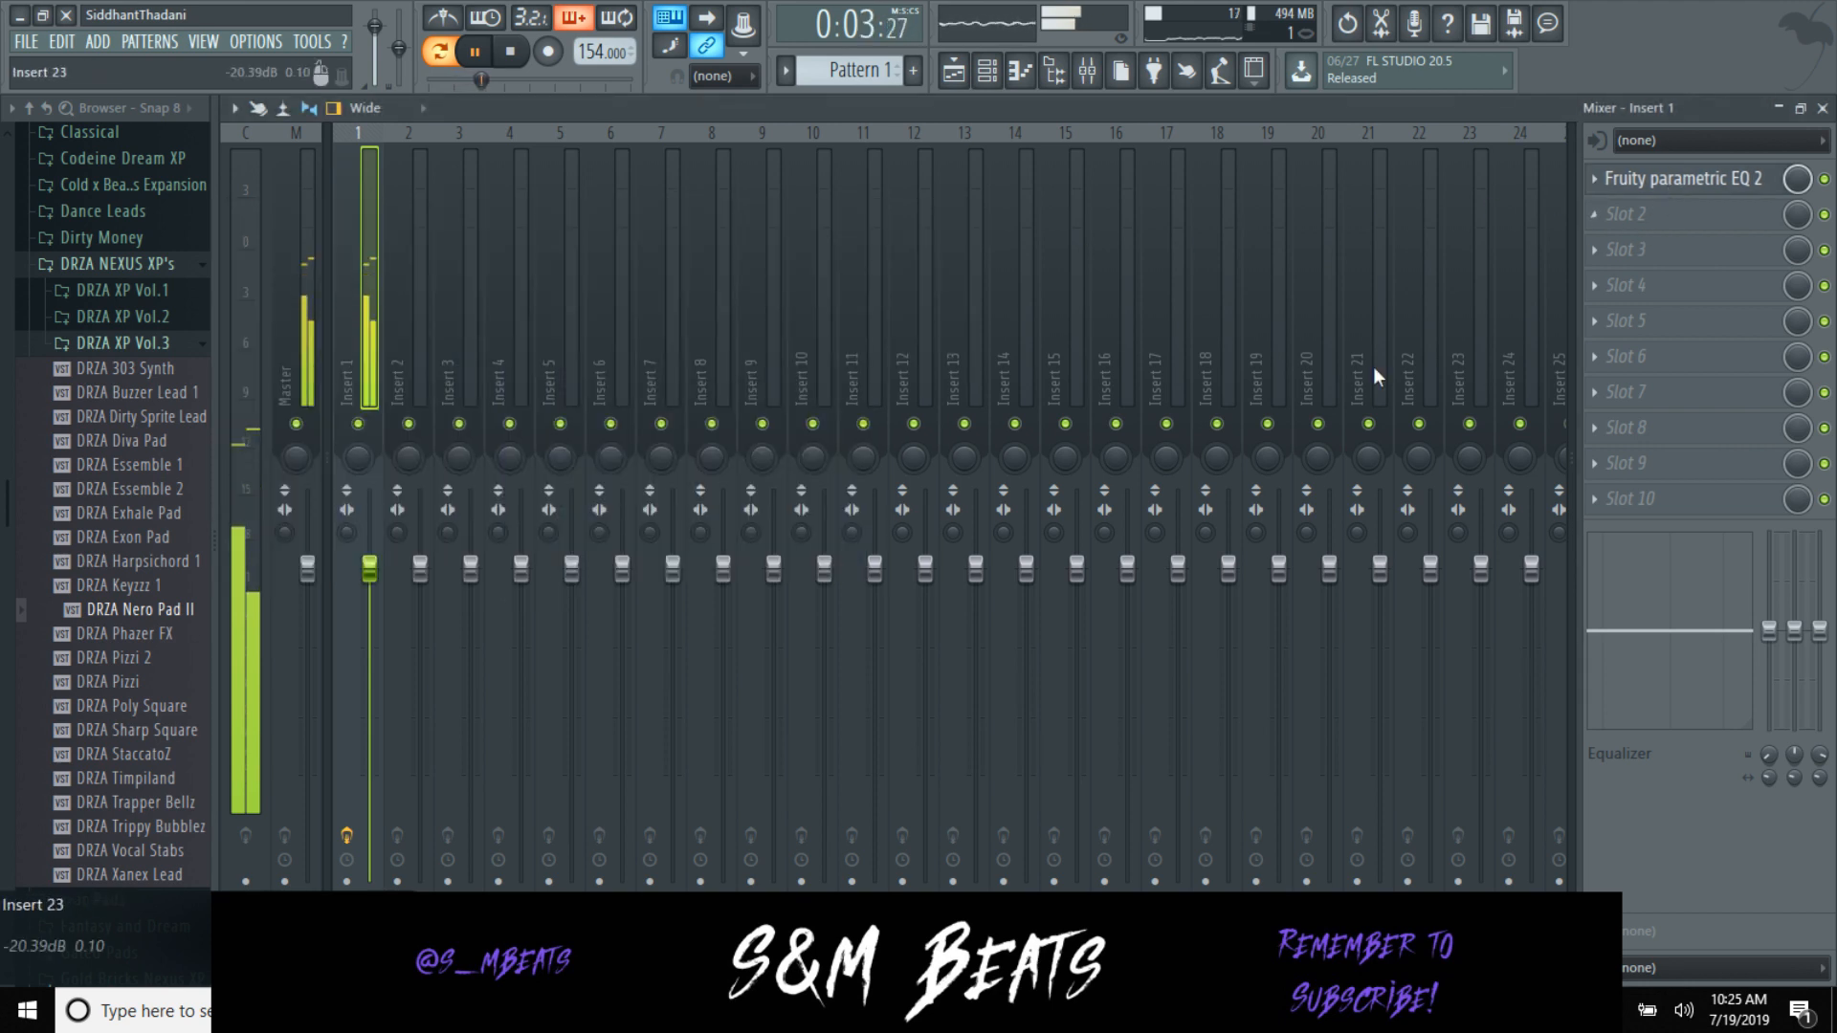
Step: Switch to the YouTube Live Control Room to check the live chat, and return to FL Studio
key(alt+Tab)
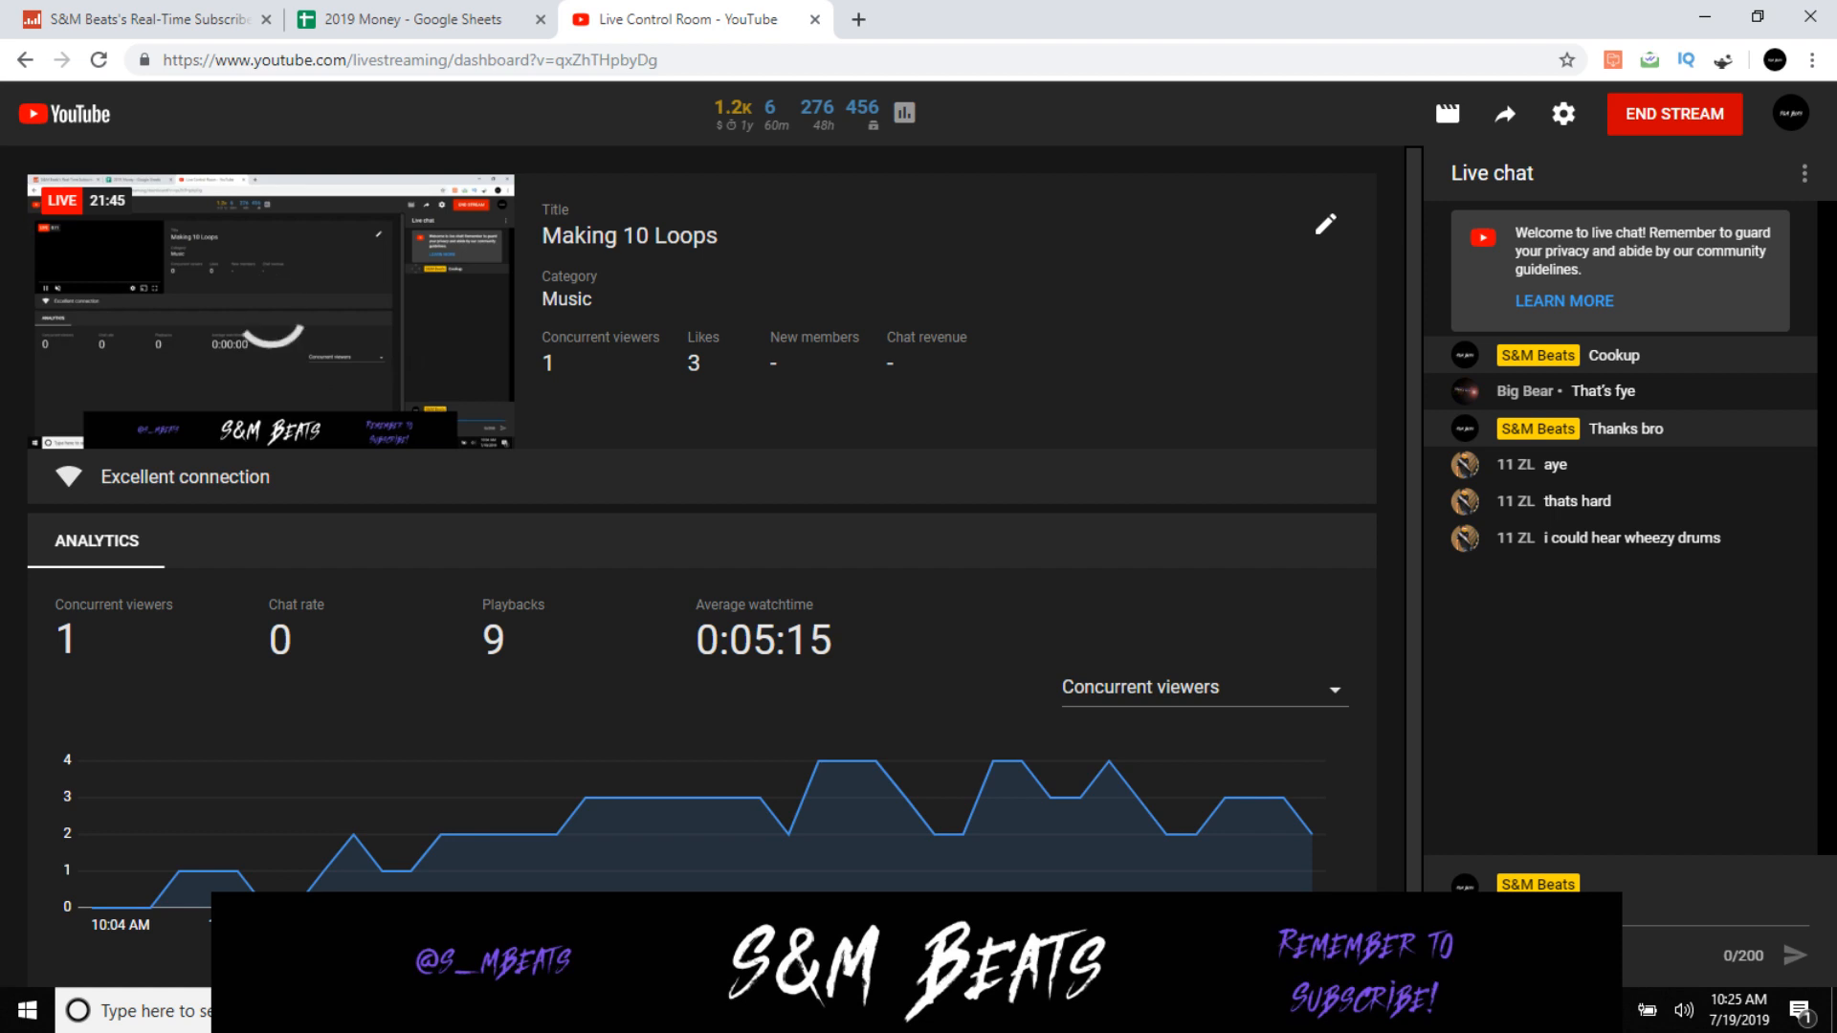
mouse_move(703, 1012)
key(alt+Tab)
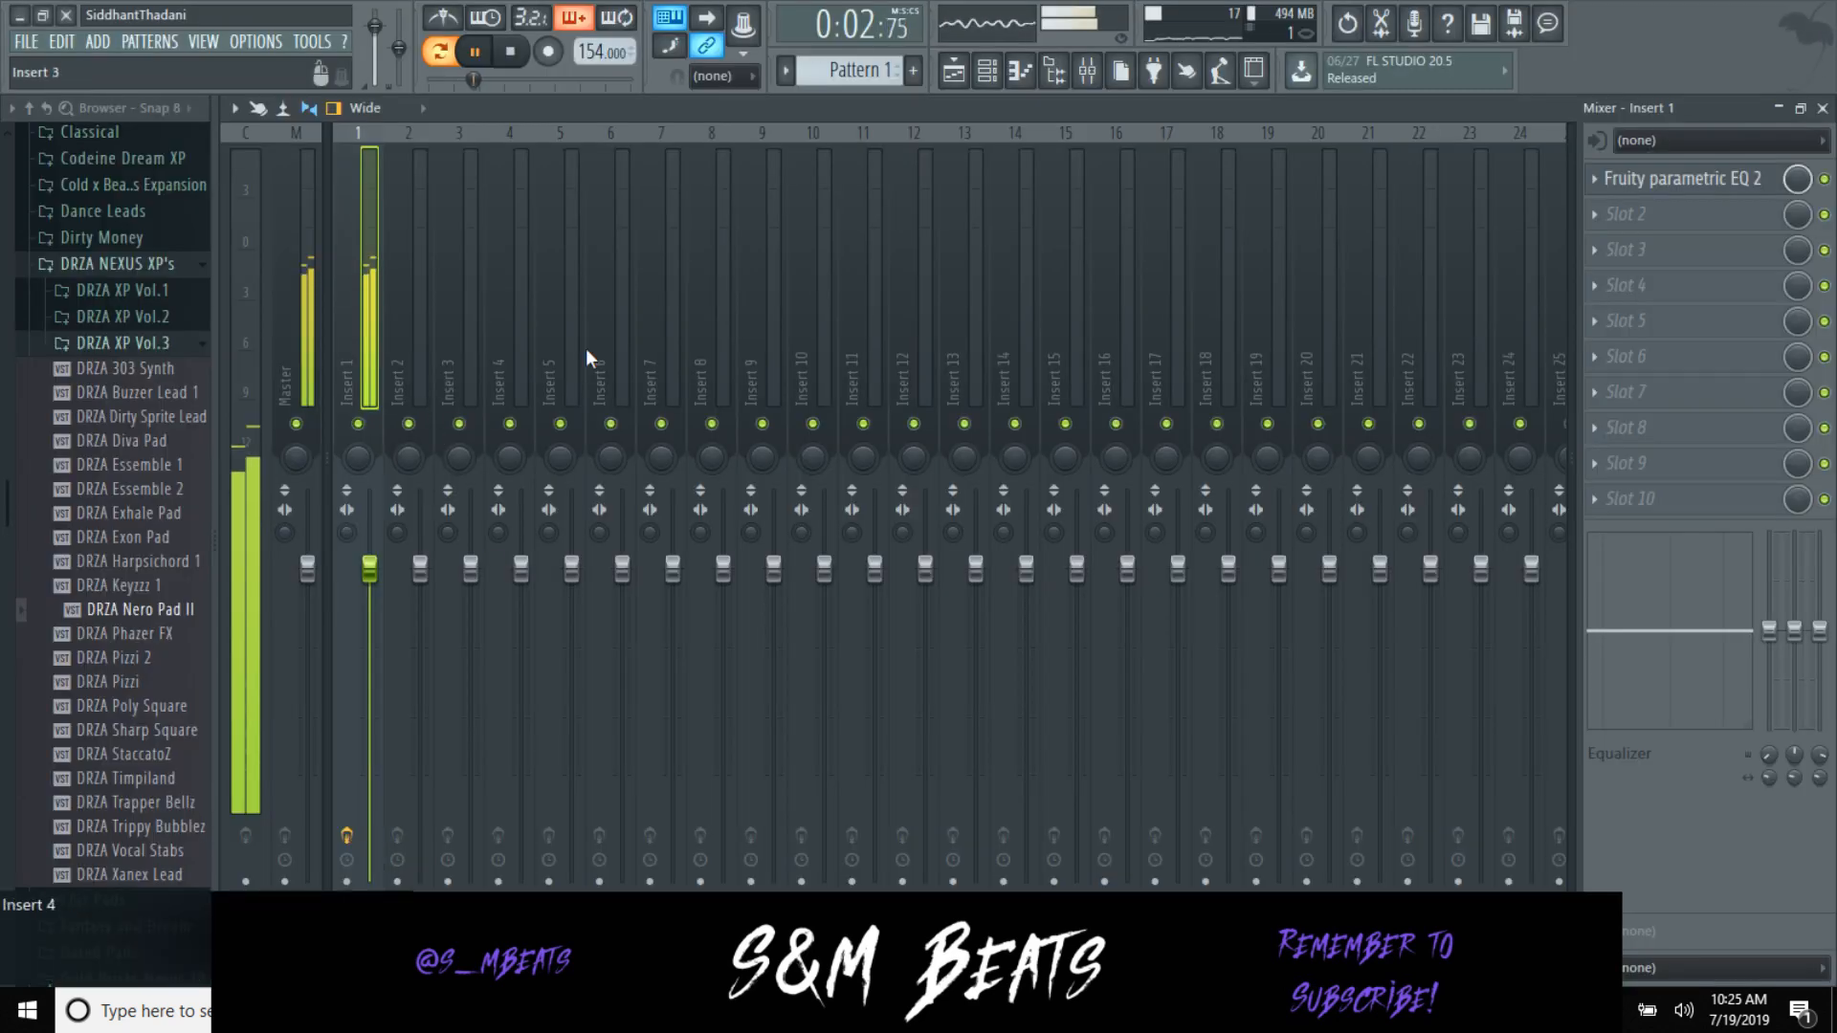
Step: Move Fruity parametric EQ 2 from slot 1 to slot 5 of Insert 1 and stop playback
drag(1674, 194, 1662, 320)
click(514, 51)
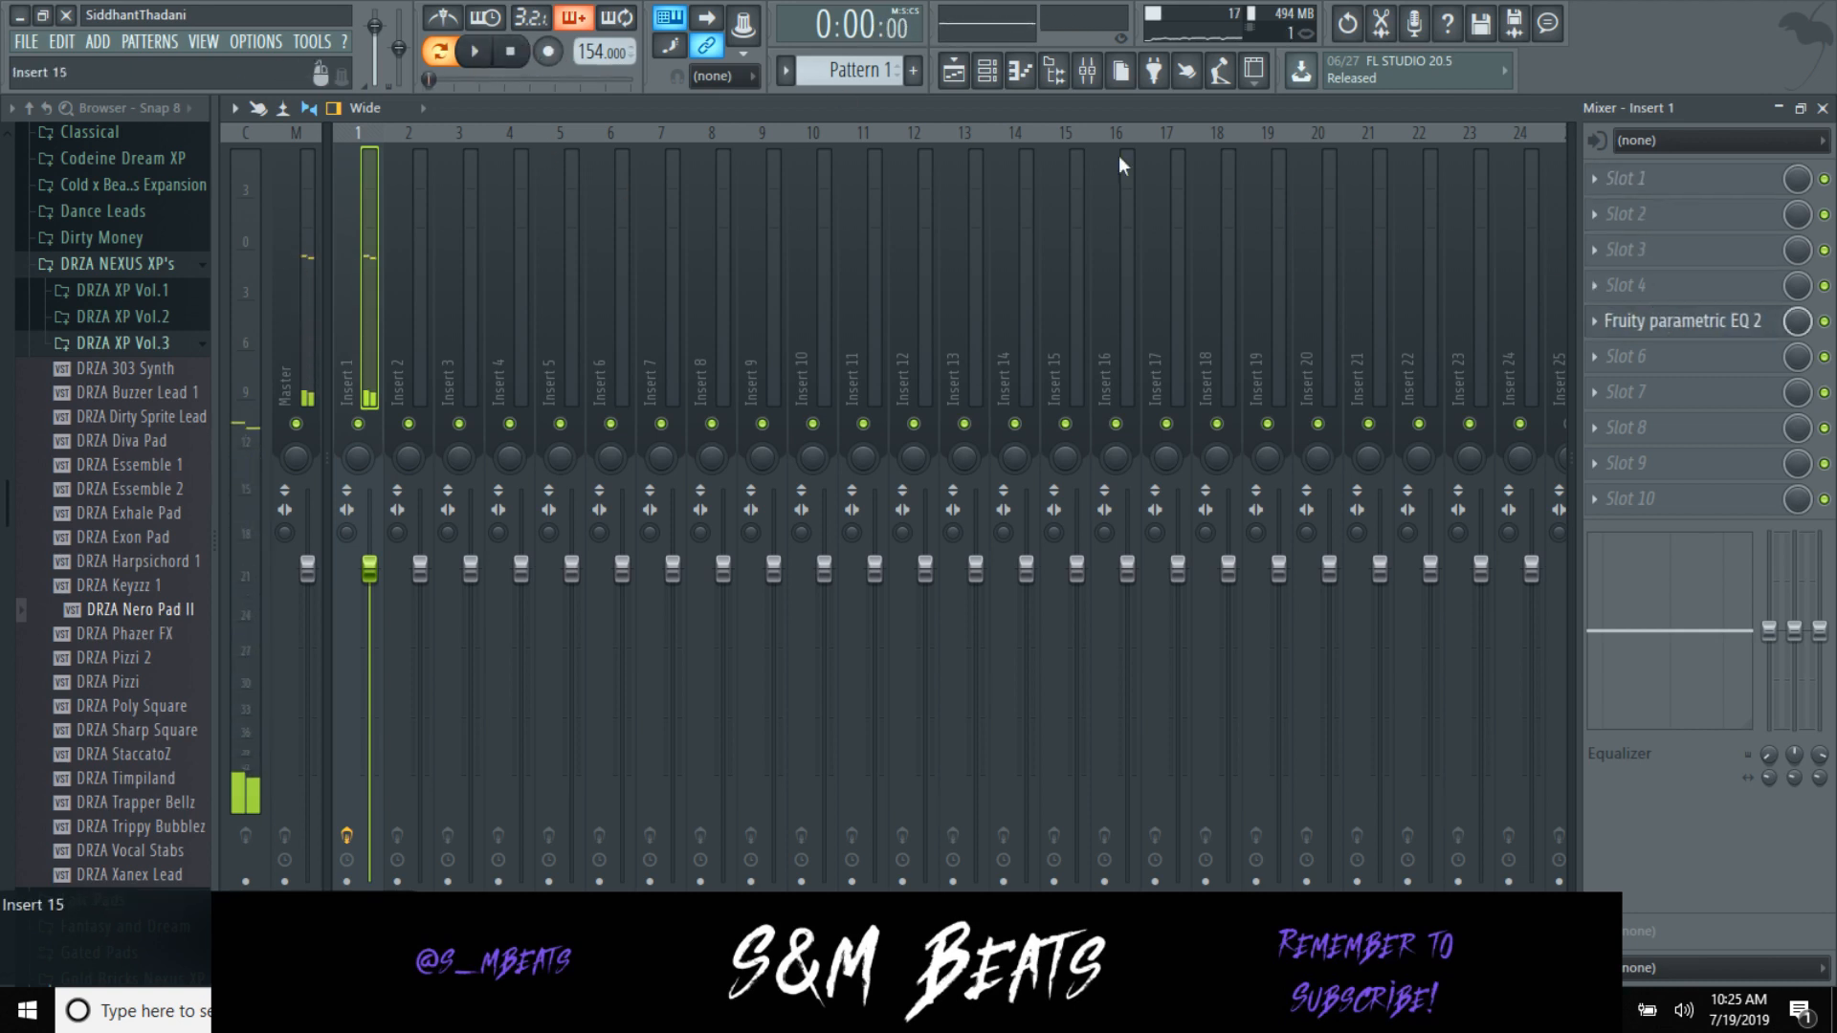
Step: Try Gross Beat in slot 1 of Insert 1 with the Momentary preset and the Slow Tripplet time effect, and play the loop
click(1638, 181)
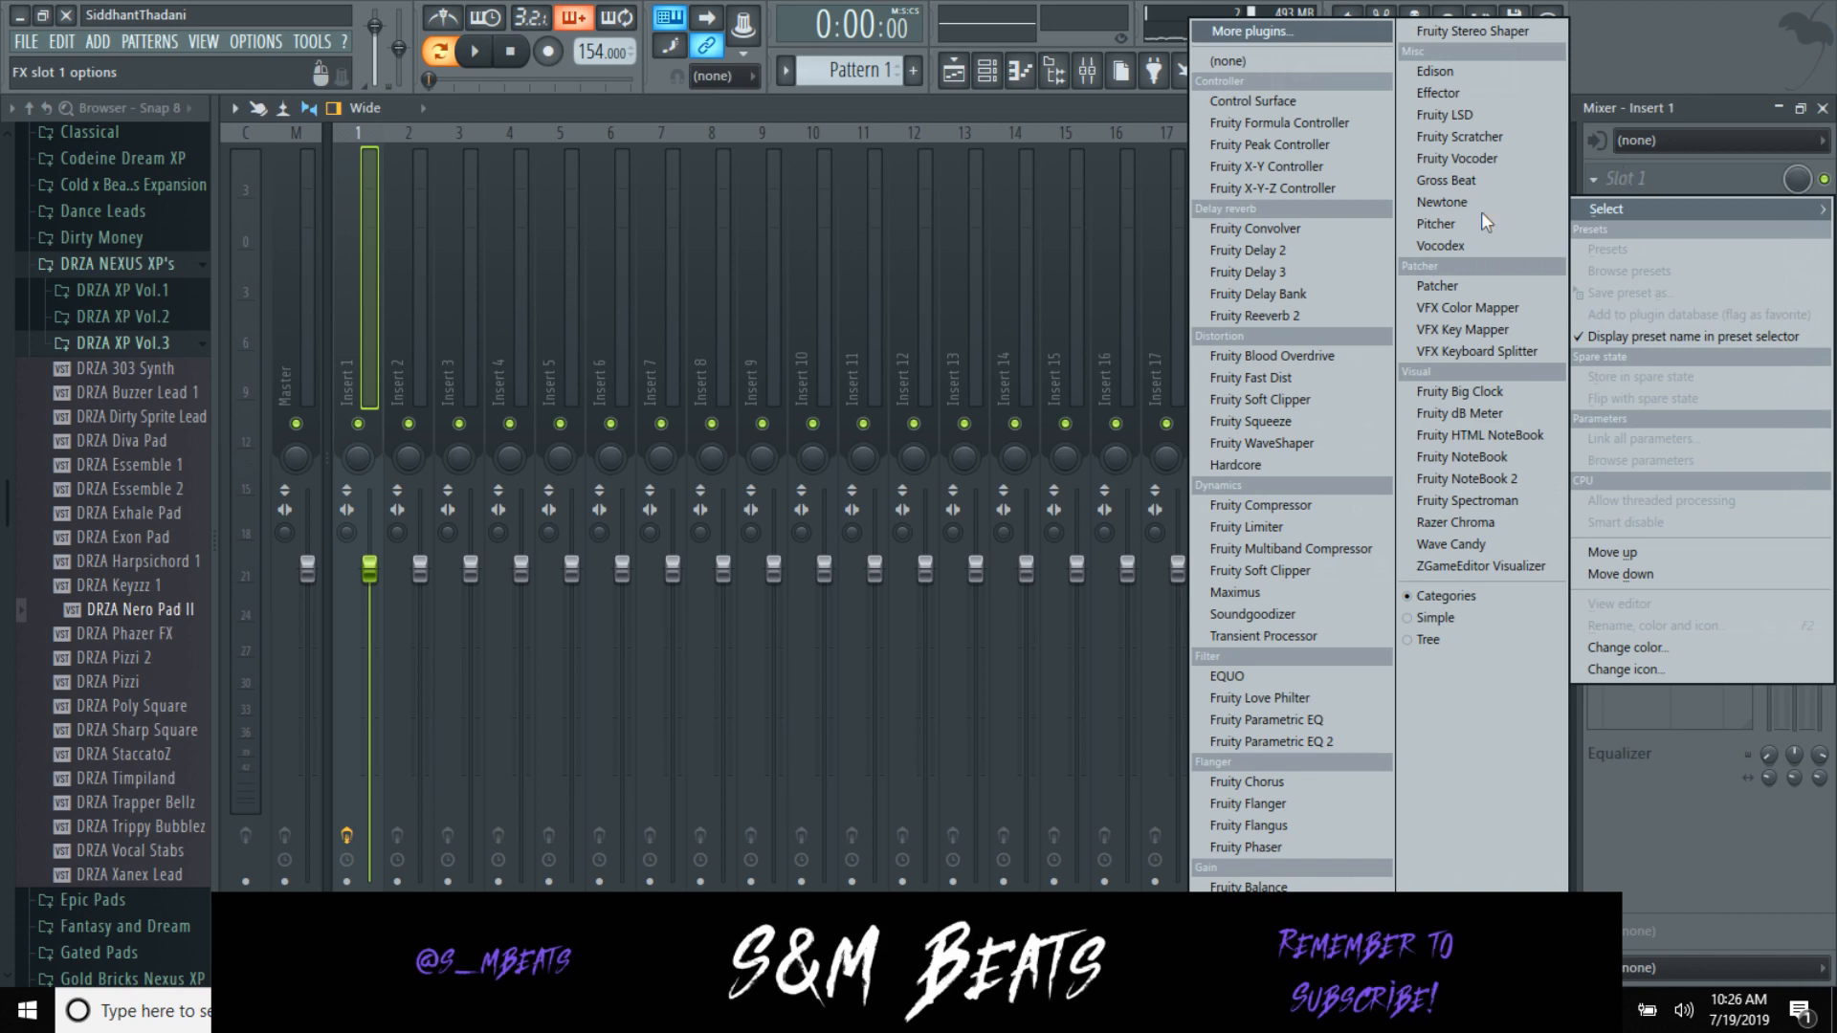
click(1444, 181)
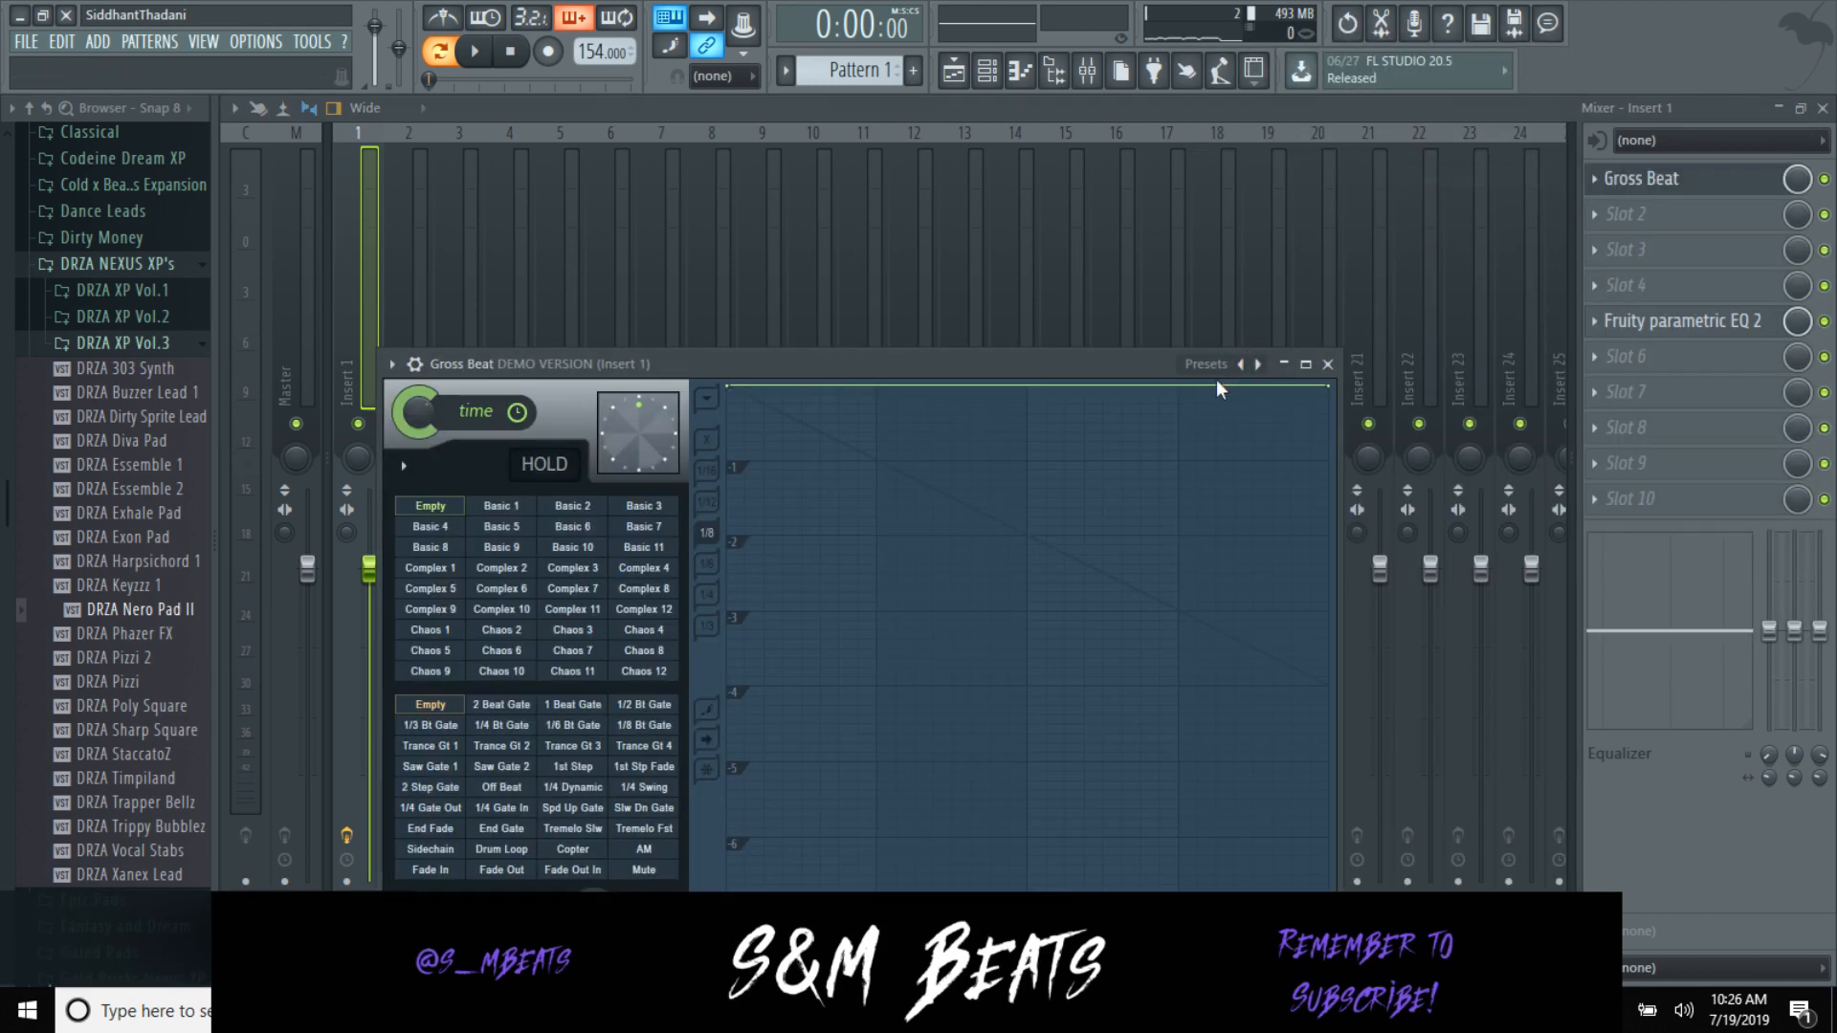
click(1221, 381)
click(1224, 400)
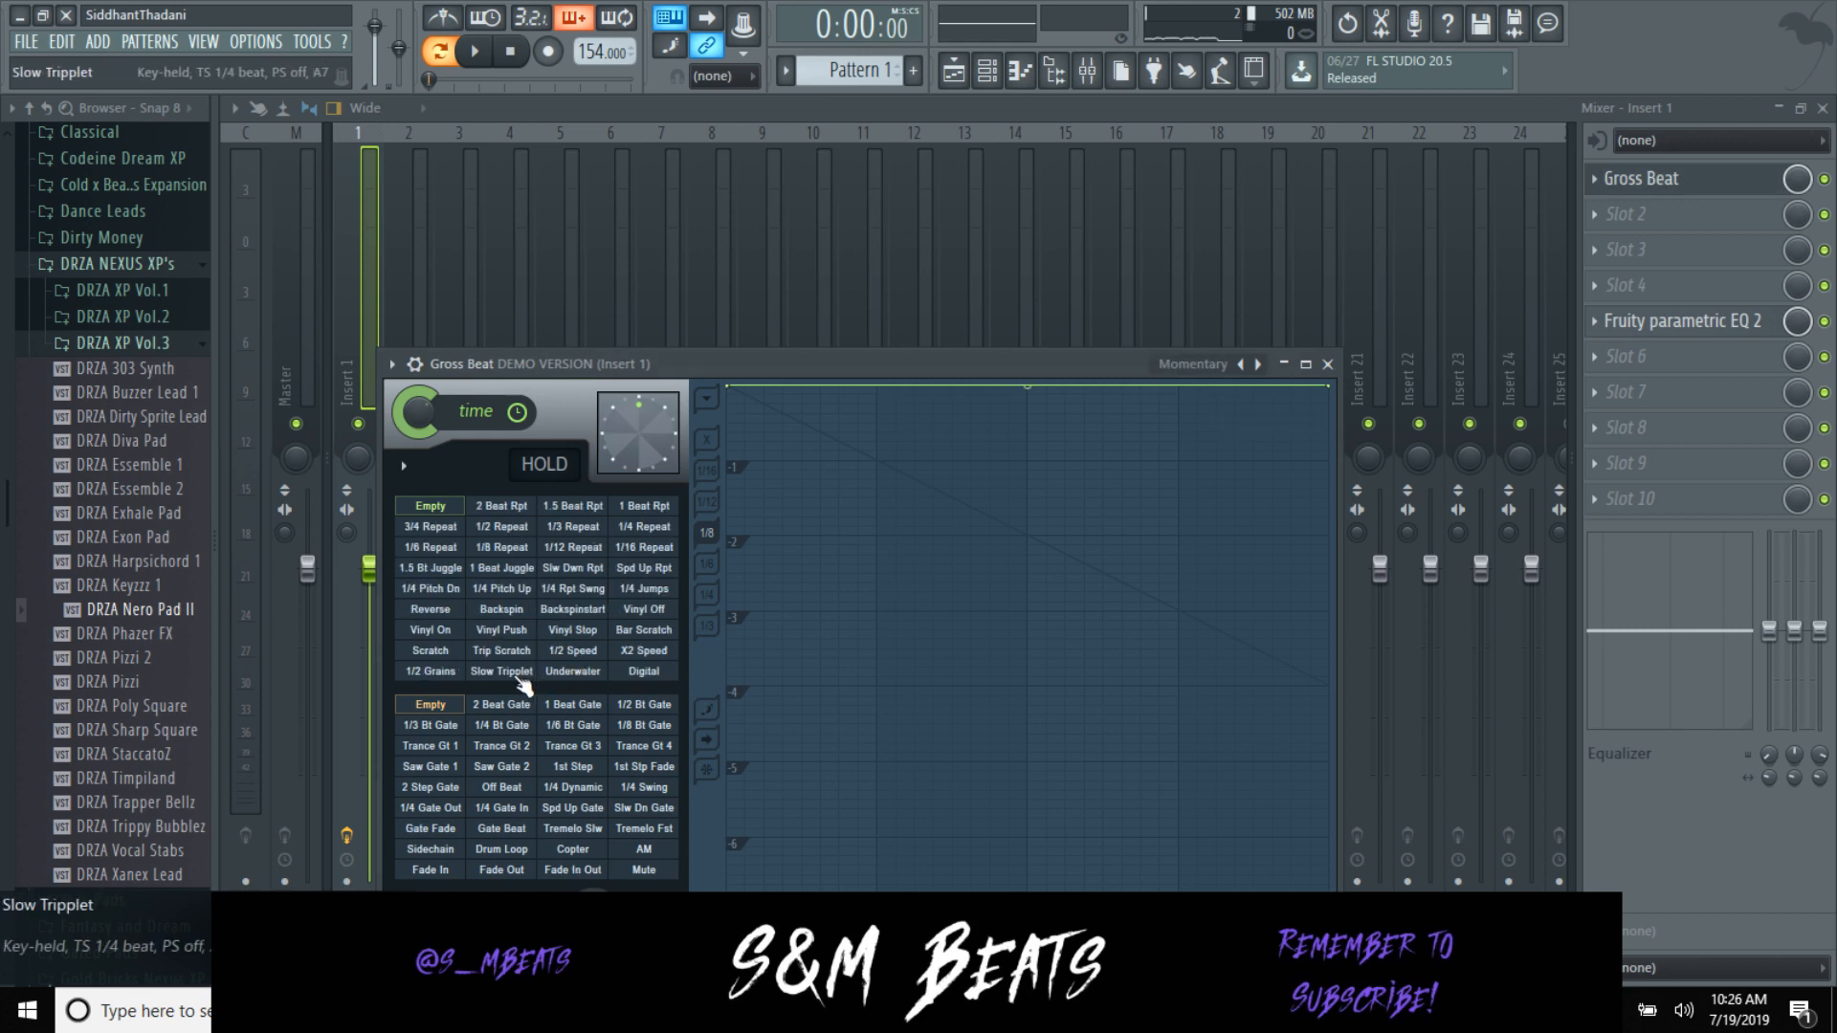
click(481, 674)
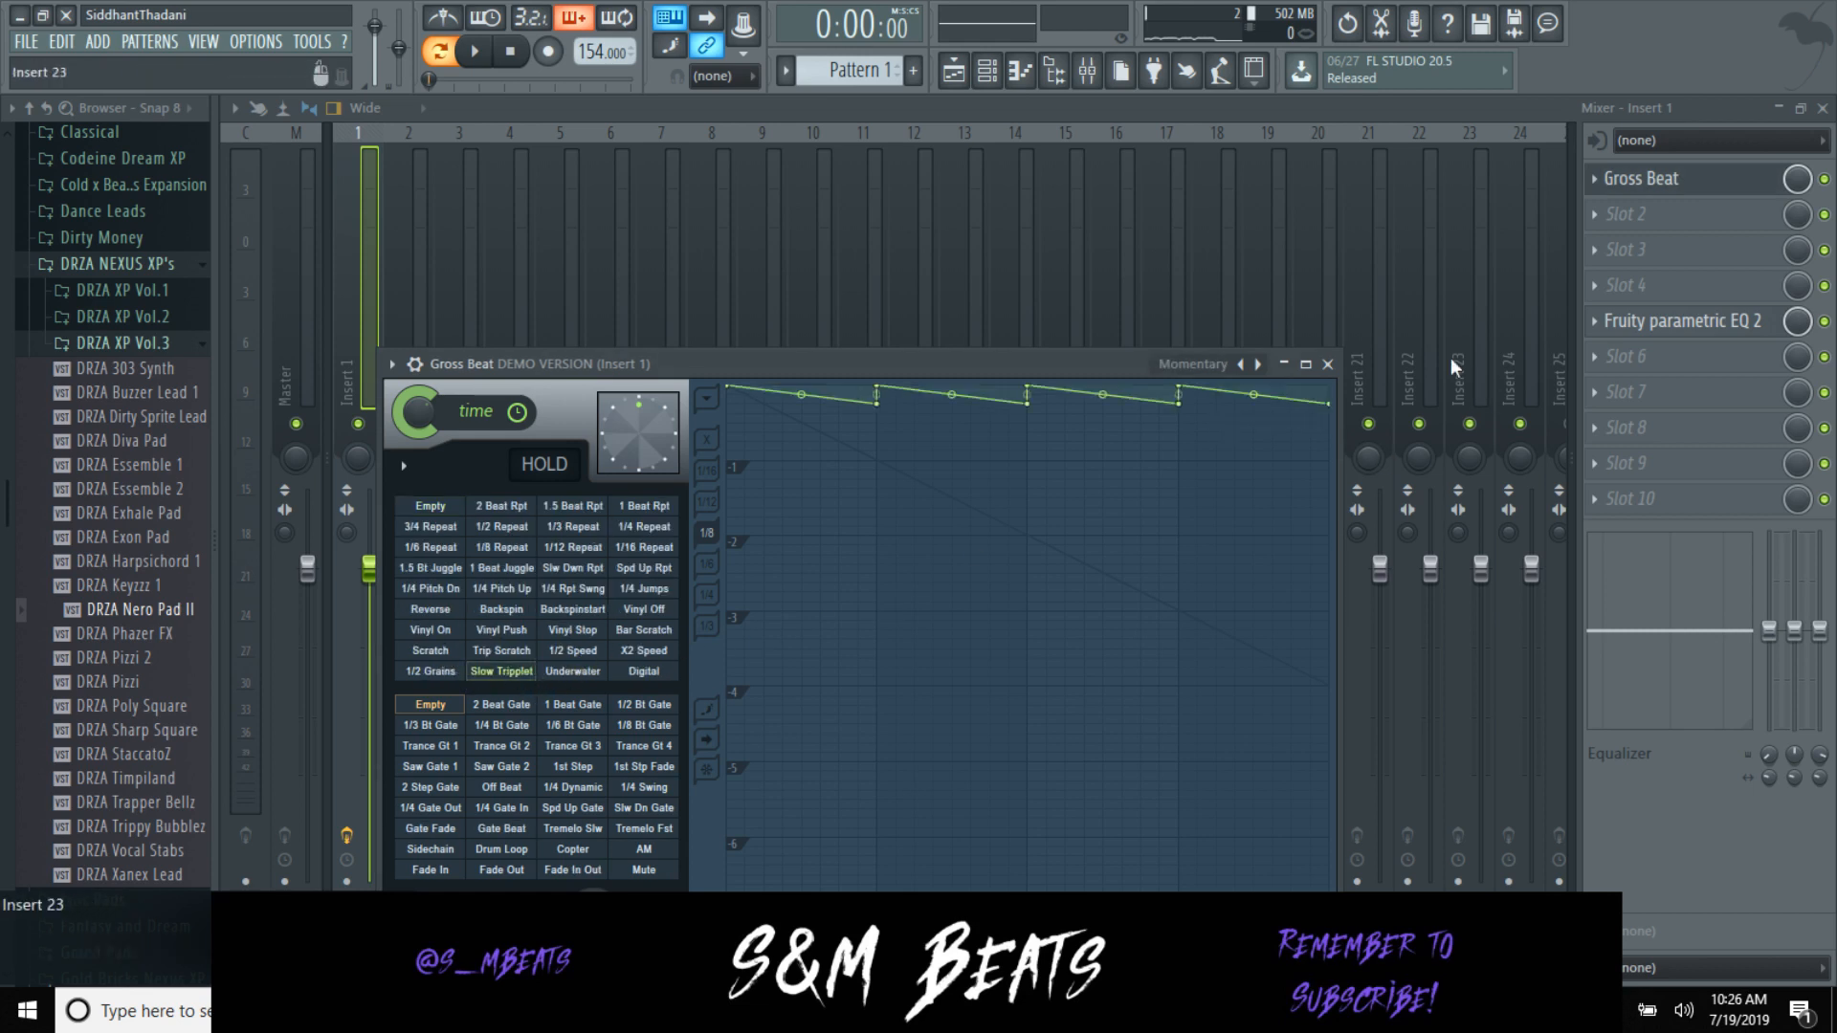
click(1327, 364)
click(480, 61)
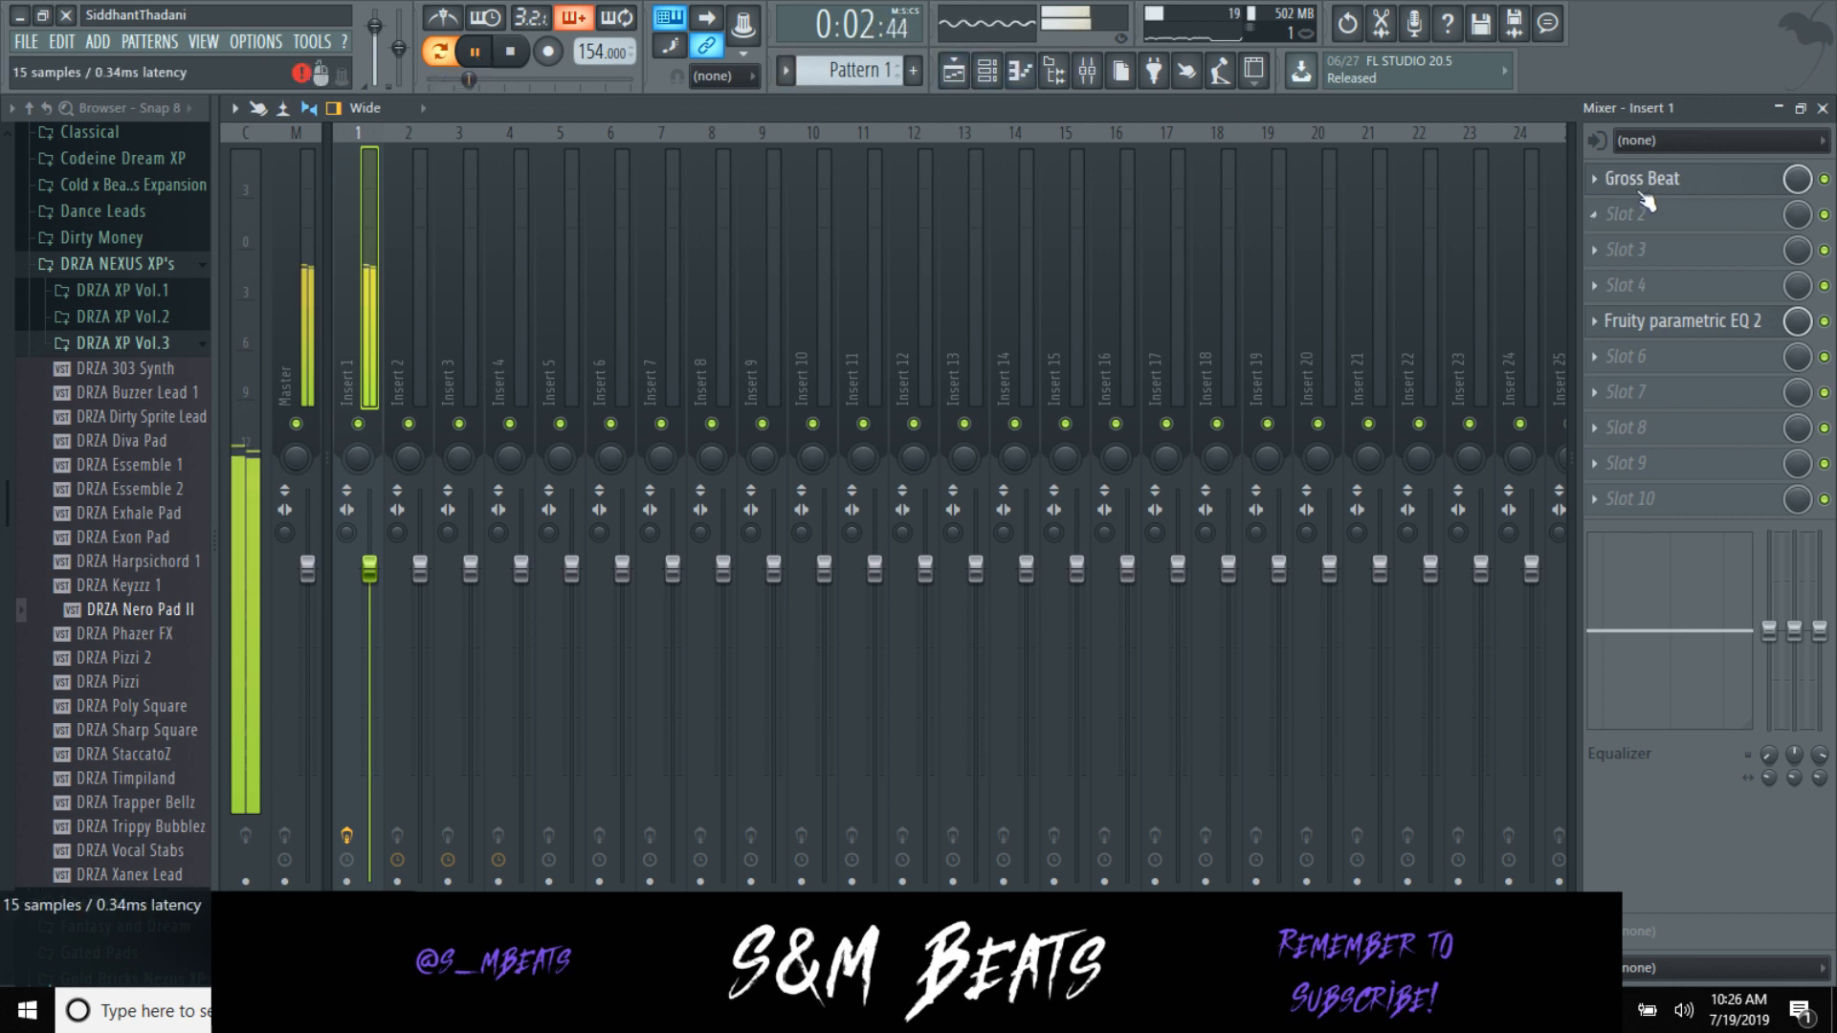
Step: Try Gross Beat at a mix level of 24%, and remove it from slot 1
drag(1797, 179, 1797, 249)
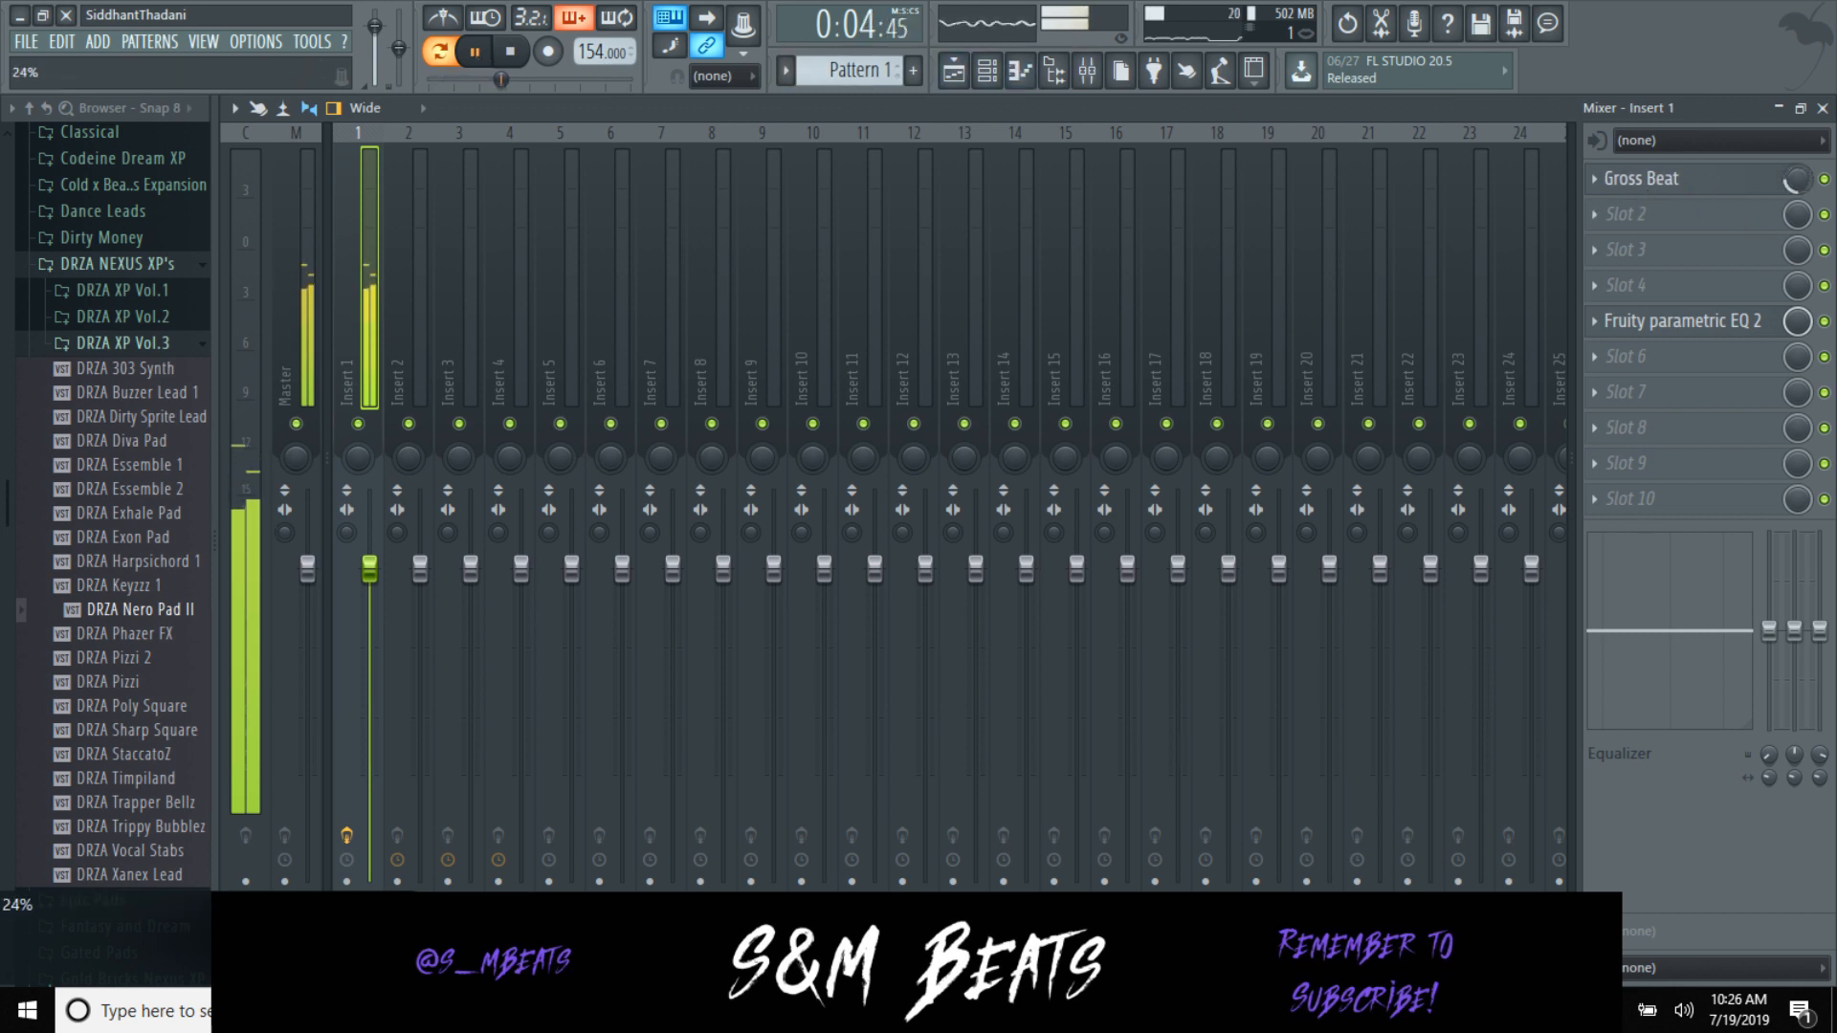
right_click(1626, 177)
mouse_move(1611, 209)
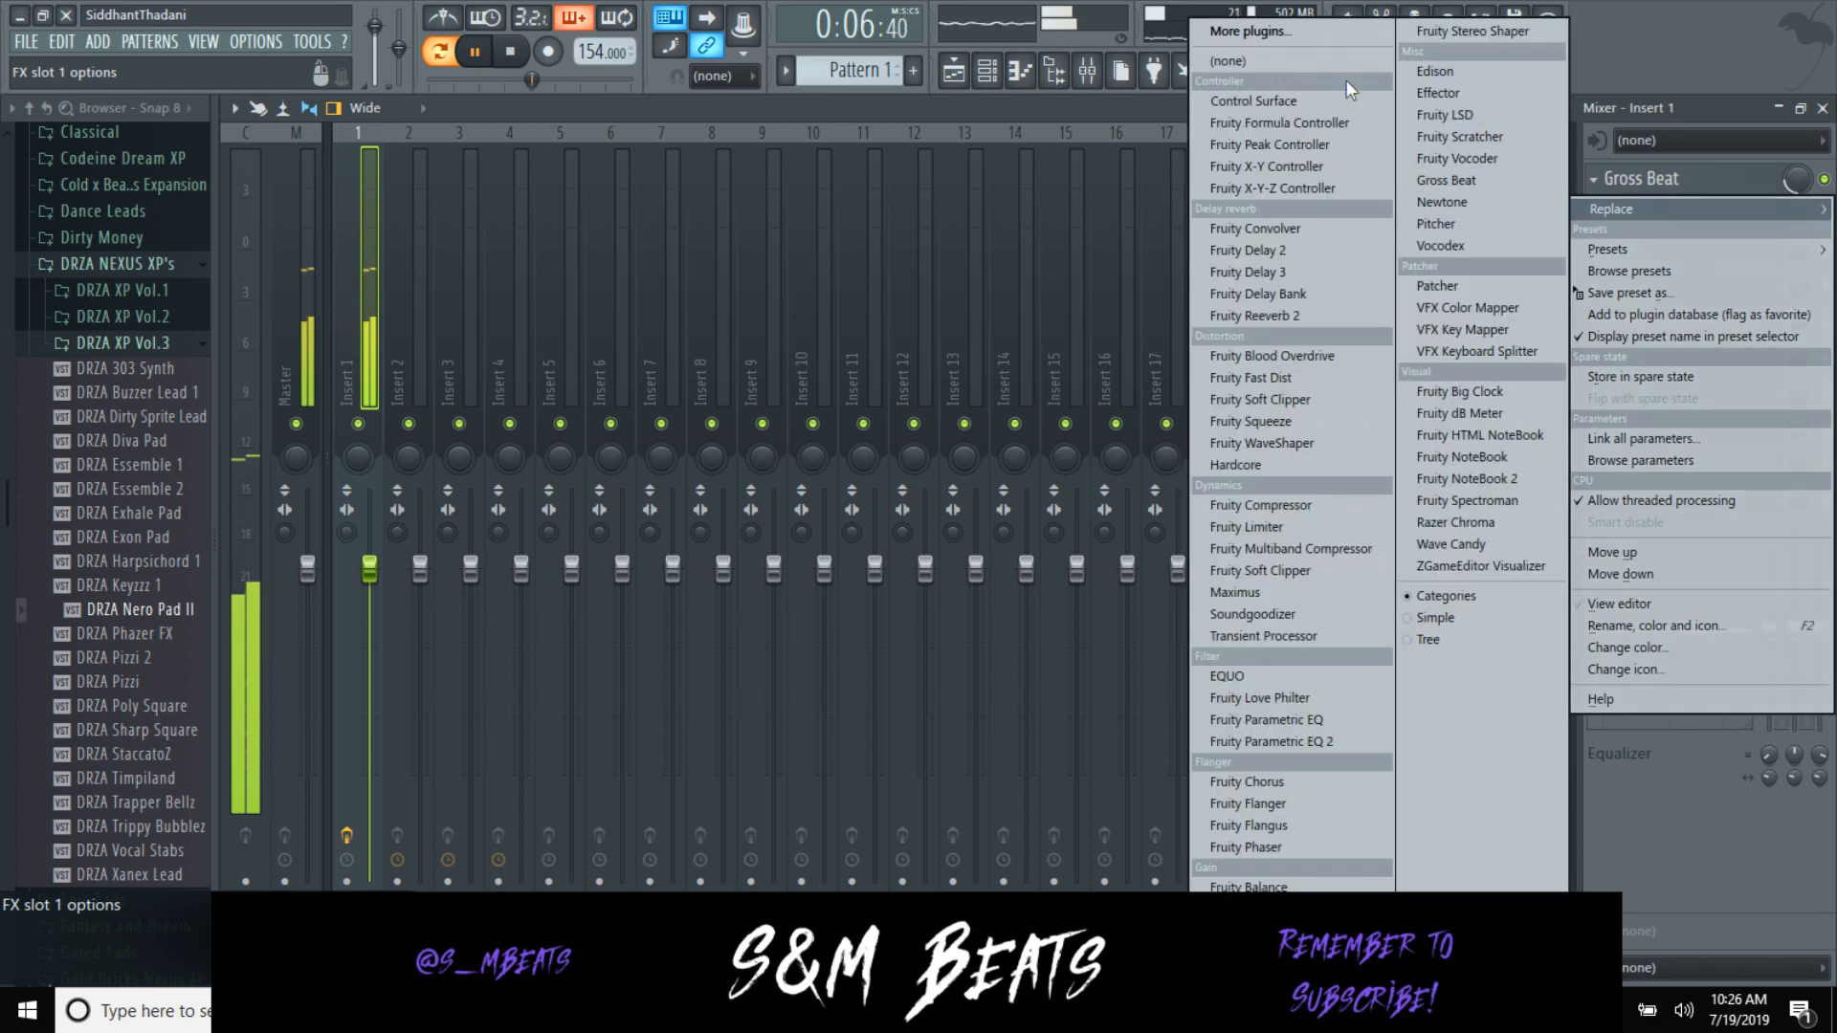
click(1333, 65)
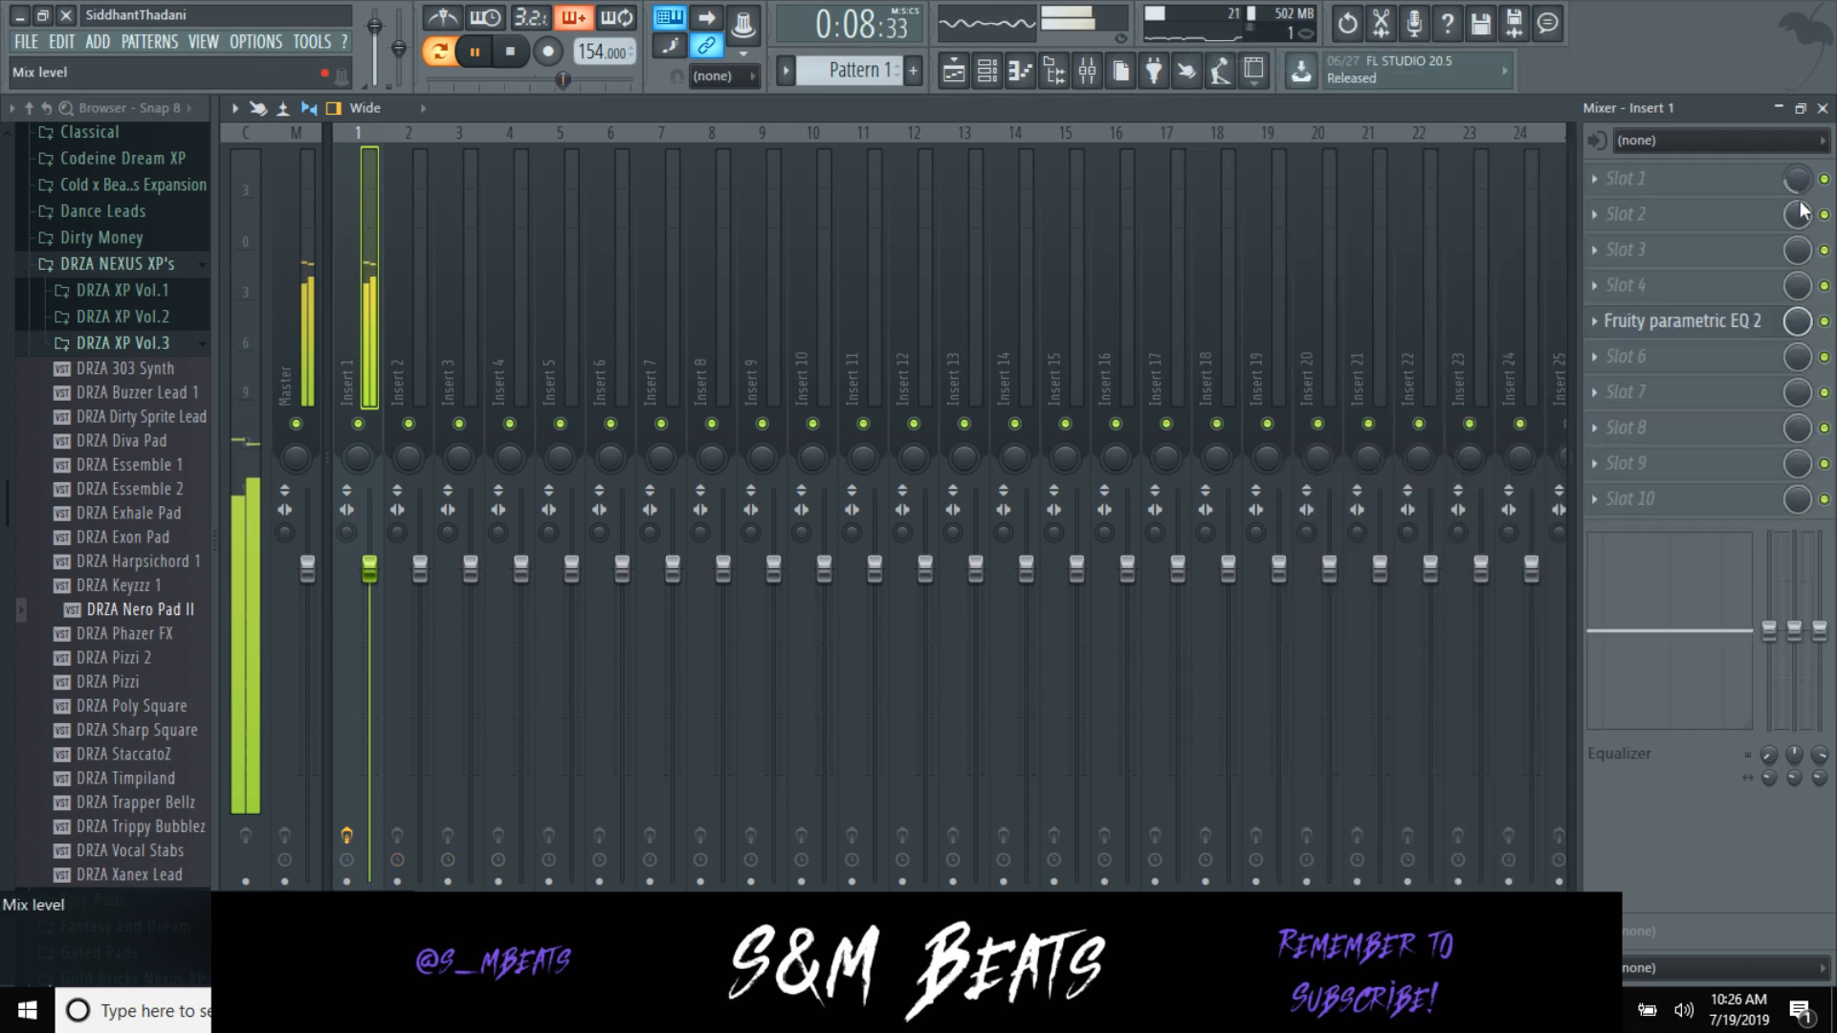
key(space)
Step: Load the iZotope Vinyl effect into slot 1 of Insert 1, checking the YouTube live chat while it loads
click(1684, 178)
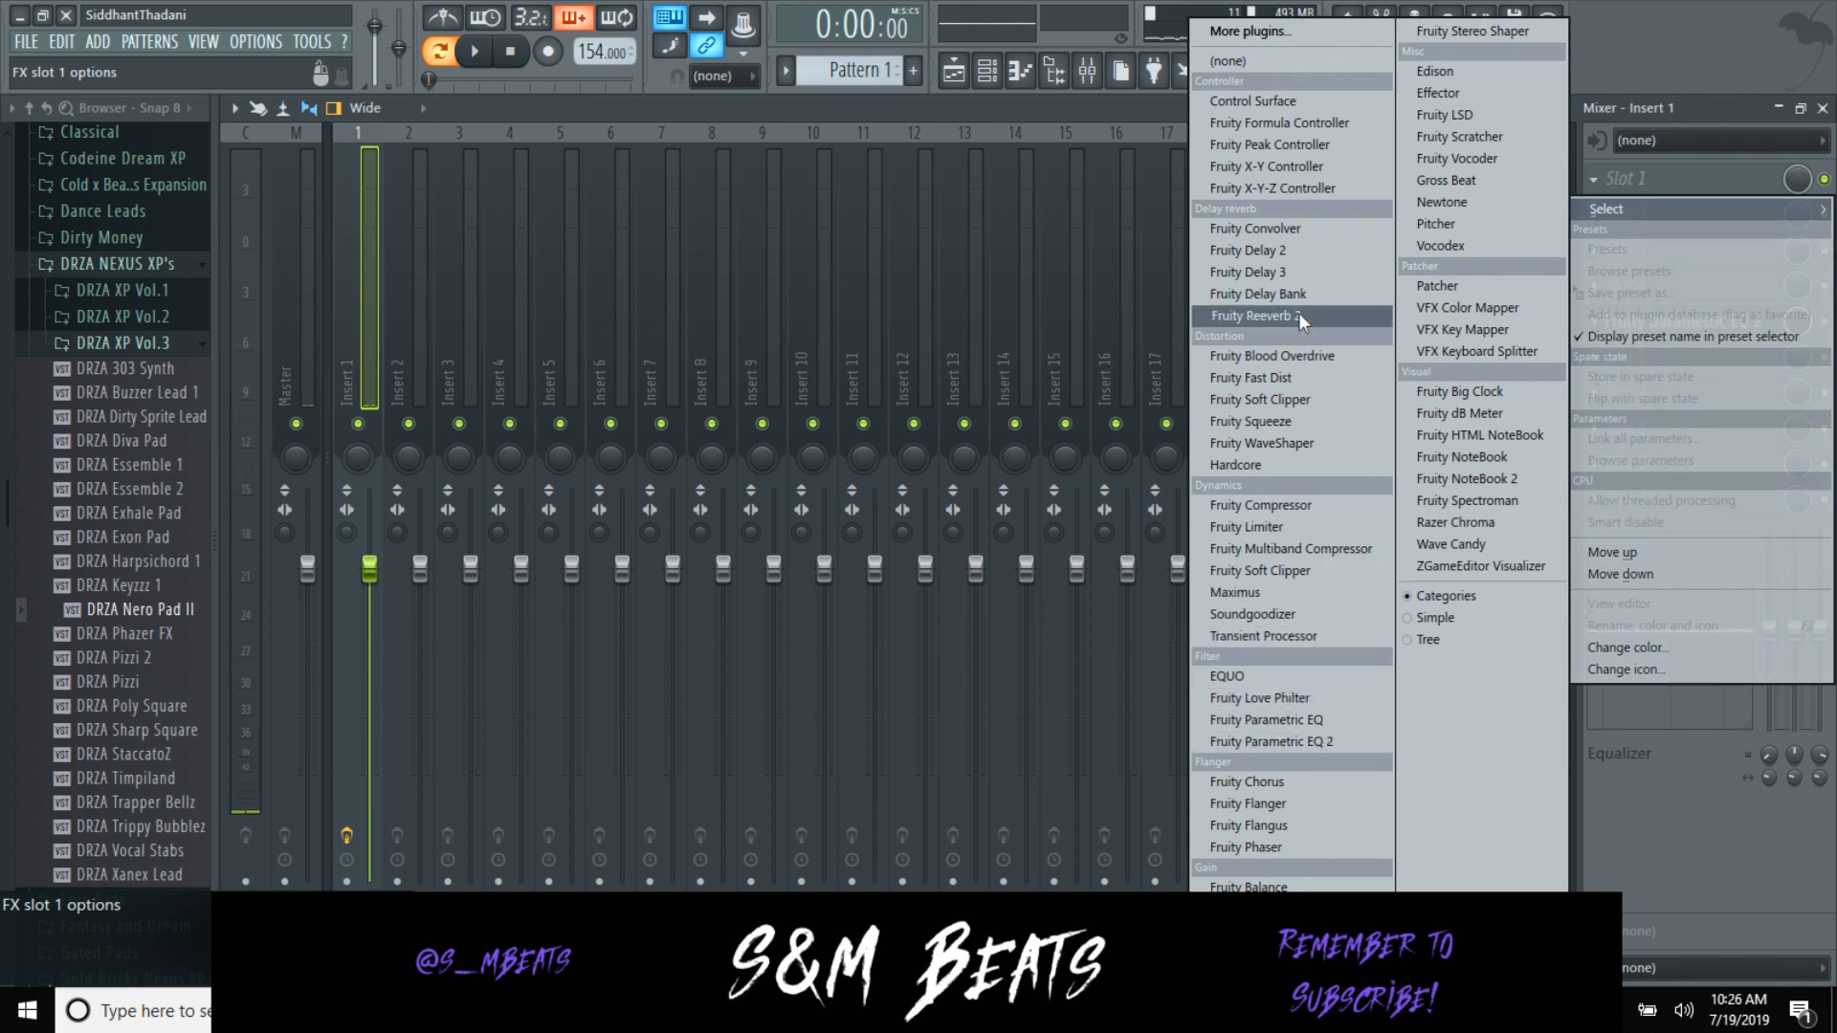
click(1293, 57)
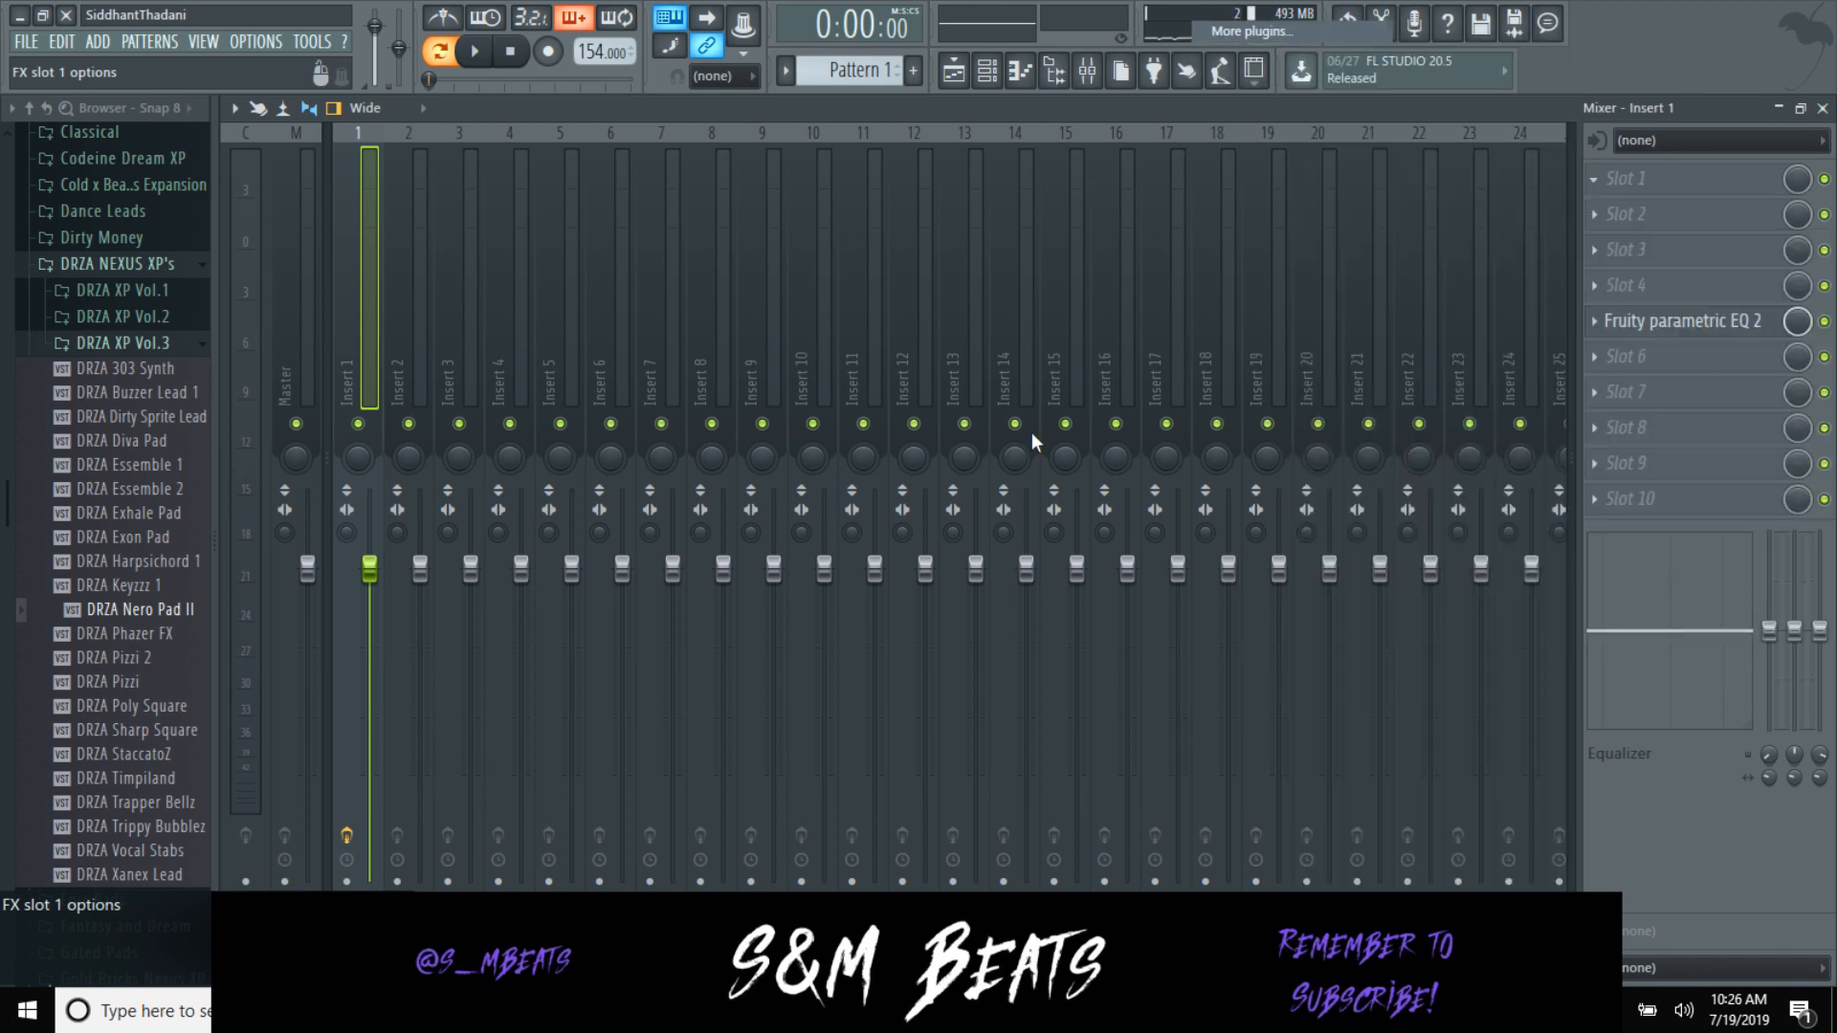
scroll(986, 706, down, 15)
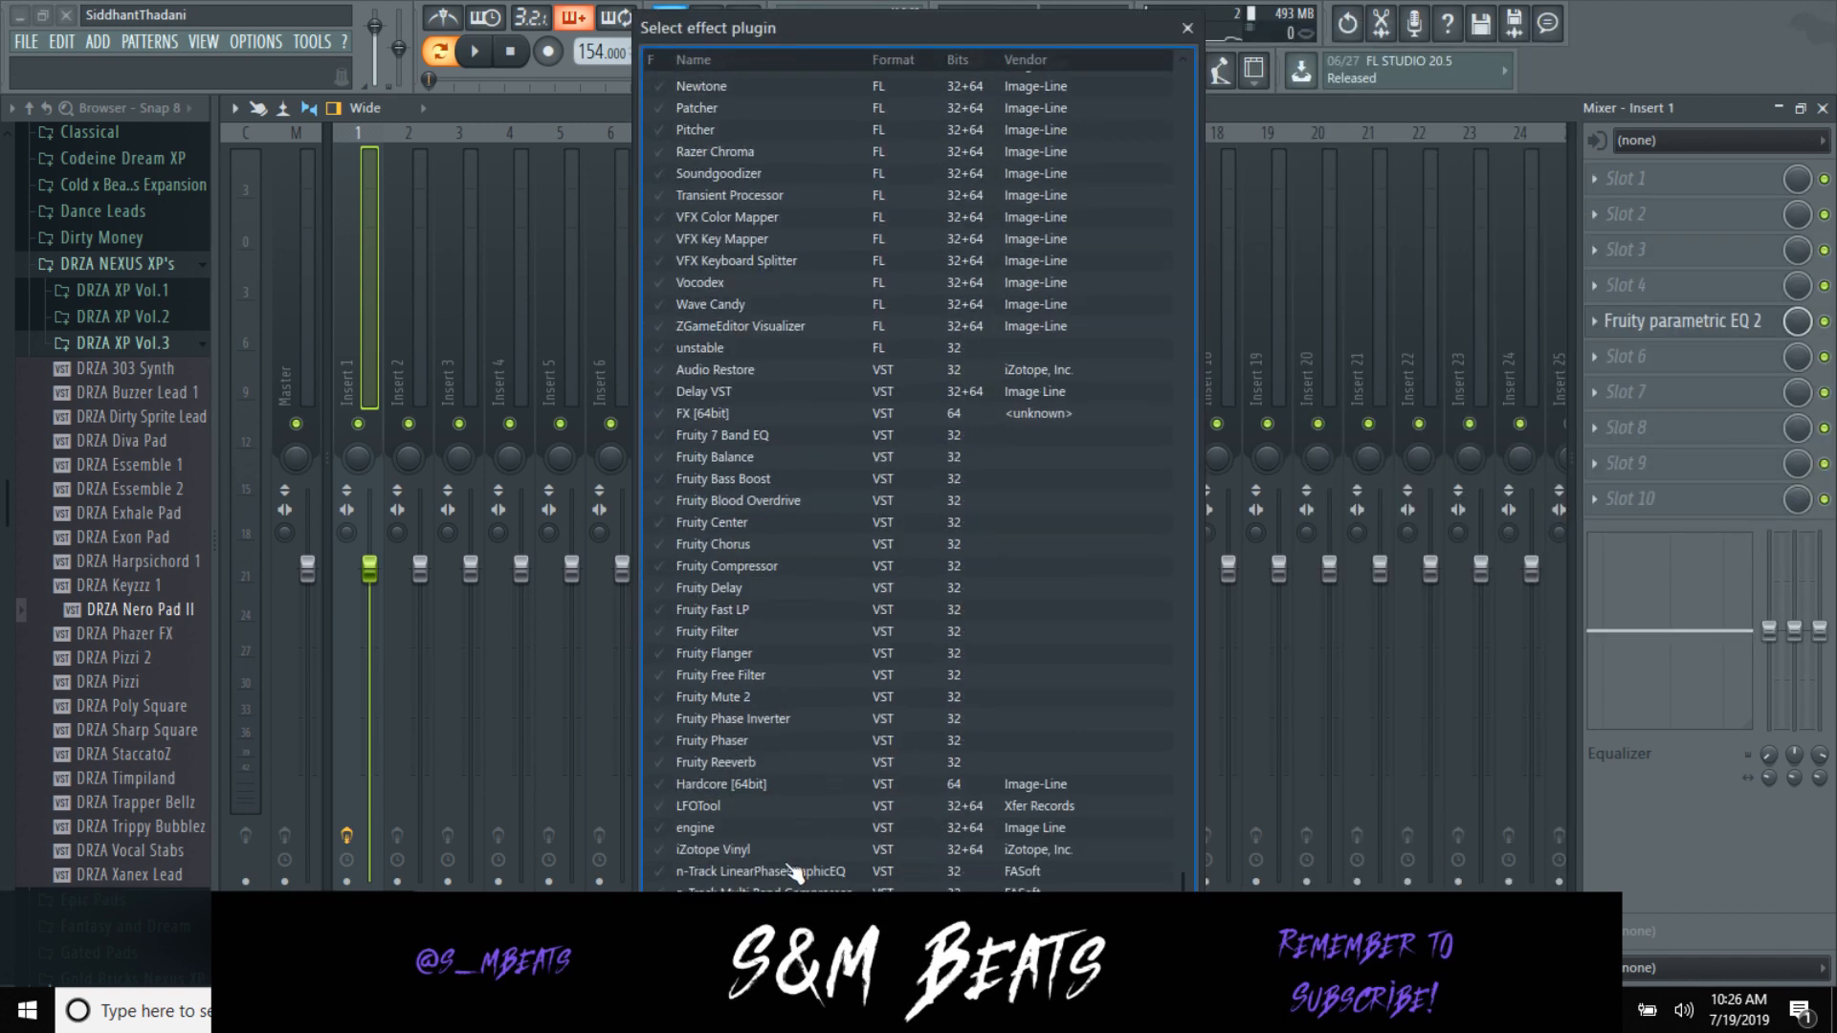
double_click(713, 796)
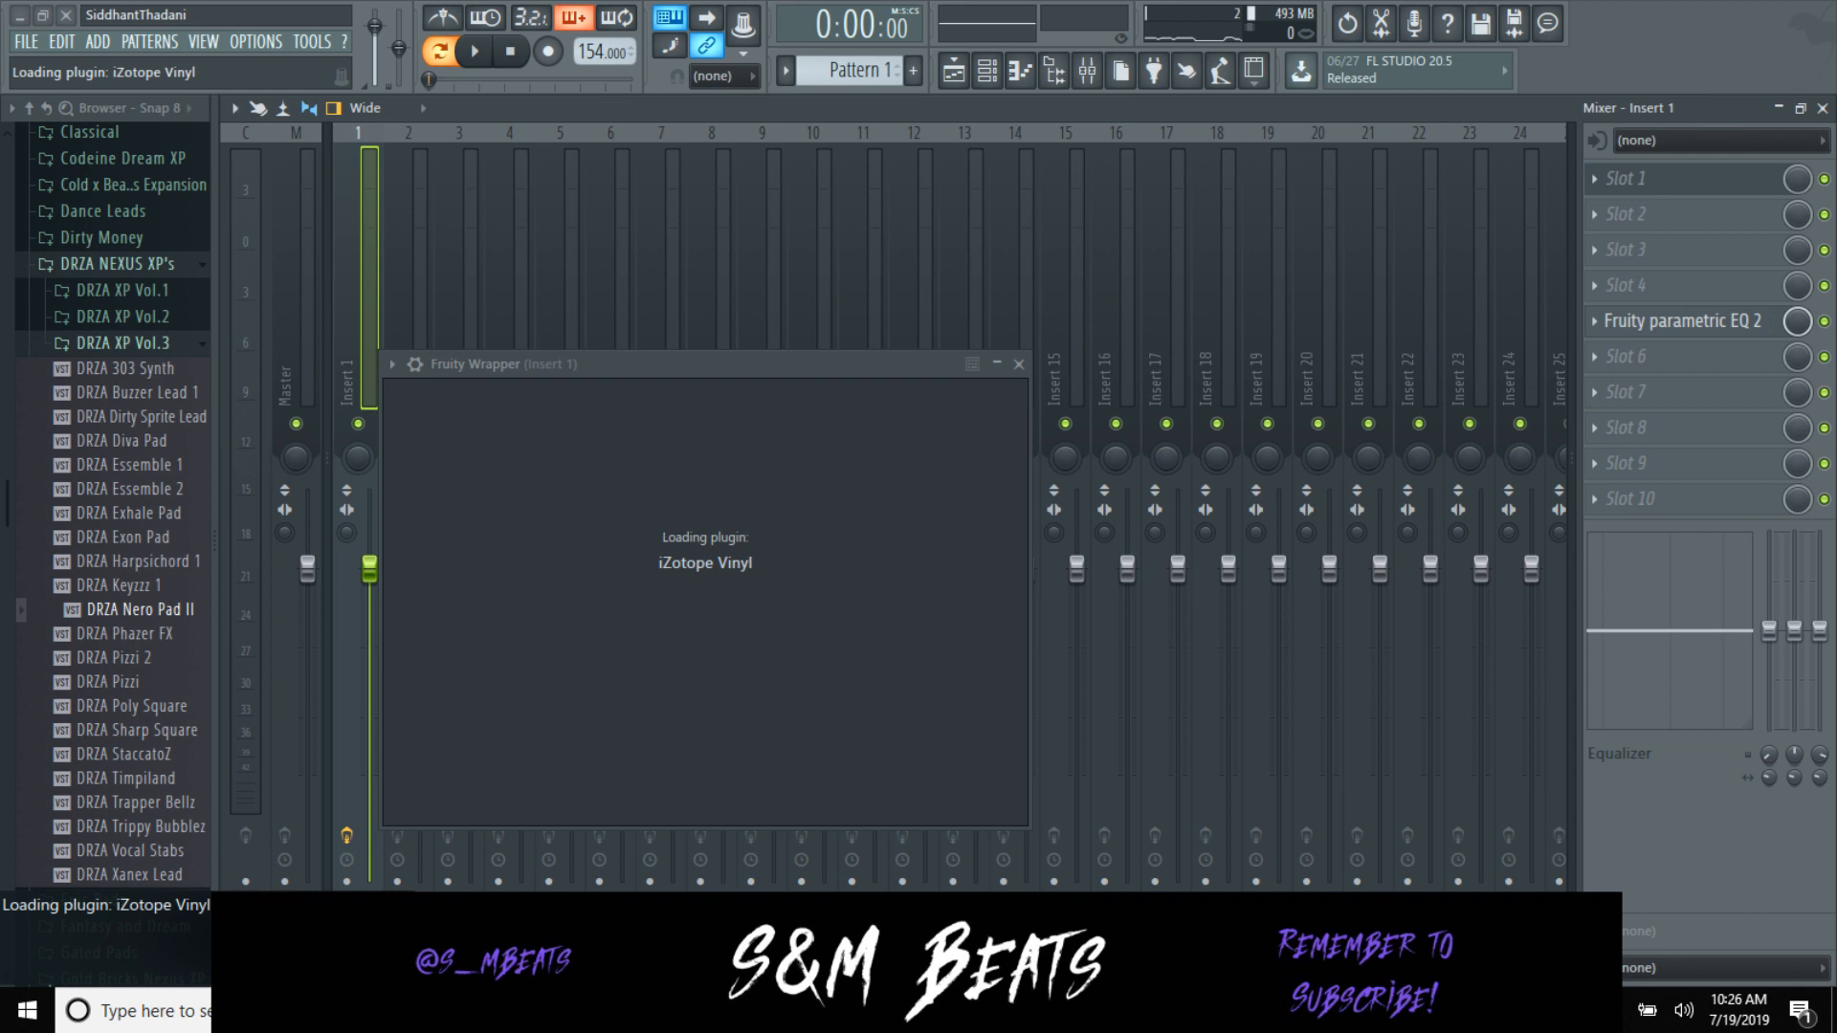
key(alt+Tab)
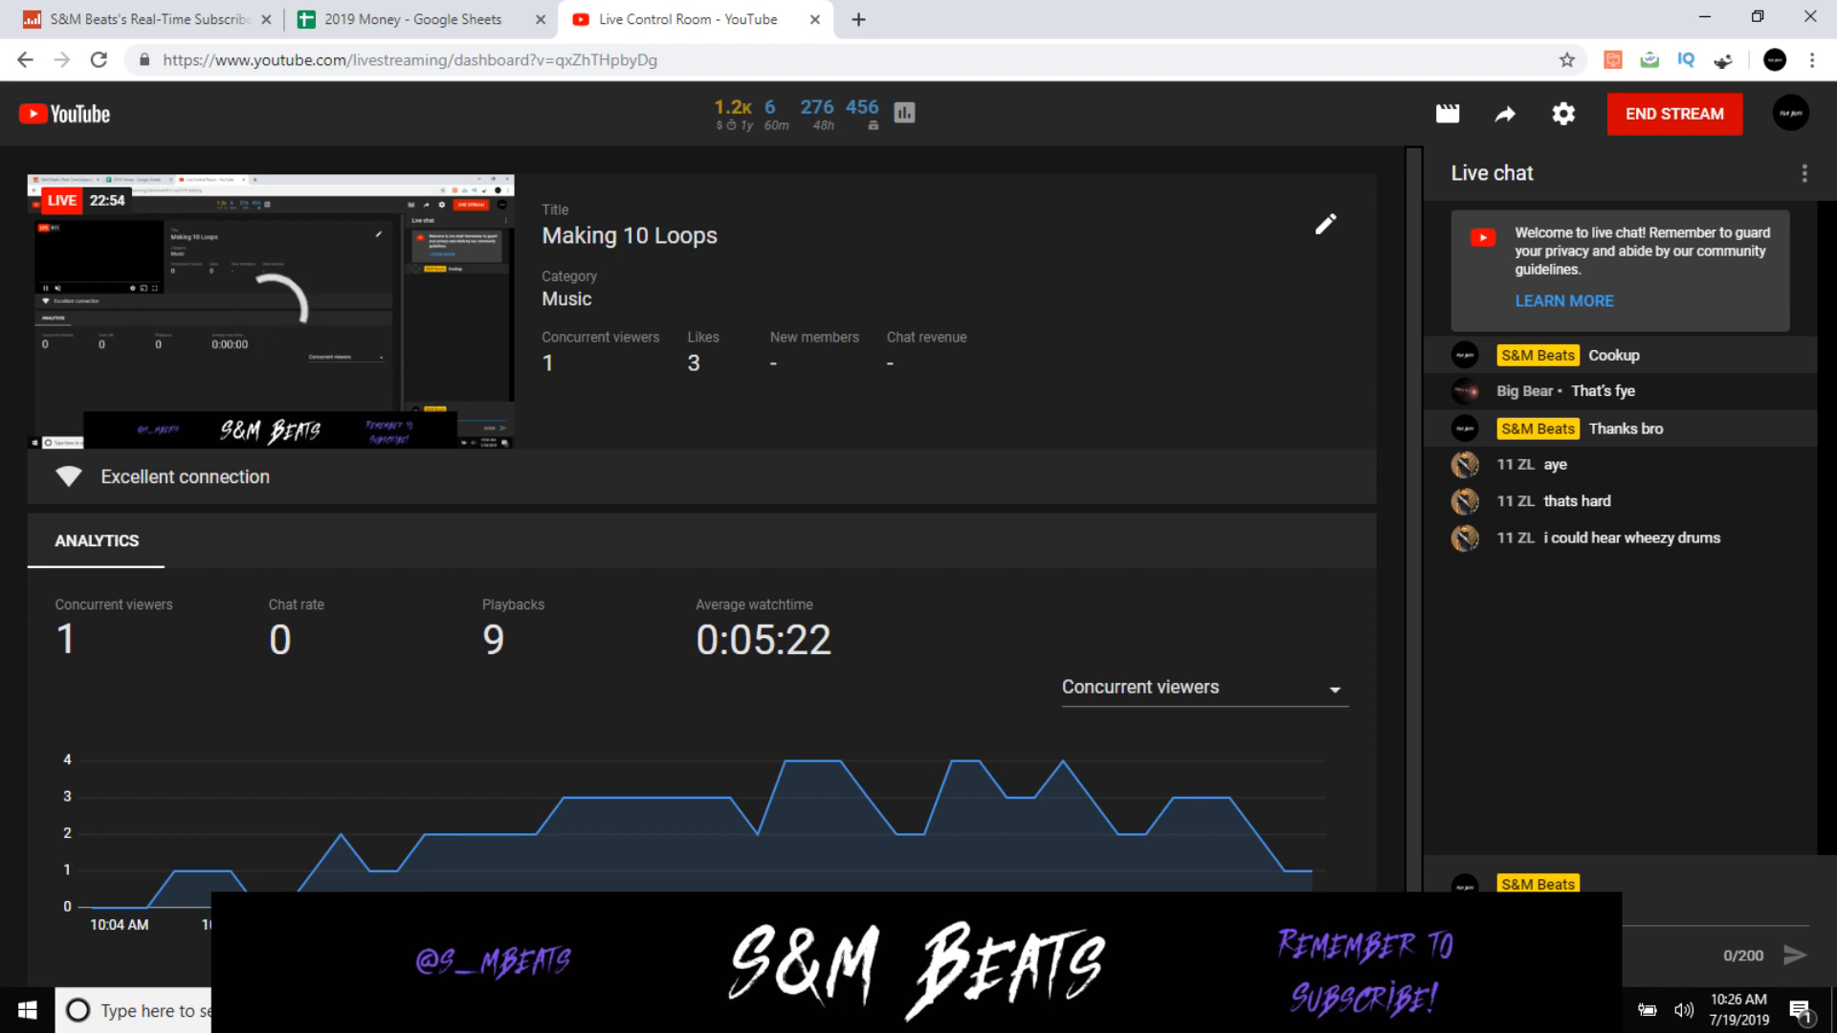
key(alt+Tab)
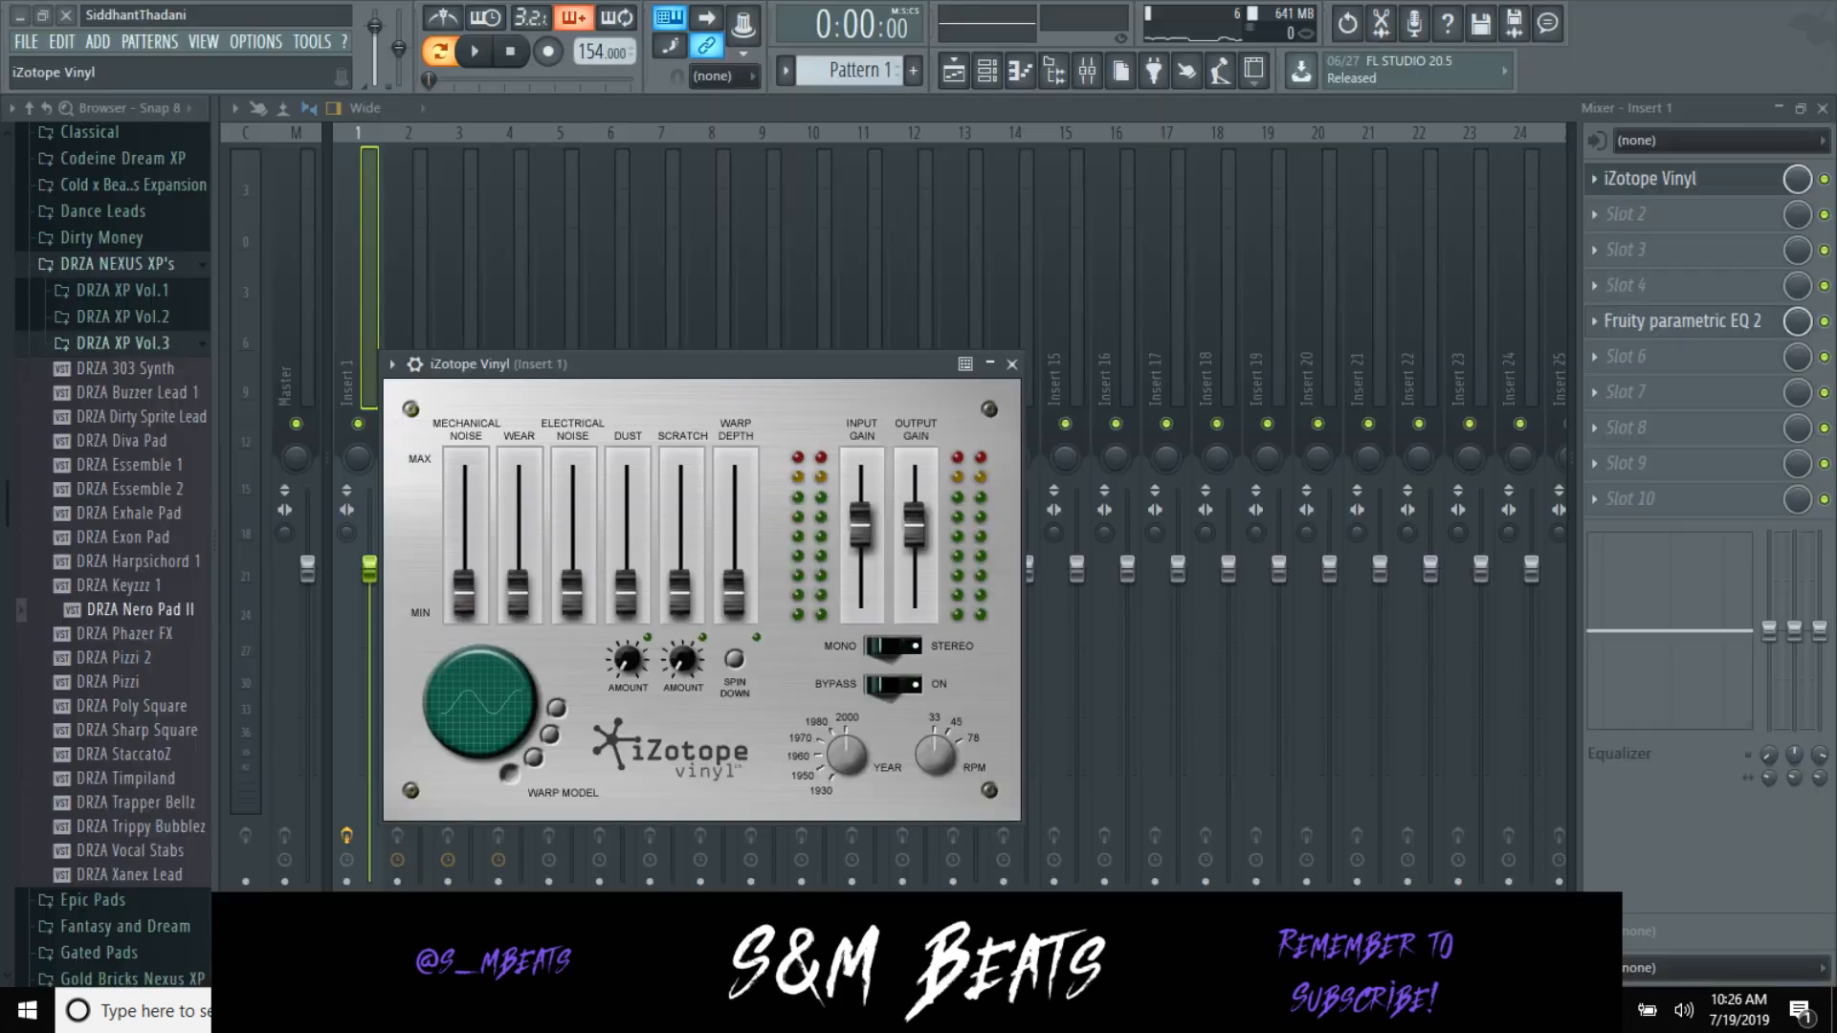
Step: Raise iZotope Vinyl's Warp Depth to about the middle, audition the loop, and close the plugin and mixer
click(473, 51)
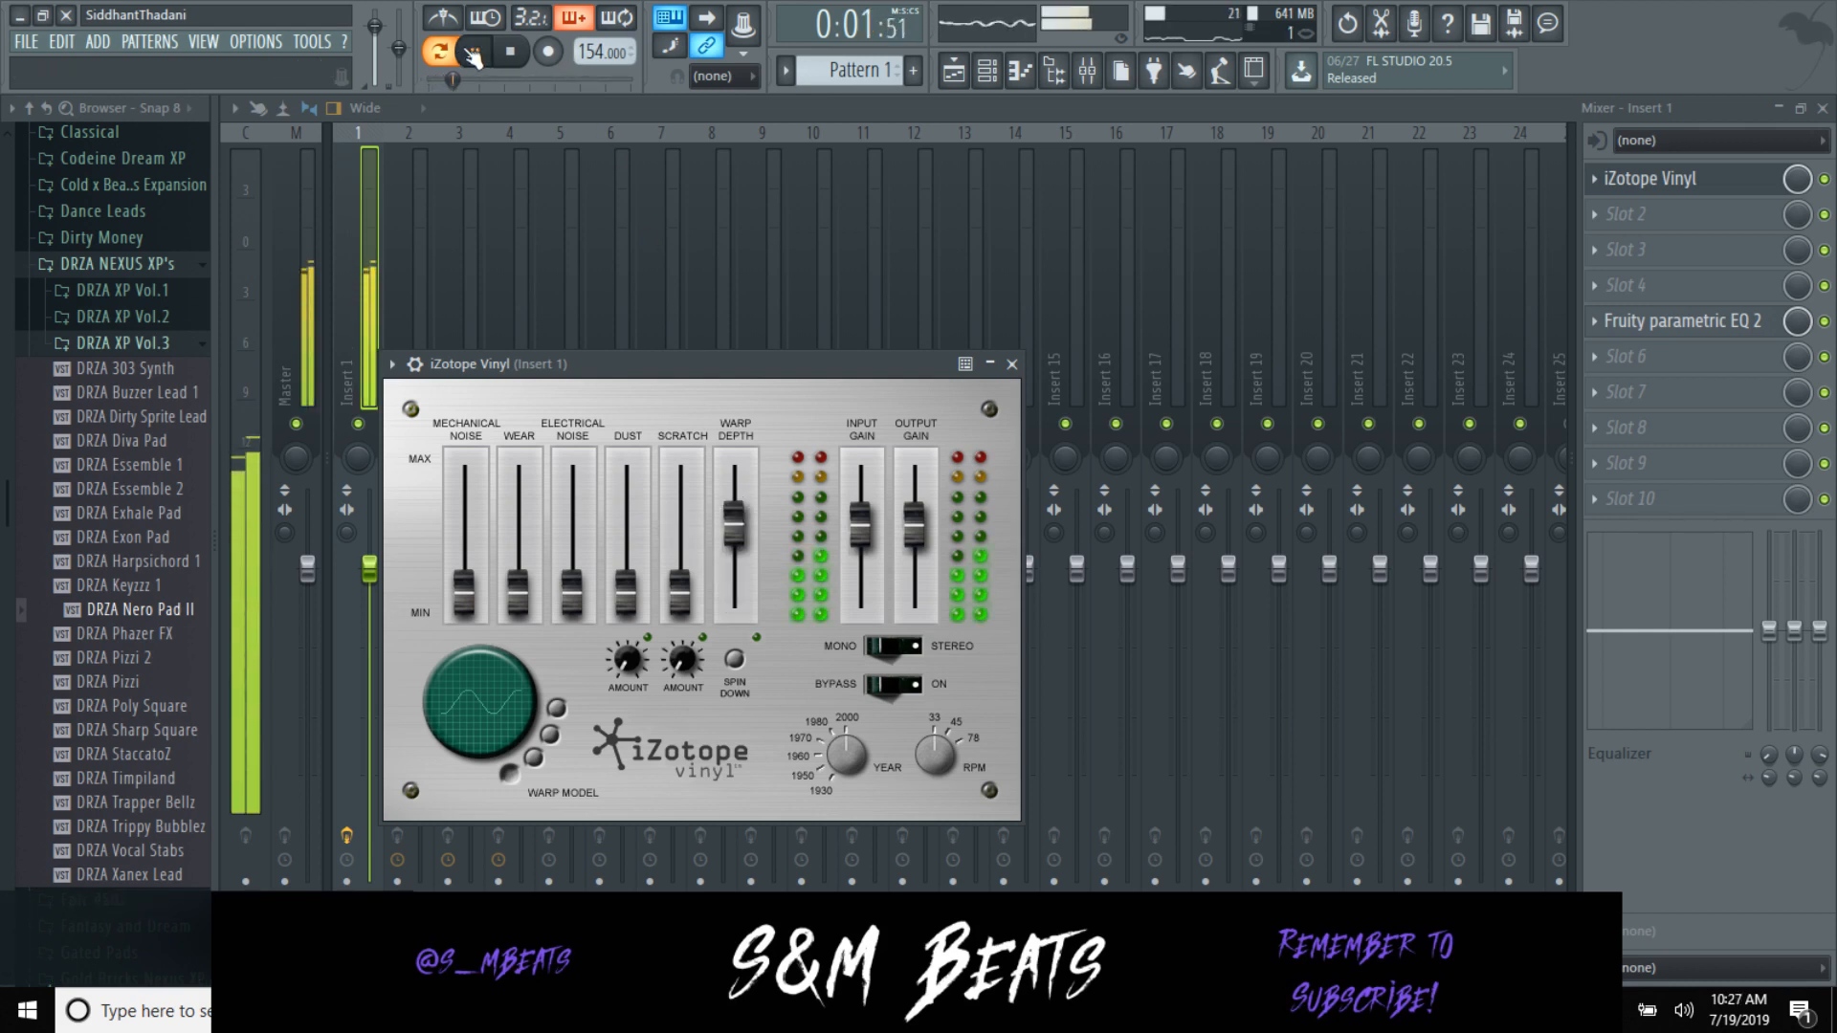
click(1012, 365)
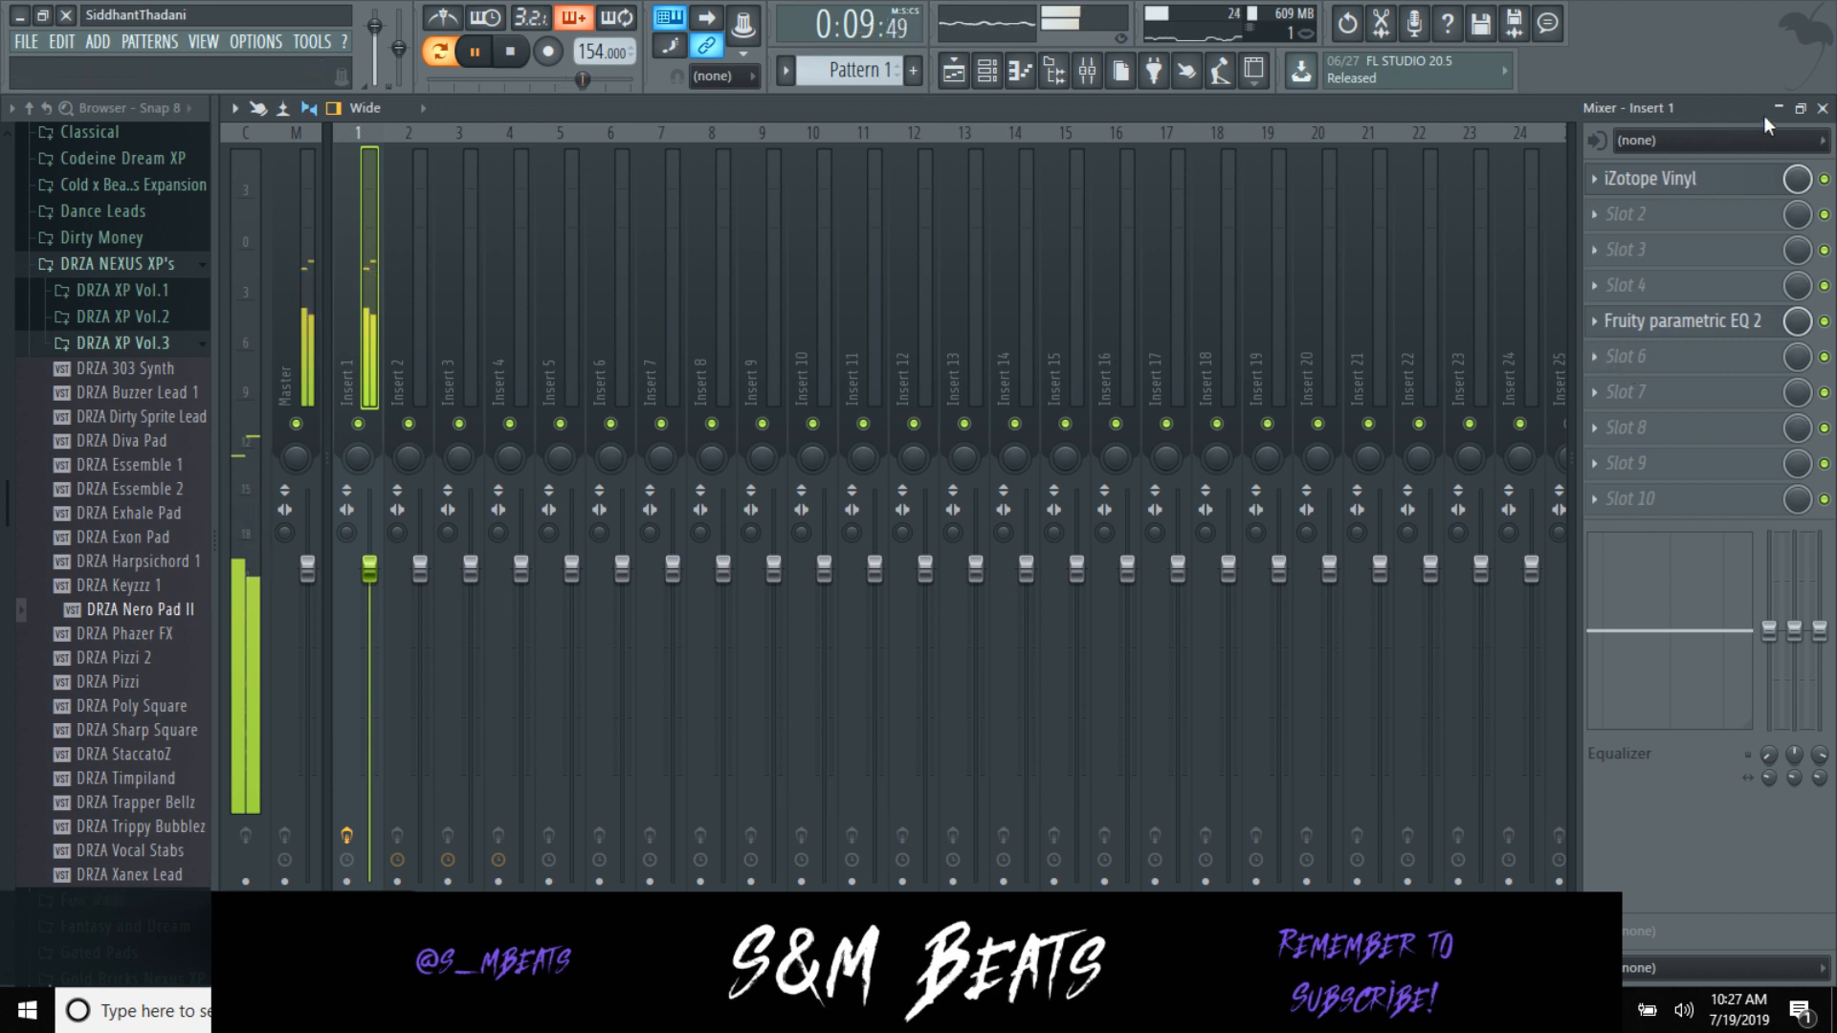
click(1822, 108)
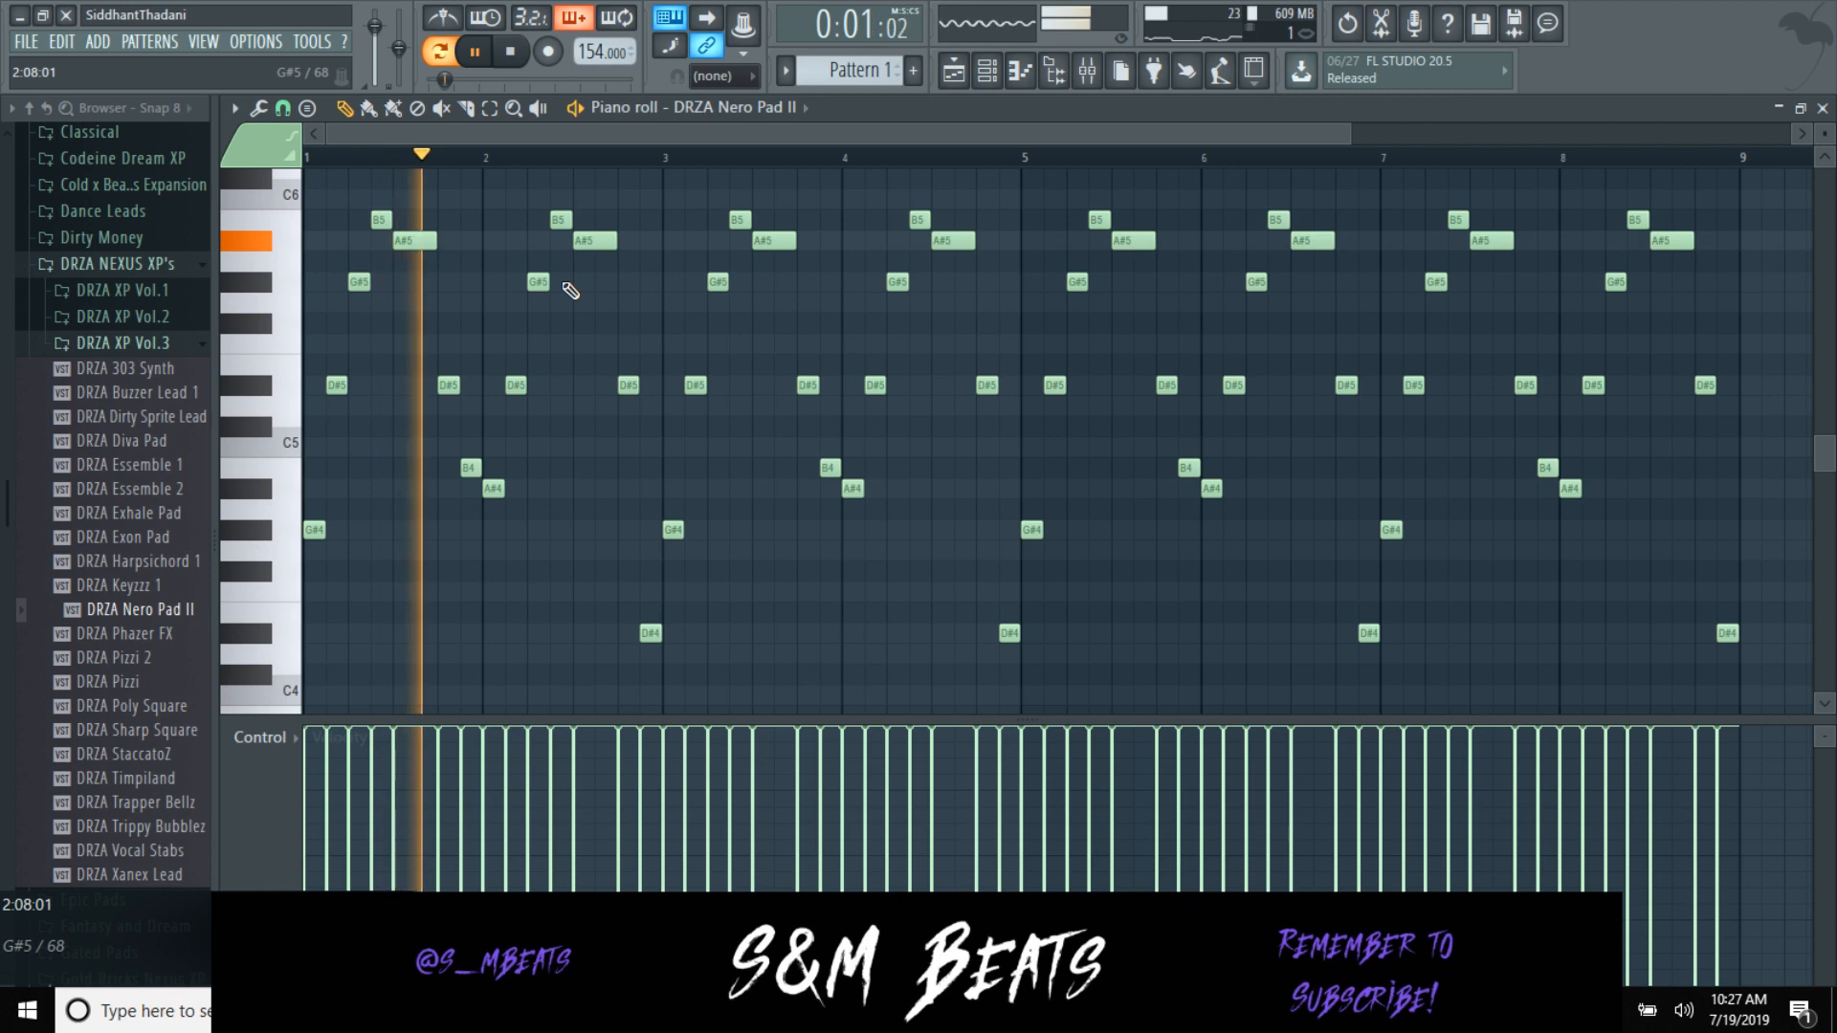
Step: Transpose the whole eight-bar melody back up four semitones, auditioning the loop between changes
key(space)
key(shift+Up)
key(shift+Up)
key(shift+Up)
key(shift+Up)
key(space)
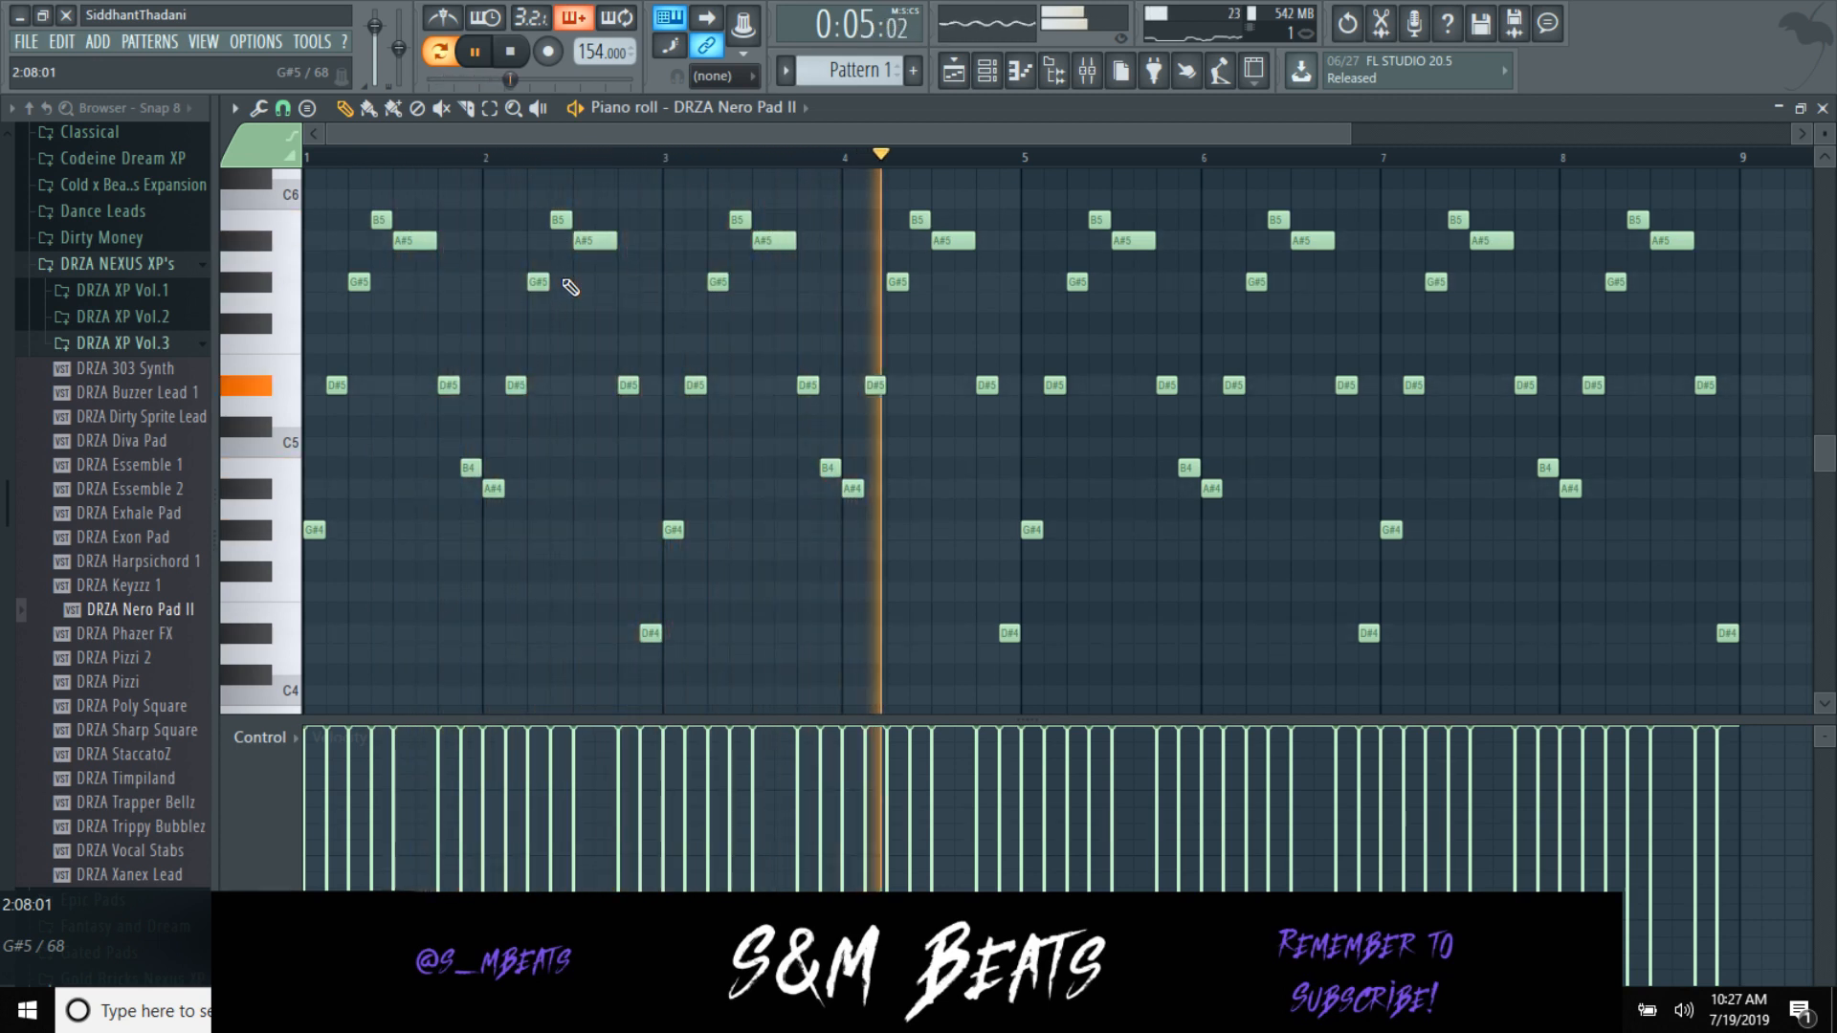
key(space)
key(shift+Up)
key(shift+Up)
key(shift+Up)
key(shift+Up)
key(space)
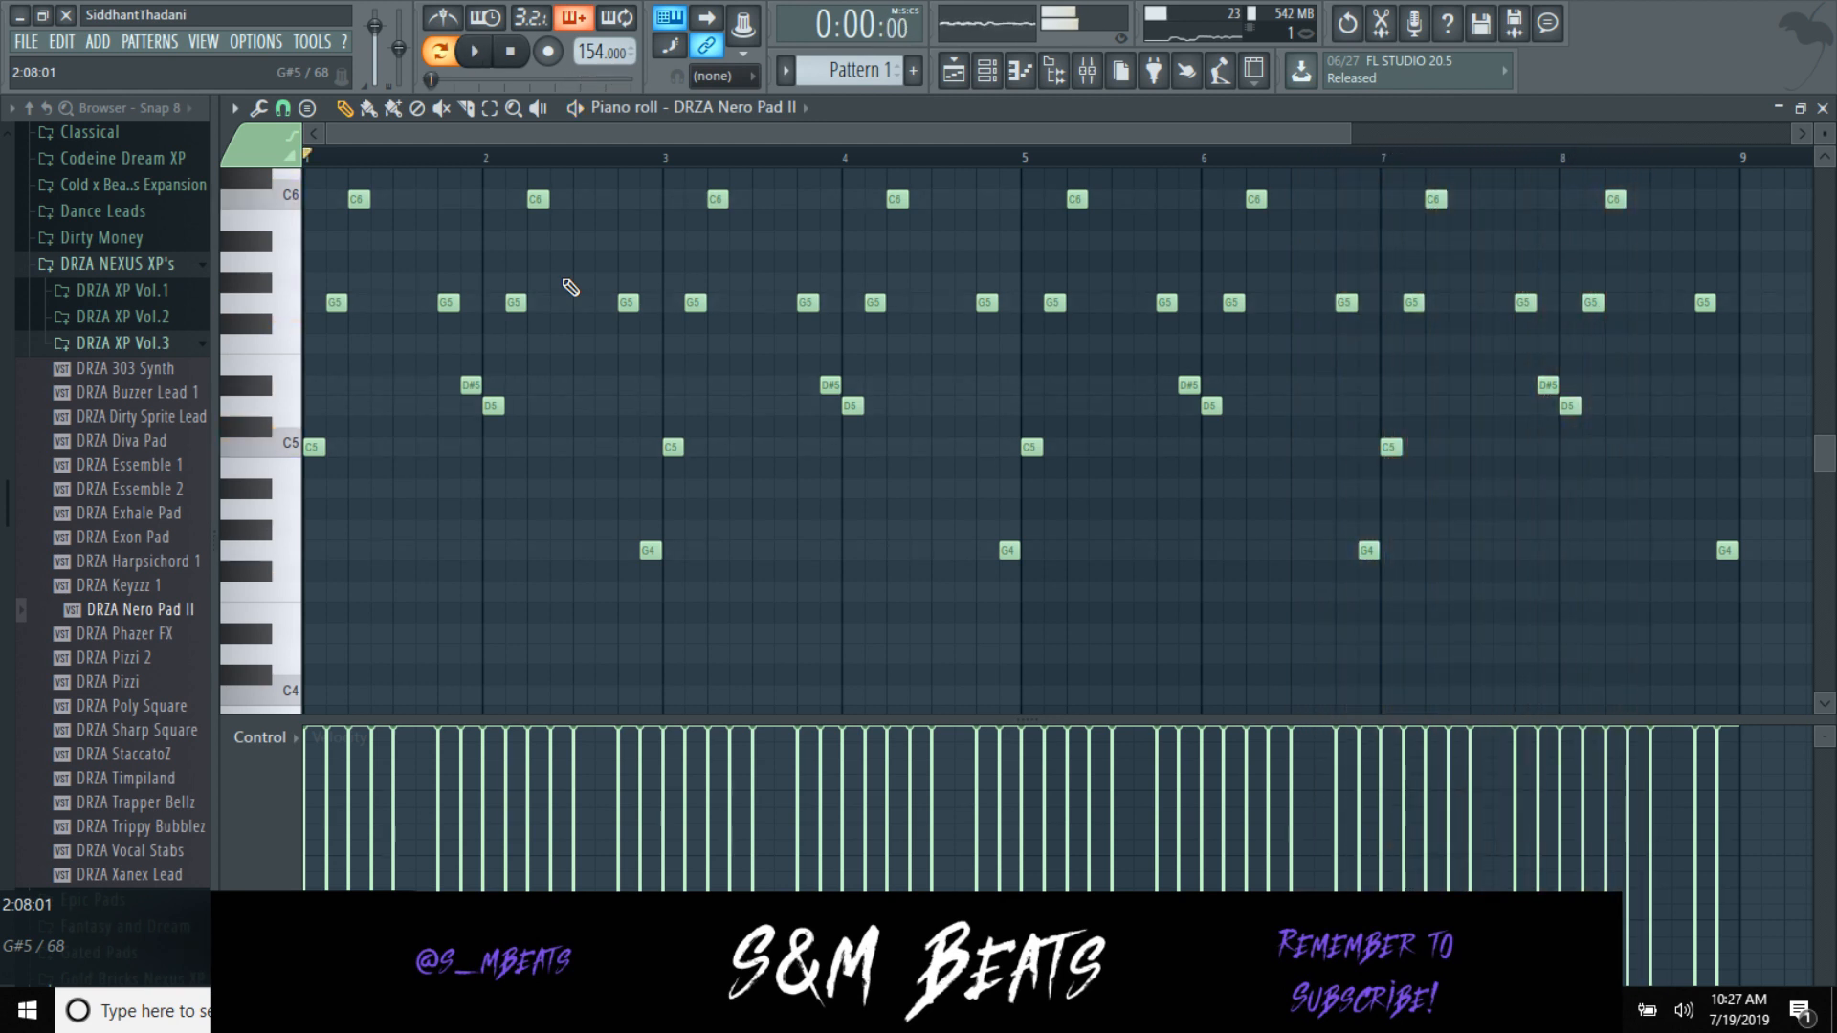
Step: Transpose the whole eight-bar melody down two semitones and audition the loop
key(shift+Down)
key(shift+Down)
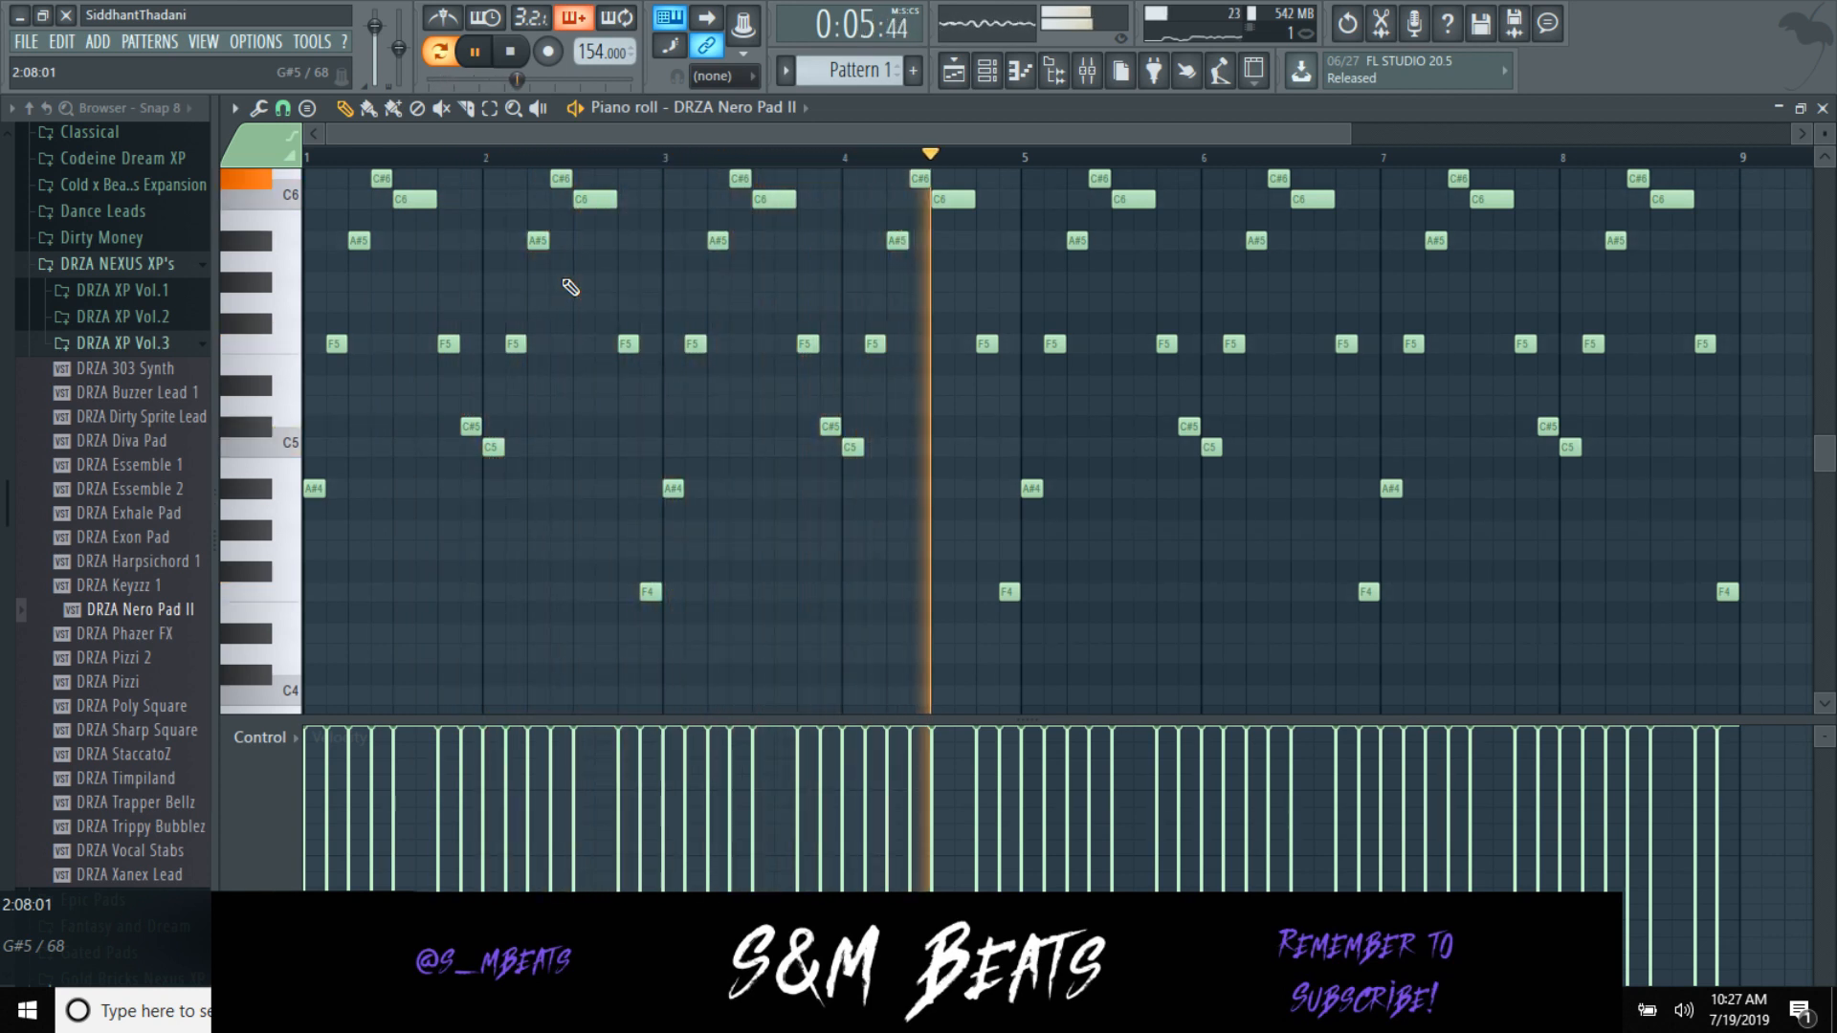
key(space)
Step: Start exporting the piano roll melody as a MIDI file and go up to the 30 Loops for TopChoice folder
click(26, 41)
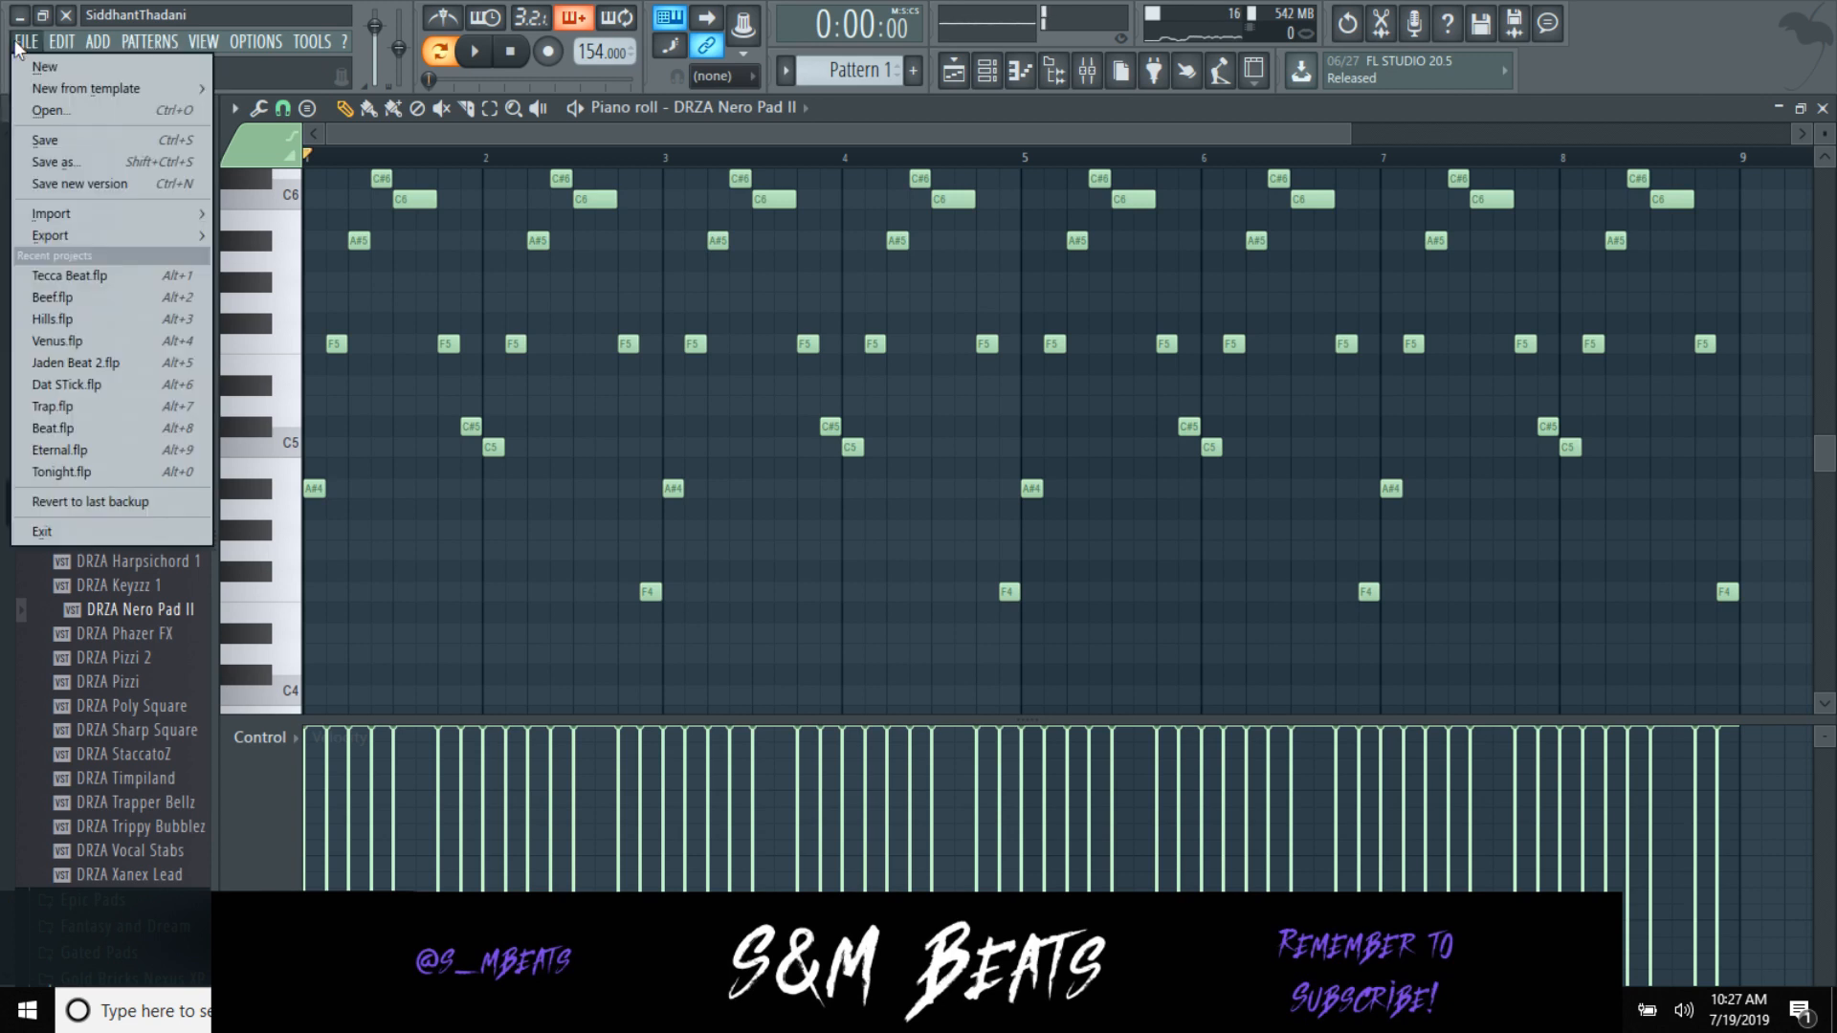
click(235, 108)
mouse_move(362, 165)
mouse_move(313, 138)
click(509, 209)
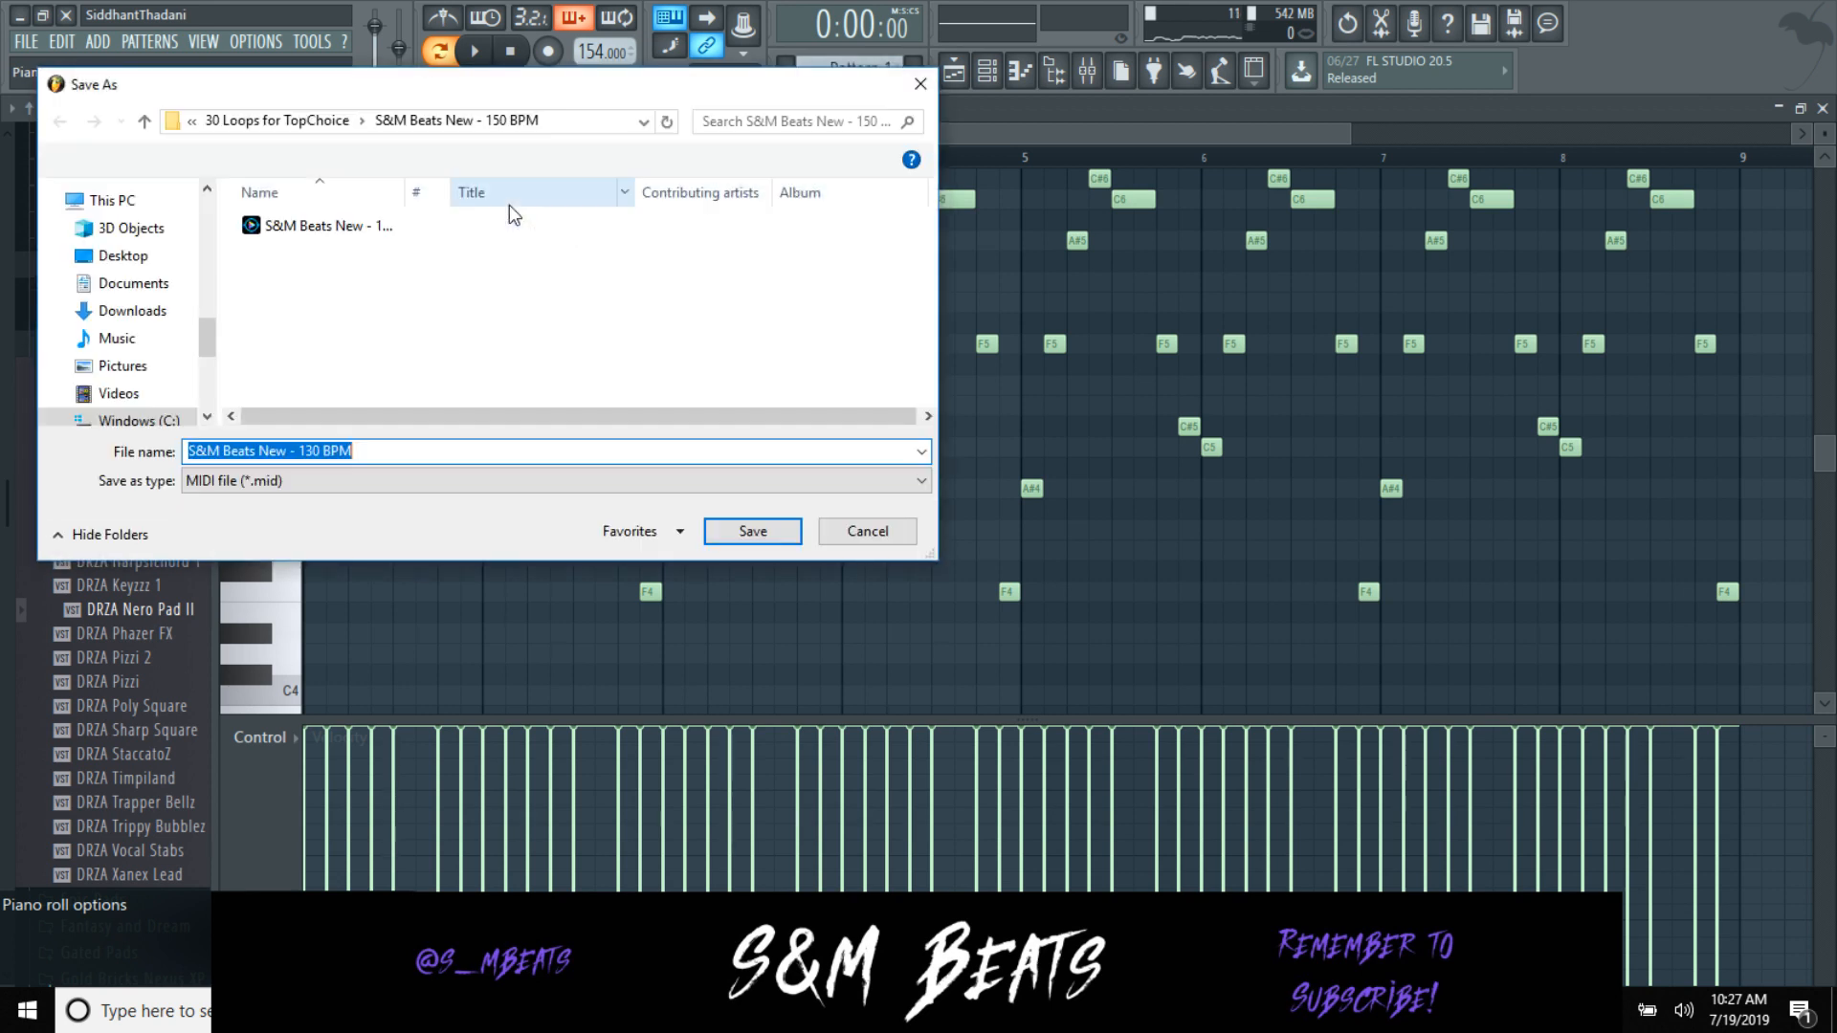
click(303, 124)
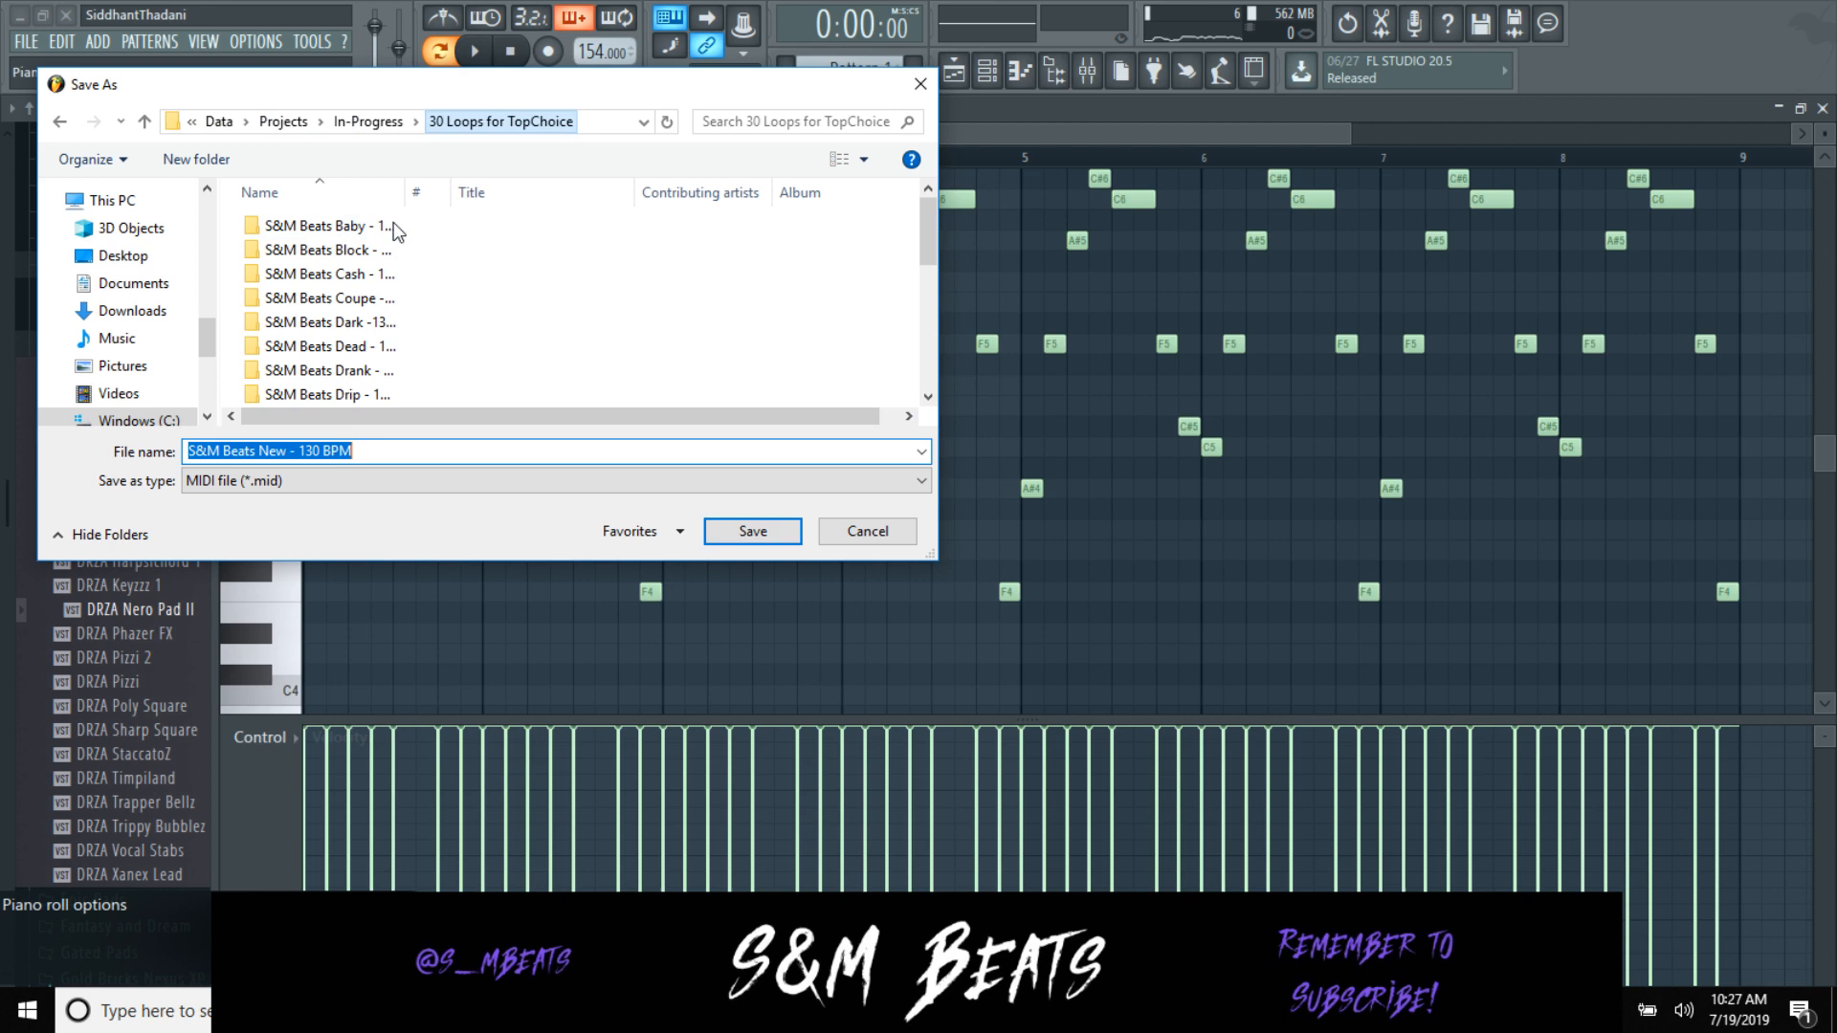
Step: Create a new folder named S&M Beats Zone 6 - 154 BPM inside 30 Loops for TopChoice
right_click(467, 271)
mouse_move(421, 511)
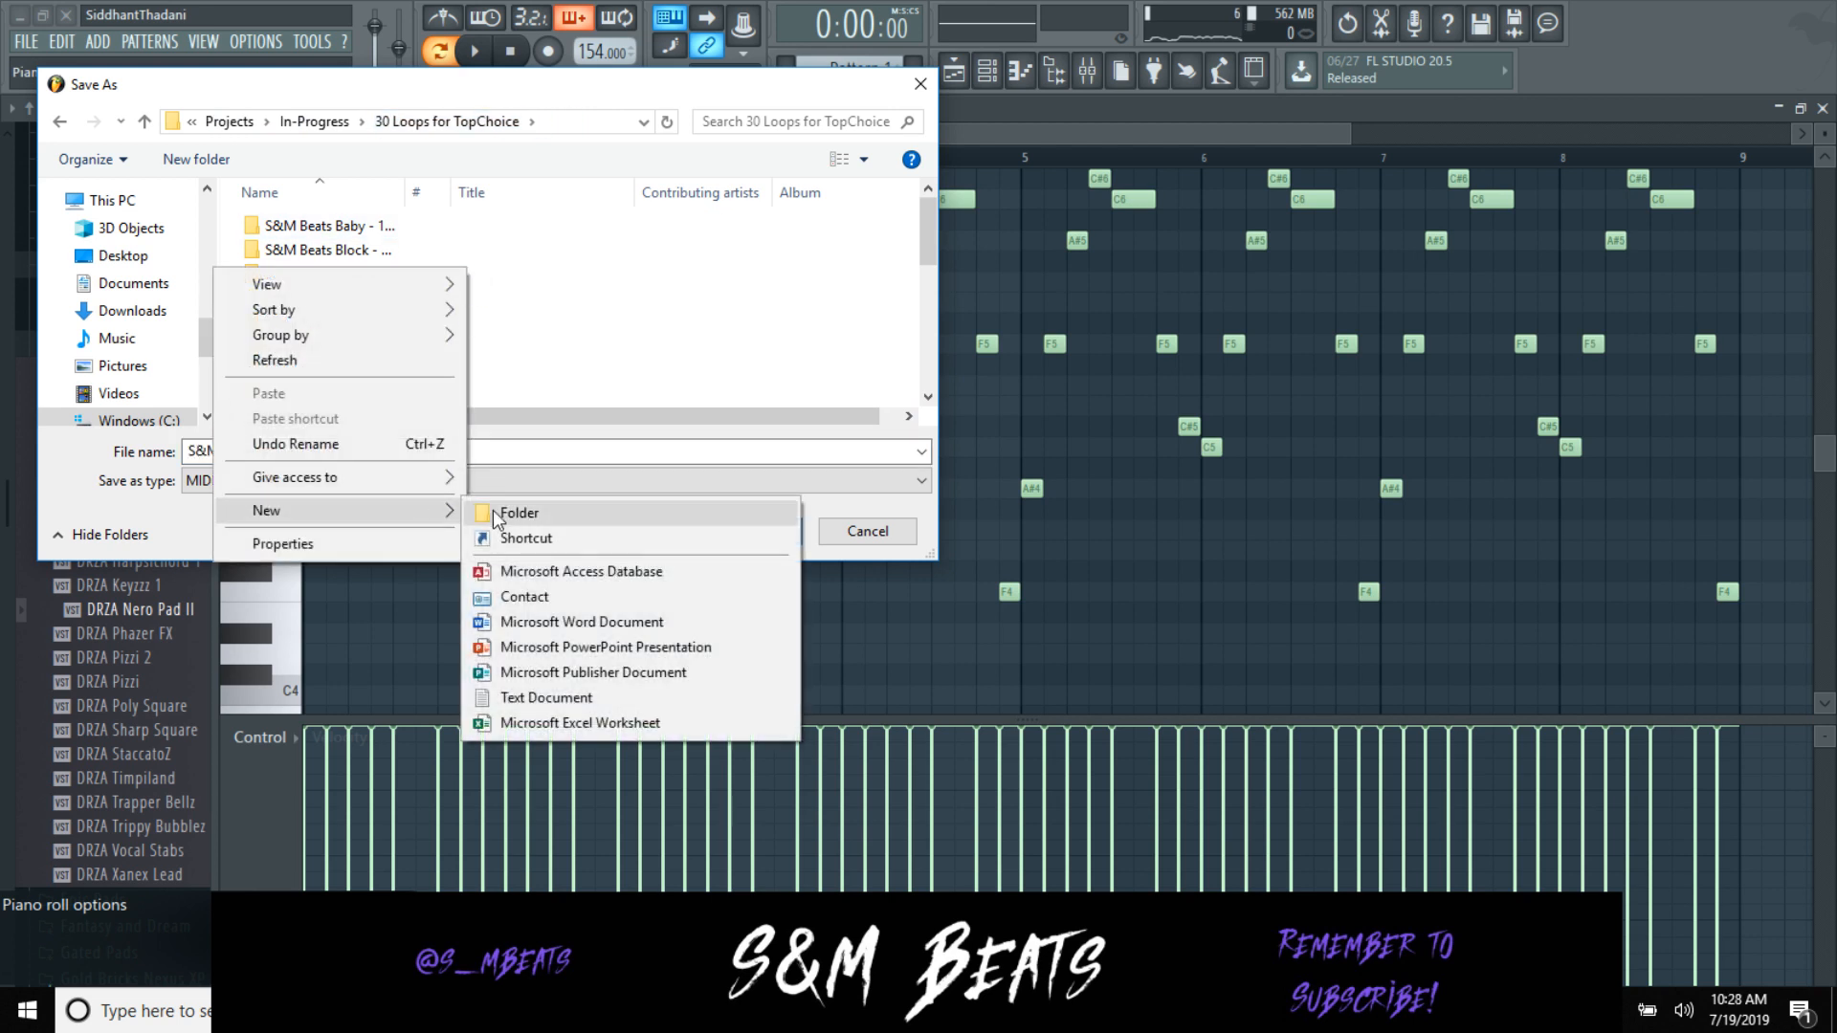
click(492, 509)
text(S&M Beats)
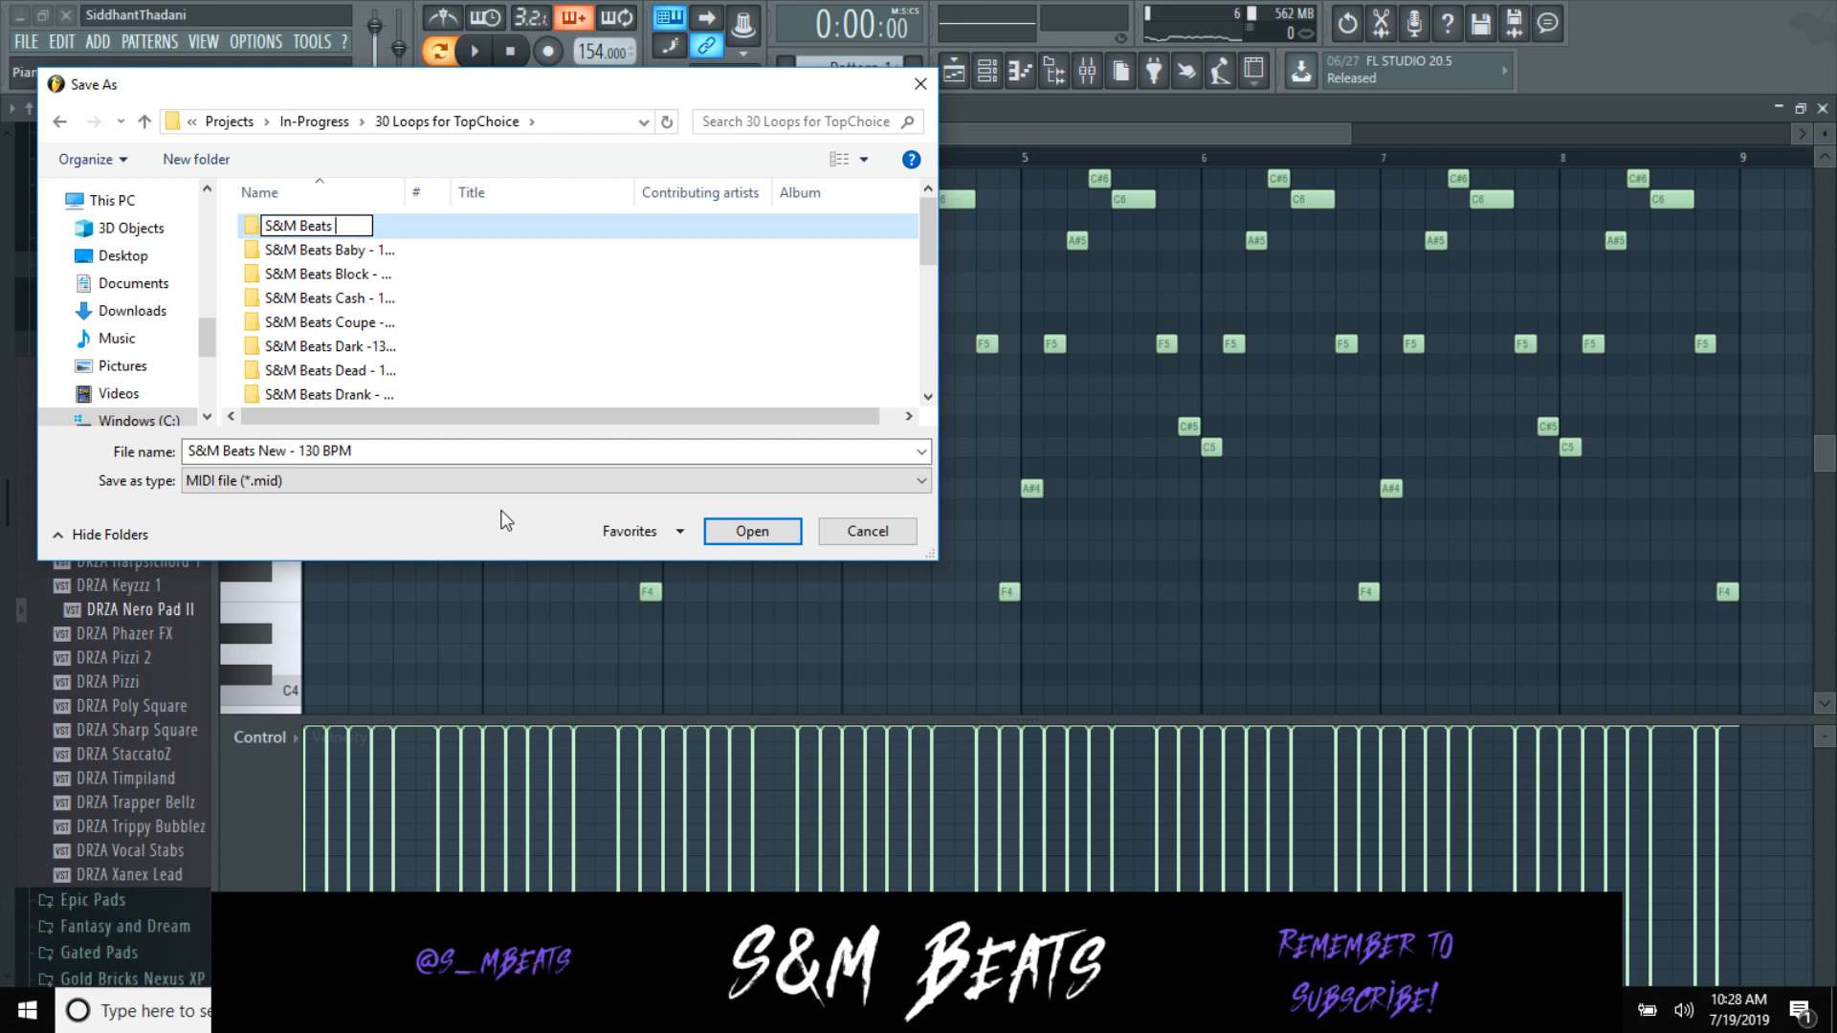
text(Zone 6 - 154)
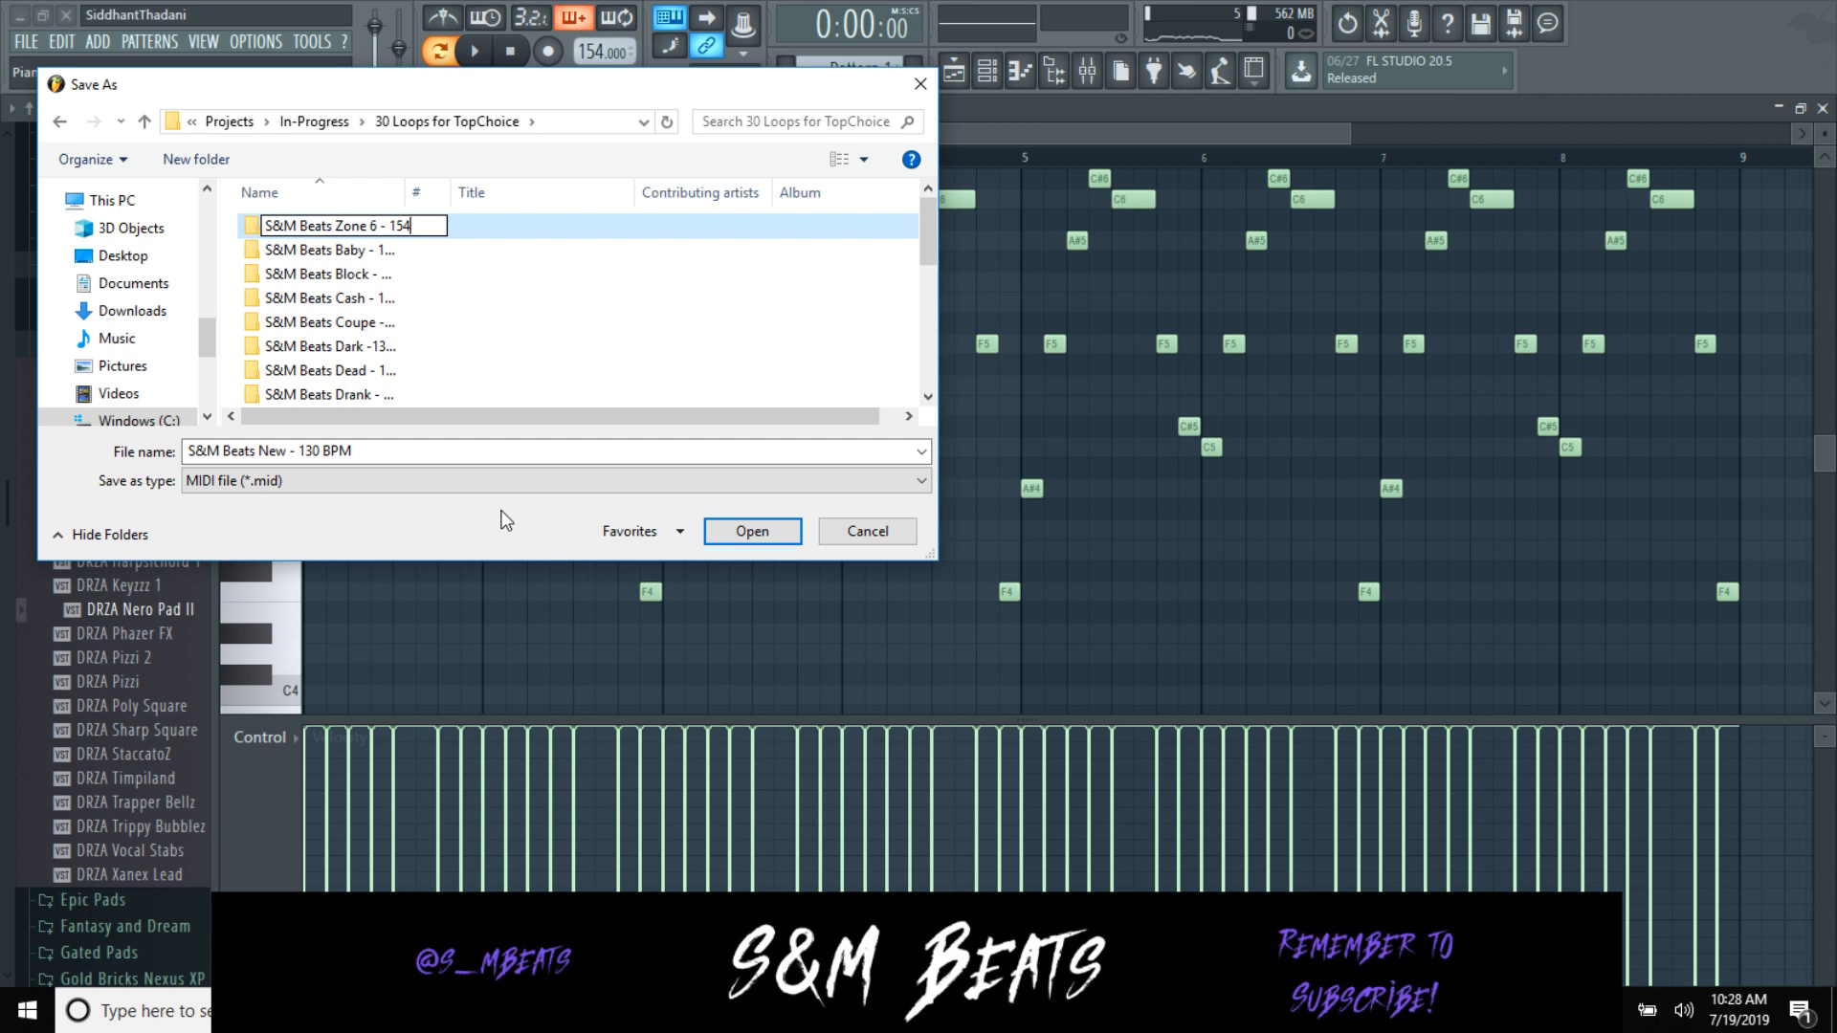
text(bPM)
key(Return)
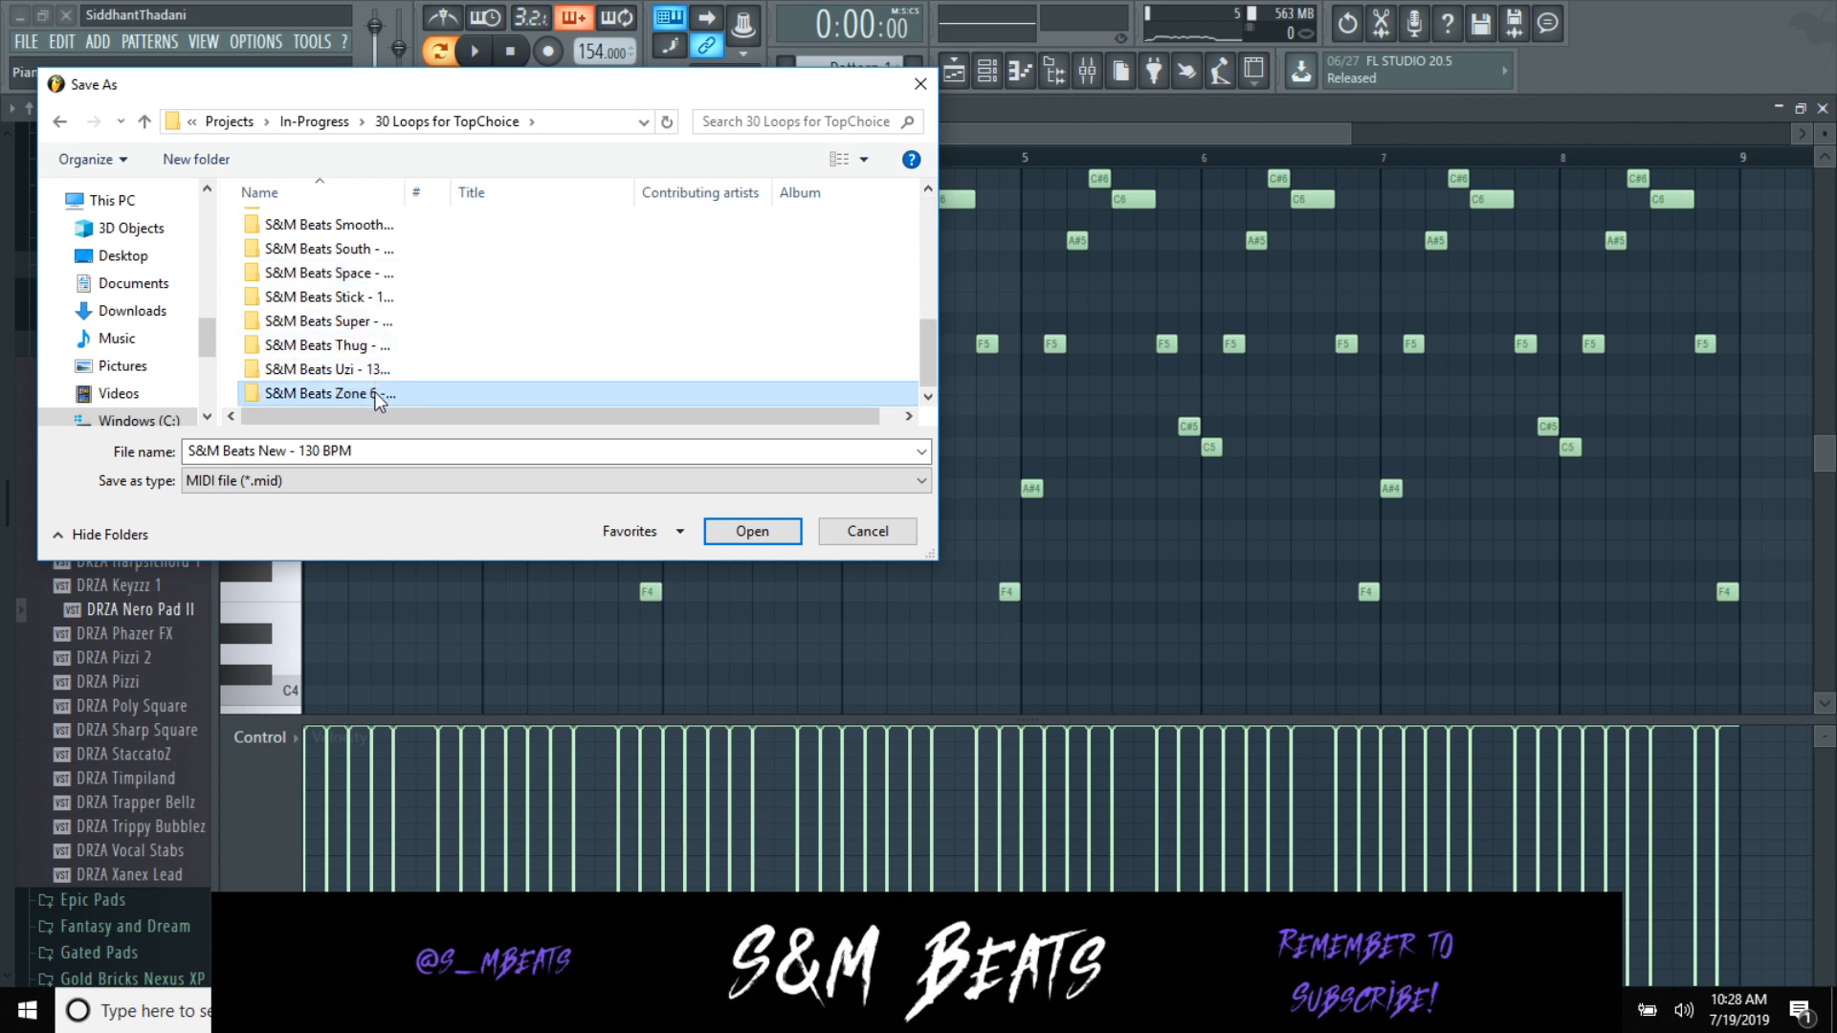
Step: Save the MIDI file in the S&M Beats Zone 6 - 154 BPM folder, replacing New in the suggested file name with Zone 6
double_click(380, 401)
click(368, 454)
drag(258, 451, 356, 453)
key(BackSpace)
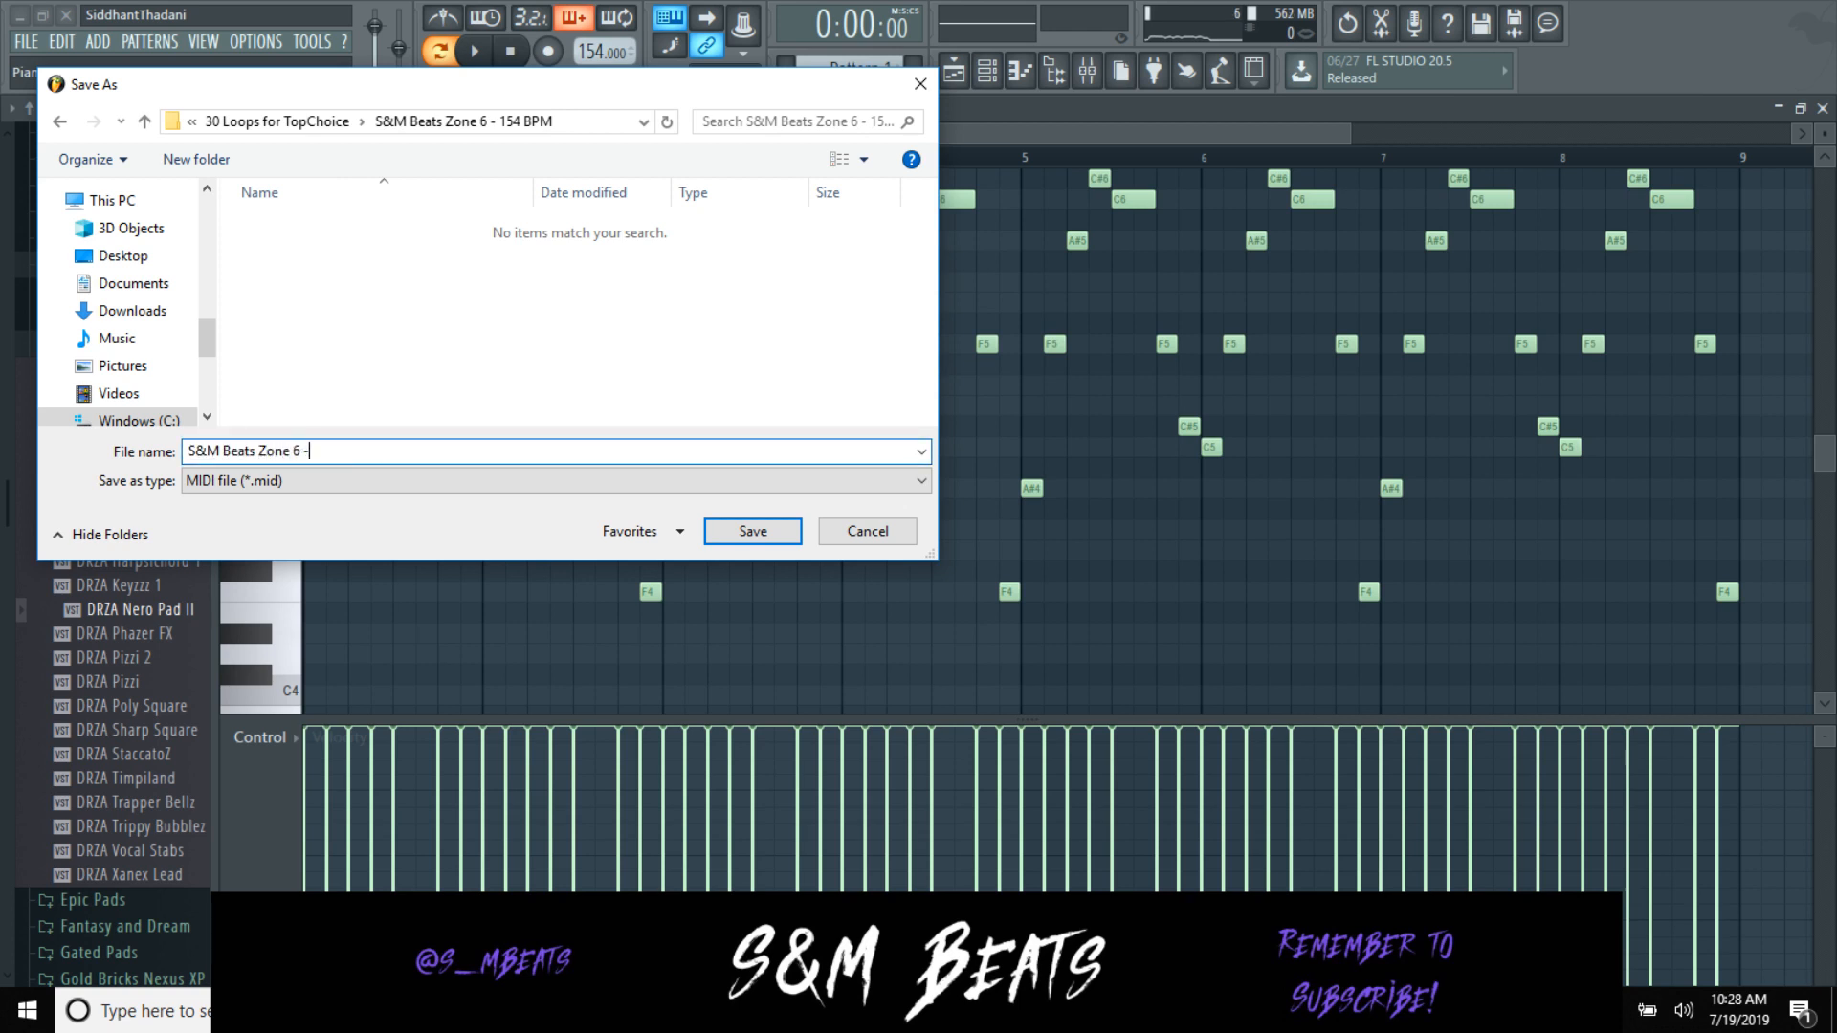
key(Return)
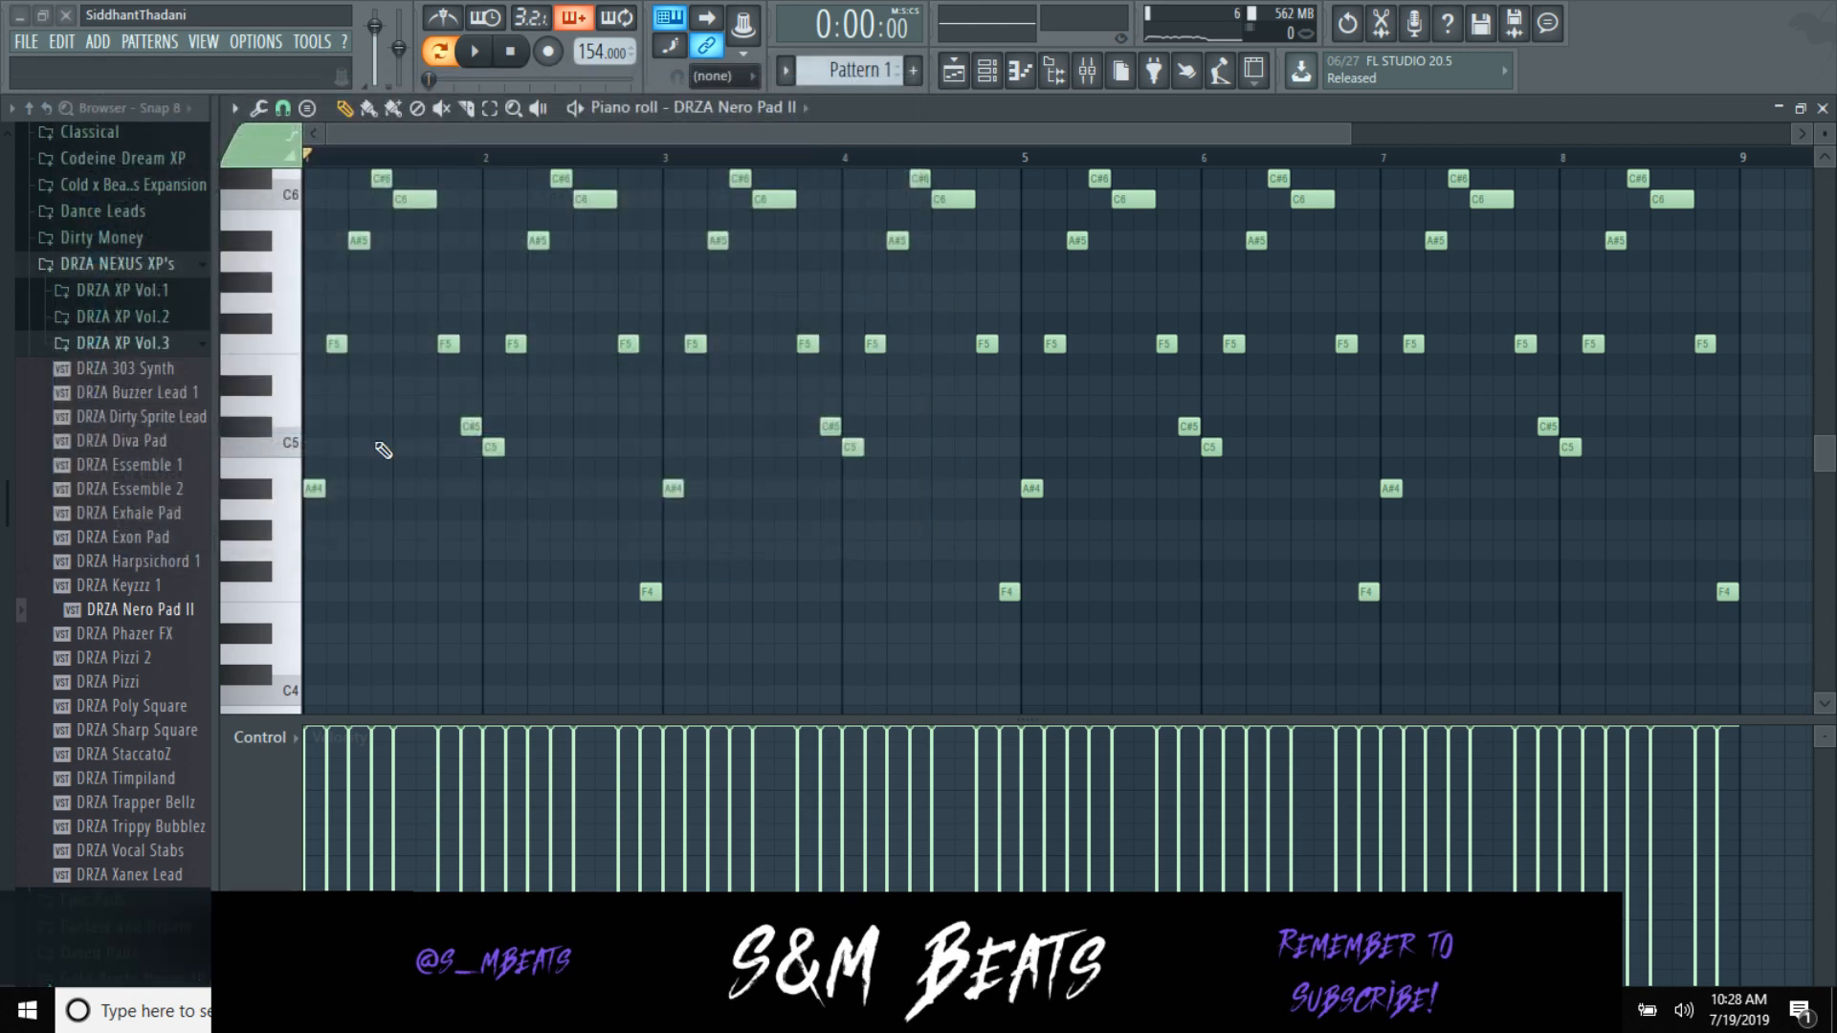
Step: Play the loop, close the piano roll, and start a WAV export, browsing the 30 Loops for TopChoice folder for the Zone 6 folder
key(space)
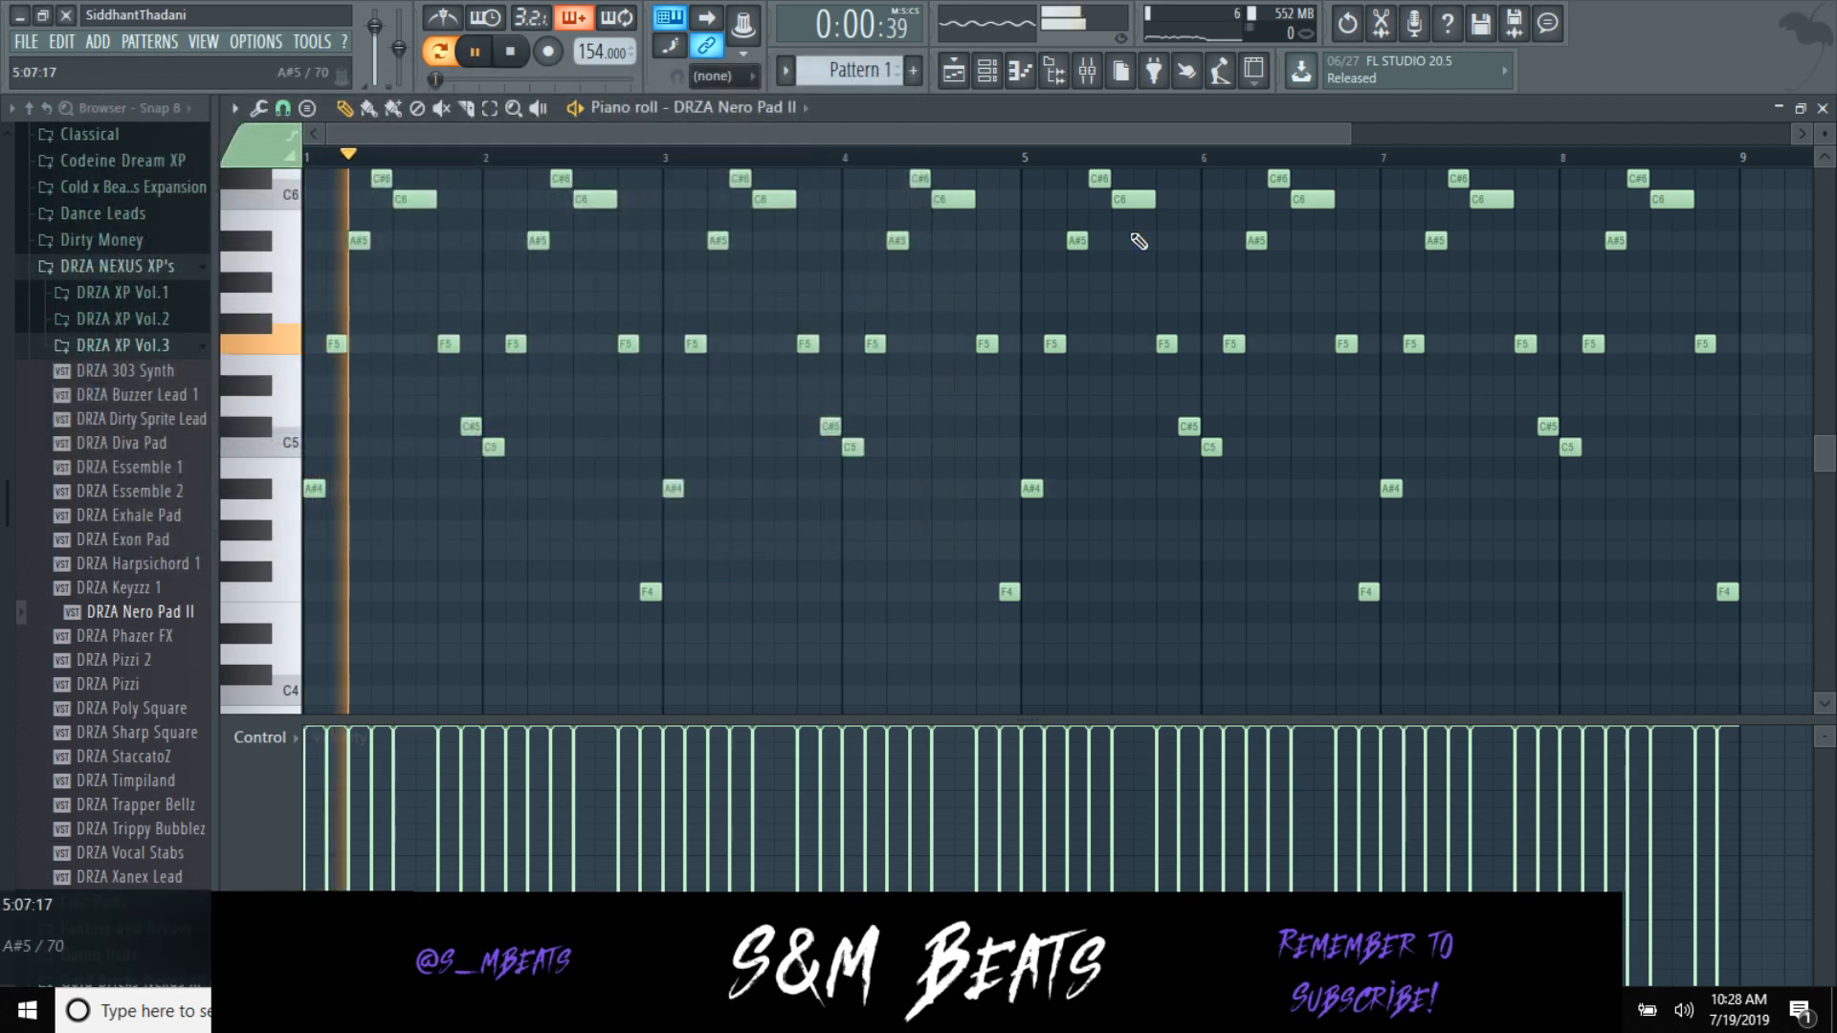
click(1822, 108)
click(27, 43)
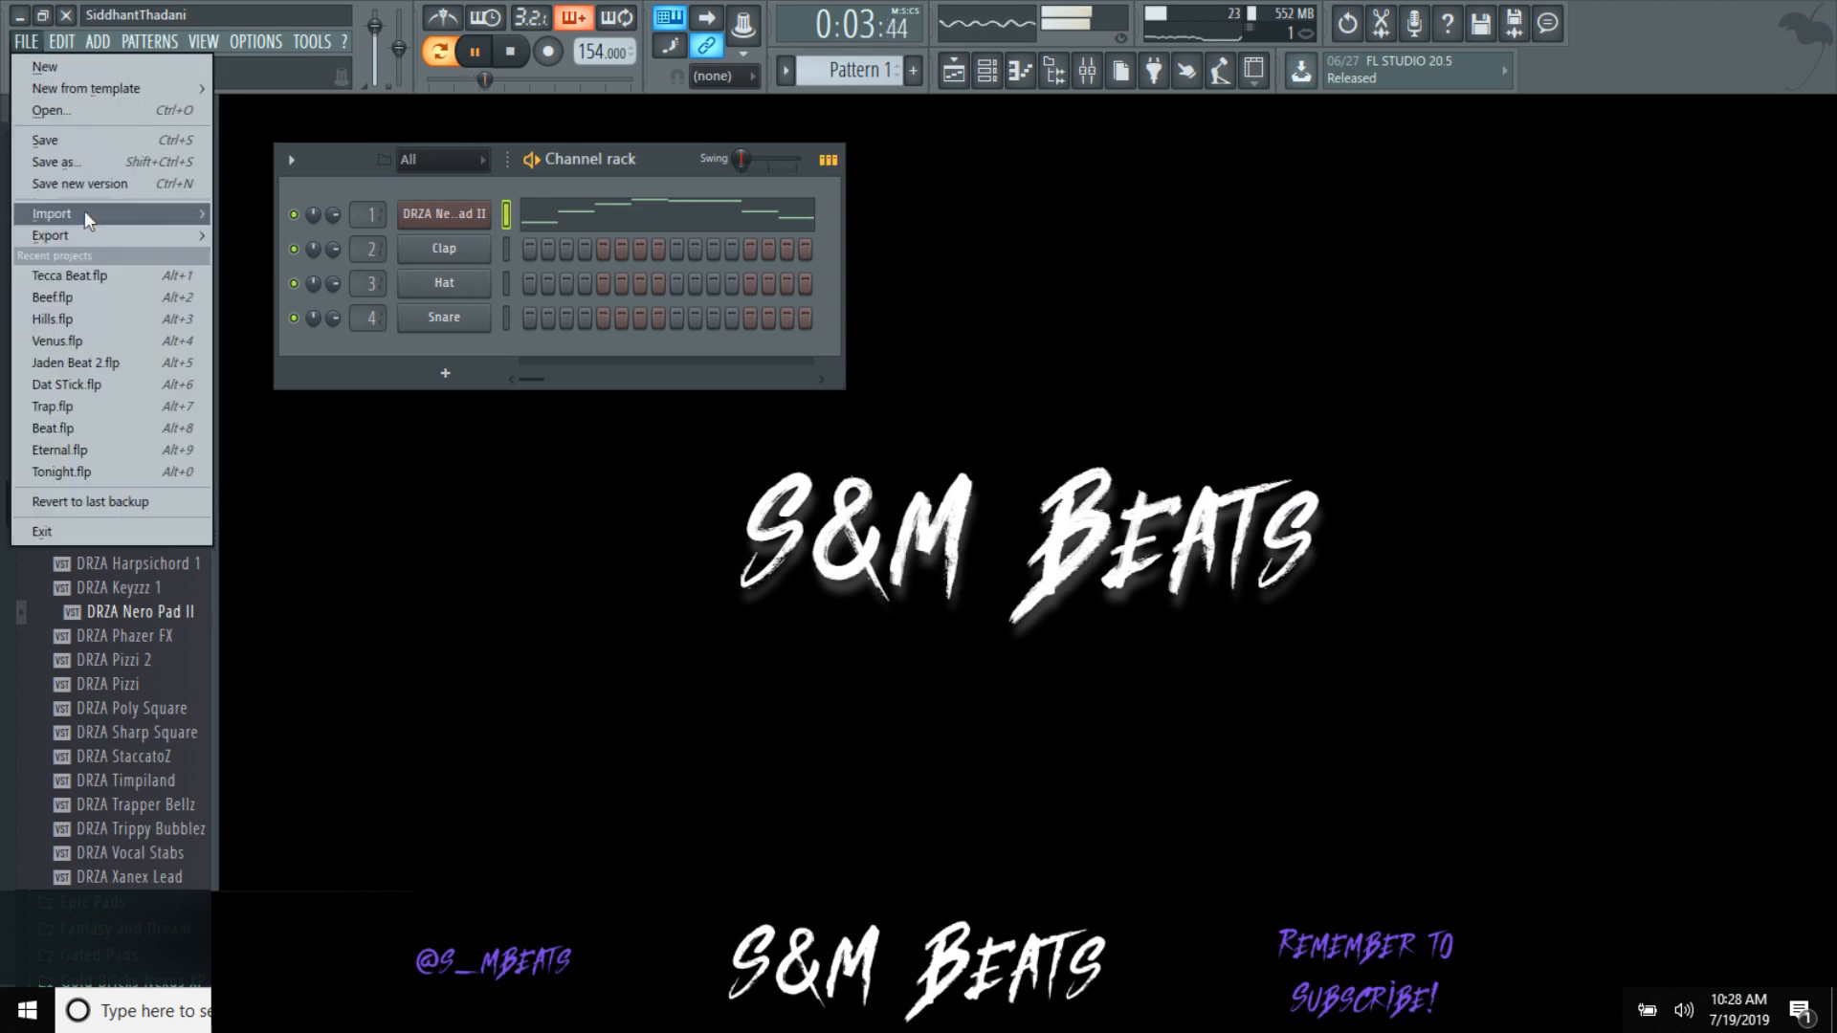
mouse_move(57, 234)
click(287, 256)
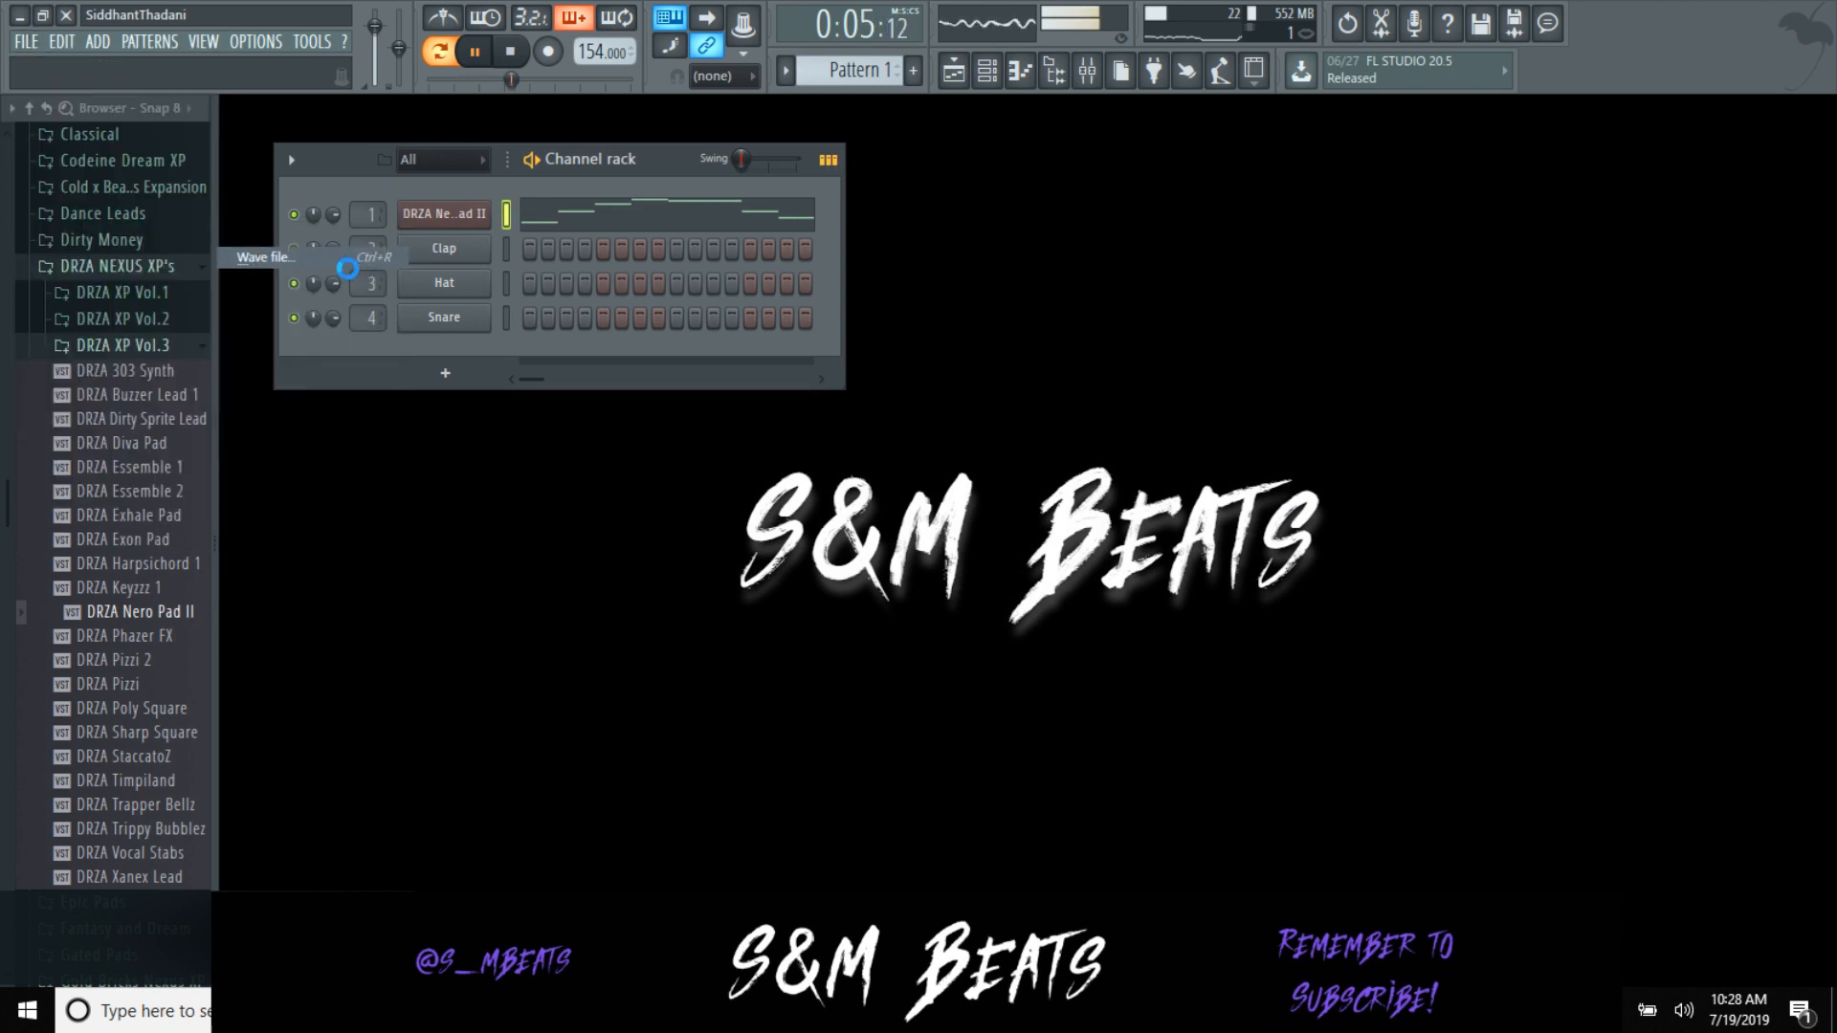
click(337, 122)
scroll(422, 343, down, 5)
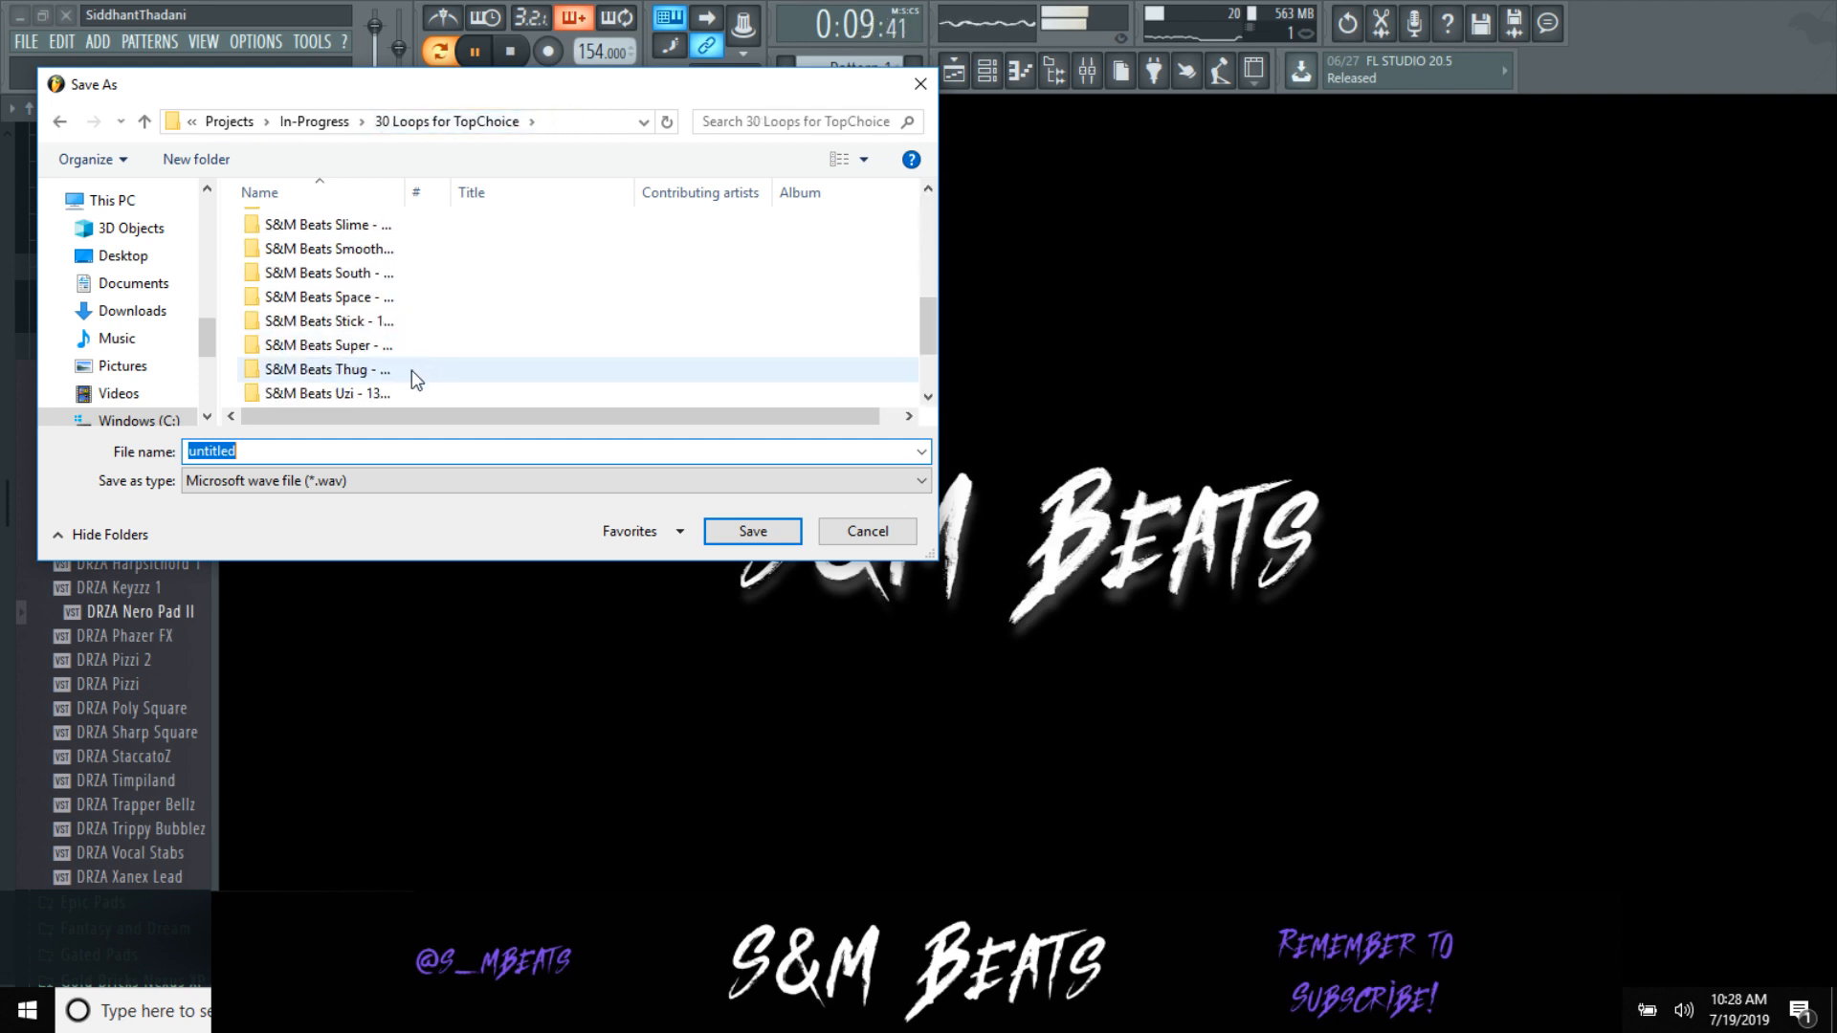
Step: Save the WAV export as "S&M Beats Zone 6 - 154 BPM" in the "S&M Beats Zone 6 - 154 BPM" folder and start the render
scroll(402, 396, down, 1)
click(391, 347)
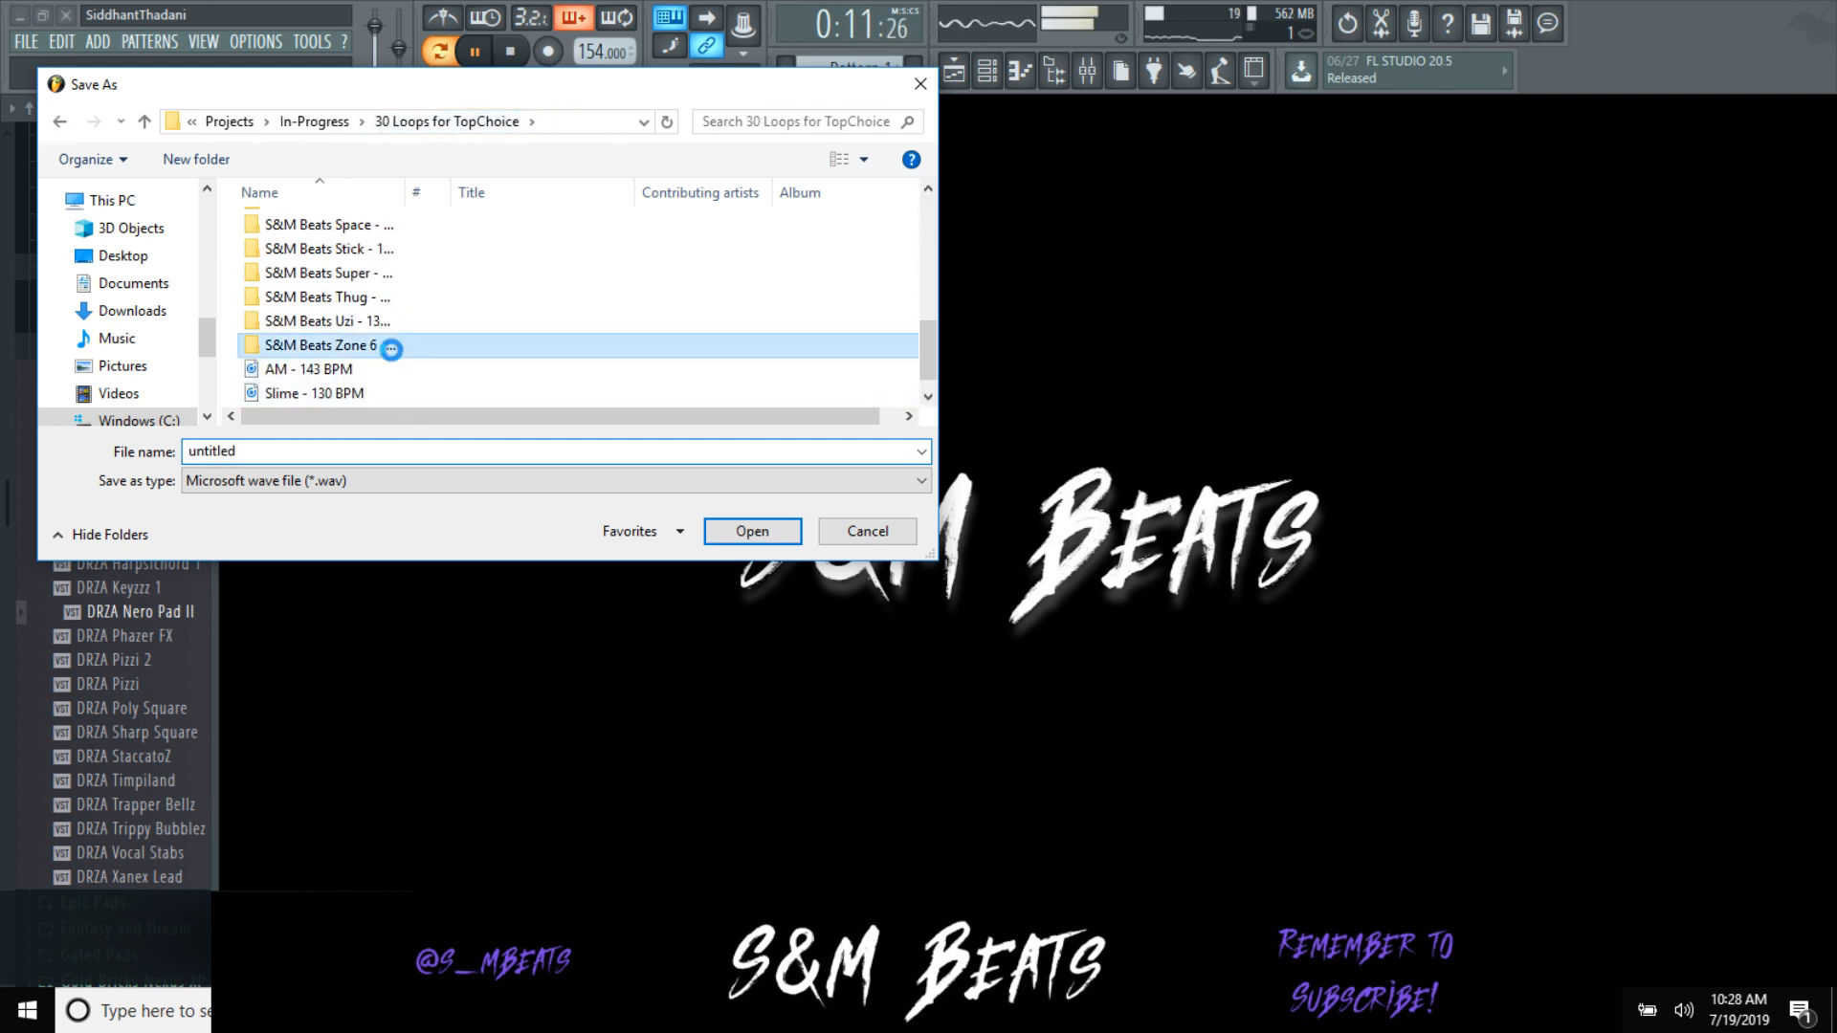
double_click(390, 346)
double_click(365, 442)
text(S&M Beats Zon)
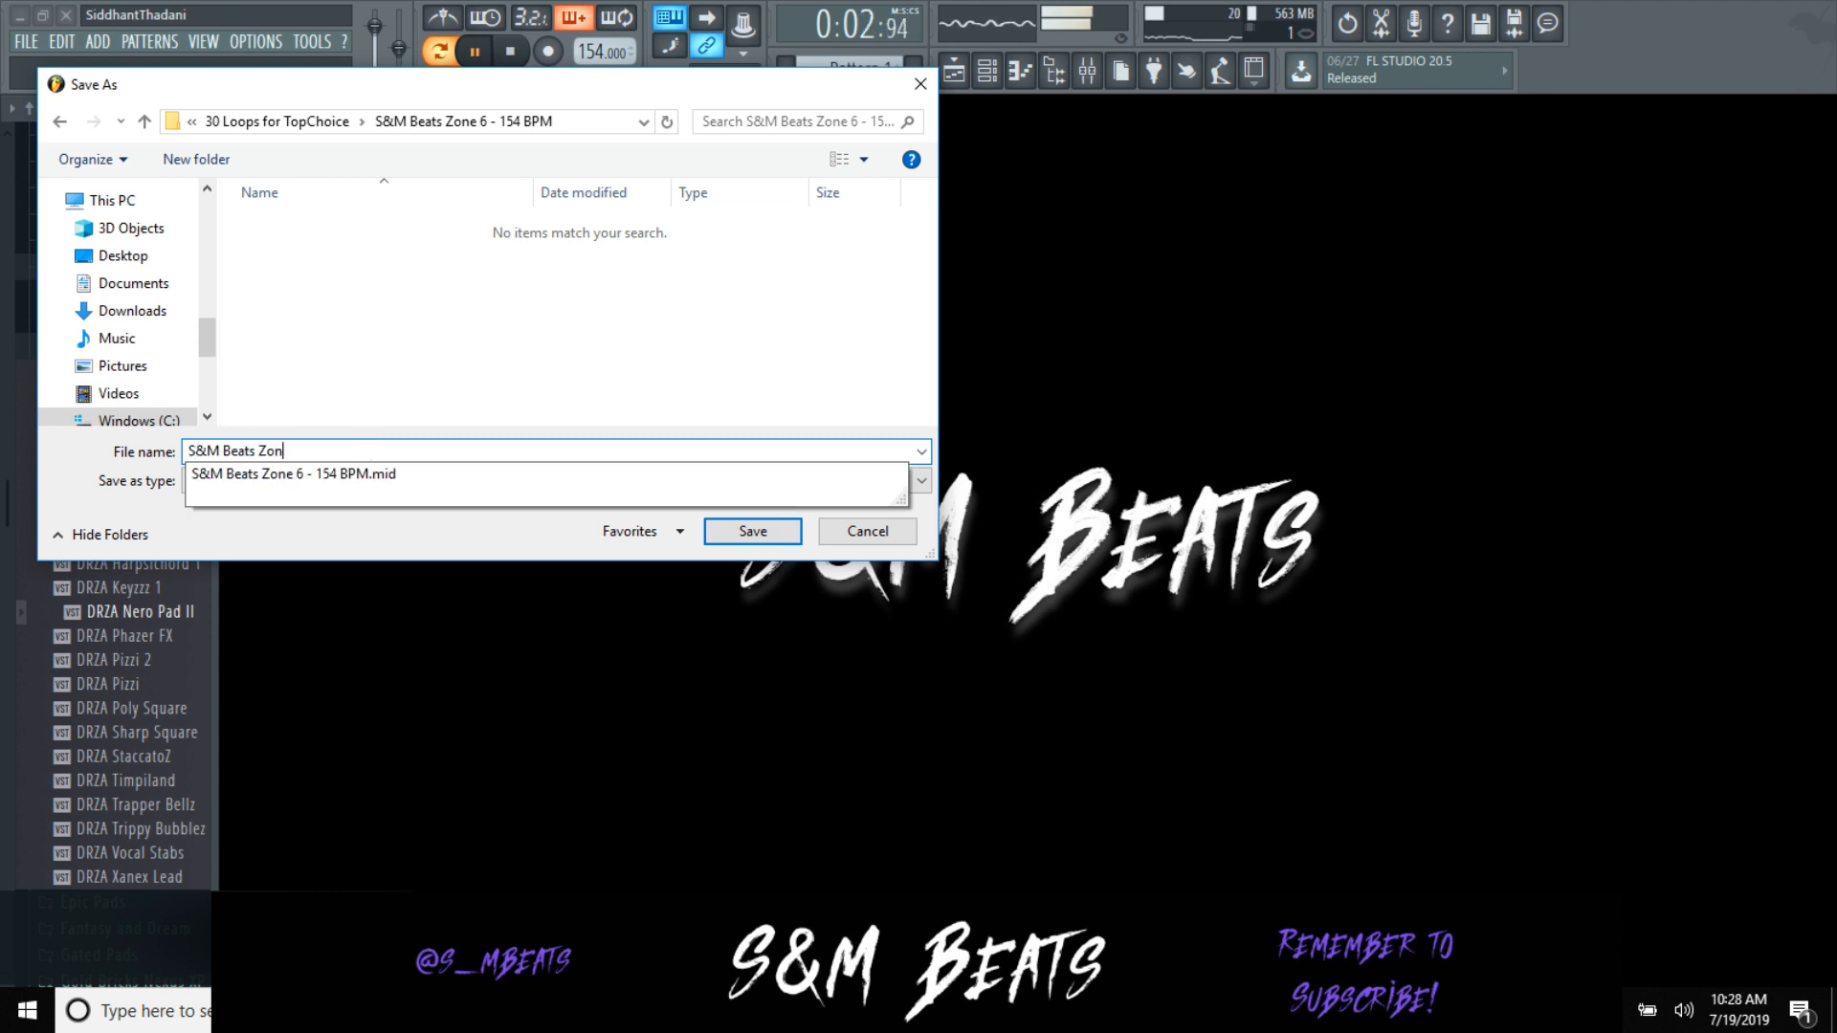
text(e 6)
key(Down)
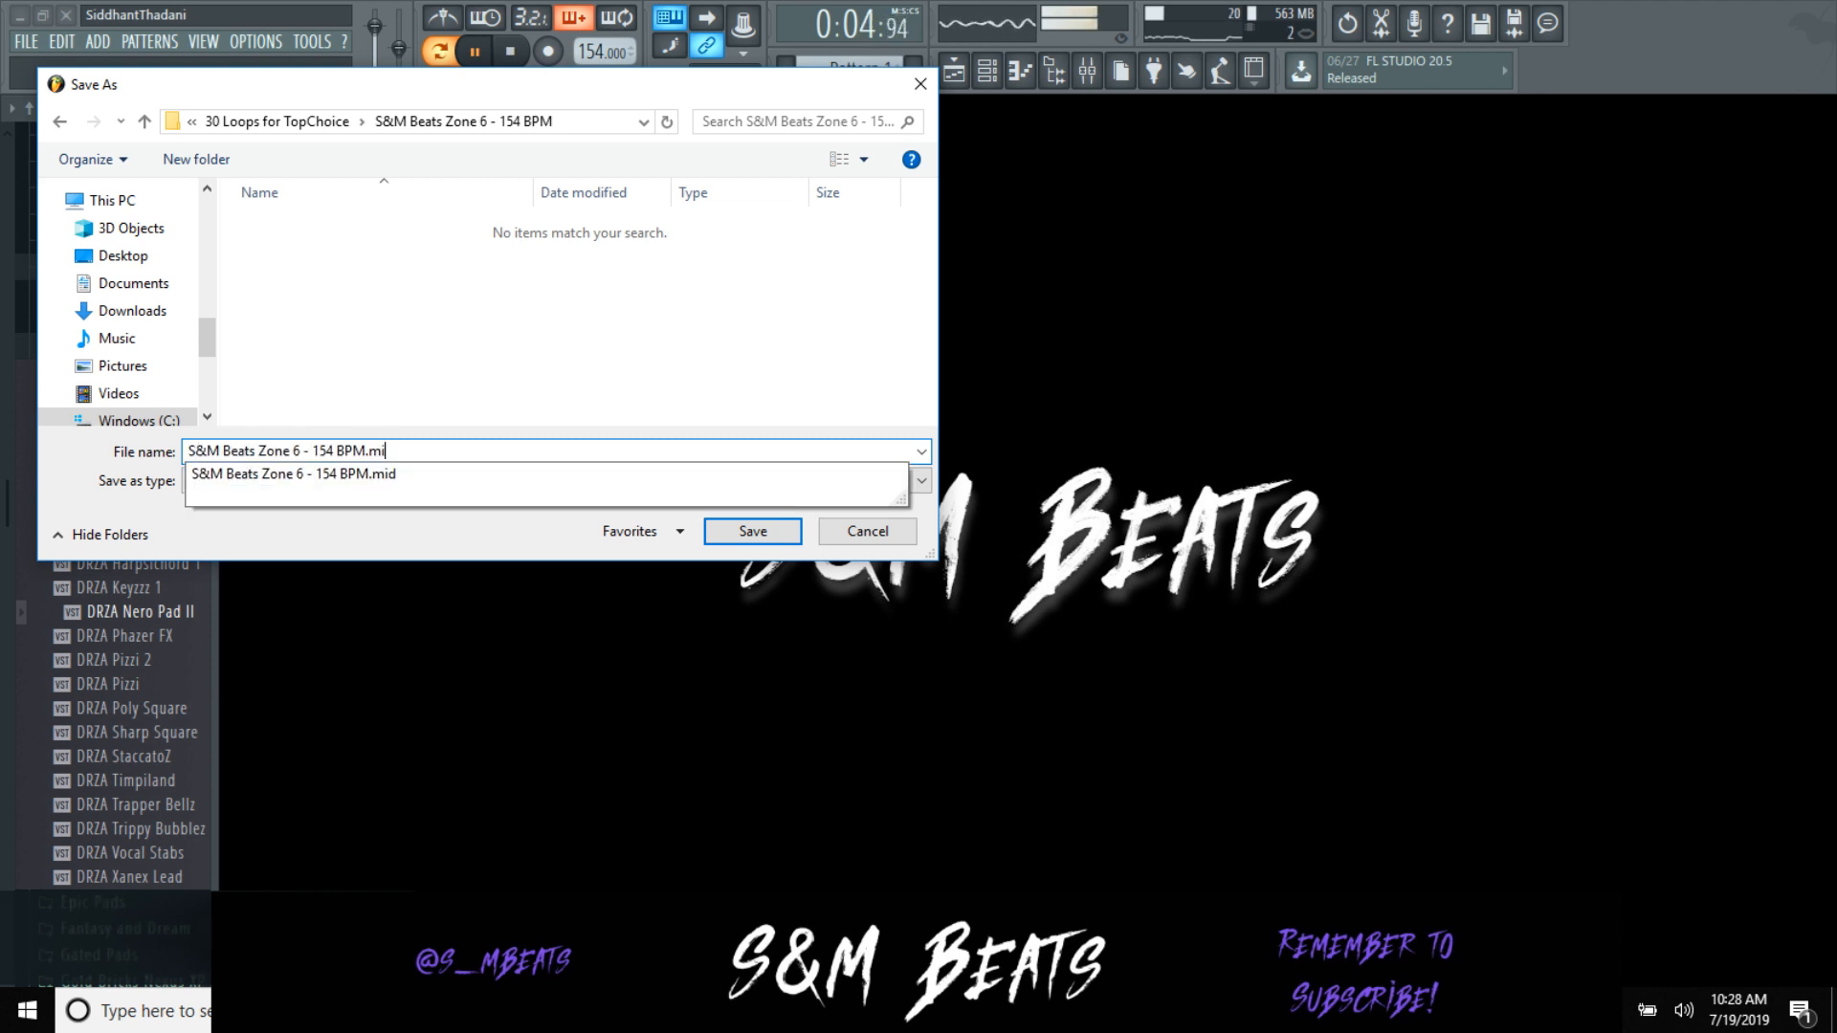
key(Return)
key(Return)
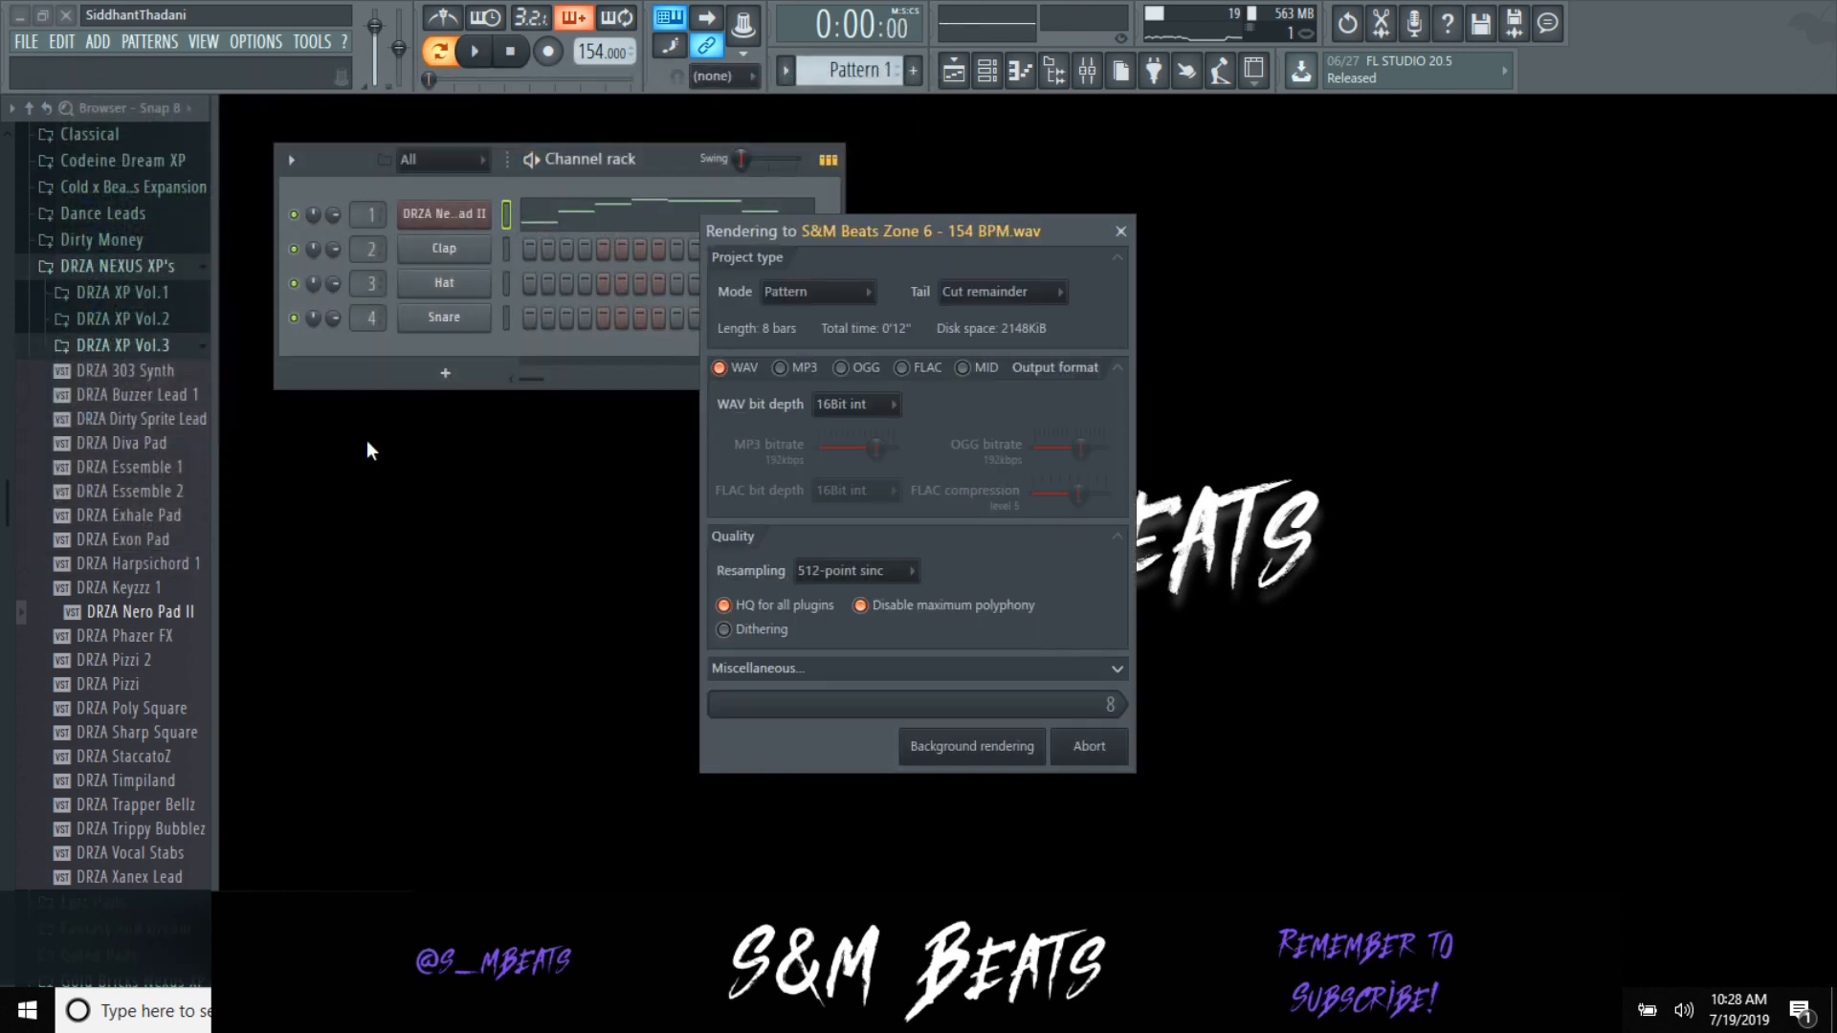
Step: Check the live stream's dashboard and chat in the YouTube Live Control Room, and return to FL Studio
key(alt+Tab)
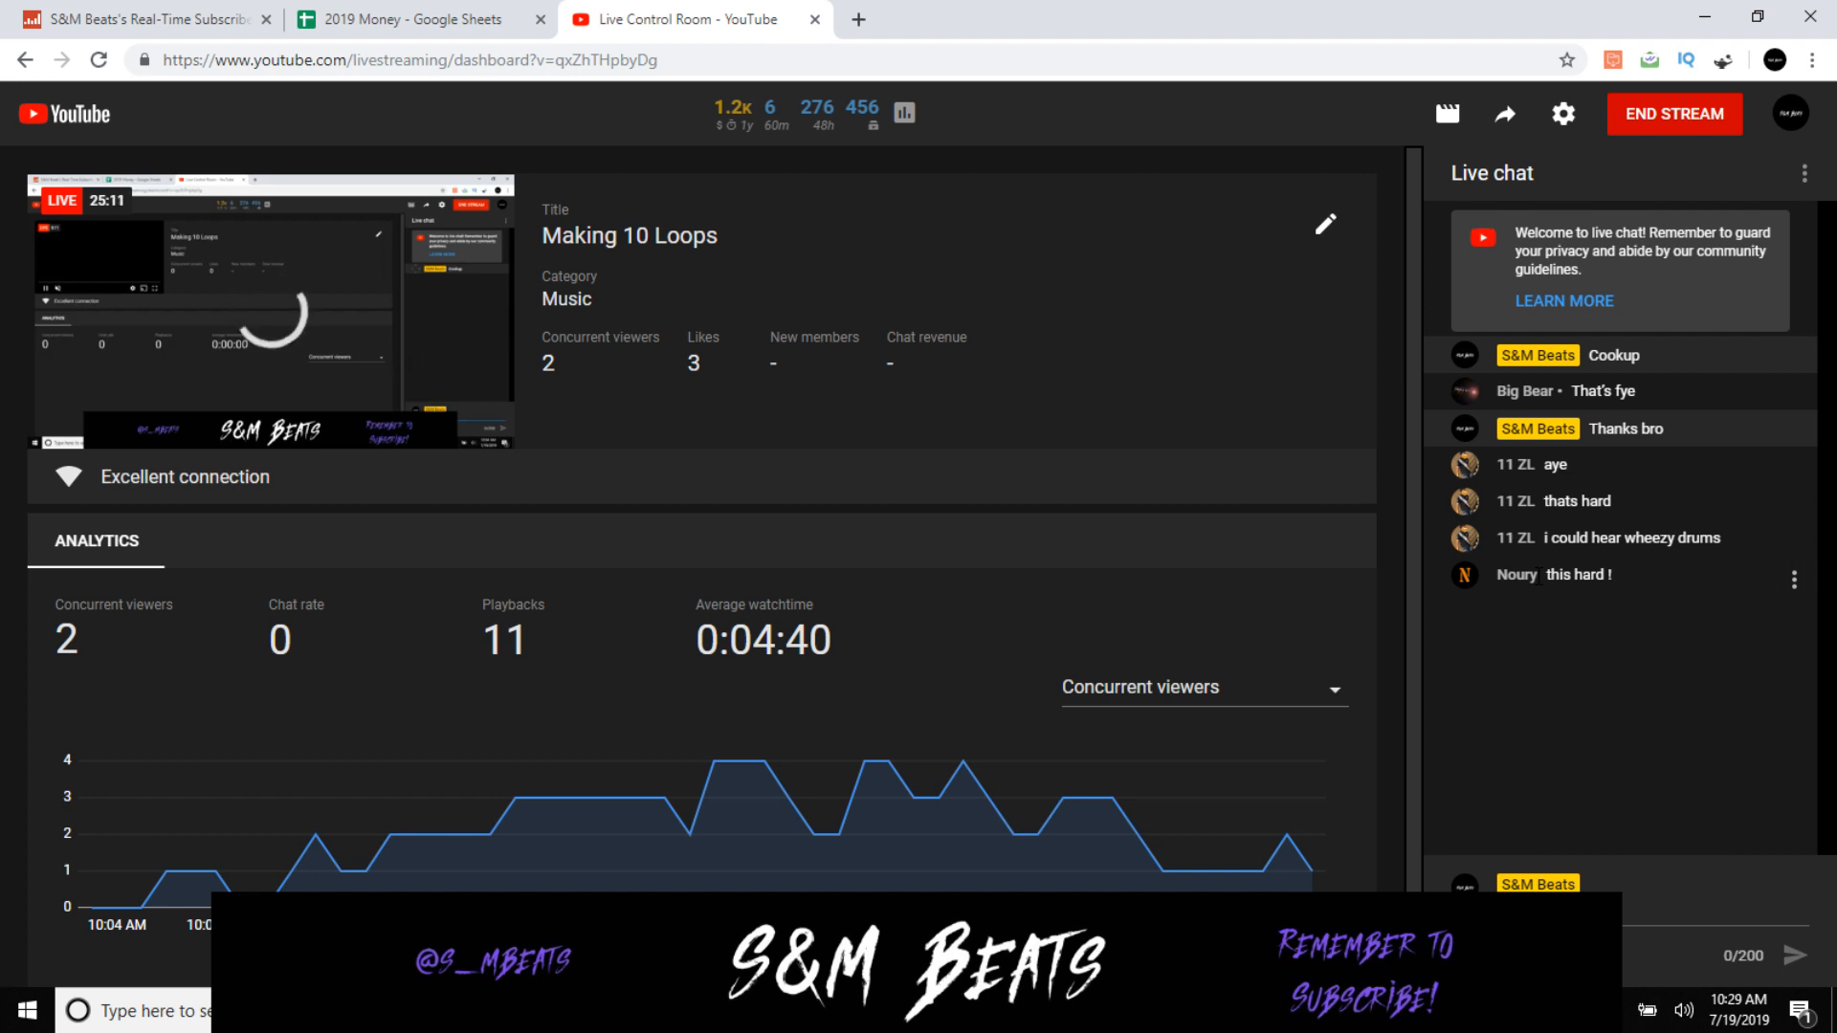
key(alt+Tab)
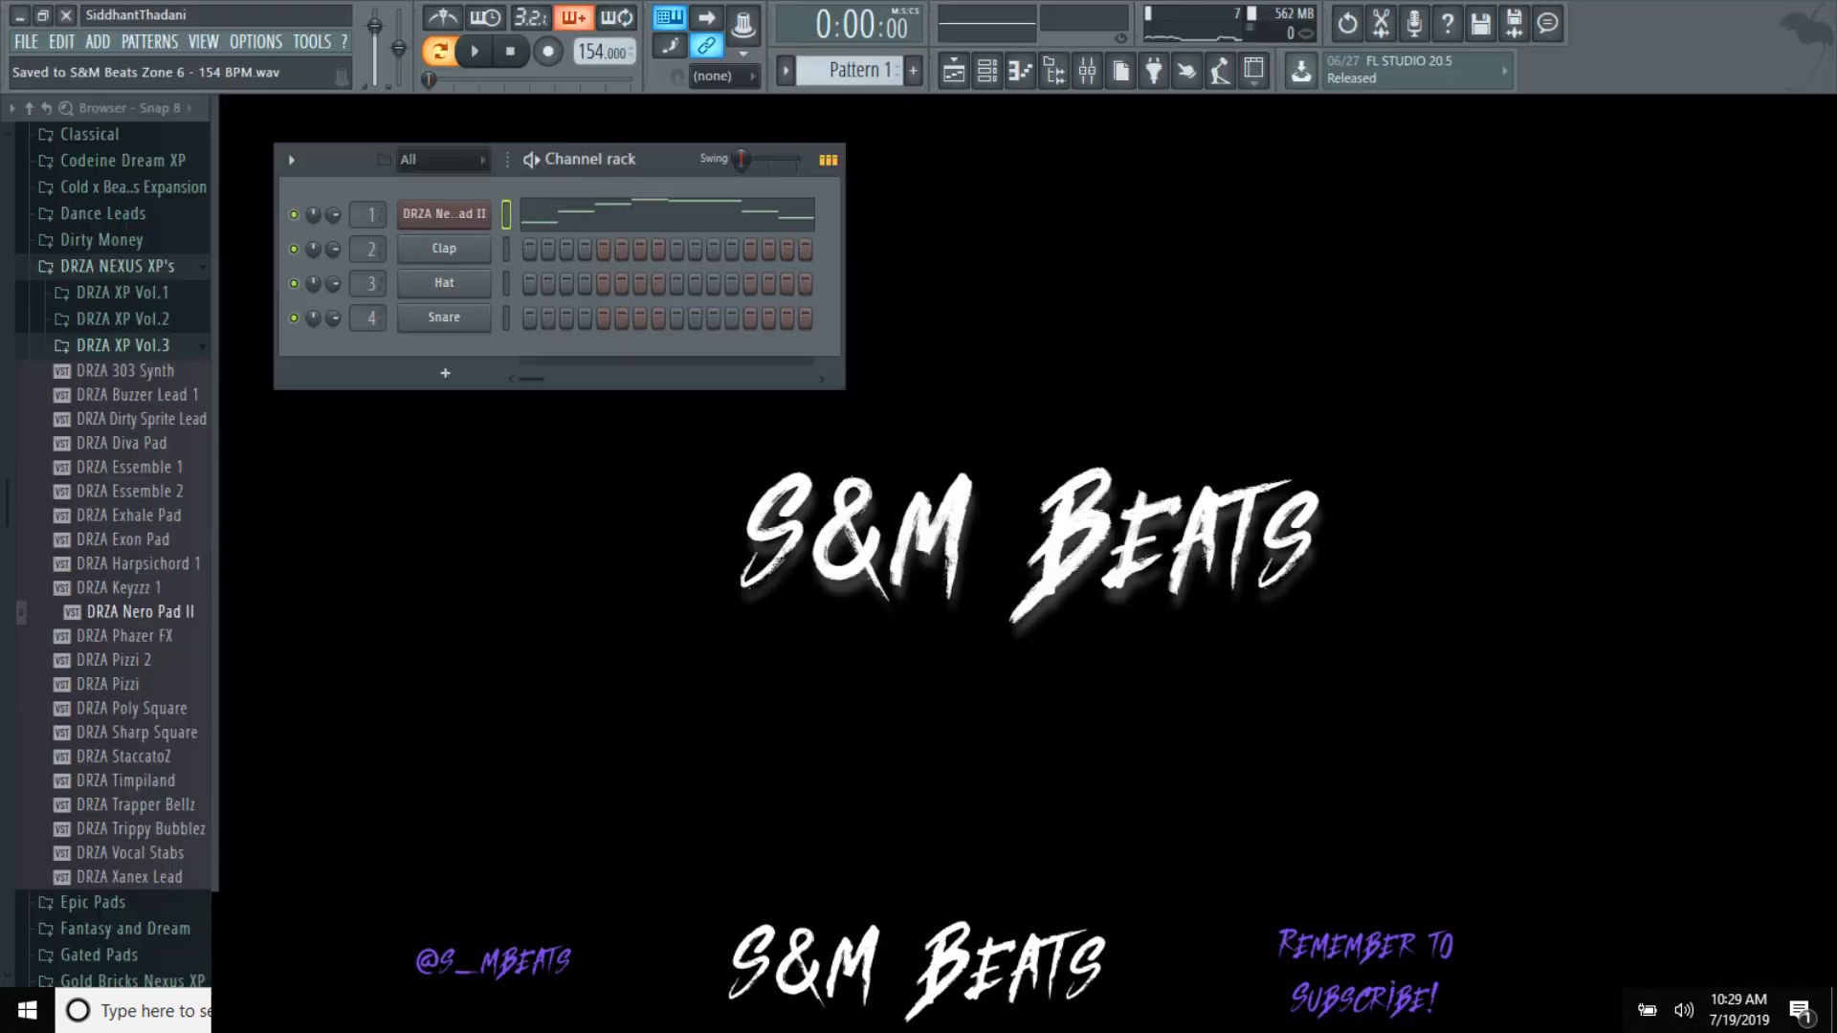
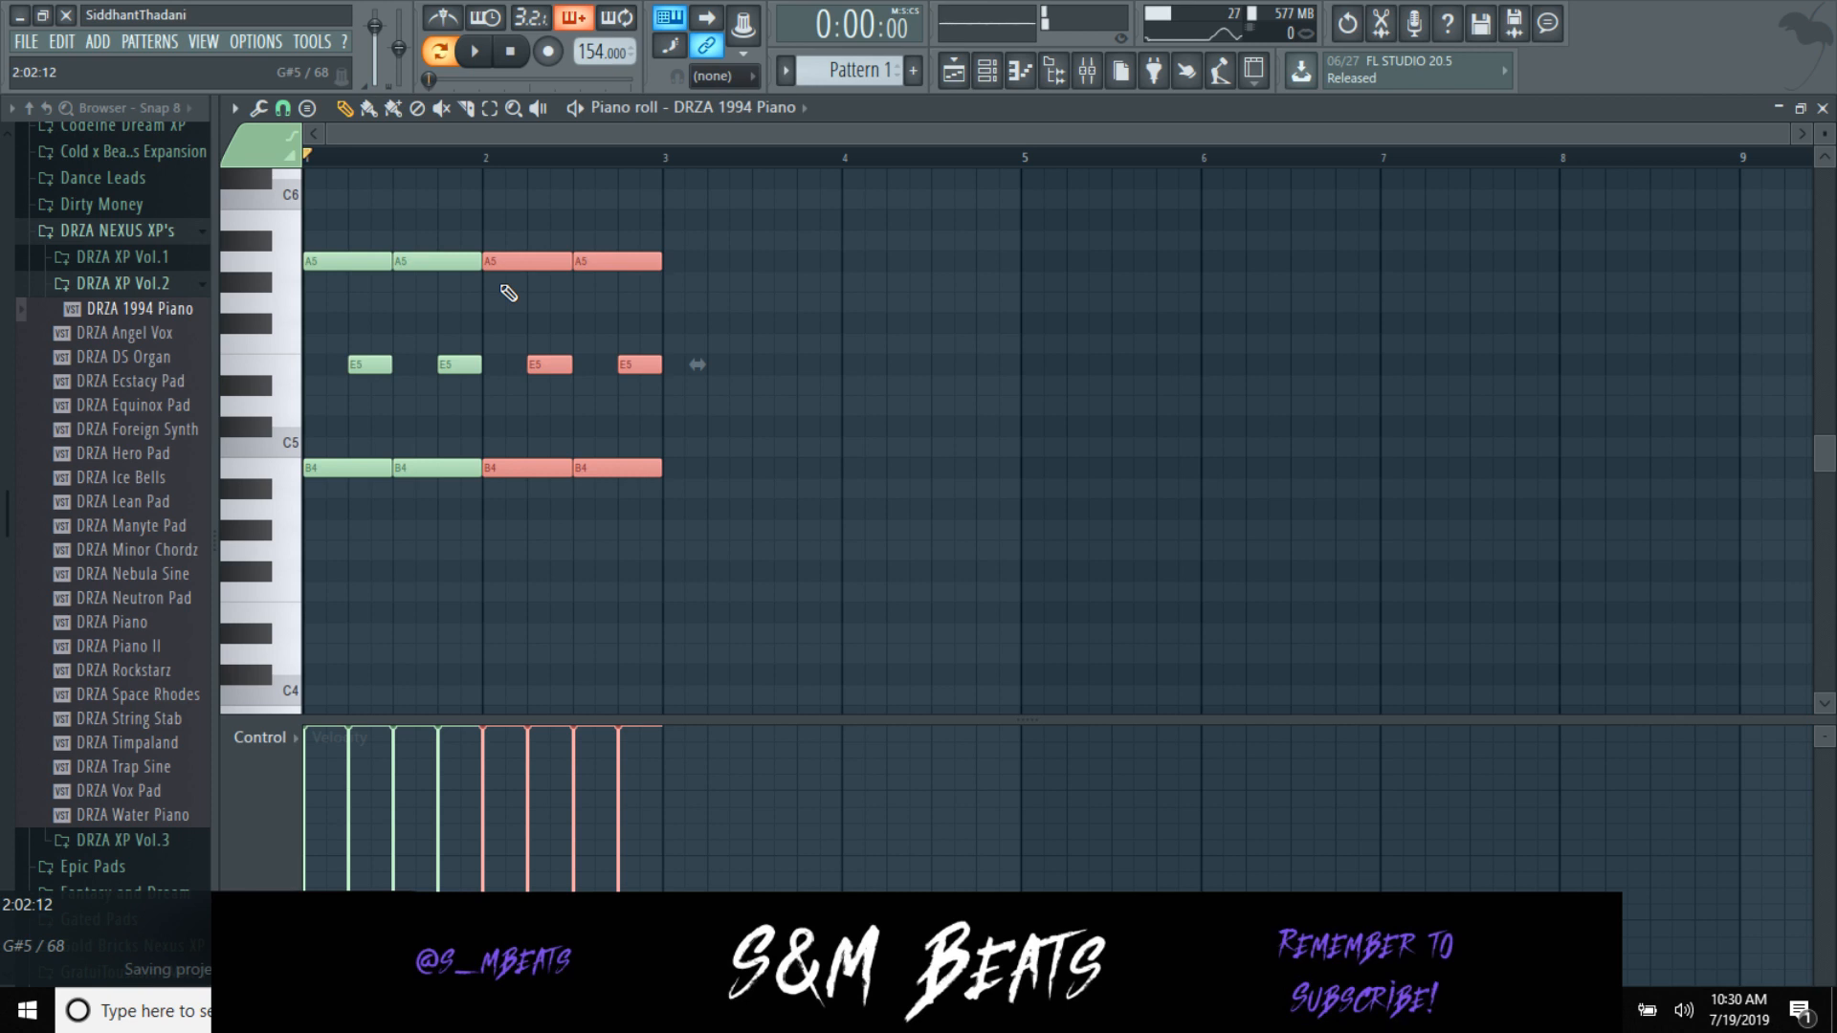
Step: Lower the two A5 notes in bar 2 to G5 and duplicate the two-bar phrase to fill eight bars
drag(507, 261, 512, 309)
key(space)
drag(606, 258, 622, 306)
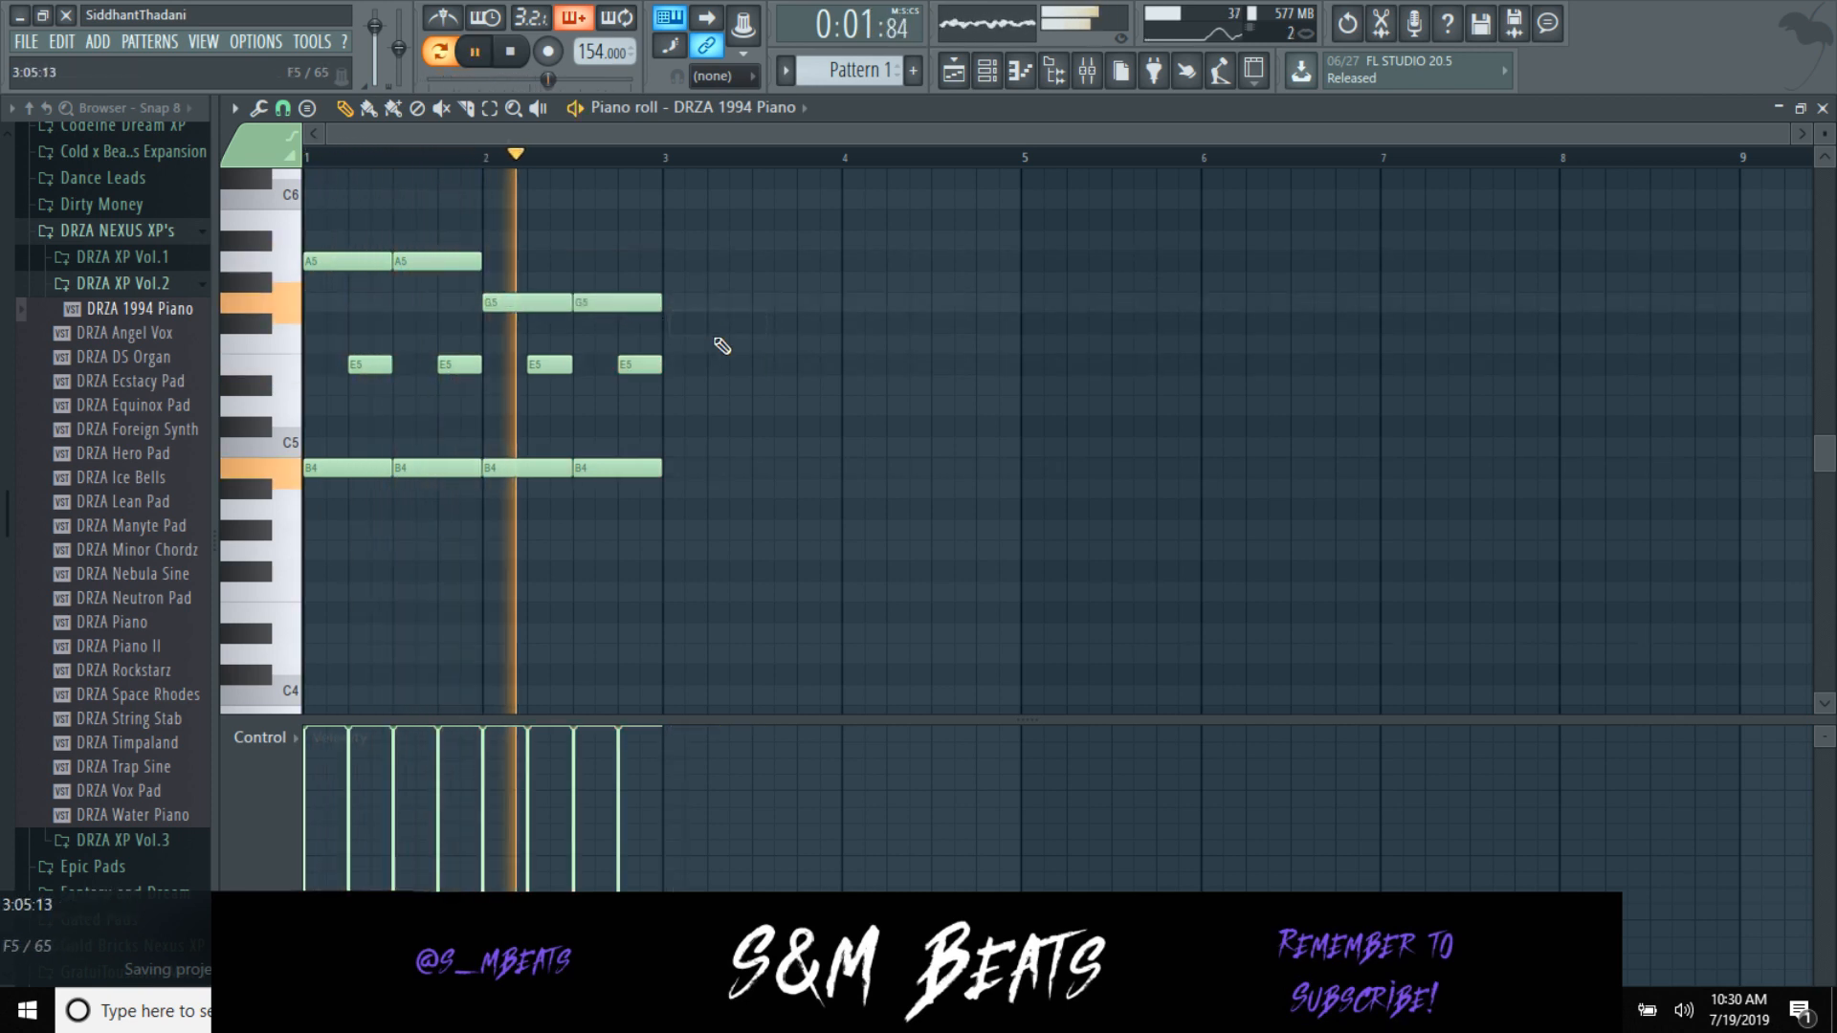
key(ctrl+b)
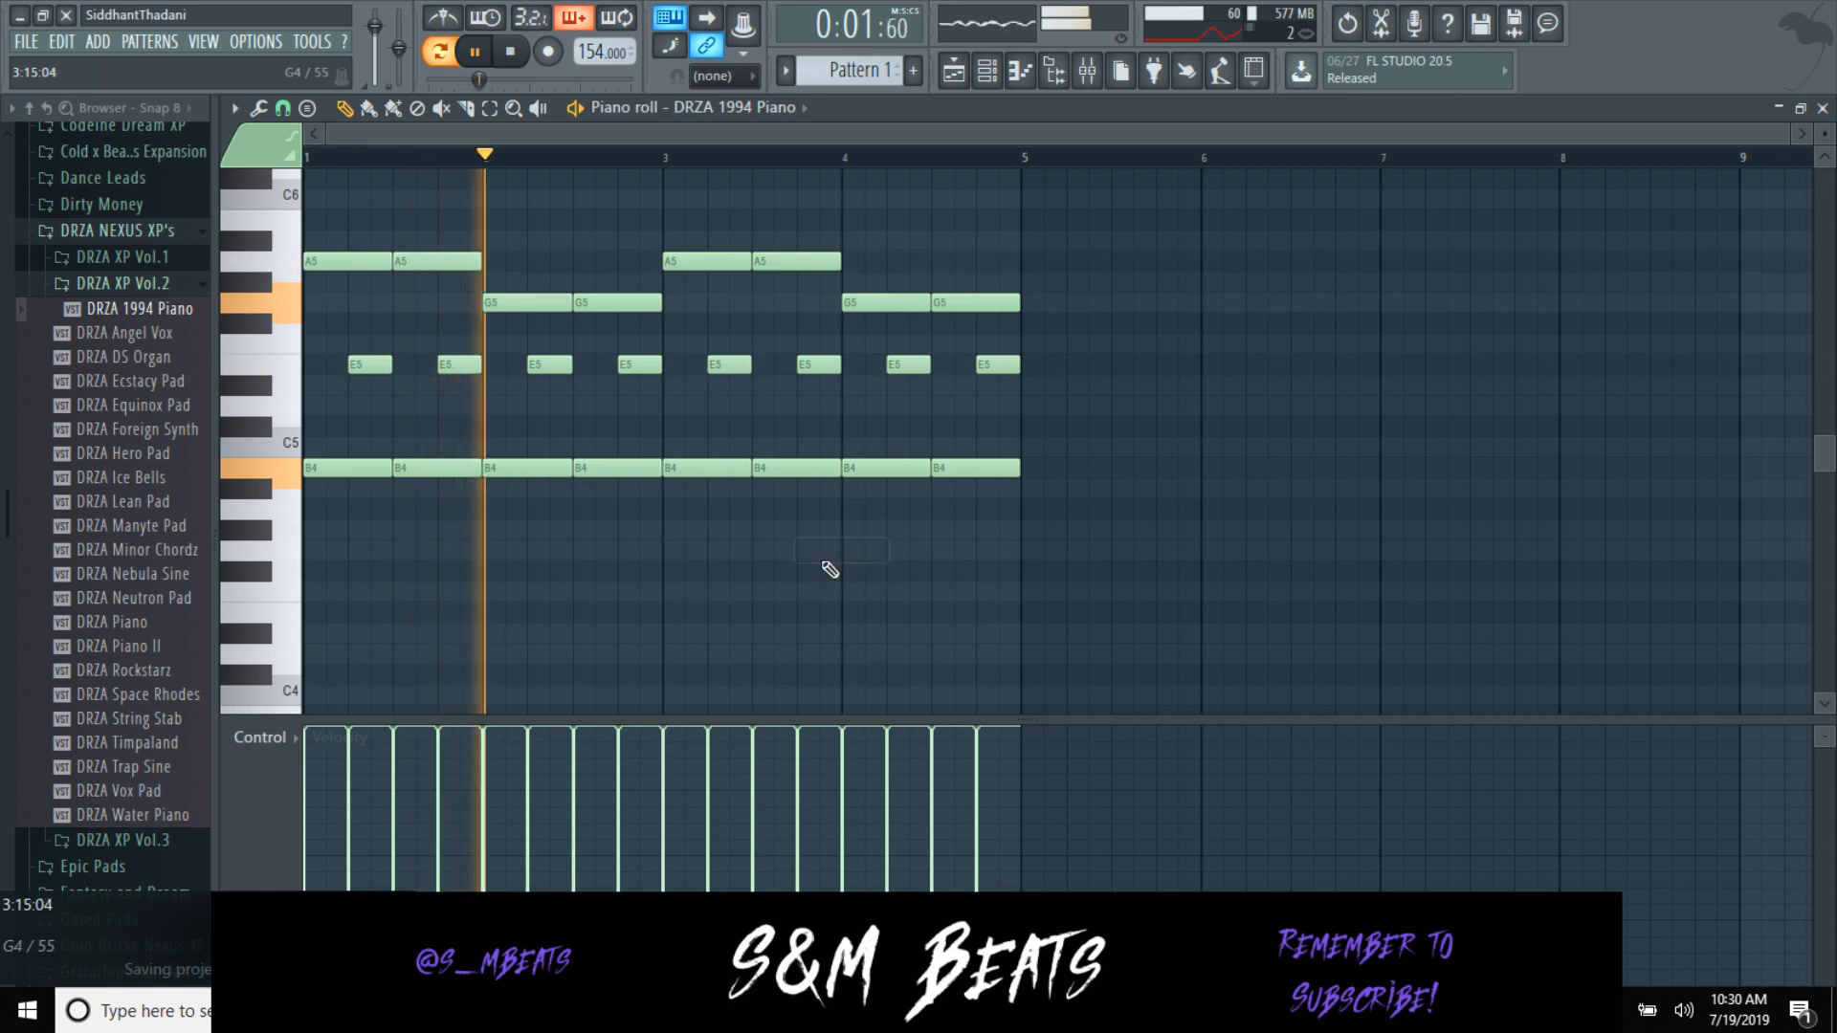
key(ctrl+b)
key(space)
Step: Load Gross Beat in slot 2 of mixer Insert 1 with the Momentary preset and the 1/2 Speed time effect
click(1086, 70)
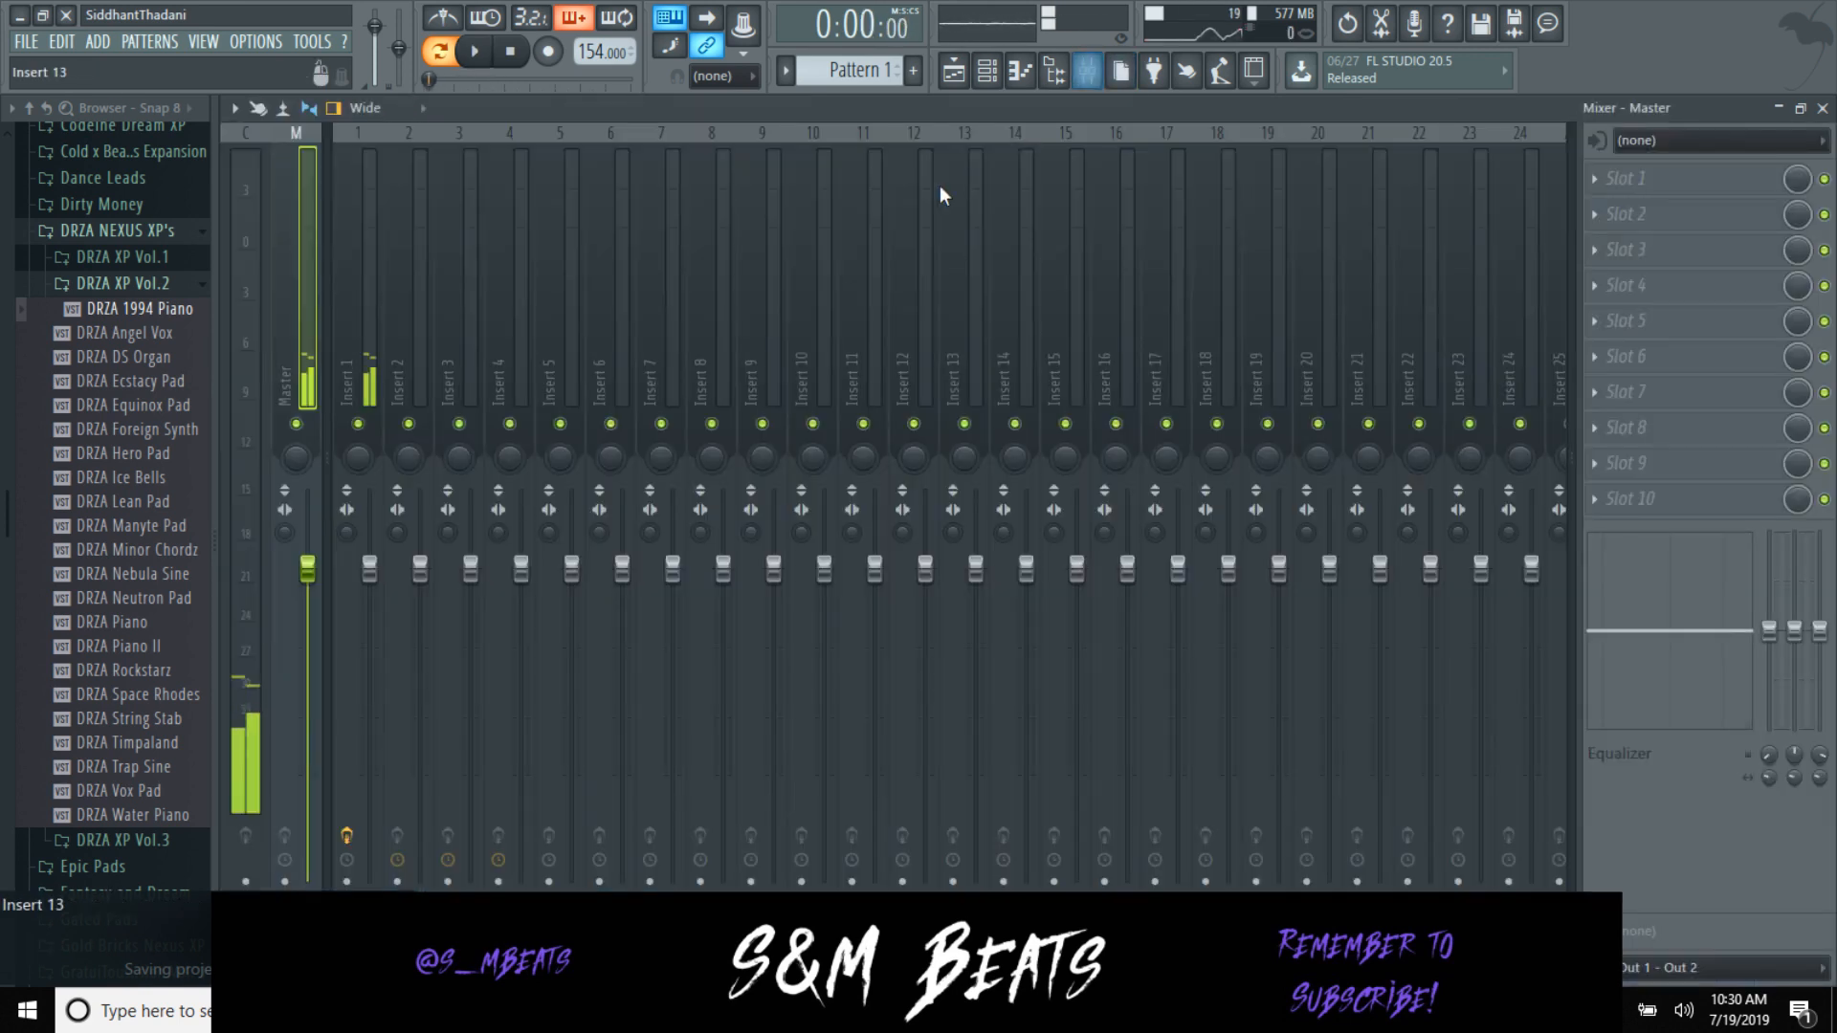
click(375, 356)
click(1643, 218)
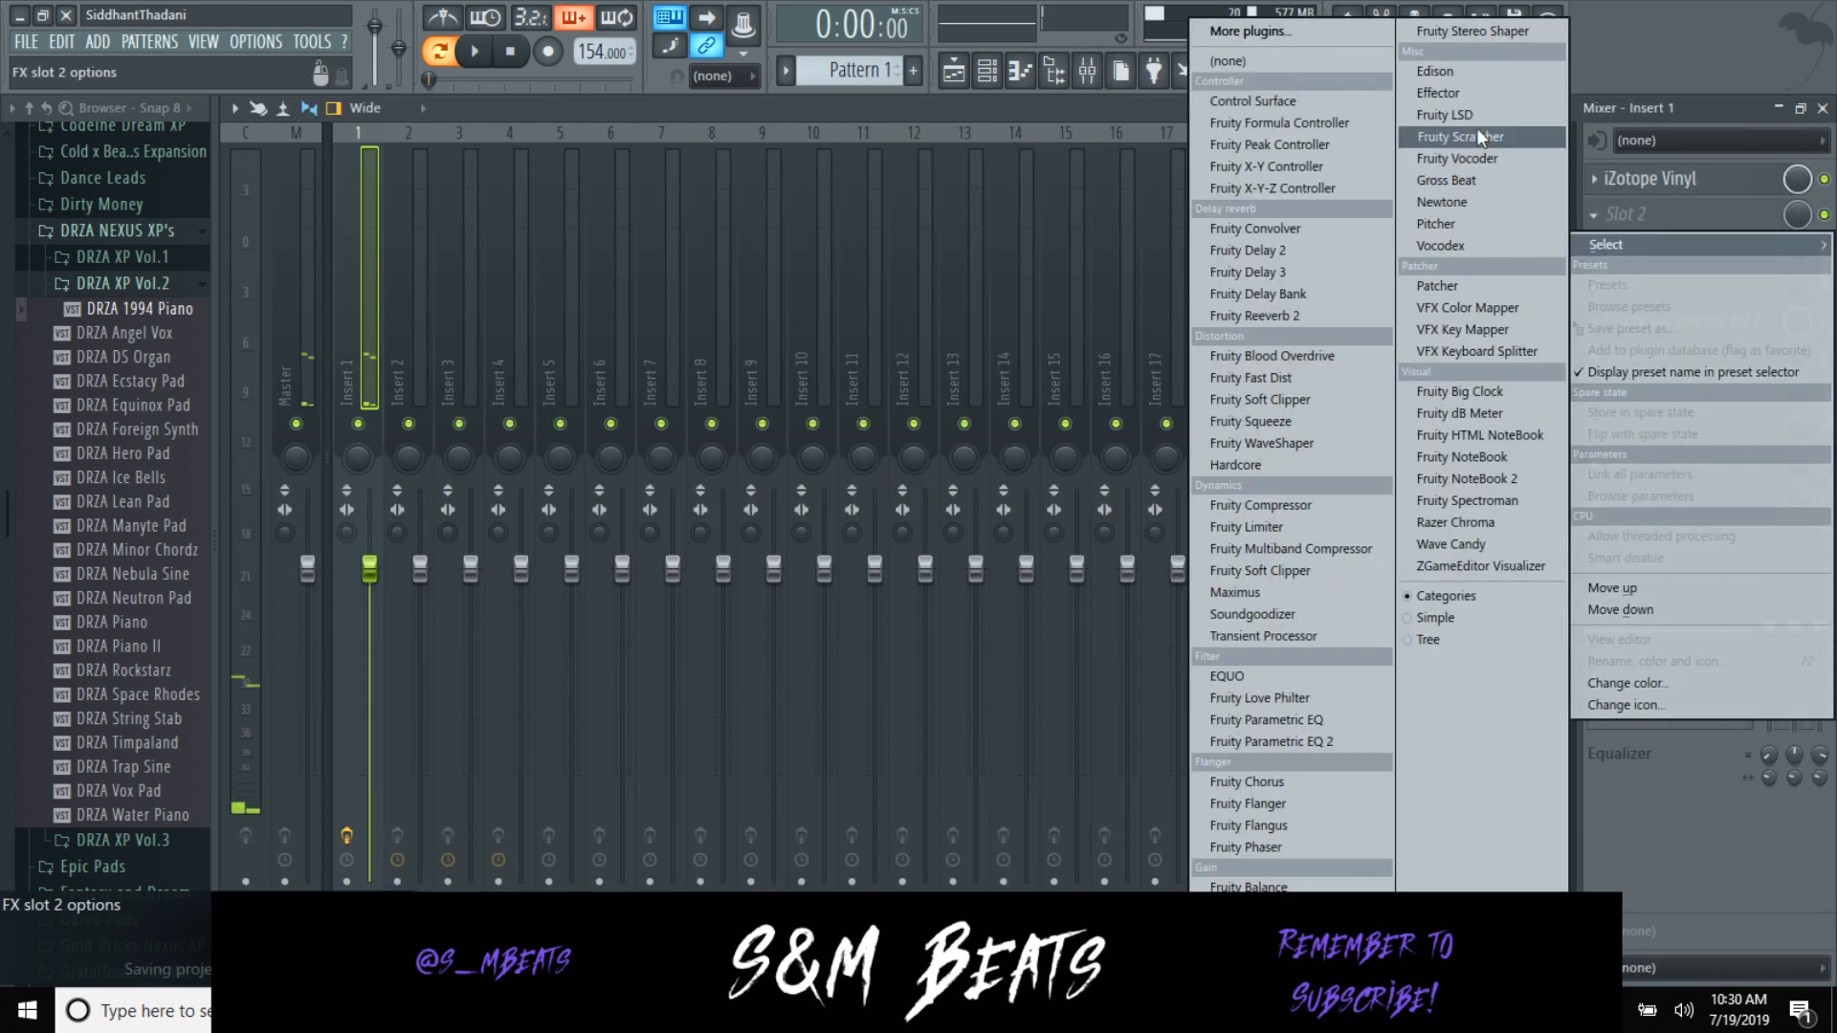
click(1443, 182)
click(1235, 393)
click(1248, 453)
key(space)
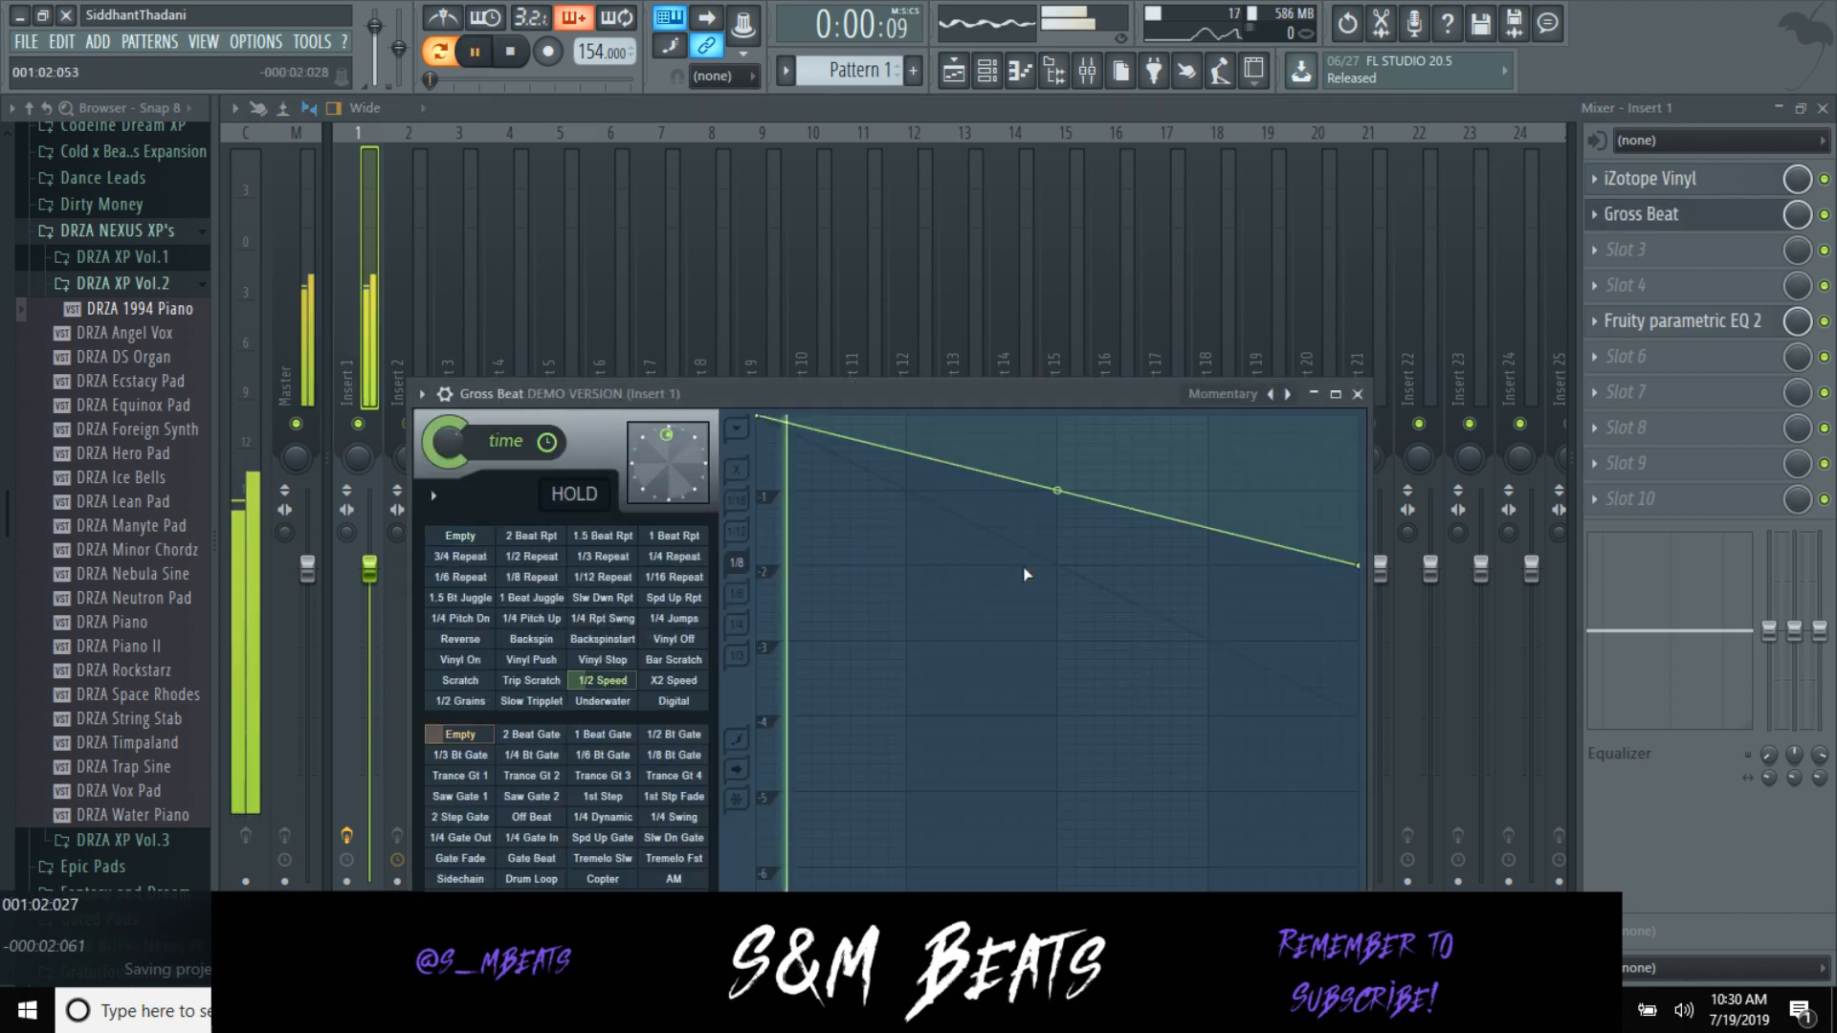
click(1357, 393)
click(1822, 107)
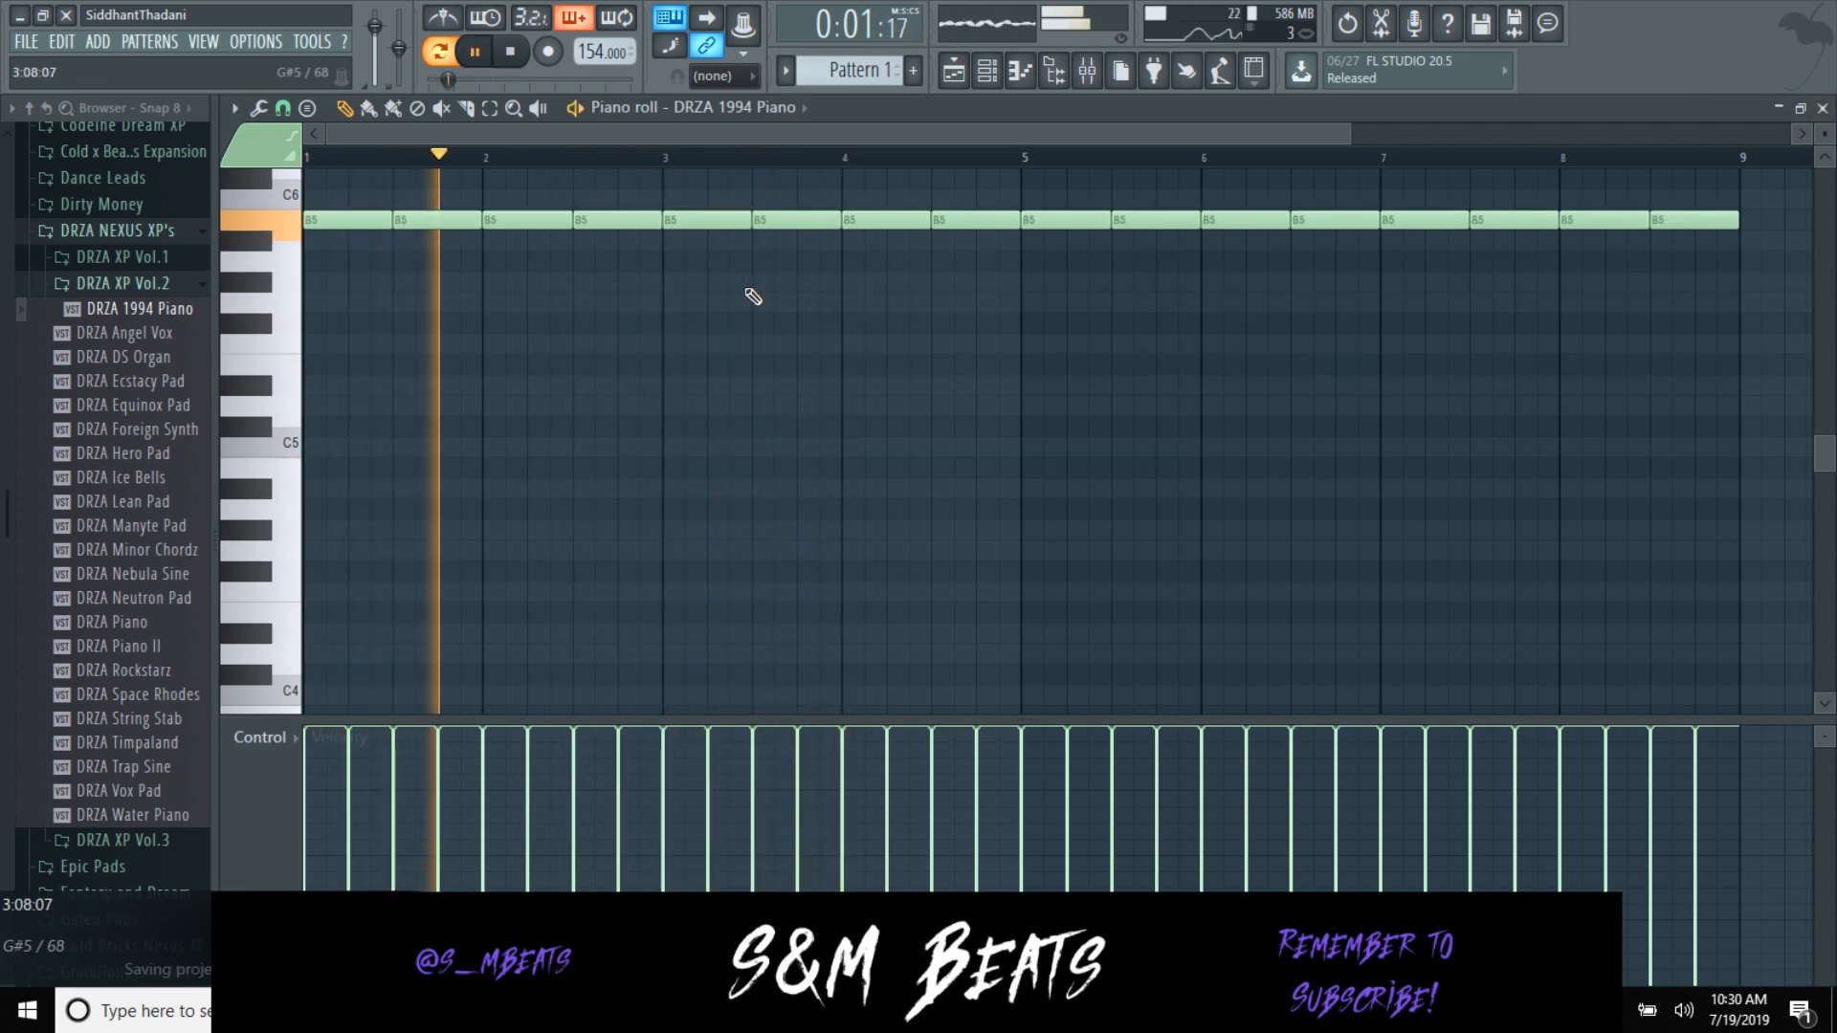
Step: Listen to the piano loop while looking over its notes and the Insert 1 effects chain
scroll(449, 387, up, 2)
scroll(448, 381, up, 3)
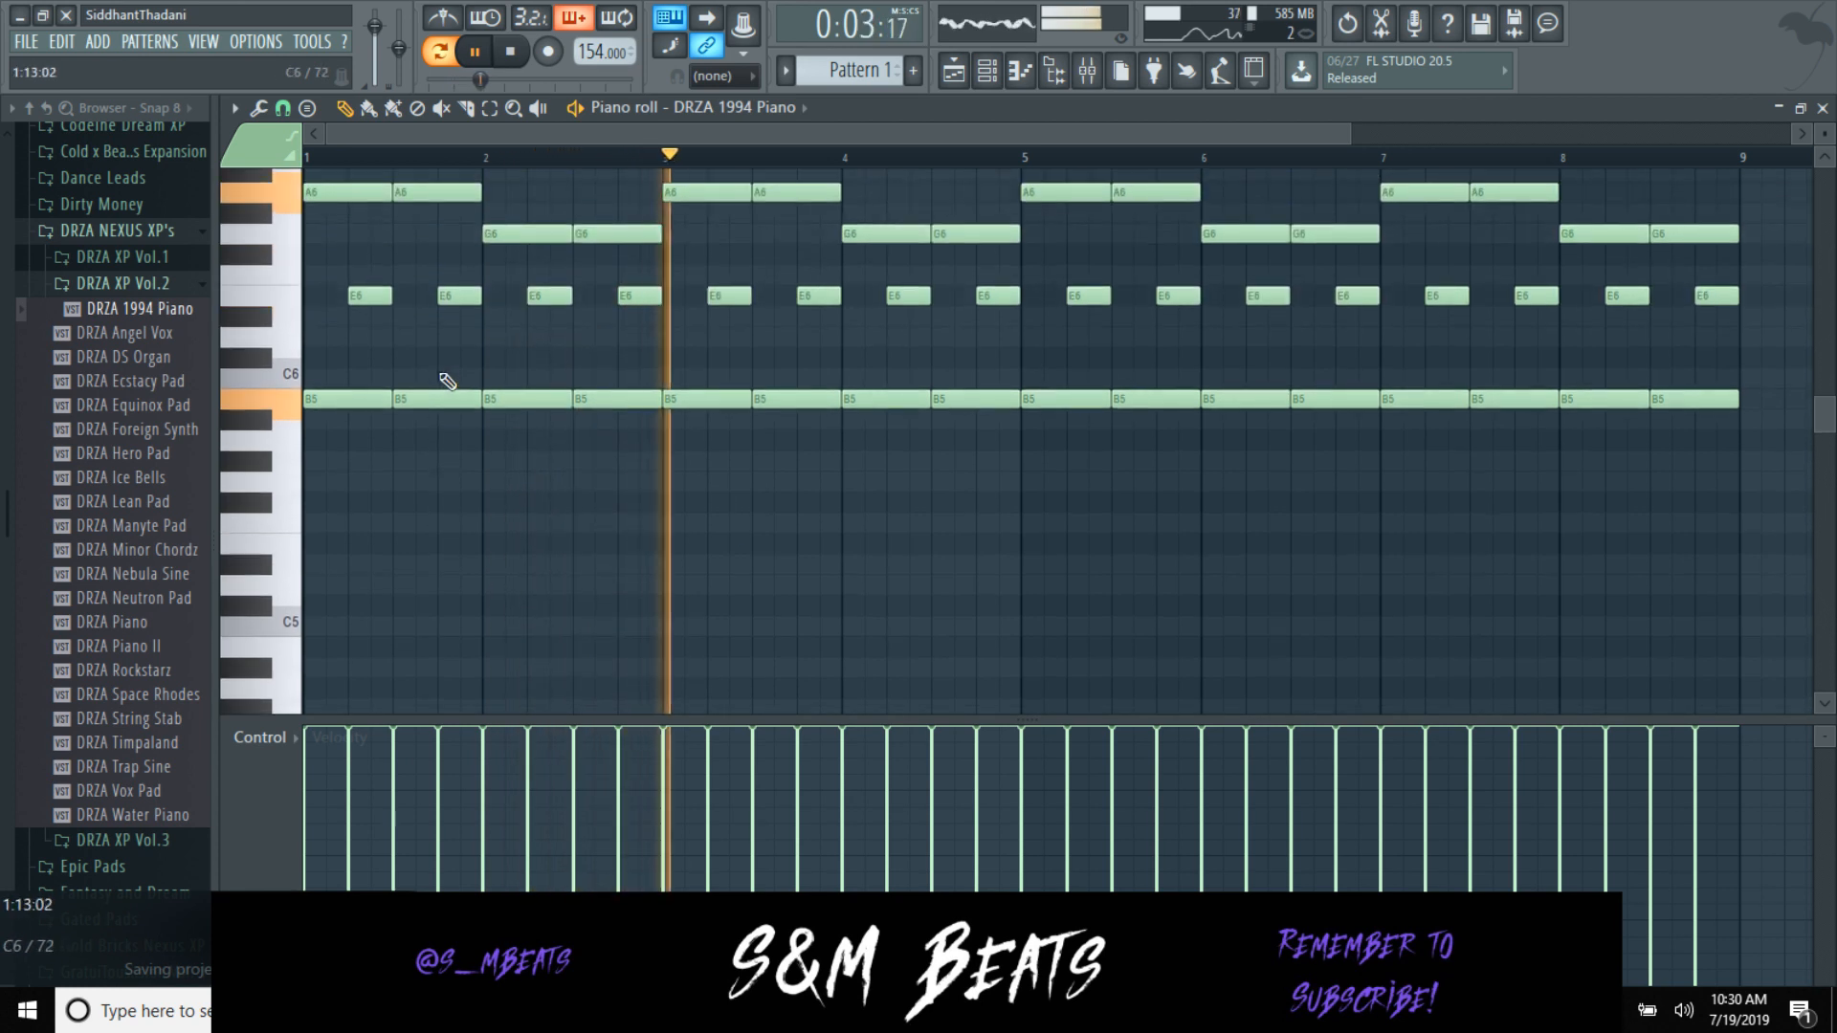
click(1091, 73)
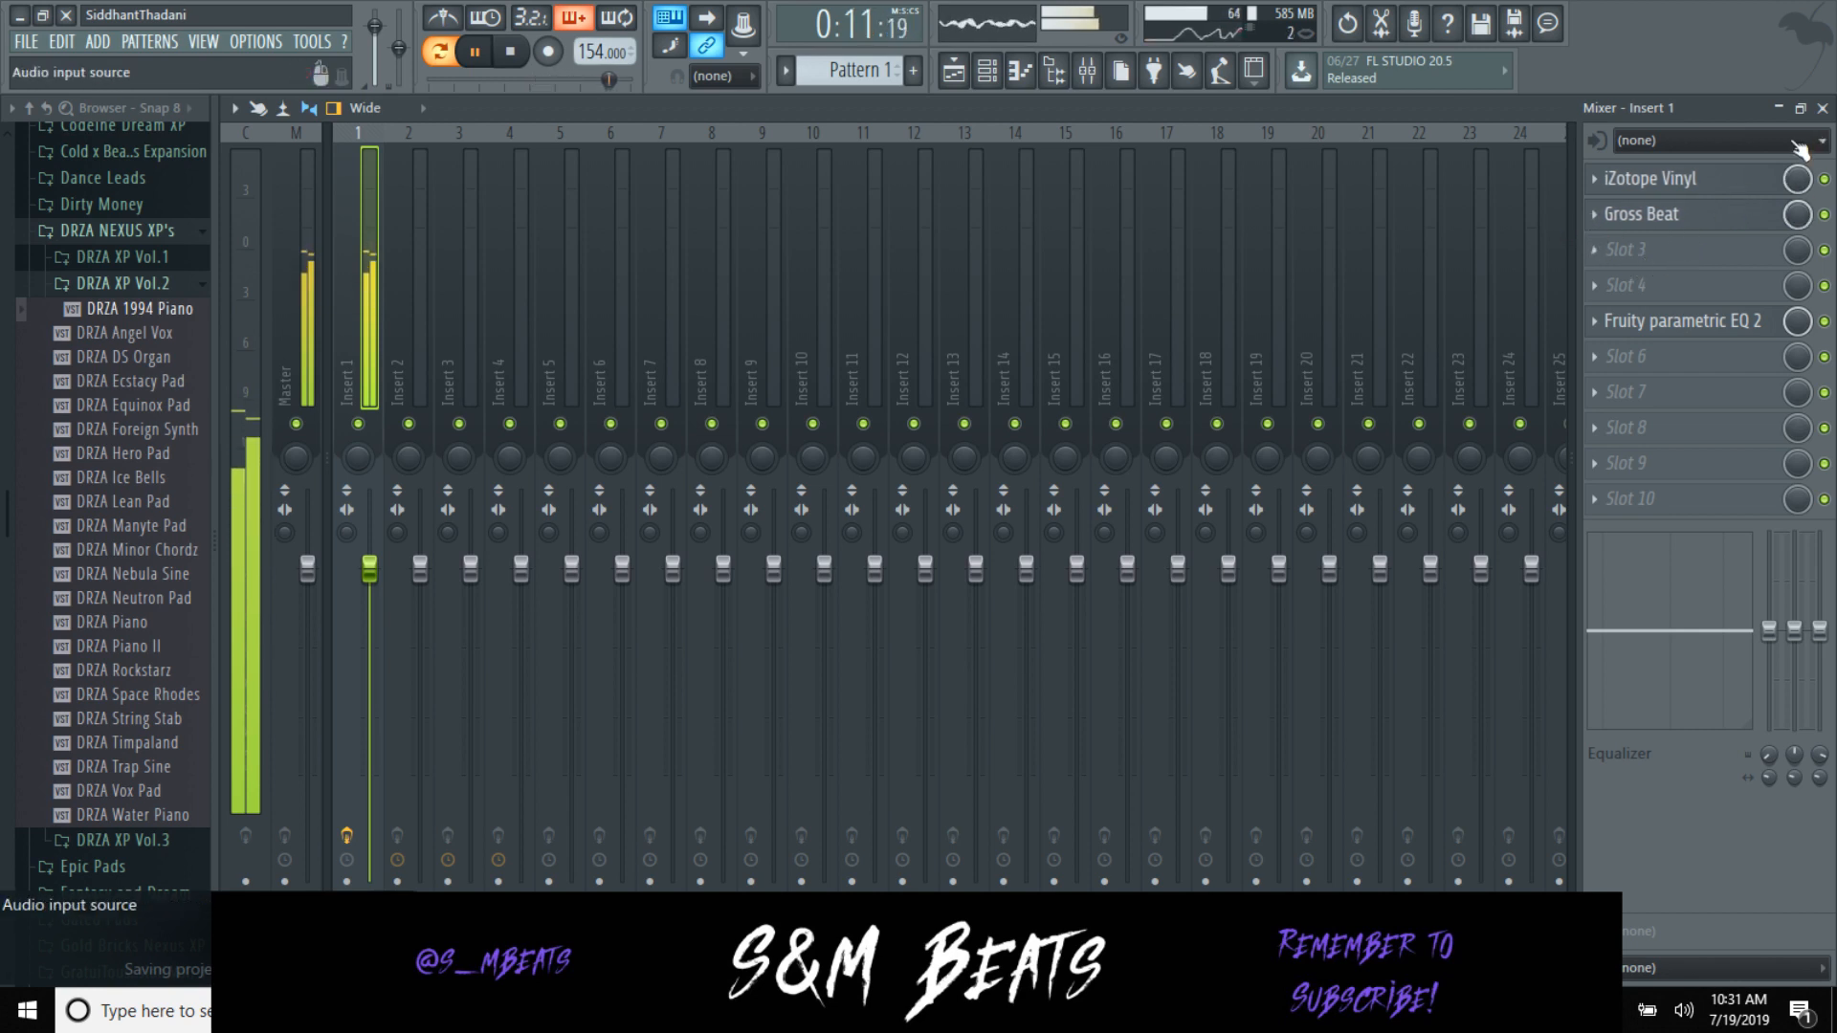
click(1822, 108)
key(space)
Step: Add a low D5 note at the start of bar 1 and set the piano roll's scale highlighting to Default
drag(344, 518, 253, 585)
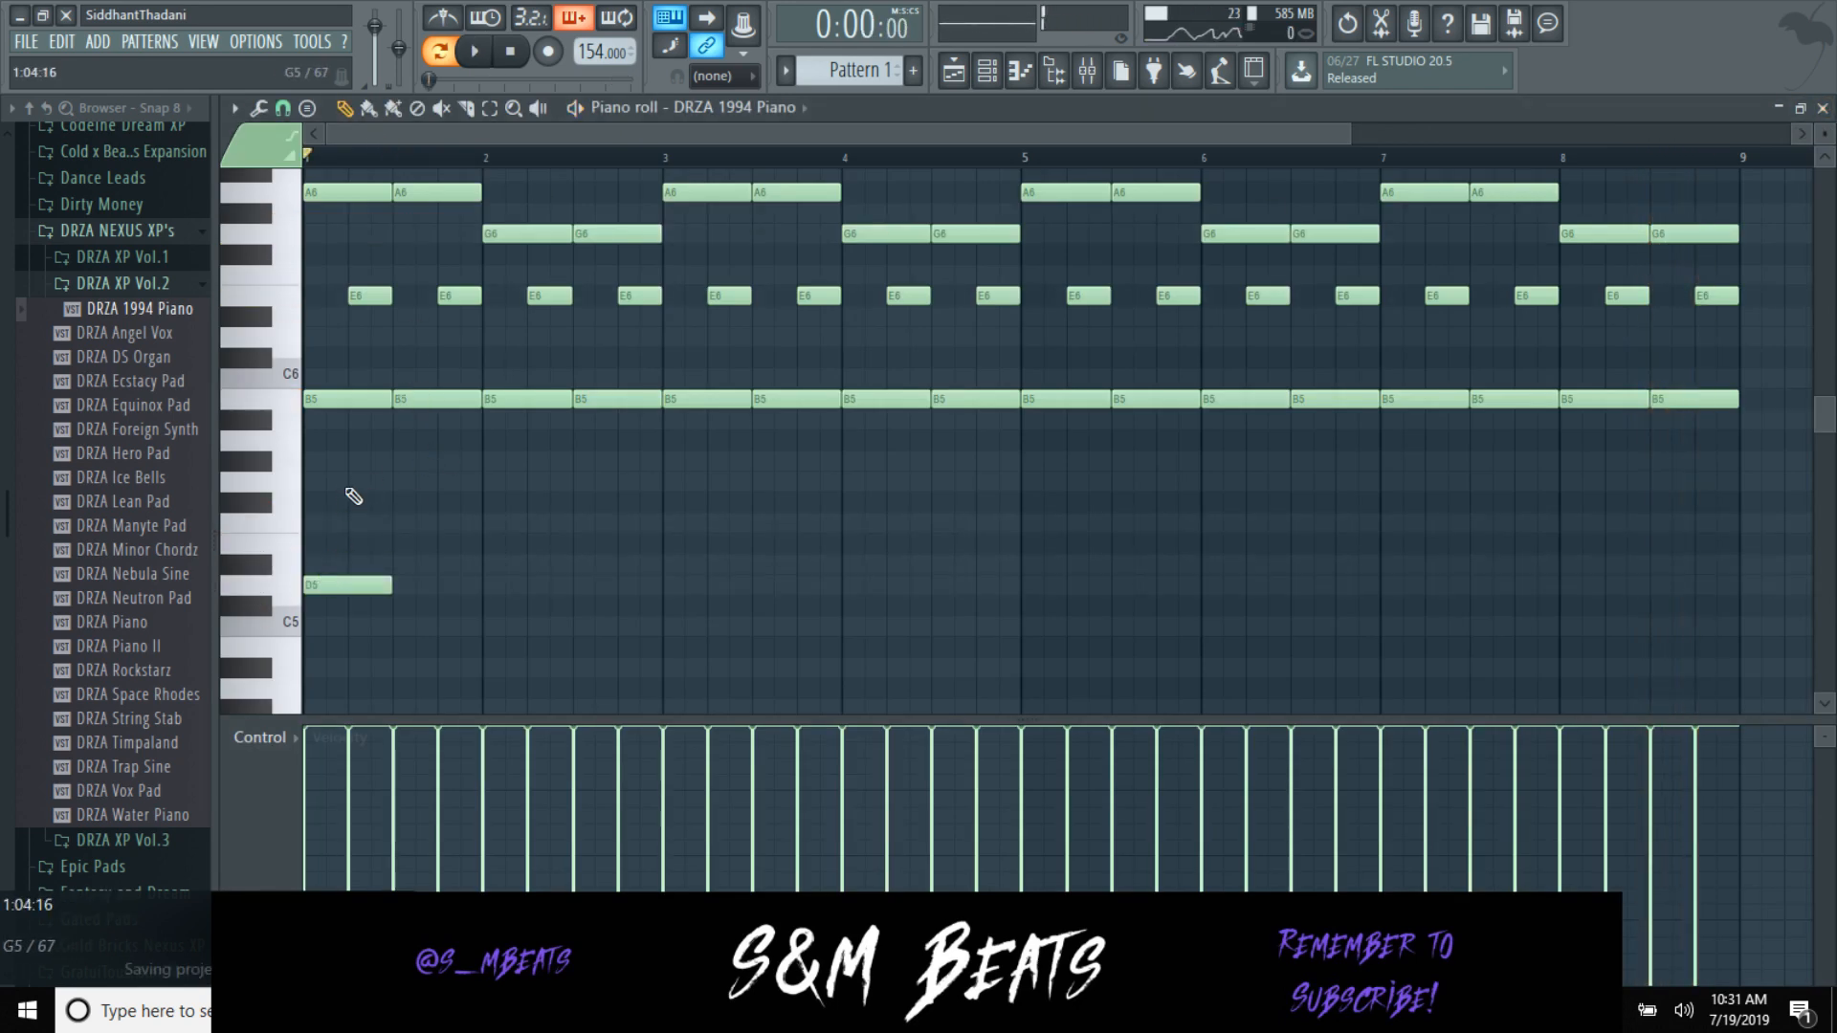
click(234, 108)
mouse_move(360, 246)
mouse_move(398, 270)
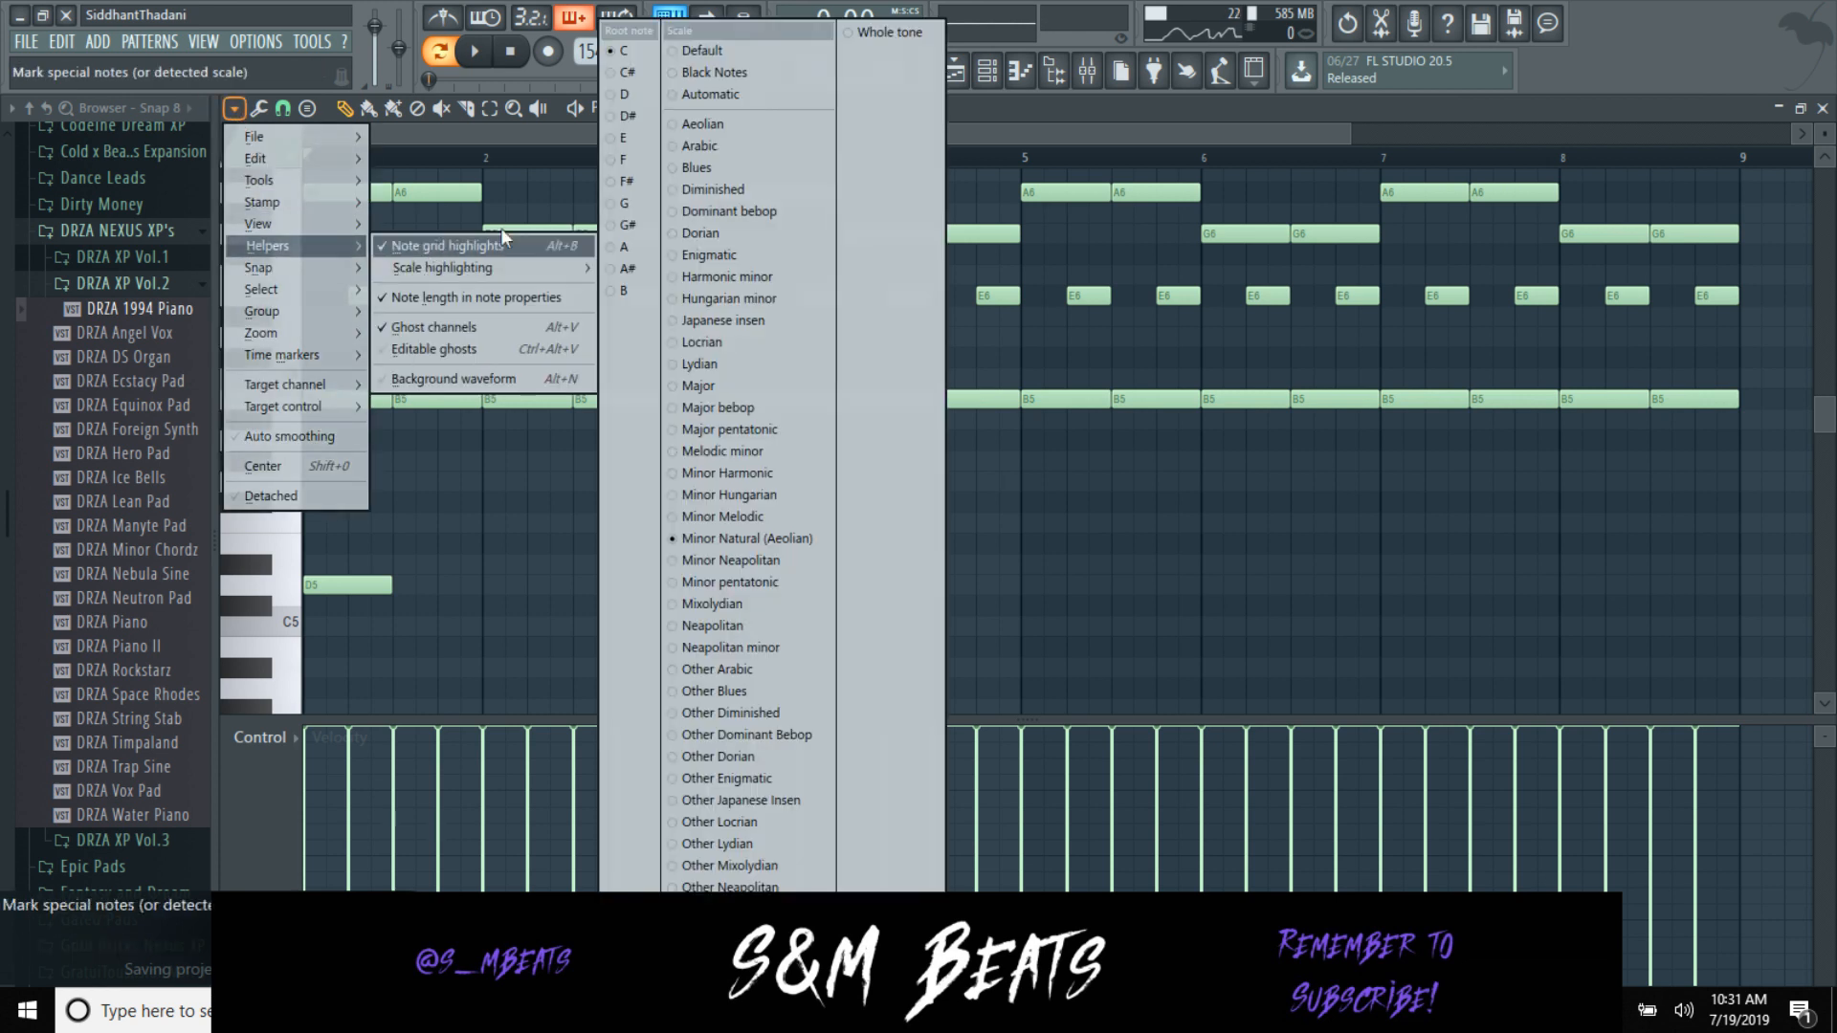
click(701, 50)
Step: Move the low bar 1 note to E5, and add low notes on C5 at bar 2 and E5 at bar 3
drag(369, 586, 369, 544)
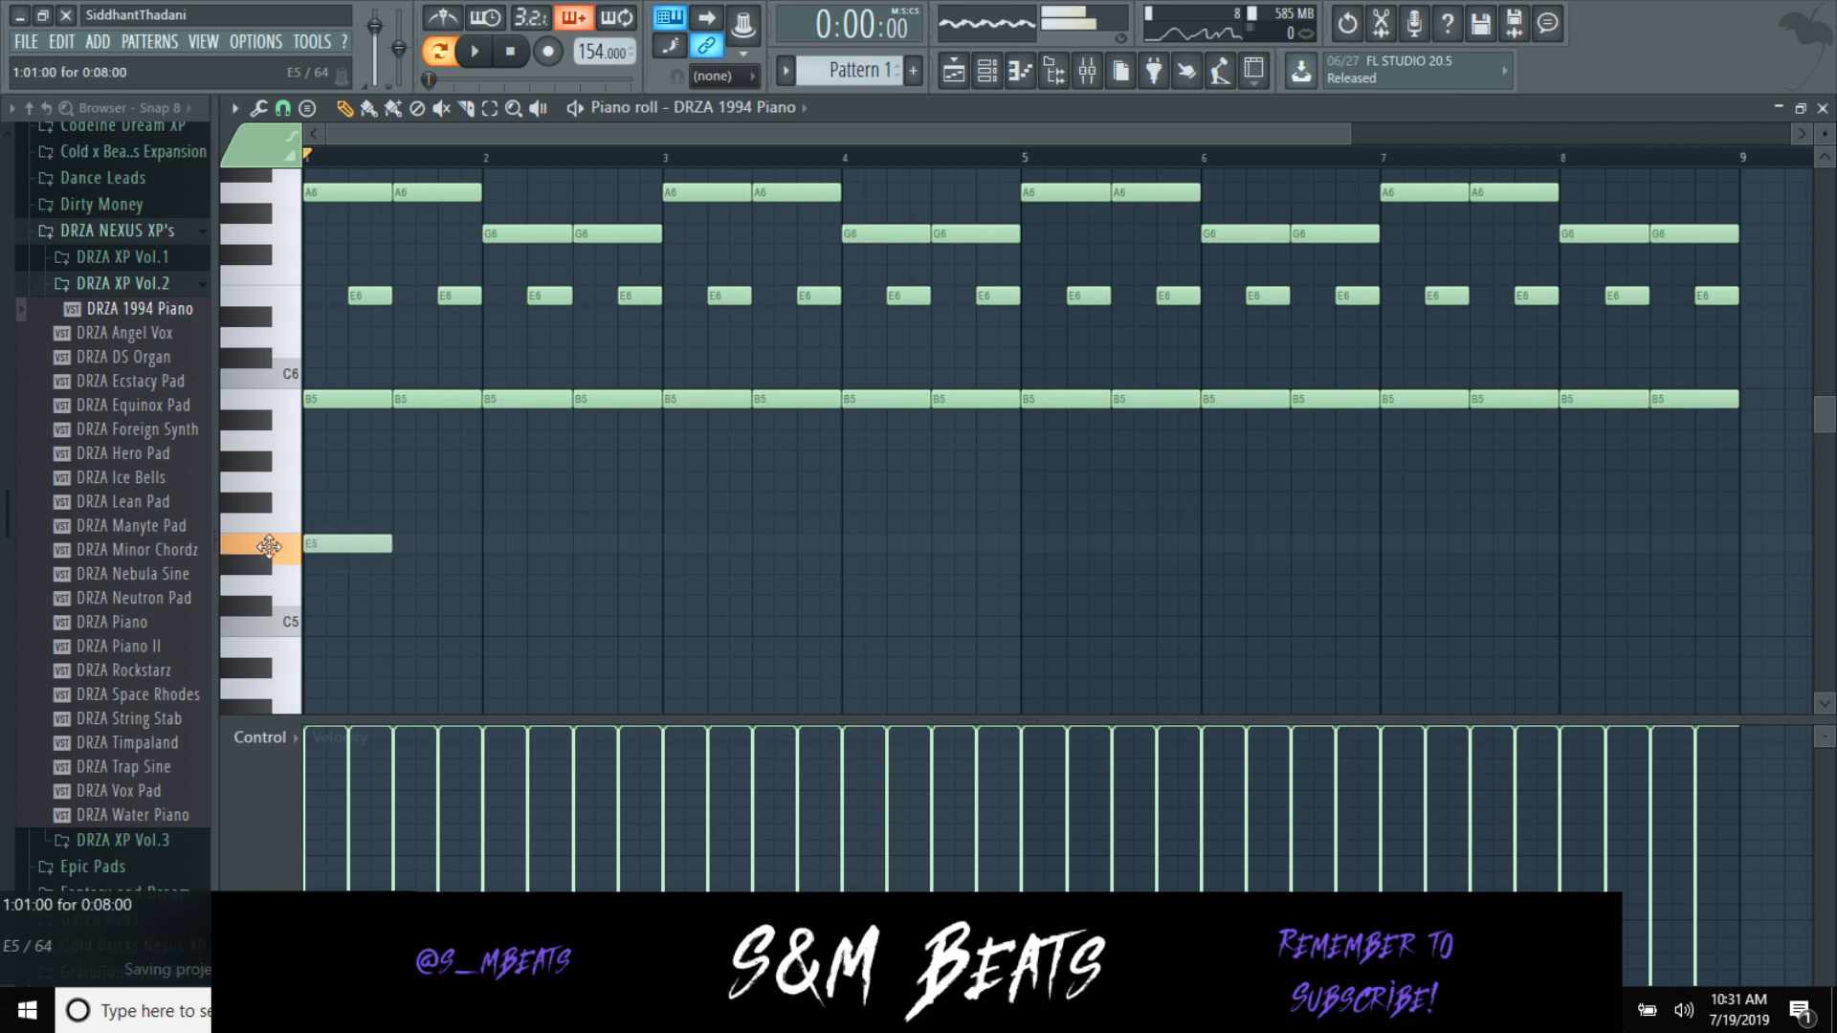
key(space)
click(483, 624)
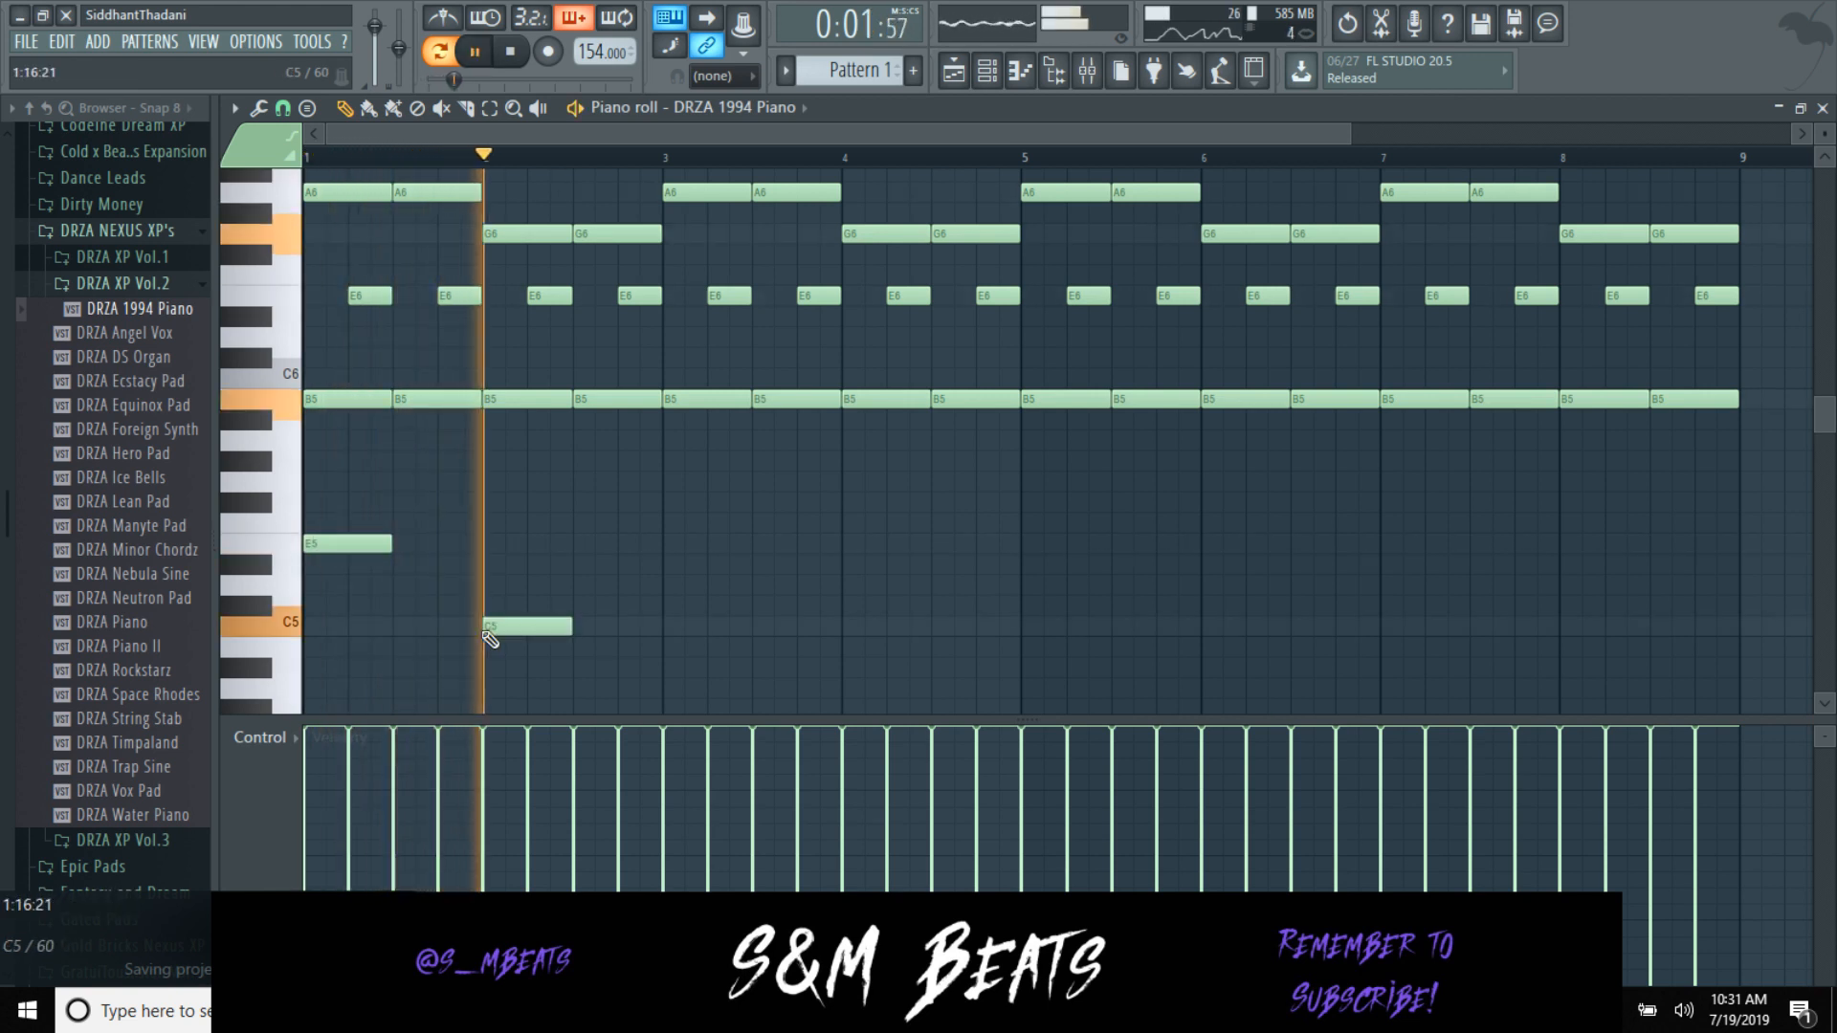
click(667, 543)
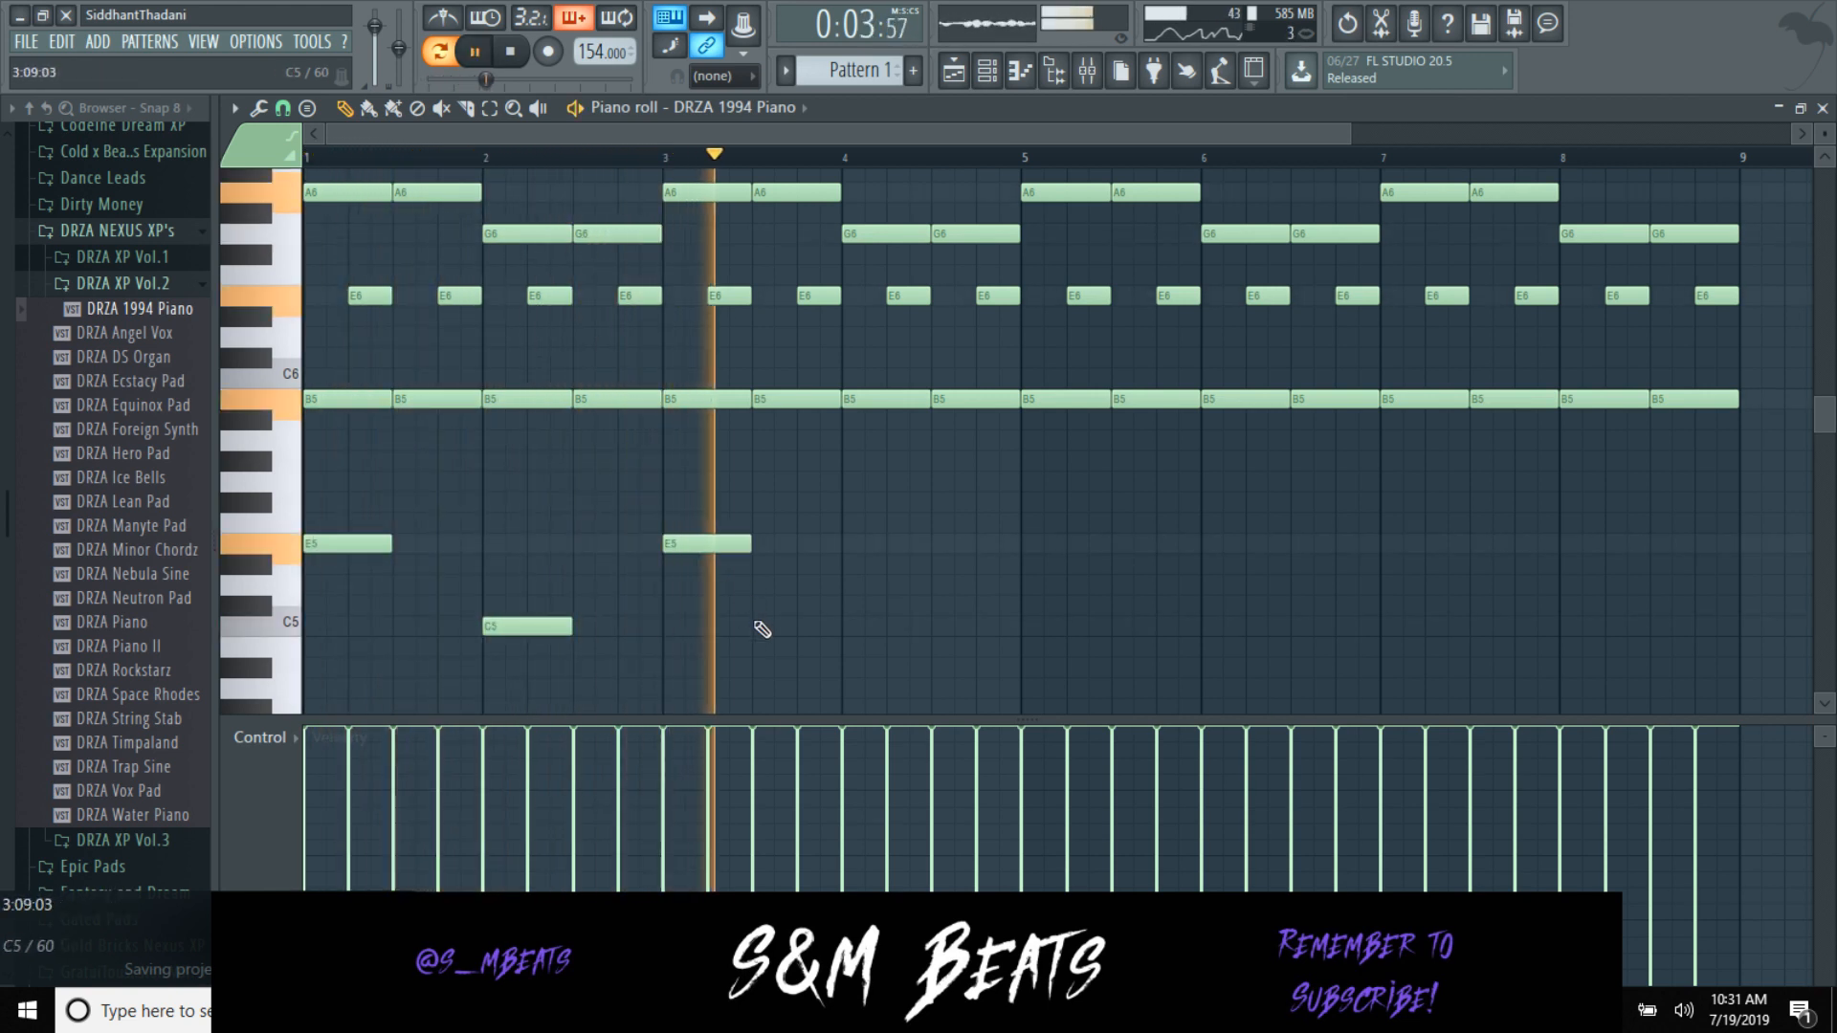
Step: Place a low B4 note at the start of bar 4 and replace the C5 note in bar 2 with B4
click(849, 625)
key(space)
right_click(850, 627)
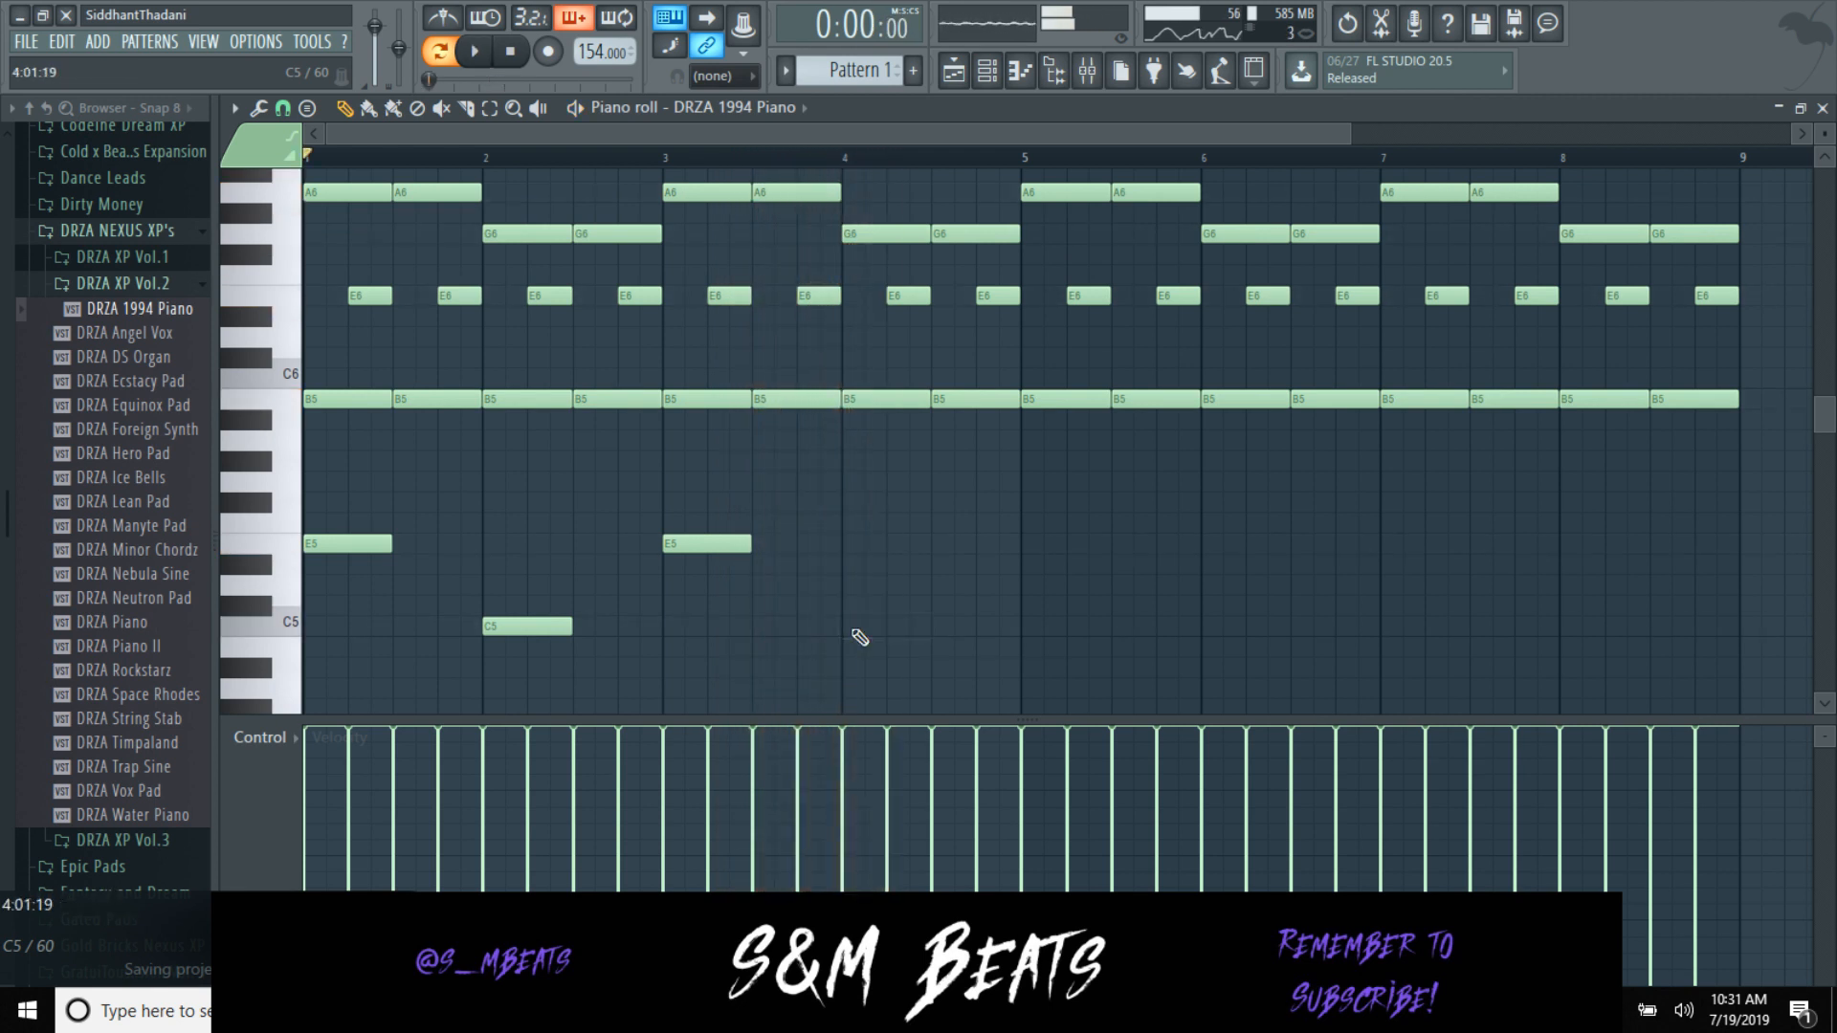
click(845, 647)
right_click(486, 627)
click(488, 647)
drag(488, 647, 477, 647)
key(space)
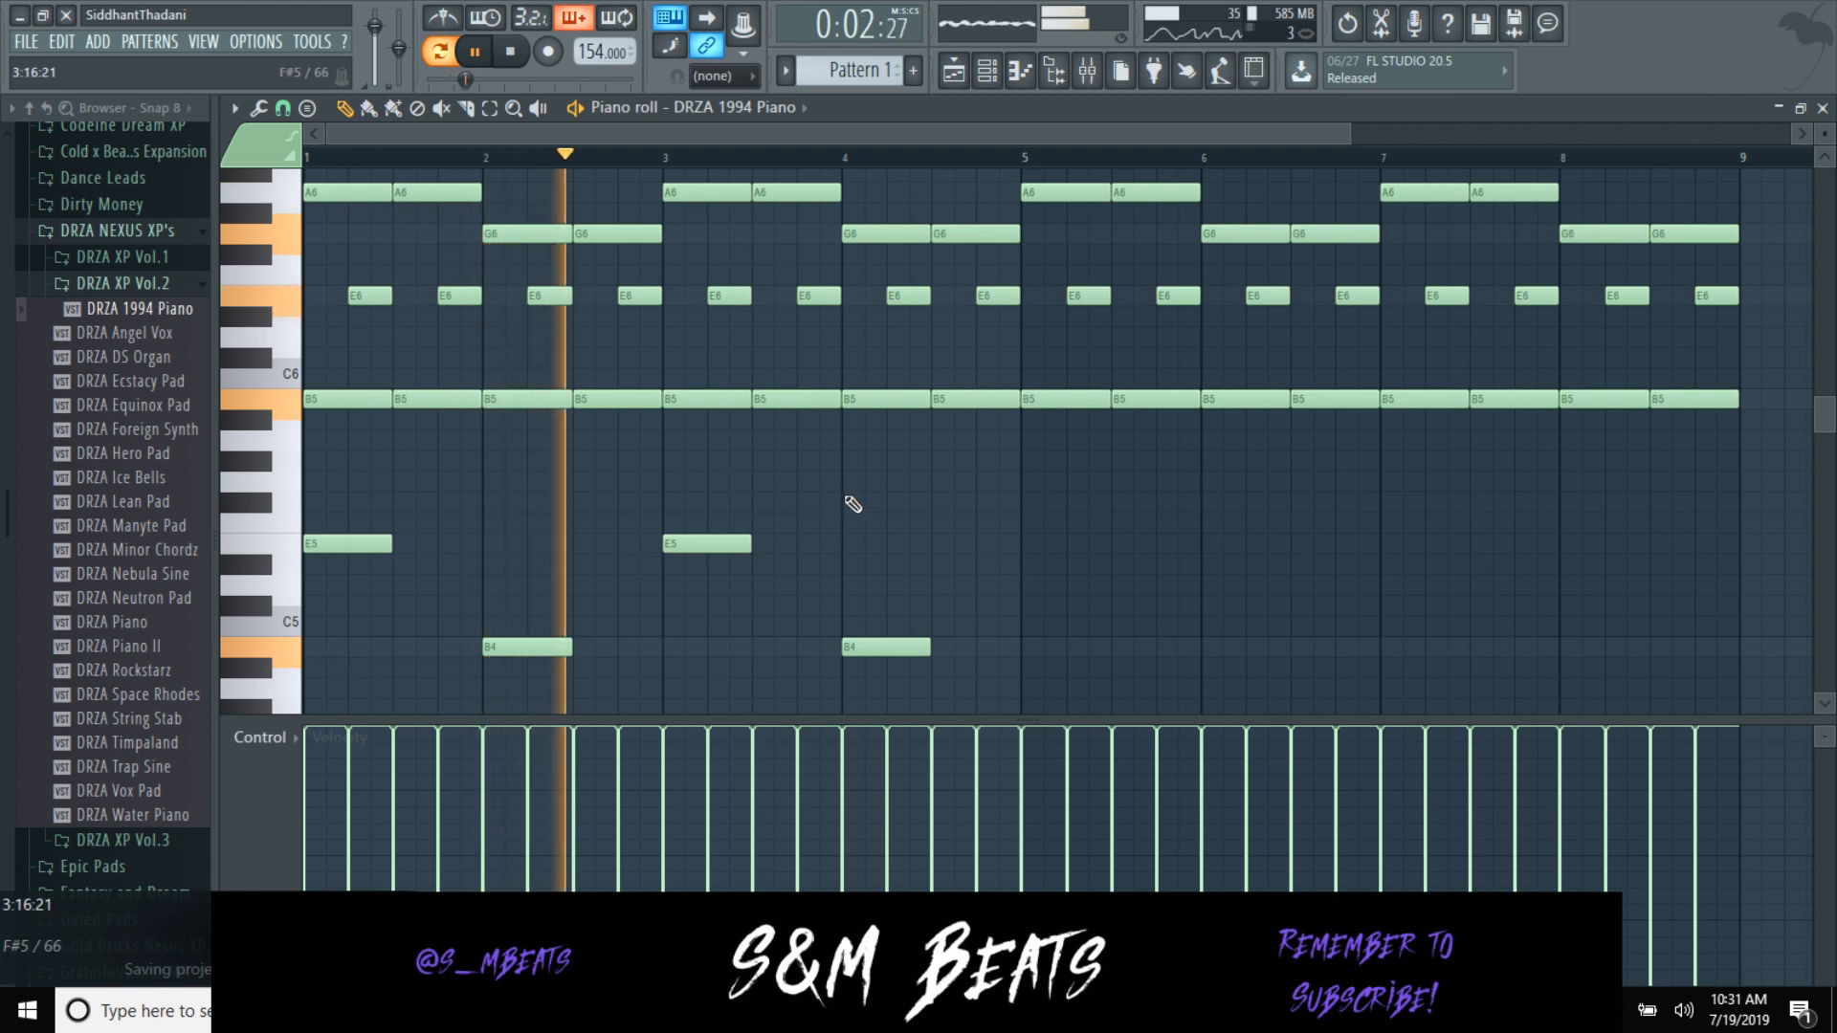
Step: Continue the low line with E5 notes at bars 5 and 7 and B4 notes at bars 6 and 8
scroll(800, 500, down, 2)
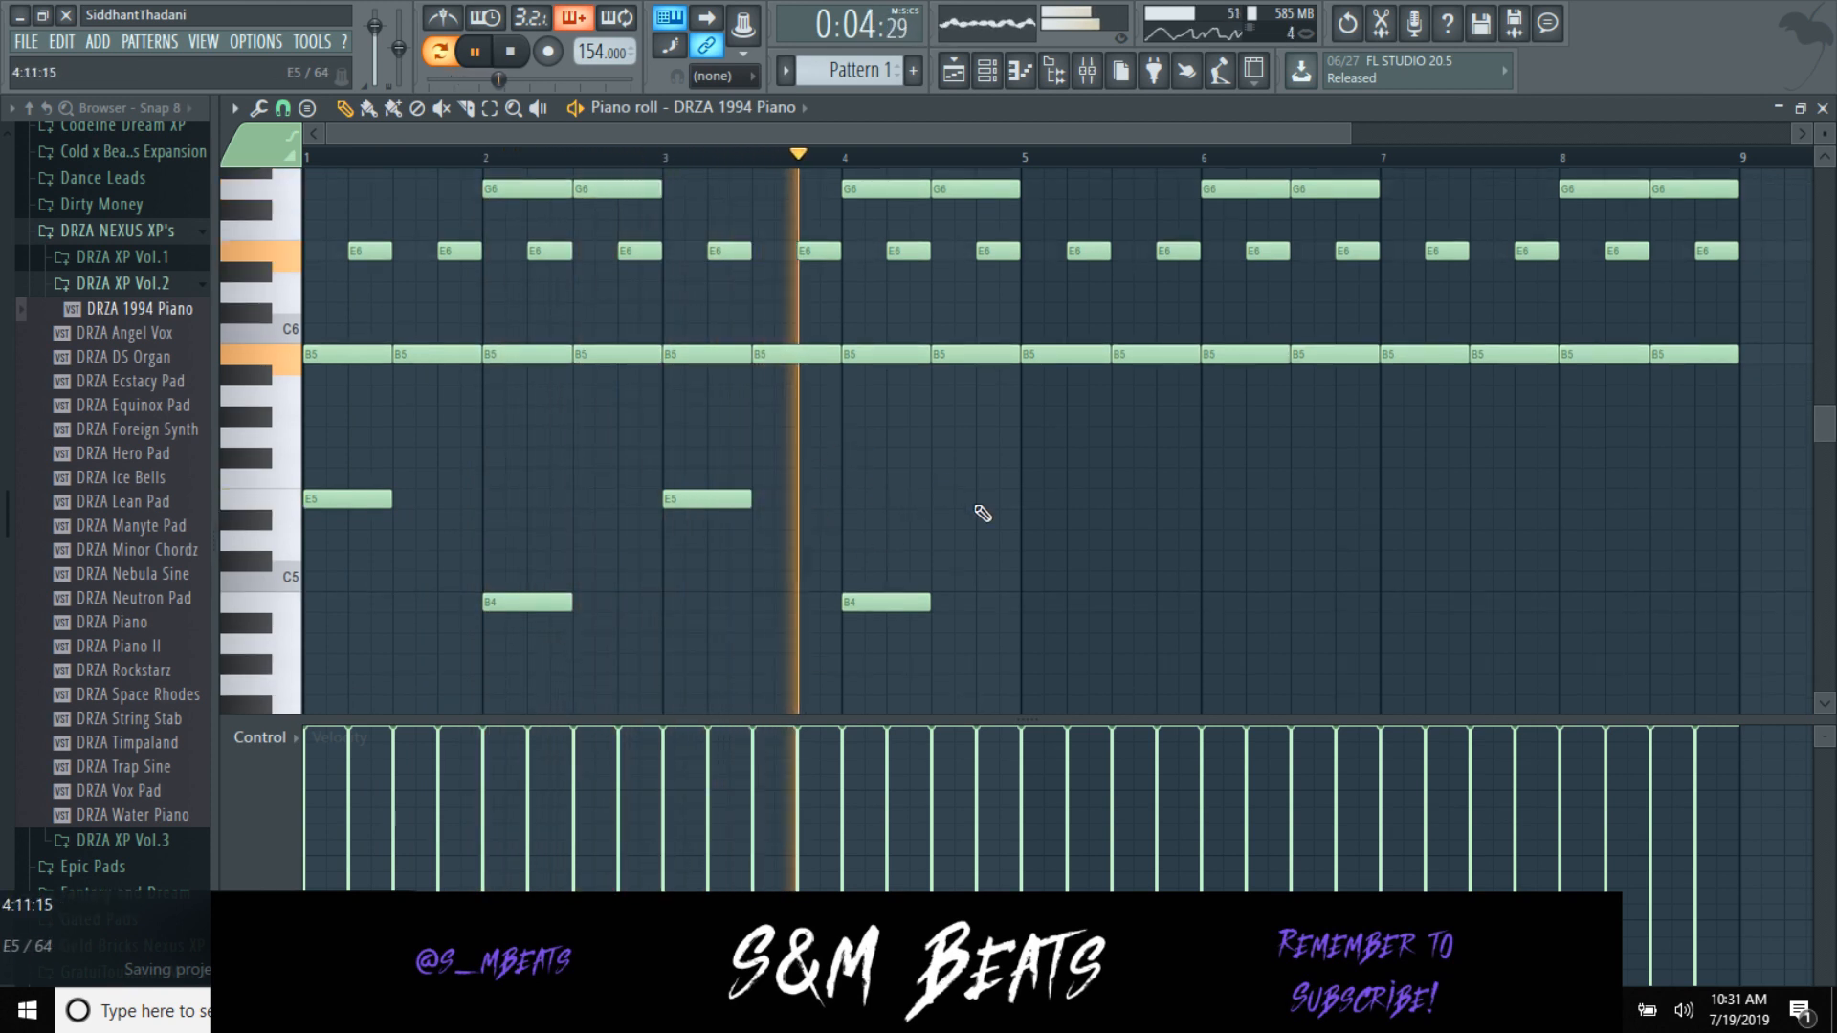
click(1022, 498)
click(1207, 602)
click(1387, 500)
click(1554, 605)
key(space)
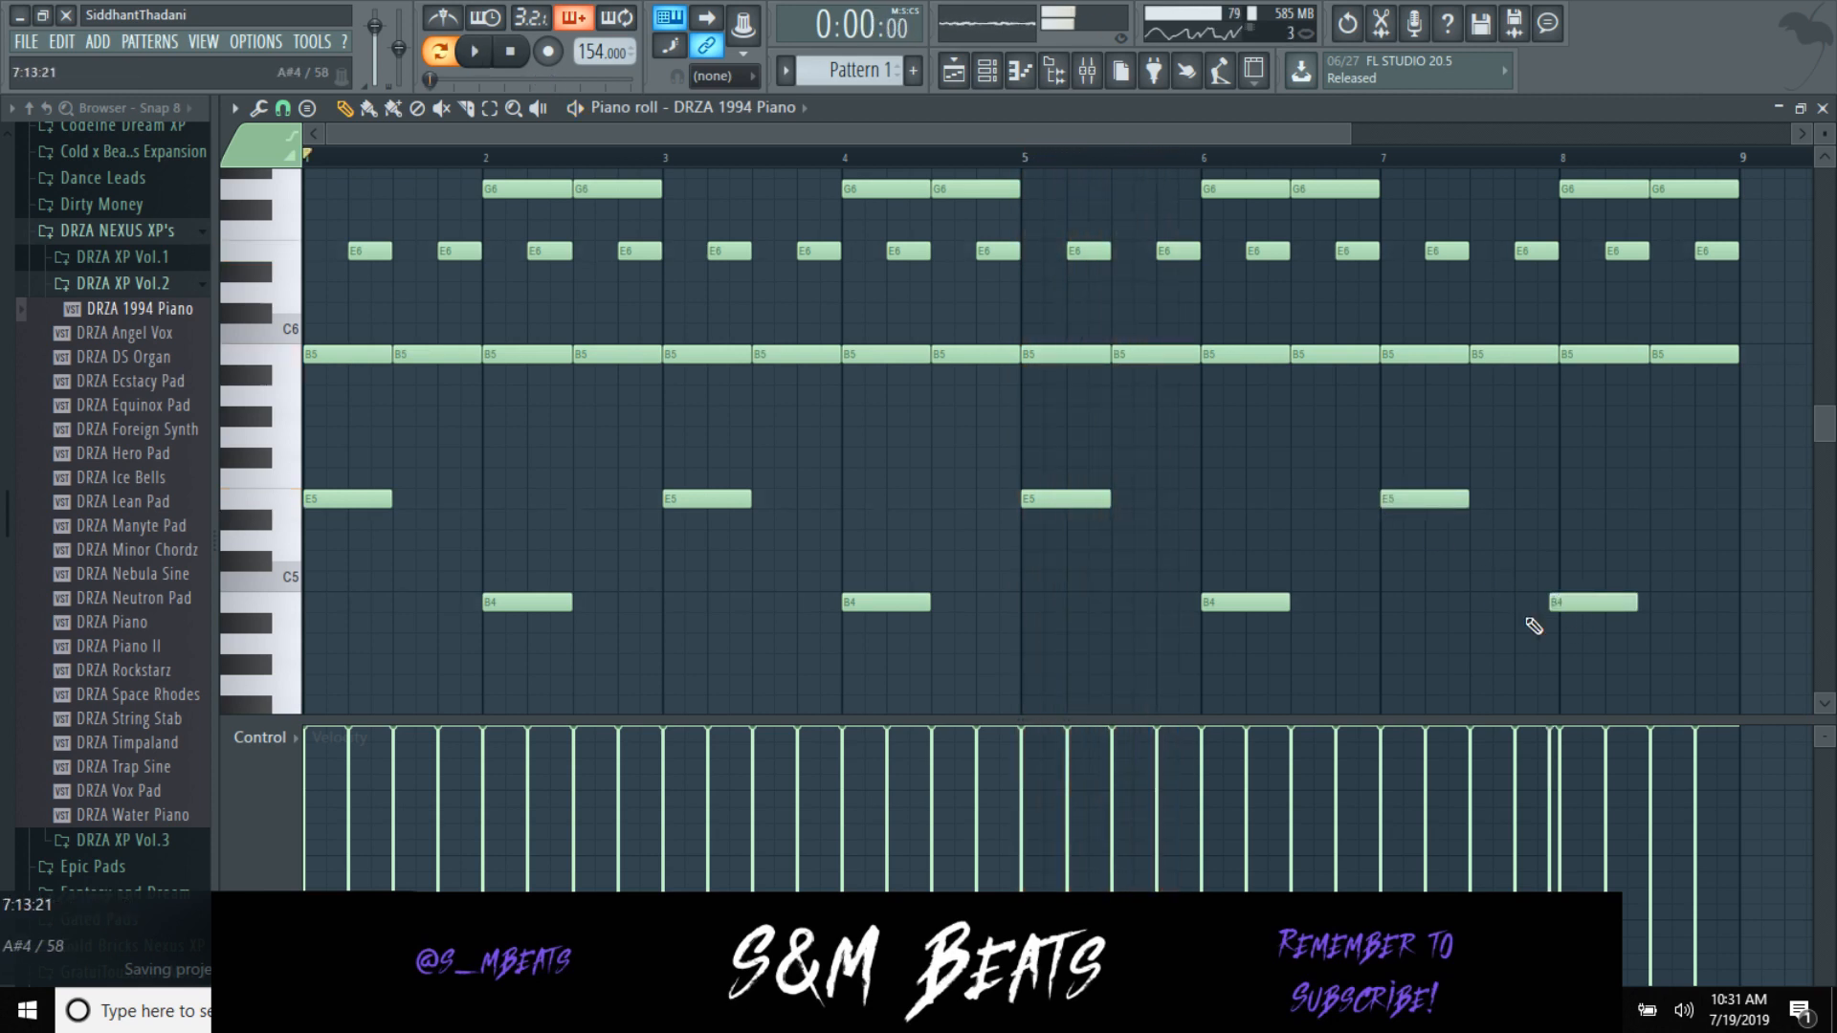
Step: Add high notes just after the bar starts, E7 in bar 1 and B6 in bar 2, above the existing melody
scroll(344, 439, up, 3)
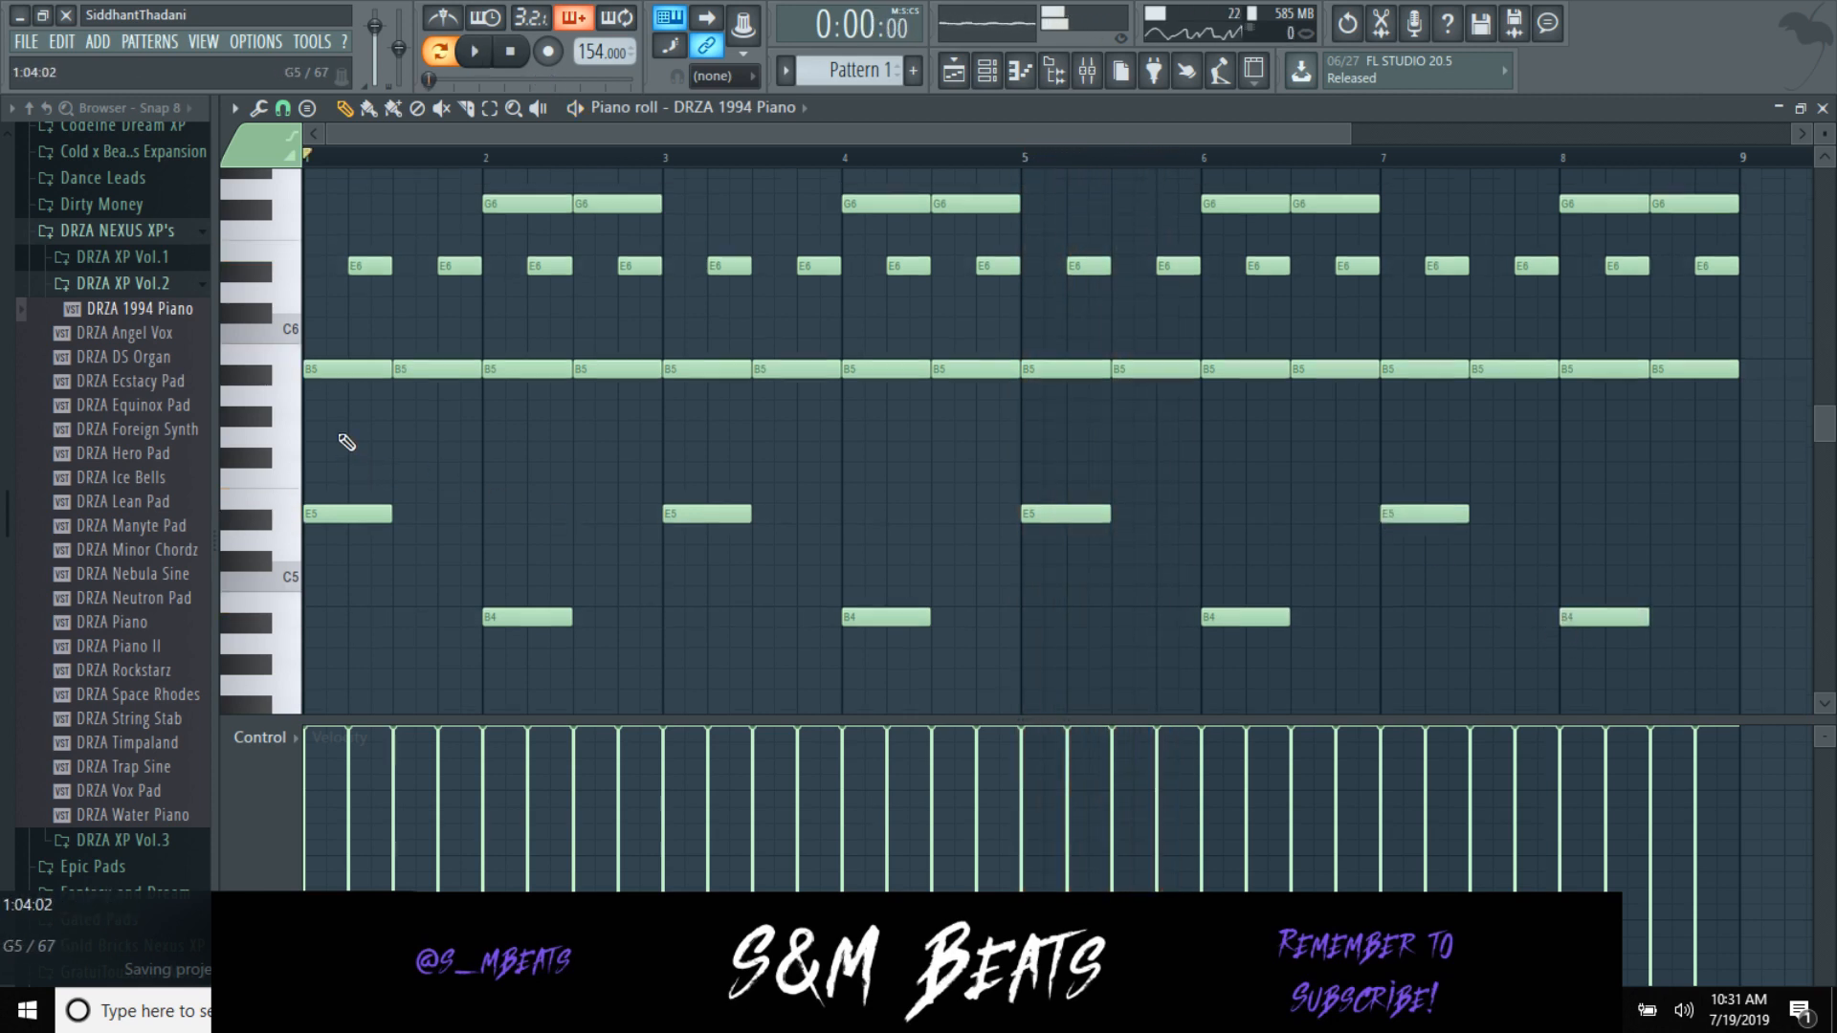
click(345, 258)
right_click(345, 258)
click(340, 238)
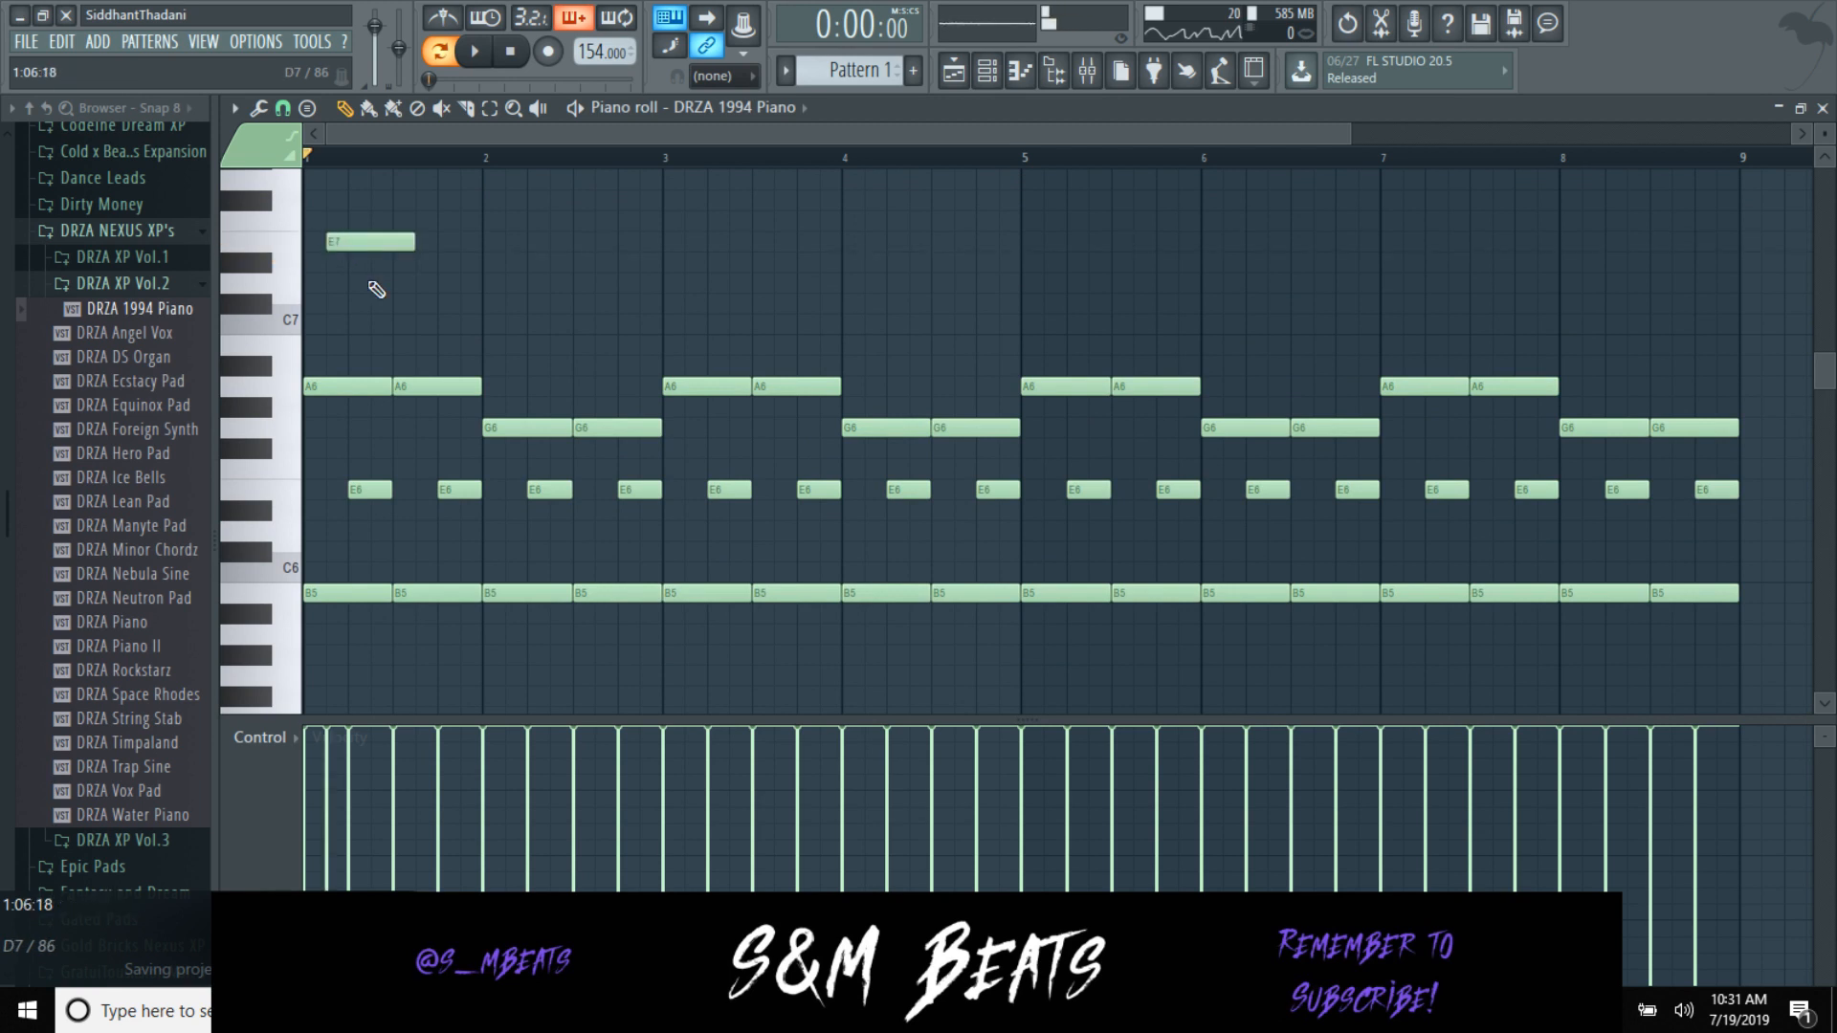
key(space)
key(space)
click(508, 304)
drag(508, 312, 526, 345)
key(space)
Step: Repeat the high line through bar 8, with E7 in bars 3, 5 and 7 and B6 in bars 4, 6 and 8
click(687, 242)
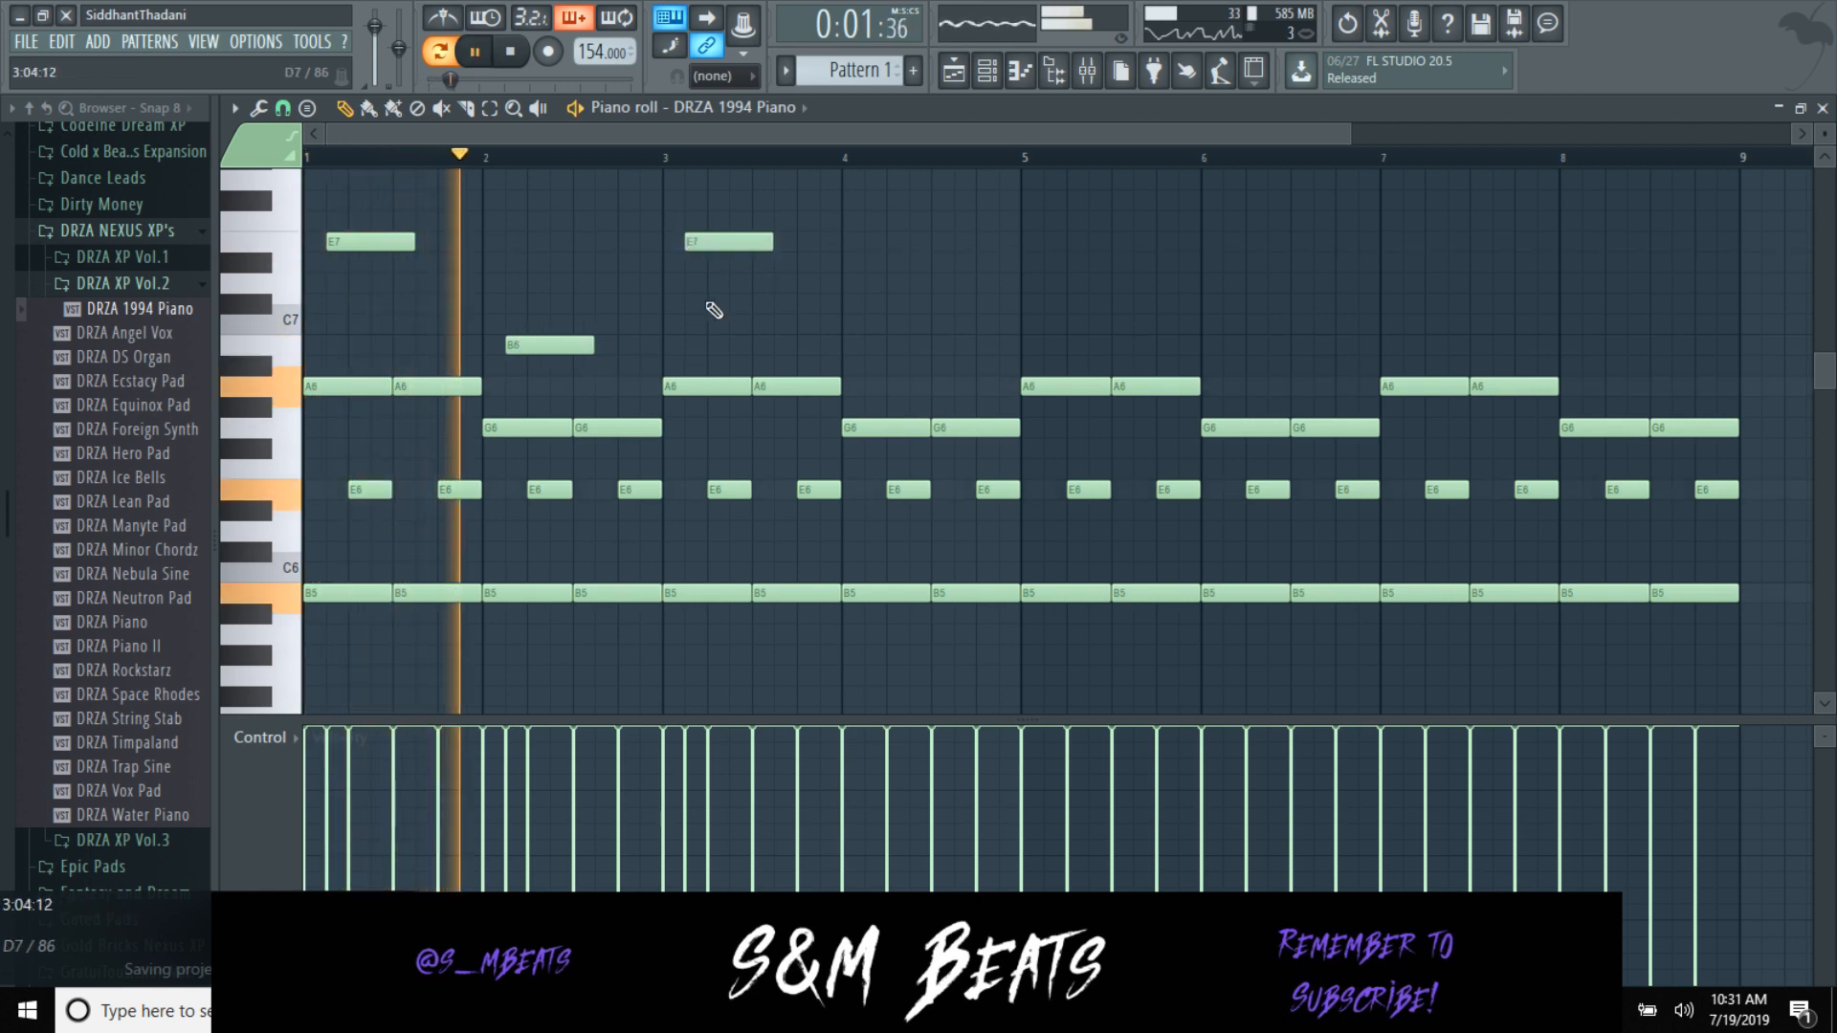
click(868, 344)
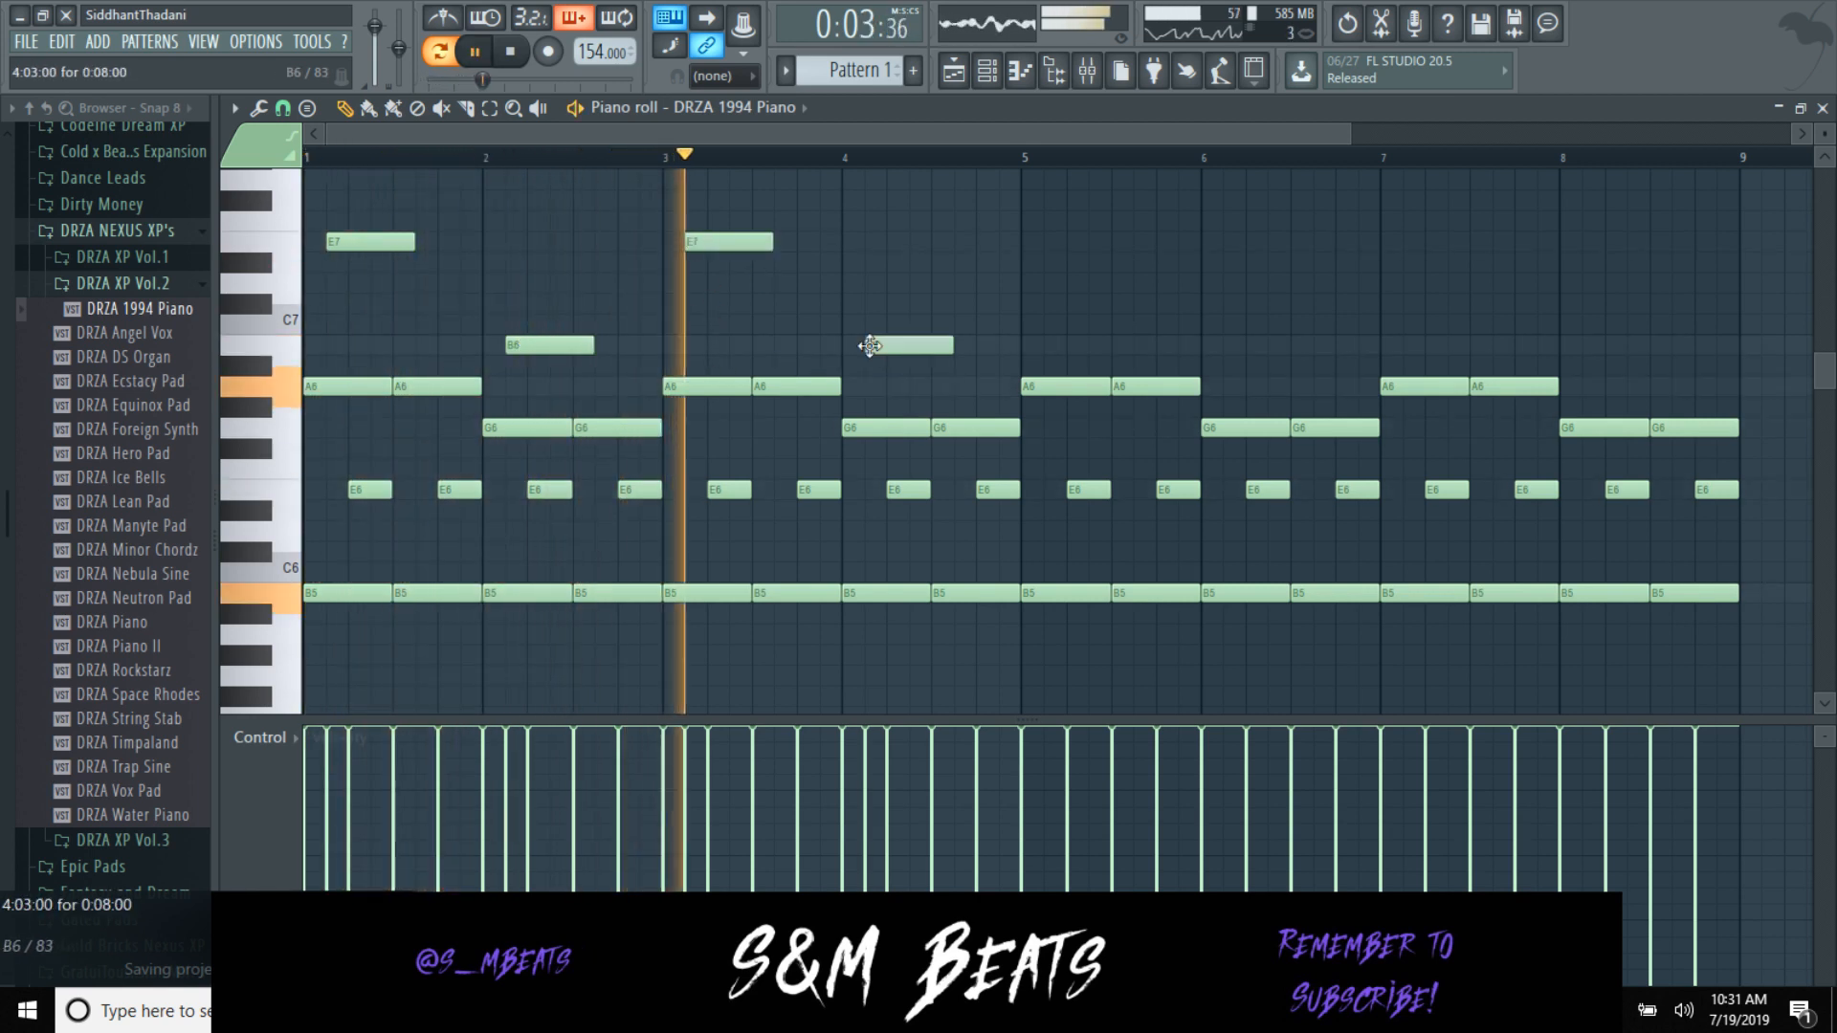
click(1050, 242)
key(space)
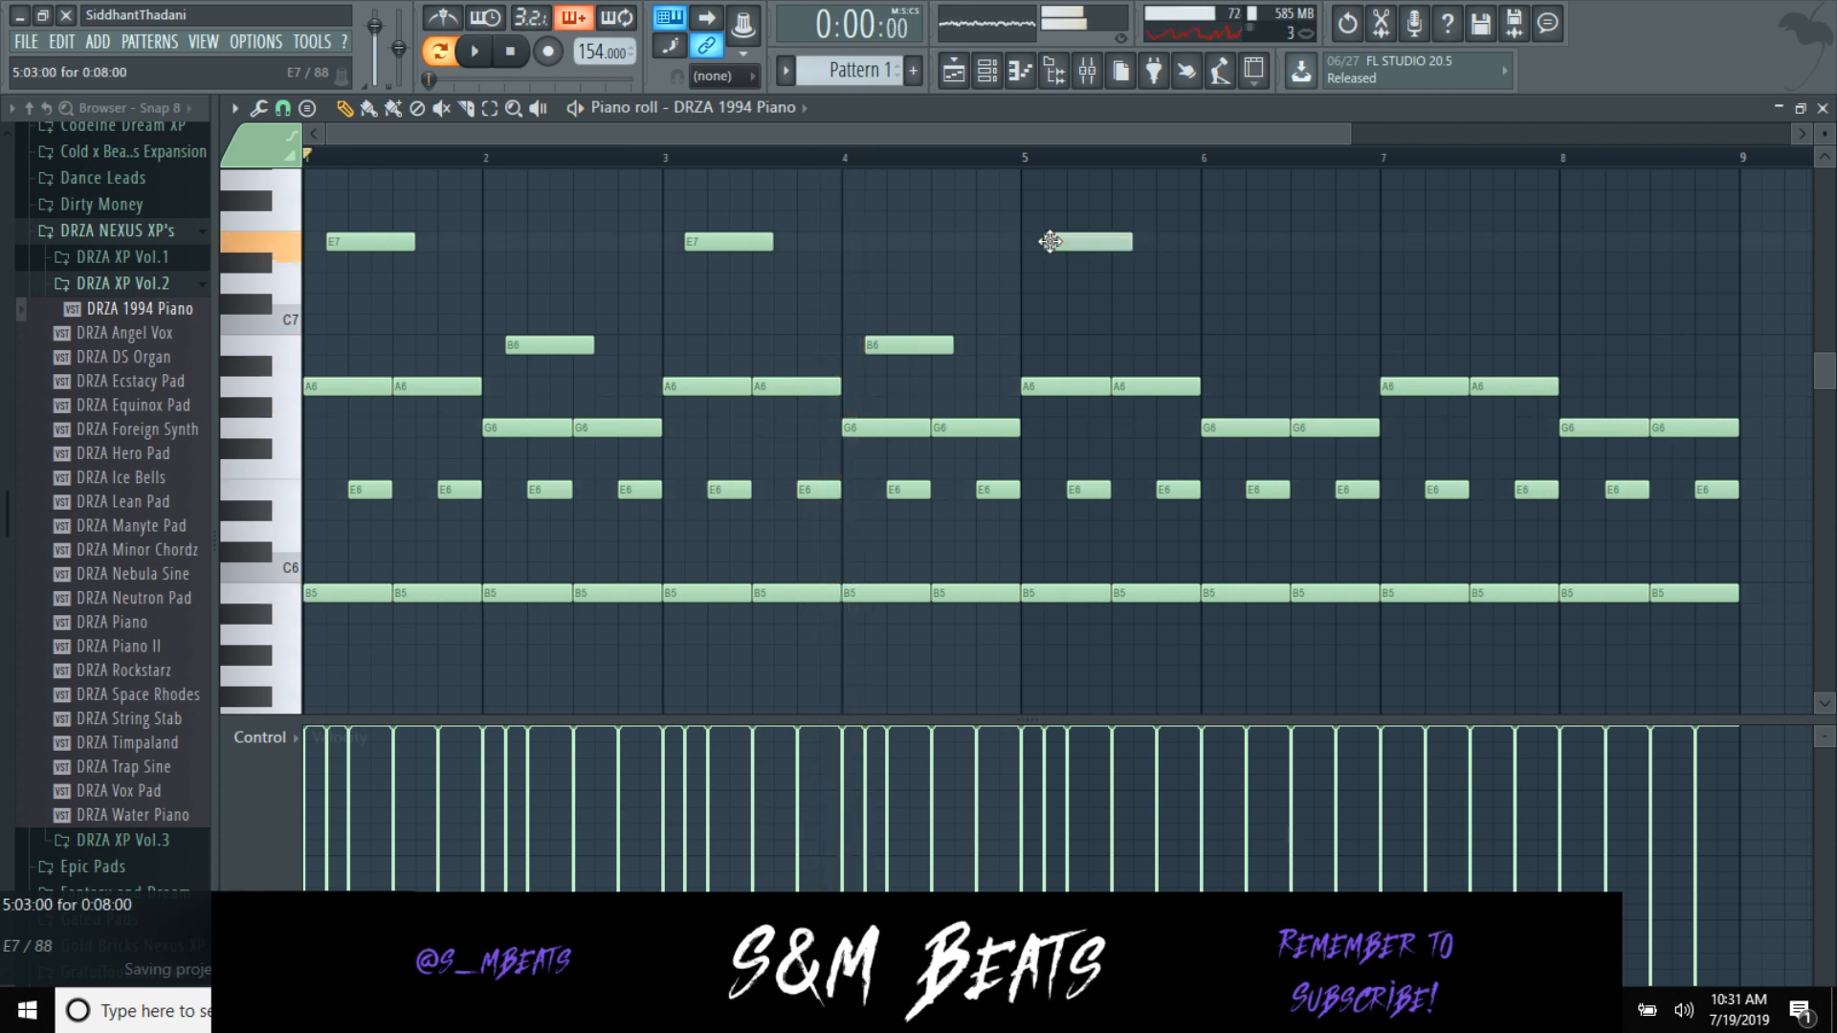
click(1226, 344)
click(1416, 242)
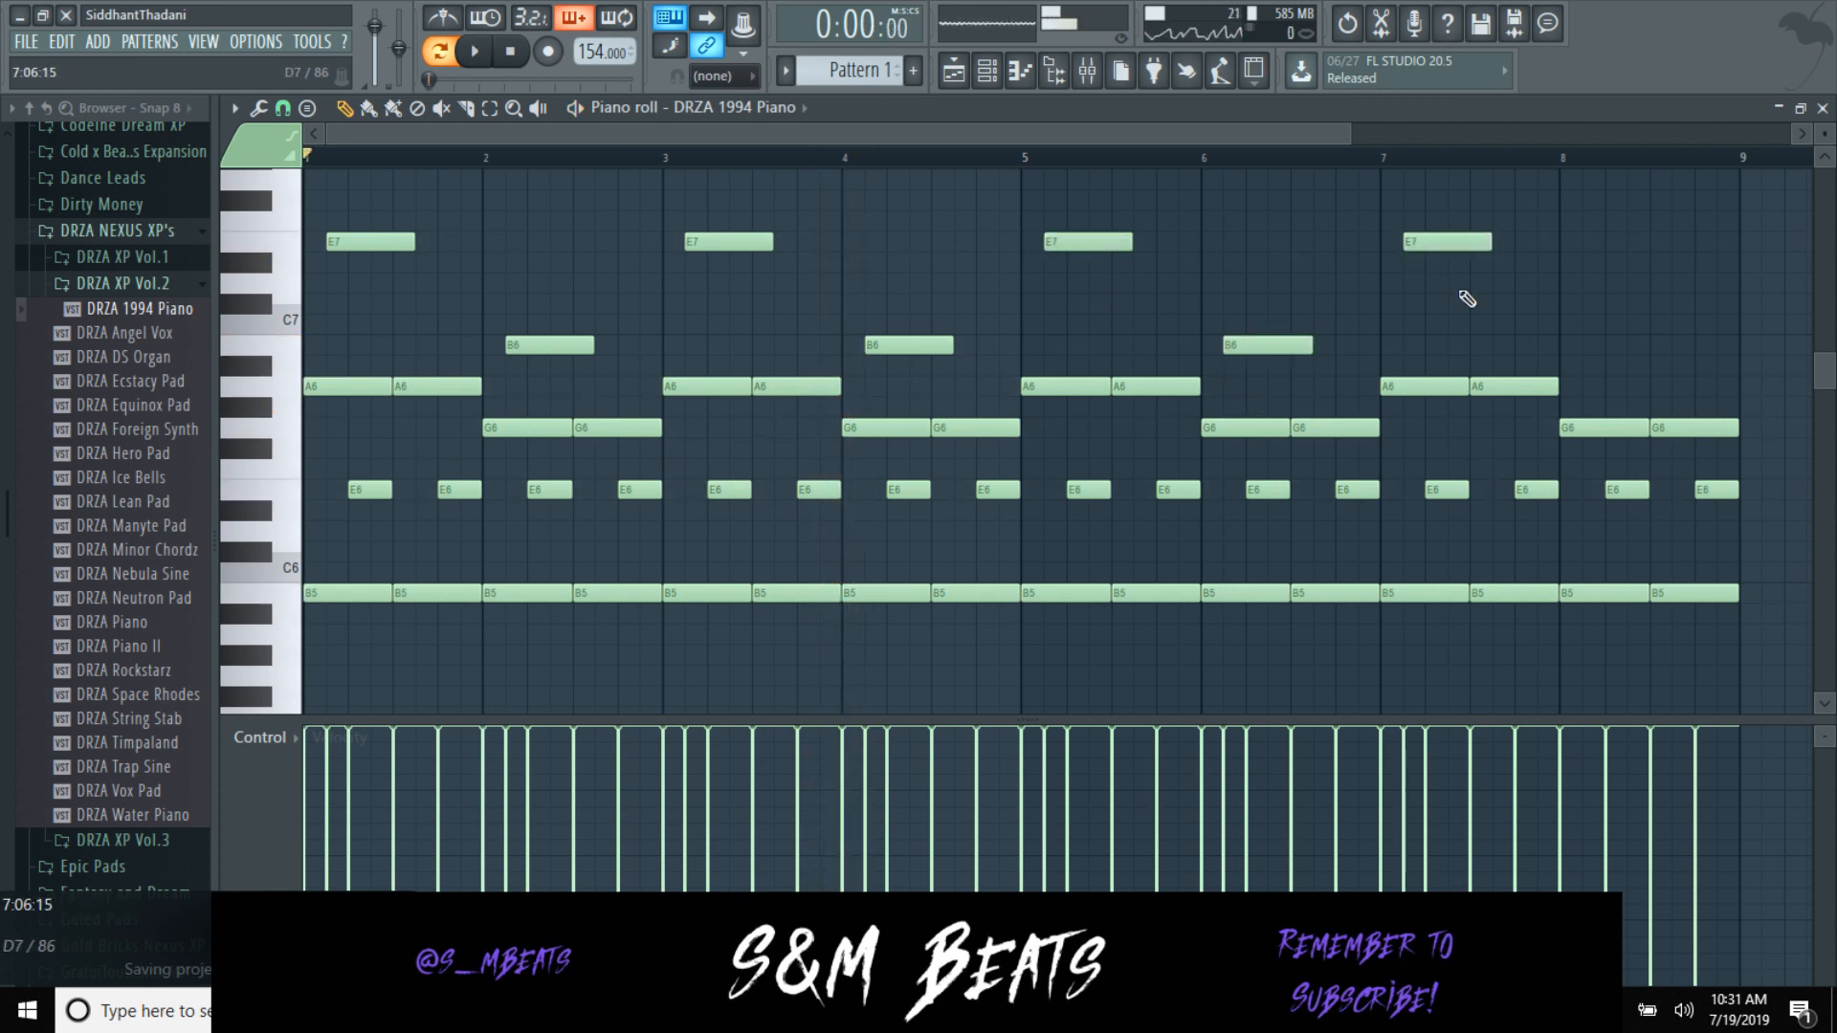
click(1584, 344)
click(1823, 108)
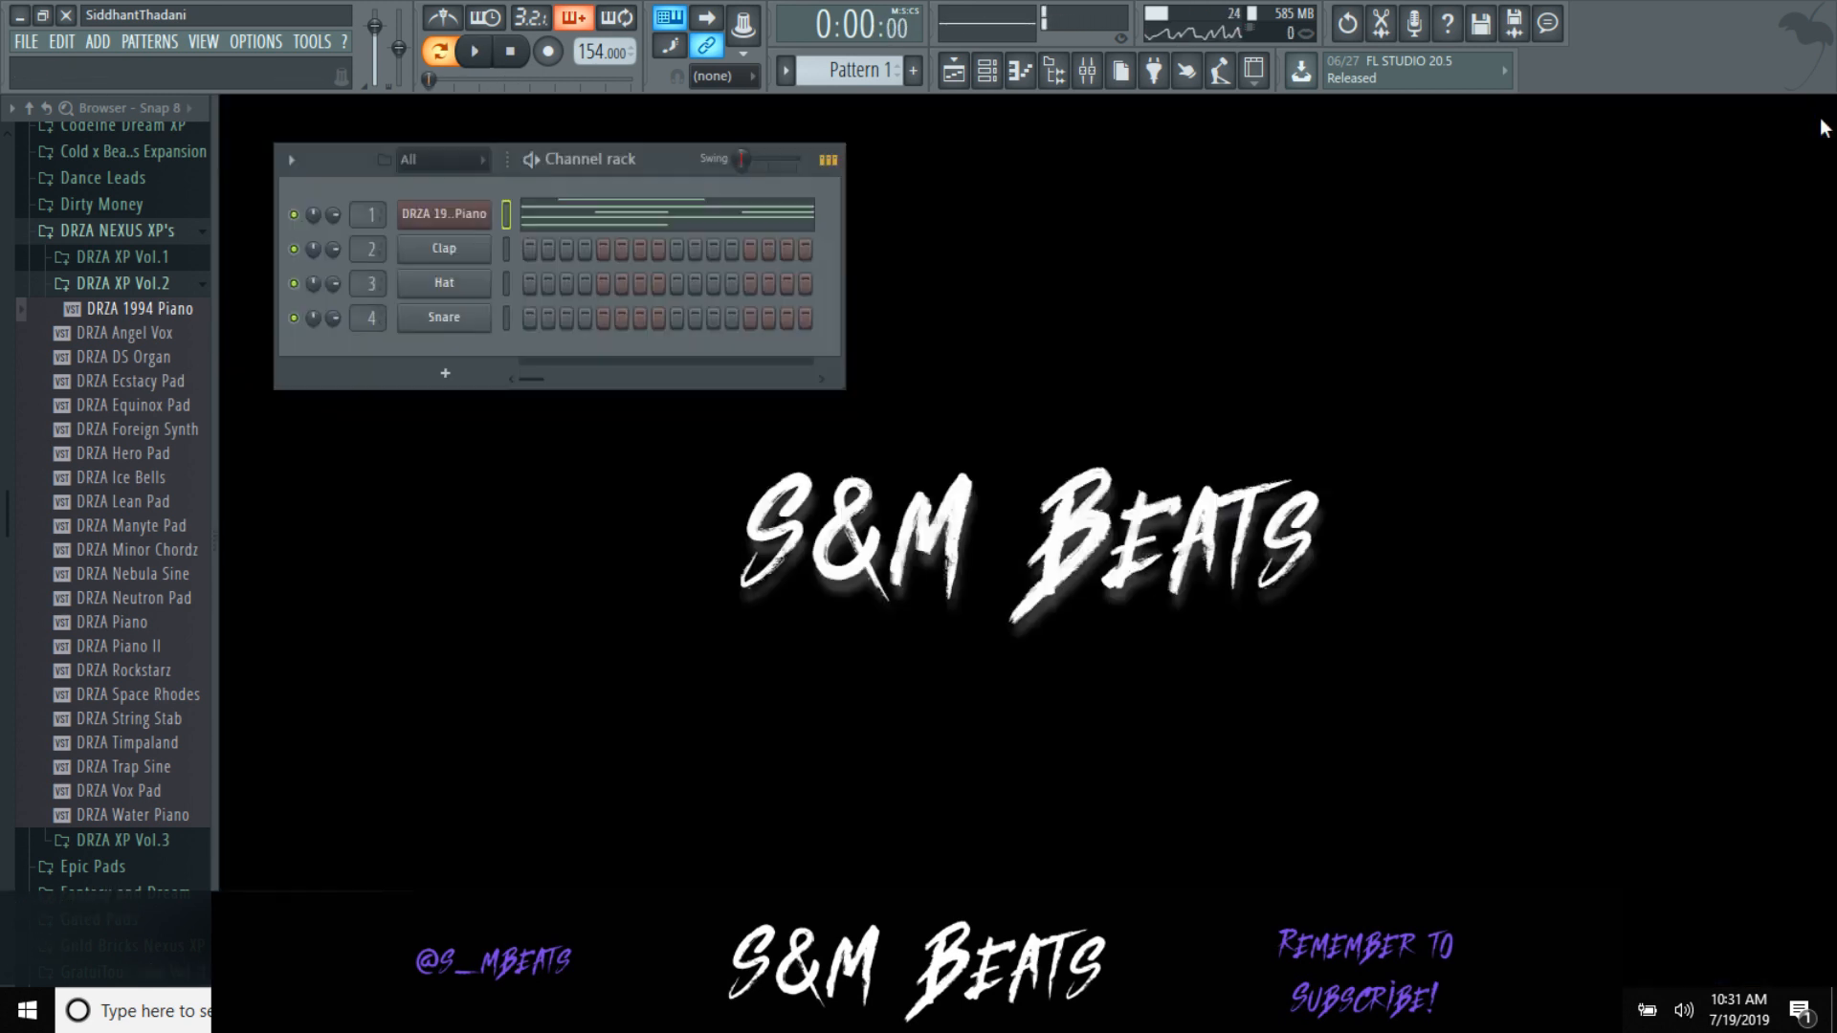
Step: Reopen the DRZA 1994 Piano notes and play back the loop to review it
click(569, 236)
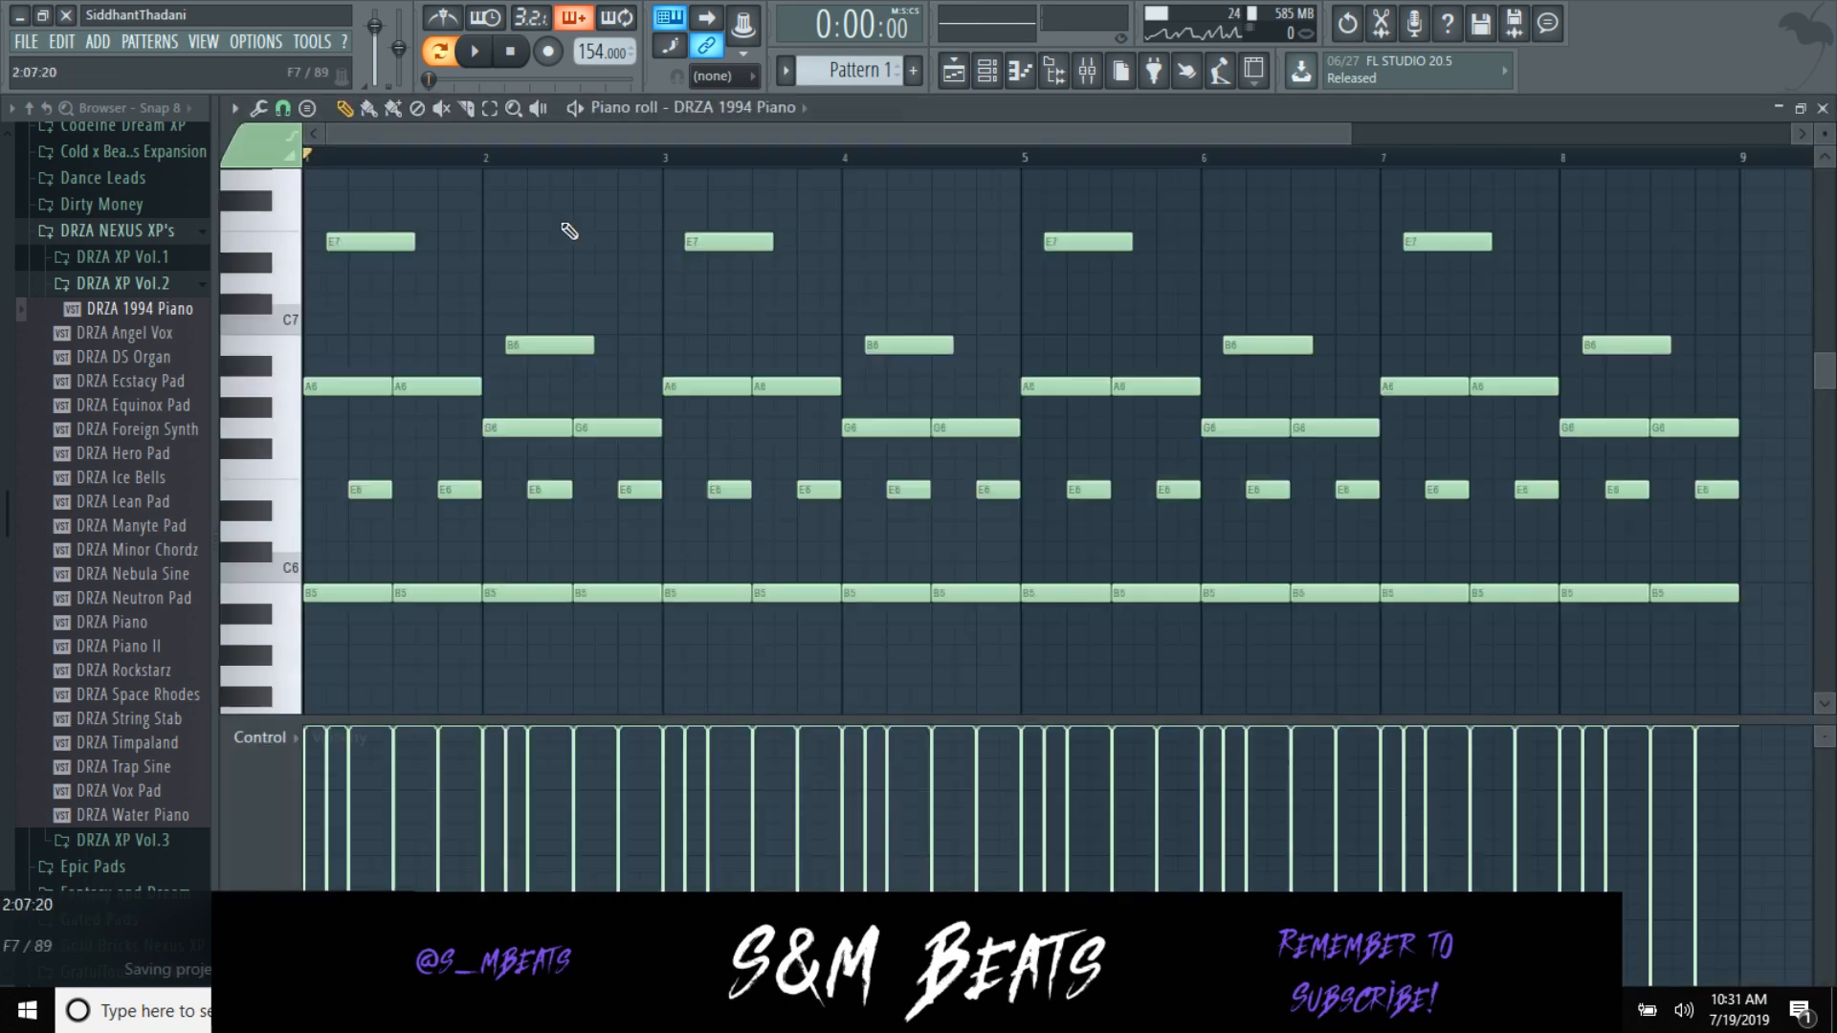
key(space)
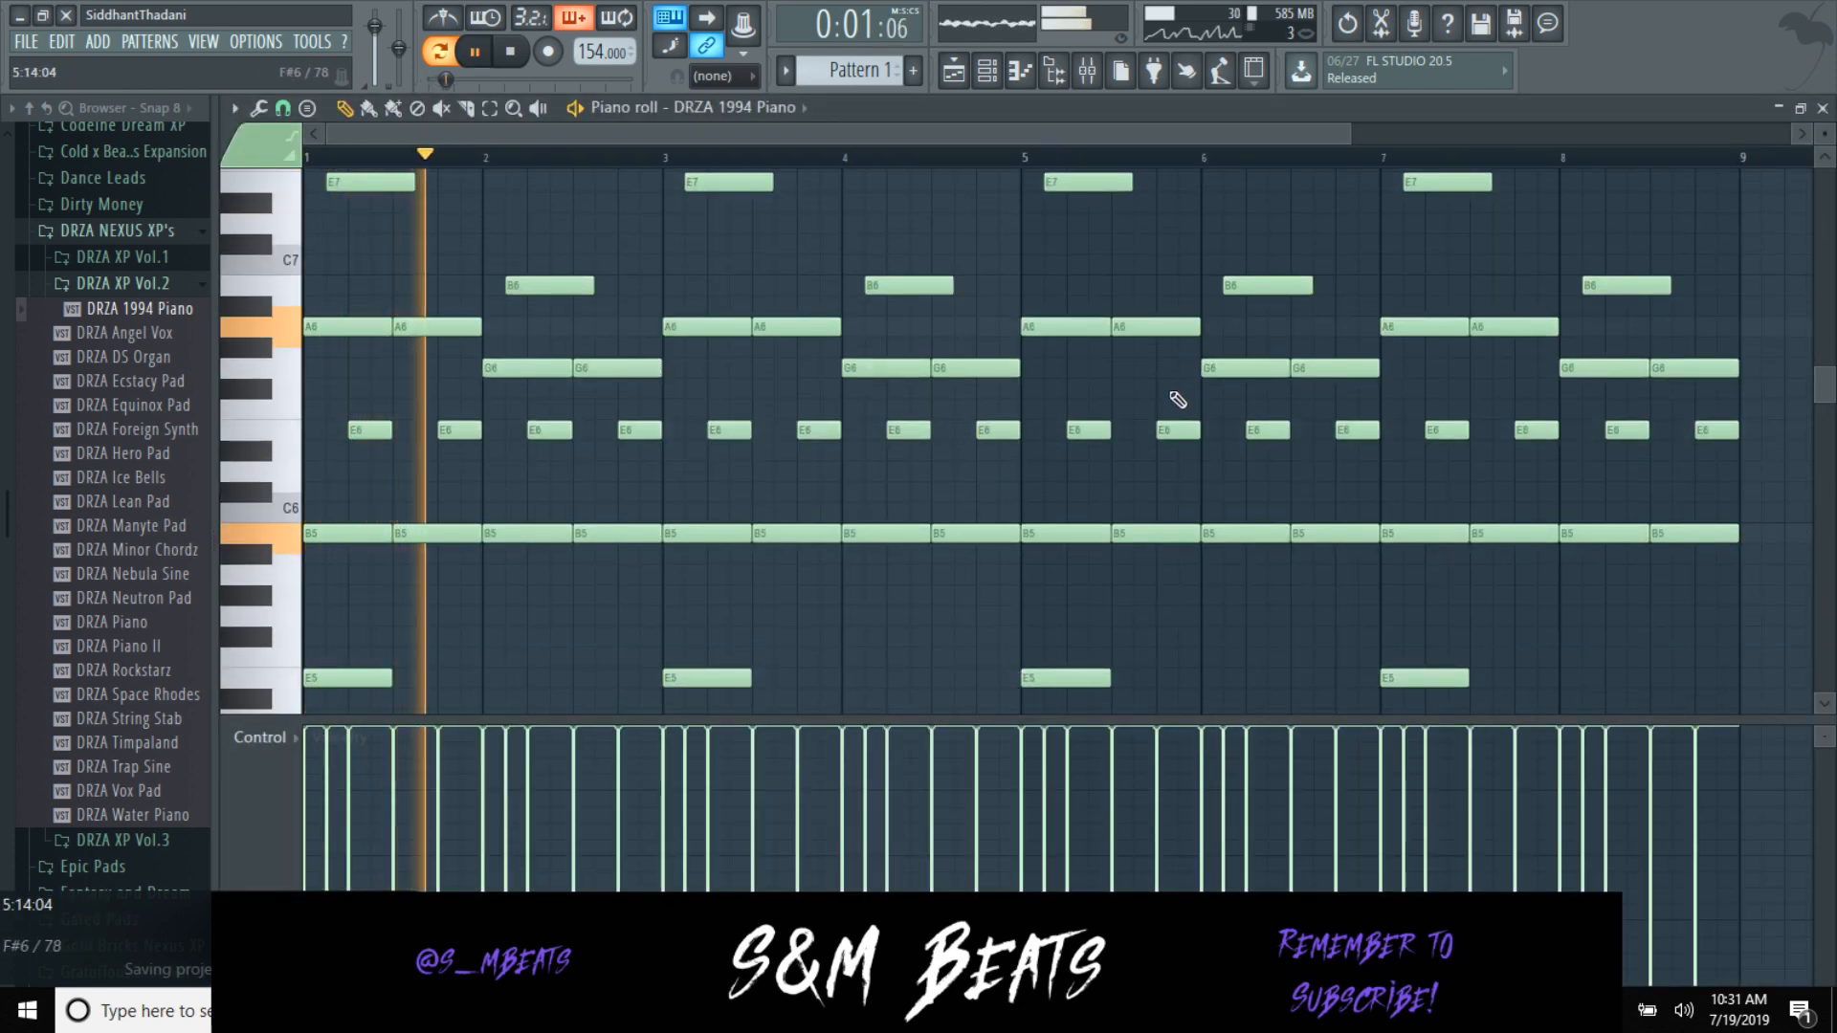
click(1822, 108)
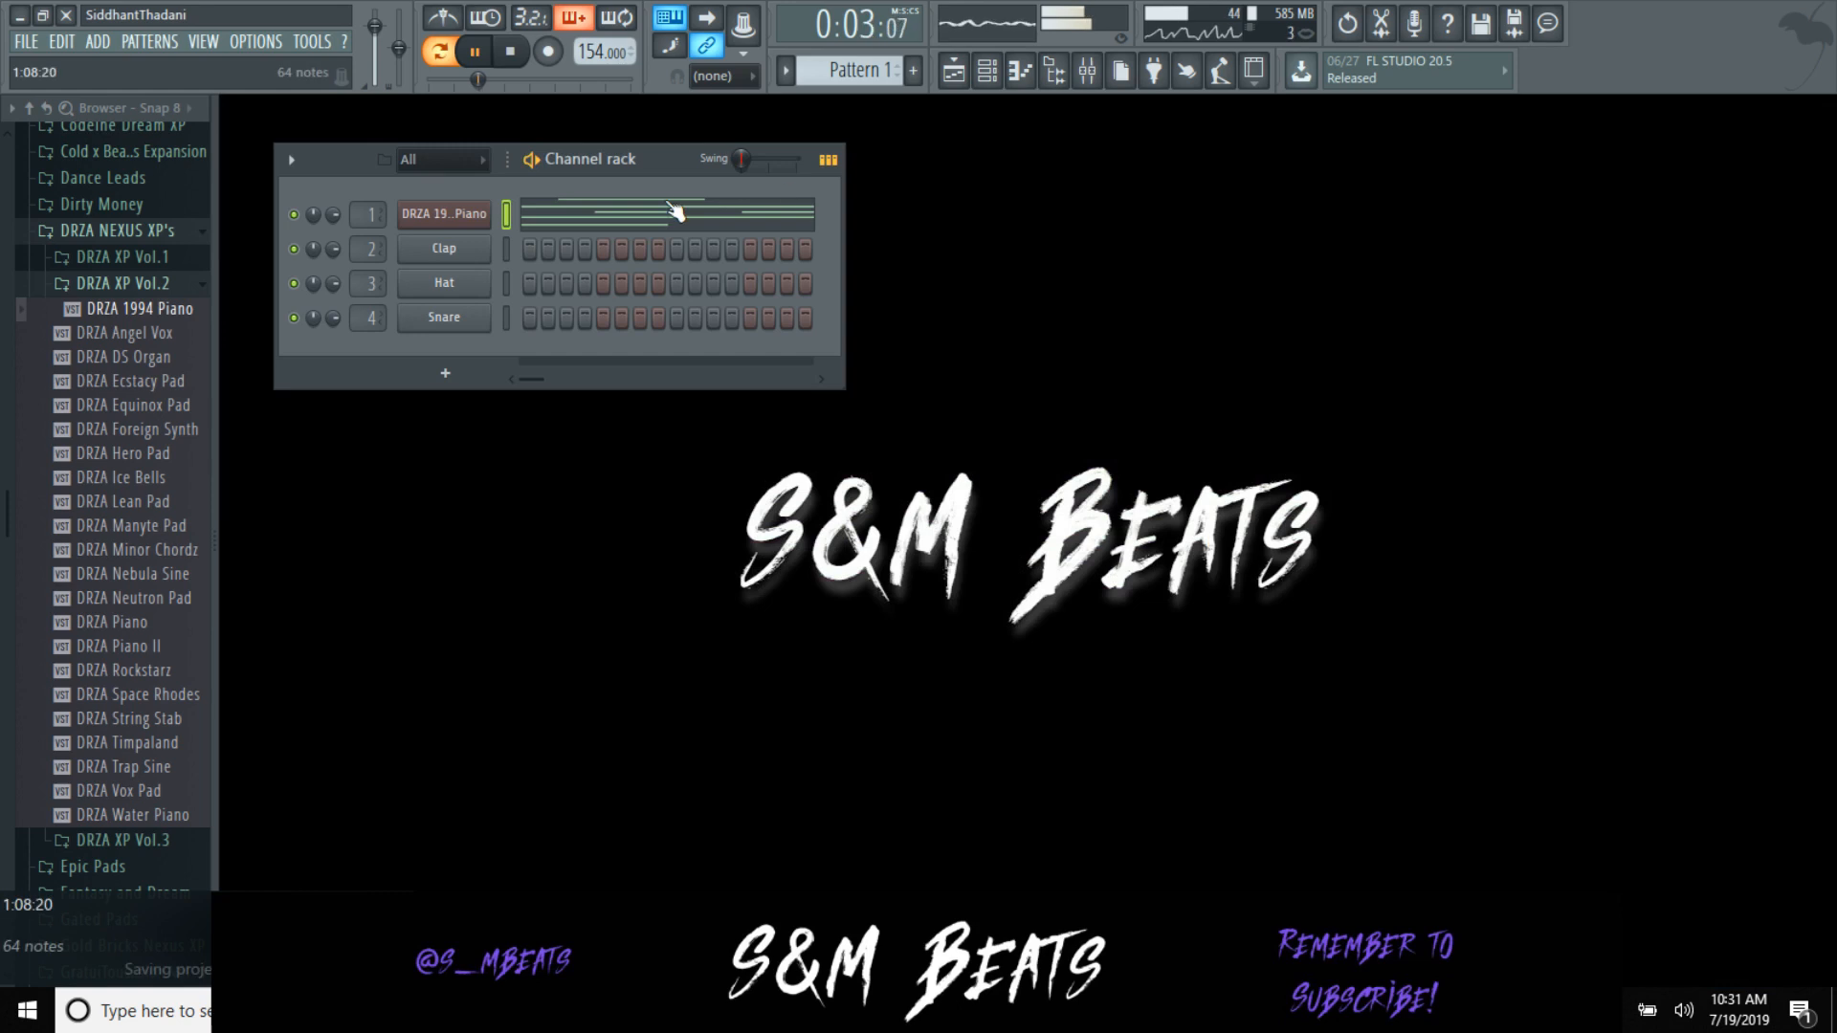
key(space)
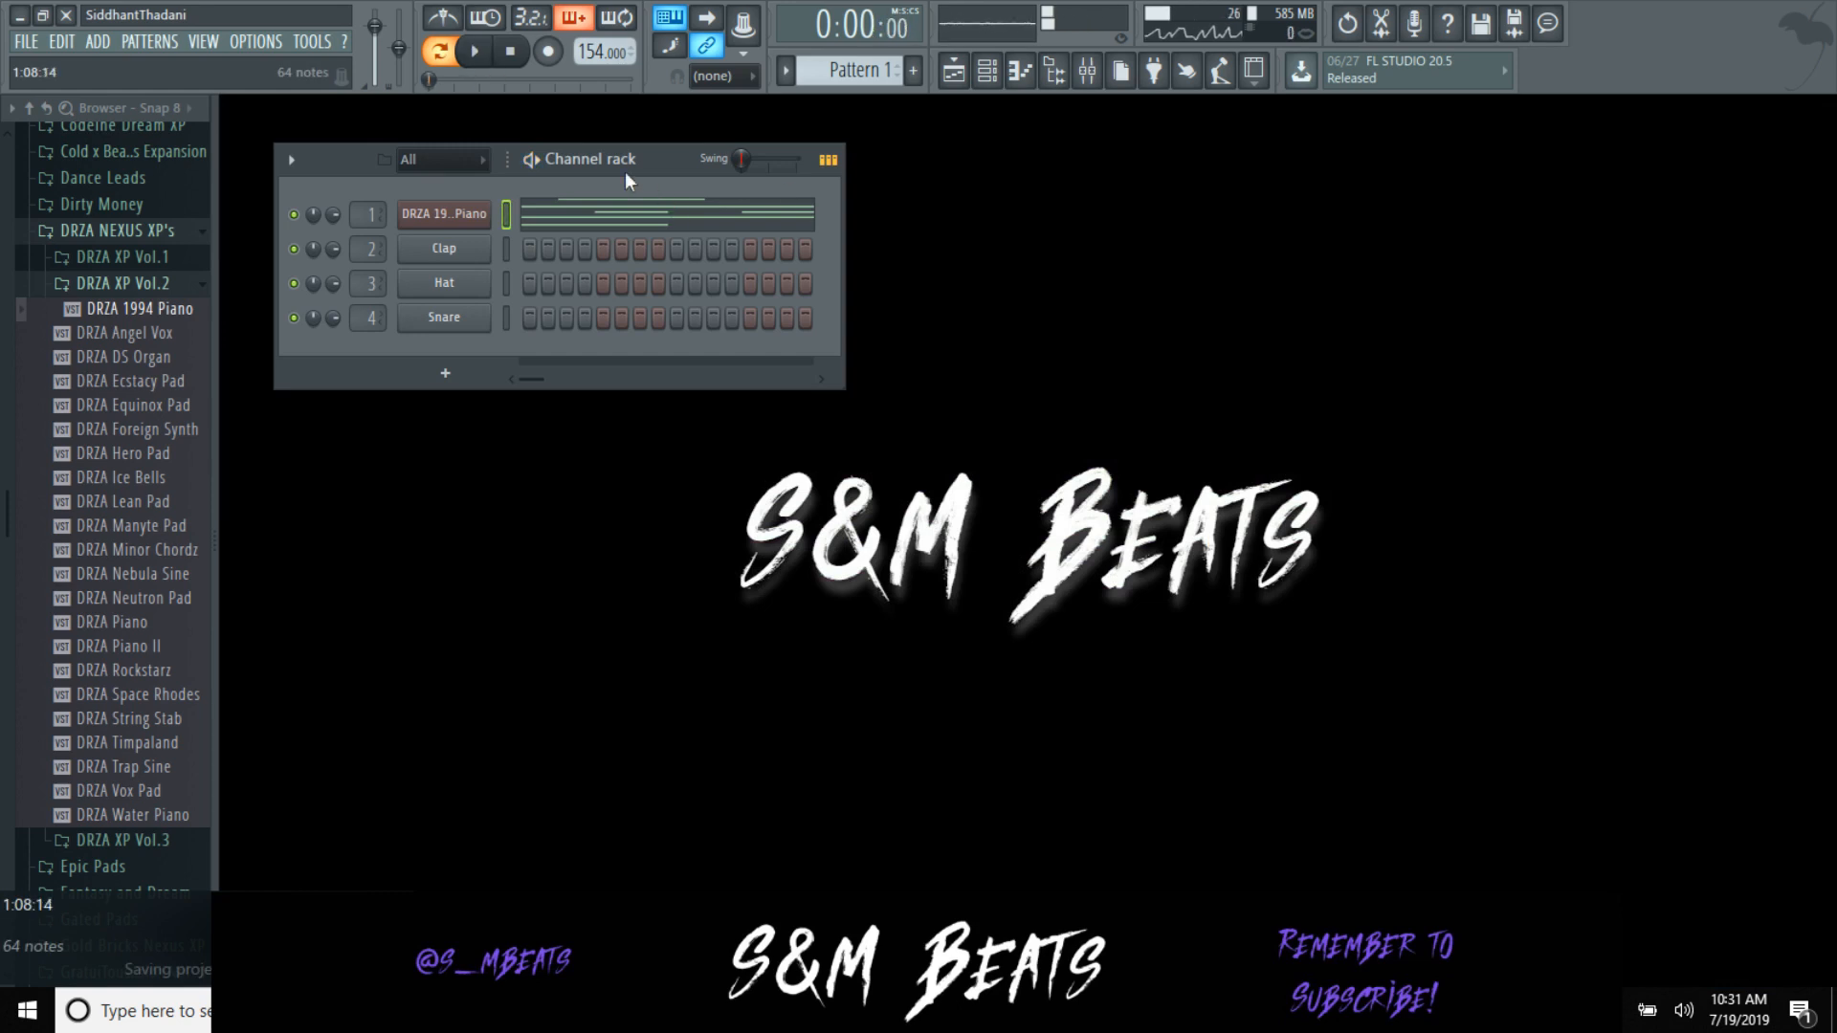
Step: Open the DRZA 1994 Piano notes, try the whole loop five semitones higher and play it back
click(624, 225)
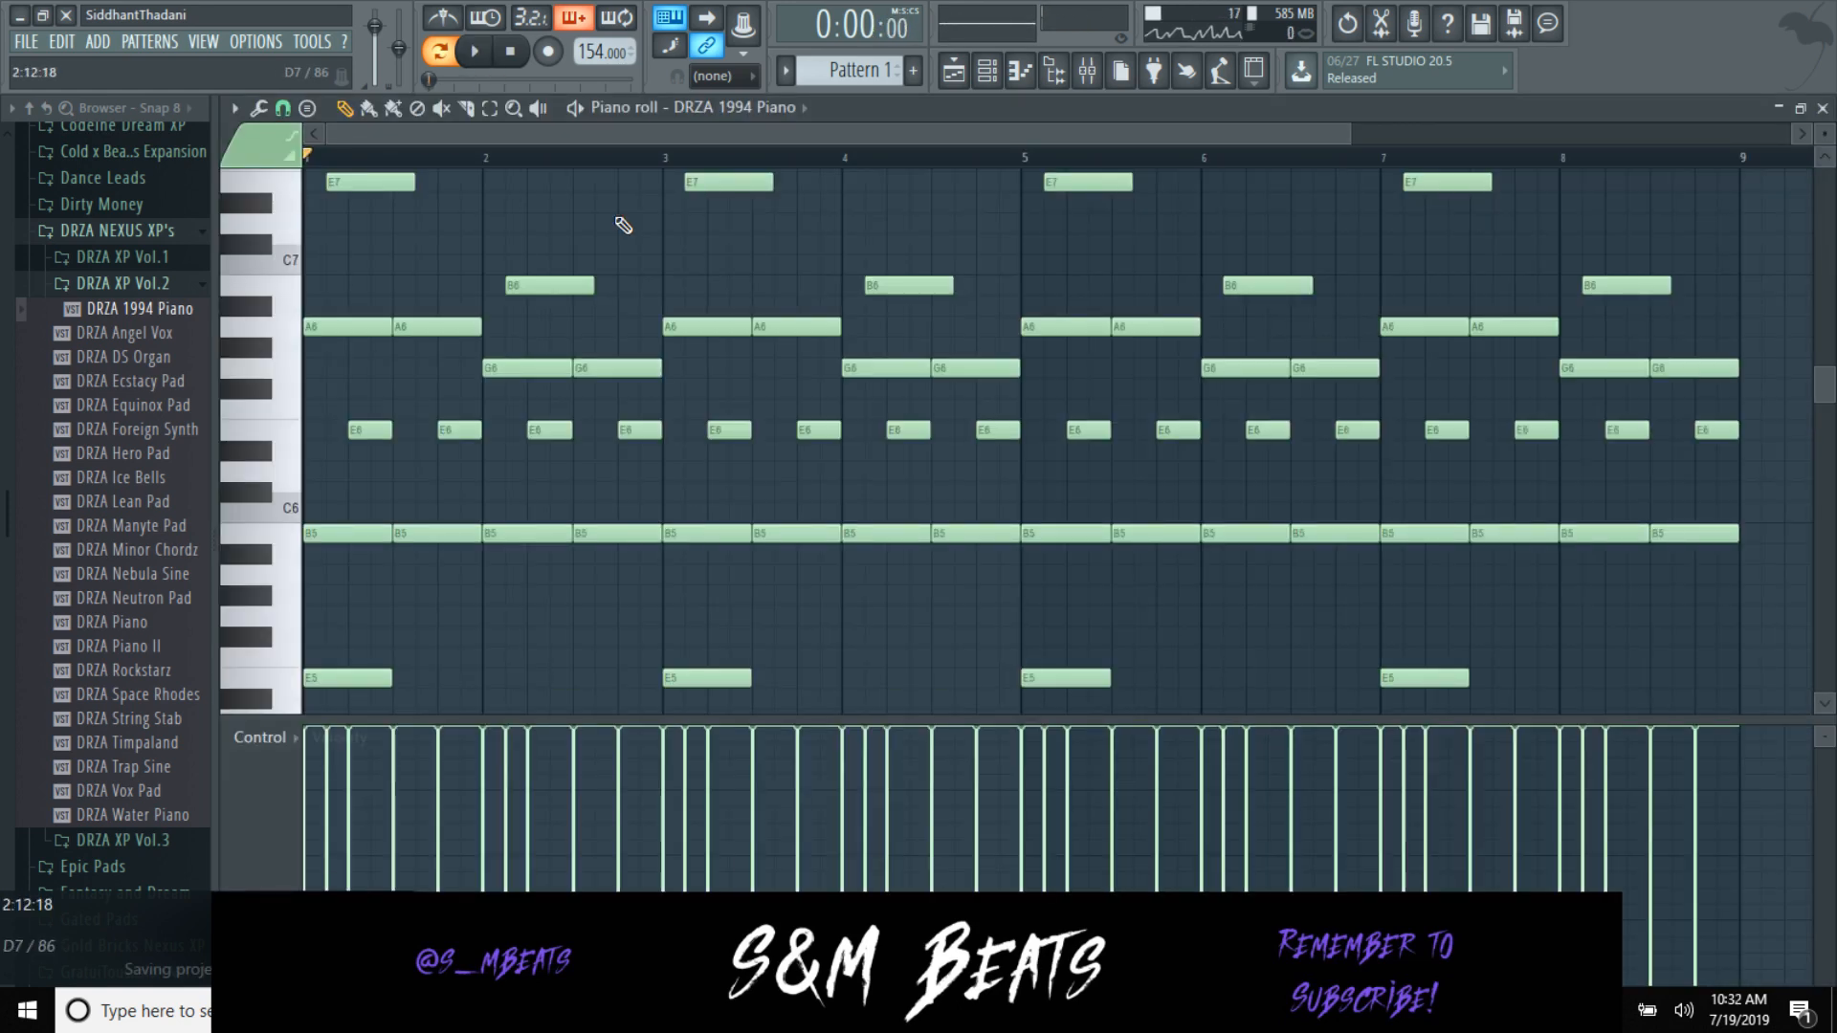
key(shift+Up)
key(shift+Up)
key(shift+Up)
key(shift+Up)
key(shift+Up)
key(space)
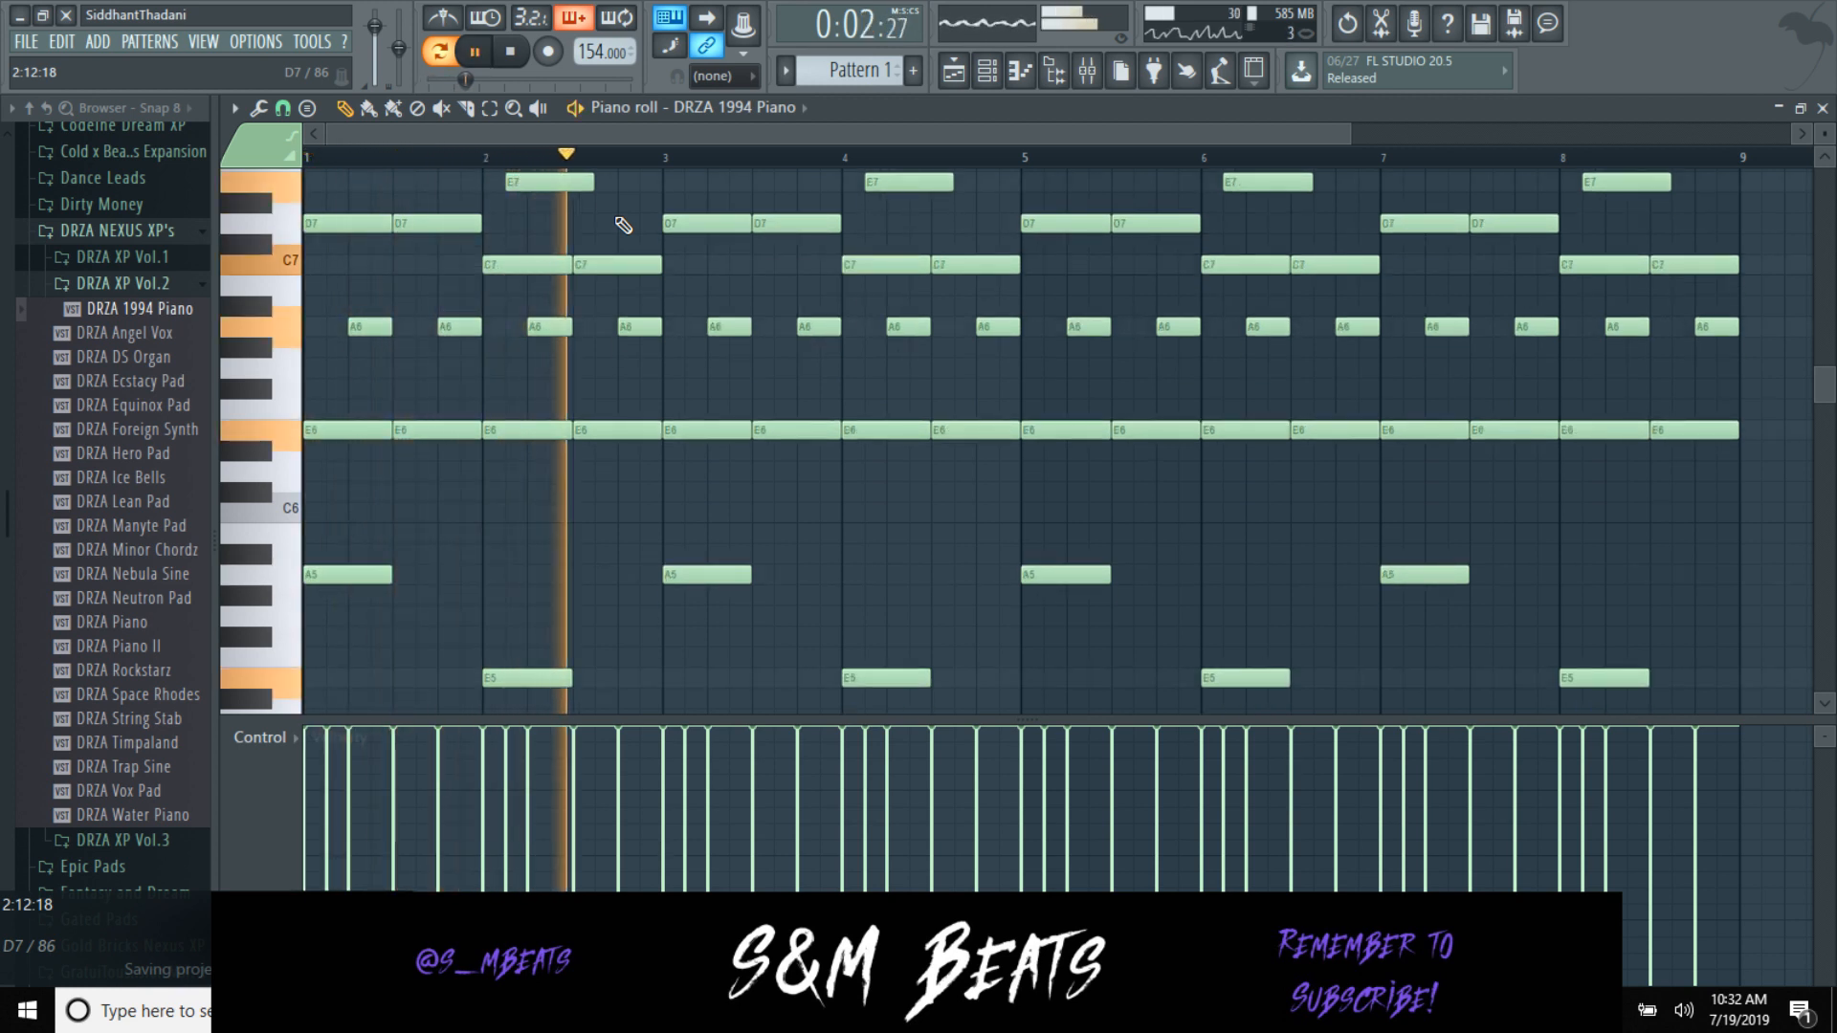
Step: Transpose the whole loop back down five semitones and stop playback
key(shift+Down)
key(shift+Down)
key(shift+Down)
key(shift+Down)
key(shift+Down)
key(space)
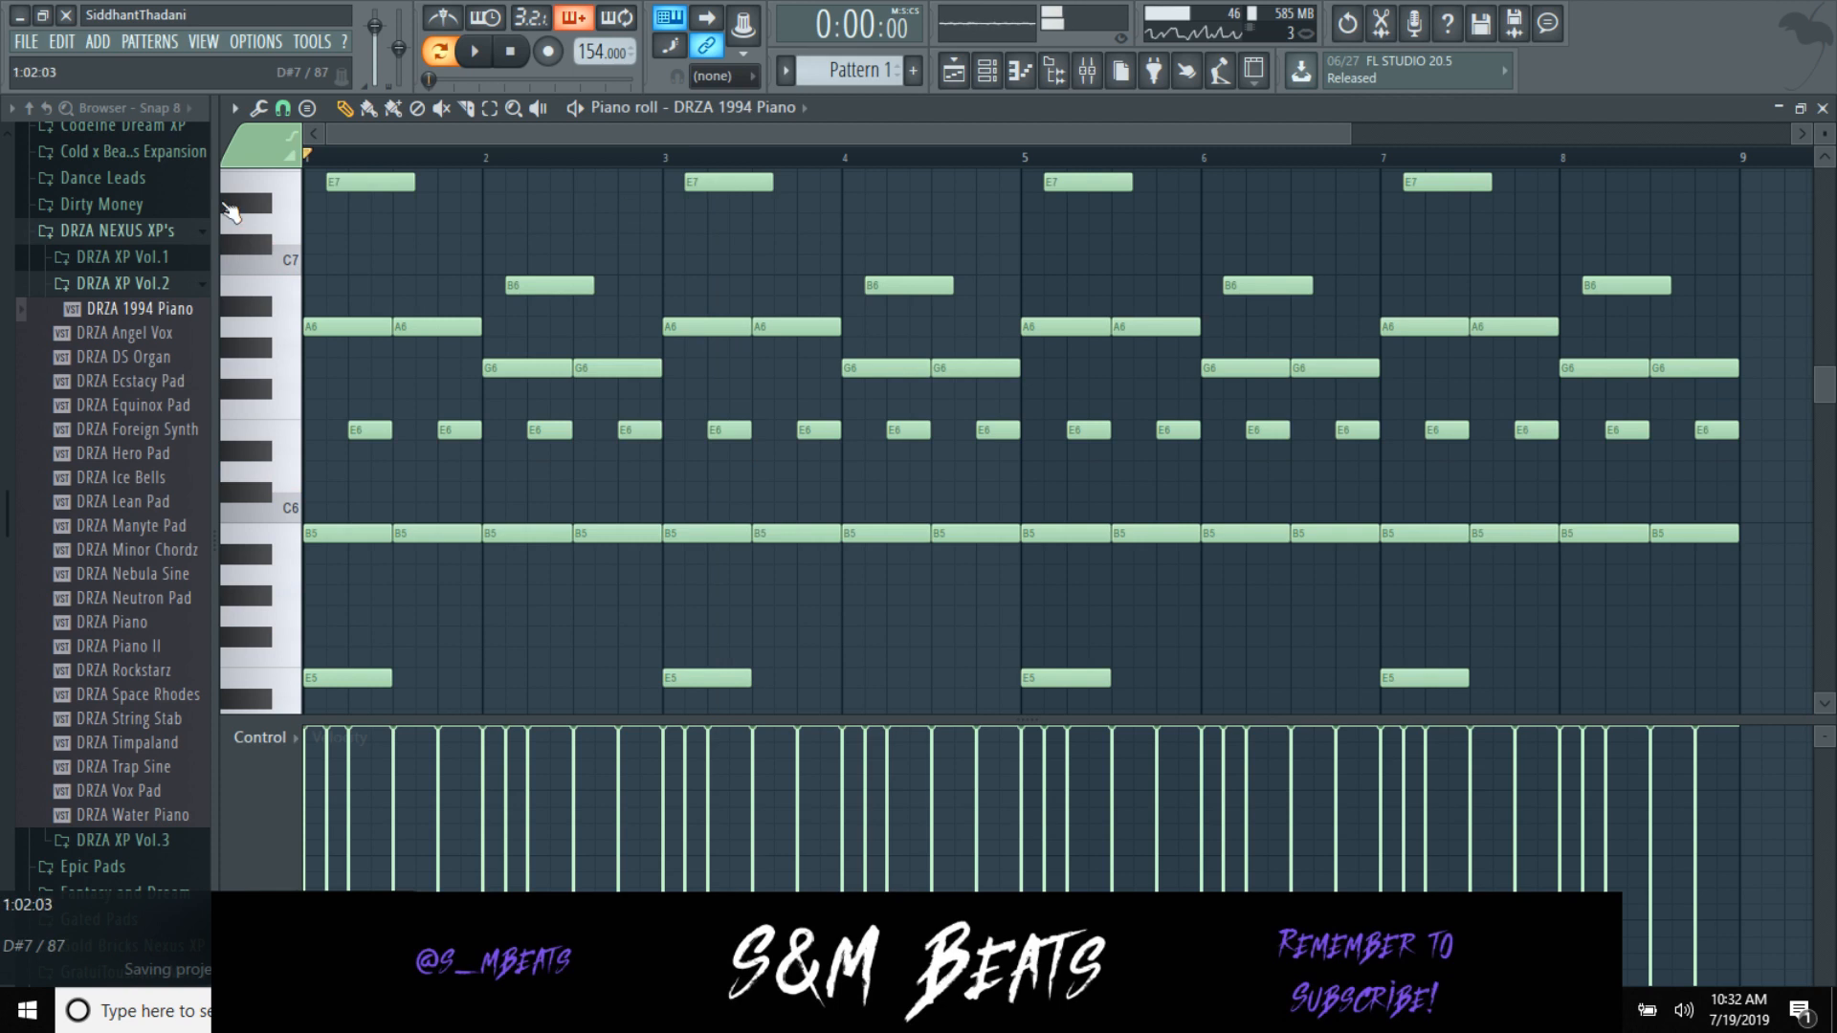
Step: Start exporting the piano notes as a MIDI file and create the folder "S&M Beats ATL - 154 BPM" in 30 Loops for TopChoice
click(234, 108)
mouse_move(250, 134)
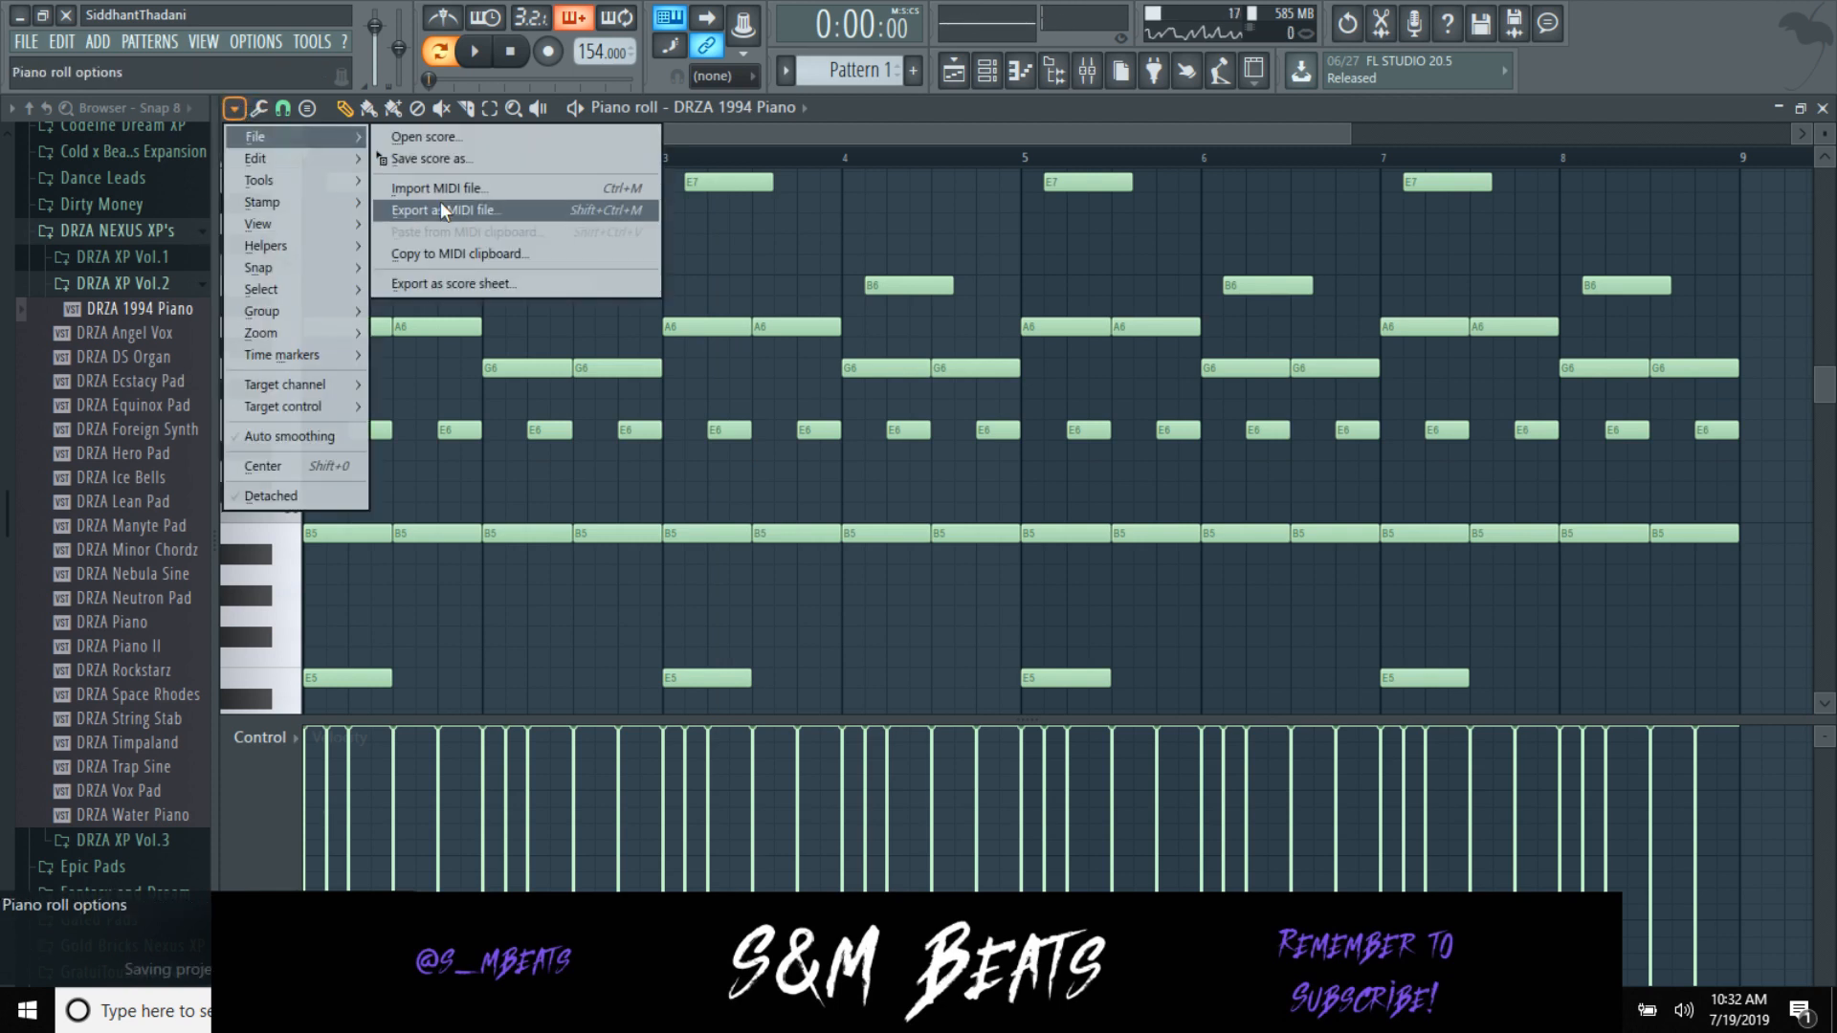
click(431, 207)
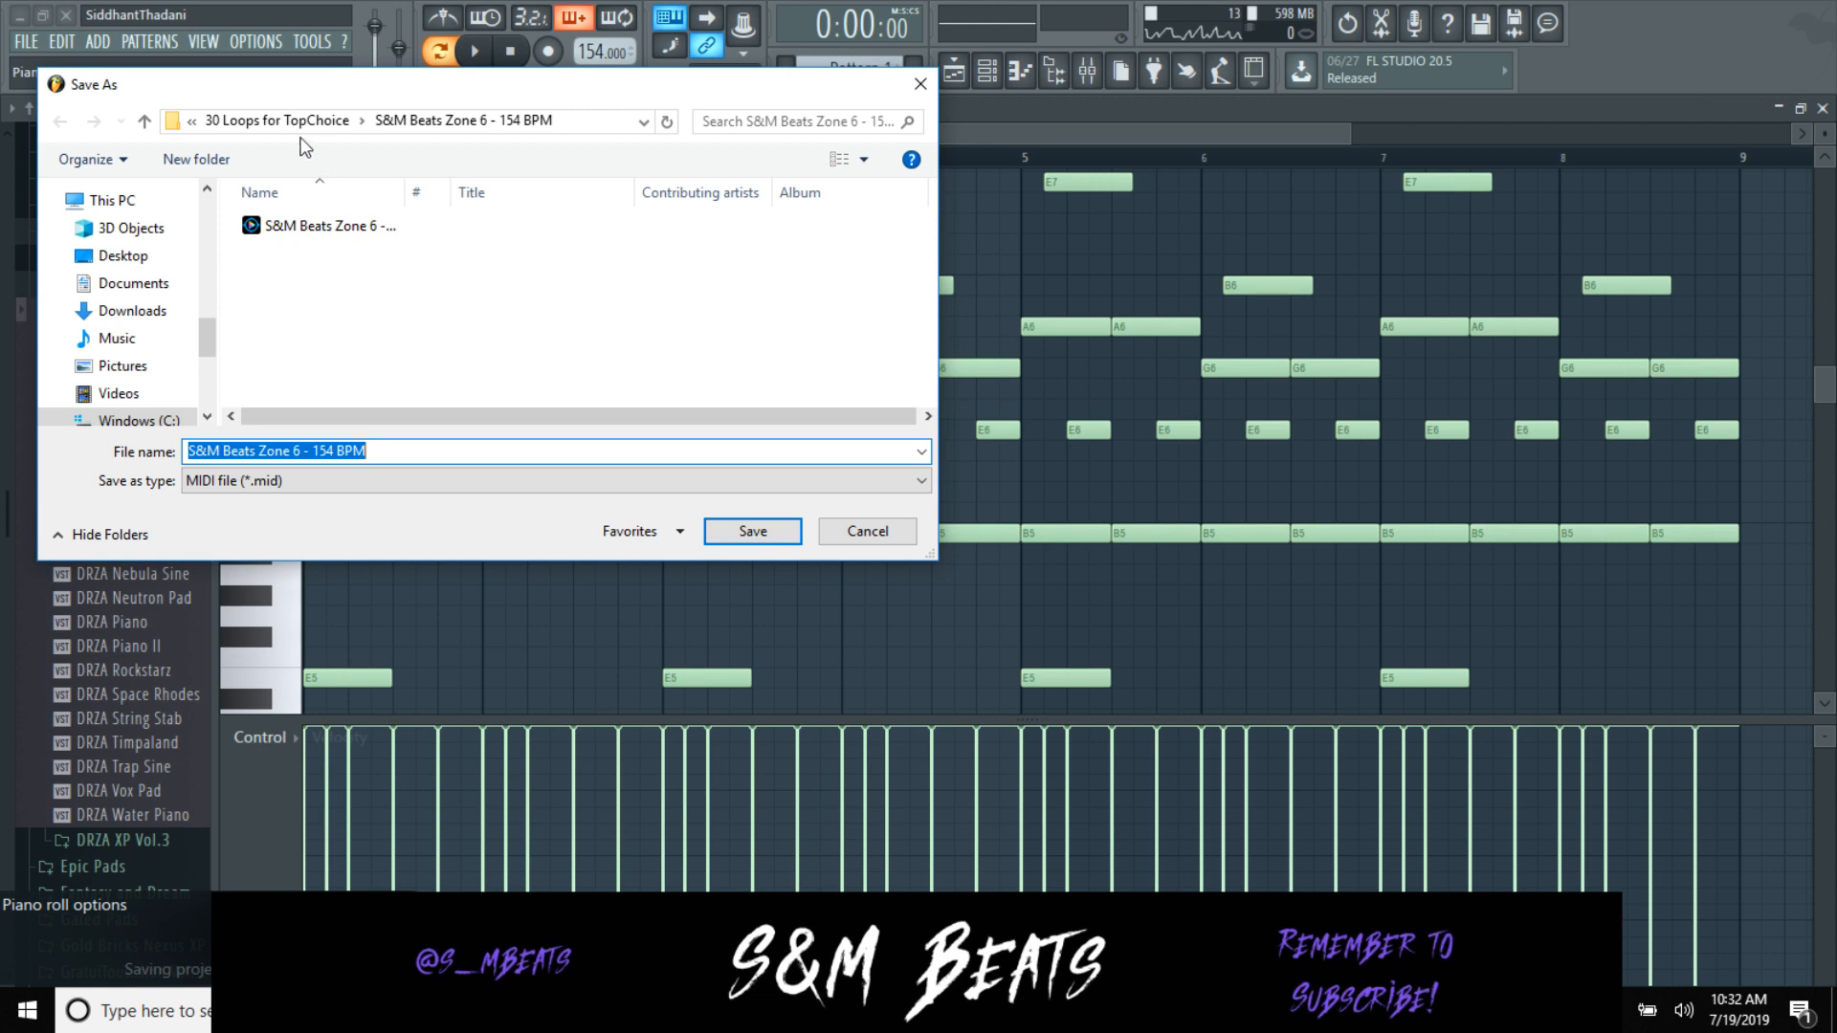
click(287, 121)
click(406, 273)
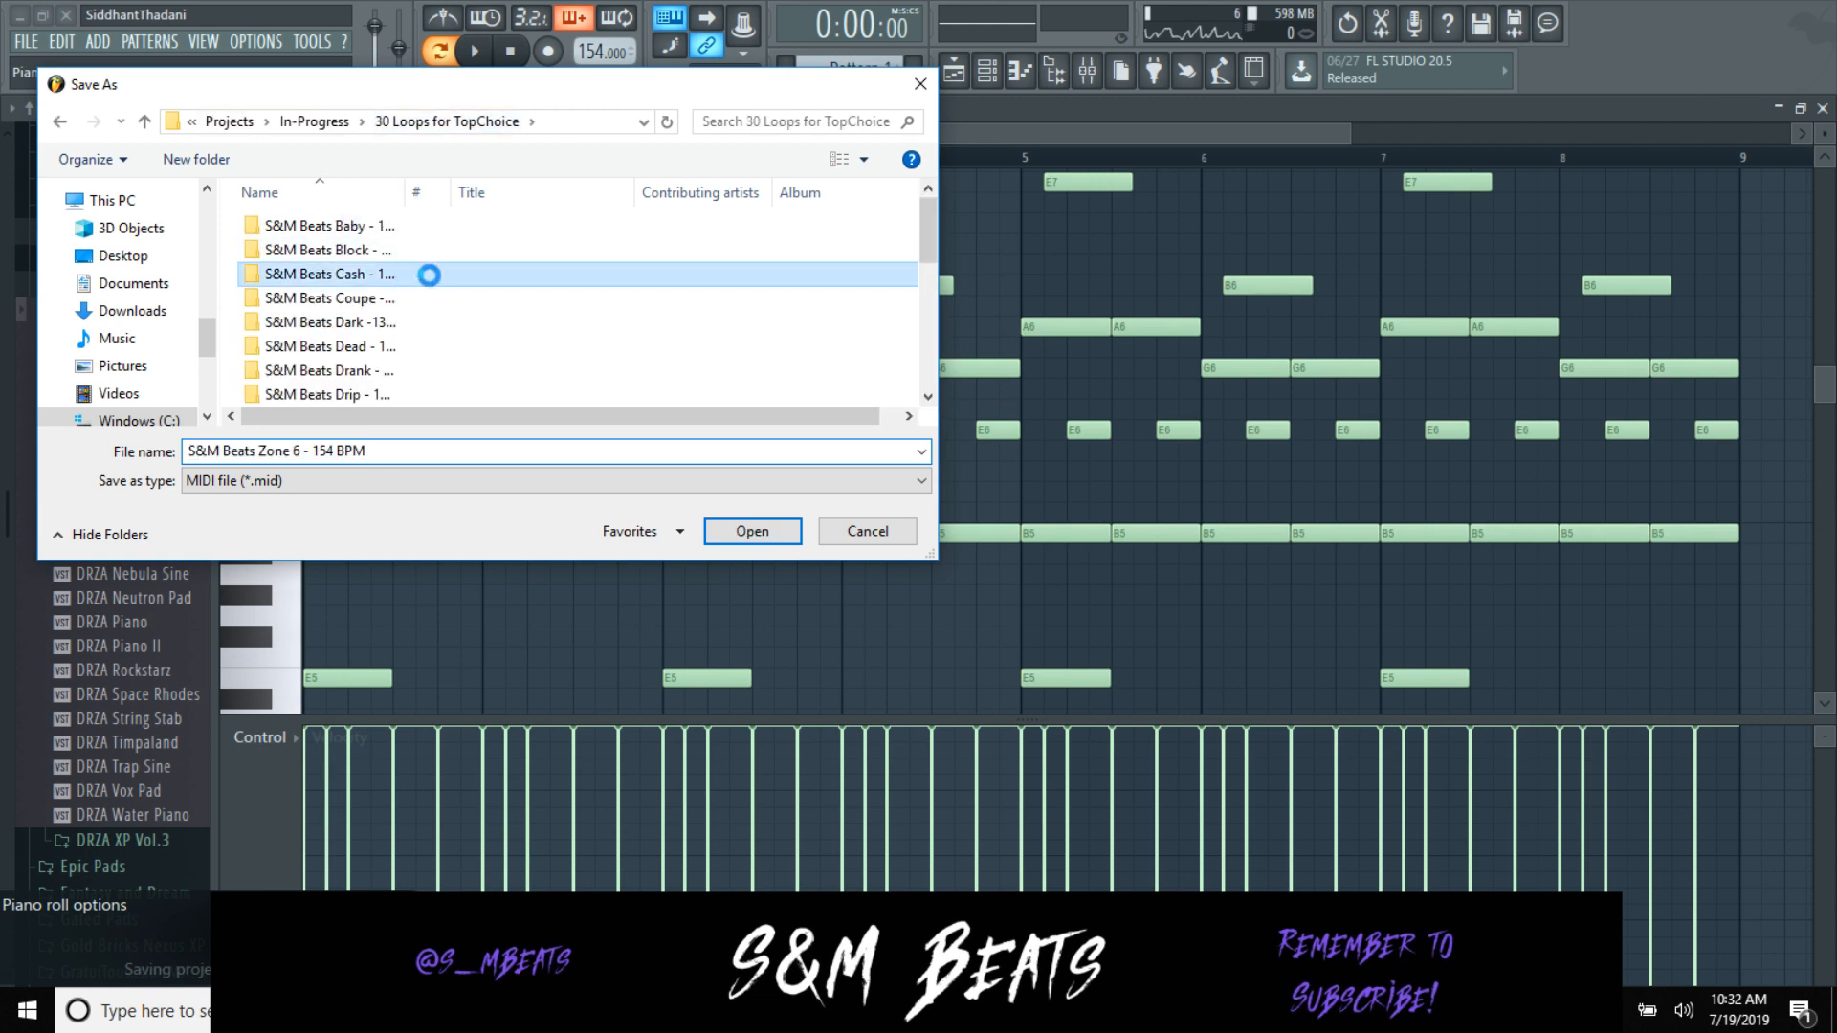
right_click(450, 321)
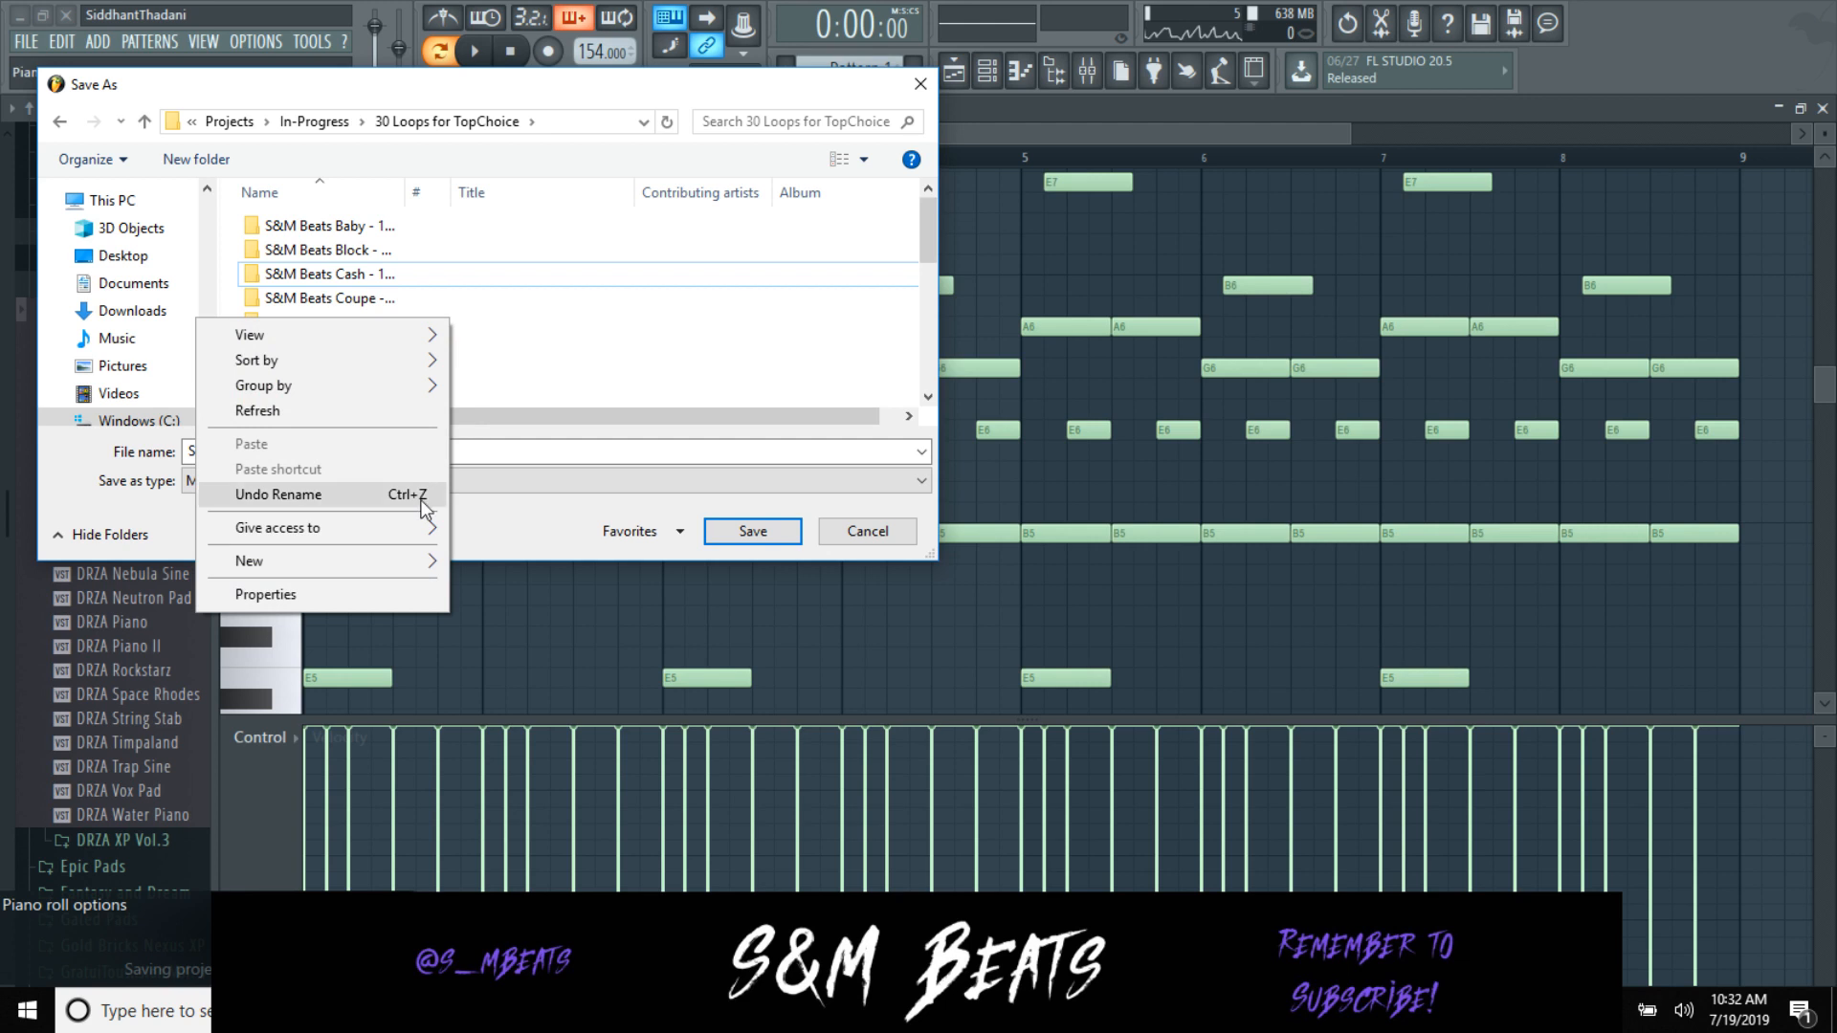
mouse_move(394, 560)
click(462, 565)
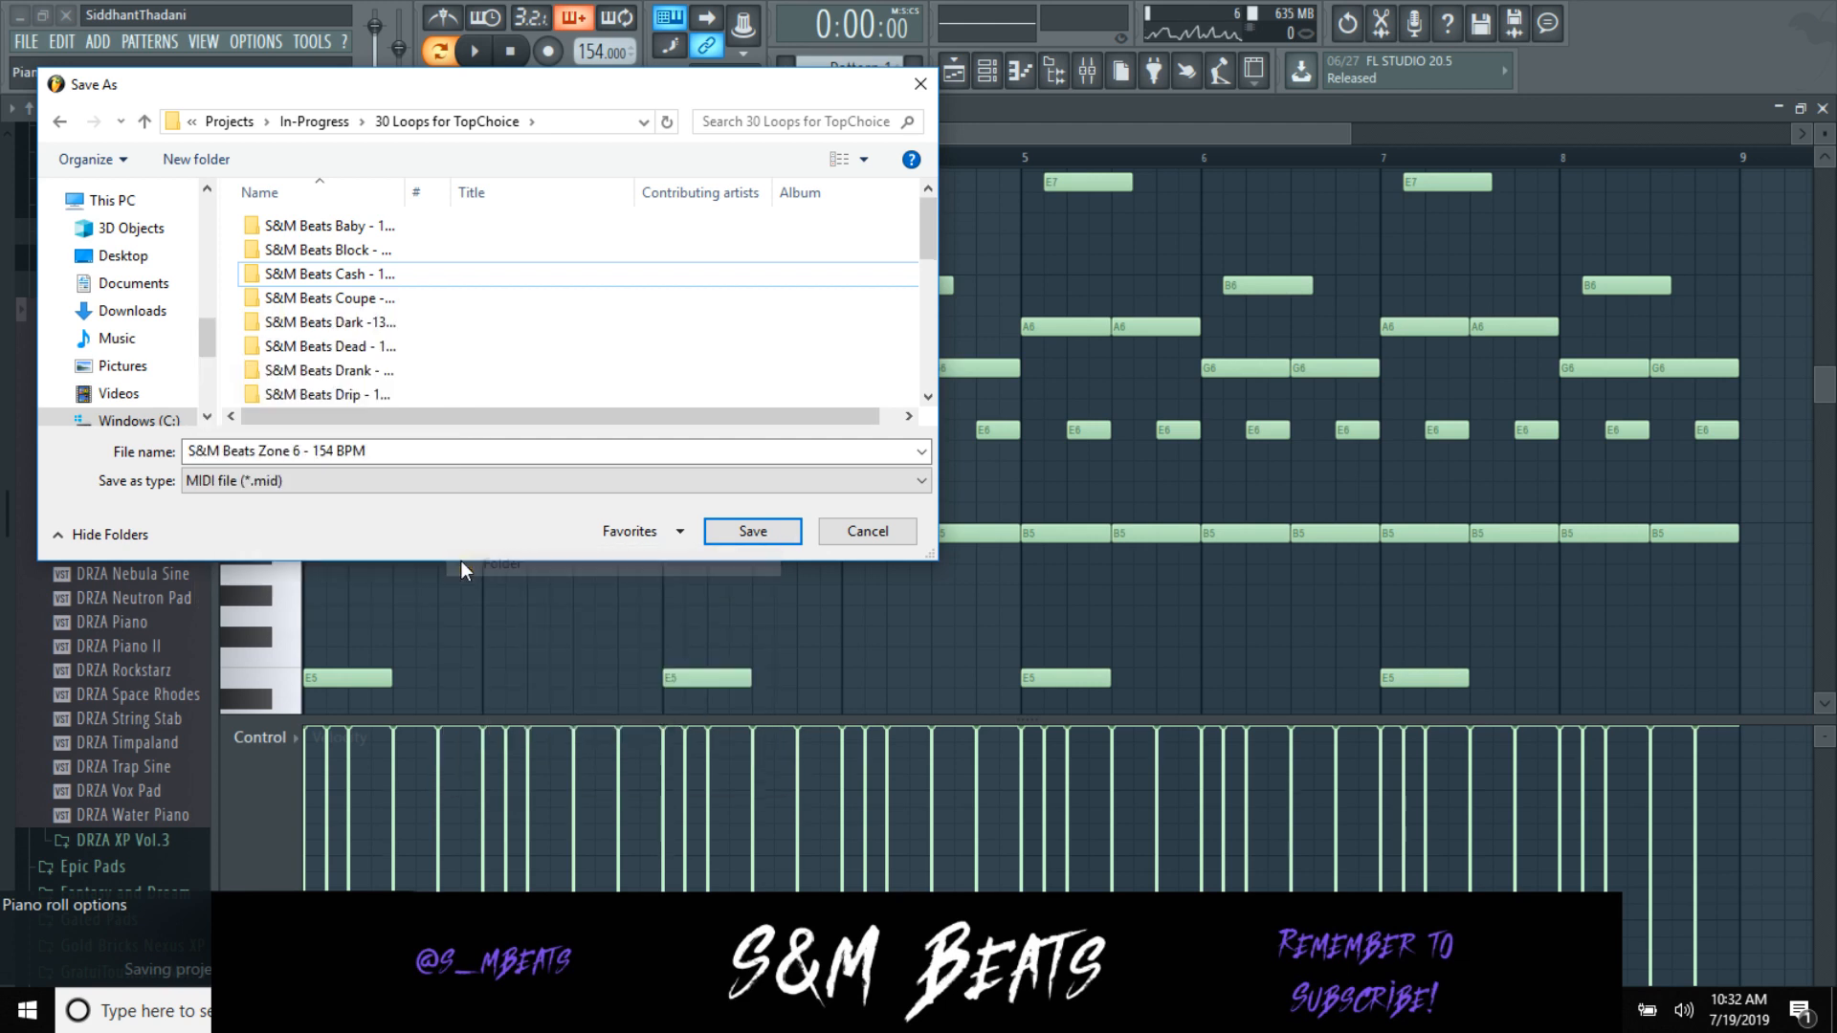
text(S&M Beats - ATL 154 BPM)
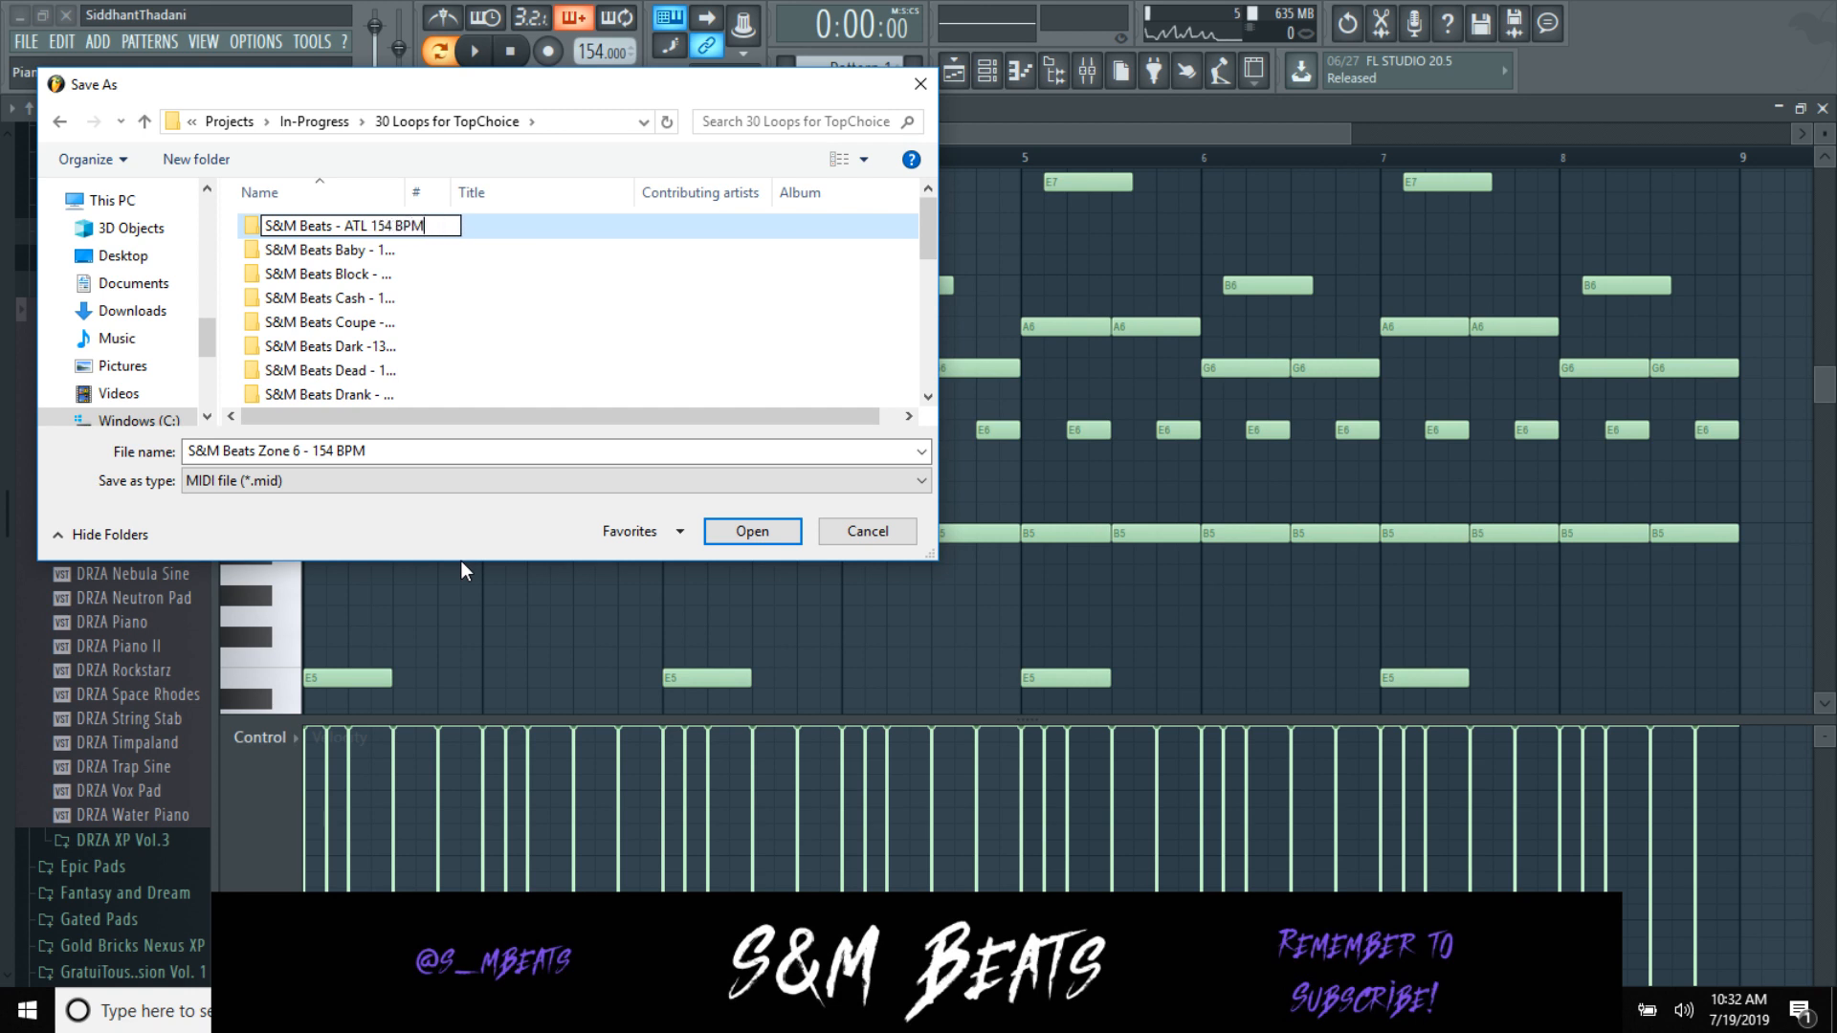
text(-)
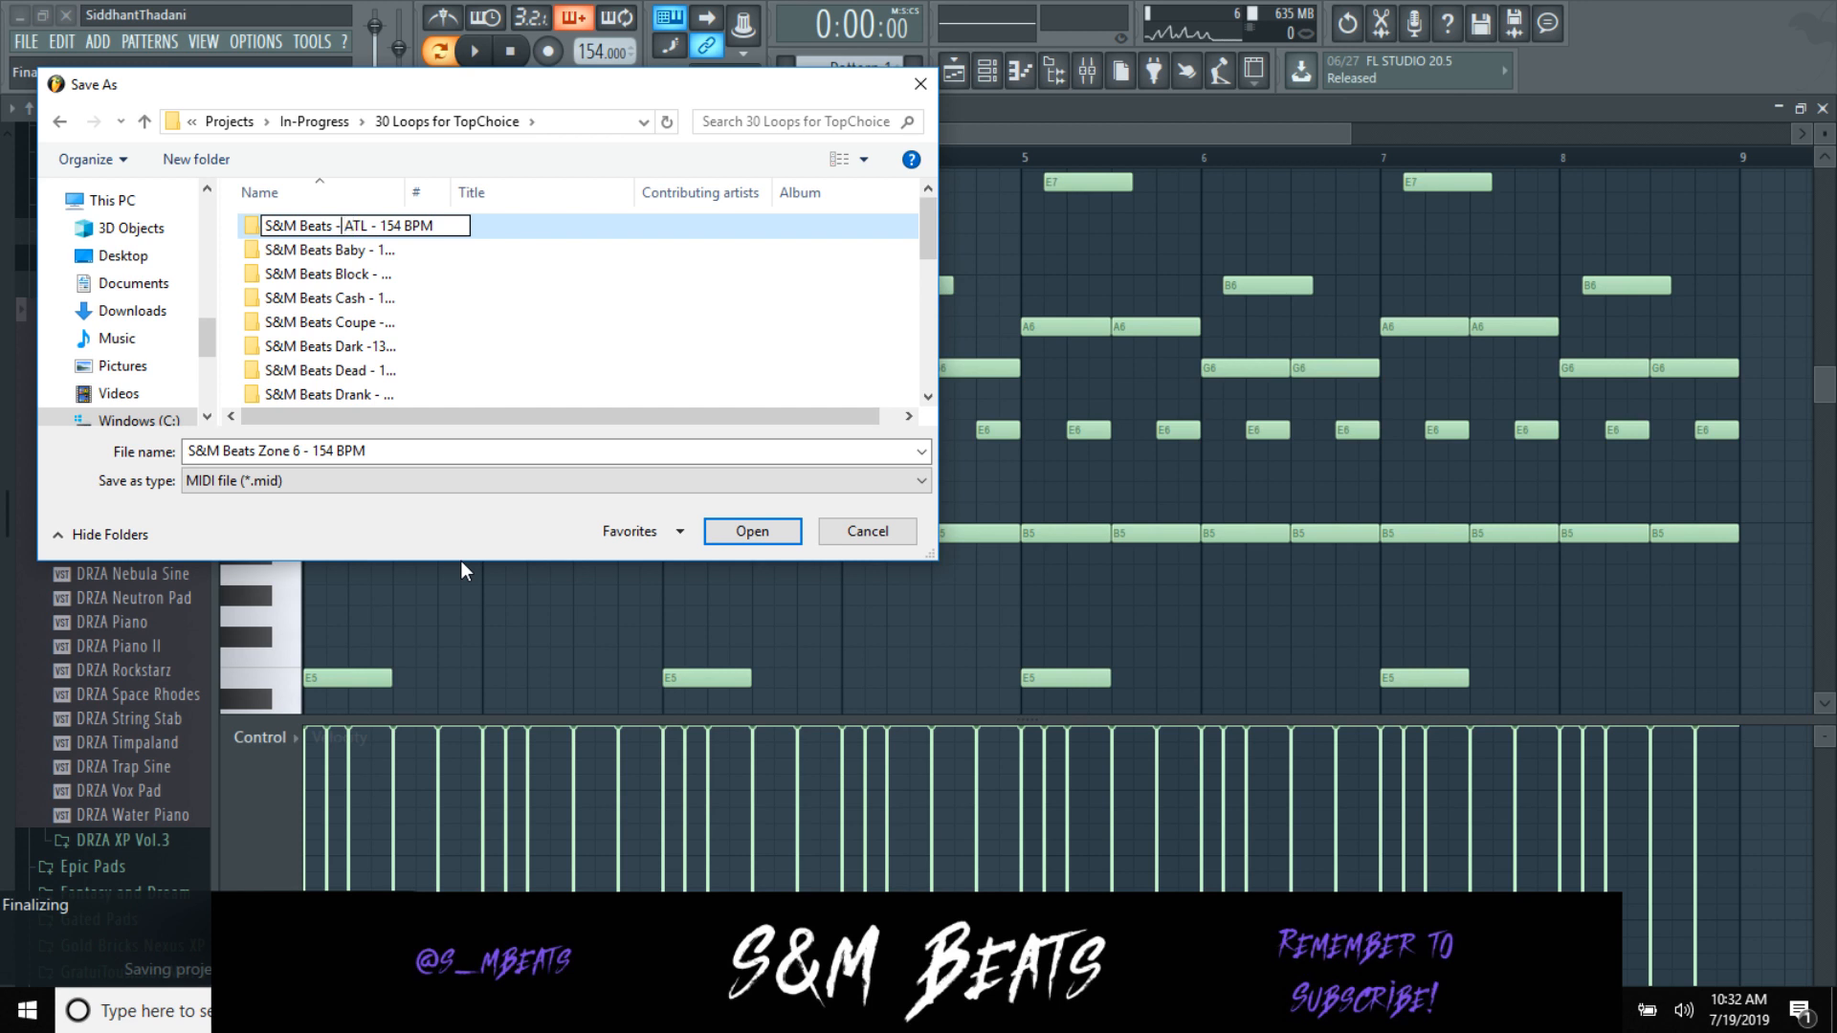
key(Return)
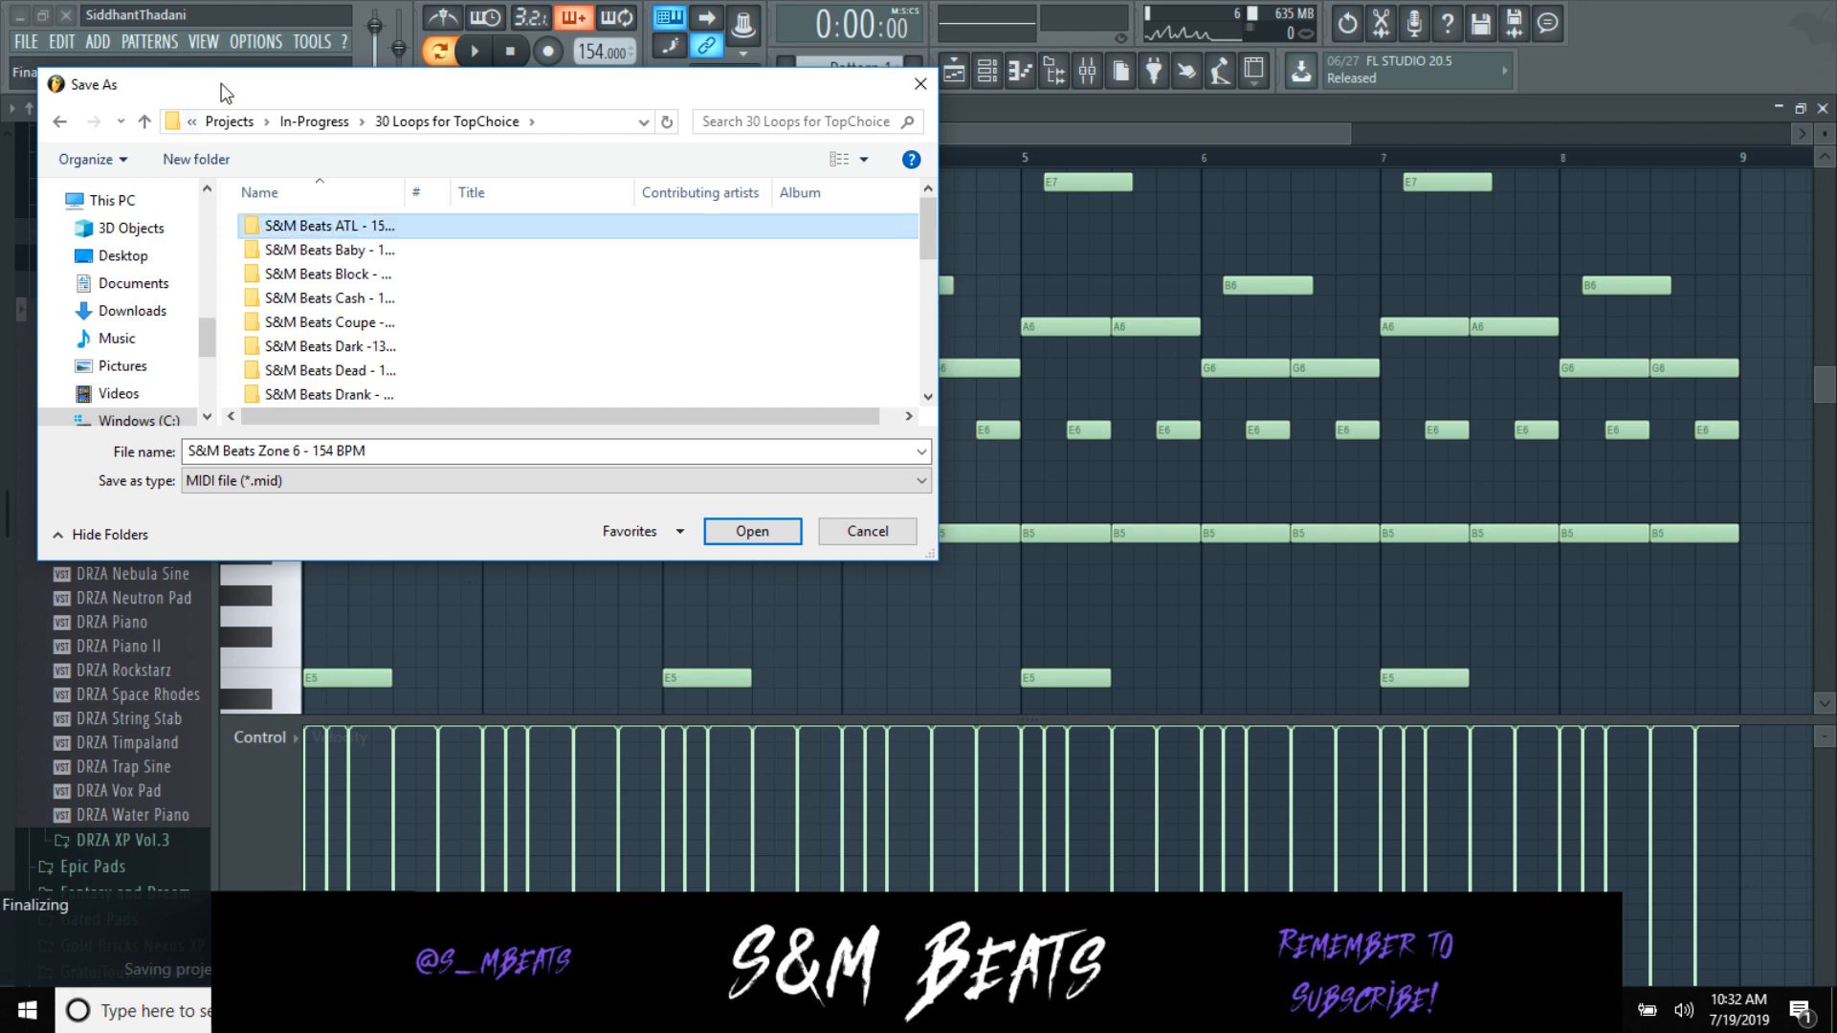
Step: Save the MIDI file as "S&M Beats ATL - 154 BPM" inside the new ATL folder and close the piano roll
click(259, 449)
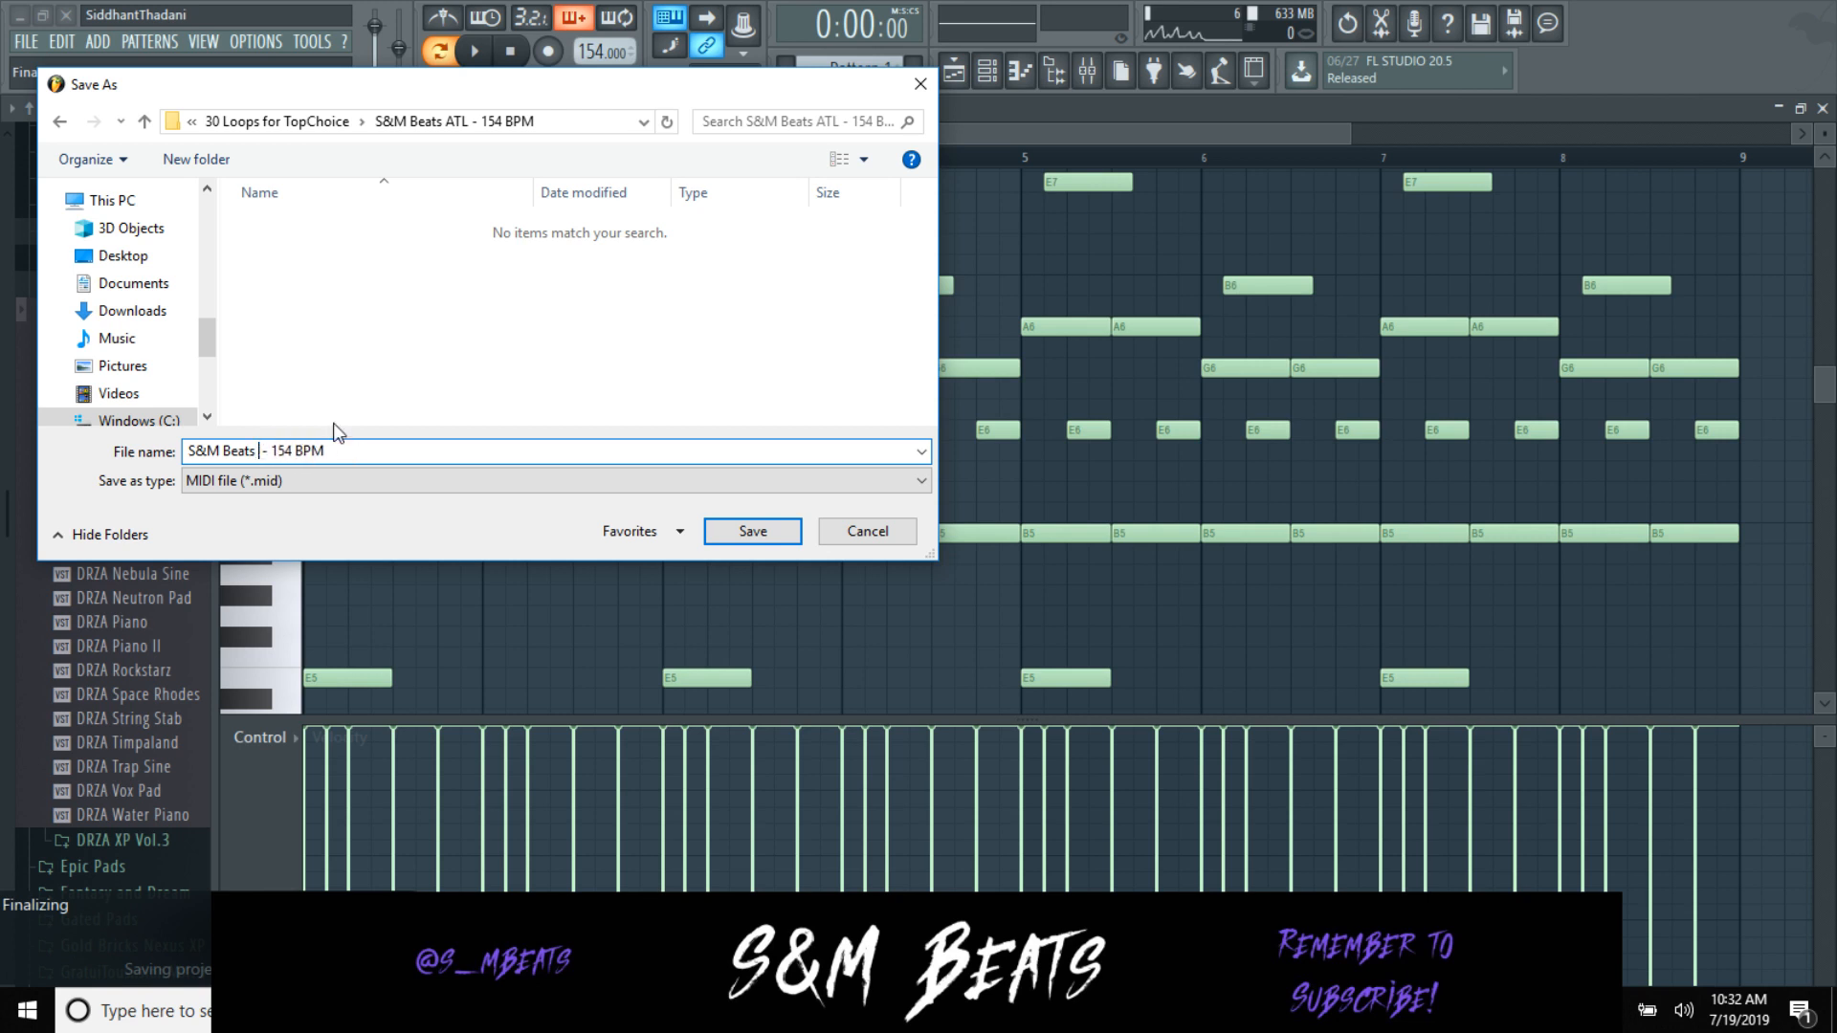
key(Return)
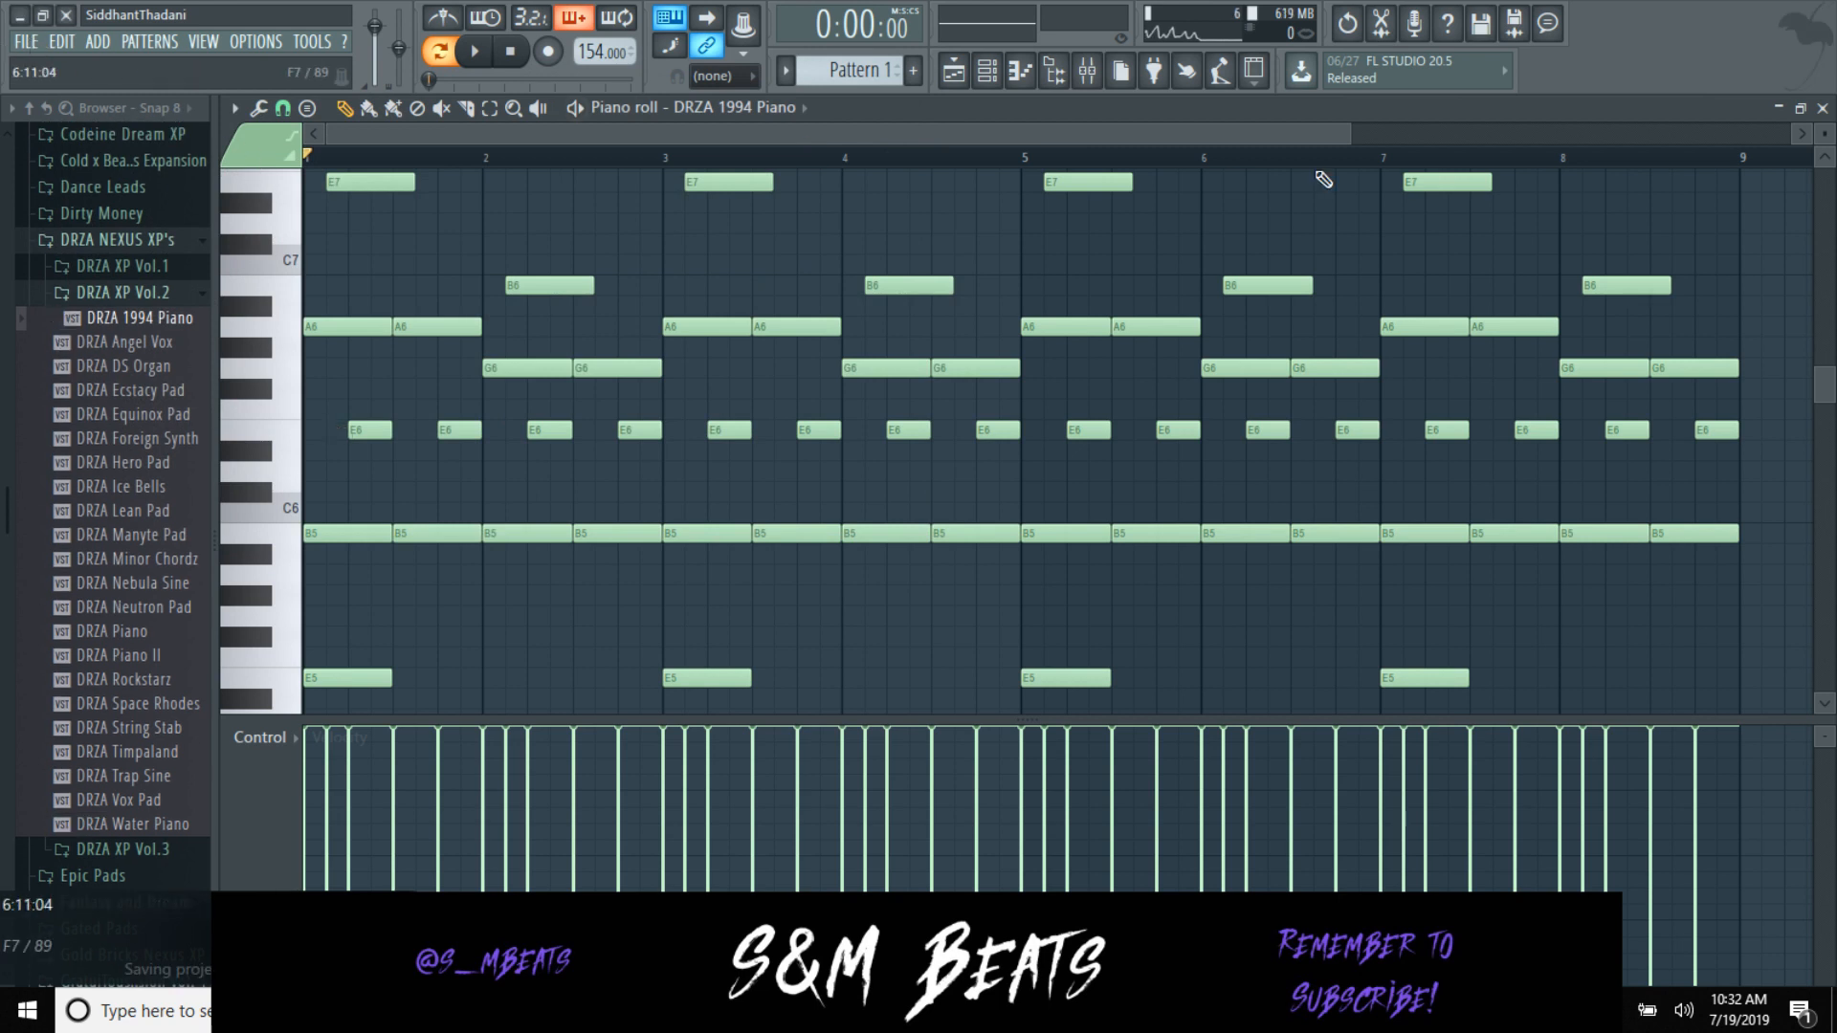
click(1824, 109)
Step: Export the loop as a WAV file named "S&M Beats ATL - 154 BPM" into the S&M Beats ATL - 154 BPM folder
key(space)
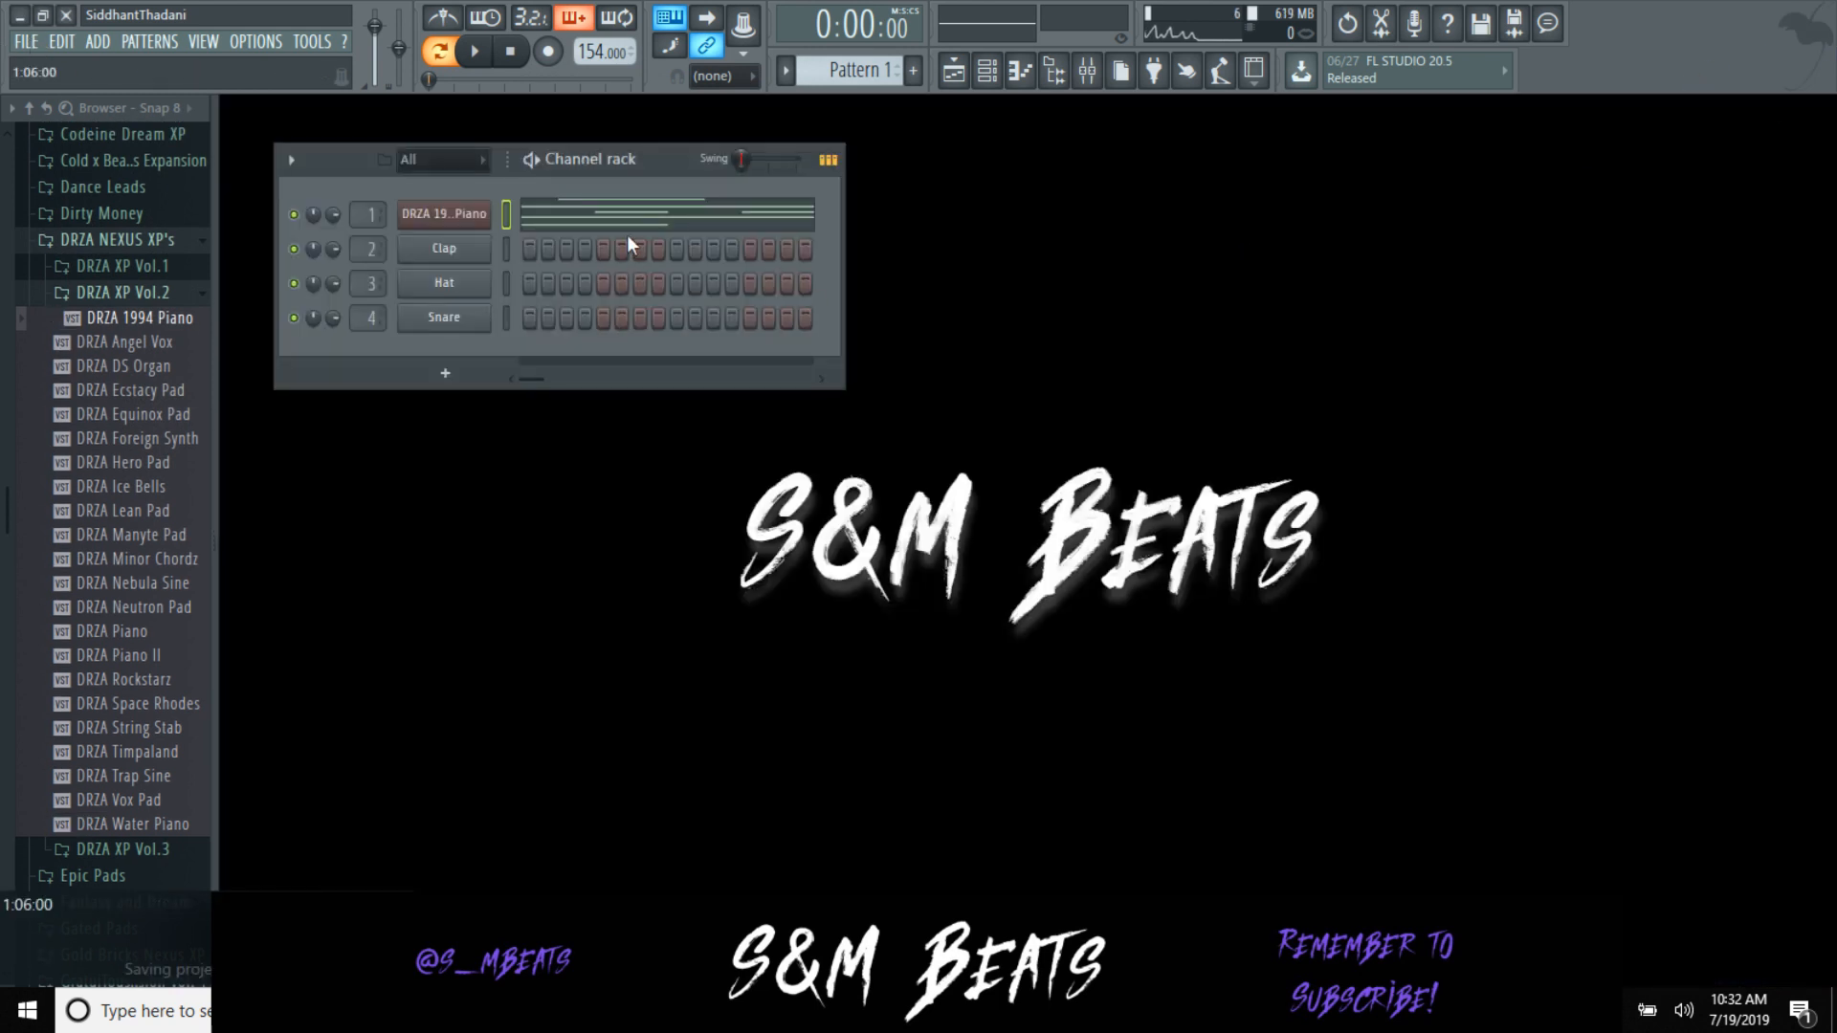
click(25, 41)
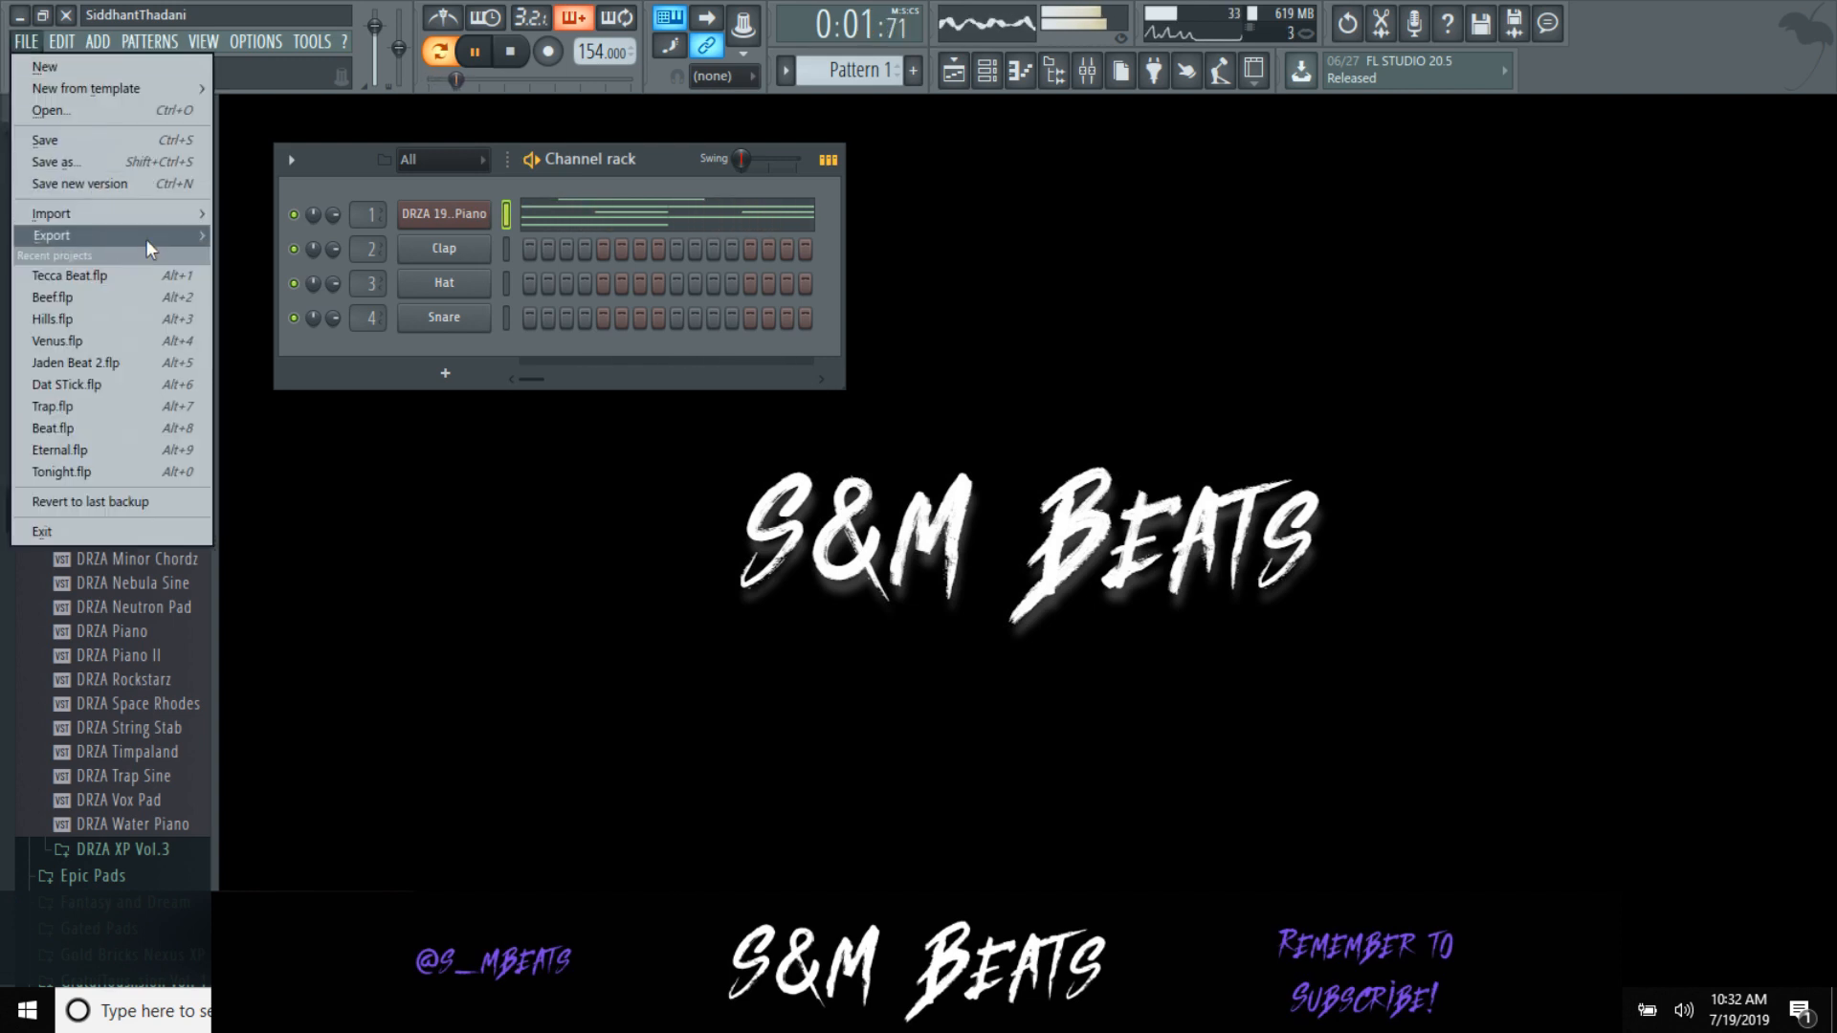
mouse_move(191, 236)
click(274, 258)
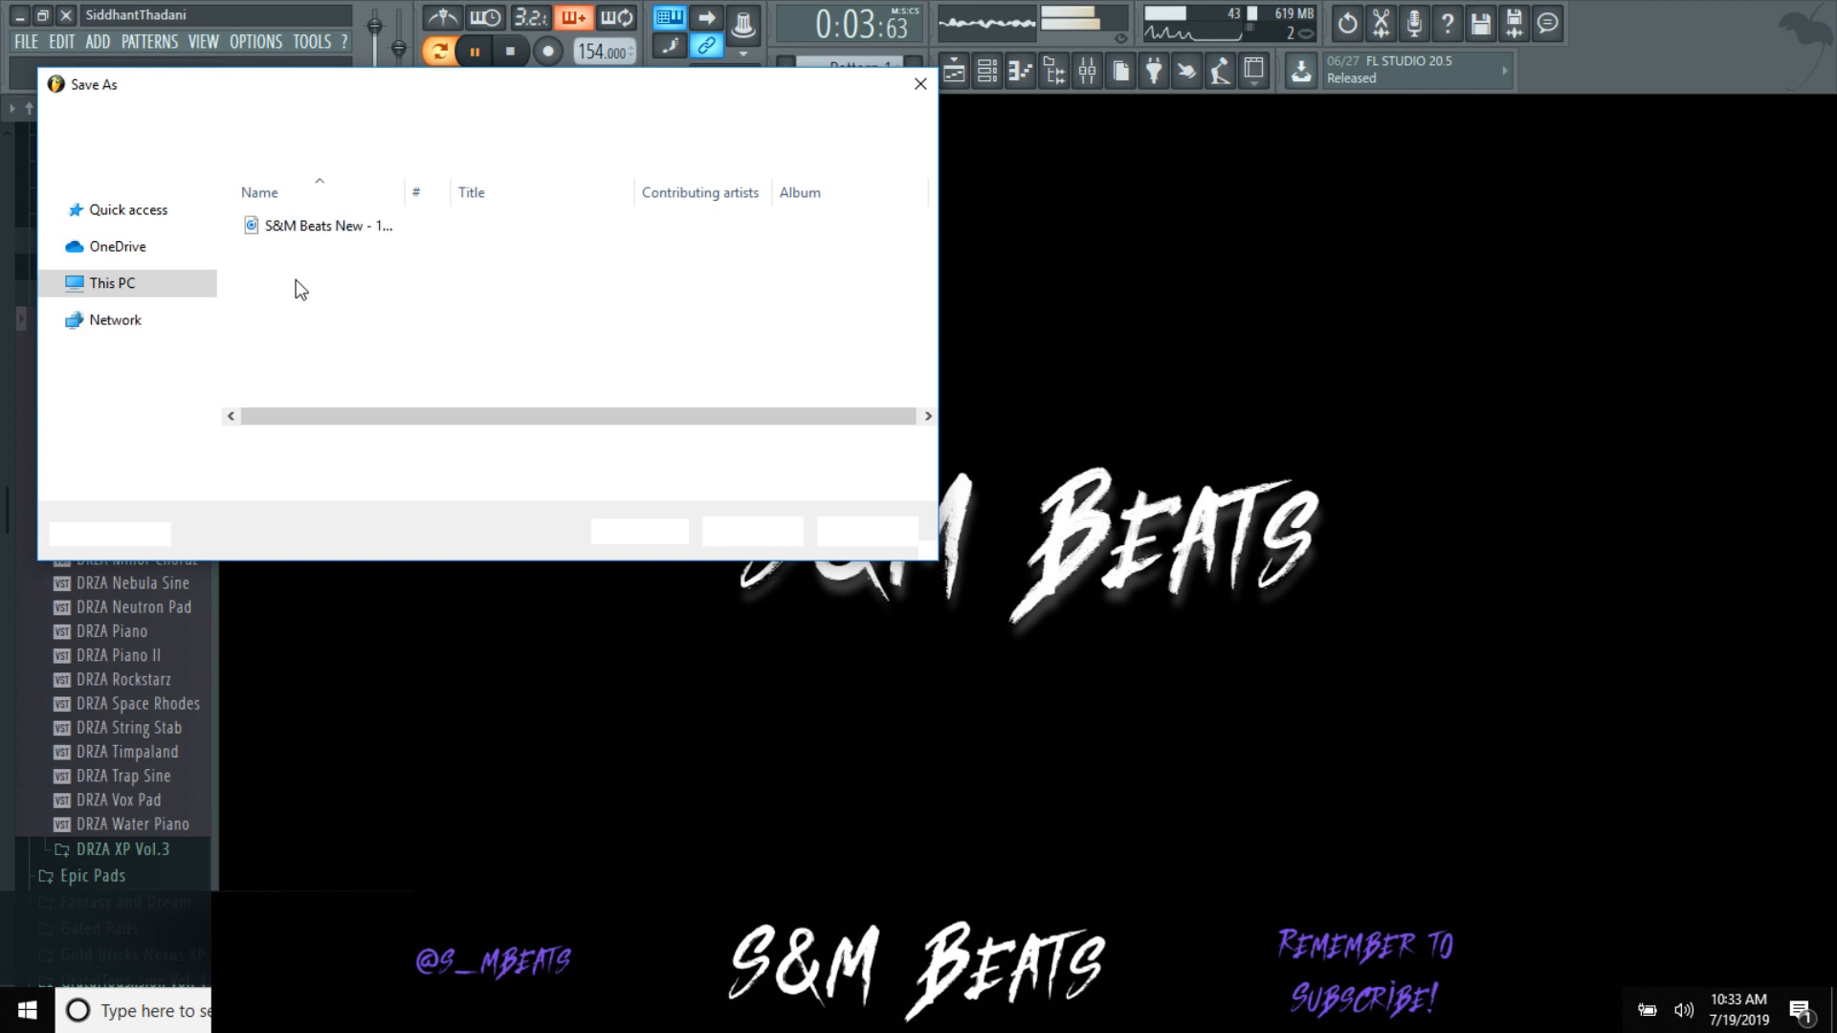
click(287, 120)
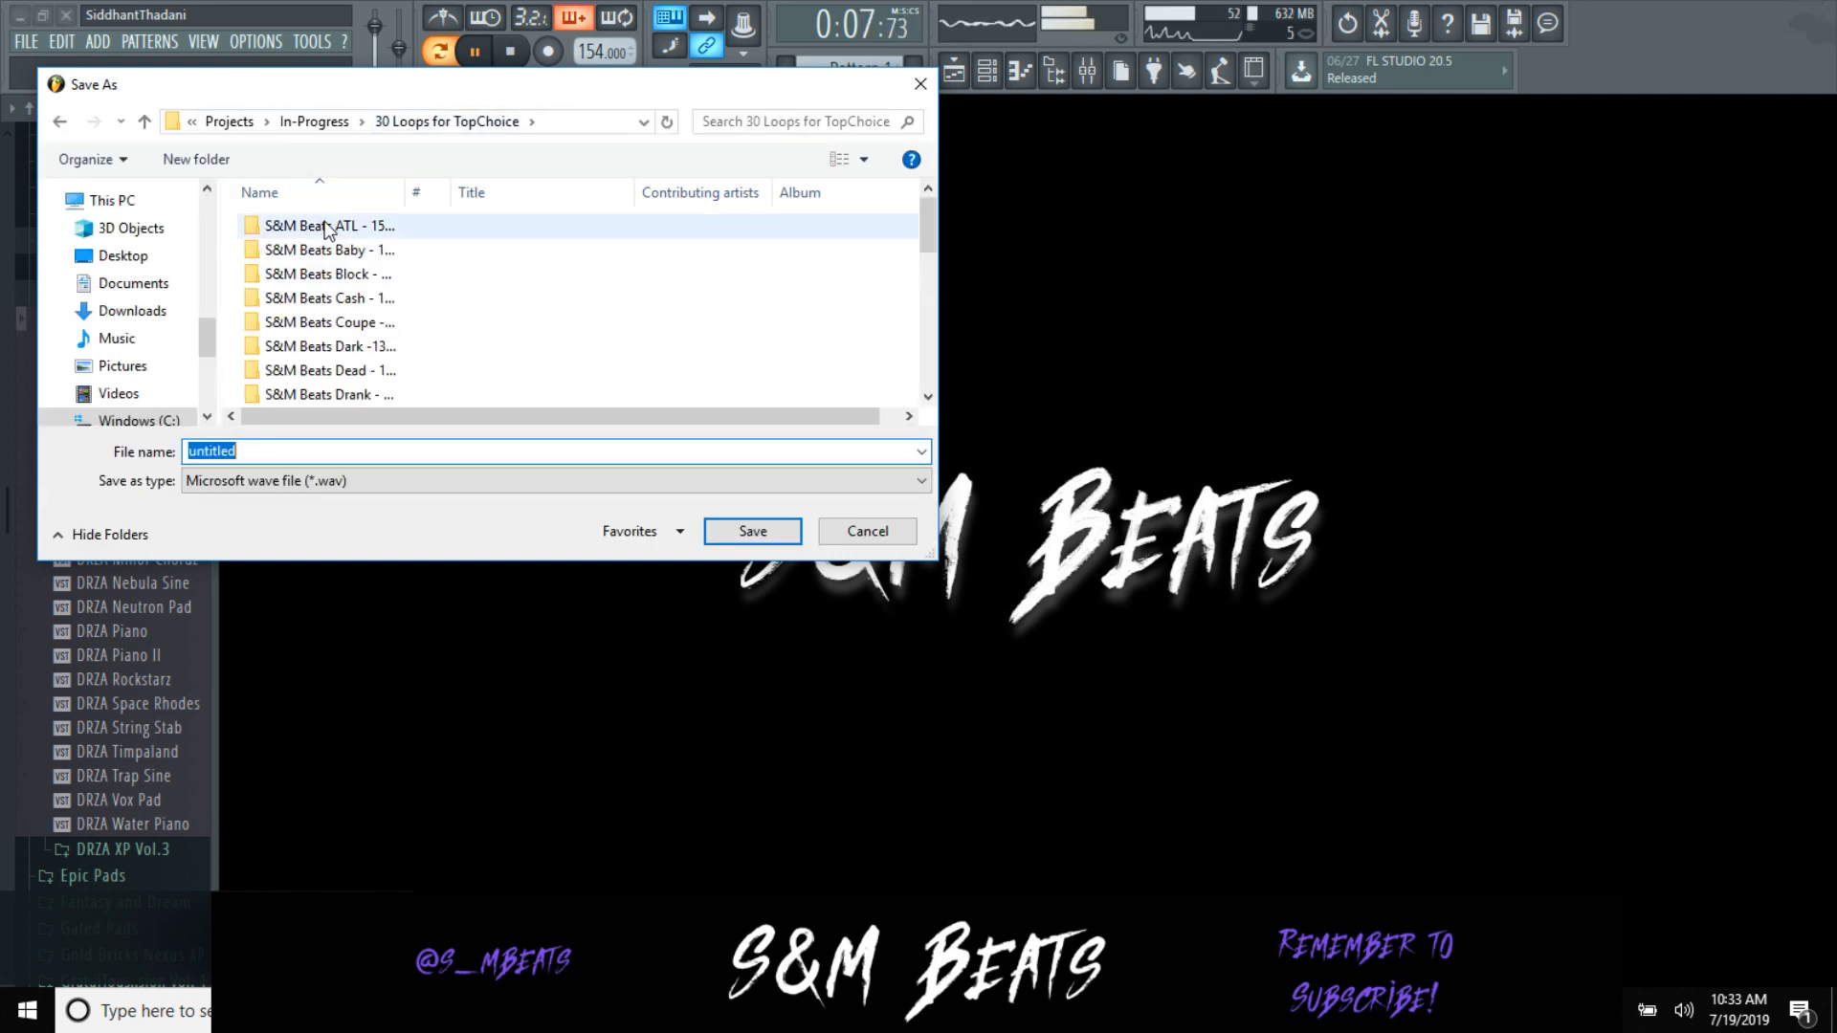
key(Return)
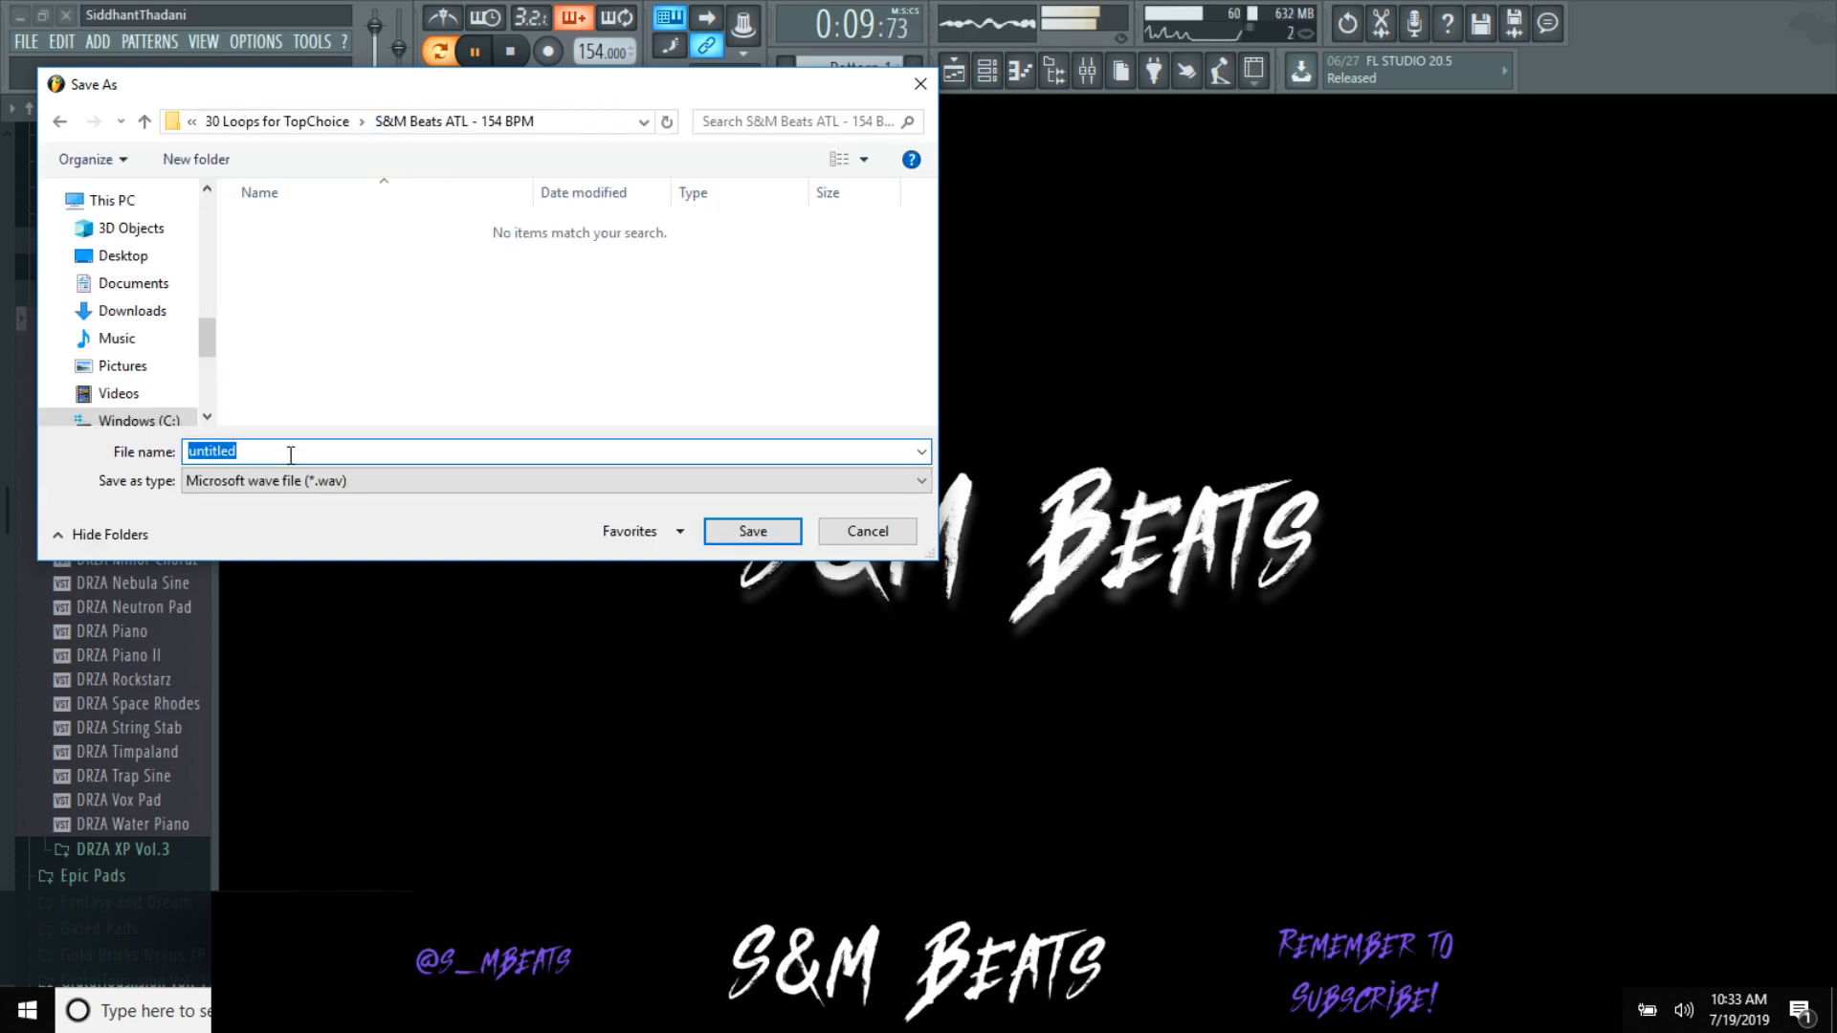
text(S)
key(Down)
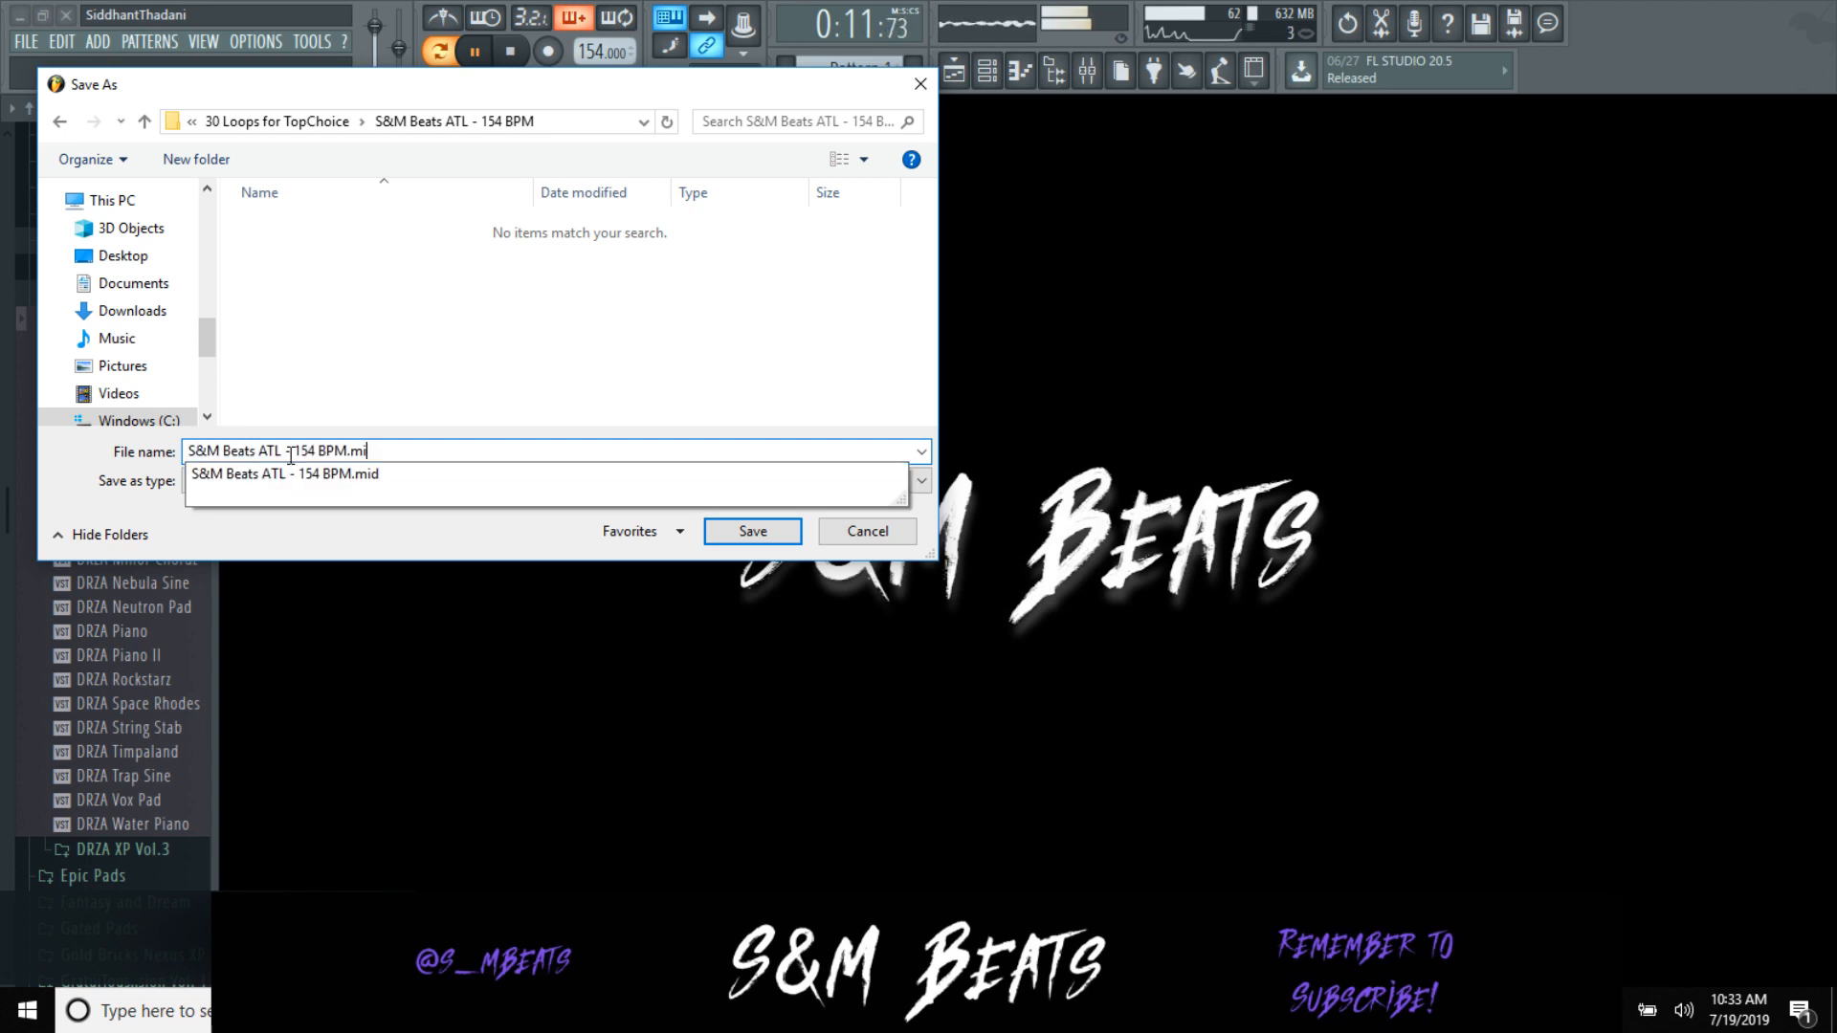
key(Return)
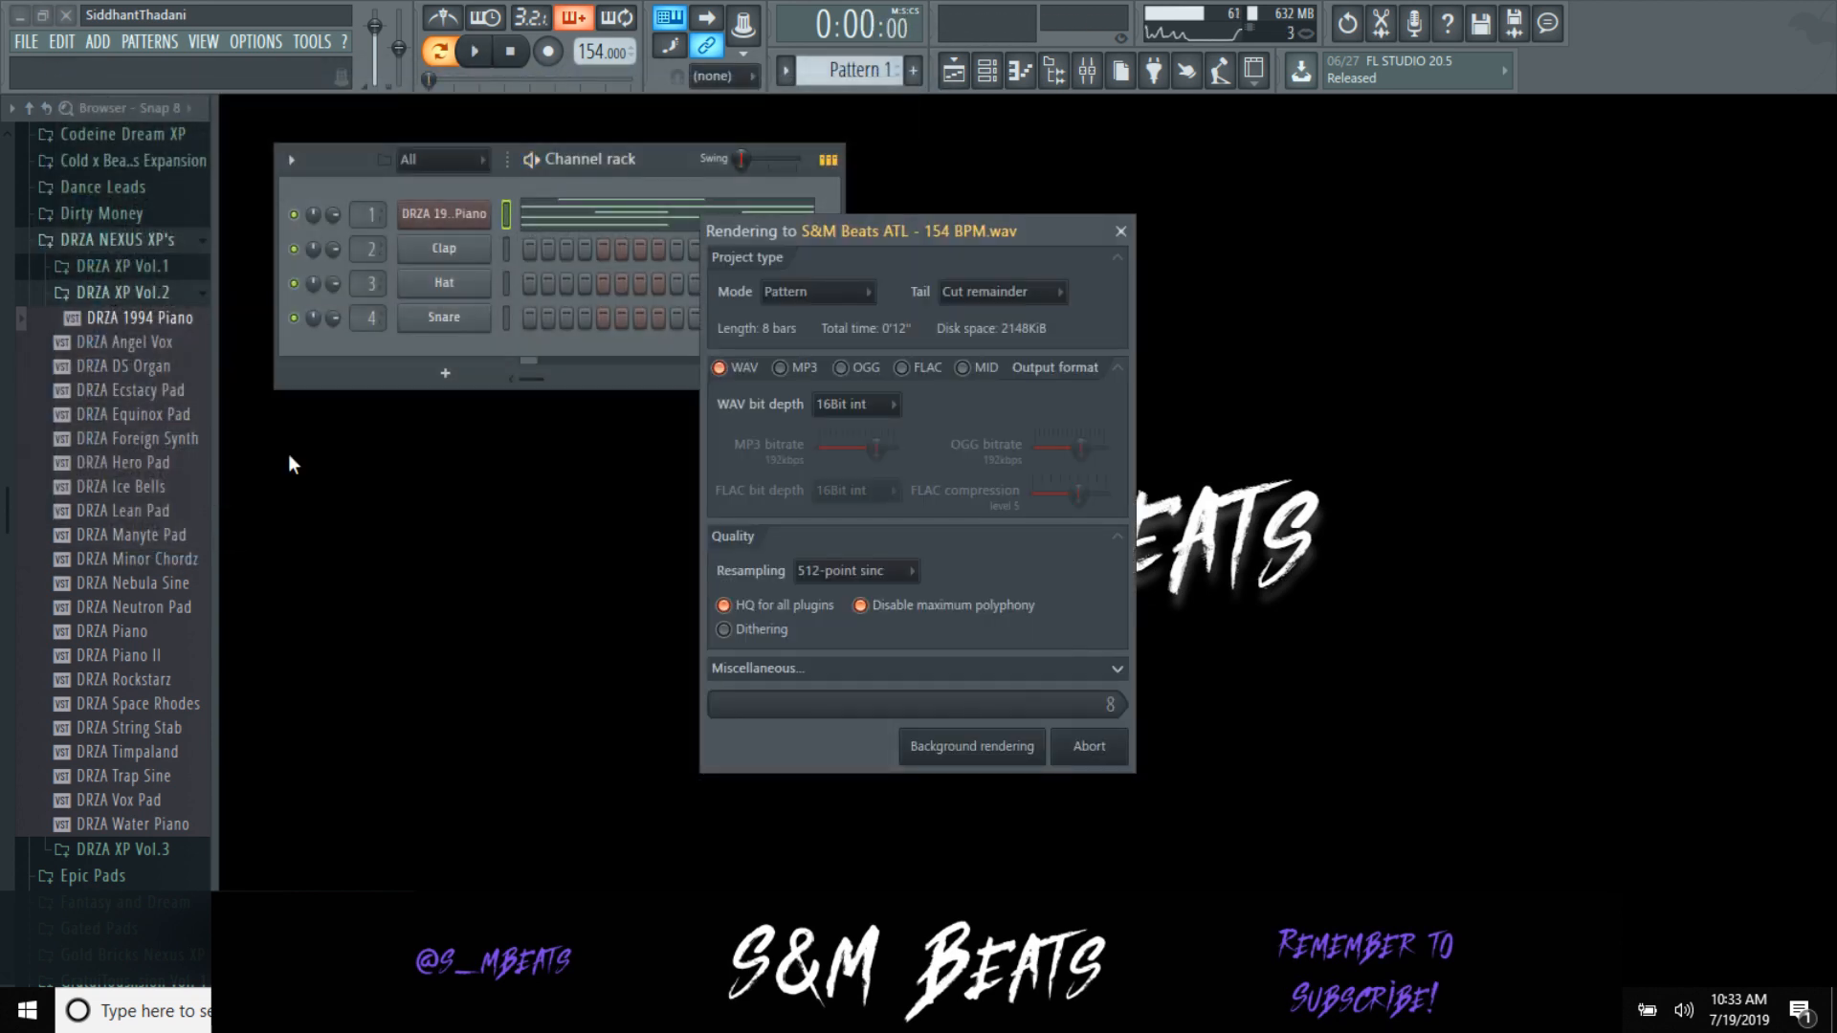
Step: Switch to the YouTube Live Control Room to check the stream and live chat, and return to FL Studio
key(alt+Tab)
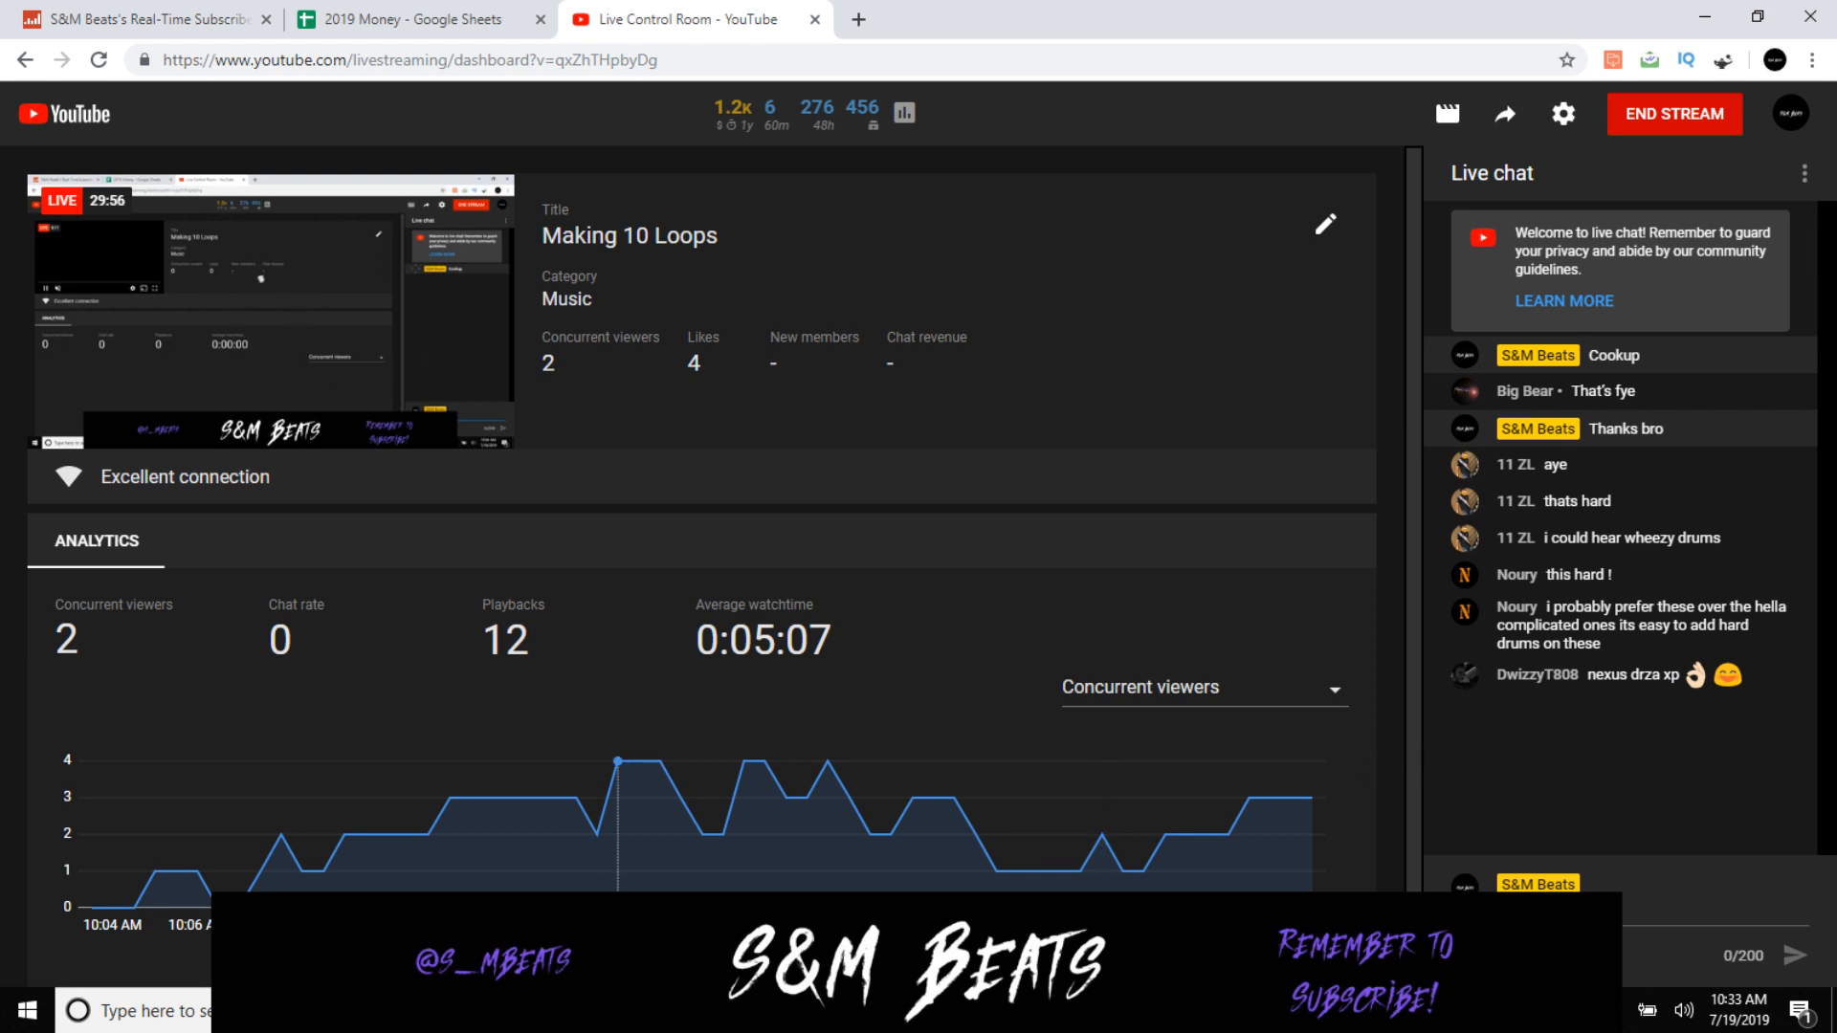
key(alt+Tab)
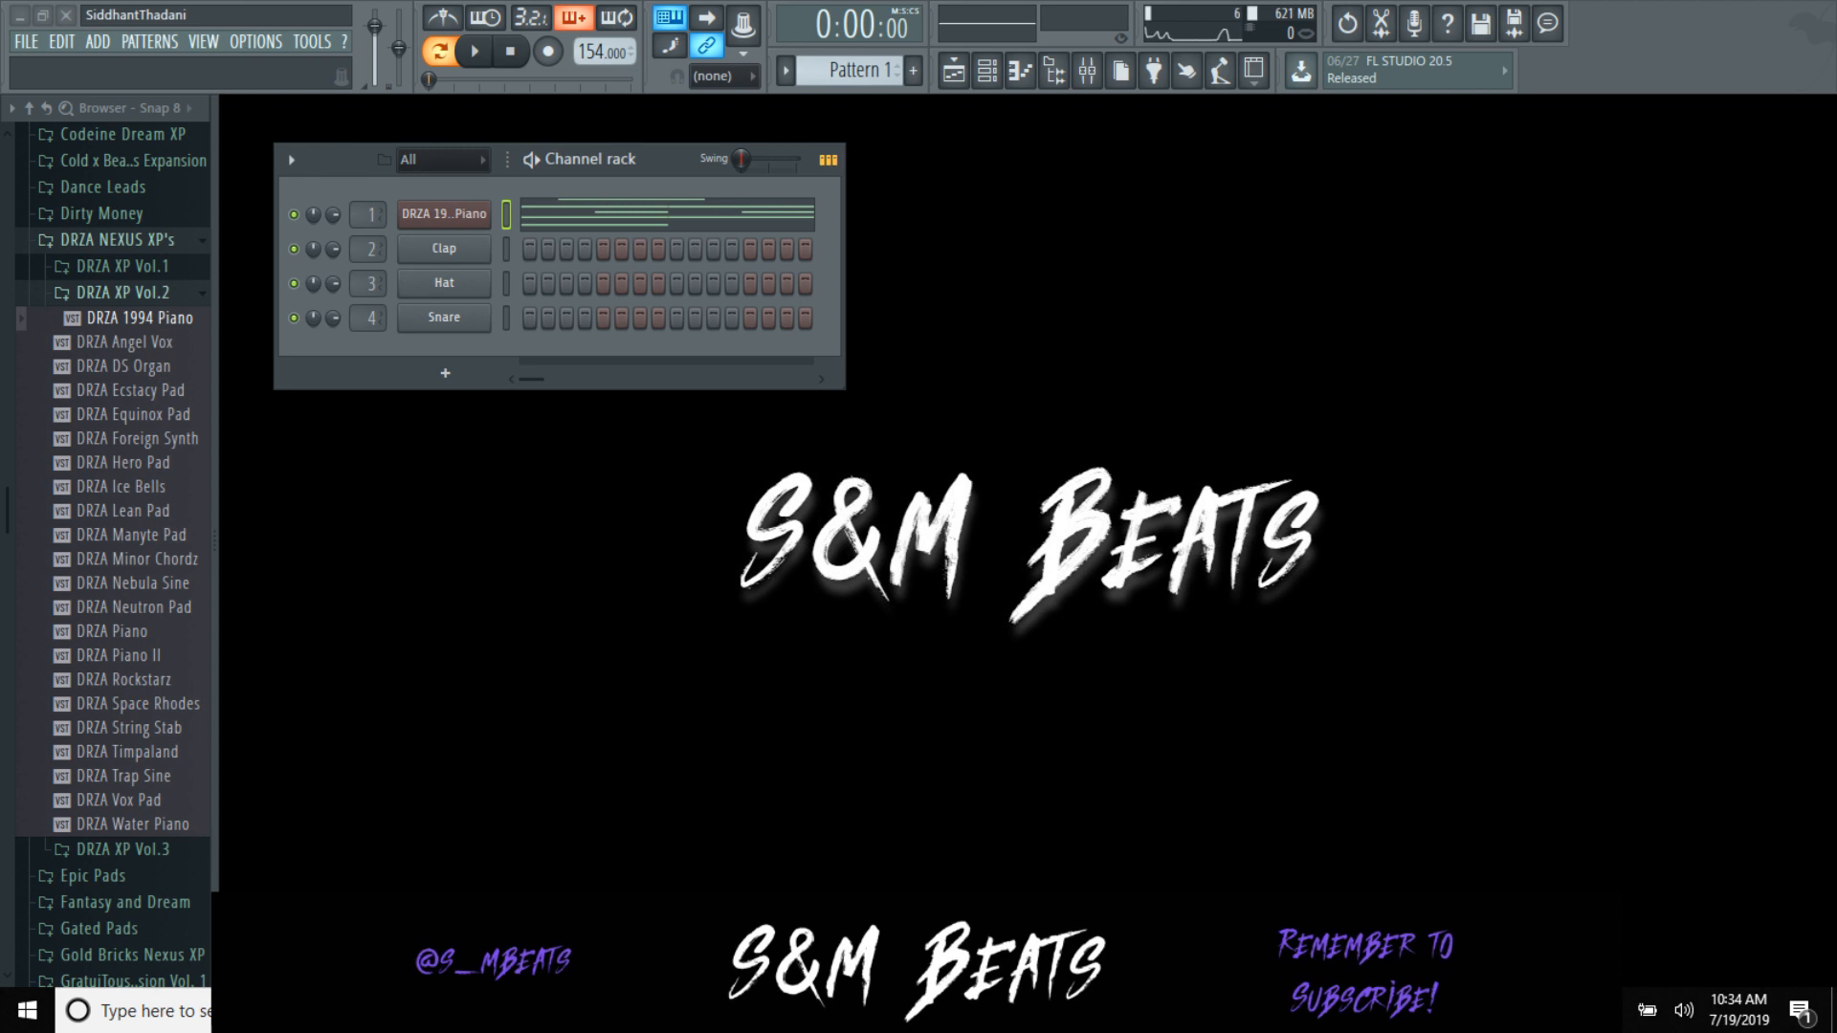
Step: Open the 30 Loops for TopChoice folder in File Explorer, look through the finished loops and close it
key(super+e)
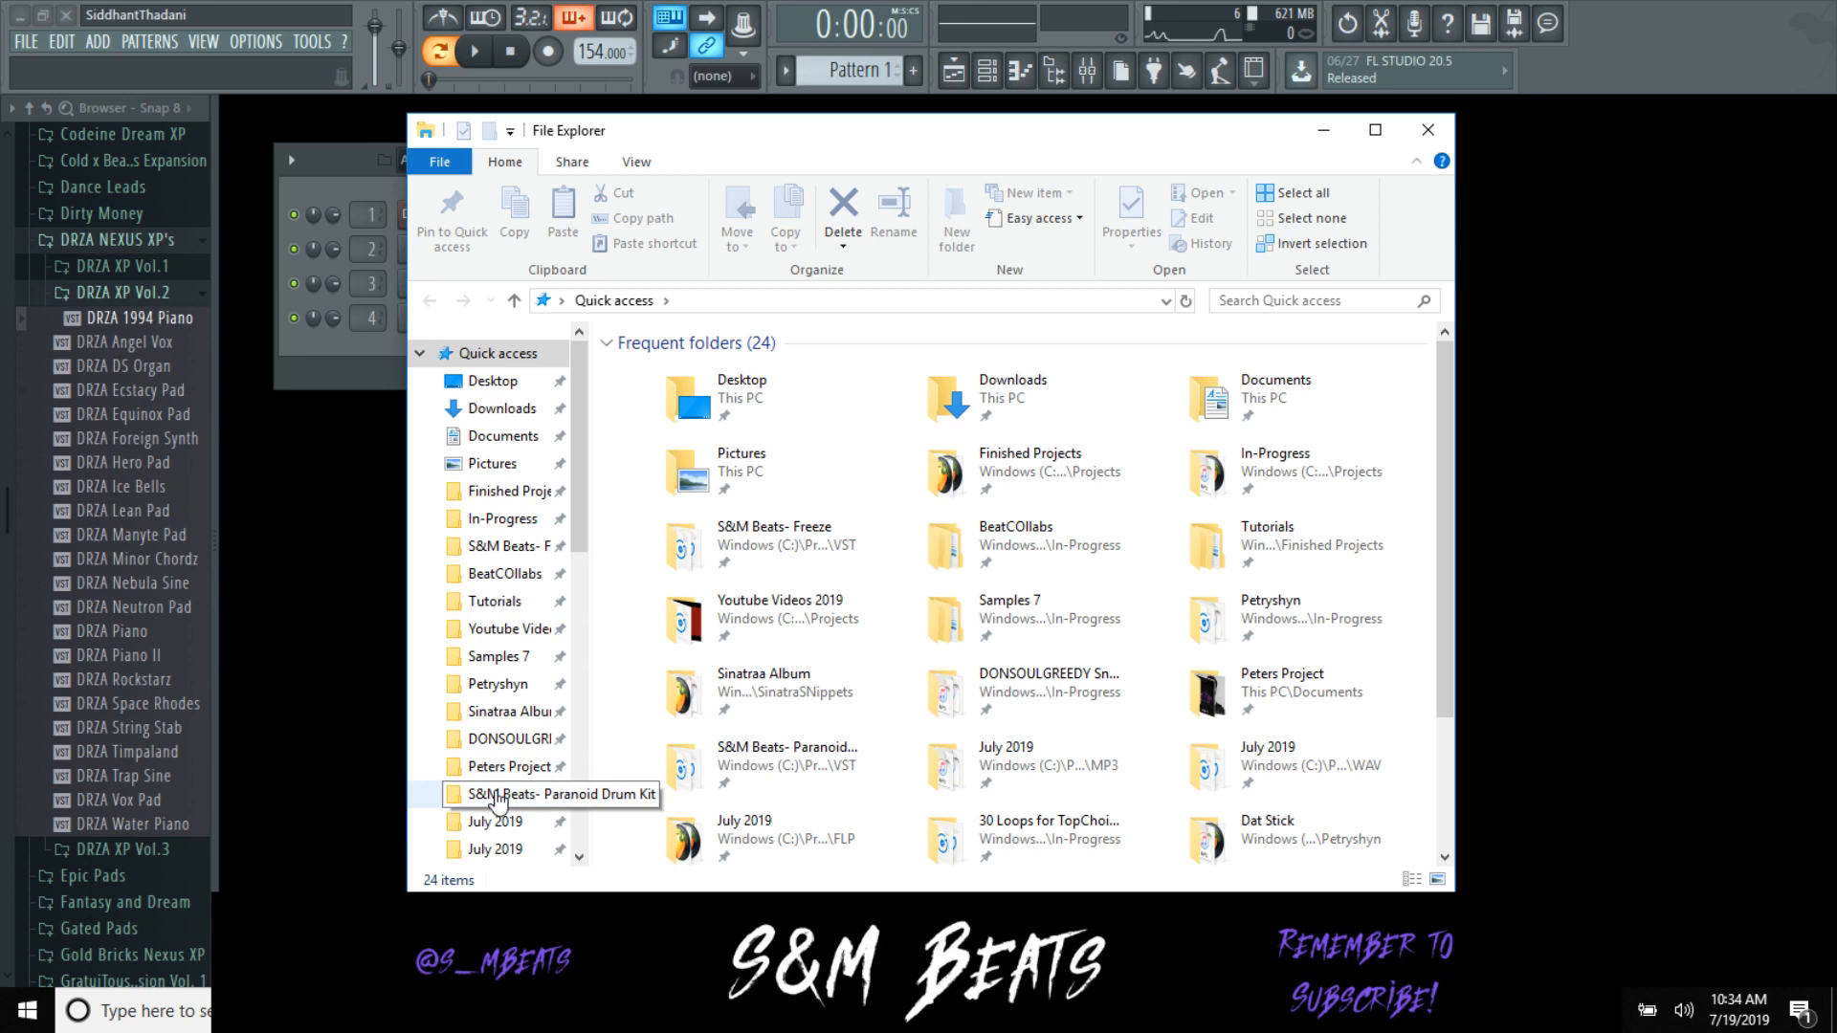
scroll(498, 799, down, 1)
click(508, 859)
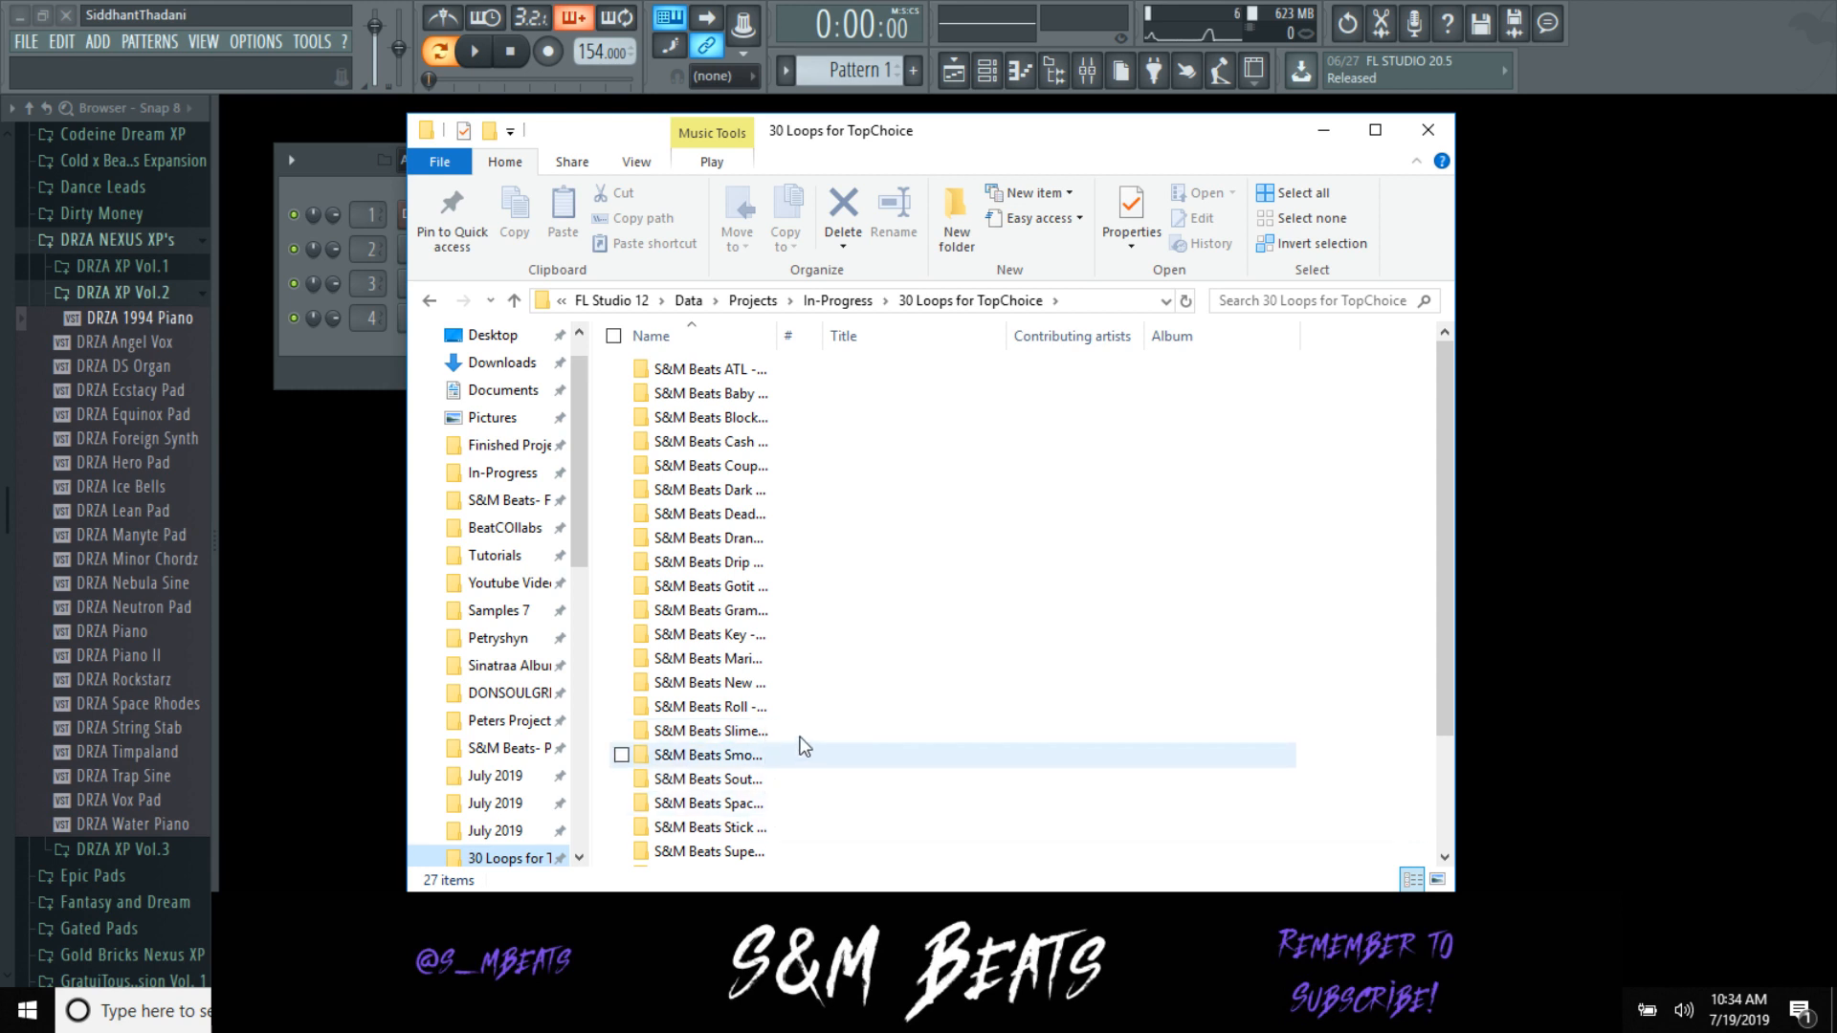
scroll(799, 743, down, 2)
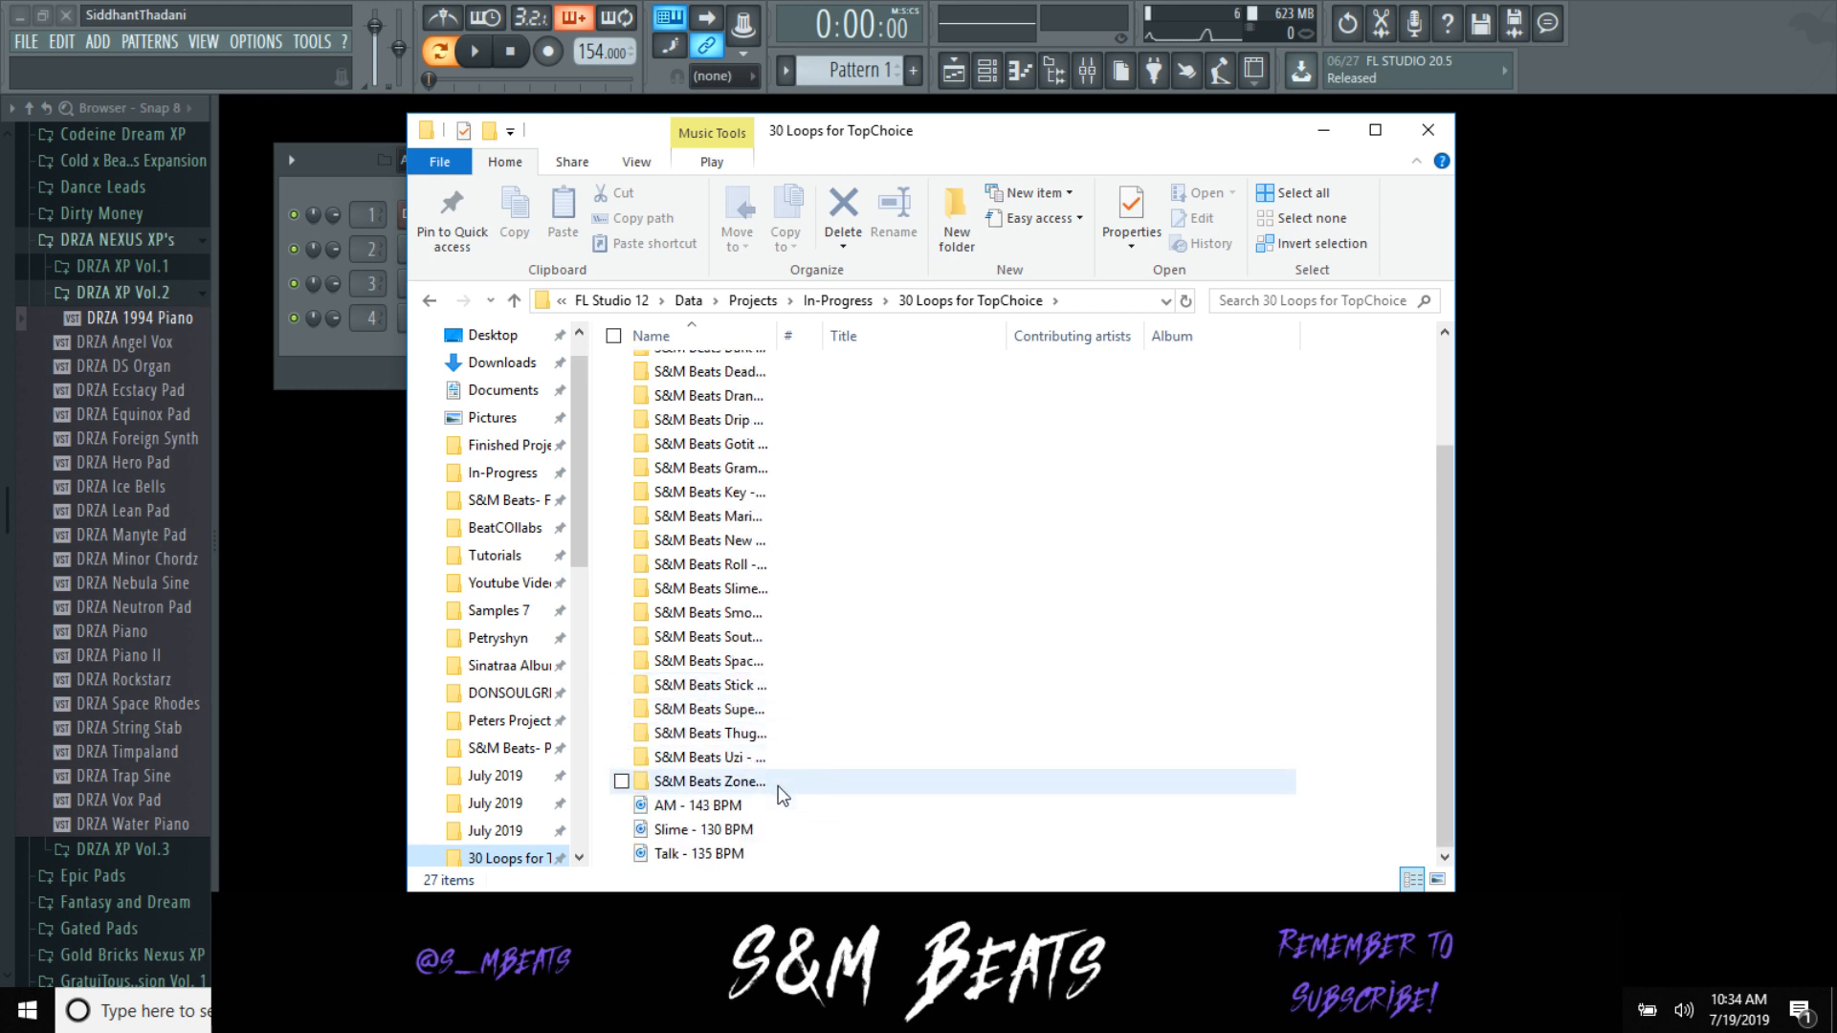
click(1446, 127)
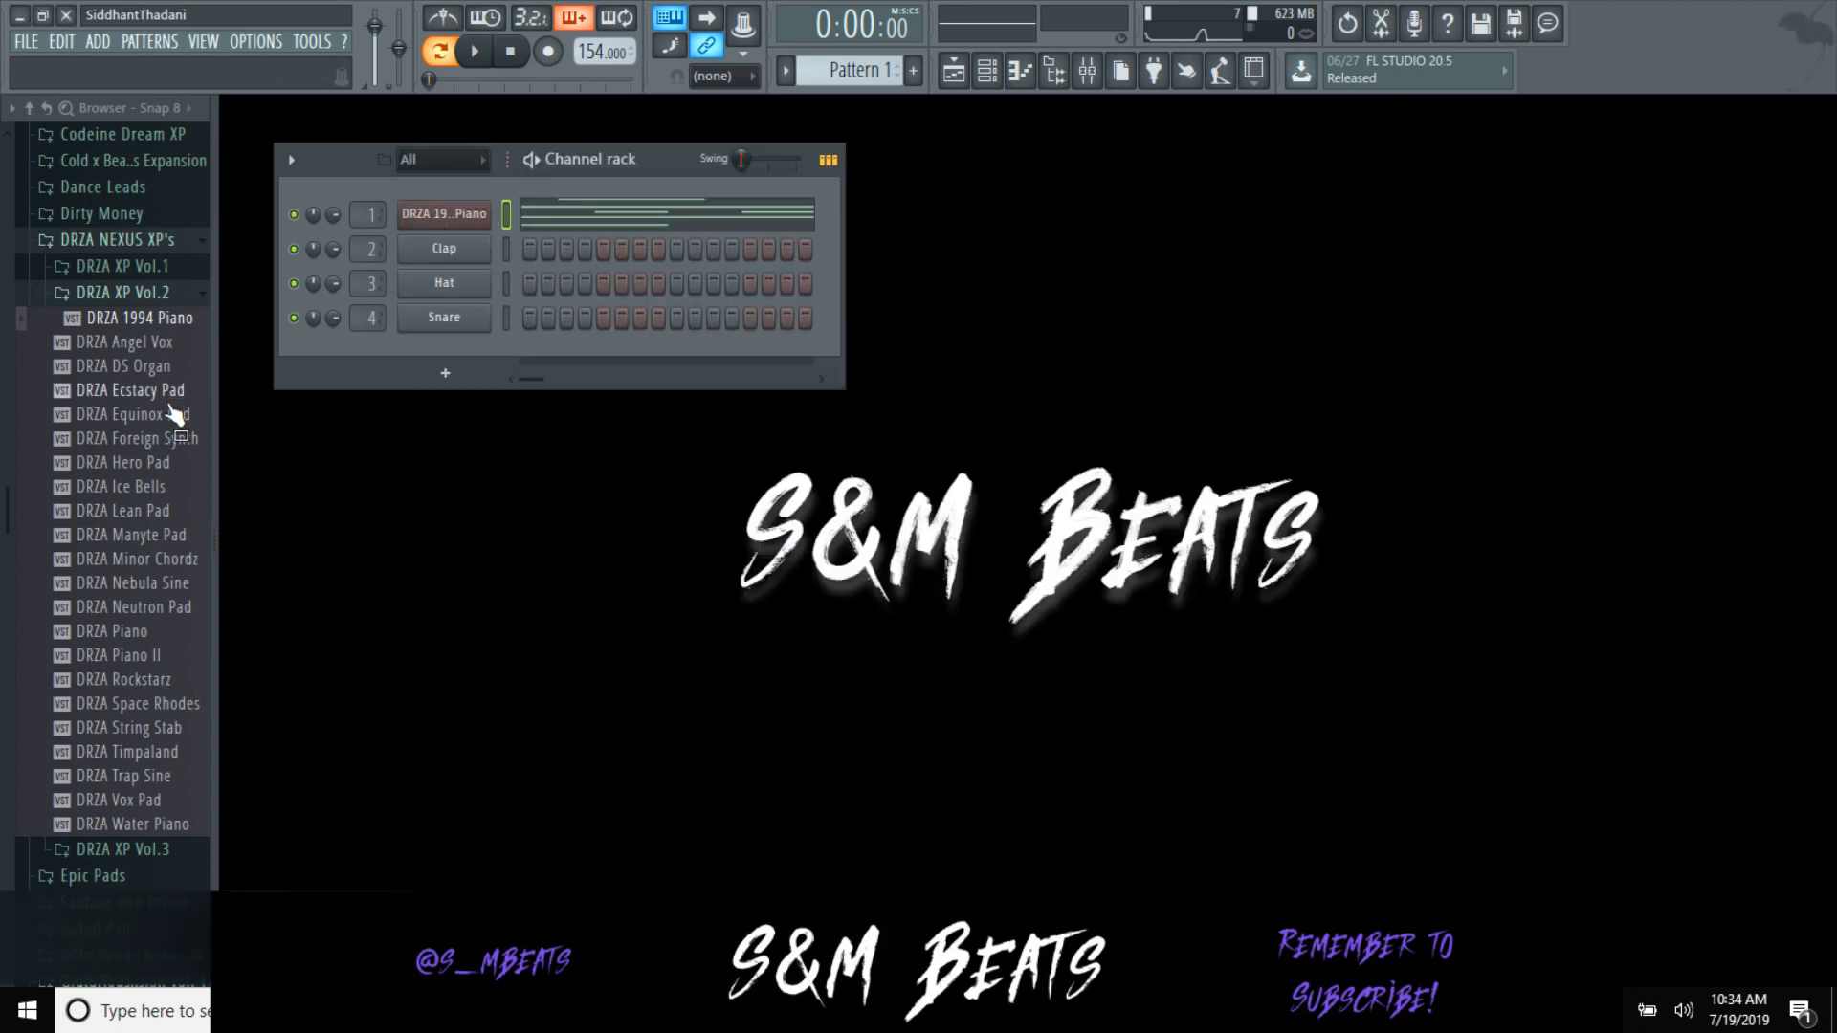
Step: Replace the first channel's instrument with DRZA Ecstacy Pad after trying DRZA Equinox Pad, and delete all its existing notes
drag(400, 245, 412, 212)
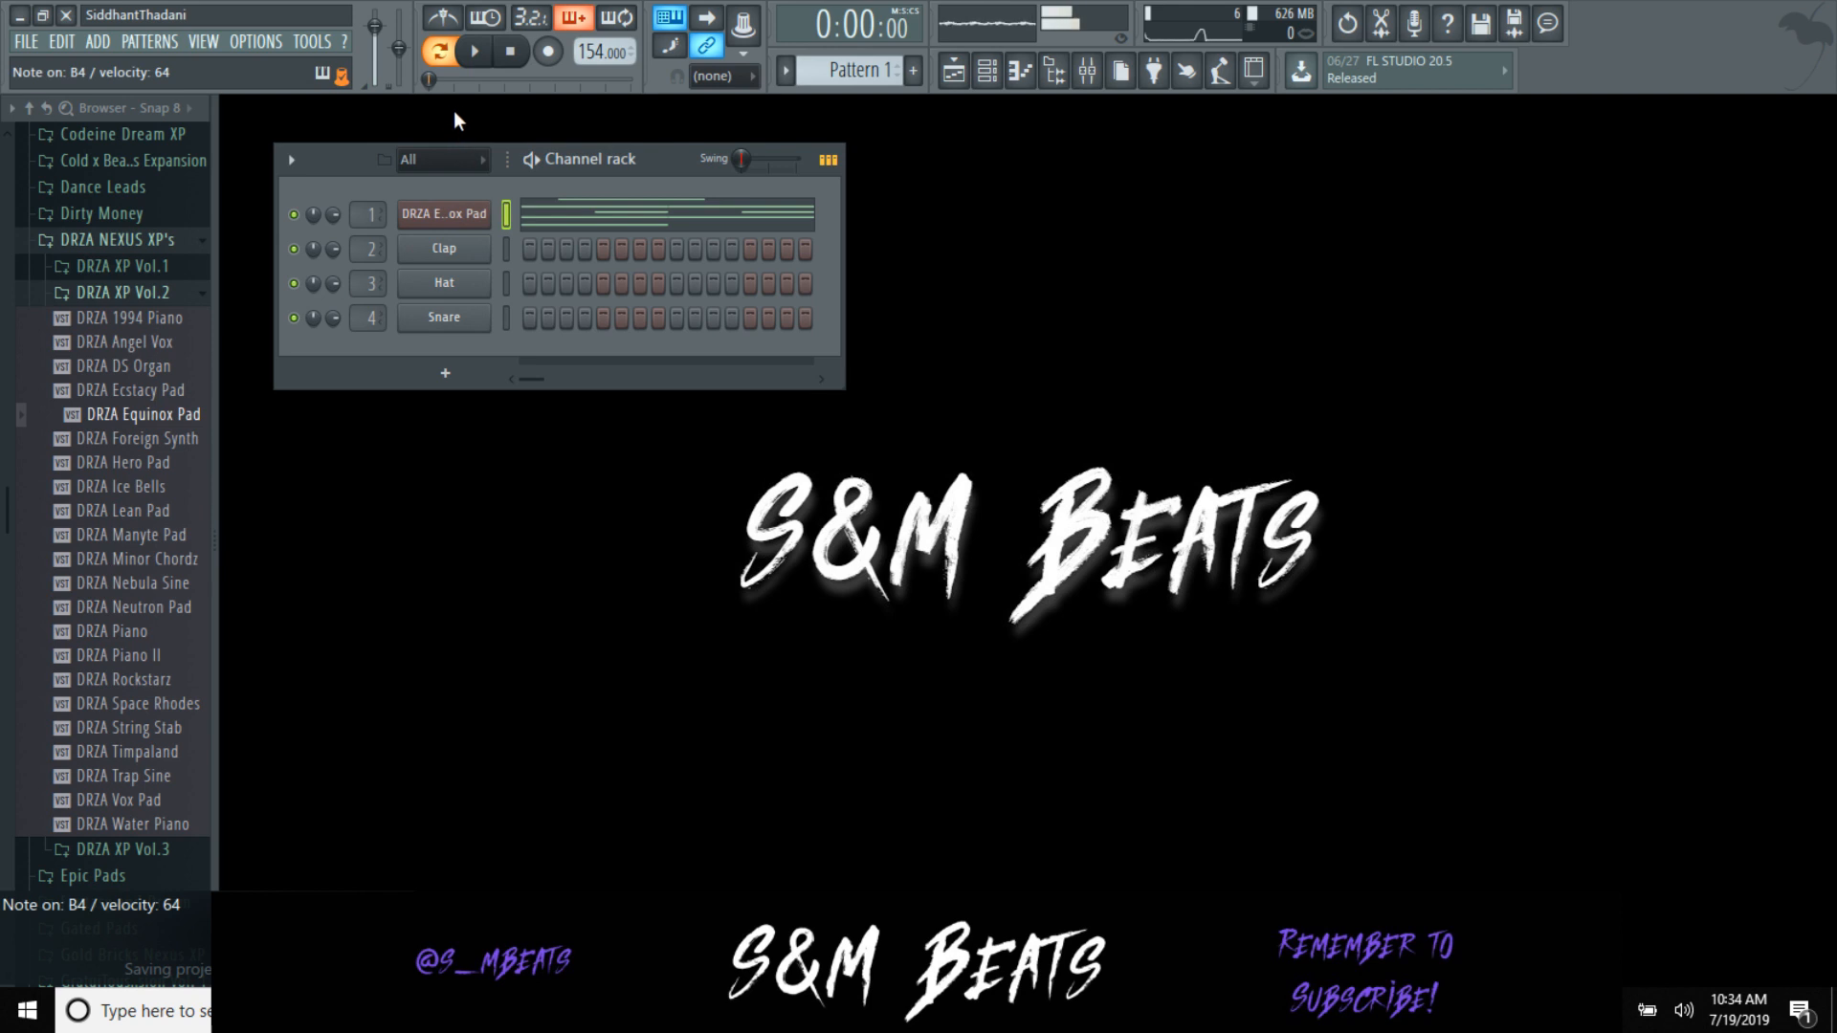
drag(139, 390, 419, 216)
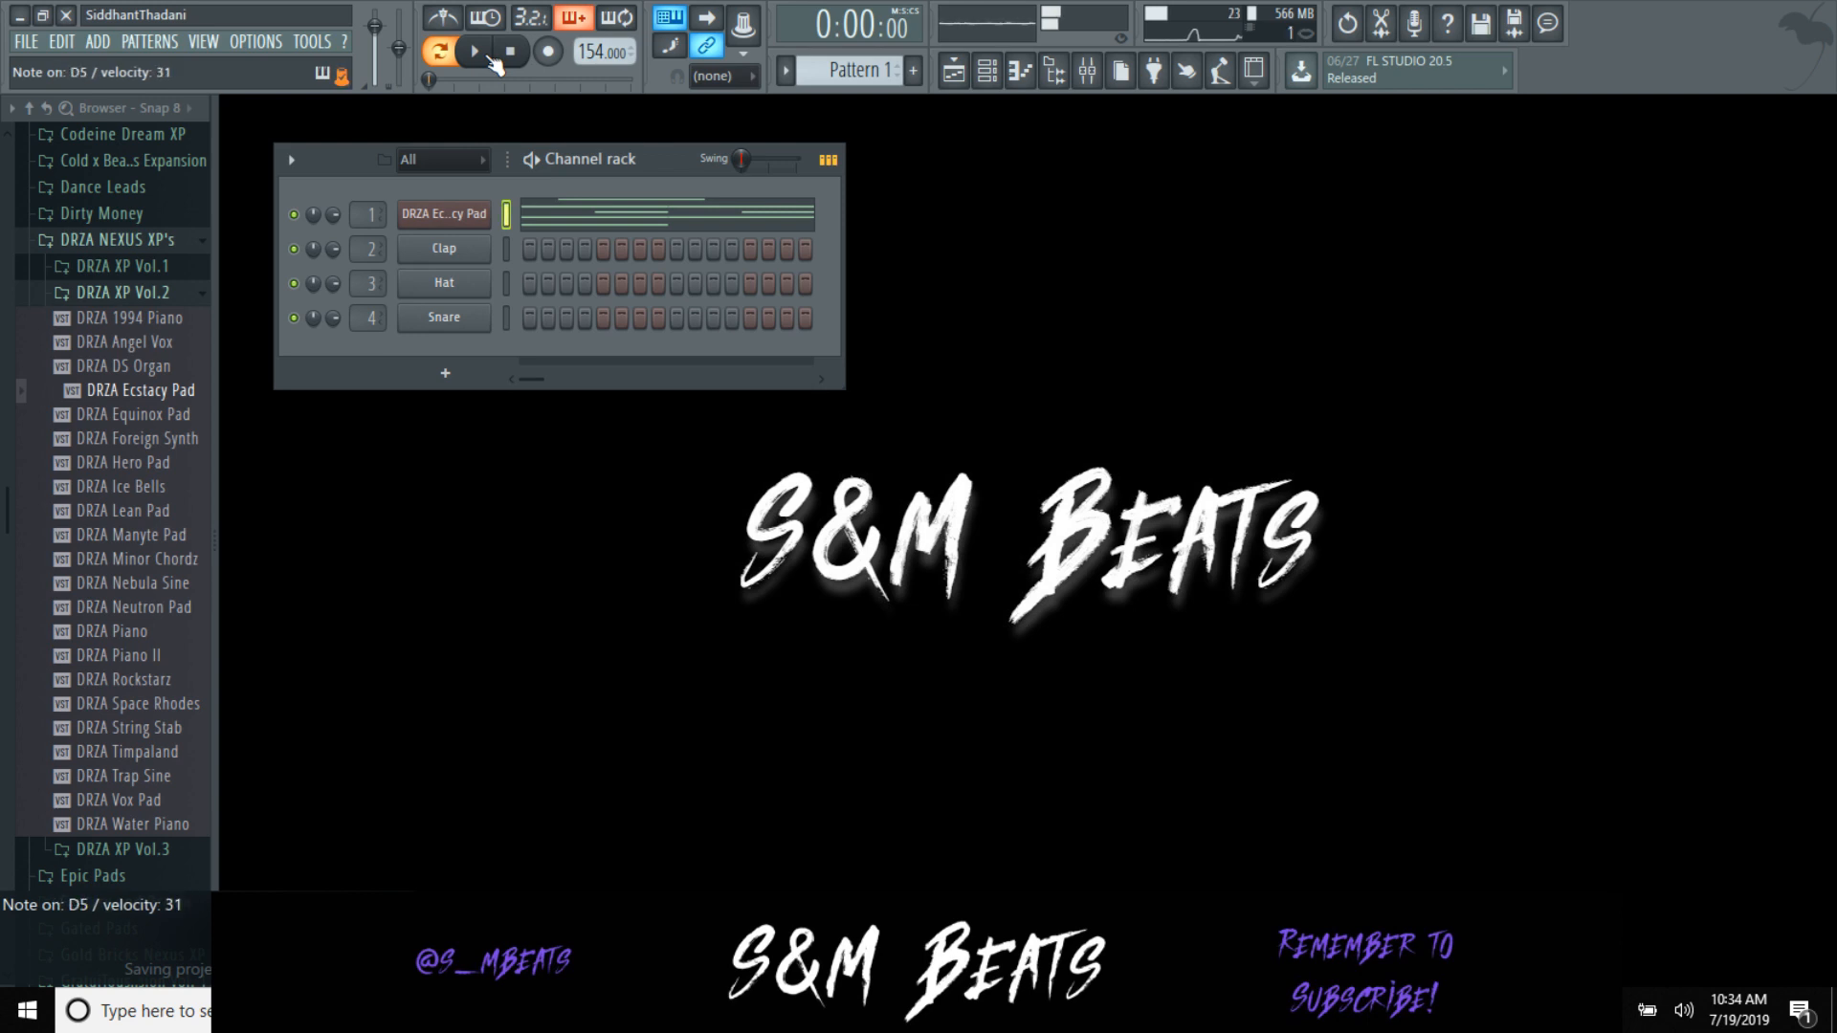
click(581, 210)
key(ctrl+a)
key(Delete)
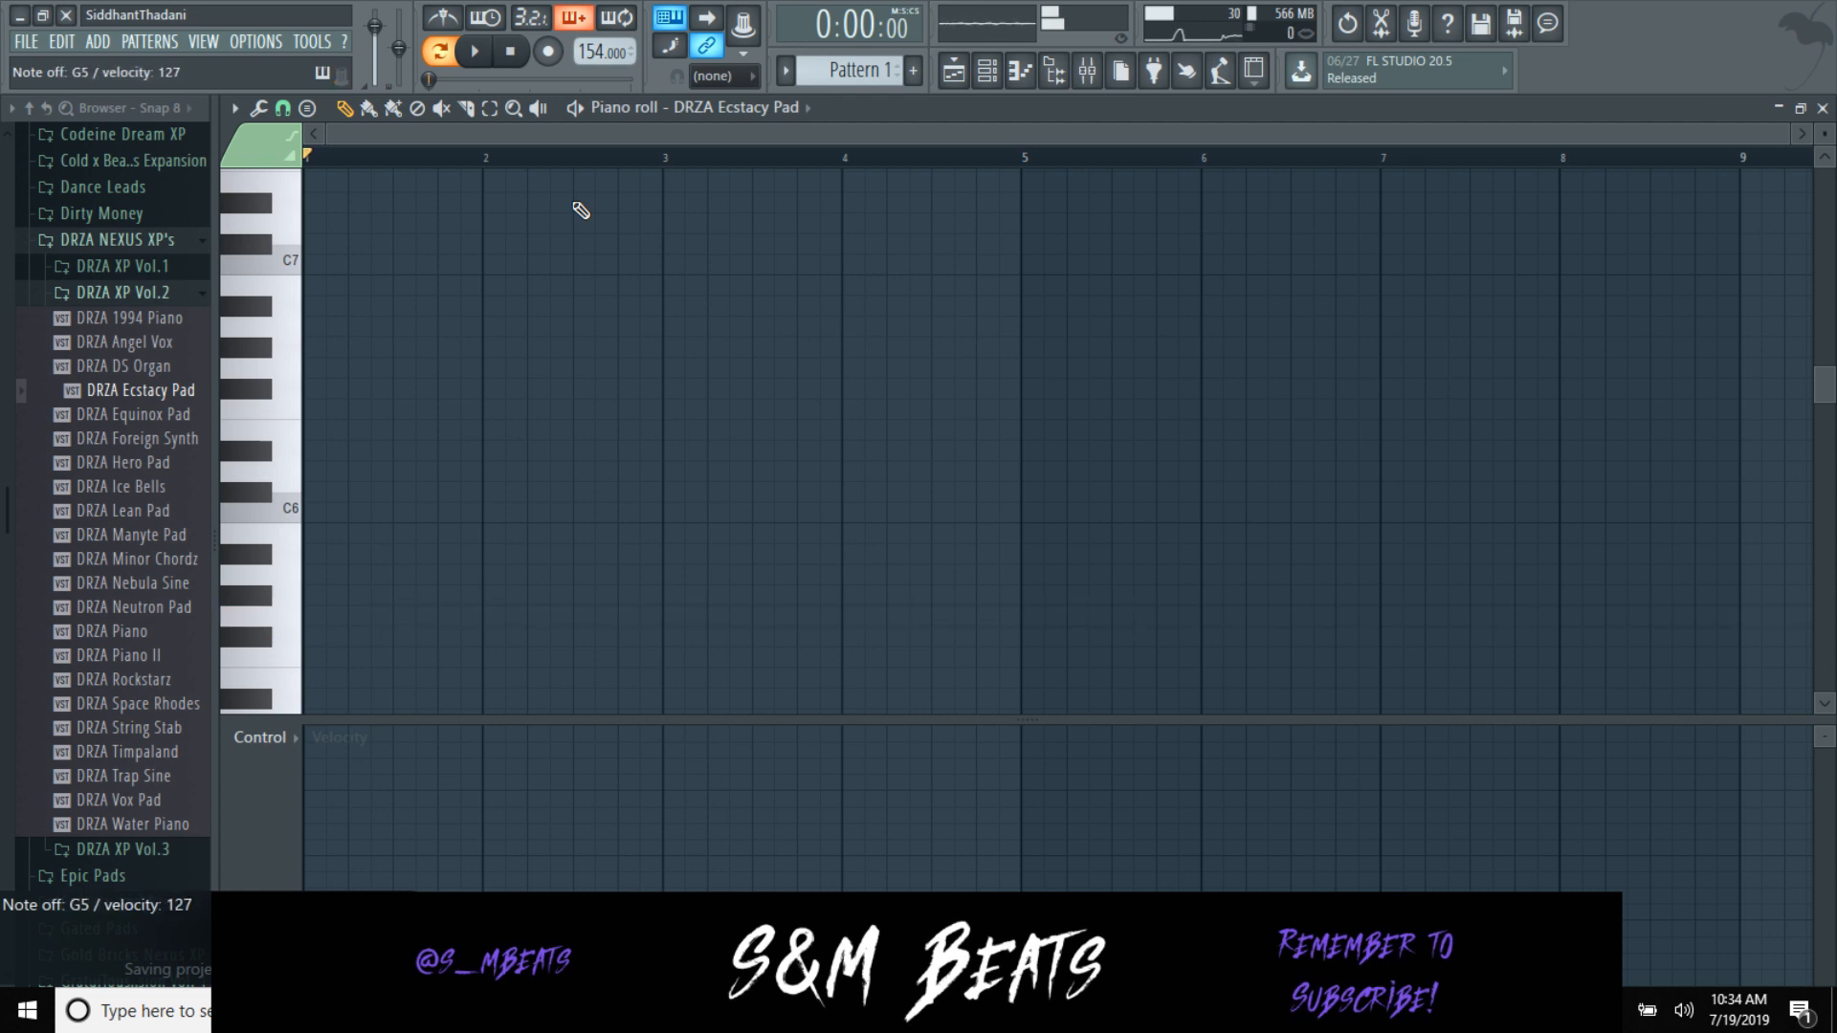
Step: Place two-beat A5 and C5 notes at the start of bar 1 and an F5 note on beat 2, playing them back
scroll(525, 344, down, 3)
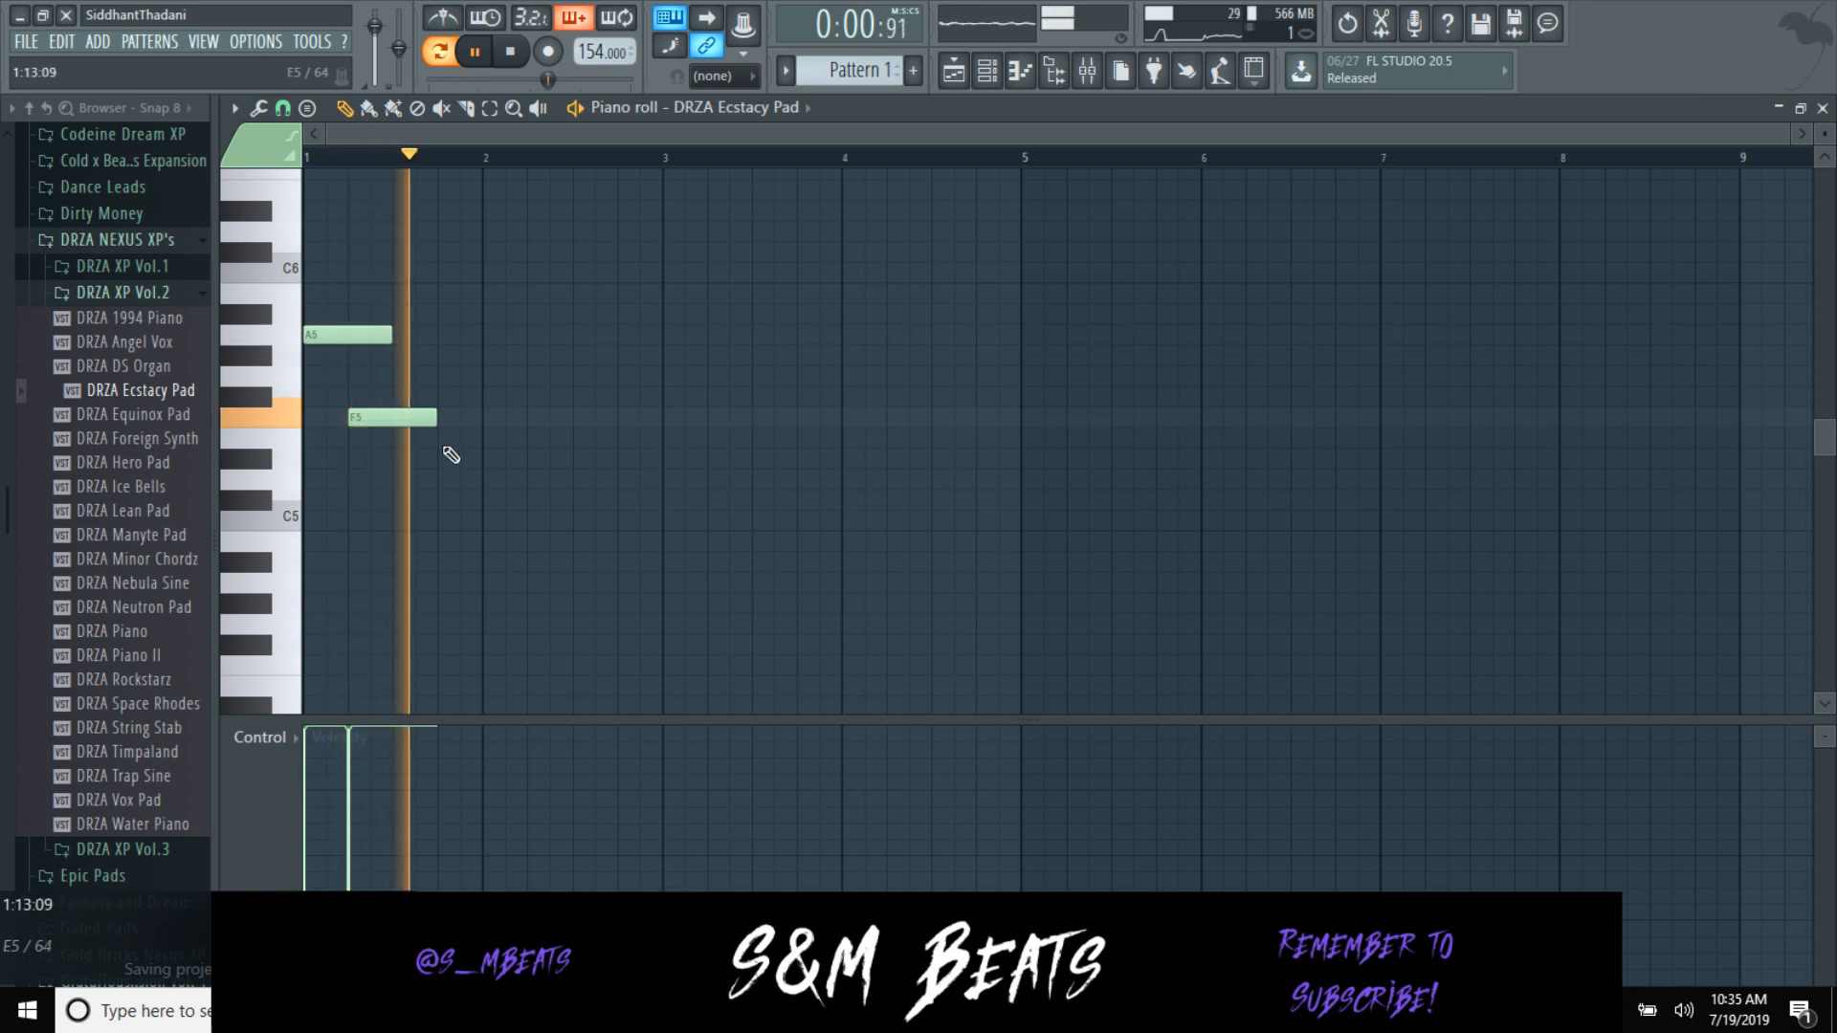
click(313, 500)
key(space)
key(space)
Step: Look at the Insert 1 track in the mixer and return to the DRZA Ecstacy Pad notes
click(1088, 72)
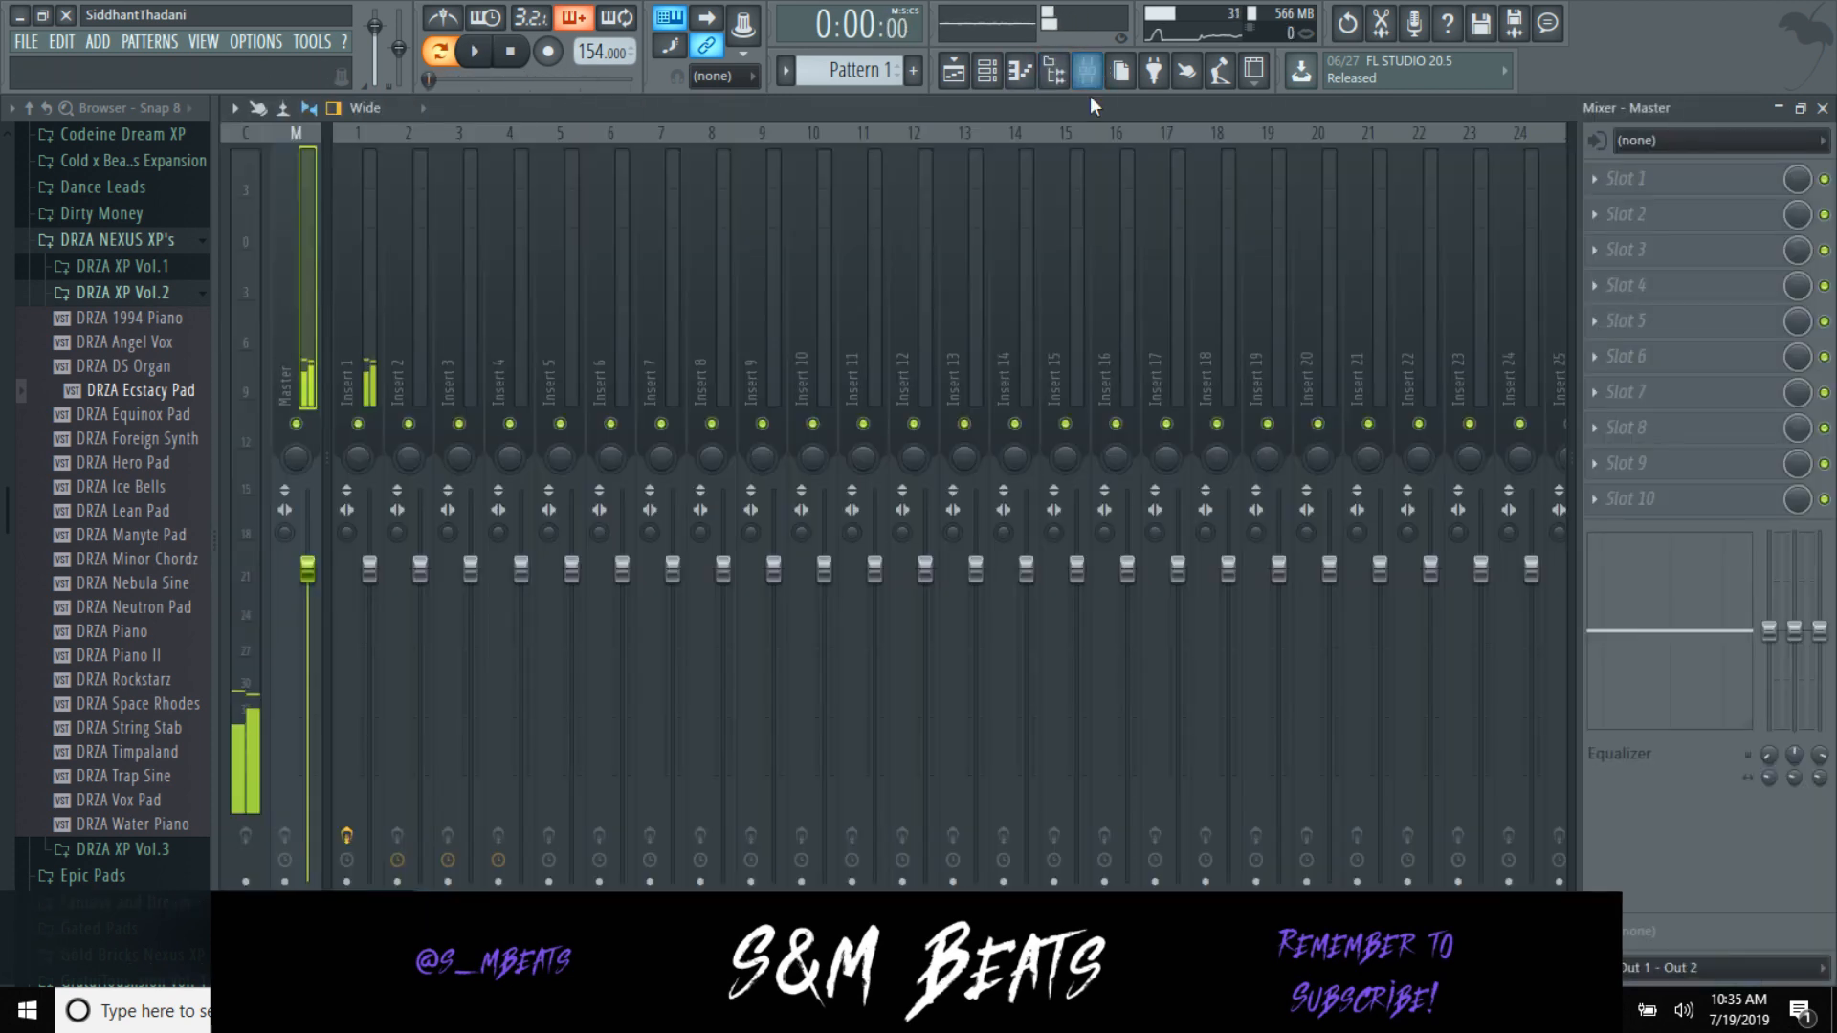
click(373, 392)
key(F7)
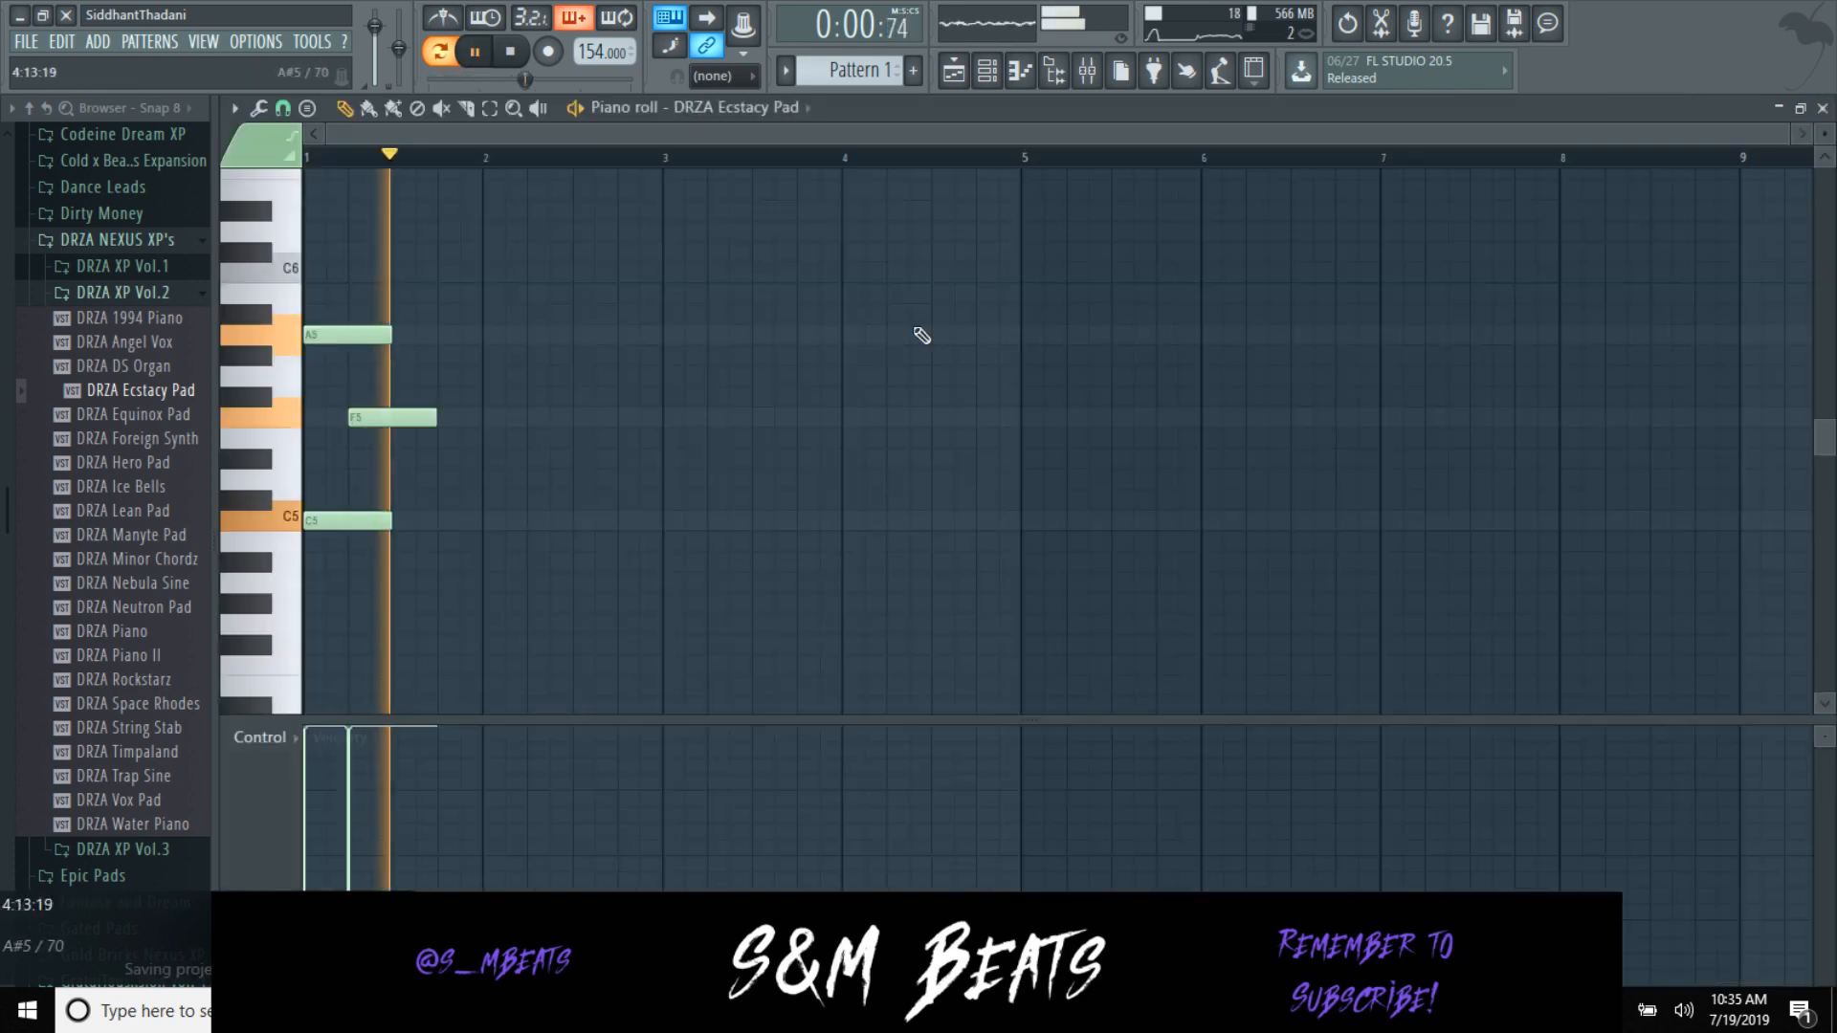
Step: Rework bar 1 with E5 on beat 2, F5 half a beat later and D6 on beat 3, and play it back
drag(344, 441, 394, 435)
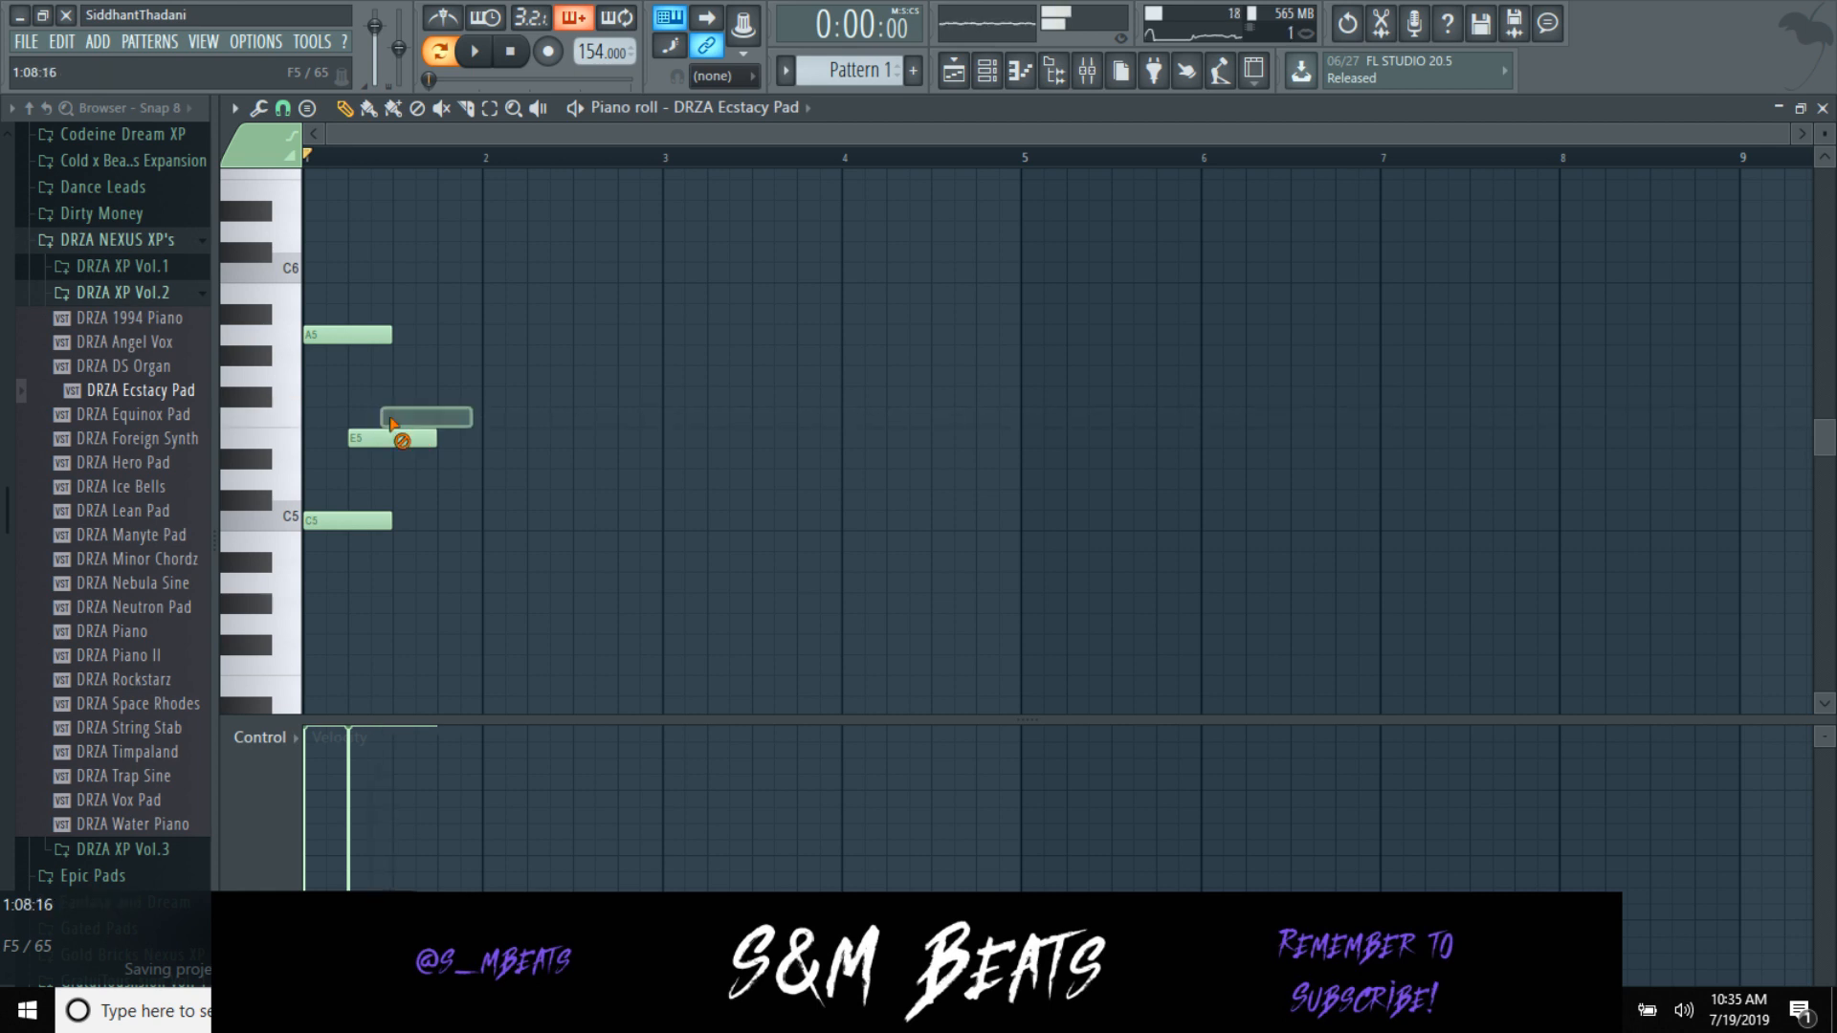
click(416, 255)
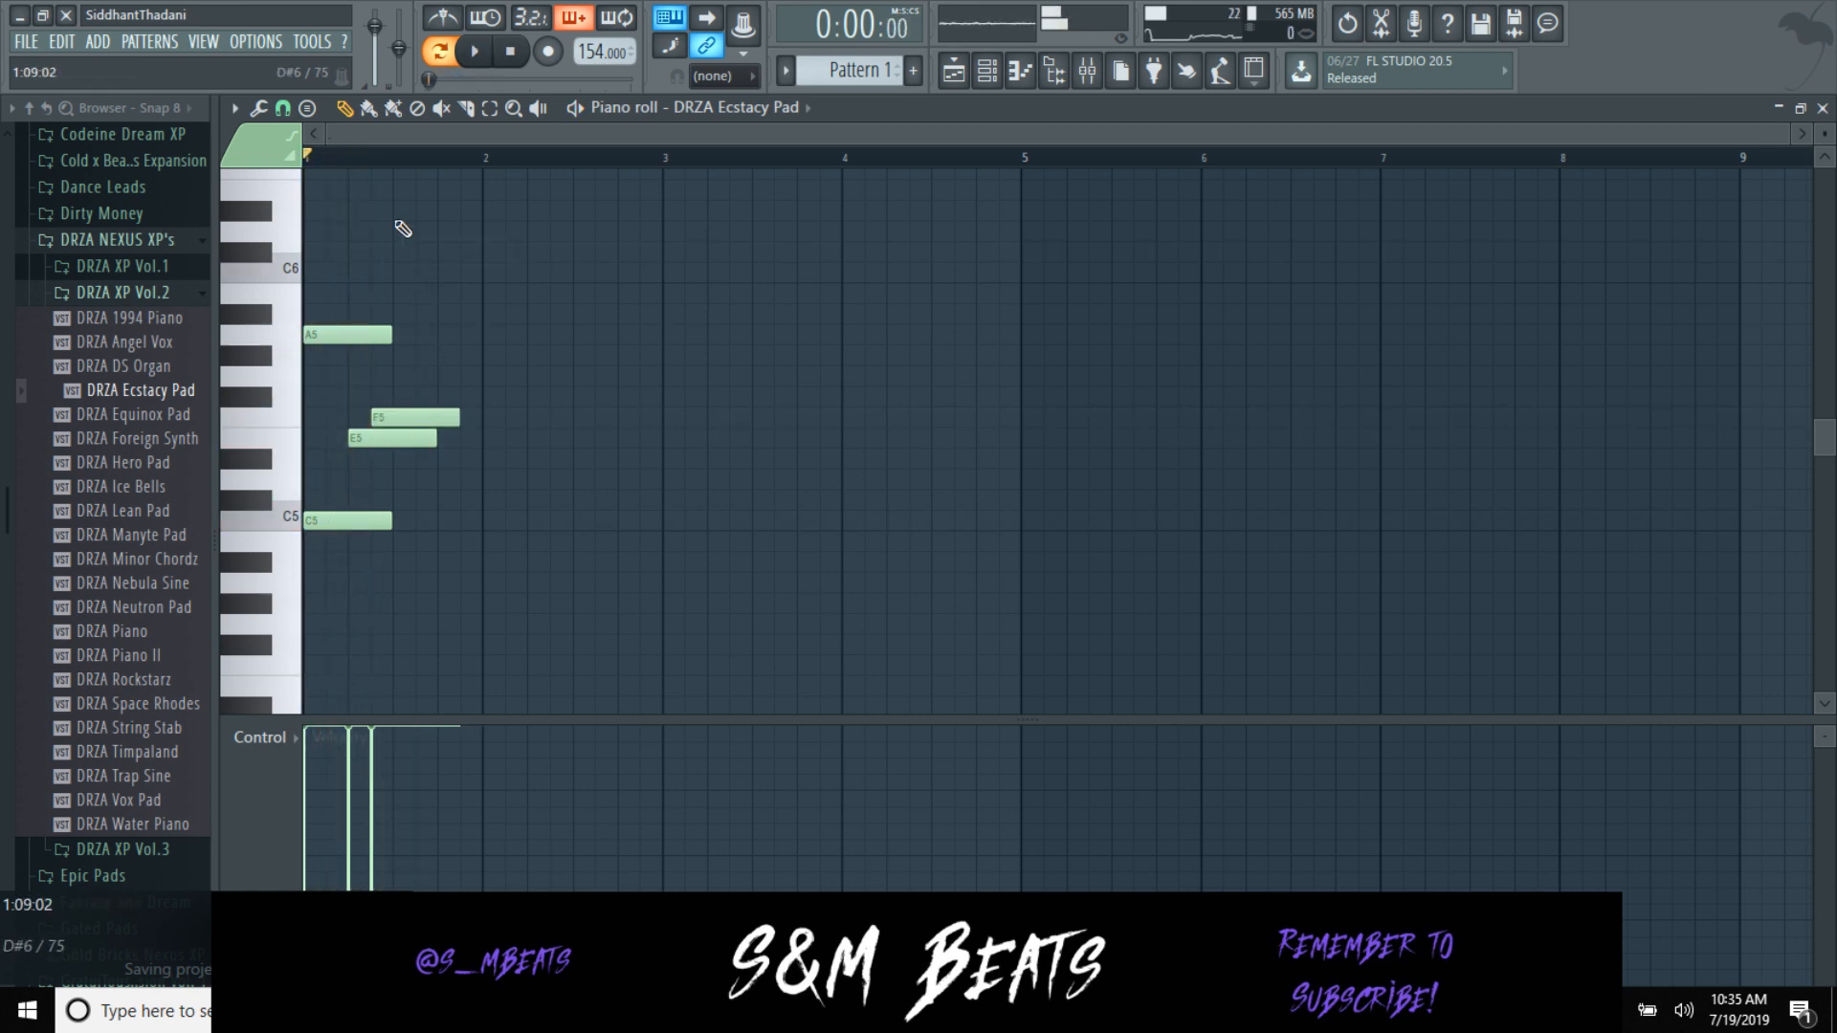
key(space)
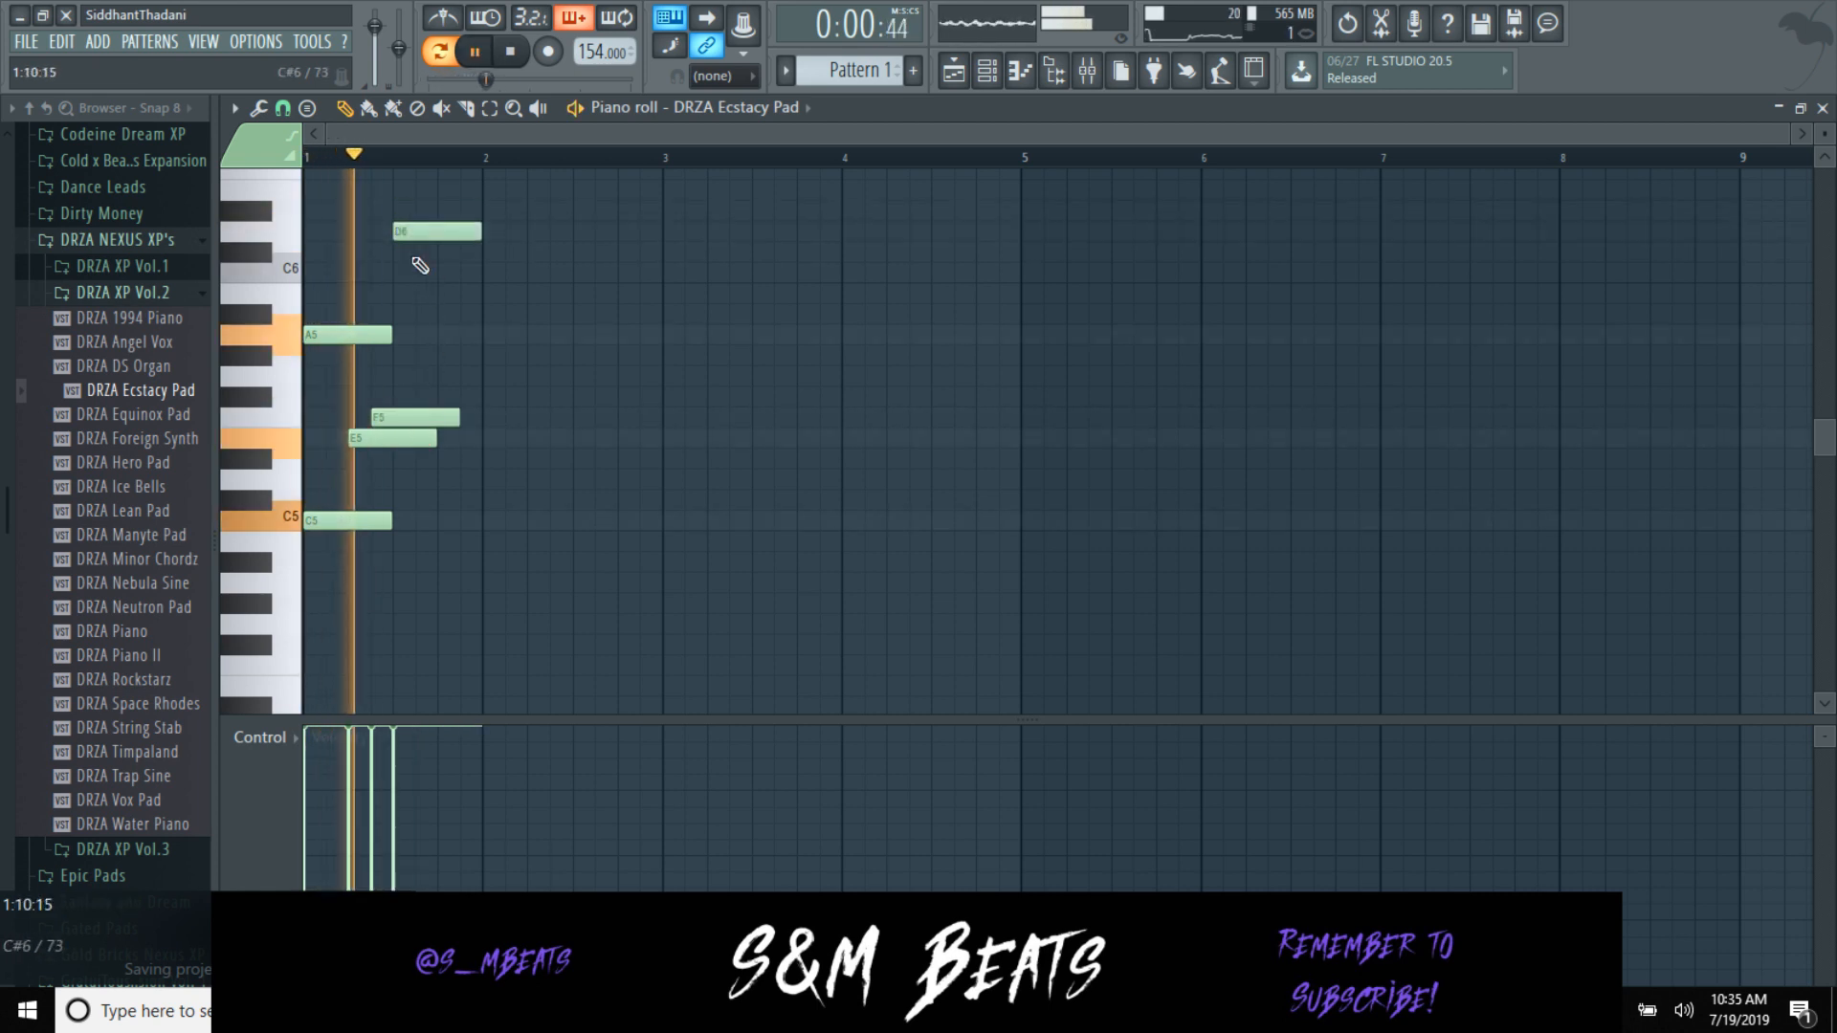
Step: Add an A5 note on beat 4 of bar 1, shorten it to one beat and play the bar back
click(448, 337)
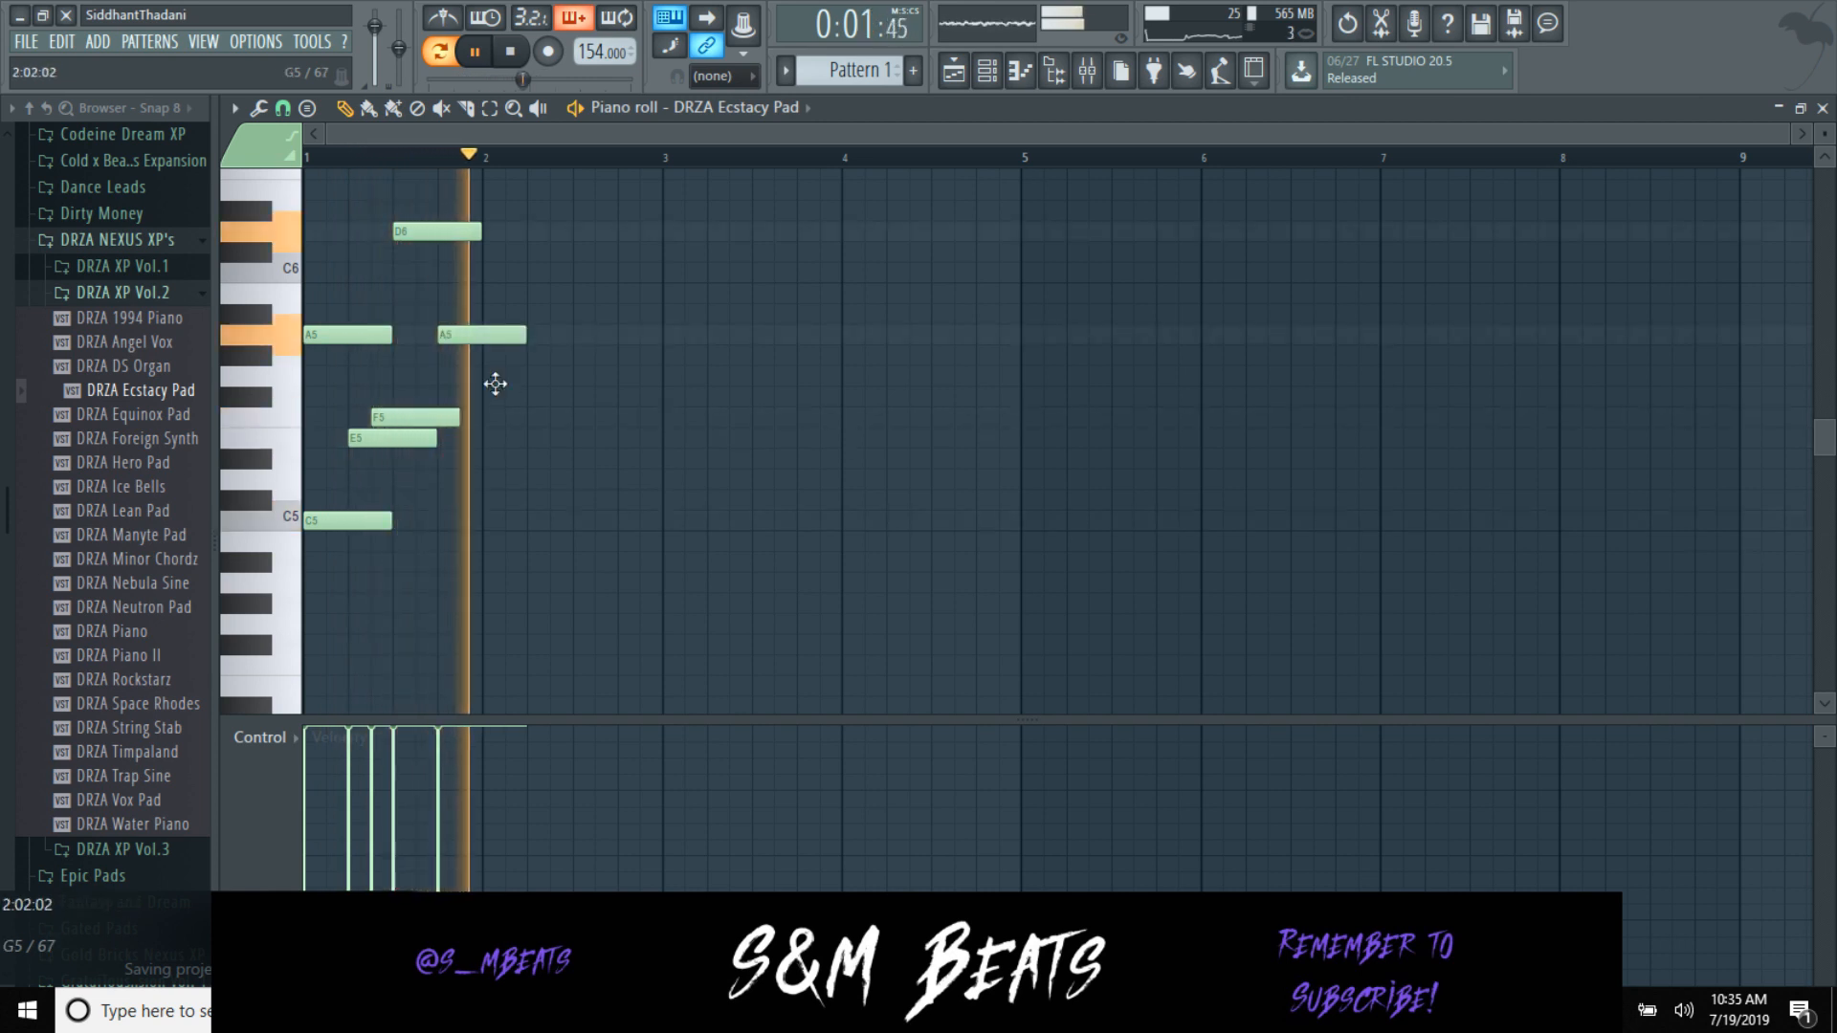
key(space)
key(space)
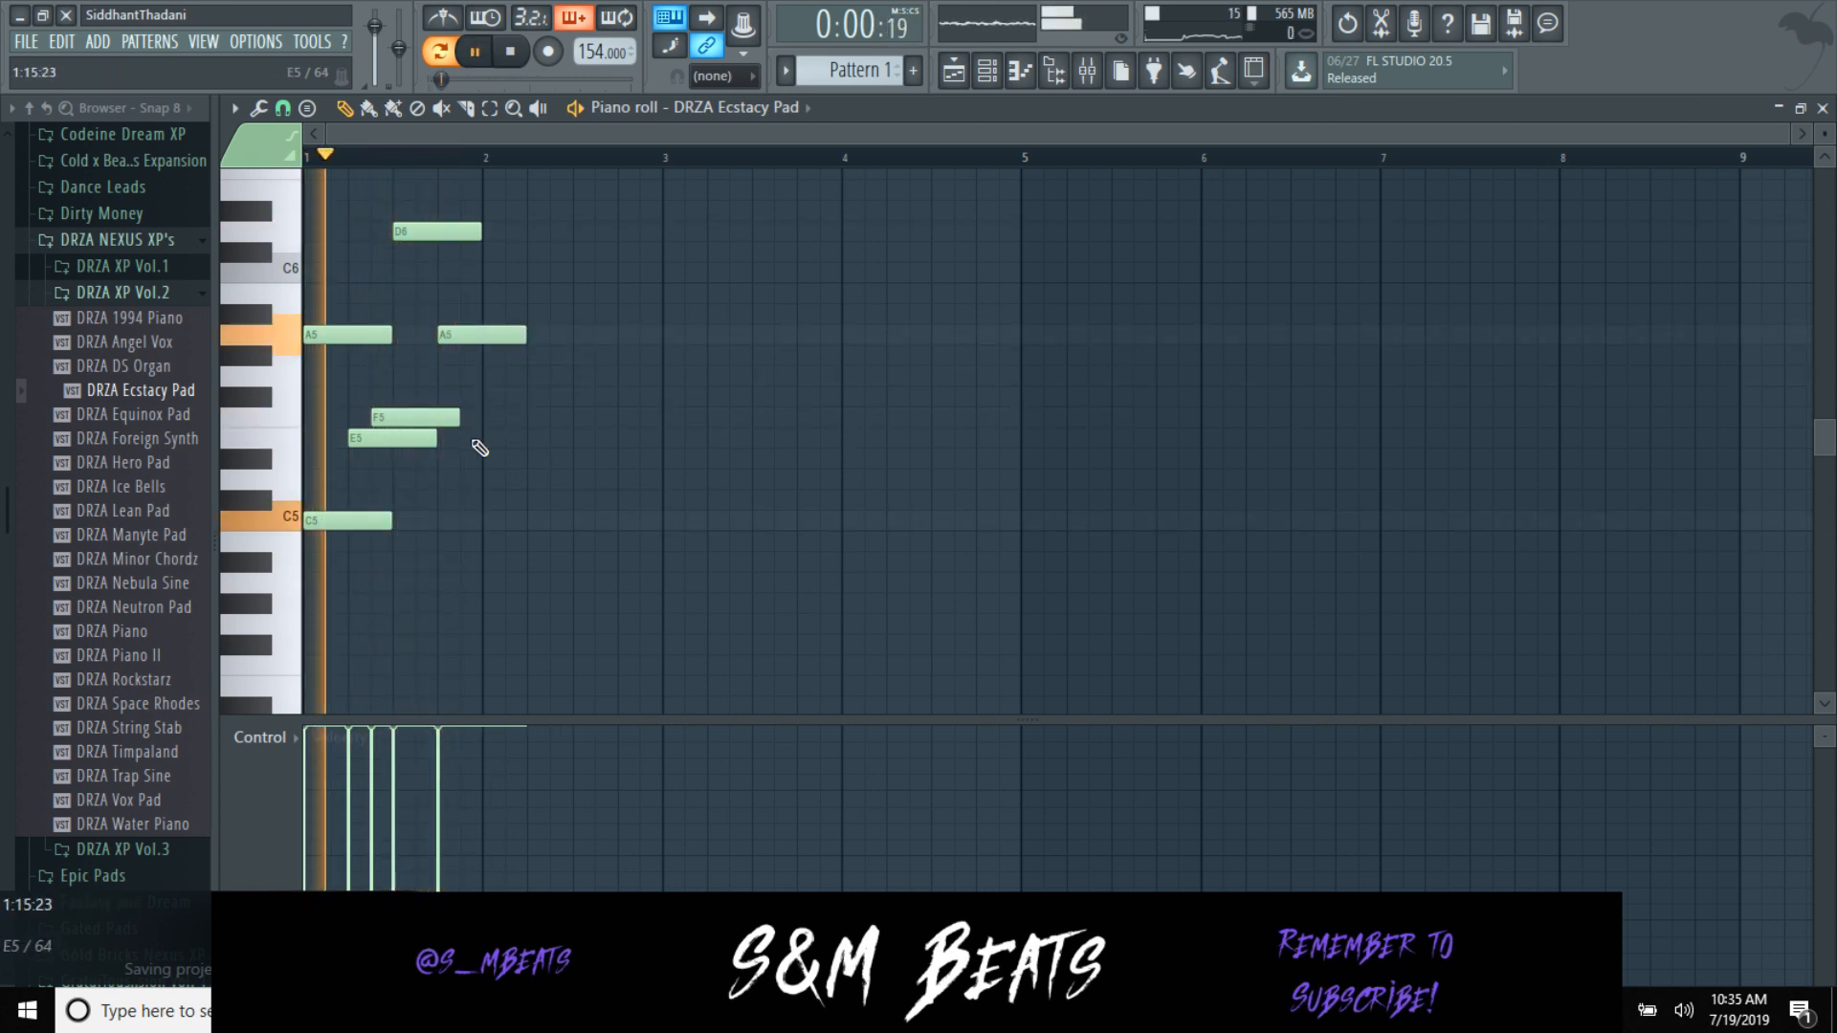
key(space)
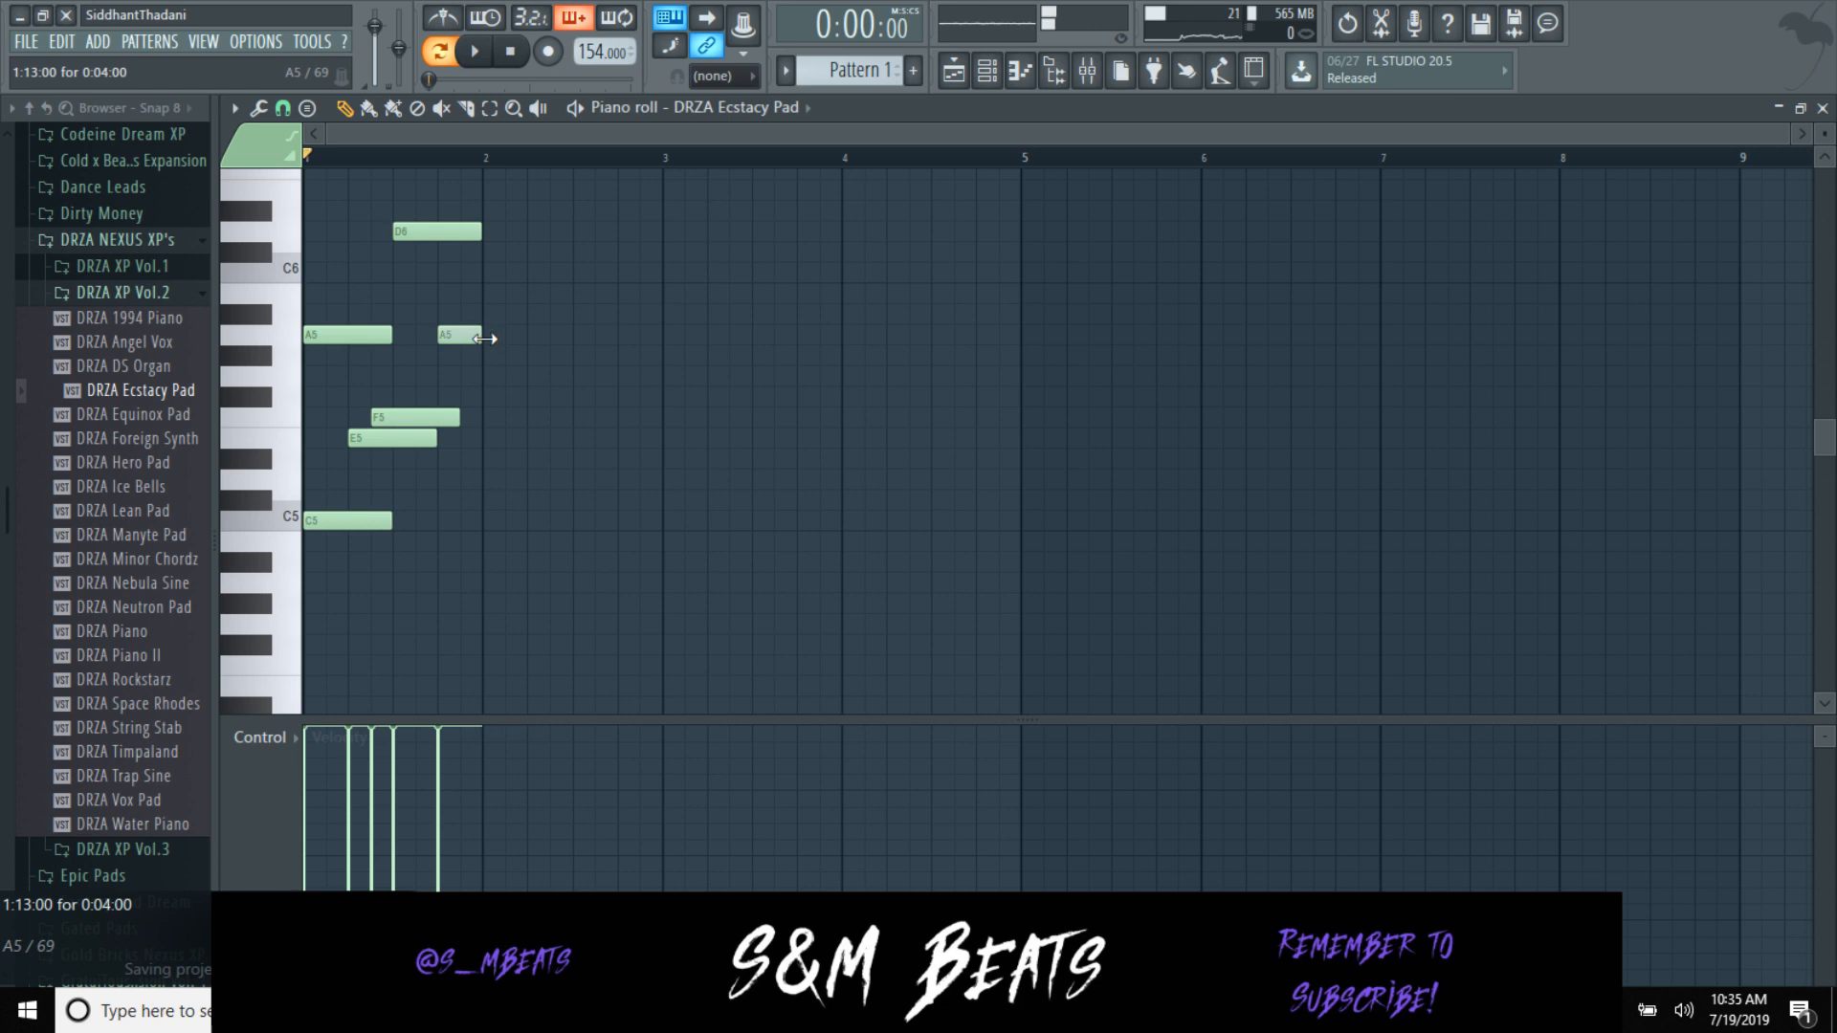
Step: Duplicate bar 1 into bar 2, lowering the copy's first A5 to G5 and its D6 to C6
key(ctrl+b)
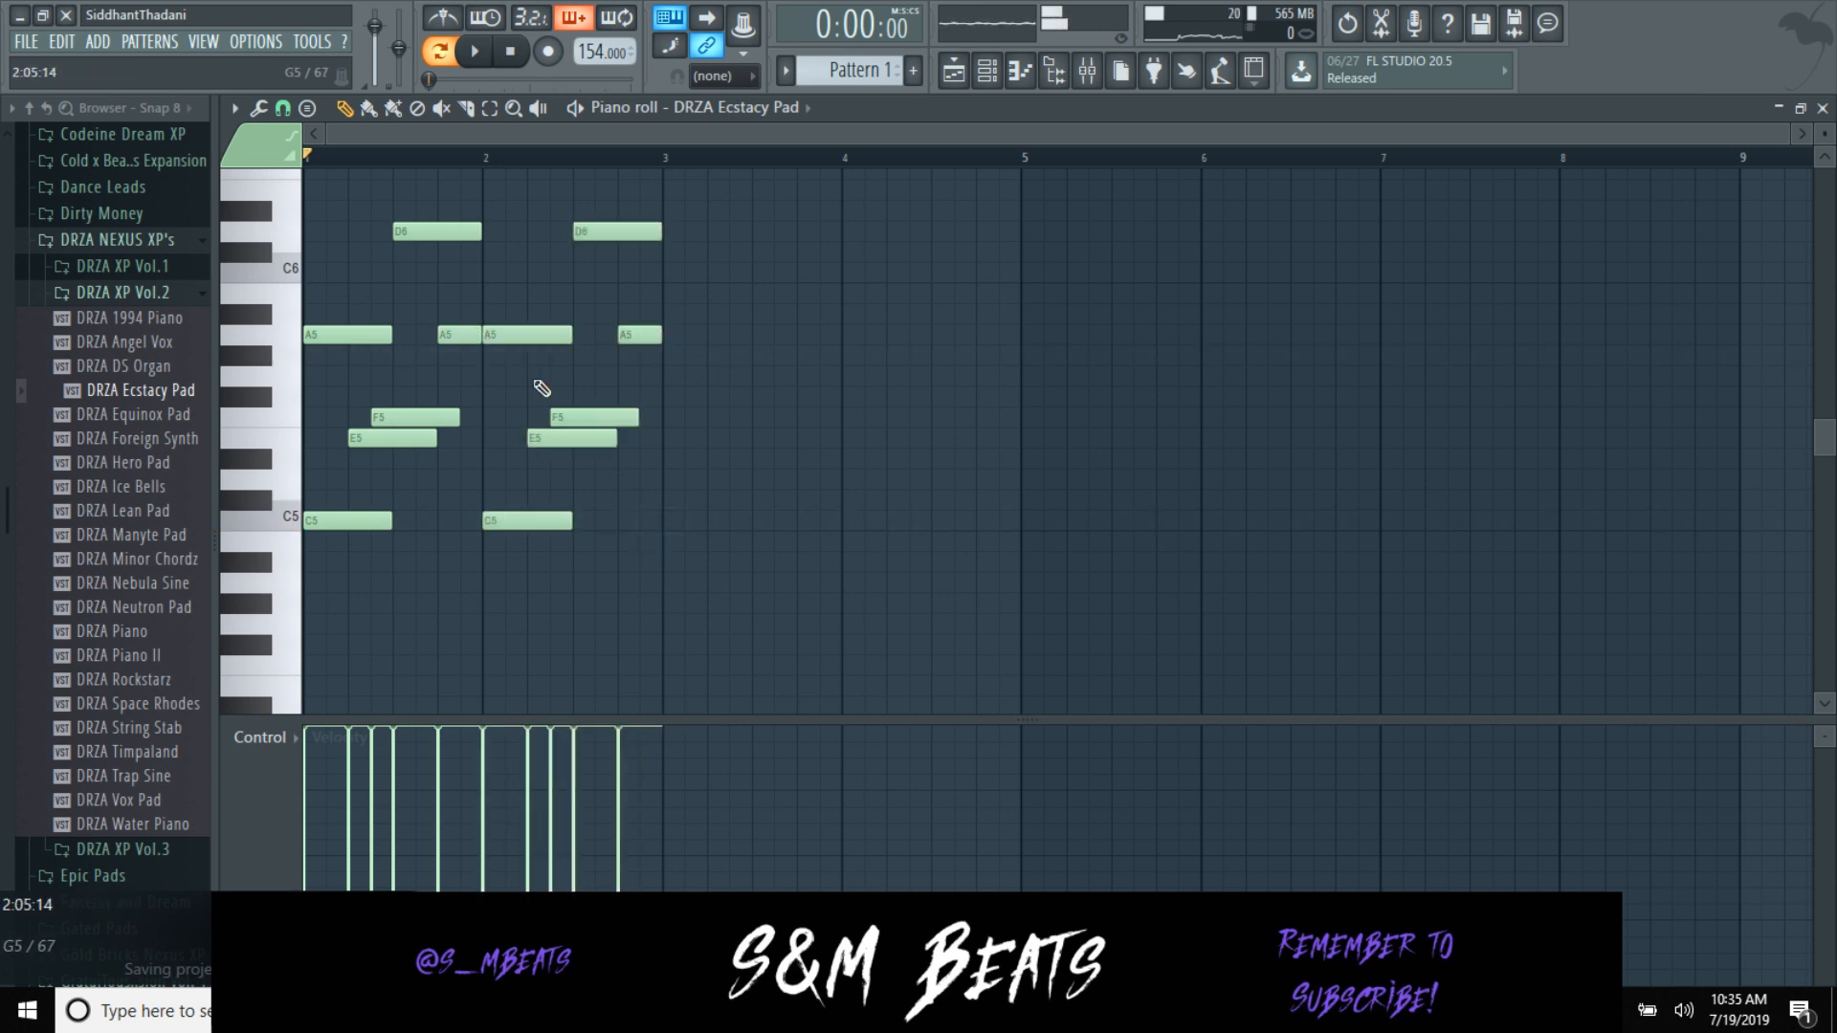
key(space)
drag(617, 239, 617, 273)
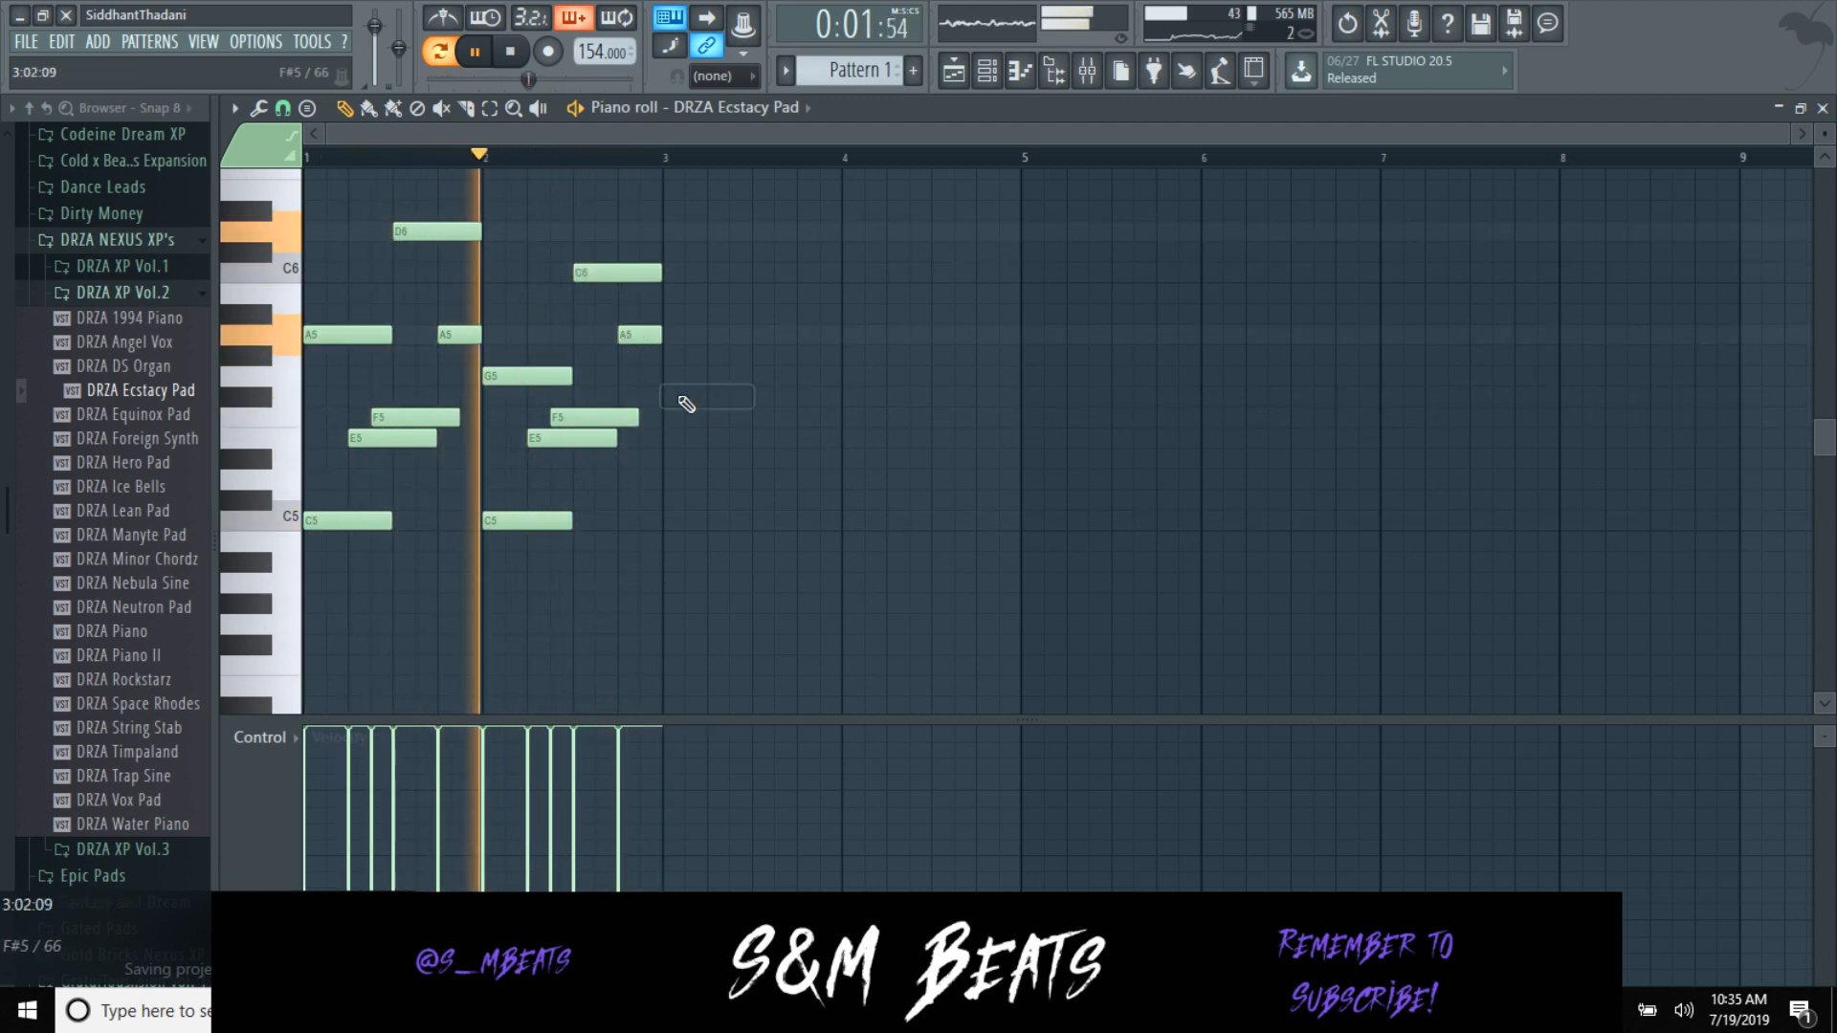
Step: Duplicate the two-bar melody until it fills eight bars, clearing the selection after each copy
key(ctrl+b)
key(ctrl+d)
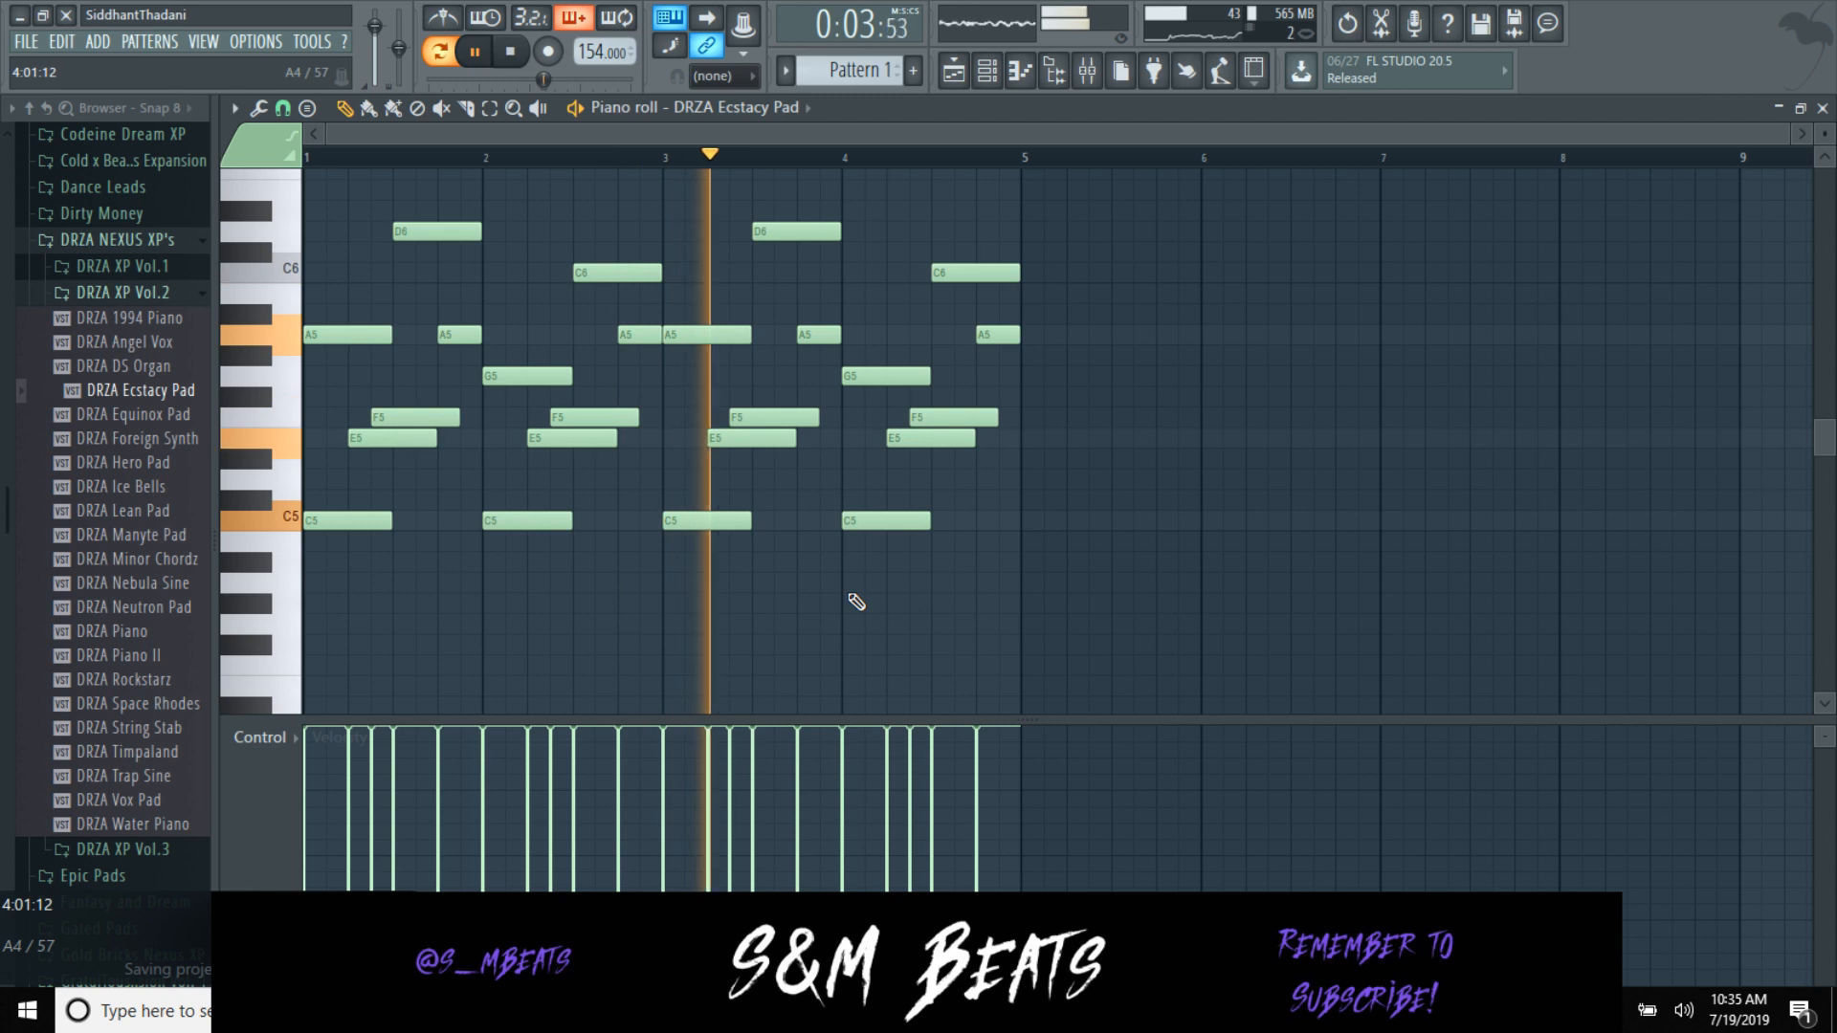
key(ctrl+b)
key(ctrl+d)
key(space)
Step: Transpose the whole eight-bar melody down five semitones and play it back
key(Down)
key(Down)
key(Down)
key(Down)
key(Down)
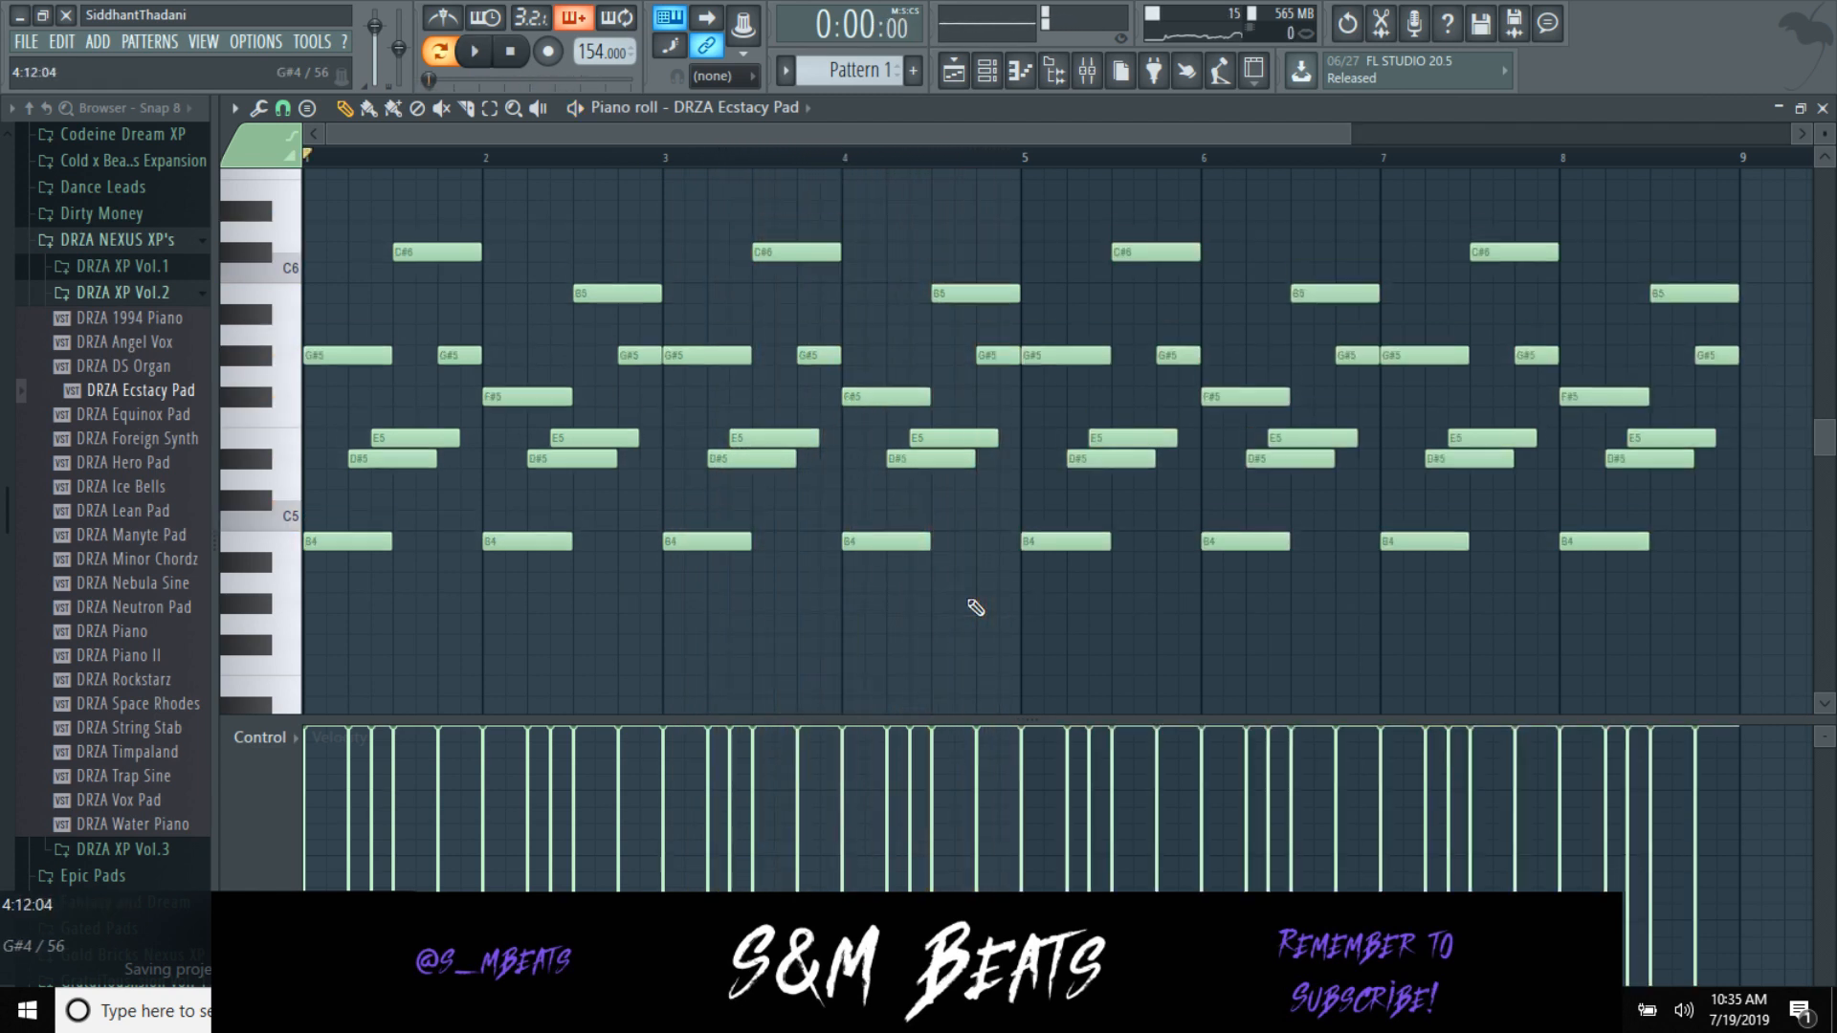
key(space)
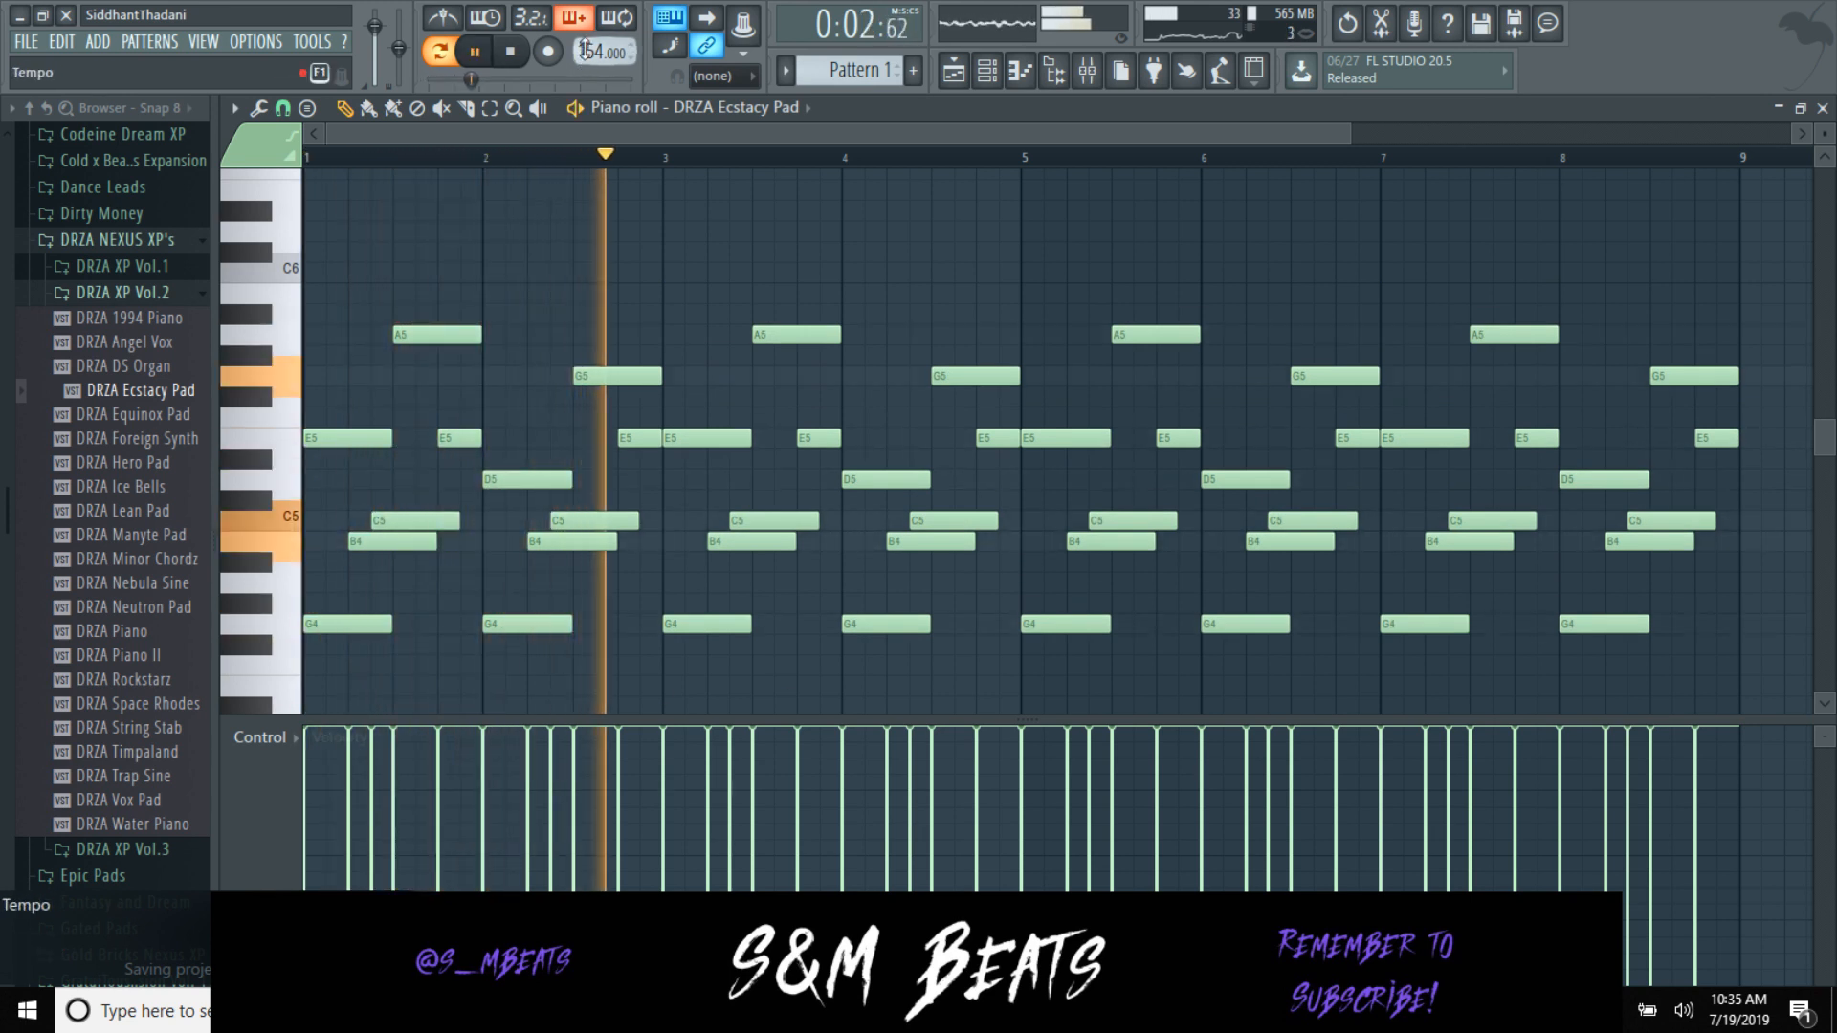
Step: Set the tempo to 140 BPM and replace the melody with two-beat D#5 and C5 notes at the start of bar 1
scroll(586, 52, down, 14)
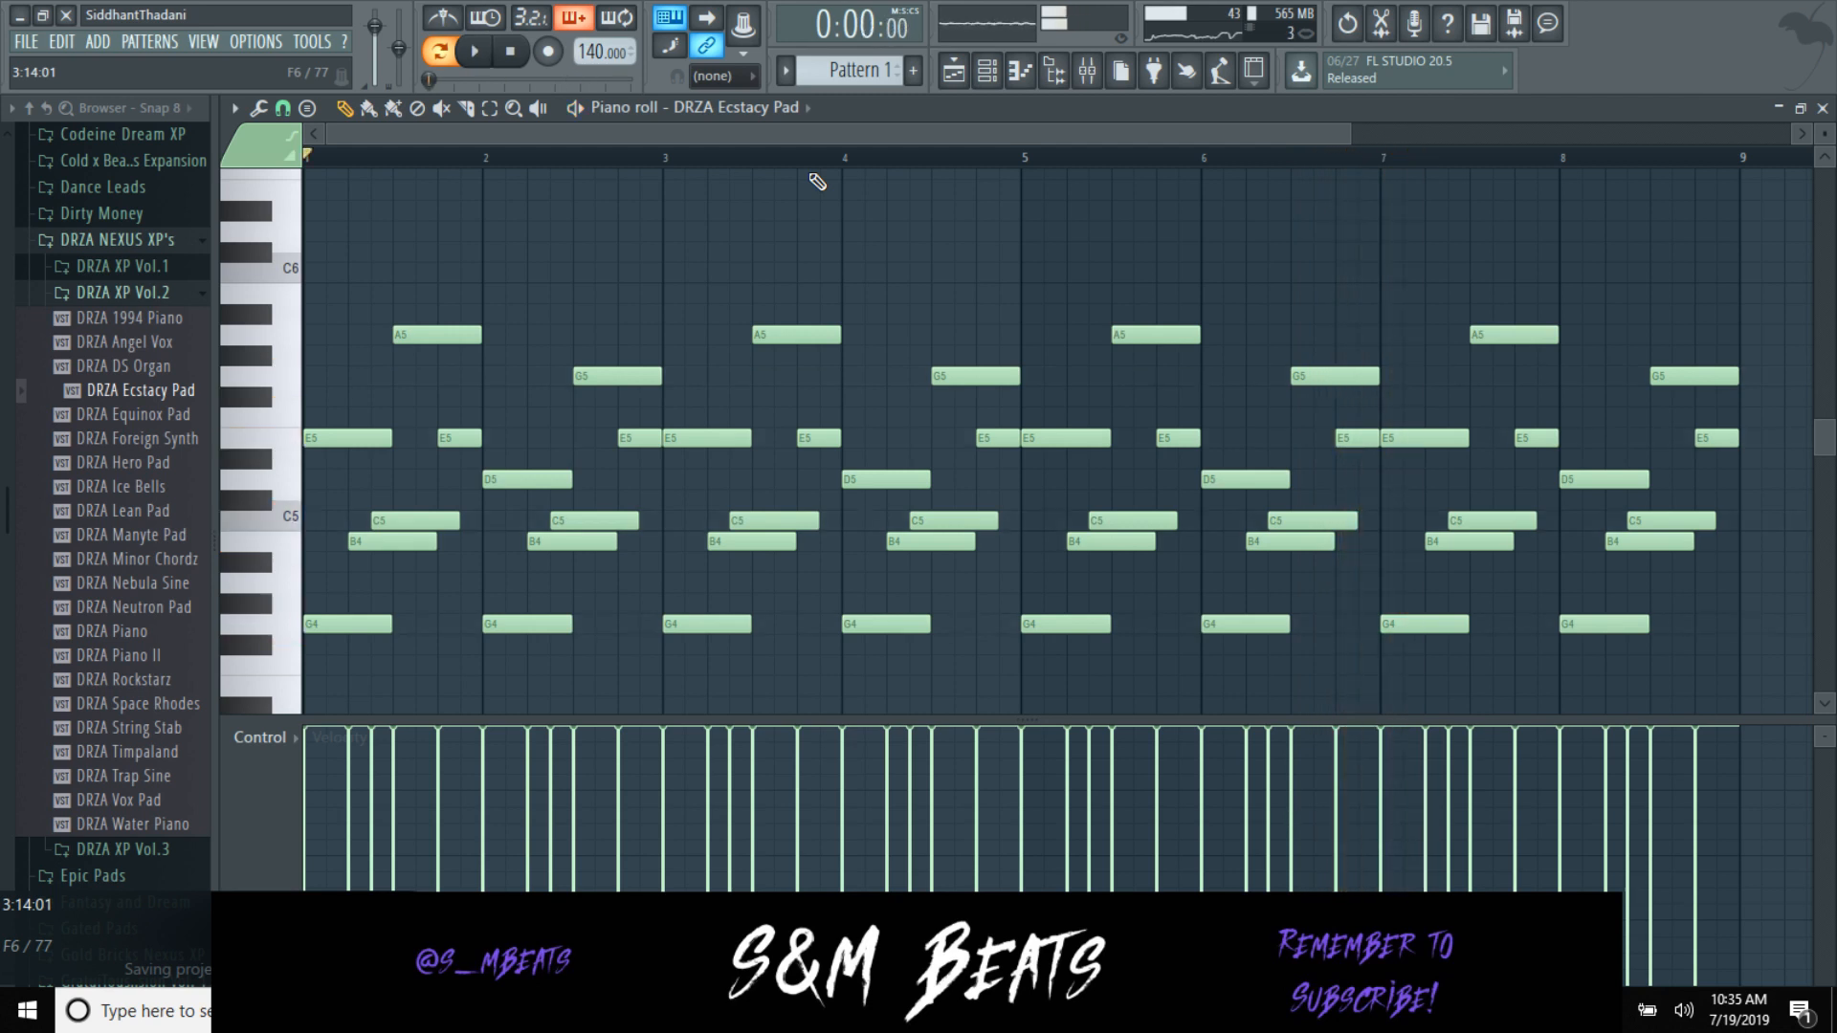
key(space)
key(ctrl+z)
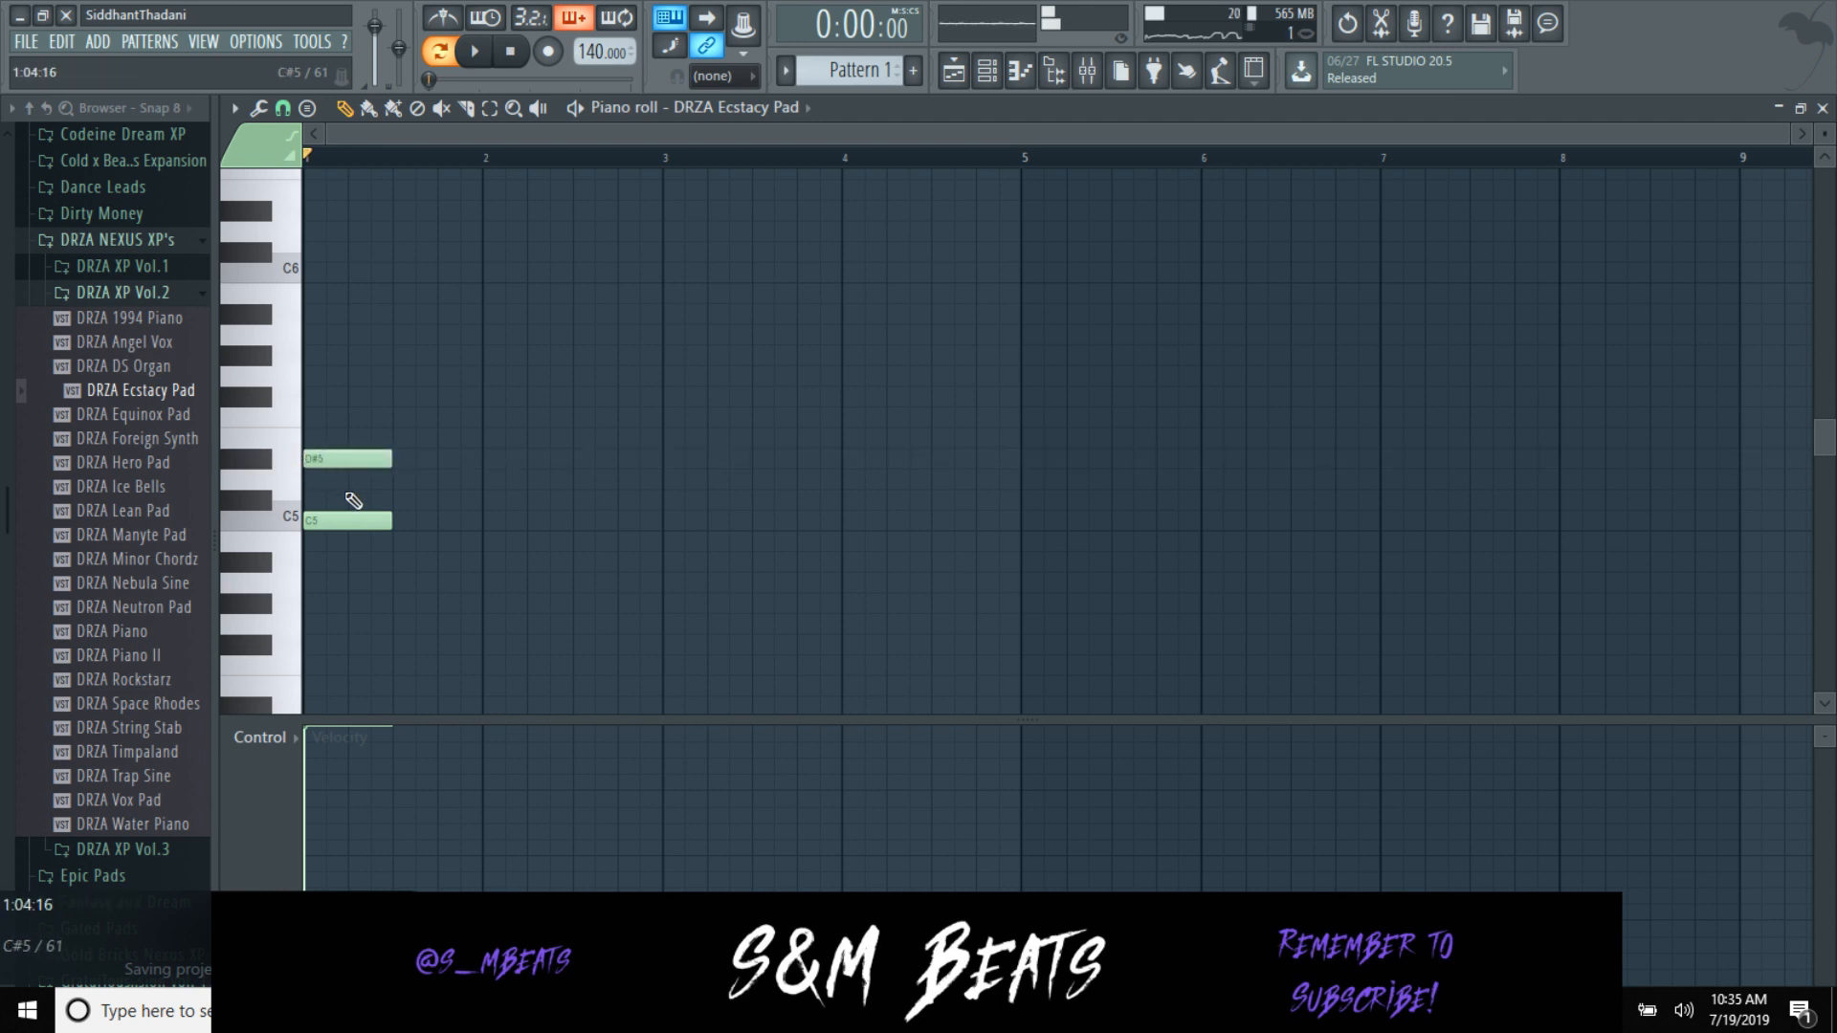
Step: Add two-beat D5 and G4 notes on beats 2 and 3 of bar 1, trying B4 before G4 and playing them back
click(393, 564)
key(space)
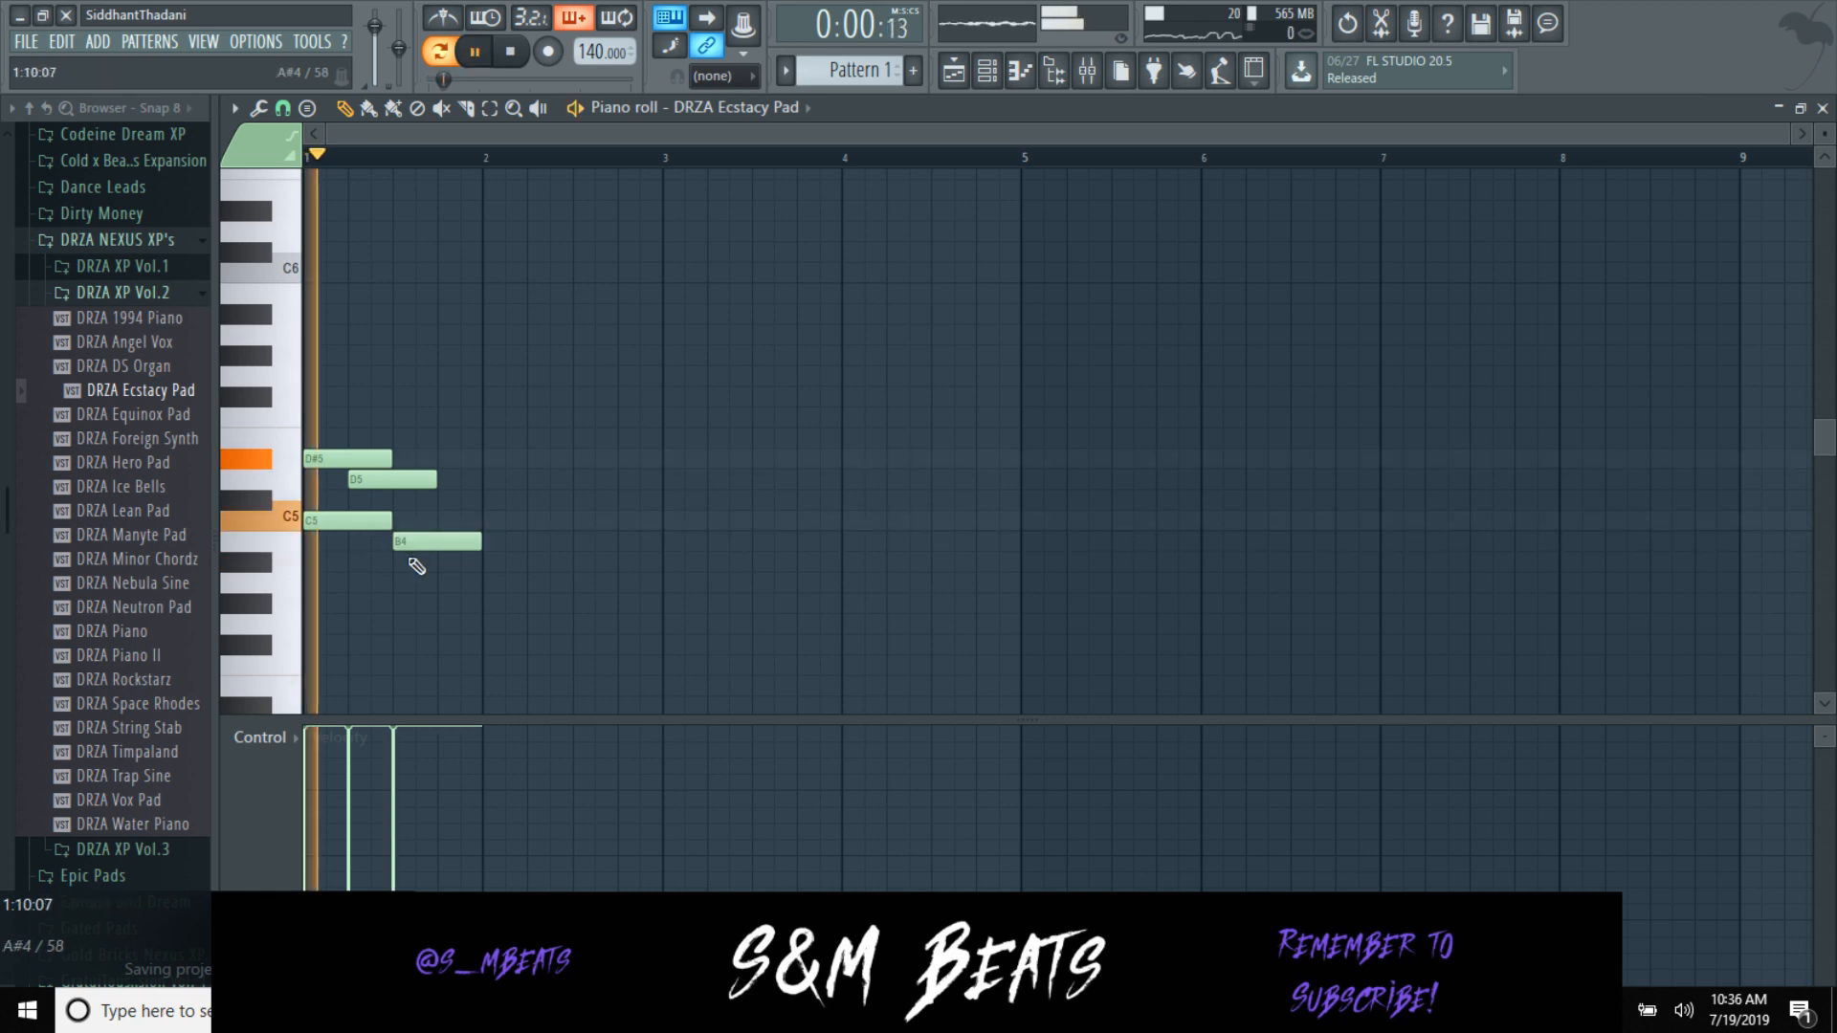
key(space)
drag(389, 541, 423, 634)
key(space)
Step: Place a two-beat G#4 note at the start of bar 2 after trying it on beat 4 of bar 1
click(439, 601)
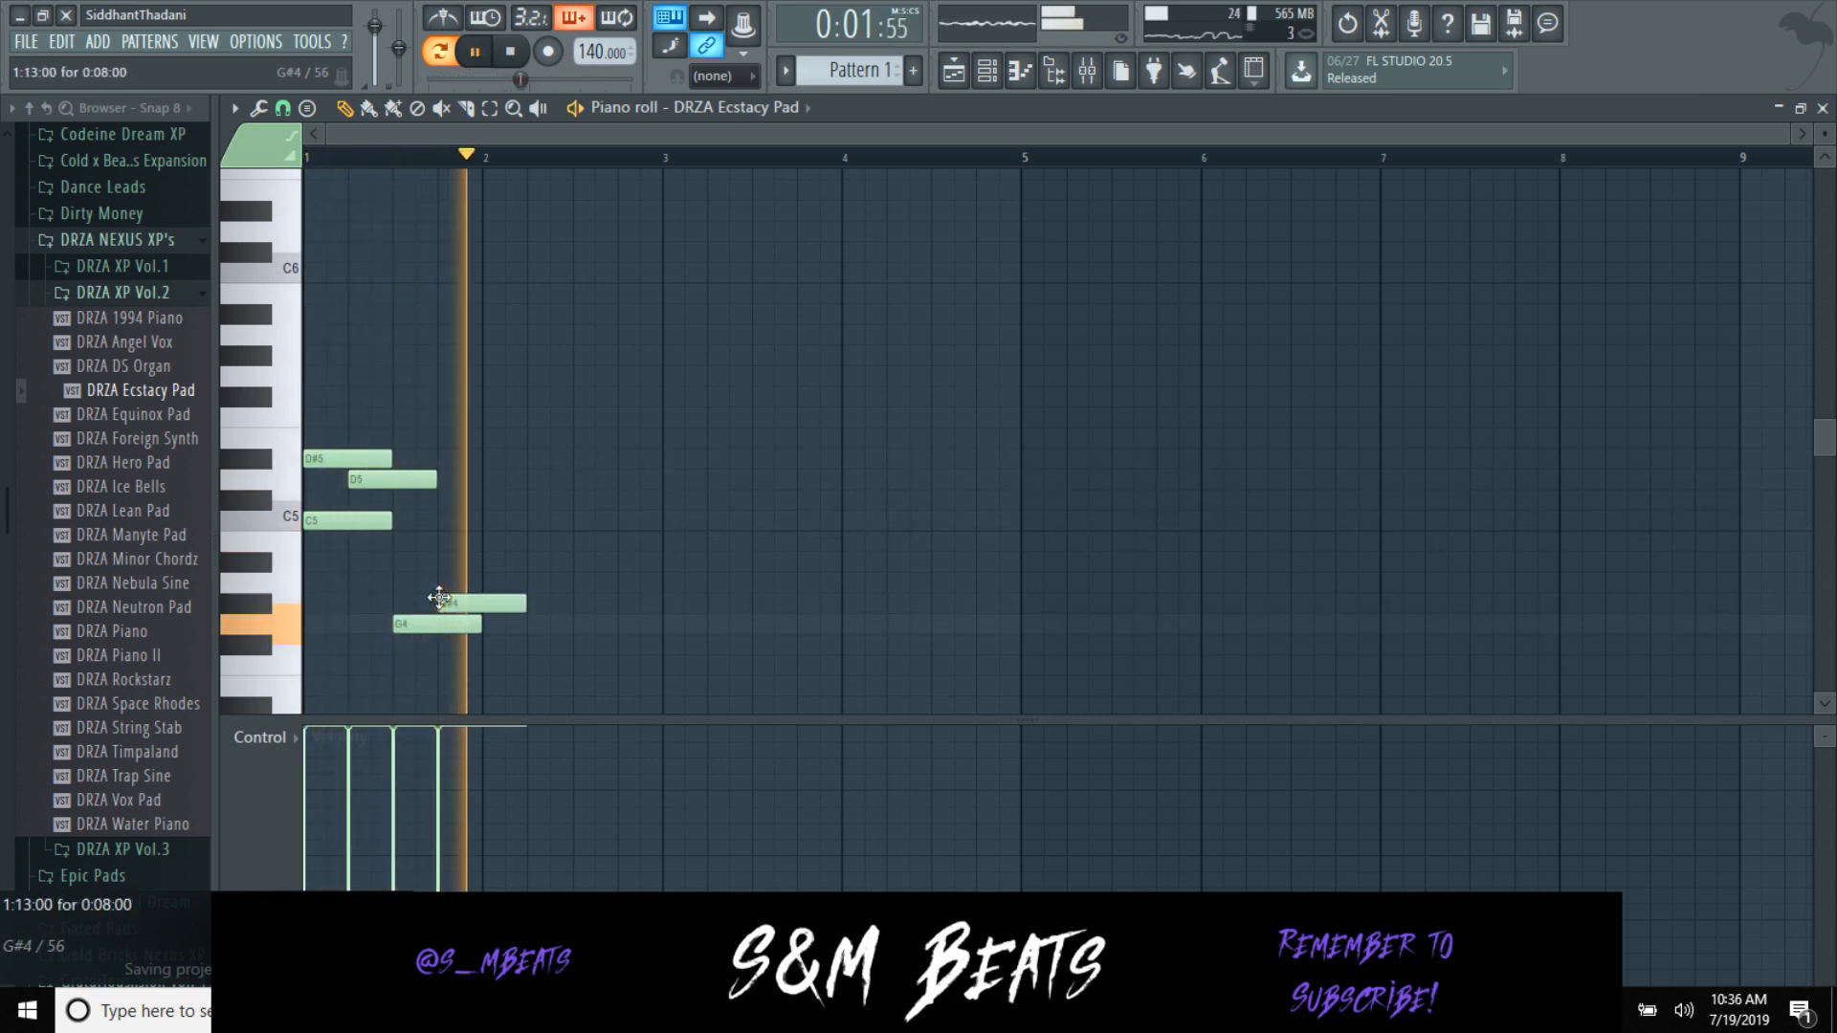
key(space)
key(space)
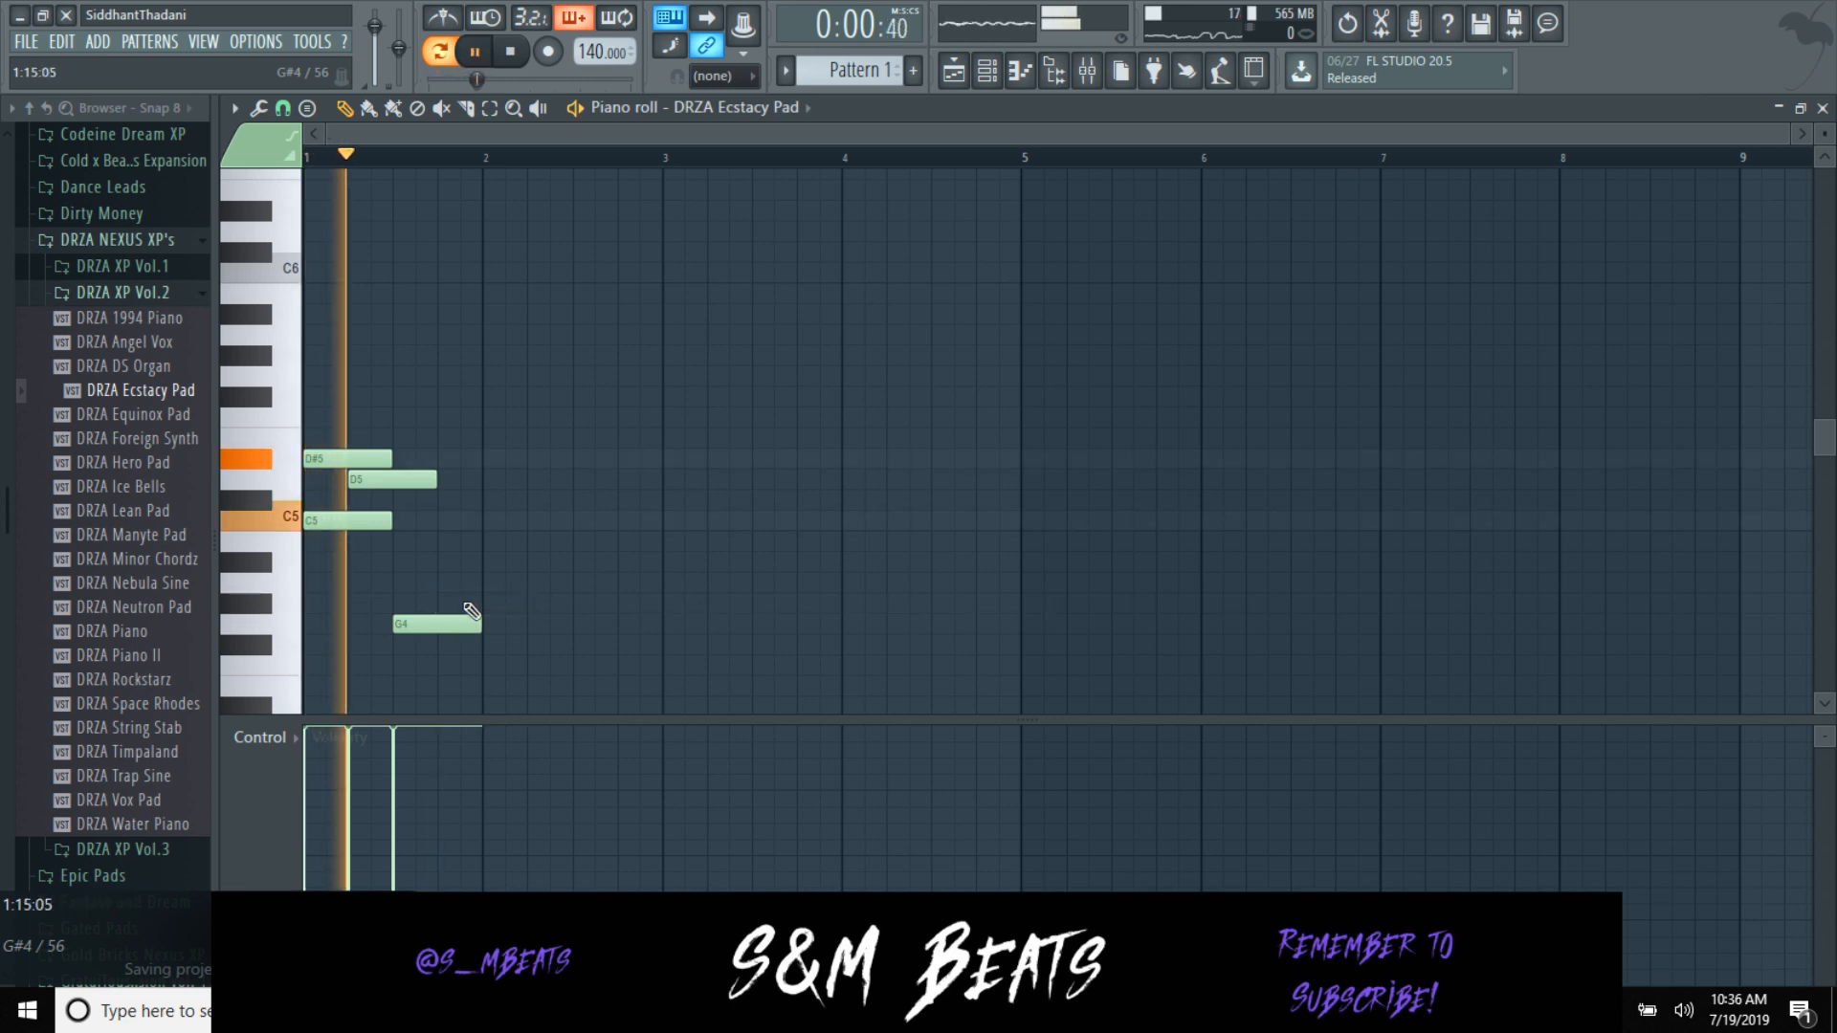
click(492, 604)
key(space)
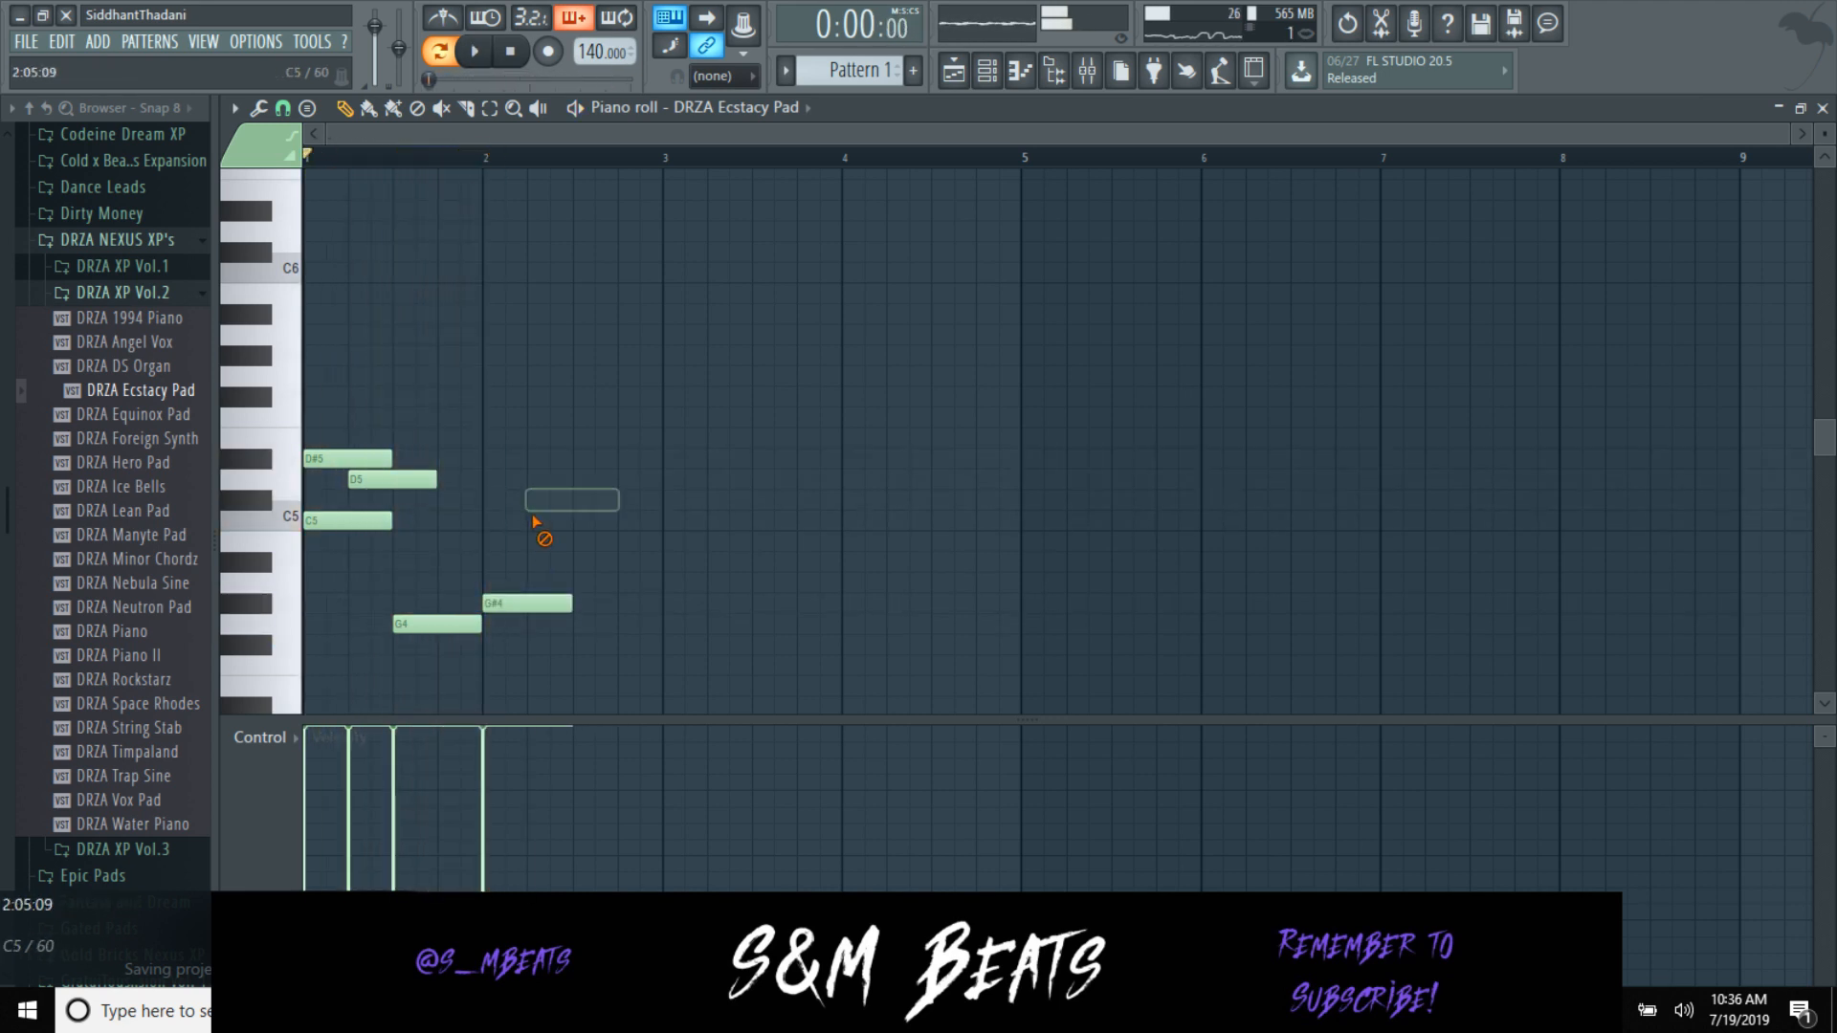
Step: Add a two-beat G5 note on beat 2 of bar 2 and a one-beat D5 note on beat 4
key(space)
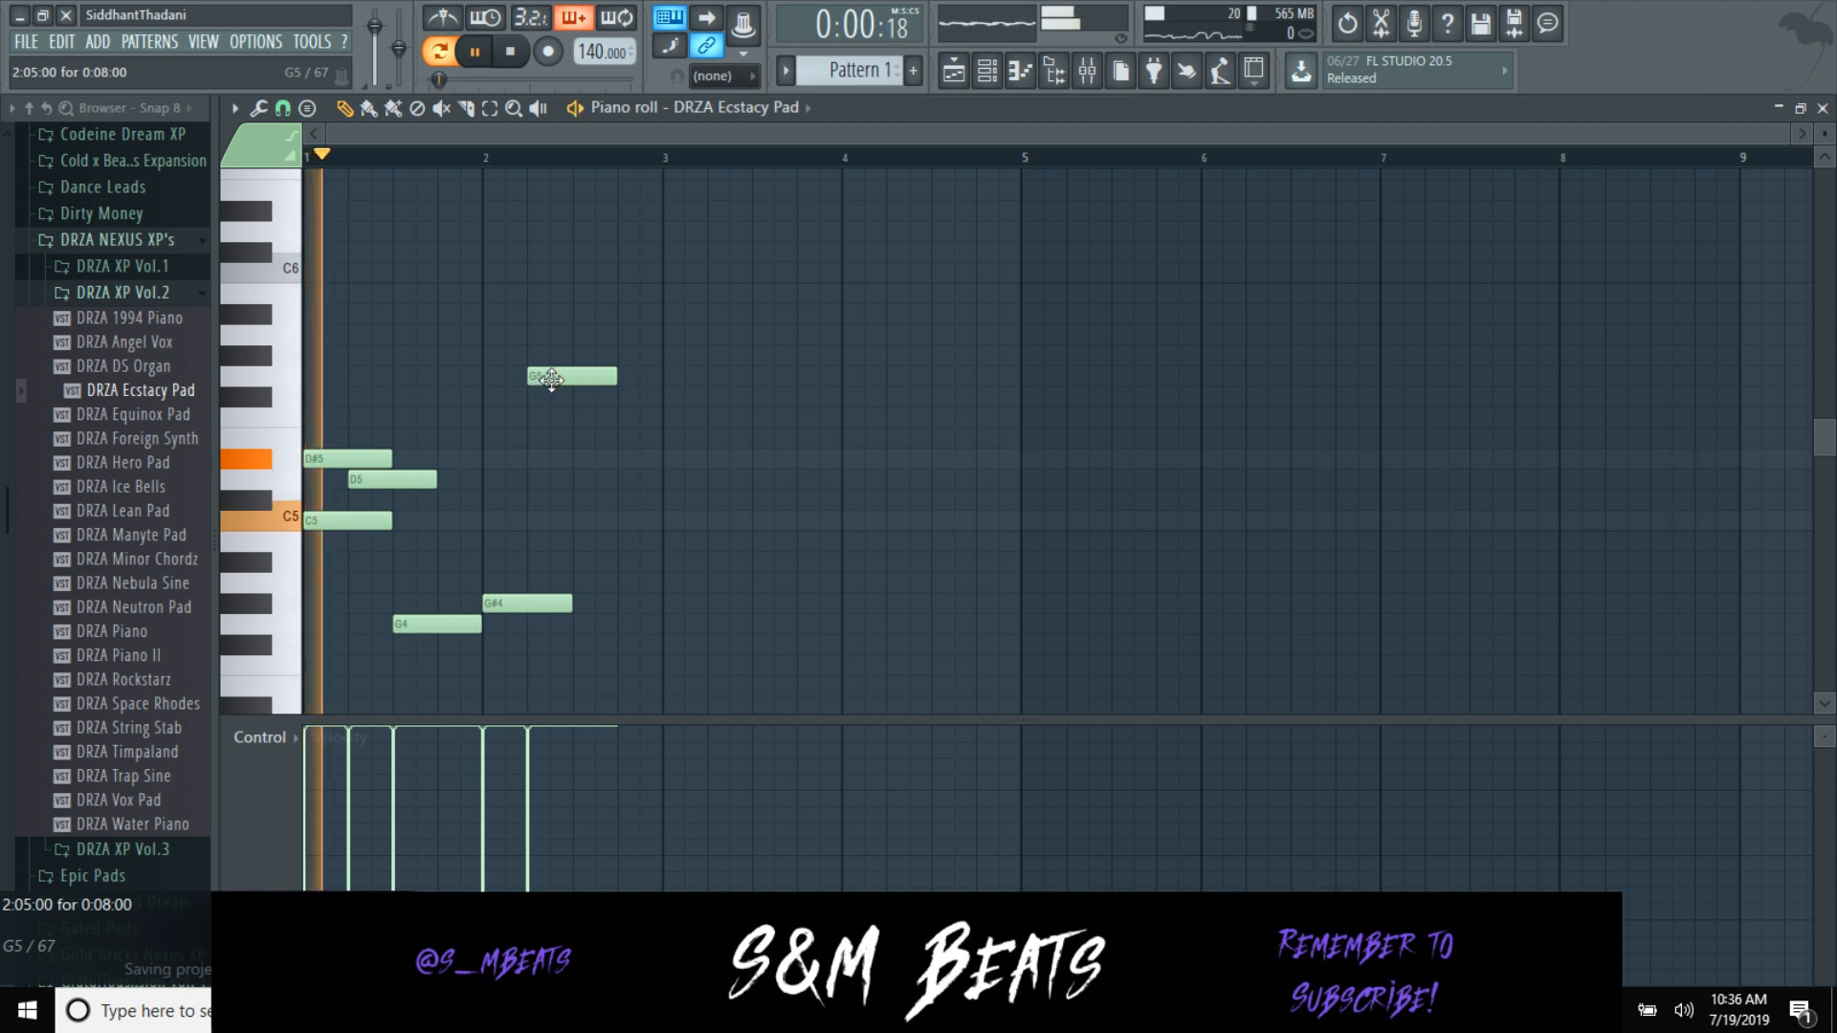
key(space)
key(space)
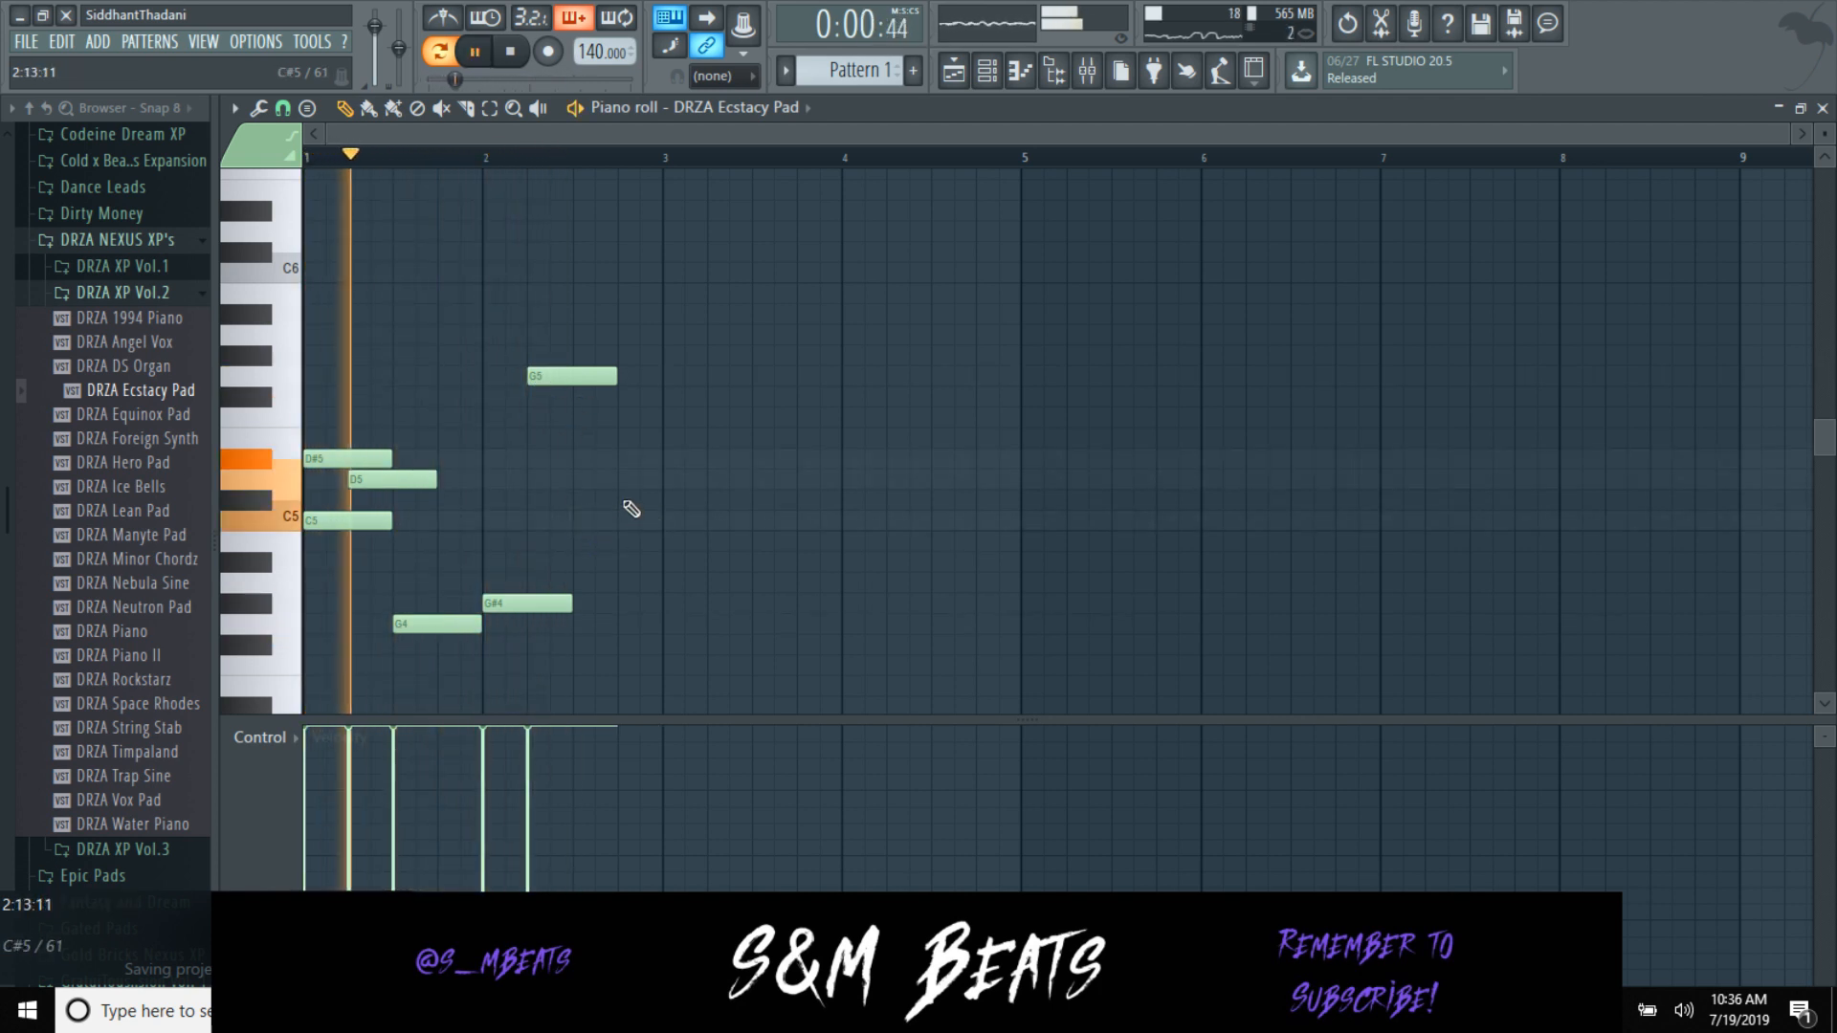
click(627, 480)
drag(705, 479, 660, 483)
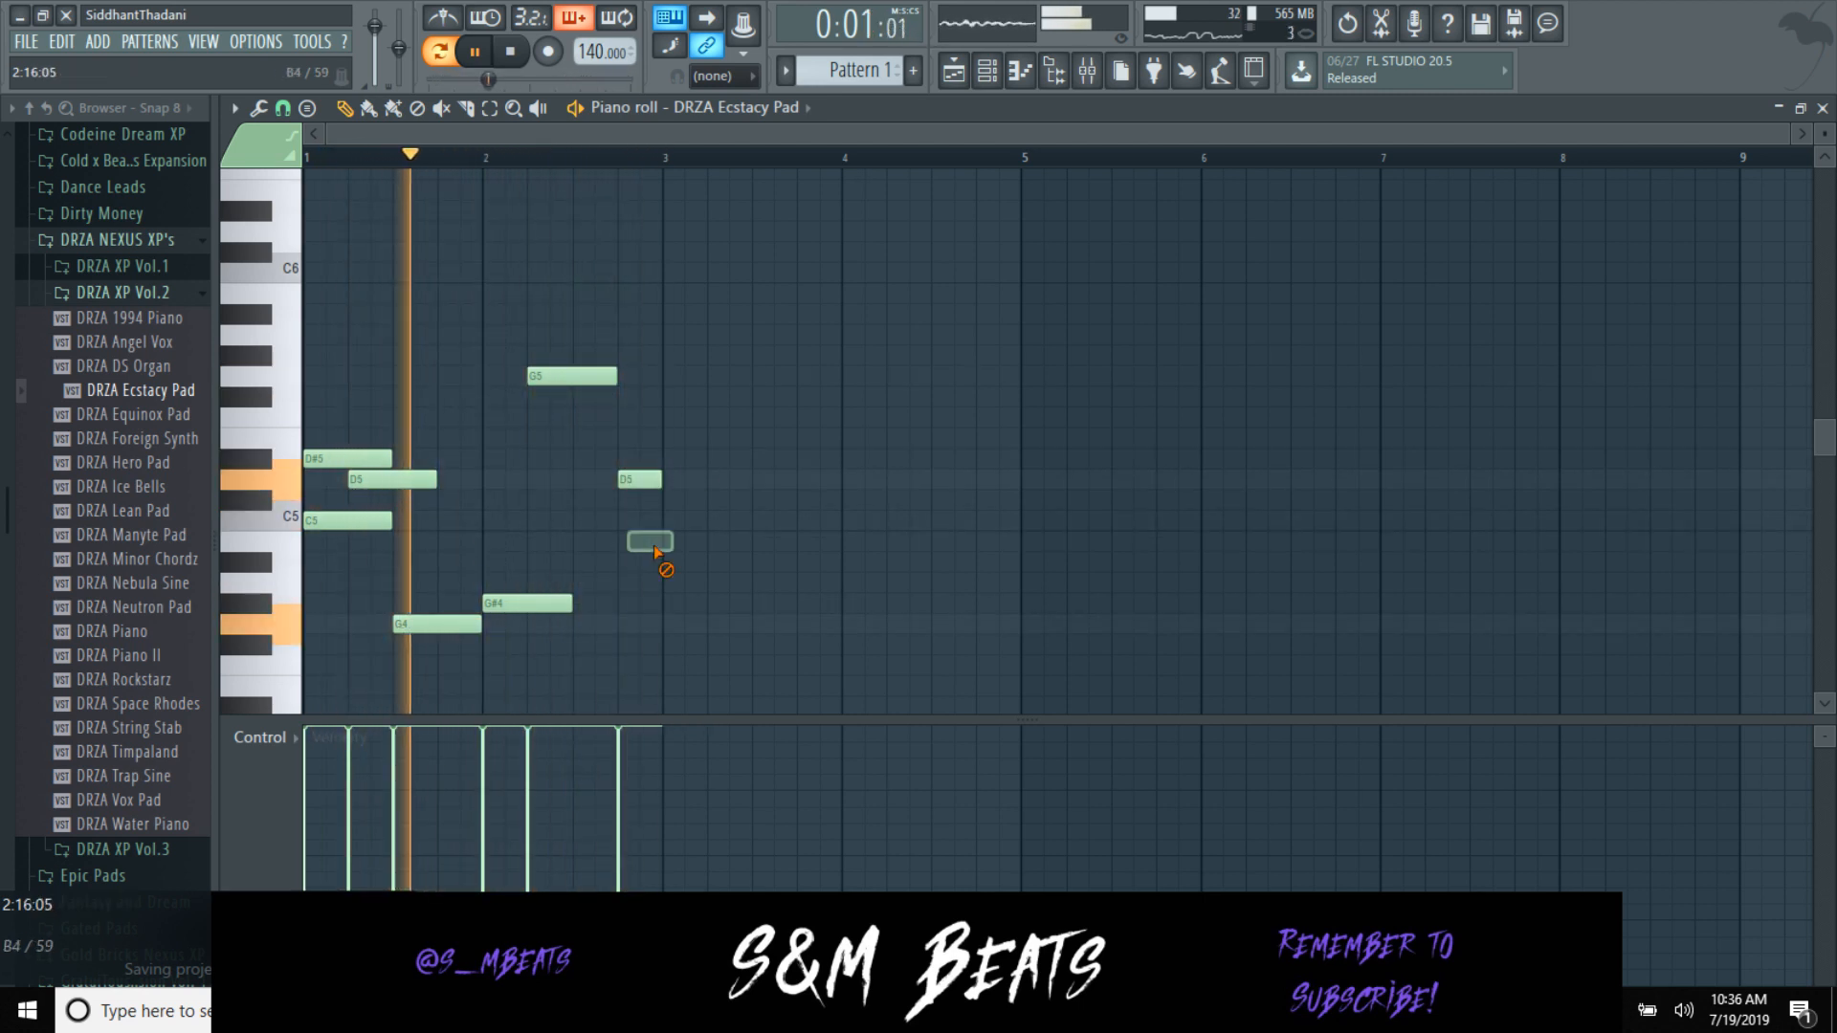
Step: Extend the two-bar melody to eight bars by duplicating it, lowering the copied G5 in bar 4 to D#5 before the final copy
key(ctrl+b)
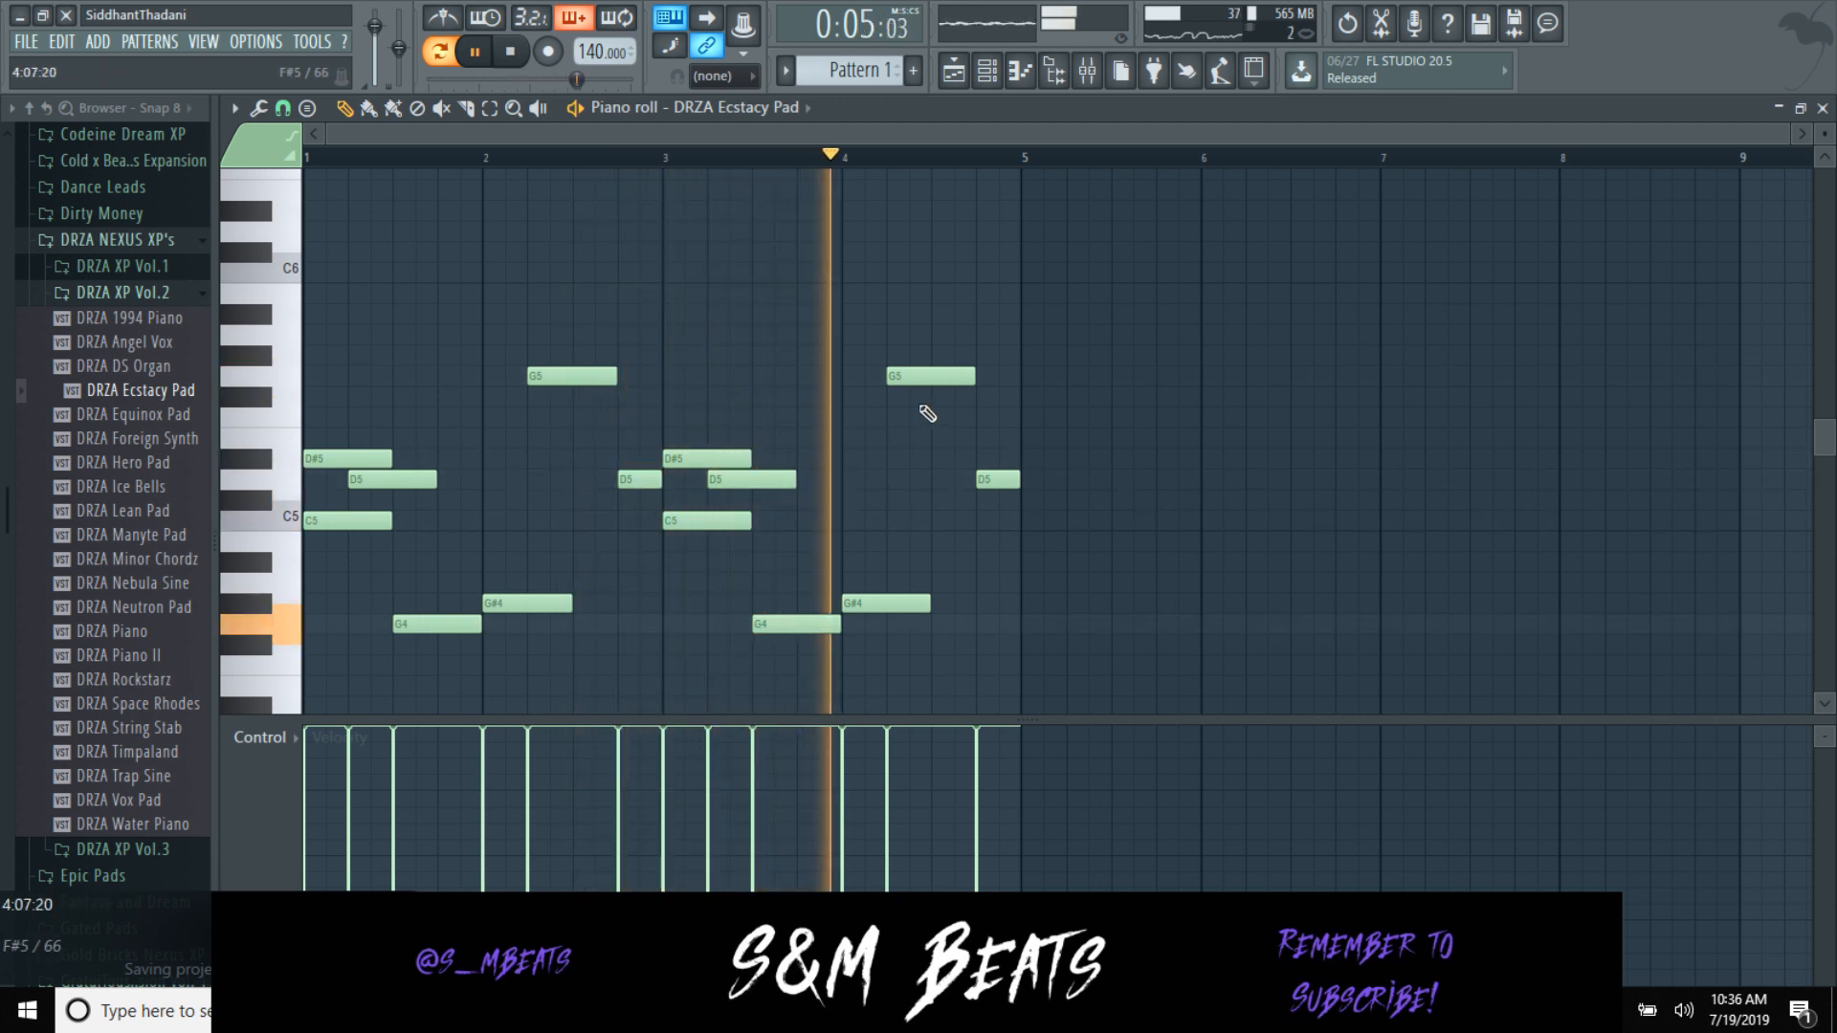
key(space)
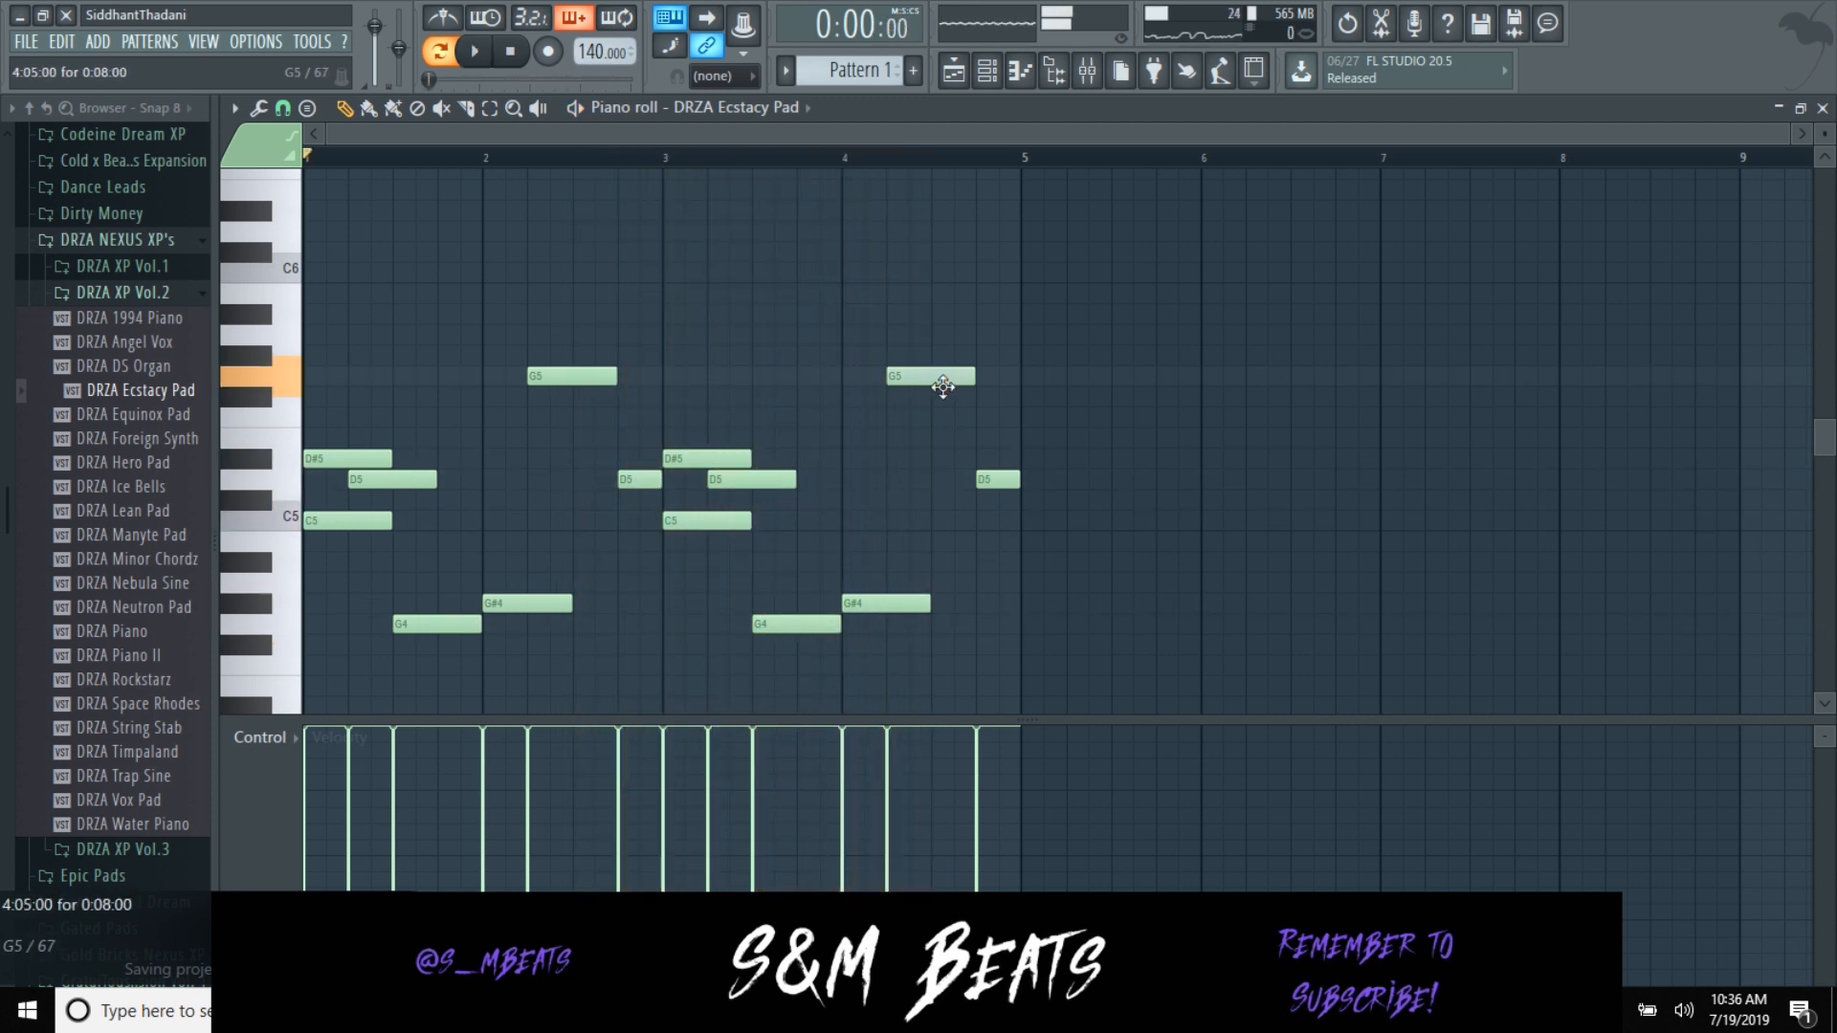
drag(943, 386, 950, 414)
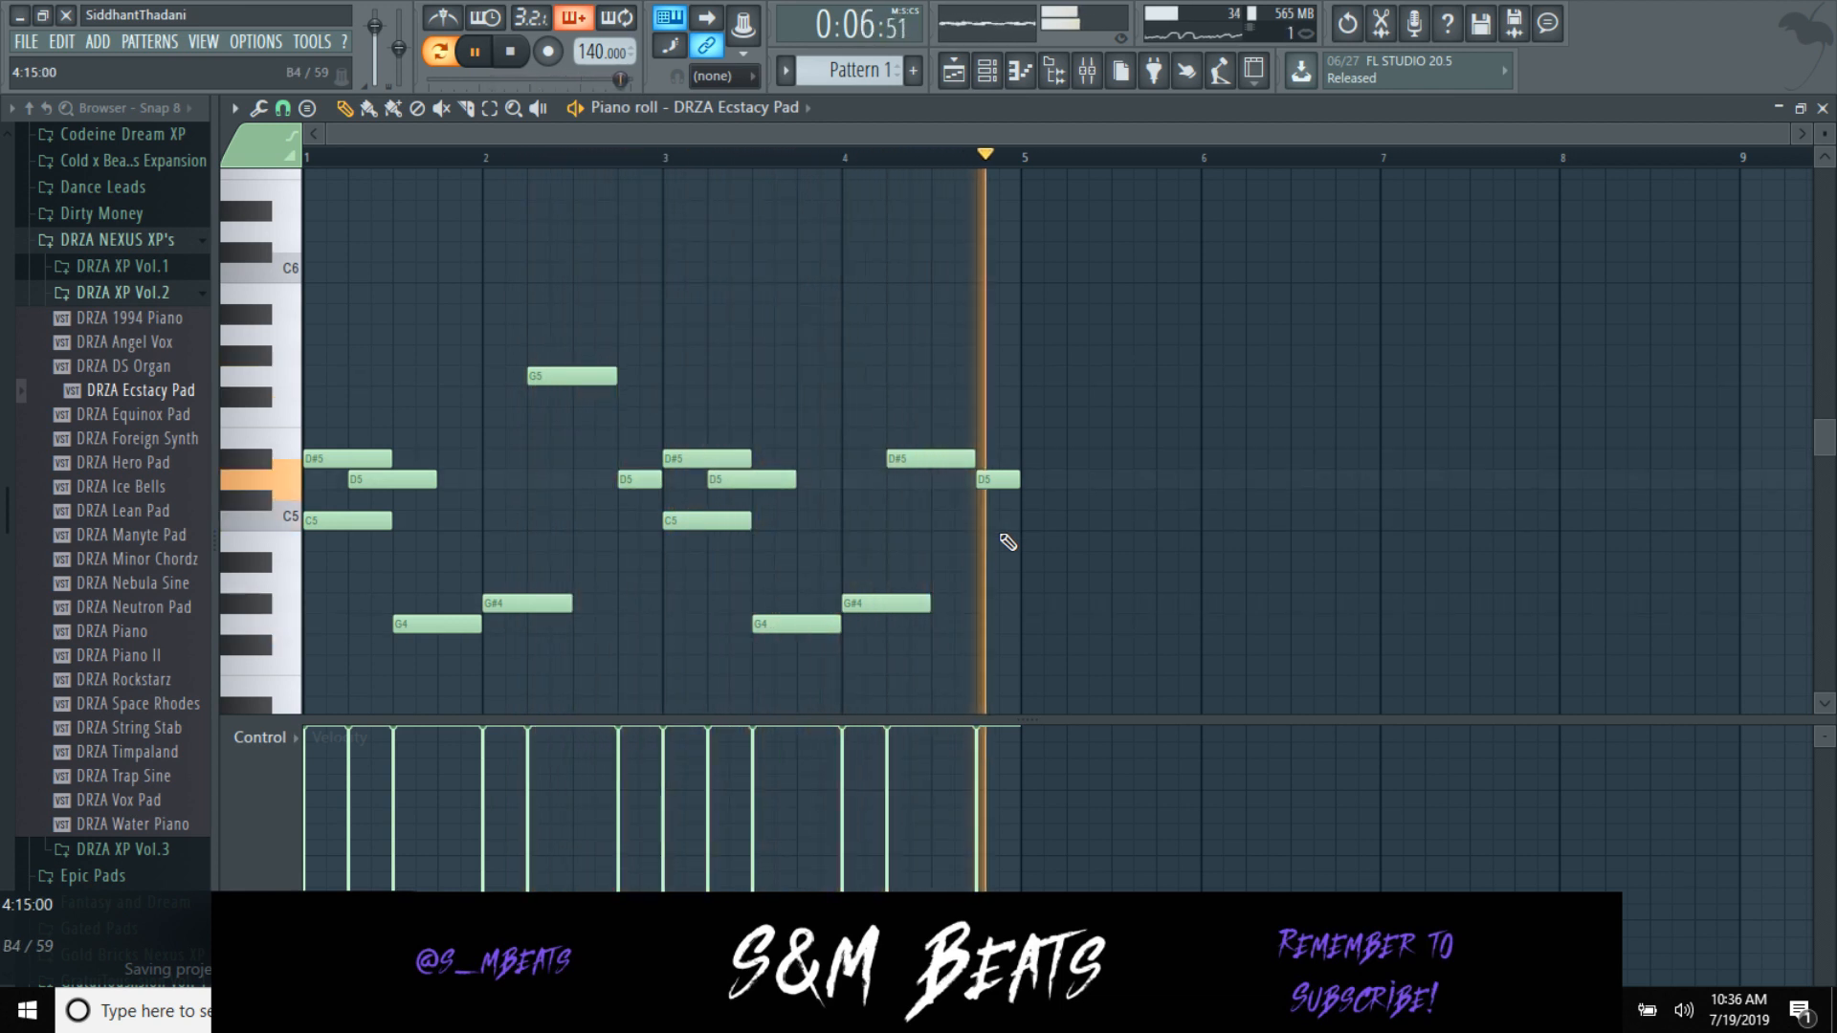
key(ctrl+b)
key(ctrl+d)
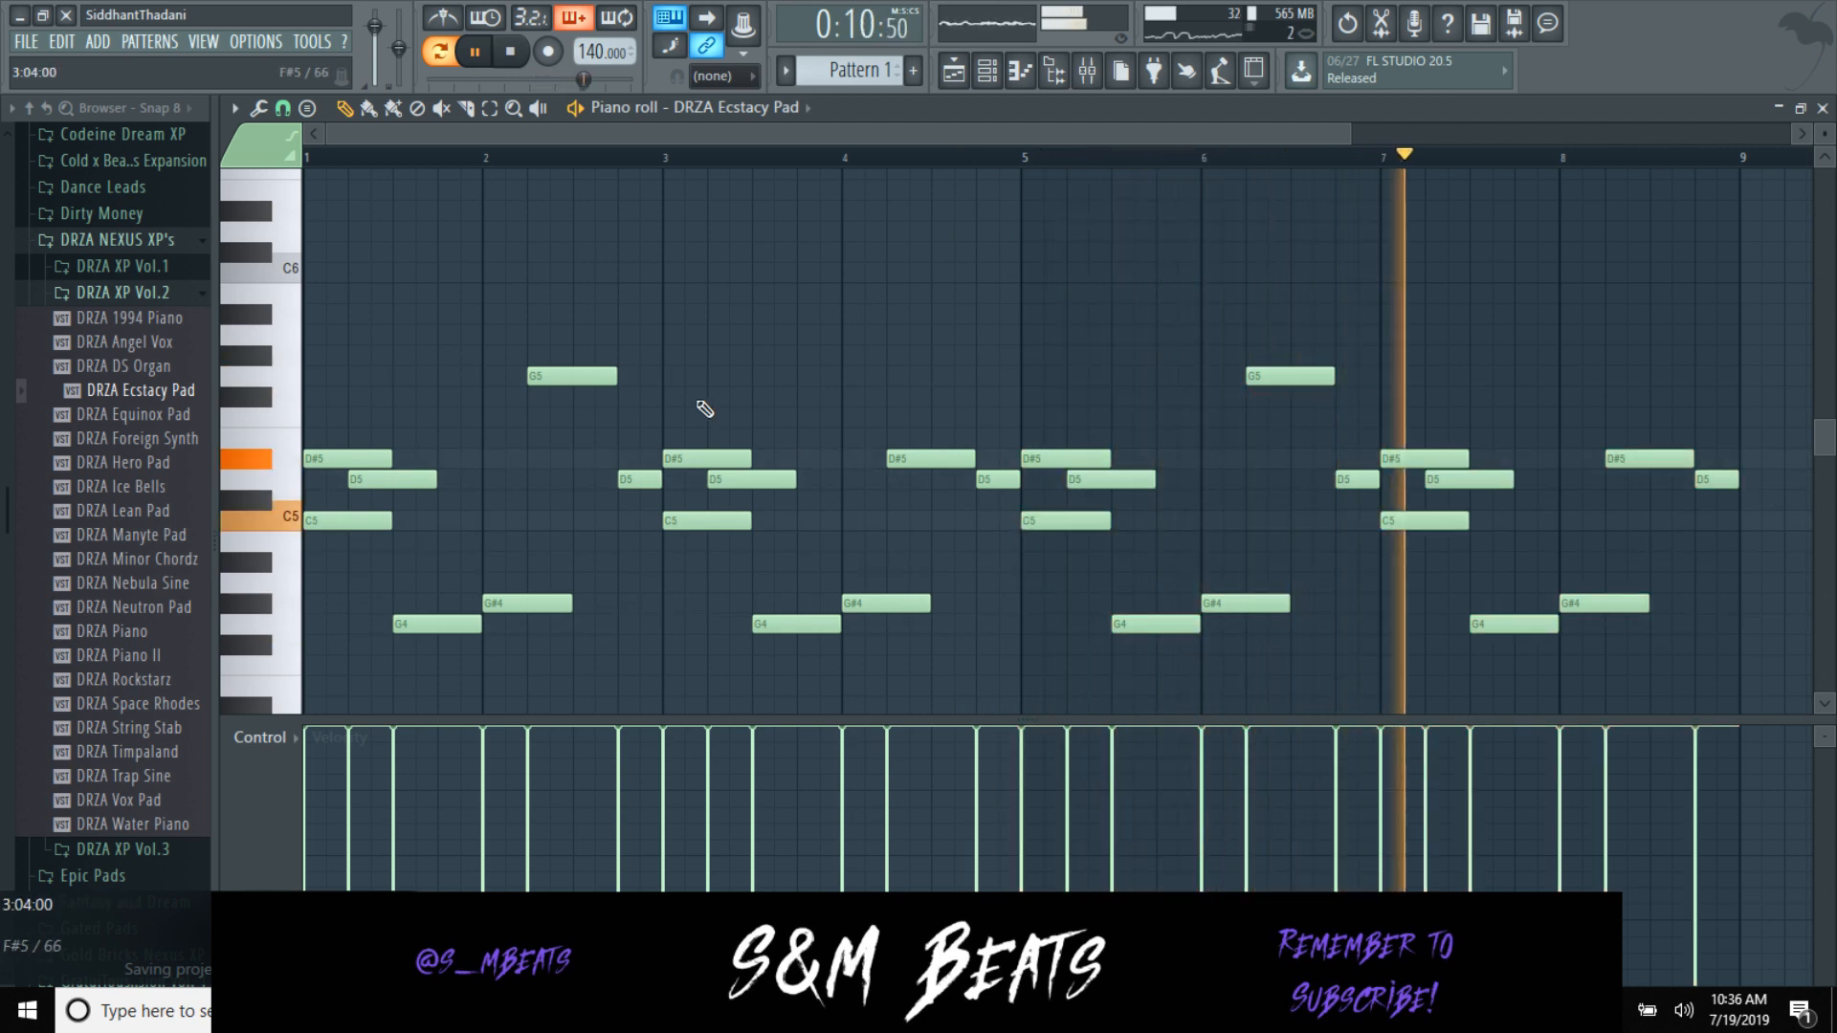
Step: Place a one-beat C6 note at the start of bar 1 and play the melody
click(325, 272)
right_click(342, 274)
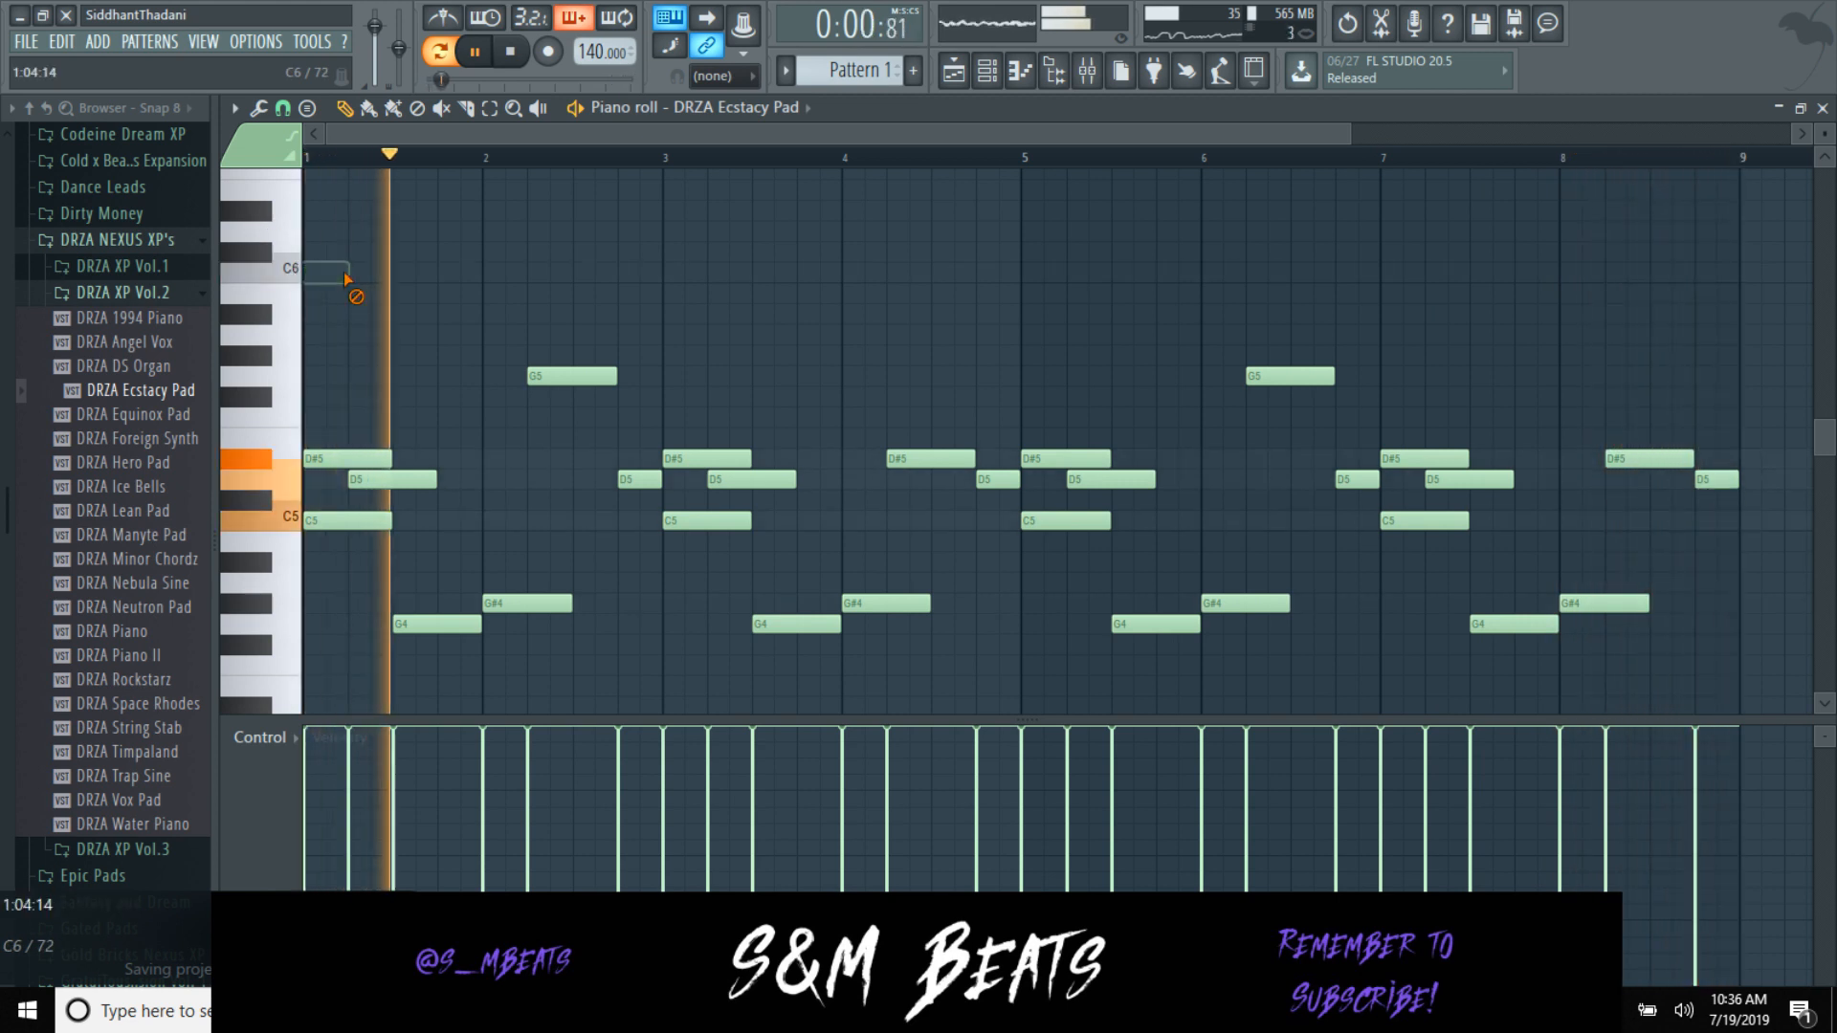
key(space)
drag(332, 291, 316, 303)
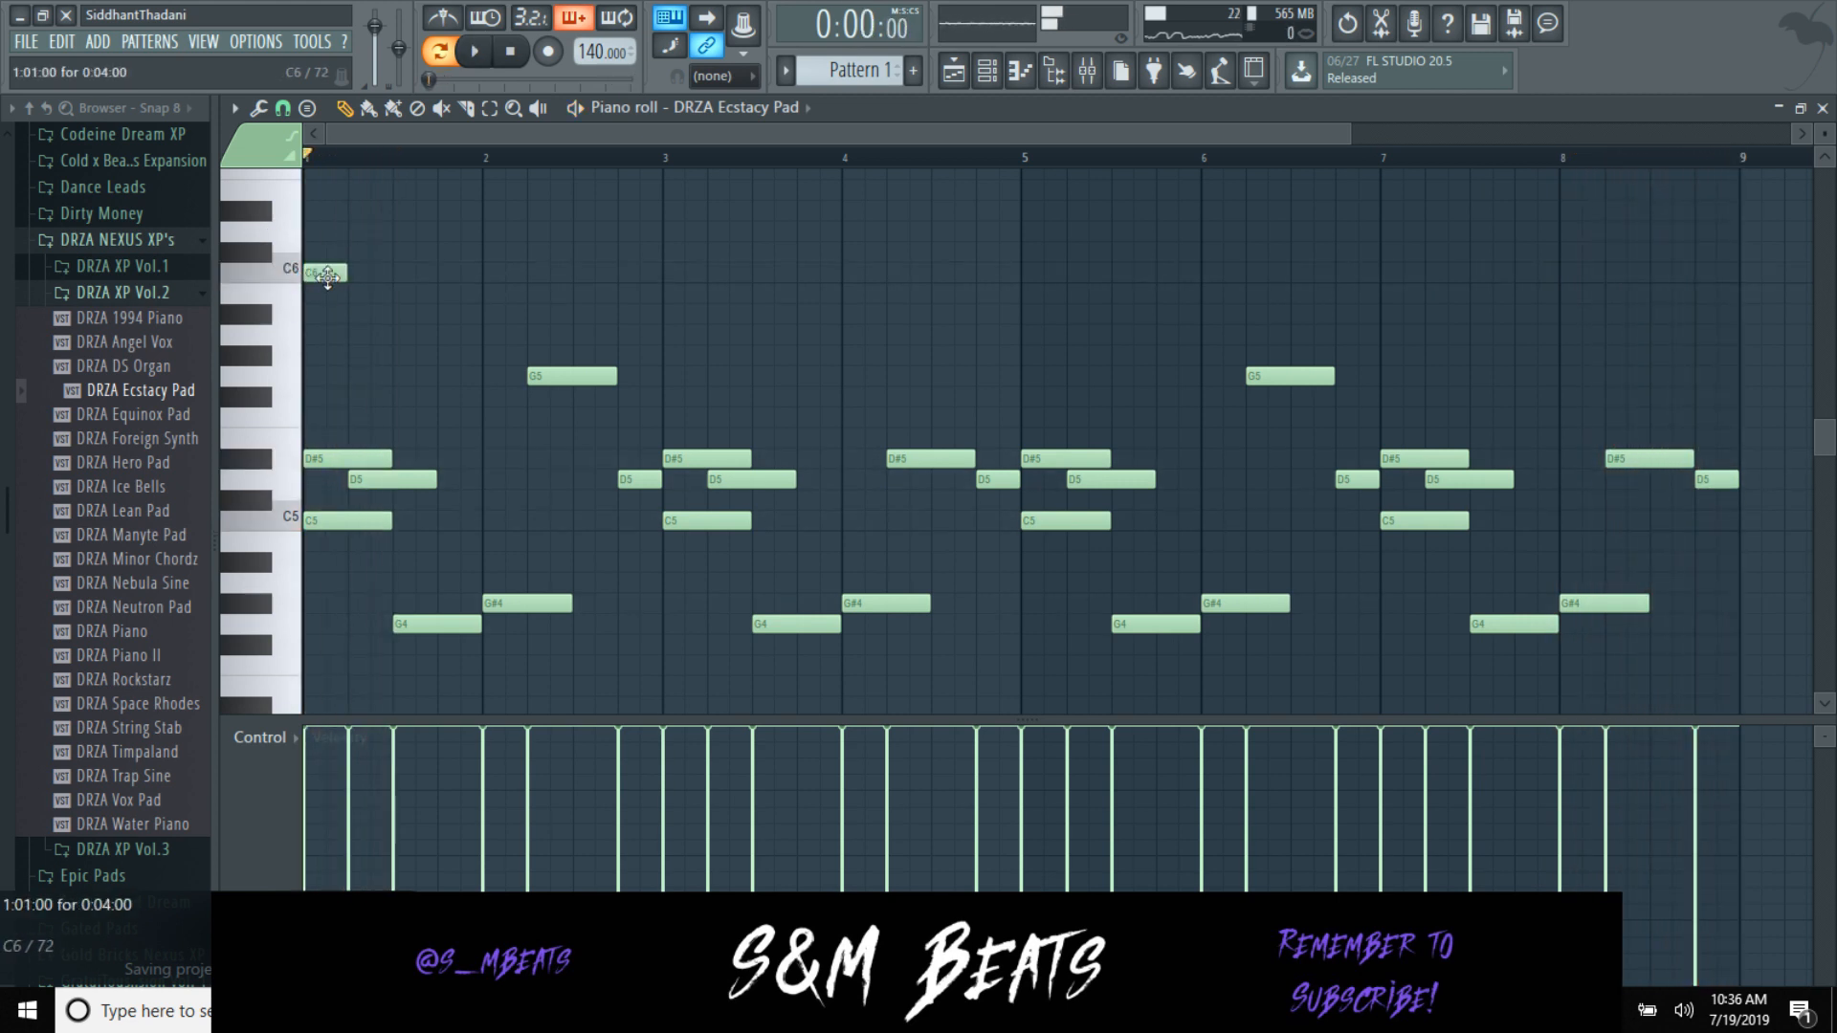
key(space)
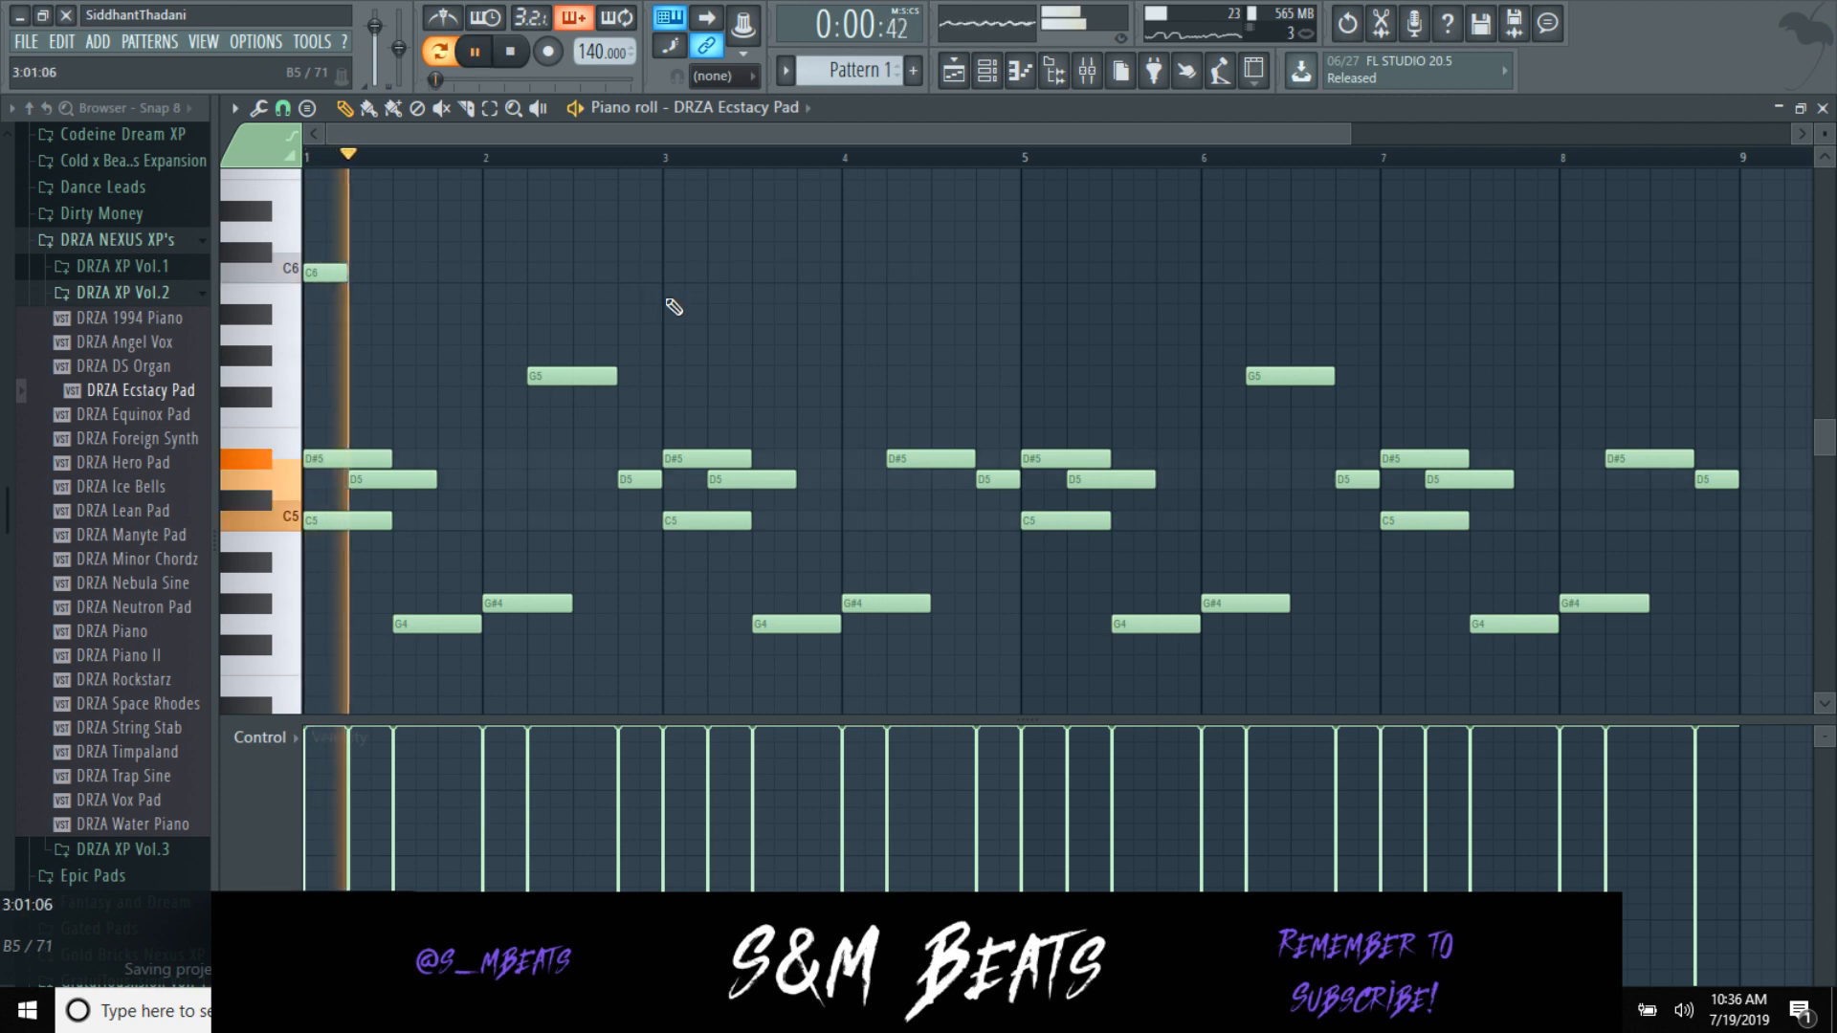
Step: Add one-beat high notes at bar starts: D#6 in bars 3 and 7, D6 in bars 4 and 8, and C6 in bar 5
click(669, 210)
click(850, 231)
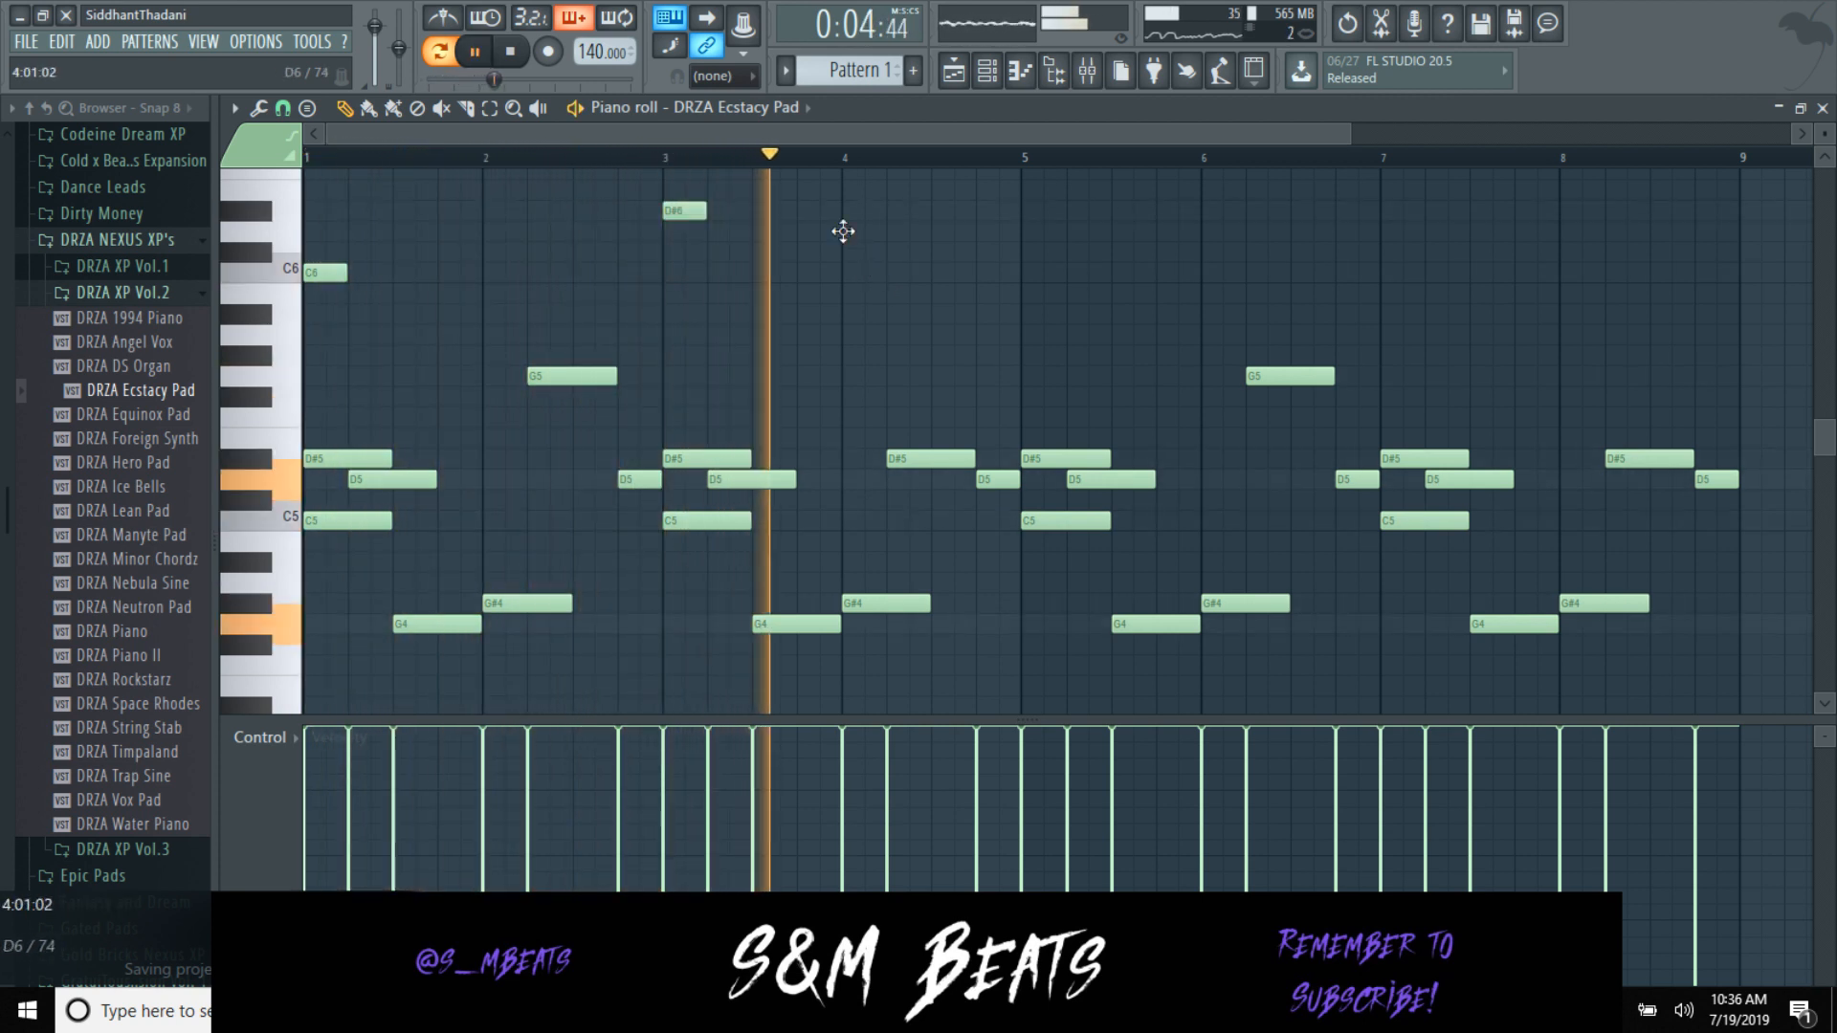
click(1033, 273)
click(1387, 210)
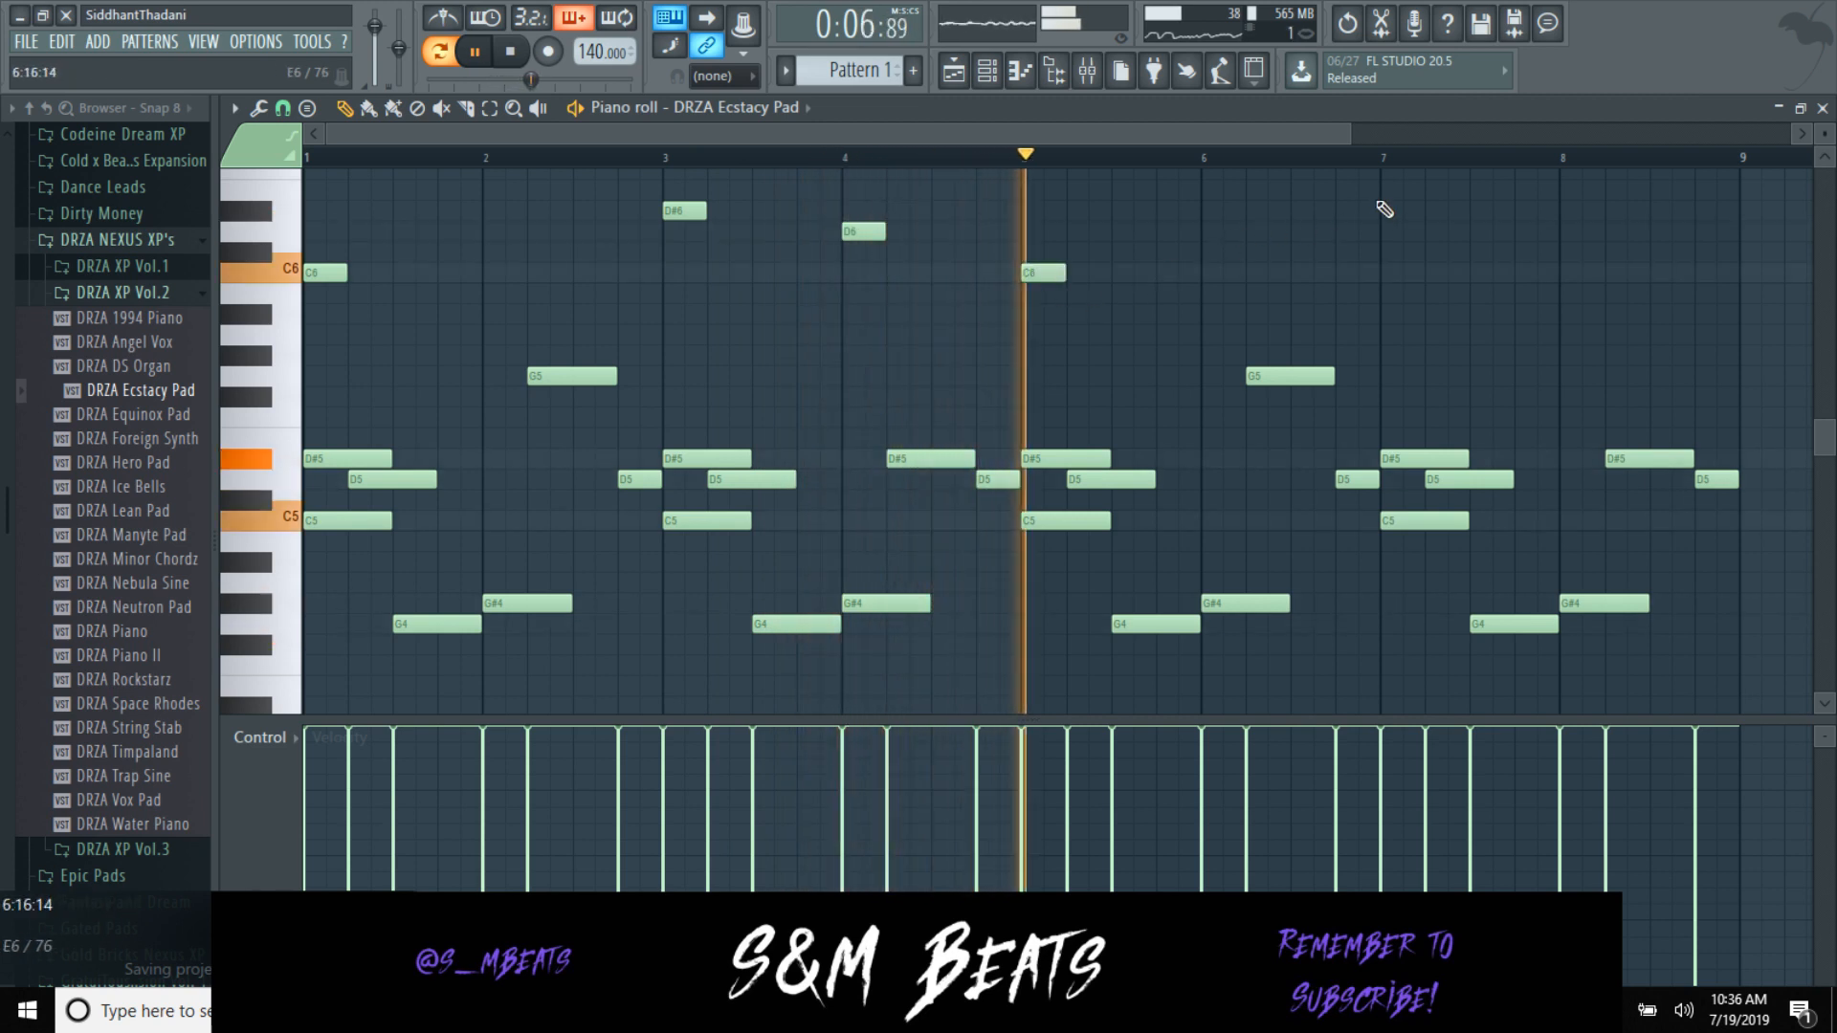
click(1566, 232)
scroll(1523, 341, down, 1)
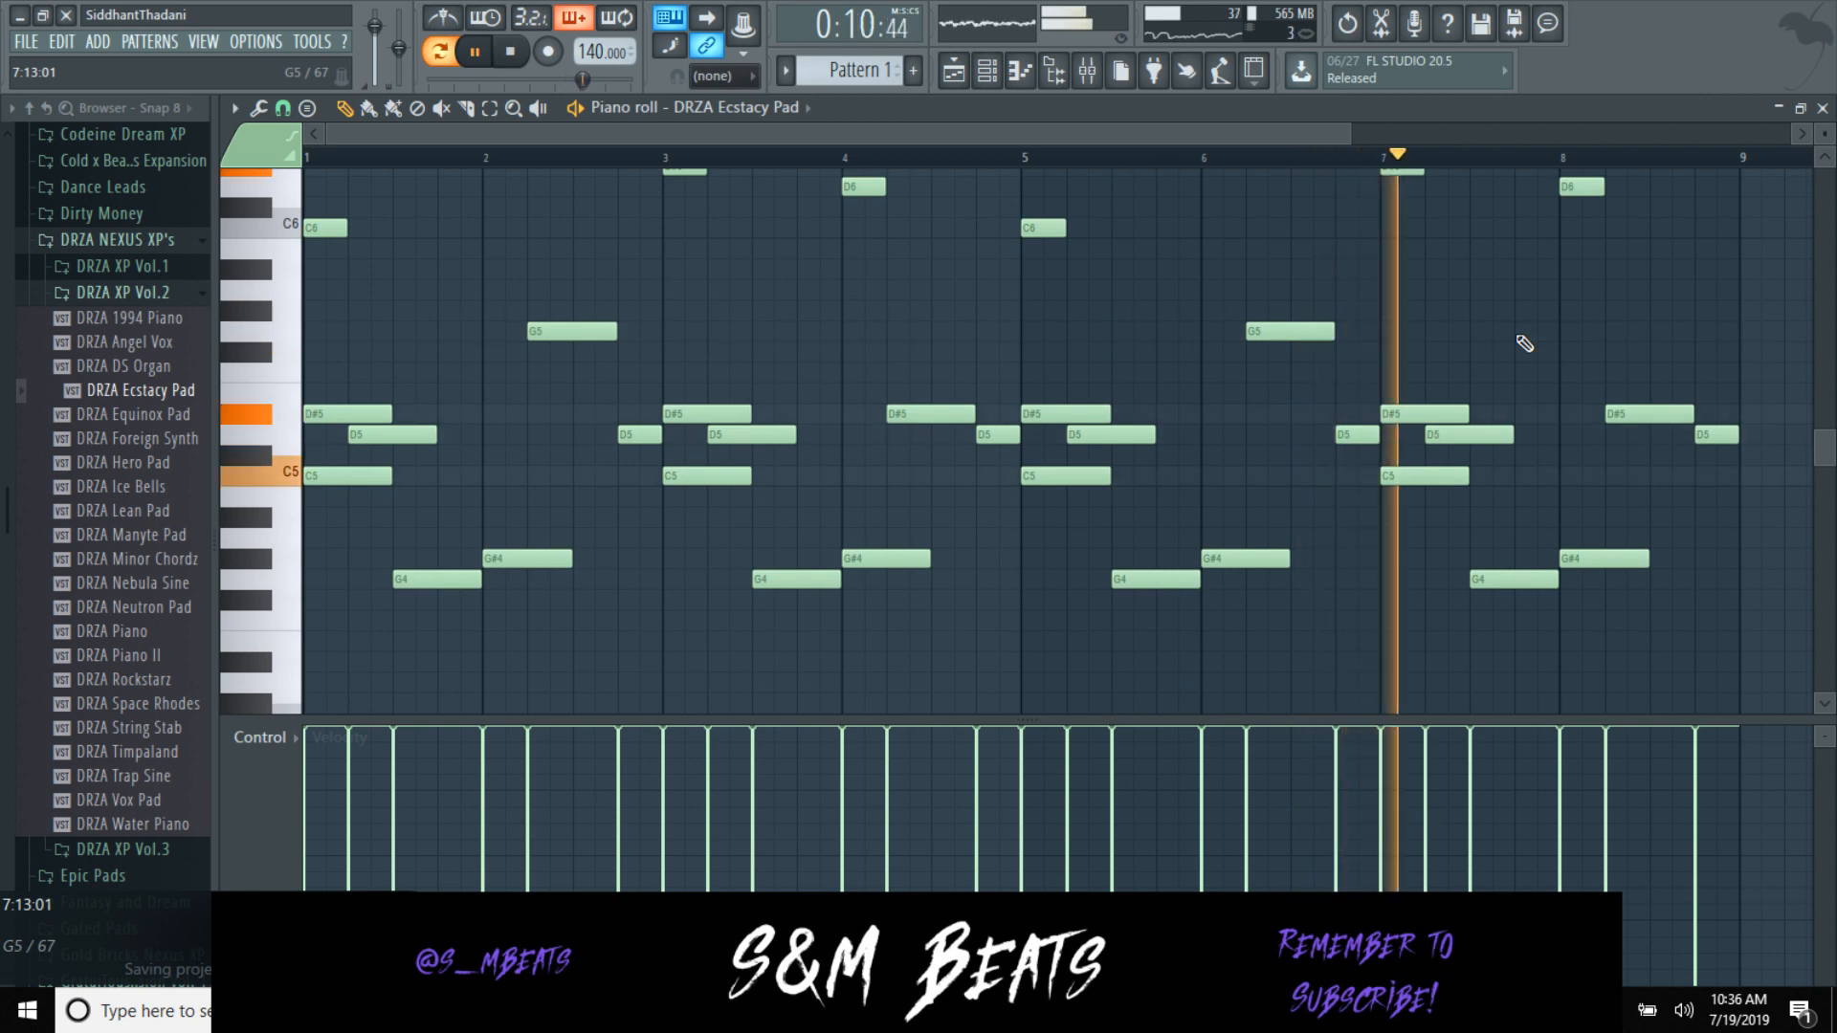
scroll(1524, 344, up, 1)
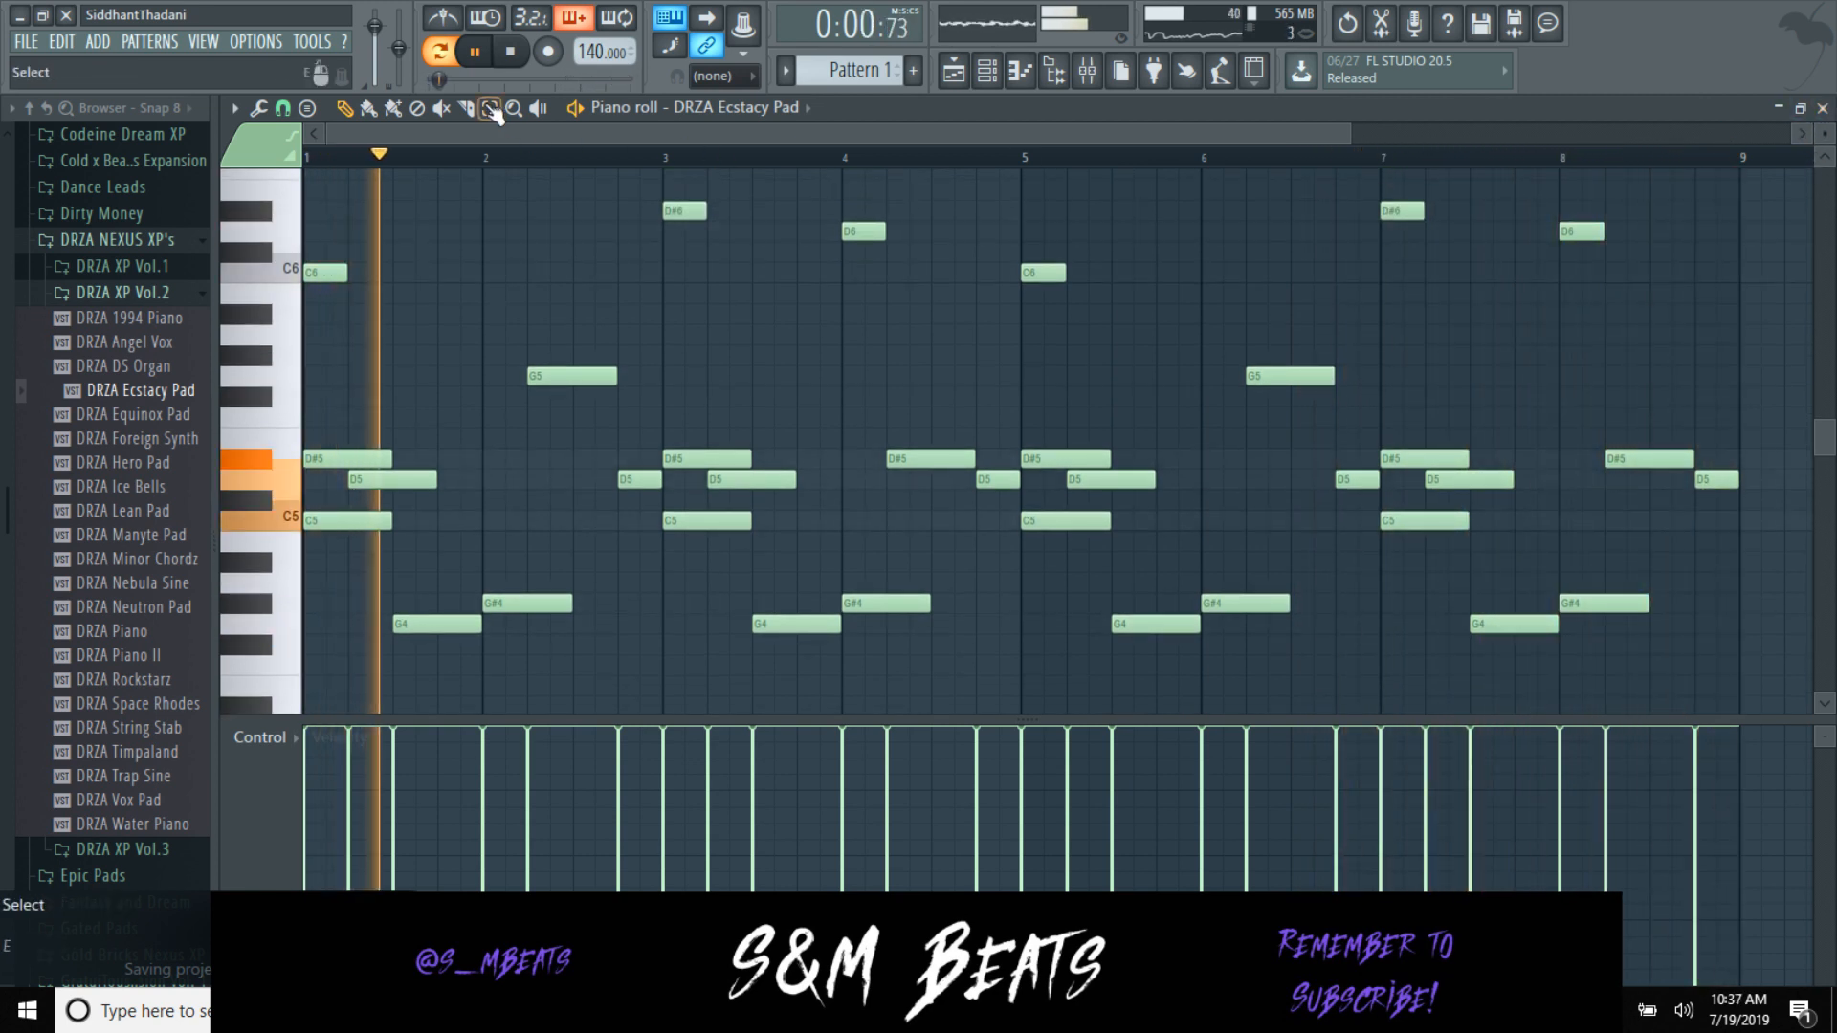
Step: Select all the high C6, D#6 and D6 notes, lower their velocity to about half and play the melody
scroll(537, 238, up, 2)
key(space)
drag(315, 257, 1689, 402)
scroll(1127, 483, up, 1)
key(space)
scroll(1115, 469, up, 2)
click(1111, 472)
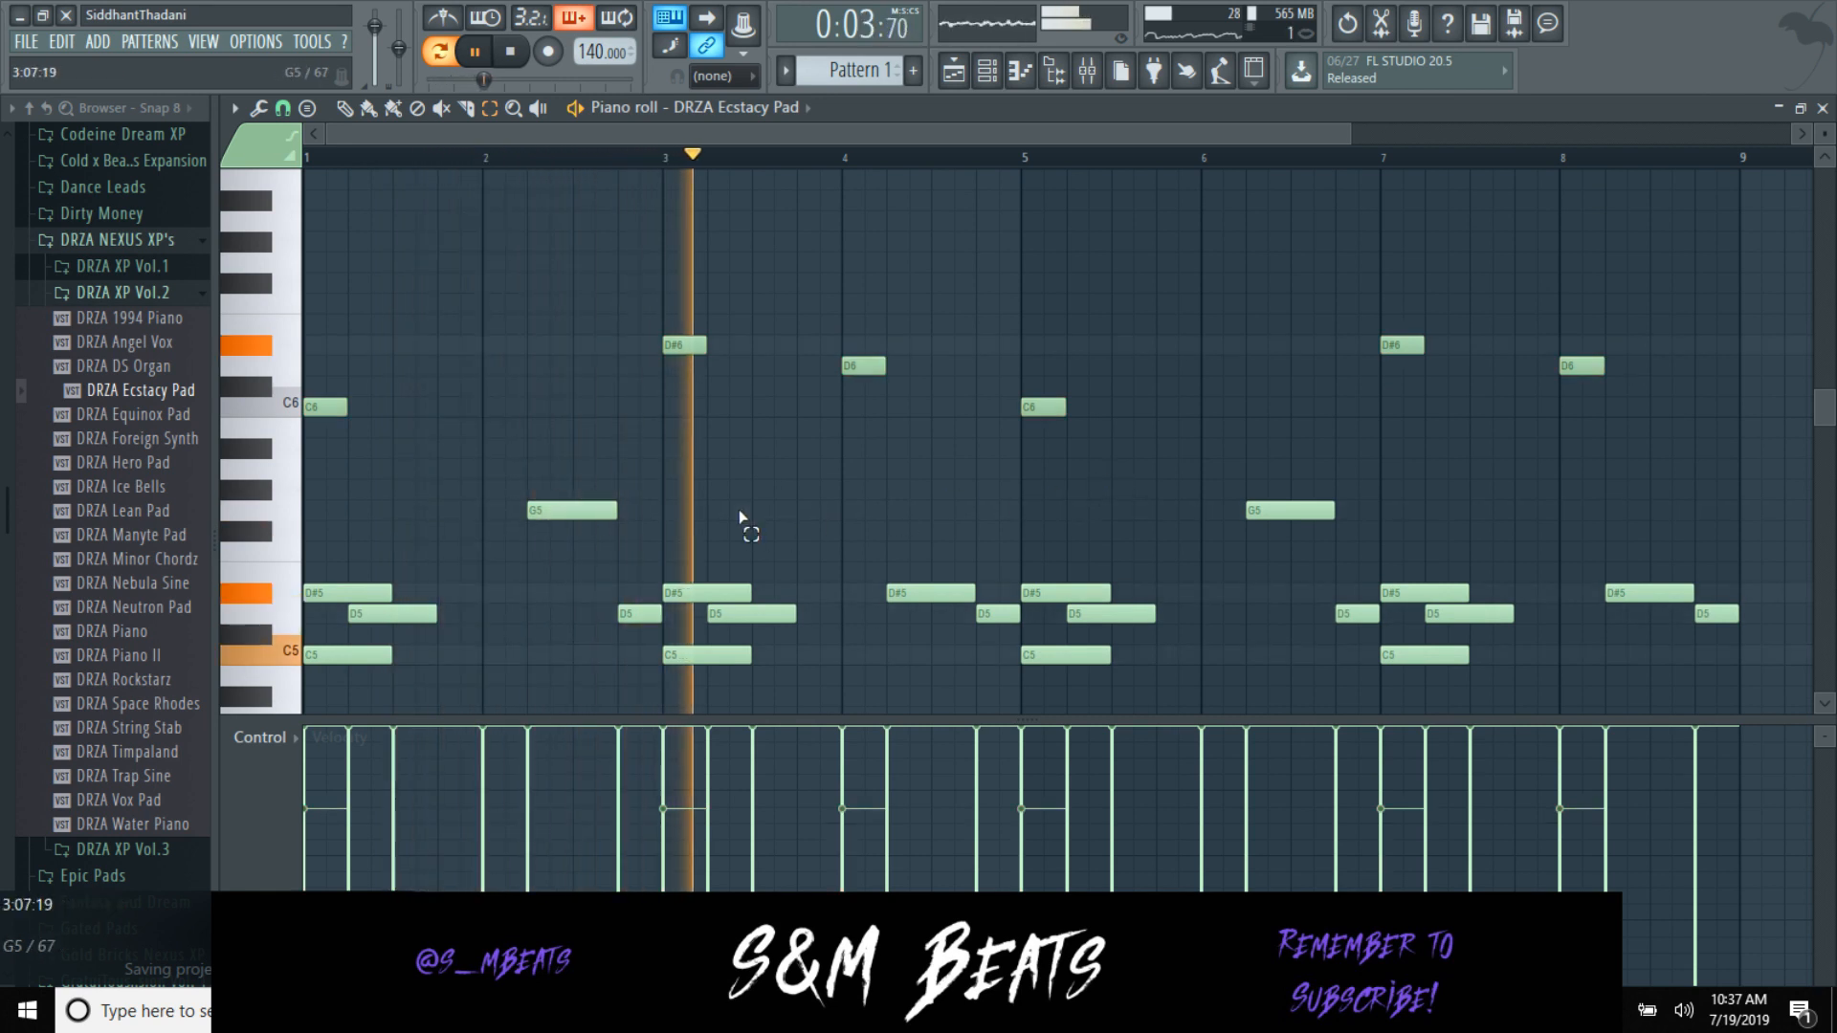
Step: Delete the high C6, D#6 and D6 notes from bars 1 to 4 and play the loop back
drag(1345, 137, 1749, 168)
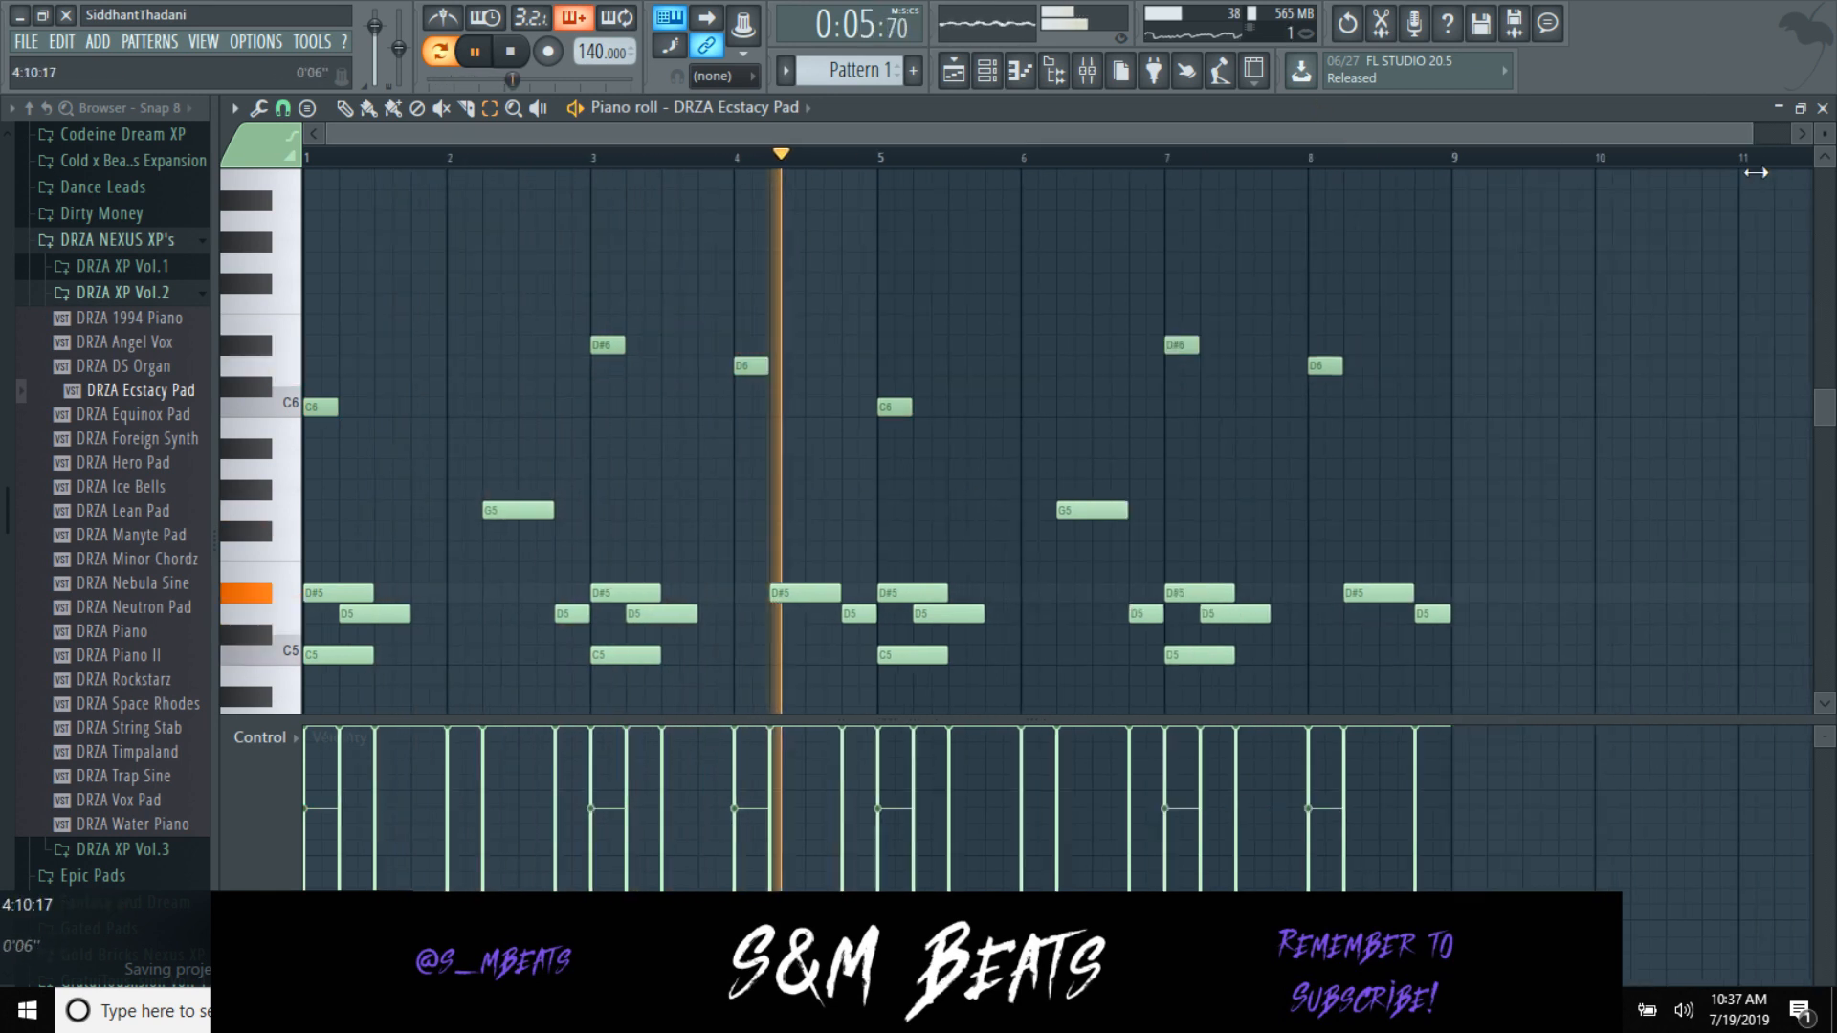
scroll(1157, 323, down, 3)
key(space)
drag(823, 174, 1370, 472)
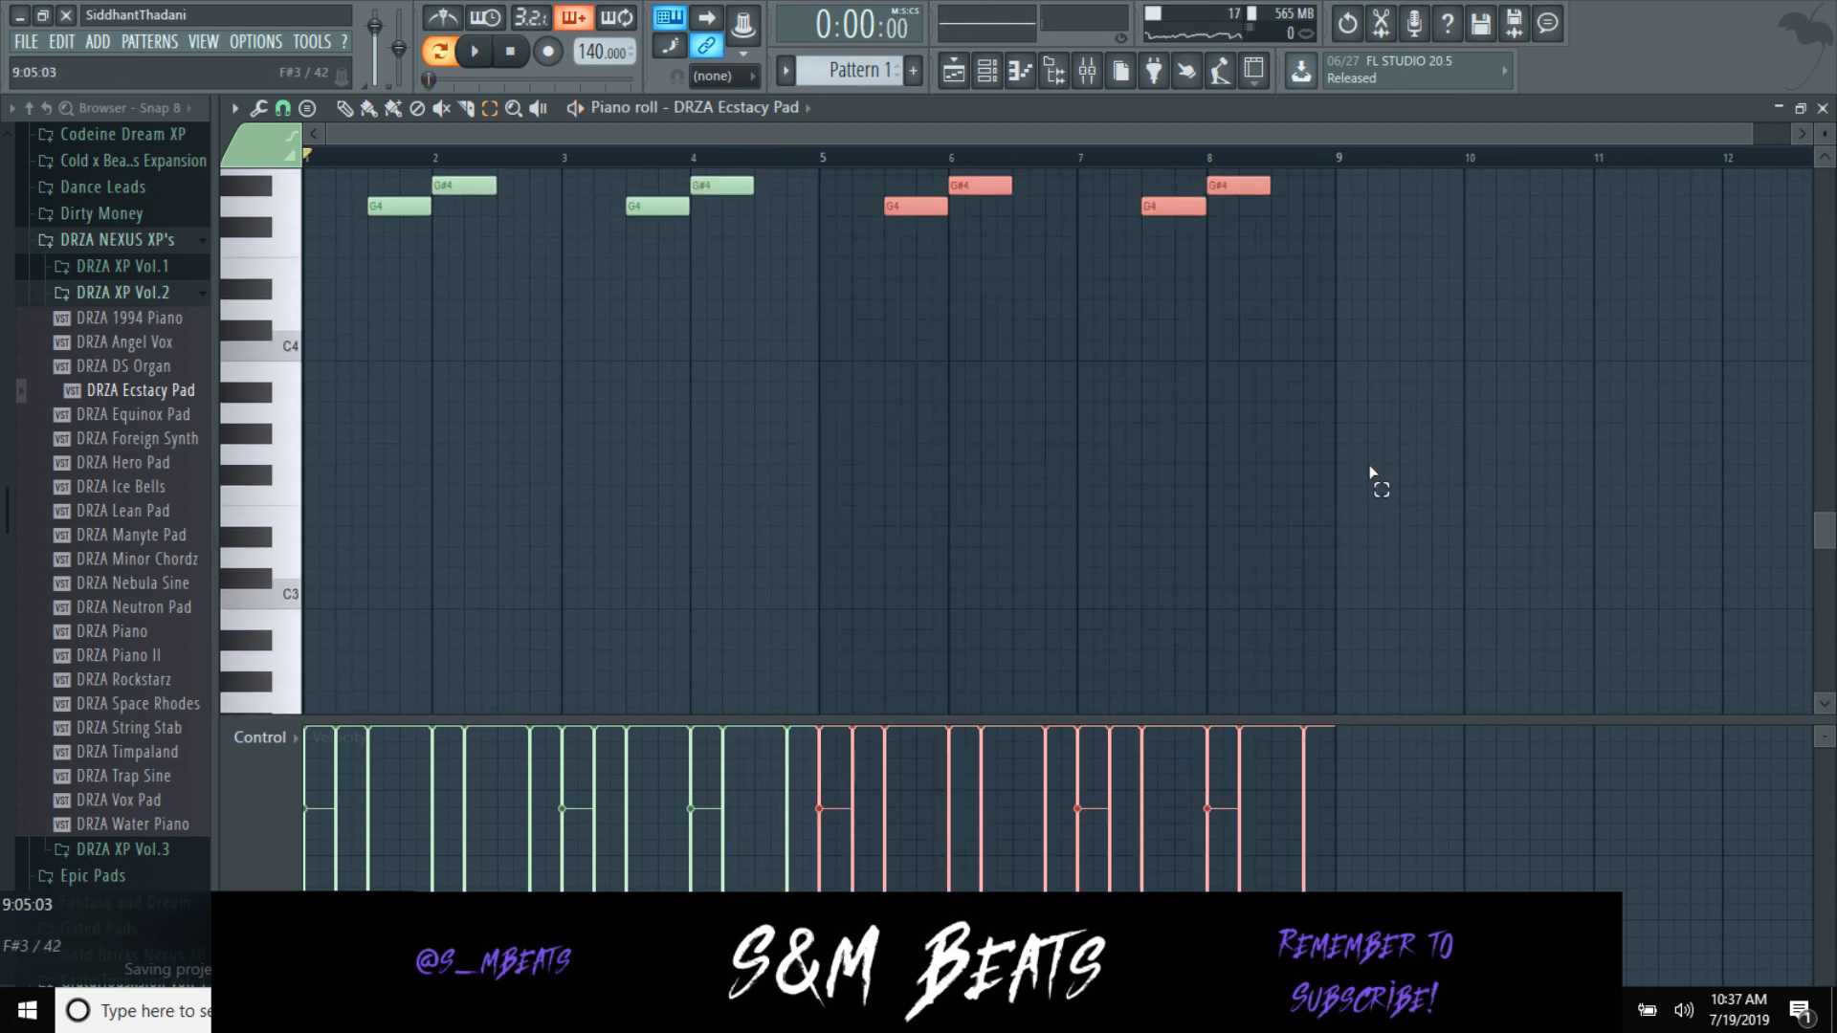
scroll(579, 562, up, 8)
drag(751, 269, 304, 365)
key(Delete)
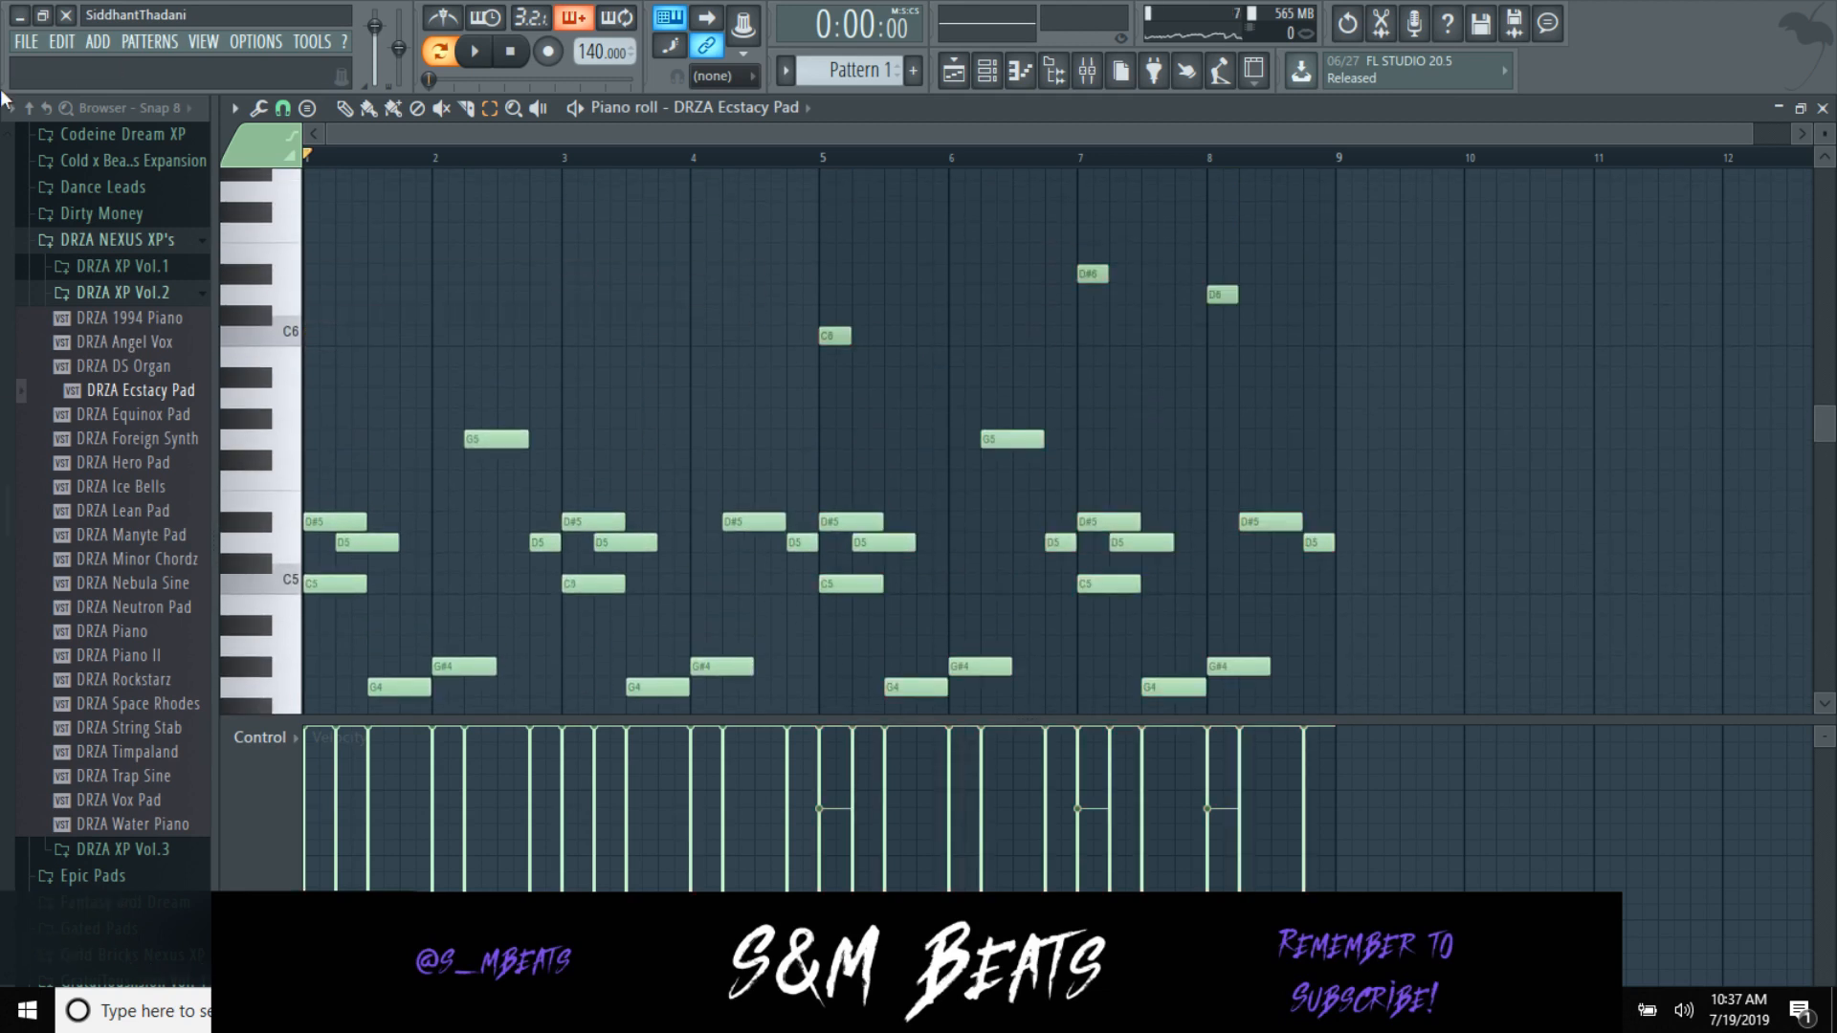
key(space)
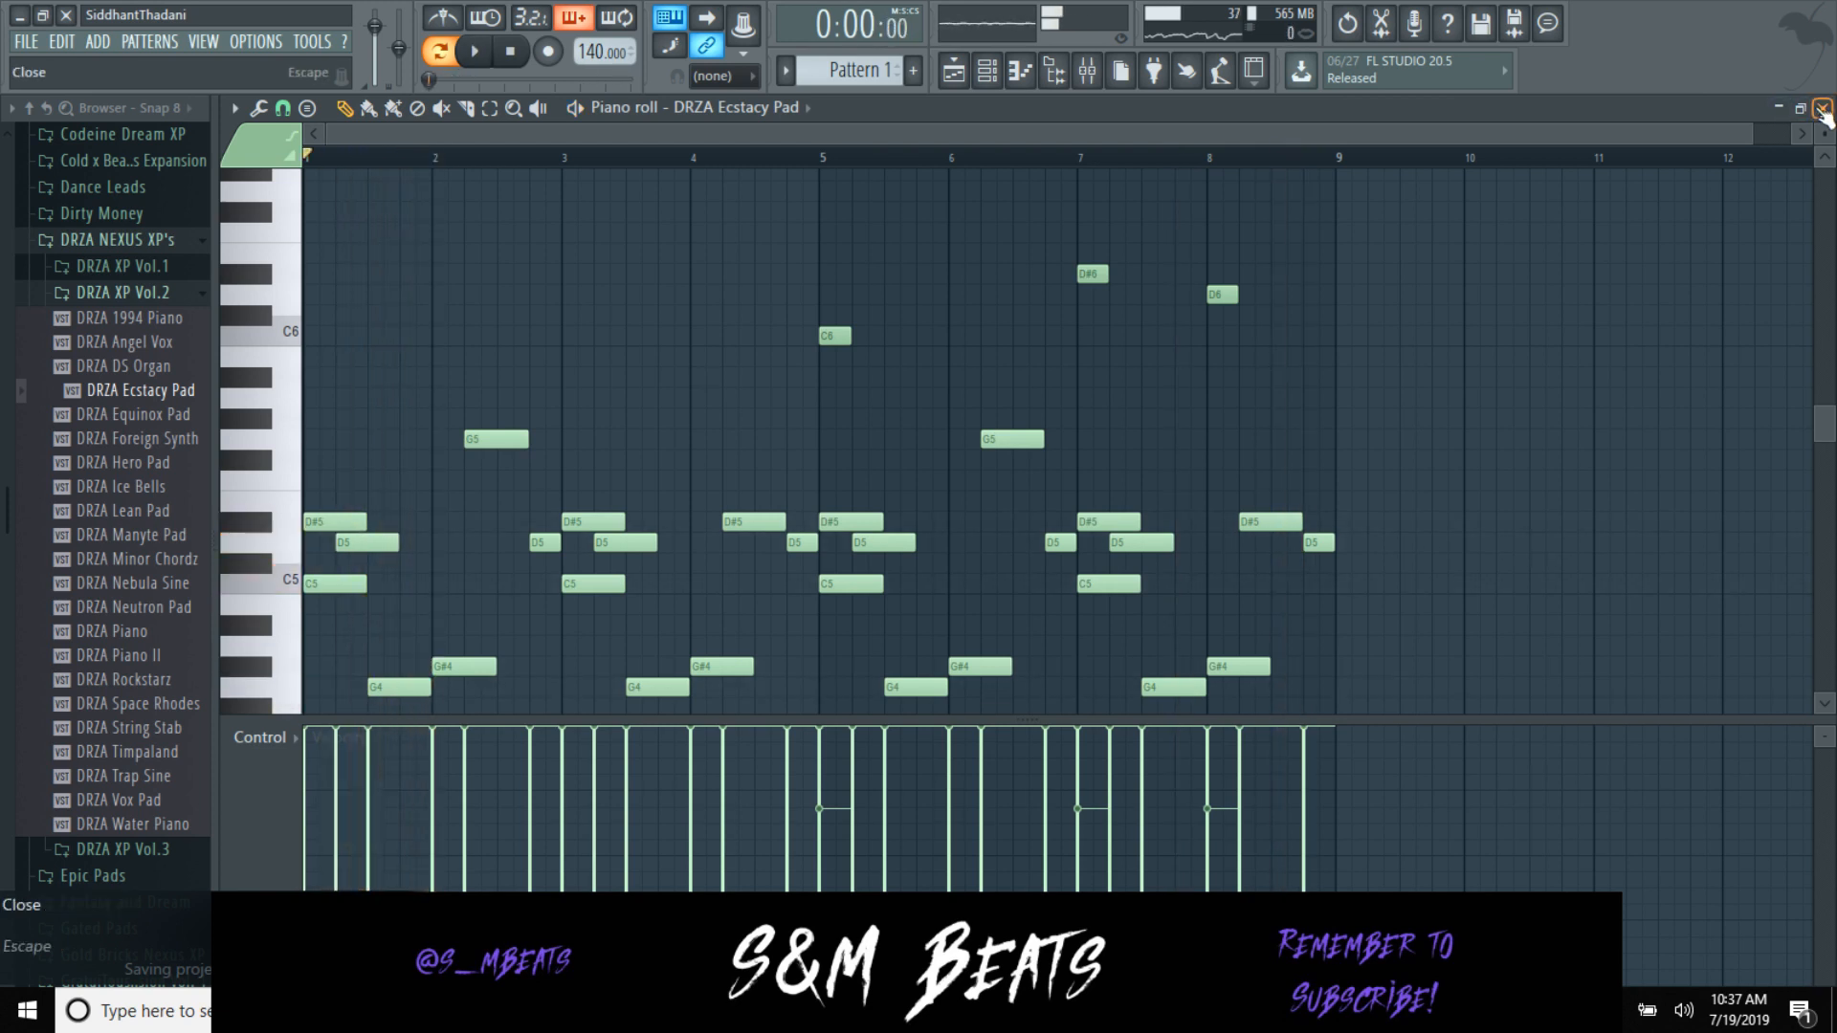
Step: Start exporting the DRZA Ecstacy Pad piano roll score as a MIDI file
click(1822, 109)
key(space)
click(497, 214)
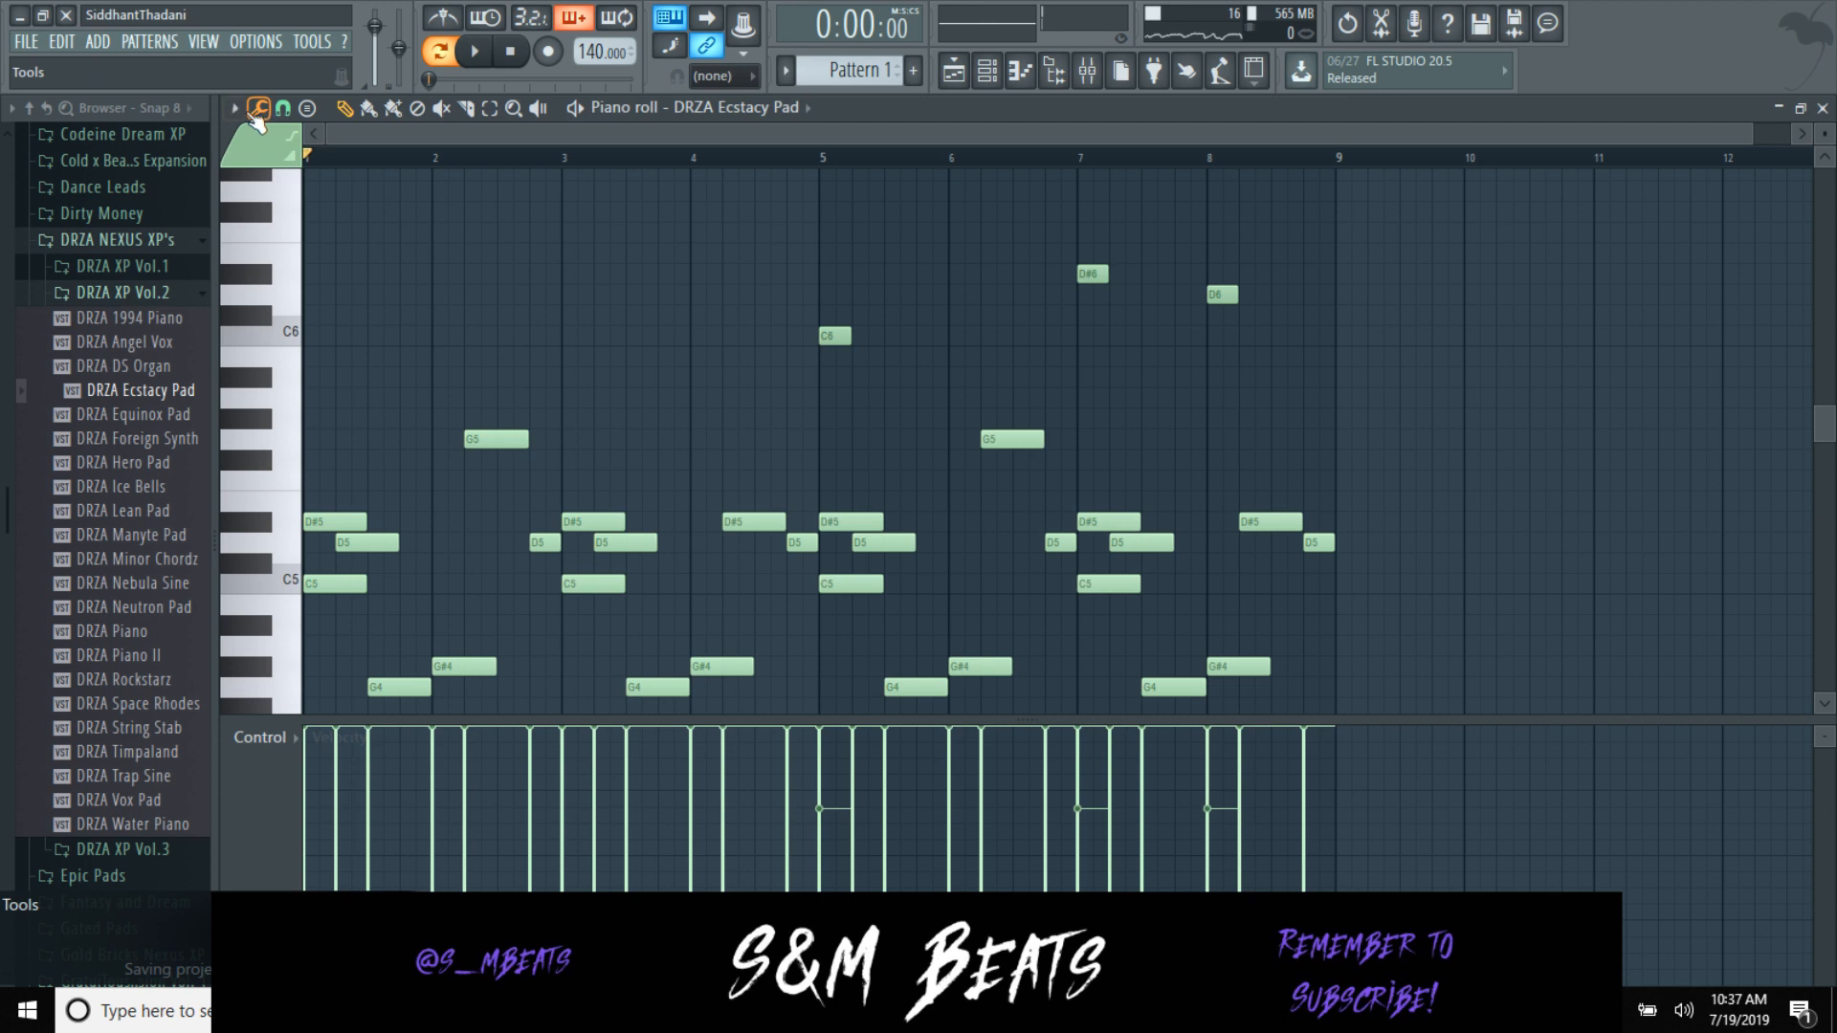
click(233, 108)
mouse_move(296, 156)
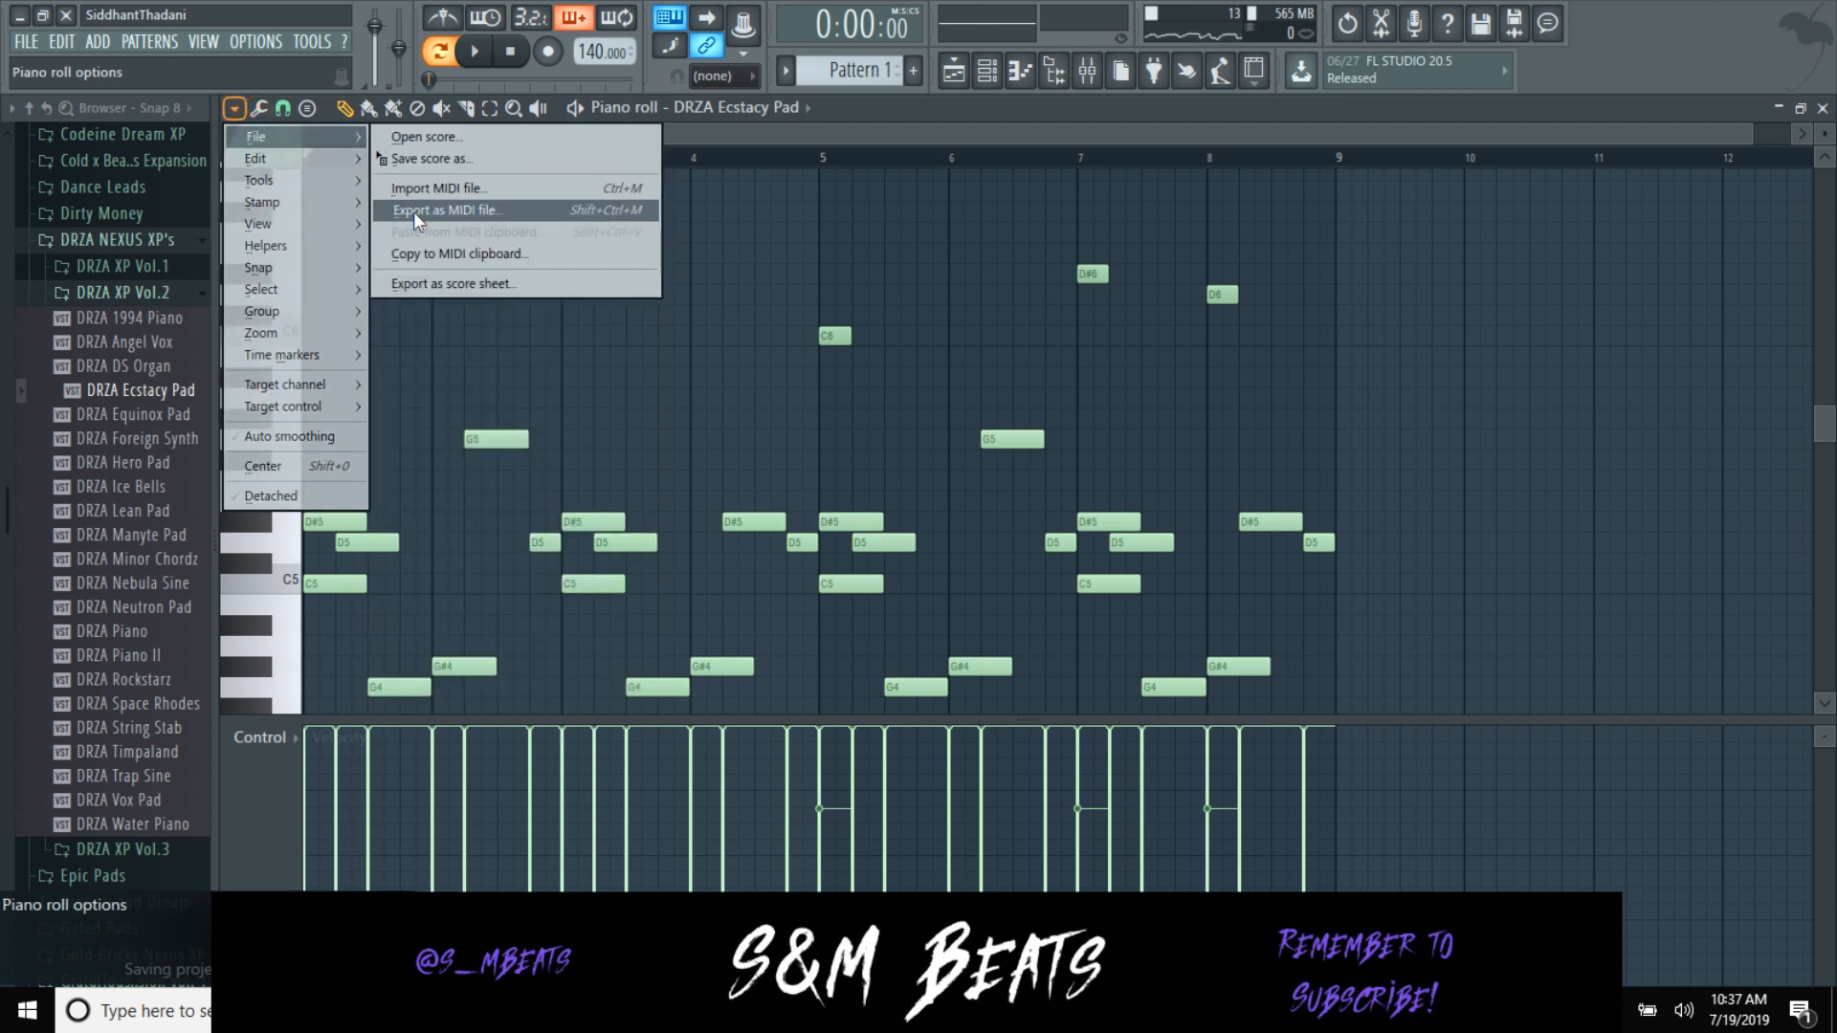
click(413, 210)
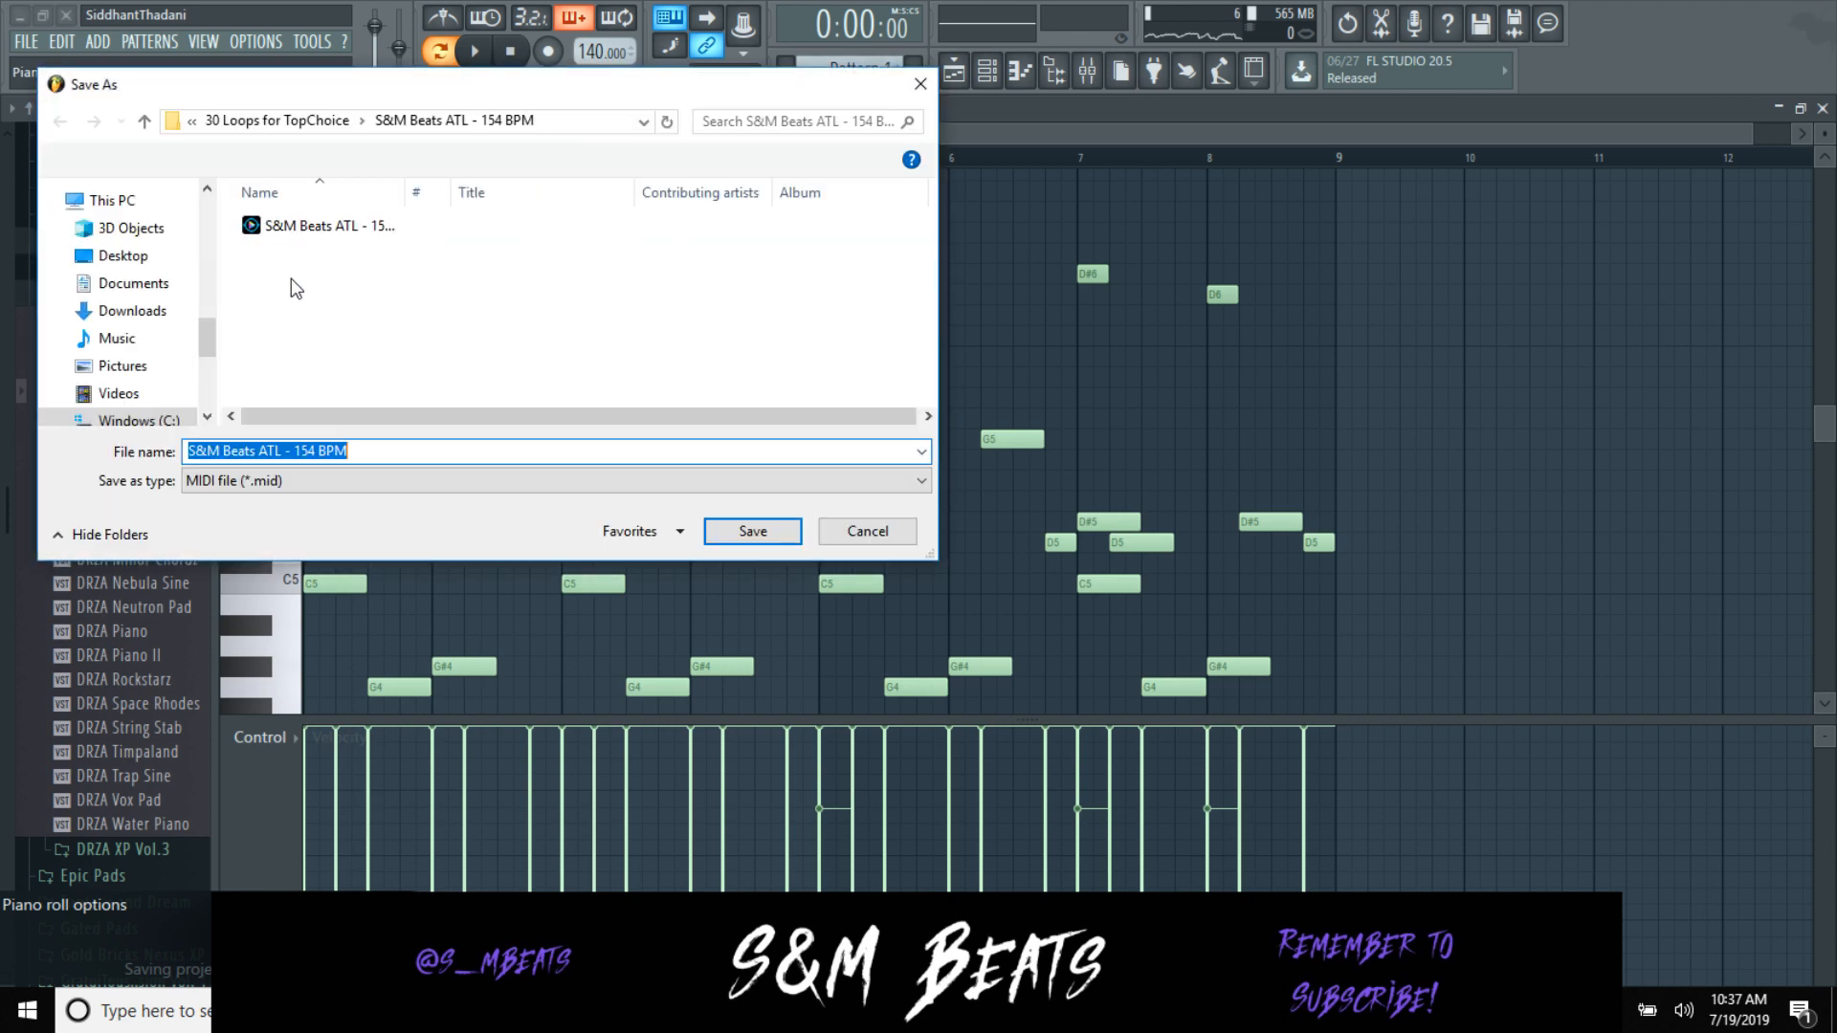
Step: Create a folder named S&M Beats PM - 140 BPM inside 30 Loops for TopChoice
click(301, 121)
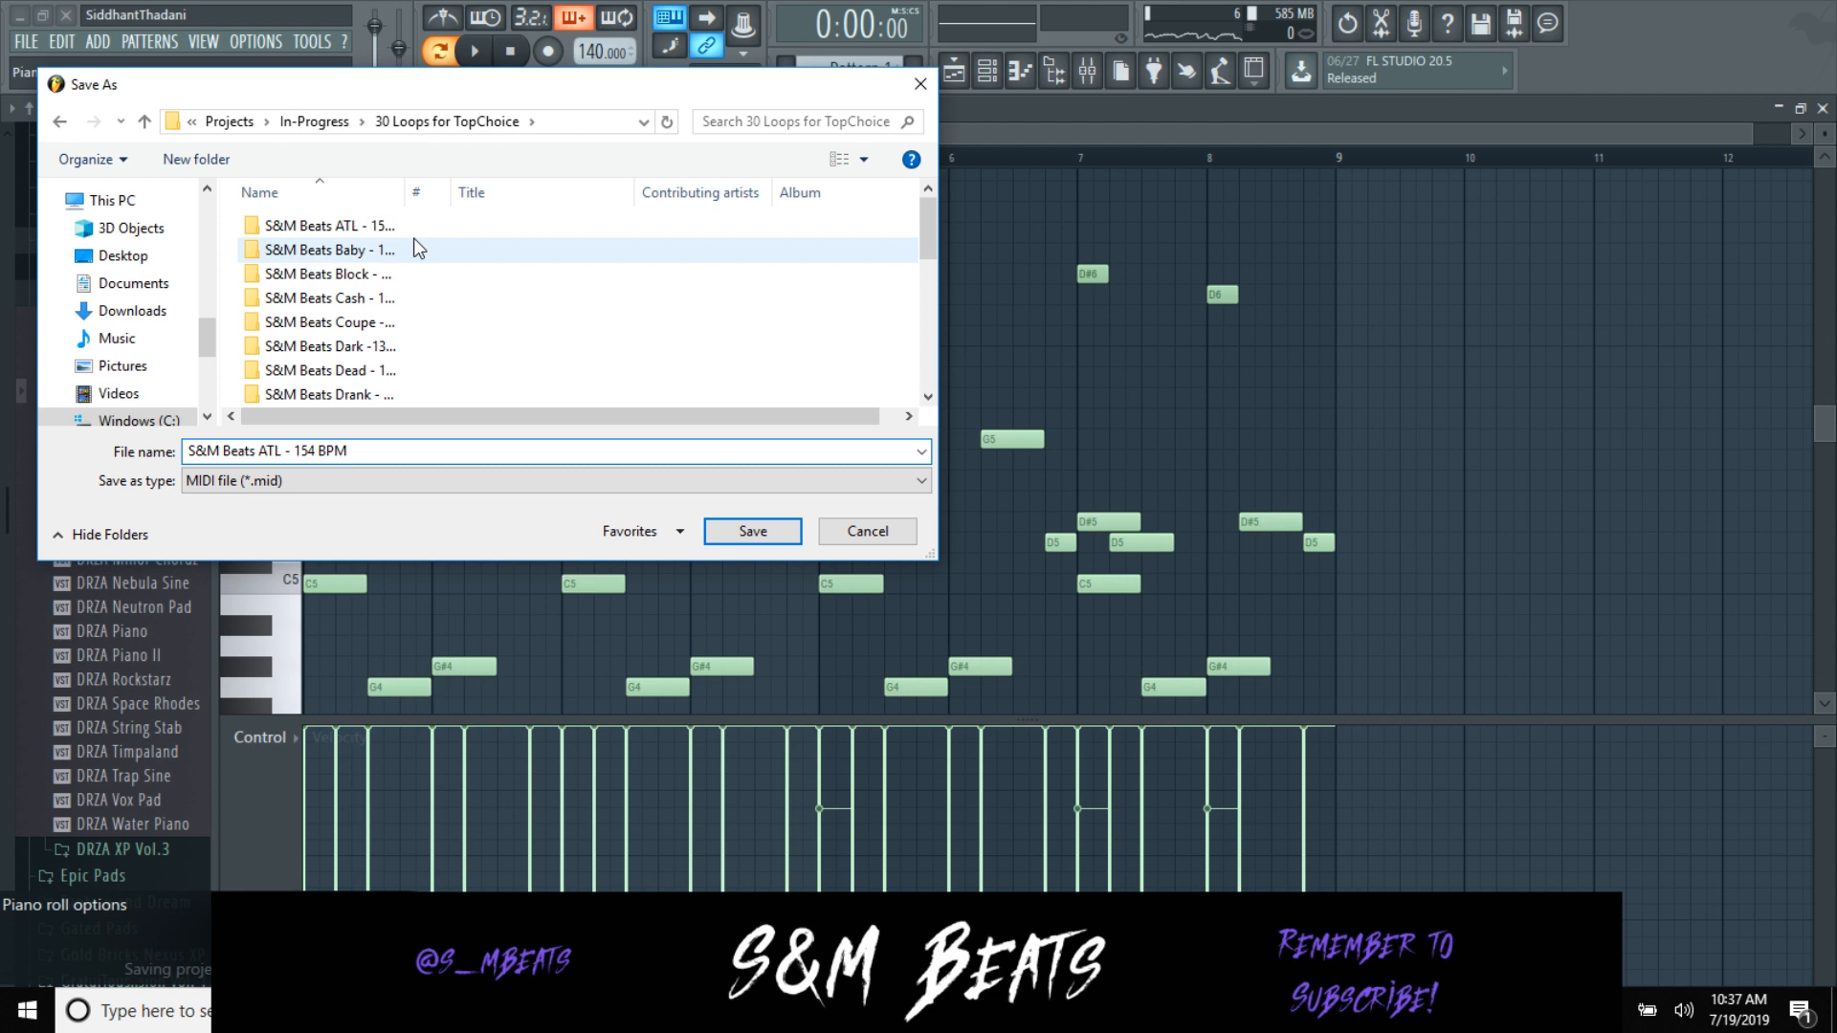
right_click(416, 246)
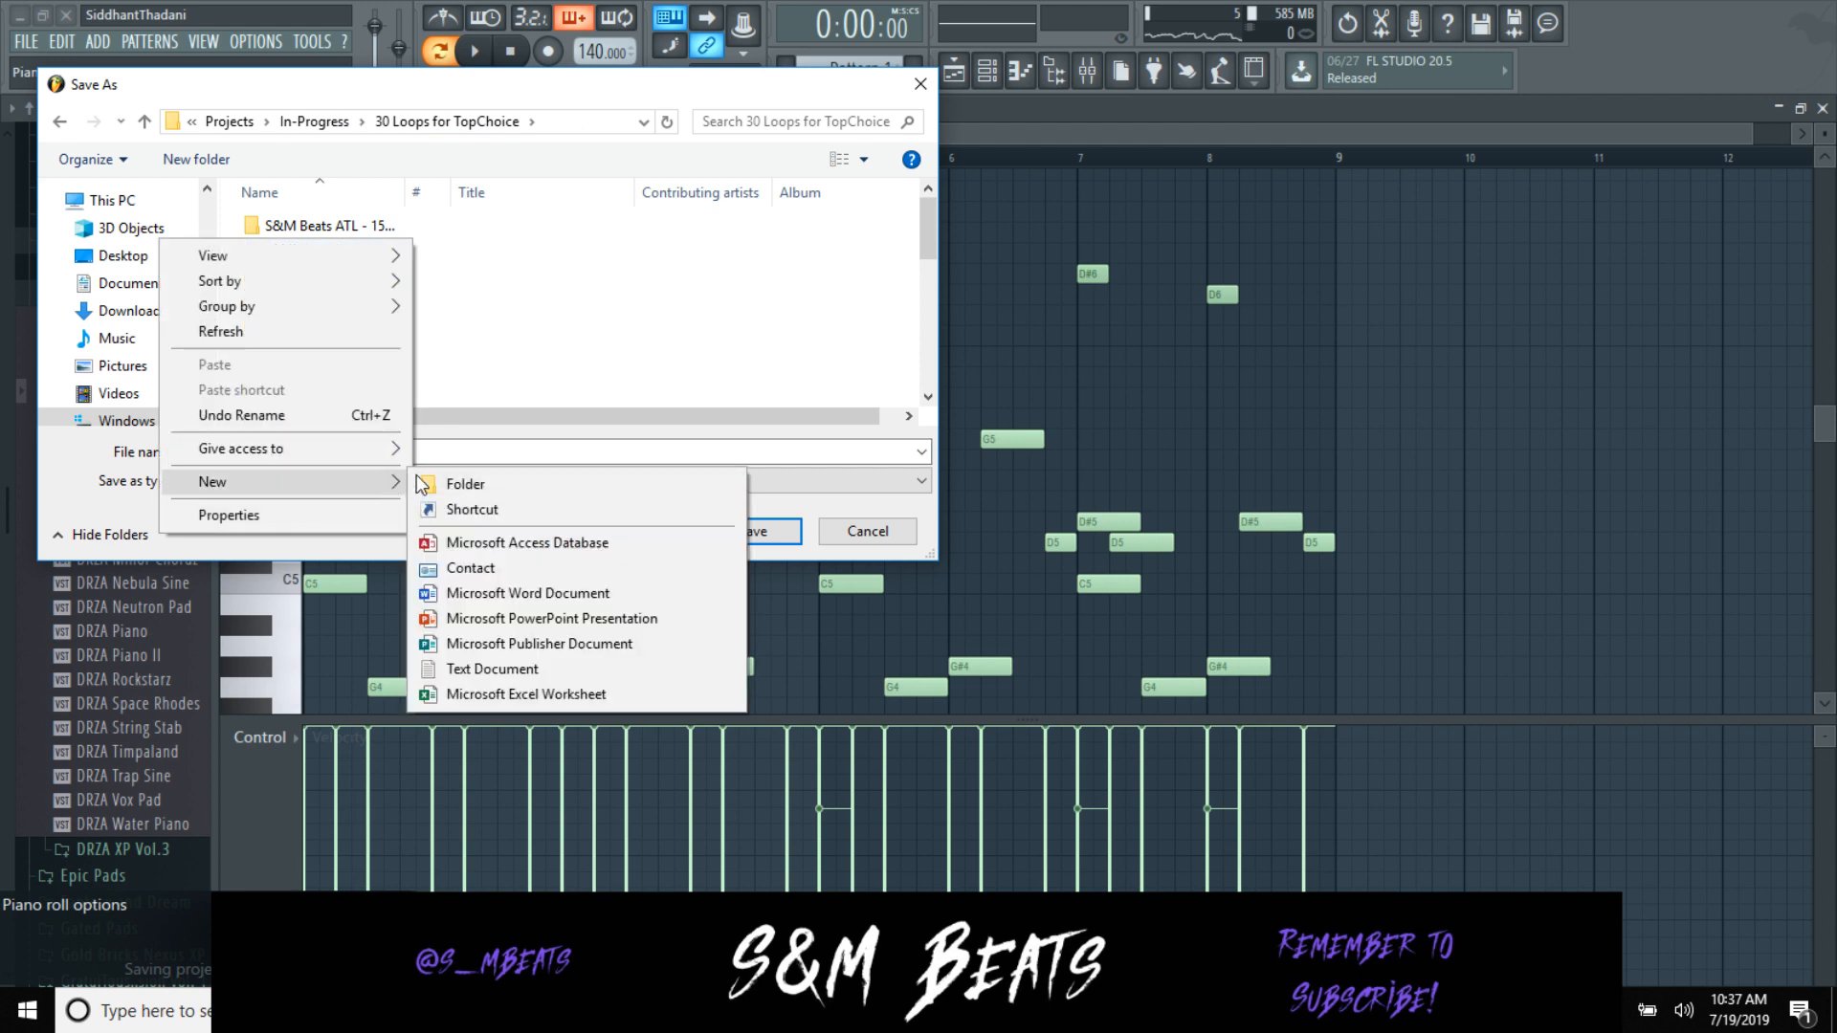
click(461, 476)
key(alt+Tab)
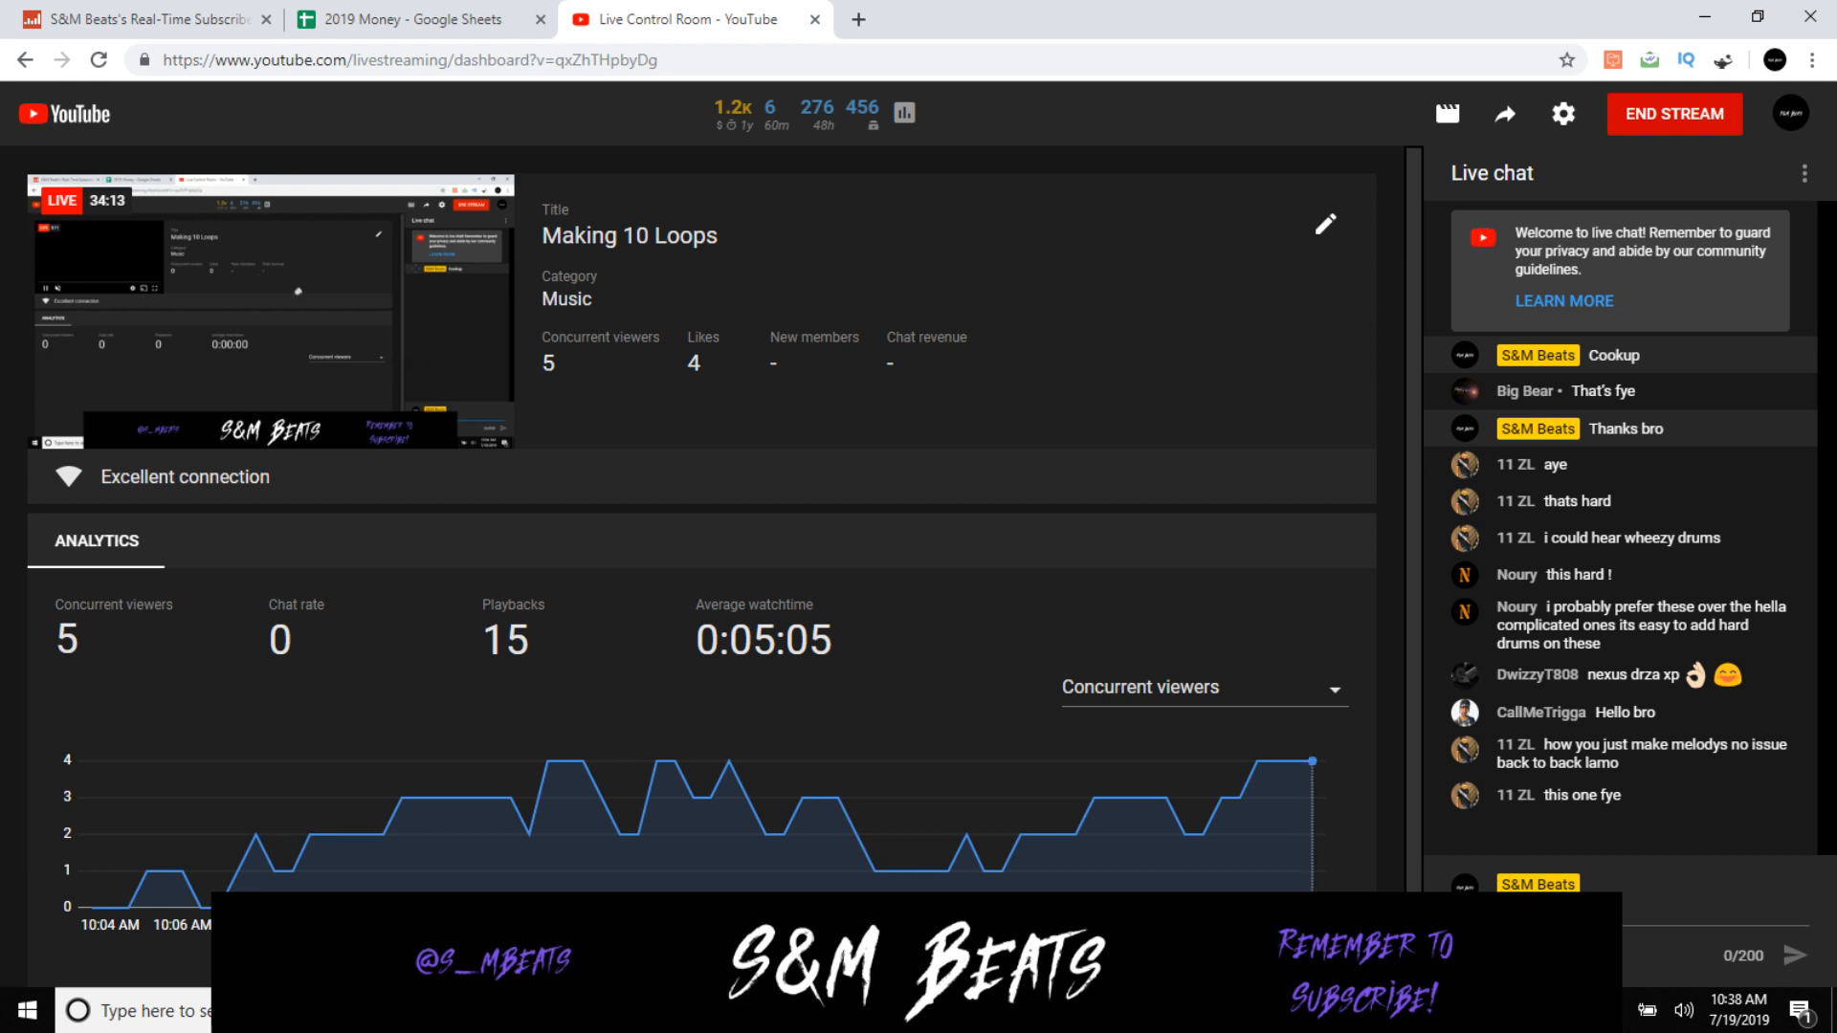
key(alt+Tab)
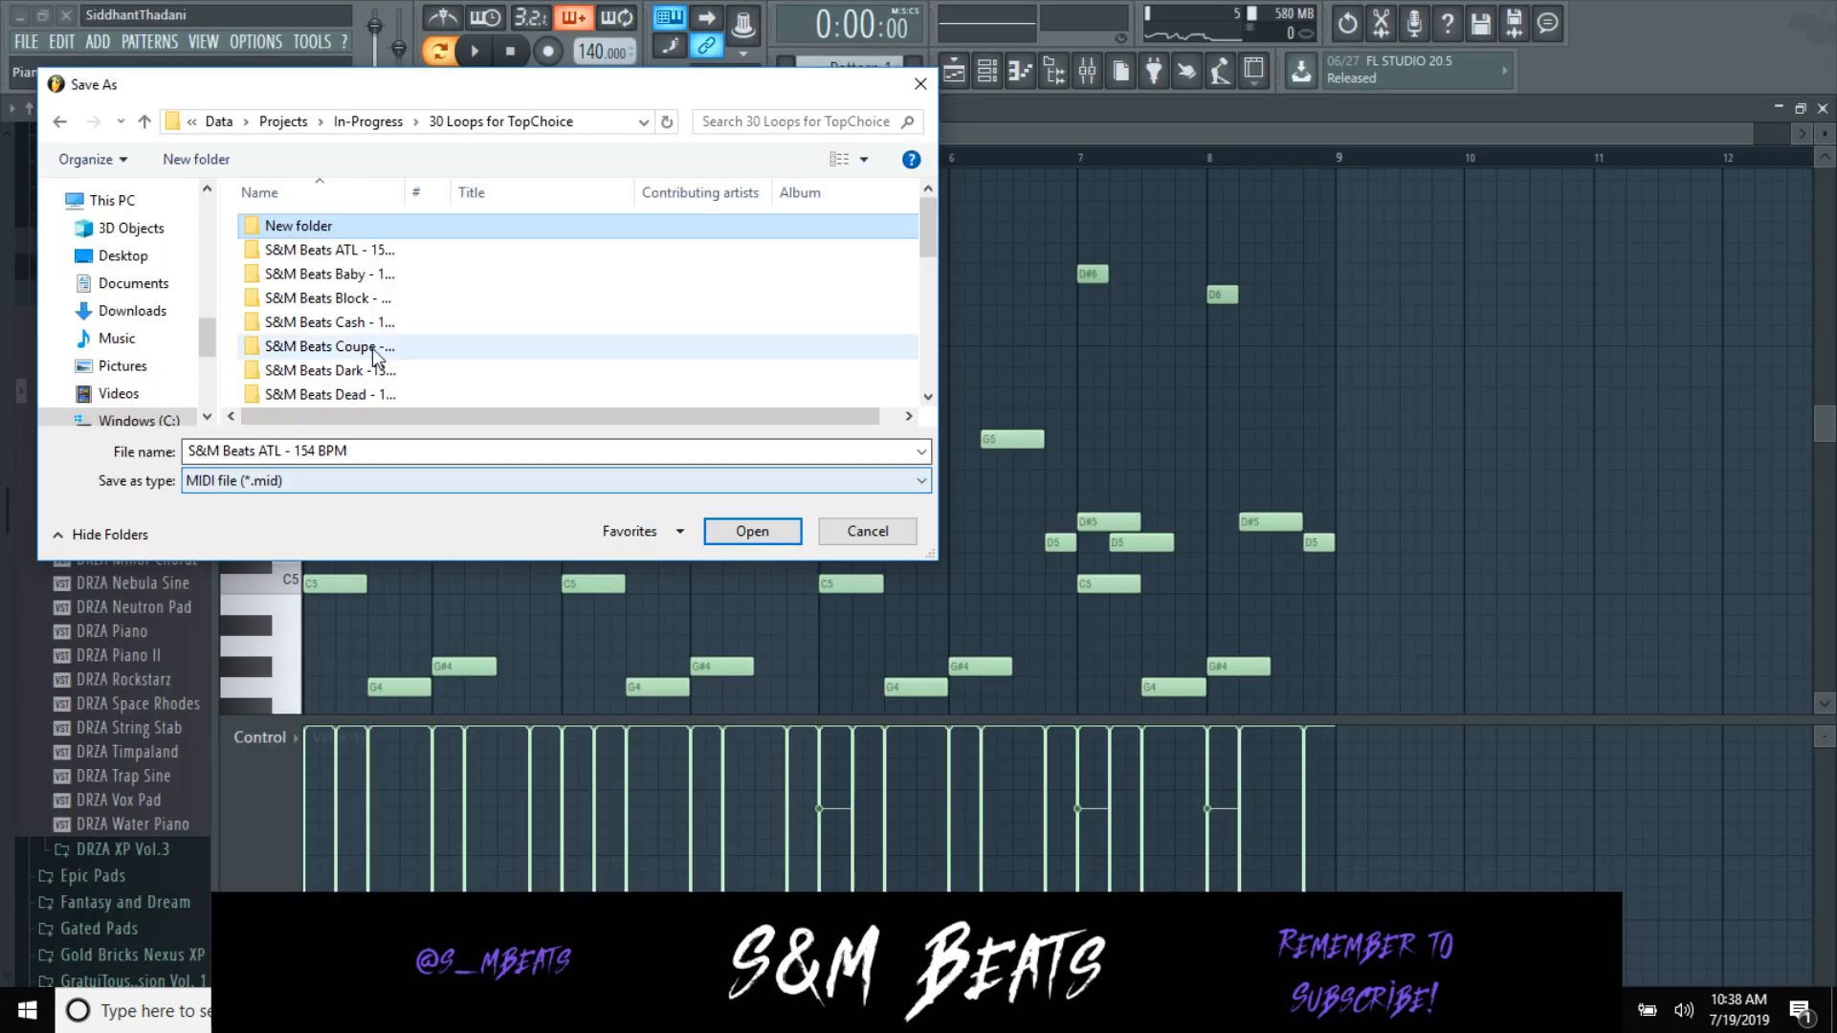
right_click(342, 224)
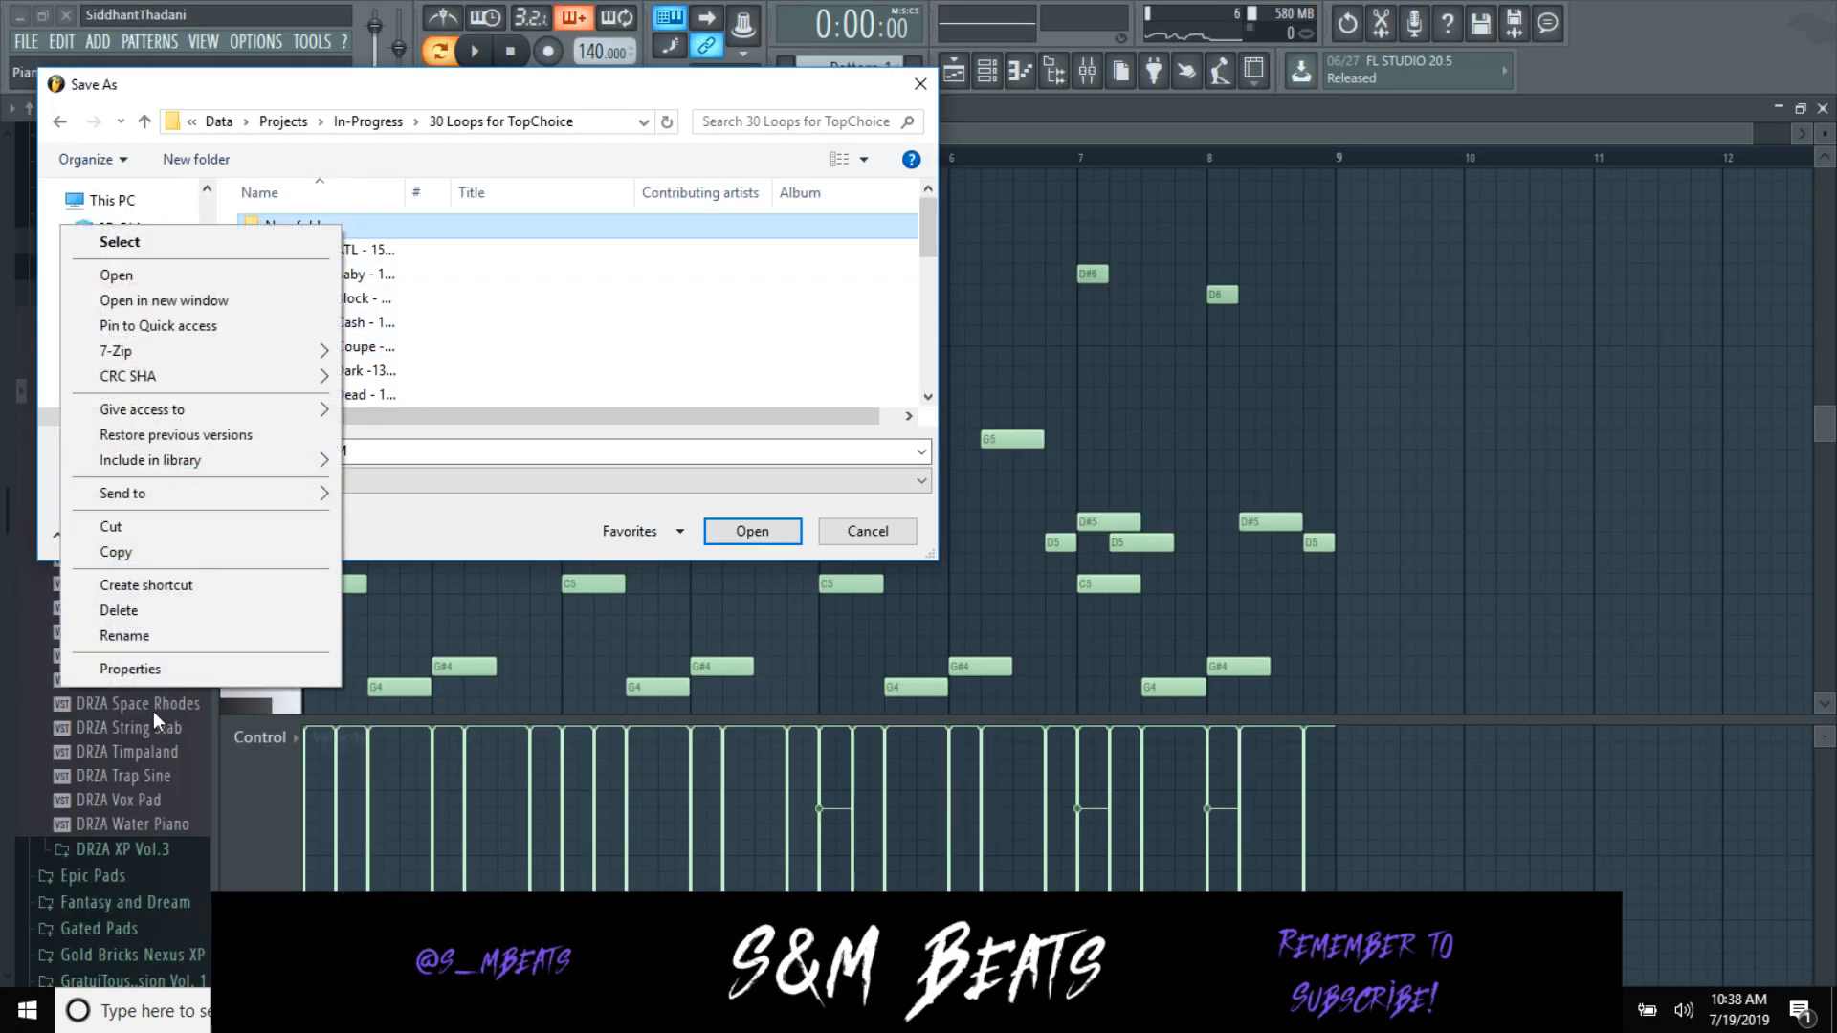
click(180, 639)
text(S&M Beats A)
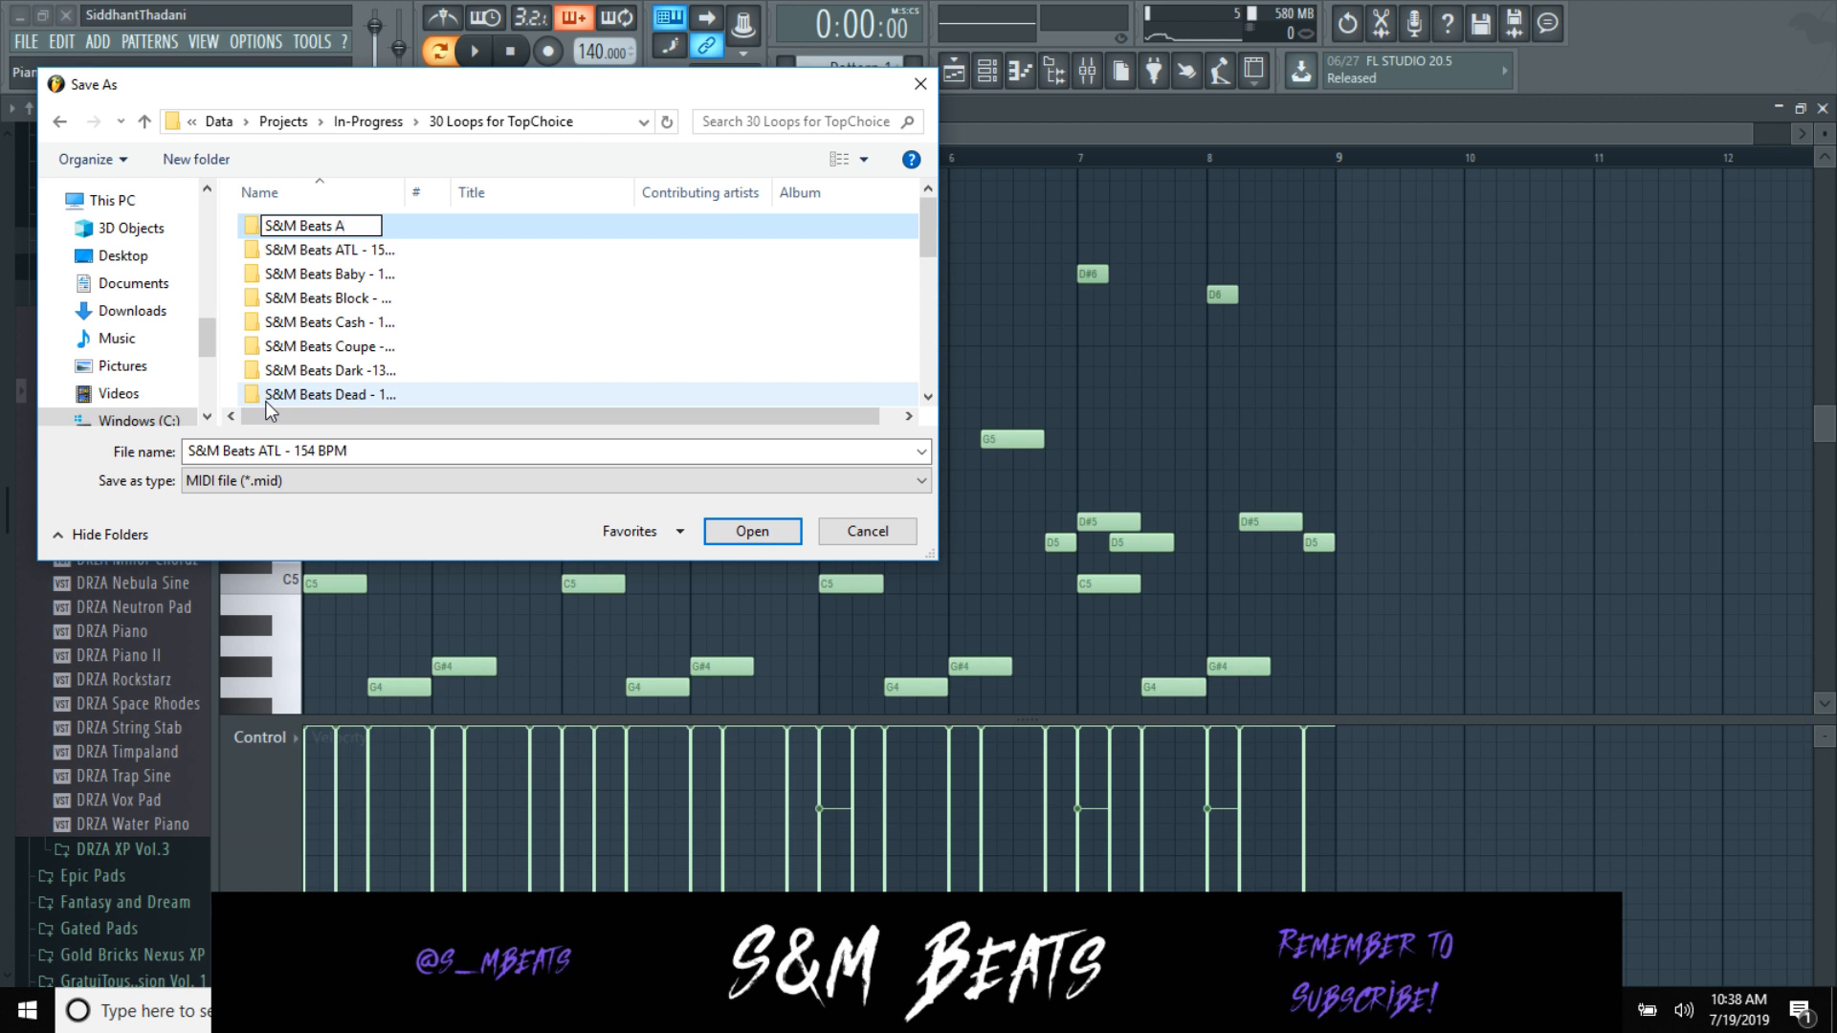
key(BackSpace)
text(PM - 140 BPM)
key(Return)
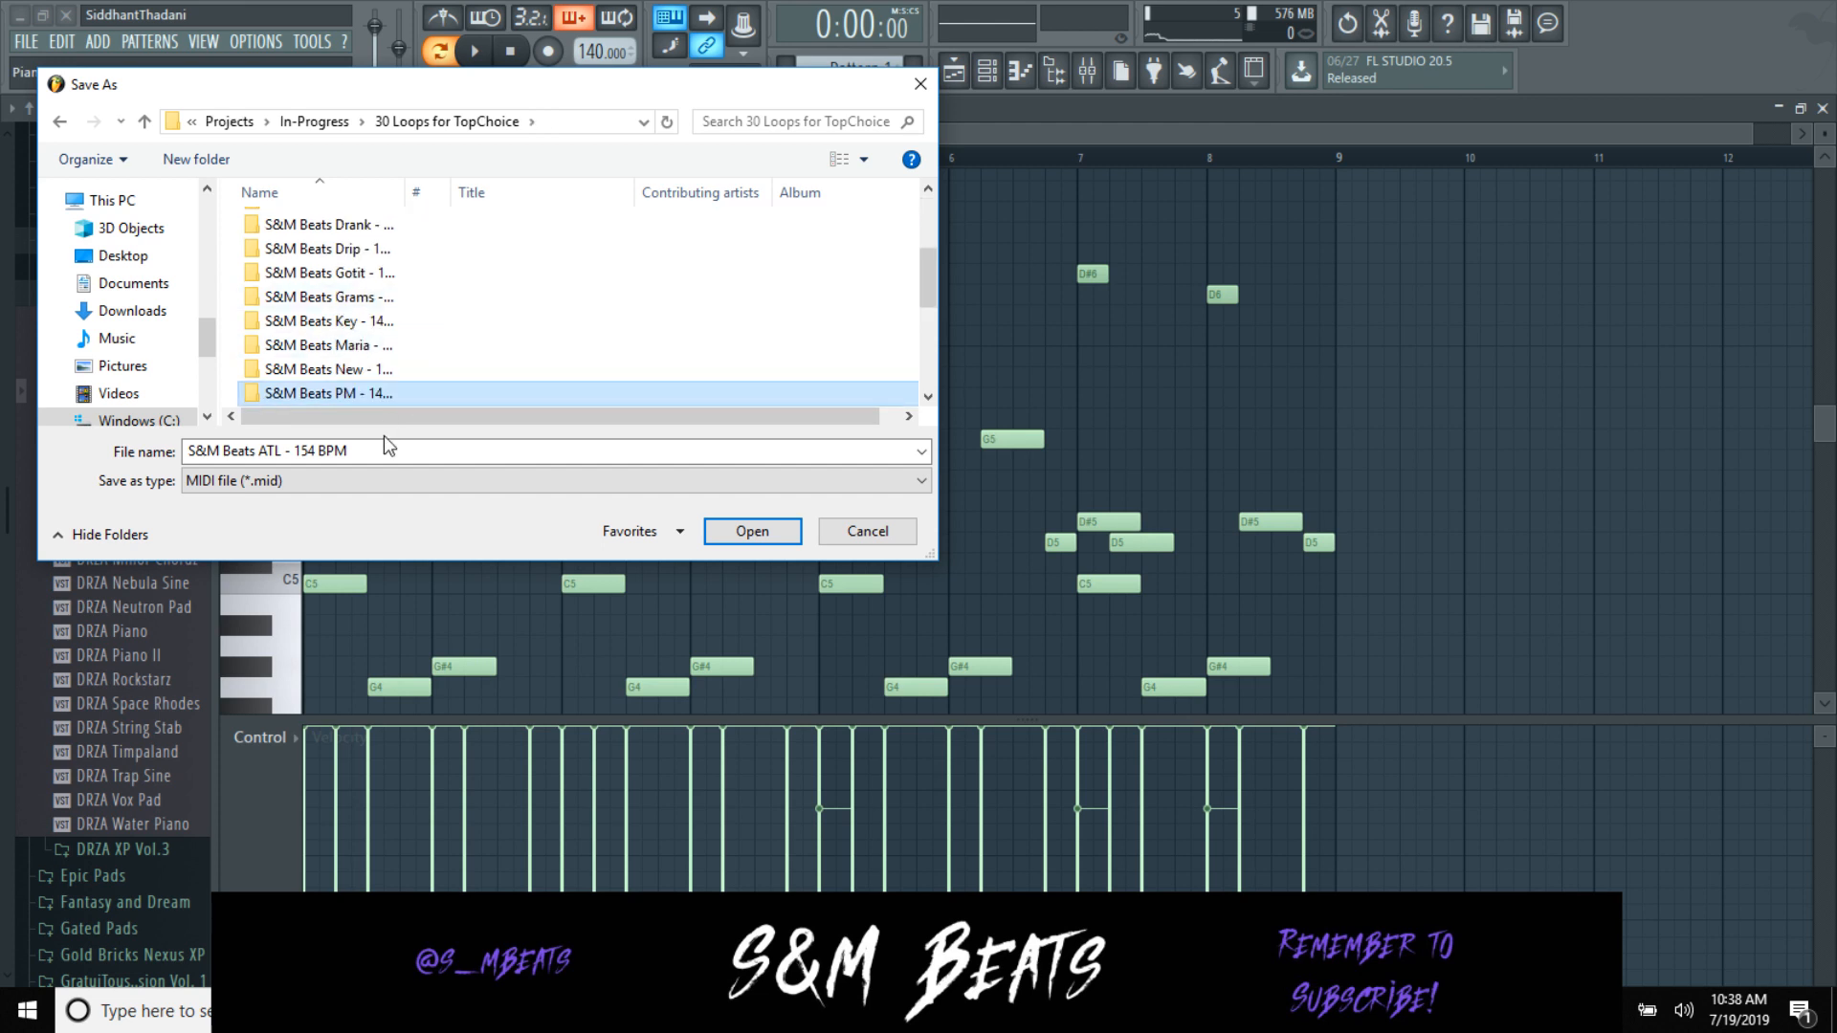
Step: Save the MIDI file as S&M Beats PM - 140 BPM in the folder of the same name
click(383, 395)
double_click(382, 392)
double_click(488, 393)
click(257, 450)
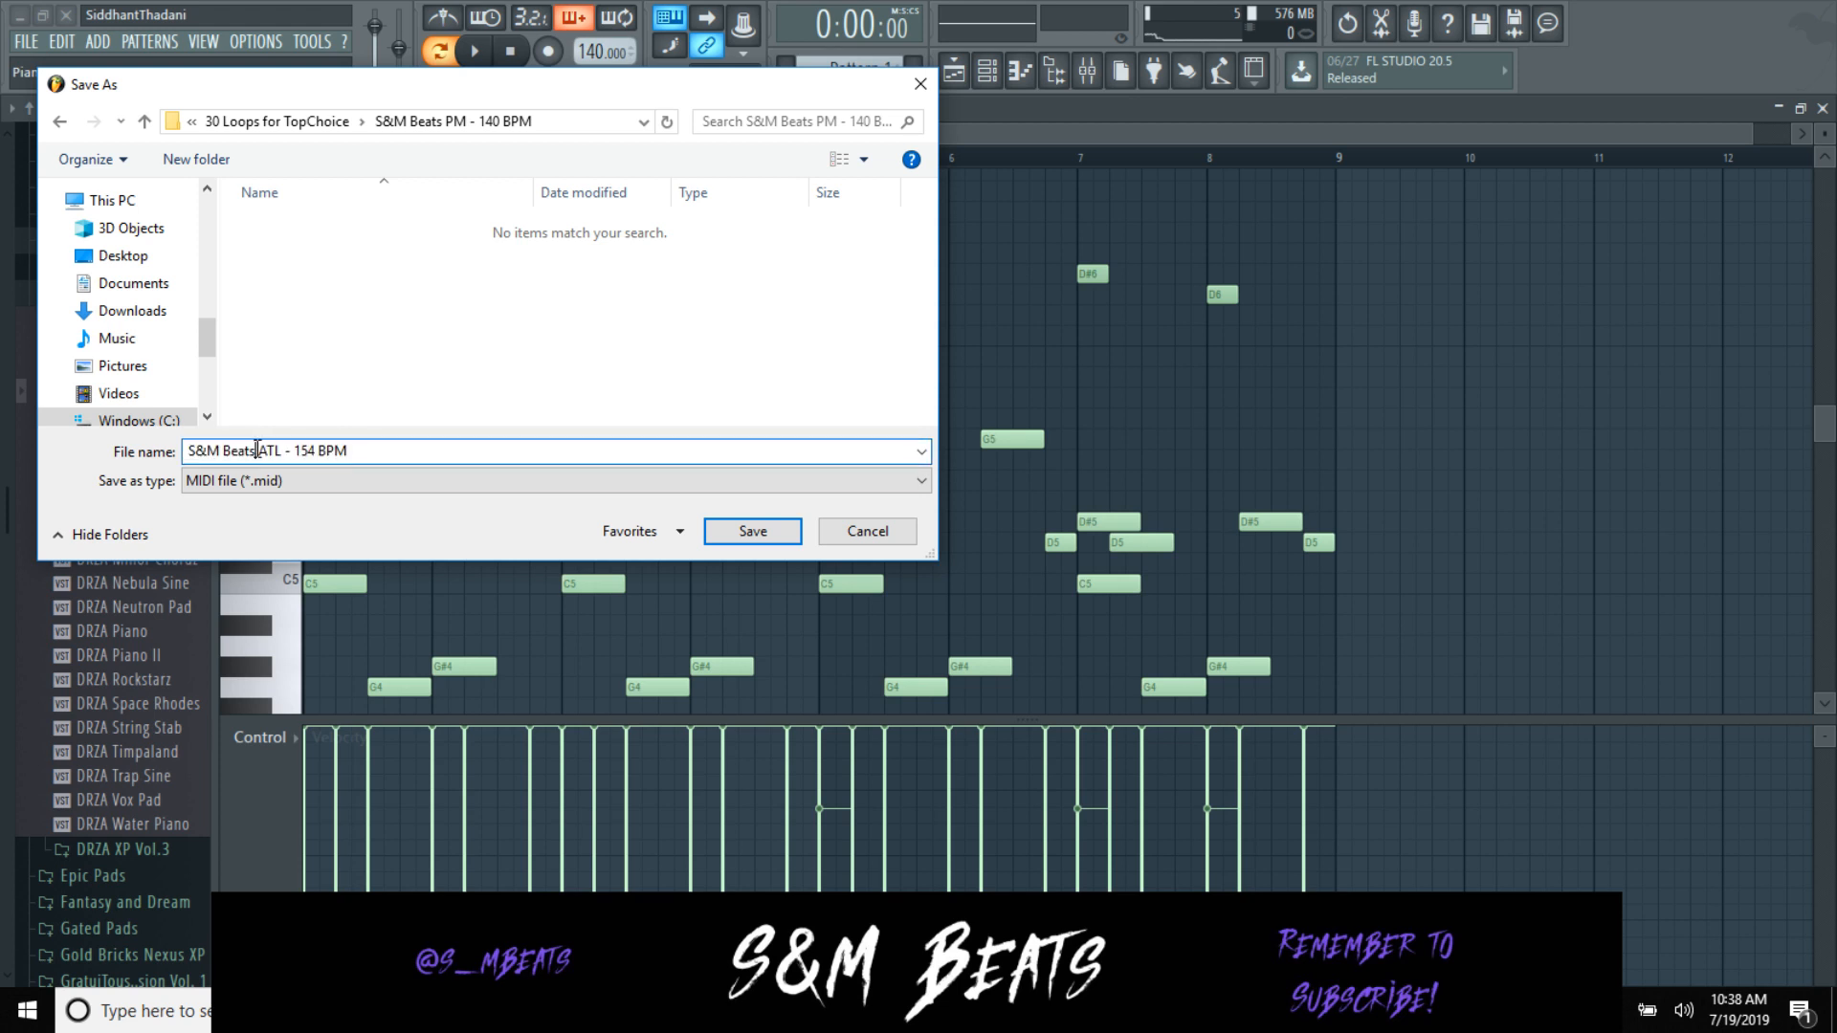
text(PM)
key(Return)
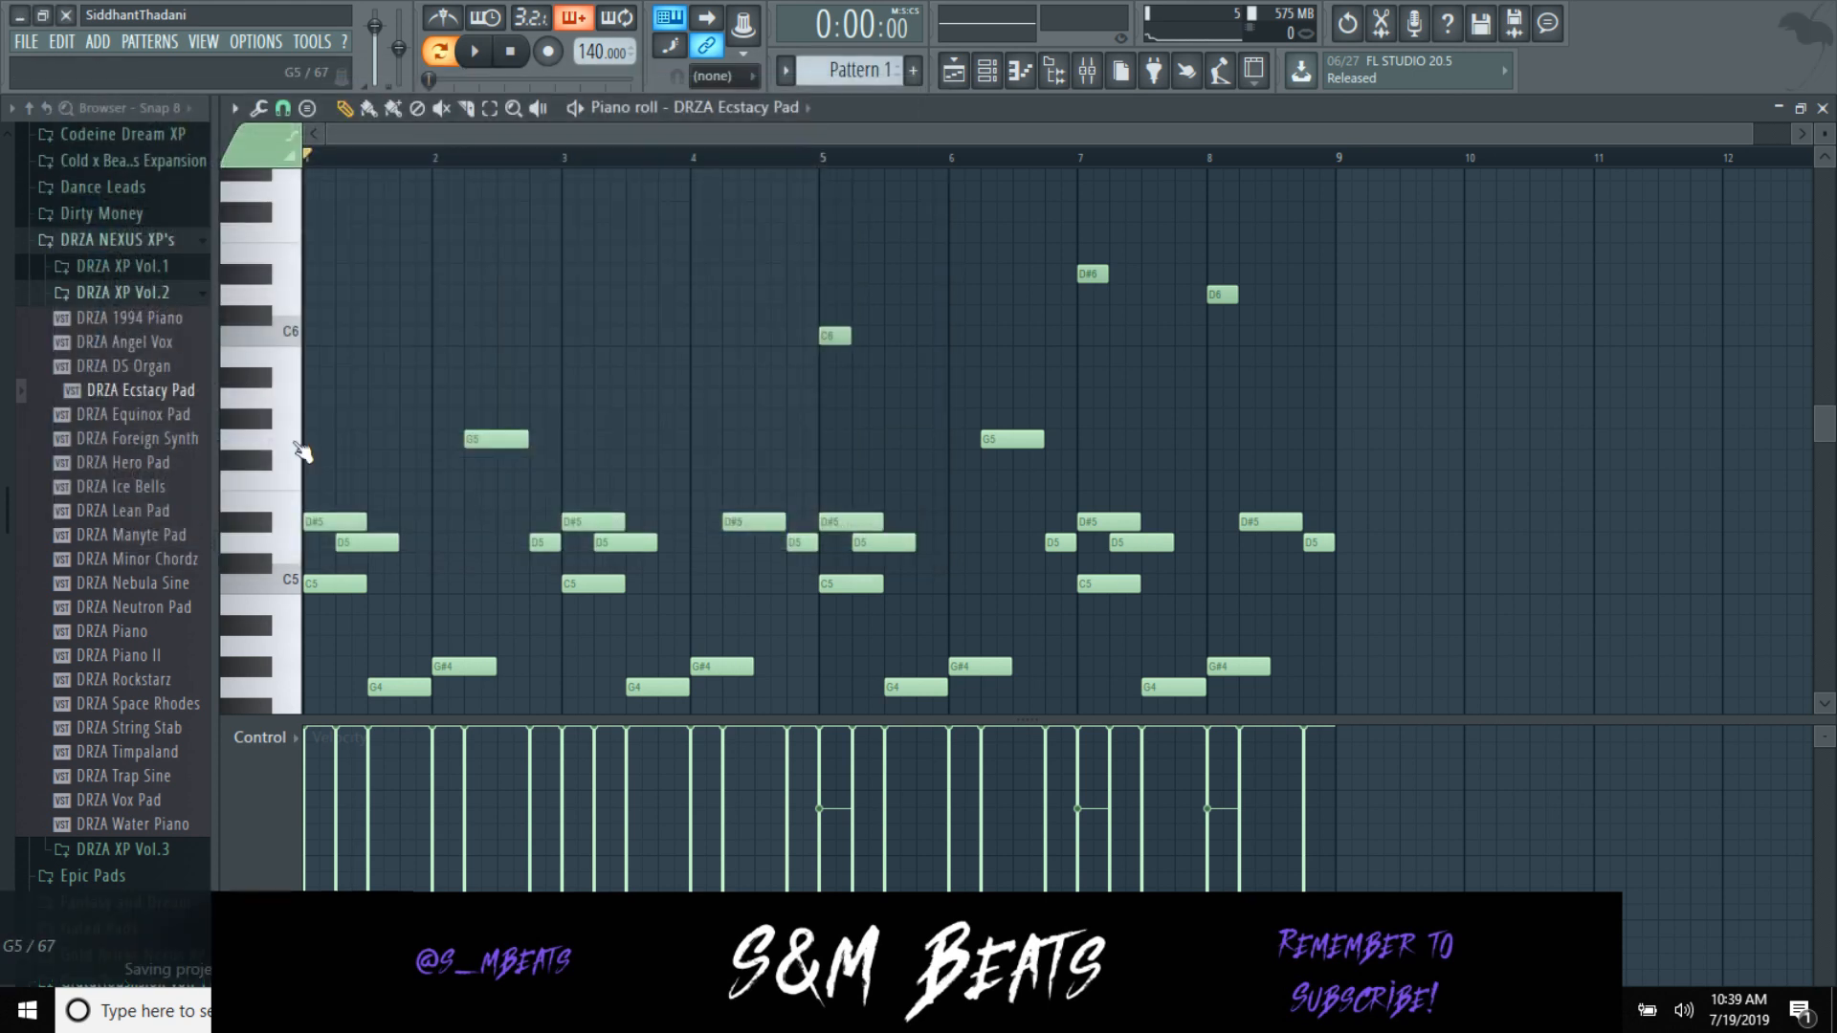
Step: Close the piano roll, play the loop and start a wave file export into the S&M Beats PM - 140 BPM folder
click(1823, 108)
key(space)
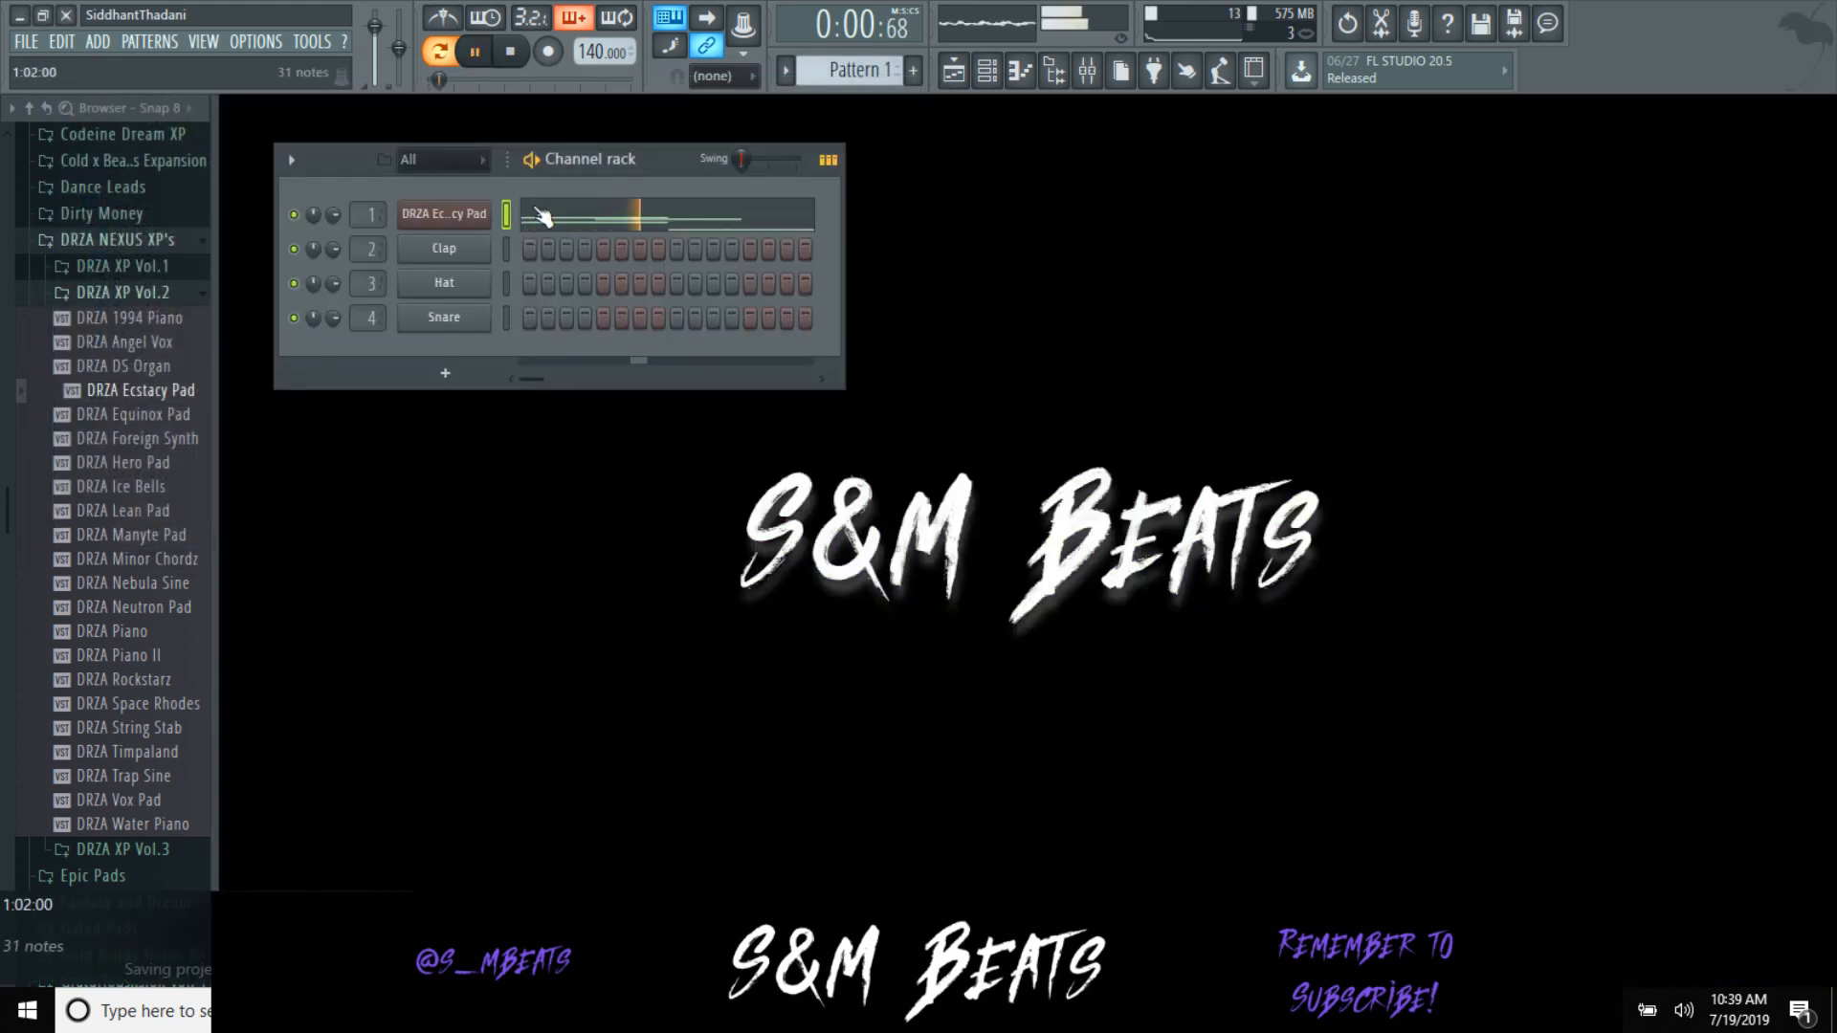
click(29, 44)
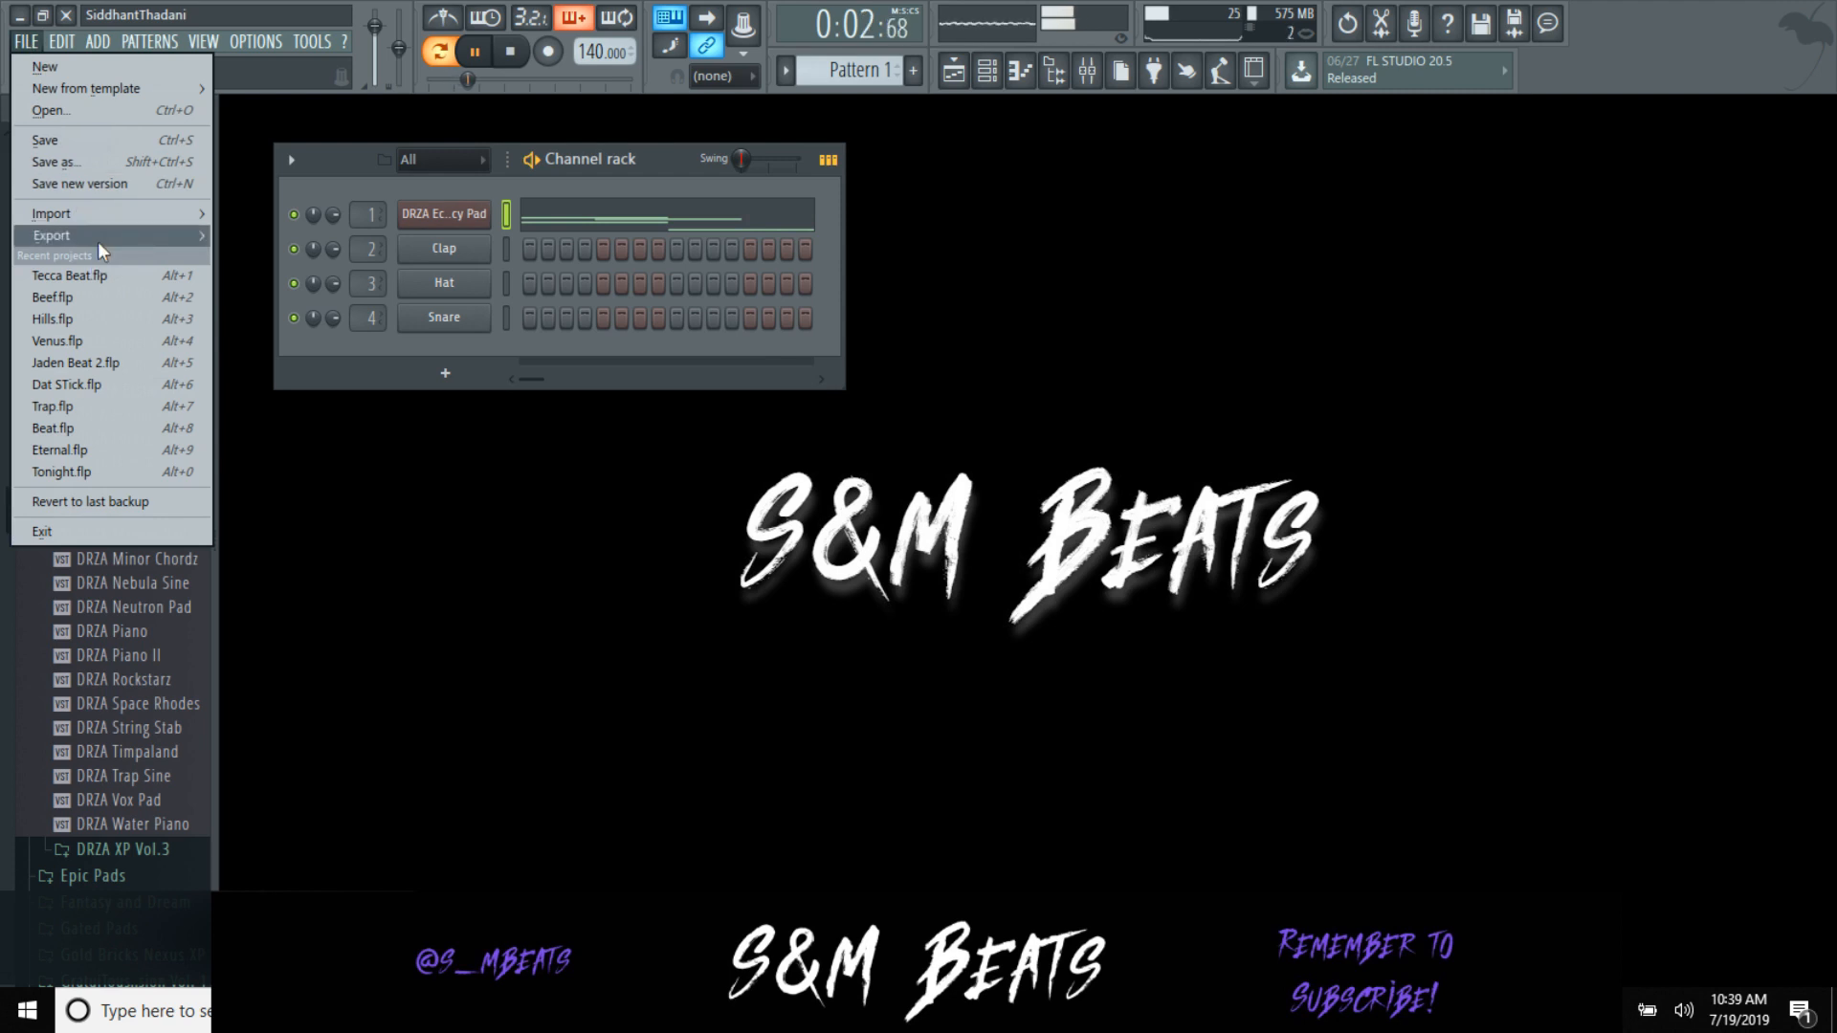
mouse_move(96, 235)
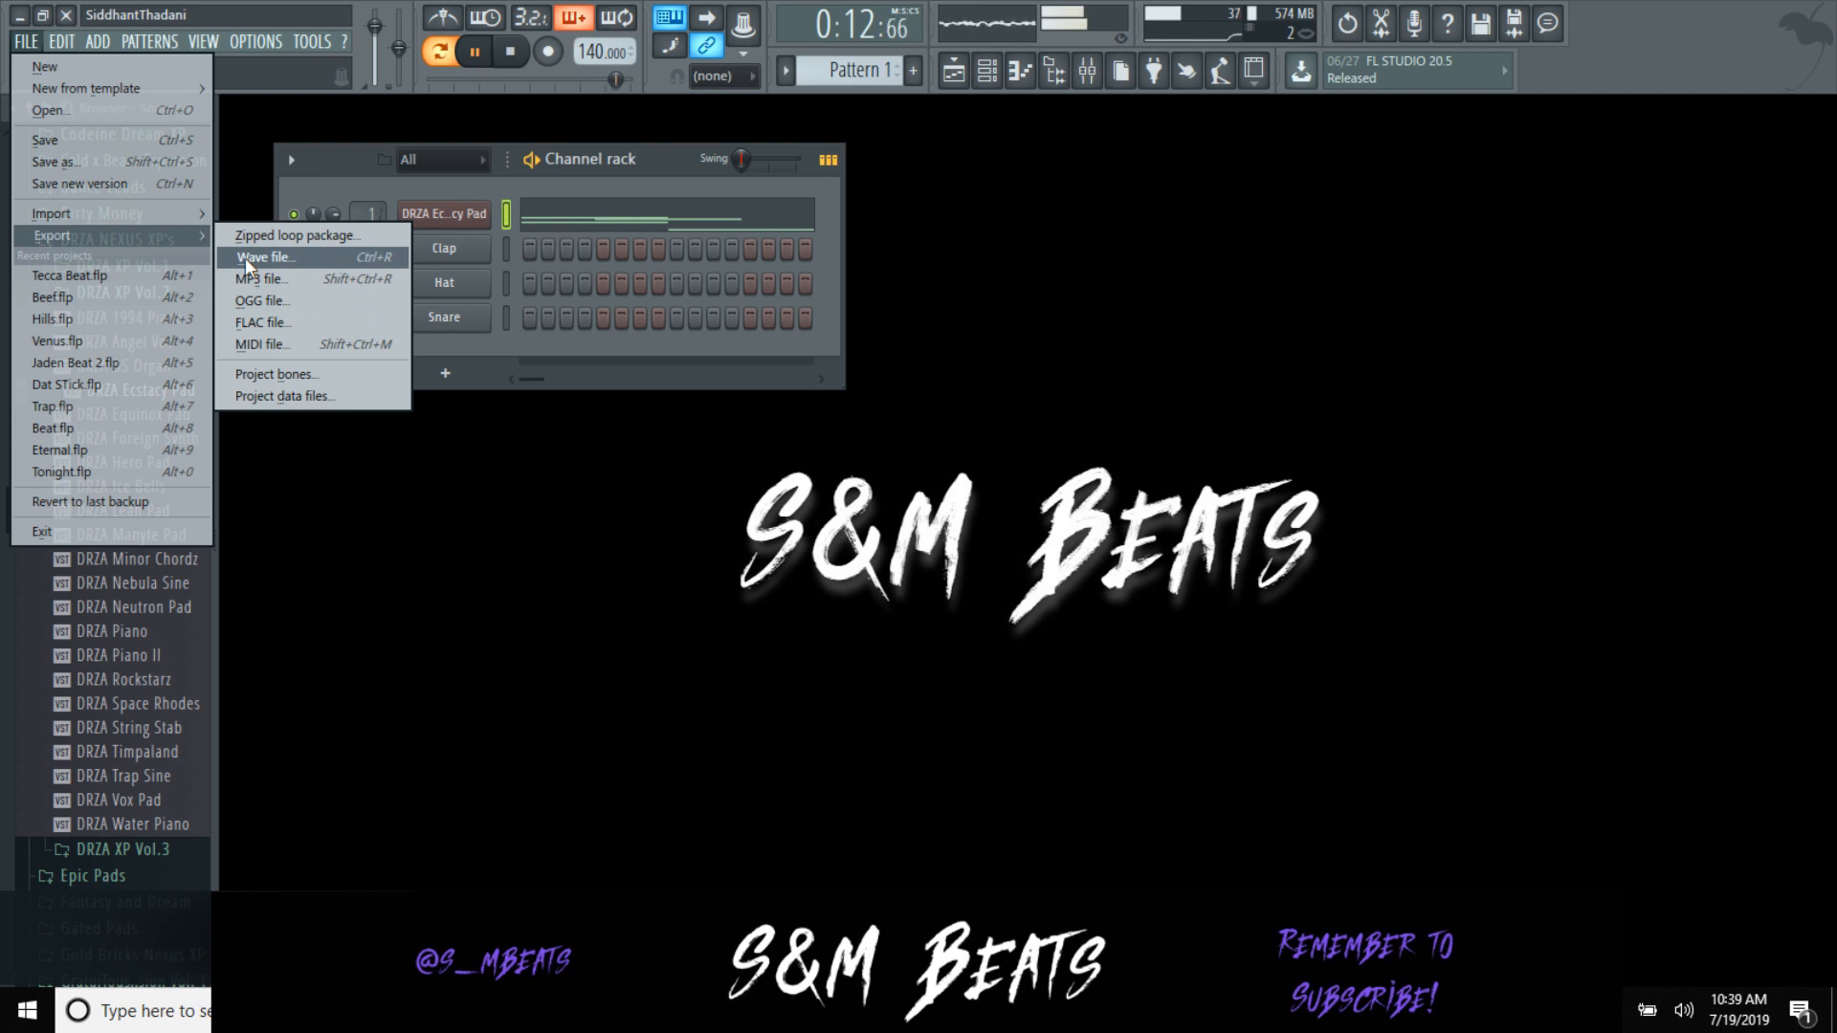
click(249, 257)
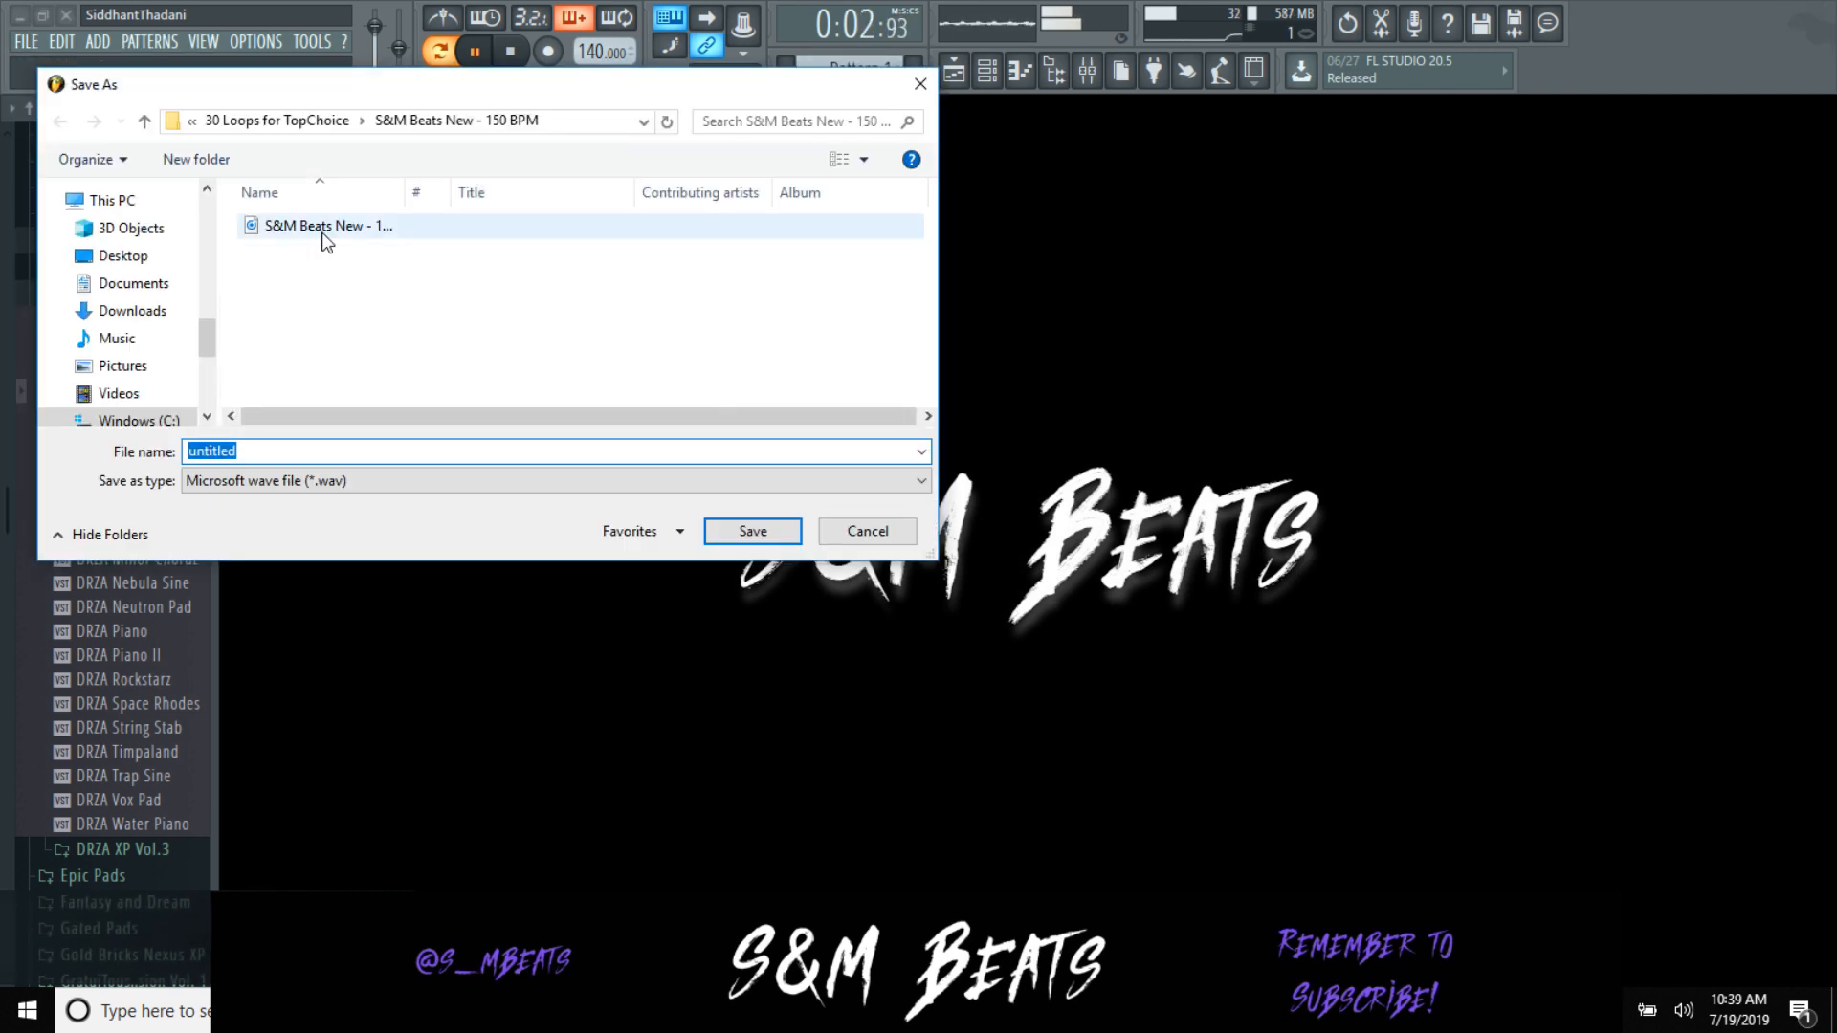
click(279, 126)
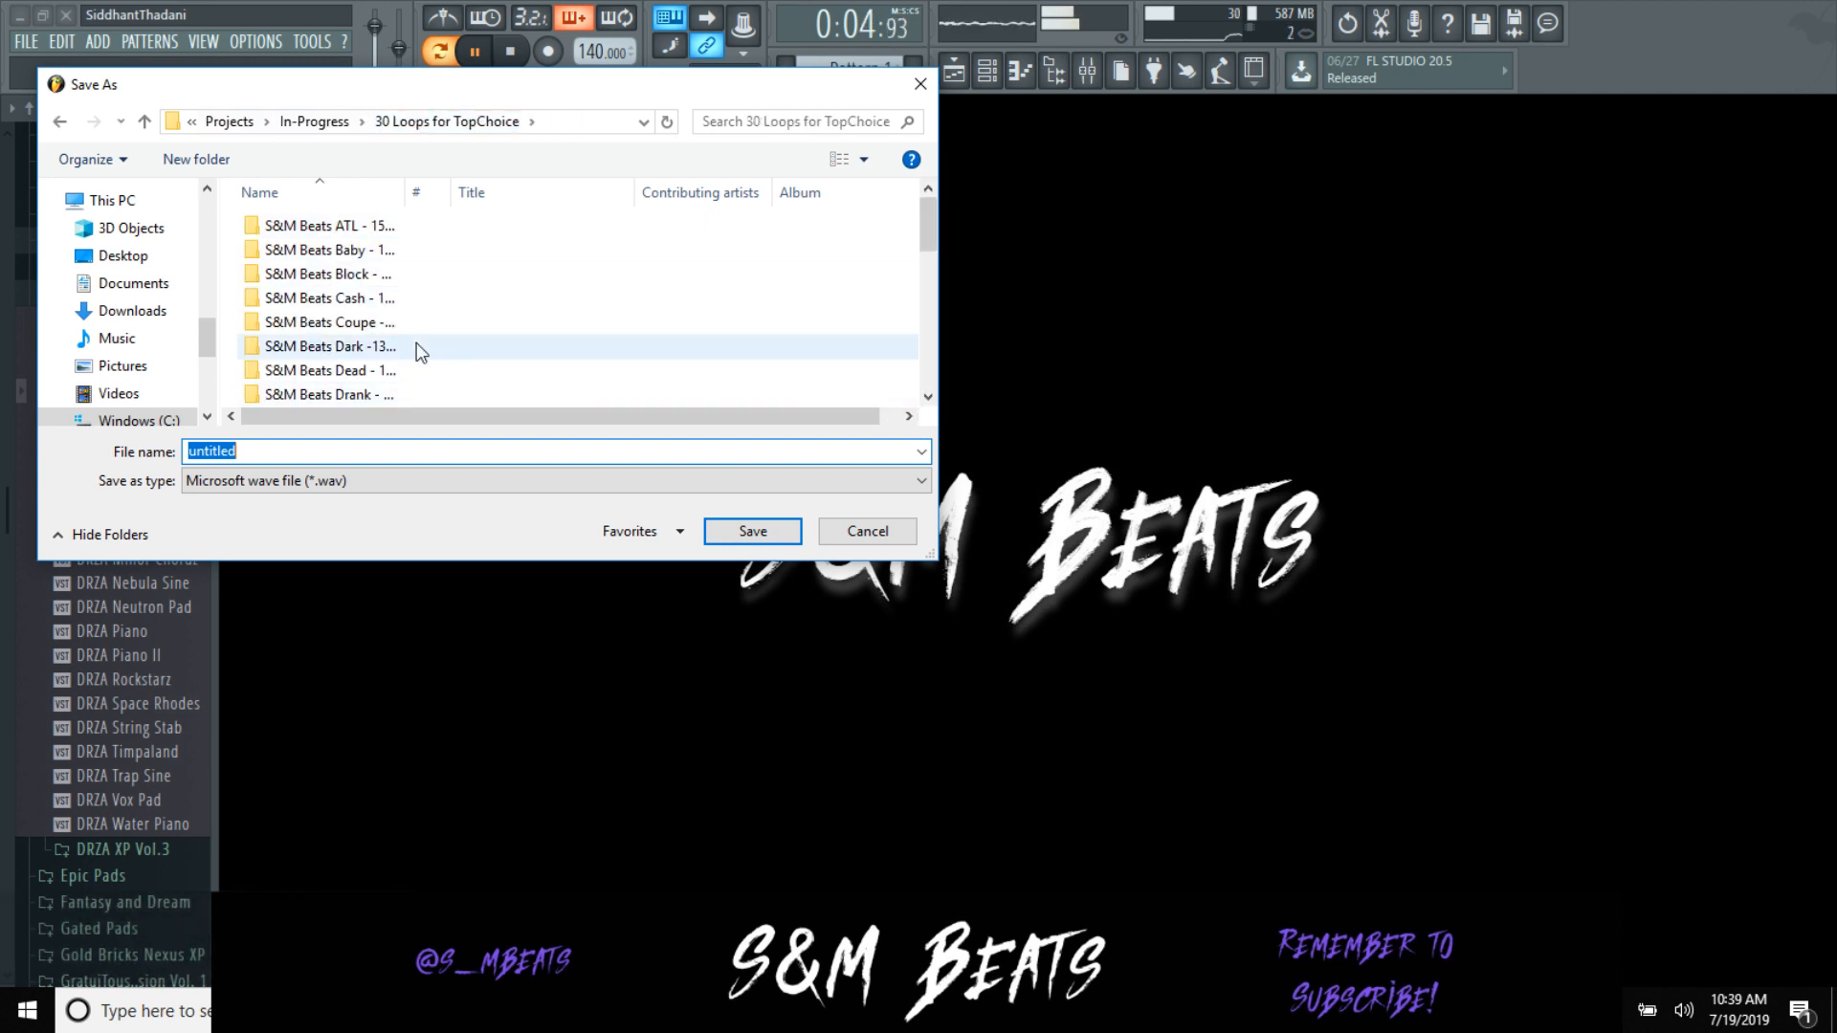
scroll(412, 344, down, 2)
double_click(412, 369)
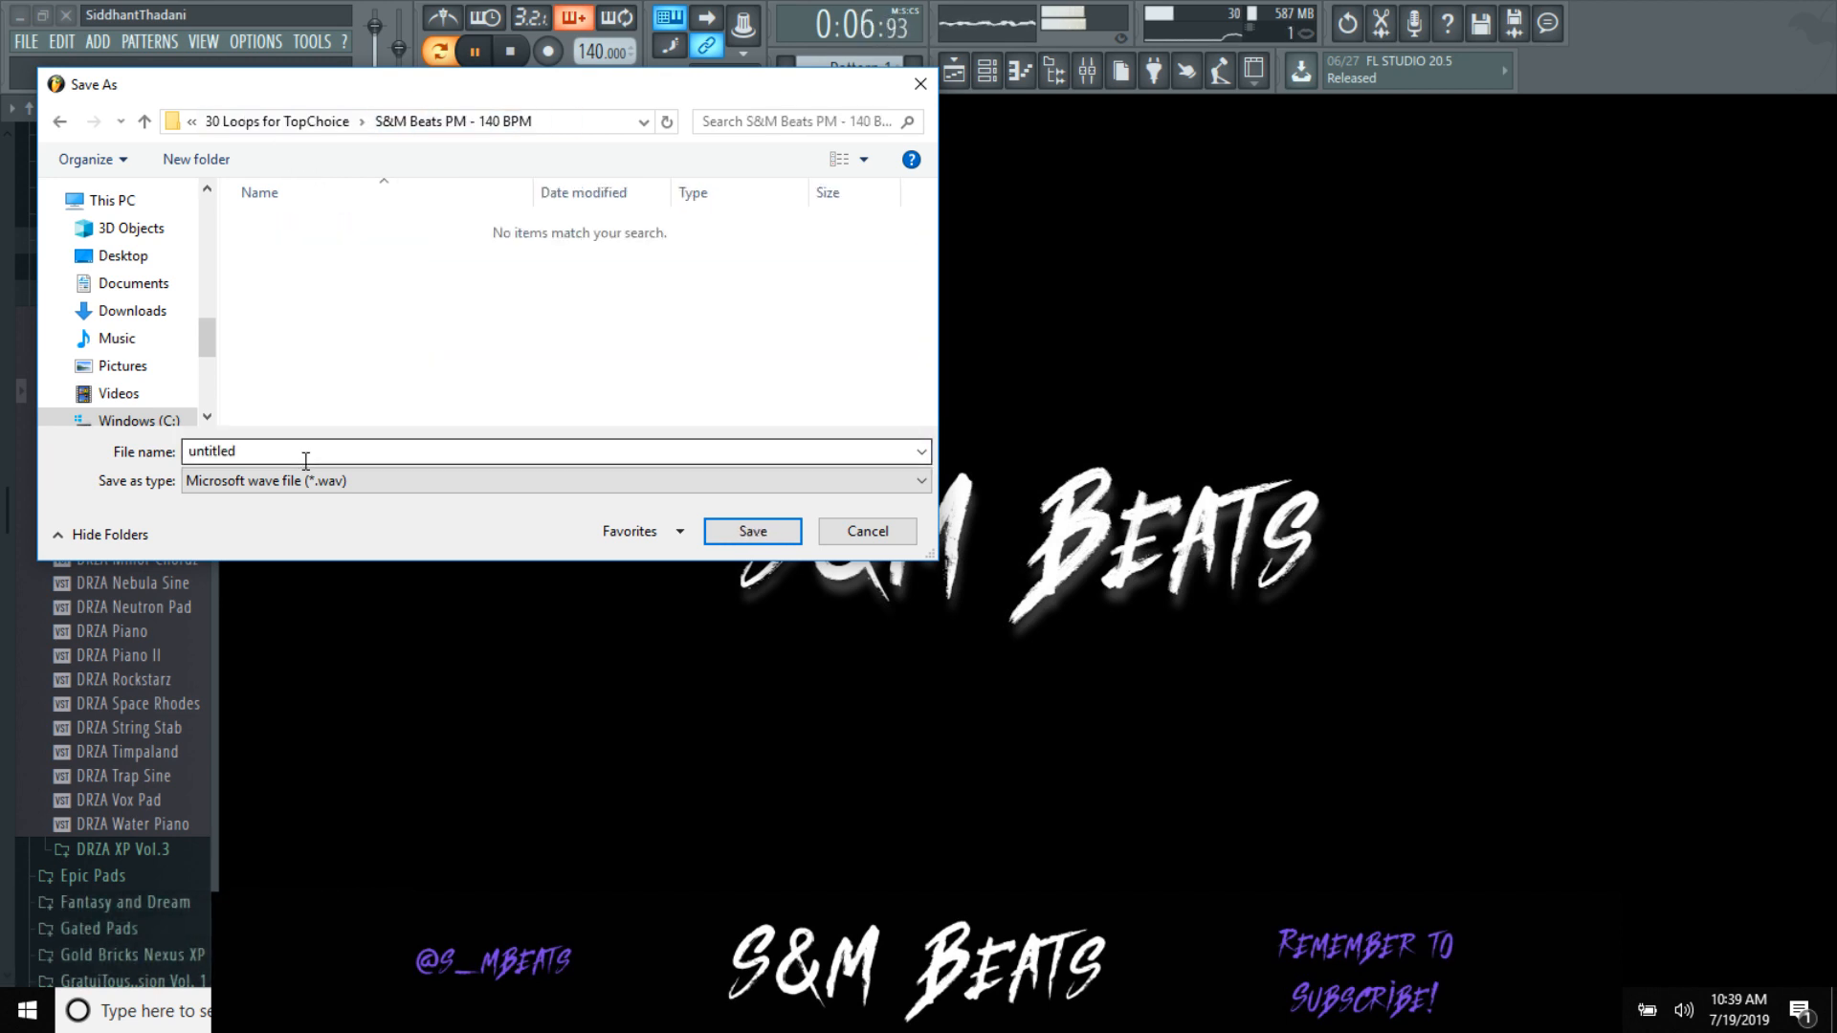
Step: Name the wave file S&M Beats PM - 140 BPM without the .mid extension and render it
text(S&M)
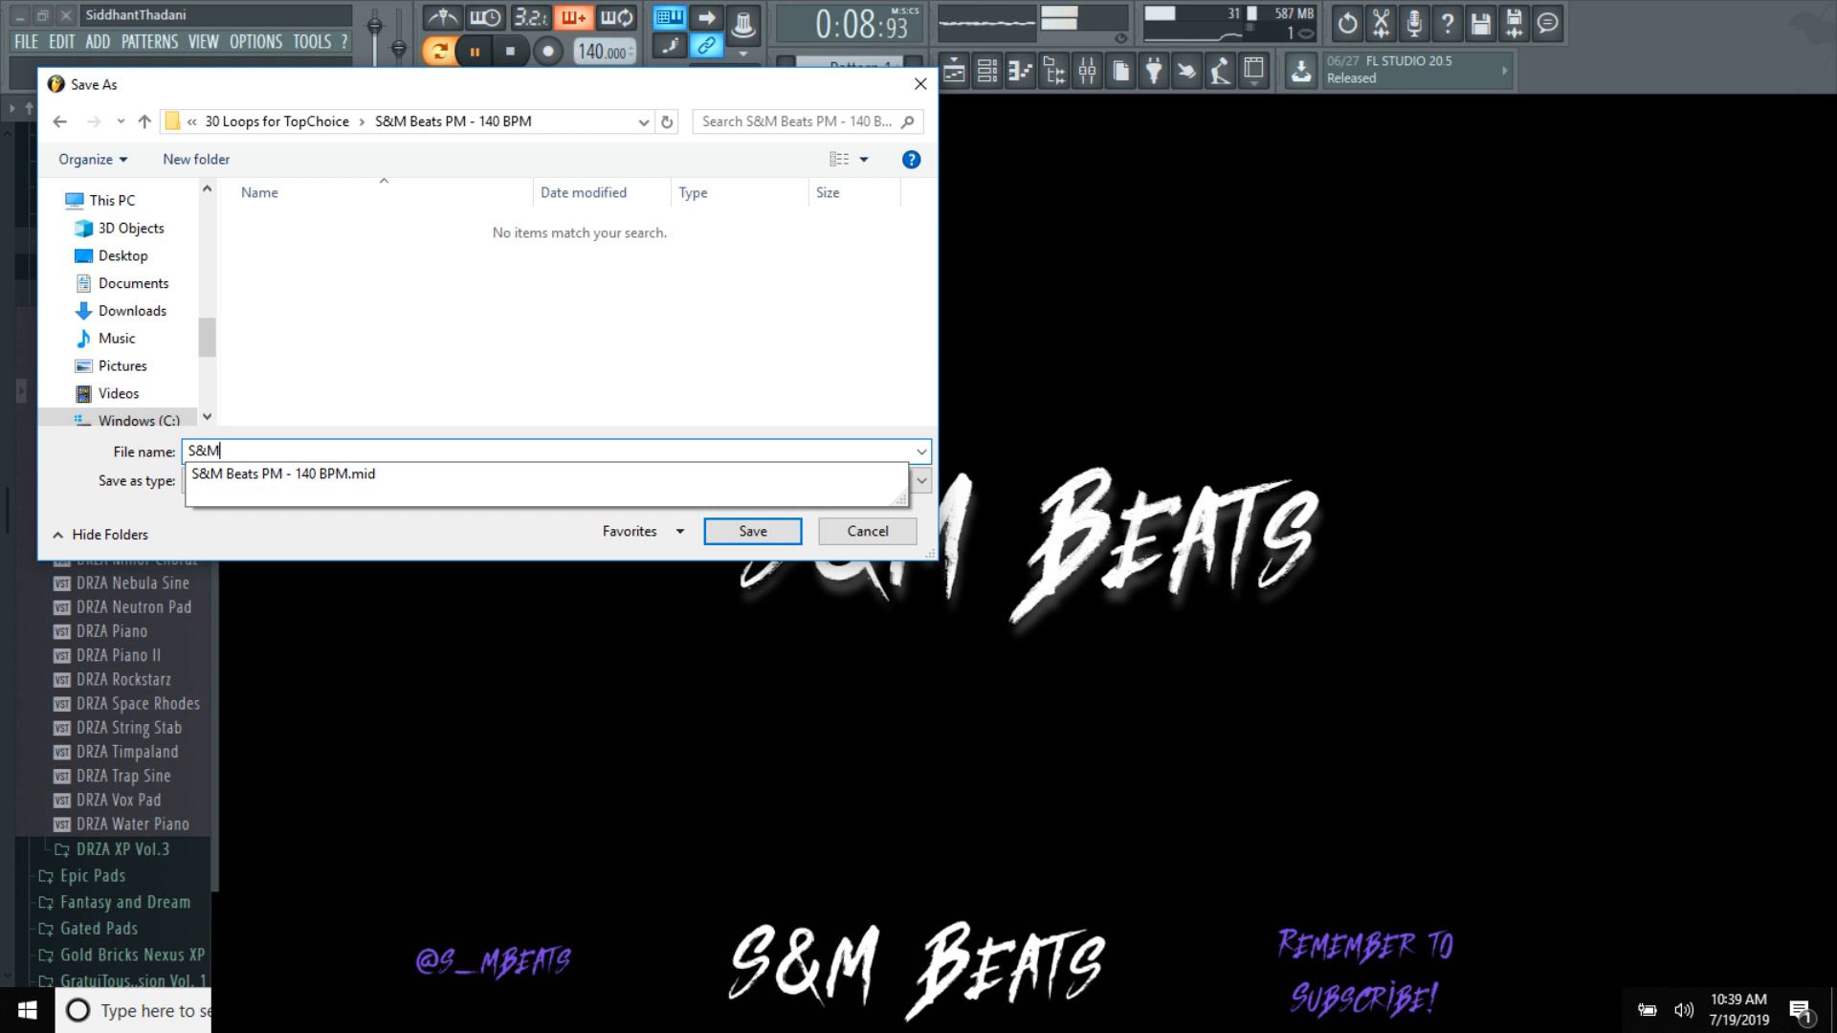
click(303, 463)
key(Return)
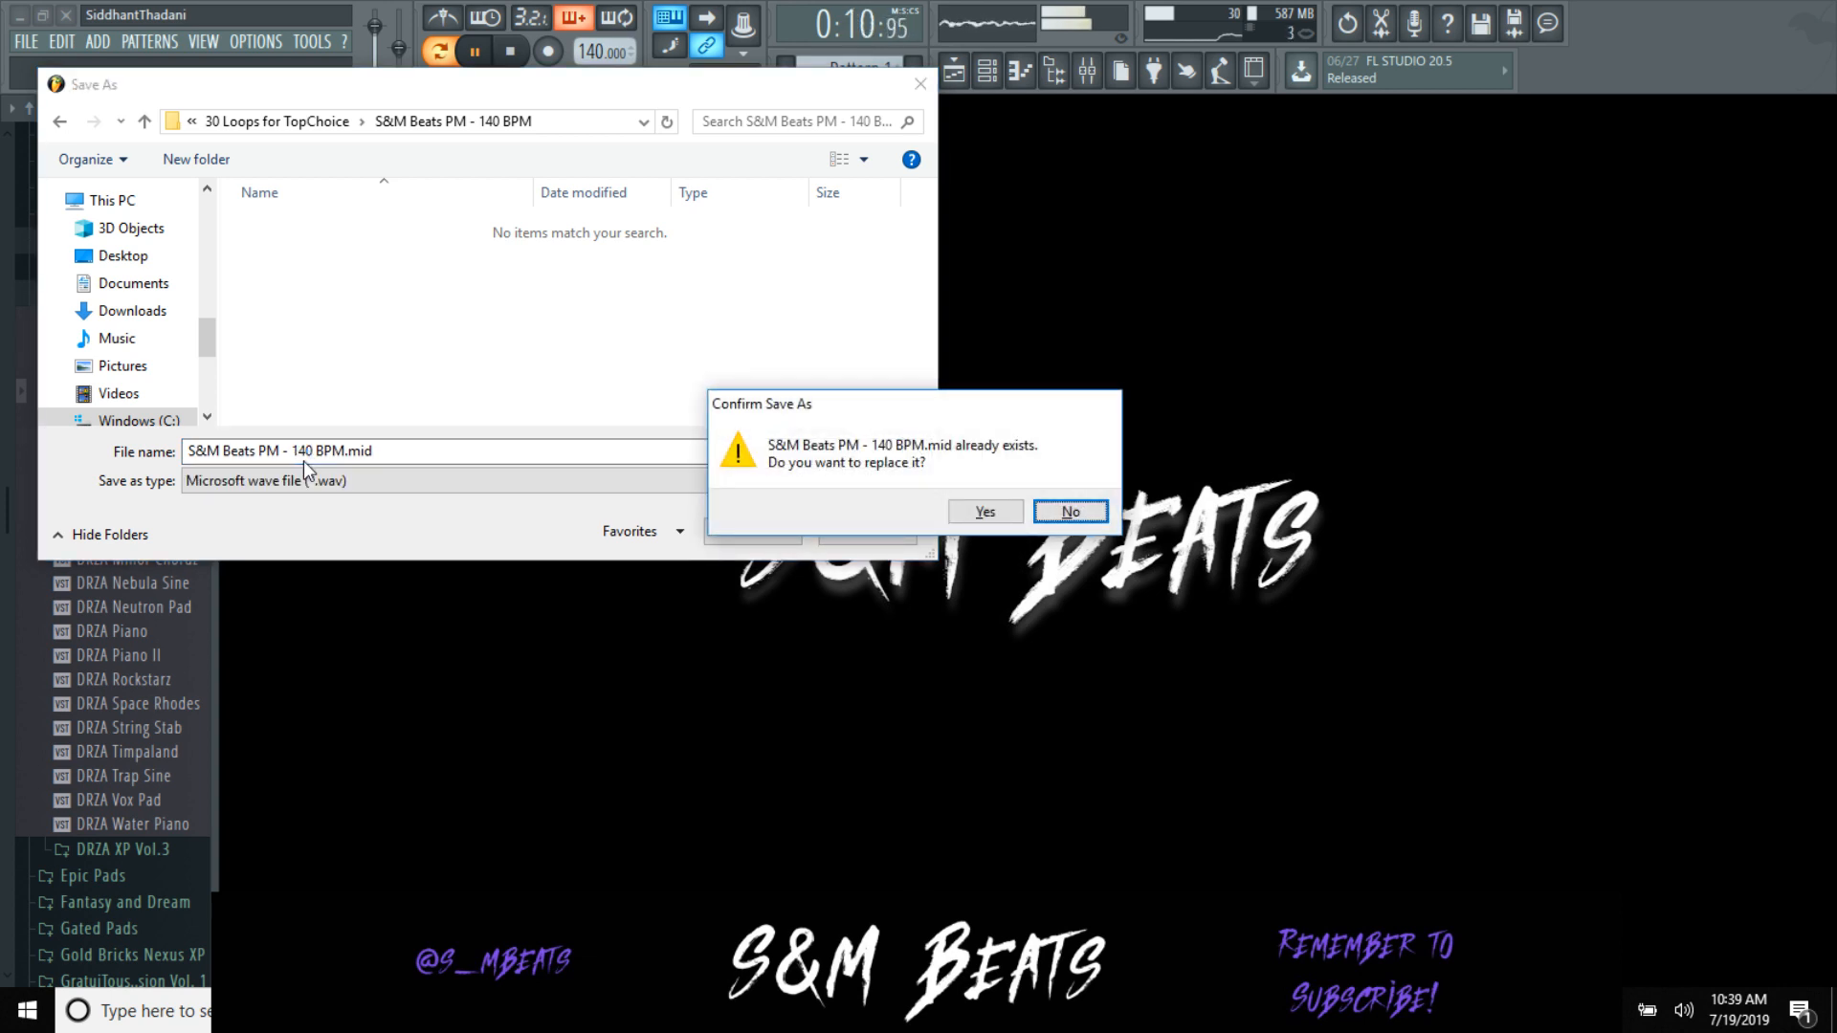
key(Return)
click(391, 455)
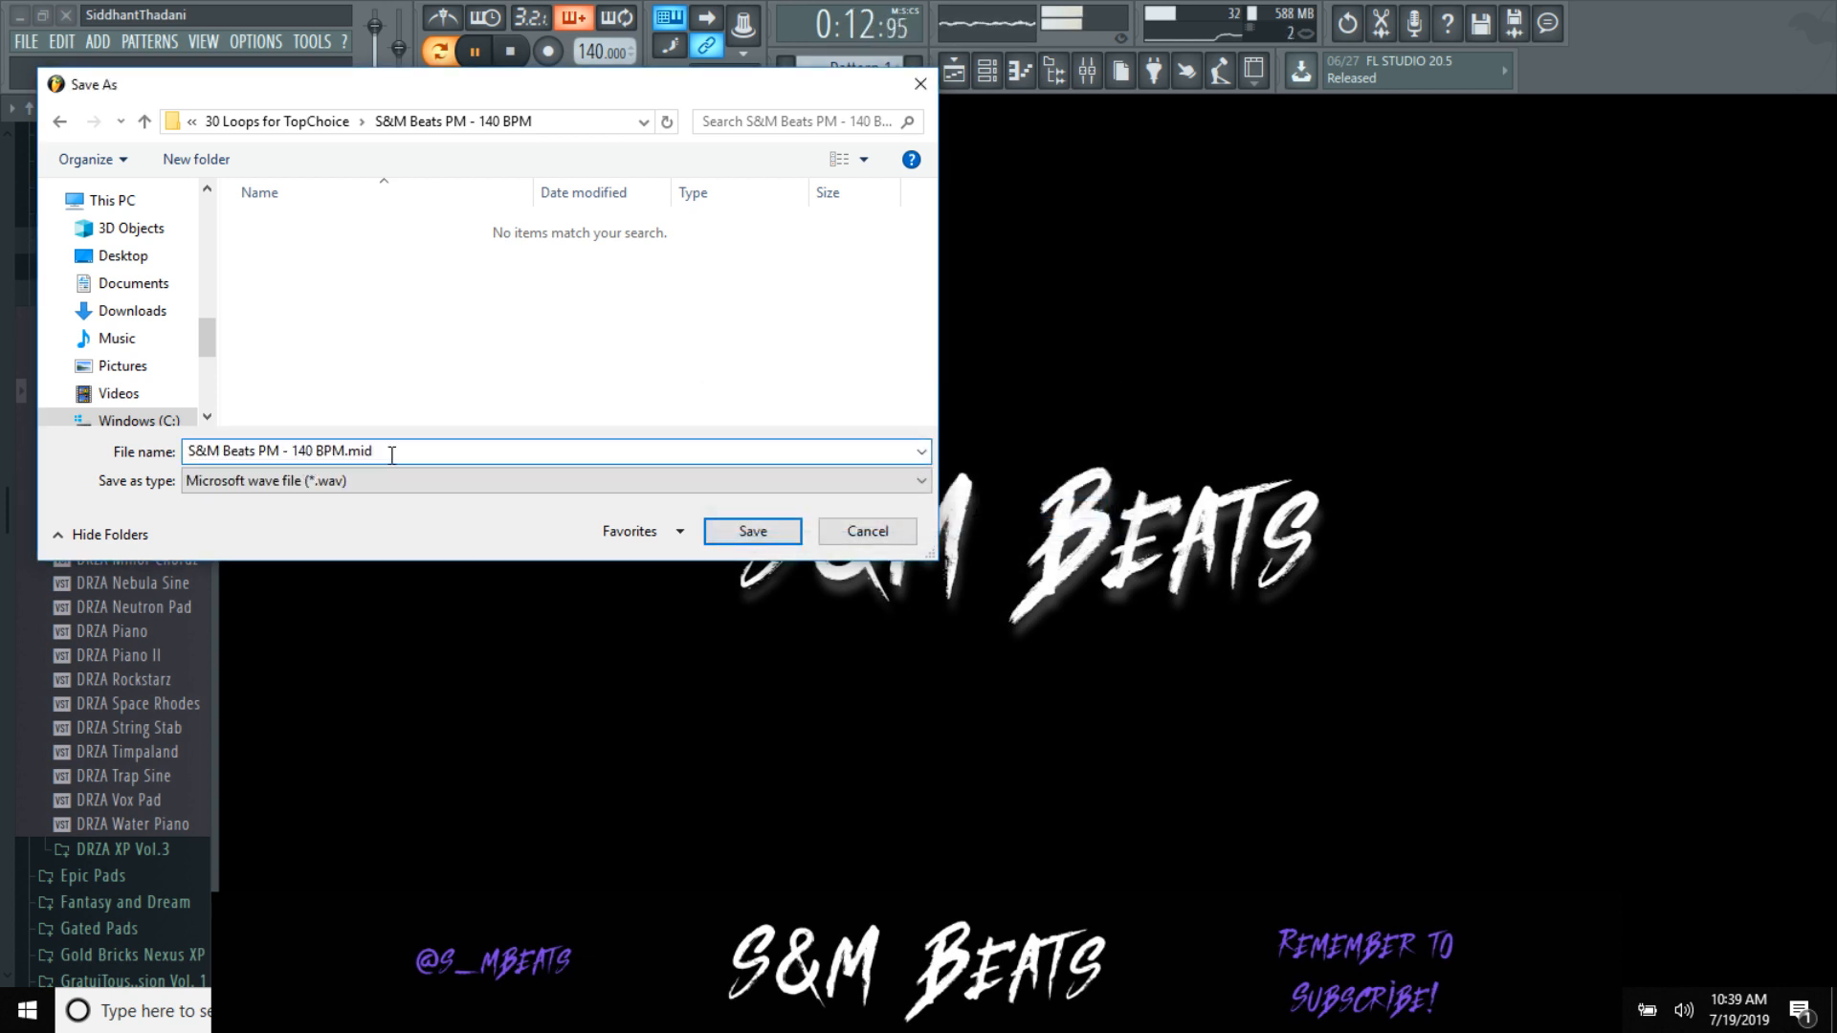
key(BackSpace)
key(BackSpace)
key(BackSpace)
key(BackSpace)
key(Return)
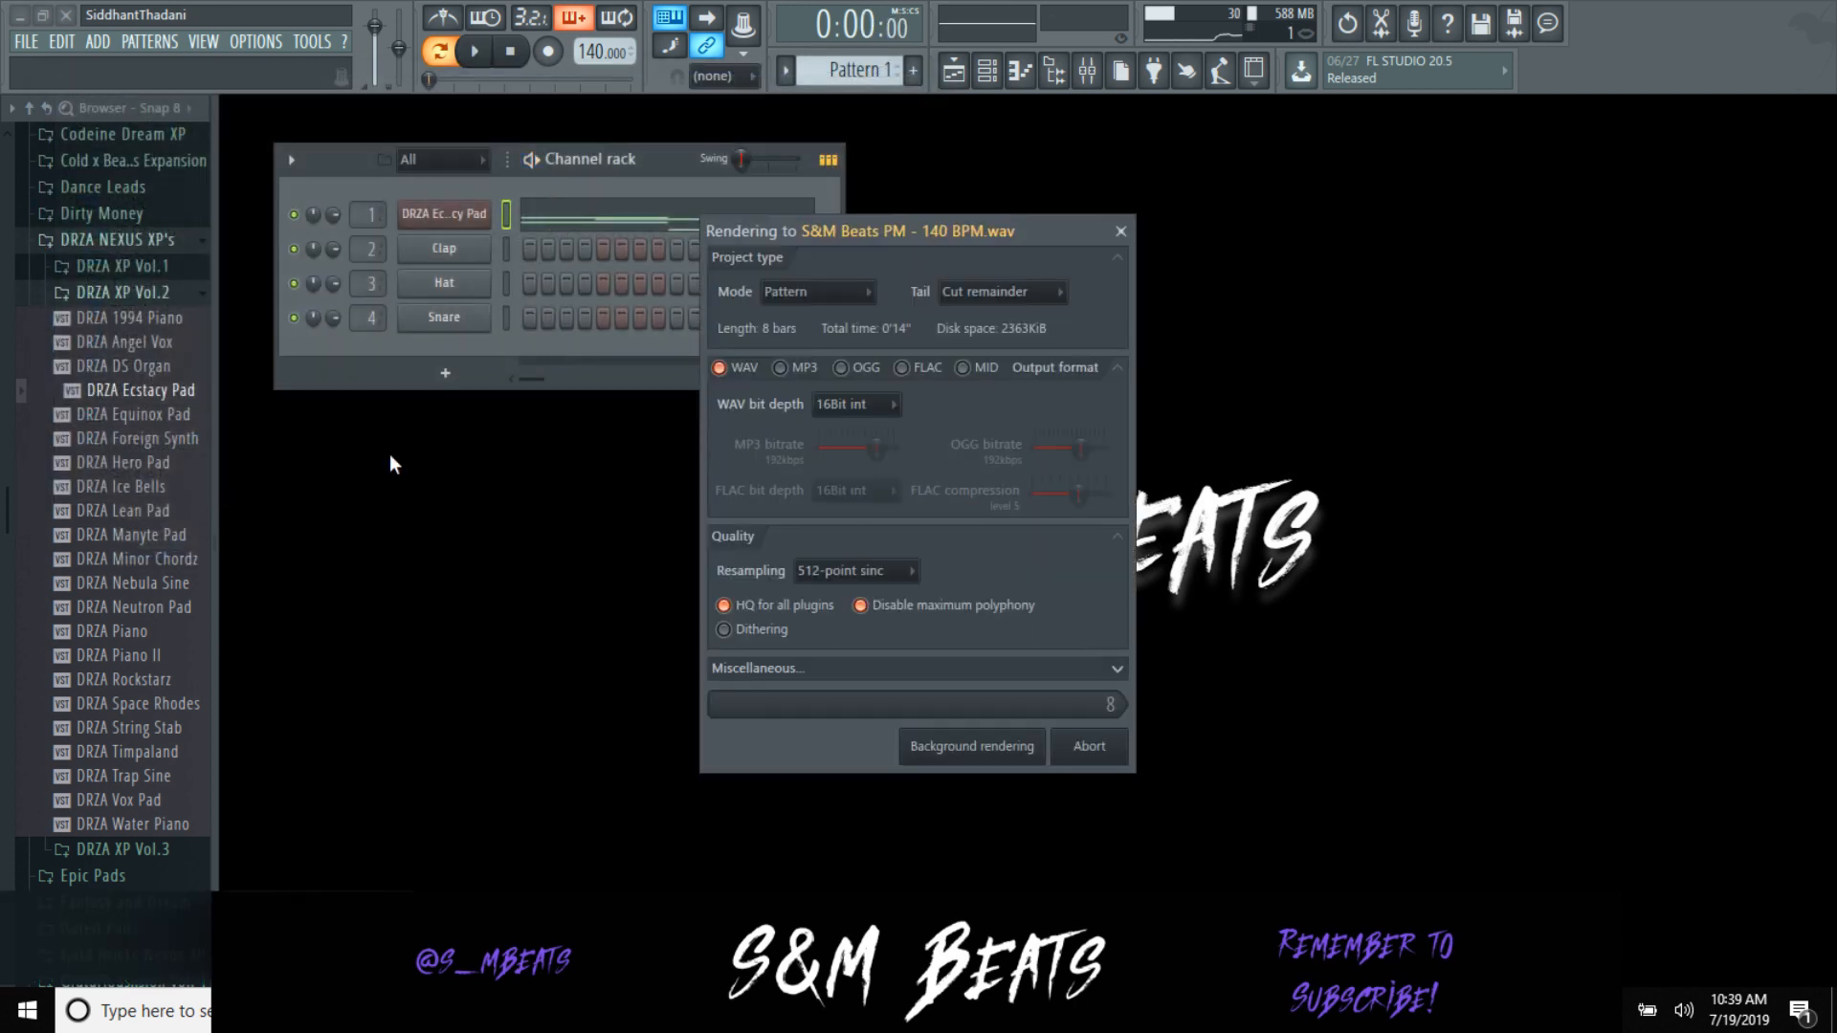
Step: Switch to the YouTube Live Control Room, read the live chat and return to FL Studio
key(alt+Tab)
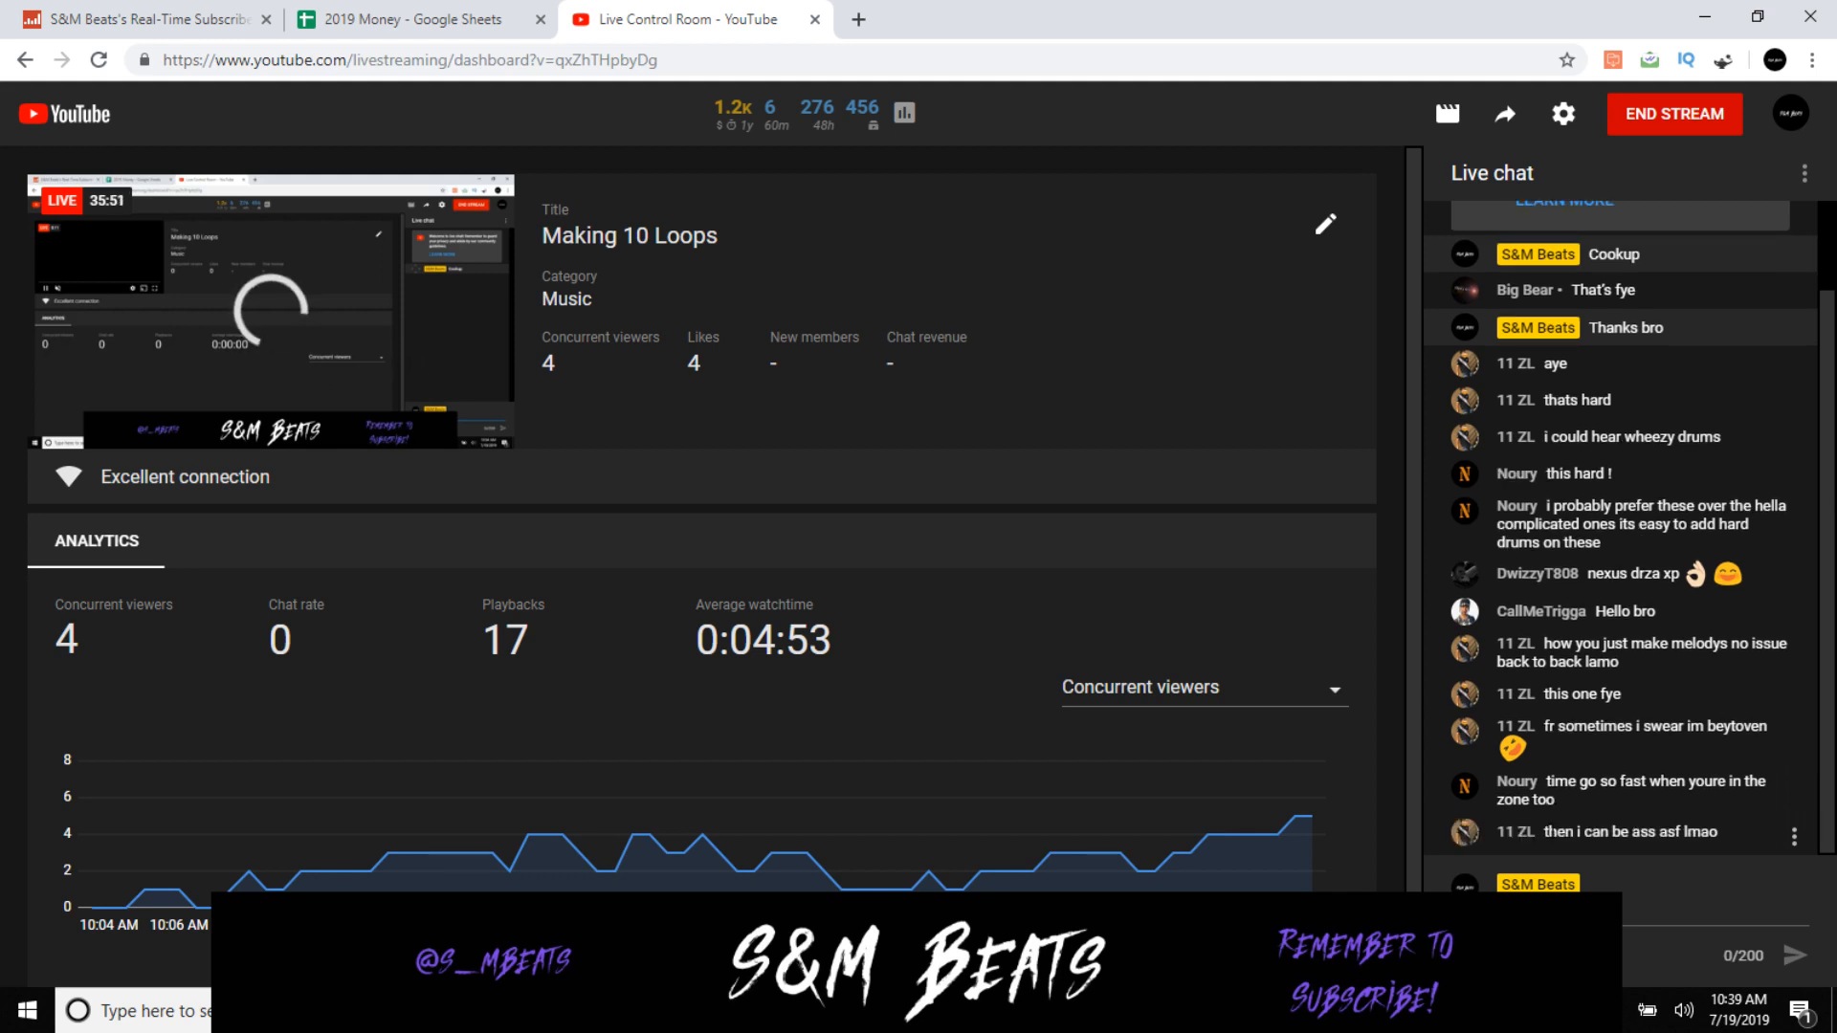
mouse_move(307, 349)
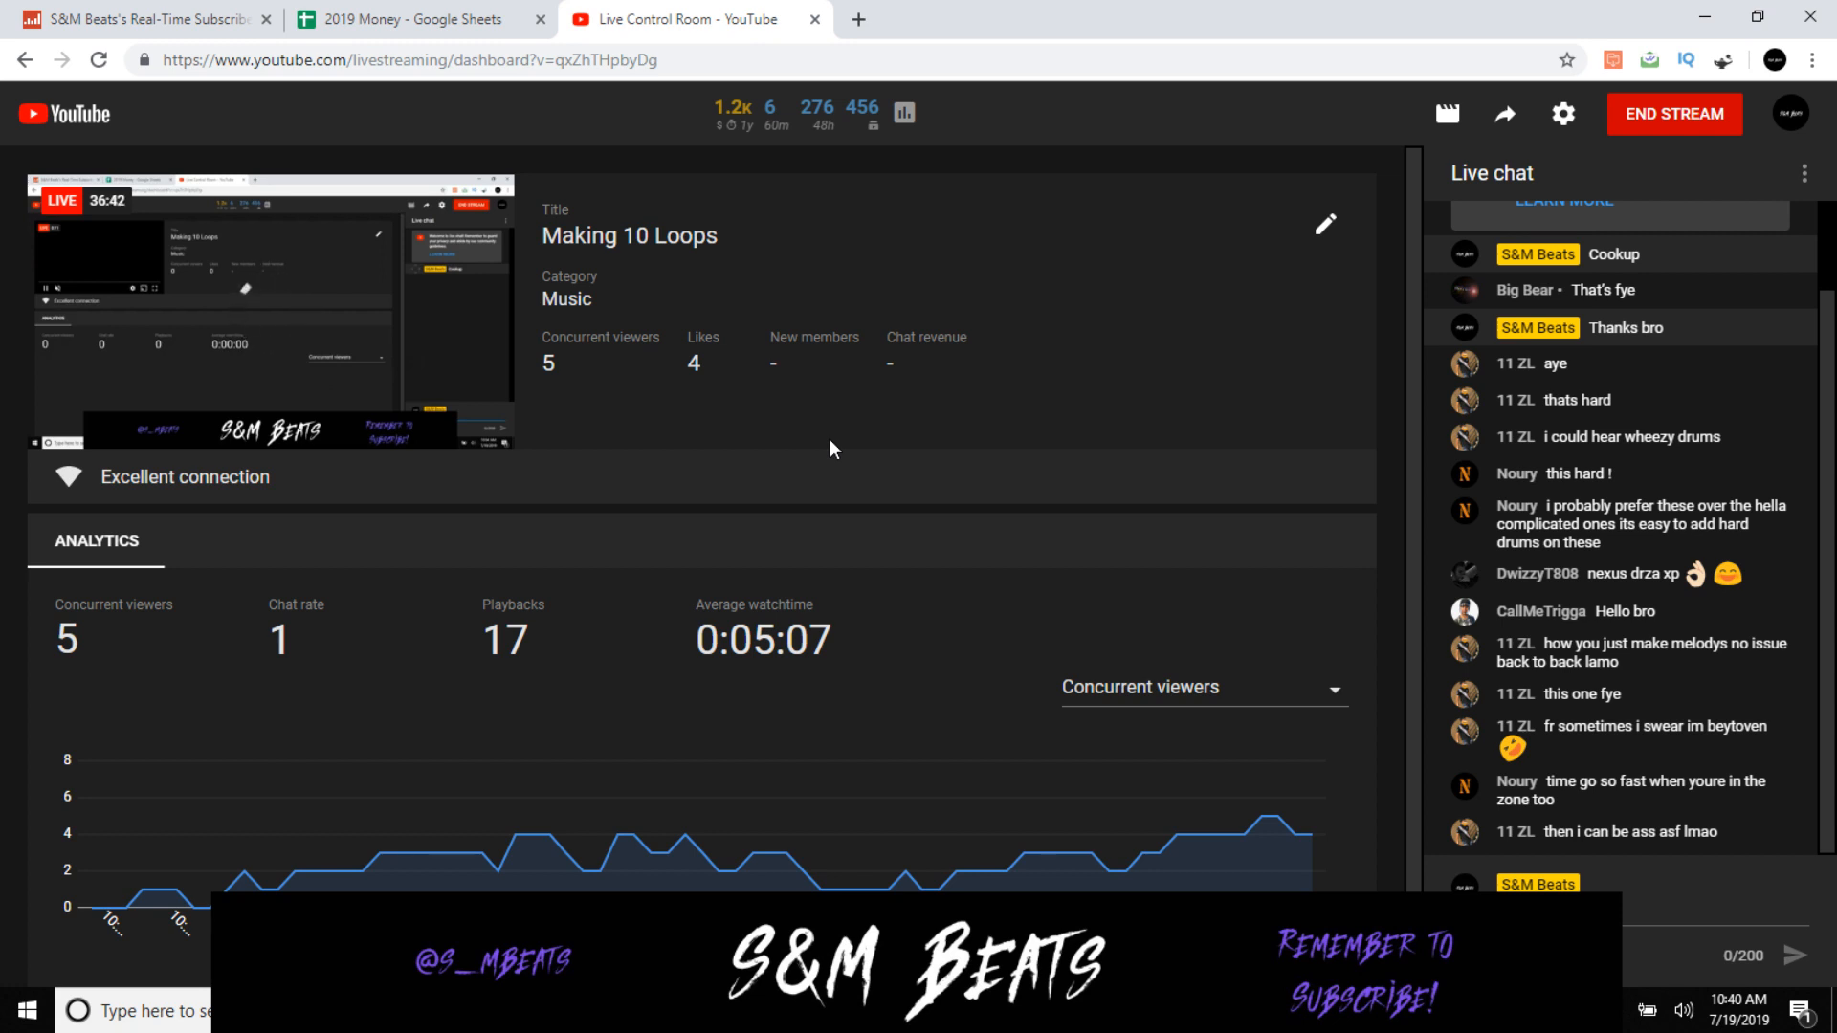
key(alt+Tab)
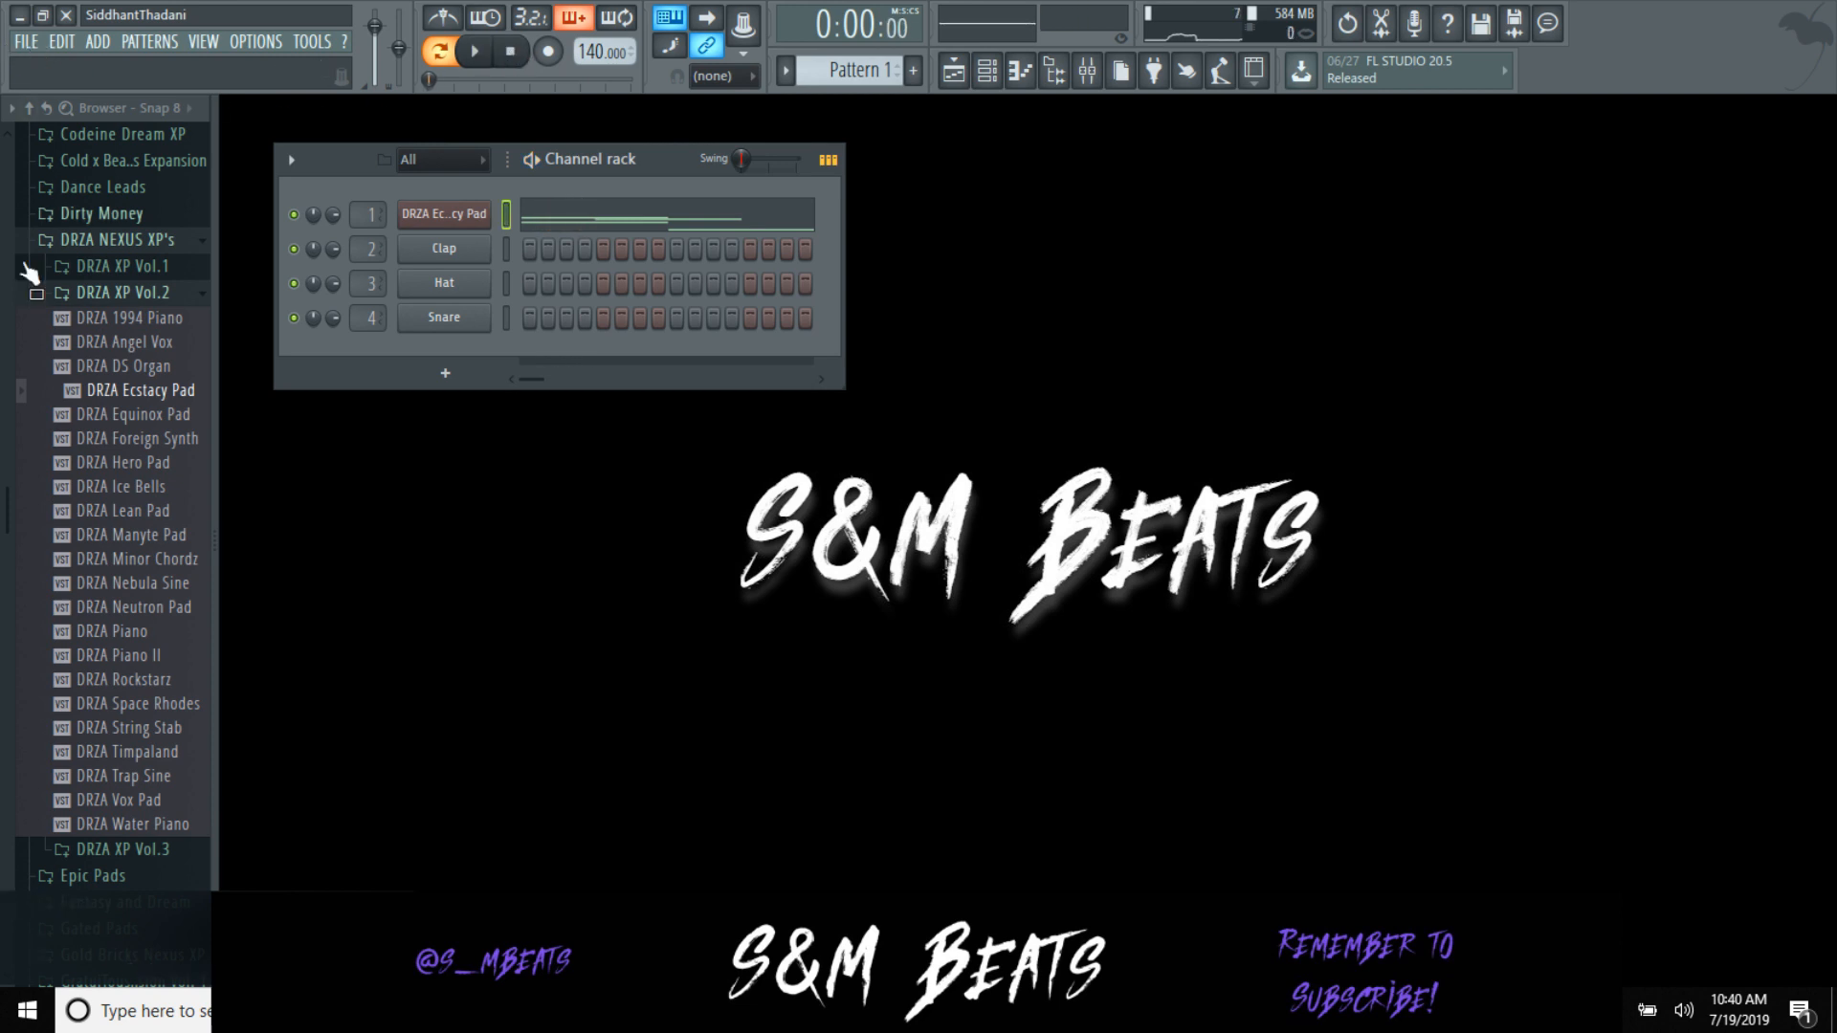
Step: Try the DRZA Lean Pad and DRZA Minor Chordz presets on the first channel, then collapse the Presets folder
drag(132, 511, 426, 211)
drag(153, 560, 443, 226)
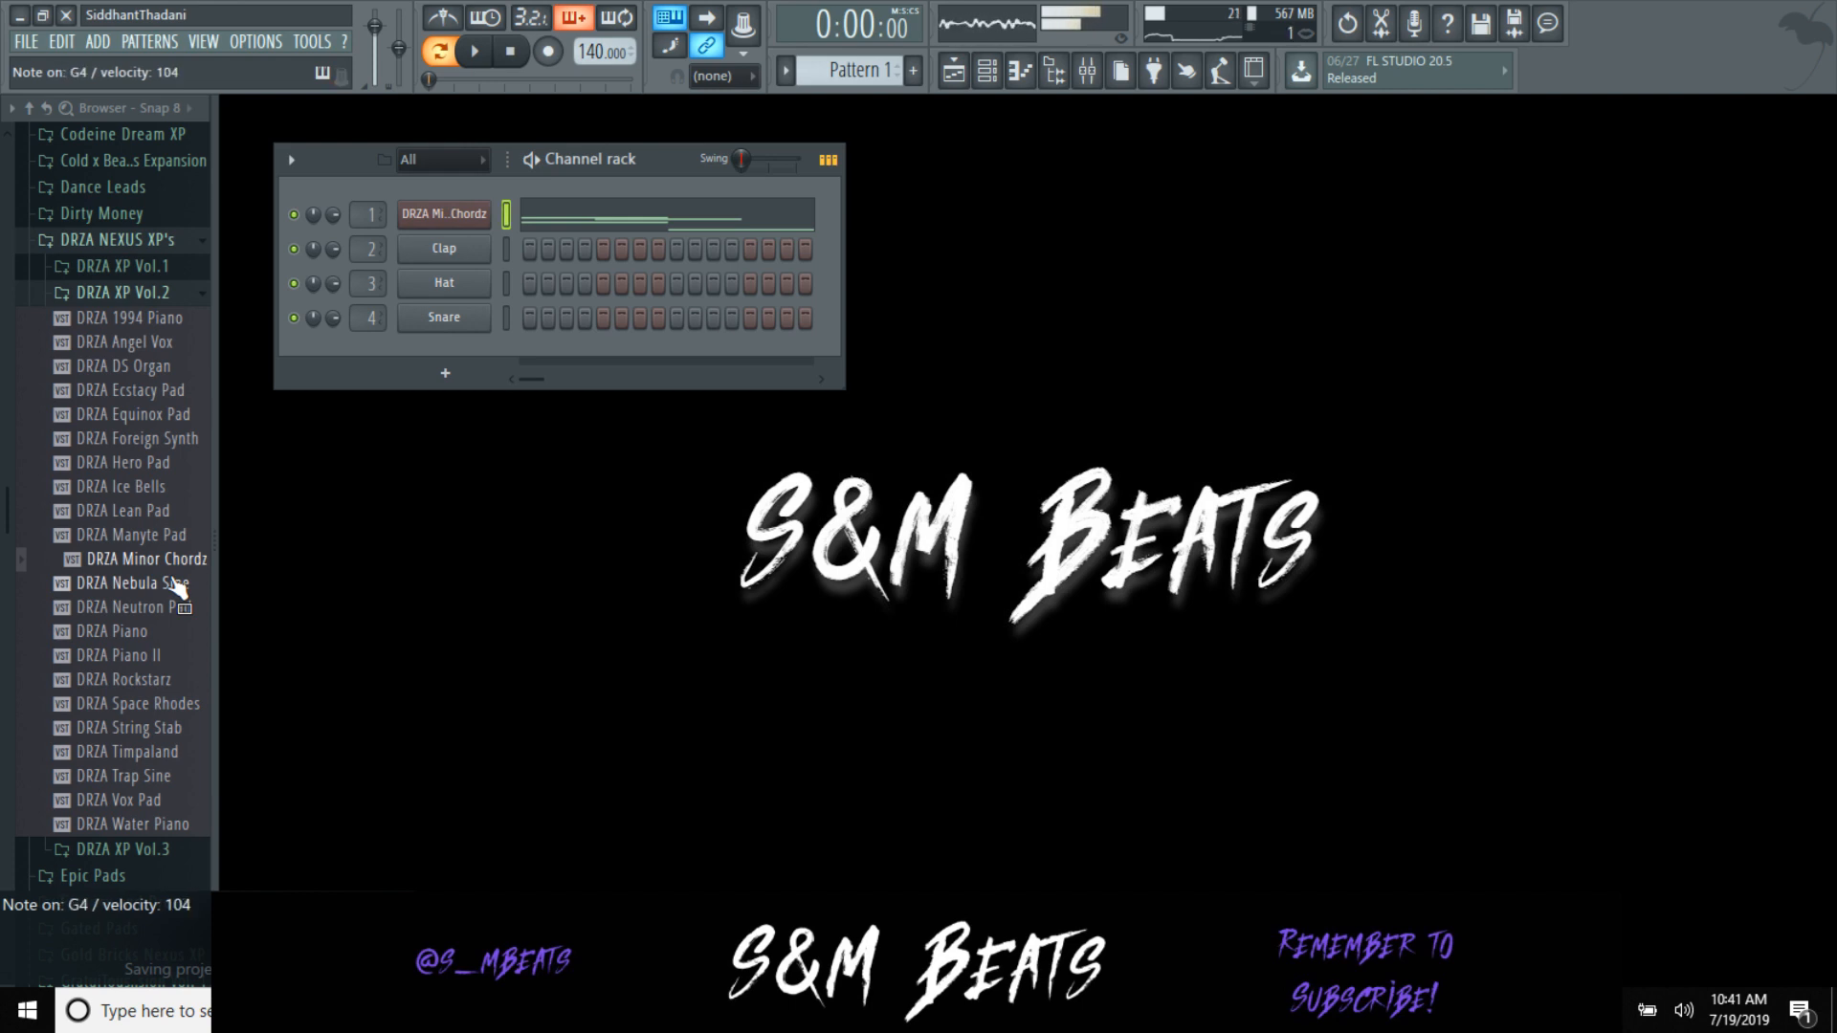
drag(174, 585, 96, 246)
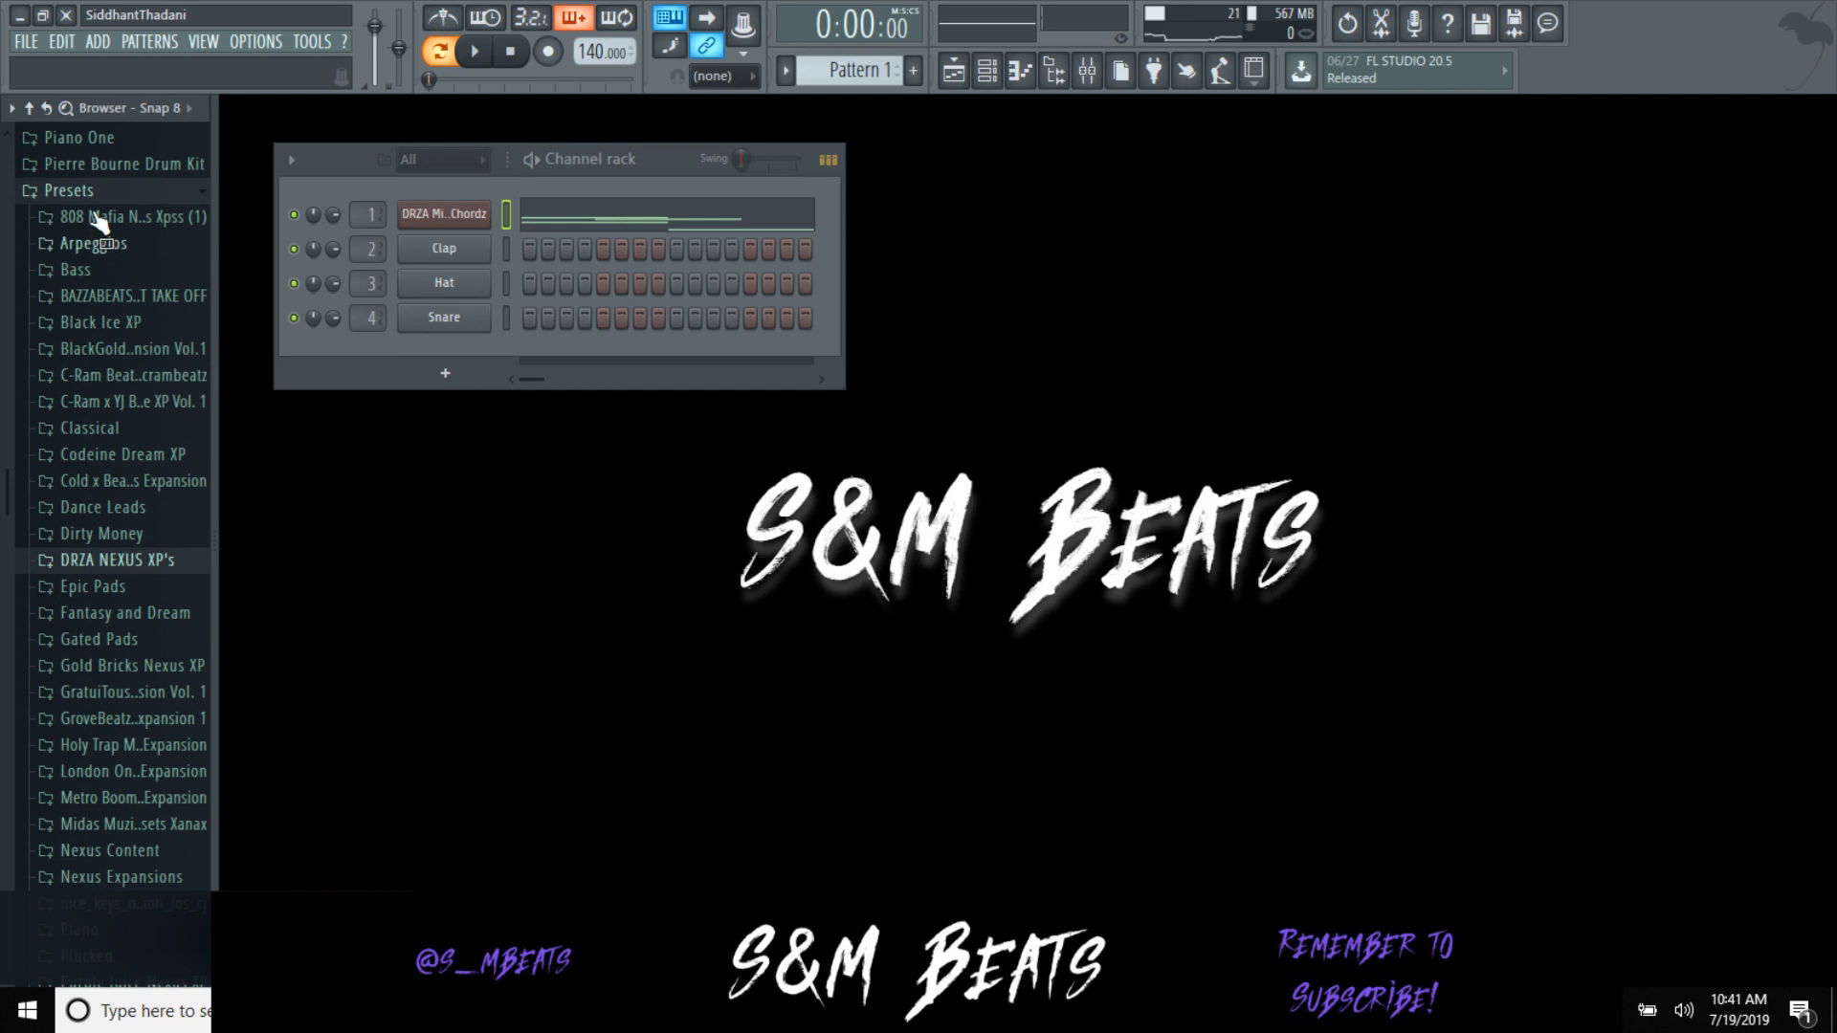
click(91, 191)
scroll(110, 330, up, 3)
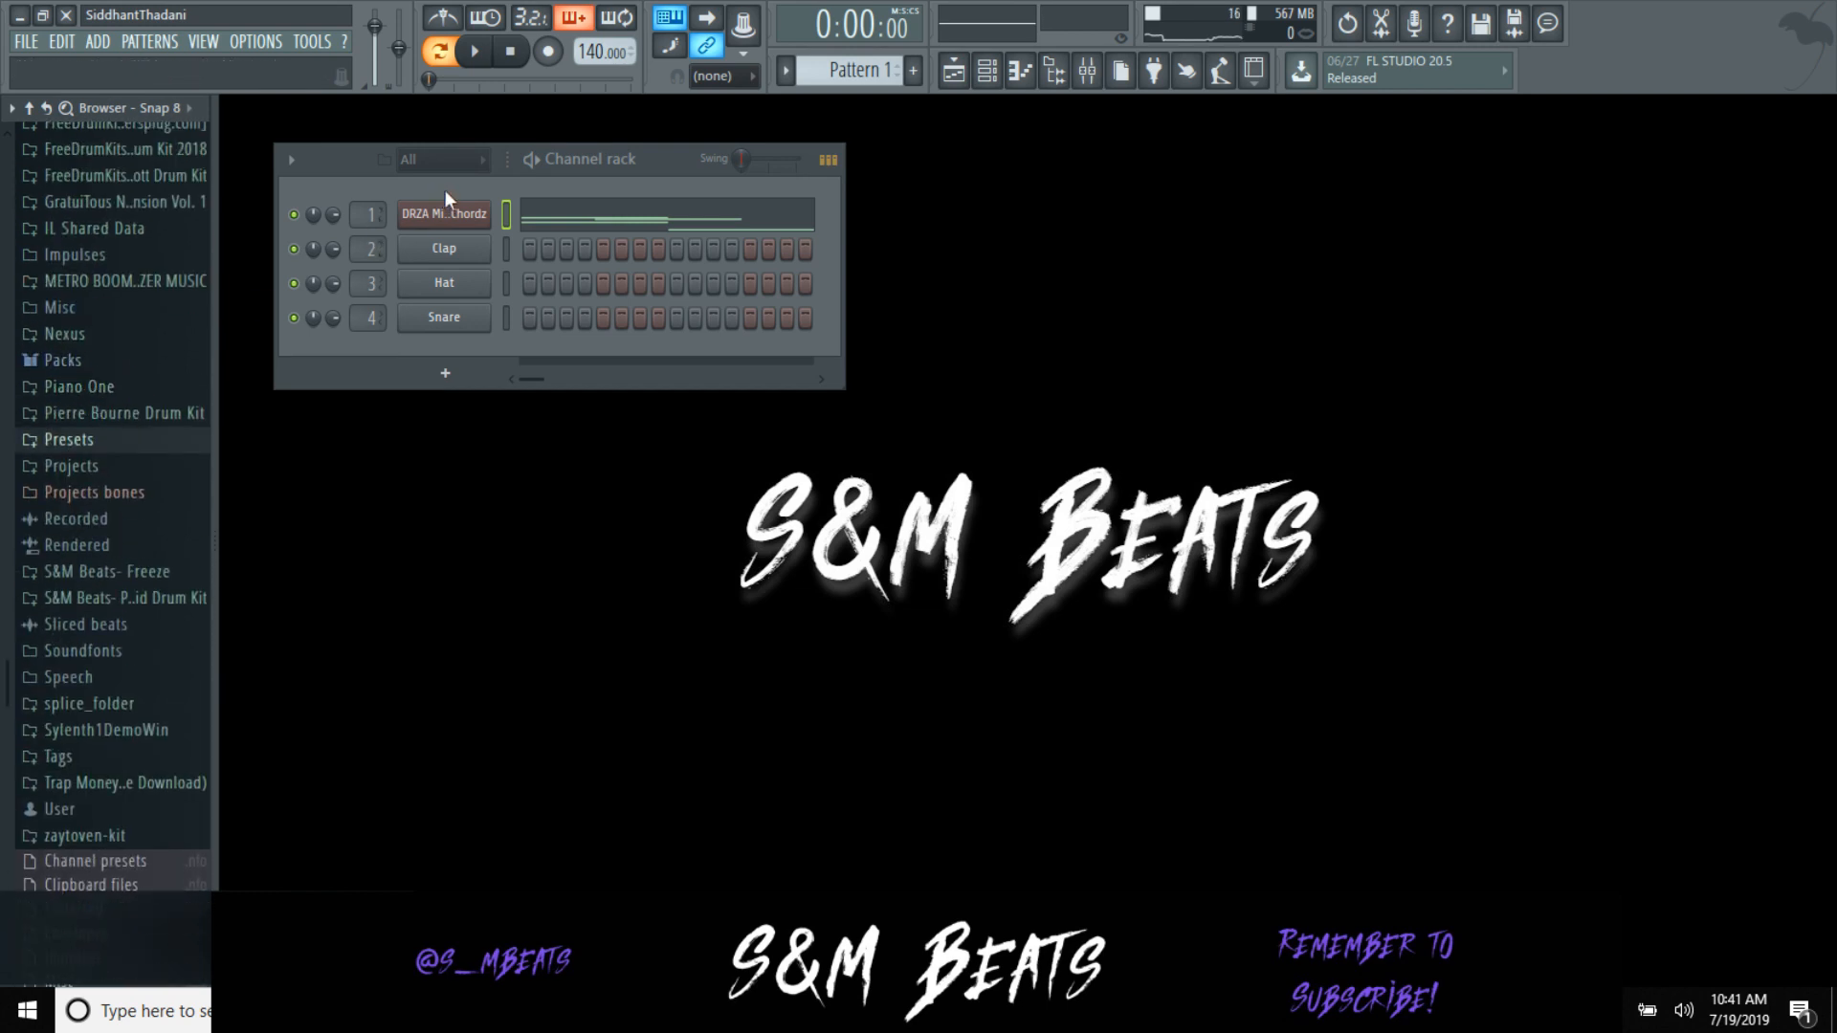
Step: Replace the first channel's instrument with LABS [64bit], checking the YouTube live chat while it loads, and close the plugin window
right_click(453, 214)
mouse_move(542, 363)
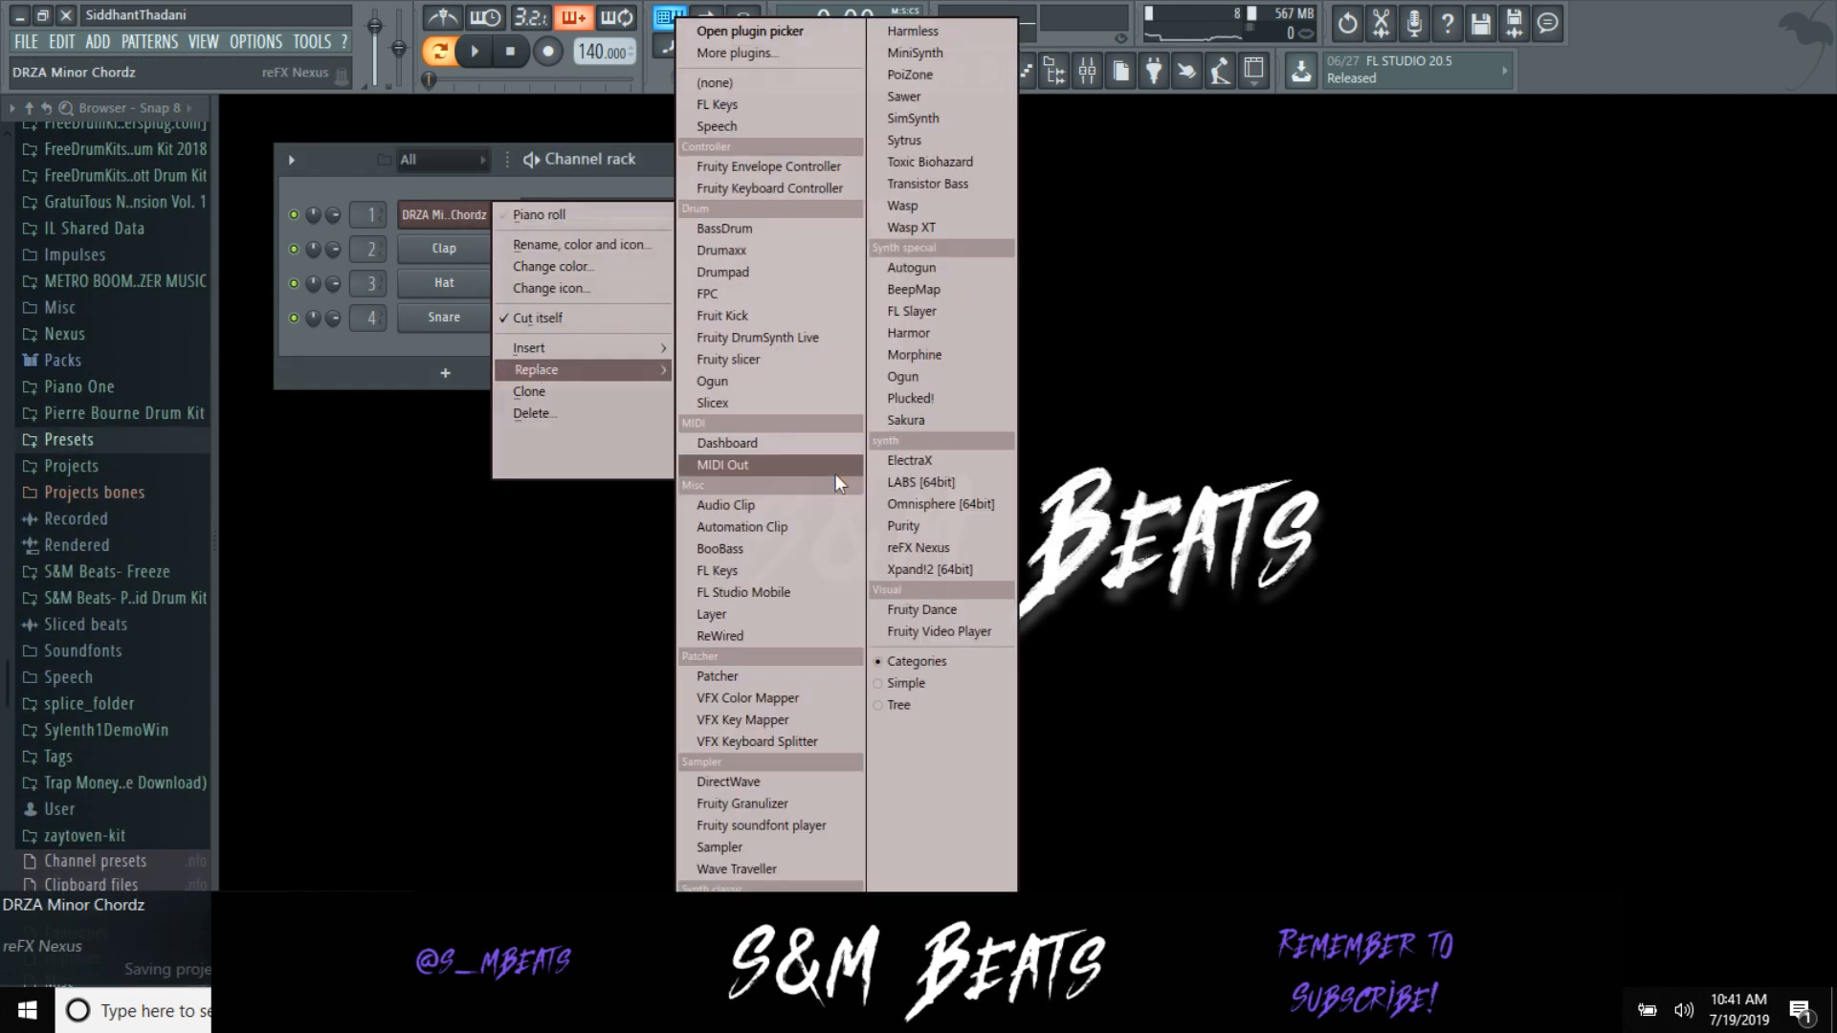
click(920, 482)
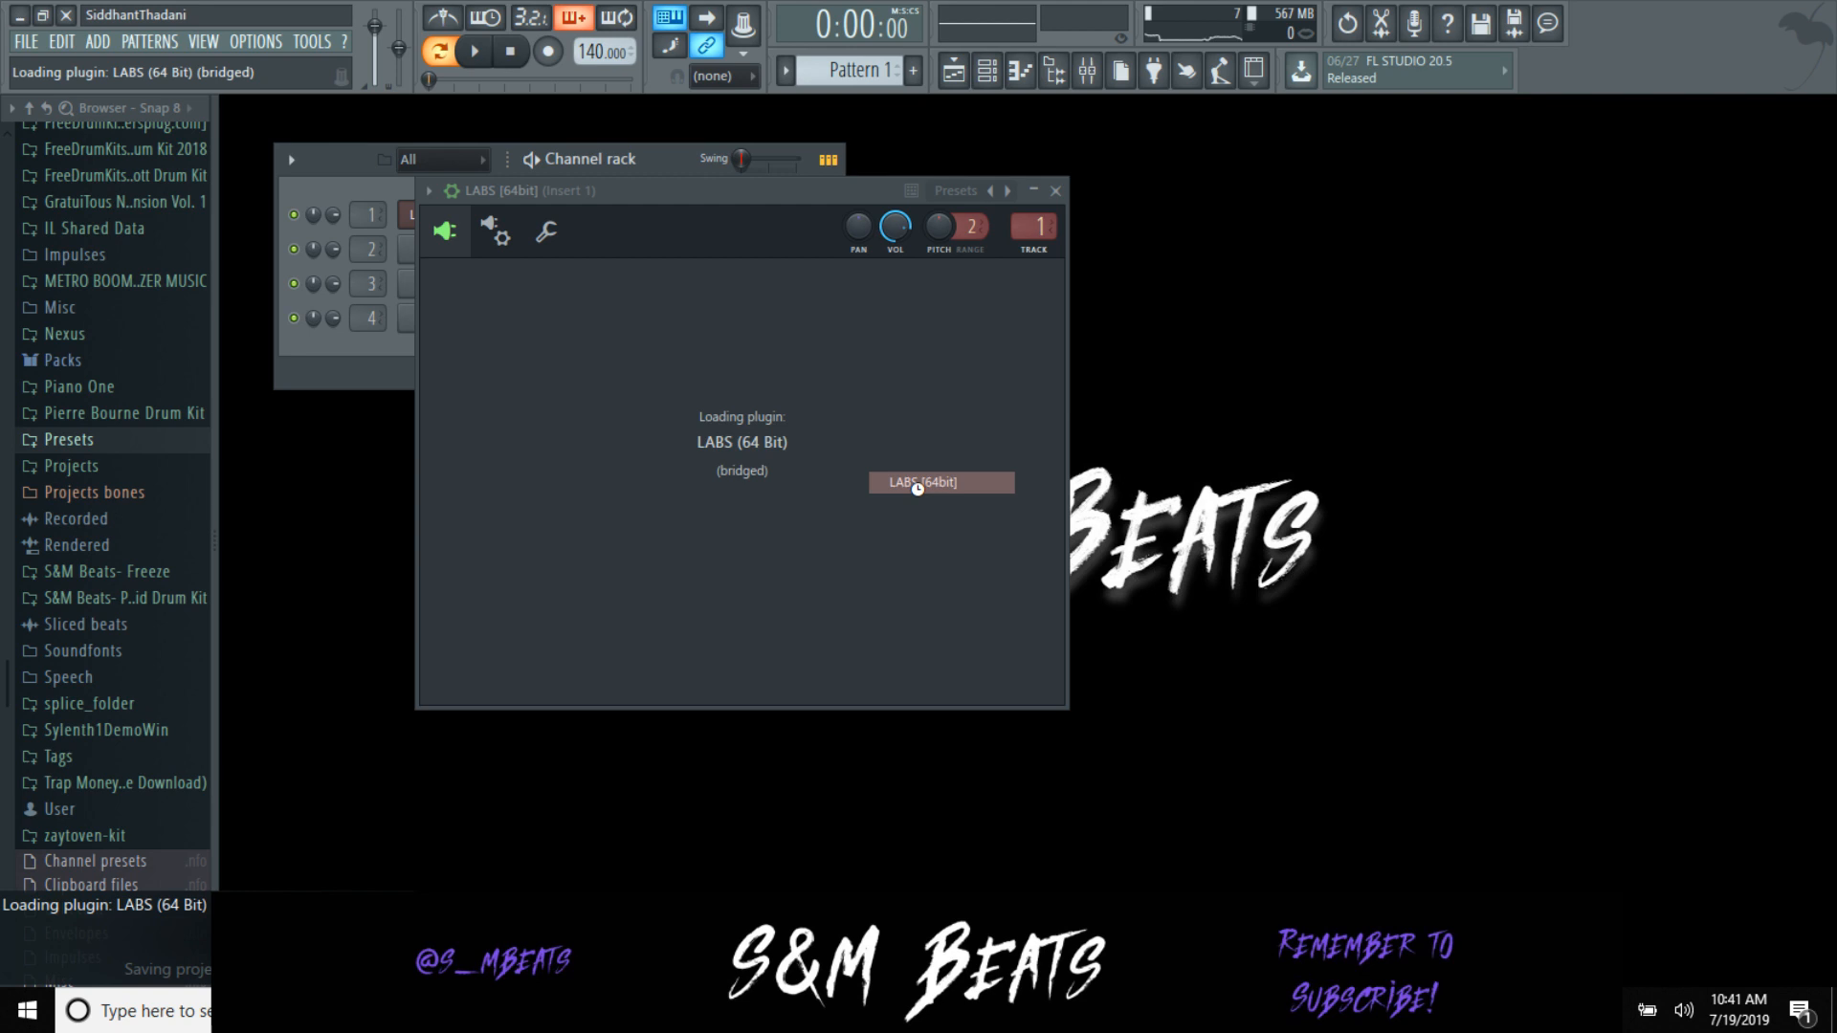
key(alt+Tab)
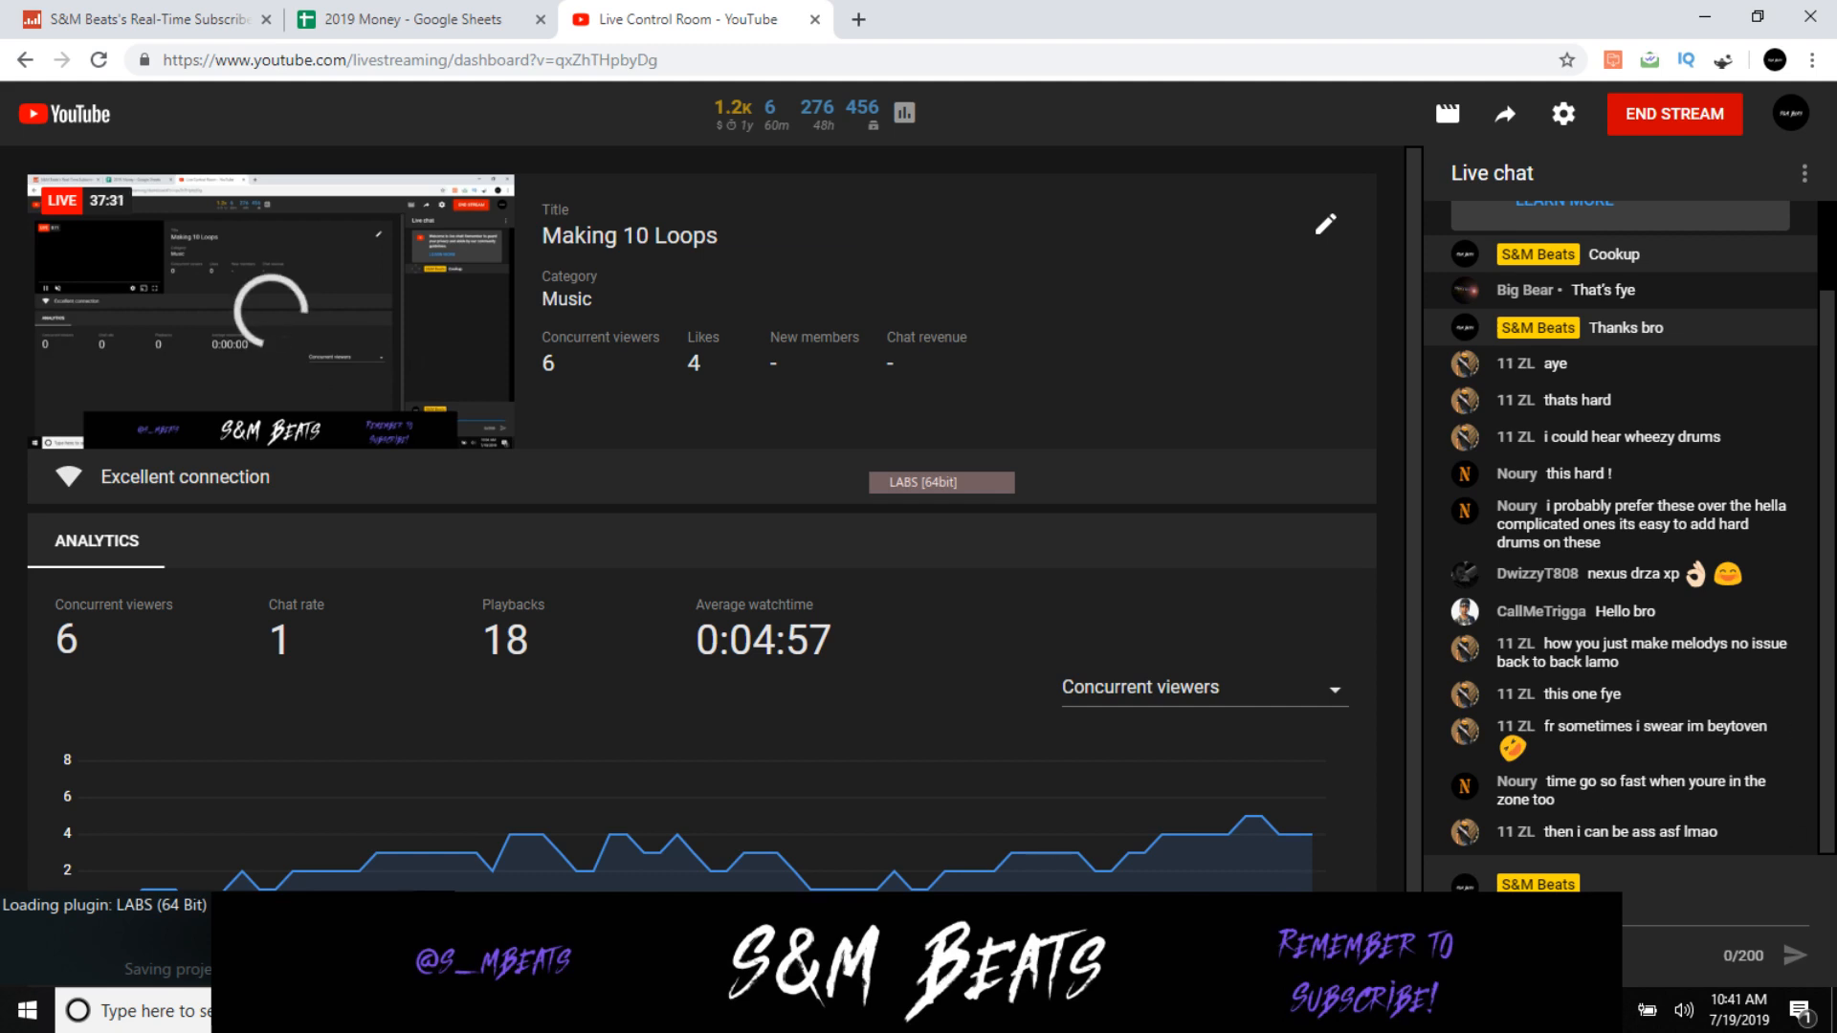
click(704, 1013)
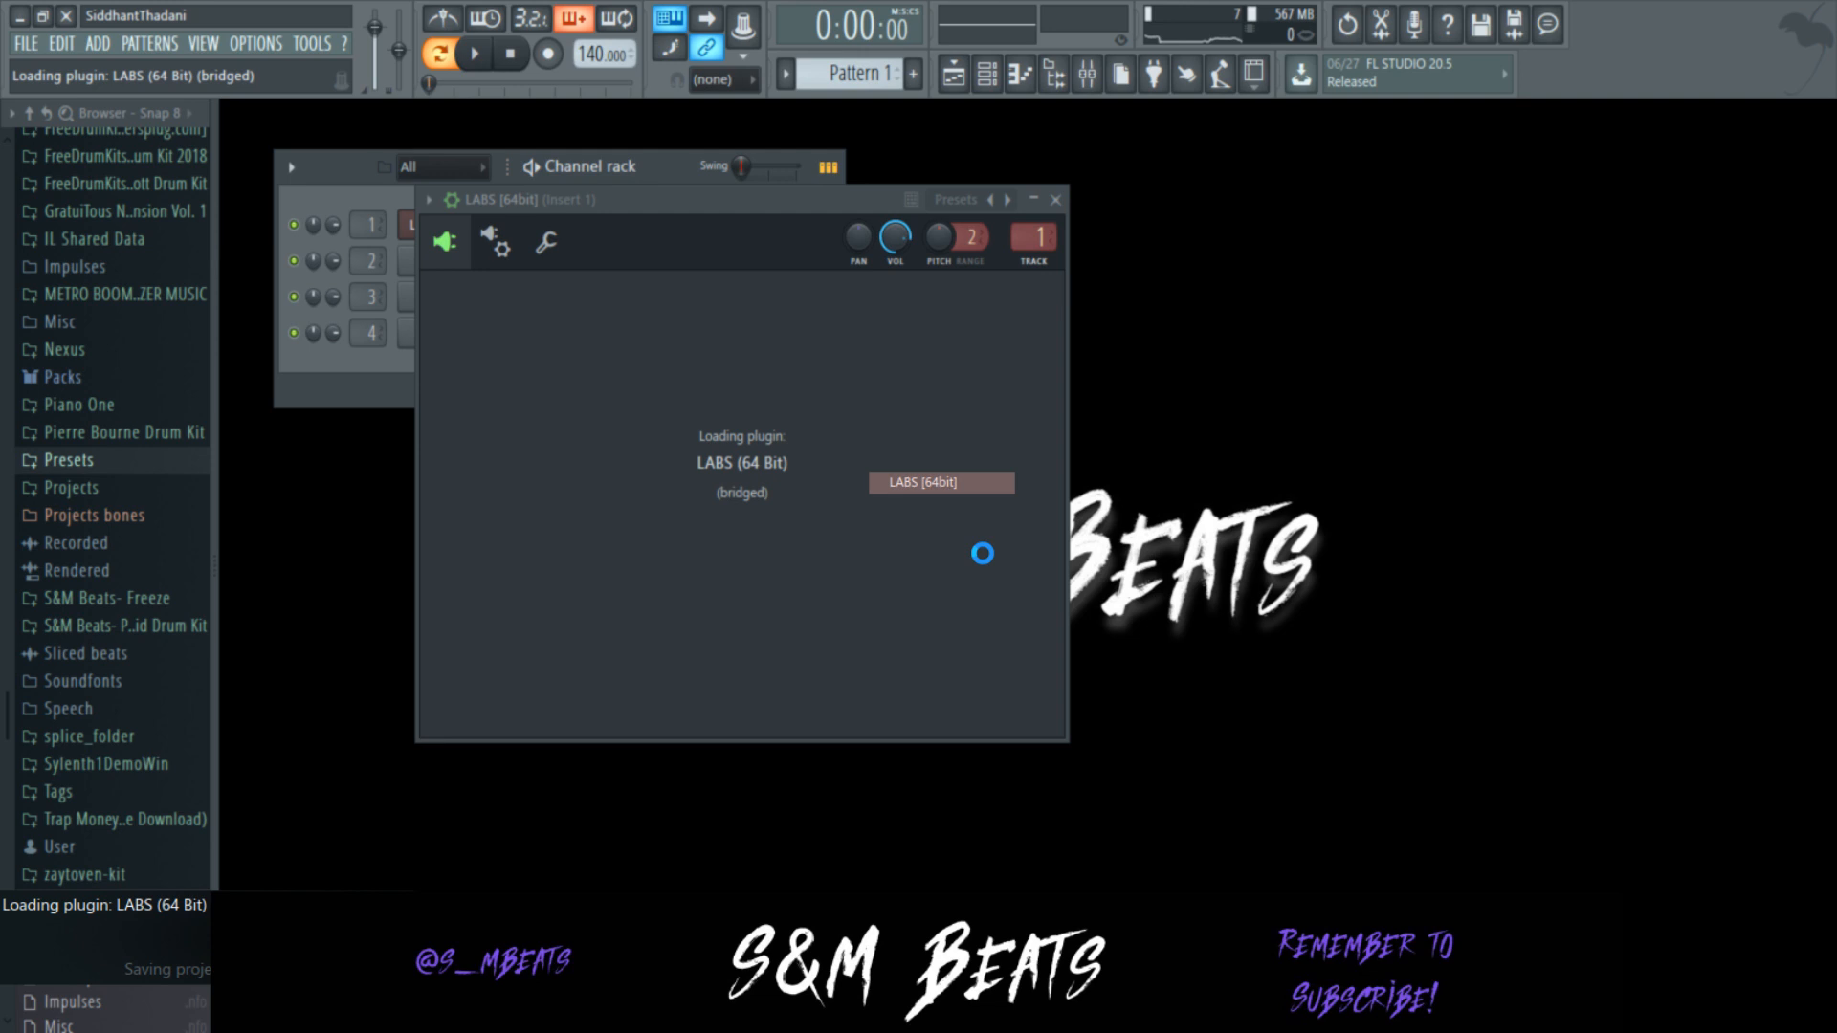
key(alt+Tab)
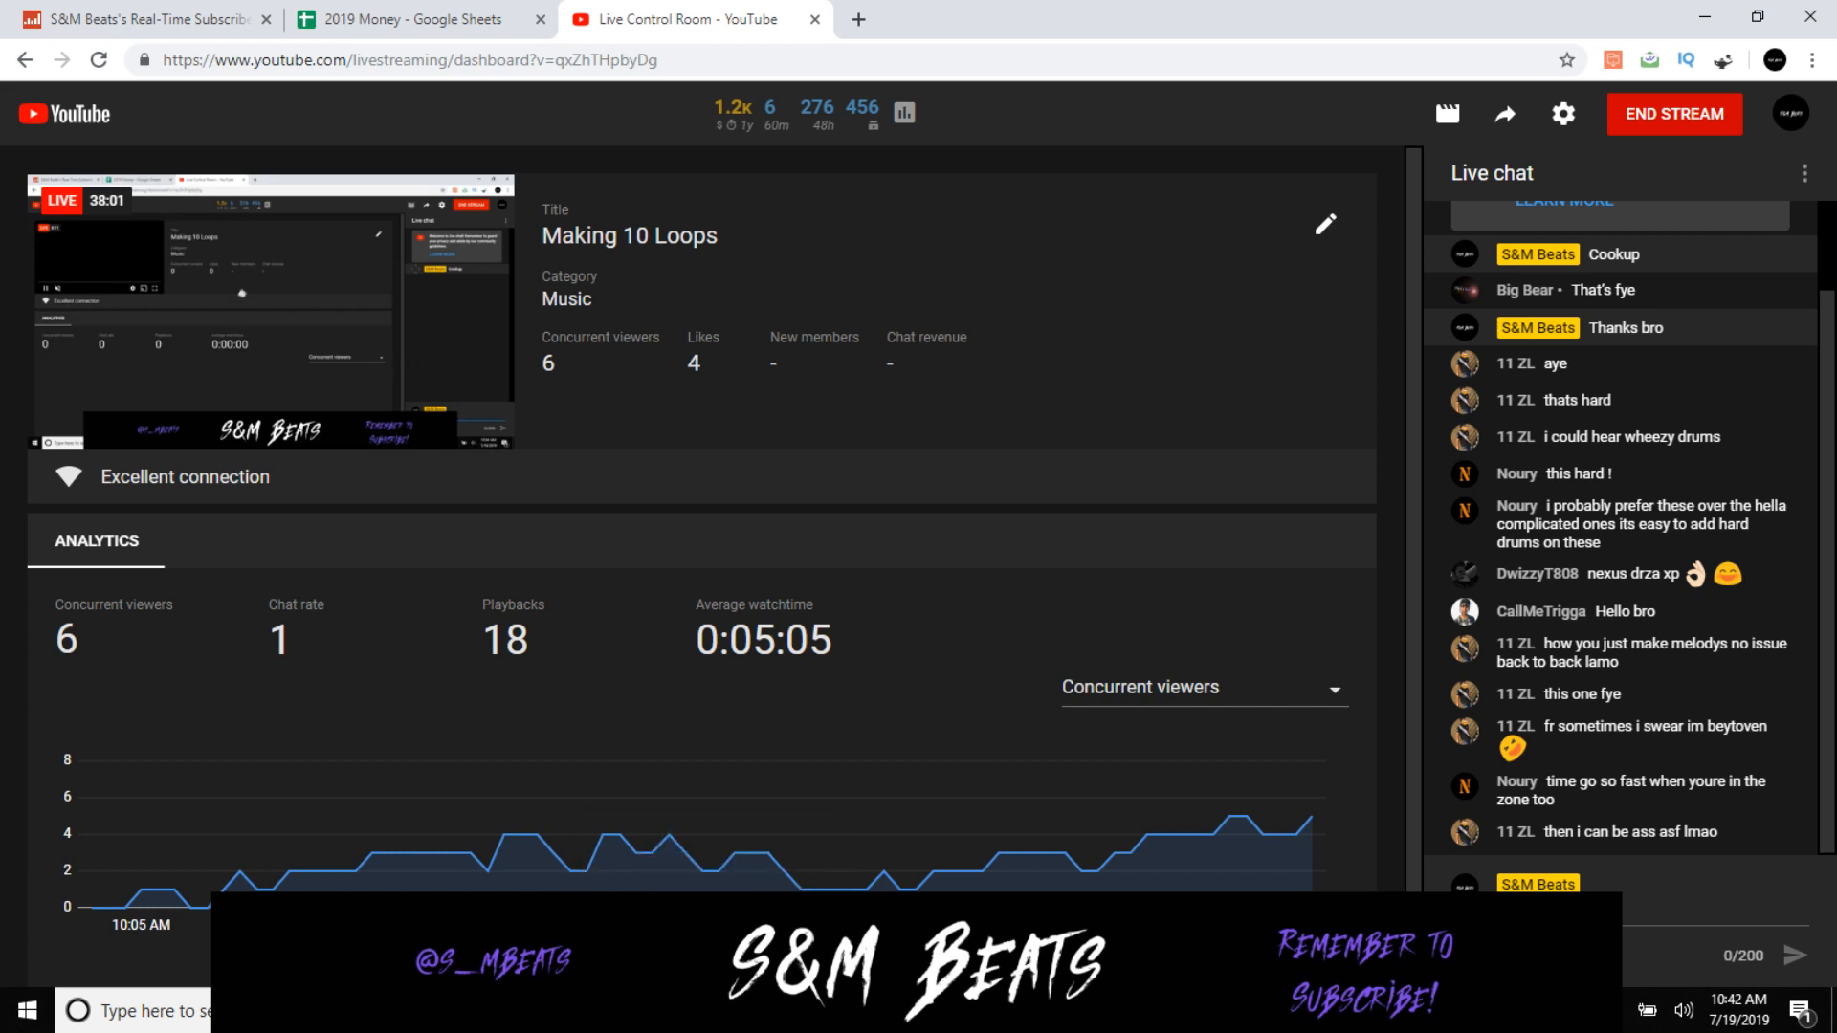
key(alt+Tab)
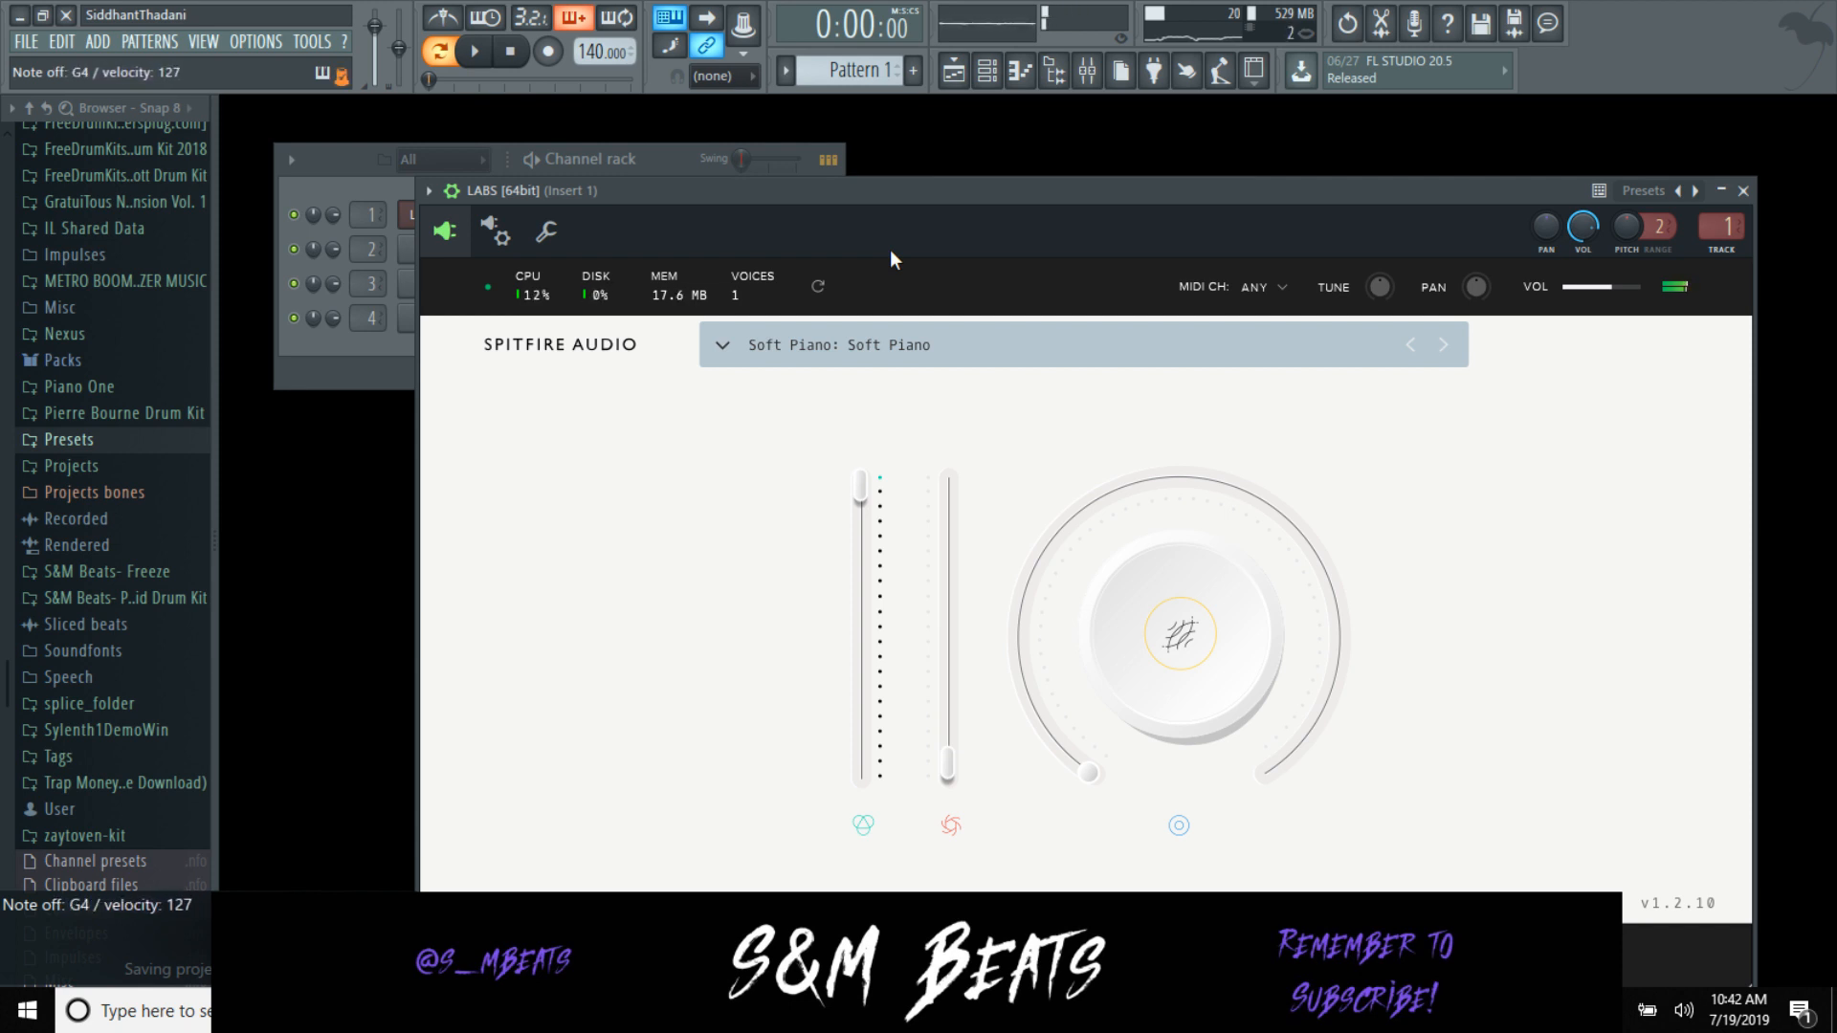
click(1743, 191)
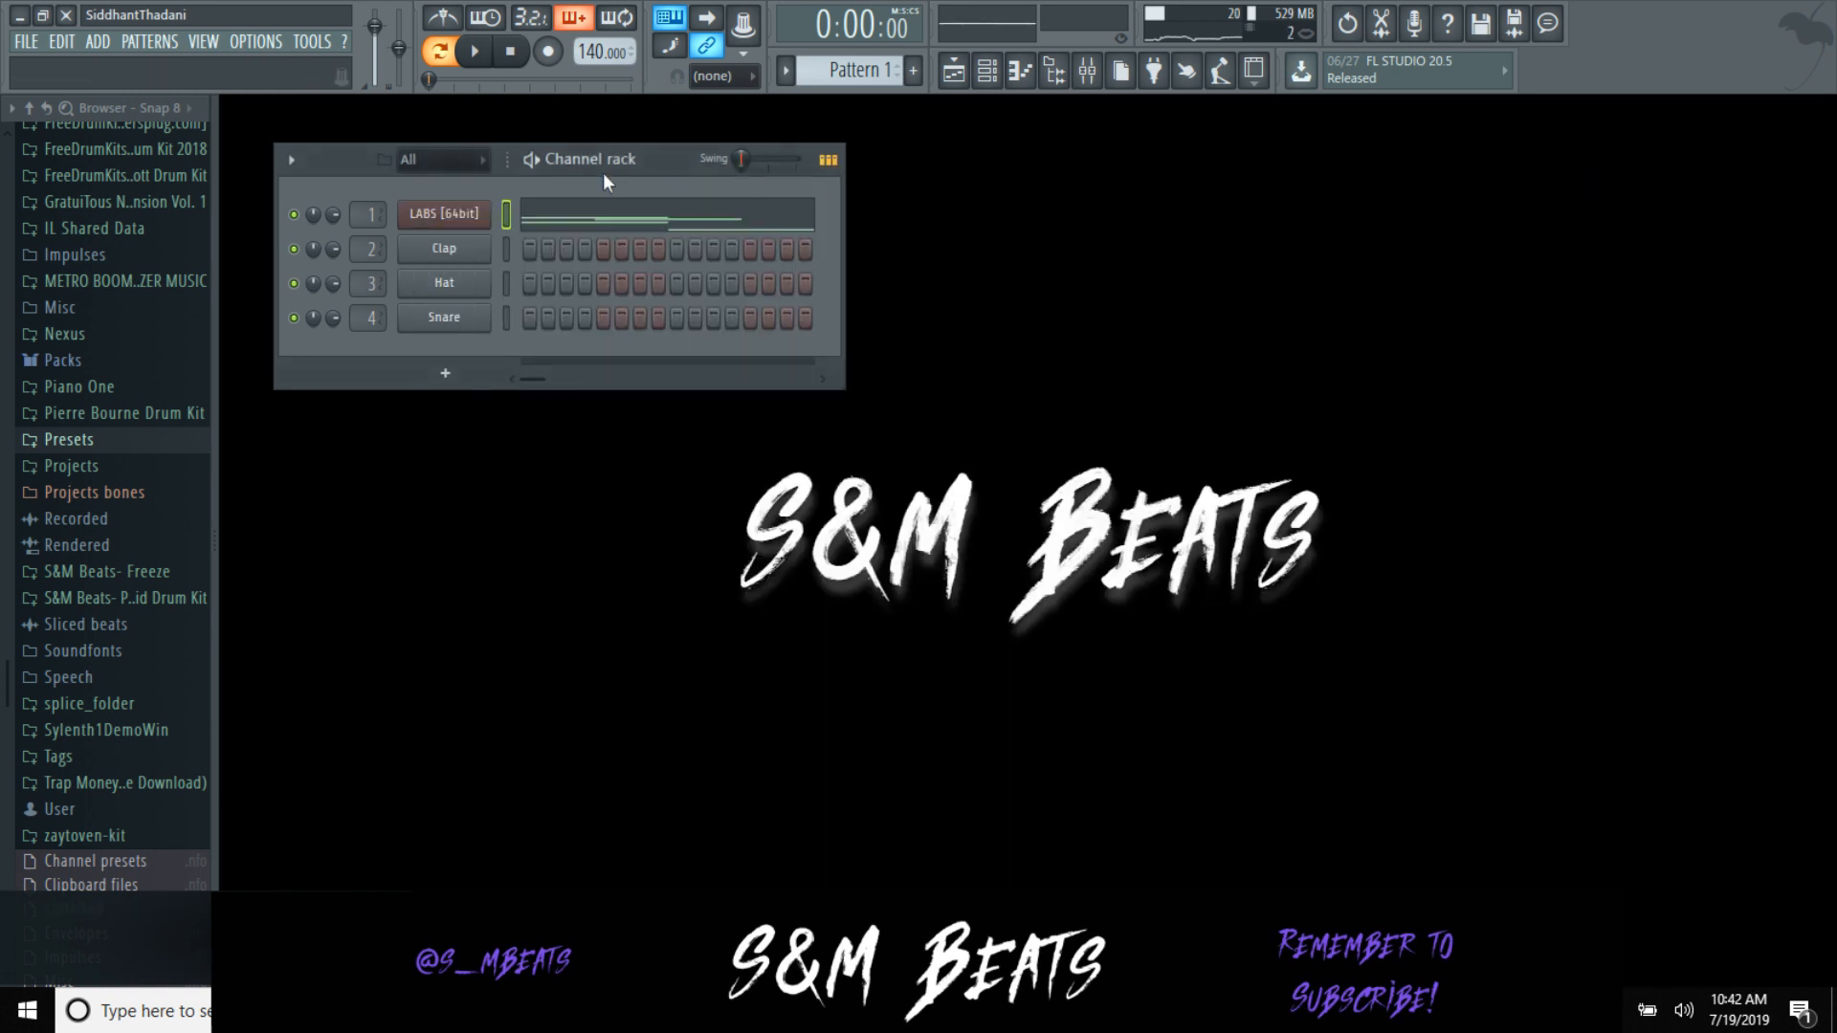
Step: Open the LABS channel's piano roll and delete all of its existing notes
click(532, 219)
key(ctrl+a)
key(Delete)
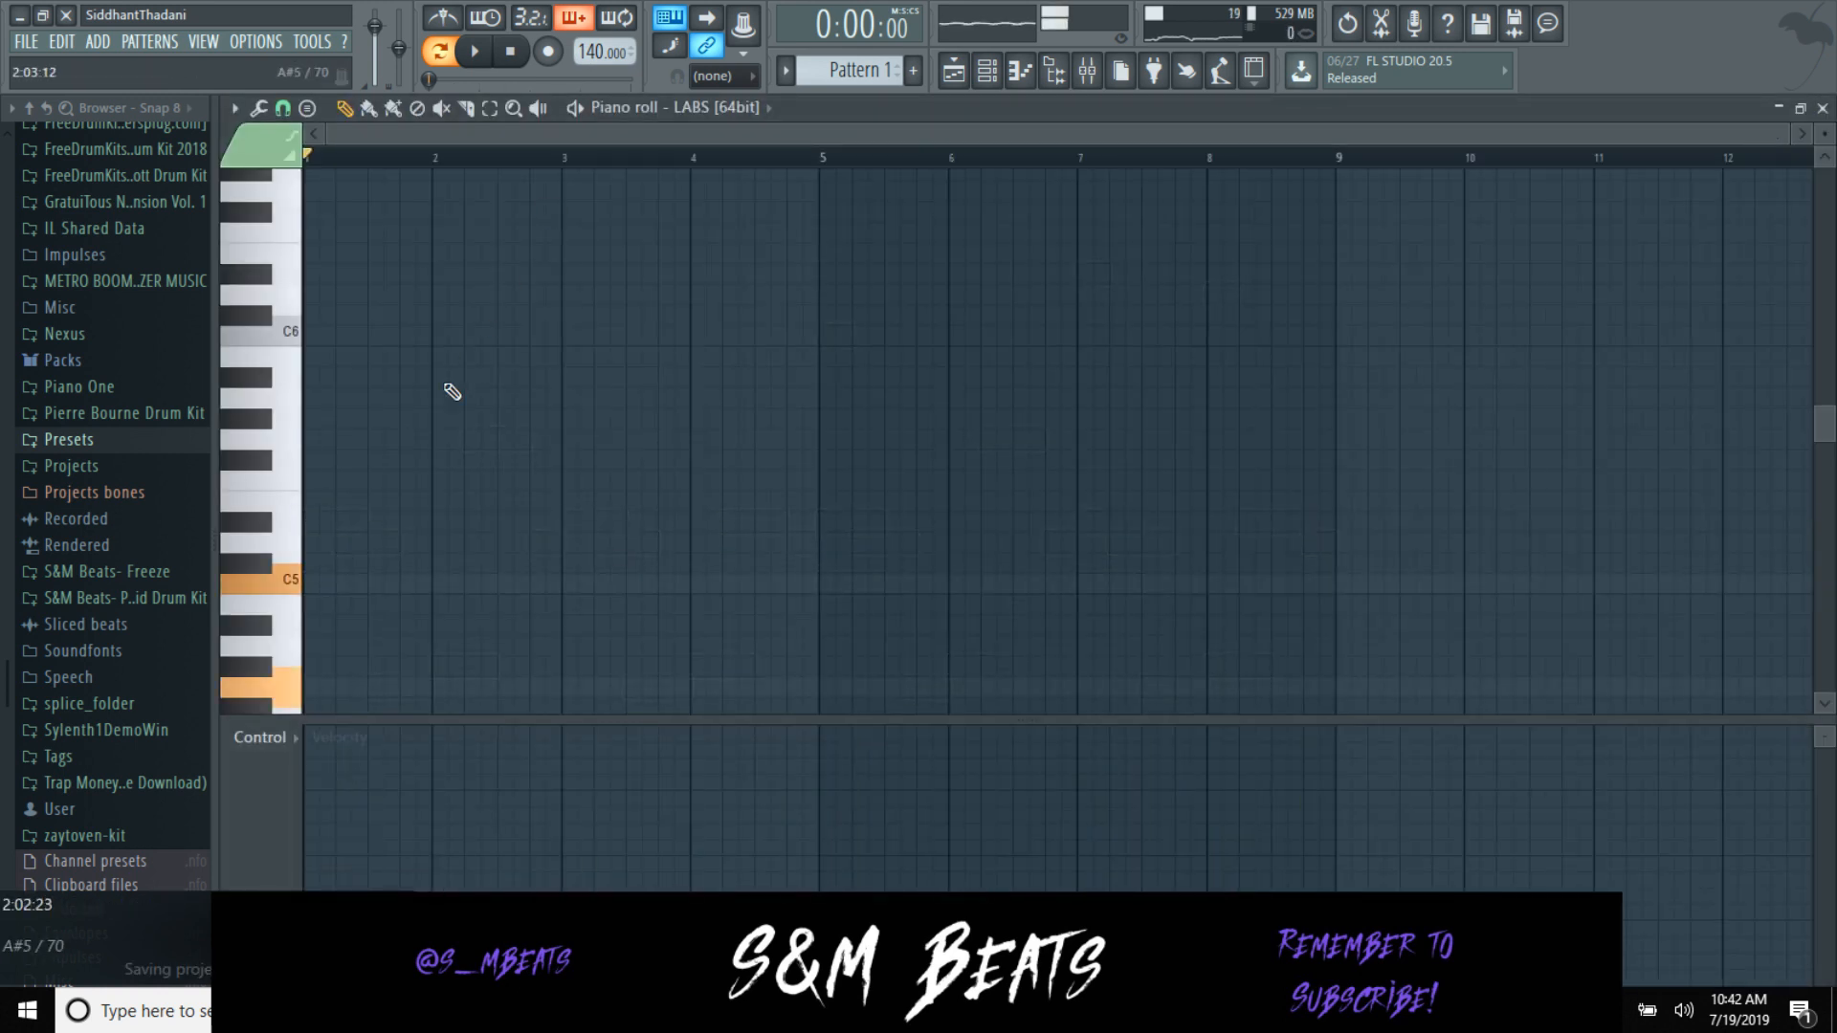
Step: Draw G4, C5 and C6 in sequence in bar 1, add a G4 at the start of bar 2 and play them
click(316, 553)
click(335, 446)
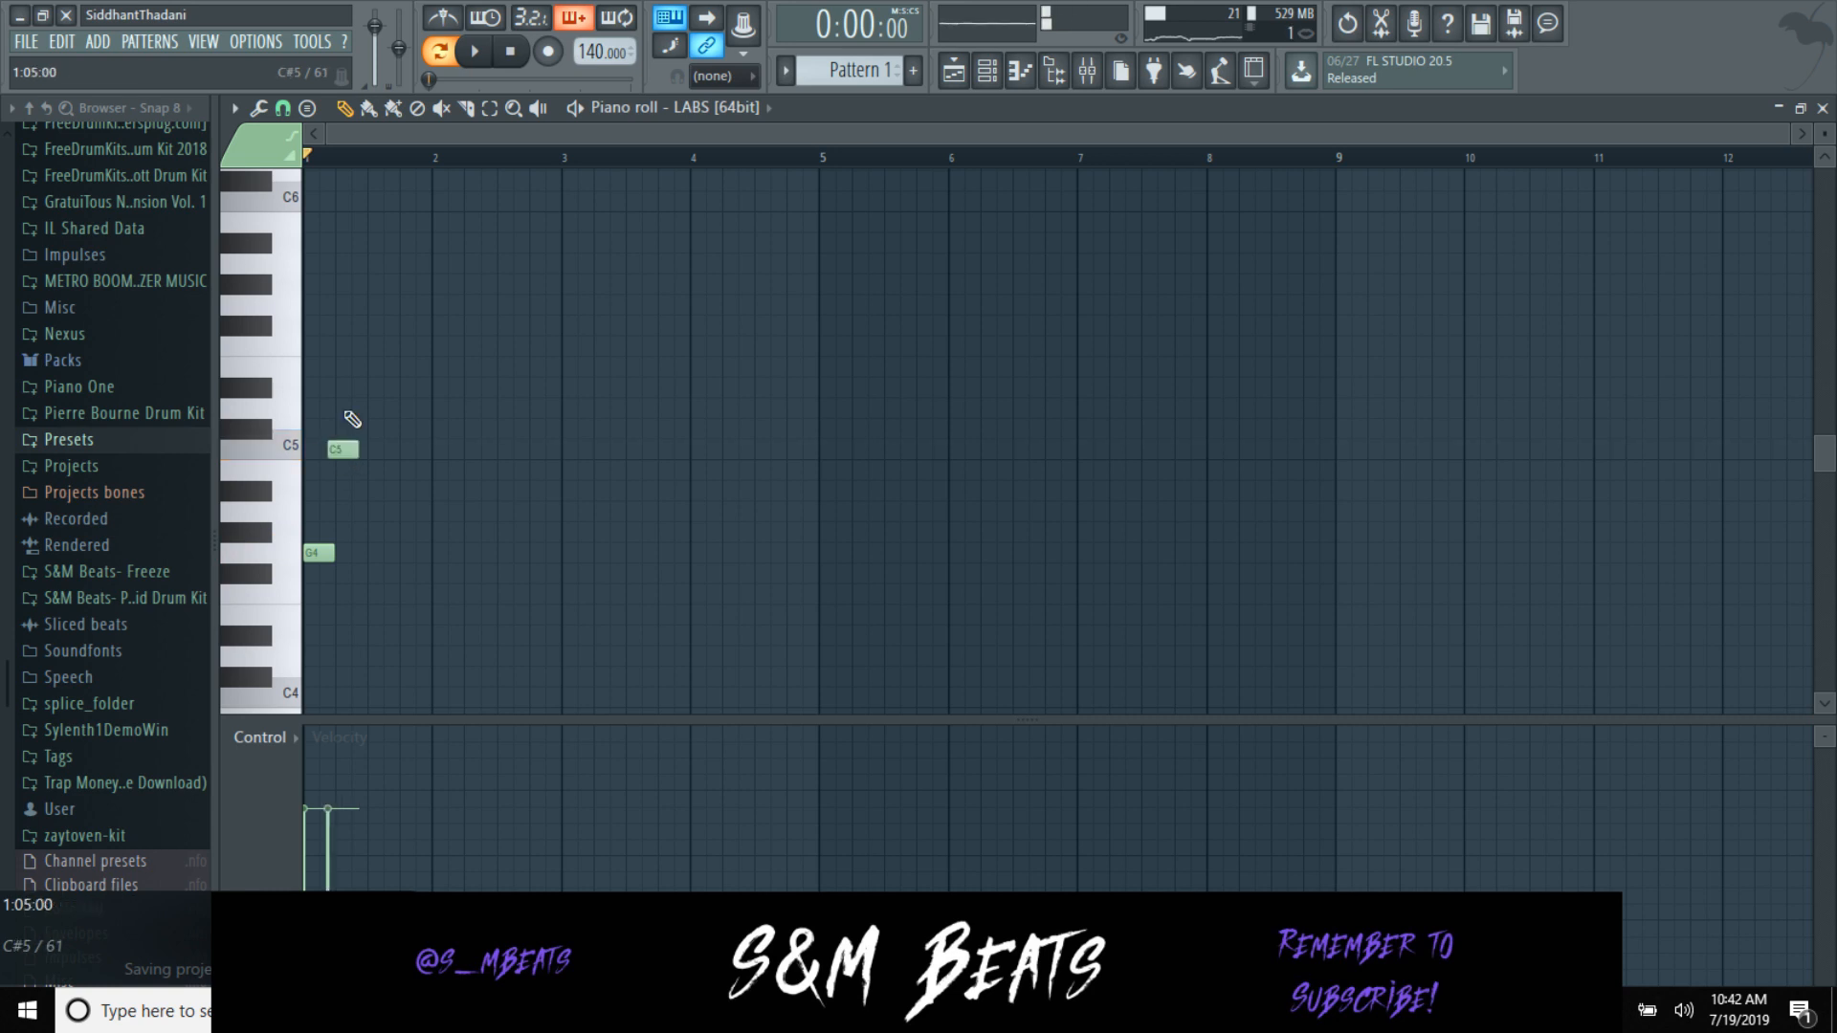
scroll(349, 363, up, 1)
click(378, 246)
right_click(342, 494)
click(344, 494)
click(442, 597)
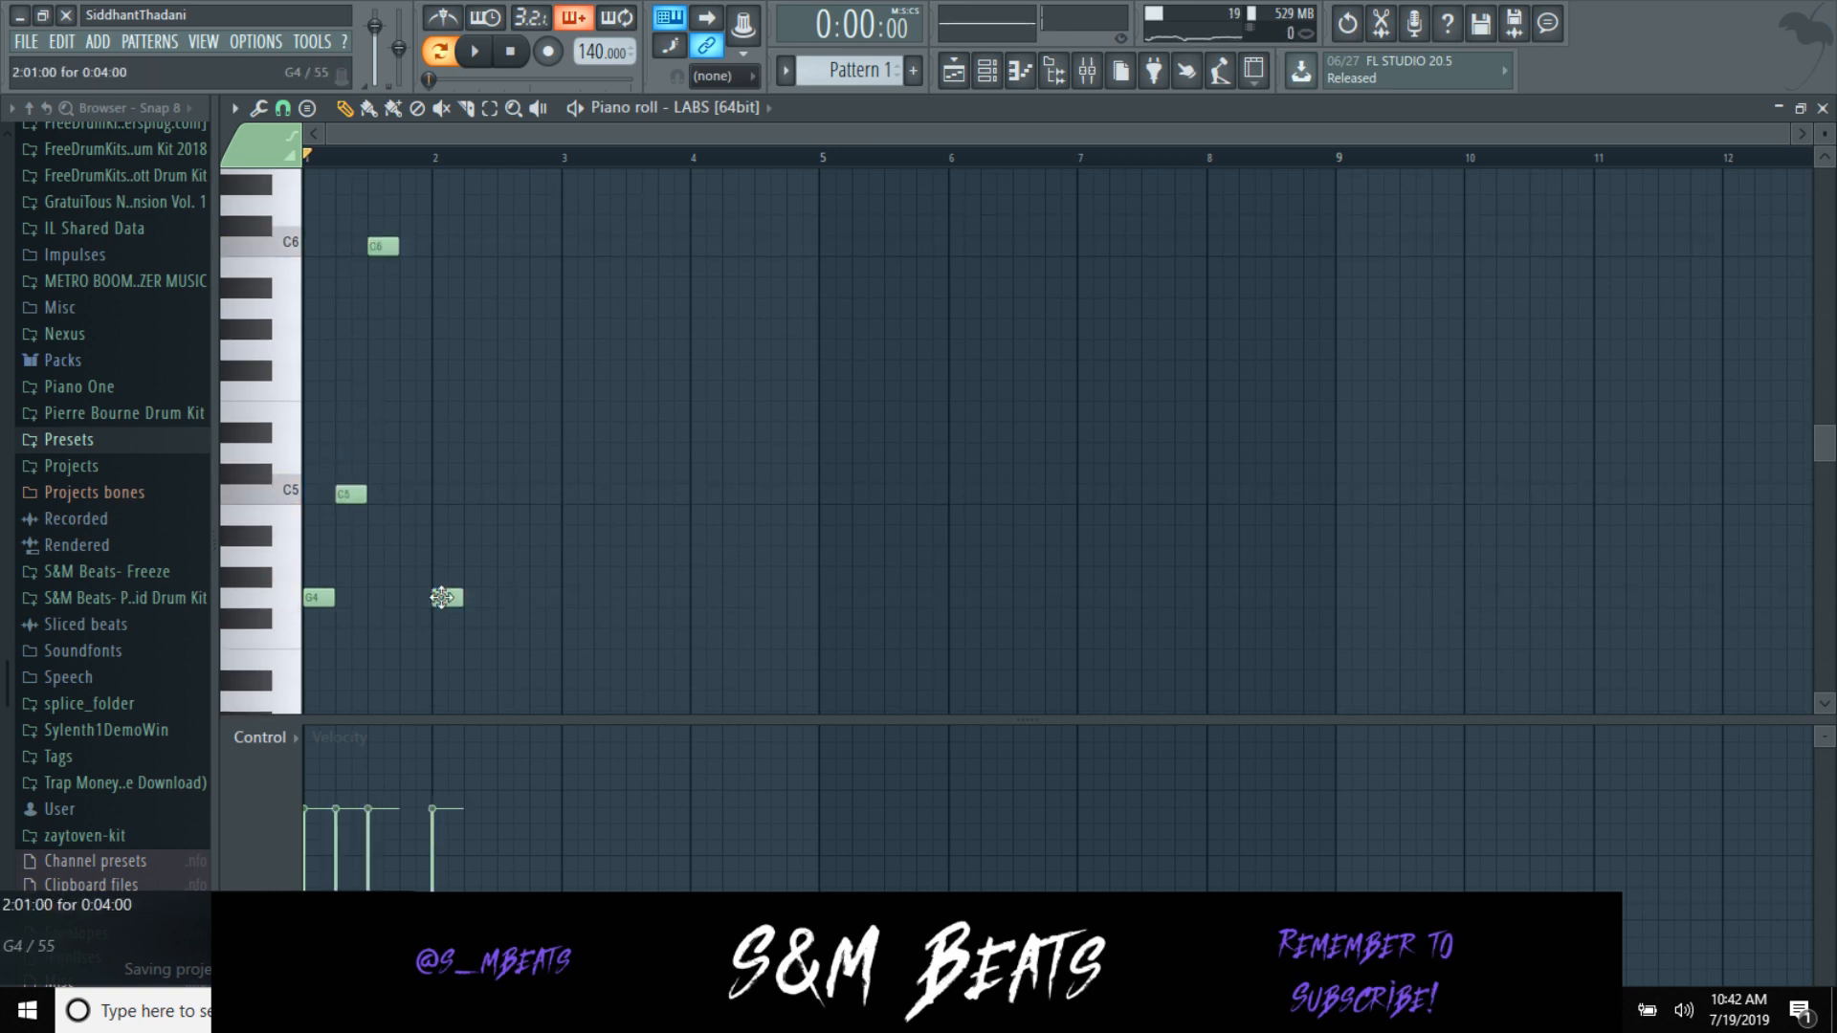
key(space)
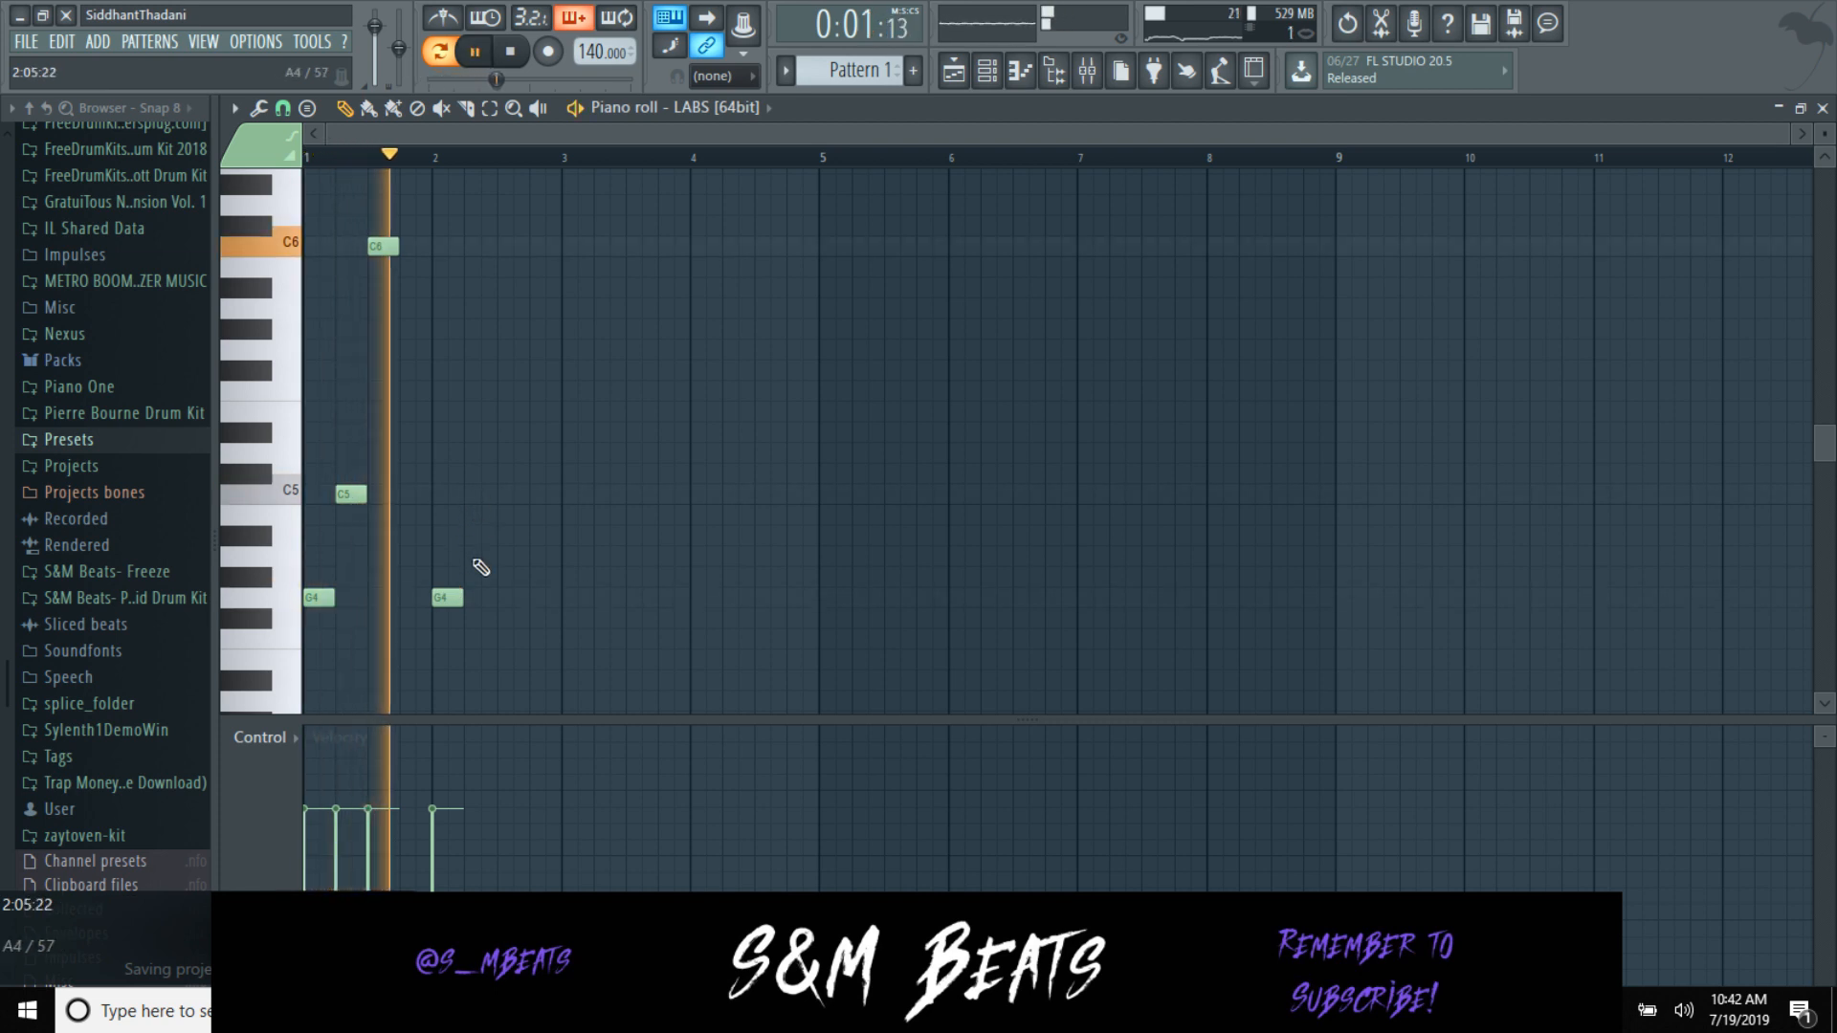
key(space)
Step: Move the second G4 back to the end of bar 1 and add C5 and G#5 after it in bar 2
mouse_move(446, 599)
mouse_down()
mouse_move(403, 599)
mouse_move(419, 599)
mouse_up()
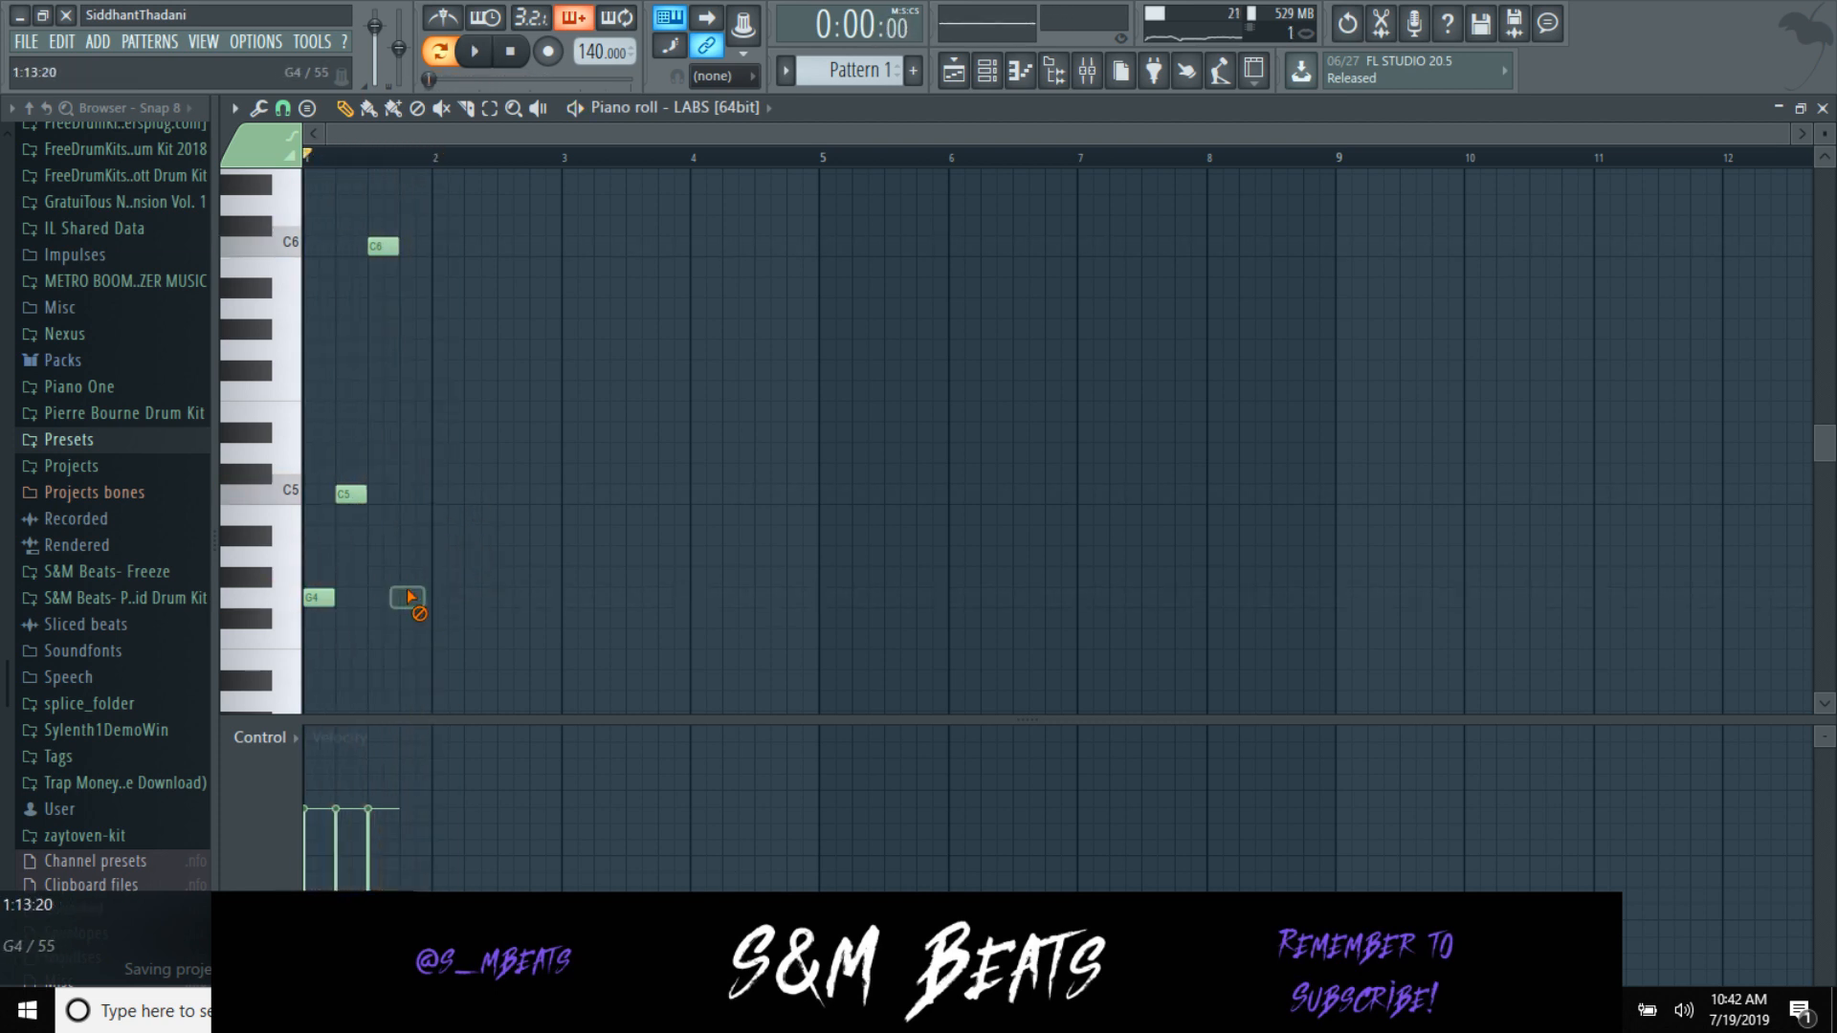
click(447, 493)
click(479, 268)
right_click(472, 273)
click(476, 327)
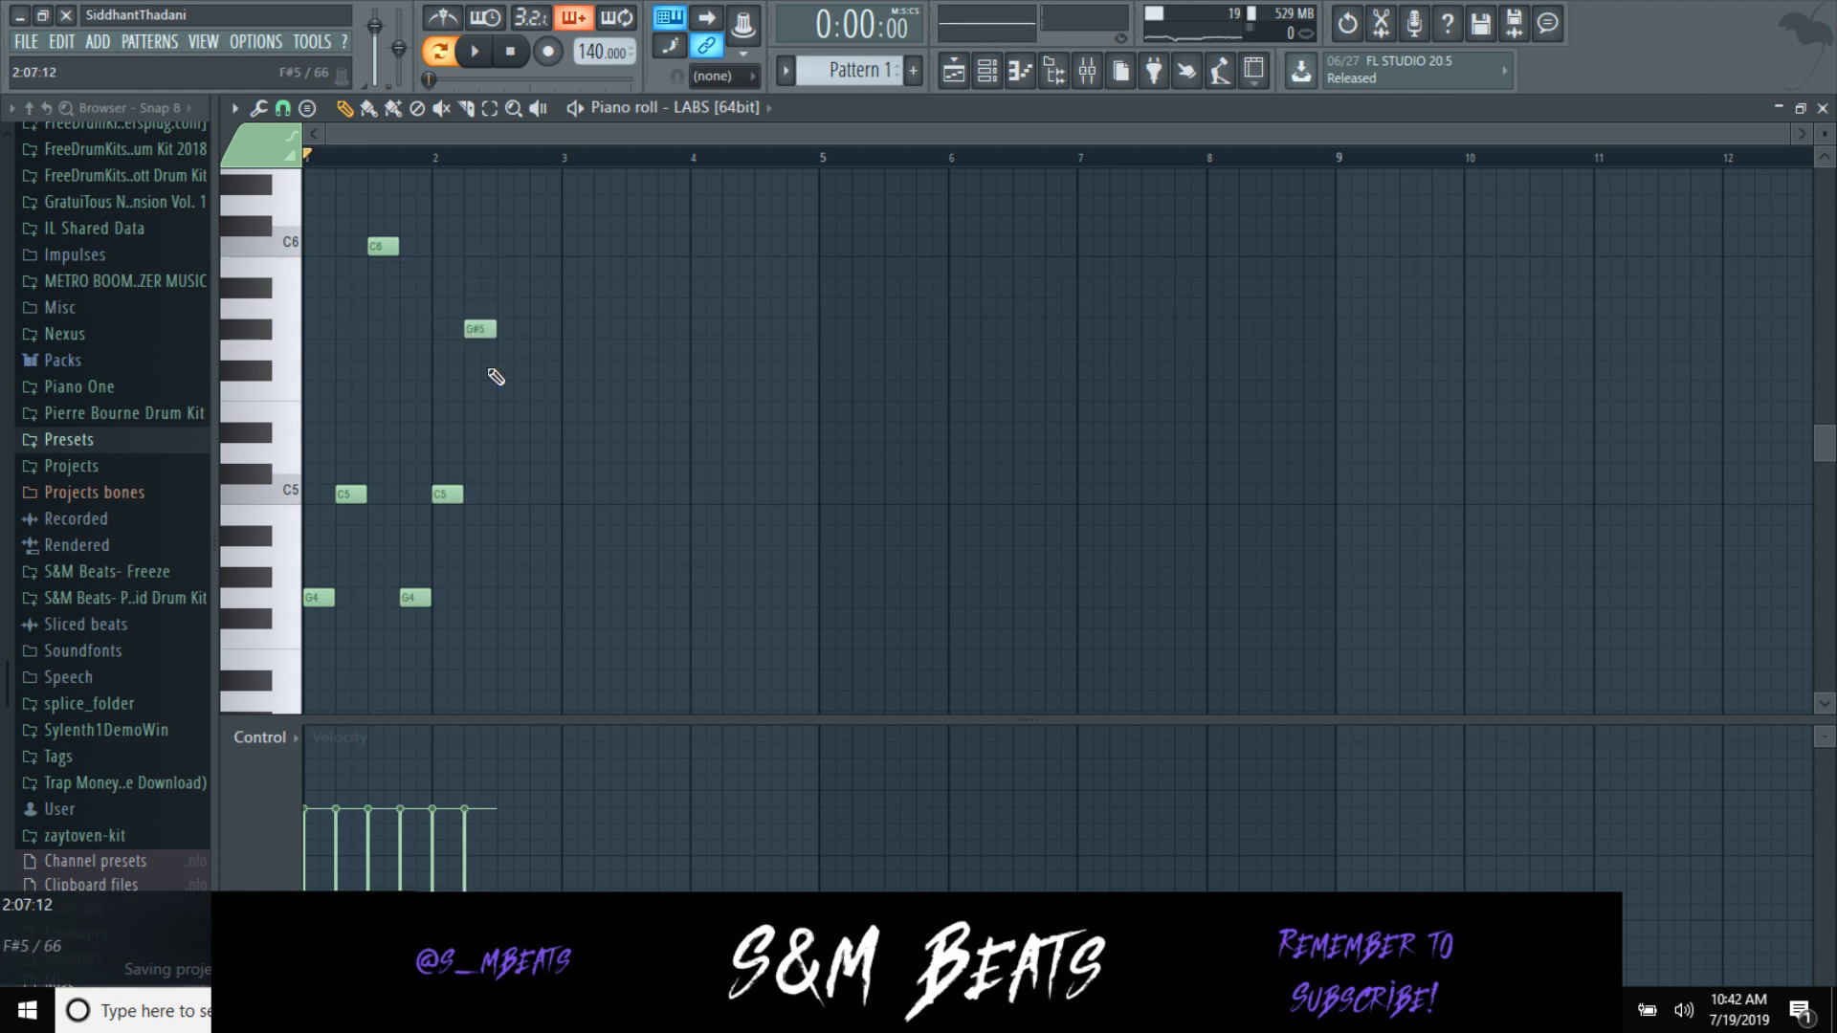
Step: Duplicate the phrase and change the copy's high notes to G5 in bar 3 and D#5 at the end of bar 3
key(ctrl+b)
right_click(577, 246)
click(569, 350)
key(space)
drag(672, 329, 658, 429)
key(space)
key(space)
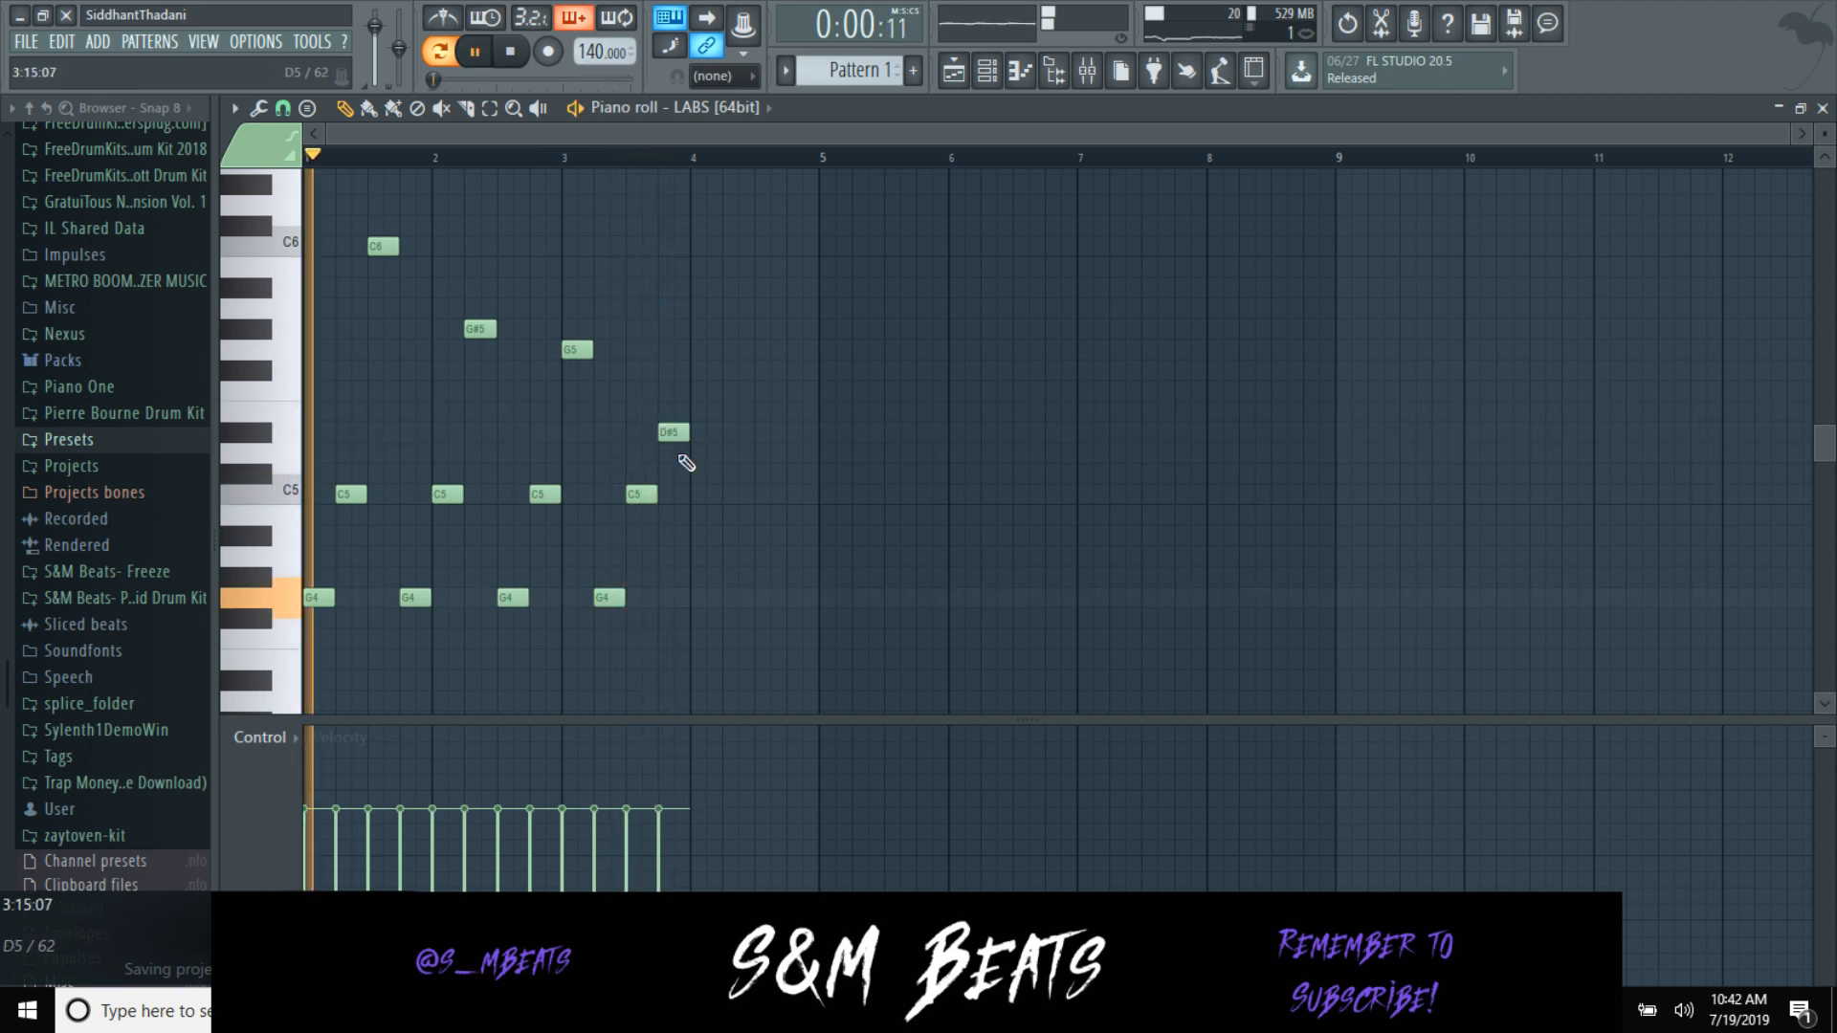
Step: Duplicate the phrase from bar 4, replace the copy's C6 with D5 and delete every copied note after it
key(ctrl+b)
click(762, 452)
right_click(770, 246)
right_click(867, 328)
right_click(834, 493)
right_click(802, 597)
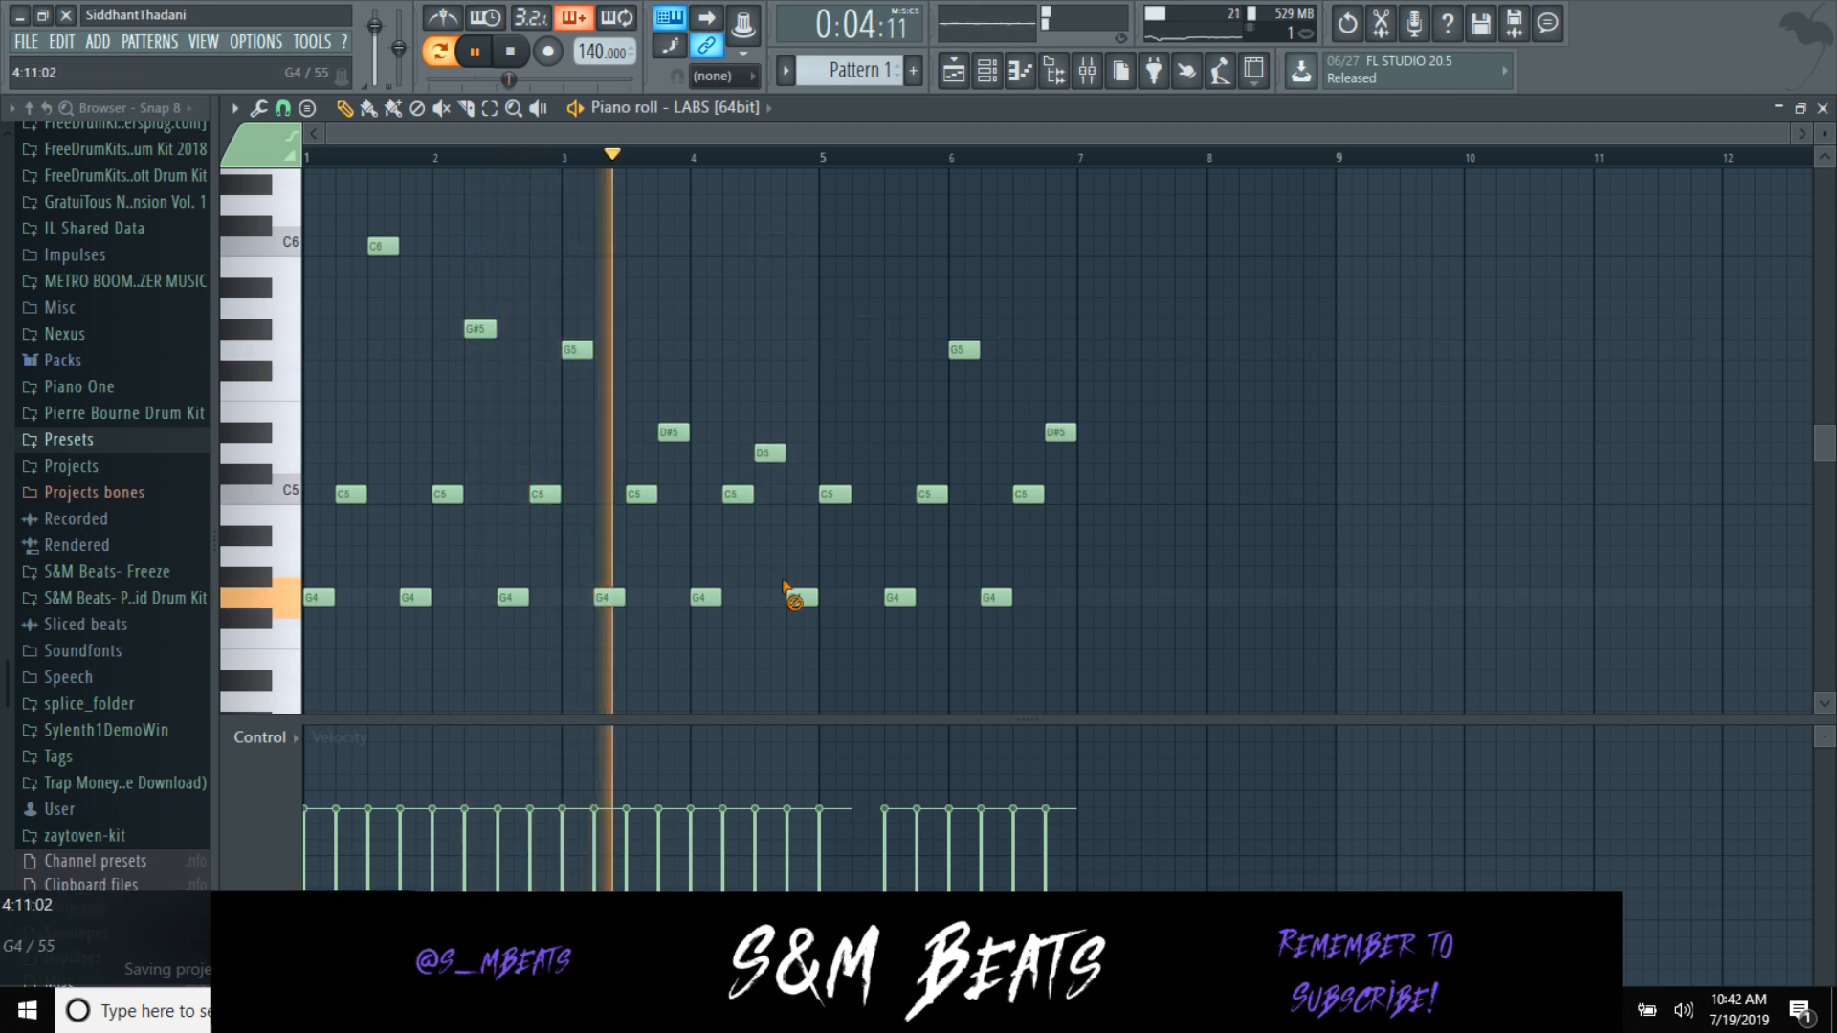
right_click(931, 493)
right_click(1029, 494)
right_click(1060, 432)
right_click(995, 597)
right_click(963, 349)
key(space)
right_click(899, 597)
Step: Duplicate the whole melody and shift the complete copy so that it starts at bar 5
key(ctrl+b)
click(803, 674)
right_click(802, 597)
right_click(834, 494)
right_click(867, 246)
right_click(930, 494)
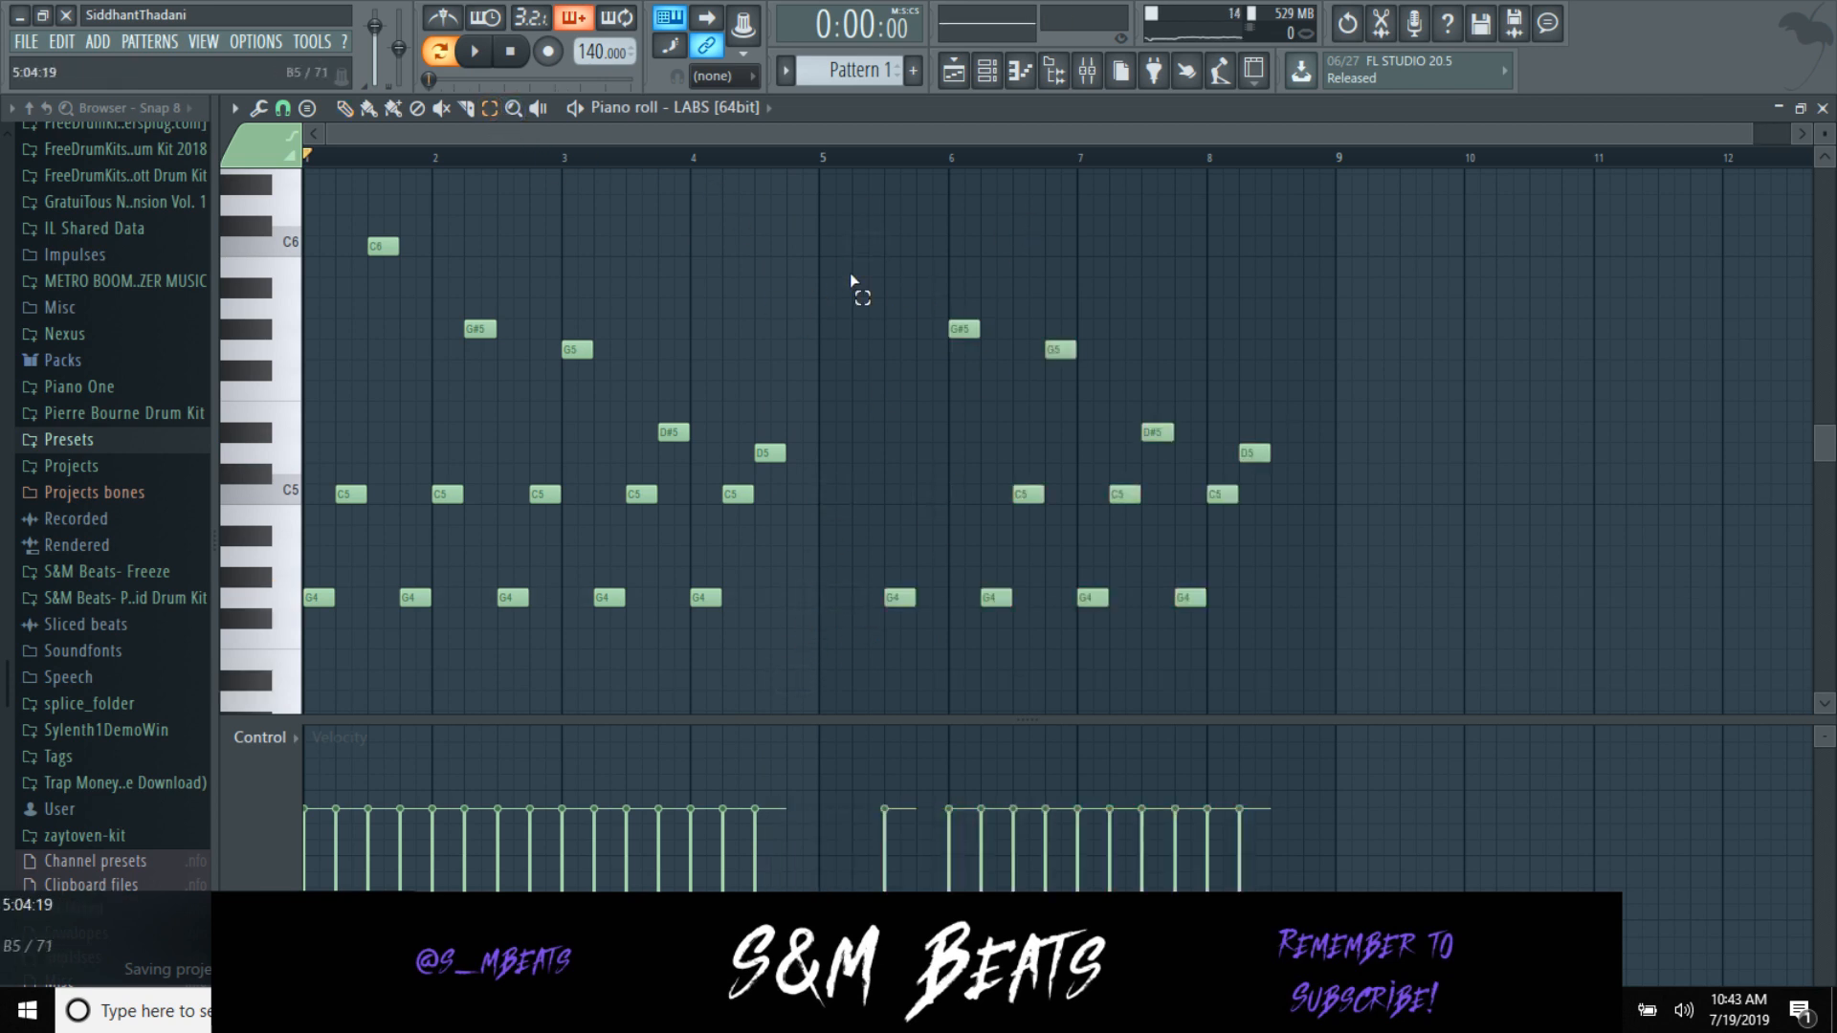
drag(853, 287, 1365, 680)
key(ctrl+z)
key(shift+Right)
key(shift+Right)
key(shift+Right)
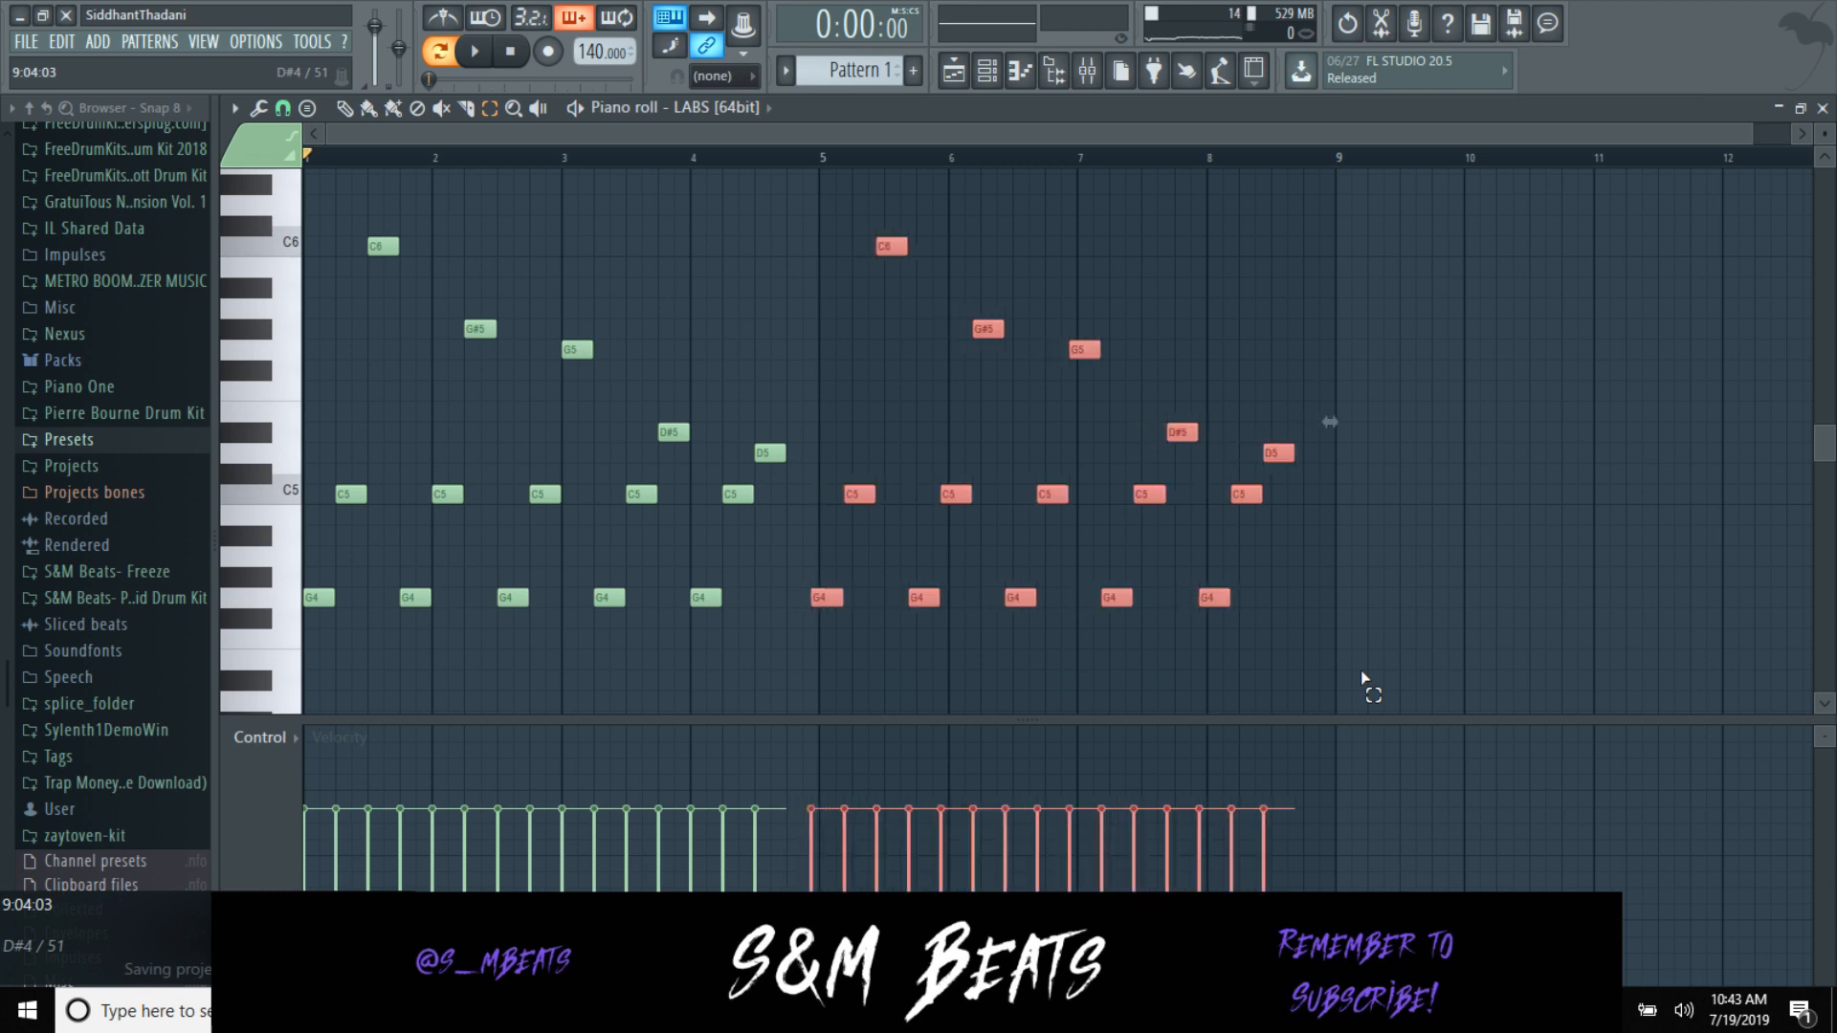
key(shift+Right)
click(607, 254)
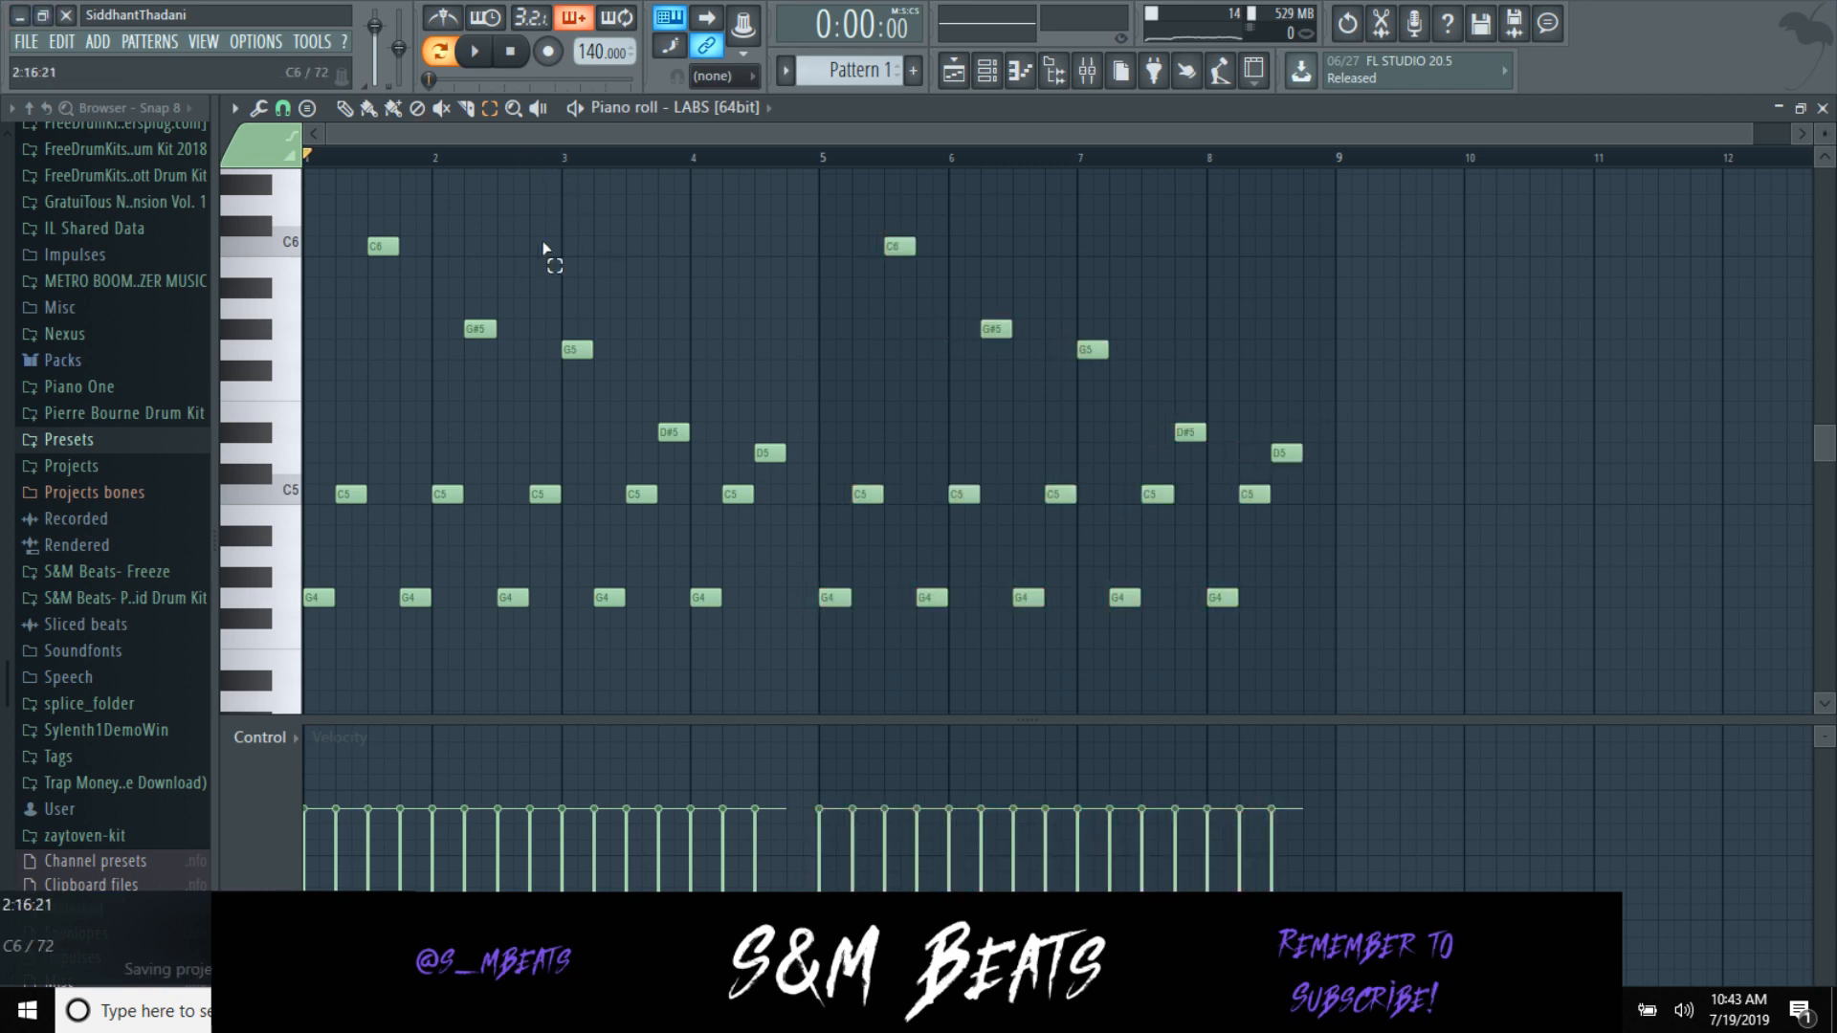
Step: Play the melody, extend the D5 in bar 4 to the end of the bar and enlarge the note grid
key(space)
key(ctrl+a)
drag(632, 720, 635, 820)
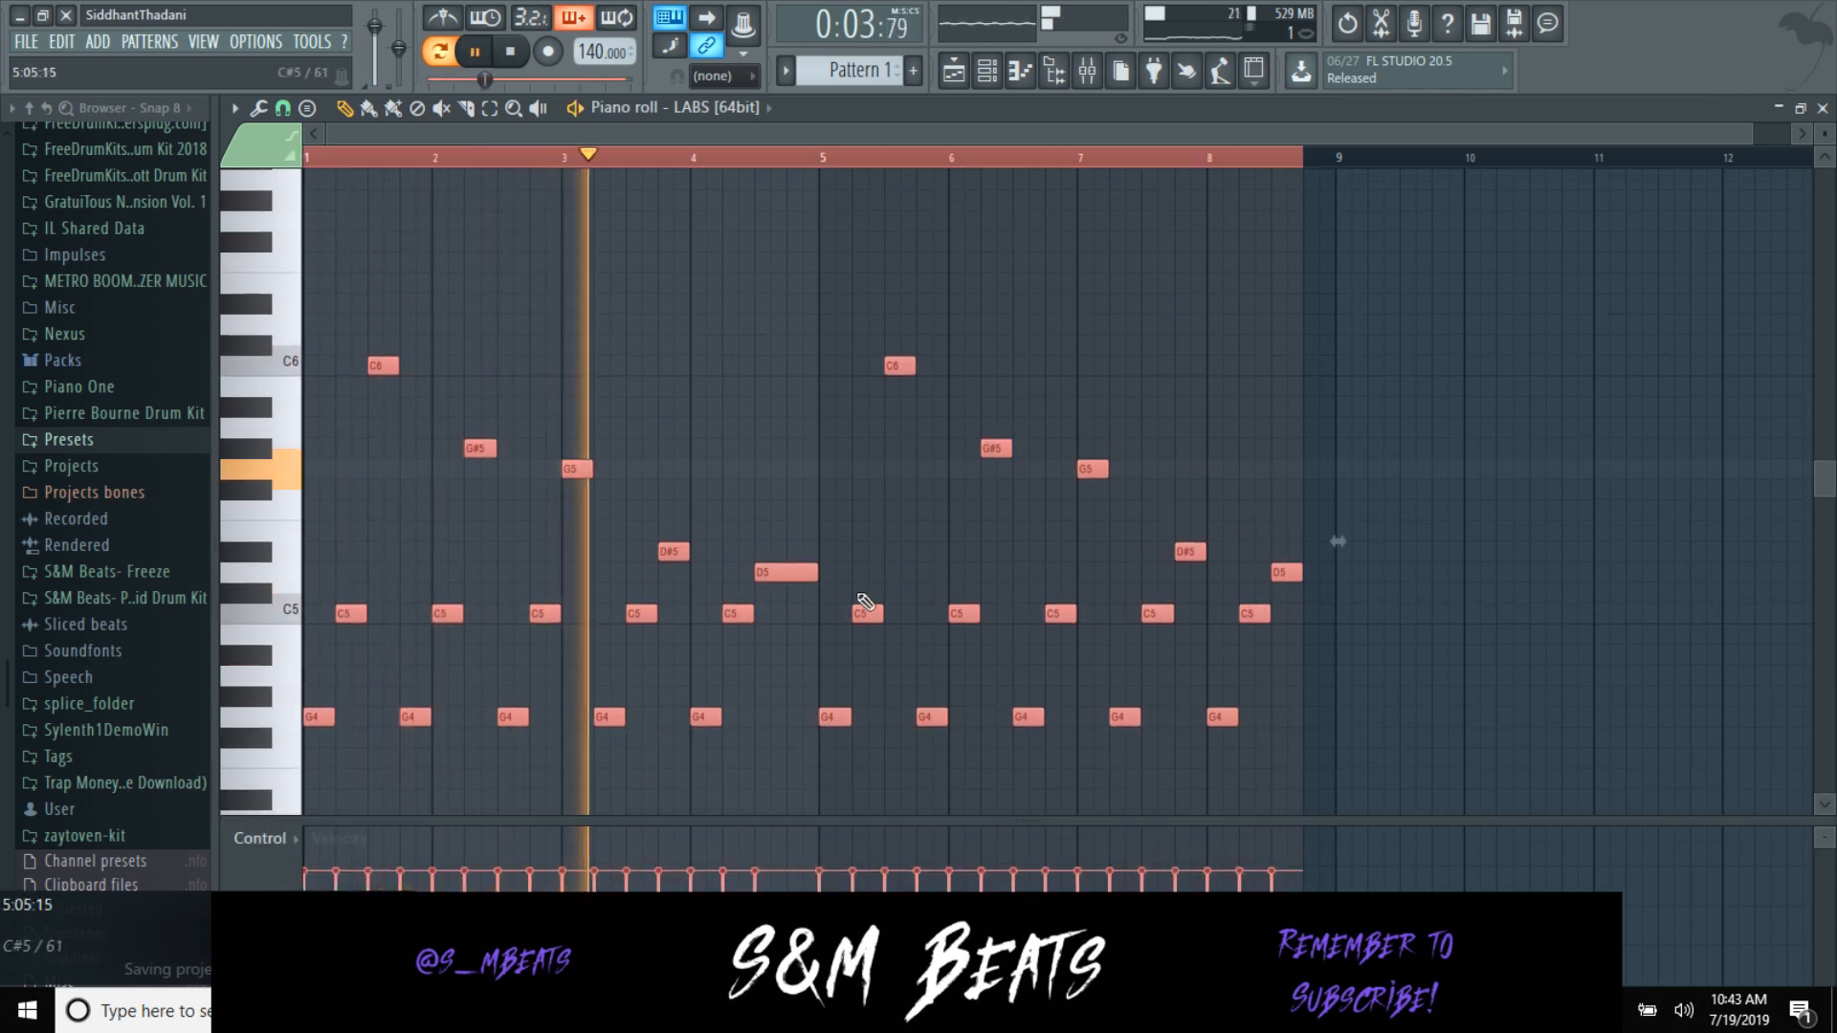
scroll(761, 684, down, 1)
drag(787, 799, 774, 761)
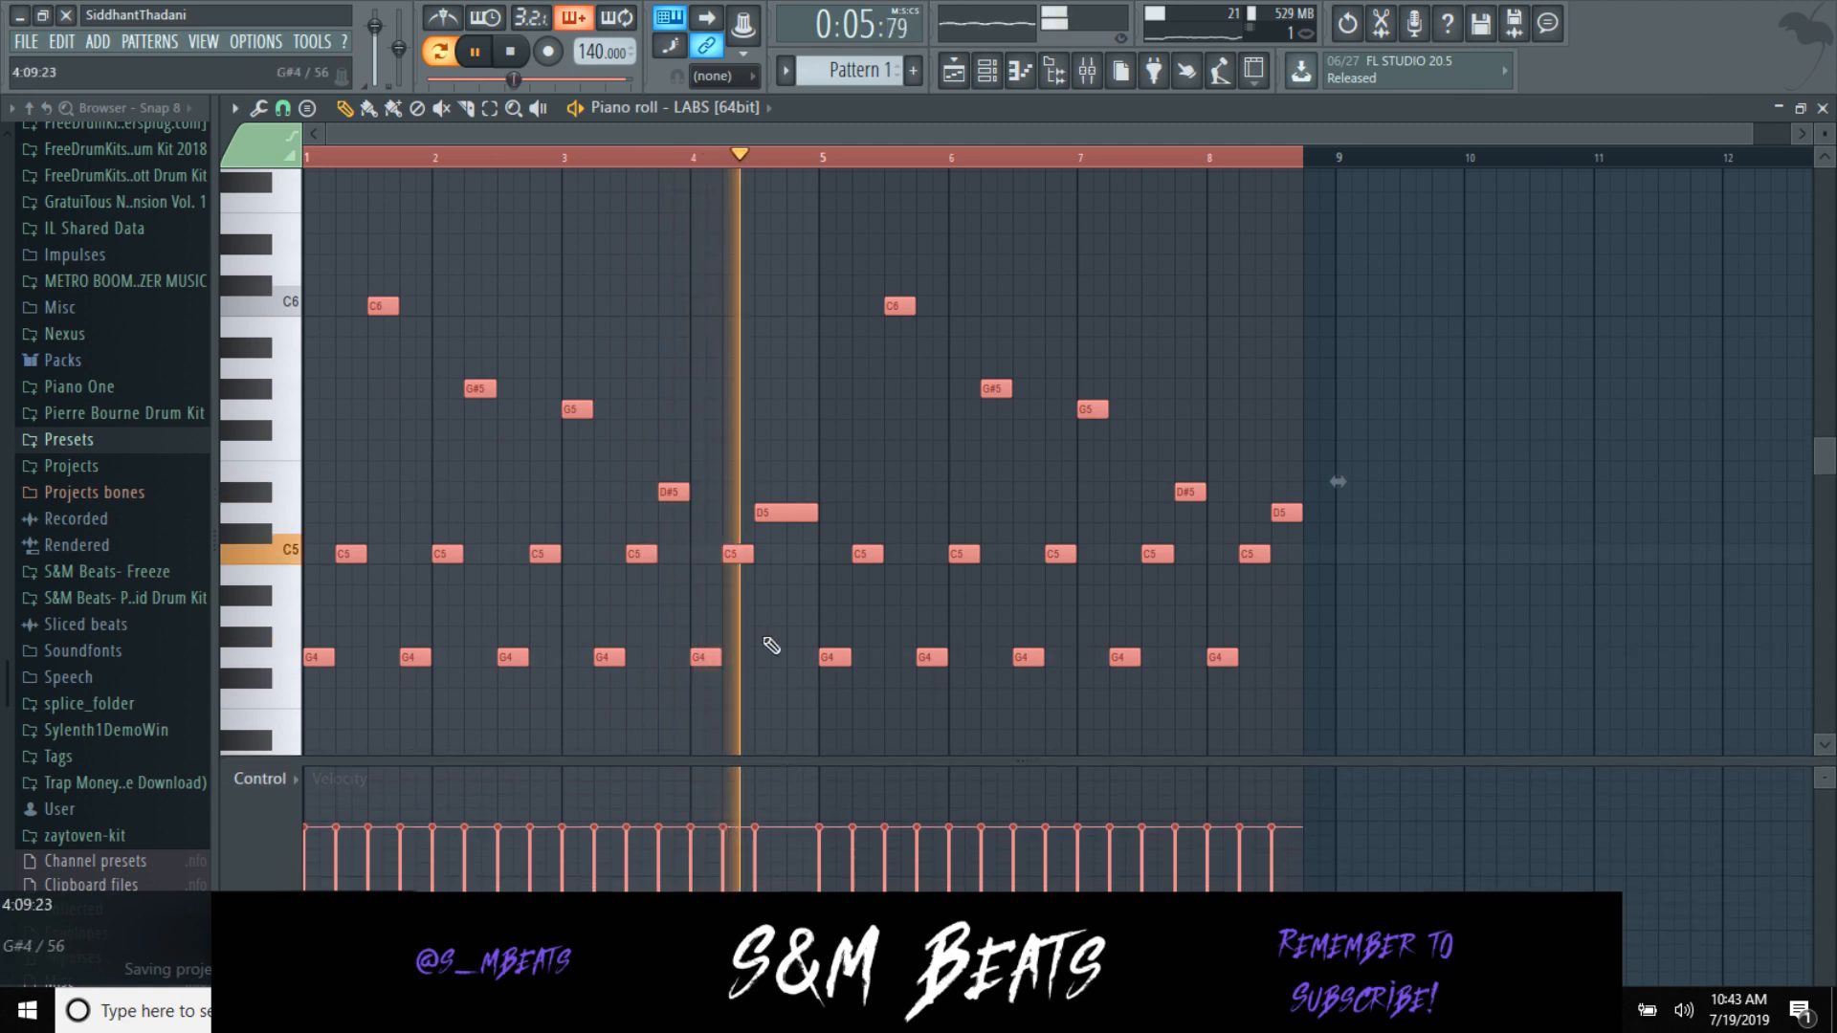
Step: Add a C5 note at the end of bar 4 and another at the end of bar 8
click(997, 452)
scroll(957, 412, down, 2)
key(space)
click(790, 434)
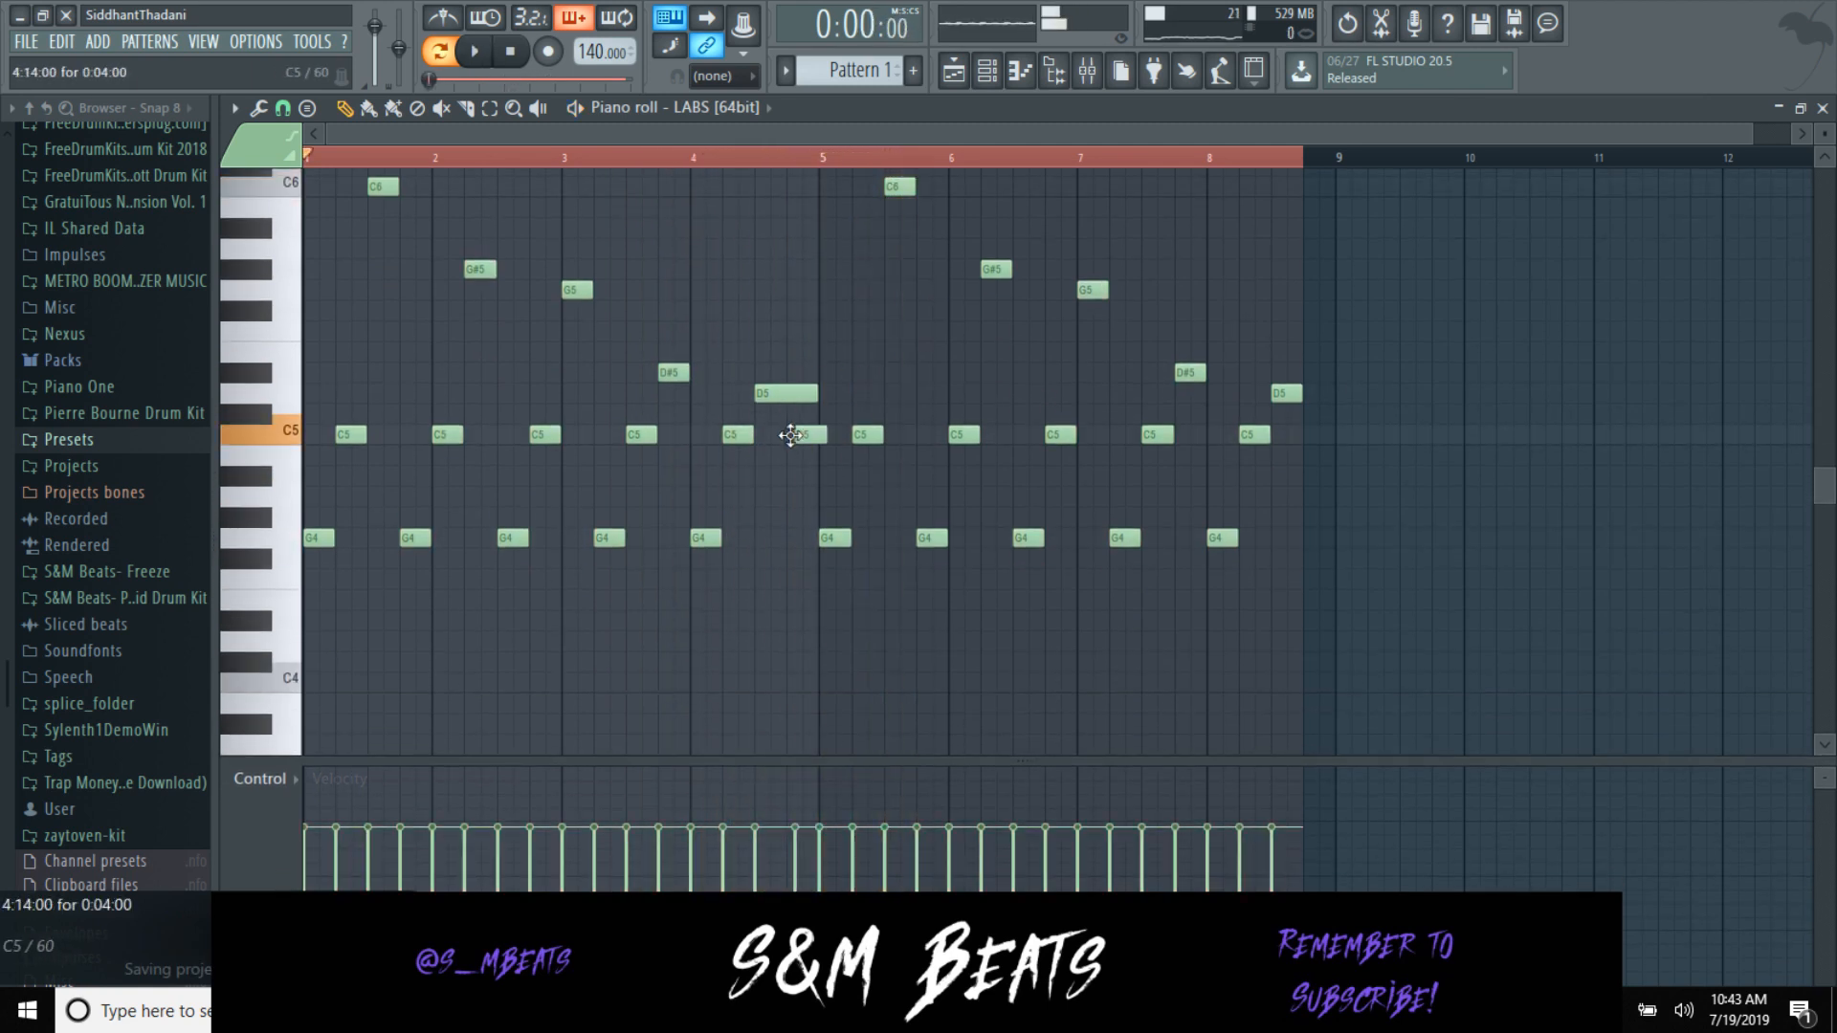
click(1313, 438)
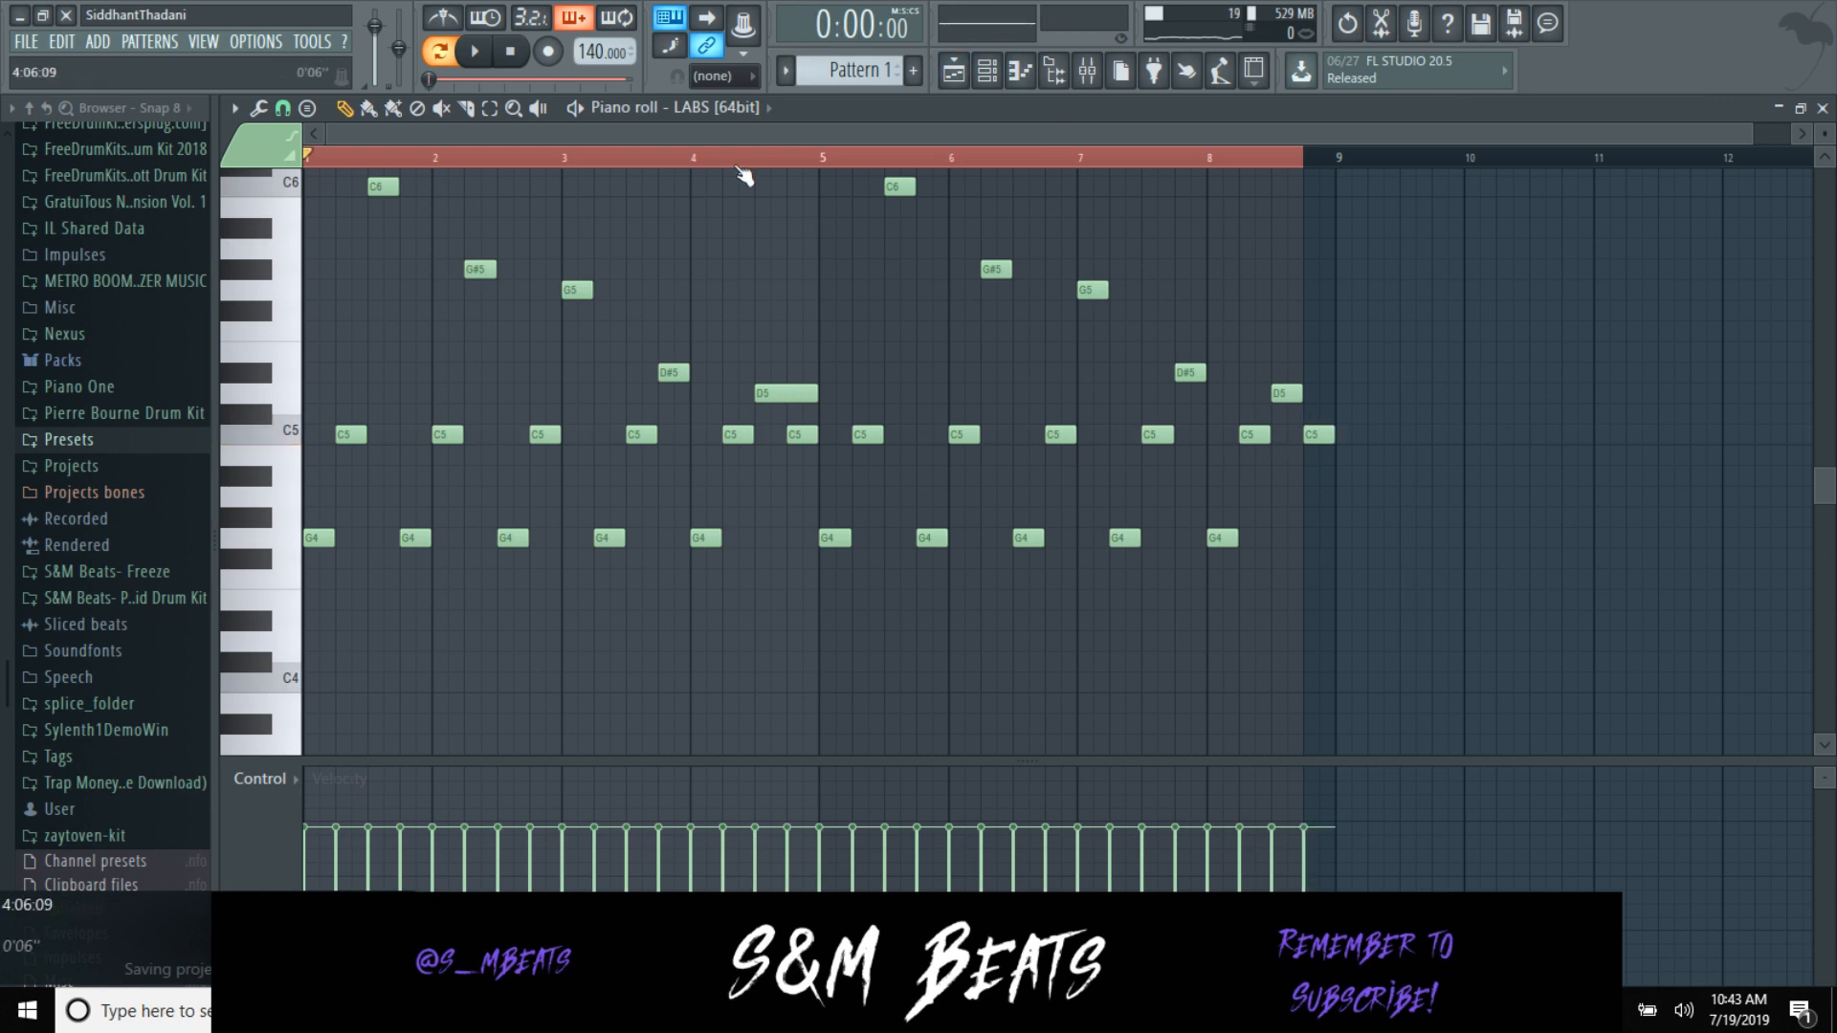
Step: Clear the timeline selection, set the project tempo to 160 BPM and play the loop
click(735, 158)
drag(737, 169, 212, 144)
drag(593, 50, 593, 48)
key(space)
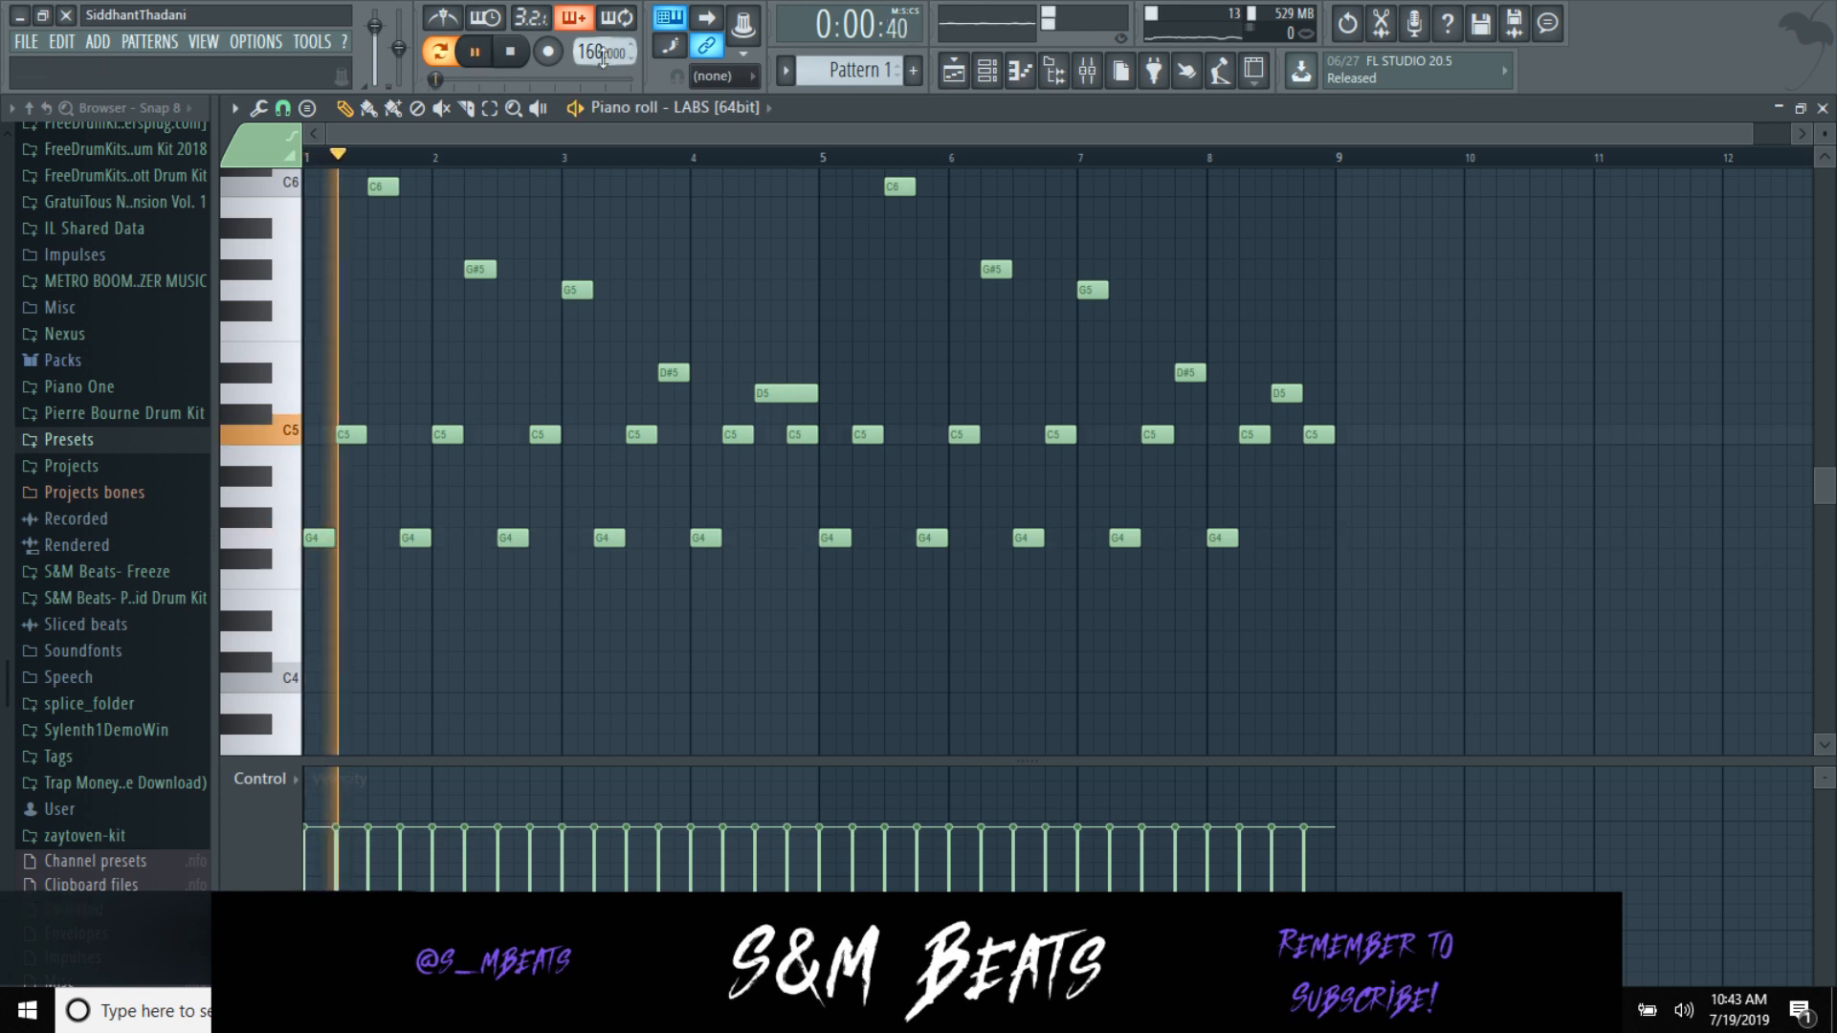
Step: On mixer Insert 1, move Gross Beat to slot 3 and load Fruity Reeverb 2 in slot 2
click(1088, 71)
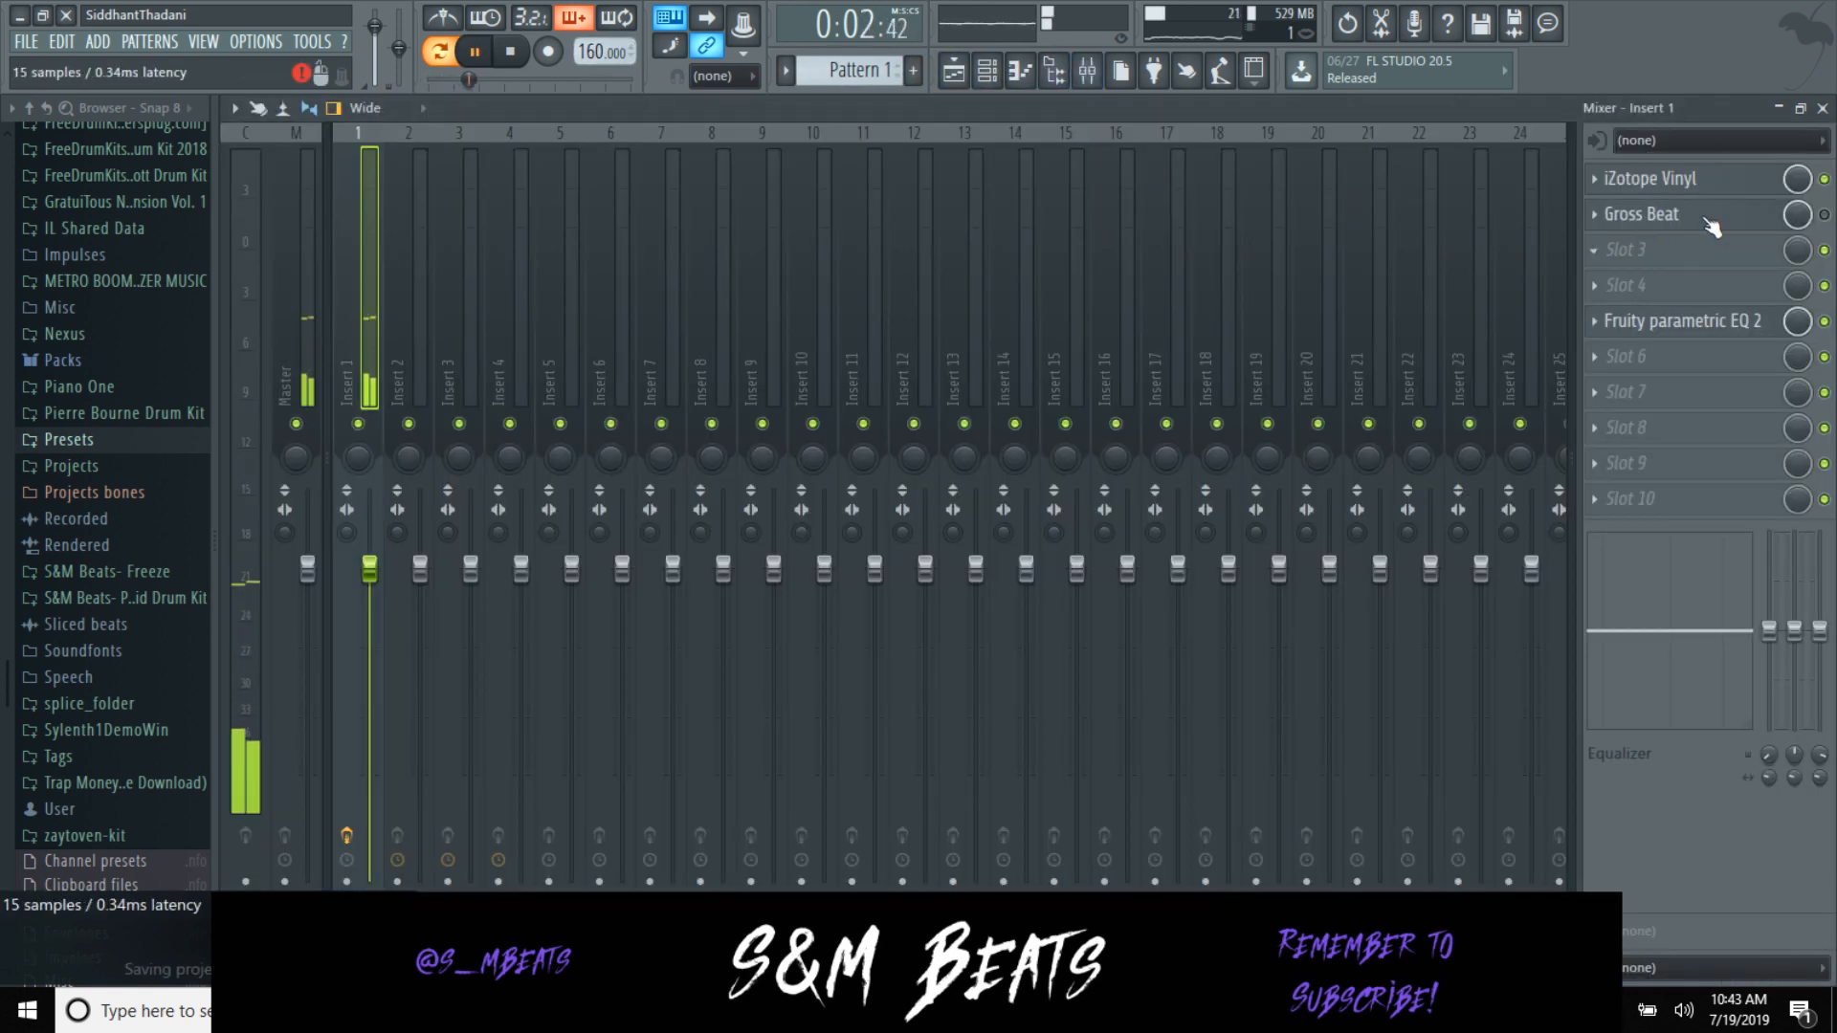
drag(1669, 214, 1681, 250)
click(1665, 222)
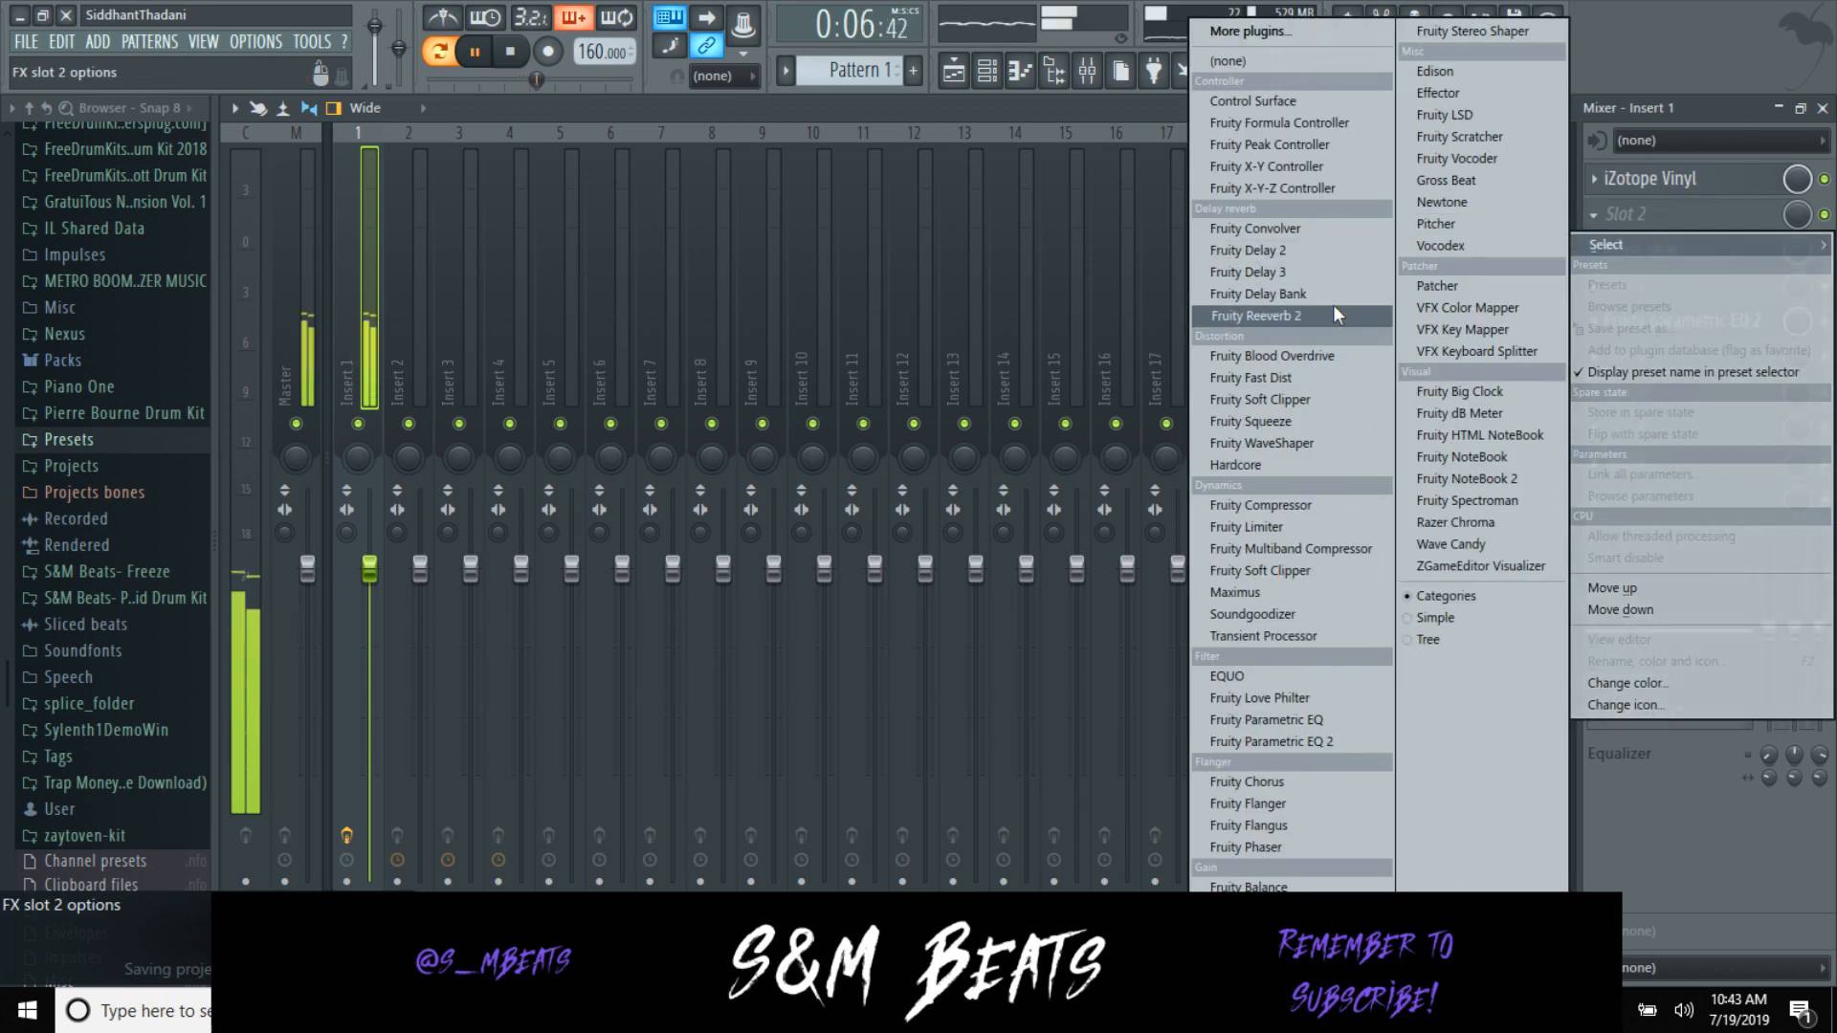
click(1254, 316)
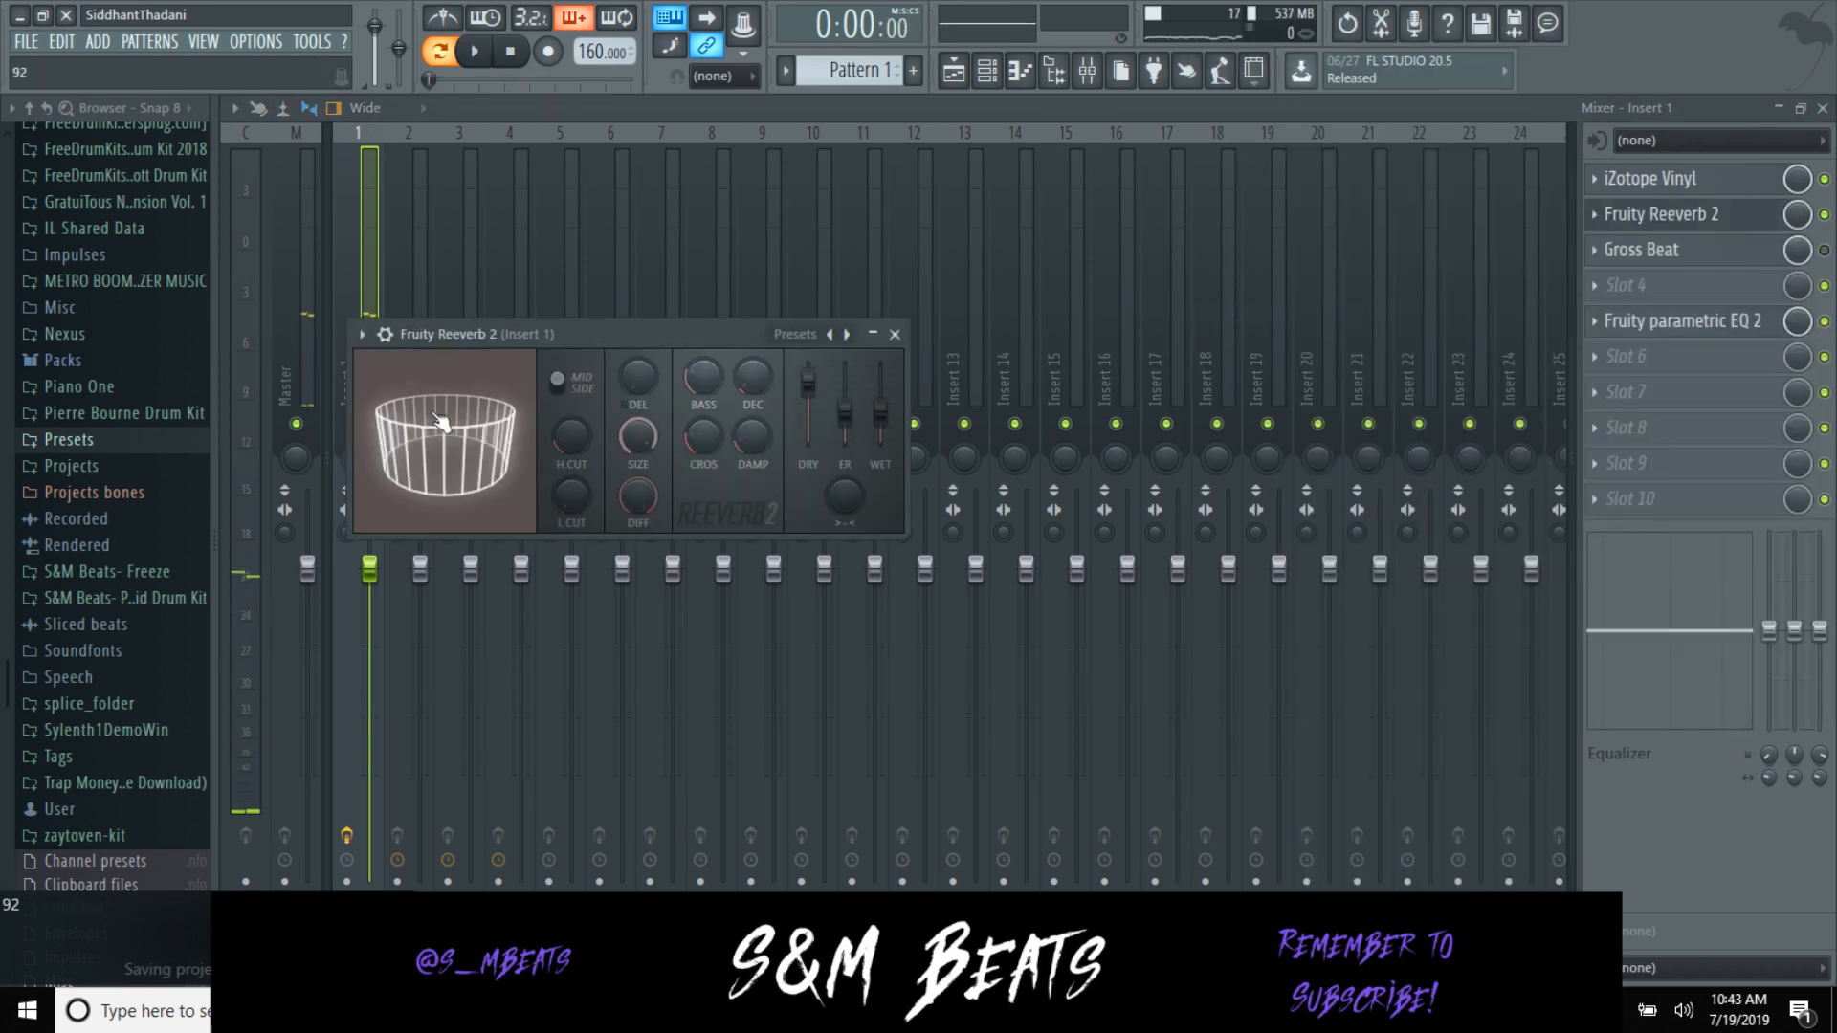
click(894, 334)
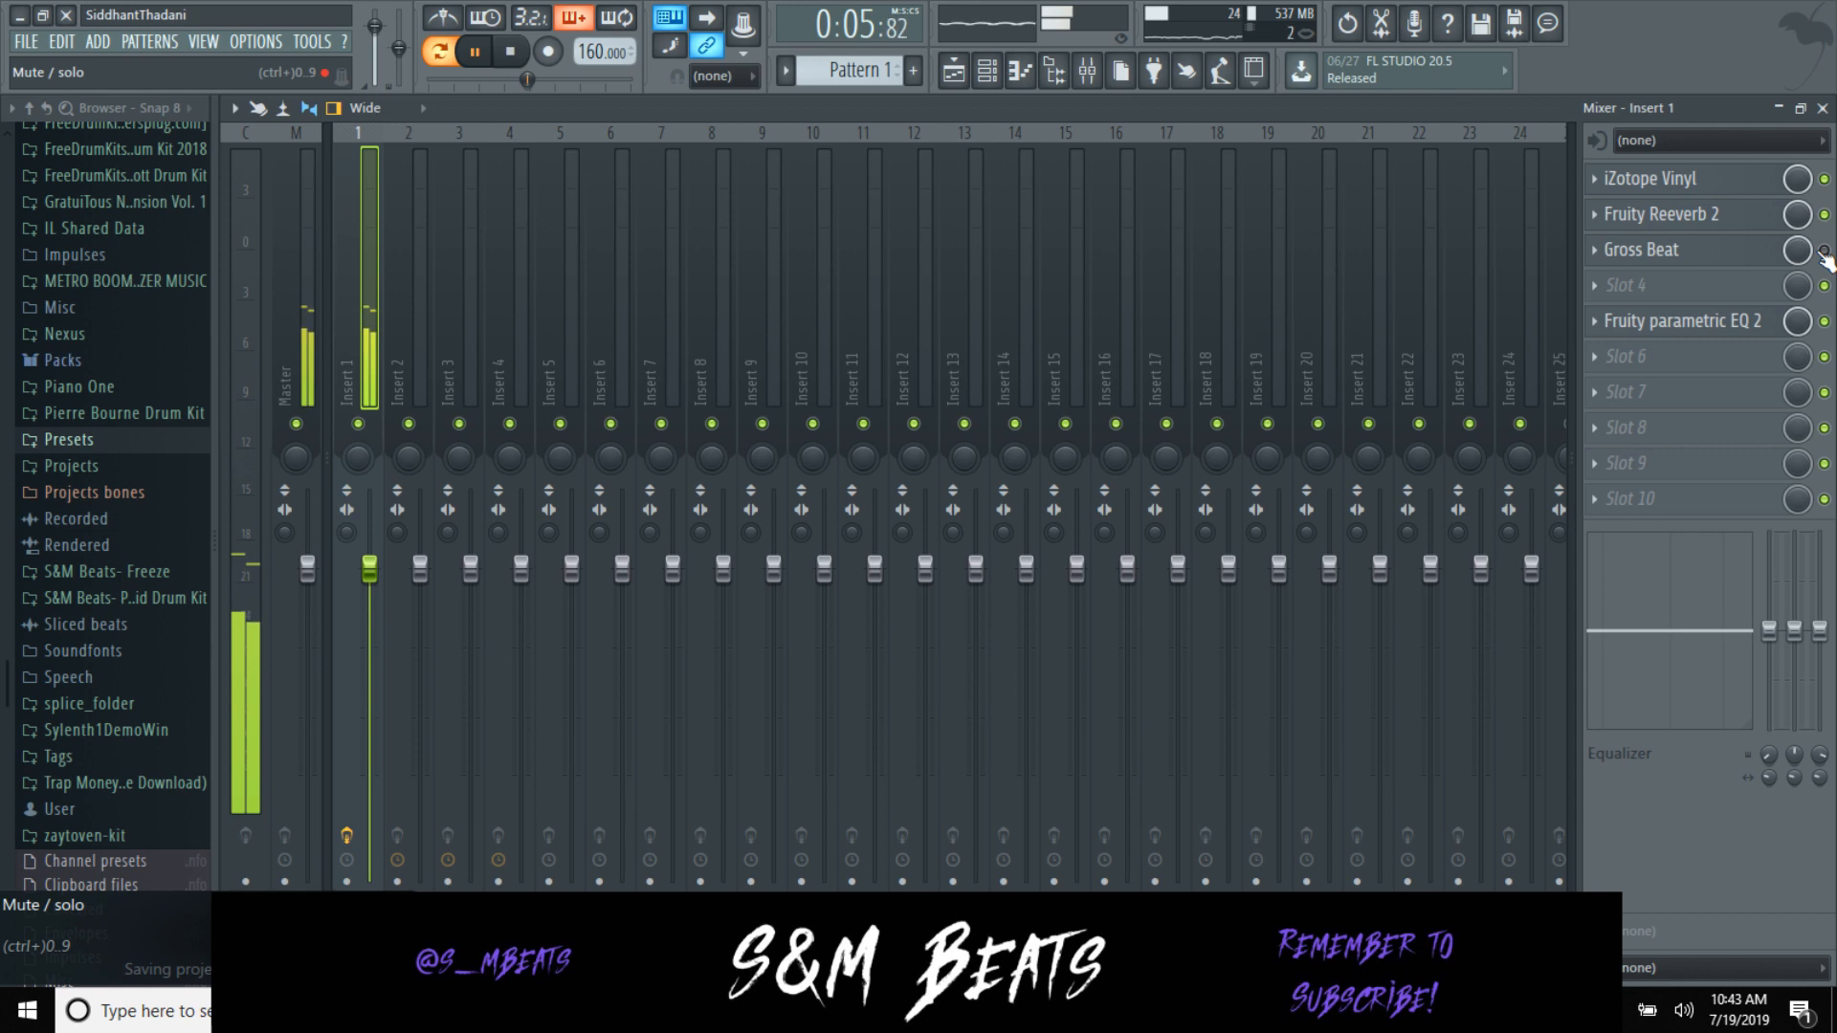
Step: Enable Gross Beat on Insert 1, apply its Reverse time preset and lower its mix level to 20%
click(1670, 254)
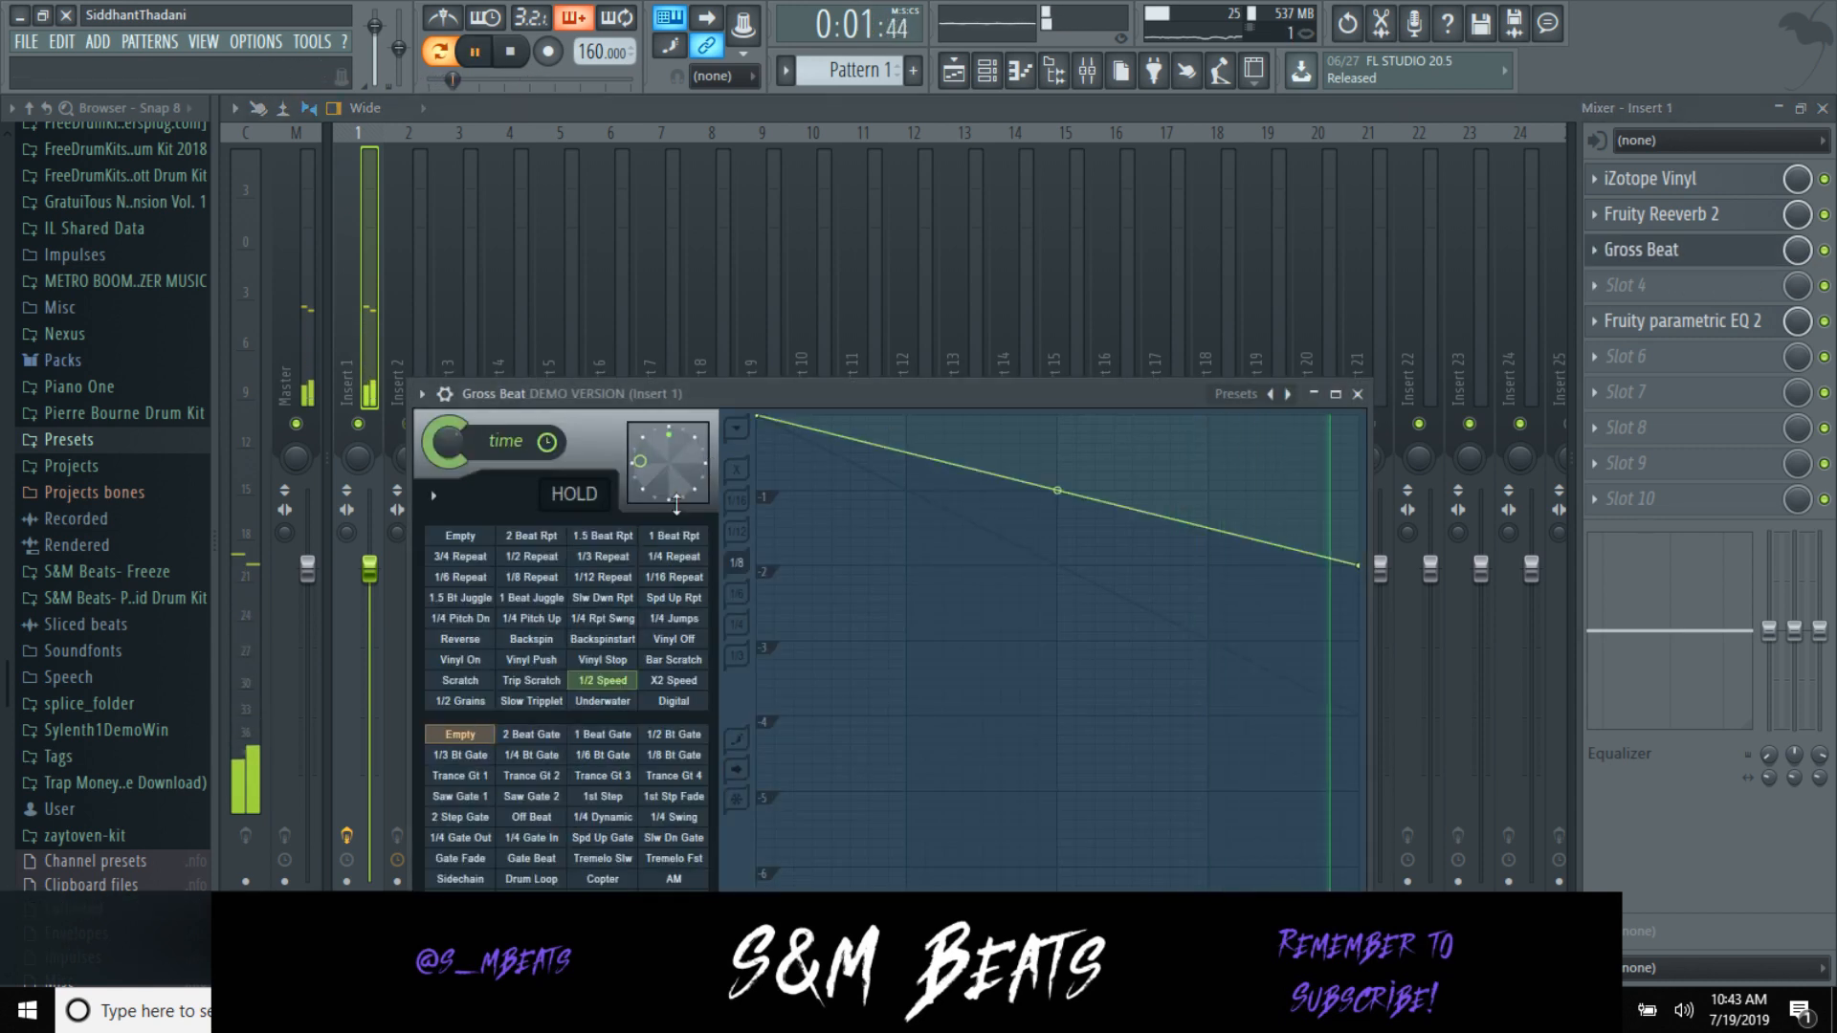
key(space)
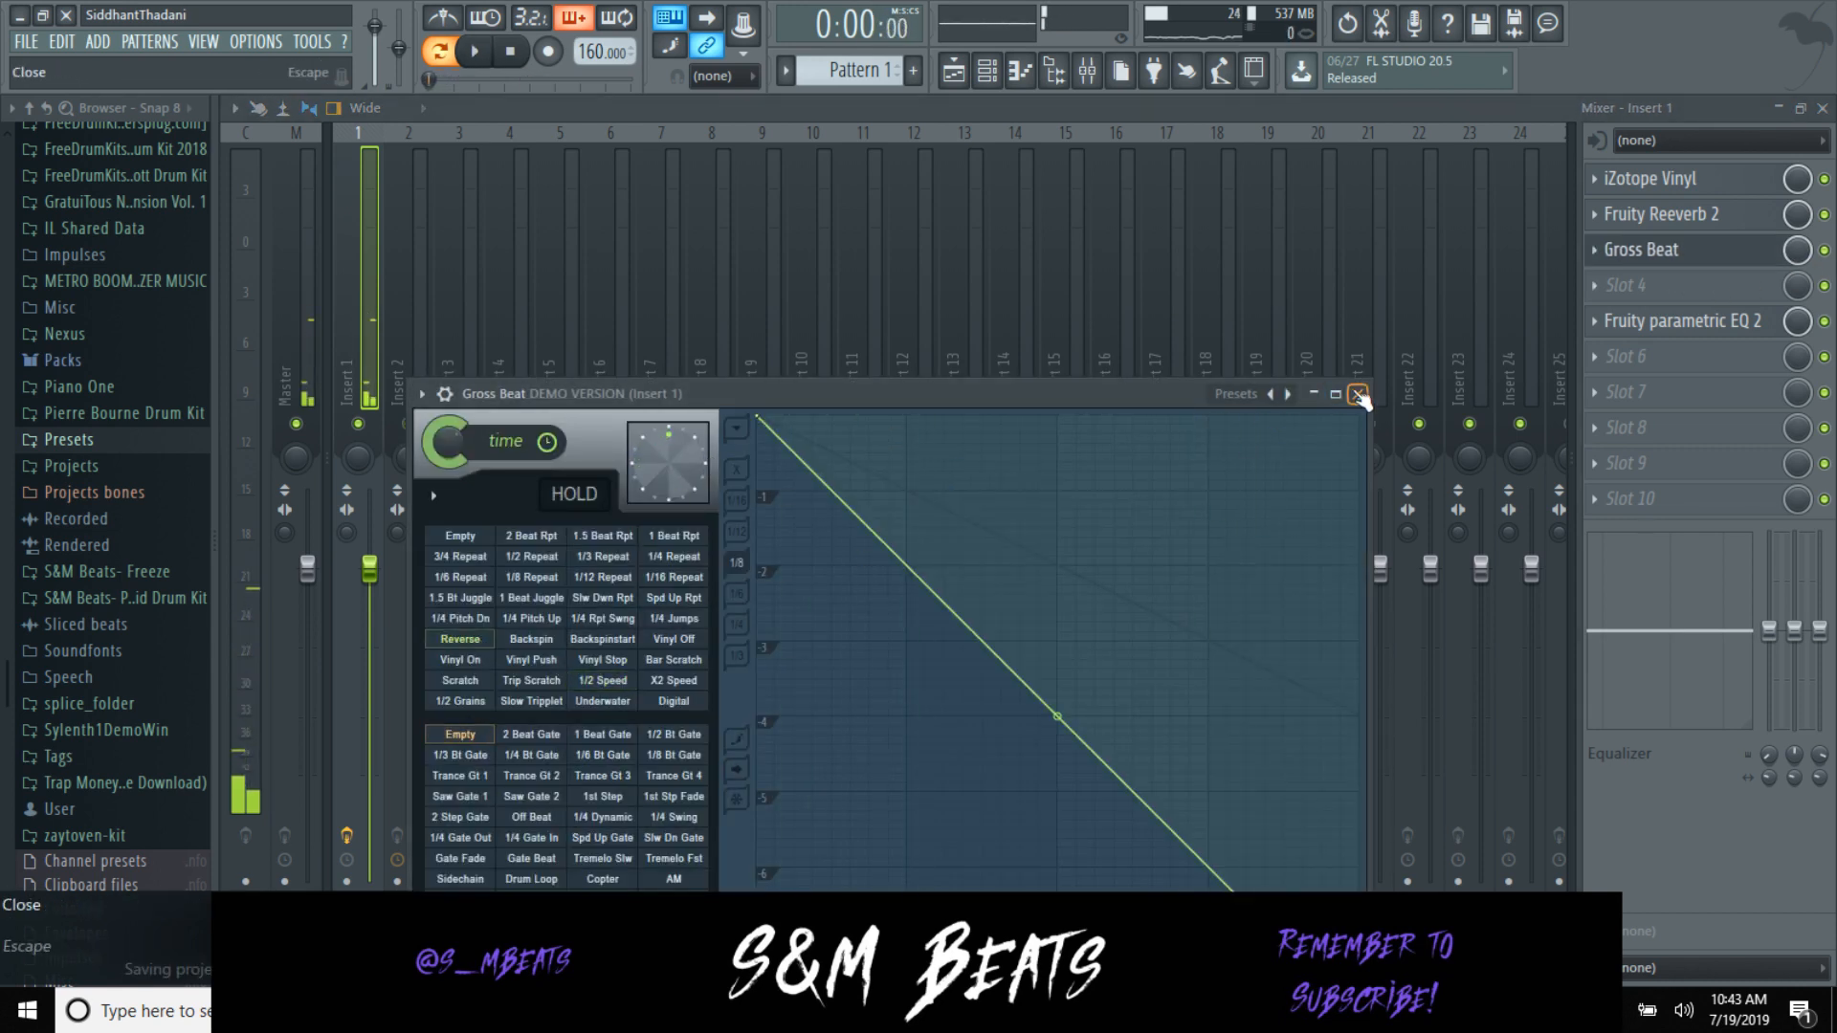
click(1356, 393)
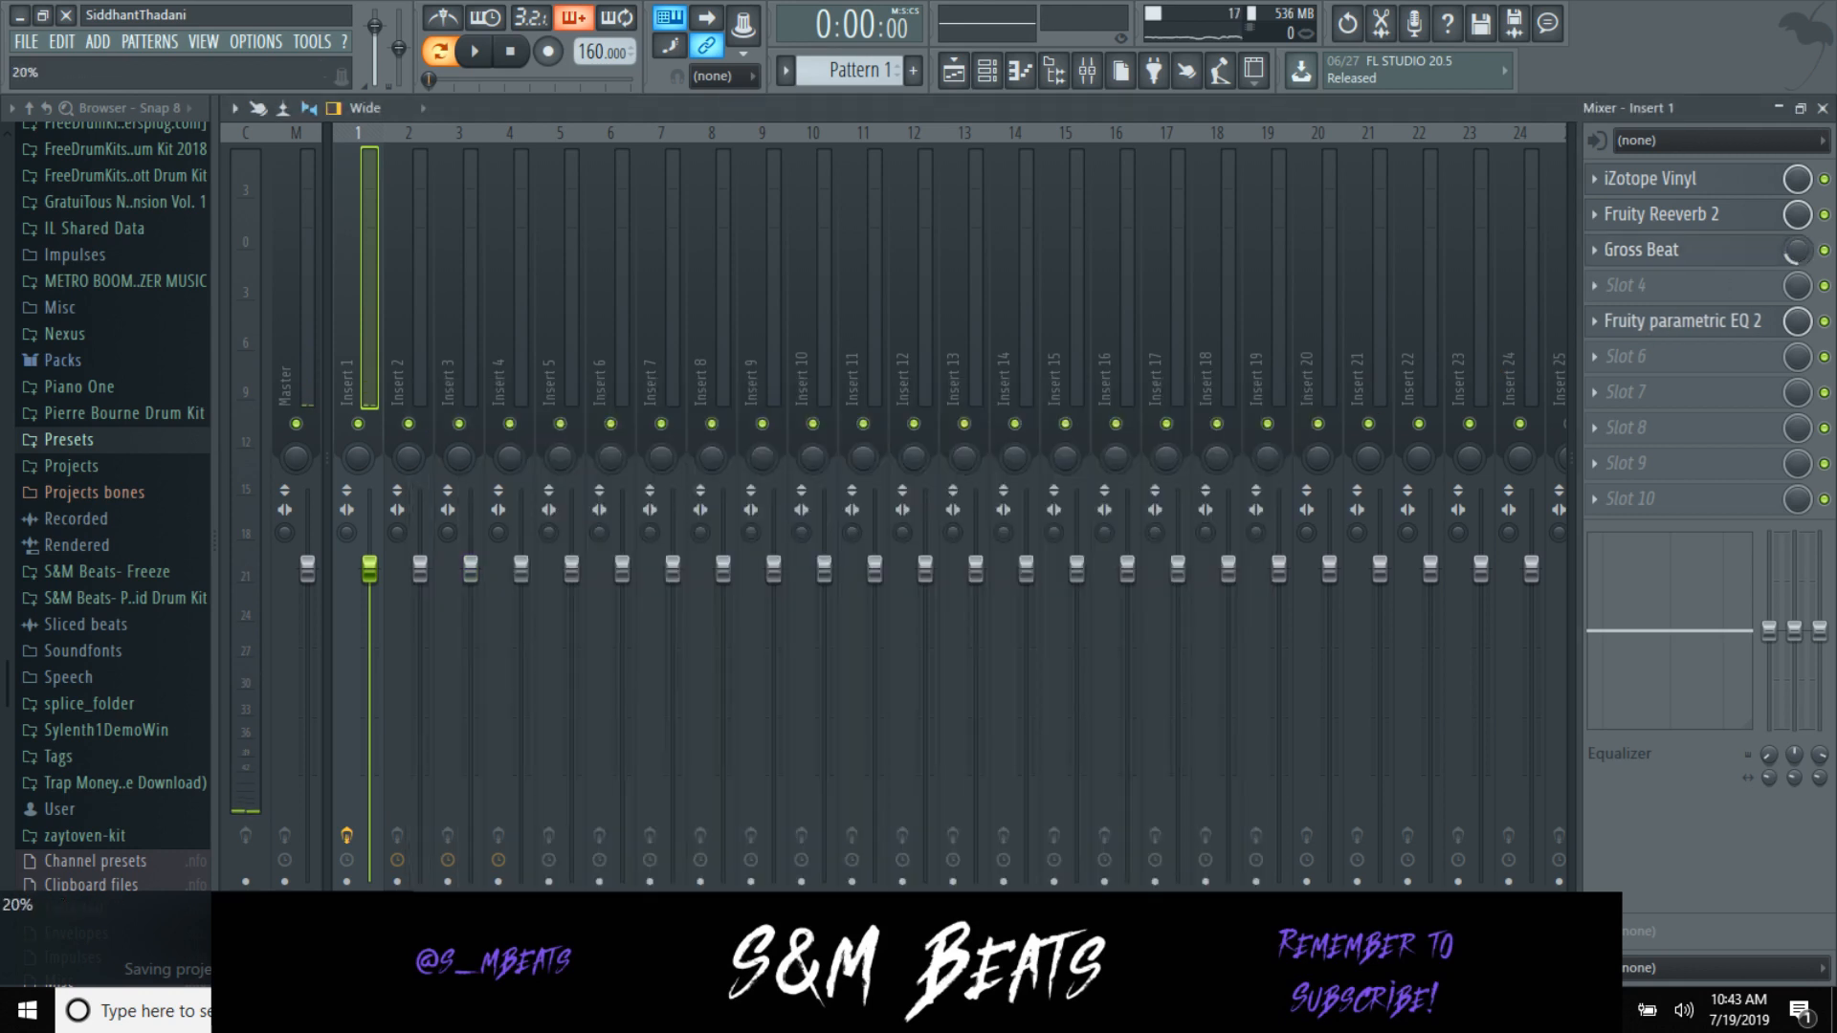
key(space)
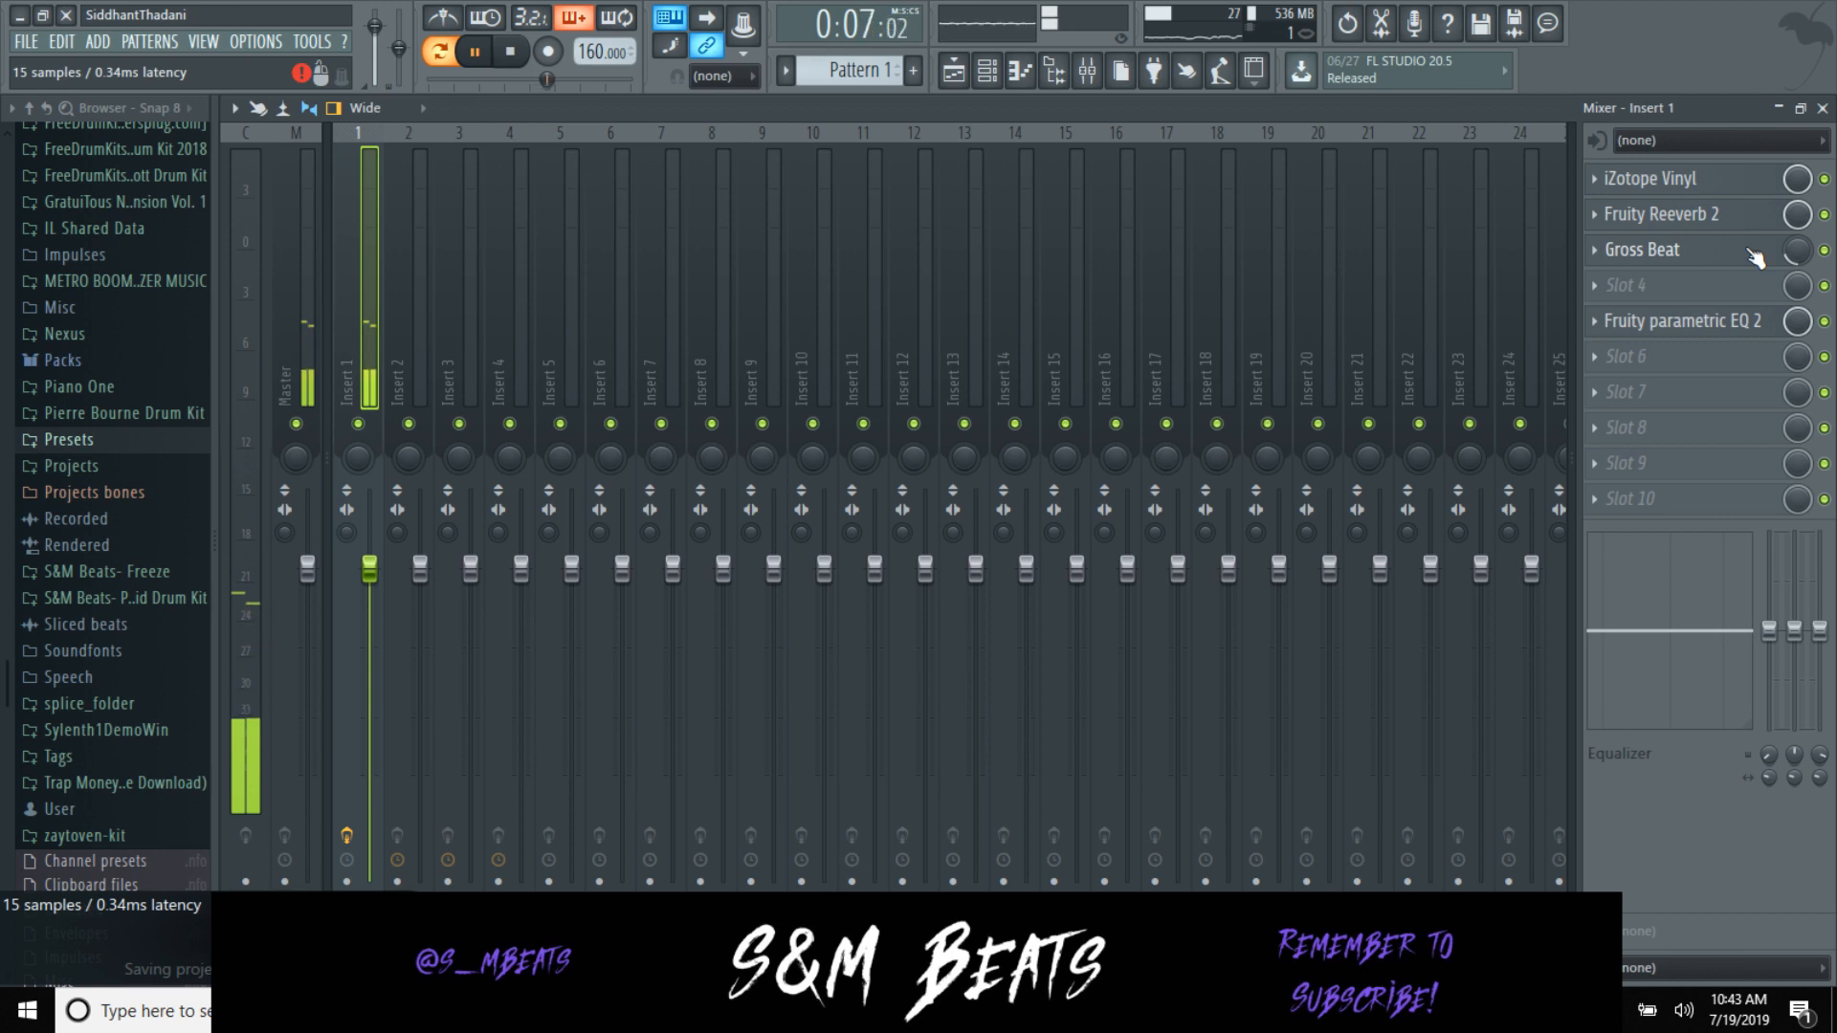
Step: Lower bar 4's closing C5 to G4 and shorten its D5, trying G4 as bar 8's closing note too
key(F7)
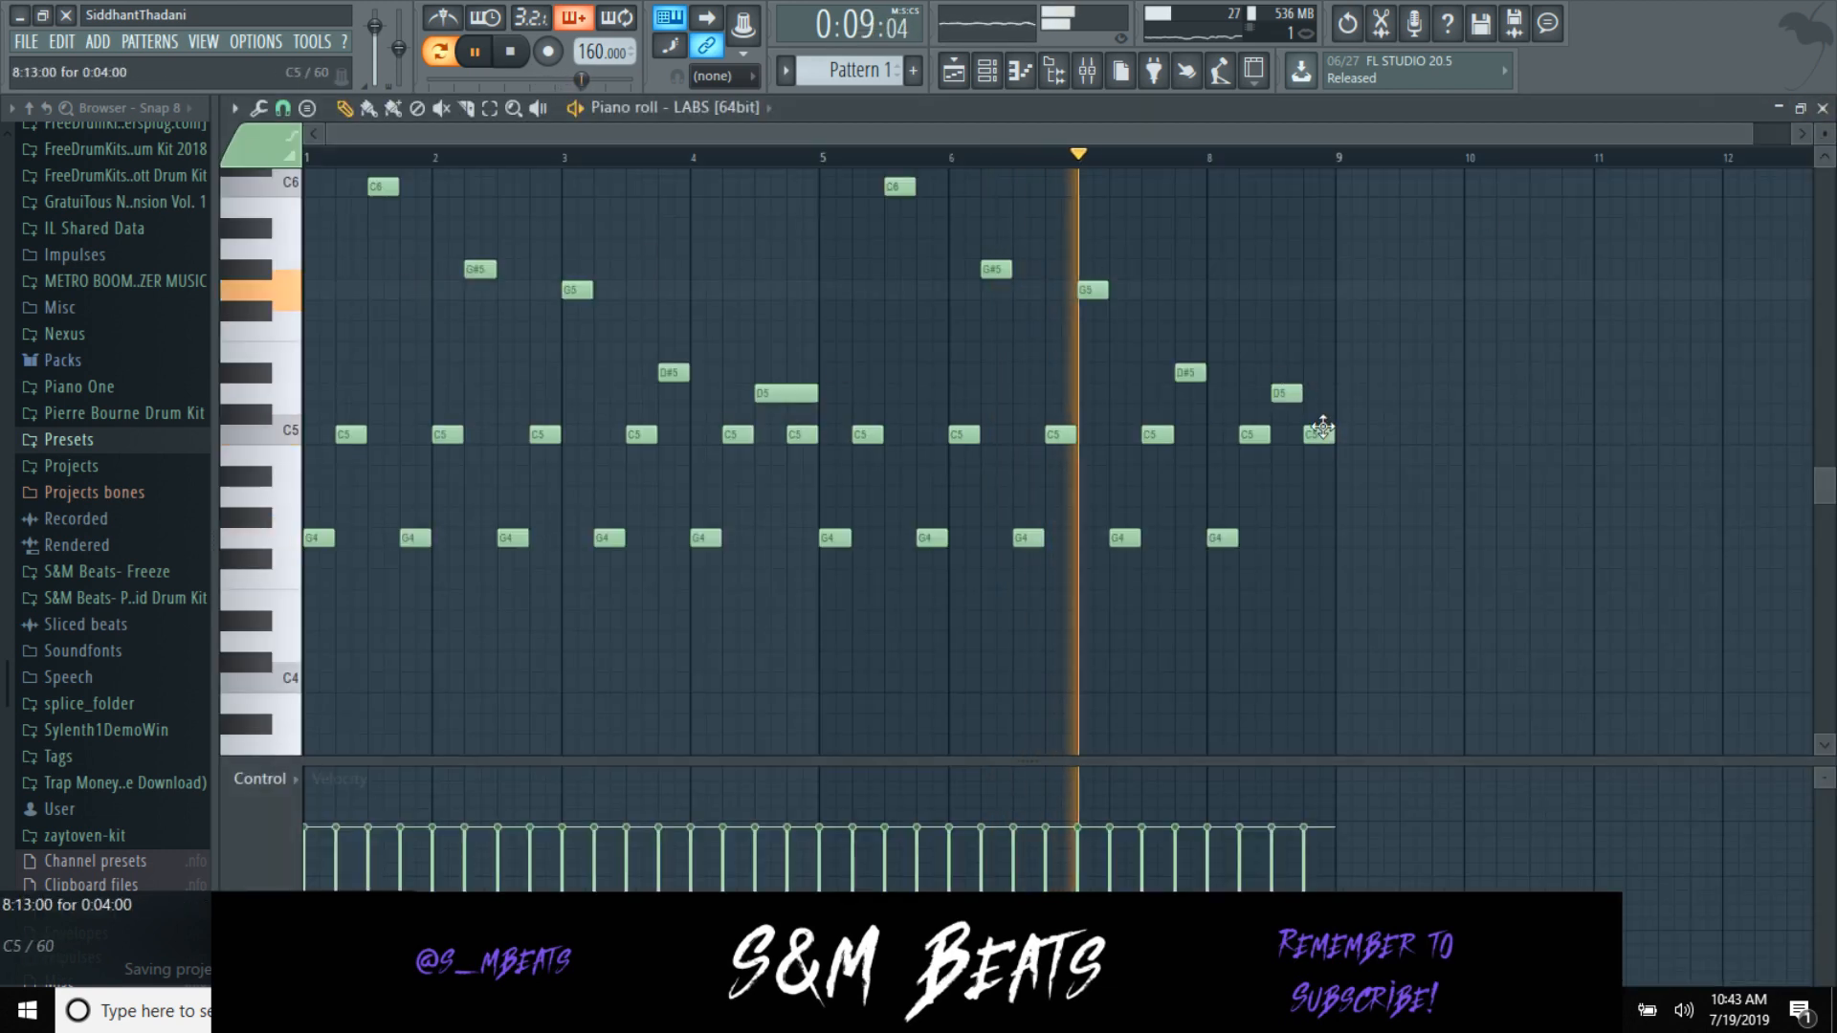
drag(1327, 430, 1323, 540)
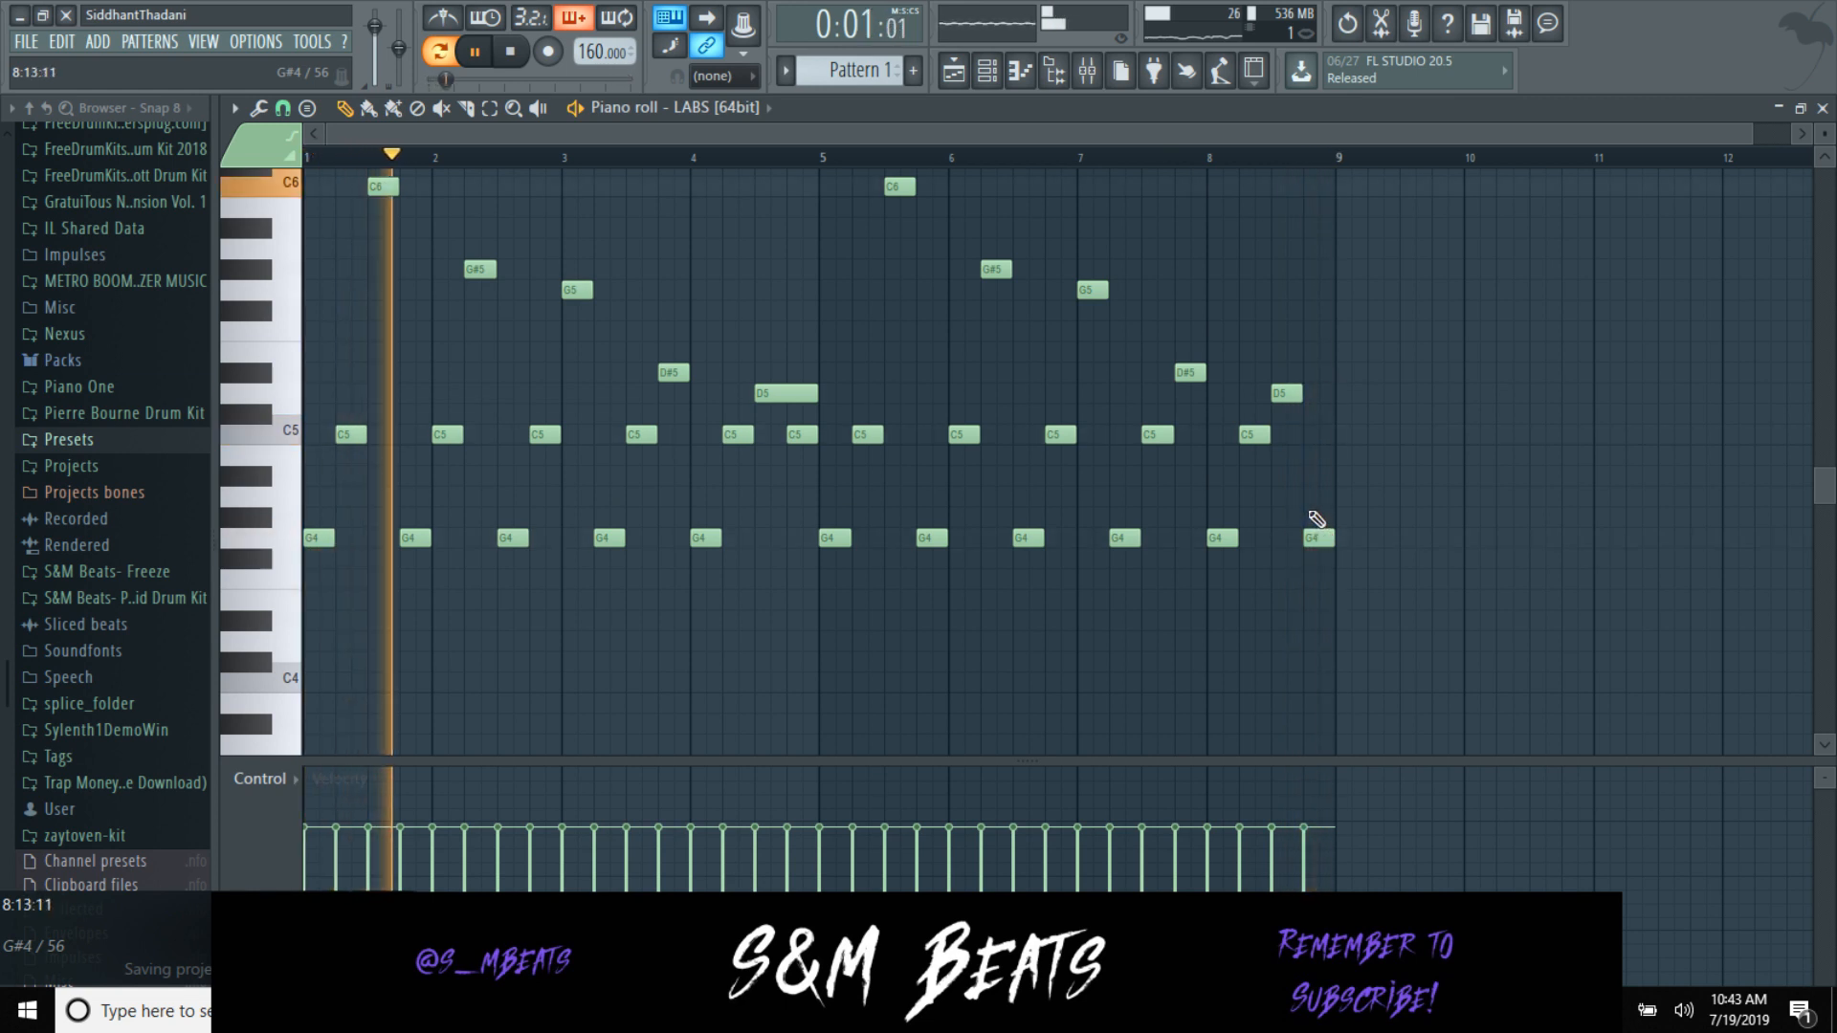
key(space)
drag(816, 432, 819, 531)
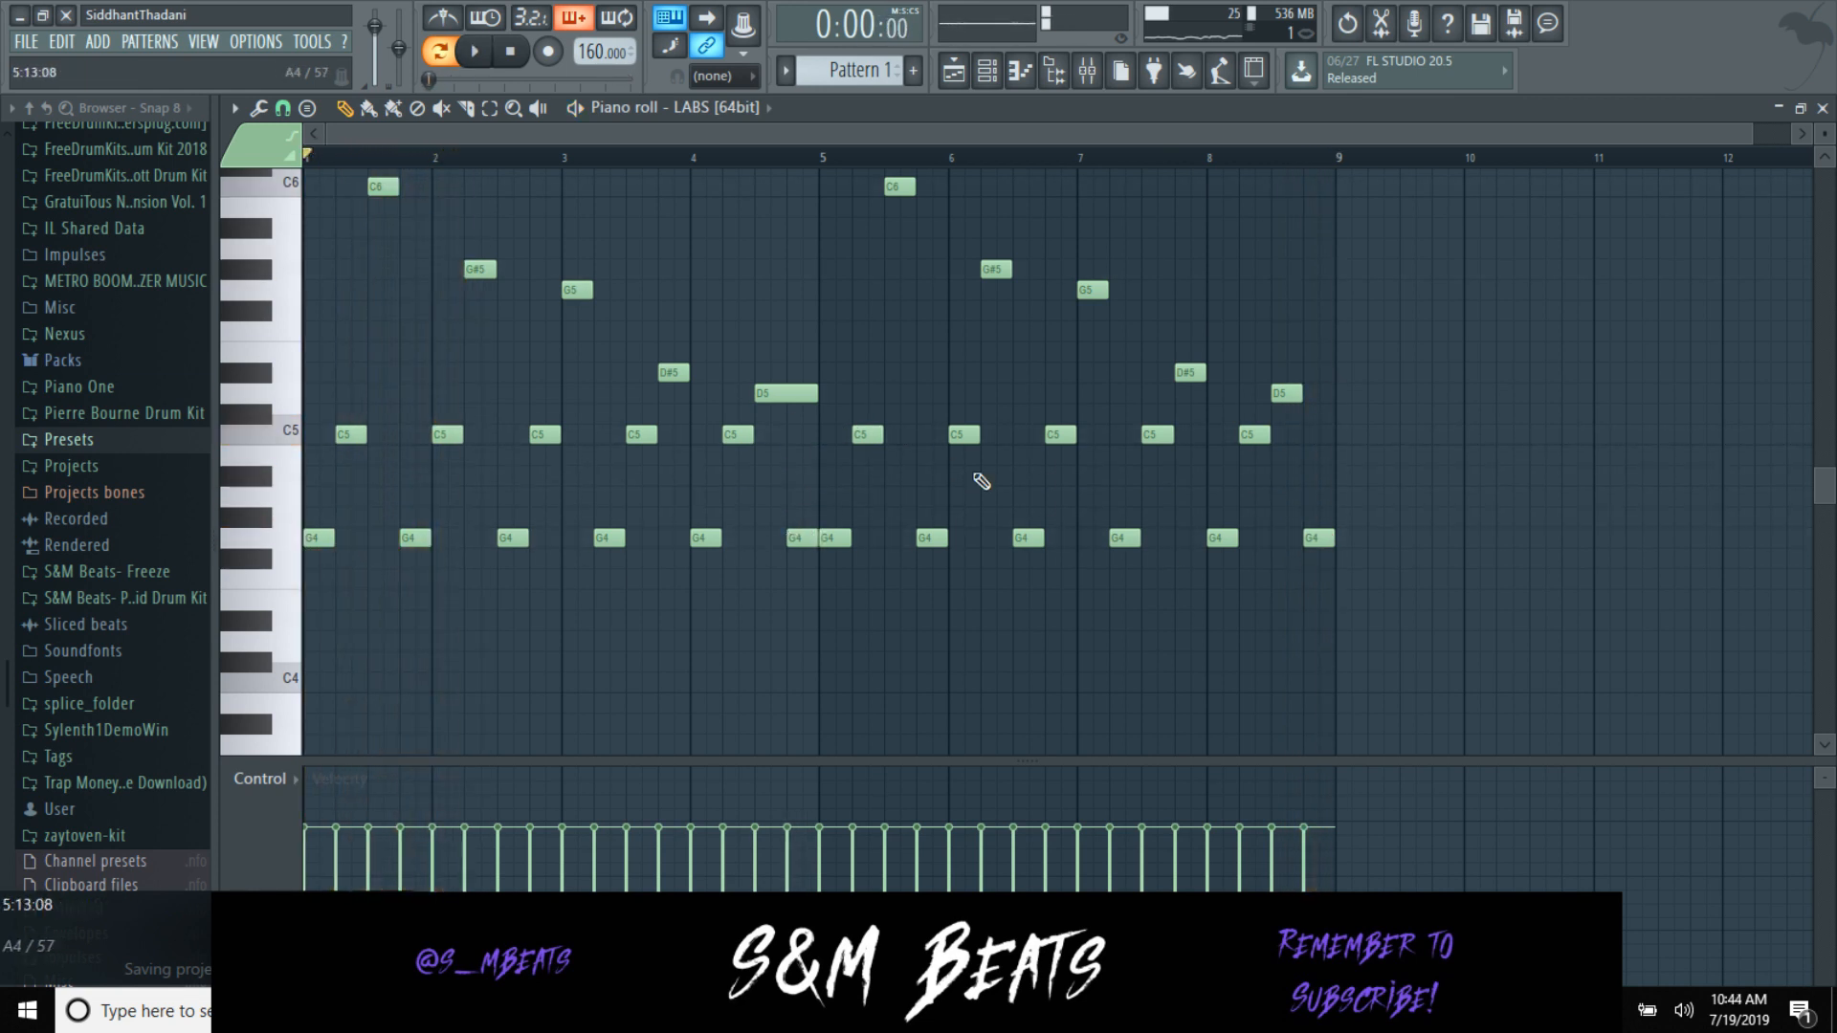
key(space)
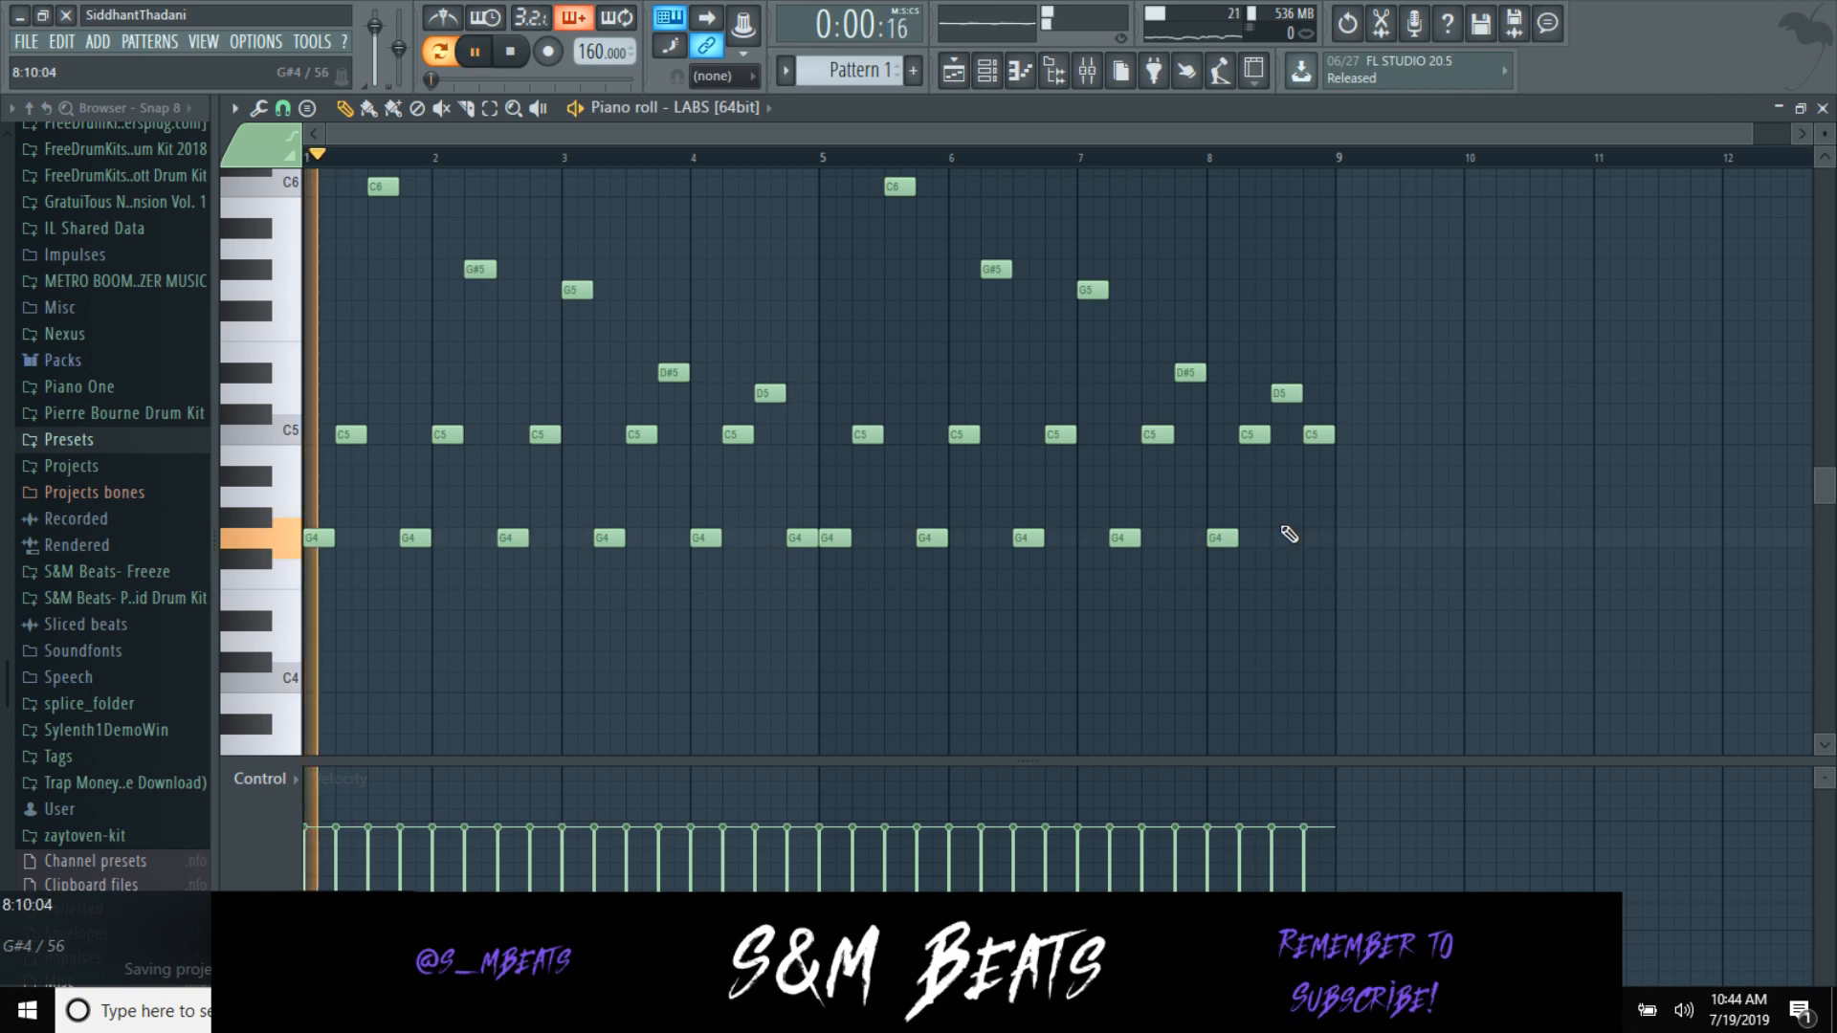
Step: Add a G5 above the first G4 at the start of bar 1 and play the loop
click(1823, 108)
click(689, 234)
scroll(343, 565, down, 2)
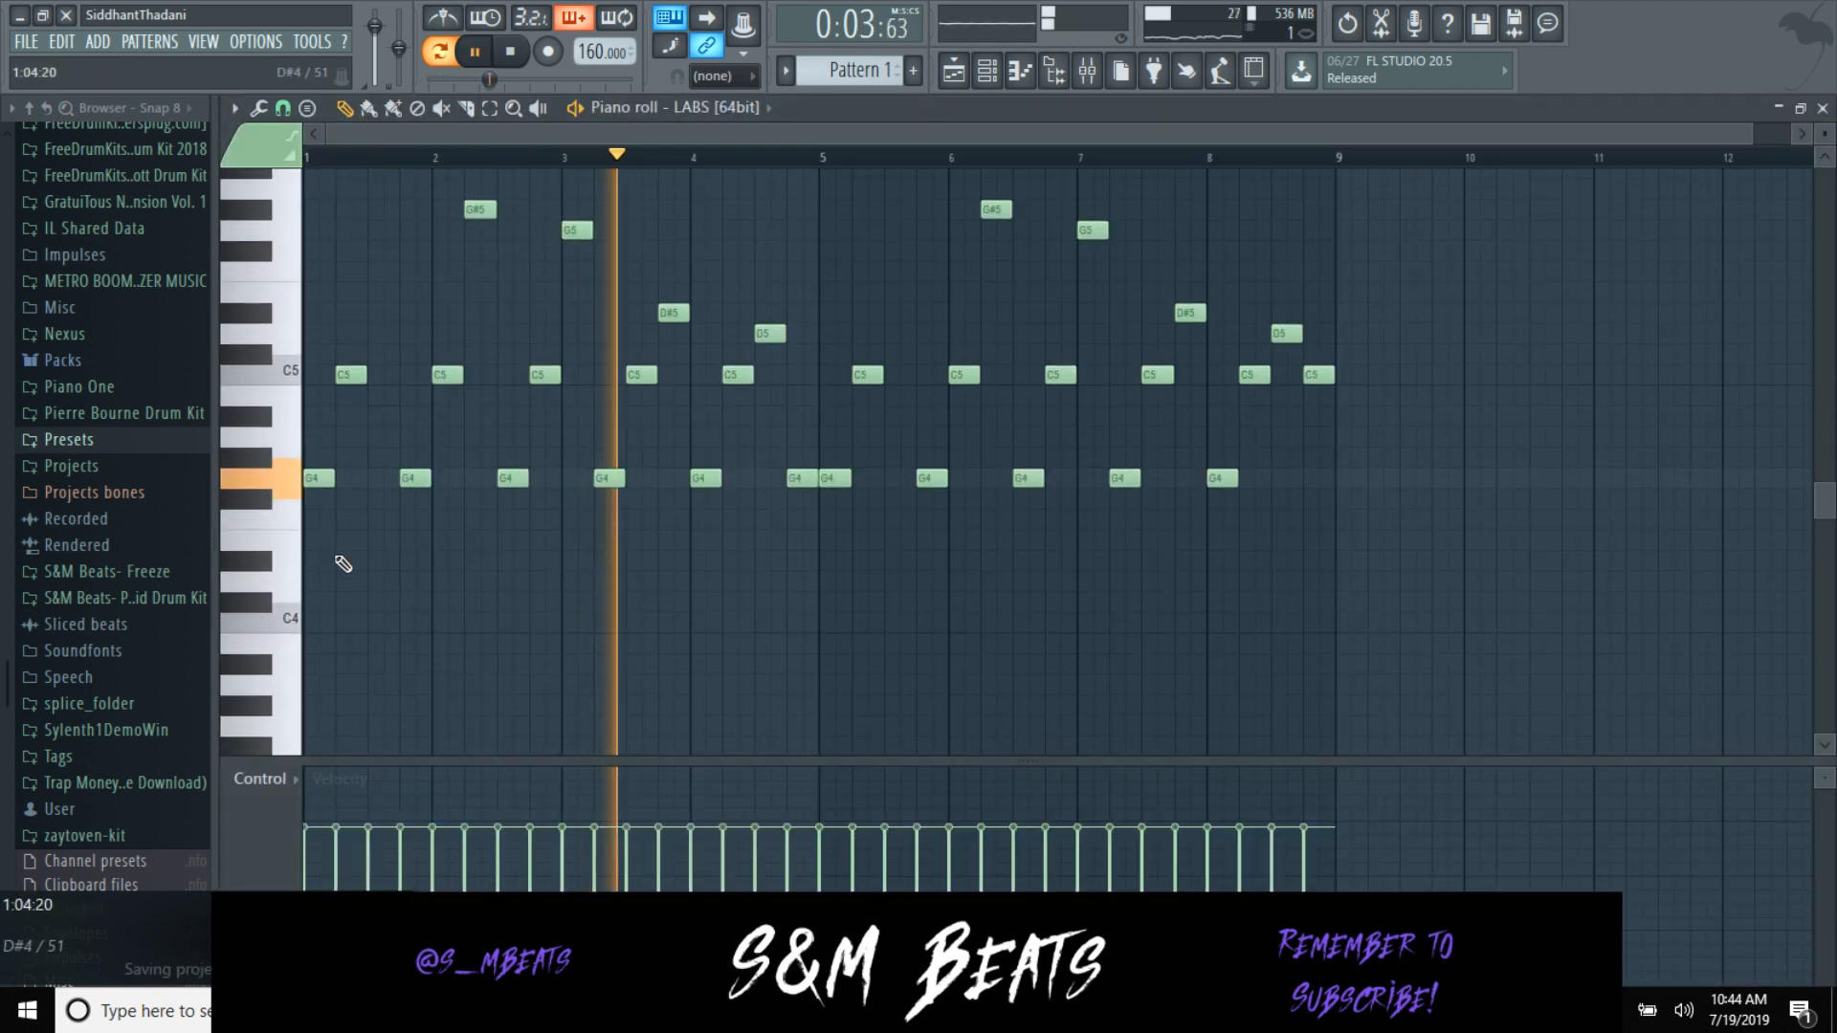
scroll(342, 564, up, 2)
key(space)
click(318, 380)
key(space)
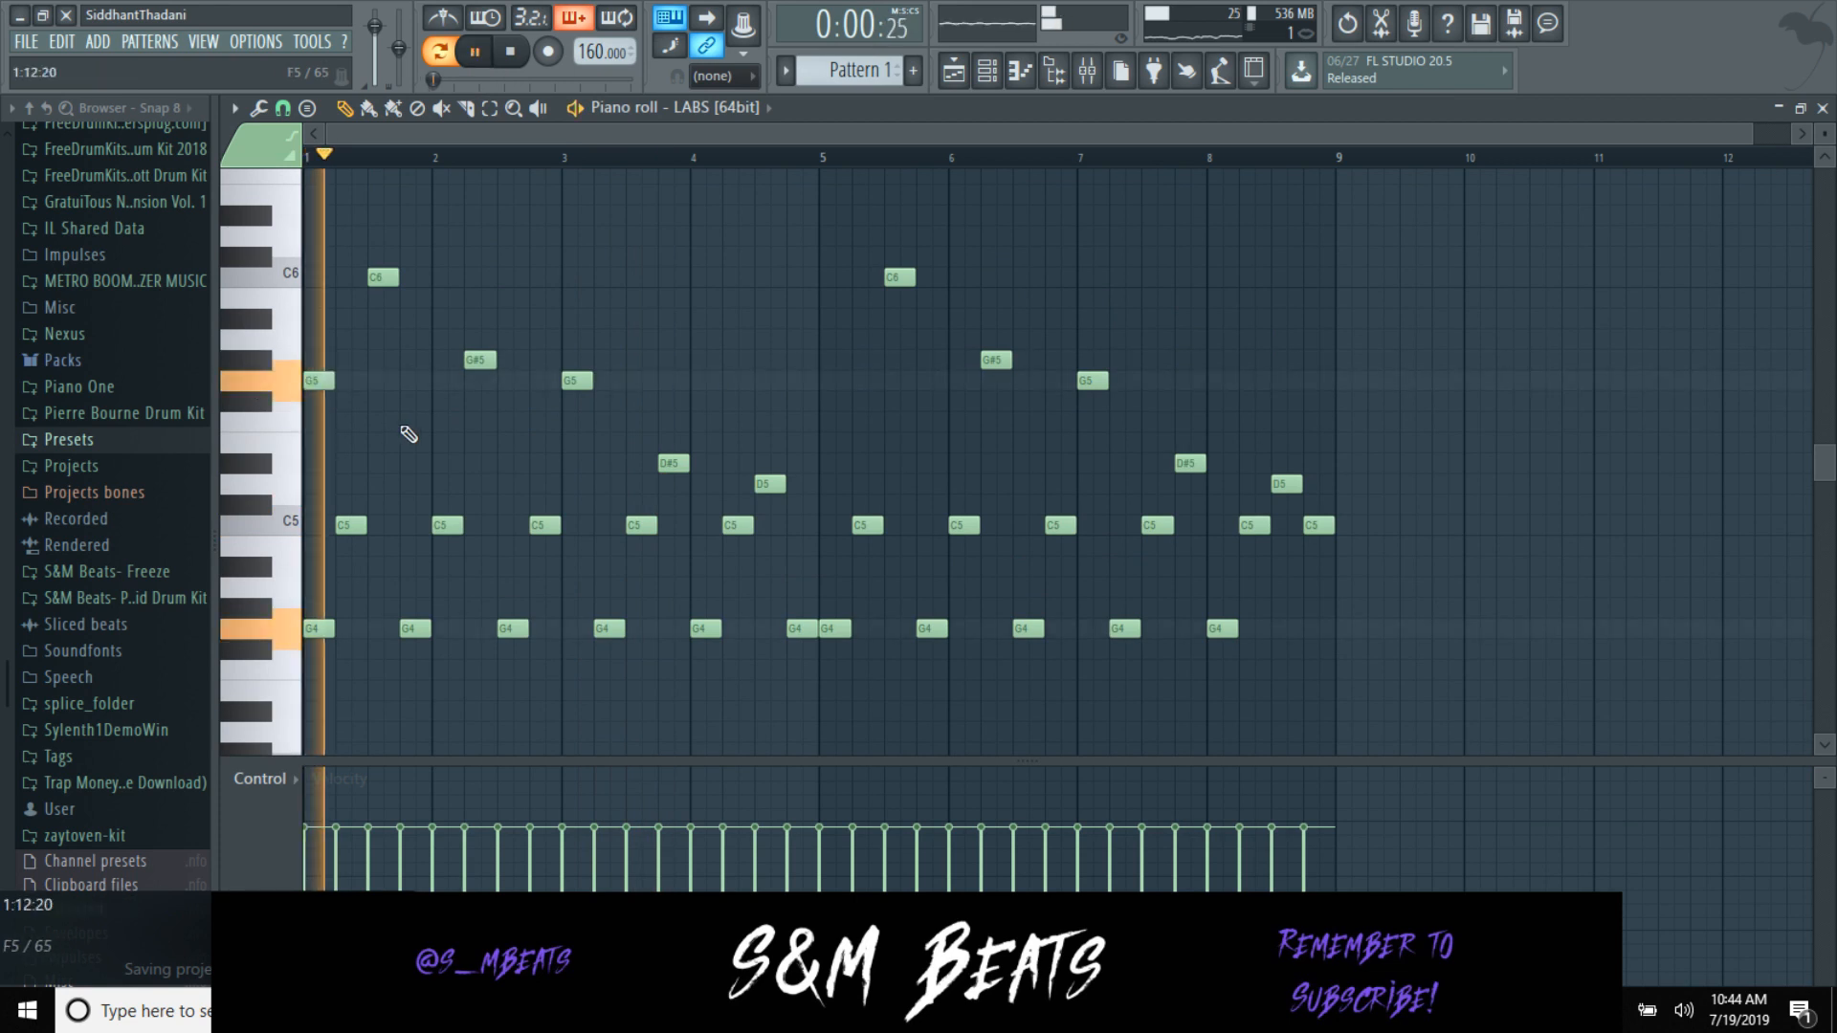
Step: Try a G5 above the second G4 of bar 1, listen to it and remove it
key(space)
key(space)
click(409, 379)
key(space)
key(space)
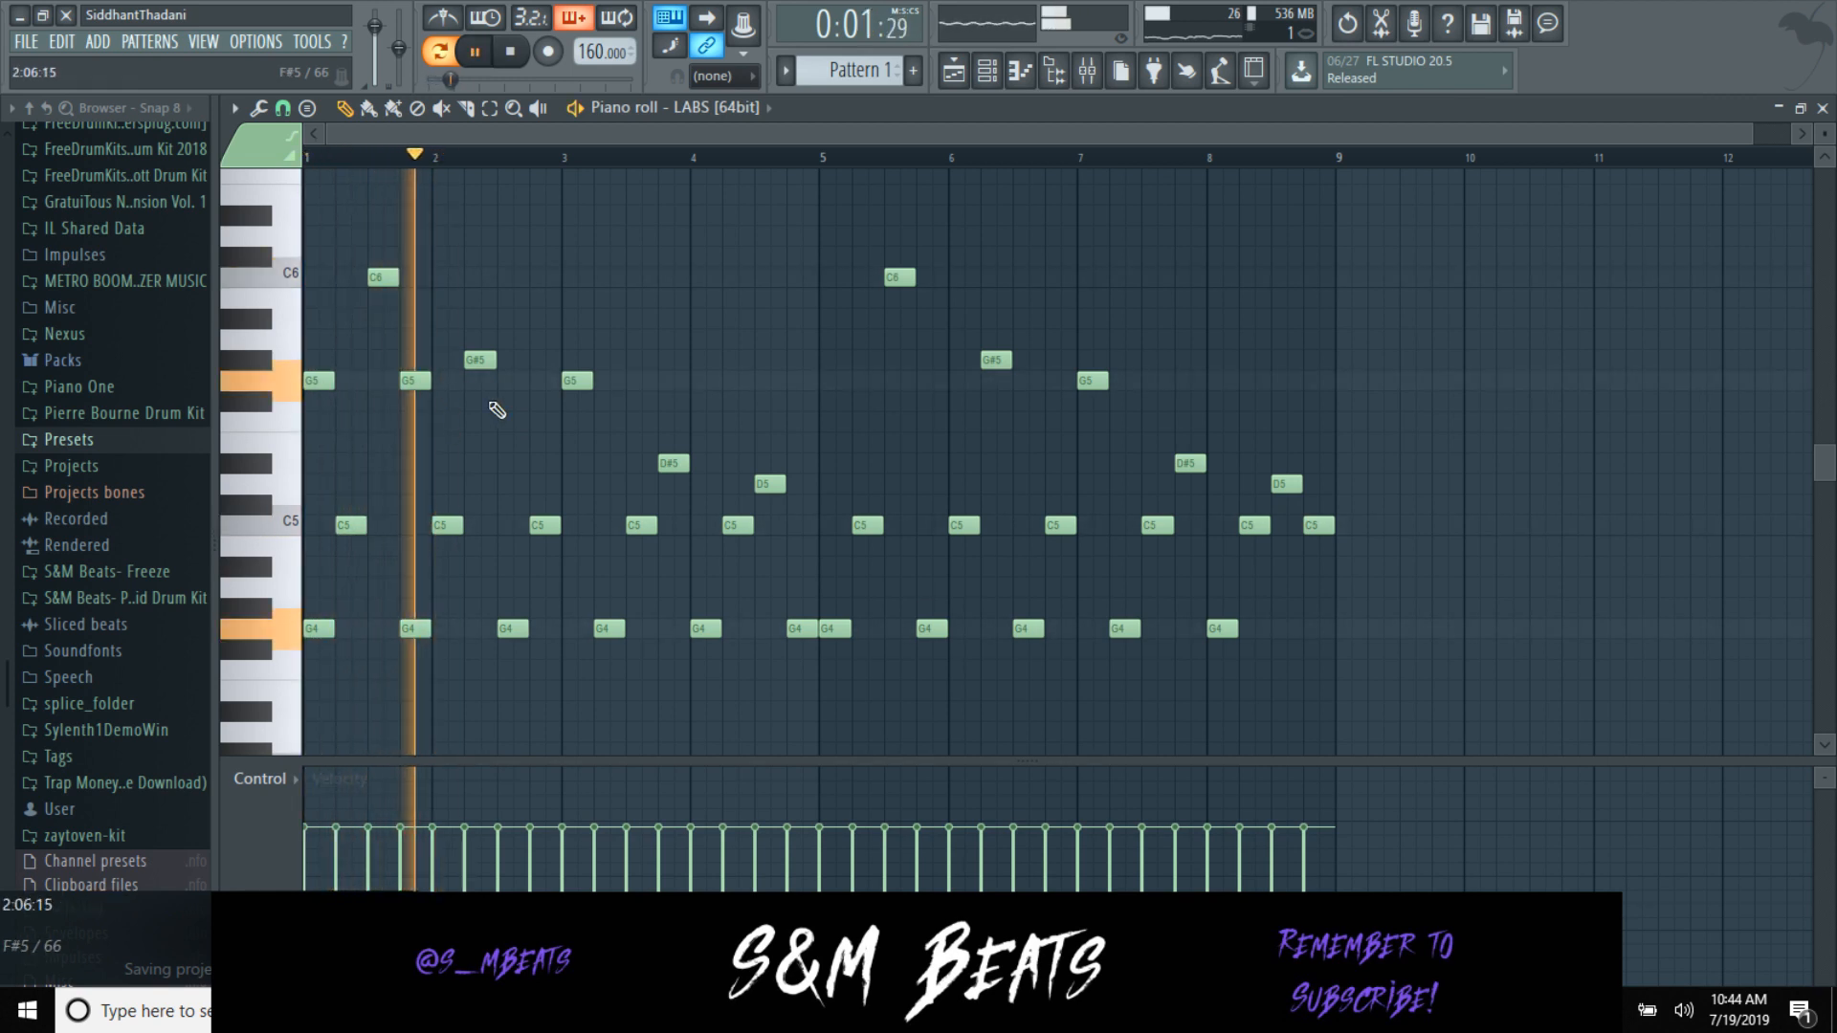
key(space)
key(space)
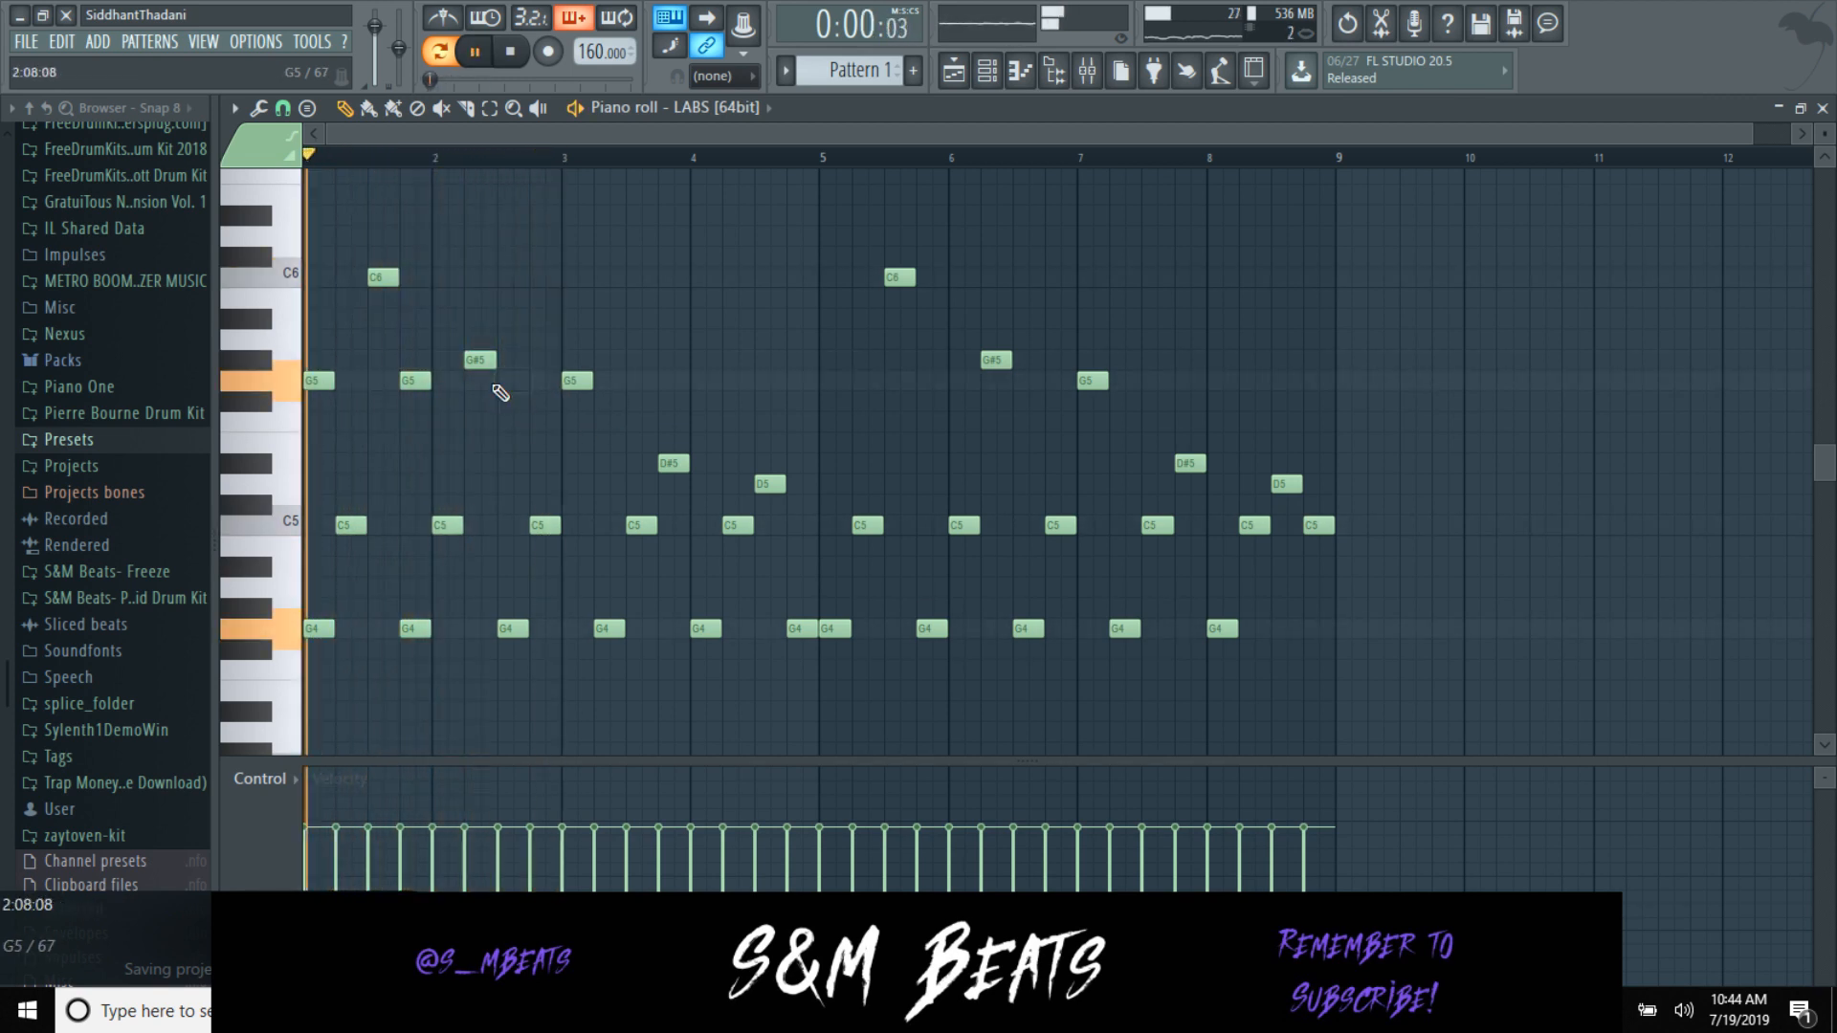
right_click(414, 380)
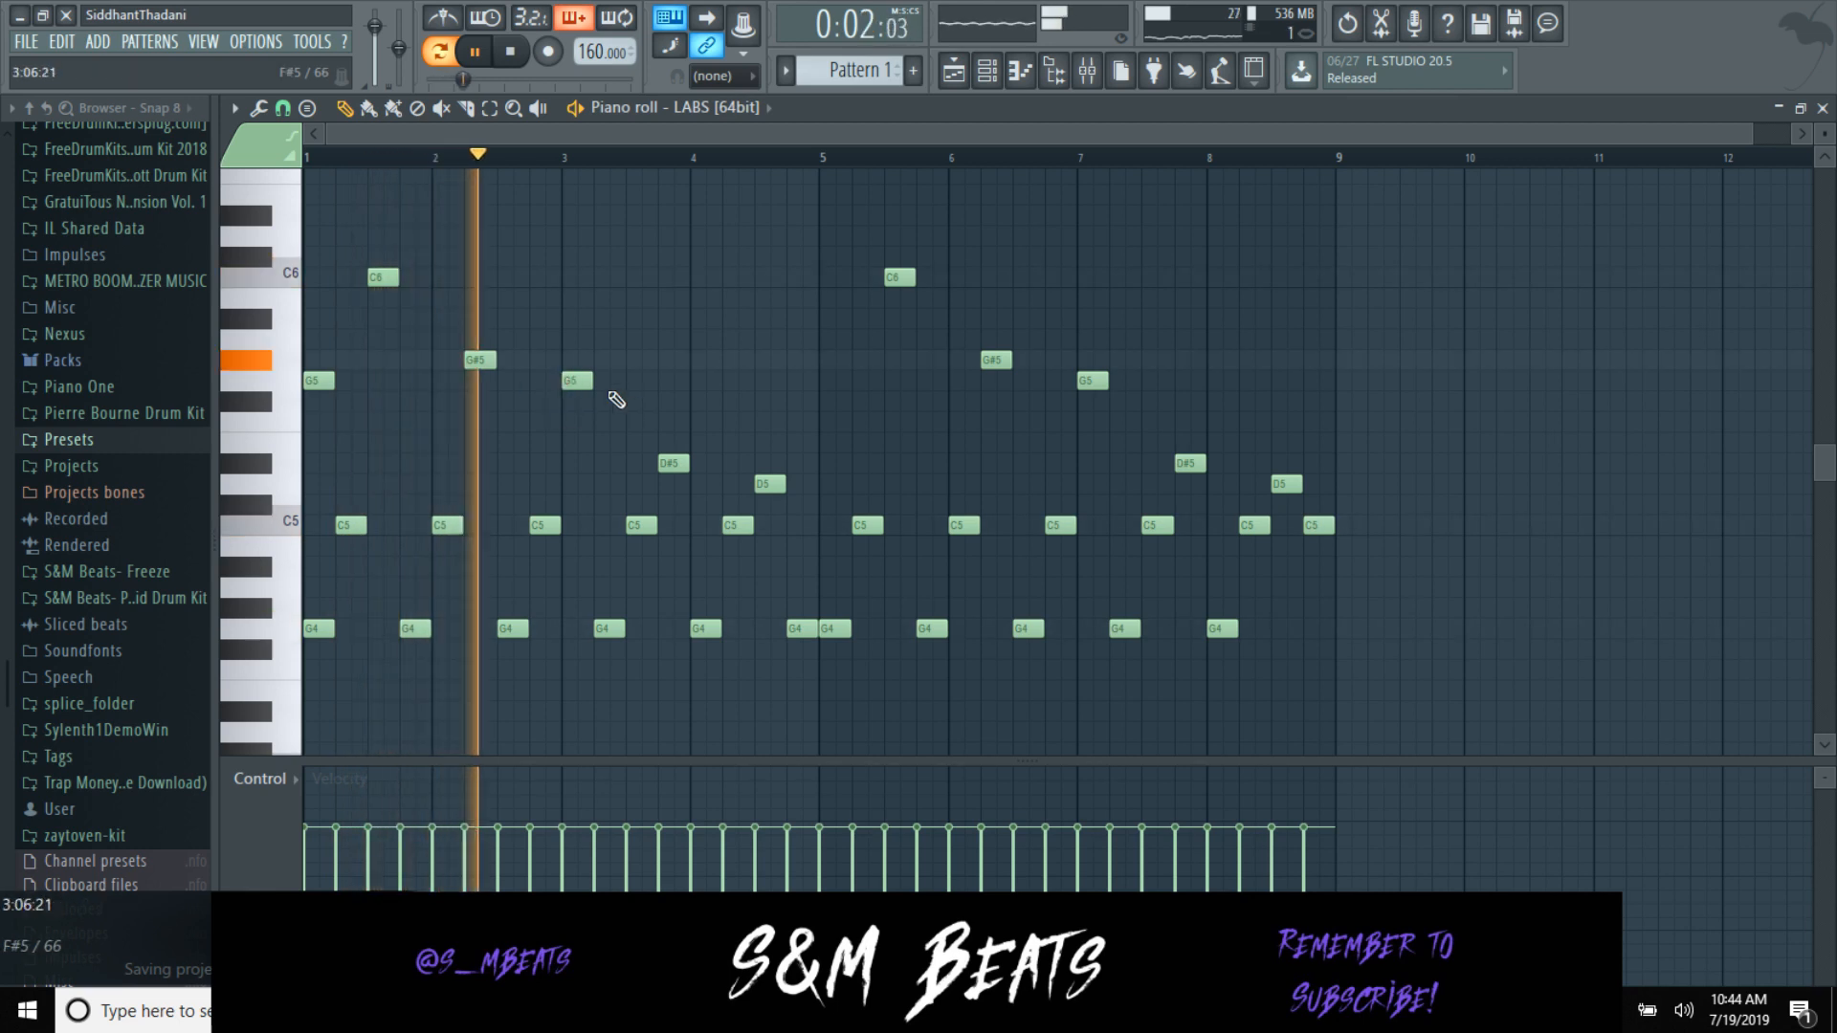
Step: Add G5 notes above the G4 notes at the starts of bars 4 and 5
click(703, 381)
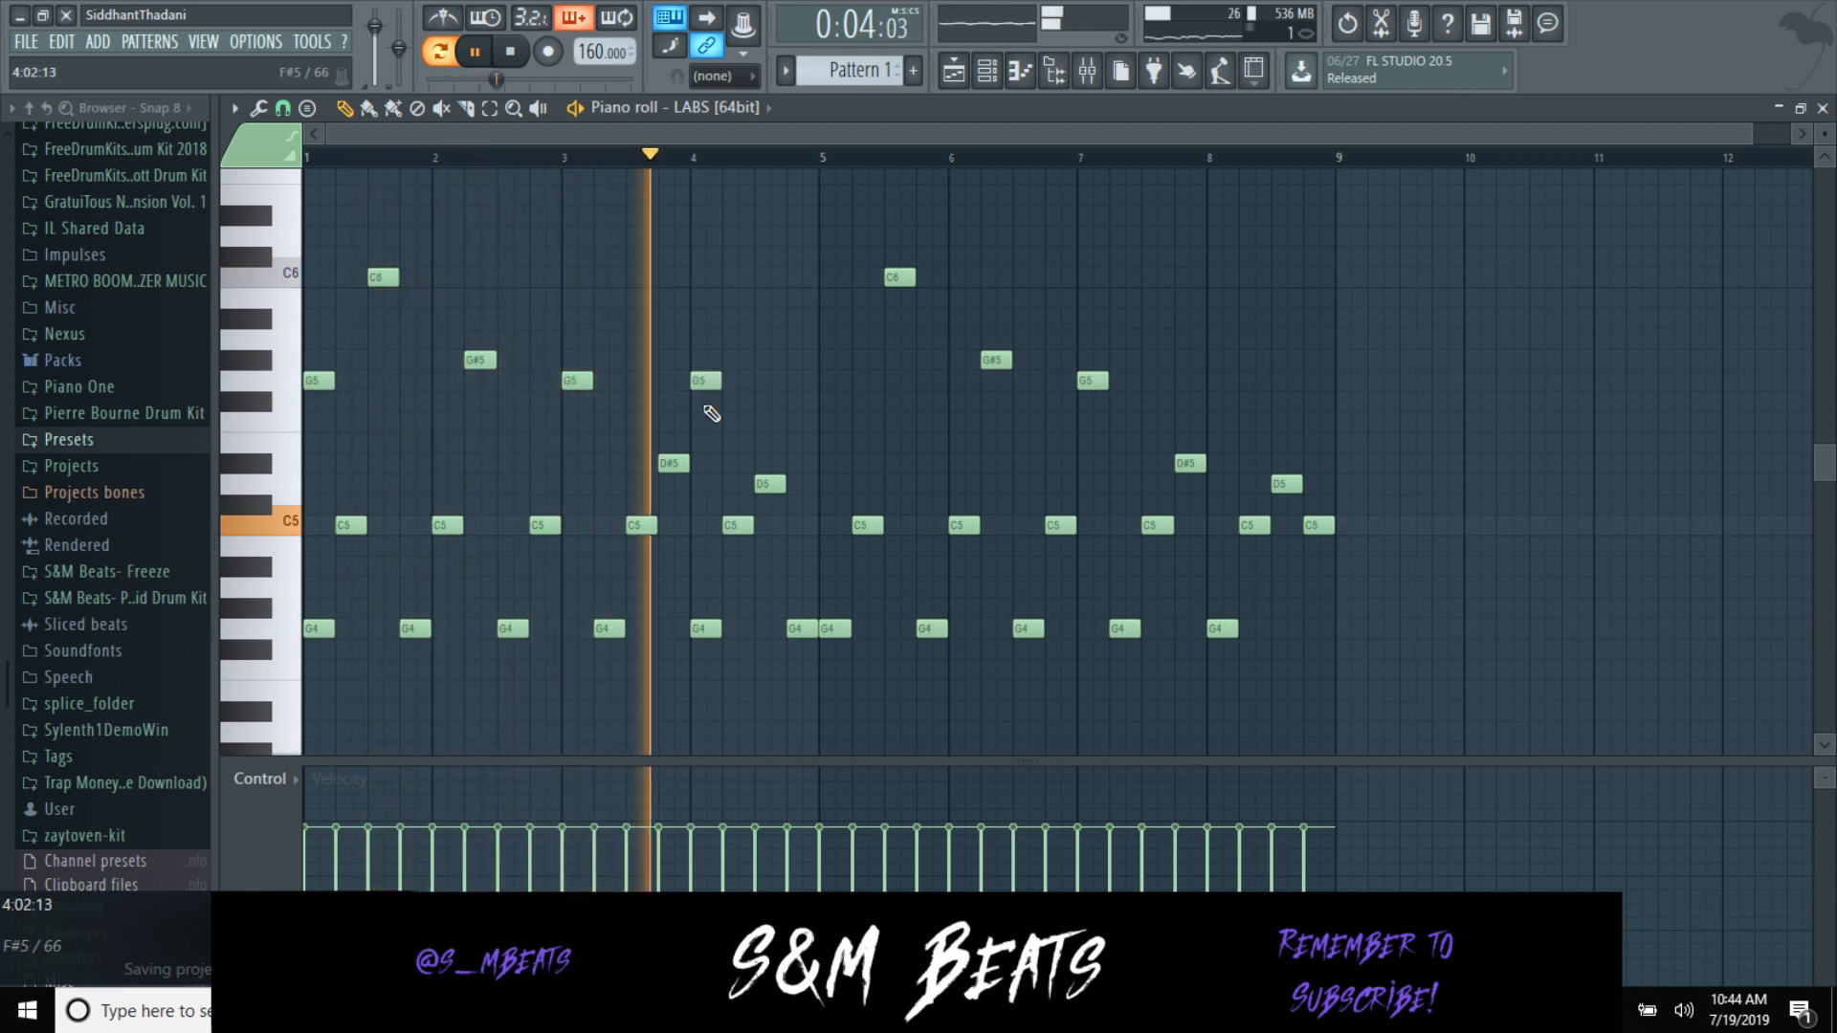
click(826, 380)
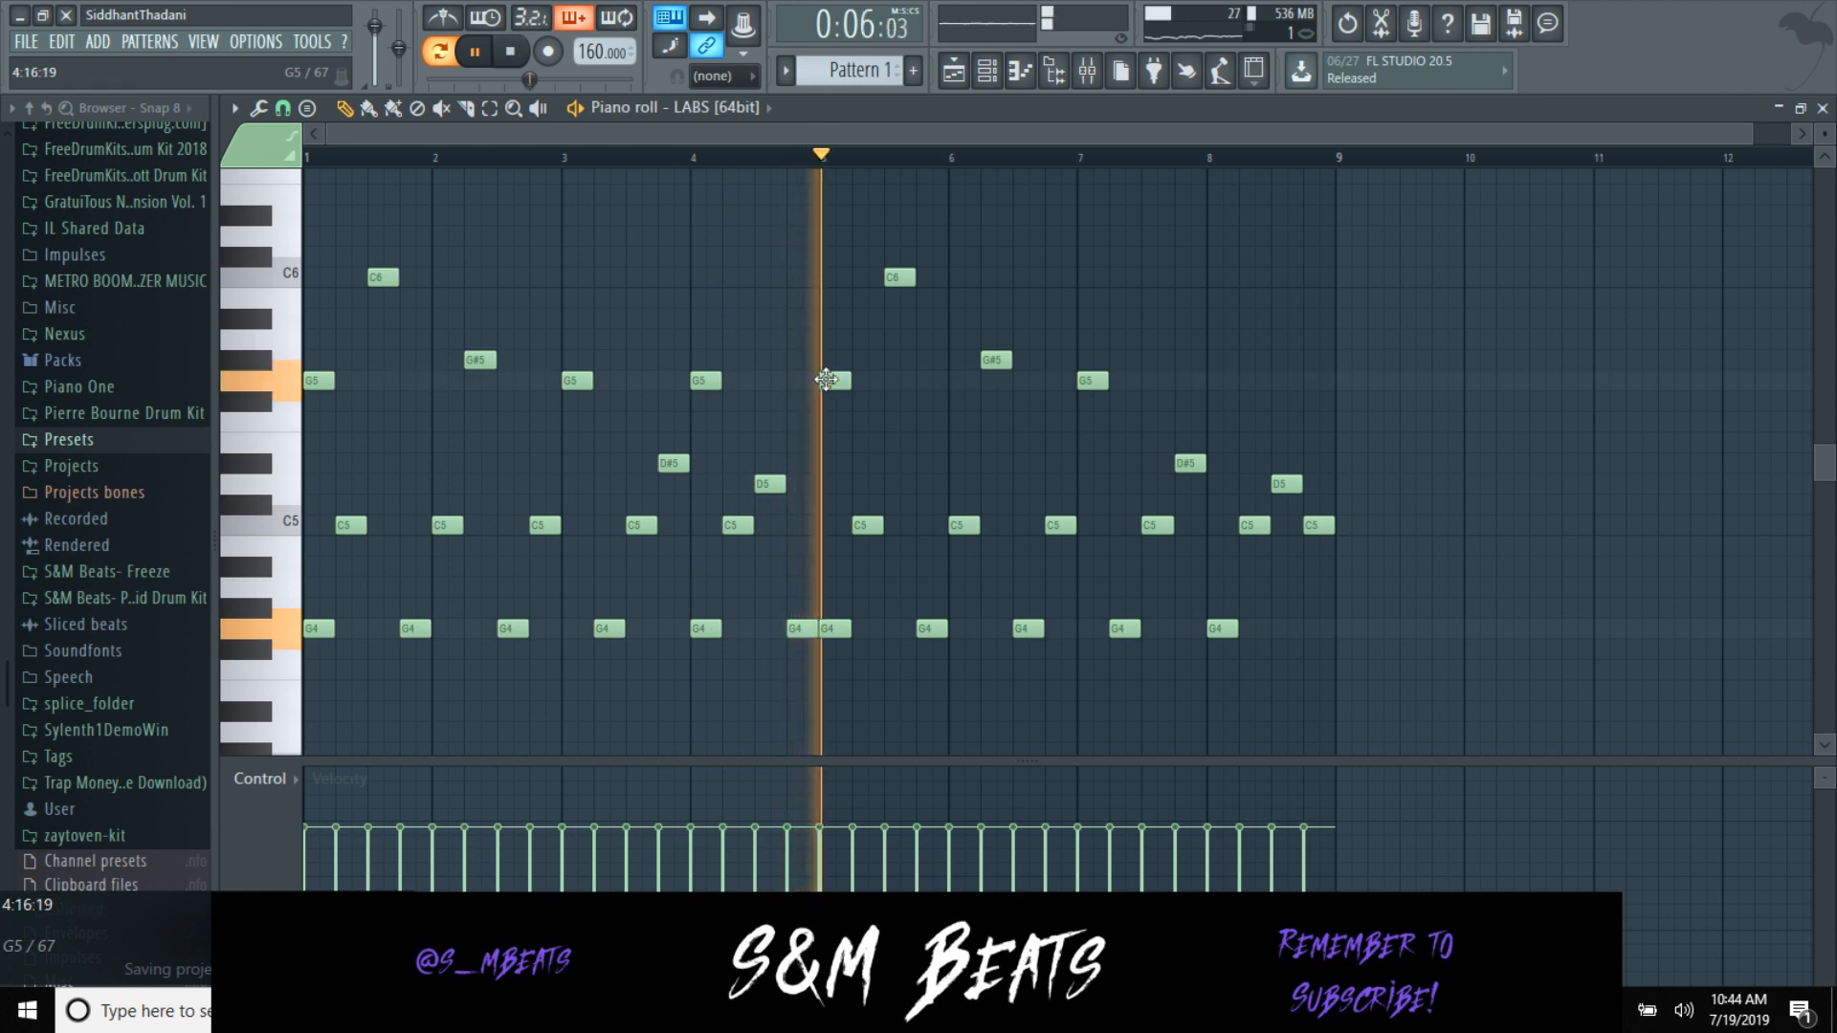
Step: Remove the G5 notes at the starts of bars 4 and 5 and replay the loop
right_click(834, 381)
key(space)
click(322, 382)
key(space)
Step: Try an E5 and an F5 above bar 2's first C5, listening to the loop and removing each
click(443, 443)
right_click(450, 444)
key(space)
key(space)
key(space)
click(445, 422)
right_click(447, 426)
key(space)
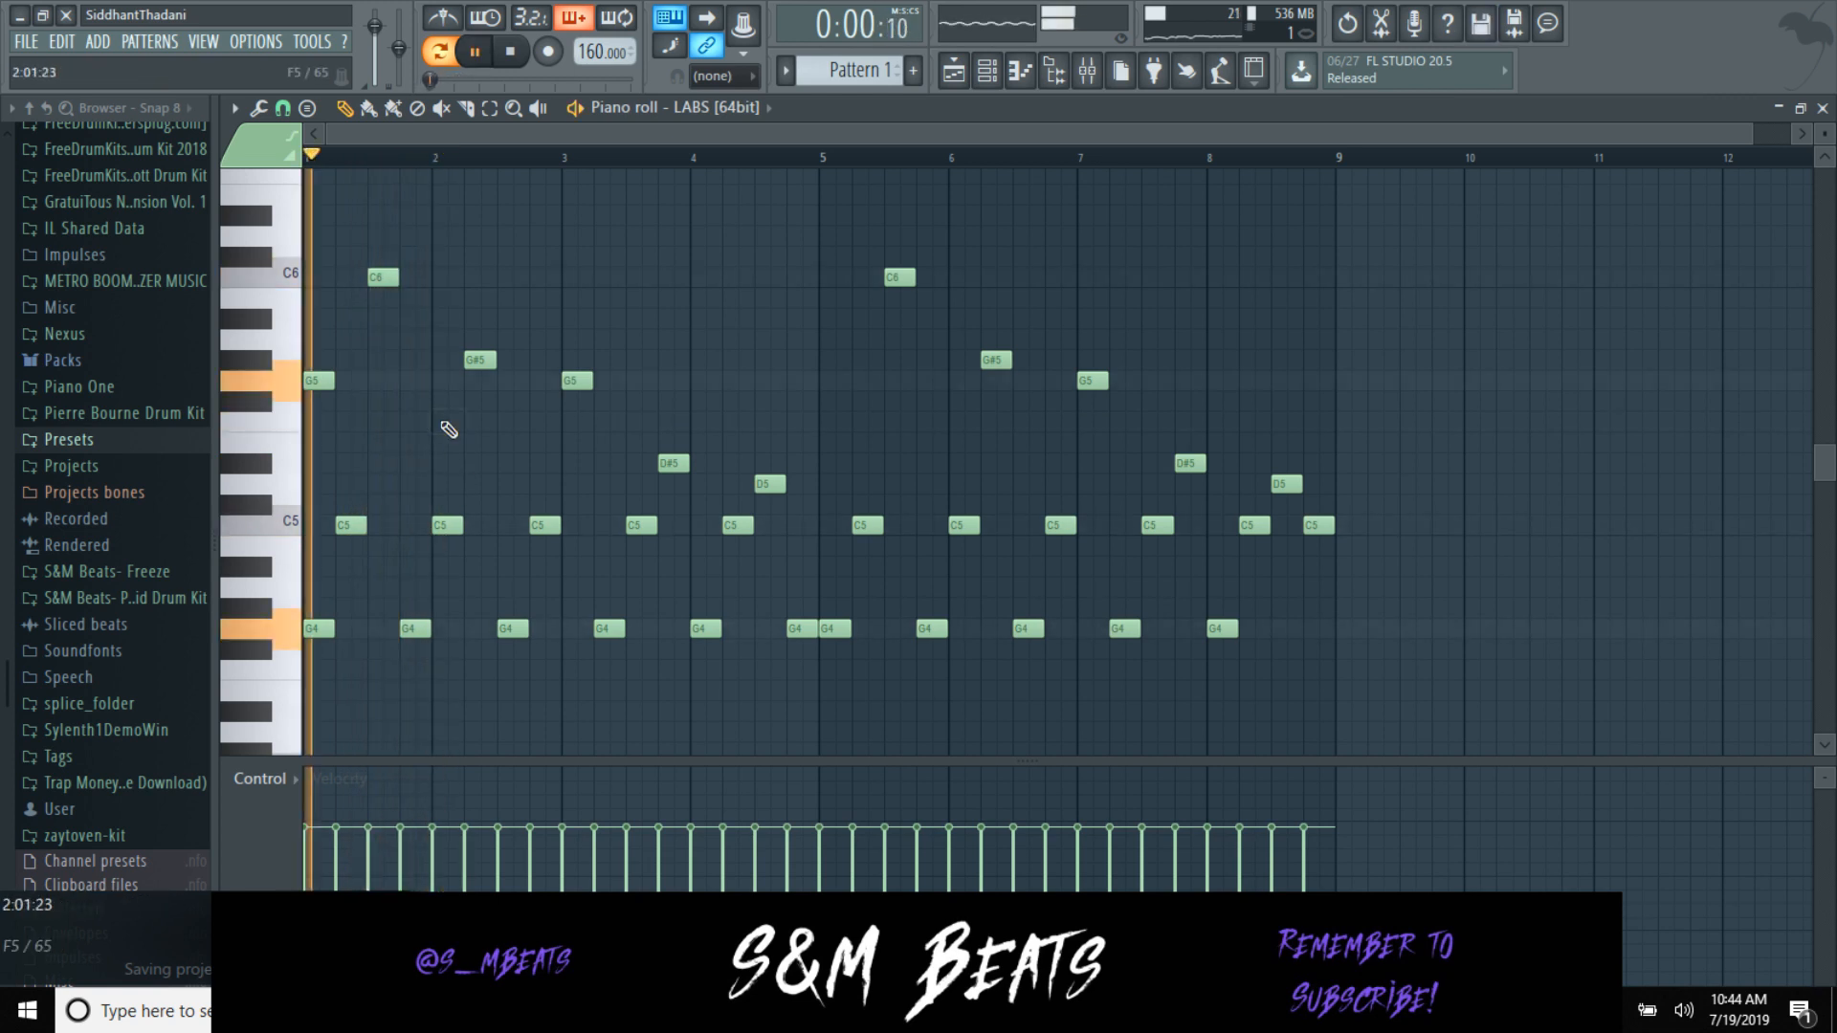
Step: Add a D5 above bar 3's G4, trying a D#5 above bar 1's second G4 and removing it
click(406, 464)
key(space)
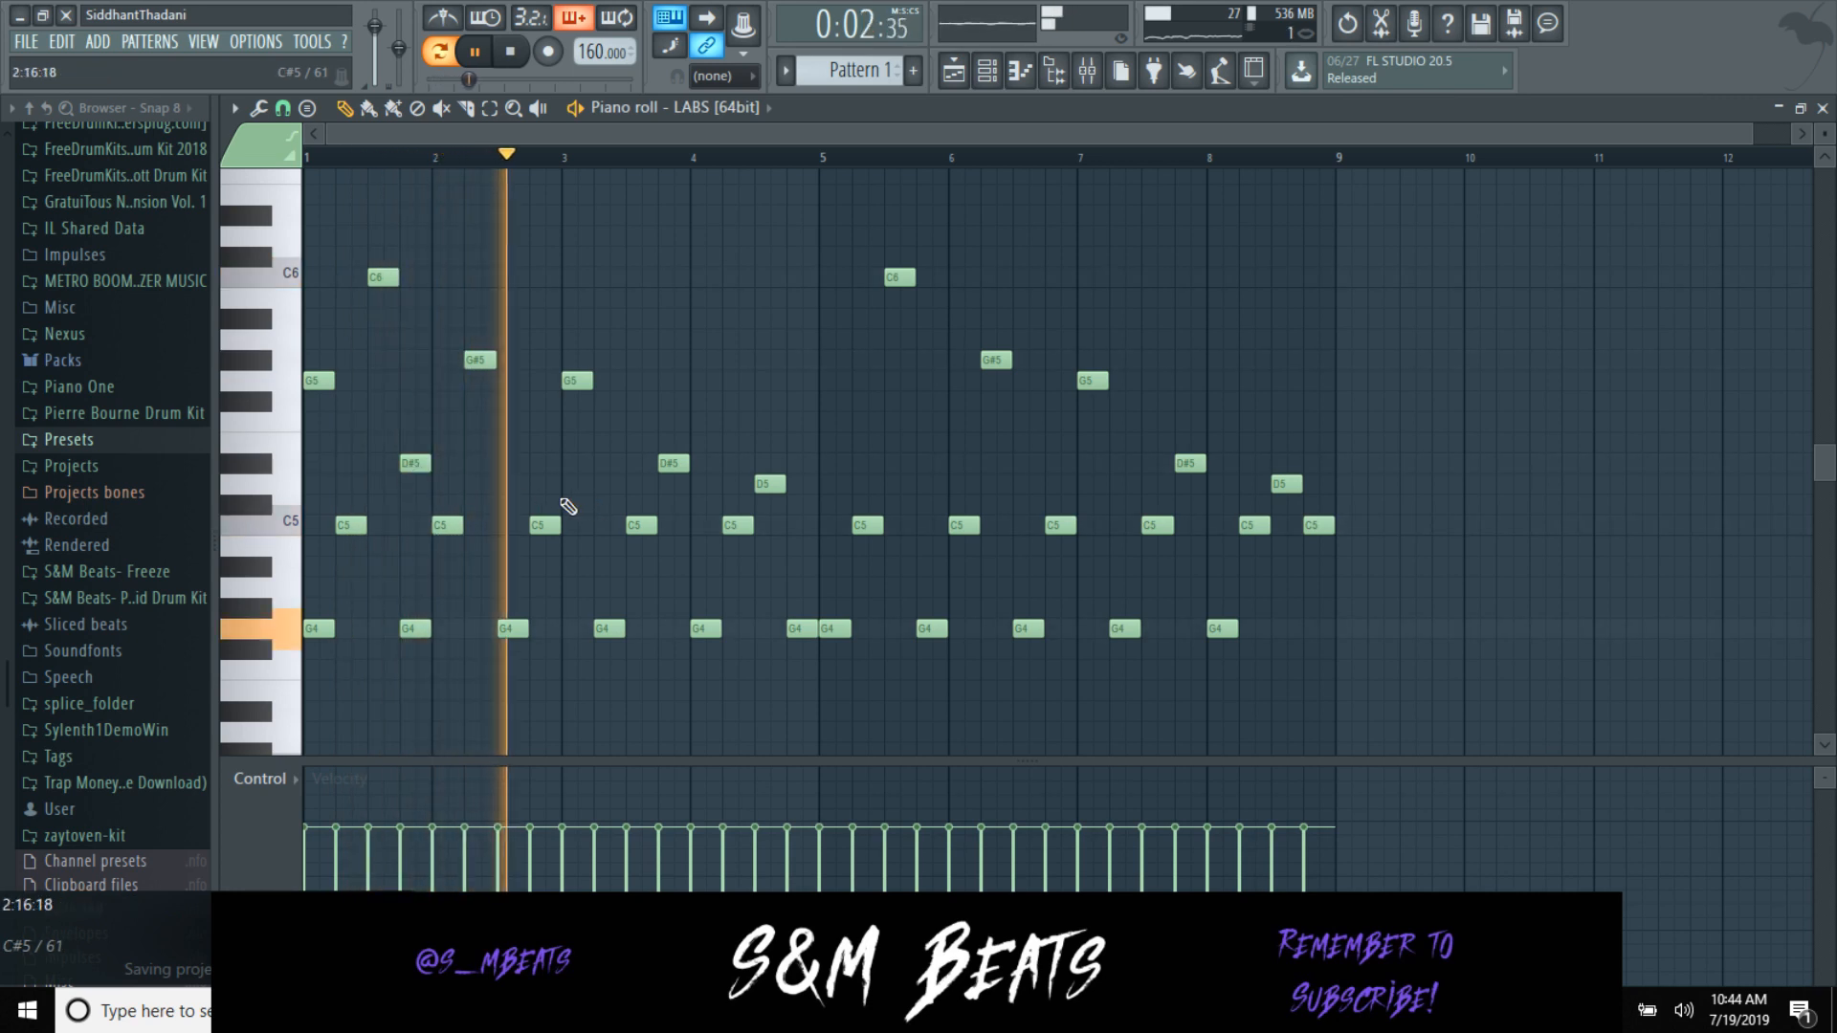
click(596, 484)
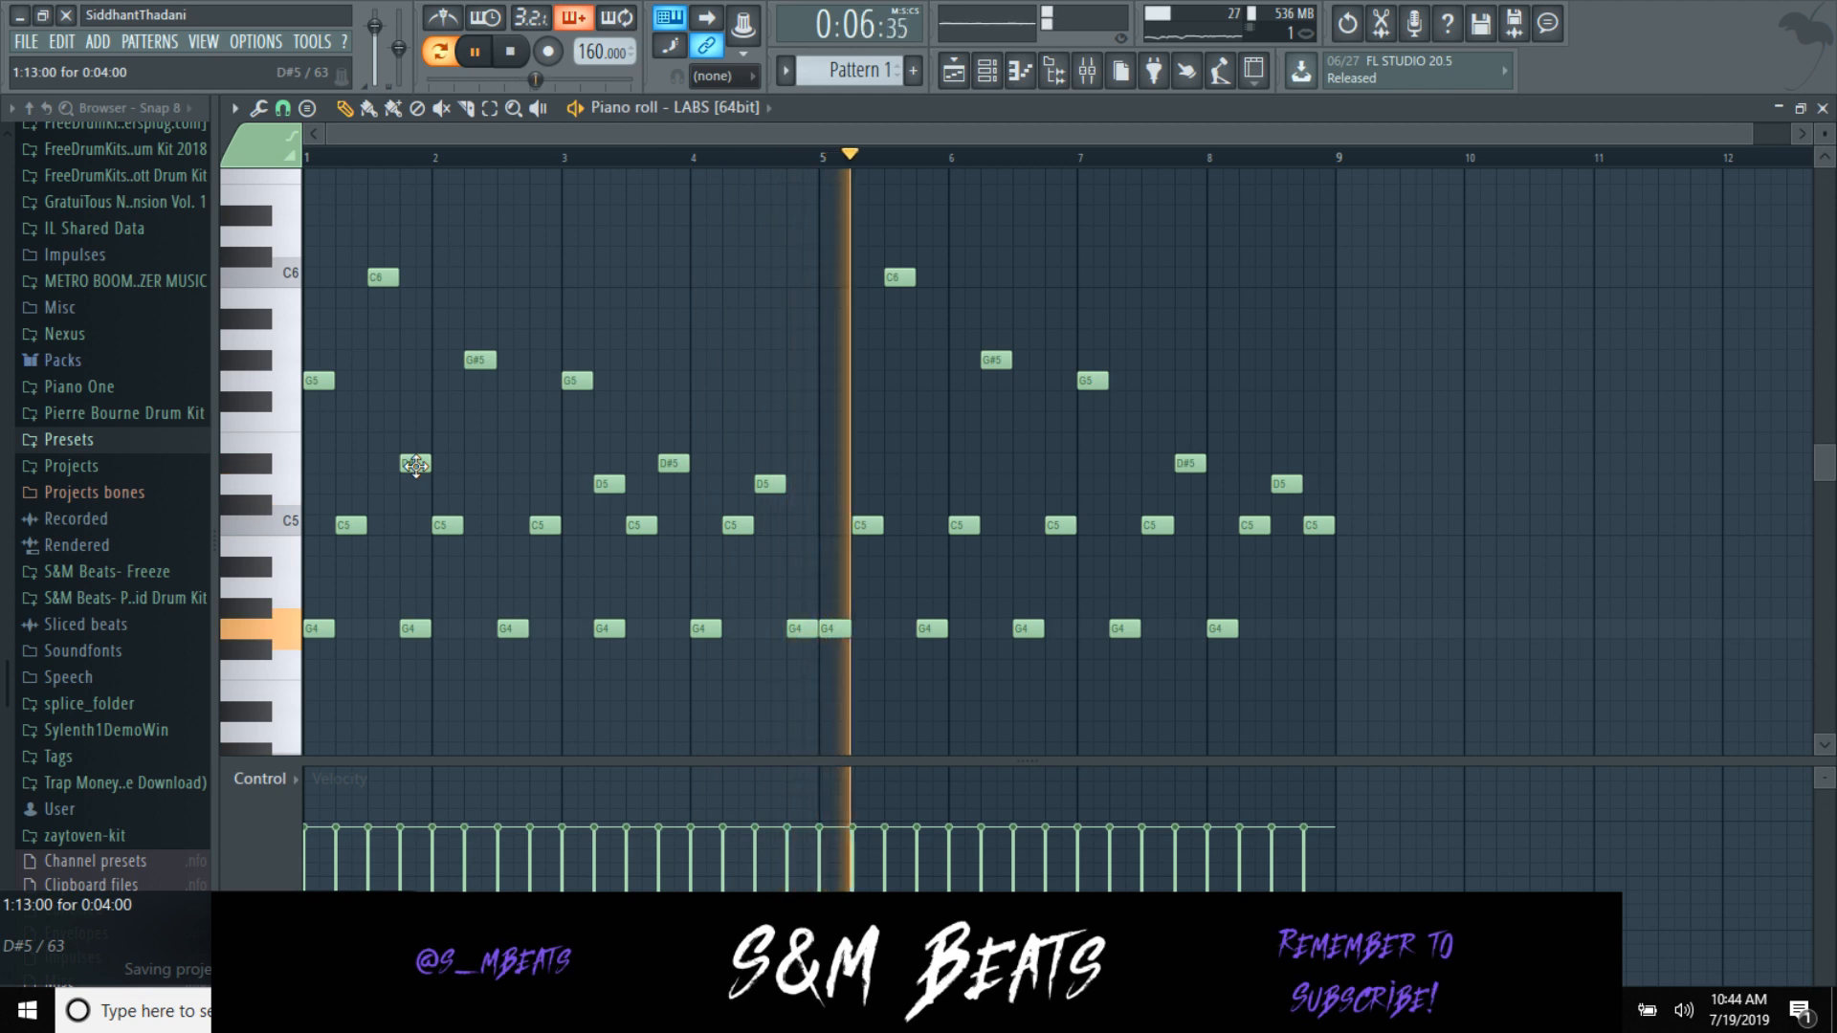
right_click(416, 465)
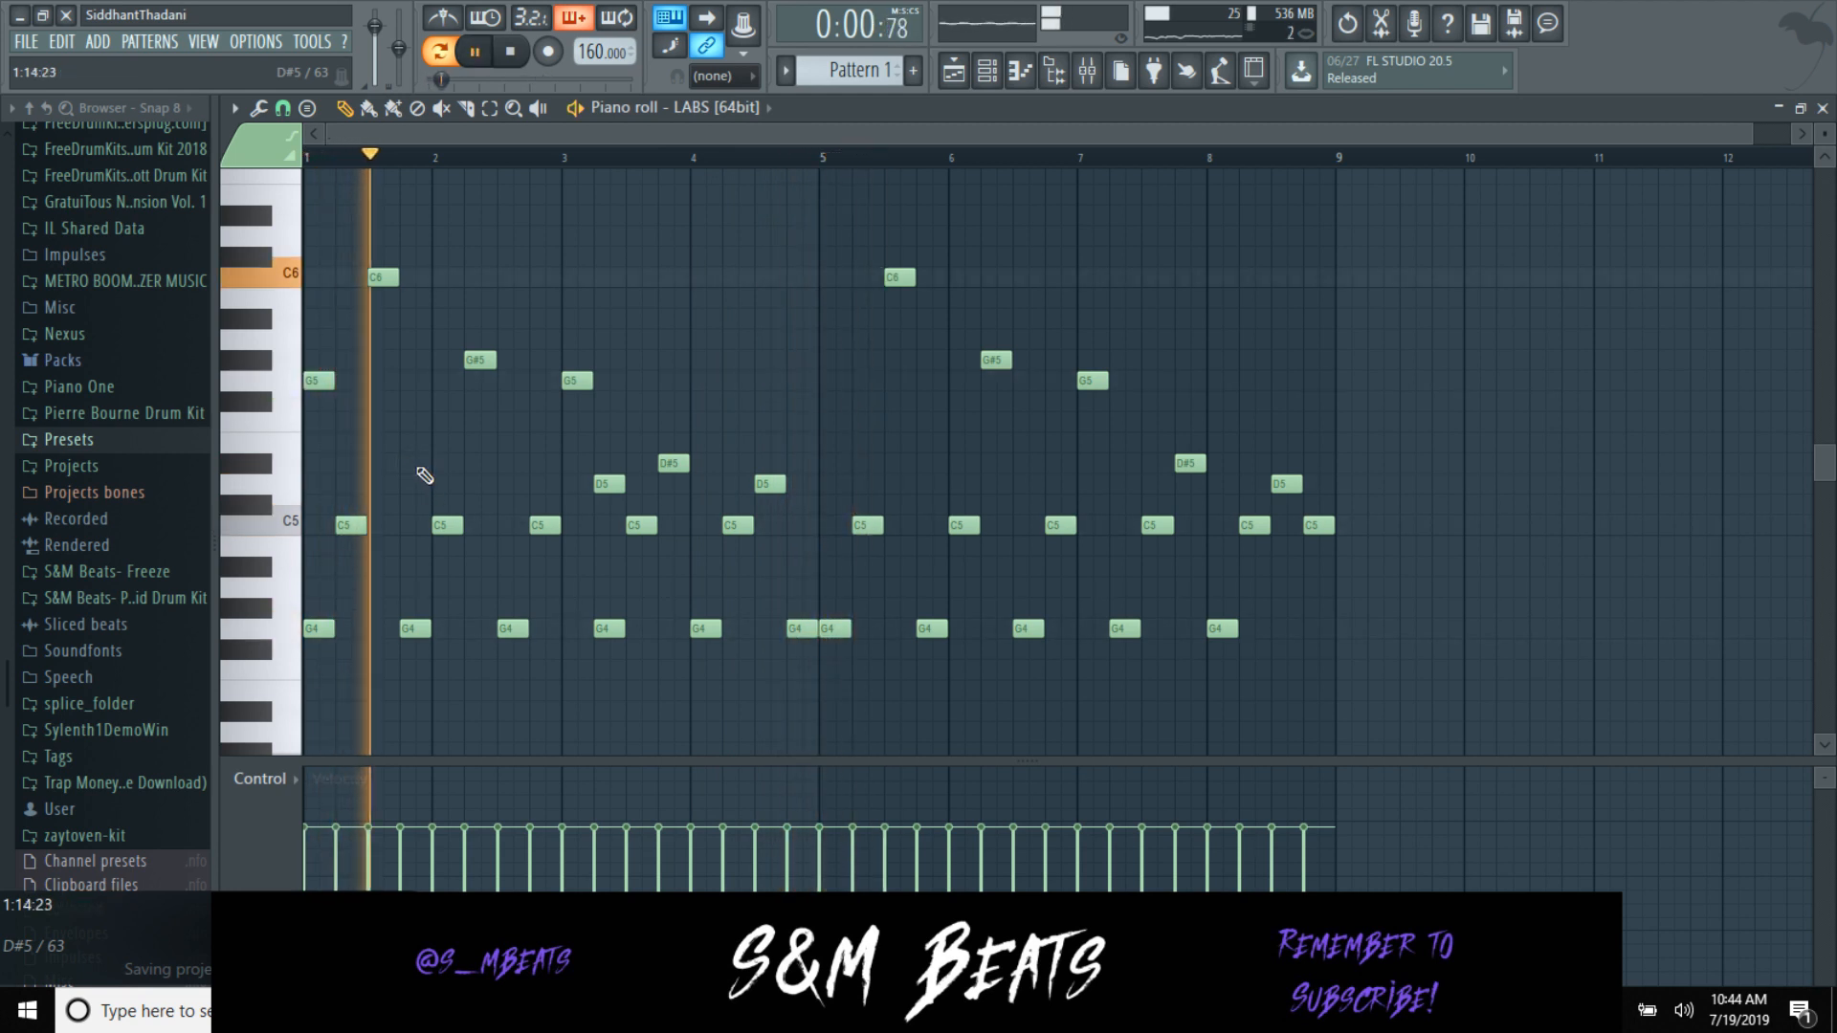
Step: Try a D#5 above bar 2's G4 while the loop plays and remove it
click(517, 487)
drag(517, 487, 517, 466)
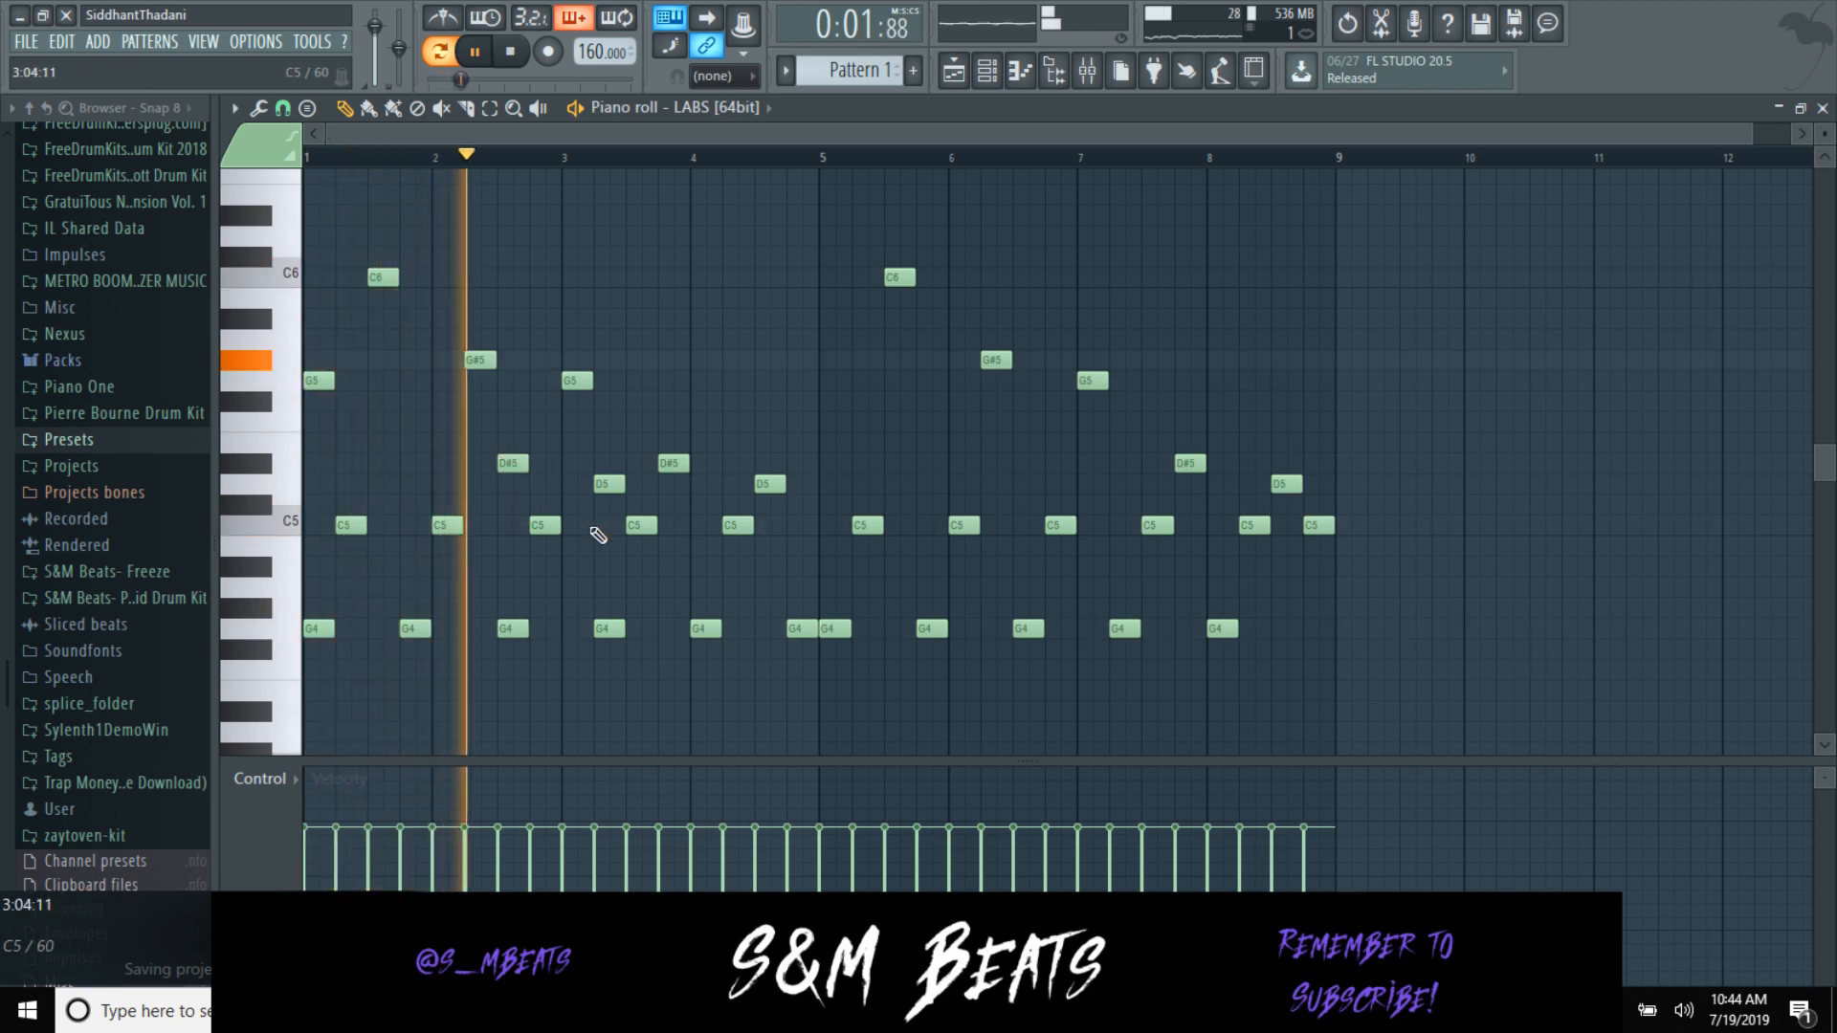
right_click(512, 463)
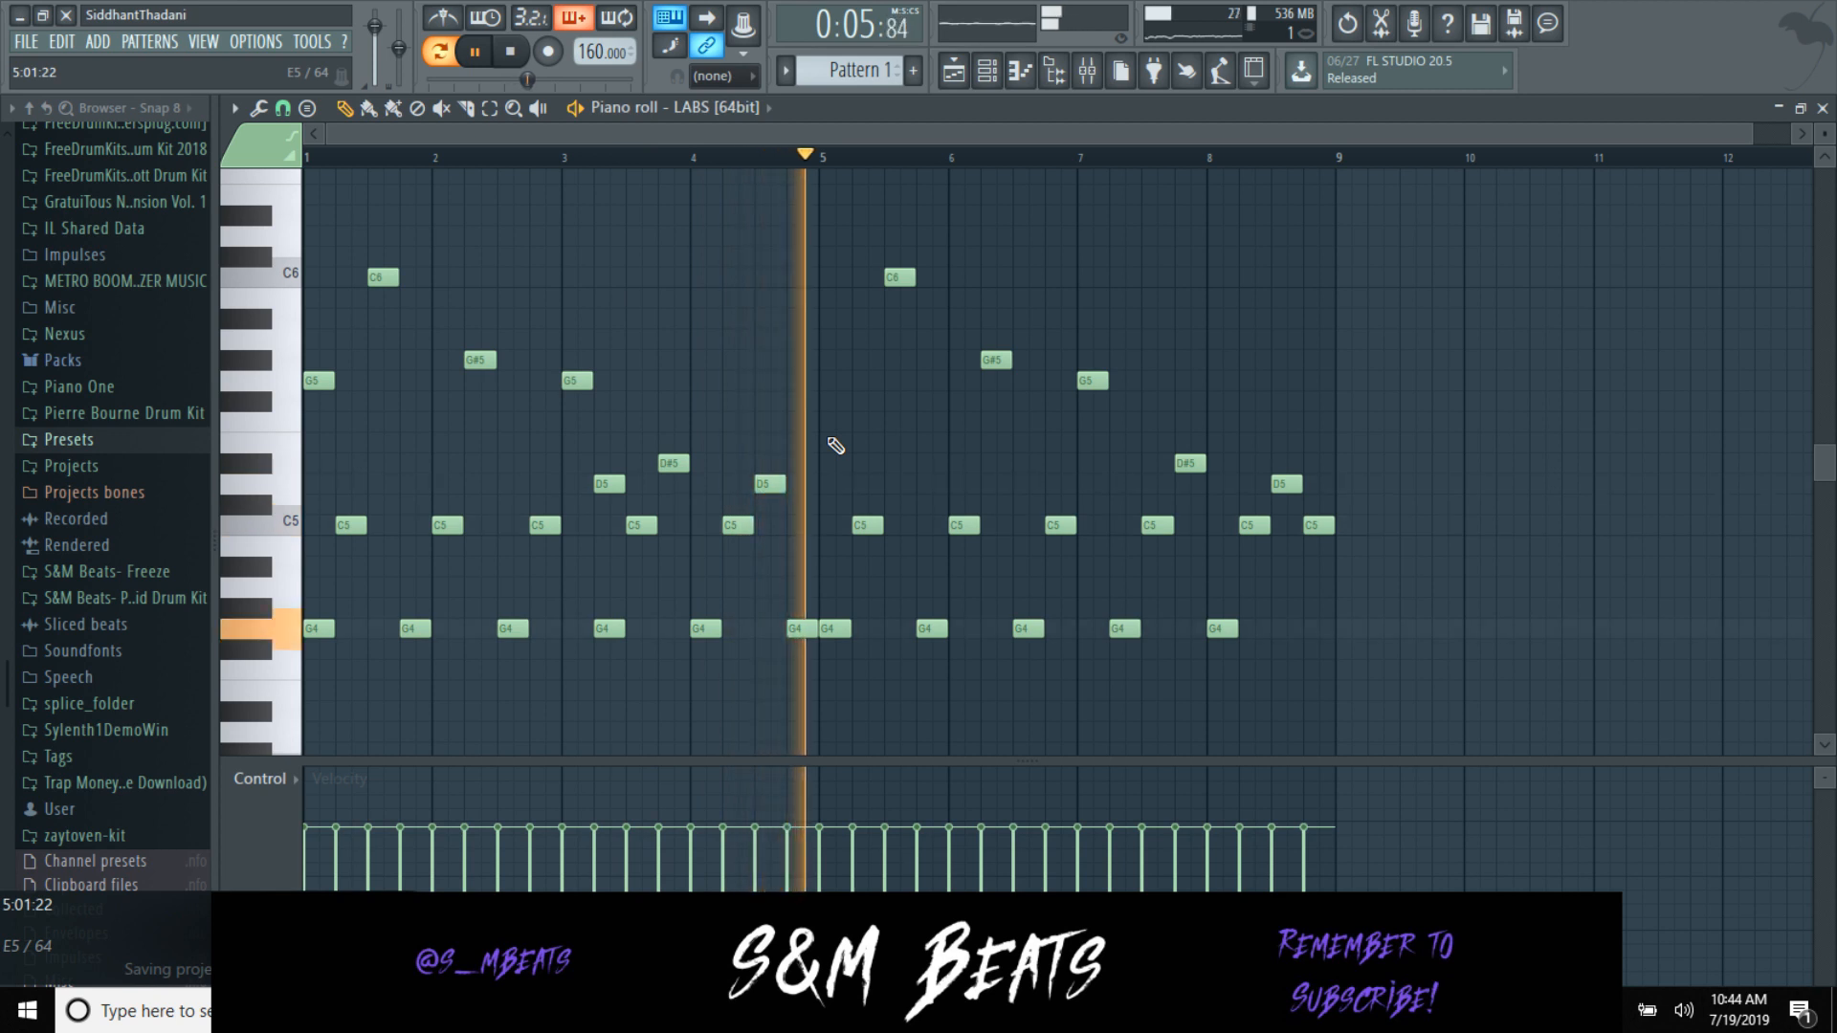
Step: Replace the notes of bars 5 to 8 with a copy of bars 1 to 4 and play the loop
click(489, 107)
key(space)
drag(823, 228, 1381, 716)
key(Delete)
key(ctrl+z)
click(1165, 615)
click(346, 107)
key(space)
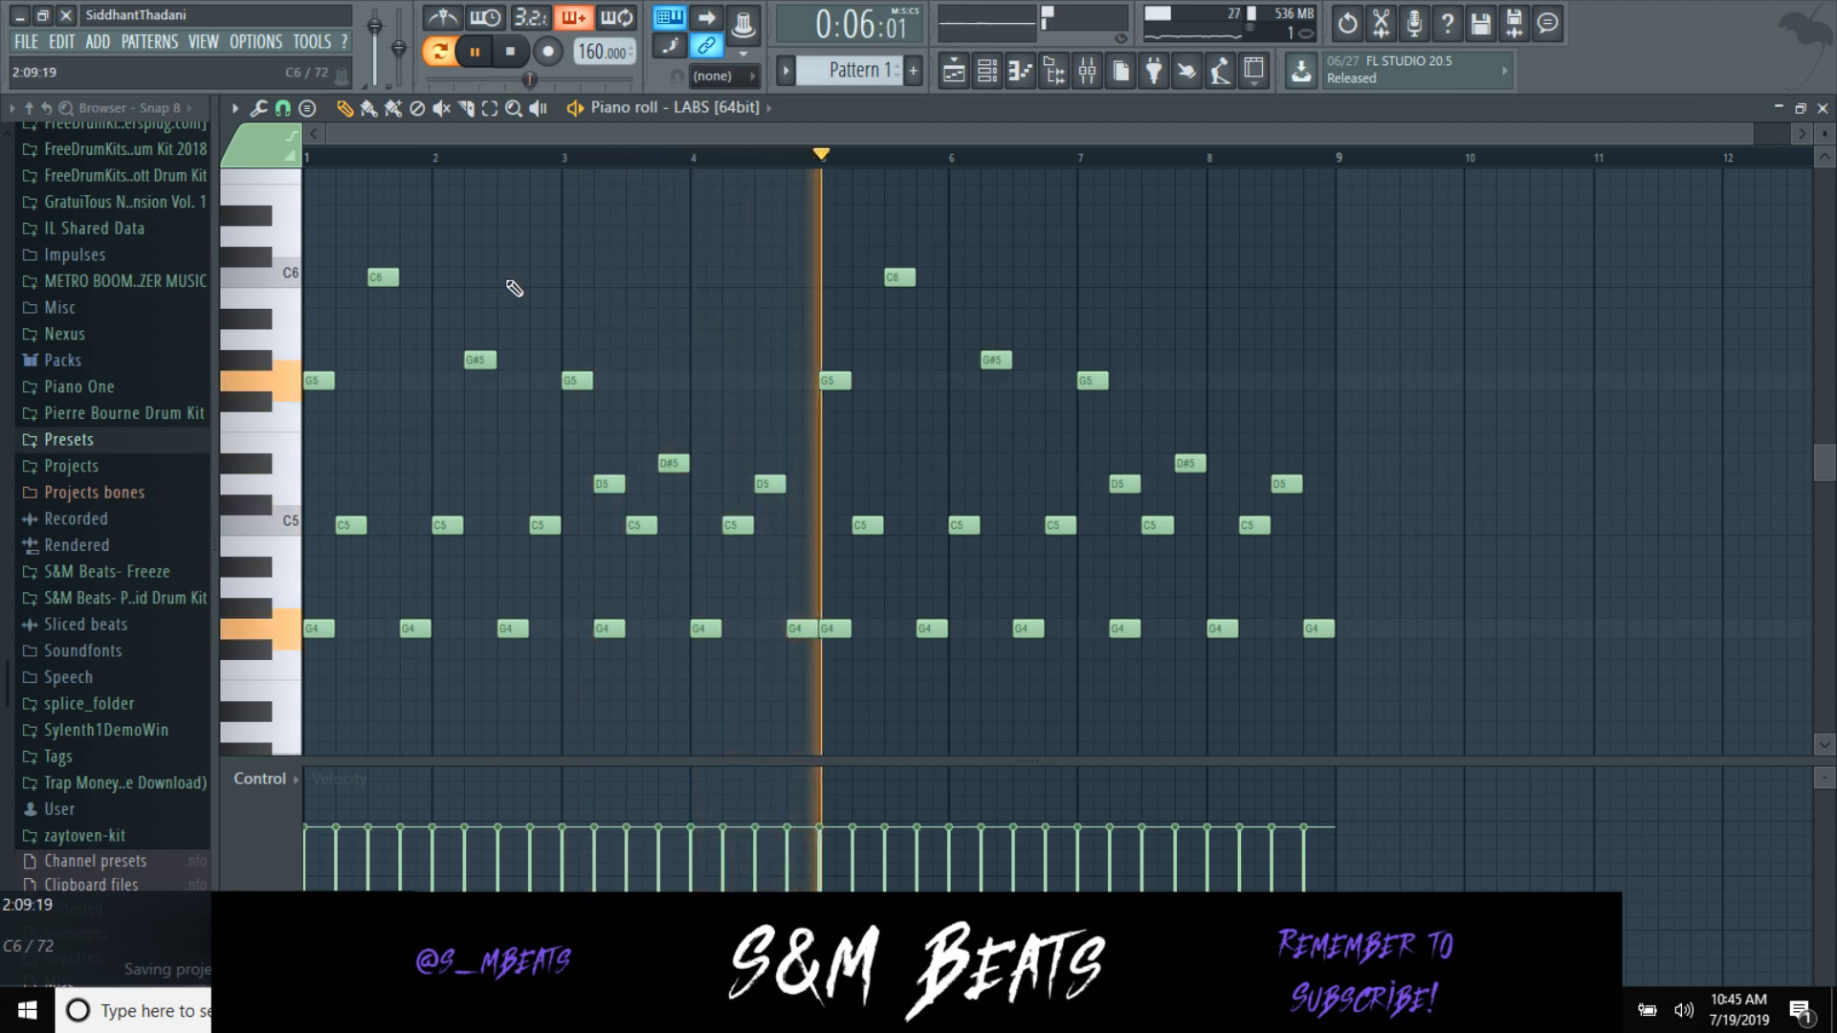
scroll(449, 459, down, 4)
key(space)
click(312, 518)
drag(306, 538, 261, 486)
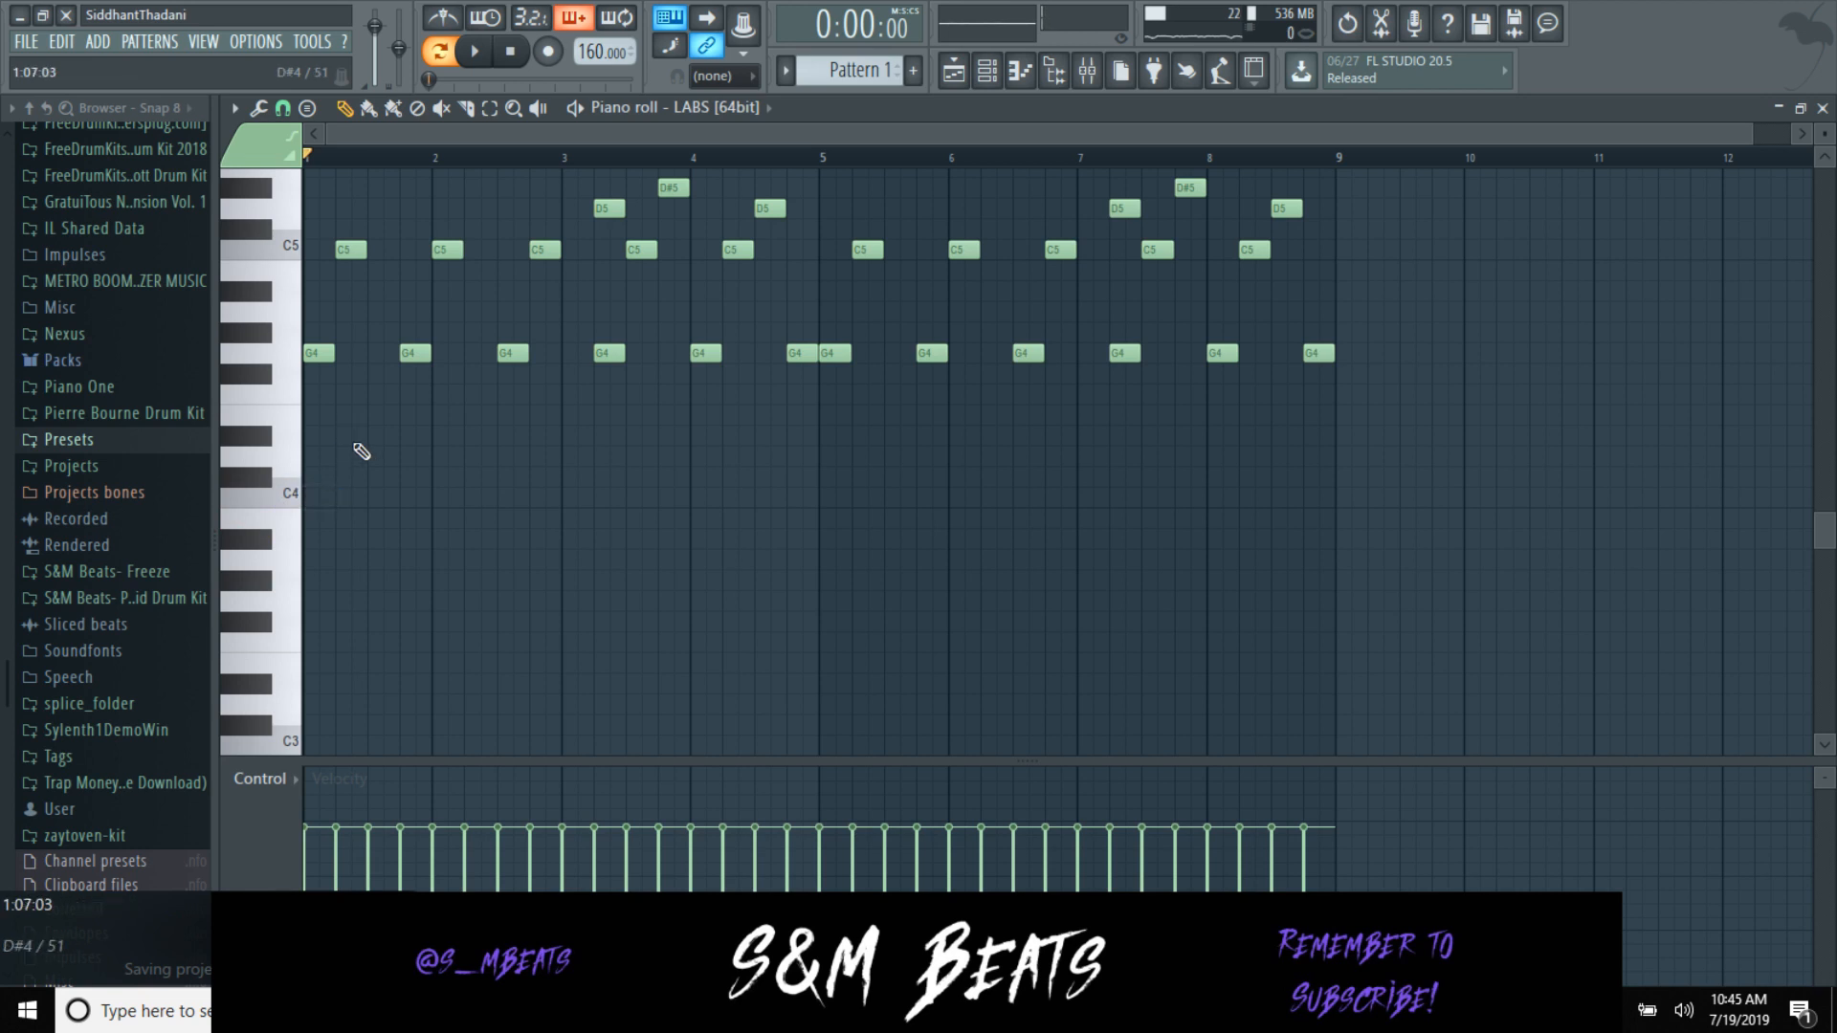
Step: Lengthen all notes by one beat, play the loop and trim the closing G4 to end with bar 8
key(ctrl+a)
drag(330, 352, 362, 353)
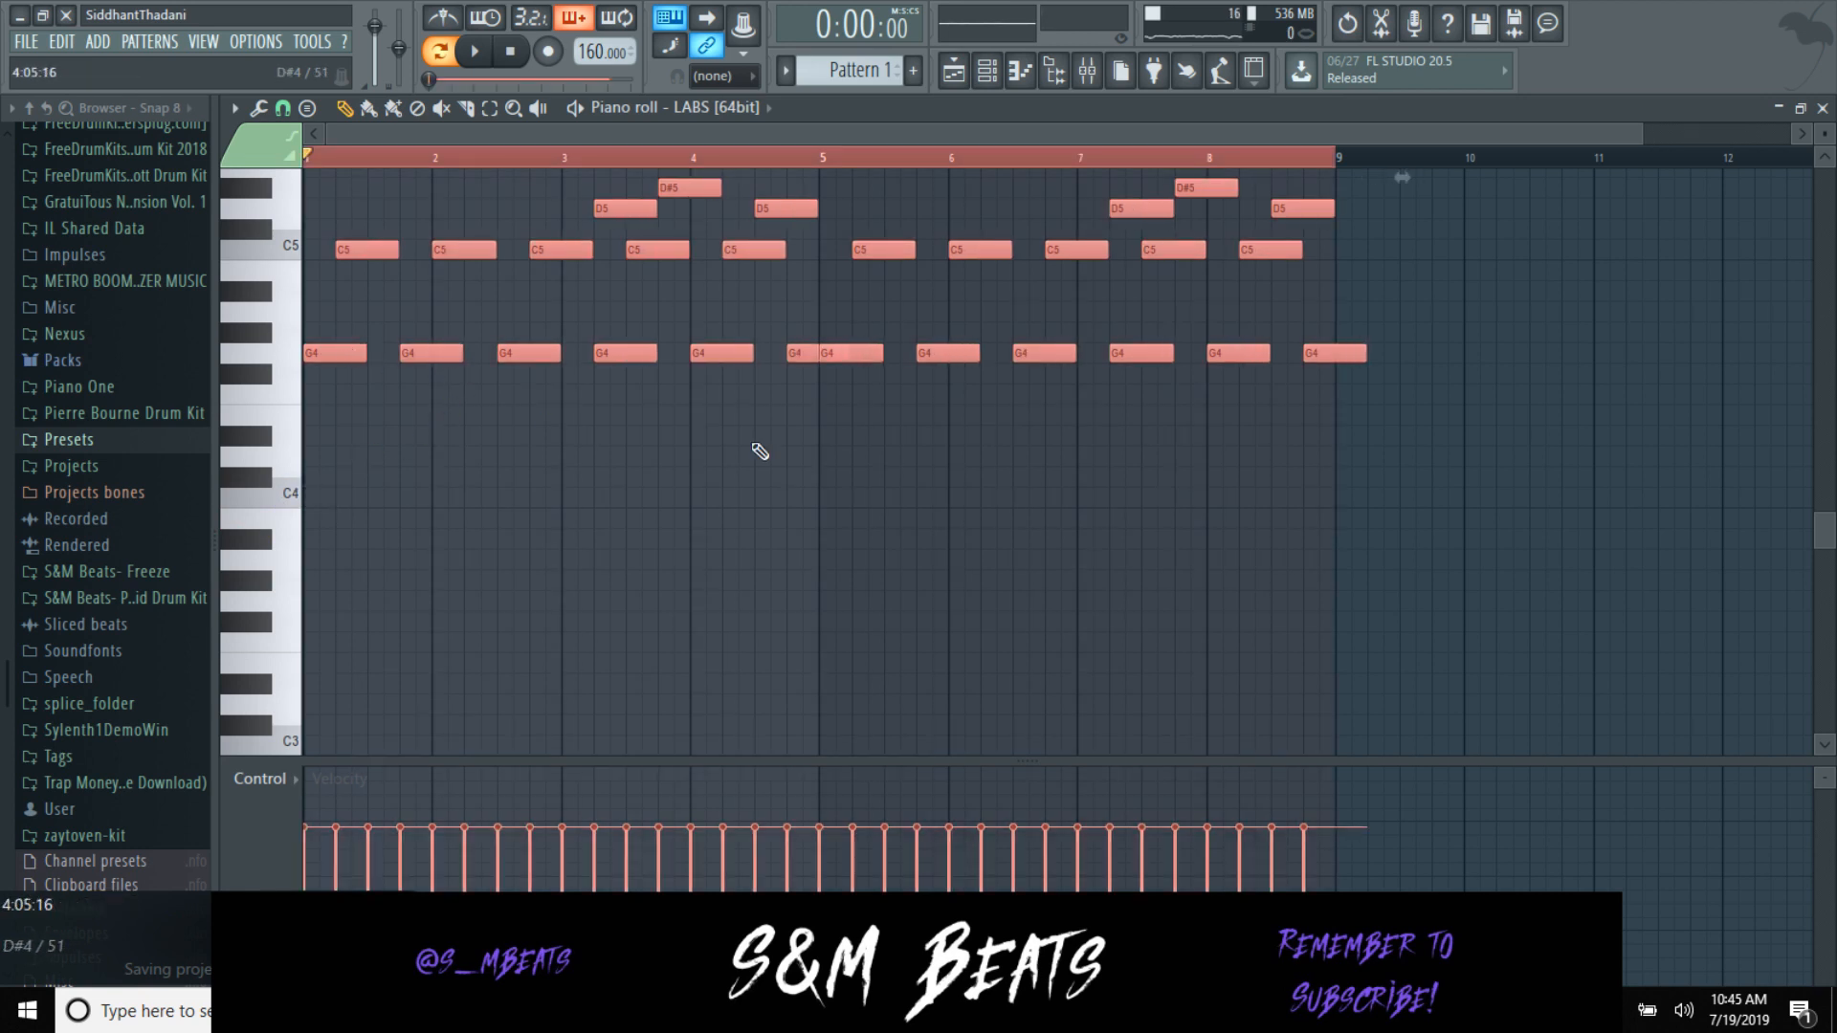
key(space)
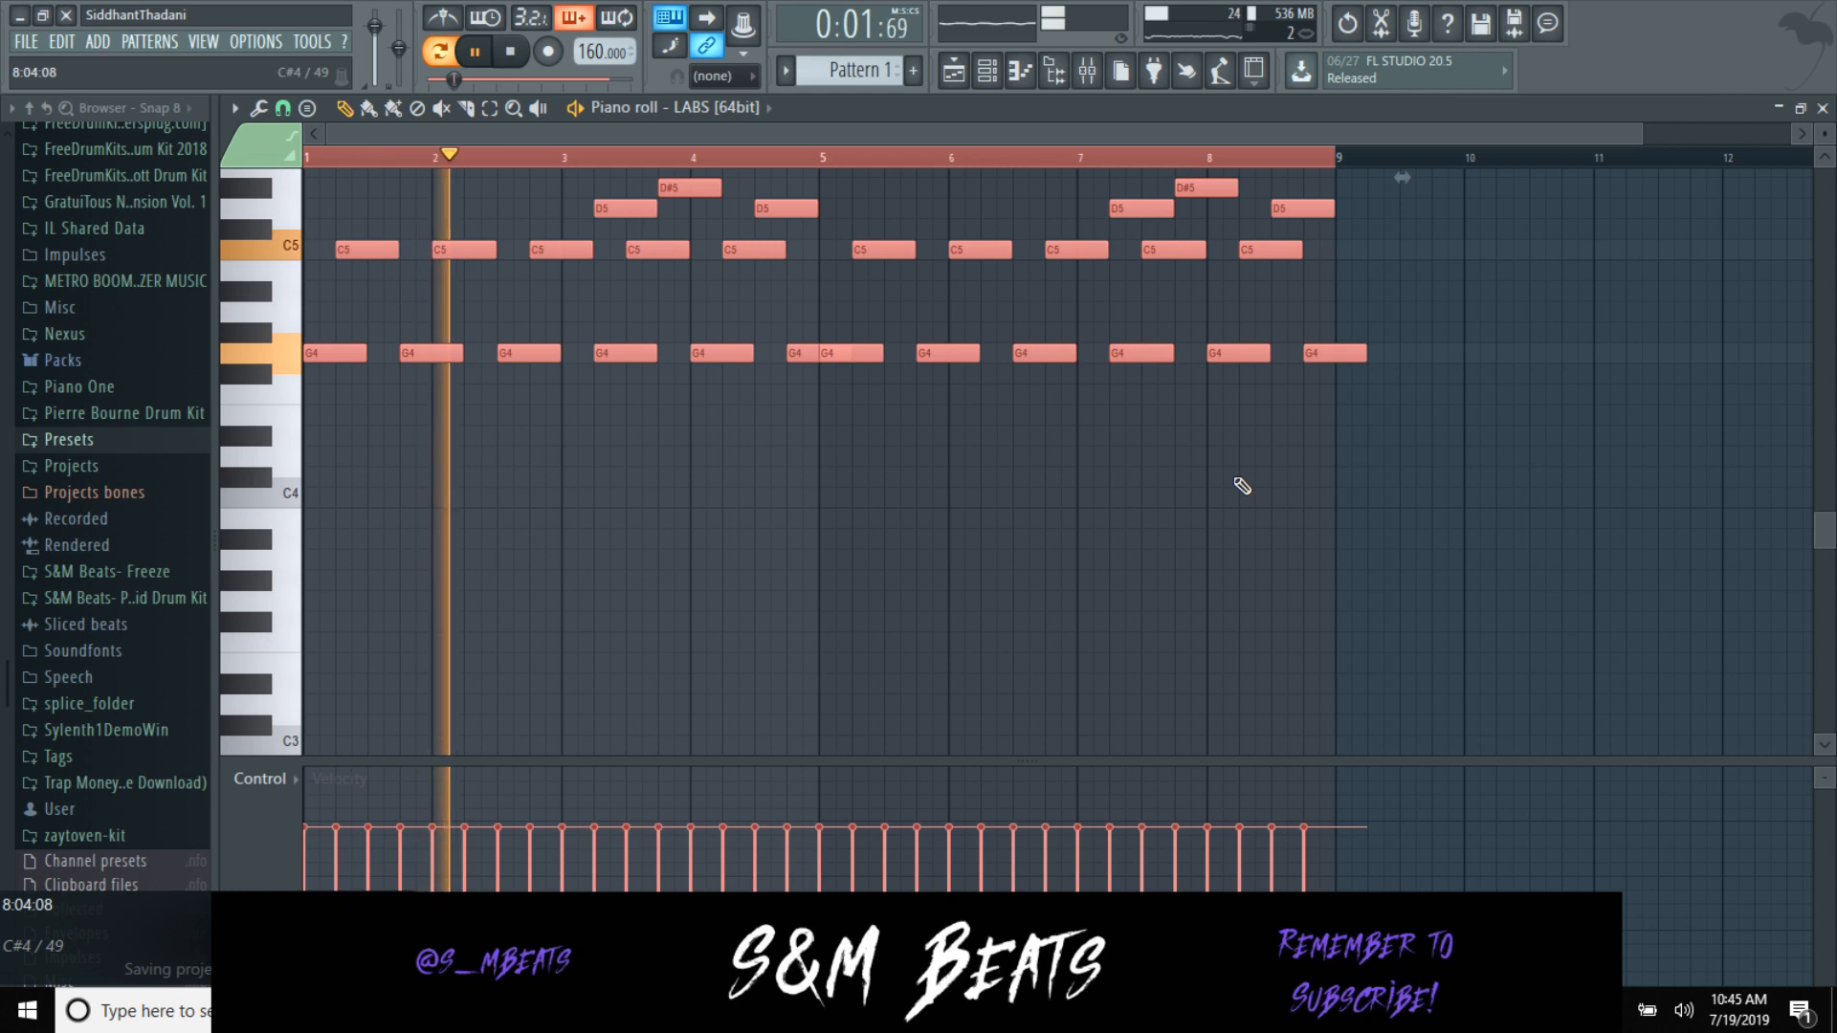
click(1361, 381)
drag(1366, 354, 1335, 354)
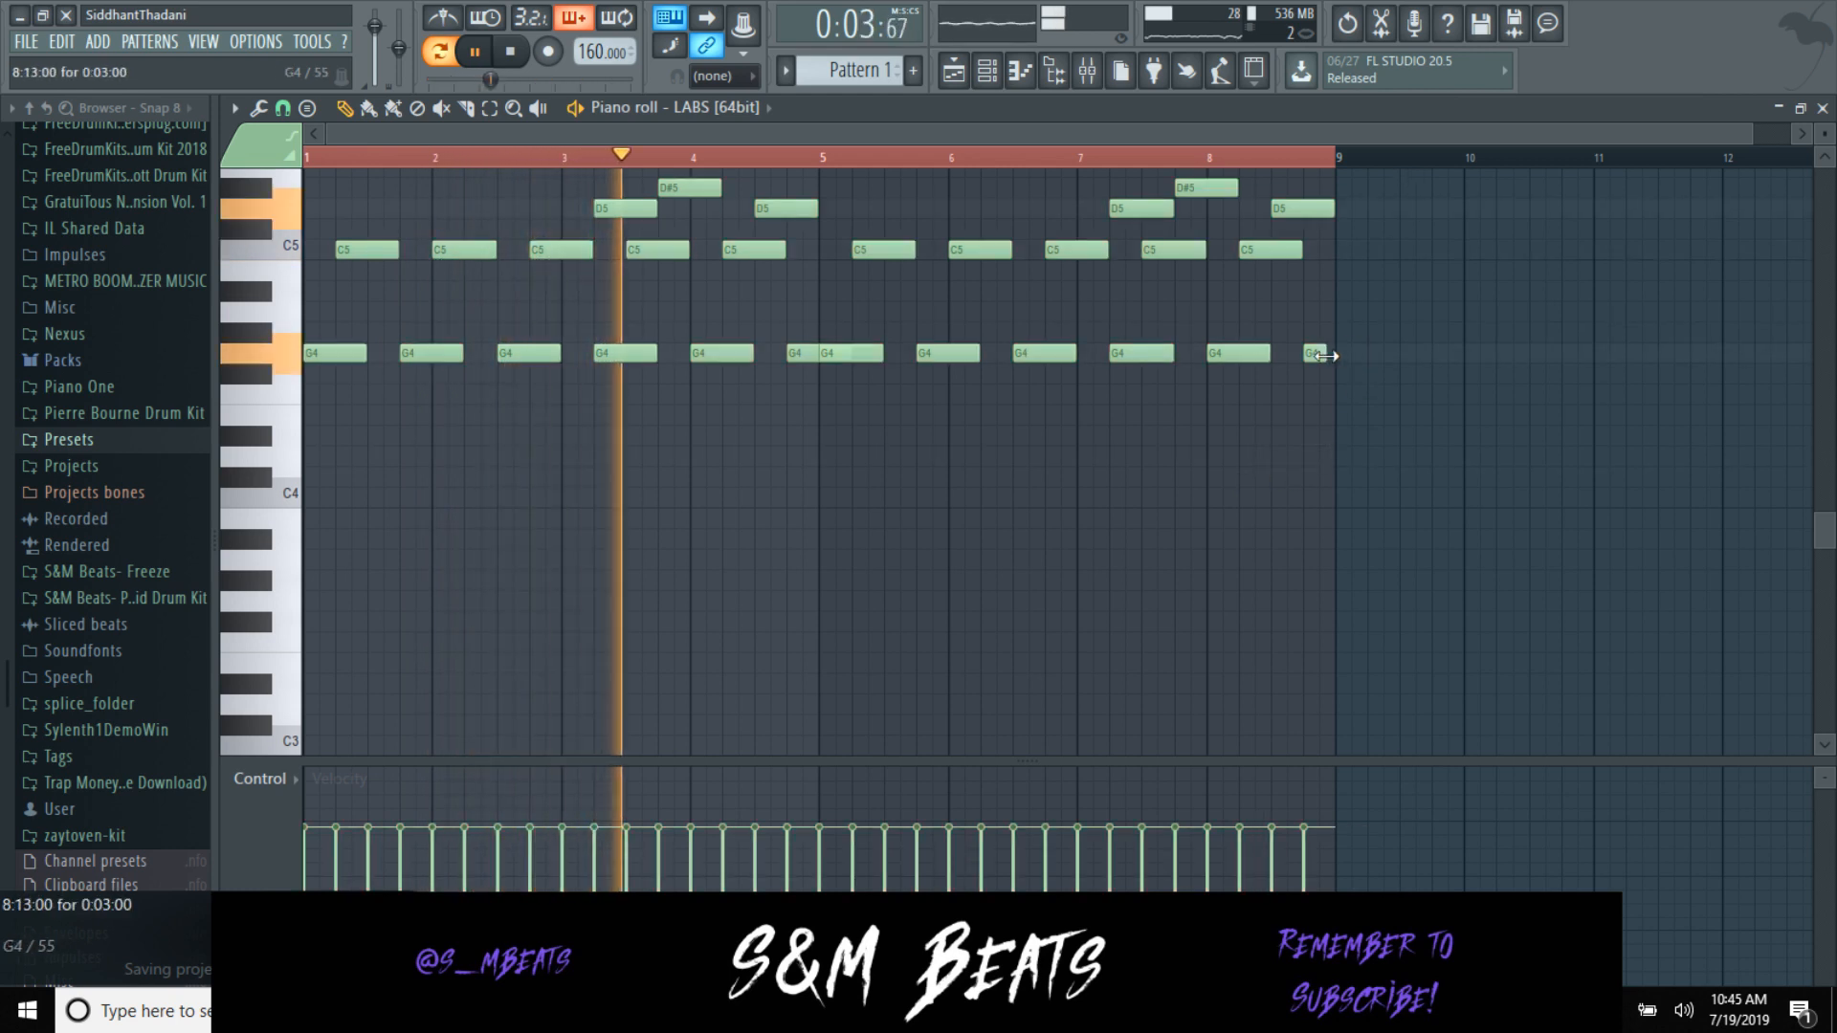
scroll(1271, 364, up, 3)
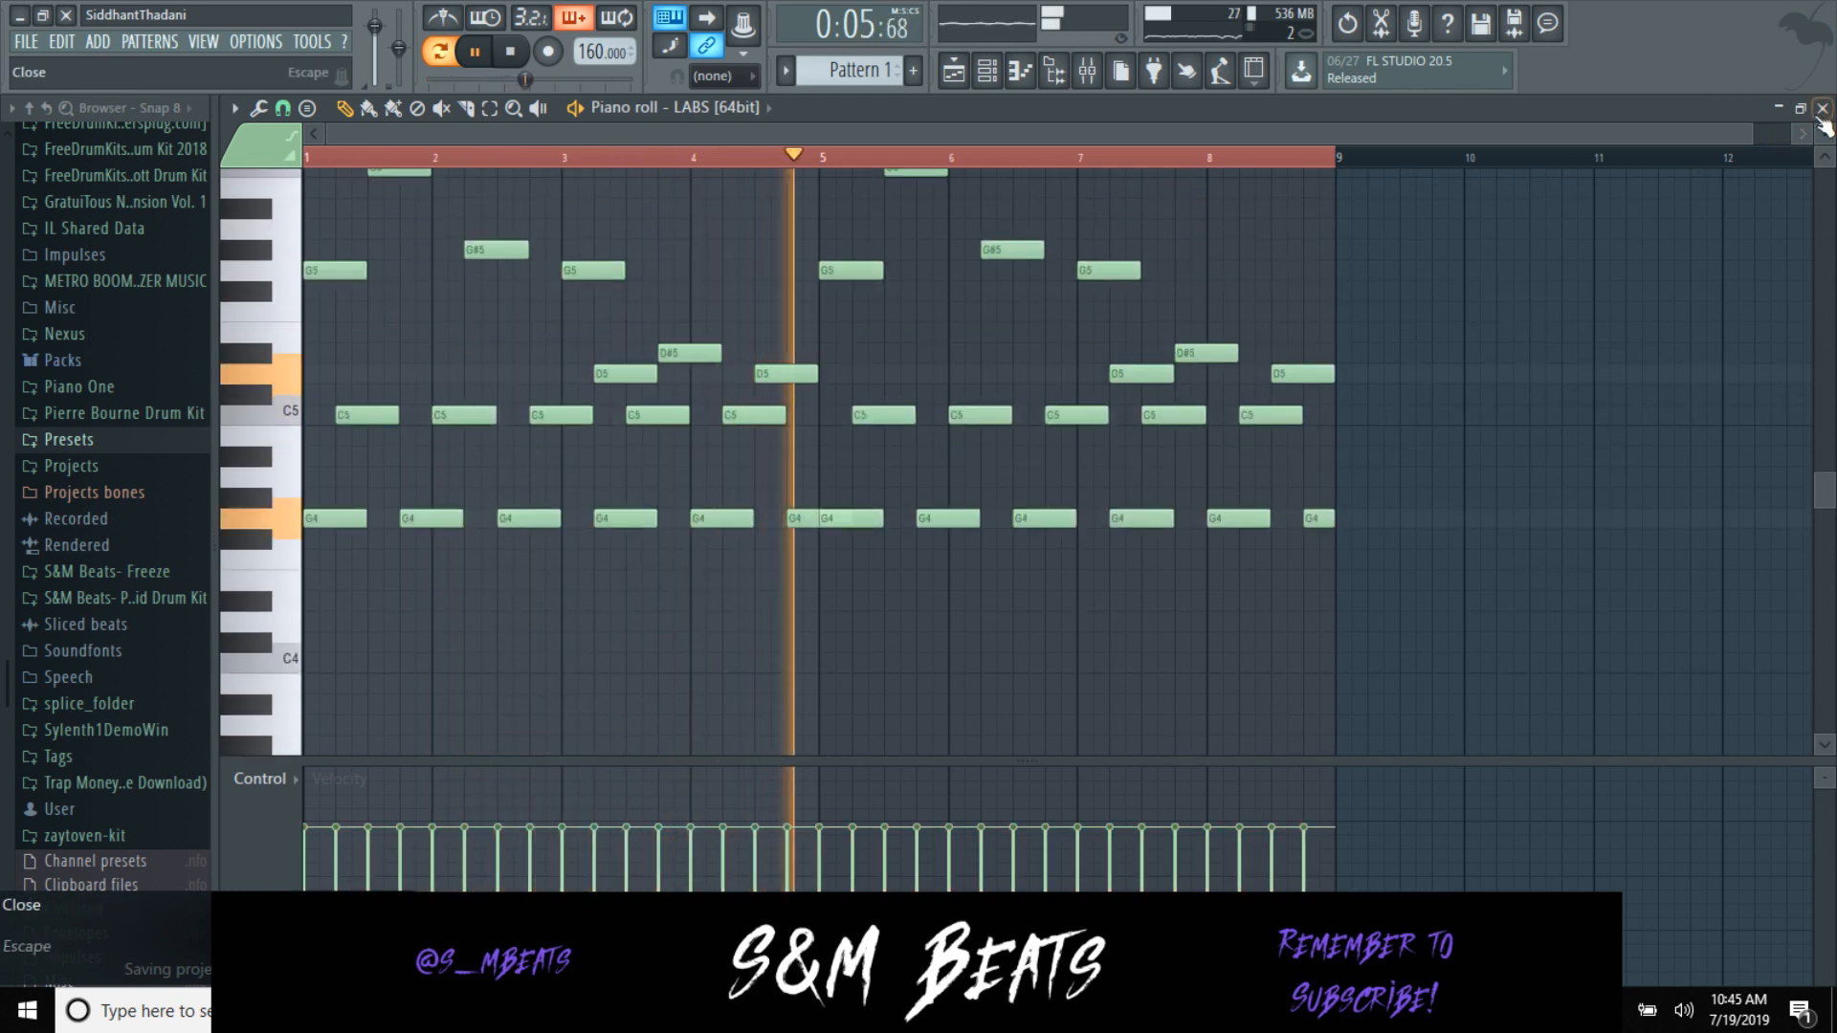
Step: Close the piano roll and open the mixer
click(1823, 109)
click(1087, 70)
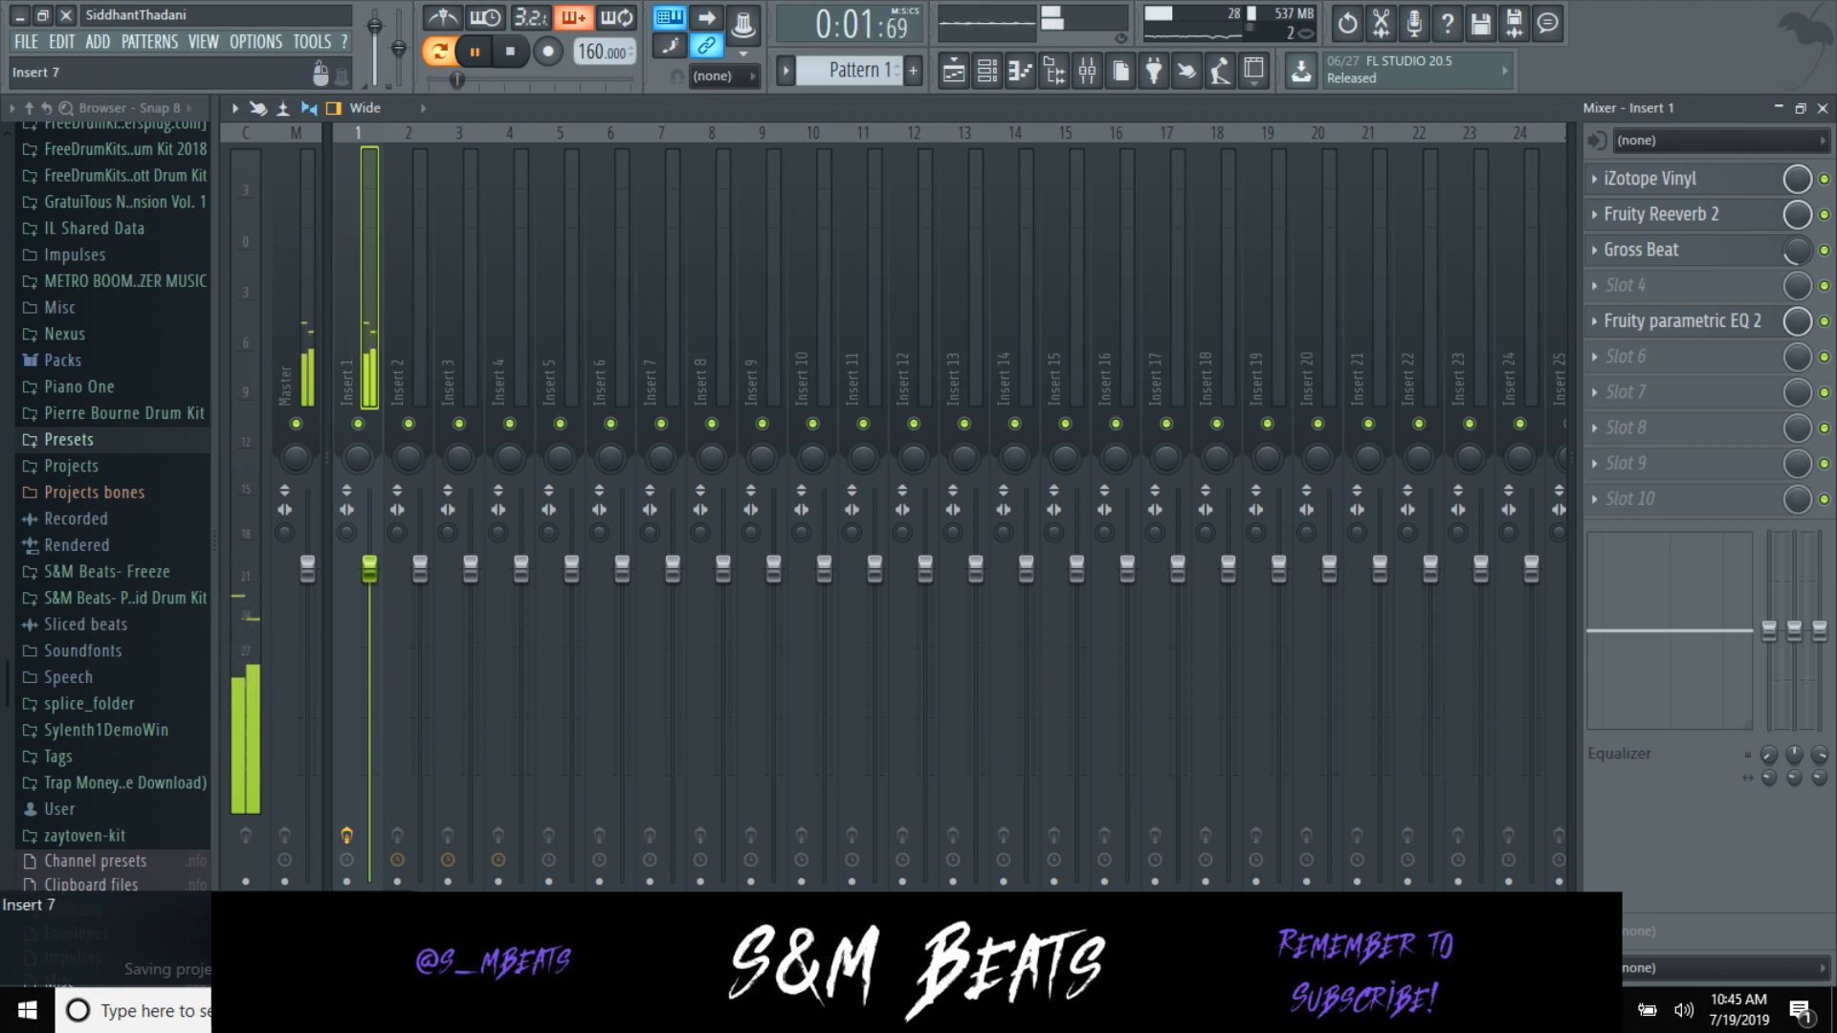
Step: Check the live chat and stream statistics in YouTube's Live Control Room and return to FL Studio
key(alt+Tab)
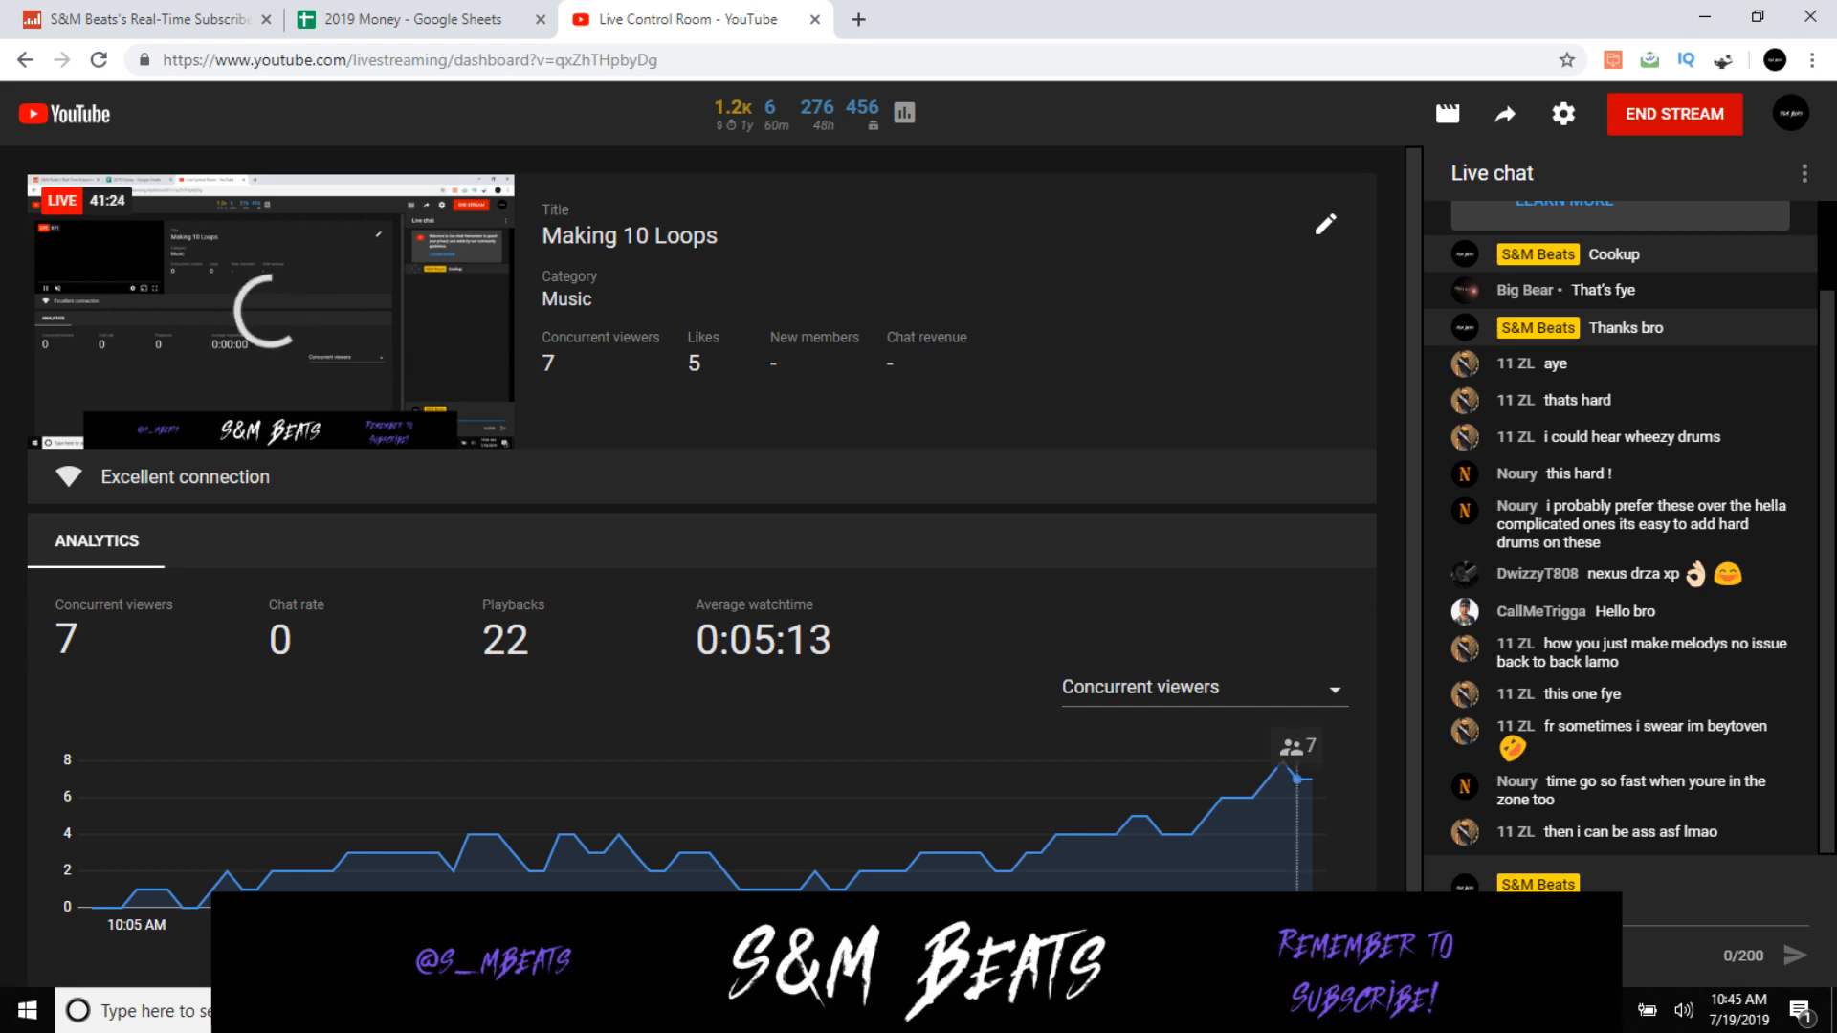
mouse_move(705, 1012)
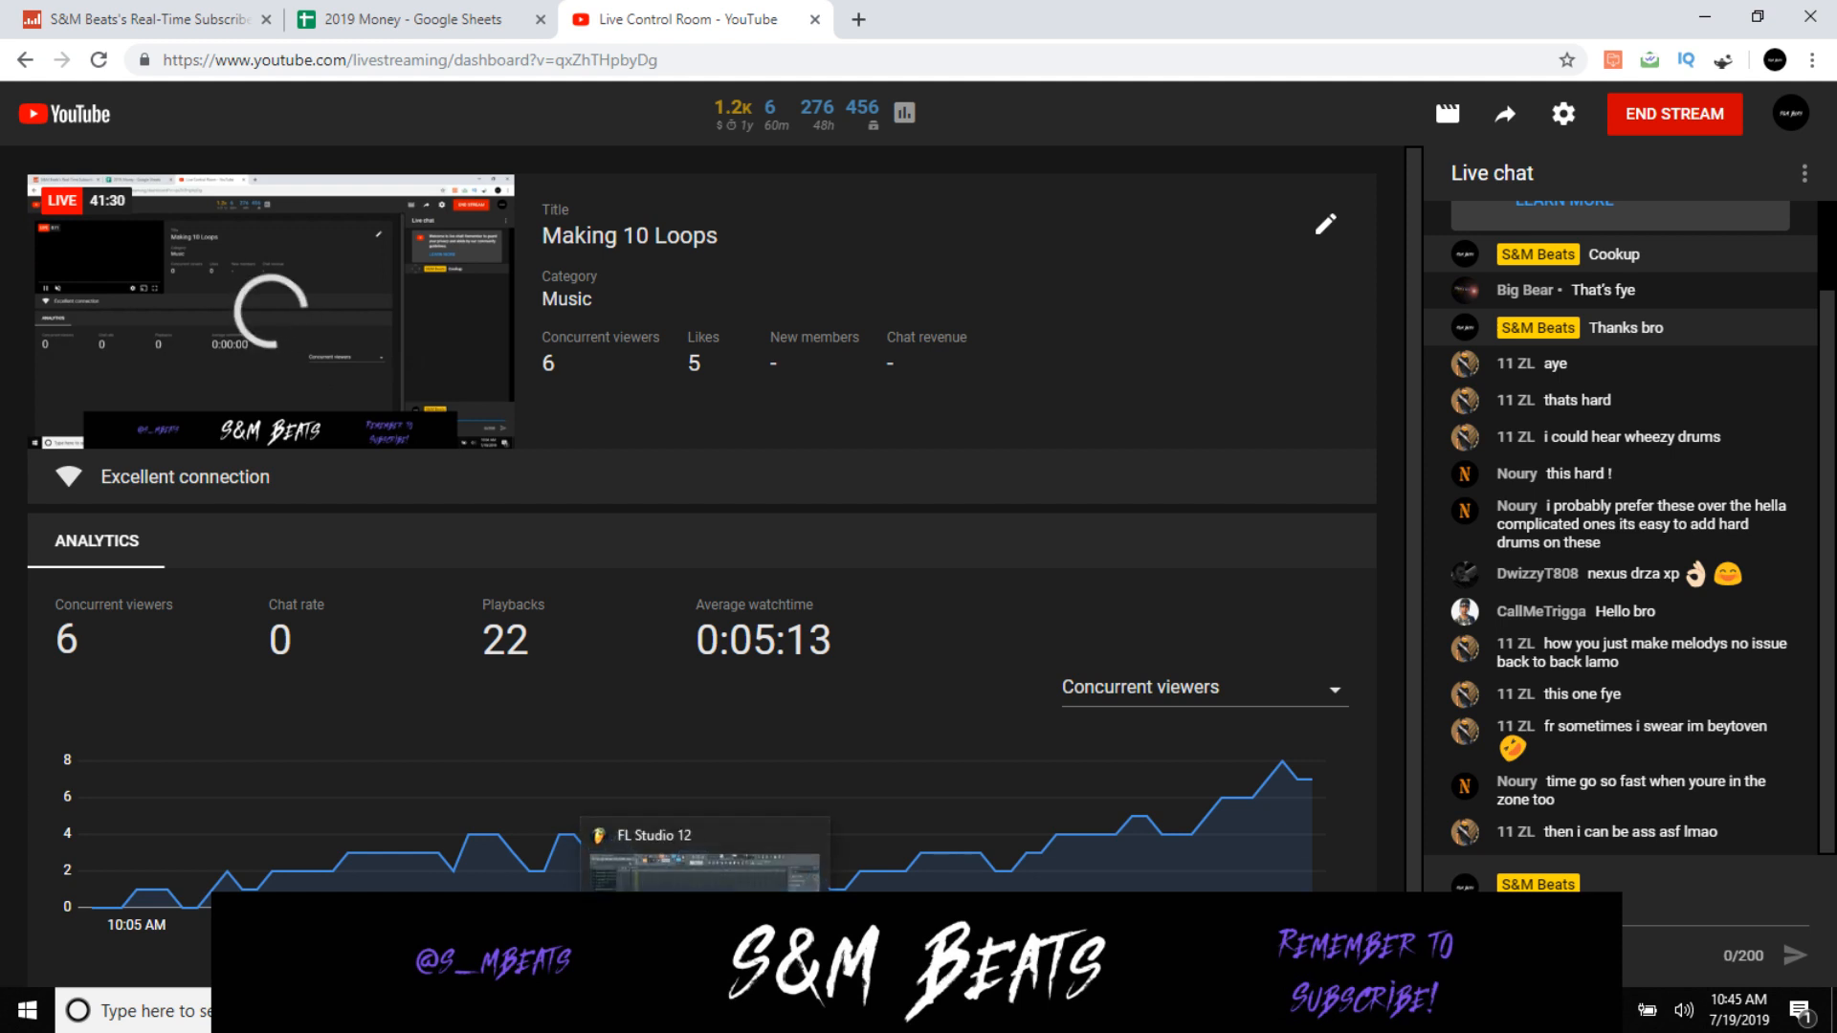
click(705, 1012)
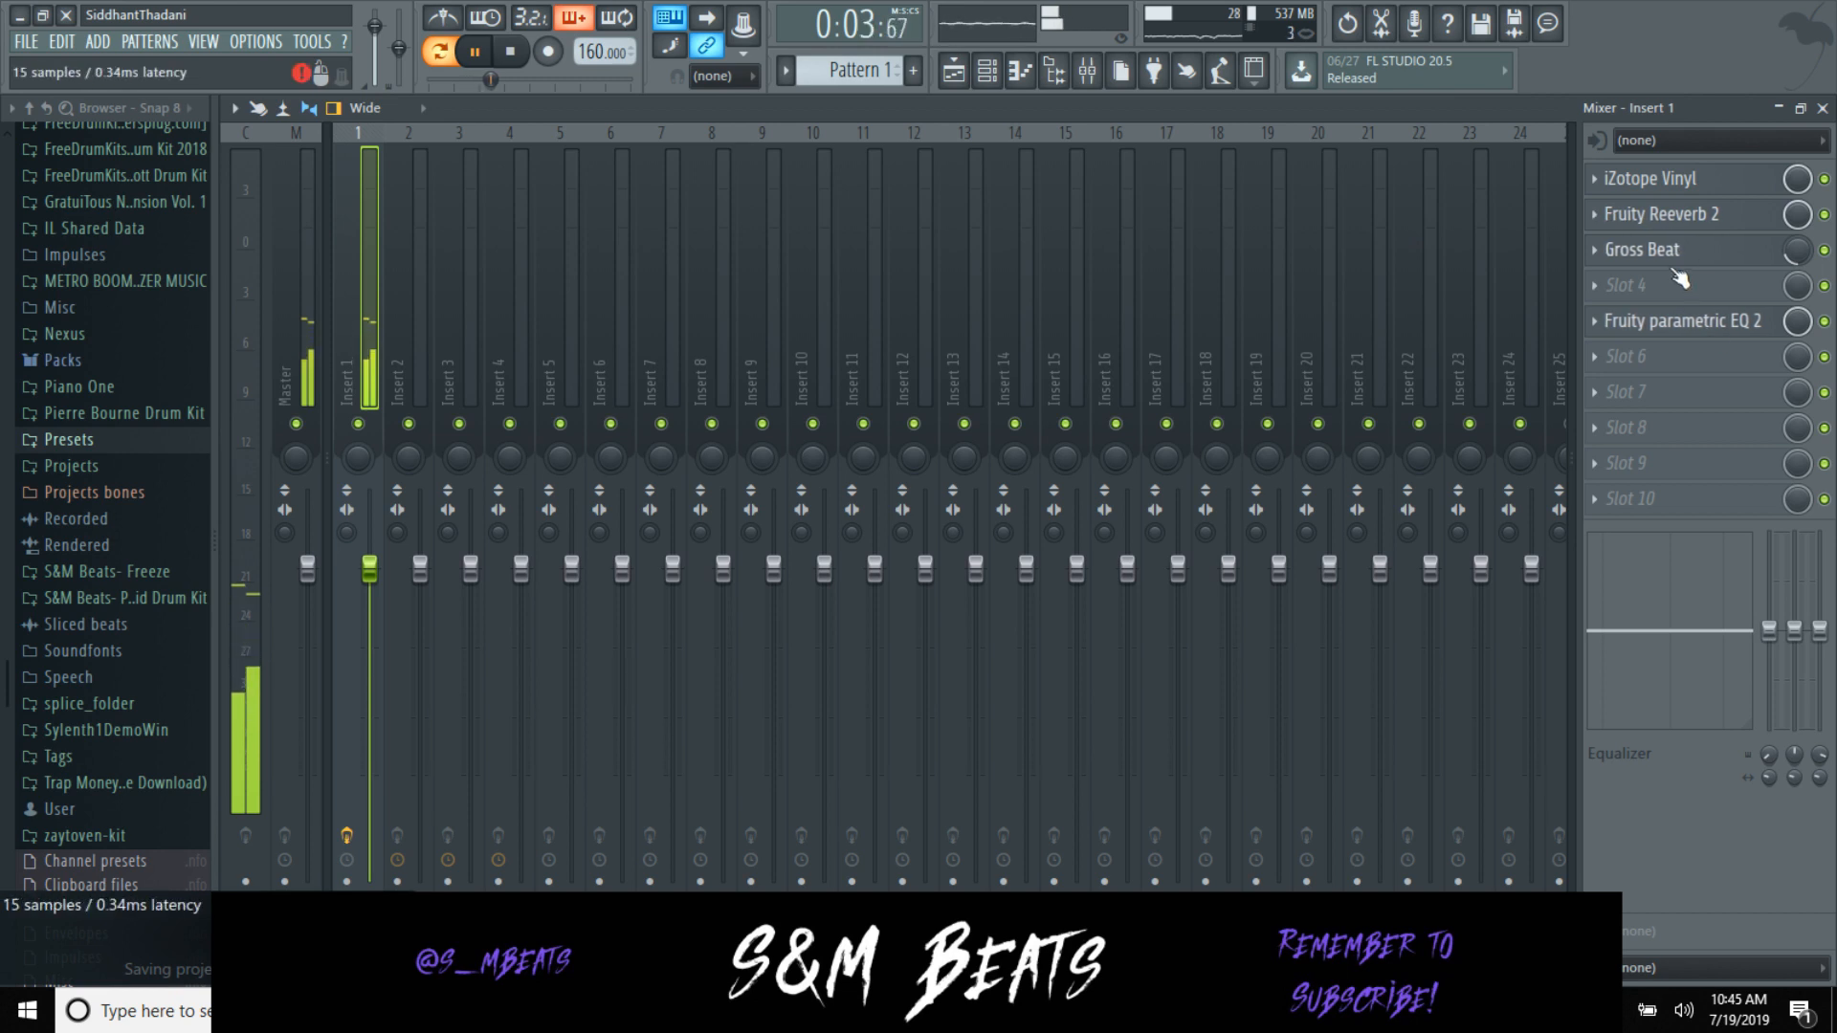
Step: Load a second Gross Beat into slot 4 of Insert 1 and apply its Momentary preset
click(1646, 287)
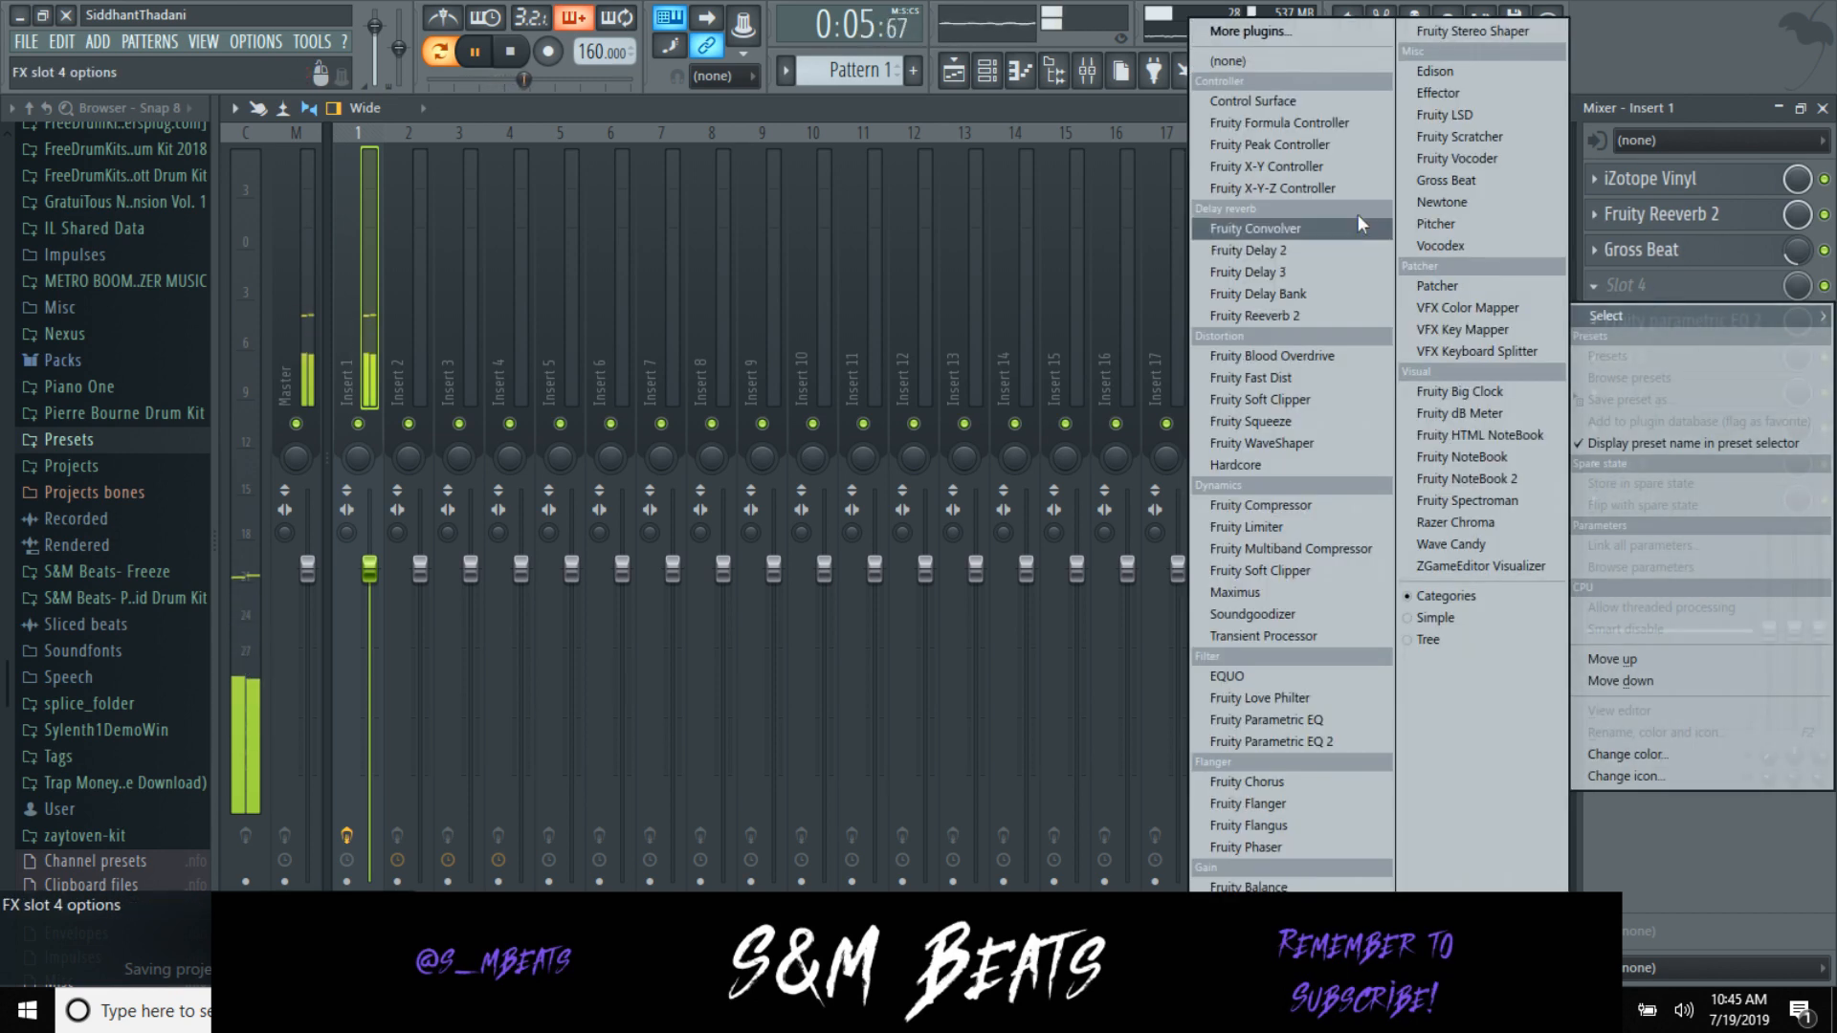
click(1435, 184)
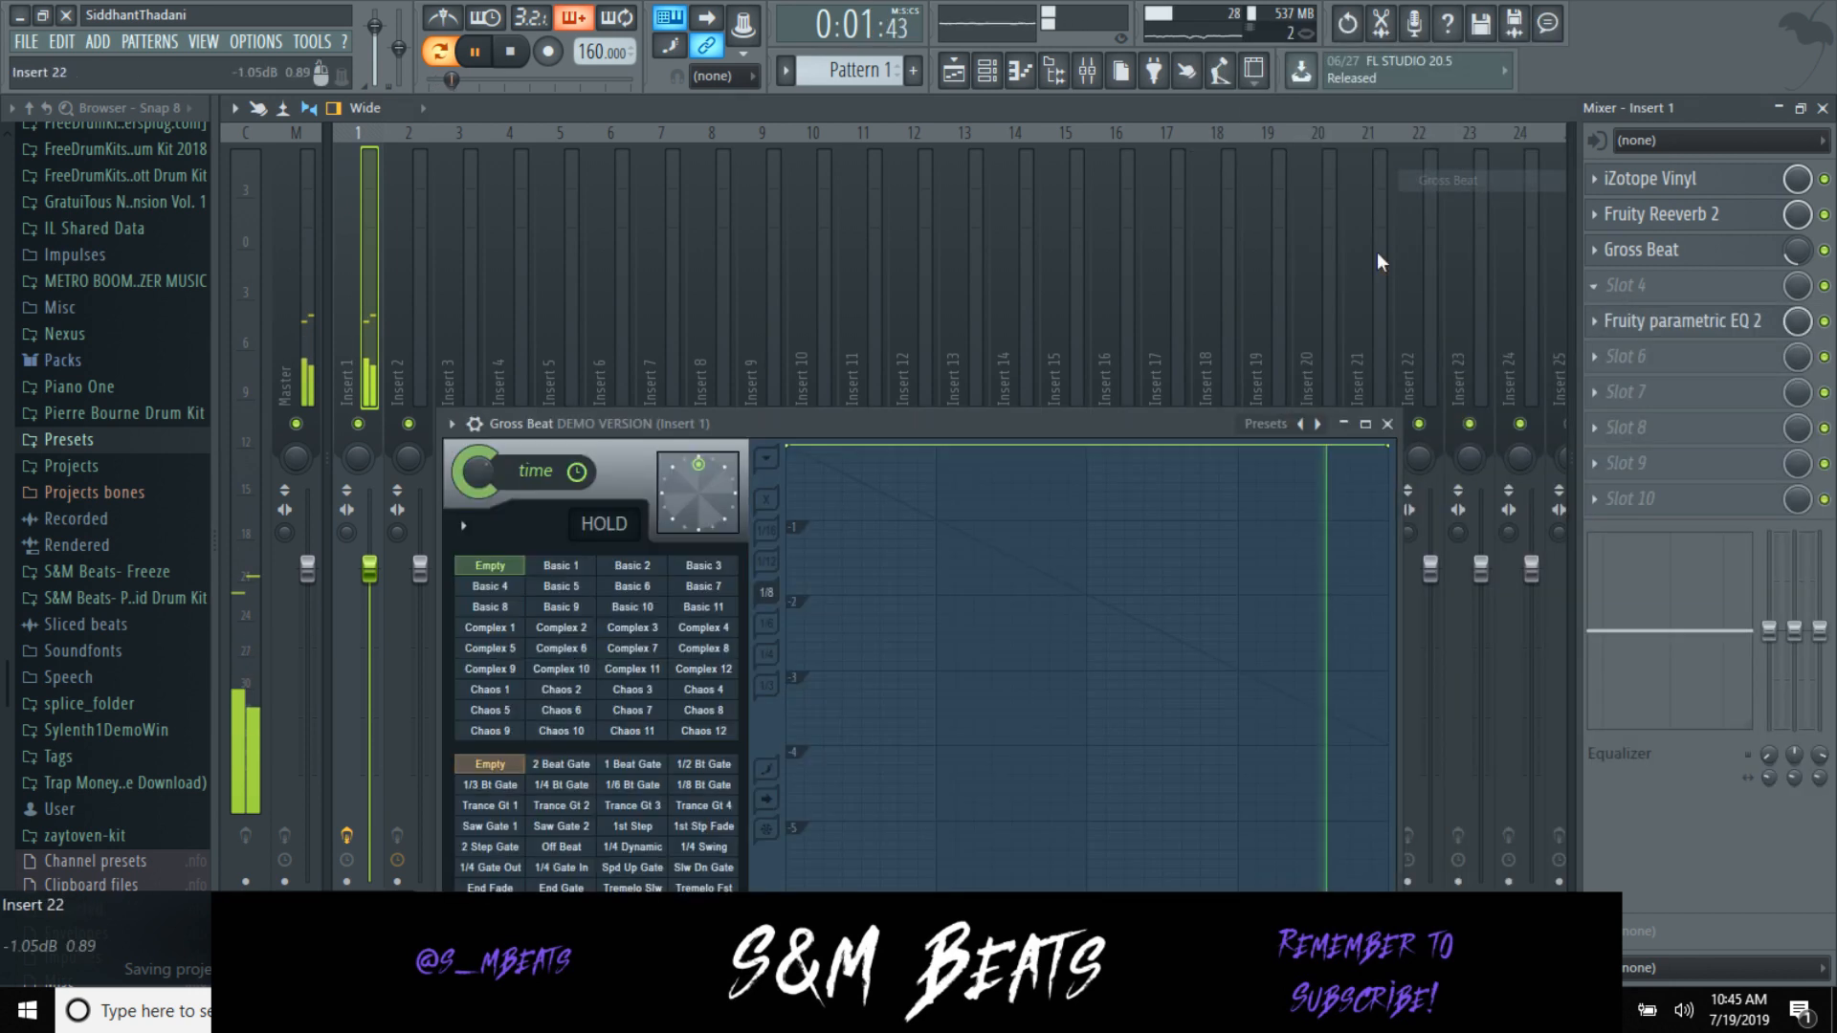
click(1282, 438)
click(1315, 467)
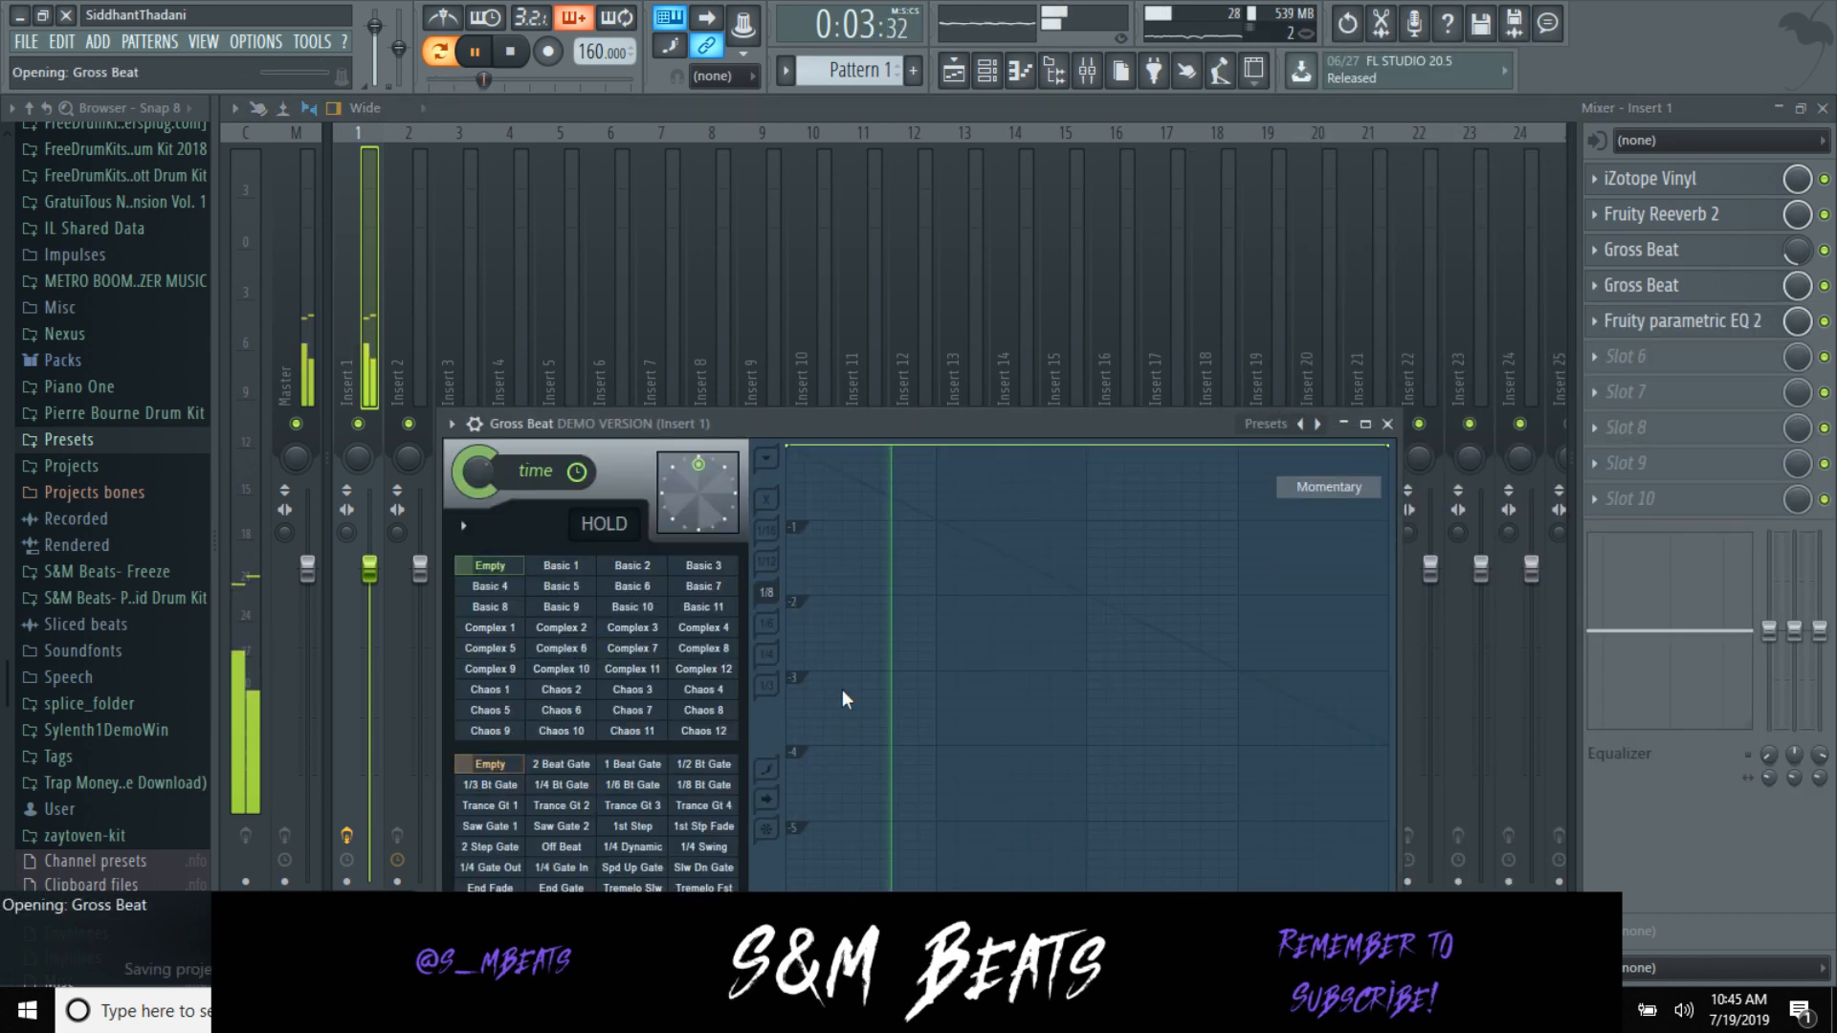
Step: Set the new Gross Beat's time effect to Reverse, close it and lower its mix level in slot 4
click(508, 672)
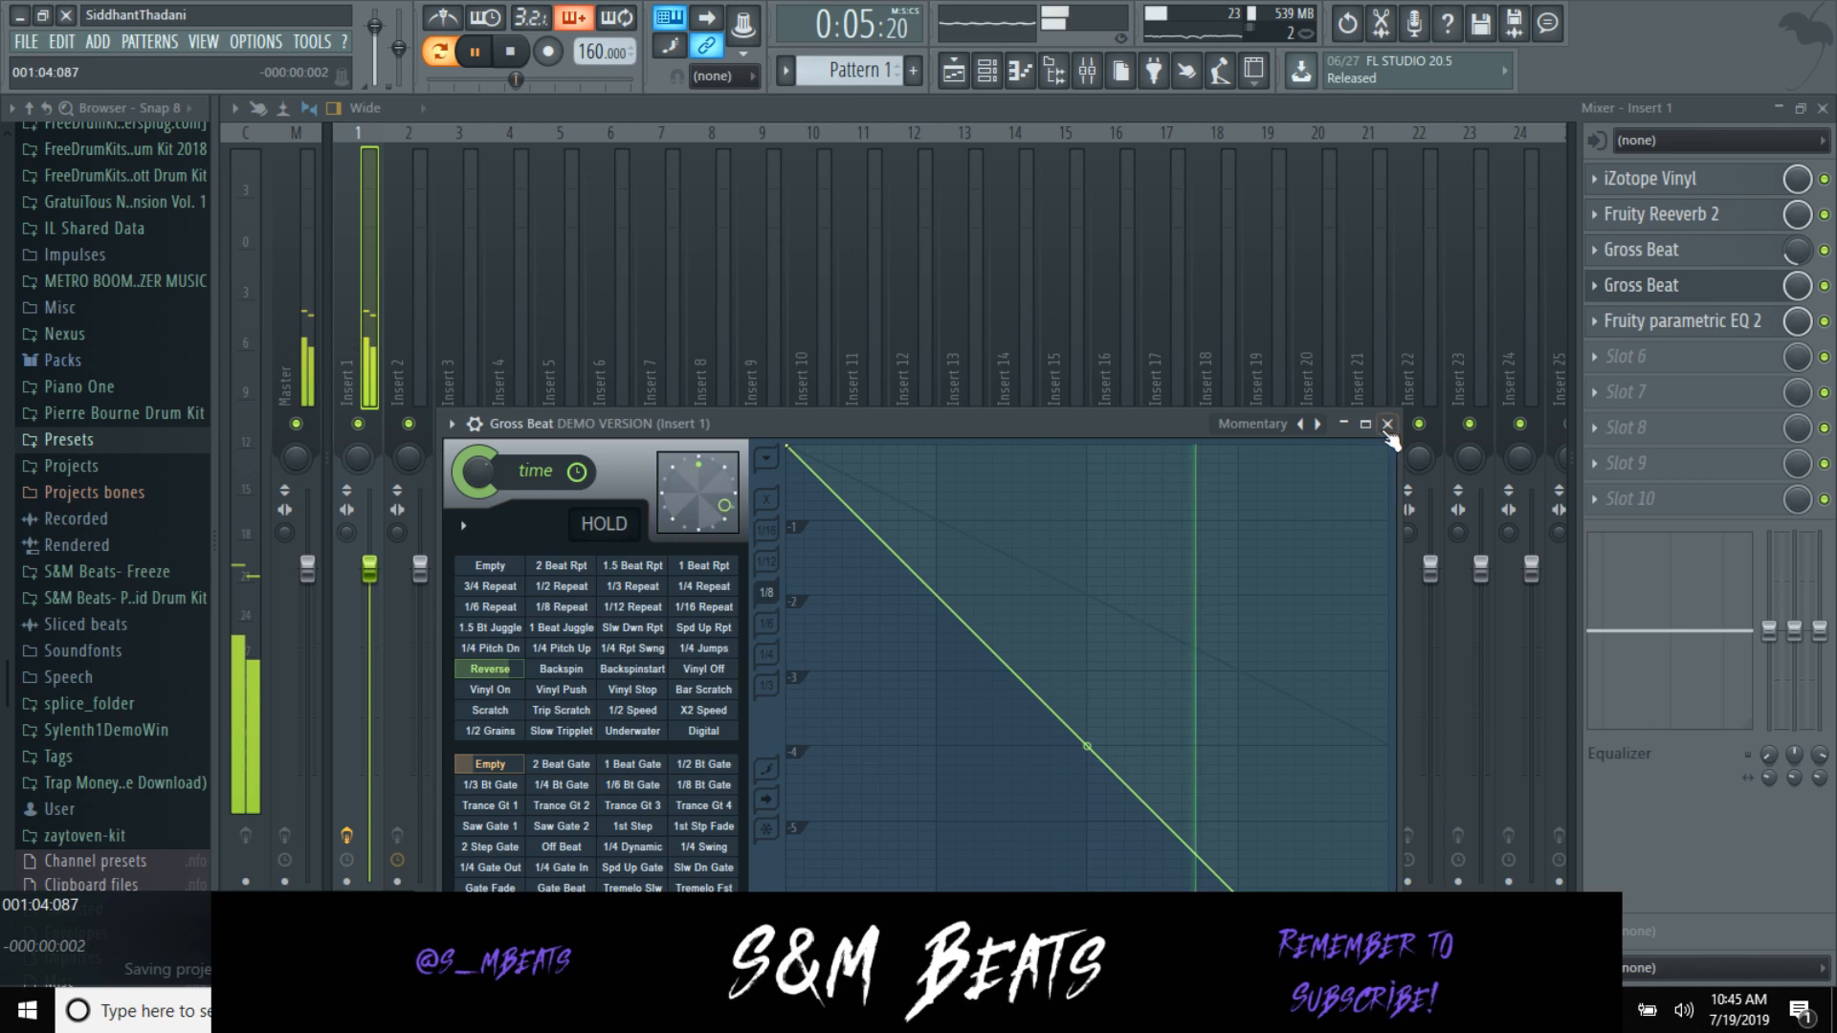
click(1387, 424)
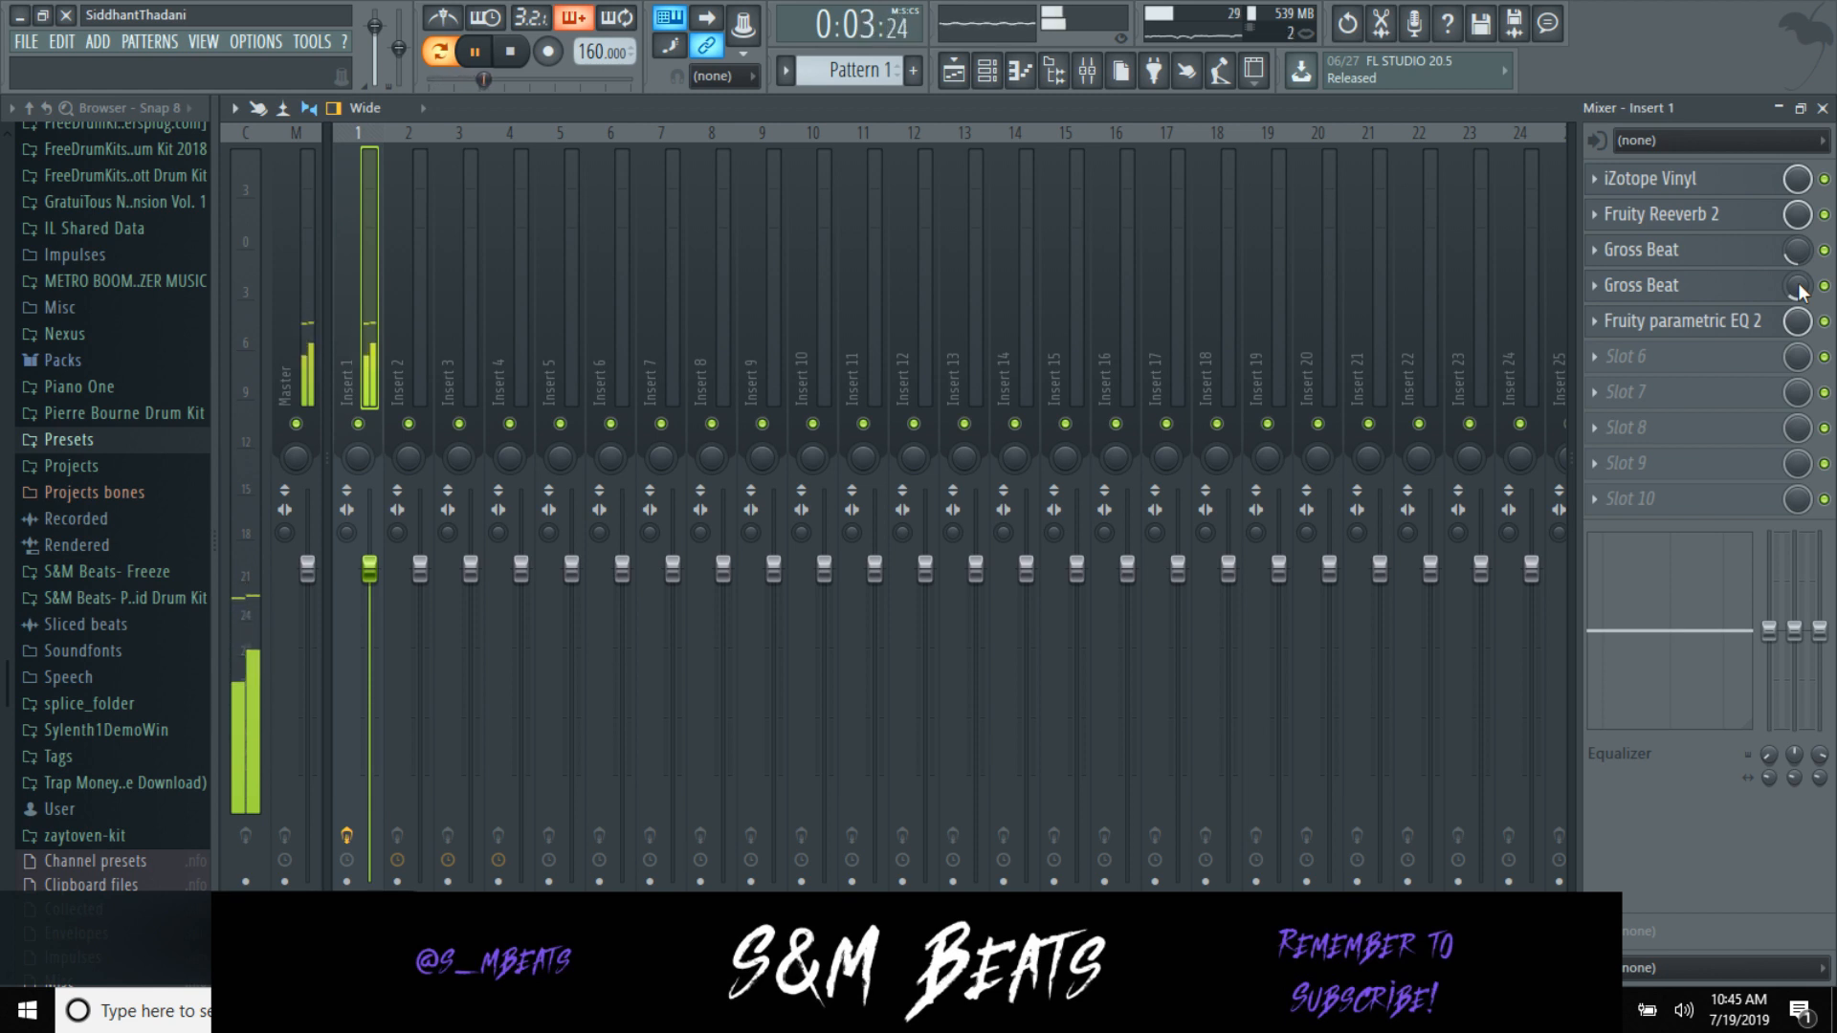
key(ctrl+s)
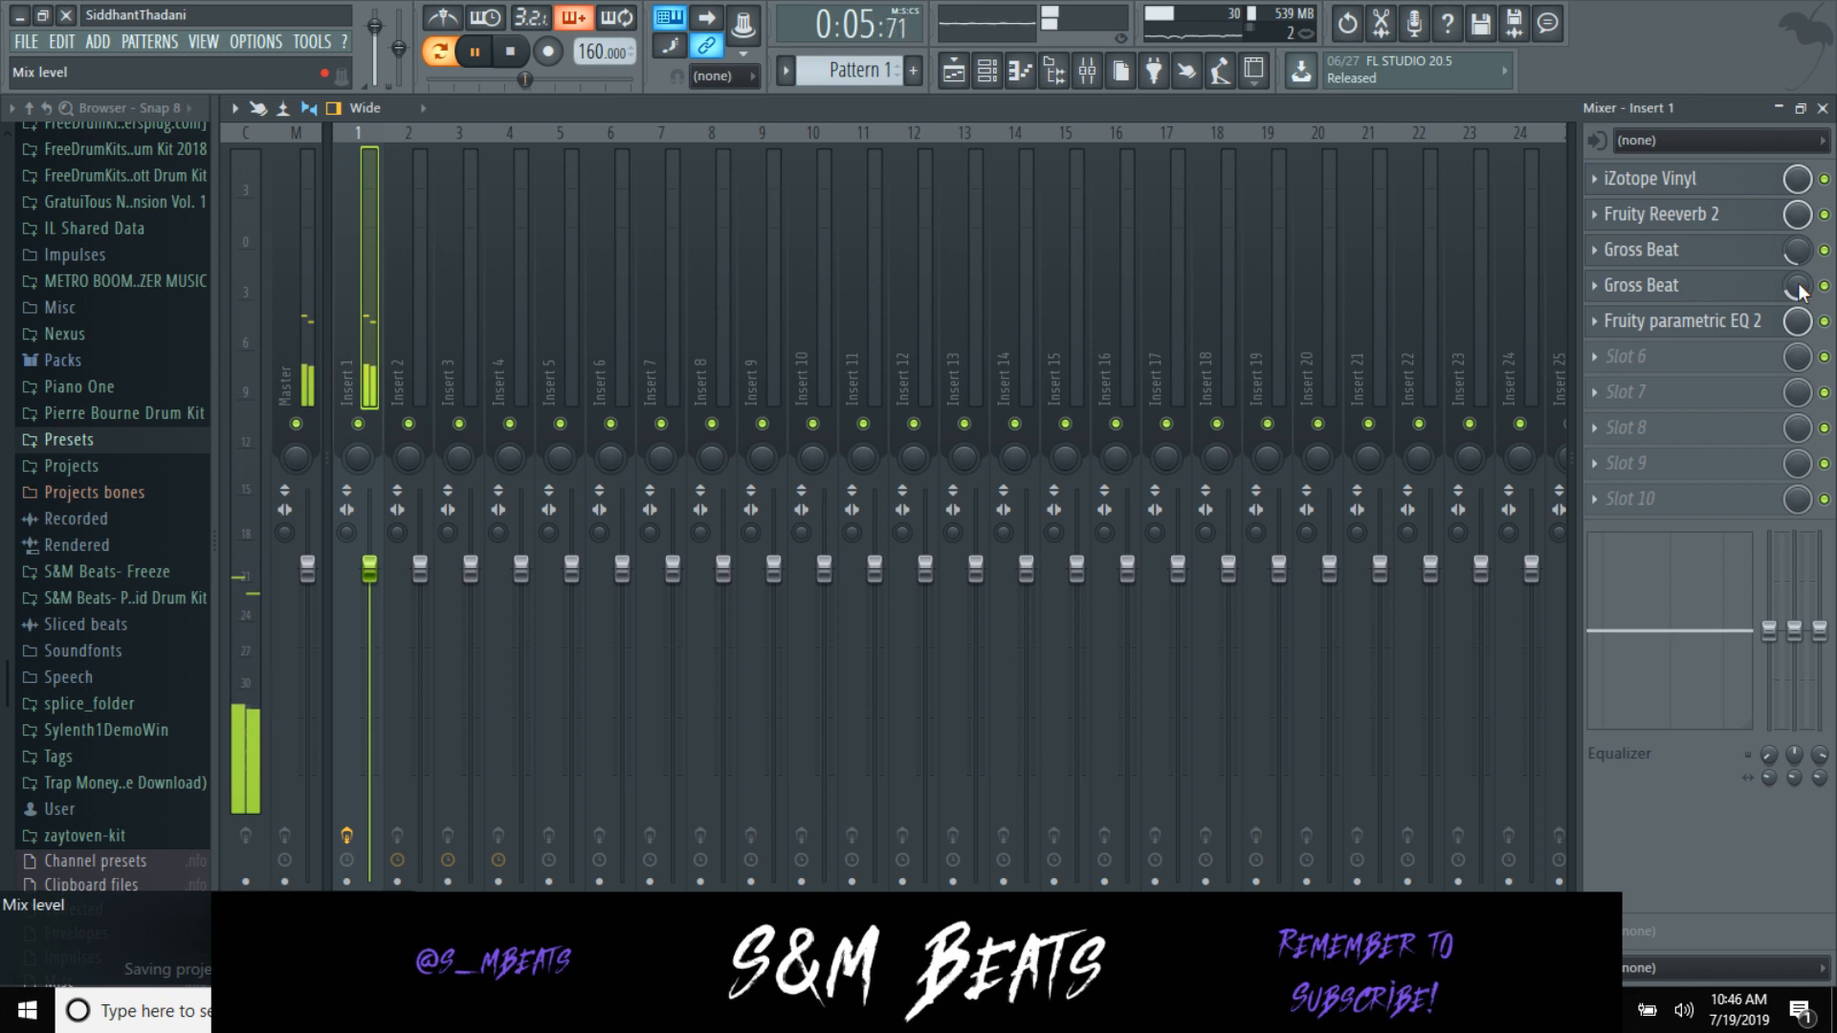
Step: Load Edison into slot 6 of Insert 1, set it to record on play and record the looping melody
click(1626, 356)
click(1440, 77)
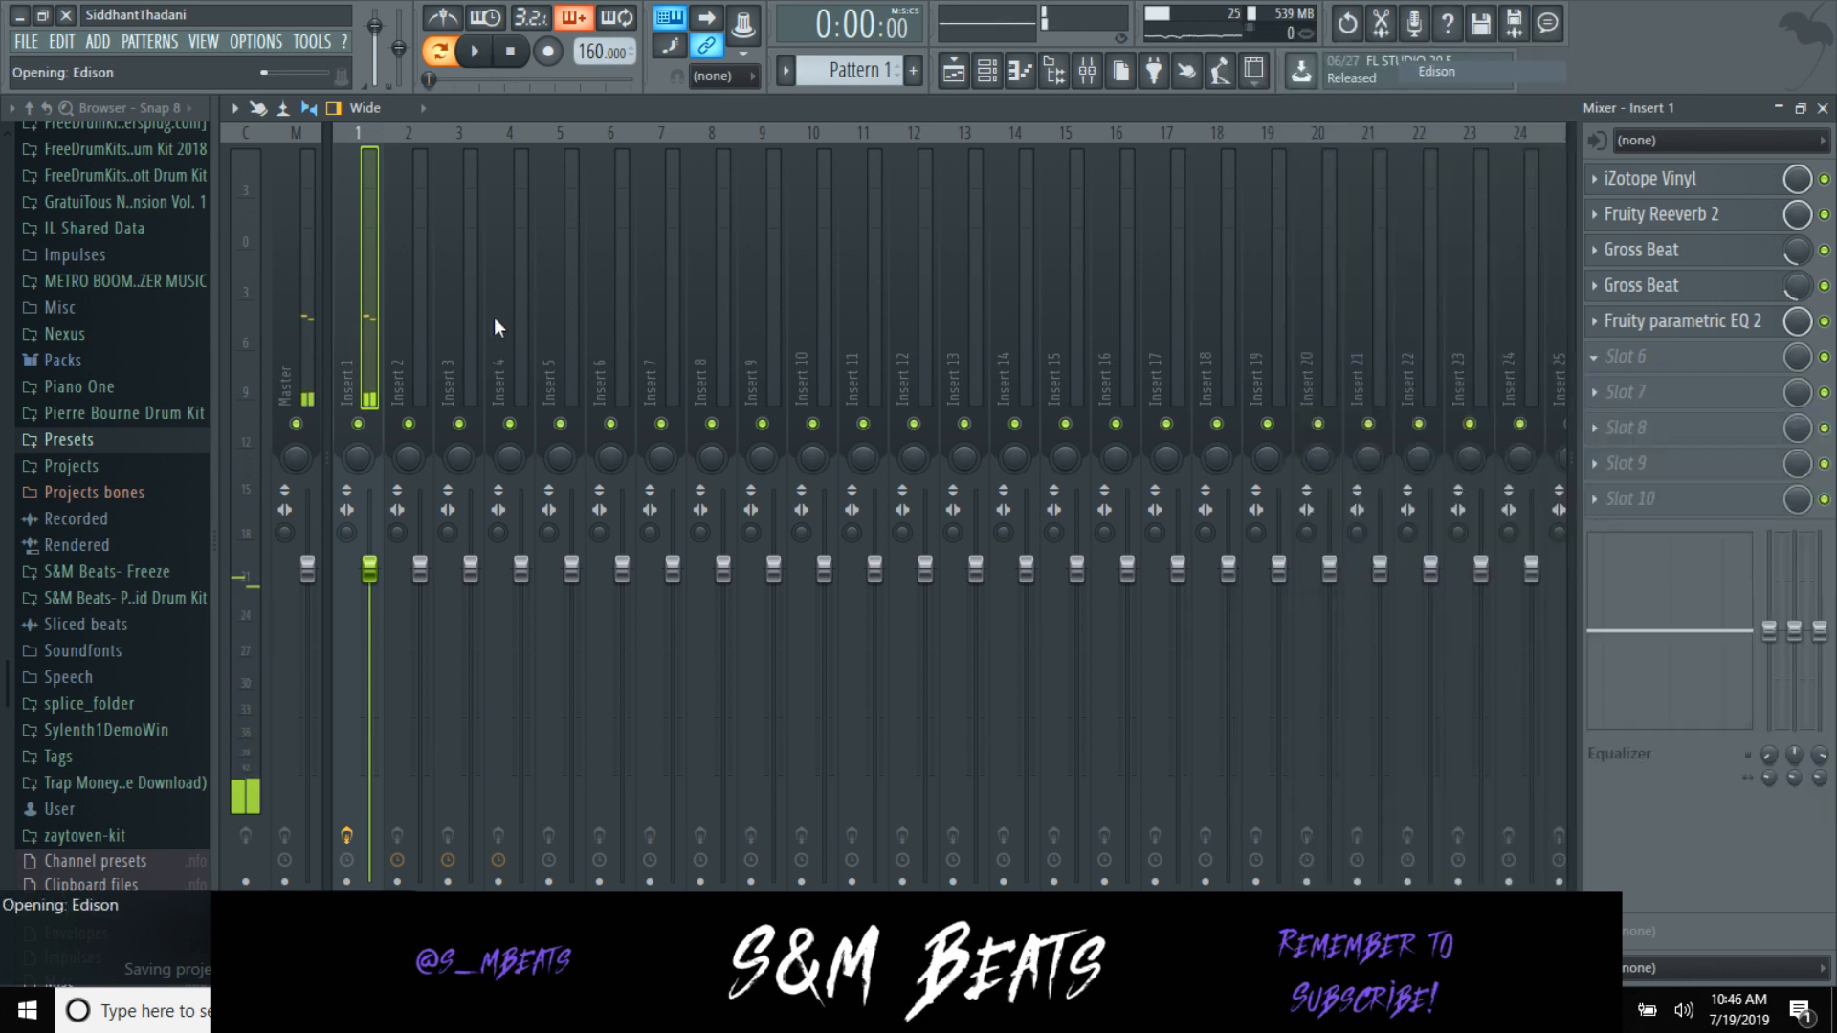
click(522, 284)
click(536, 375)
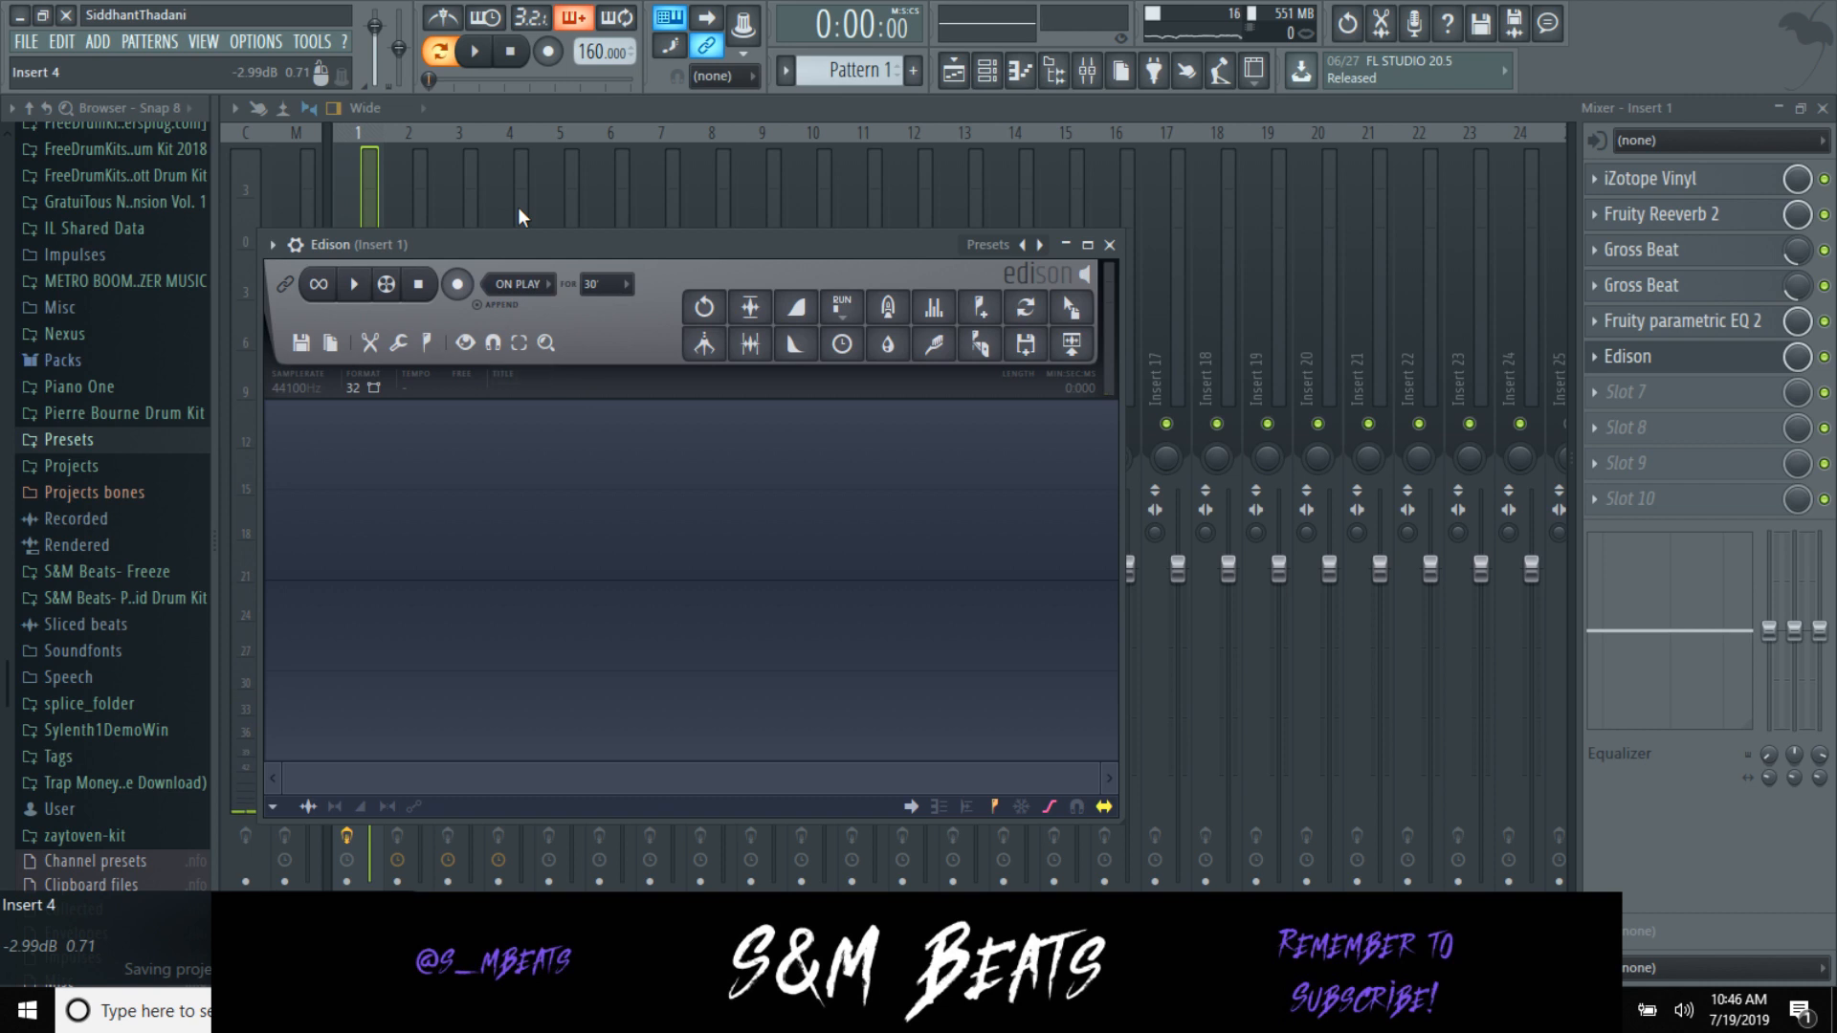
click(458, 284)
click(474, 51)
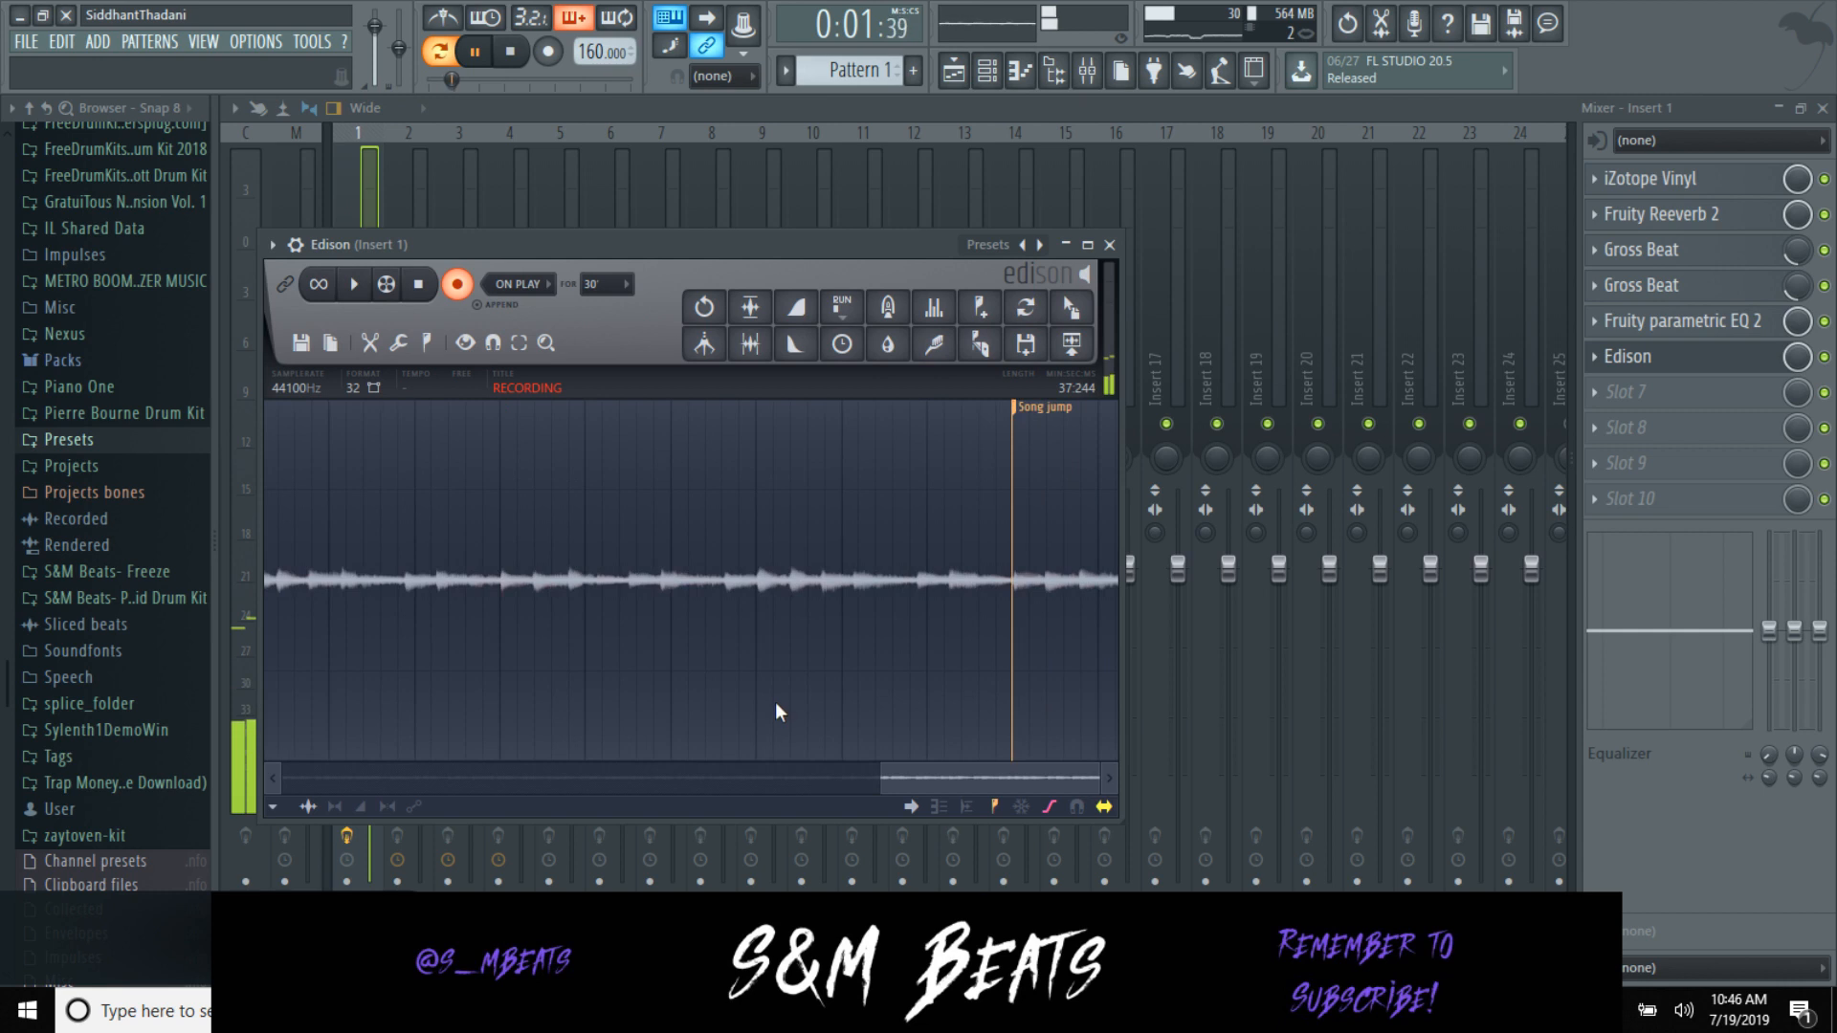
Step: Stop recording and playback, and trim the Edison take to only the second pass of the loop
click(418, 285)
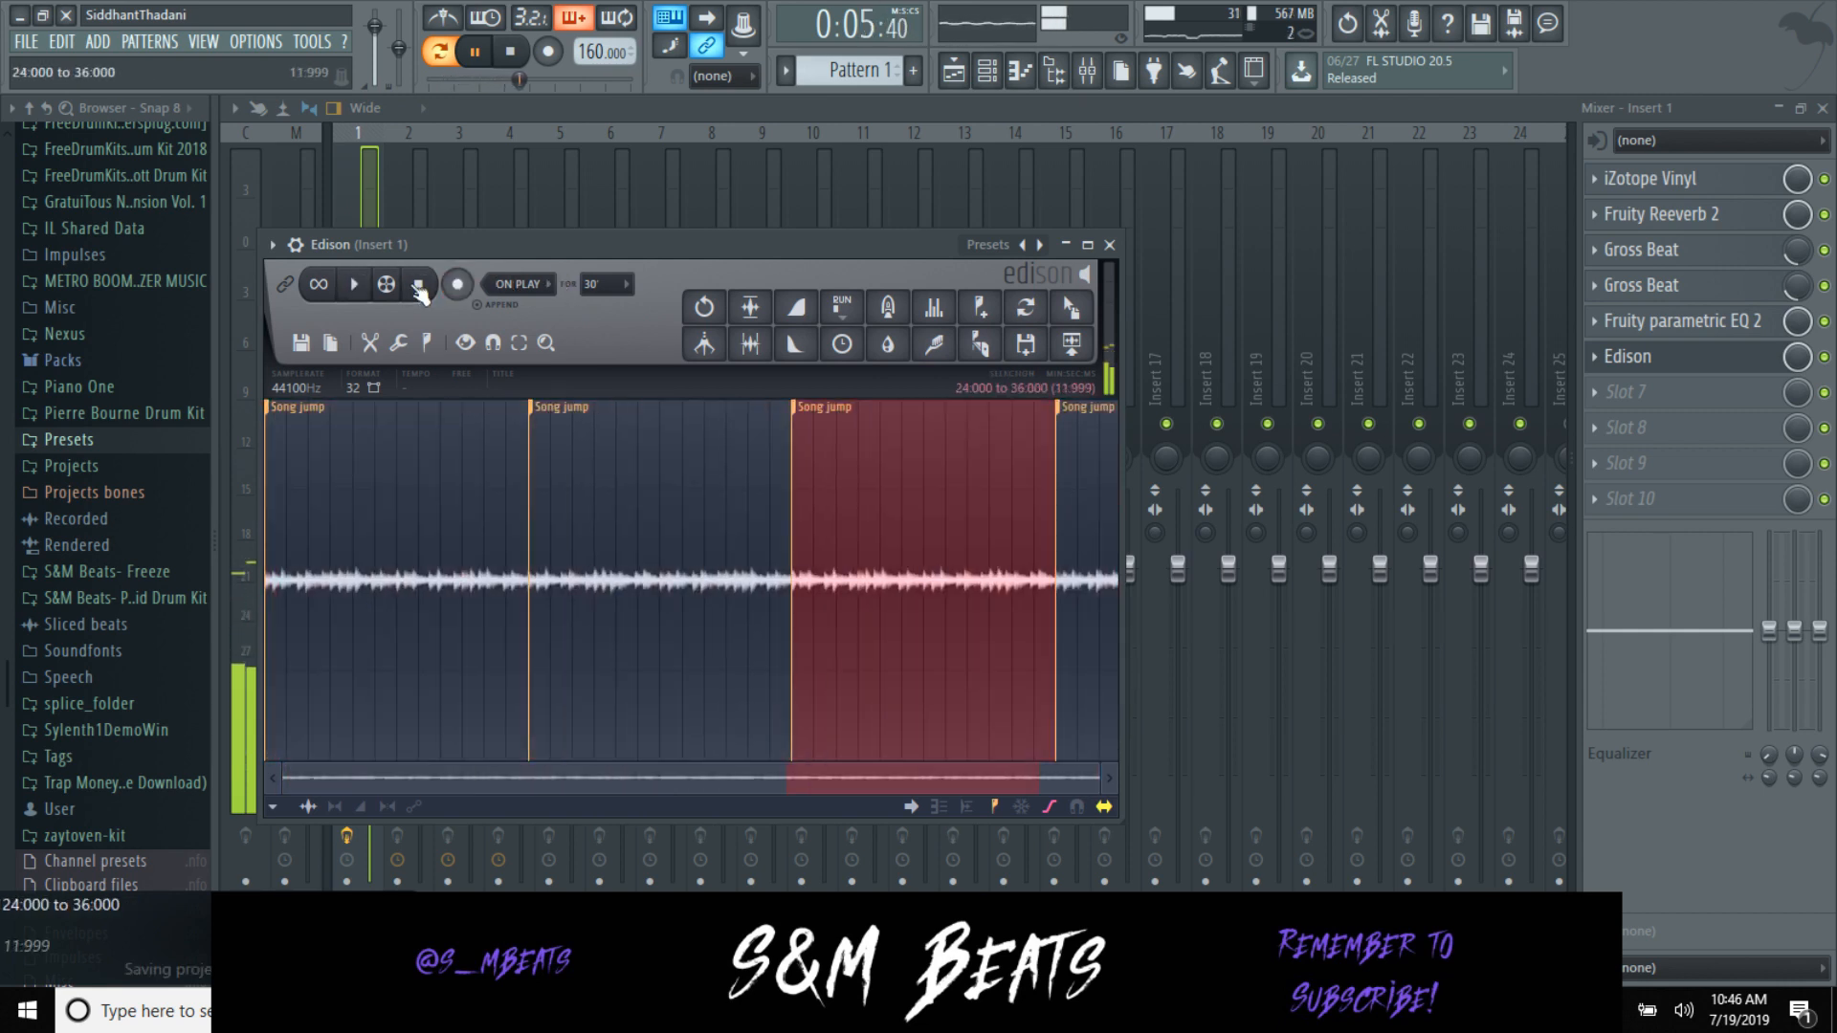
click(418, 285)
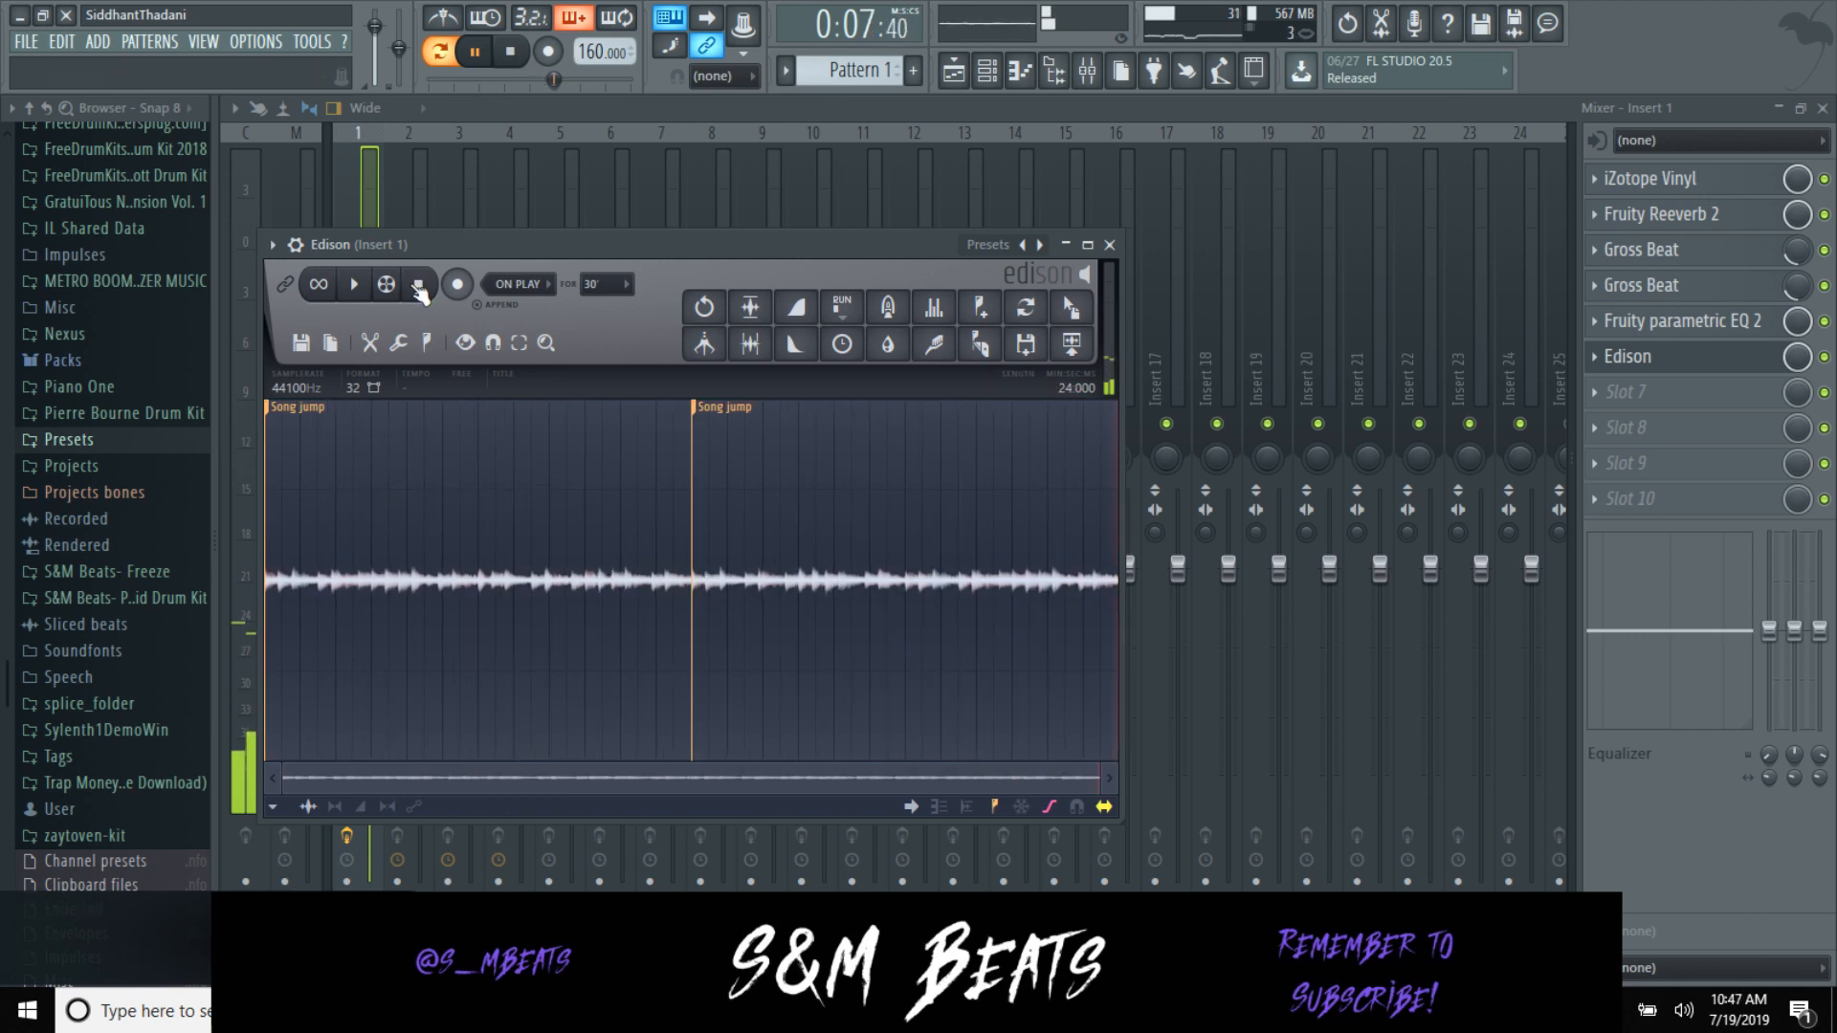
click(510, 53)
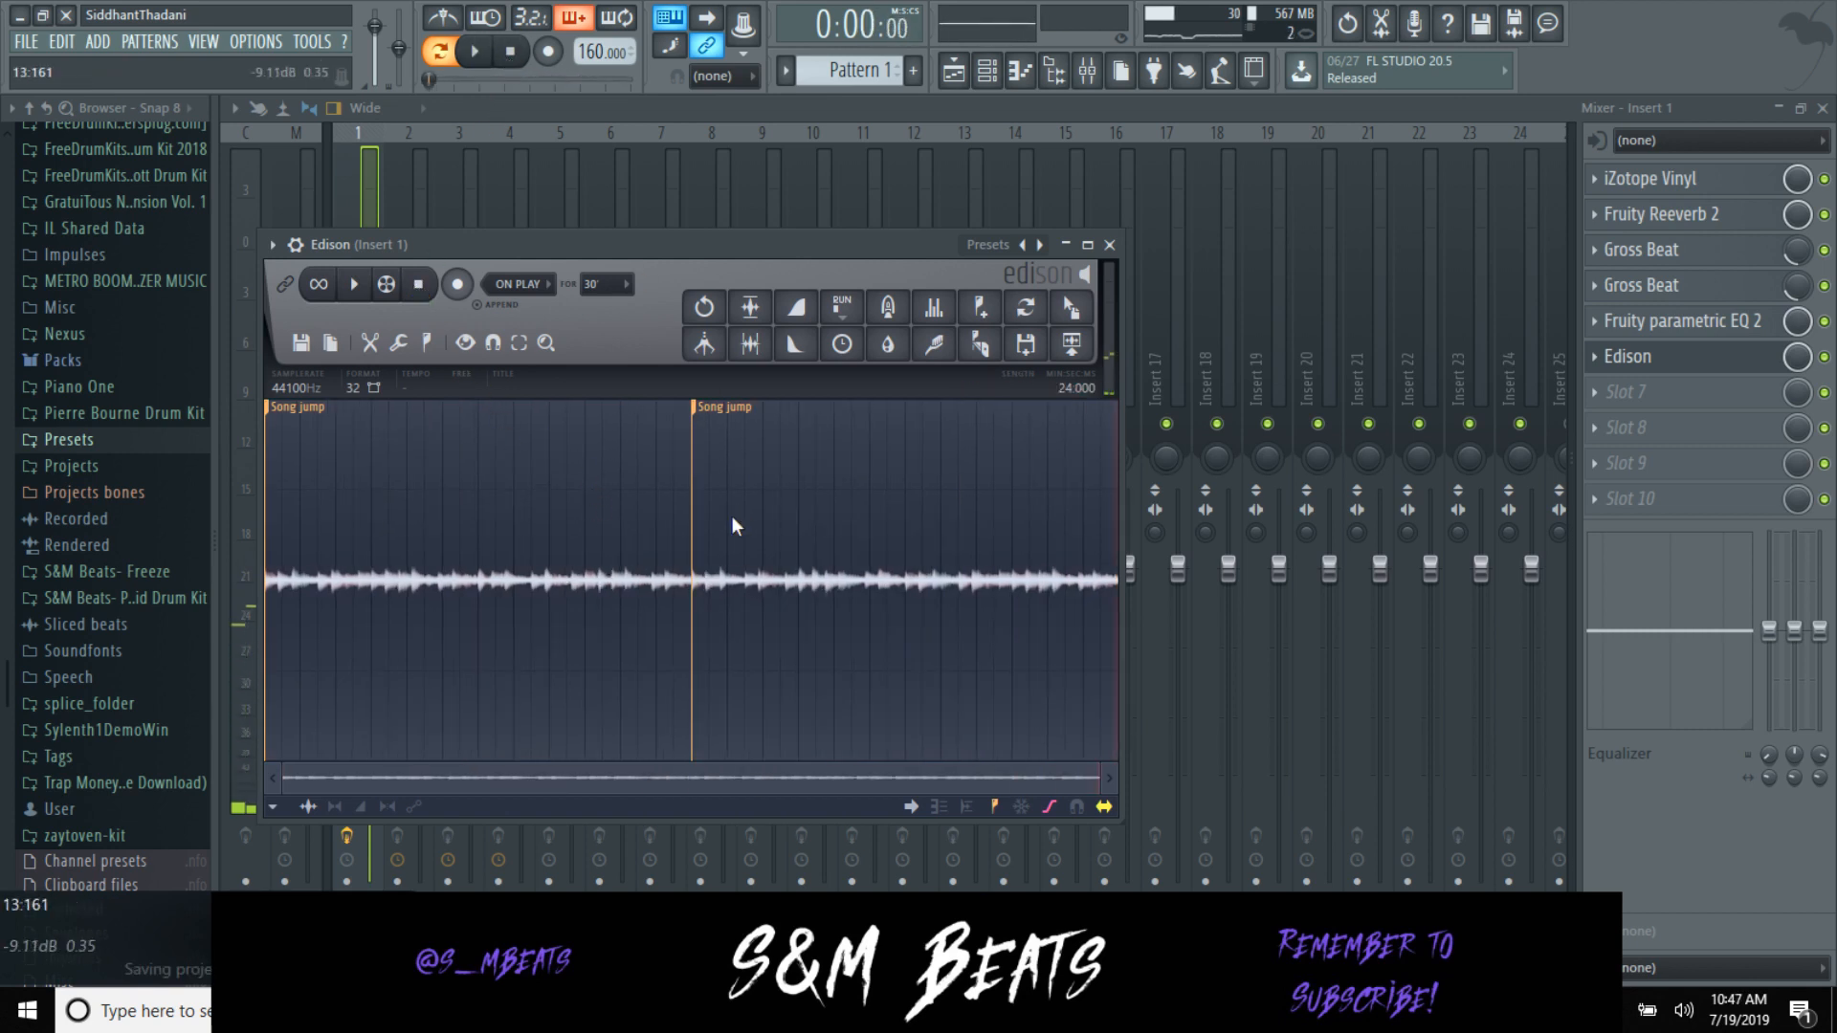
scroll(663, 565, up, 2)
drag(663, 552, 130, 576)
key(Delete)
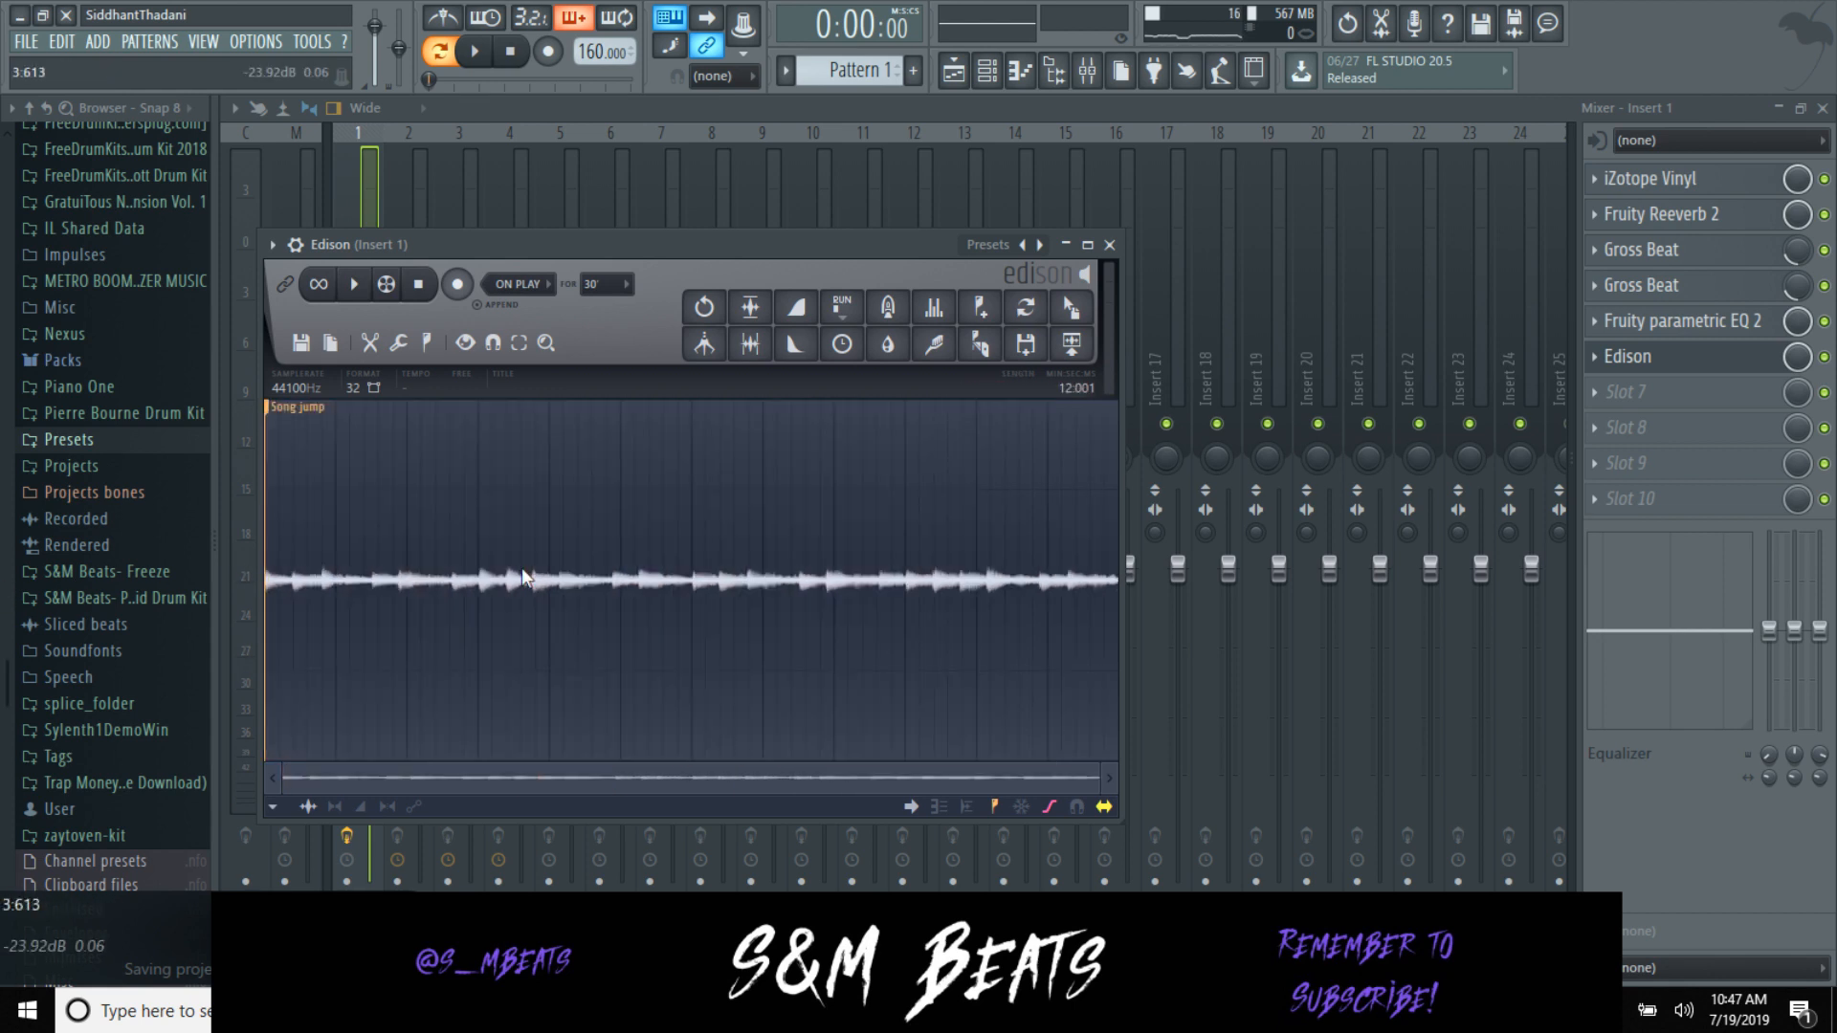
Step: Close the mixer and move the Edison window clear of the channel rack
click(1822, 108)
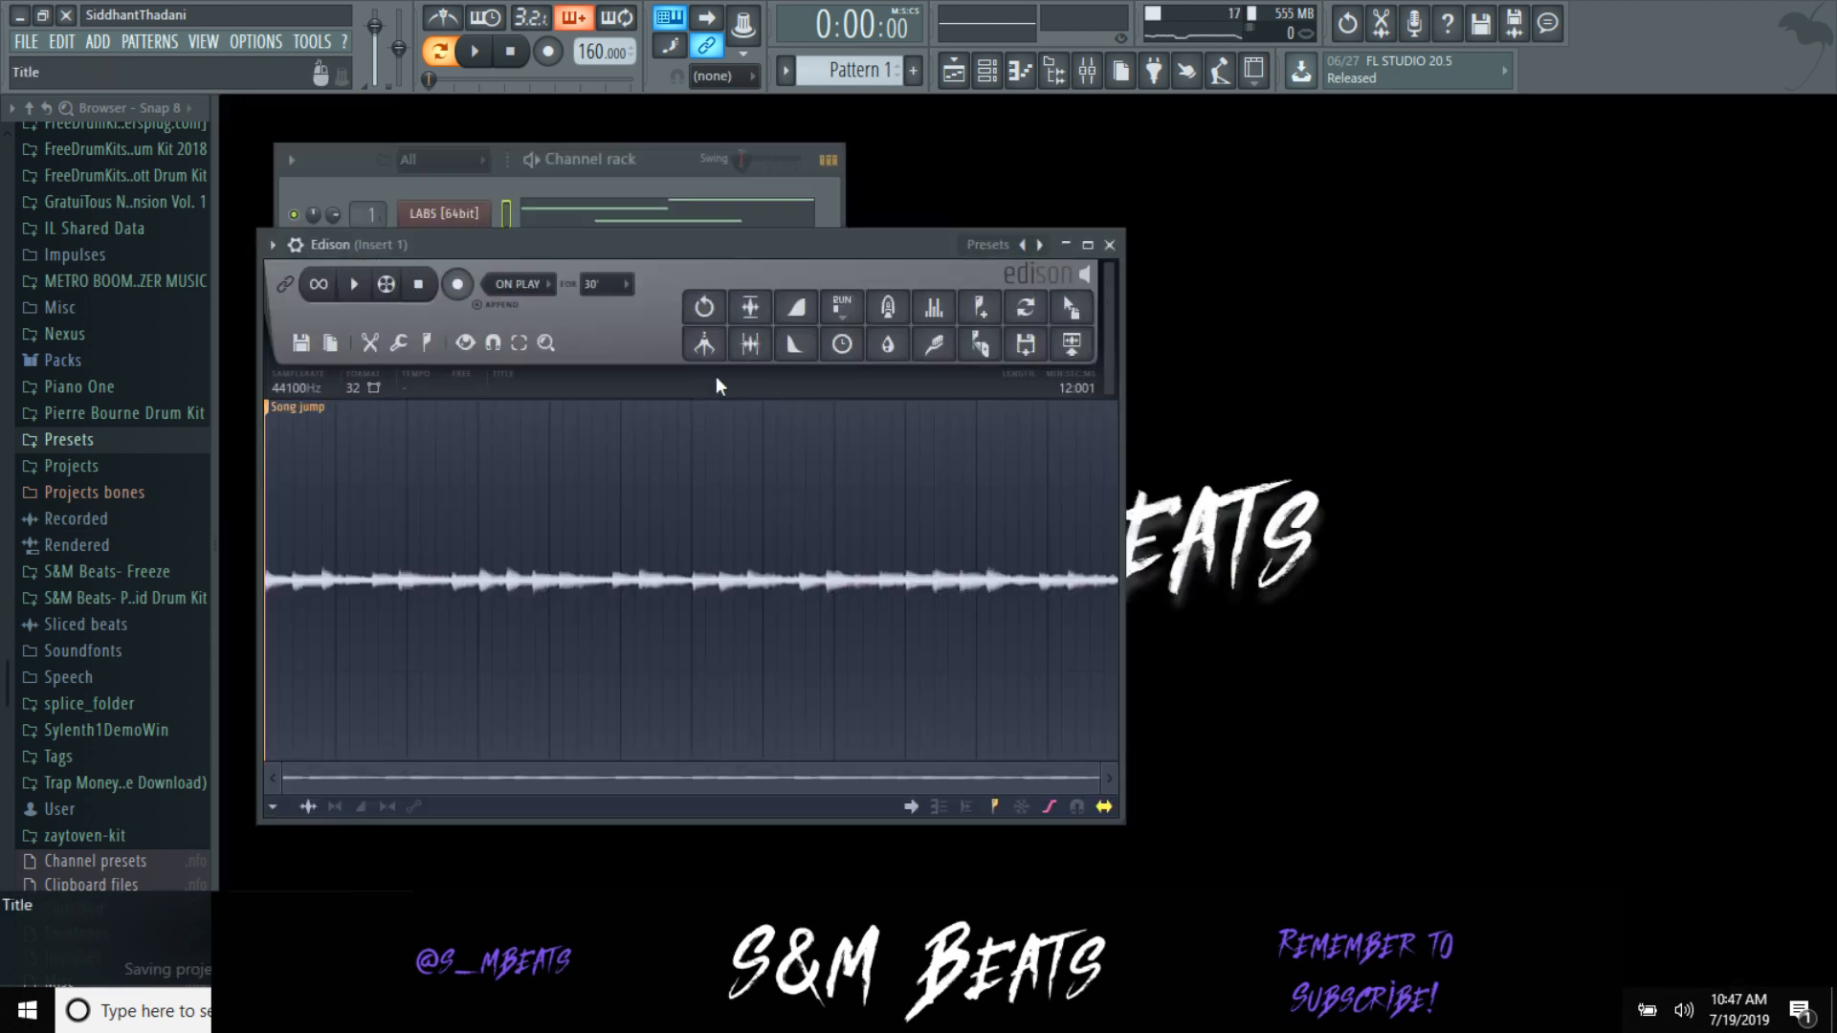
drag(773, 251, 784, 393)
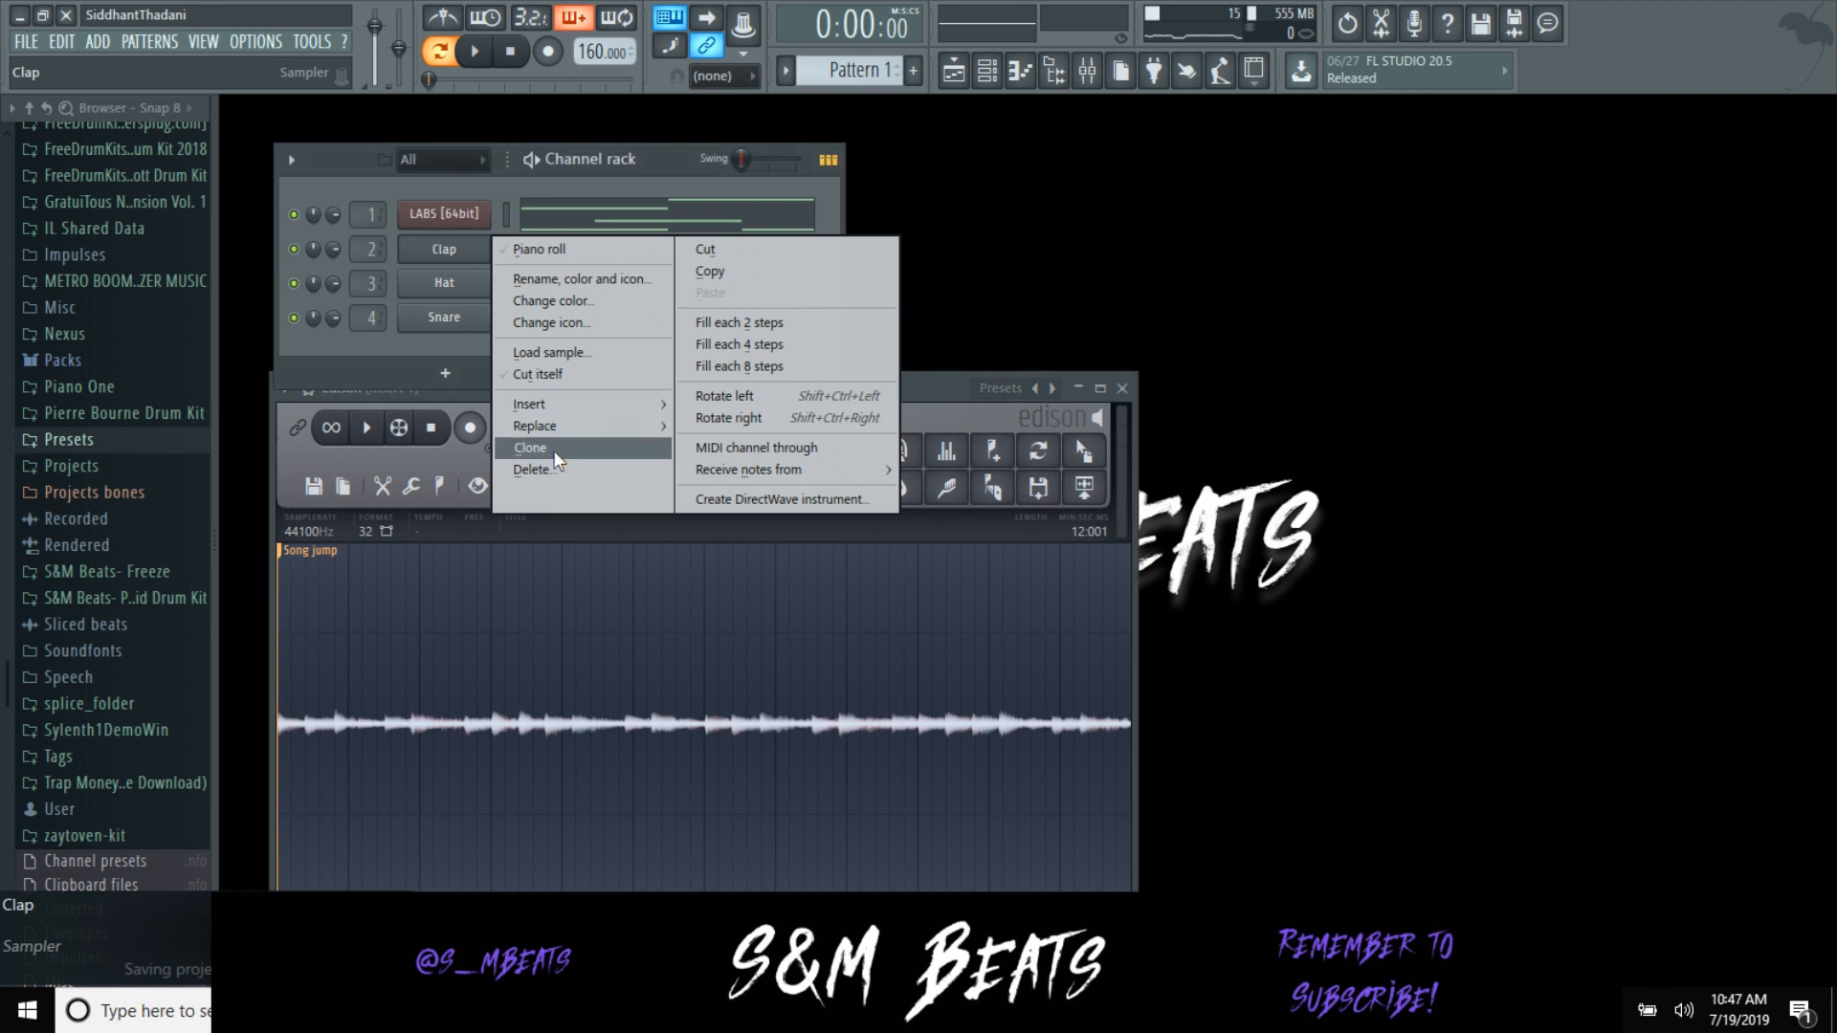
Step: Try reversing the recording in Edison, listen to it and reverse it back
right_click(759, 637)
mouse_move(803, 724)
click(931, 773)
click(367, 428)
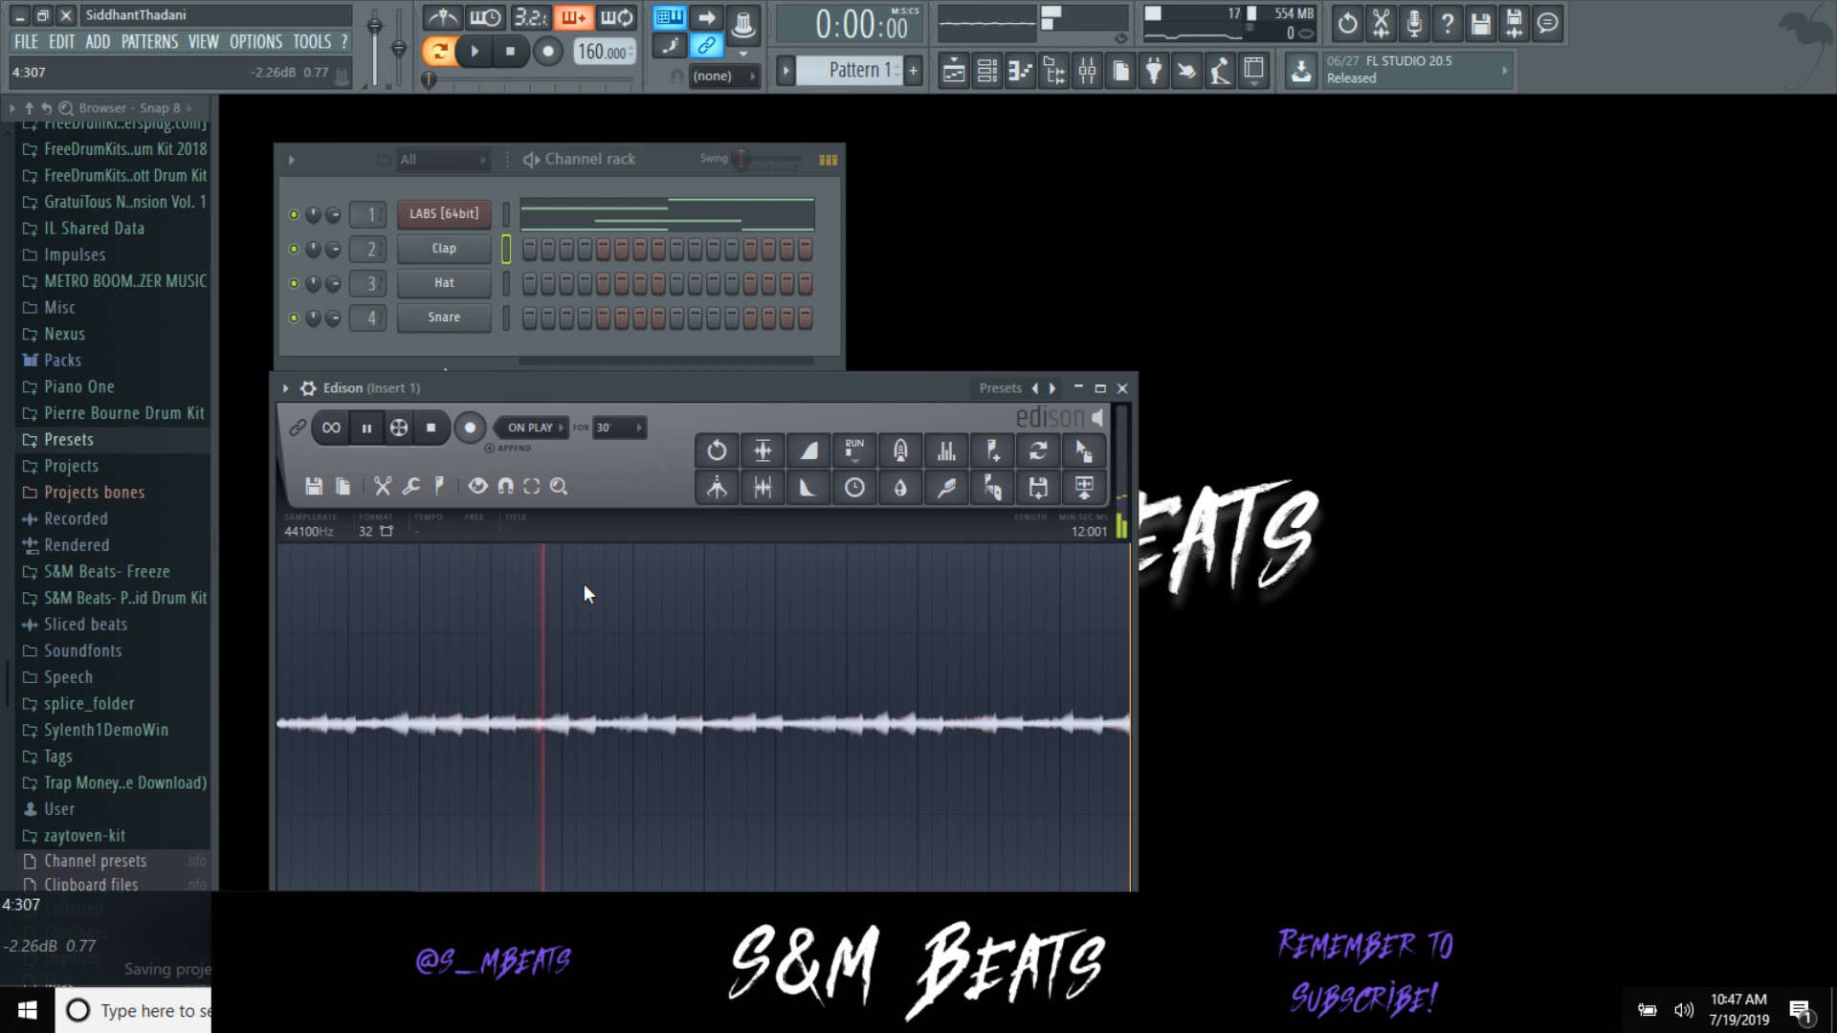
right_click(608, 623)
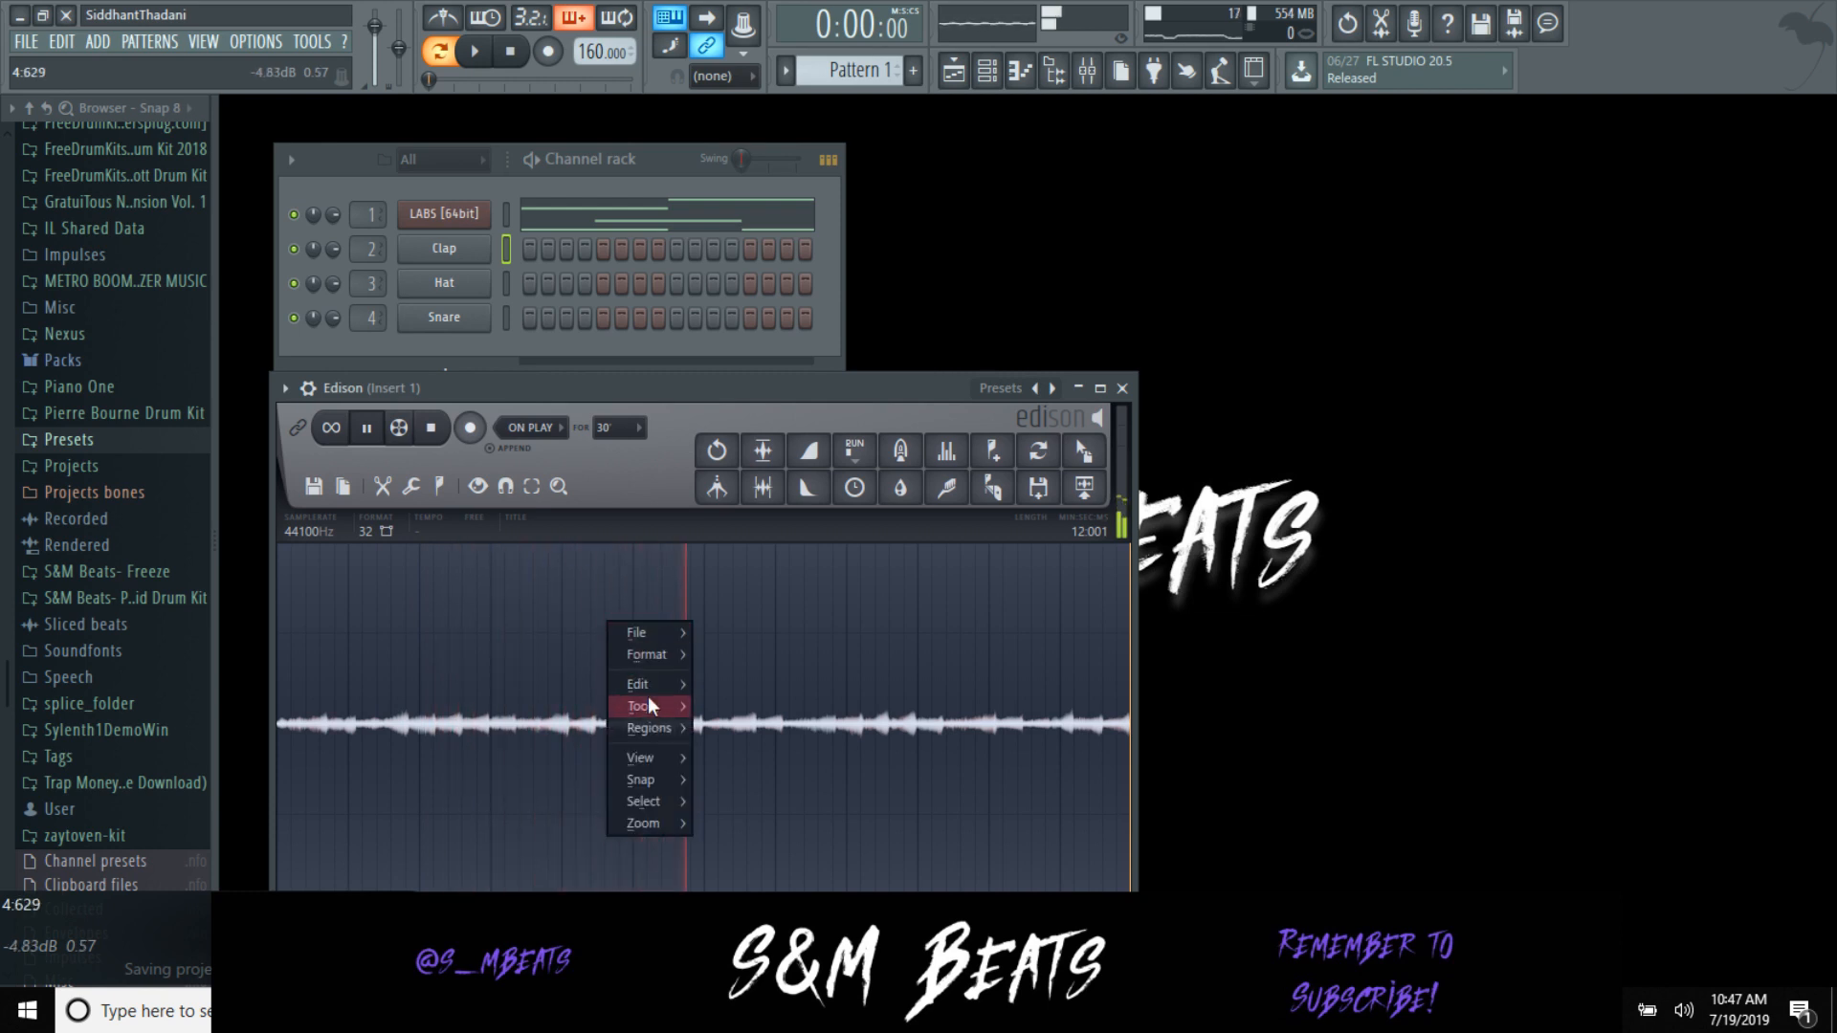
mouse_move(660, 728)
click(775, 769)
Step: Replace the Hat channel with Fruity Slicer and load the Edison recording into it
right_click(469, 284)
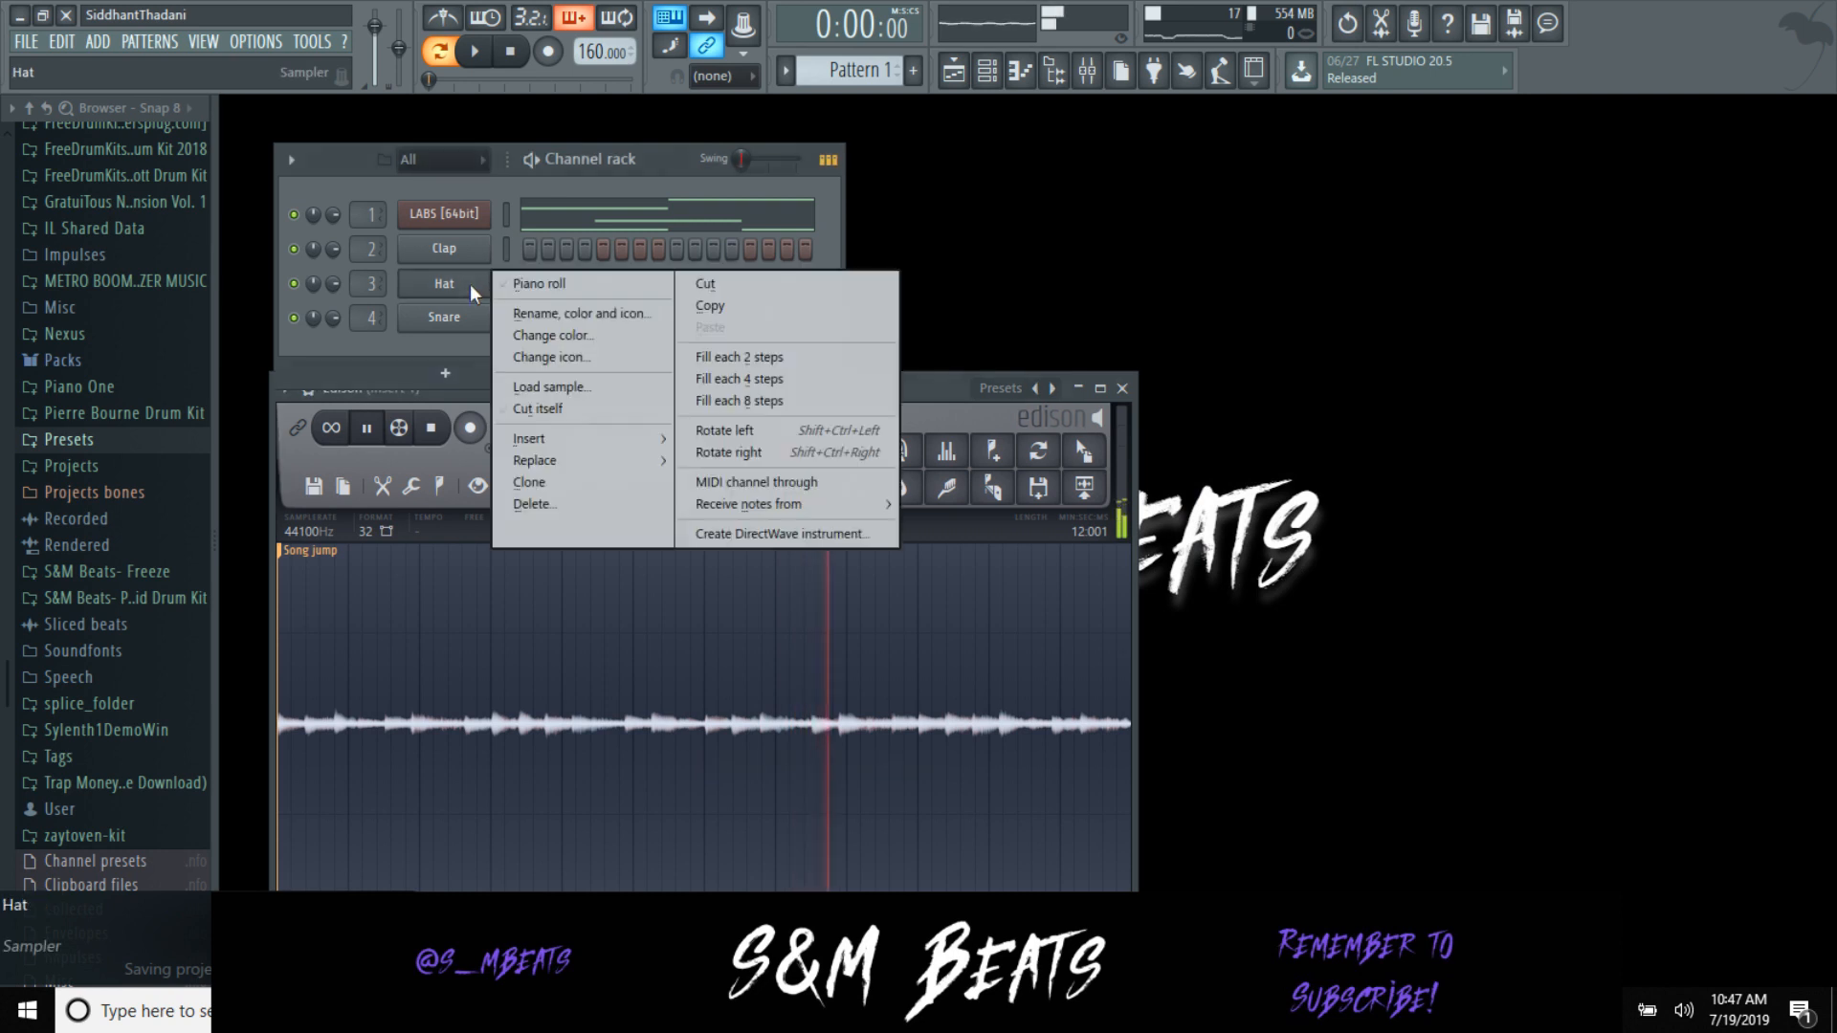
mouse_move(568, 467)
click(738, 360)
drag(1084, 451, 402, 411)
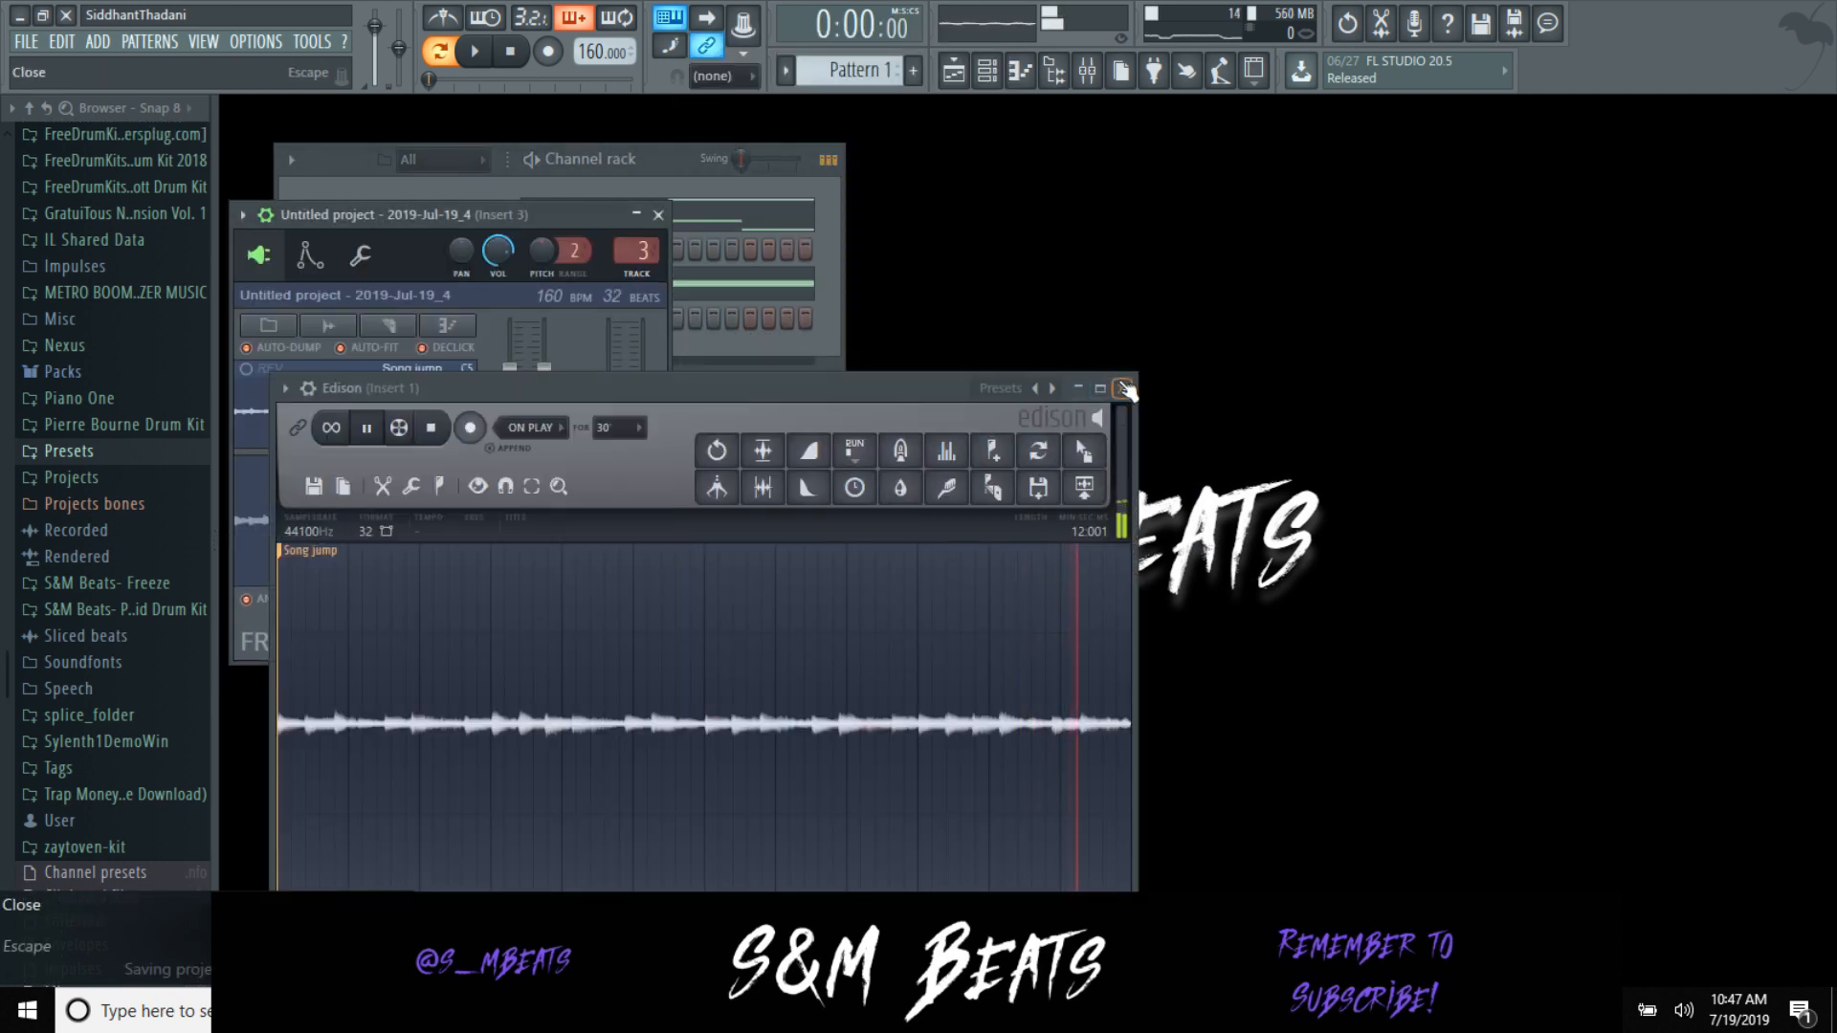
Step: Close Edison, move the Fruity Slicer window clear of the channel rack, slice the recording by beat and play the loop
click(1122, 388)
drag(486, 208, 1166, 148)
click(1083, 267)
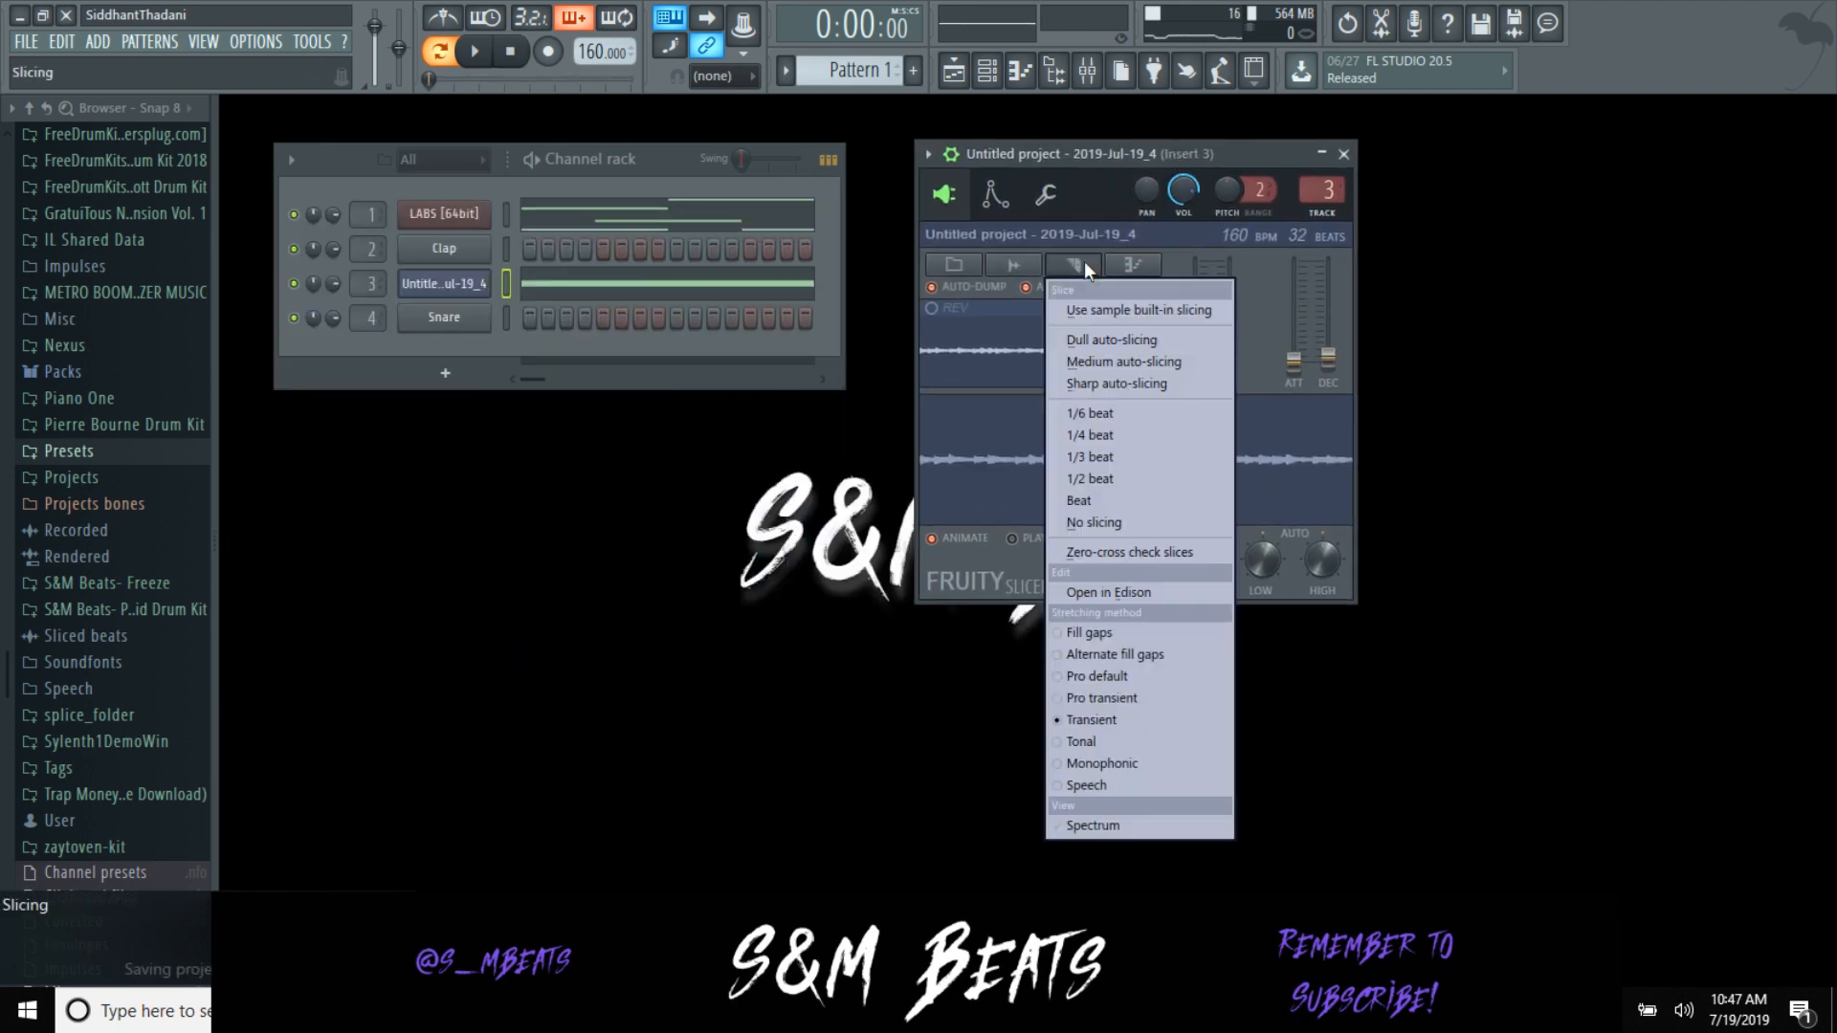
click(1078, 500)
drag(1208, 315, 1299, 355)
key(space)
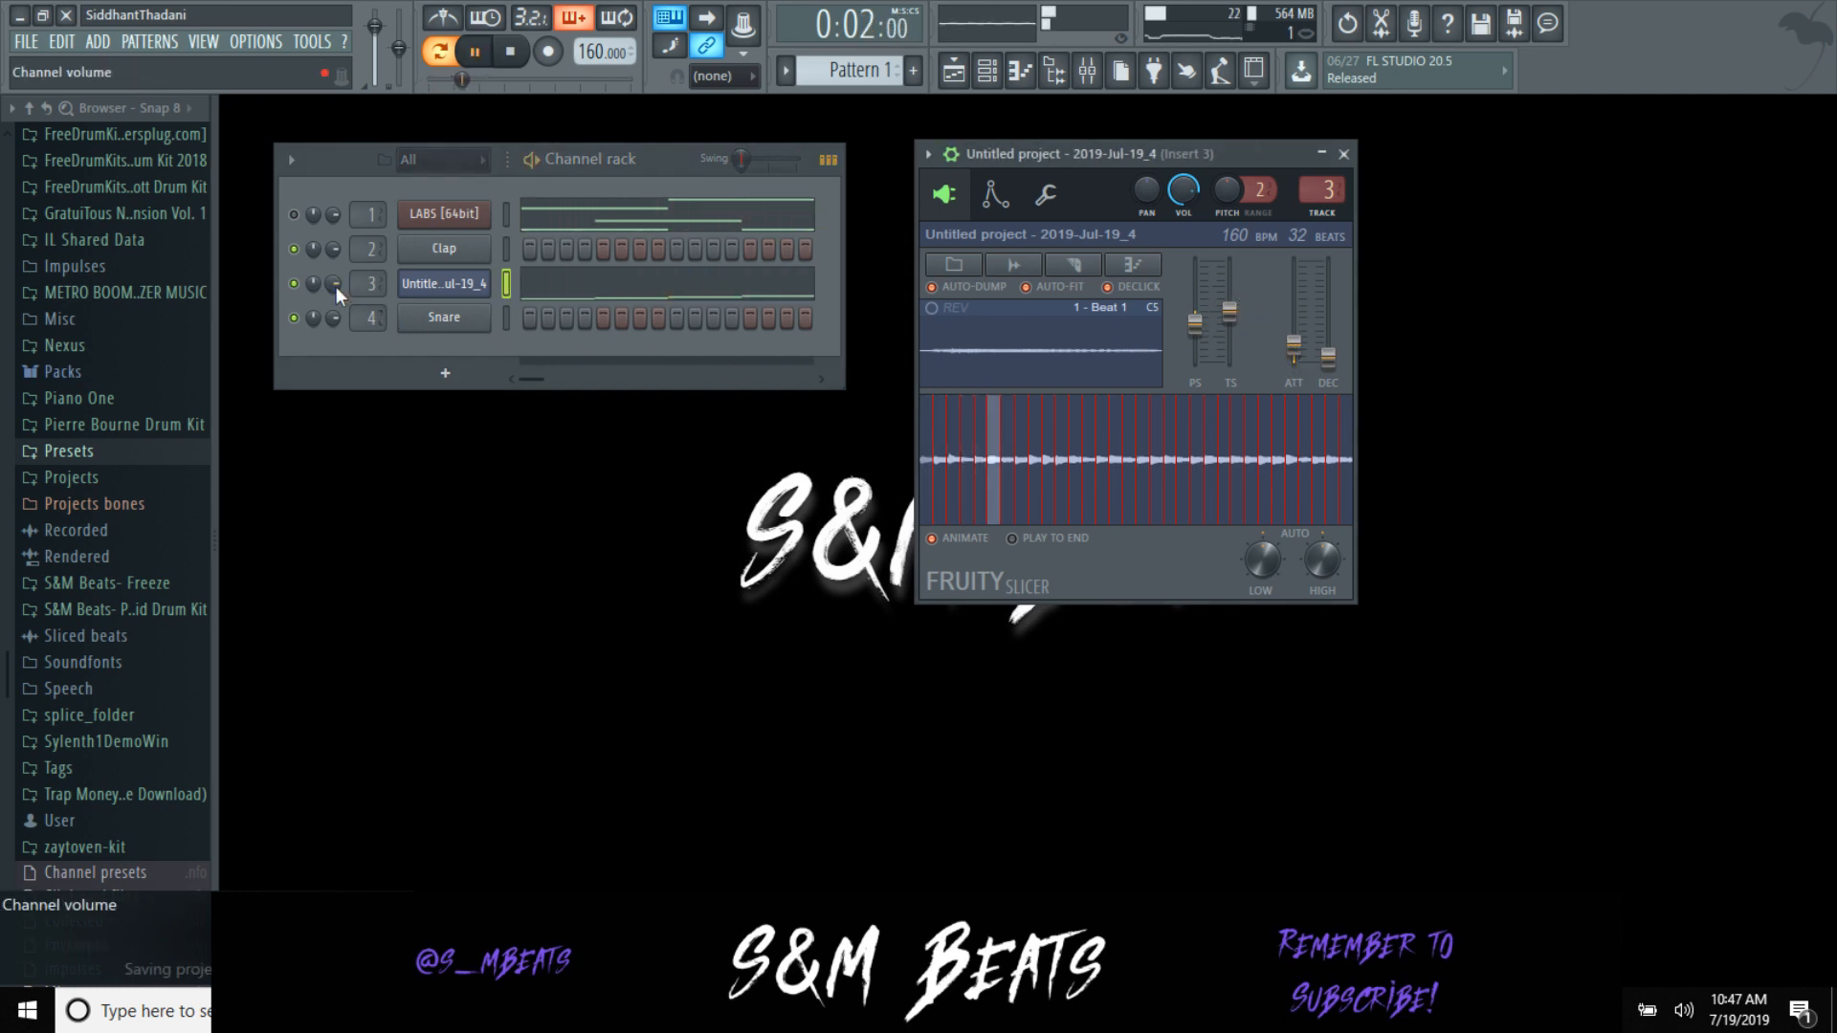
Step: Raise the velocity of all the slice notes to maximum in the piano roll, close it and stop playback
click(594, 284)
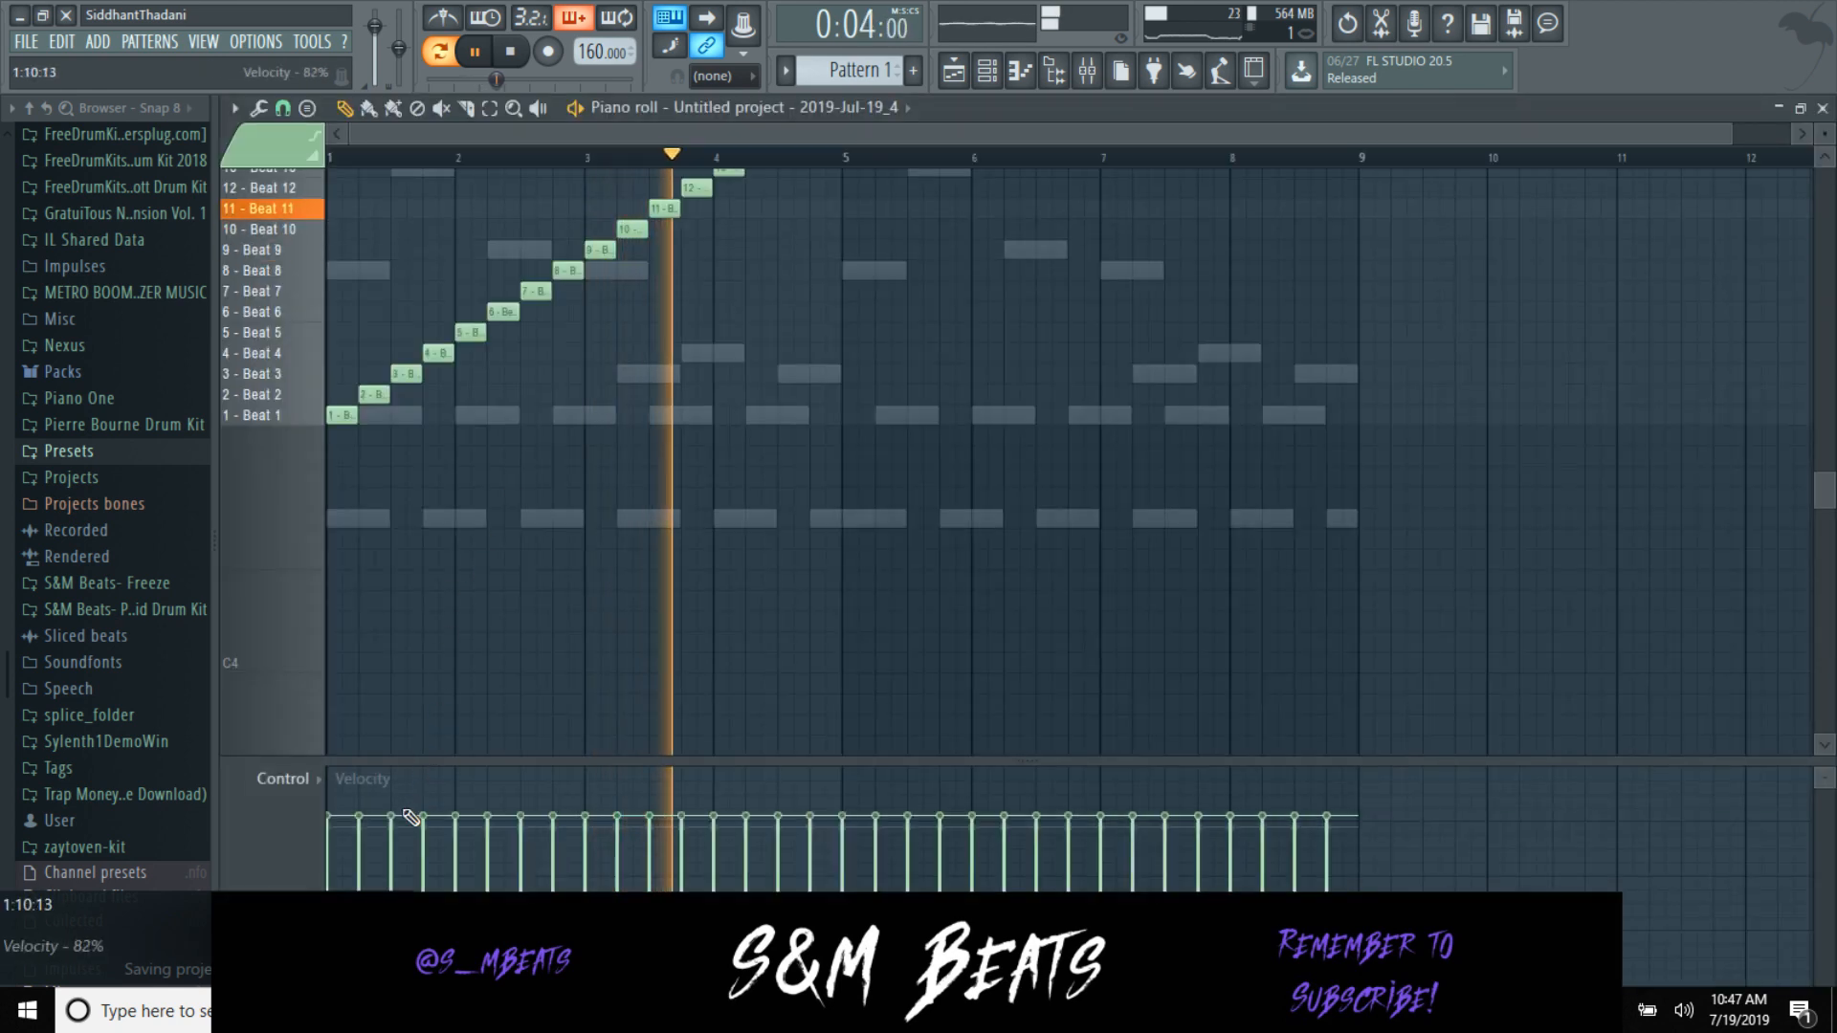
key(ctrl+a)
scroll(794, 484, down, 1)
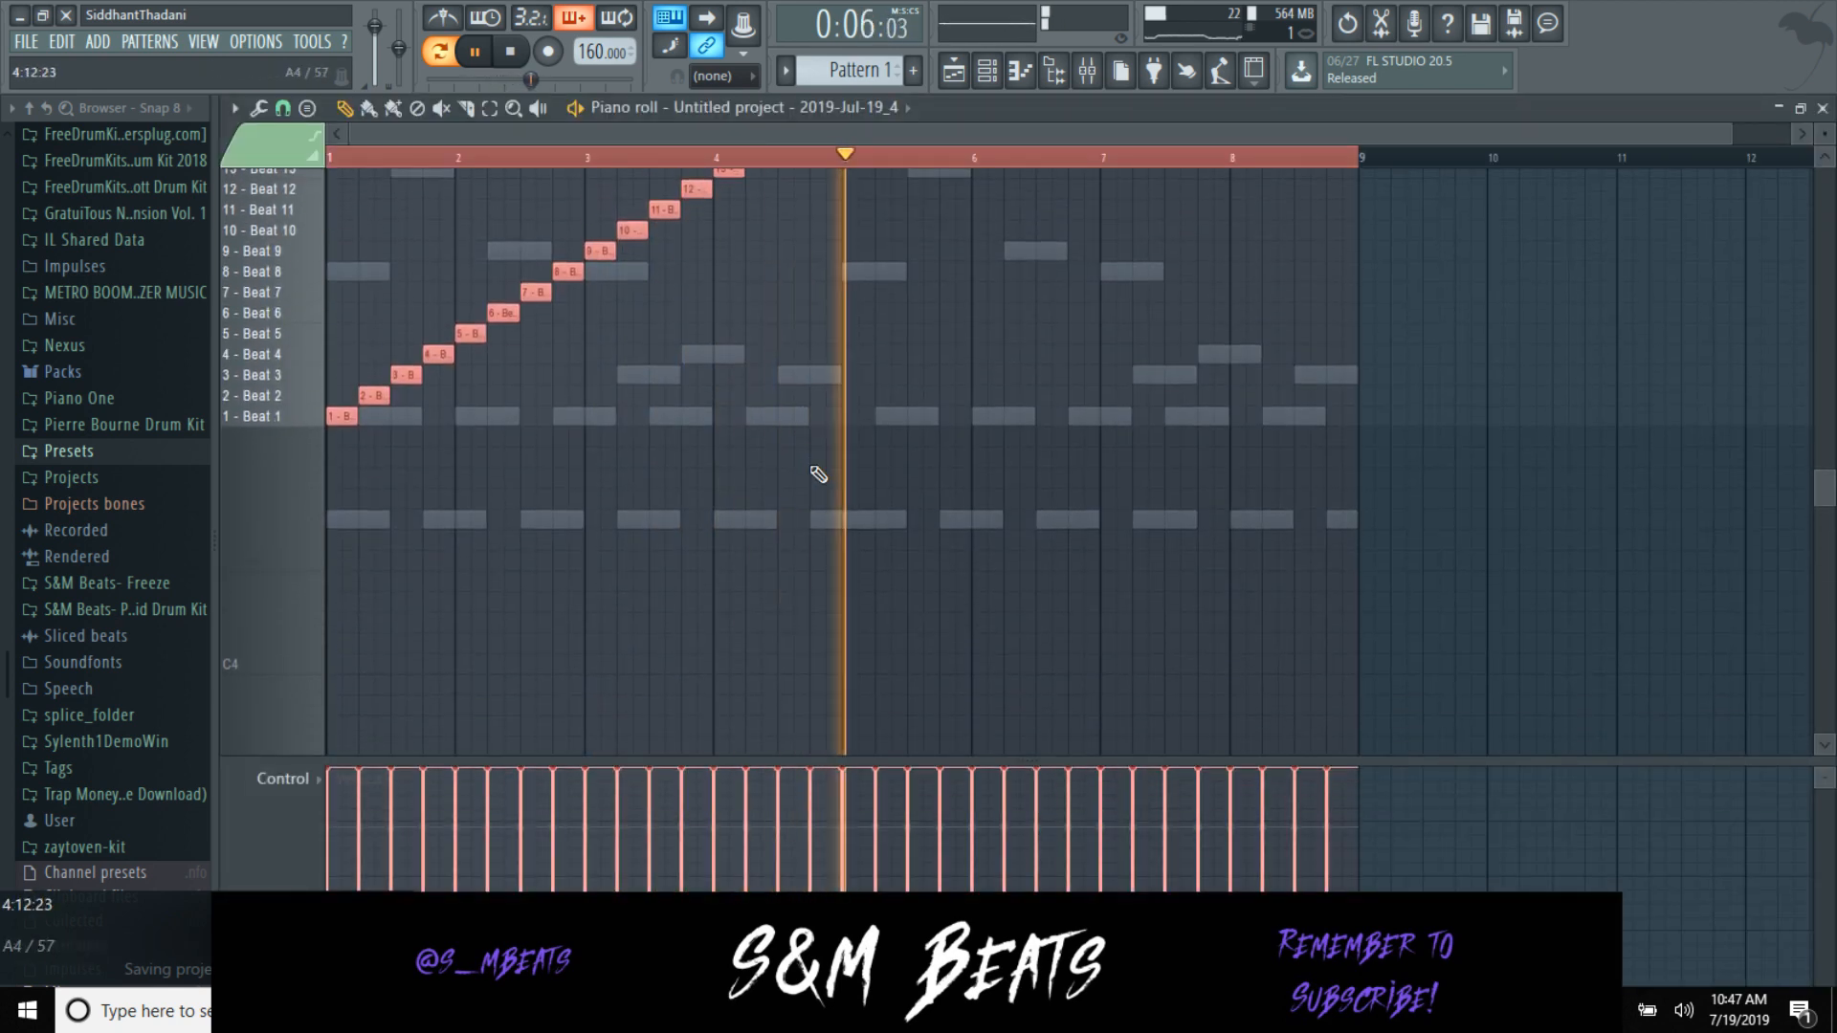
click(1823, 108)
key(space)
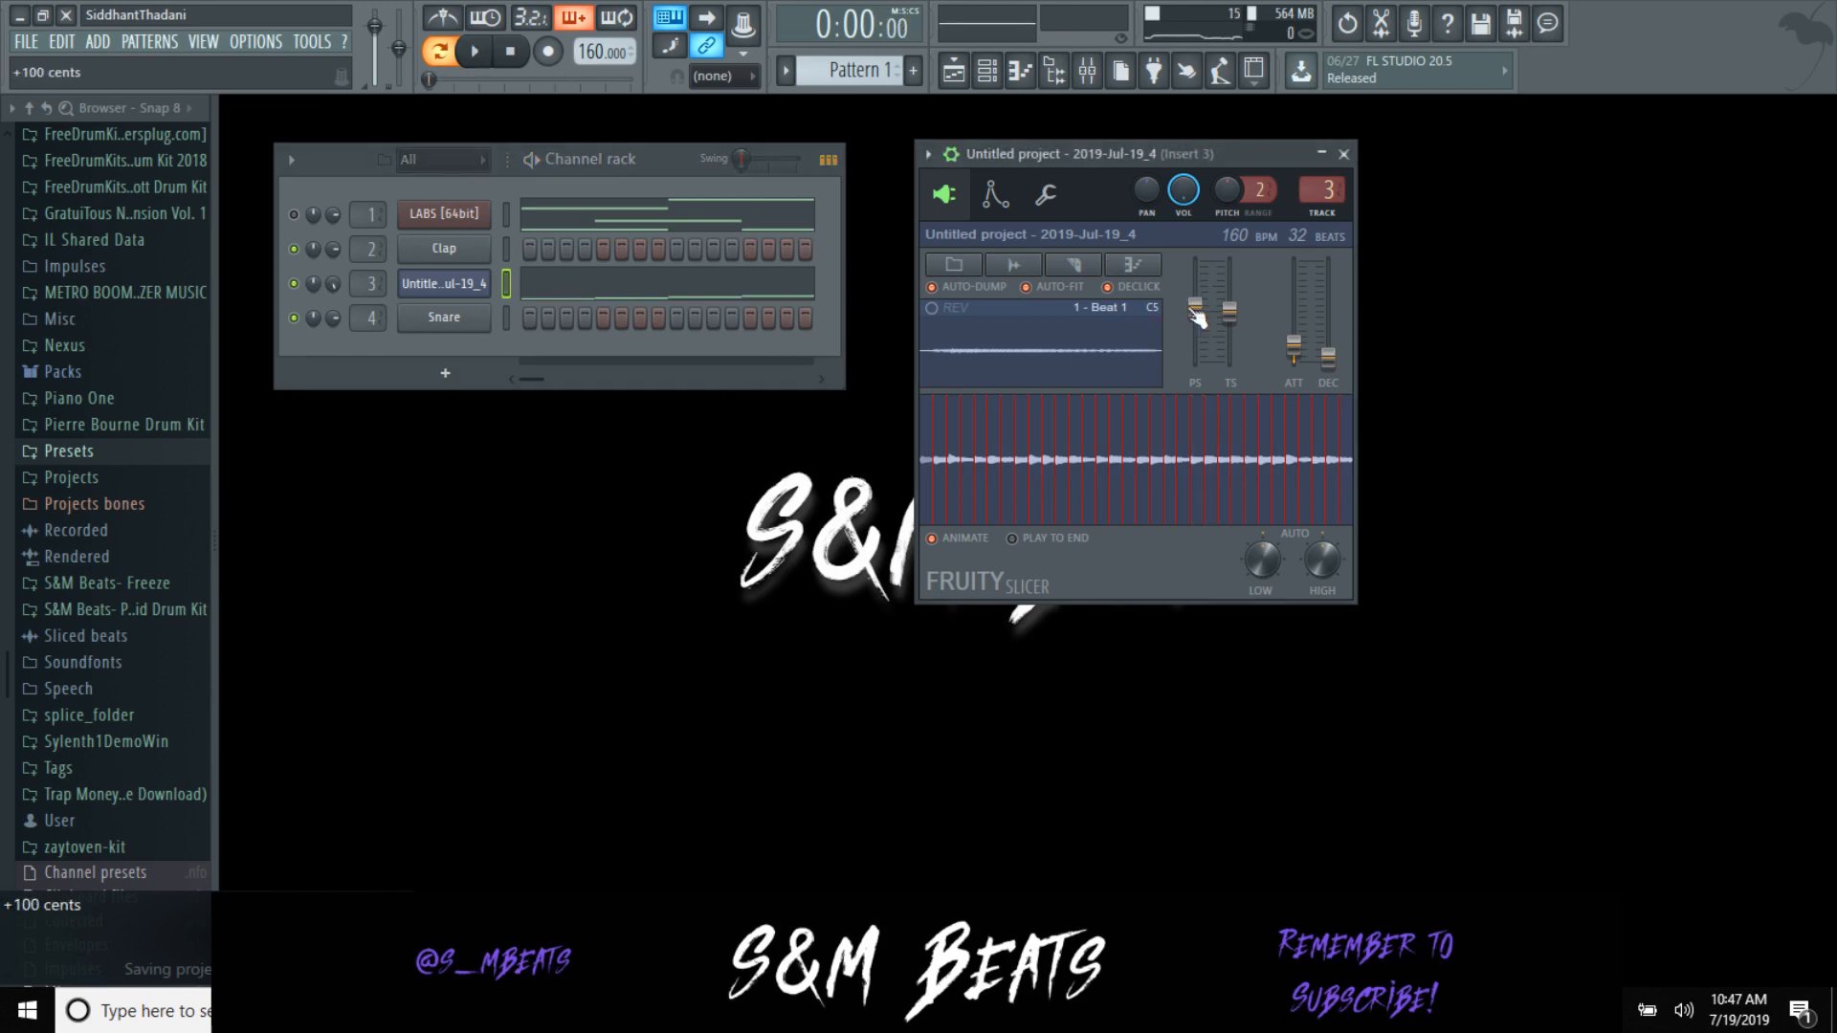
Step: Audition the sliced loop at a pitch shift of +100 cents and at lower settings, keeping a lower one
key(space)
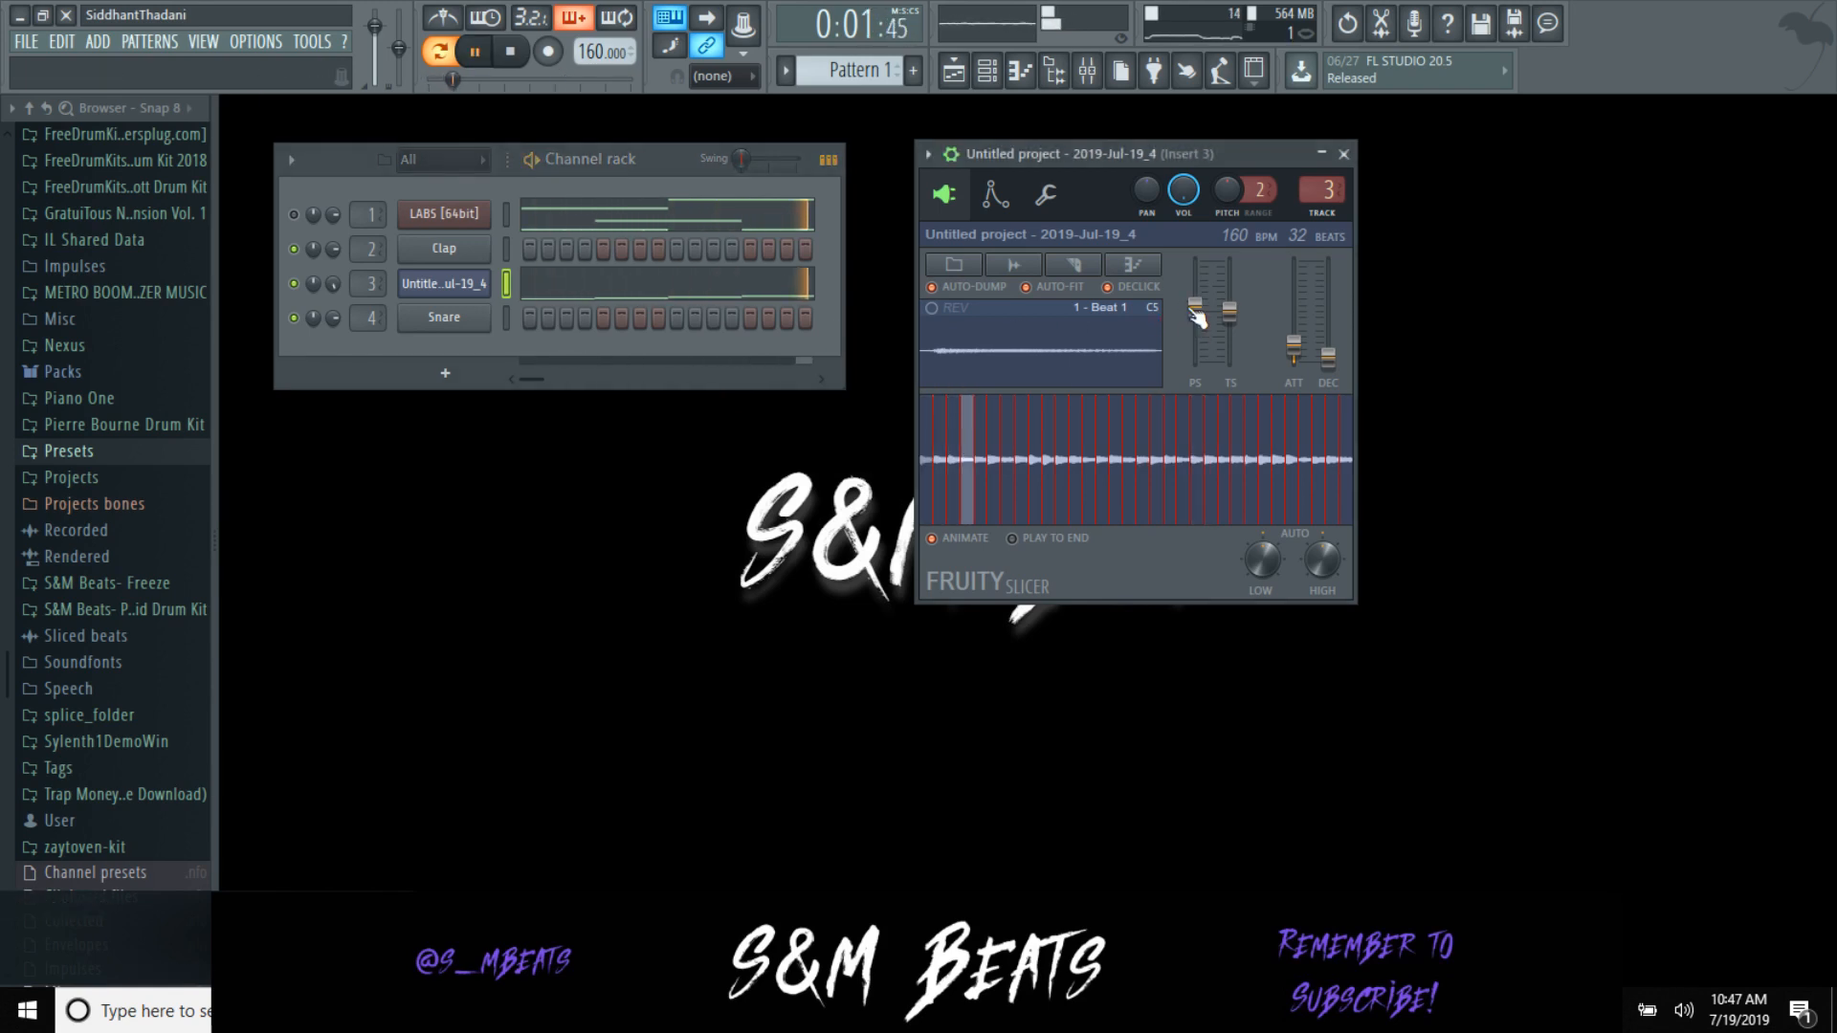
key(space)
drag(1196, 308, 1195, 319)
key(space)
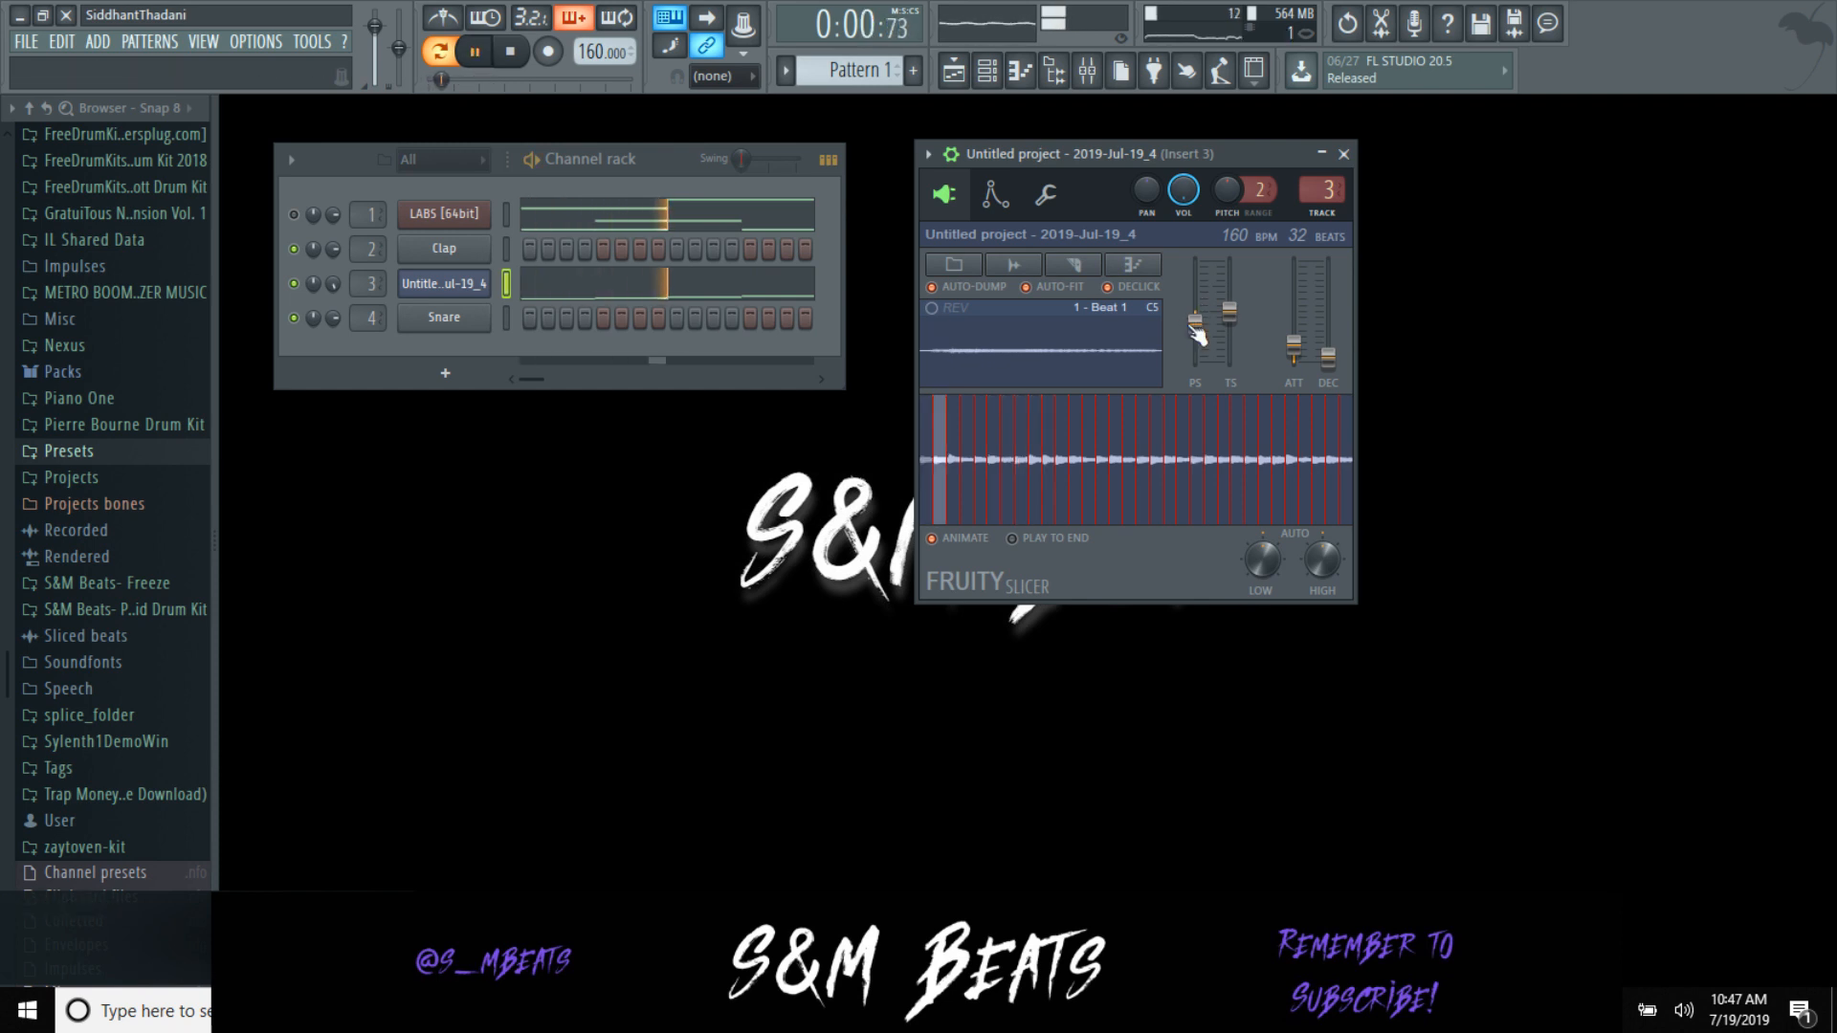
drag(1195, 321, 1195, 323)
key(space)
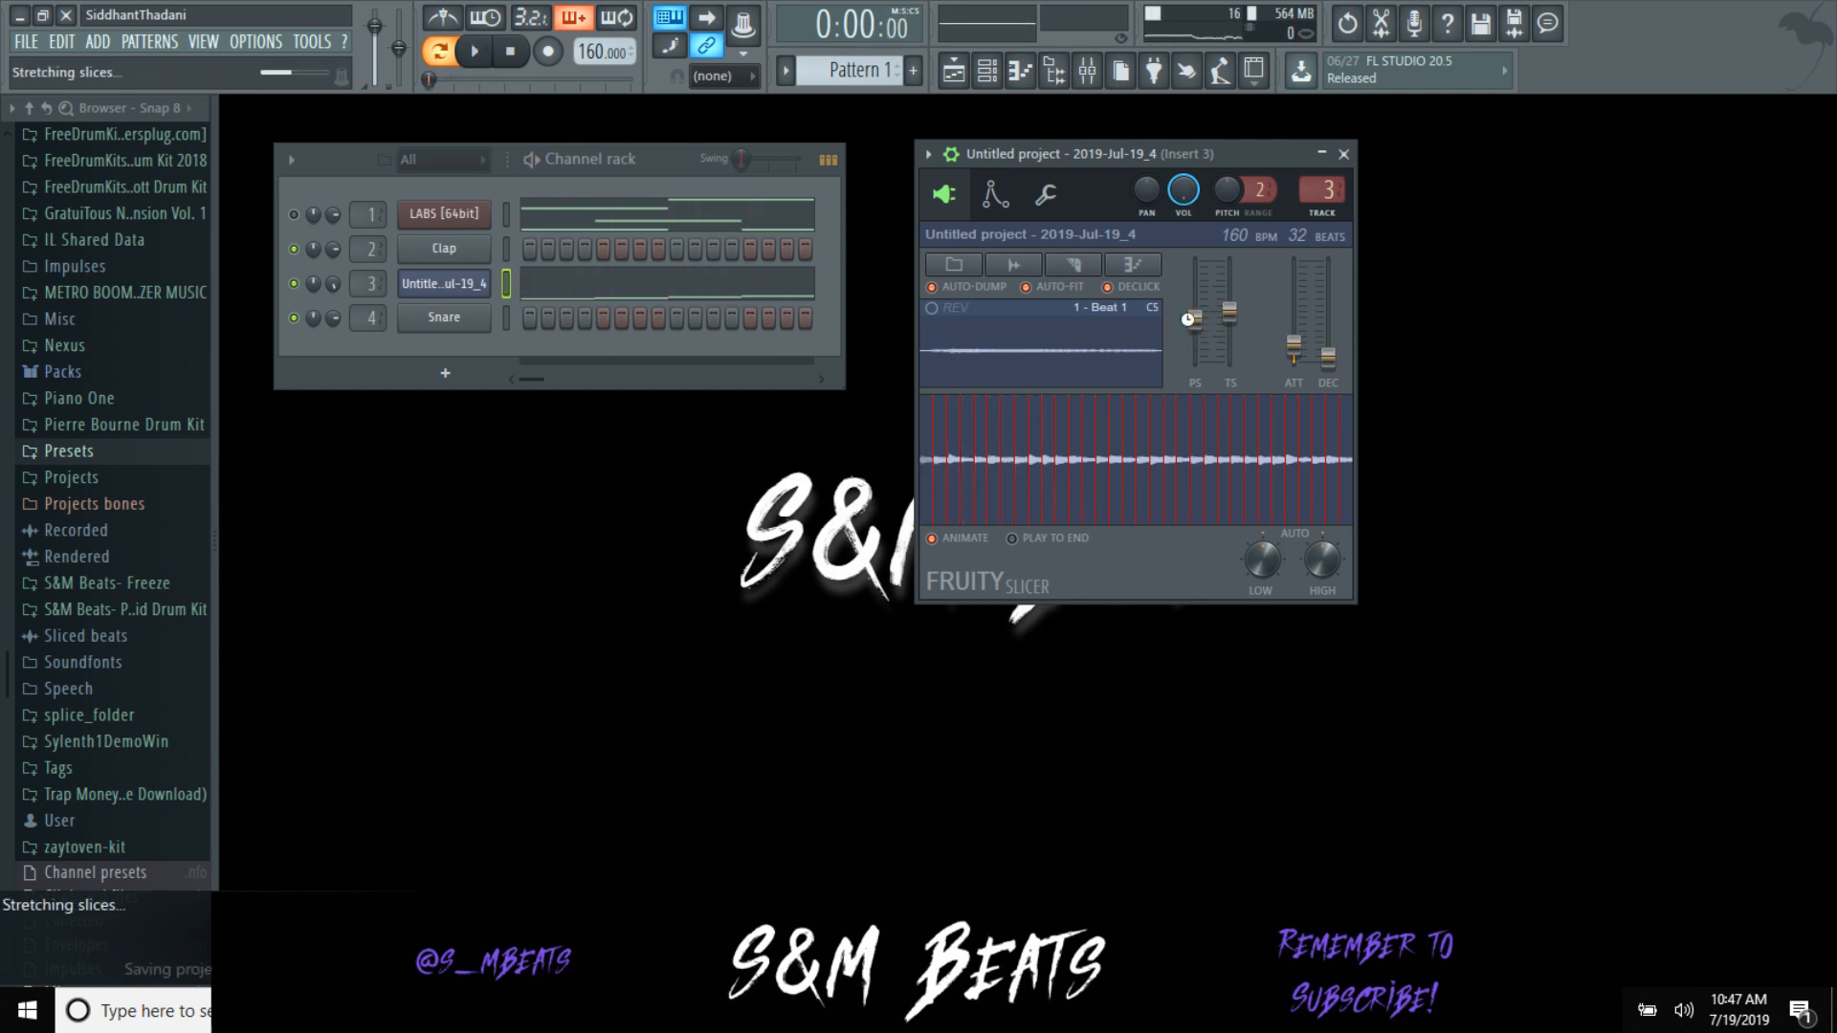
key(space)
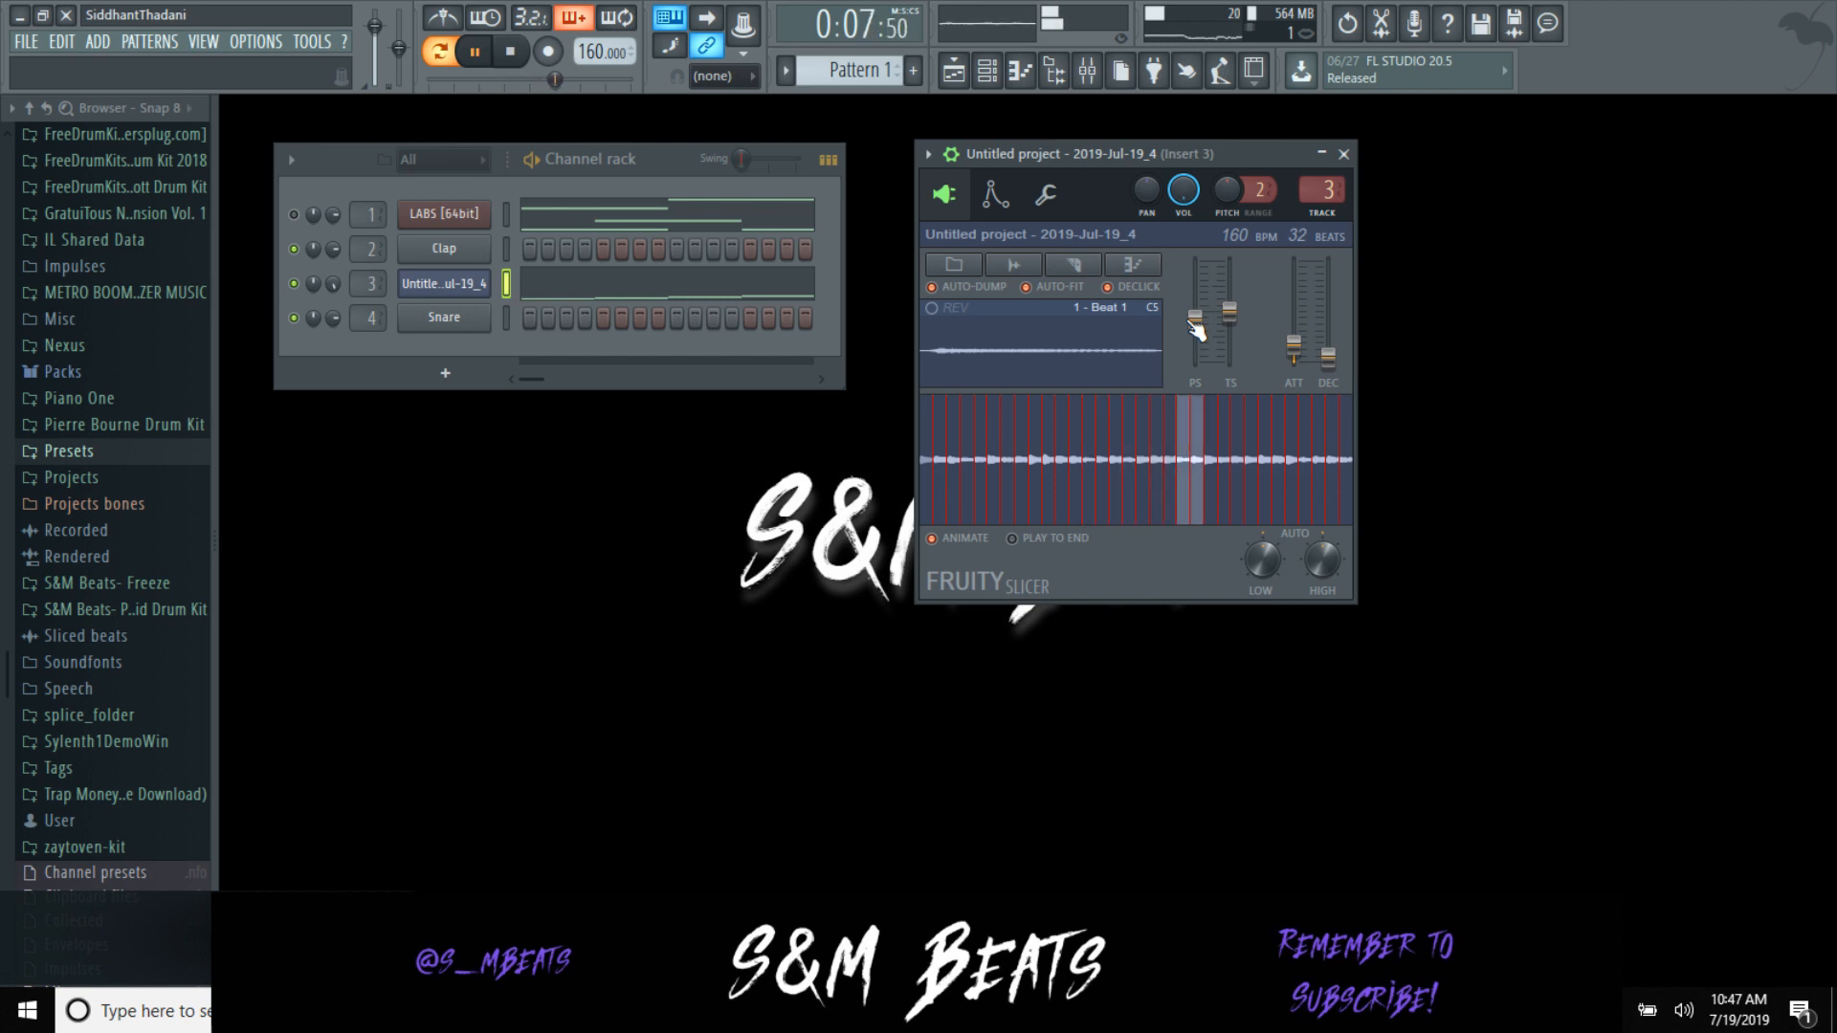
Step: Transpose all the LABS notes down two semitones in the piano roll and stop playback
click(715, 231)
key(Down)
key(Down)
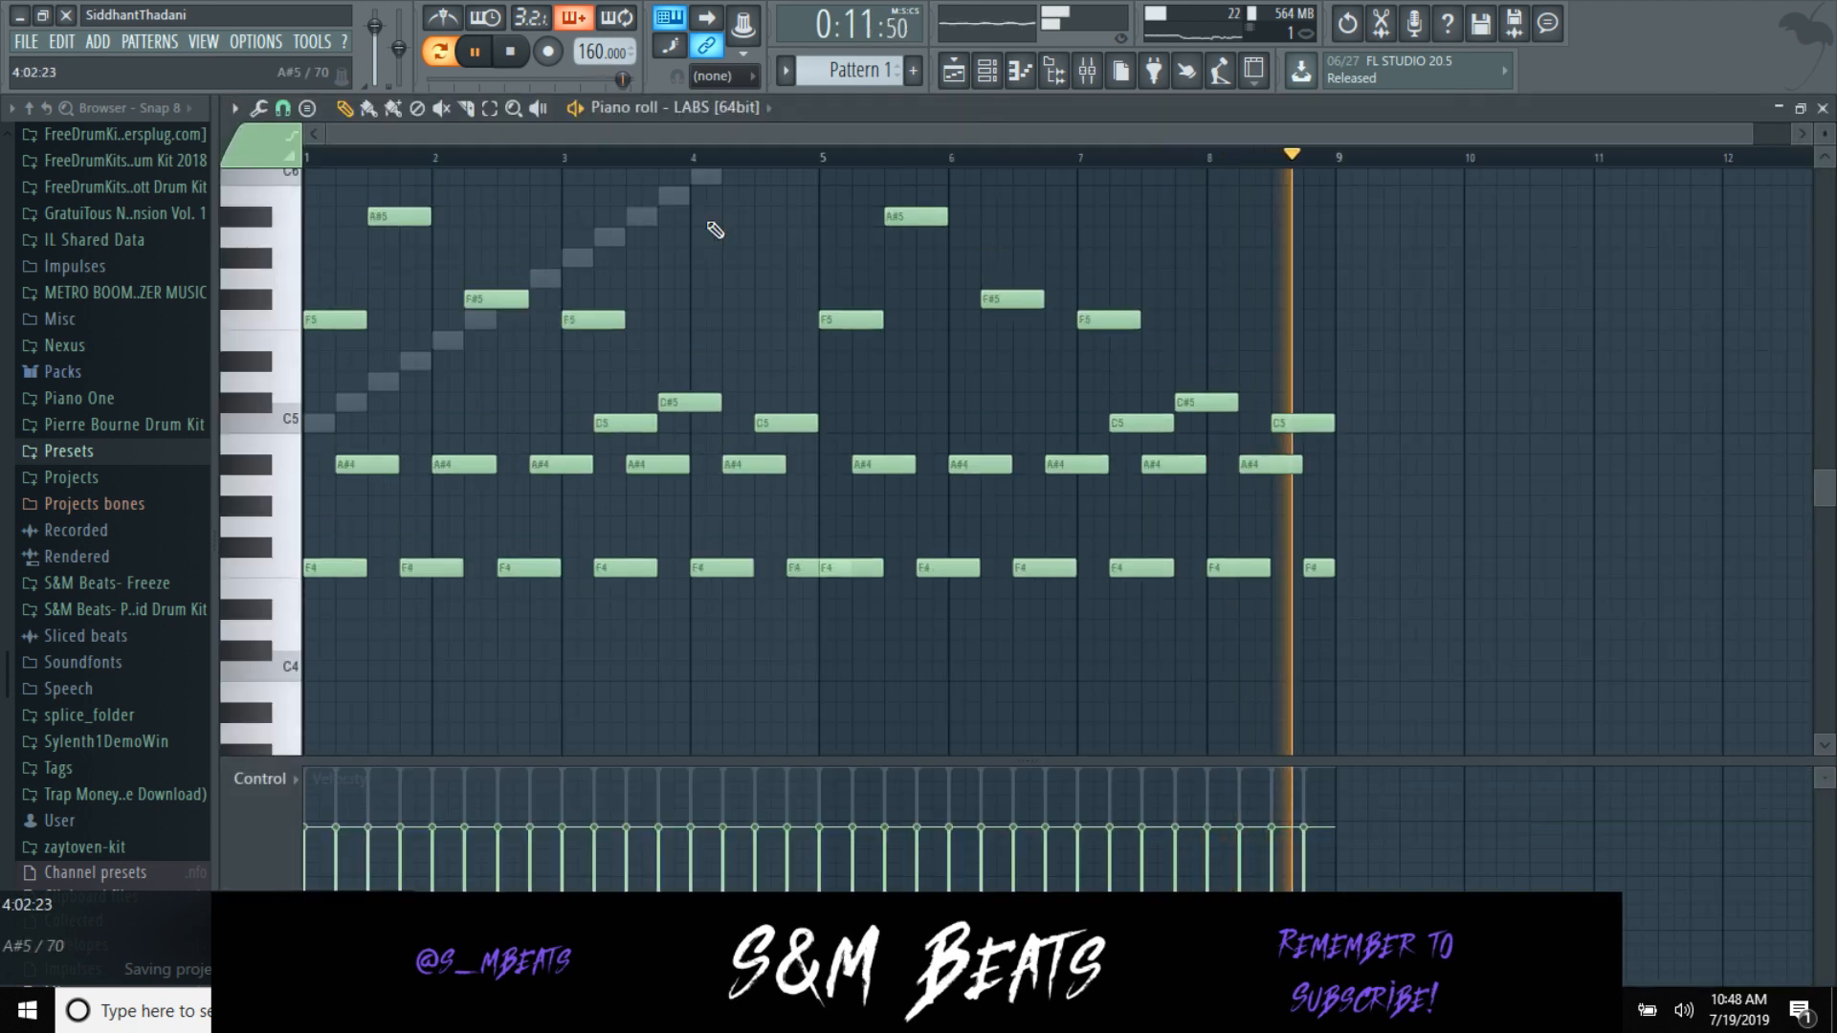
key(space)
Step: Start a MIDI export of the LABS notes and create a folder named "S&M Beats D" inside 30 Loops for TopChoice
click(235, 108)
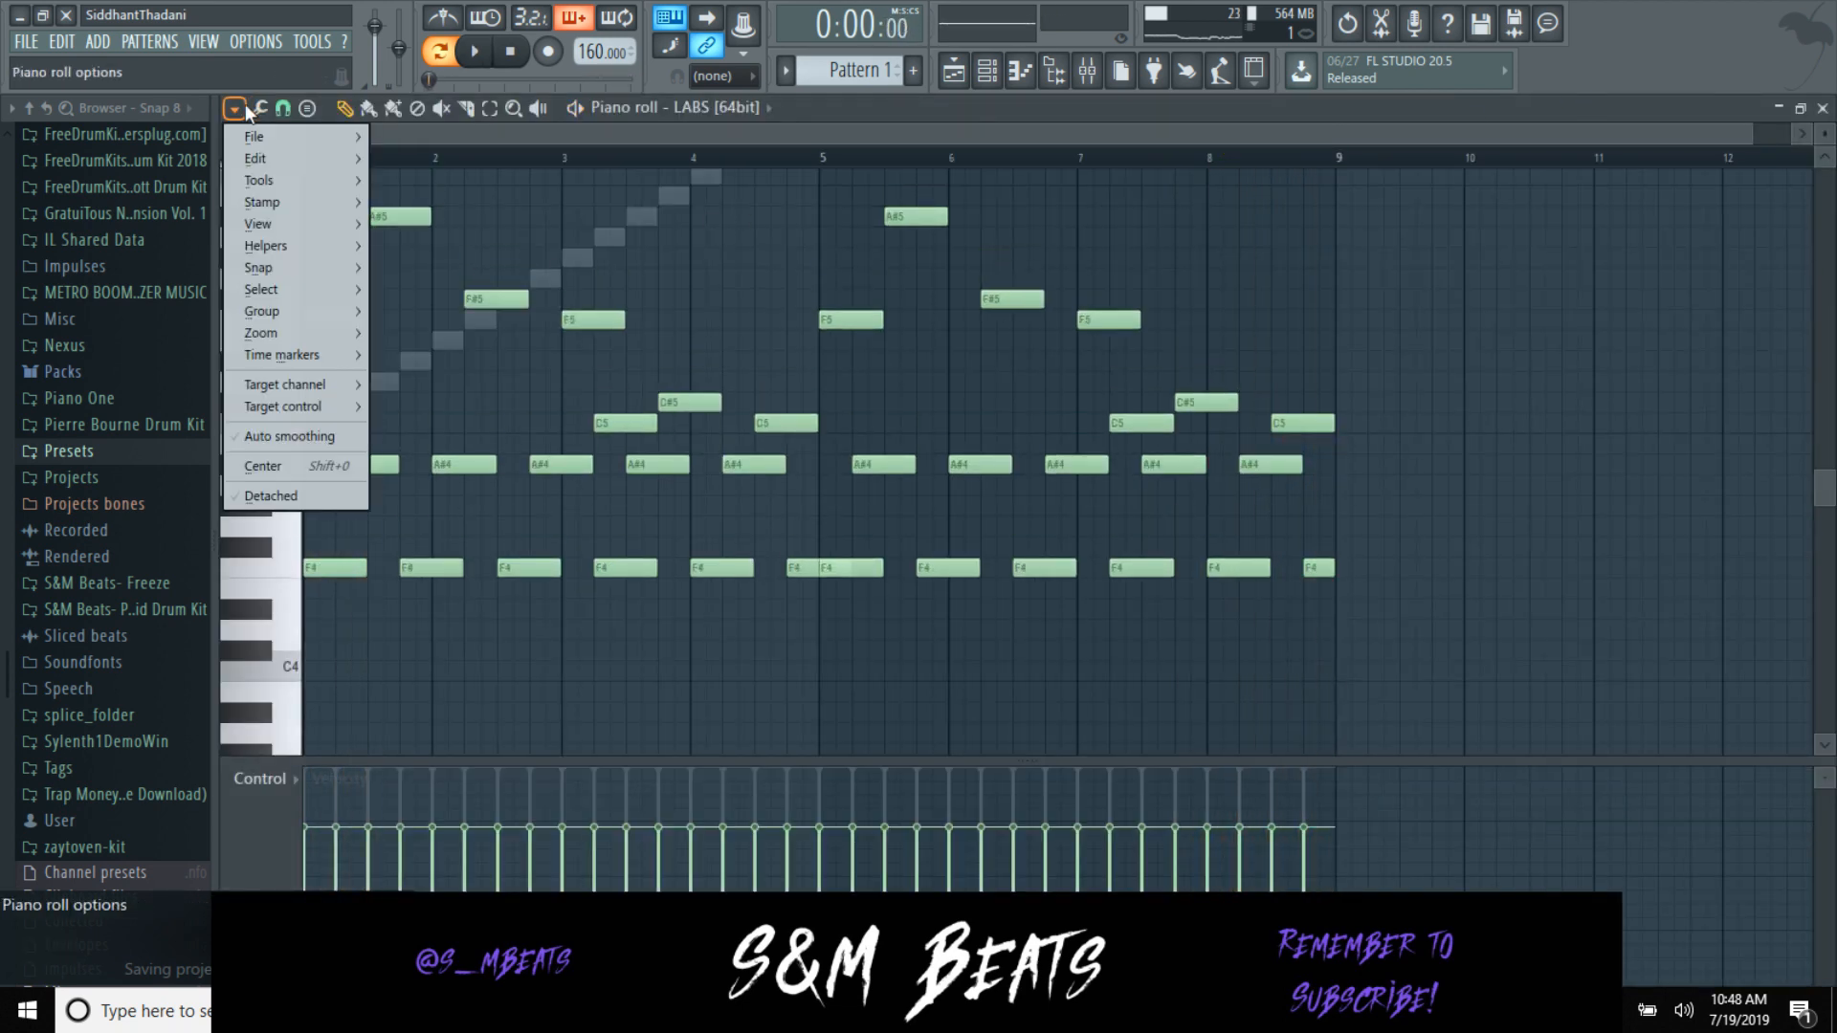
mouse_move(268, 139)
click(486, 211)
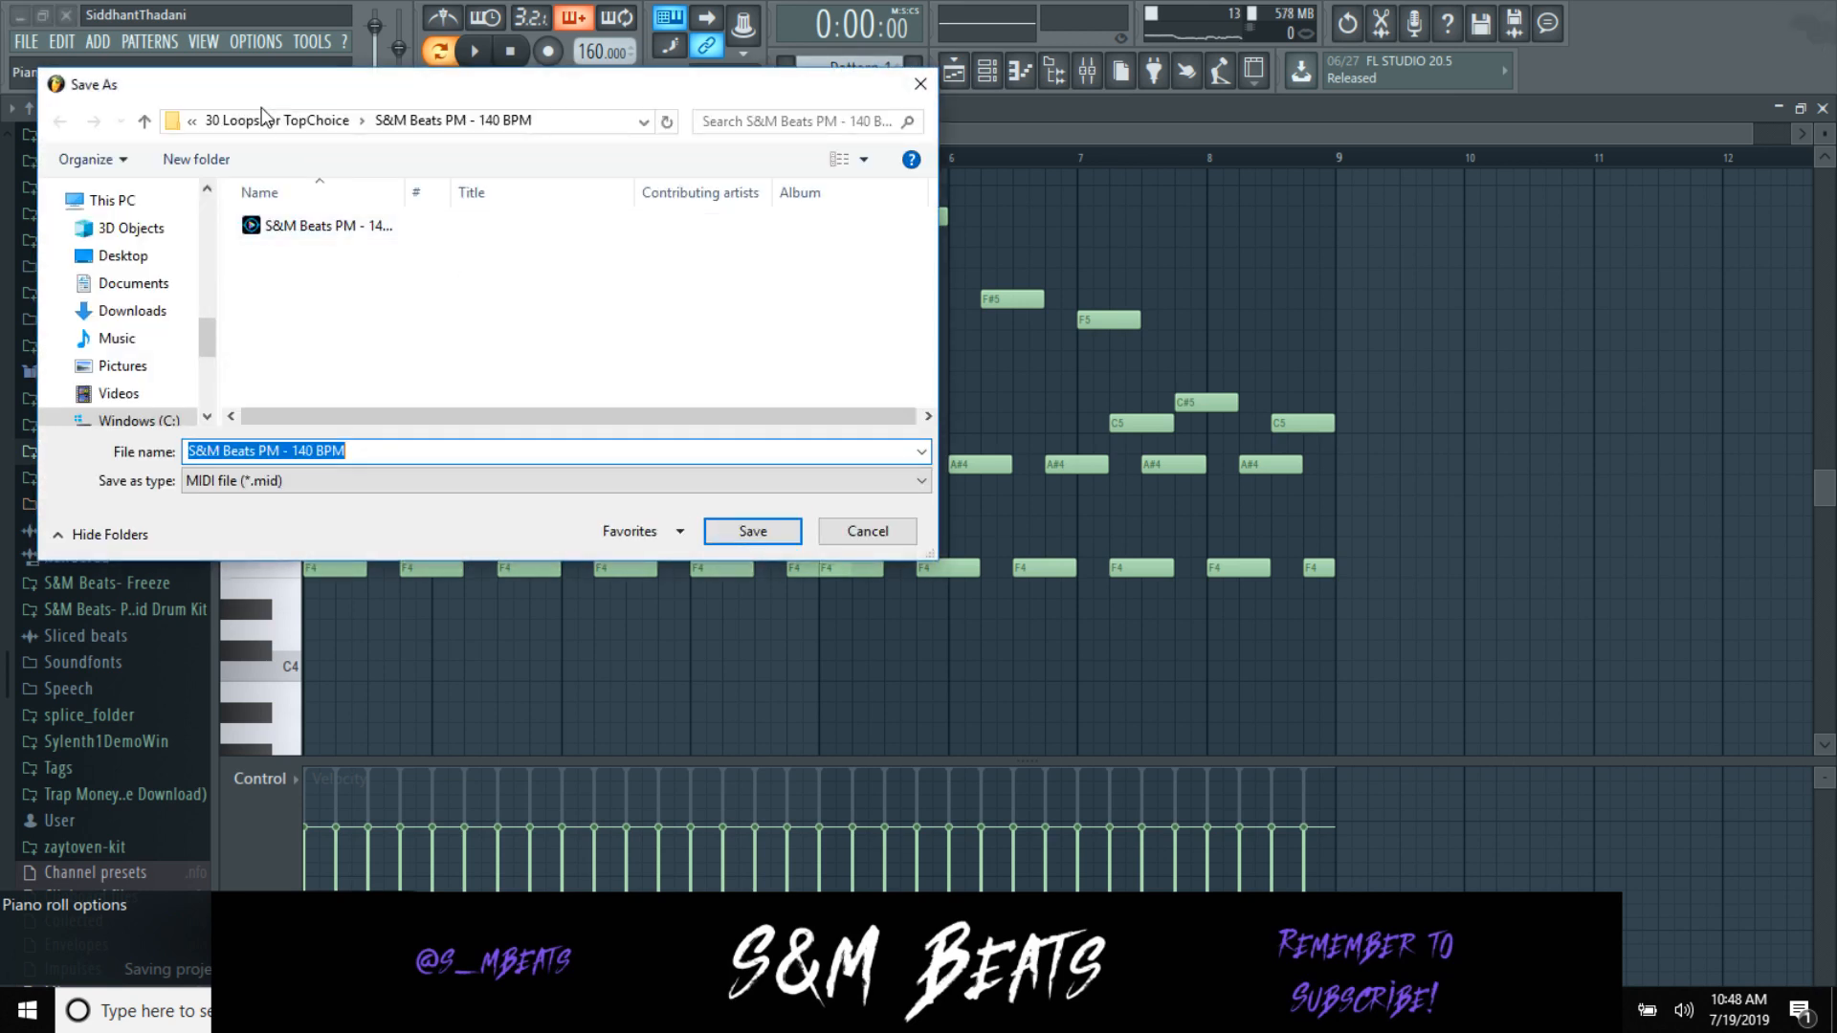
click(263, 119)
right_click(432, 320)
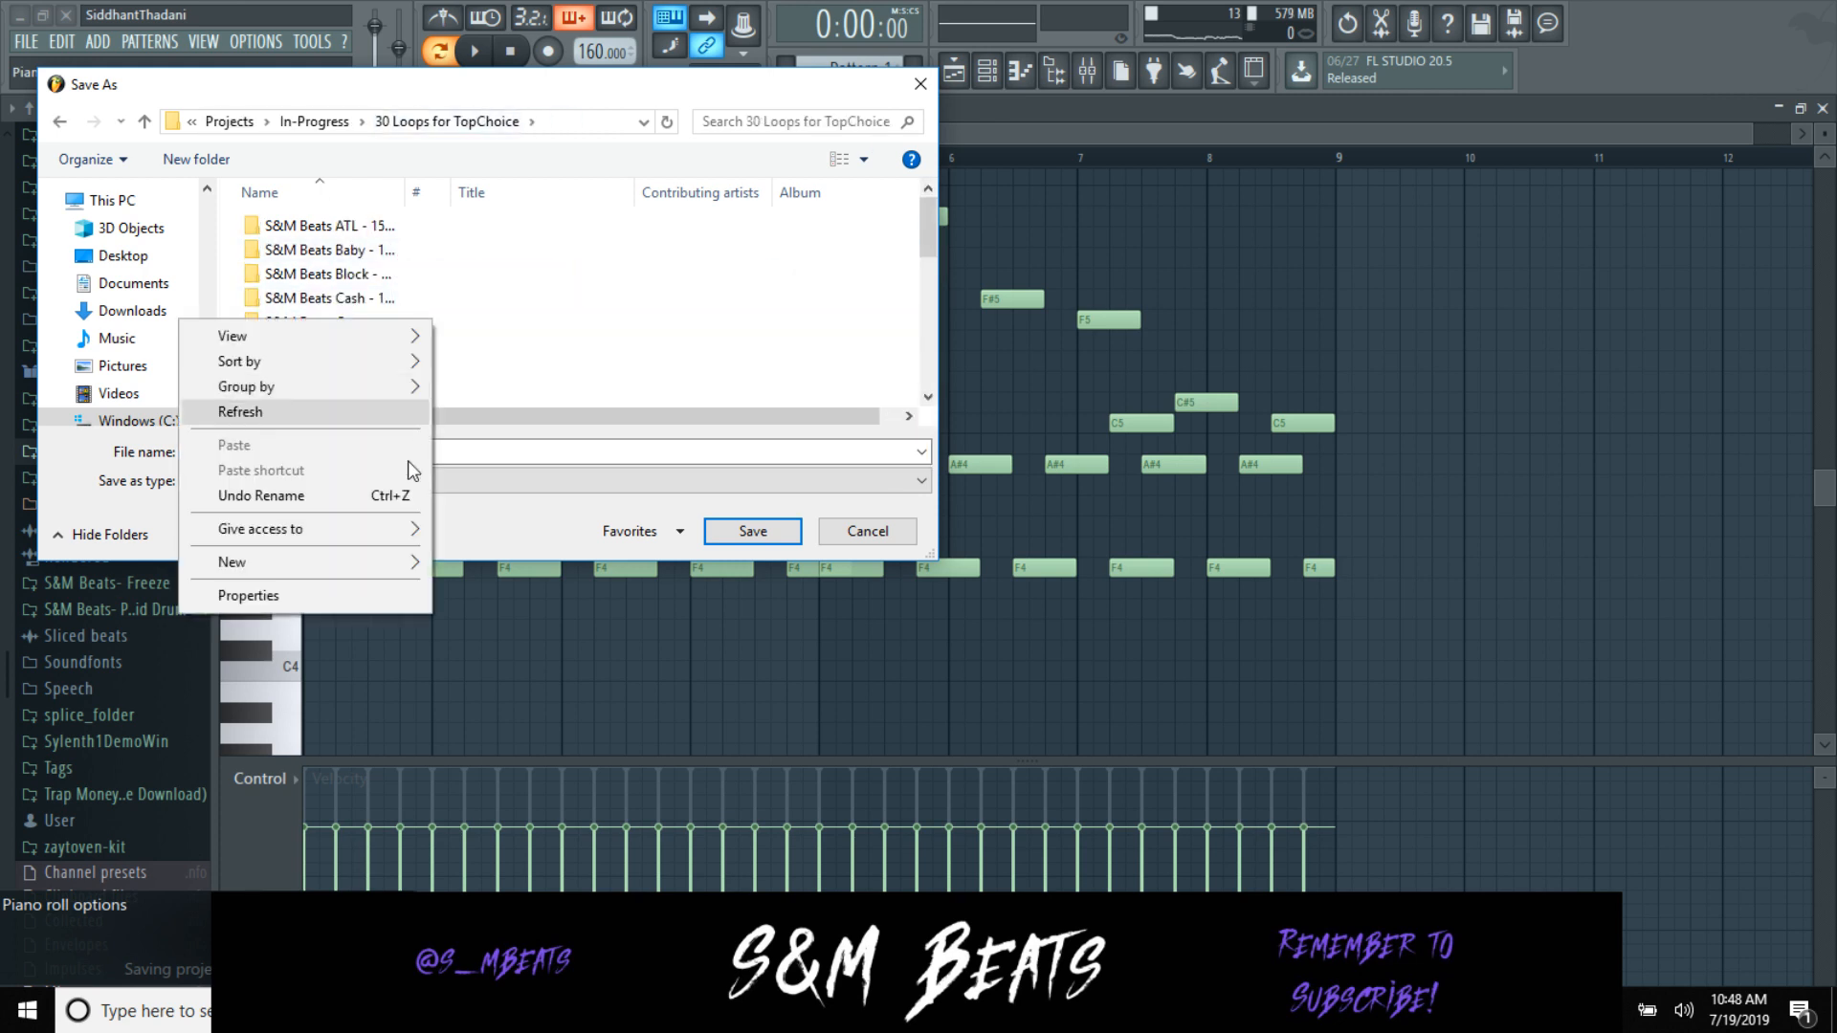
mouse_move(383, 567)
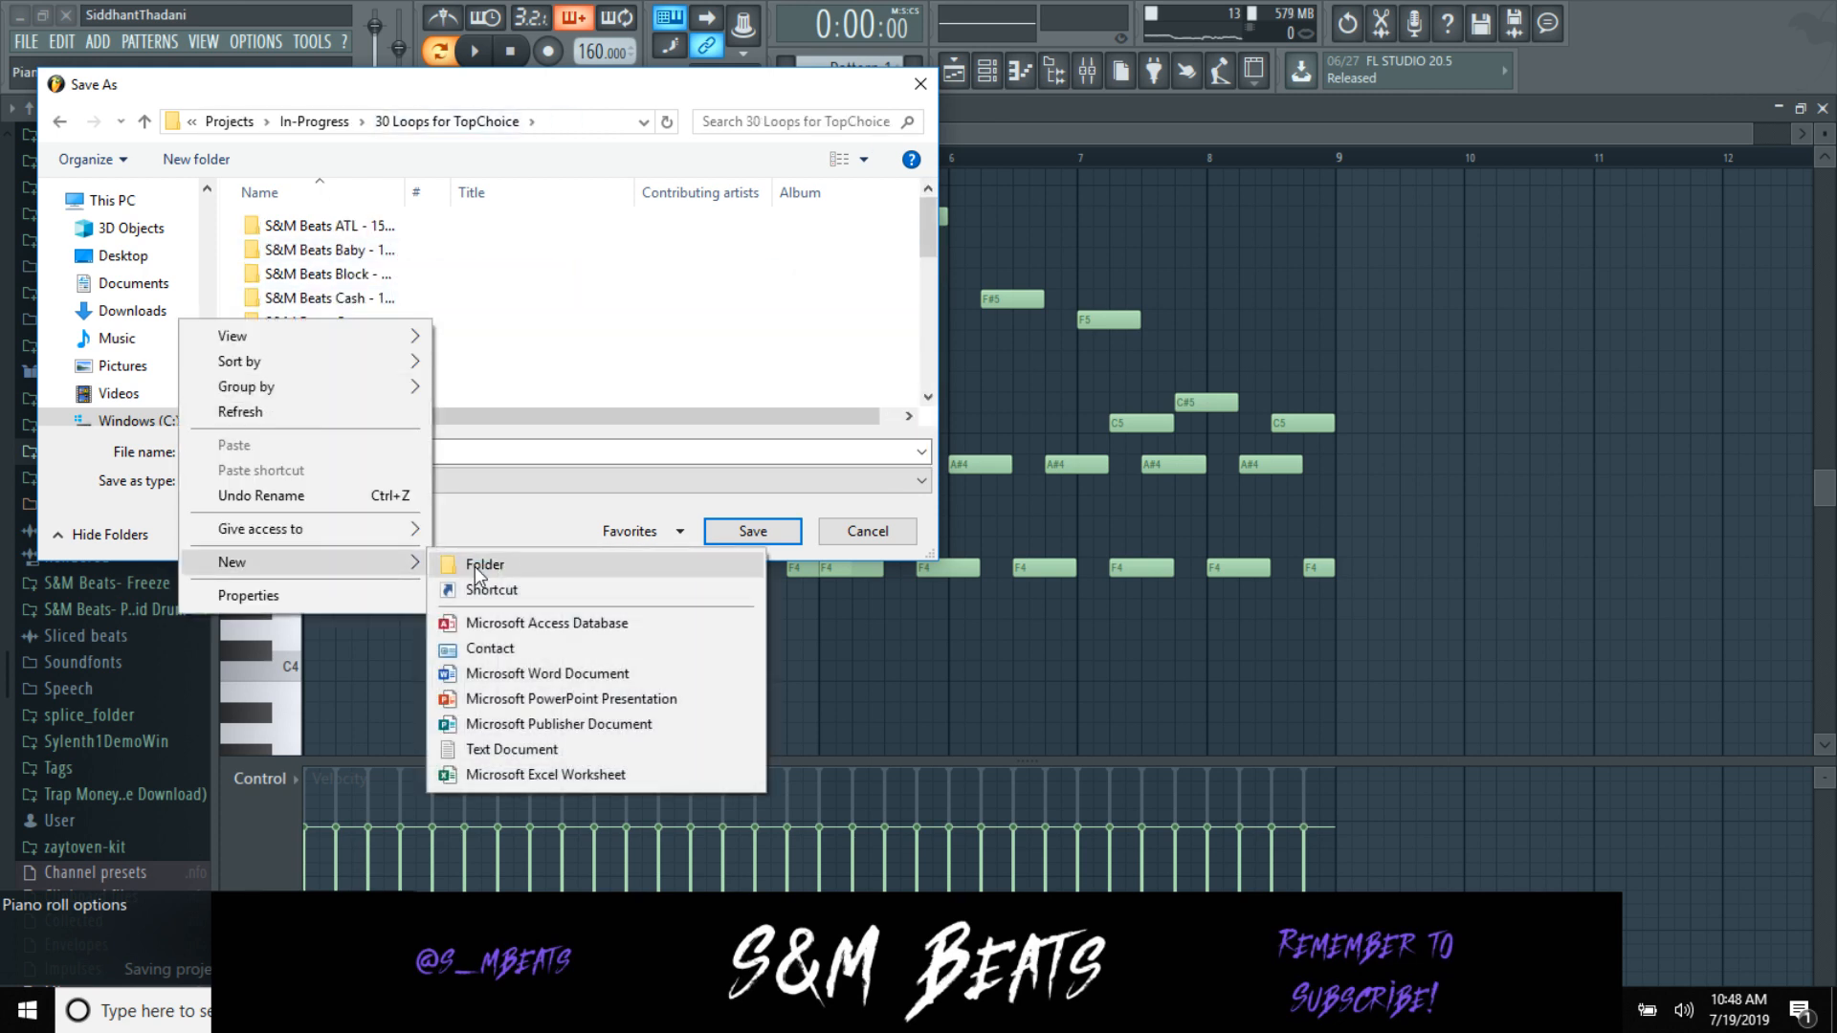
click(475, 566)
text(S&M Beats D)
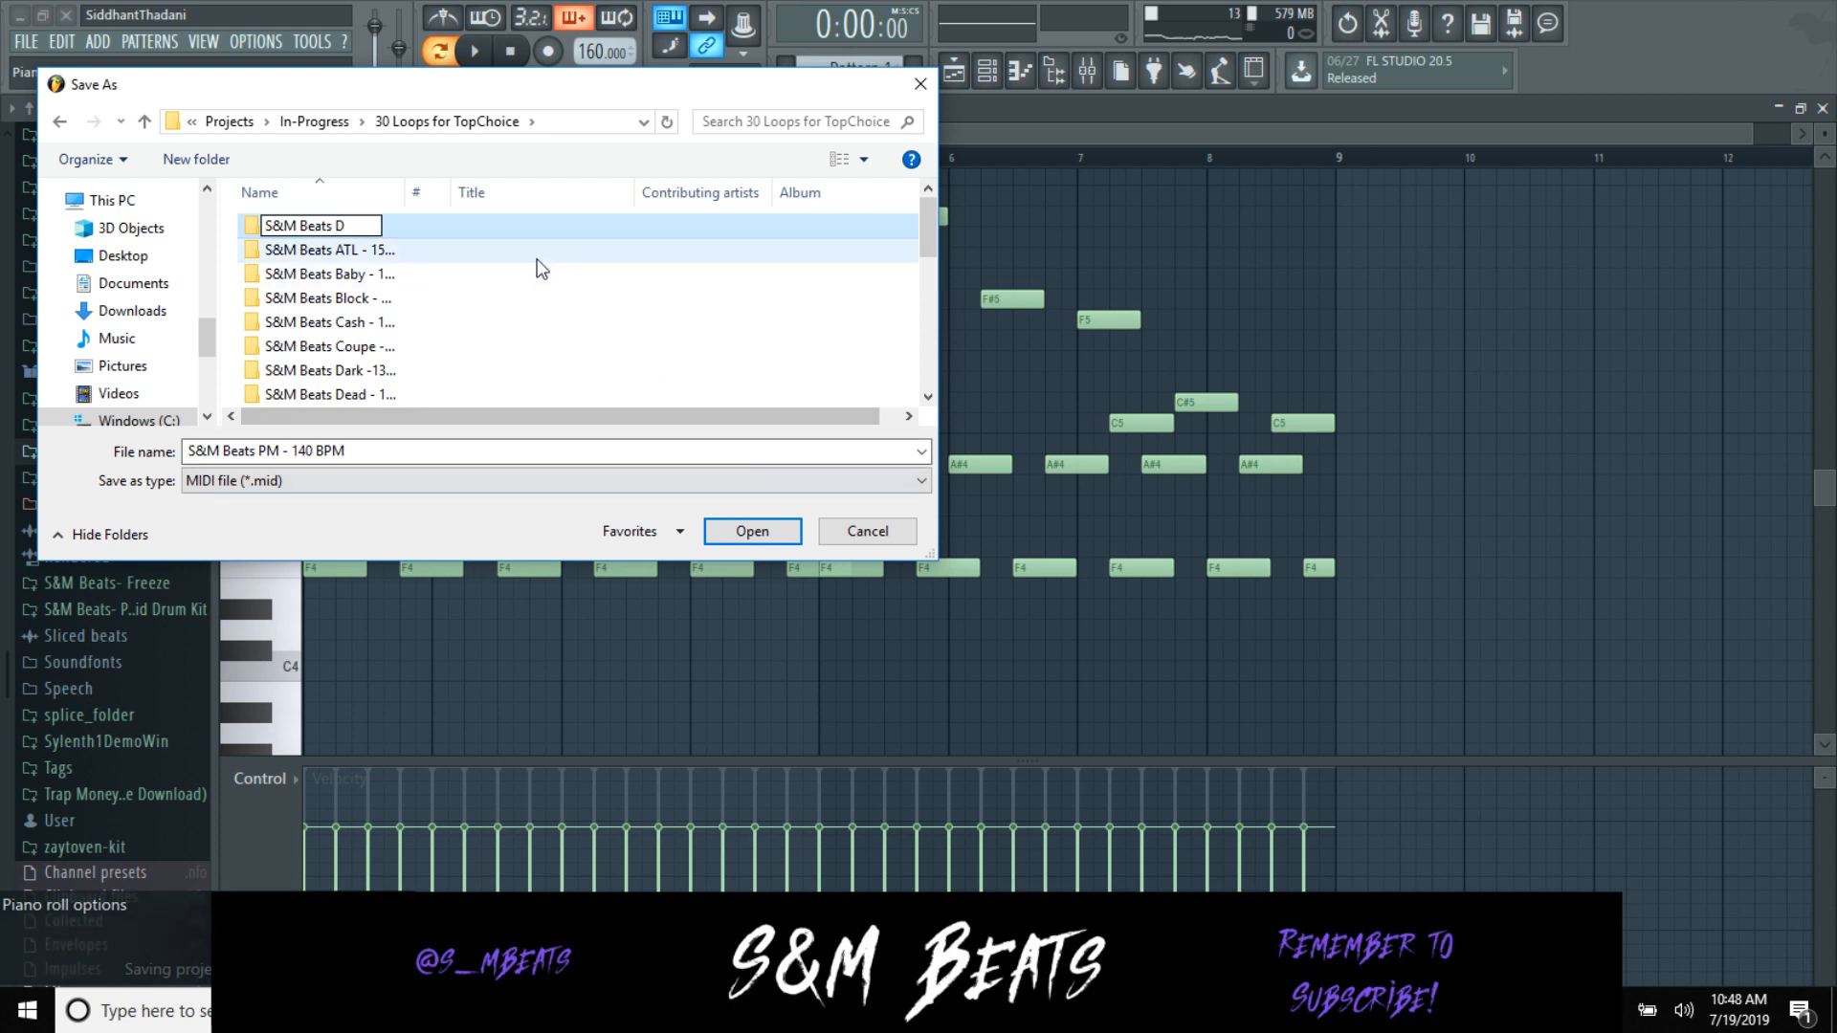
key(Return)
Step: Rename the new folder to "S&M Beats V10 - 160 BPM"
scroll(556, 315, up, 1)
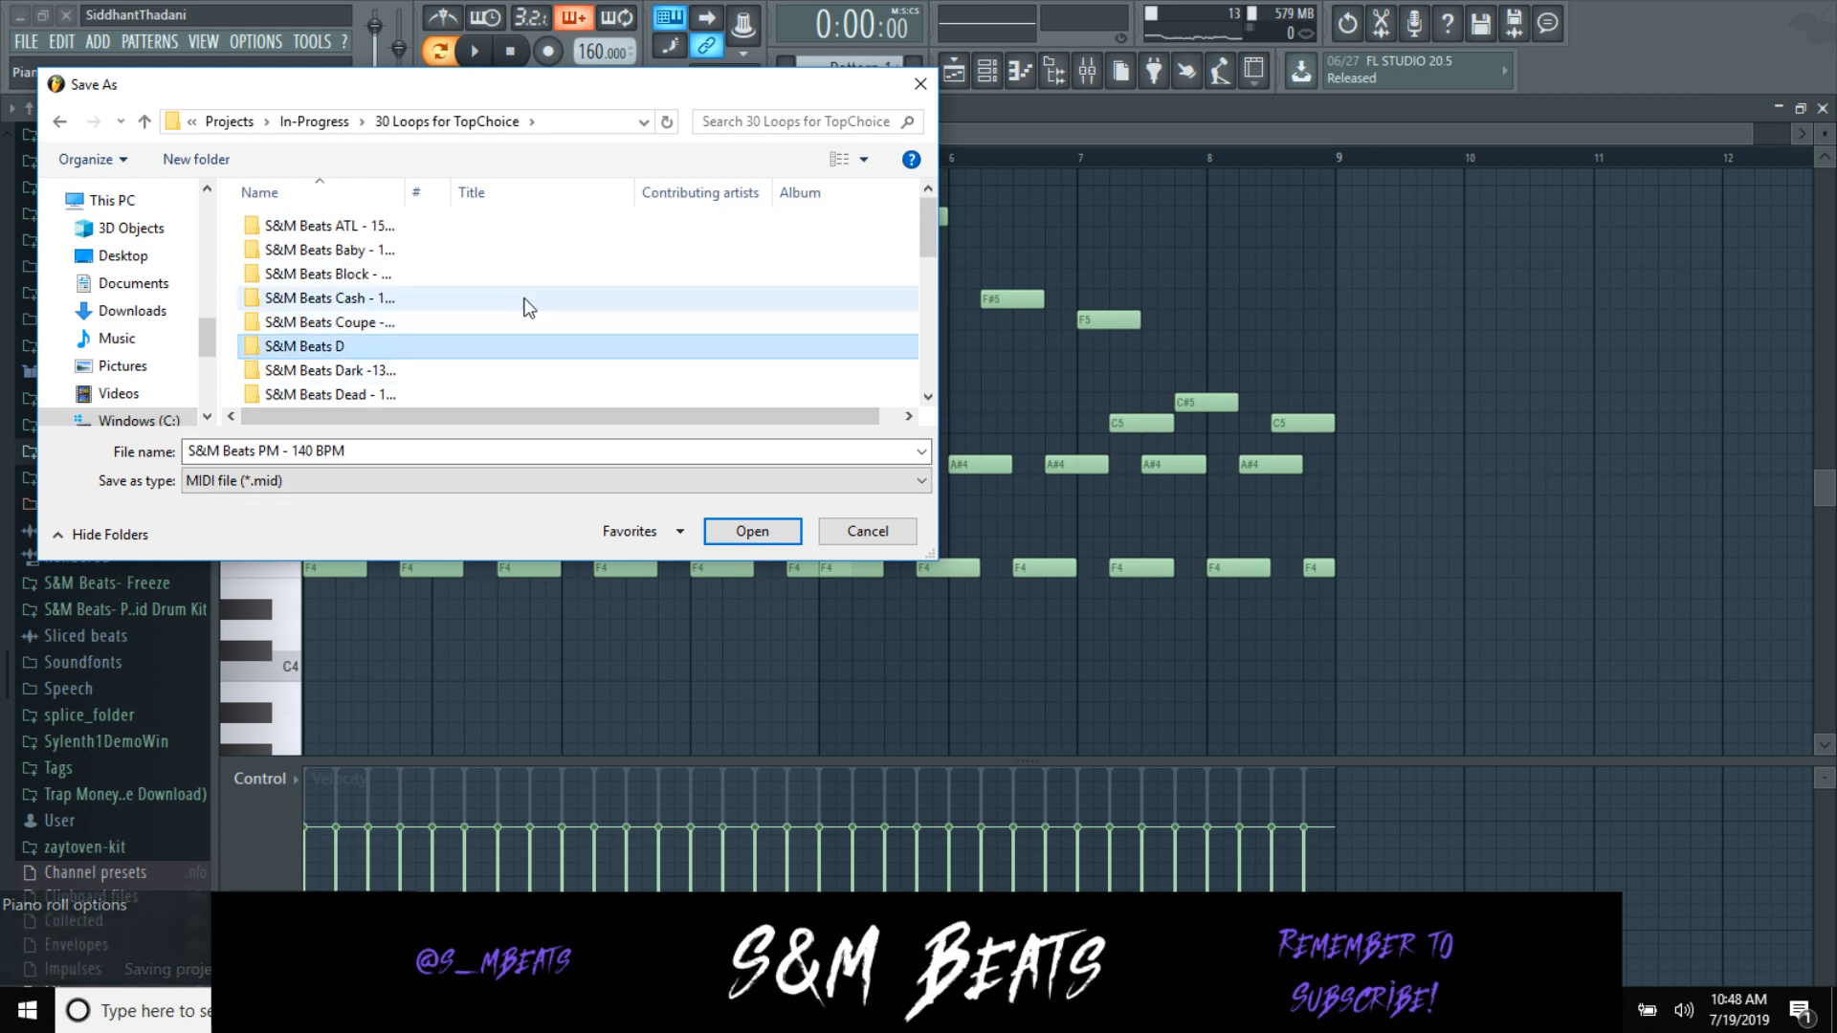
right_click(479, 351)
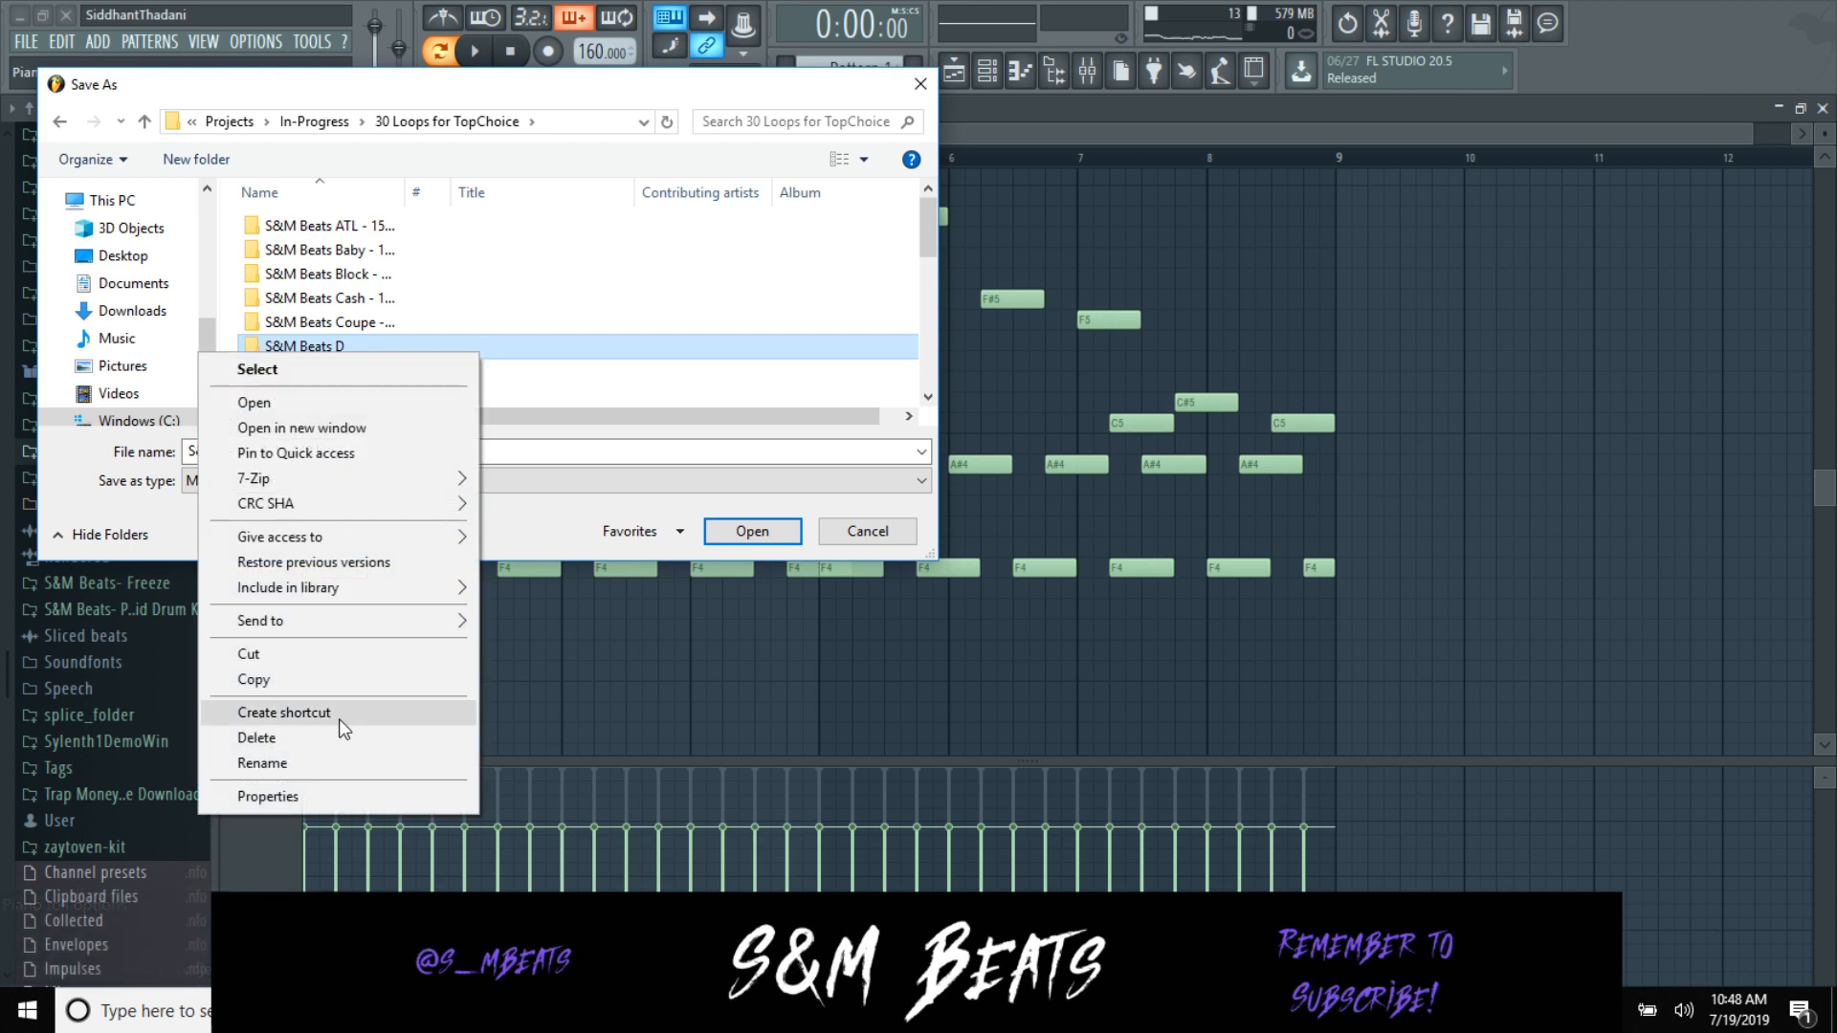
click(333, 756)
click(354, 346)
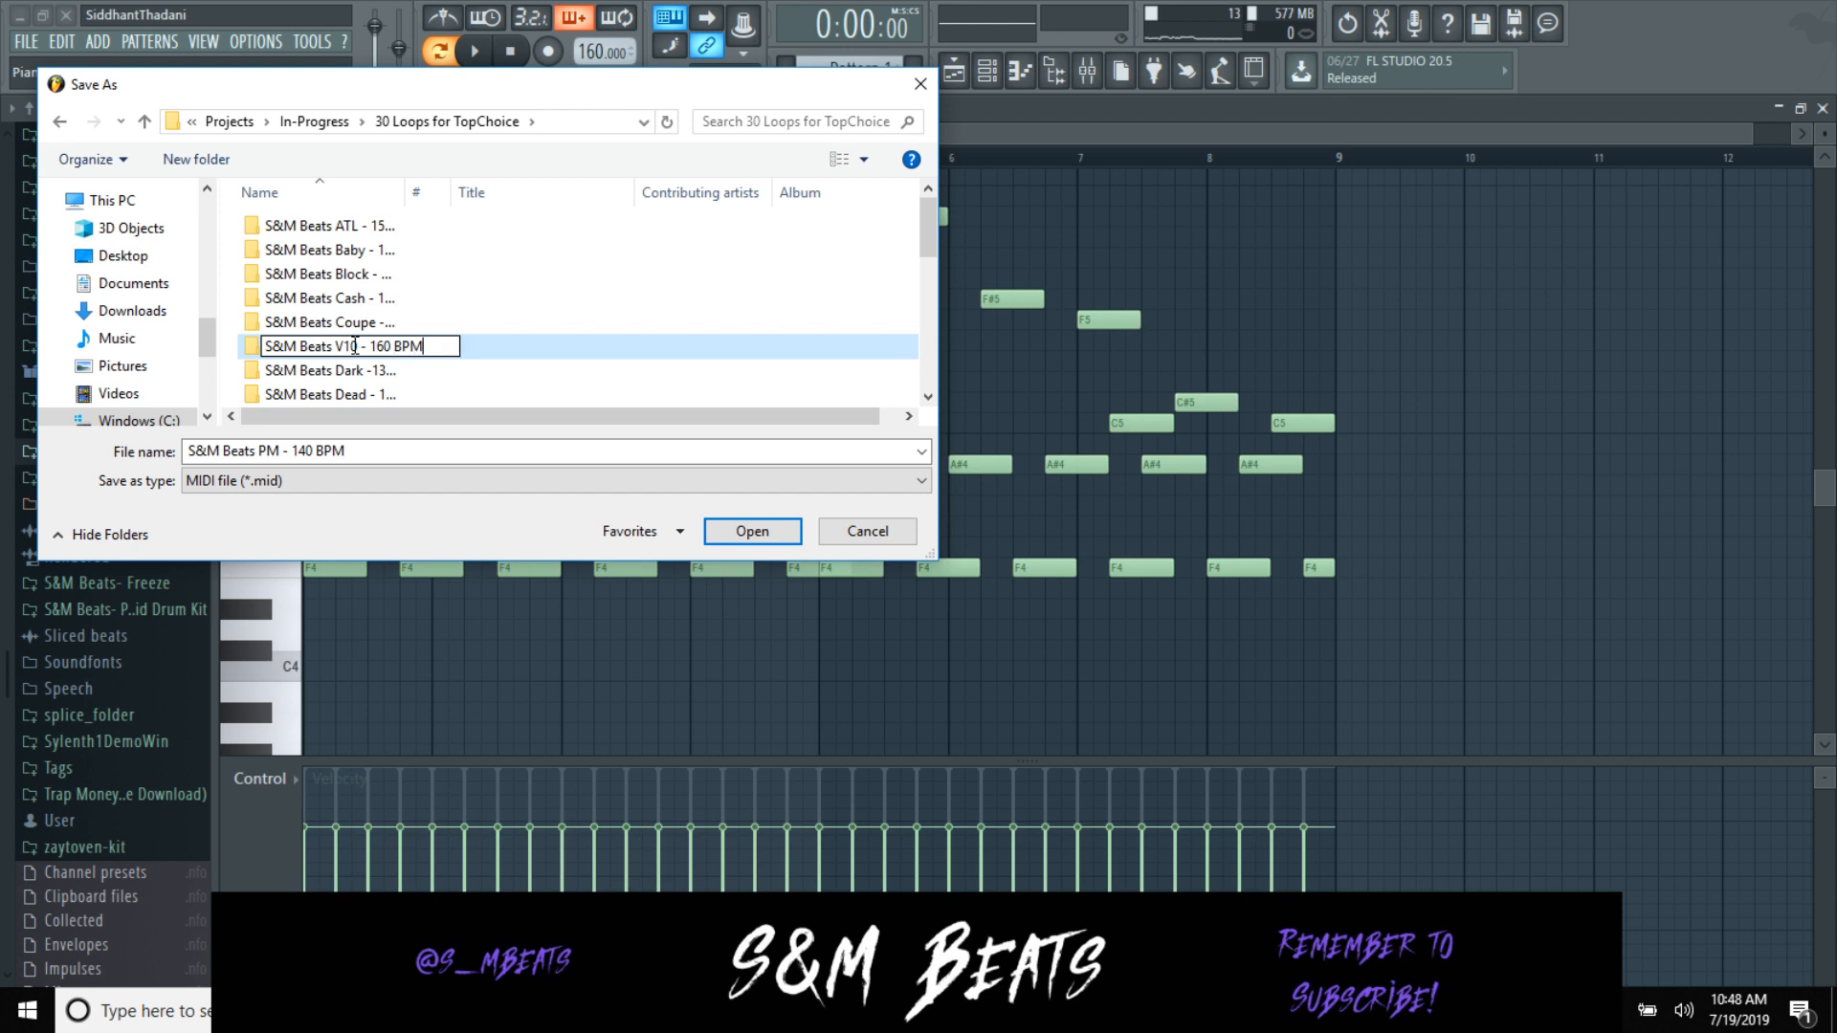
key(Return)
Step: Save the MIDI file in the new folder as "S&M Beats V10 - 160 BPM"
double_click(411, 390)
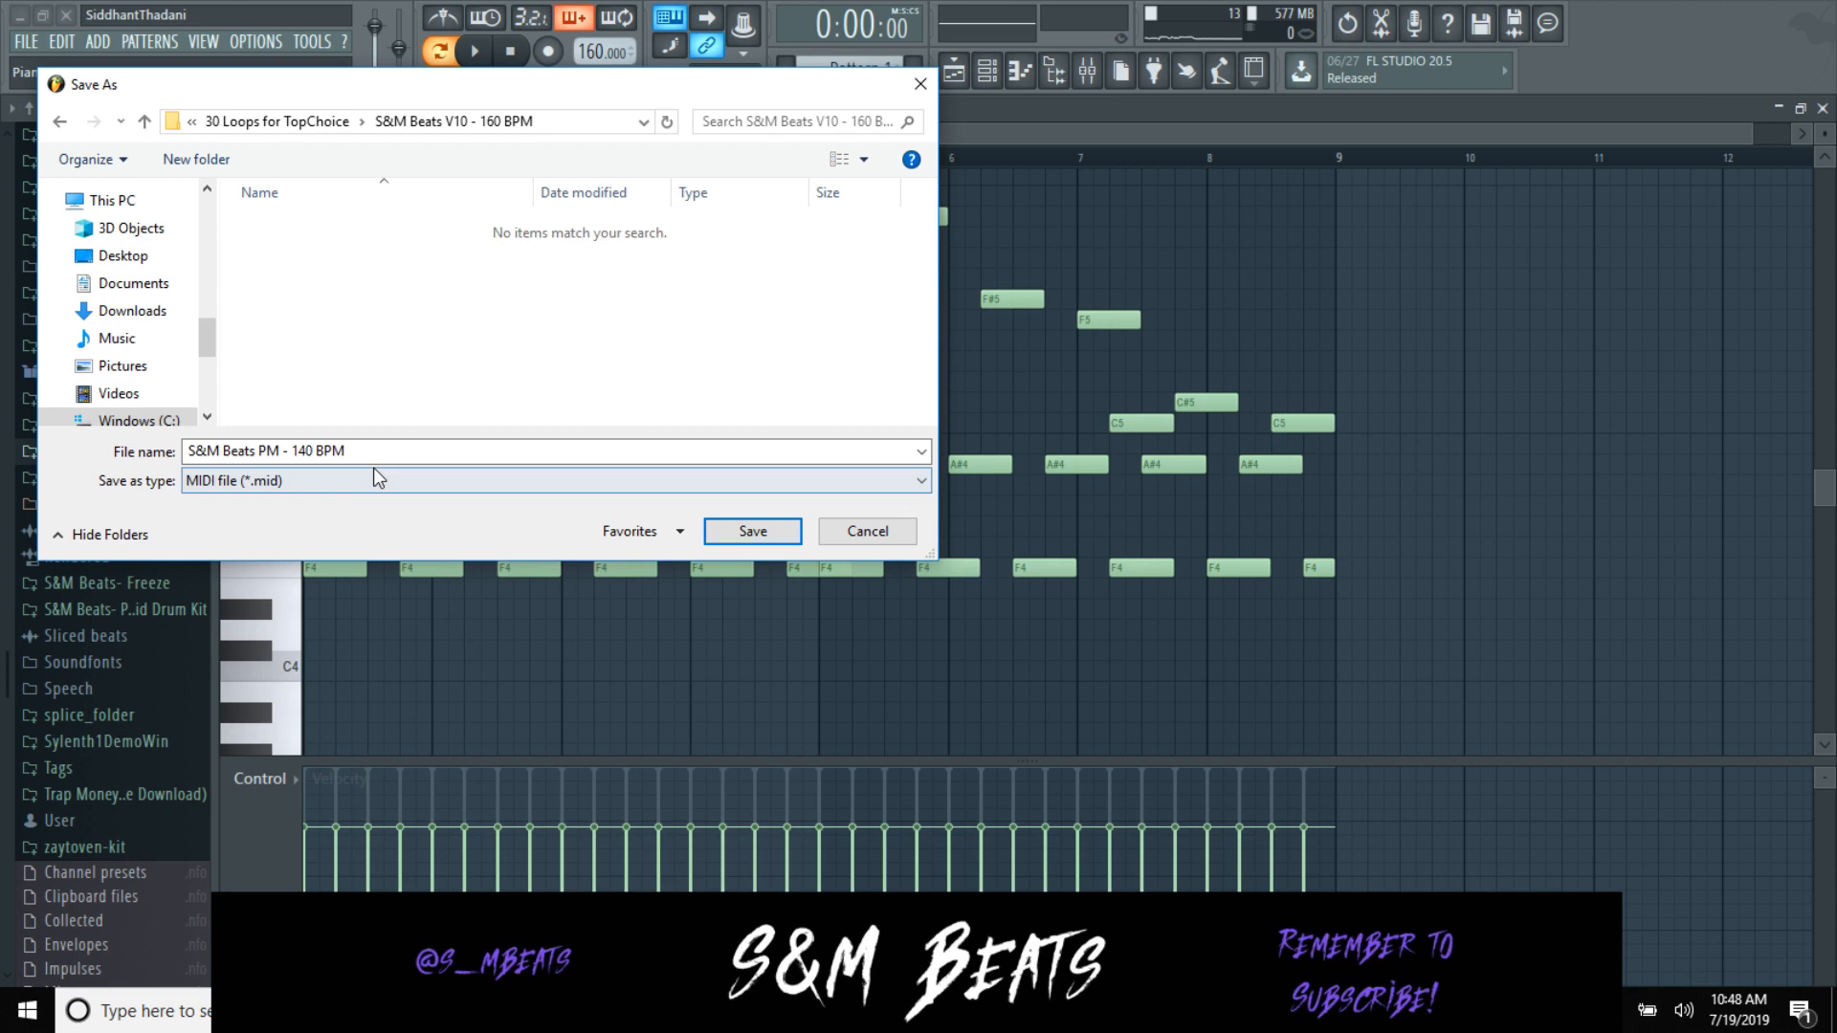
click(212, 451)
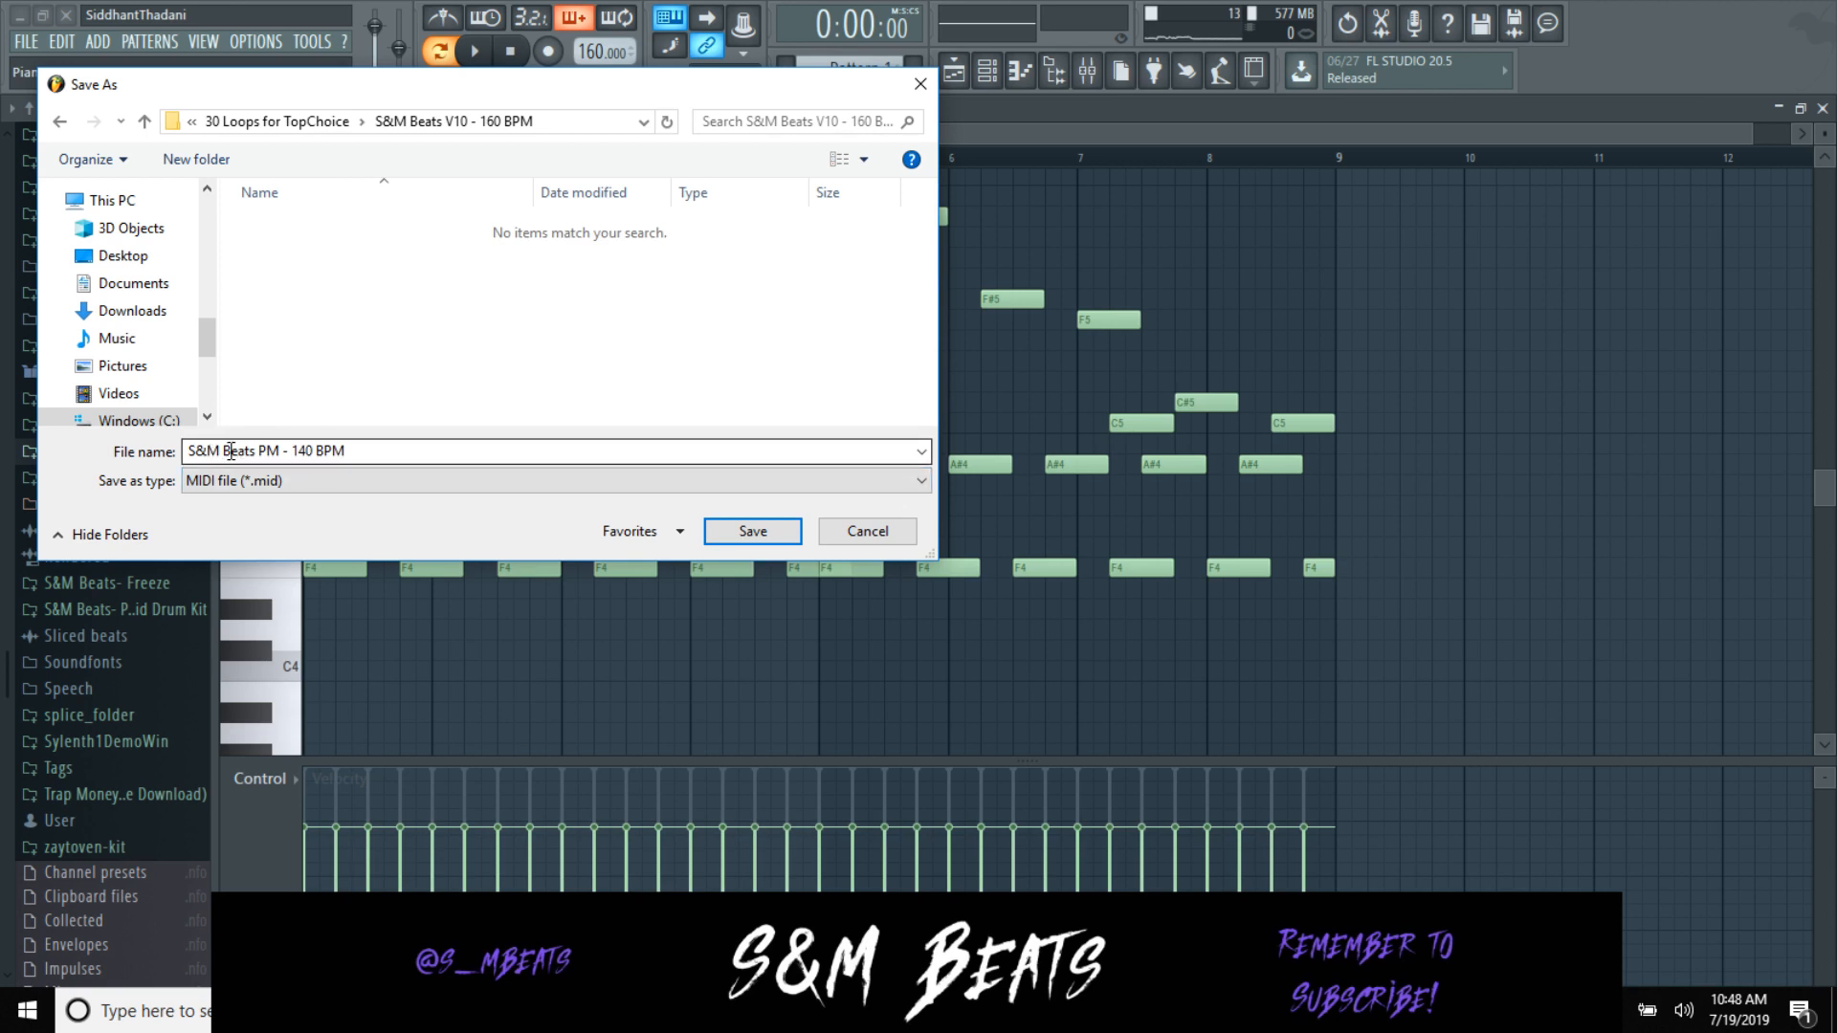
click(263, 455)
click(263, 455)
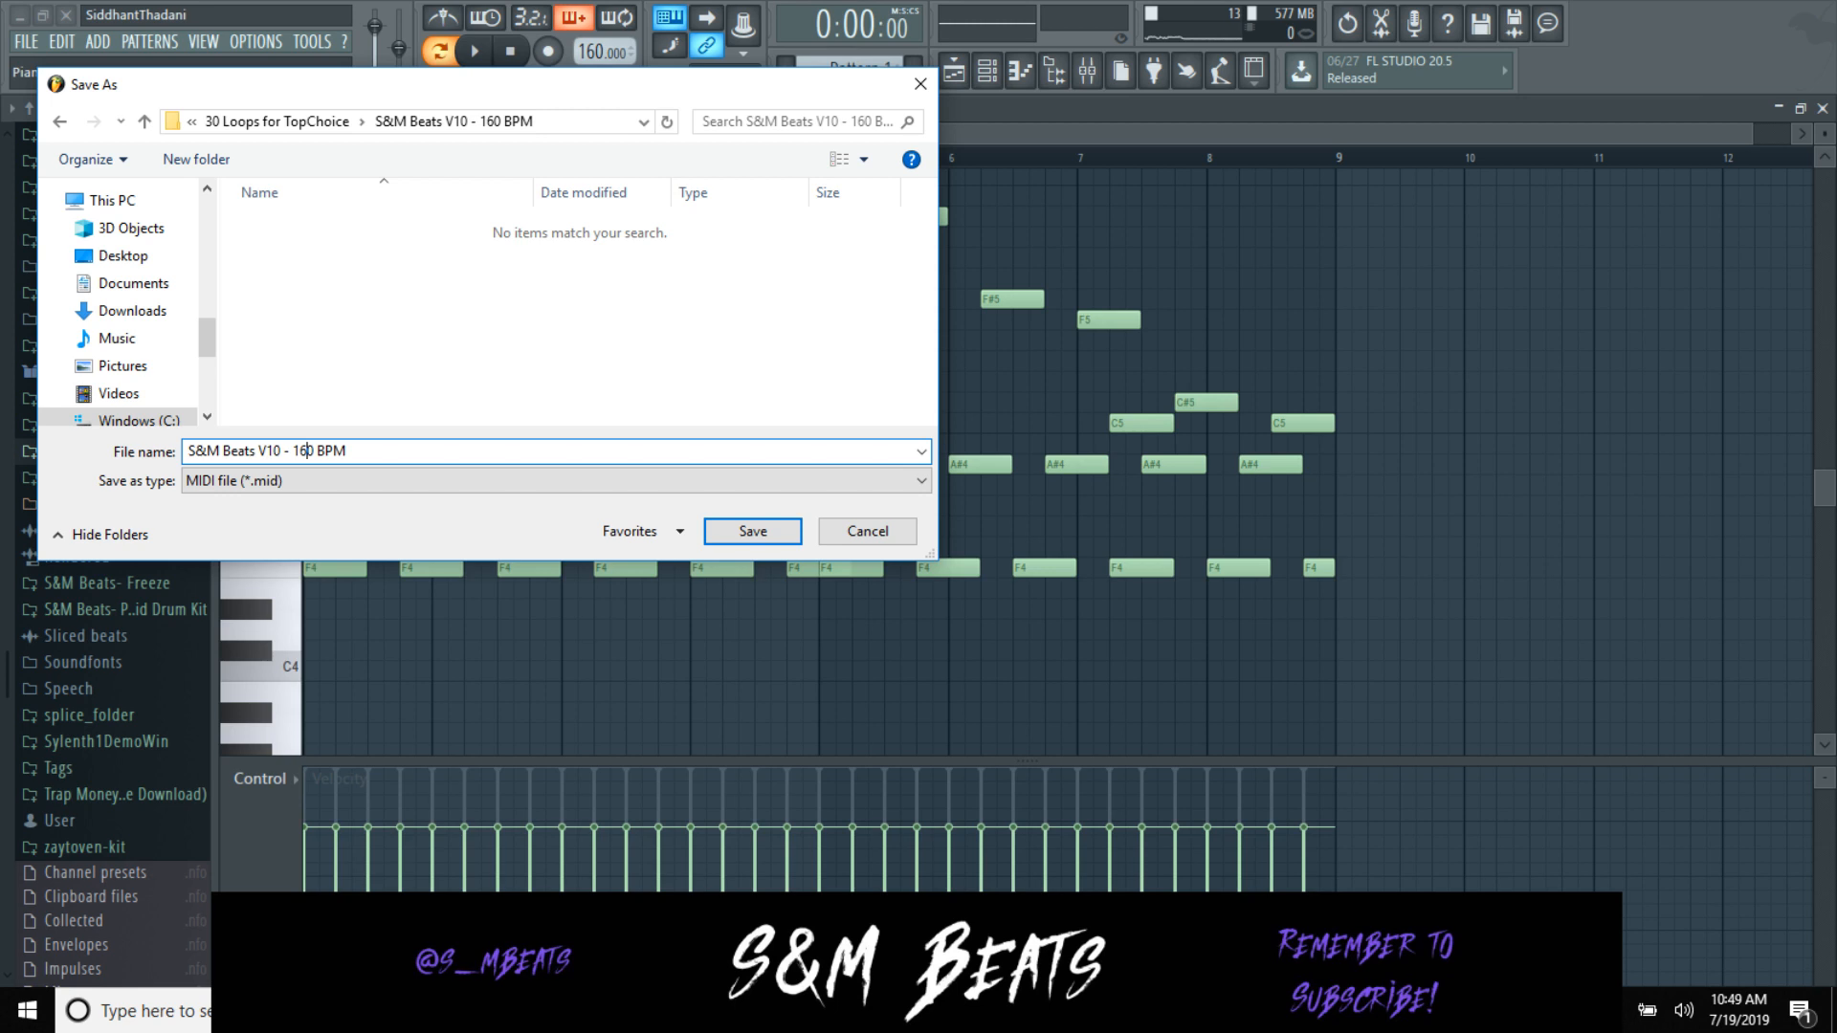
key(Return)
Step: Play the loop while checking the YouTube live chat, close the piano roll and Fruity Slicer windows, and stop playback
click(474, 51)
key(alt+Tab)
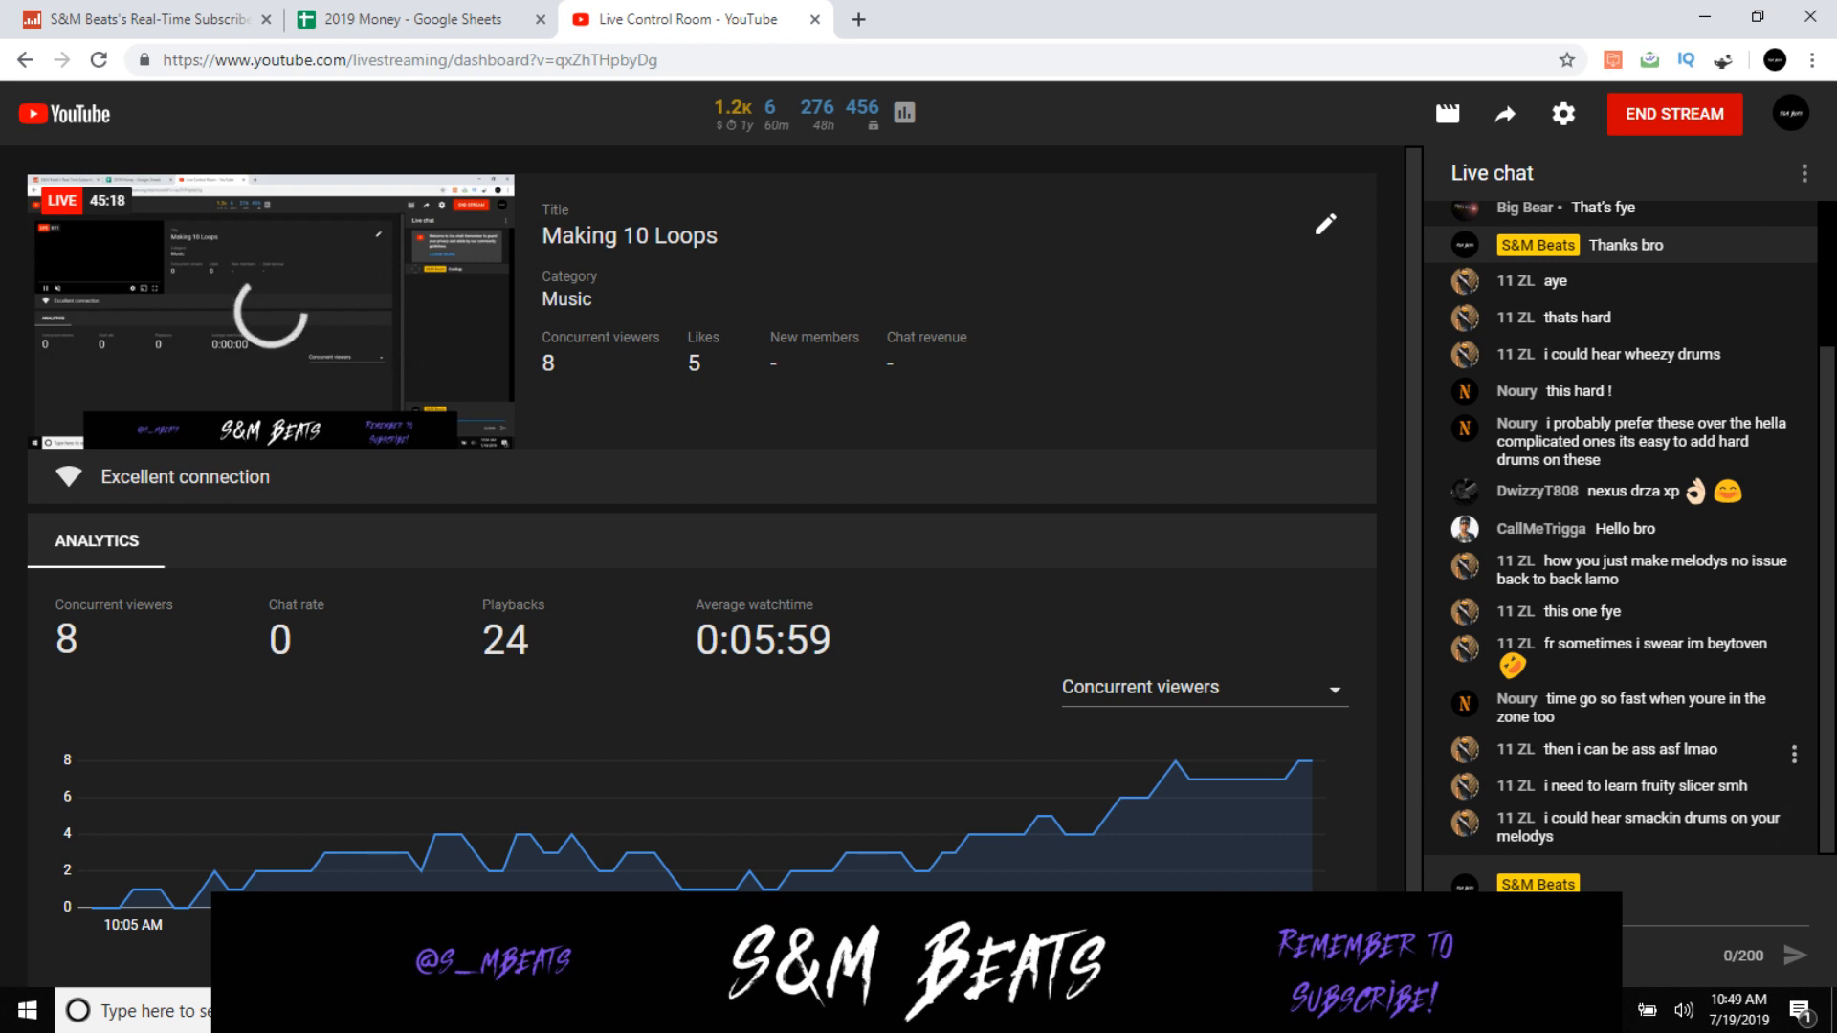
key(alt+Tab)
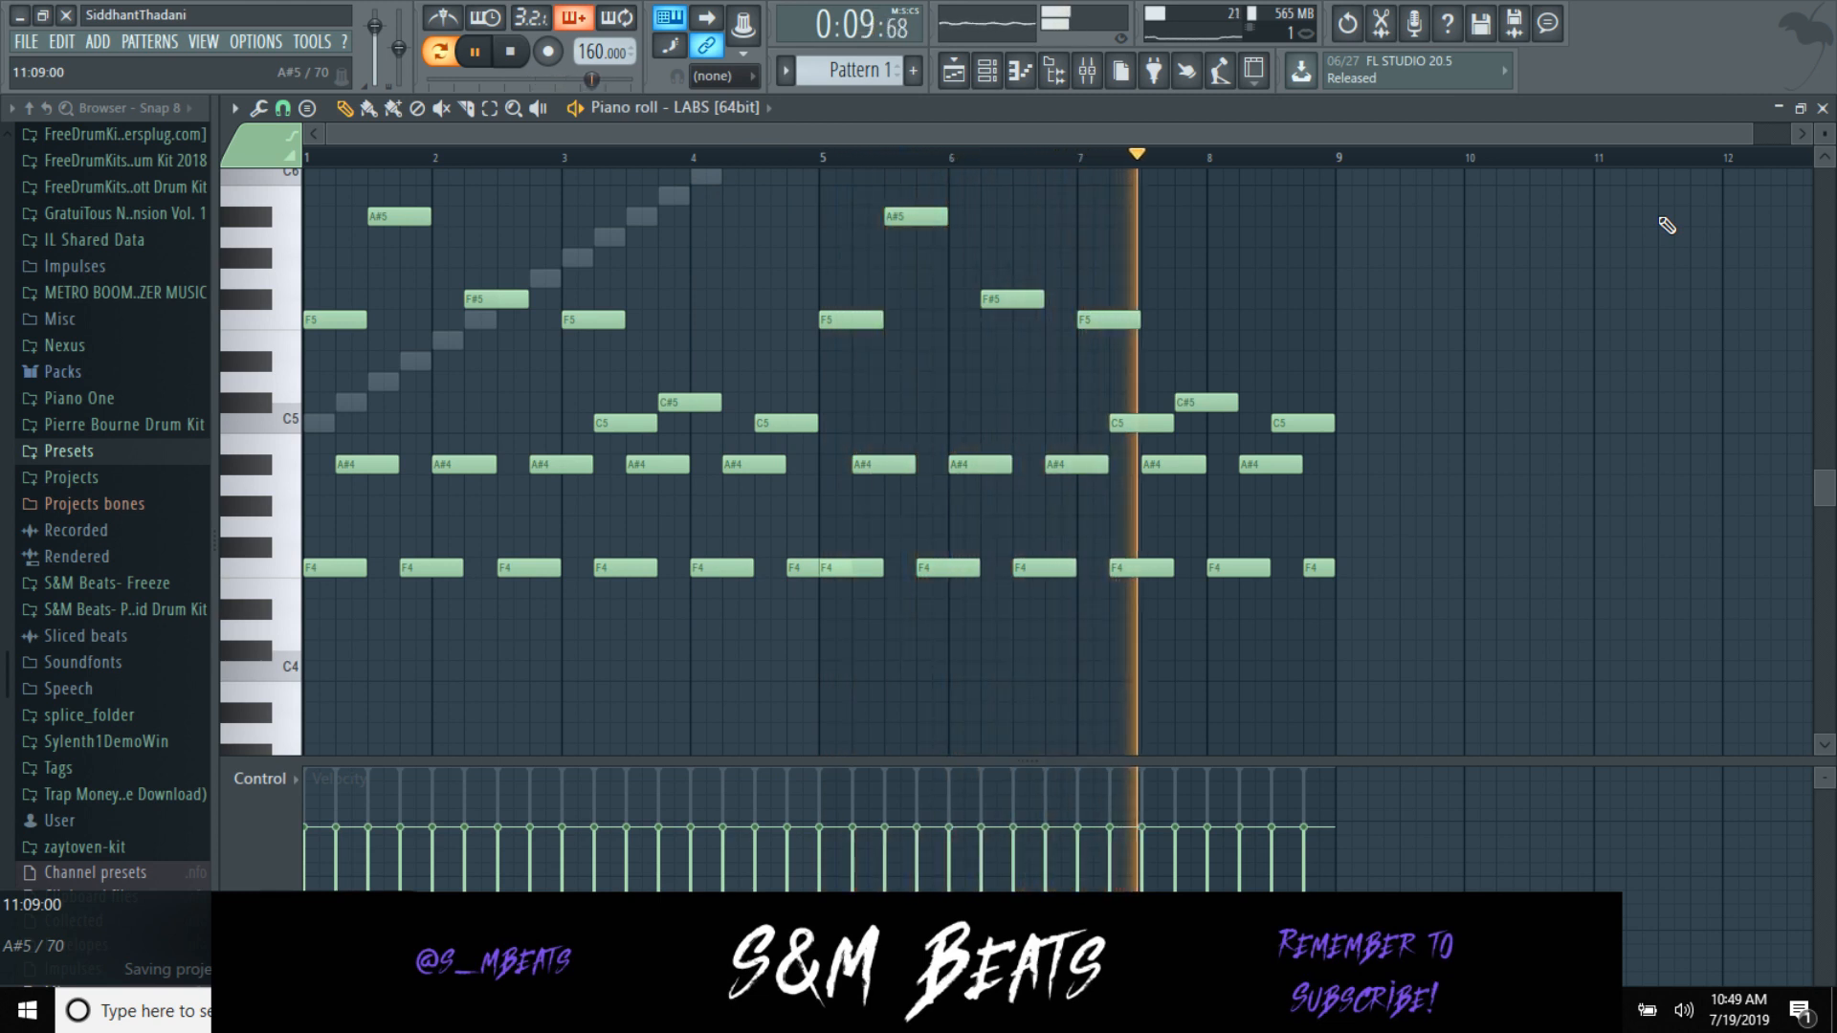
click(1822, 108)
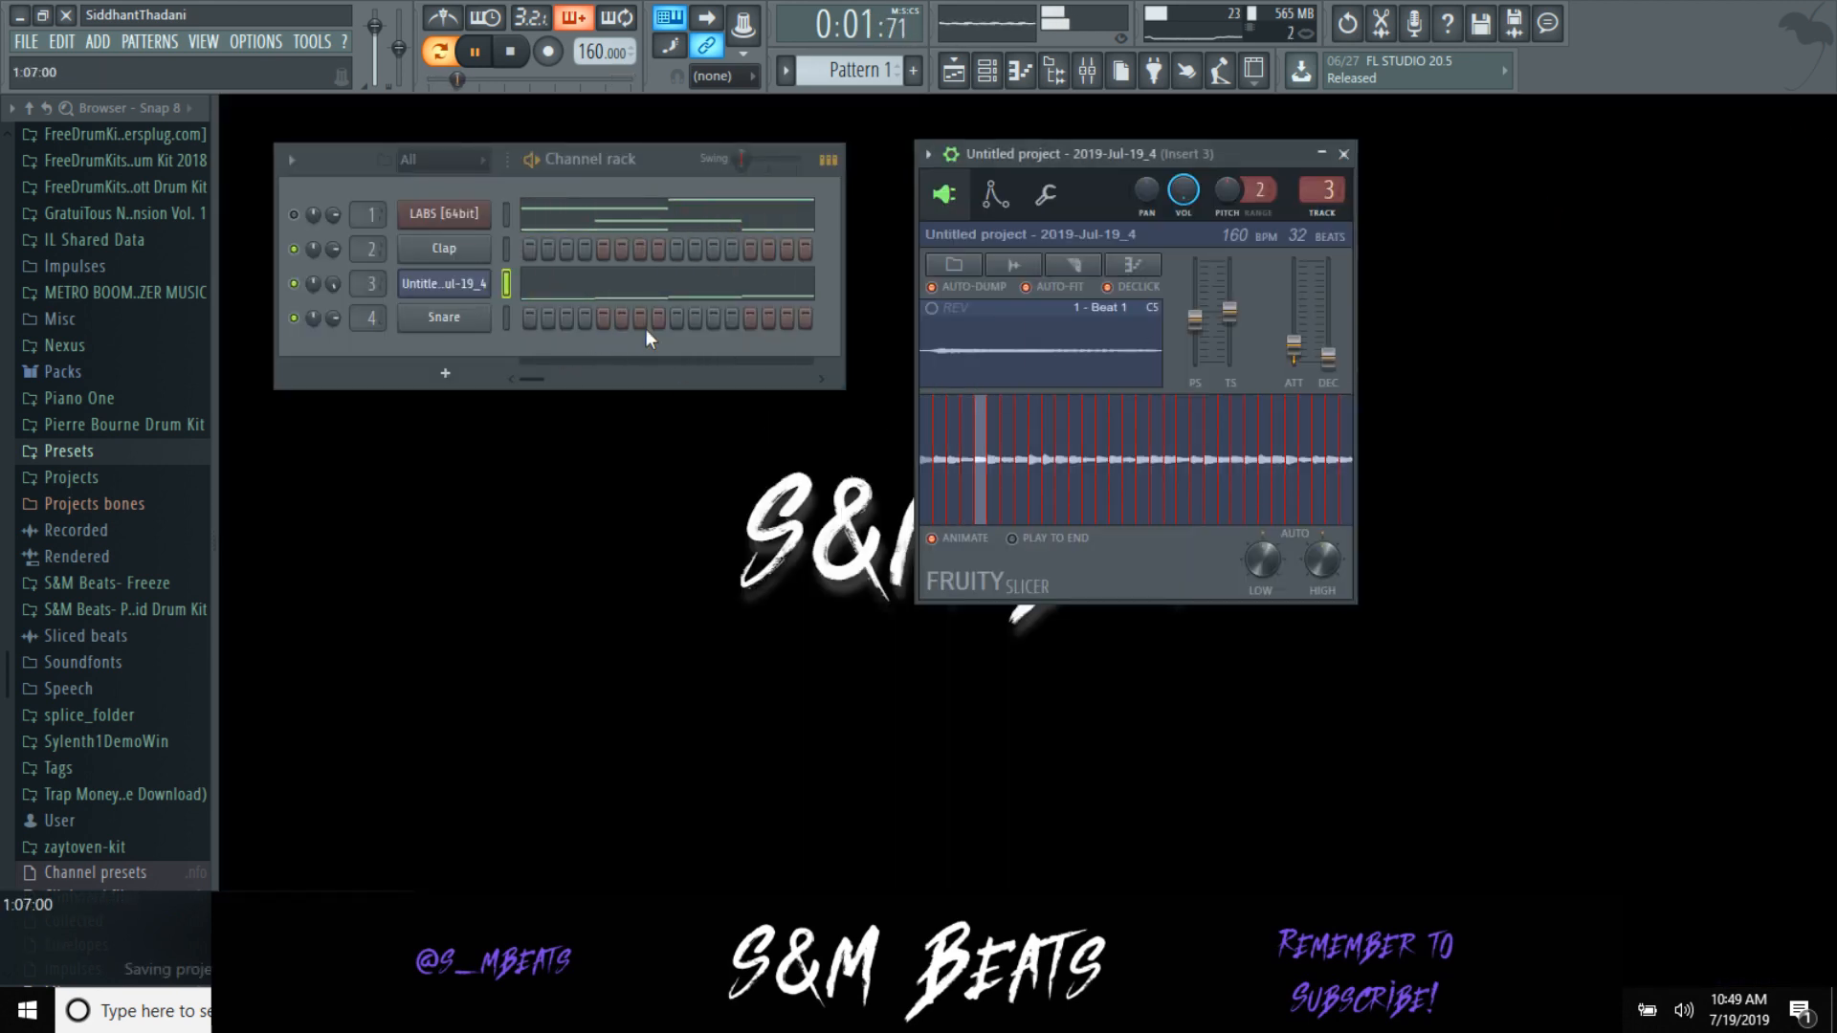
key(alt+Tab)
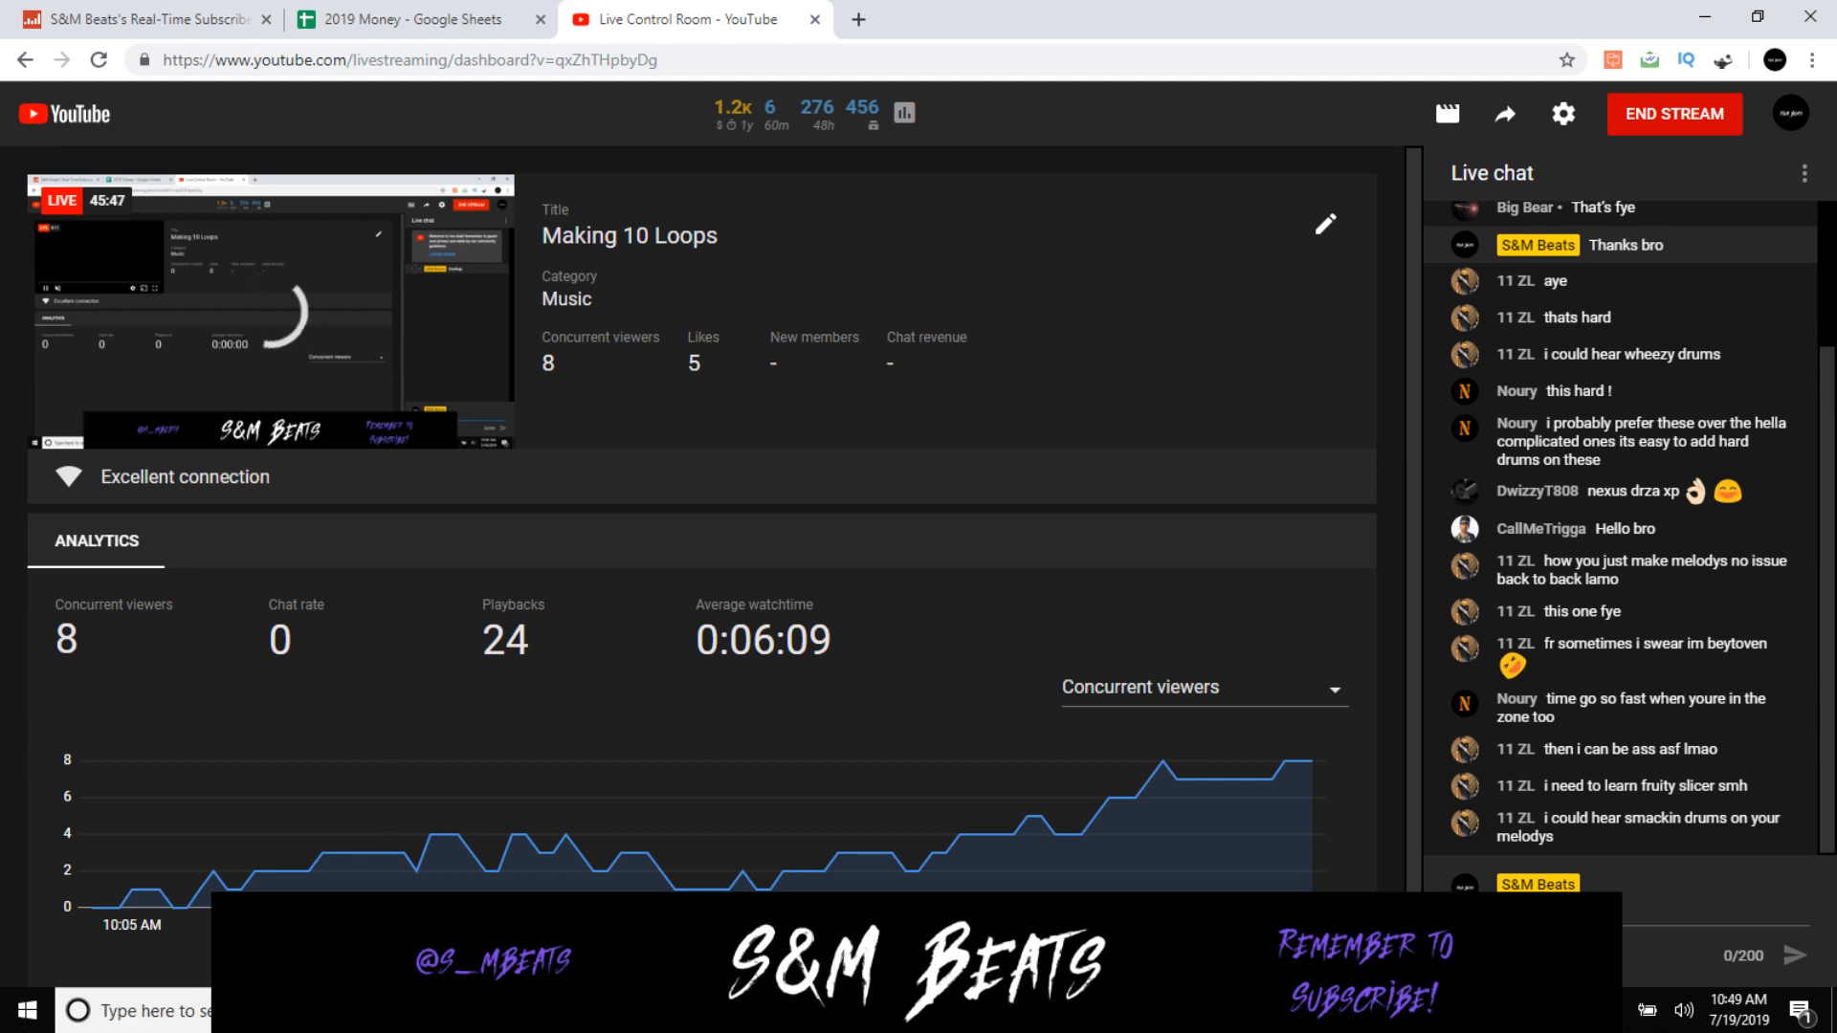
key(alt+Tab)
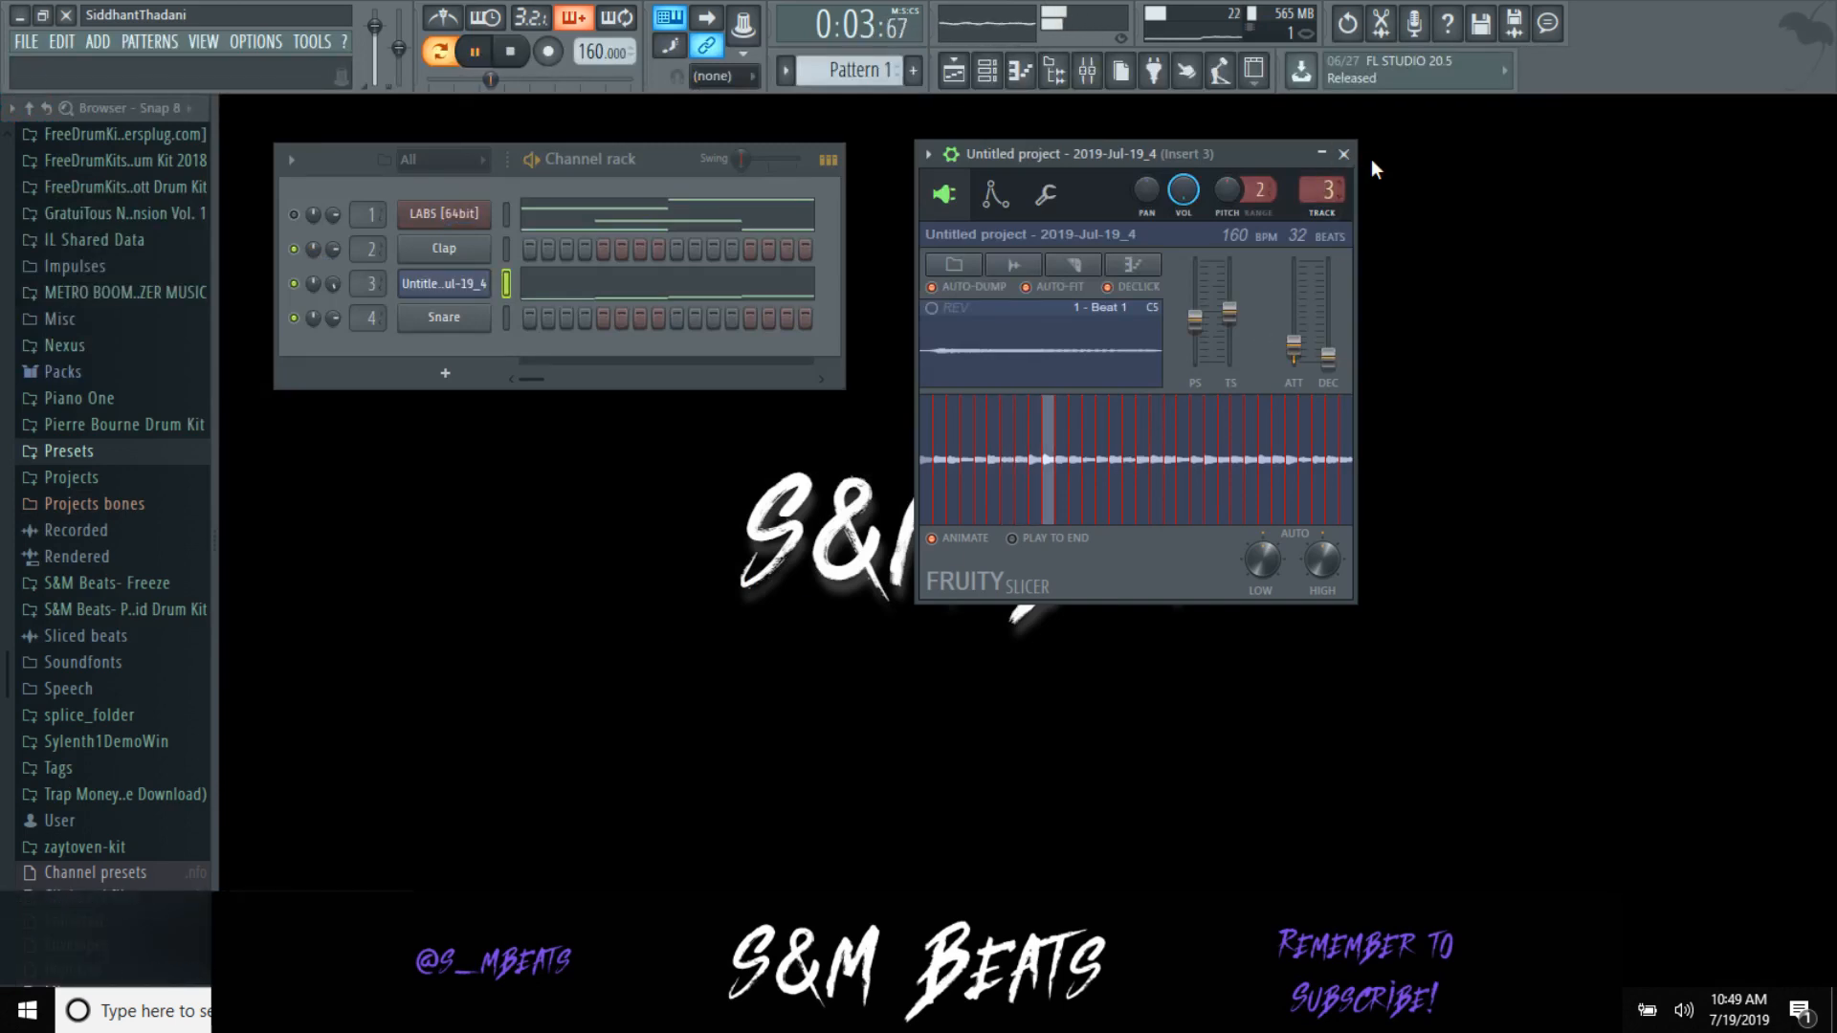
click(1343, 153)
key(space)
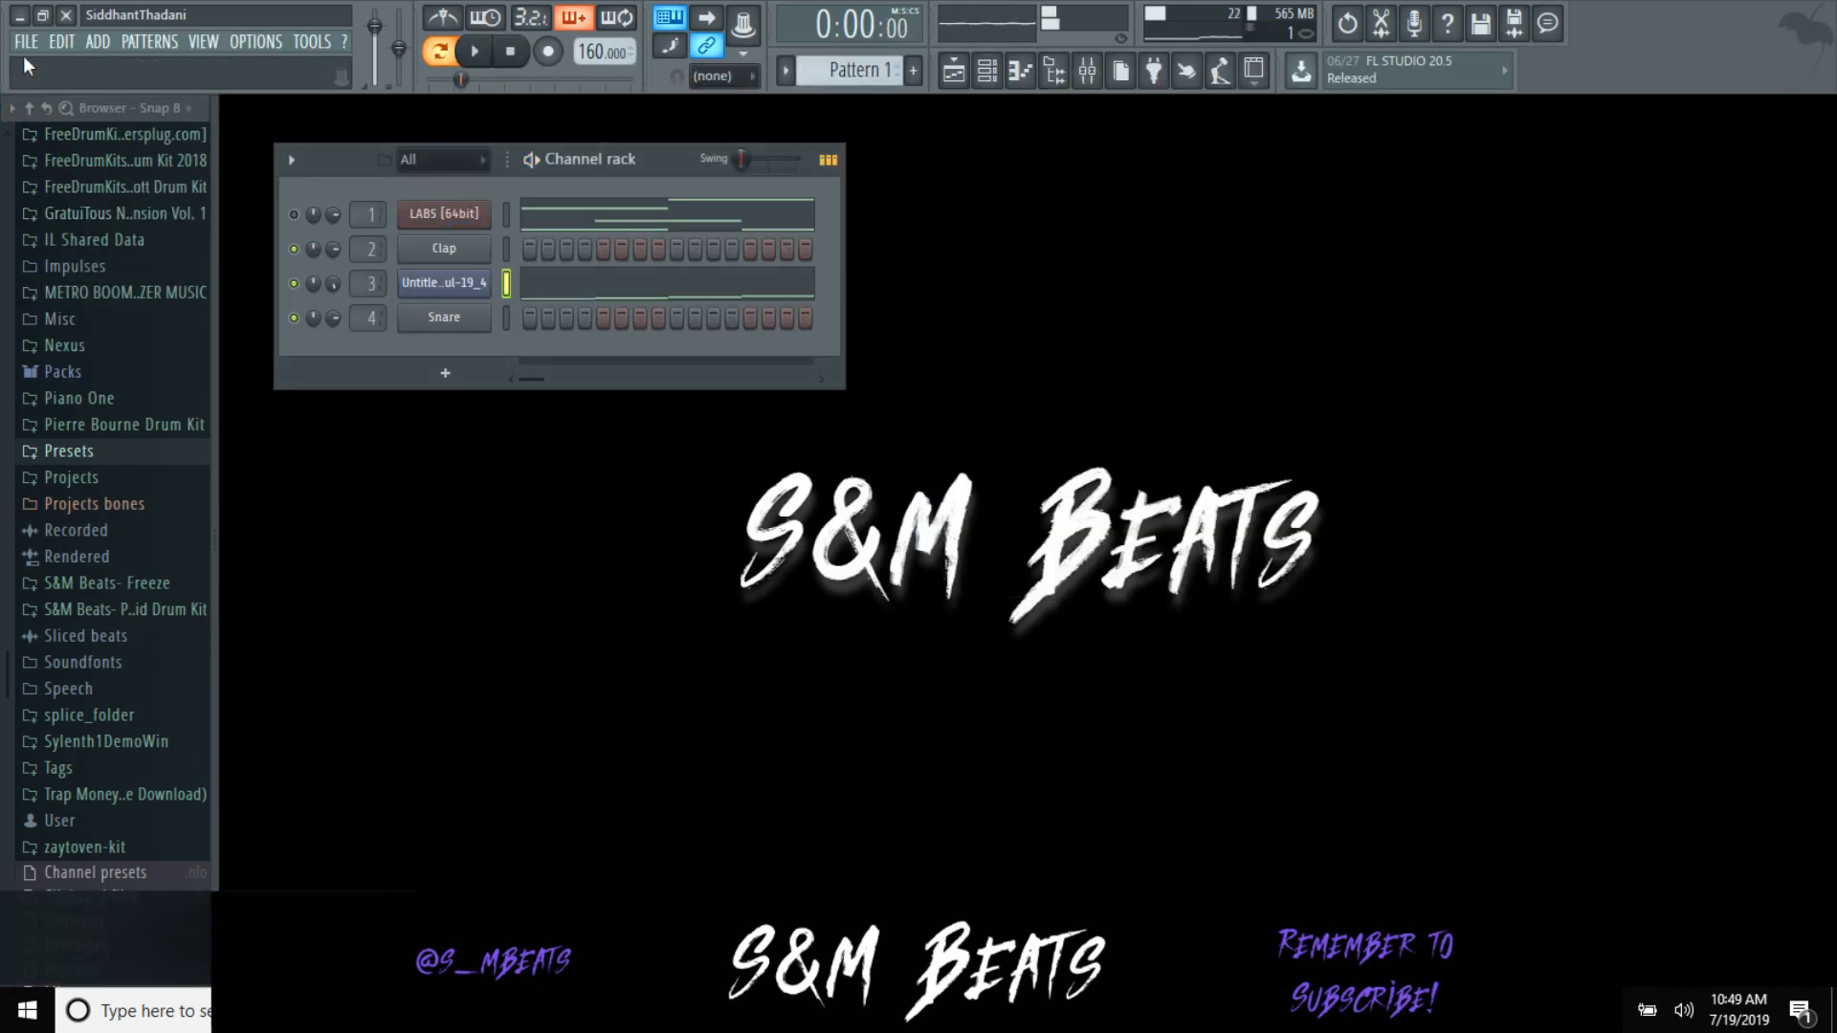
Step: Start a WAV export and open the "S&M Beats V10 - 160 BPM" folder inside 30 Loops for TopChoice
click(26, 41)
mouse_move(79, 238)
click(244, 257)
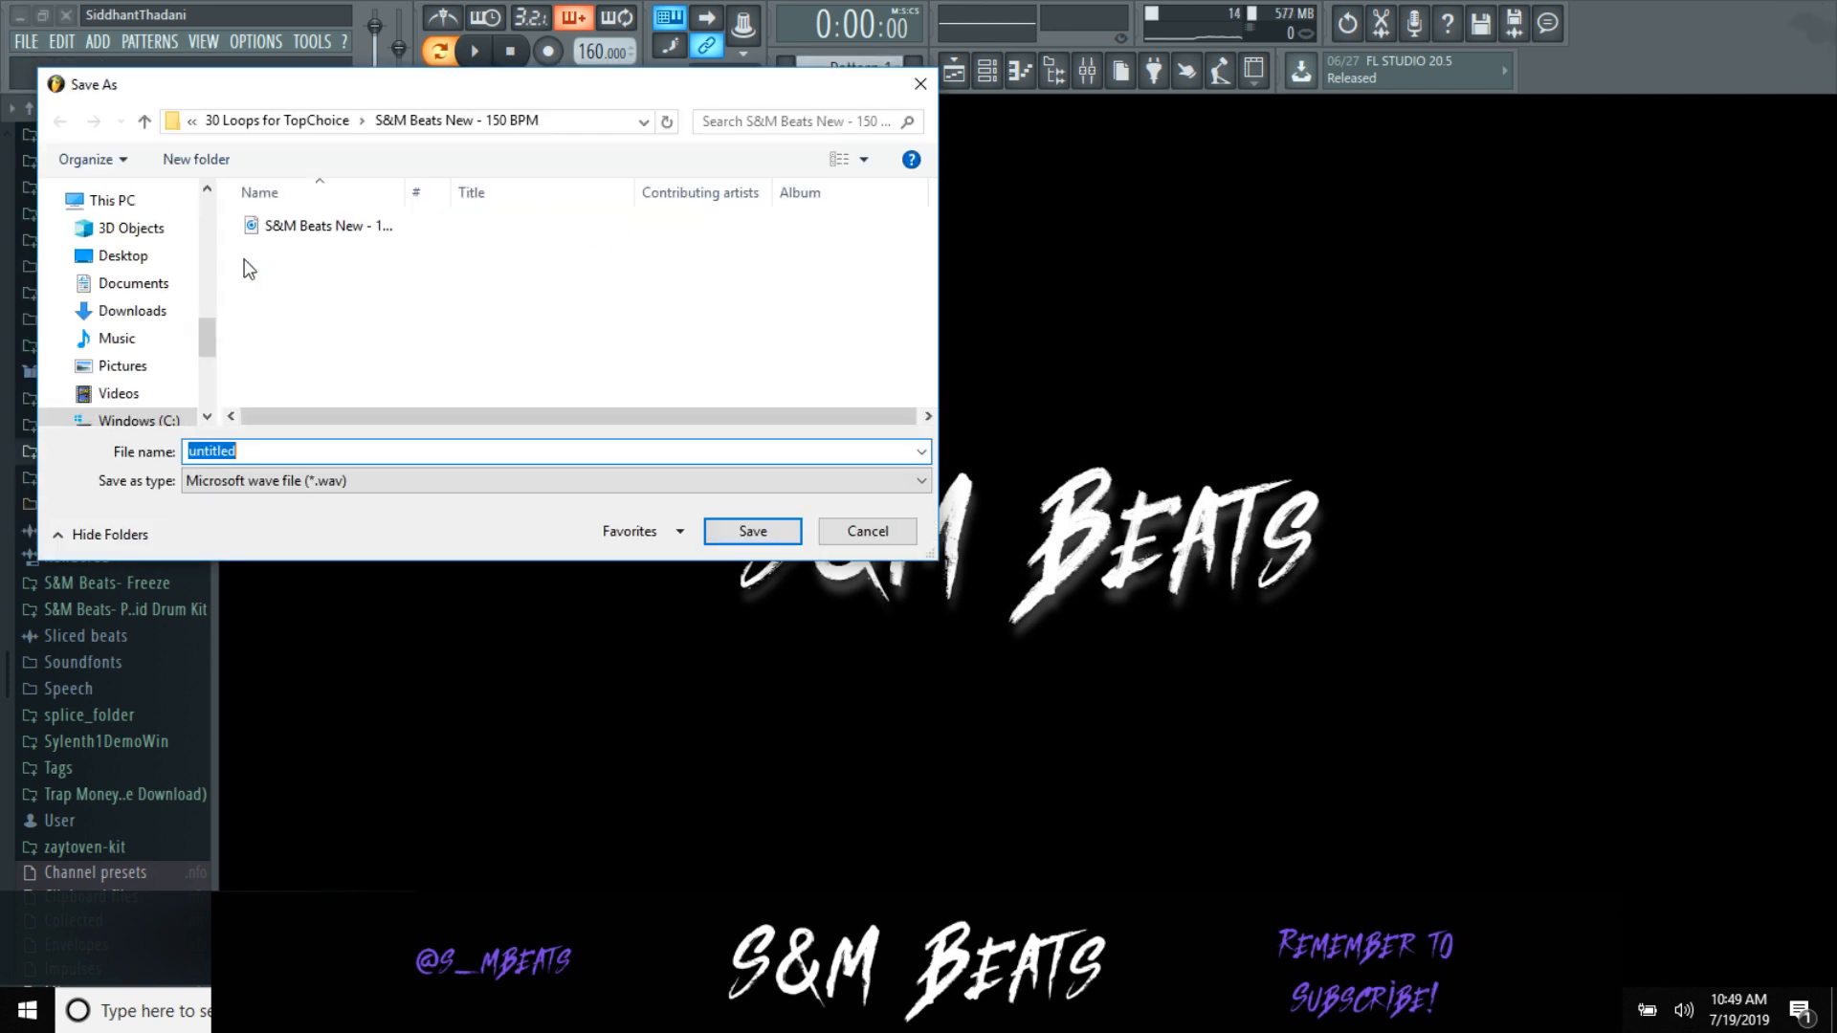
click(304, 117)
scroll(396, 247, down, 3)
scroll(401, 383, down, 3)
scroll(401, 383, down, 3)
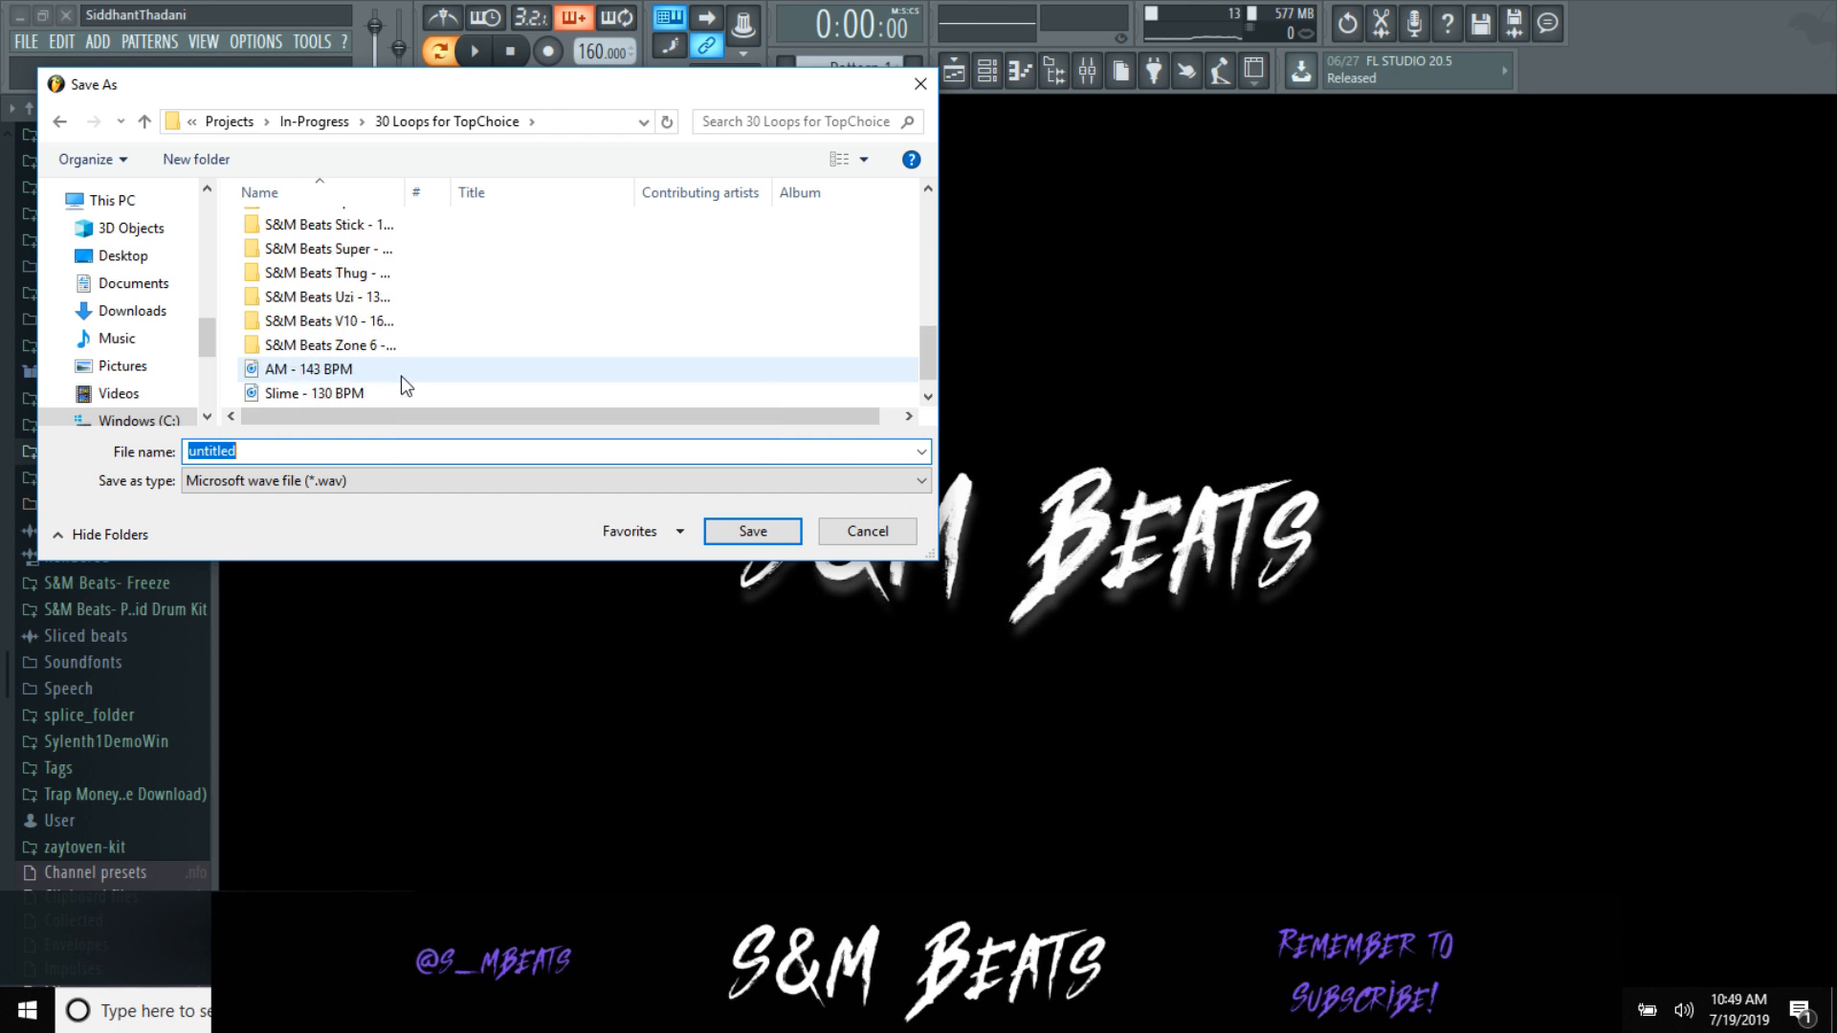
double_click(370, 324)
Step: Name the WAV file "S&M Beats V10 - 160 BPM" and render the pattern
double_click(212, 450)
text(S&)
key(Down)
key(BackSpace)
key(BackSpace)
key(Return)
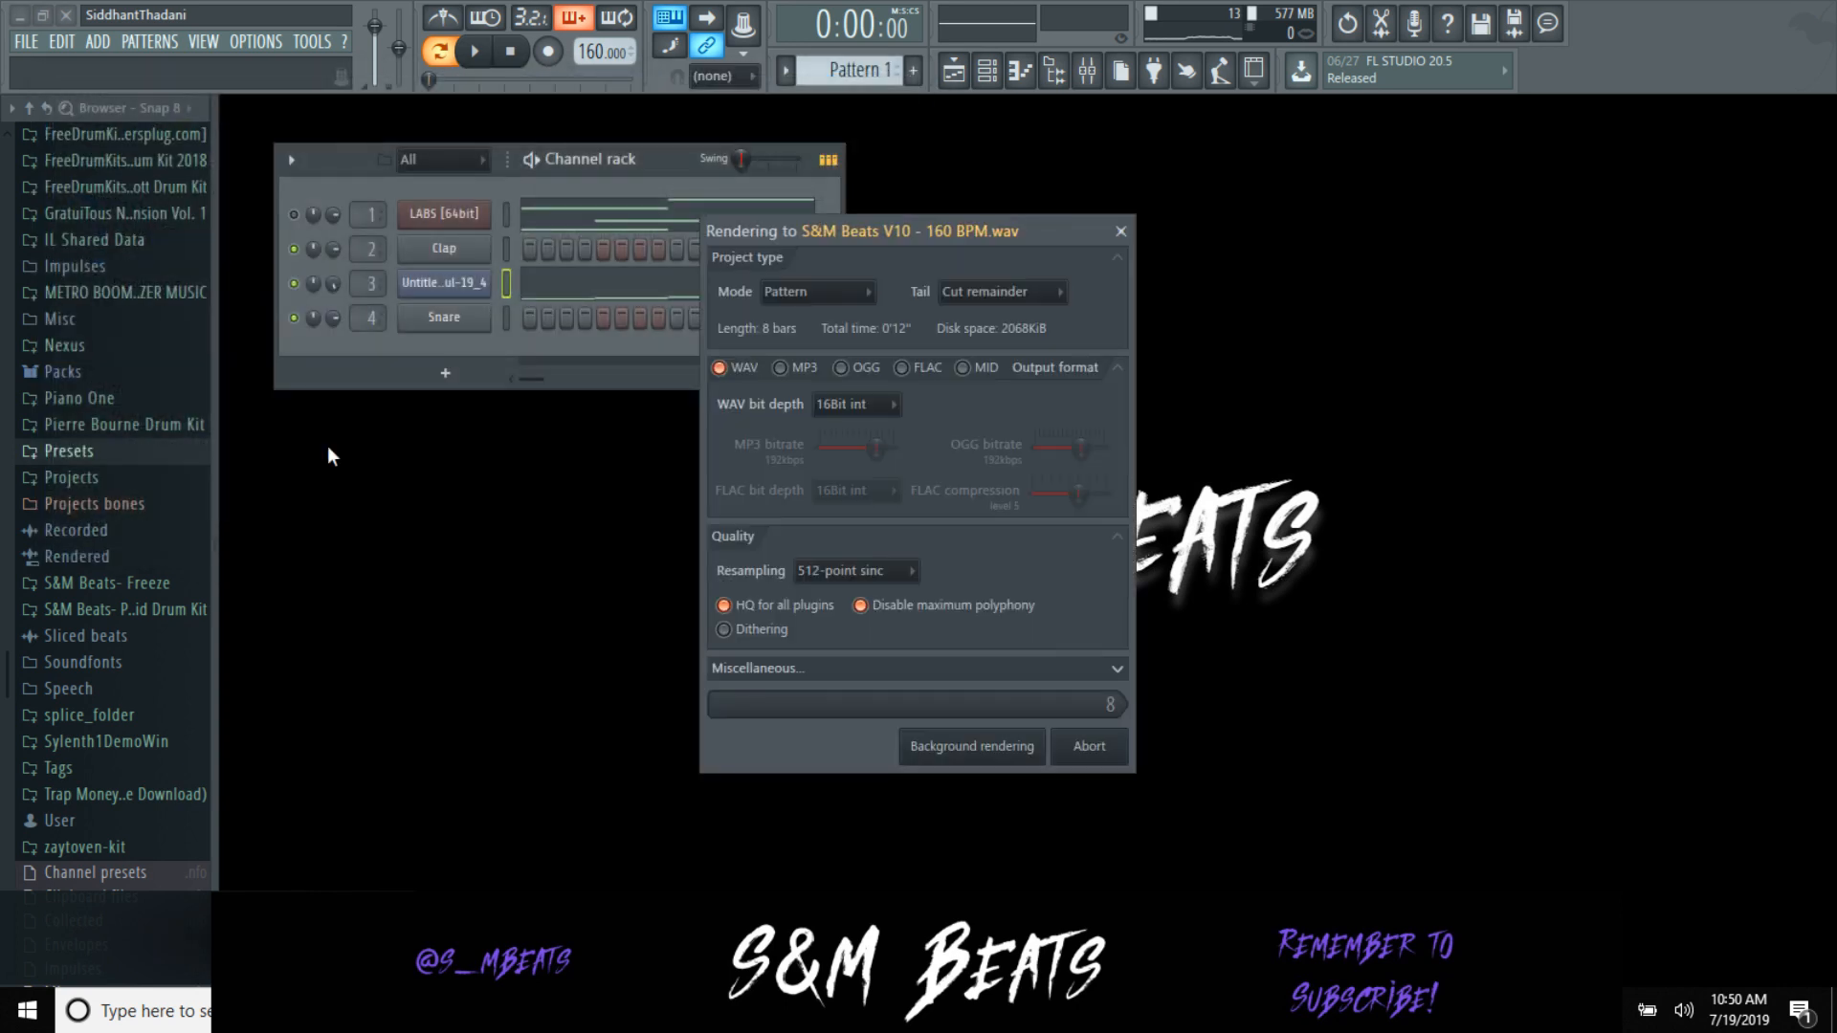
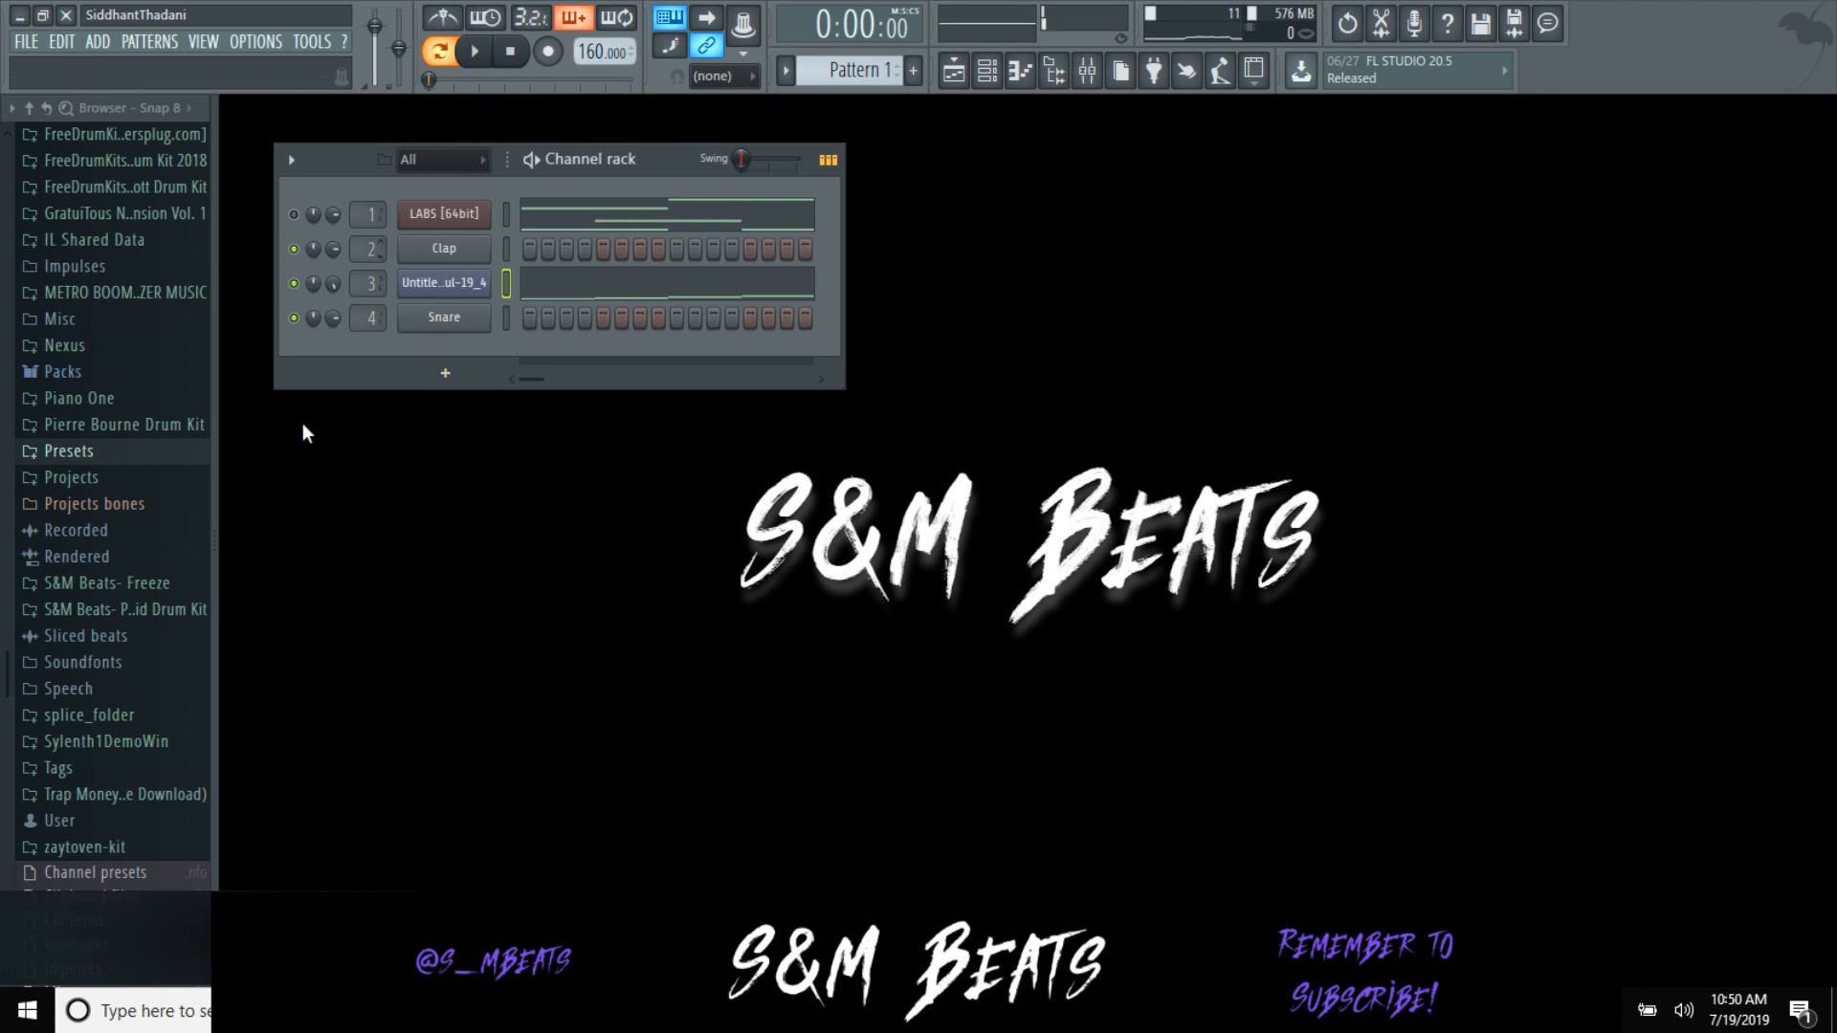
Step: Check the YouTube live chat, return to FL Studio and play the loop again
key(alt+Tab)
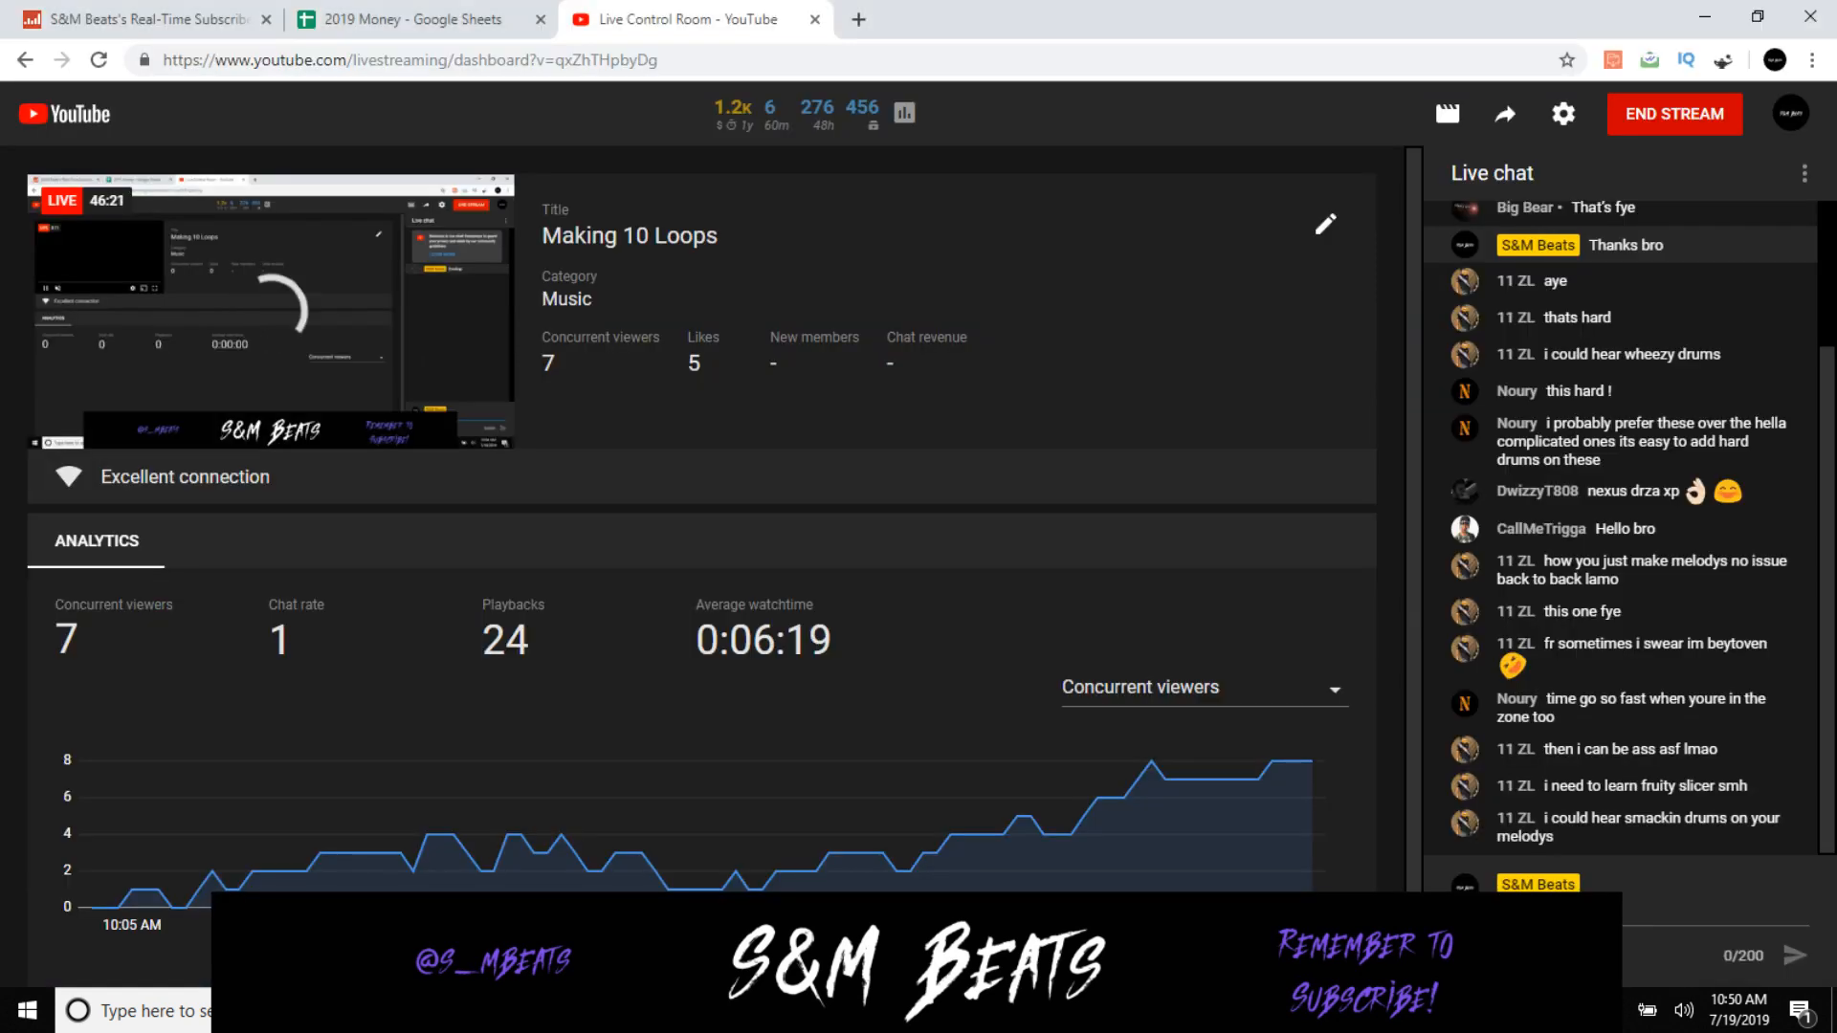
mouse_move(704, 1012)
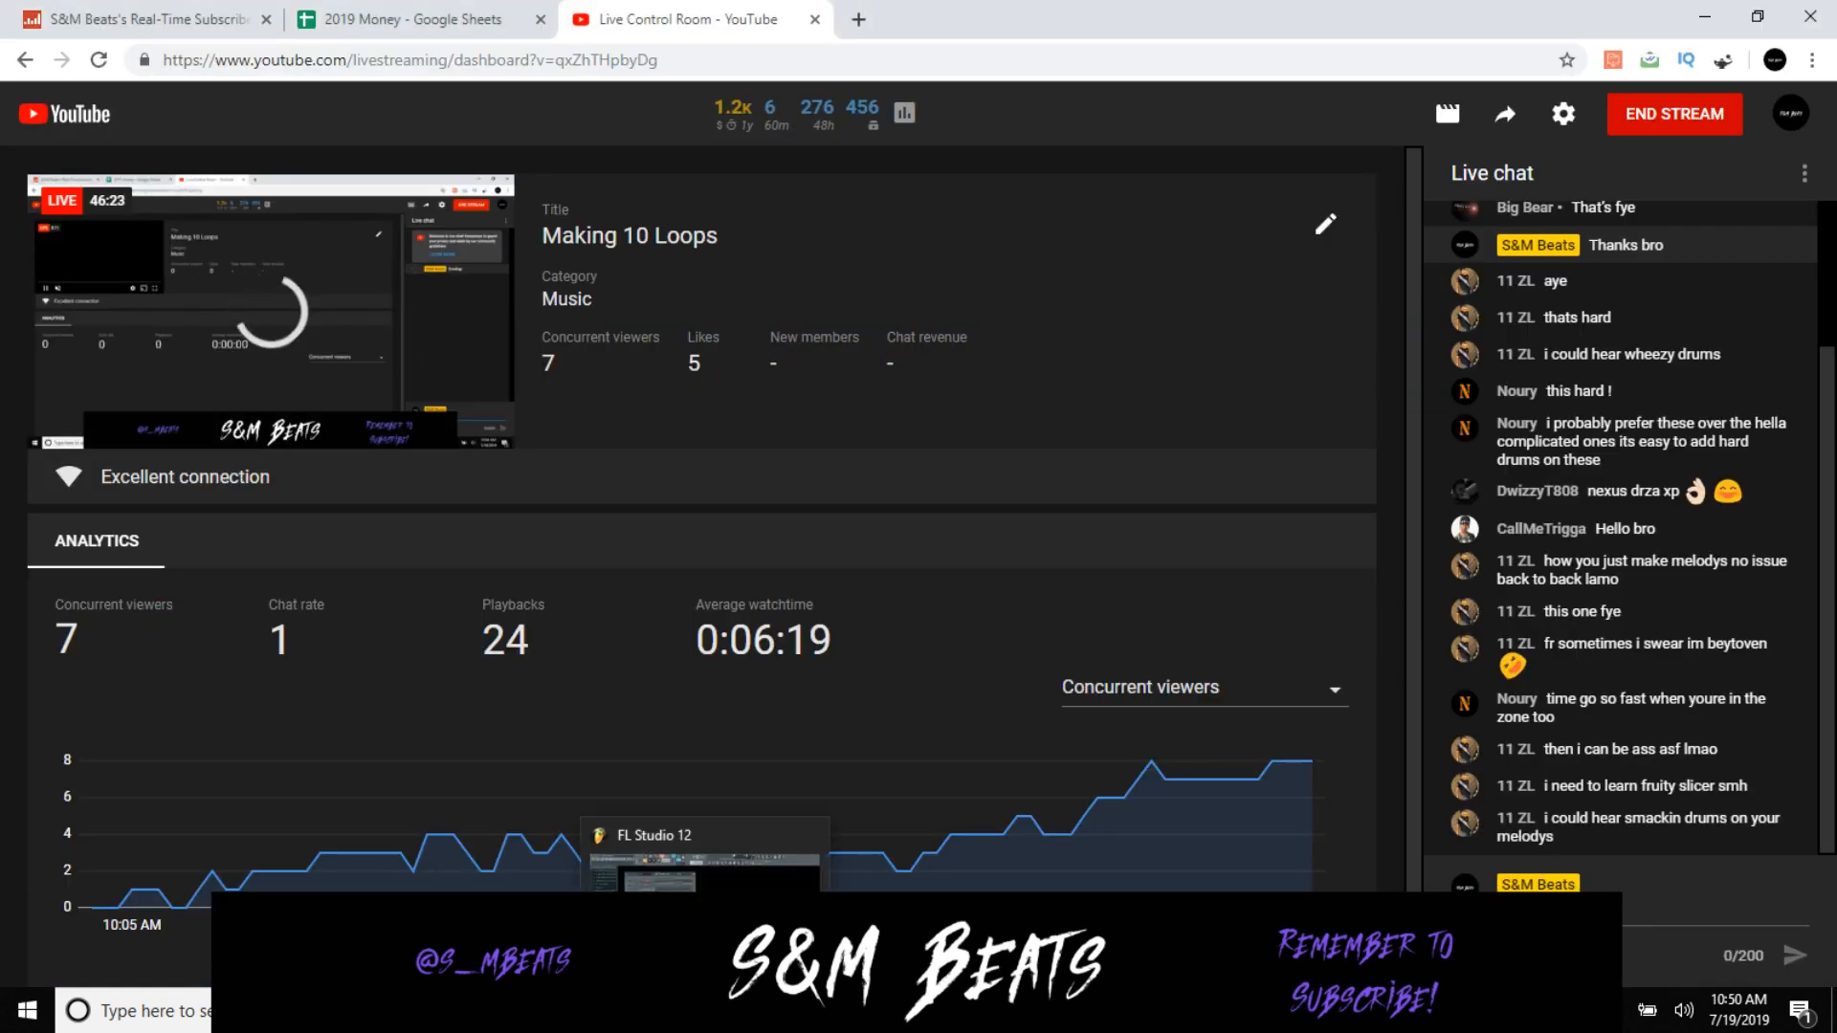
click(704, 866)
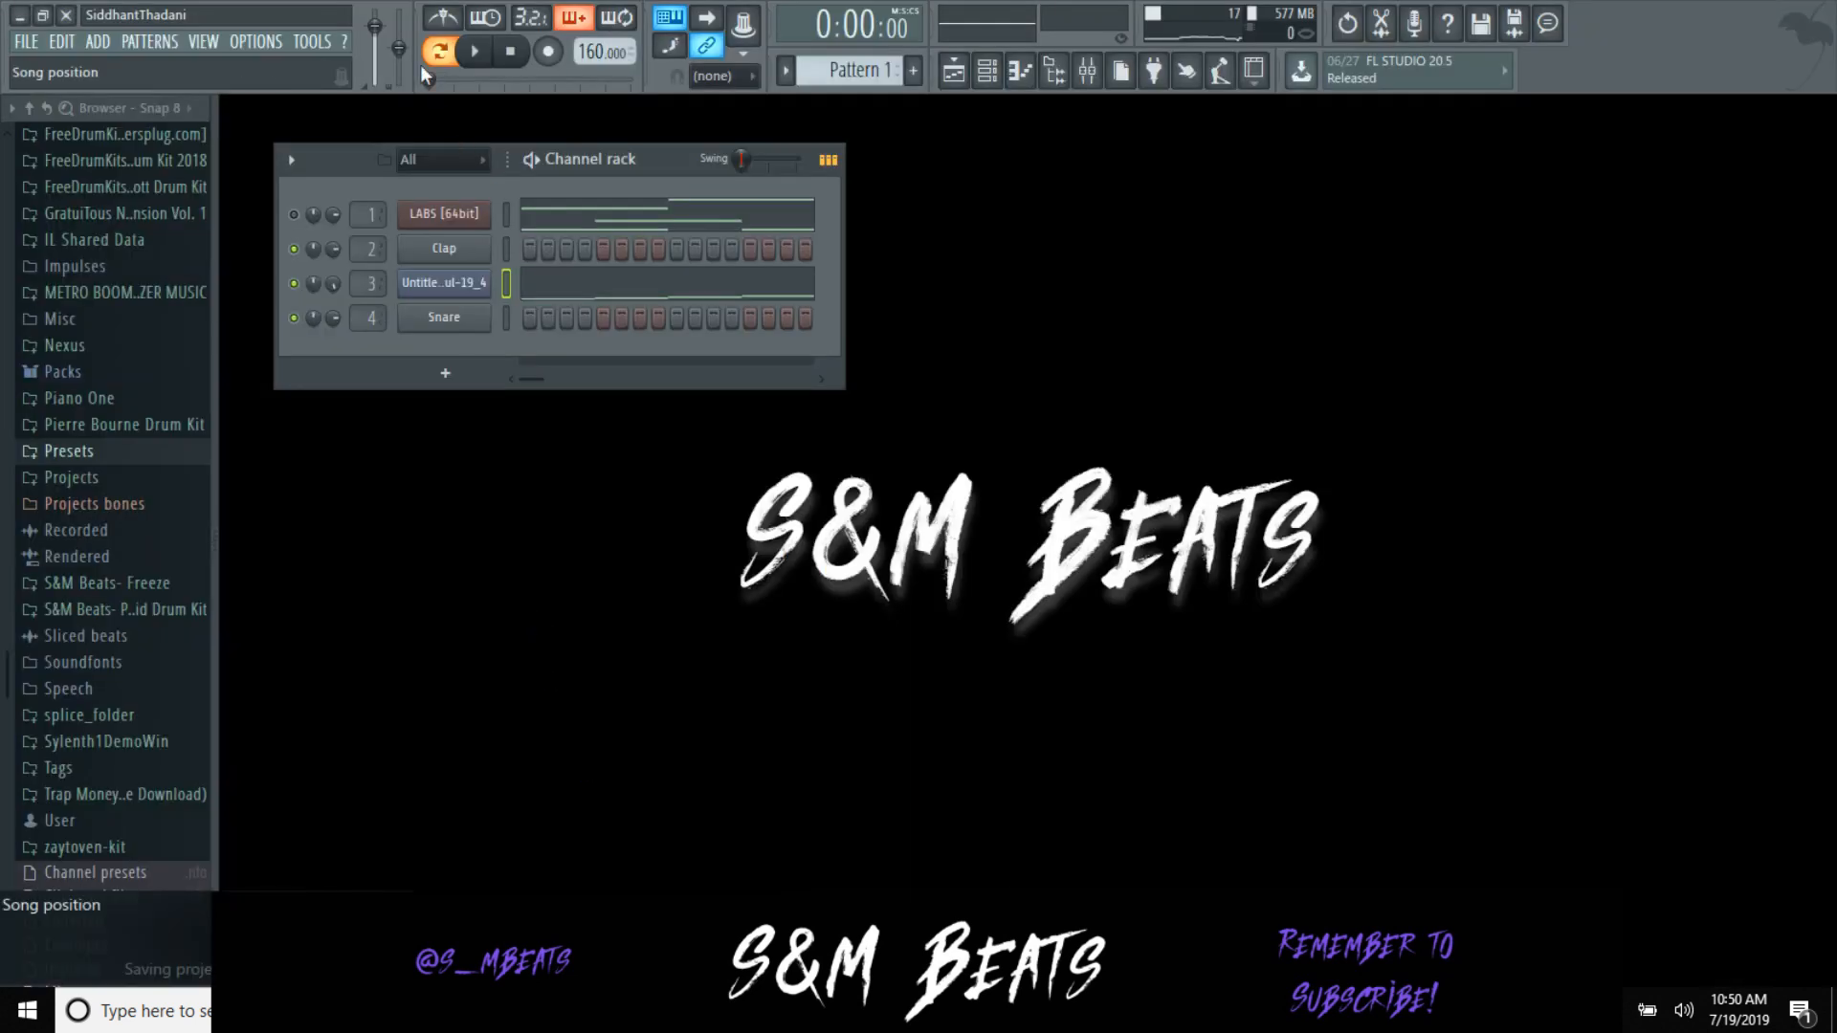
click(475, 50)
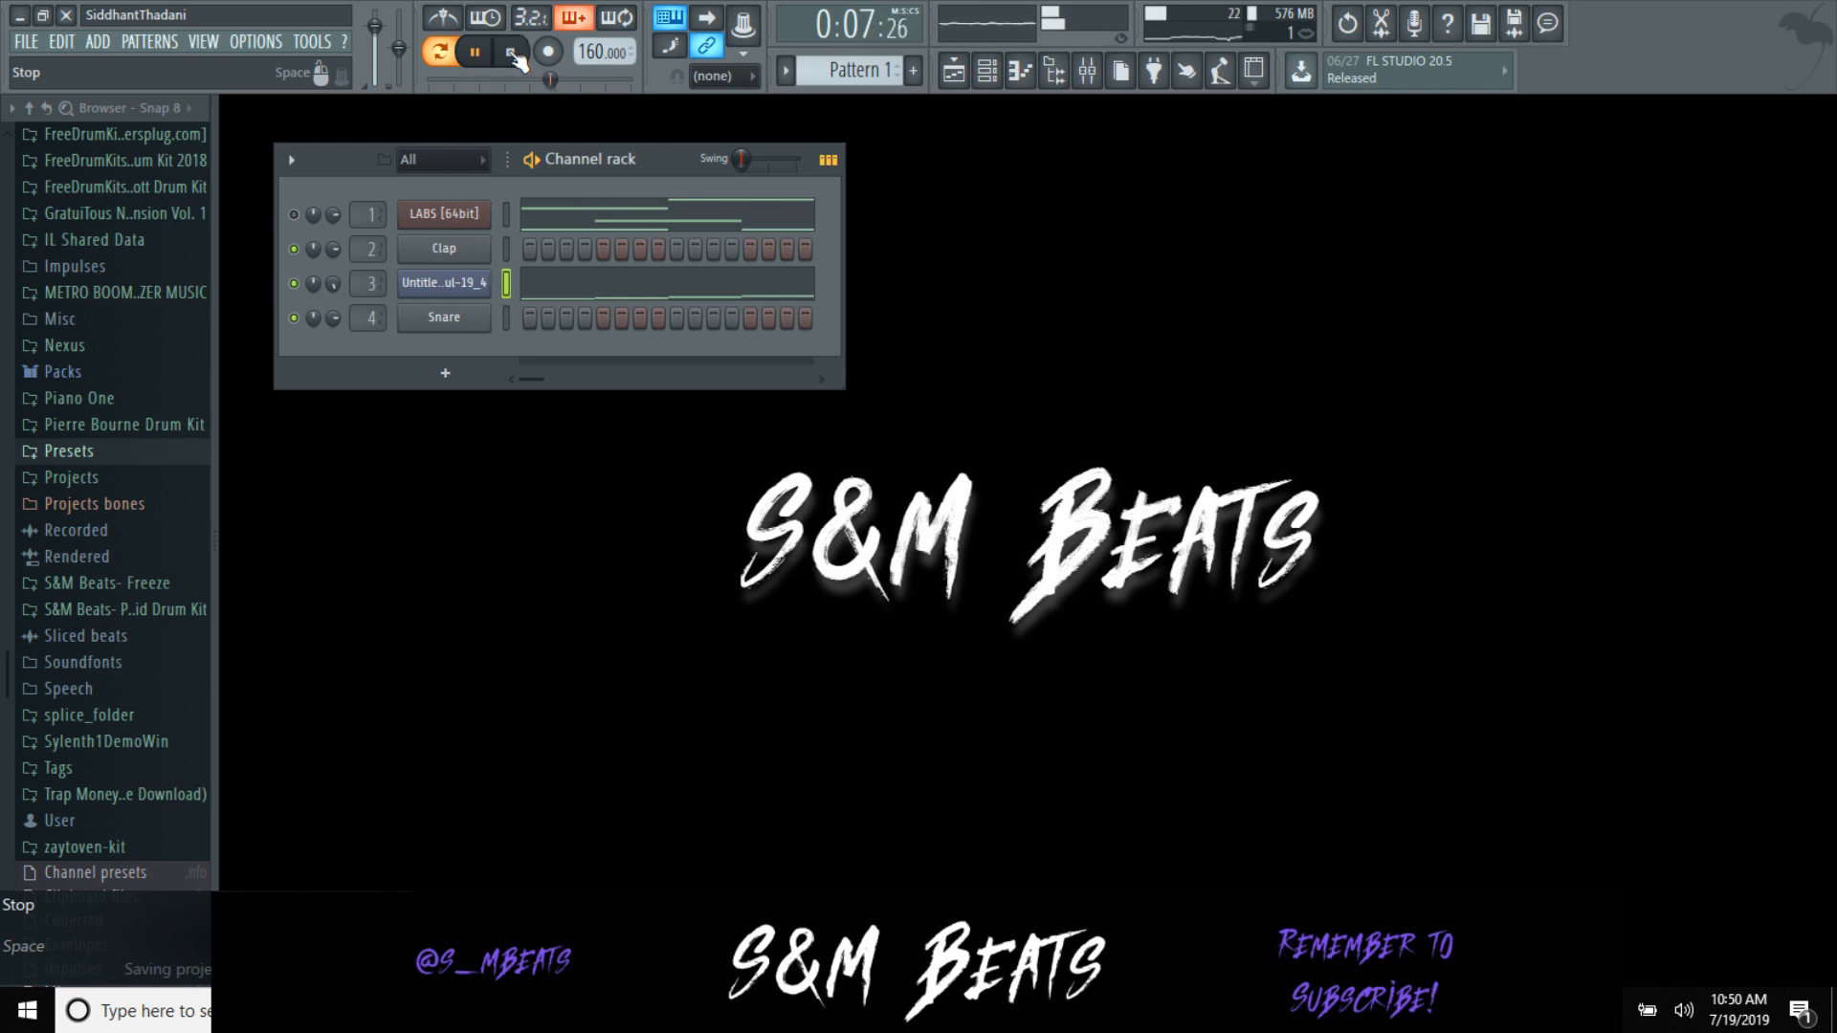
Step: Stop playback and start a new empty project
click(513, 54)
click(28, 44)
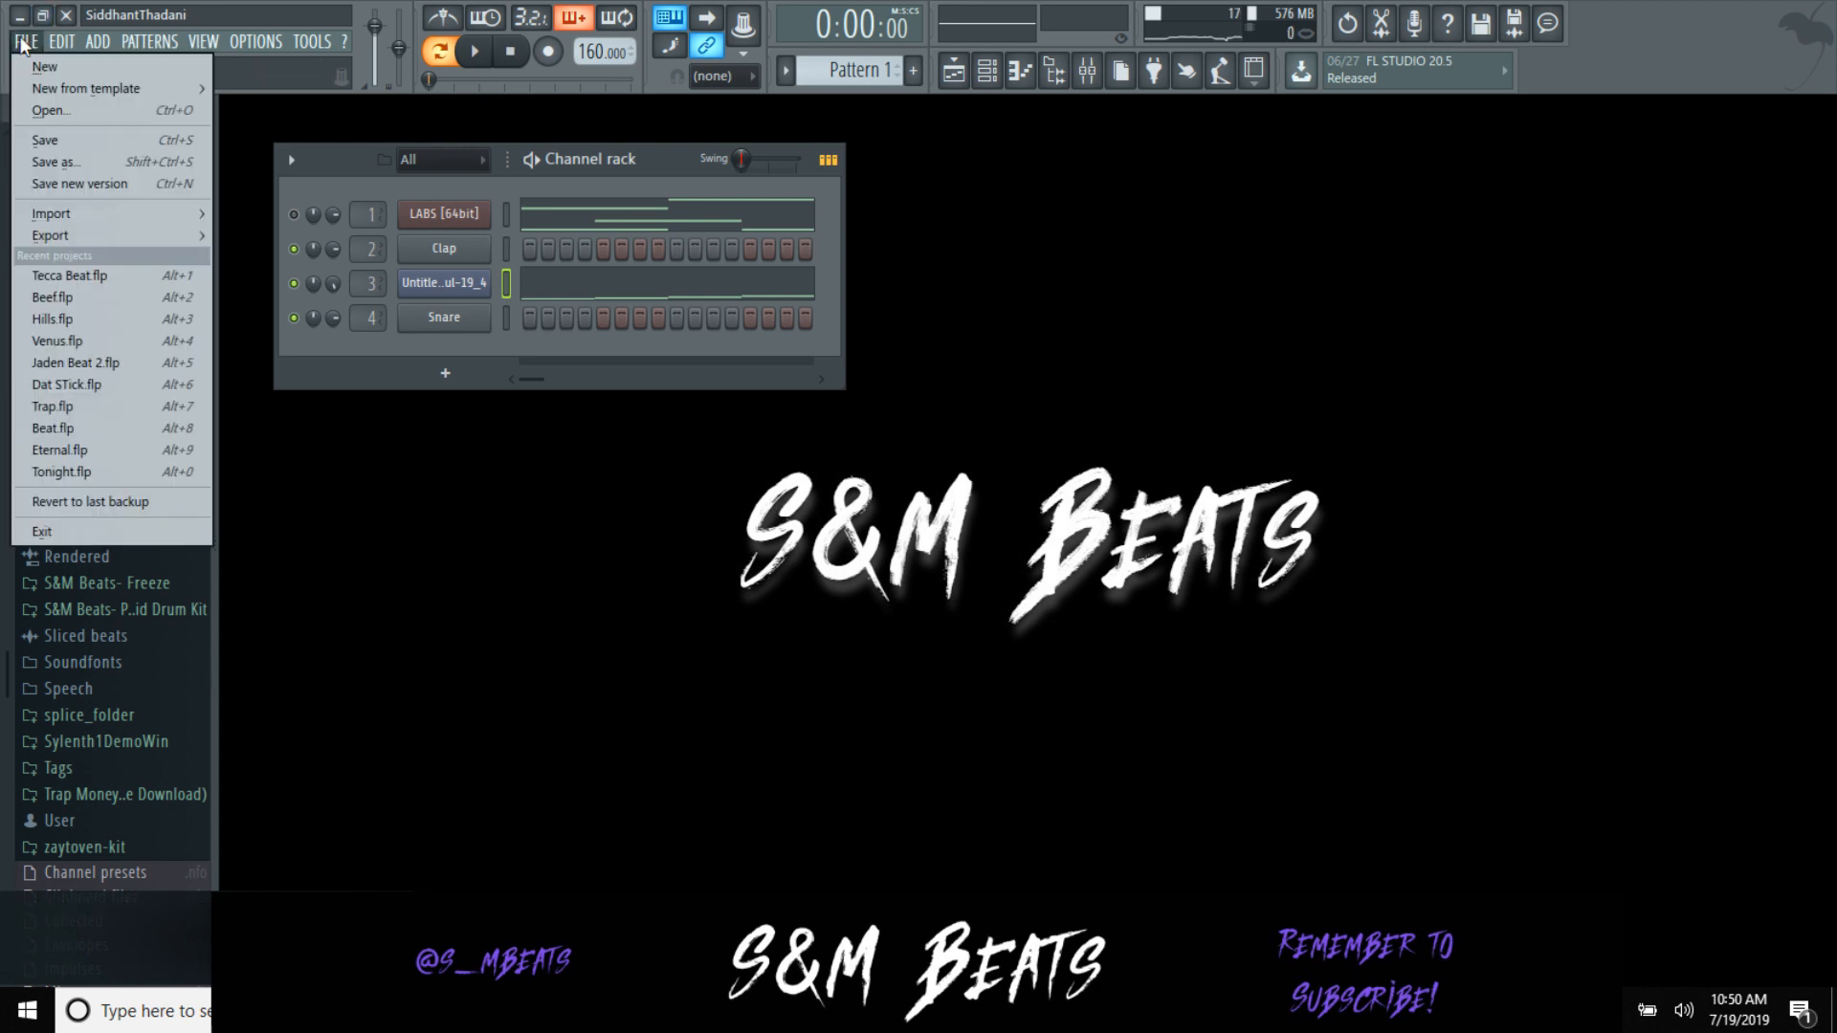
click(43, 66)
click(932, 579)
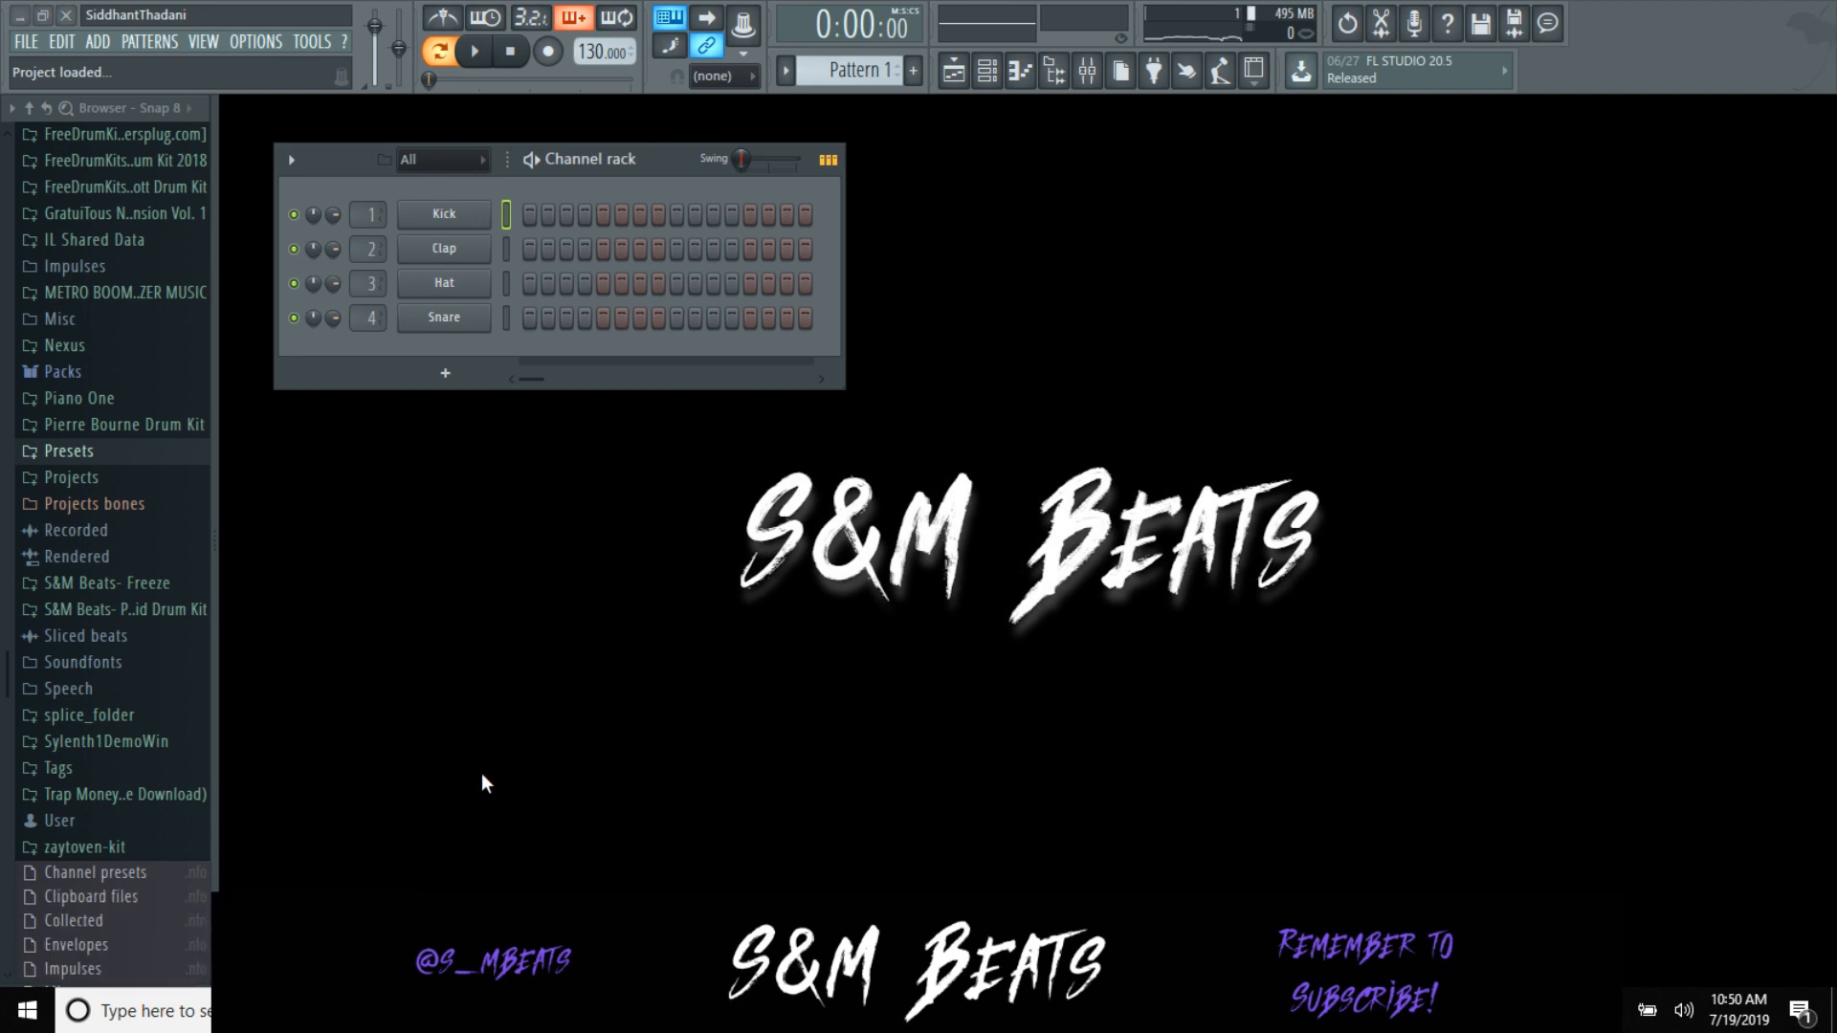
Step: Look through the loop folders and files in 30 Loops for TopChoice, and close the file browser window
key(super+e)
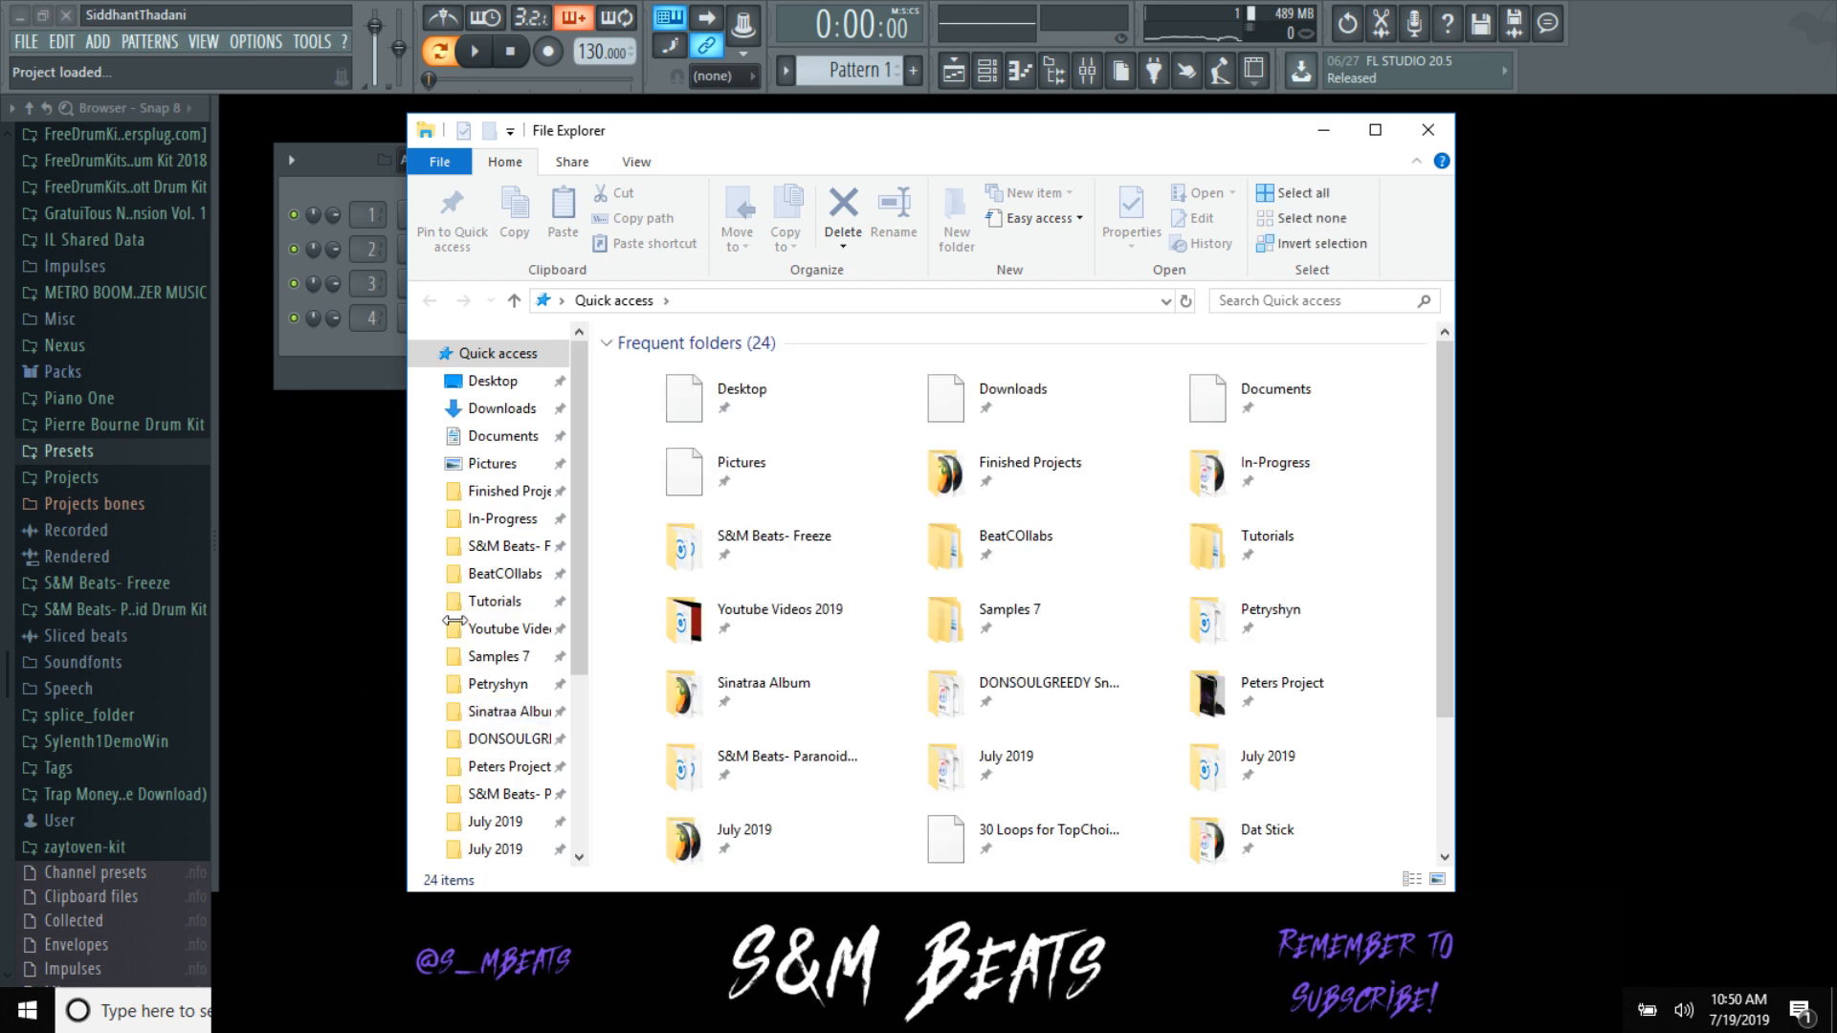
scroll(507, 789, down, 1)
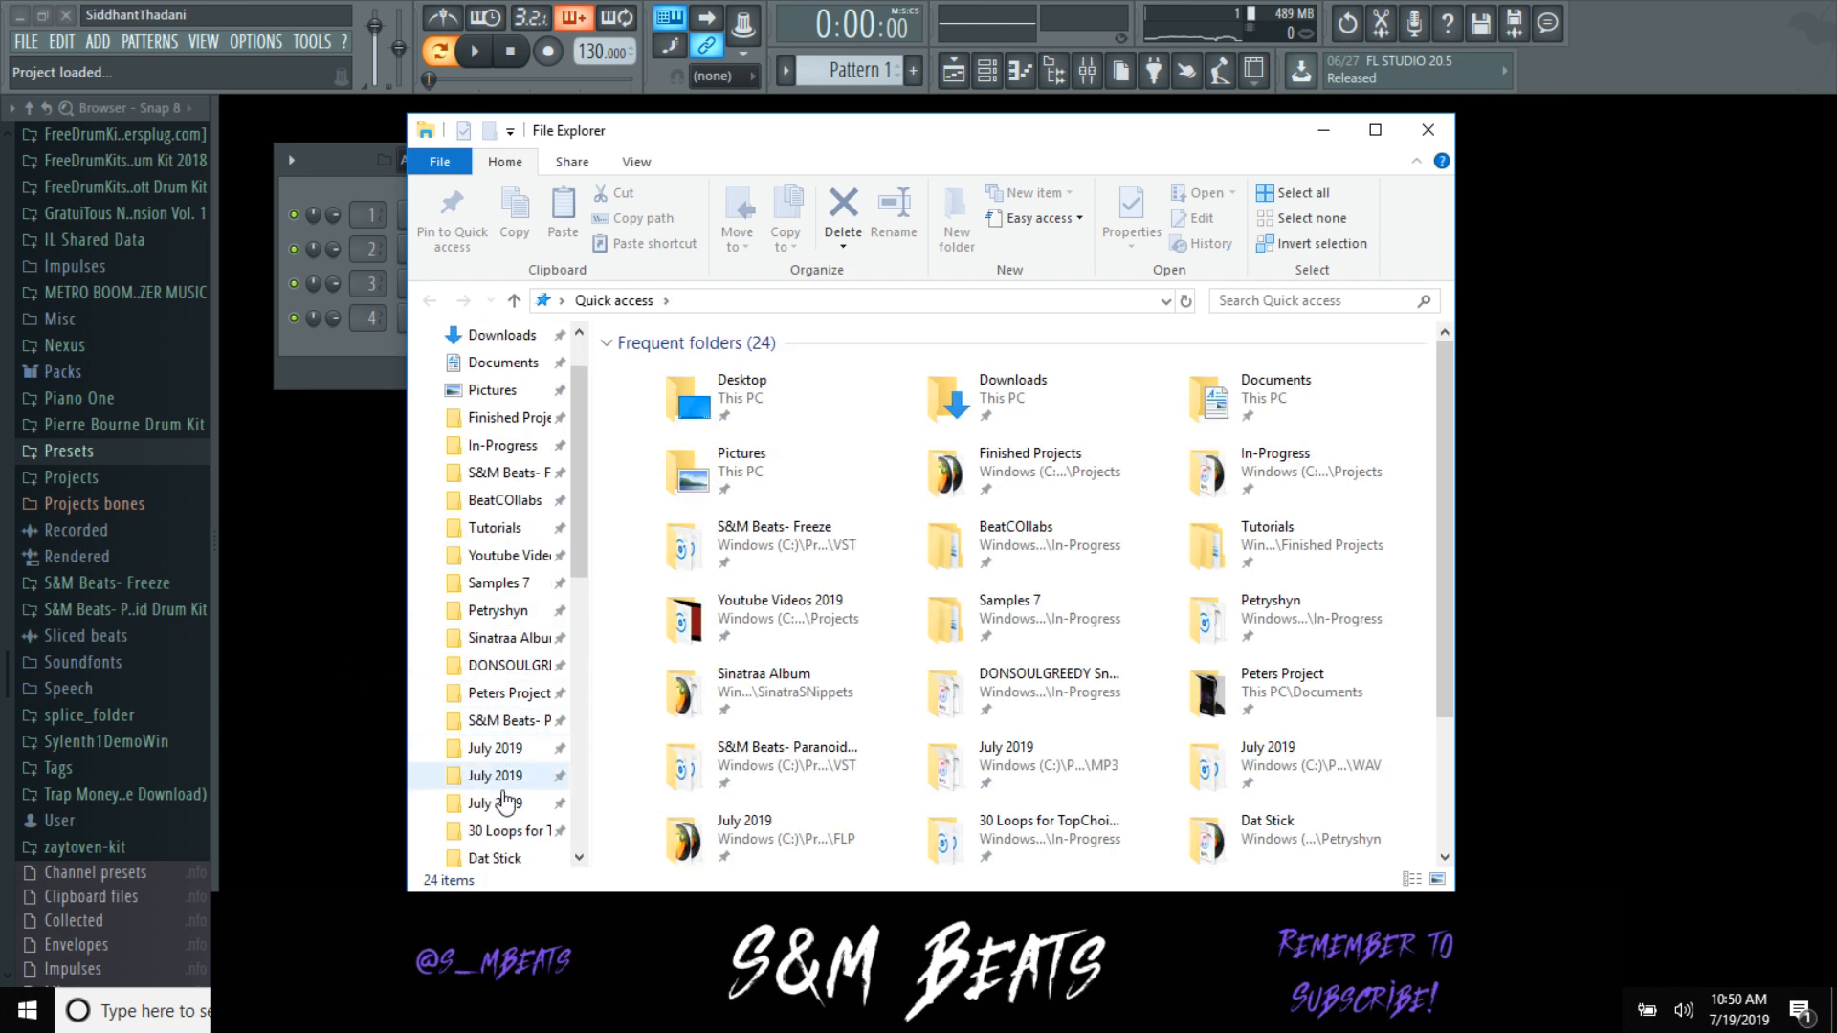
click(505, 830)
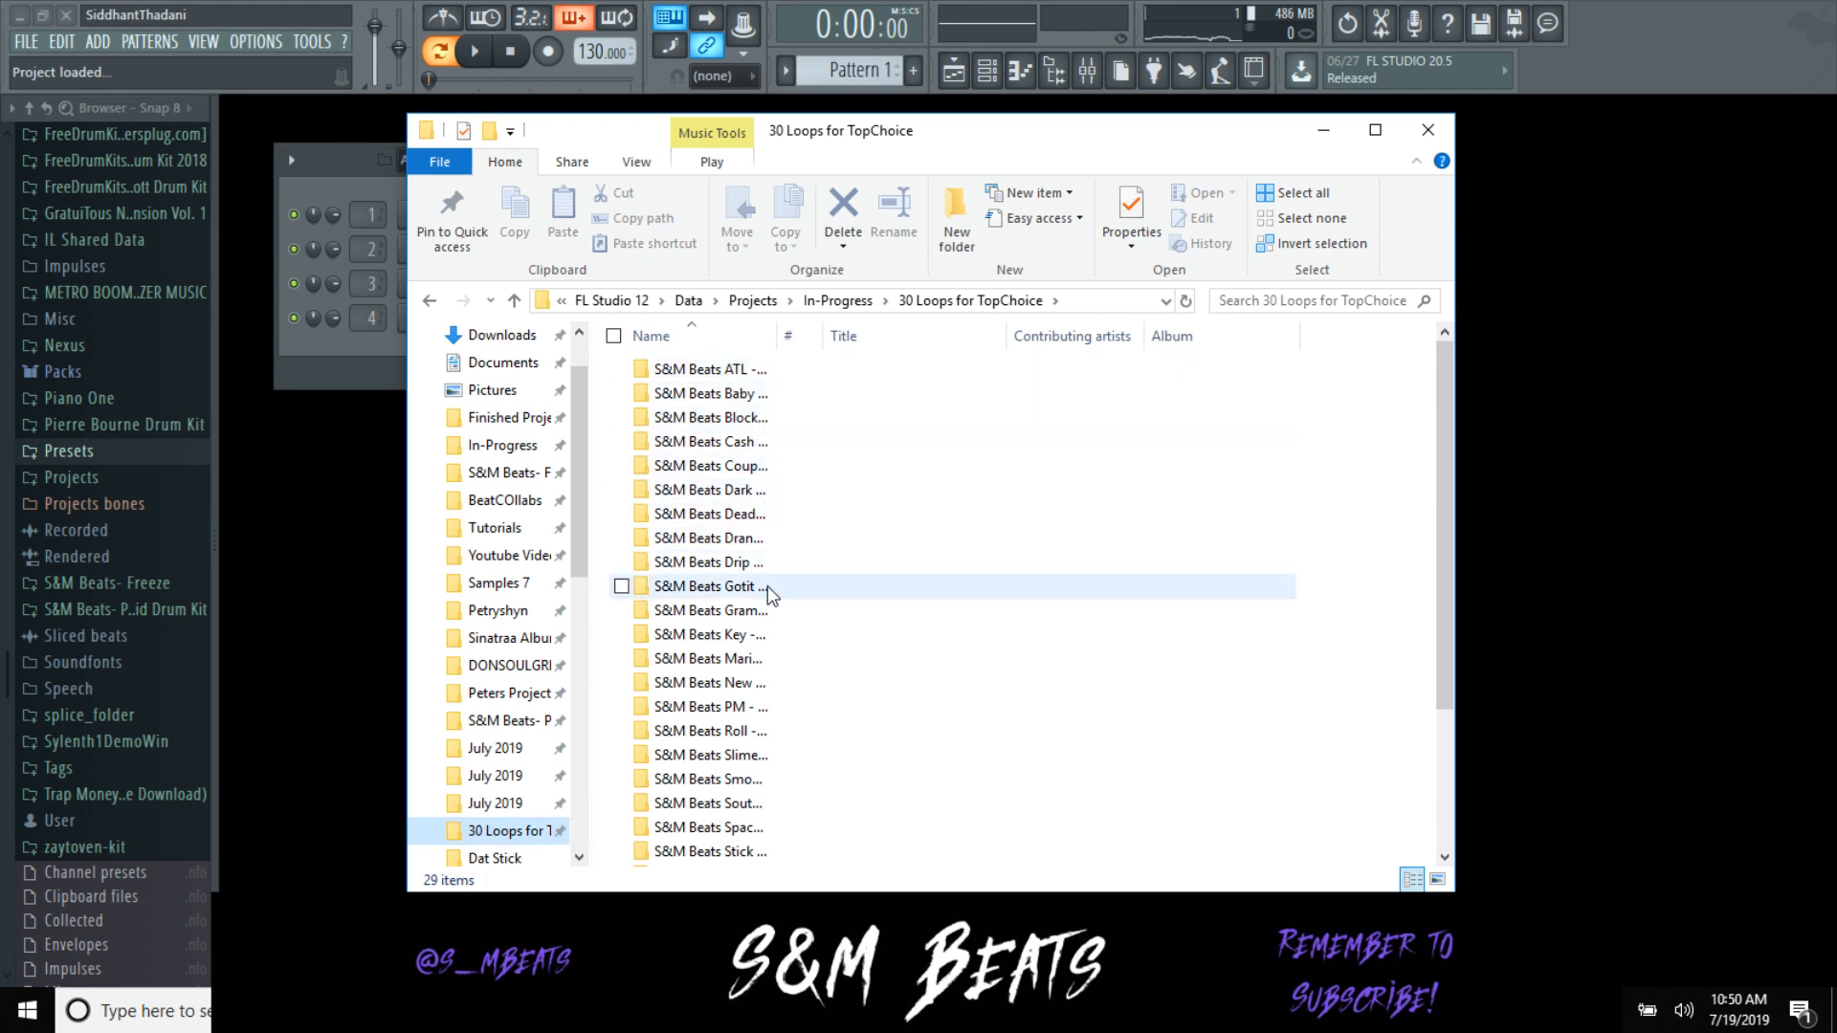
scroll(767, 585, down, 3)
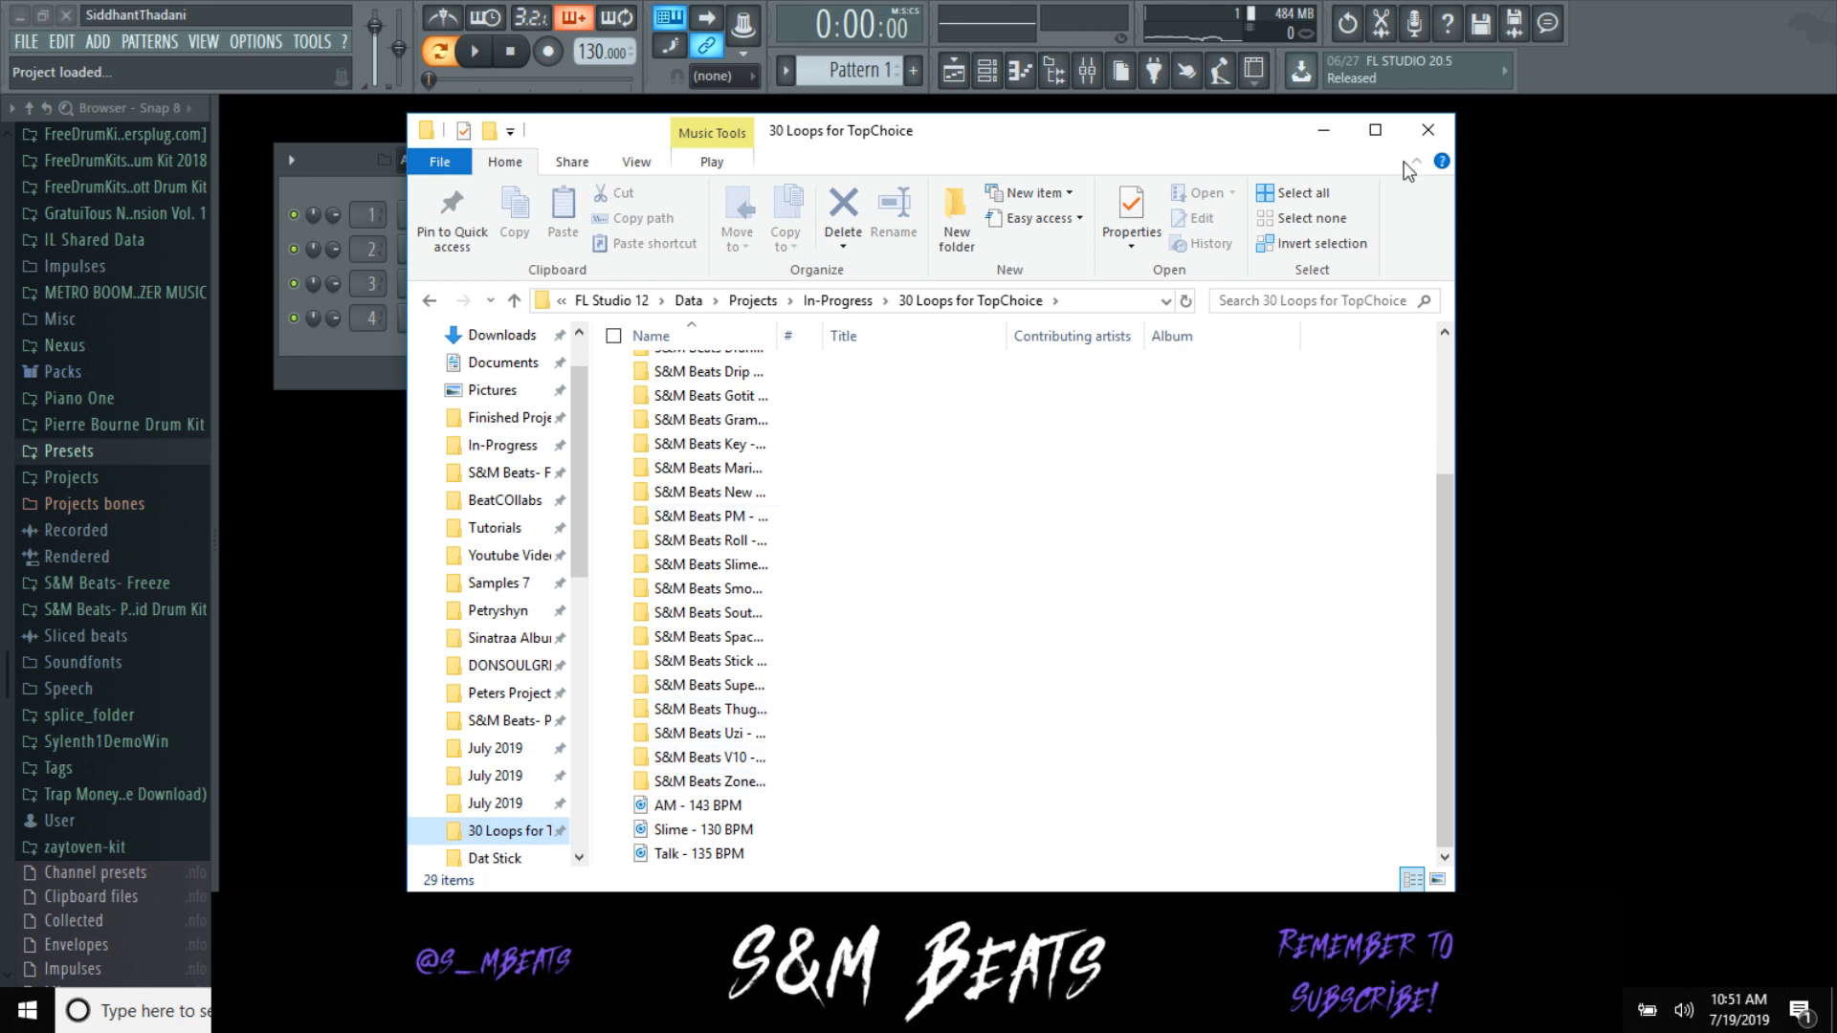
click(1428, 129)
Step: Replace the Kick channel with the Xpand!2 [64bit] instrument
right_click(426, 220)
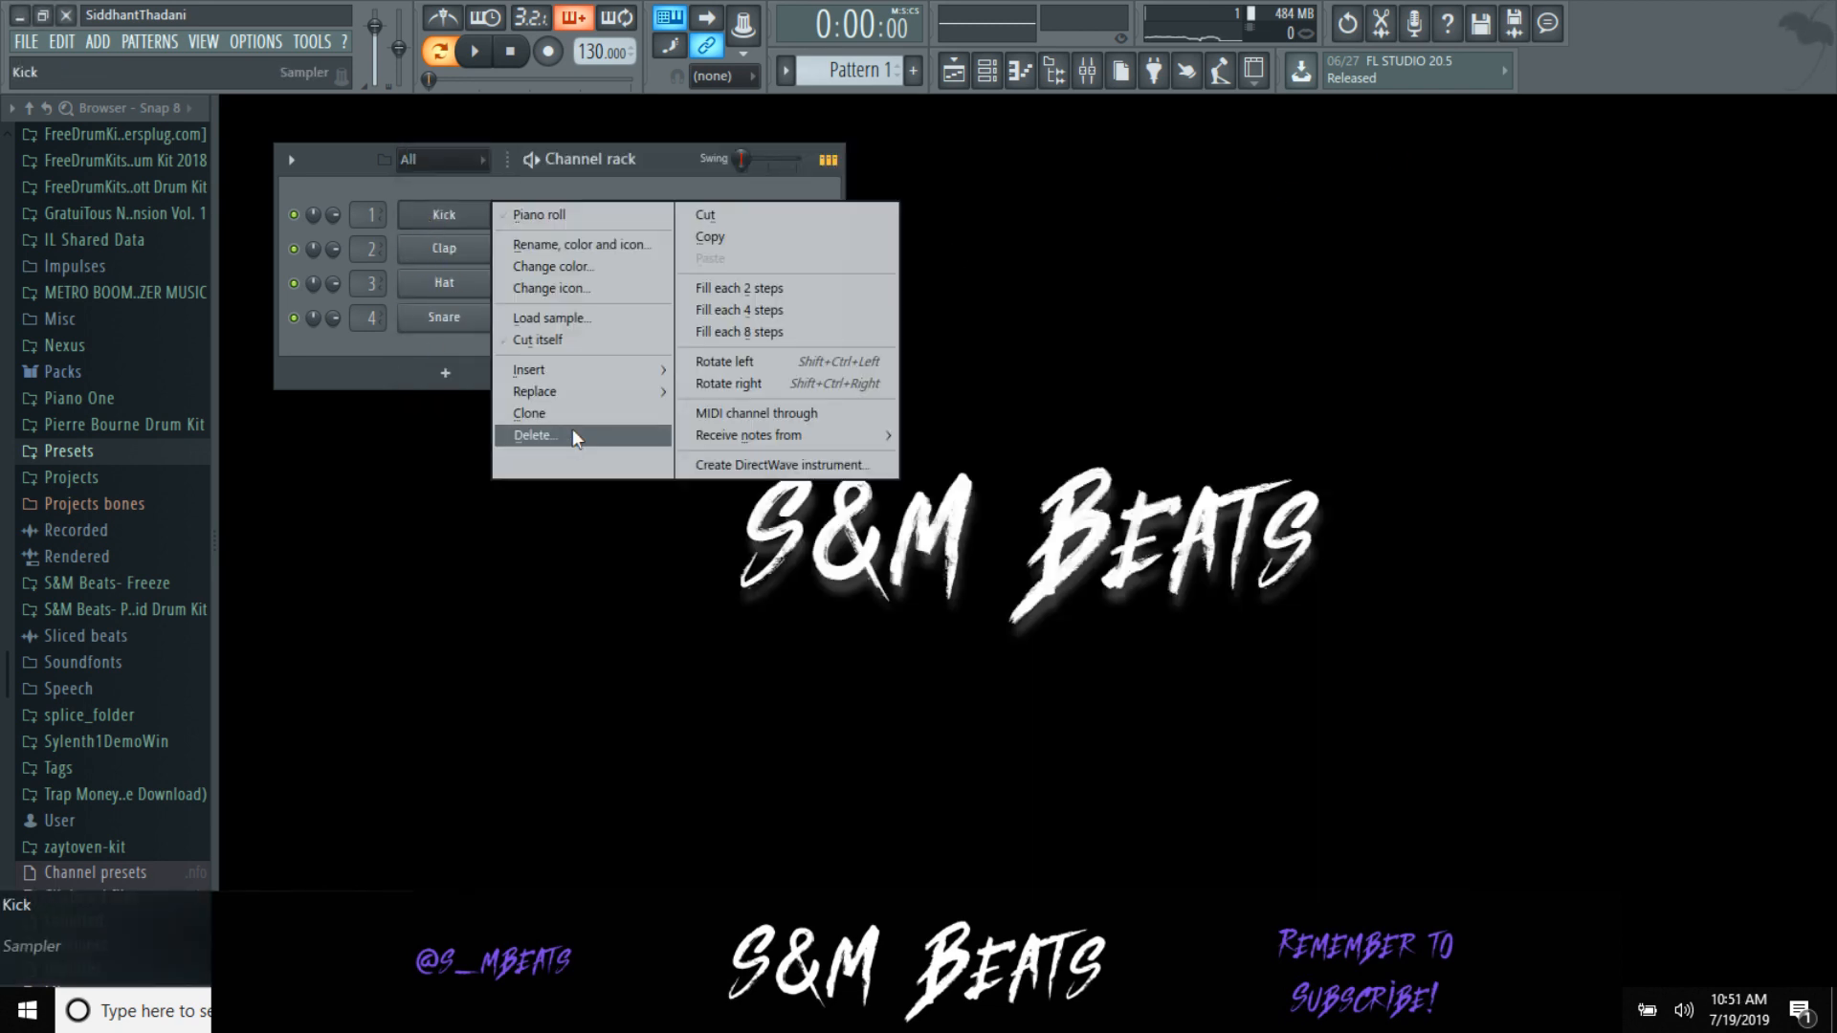
mouse_move(588, 395)
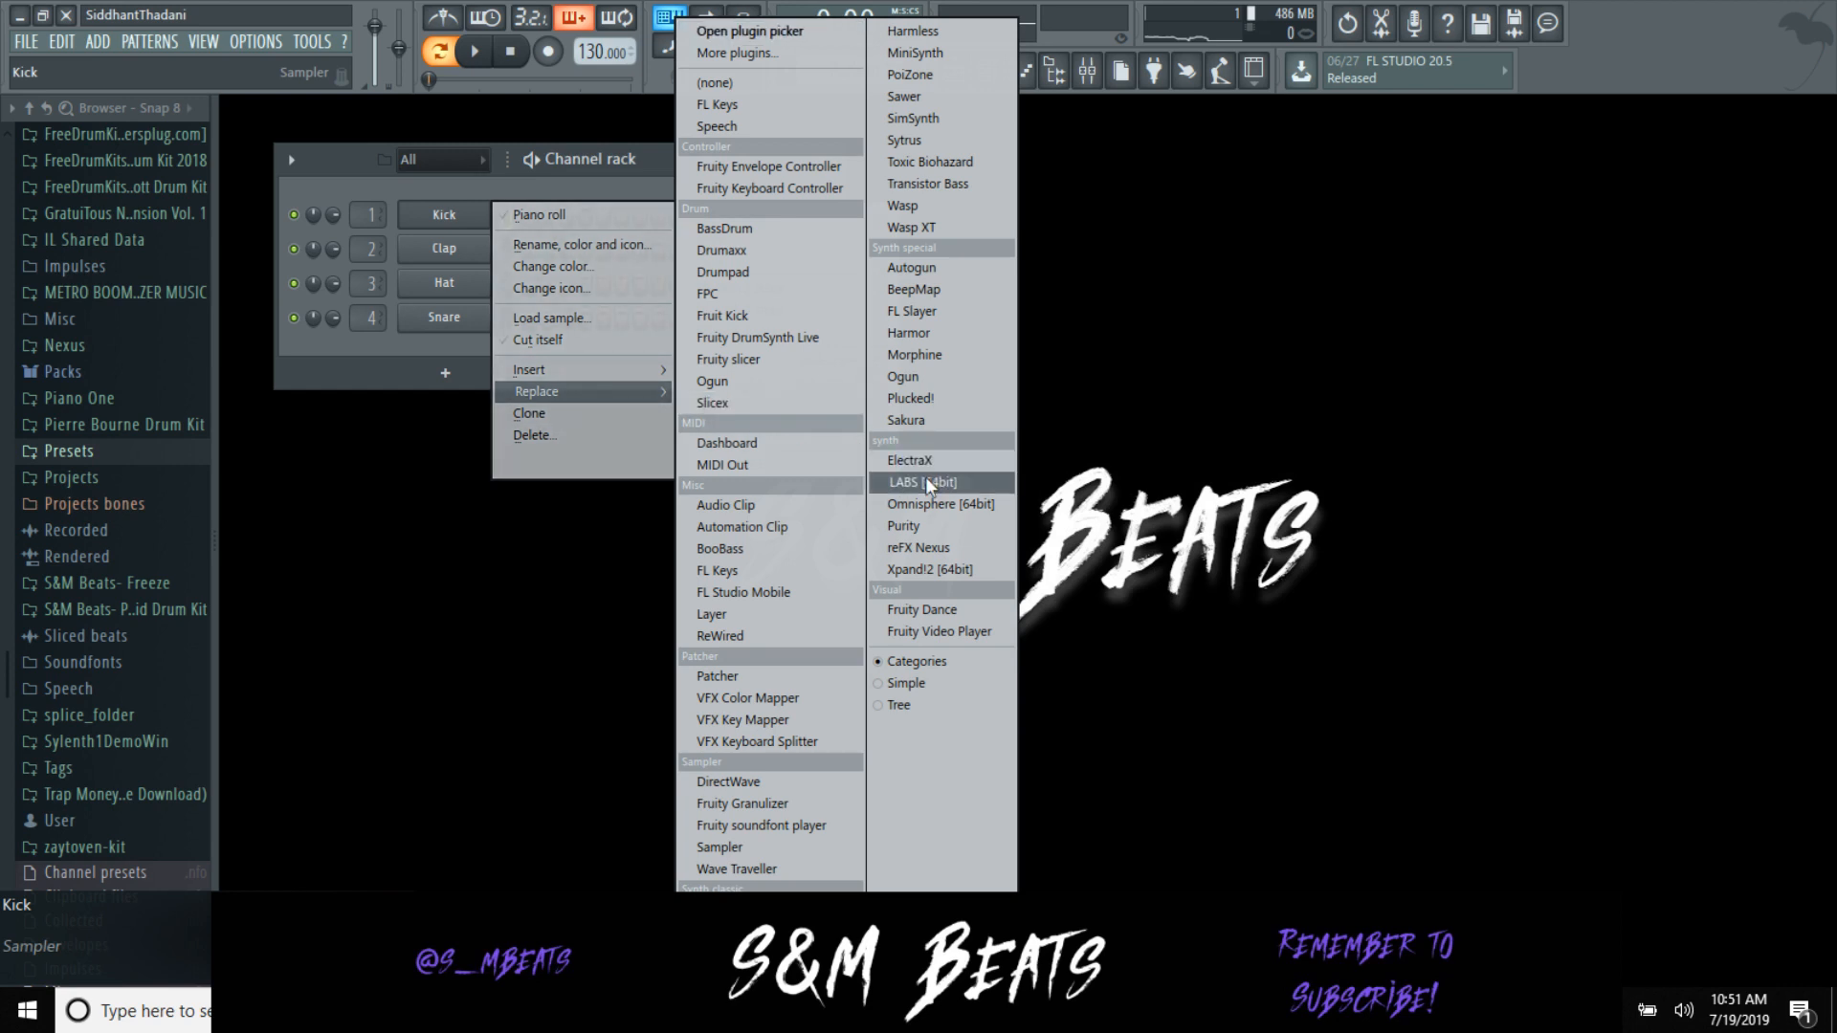
click(933, 569)
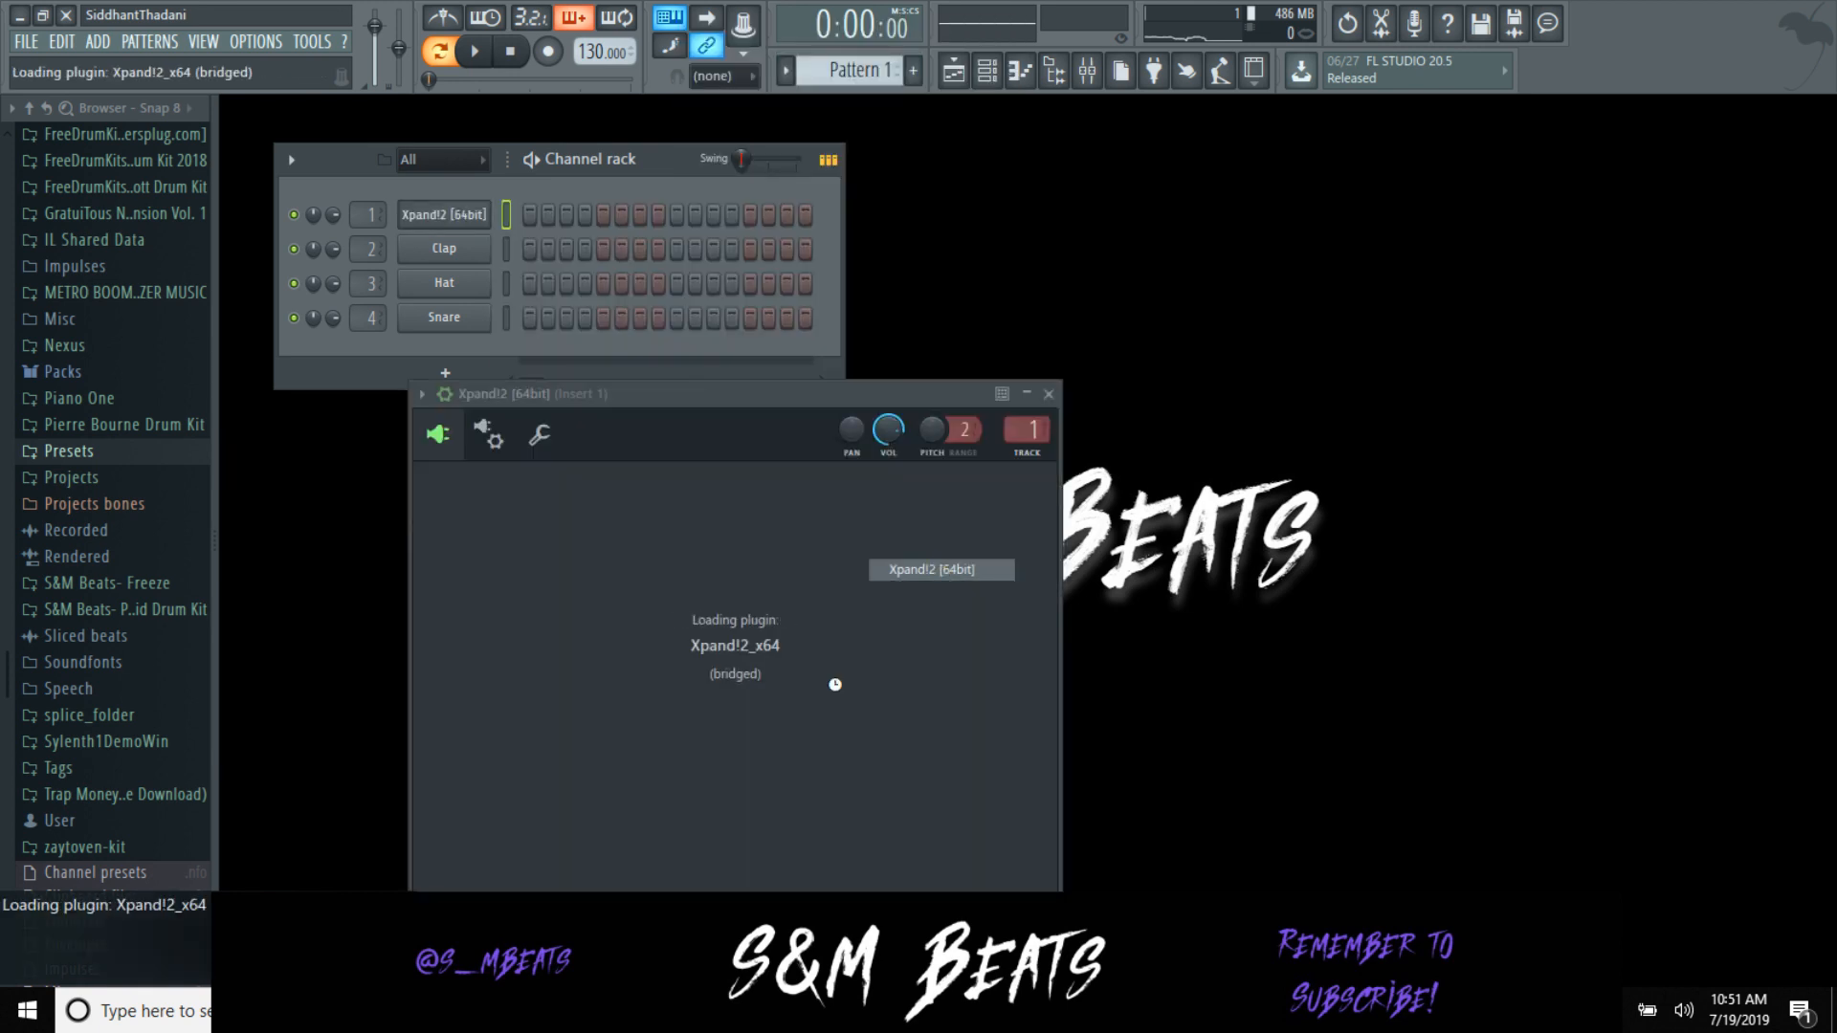
Step: Check the YouTube live chat and return to the Xpand!2 window in FL Studio
key(alt+Tab)
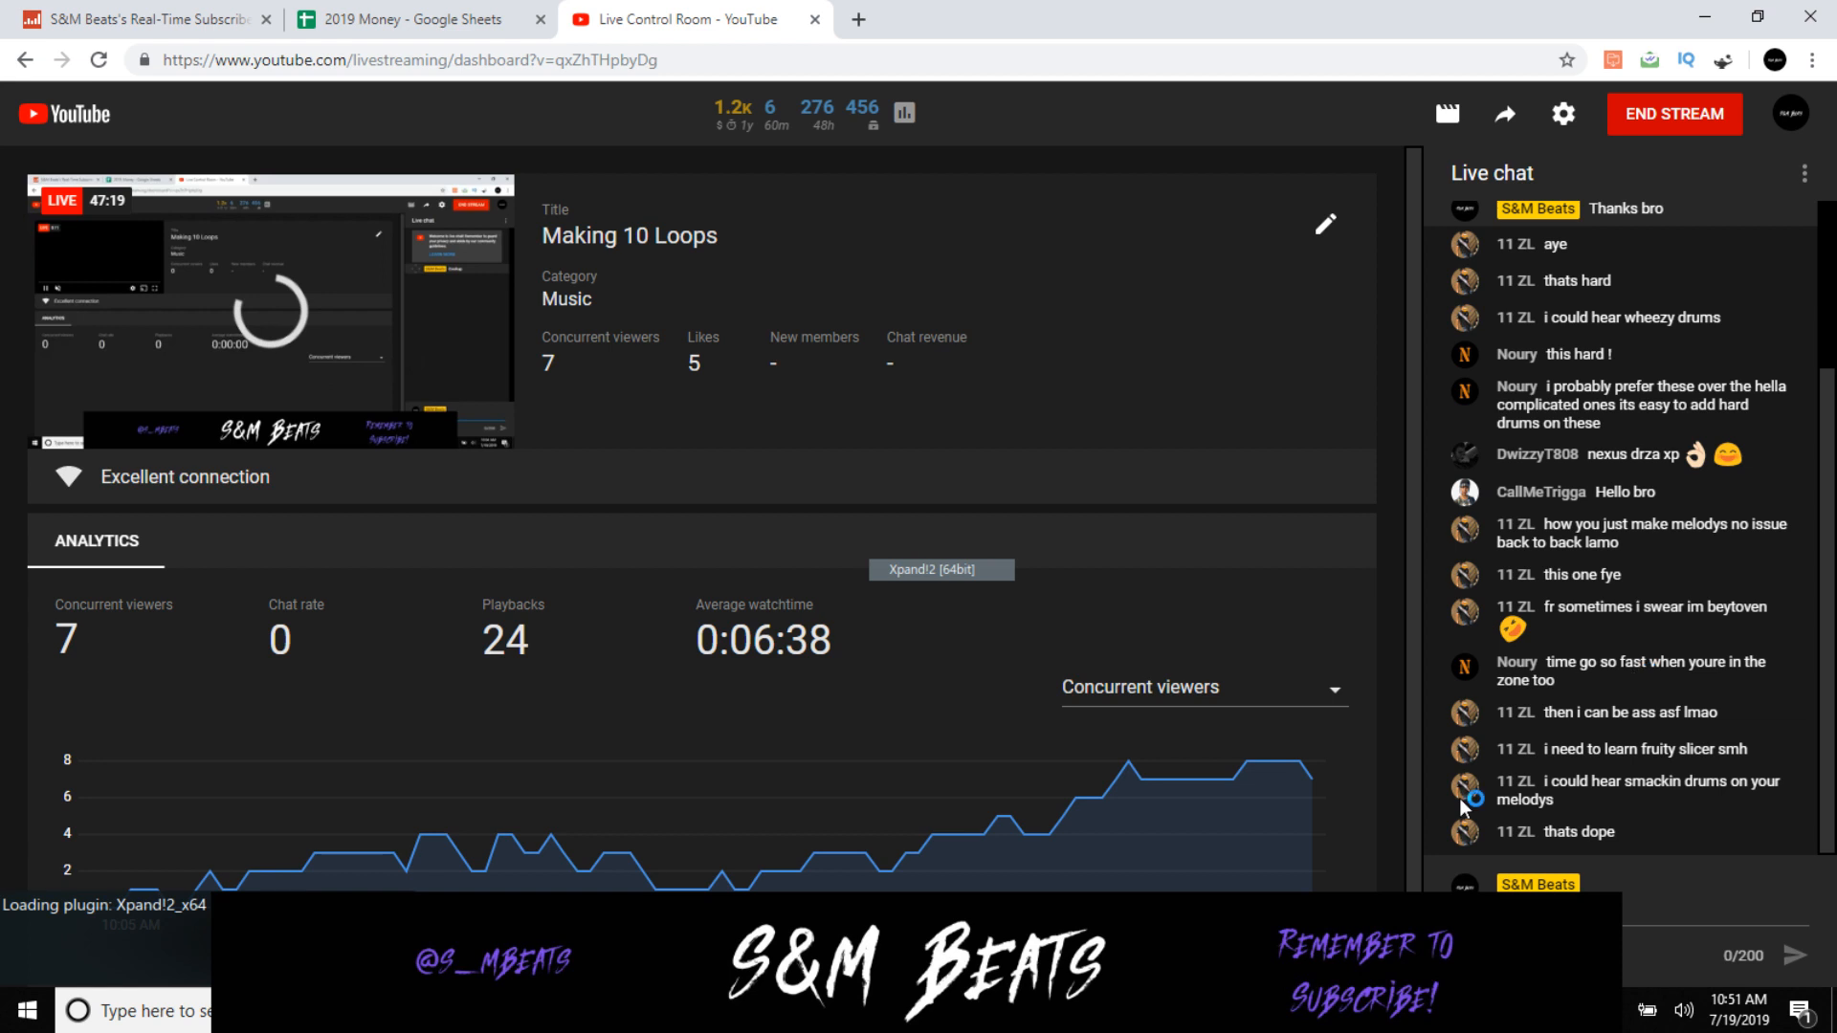
mouse_move(704, 1009)
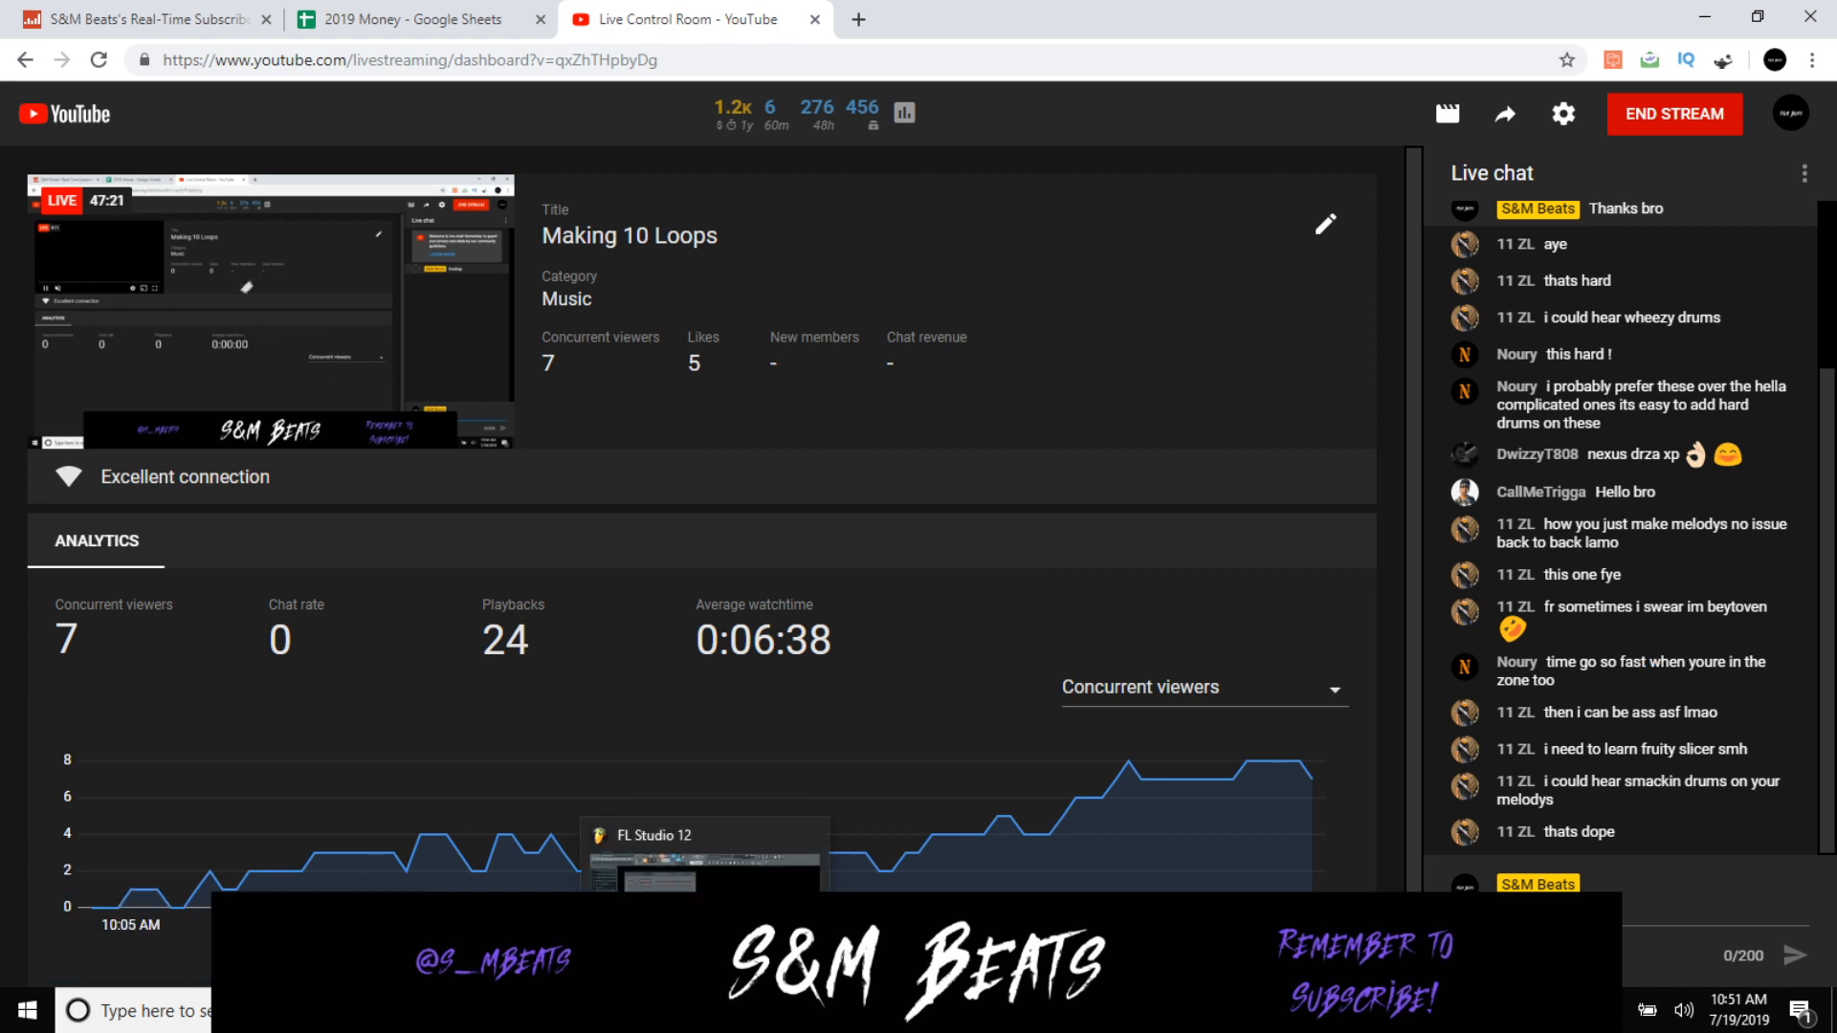
click(704, 1009)
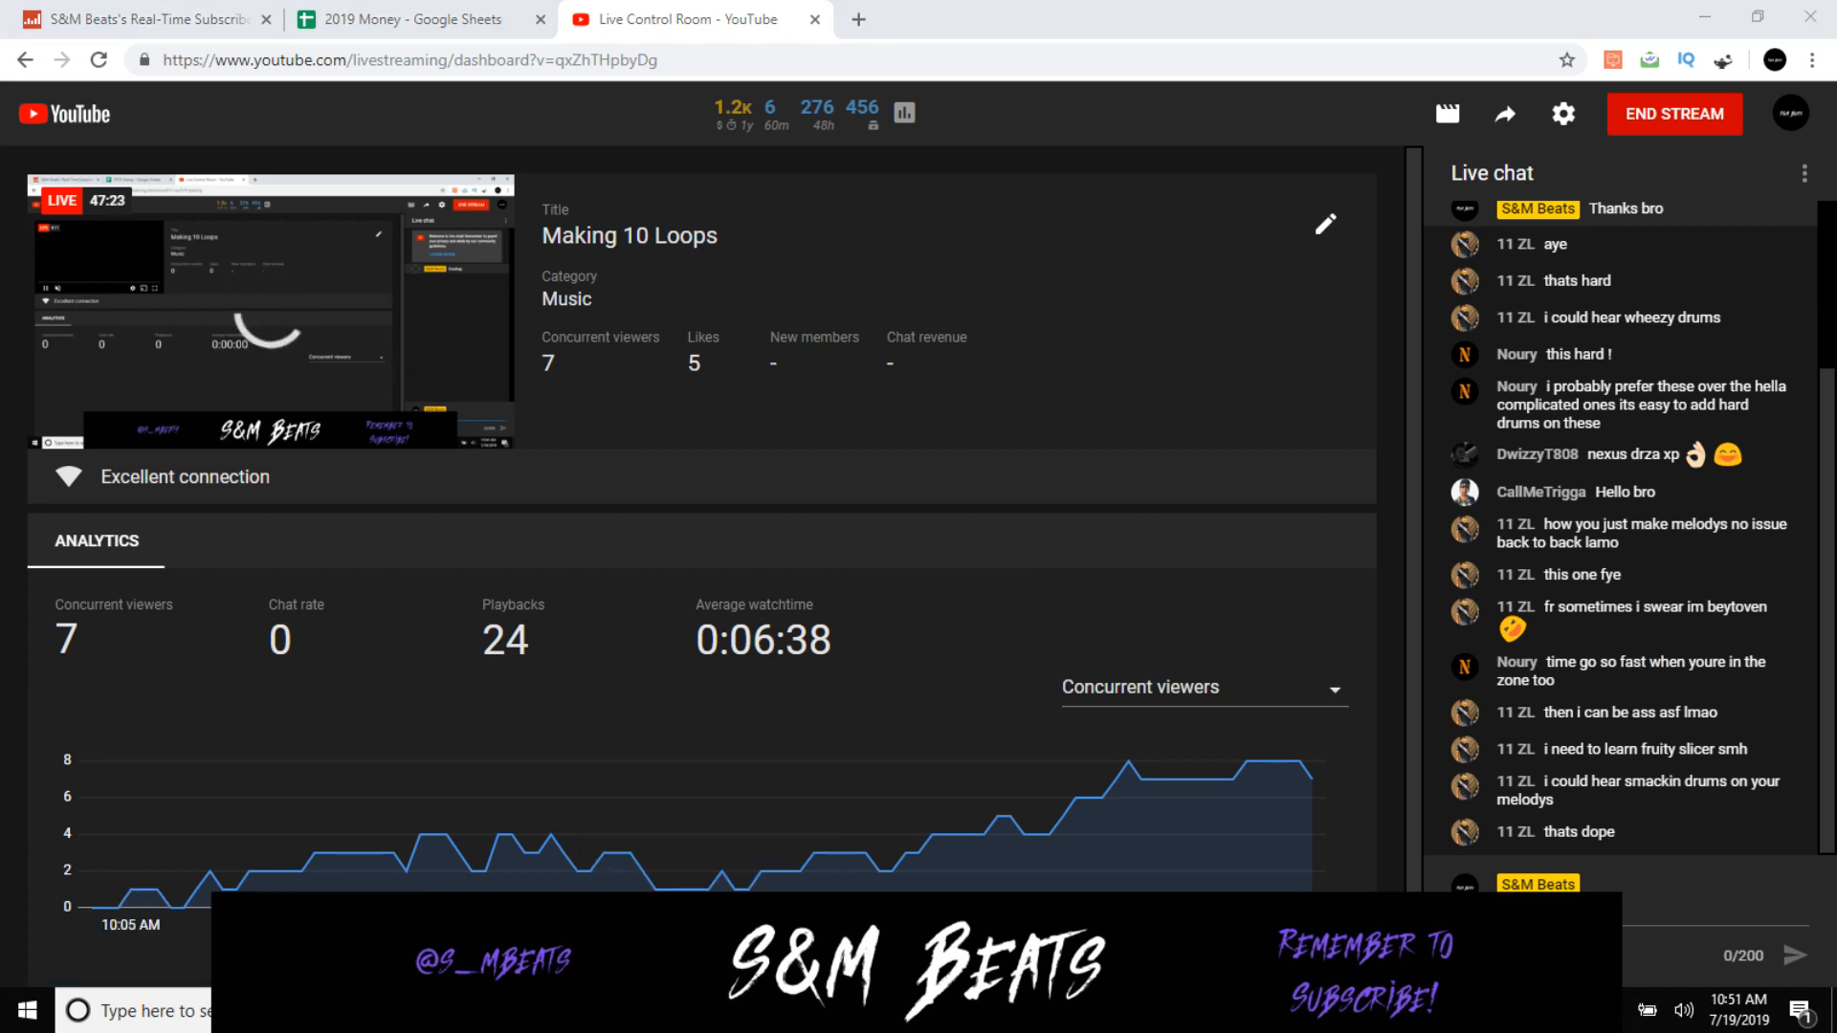
key(alt+Tab)
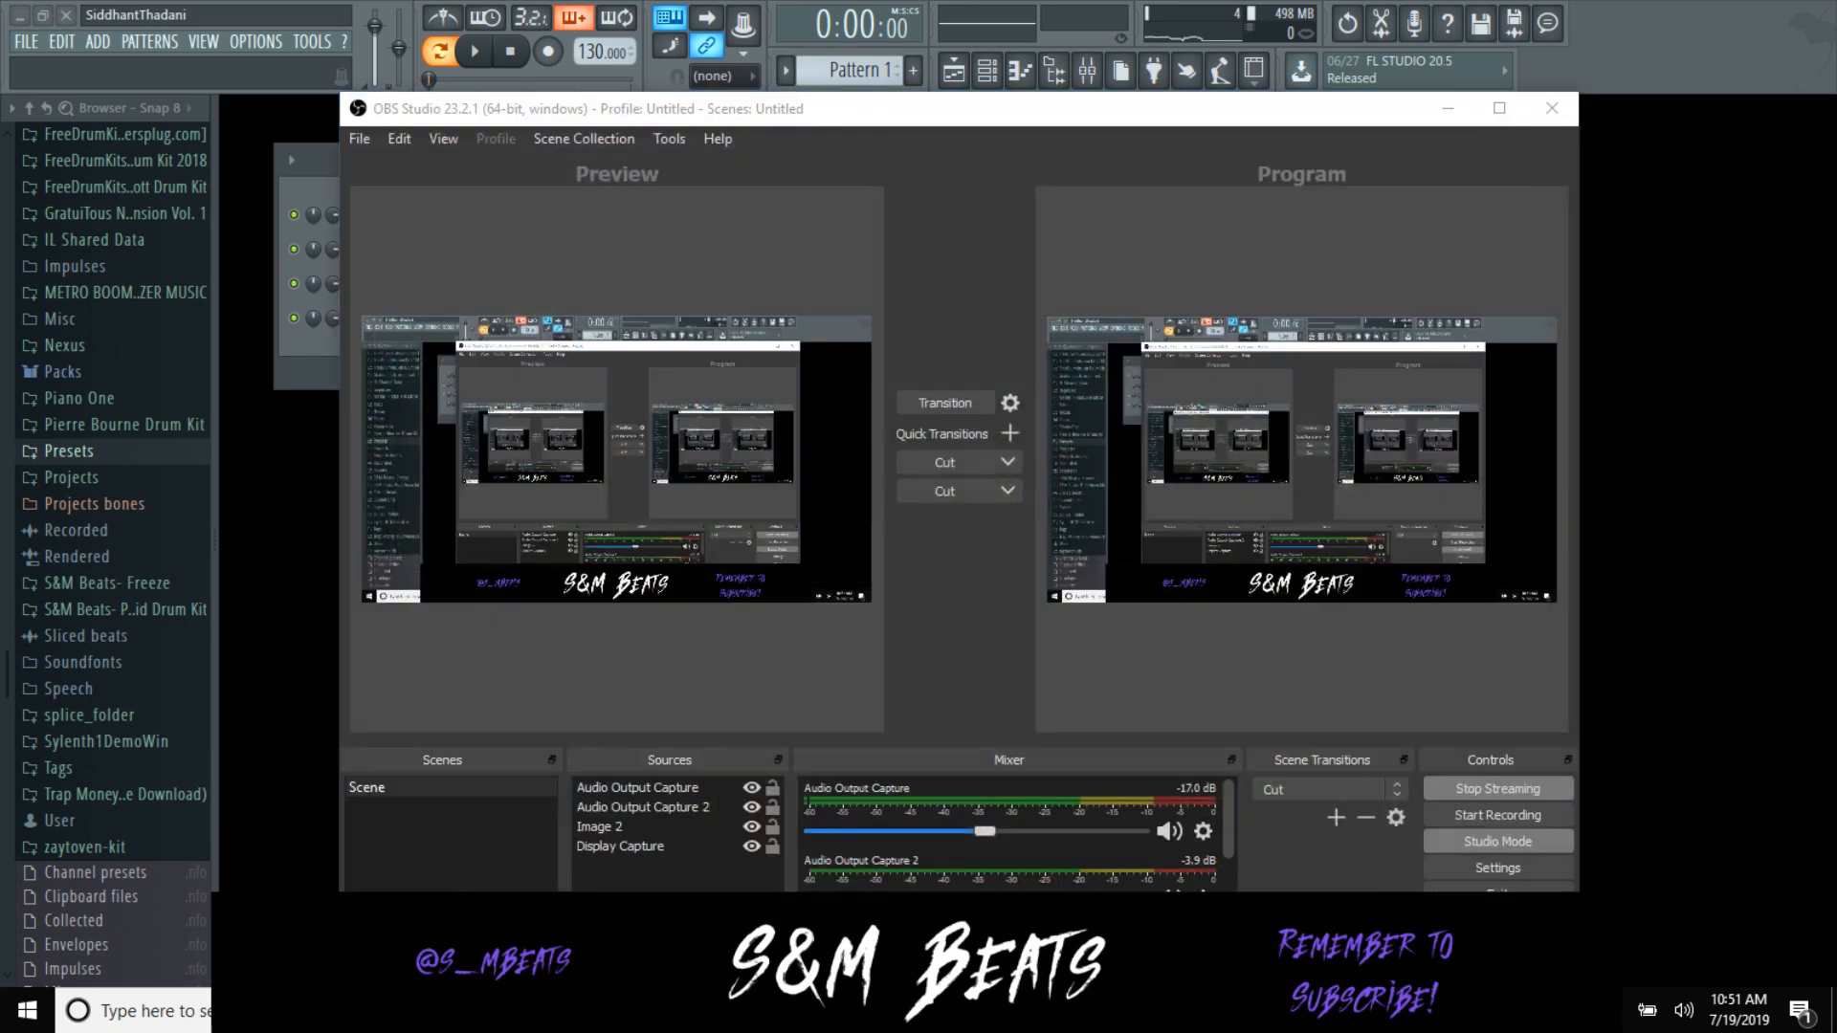
key(alt+Tab)
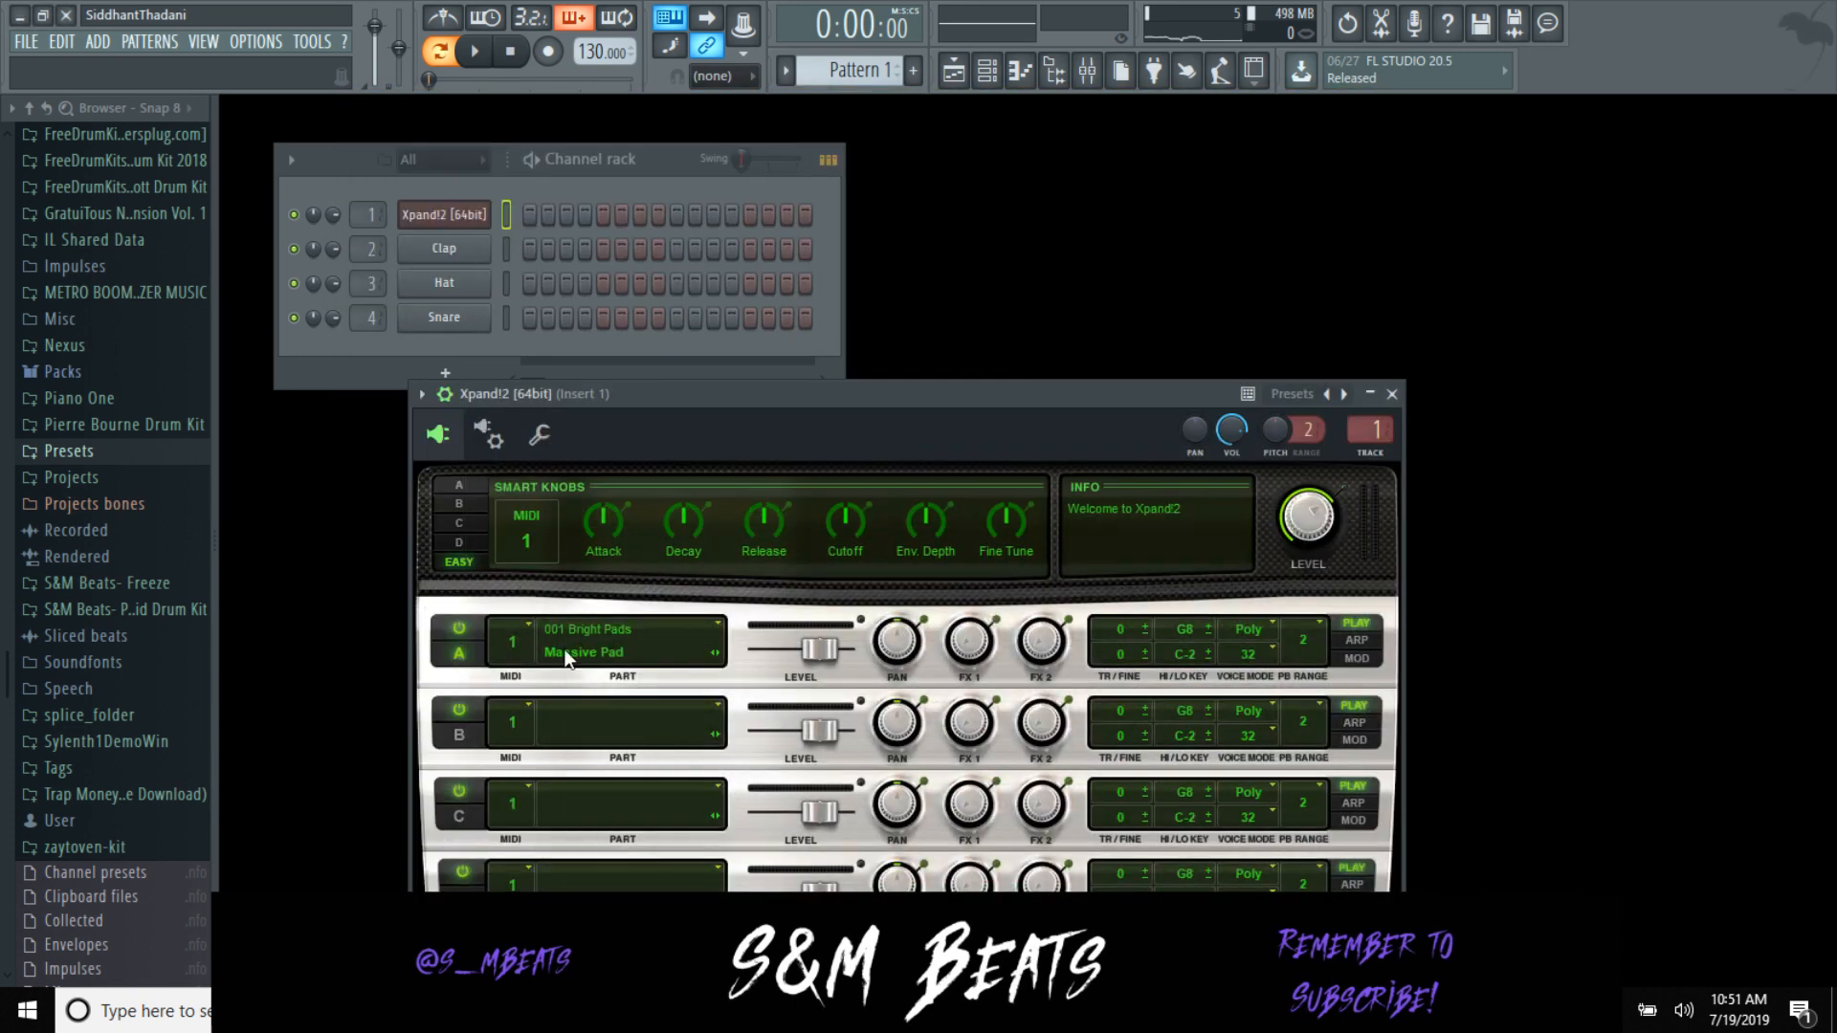
Step: Load the Suitcase preset from Electric Pianos into part A of Xpand!2 and audition it
click(579, 620)
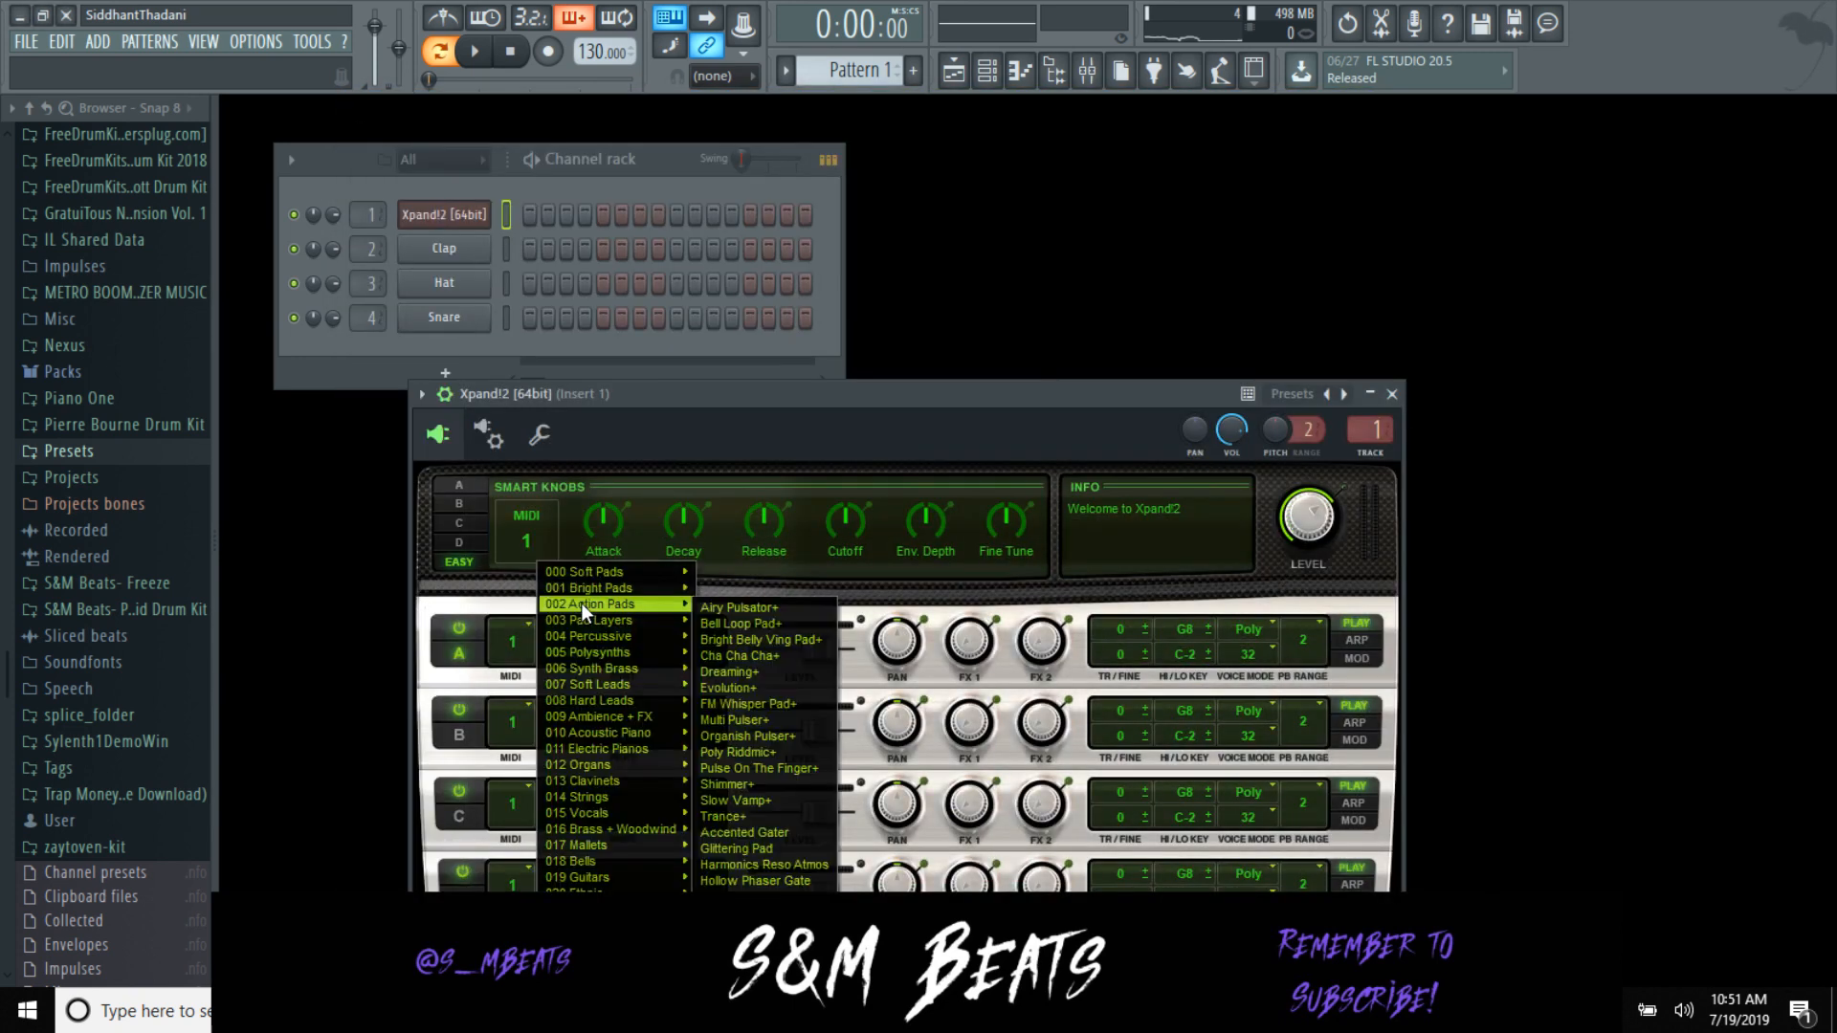
mouse_move(600, 698)
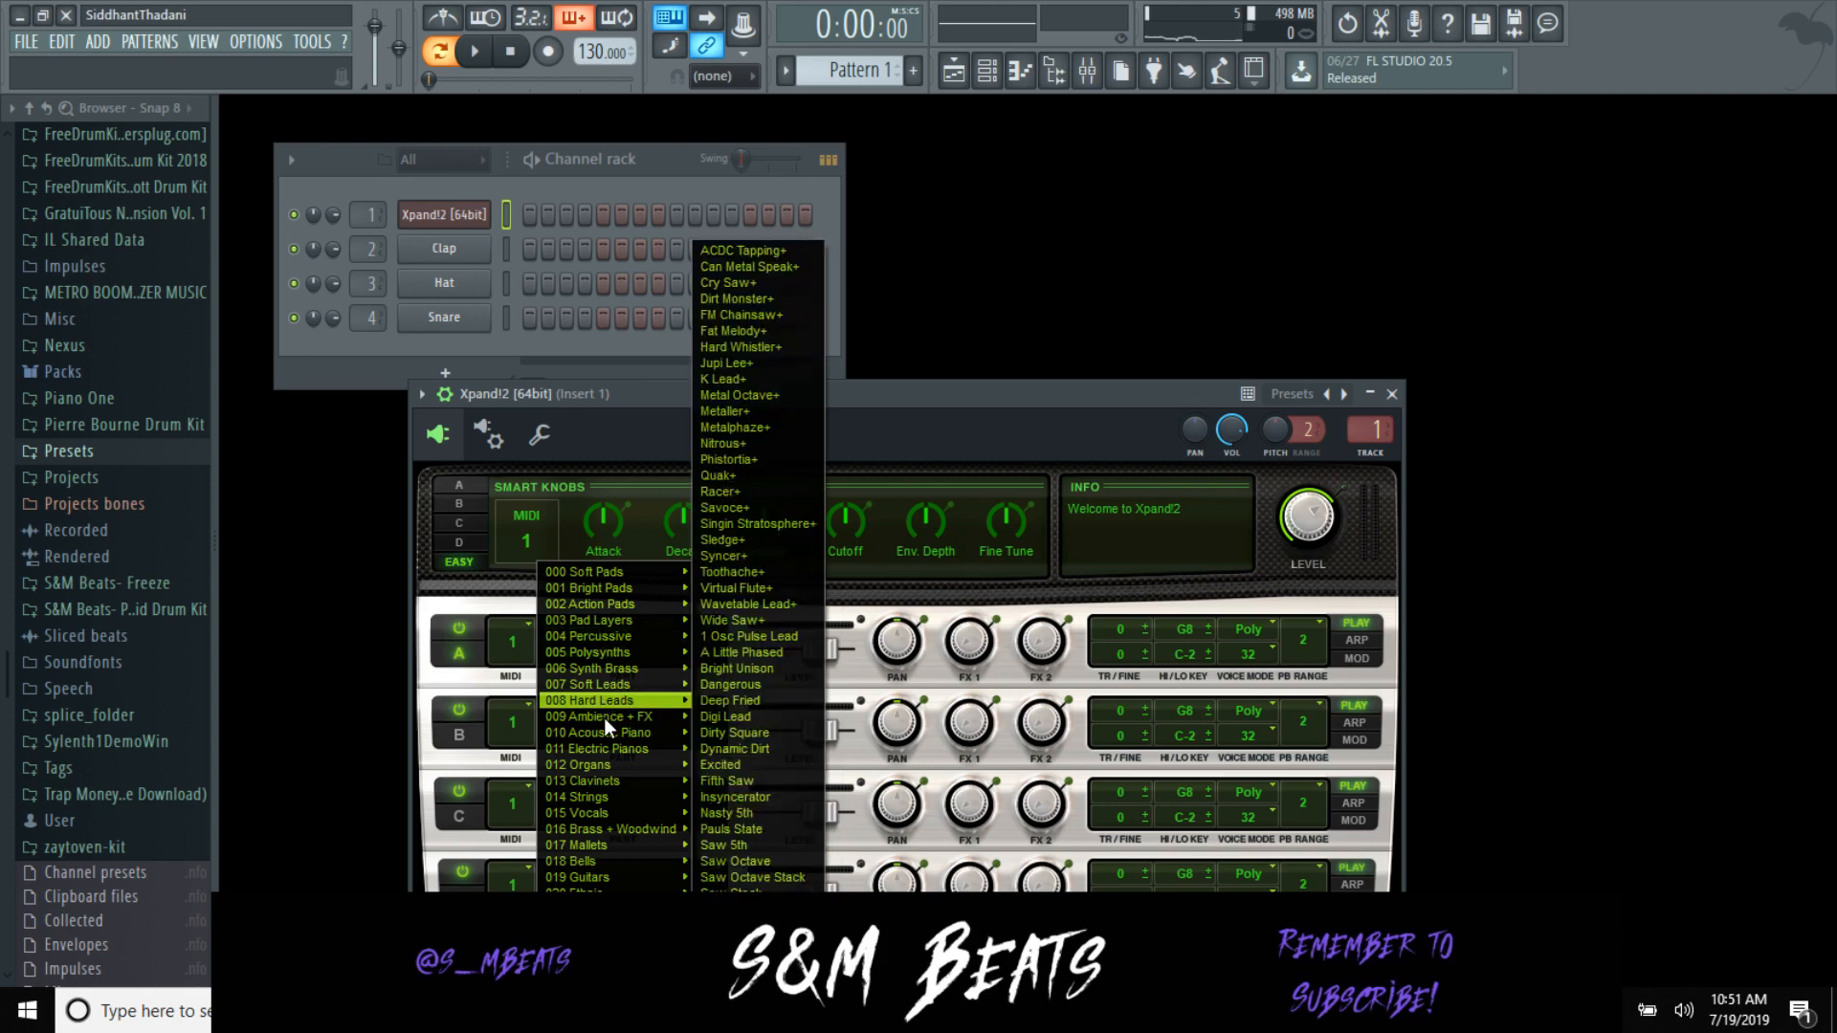
mouse_move(600, 732)
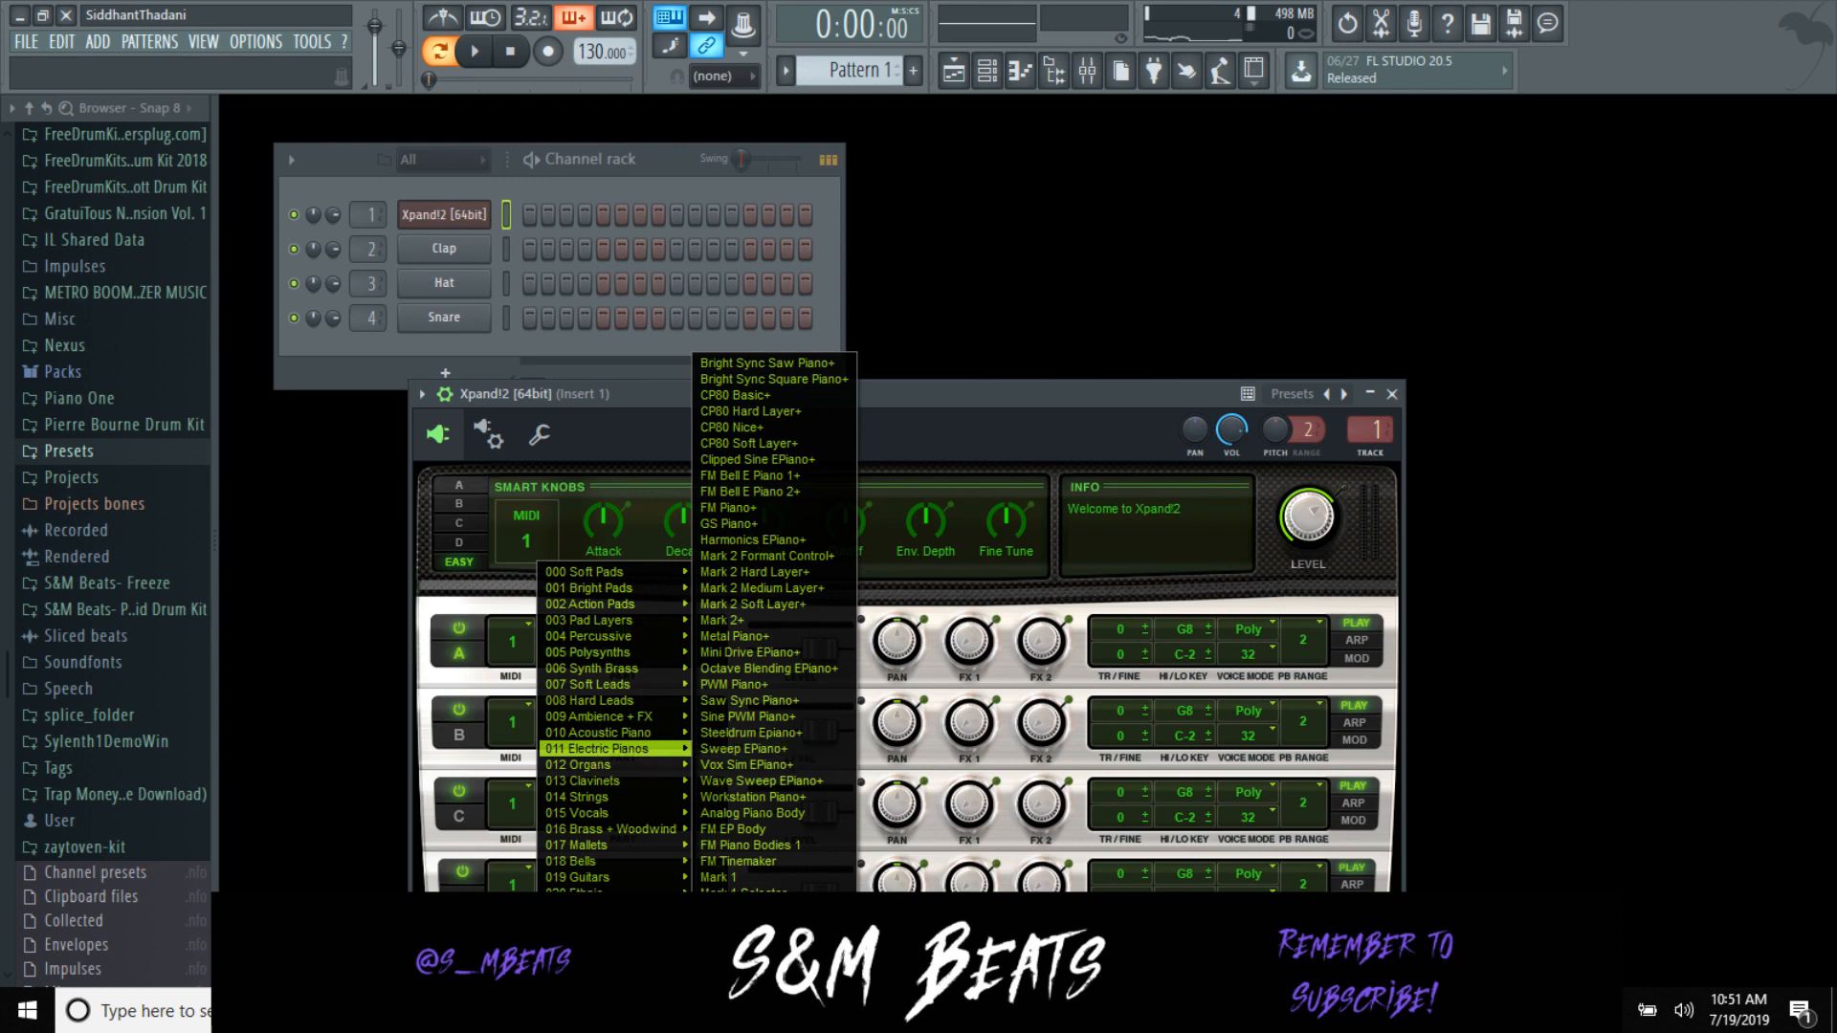
key(Escape)
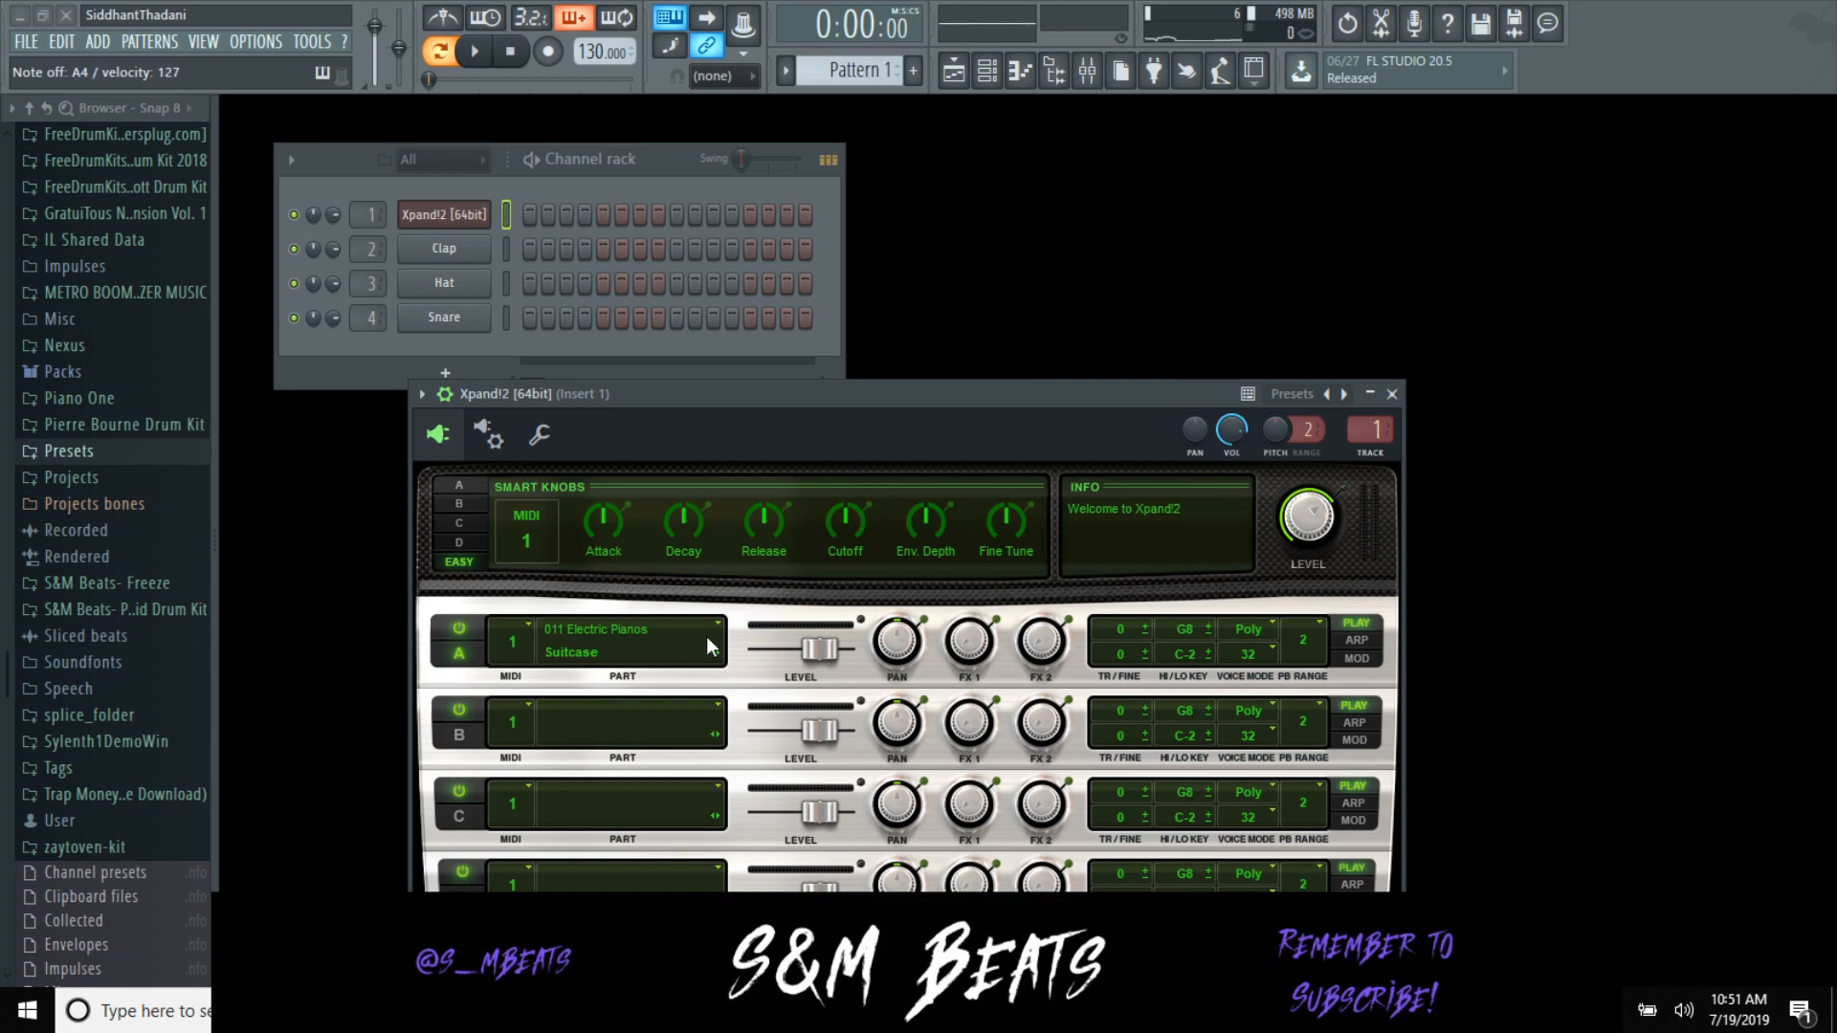
Step: Choose a preset from the Mallets category for part A and close the Xpand!2 window
click(643, 635)
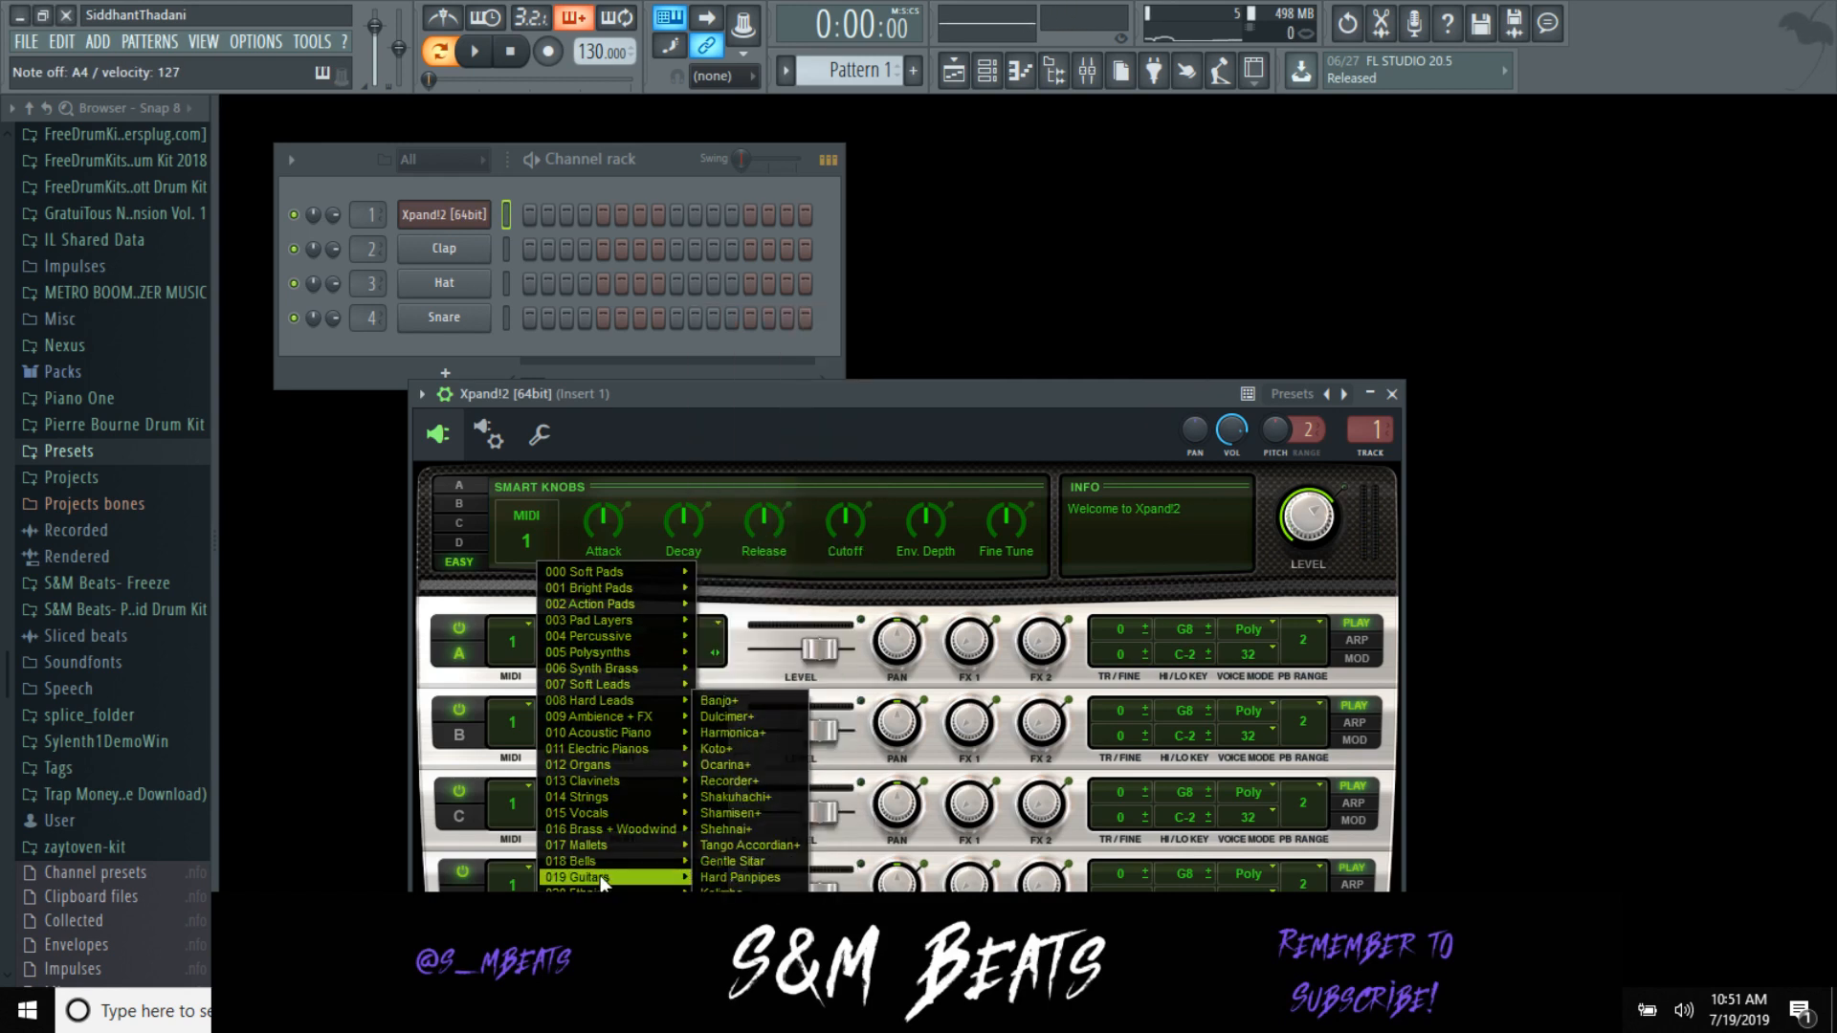
mouse_move(603, 851)
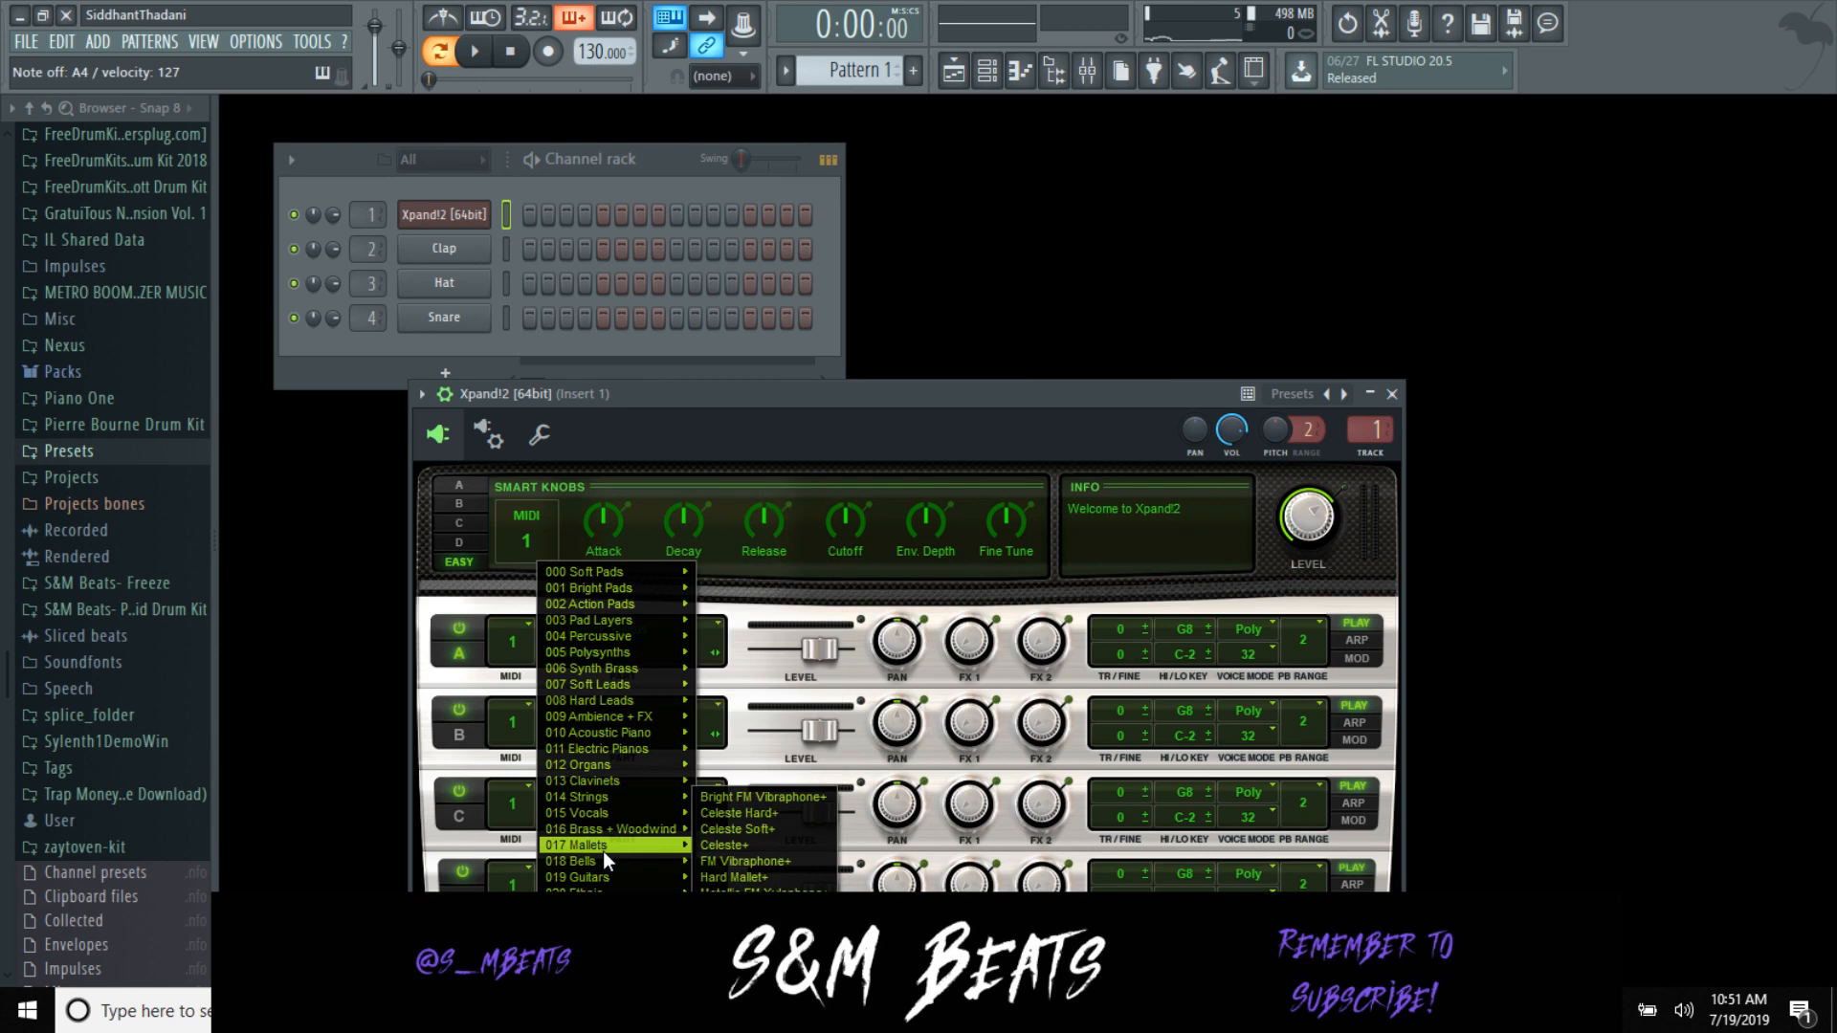
click(744, 841)
click(1393, 395)
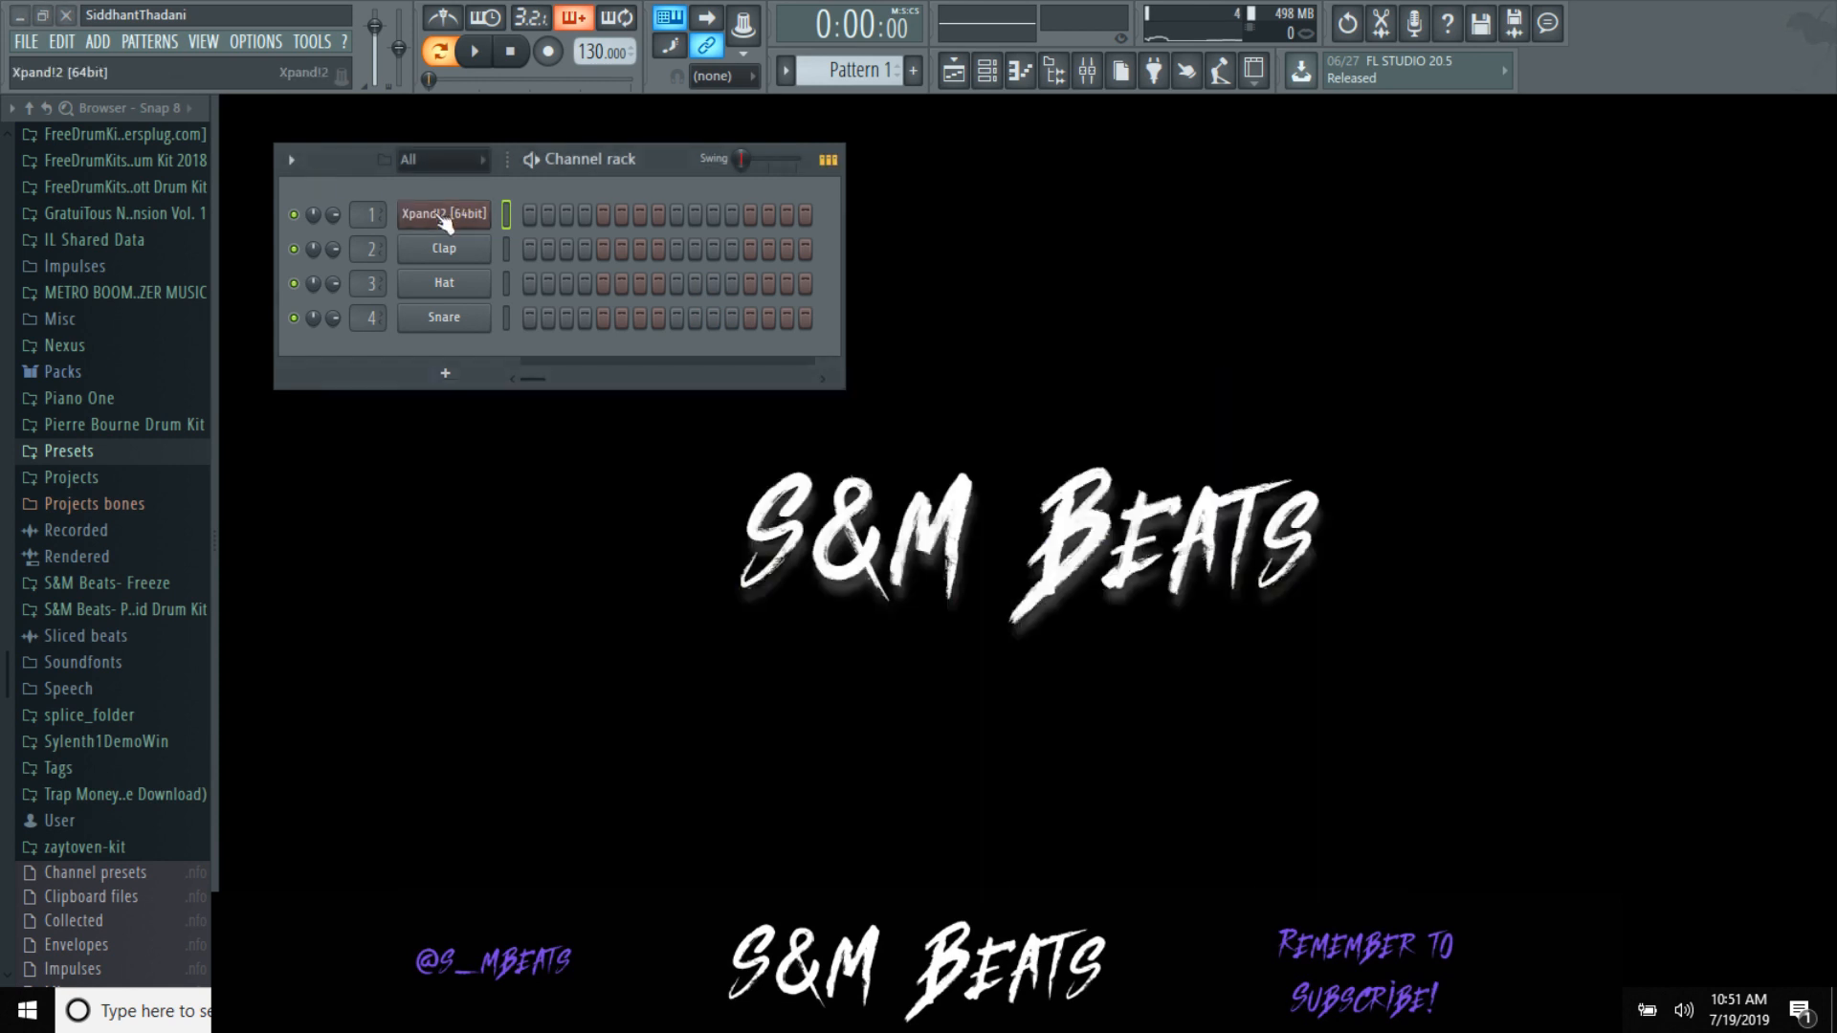
Step: Open the piano roll of the Xpand!2 channel and set its scale highlighting to Minor Natural (Aeolian)
right_click(443, 214)
click(574, 222)
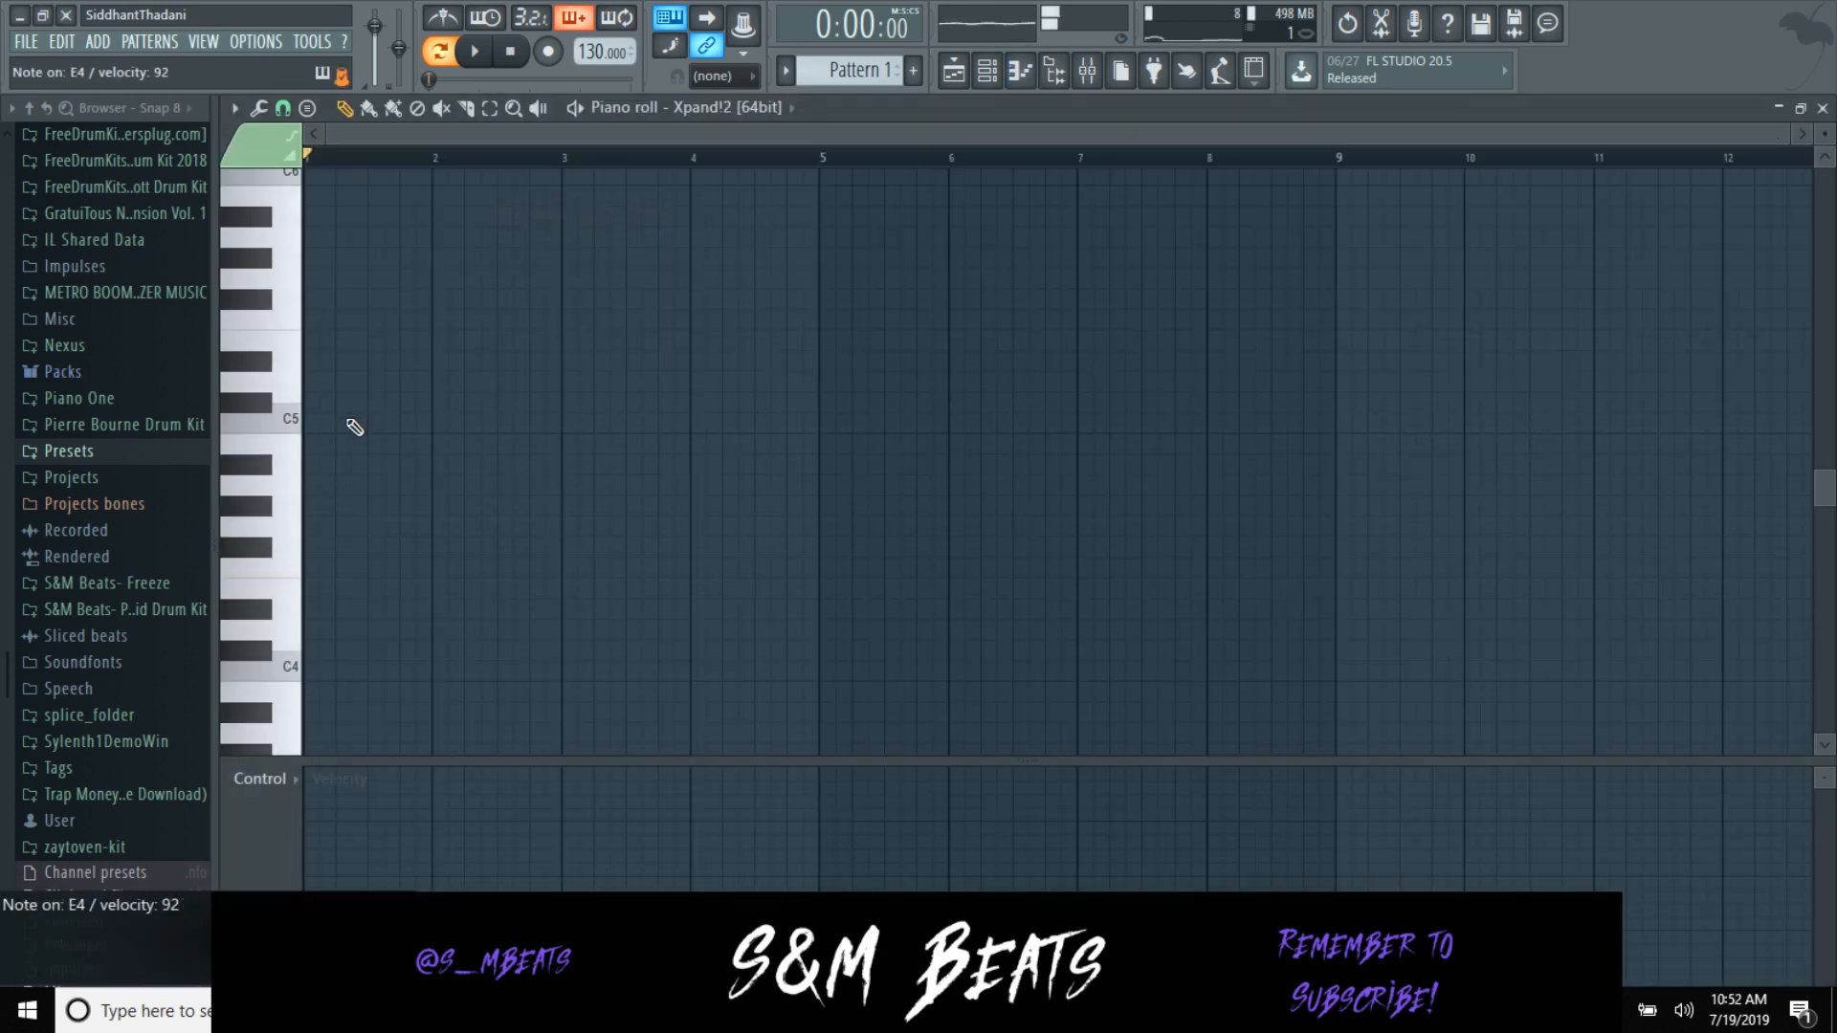
click(234, 108)
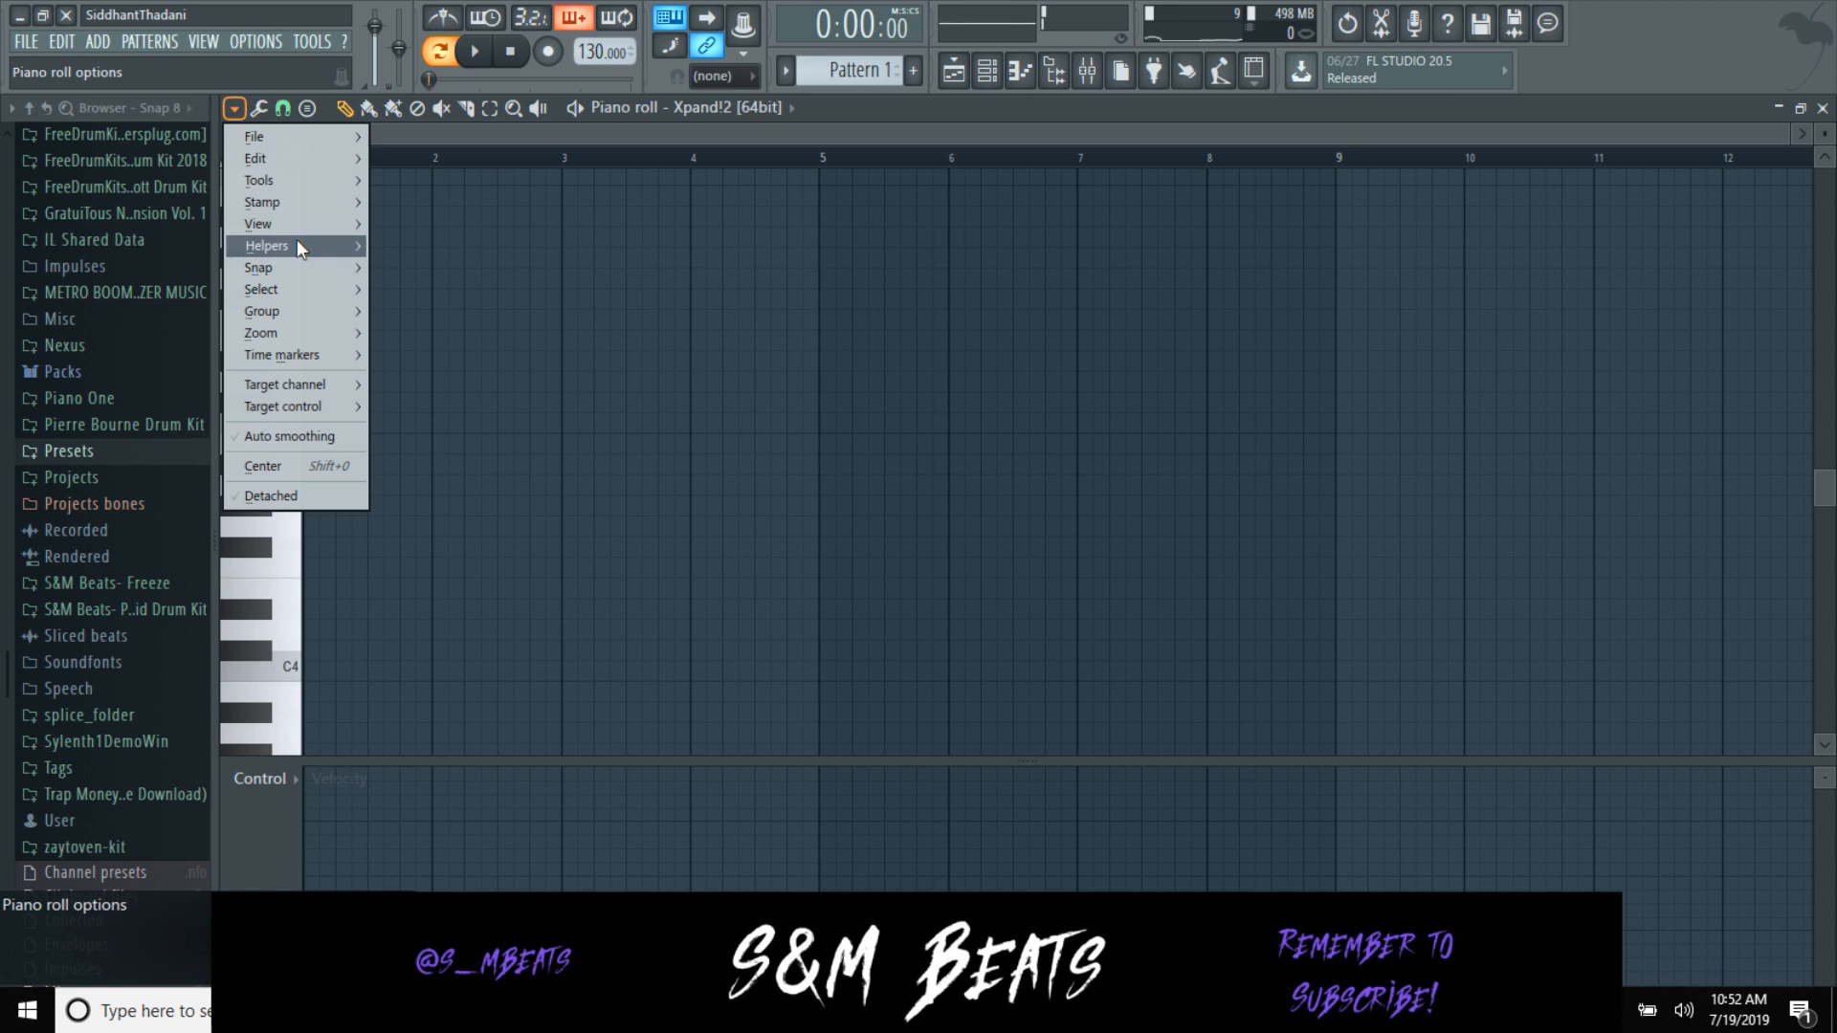
mouse_move(297, 246)
mouse_move(442, 277)
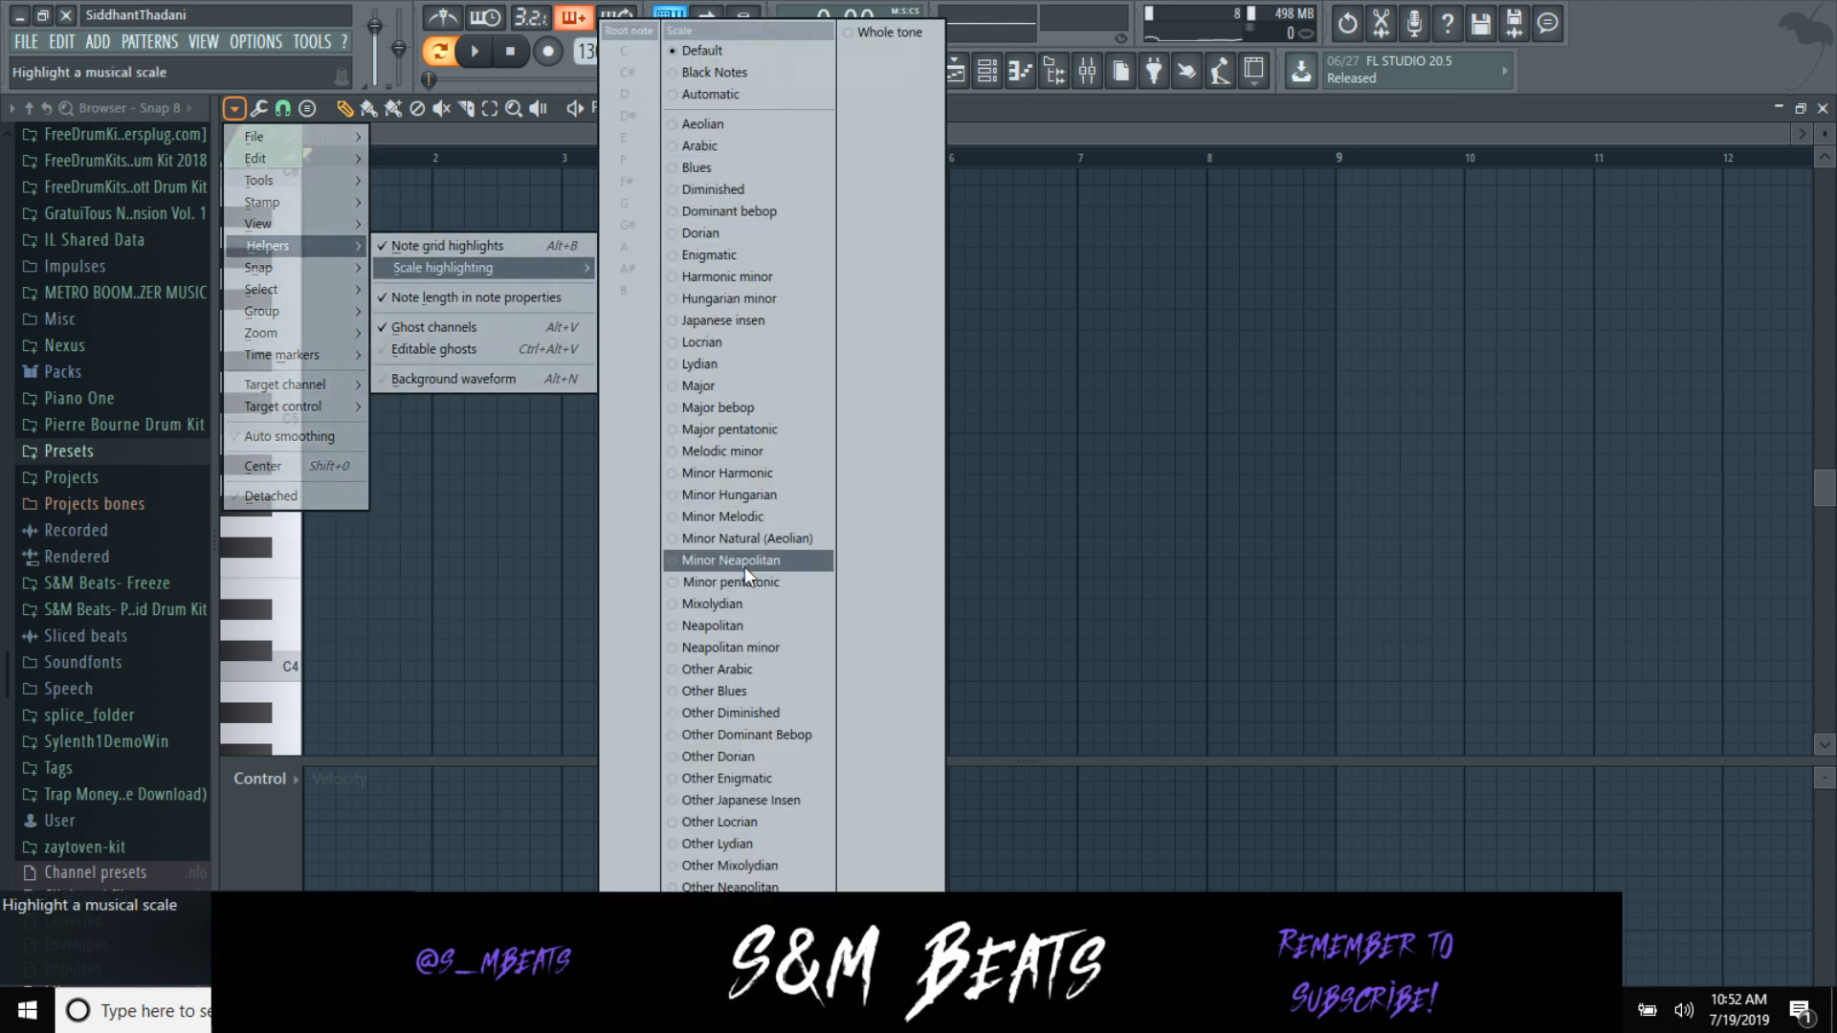
click(744, 536)
Step: Draw the opening notes G4, D#5 and D5 in bar 1, shifting the D5 earlier to overlap the D#5, and audition them
click(316, 628)
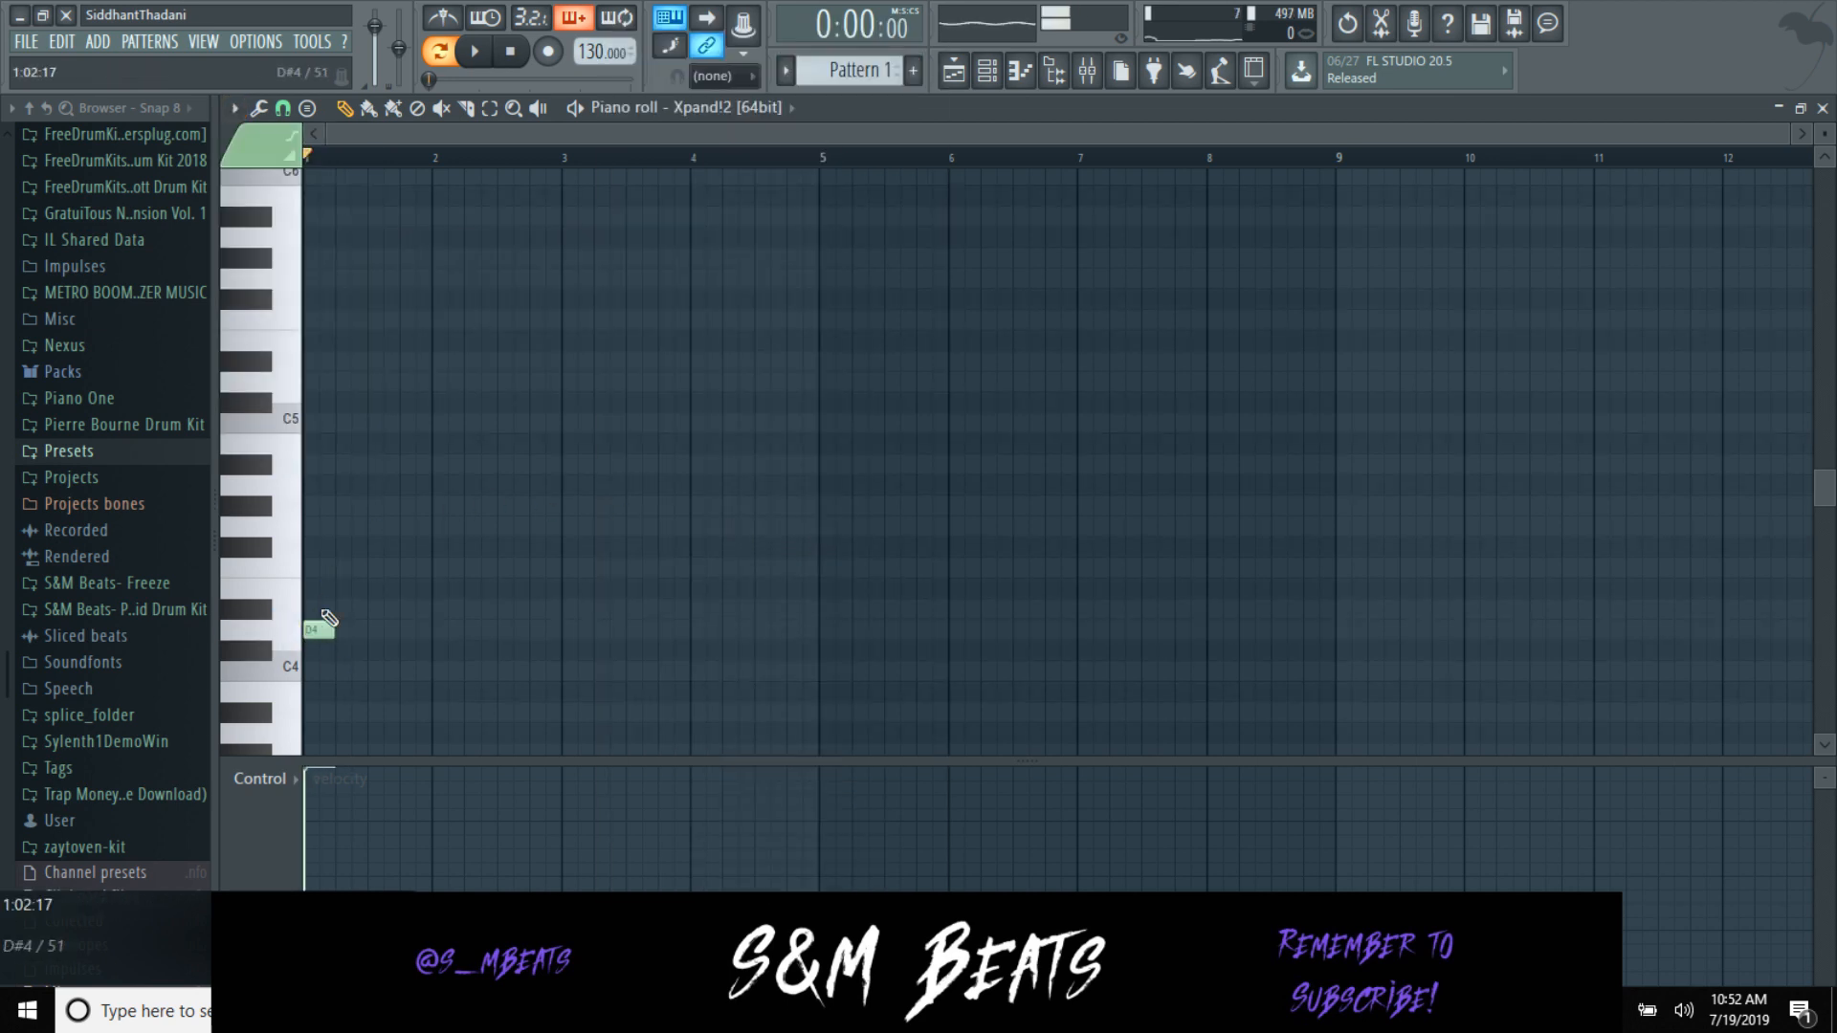
click(318, 526)
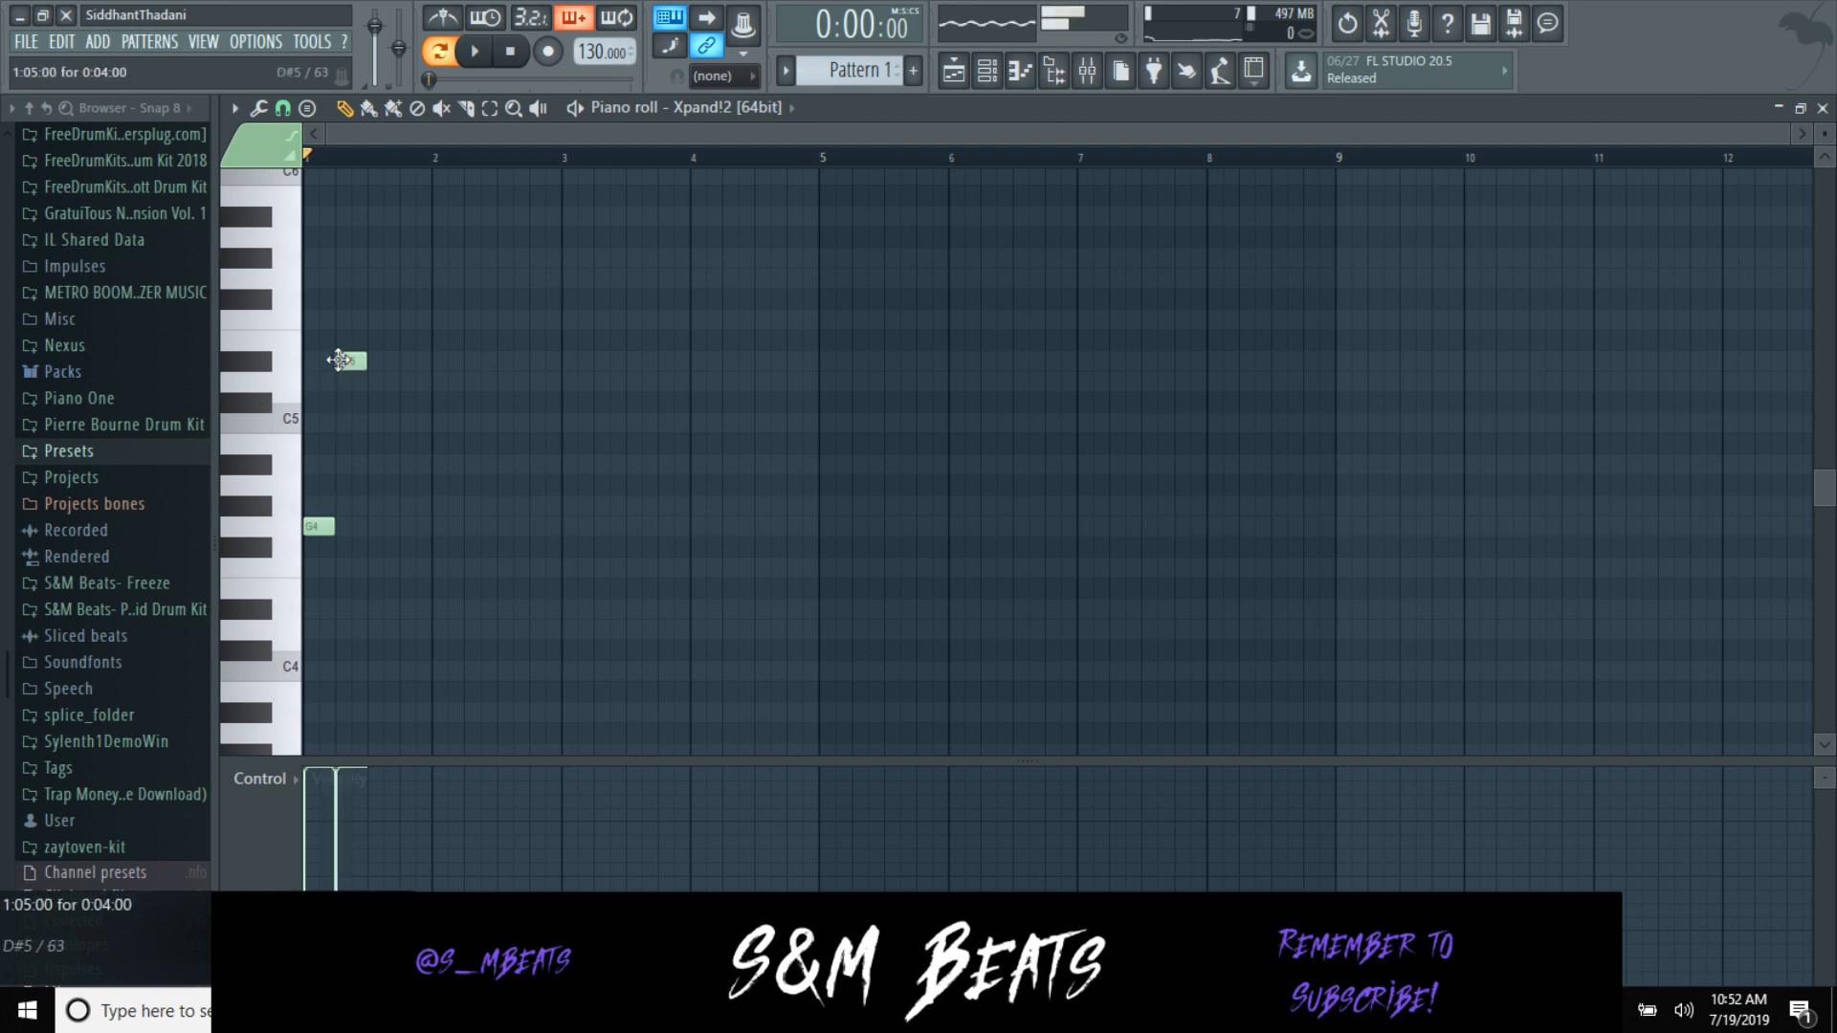
click(378, 382)
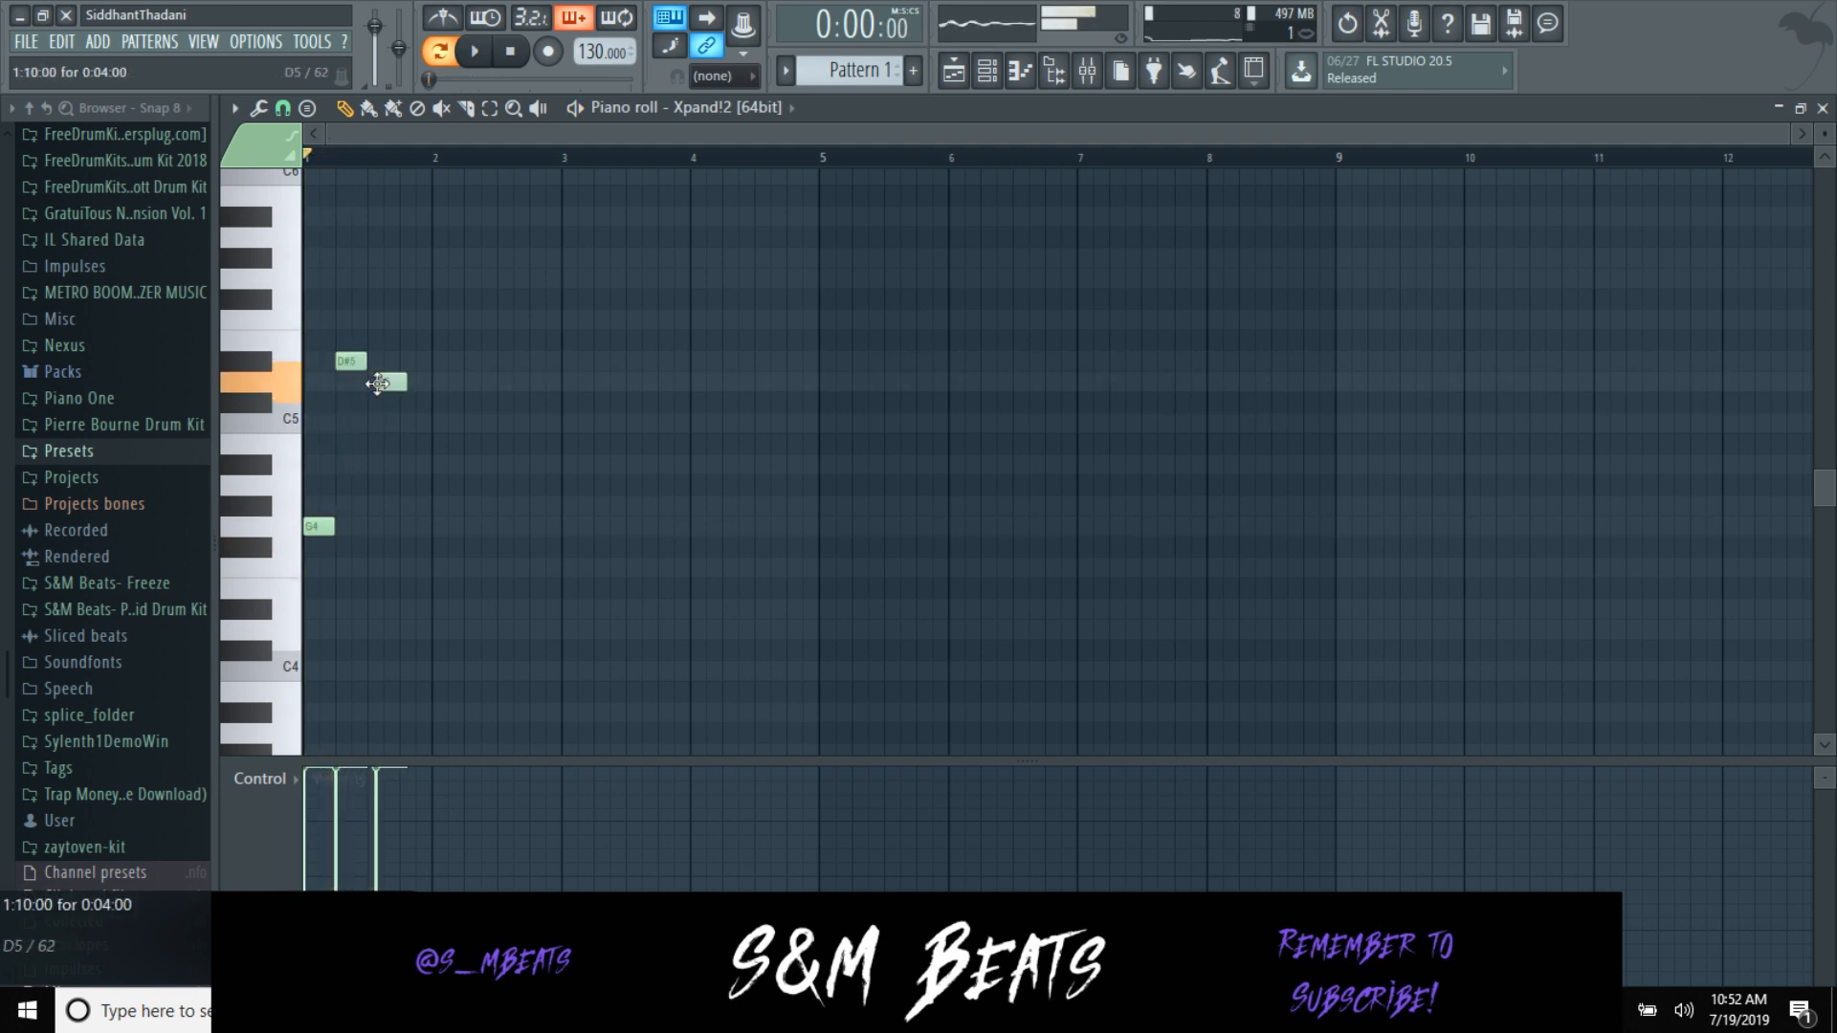
click(375, 388)
key(space)
key(space)
drag(382, 383, 360, 383)
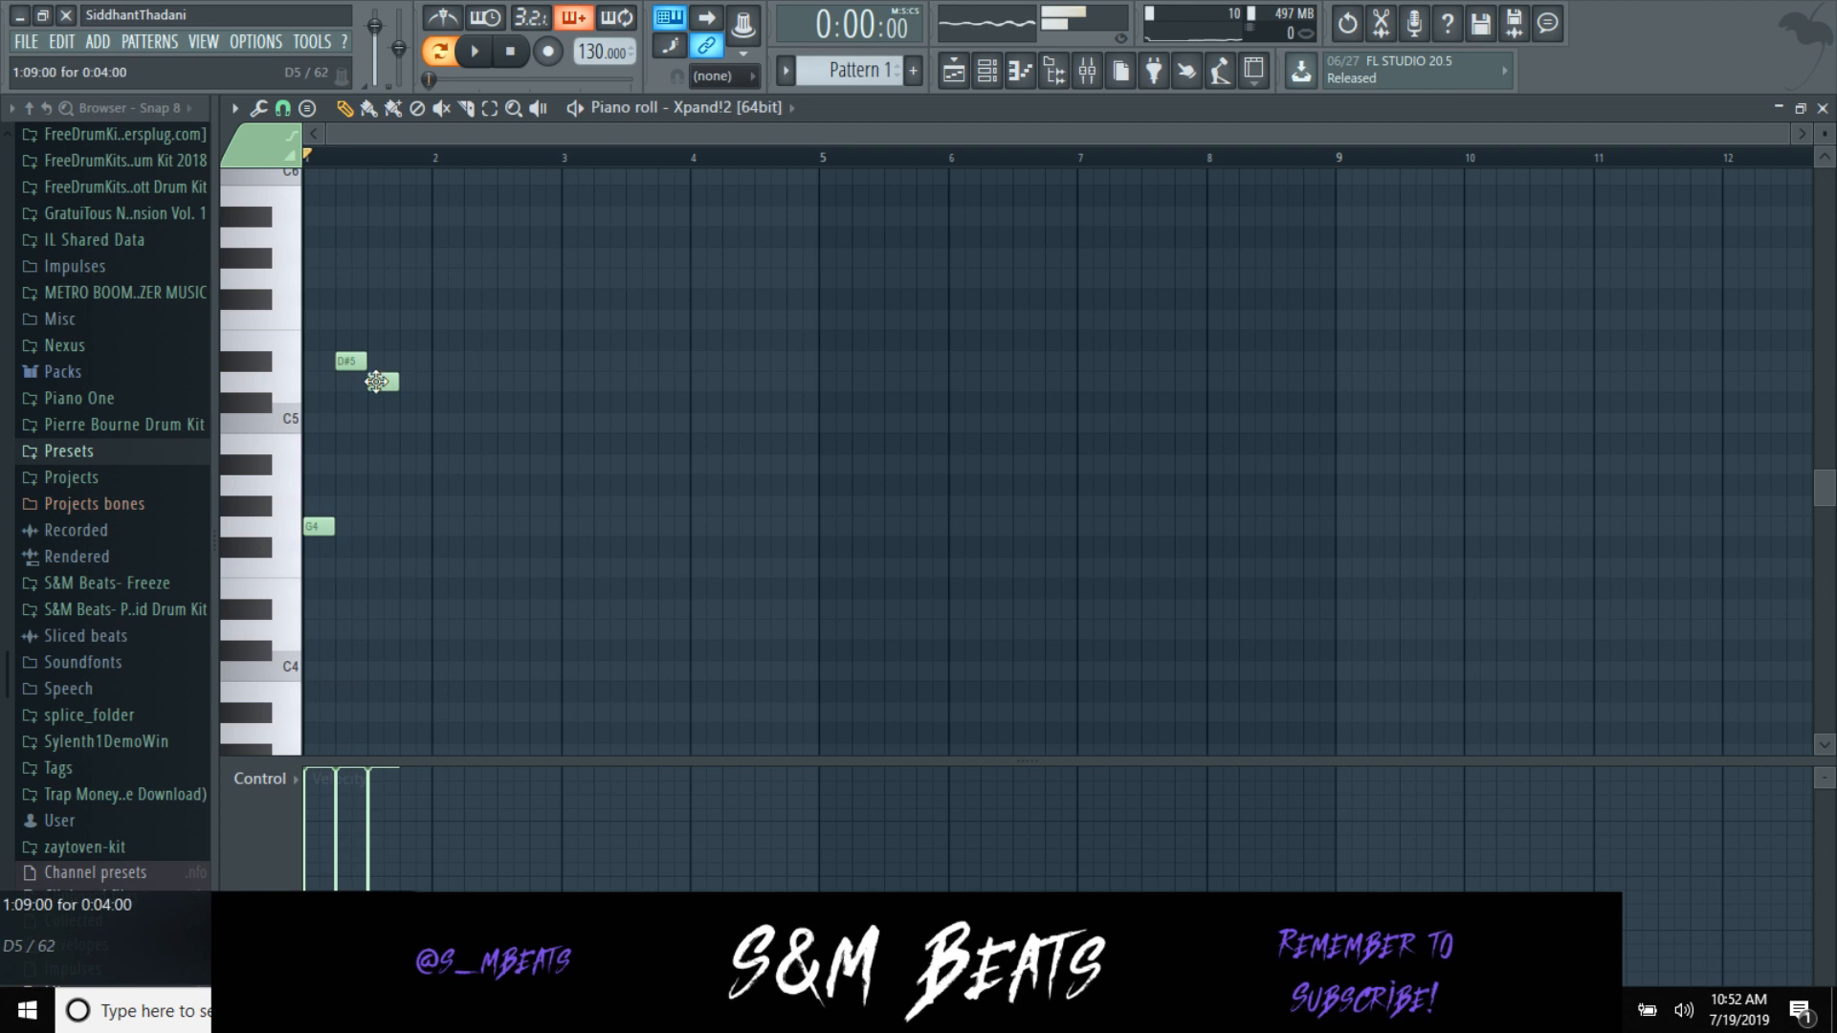
key(space)
key(space)
Step: Try a G5 and a G#4 as the fourth note of the melody, playing the pattern to compare
click(368, 278)
key(space)
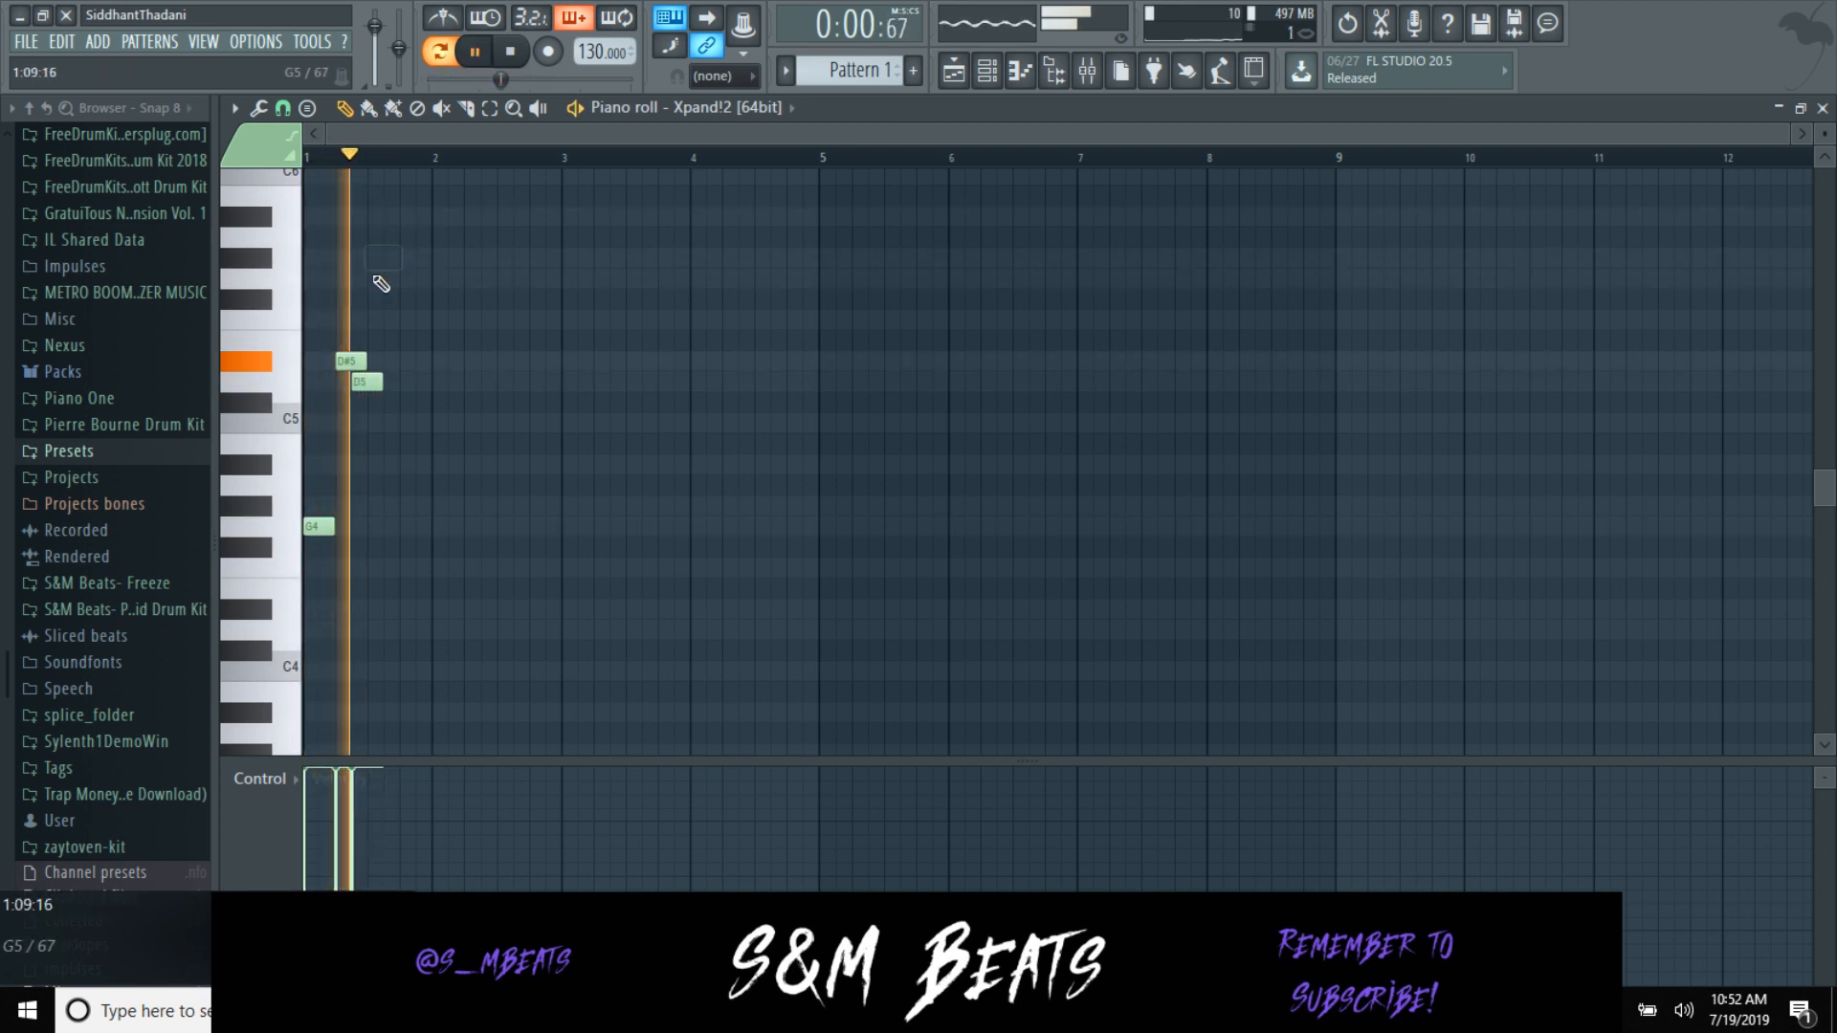
key(space)
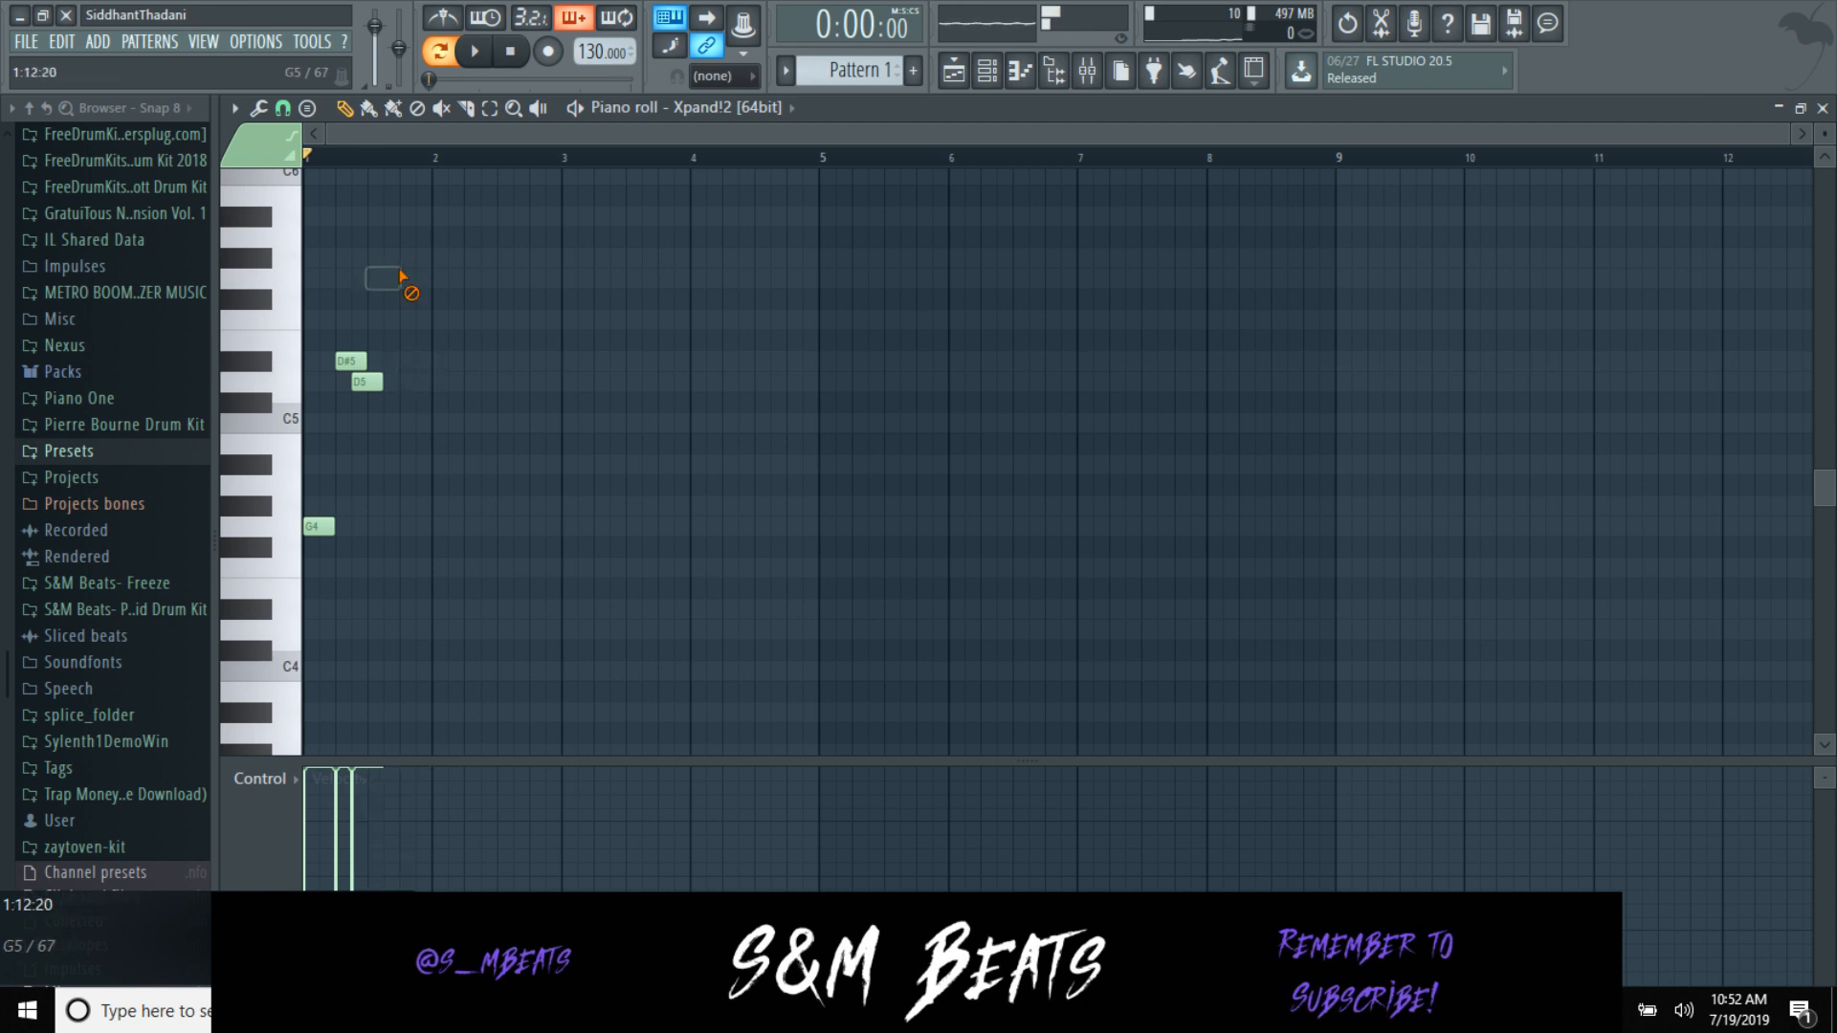
key(space)
key(space)
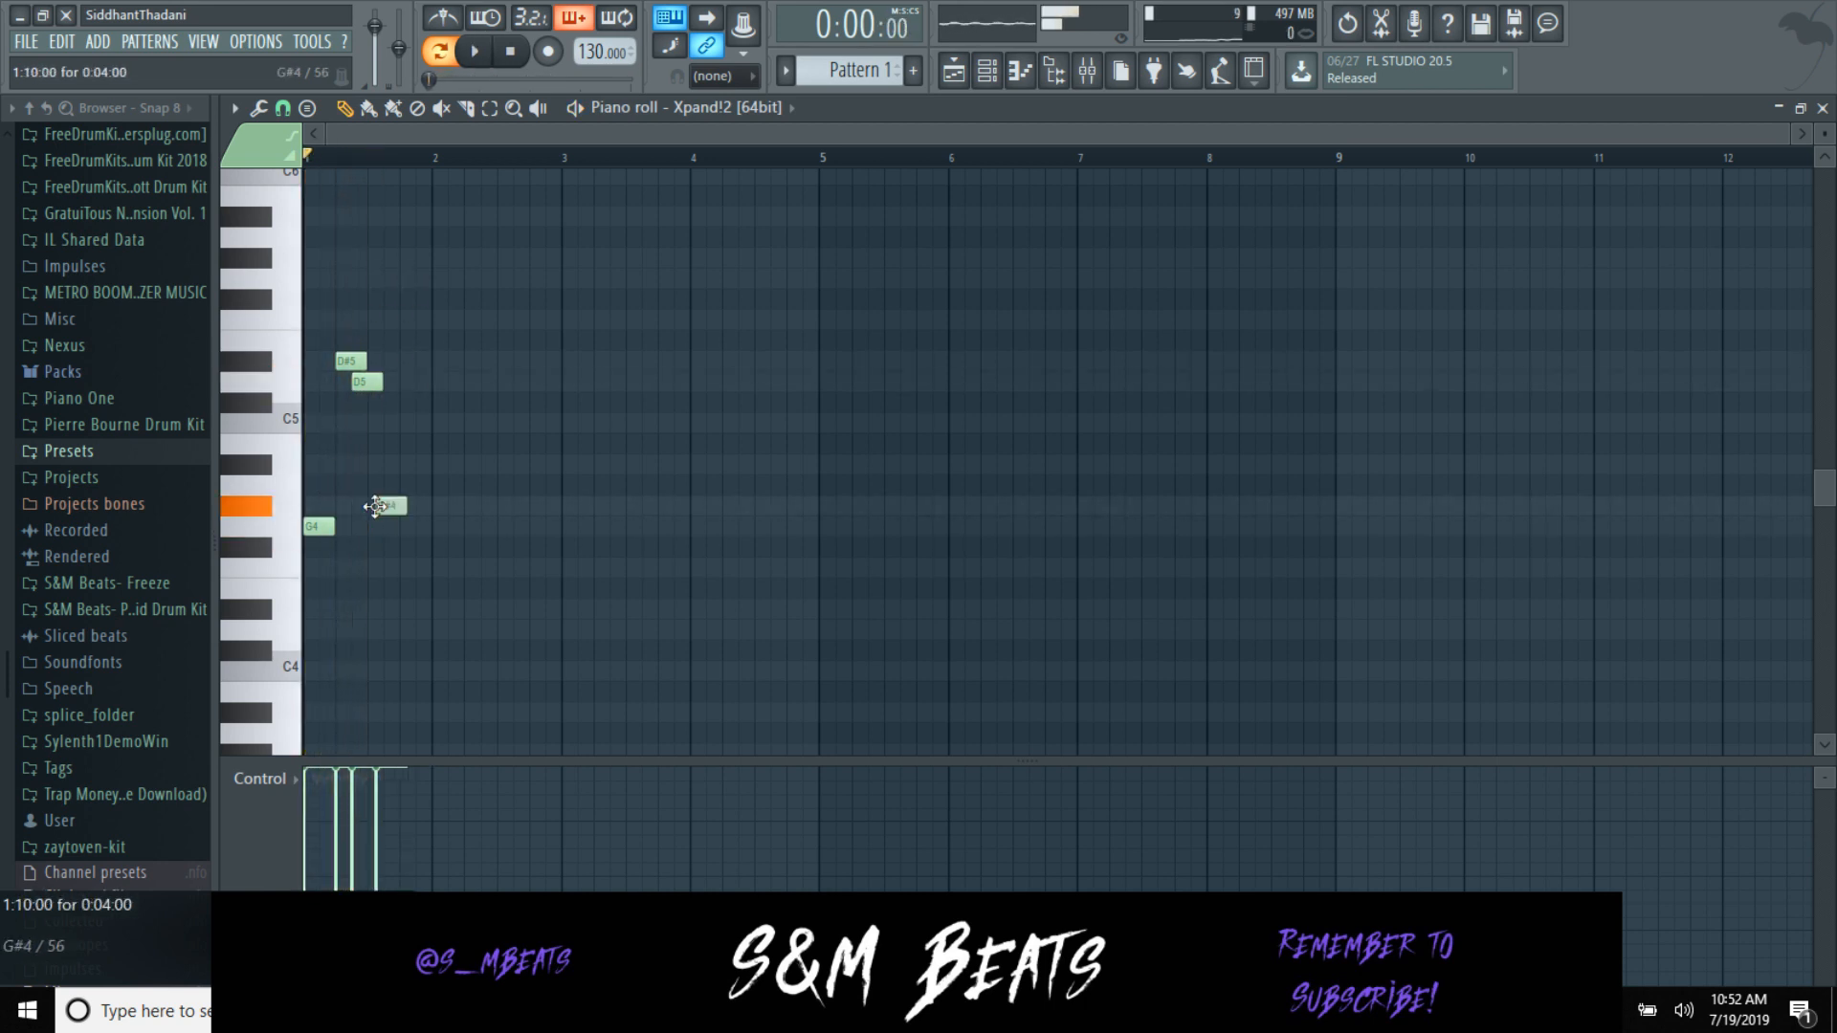
key(space)
key(space)
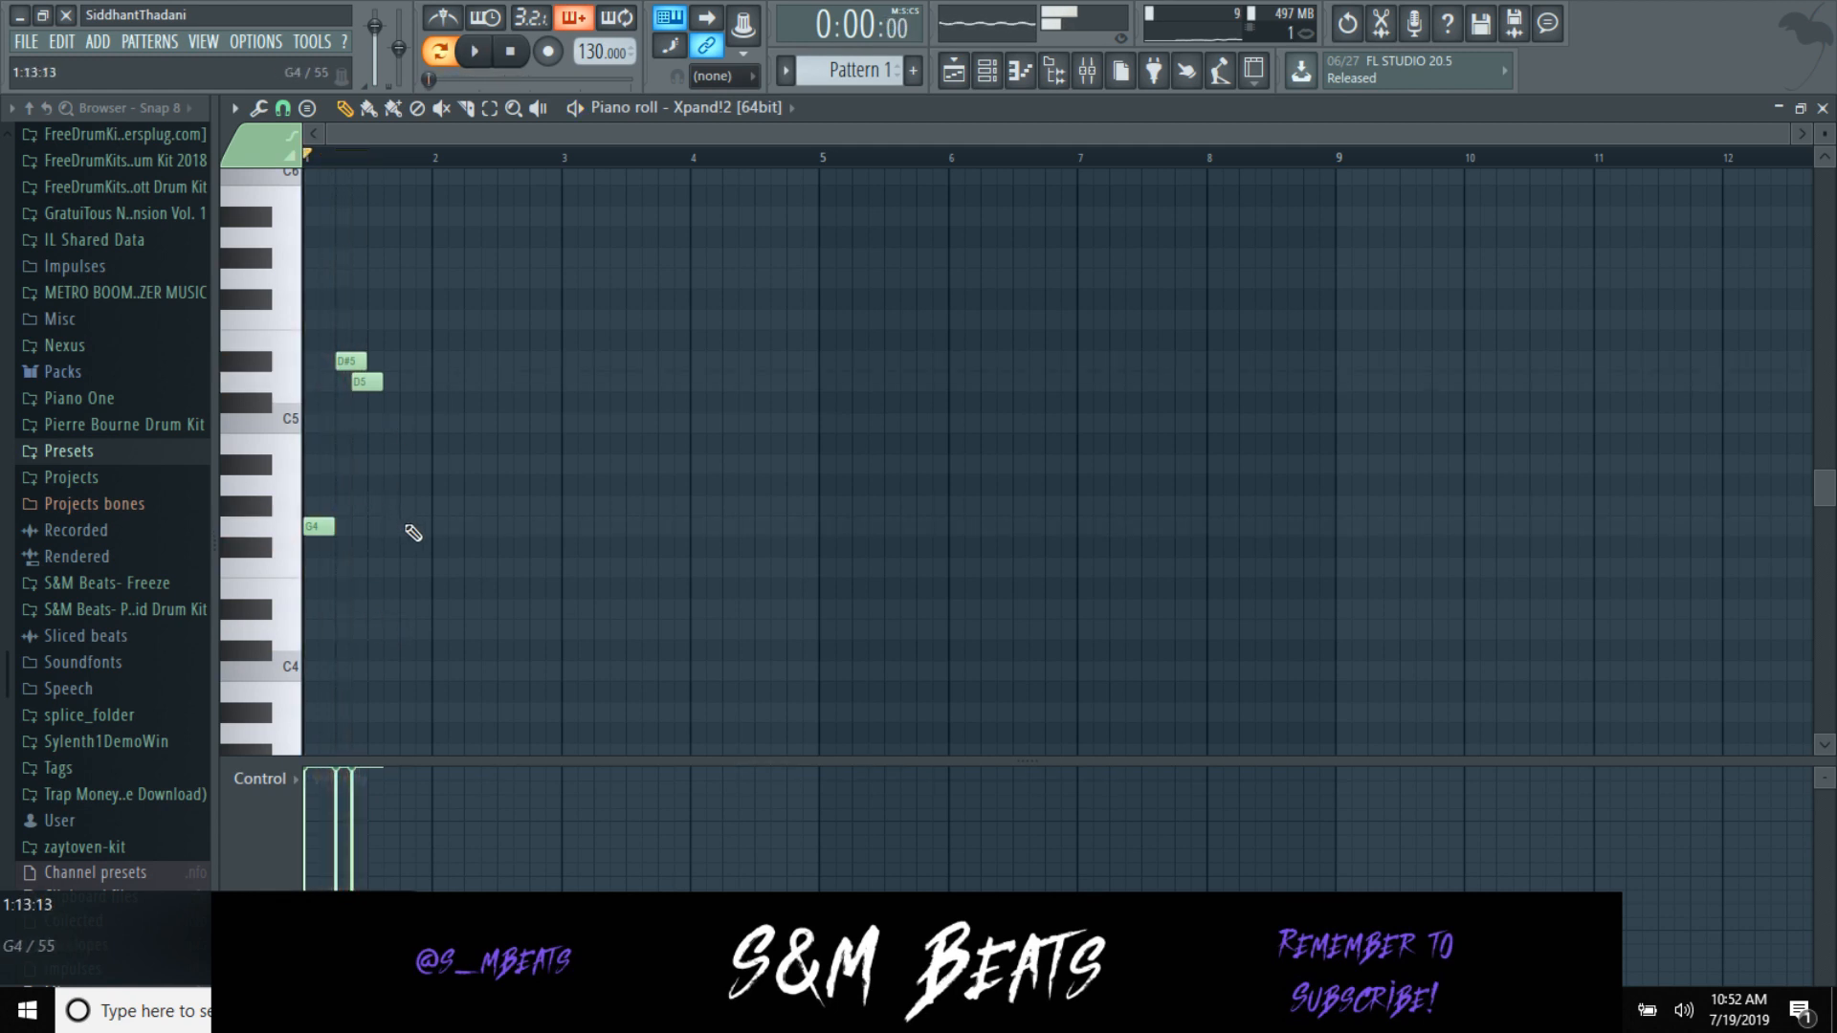
Step: Try ending bar 1 with a G#4 followed by a G4, play the pattern and delete both notes
right_click(406, 528)
right_click(392, 525)
drag(419, 528, 402, 527)
click(383, 505)
key(space)
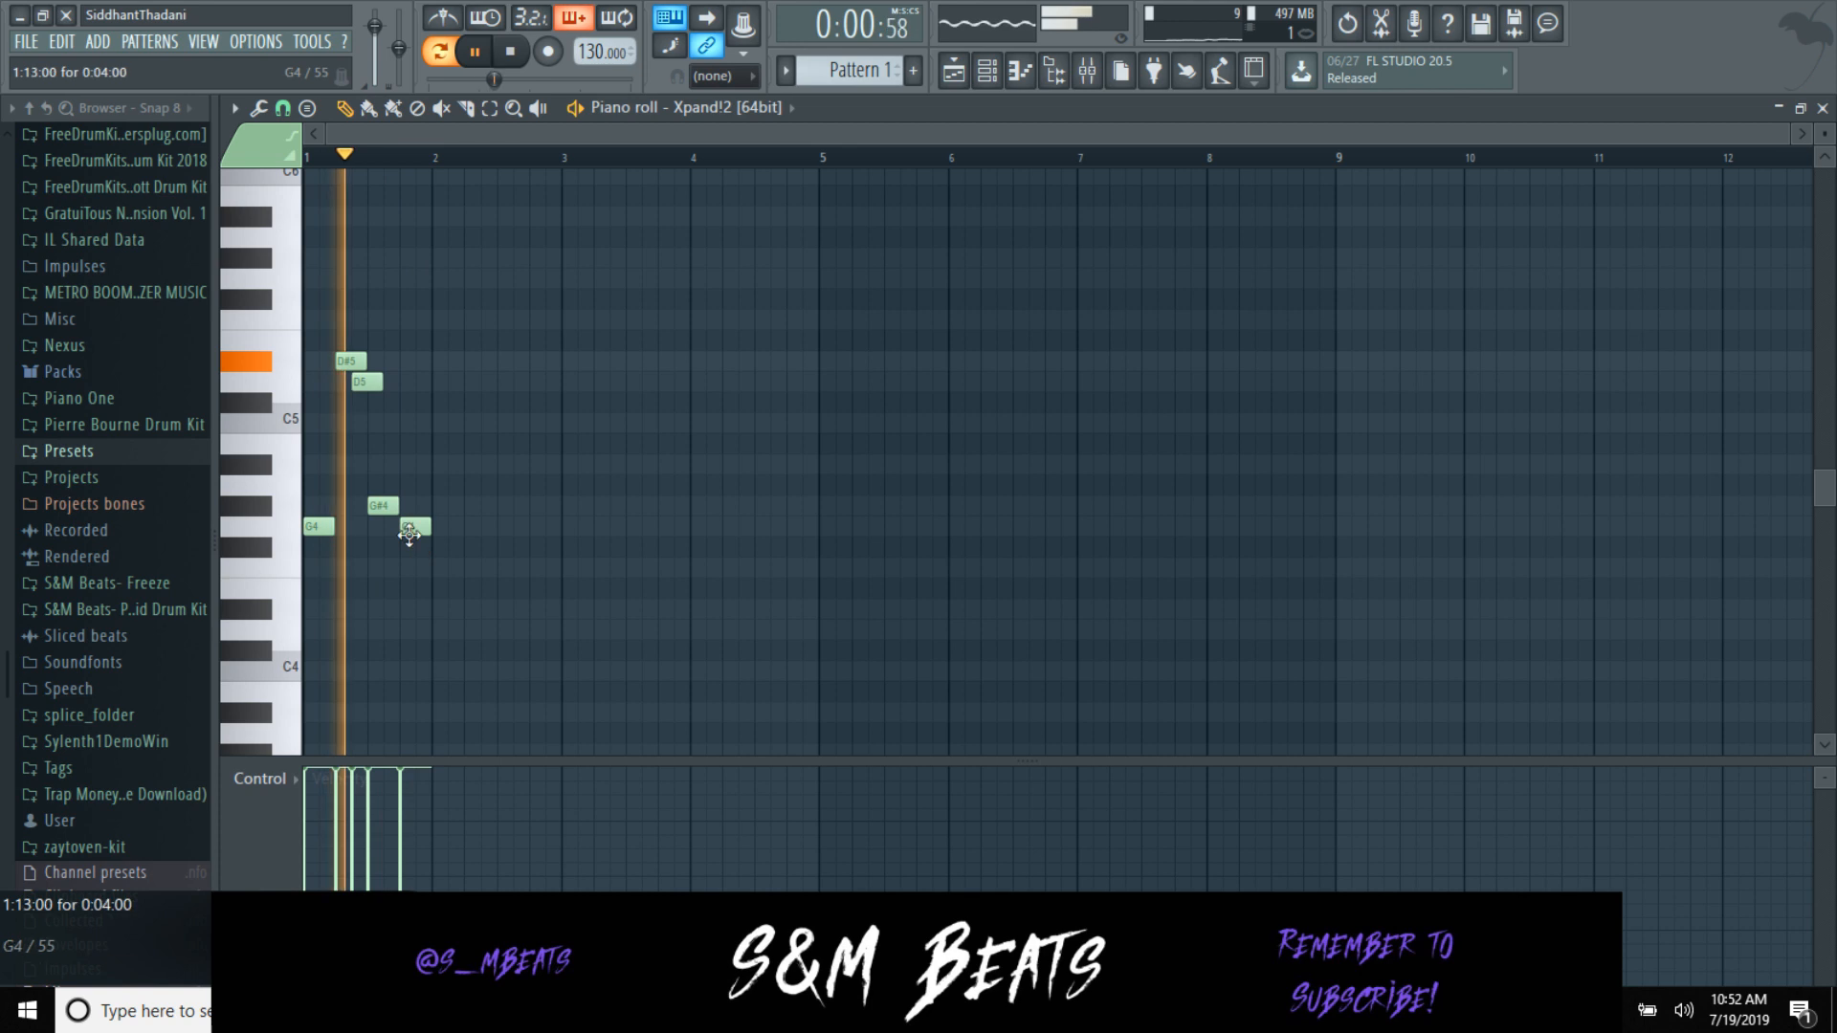
key(space)
right_click(391, 509)
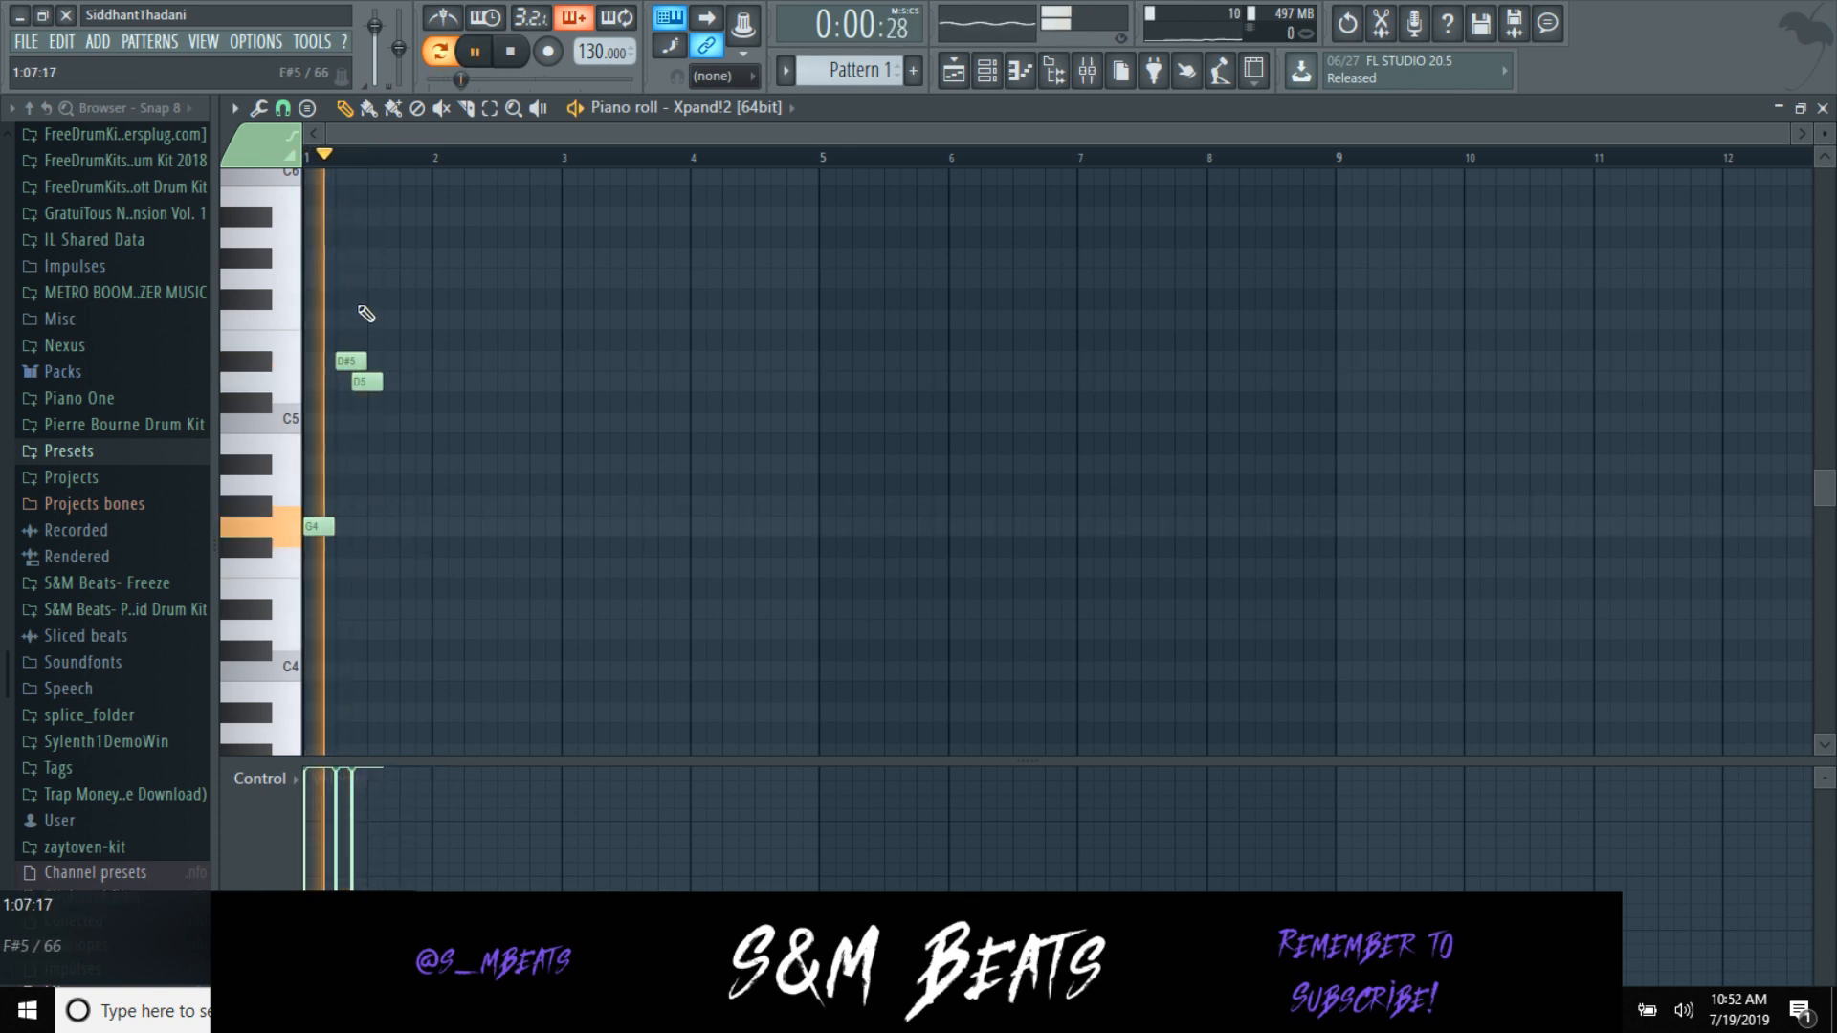
Step: Continue the melody with C6, G5 and an overlapping G#5 at the end of bar 1, and play the pattern
scroll(368, 287, up, 2)
click(382, 220)
click(419, 304)
key(space)
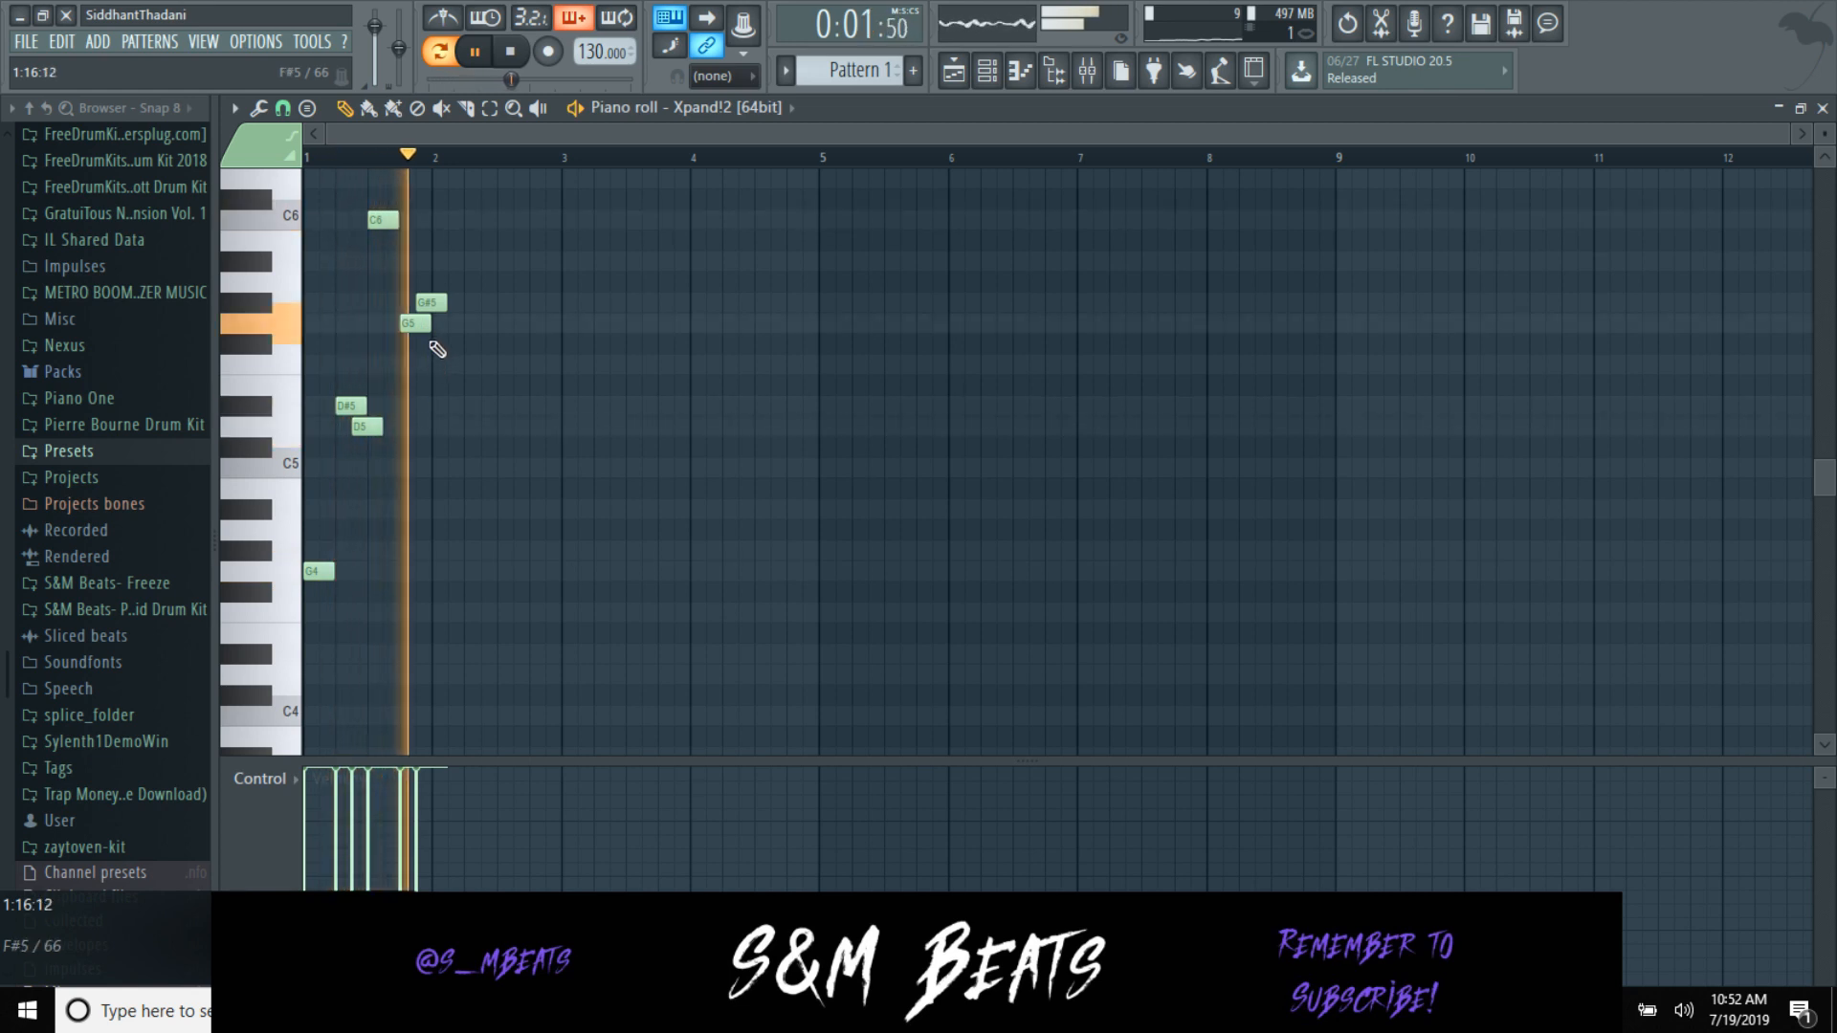
Step: Delete the G#5, G5, C6 and D5 notes so only G4 and D#5 remain in bar 1
right_click(424, 302)
right_click(405, 323)
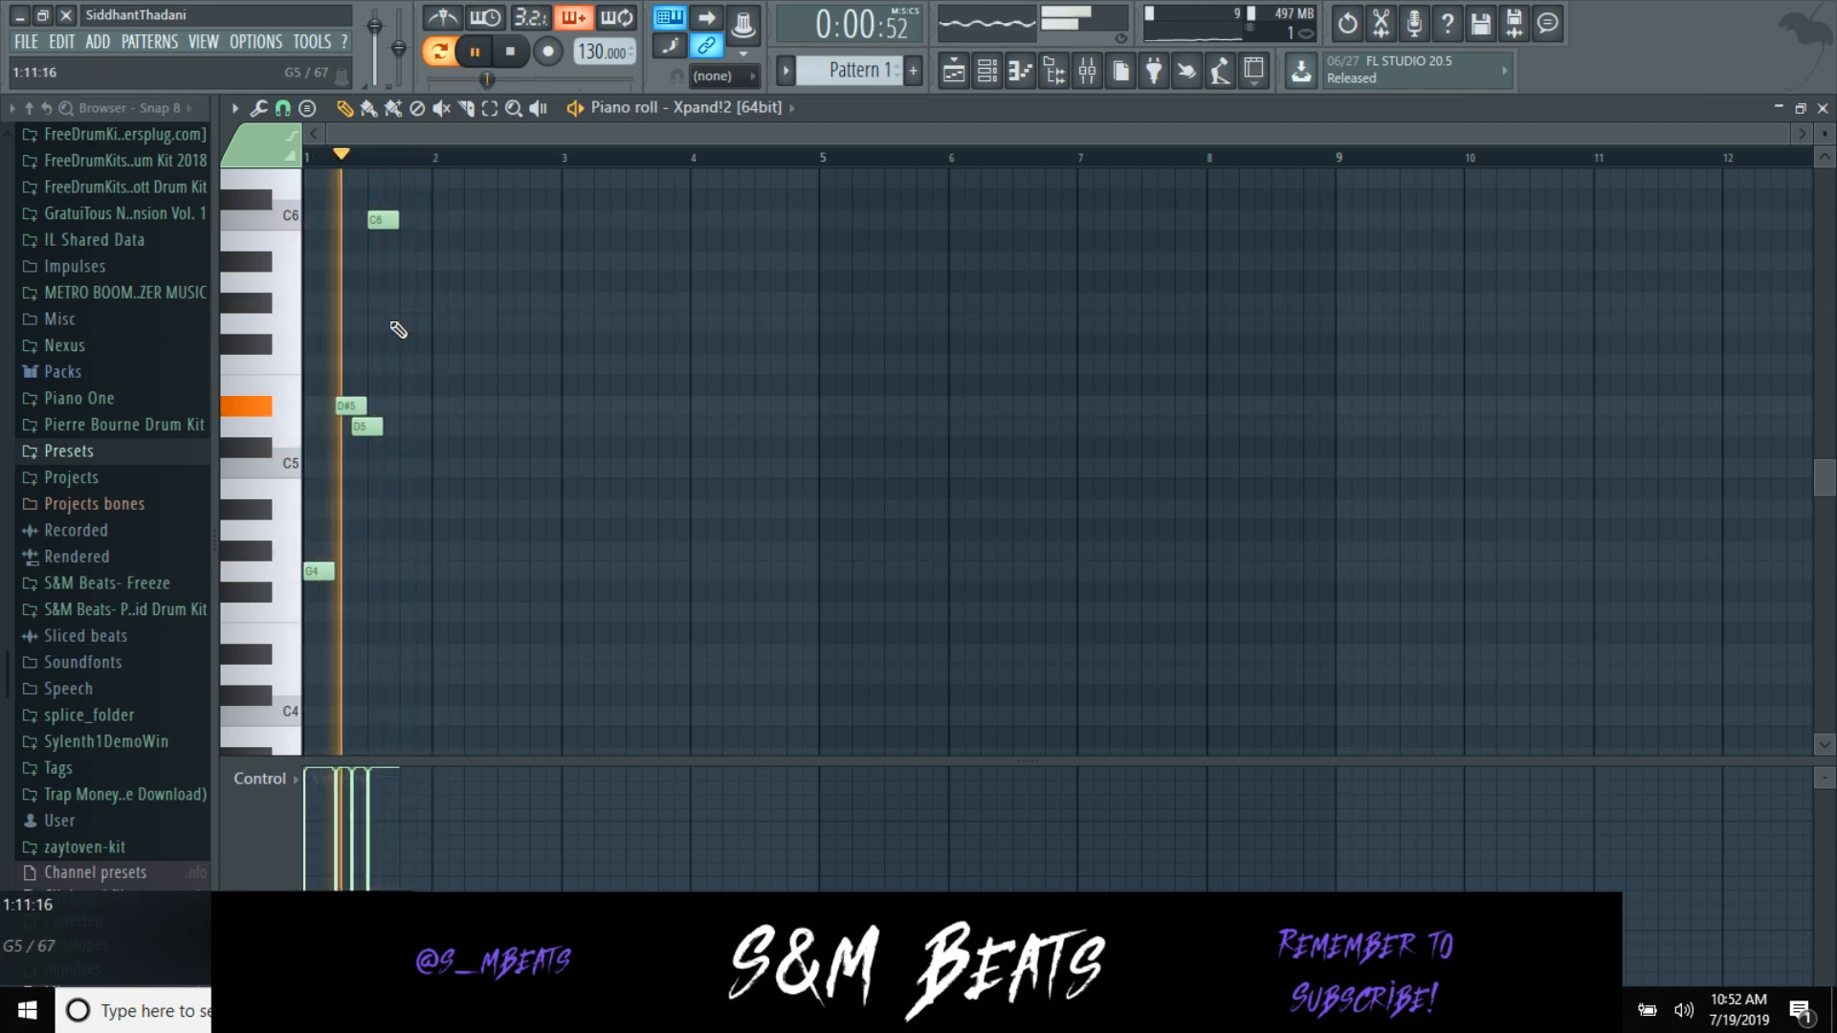
right_click(382, 219)
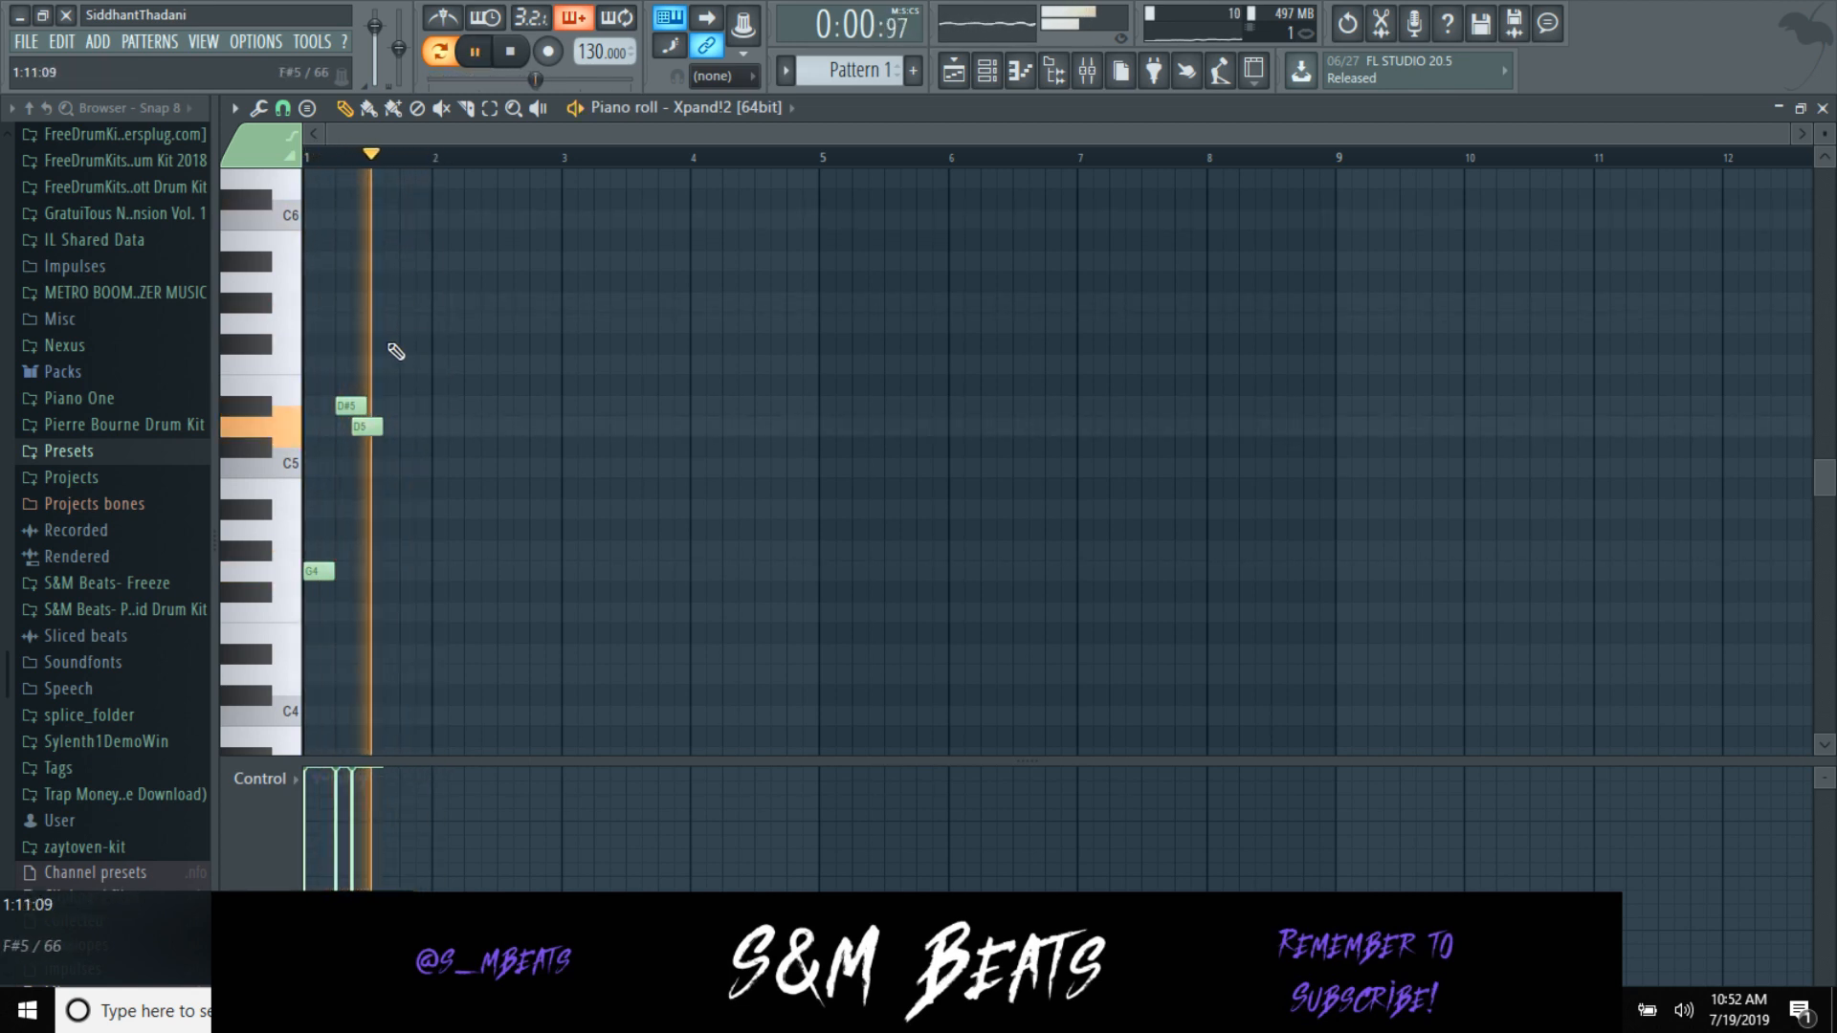
key(space)
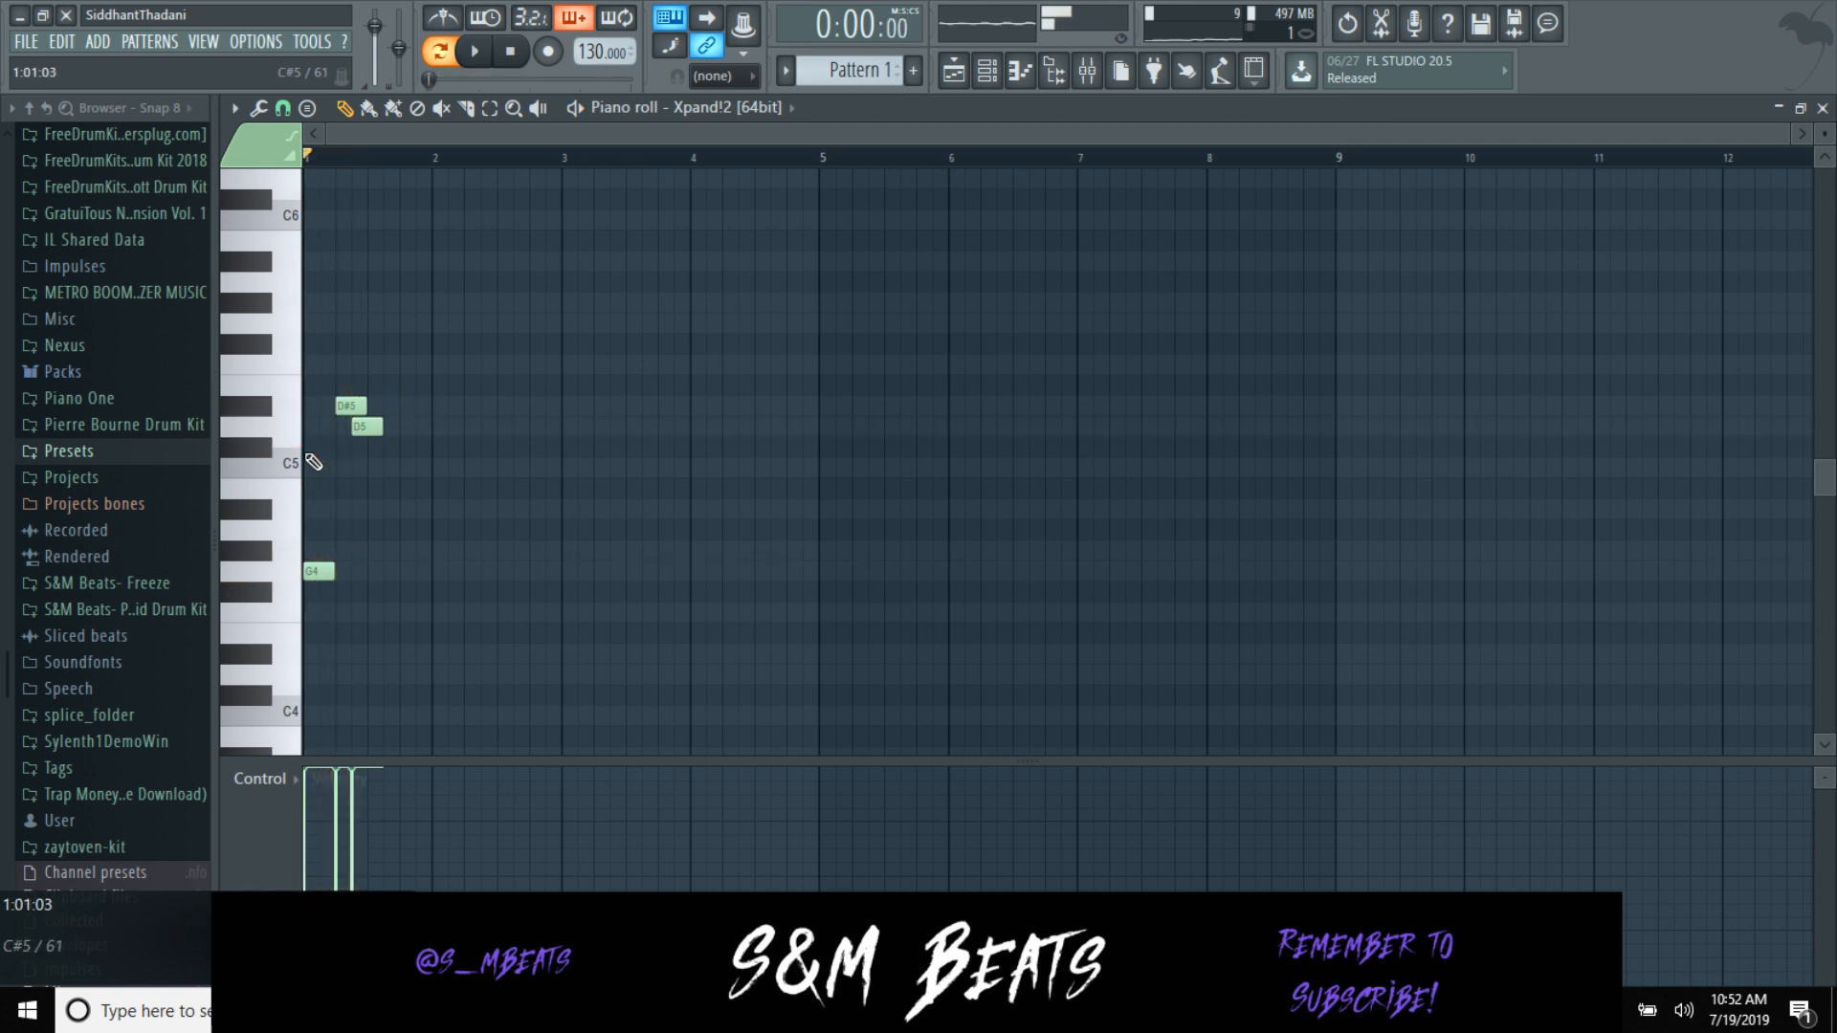
right_click(368, 425)
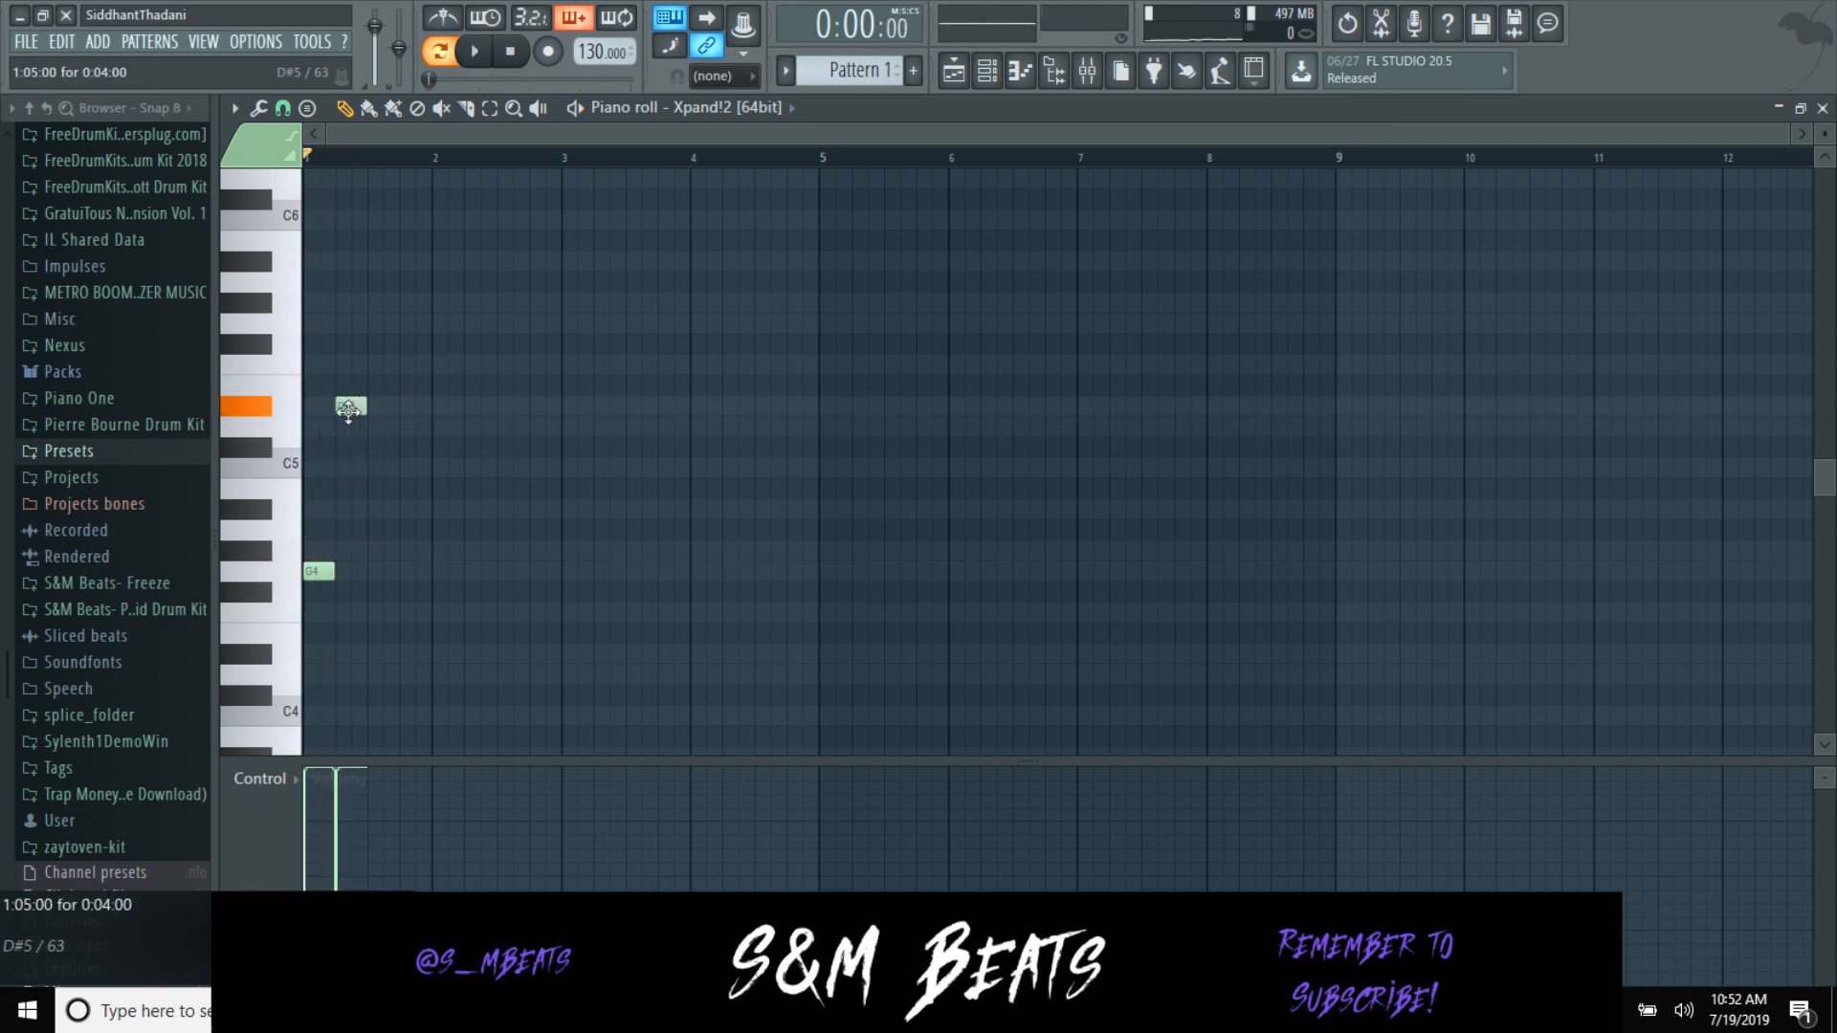
Step: Build a G4, D#5, G5 chord at the start of bar 1 and a G4, D5, G5 chord on beat 3, with a C5 between them
drag(350, 405, 318, 406)
drag(310, 305, 309, 325)
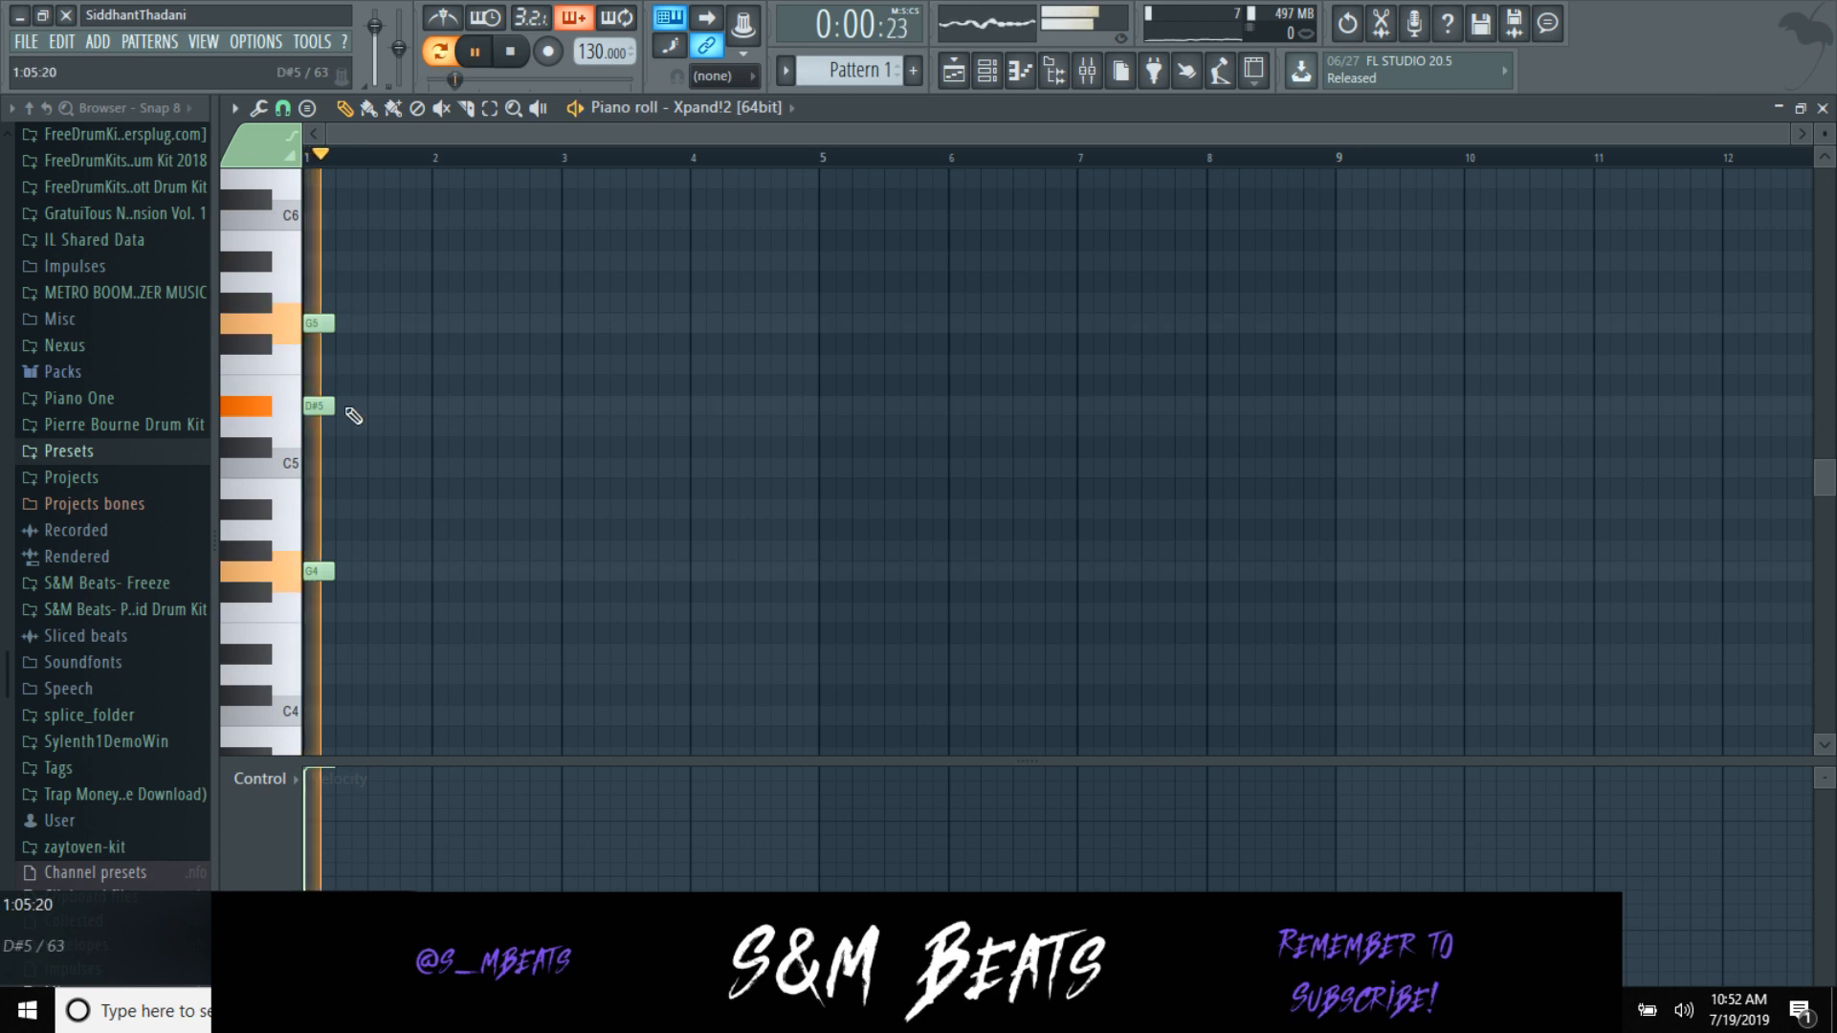
click(383, 325)
click(383, 325)
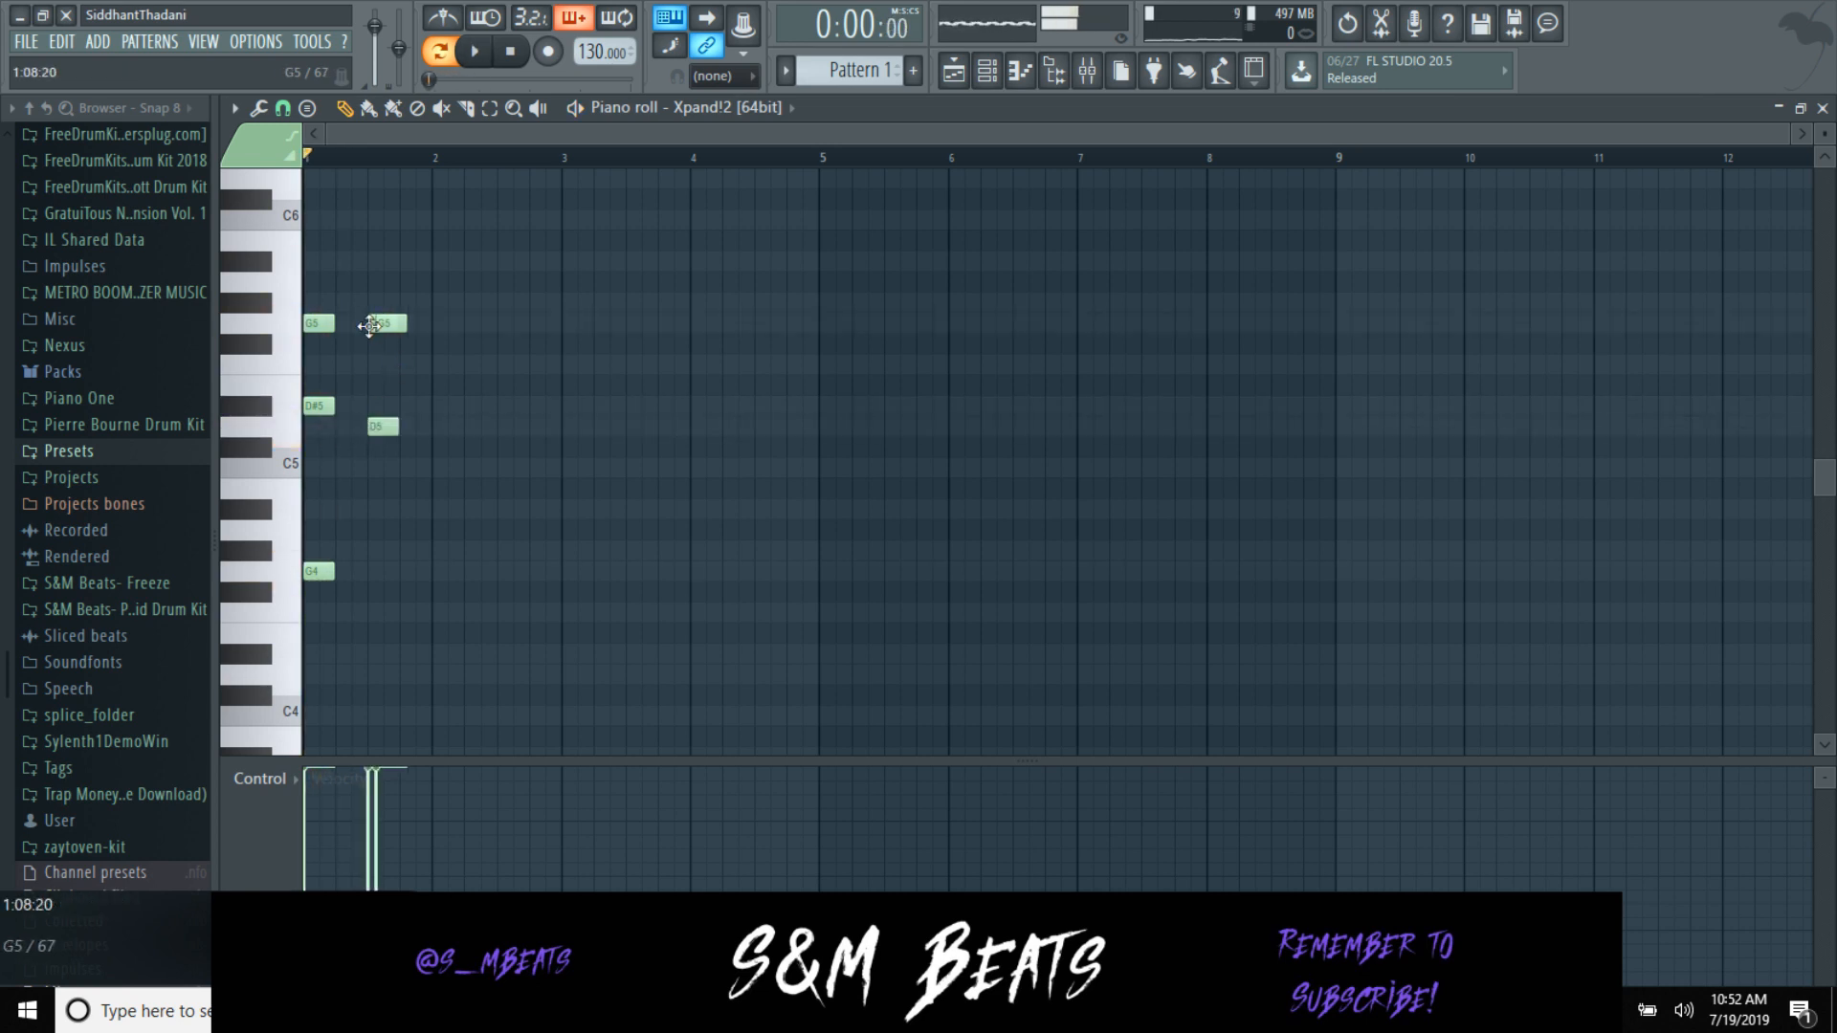
click(367, 572)
drag(334, 466, 345, 467)
Step: Try an A#4 as the last note of bar 1, play the pattern and delete the note
key(space)
click(401, 508)
key(space)
right_click(419, 510)
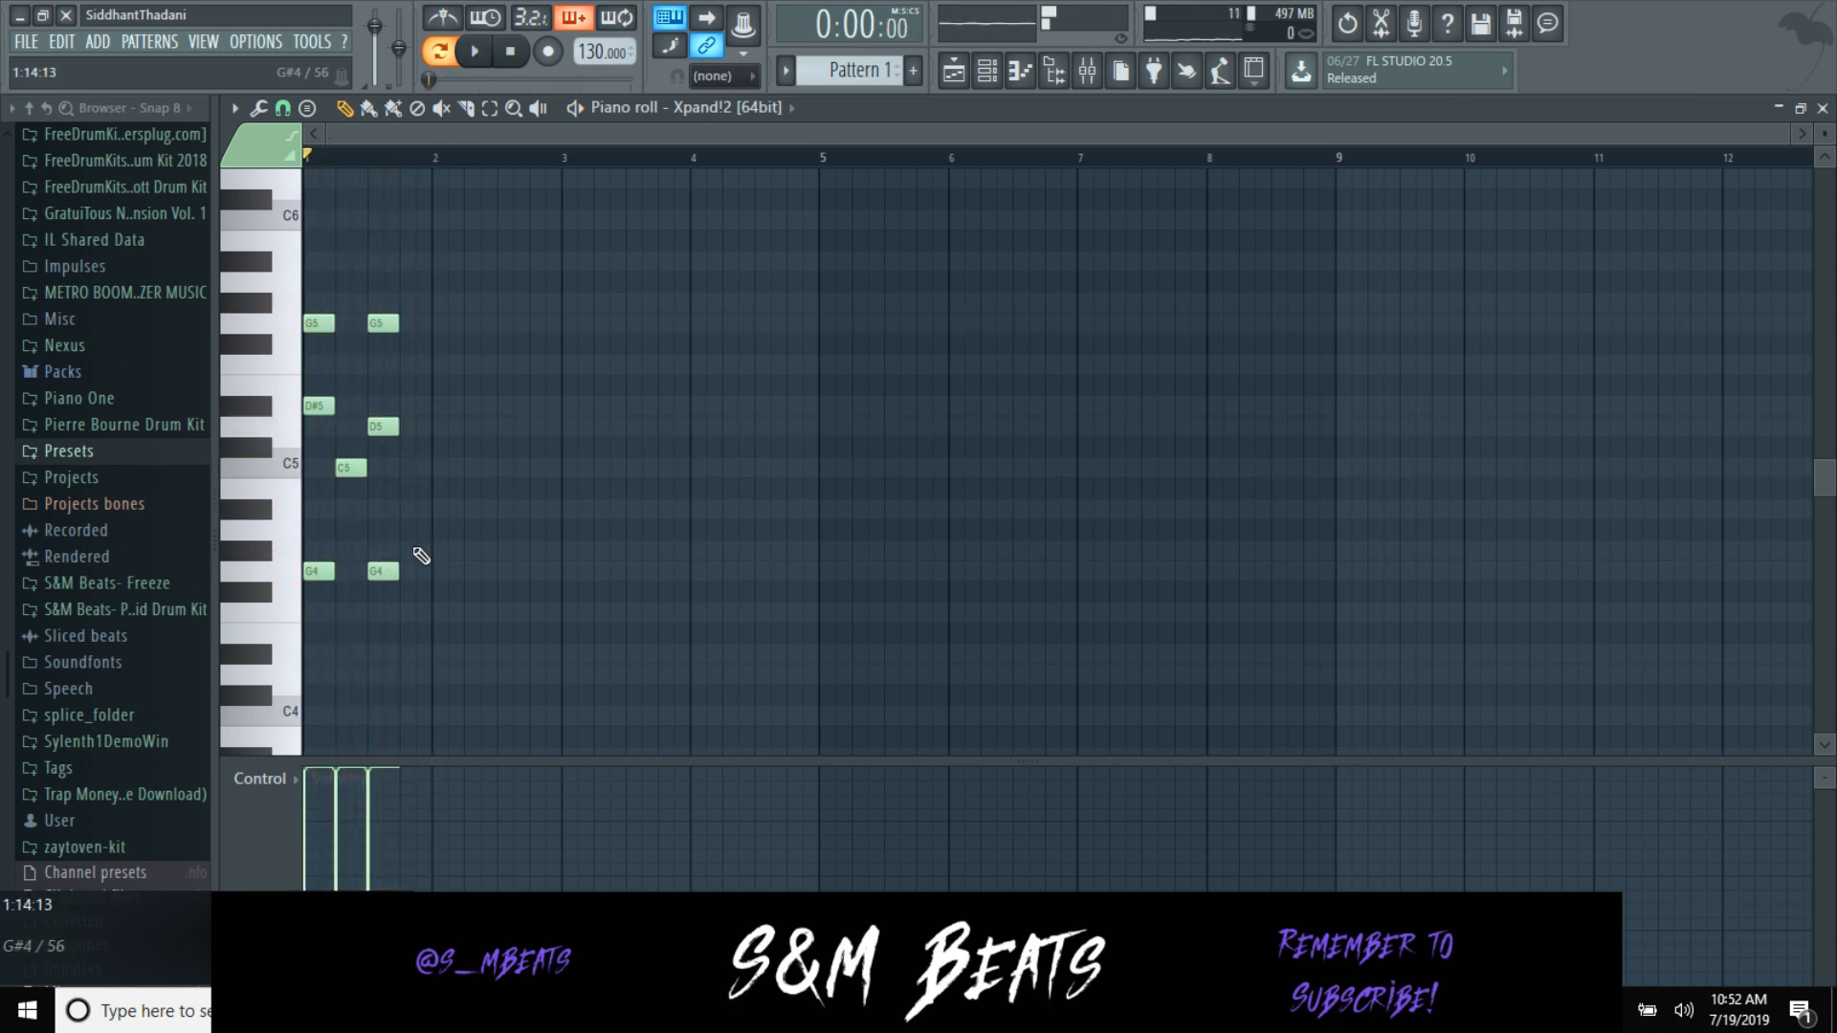
right_click(416, 546)
Step: Add a C5 on the last beat of bar 1, transpose the whole pattern up five semitones and play it
drag(416, 476, 404, 468)
key(Up)
key(Up)
key(Up)
key(Up)
key(Up)
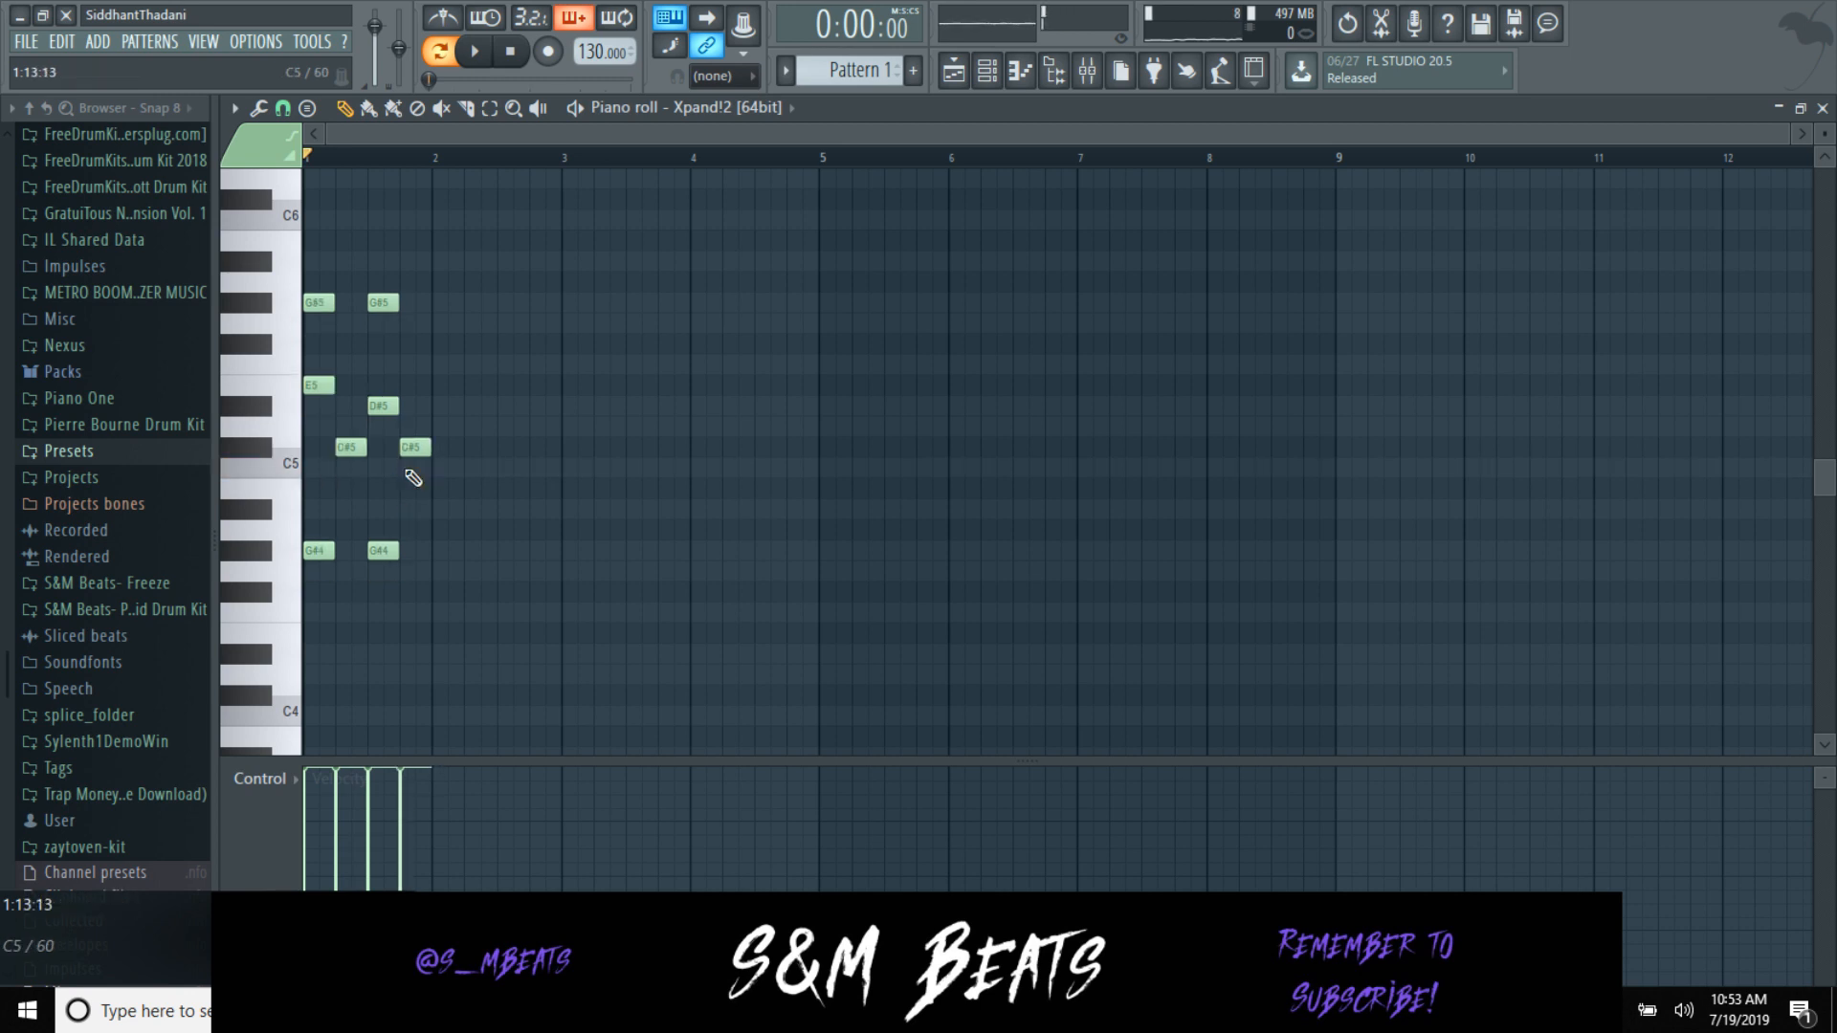
key(space)
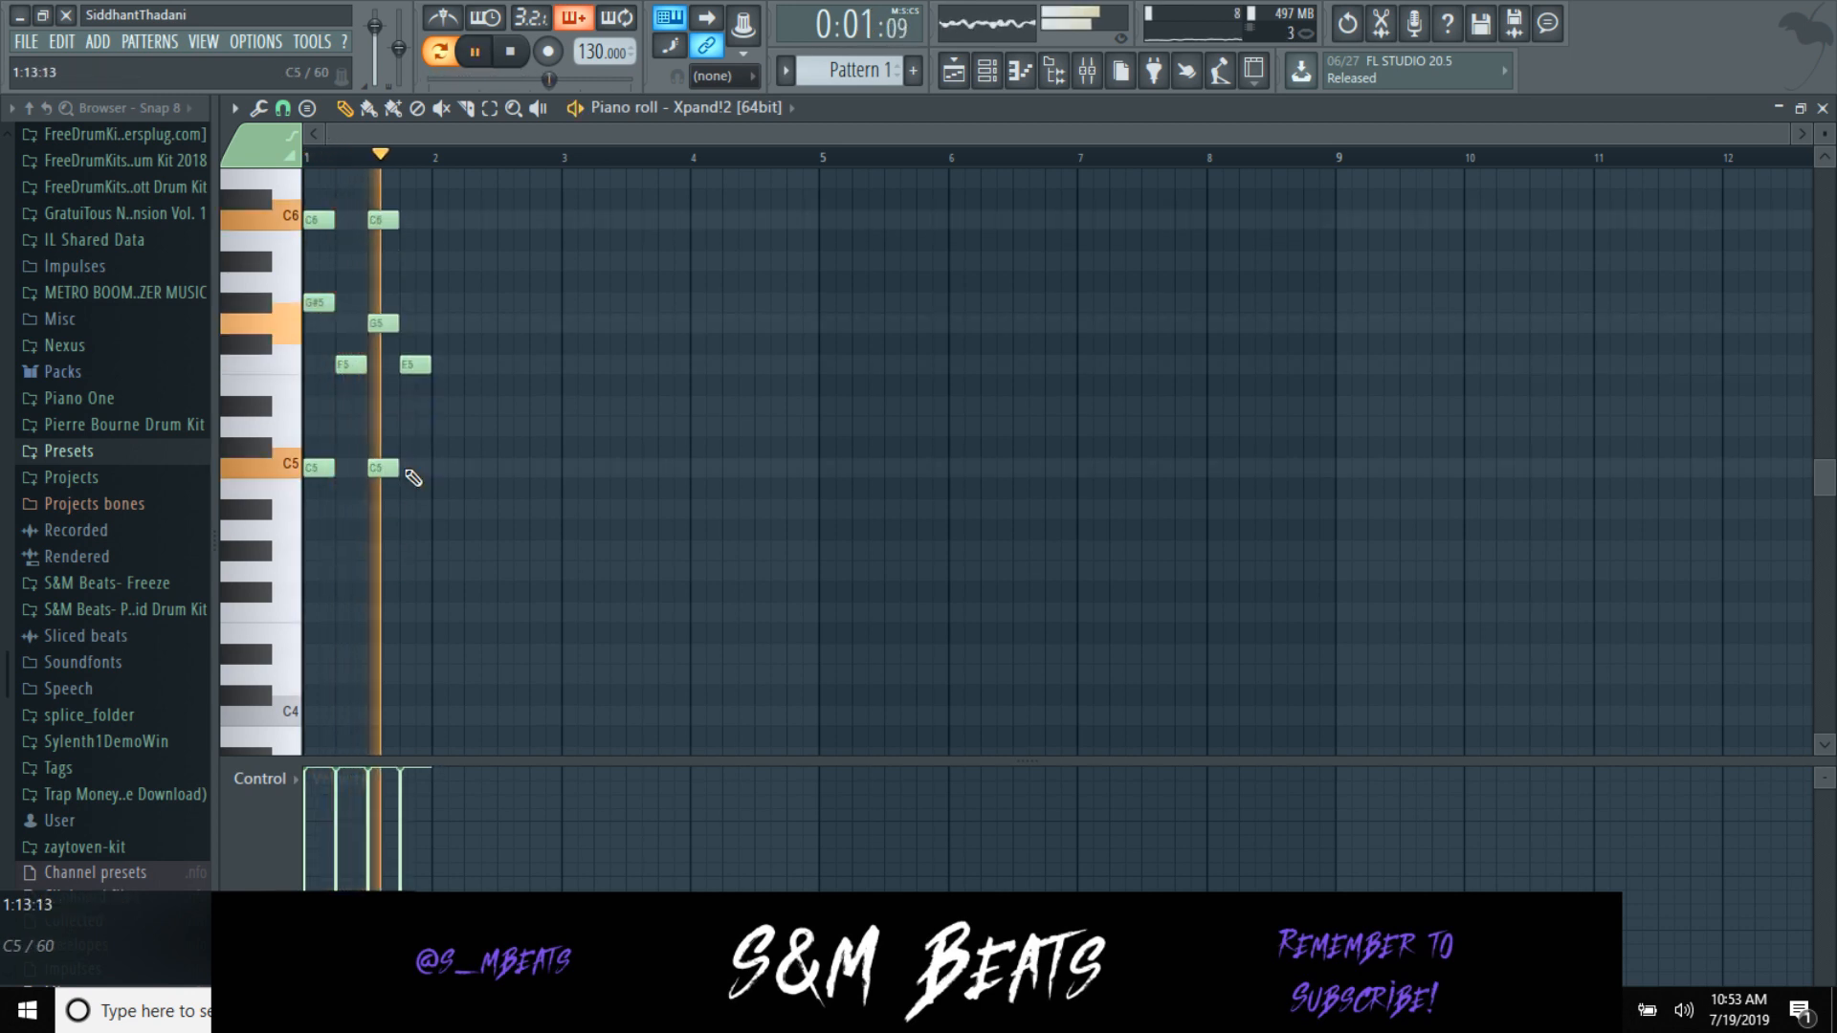
Step: Duplicate the one-bar pattern to fill four bars, lower the final F5 to D5 and play the result
key(ctrl+a)
key(ctrl+b)
key(ctrl+d)
key(space)
key(ctrl+a)
key(ctrl+b)
key(ctrl+d)
click(680, 414)
right_click(680, 414)
drag(800, 365, 800, 424)
key(space)
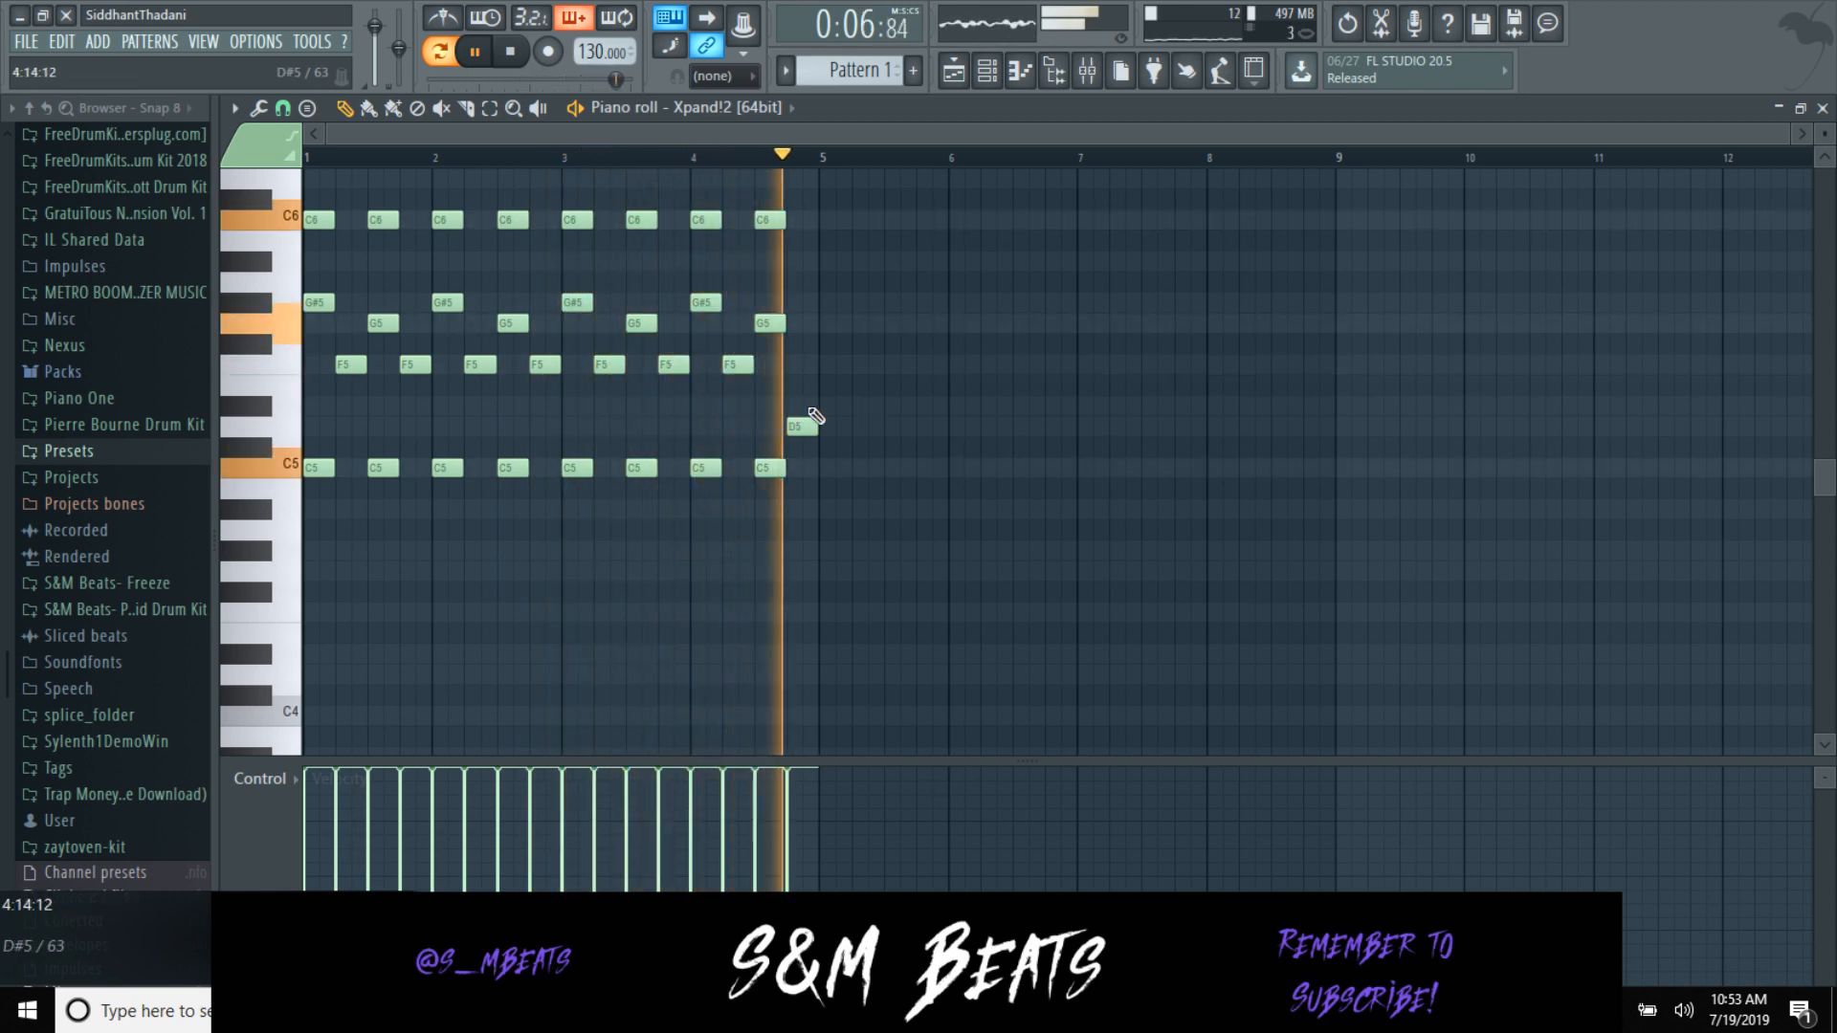
Step: Try revoicing the last chord in bar 4 by moving G5 to F5, adding G#5 and removing C6, and restore the original chord
drag(771, 324, 773, 371)
click(758, 305)
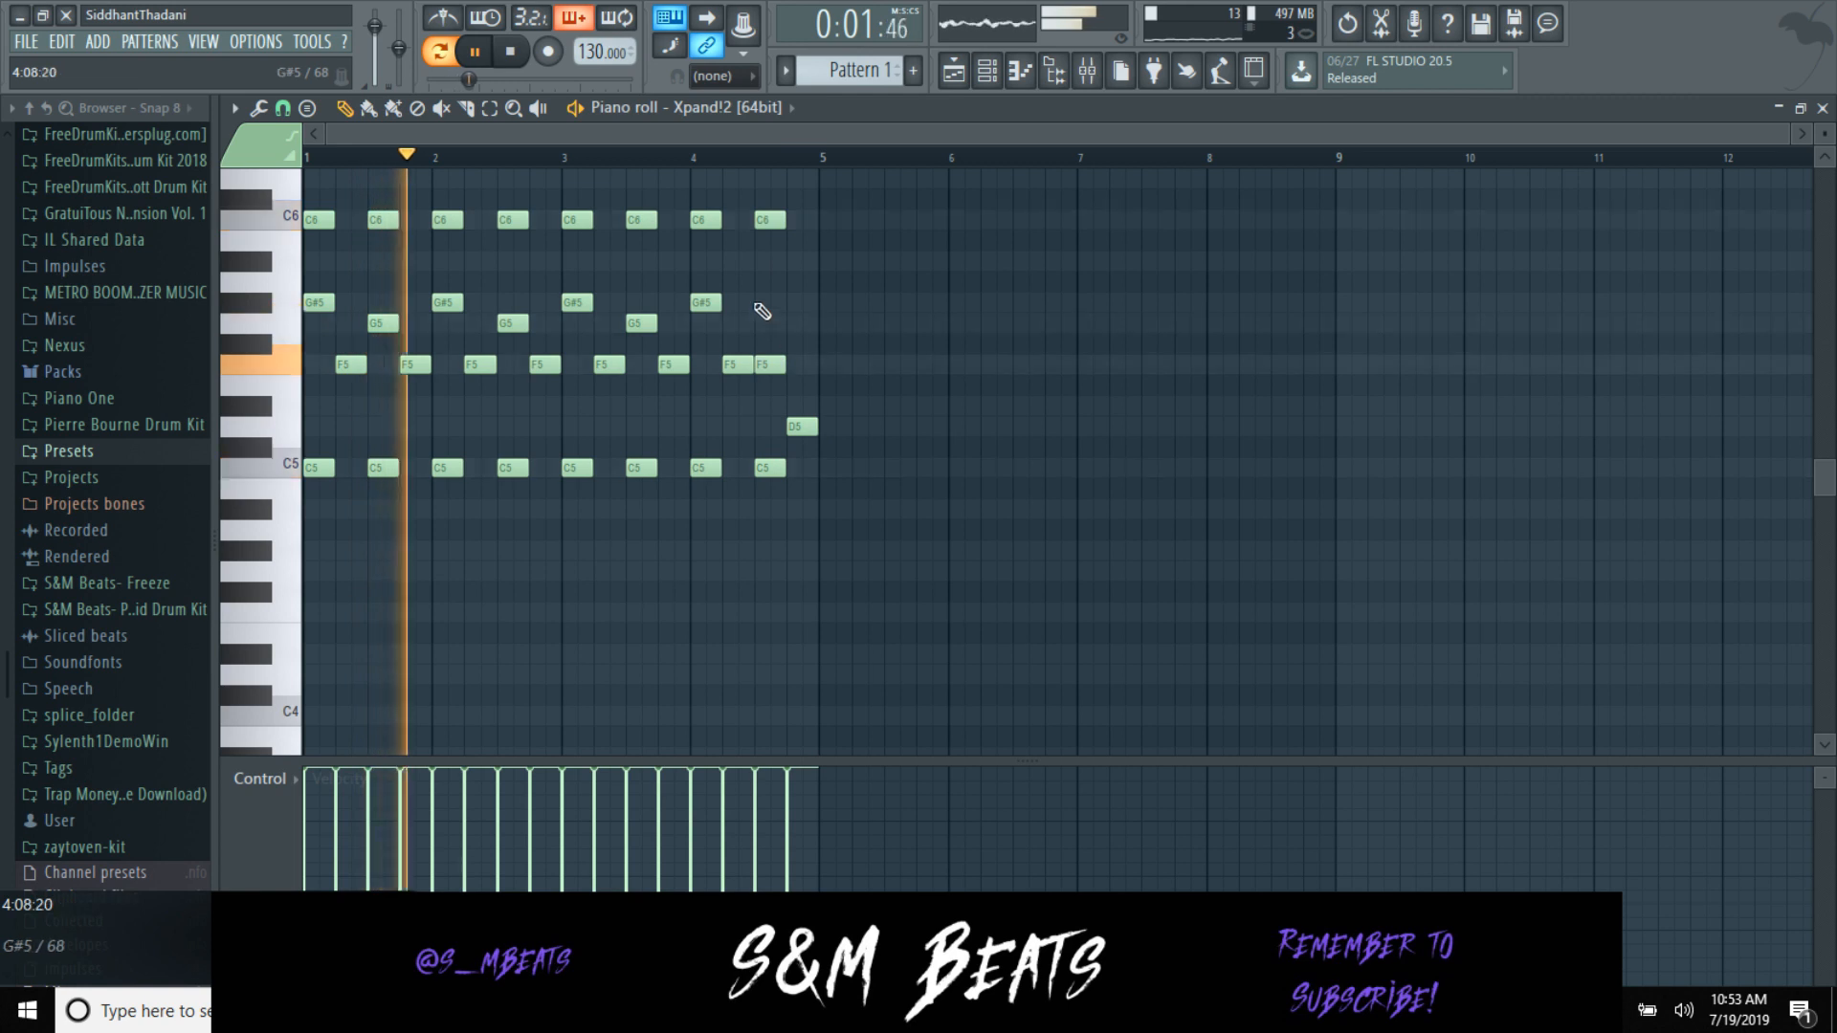
right_click(783, 221)
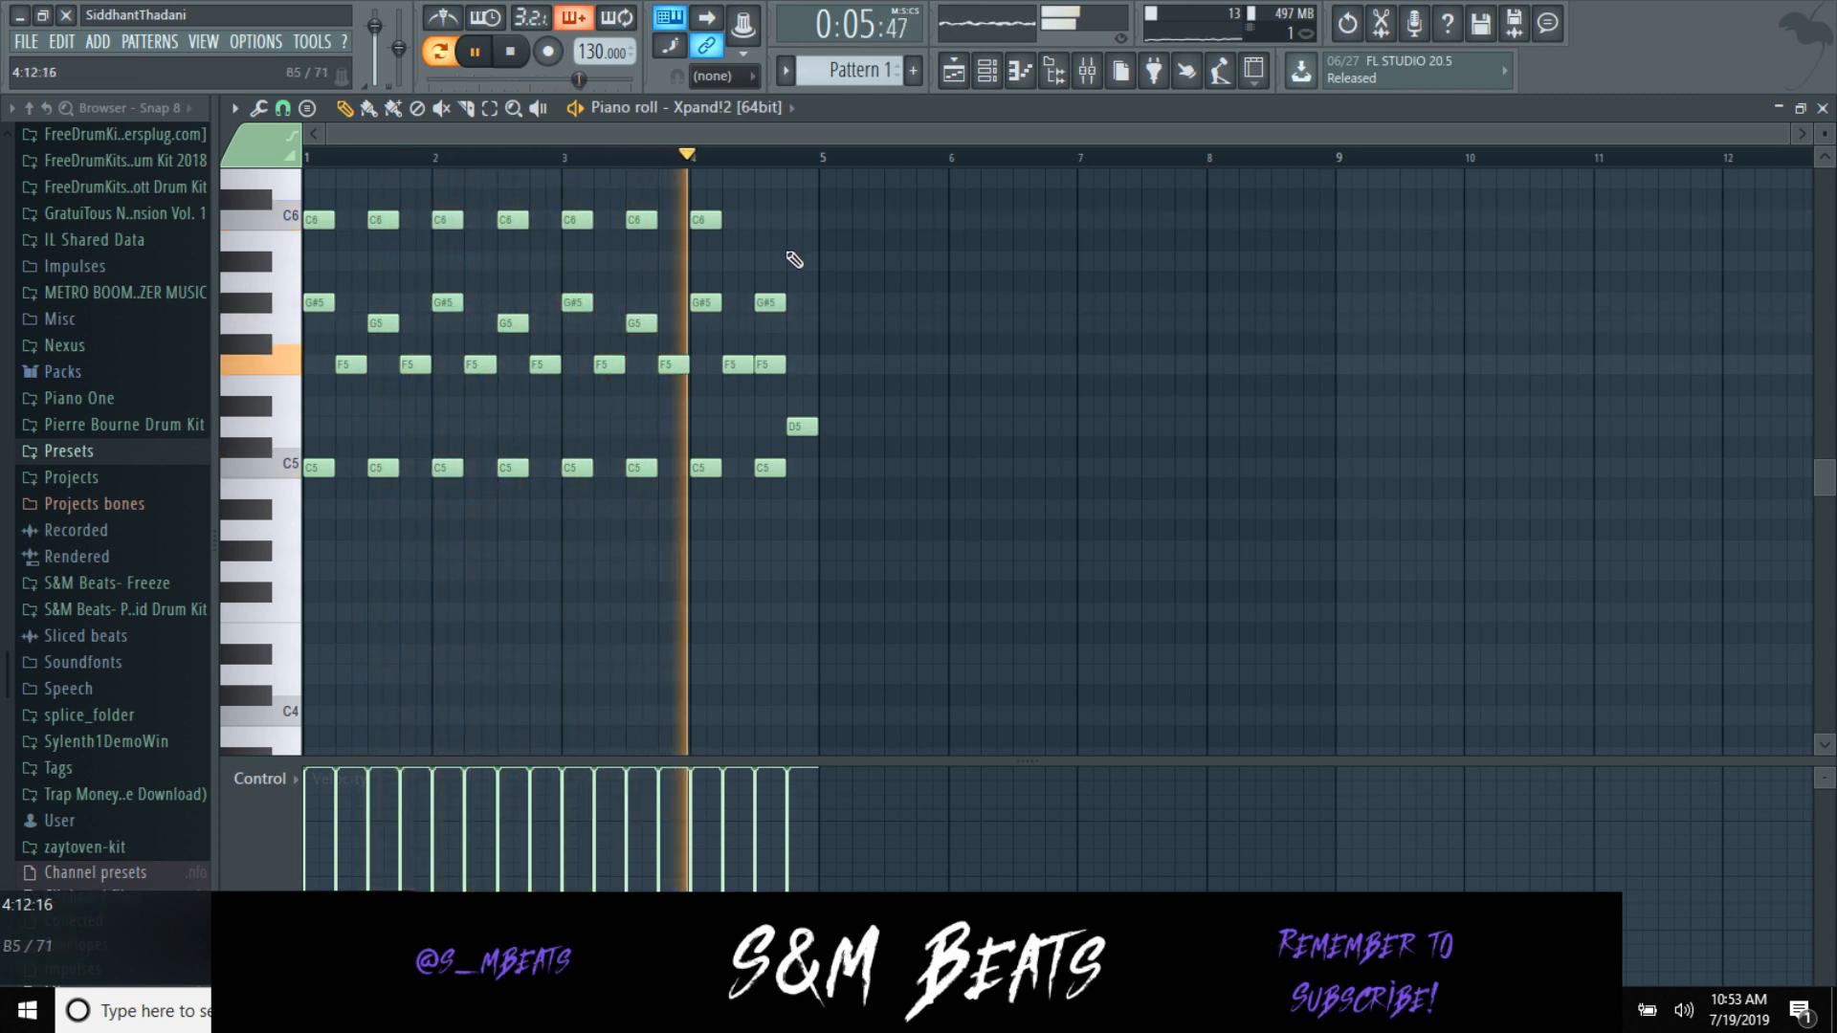
key(ctrl+z)
key(space)
click(767, 326)
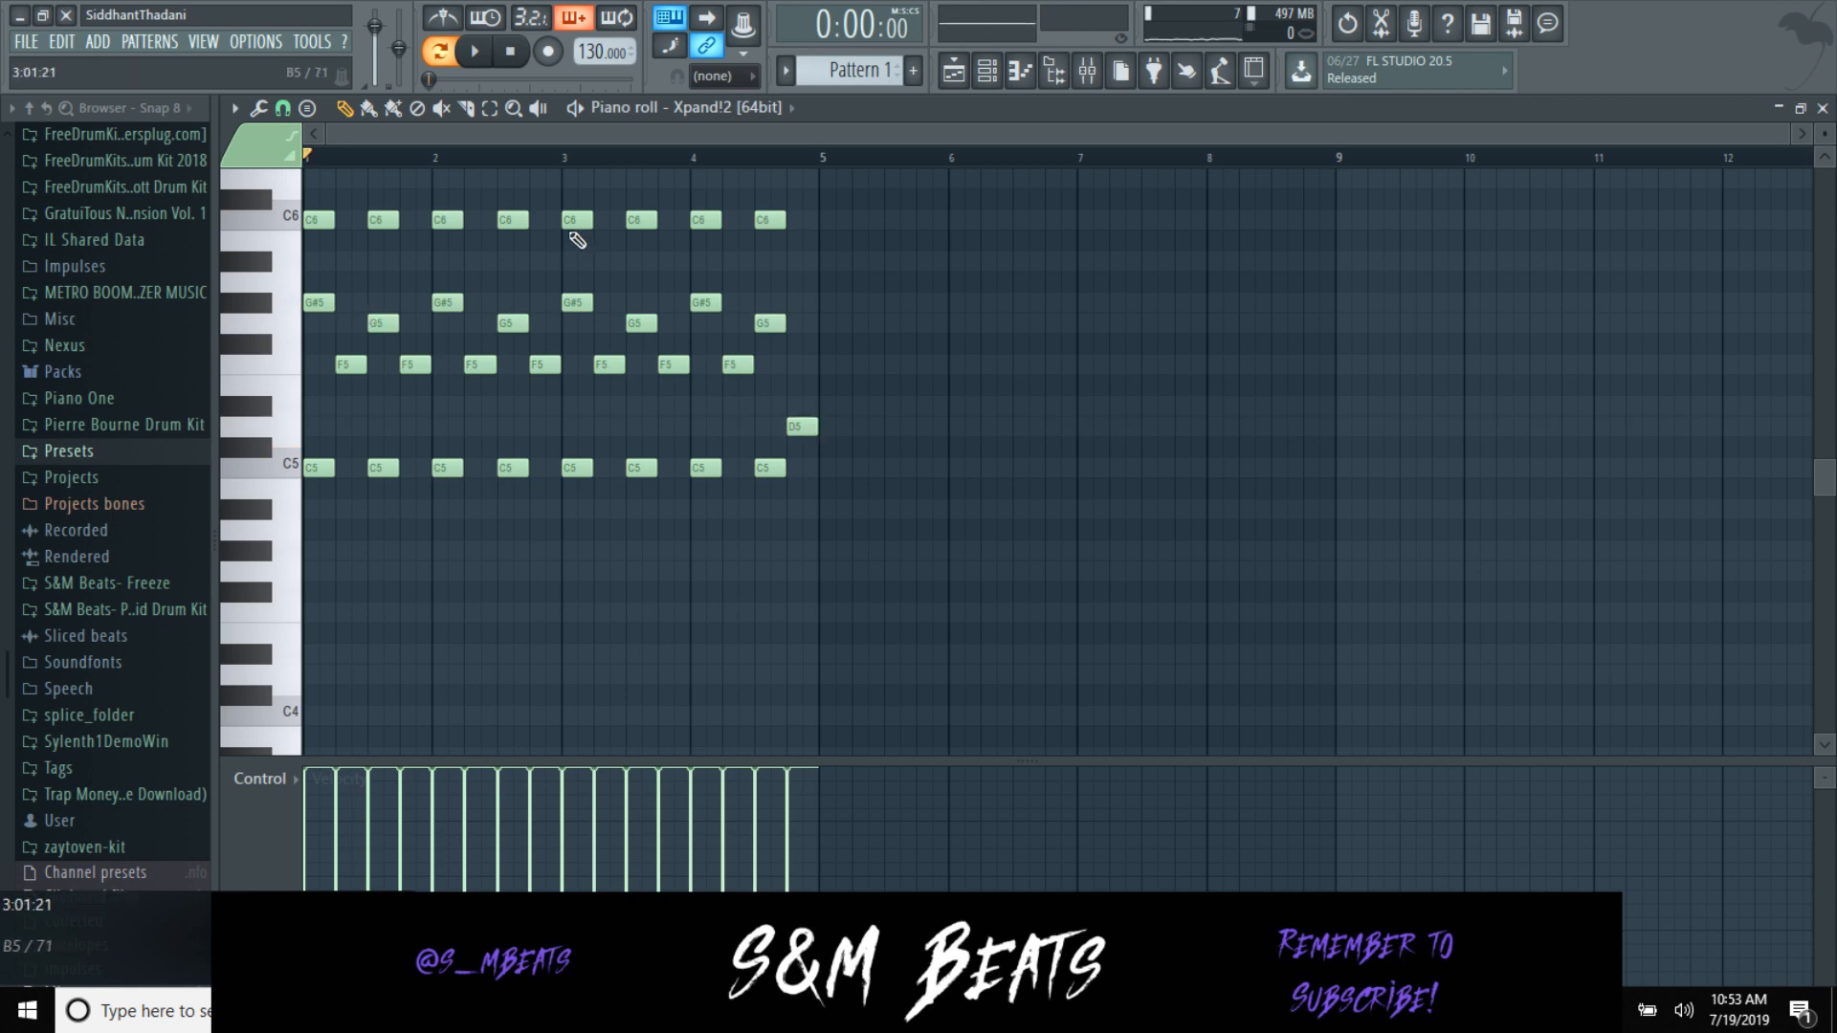
Step: Stretch all notes to twice their length so the pattern spans eight bars, and play it
key(ctrl+a)
drag(860, 341, 1372, 344)
scroll(1345, 172, up, 5)
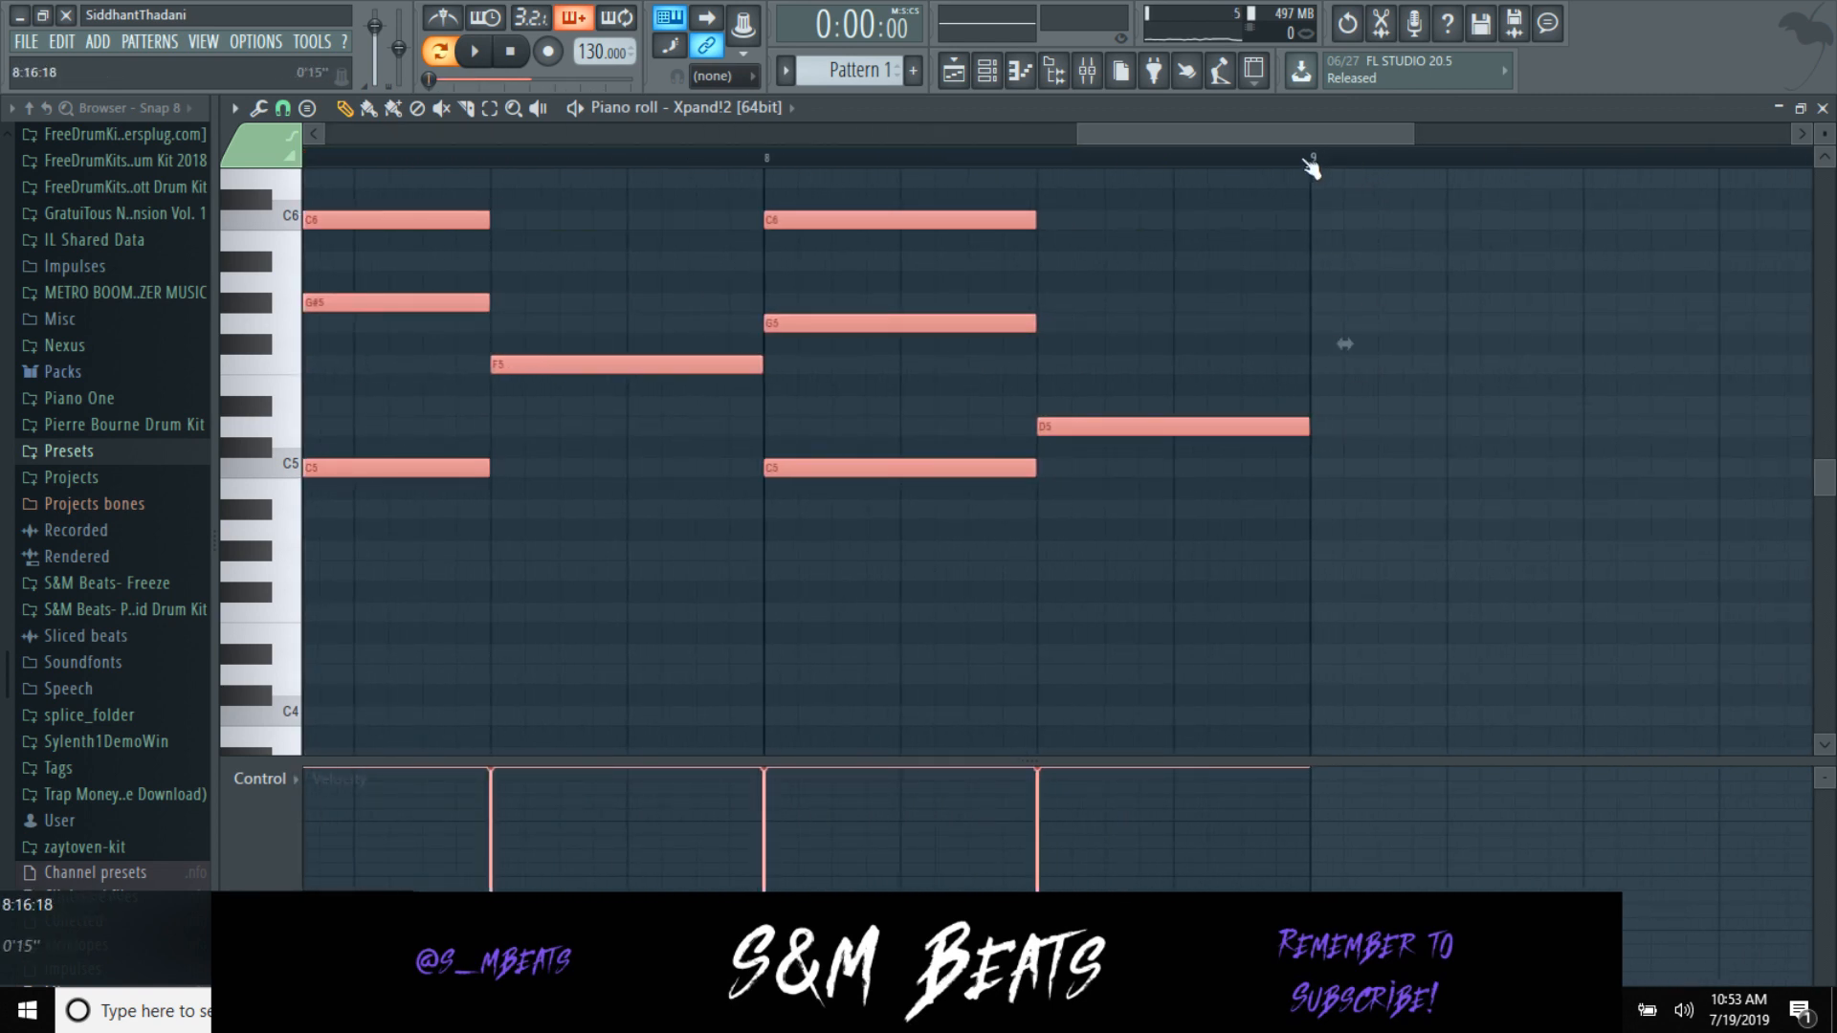
scroll(1311, 163, up, 6)
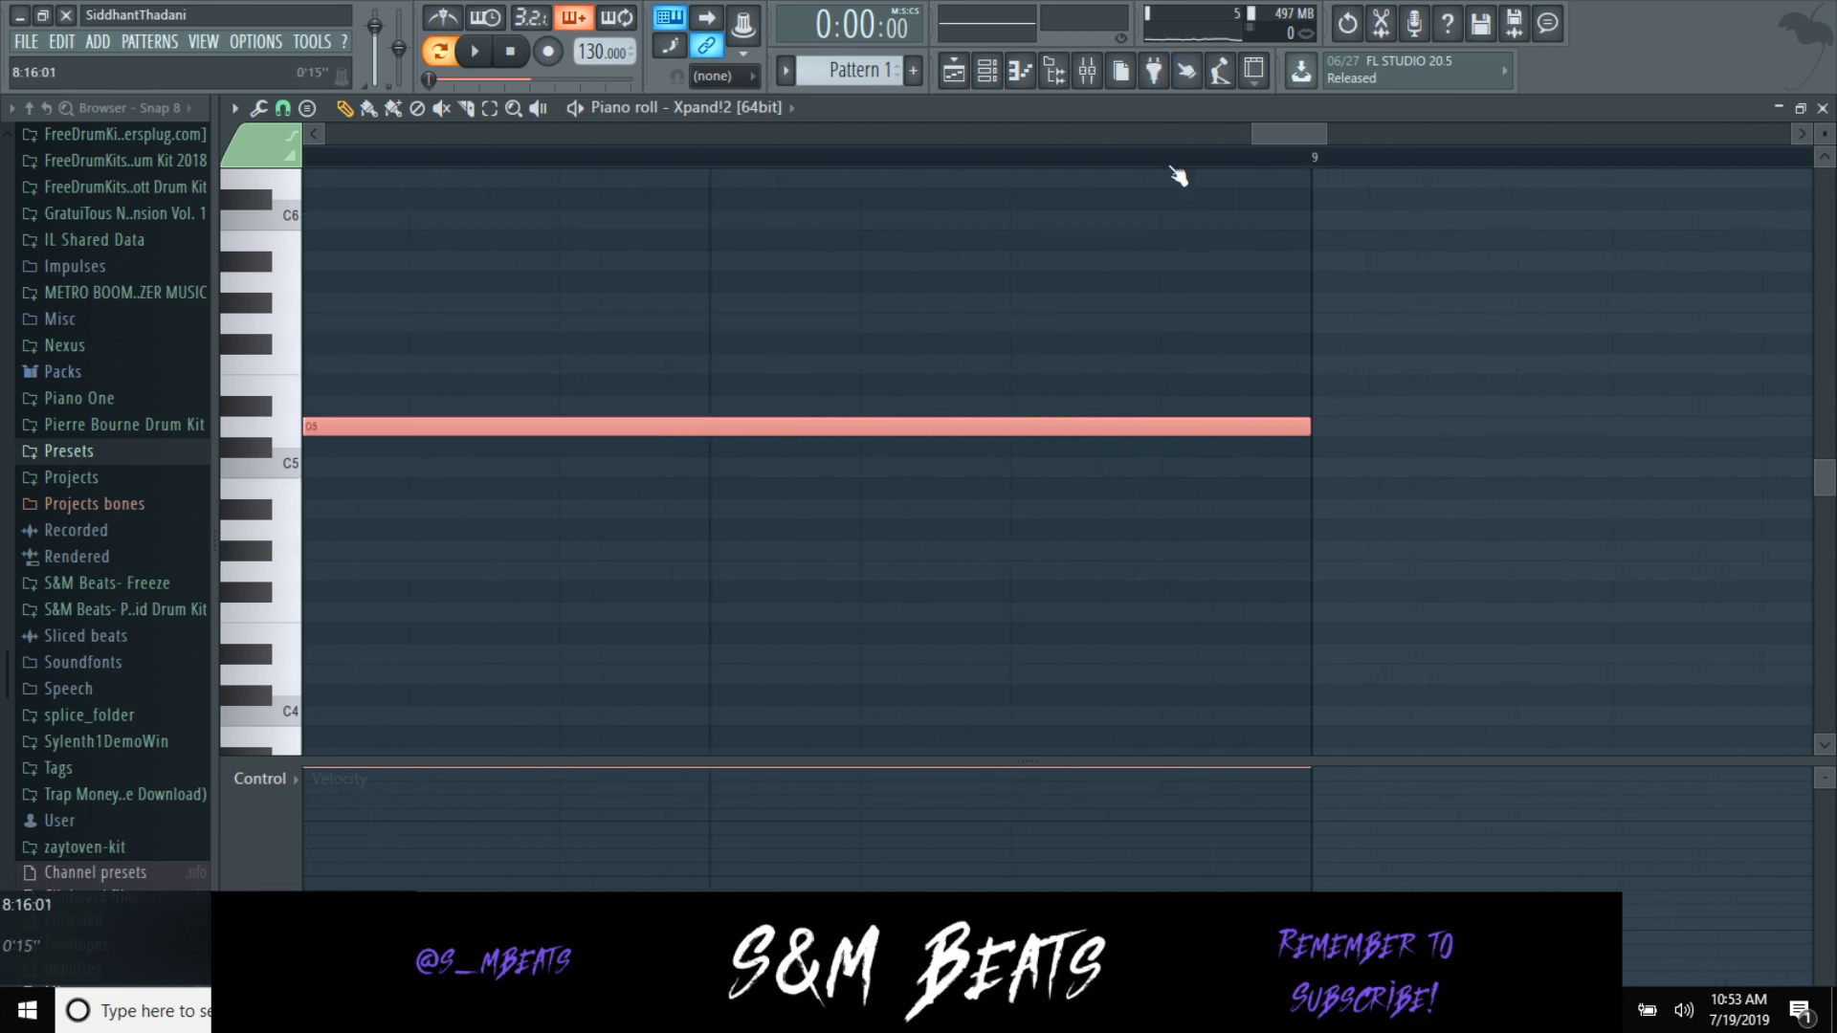
click(1147, 218)
right_click(1158, 218)
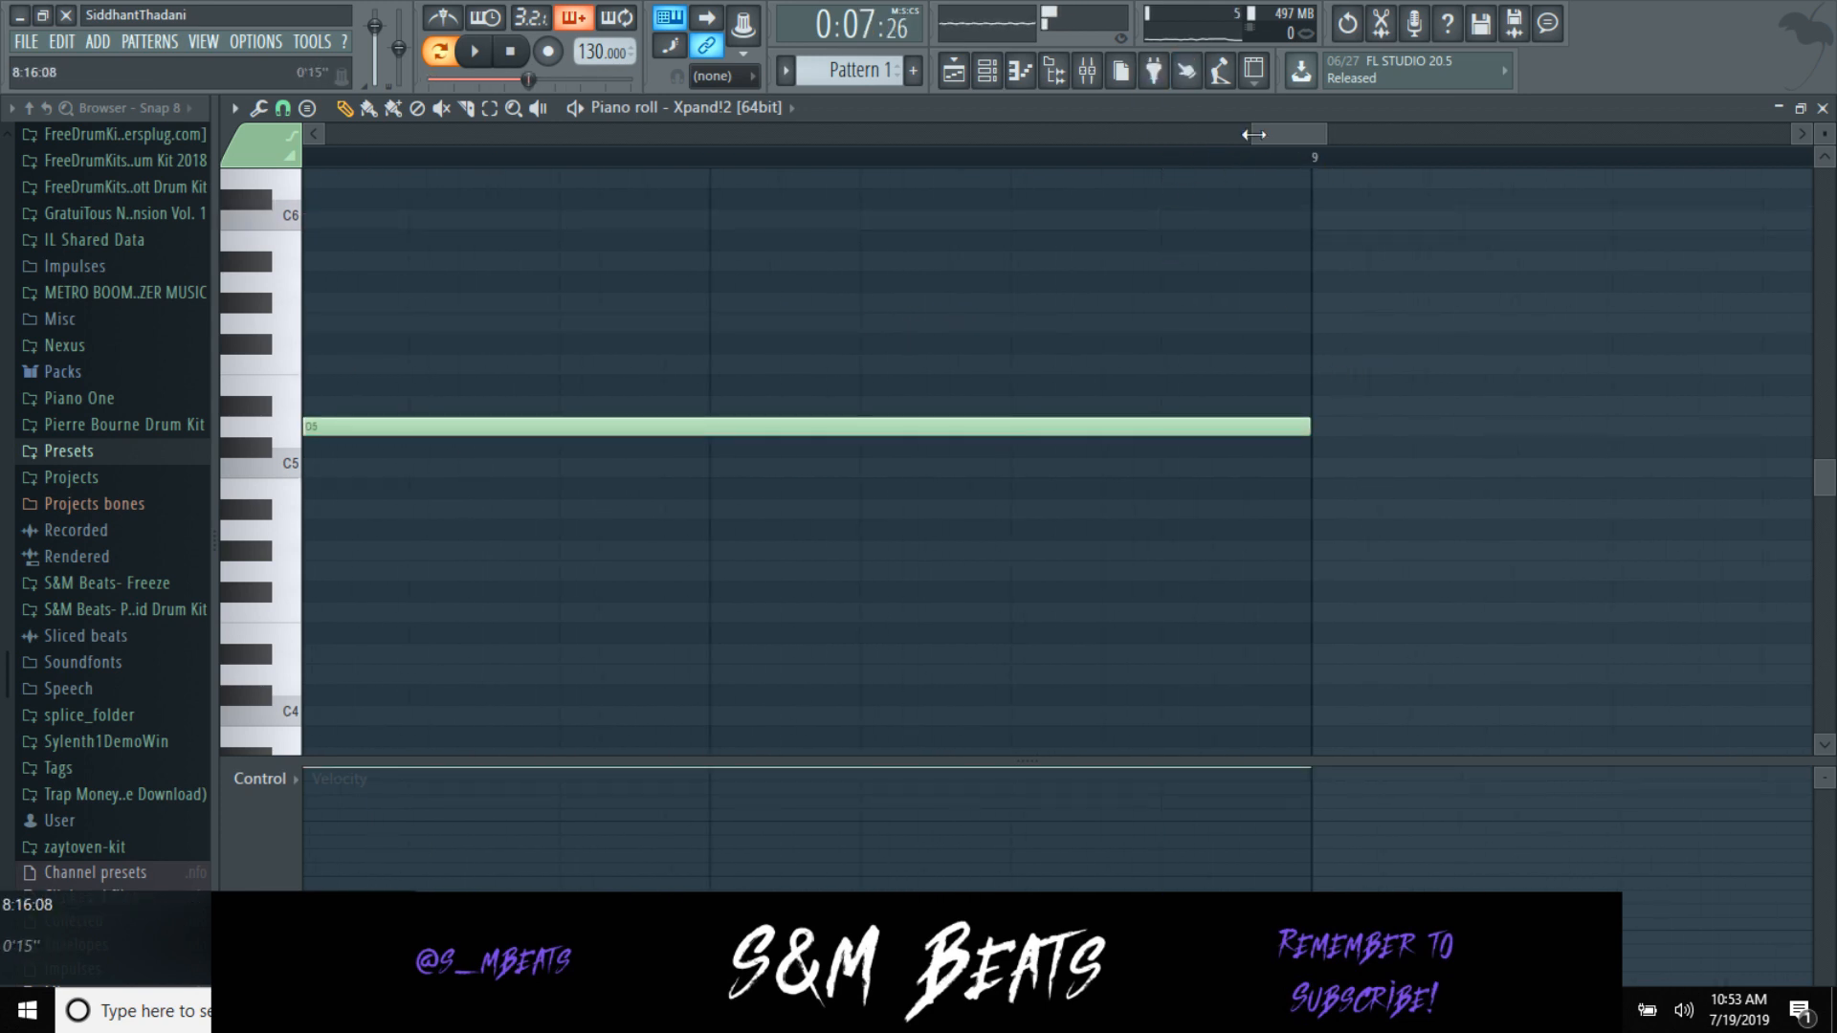
drag(1253, 134, 306, 134)
click(985, 158)
key(space)
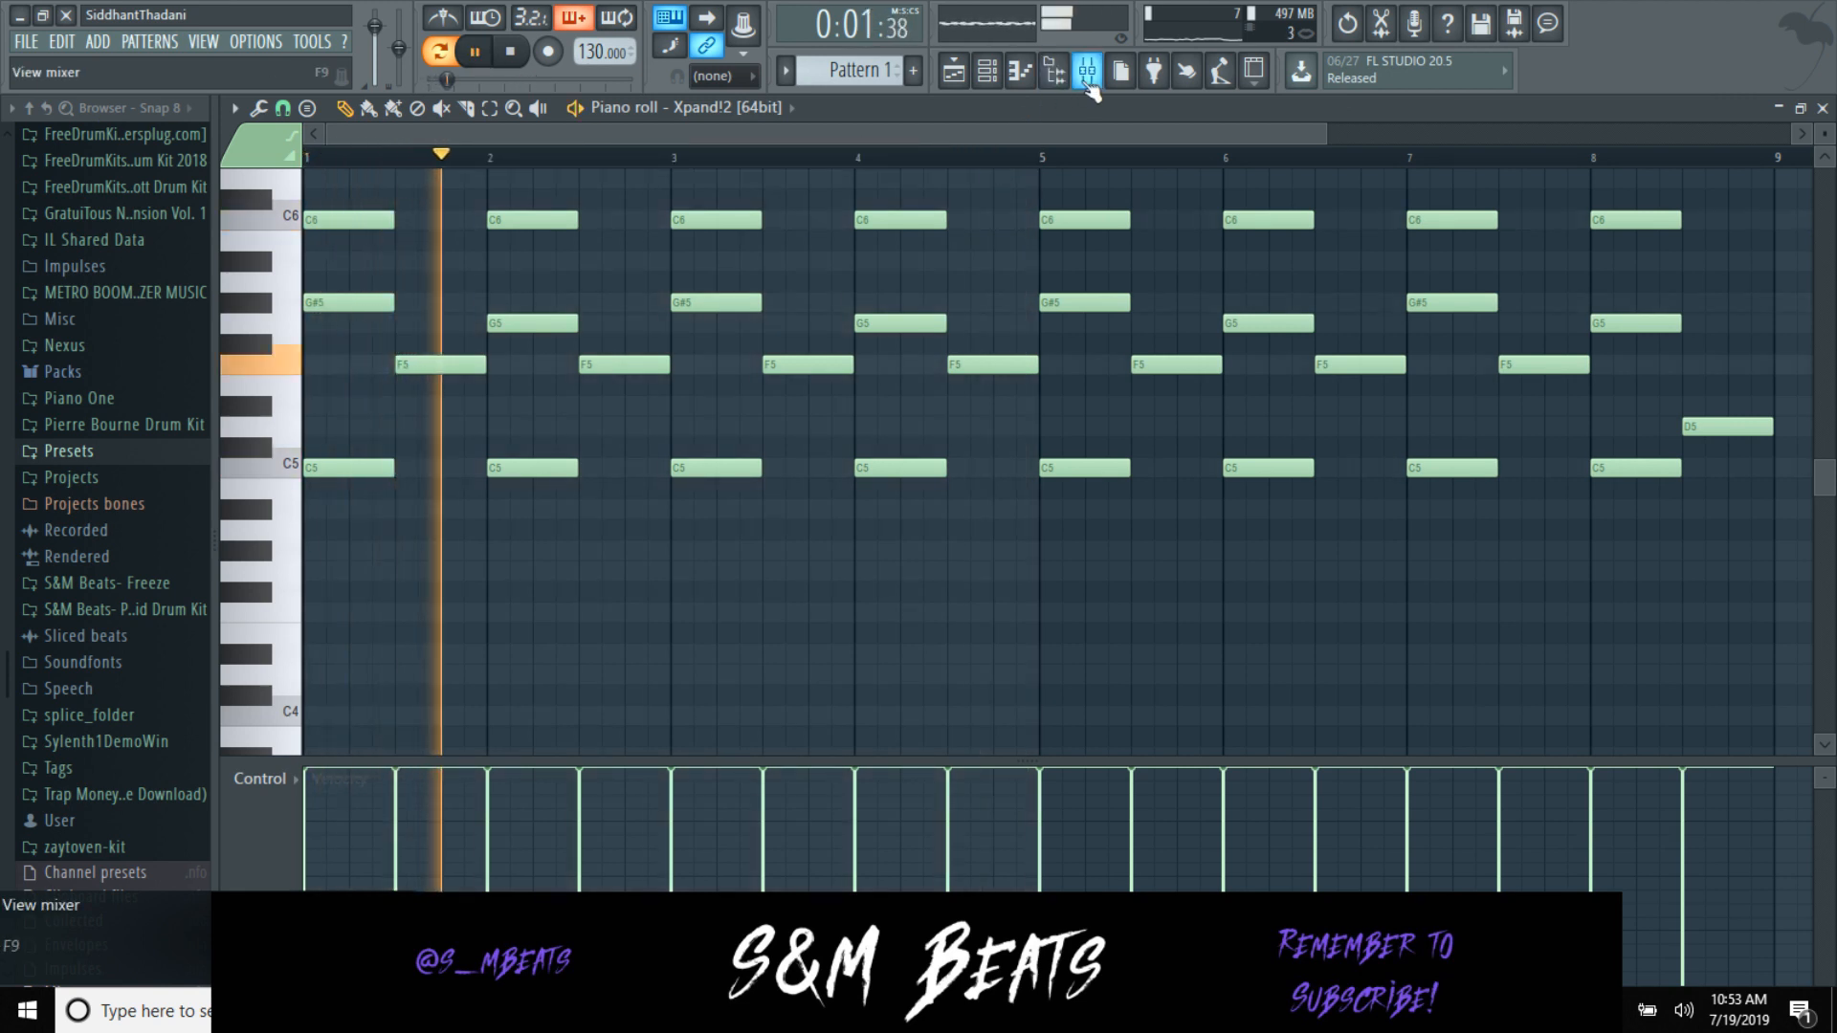
Step: Strum the chords of all eight bars with the strumizer's displayed settings and audition them
drag(1316, 129, 1770, 134)
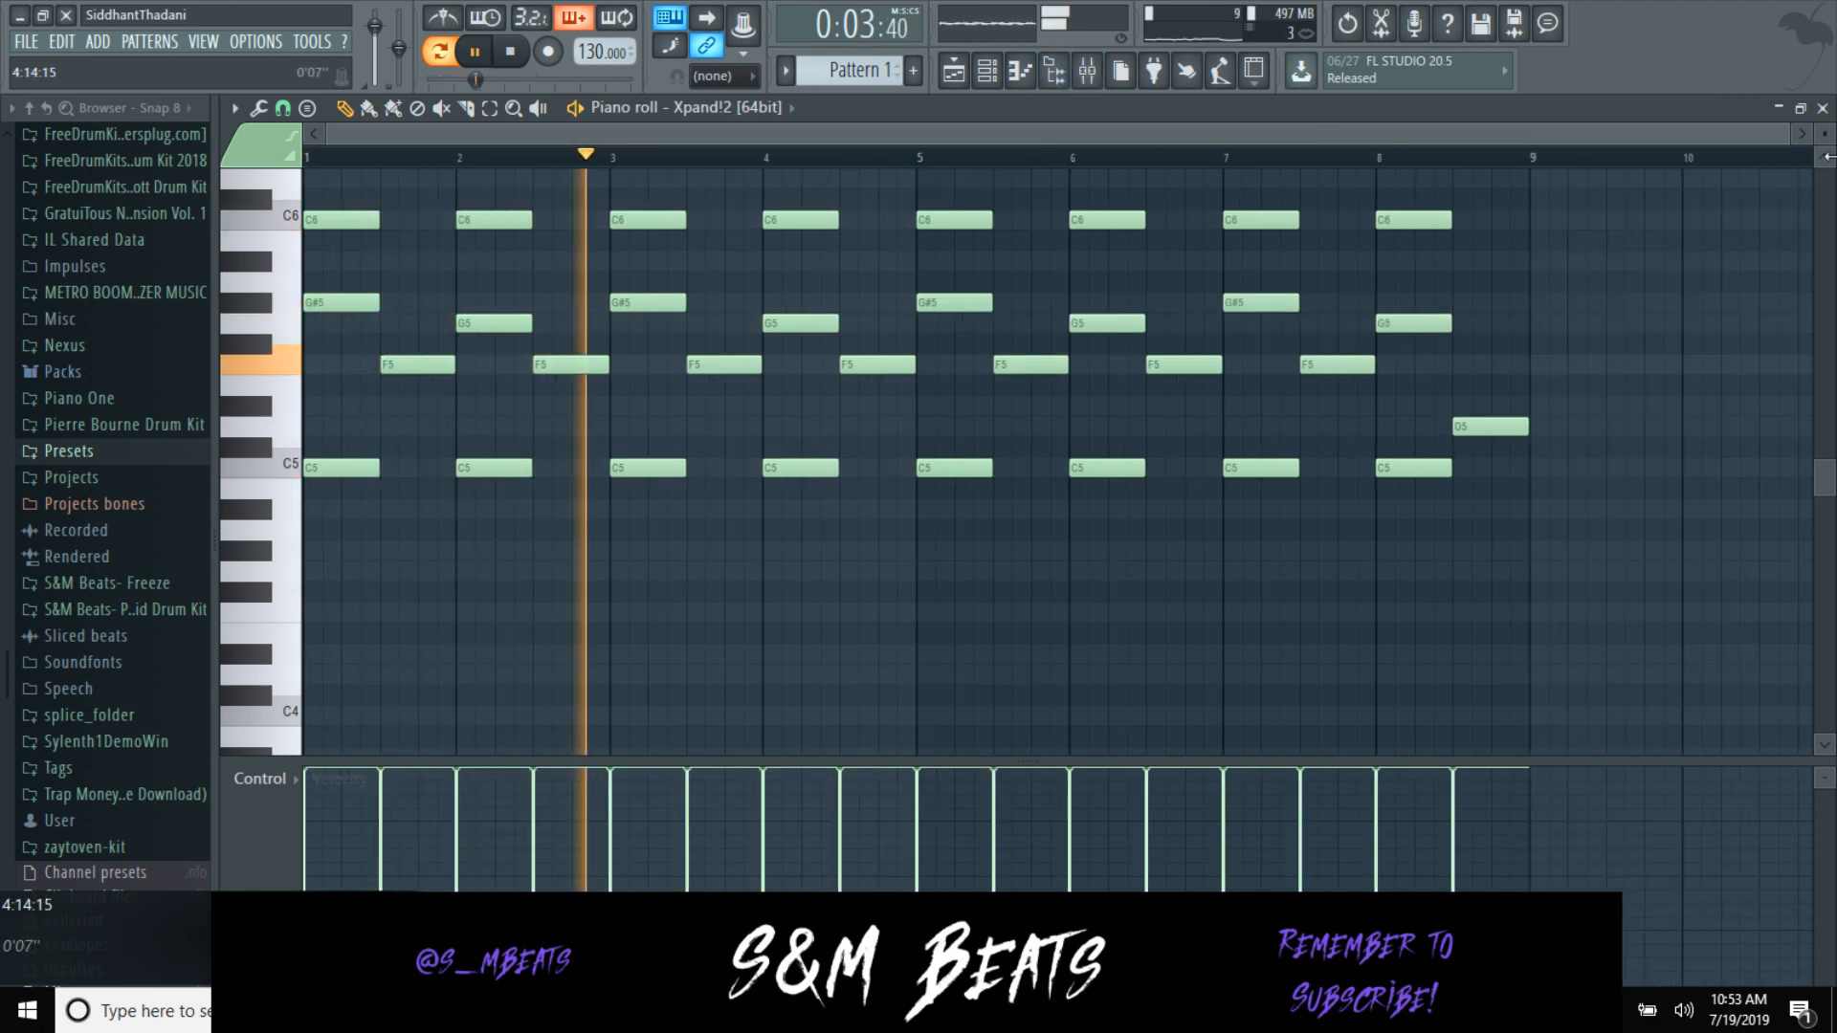
scroll(1192, 354, up, 2)
key(space)
key(alt+s)
key(space)
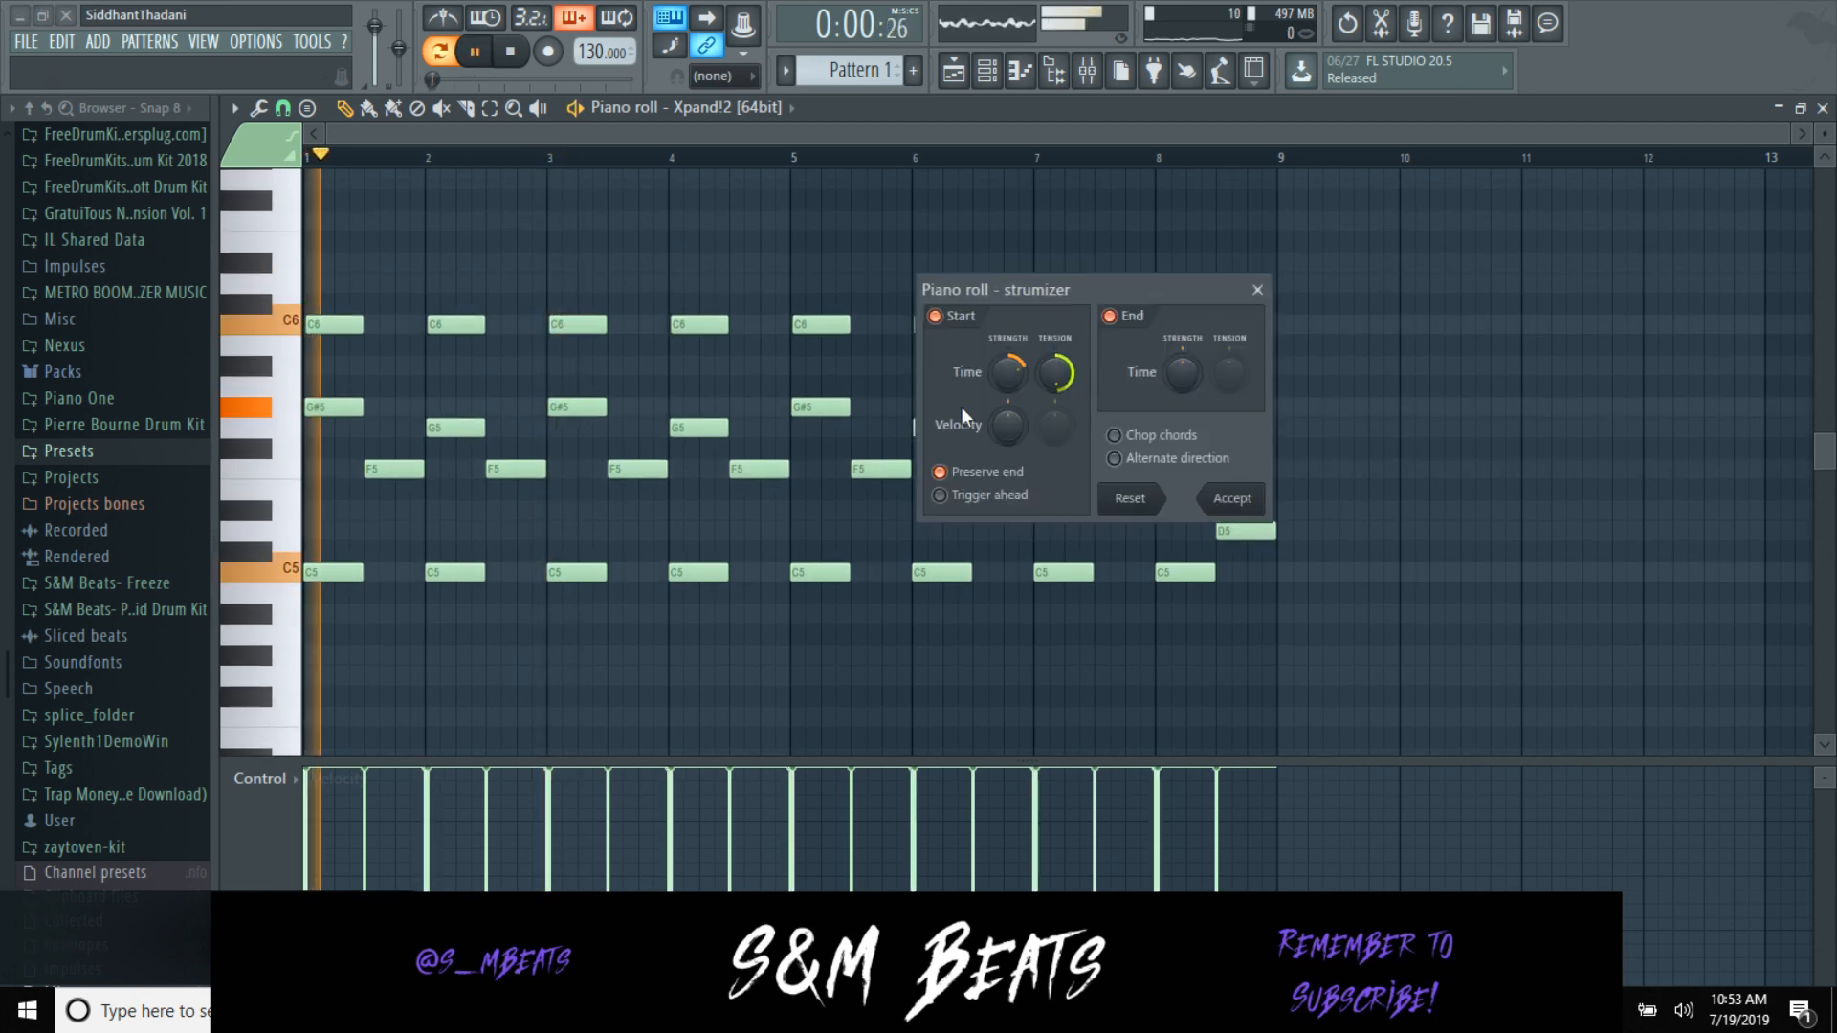
click(1228, 498)
key(space)
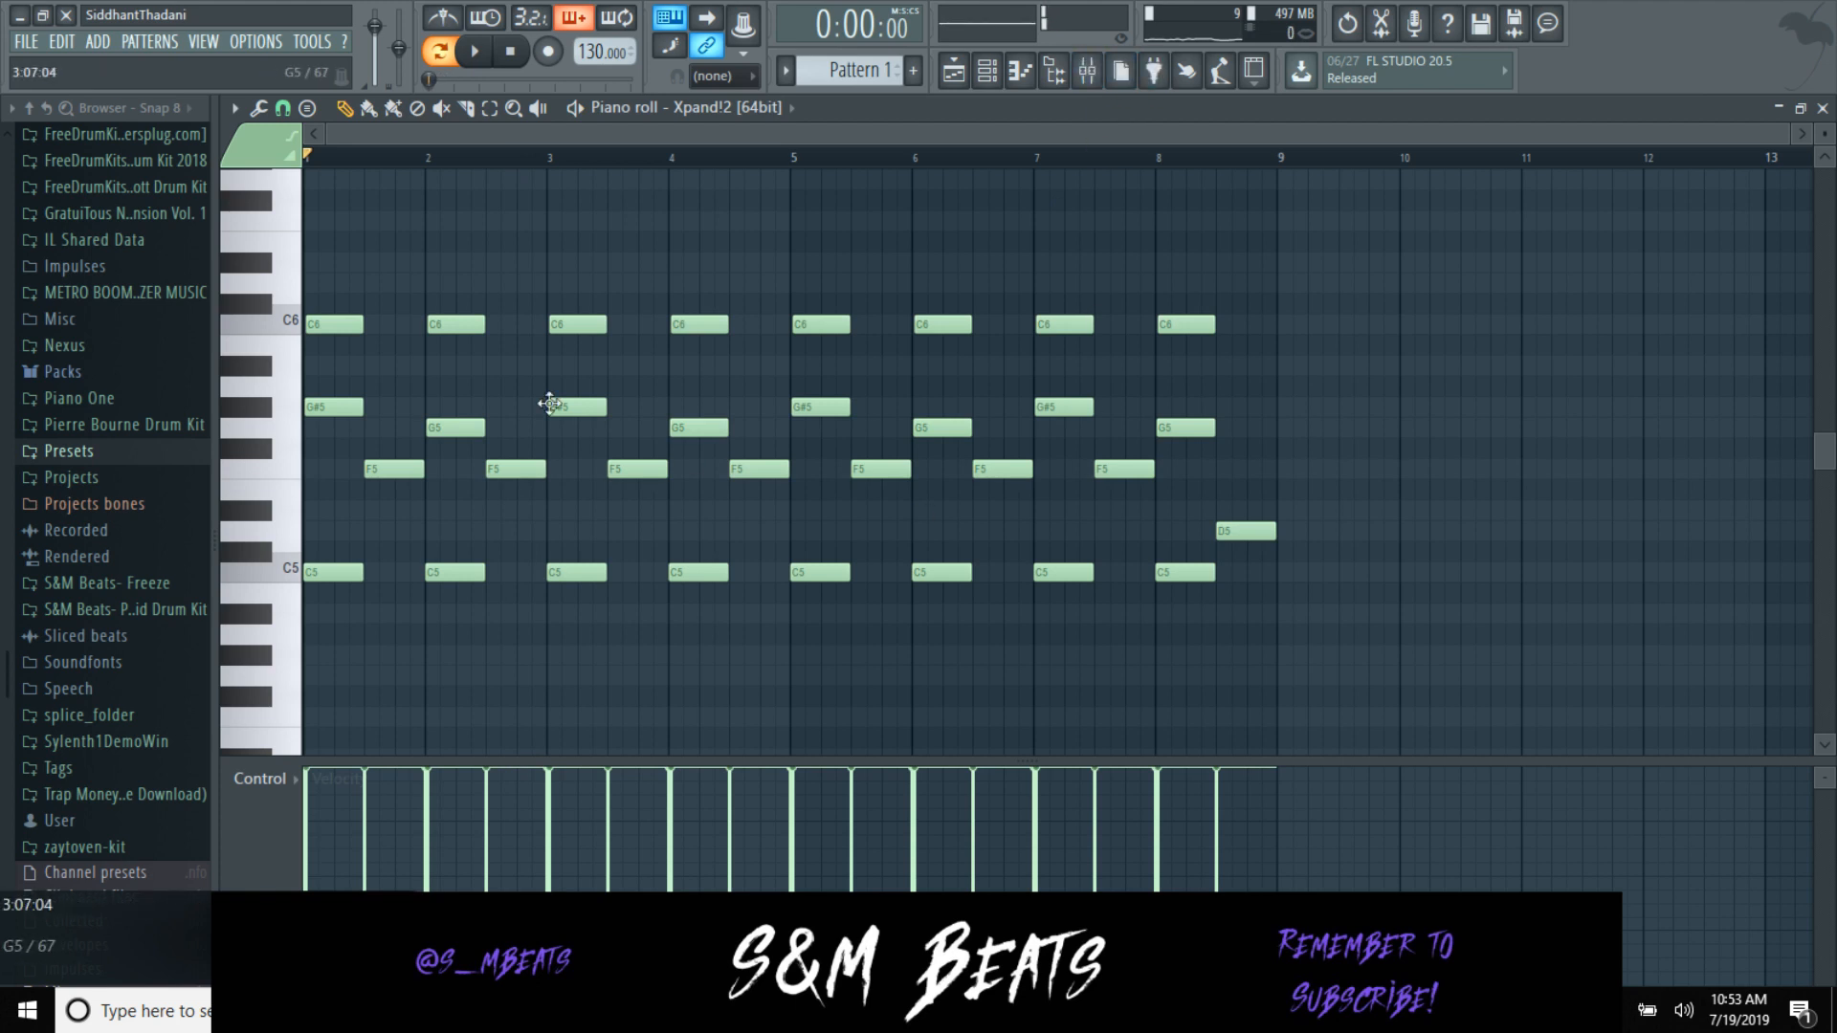
Step: Move the F5 notes in bars 1 to 7 and the D5 in bar 8 one beat earlier, so each overlaps its chord
drag(385, 462, 354, 463)
drag(496, 473, 480, 476)
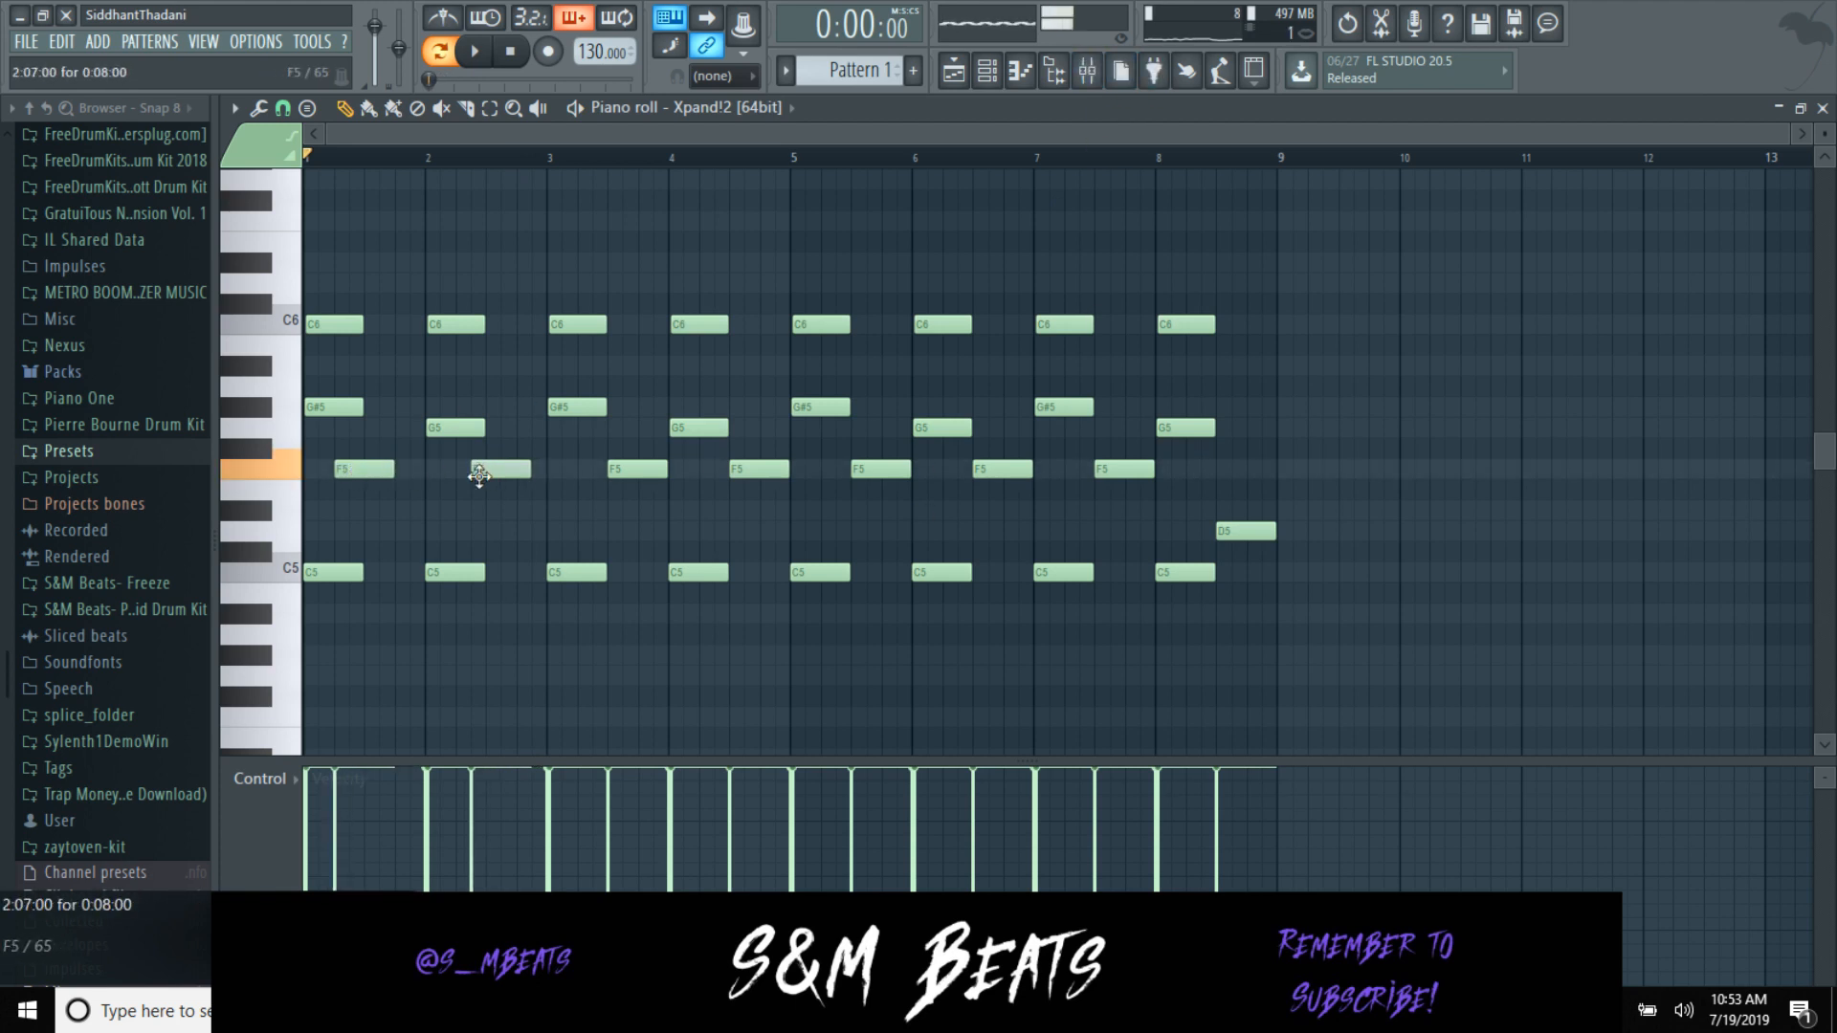
drag(610, 468, 594, 468)
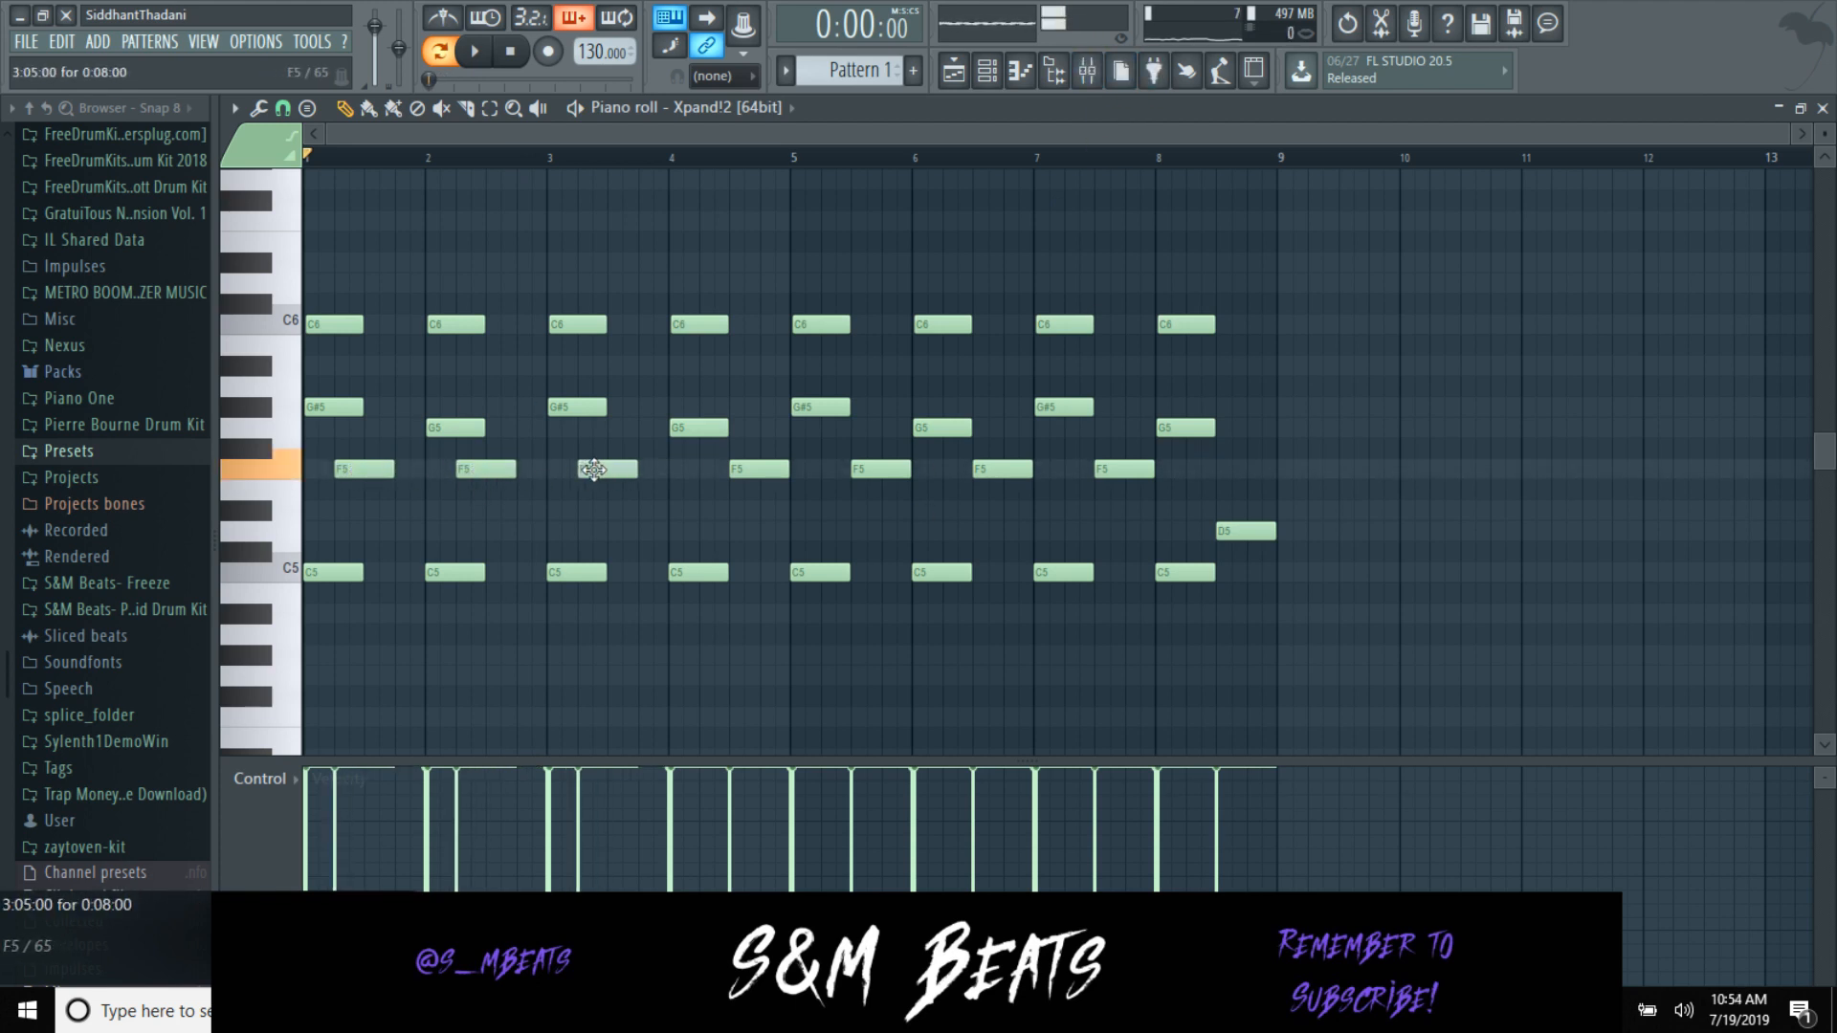
drag(743, 488, 743, 489)
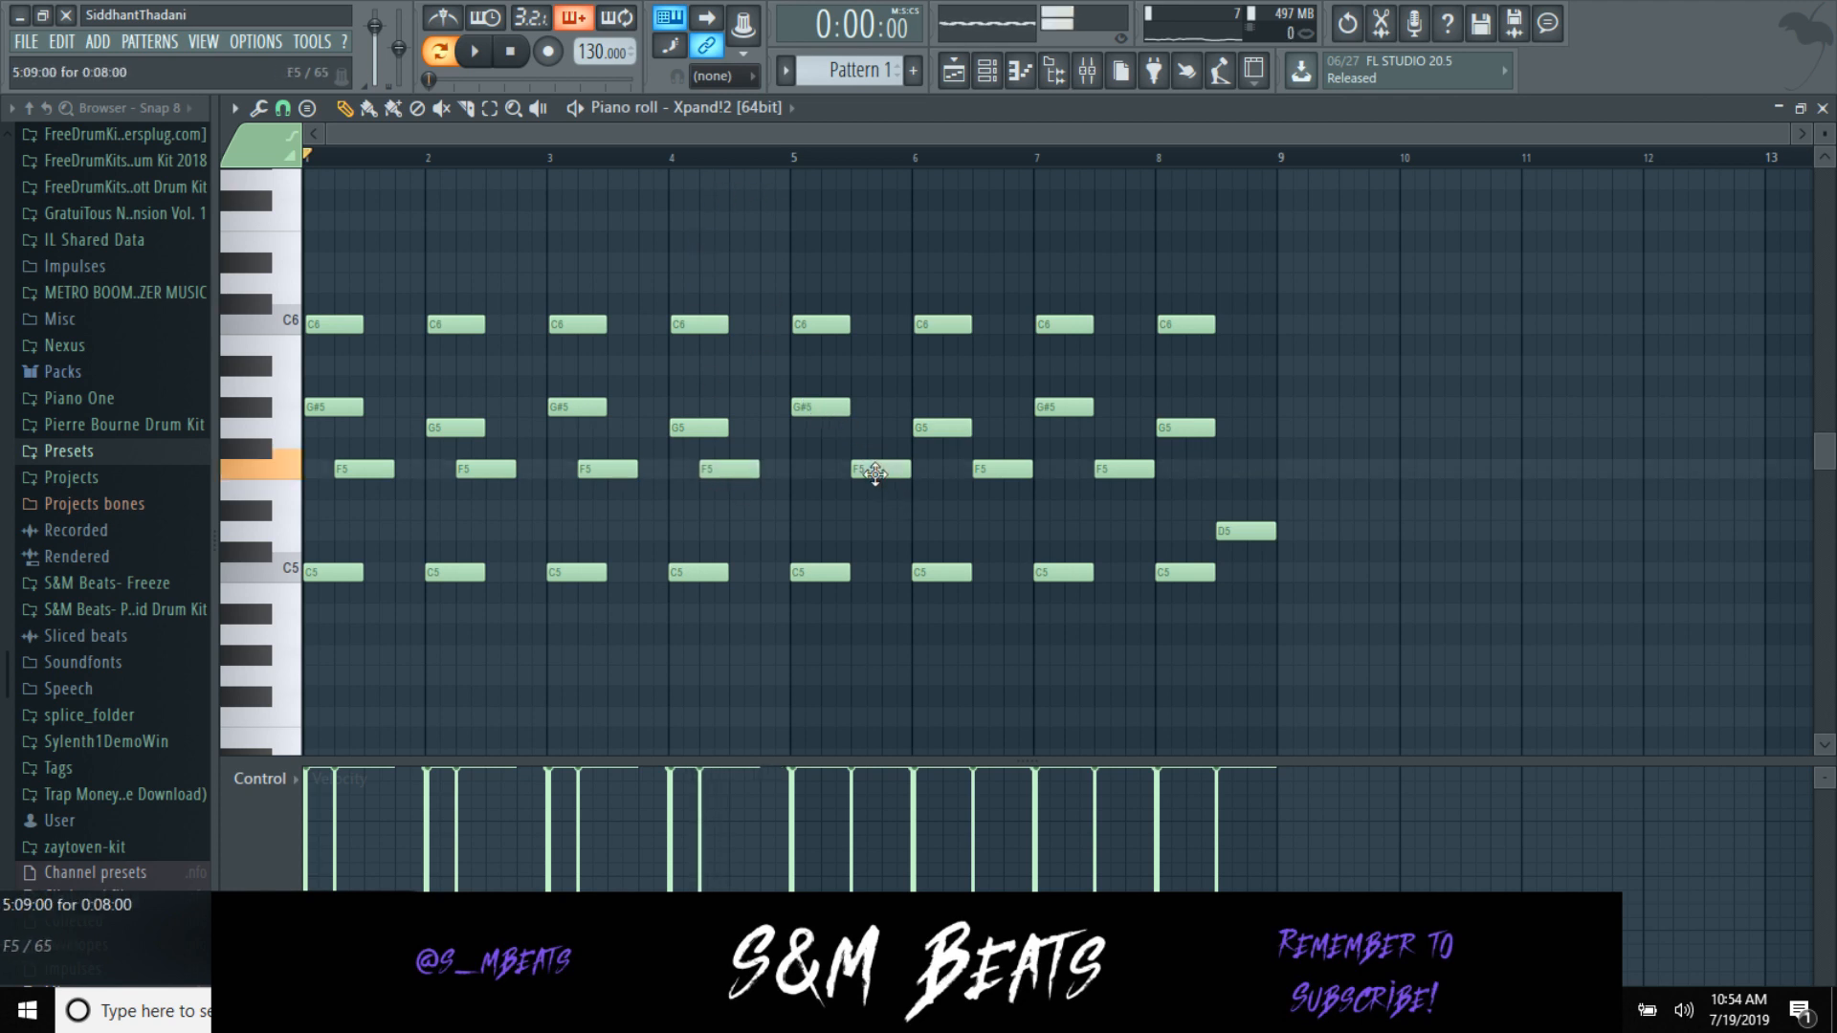
drag(847, 476, 847, 475)
drag(996, 475, 974, 473)
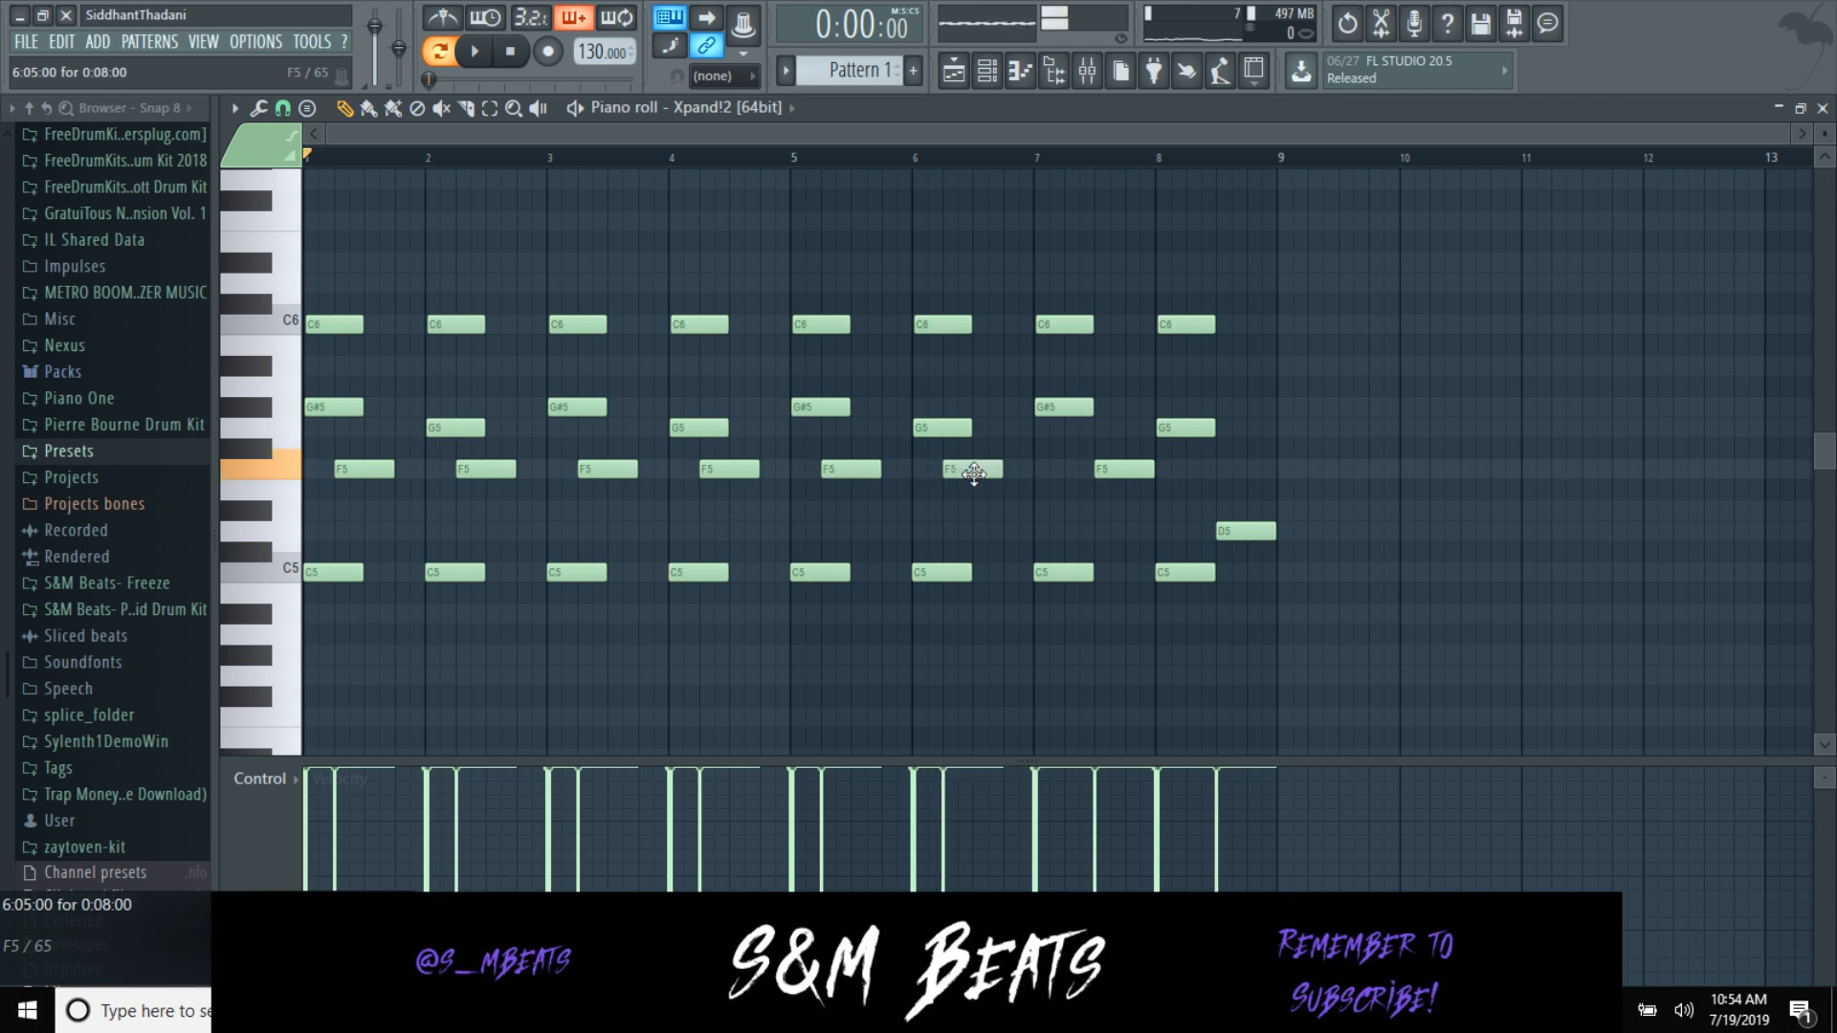
drag(1113, 466, 1082, 467)
drag(1246, 533, 1222, 534)
Step: Load Gross Beat into the first effect slot of mixer Insert 1, choose a preset and time effect, and play the melody
click(1087, 70)
click(1703, 180)
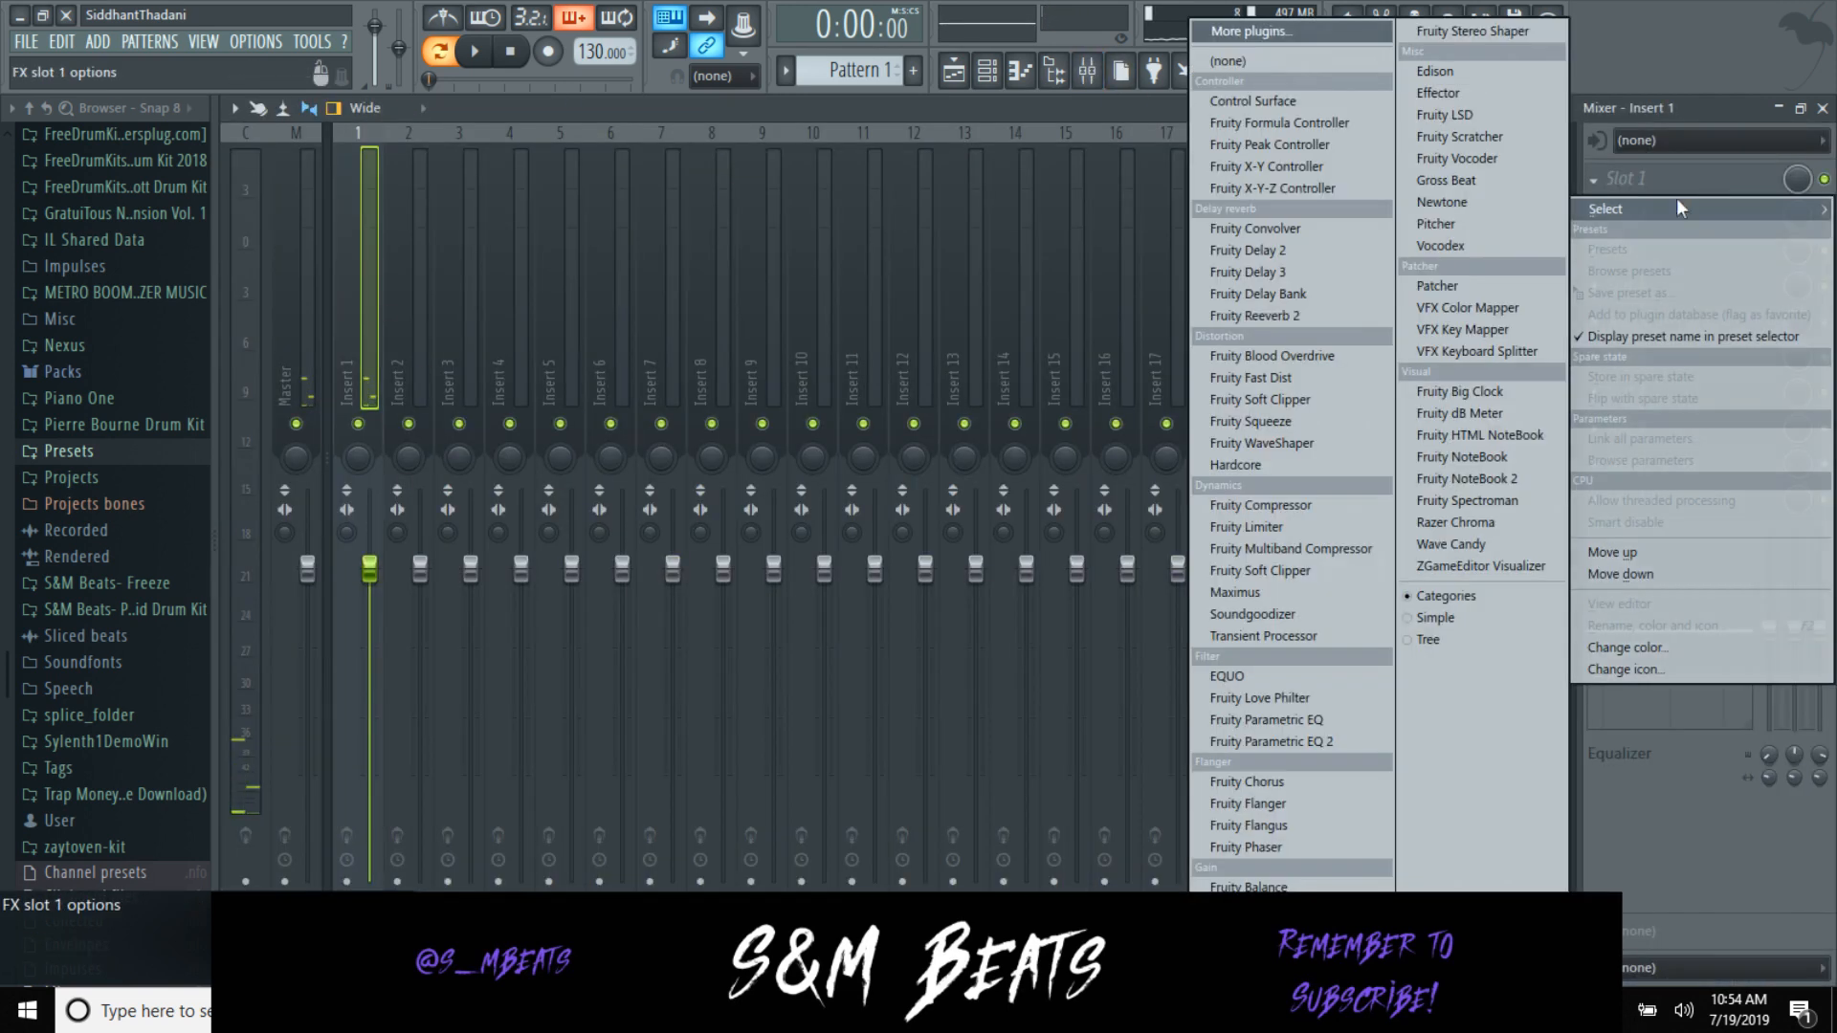
click(1462, 179)
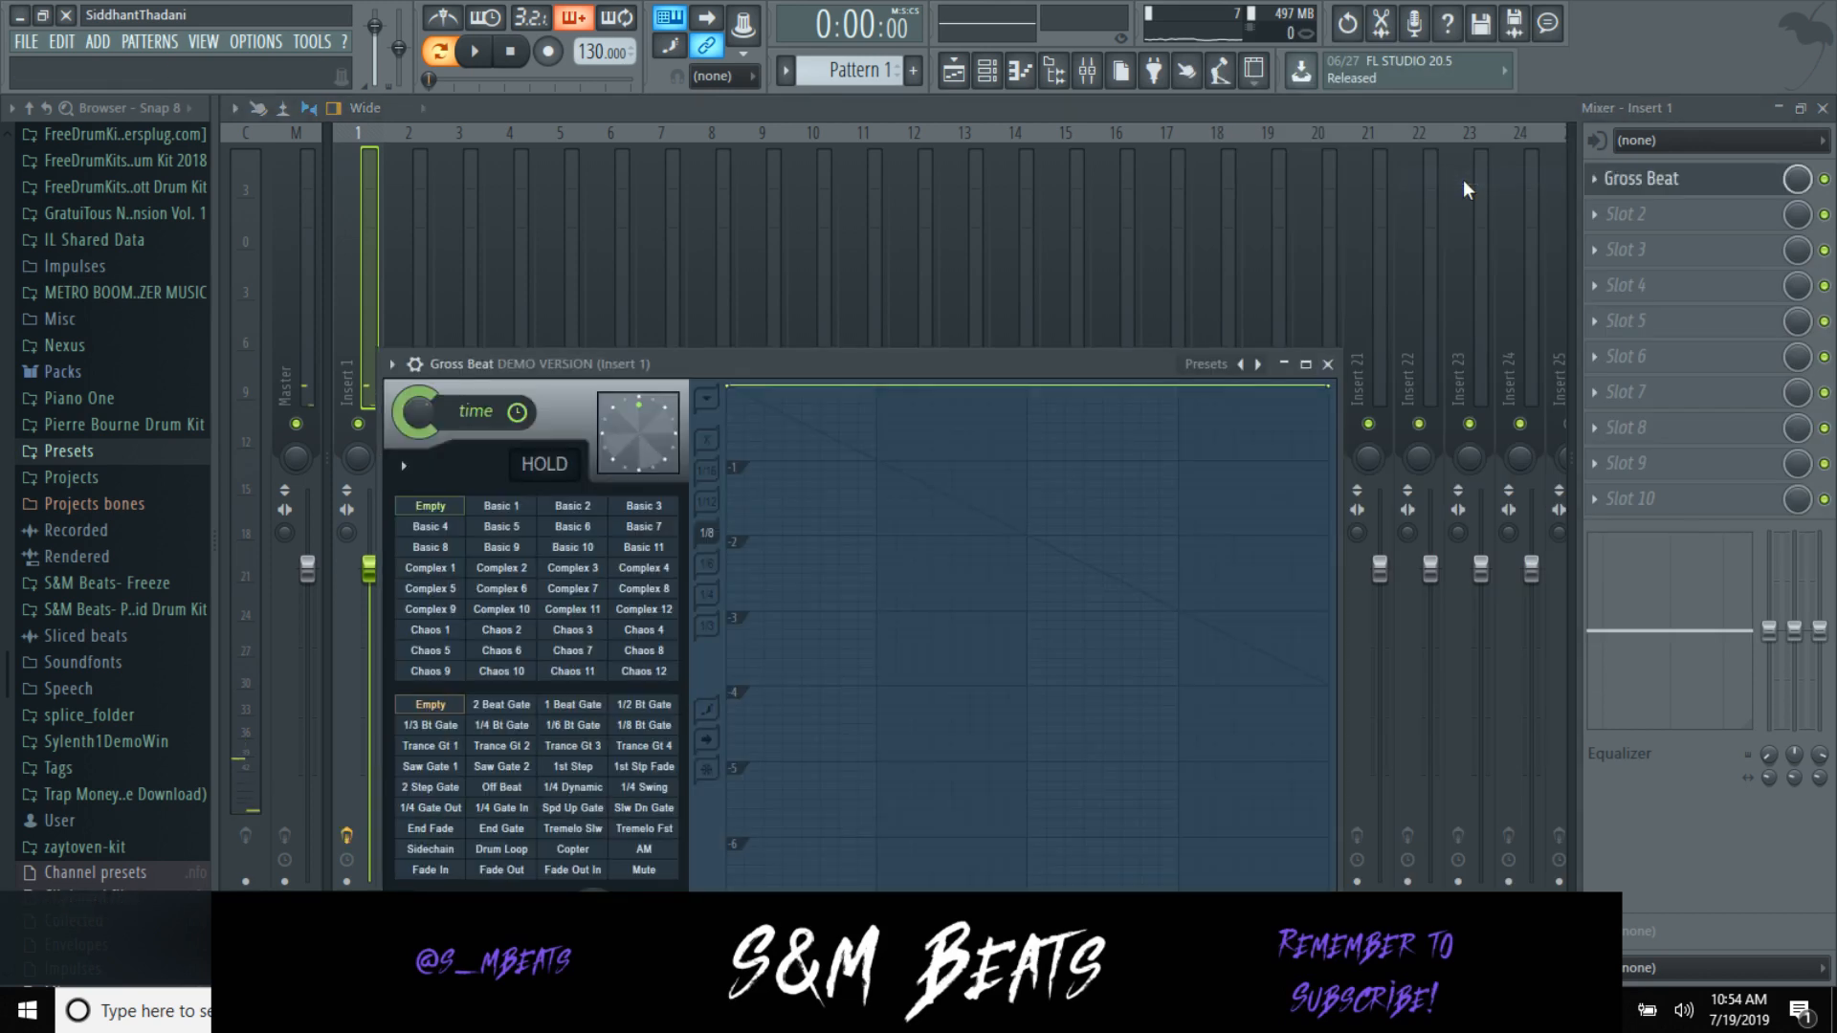
click(1205, 363)
click(1229, 422)
click(573, 651)
click(1328, 365)
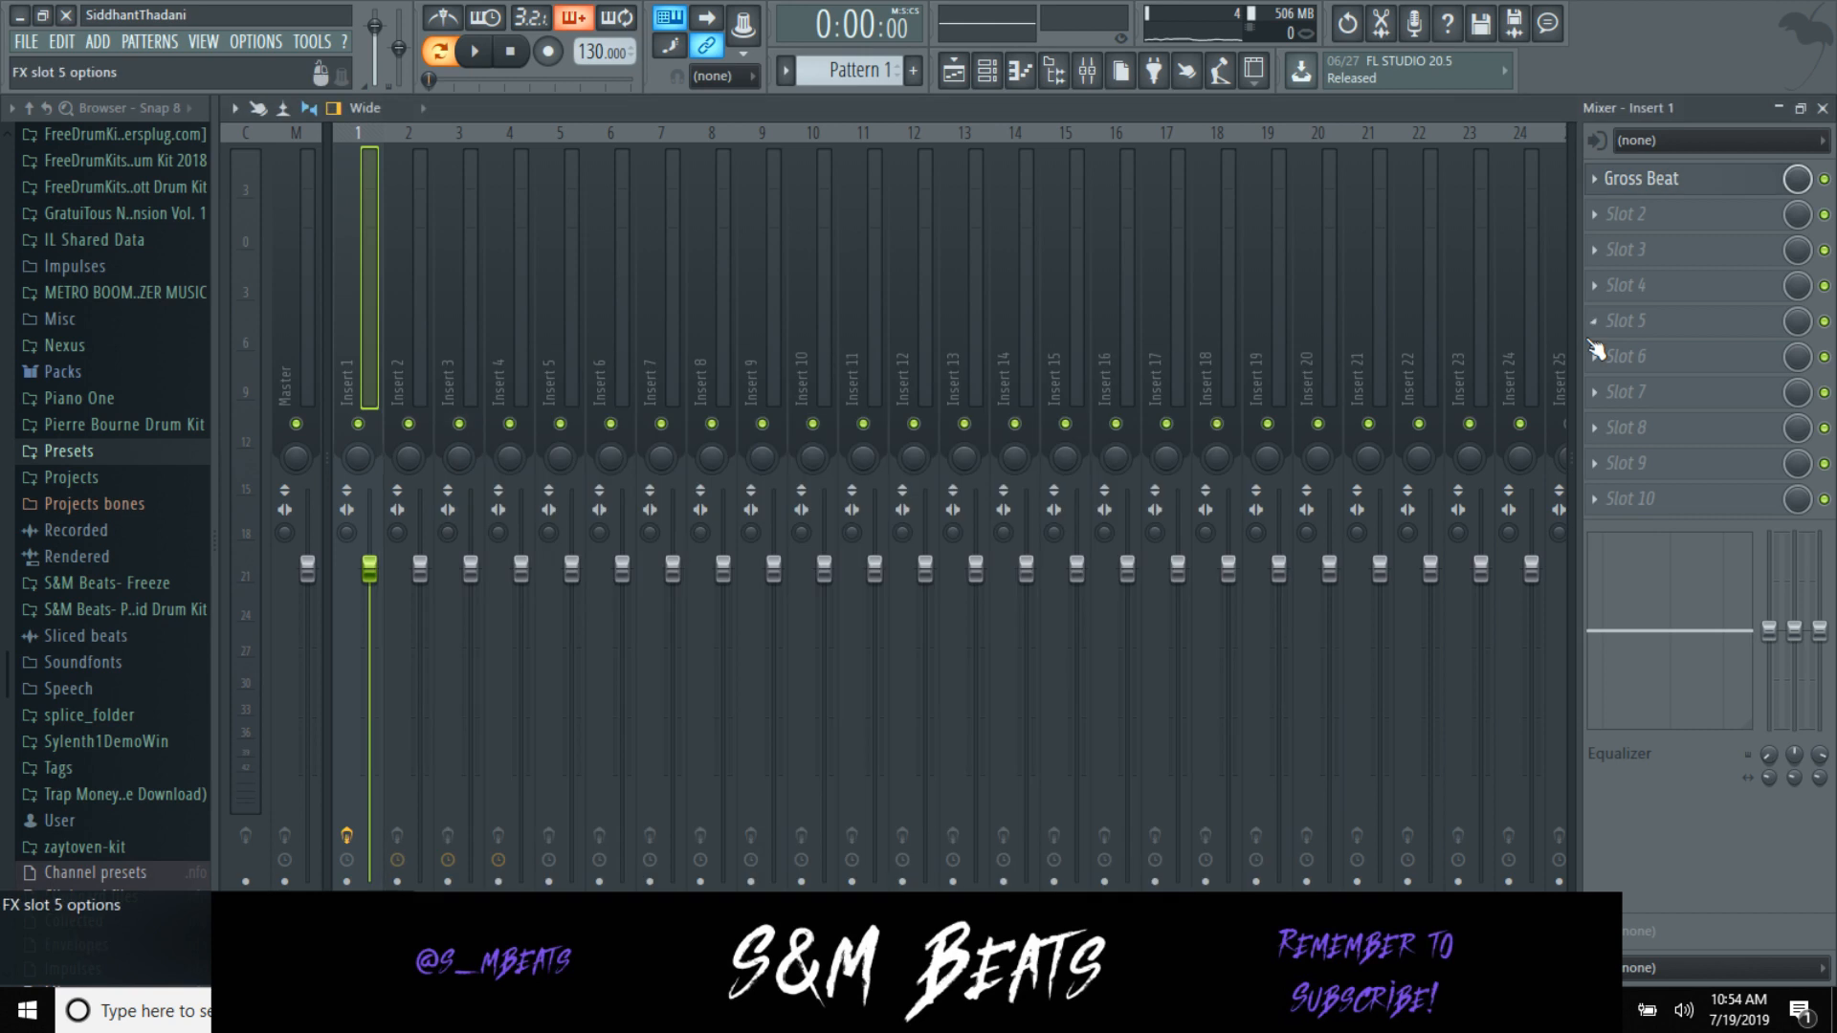
key(space)
click(1823, 108)
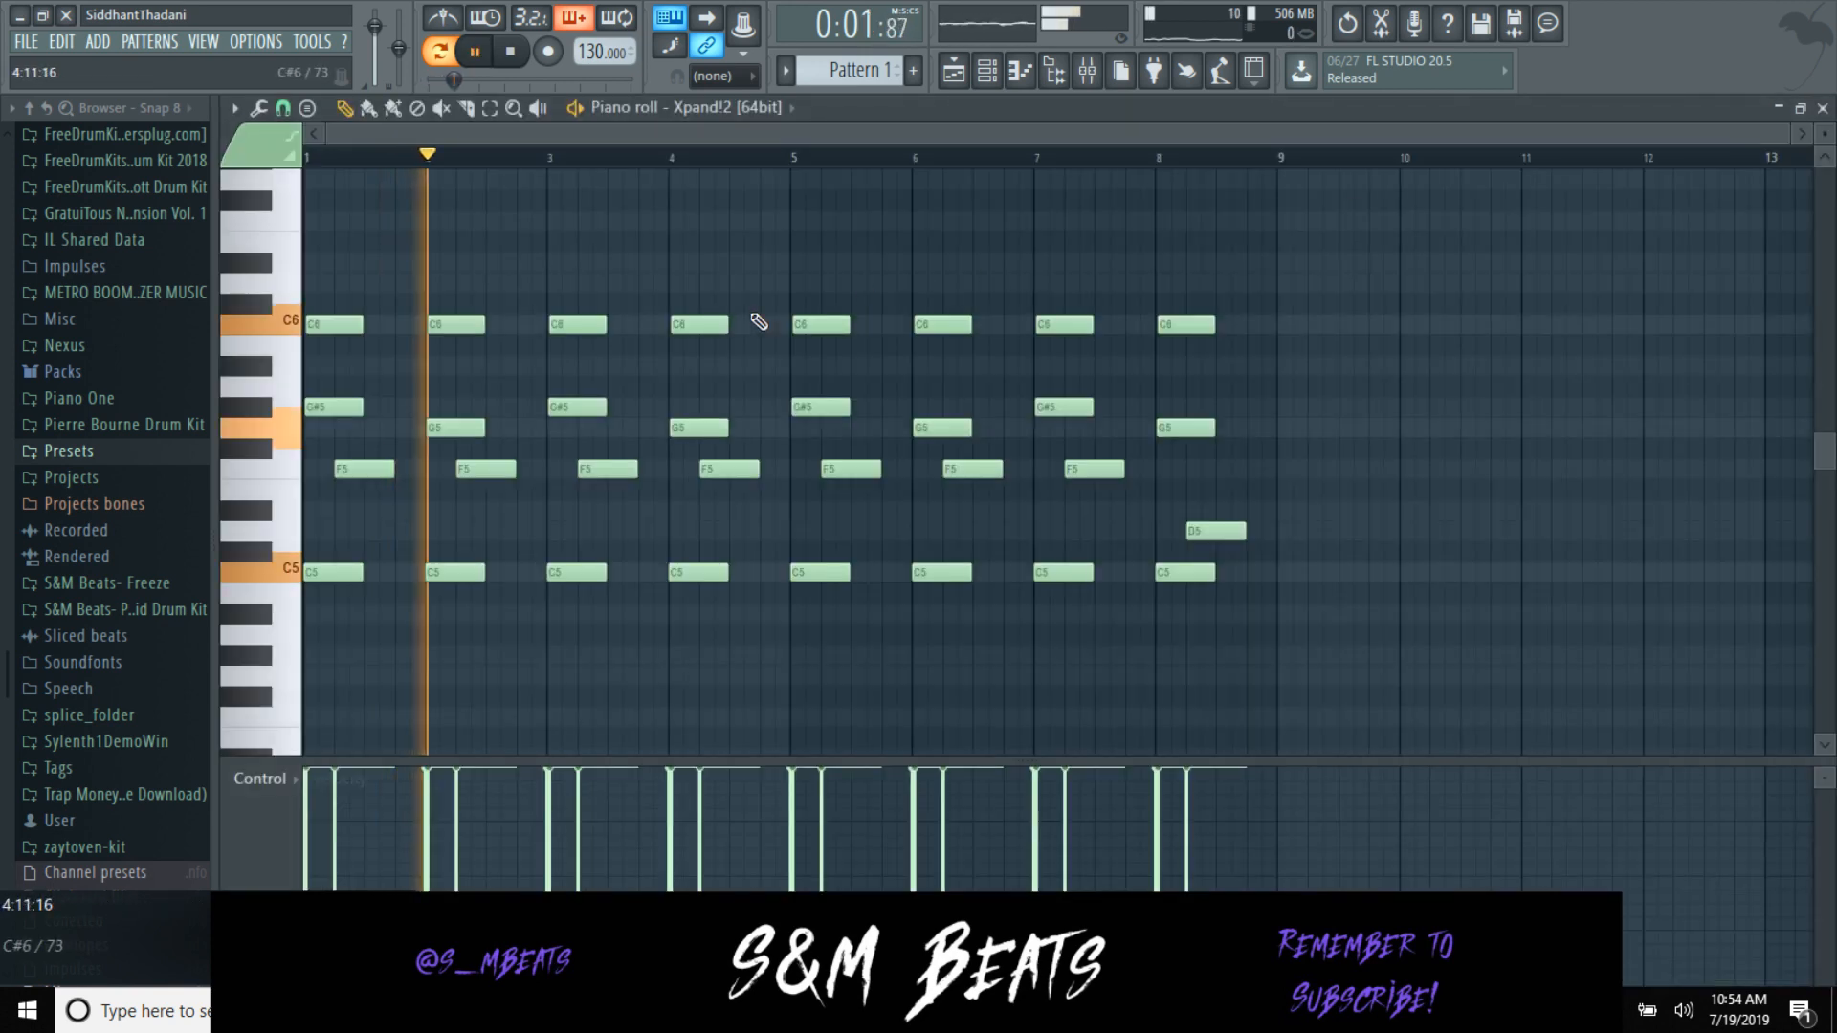
Step: Transpose the whole melody up an octave and back down five semitones so its lowest chord note is G5, auditioning each pitch
scroll(755, 320, down, 3)
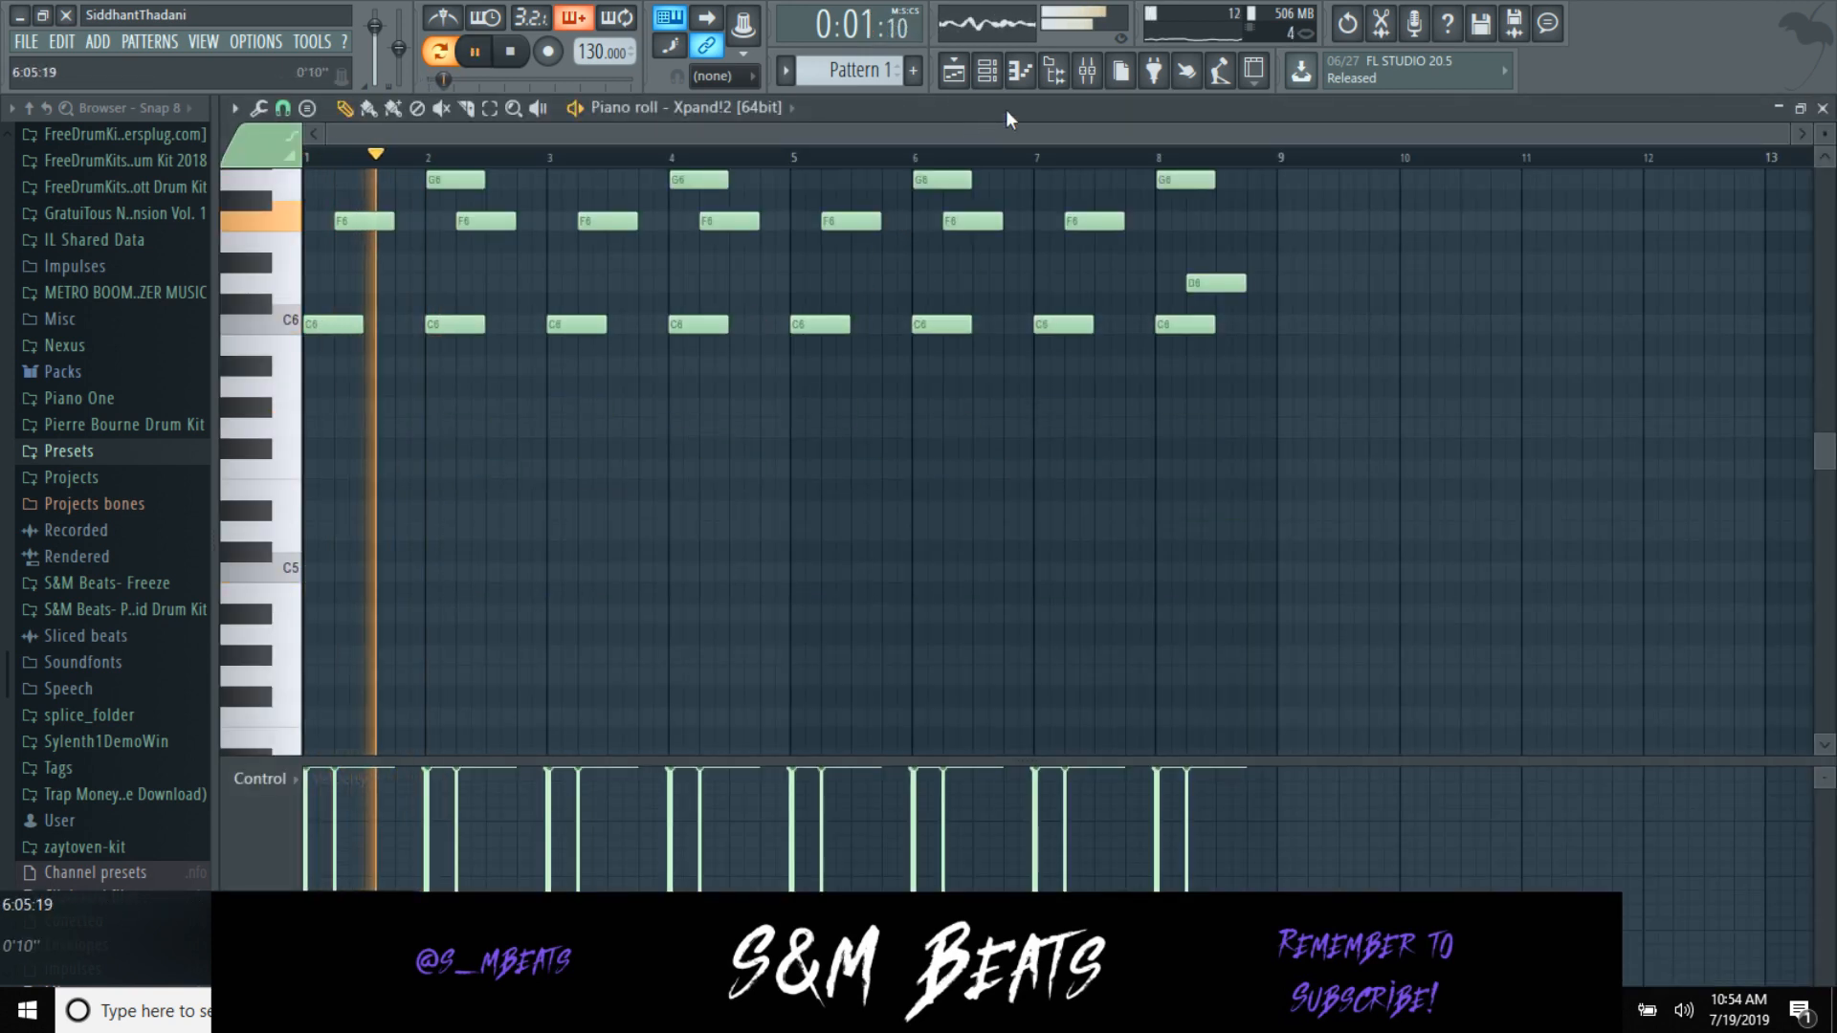
key(Down)
key(Down)
key(Down)
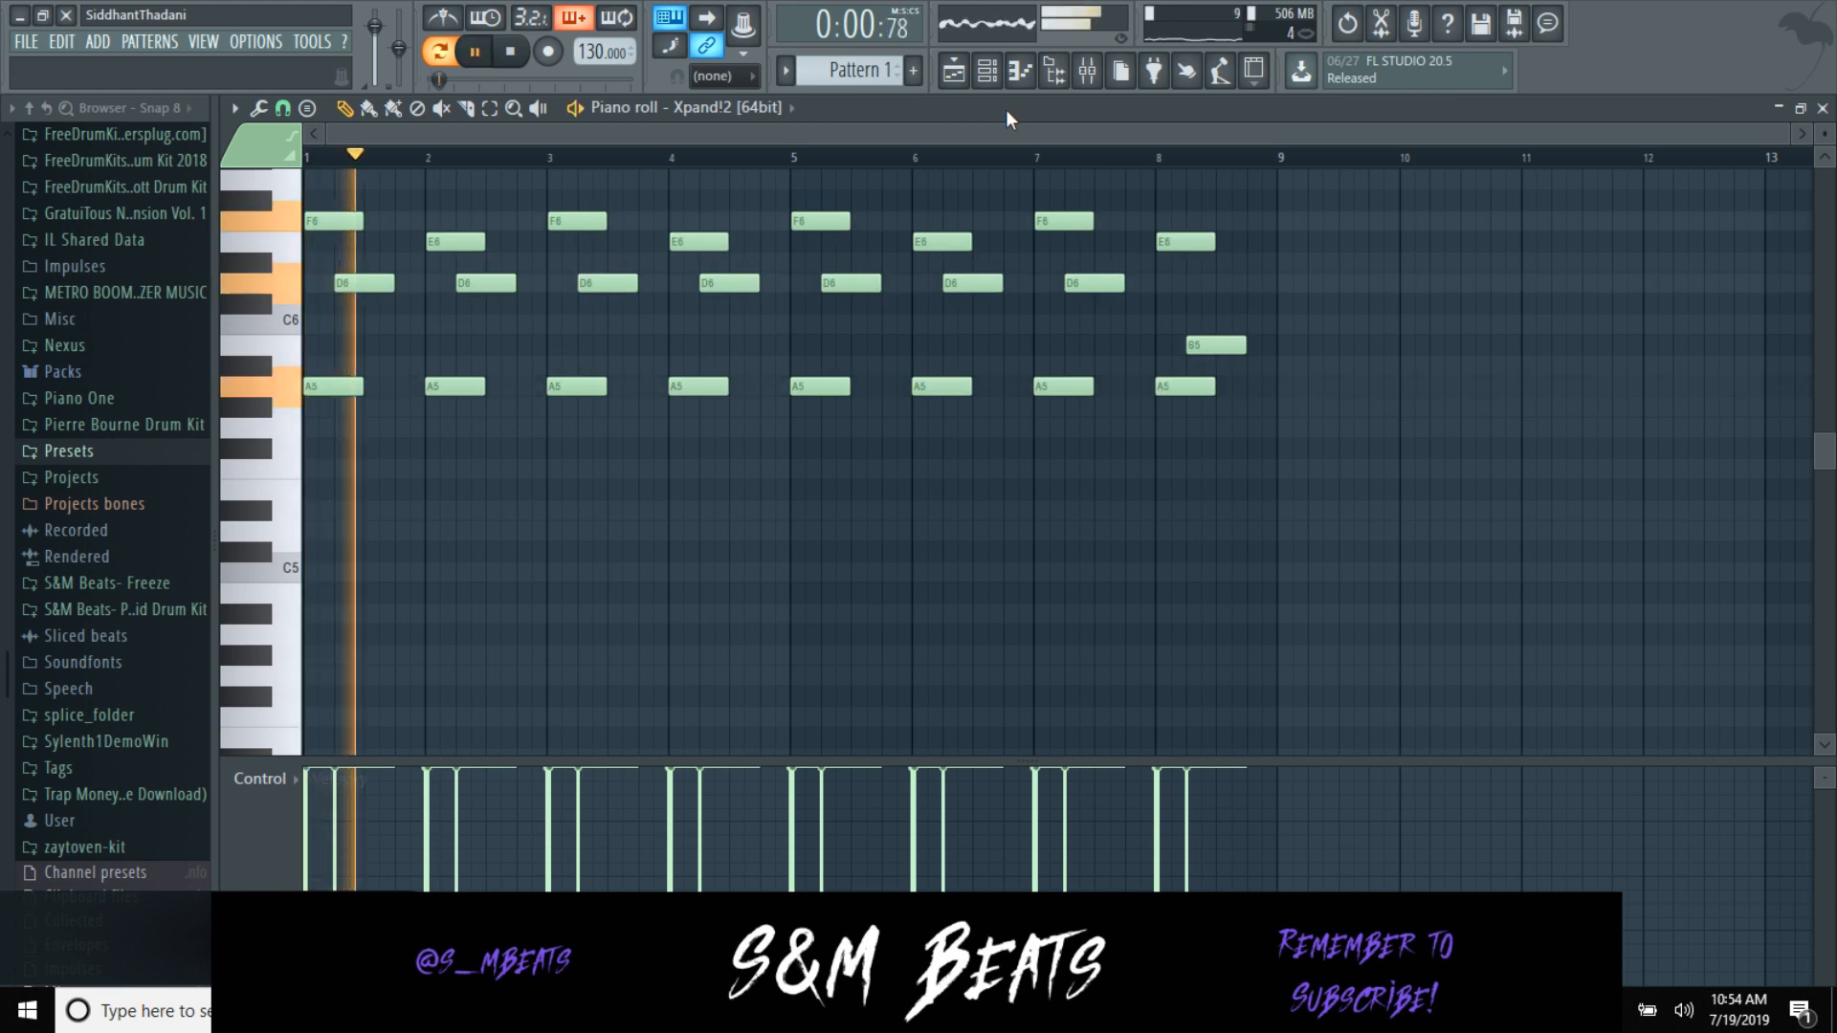
key(Down)
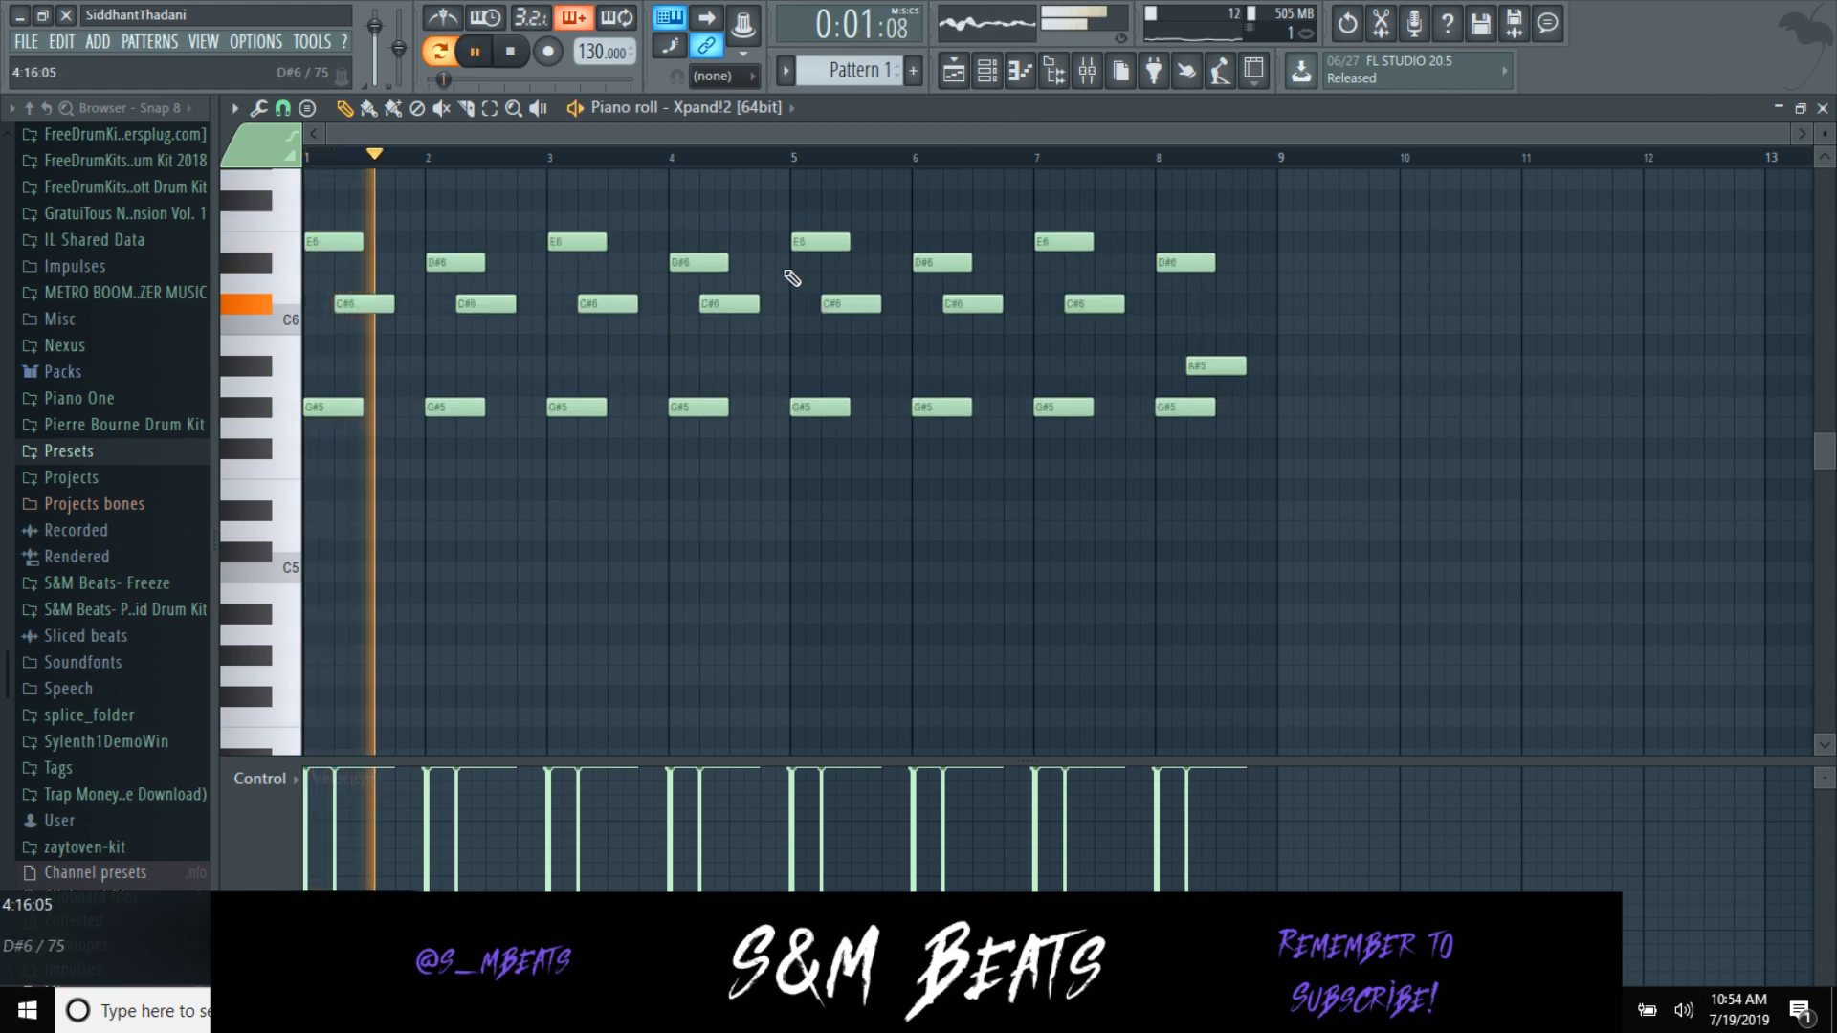
scroll(659, 344, up, 2)
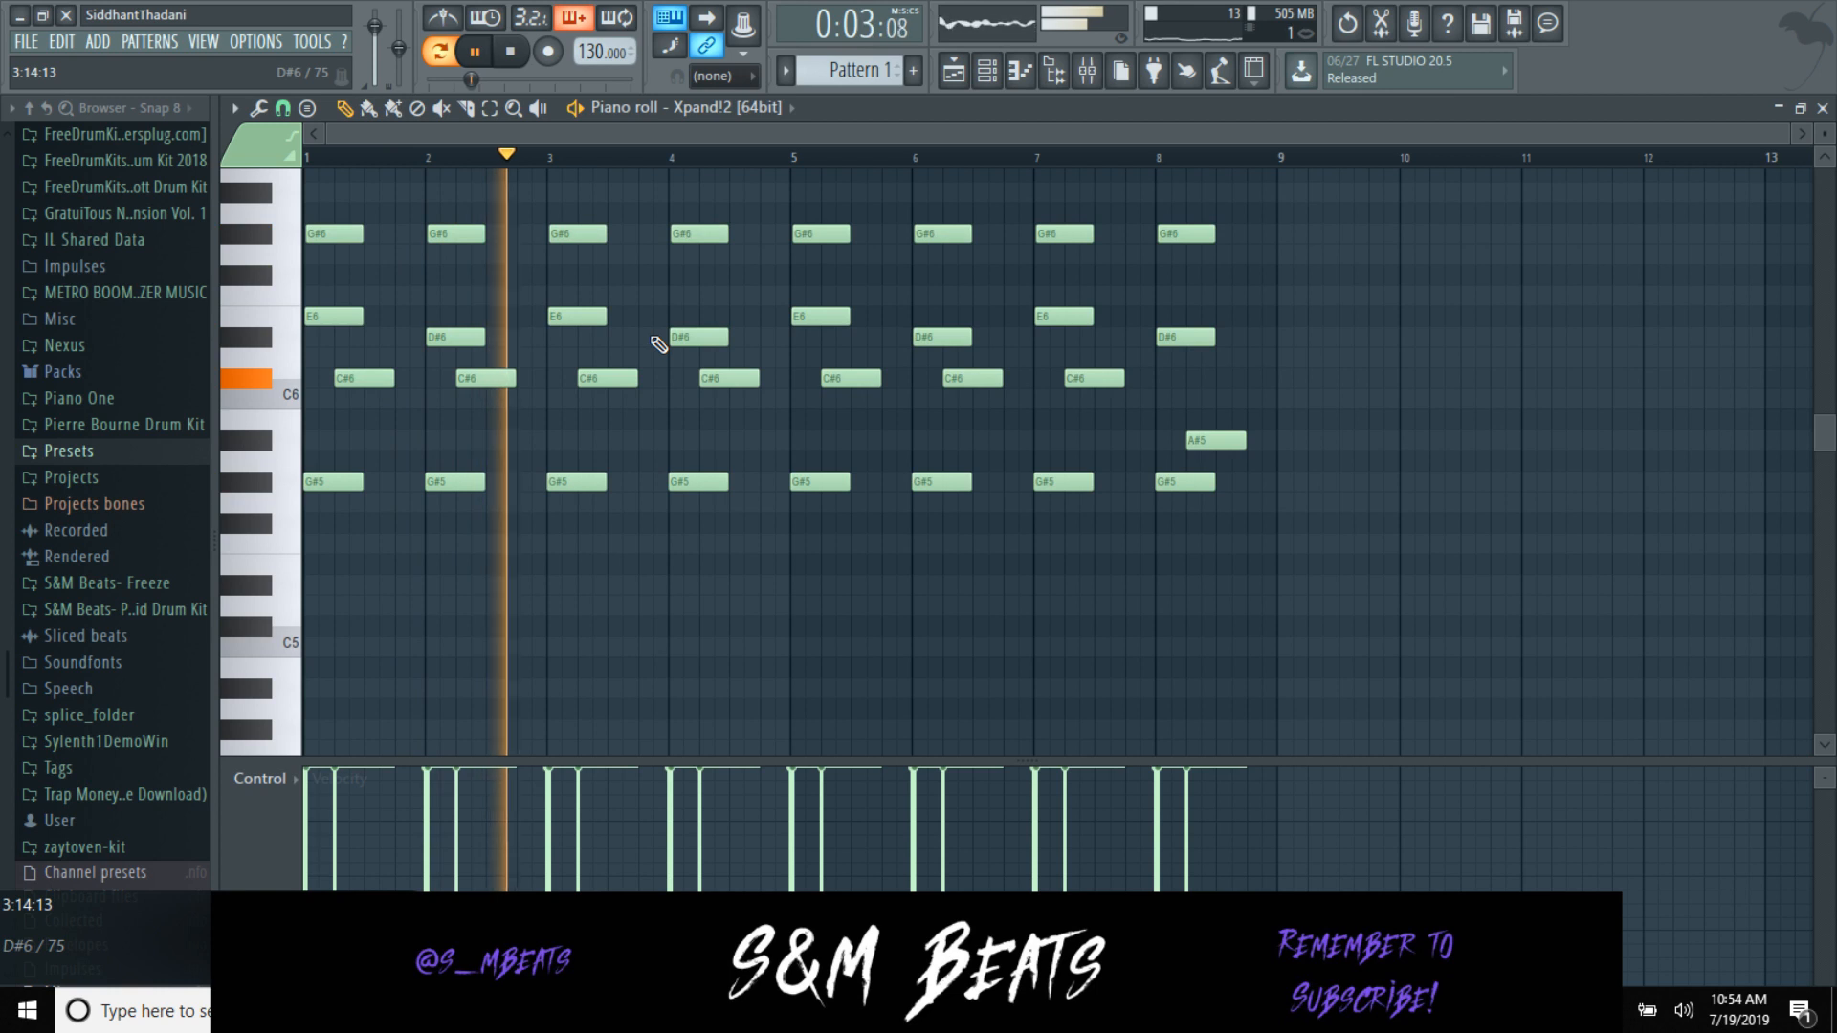
key(Down)
key(space)
key(space)
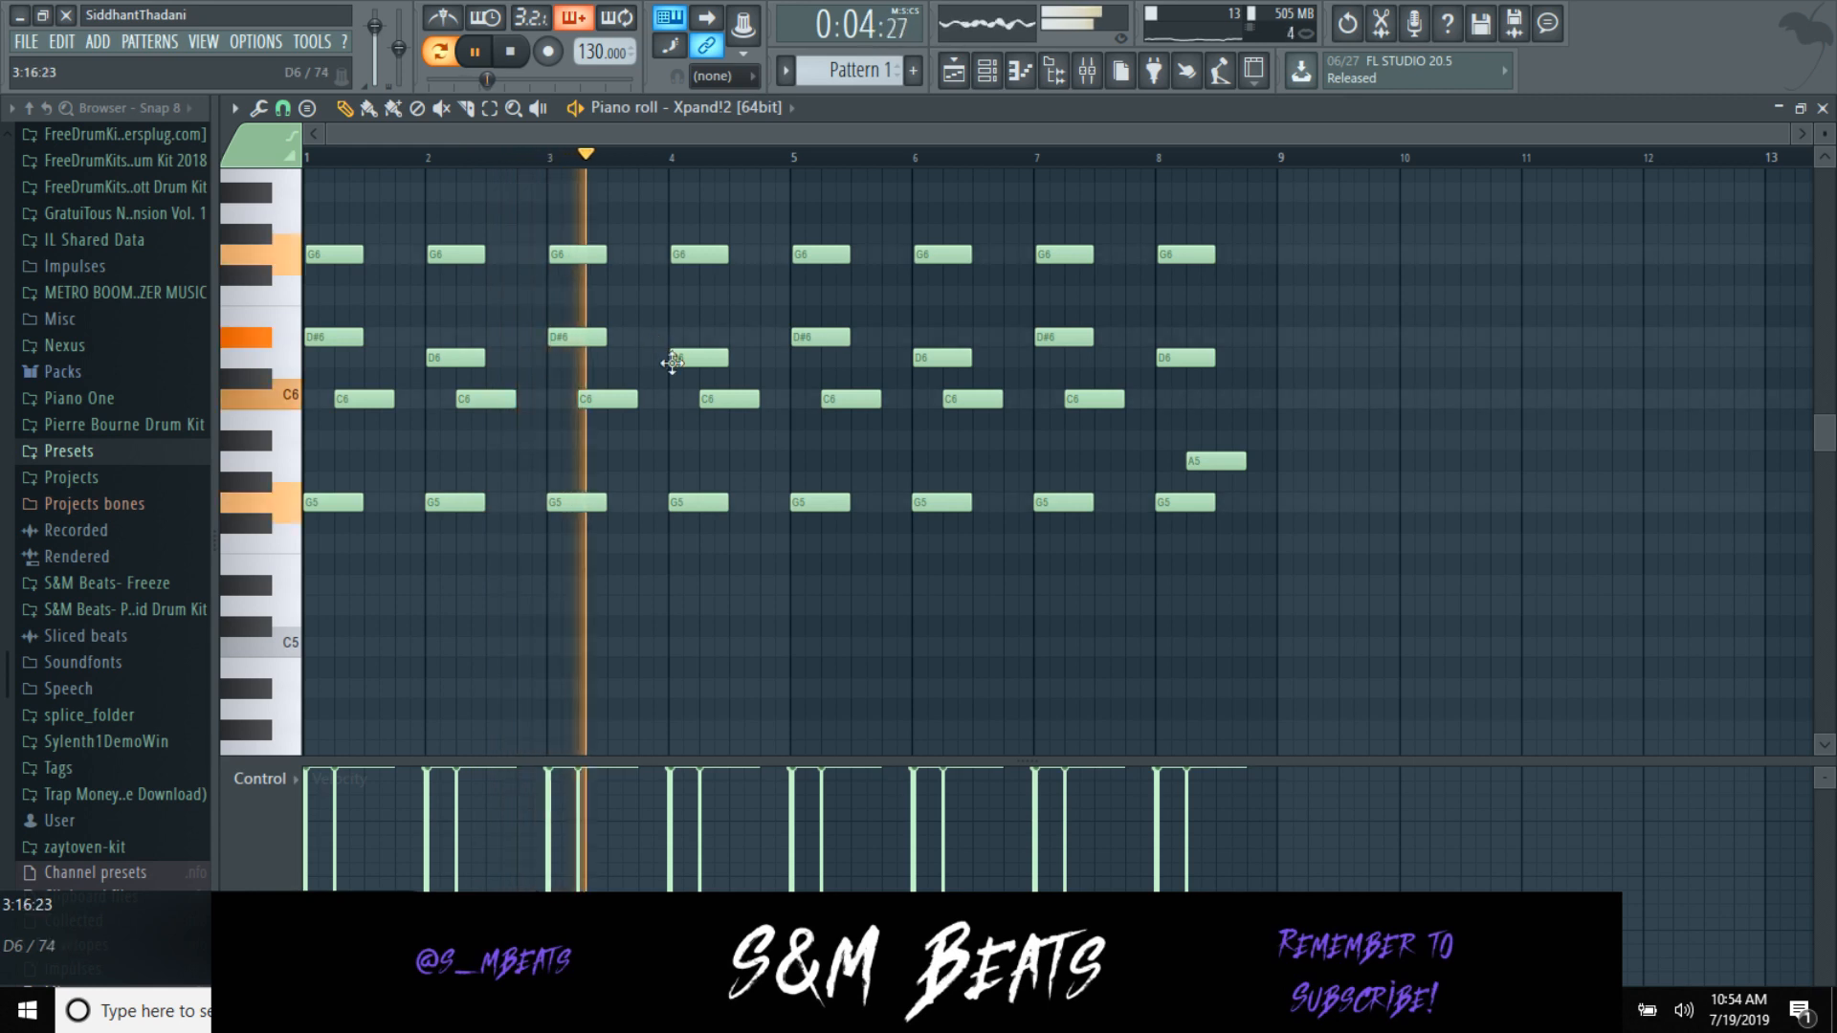
Step: Lower the velocity of all notes evenly, deselect them and stop playback
key(ctrl+a)
scroll(670, 354, up, 1)
scroll(675, 361, up, 1)
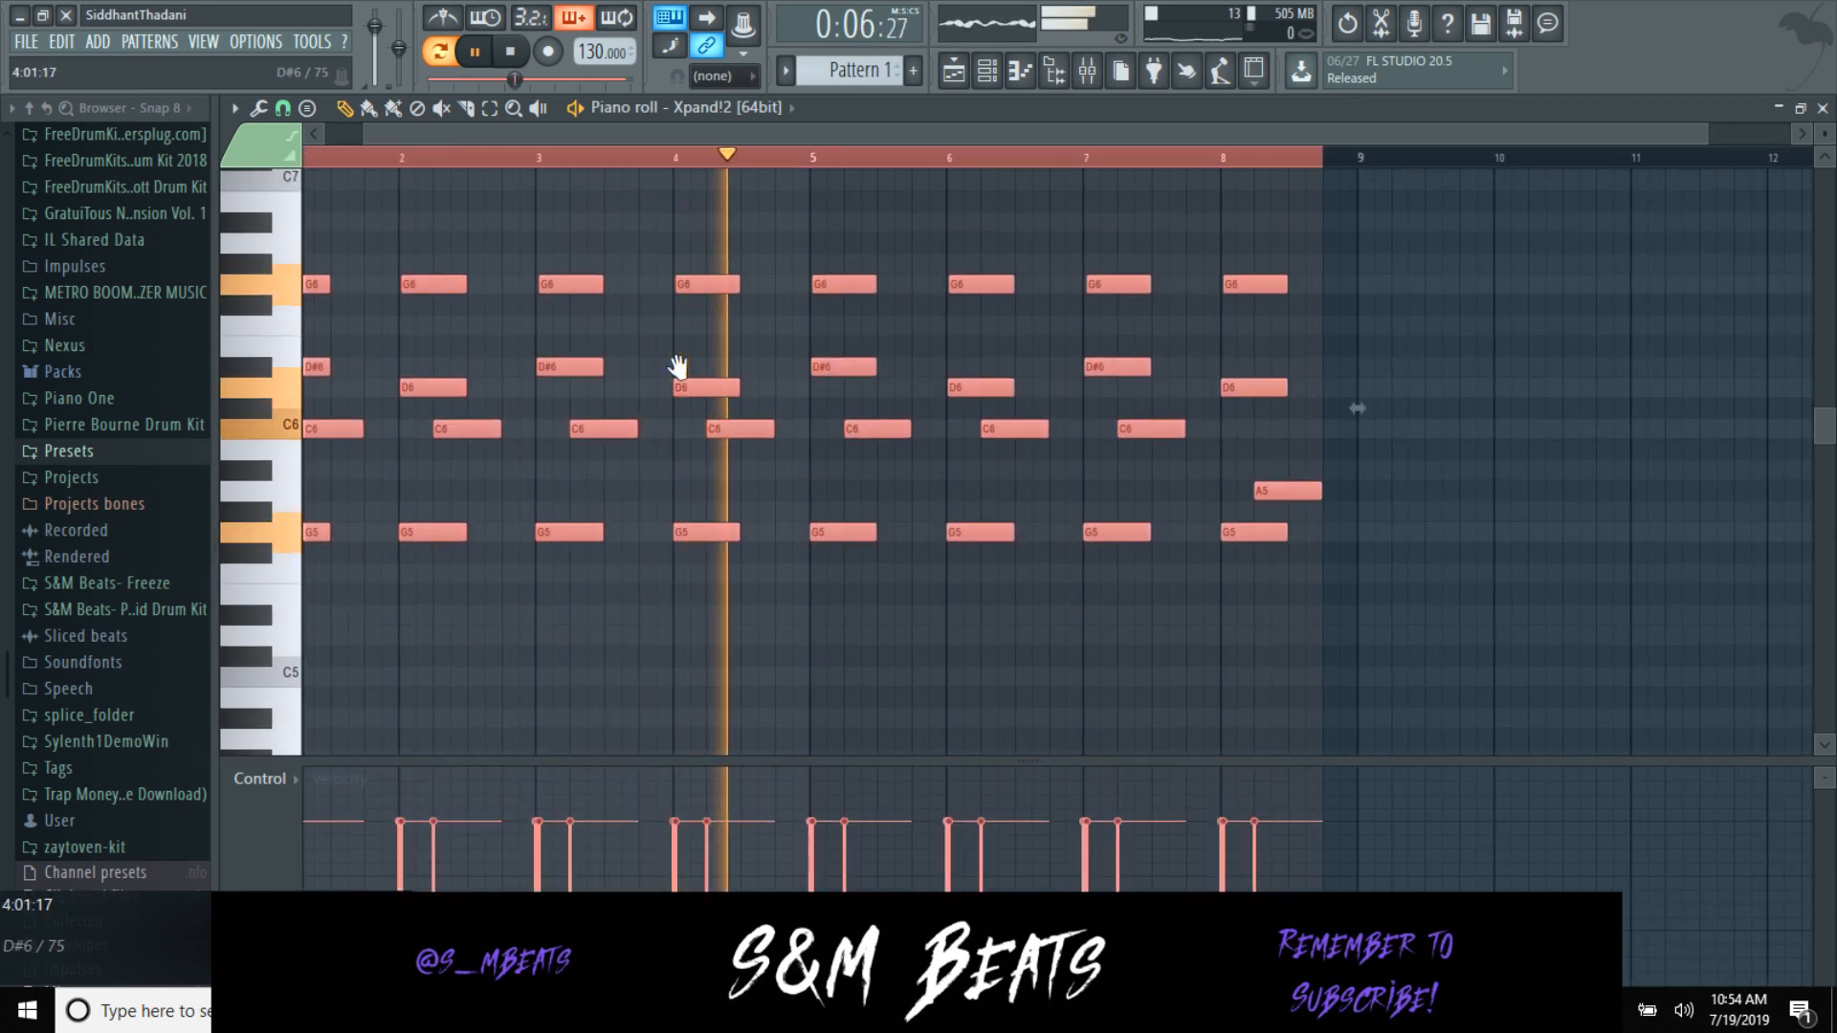
click(718, 656)
key(space)
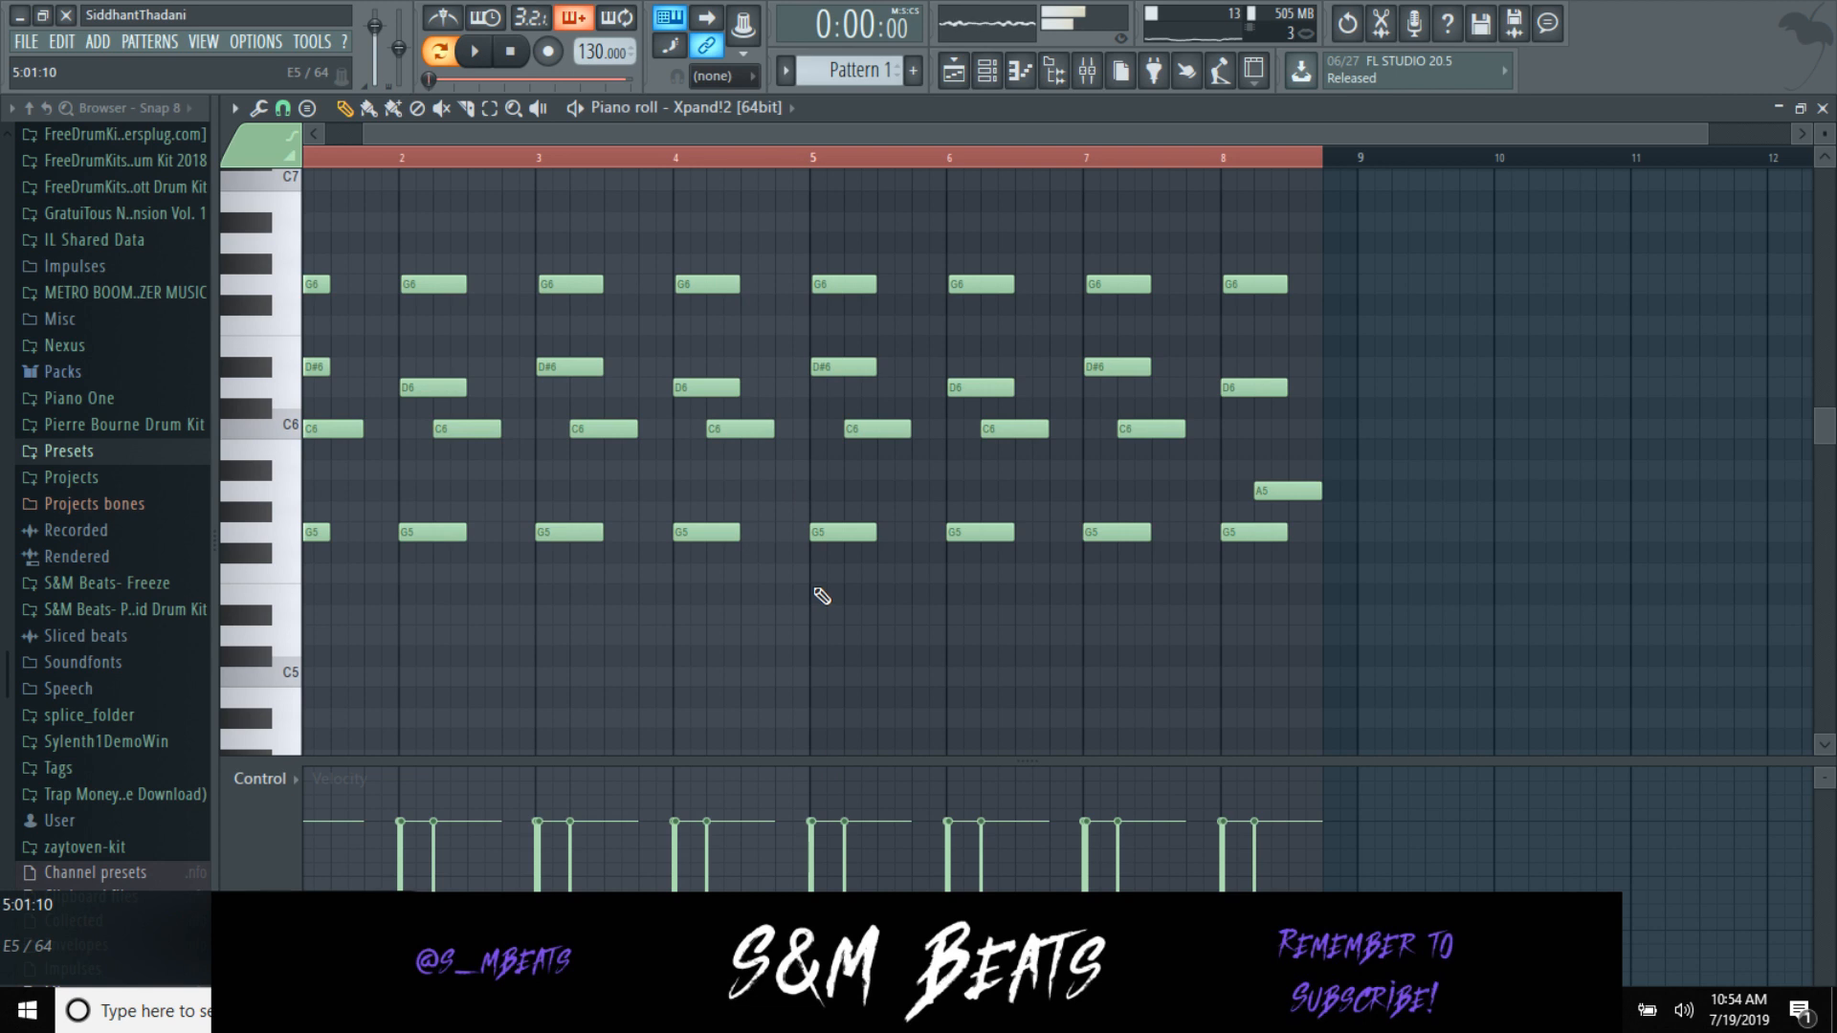
Step: Quantize the melody with the 8_hiphop template, strum its chords with the strumizer's current settings and deselect the notes
key(alt+q)
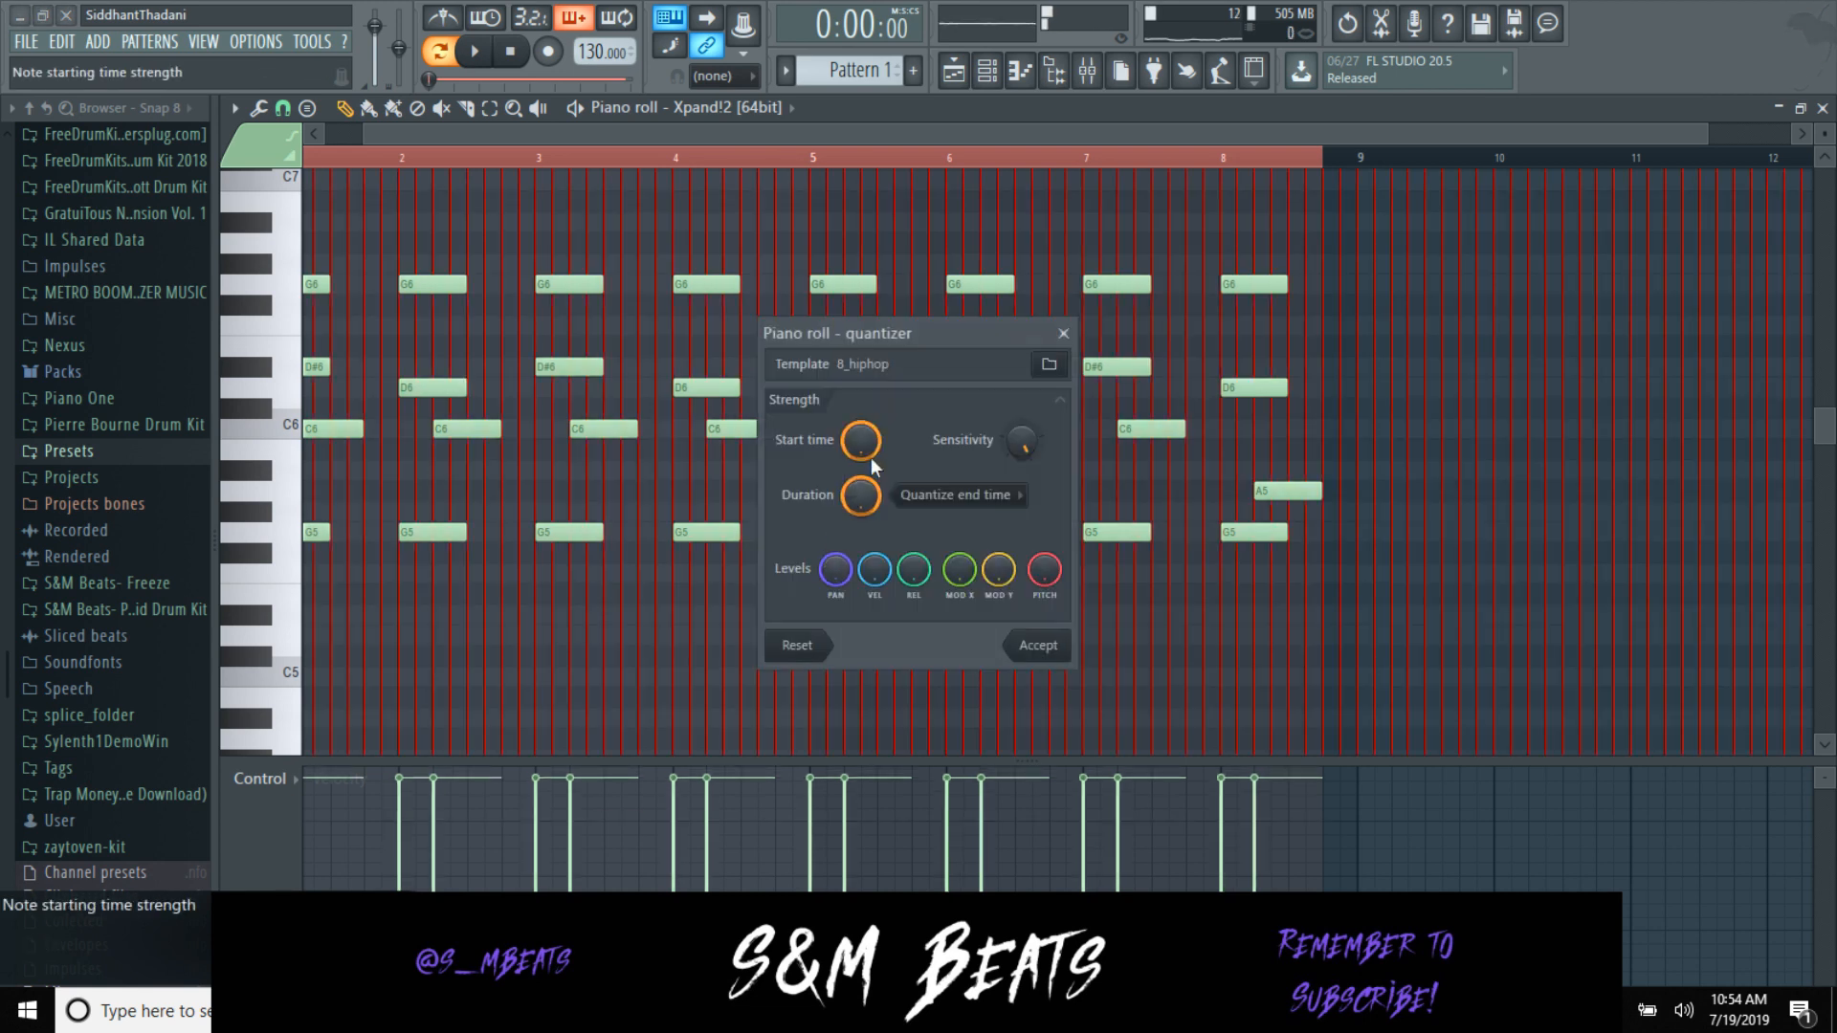
click(1038, 646)
key(alt+s)
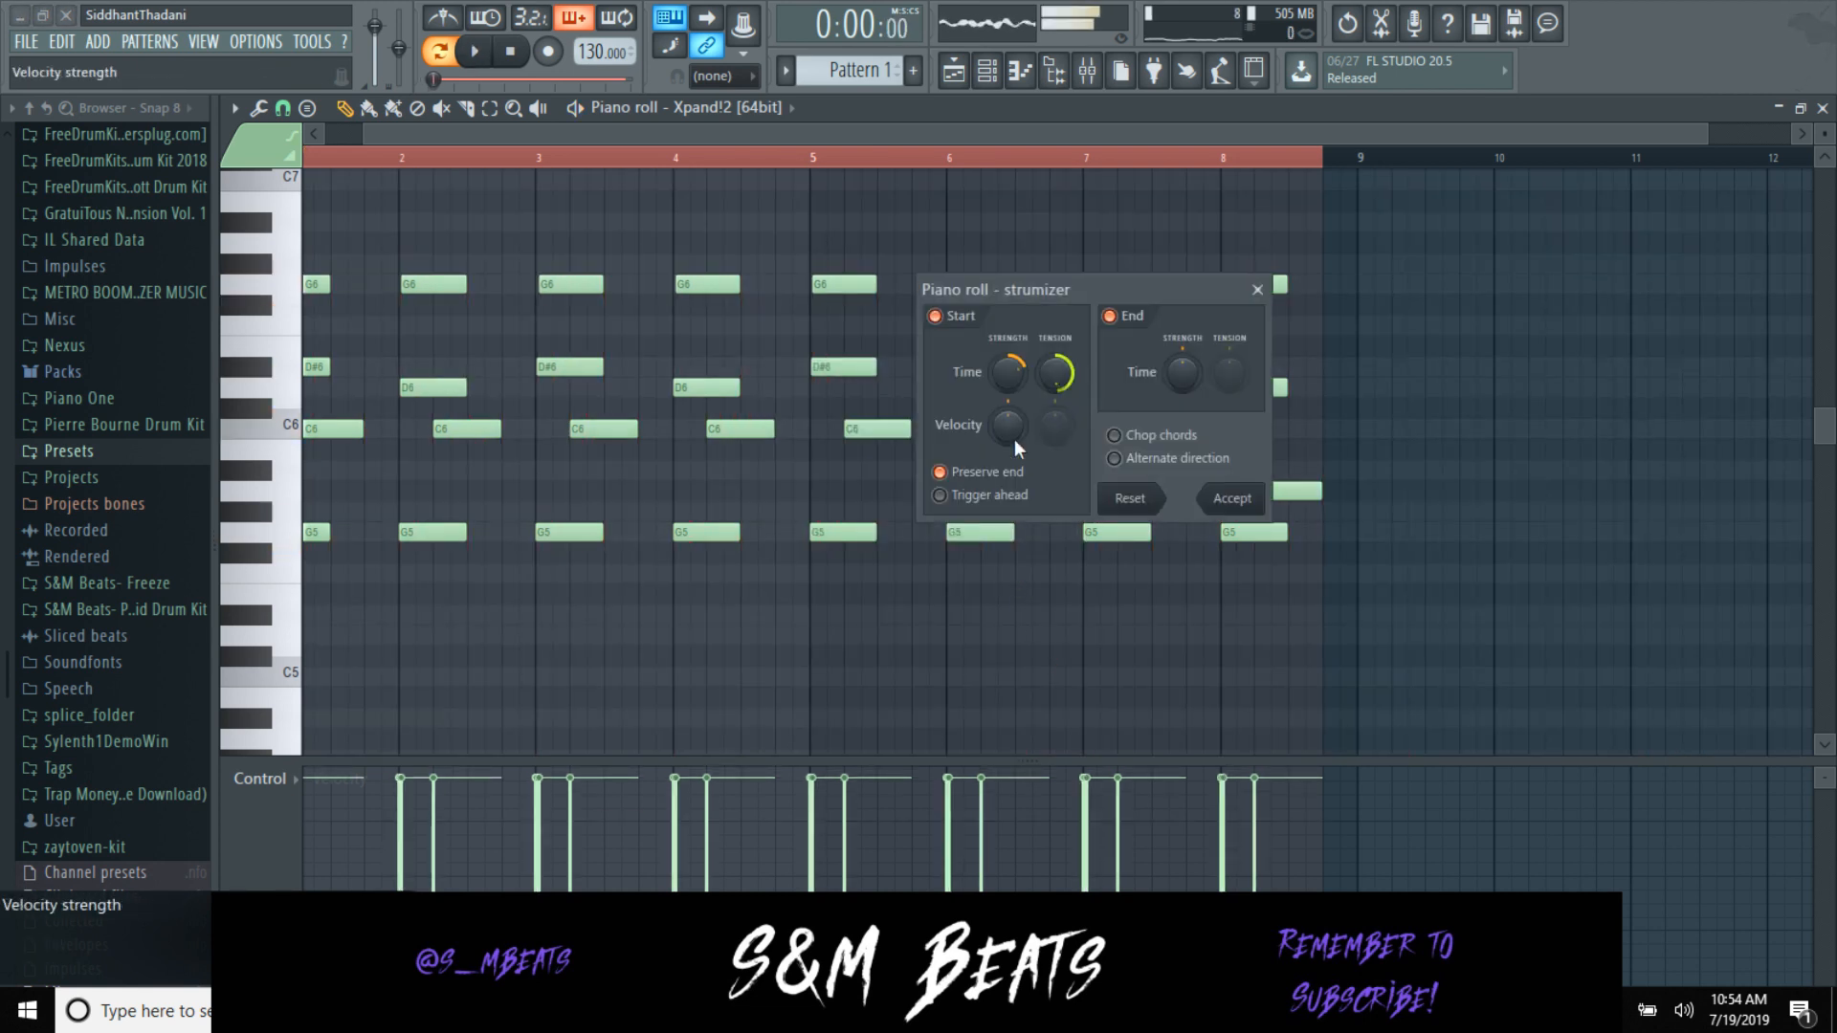
click(1232, 497)
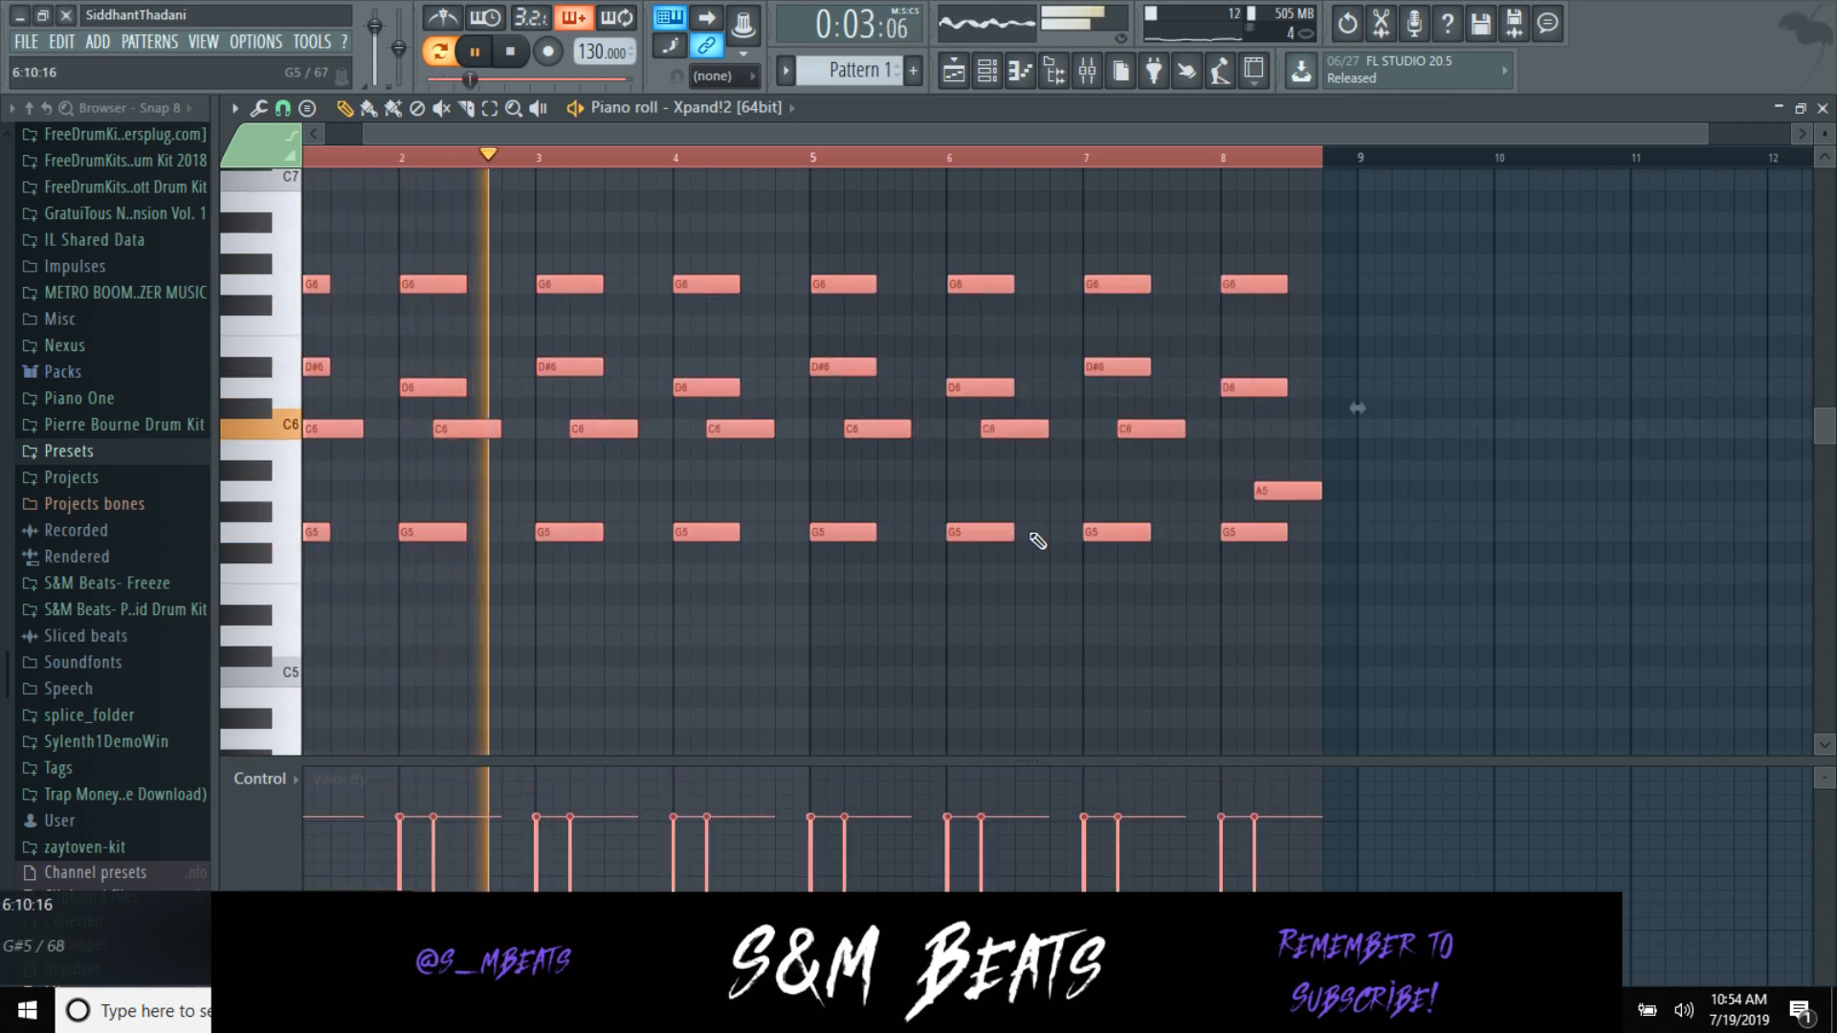
scroll(1031, 574, up, 1)
click(1093, 593)
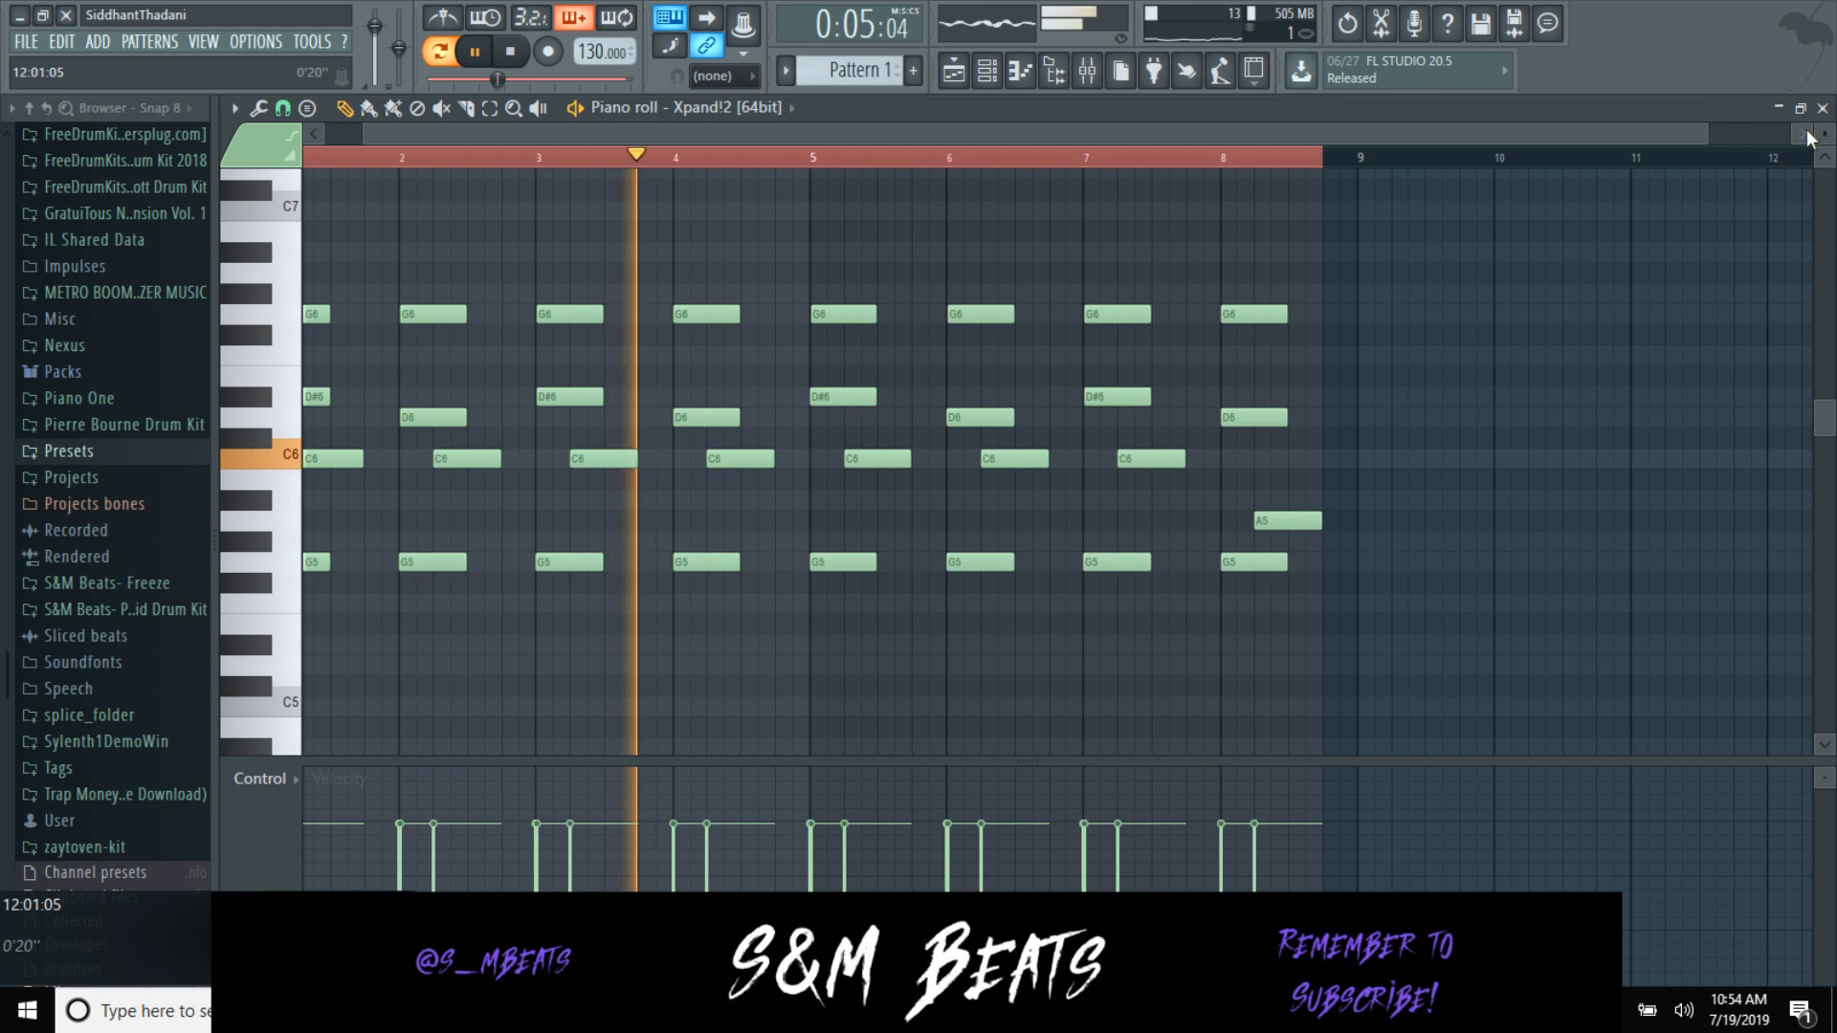
Step: Audition the Vibratone patch from 017 Mallets in part A of Xpand!2 while the melody plays
key(F7)
click(450, 222)
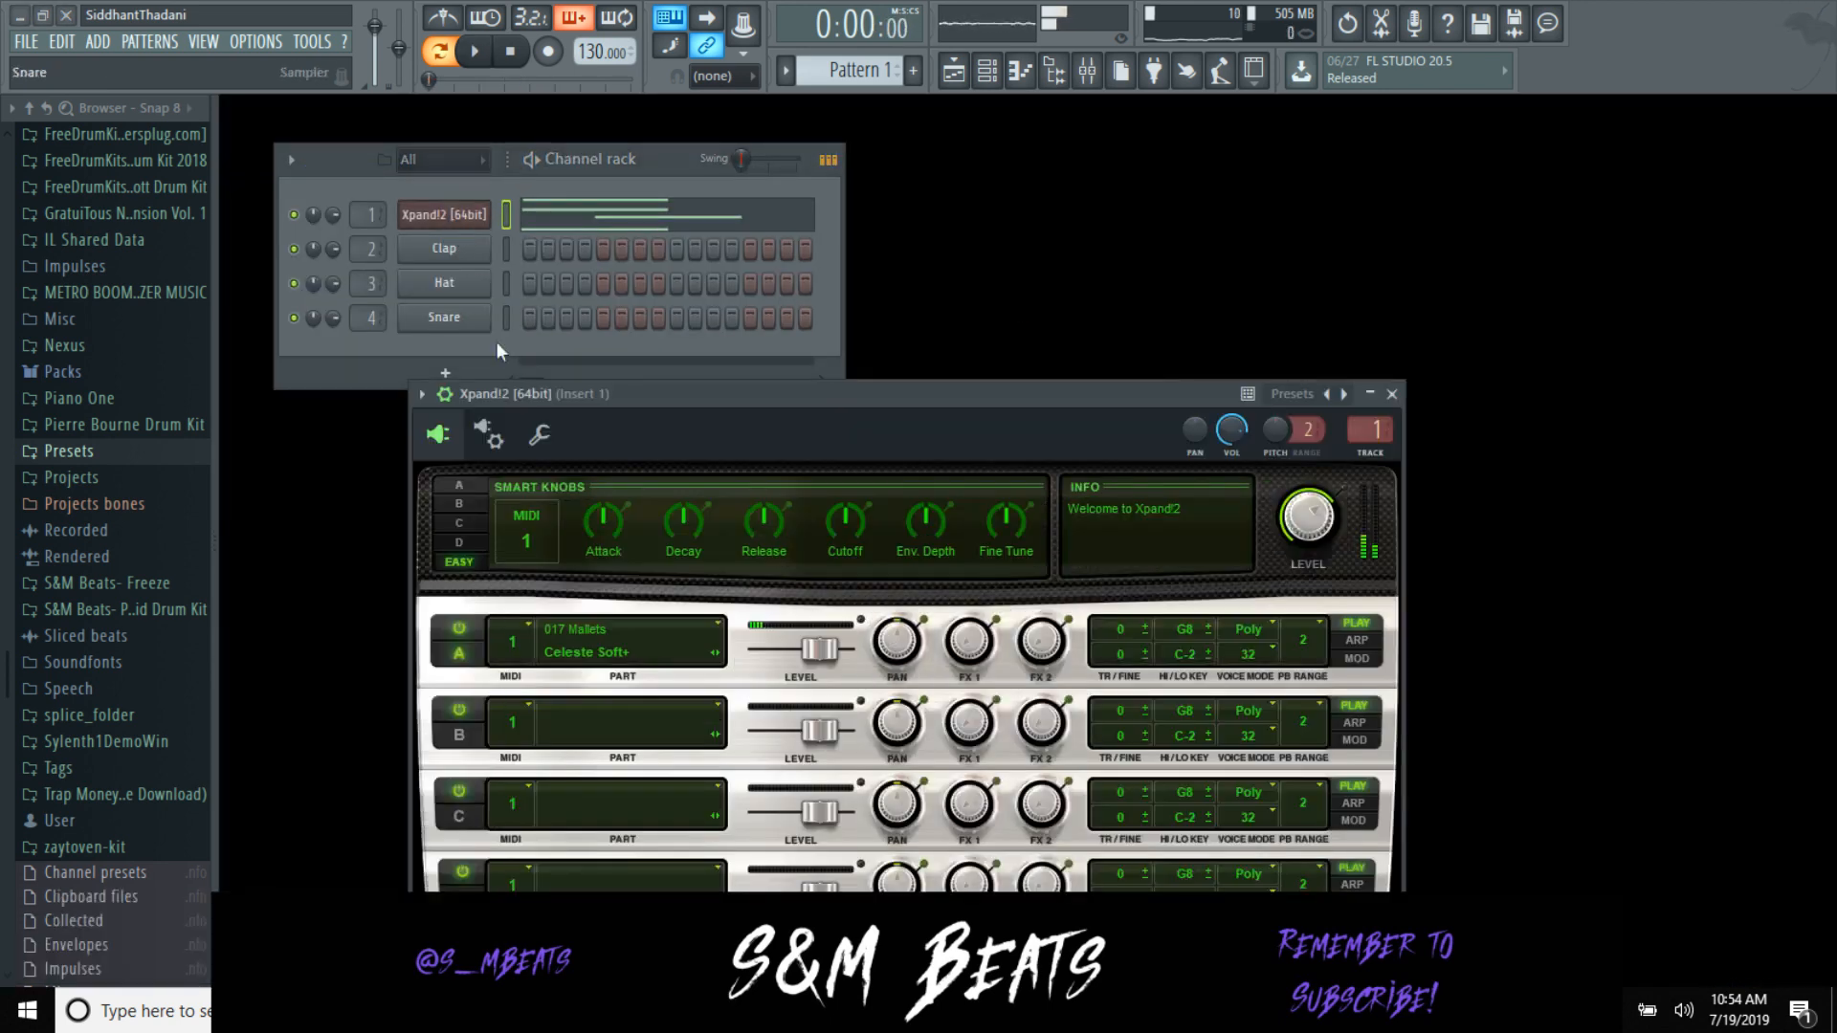
click(716, 652)
click(478, 61)
click(652, 654)
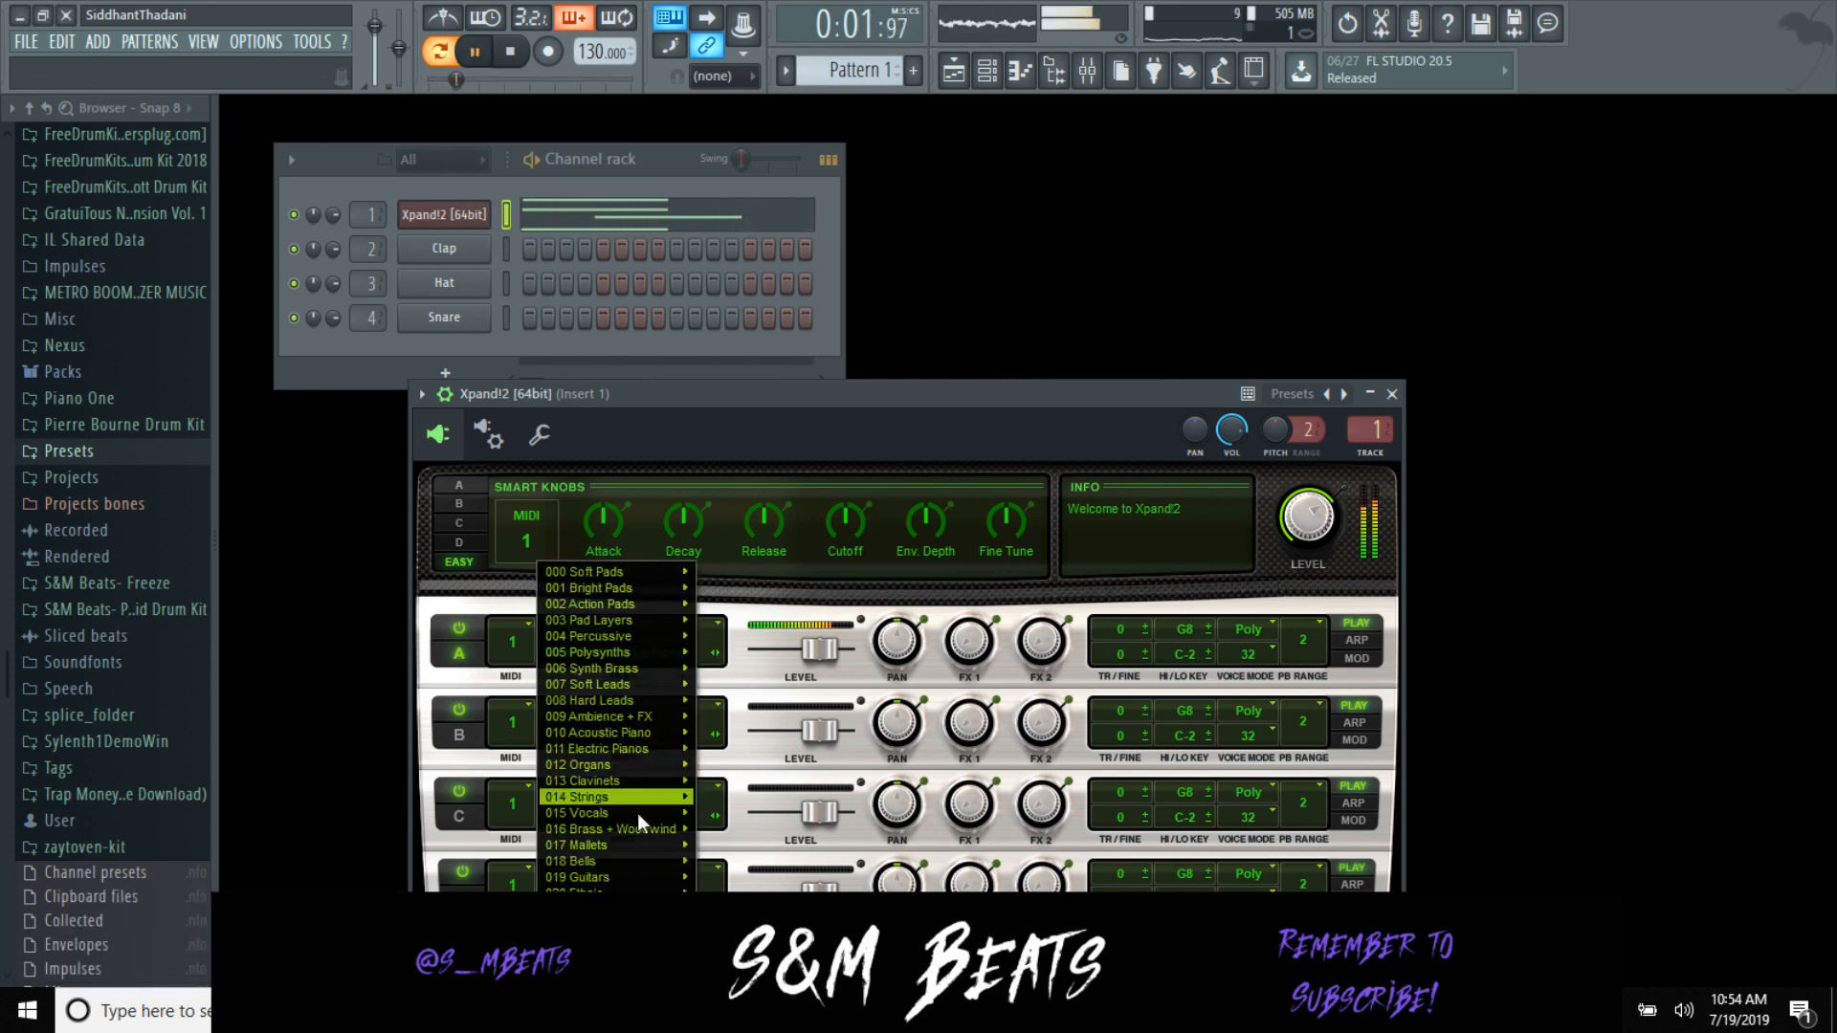
mouse_move(617, 845)
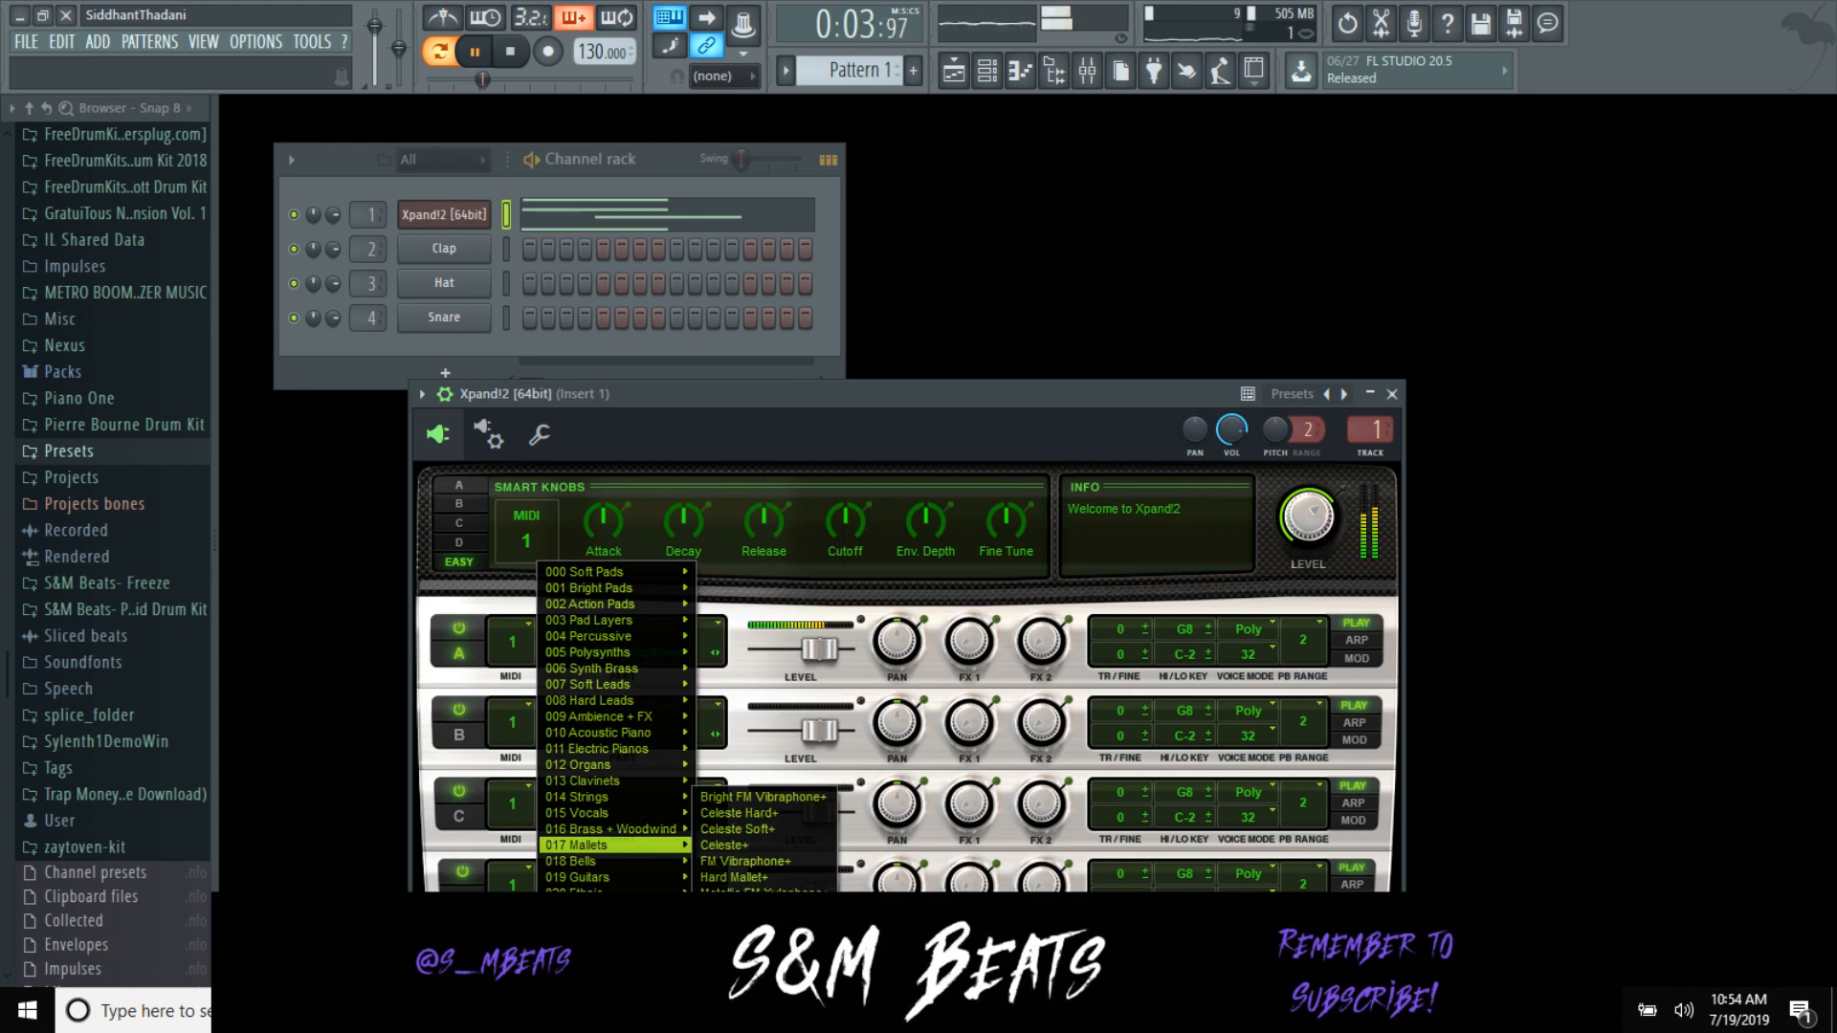
click(761, 893)
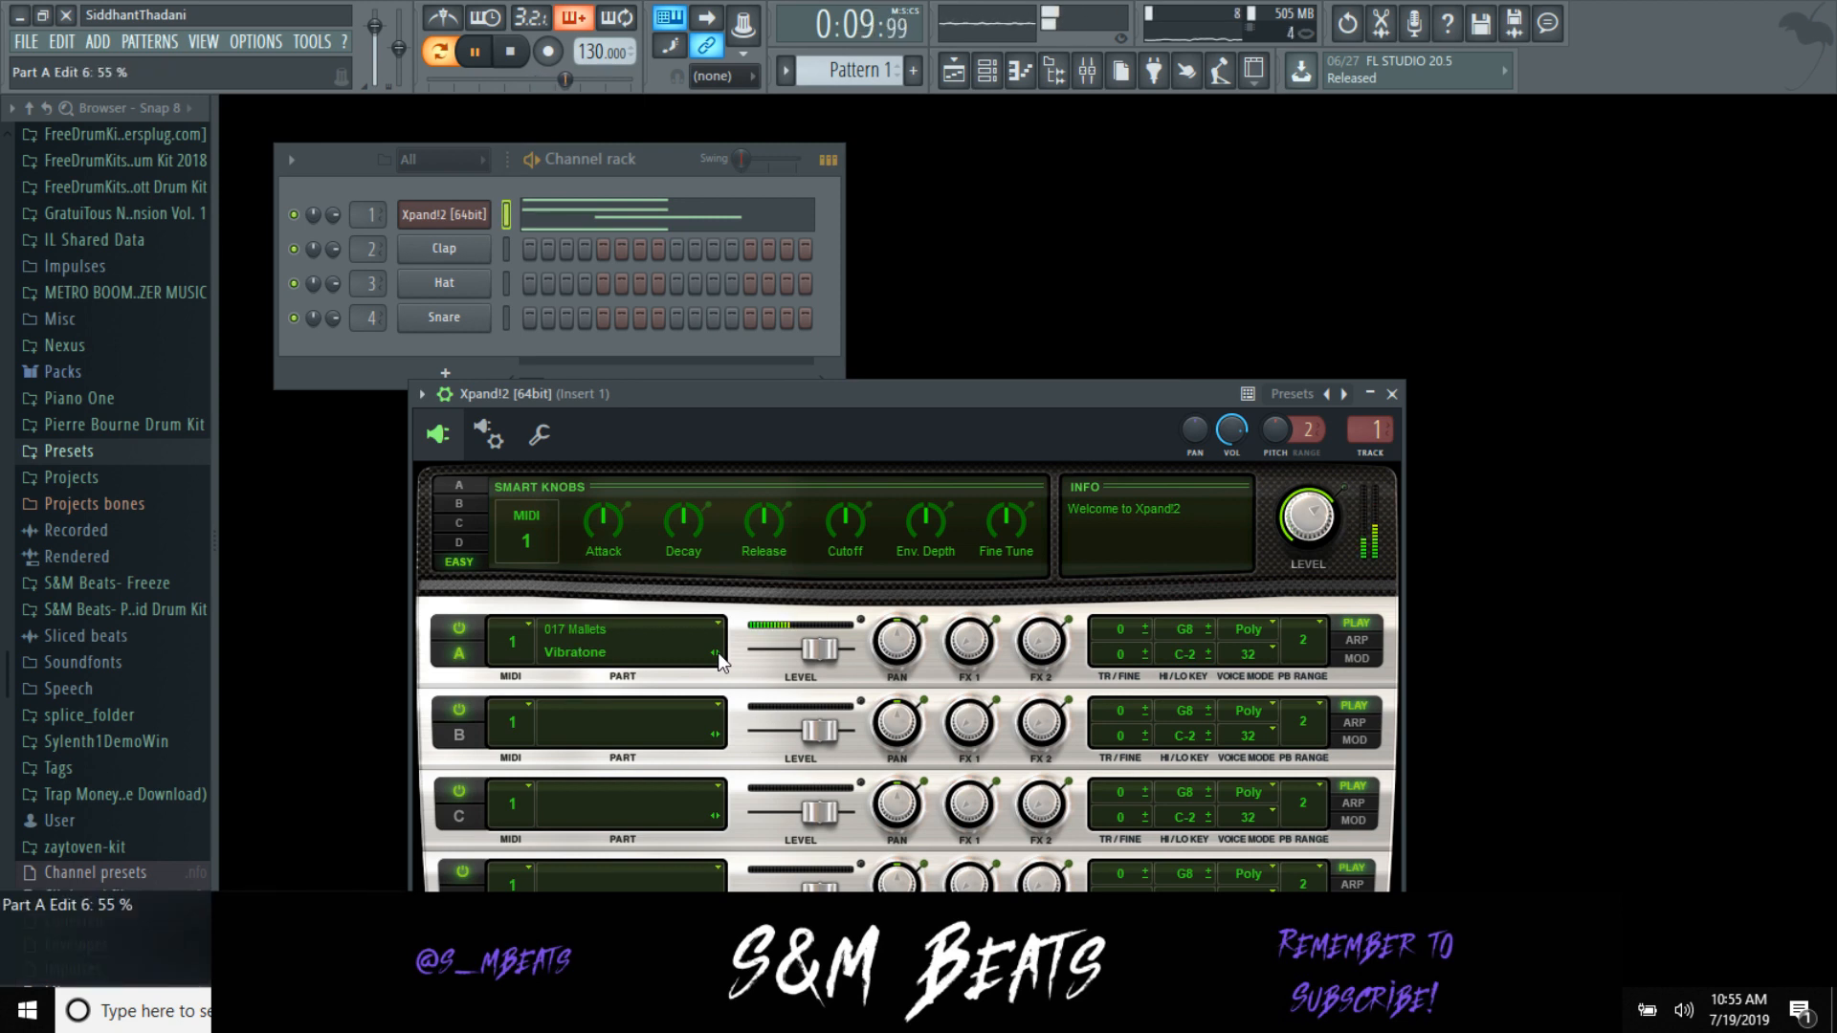
Step: Load the Music Box patch from 017 Mallets into part A, raise the Attack slightly and lower the Cutoff to -69 %
click(635, 654)
mouse_move(624, 861)
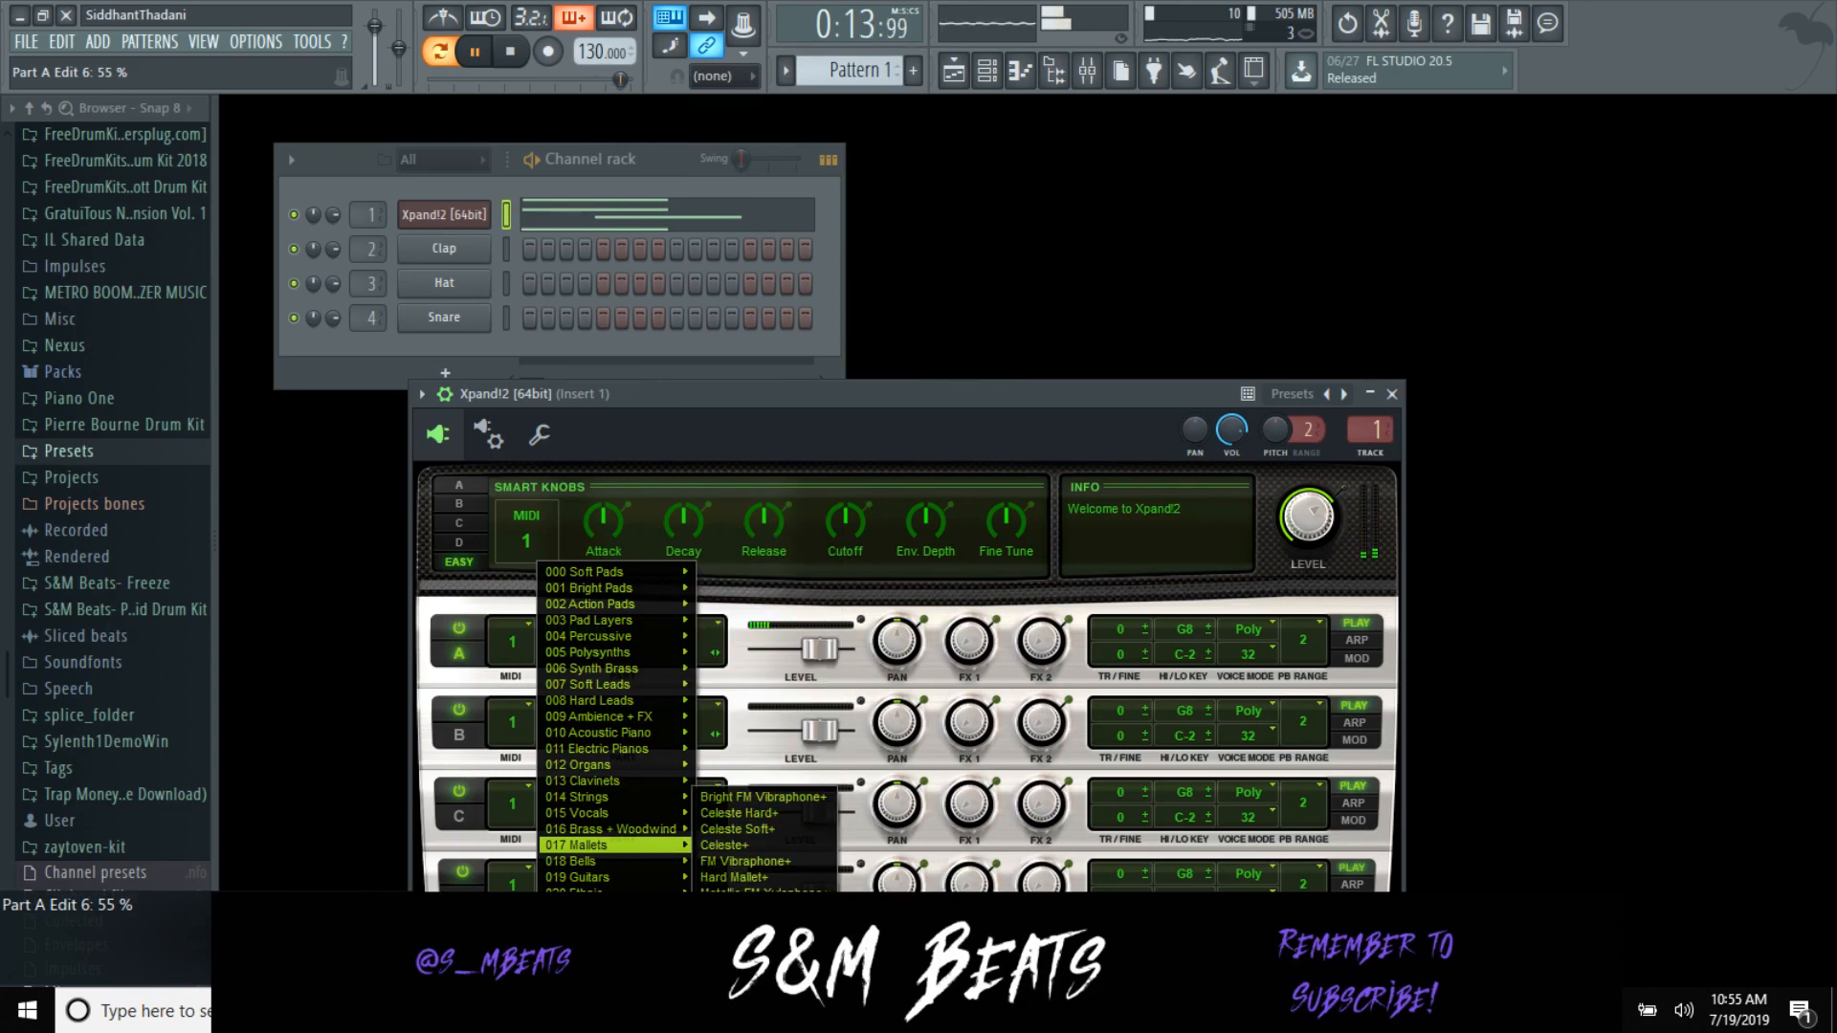
click(756, 876)
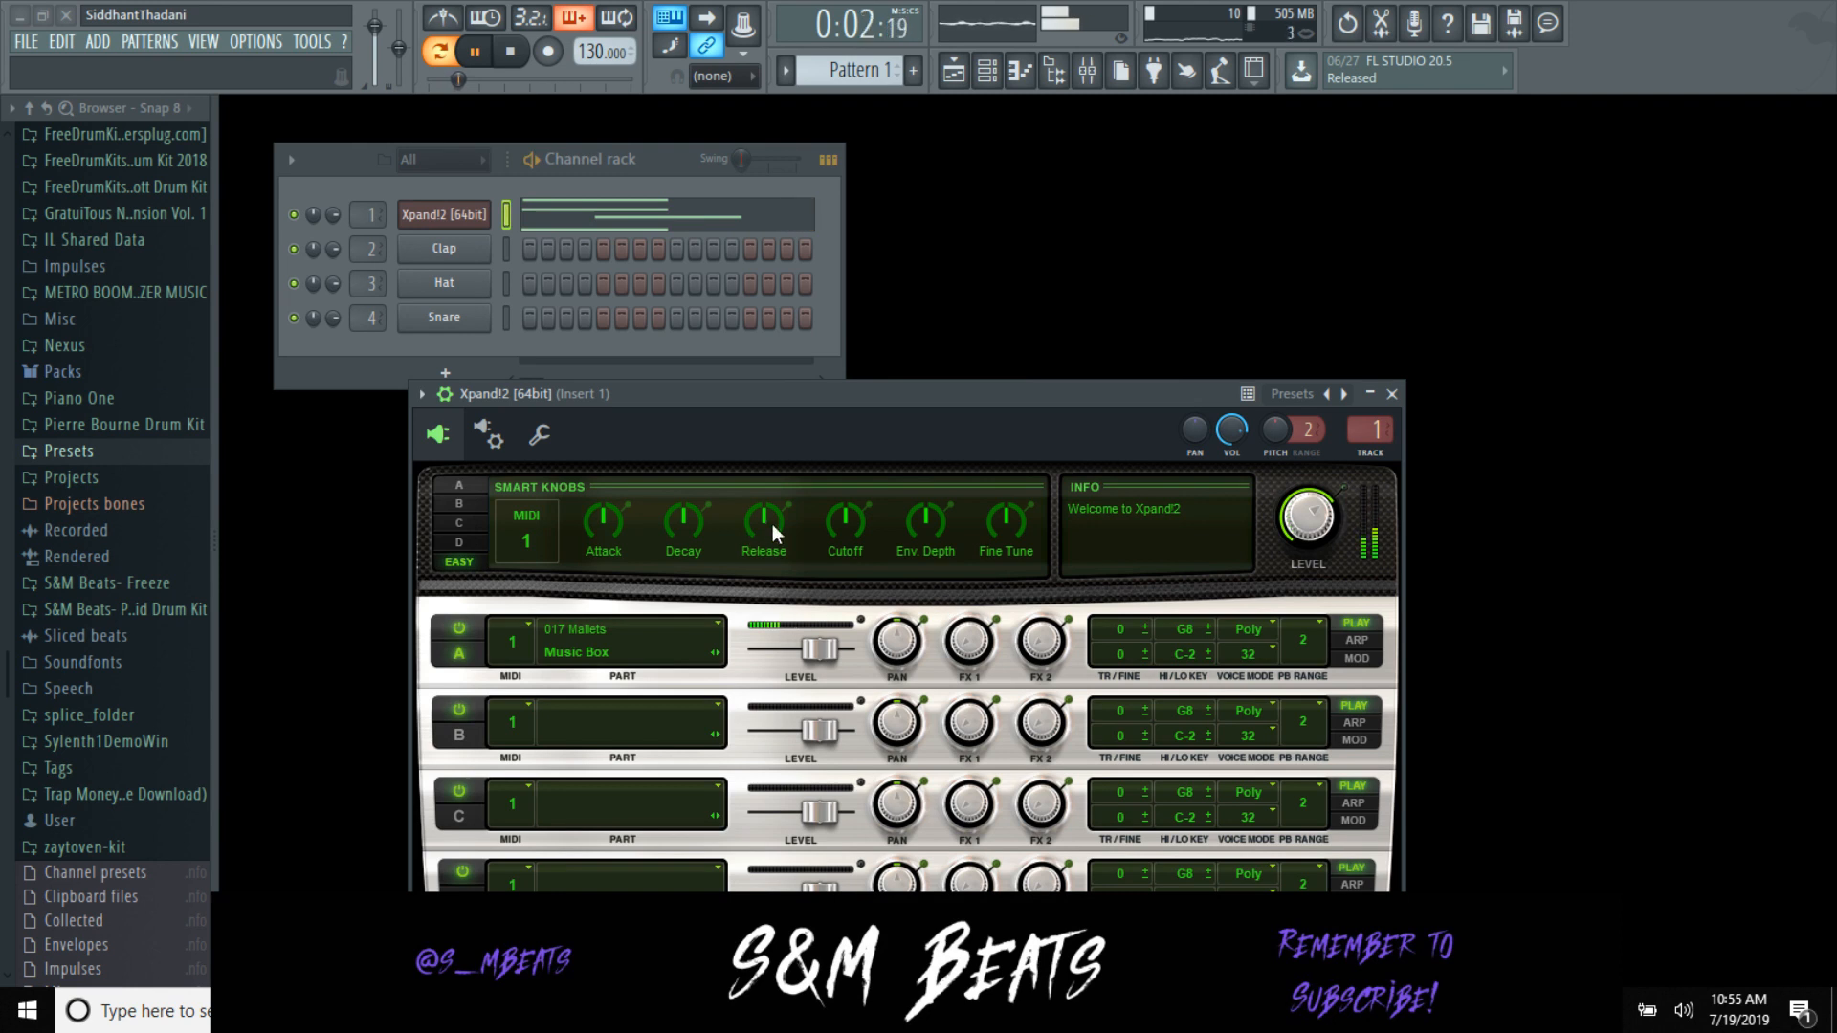
mouse_move(600, 525)
mouse_down()
mouse_move(617, 473)
mouse_move(618, 497)
mouse_up()
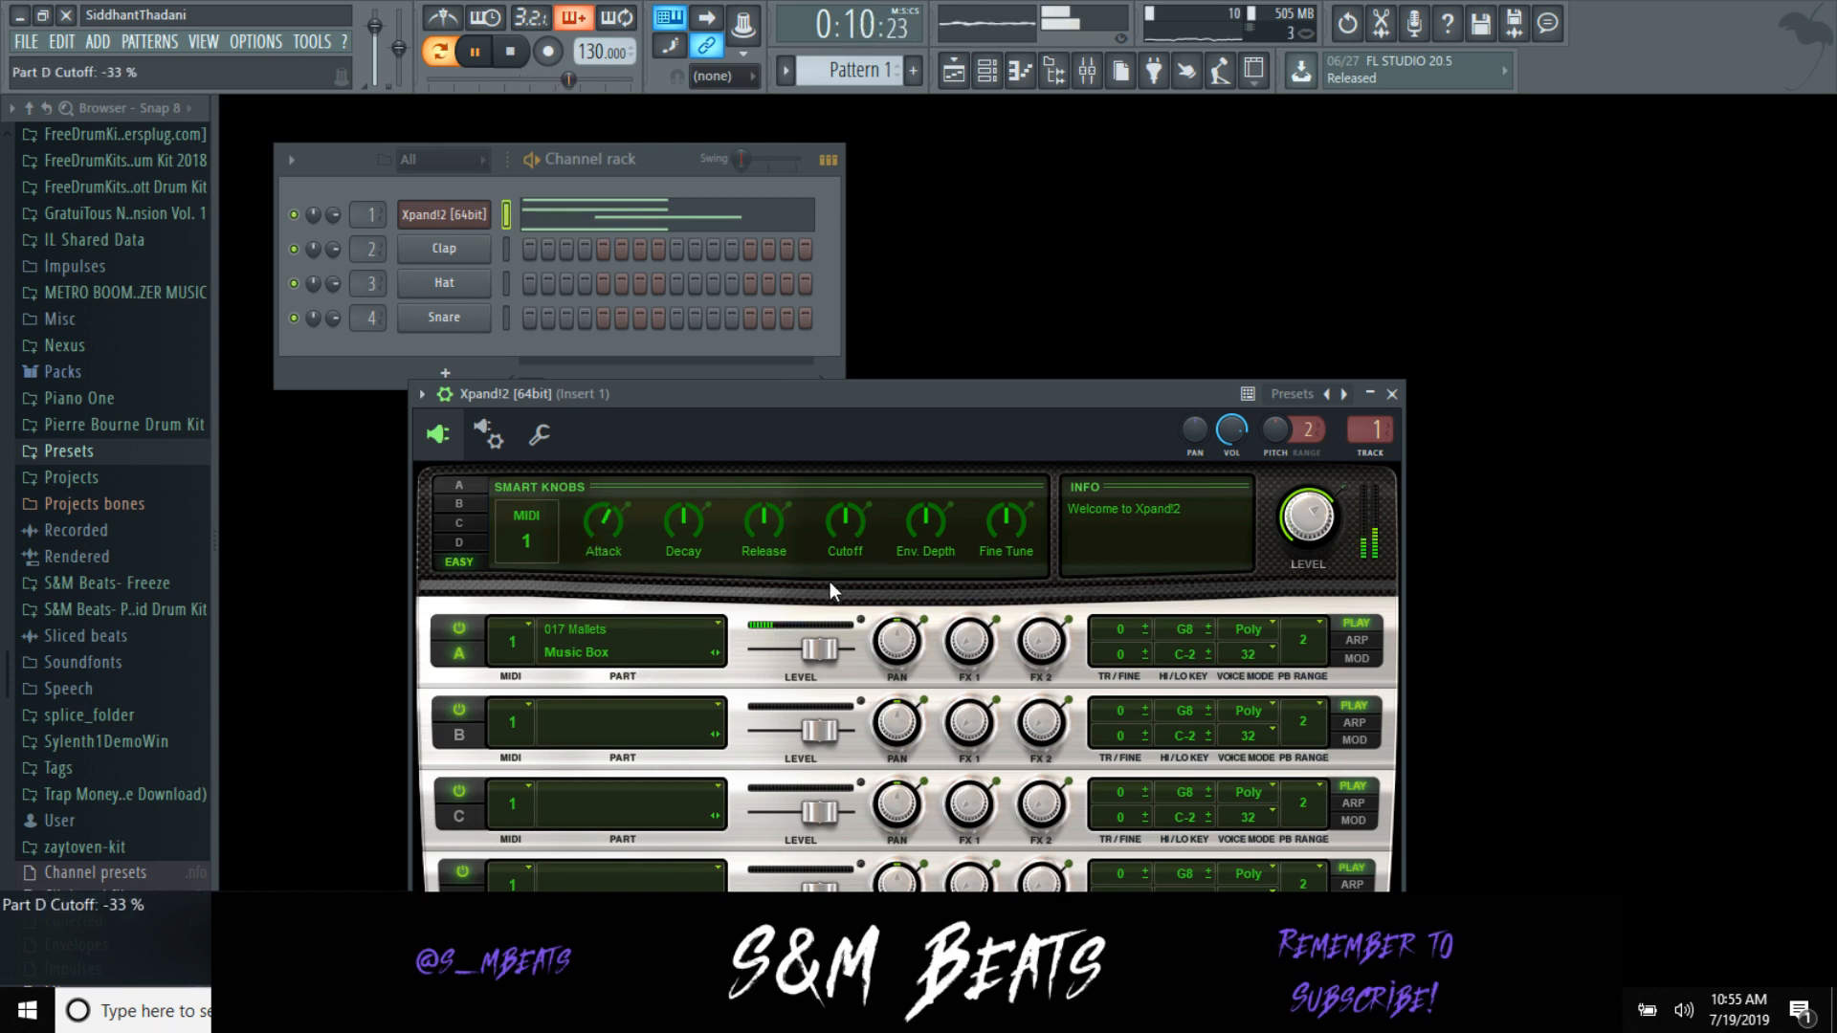
drag(842, 532, 829, 532)
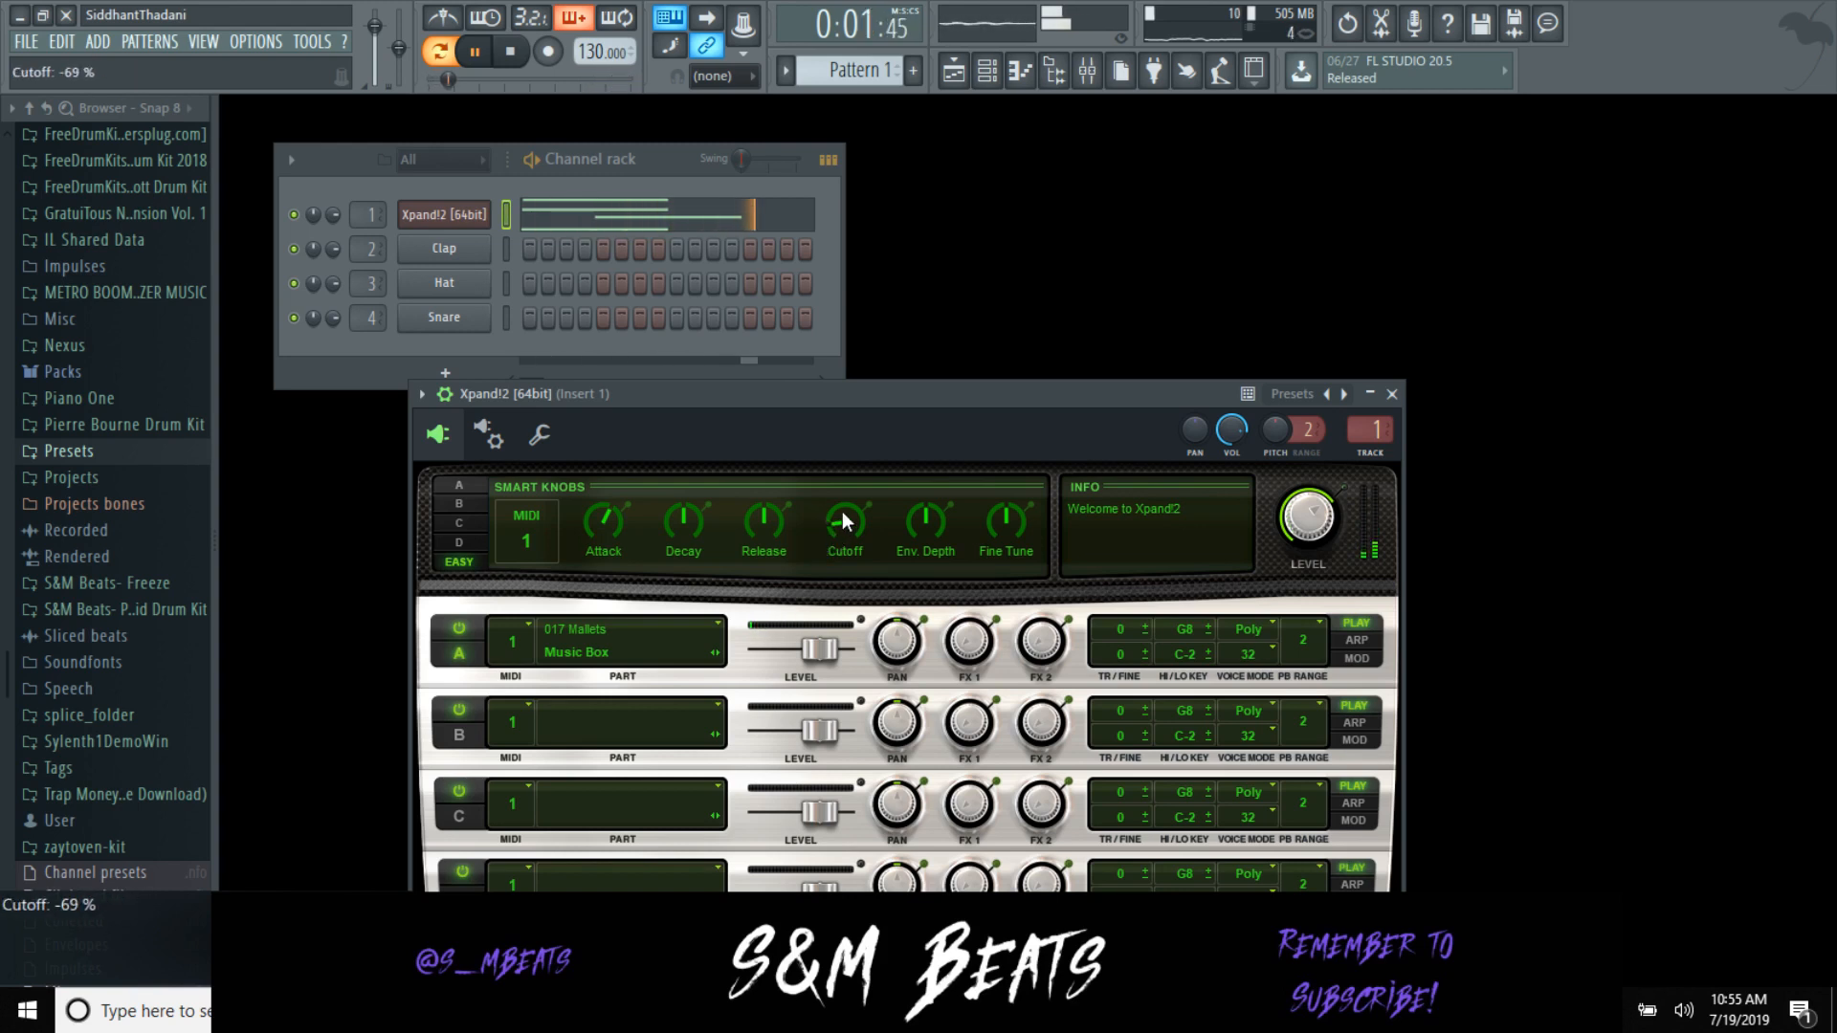
Step: Replace the A5 in bar 8 with a C6 at the same beat, close the piano roll and stop playback
click(745, 230)
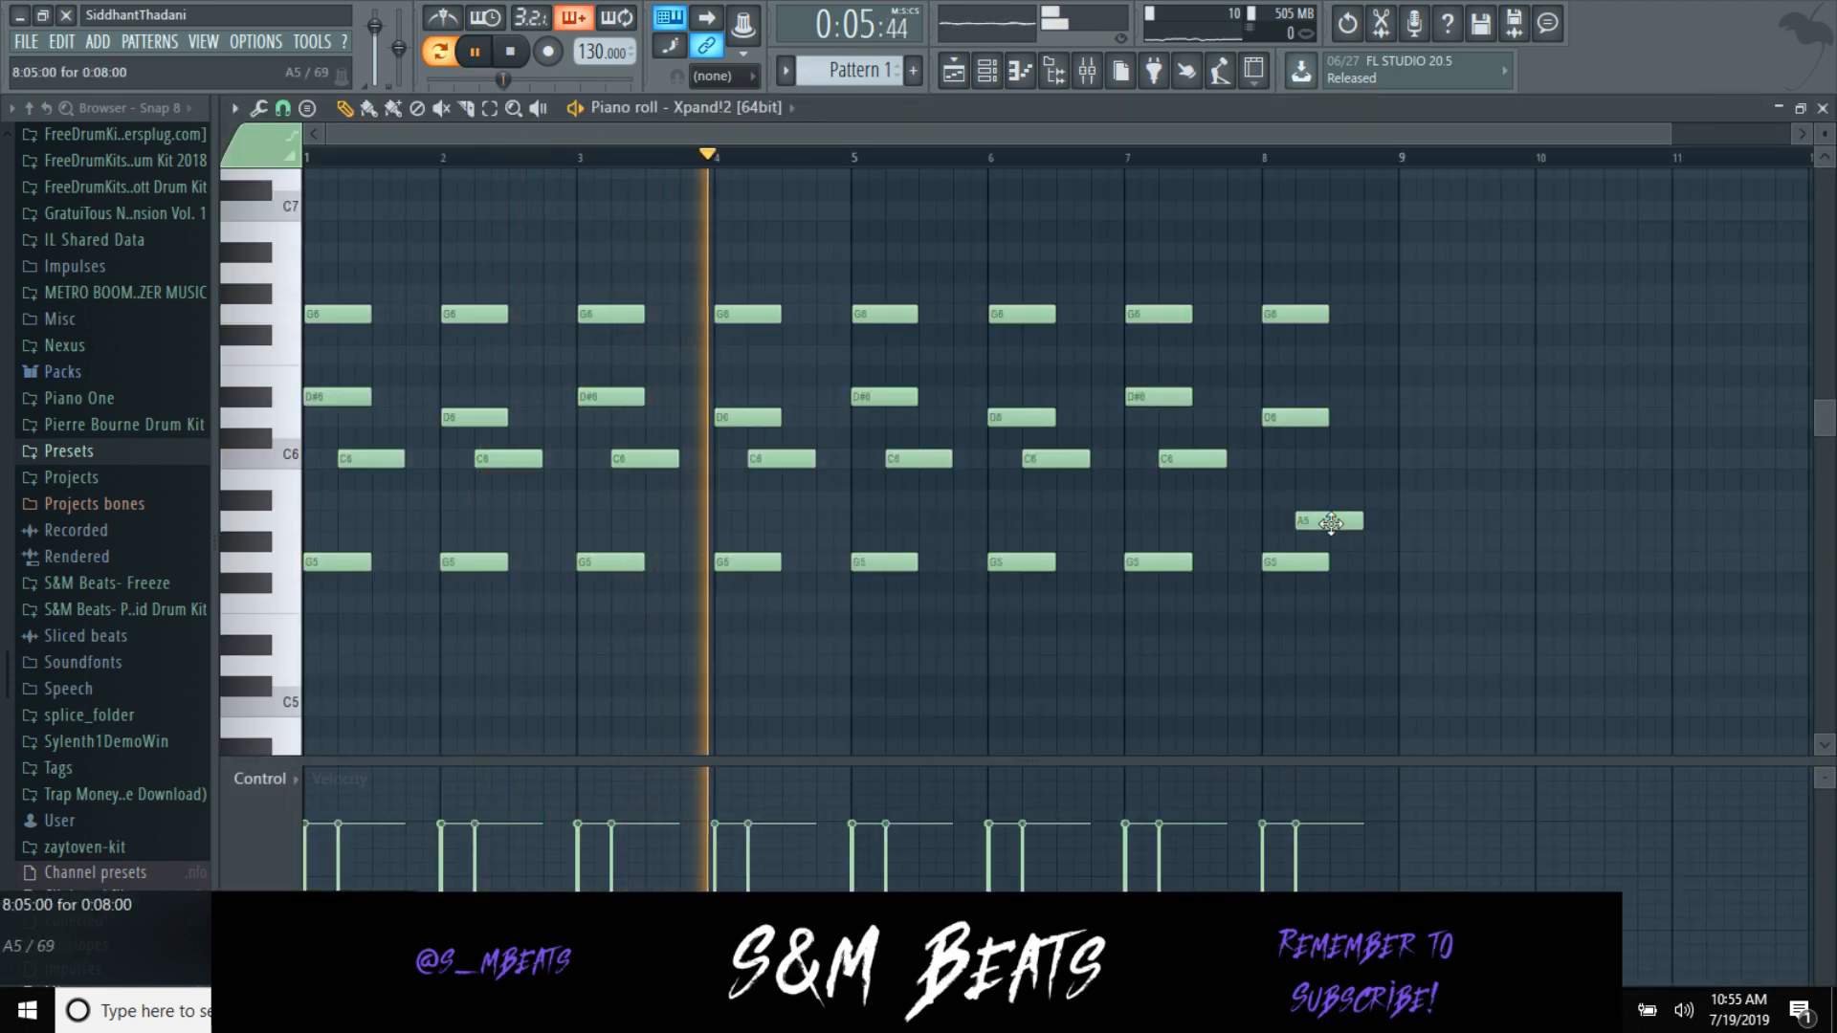
mouse_move(1330, 508)
mouse_down()
mouse_move(1325, 484)
mouse_move(1331, 527)
mouse_up()
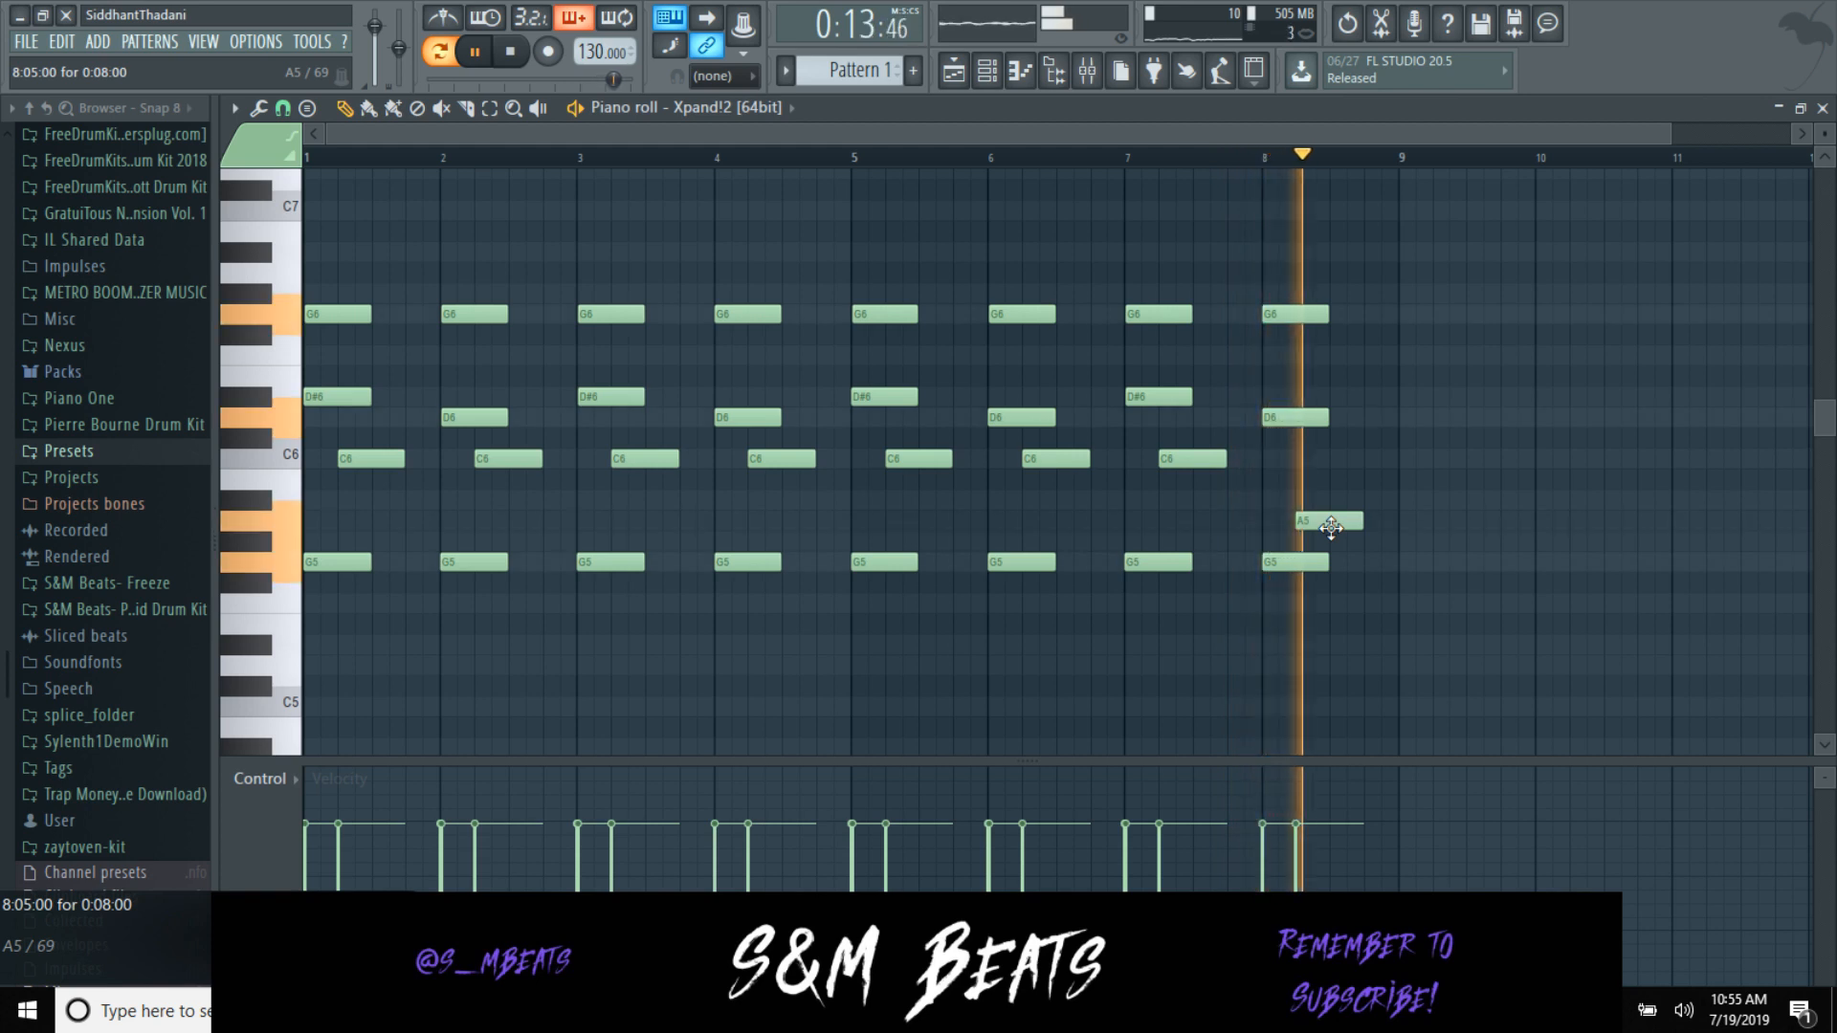
right_click(1331, 527)
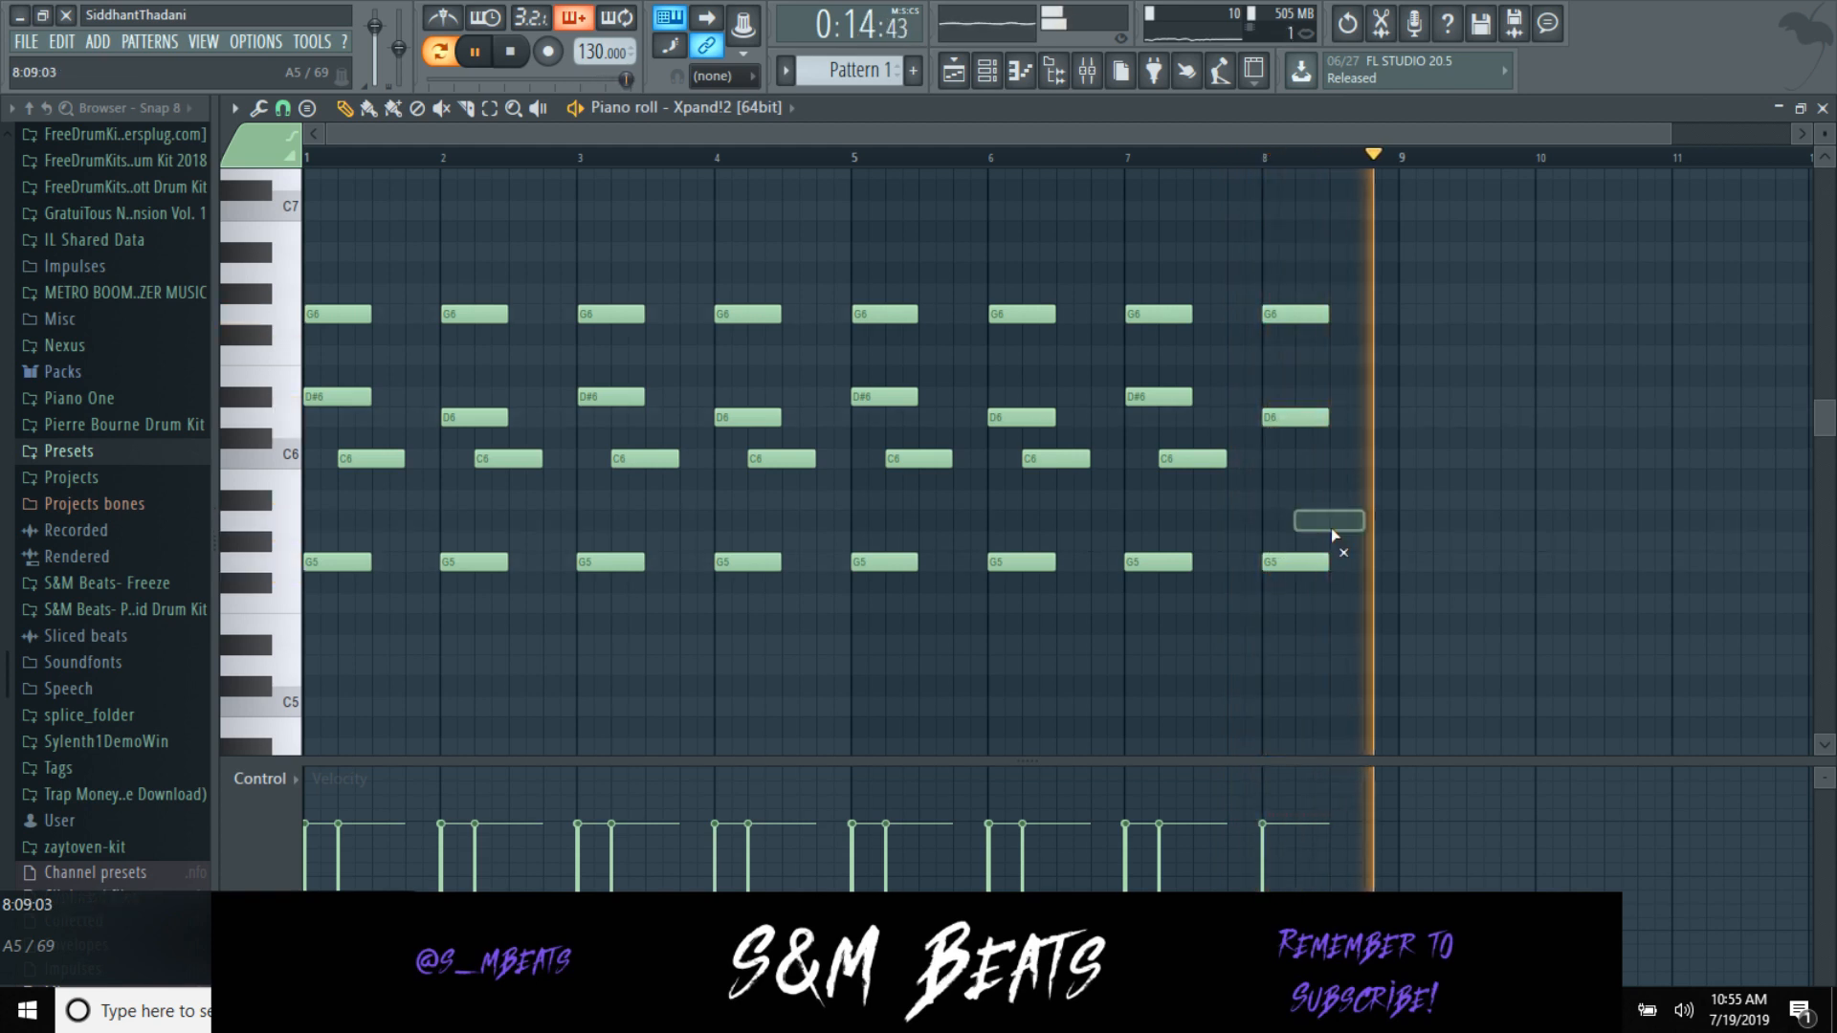
click(1297, 458)
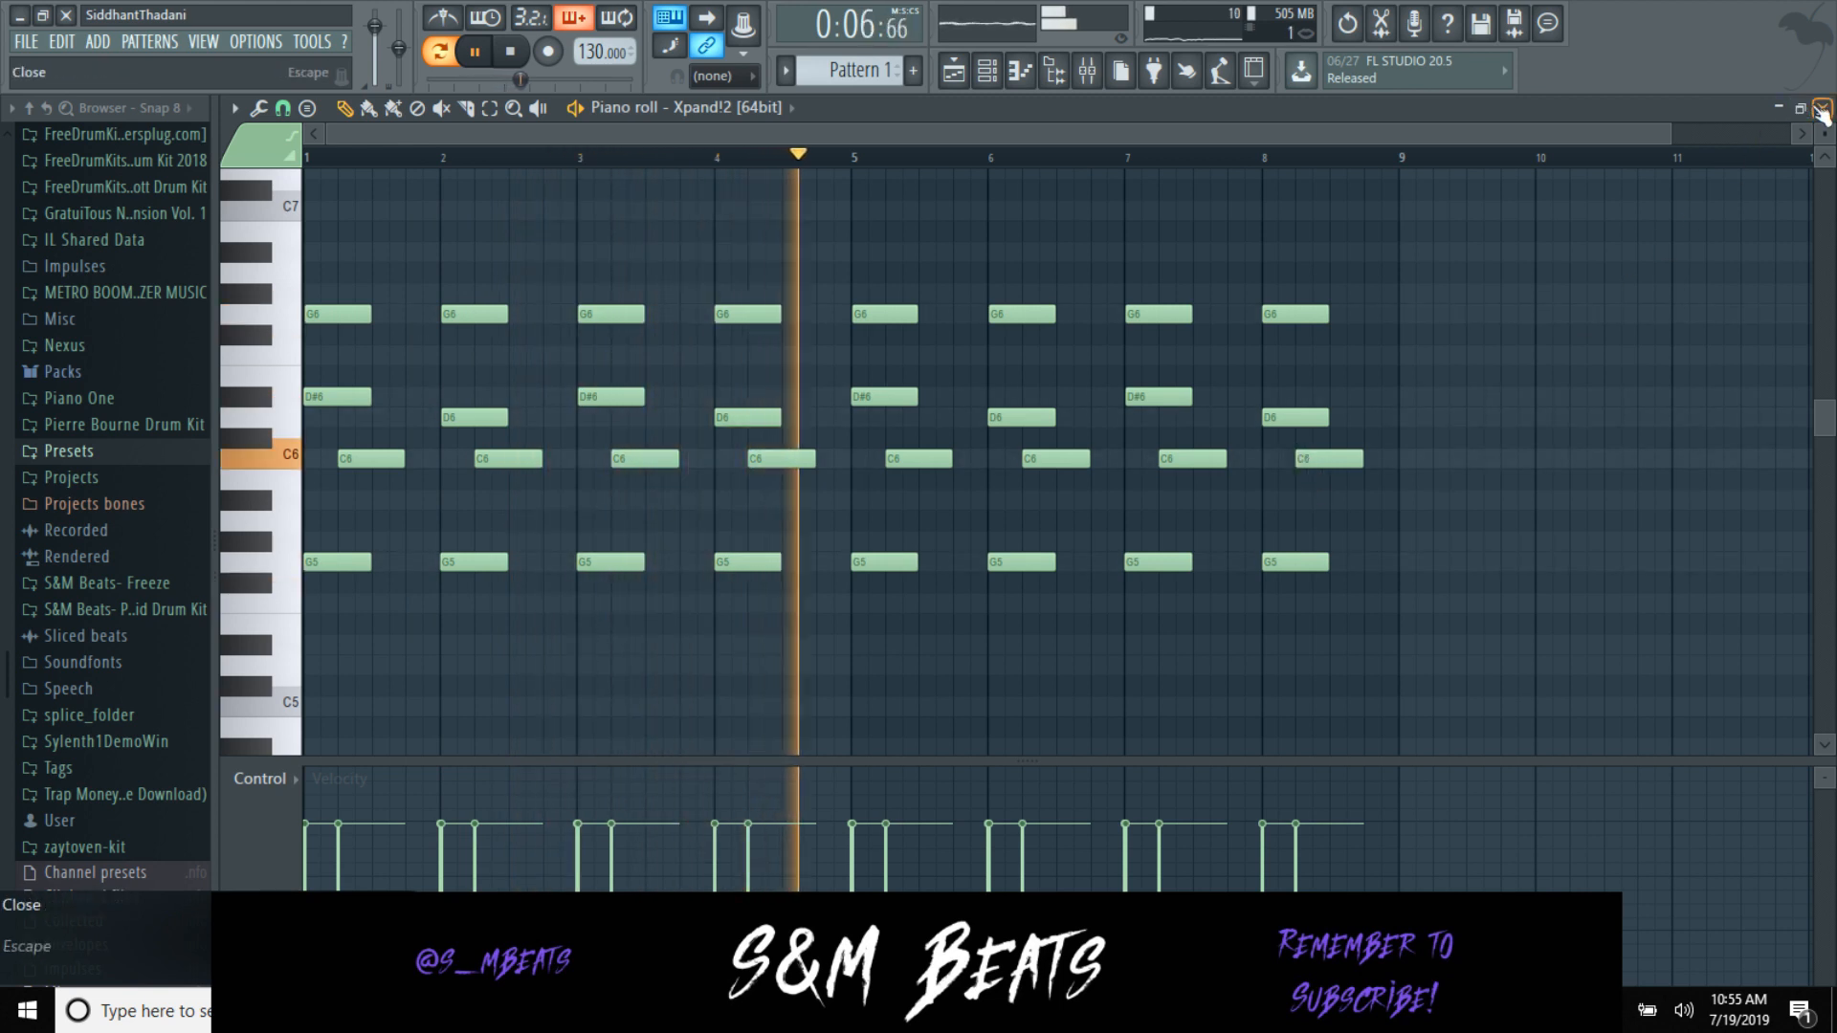
click(1822, 107)
key(space)
Step: Load the Glittering Pad patch from 002 Action Pads into part A of Xpand!2 and play the melody
click(585, 629)
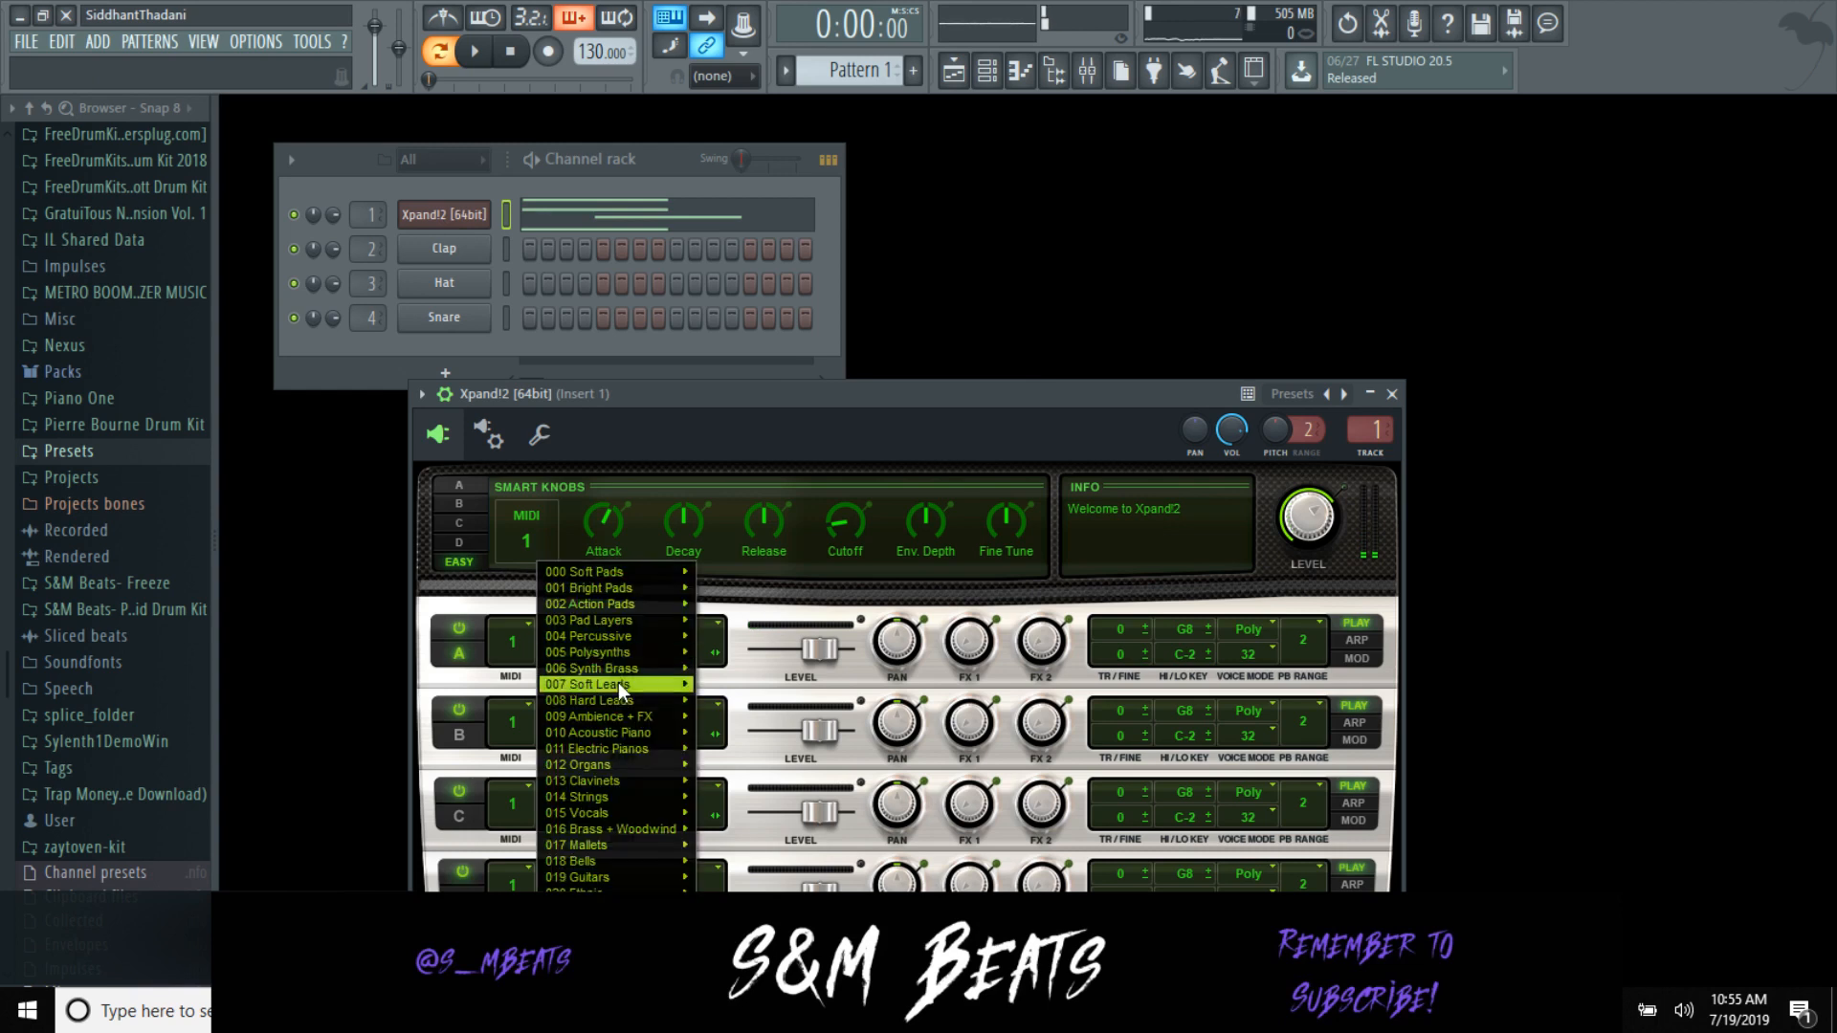
mouse_move(613, 580)
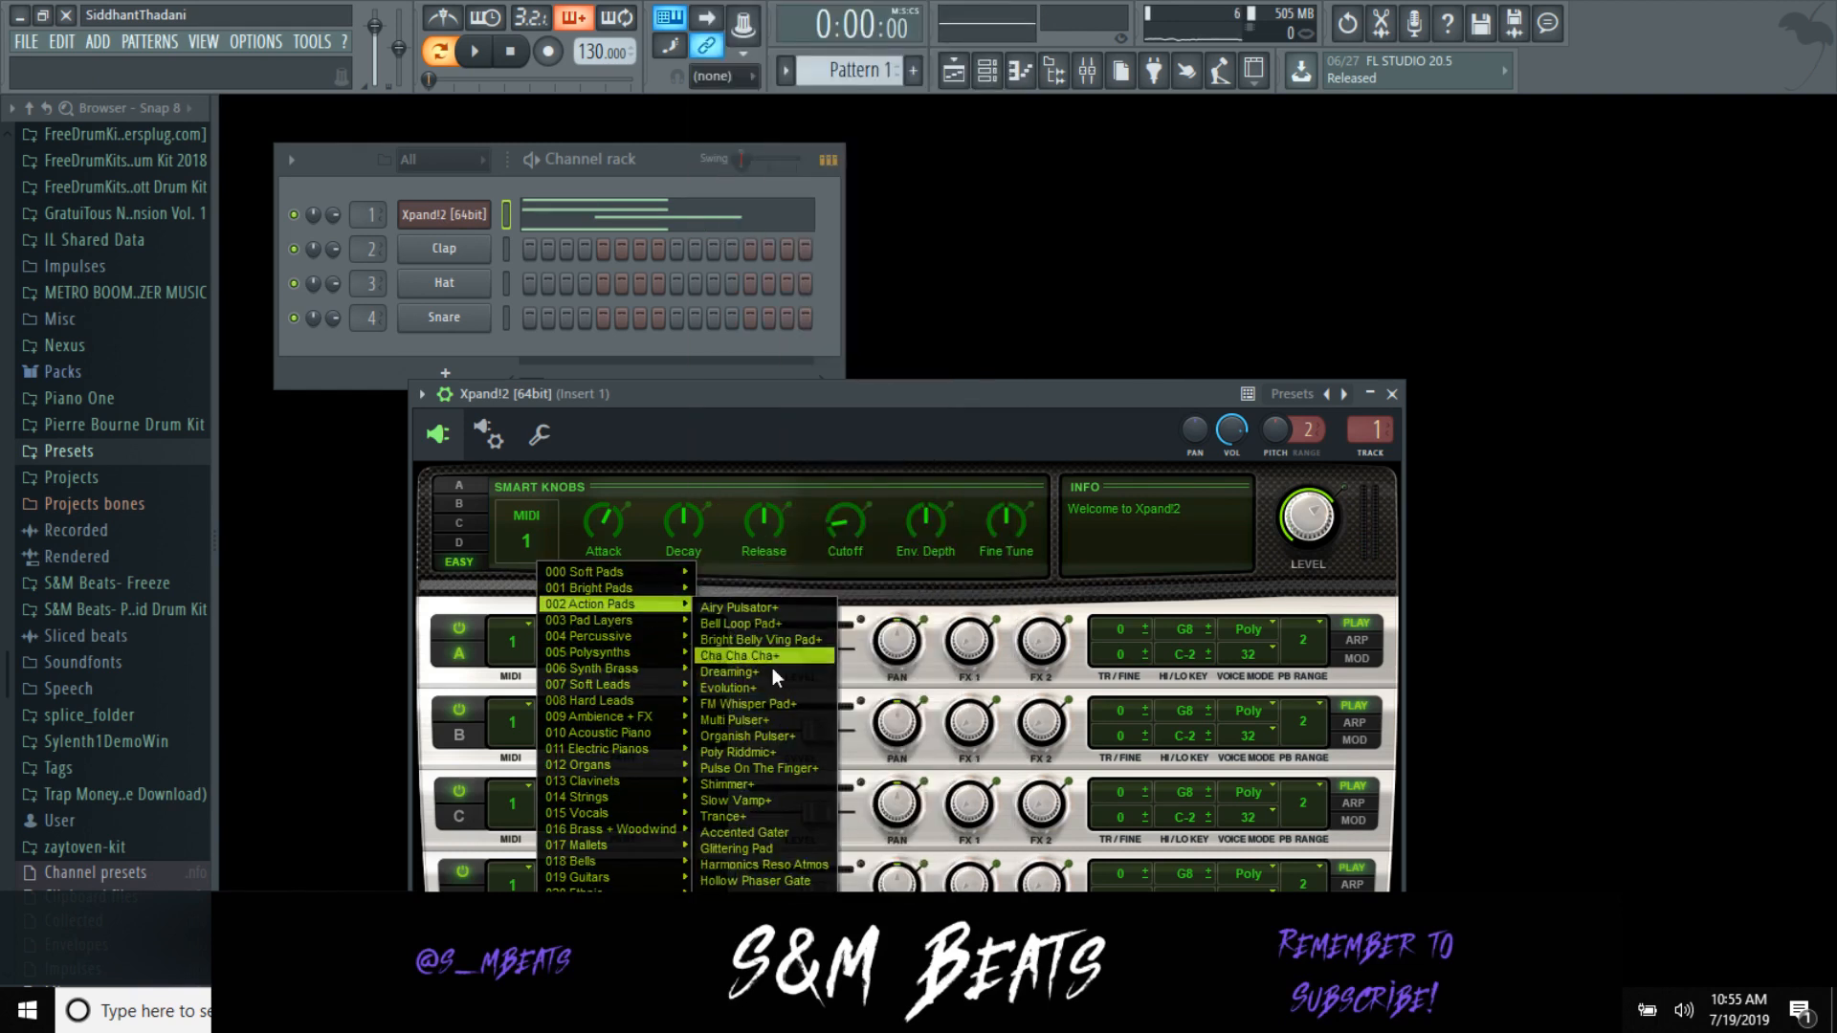
click(756, 840)
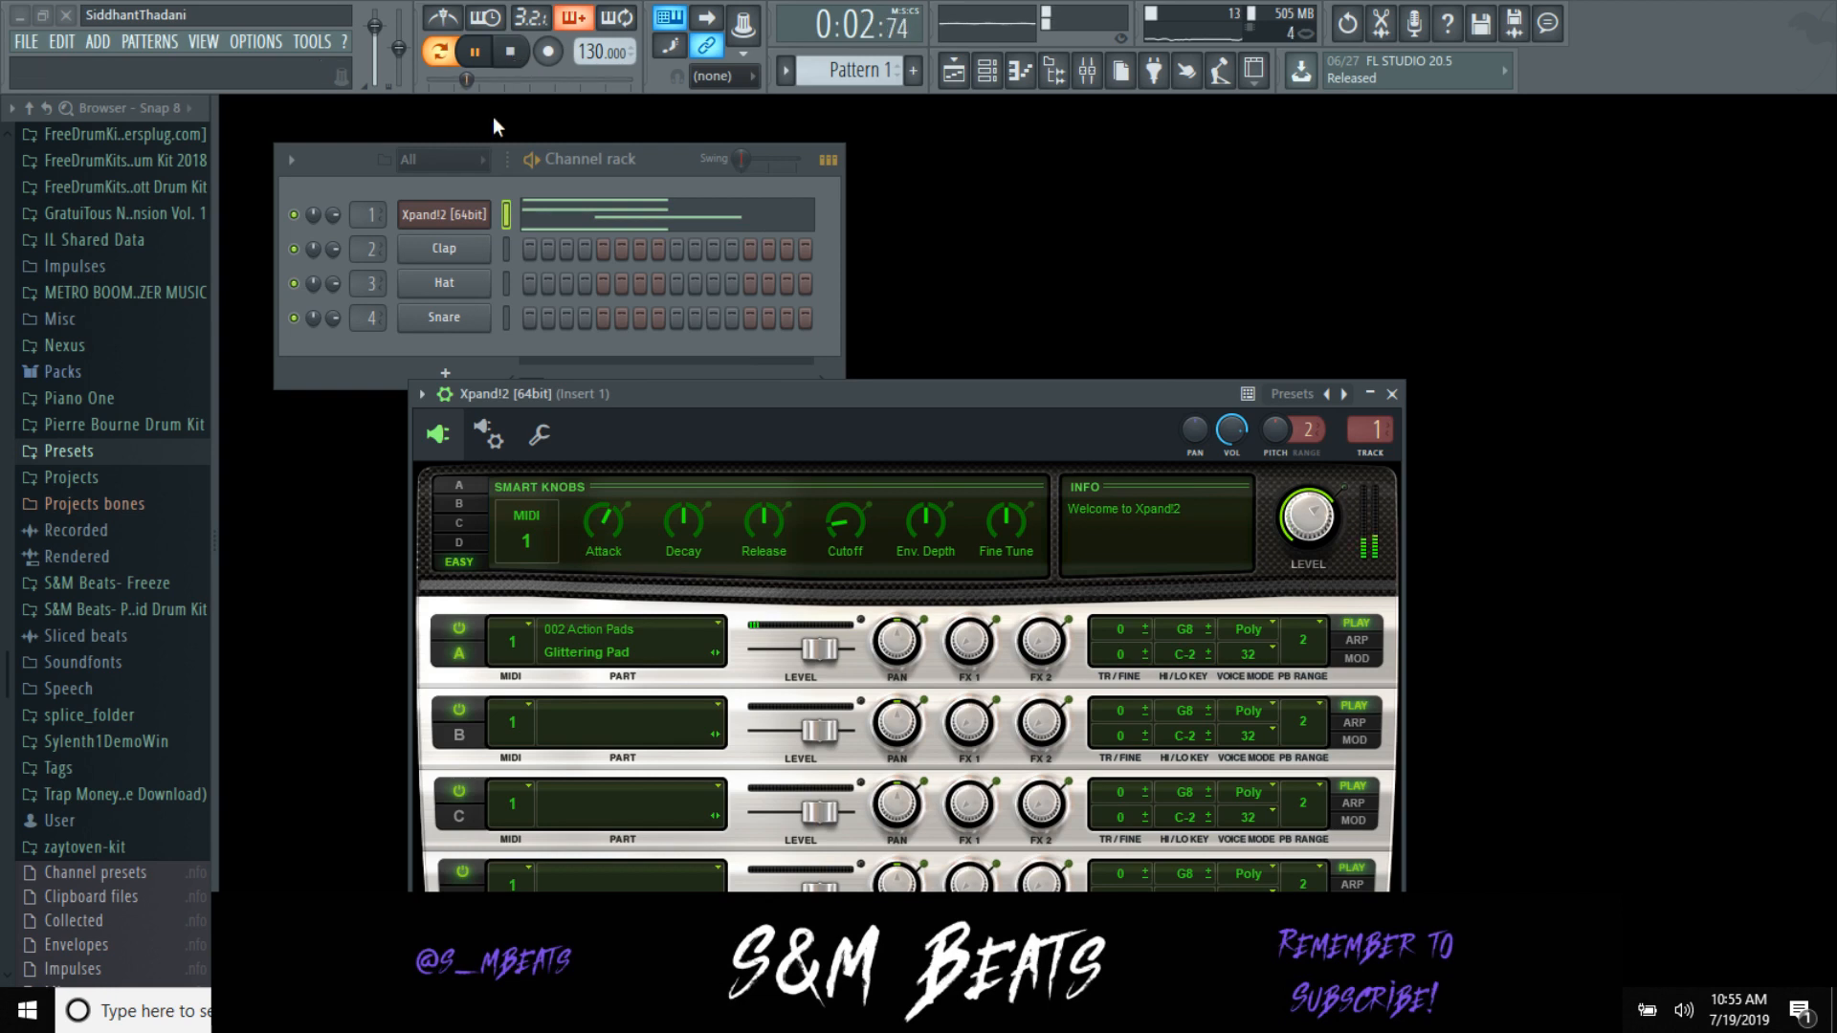
right_click(462, 228)
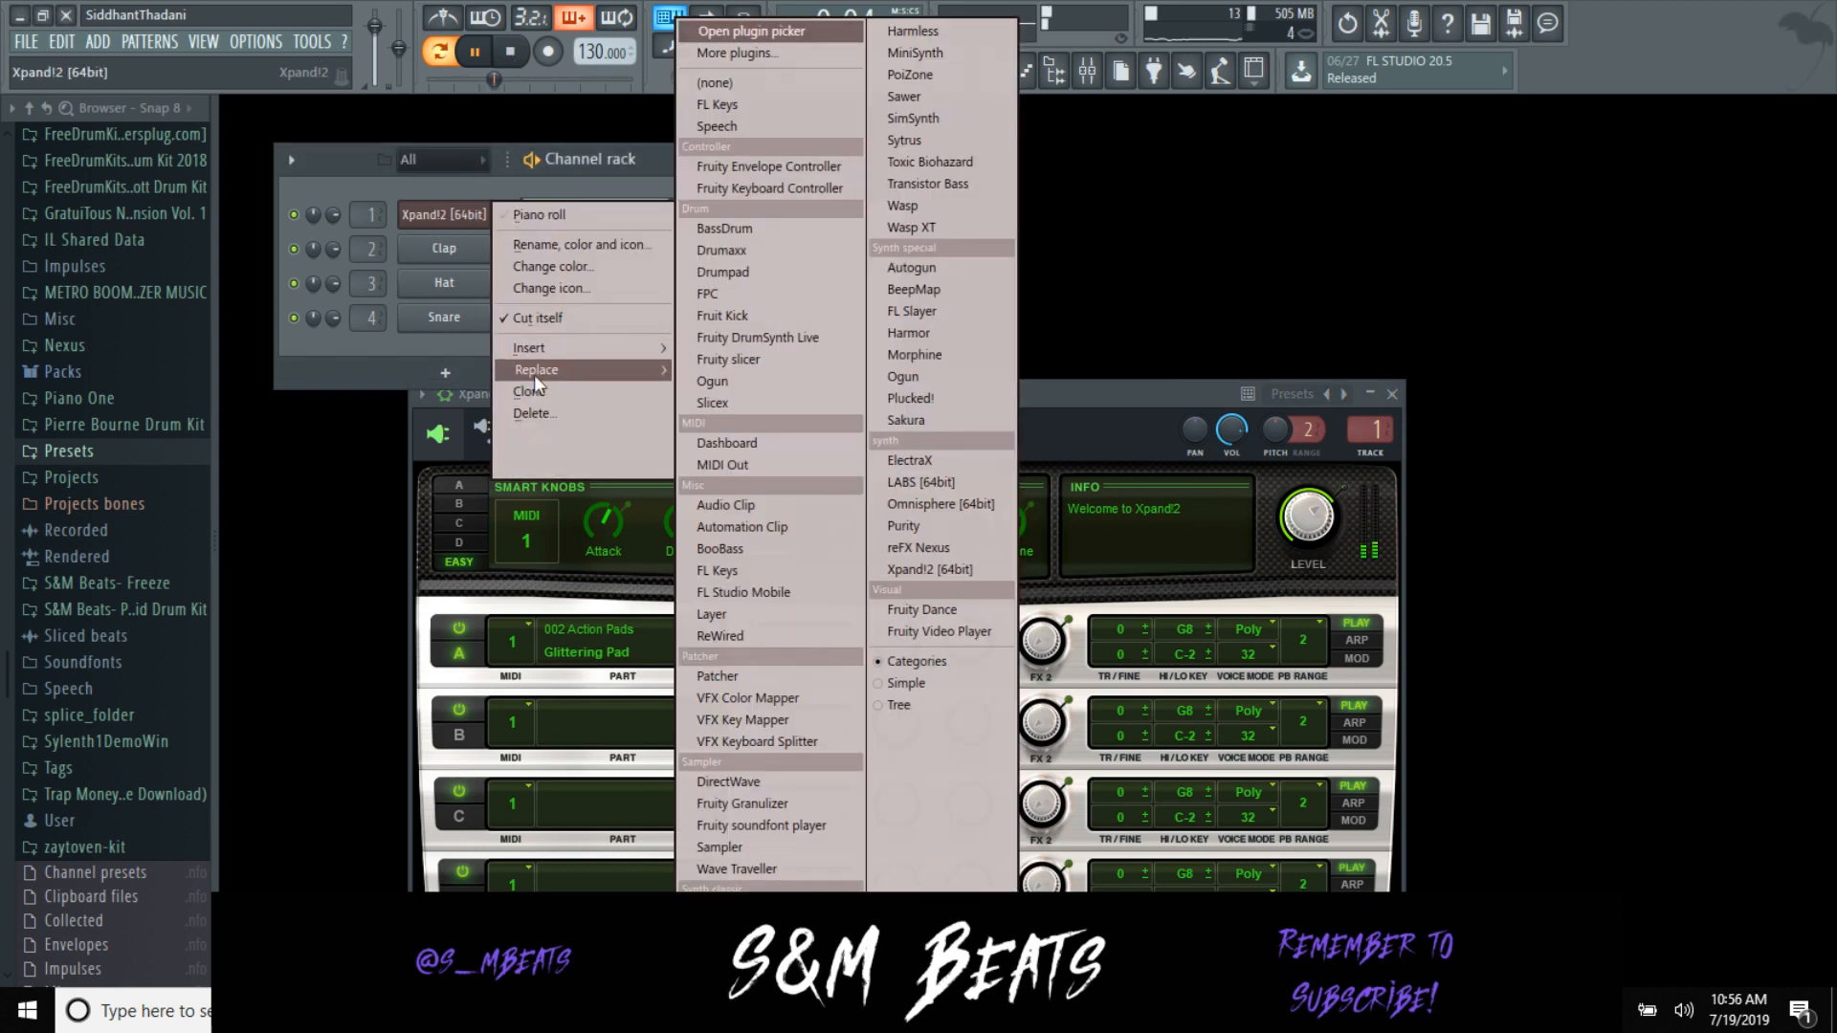
click(357, 370)
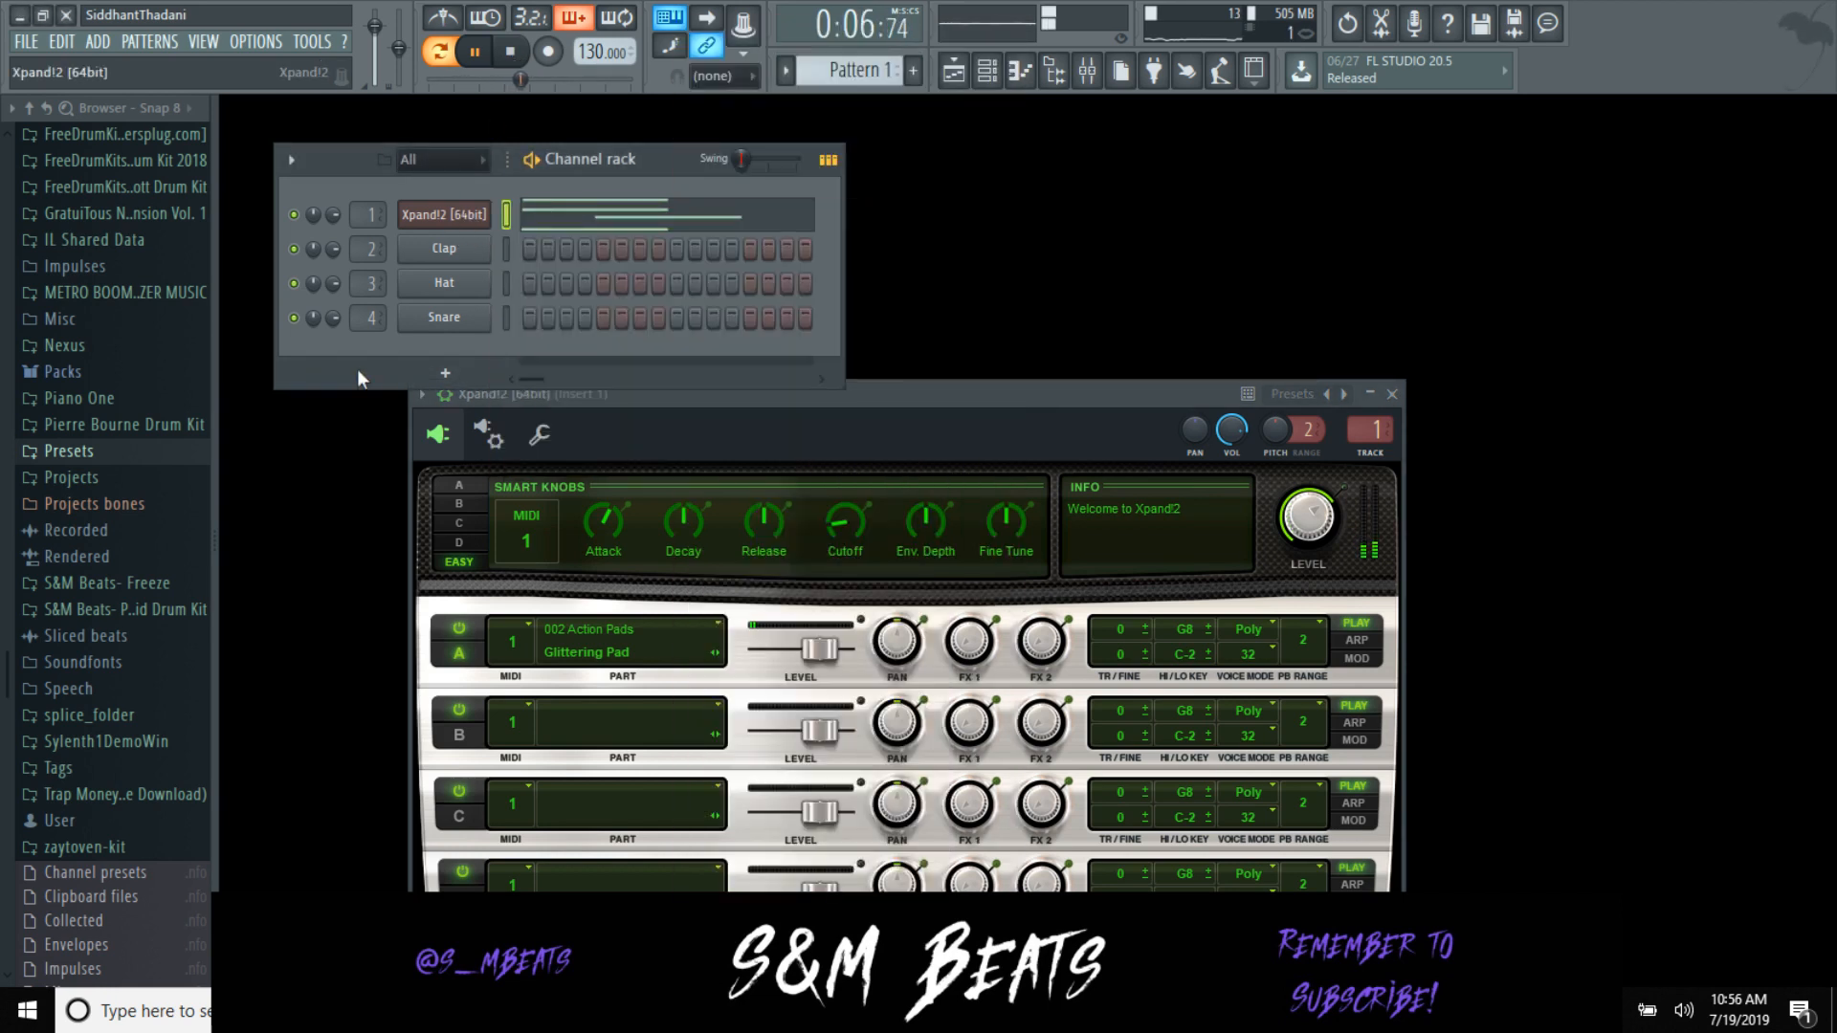
drag(334, 221, 334, 207)
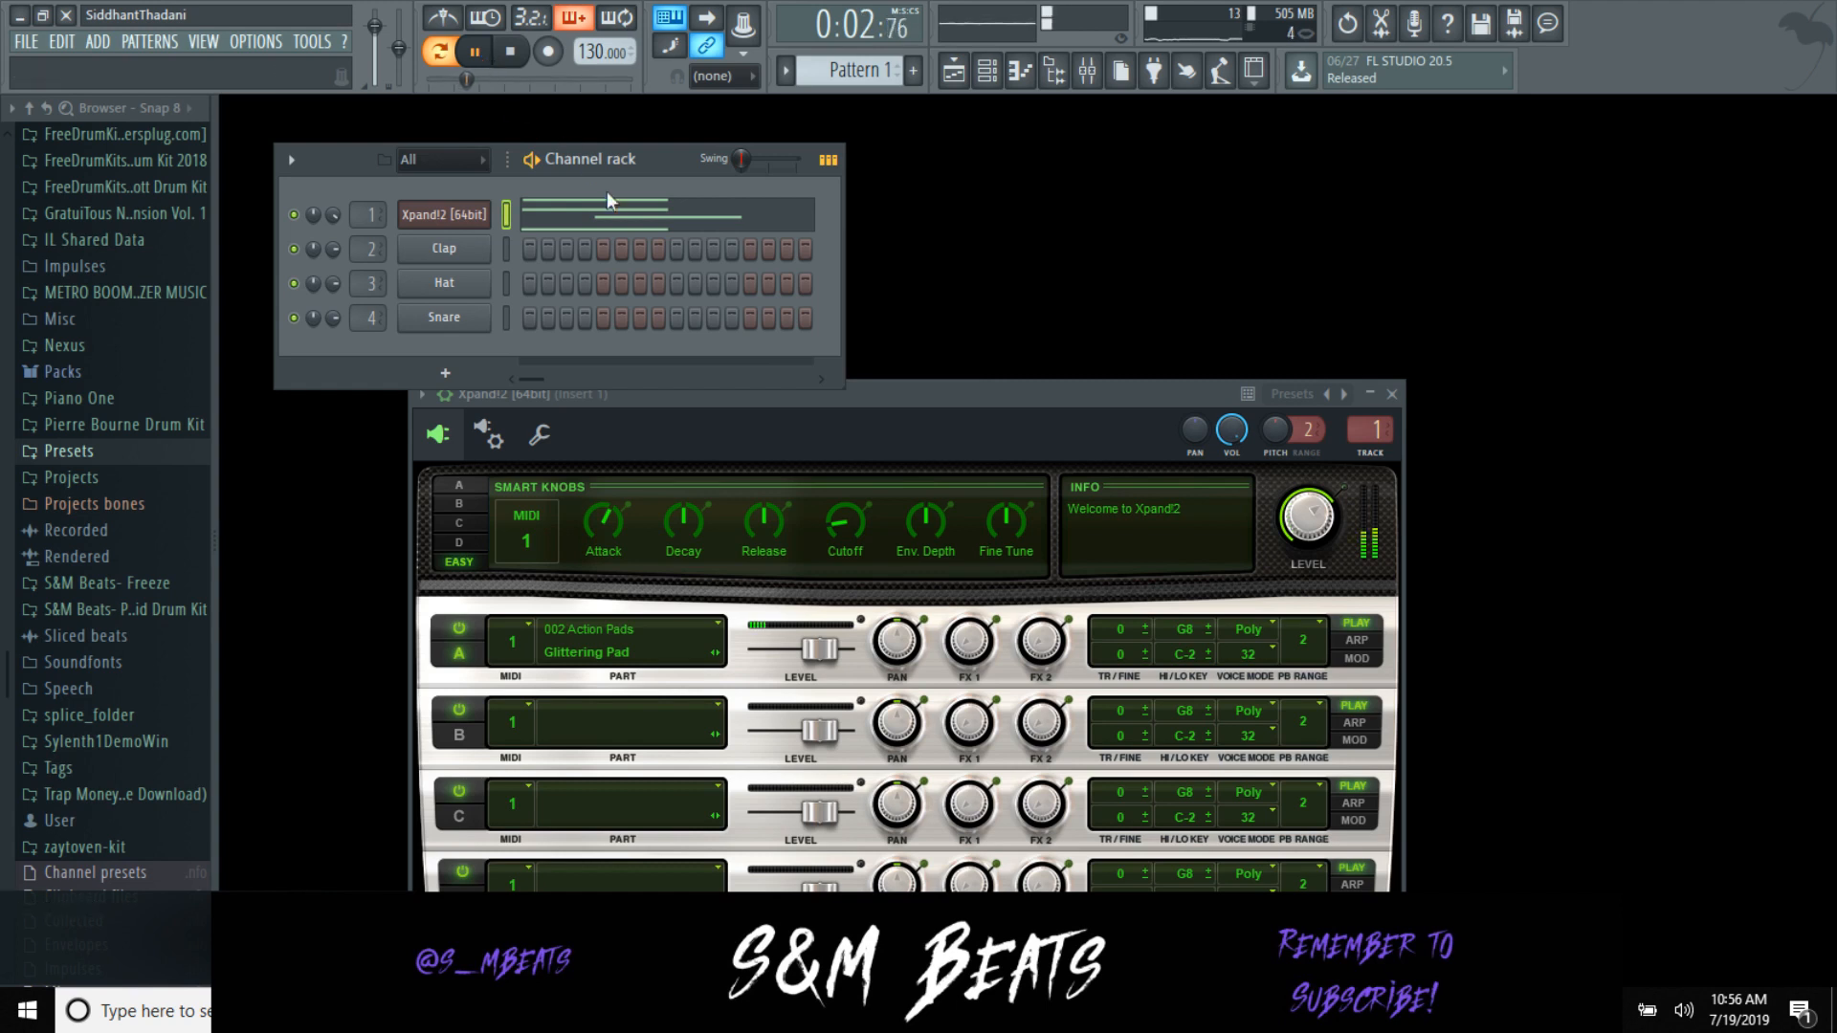
Step: Compare the melody with Gross Beat bypassed and enabled on mixer Insert 1
click(1088, 70)
key(space)
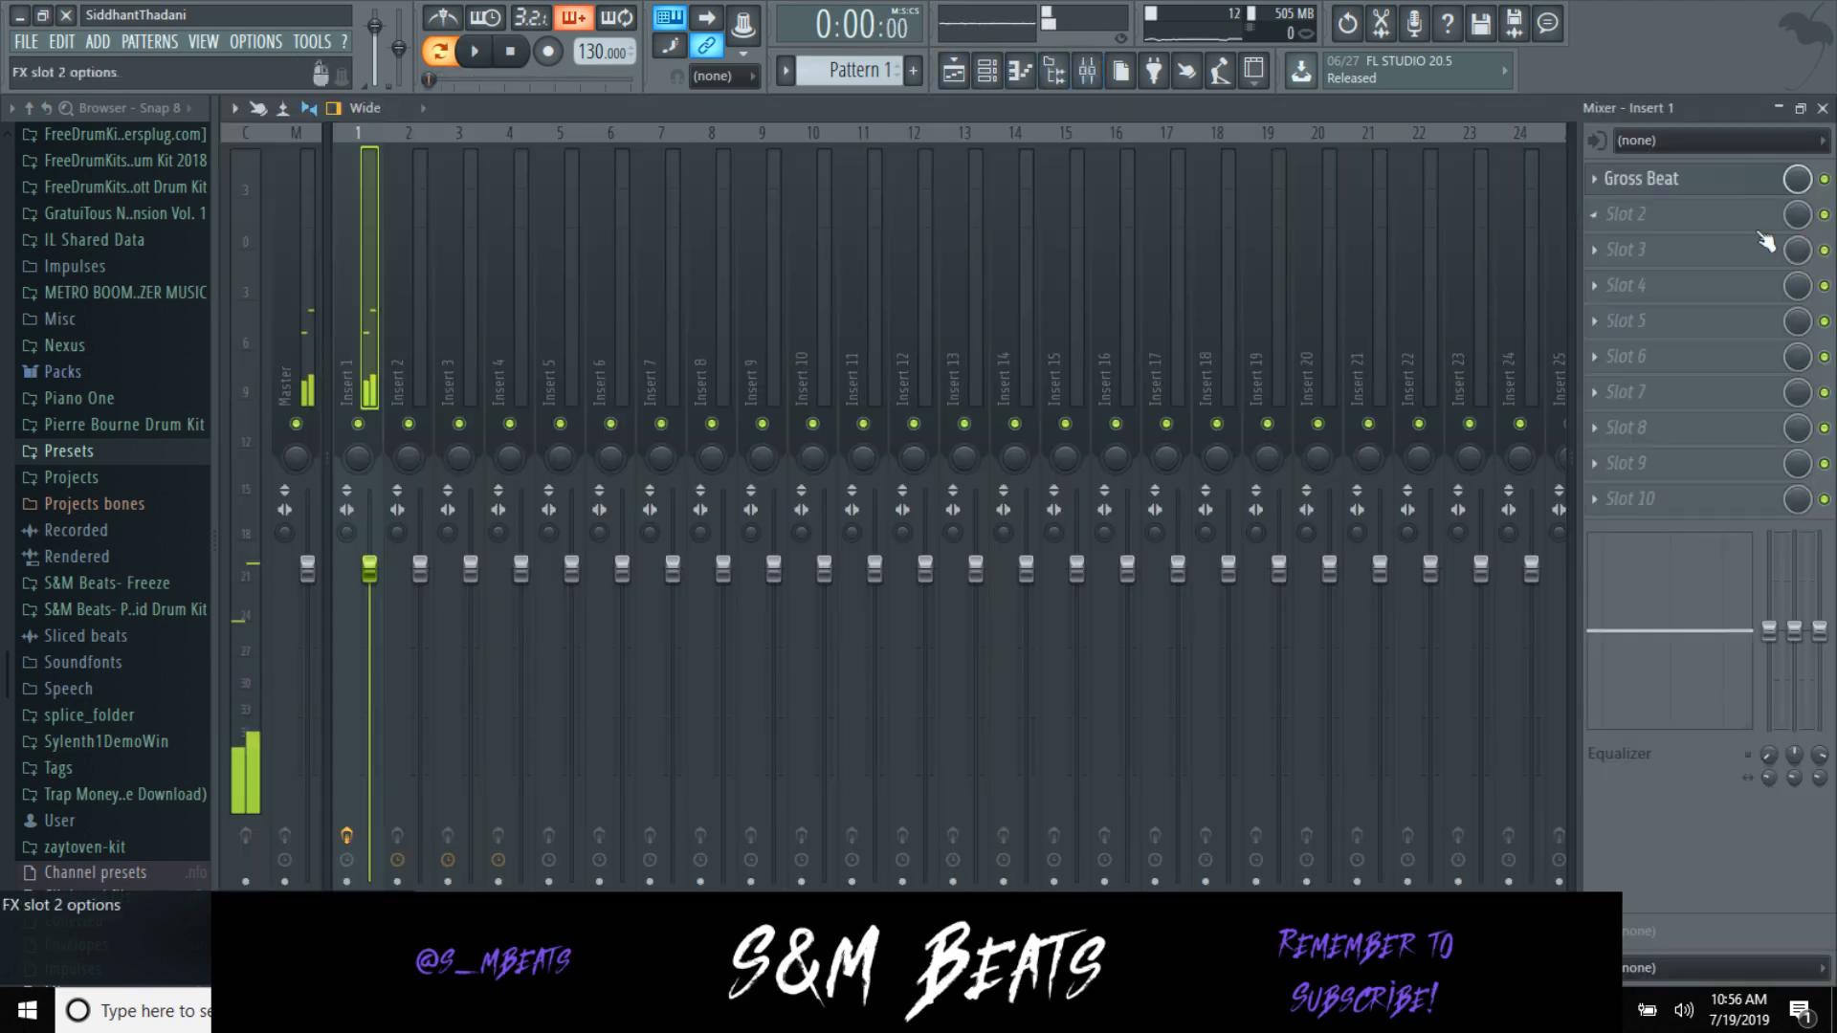
click(1823, 179)
key(space)
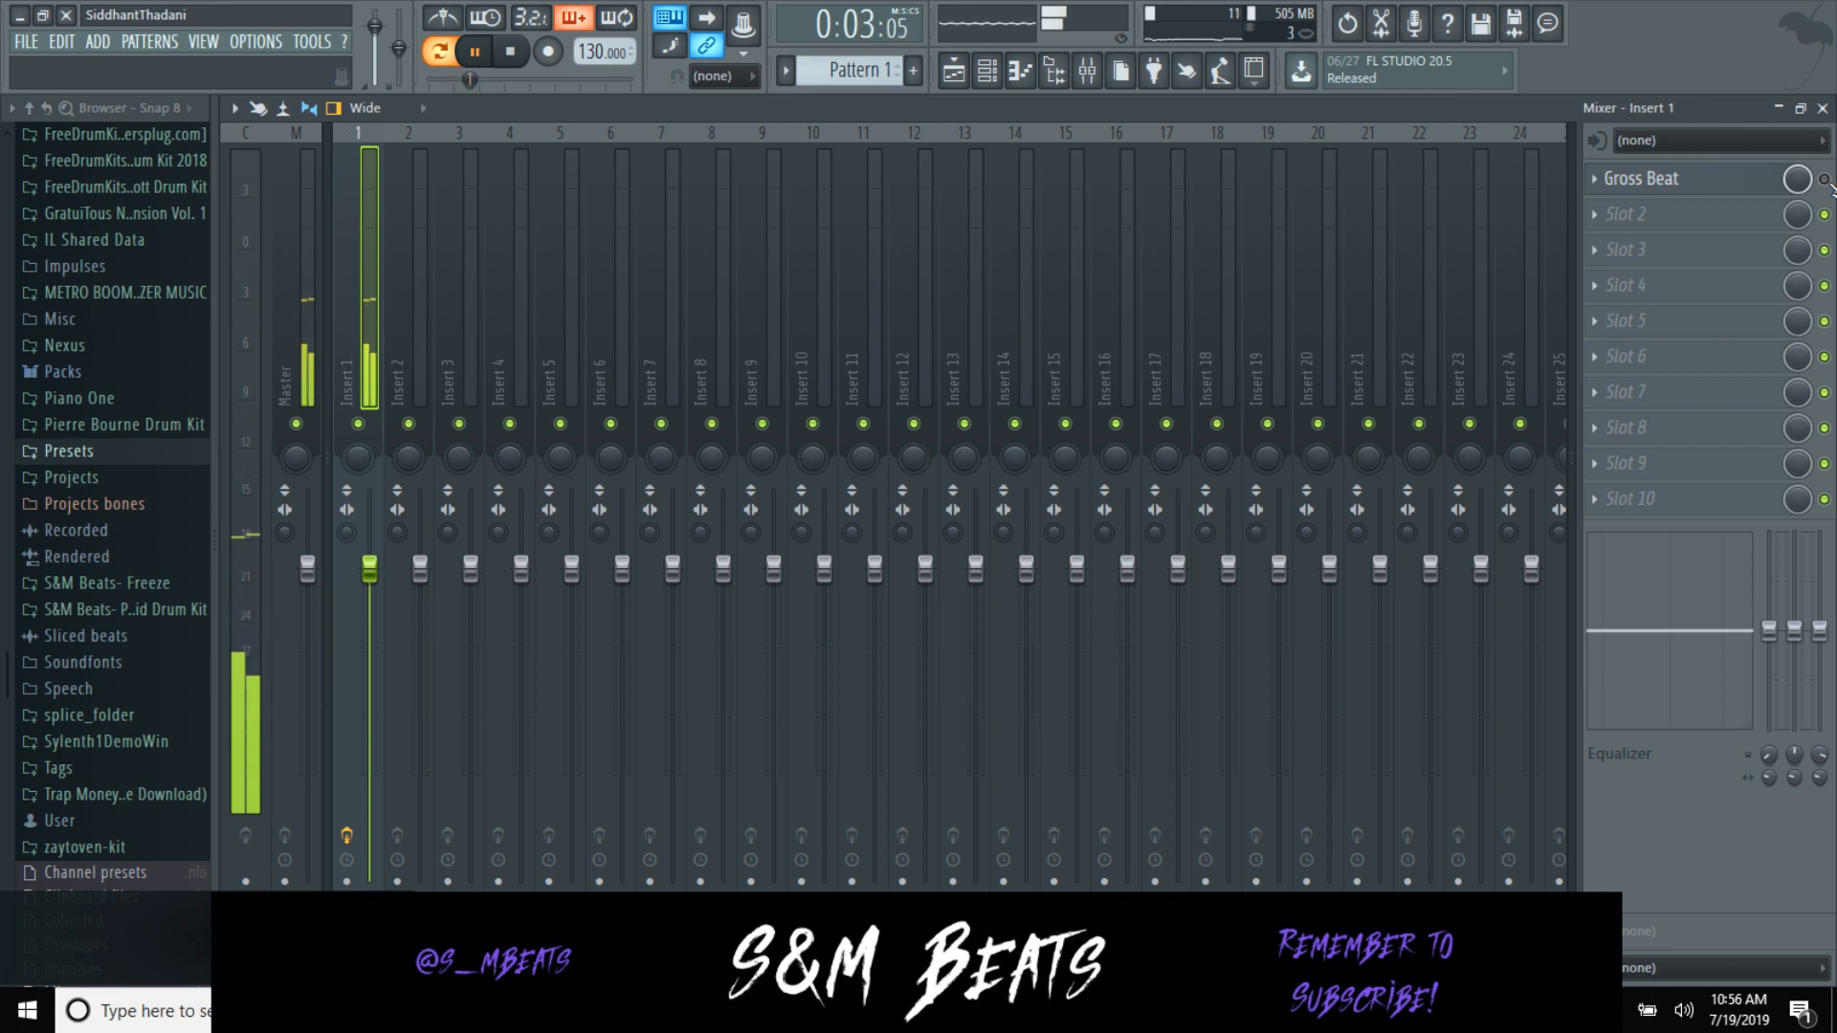
key(space)
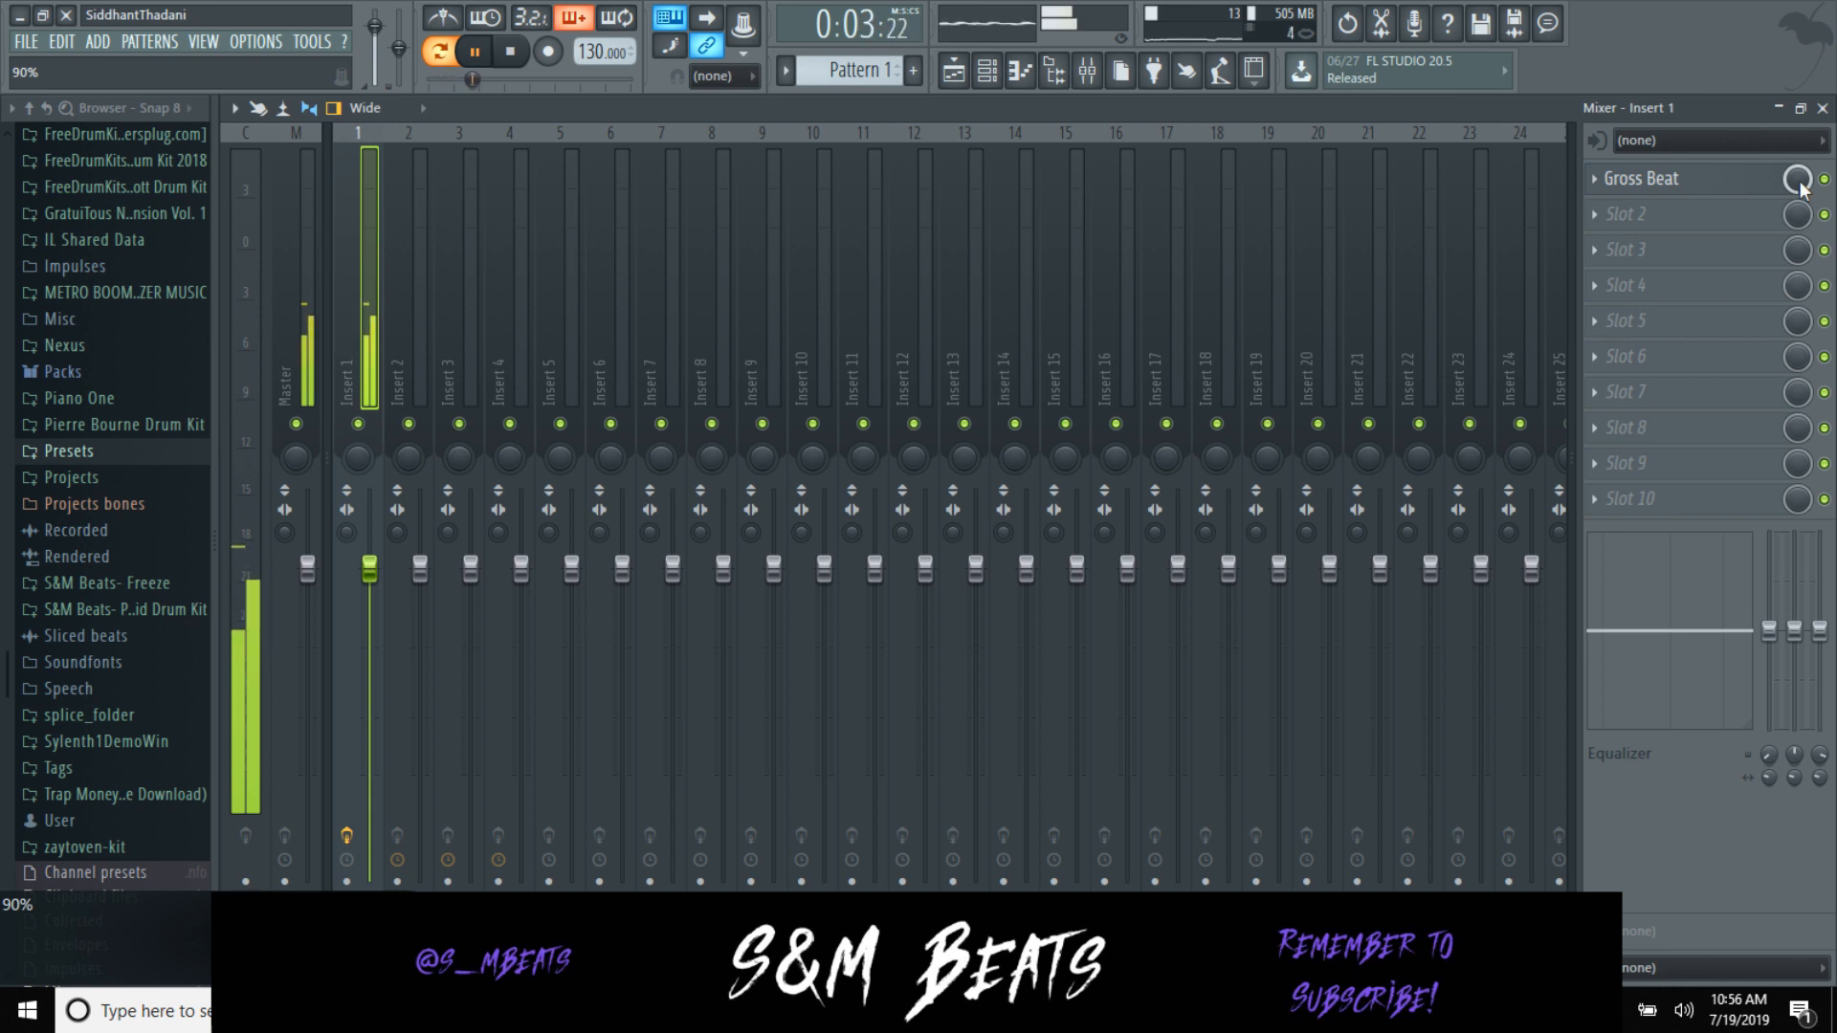
key(space)
click(1626, 214)
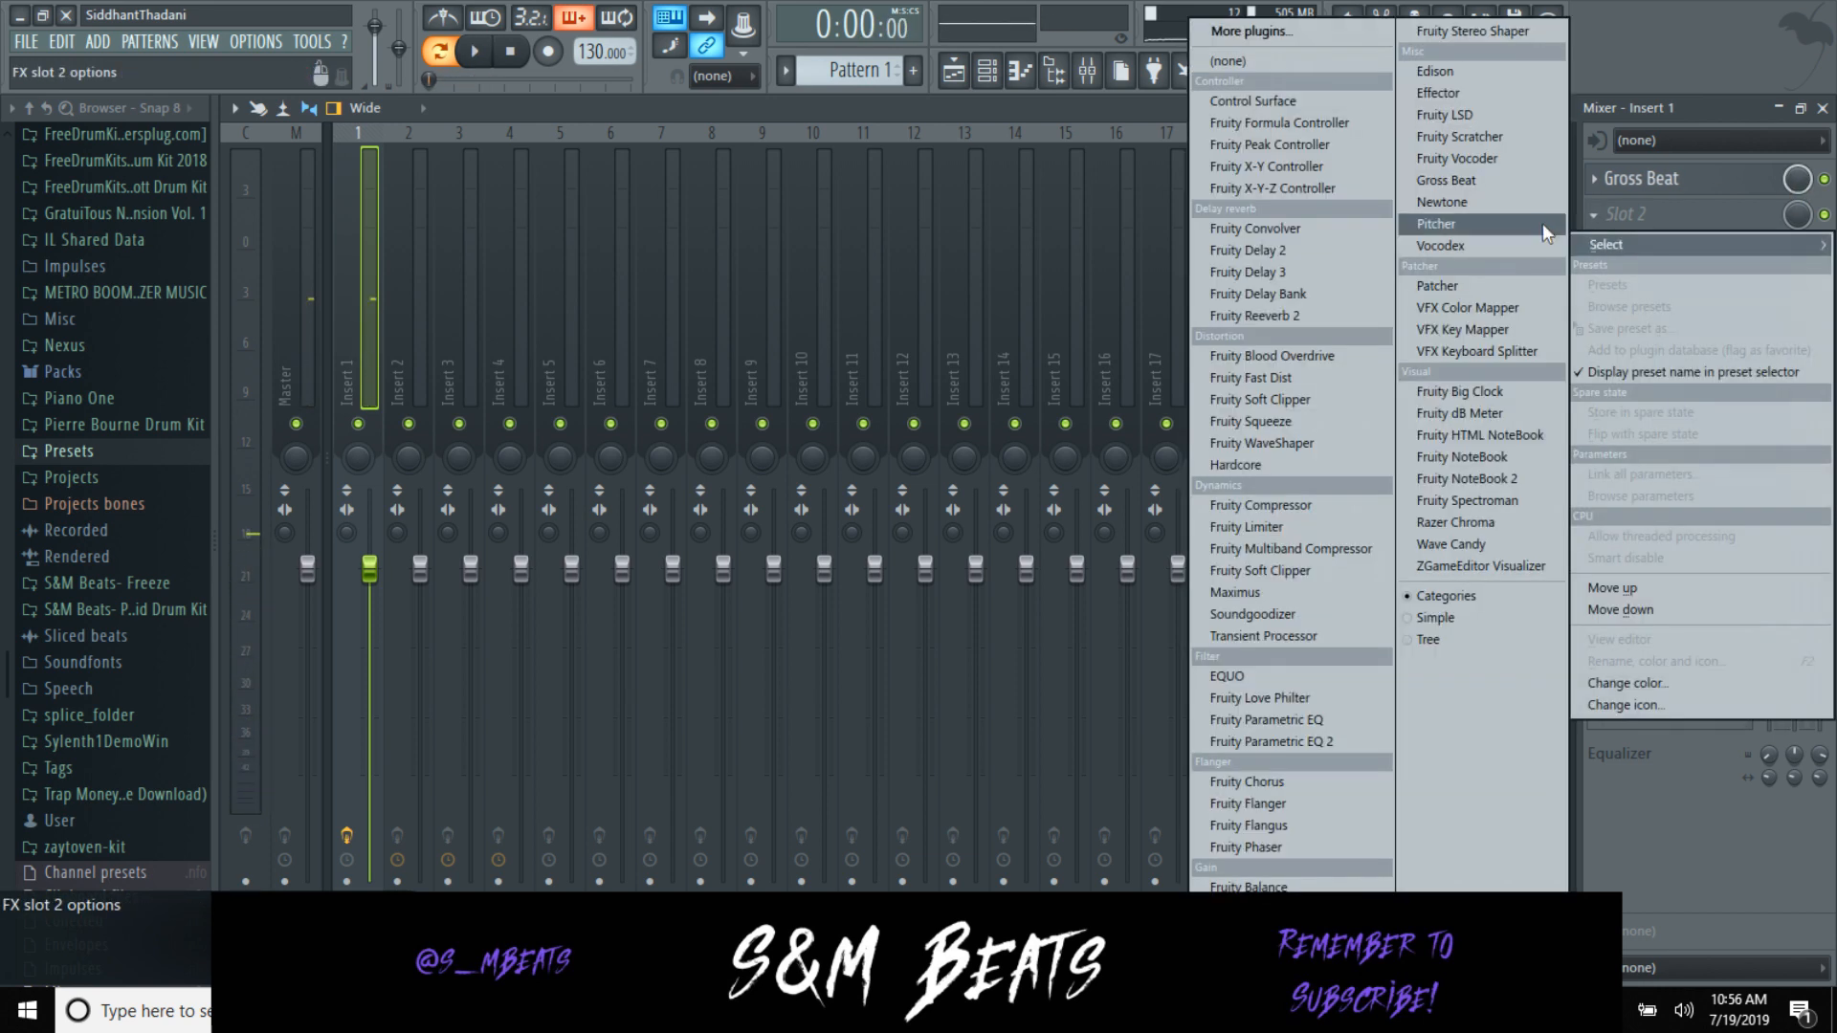
click(1741, 108)
Step: Close the mixer, set the Xpand!2 Attack to -35 % and play the melody to check the sound
click(1799, 108)
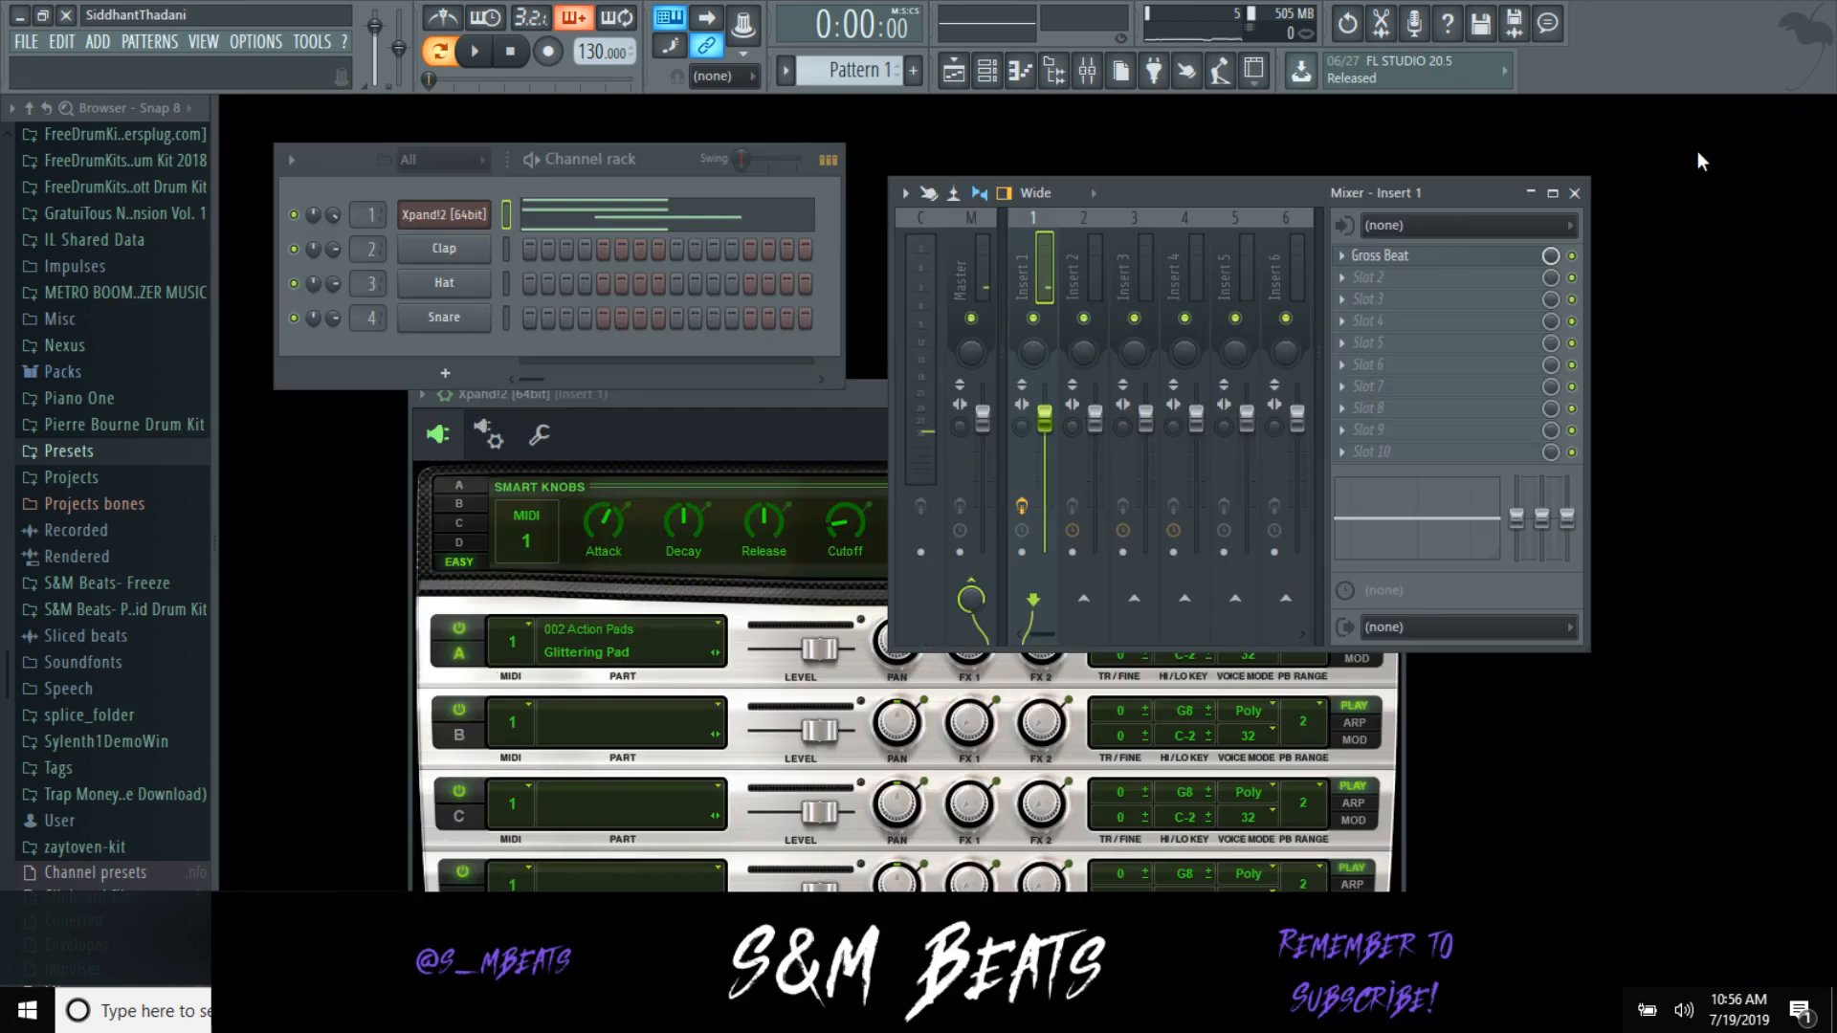
click(1552, 196)
click(1799, 108)
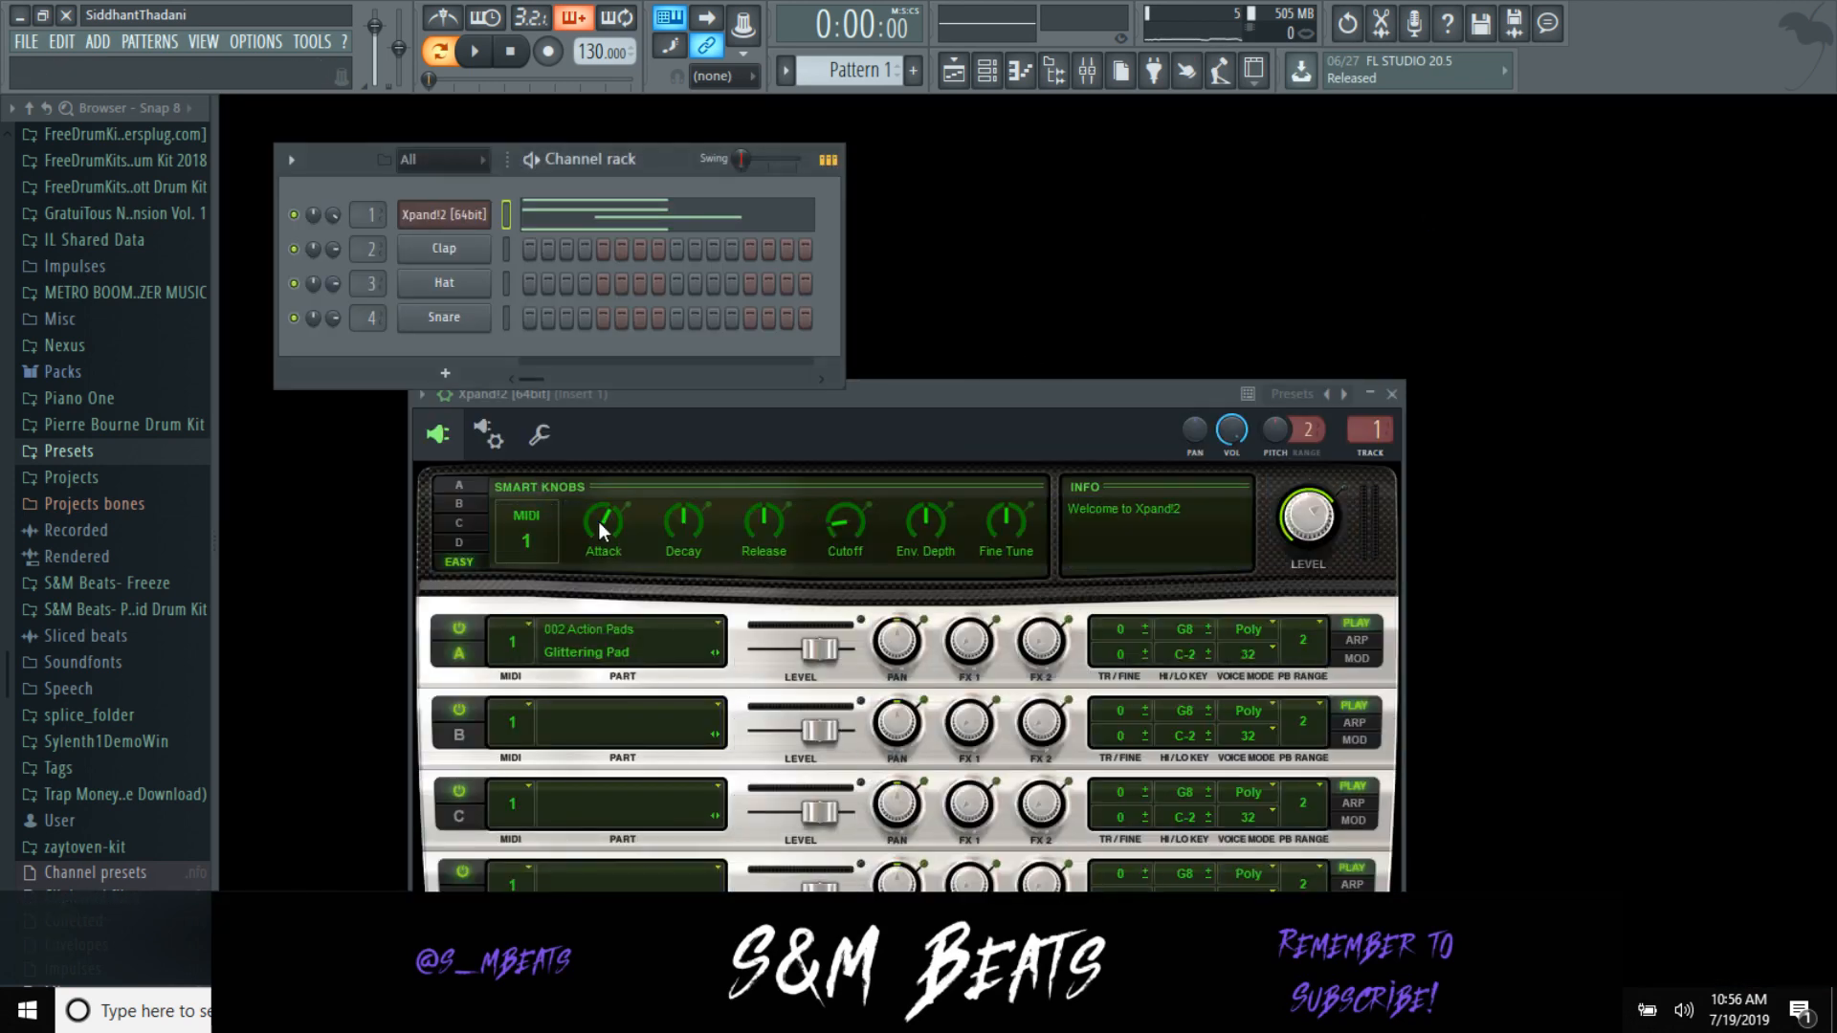
drag(599, 522, 602, 545)
key(space)
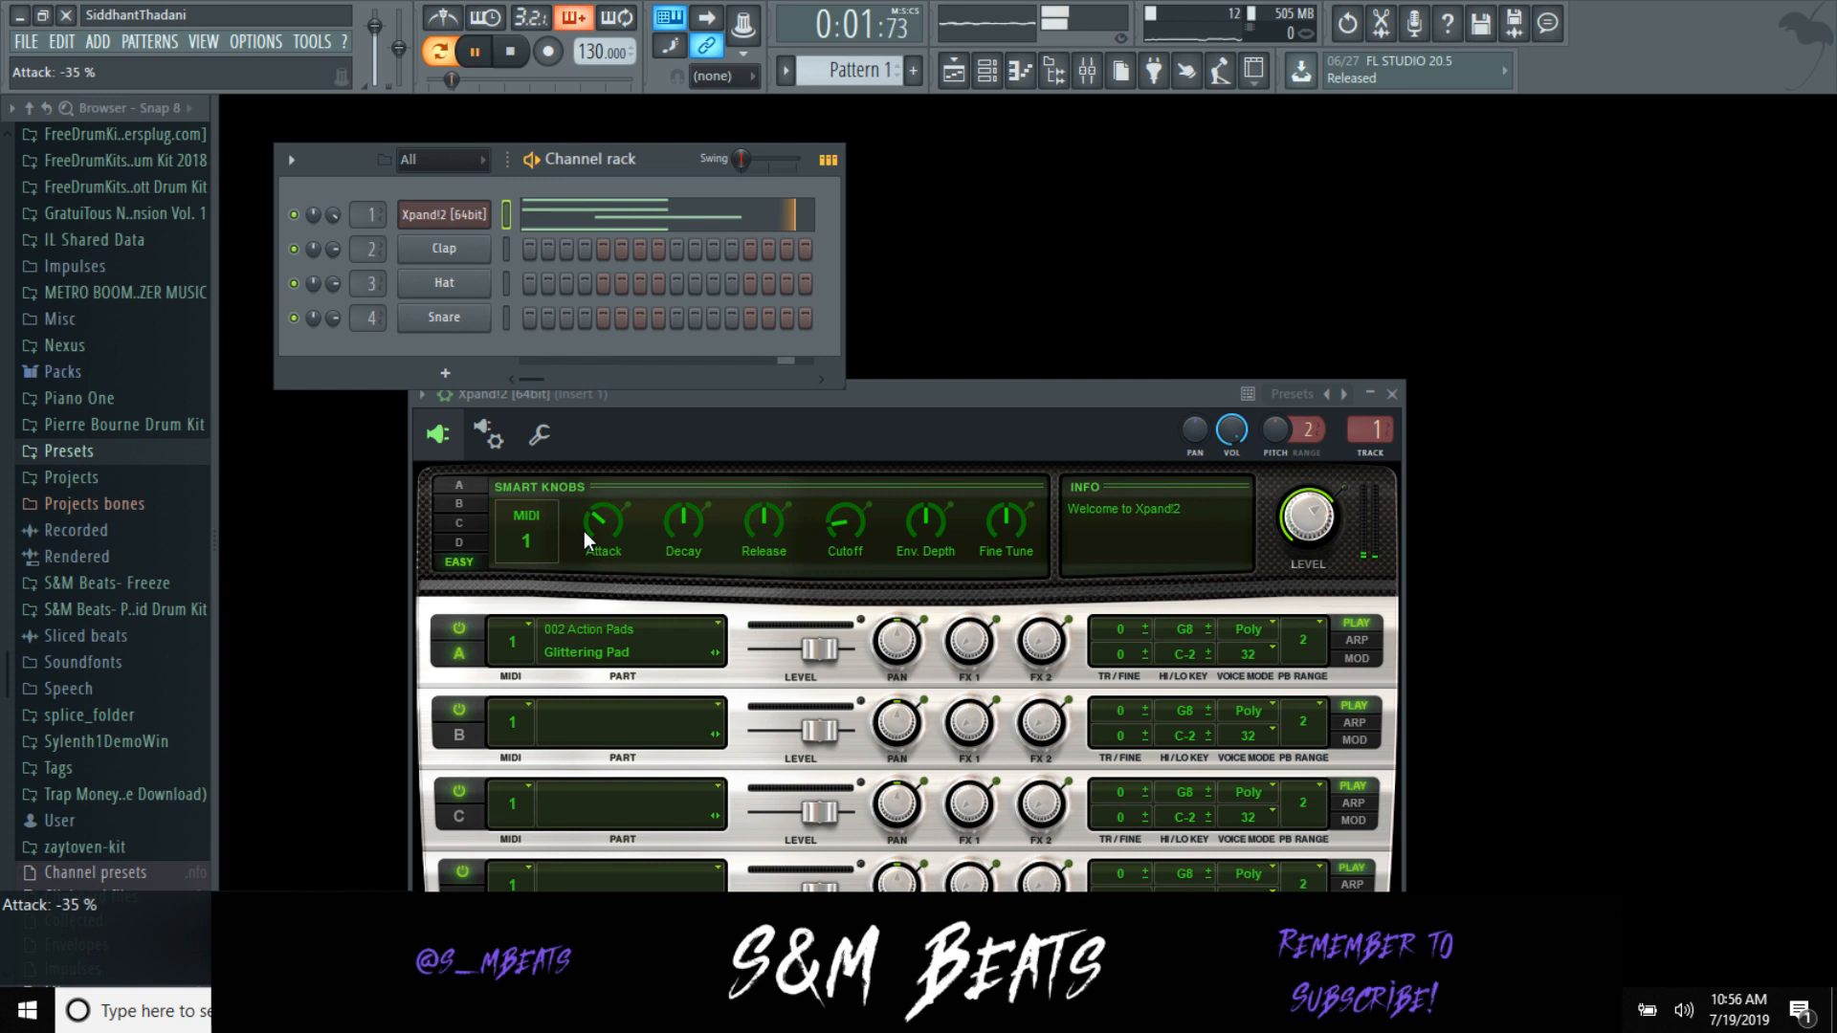
scroll(583, 531, down, 3)
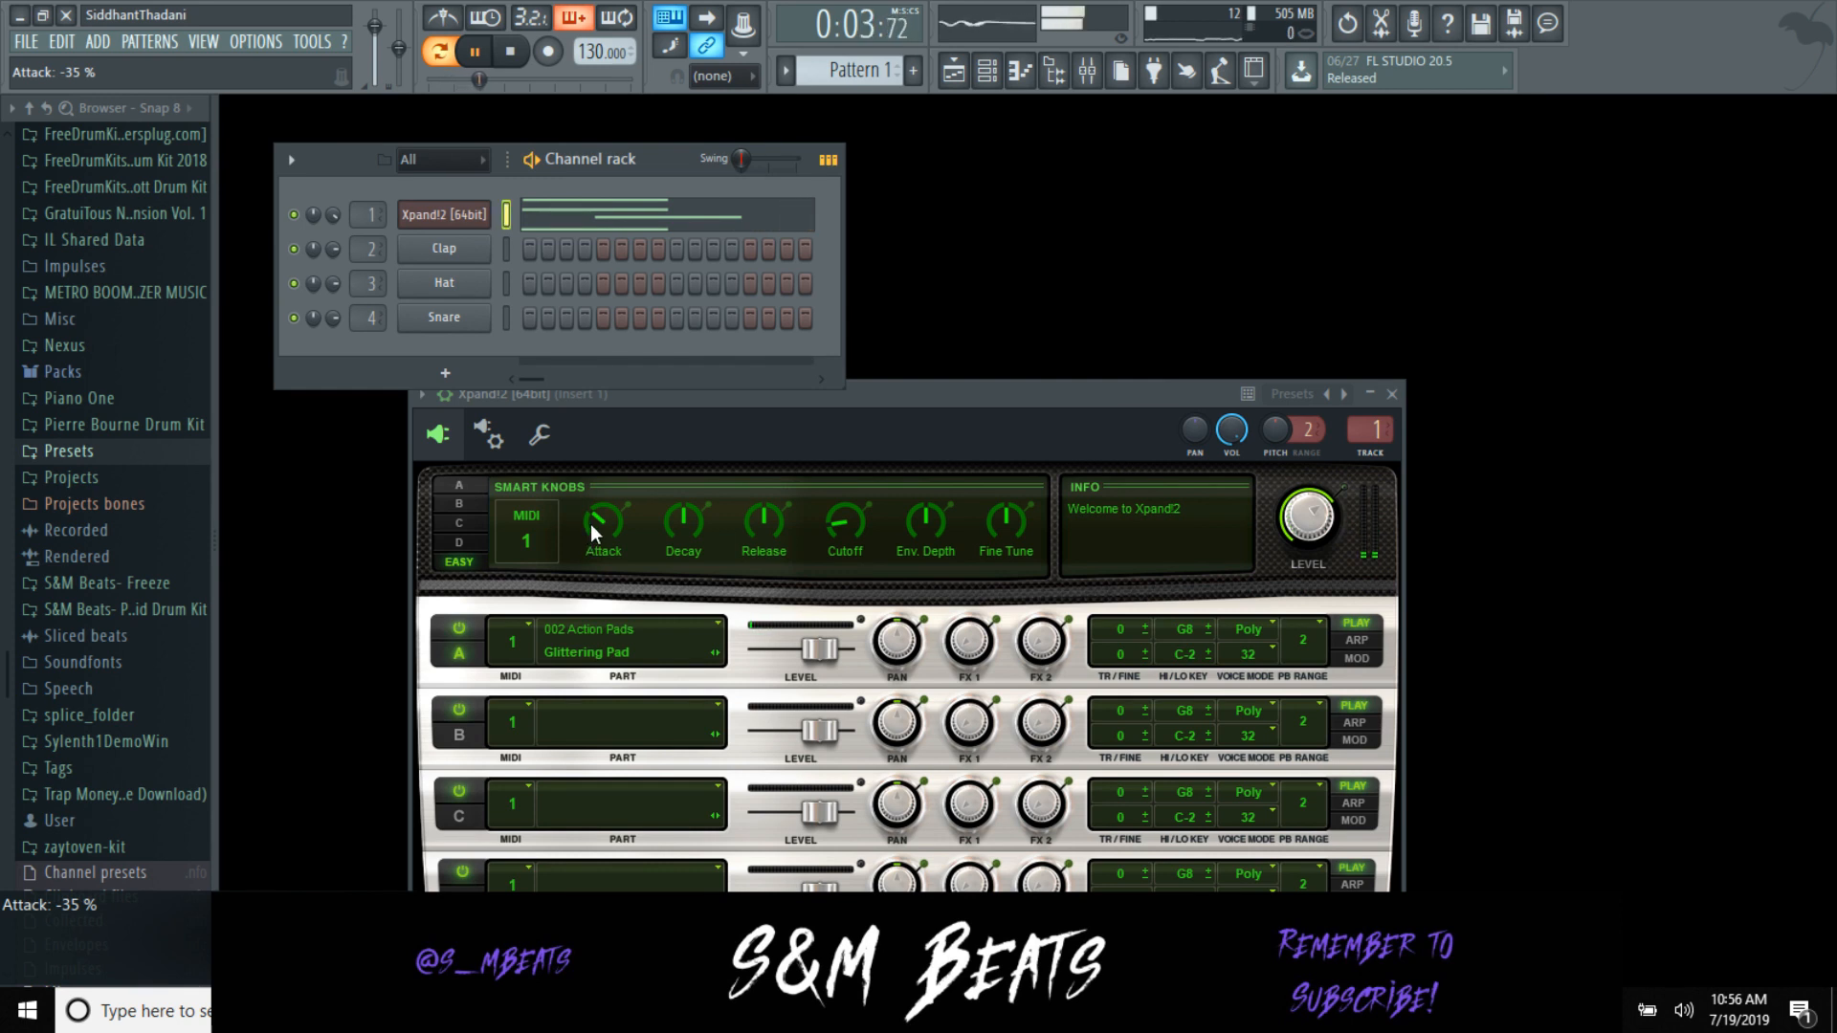
click(1393, 395)
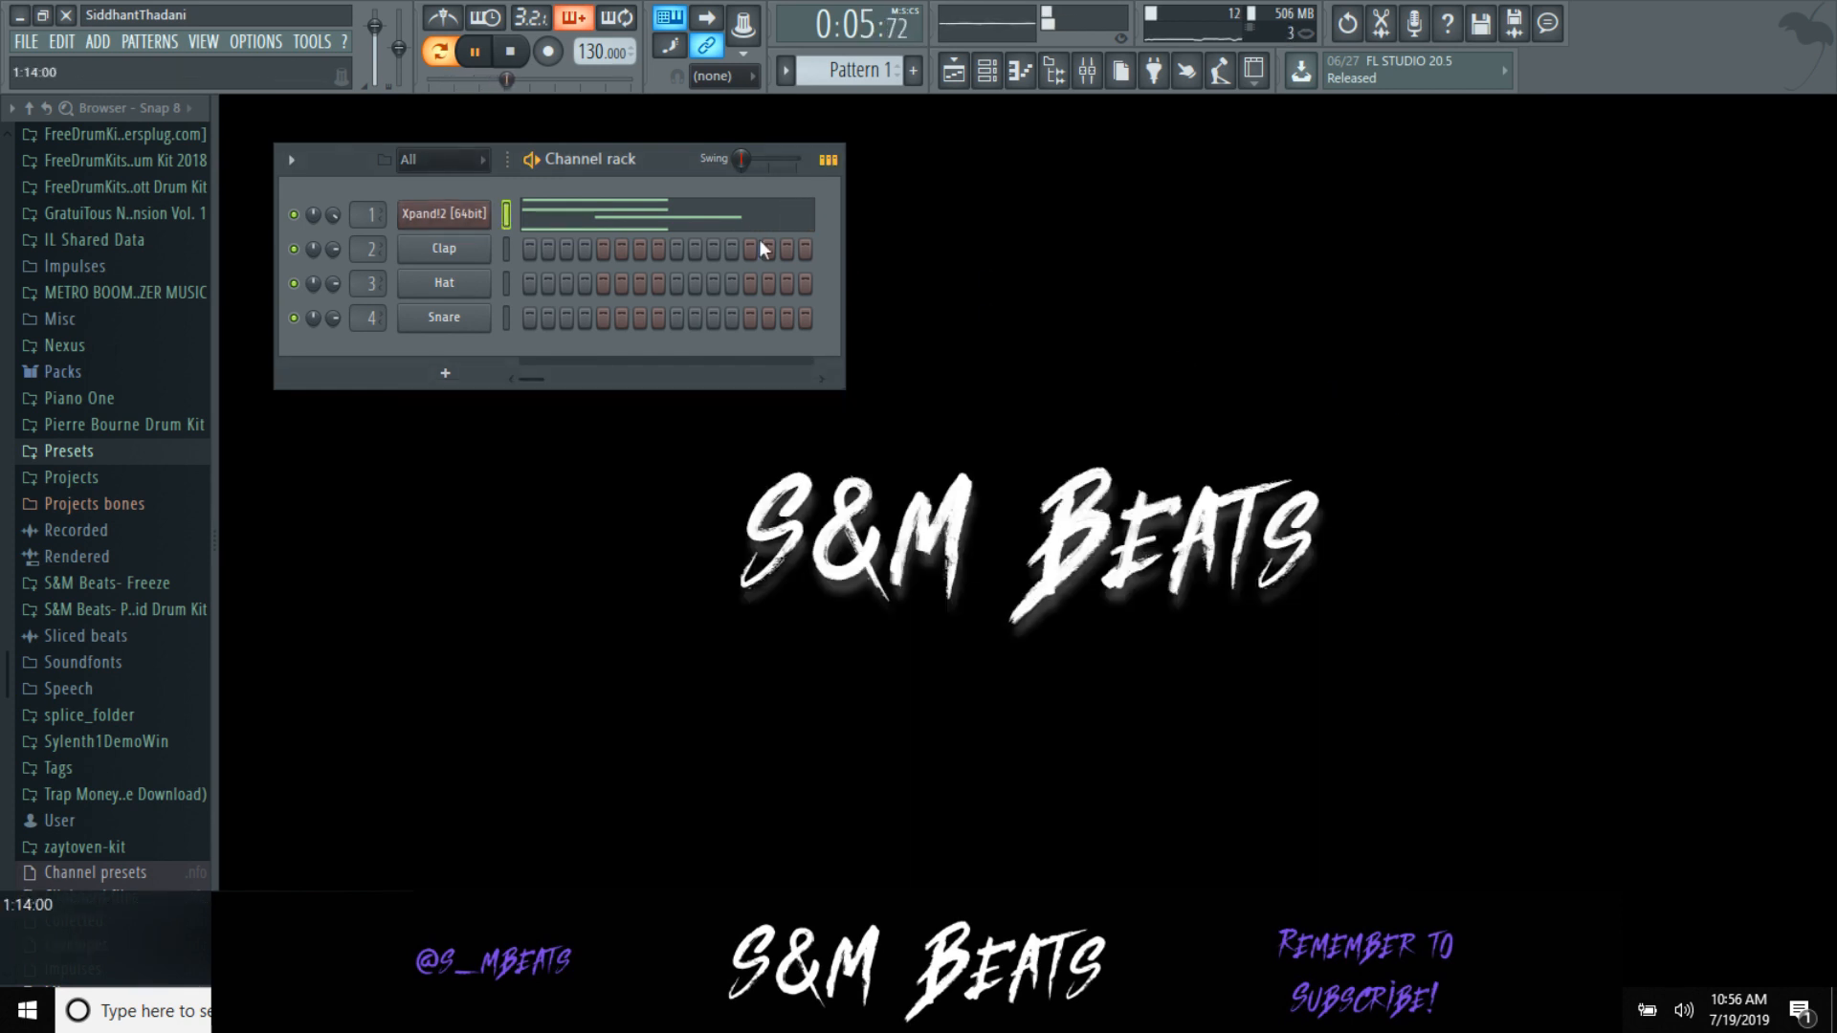
Step: Lengthen all notes of the melody to three beats each, play the result and deselect the notes
click(752, 223)
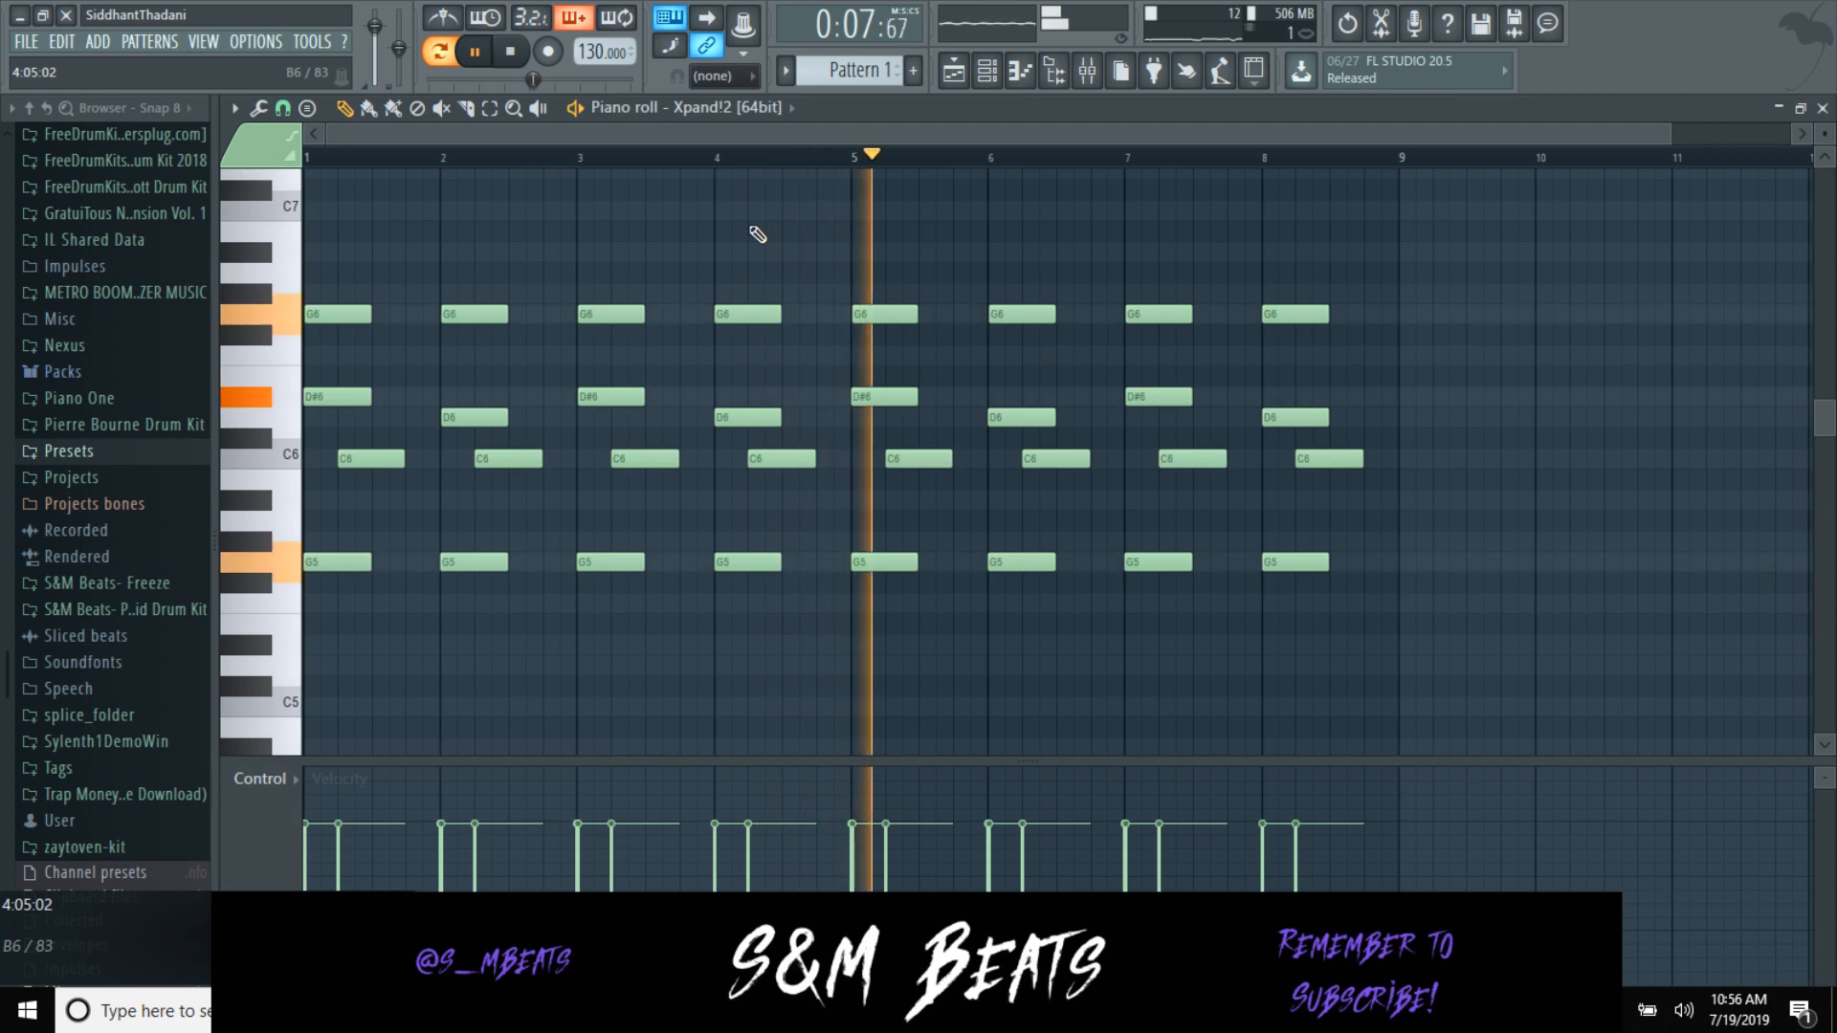
key(space)
key(ctrl+a)
drag(363, 399, 405, 398)
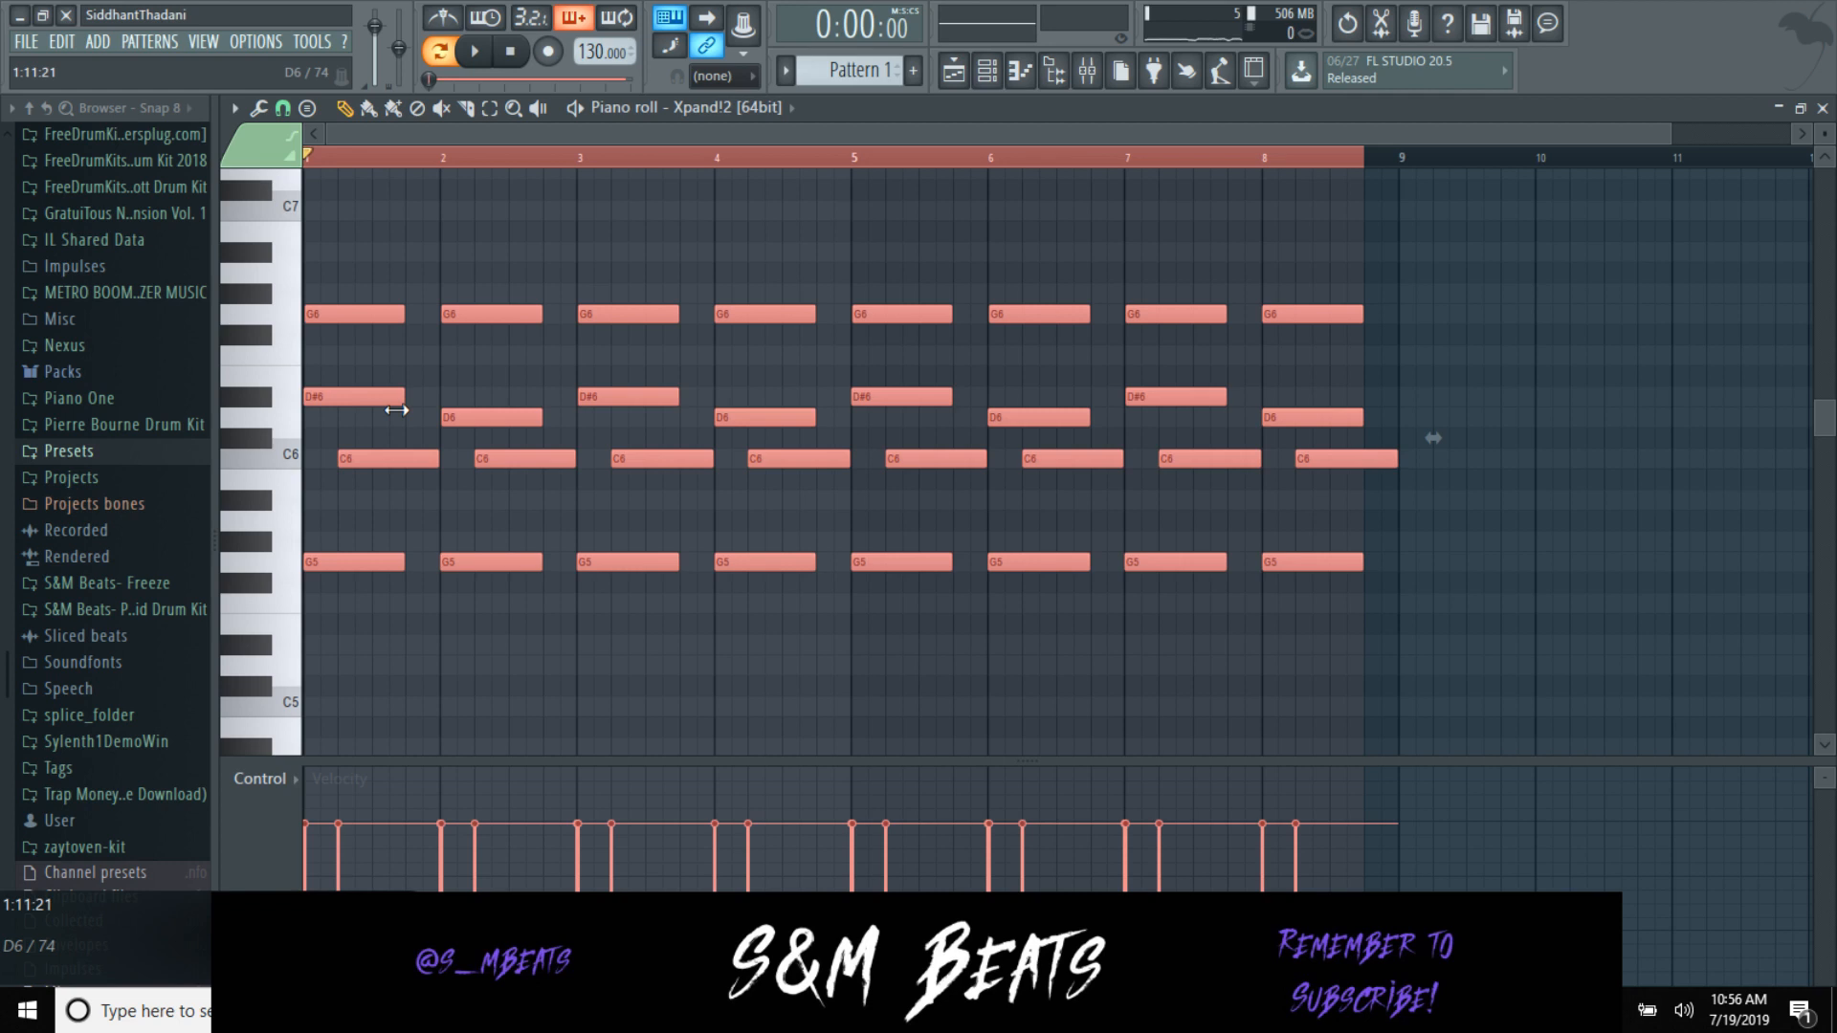
key(space)
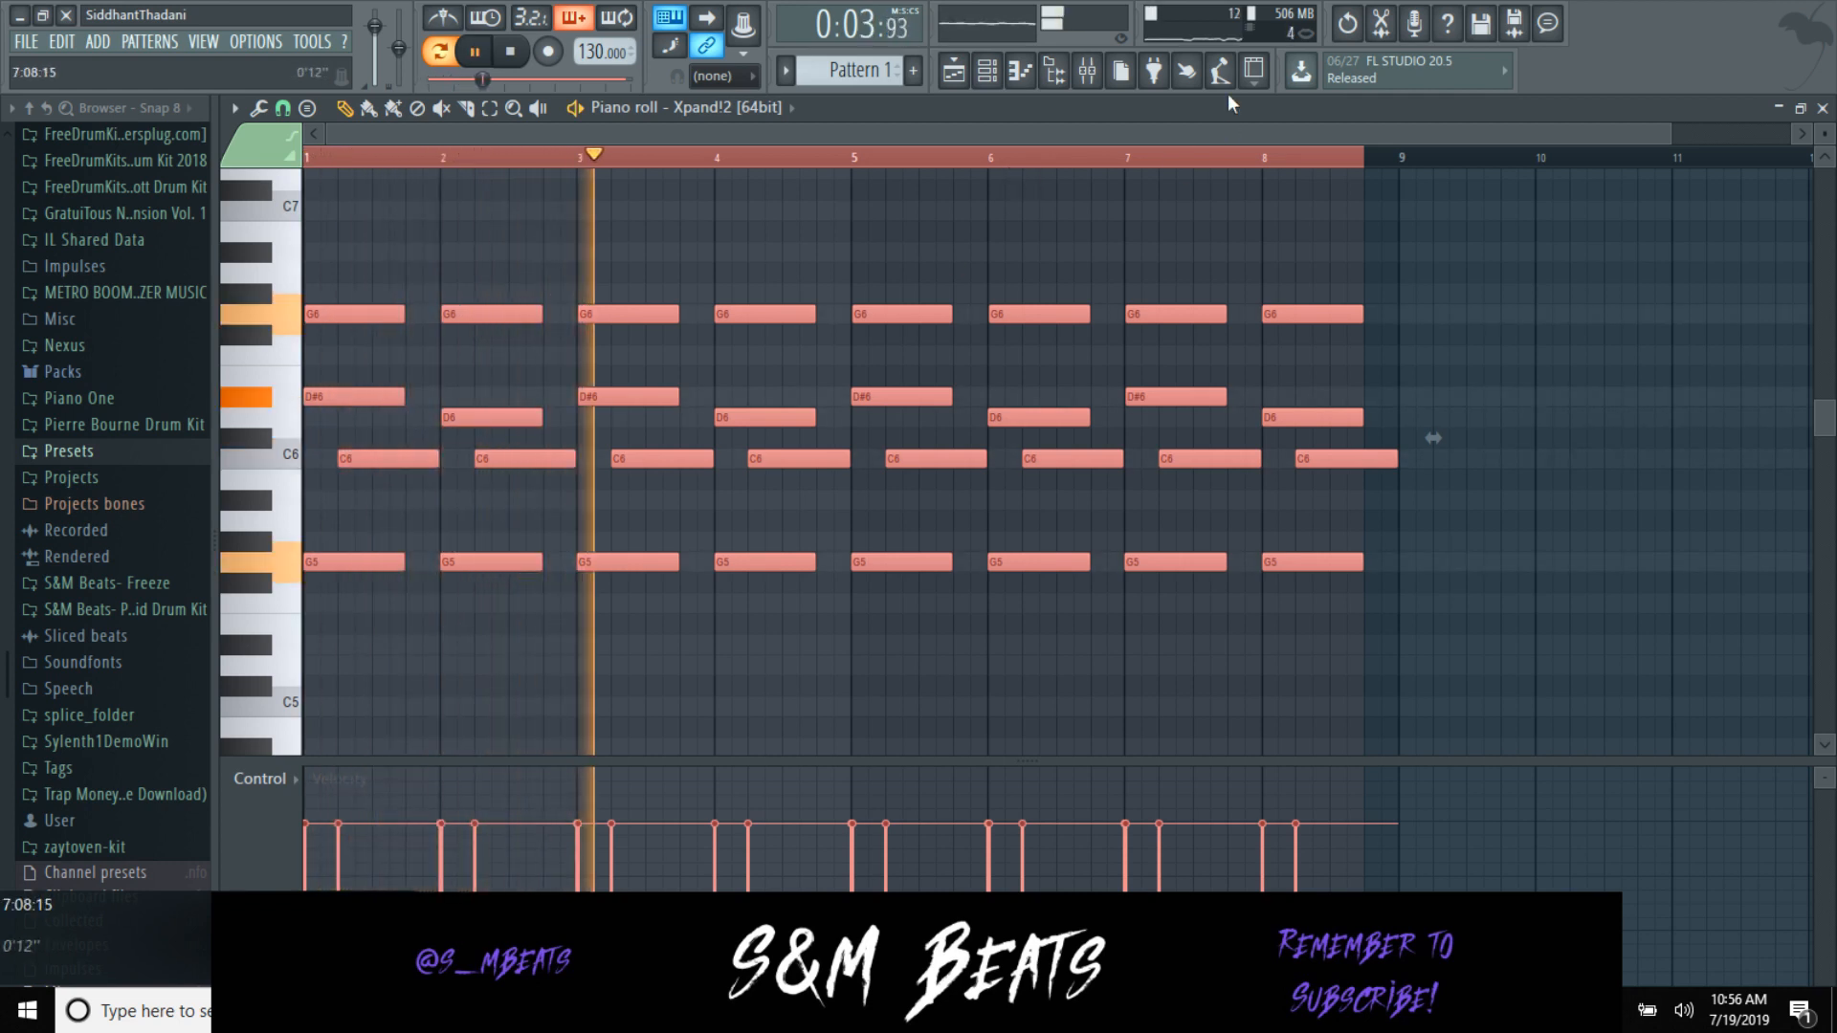
click(1297, 153)
click(513, 155)
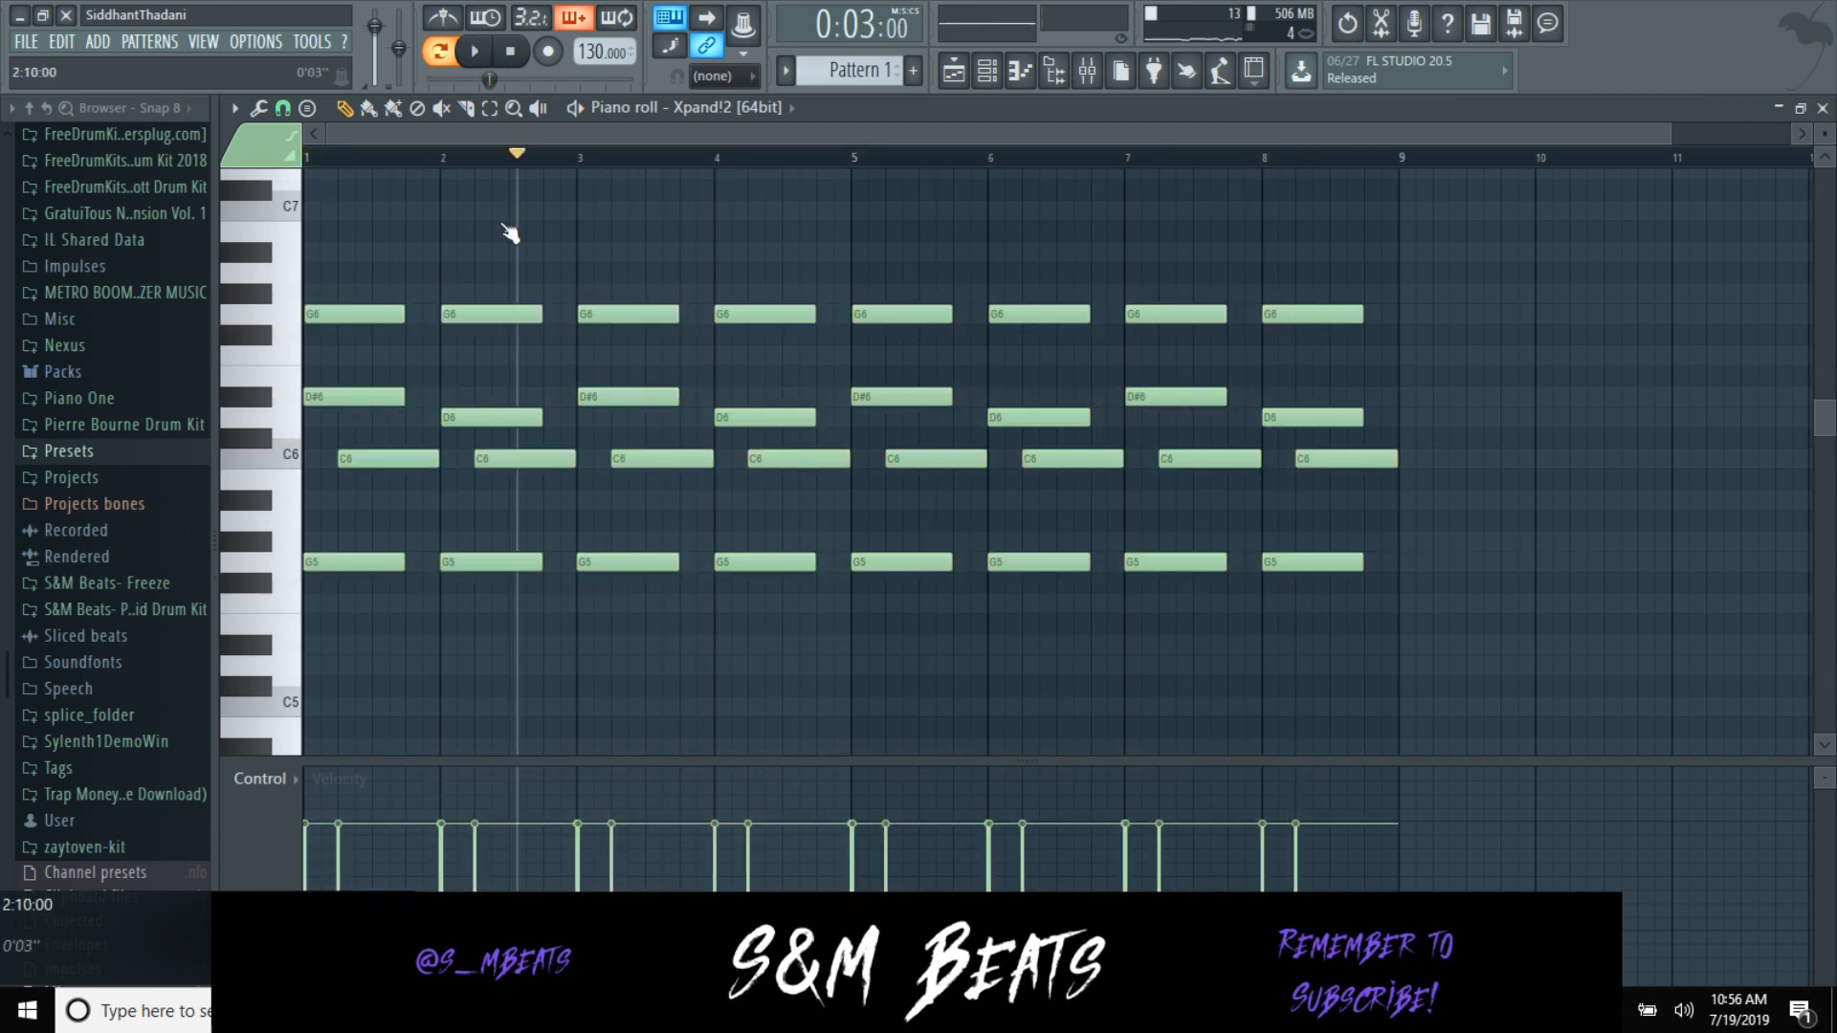
Step: Transpose the whole melody up one octave and play it to hear the change
key(space)
key(ctrl+Up)
key(space)
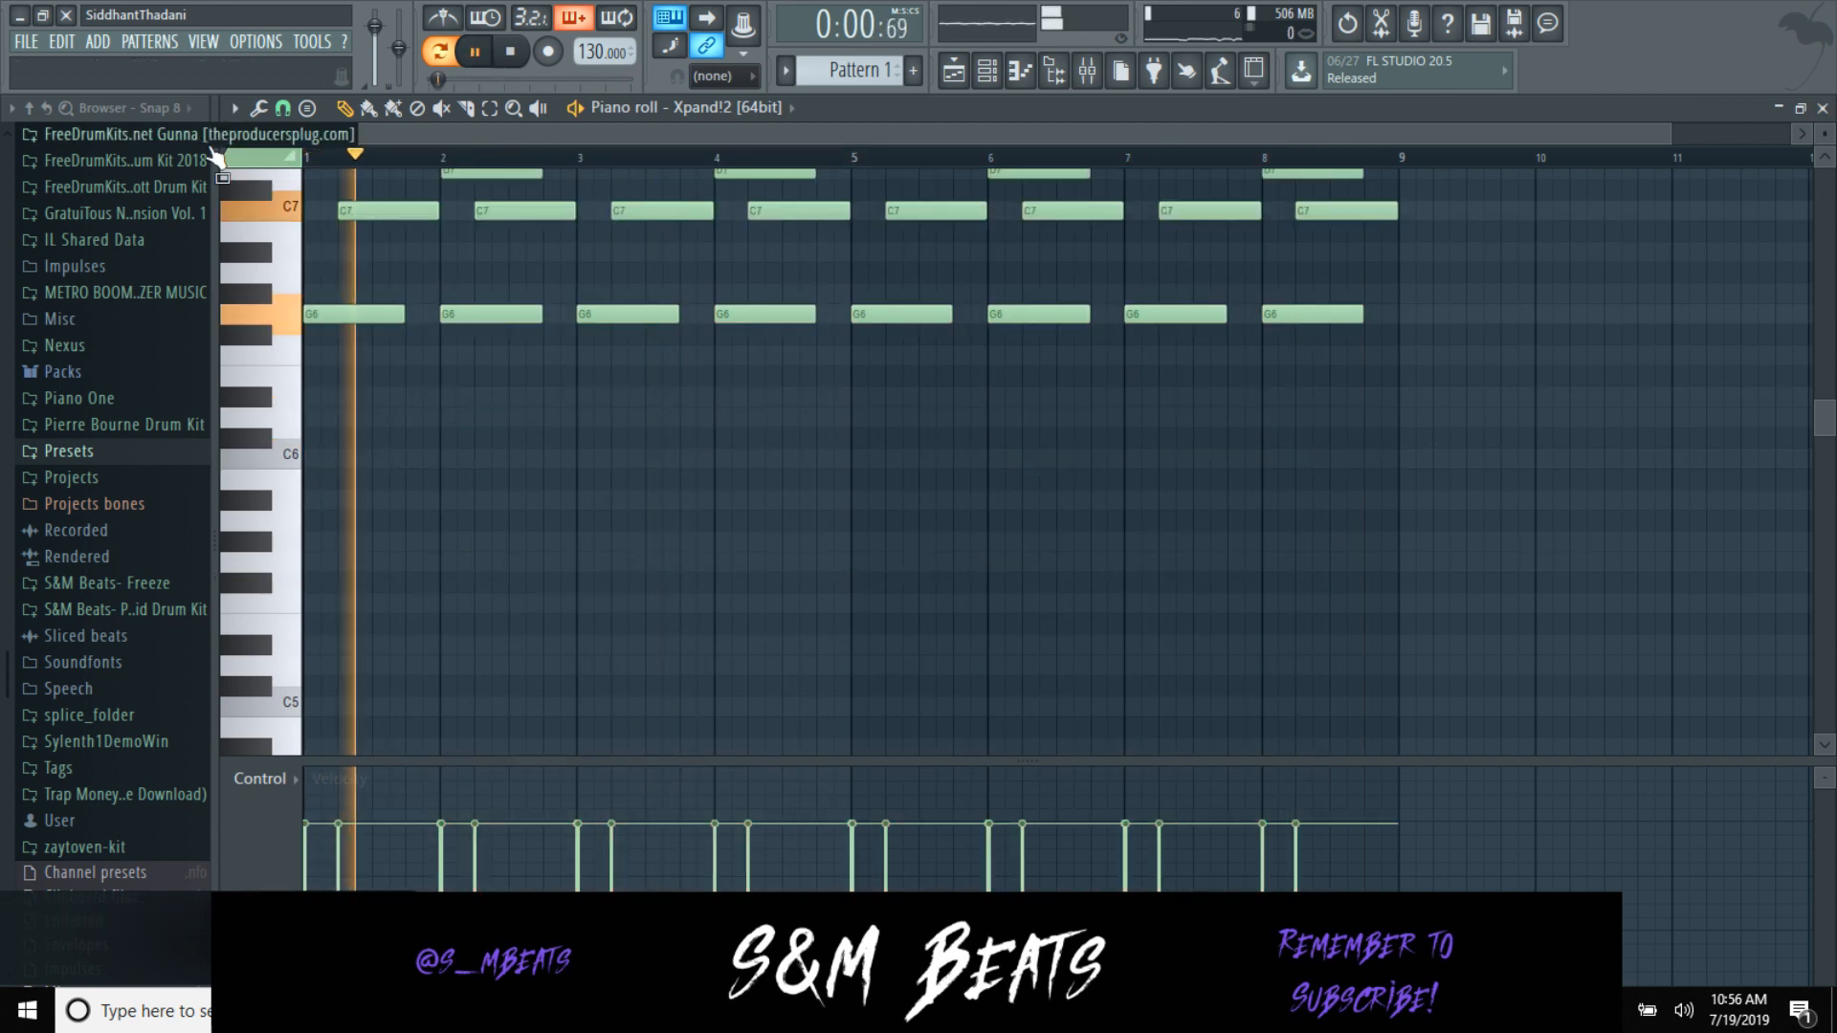
key(space)
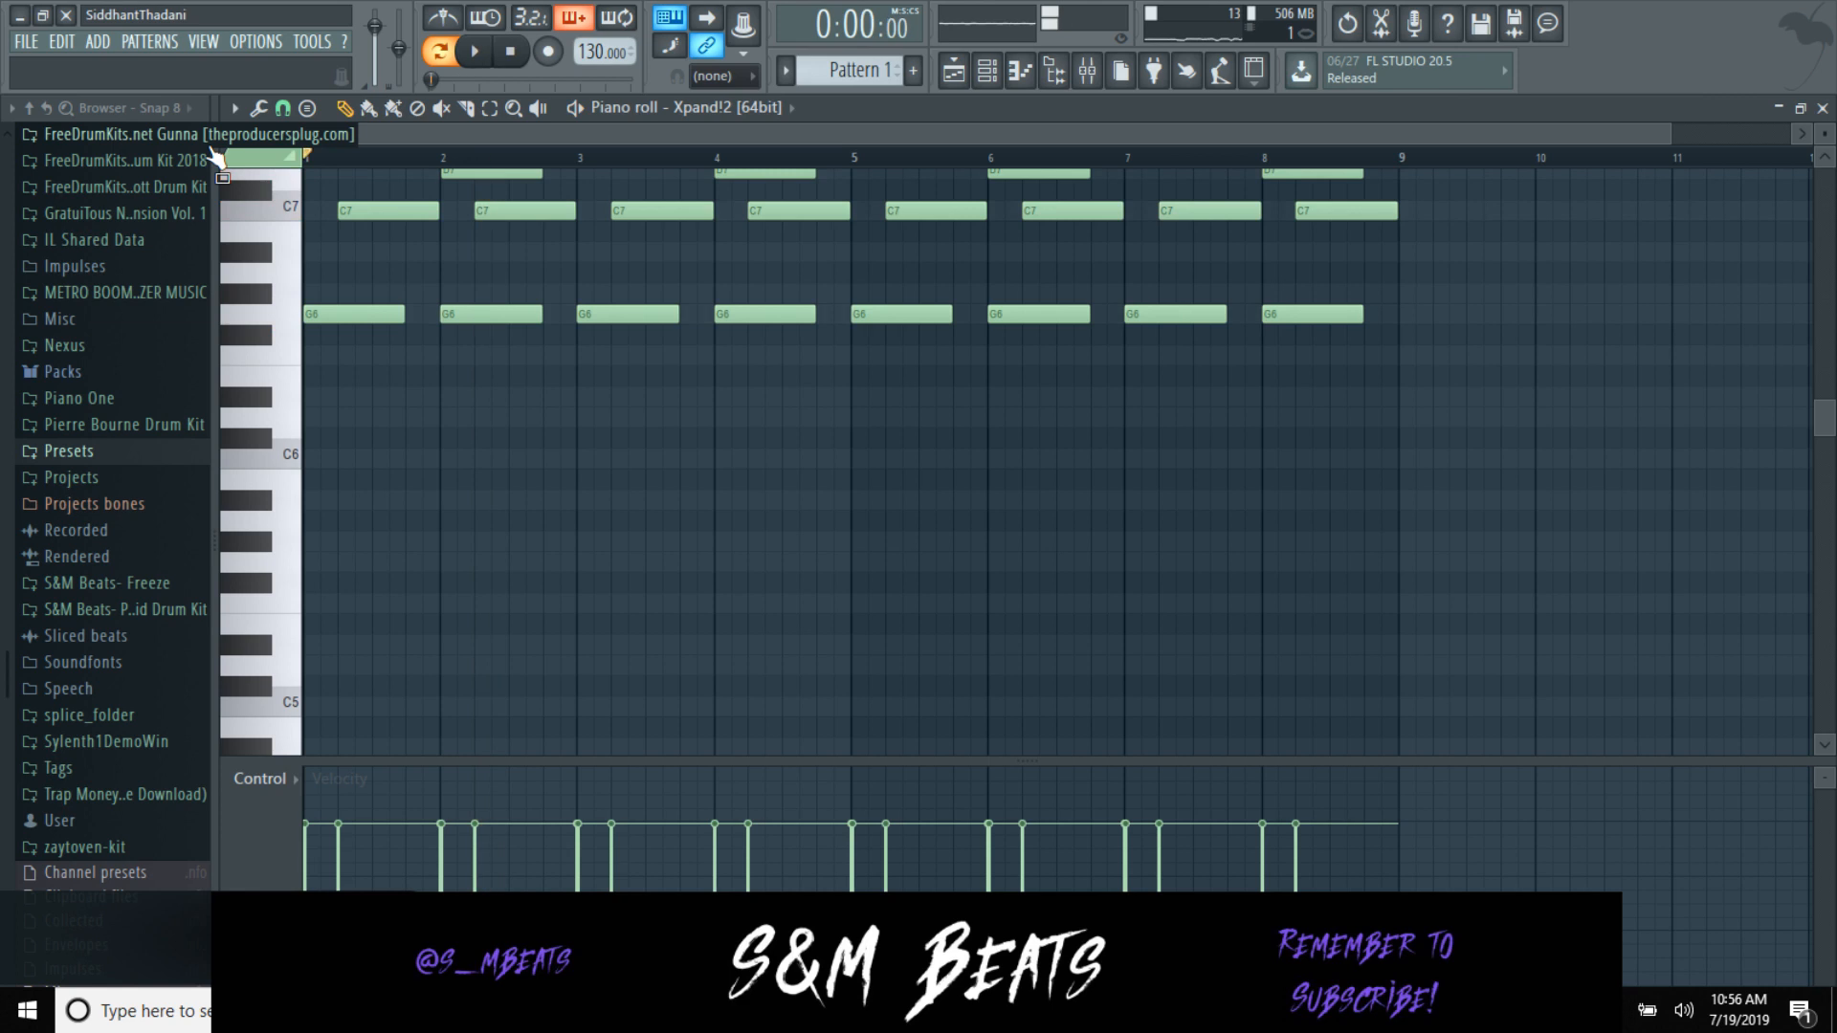
Step: Transpose the whole melody down six semitones and play the result
key(shift+Down)
key(shift+Down)
key(shift+Down)
key(shift+Down)
key(shift+Down)
key(shift+Down)
key(space)
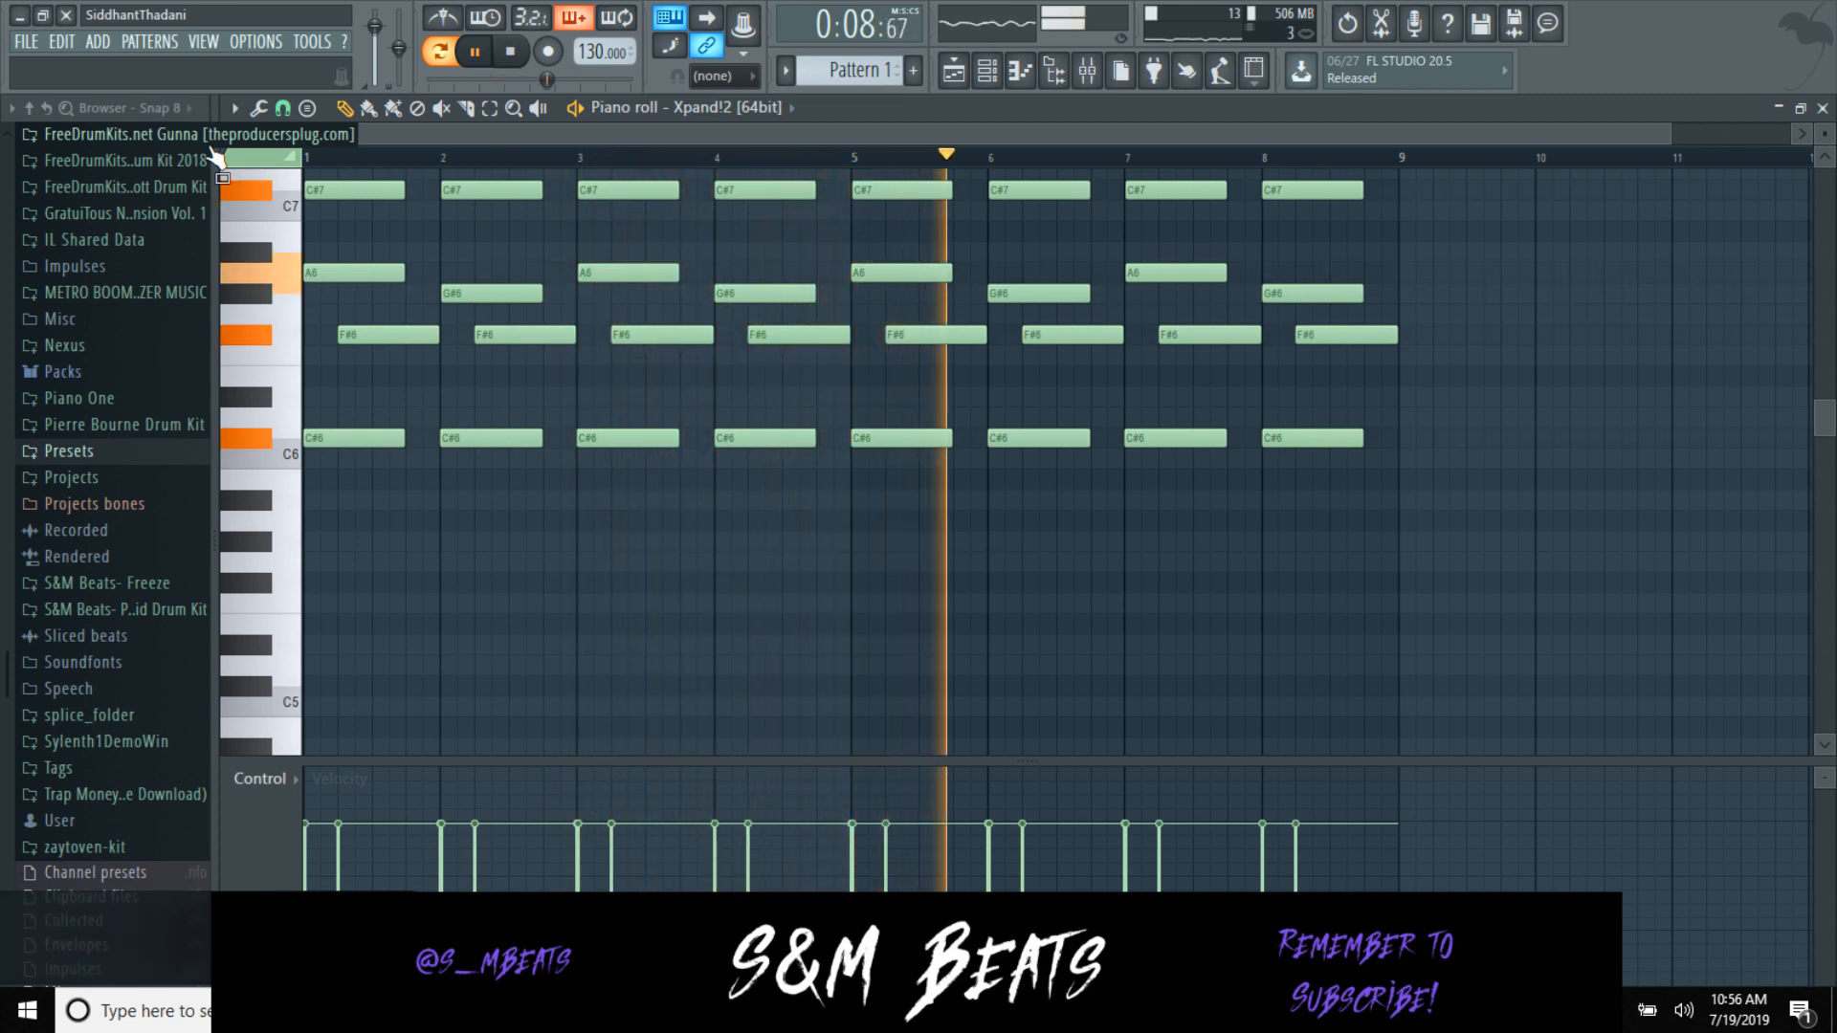
Step: Switch to the YouTube Live Control Room to read the live chat, and return to FL Studio
key(alt+Tab)
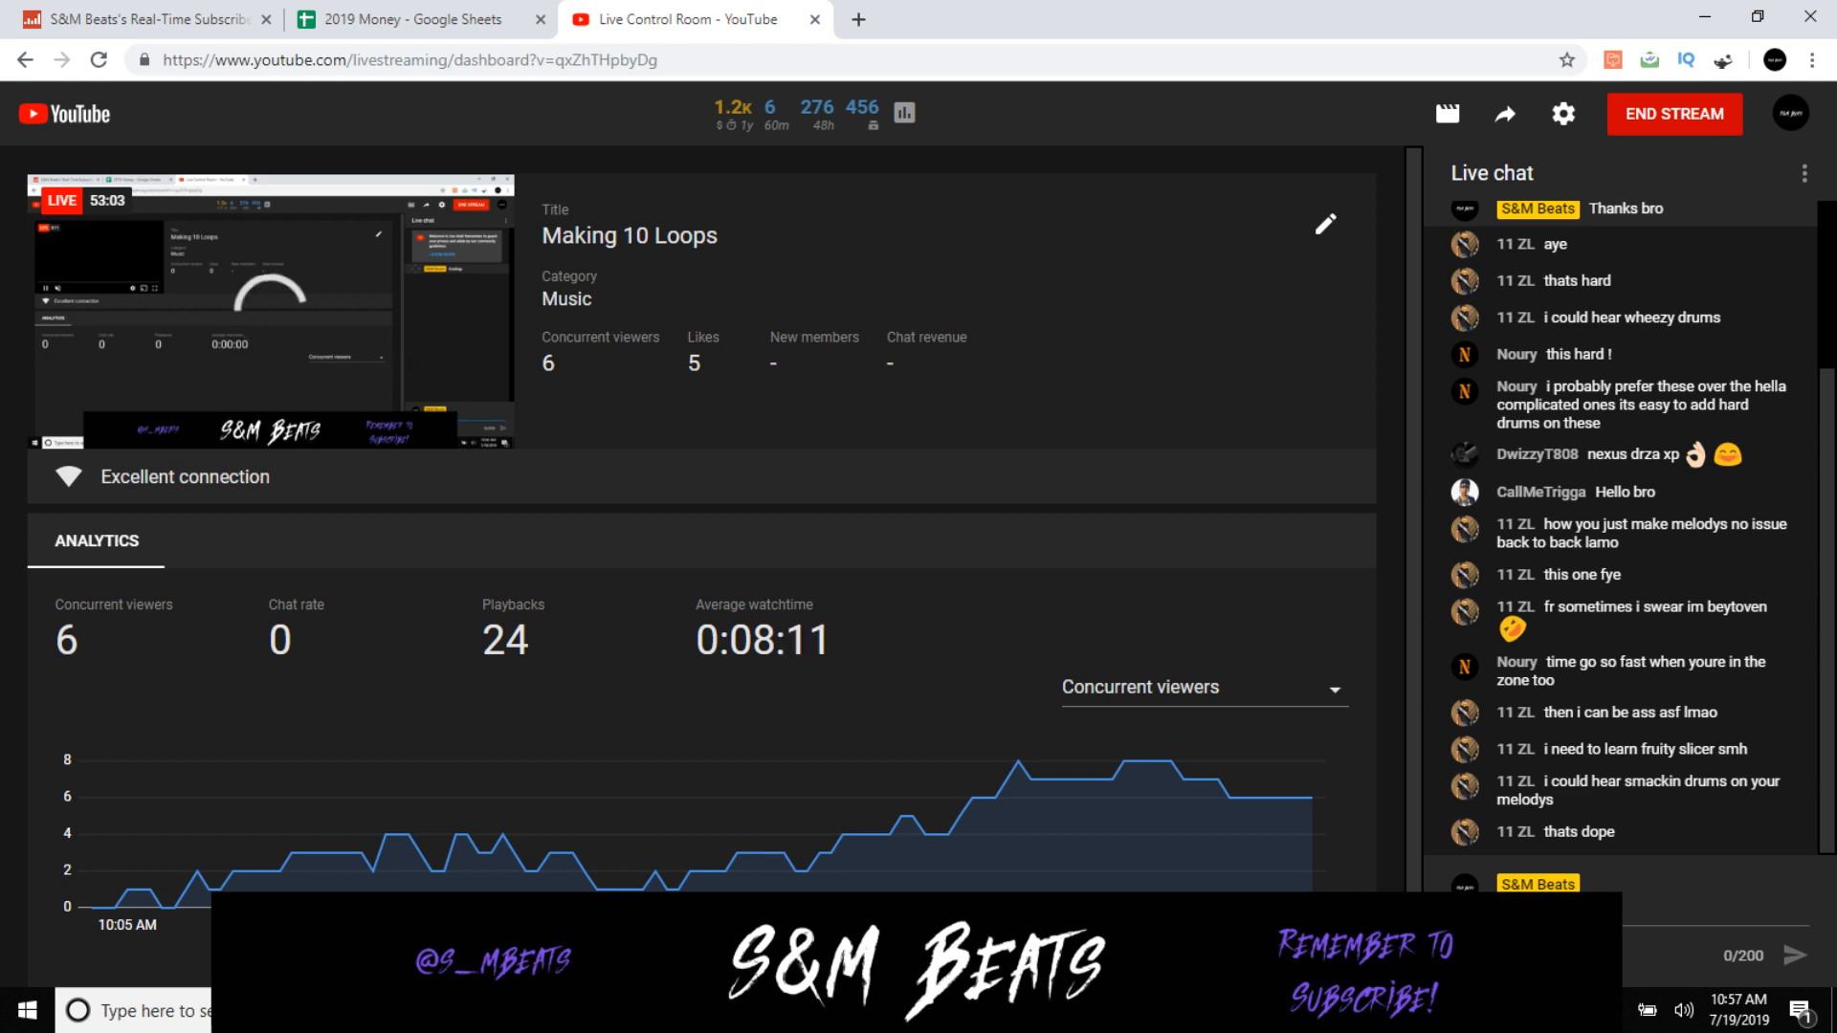
mouse_move(704, 1013)
click(704, 1012)
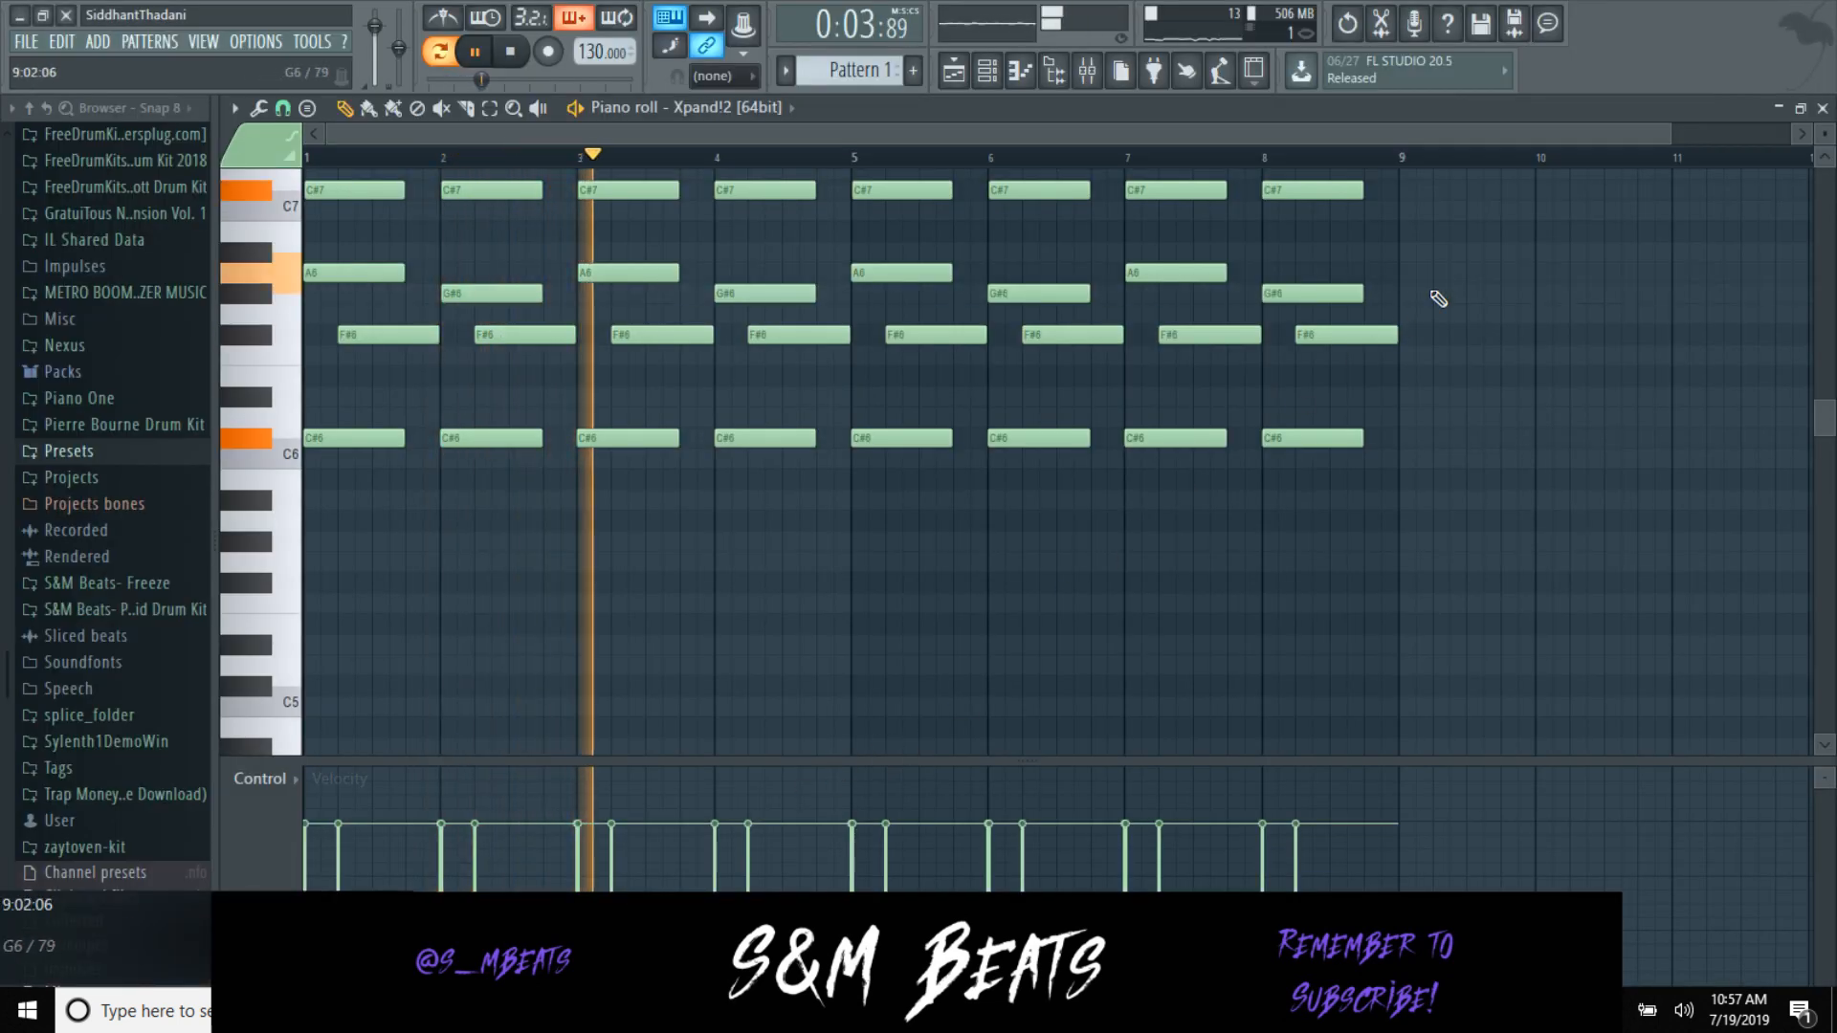
Step: Close the piano roll, set the Xpand!2 Cutoff to -61 % and close the plugin window
scroll(1397, 469, up, 2)
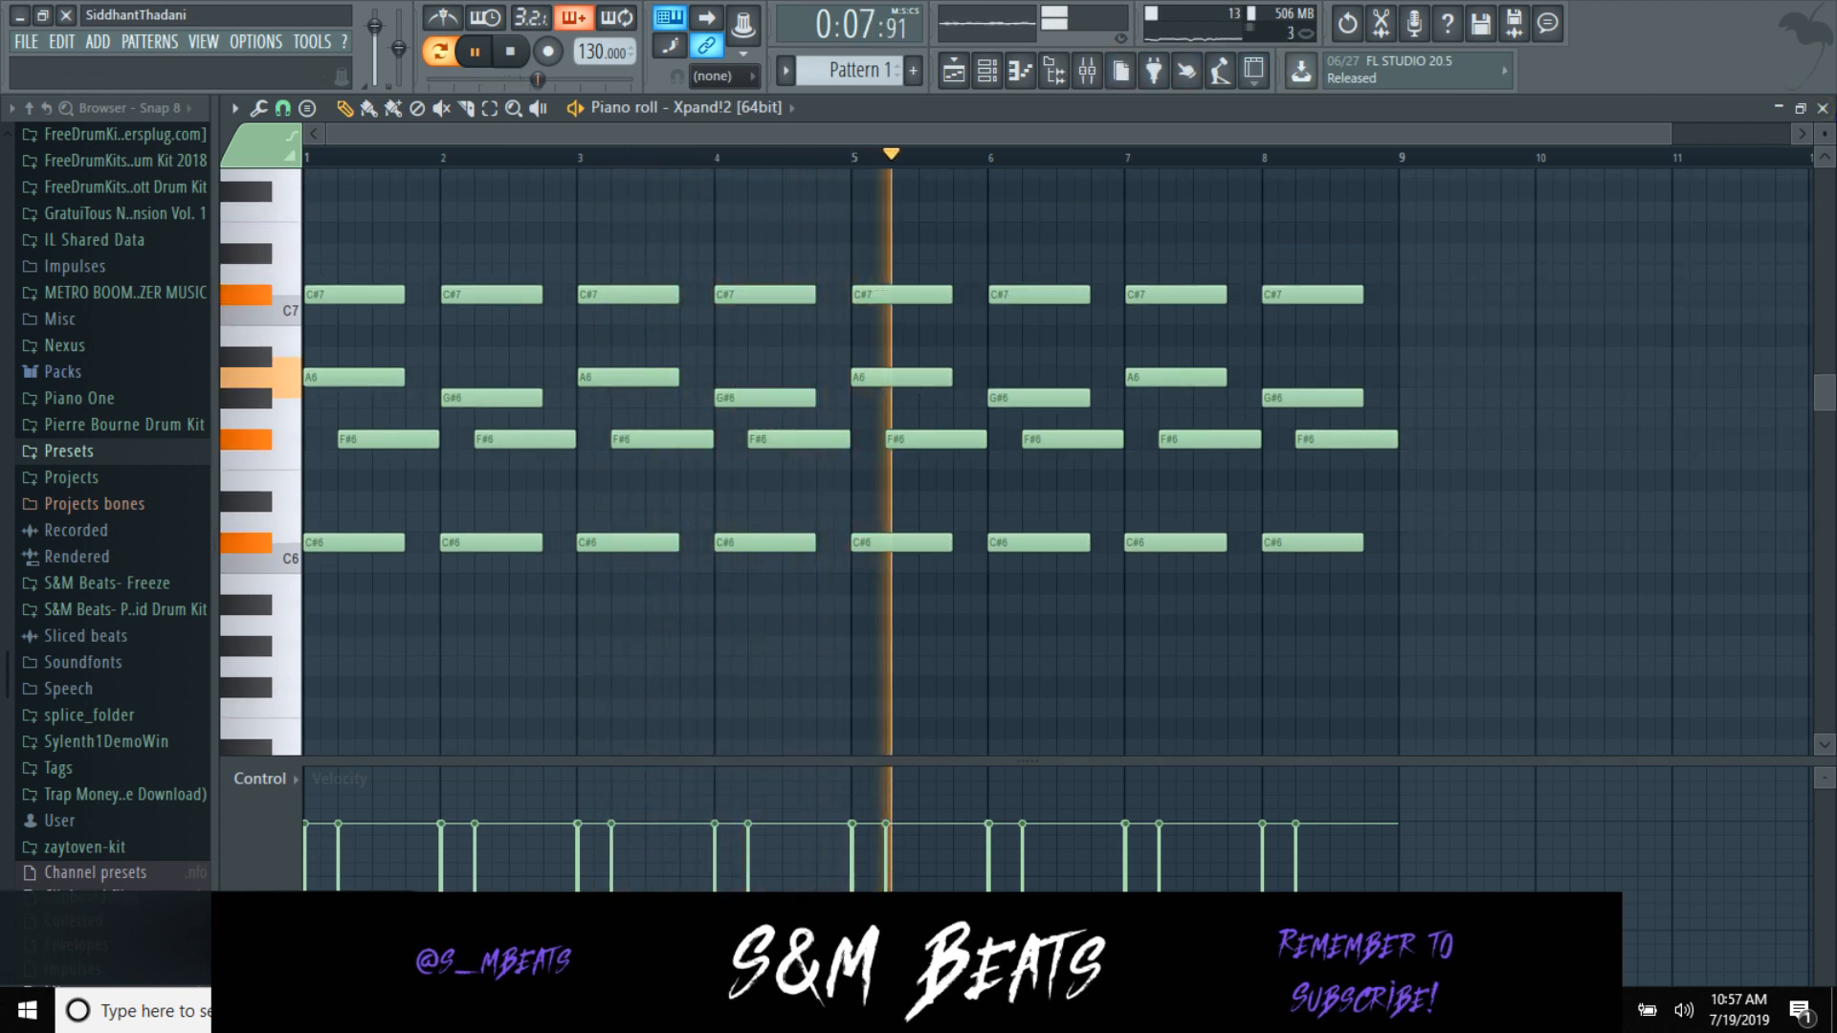
click(1821, 107)
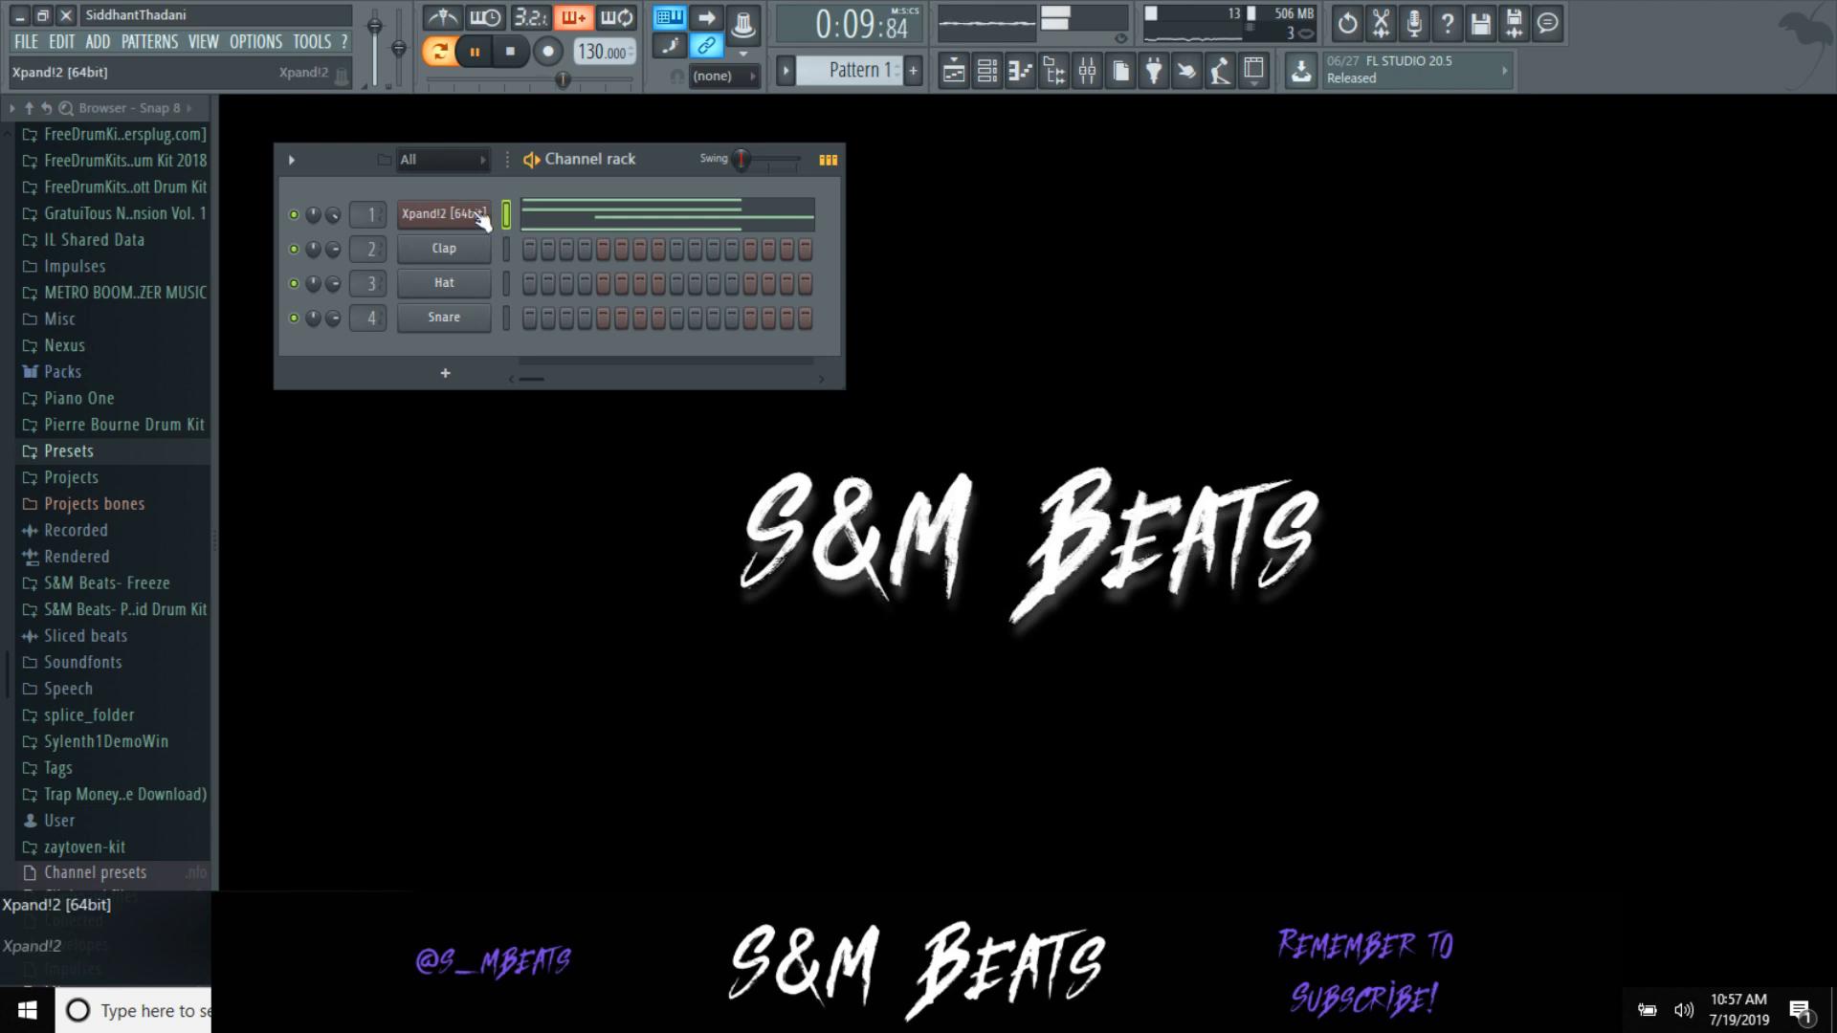
click(490, 215)
mouse_move(831, 528)
mouse_down()
mouse_move(850, 490)
mouse_move(830, 524)
mouse_up()
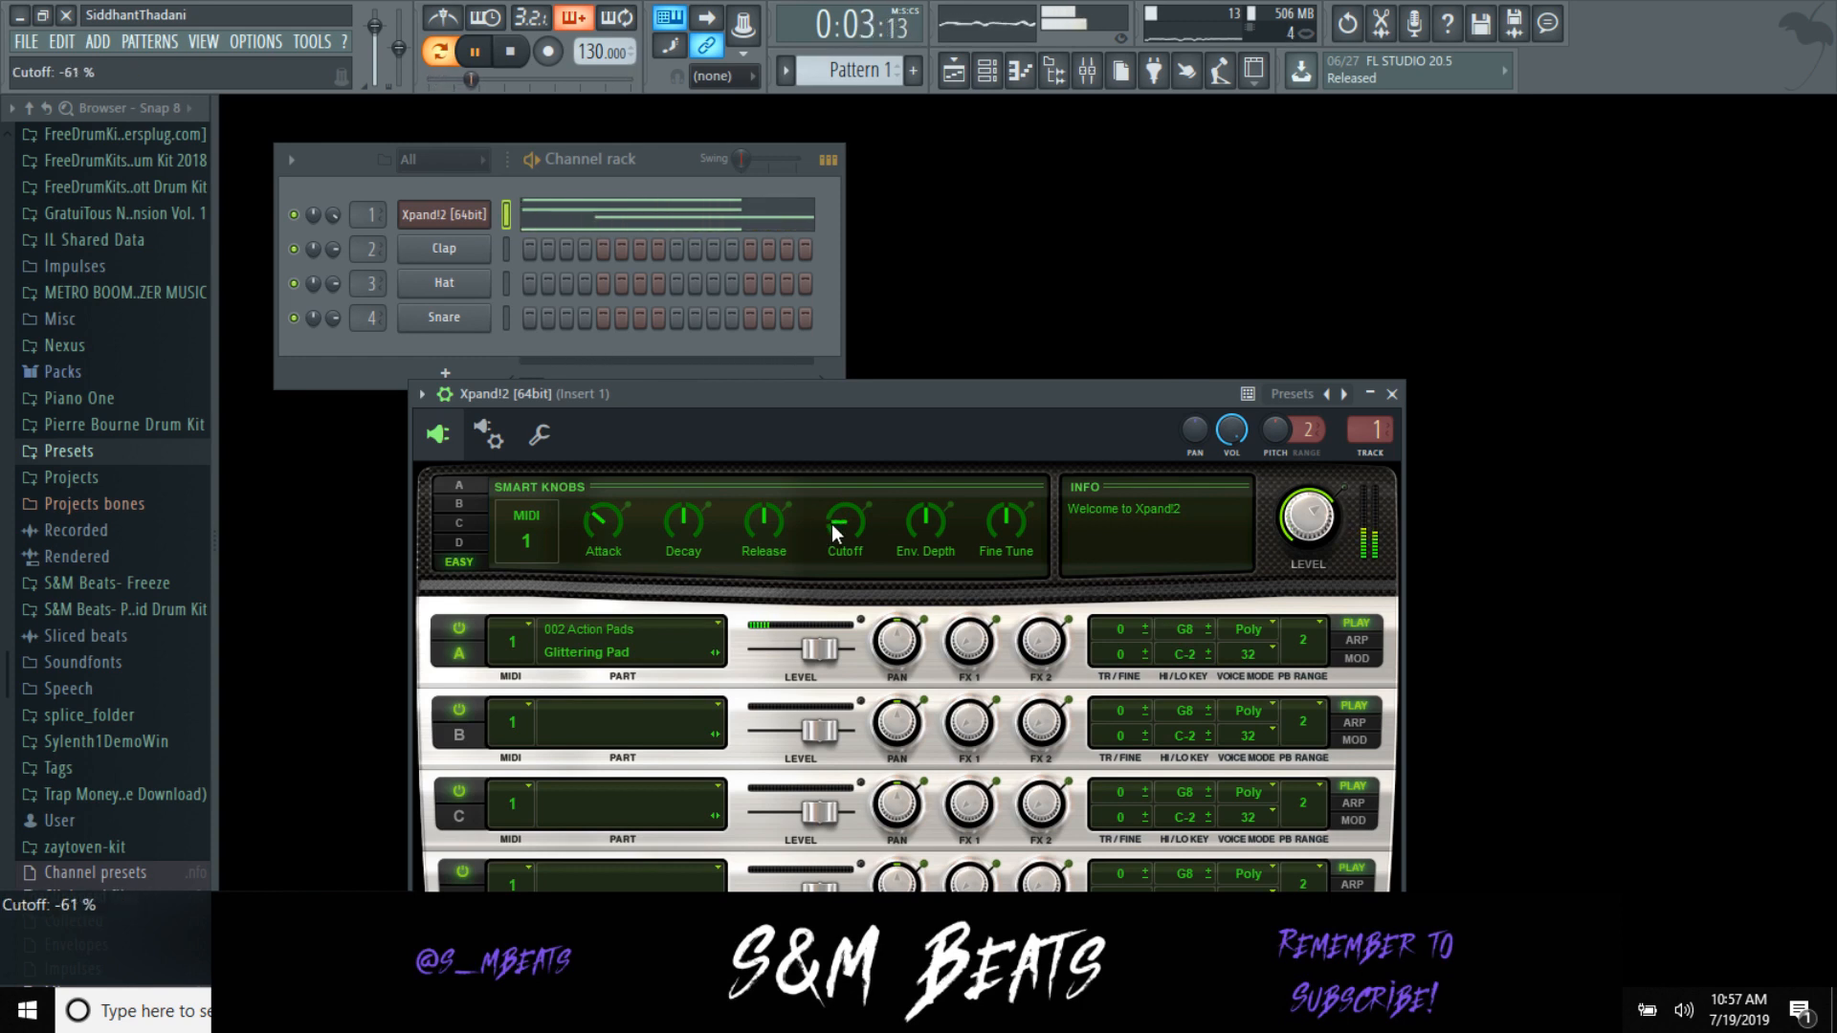
click(1393, 394)
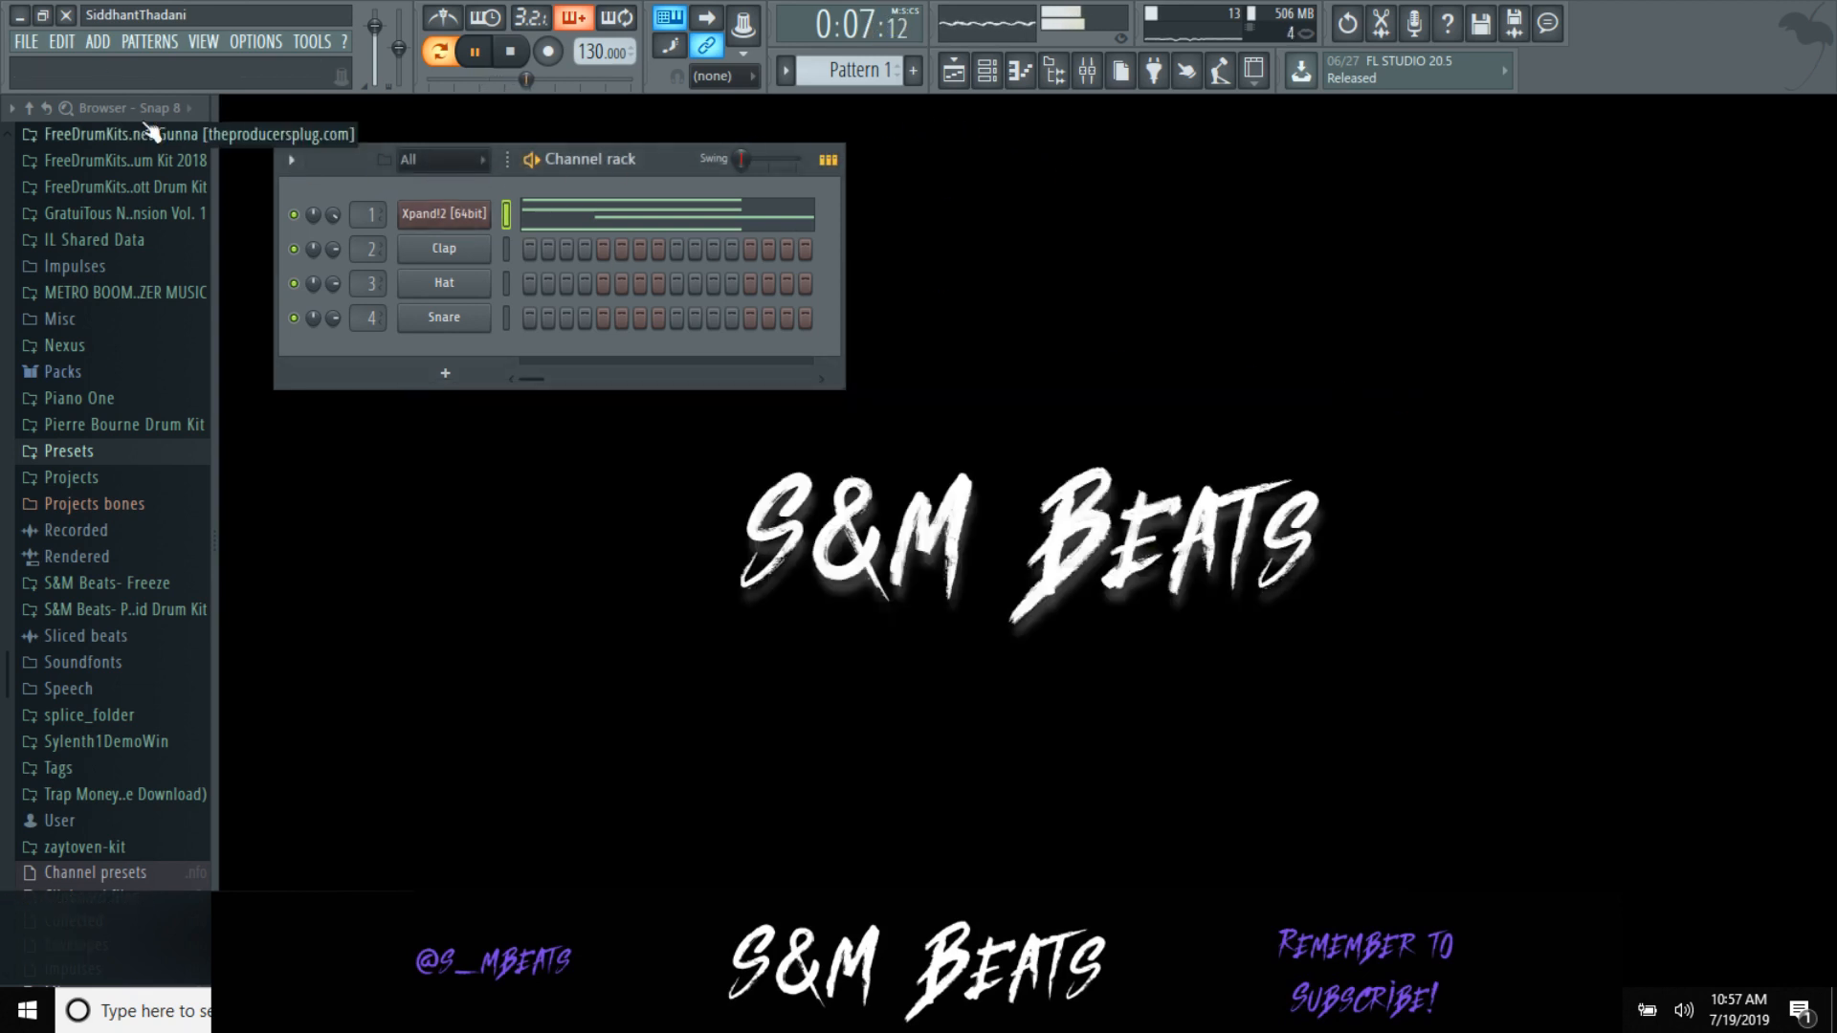
Step: Add Fruity Love Philter to slot 2 of mixer Insert 1 and set its mix level to 75% during playback
click(1086, 70)
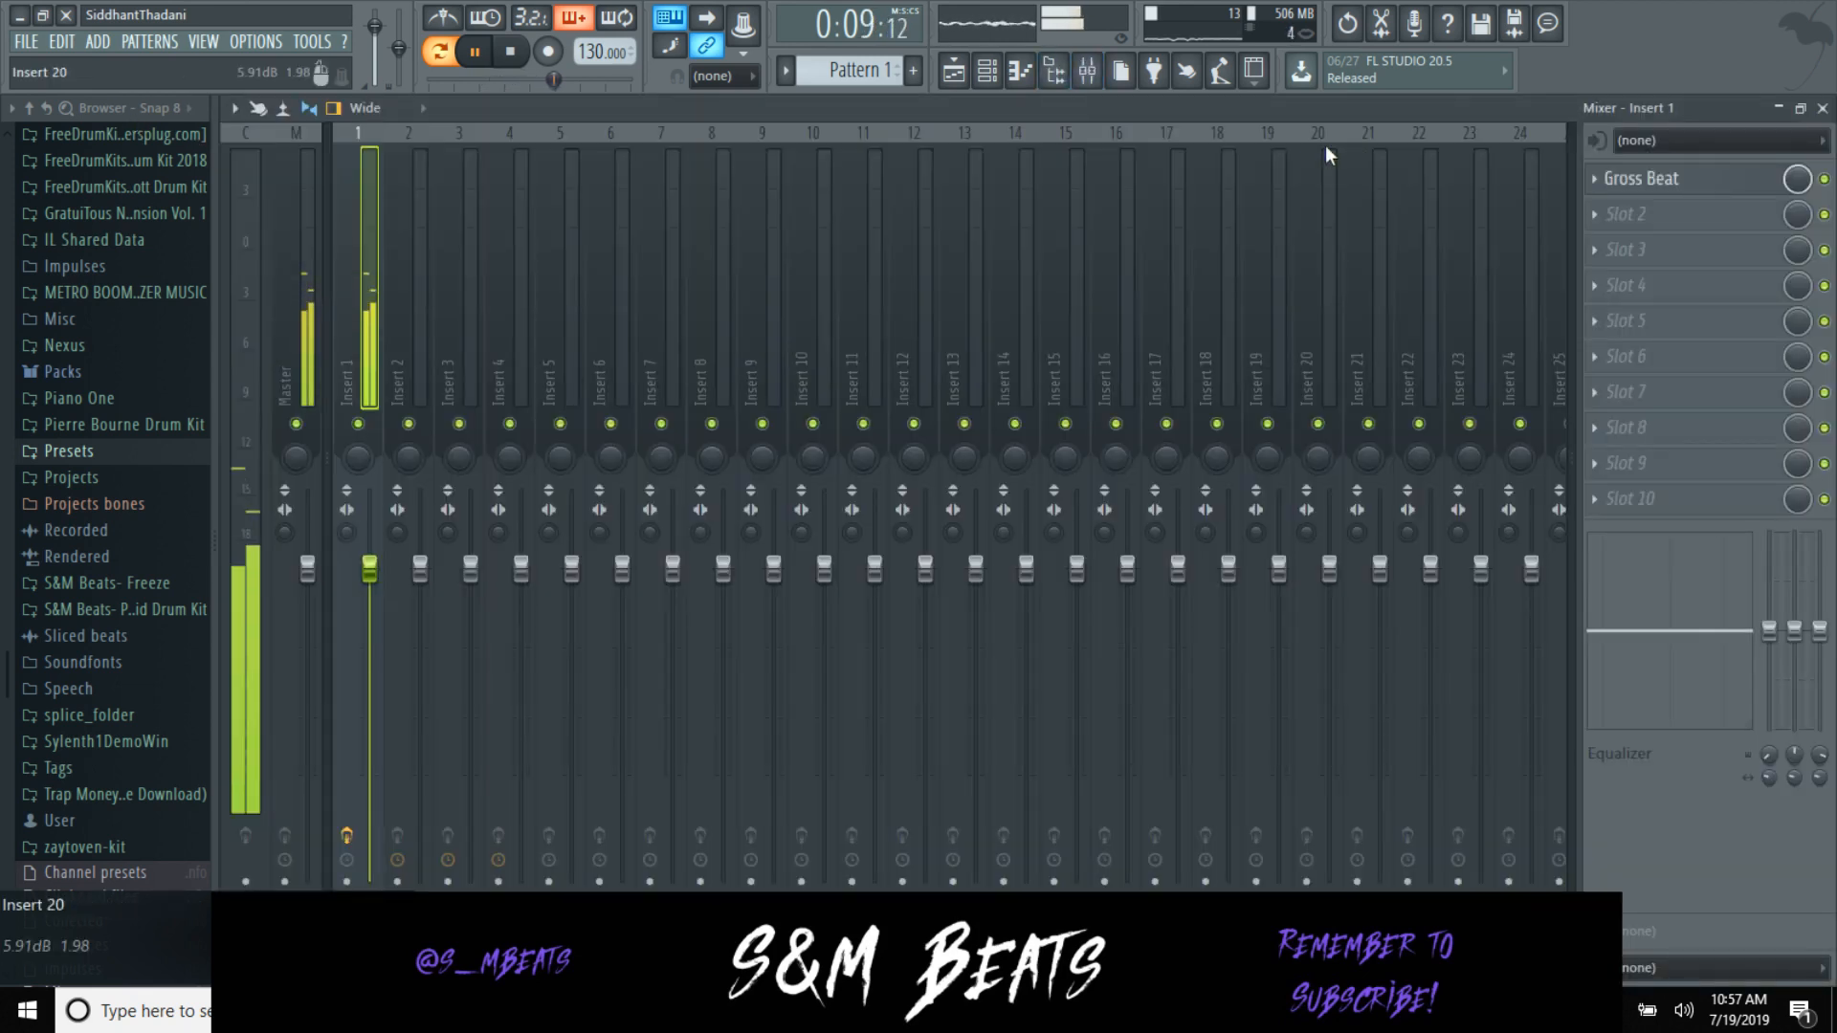
key(space)
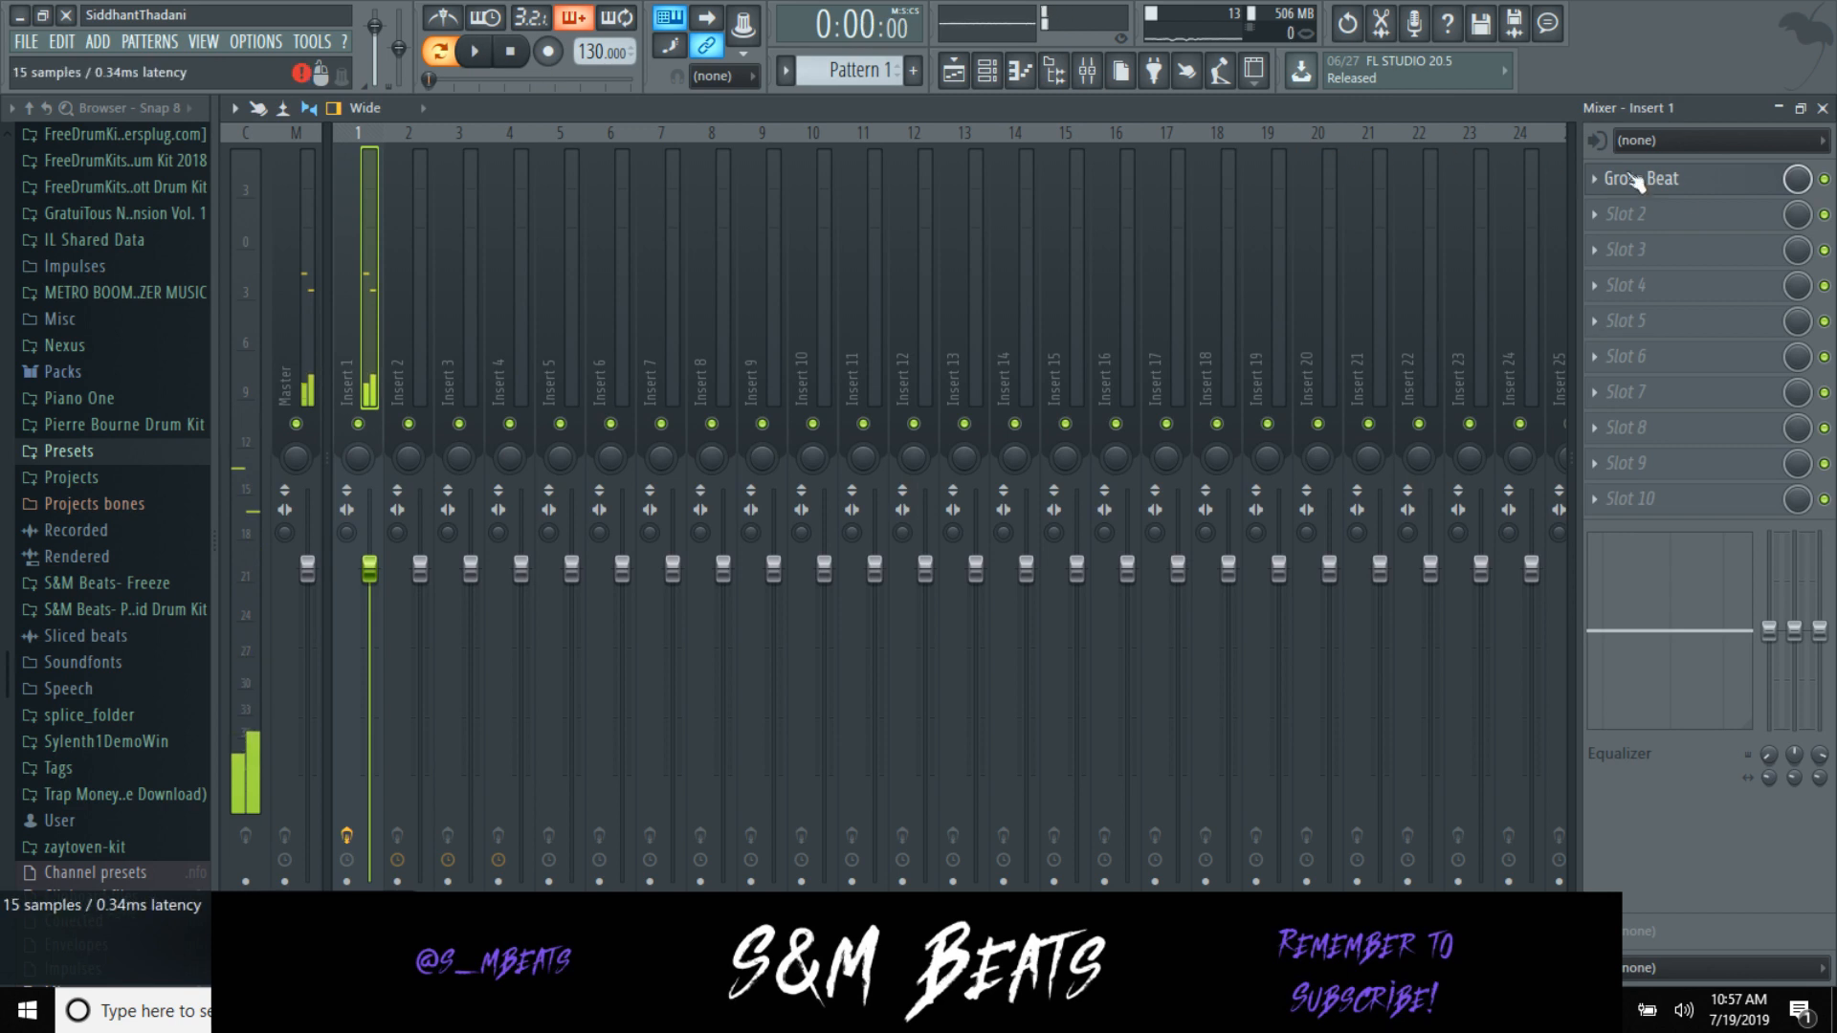
click(1684, 217)
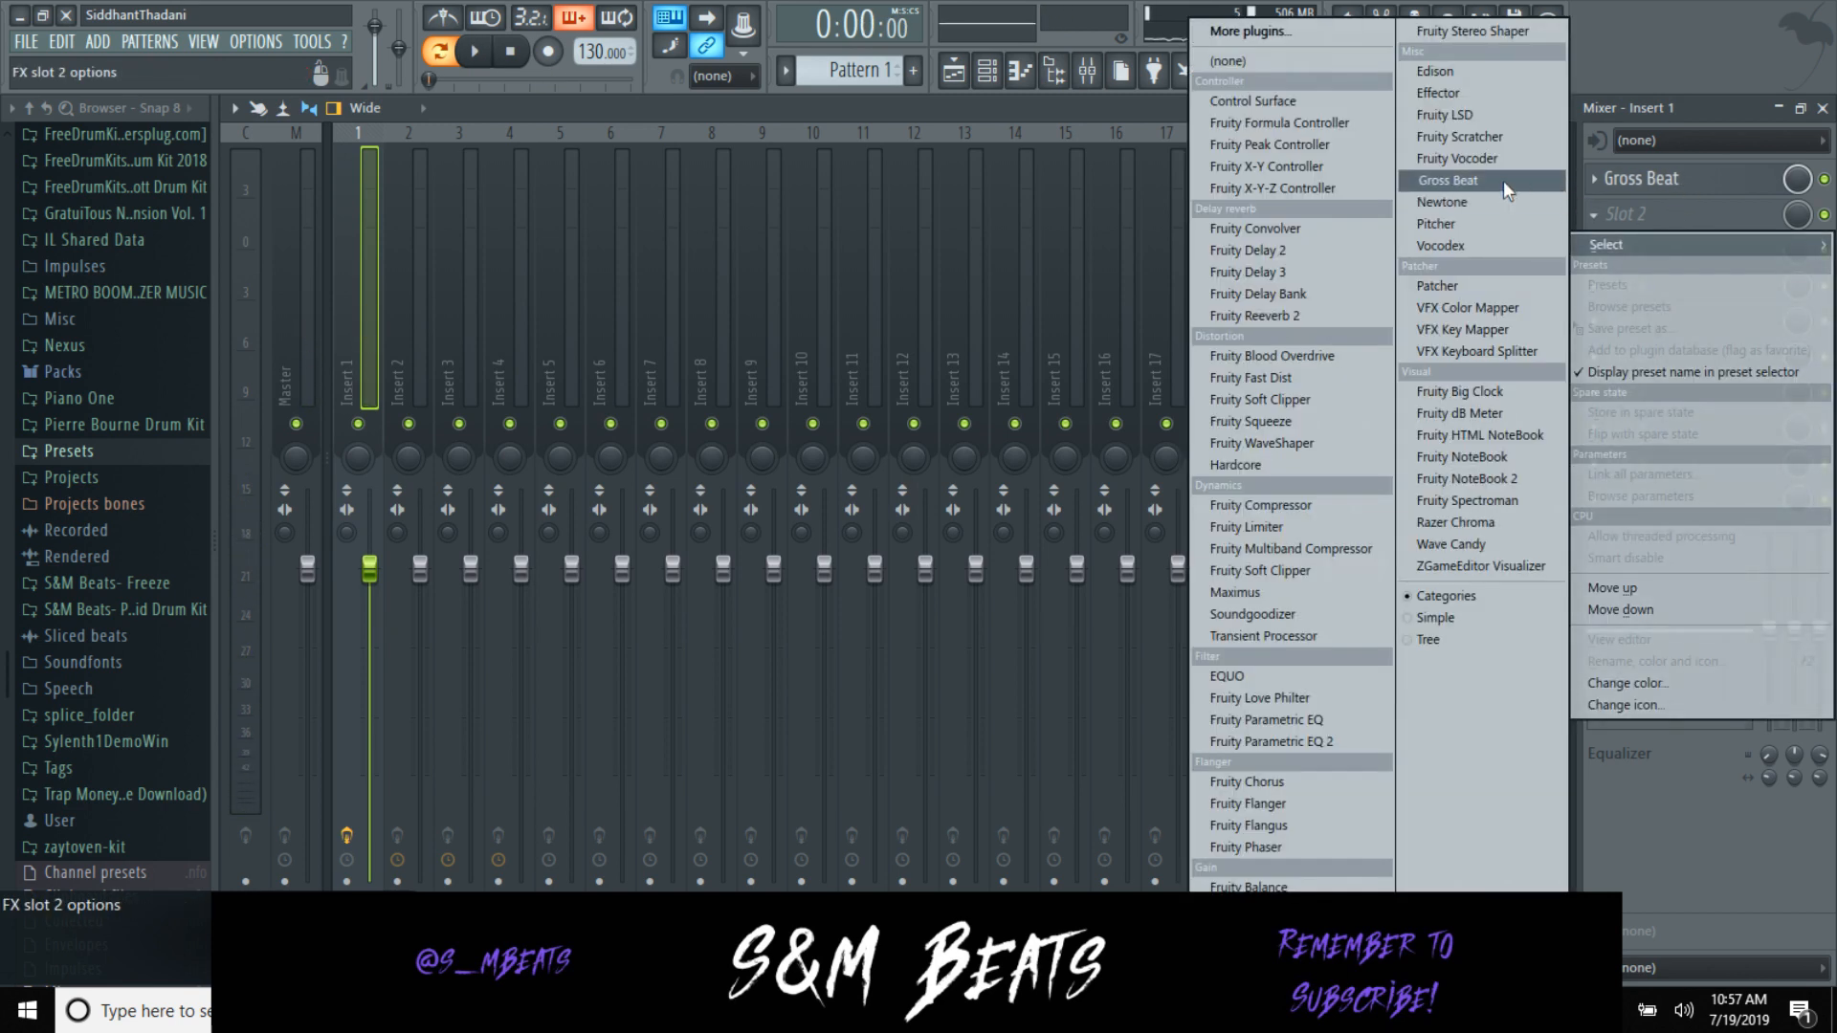
click(1304, 696)
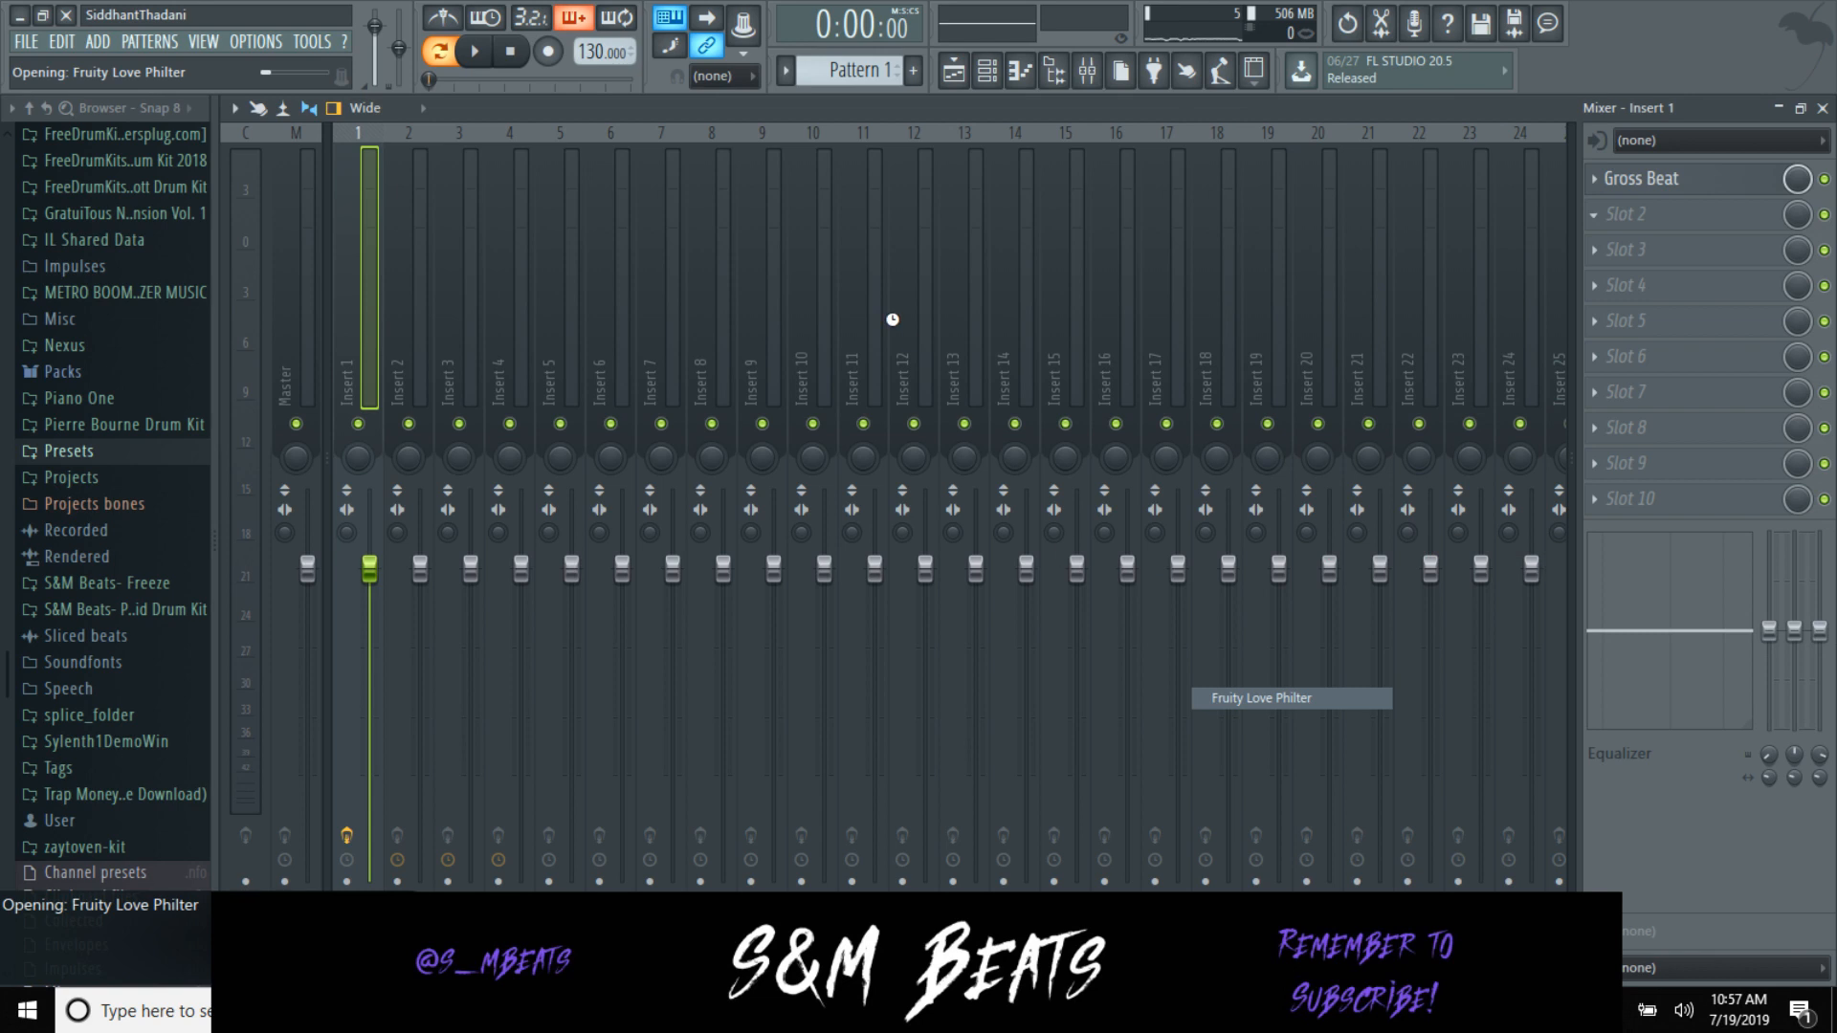
key(space)
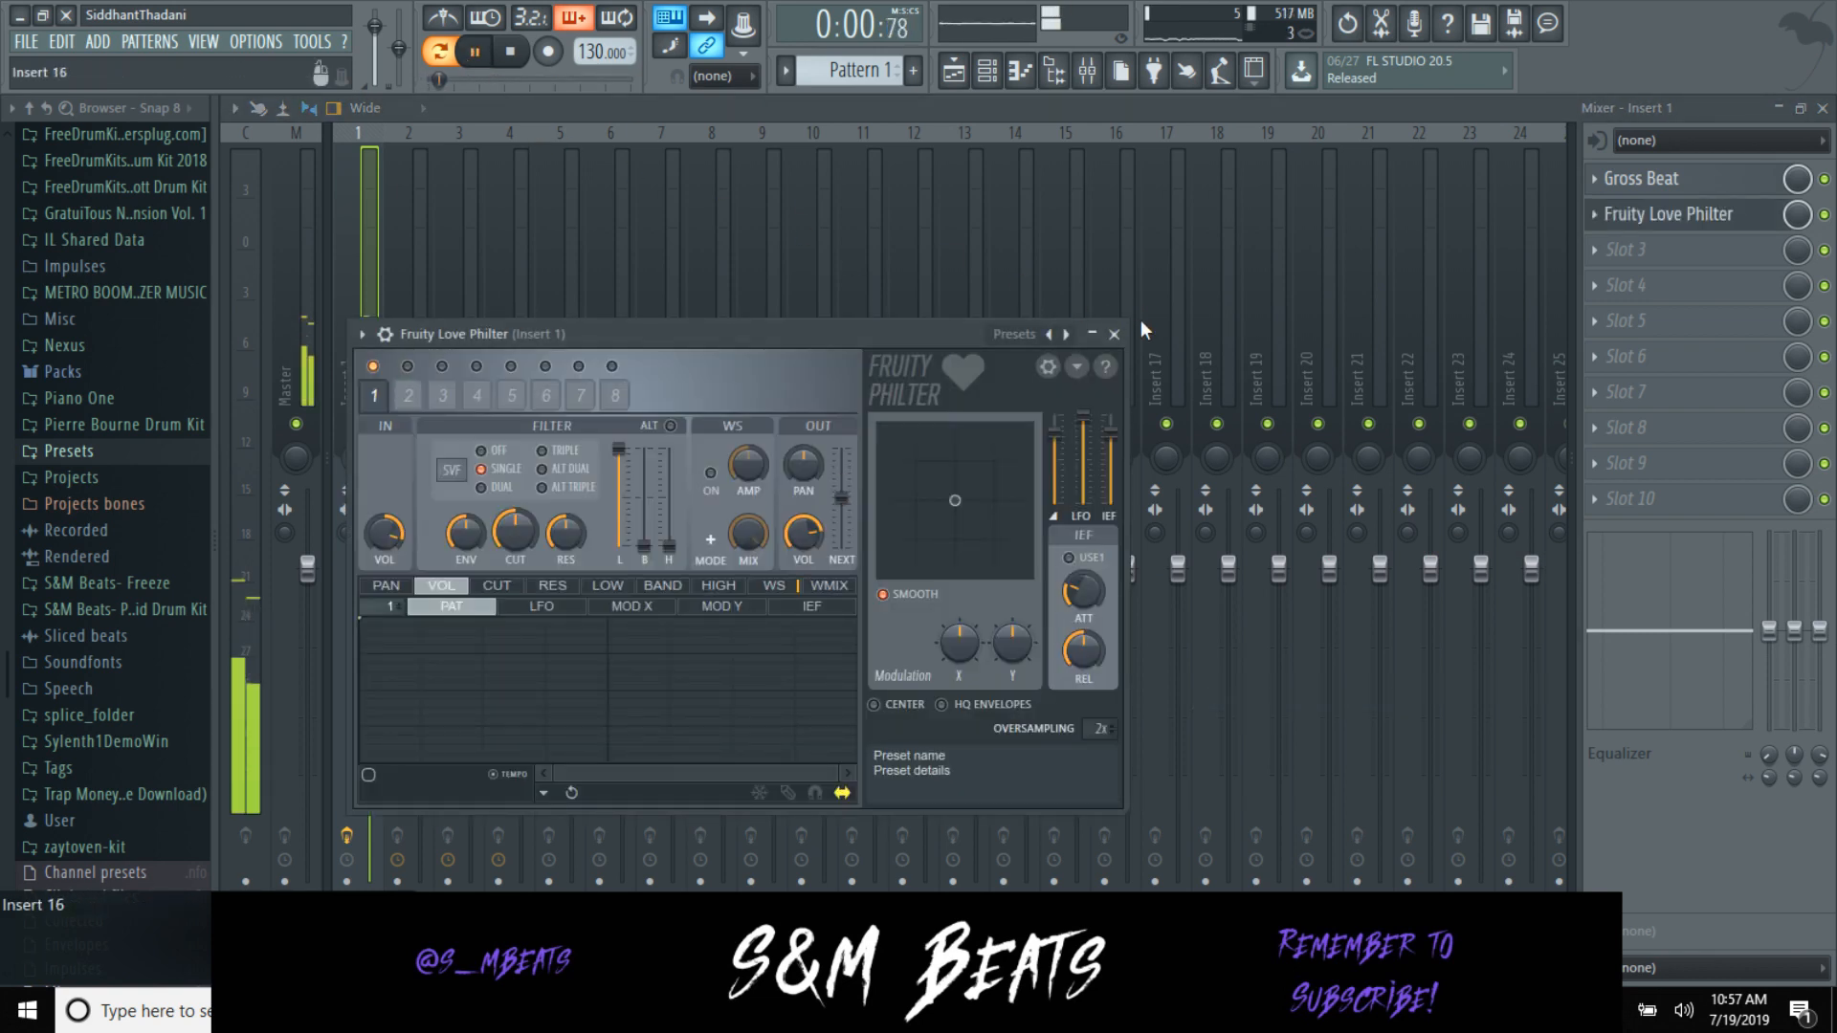
click(1116, 336)
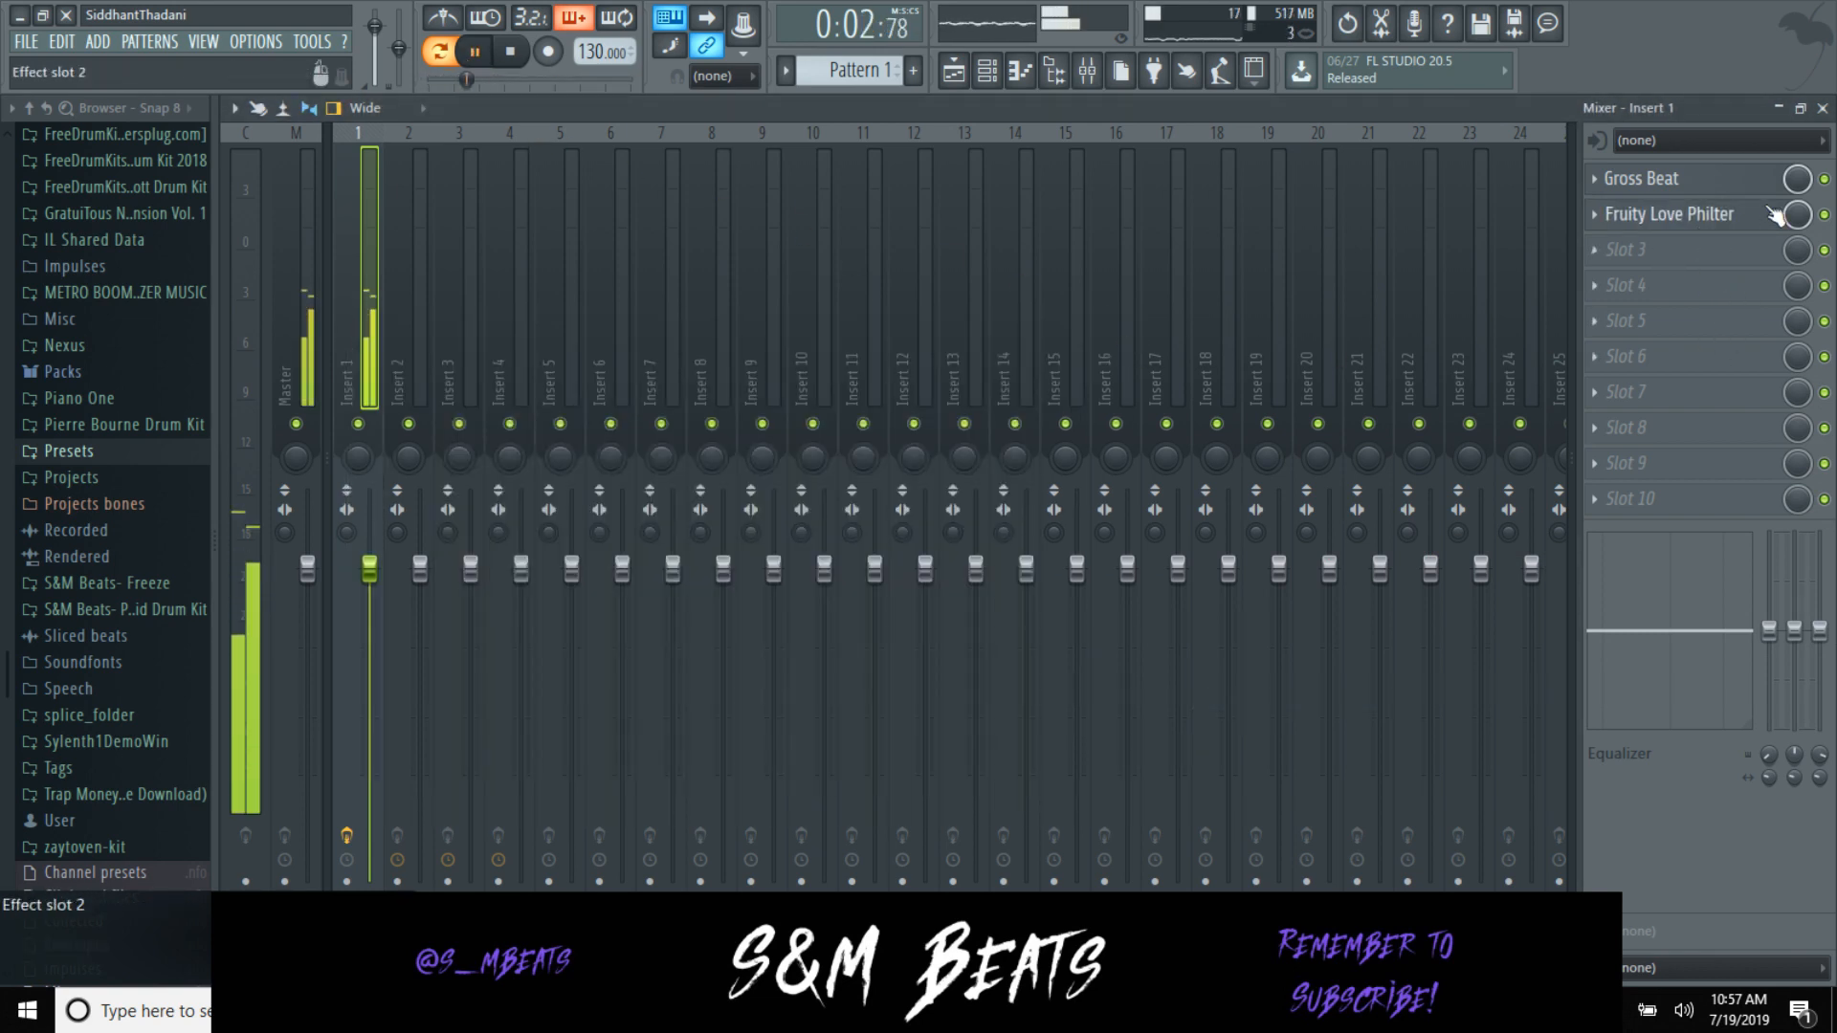
drag(1796, 215, 1796, 222)
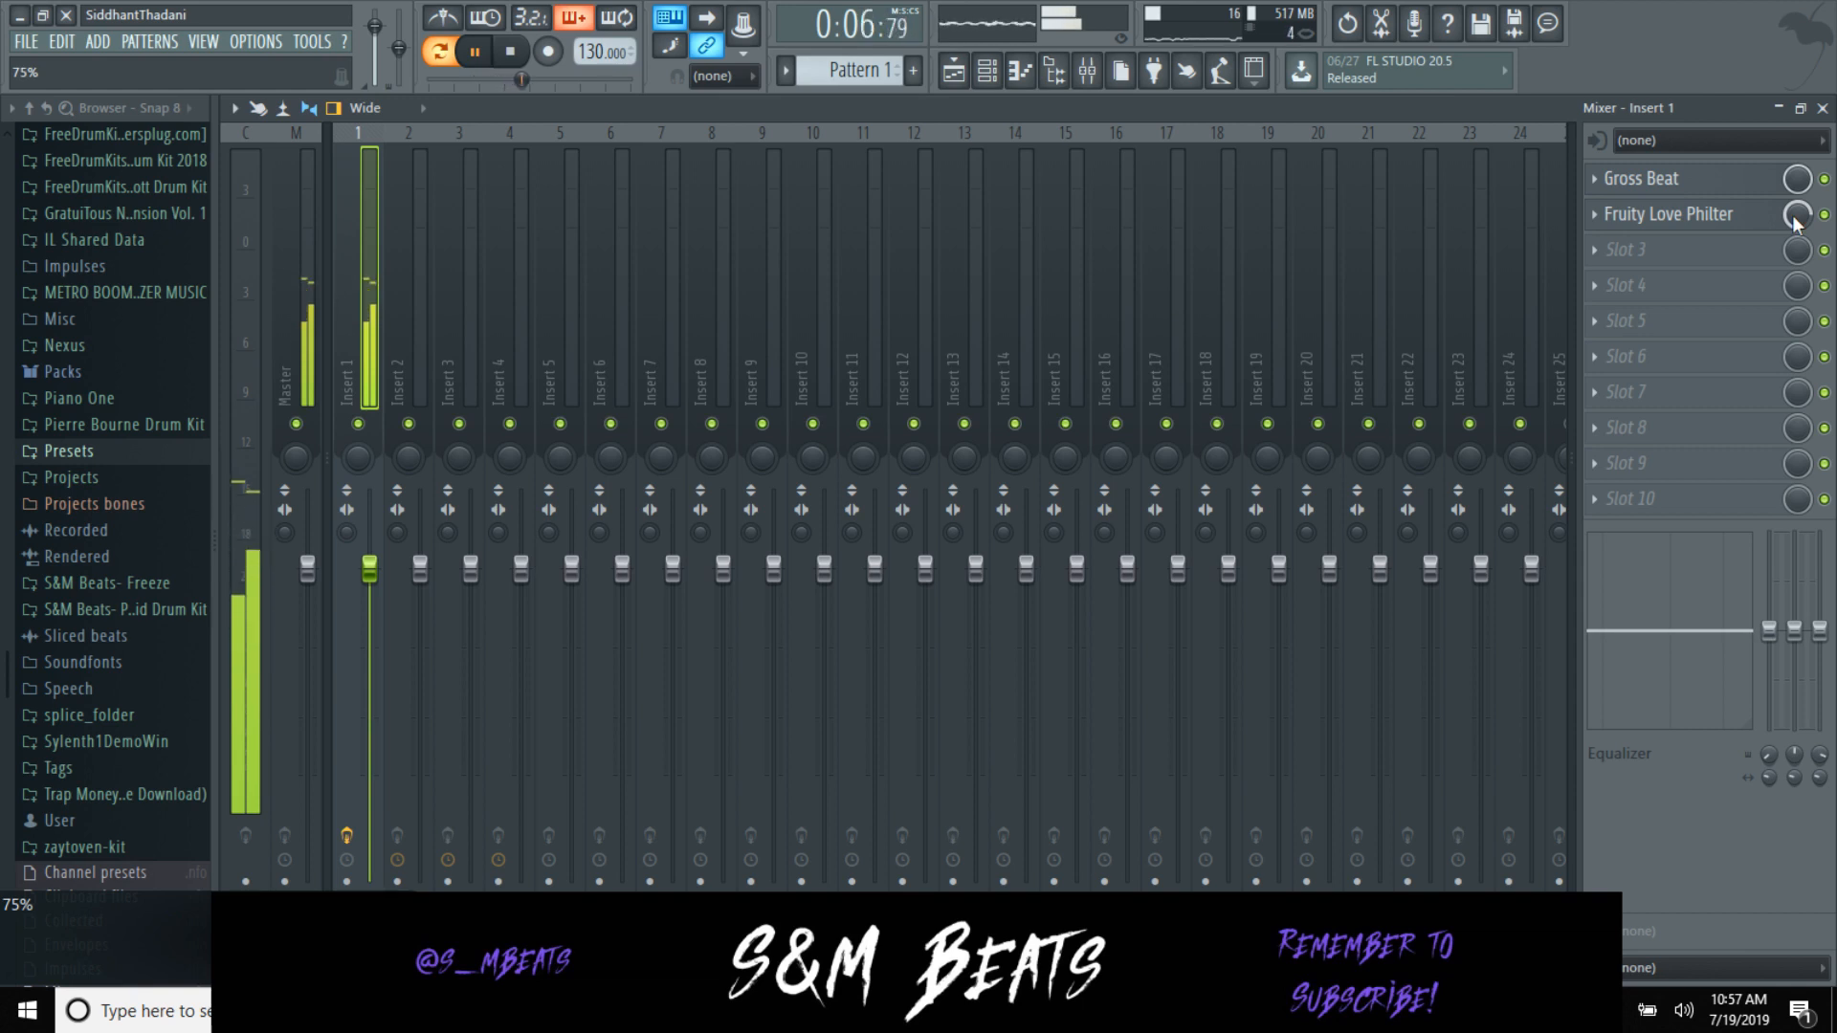
Step: Add Fruity Parametric EQ 2 to slot 4 of Insert 1 and roll off the low frequencies with band 1
click(1626, 287)
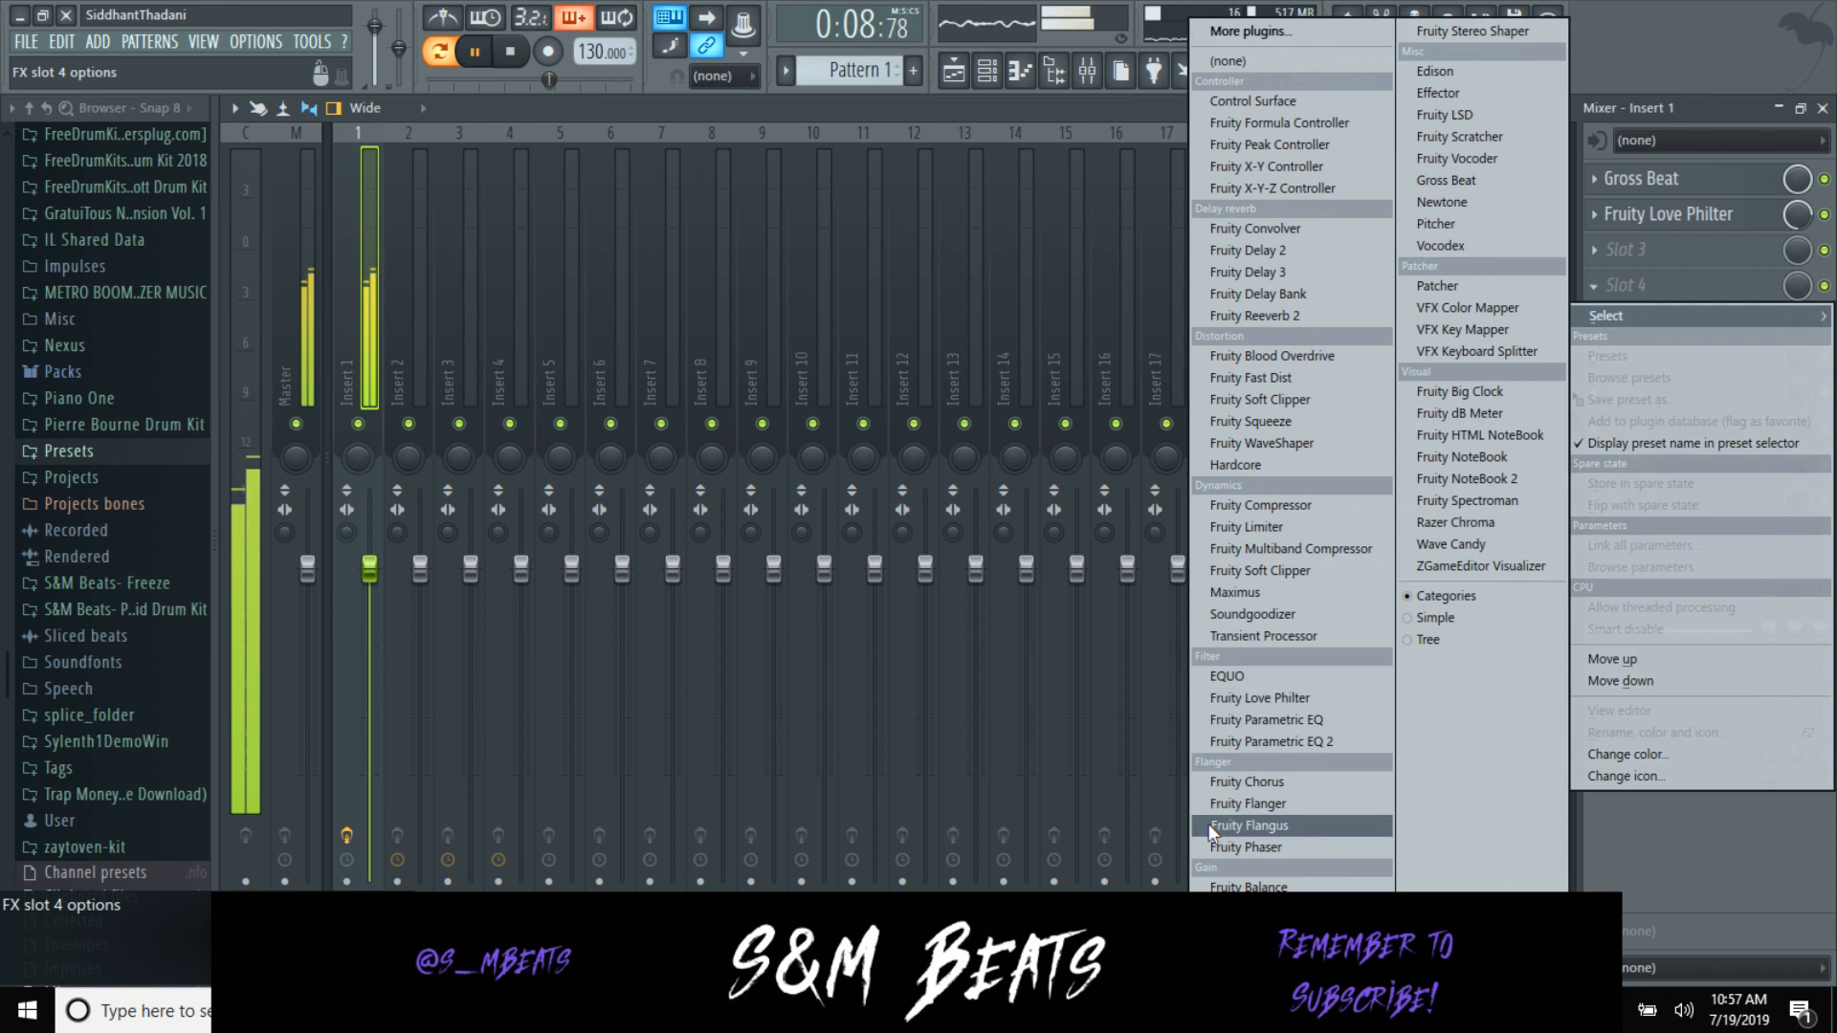
click(1272, 741)
drag(478, 608, 625, 707)
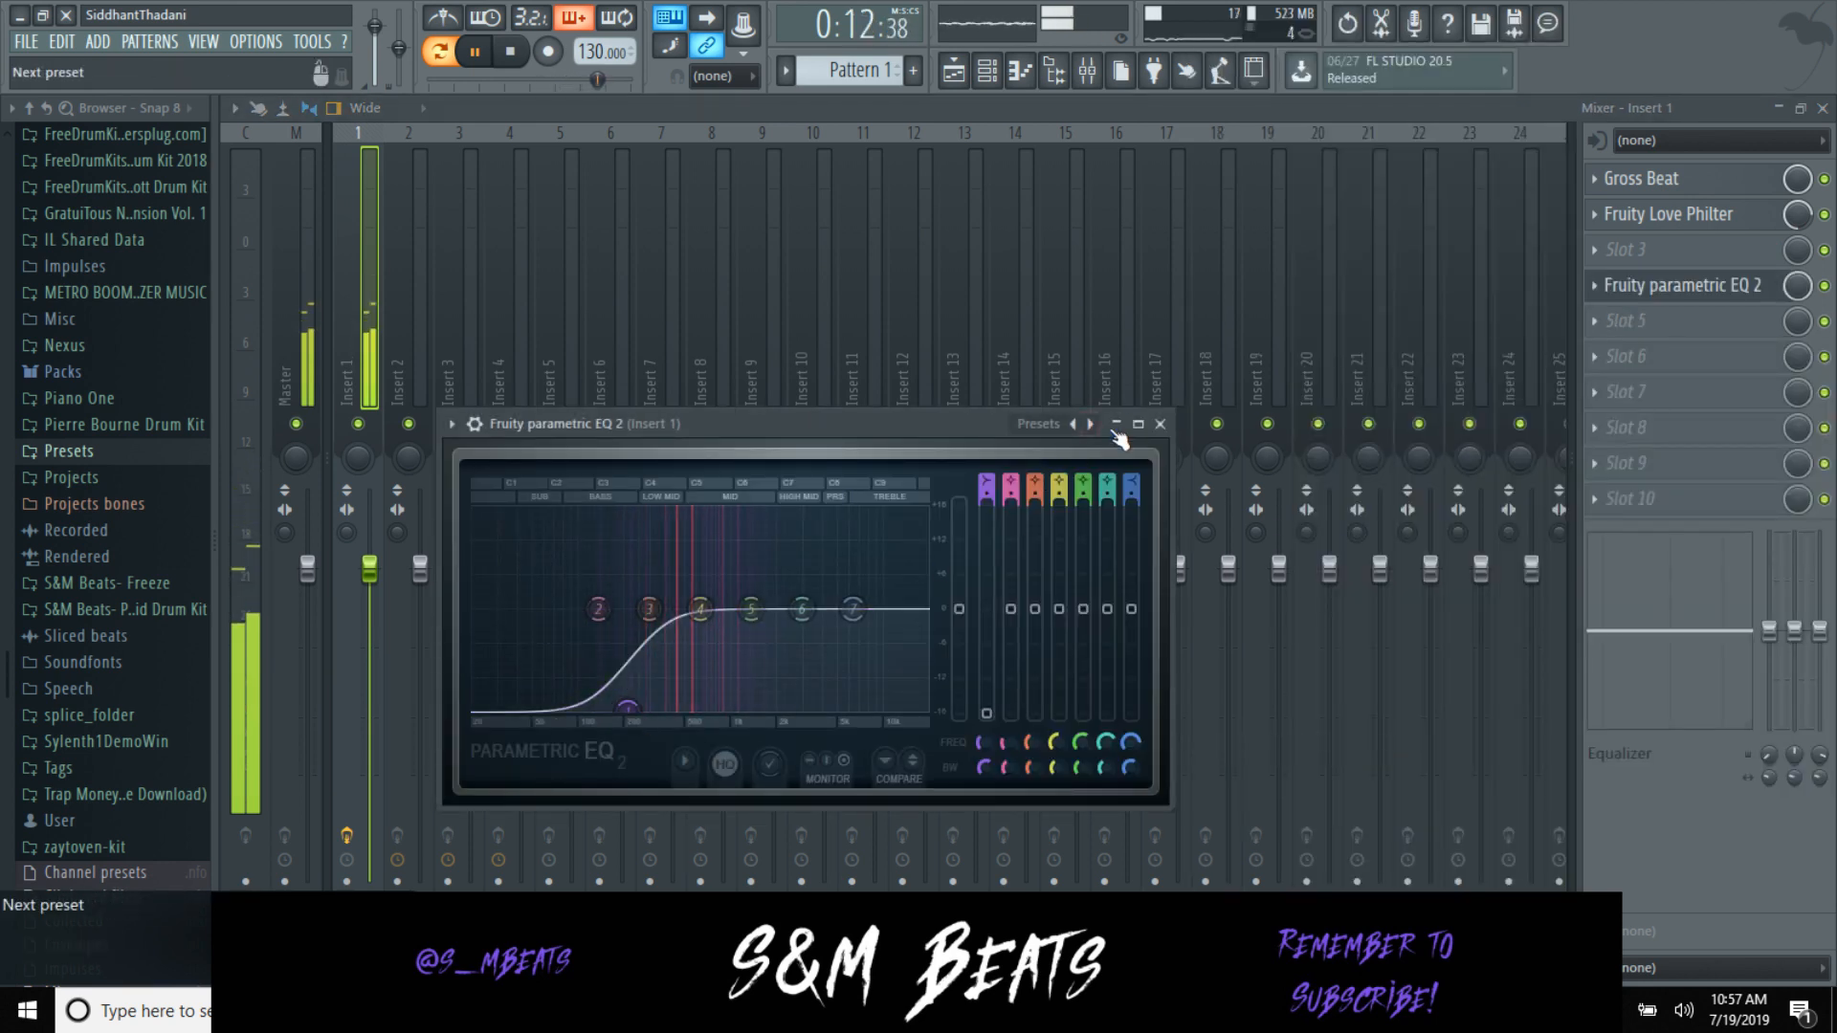
click(1160, 428)
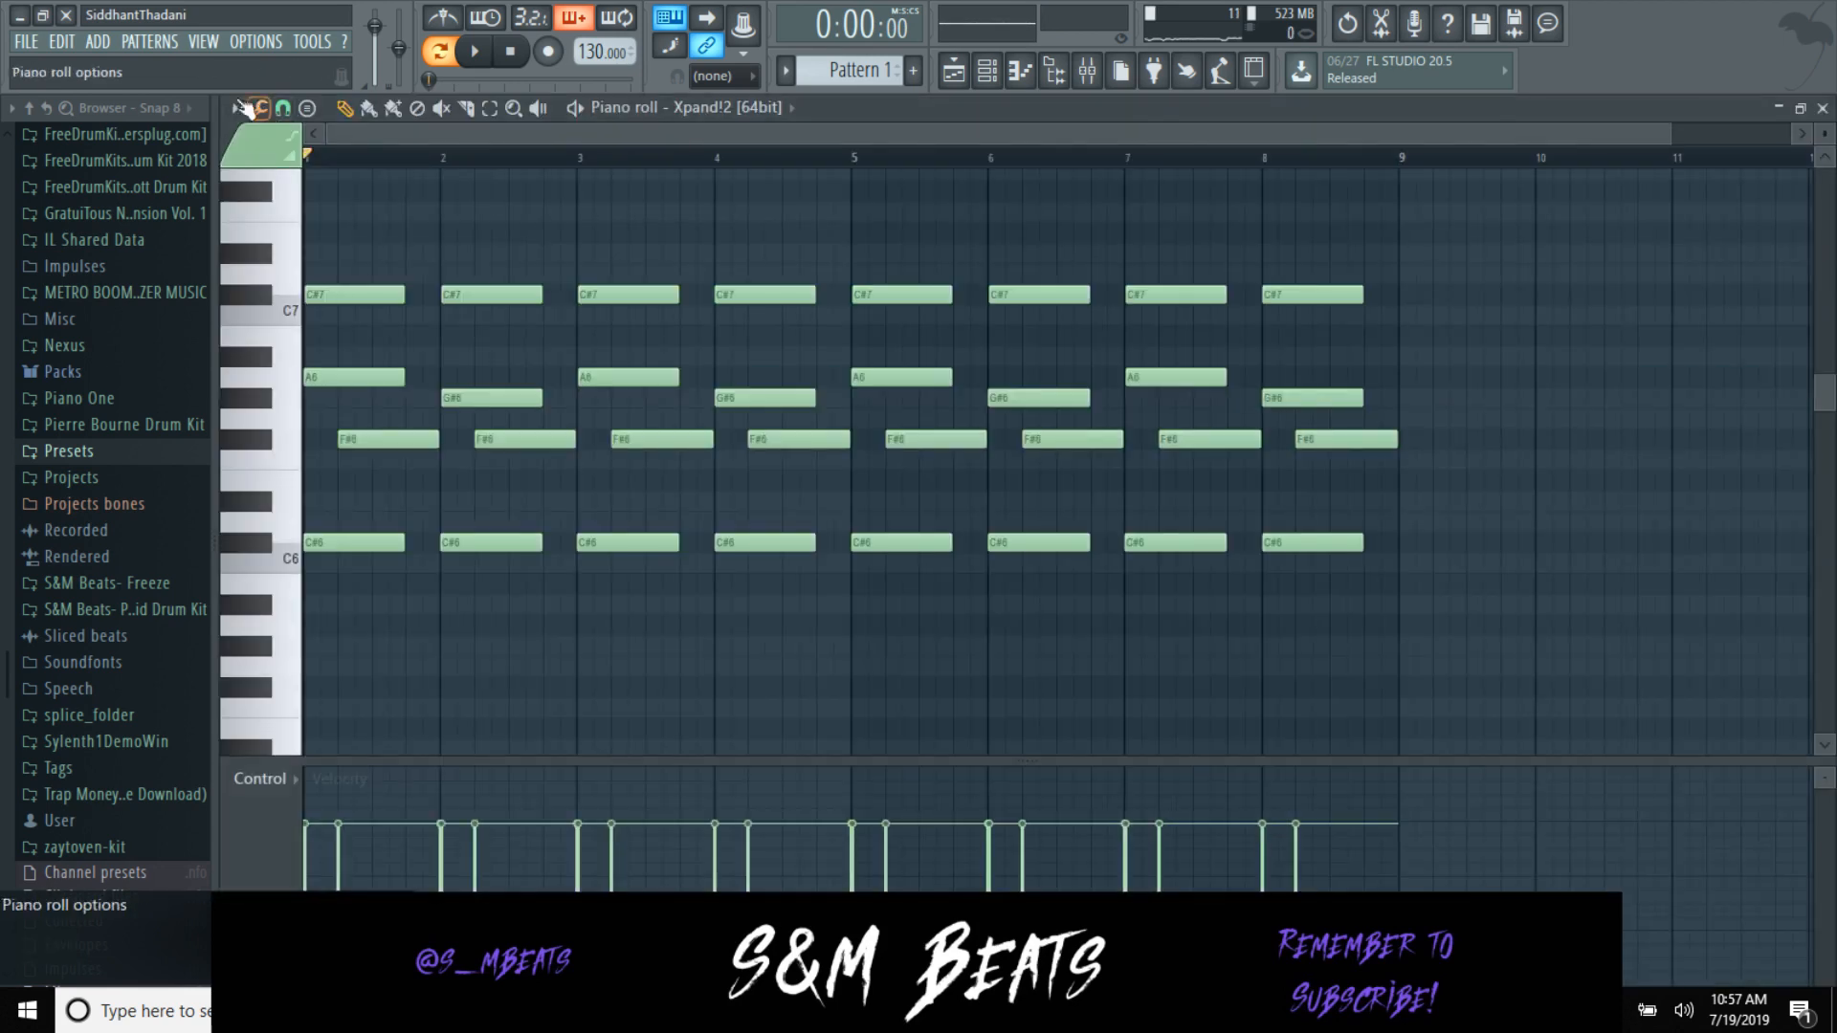
Step: Create a folder named S&M Beats Mafia - 130 BPM in 30 Loops for TopChoice through the MIDI export dialog, and cancel the export
click(239, 107)
mouse_move(302, 134)
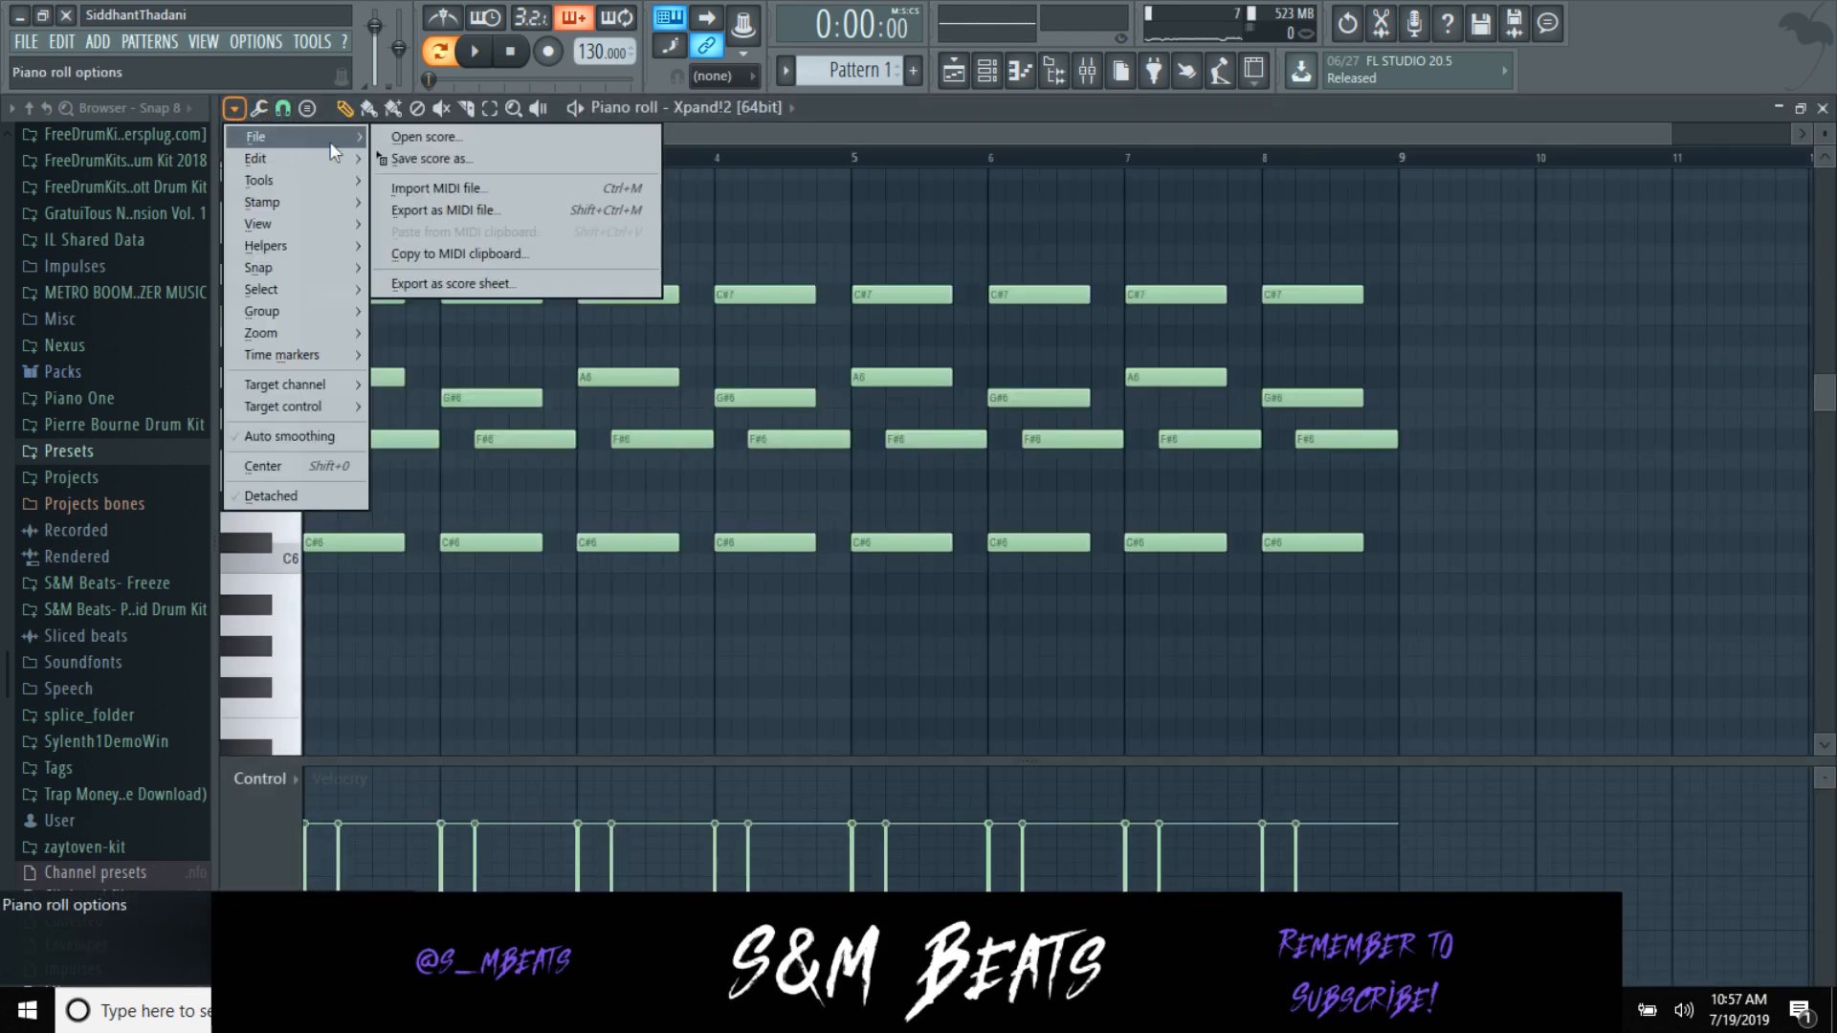
click(462, 208)
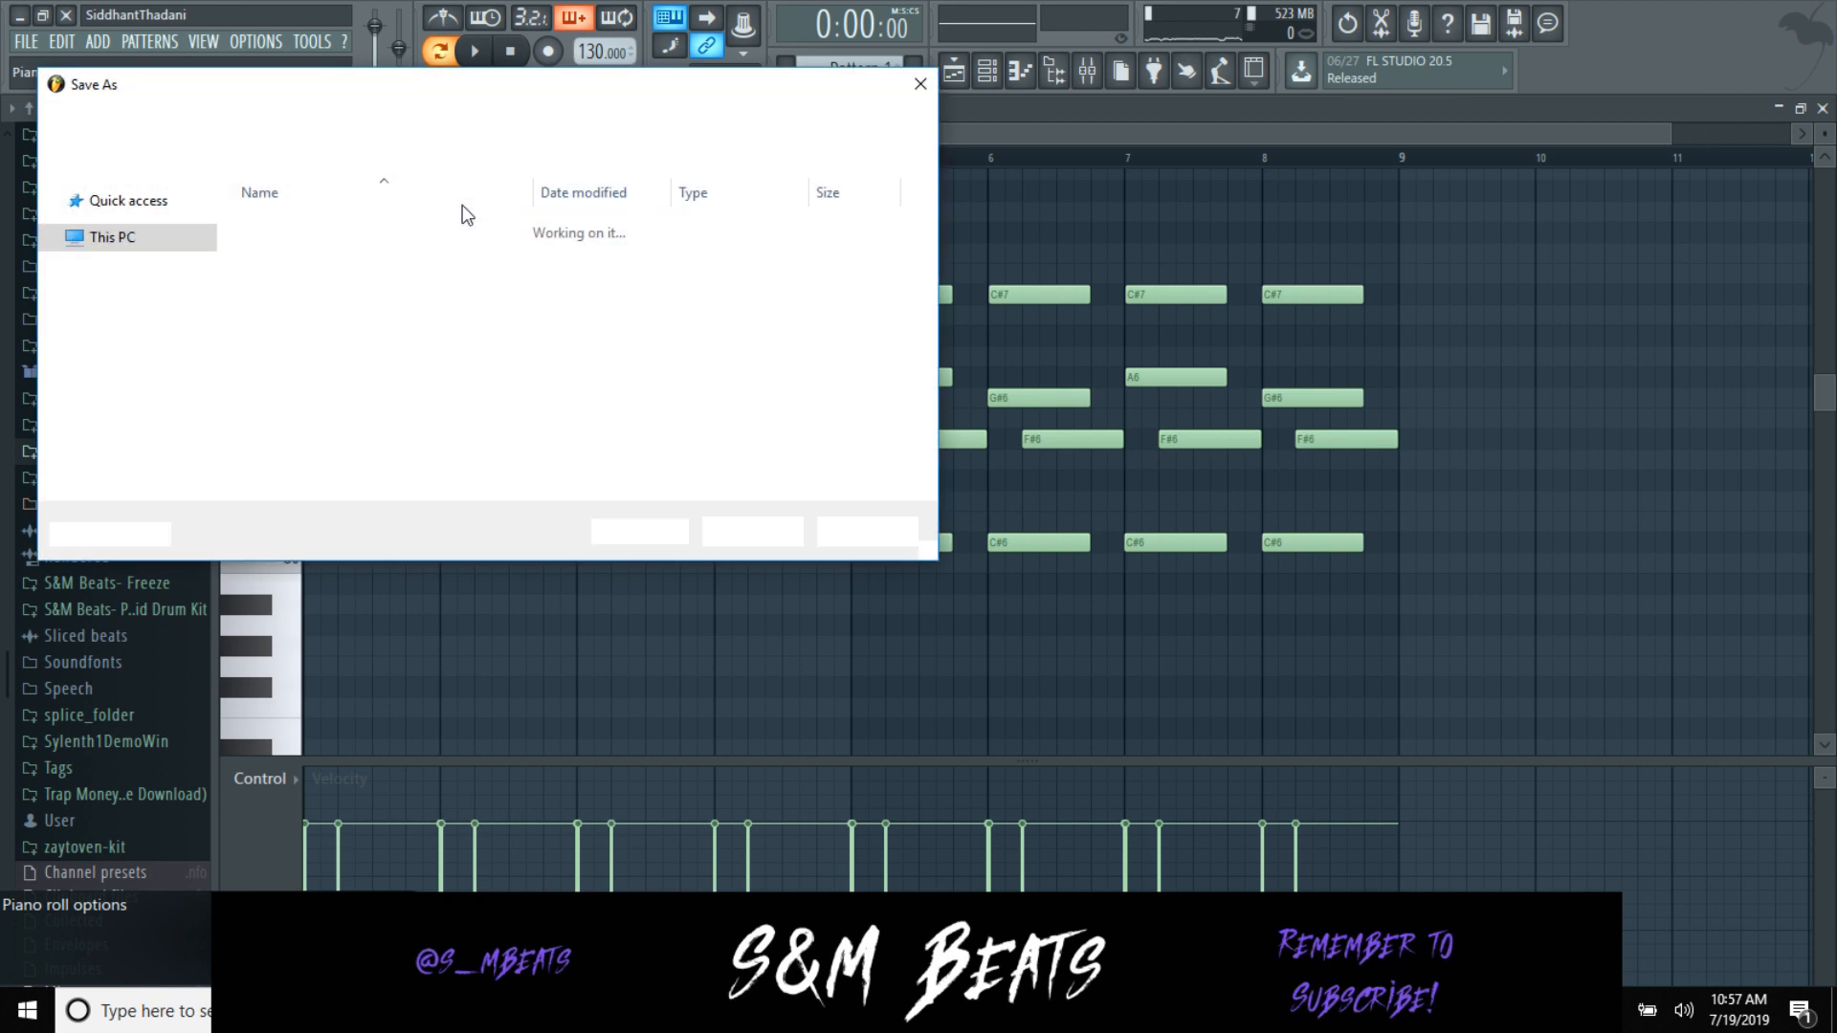
click(330, 115)
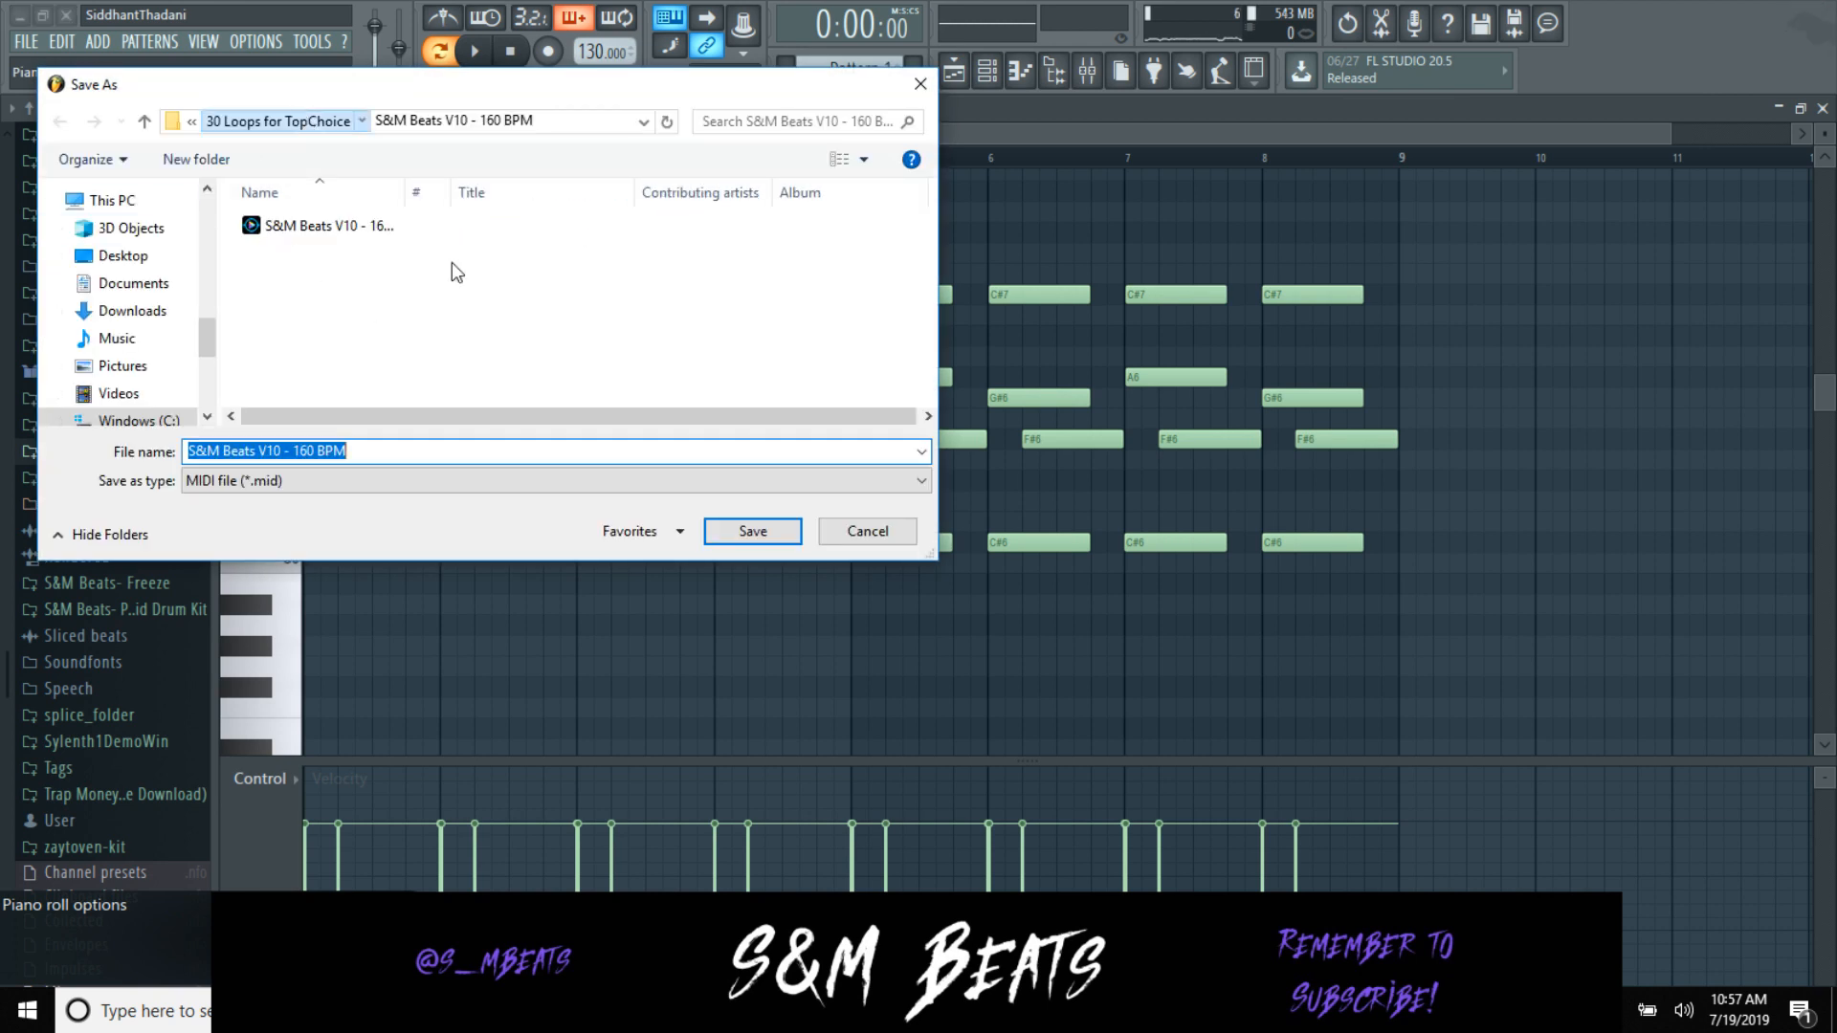
scroll(503, 325, down, 2)
right_click(503, 326)
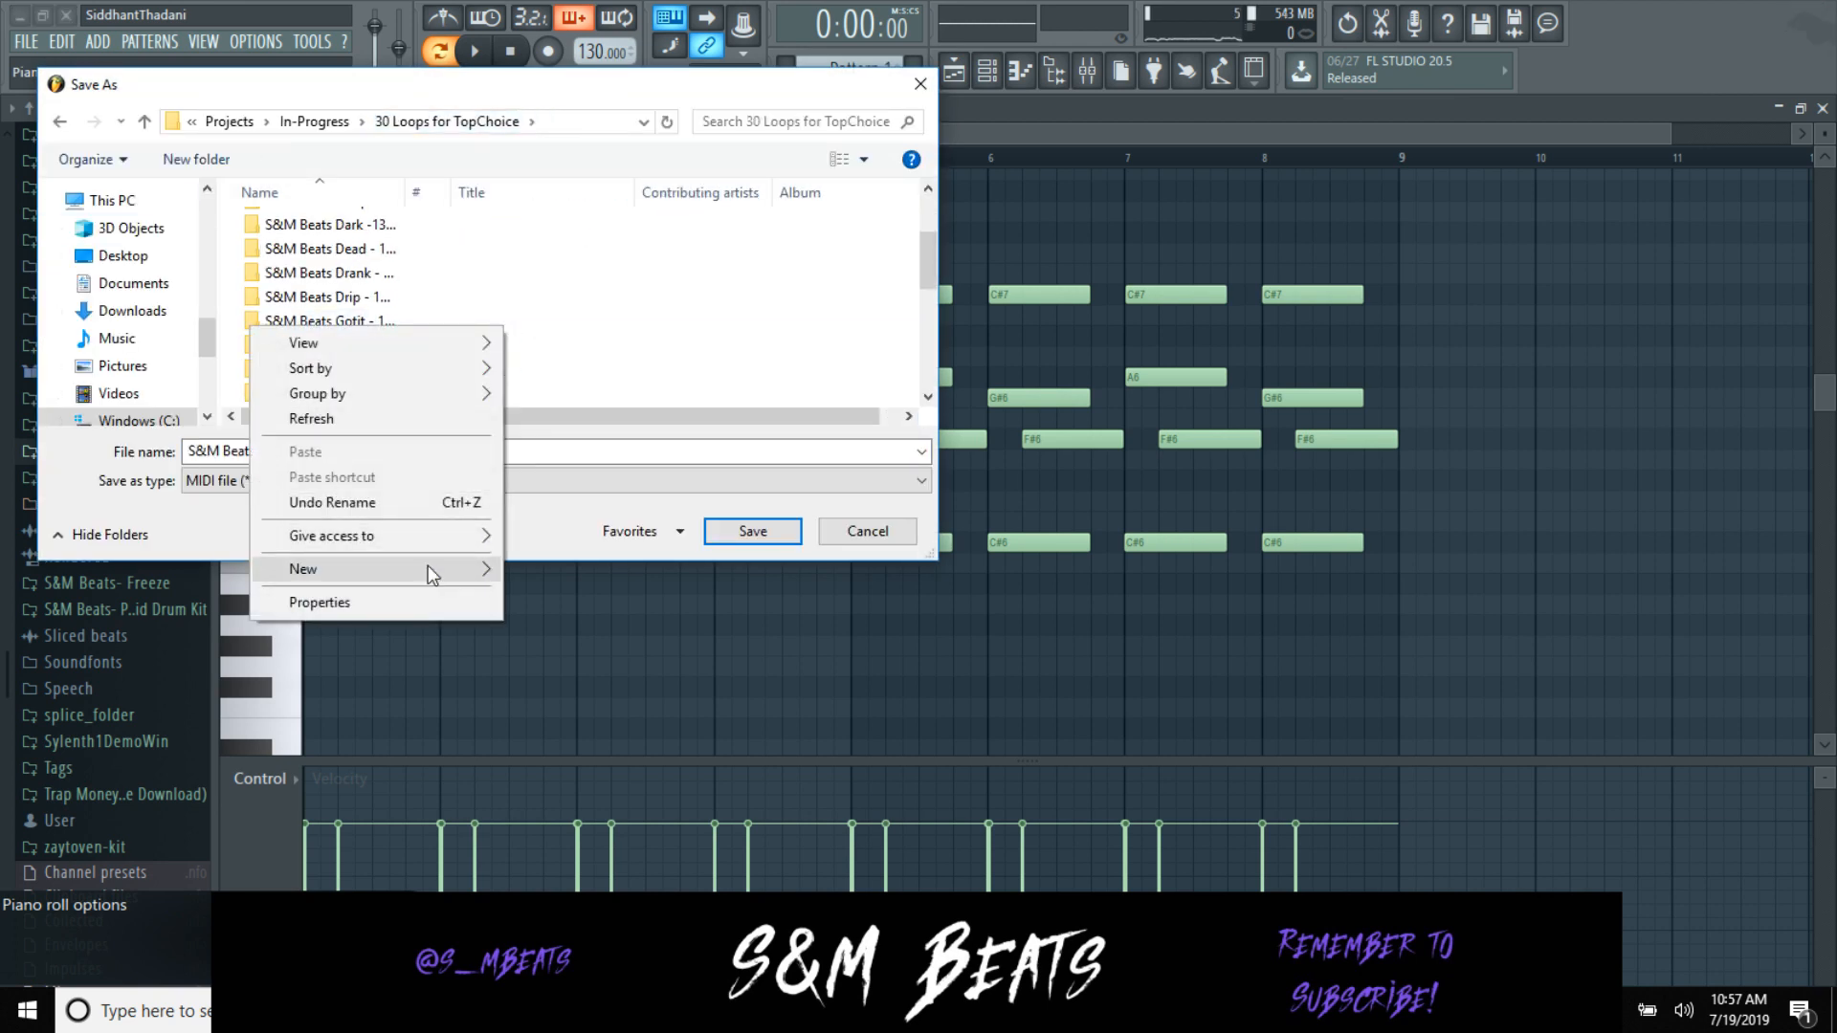
mouse_move(428, 565)
click(536, 568)
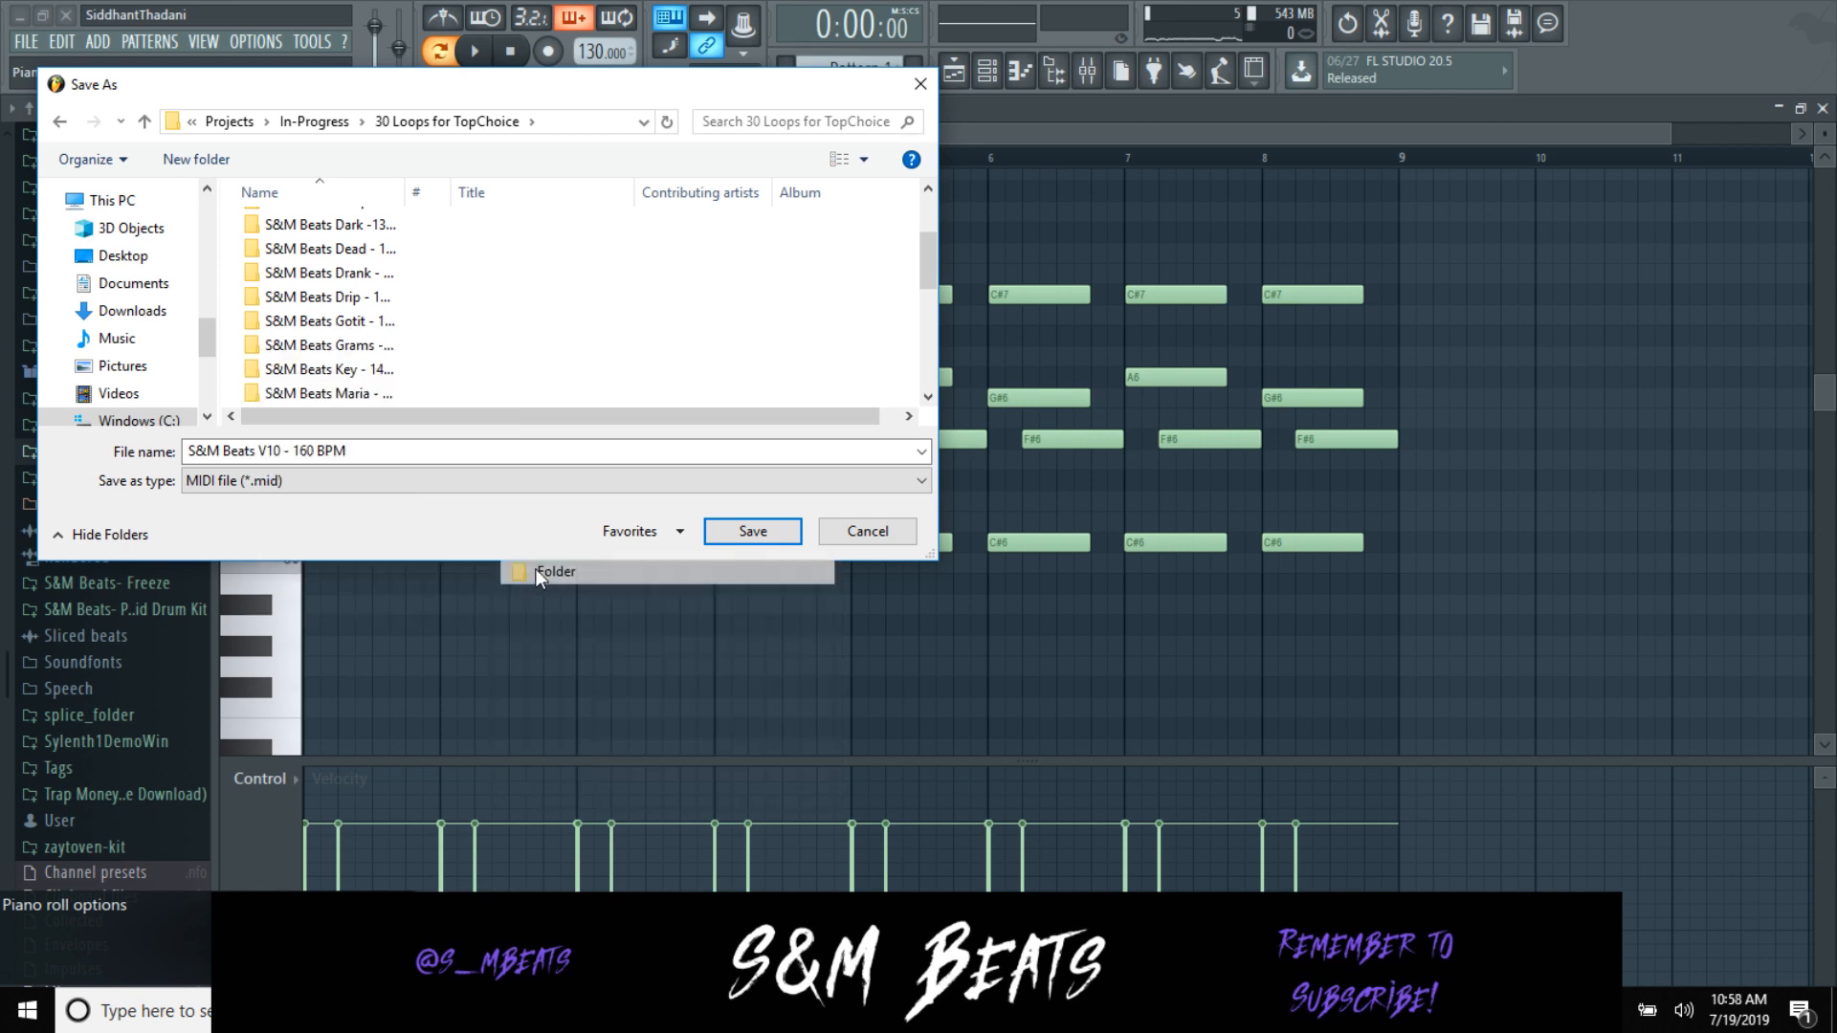
text(S&M Beats Mafia - 130 BPM)
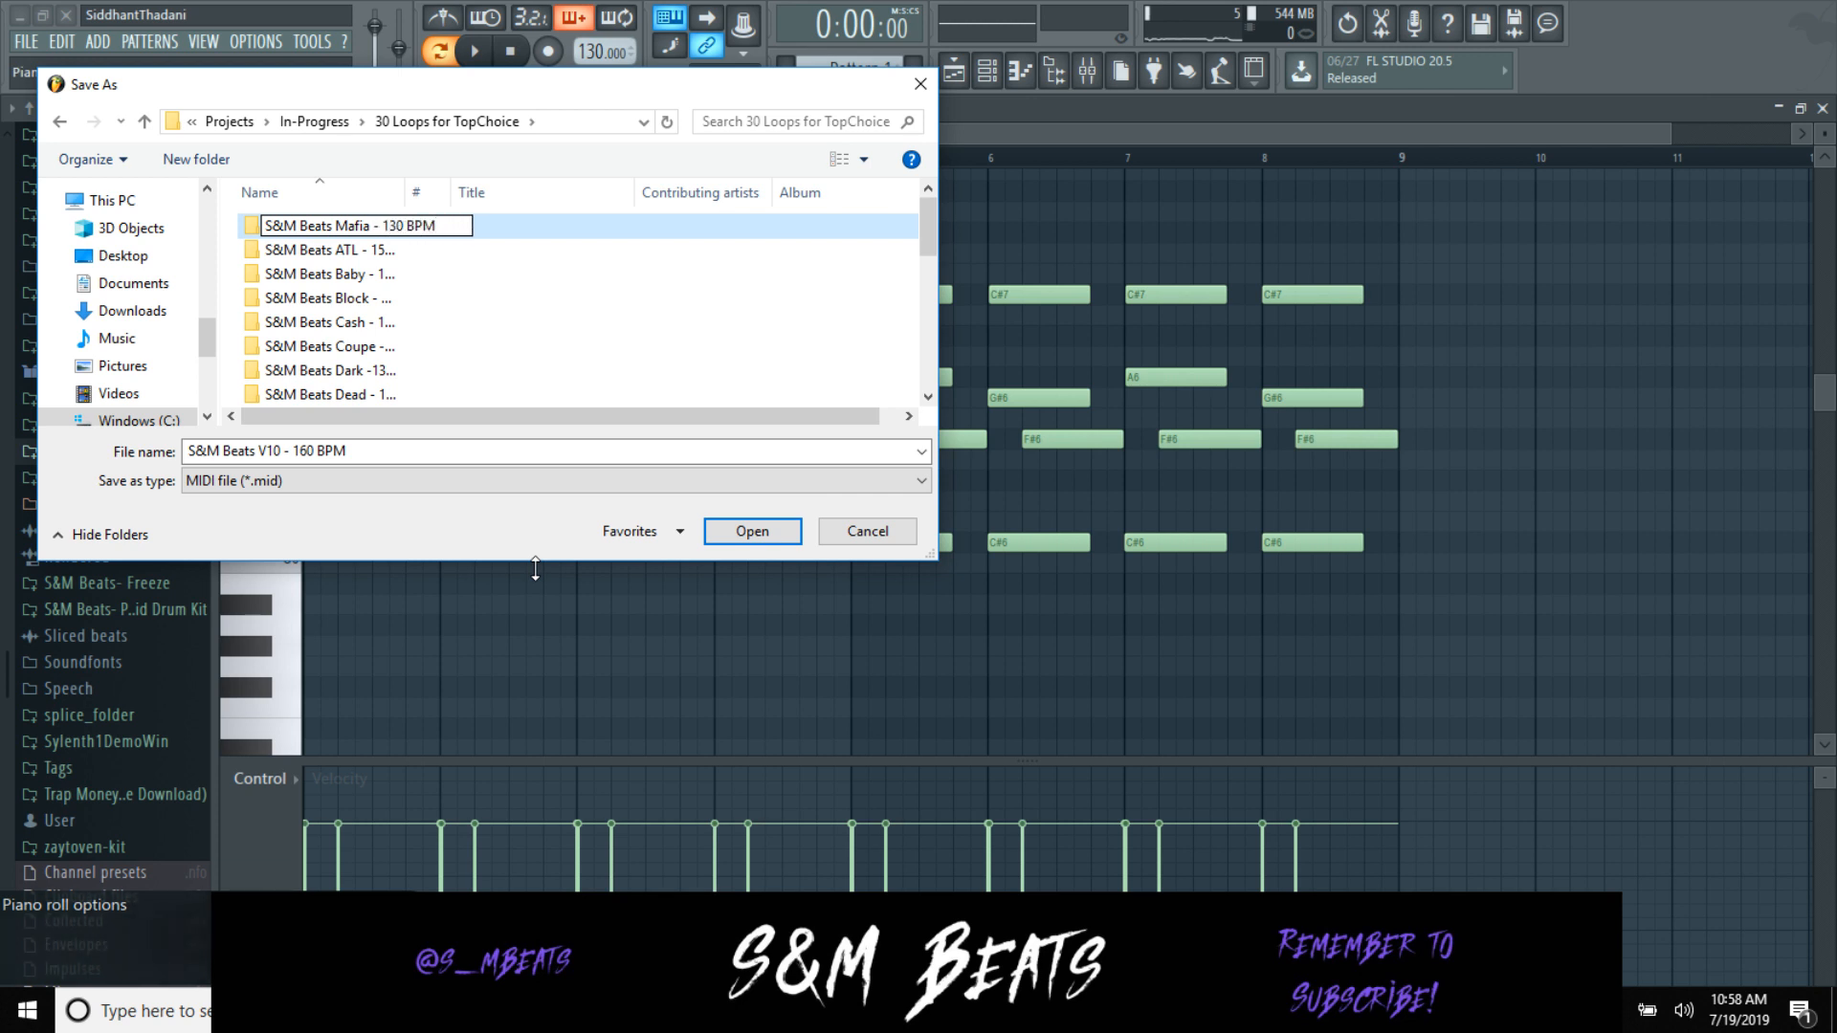
click(871, 530)
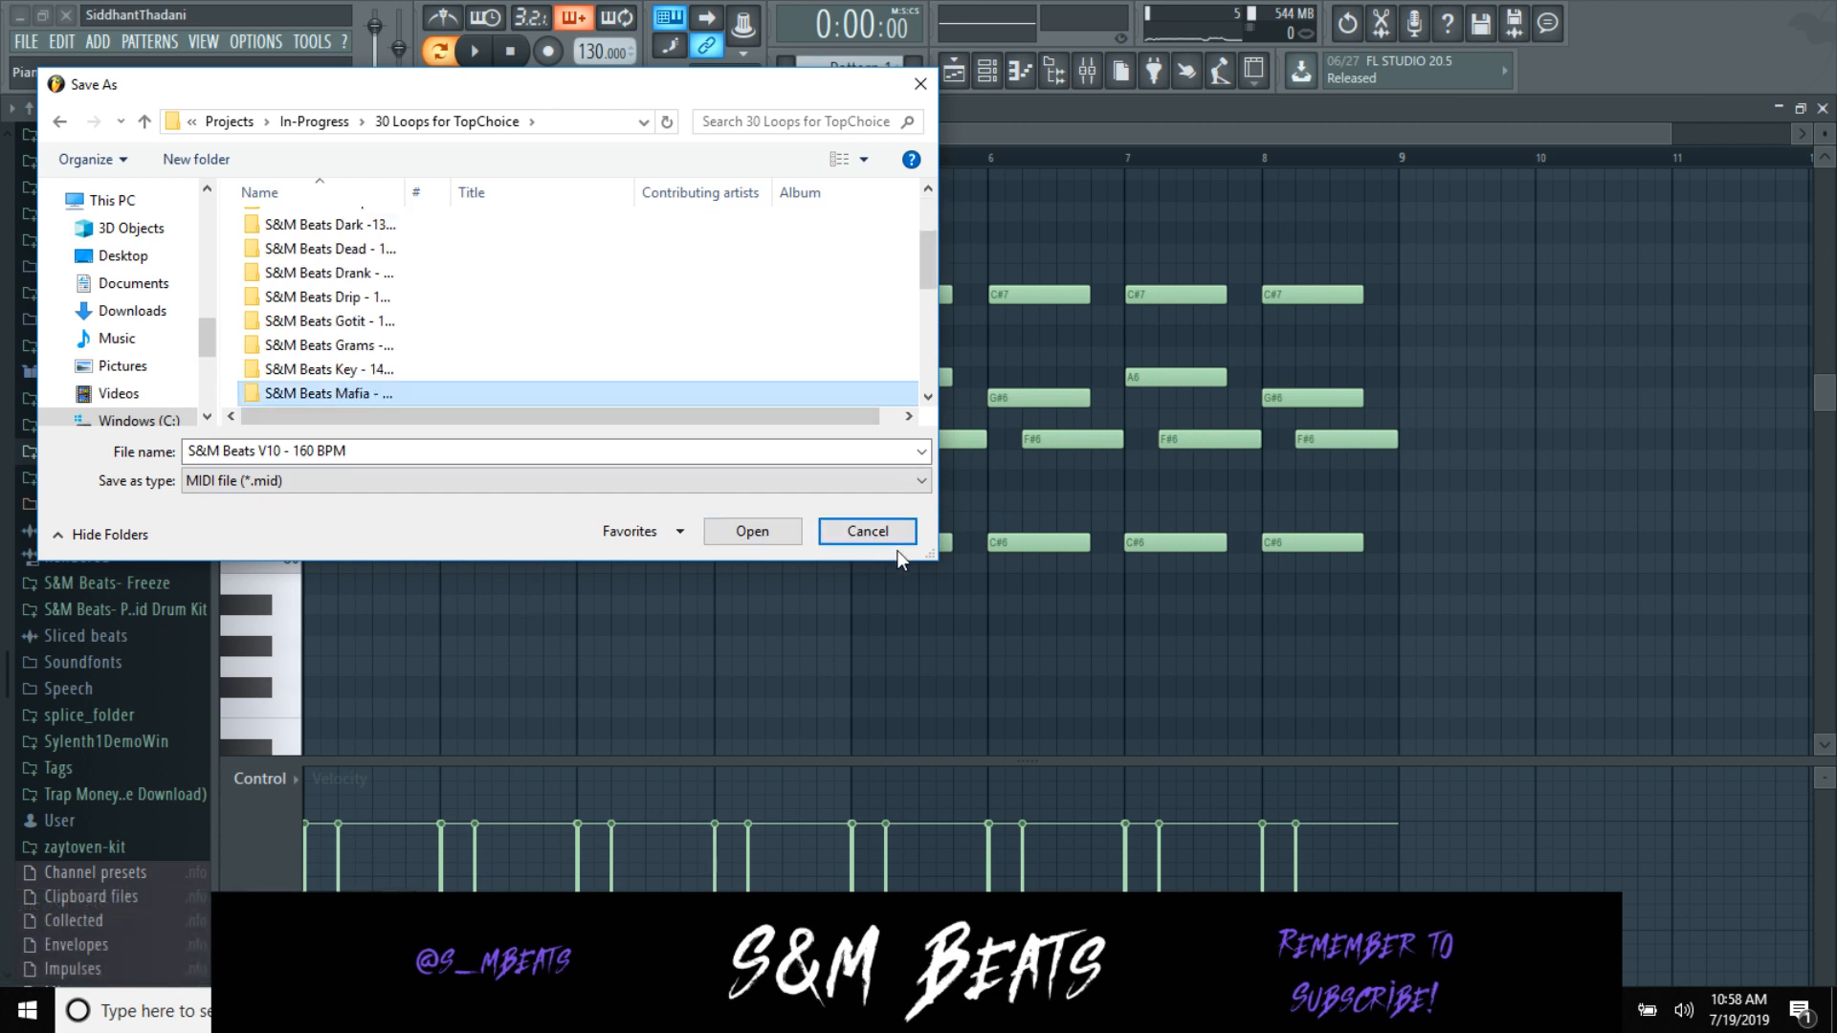
click(867, 531)
Step: Set the project tempo to 140 BPM, playing the melody to judge the speed
drag(591, 52, 591, 29)
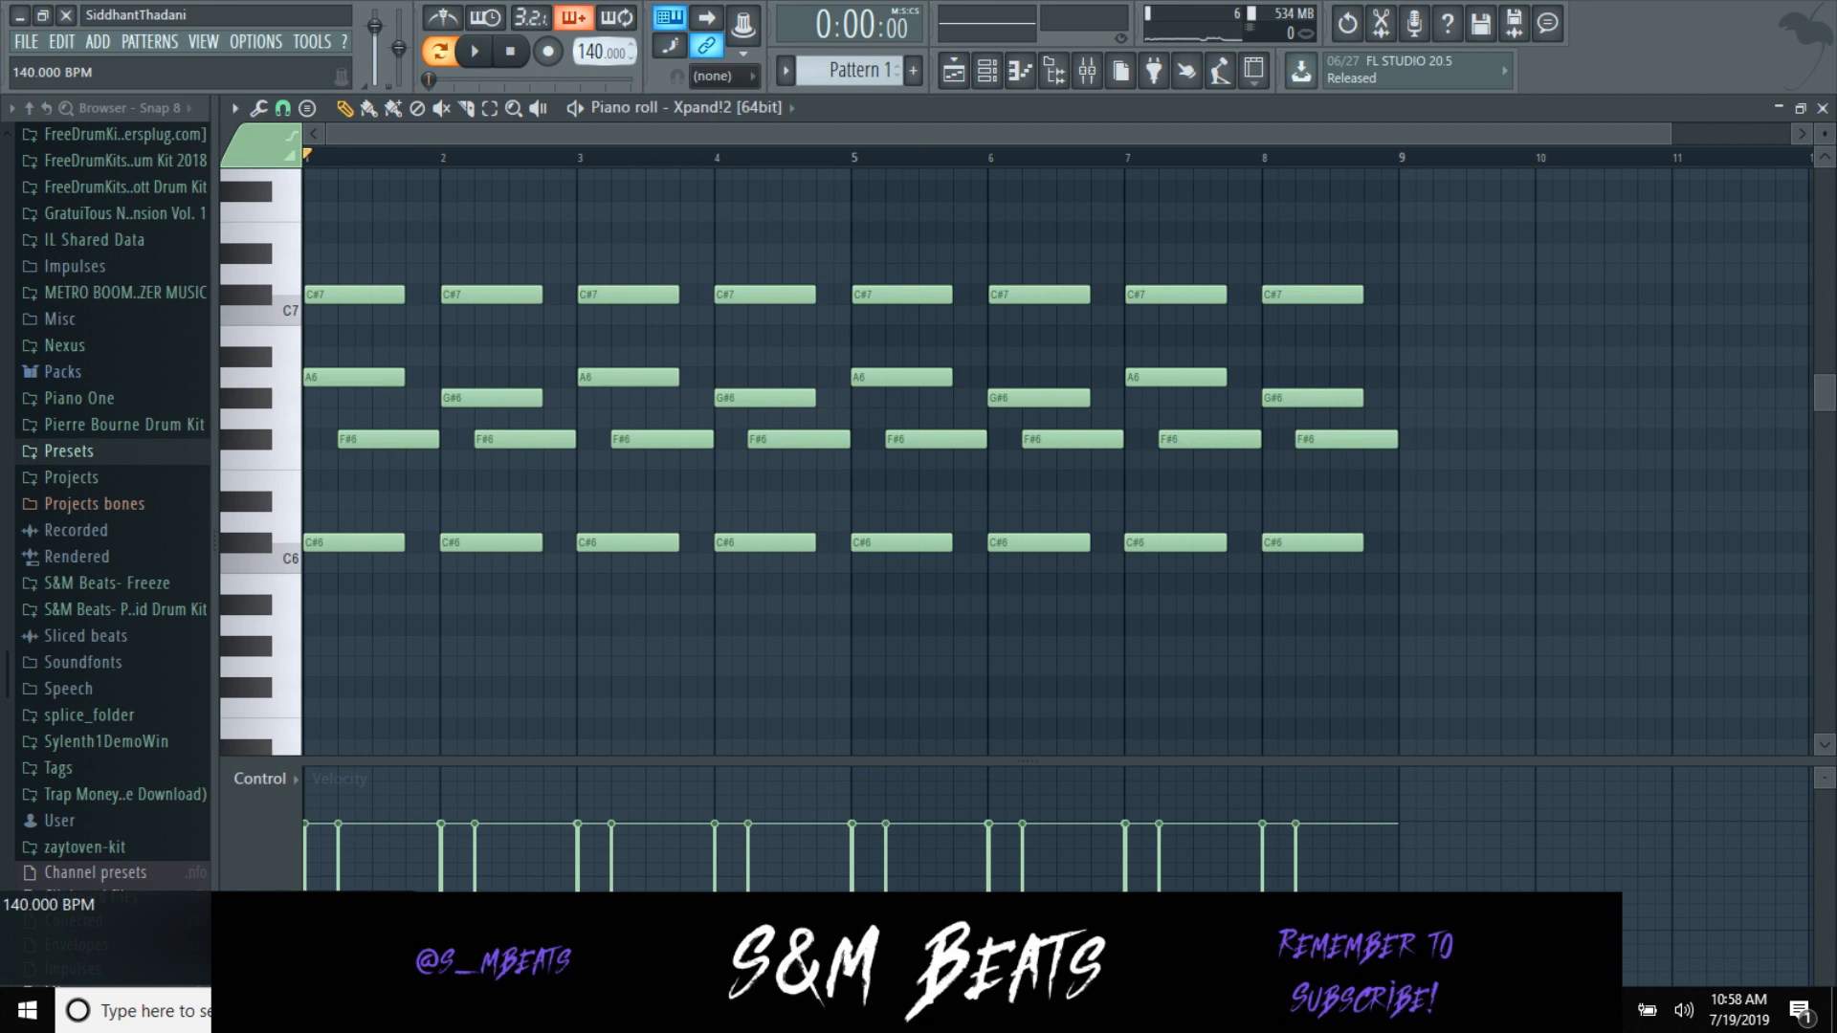
key(space)
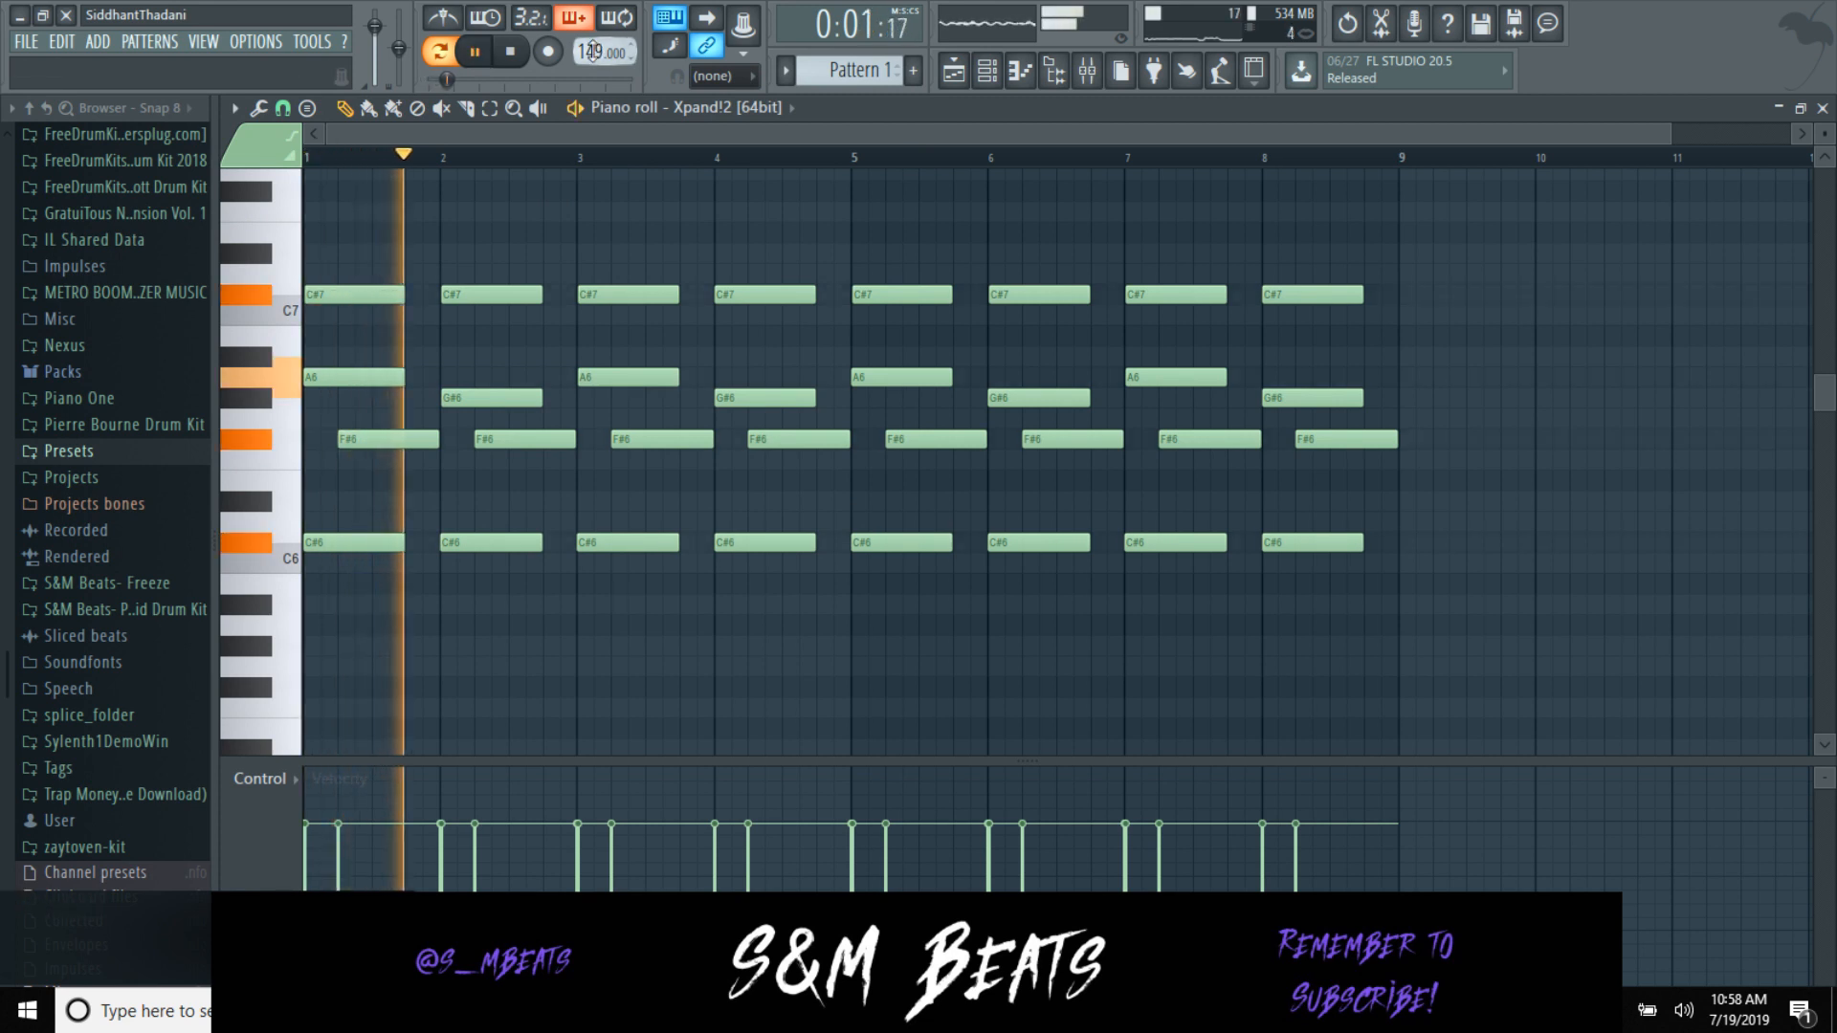
scroll(593, 52, up, 6)
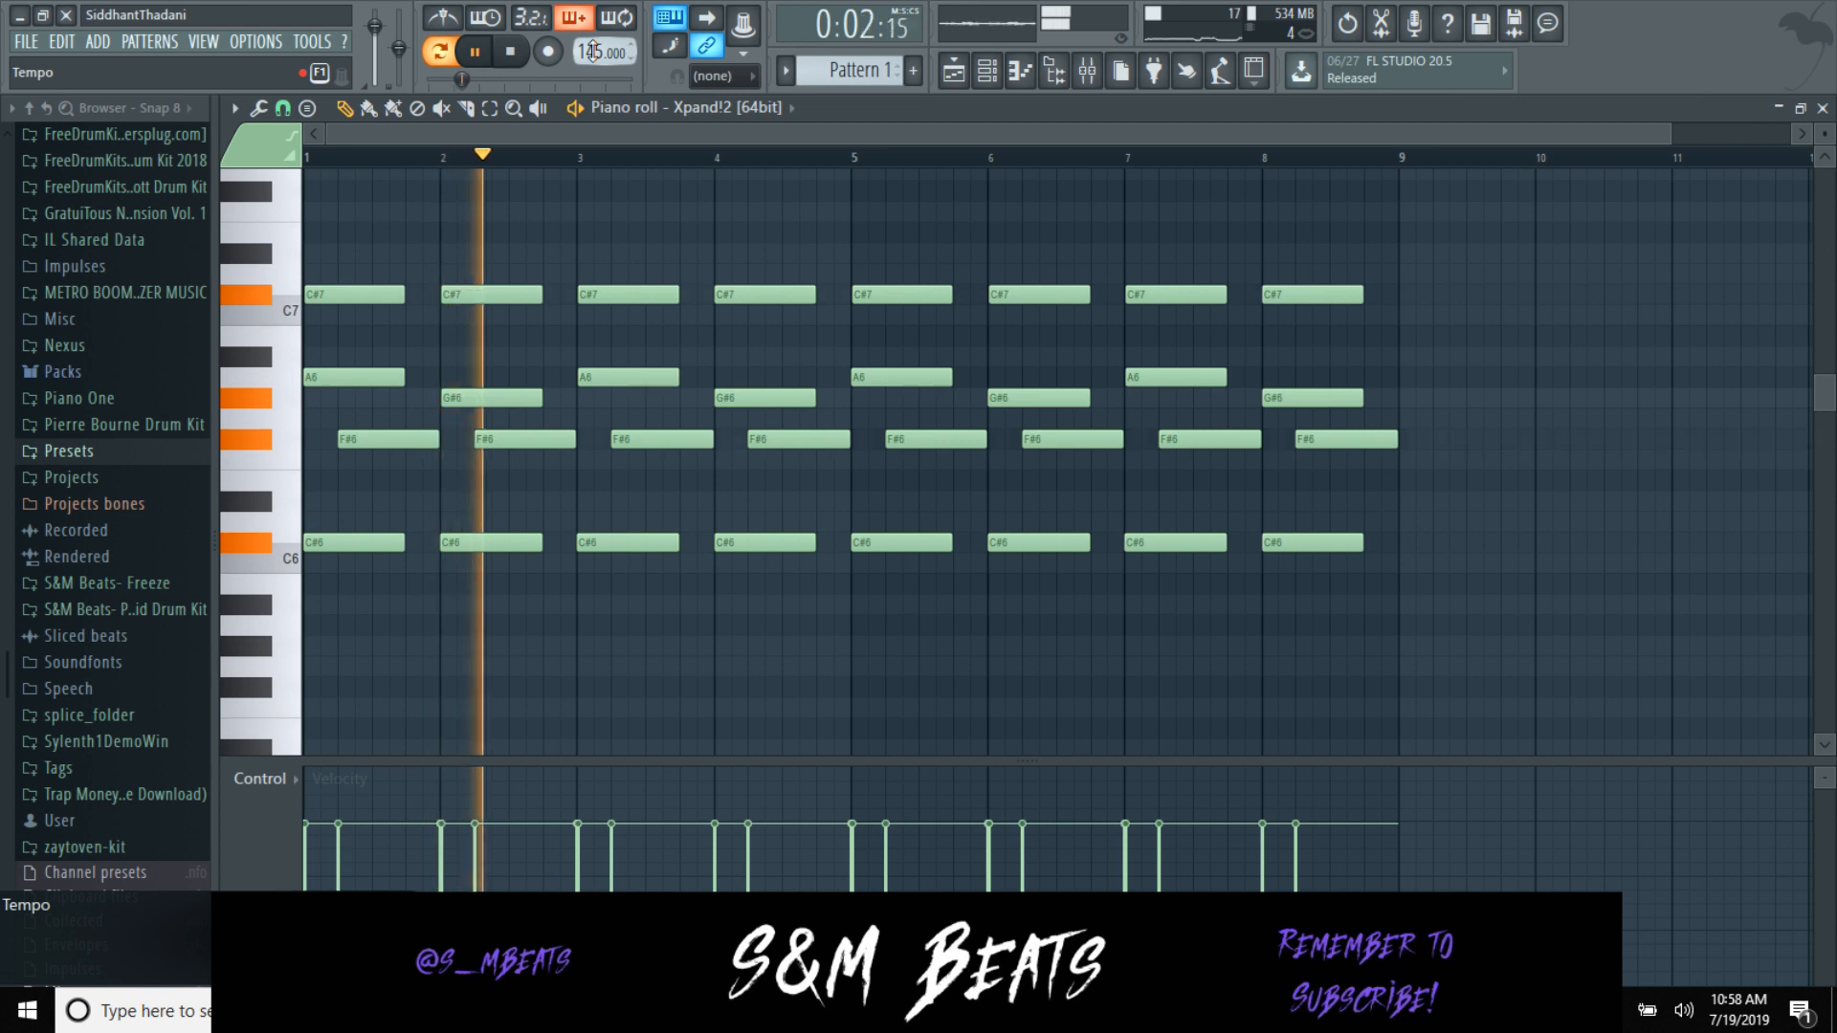
key(space)
scroll(593, 51, down, 4)
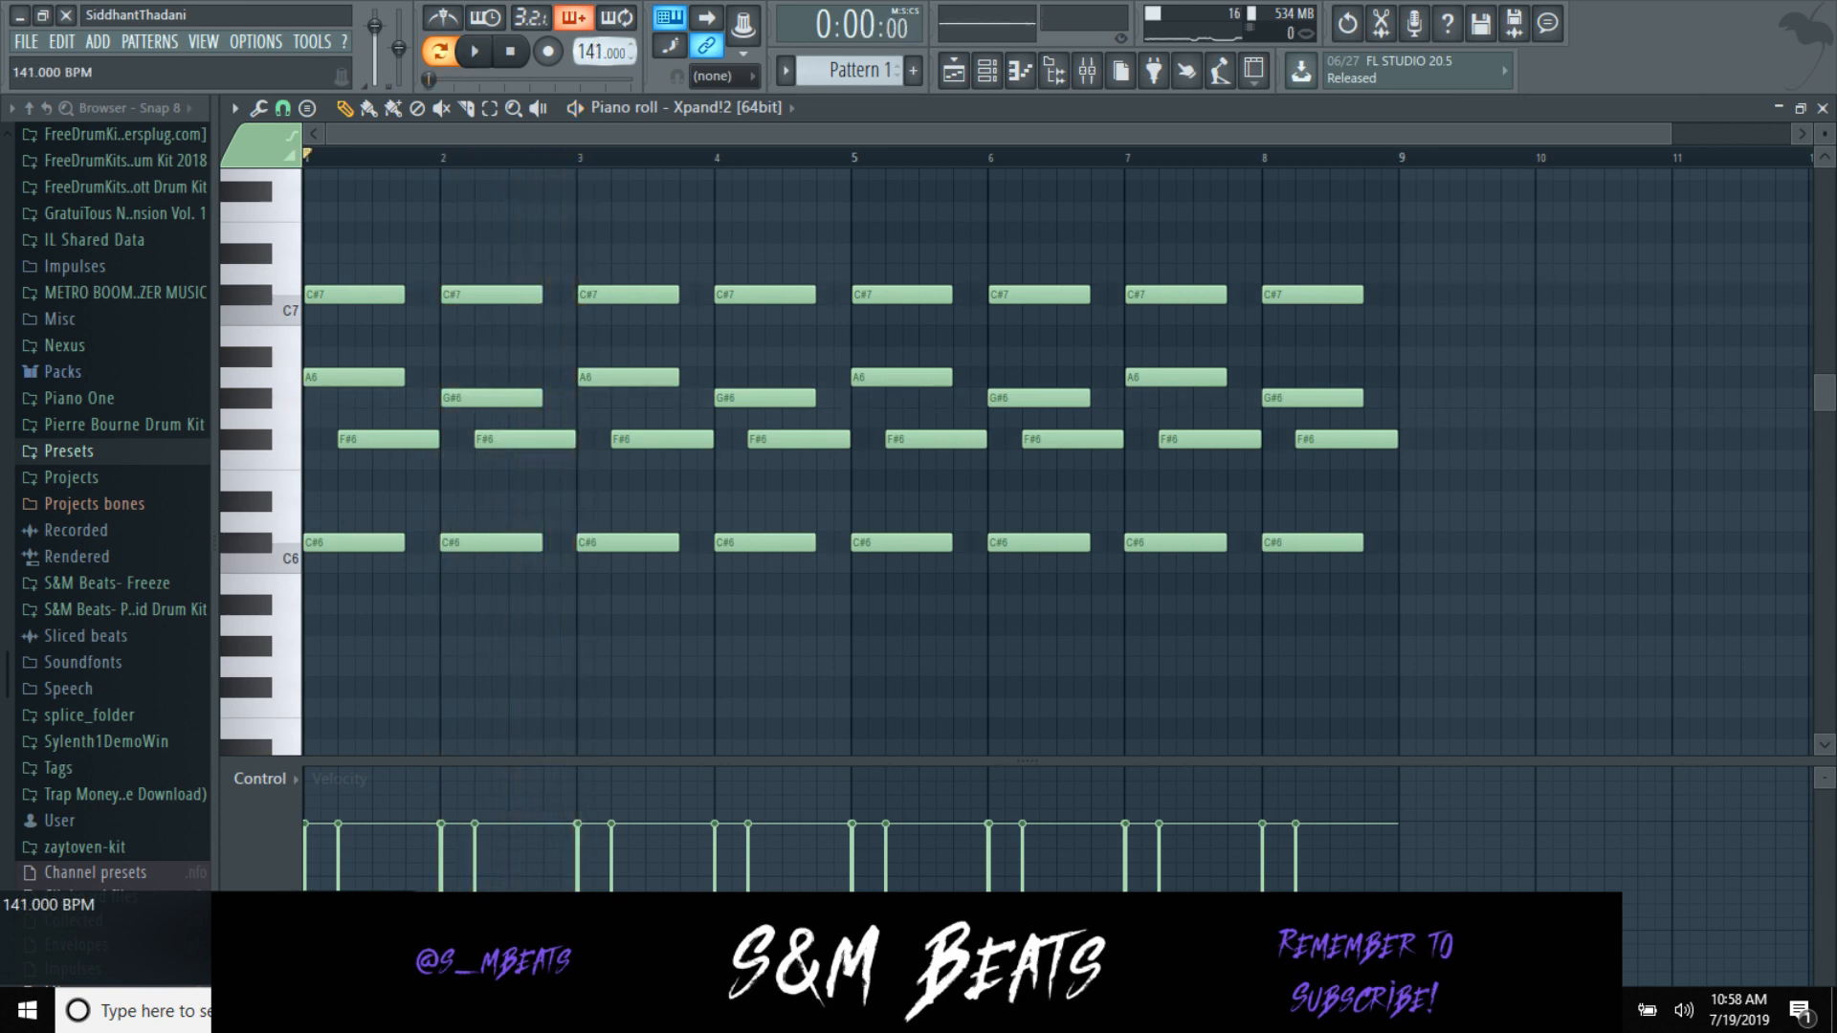
key(space)
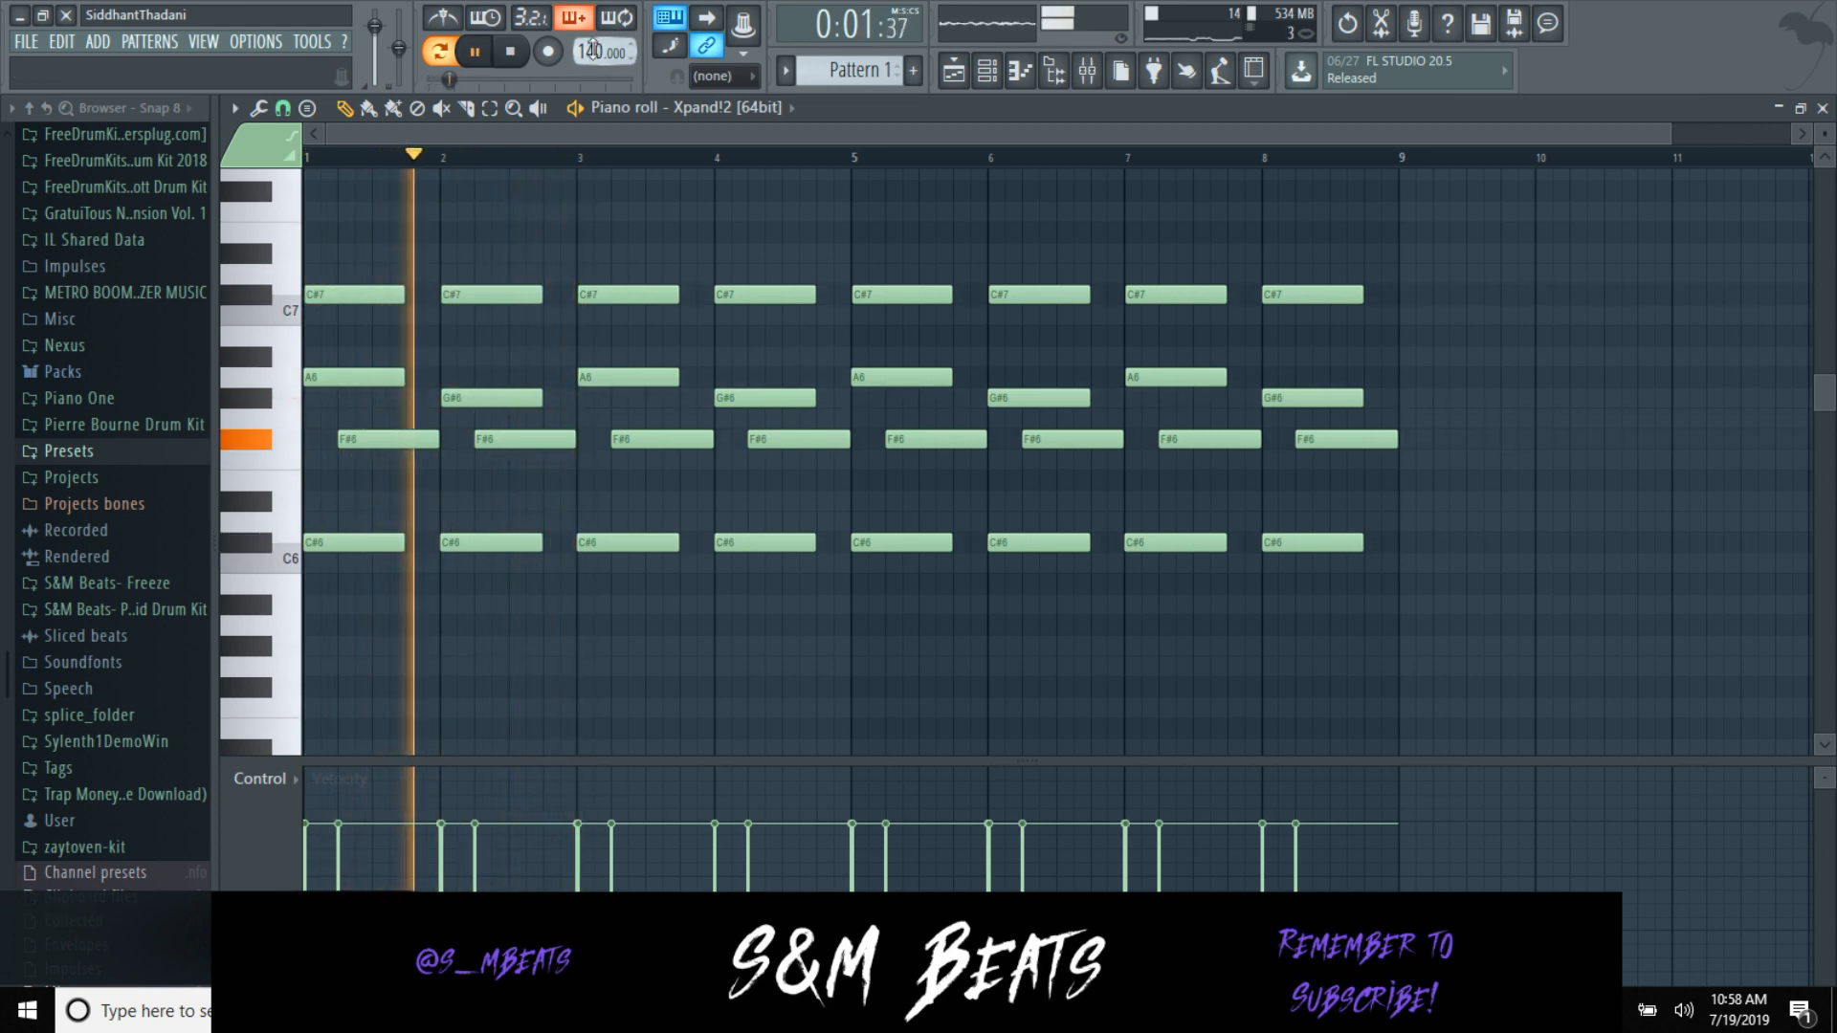
key(space)
Step: Reopen the MIDI export dialog, rename the Mafia folder as S&M Beats Mafia - 140 BPM and open it
click(26, 41)
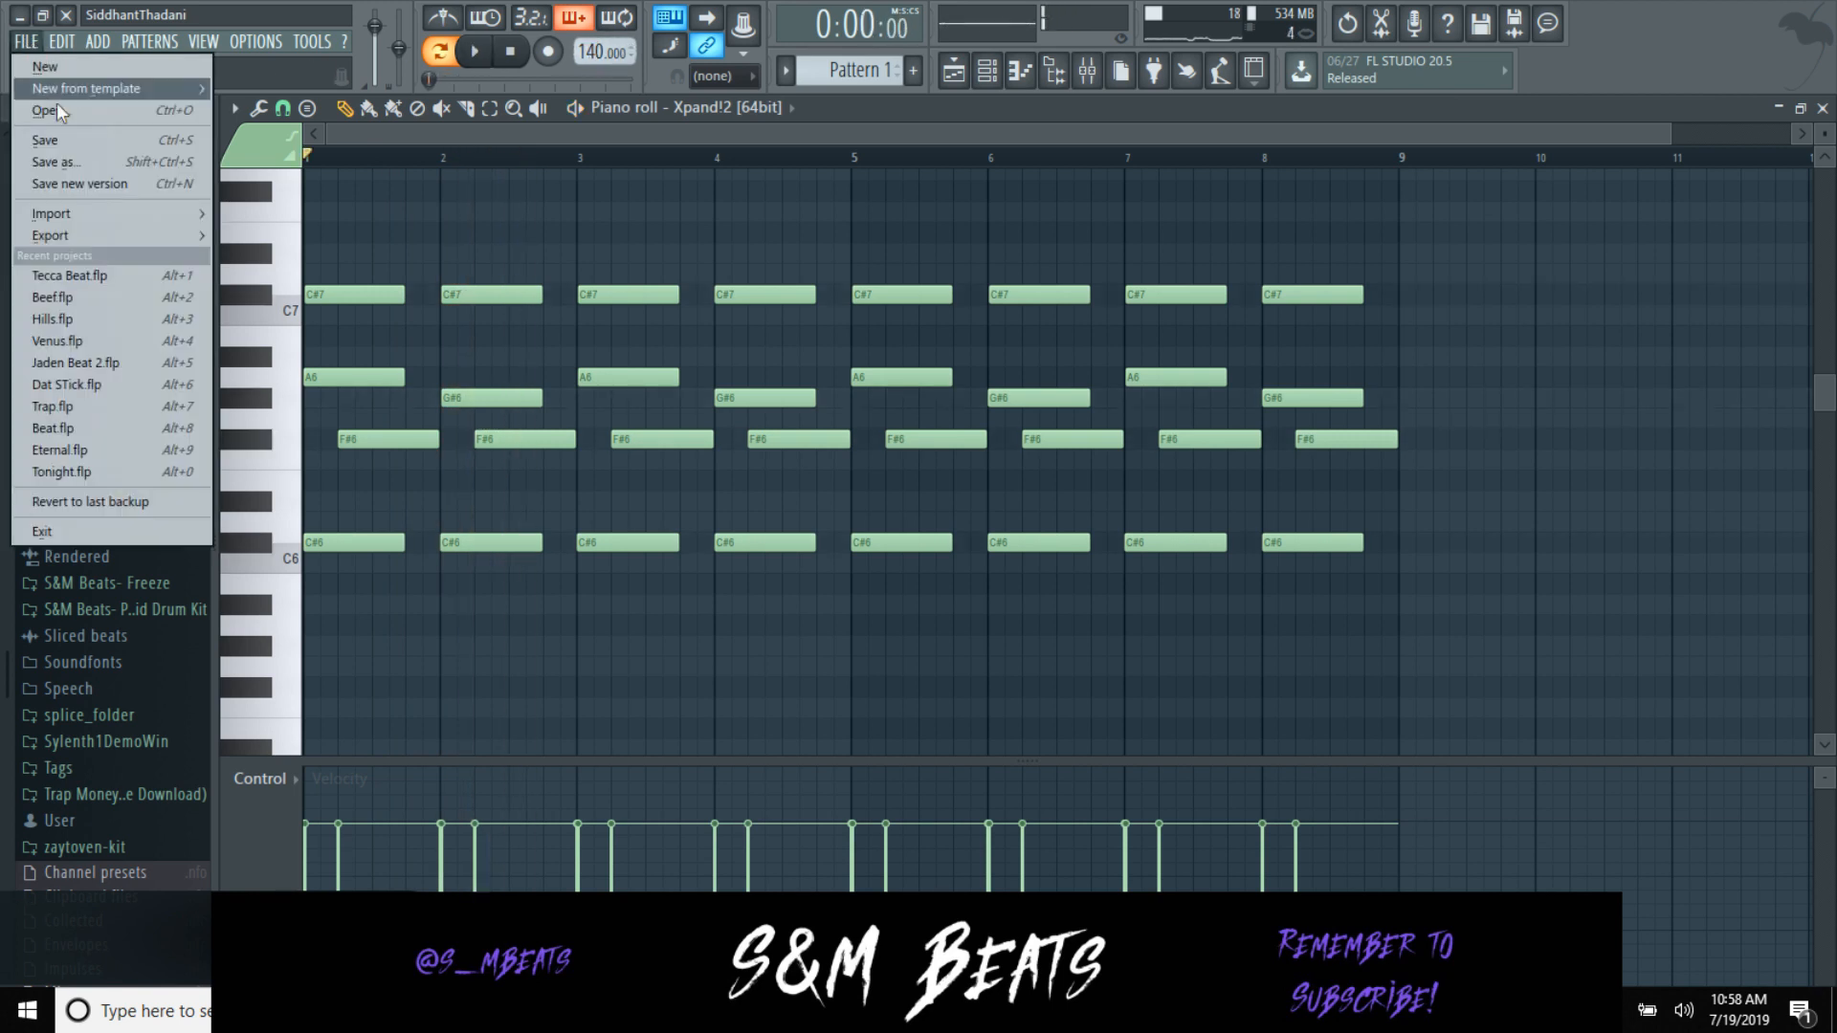
click(235, 109)
mouse_move(261, 138)
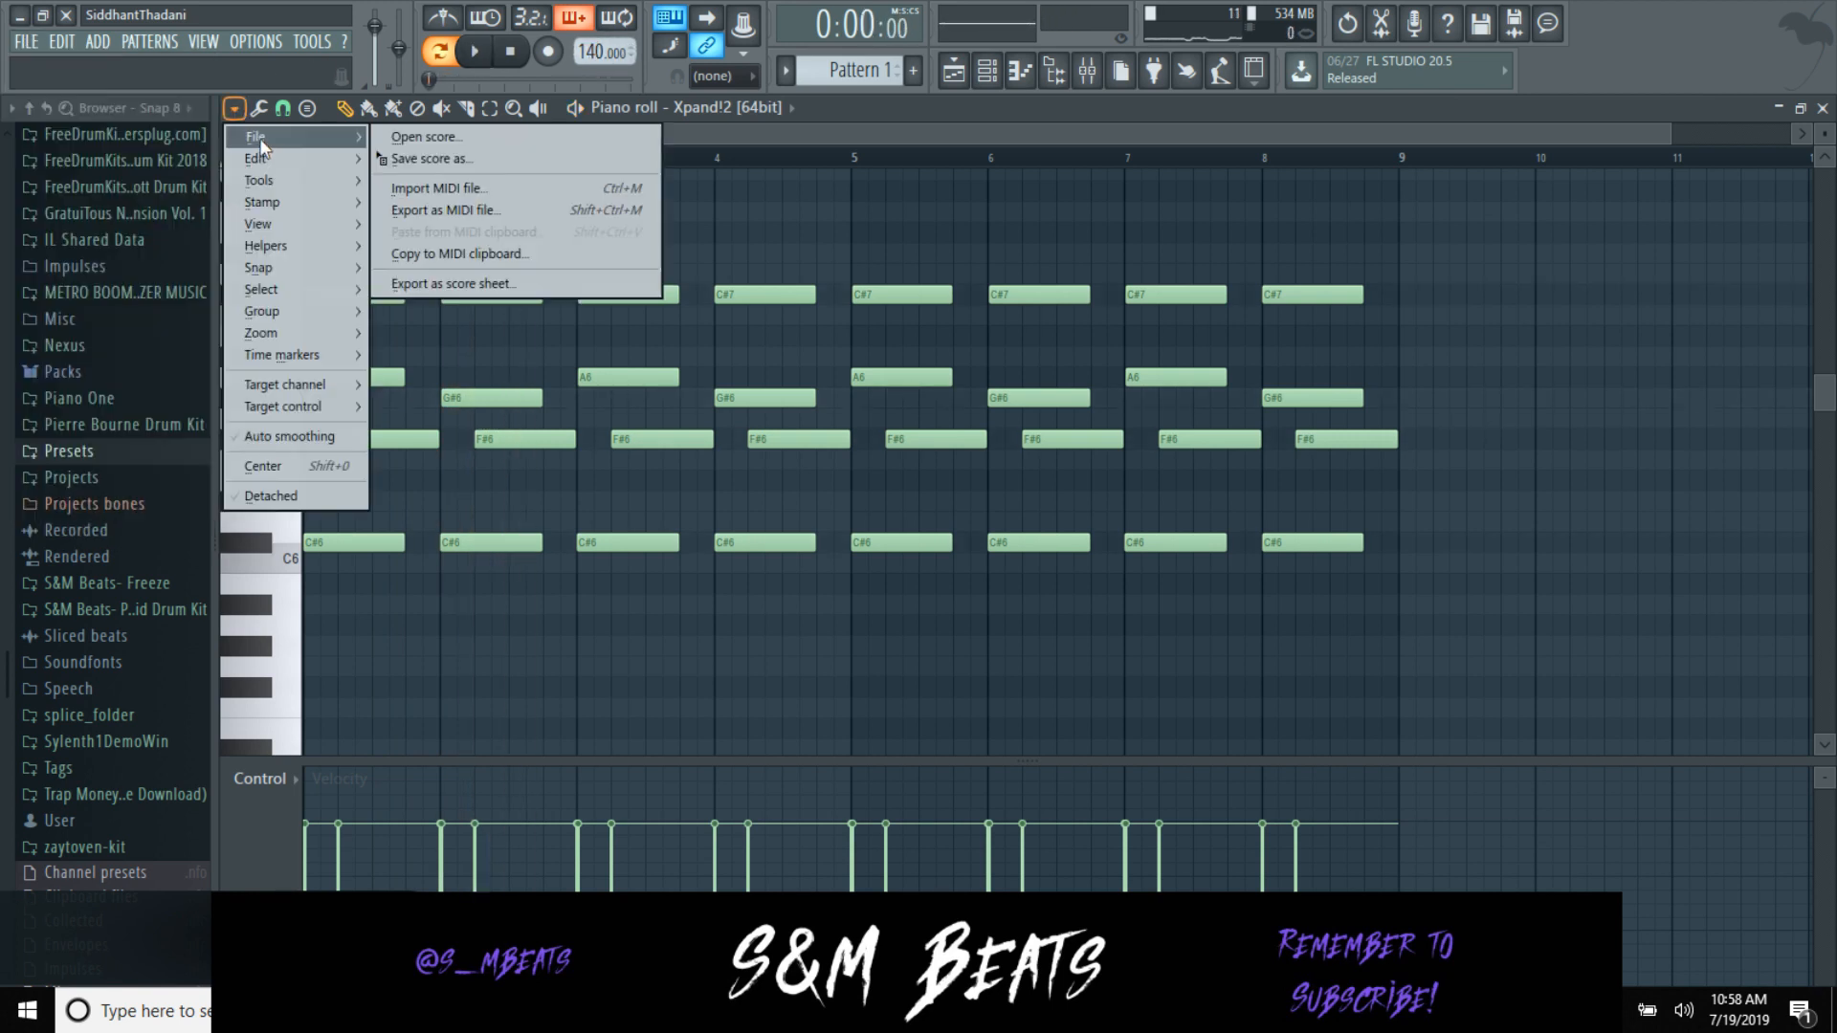
click(463, 205)
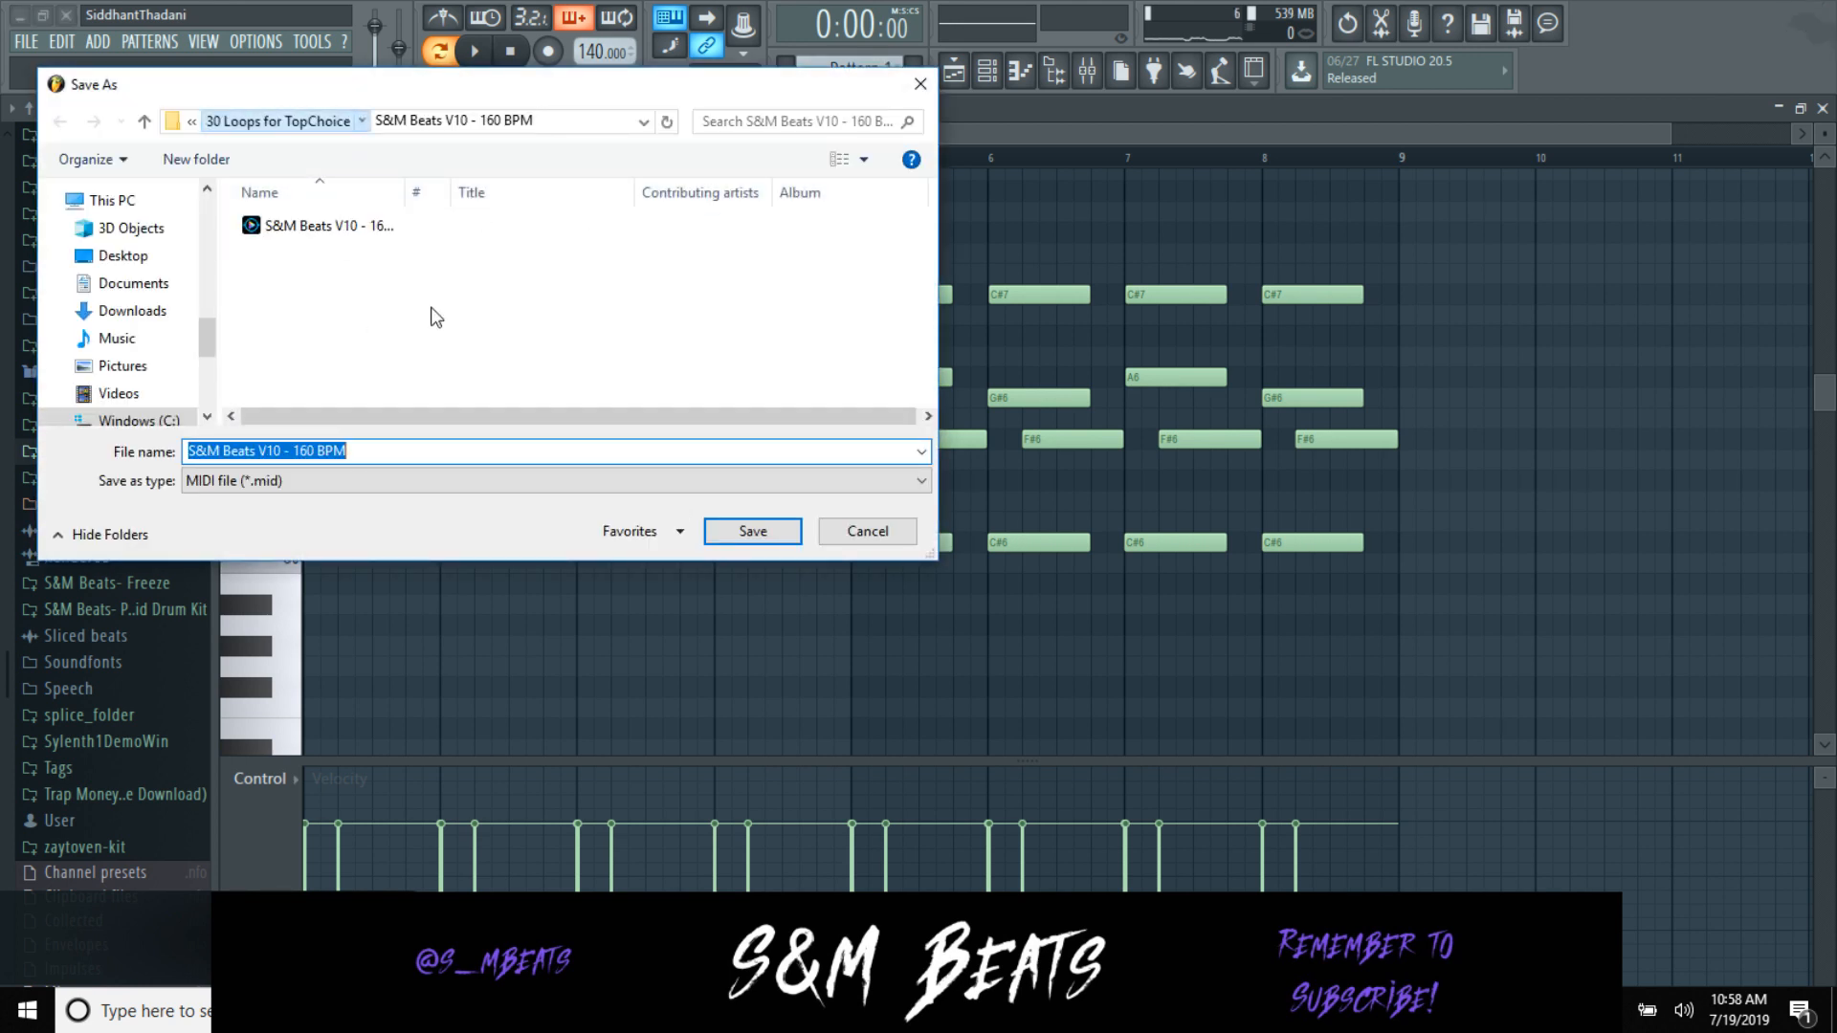
scroll(446, 387, down, 2)
click(445, 387)
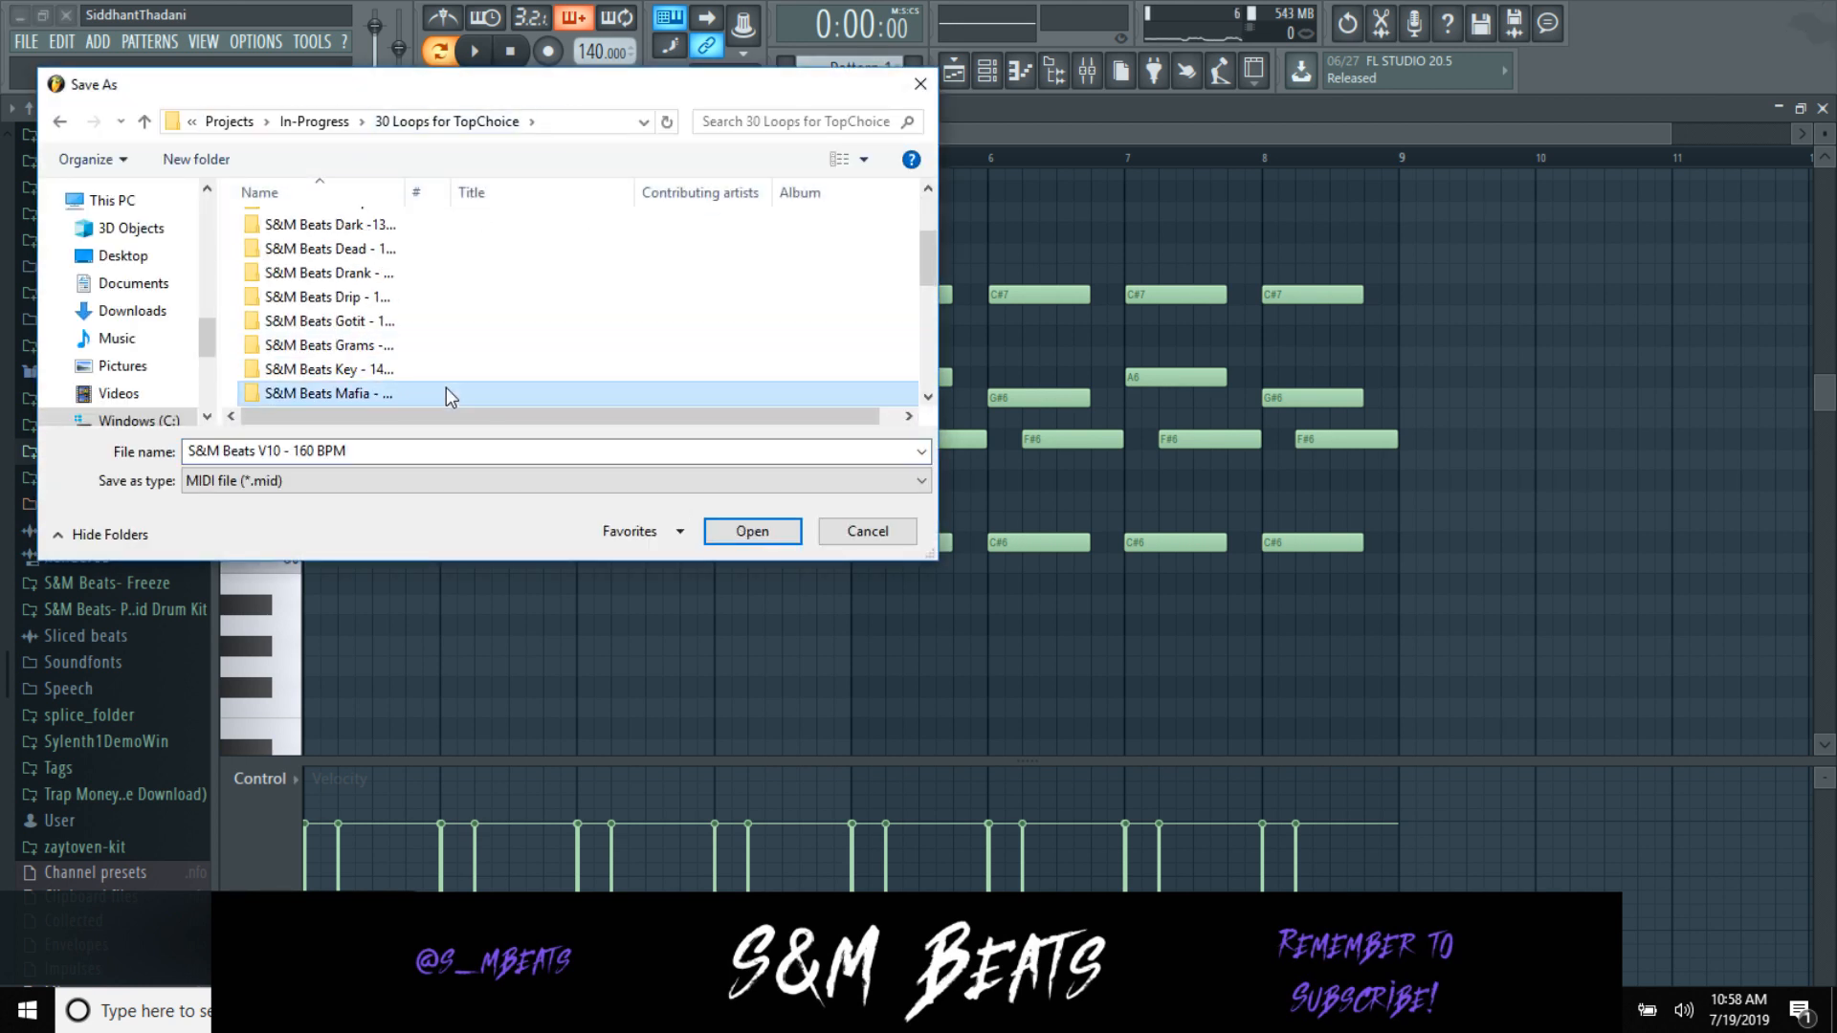
right_click(446, 387)
click(388, 798)
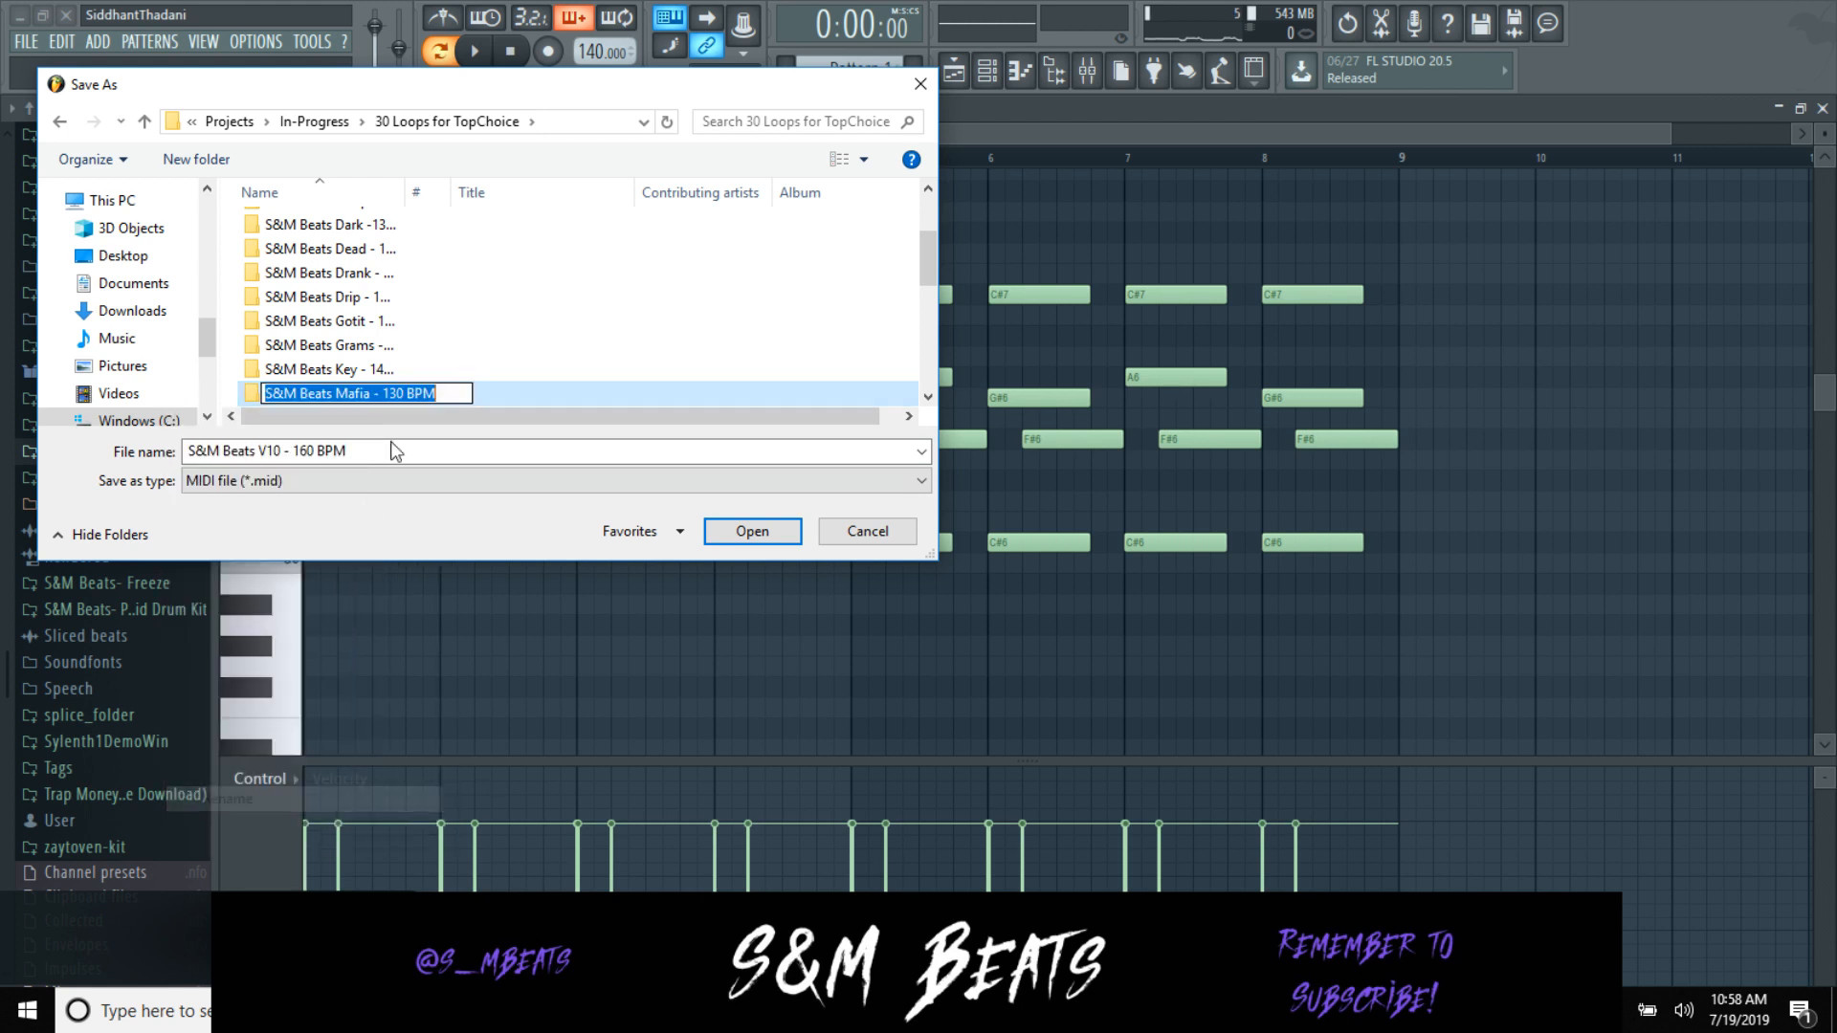
click(397, 392)
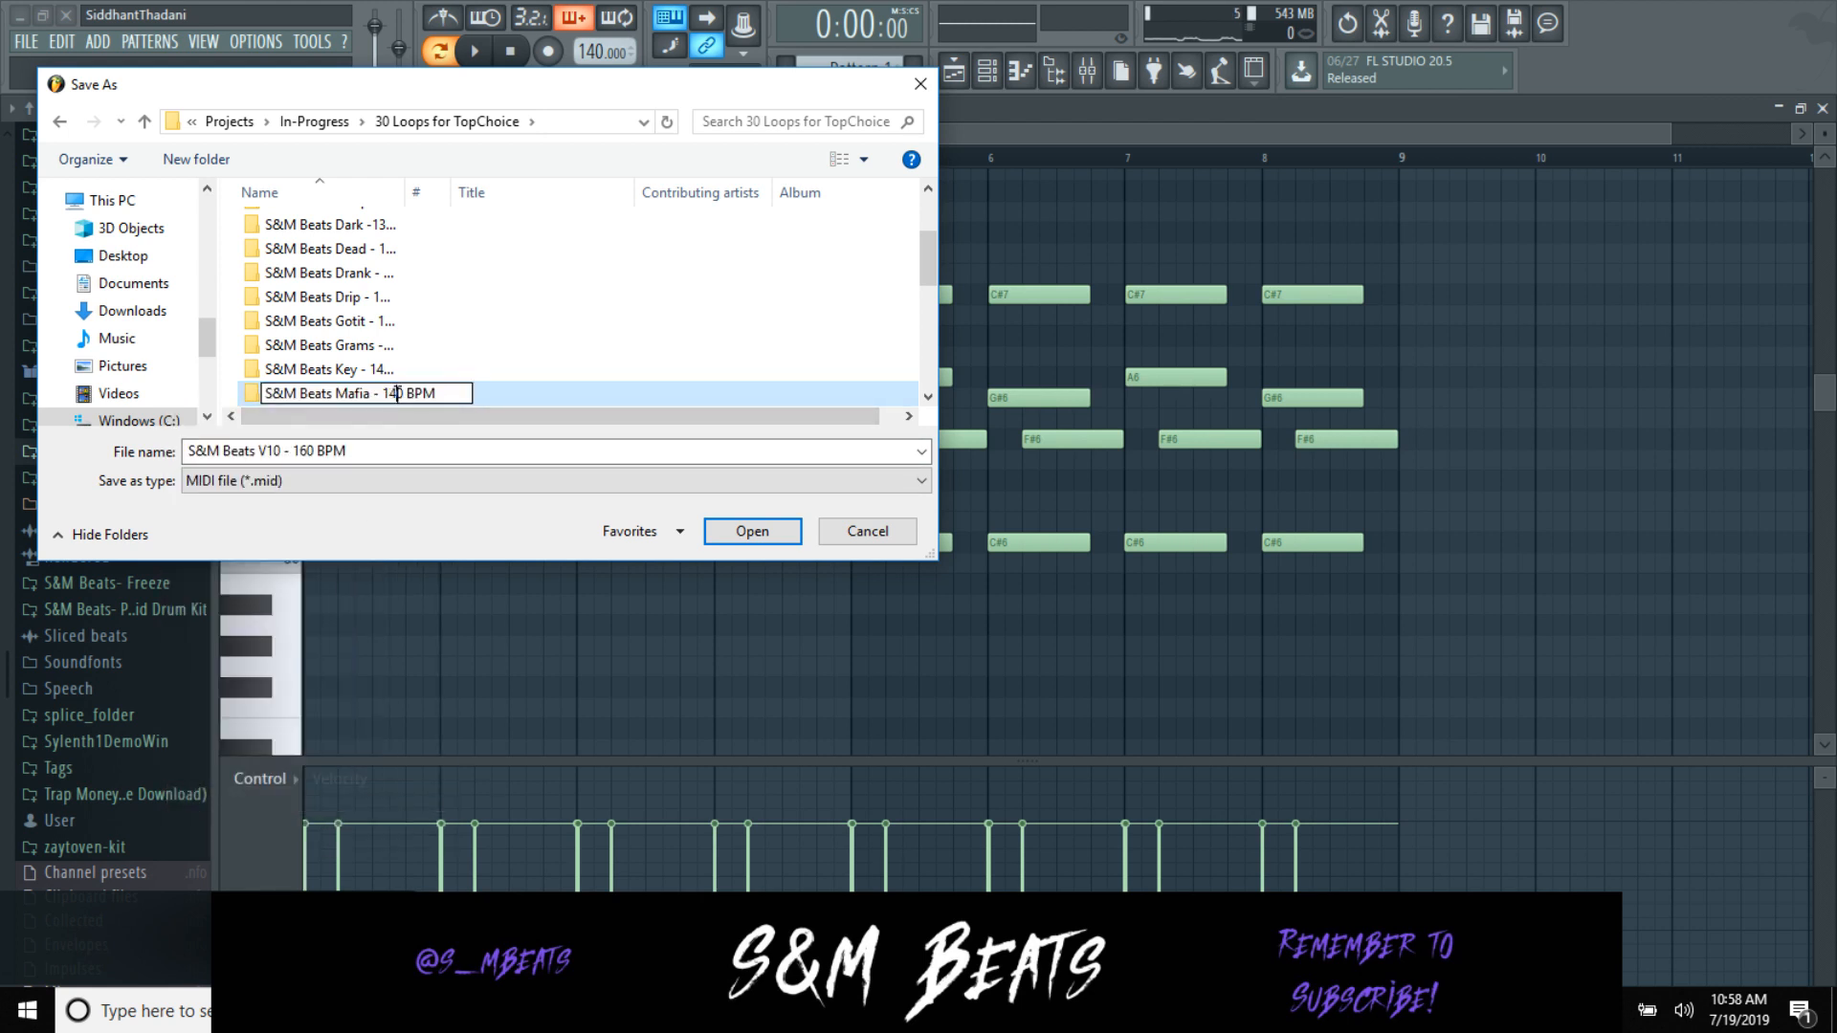
key(Return)
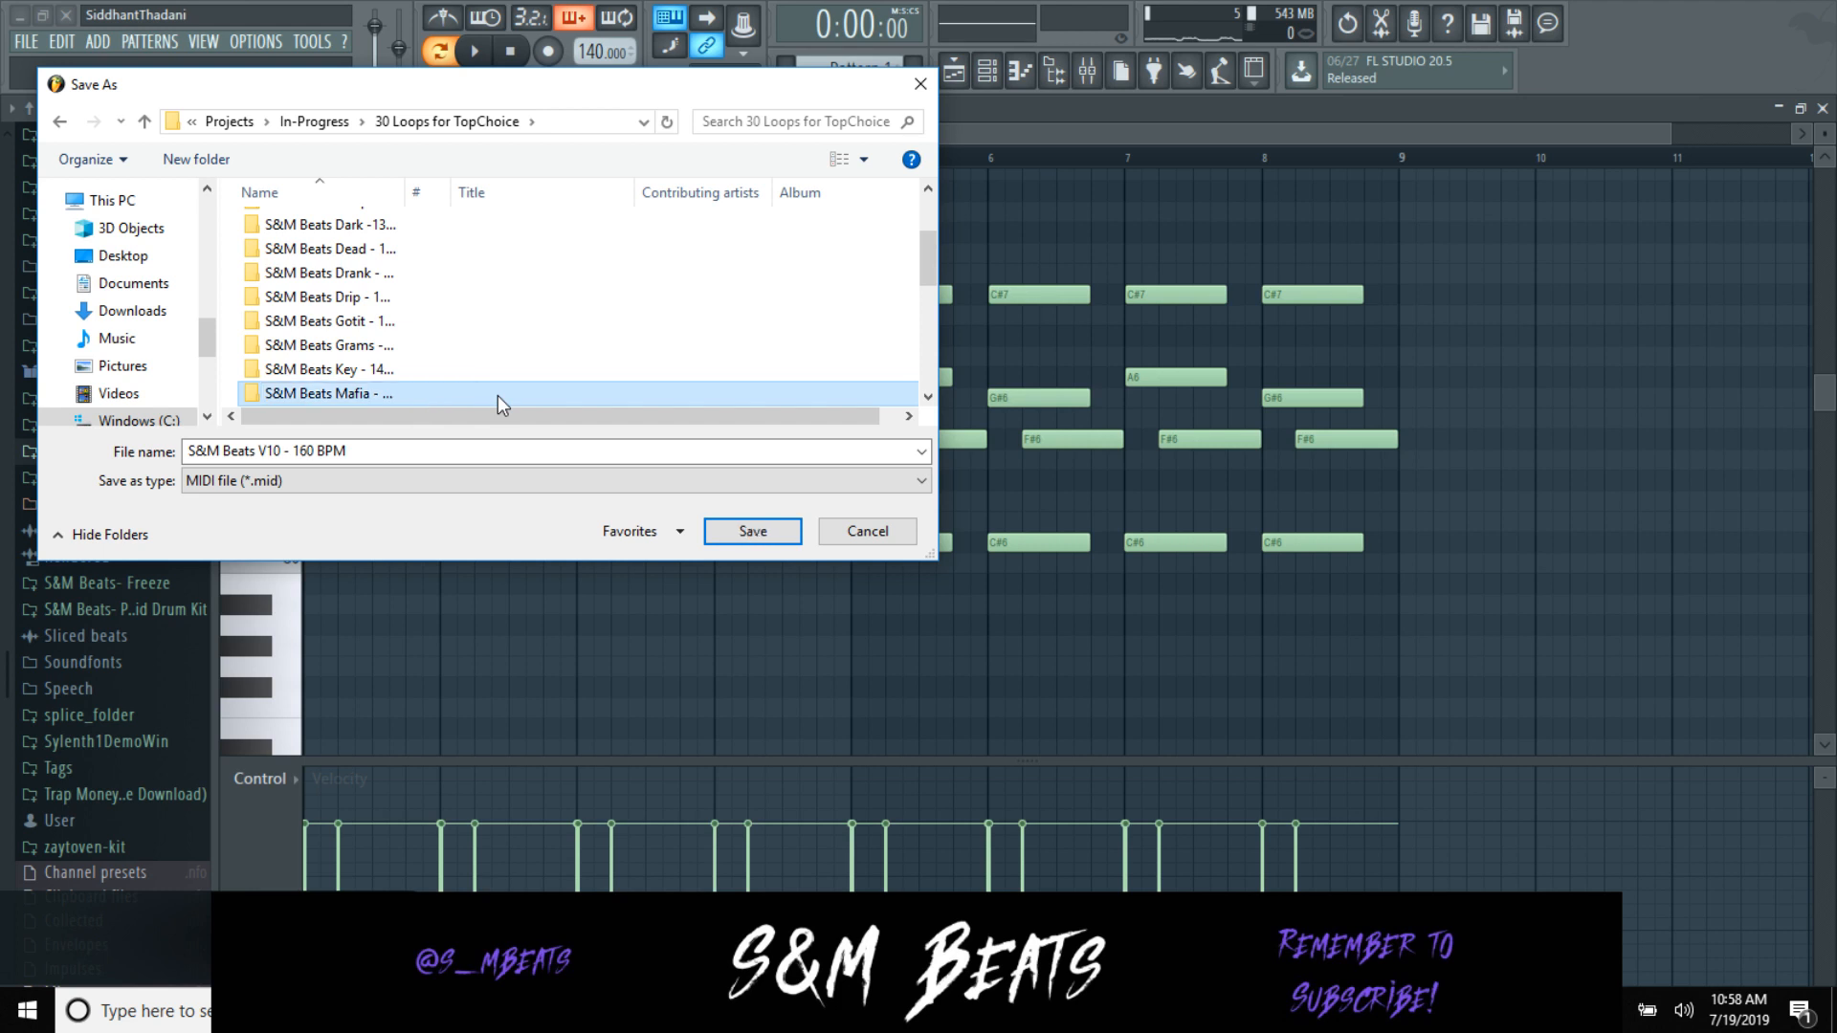
double_click(497, 394)
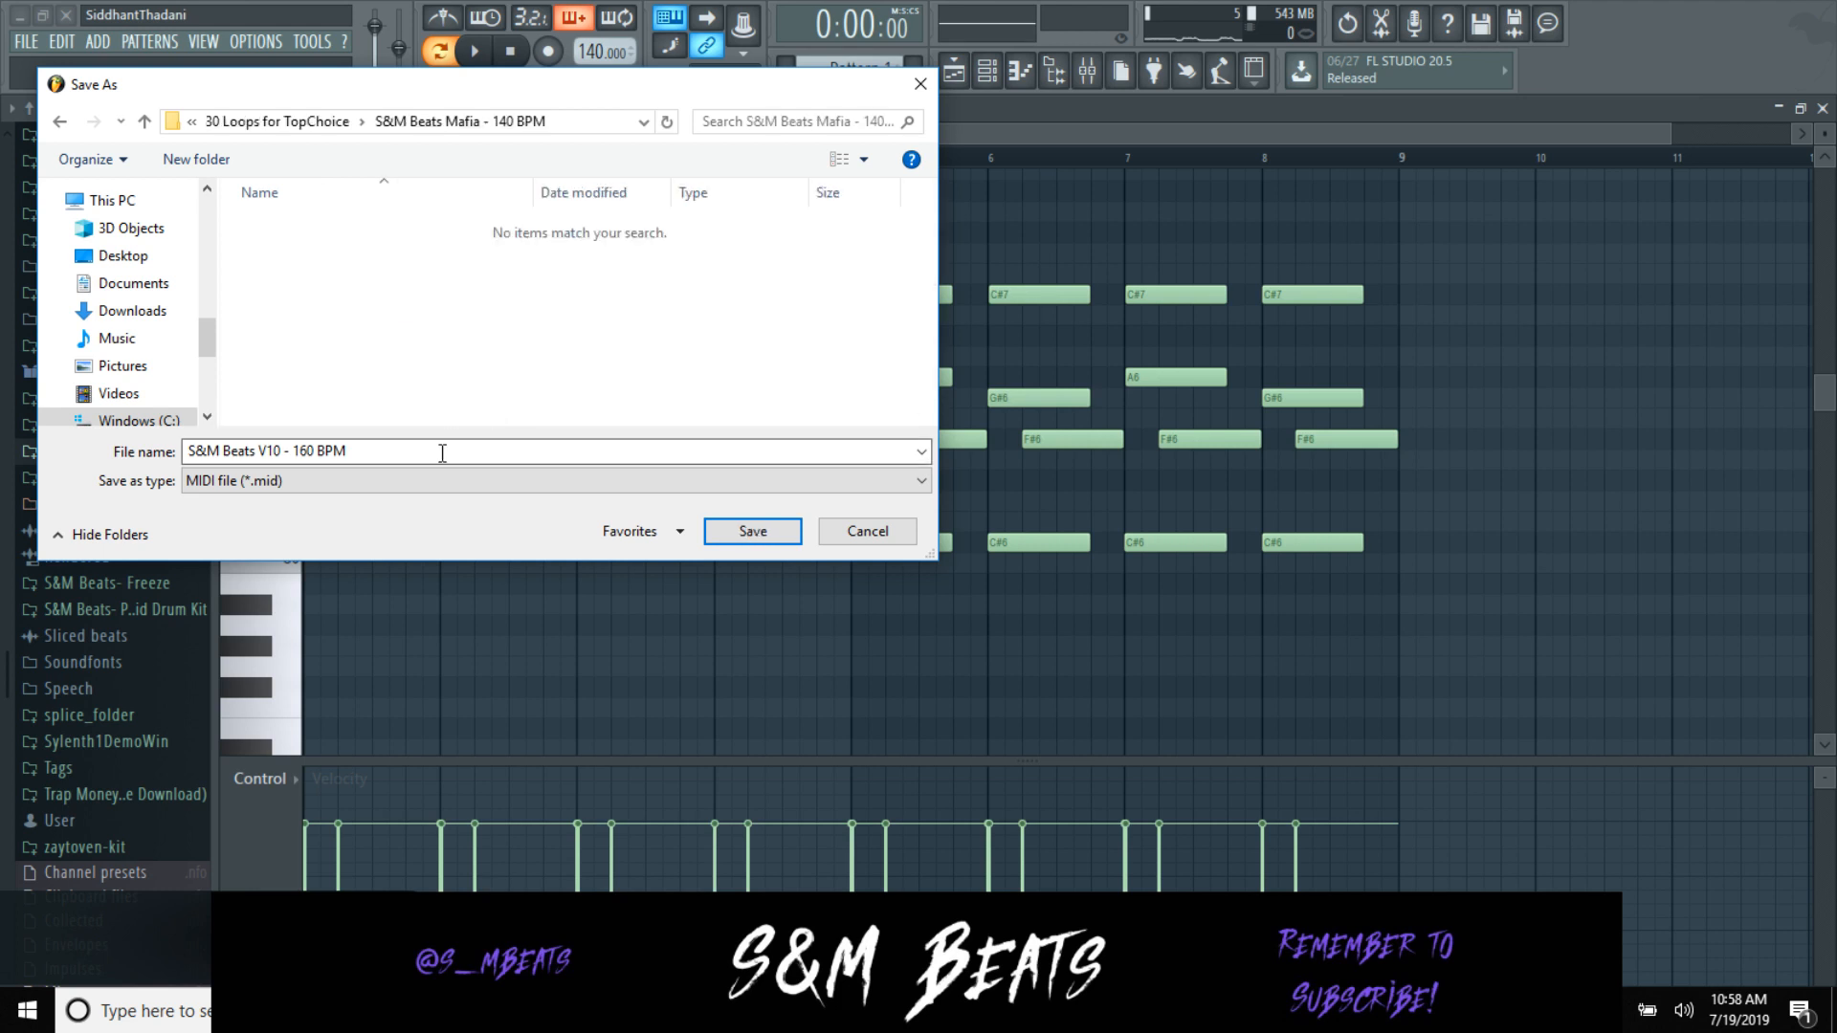
Step: Save the MIDI file as "S&M Beats Mafia - 140 BPM" in the matching folder and close the piano roll
click(275, 451)
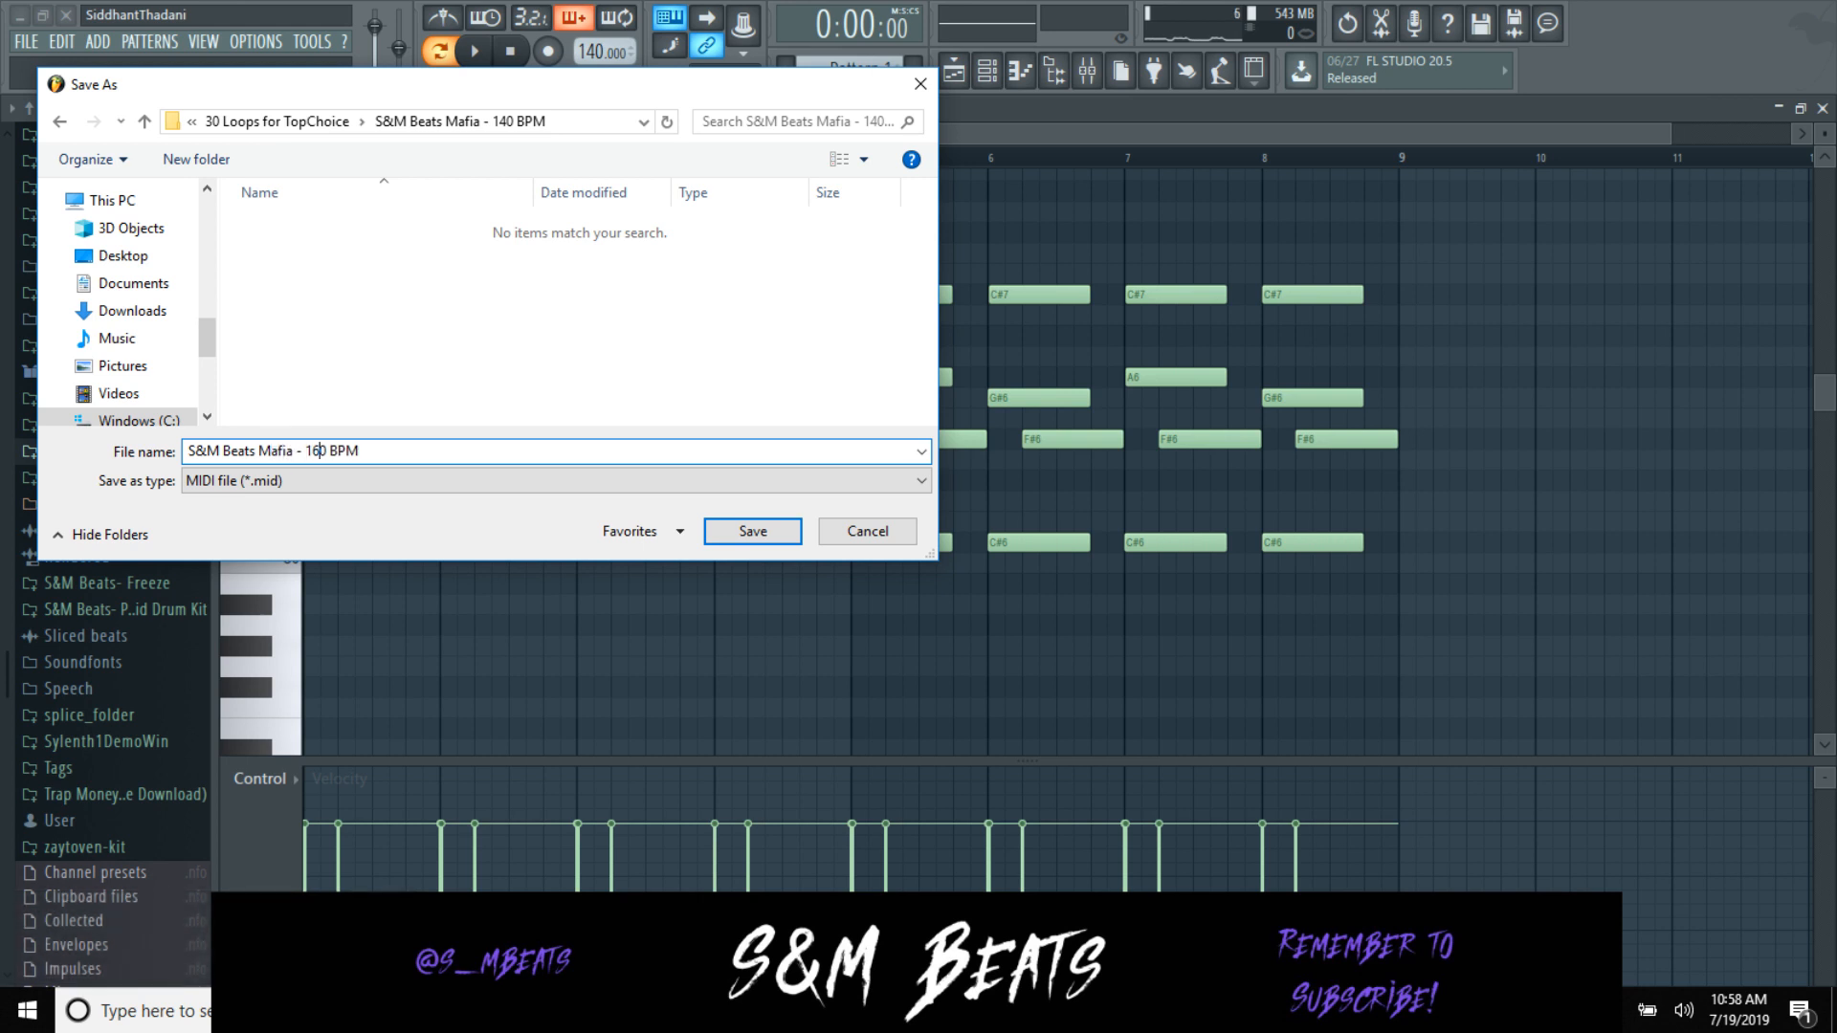
key(Return)
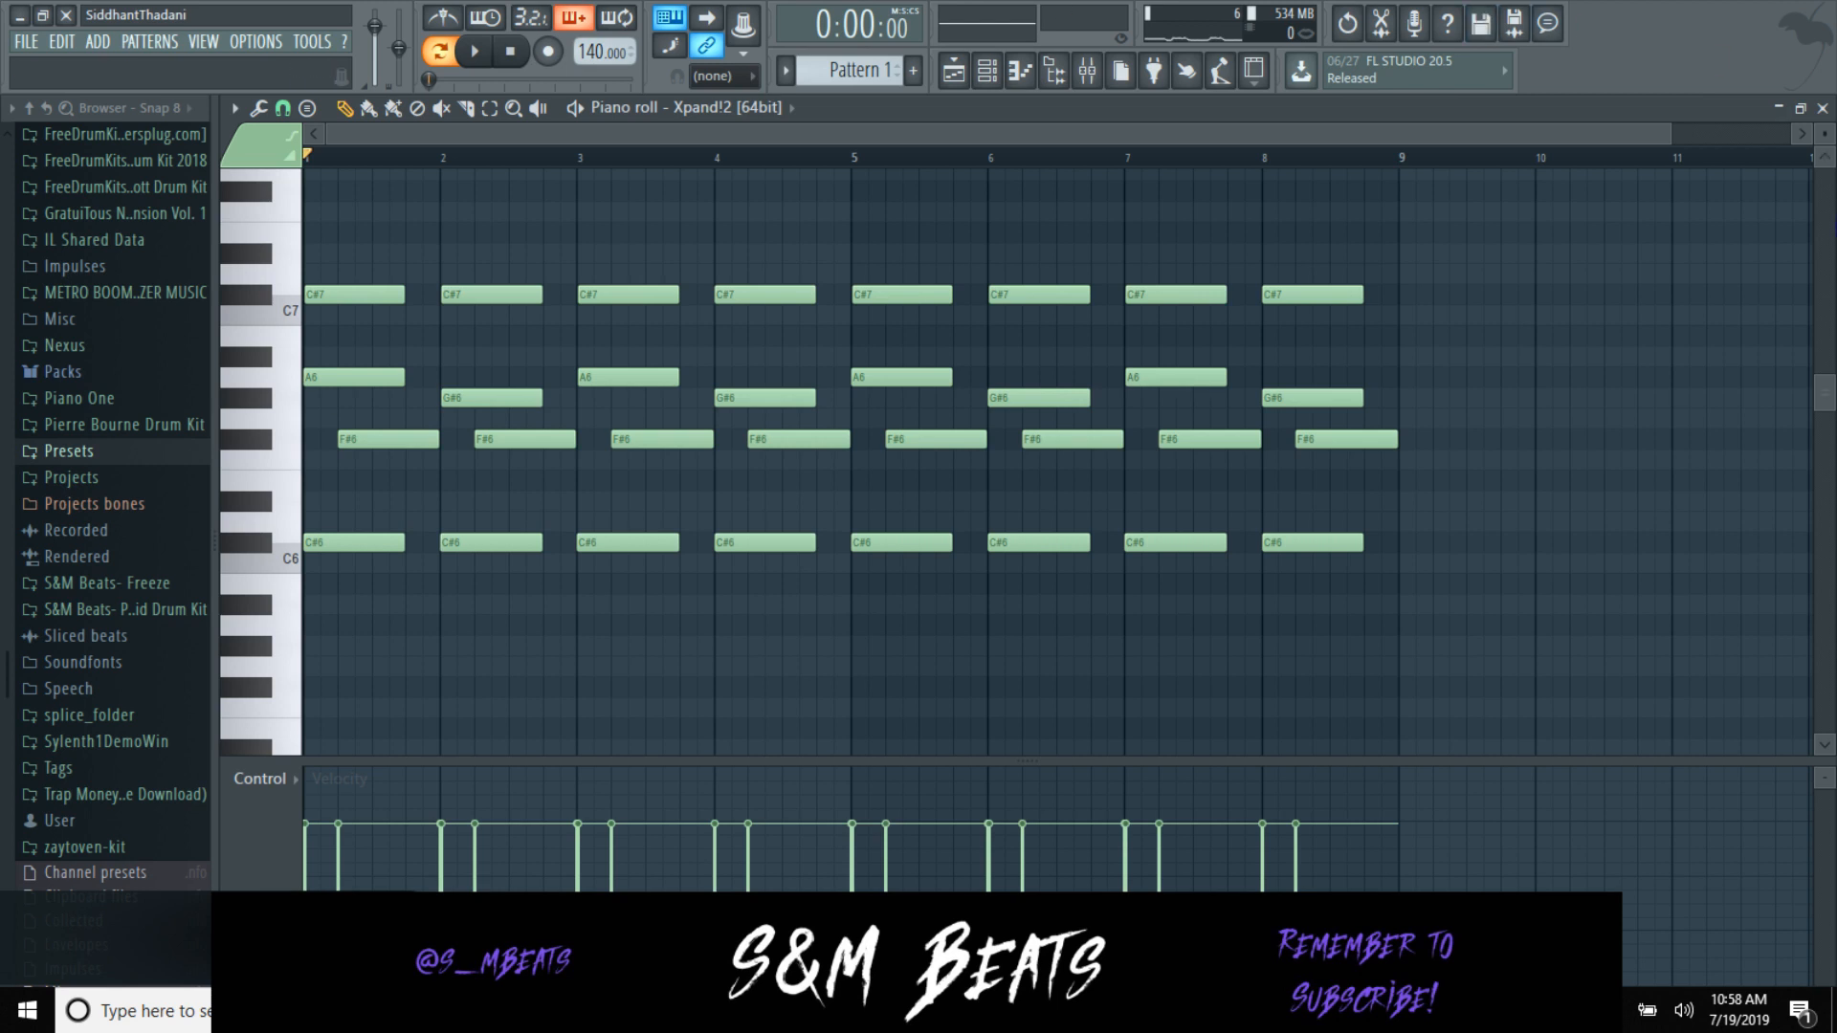
click(1822, 107)
Step: Start a wave export of the loop and browse to the "S&M Beats Mafia - 140 BPM" folder in 30 Loops for TopChoice
key(space)
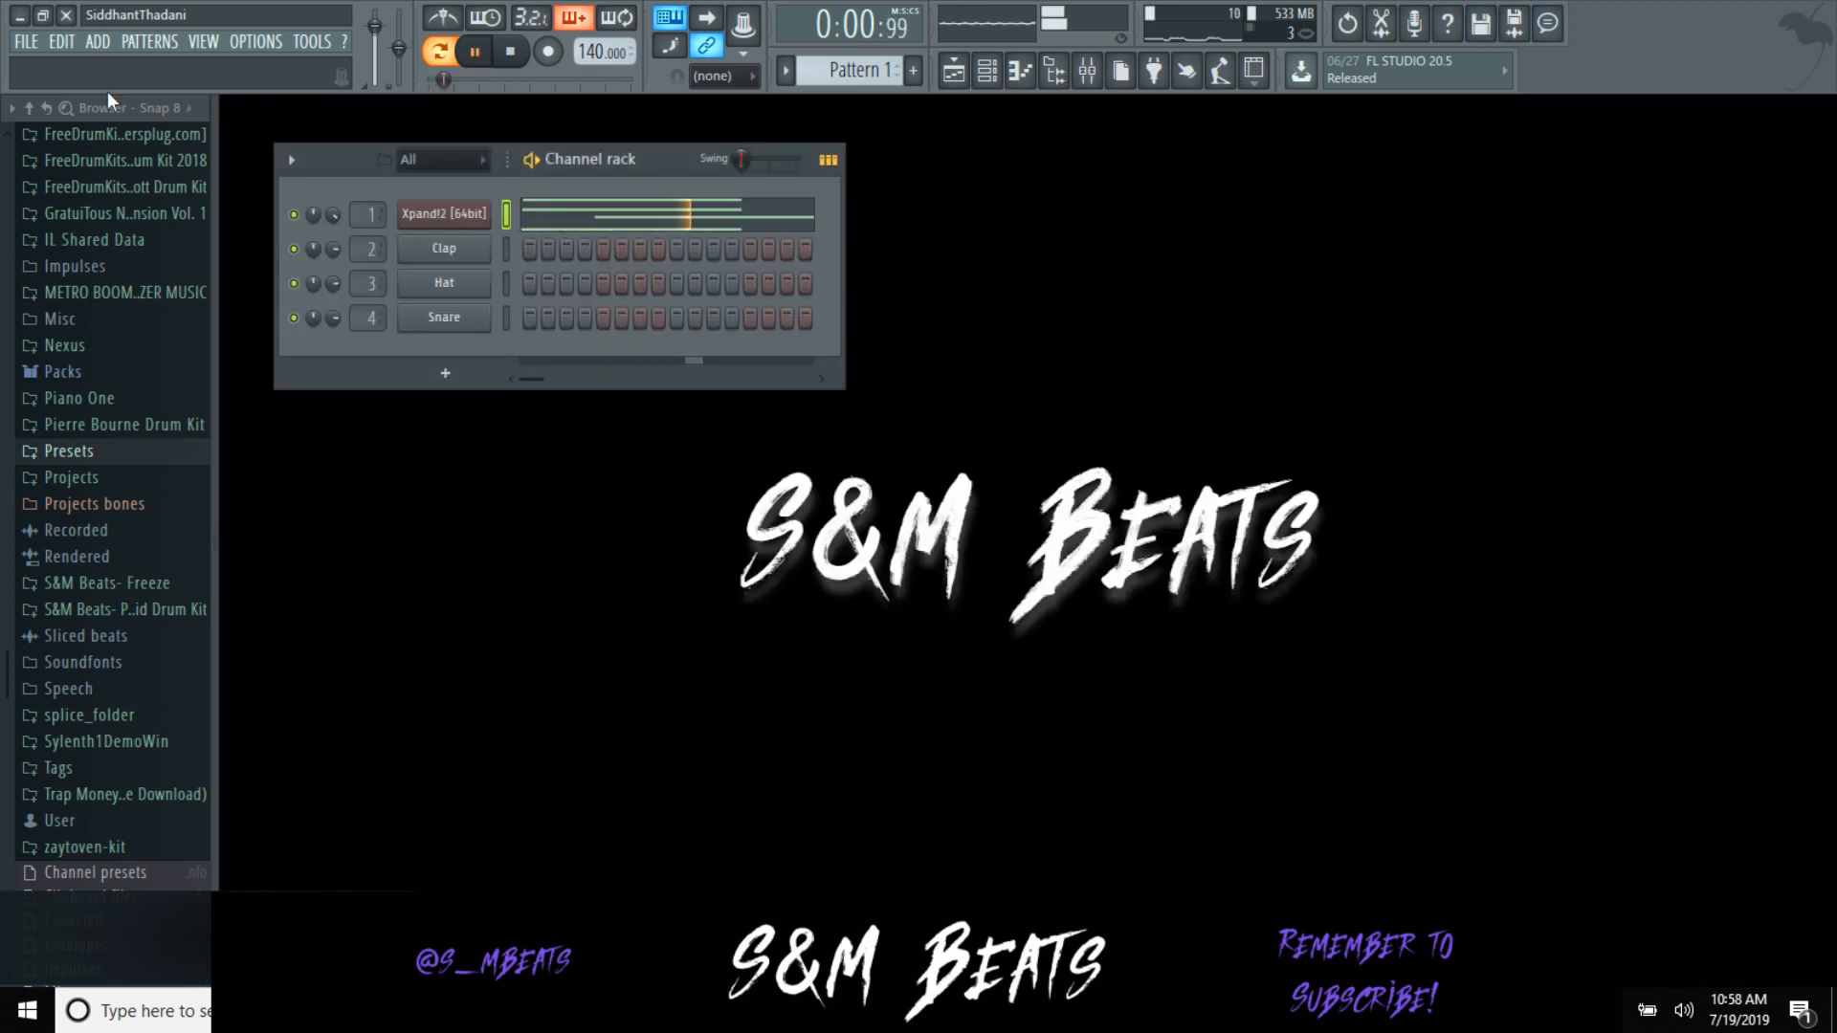
click(26, 41)
mouse_move(50, 228)
click(279, 256)
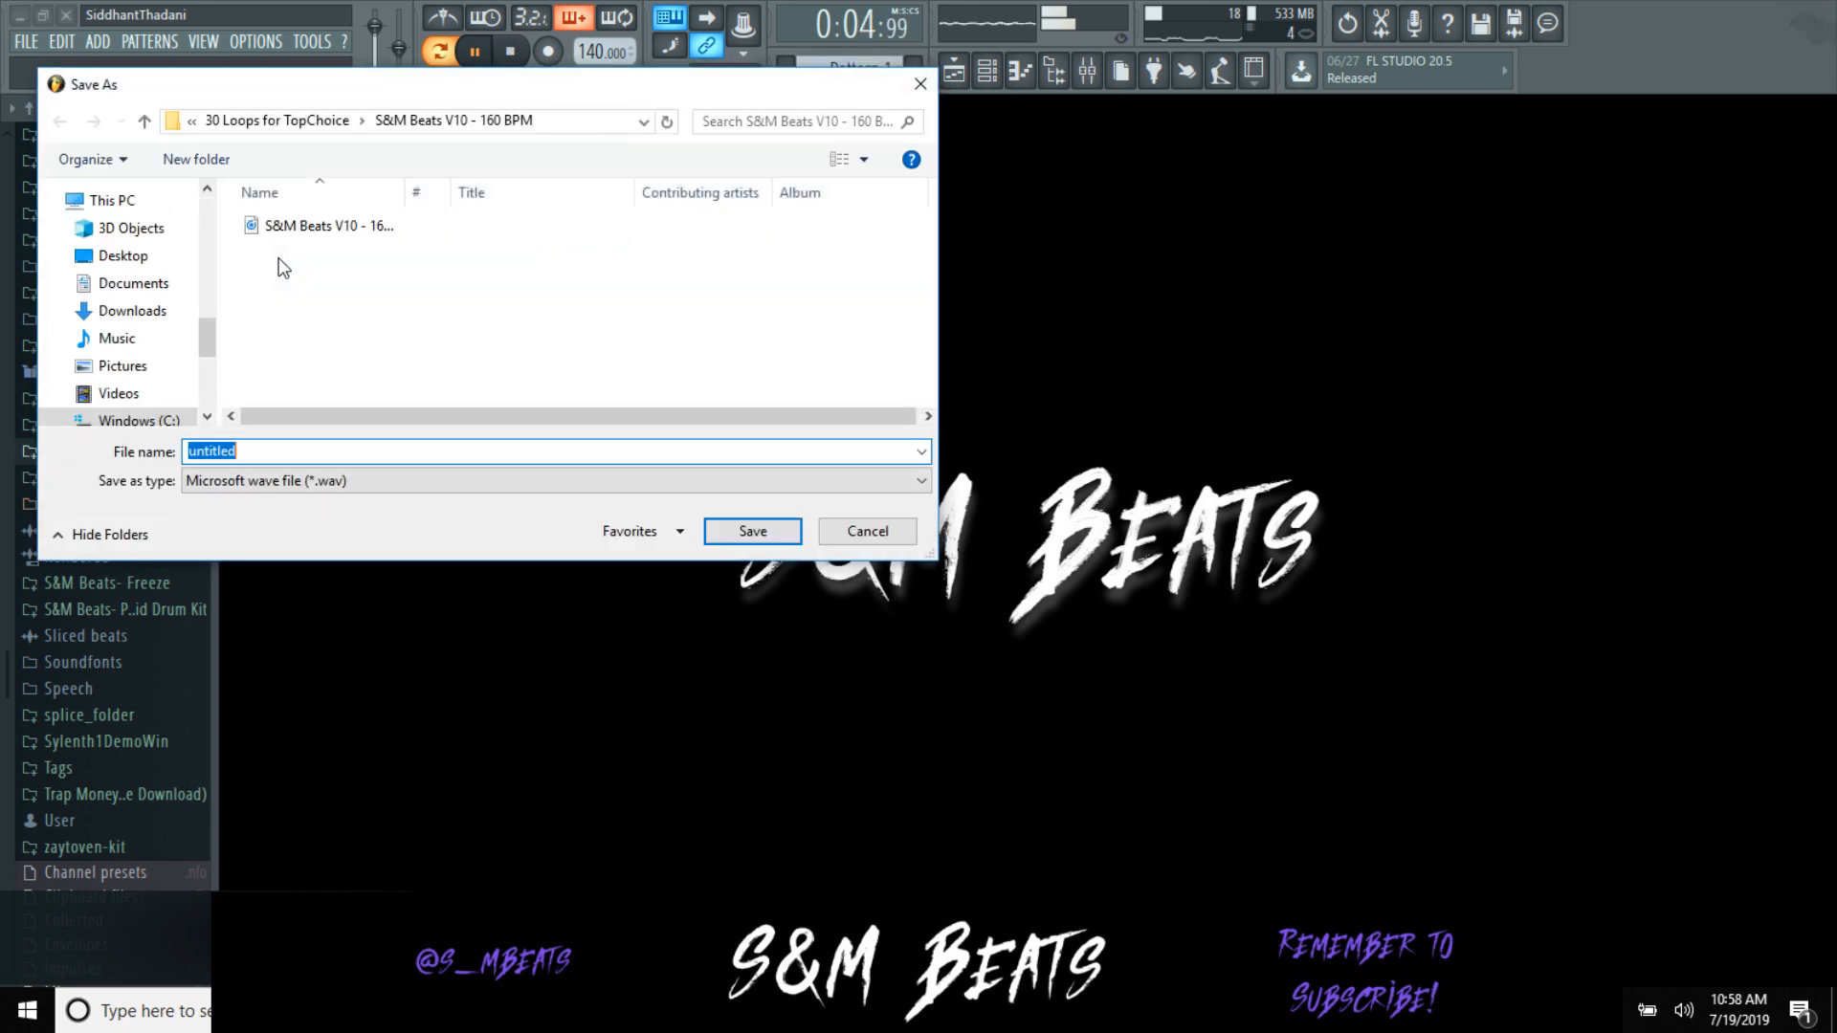
click(278, 121)
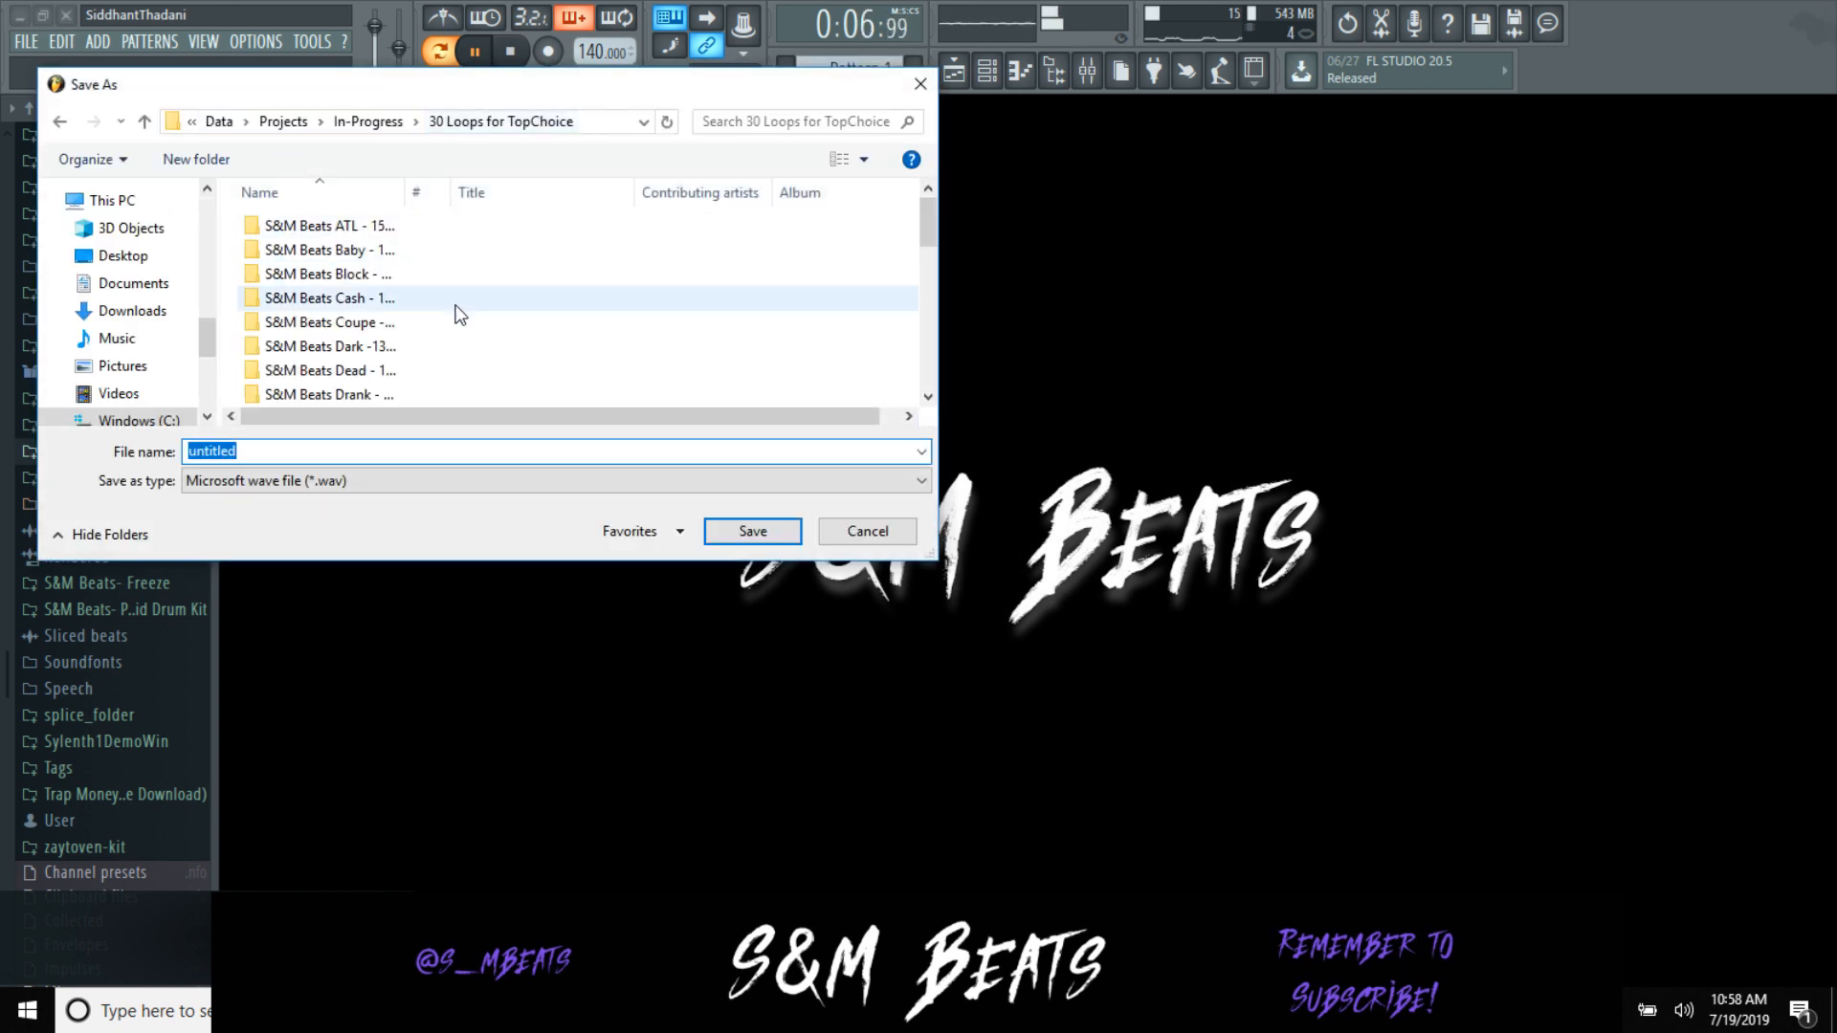
scroll(451, 350, down, 2)
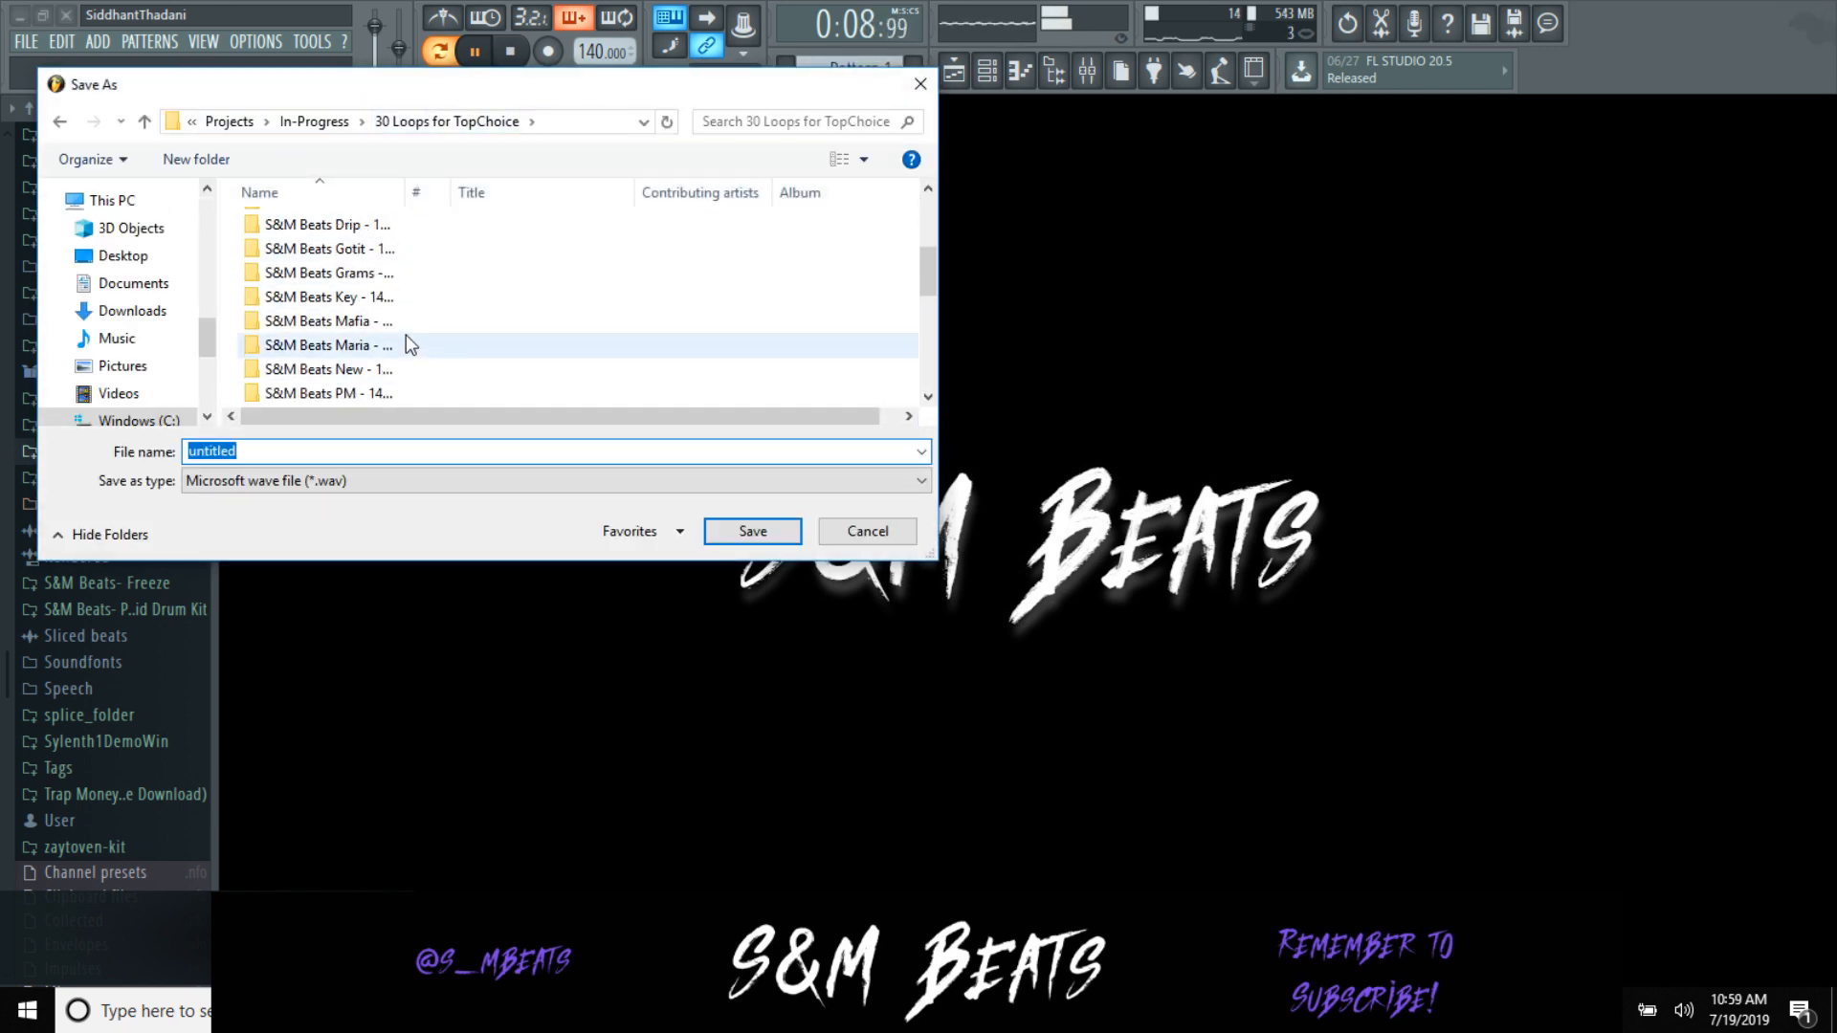
click(405, 331)
double_click(405, 331)
Step: Name the wave export "S&M Beats Mafia - 140 BPM" without the .mid extension and save it
double_click(330, 450)
text(S)
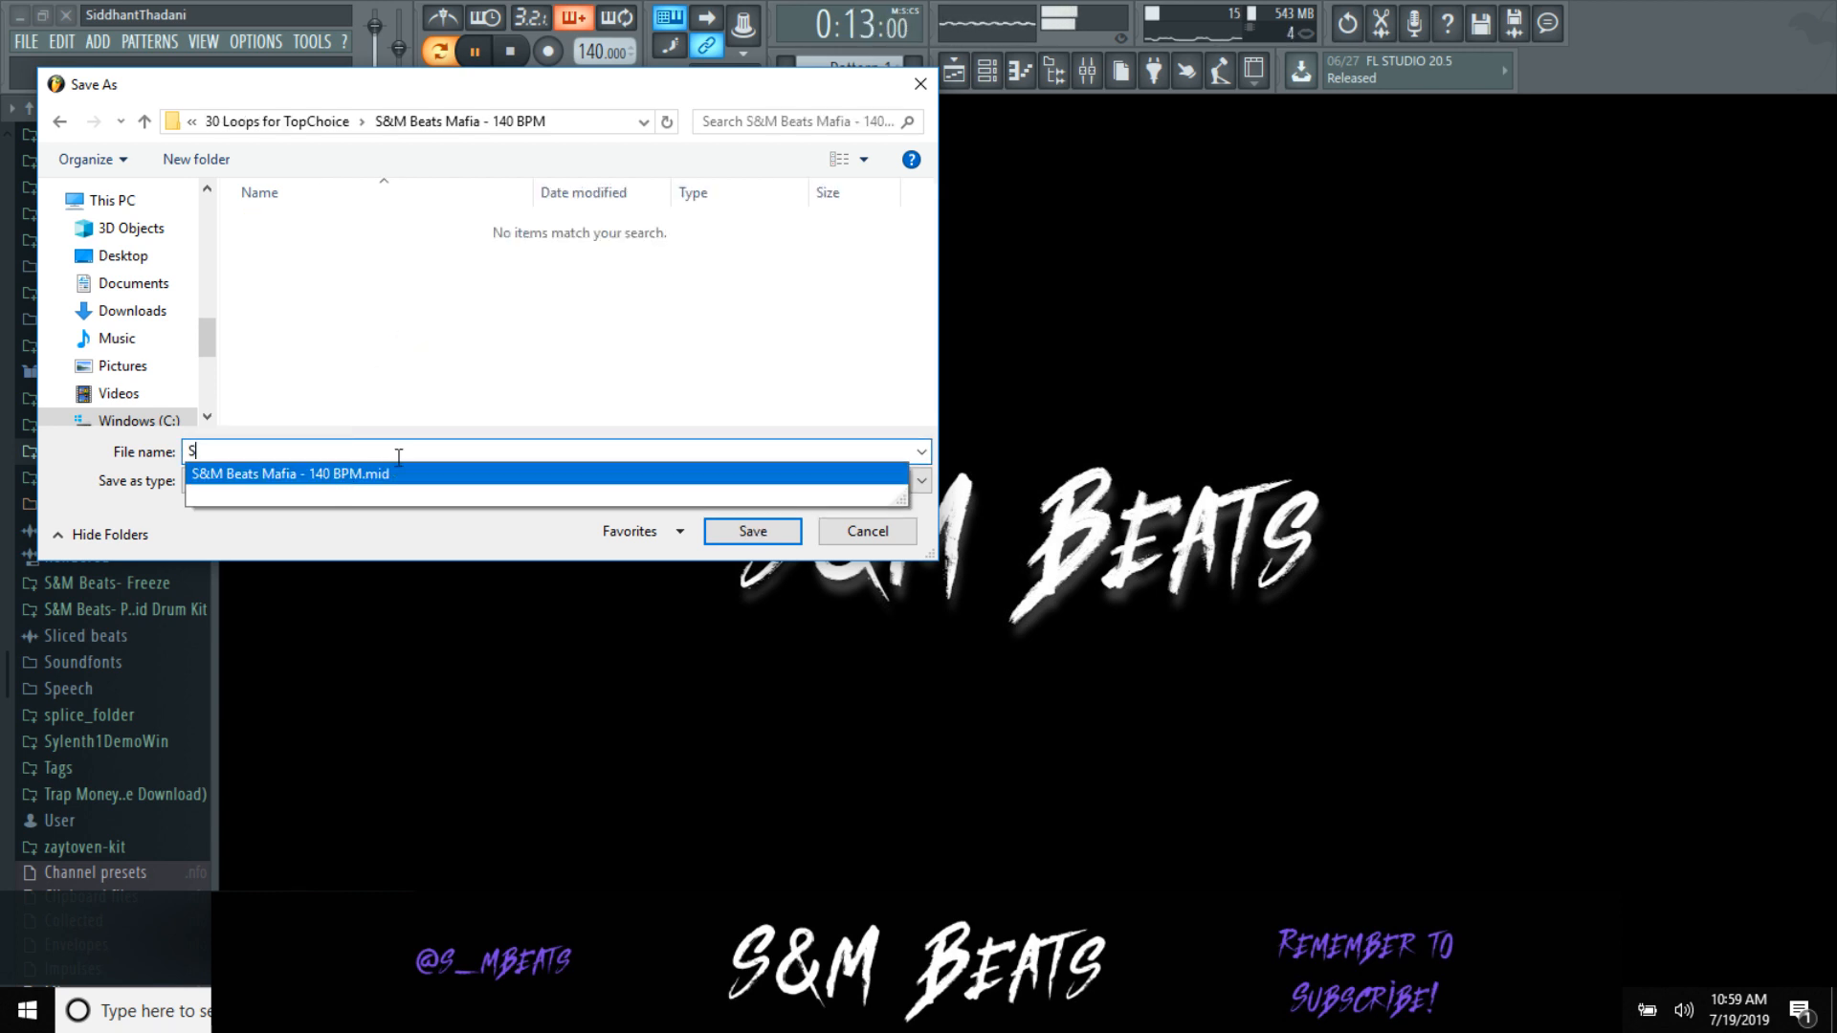
key(Down)
key(Down)
key(BackSpace)
key(BackSpace)
key(BackSpace)
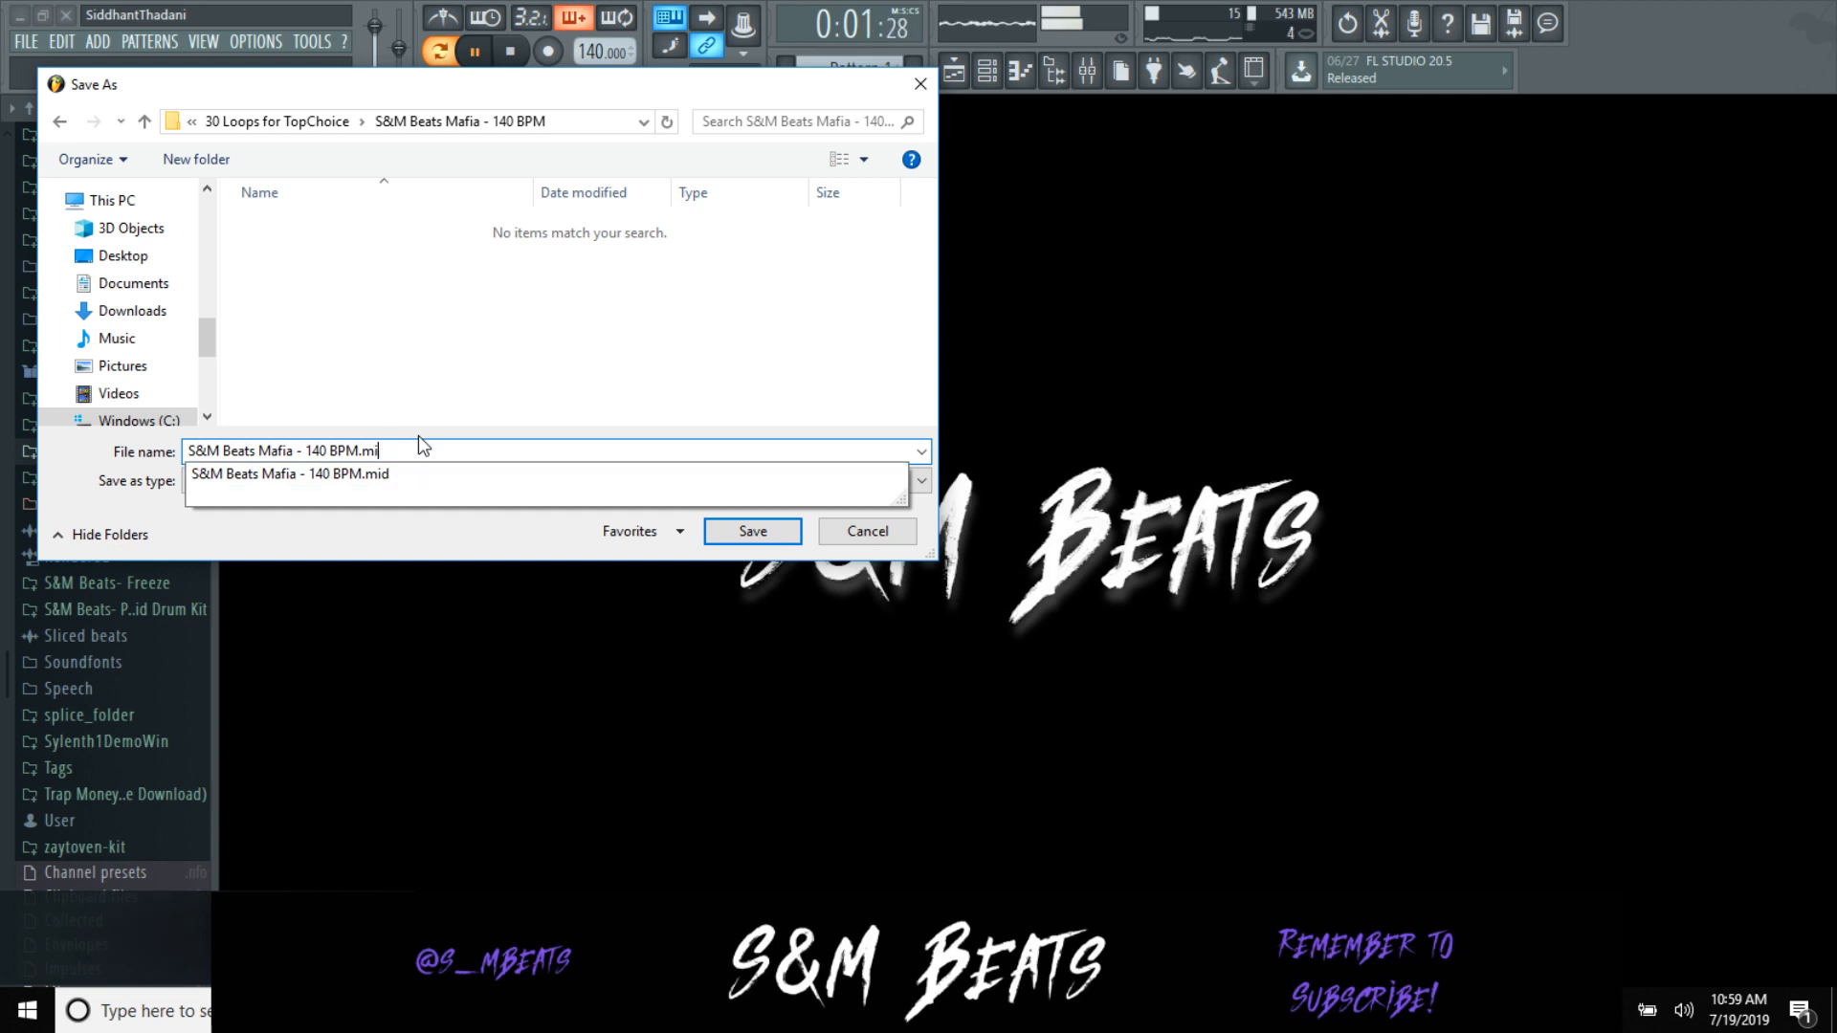
key(Return)
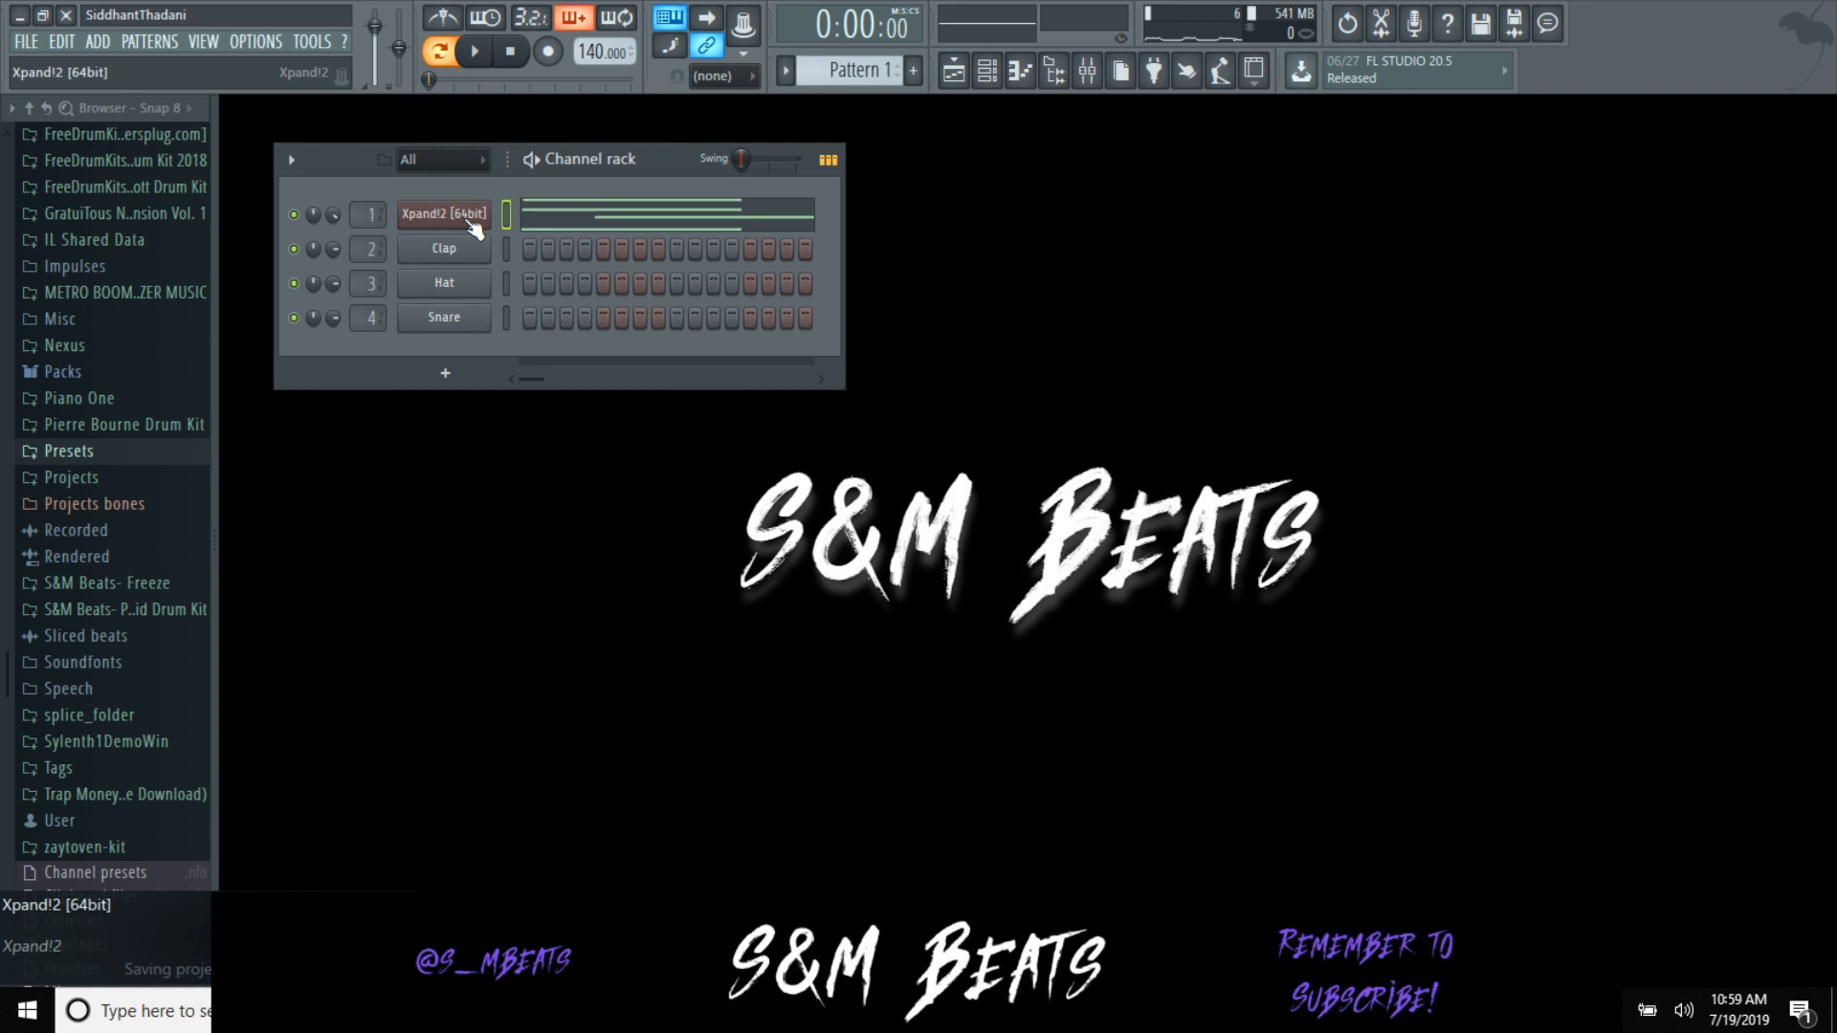
Step: Load the Solo+ patch from 012 Organs into part A of Xpand!2 and play the loop
click(476, 222)
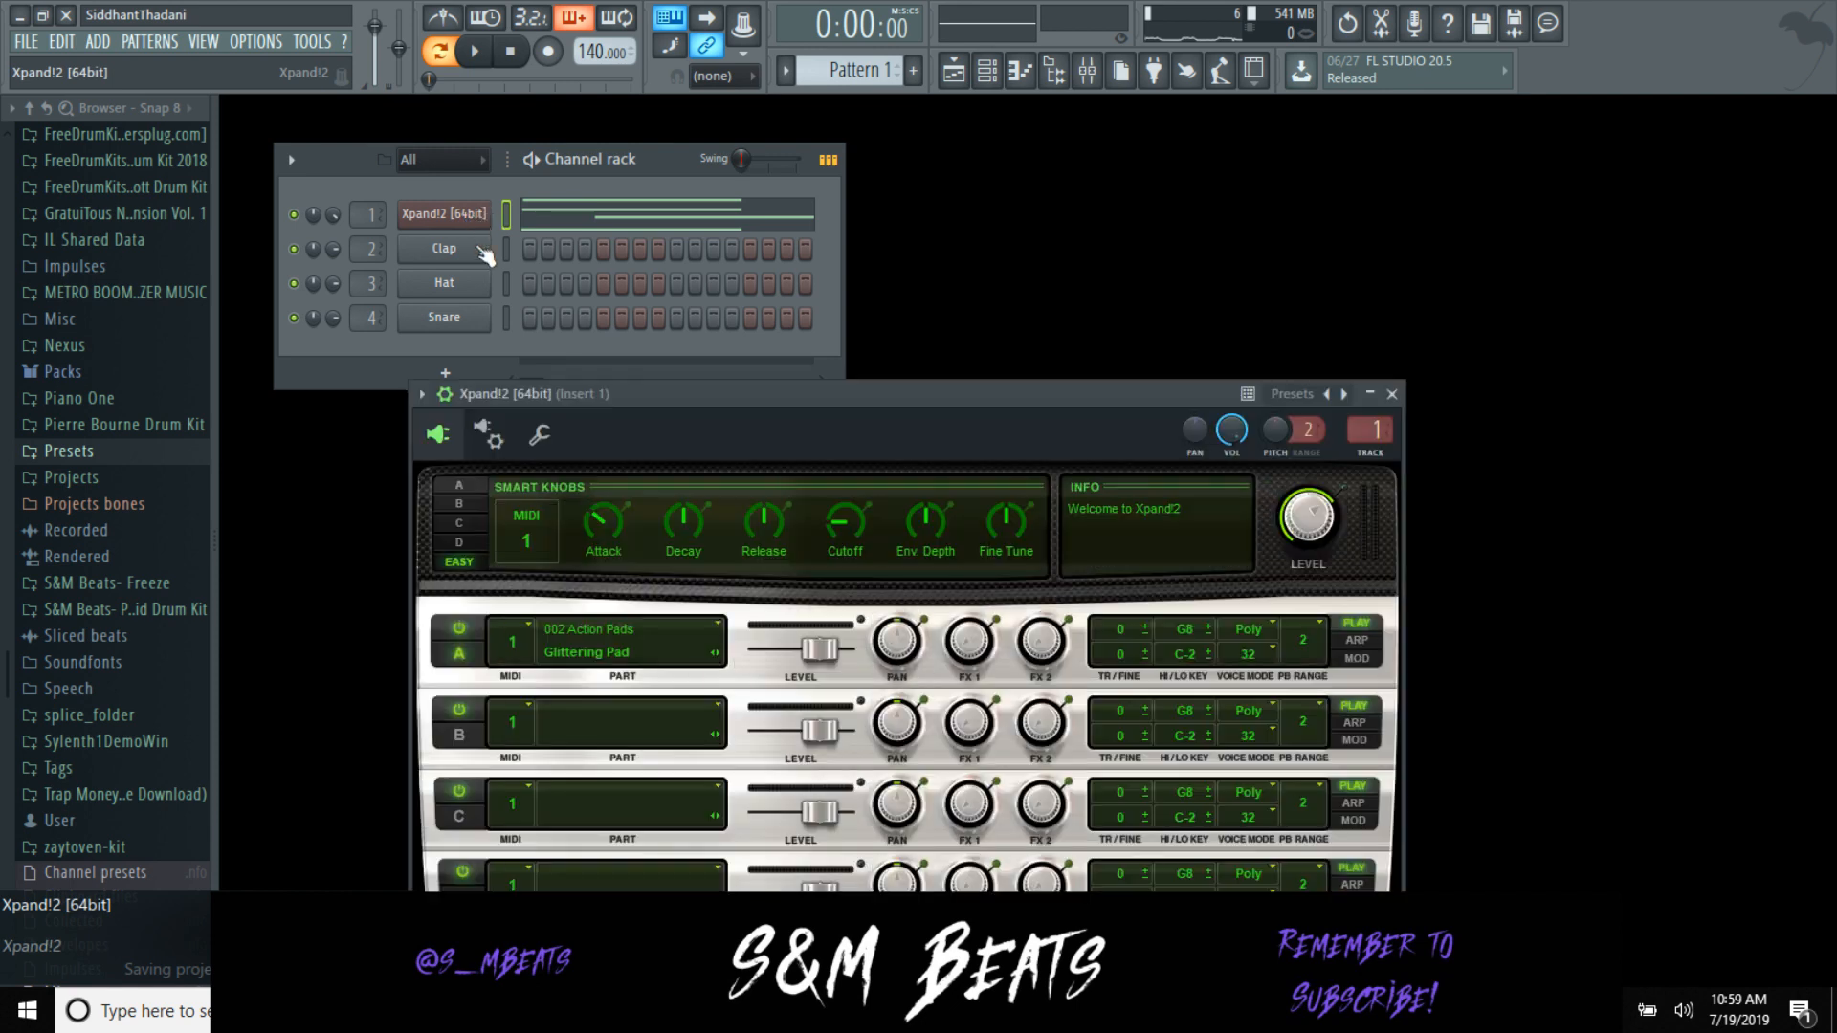
click(600, 629)
mouse_move(622, 767)
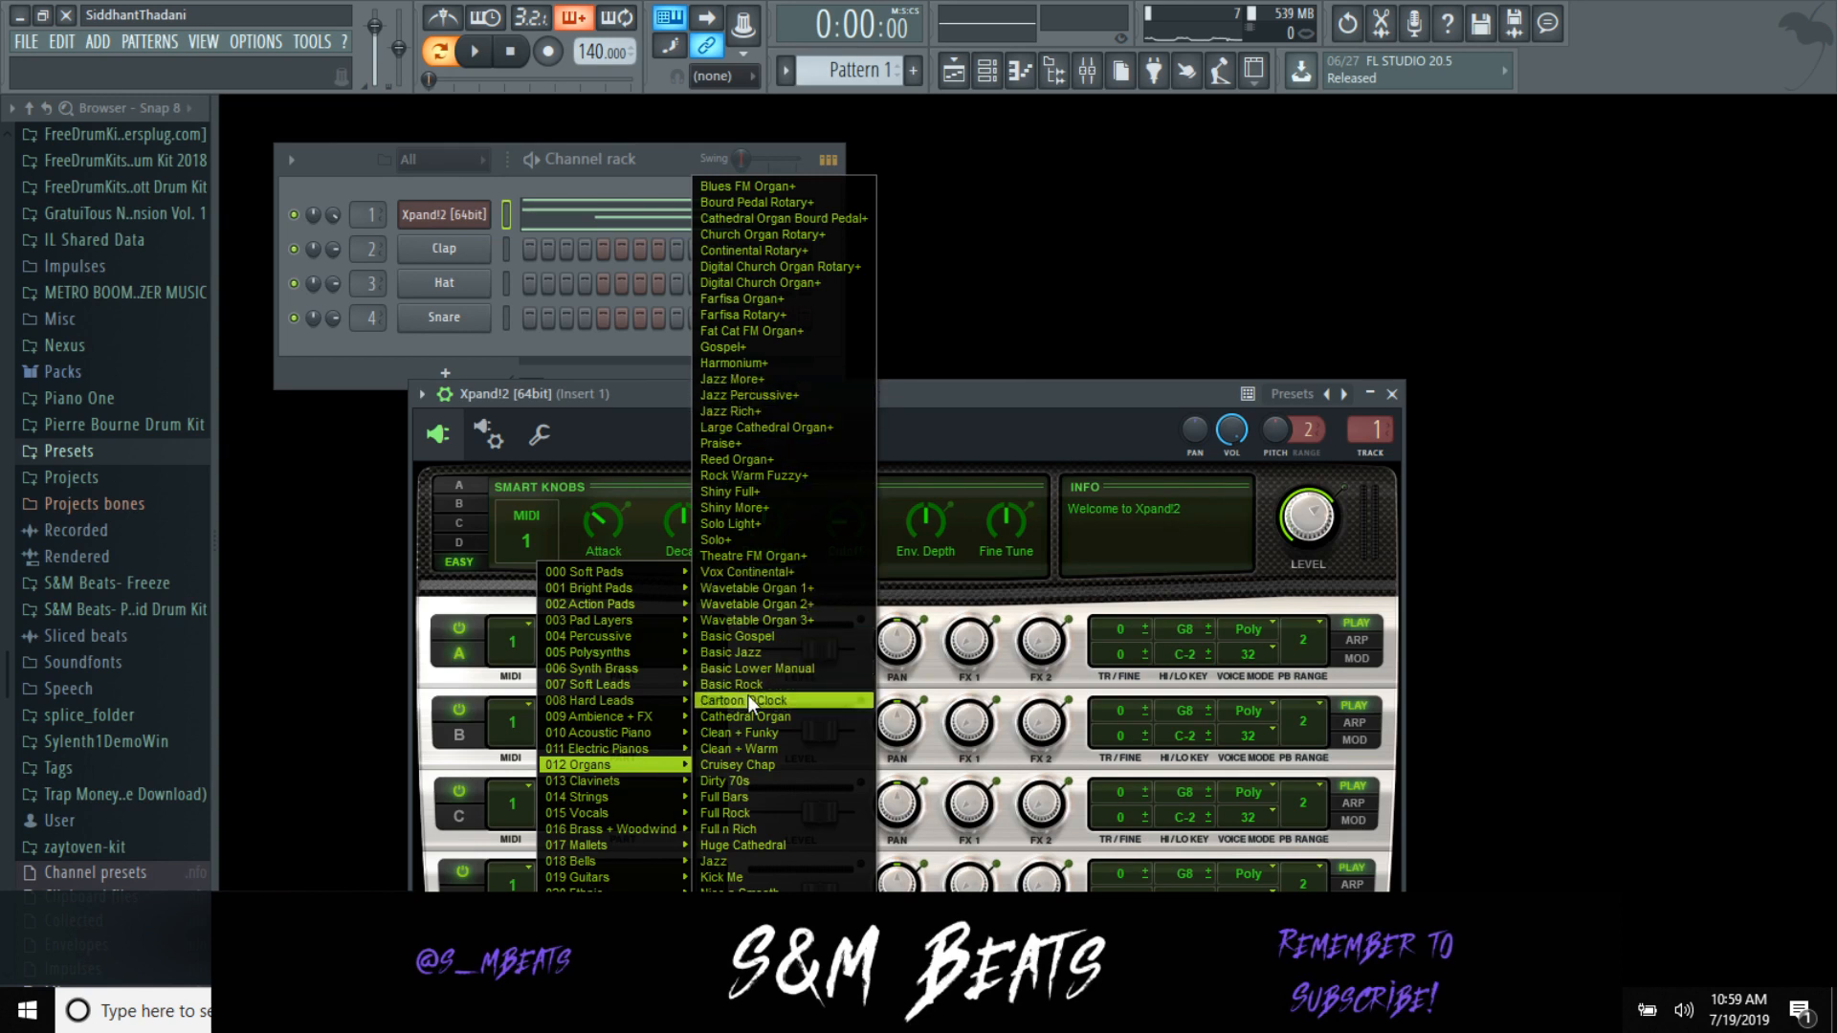
click(752, 541)
key(space)
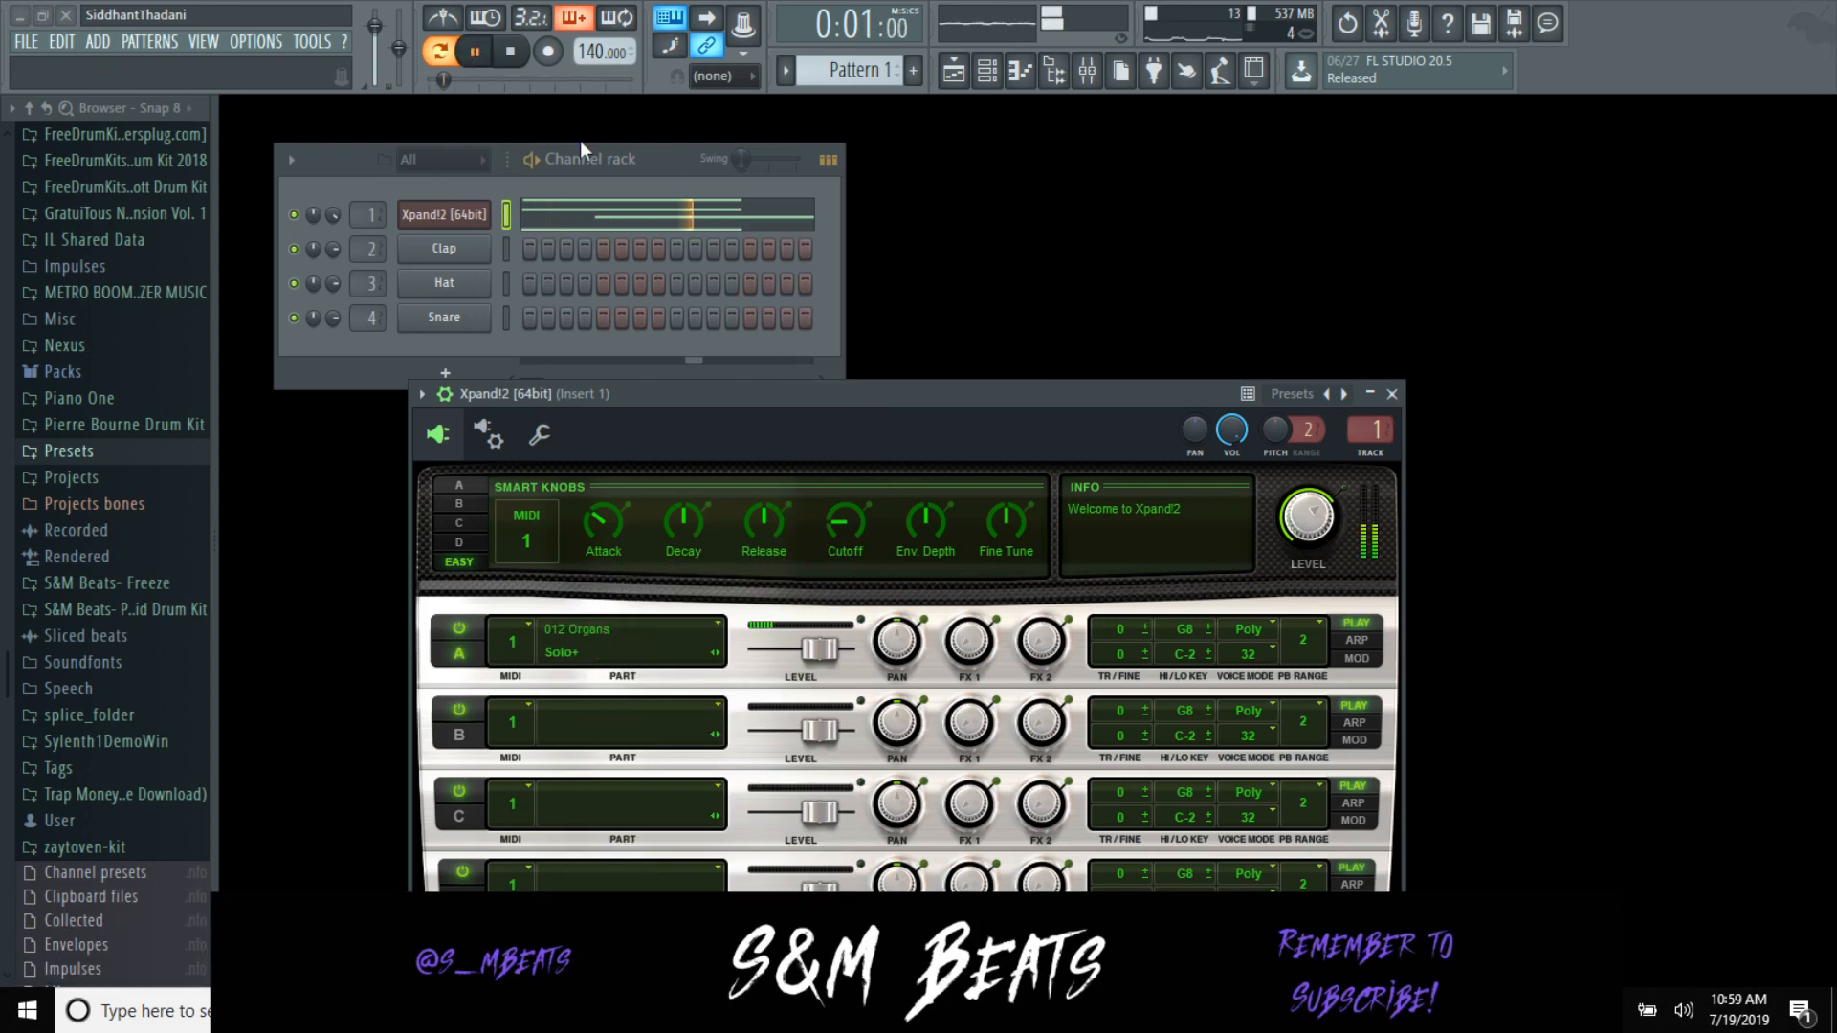
Step: Stop playback and delete all notes from the Xpand!2 pattern in the piano roll
click(639, 213)
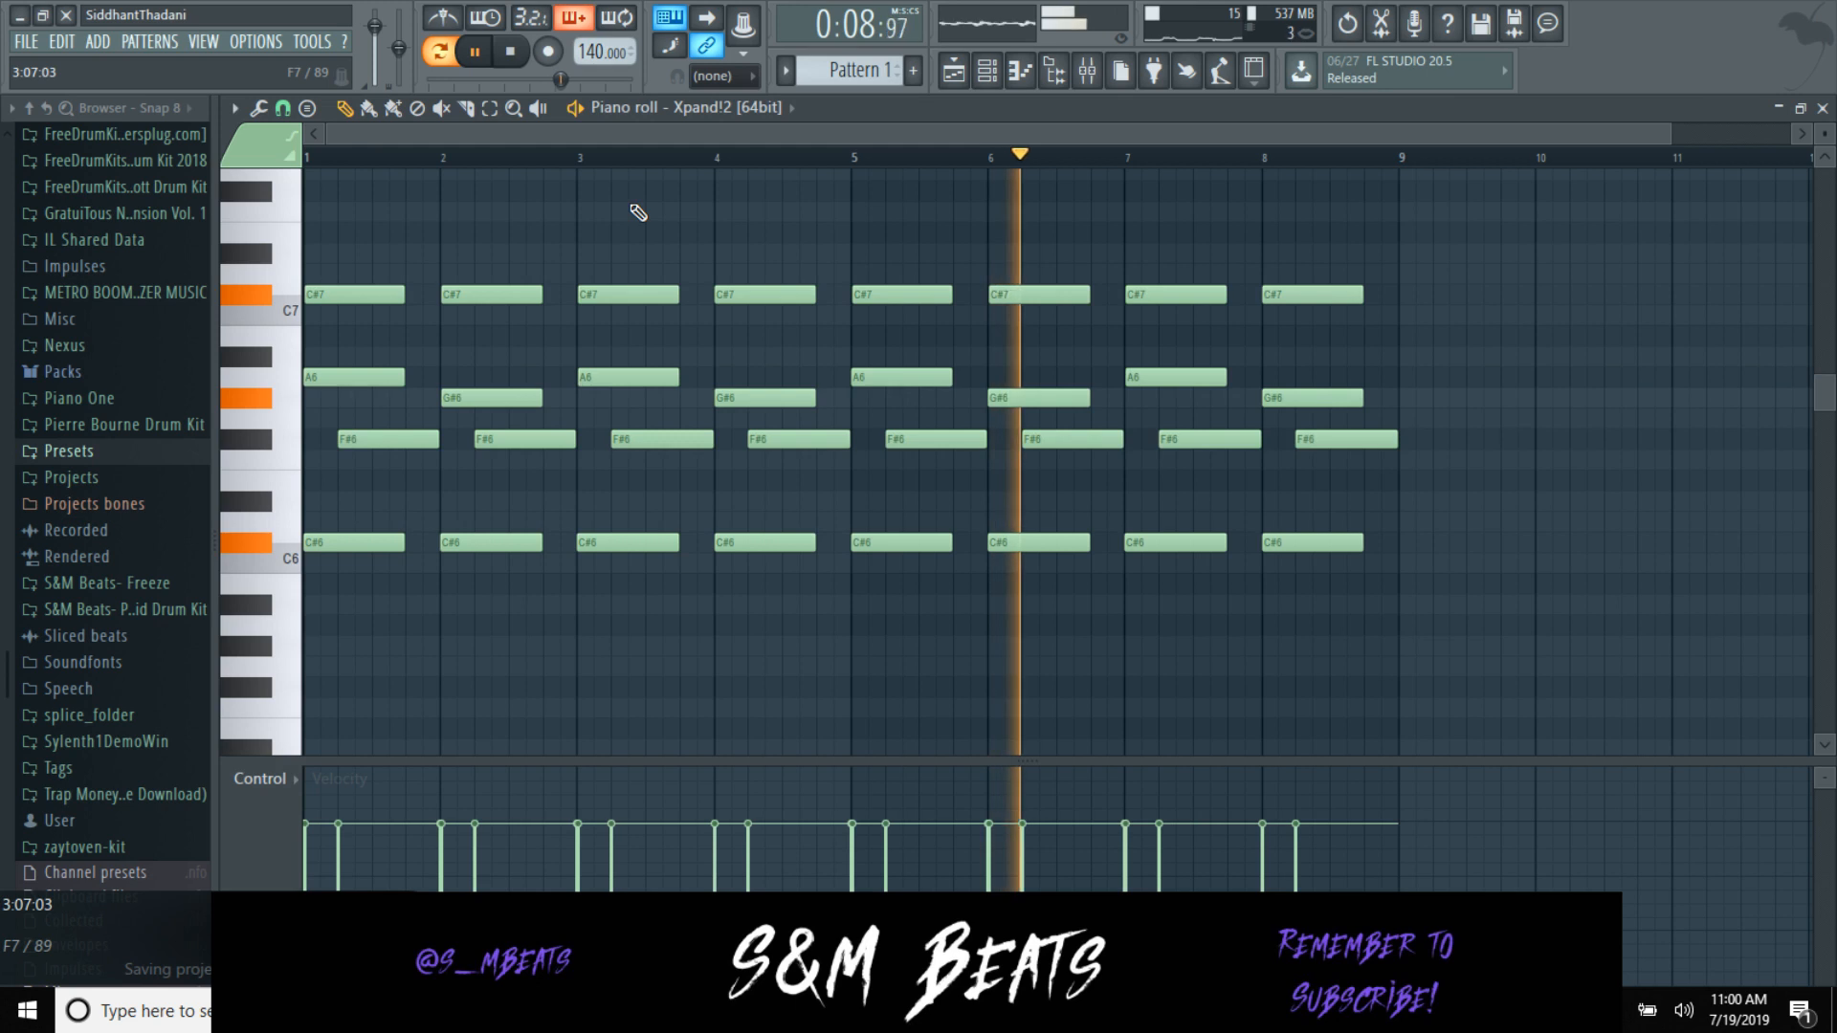
key(space)
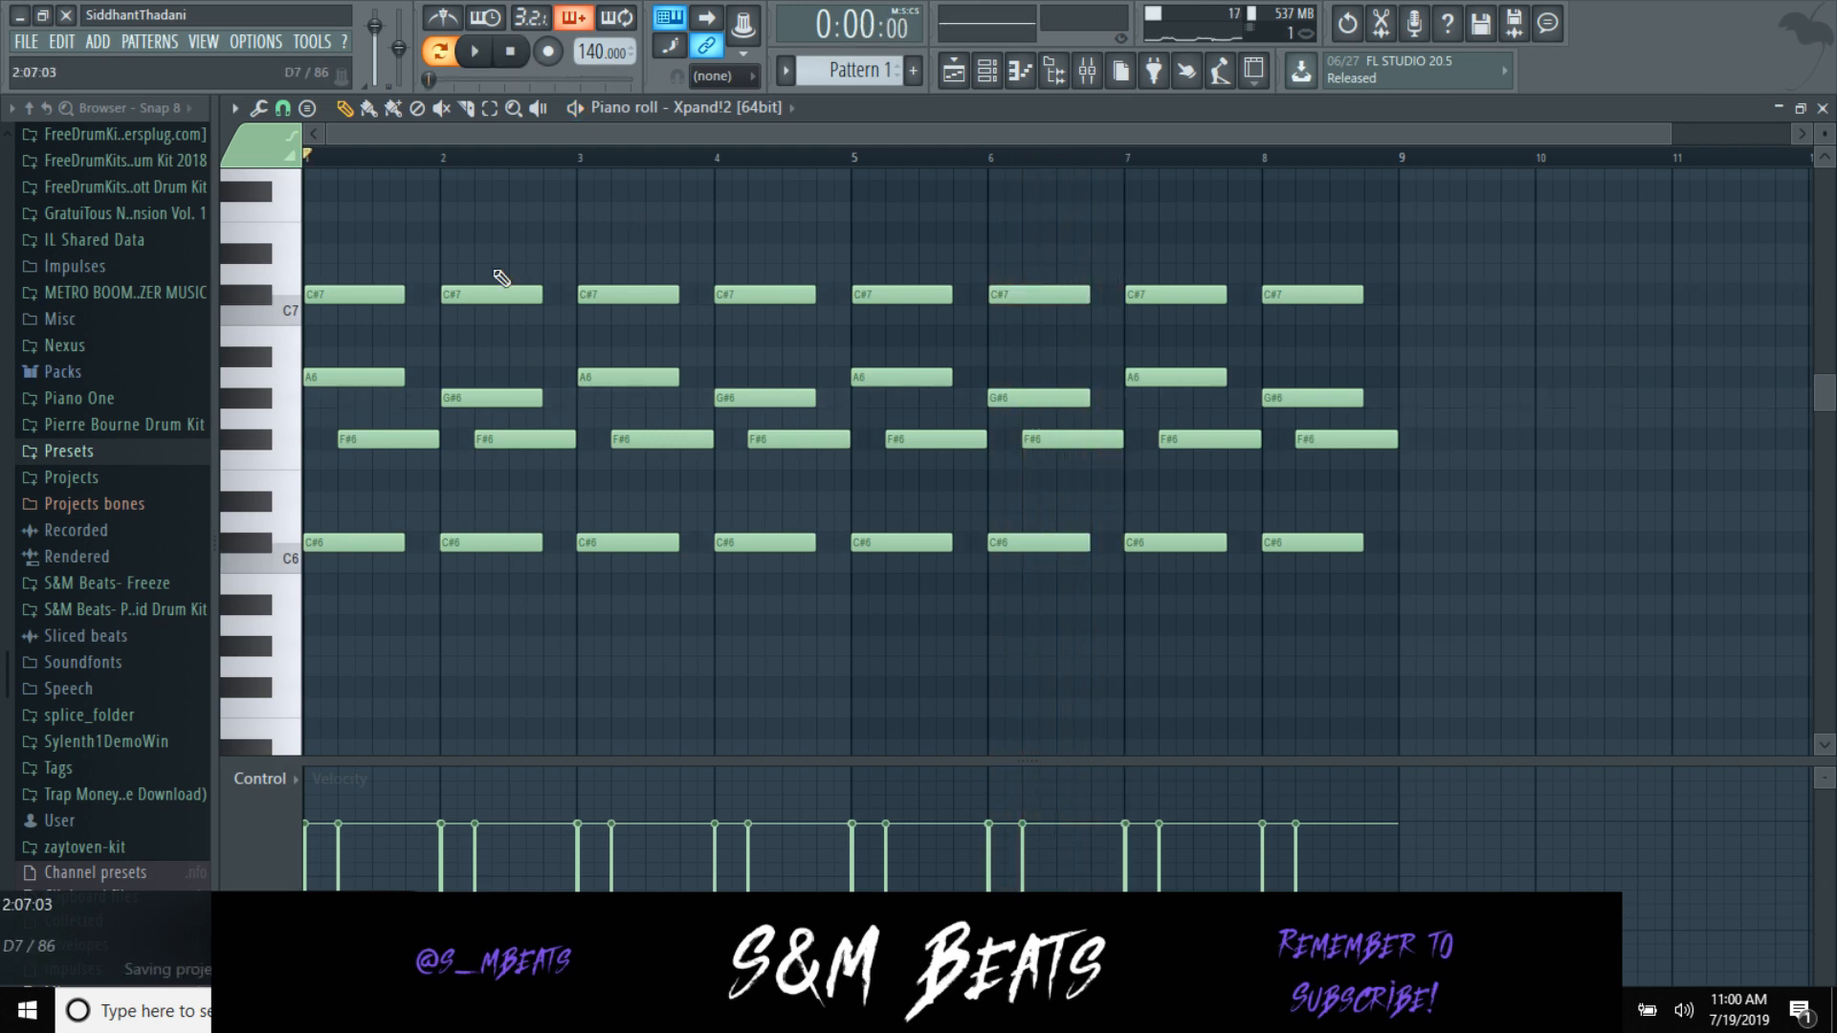
key(ctrl+a)
key(Delete)
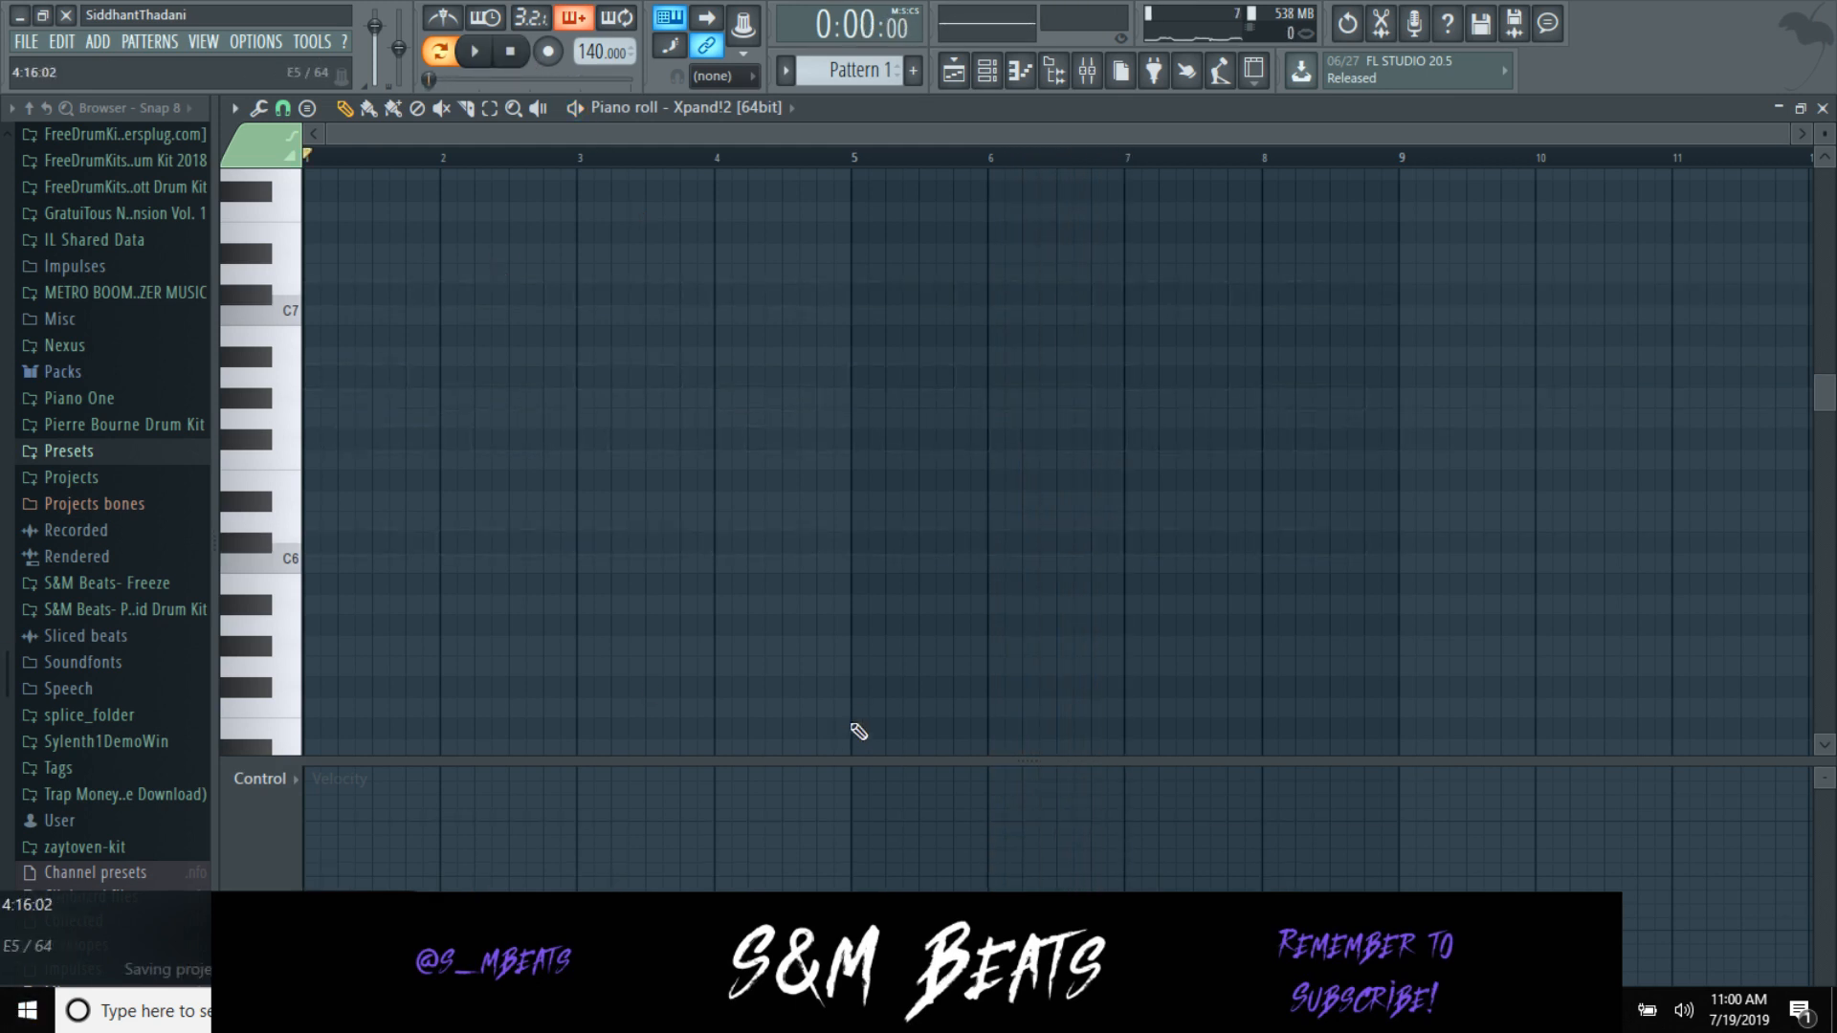
Step: Draw a one-bar C5 note at the start of bar 1
scroll(373, 558, down, 3)
click(333, 610)
drag(369, 605, 439, 611)
right_click(424, 608)
drag(342, 646, 299, 658)
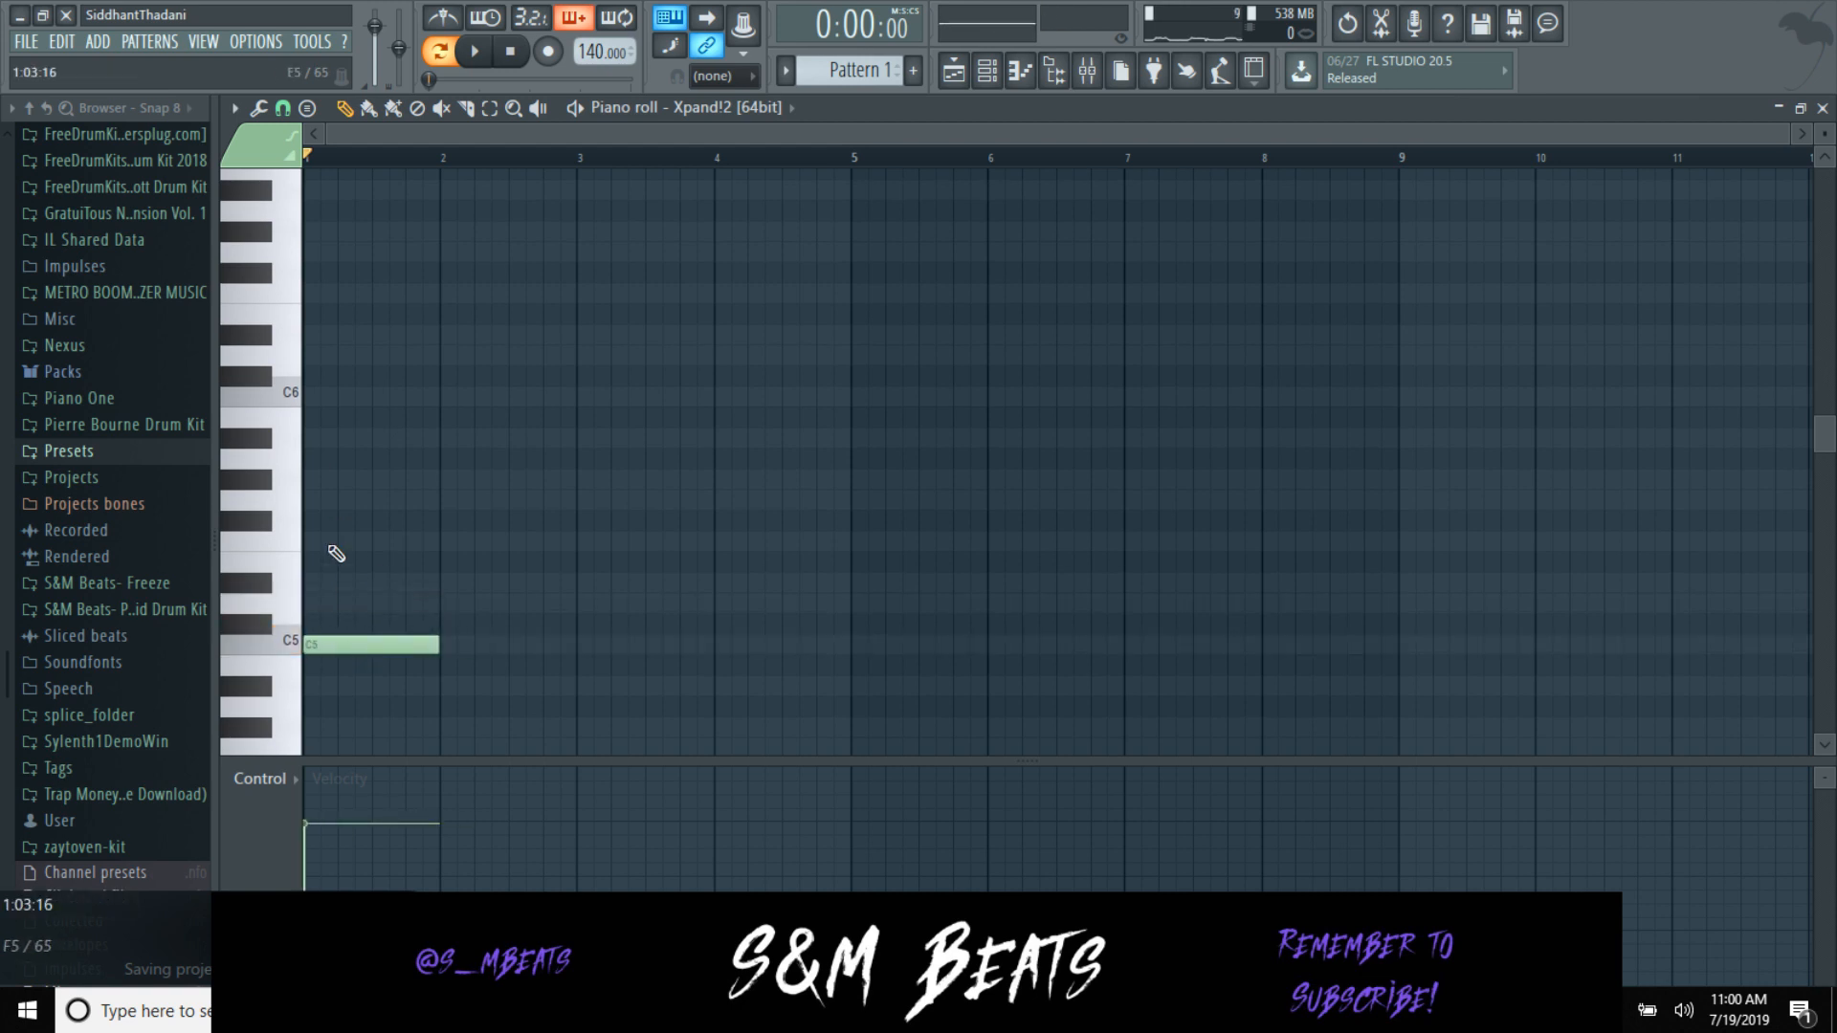
Step: Stack one-bar G5, D6 and G#6 notes above the C5 in bar 1 and listen to the chord
click(311, 499)
click(311, 376)
drag(310, 376, 311, 354)
key(space)
click(320, 231)
mouse_move(321, 232)
mouse_down()
mouse_move(330, 252)
mouse_move(313, 232)
mouse_up()
key(space)
click(330, 231)
right_click(321, 253)
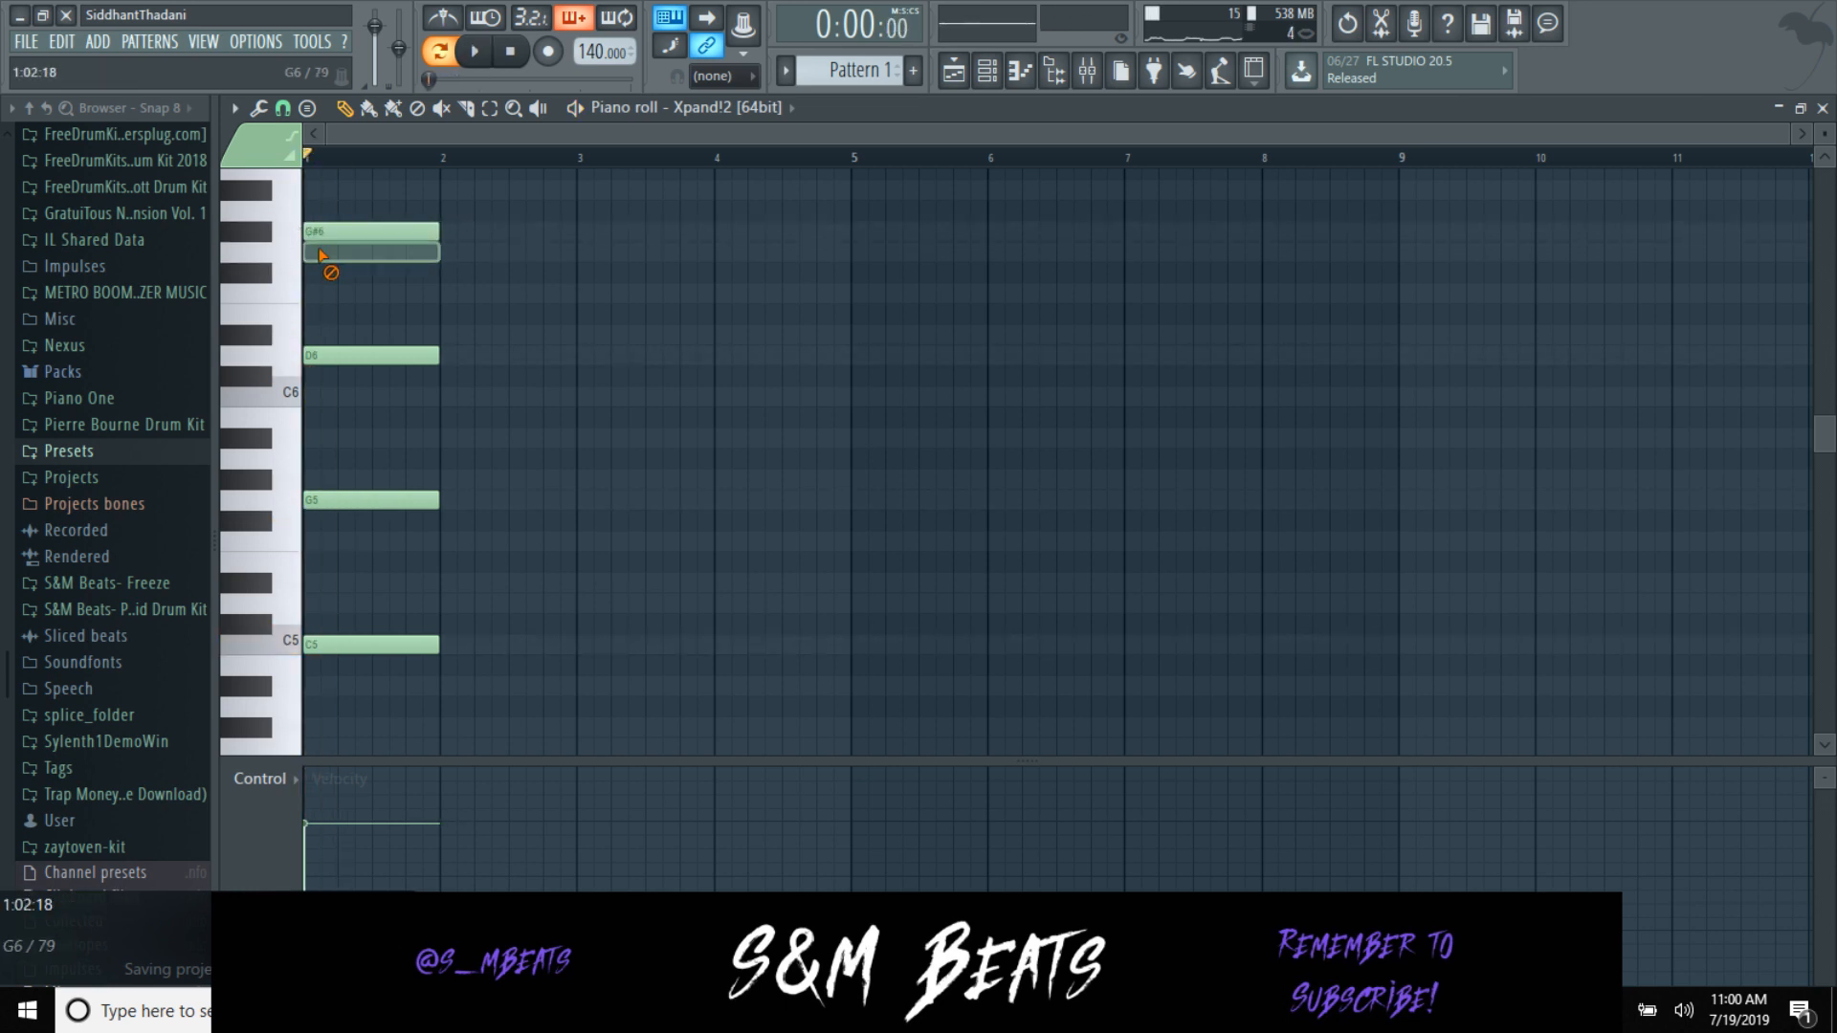
key(space)
key(space)
Step: Duplicate the chord into bar 2 and lower its top note to G6
key(ctrl+b)
click(489, 285)
drag(459, 232, 461, 255)
Step: Add staggered one-bar C6 and G#5 notes within bar 1 and play the pattern
click(354, 290)
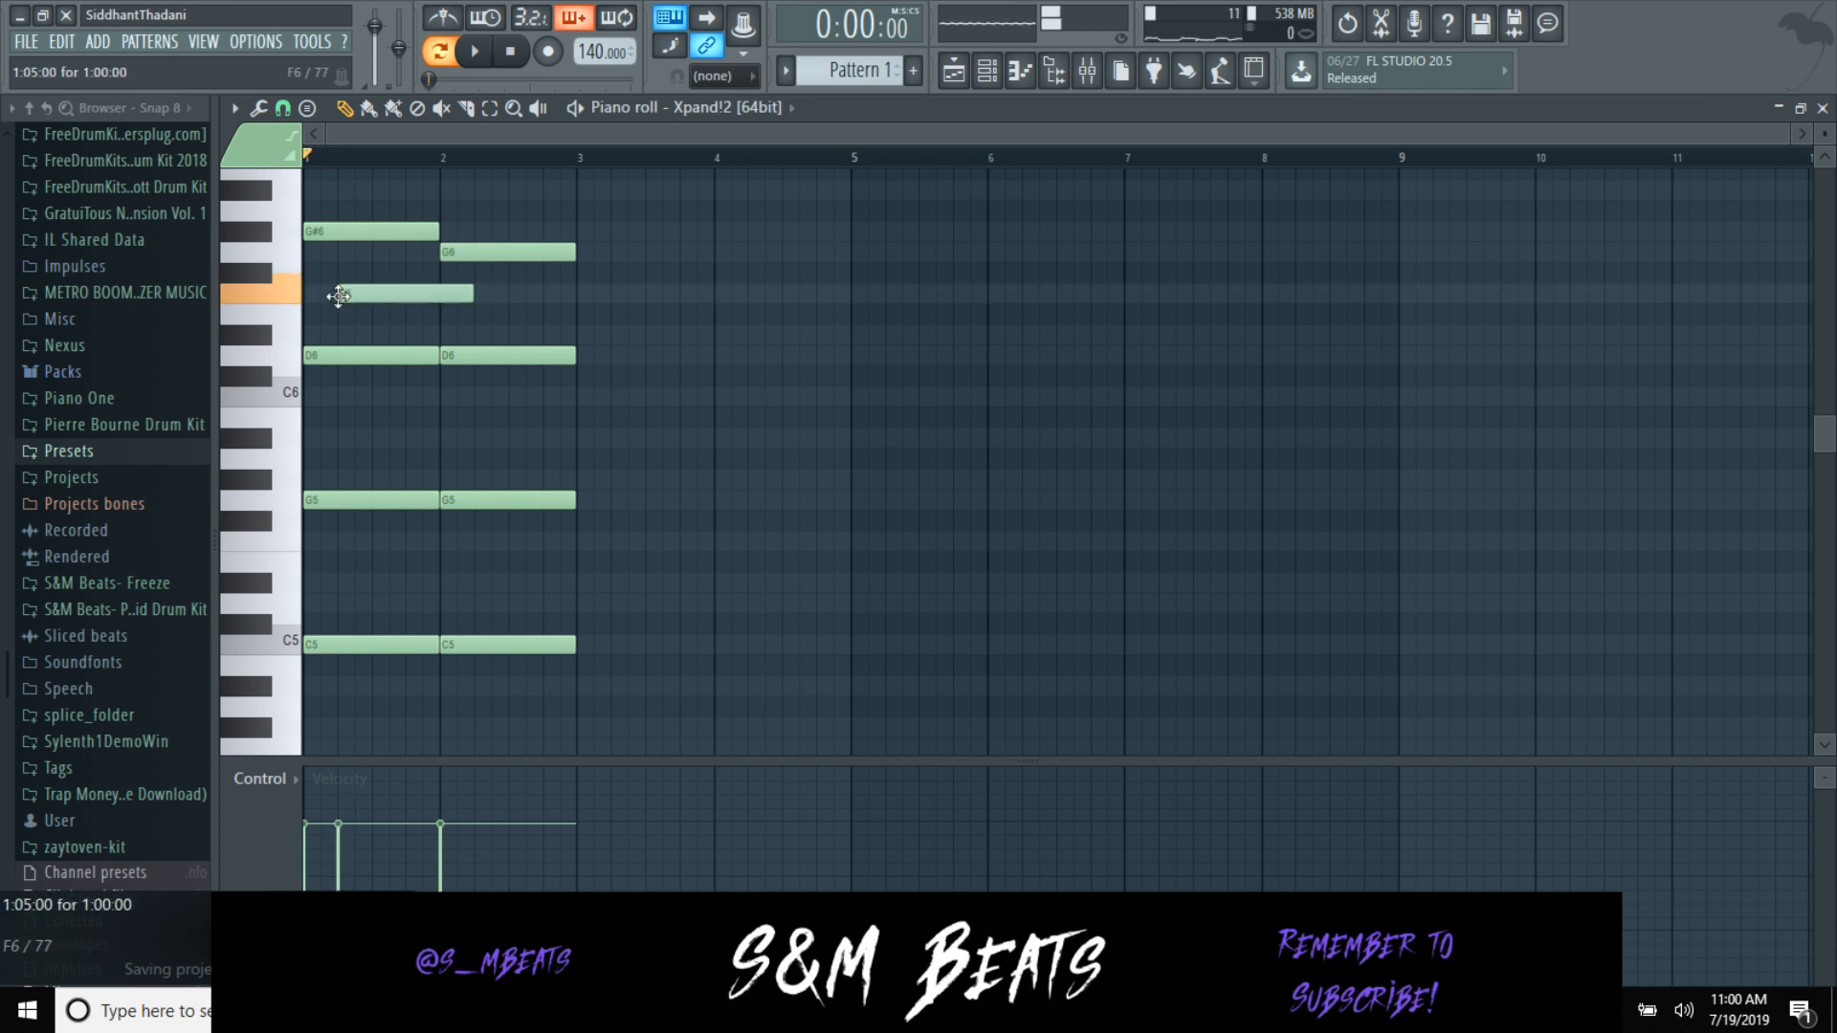
right_click(356, 292)
drag(346, 330, 336, 395)
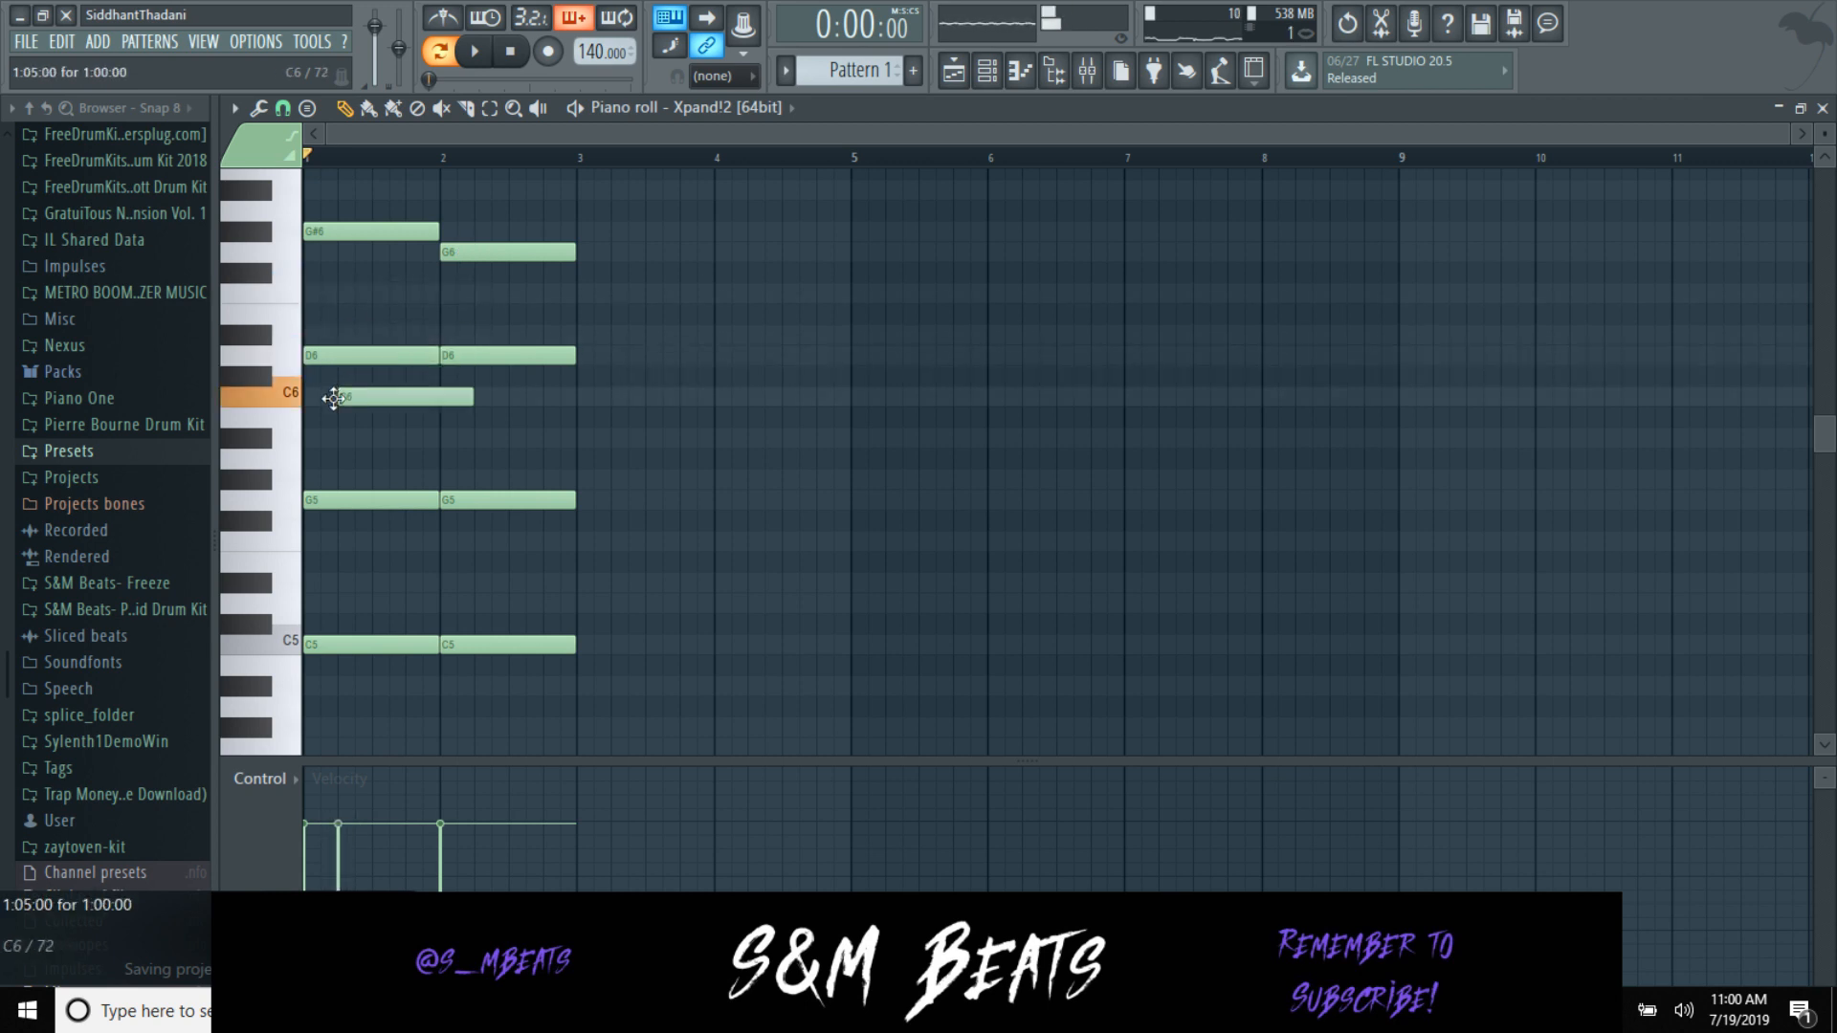
key(space)
click(376, 479)
key(space)
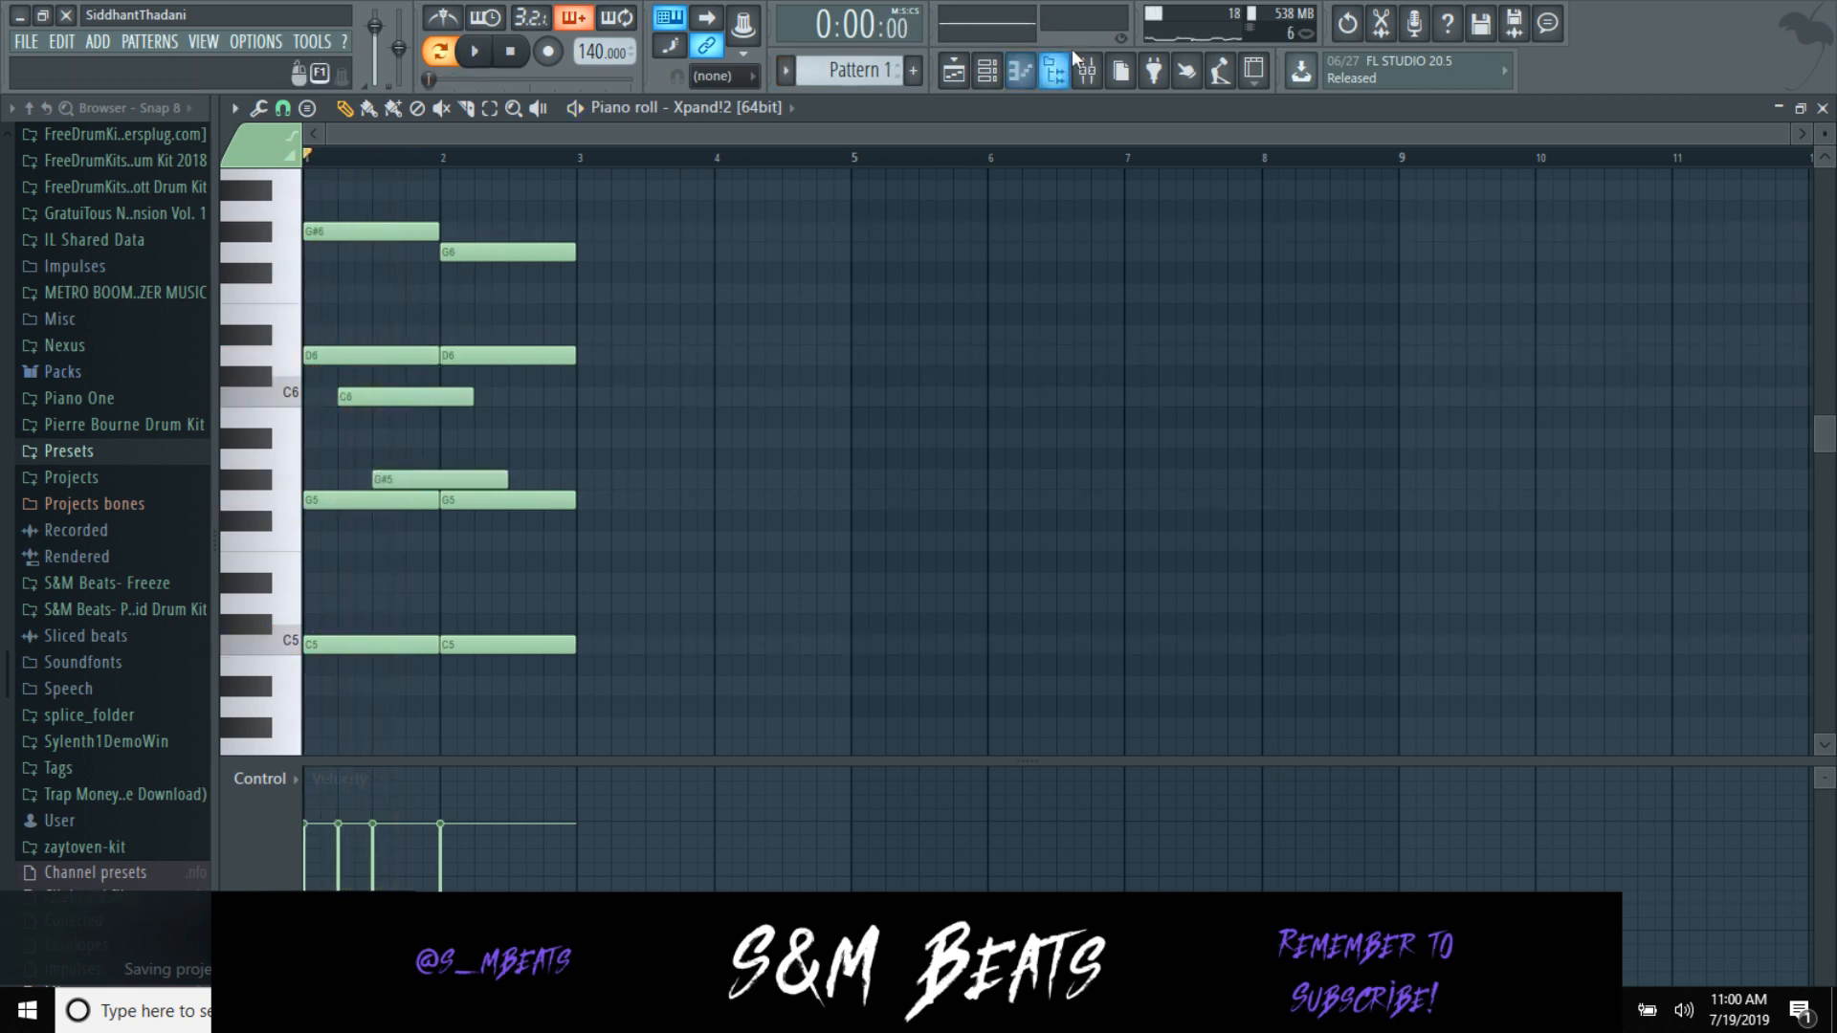
Step: Shift the staggered C6 and G#5 notes earlier in bar 1, with G#5 starting at 1:05:00, and listen to the timing
click(1087, 70)
key(space)
key(F9)
key(space)
drag(454, 479, 436, 484)
drag(392, 396, 375, 396)
key(space)
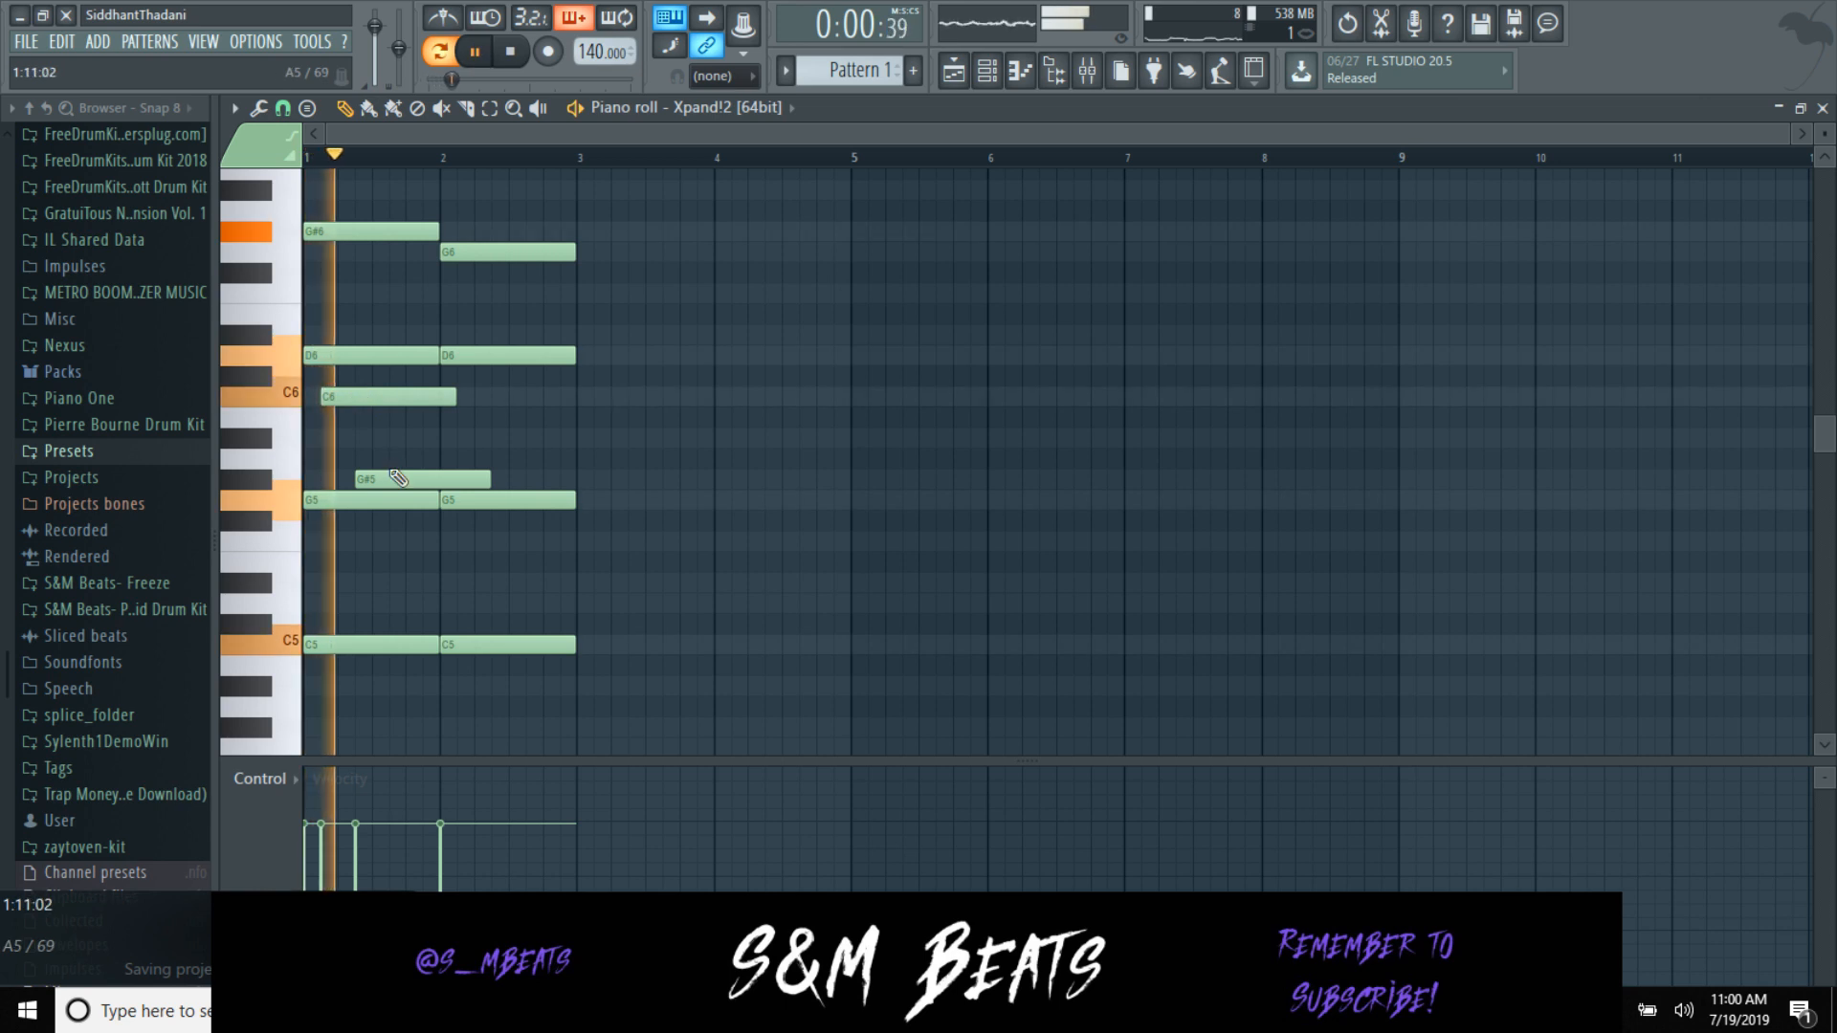
key(space)
click(356, 458)
right_click(356, 459)
drag(352, 481, 335, 480)
key(space)
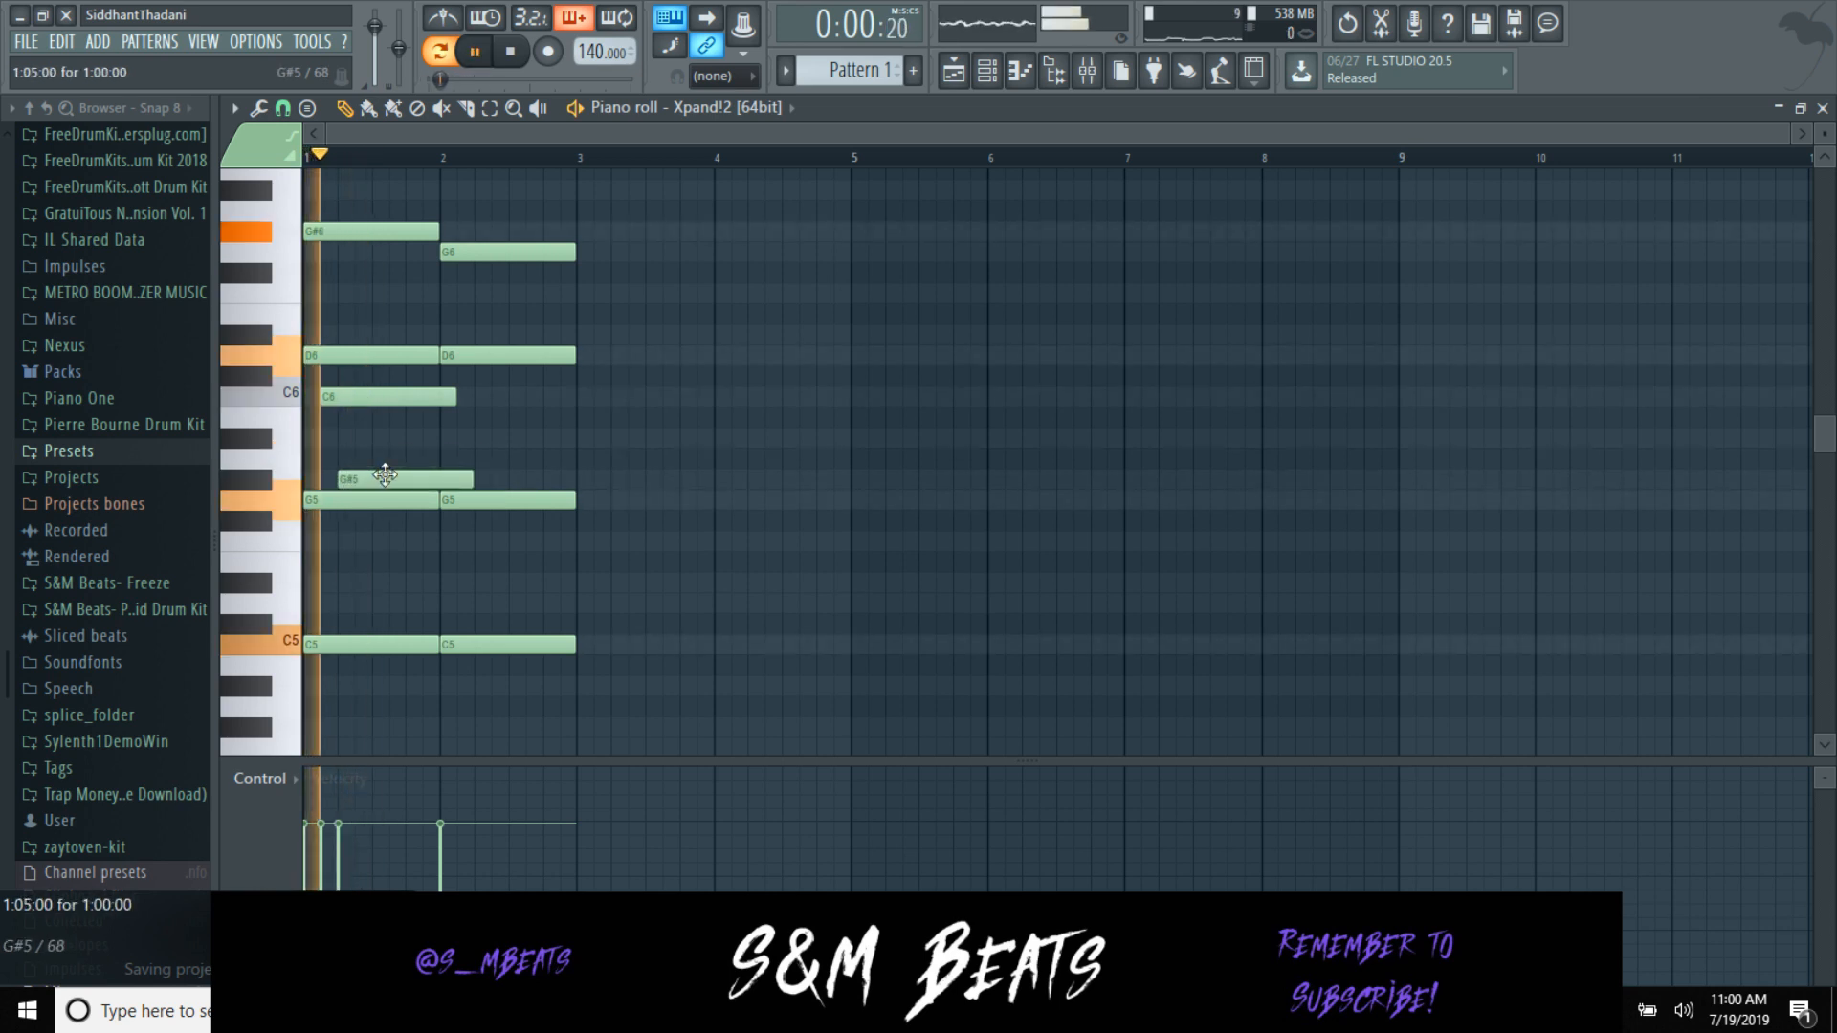
key(space)
Step: Apply quick legato to the notes so each one ends where the next begins
click(383, 438)
right_click(390, 439)
key(ctrl+l)
key(ctrl+s)
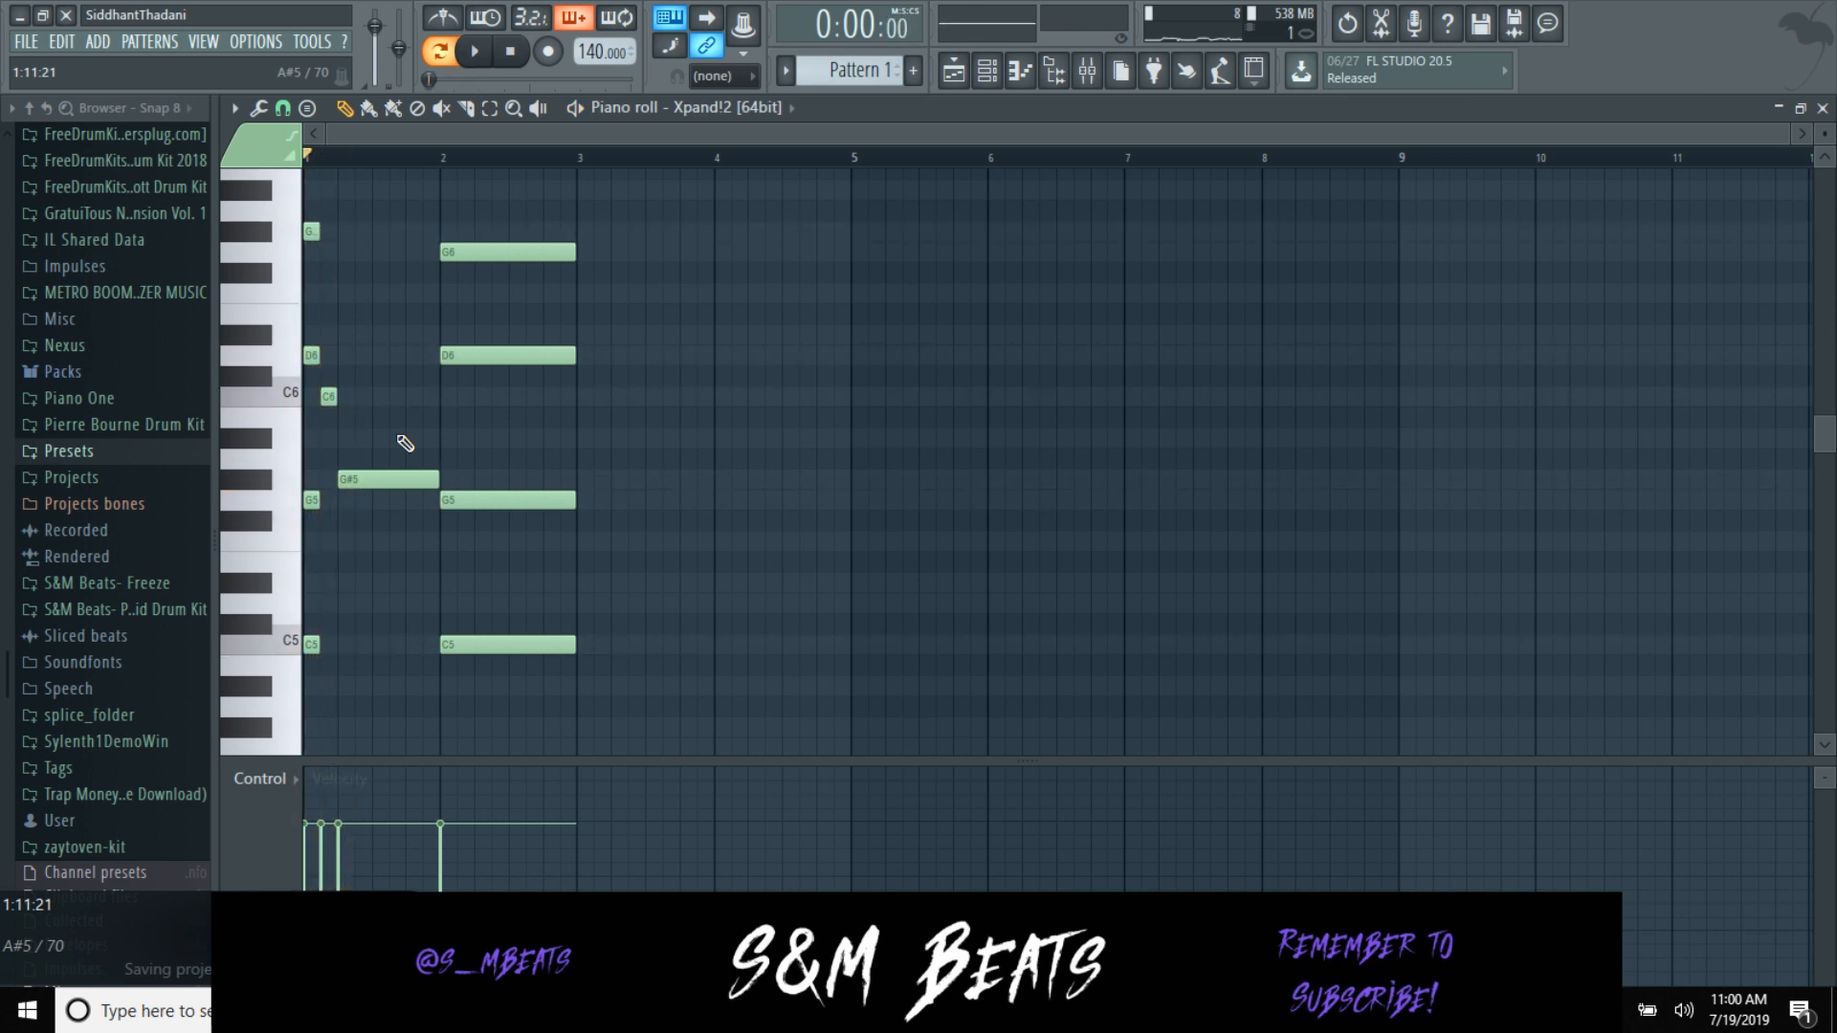
Step: Delete every note in the pattern and close the piano roll
key(ctrl+a)
key(Delete)
click(1823, 108)
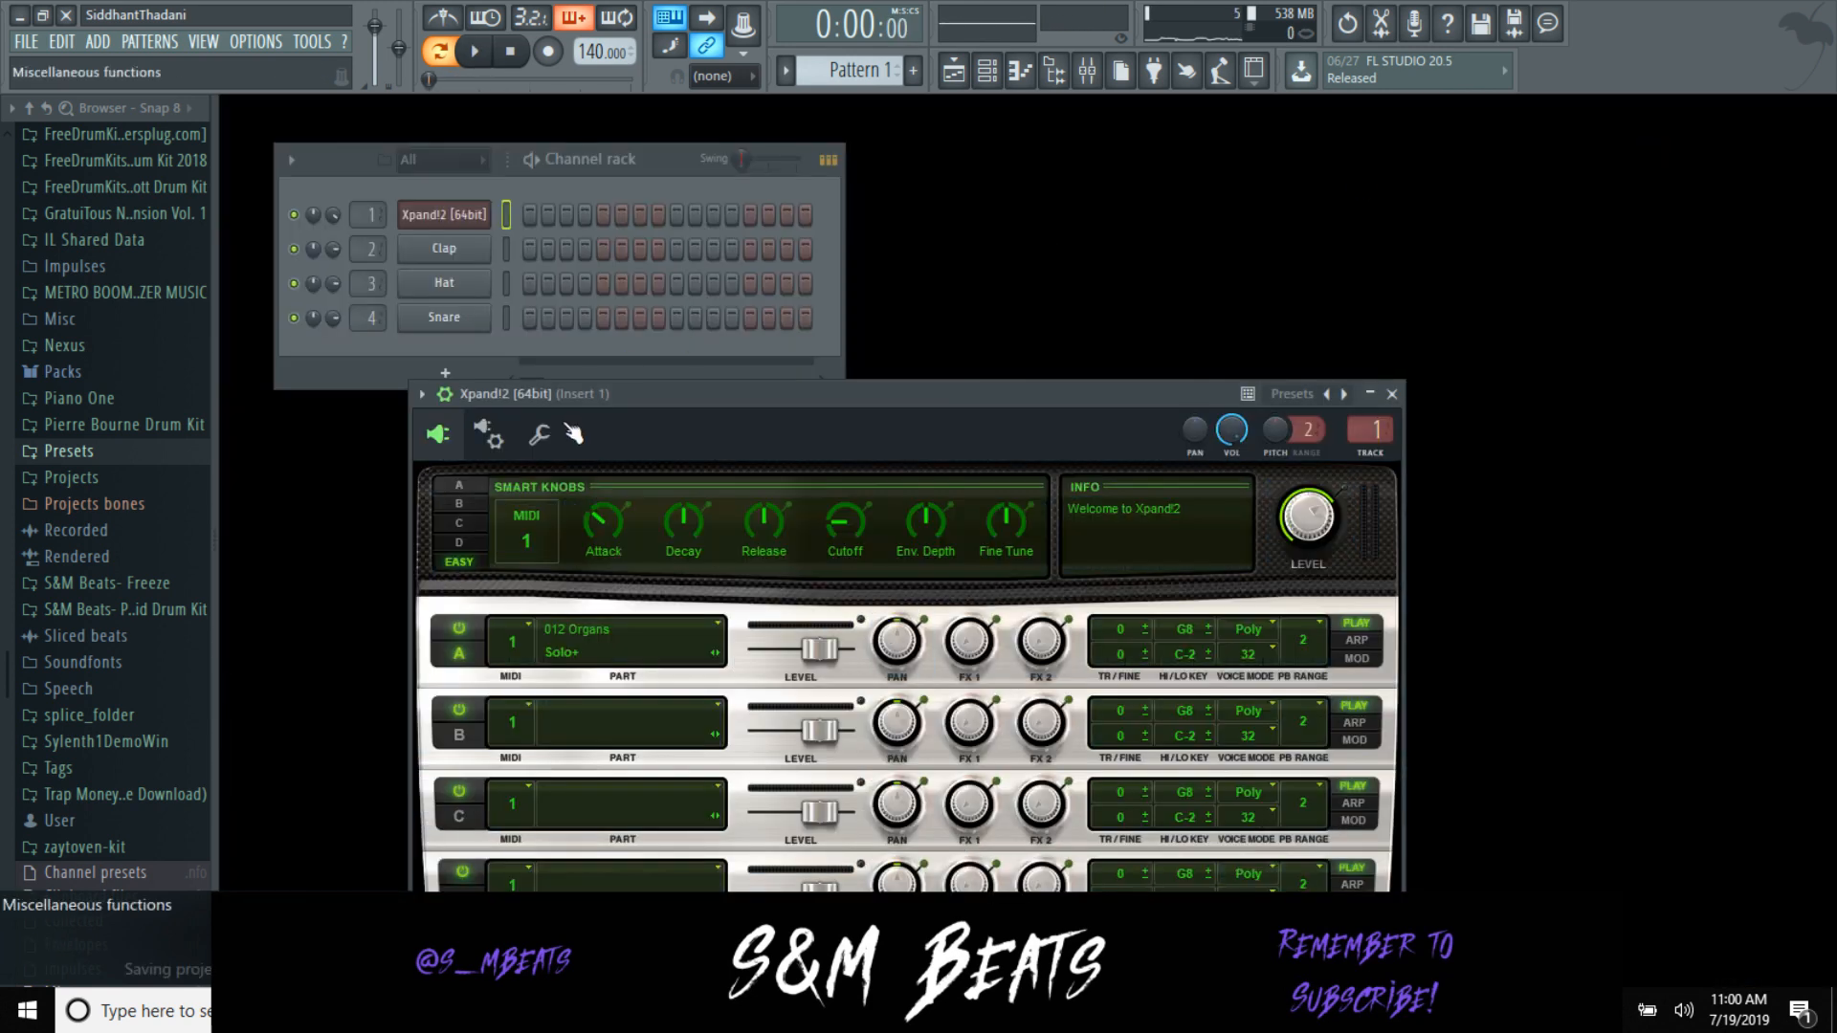
Step: Replace the Xpand!2 channel's instrument with LABS [64bit]
right_click(399, 225)
mouse_move(565, 370)
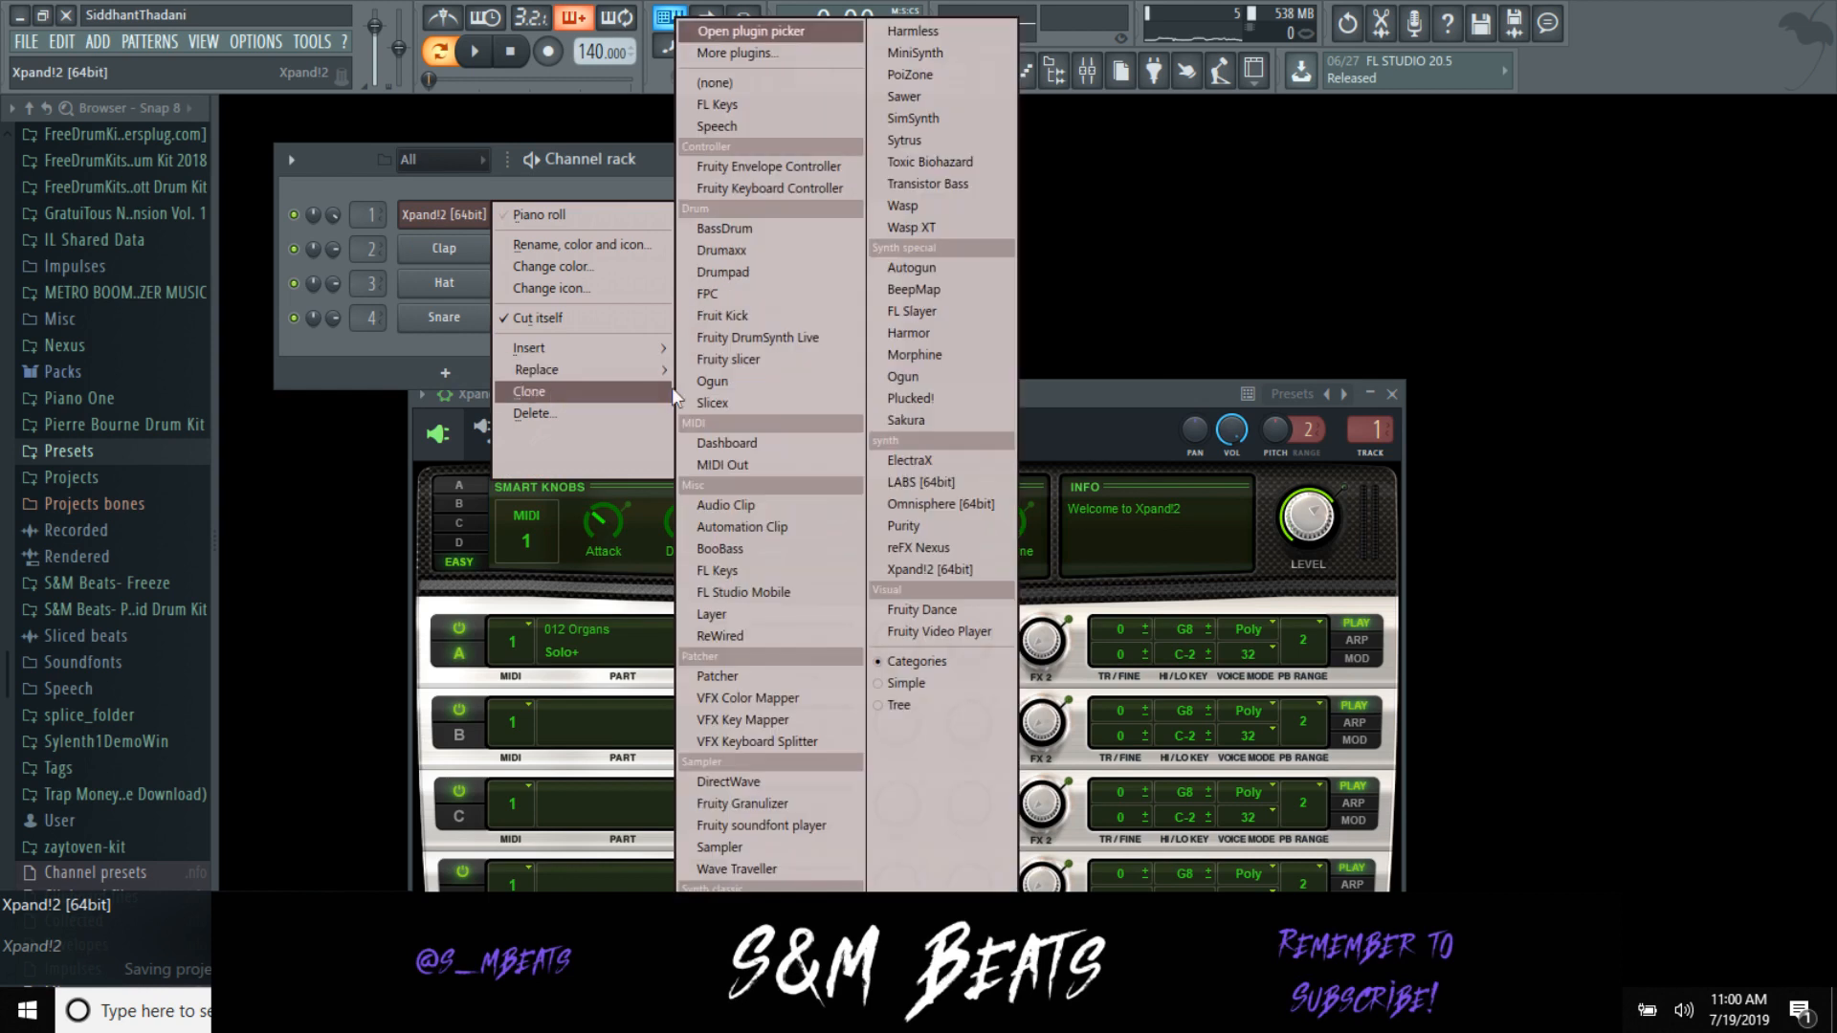
click(914, 483)
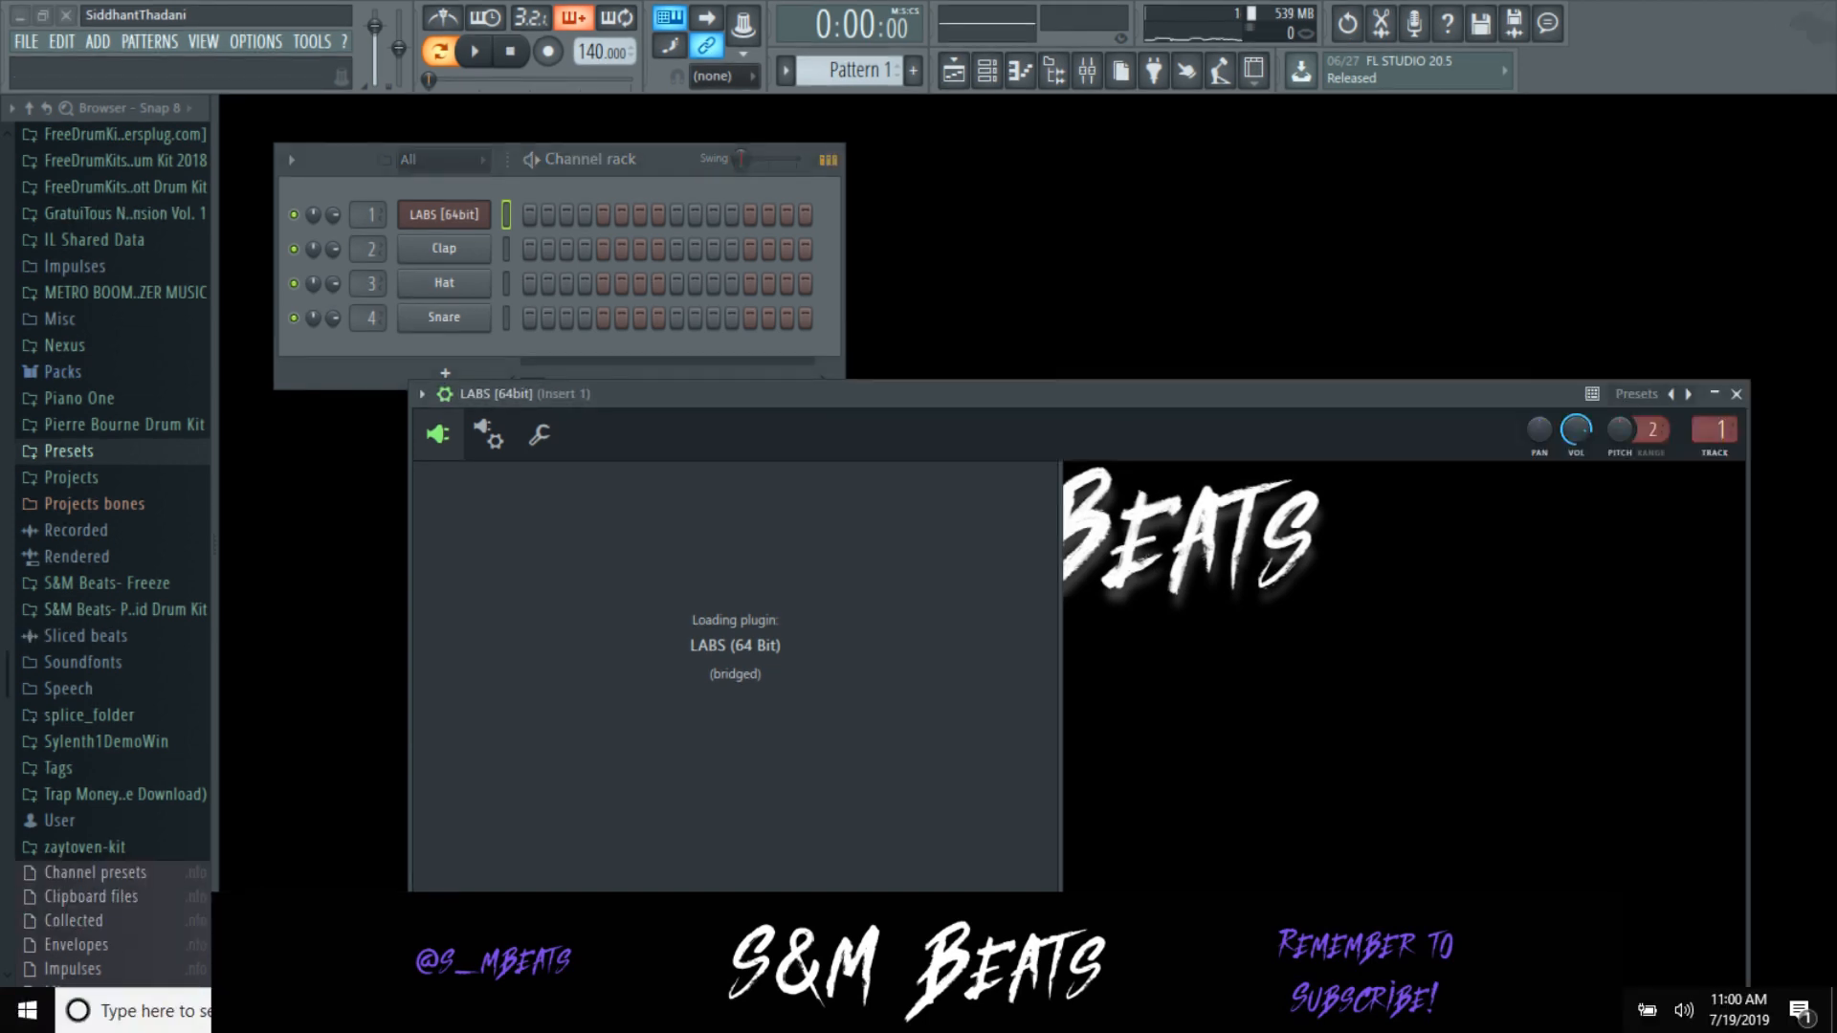
Step: Switch to the YouTube Live Control Room to read the live chat and return to FL Studio
key(alt+Tab)
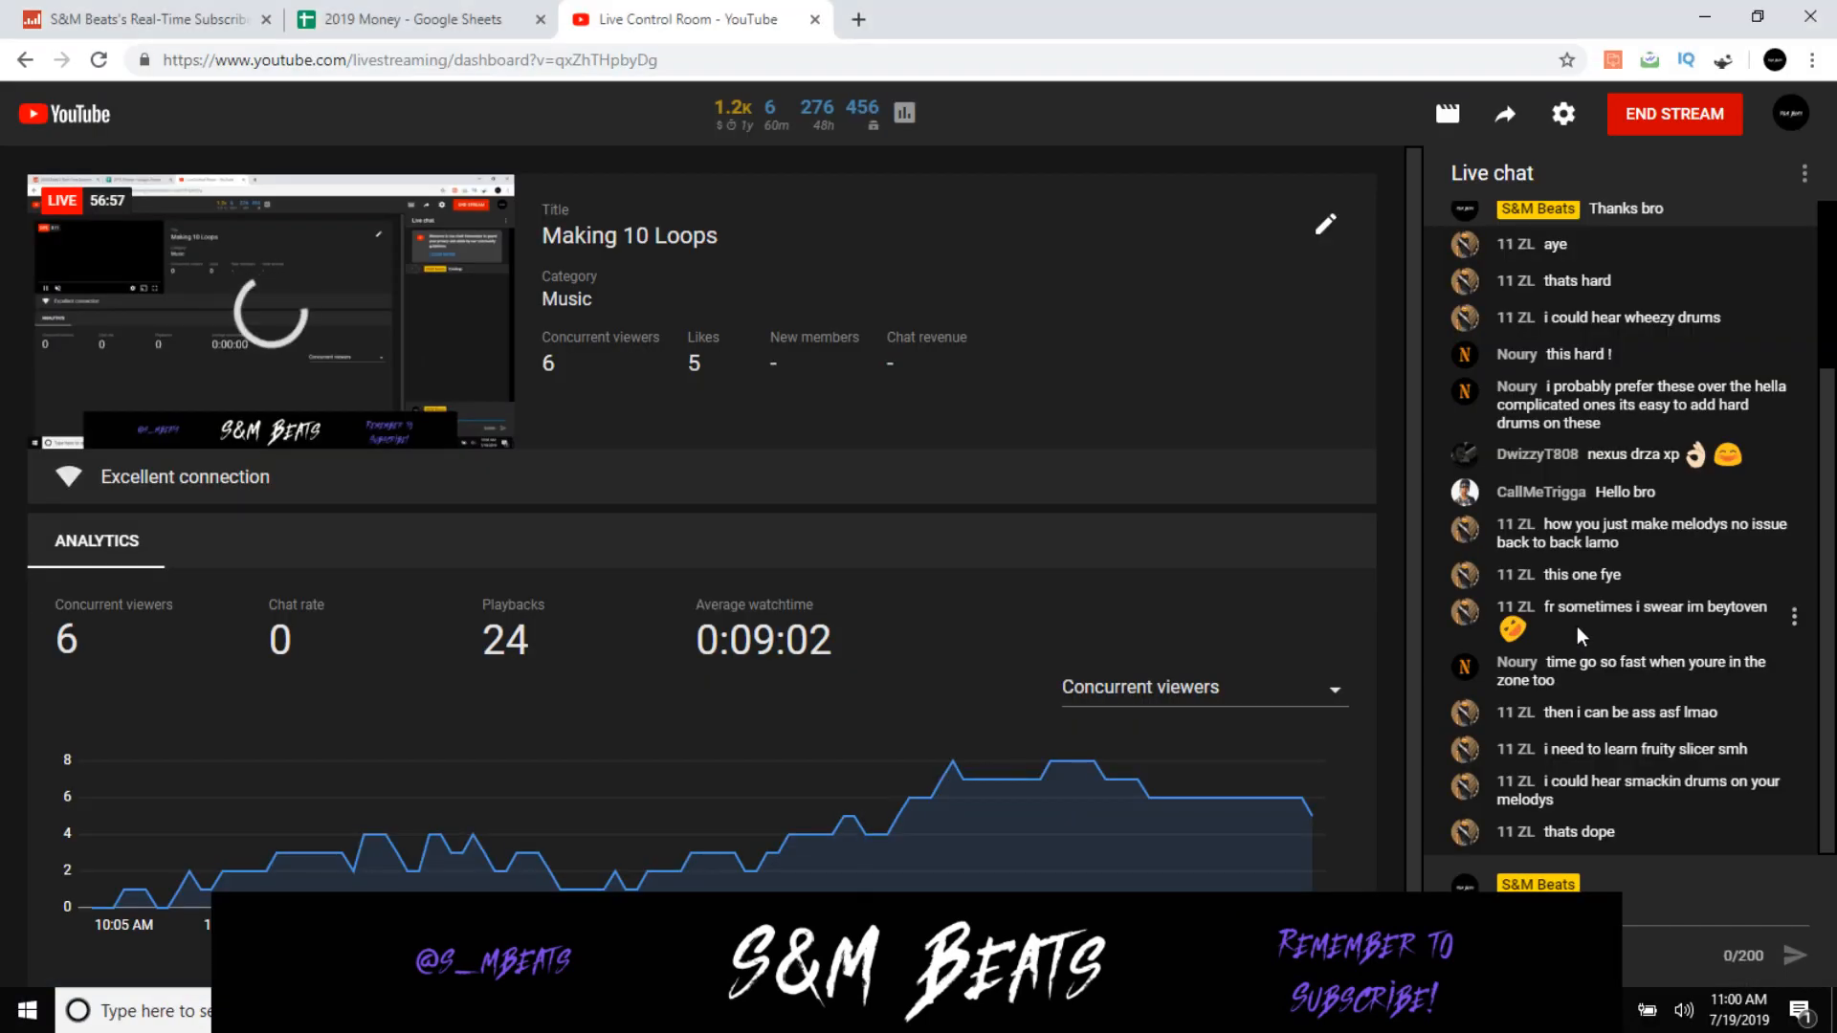
mouse_move(703, 1011)
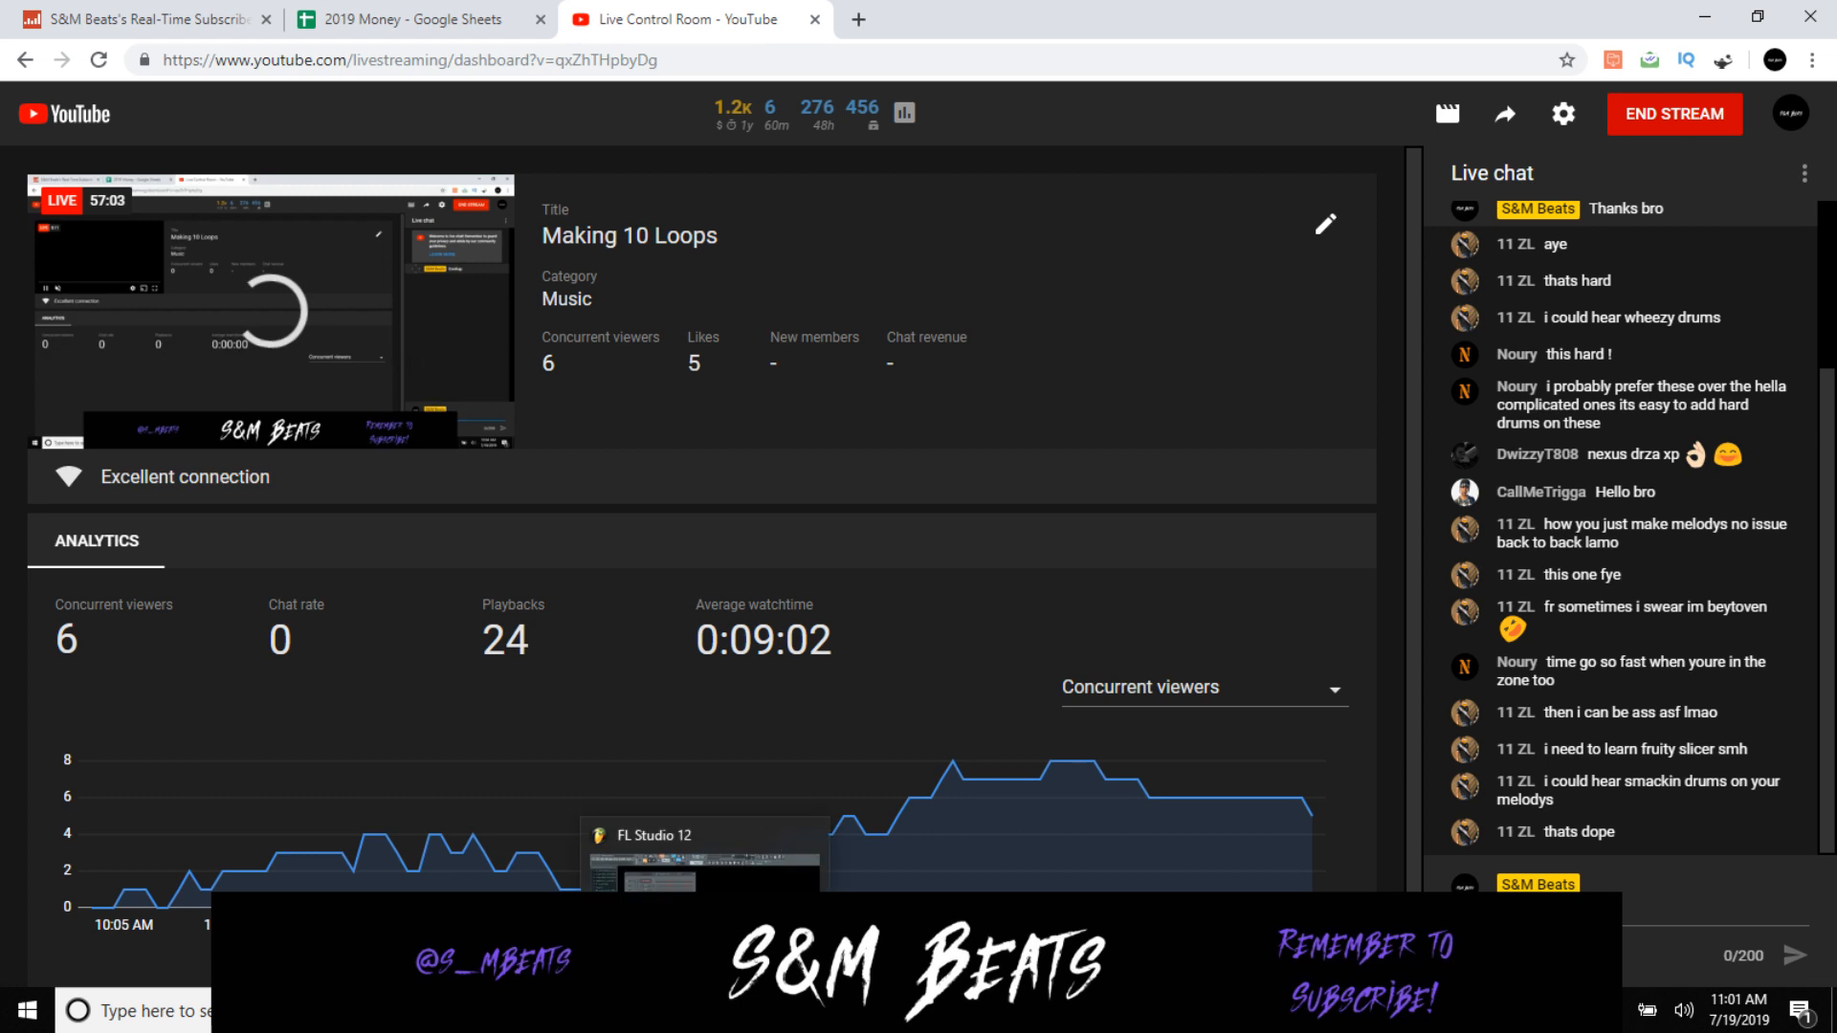
click(703, 1011)
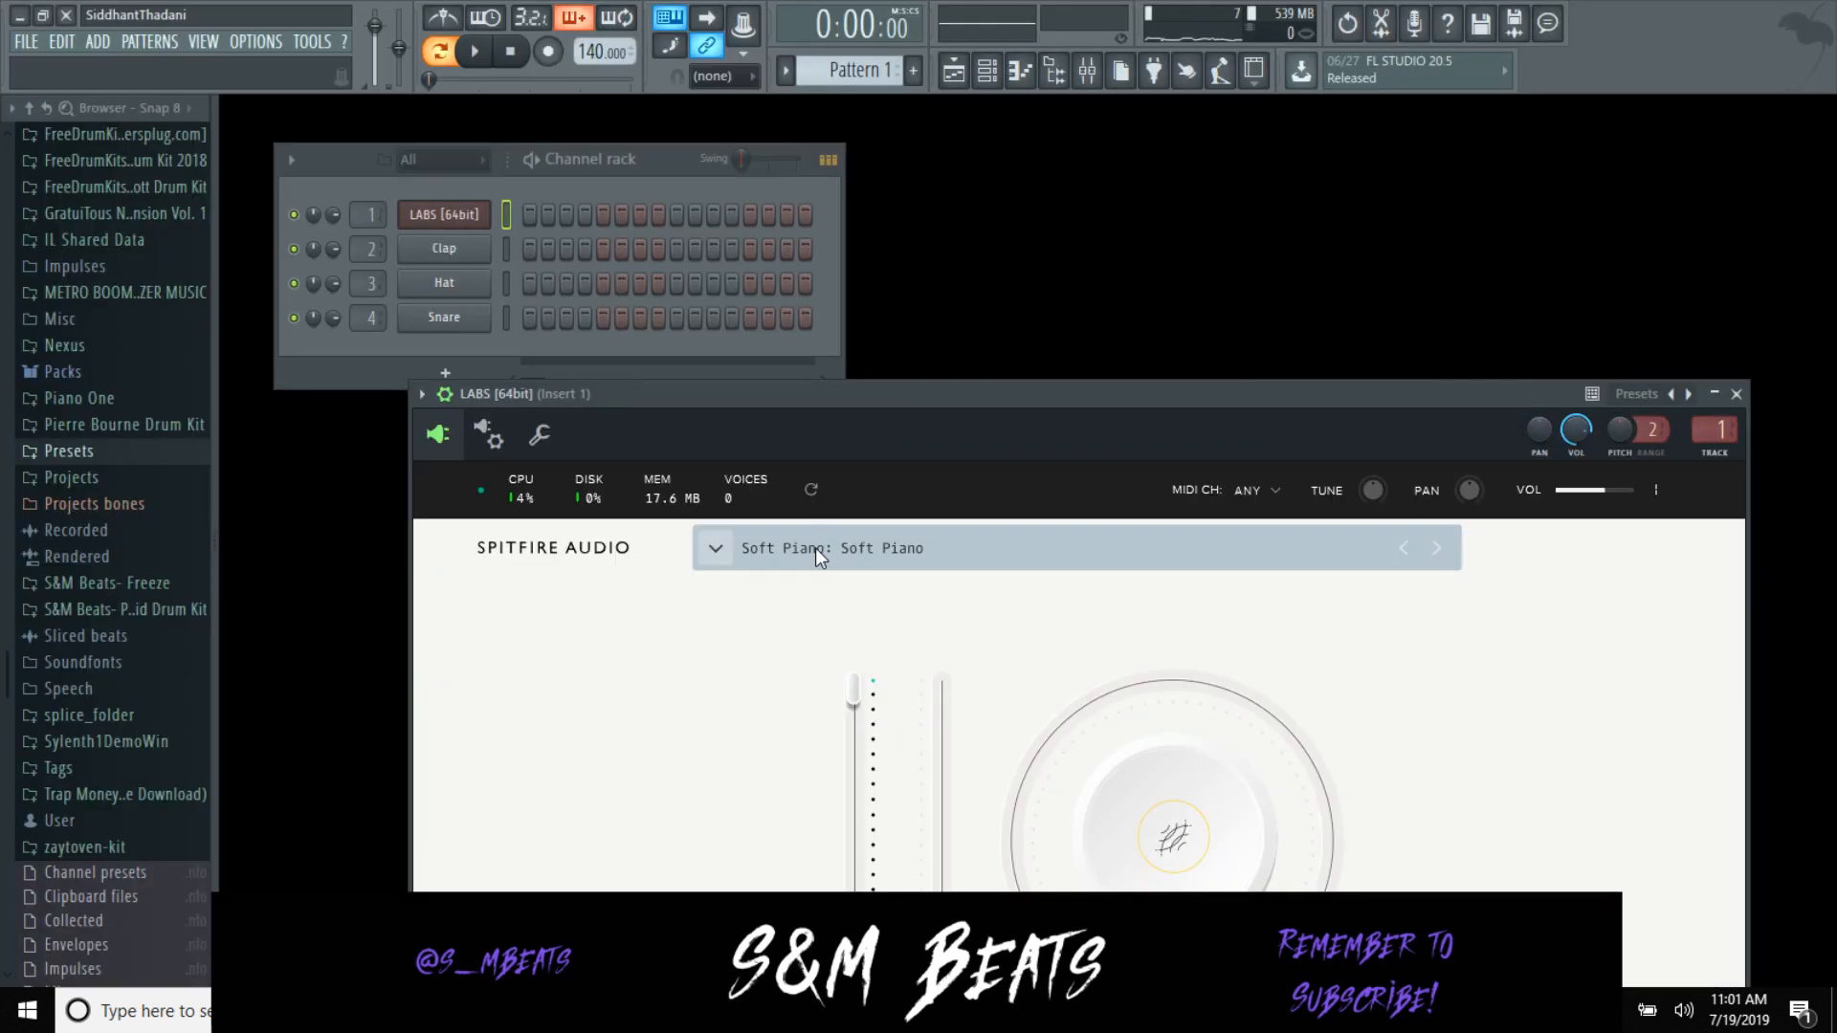
Step: Load the Modular Pianos preset 03 Piano Heaven in LABS and turn its Variation dial down to the minimum
drag(922, 390, 928, 136)
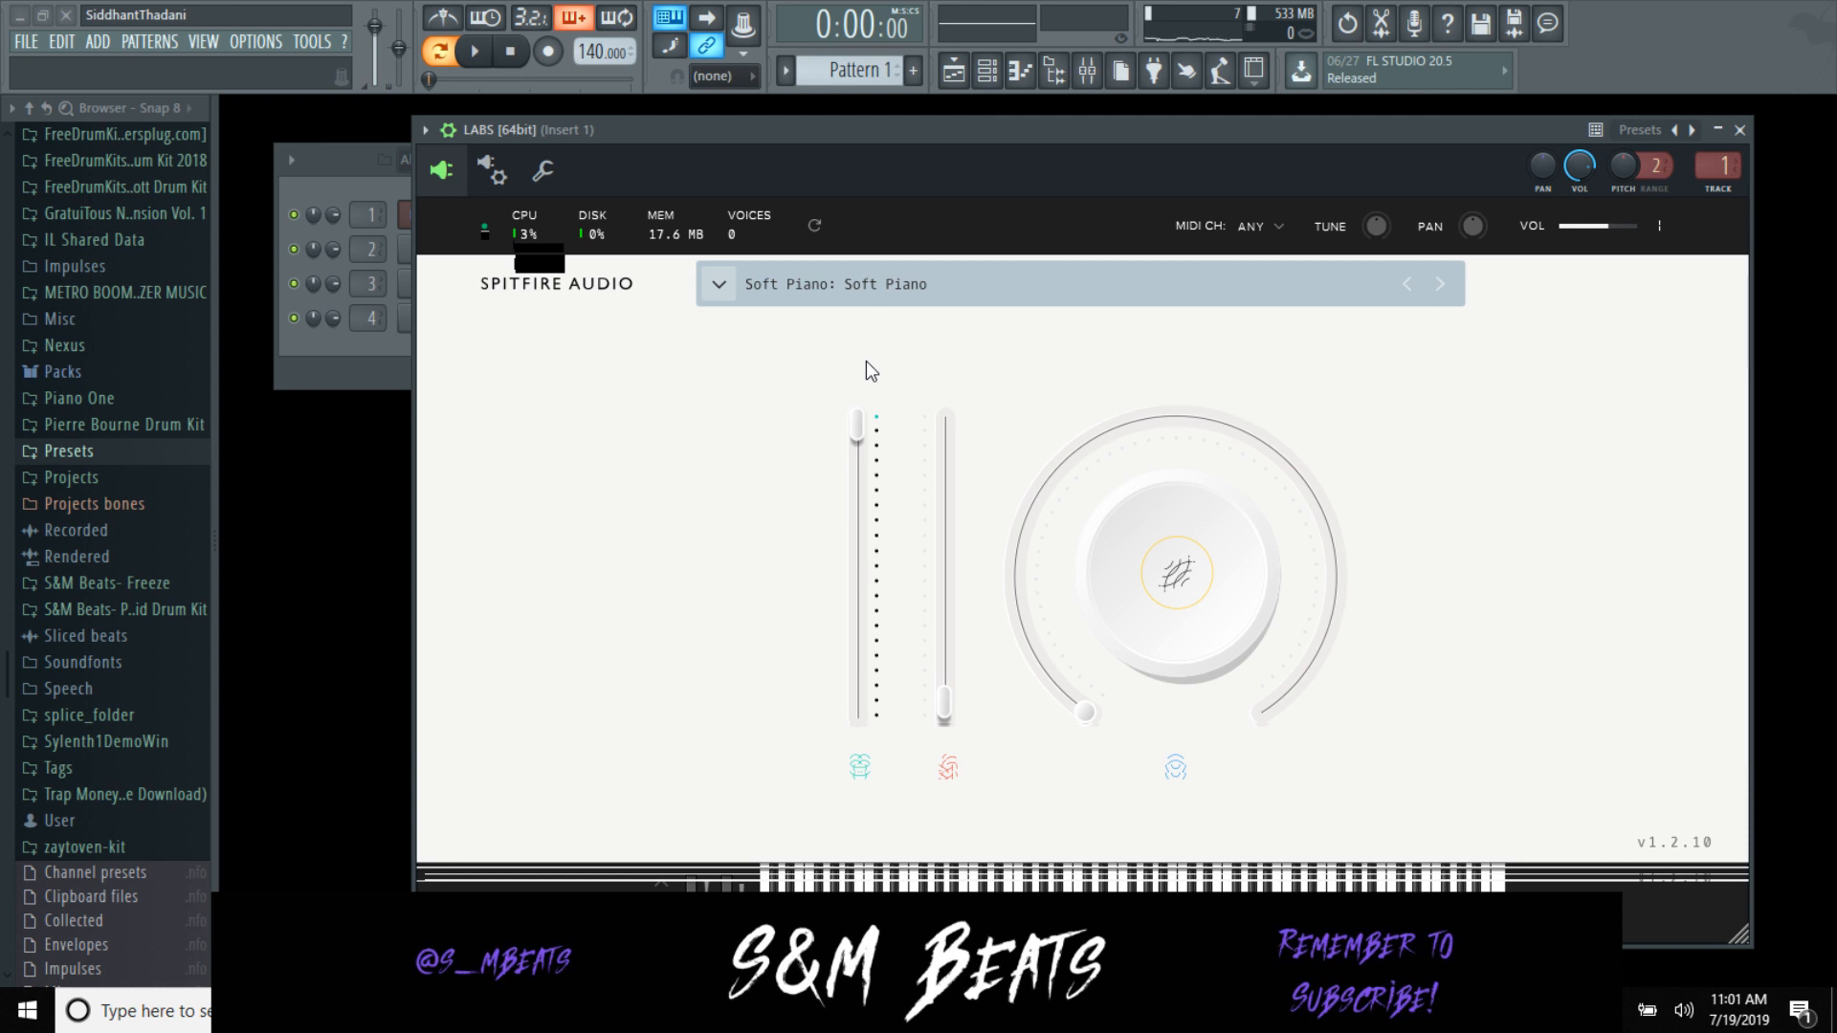
scroll(1129, 555, down, 5)
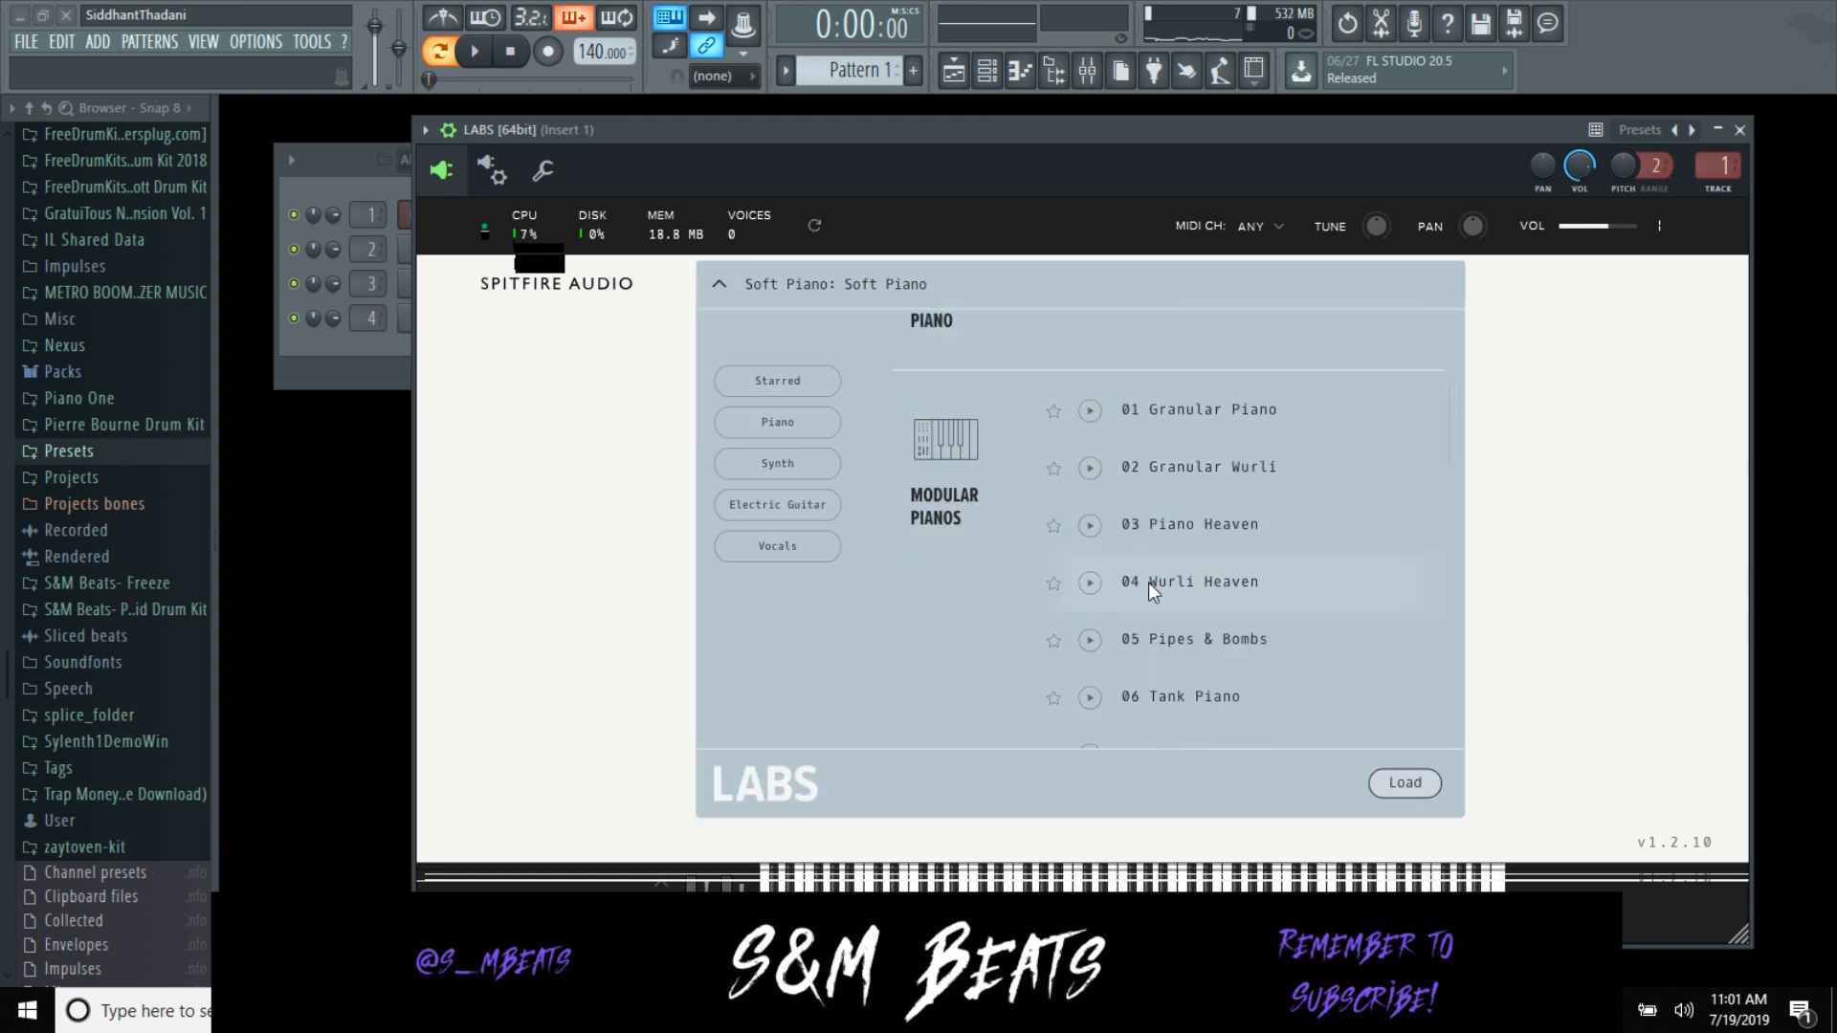
double_click(1186, 524)
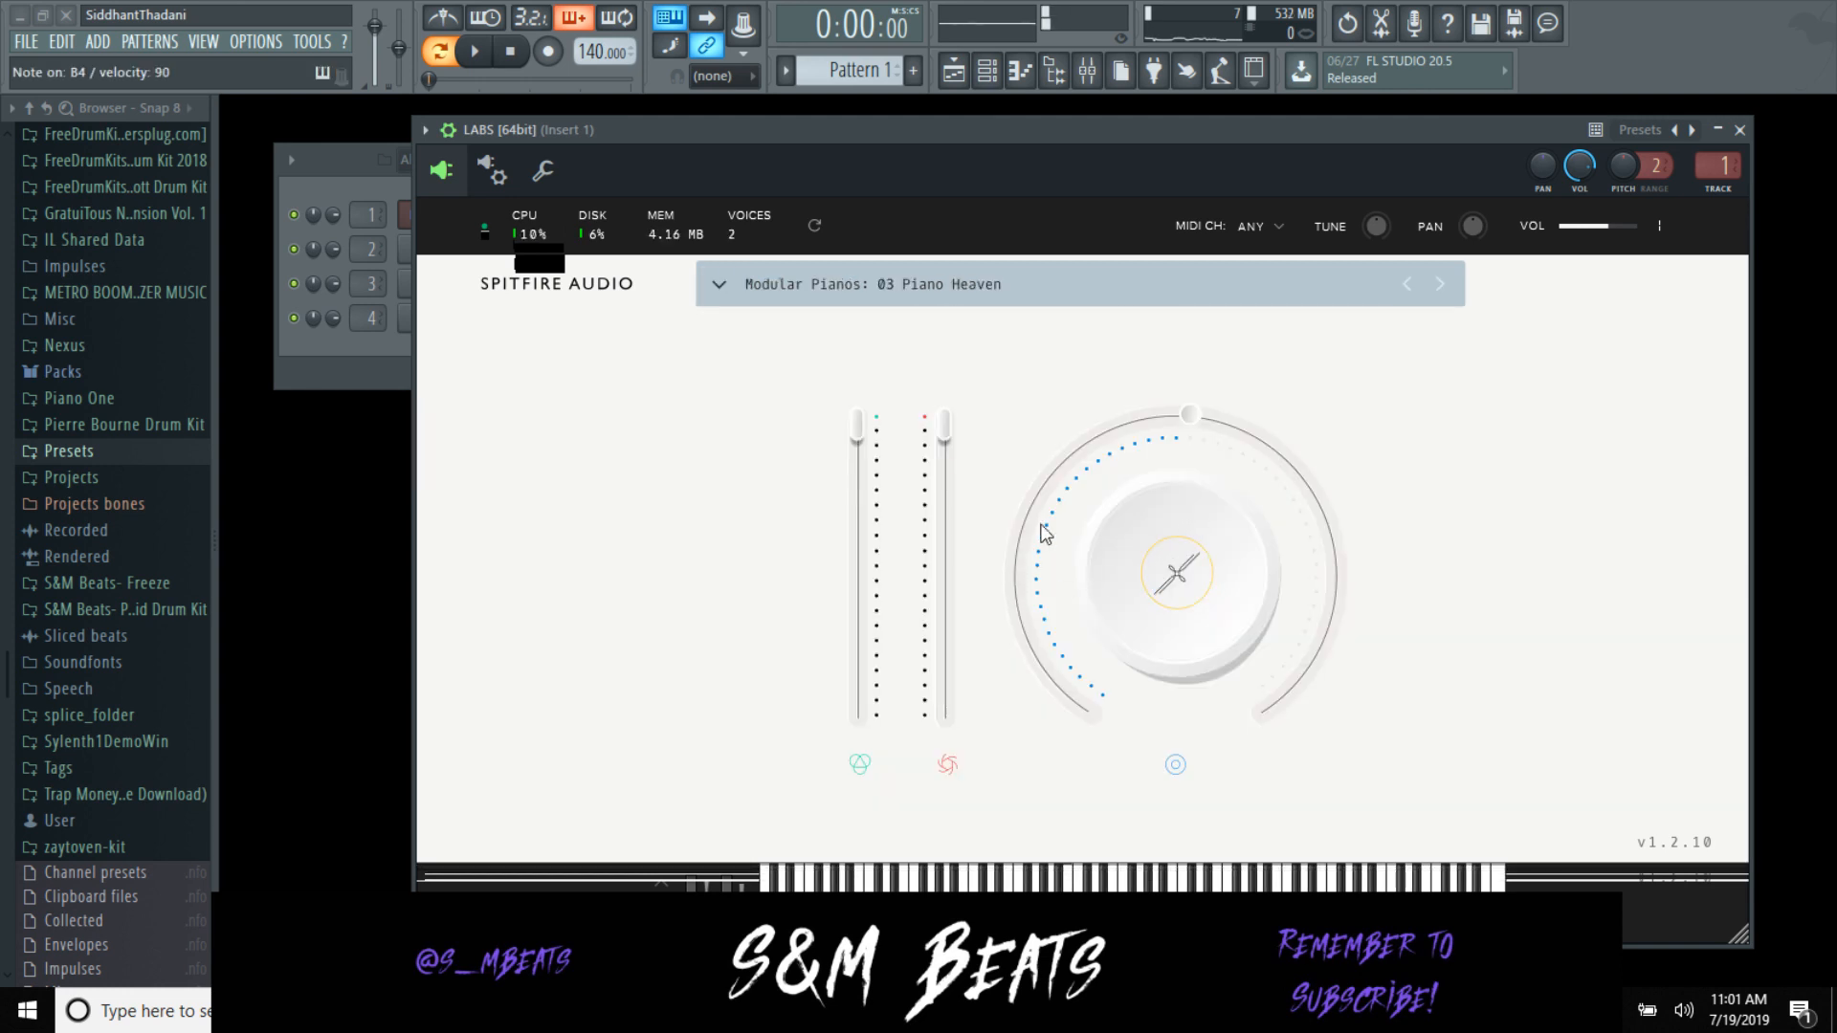
mouse_move(1416, 529)
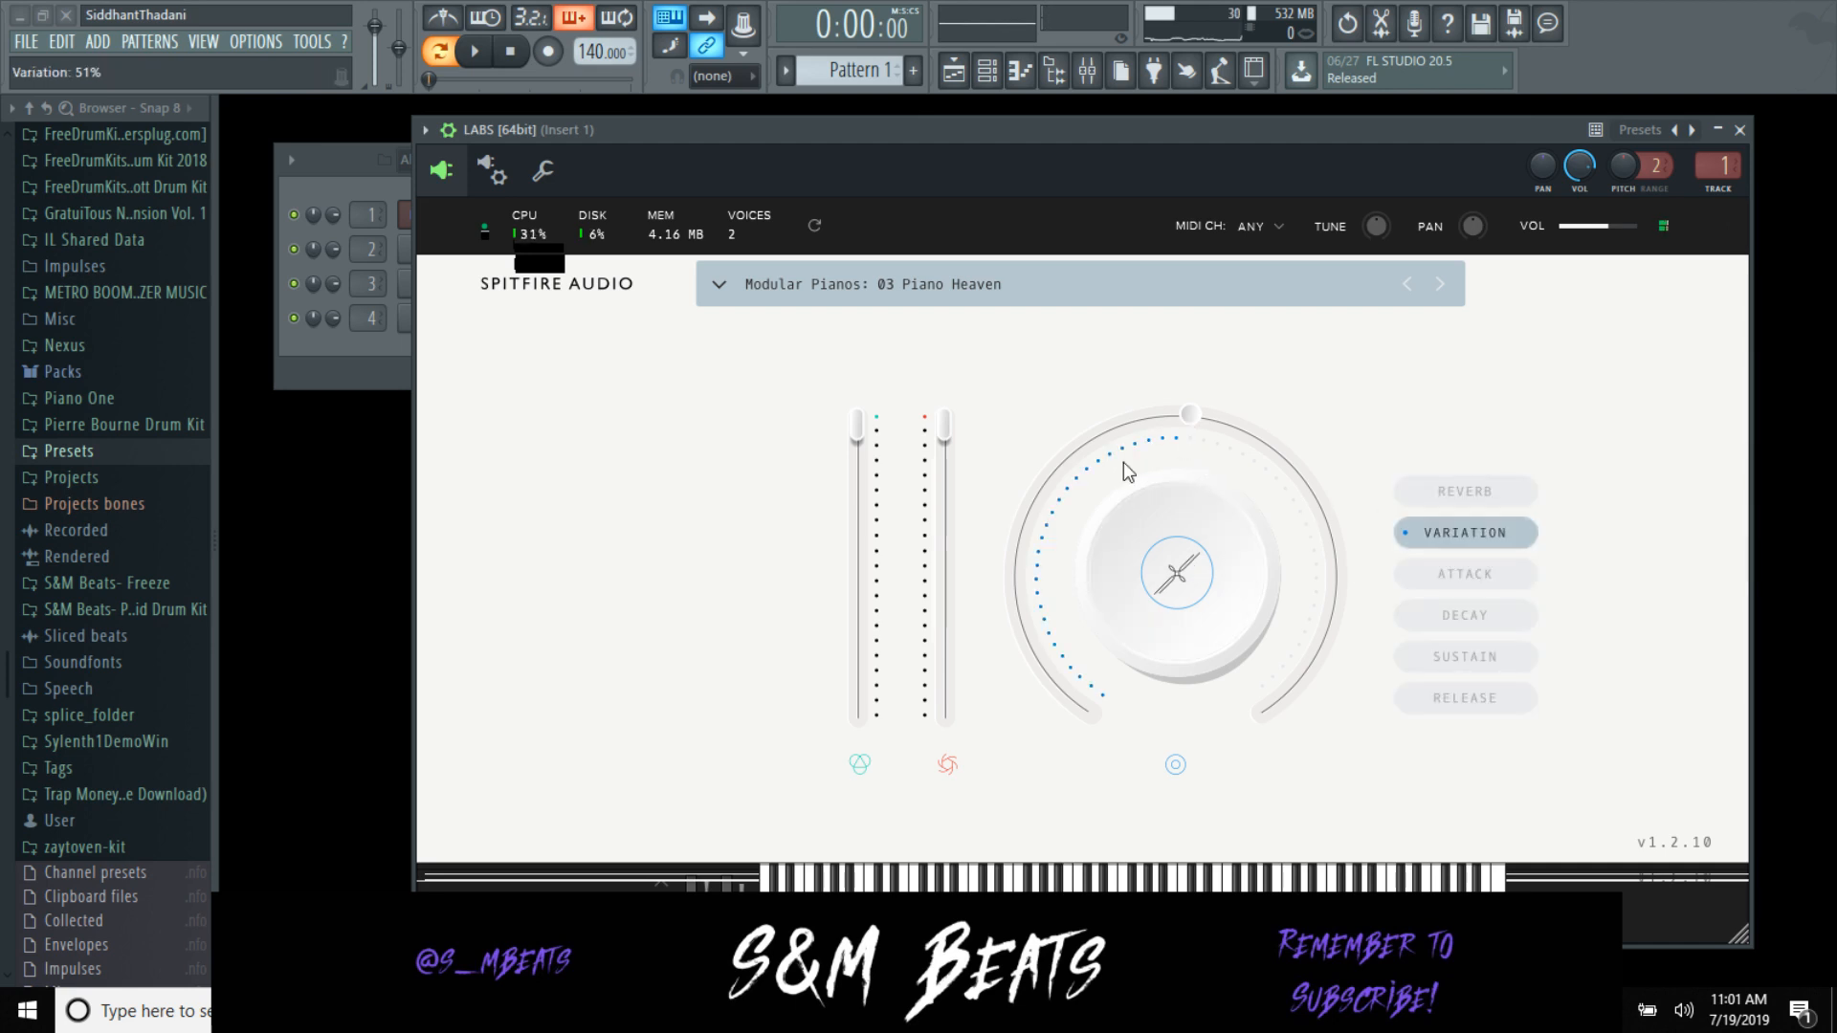
drag(1186, 421, 1091, 835)
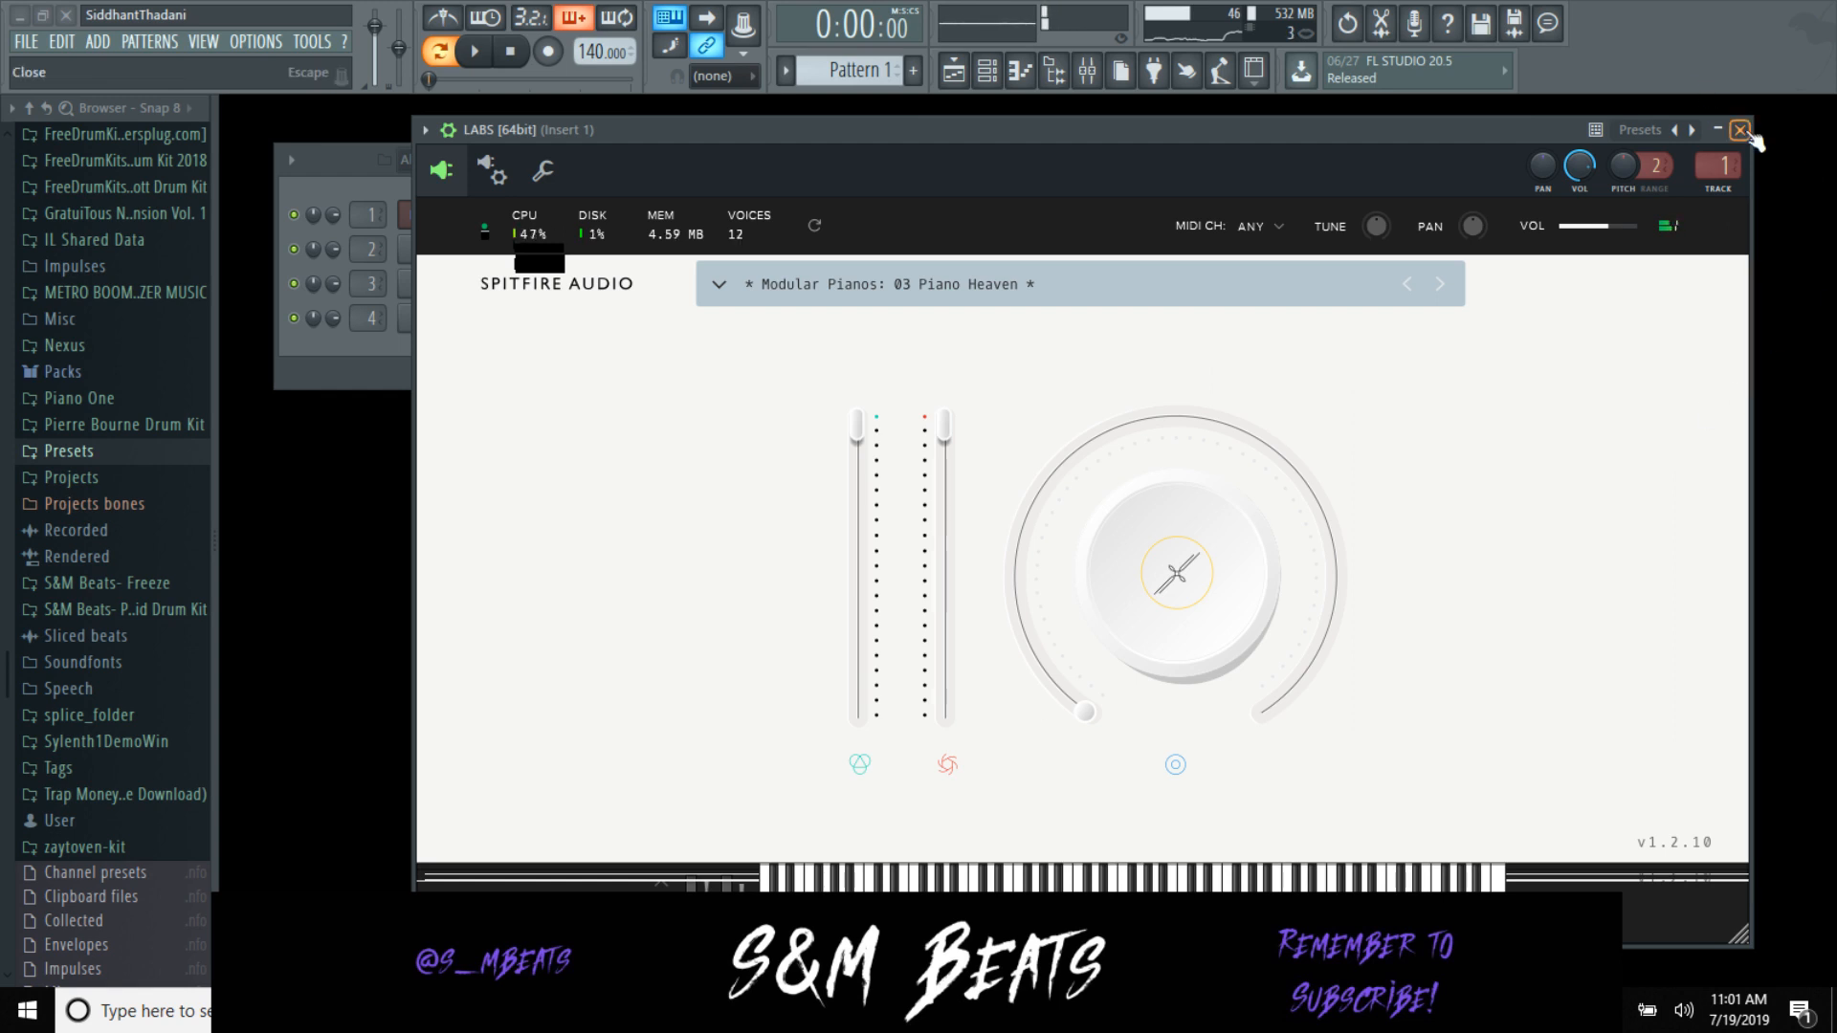
Step: Close the LABS instrument window and open the LABS channel's piano roll
click(1740, 129)
right_click(478, 212)
click(521, 218)
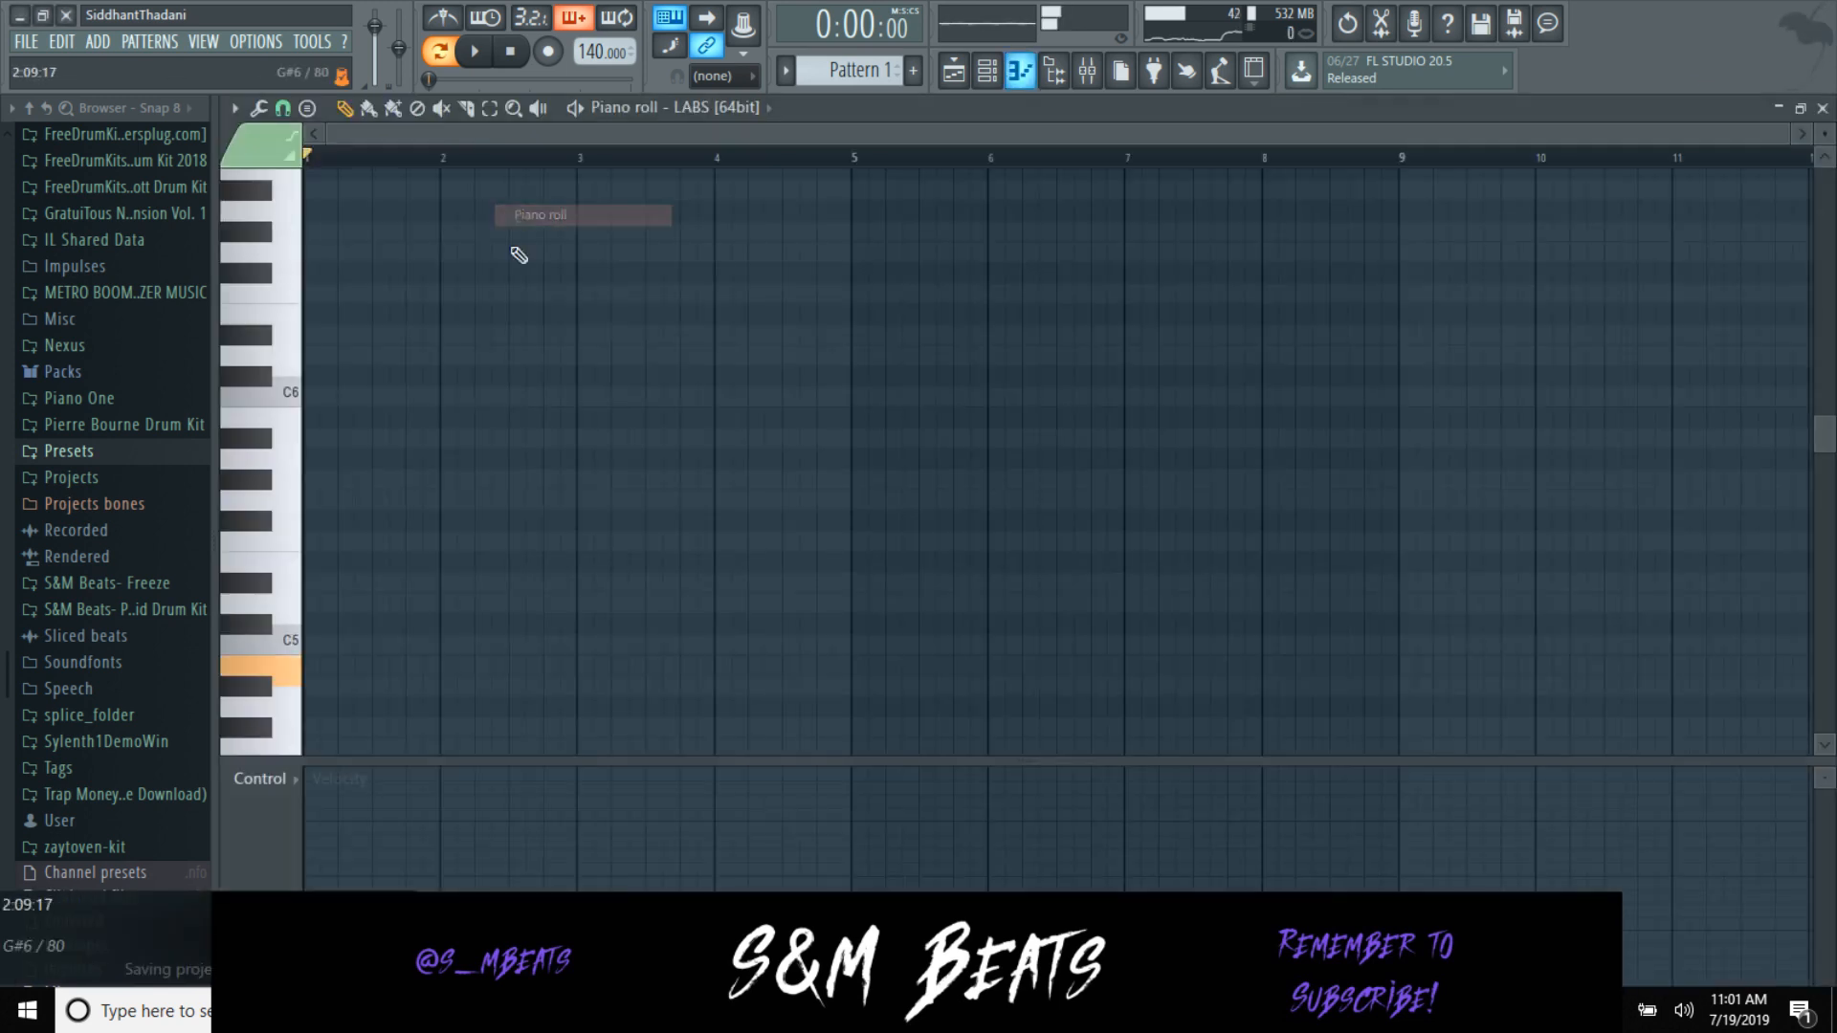
Step: Place an ascending B4, E5, G5, B5 note sequence across bar 1, one note per beat, and audition it
click(326, 668)
click(331, 563)
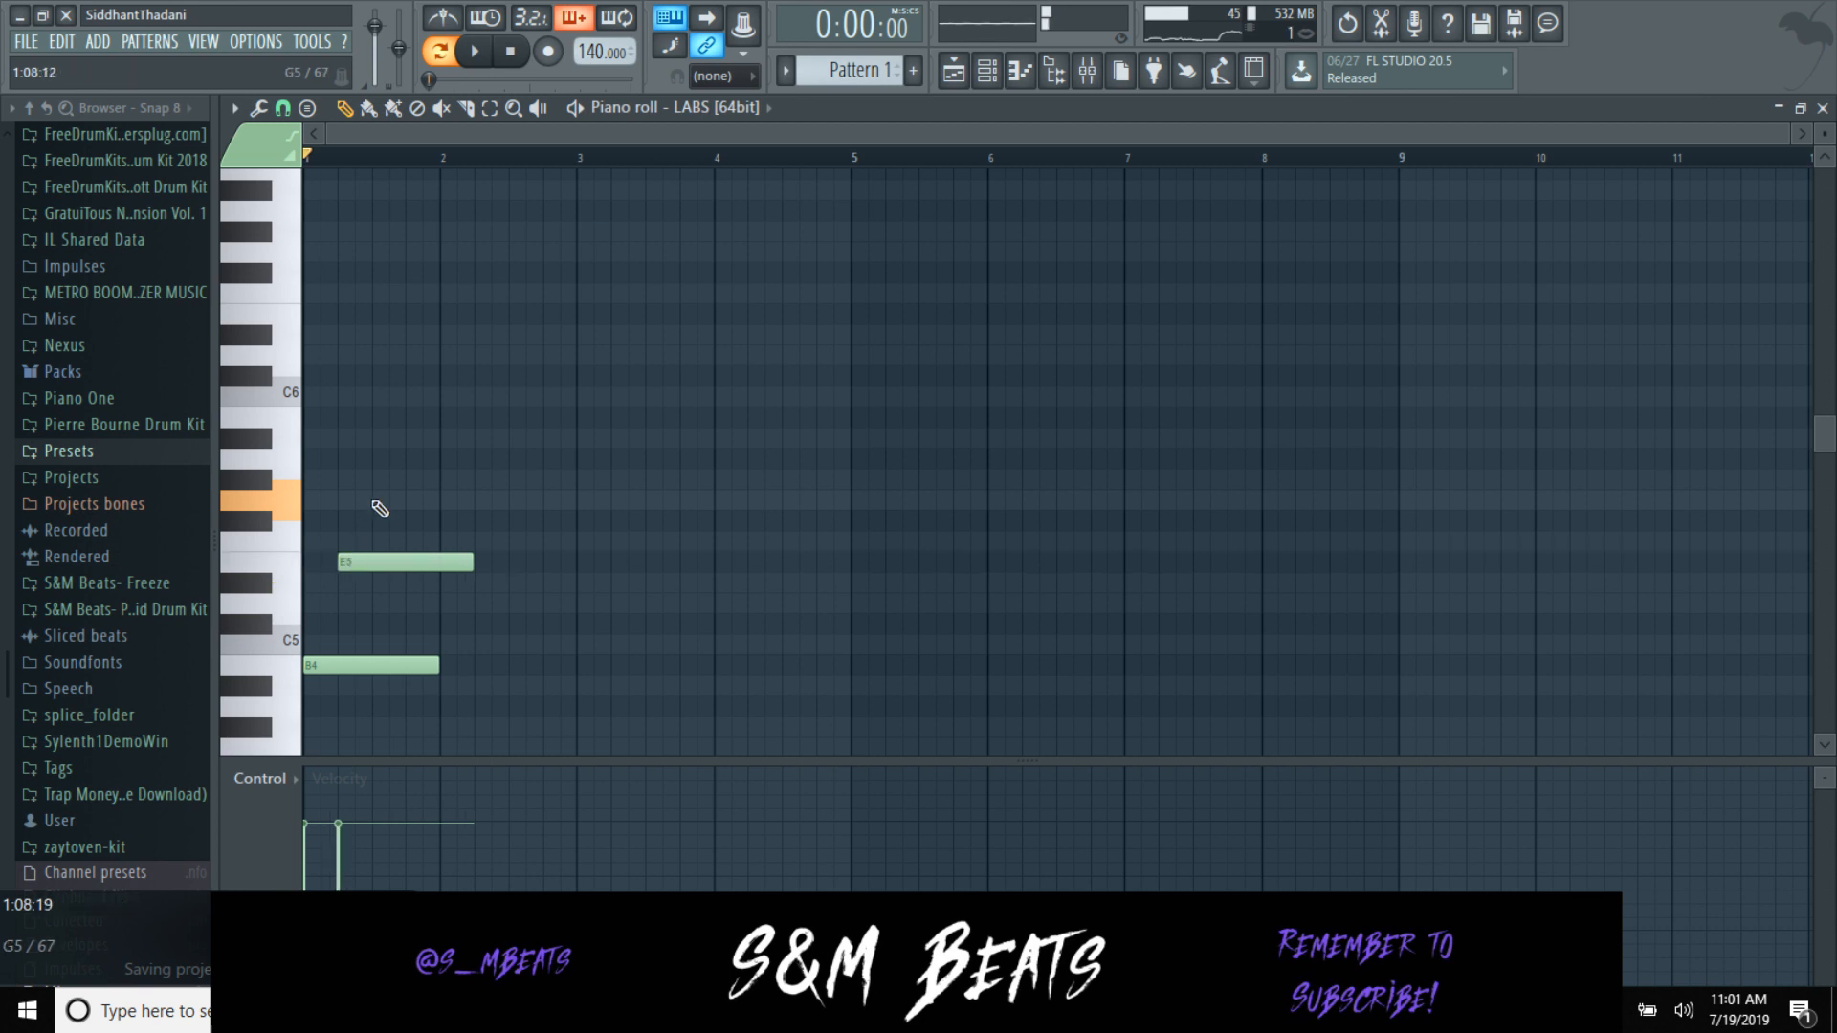
click(375, 499)
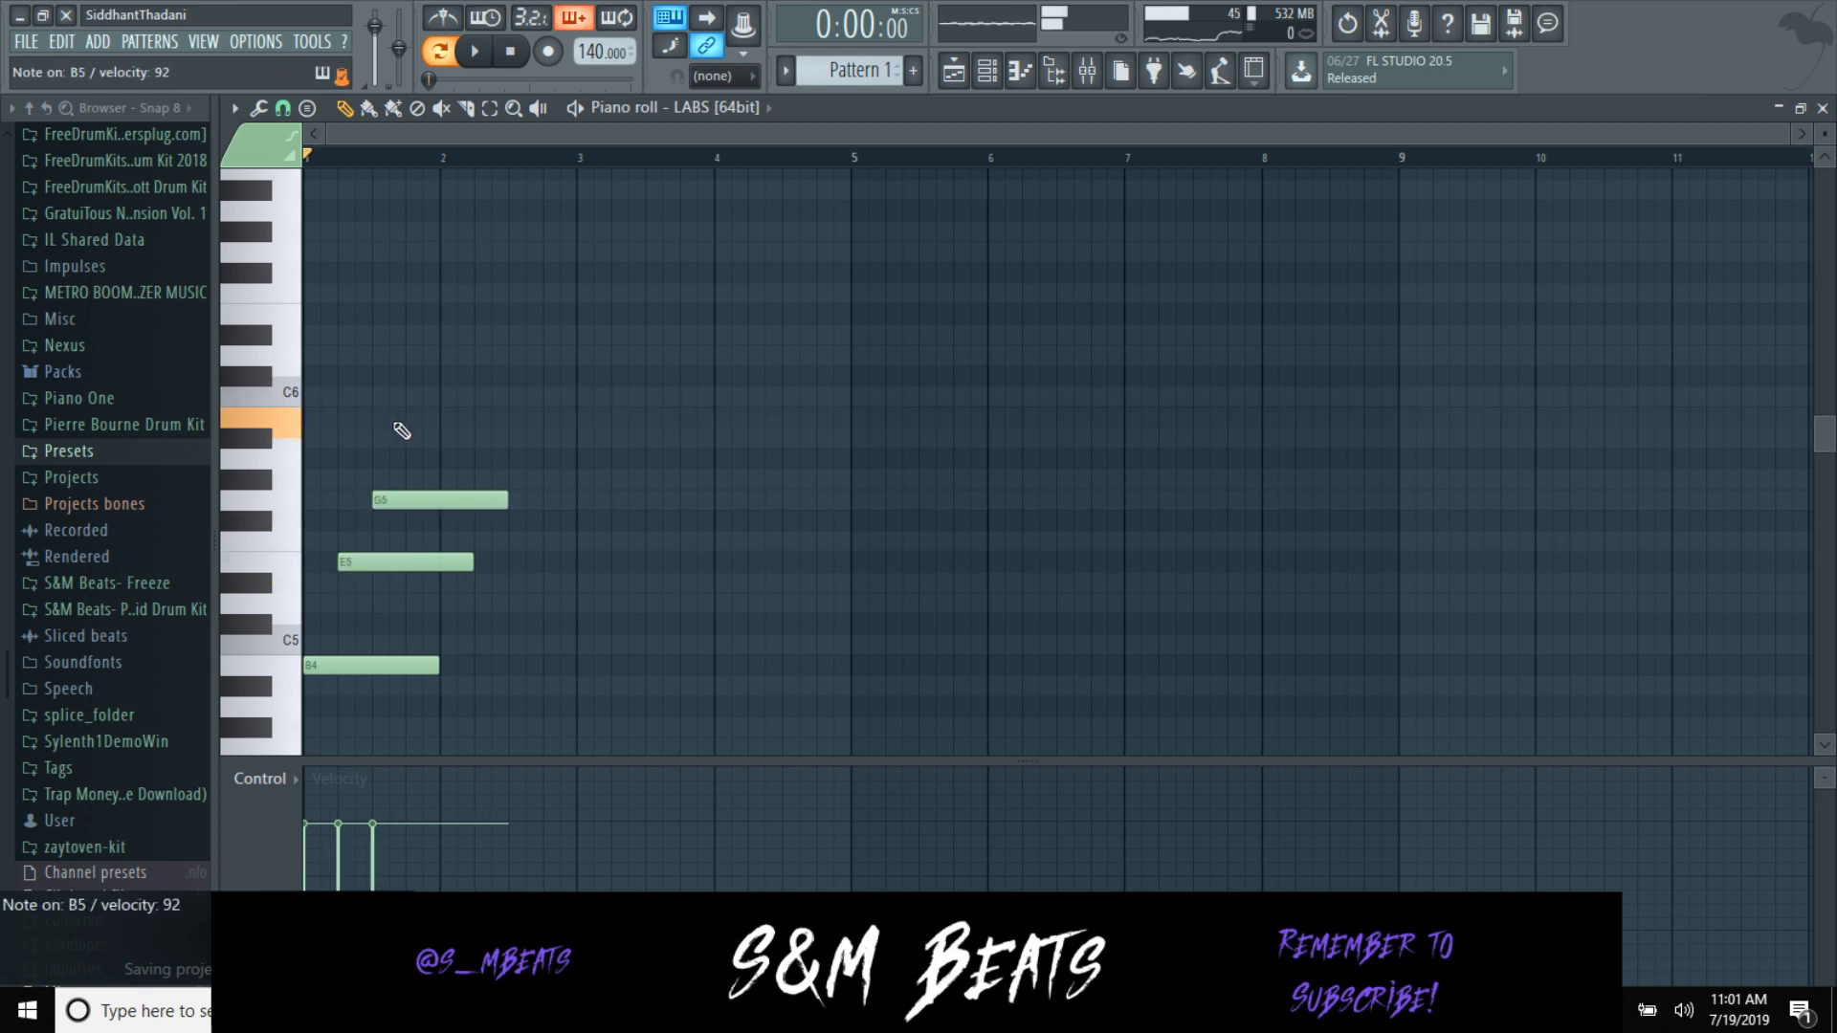
click(413, 419)
key(space)
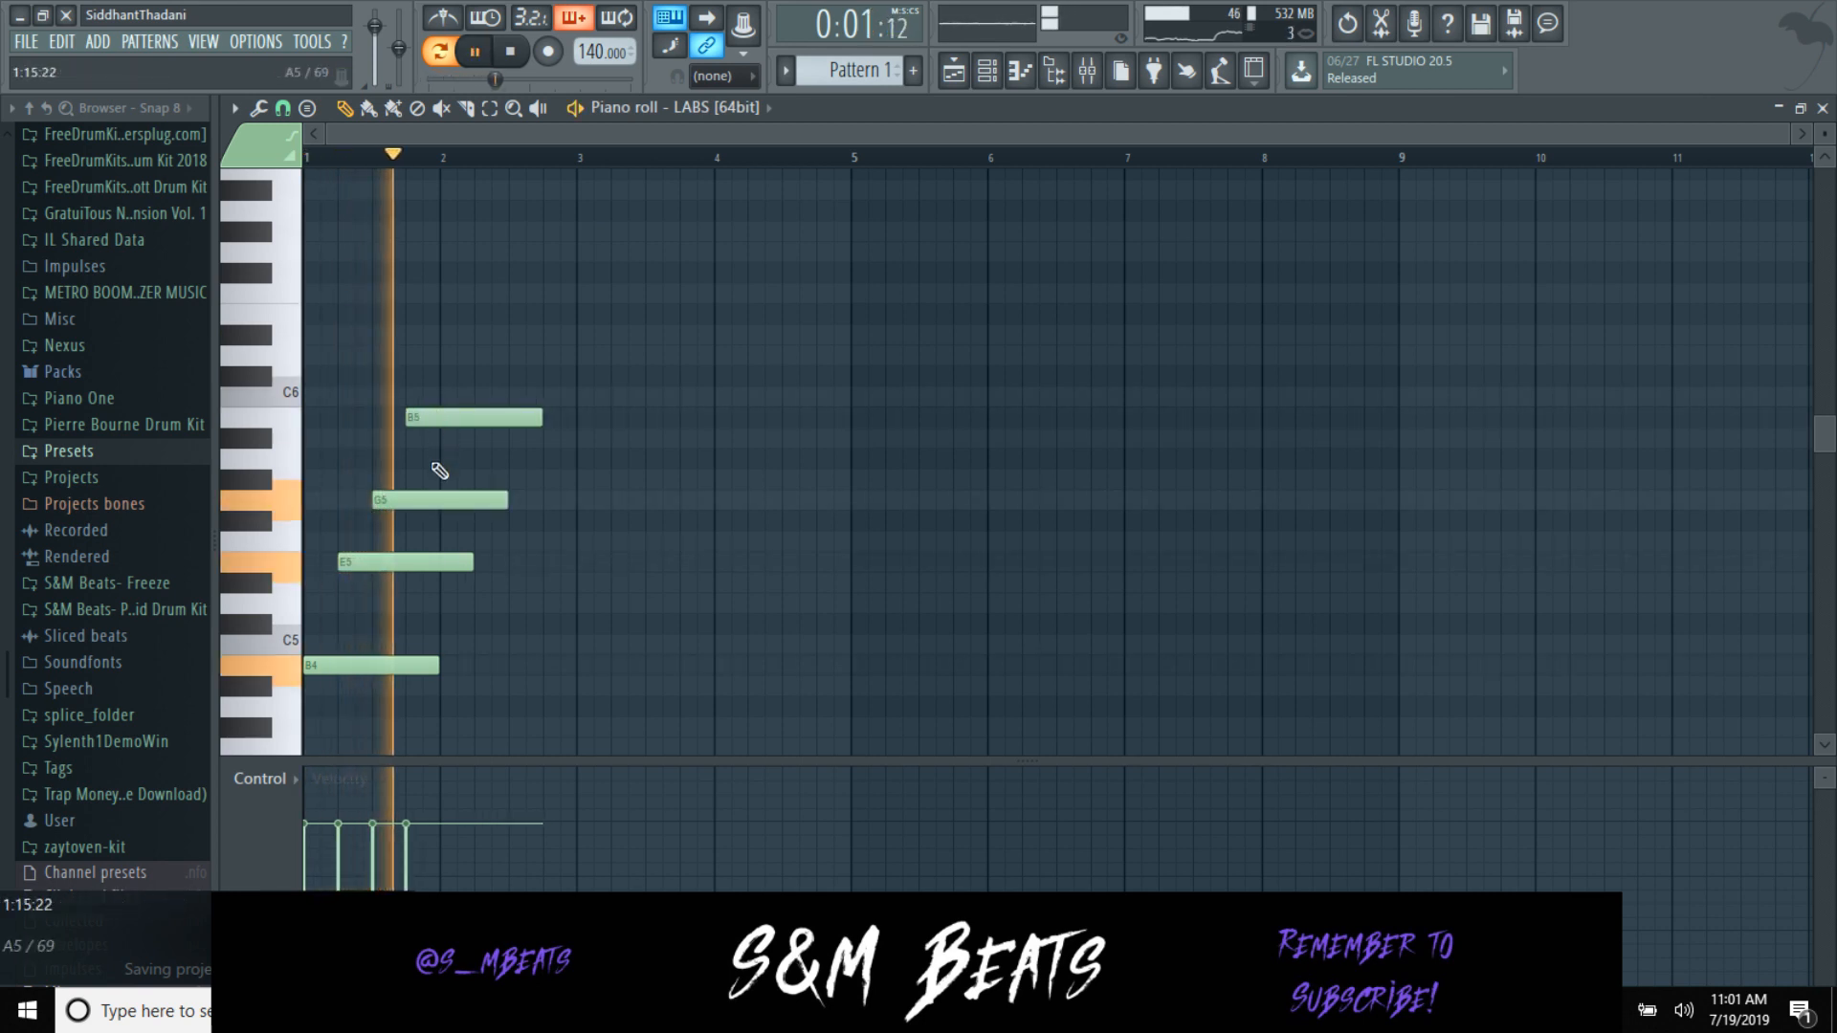
key(space)
scroll(517, 585, down, 2)
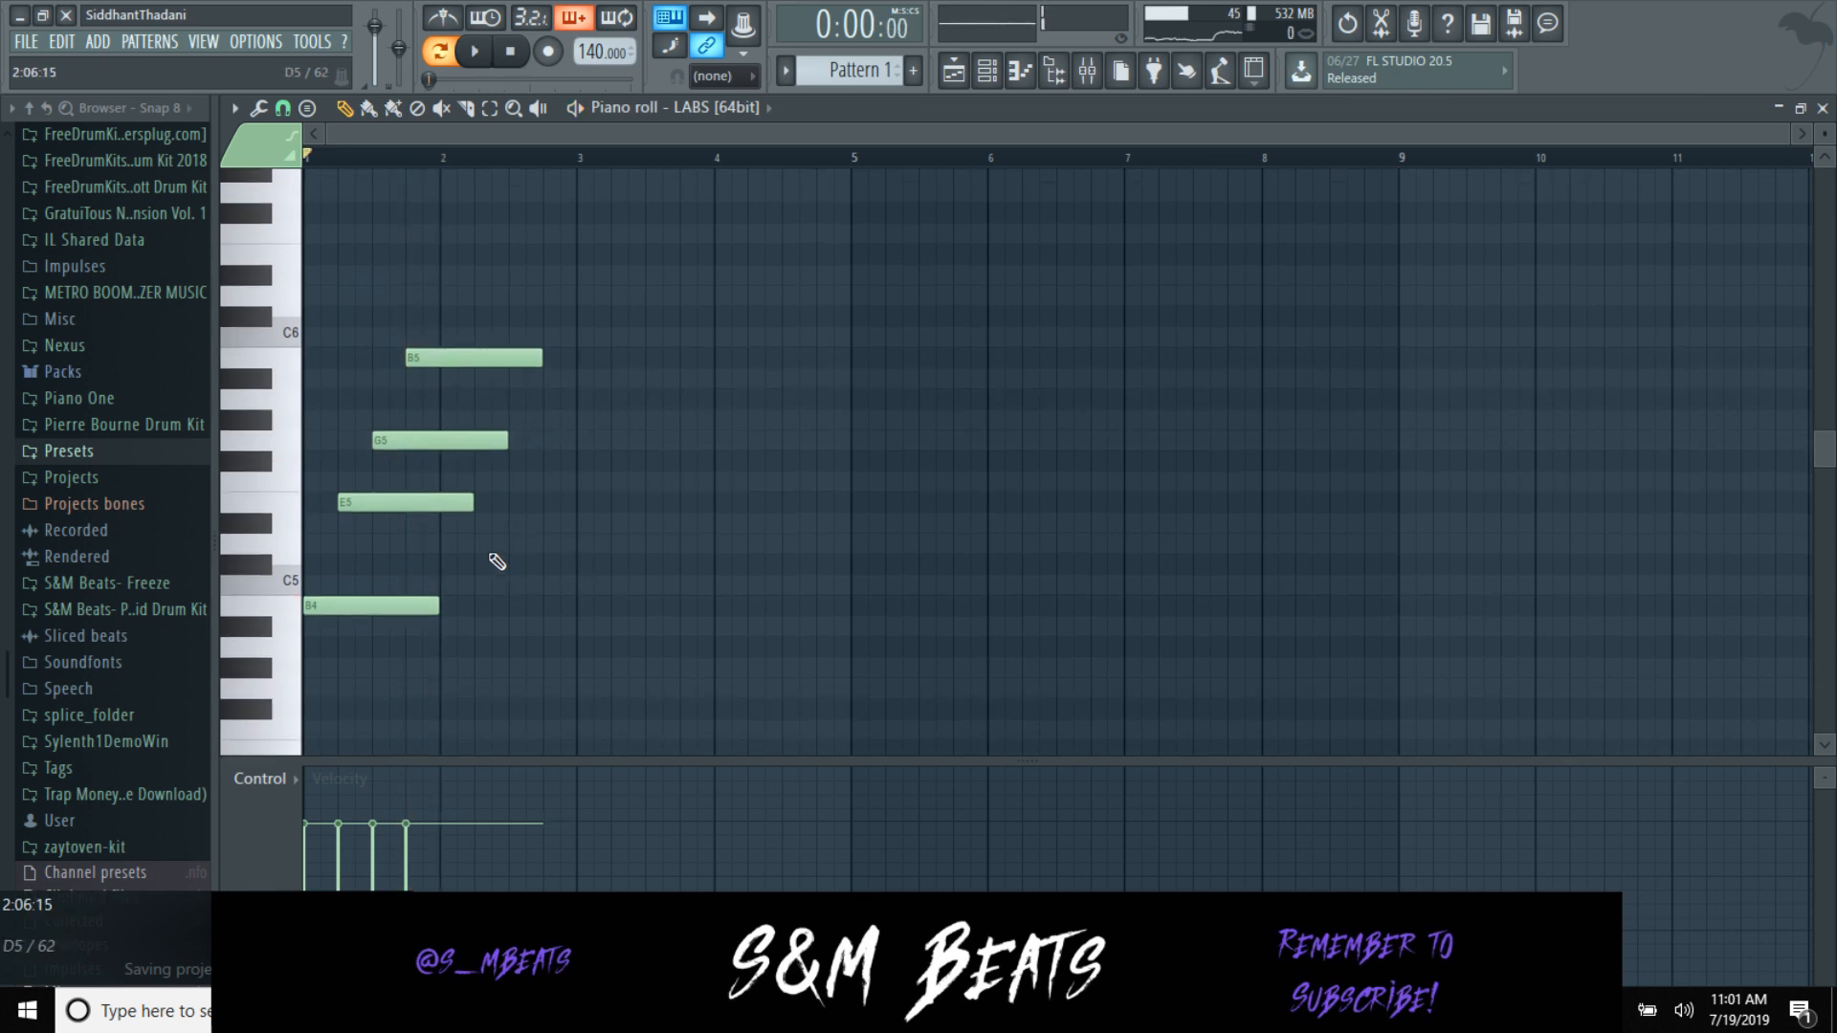
Step: Shorten the four bar 1 notes to one beat each so they no longer overlap
key(space)
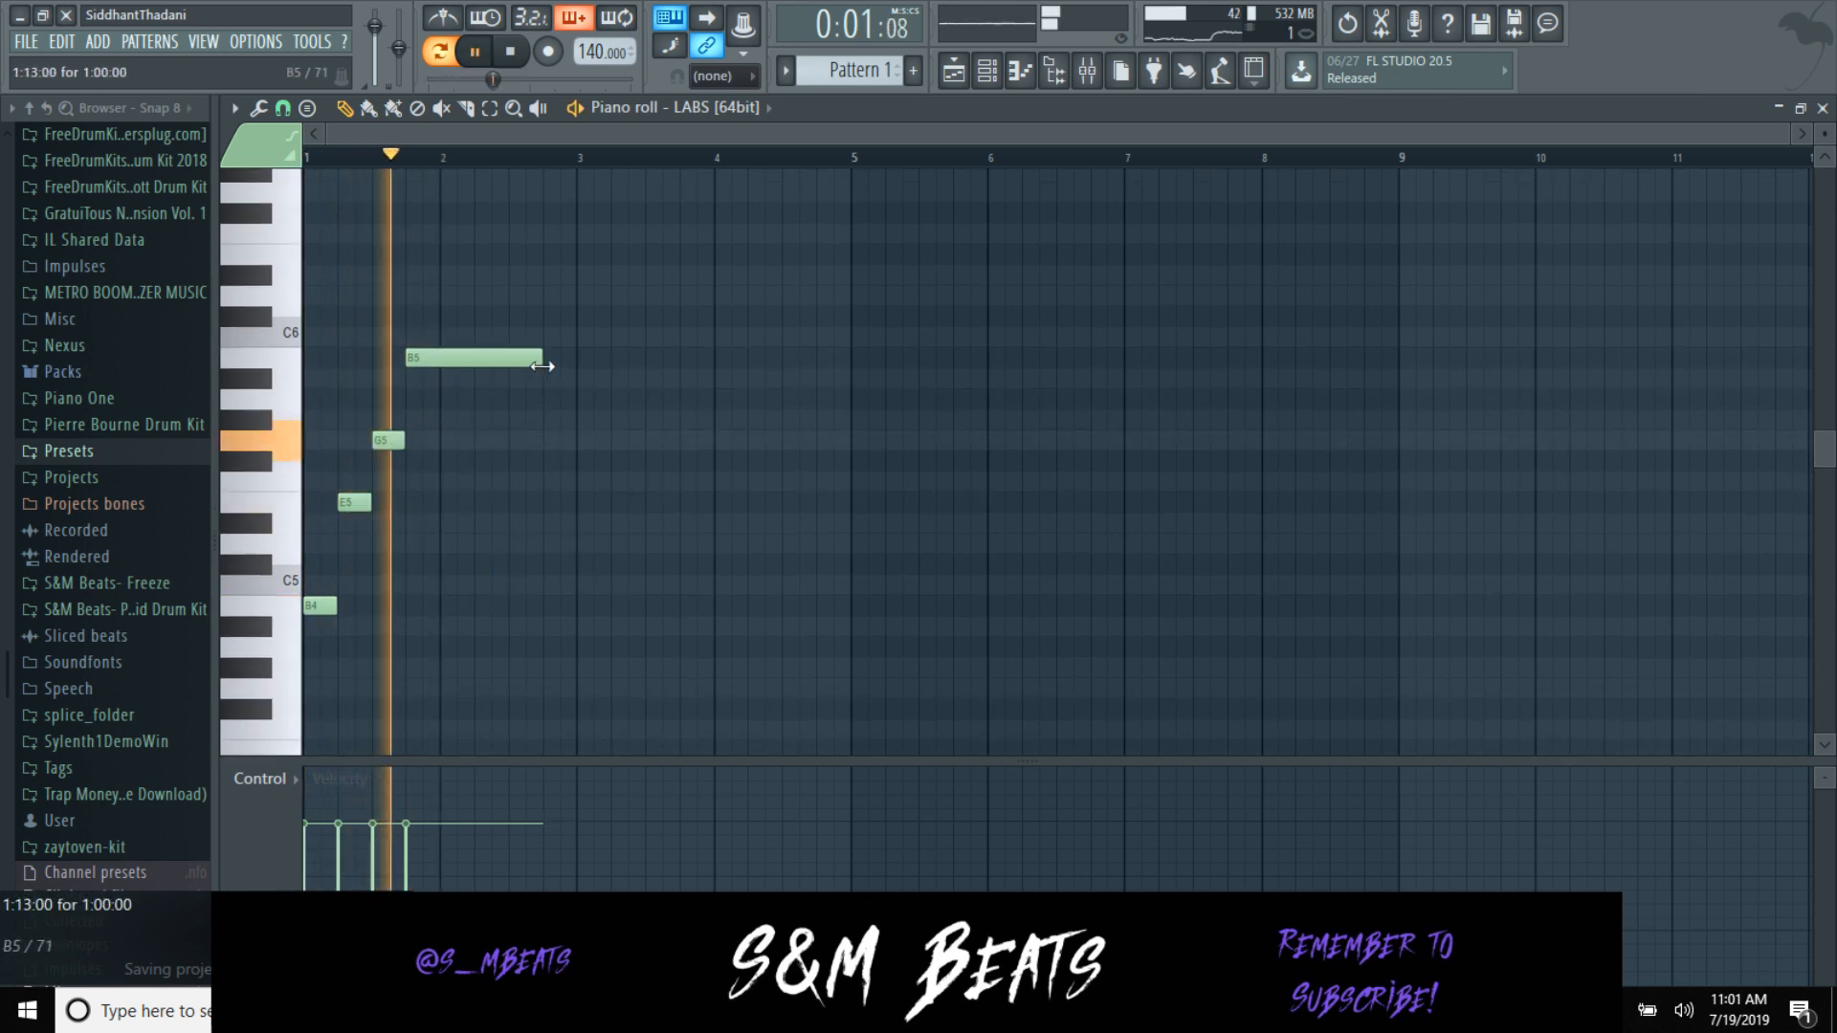
drag(543, 359, 436, 356)
key(space)
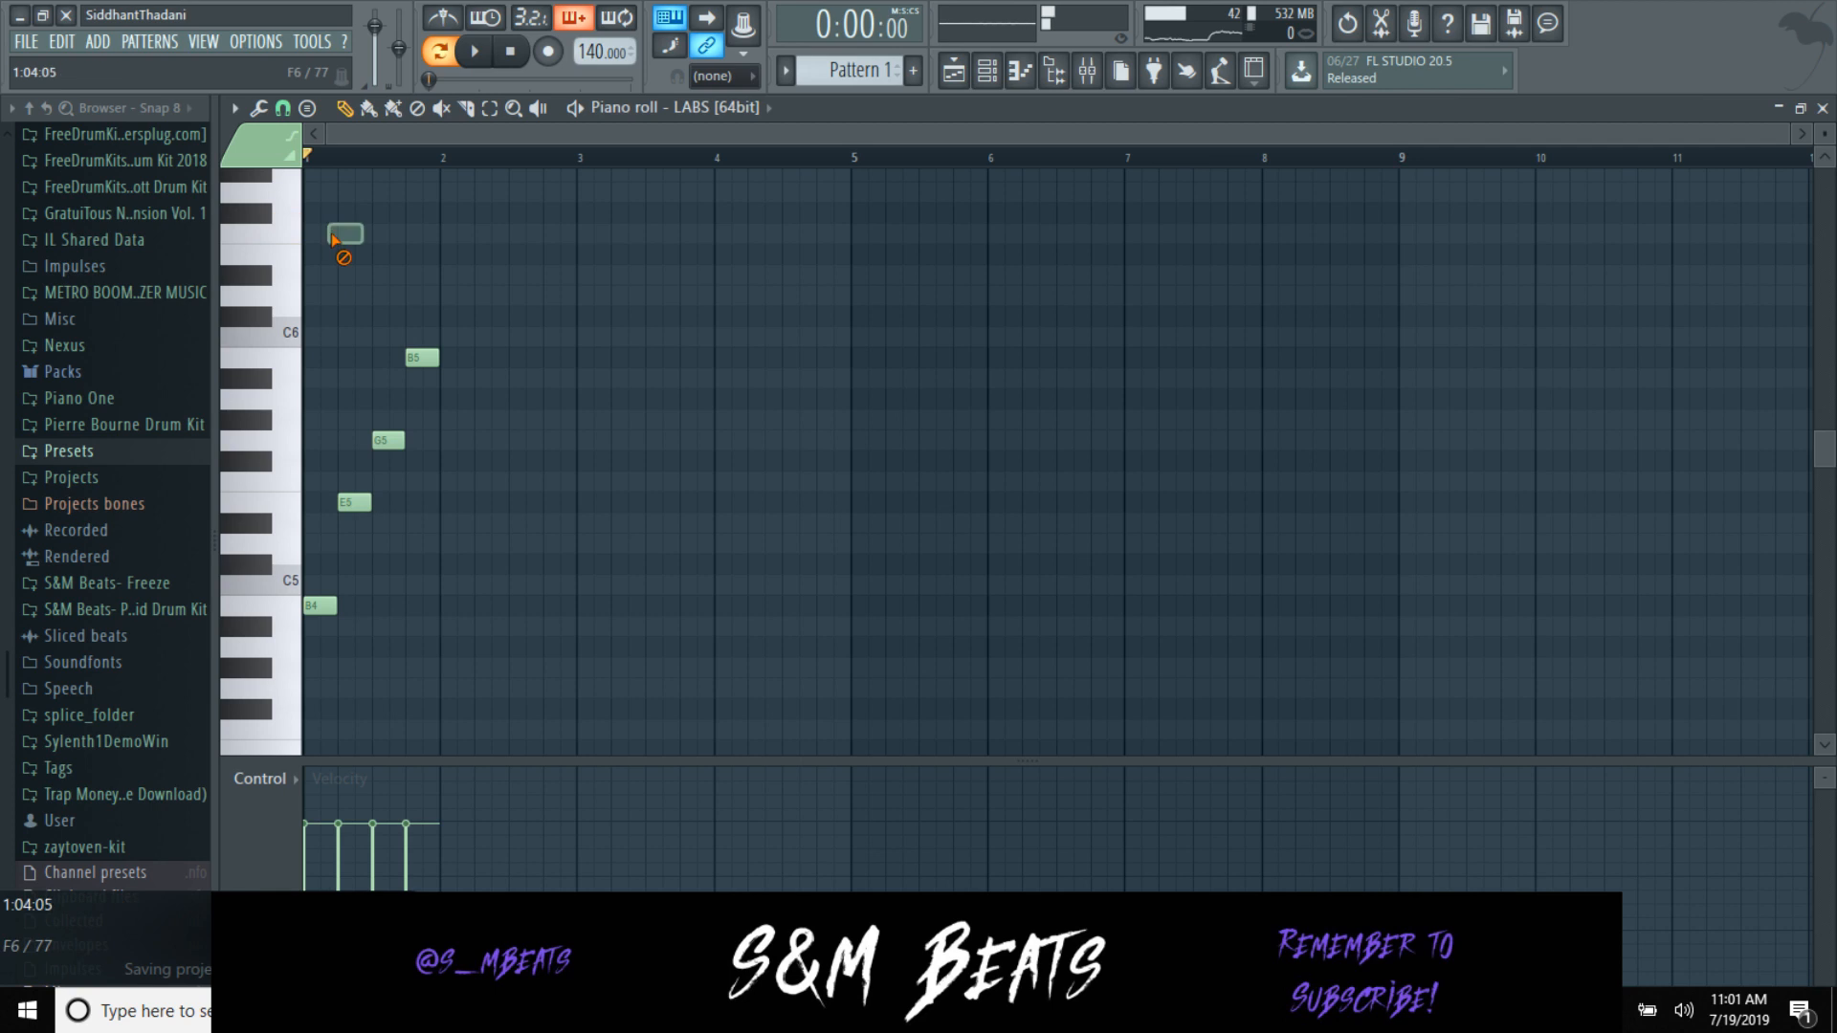
Step: Try adding off-beat upper notes in bar 1, a D6 in the first beat and a G6 in the third
drag(320, 255, 323, 295)
key(space)
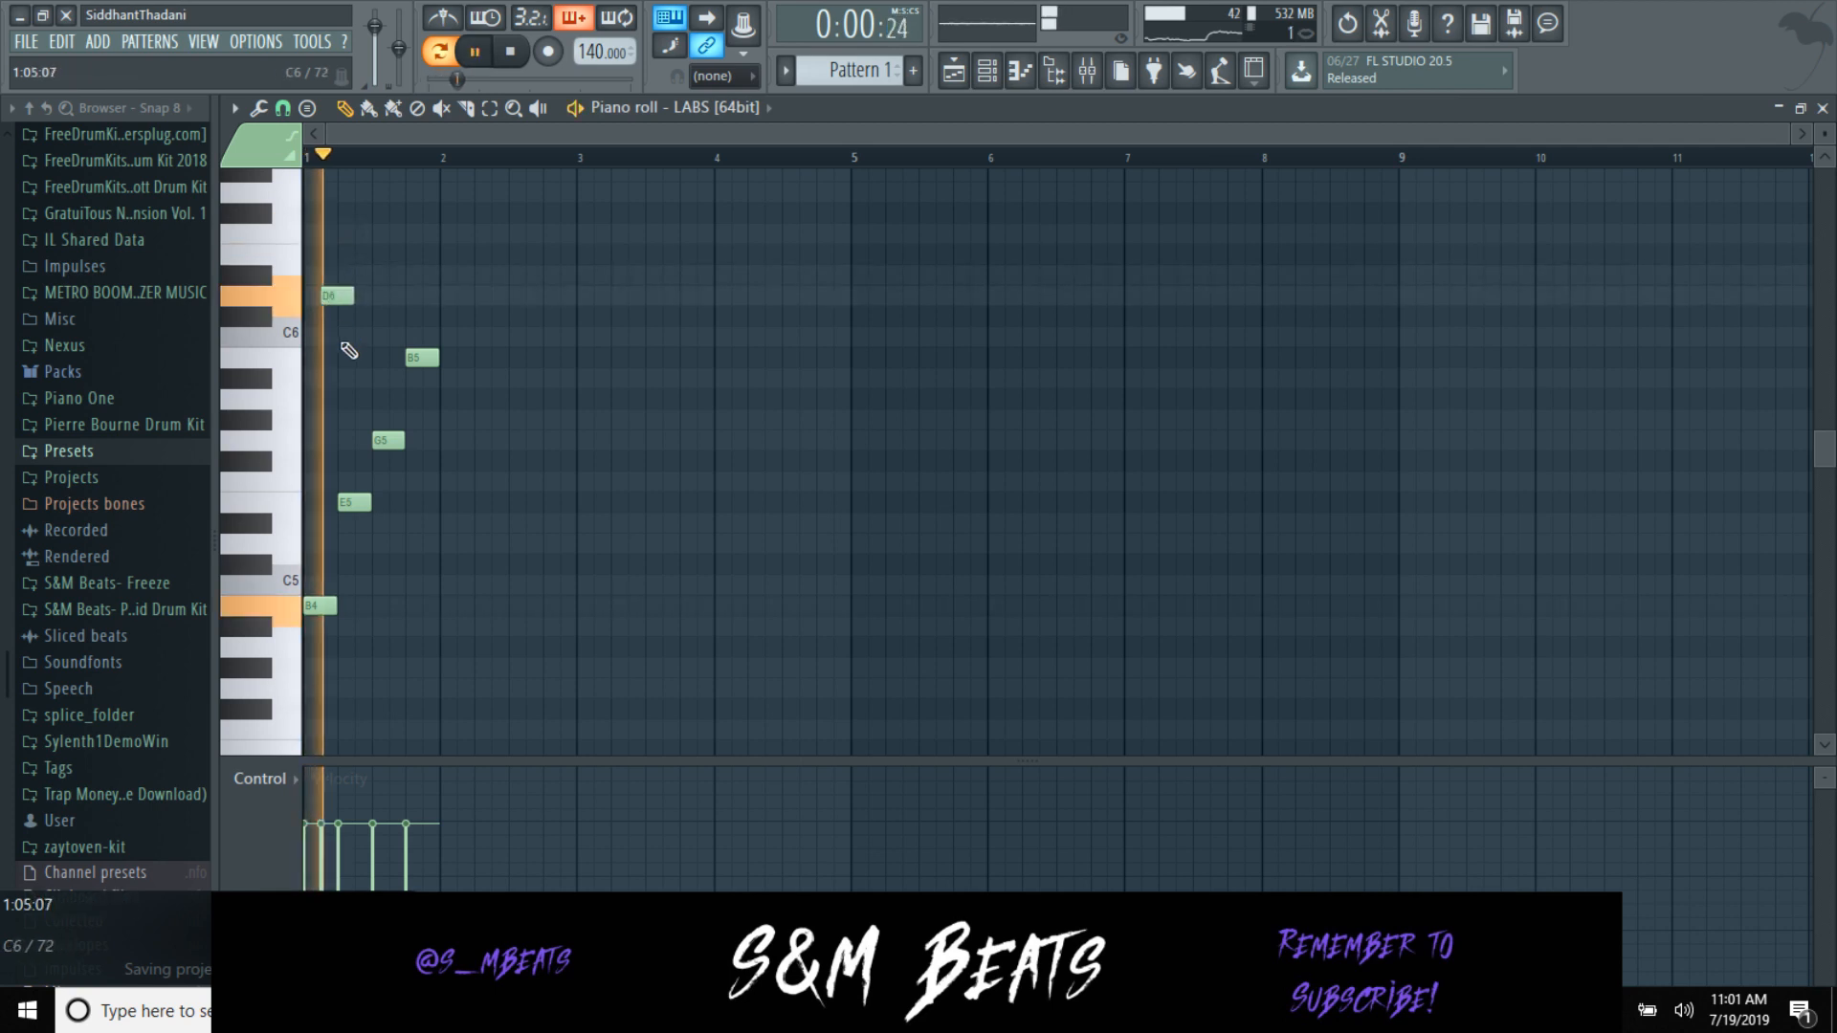
key(space)
click(387, 235)
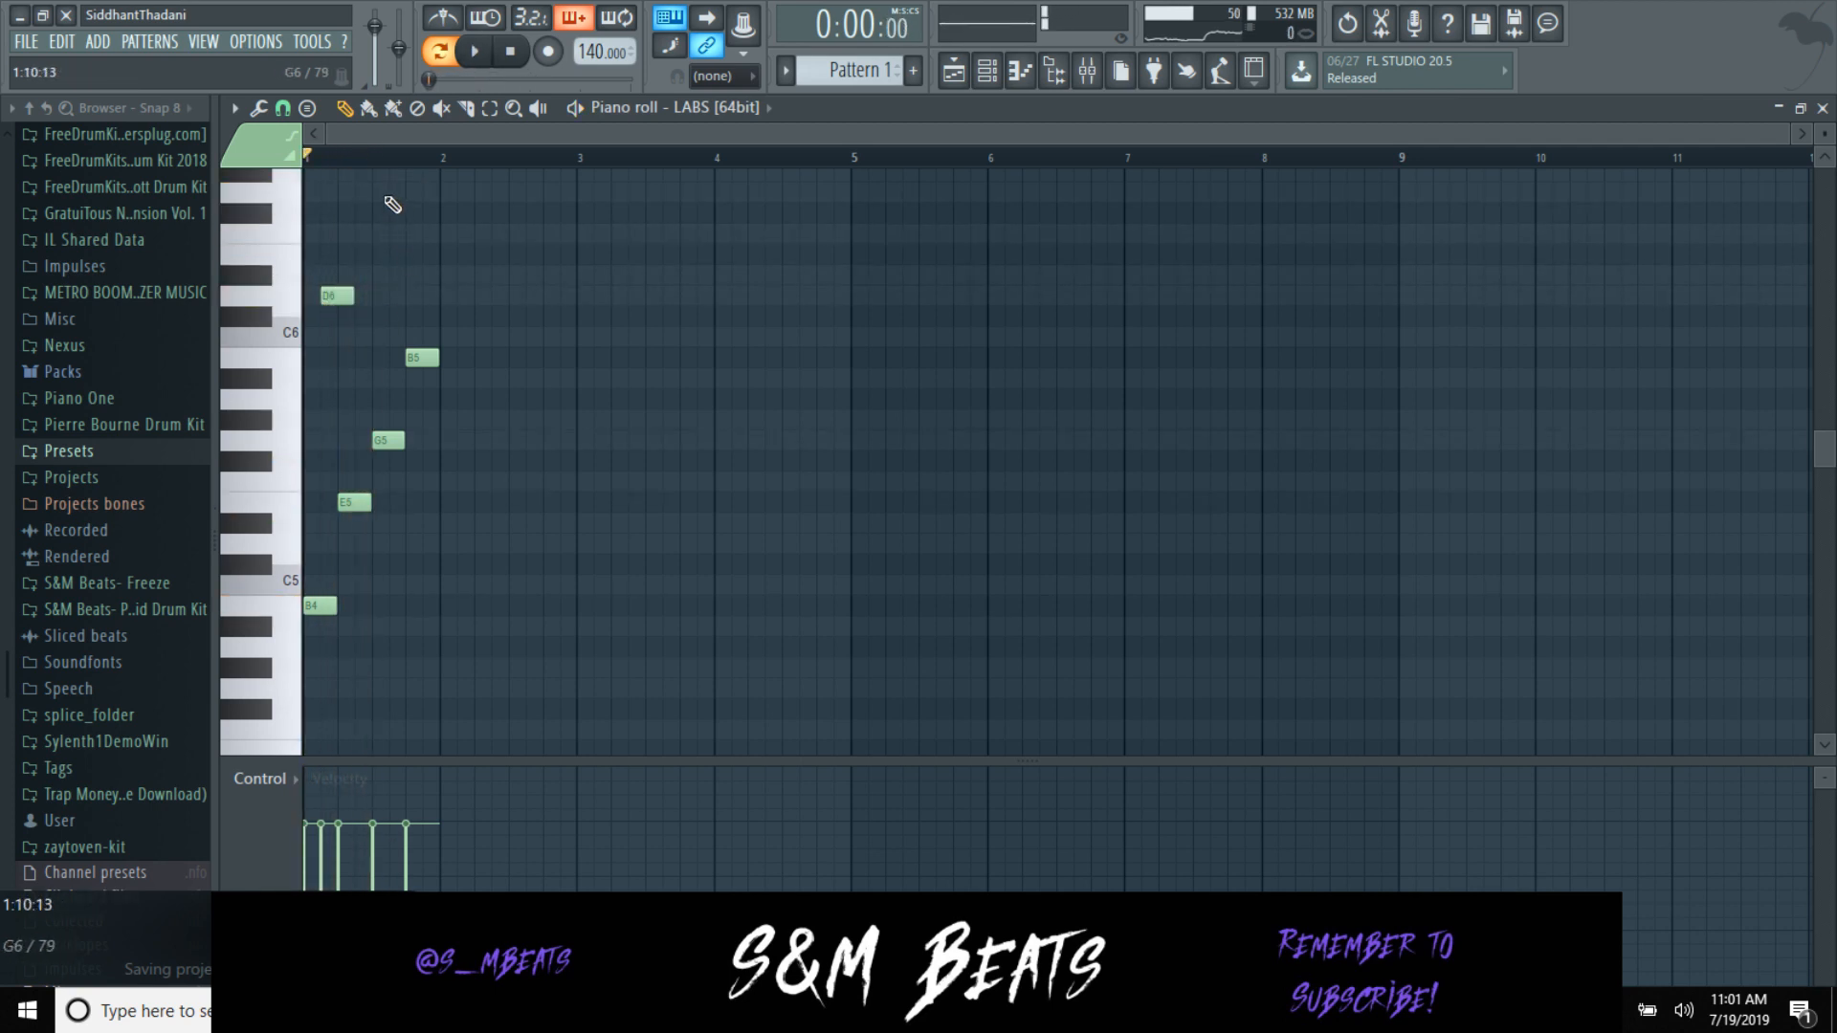
drag(392, 194, 401, 194)
key(space)
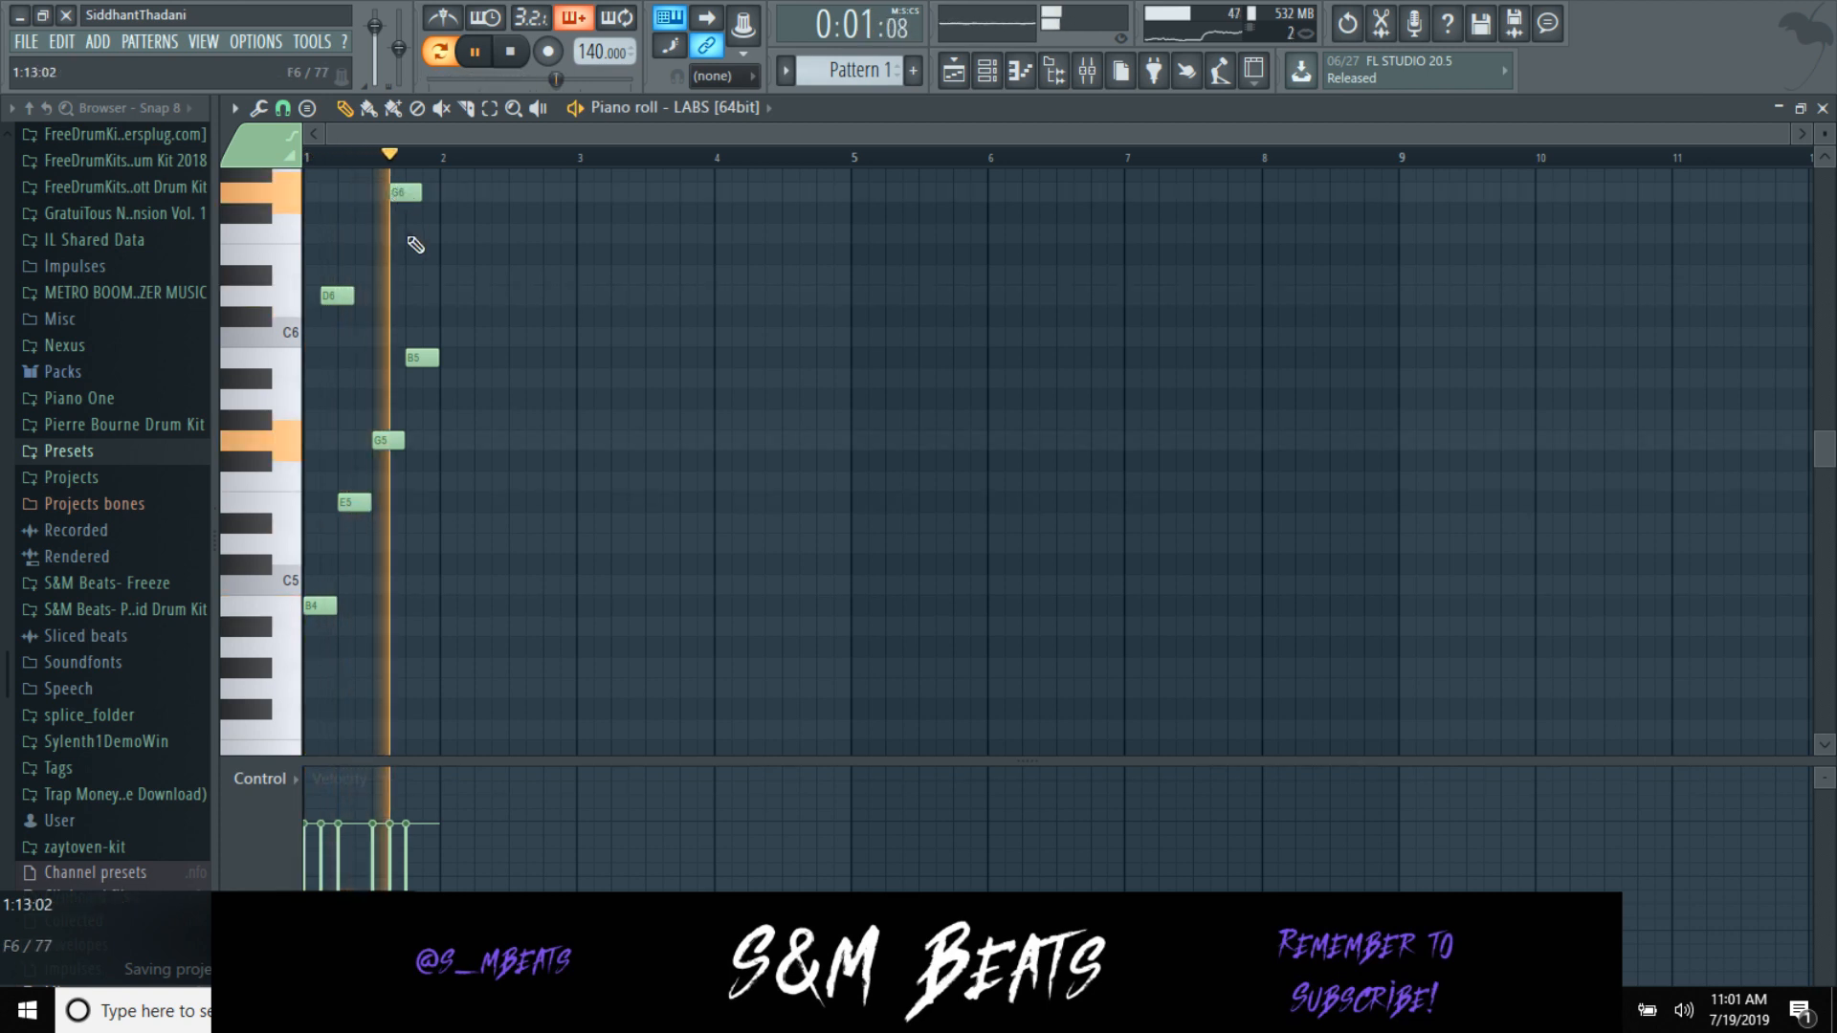
key(space)
Step: Try the off-beat G6 note at D#6, audition it and delete it
right_click(404, 192)
key(space)
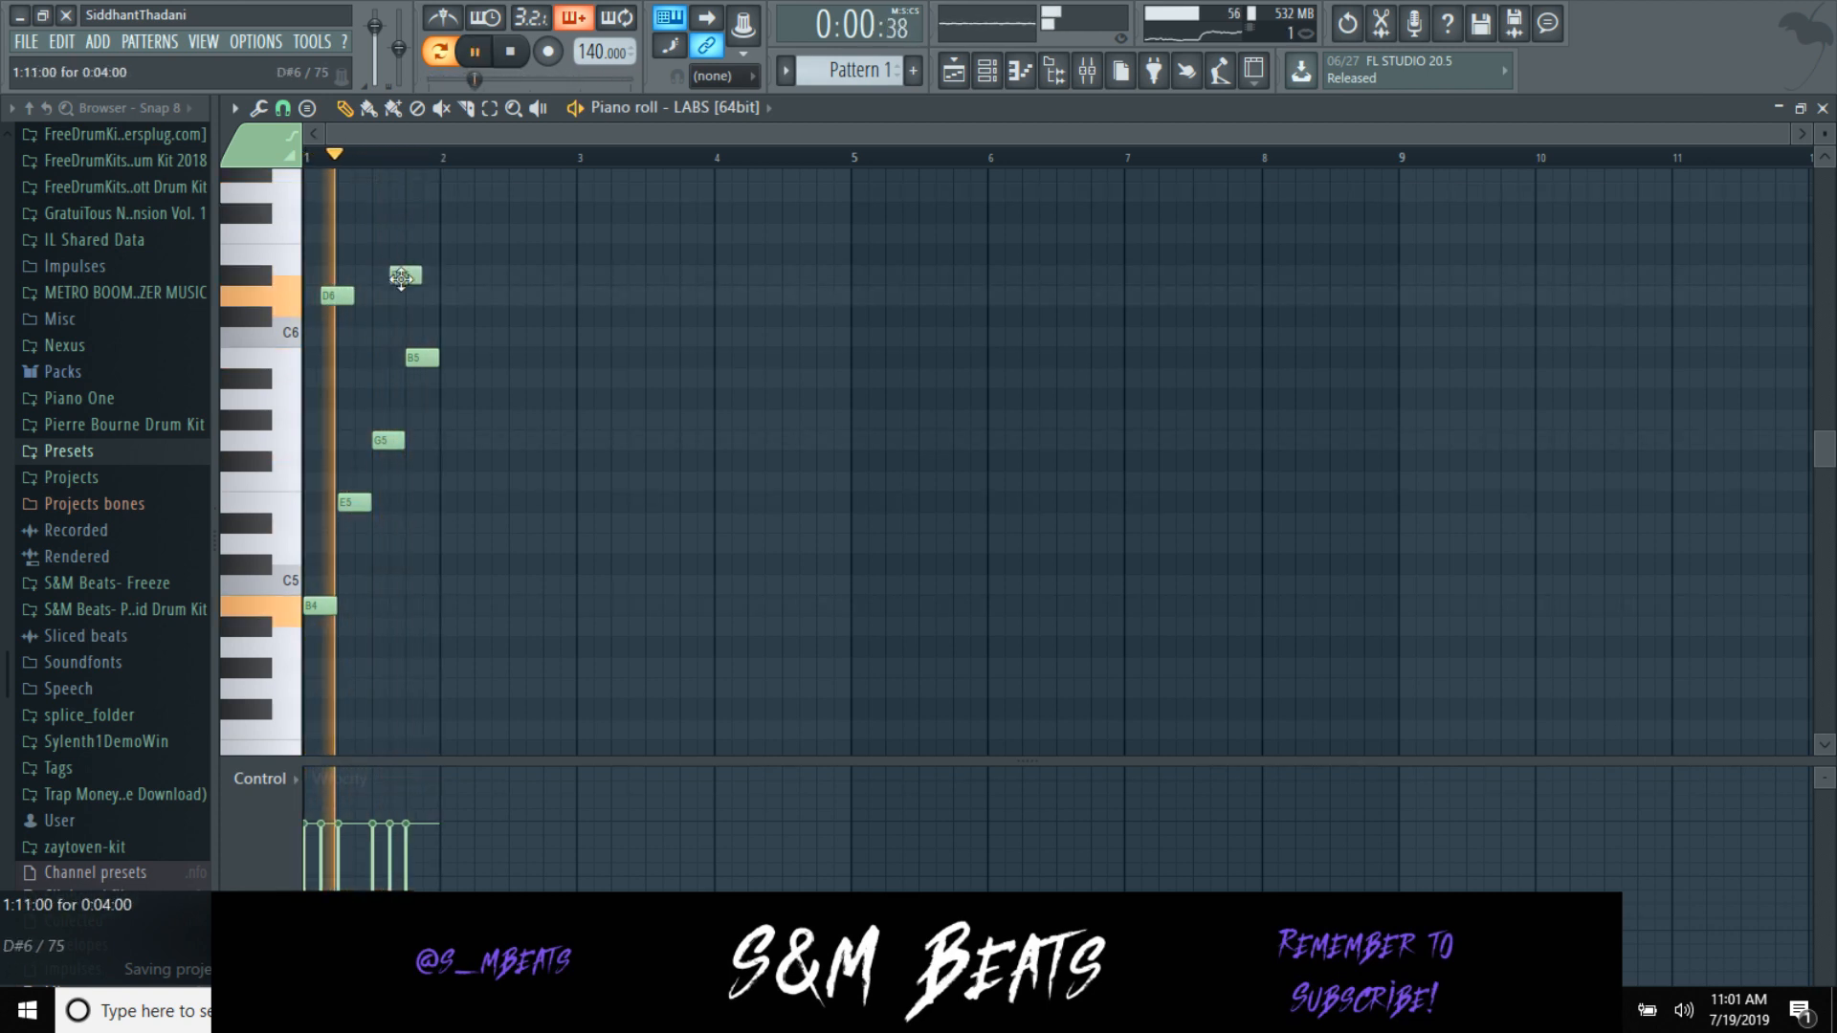
right_click(400, 279)
key(space)
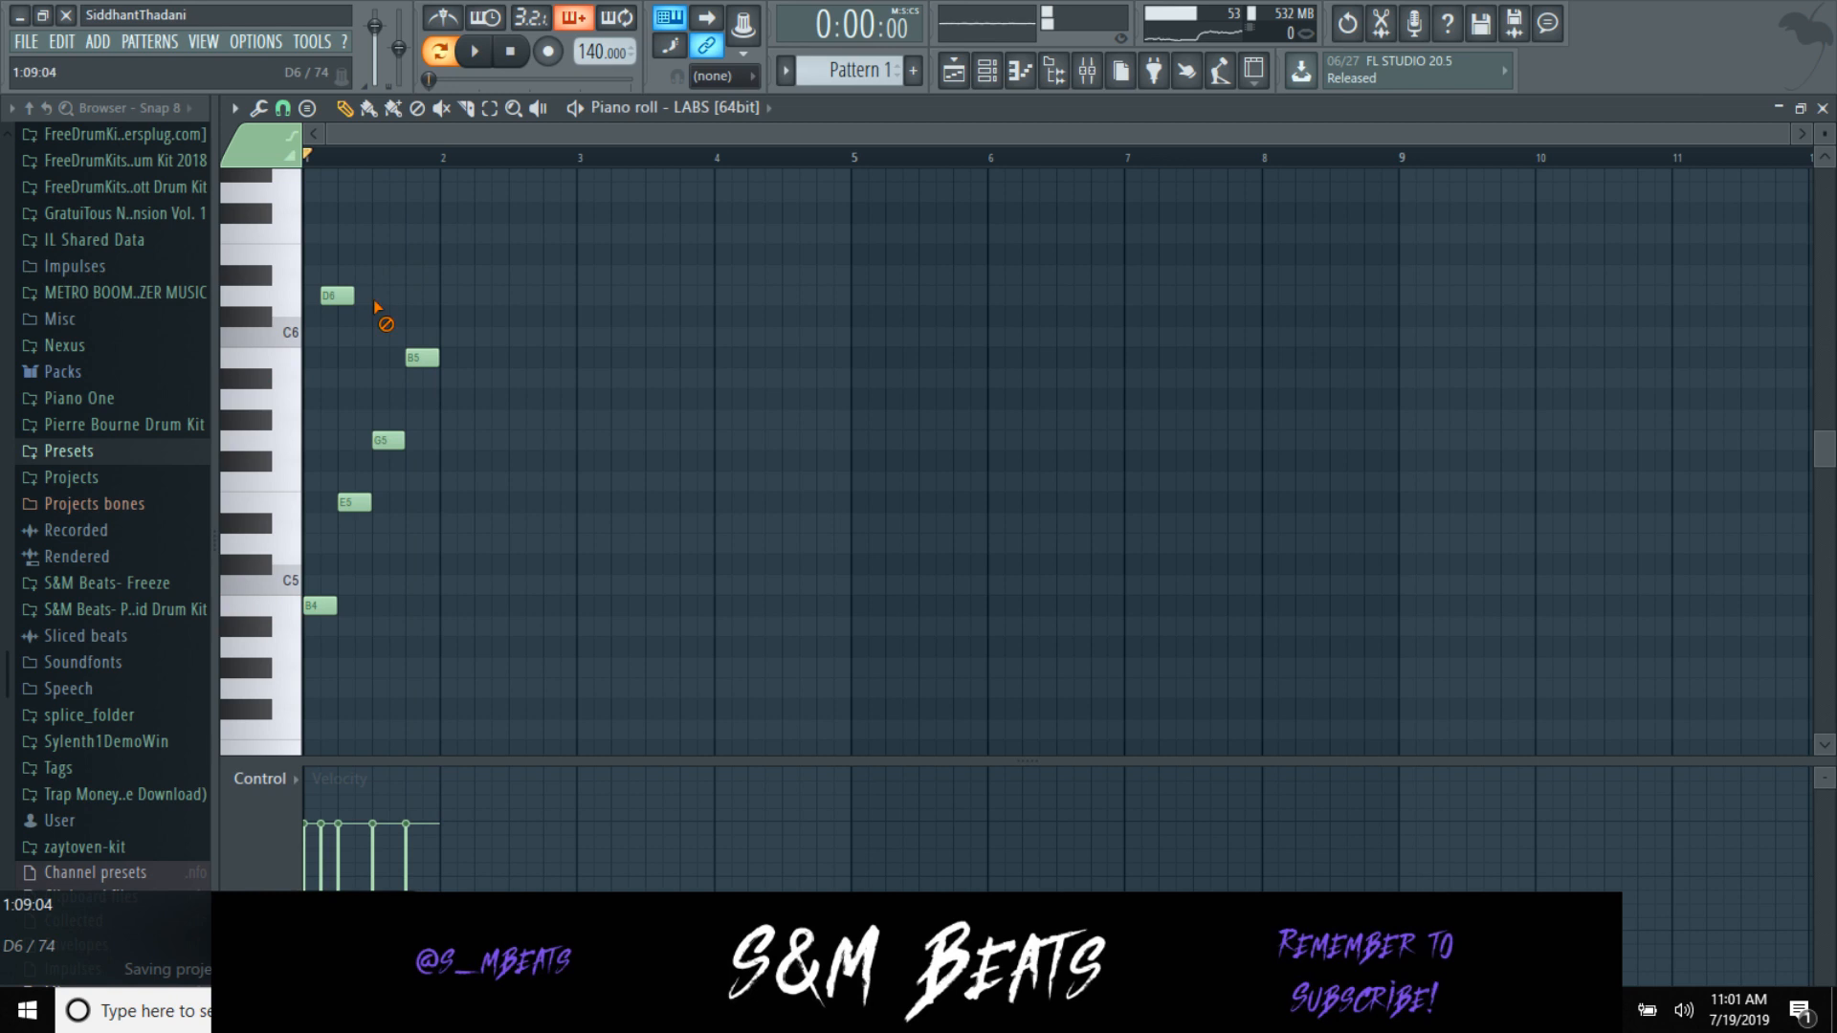
Step: Try lowering the remaining off-beat D6 note to C6 and play the bar back
click(326, 334)
key(space)
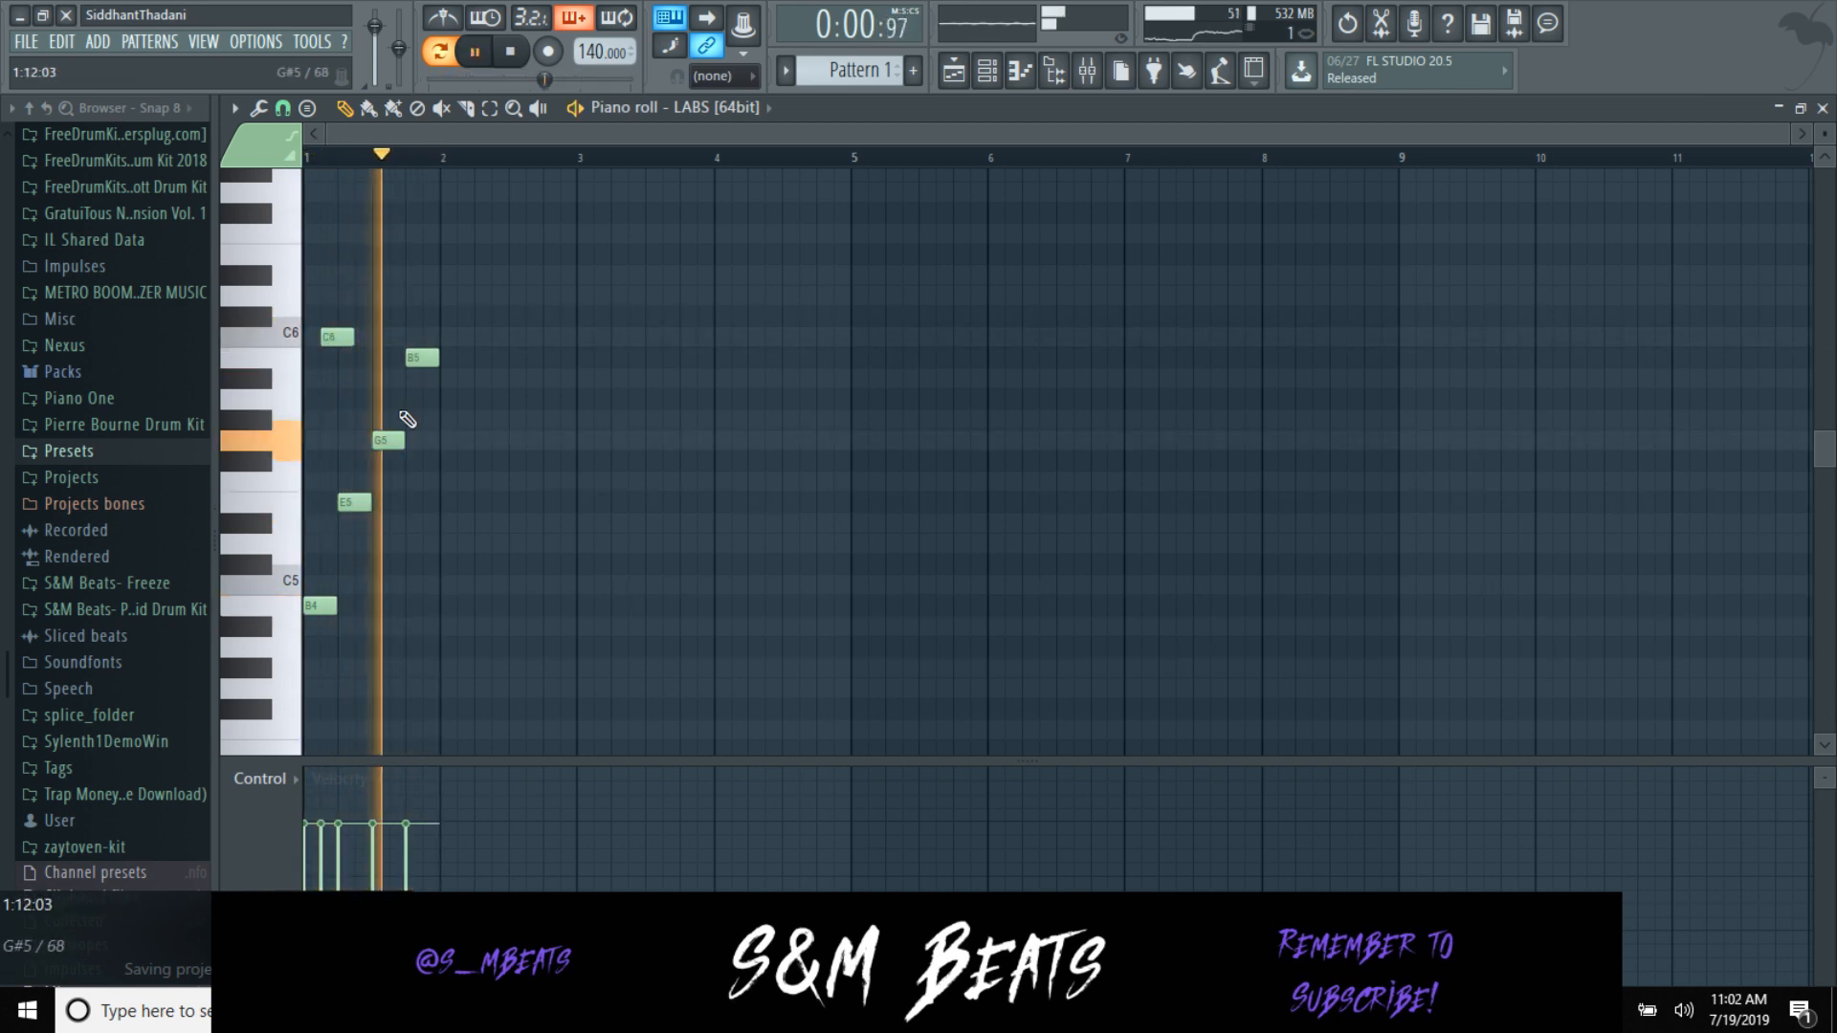
key(space)
Step: Add one-beat notes G4, B4, E5 and F#5 across bar 2 and play the phrase
click(440, 689)
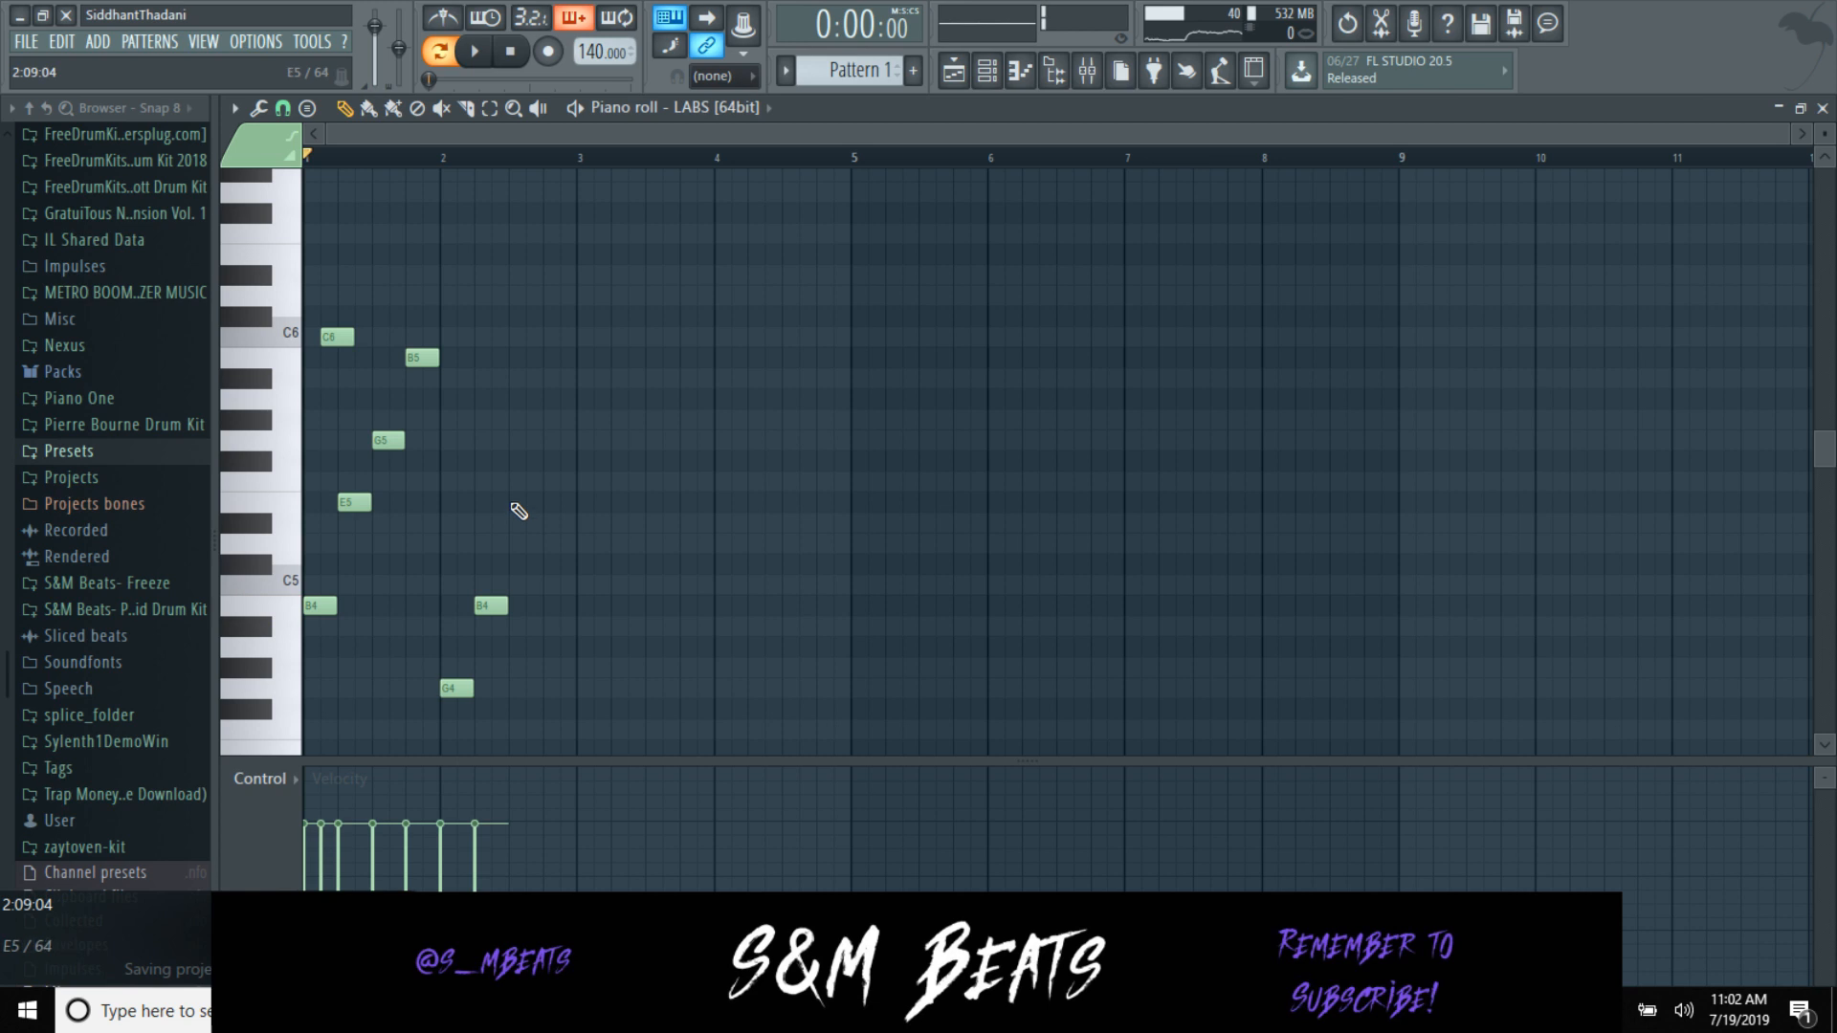
click(552, 460)
key(space)
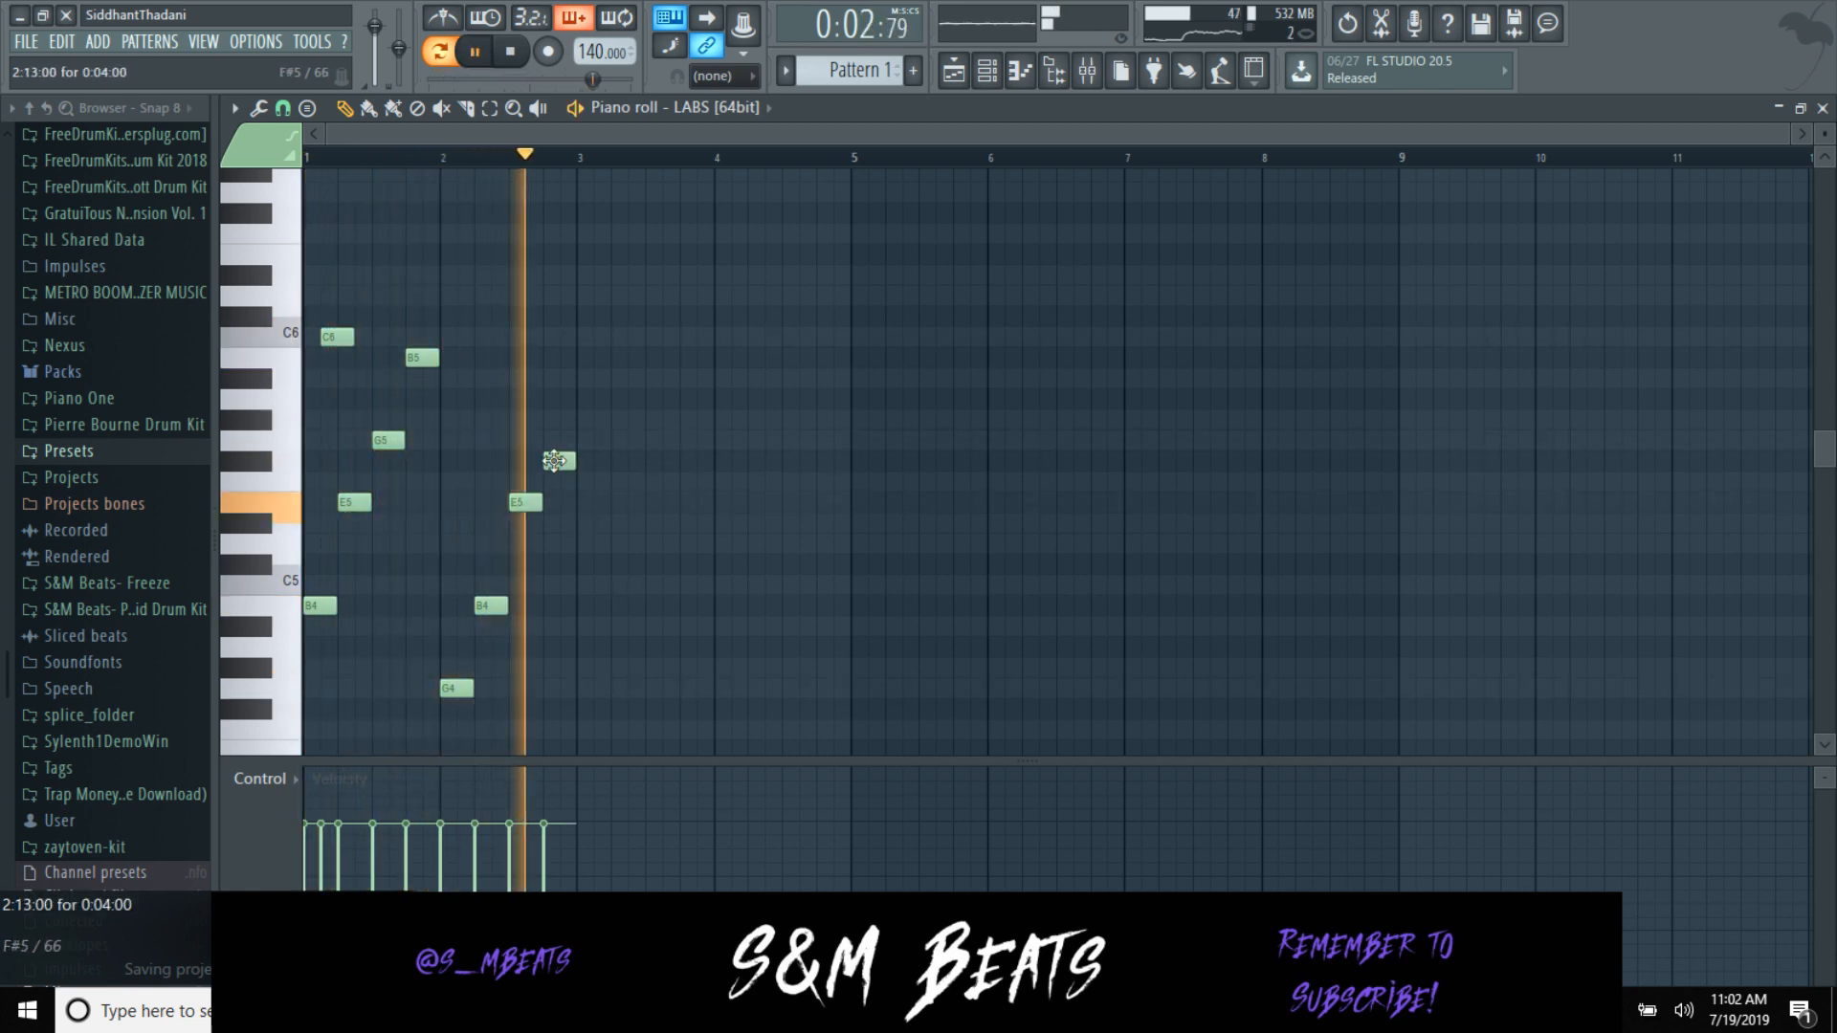
Step: Delete the off-beat C6 note, and try bar 1's last note at G#5 before returning it to B5
right_click(340, 338)
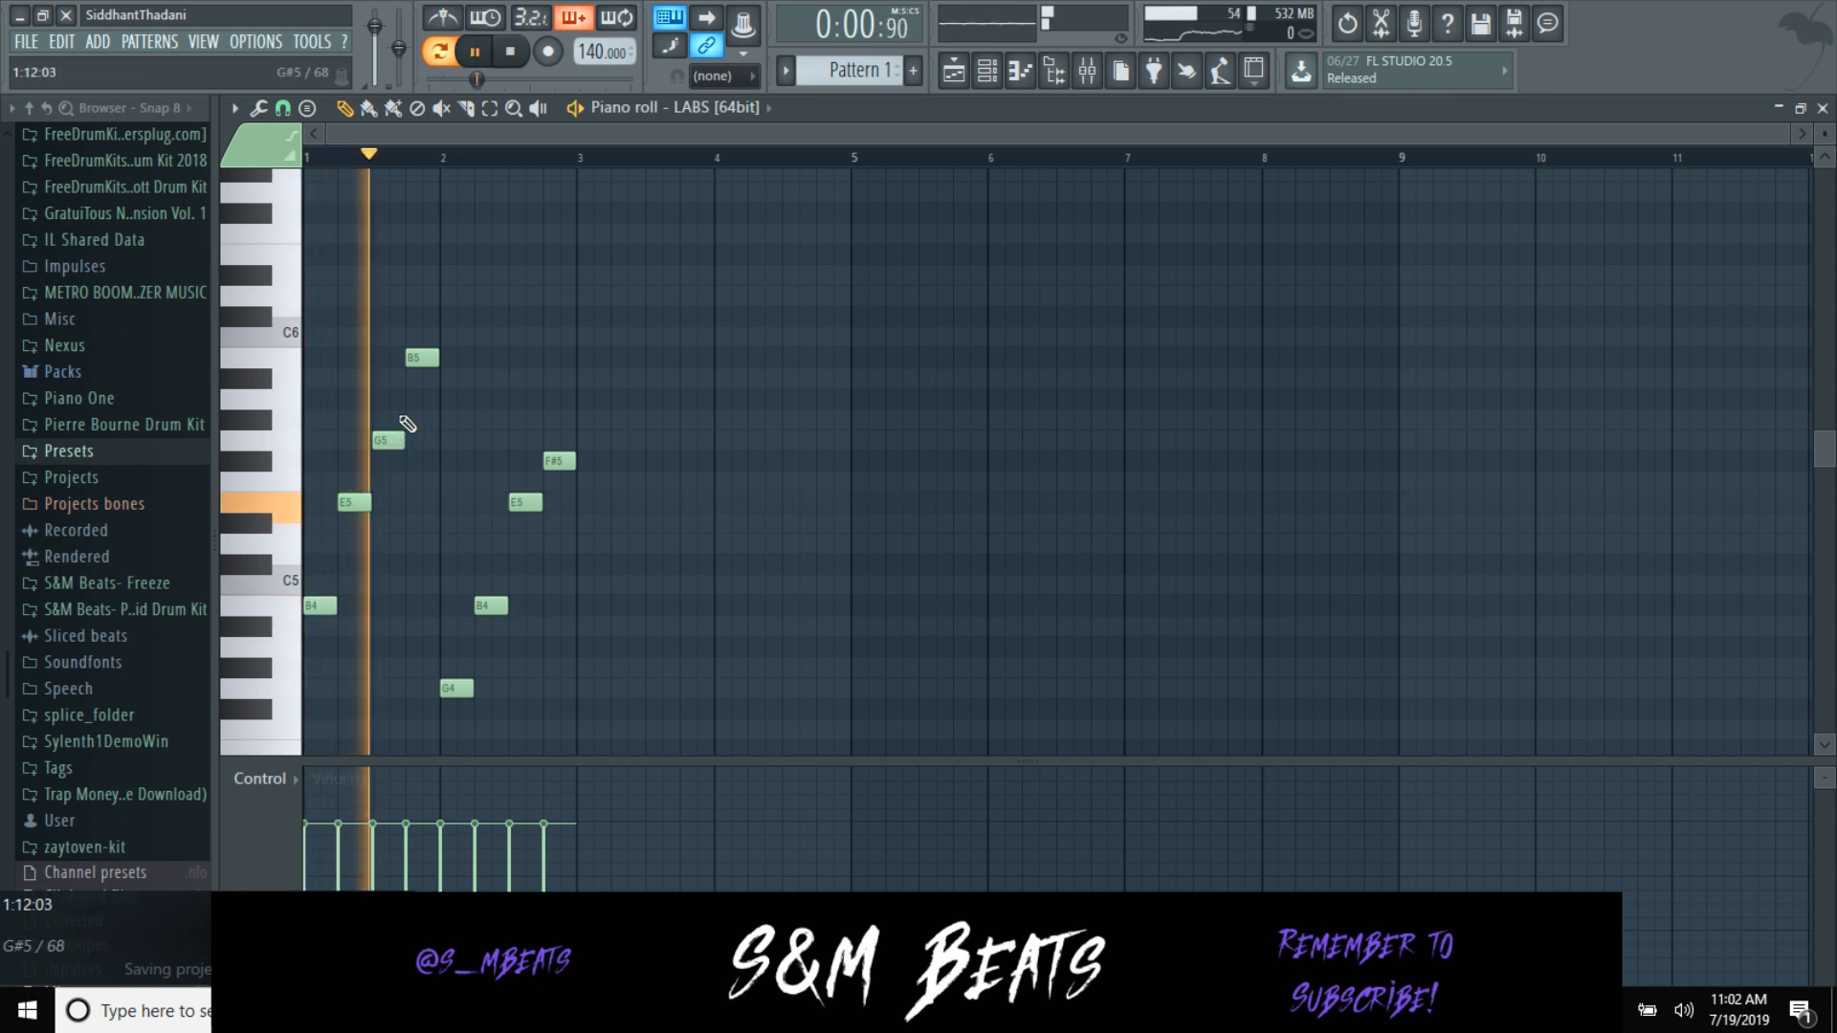
drag(414, 357, 424, 421)
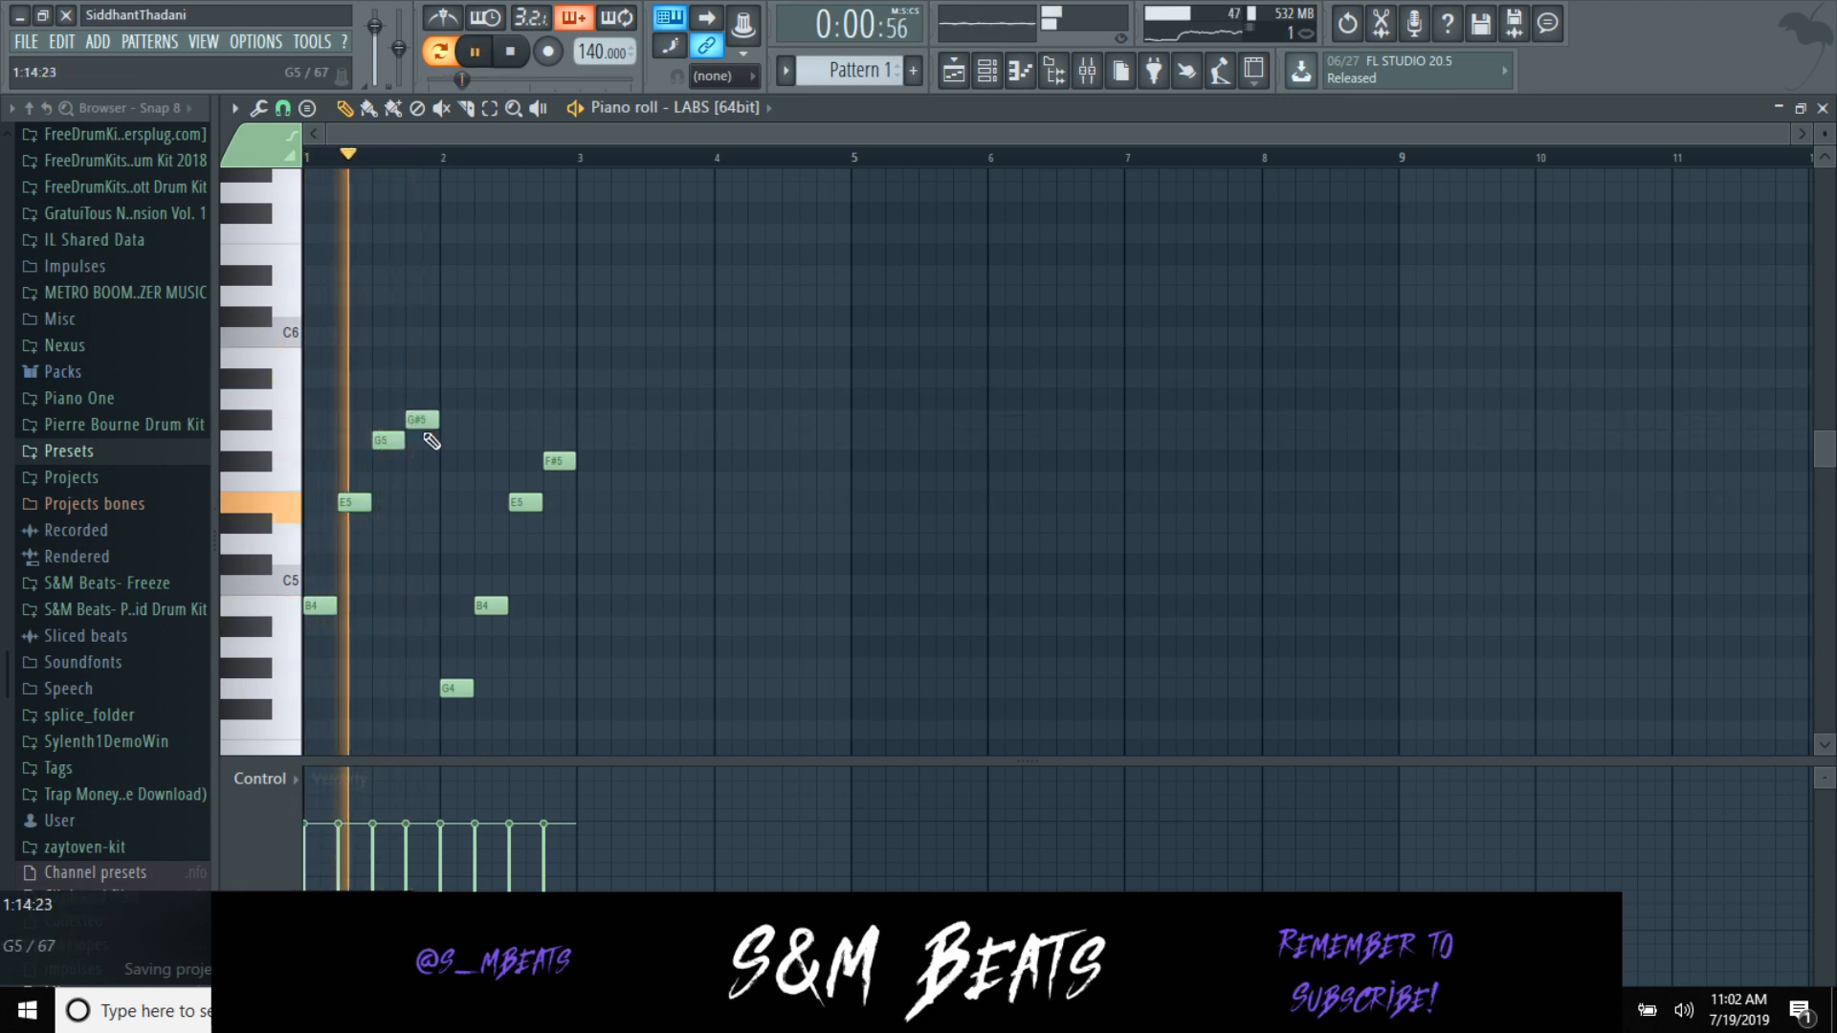
key(space)
drag(422, 419, 422, 336)
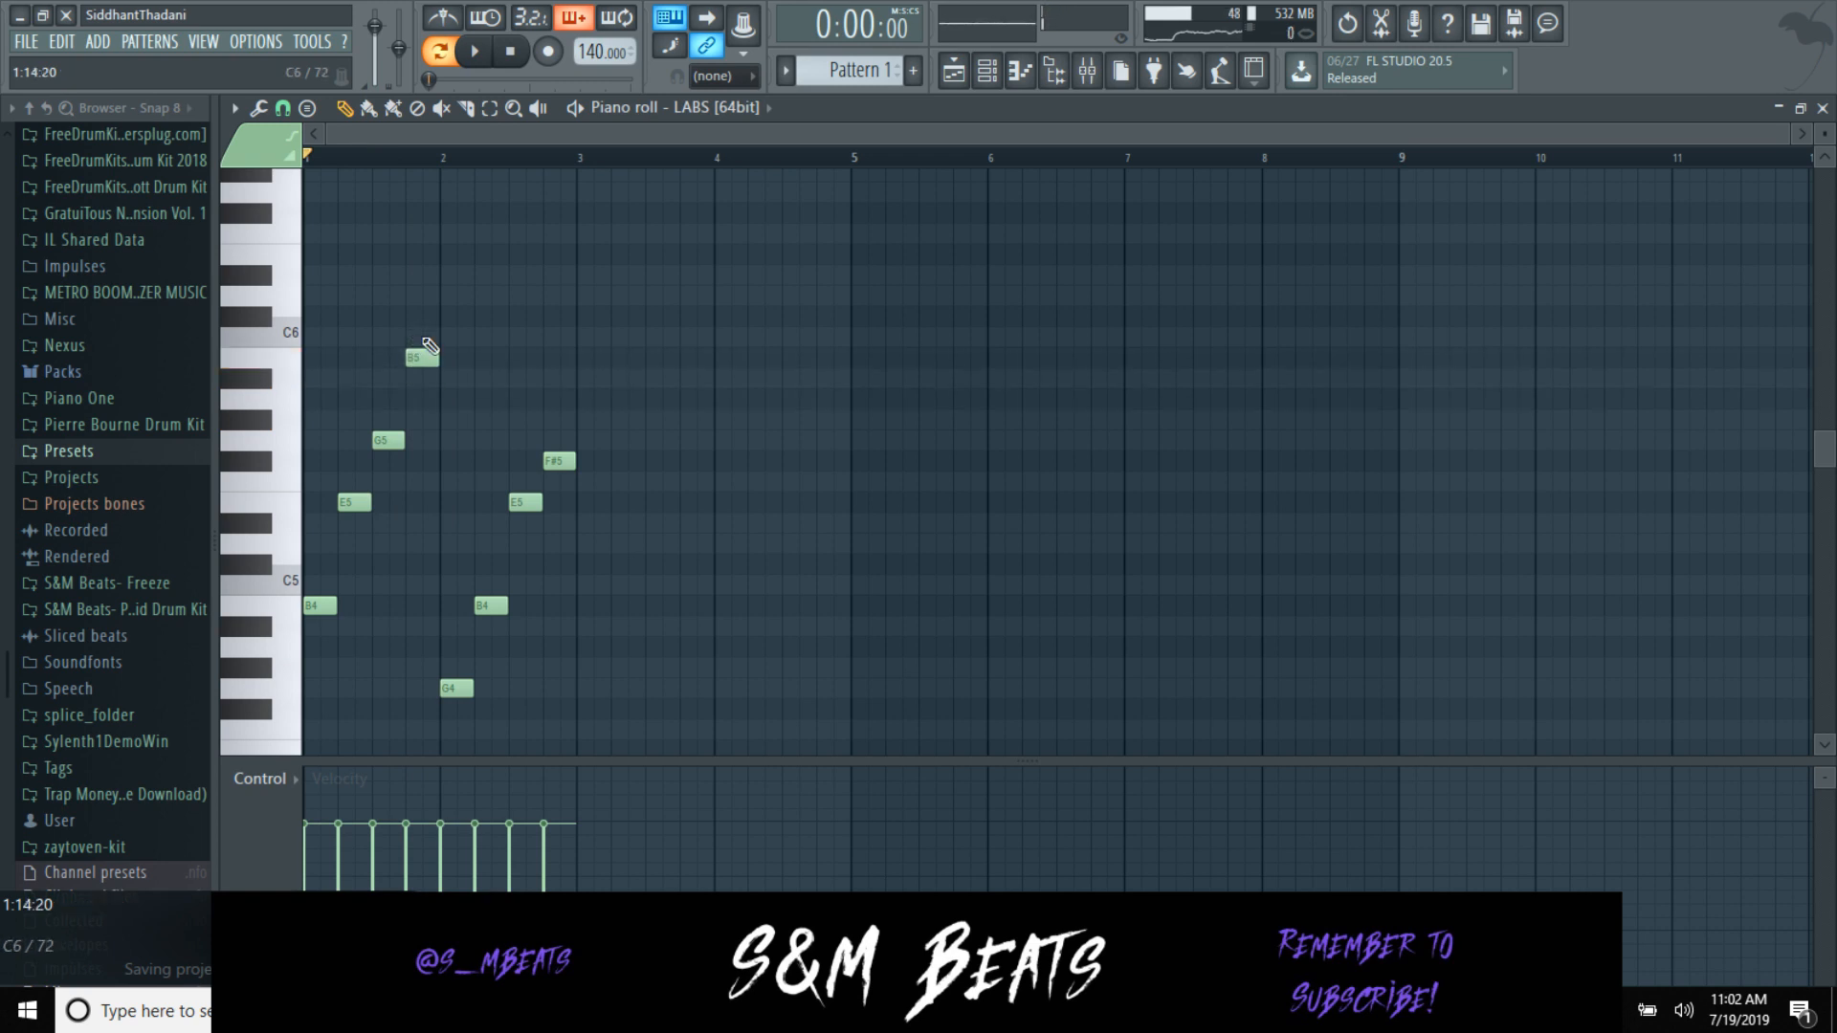
Step: Transpose all notes up one semitone and duplicate the two-bar phrase into bars 3 and 4
key(shift+Up)
key(space)
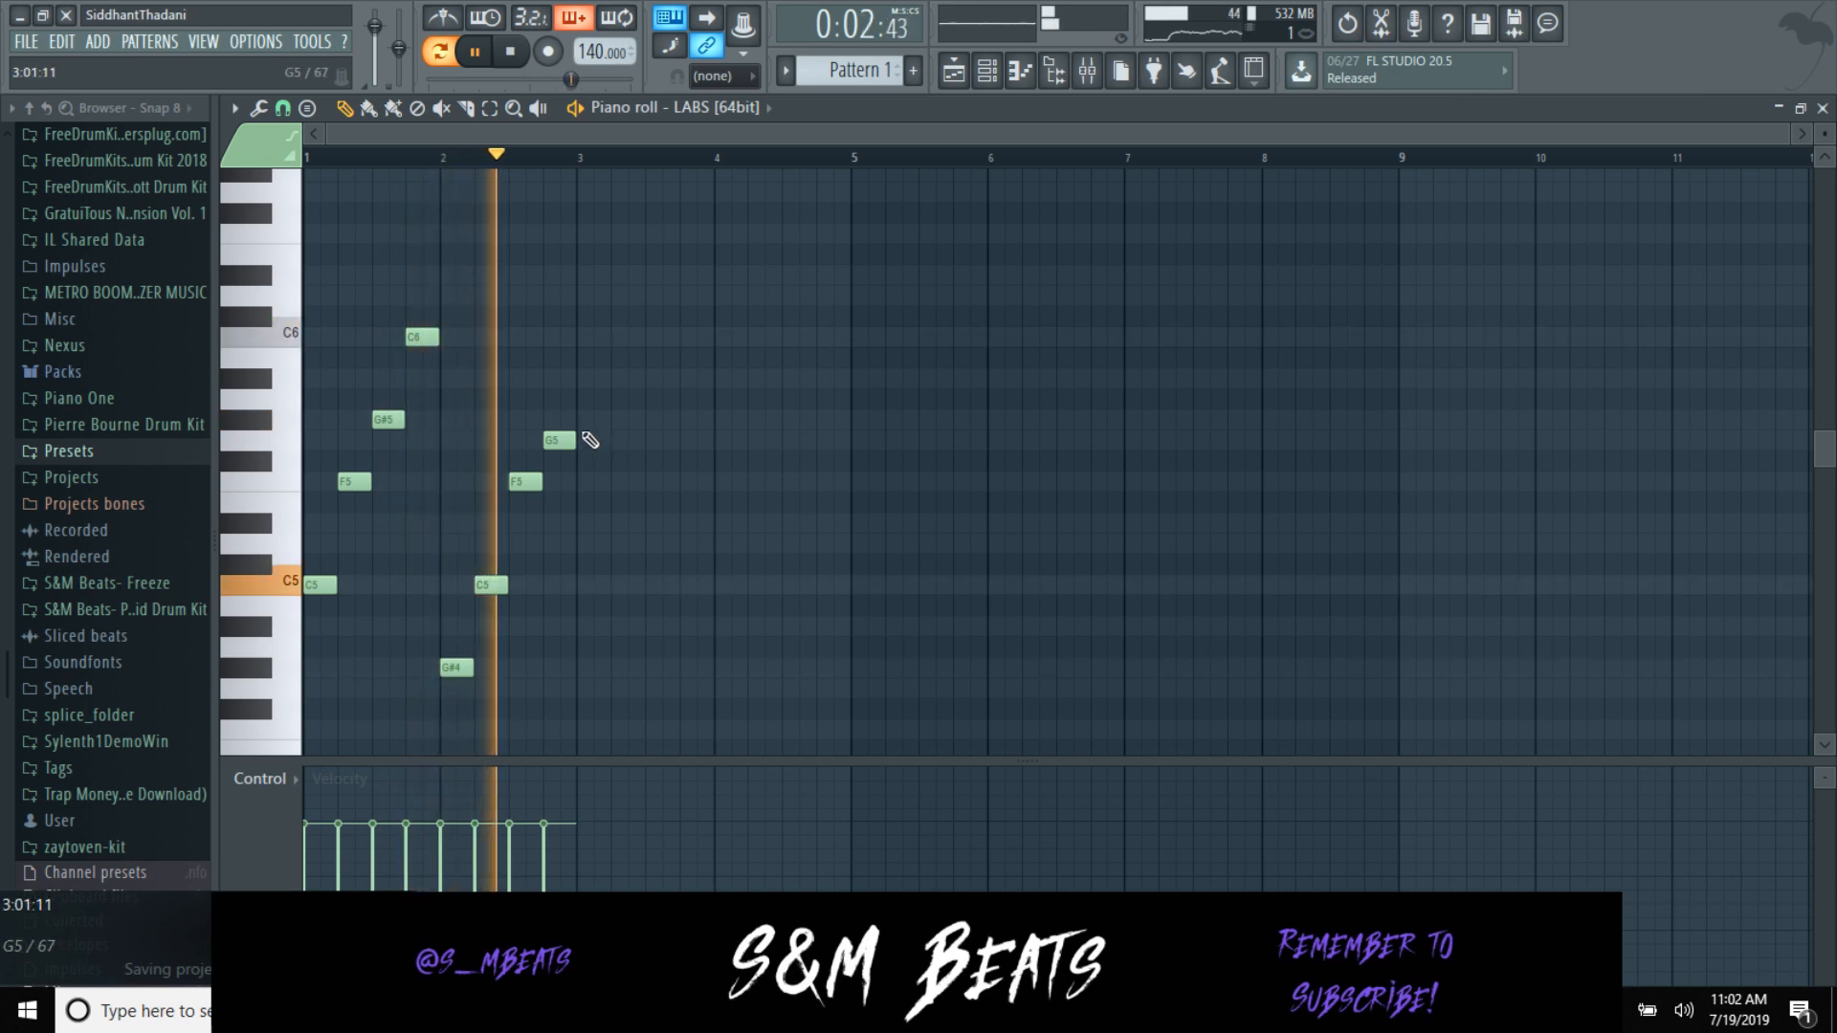
key(ctrl+b)
key(ctrl+d)
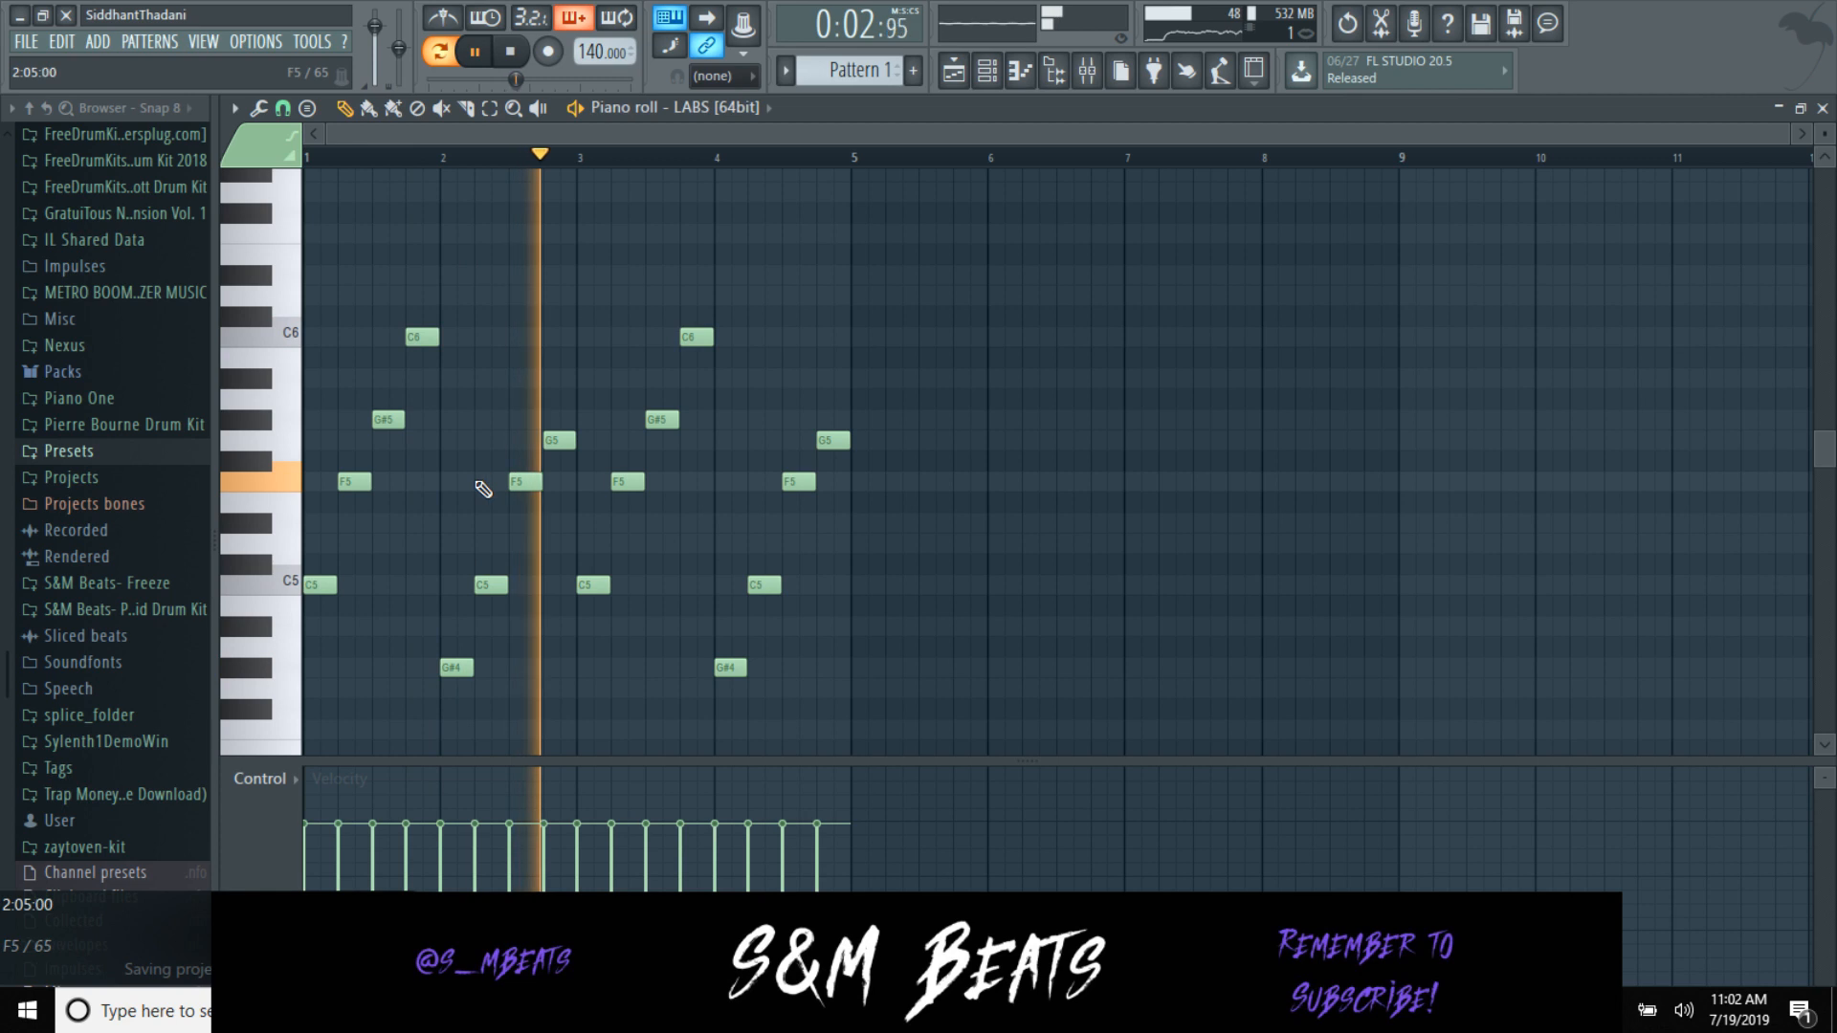
key(space)
Step: Add off-beat upper notes to bar 1, a D6 in the first beat and a D#6 in the last
click(308, 286)
key(space)
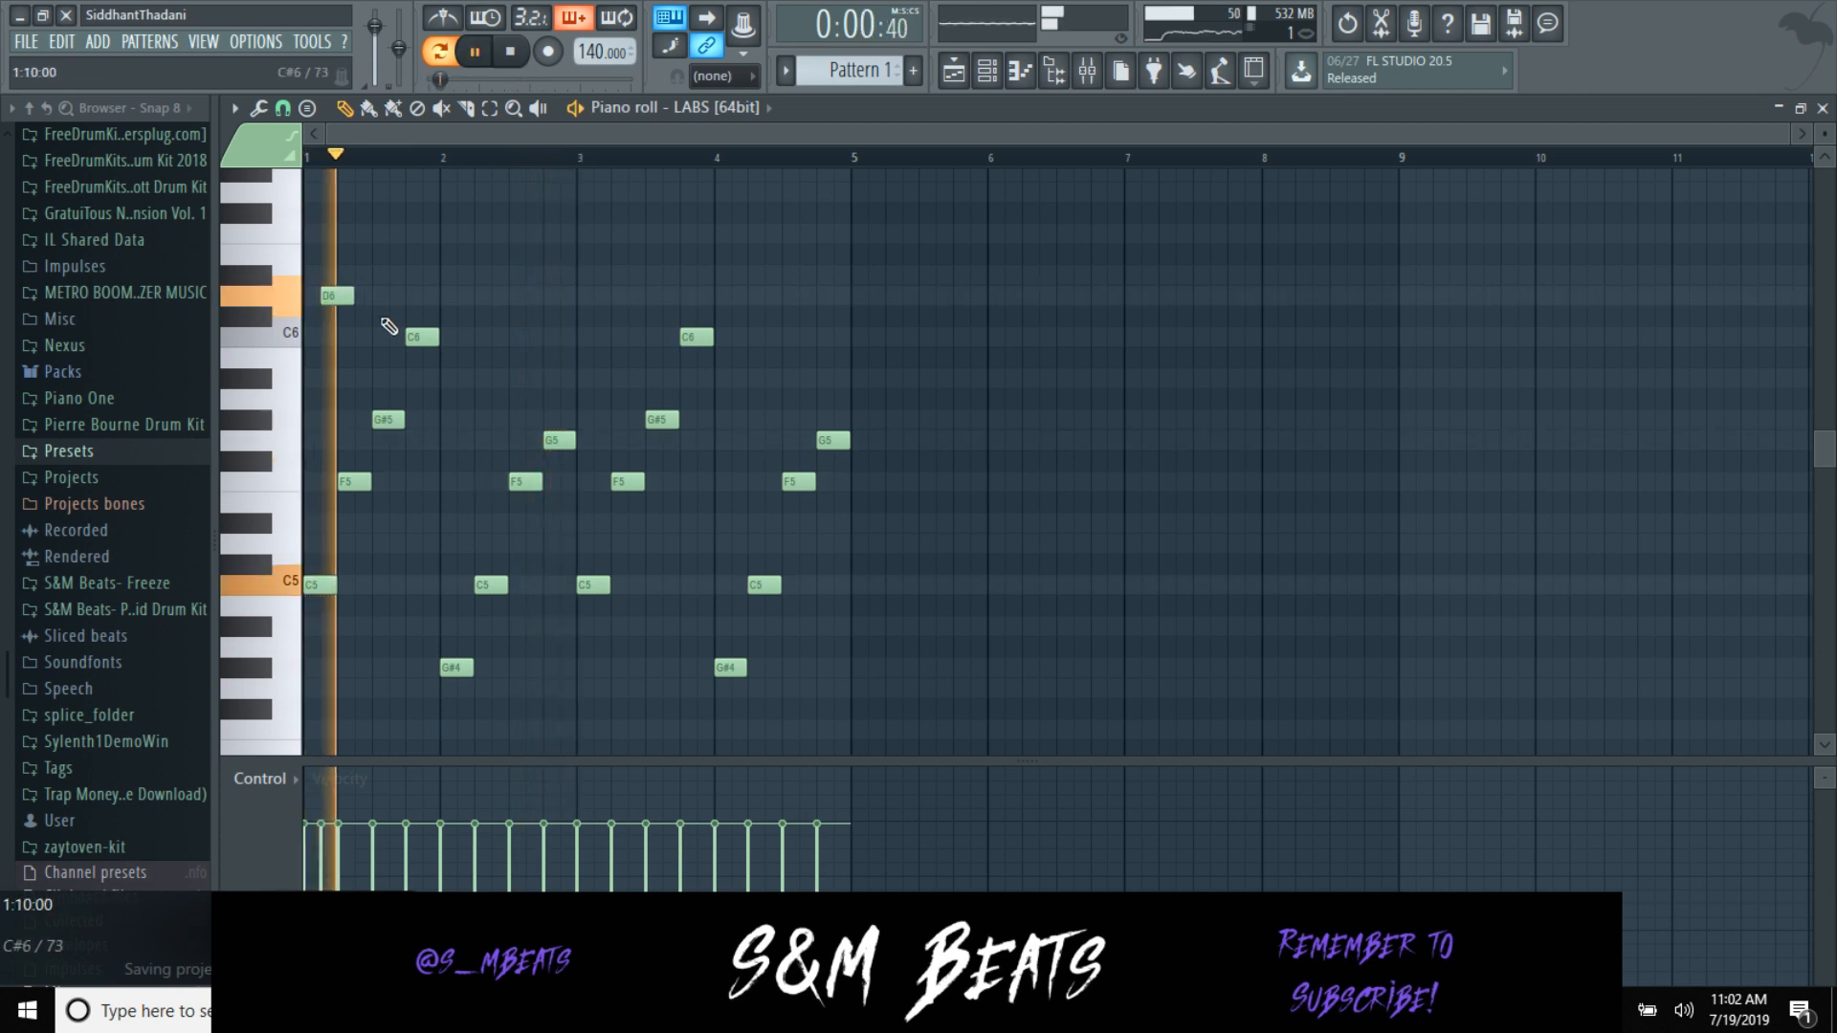
click(442, 276)
key(space)
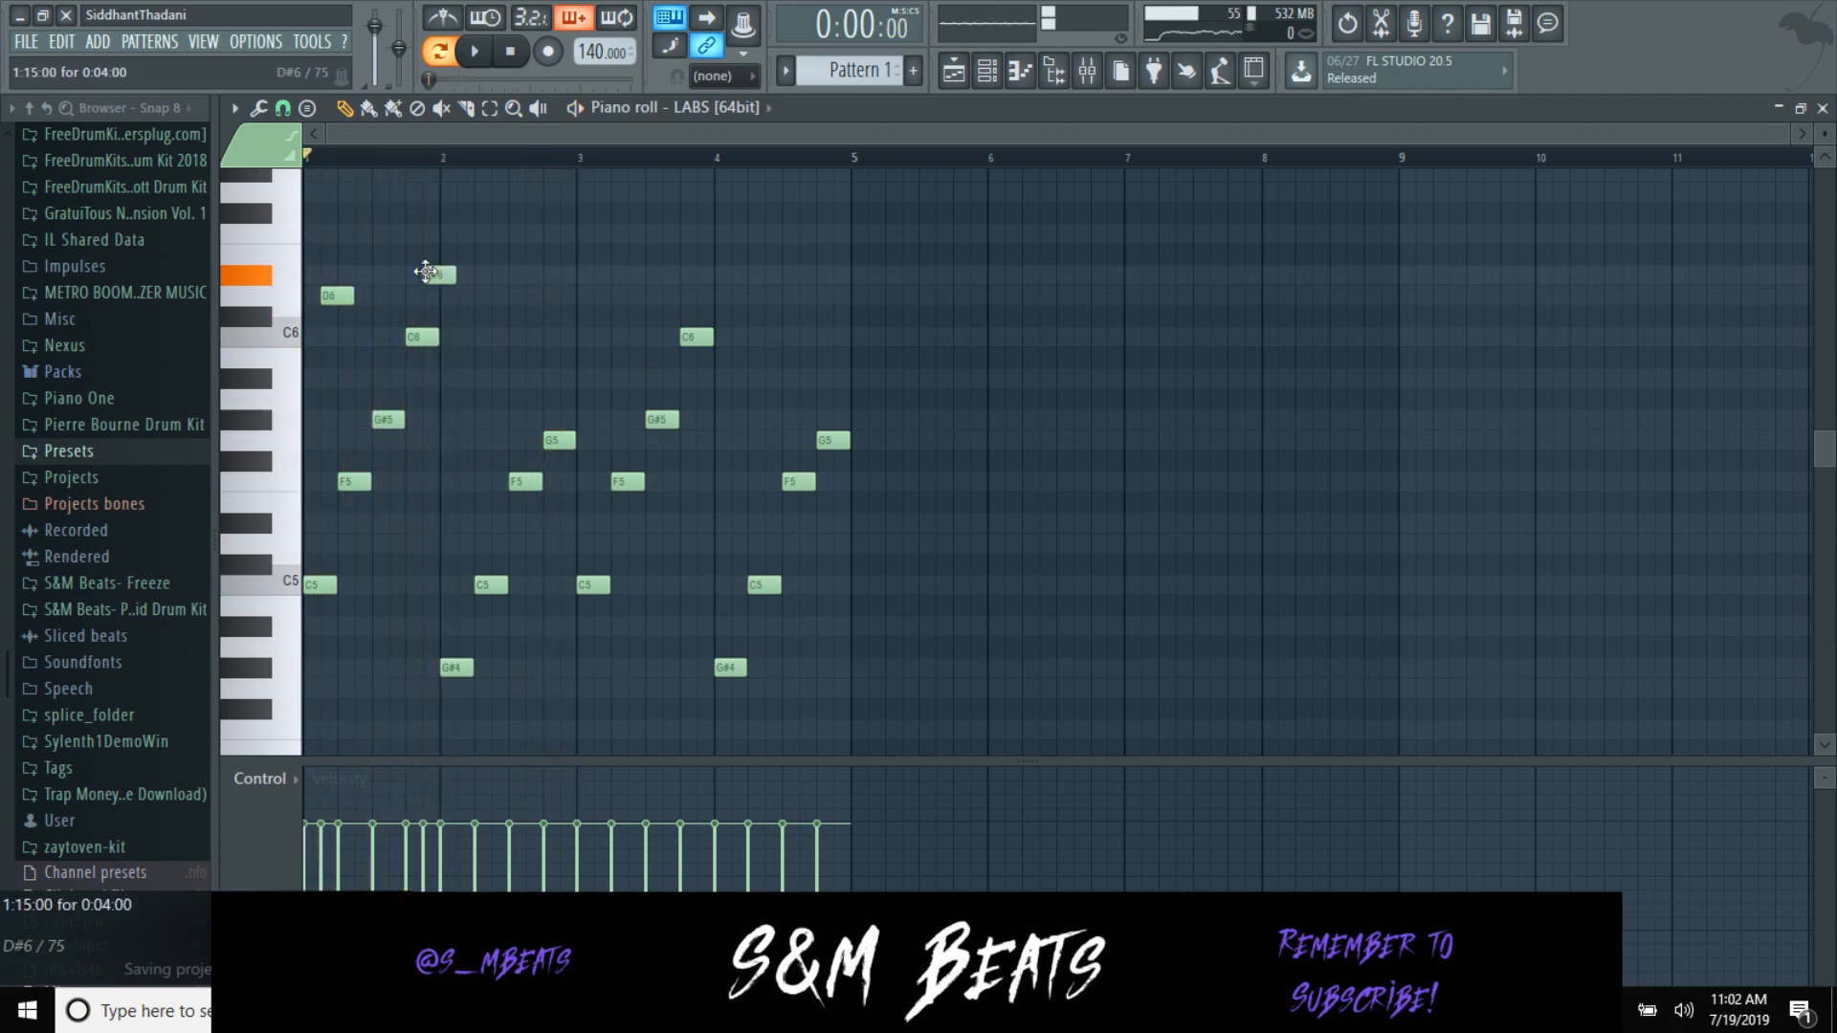
key(space)
Step: Add off-beat G5 and C6 notes in the first and last beats of bar 2, and a D#6 early in bar 3
click(470, 441)
click(575, 337)
key(space)
drag(587, 267, 597, 271)
key(space)
Step: Add an off-beat F6 at the end of bar 3, plus a G5 early and a G#5 late in bar 4
click(708, 235)
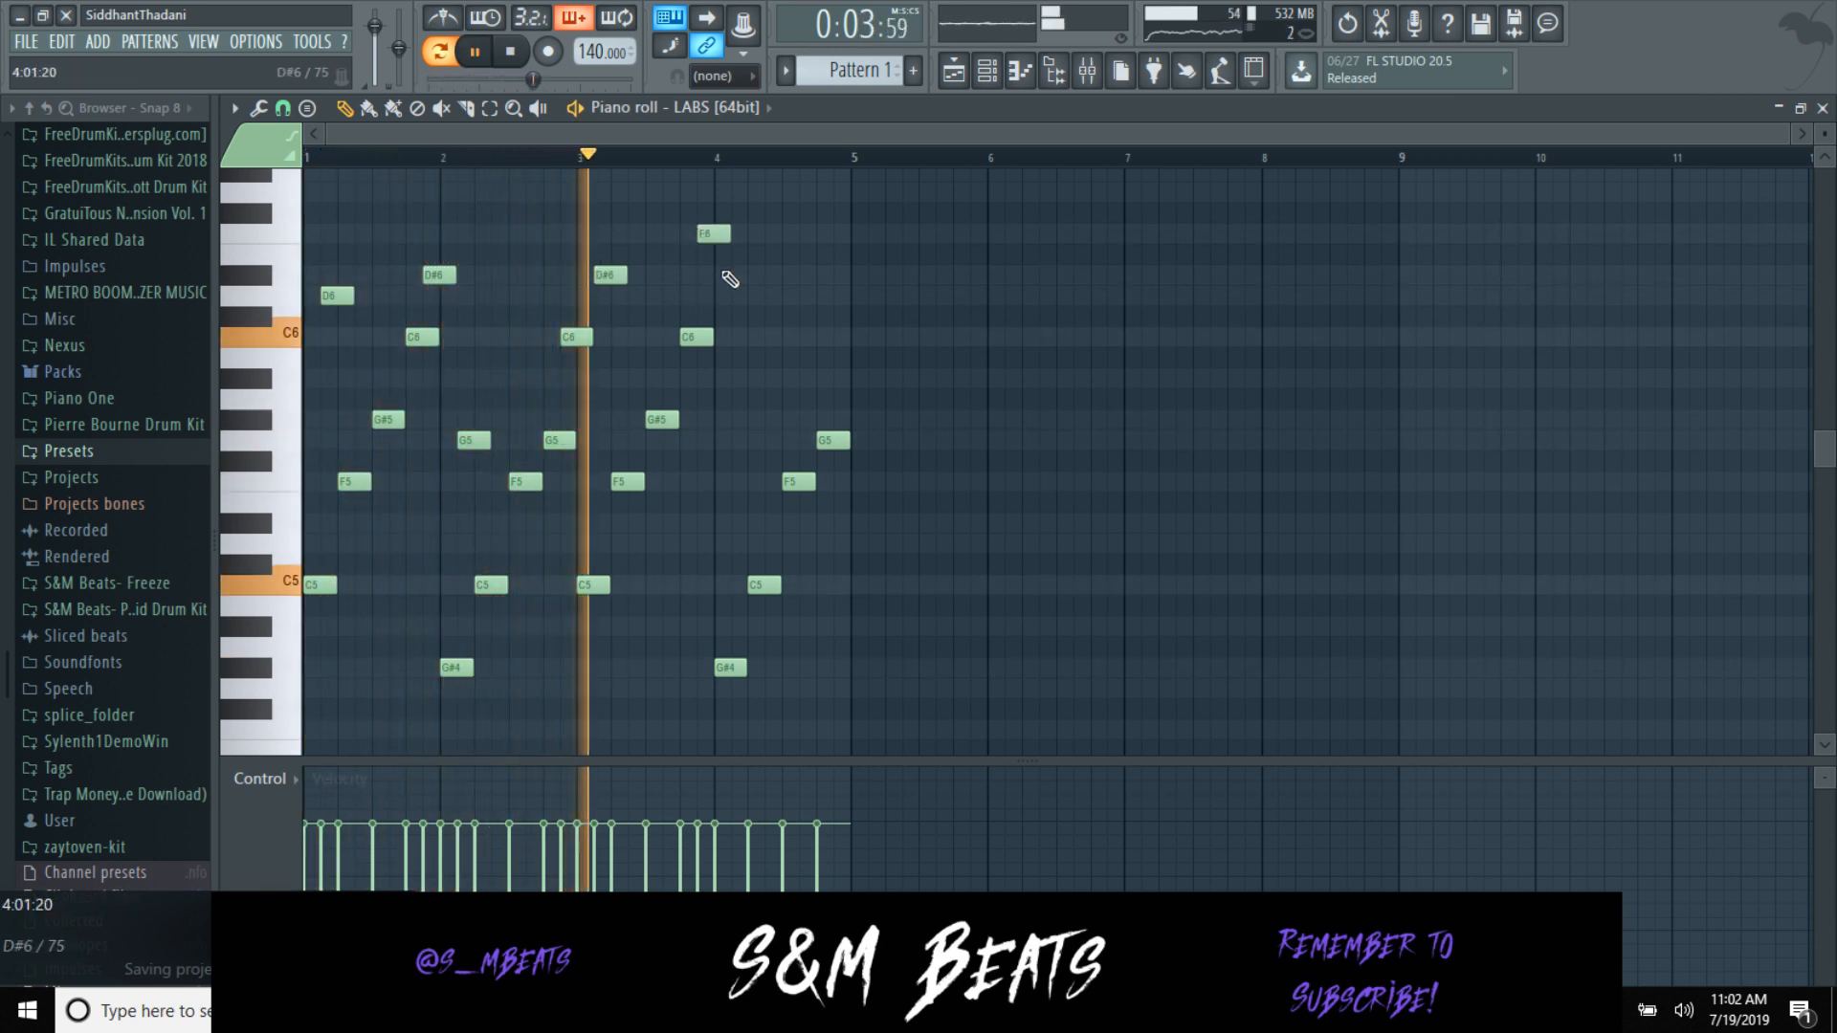
key(space)
click(745, 441)
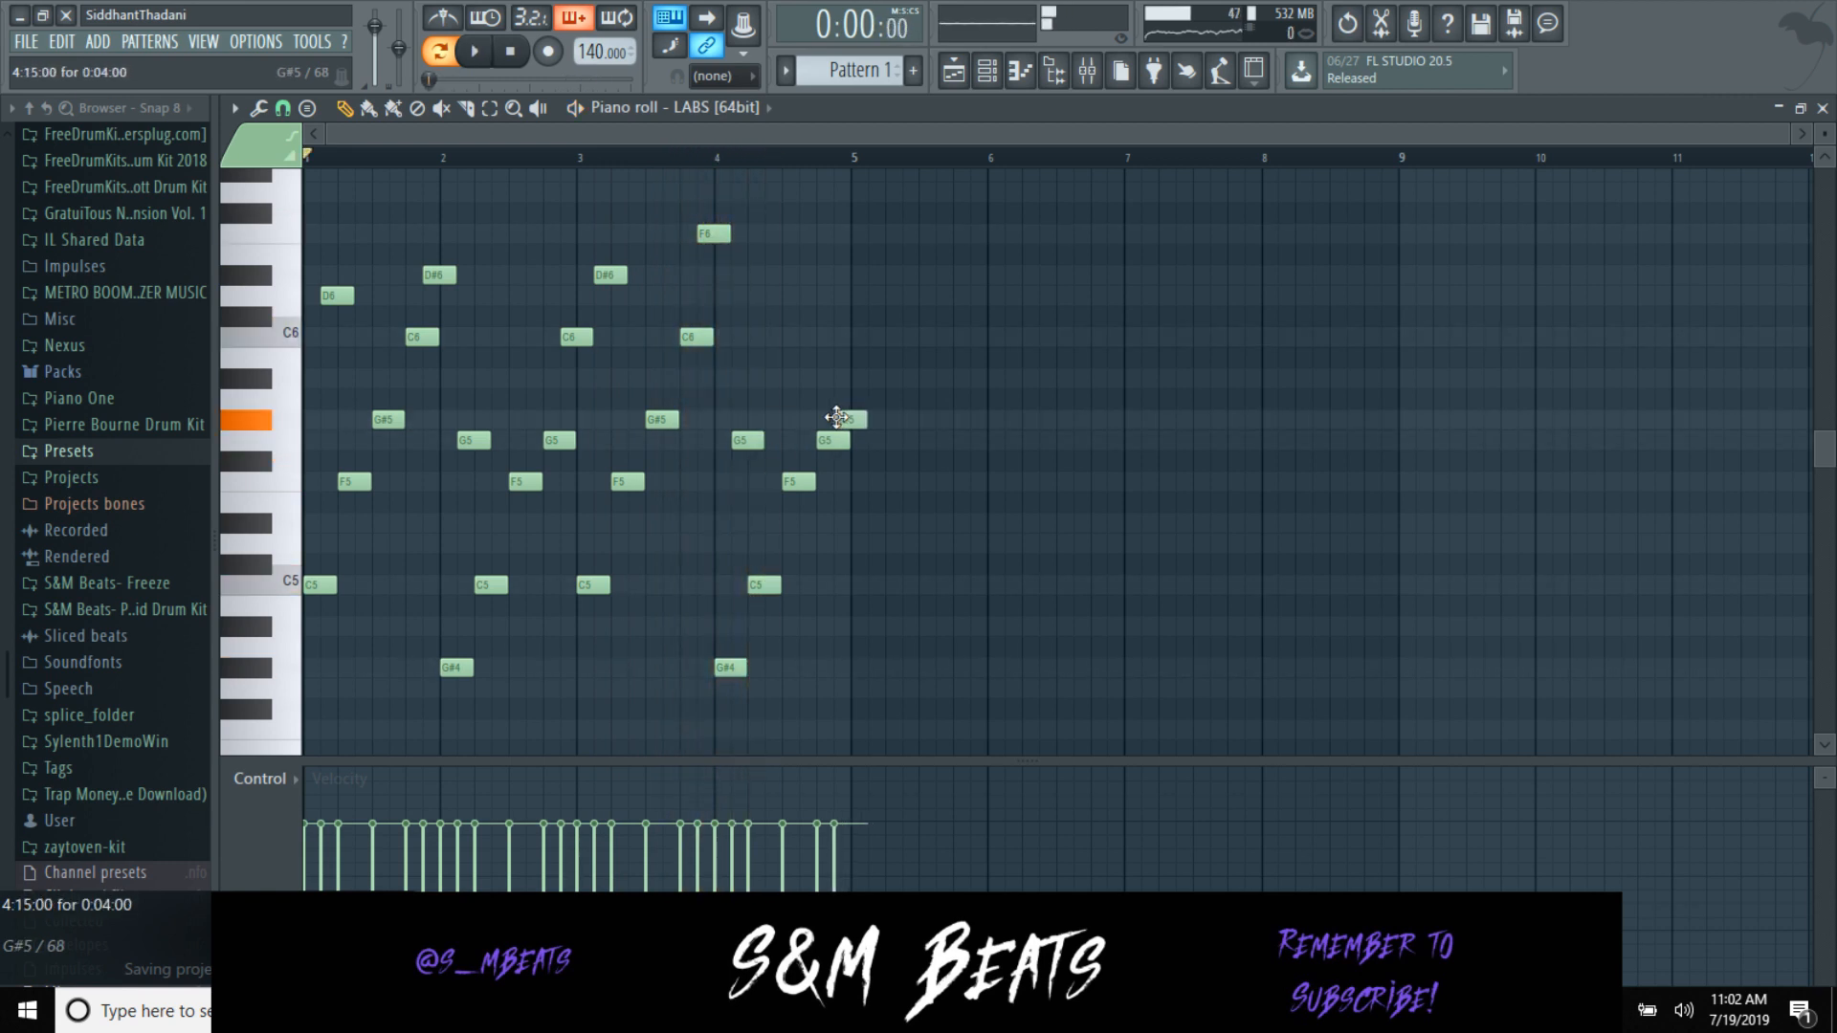
key(space)
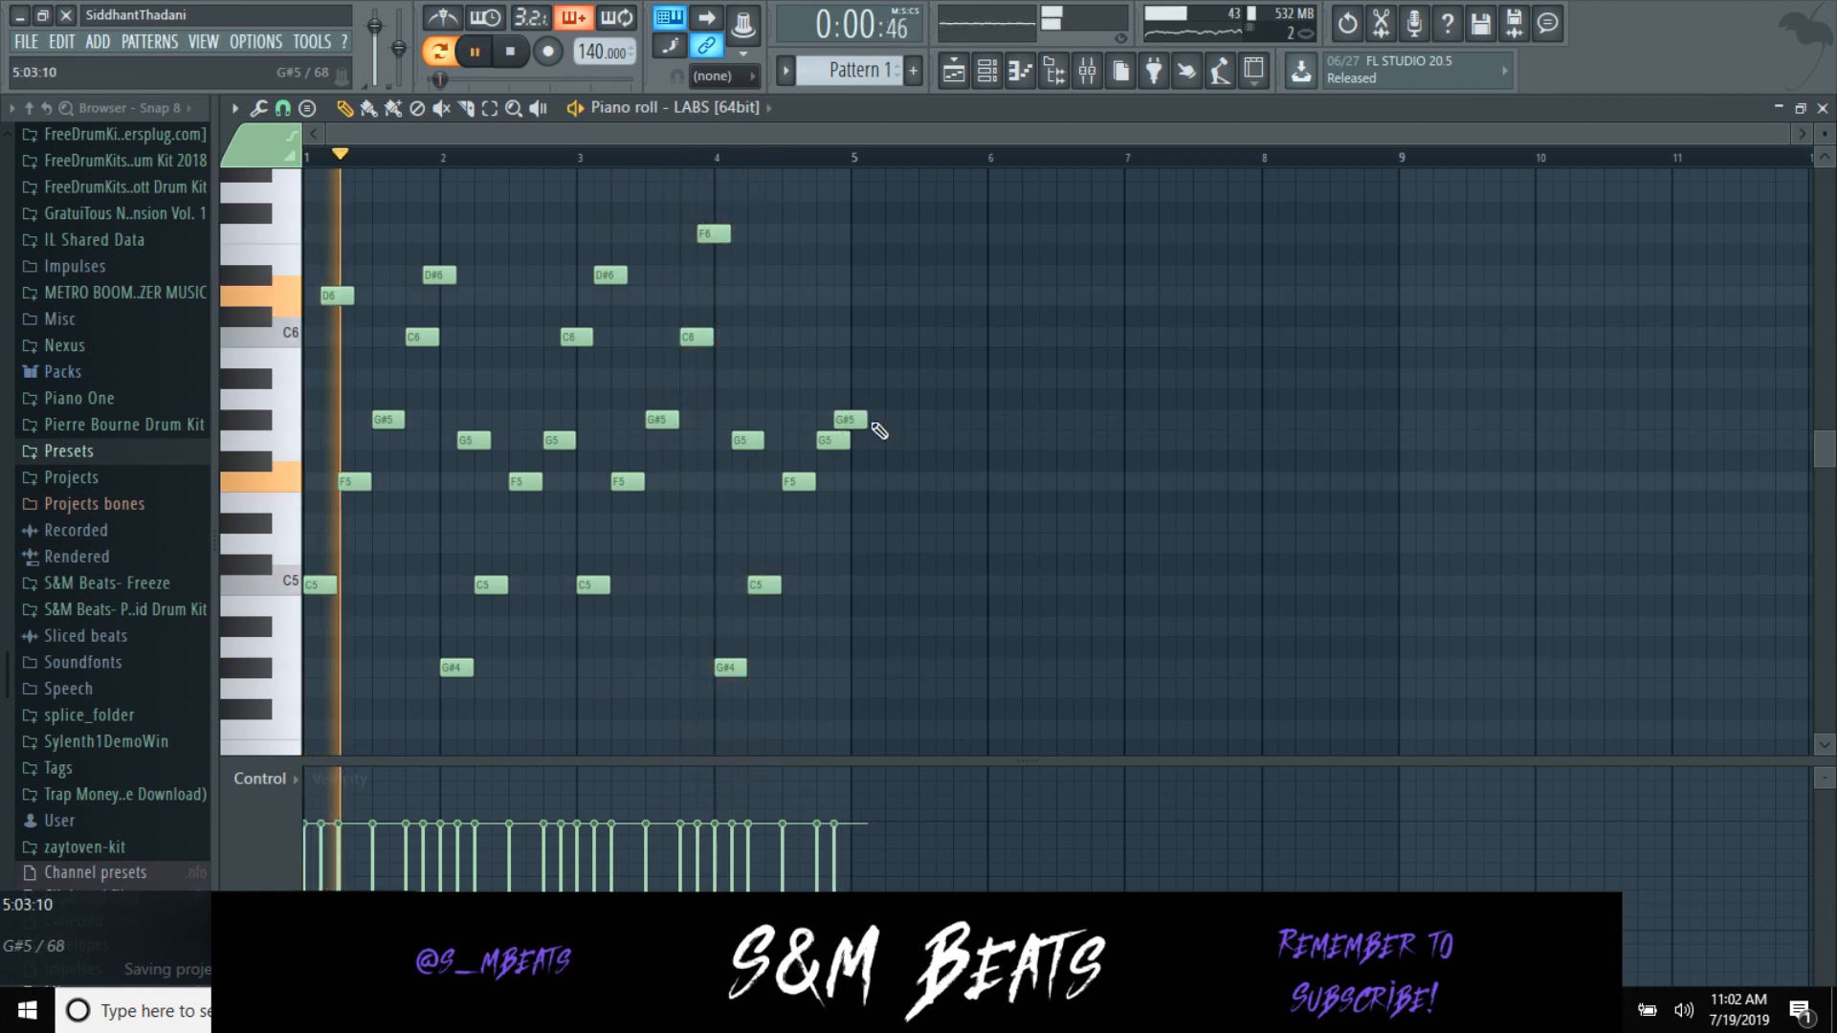
Step: Trim the last G#5 note to the end of bar 4 and duplicate the four-bar melody into bars 5 to 8
key(ctrl+b)
click(886, 377)
key(space)
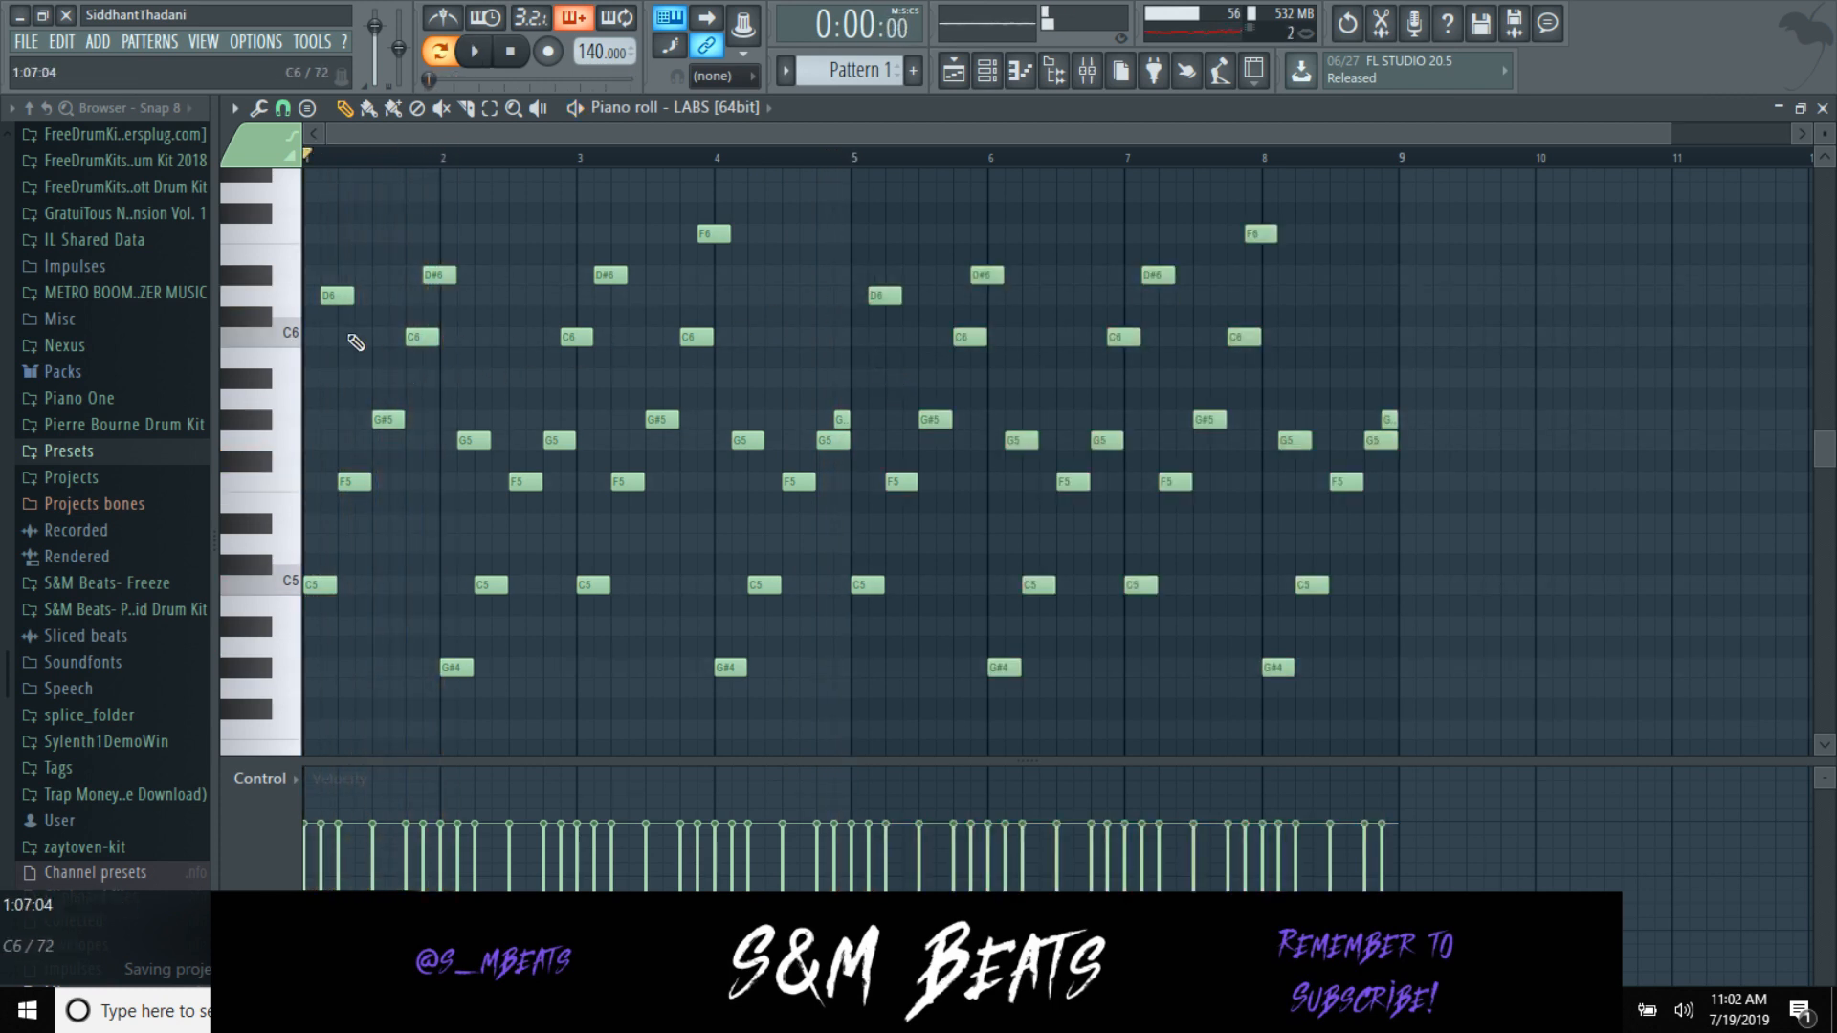
Step: Lower bar 1's off-beat D6 note to C6 and its D#6 note to D6, auditioning the change
drag(328, 289, 328, 332)
key(space)
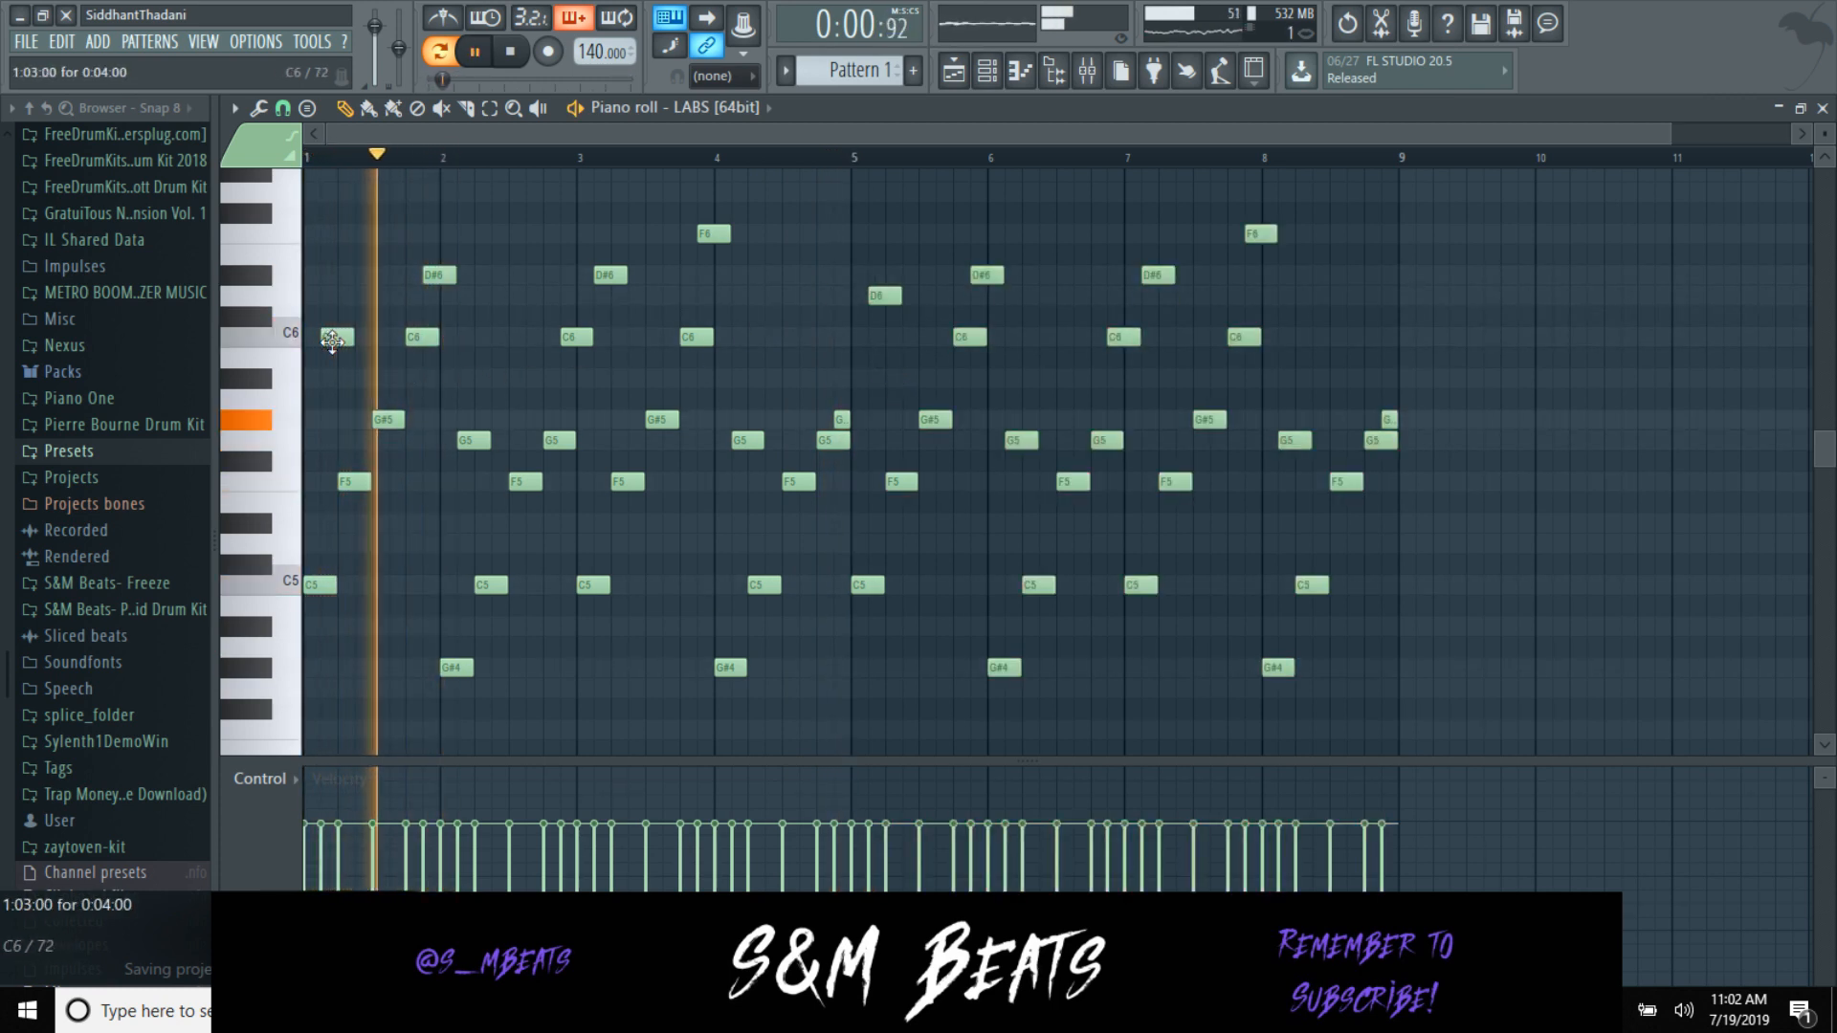
key(space)
click(436, 282)
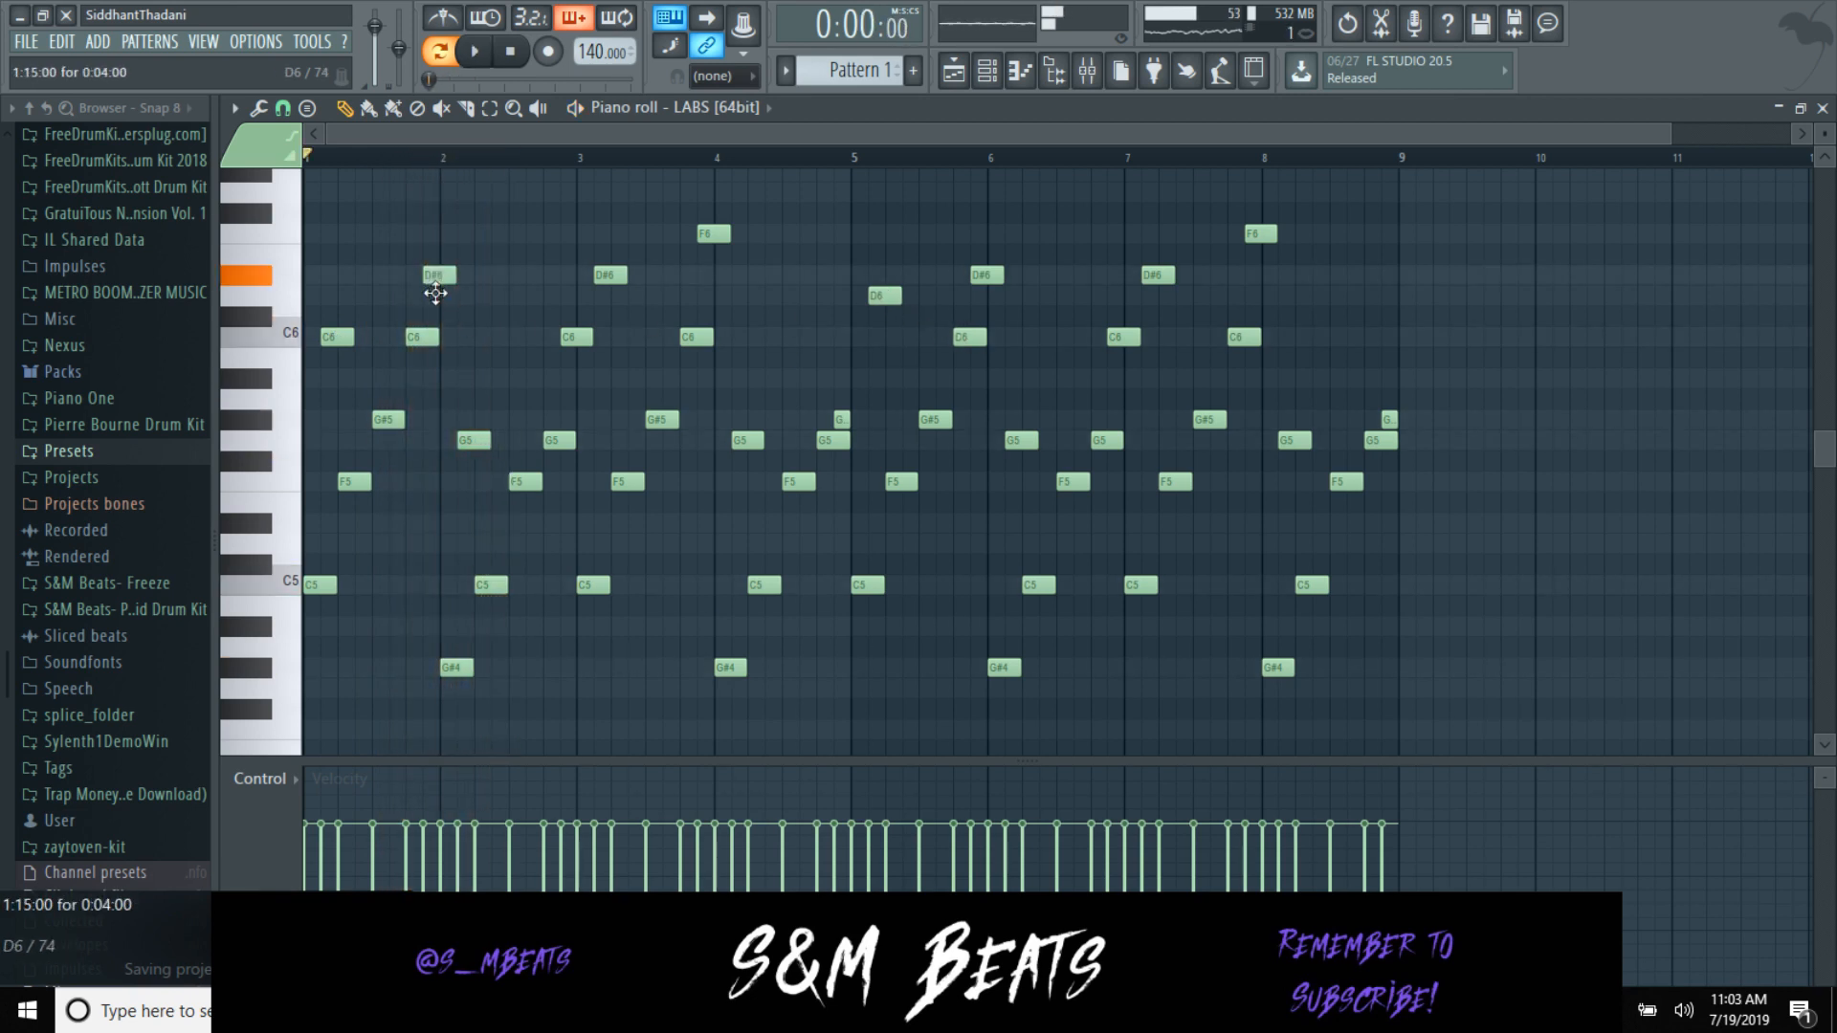
key(space)
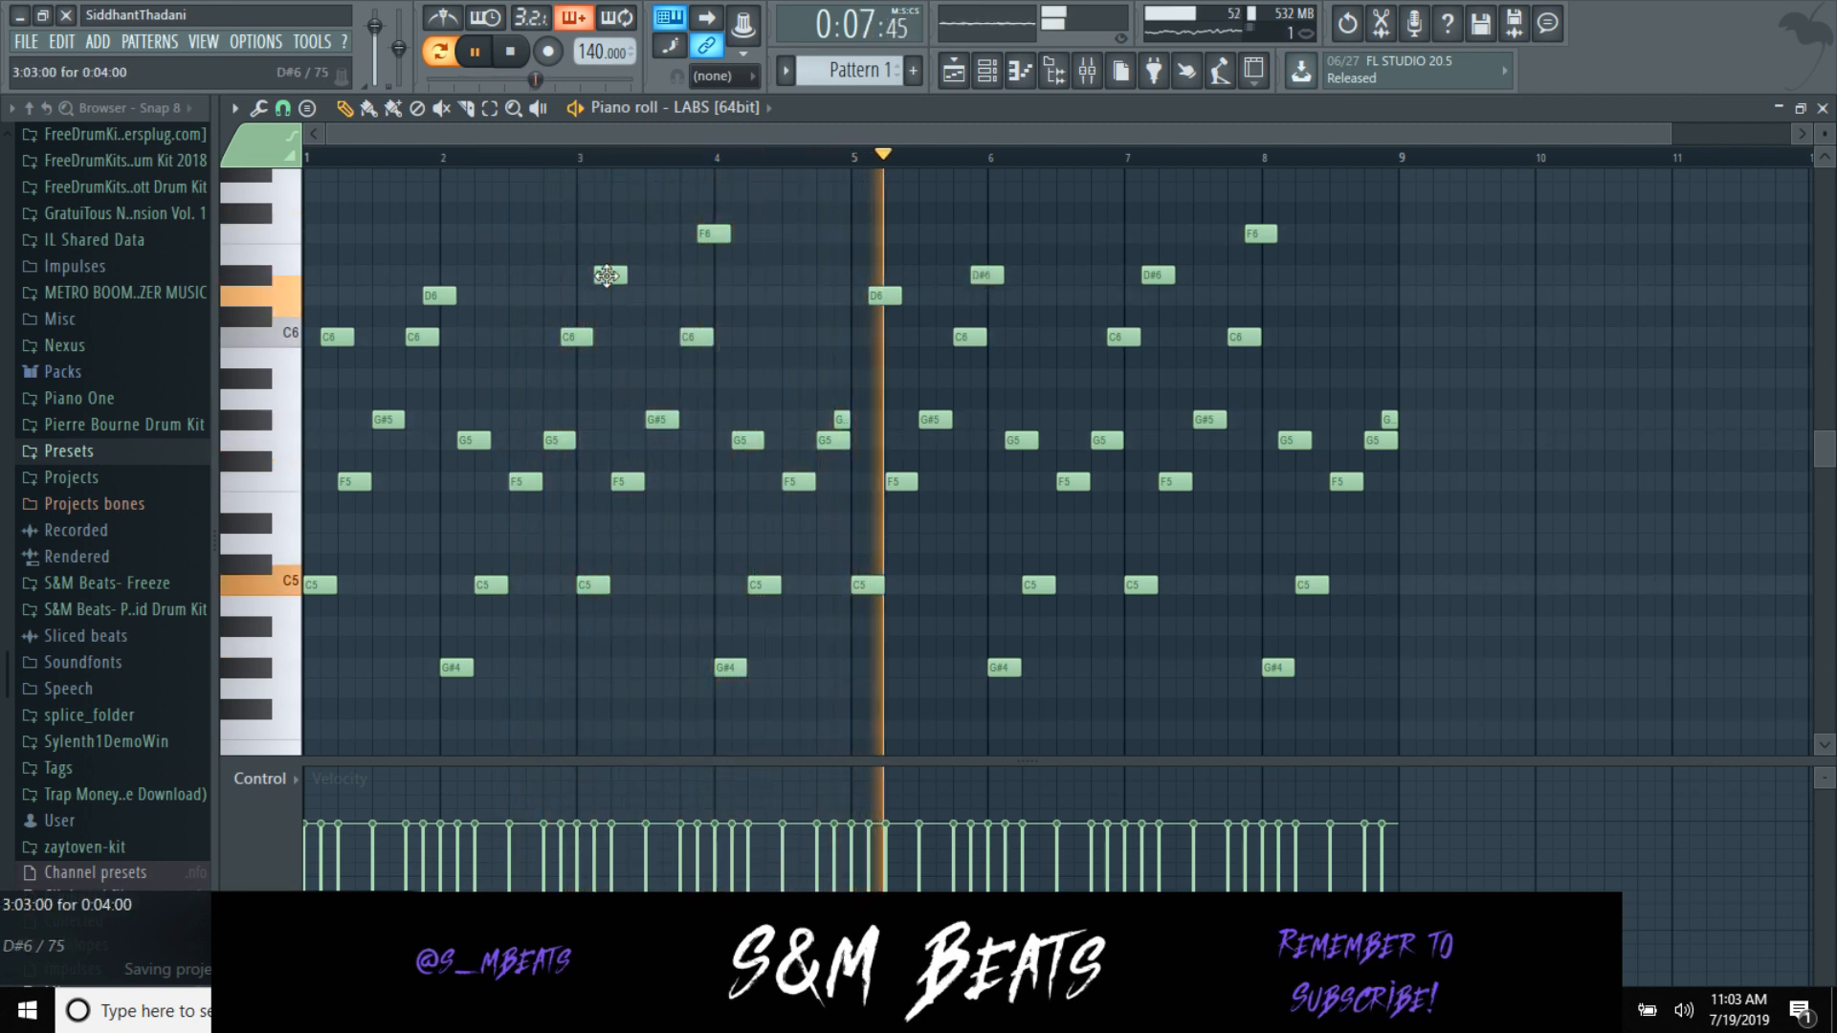
Step: Raise the short last note of bar 8 to D#6 and close the piano roll
drag(1388, 421, 1389, 271)
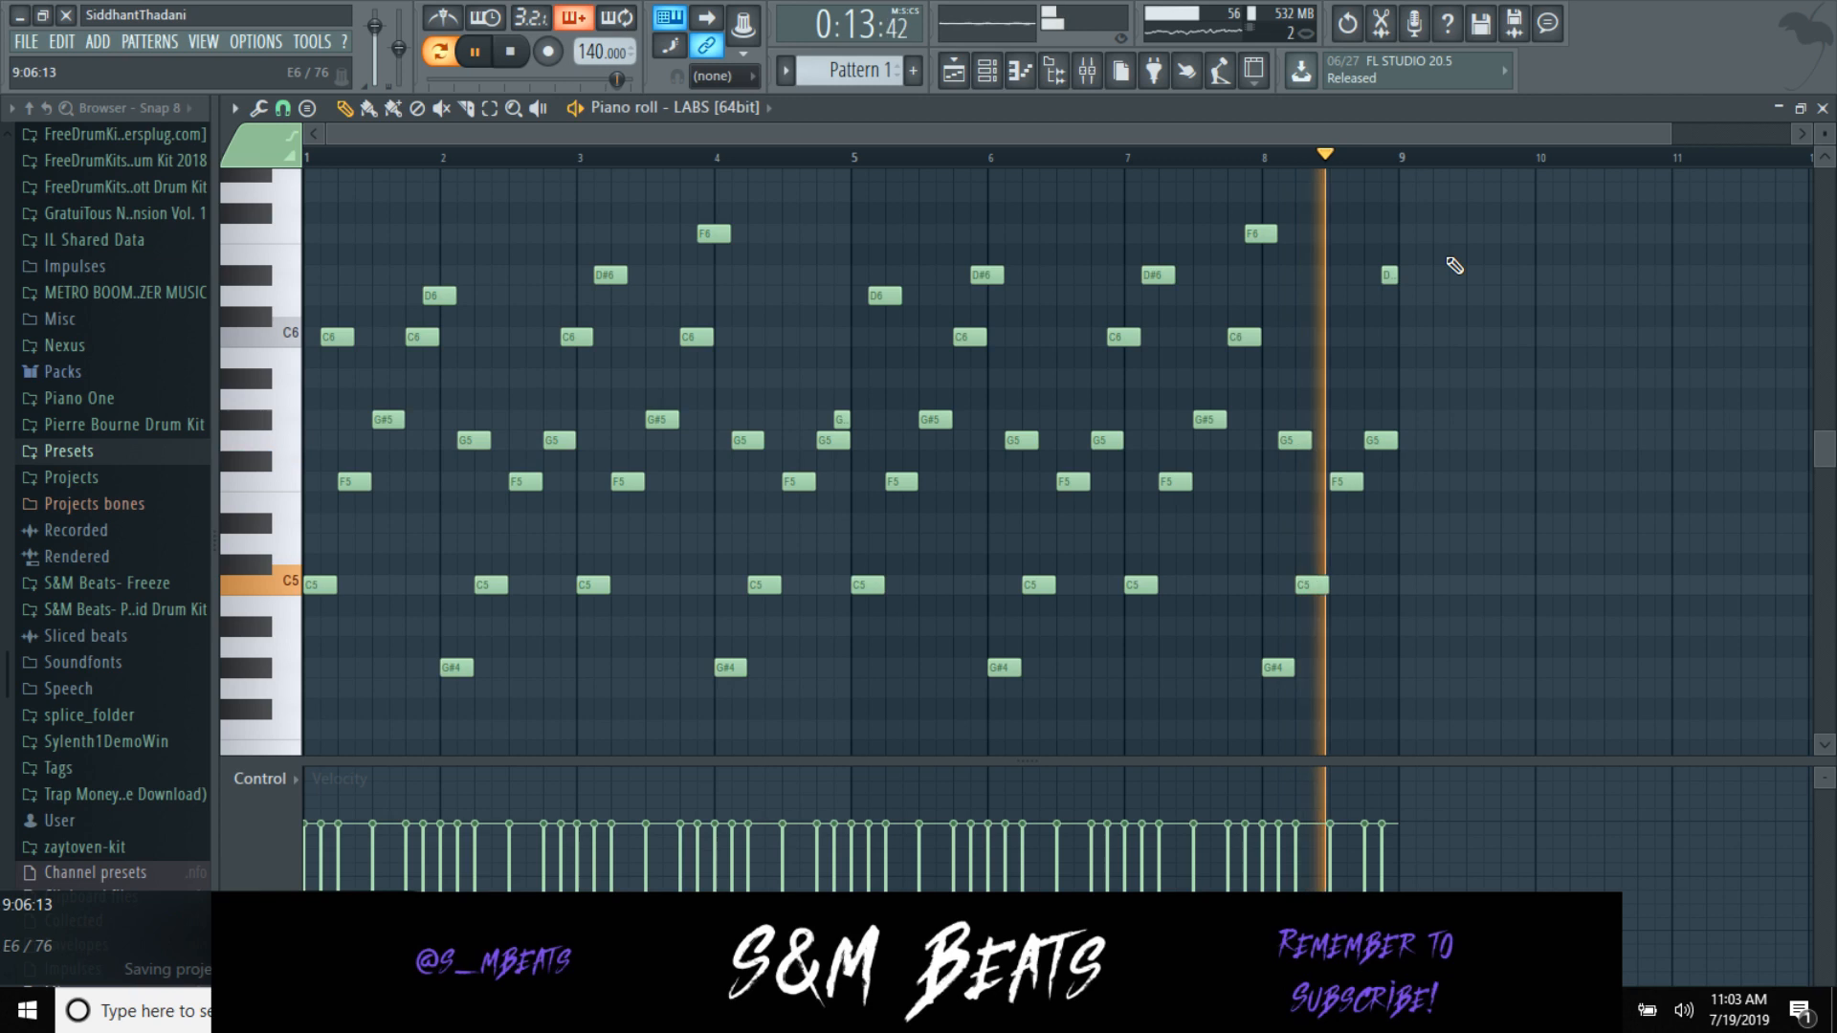
key(space)
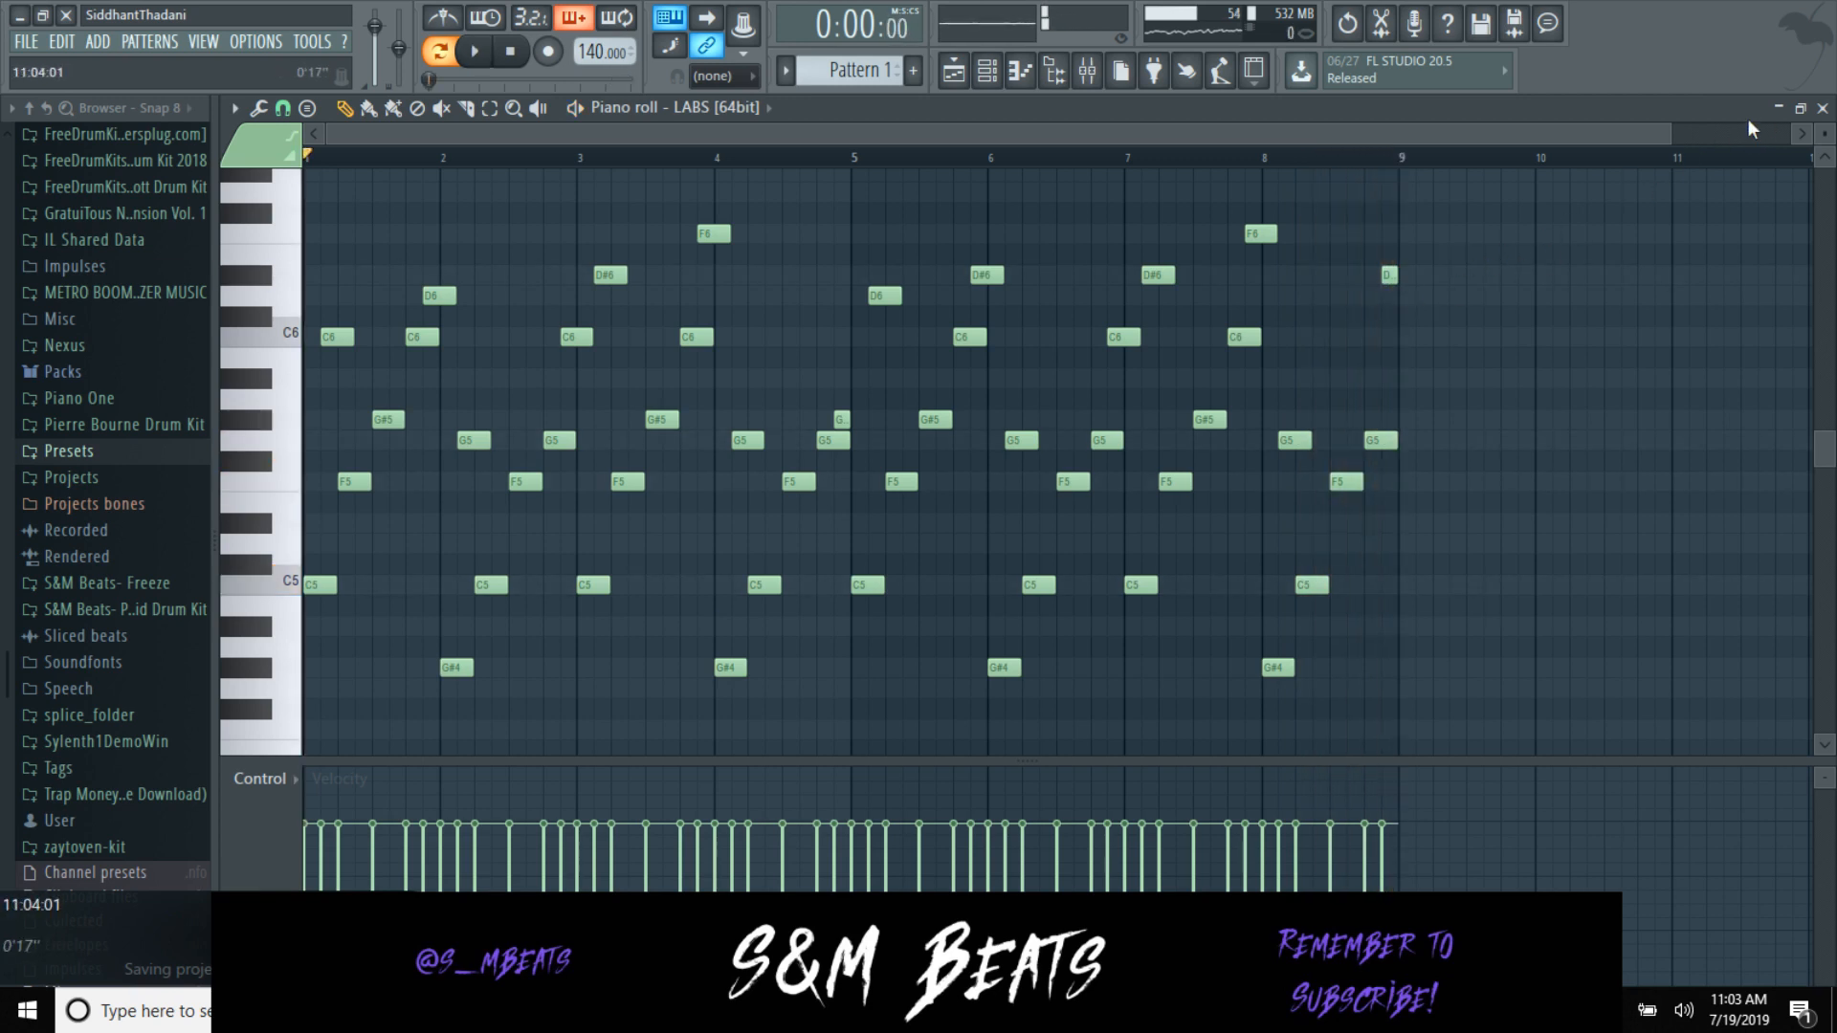
click(1822, 108)
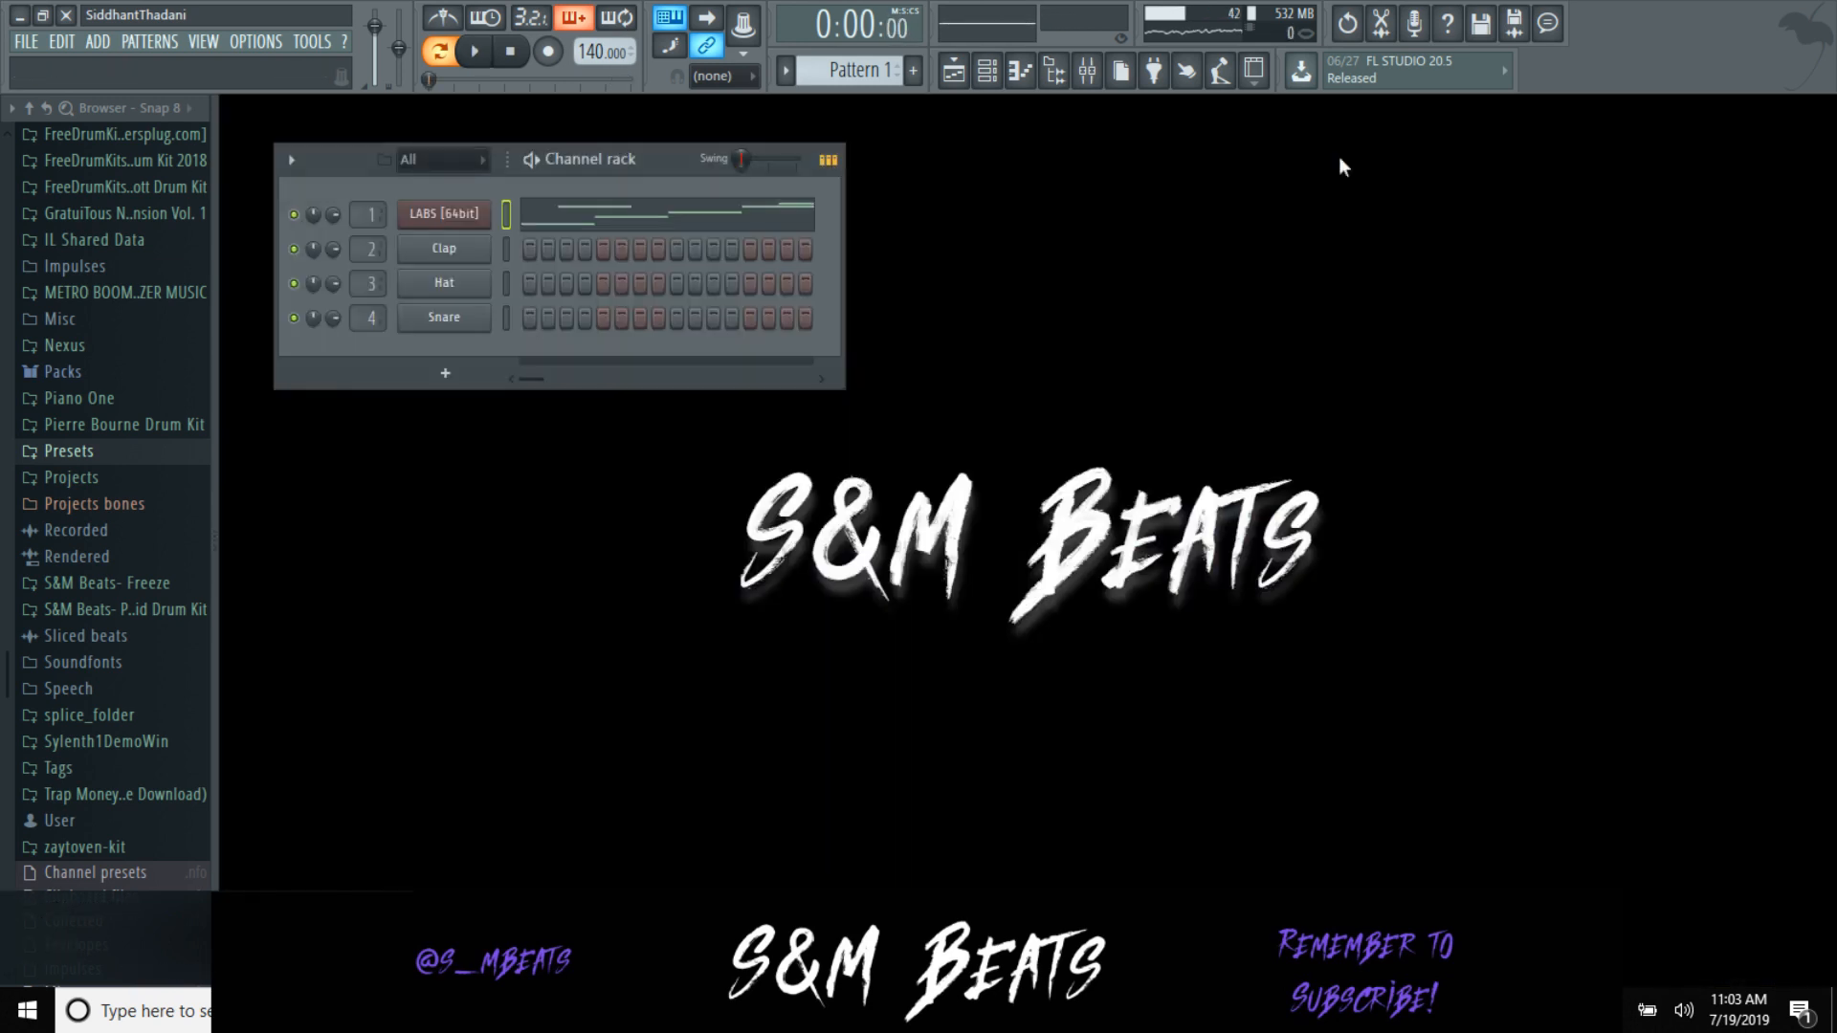
Step: Start exporting the LABS piano roll as a MIDI file and go to the 30 Loops for TopChoice folder
click(593, 226)
click(235, 111)
mouse_move(250, 136)
click(433, 212)
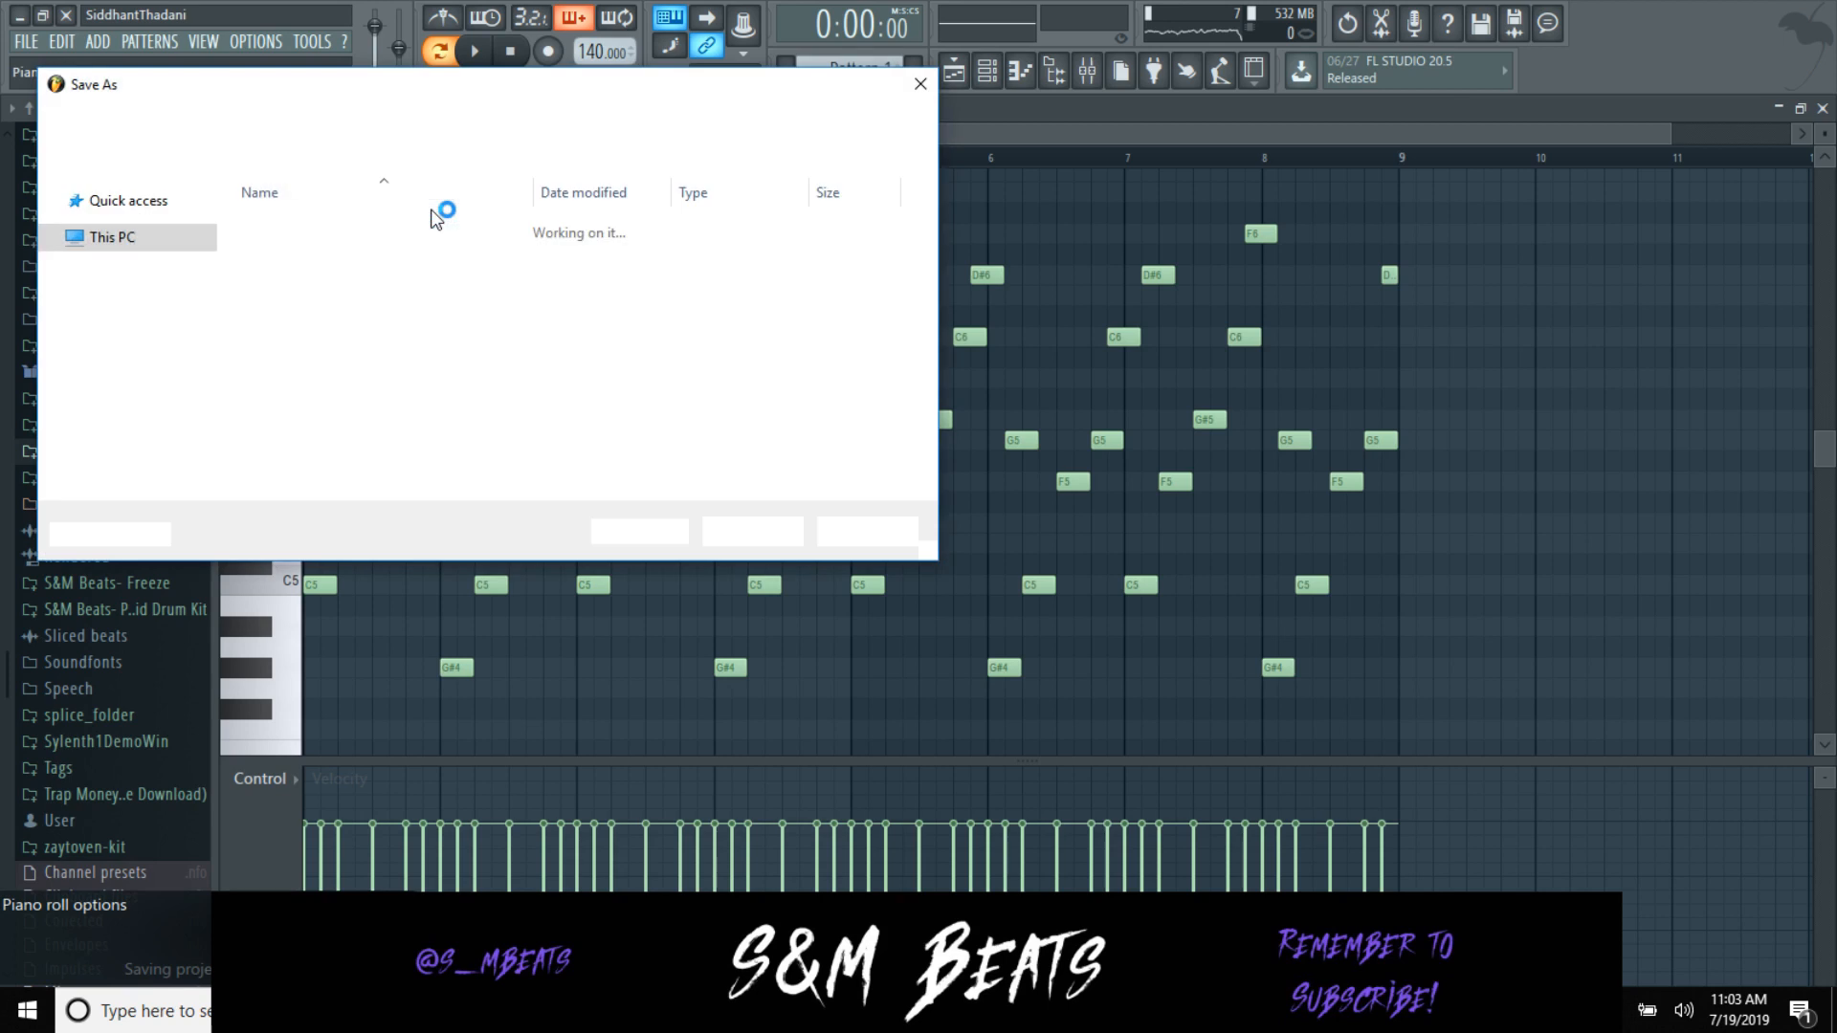
click(286, 122)
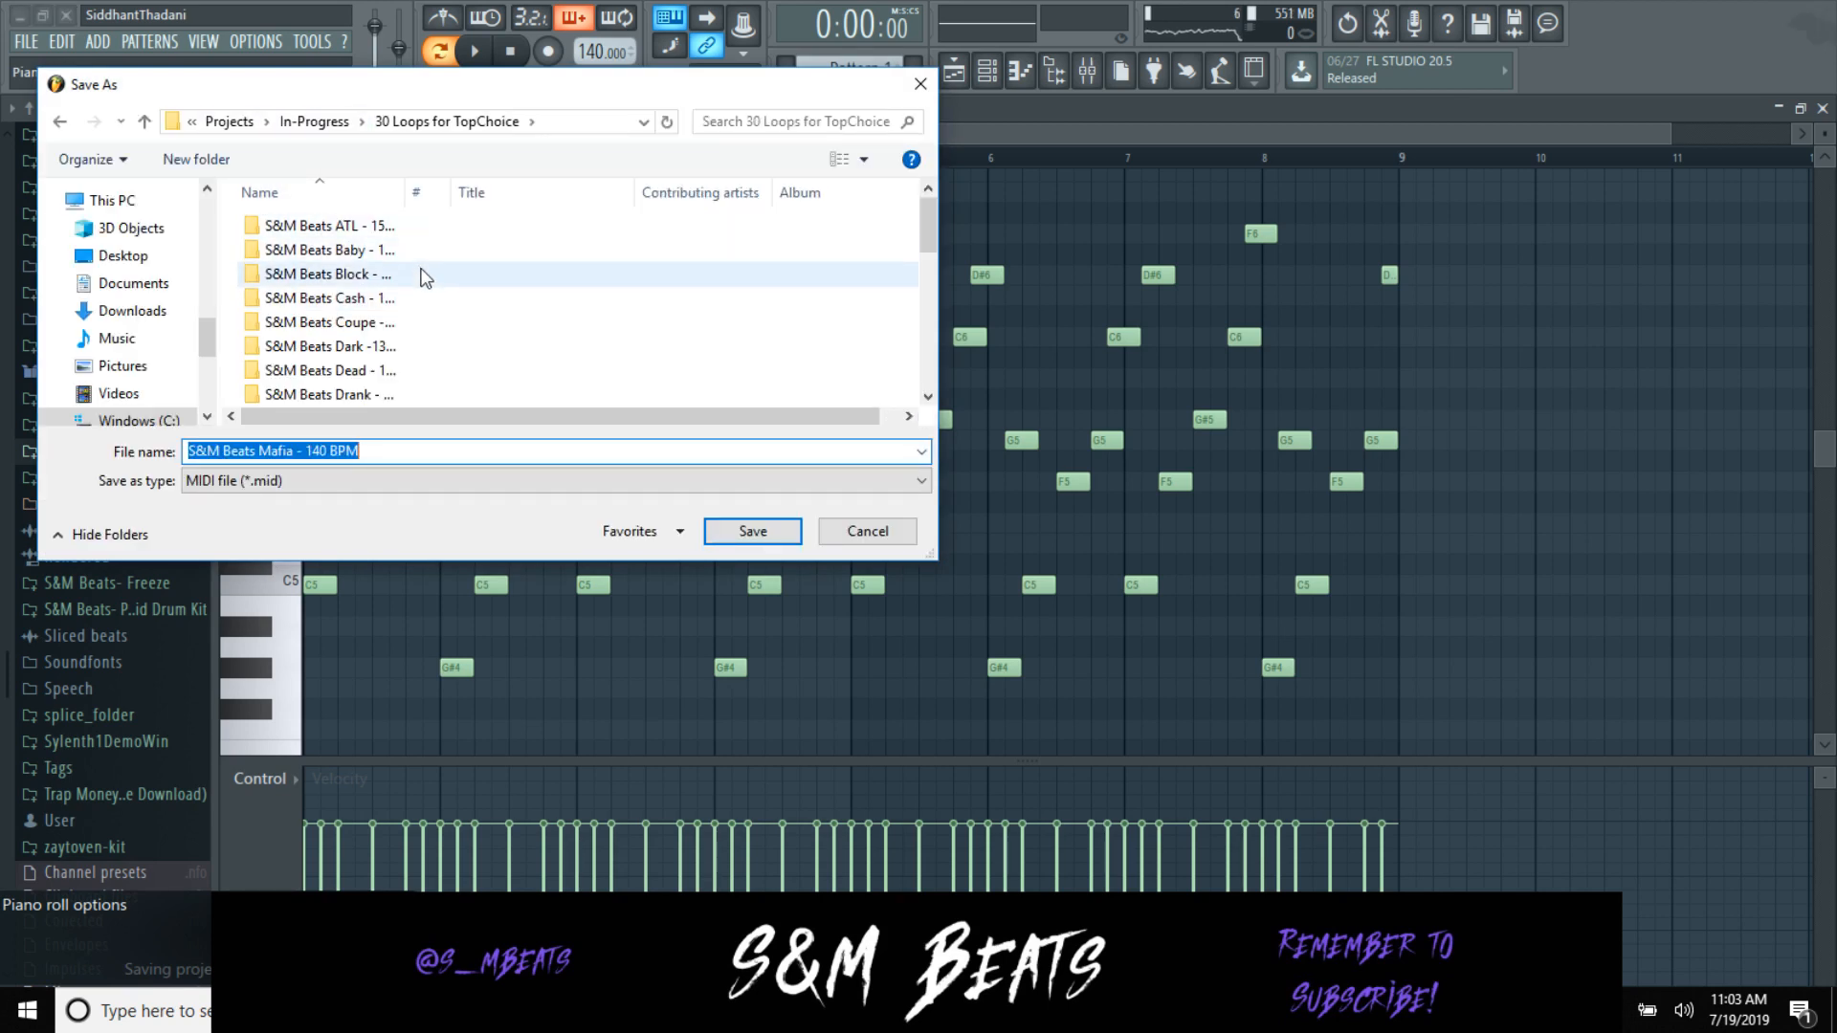
scroll(432, 356, down, 1)
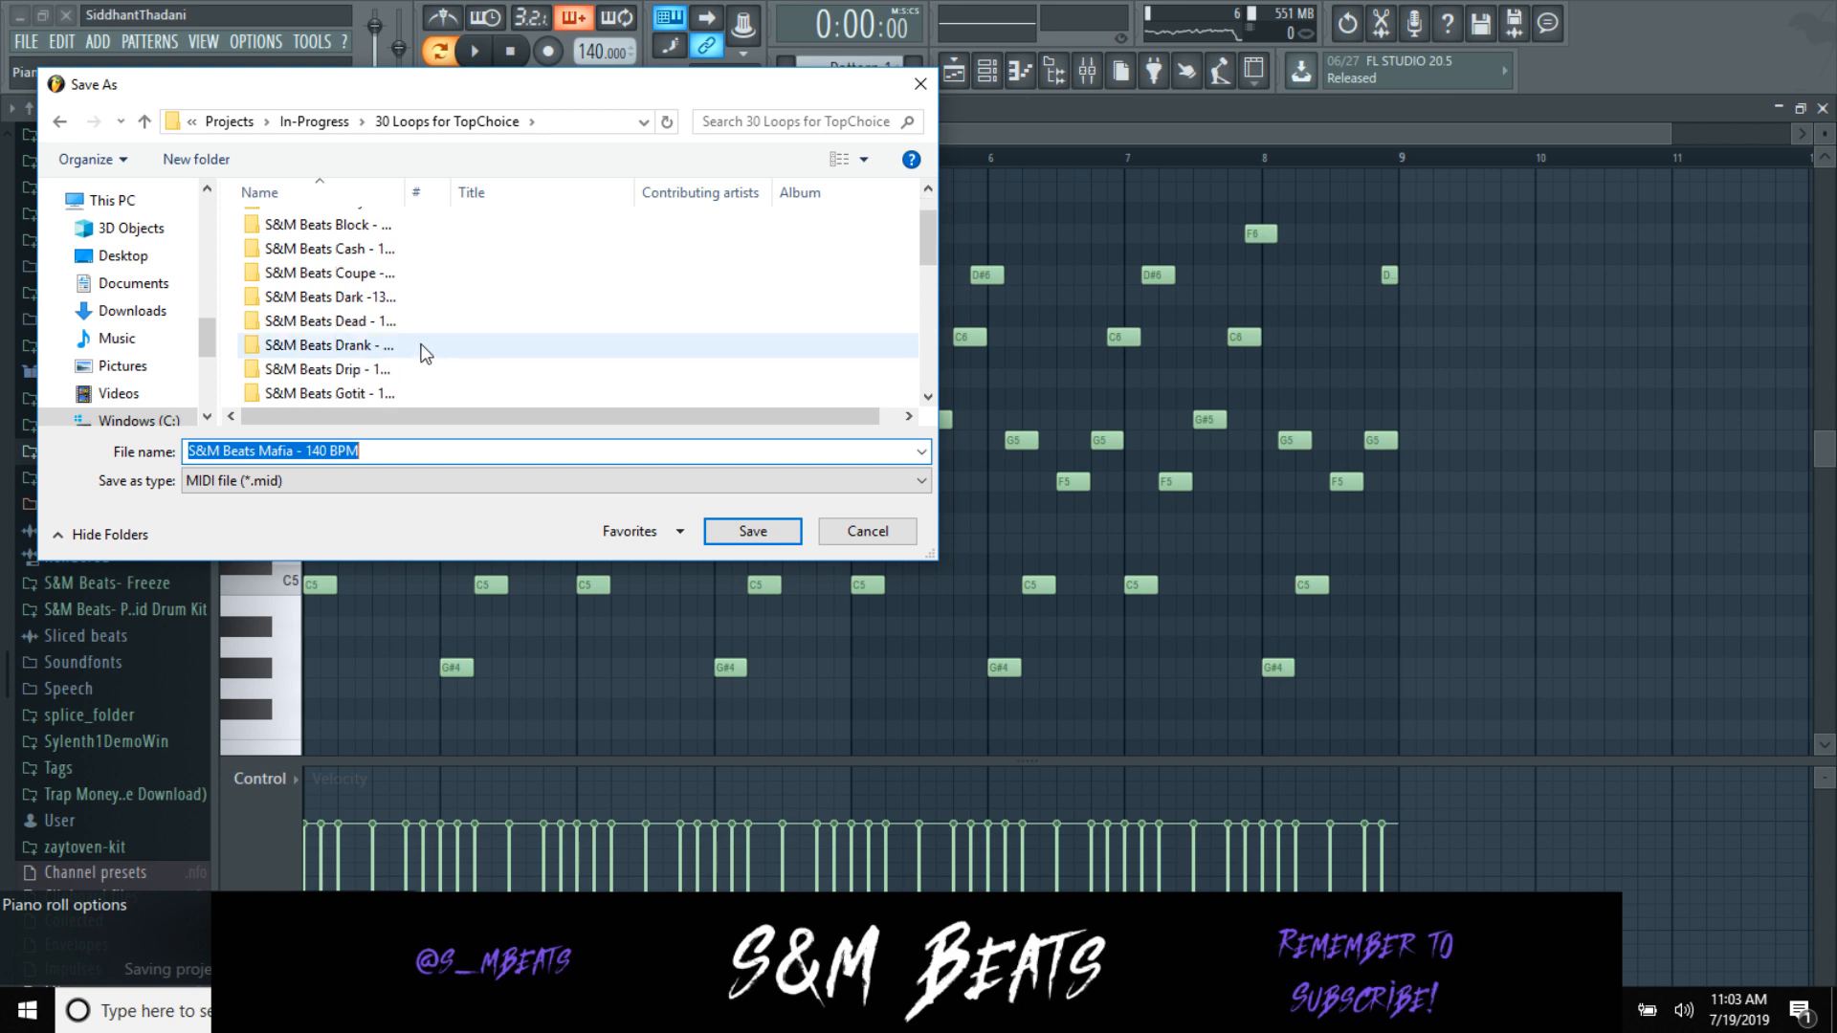
scroll(393, 383, down, 2)
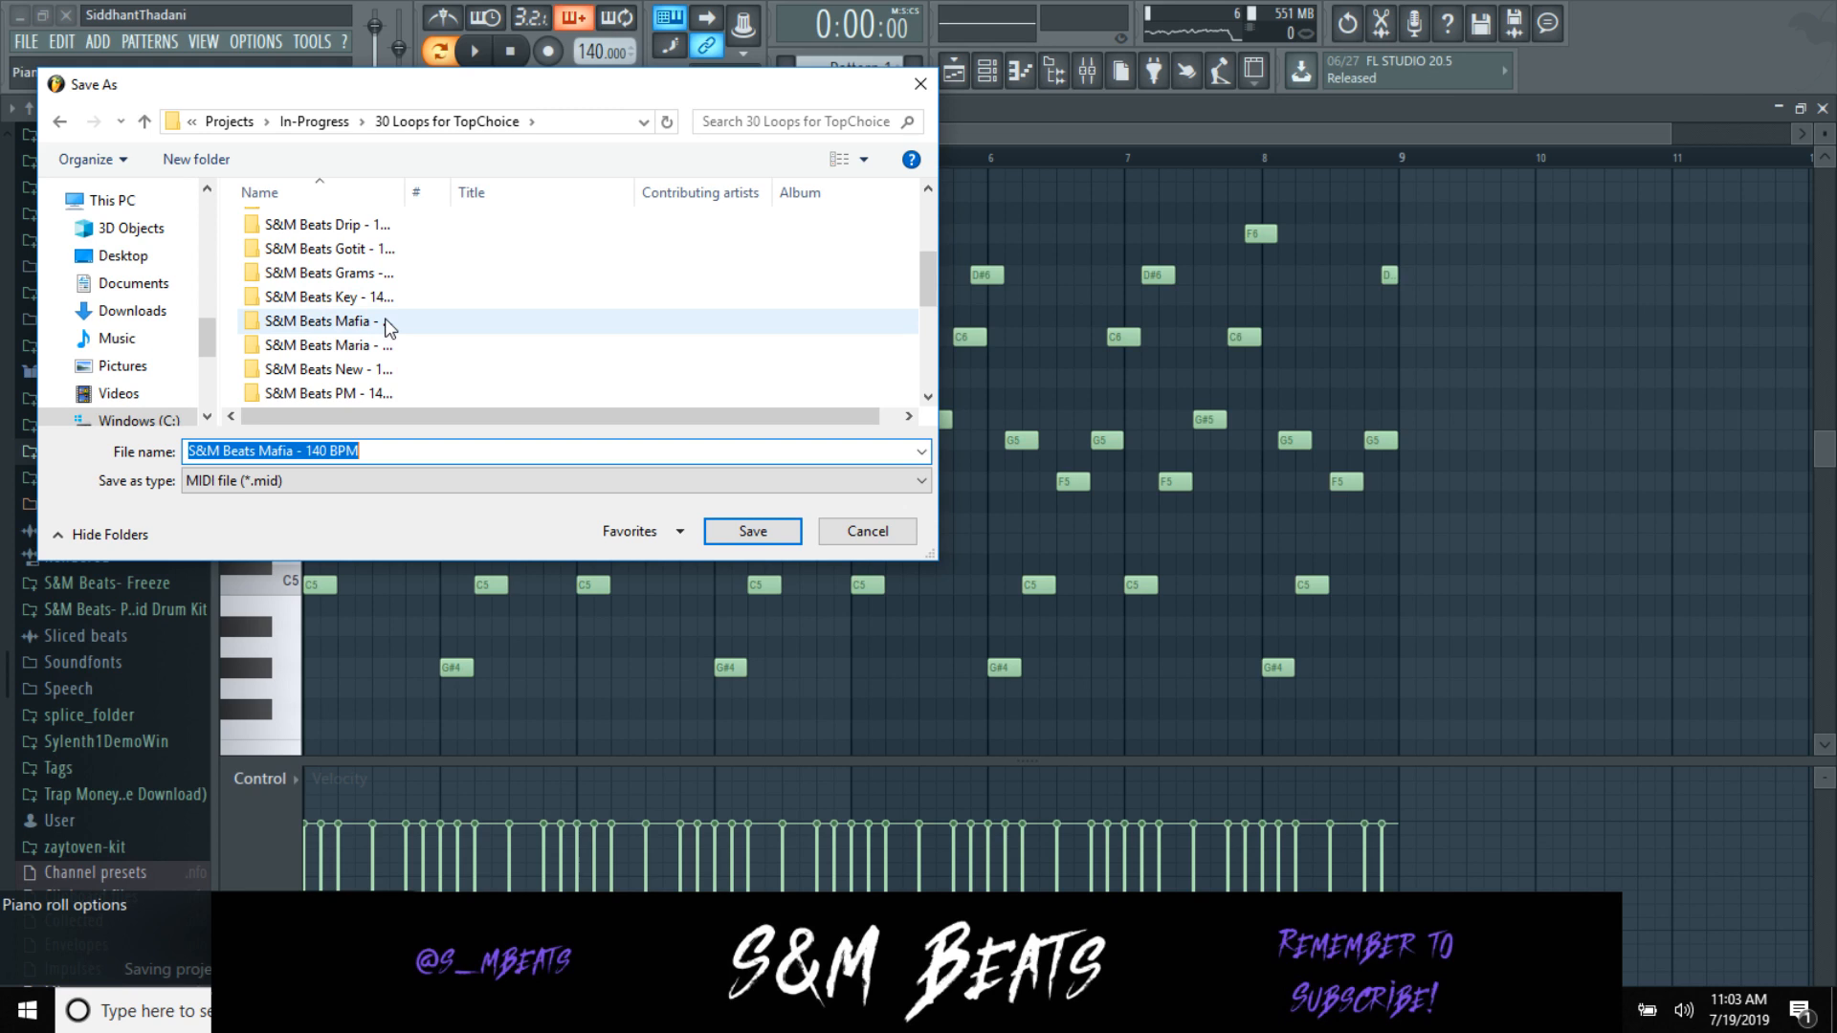
scroll(395, 383, down, 1)
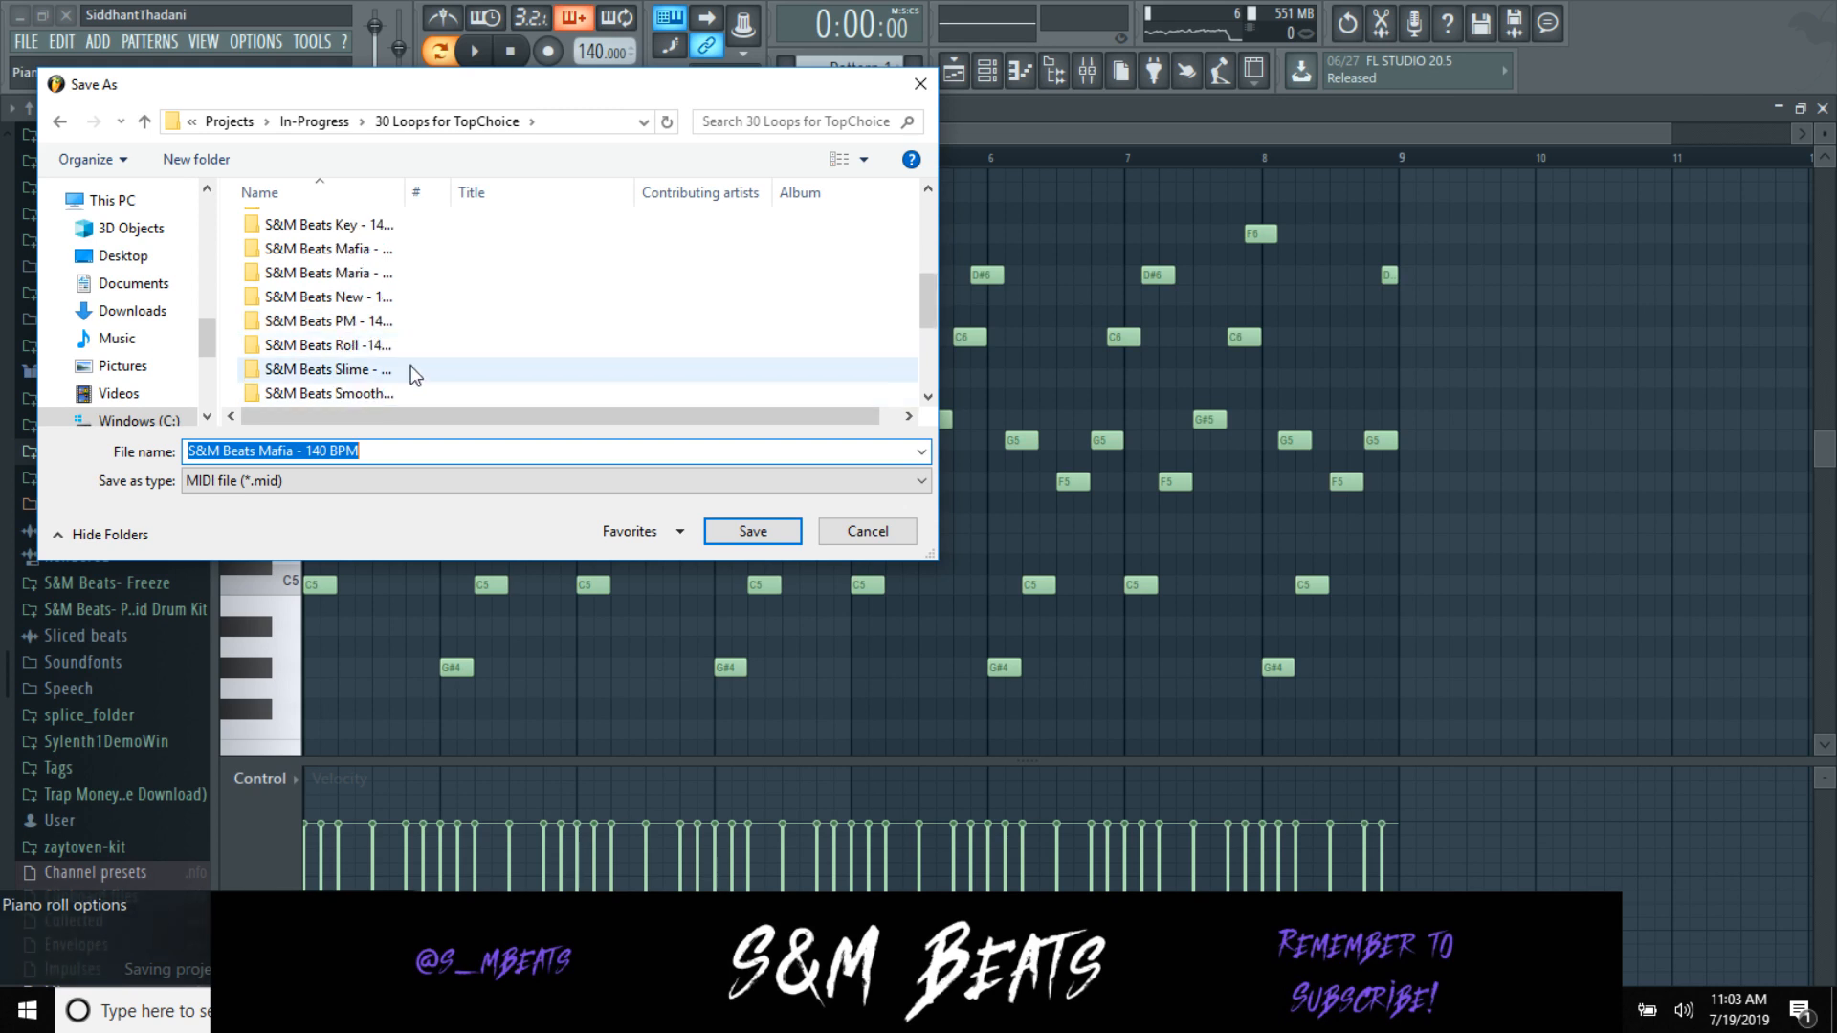
scroll(412, 364, down, 1)
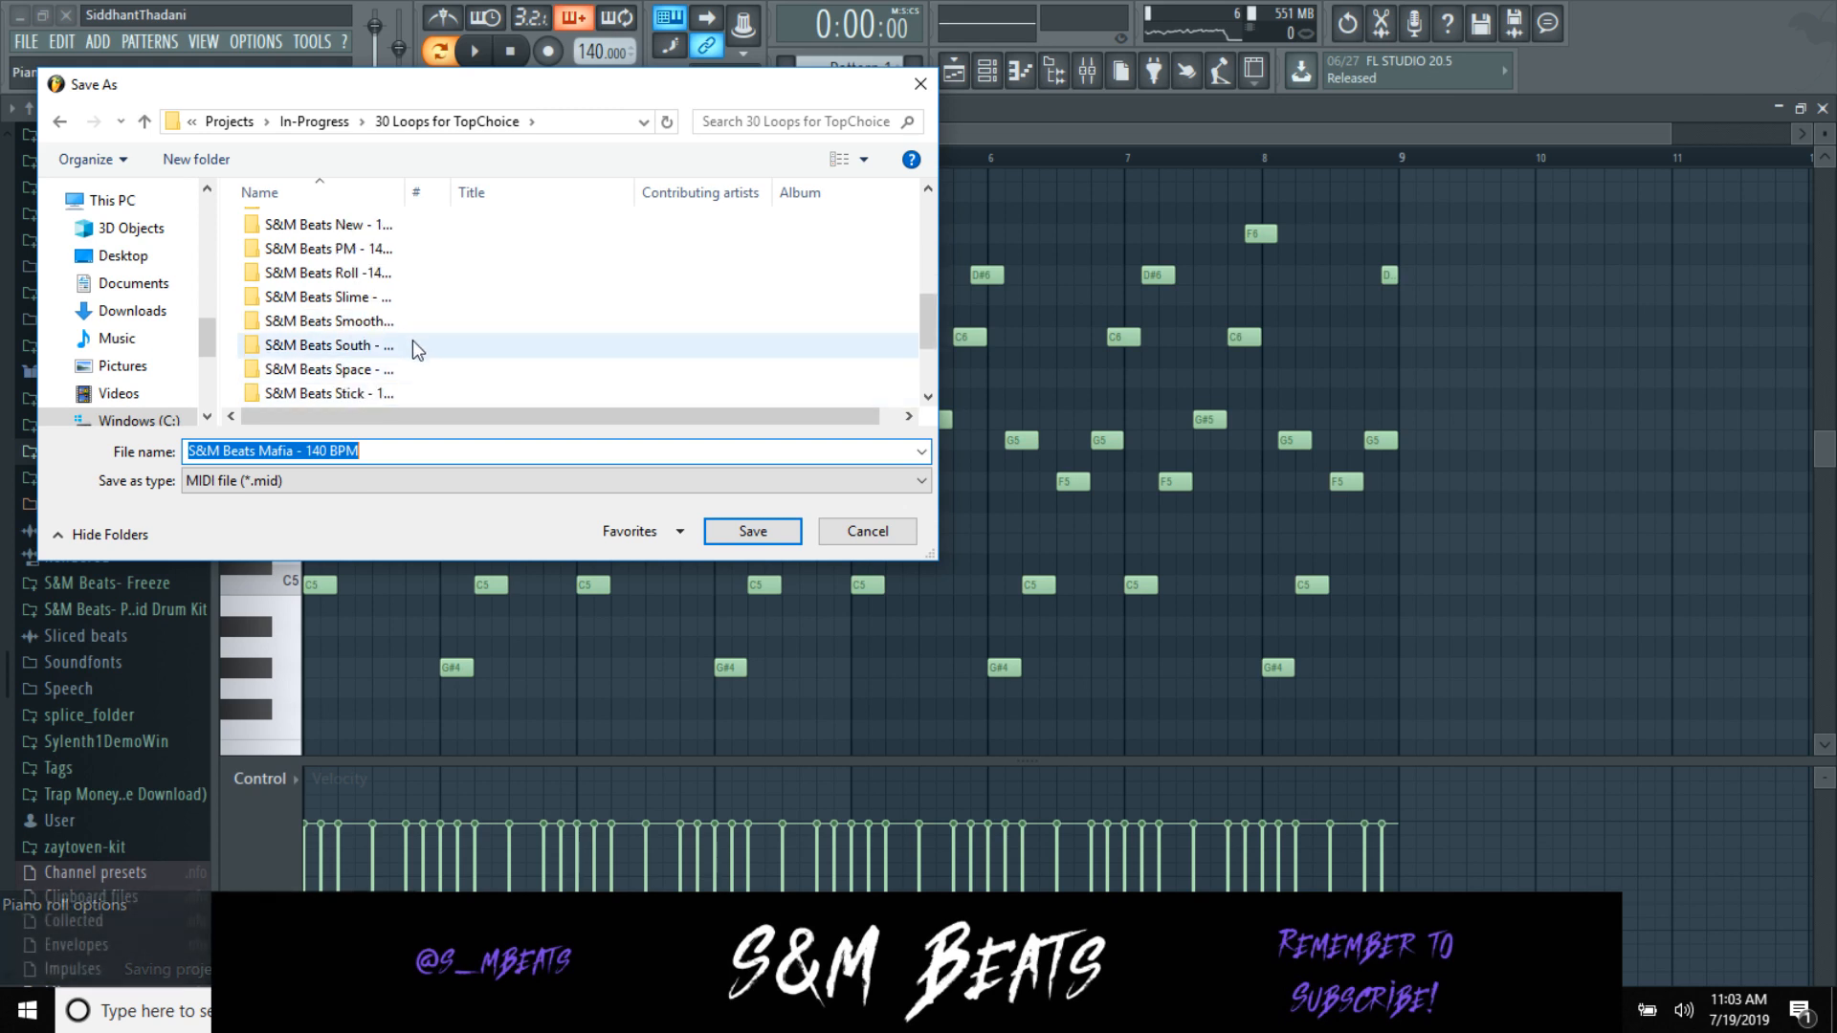
scroll(406, 358, down, 2)
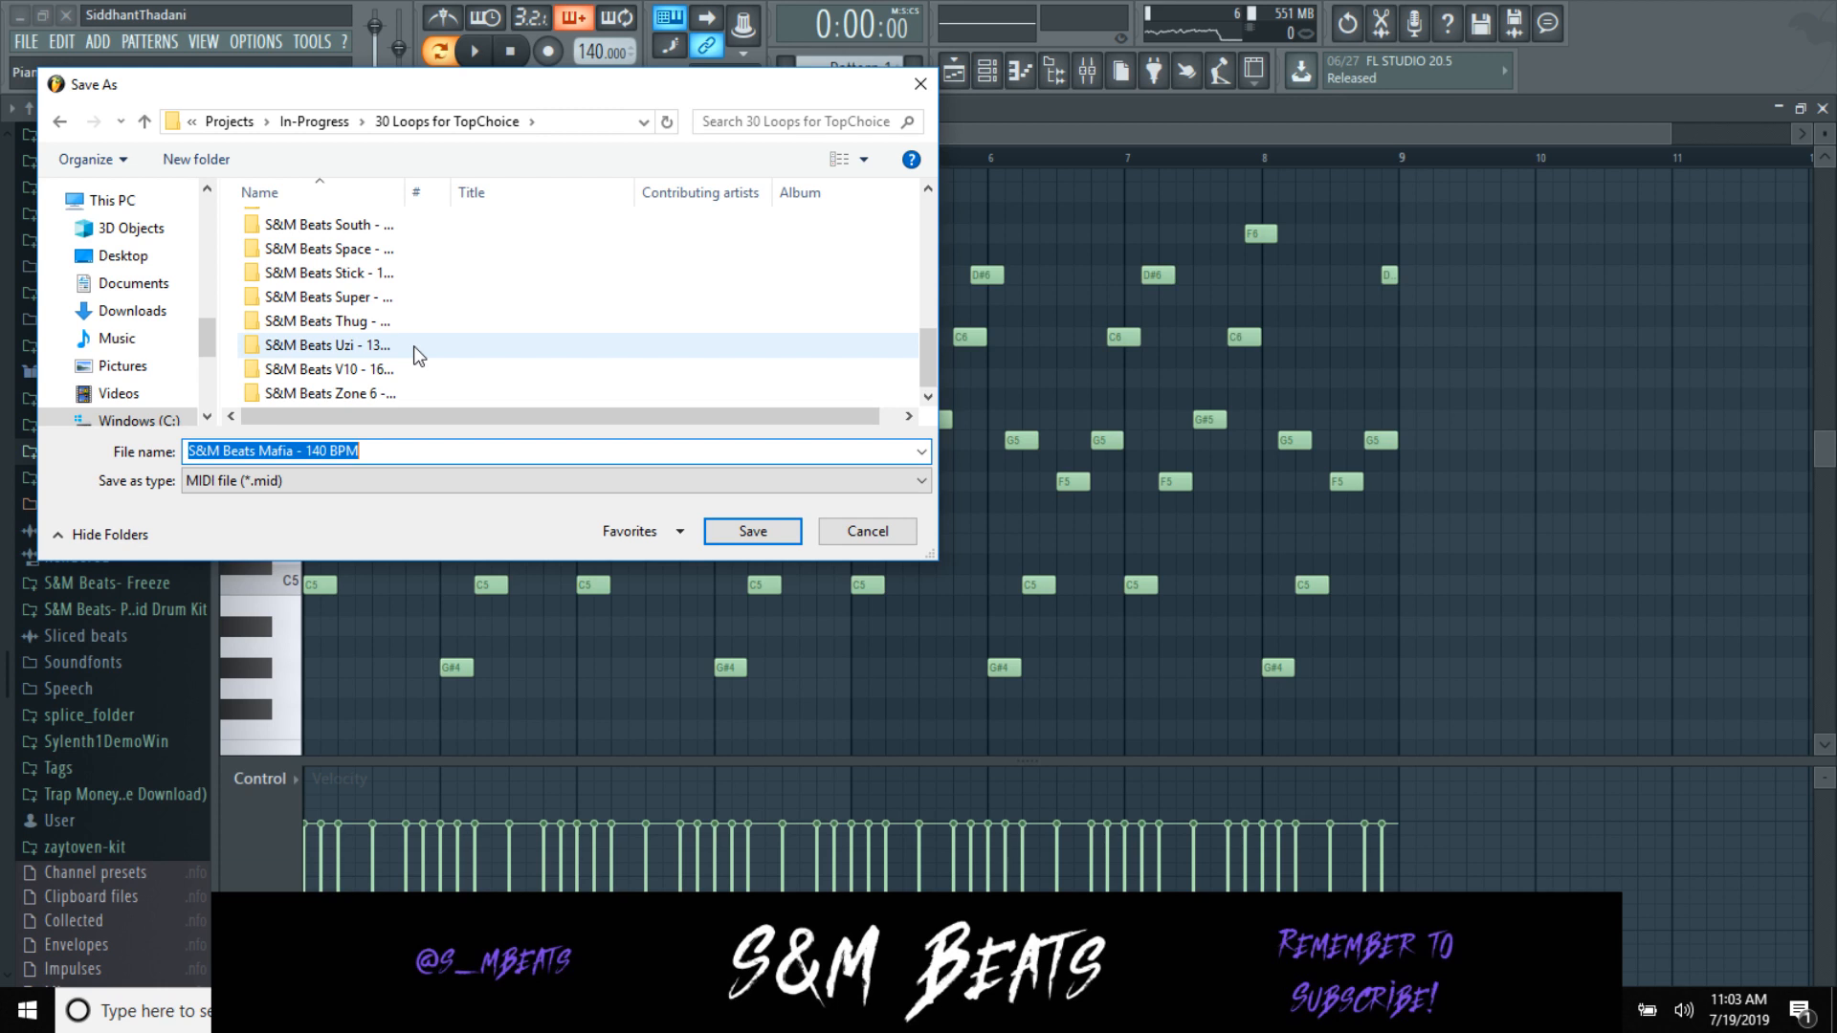
Step: Create a folder named "S&M Beats Top - 140 BPM" in 30 Loops for TopChoice and open it
right_click(417, 319)
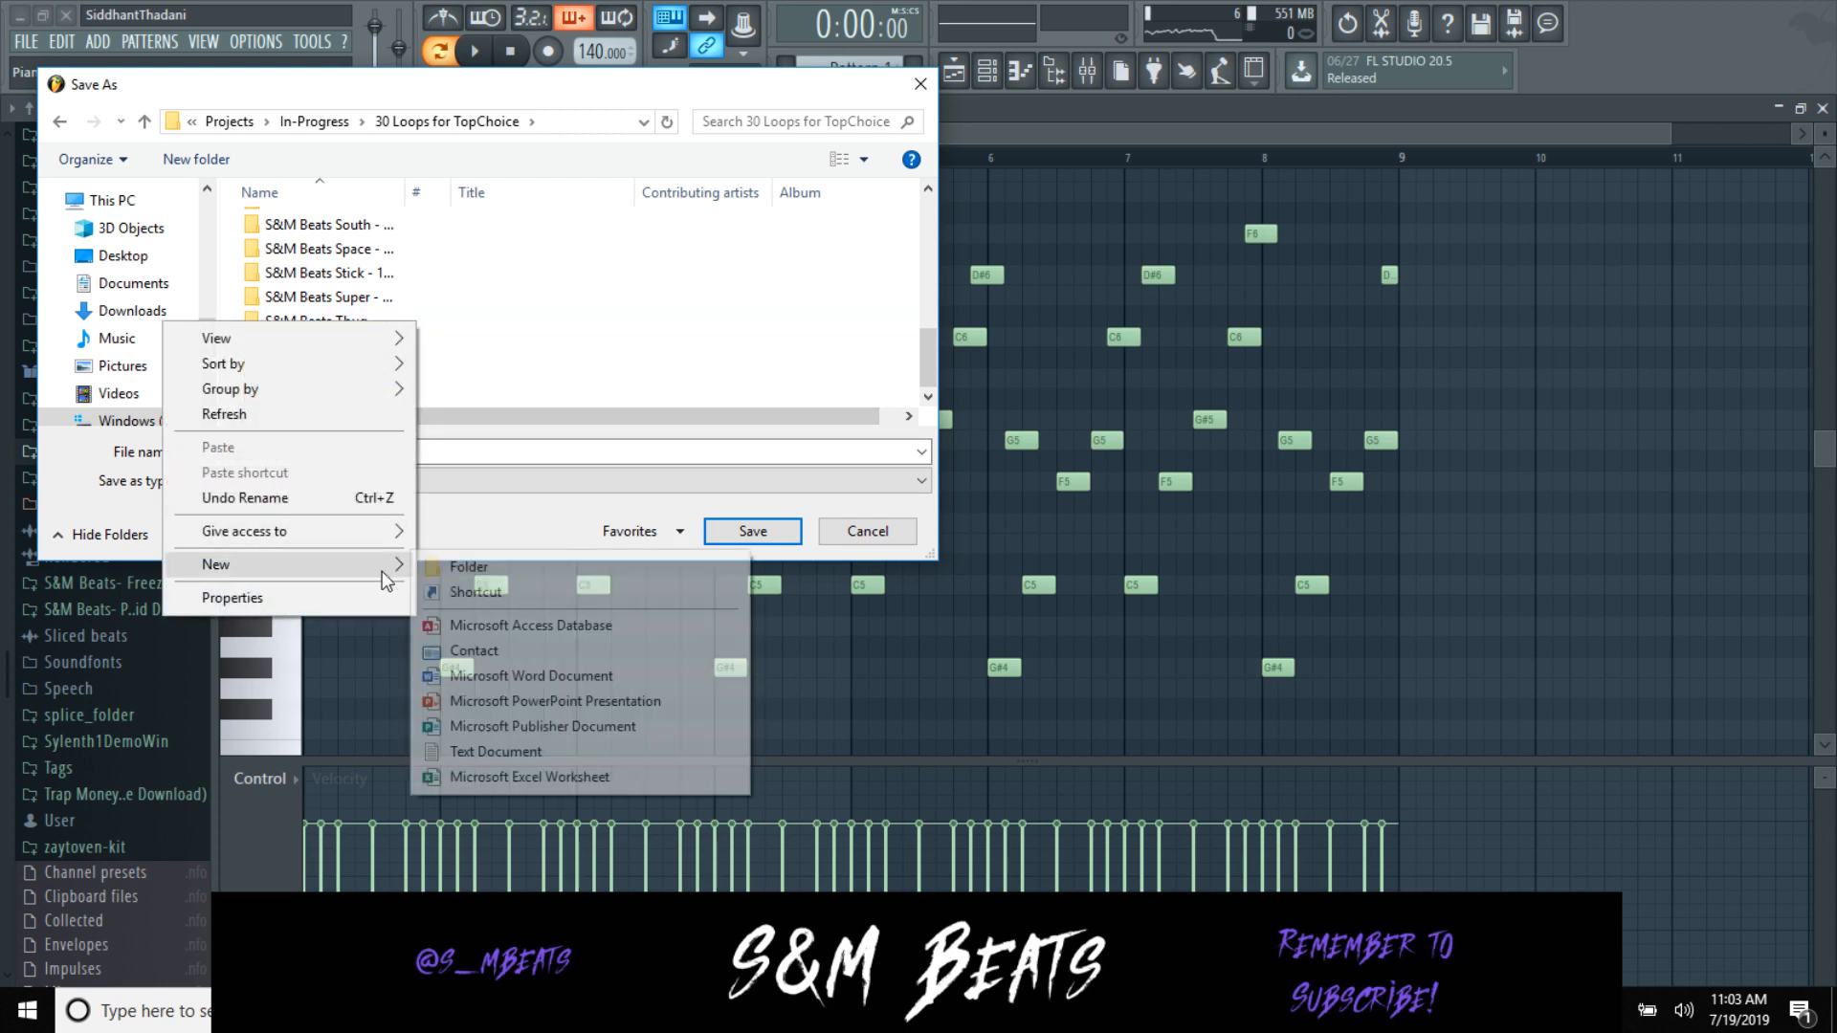
click(452, 561)
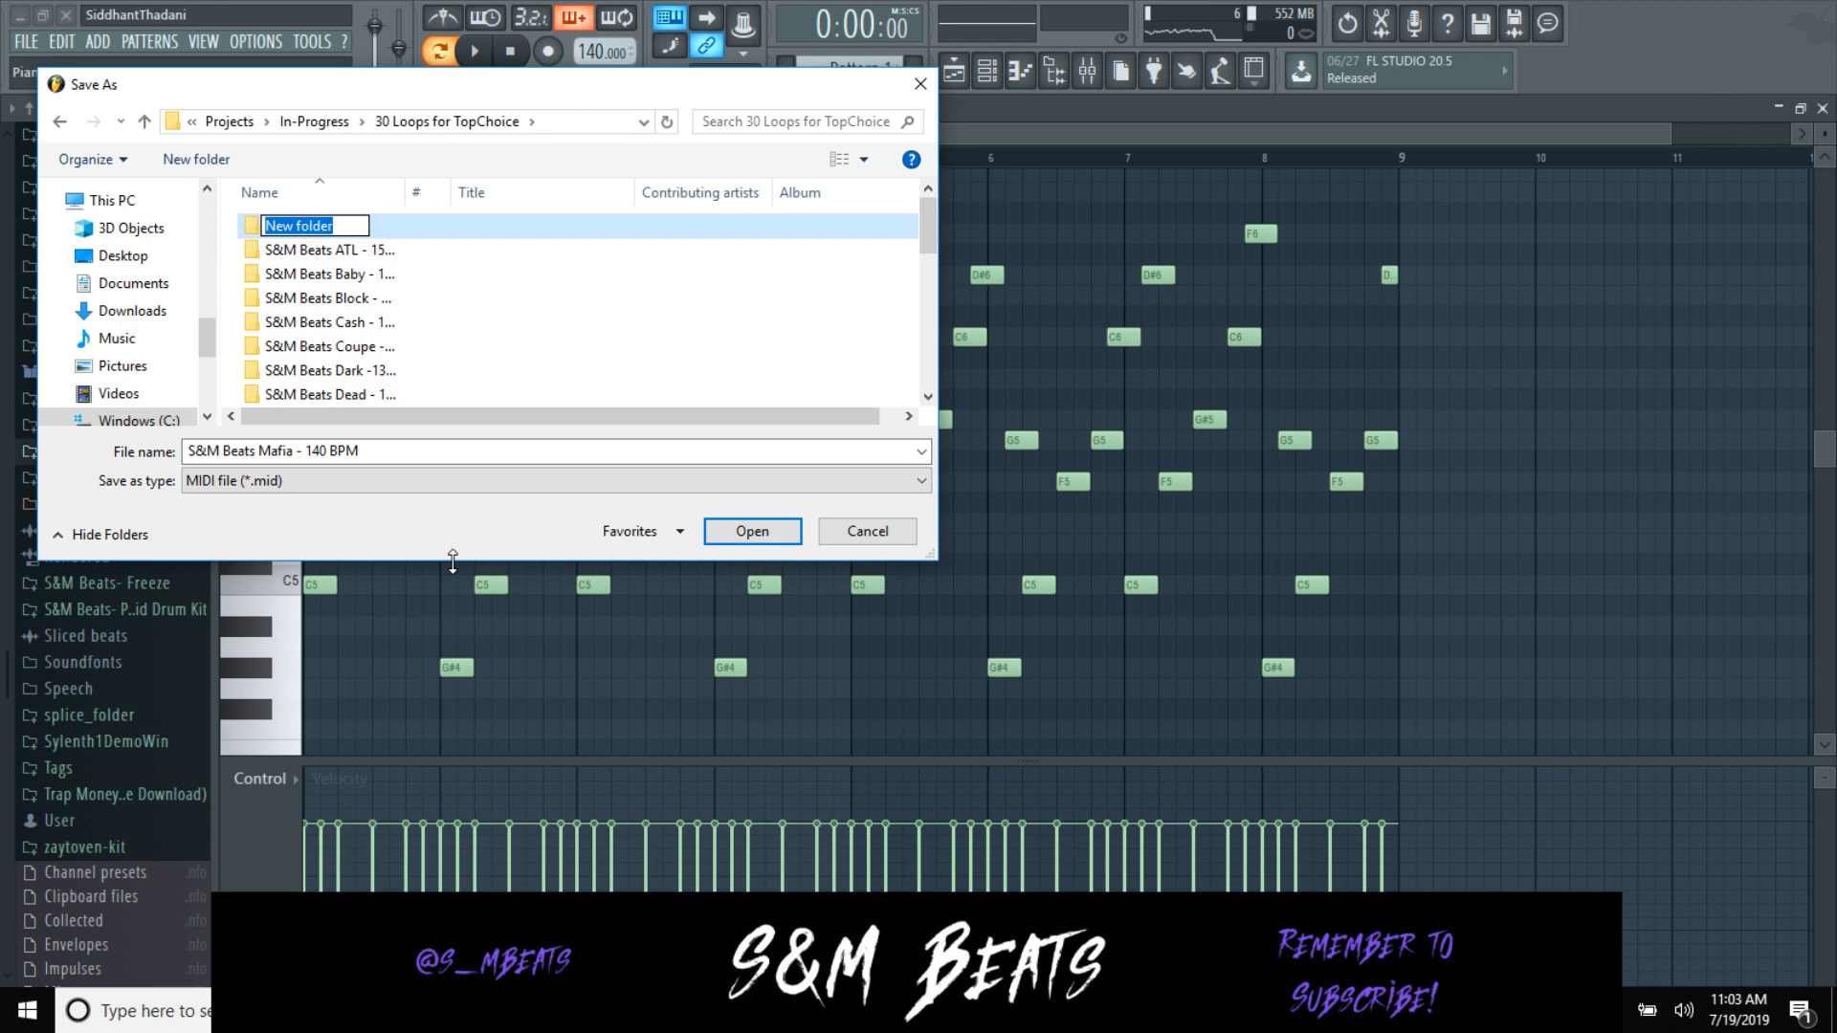
key(BackSpace)
text(S&M Beats)
text(Top - 140 BPM)
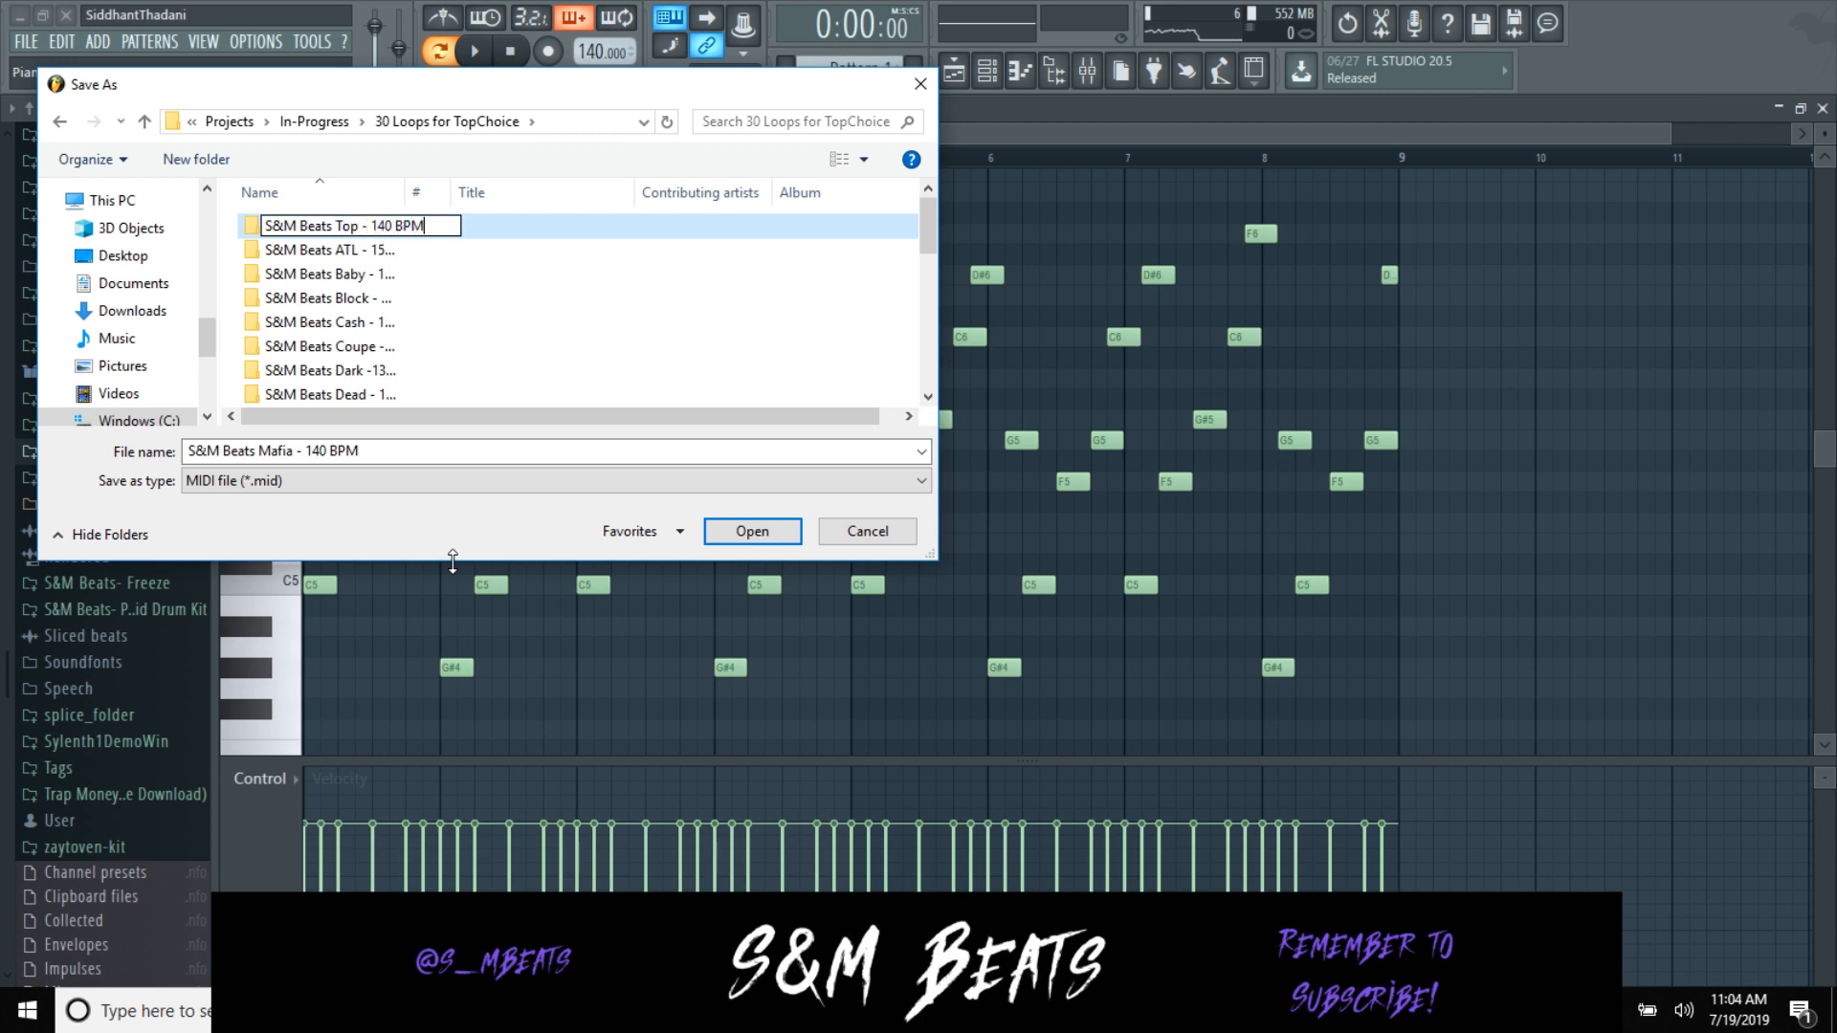
key(Return)
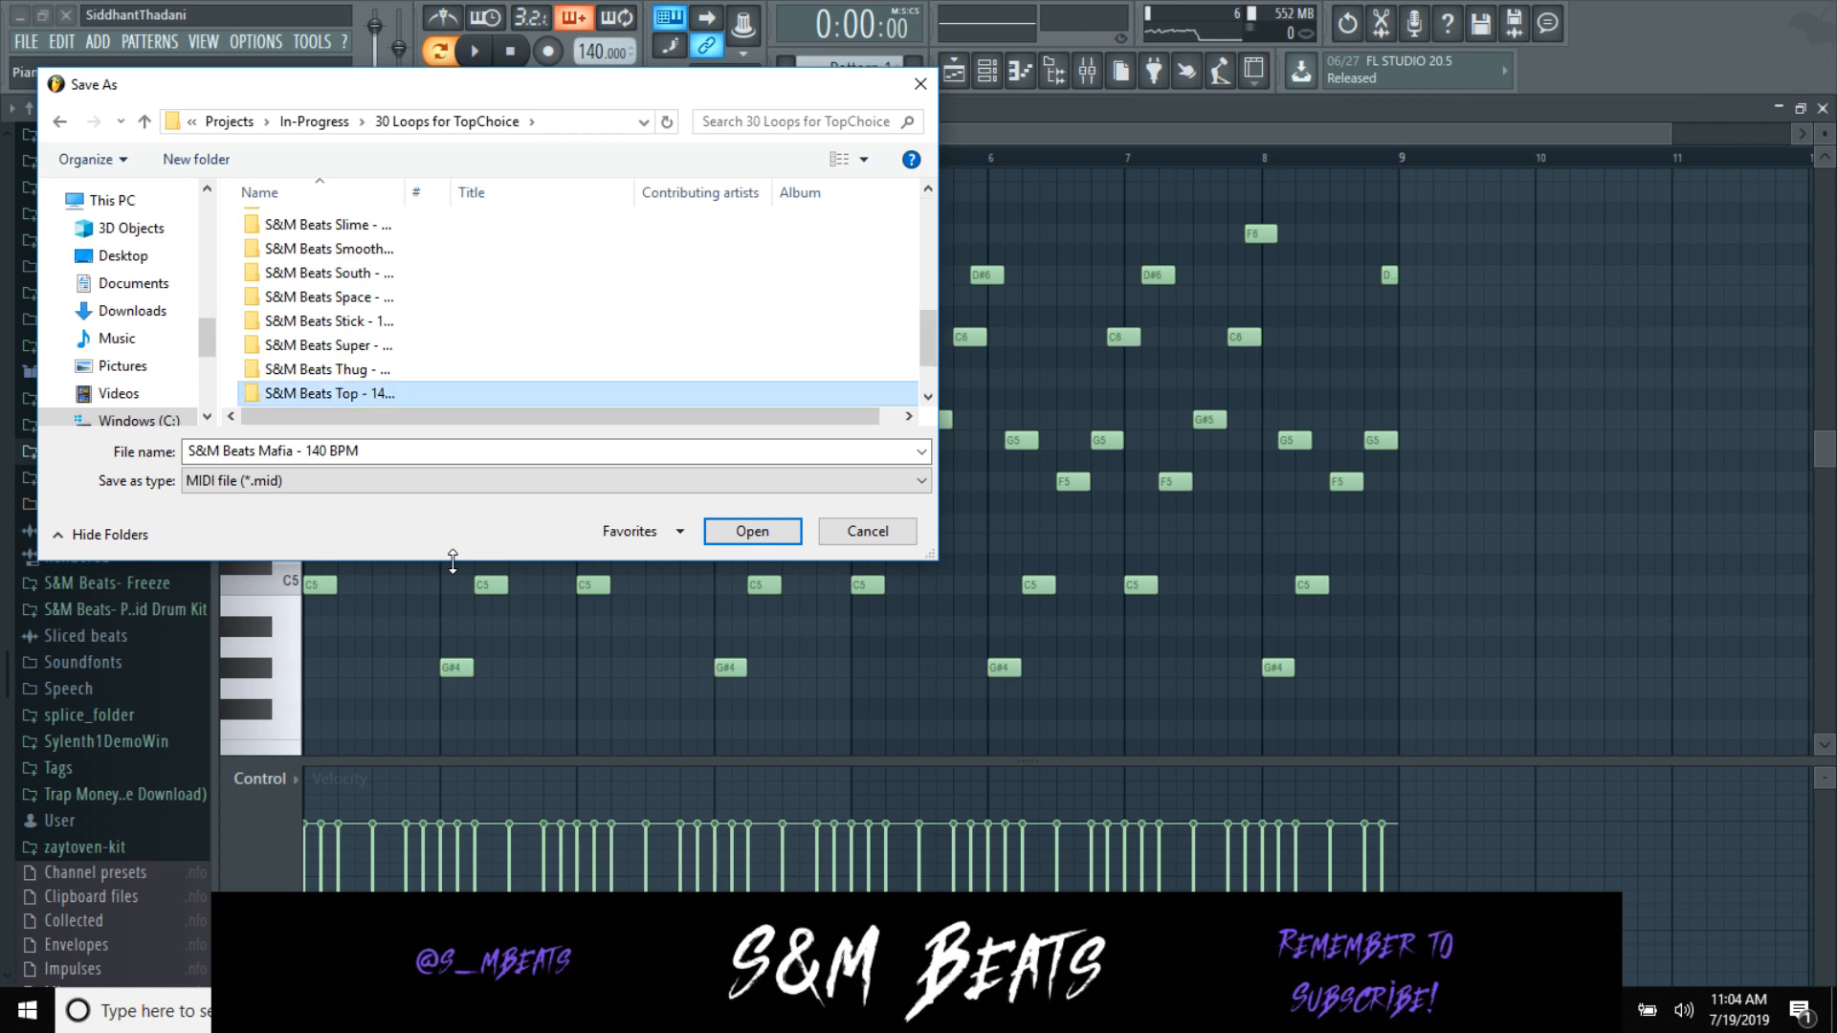
double_click(440, 392)
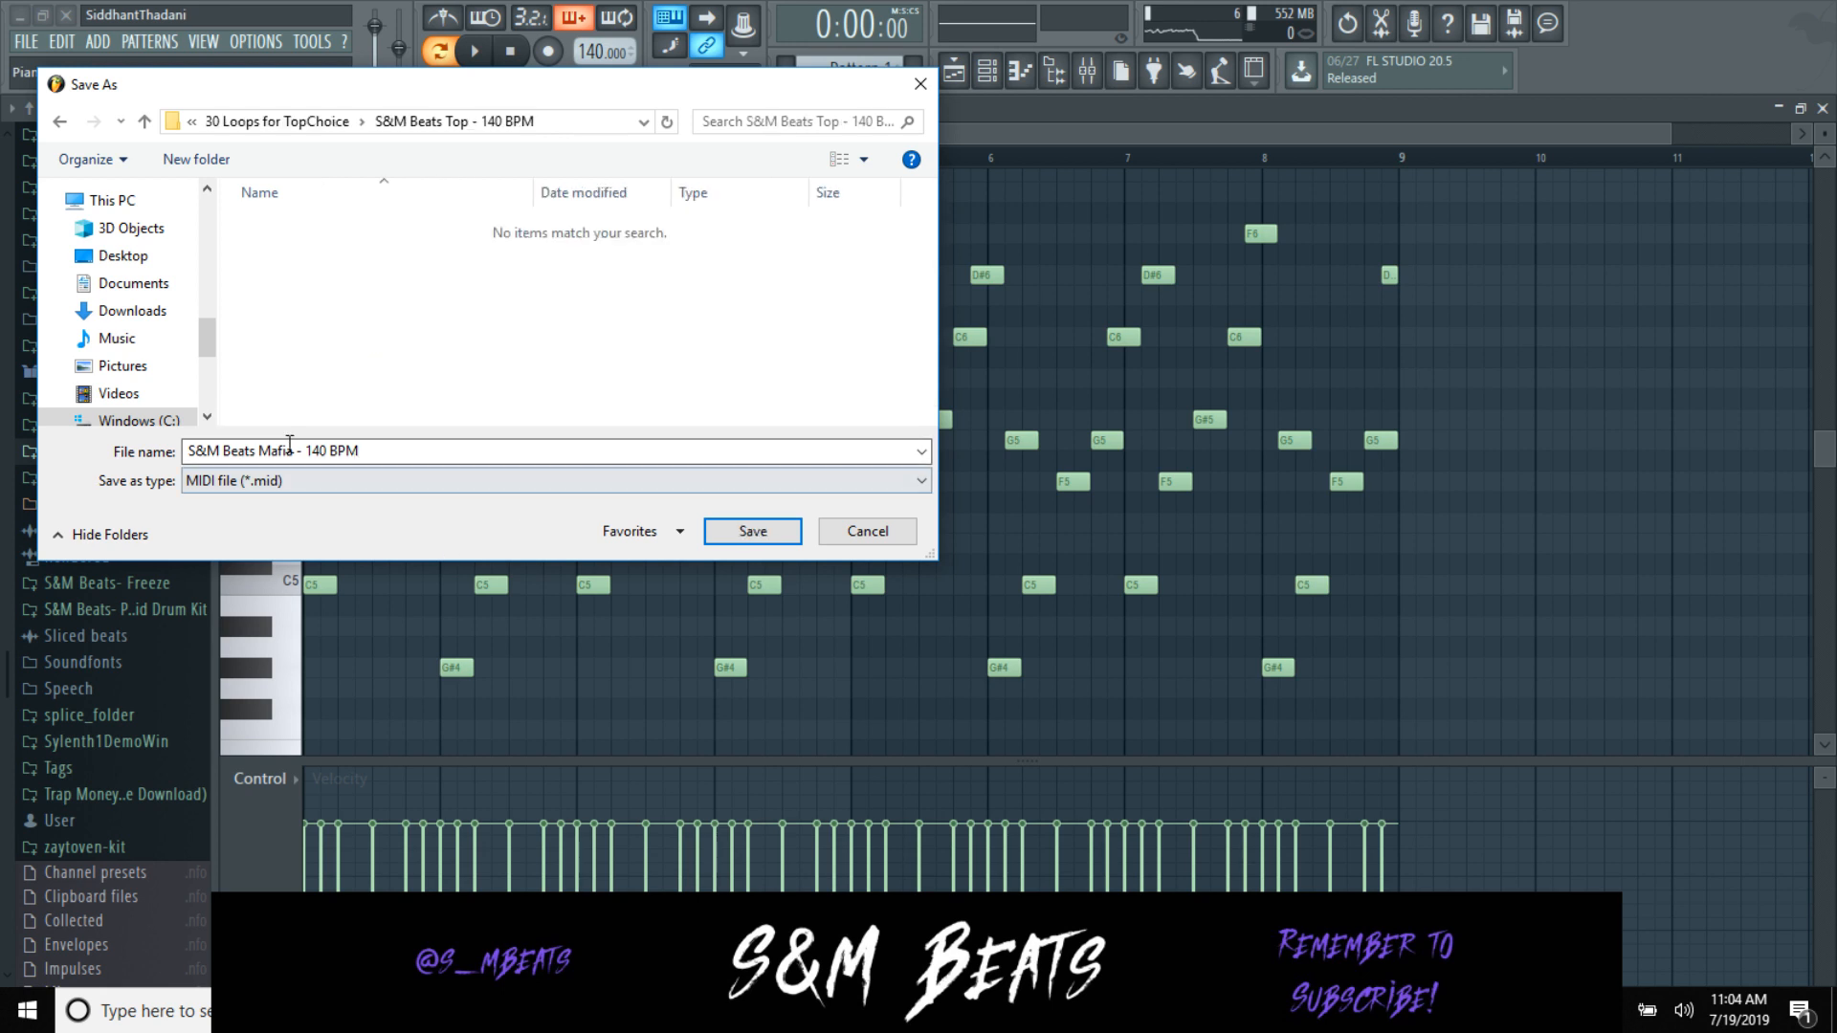
Step: Save the MIDI file as "S&M Beats Top - 140 BPM", then play the loop and close the piano roll
click(262, 451)
drag(261, 451, 293, 451)
text(Top)
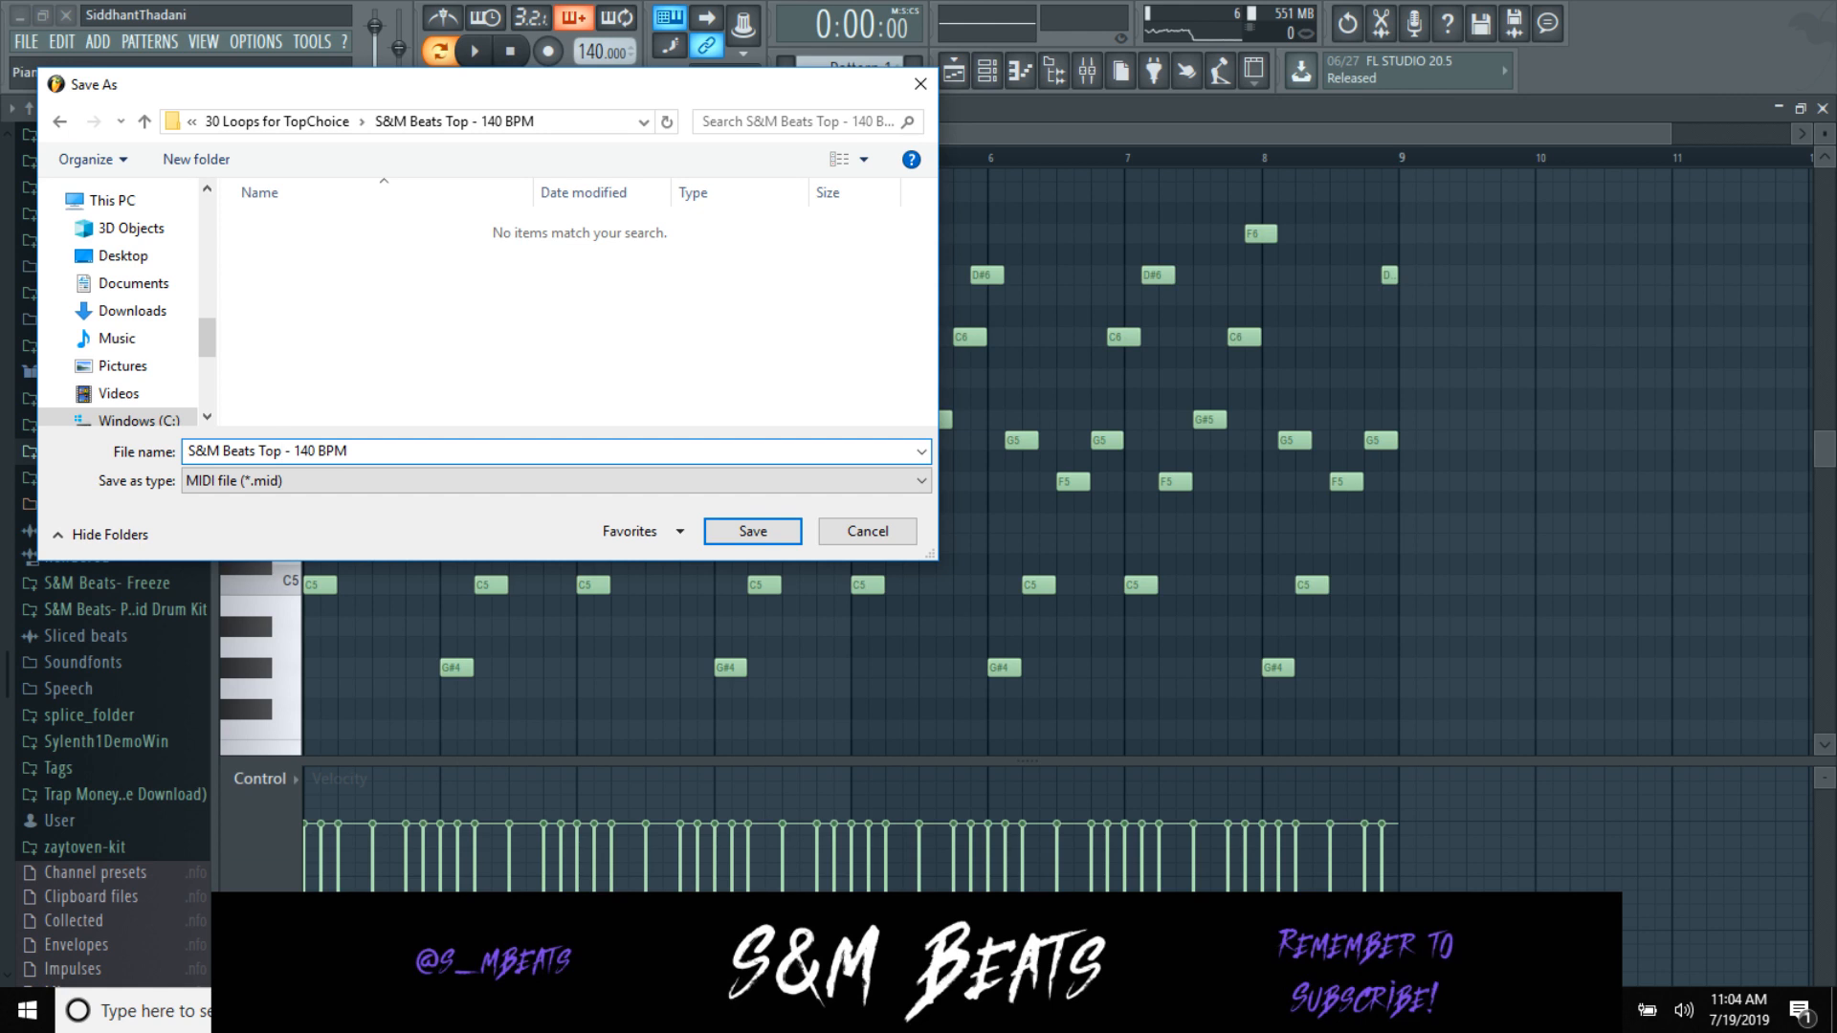
key(Return)
key(space)
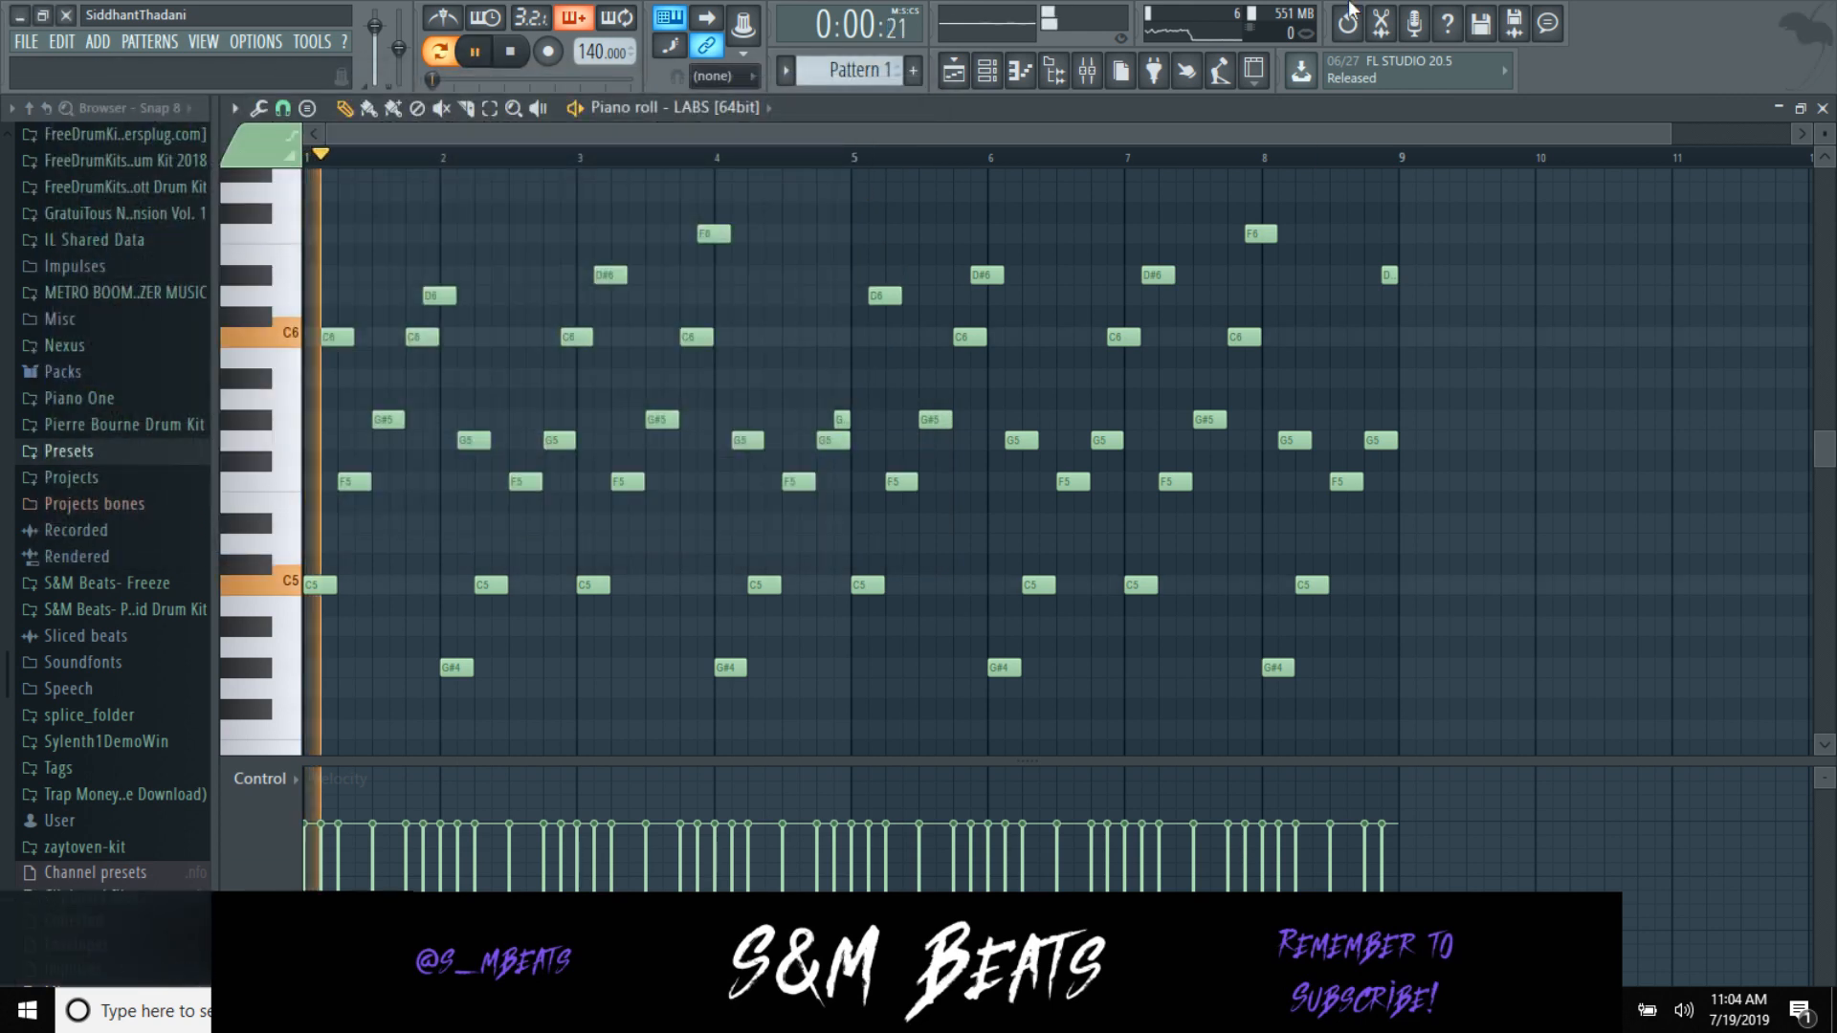
click(1823, 108)
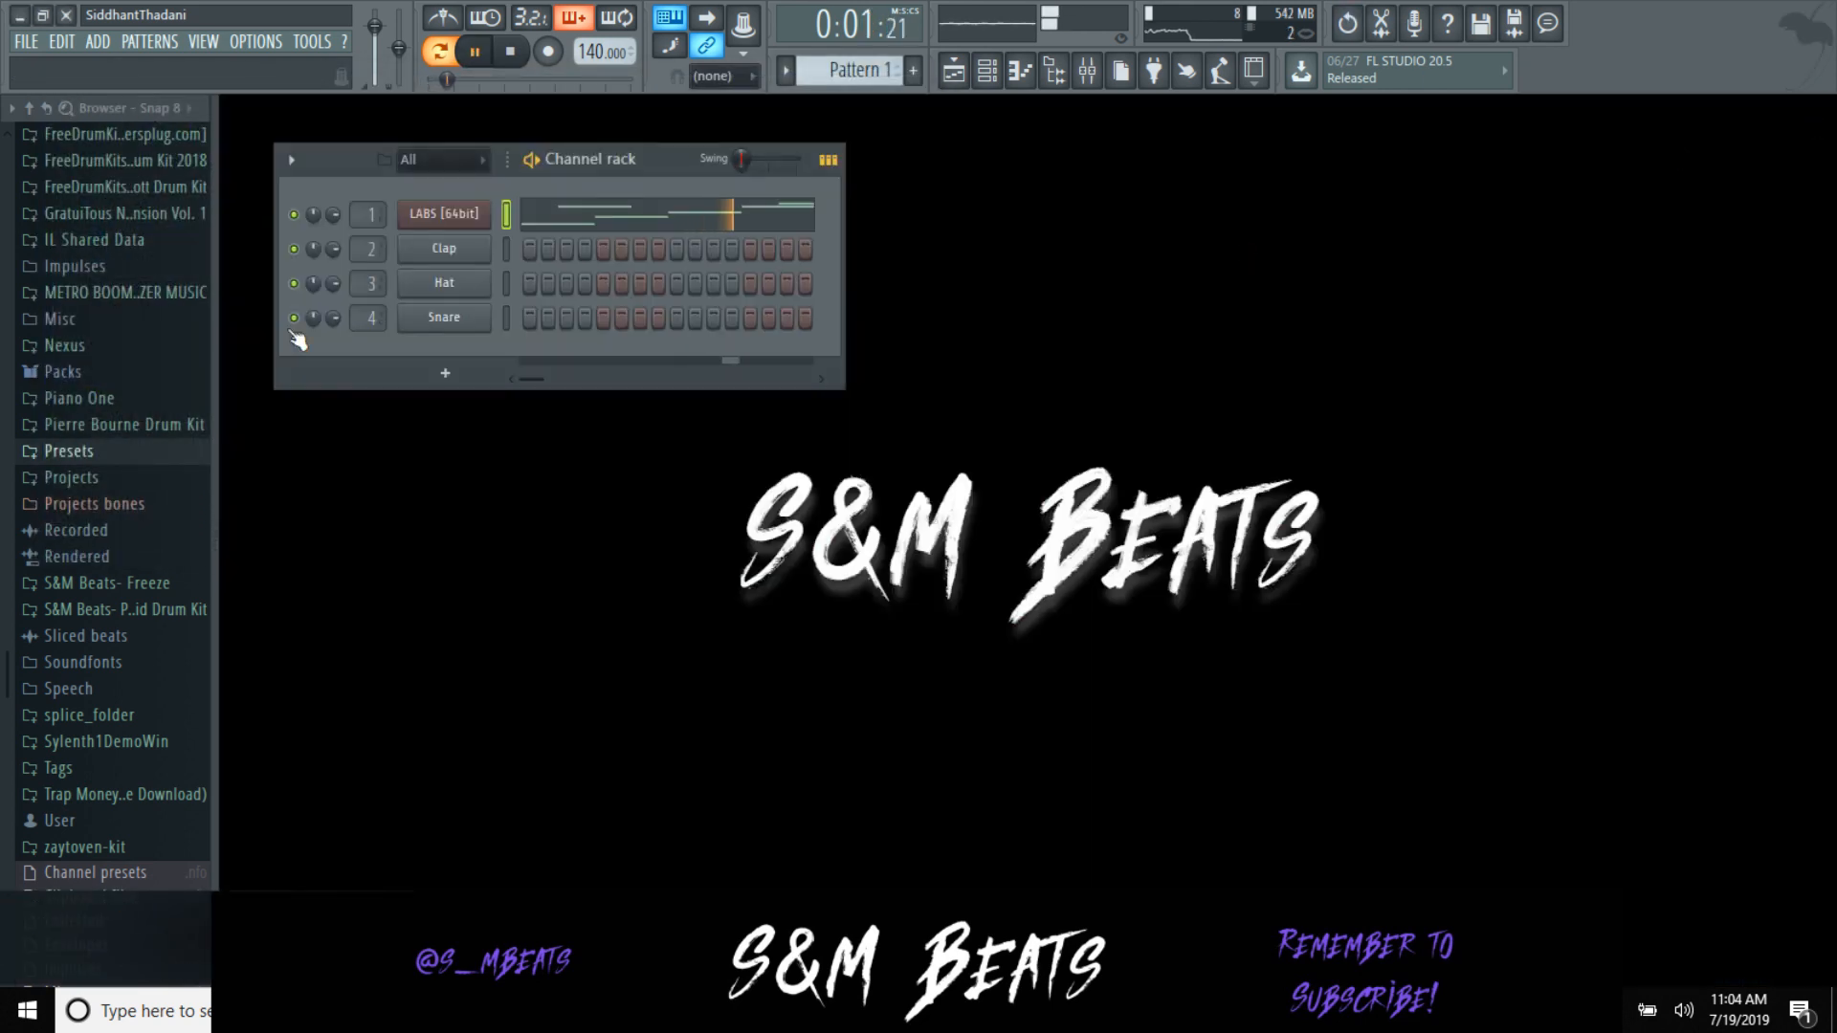
Step: Start a WAV export of the loop and choose the "S&M Beats Top - 140 BPM" folder as its destination
click(35, 43)
mouse_move(89, 234)
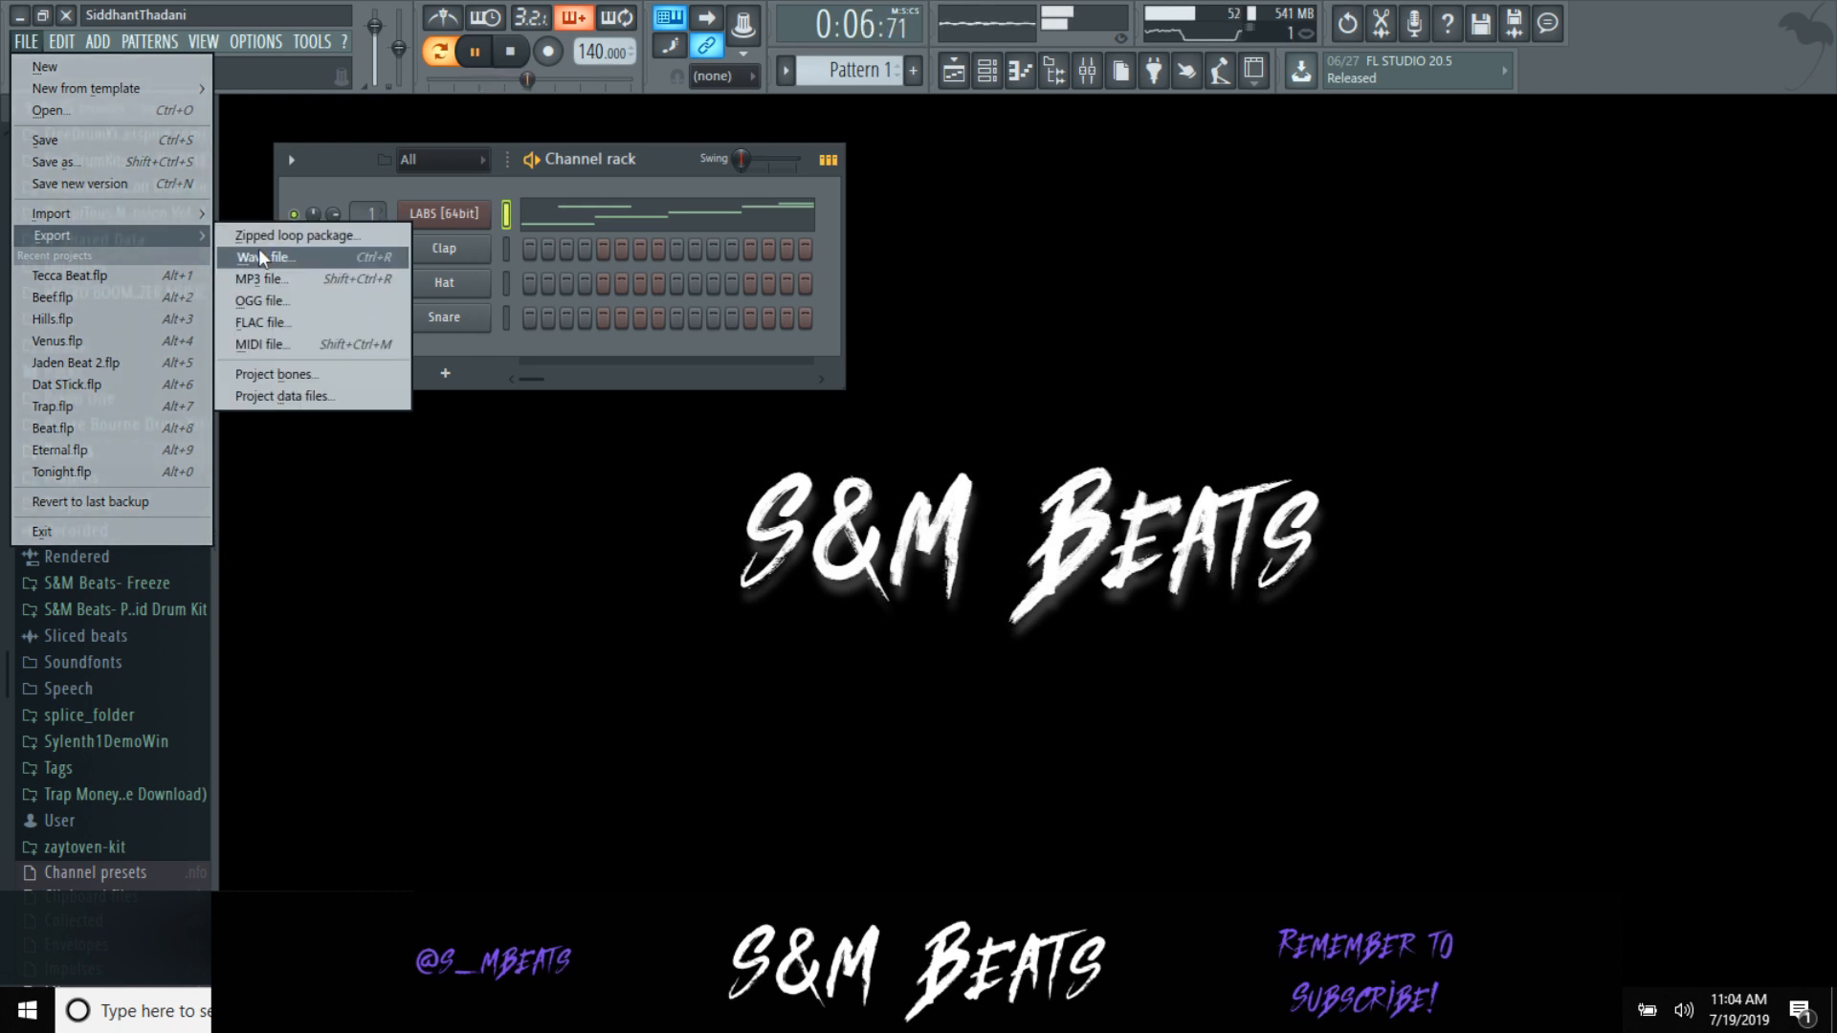
click(261, 256)
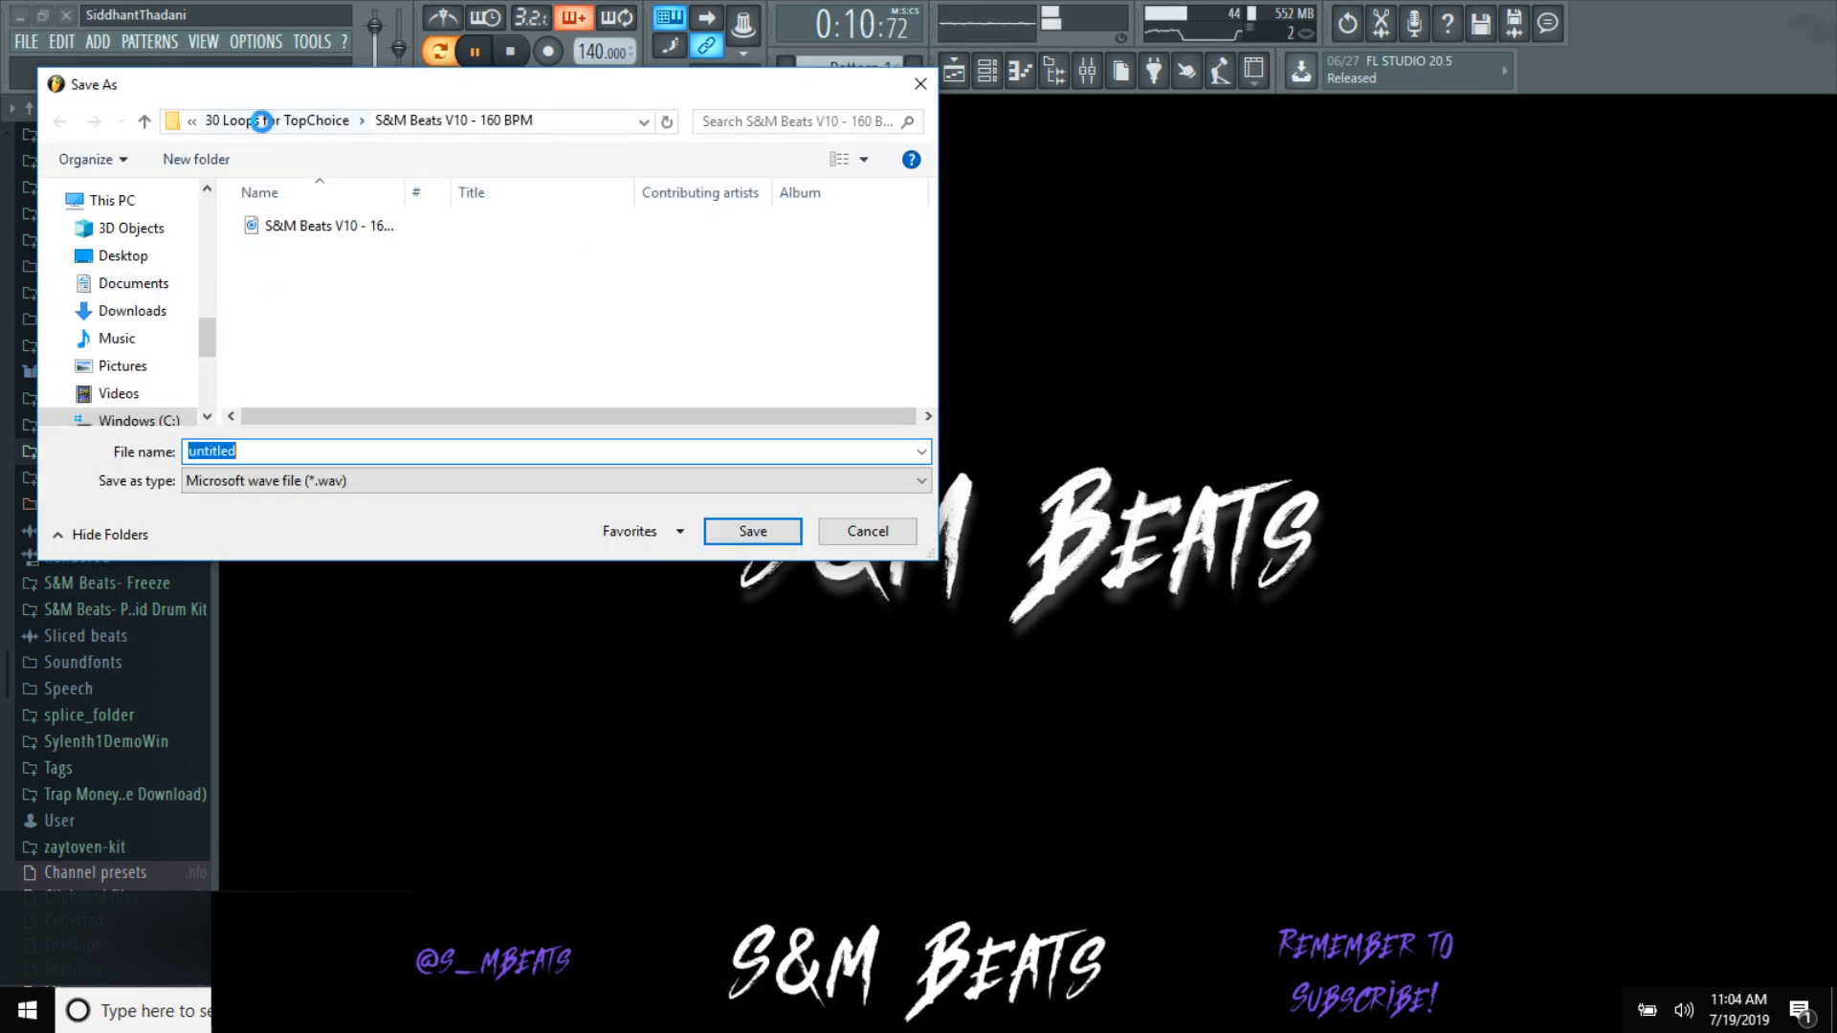
click(261, 120)
scroll(400, 335, down, 3)
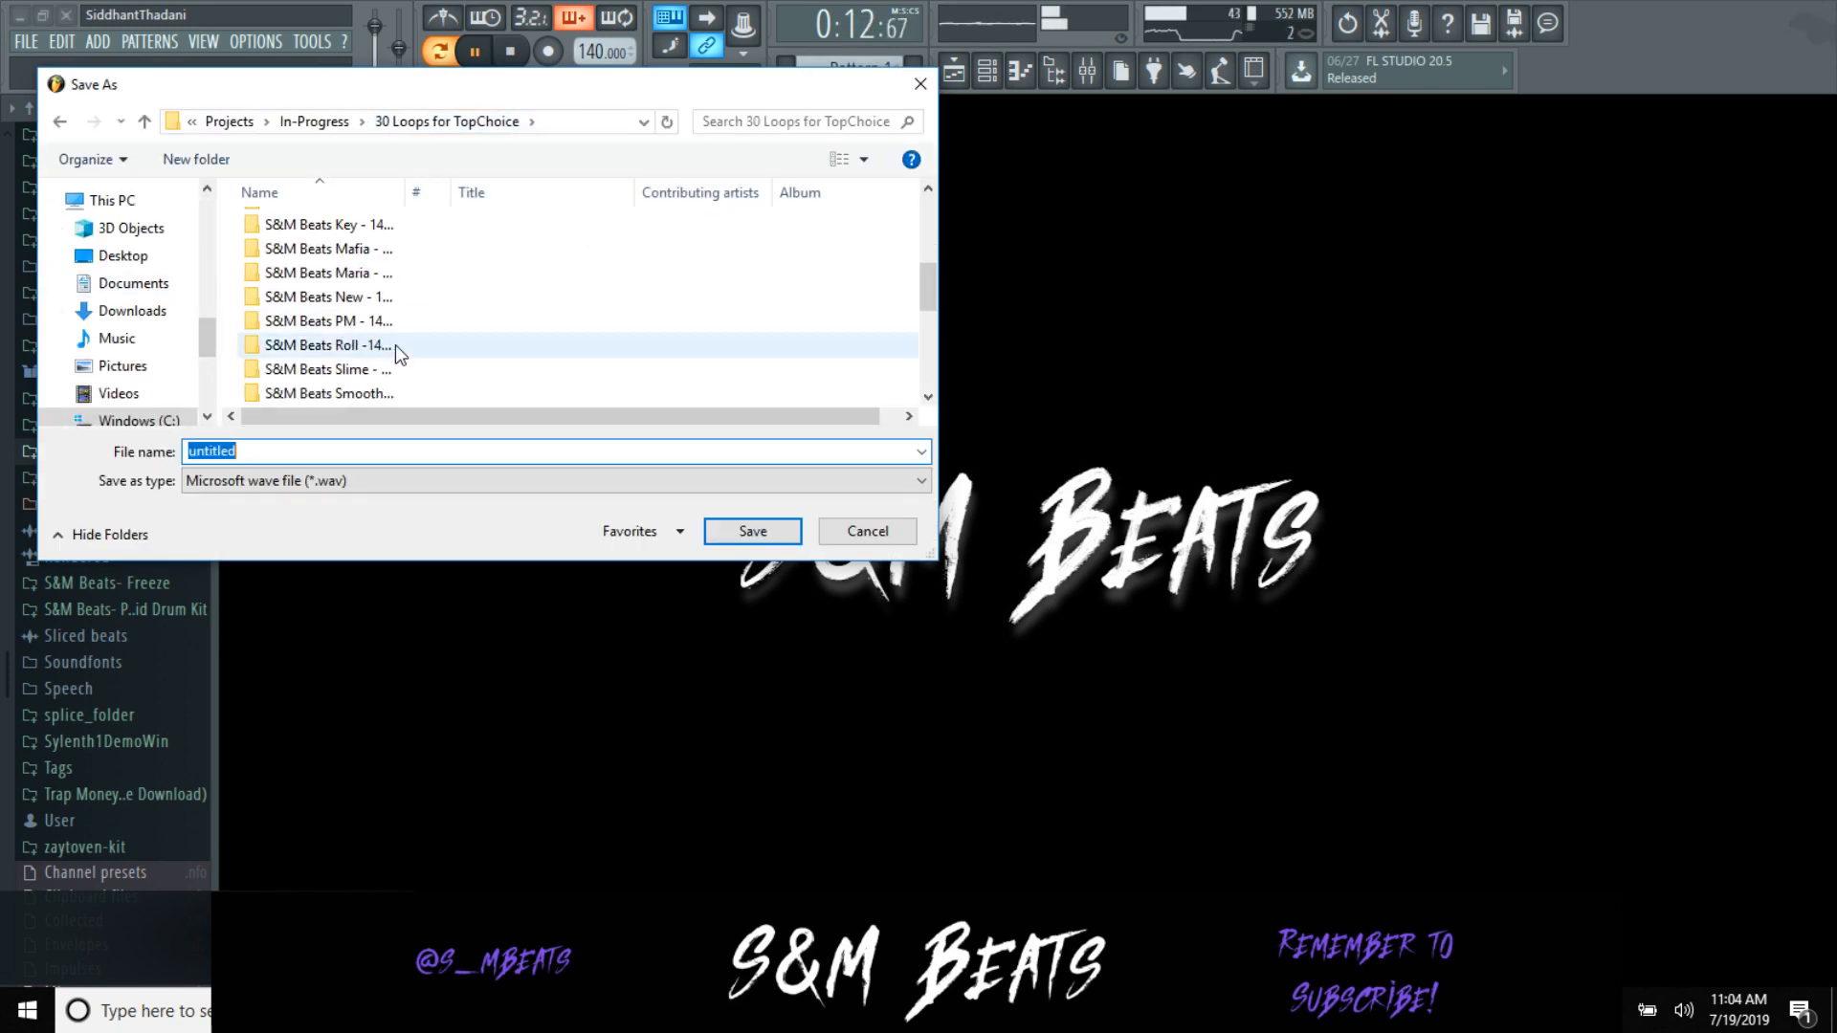
scroll(388, 369, down, 2)
click(387, 394)
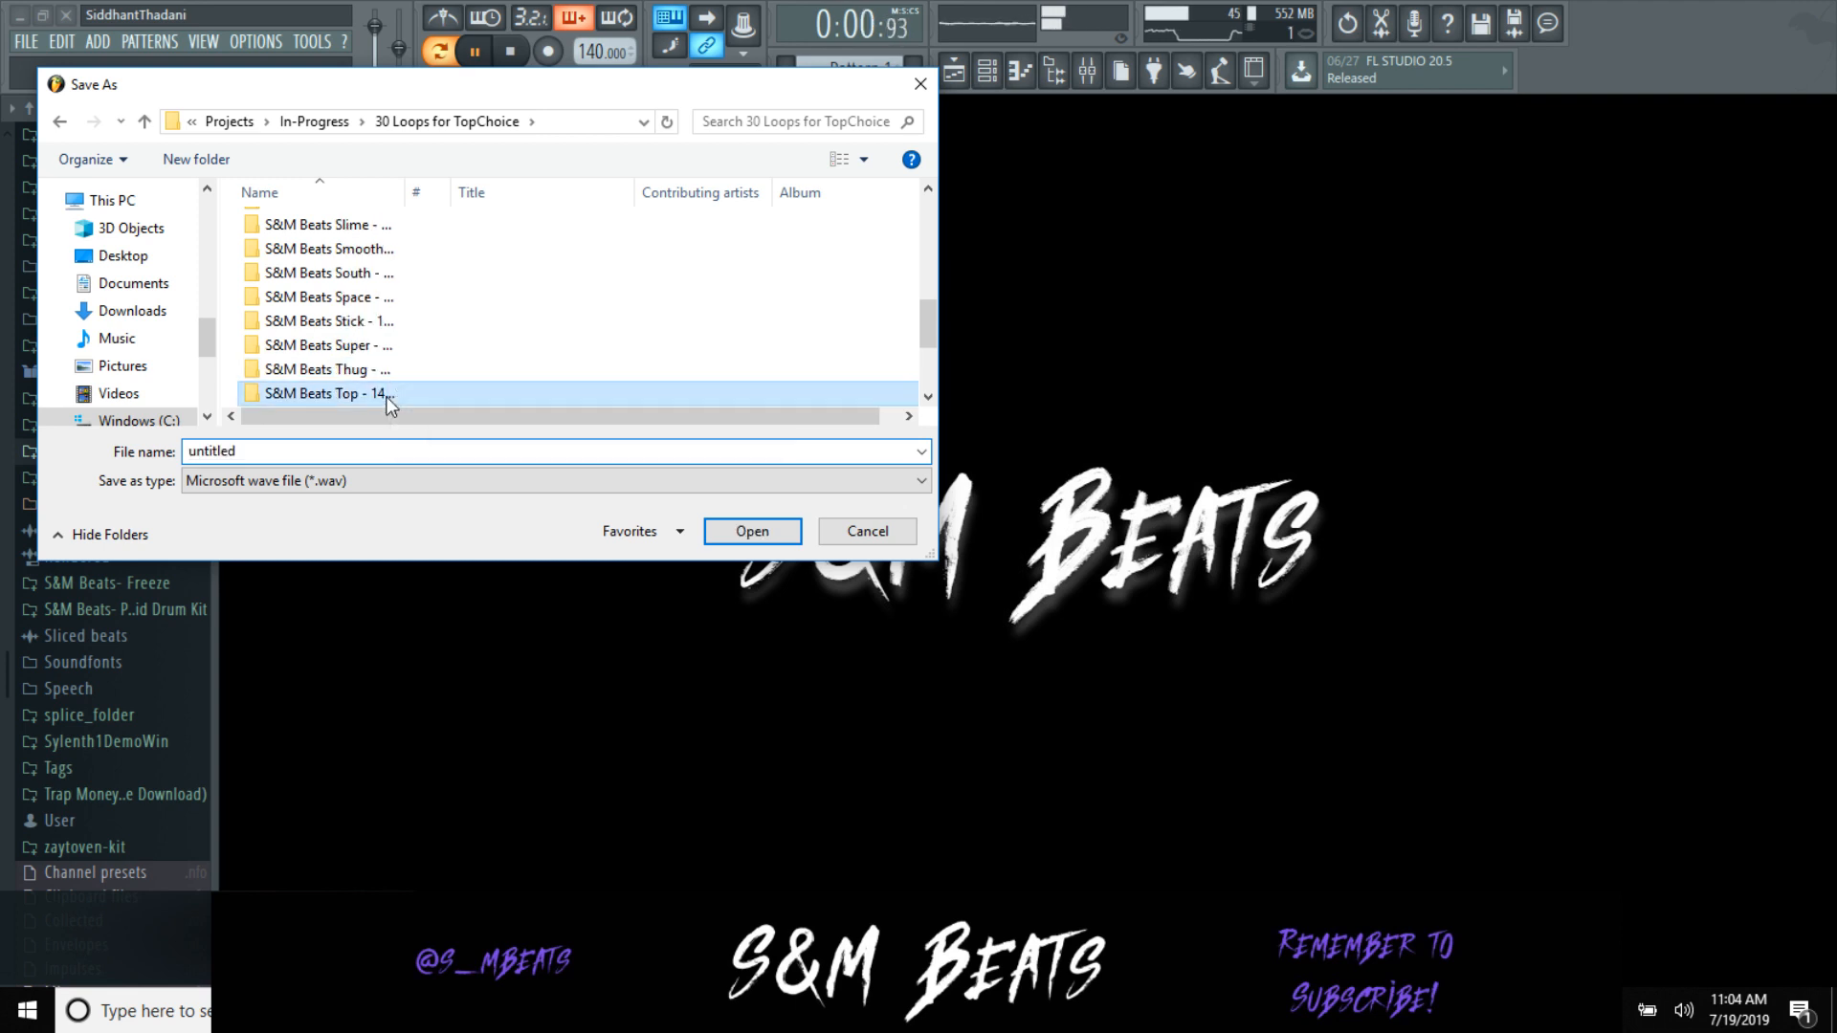
key(Return)
Step: Name the WAV file "S&M Beats Top - 140 BPM" and render the pattern with the shown 16Bit int settings
text(S)
key(Down)
key(BackSpace)
key(BackSpace)
key(BackSpace)
key(BackSpace)
key(Return)
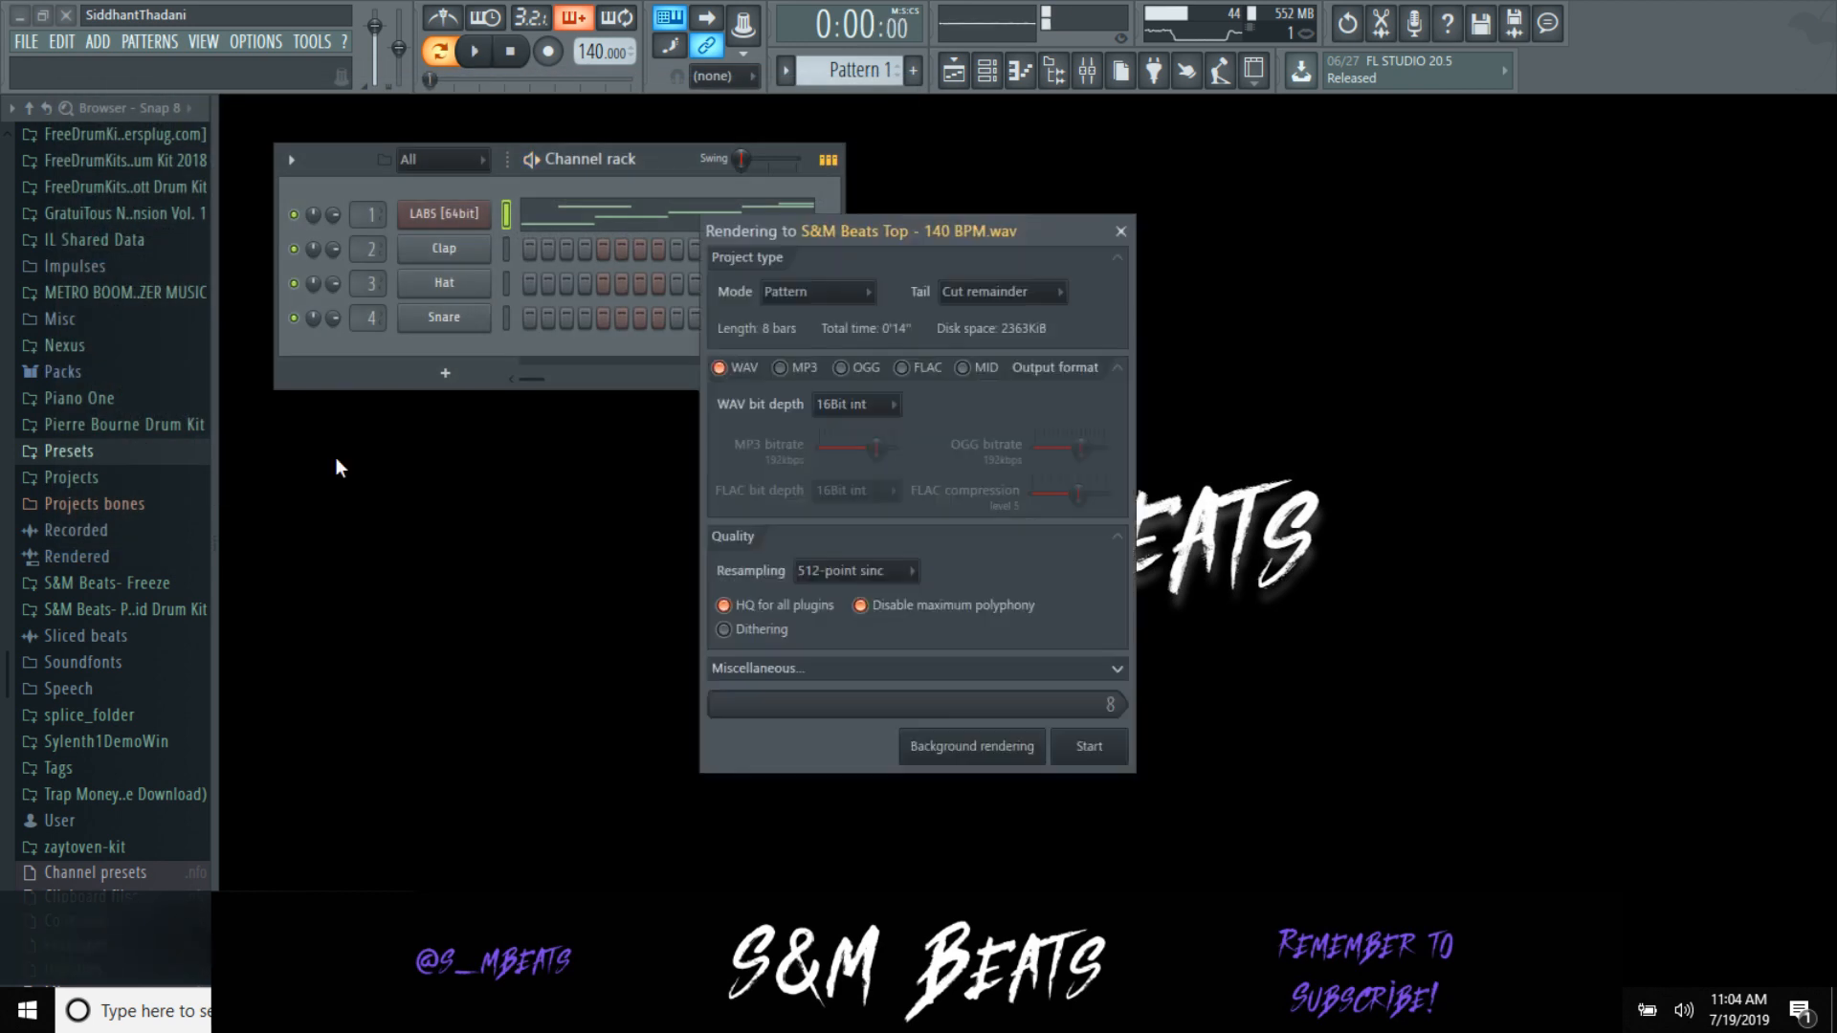
key(Return)
Step: Switch to the YouTube Live Control Room to read the live chat, and return to FL Studio
key(alt+Tab)
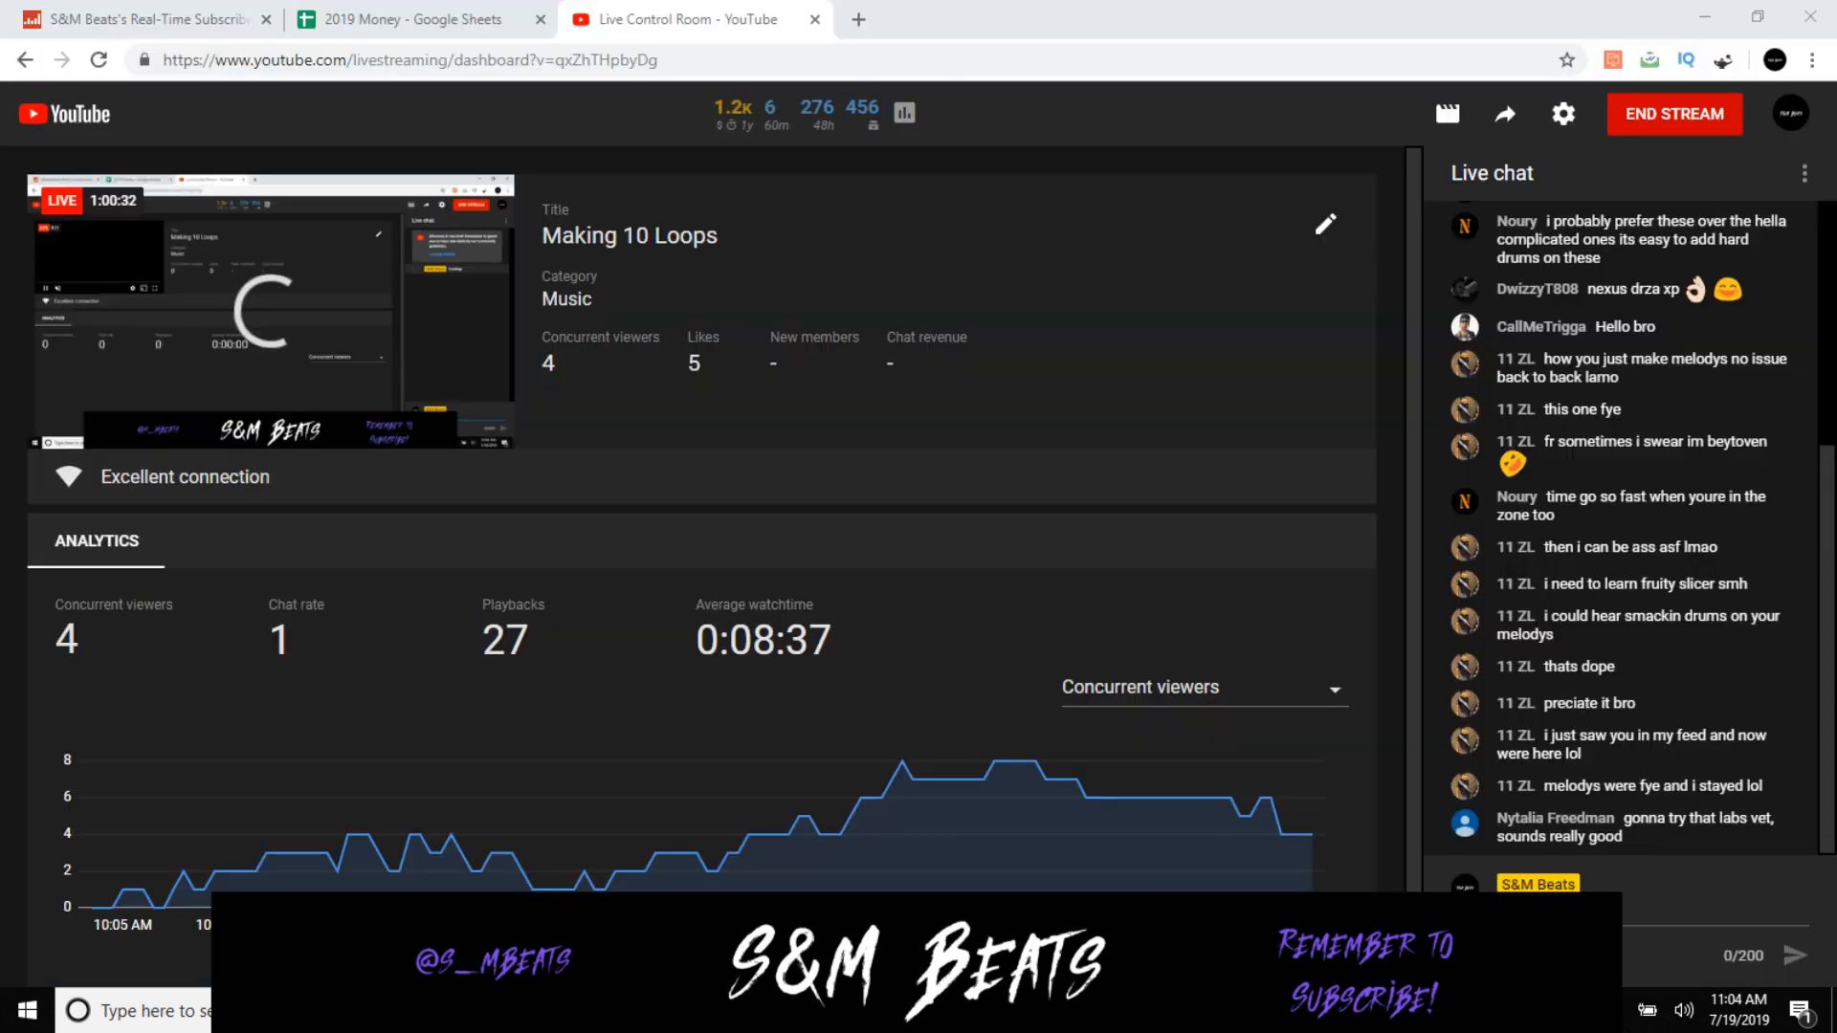
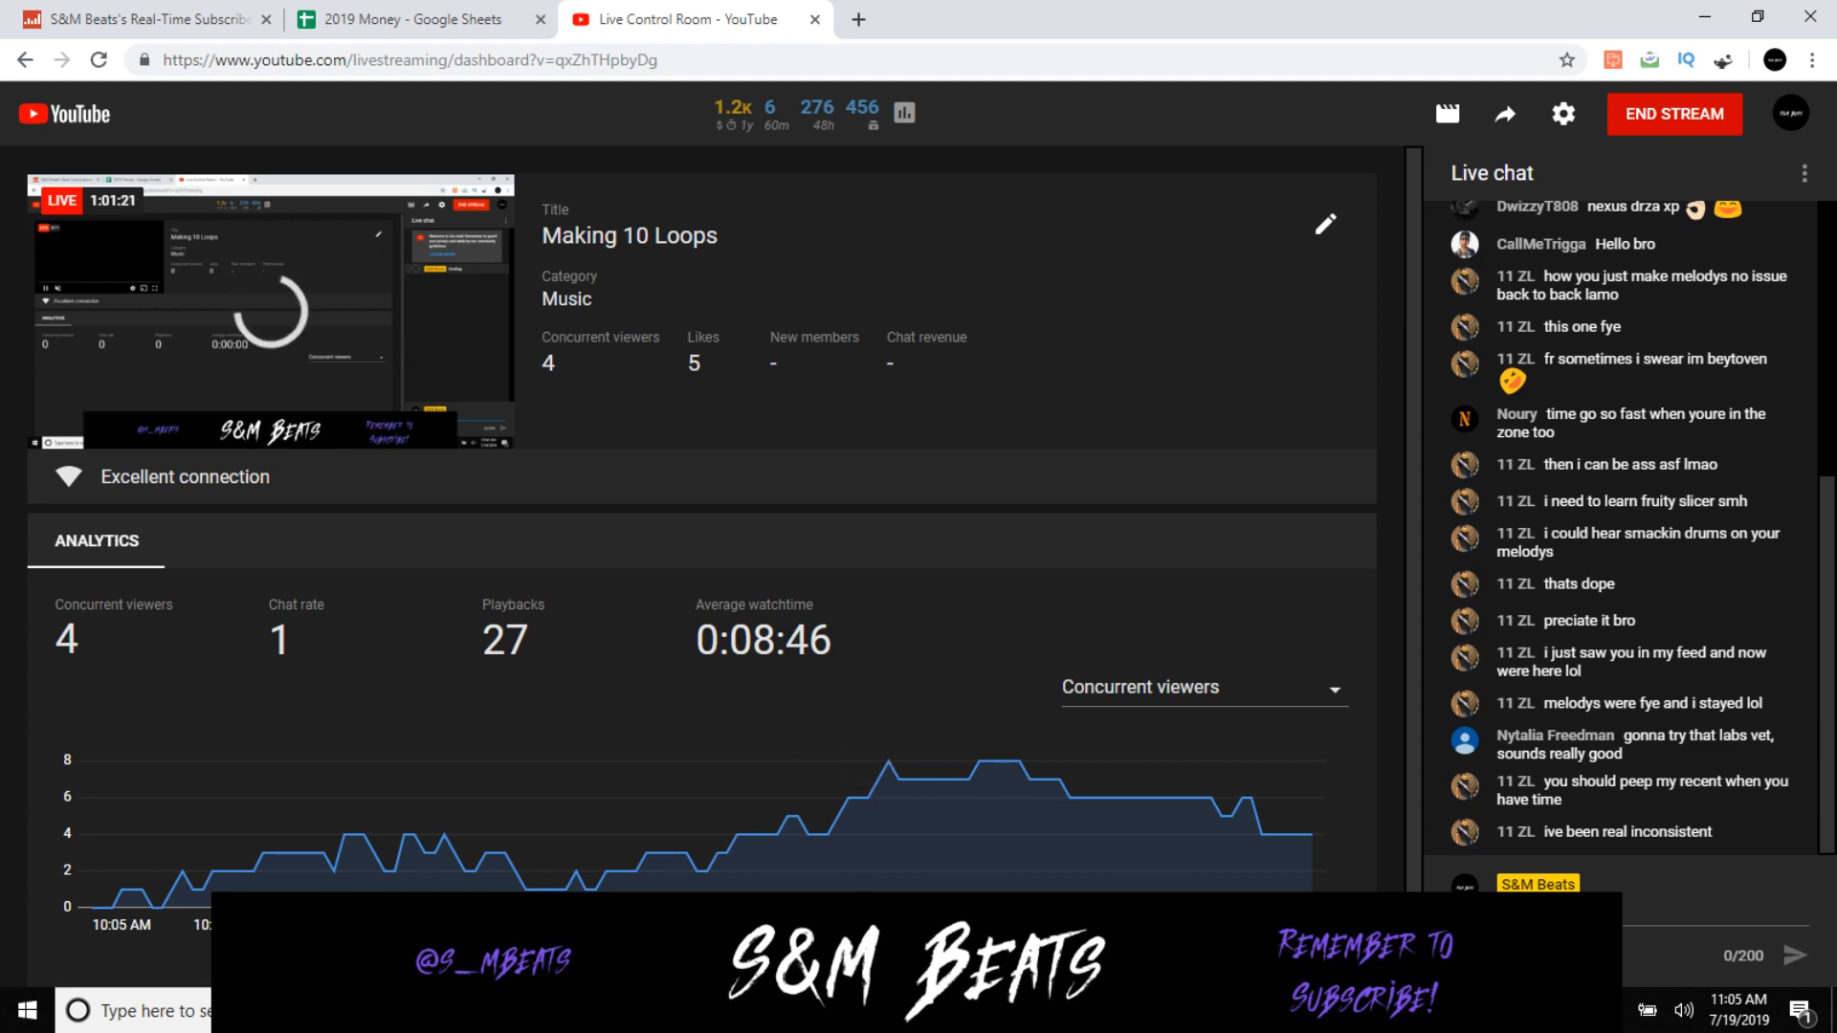
mouse_move(704, 1012)
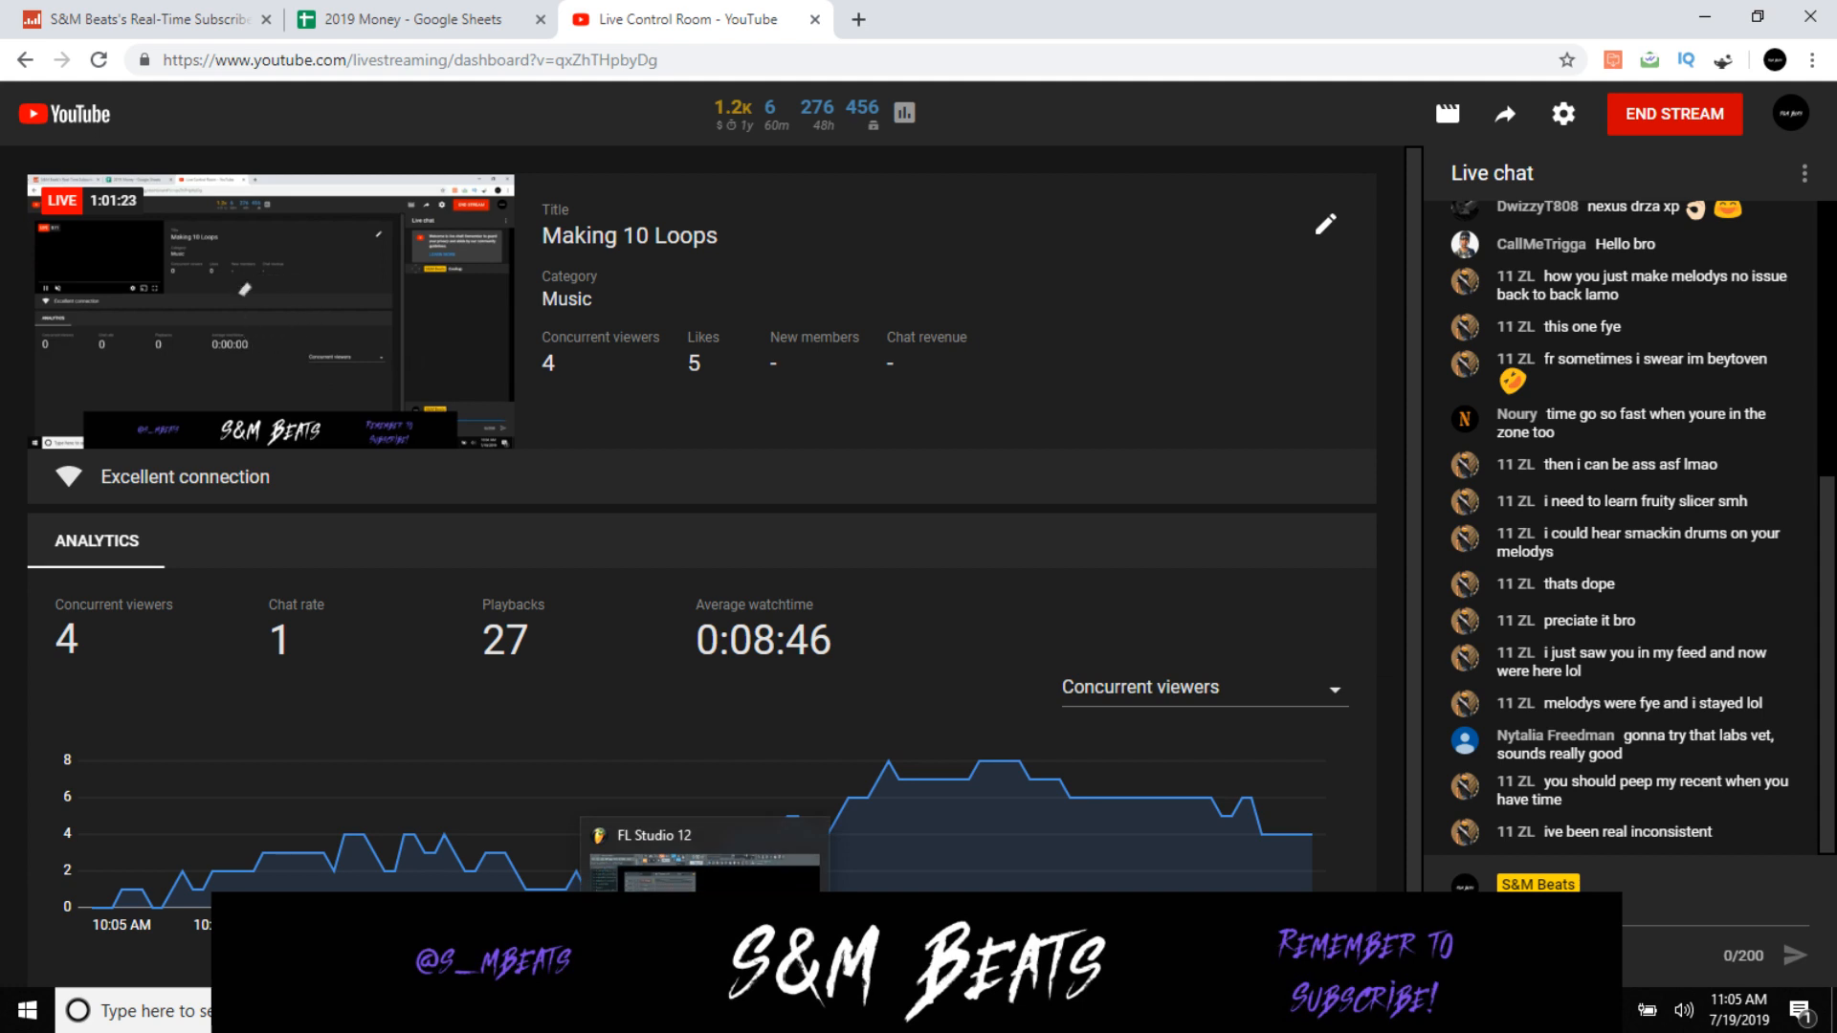
click(704, 1012)
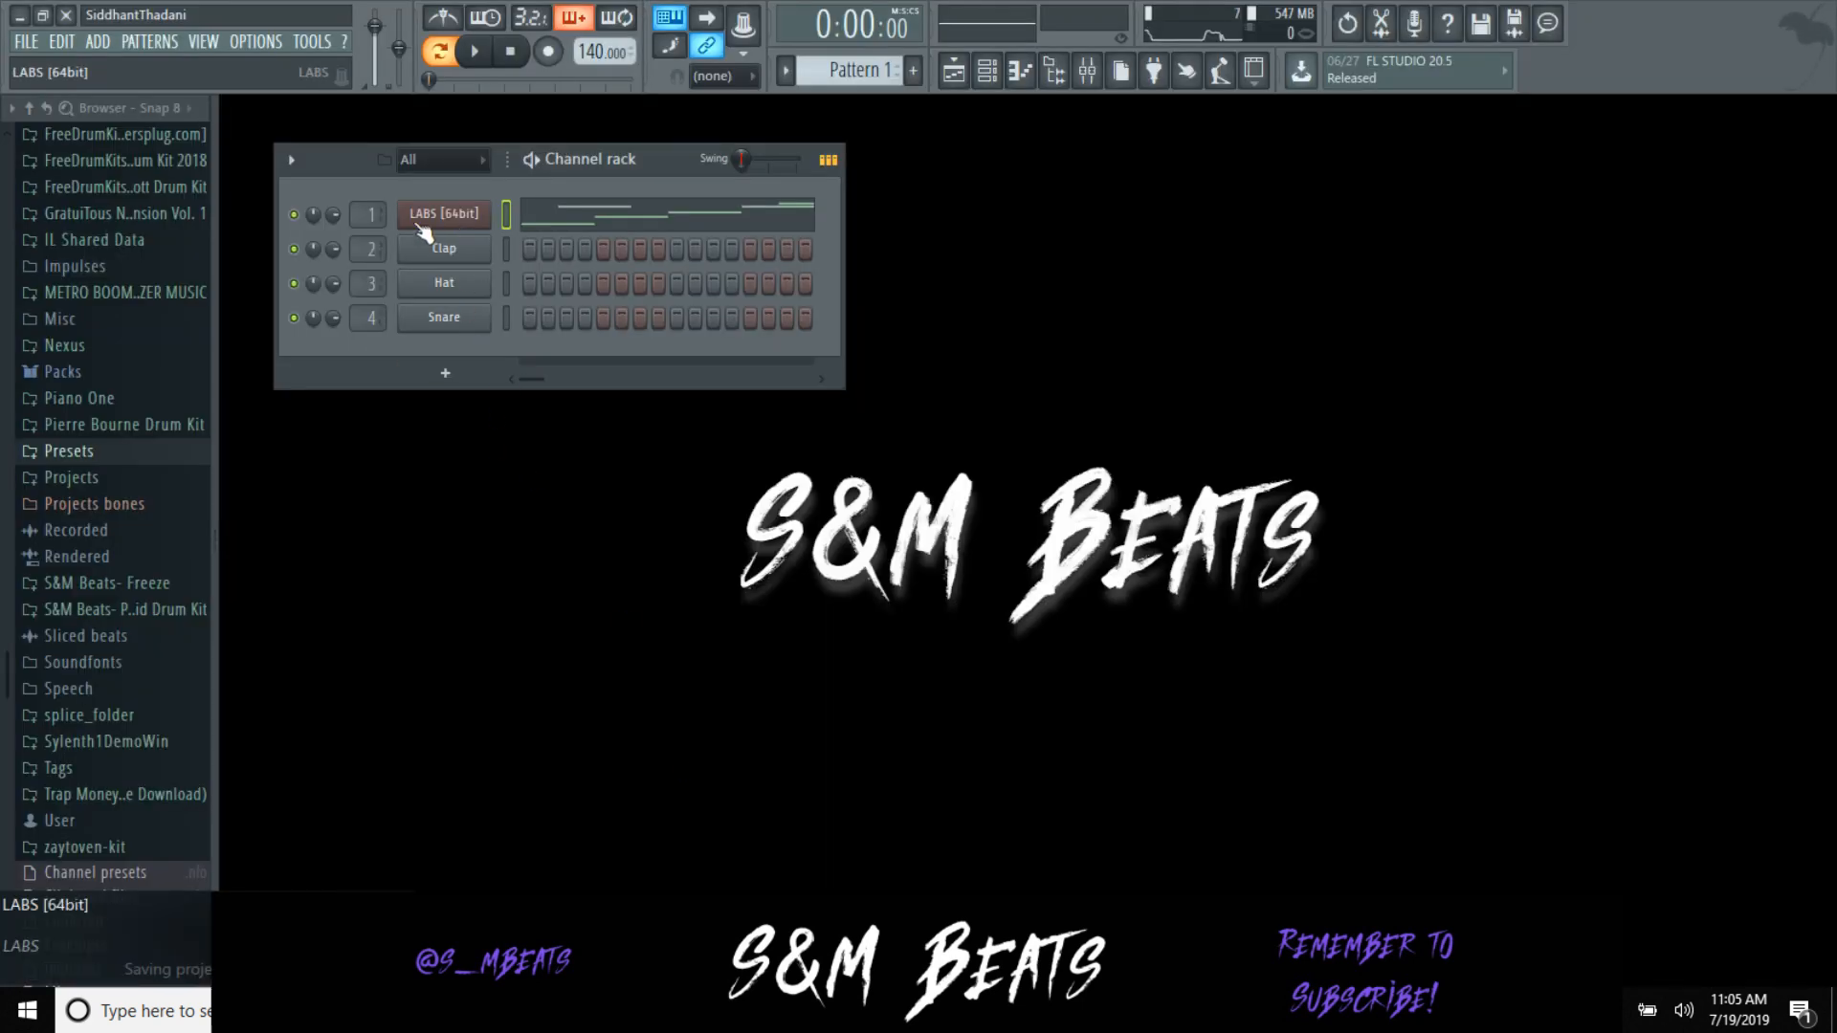
Step: Start a new project without saving the changes to untitled.flp
click(25, 43)
click(27, 62)
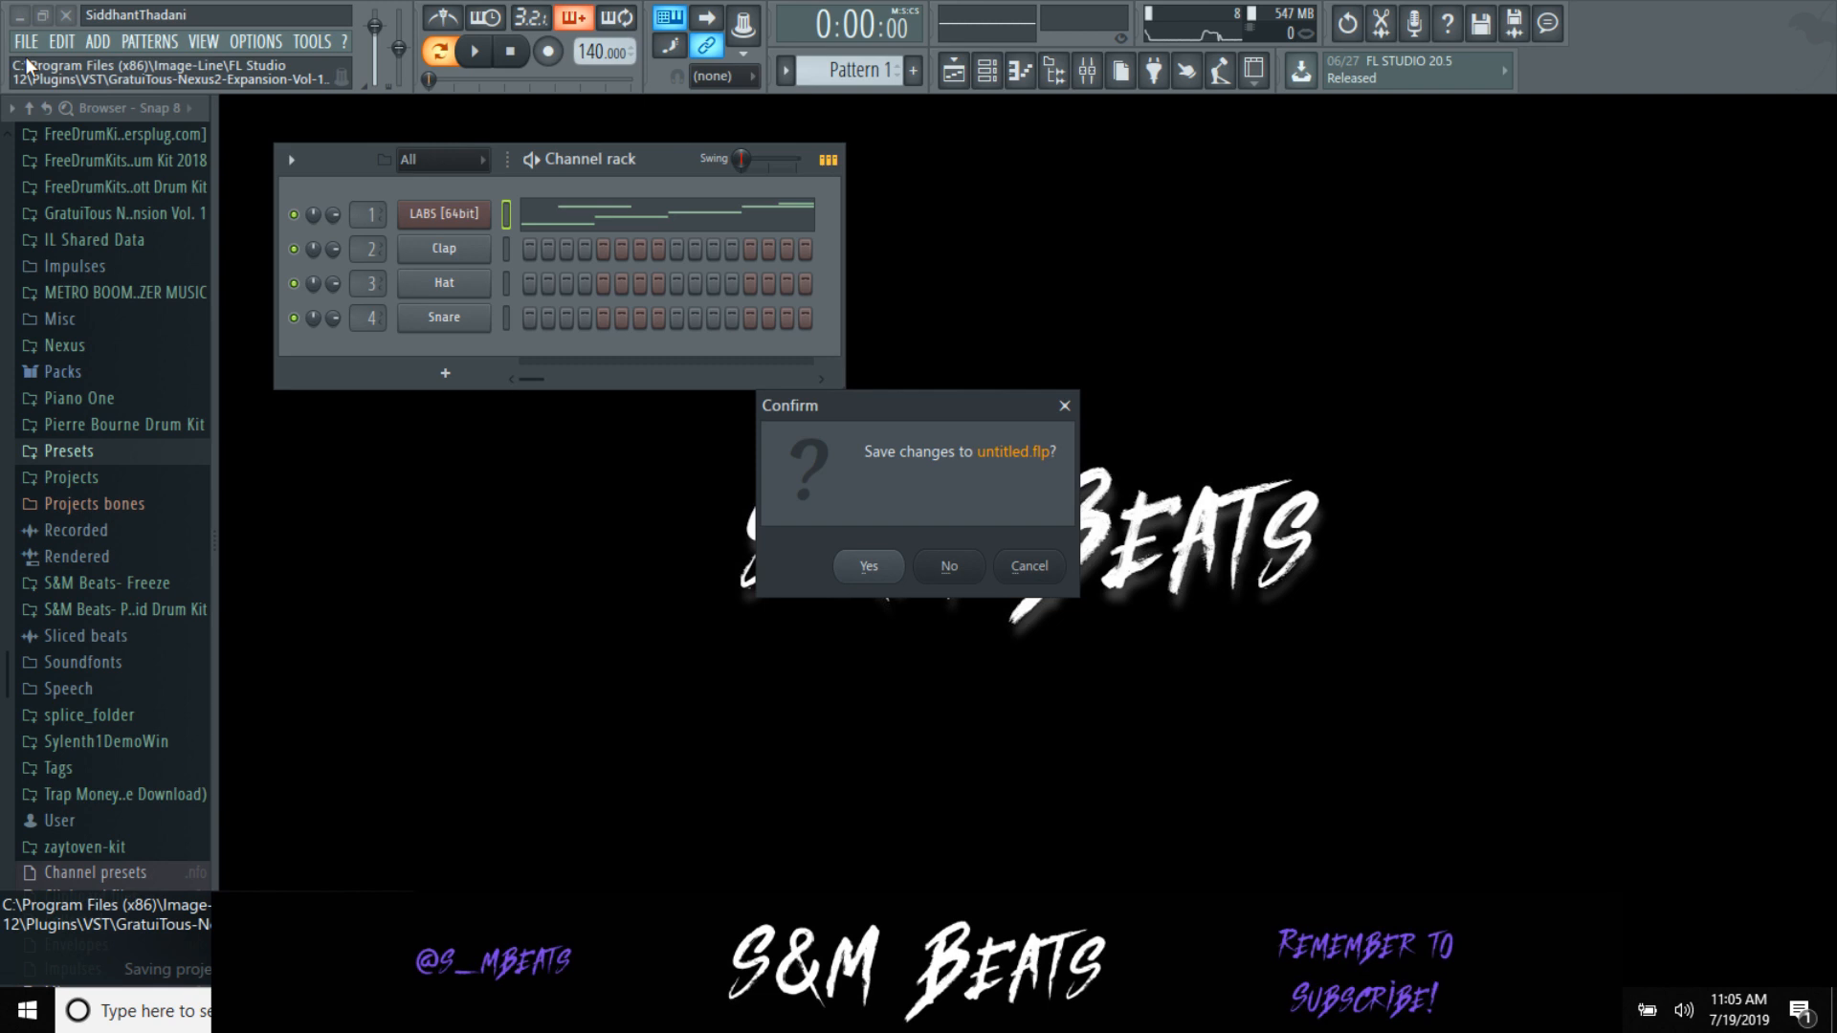
key(n)
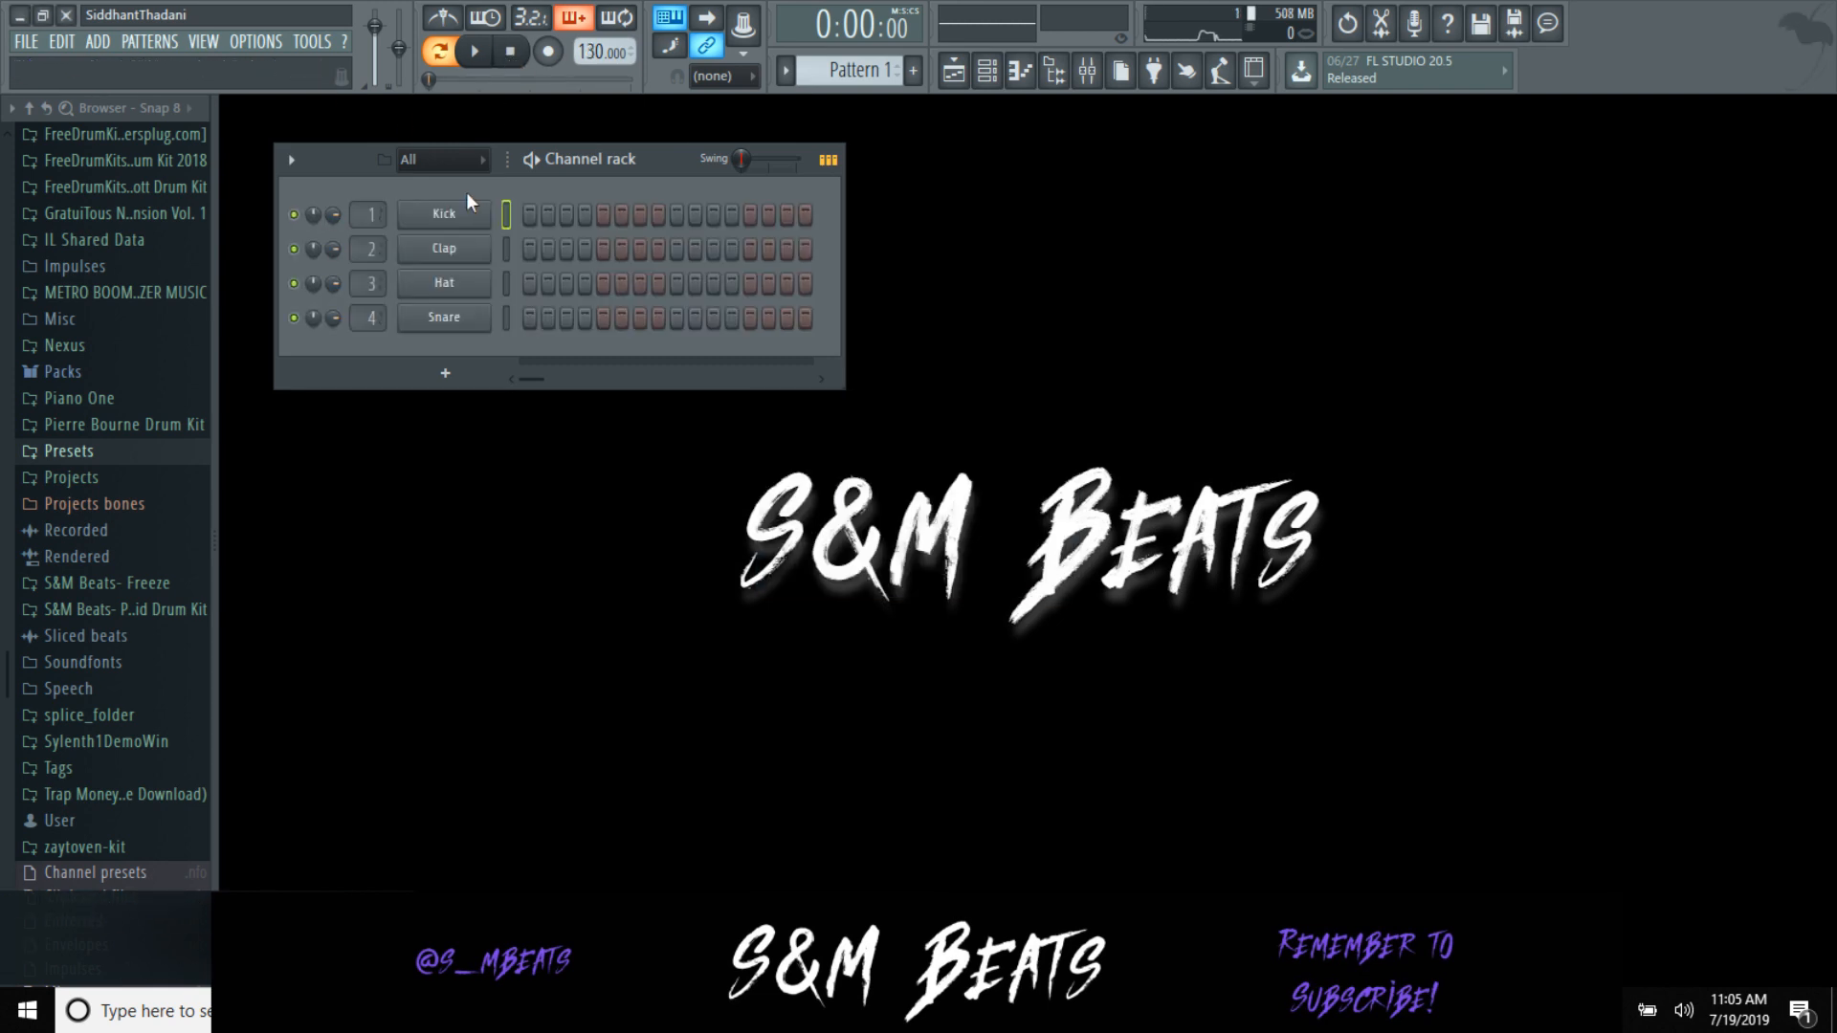
Step: Replace the Kick channel with the Sakura synth
right_click(468, 205)
mouse_move(607, 398)
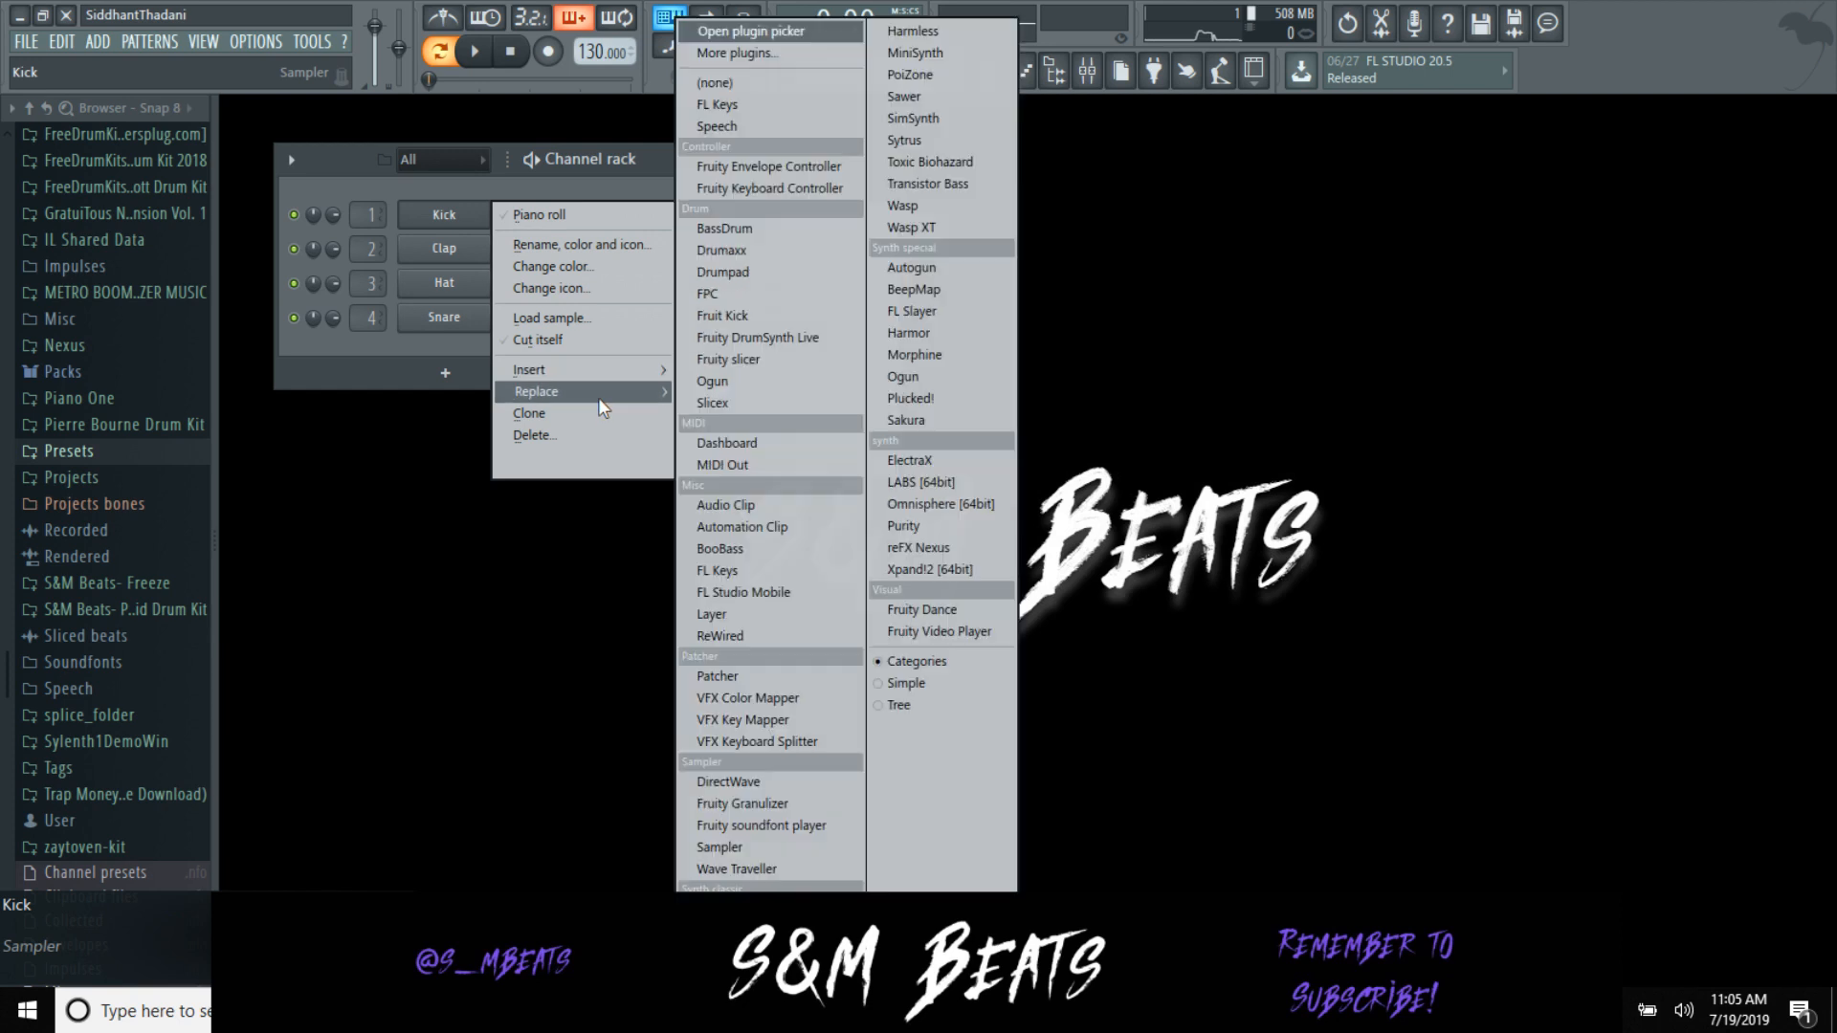
click(930, 428)
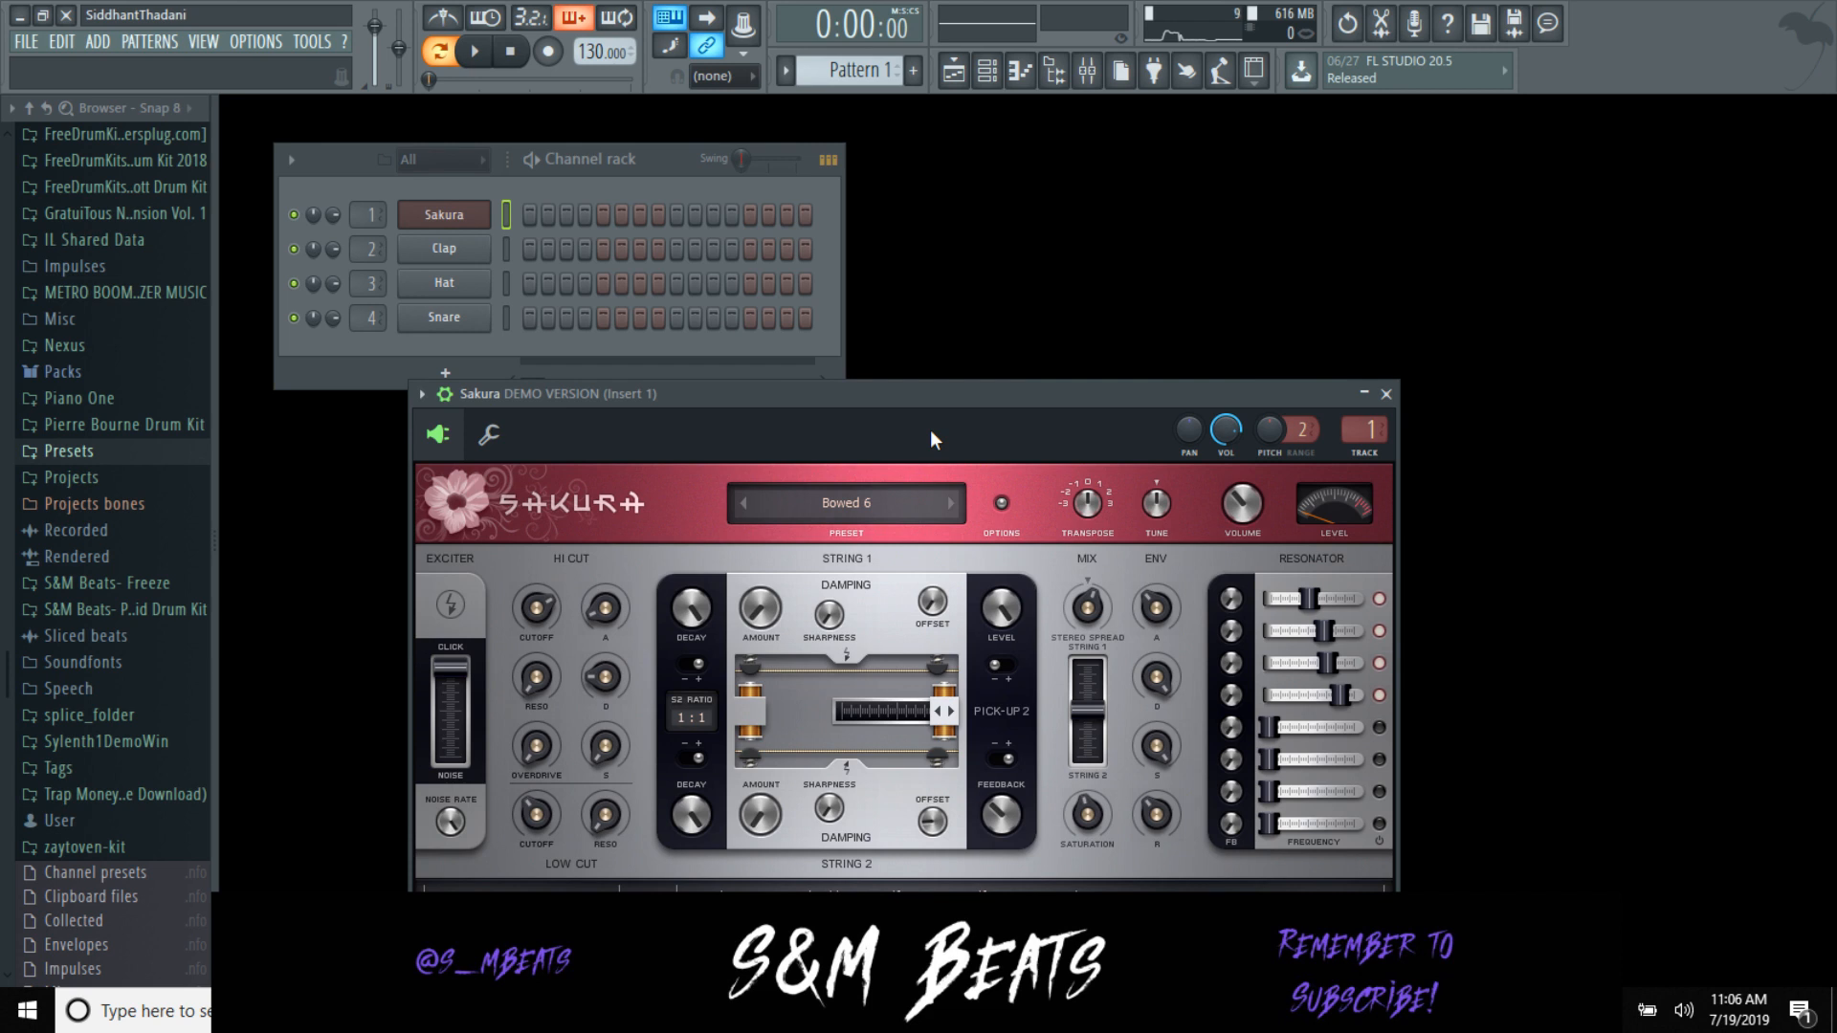
Step: Move the Sakura window up and try the BL Ambient Flute preset from the Sonic Haiku Bank
click(847, 508)
drag(849, 407, 861, 209)
click(865, 307)
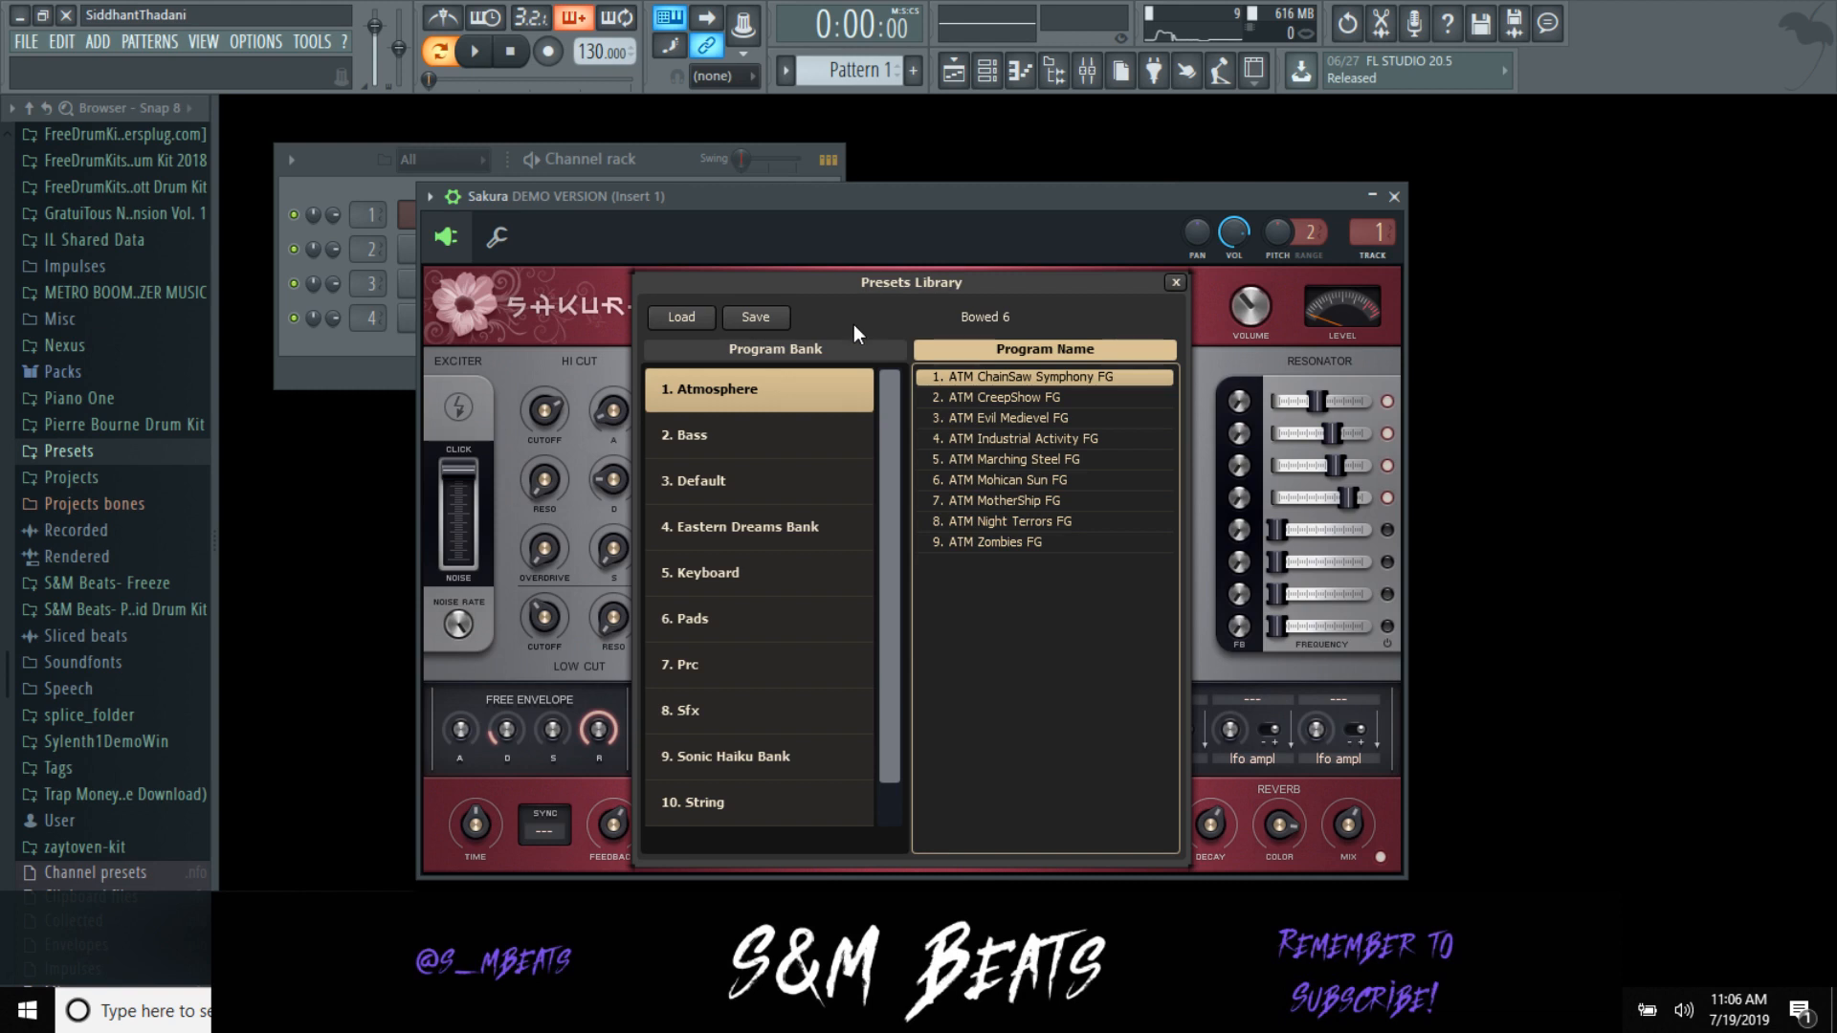
double_click(760, 774)
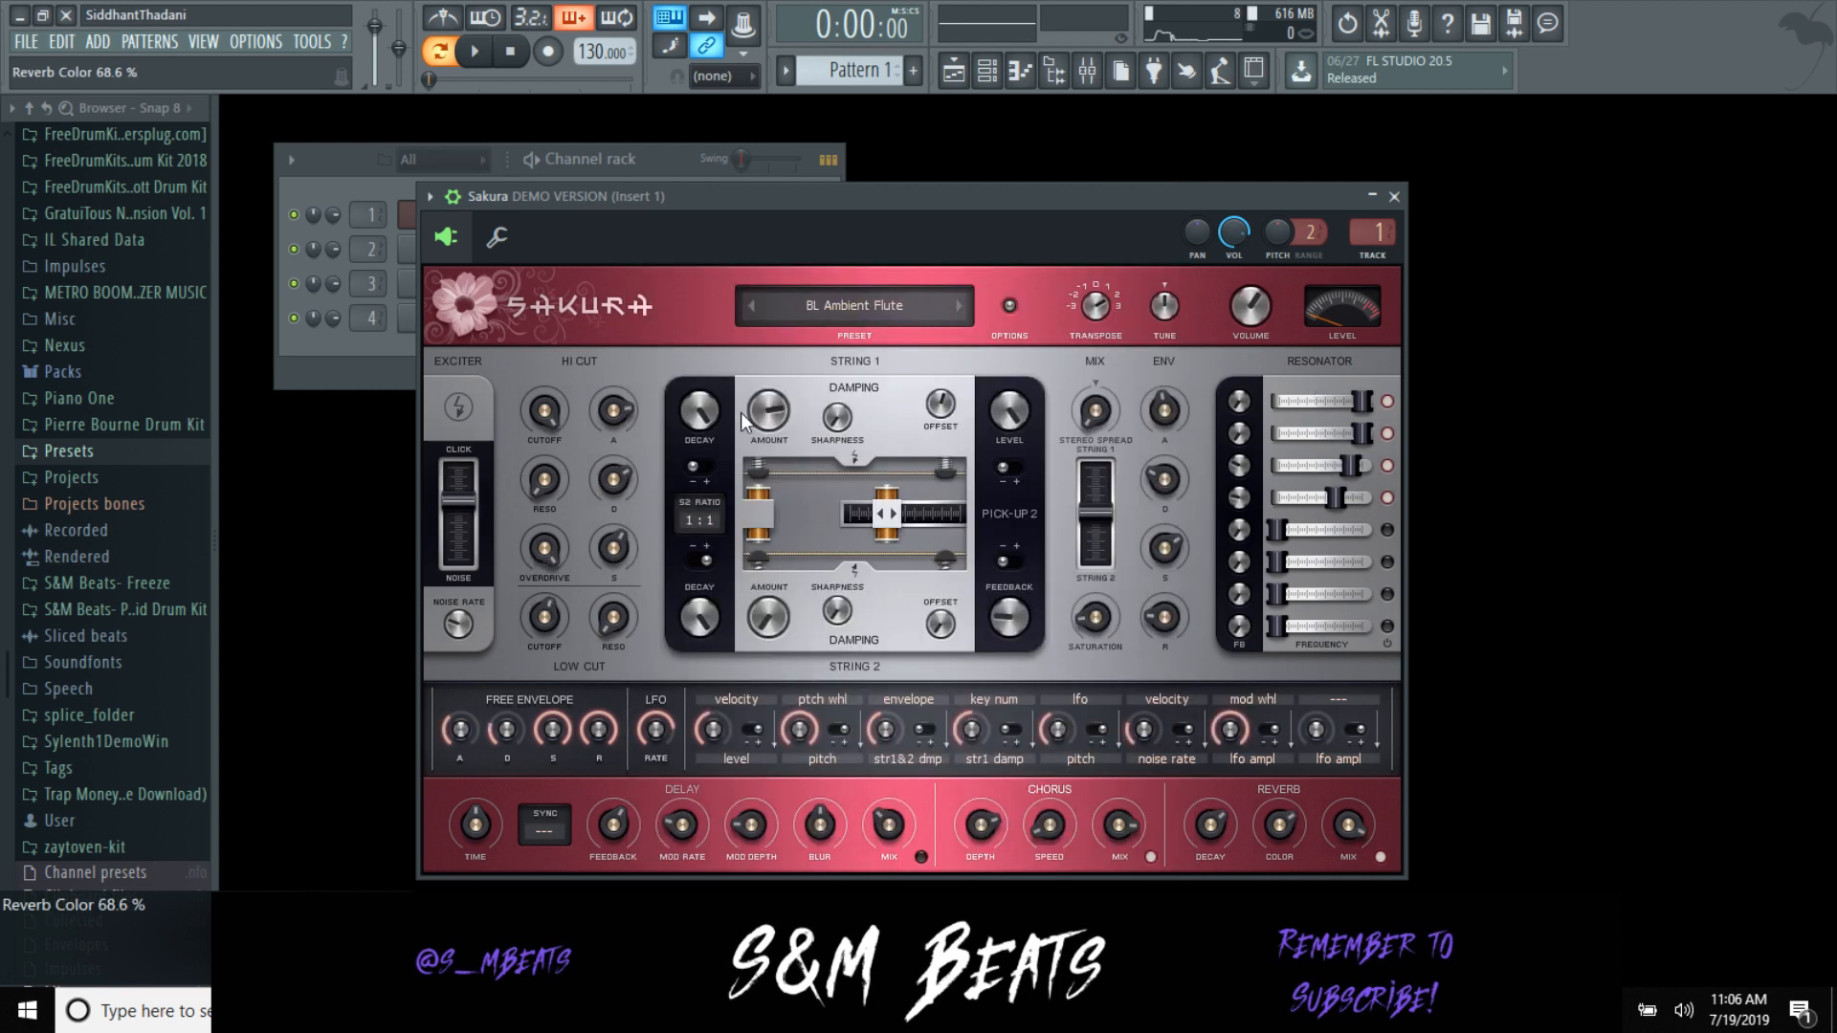
Step: Load the ATM Mohican Sun FG preset from Sakura's Atmosphere bank
click(867, 304)
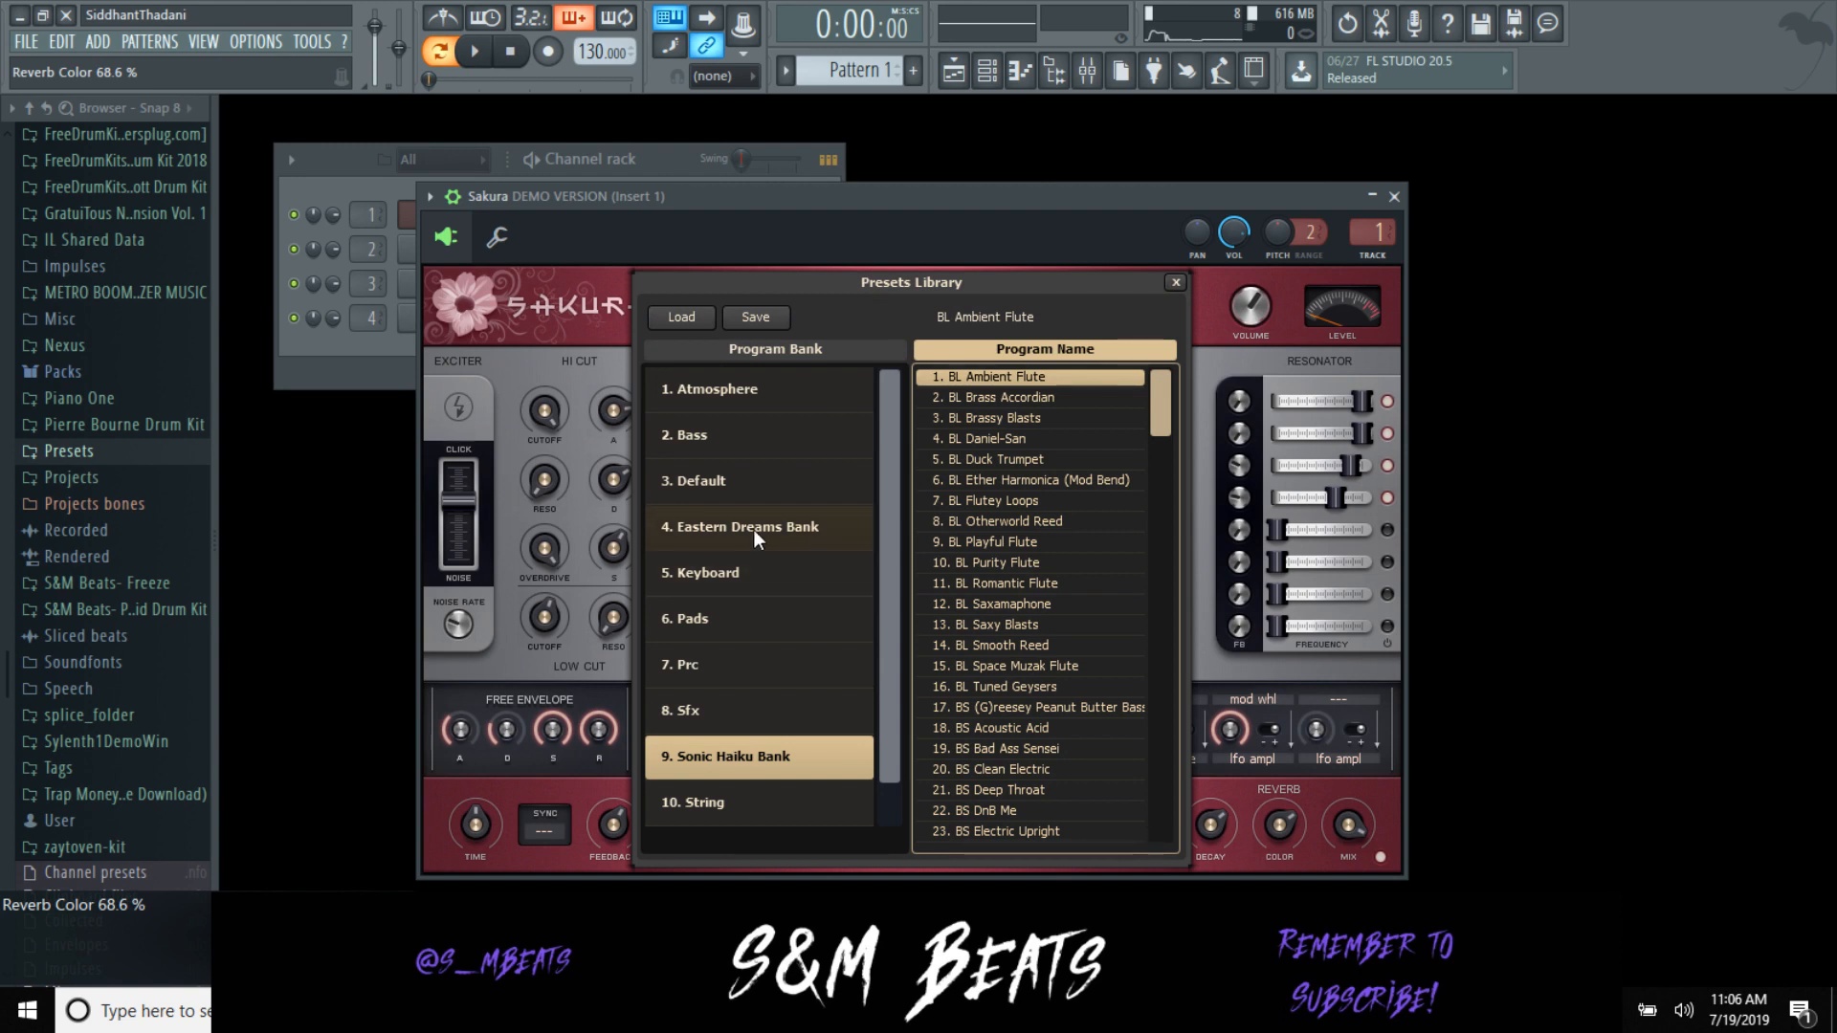
click(749, 399)
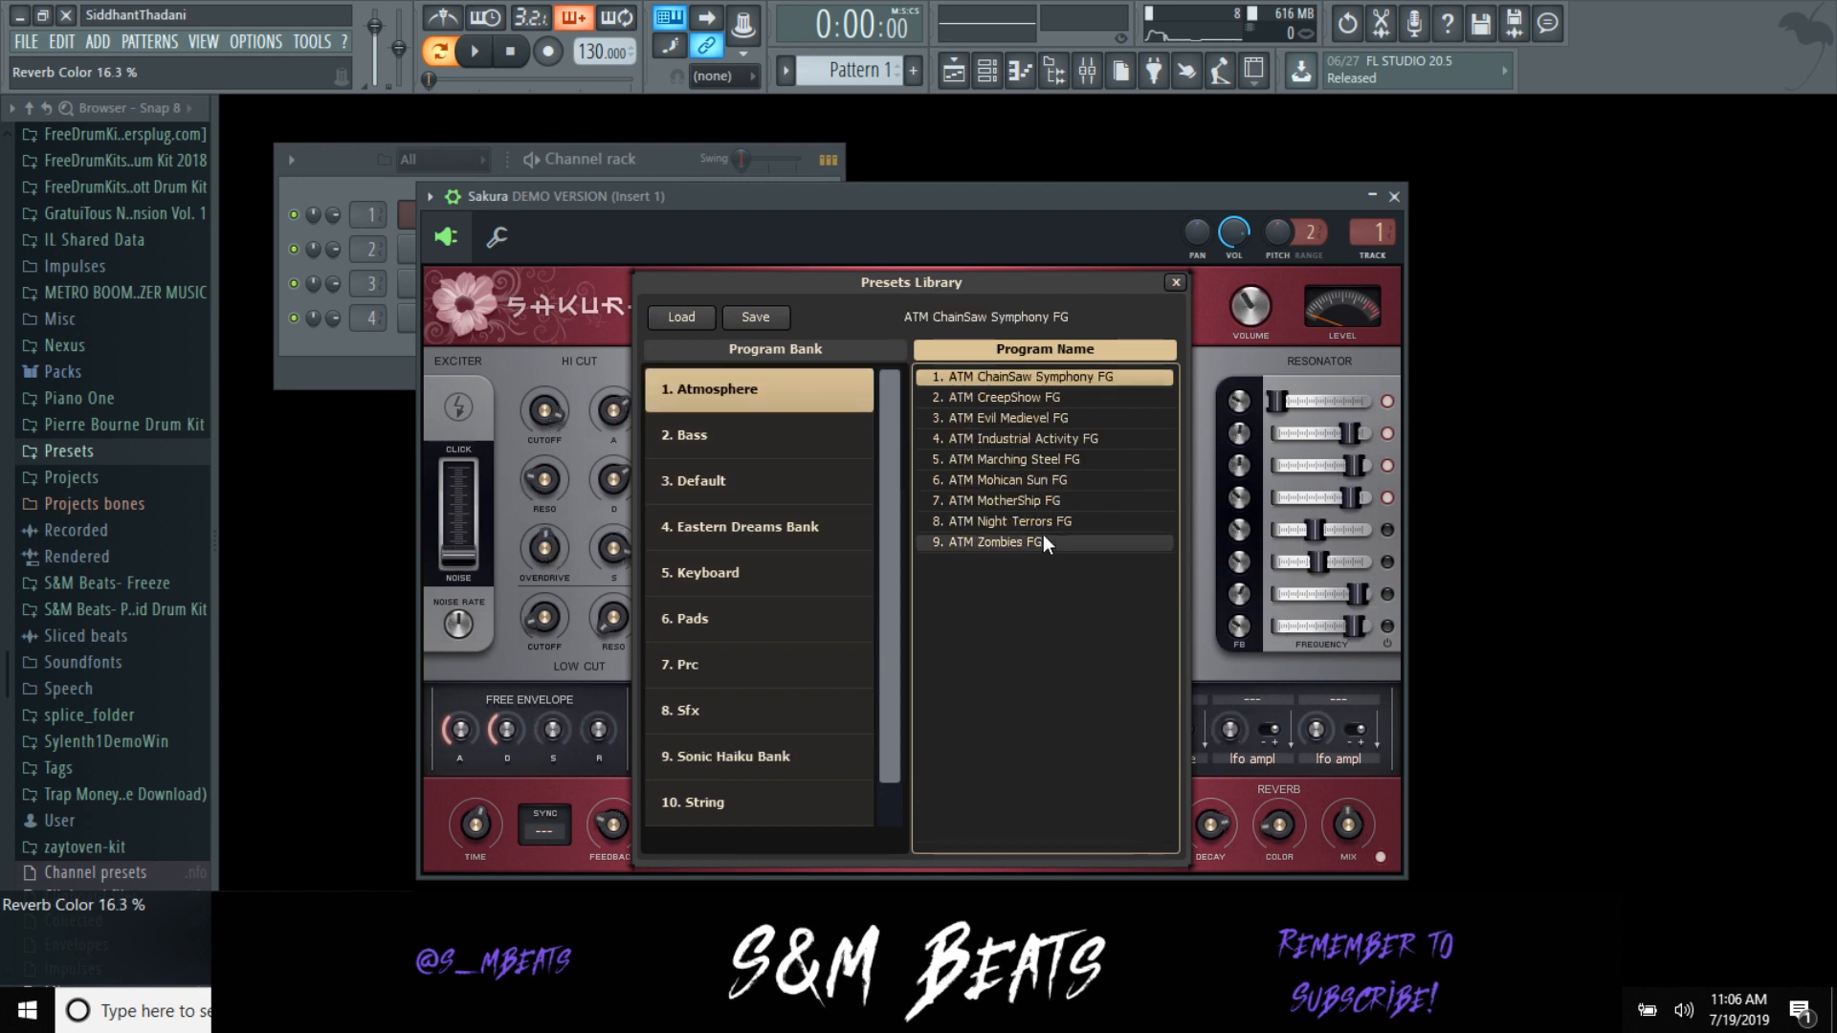
click(1035, 480)
click(1035, 480)
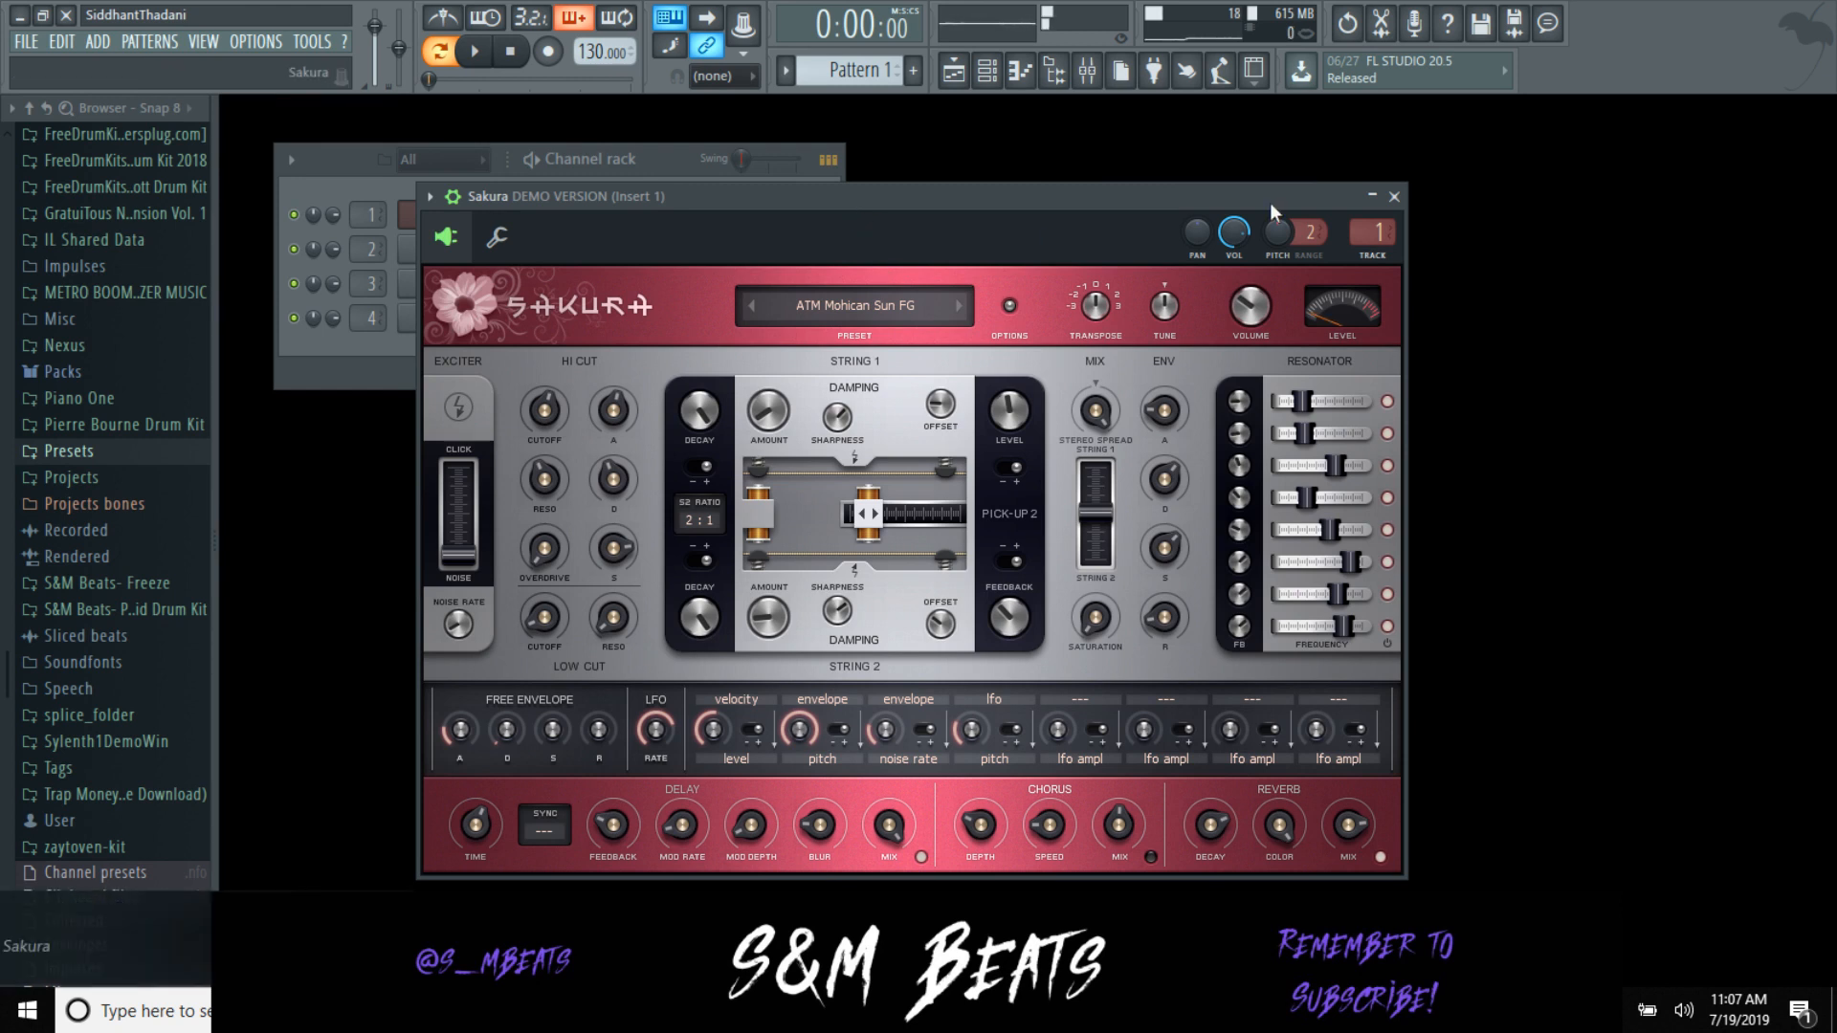
Step: Close the Sakura window and open the Sakura channel's piano roll
click(1394, 196)
right_click(483, 215)
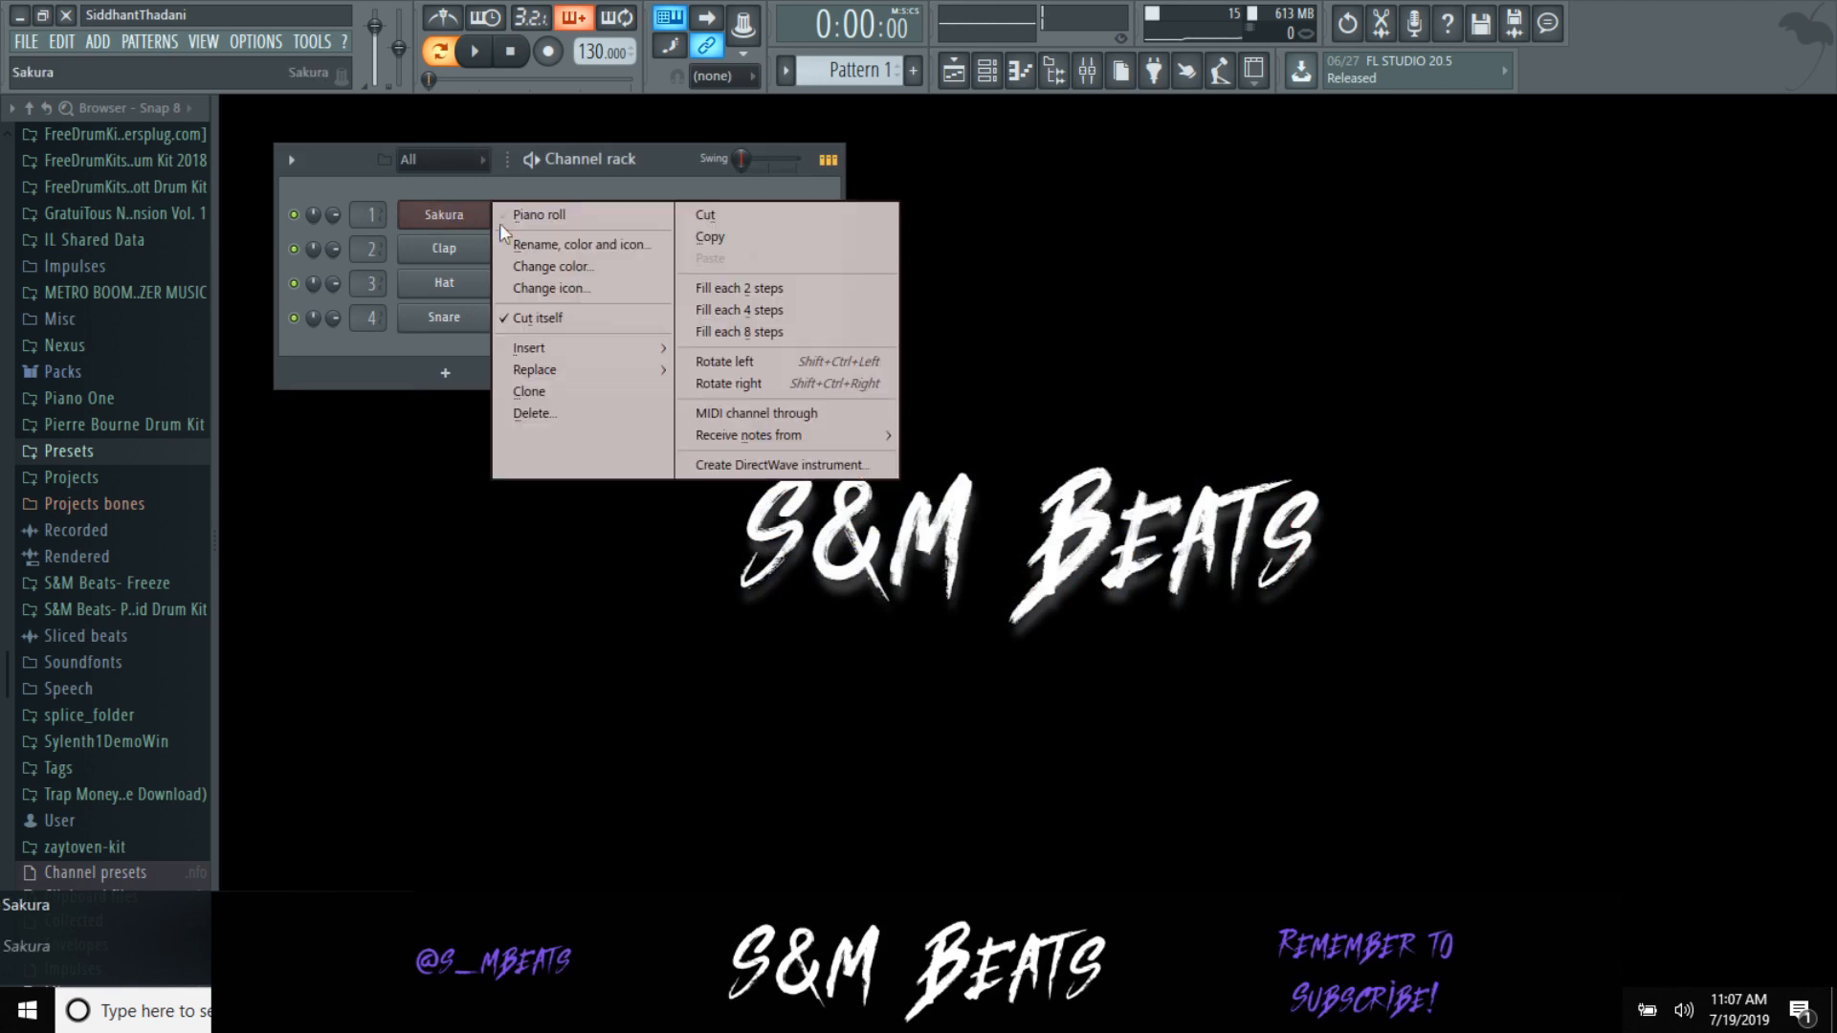
click(536, 216)
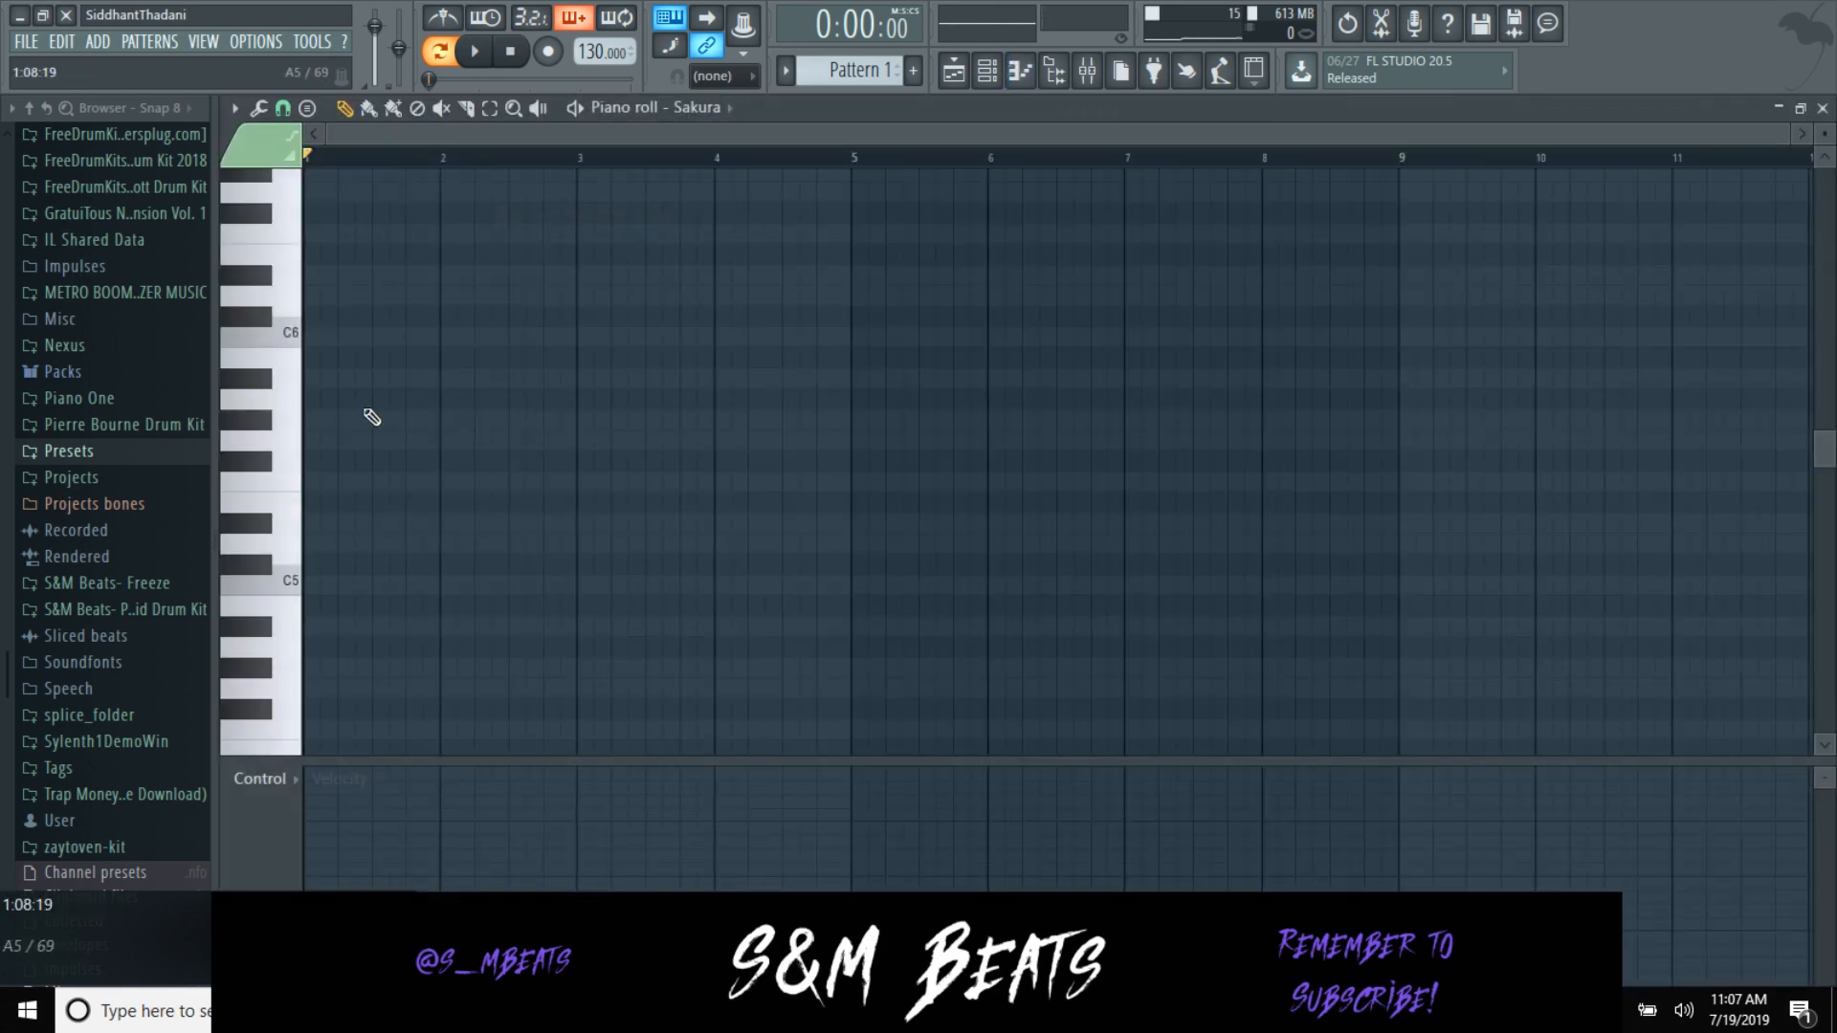
Step: Place a D5 note and a G4 note at the start of bar 1, removing the stray trial notes
click(342, 545)
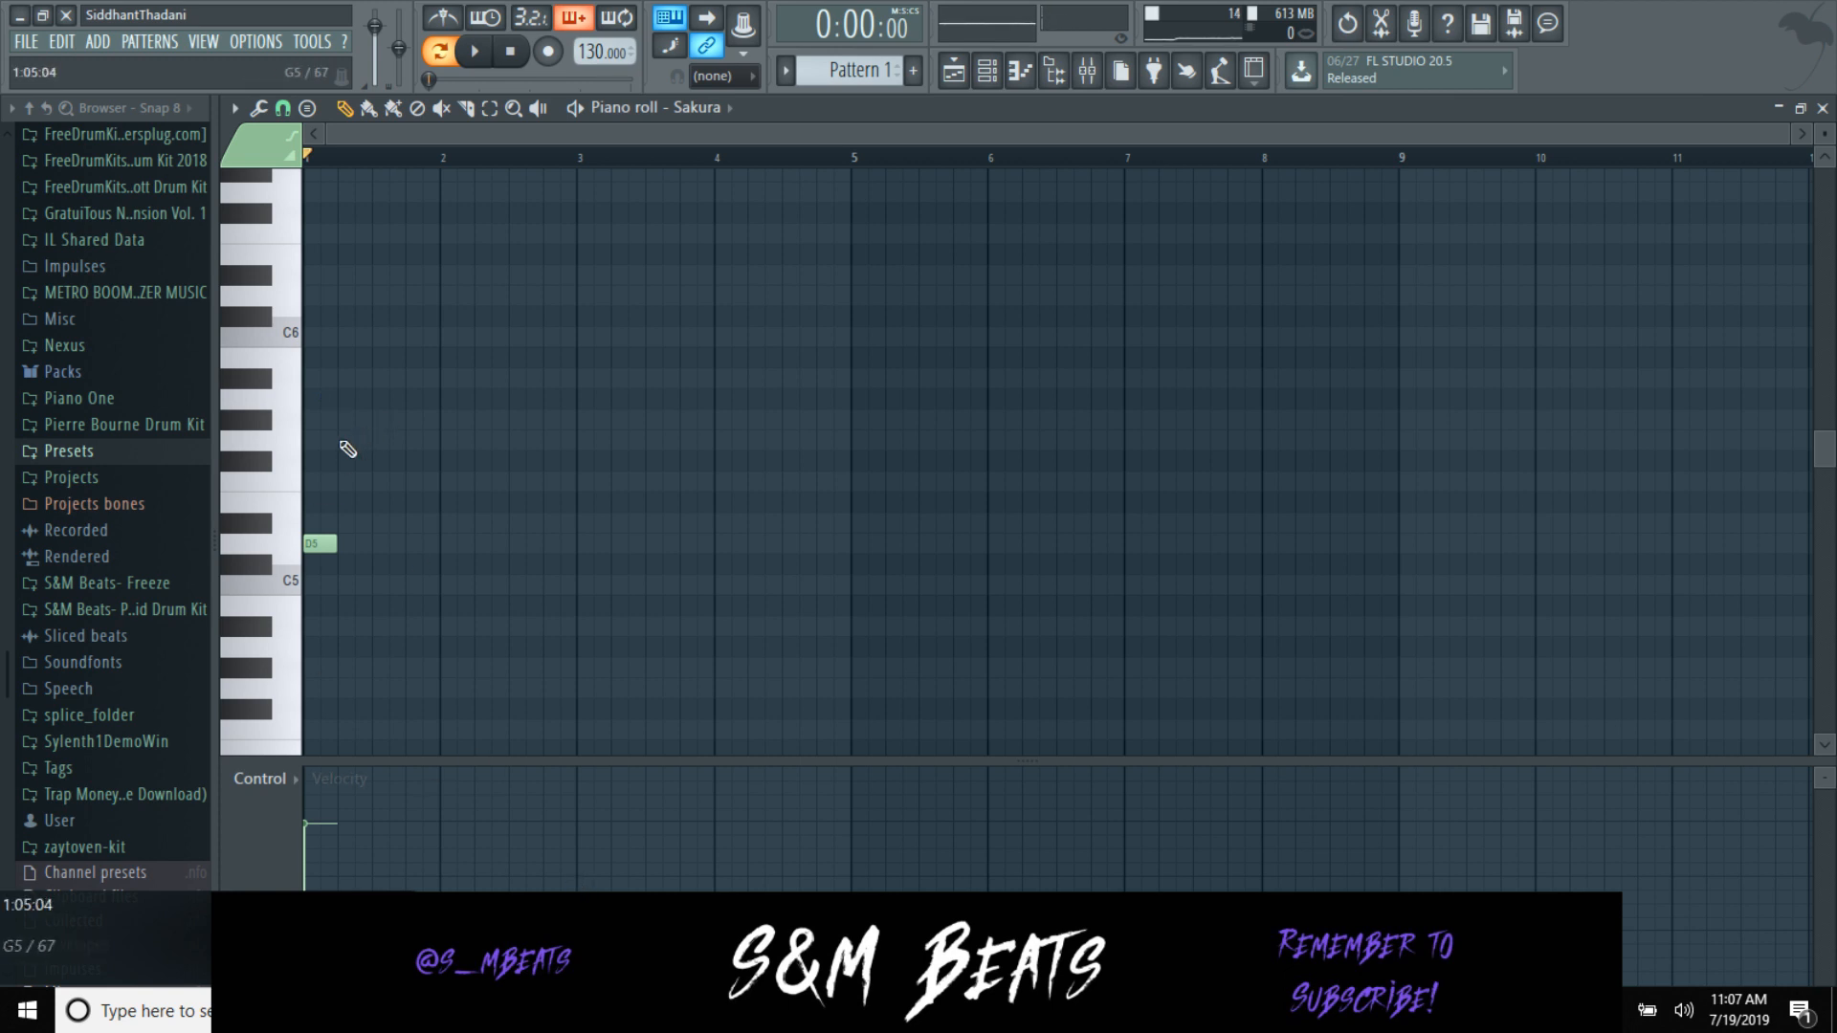
click(373, 297)
right_click(379, 298)
right_click(367, 440)
scroll(350, 497, down, 2)
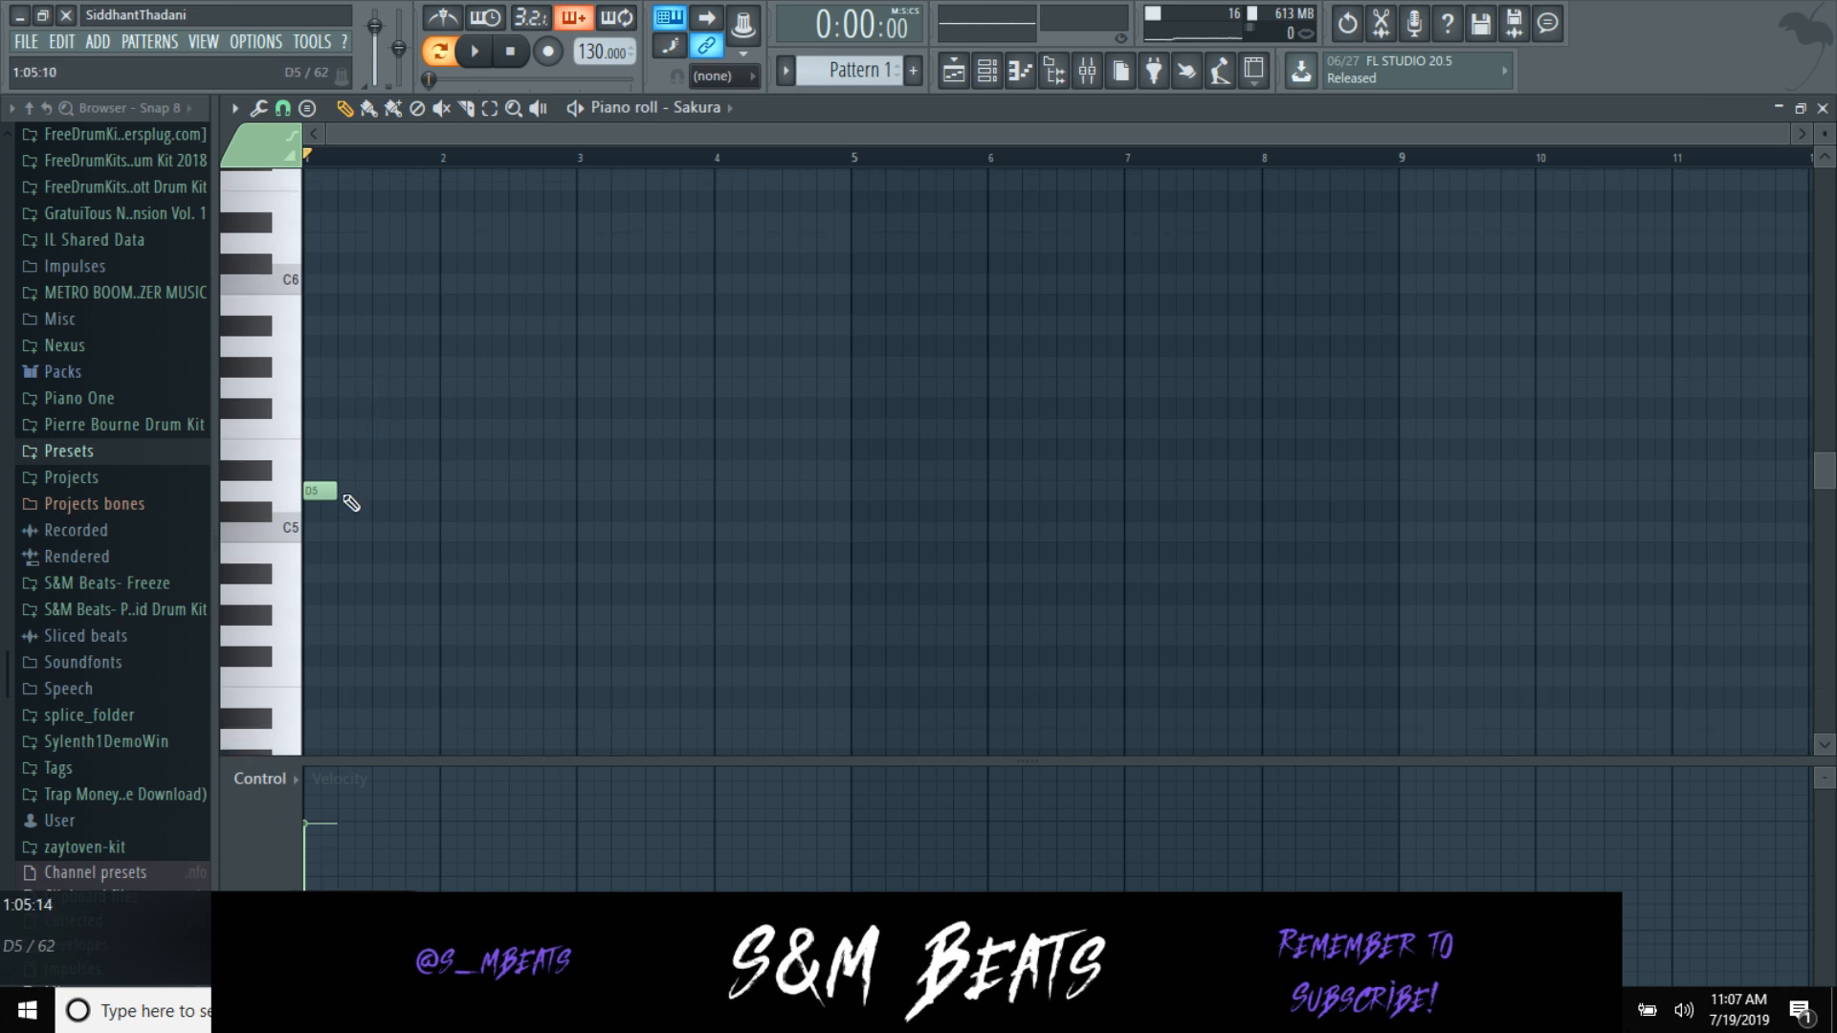
click(311, 601)
drag(304, 602, 306, 601)
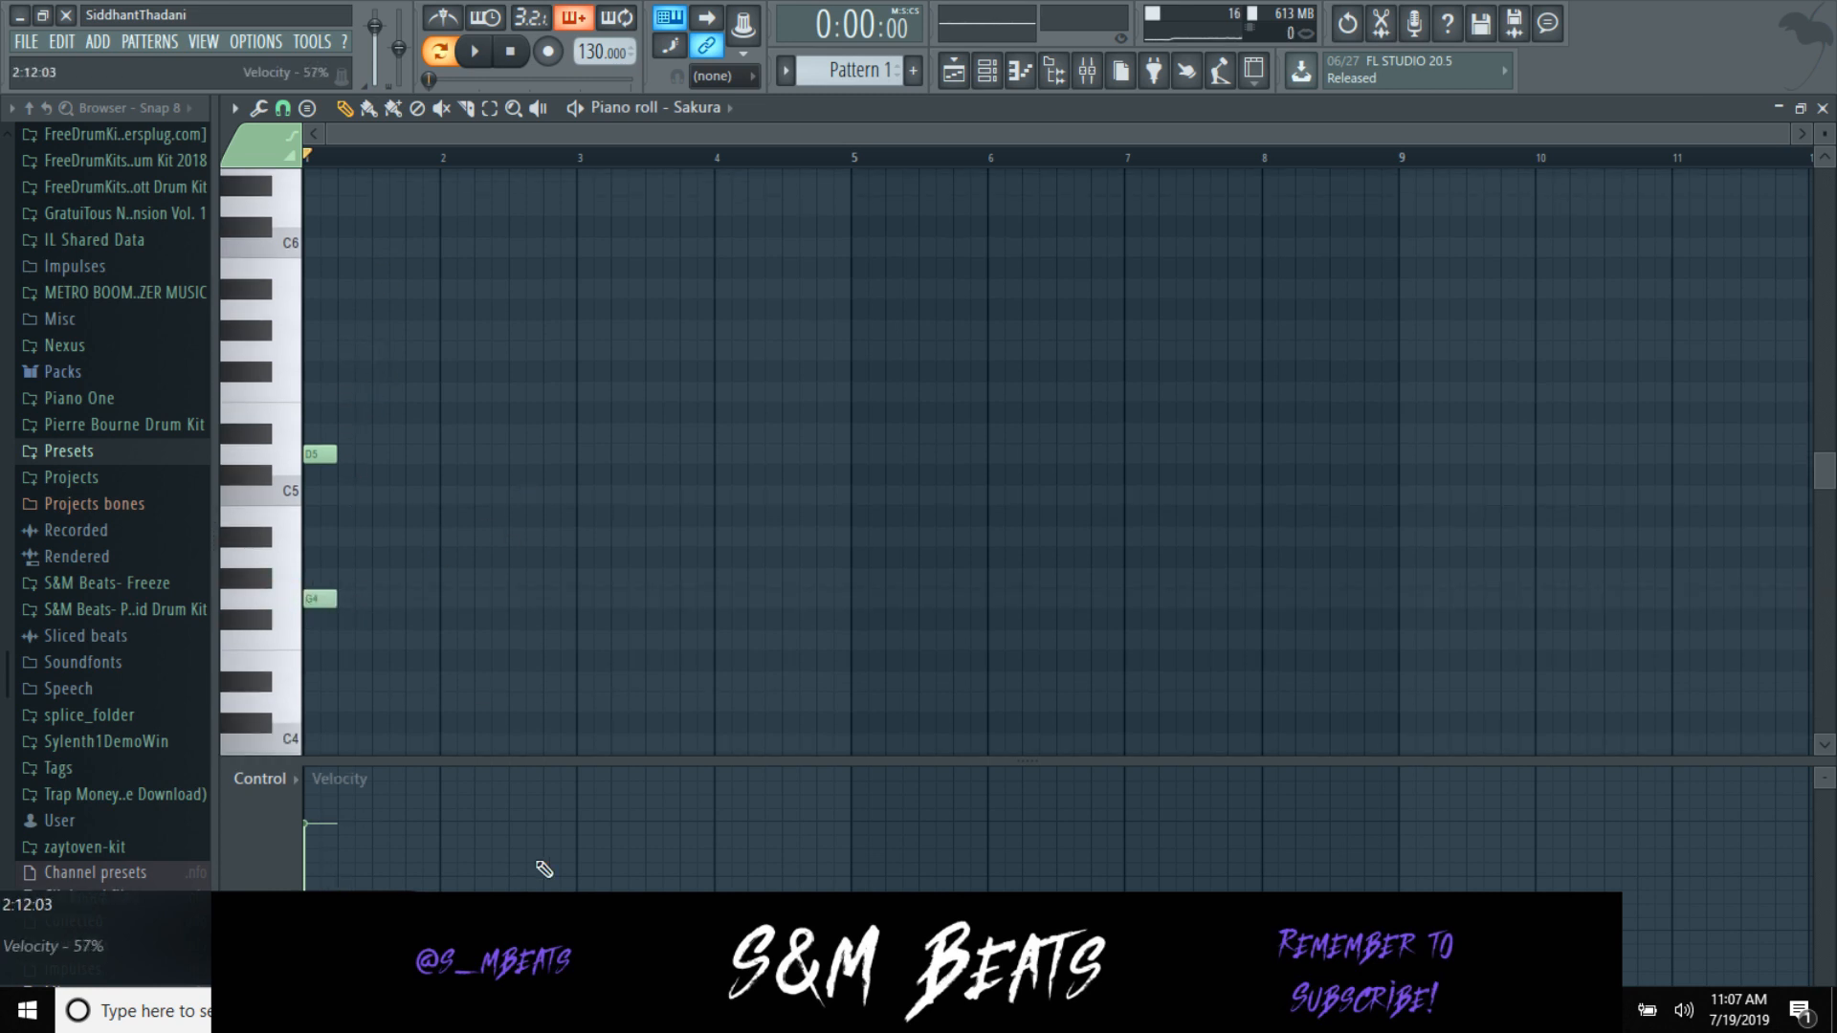
key(alt+Tab)
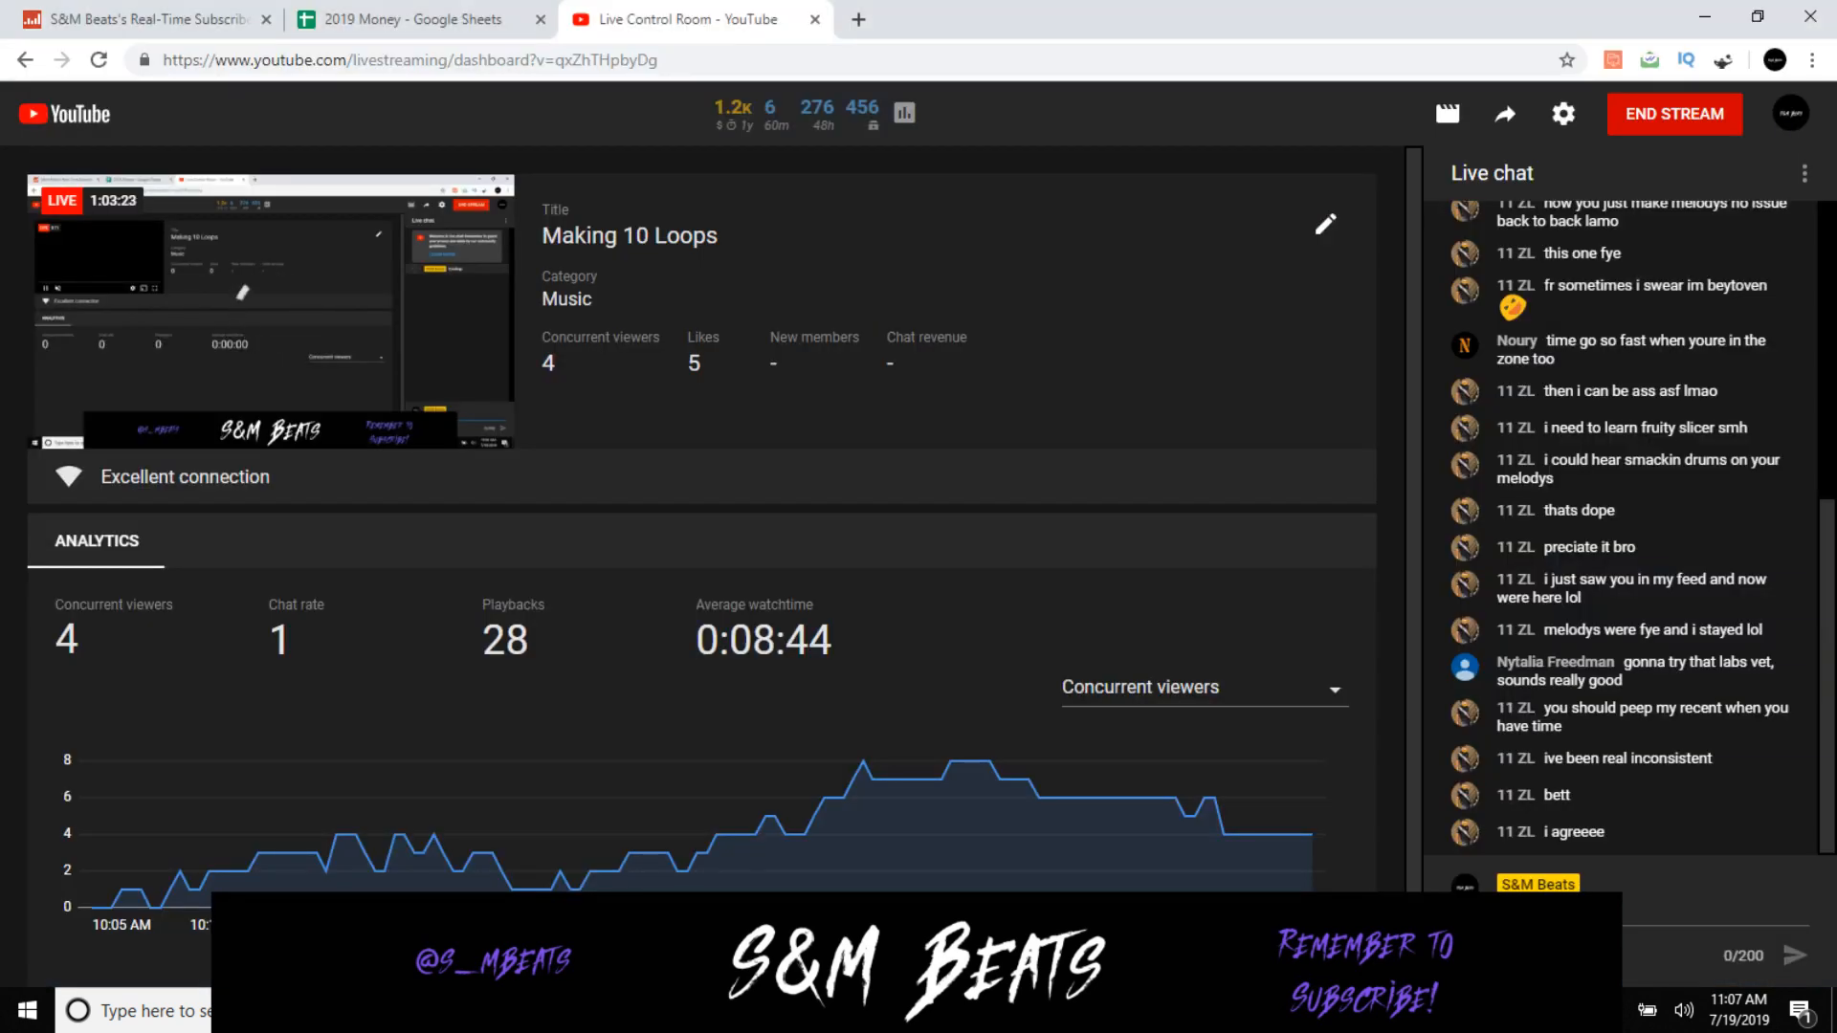
click(631, 1011)
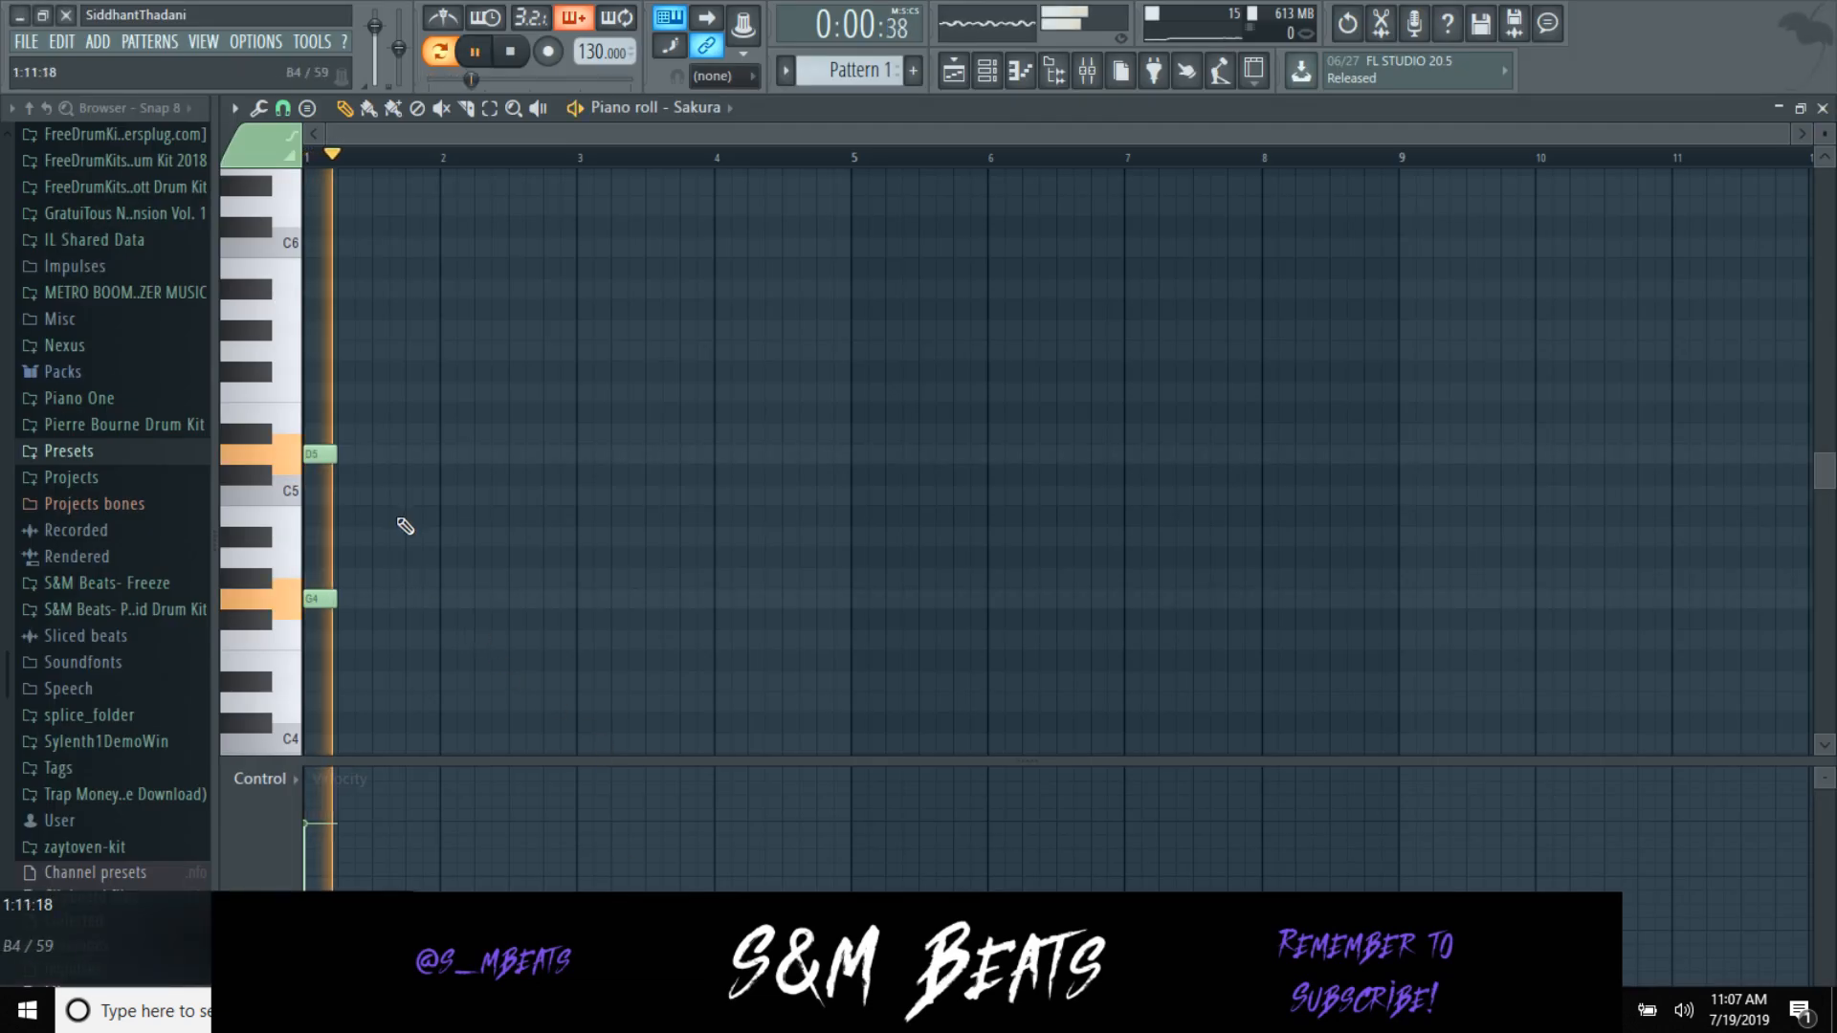
Step: Add a D#5 note around the middle of bar 1 and play the pattern
click(382, 433)
mouse_move(380, 440)
mouse_down()
mouse_move(353, 442)
mouse_move(388, 435)
mouse_move(369, 435)
mouse_up()
key(space)
key(space)
key(space)
key(space)
click(440, 517)
right_click(440, 517)
click(406, 516)
right_click(407, 516)
click(369, 514)
right_click(371, 514)
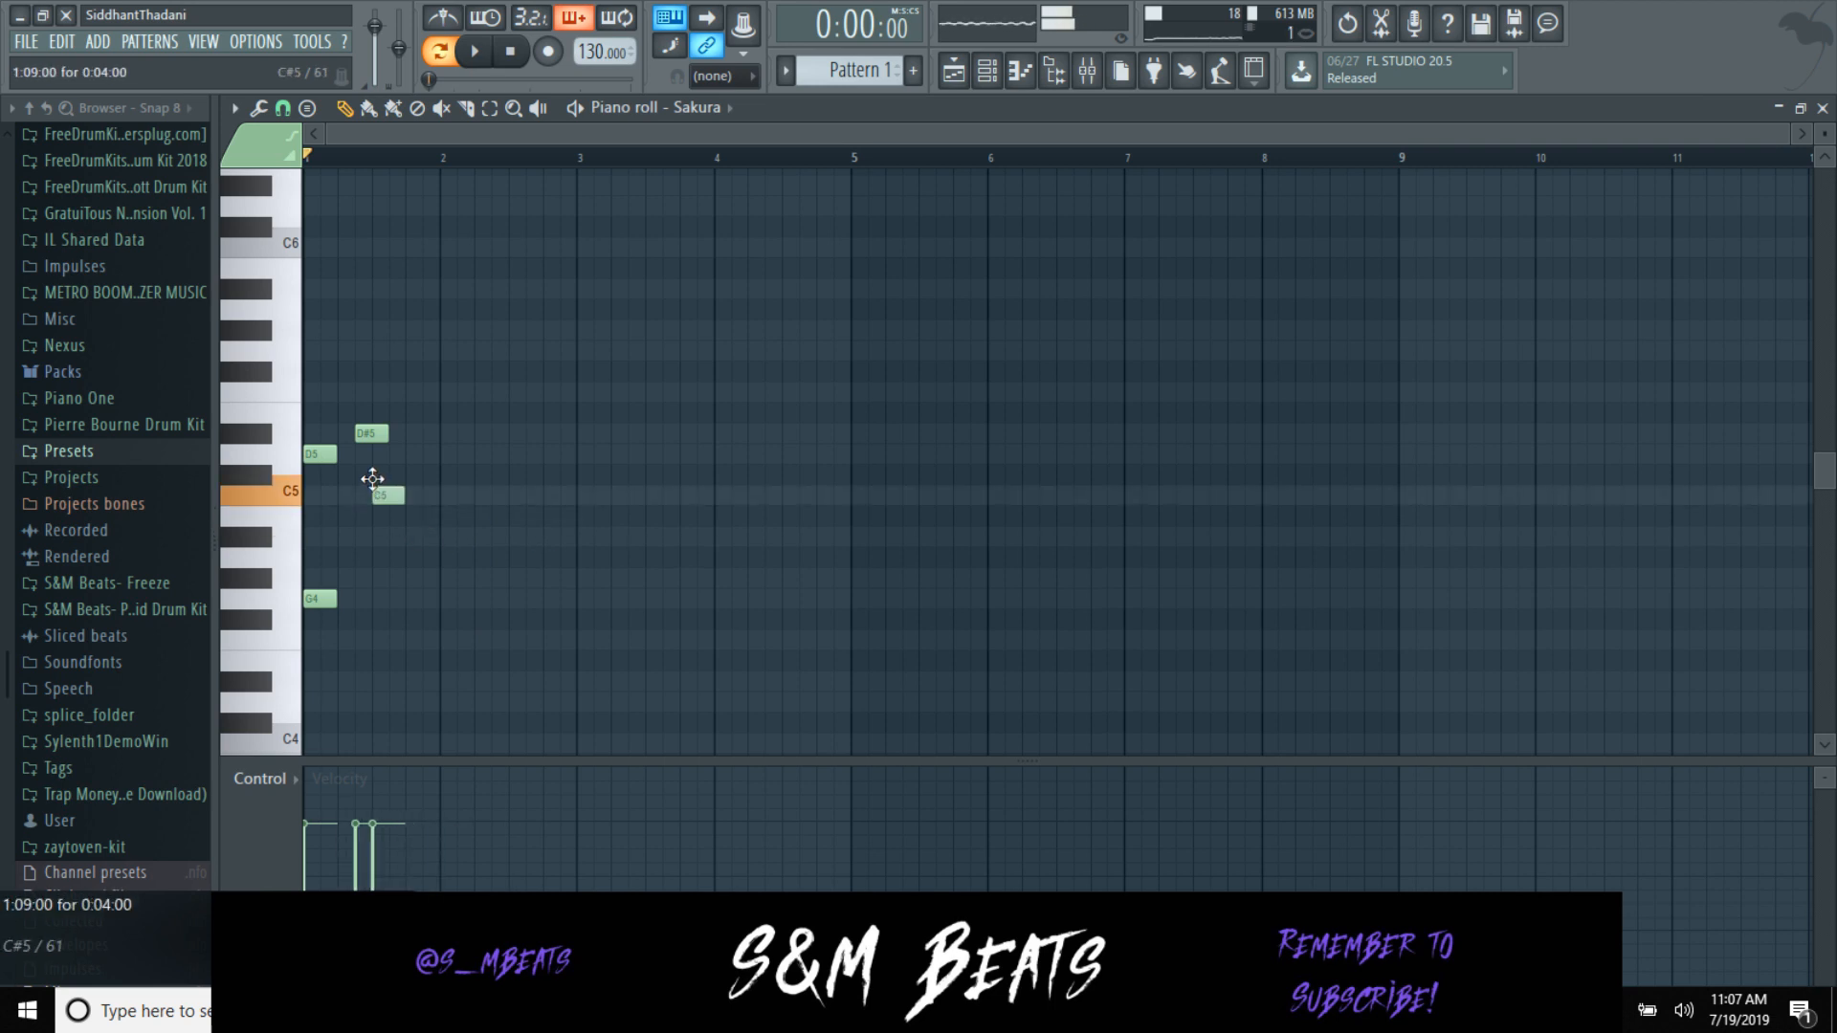
Step: Add C5 and G4 notes at the start of bar 2 and a D5 mid-bar, and raise the C5 to D#5
key(space)
click(454, 497)
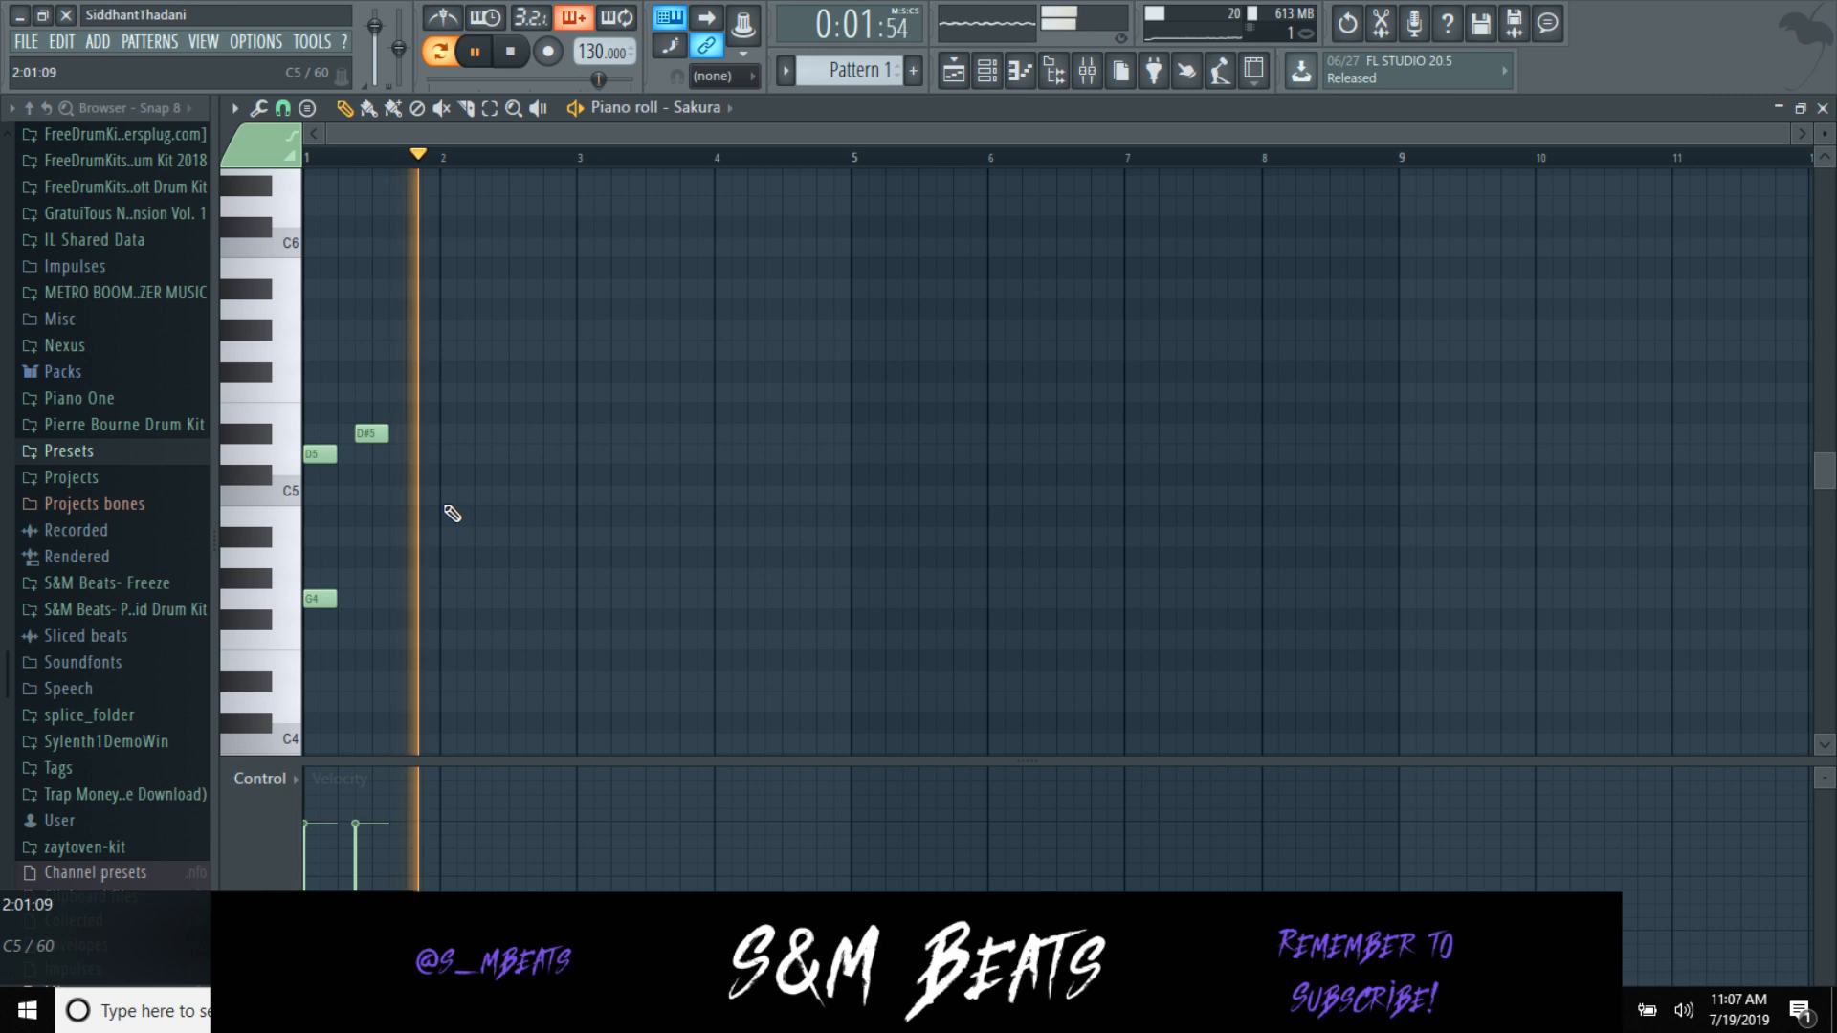
click(463, 597)
key(space)
click(509, 455)
key(space)
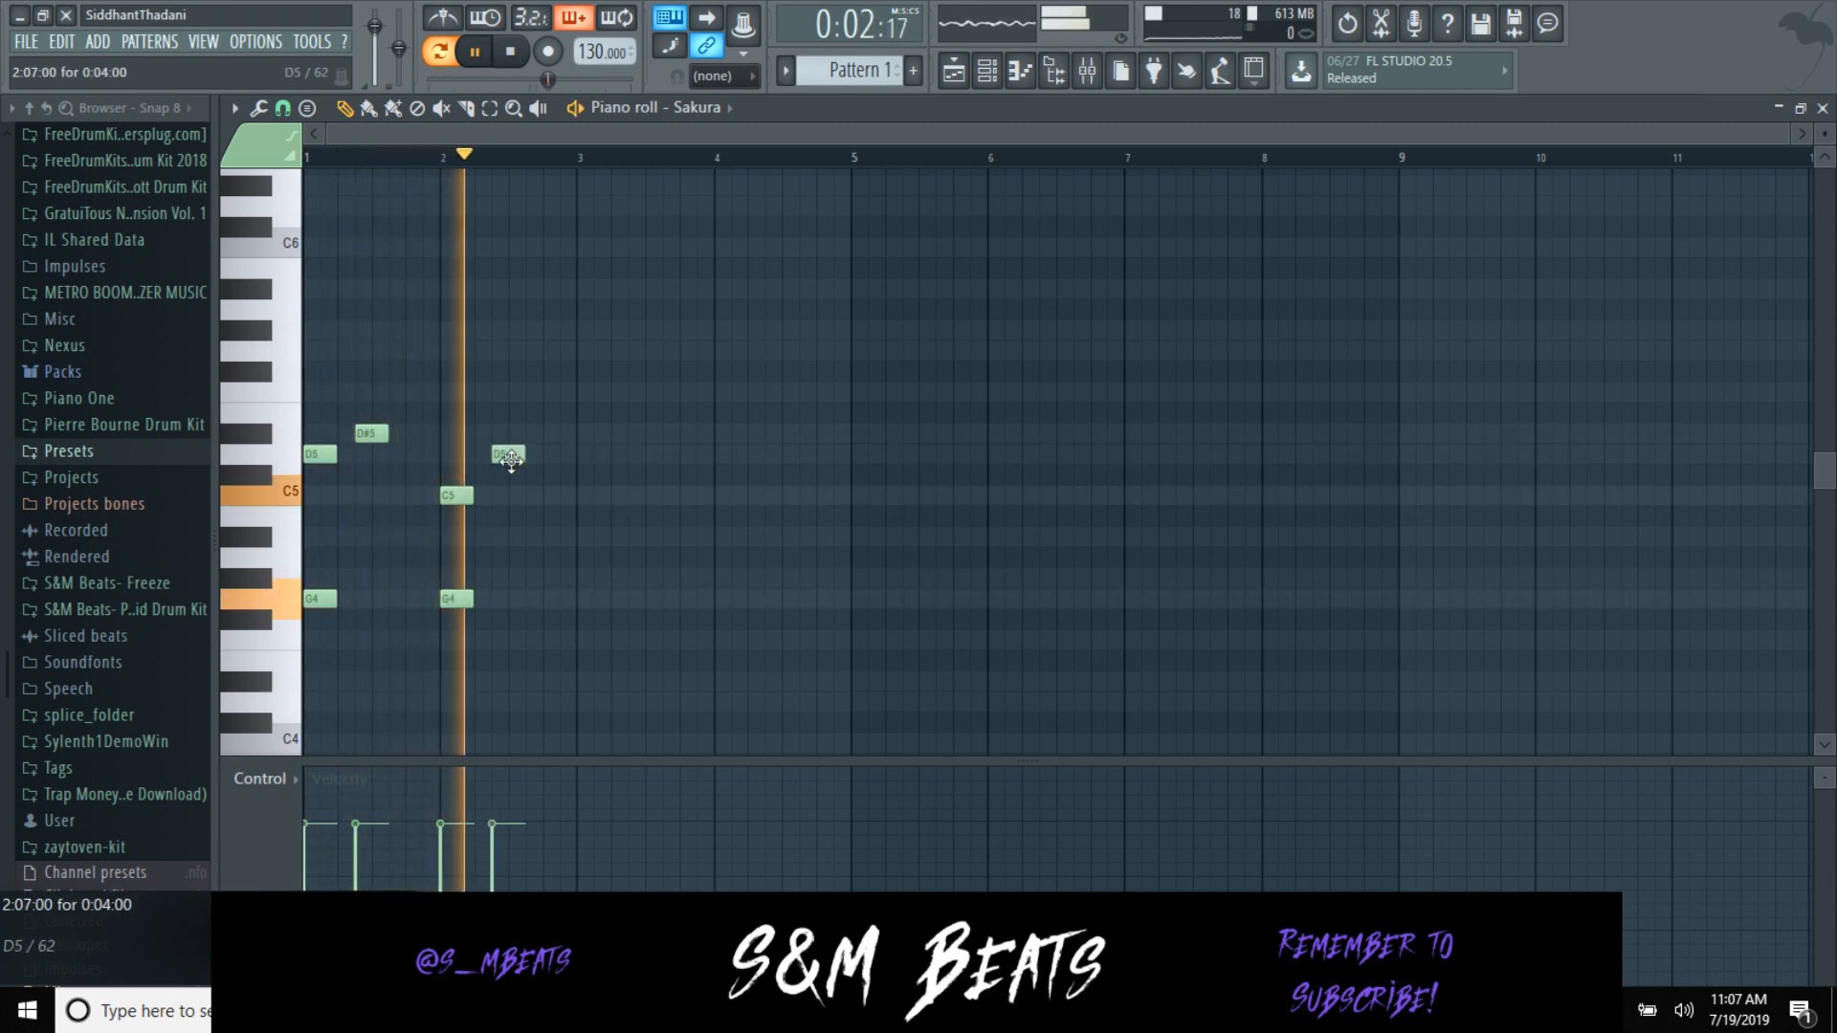
key(space)
drag(457, 496, 447, 434)
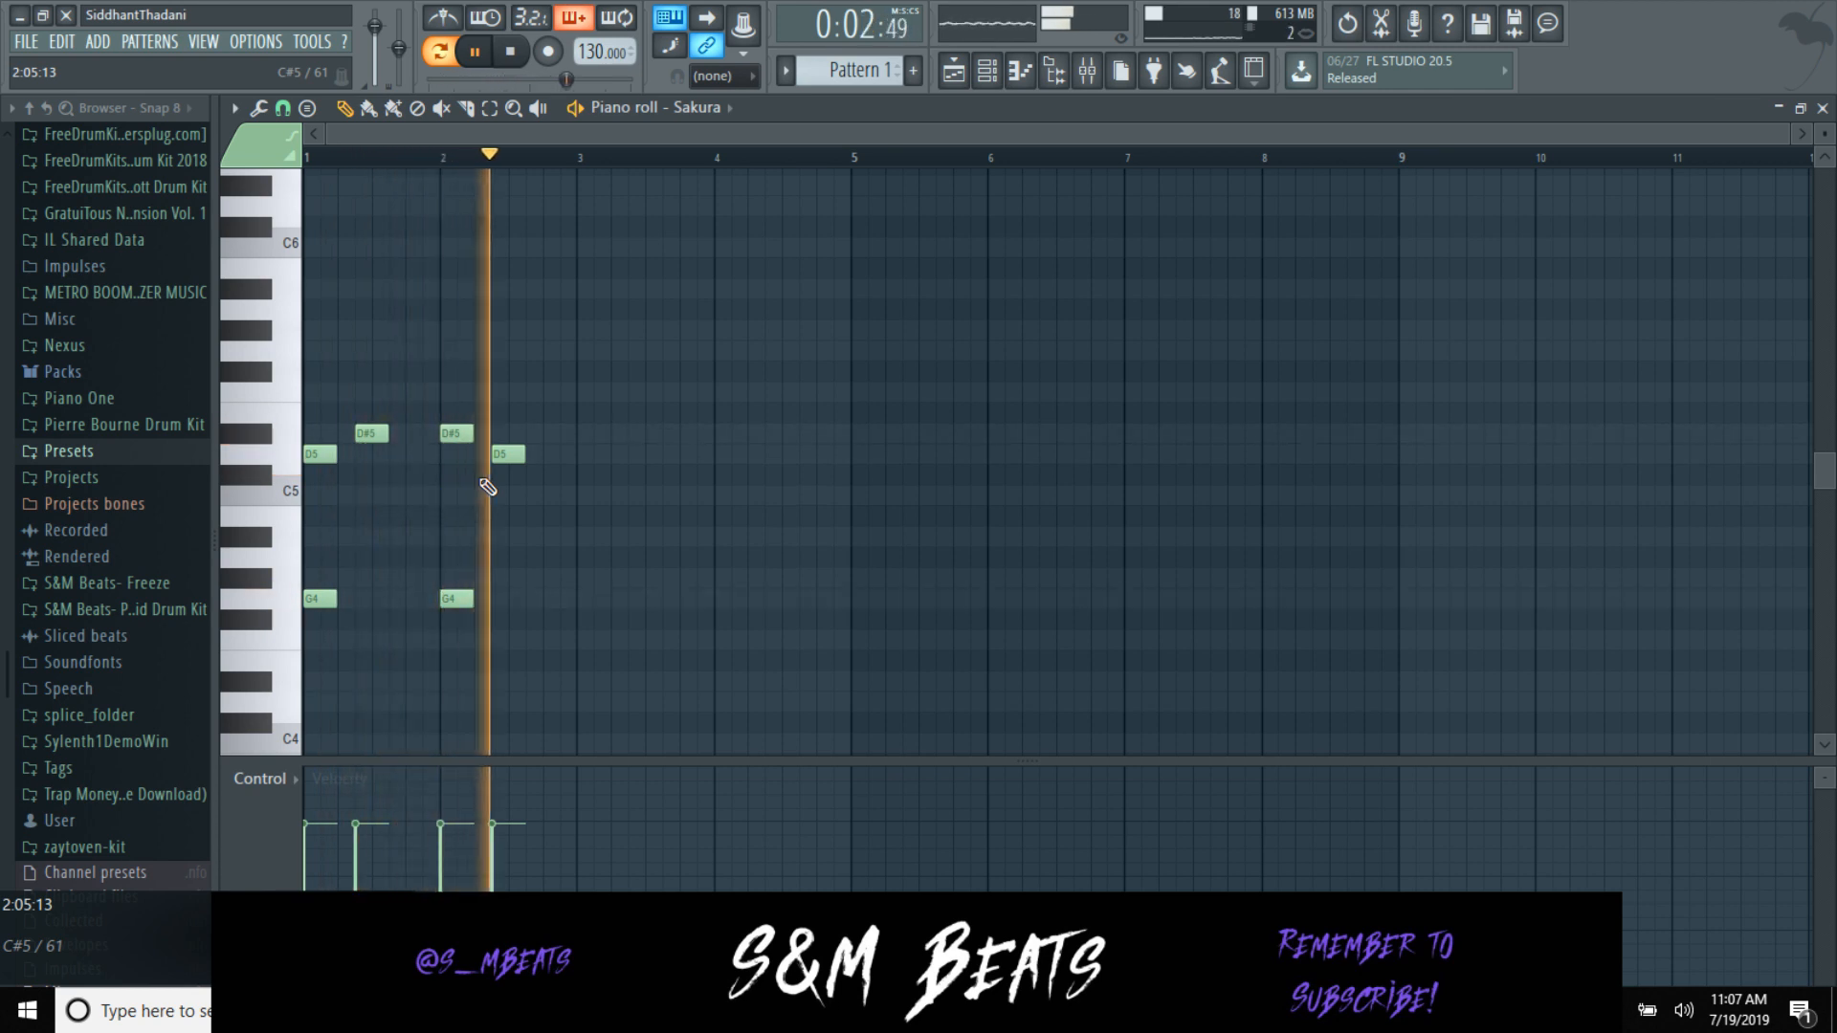
key(space)
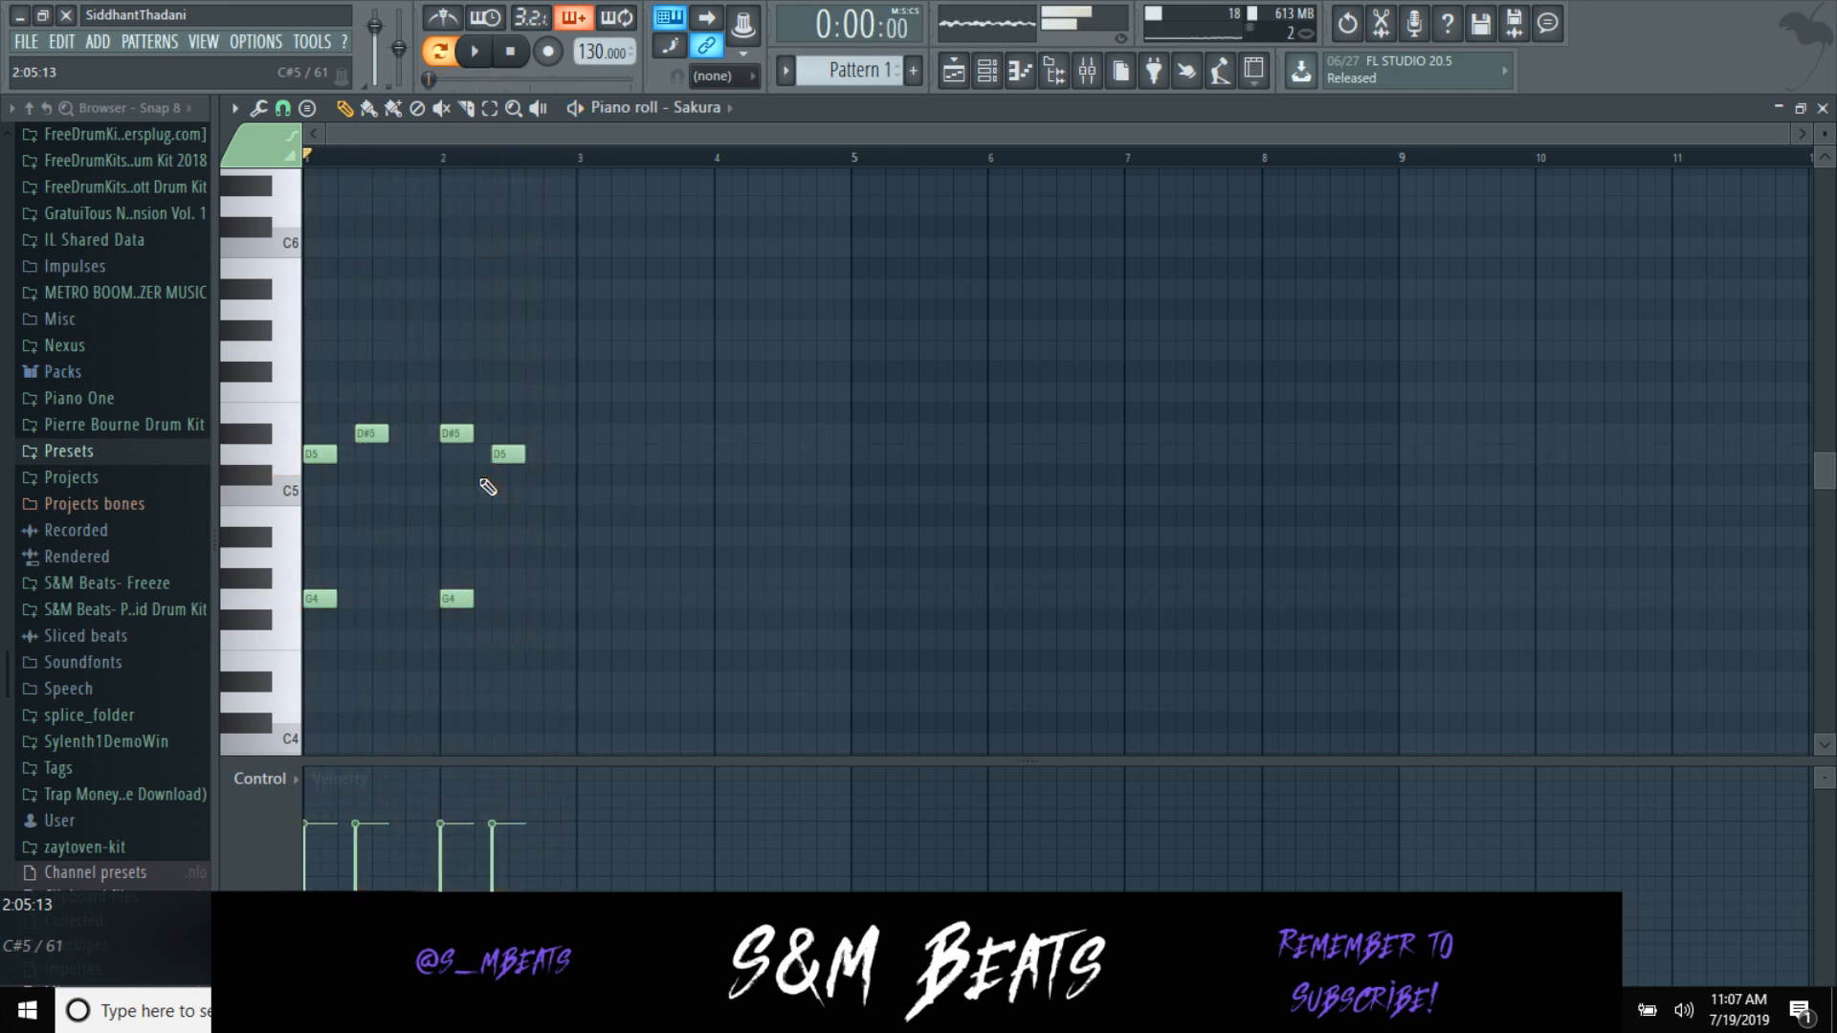
Step: Add Gross Beat to slot 1 of mixer Insert 1 with the Momentary preset set to 1/2 Speed, and preview the loop
click(1088, 70)
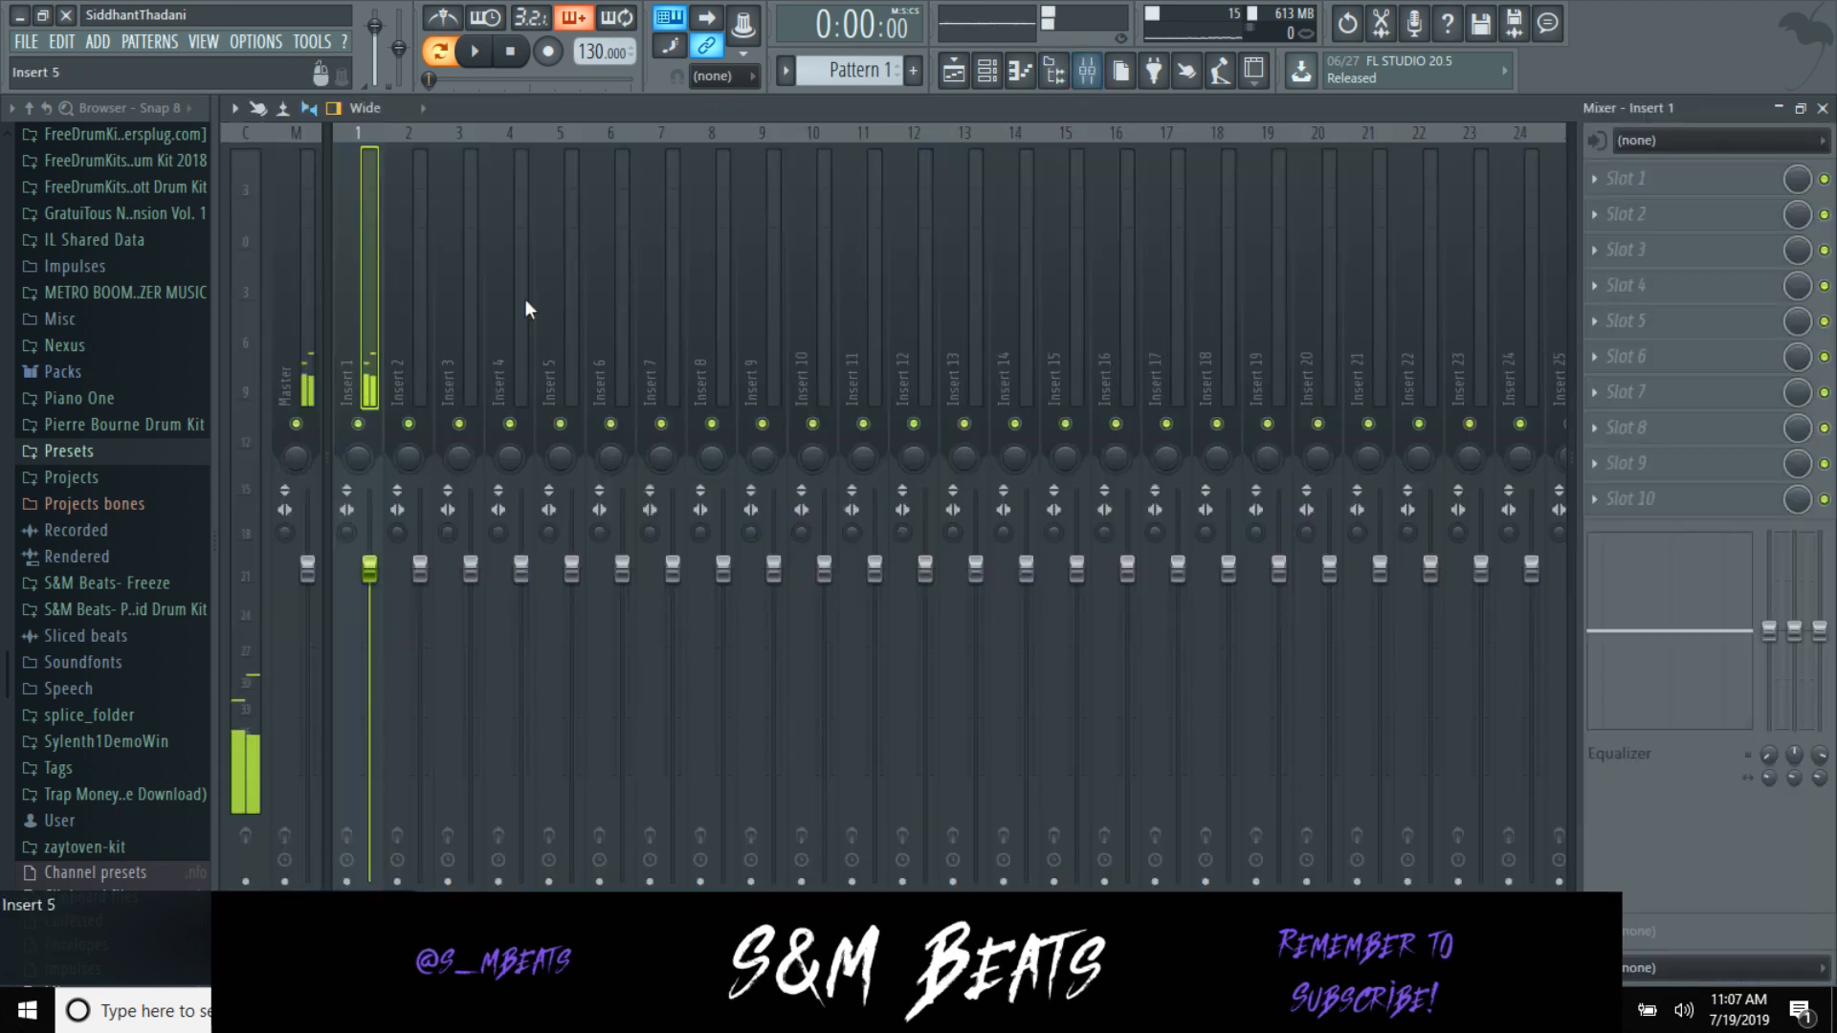
click(1743, 194)
click(1519, 184)
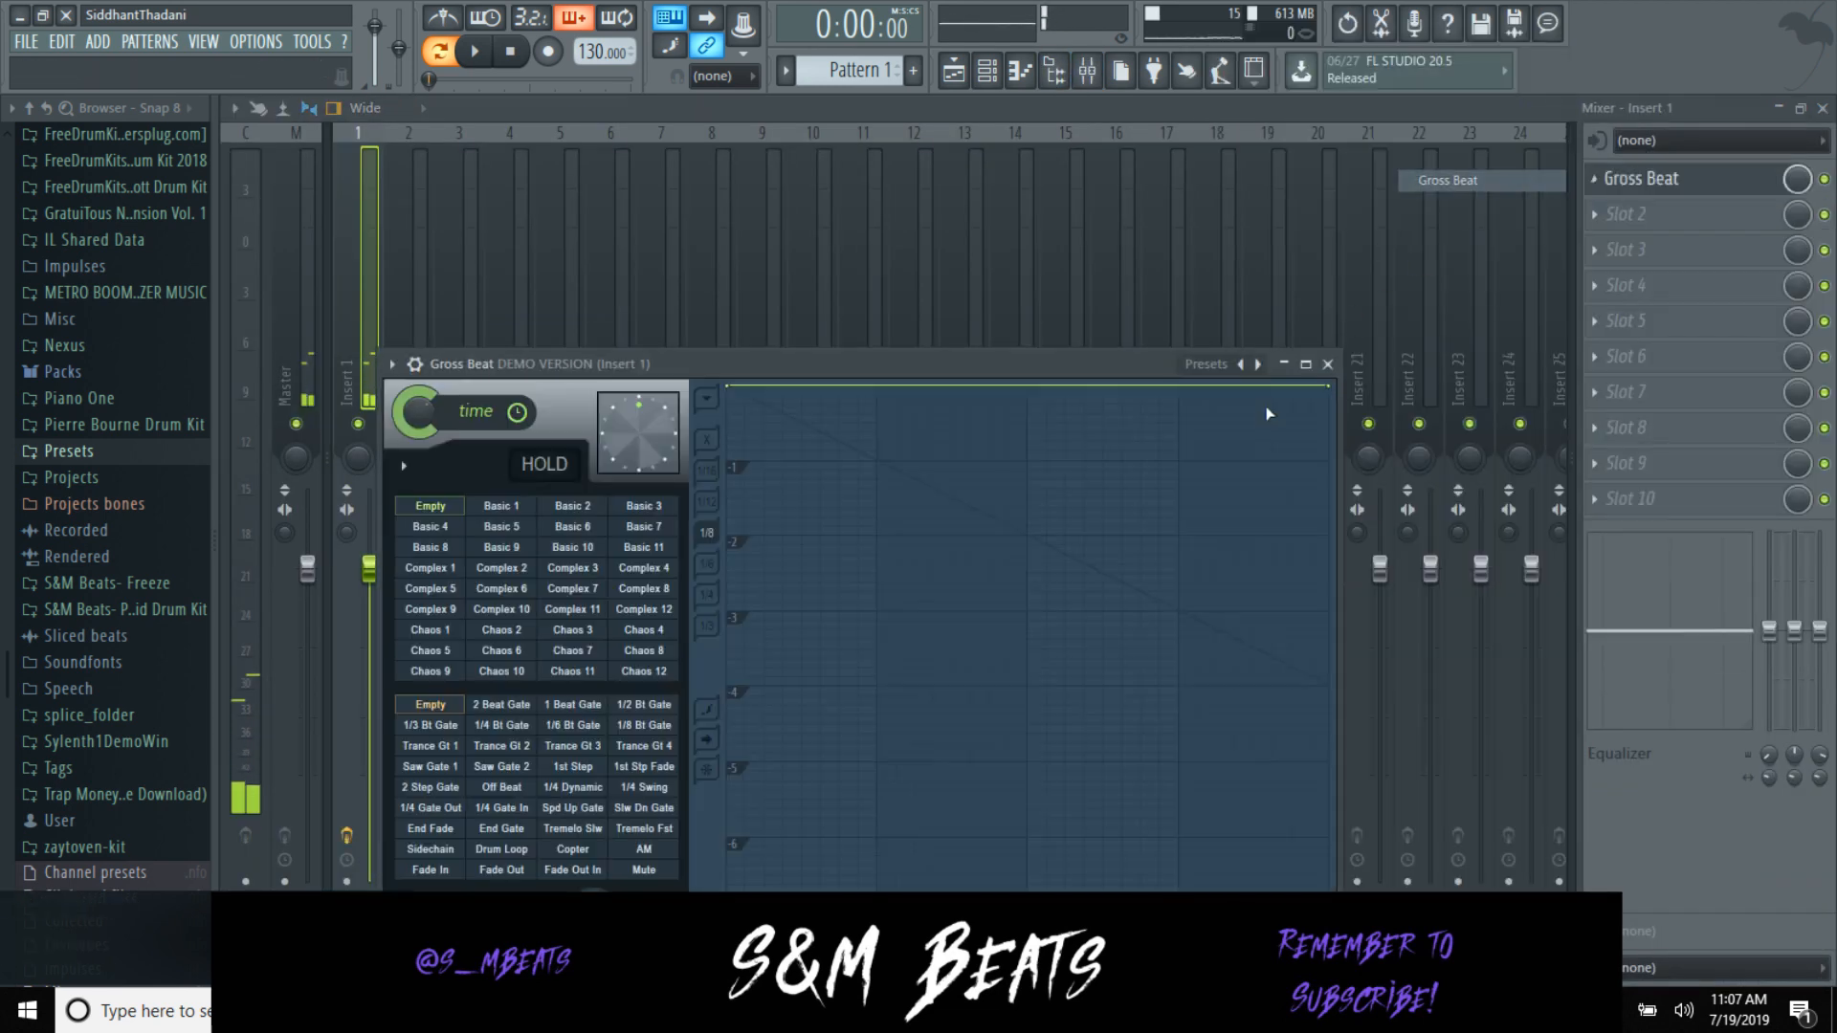
click(1205, 365)
click(1216, 419)
click(572, 651)
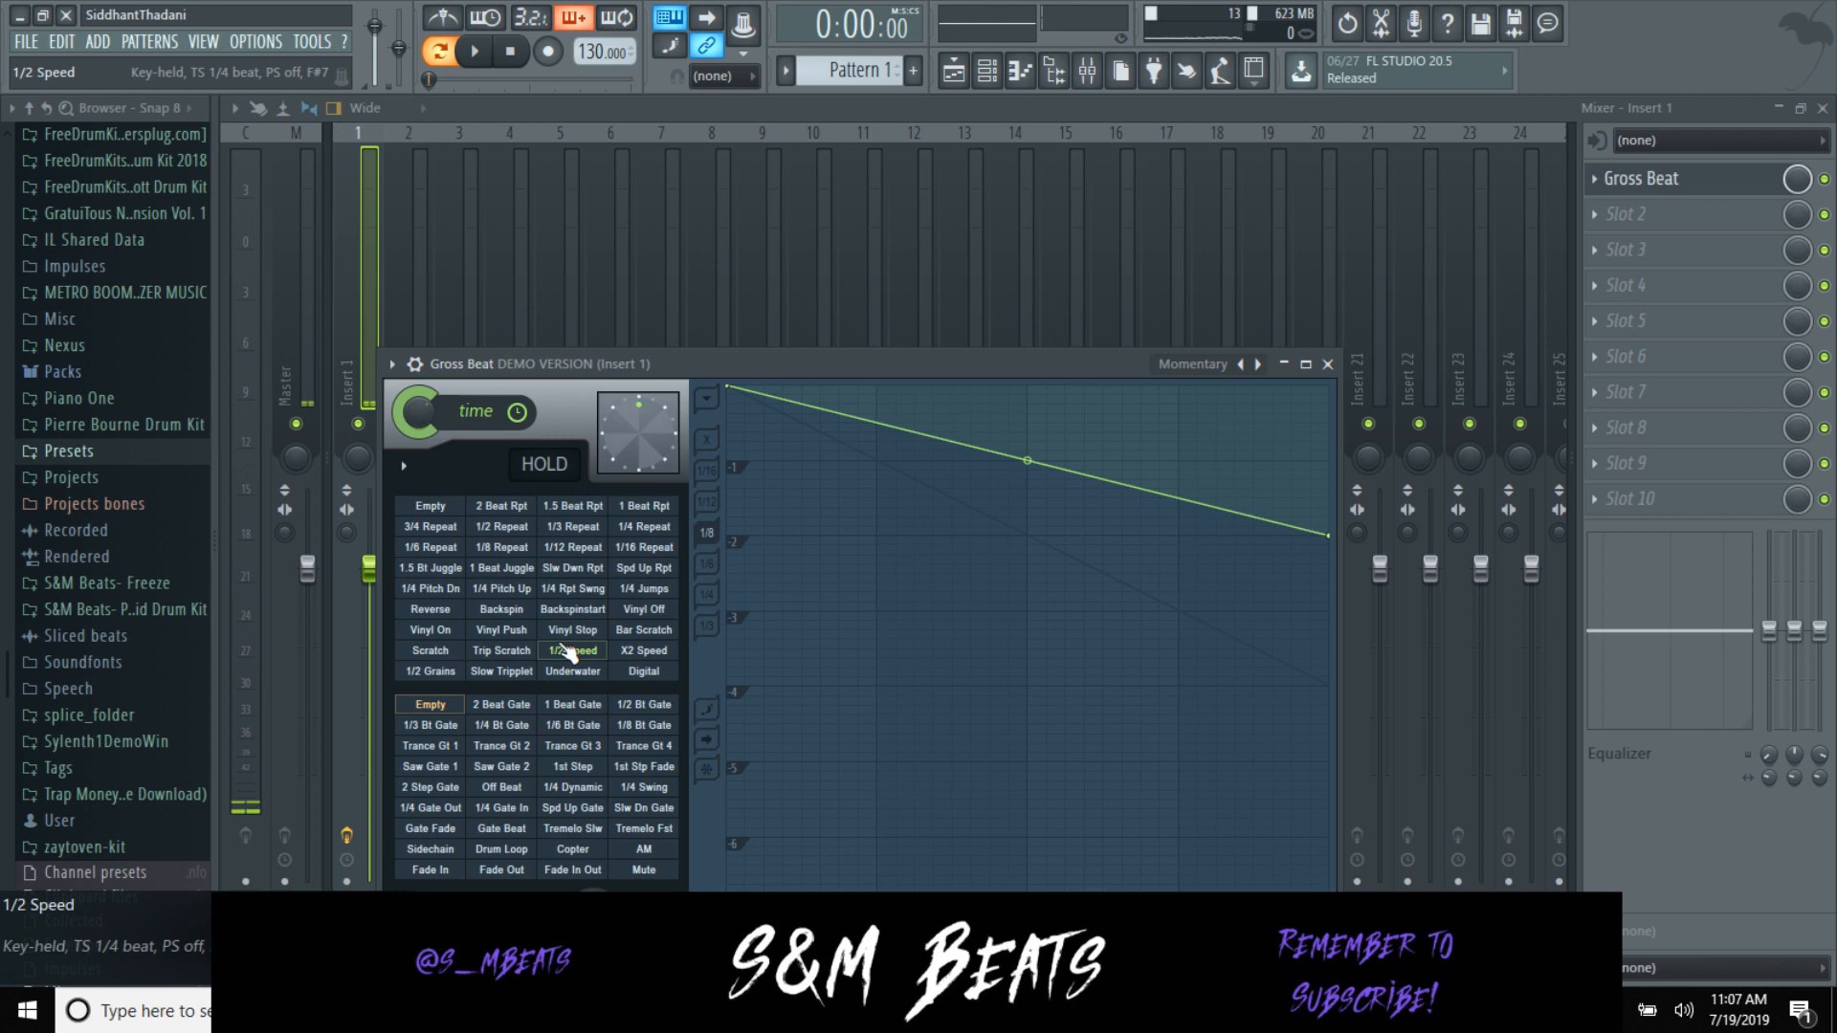
key(space)
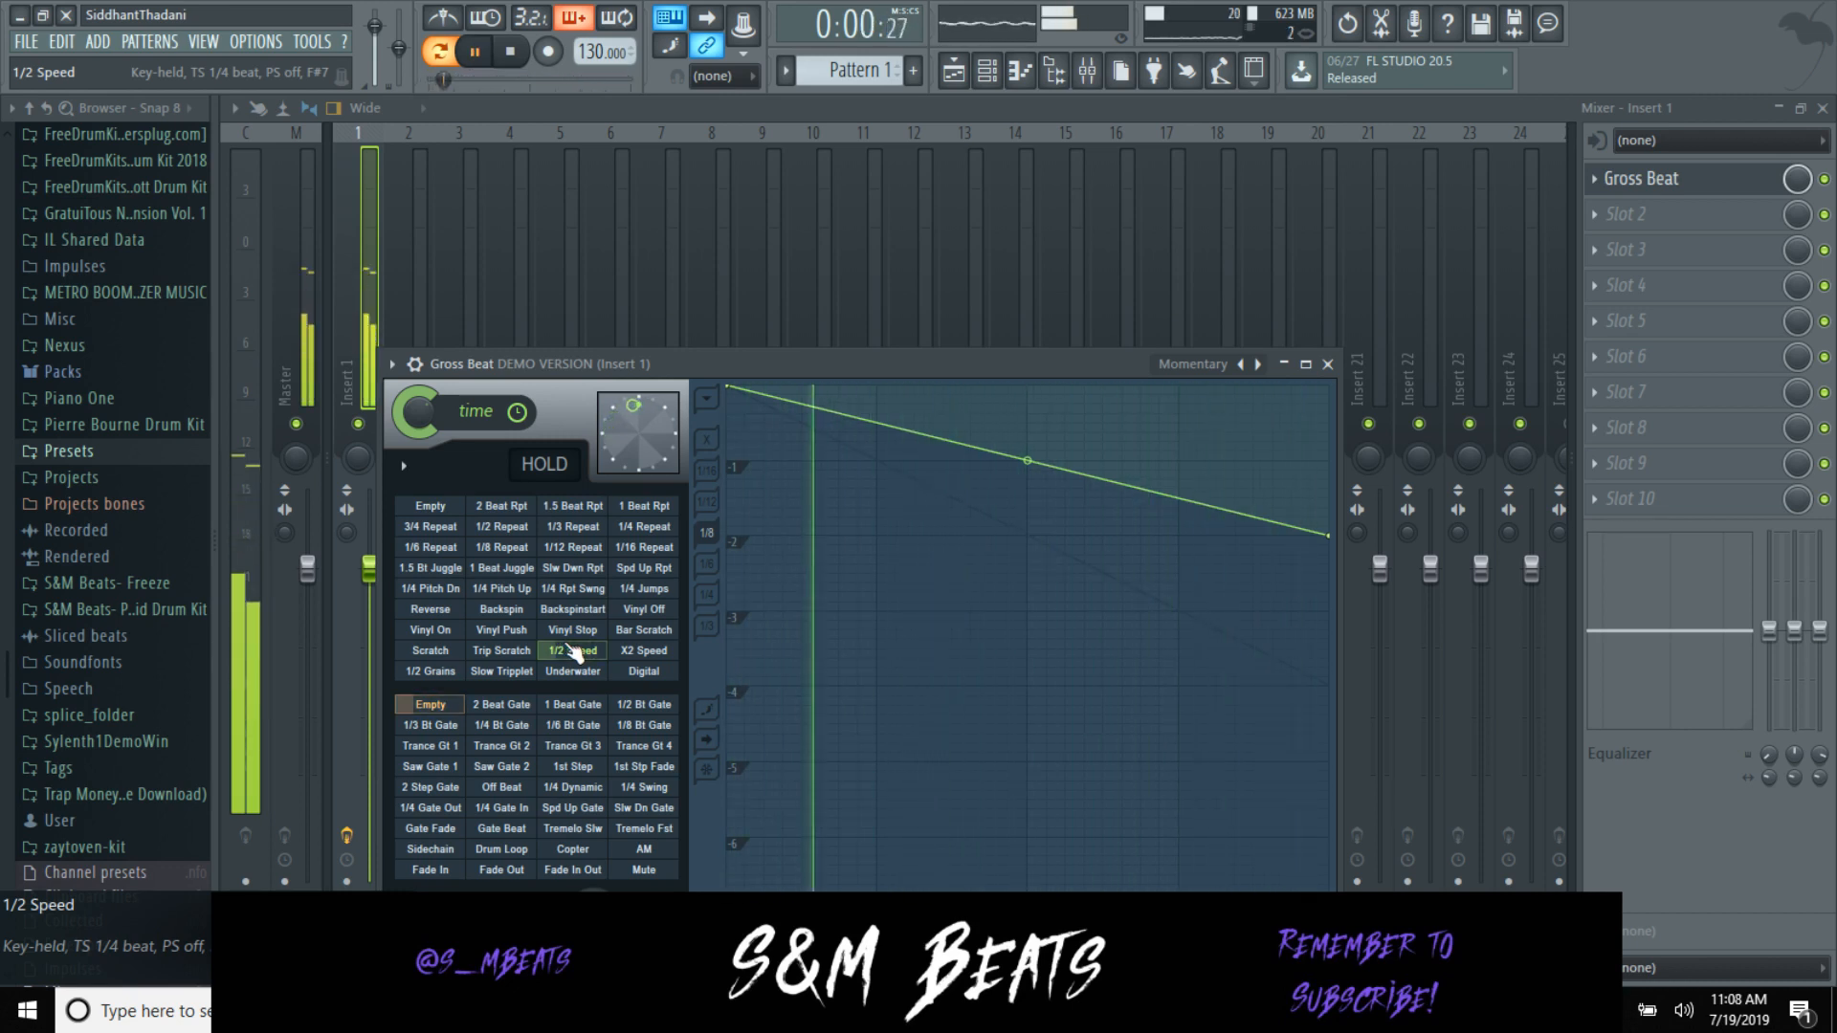
click(1328, 365)
key(space)
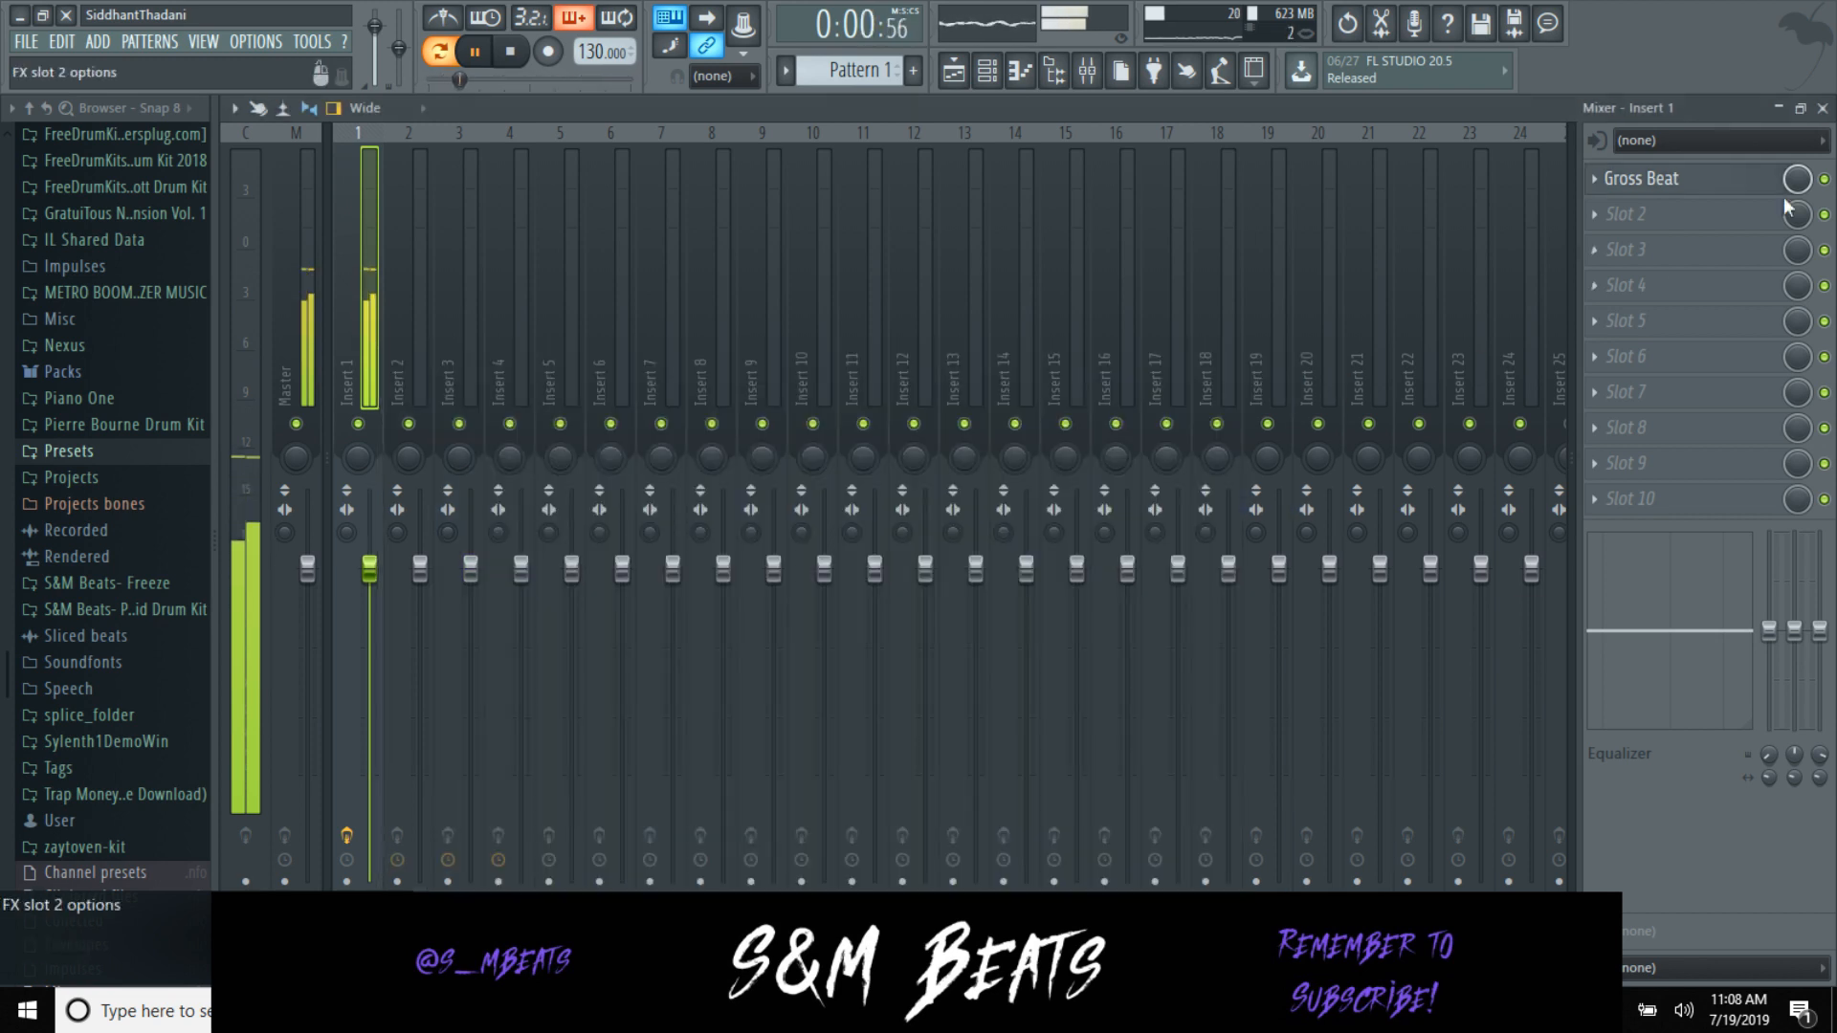
Step: Close the mixer and duplicate the first two bars of notes so the copy starts at bar 3
click(1822, 108)
key(ctrl+b)
drag(544, 454, 595, 455)
Step: Add high notes at the bar starts, D6 on bars 1 and 3 and D#6 on bars 2 and 4, and play the pattern
click(311, 270)
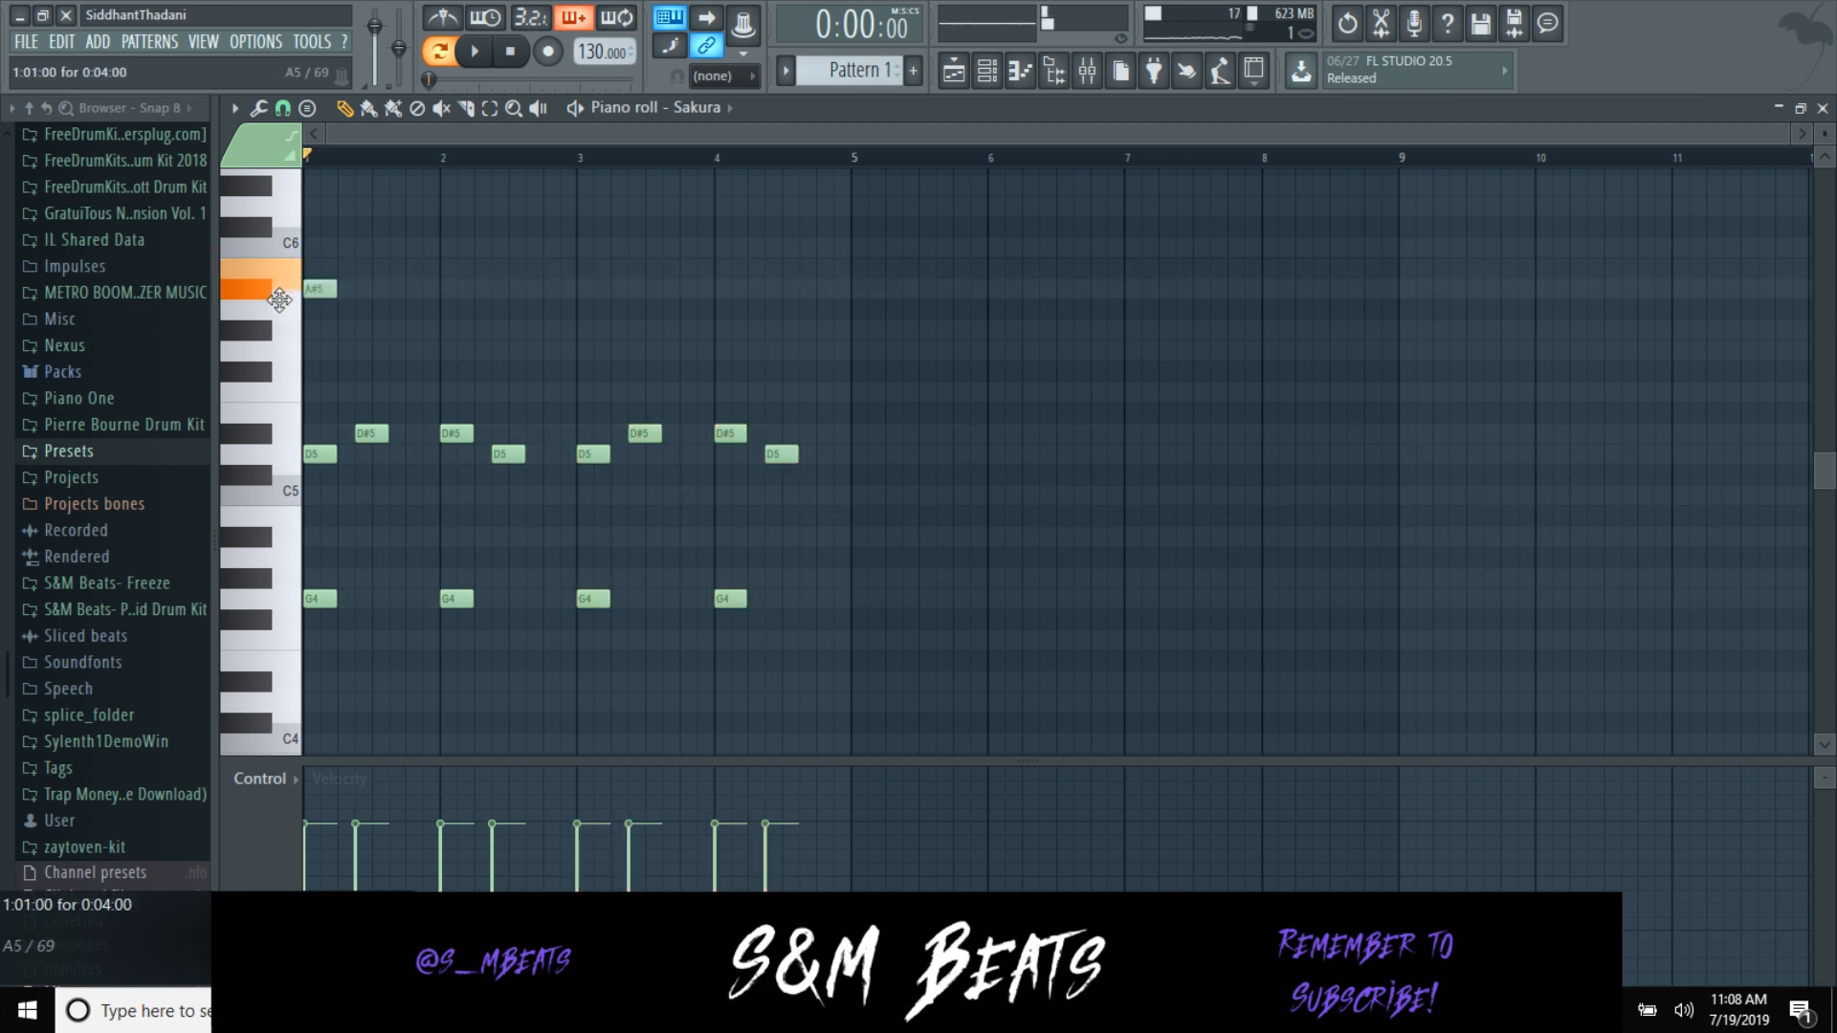
click(321, 206)
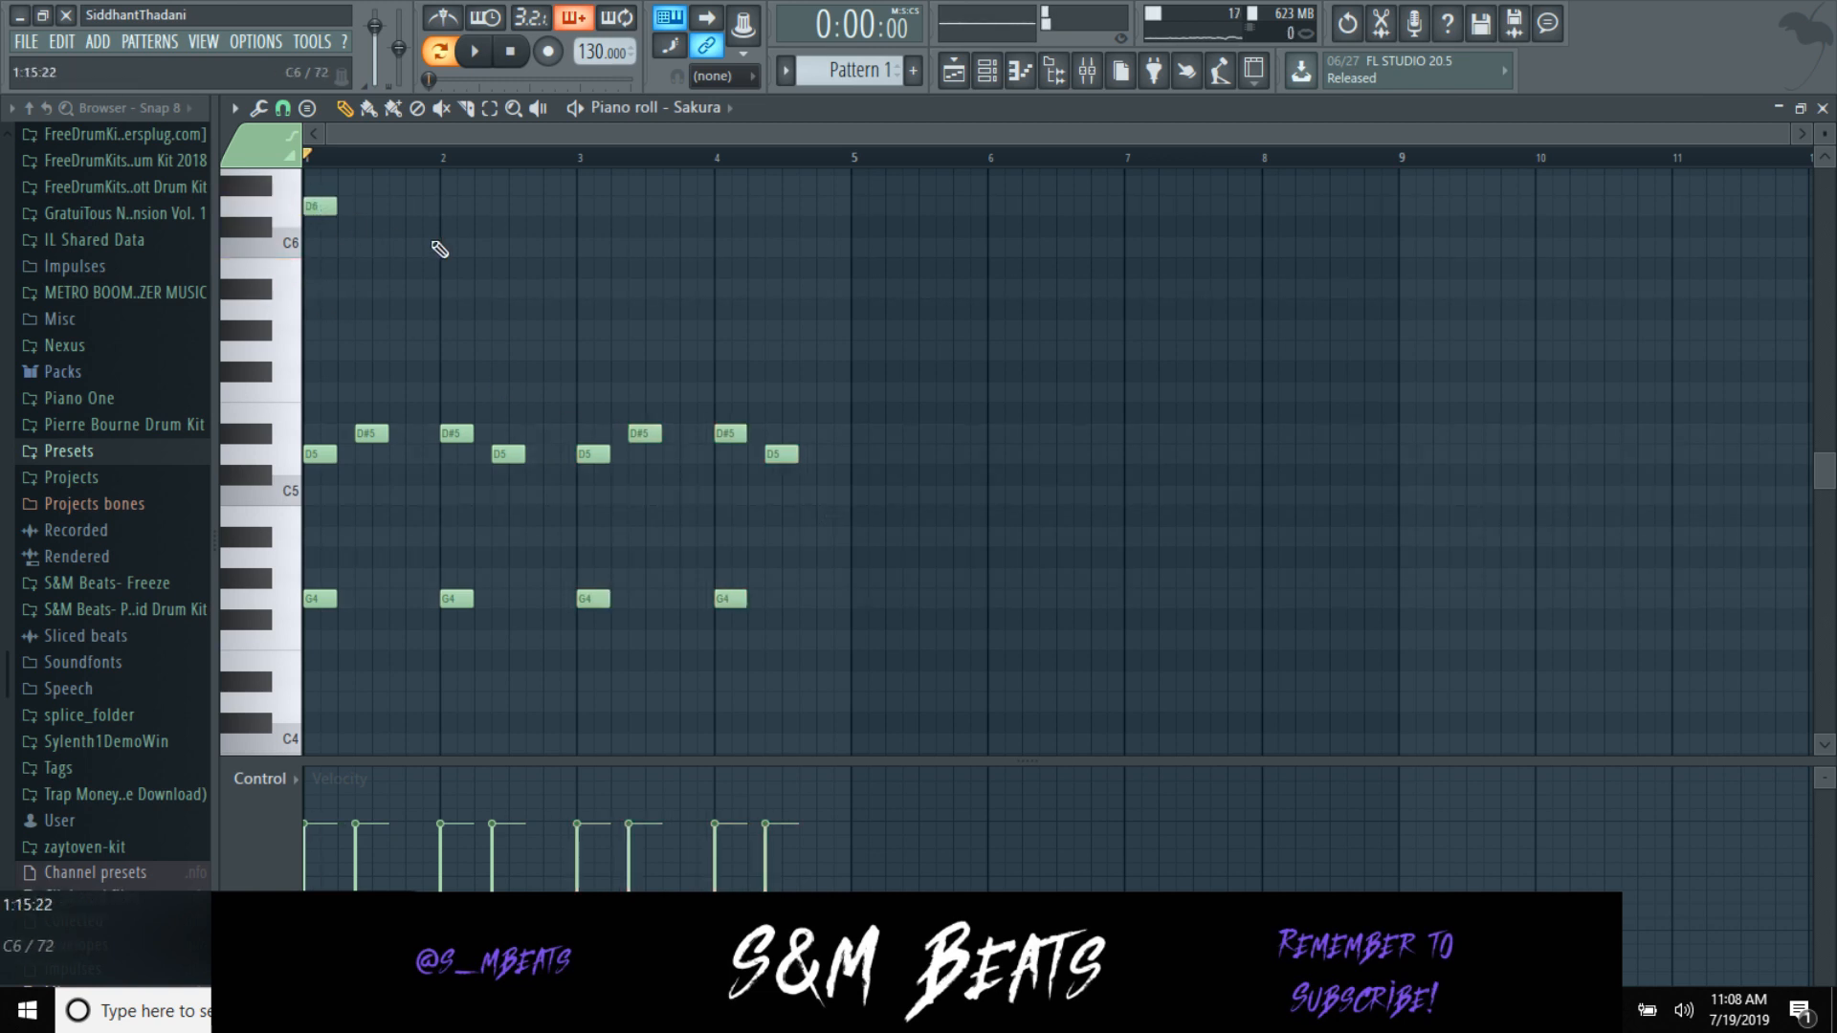
click(445, 189)
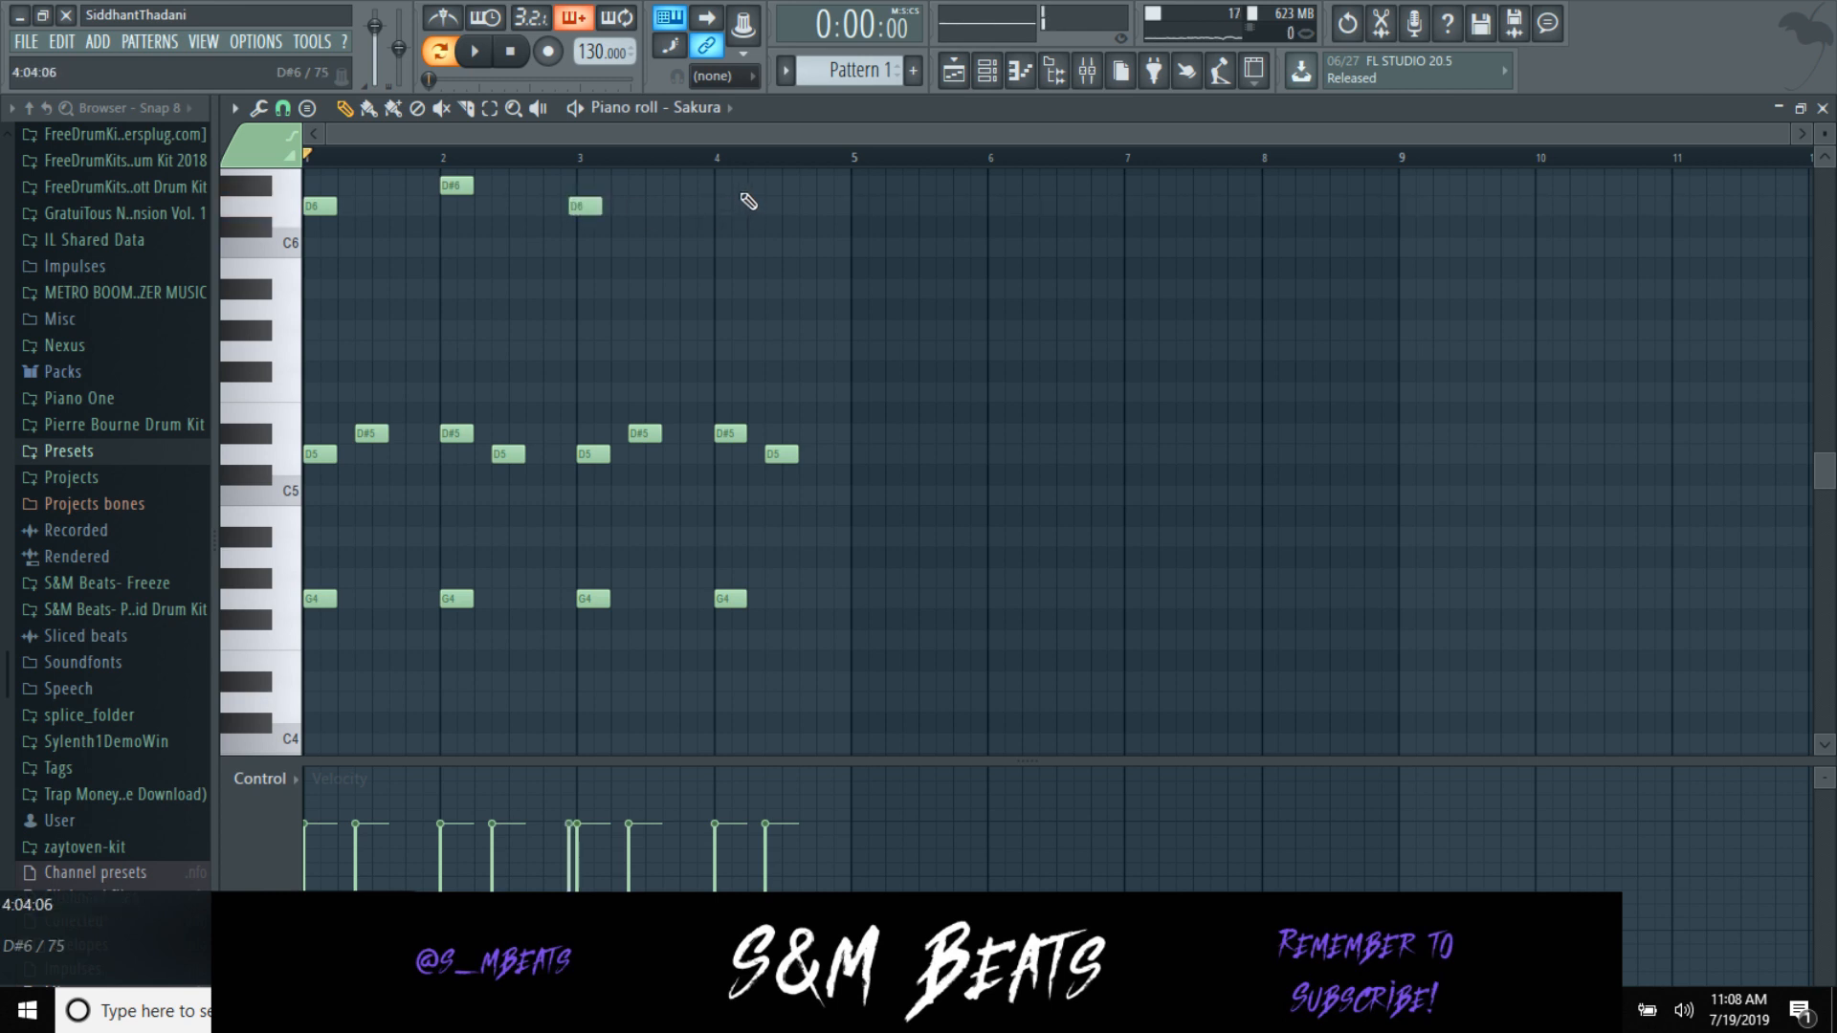
click(726, 185)
drag(586, 207, 593, 207)
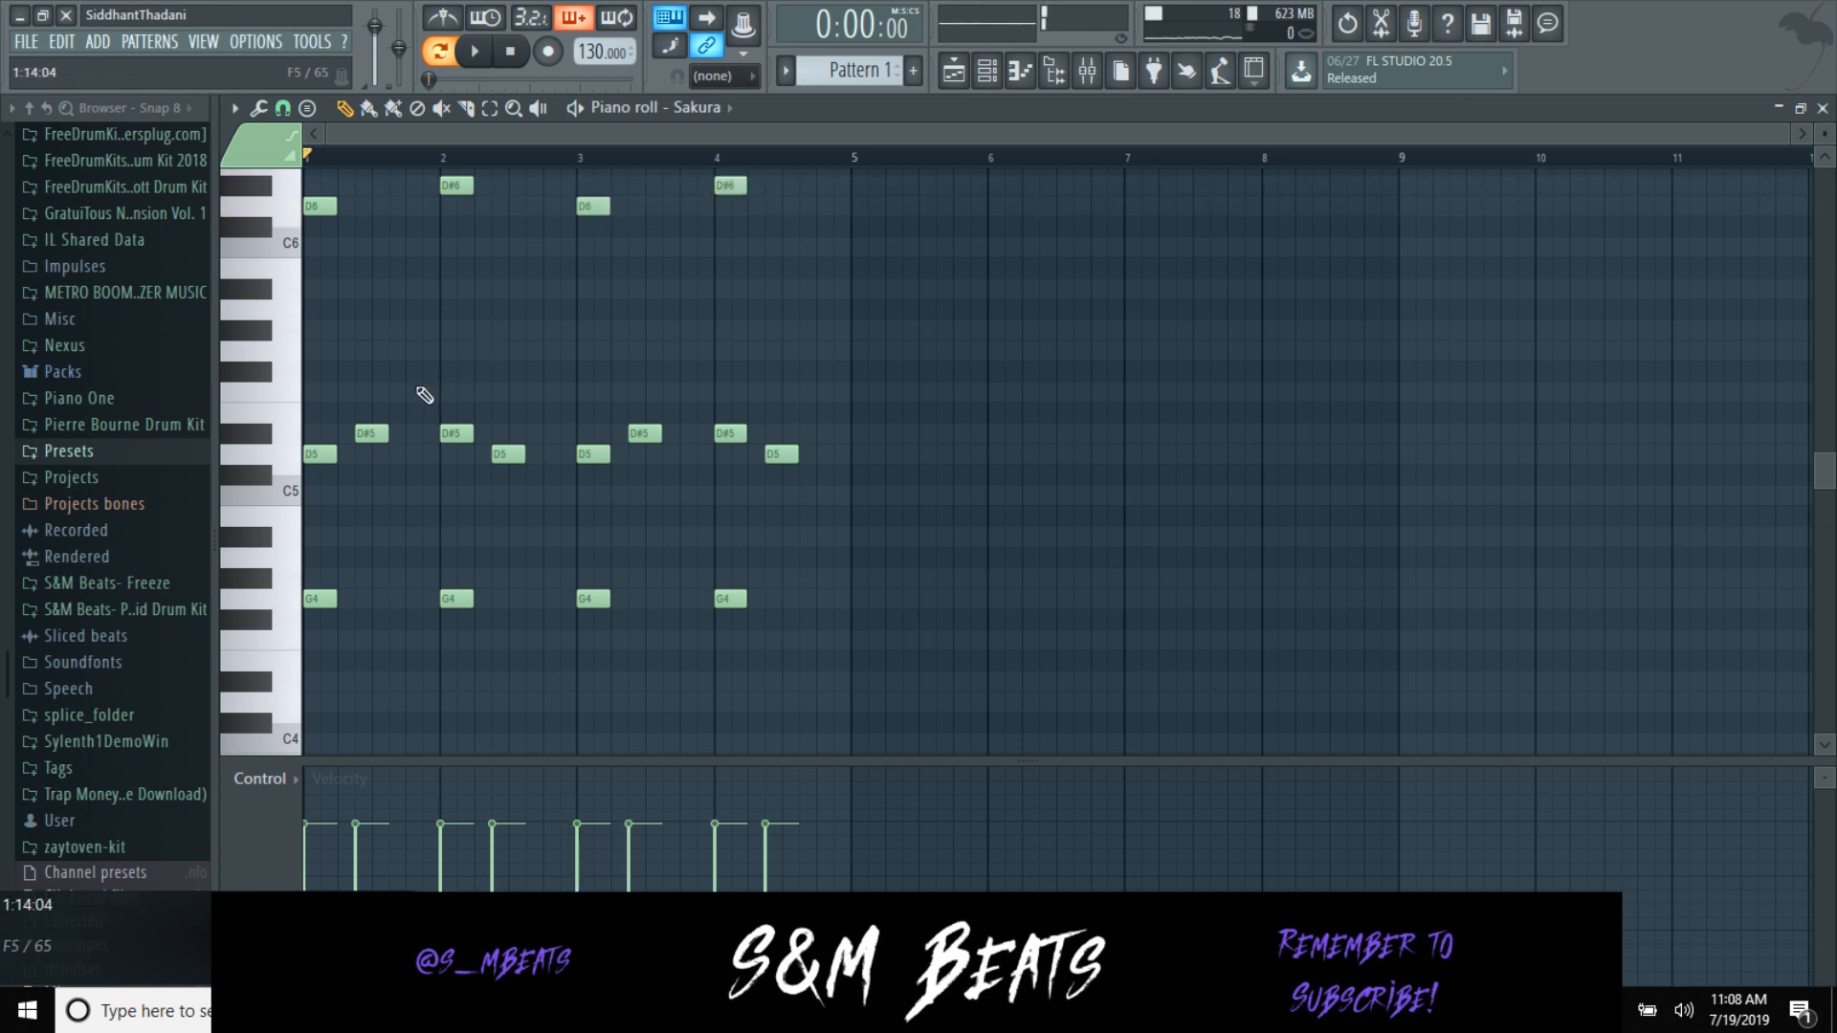
key(space)
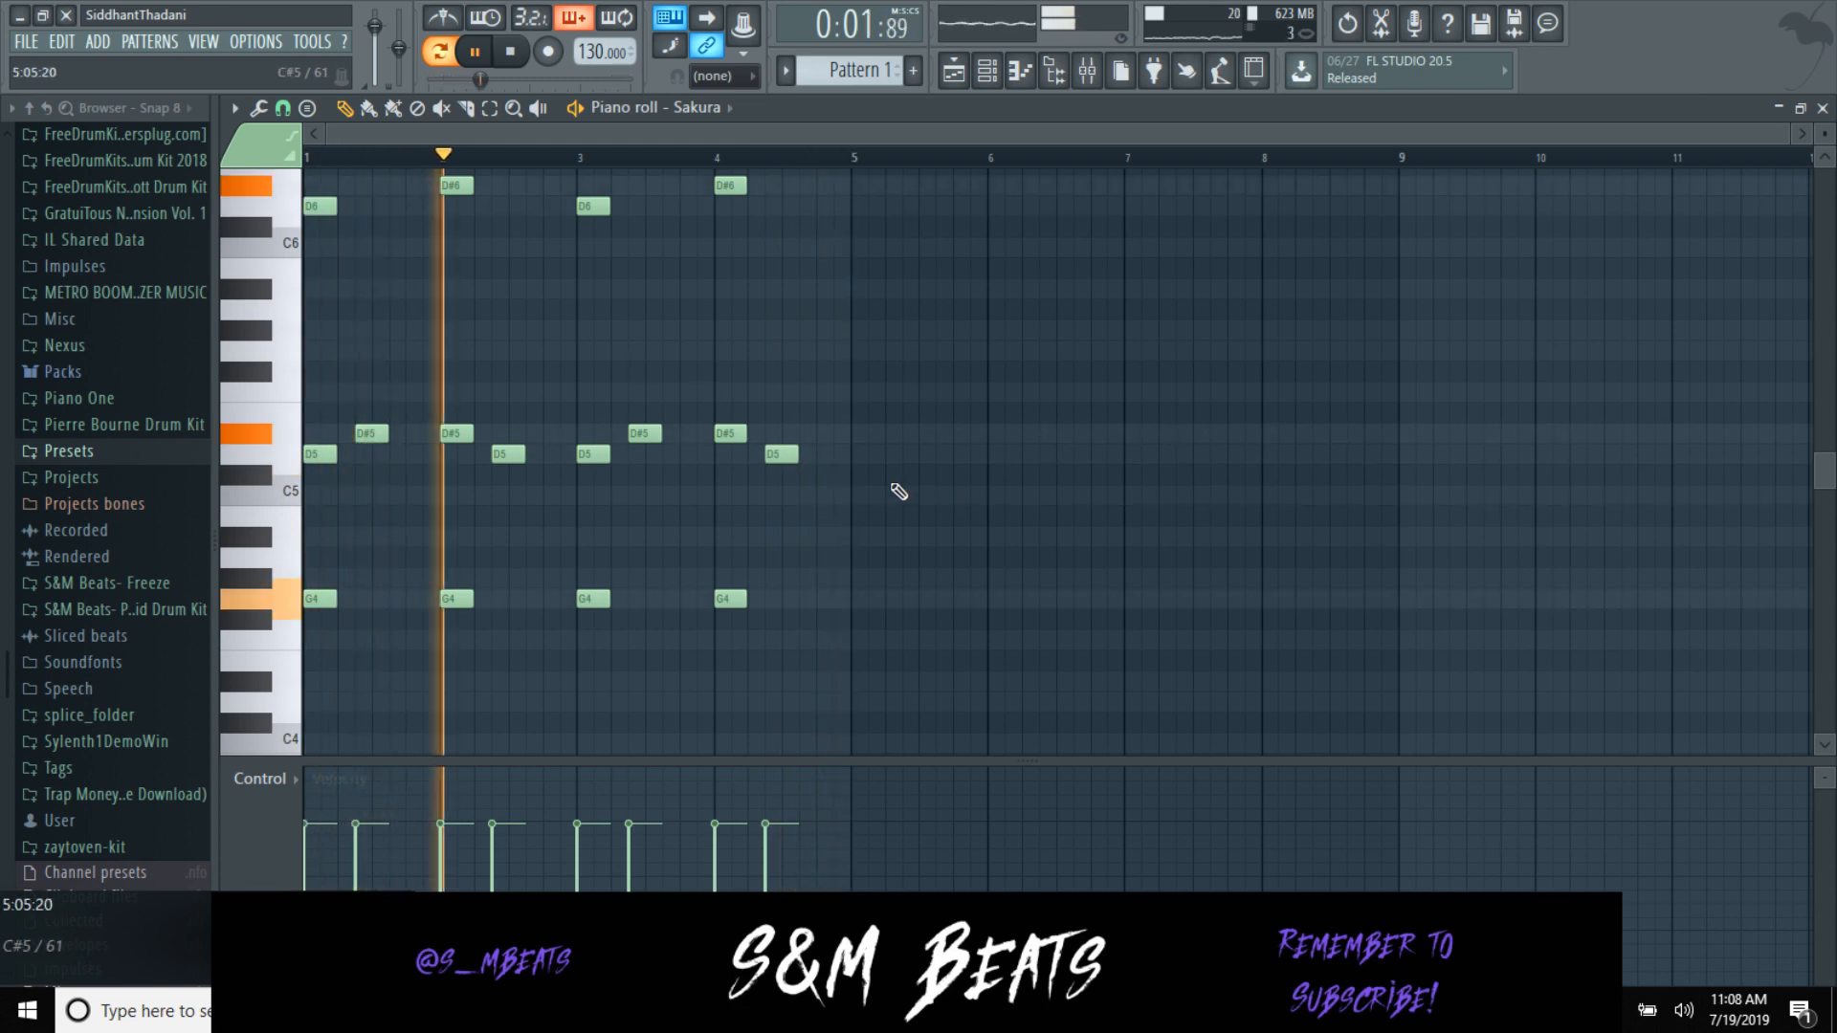
Step: Duplicate the four-bar melody and align the copy to the start of bar 5
key(ctrl+b)
key(space)
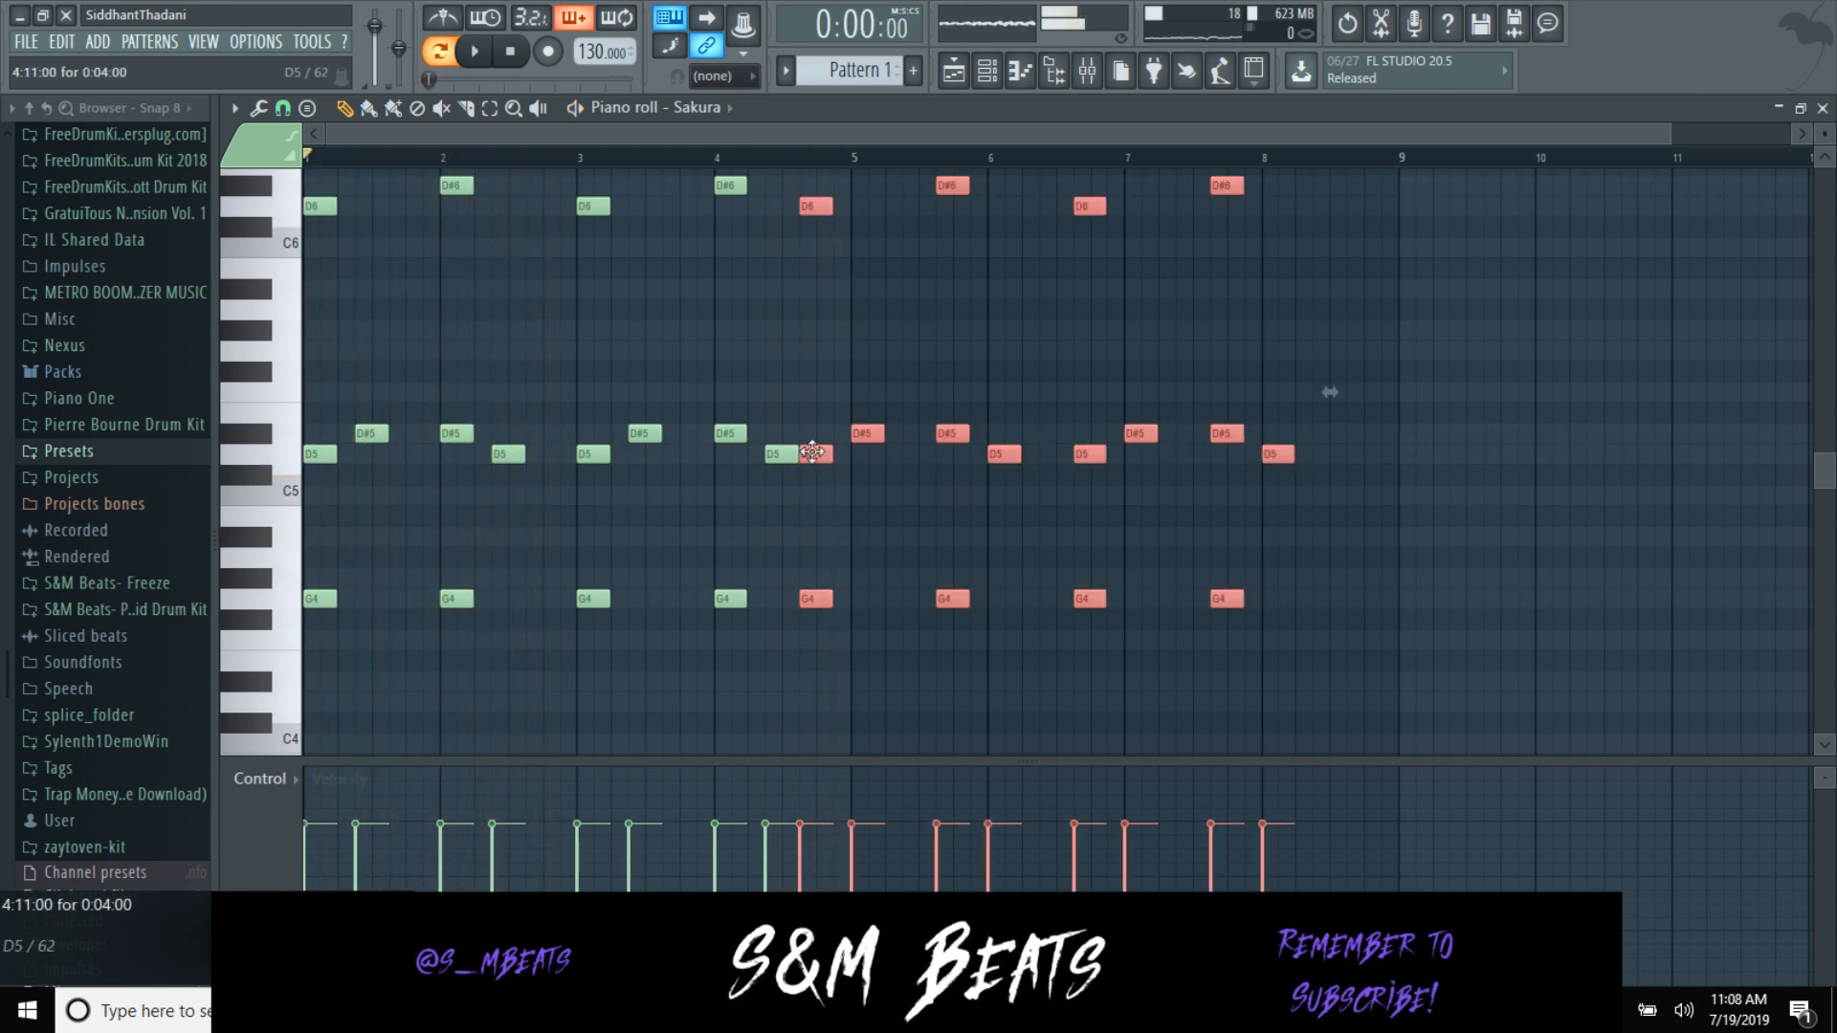
drag(854, 453, 864, 453)
click(882, 495)
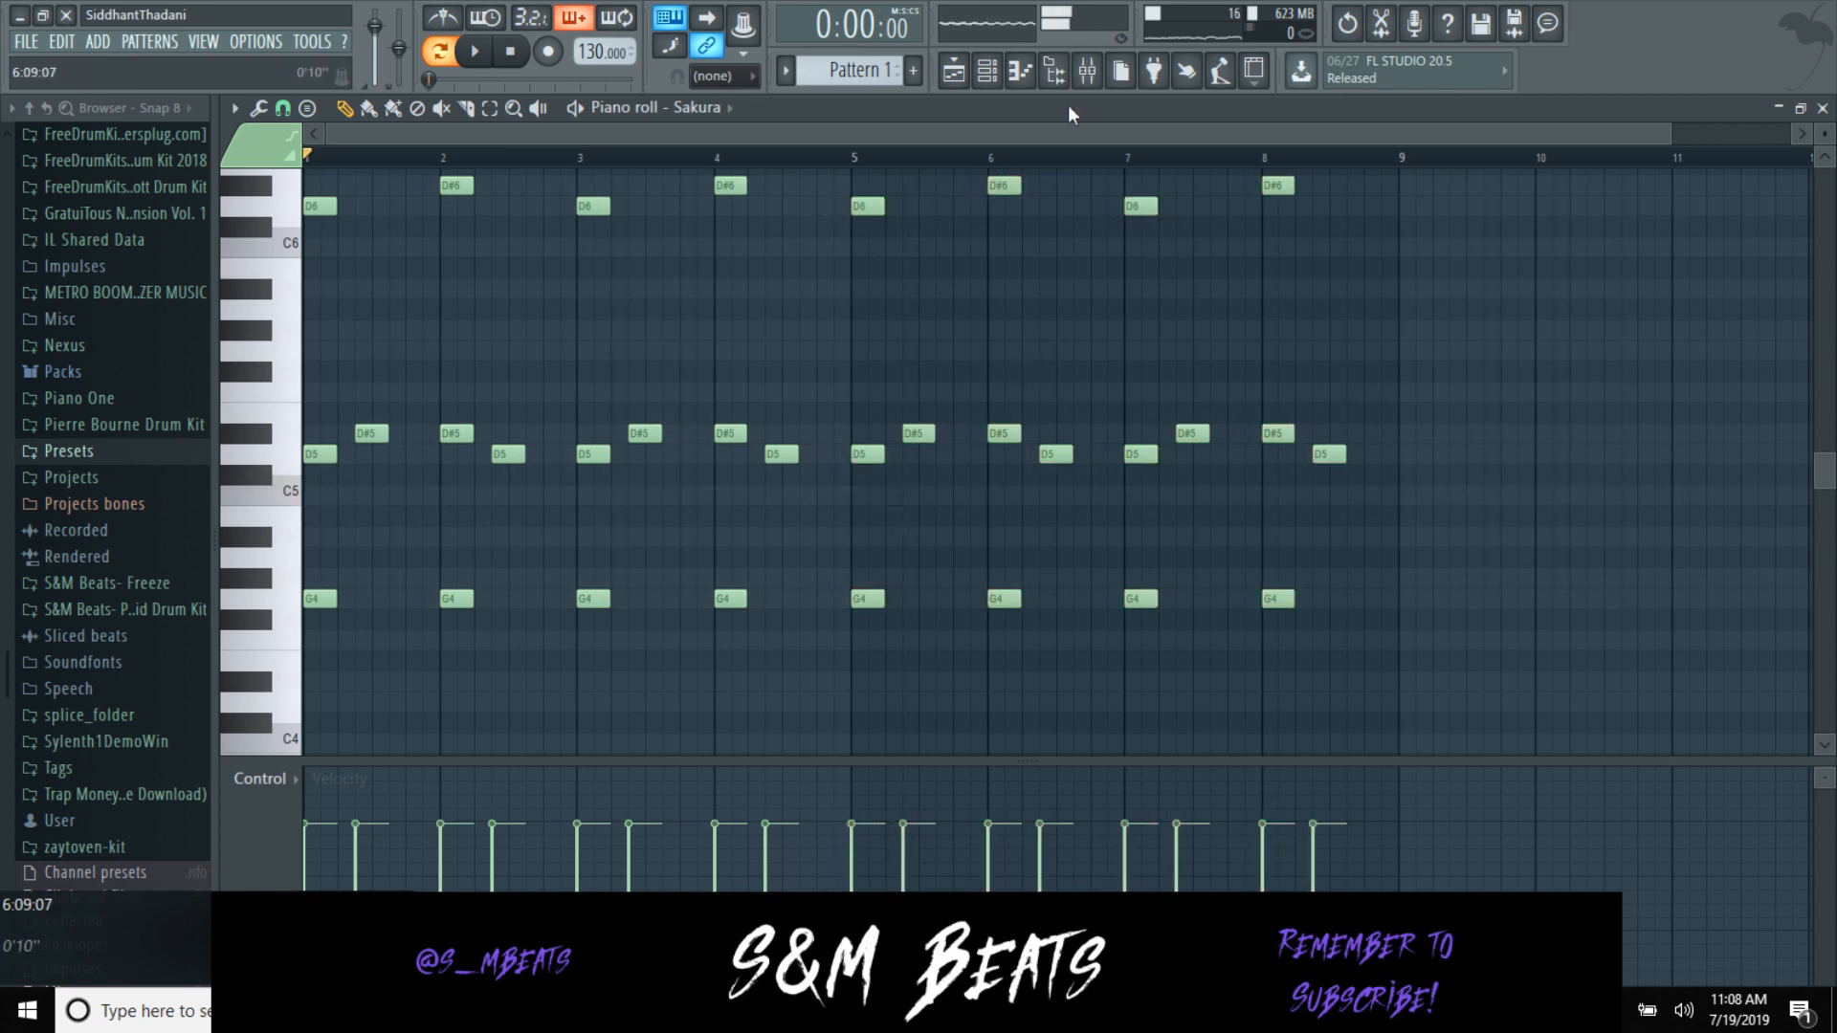
Step: Add a second Gross Beat with a preset to slot 2 of Insert 1, lower its mix level, and play the loop
click(1087, 70)
click(1684, 211)
click(1521, 184)
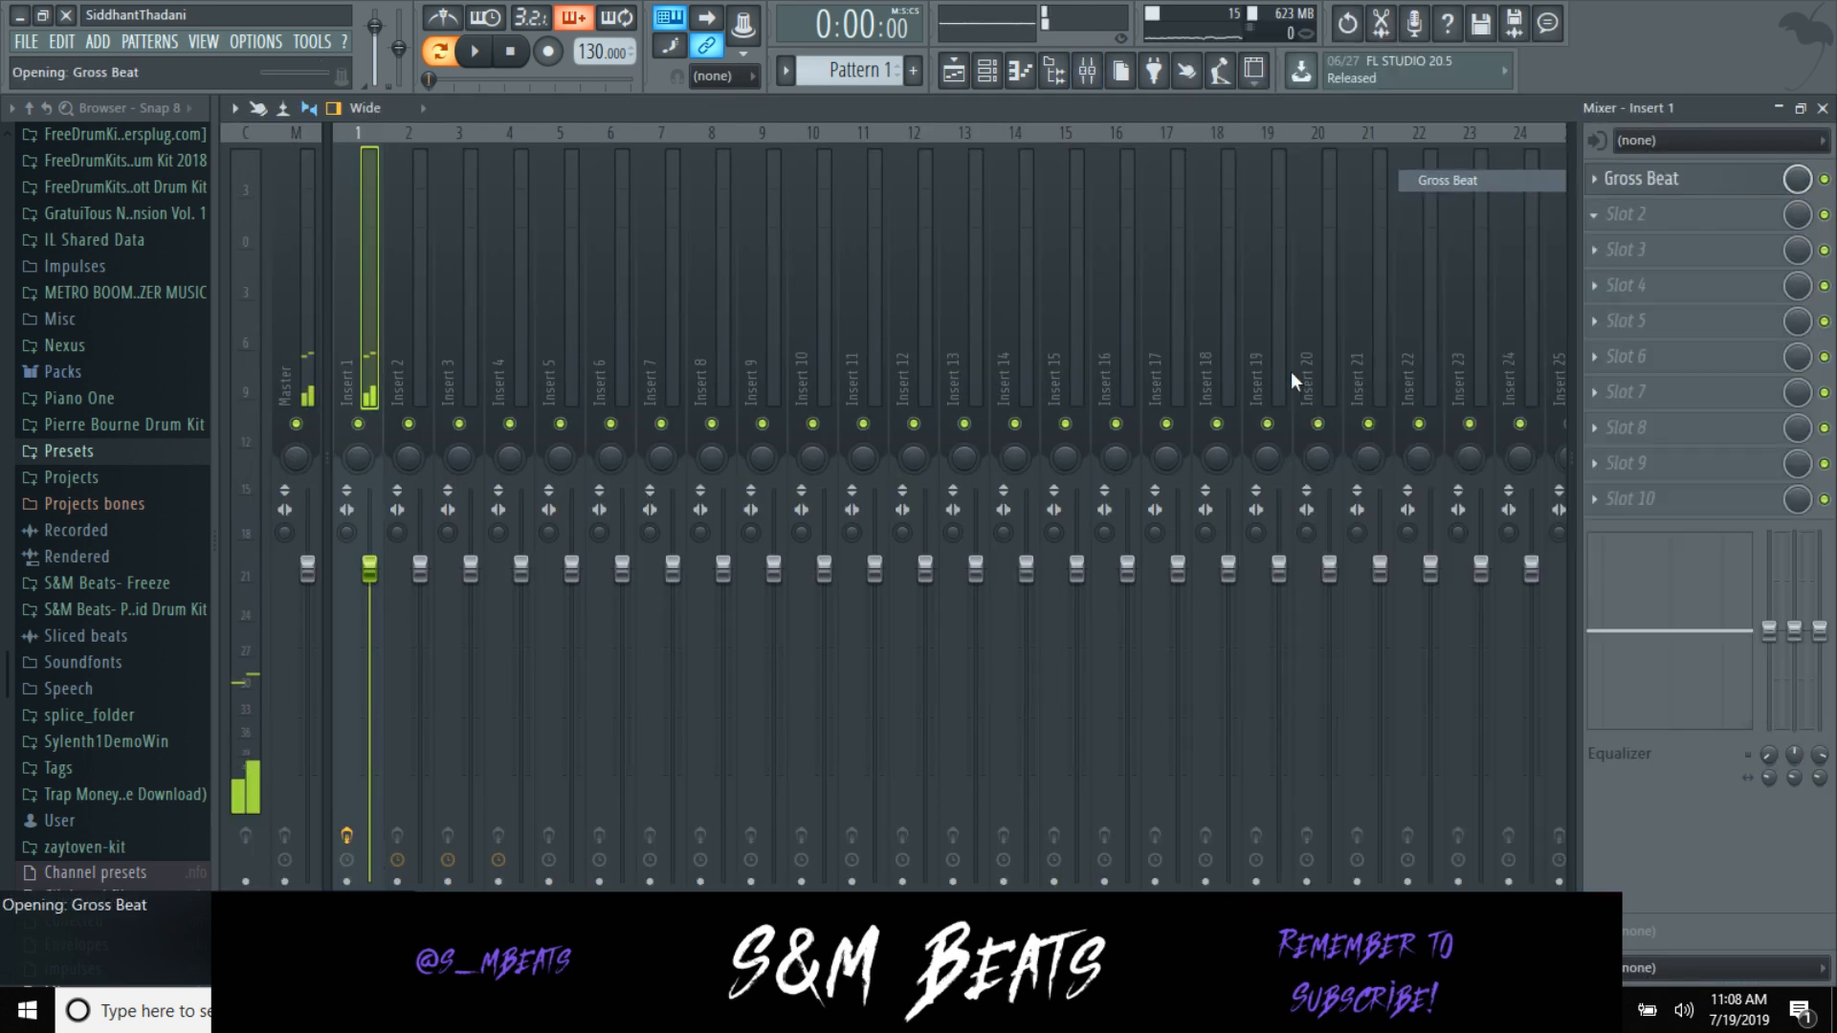
click(1192, 363)
click(1197, 393)
click(460, 632)
click(1297, 334)
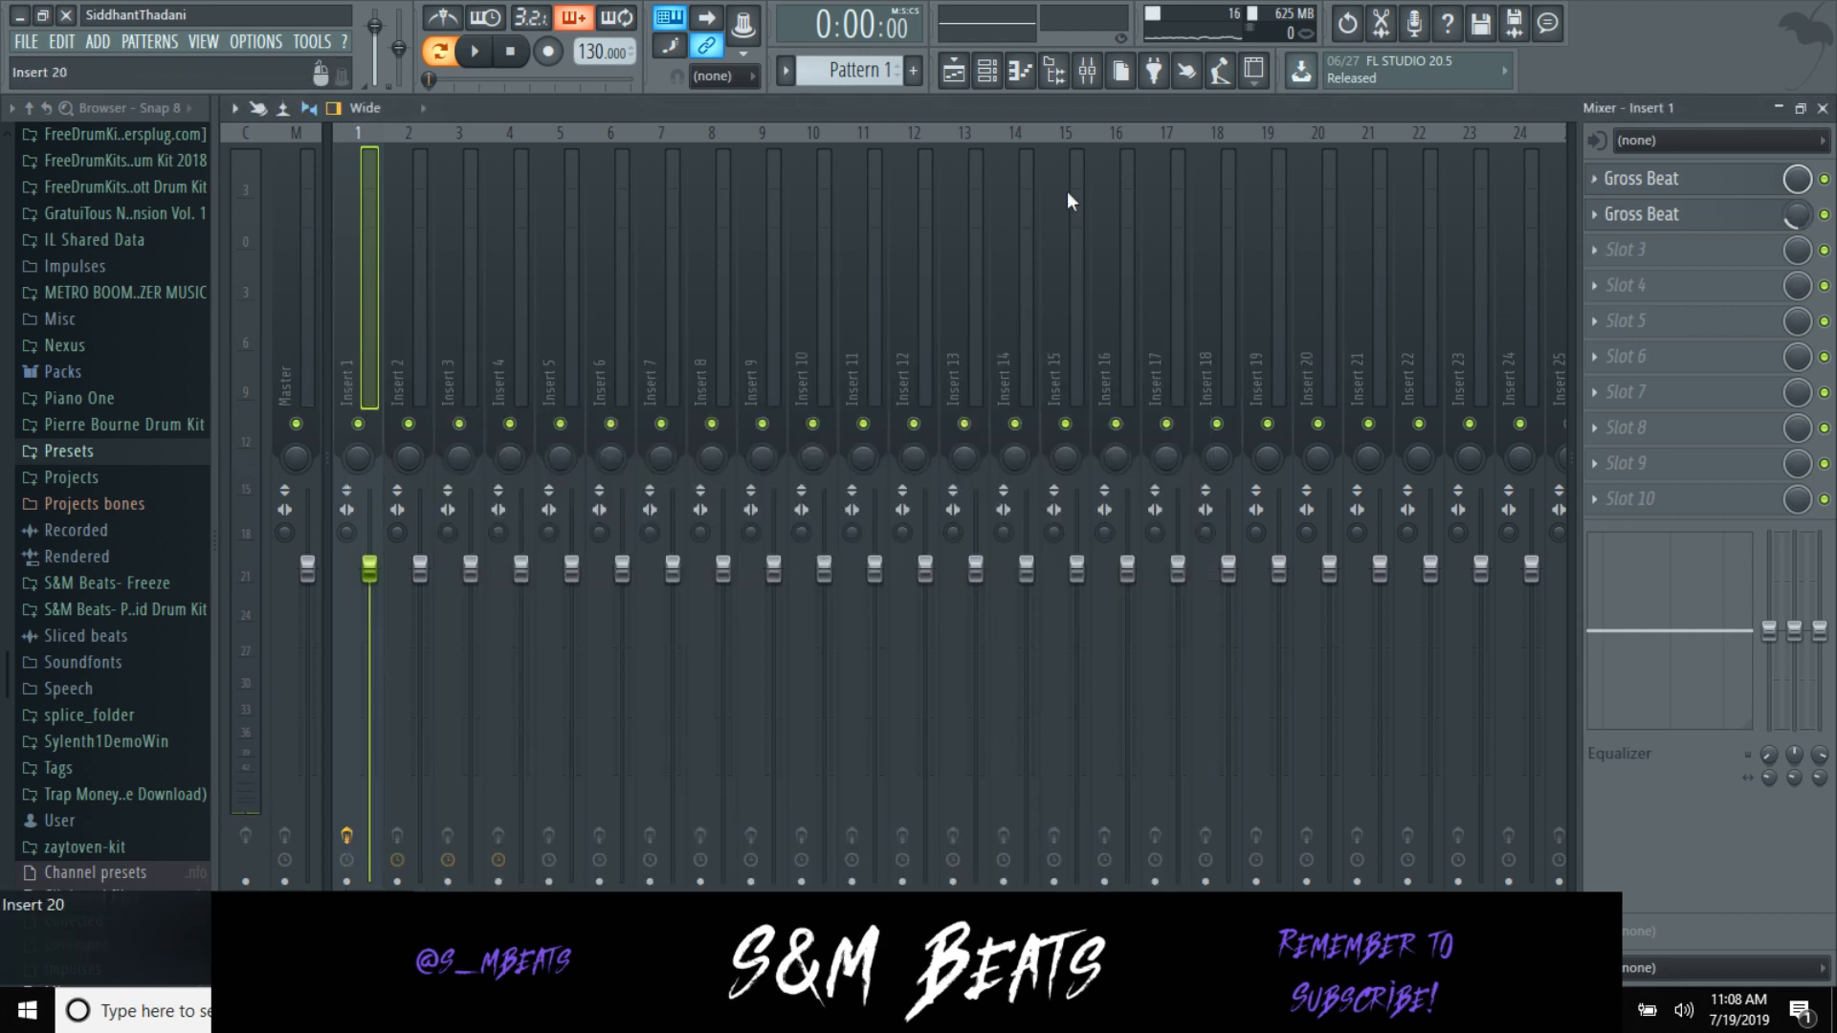
click(486, 56)
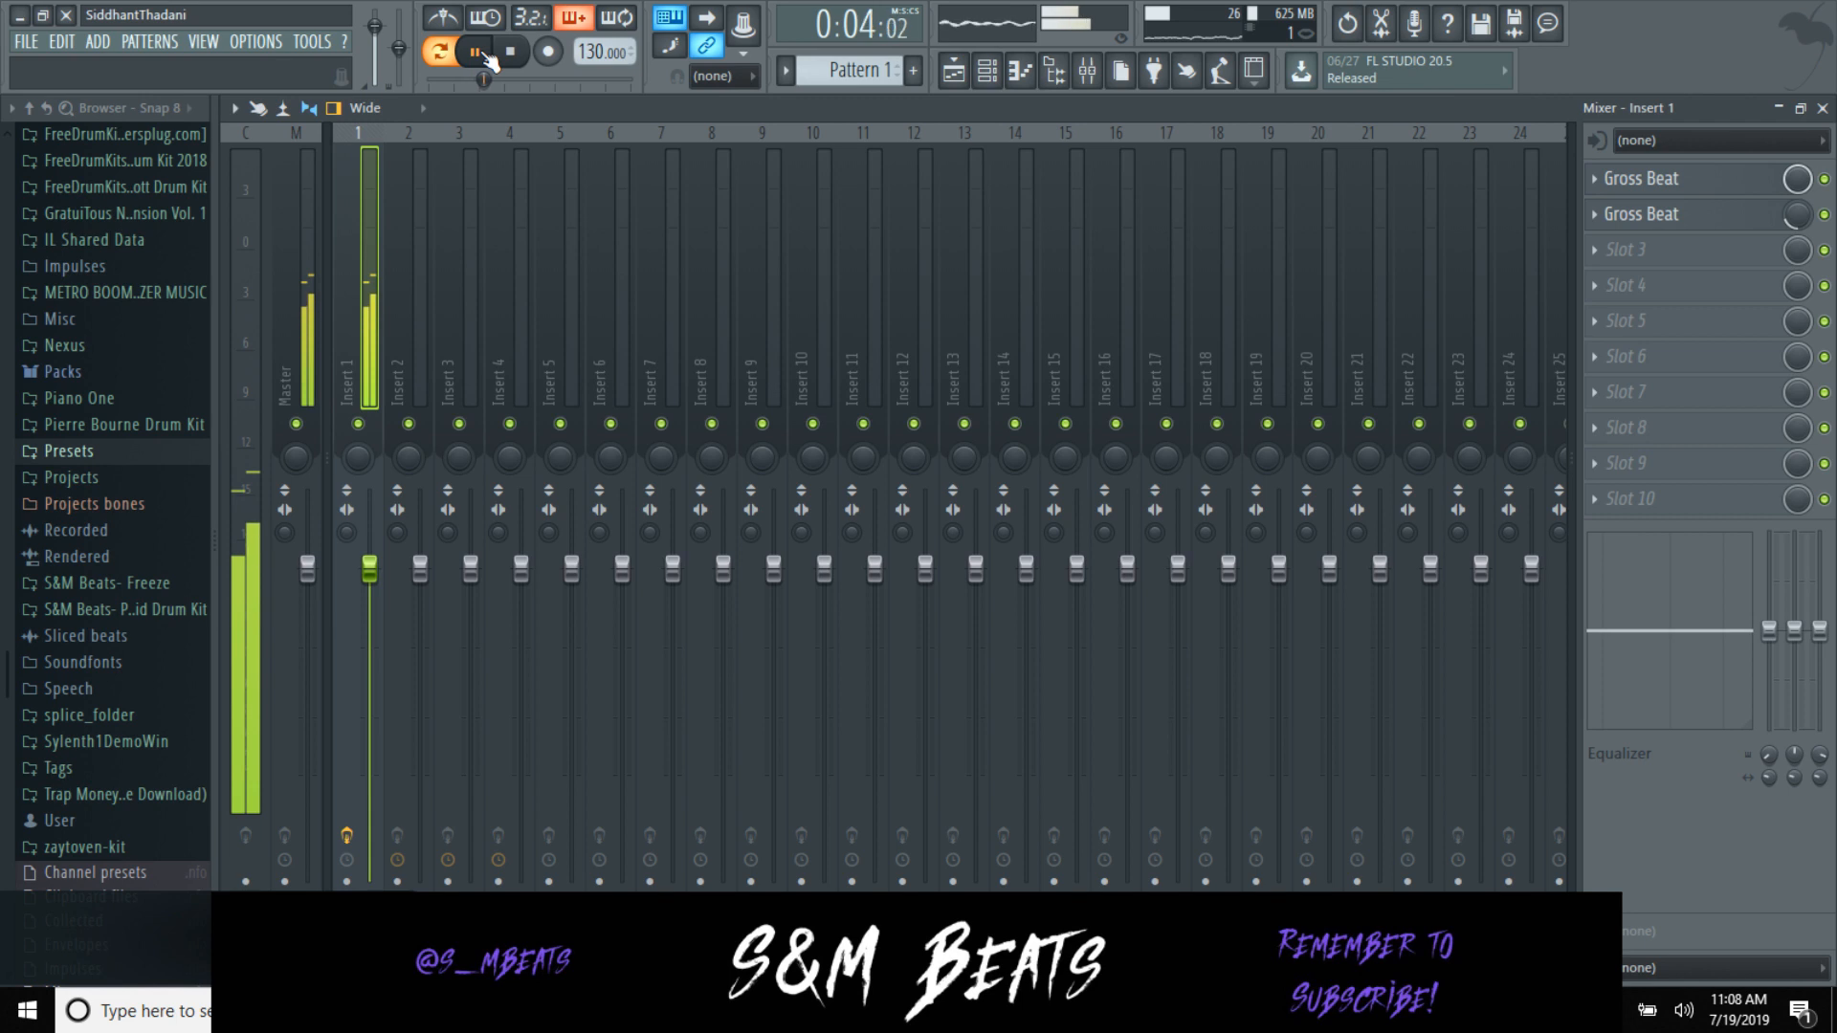
Step: Add Edison to slot 3 of Insert 1 with recording set to On Play, and set the project tempo to 135 BPM
click(1663, 250)
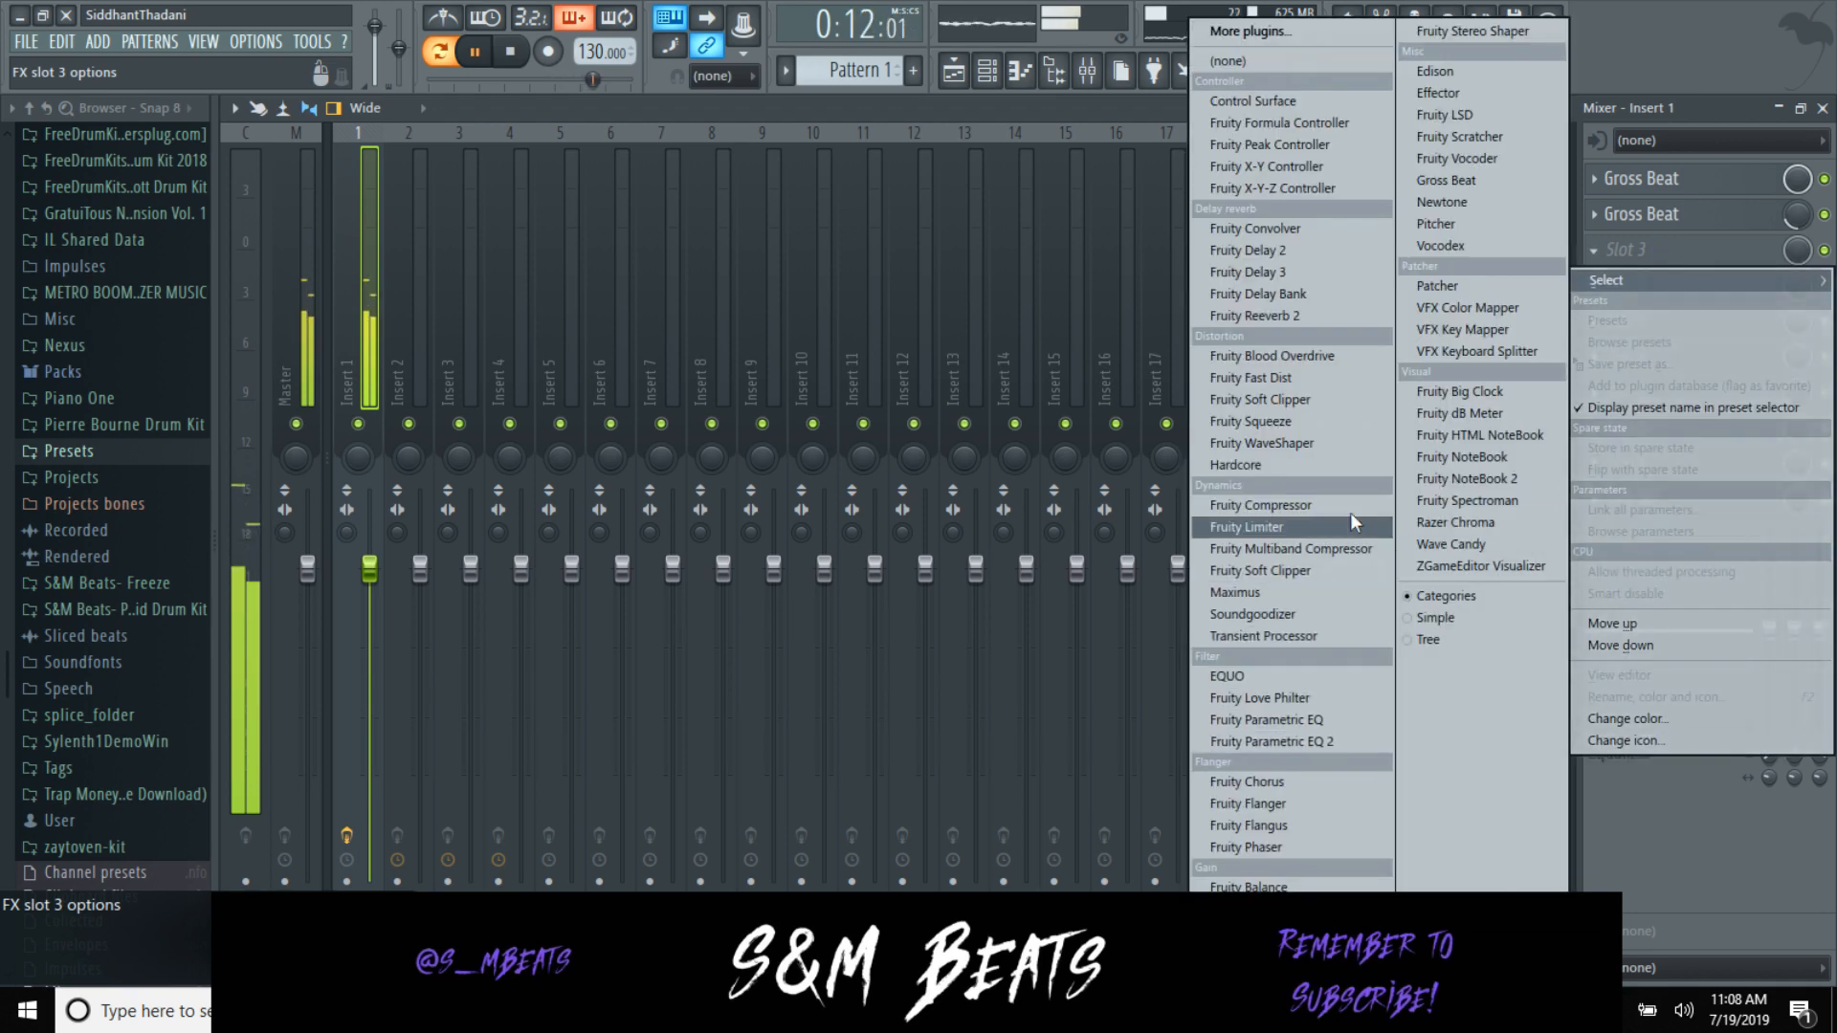
click(1435, 72)
key(space)
click(703, 454)
click(706, 522)
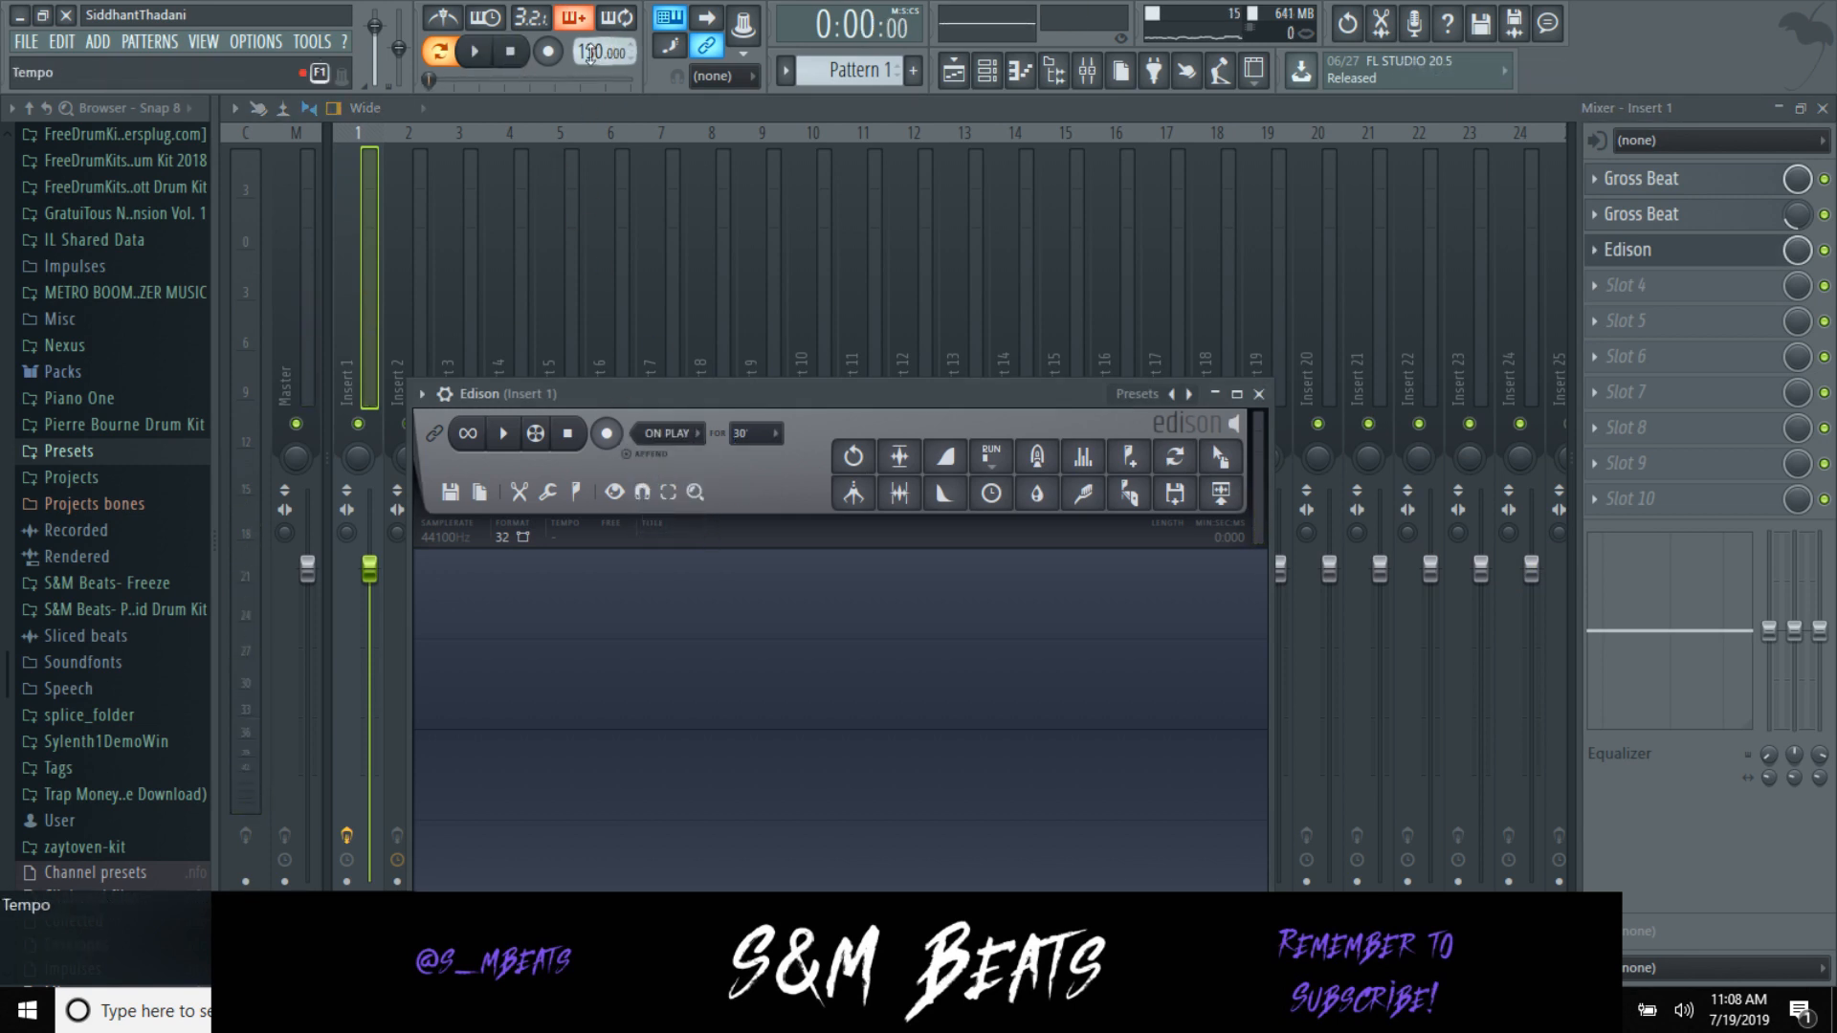
drag(594, 52, 594, 38)
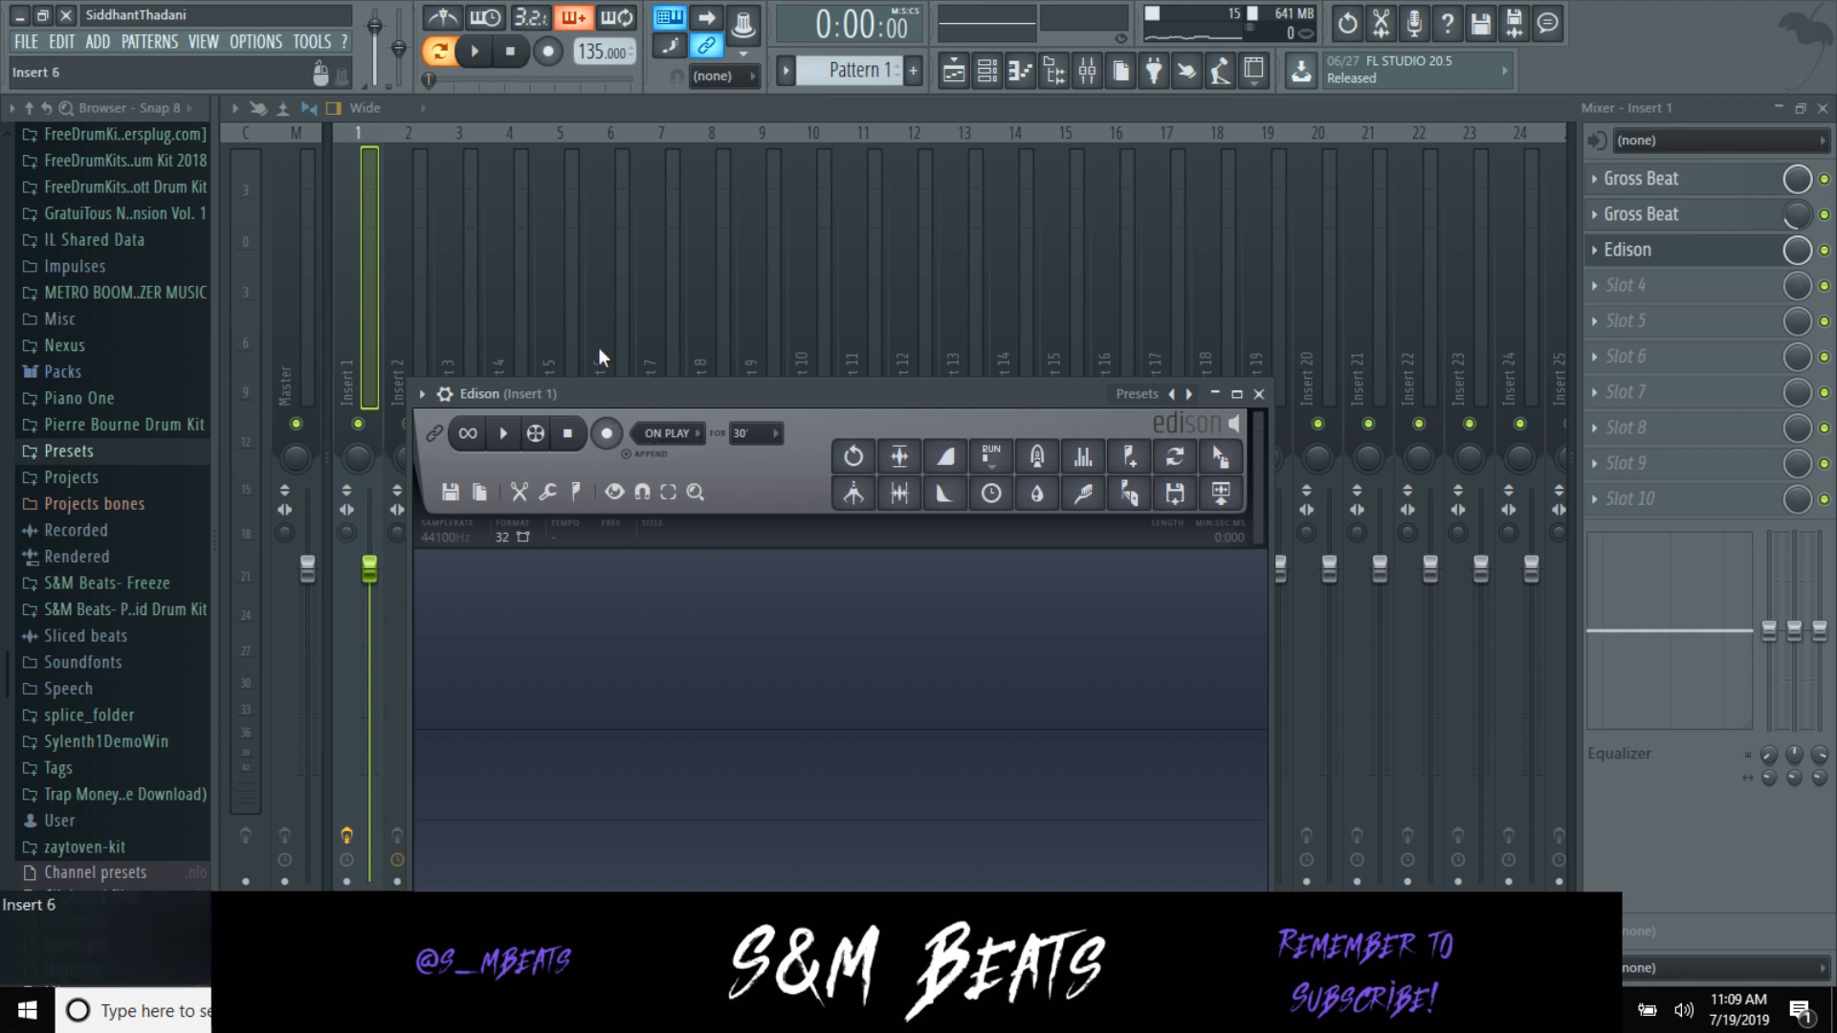
Step: Record one pass of the loop into Edison and delete the excess audio after the second Song jump marker
click(608, 438)
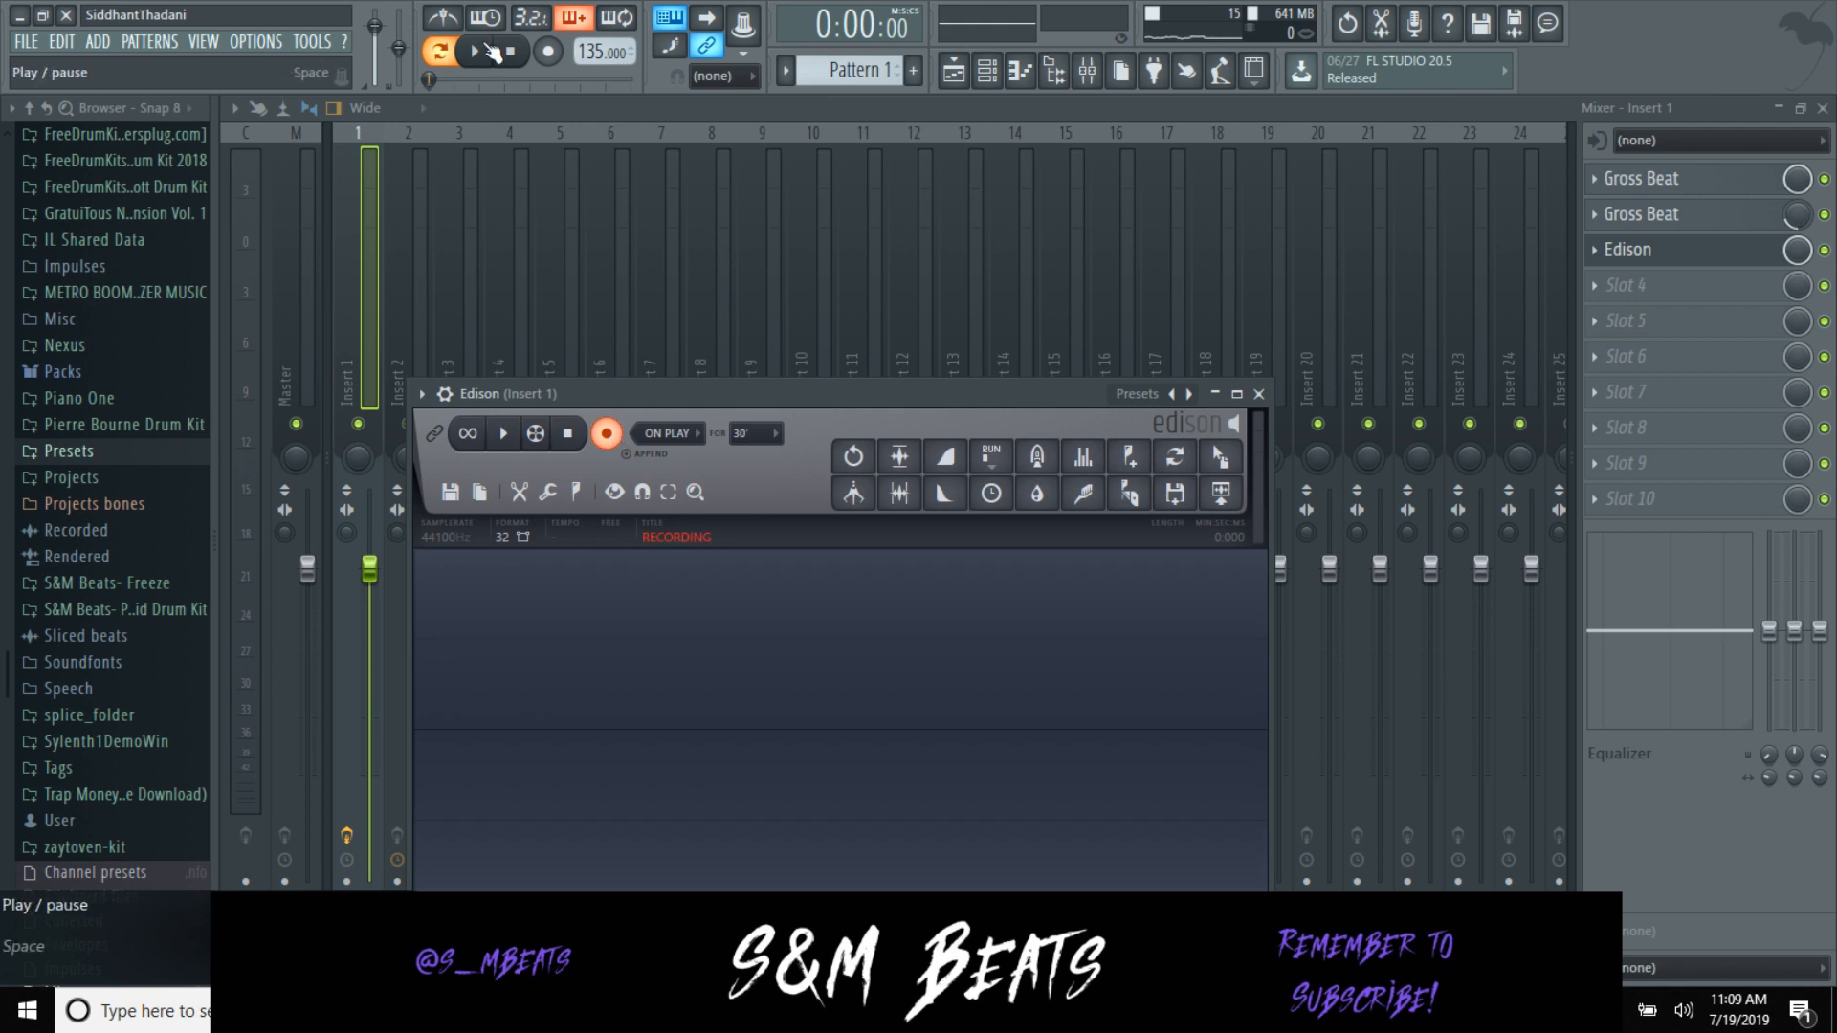
click(492, 53)
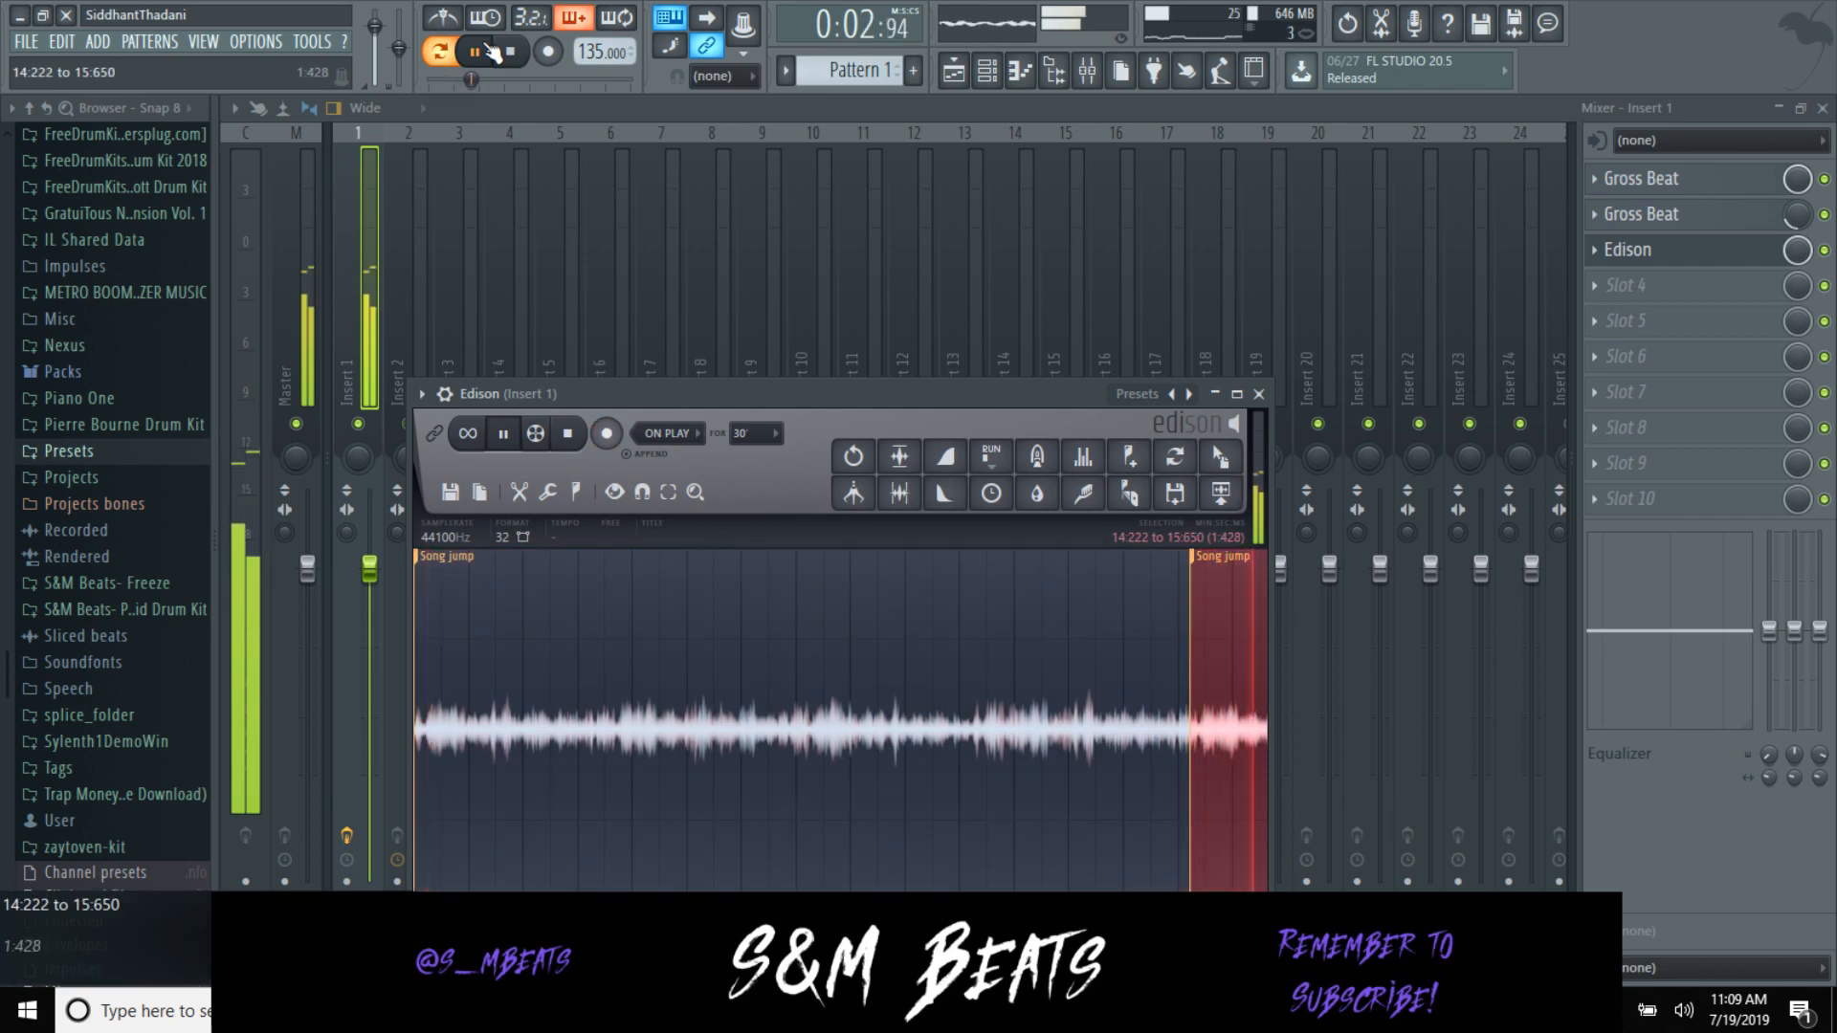
key(Delete)
key(space)
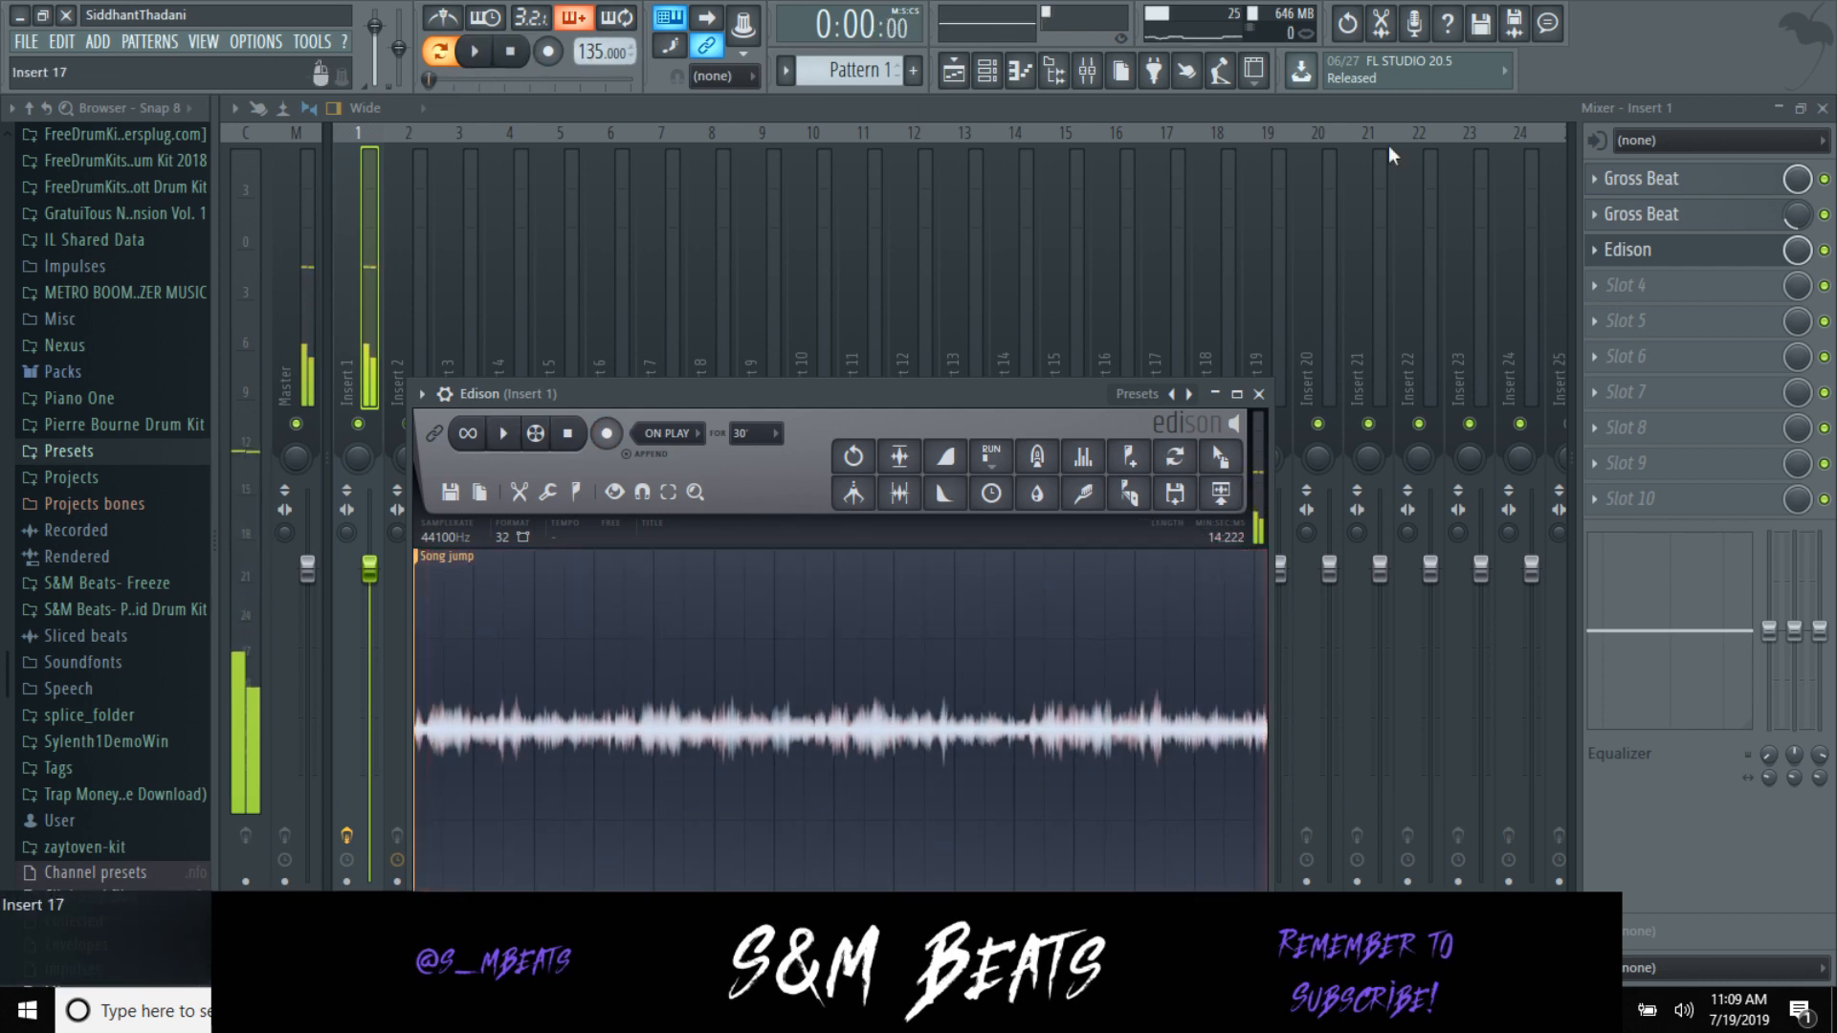
Step: Replace the Clap channel with Fruity Slicer and load the Edison recording into it
click(1822, 109)
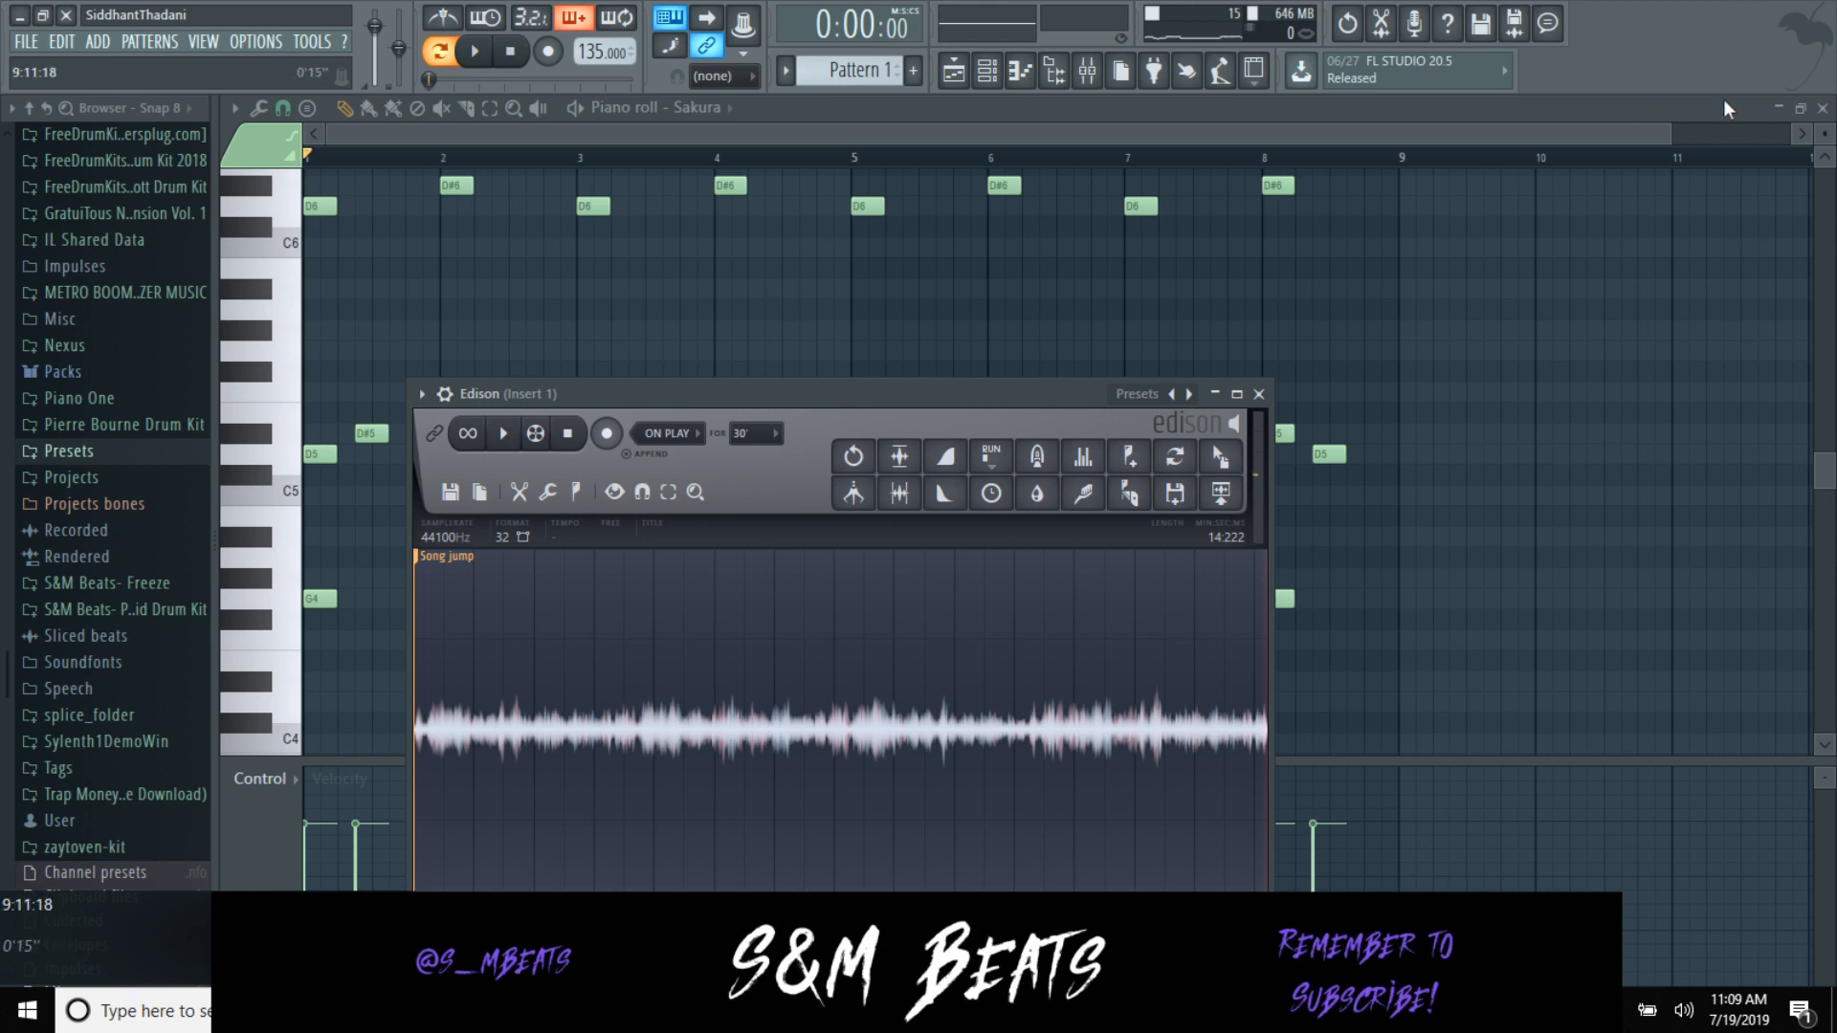
click(1823, 108)
right_click(478, 246)
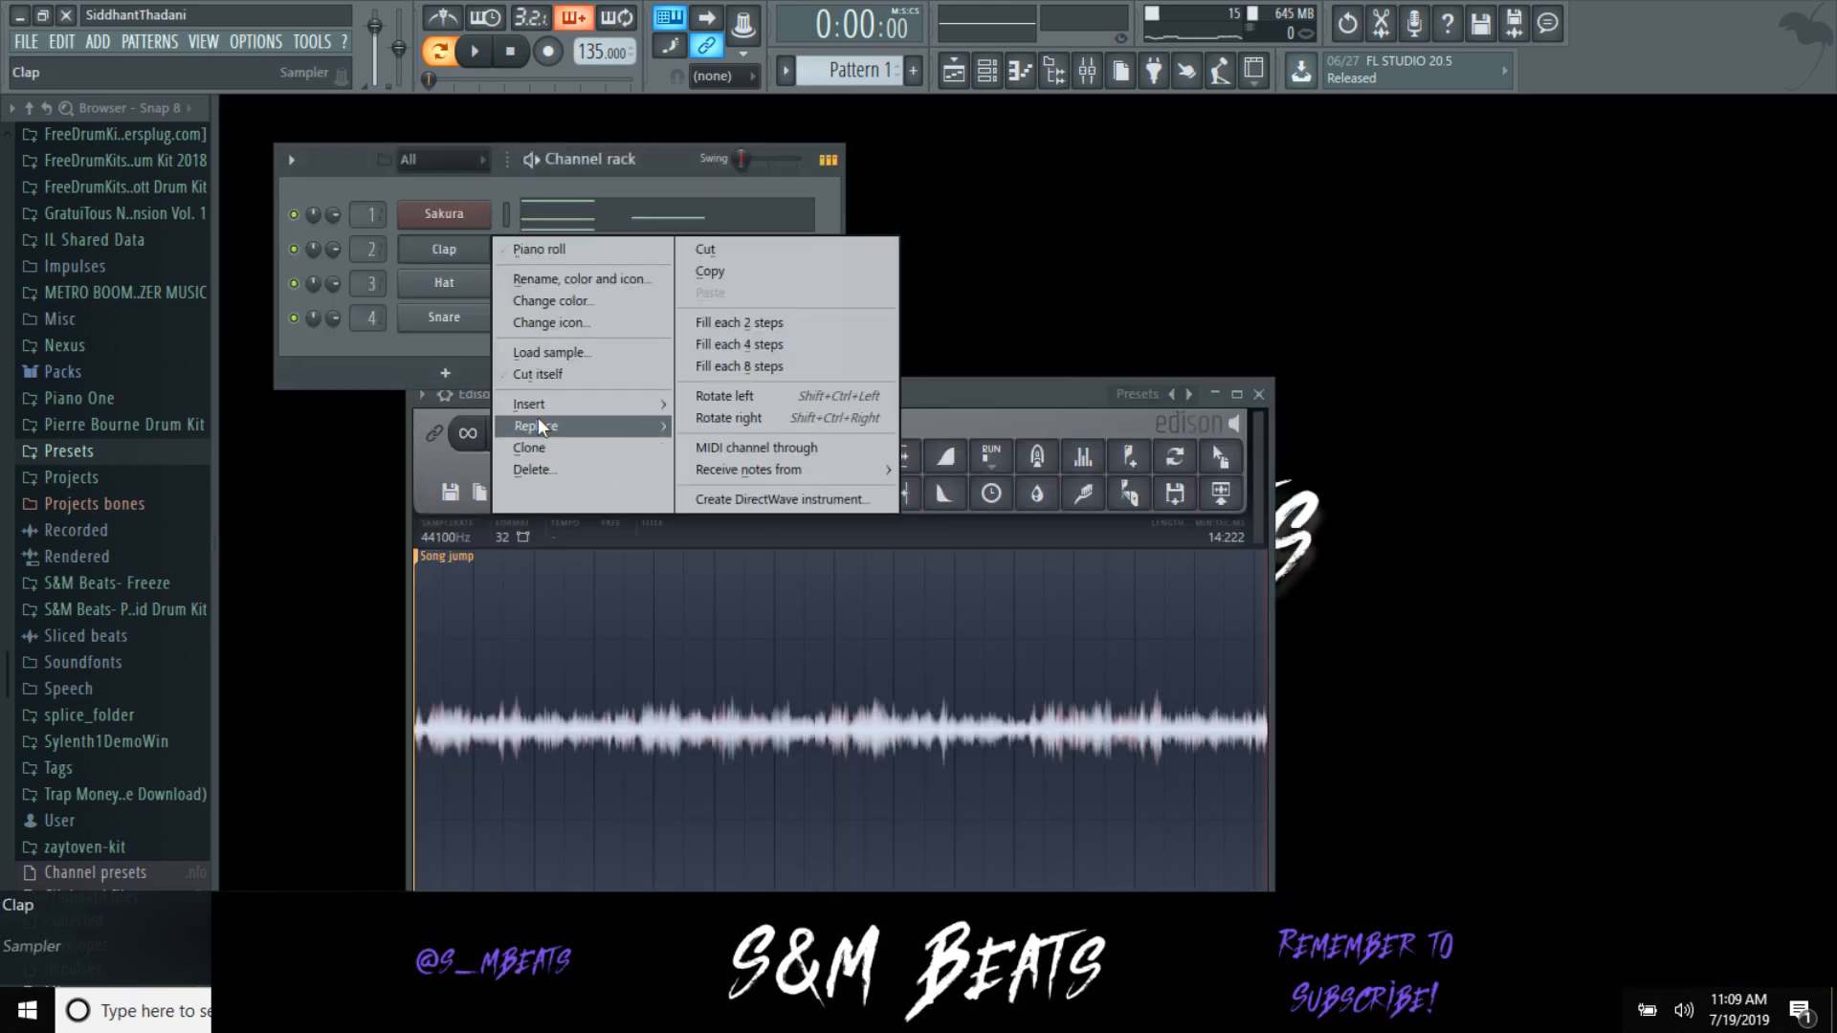
mouse_move(537, 418)
click(744, 351)
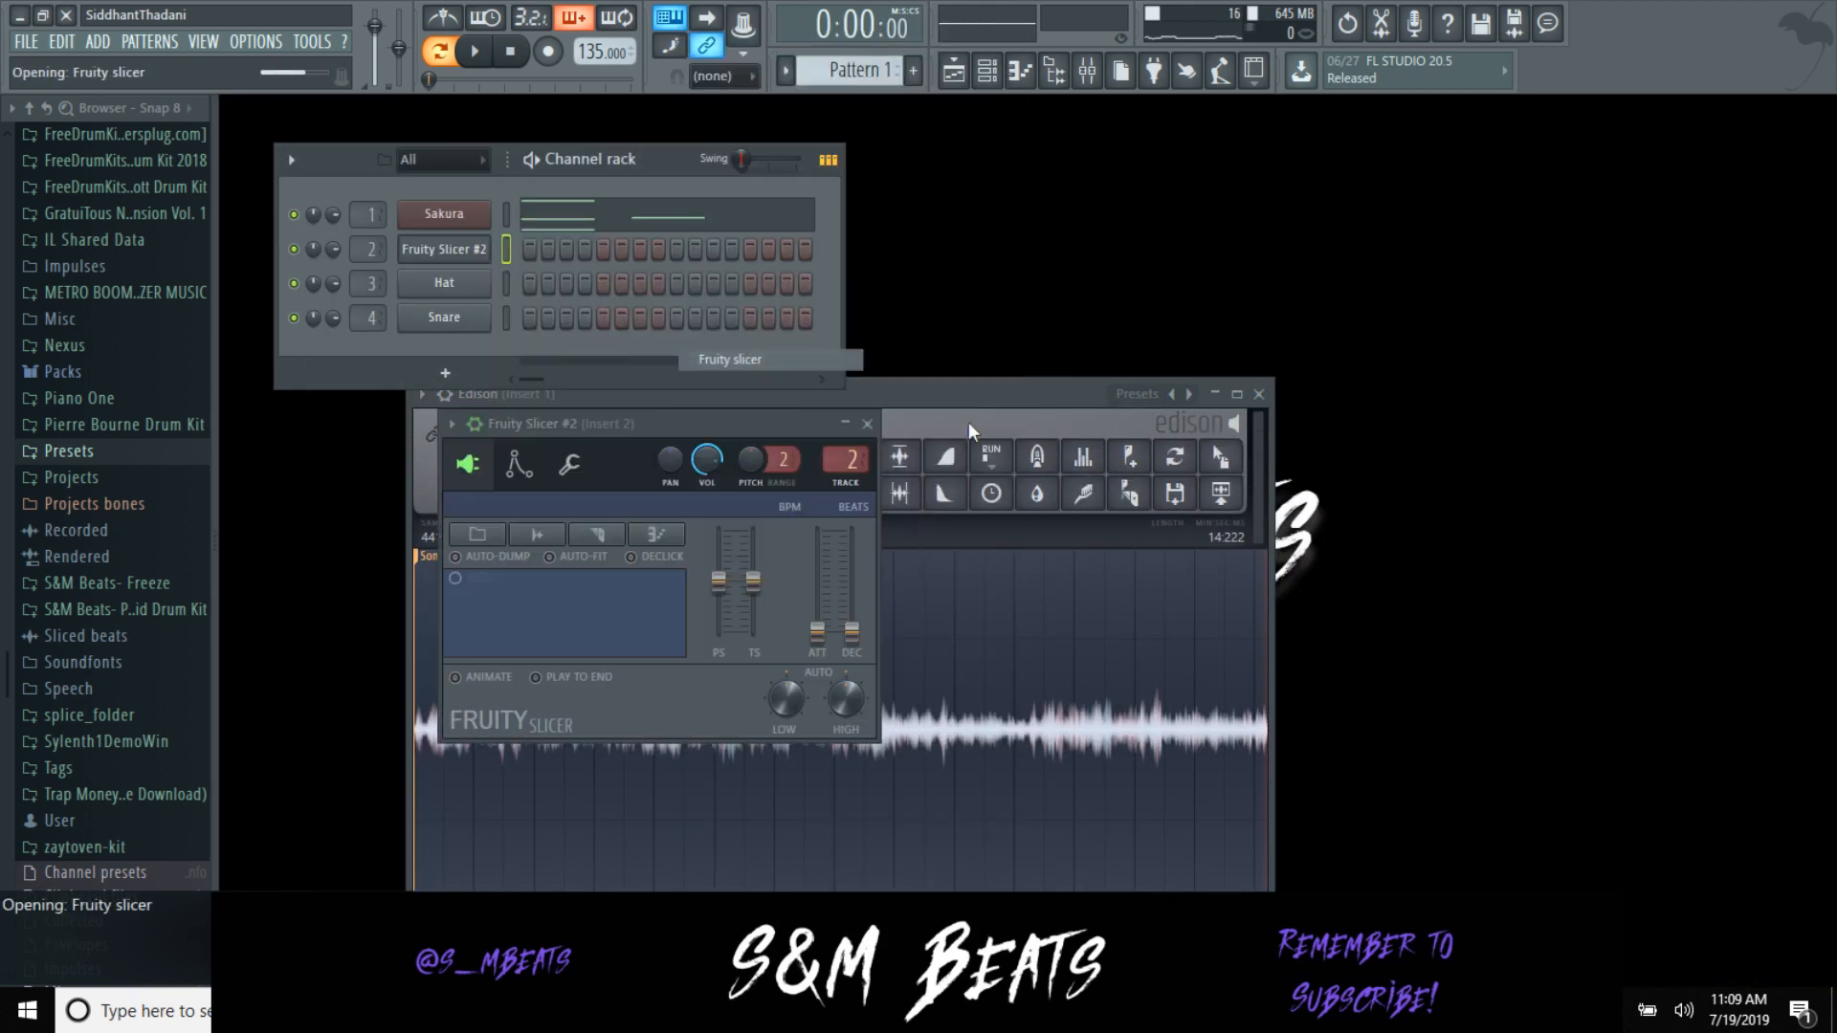
drag(1219, 457, 589, 631)
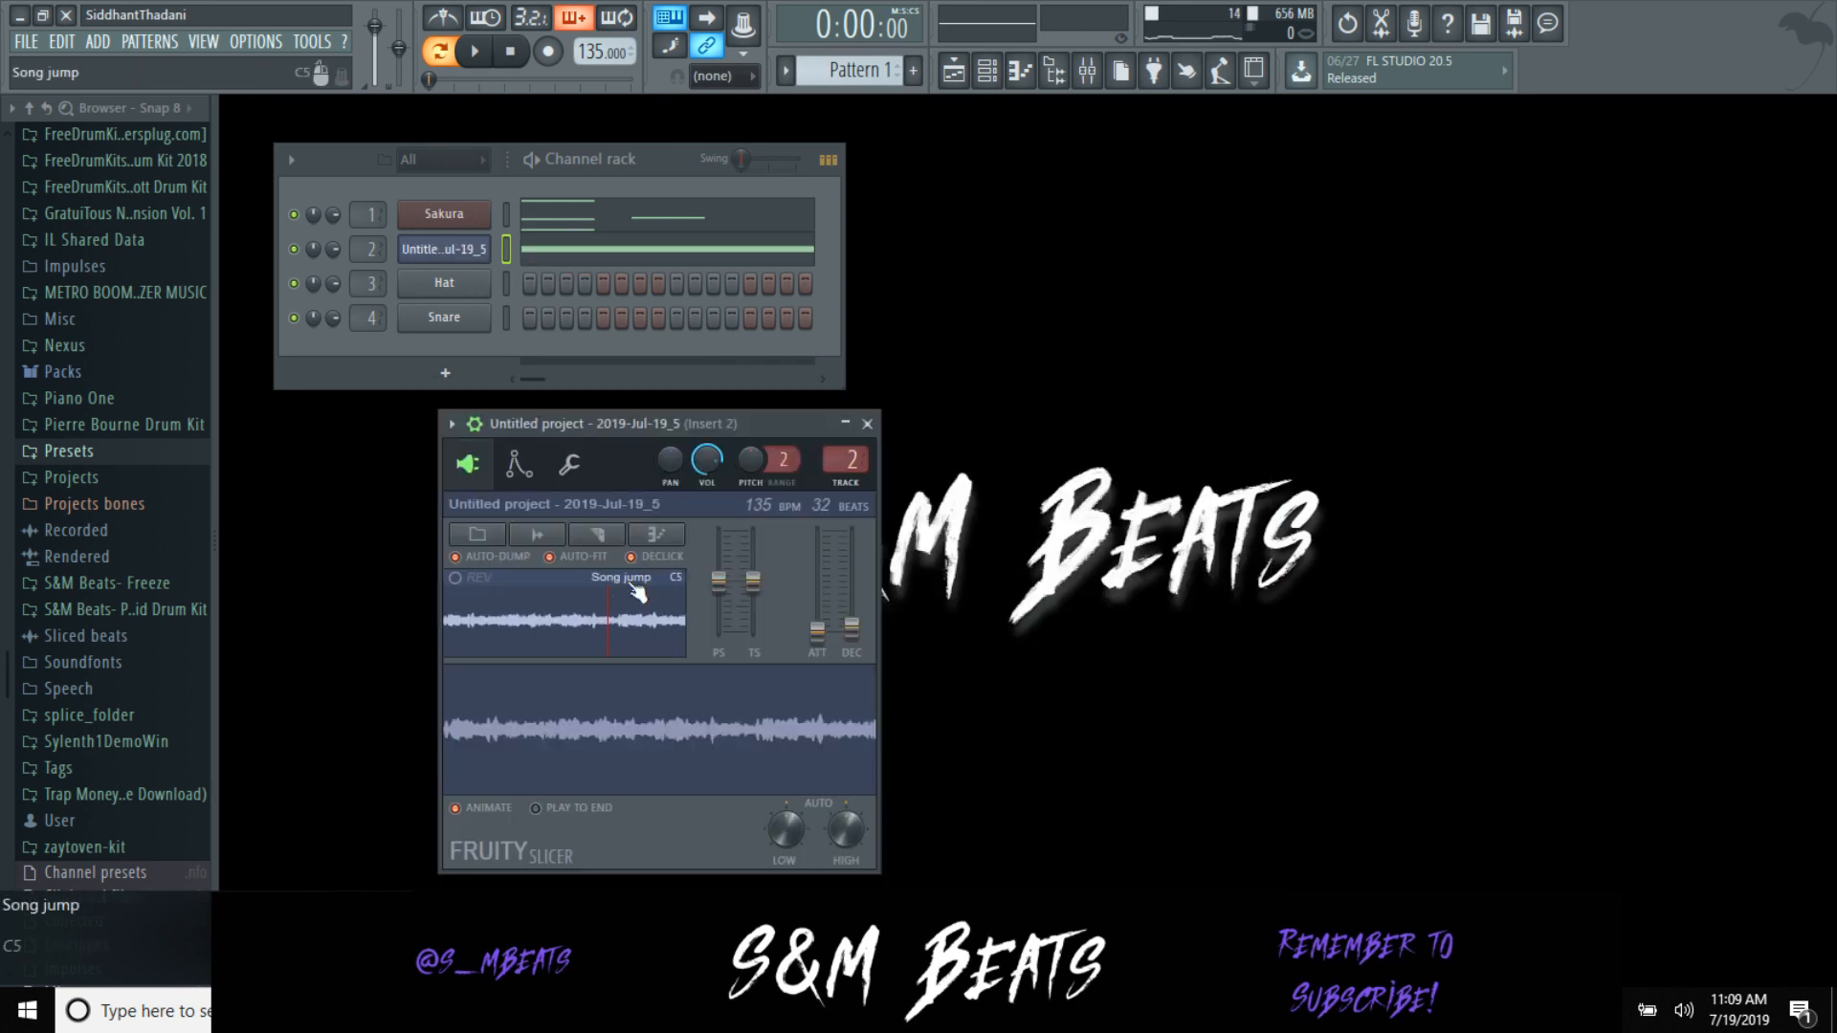
Step: Slice the recording loaded in Fruity Slicer by beat and check the Sakura notes in the piano roll
click(613, 533)
click(651, 627)
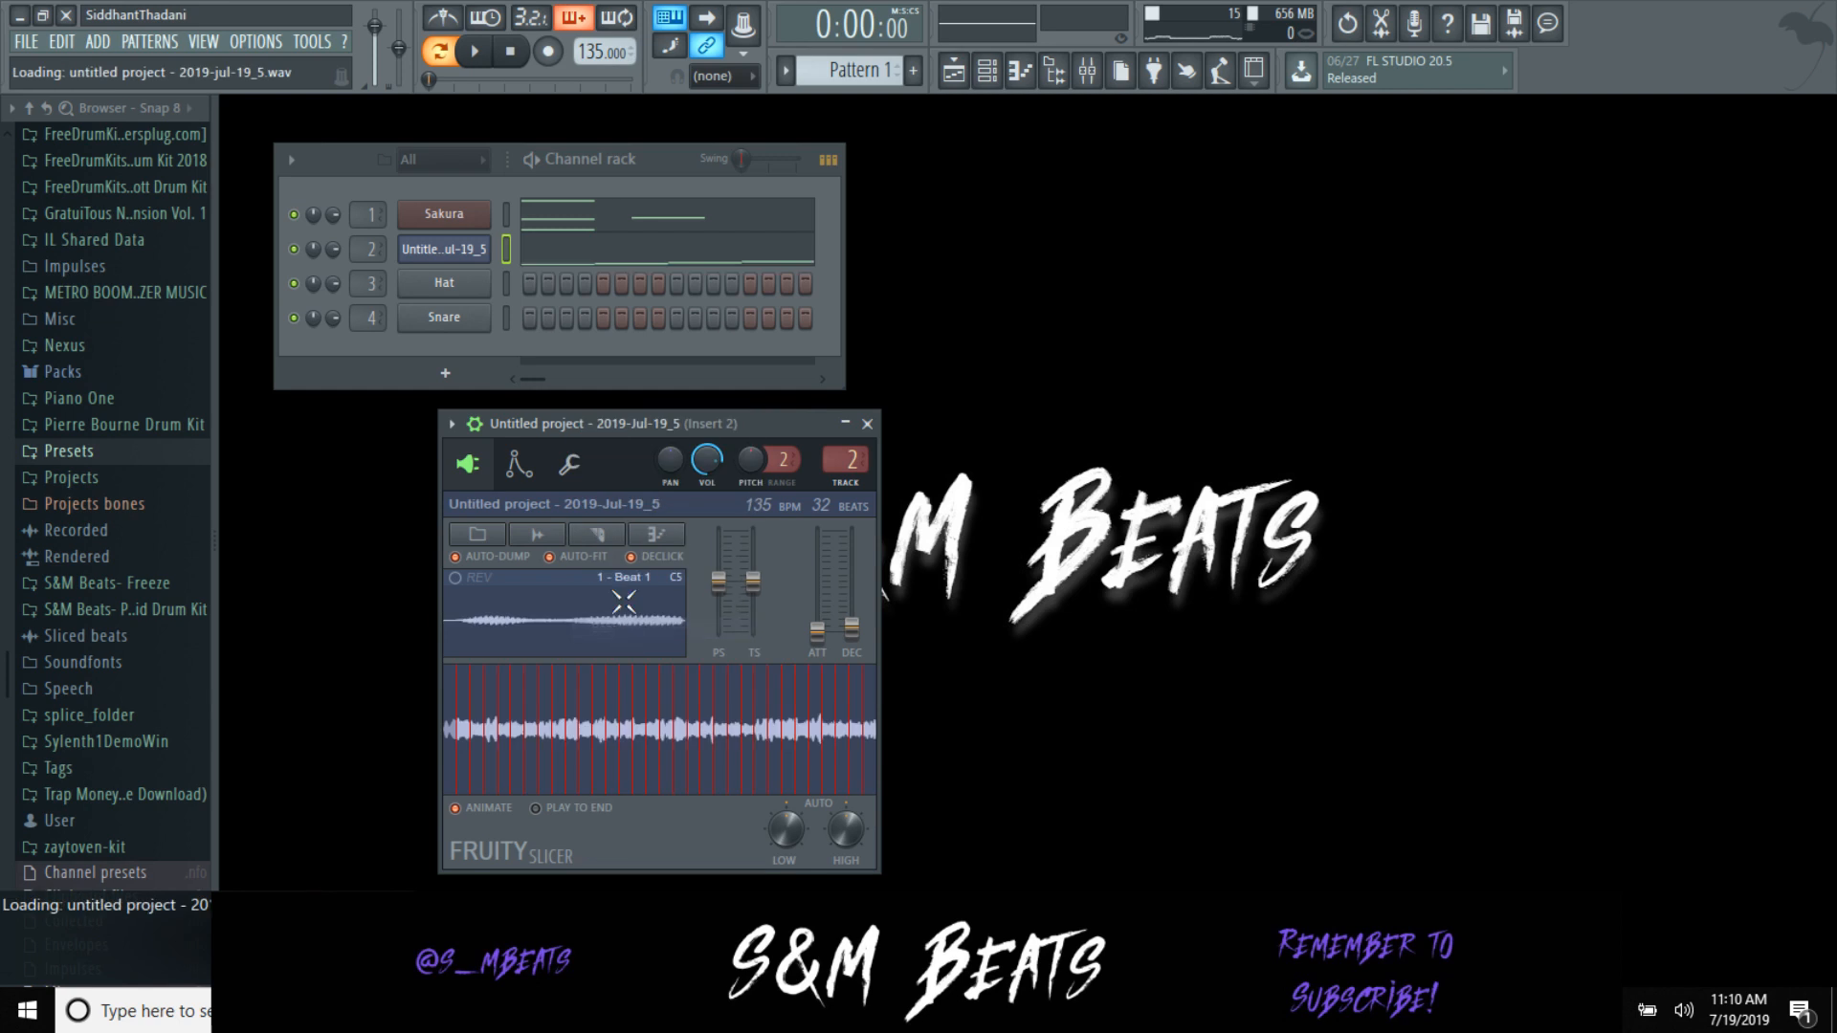
click(588, 220)
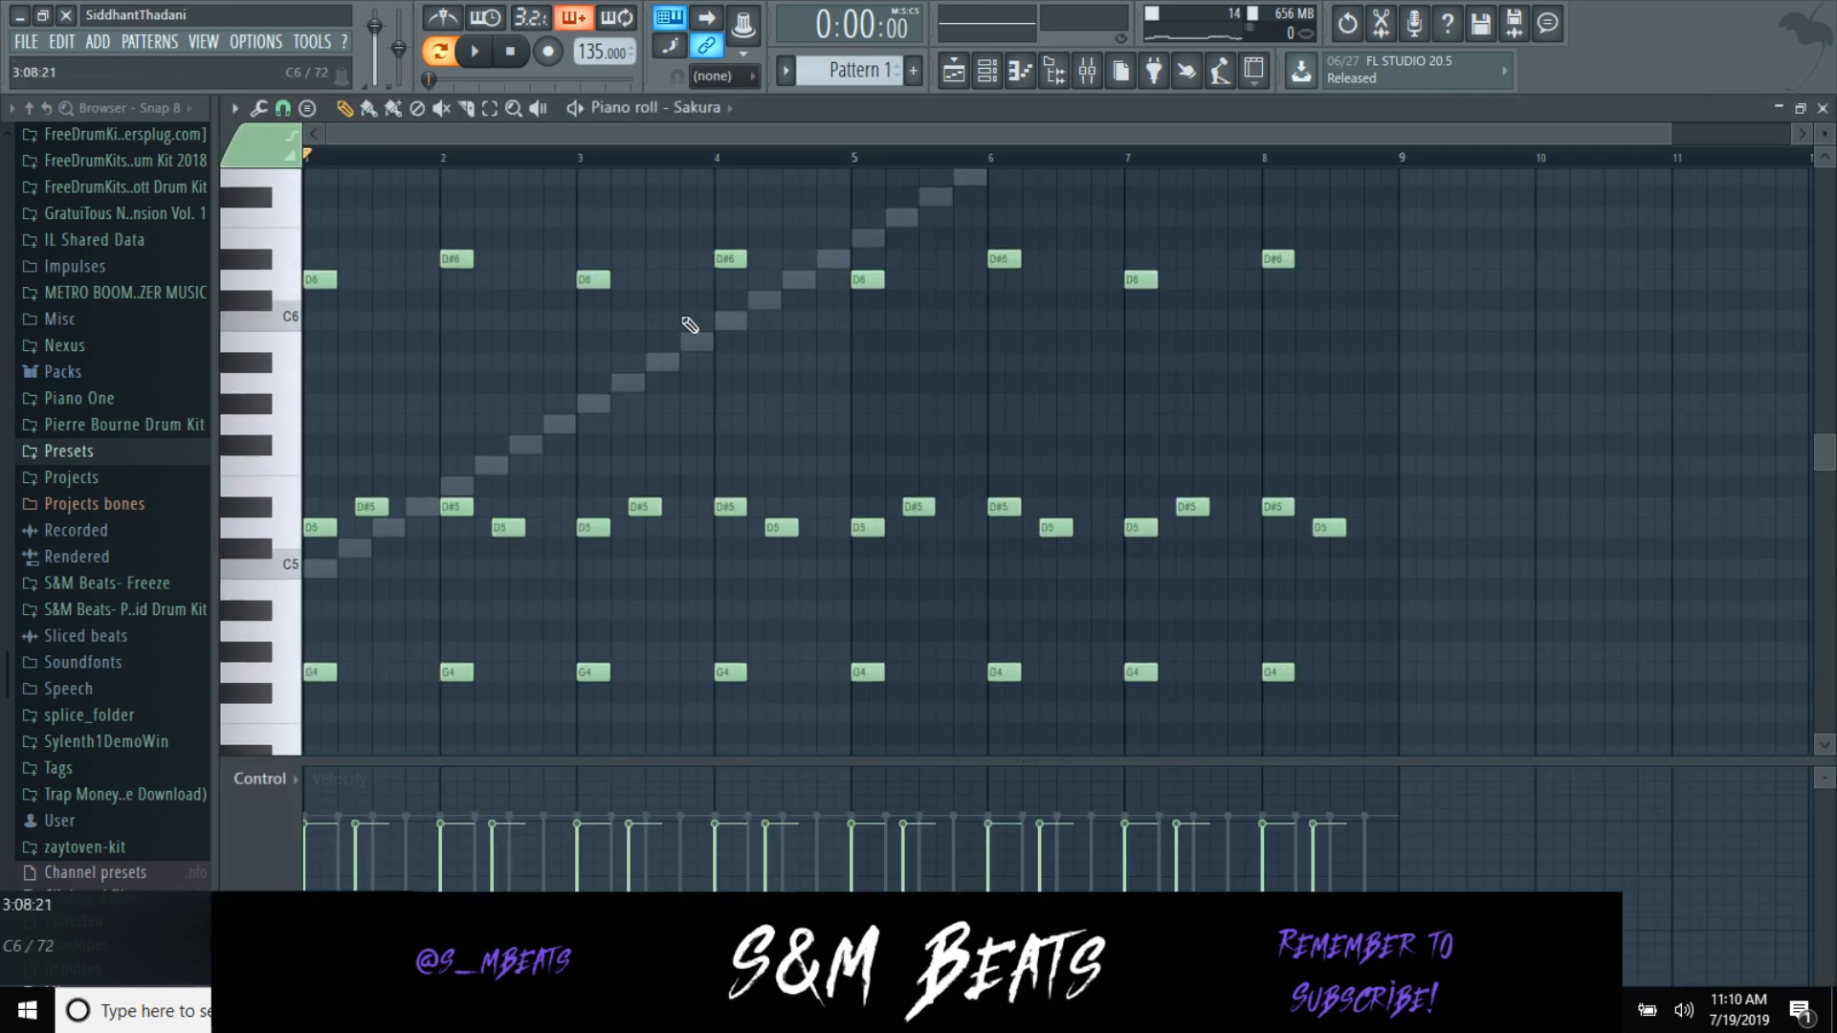
click(1822, 108)
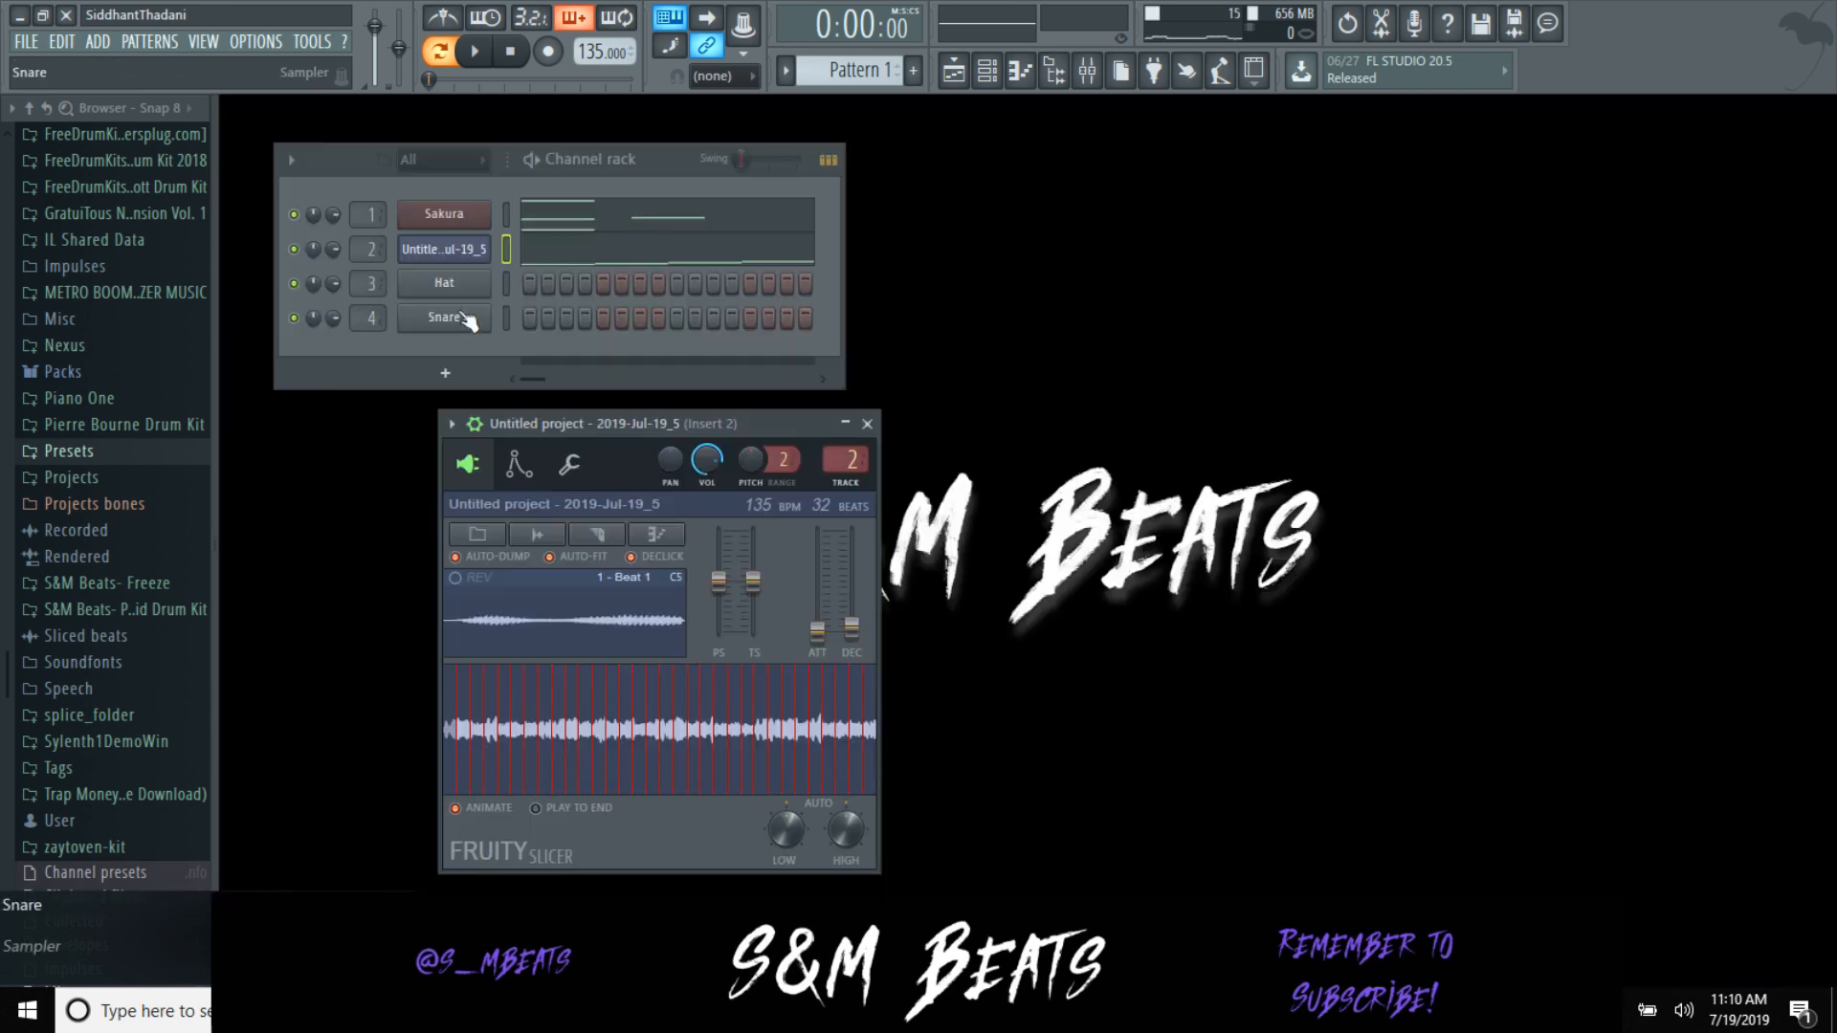
Step: Lower Fruity Slicer's pitch shift slightly, set its attack to about 18 ms, and play the sliced loop with Sakura muted
click(659, 577)
click(633, 639)
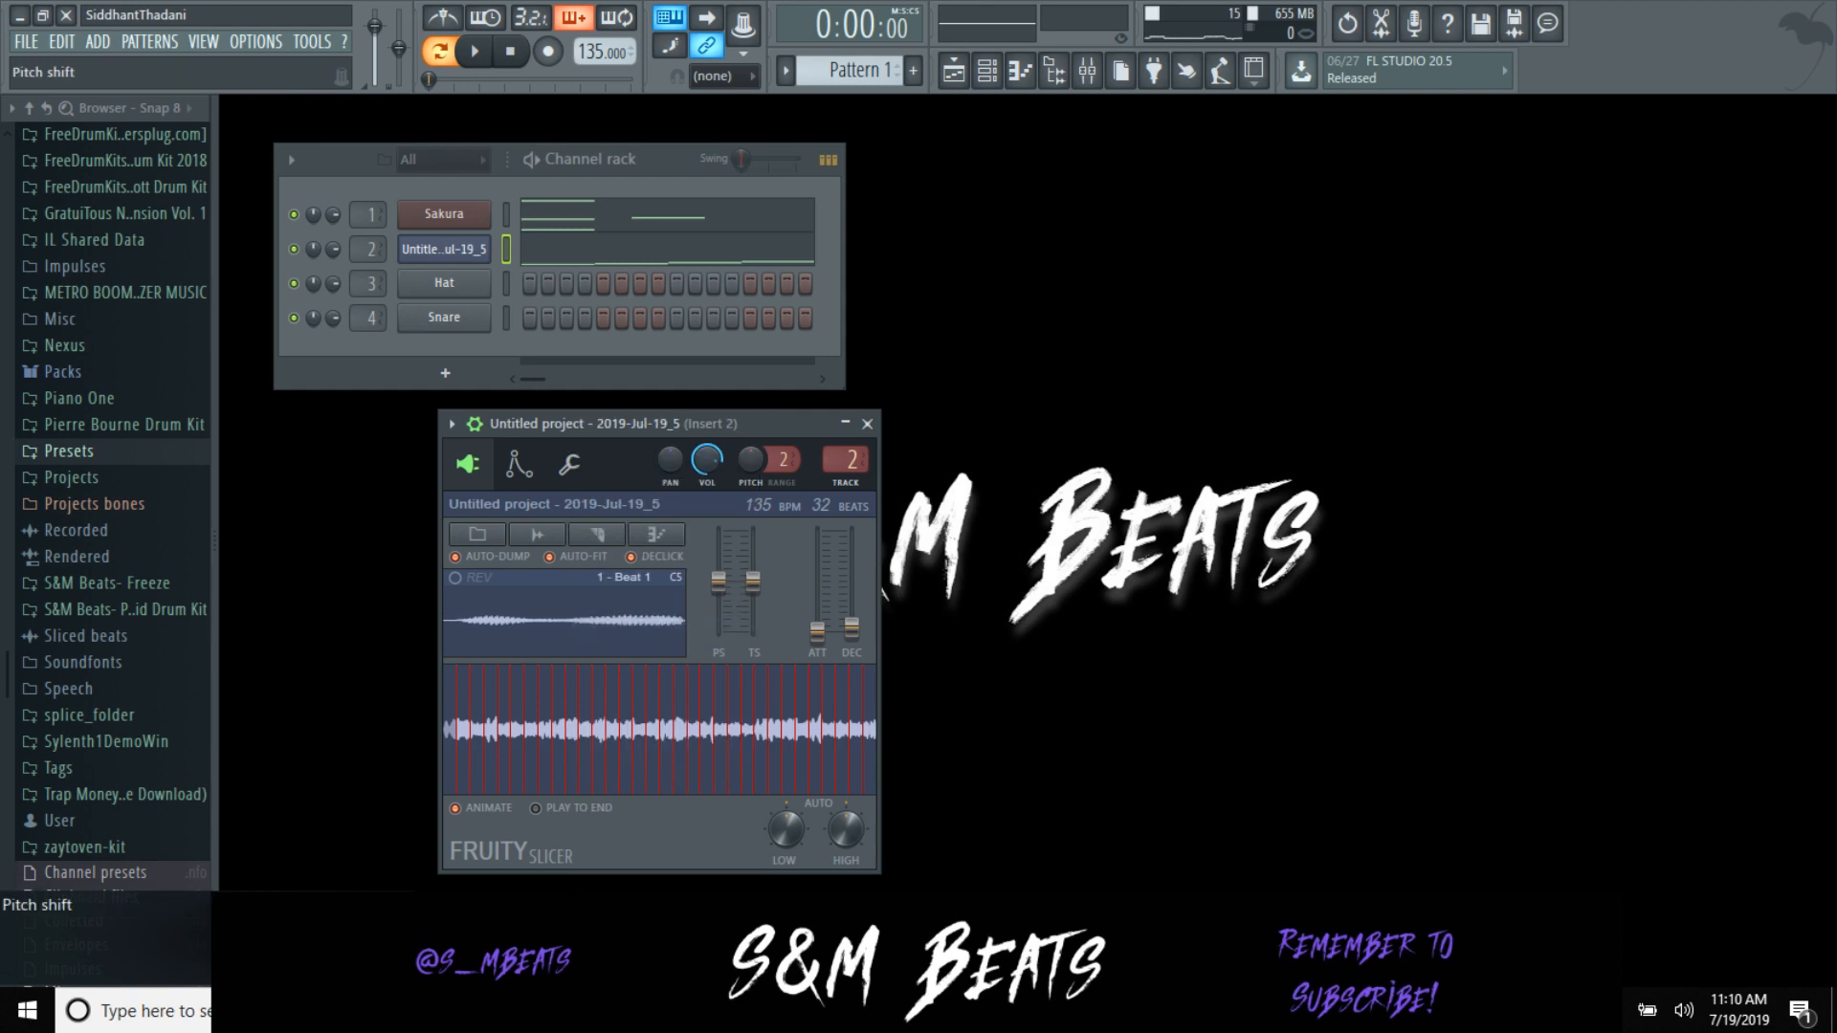
drag(801, 623, 801, 611)
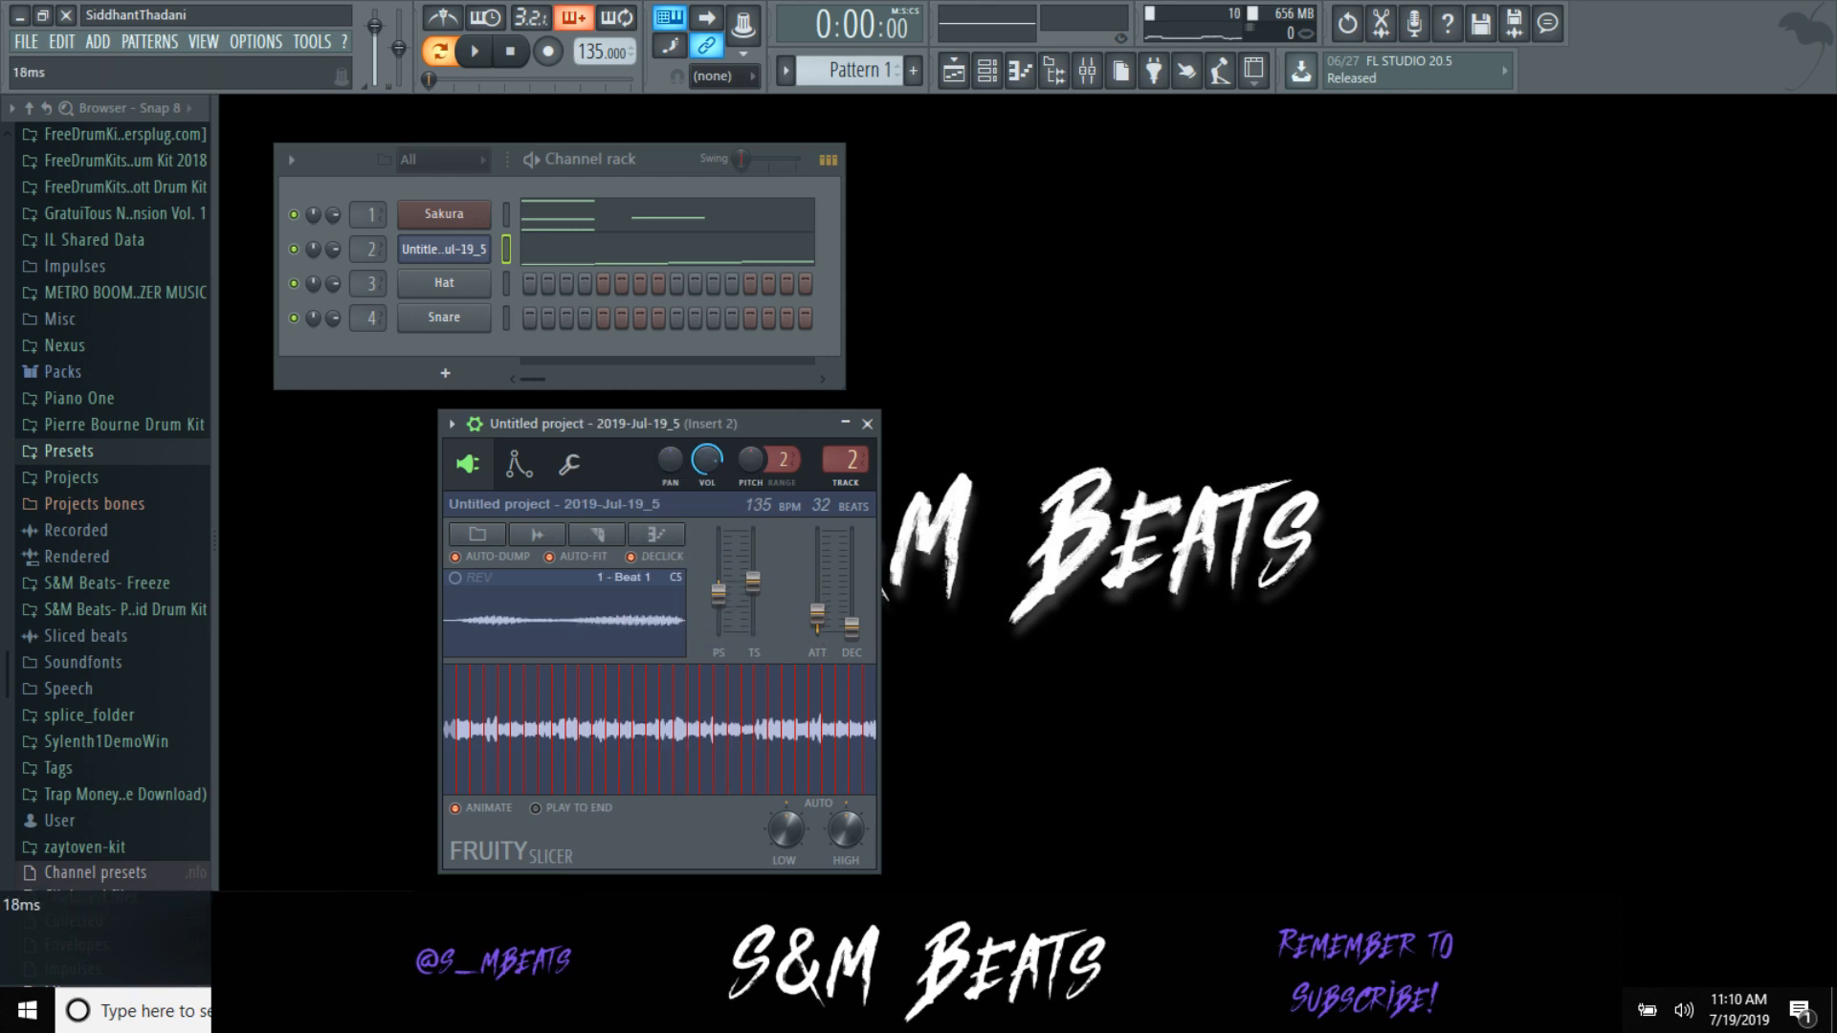
click(484, 61)
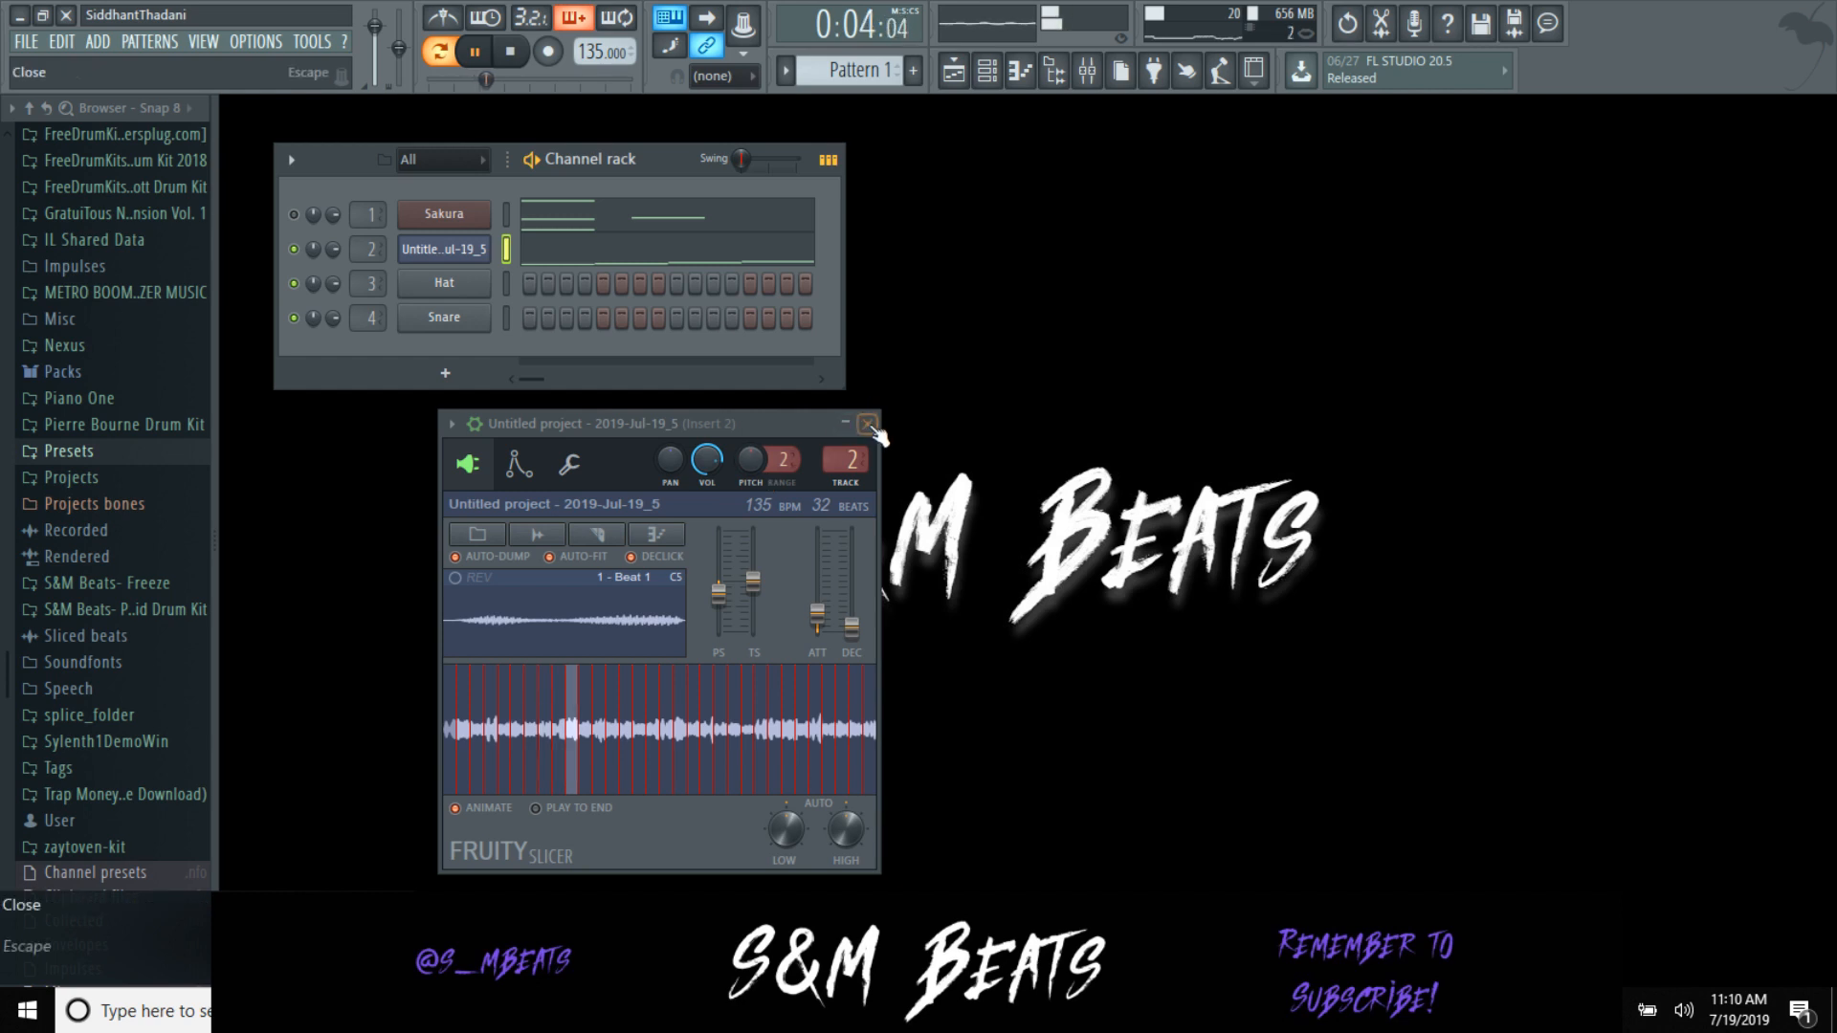
click(868, 423)
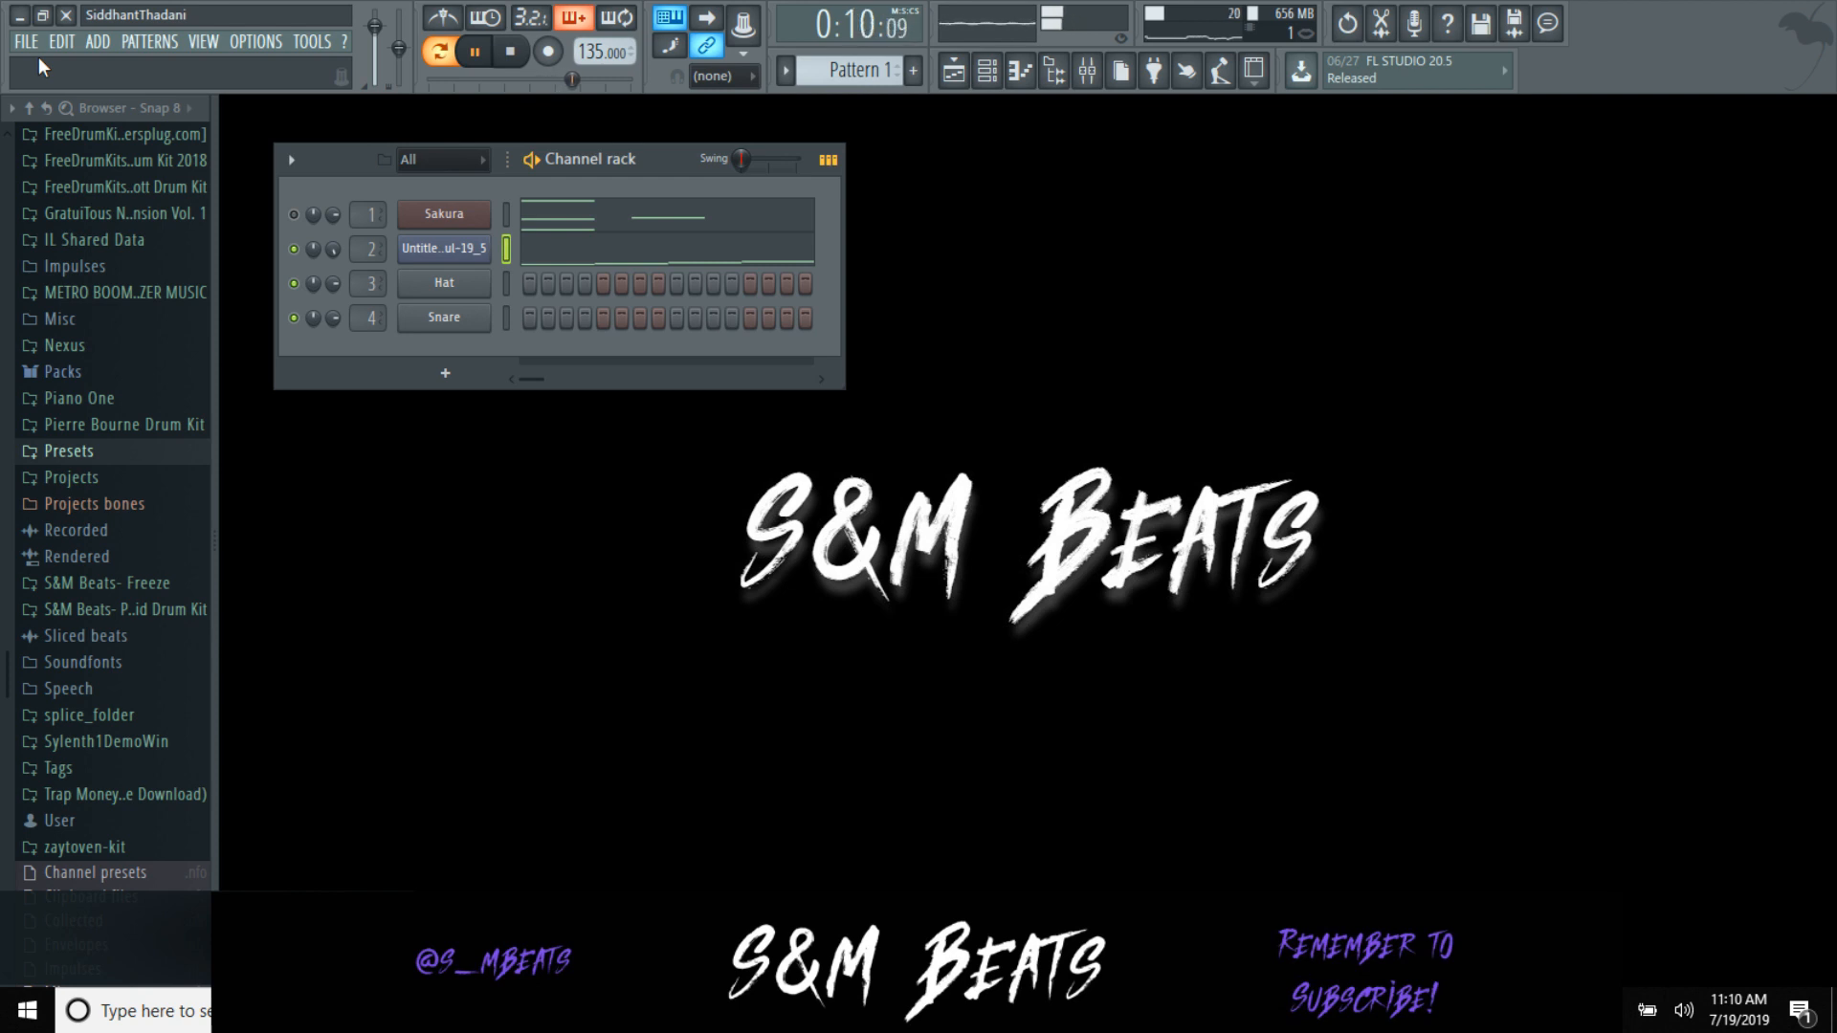
Step: Check the YouTube live chat, return to FL Studio, and stop playback
key(alt+Tab)
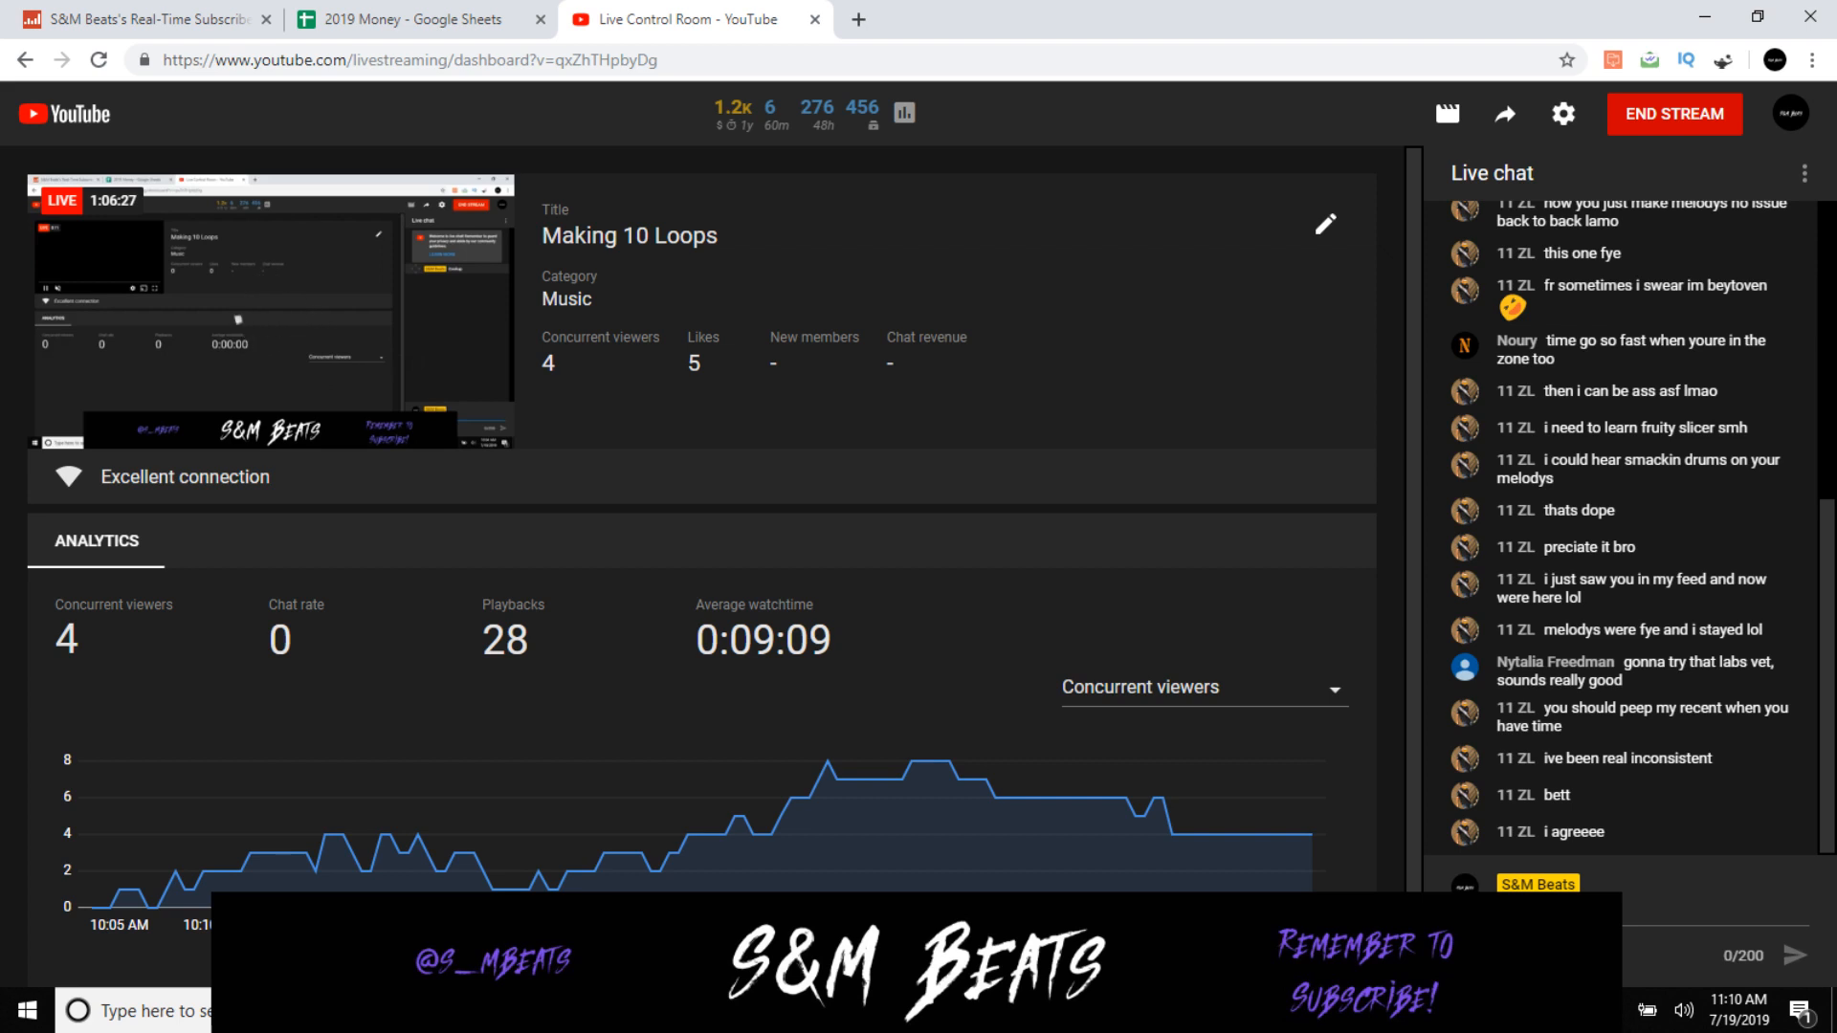
key(alt+Tab)
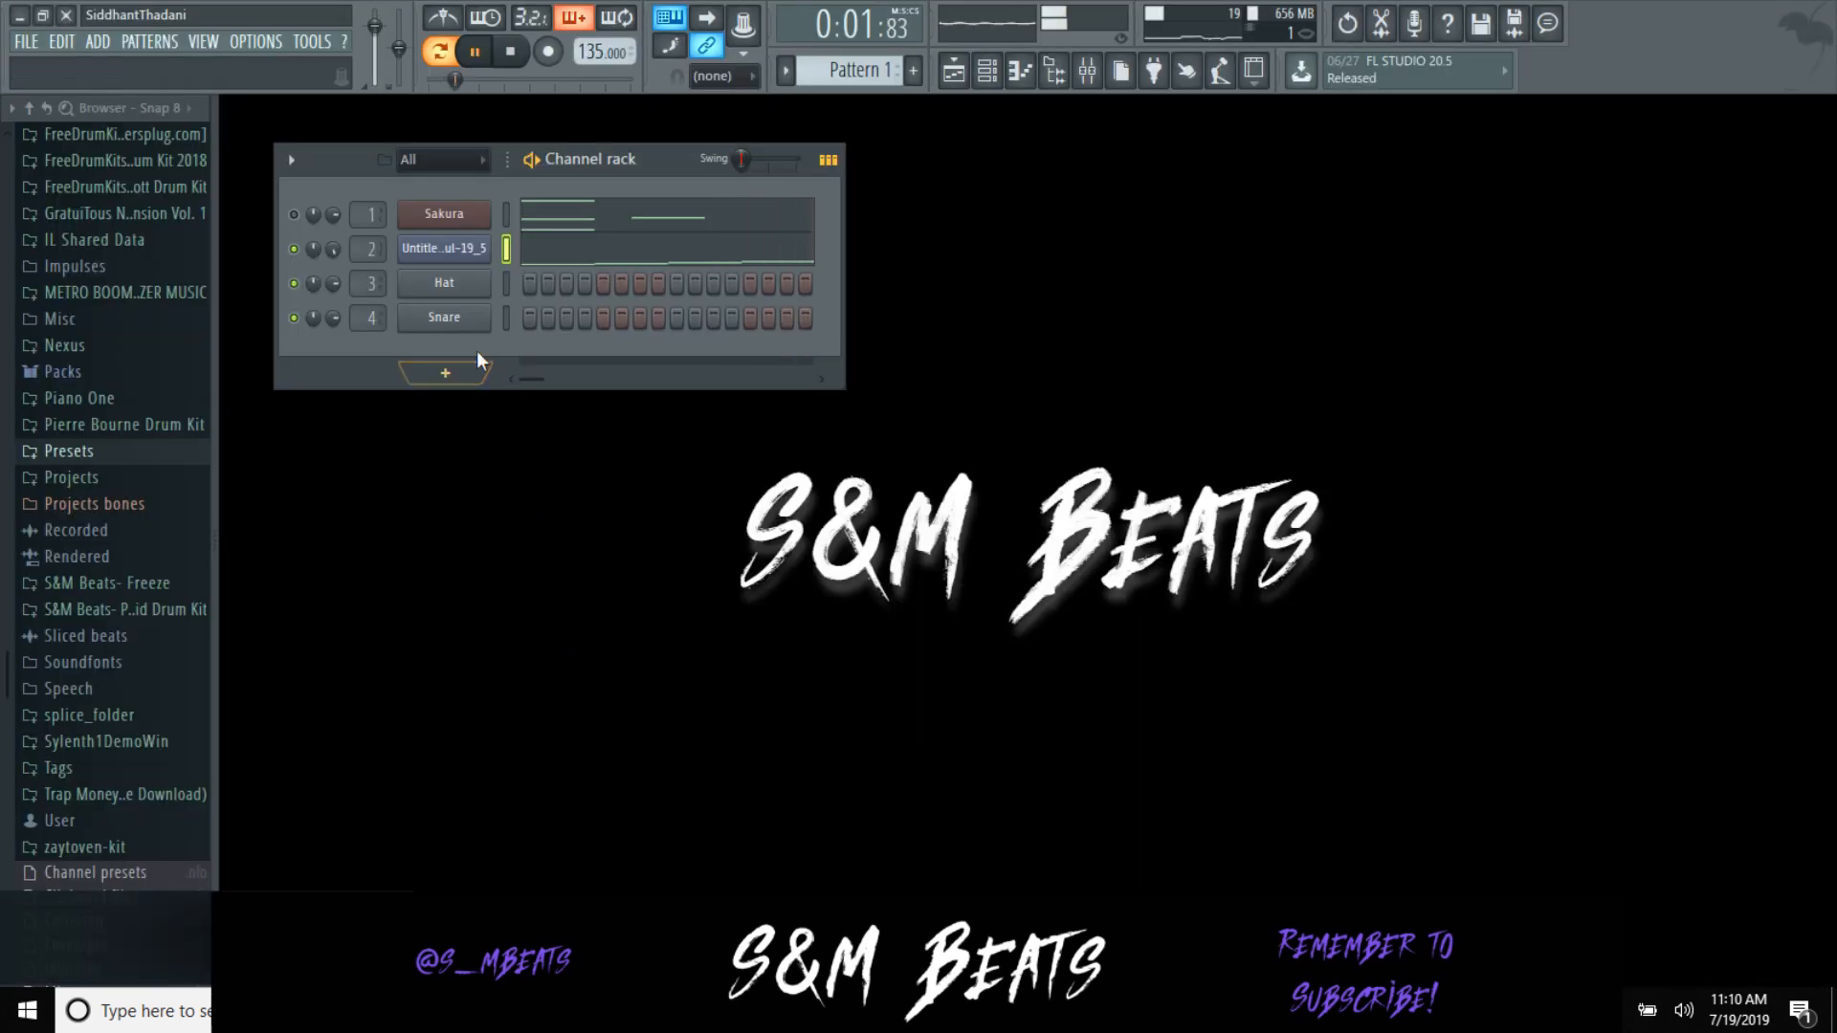
key(space)
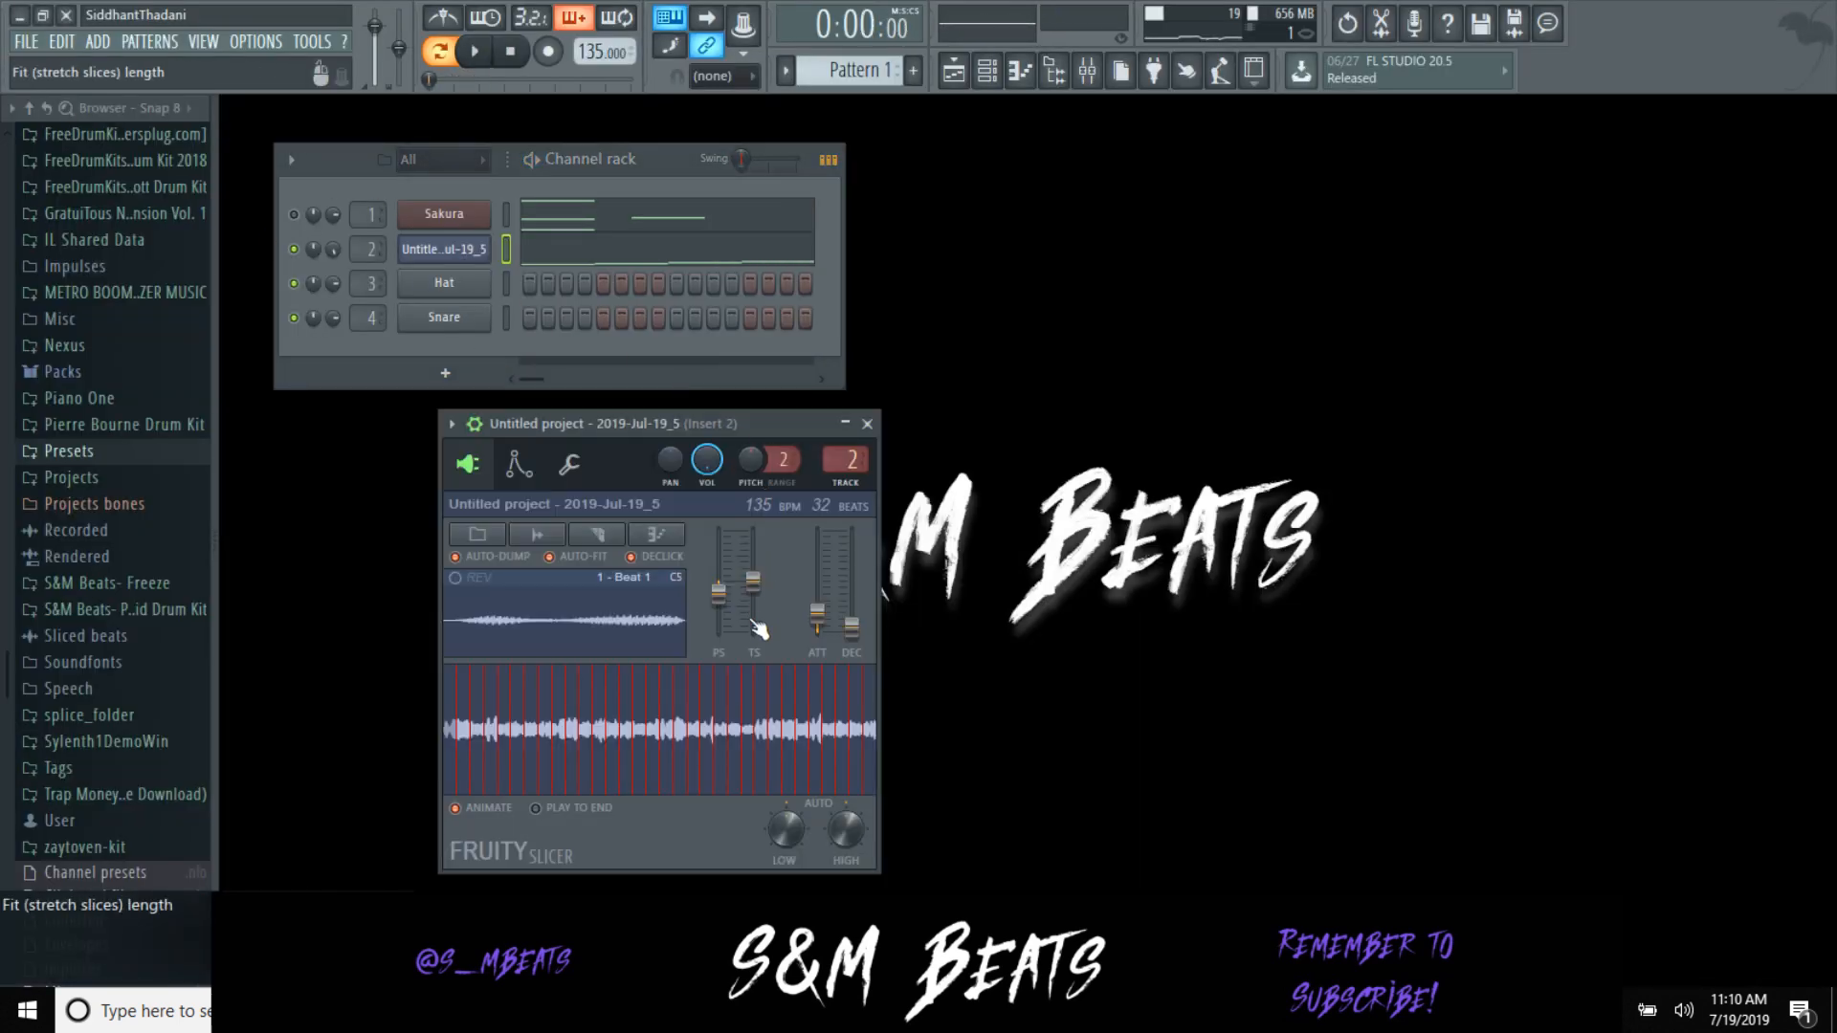
Step: Audition higher and lower pitch shifts for the slices in Fruity Slicer and settle on -200 cents
drag(718, 594, 713, 568)
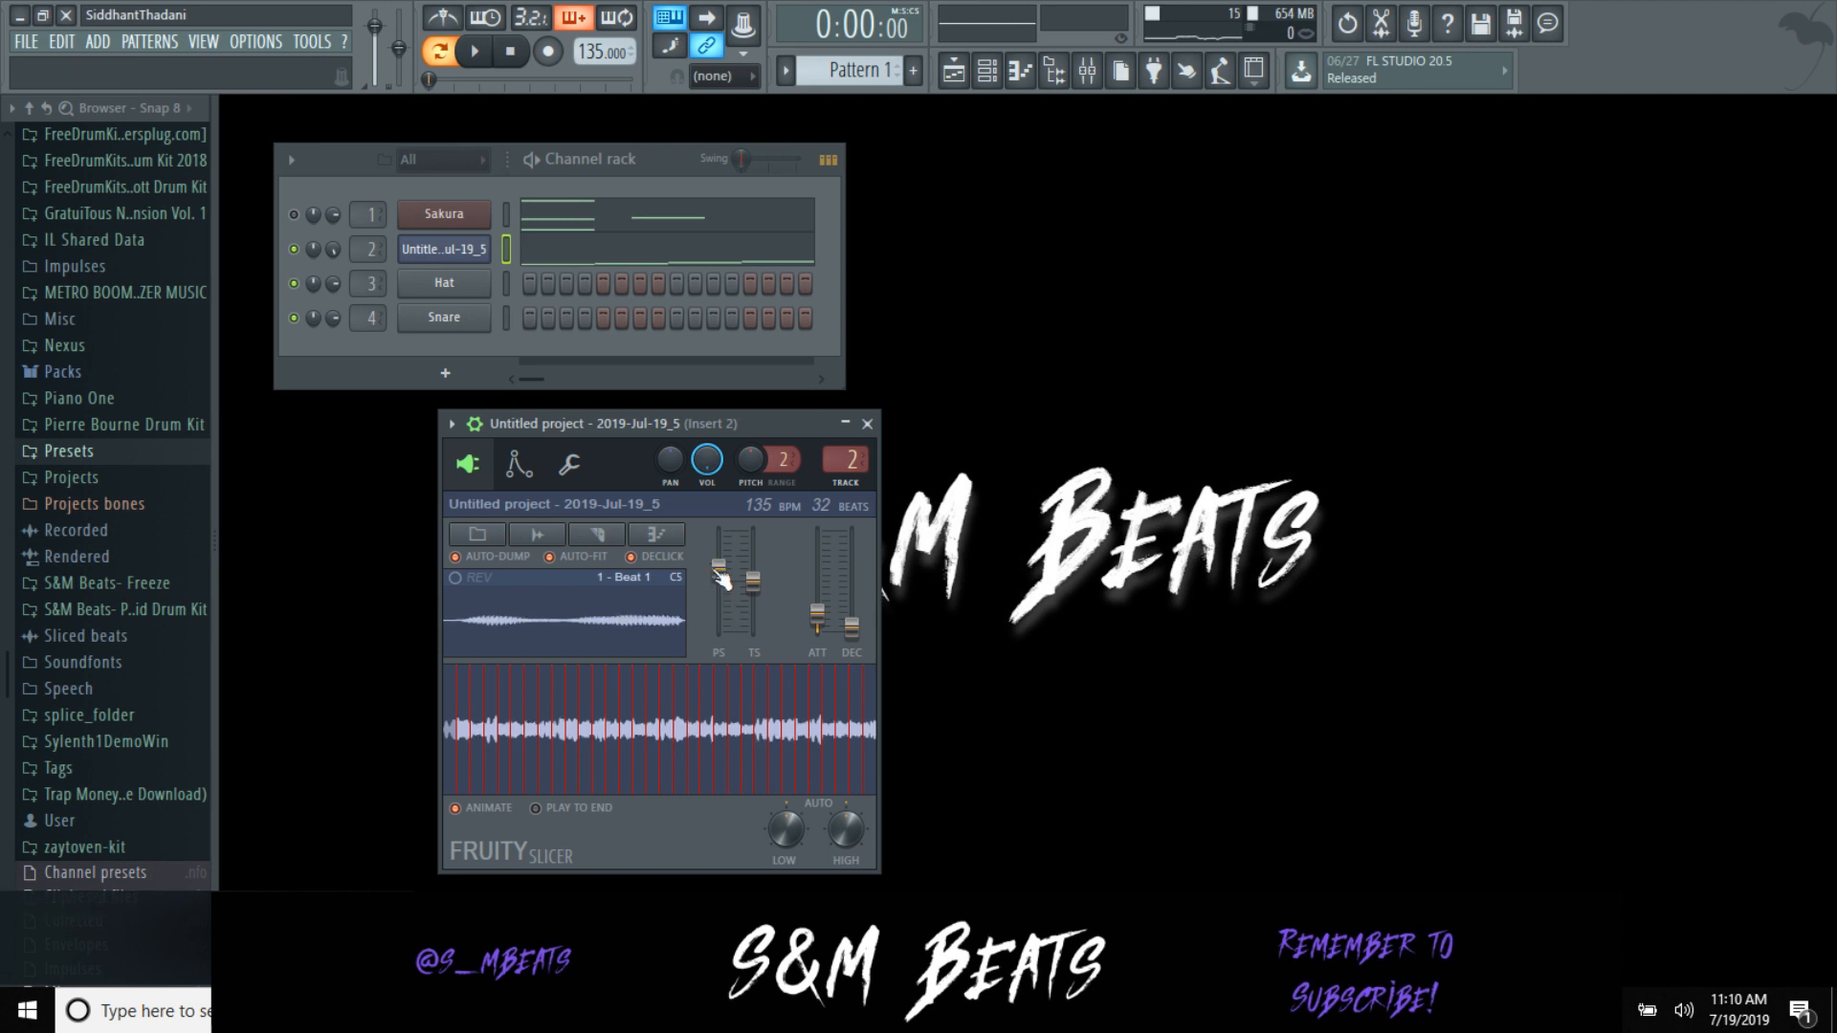
key(space)
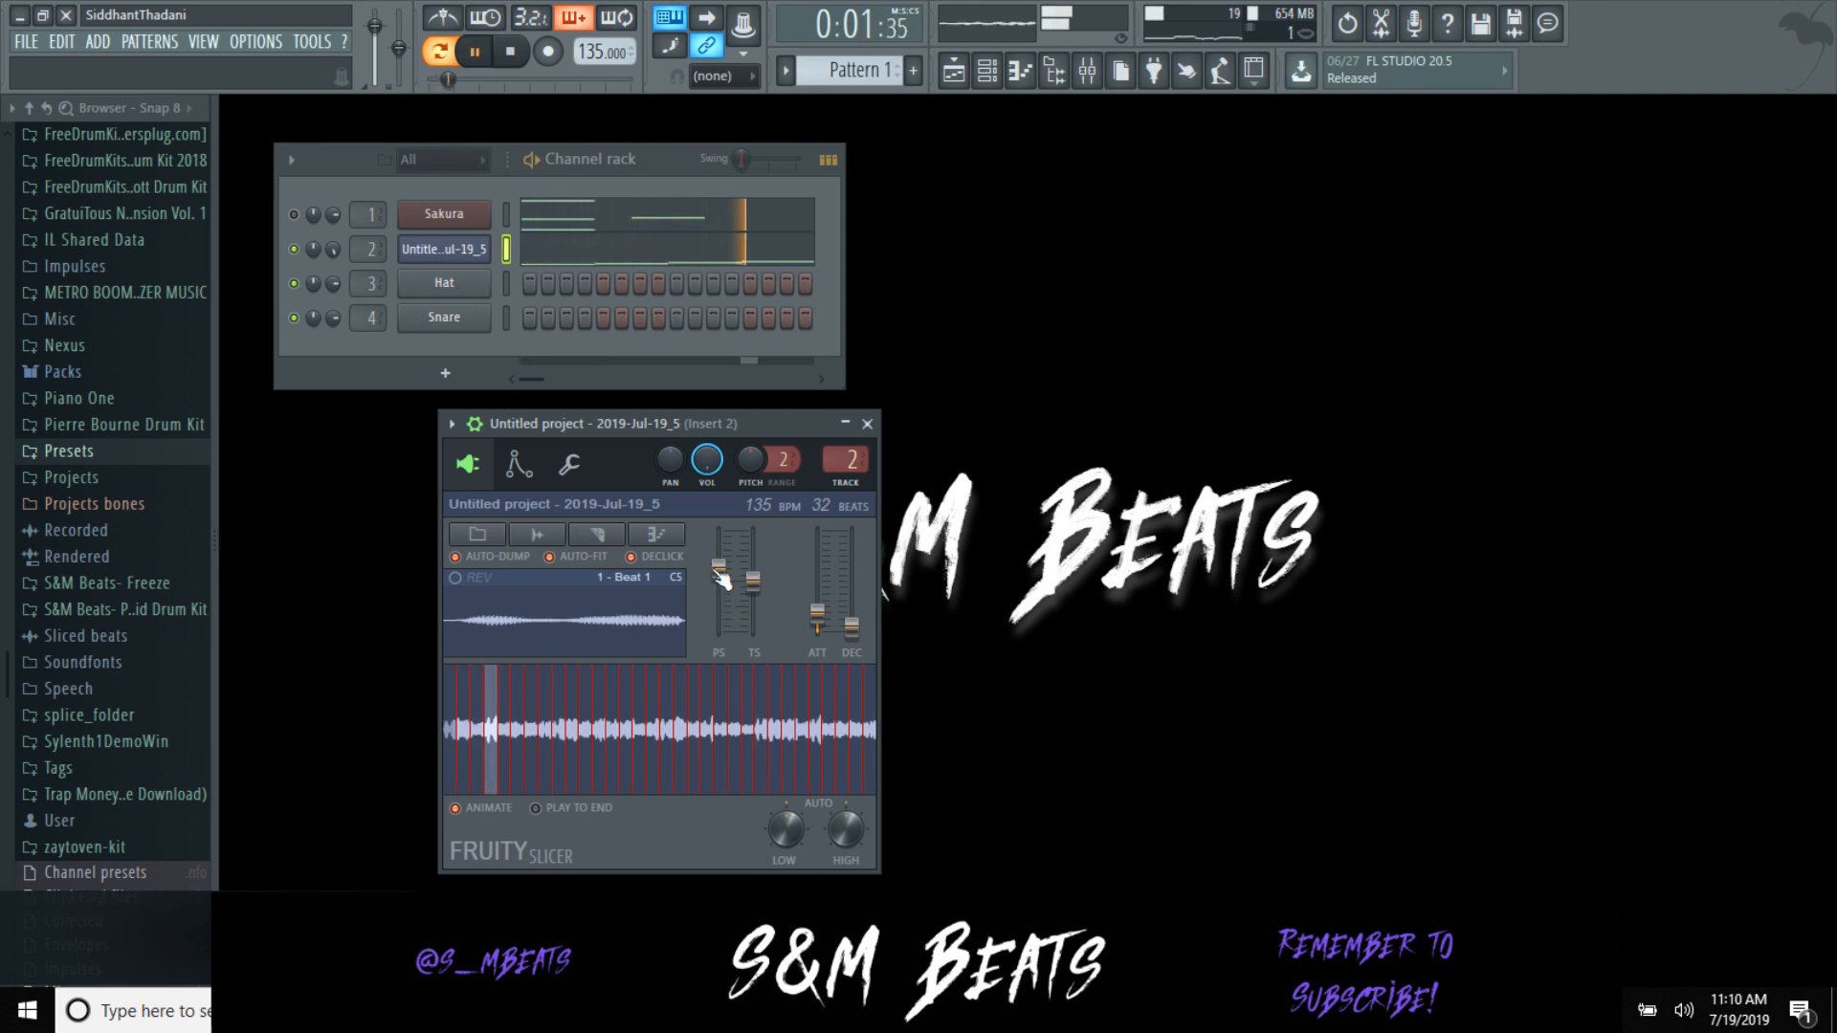
key(space)
drag(721, 577, 713, 588)
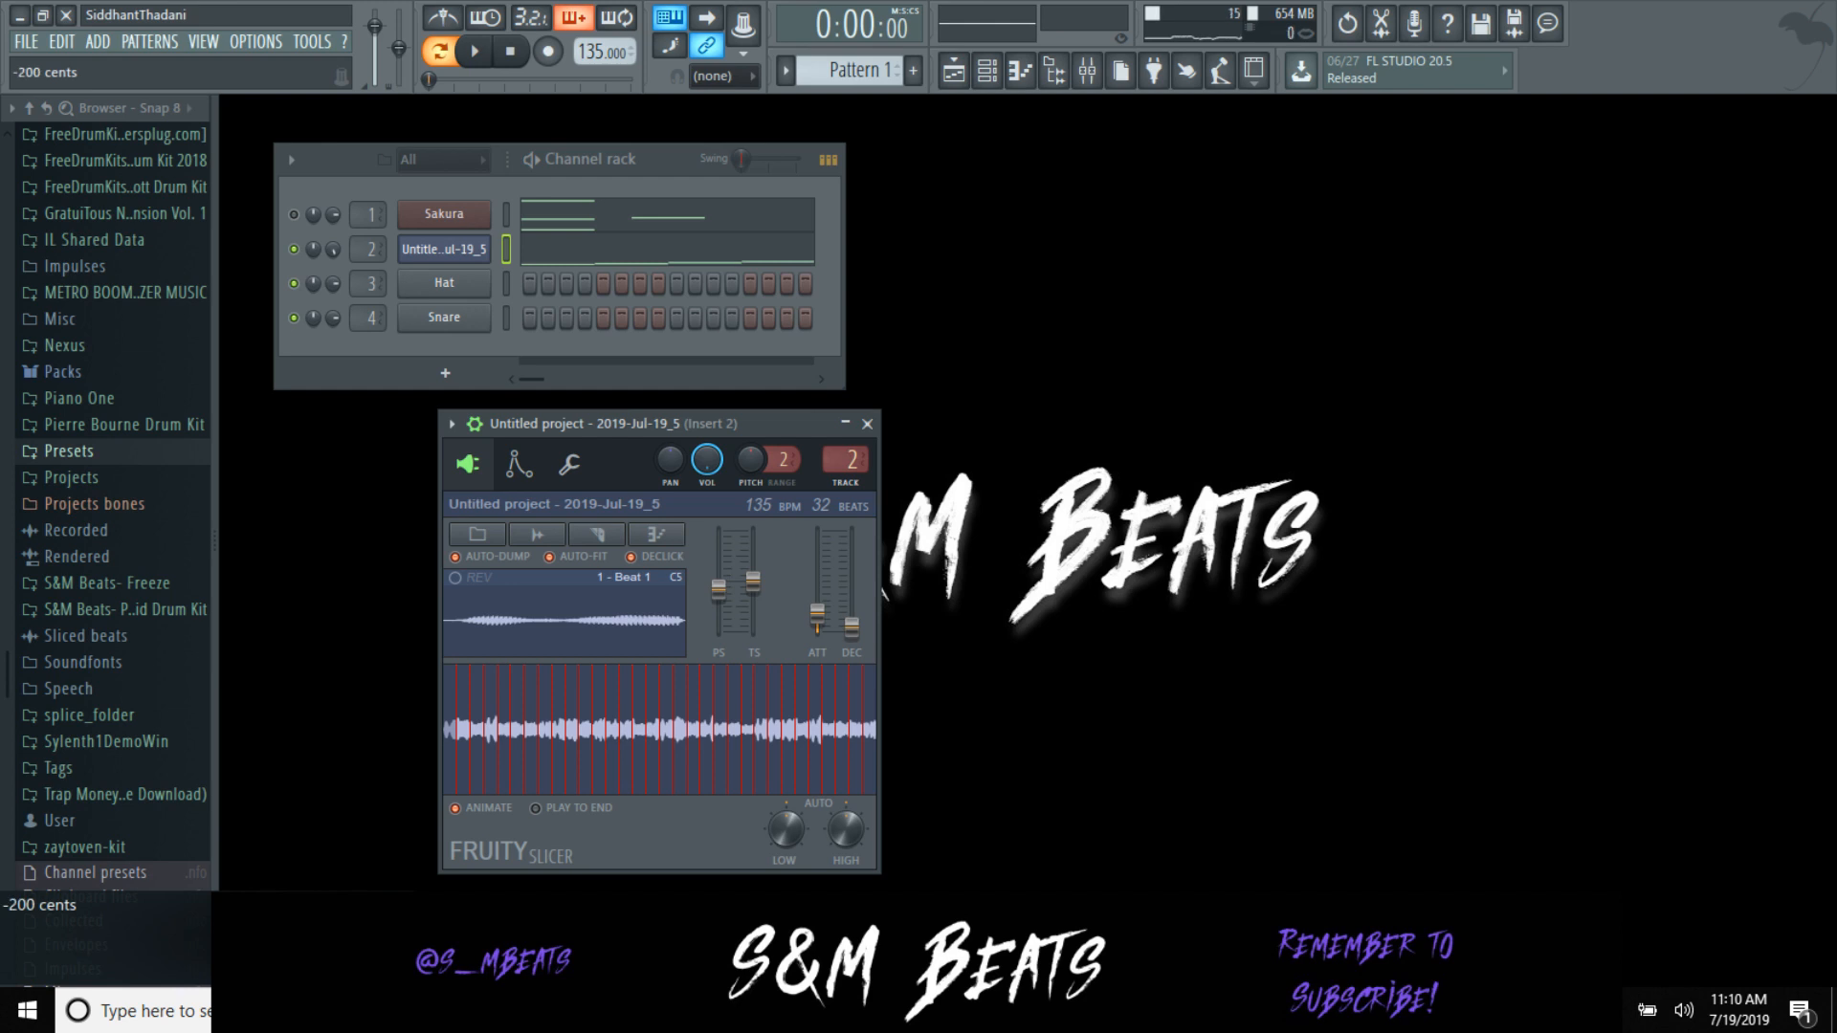
drag(713, 589, 723, 603)
key(space)
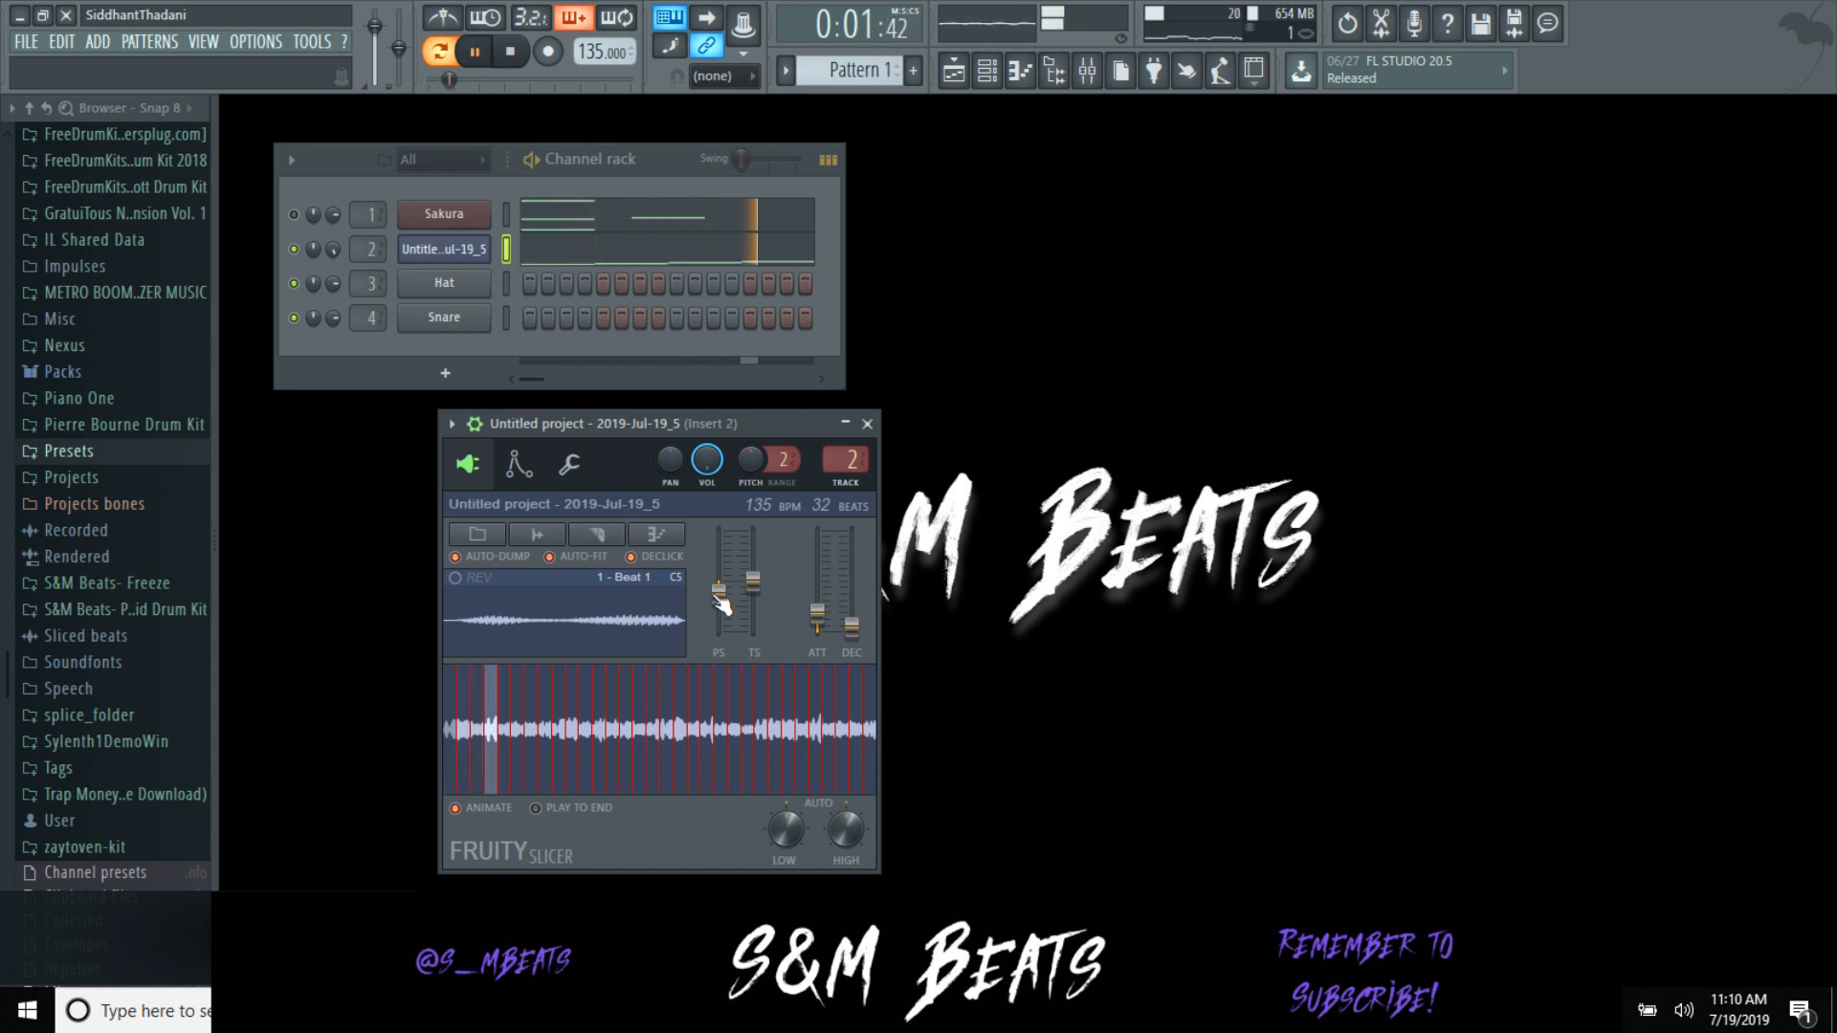
drag(722, 603, 722, 598)
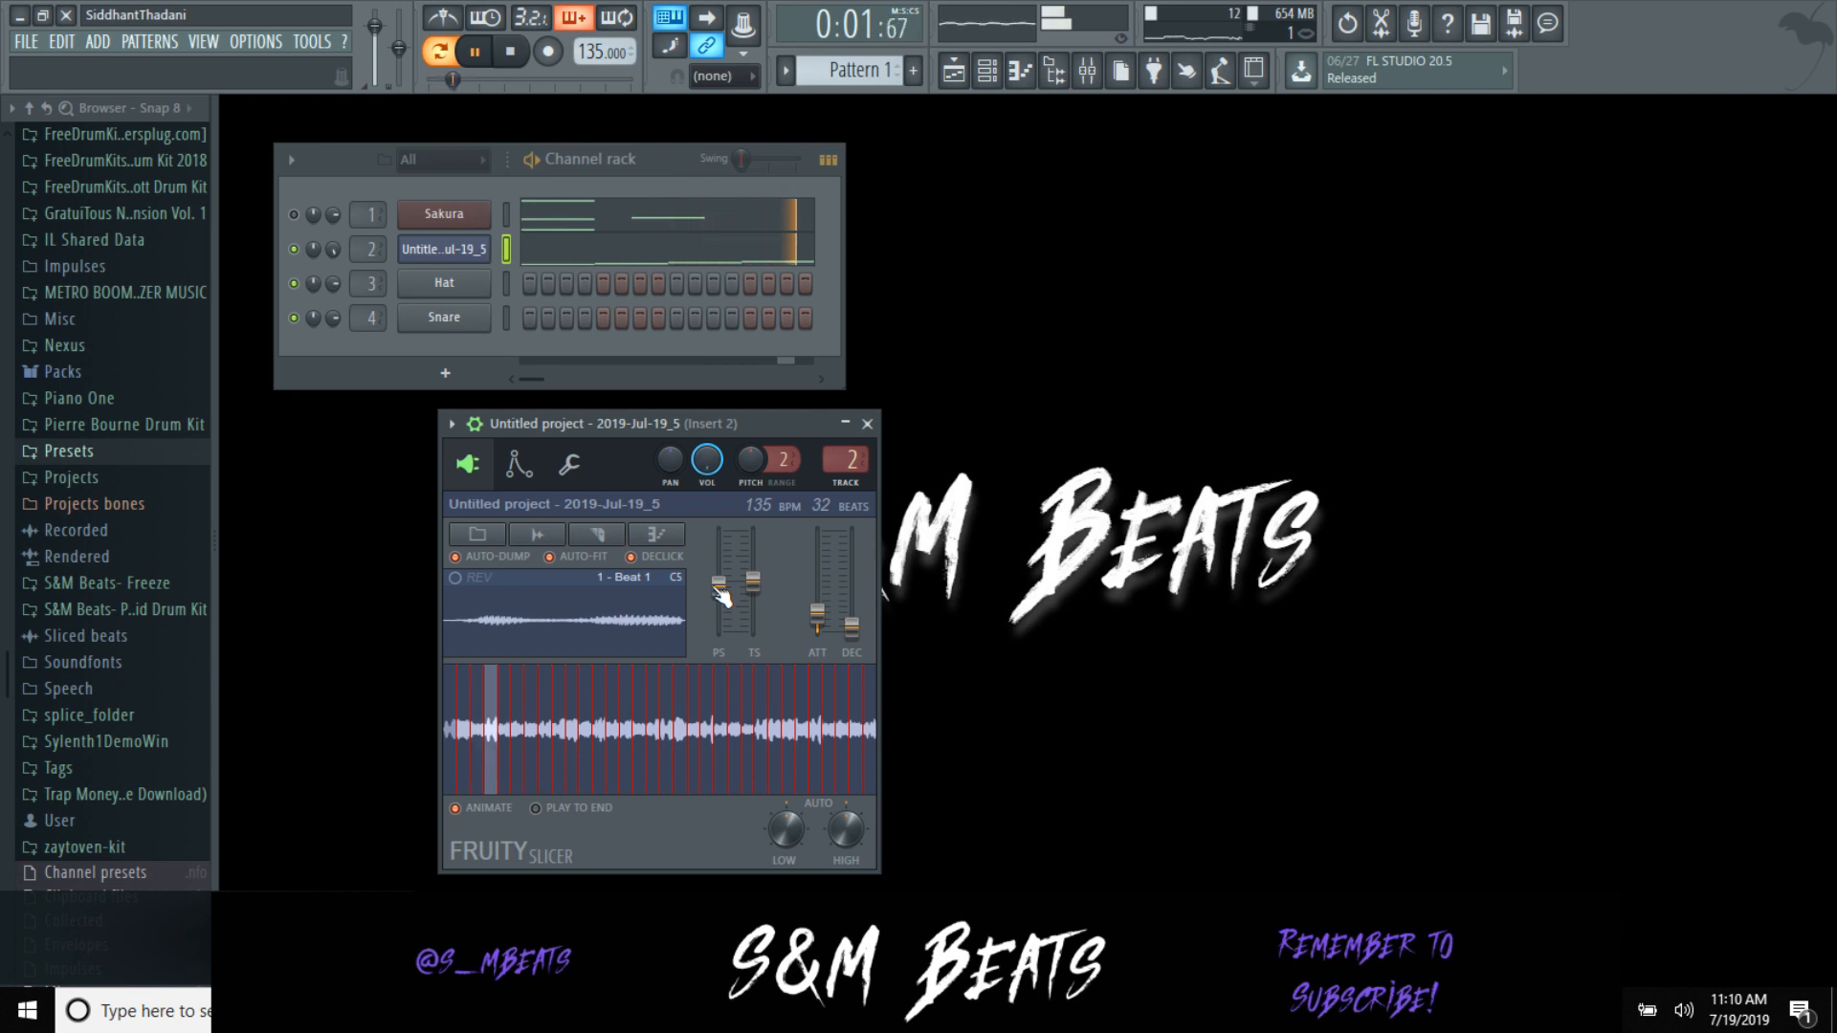
key(space)
drag(722, 597, 723, 606)
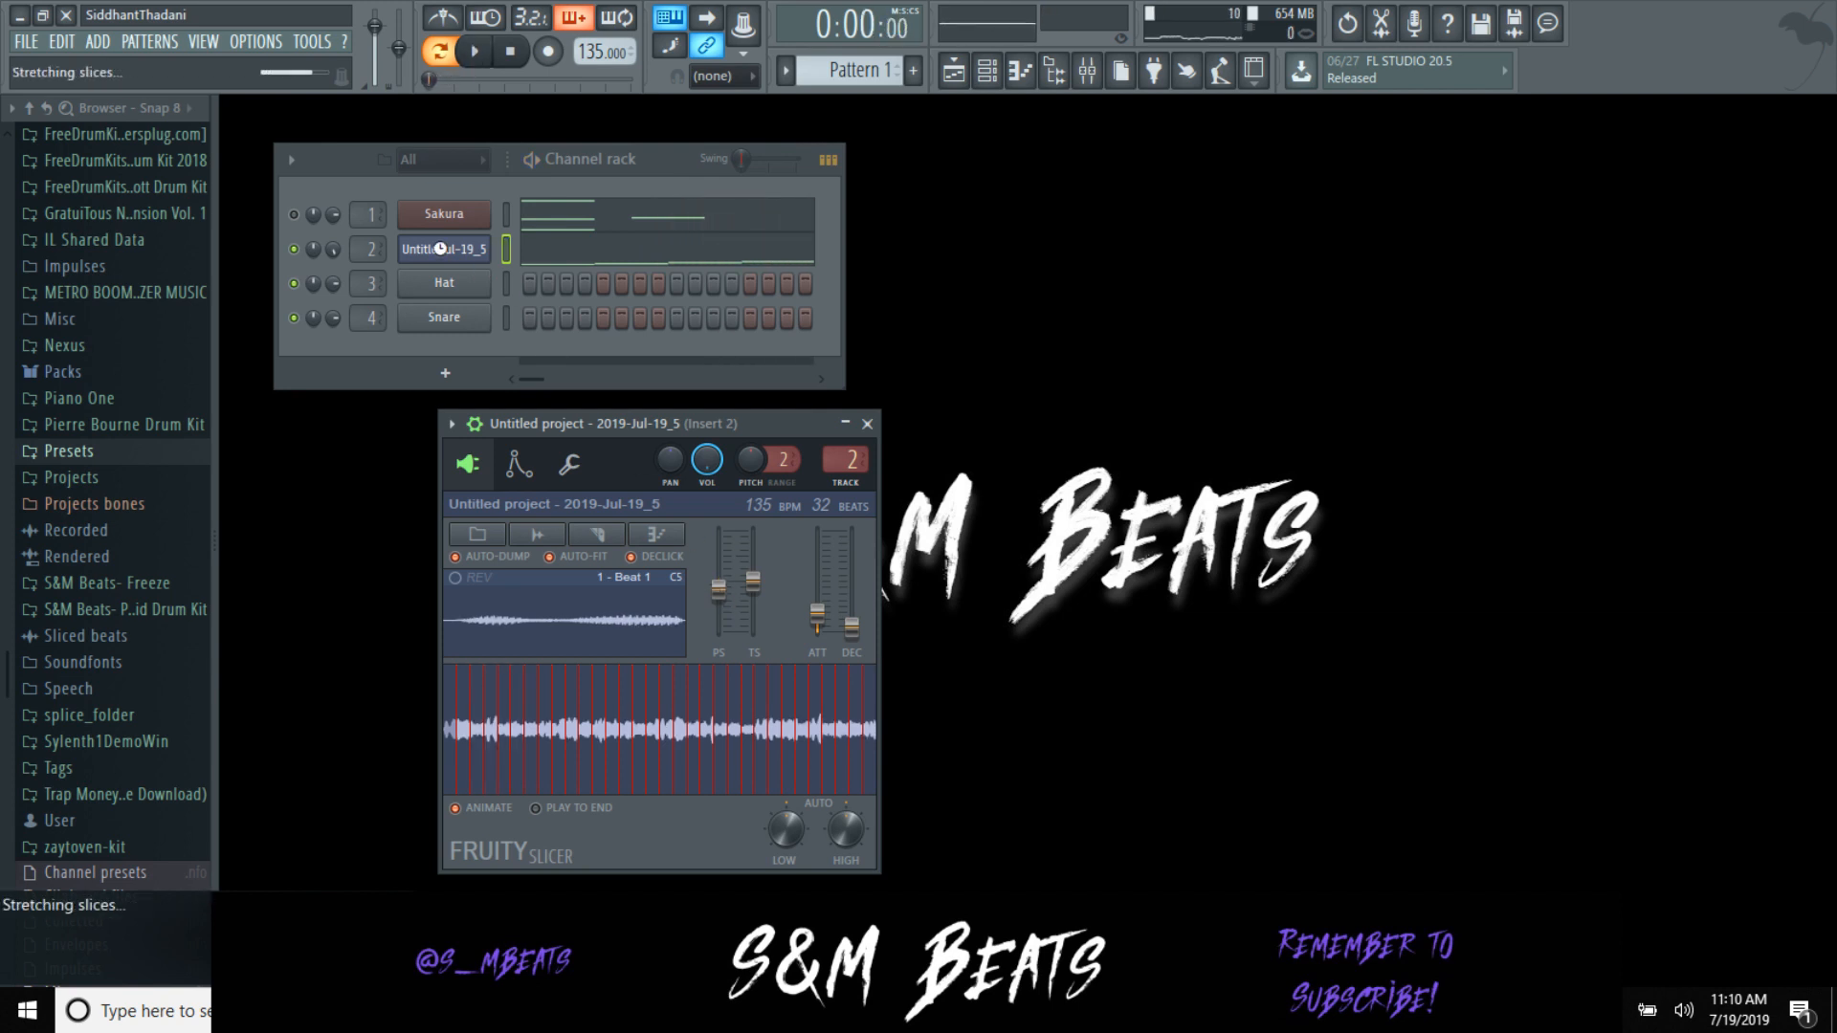
Step: Transpose all Sakura notes down two semitones in the piano roll to match the slicer's pitch
click(533, 232)
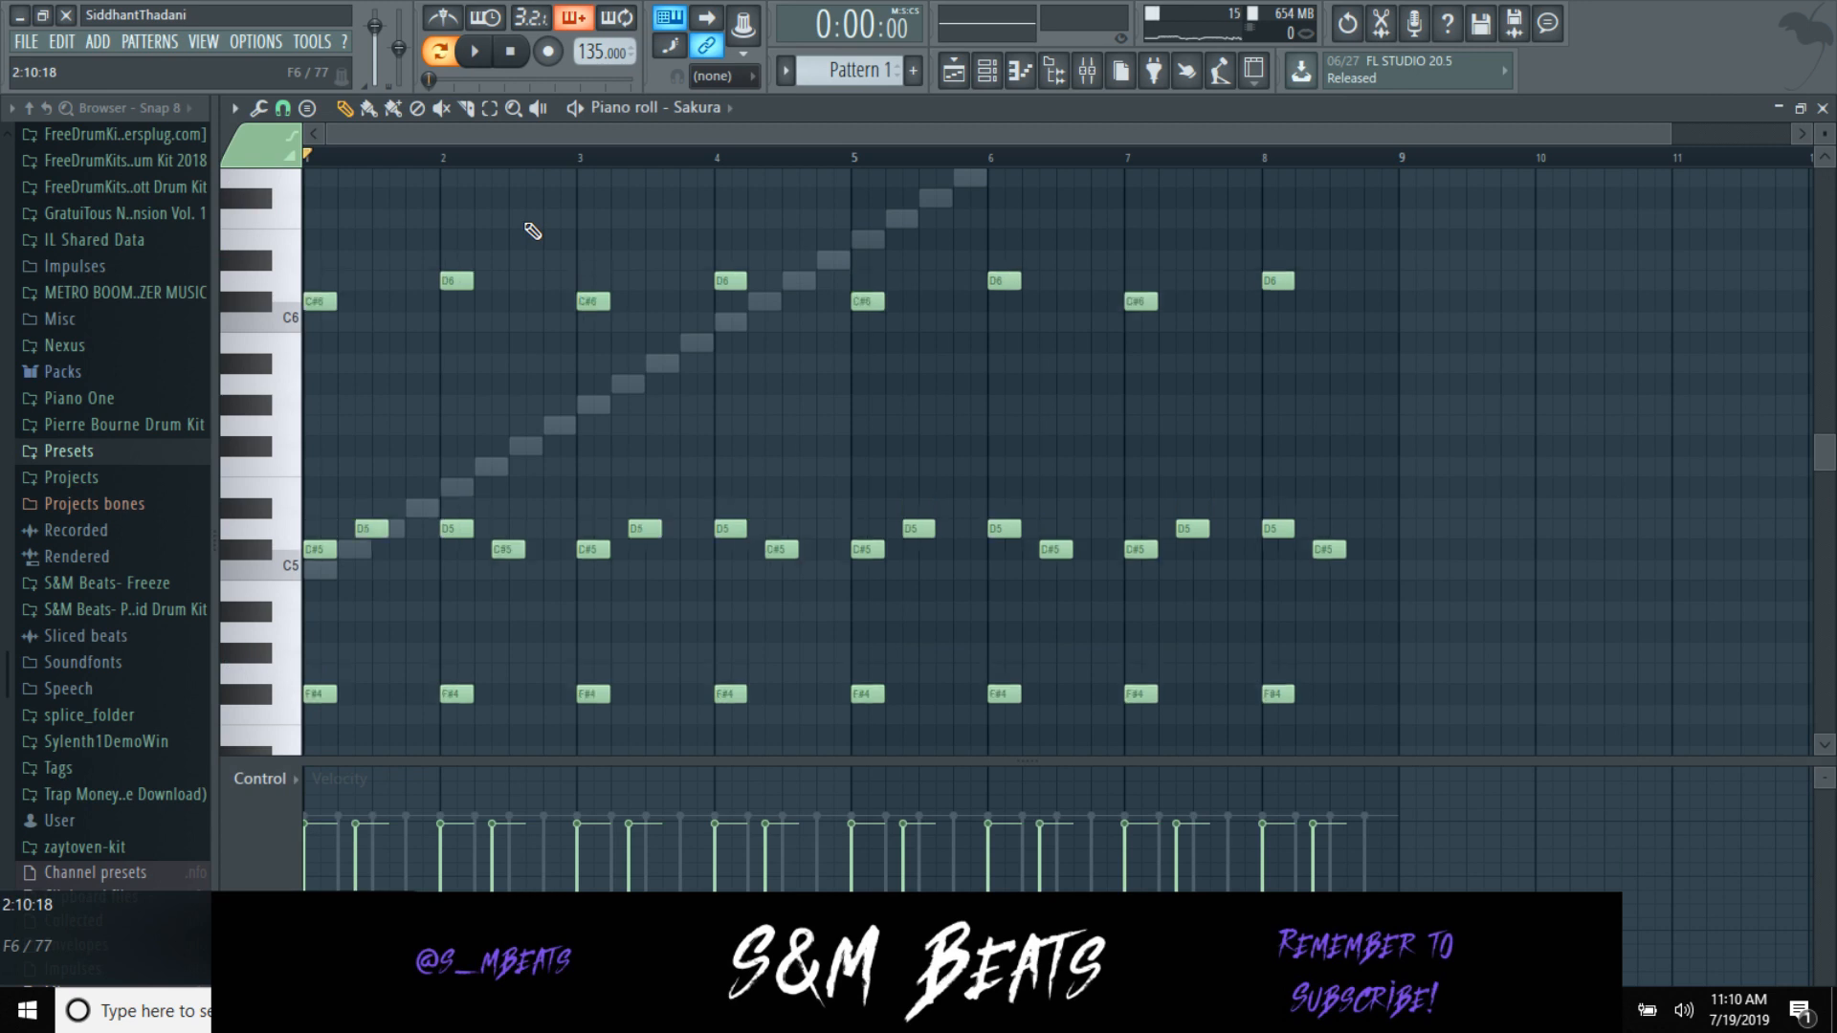
click(1823, 108)
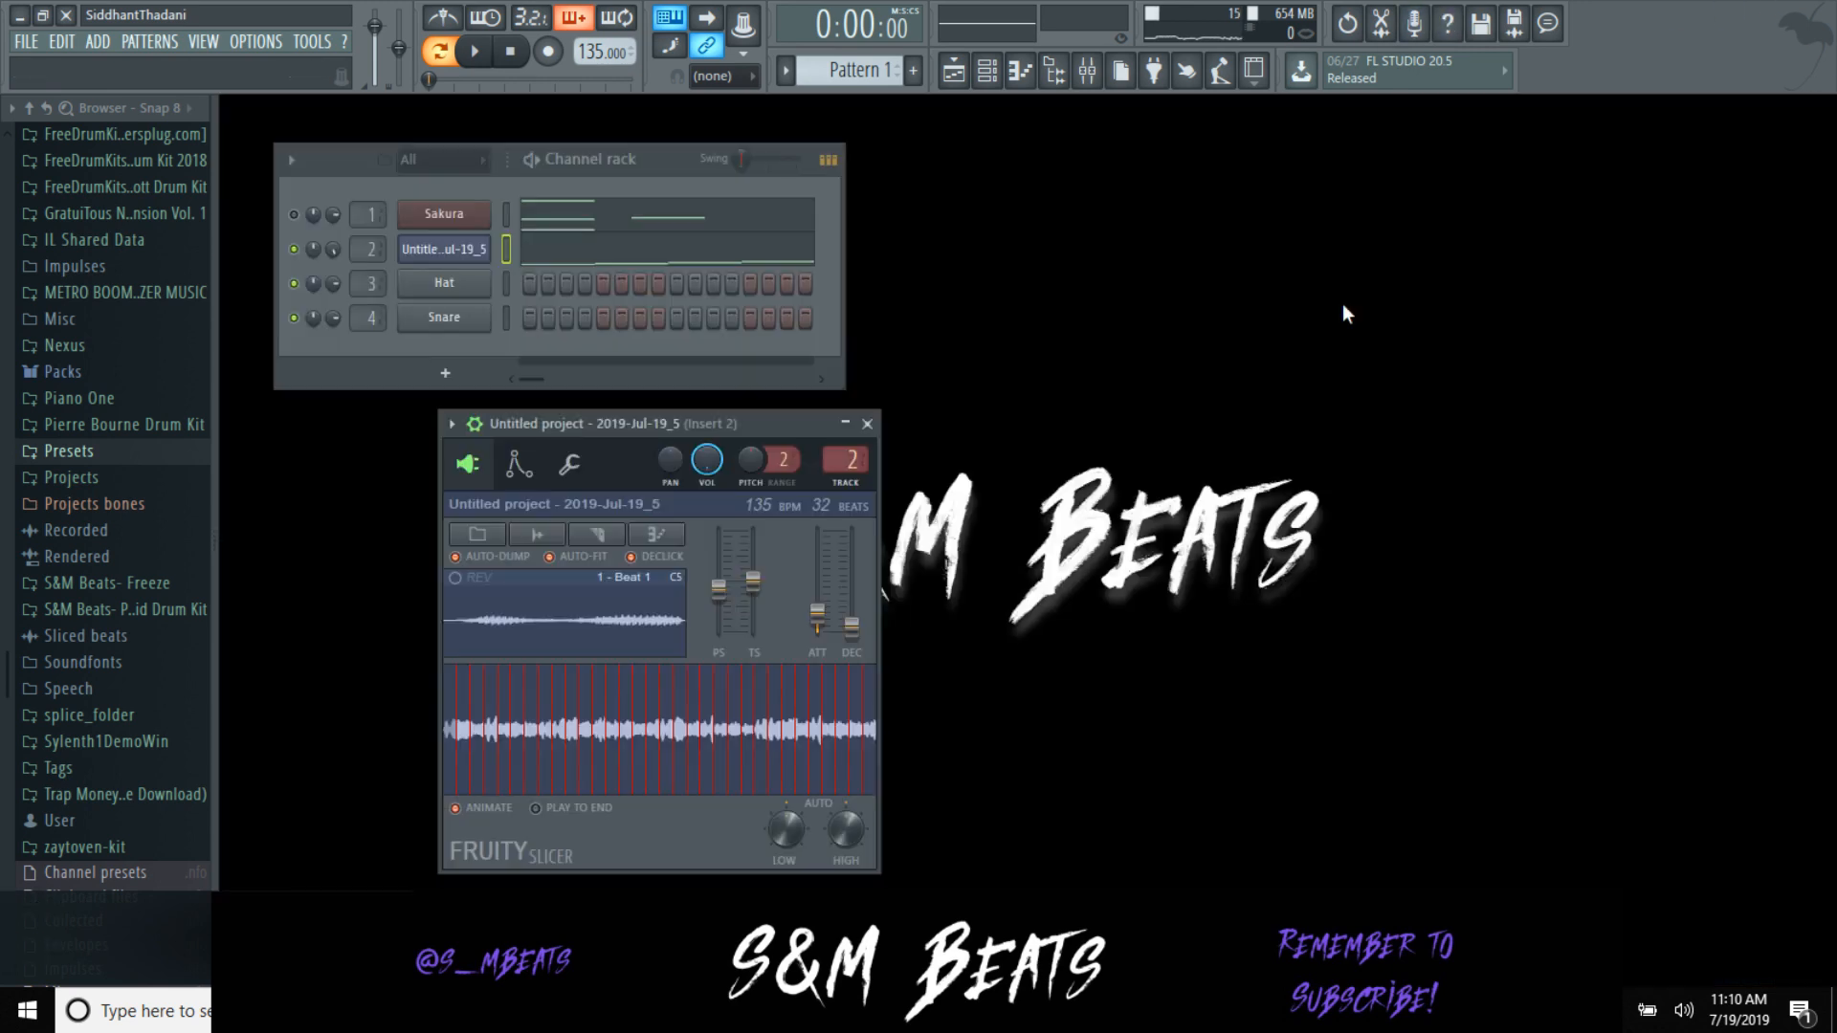
click(417, 216)
Step: Start a MIDI export of the Sakura notes and create the folder "S&M Beats Cup - 135 BPM" in 30 Loops for TopChoice
click(234, 108)
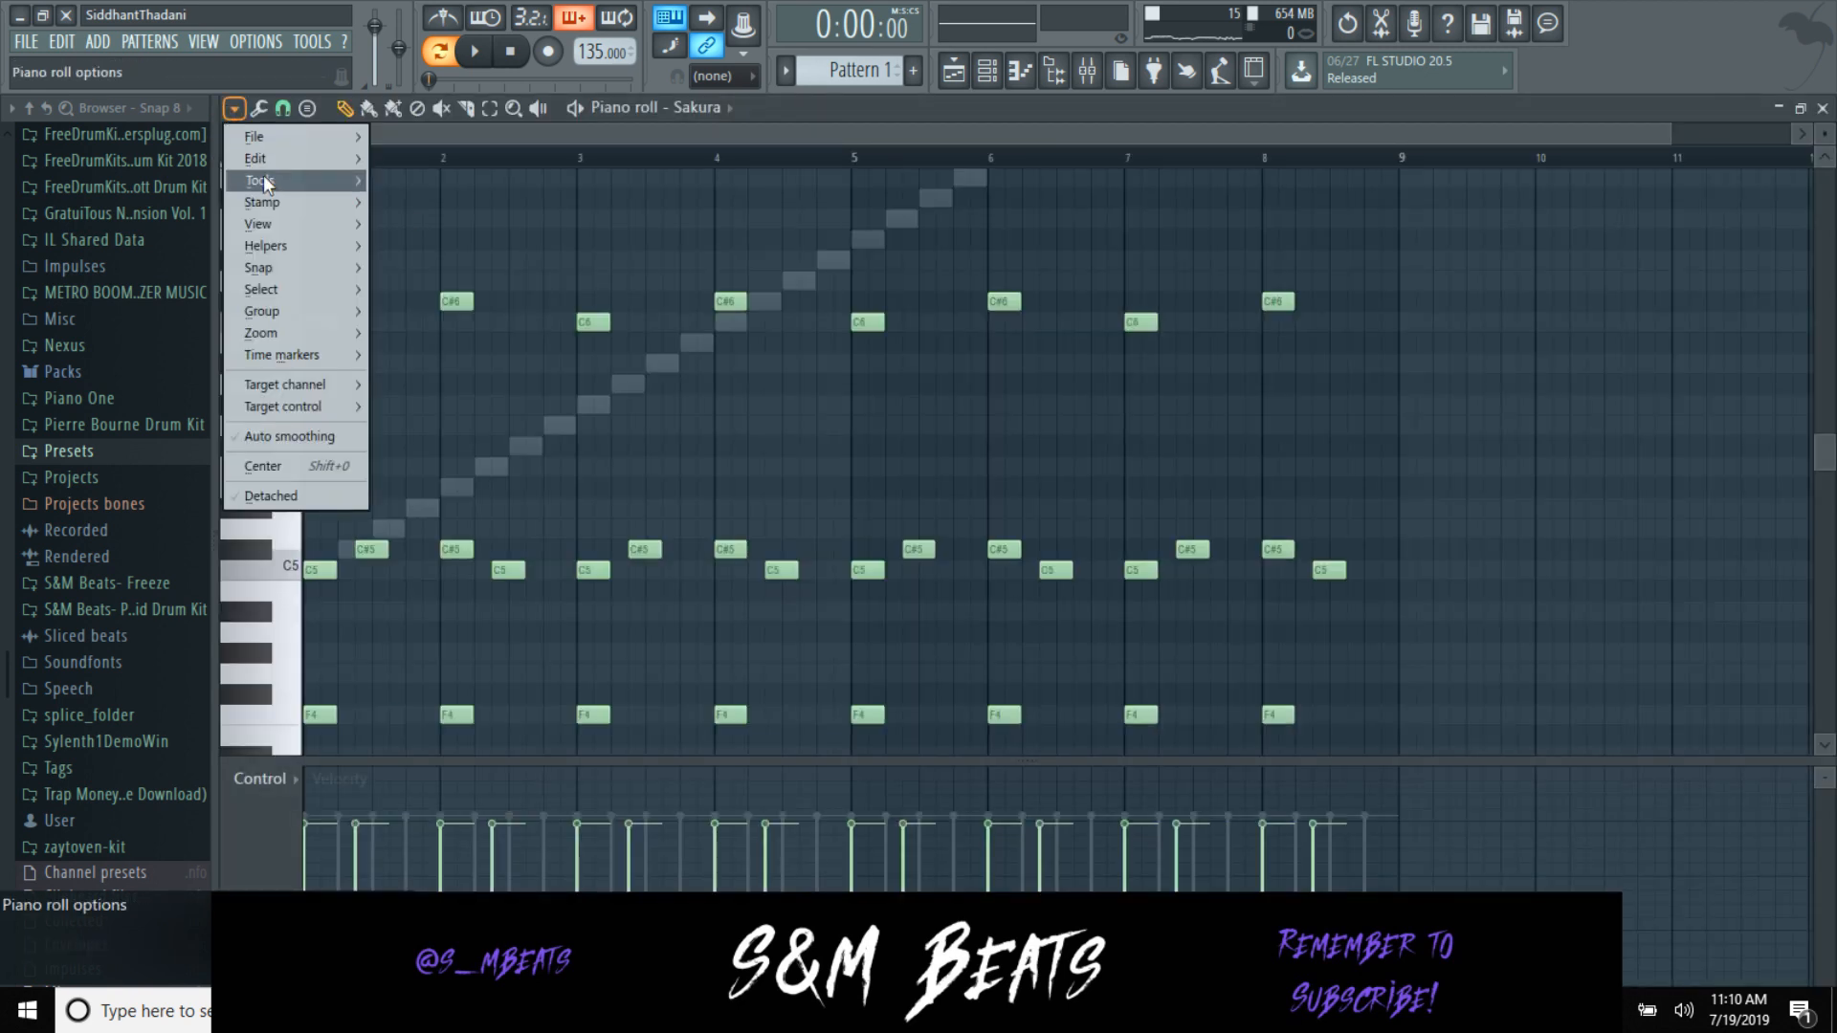
mouse_move(253, 137)
click(473, 205)
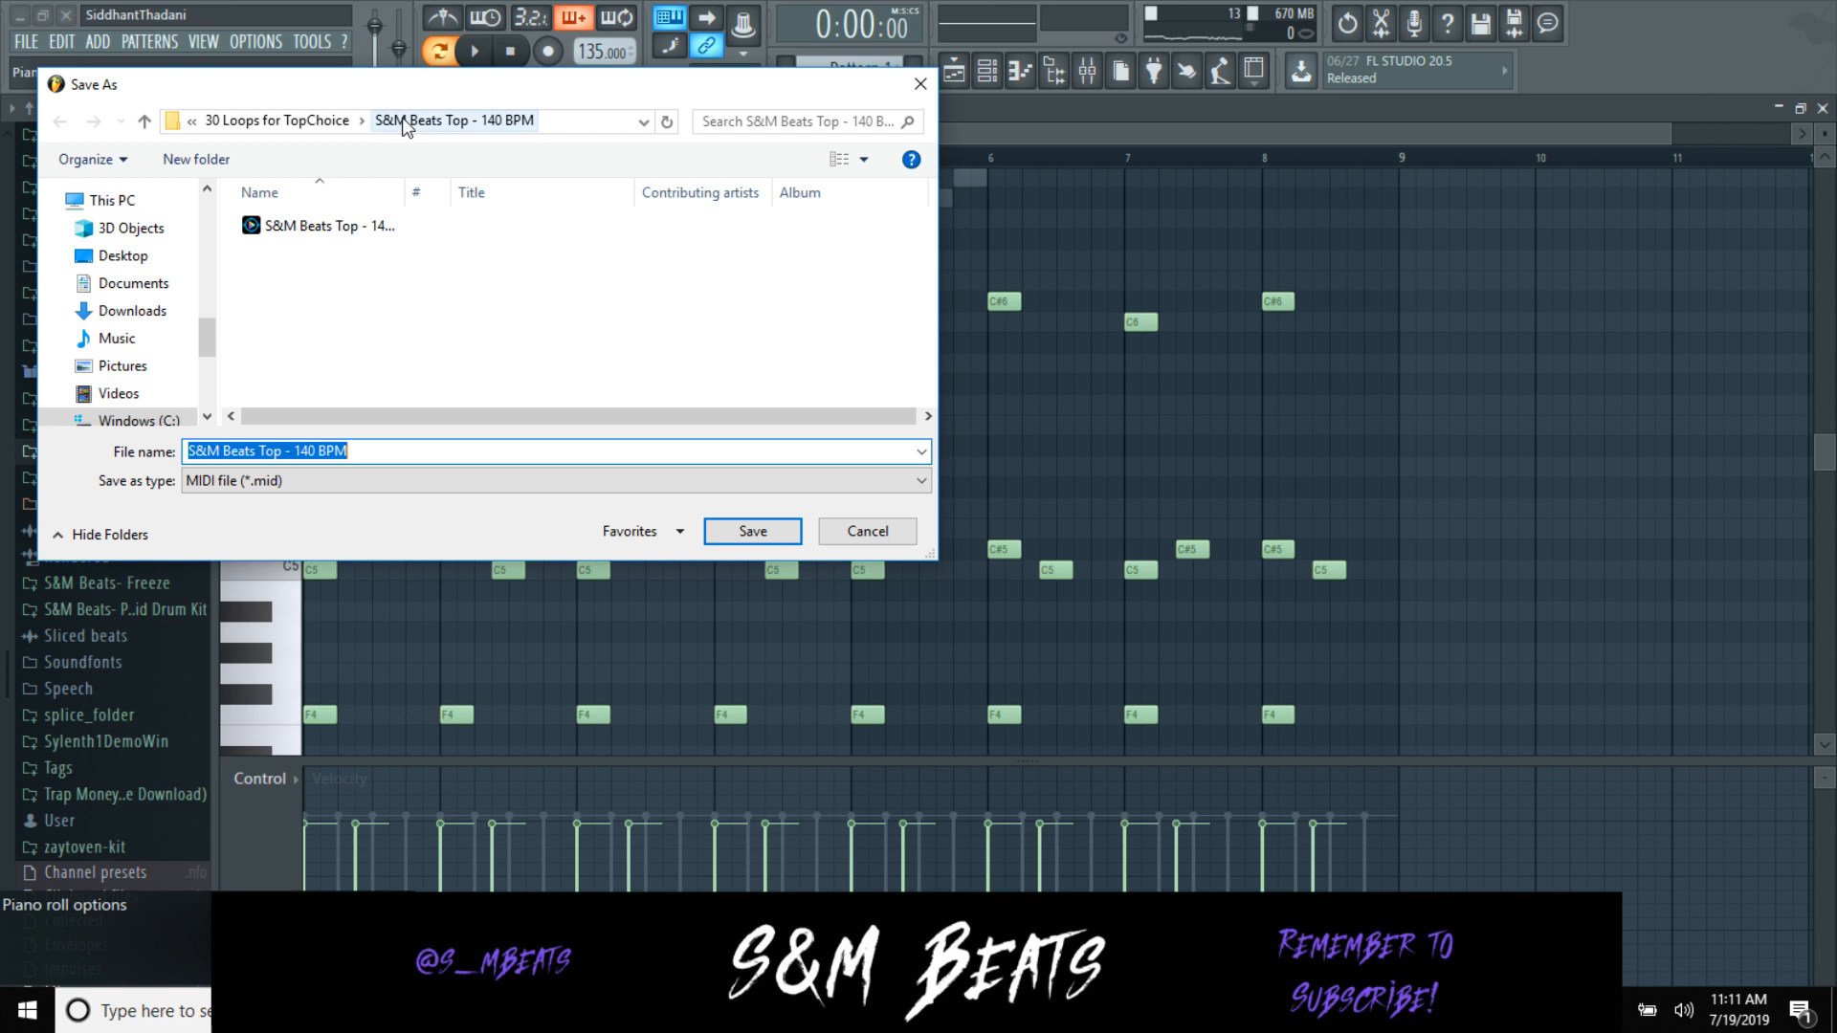
click(306, 123)
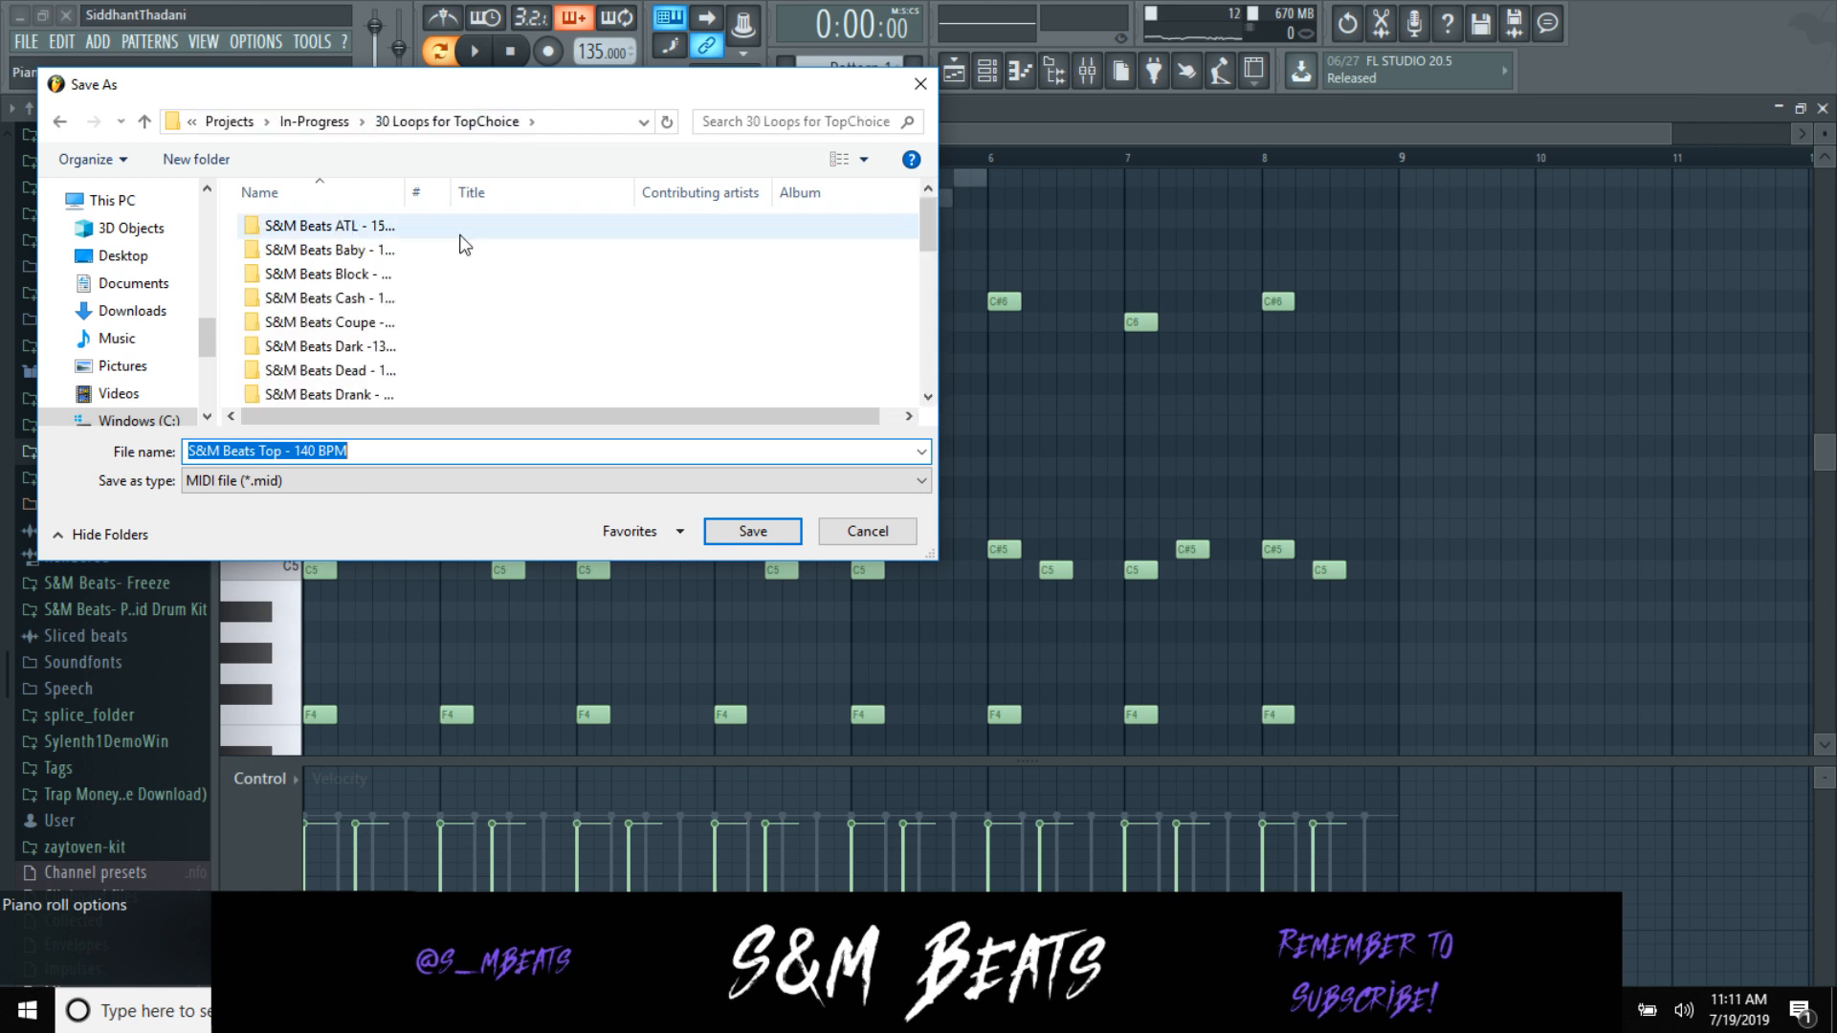
right_click(485, 262)
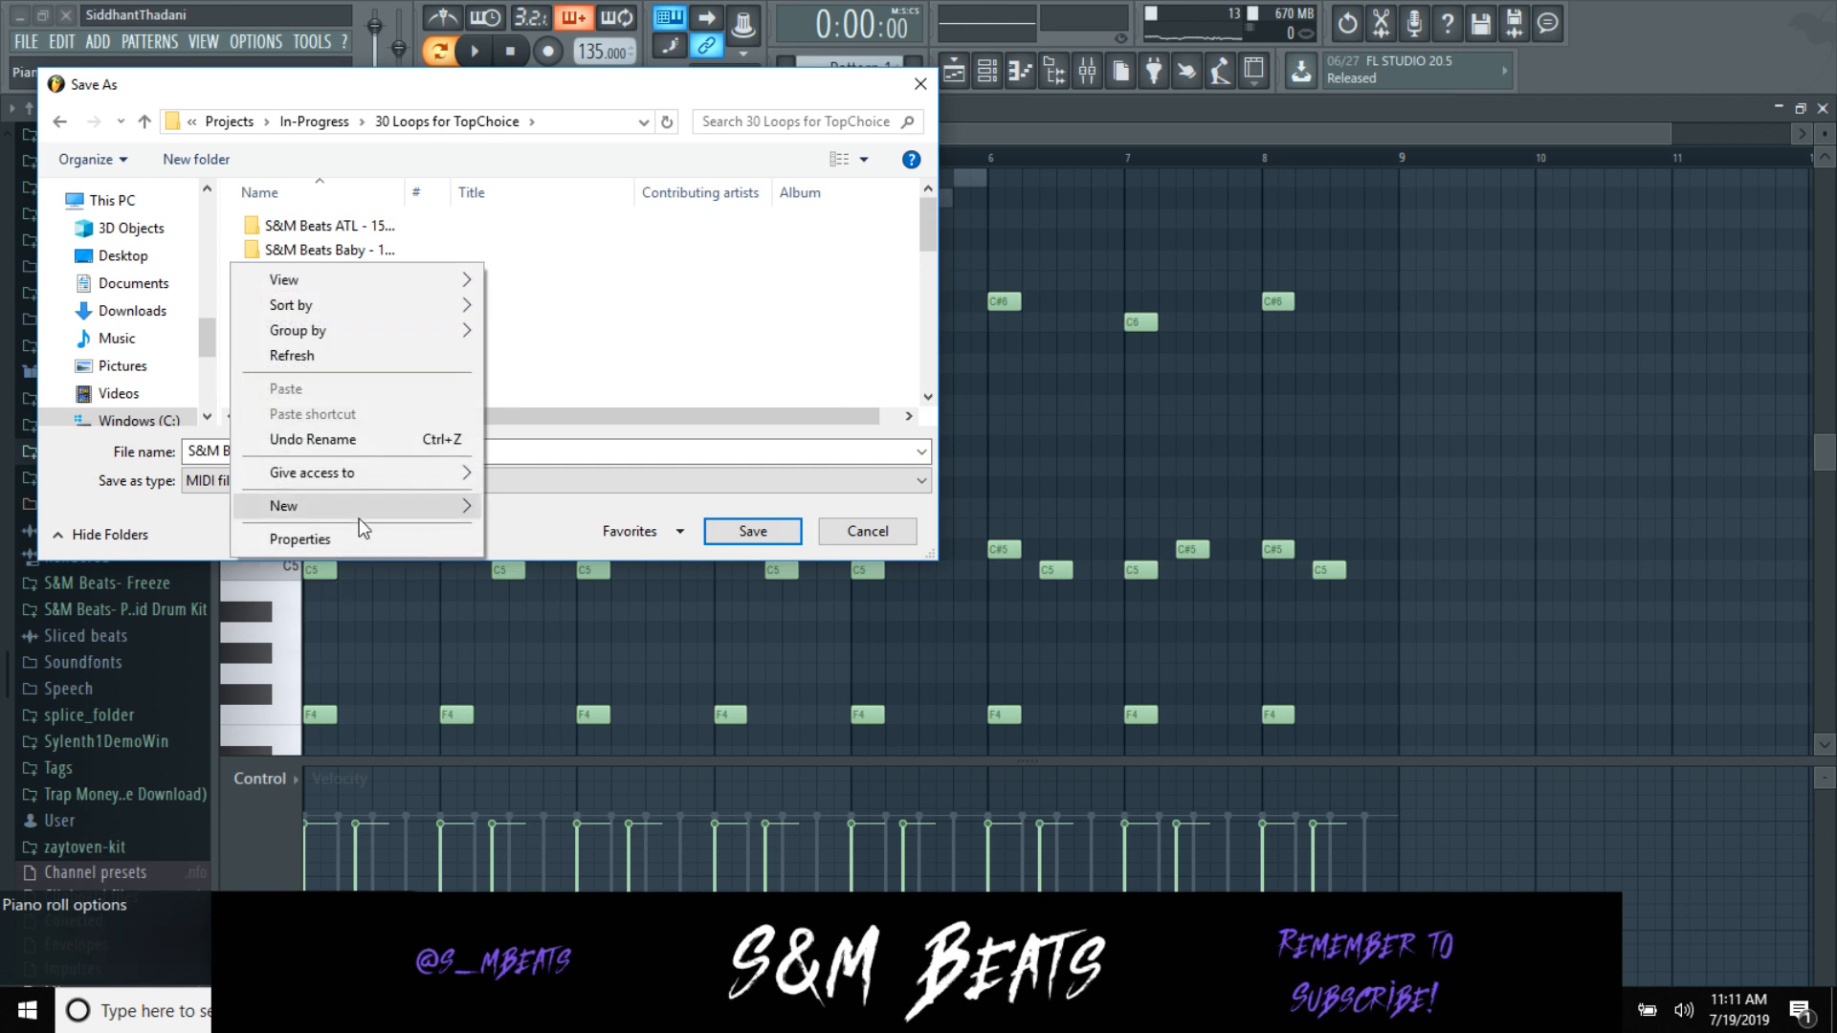
mouse_move(361, 508)
click(491, 513)
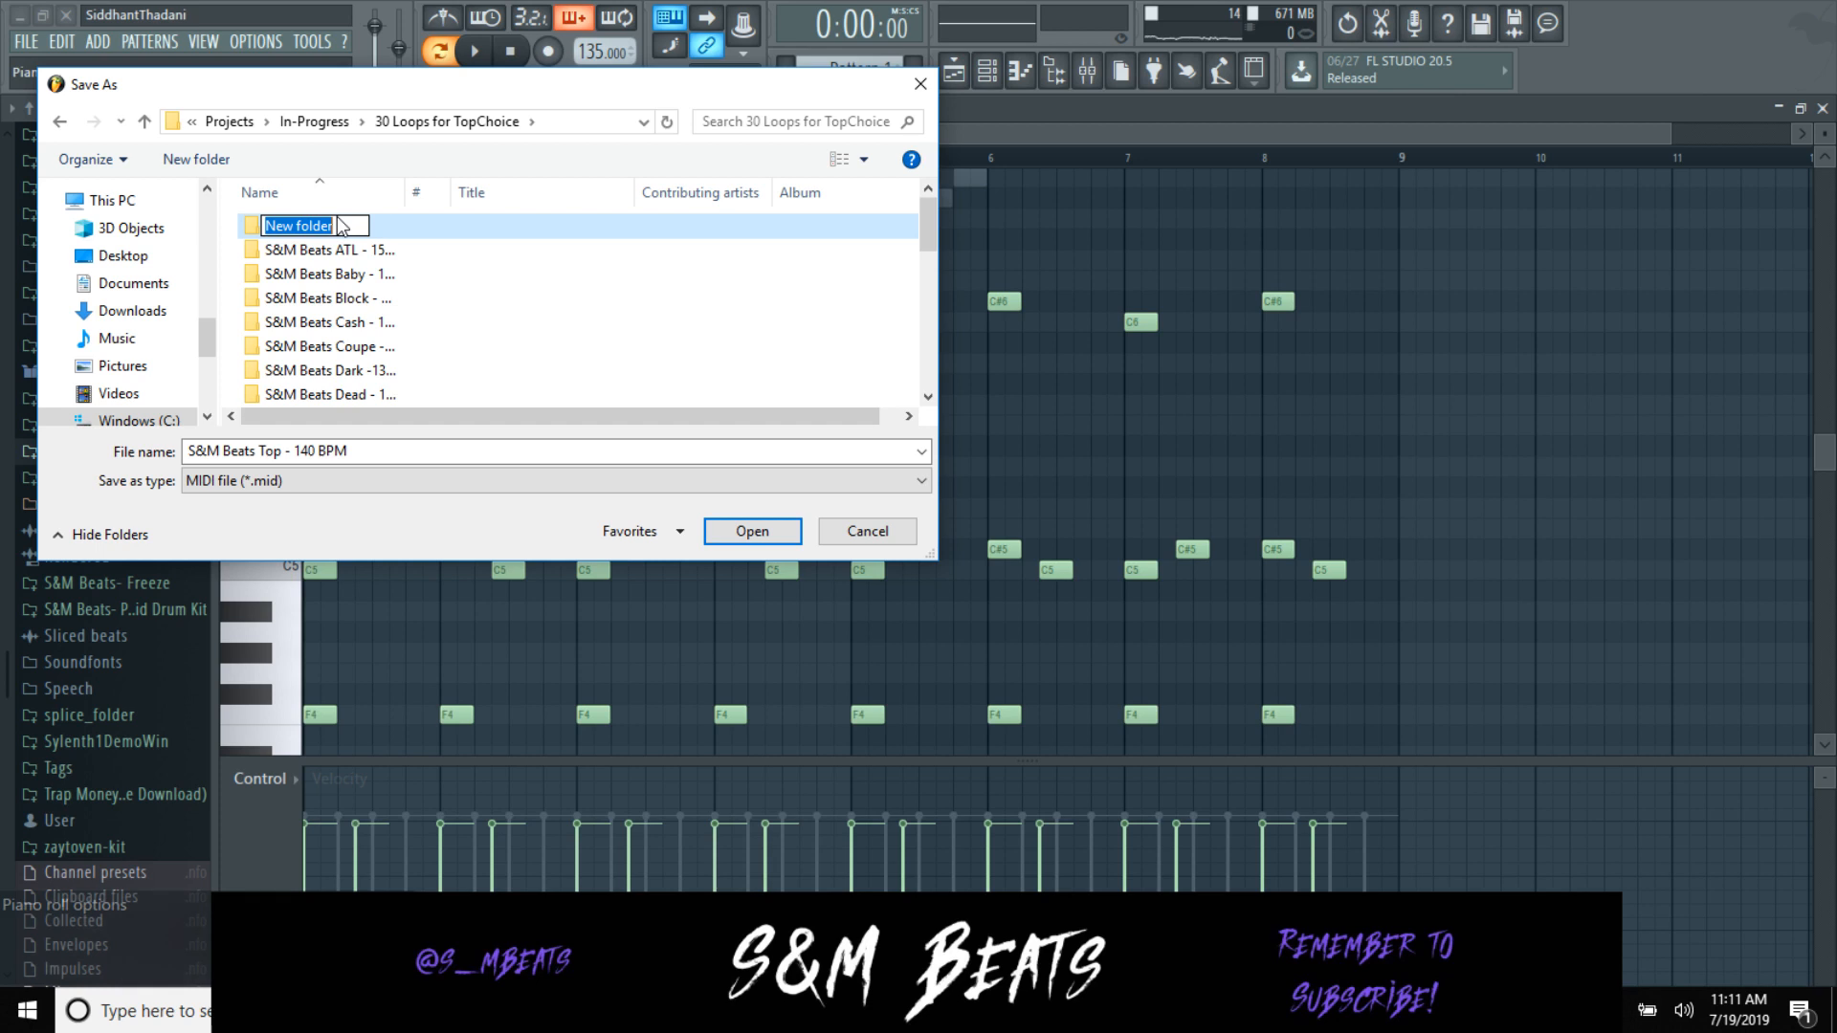
text(S&M Beats)
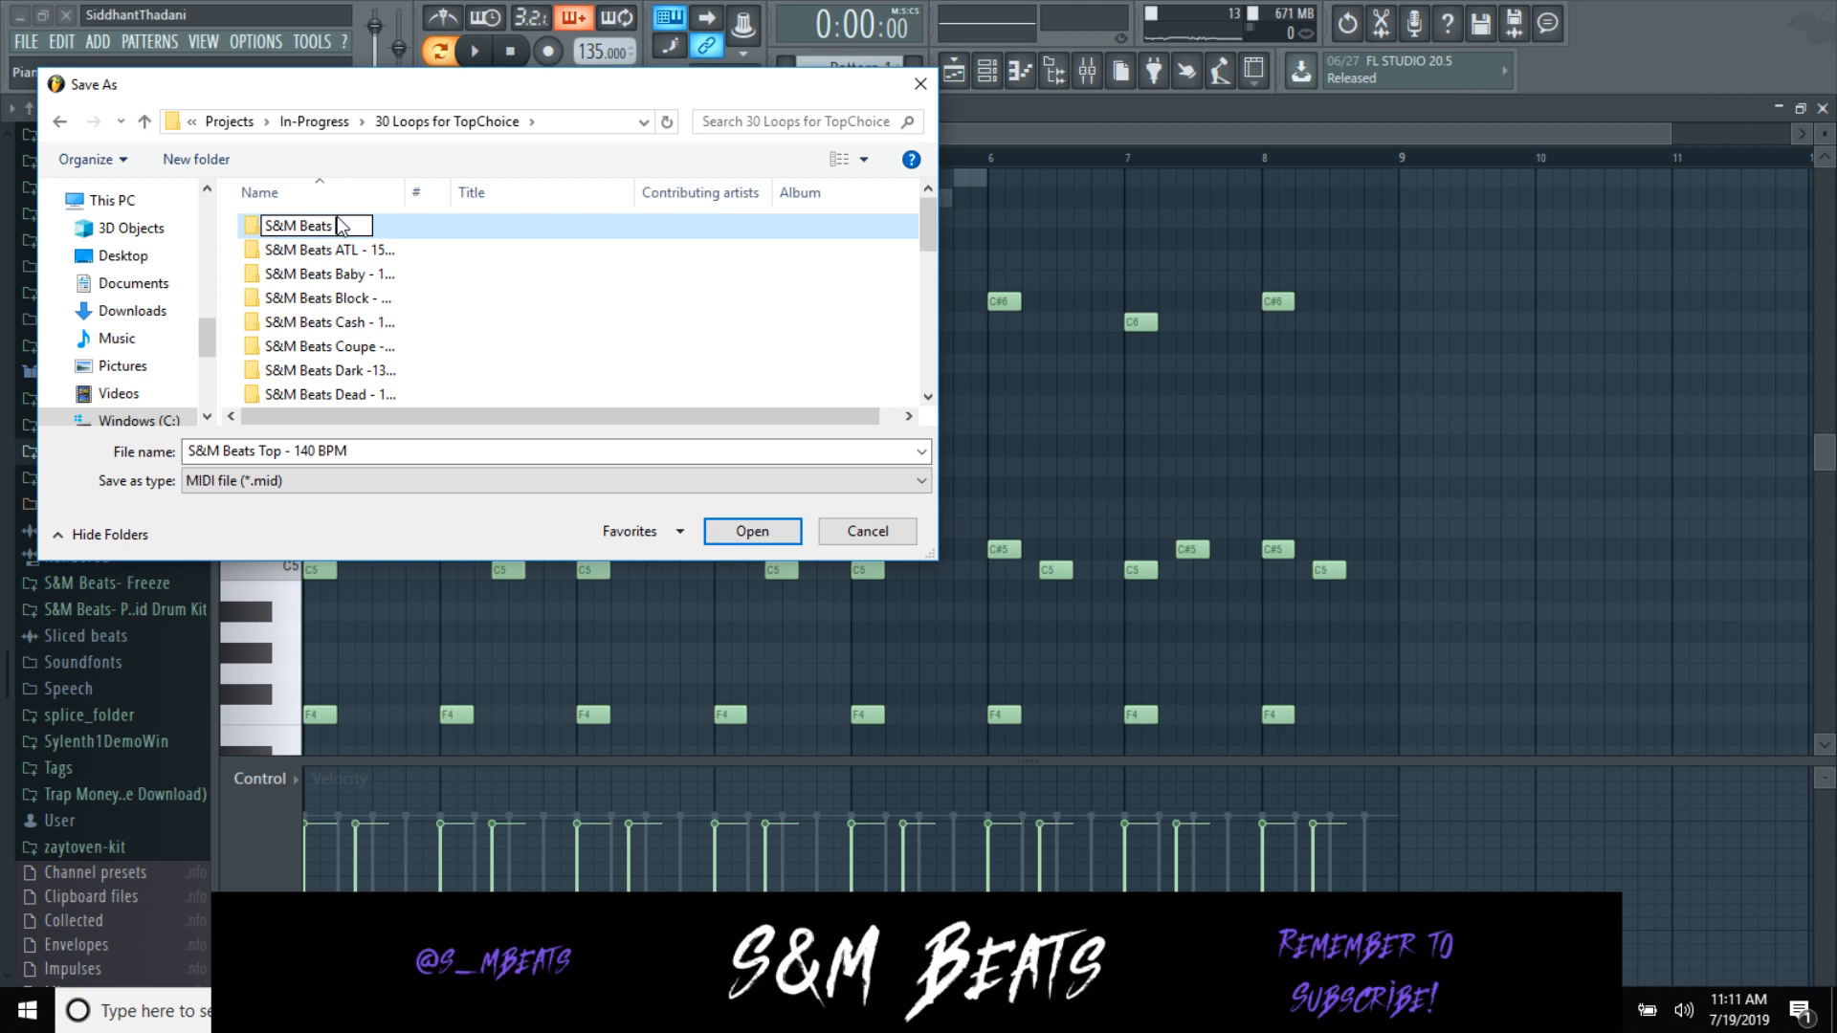
text(Top -)
text( 135 BPM)
key(Return)
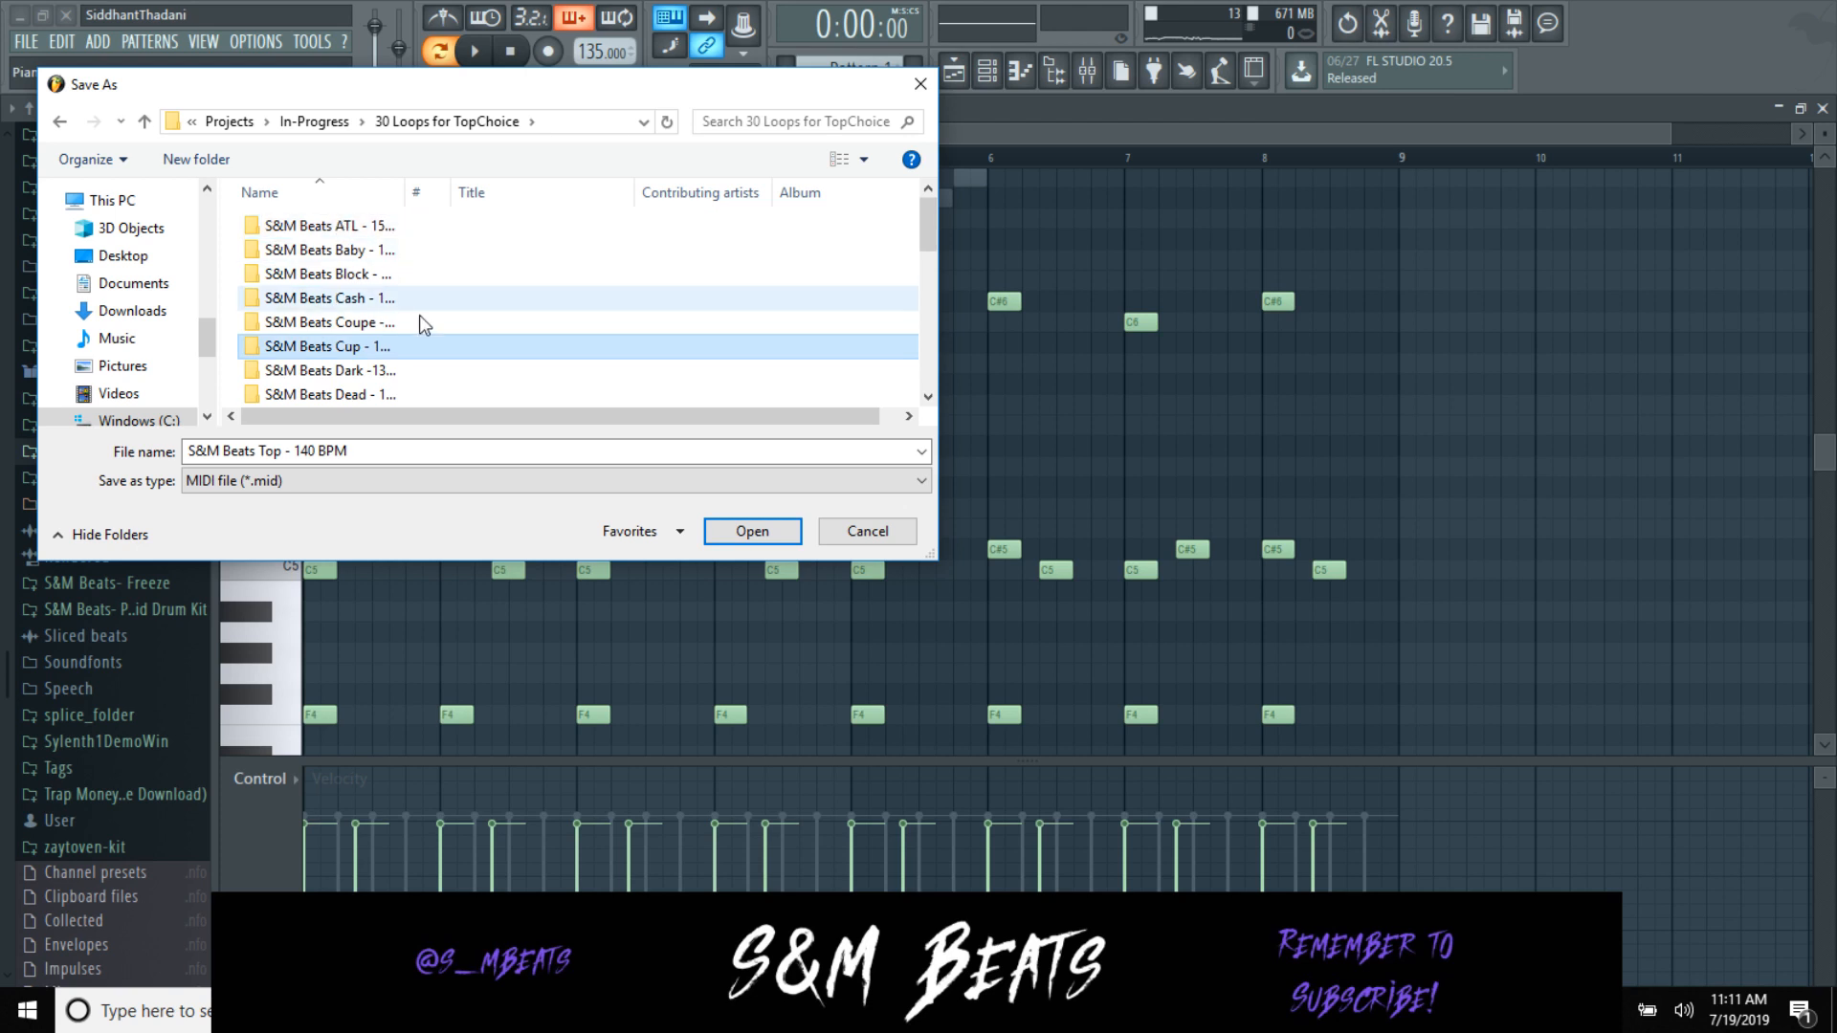
Step: Save the MIDI file as "S&M Beats Cup - 135 BPM" in the new folder and close the piano roll
double_click(413, 342)
double_click(265, 450)
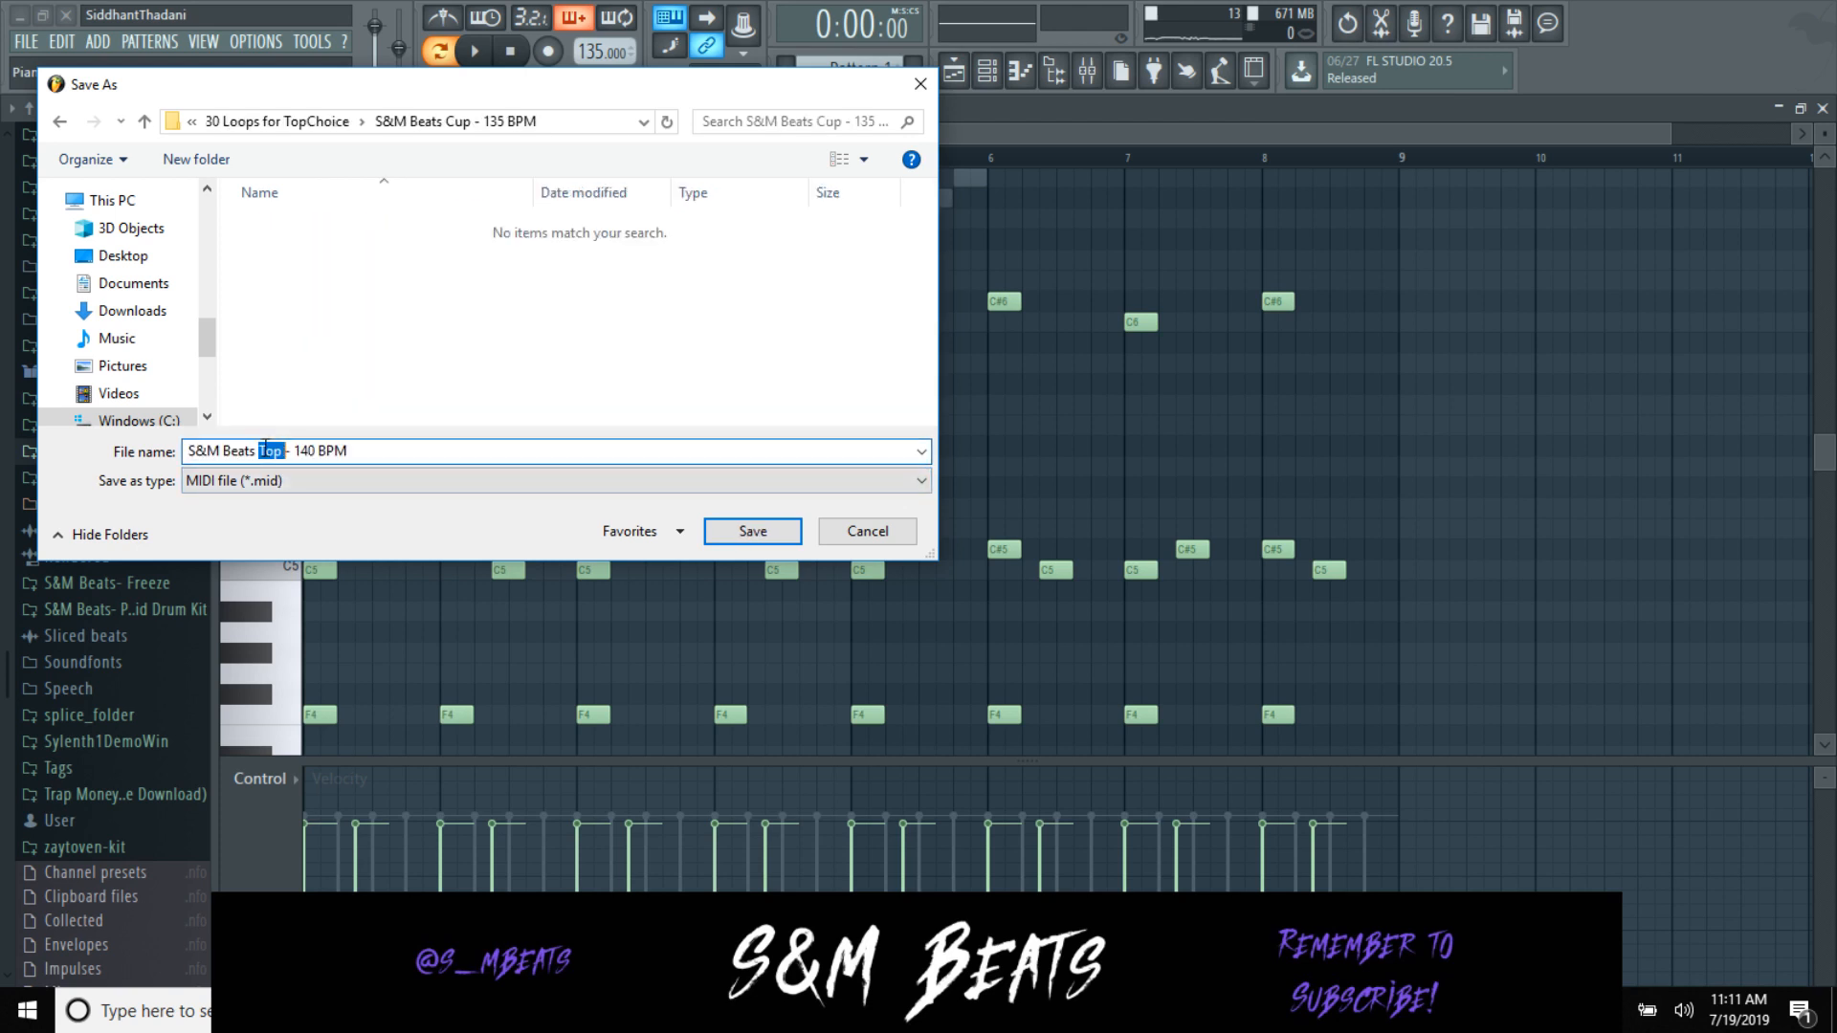
text(Cup - 135)
click(737, 531)
key(space)
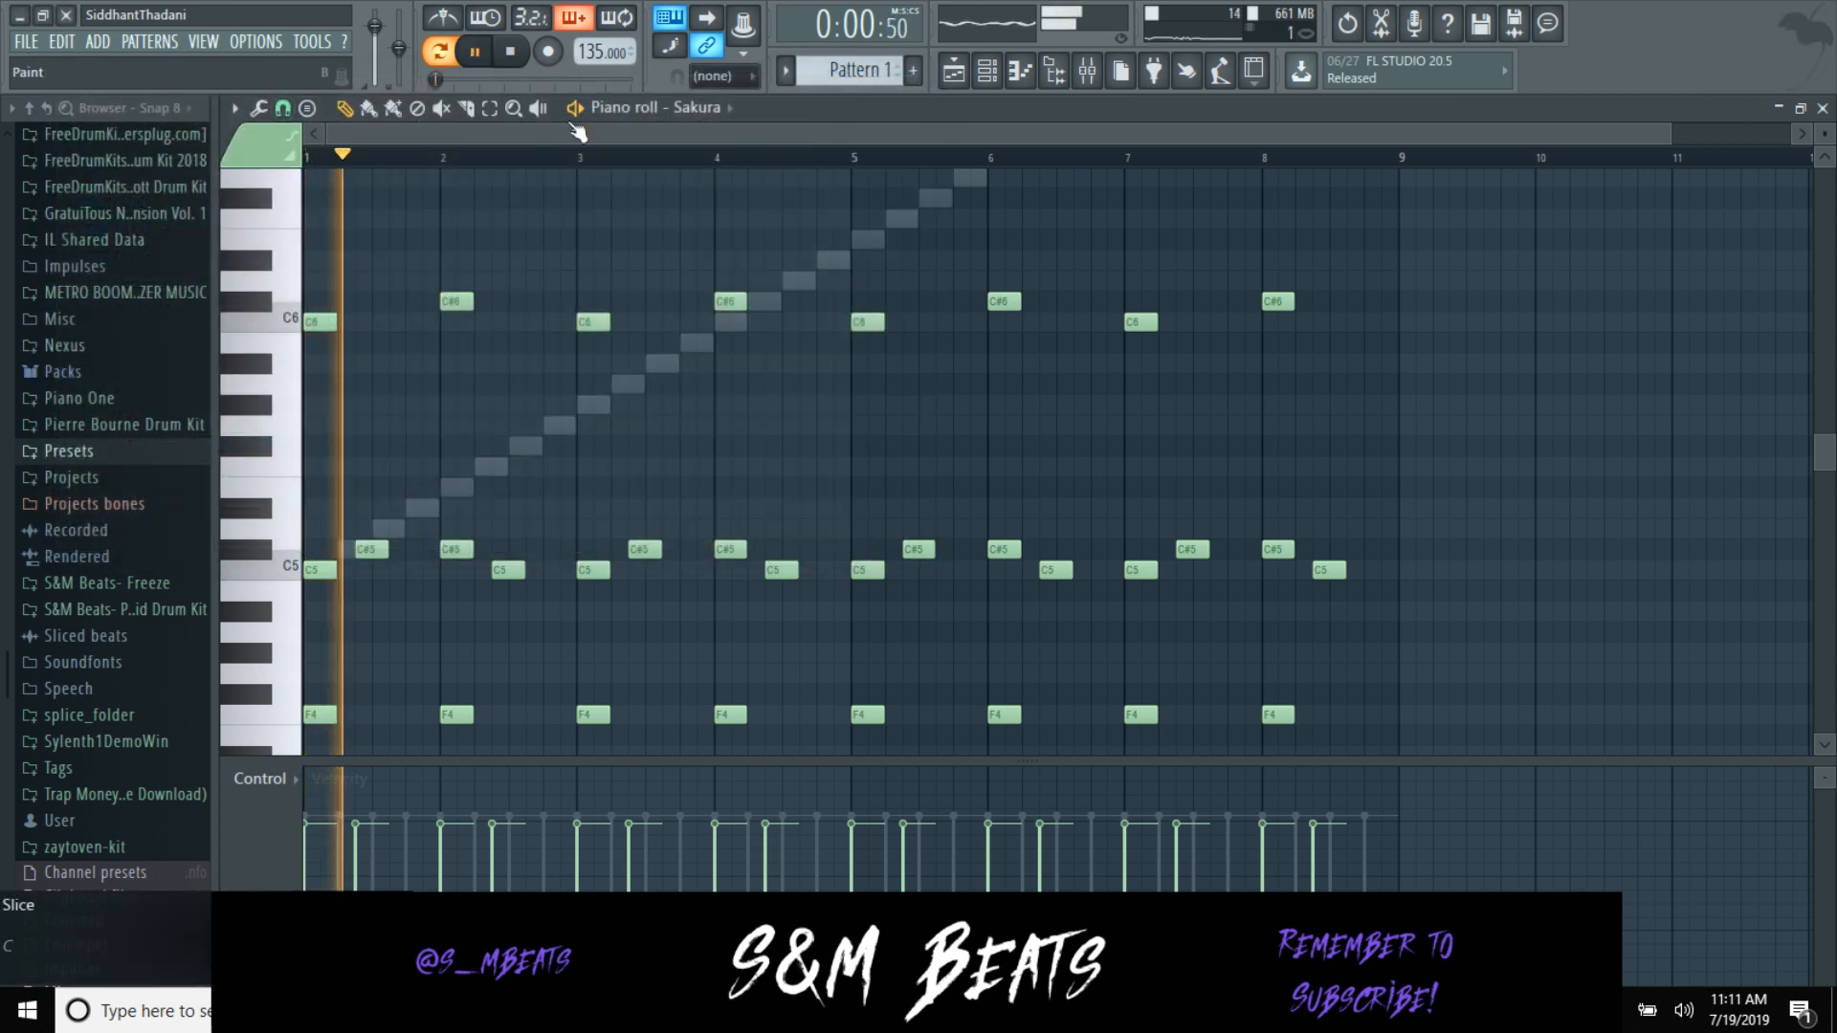
click(1822, 109)
Step: Start a wave file export and choose the "S&M Beats Cup - 135 BPM" folder as its destination
click(44, 54)
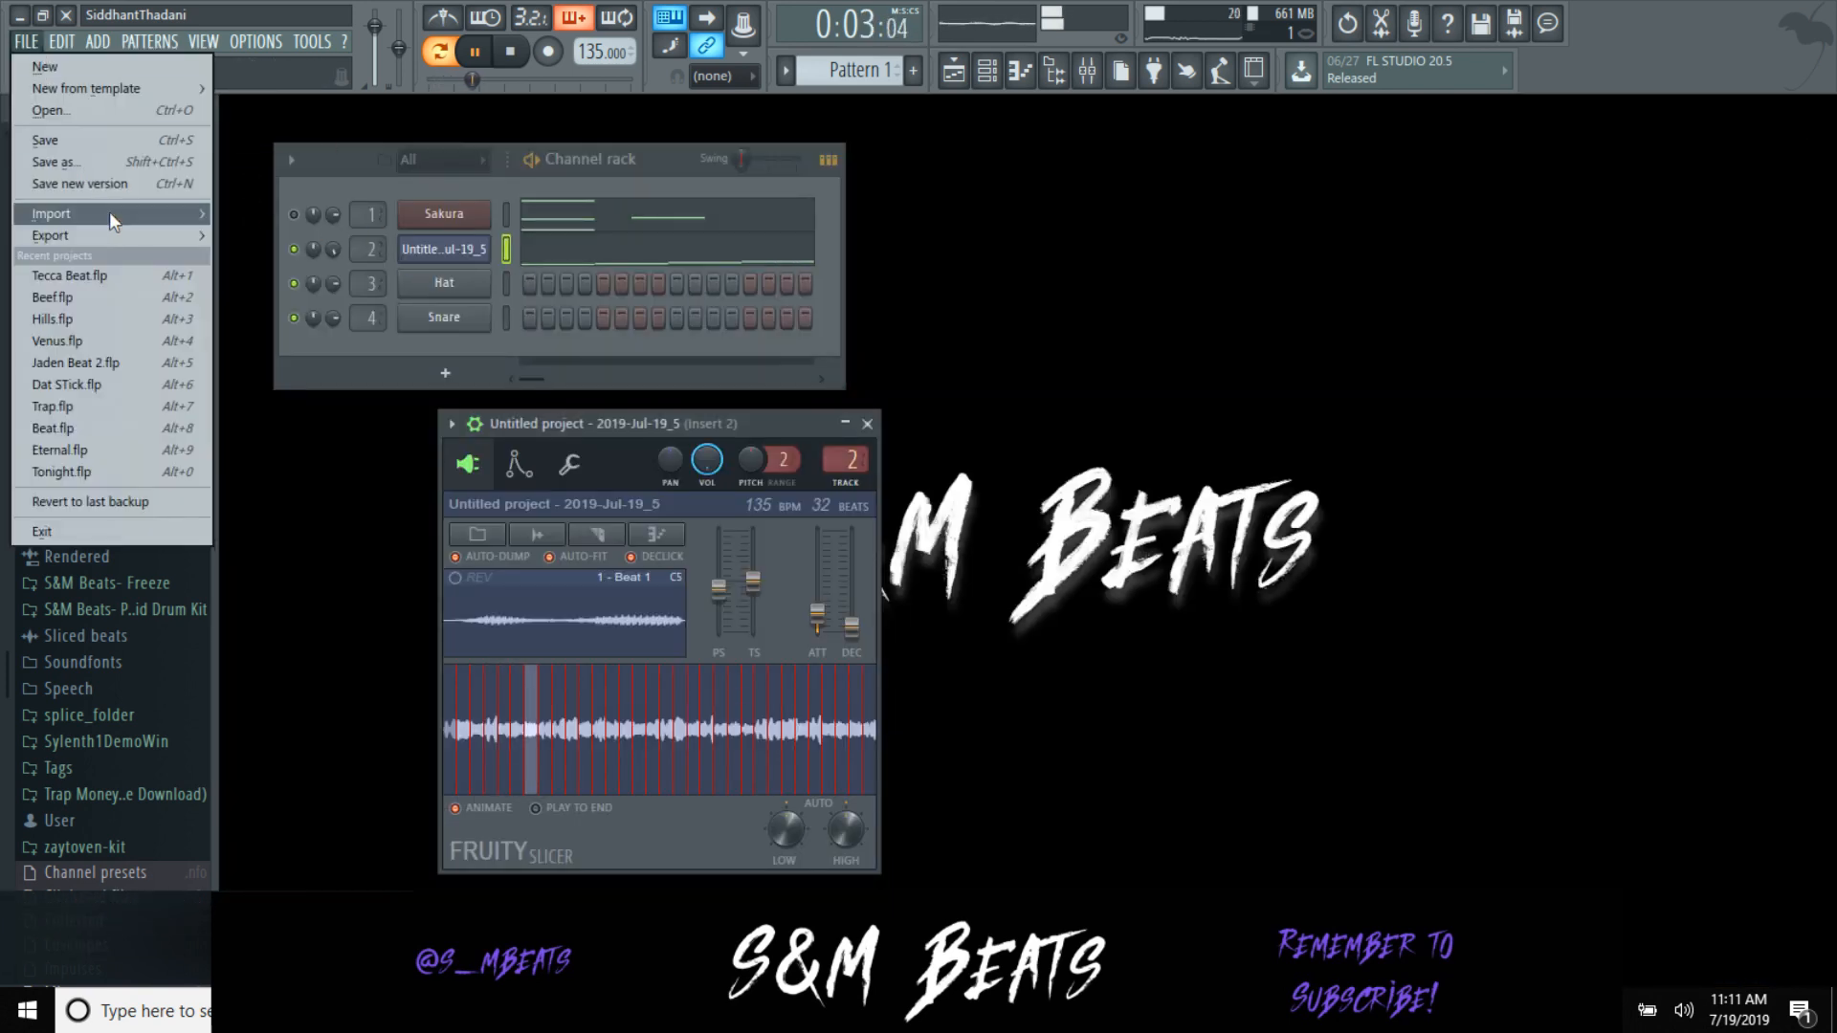
mouse_move(126, 235)
click(276, 251)
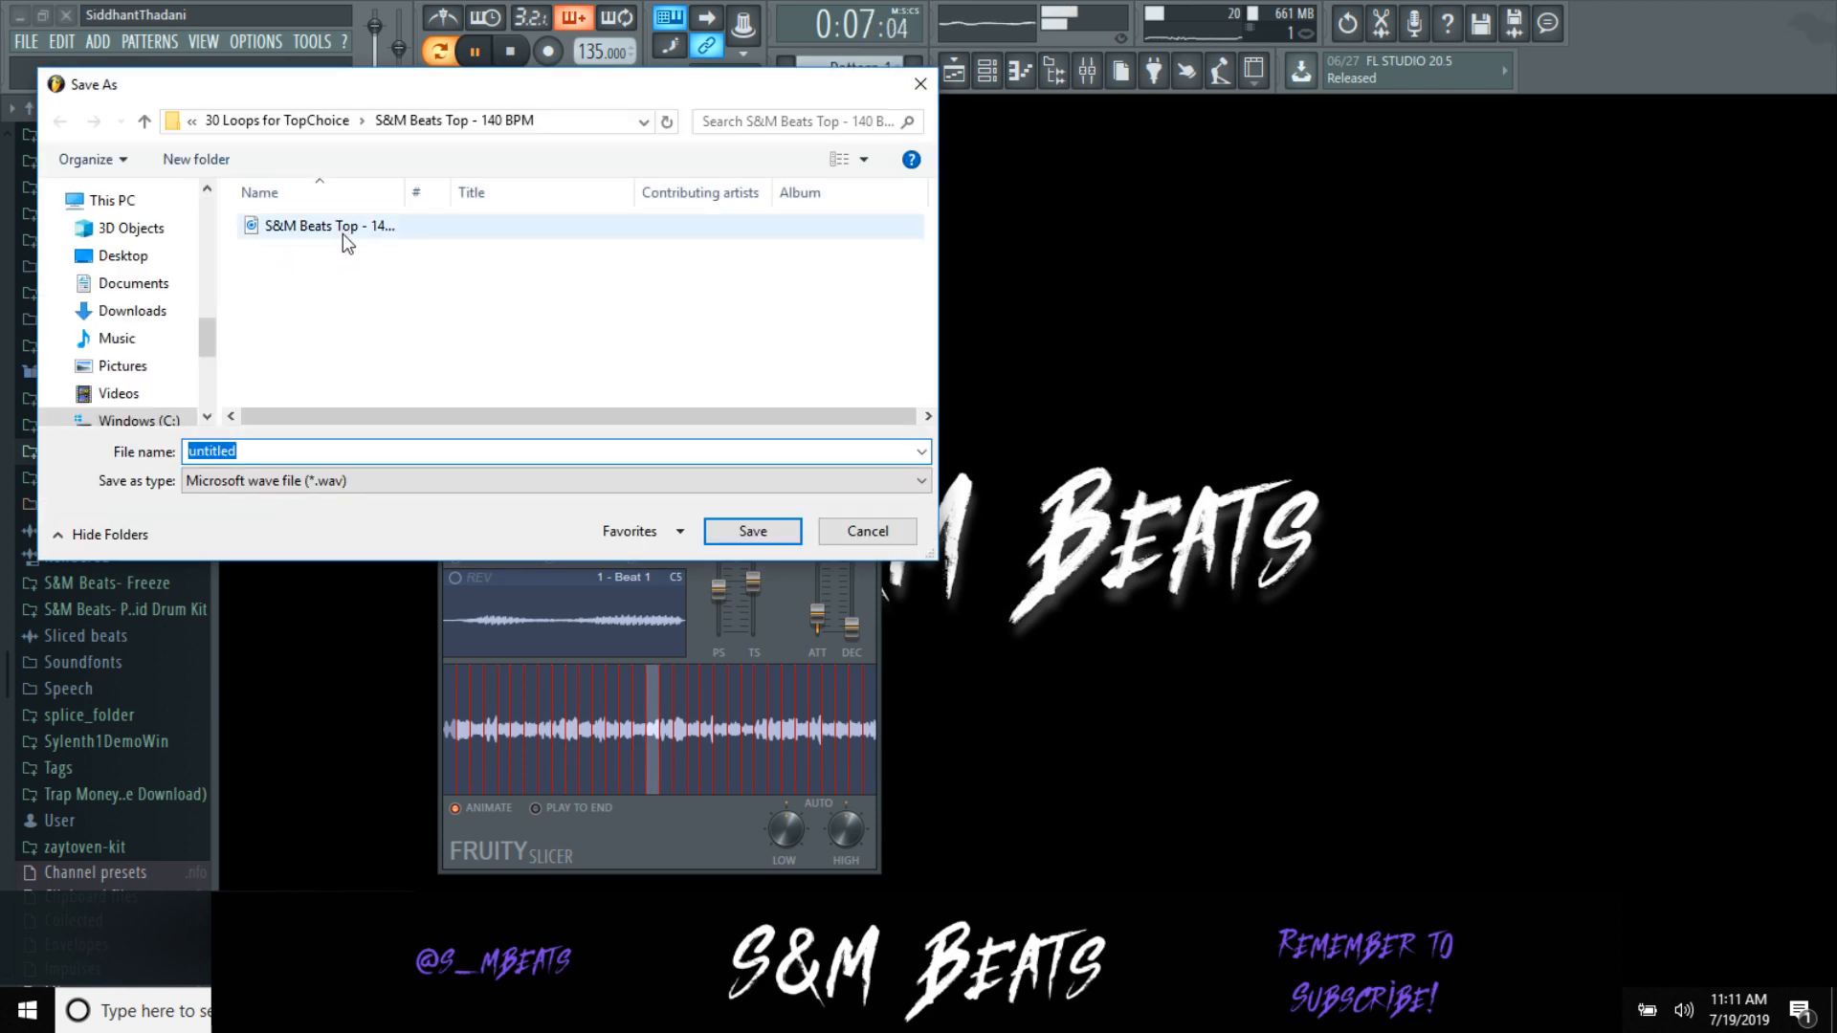
click(342, 121)
double_click(369, 346)
Step: Name the wave file "S&M Beats Cup - 135 BPM" and render the pattern as a 16Bit int WAV
text(S&M beats\\\\)
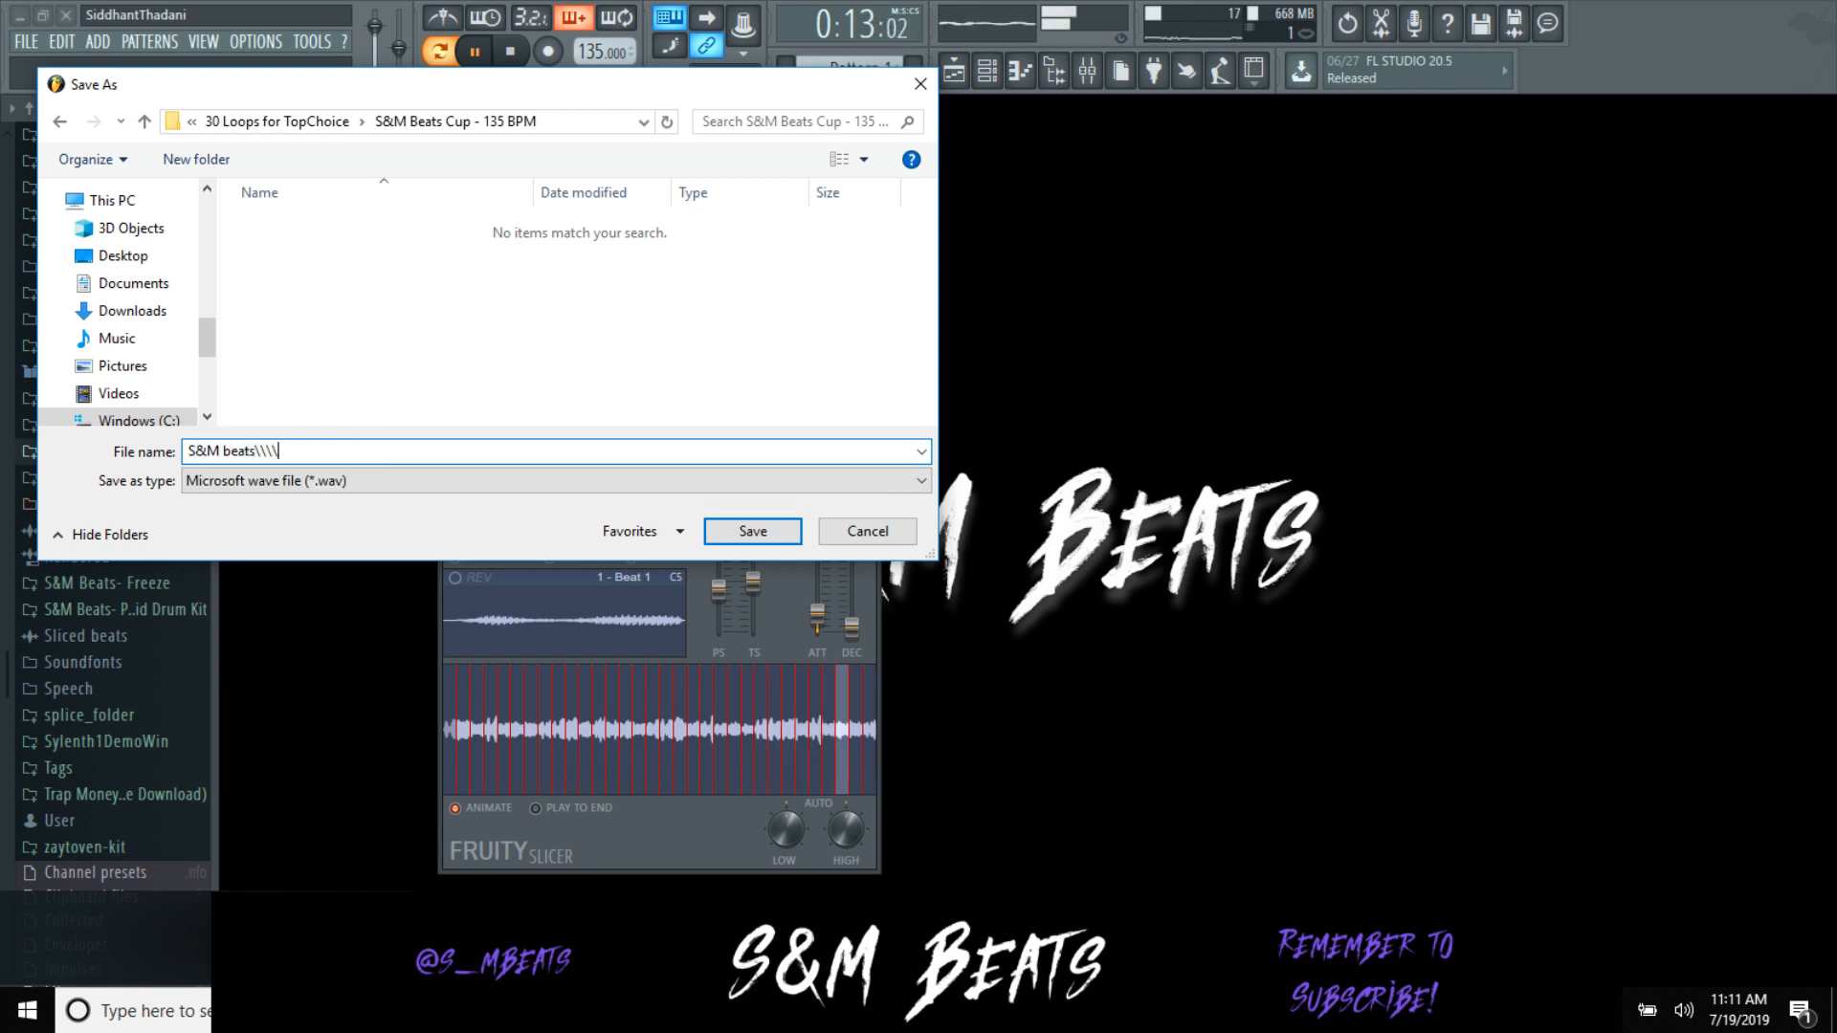
key(BackSpace)
key(BackSpace)
key(BackSpace)
key(BackSpace)
key(BackSpace)
key(BackSpace)
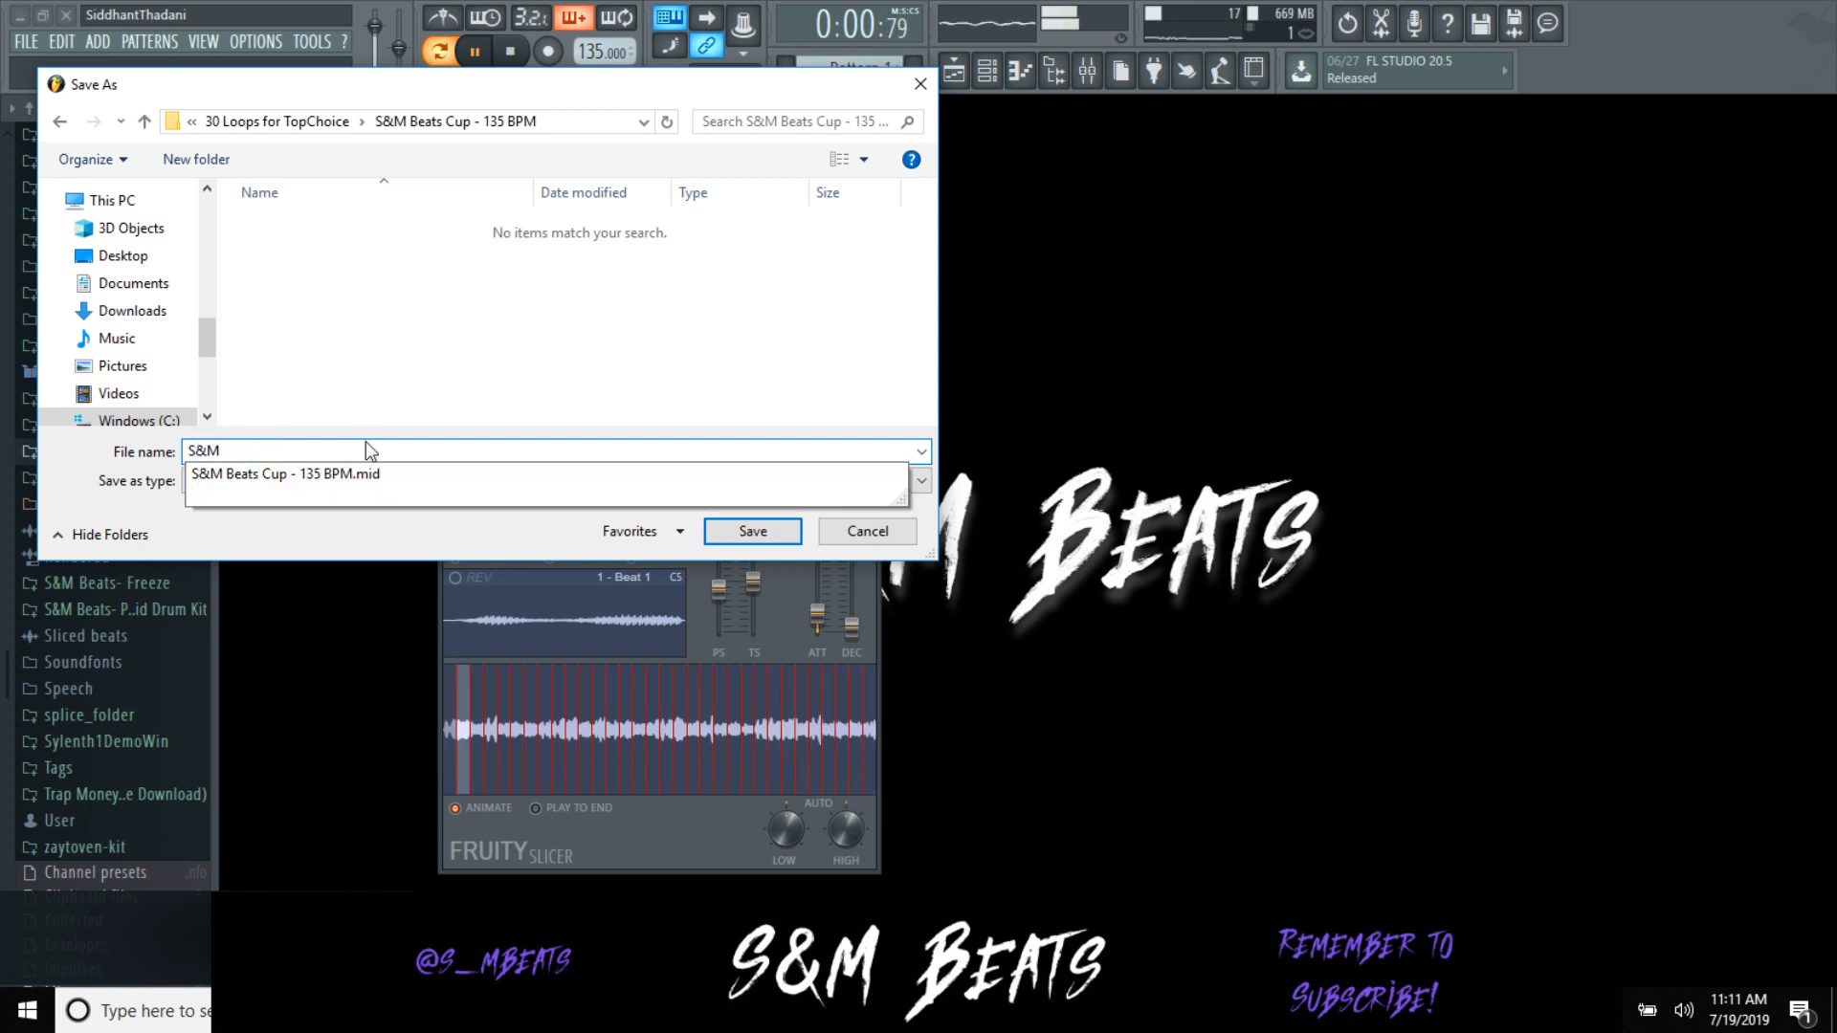
key(Down)
key(BackSpace)
key(BackSpace)
key(BackSpace)
key(BackSpace)
key(Return)
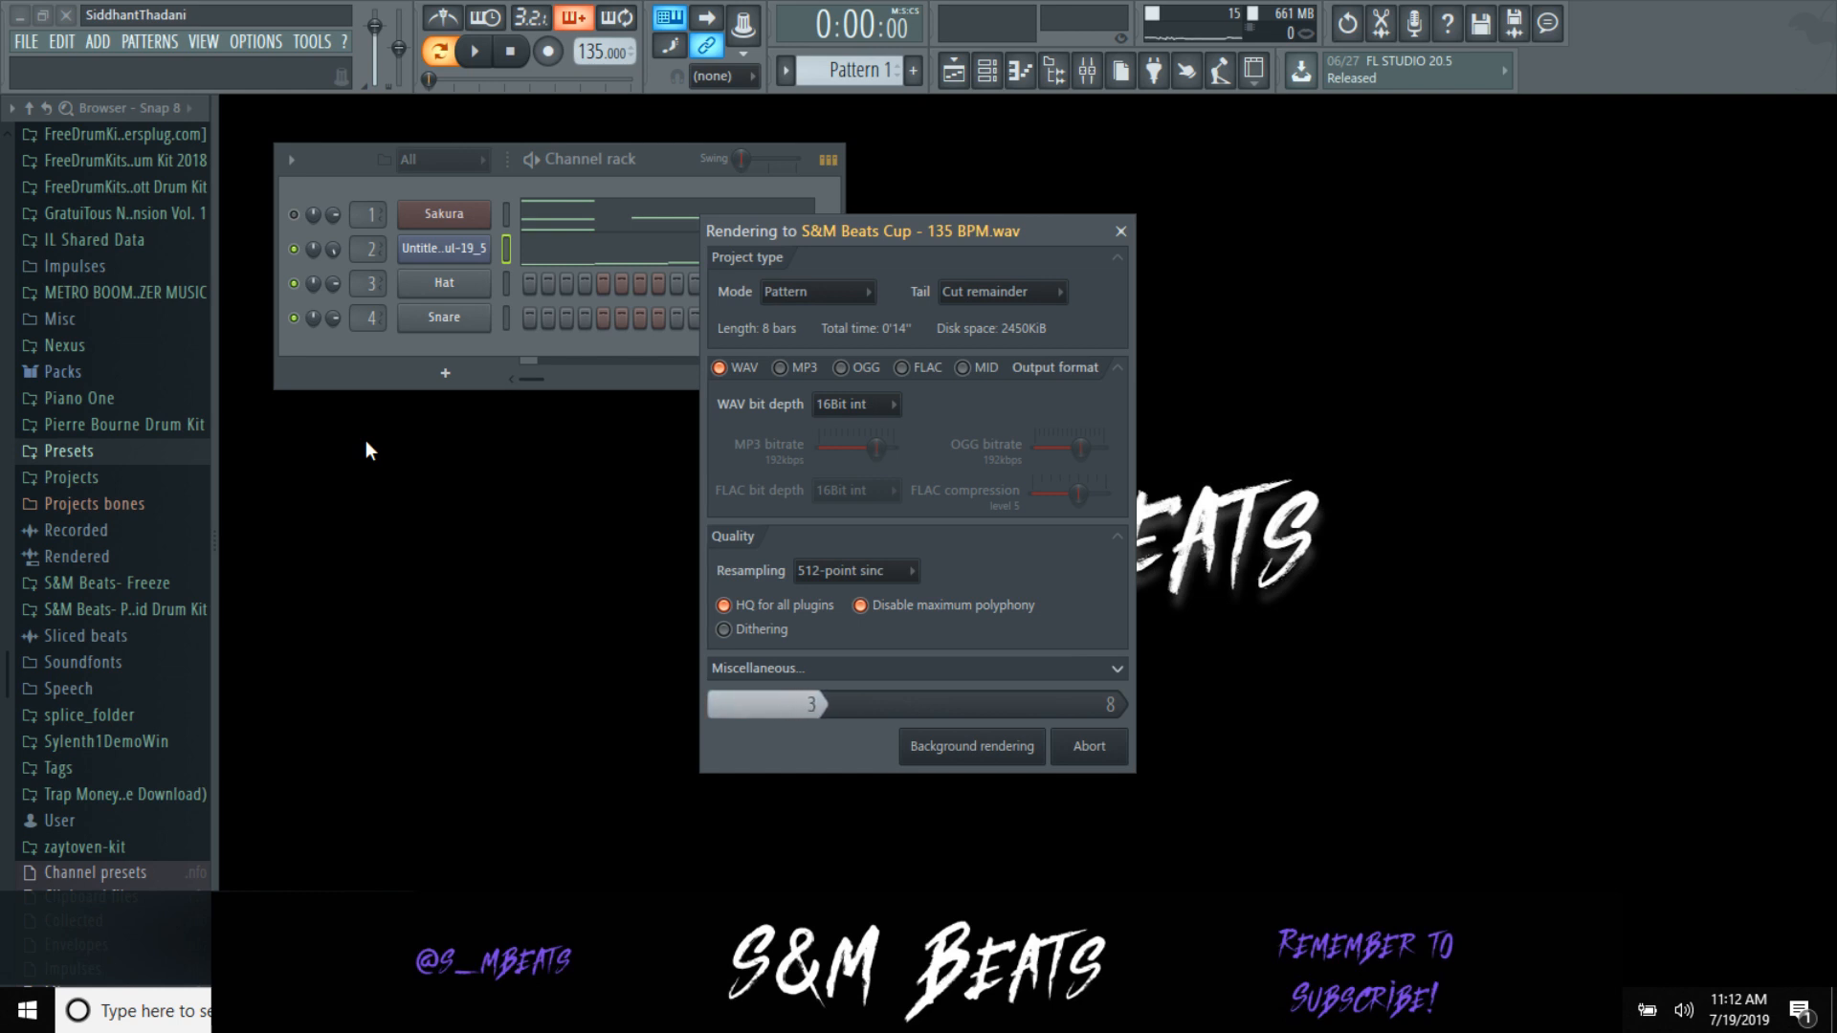
Step: Check the YouTube live dashboard, return to FL Studio, and close the Fruity Slicer window
key(alt+Tab)
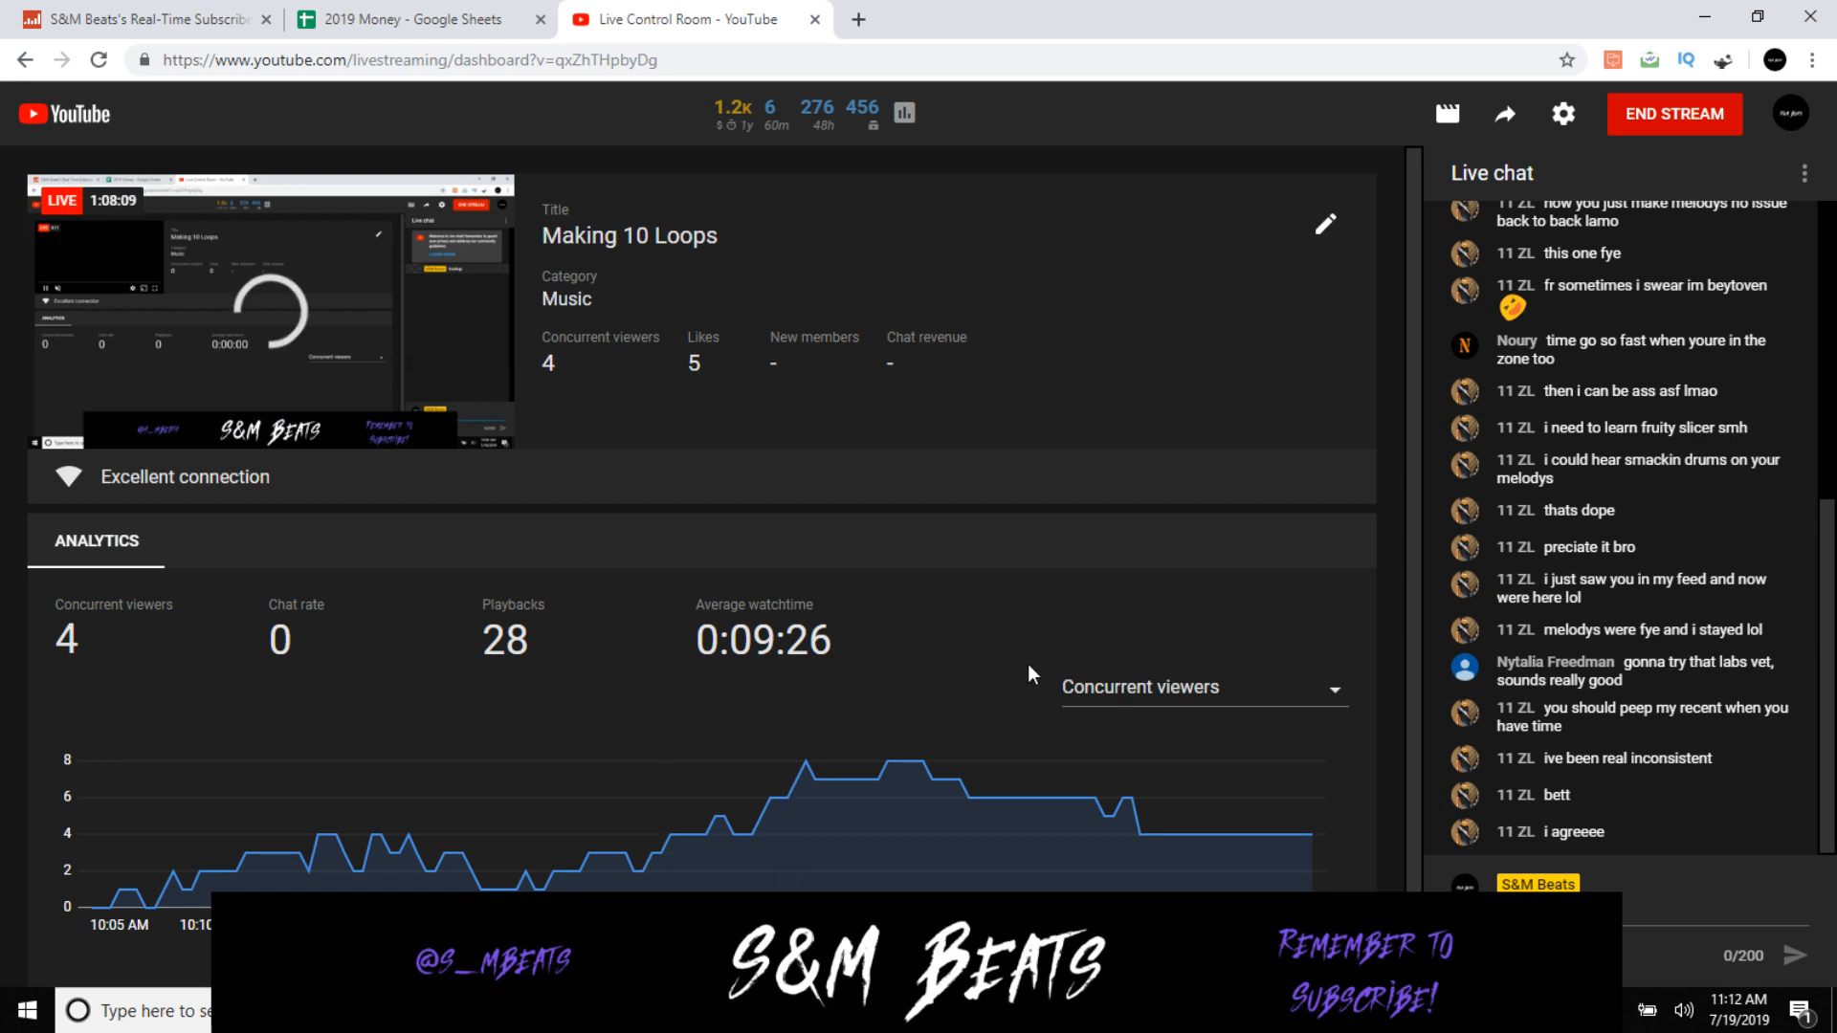
key(alt+Tab)
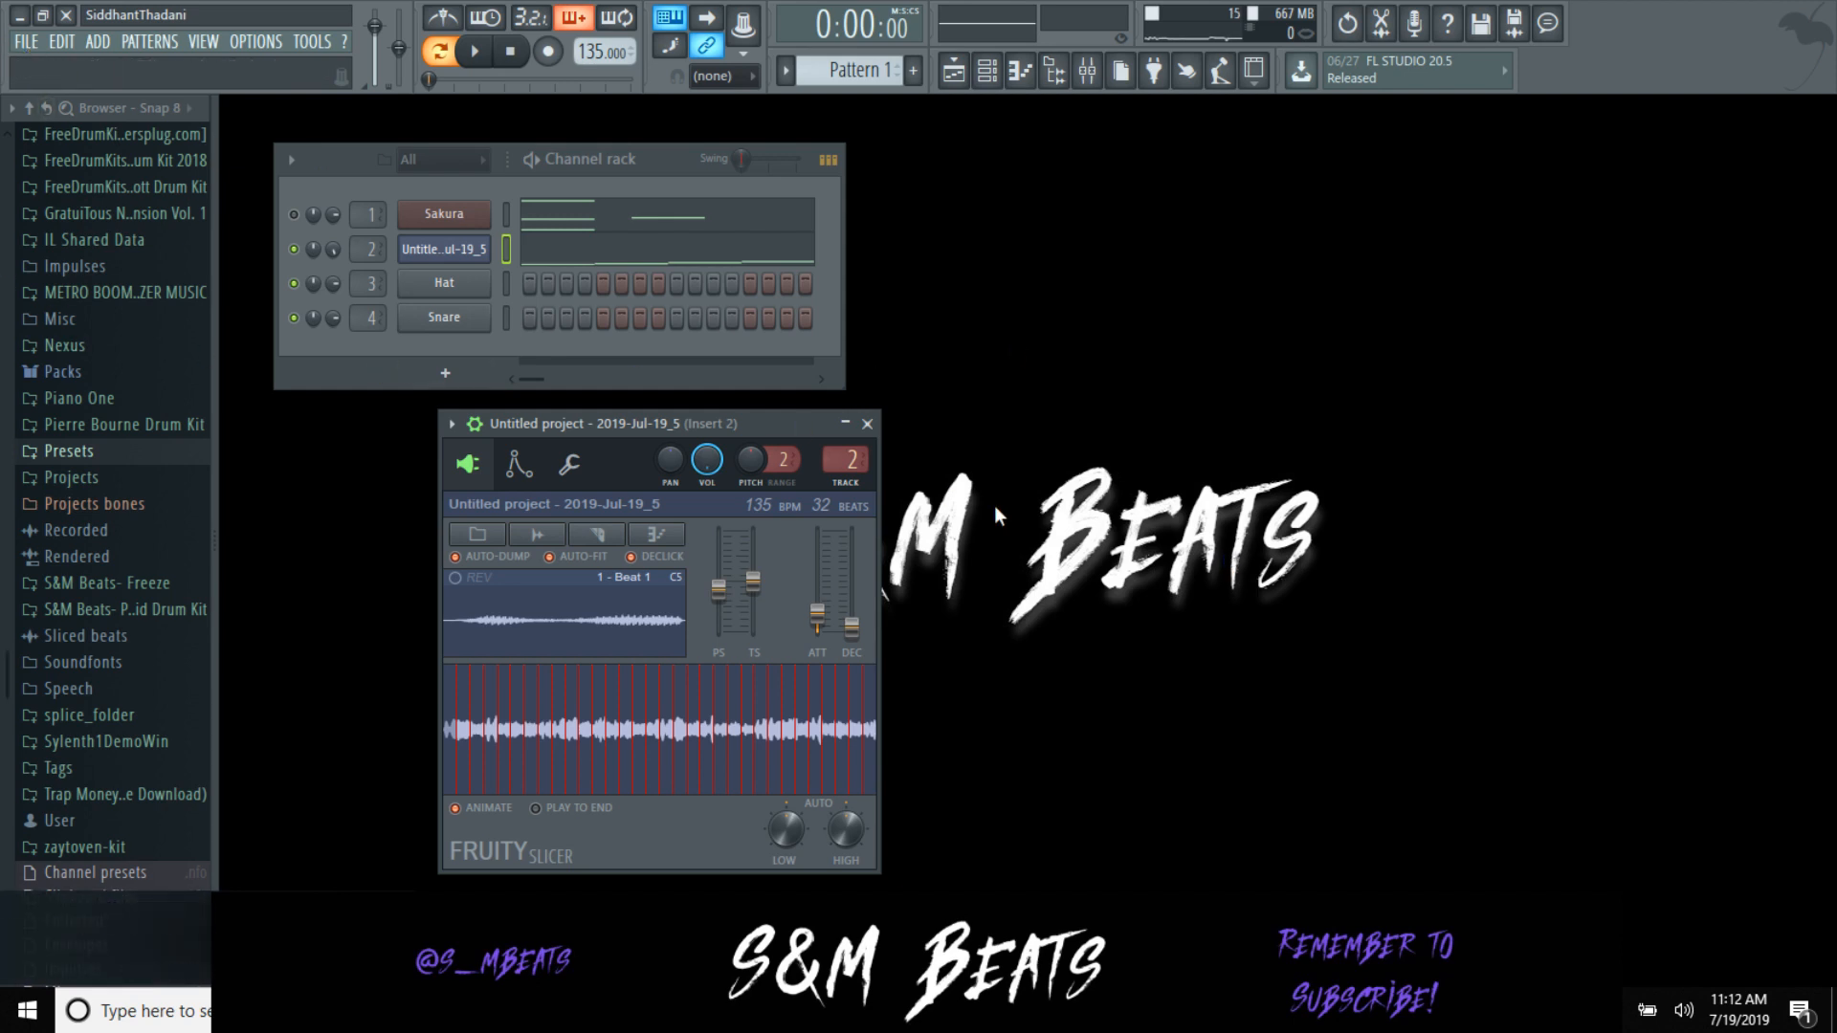
click(870, 423)
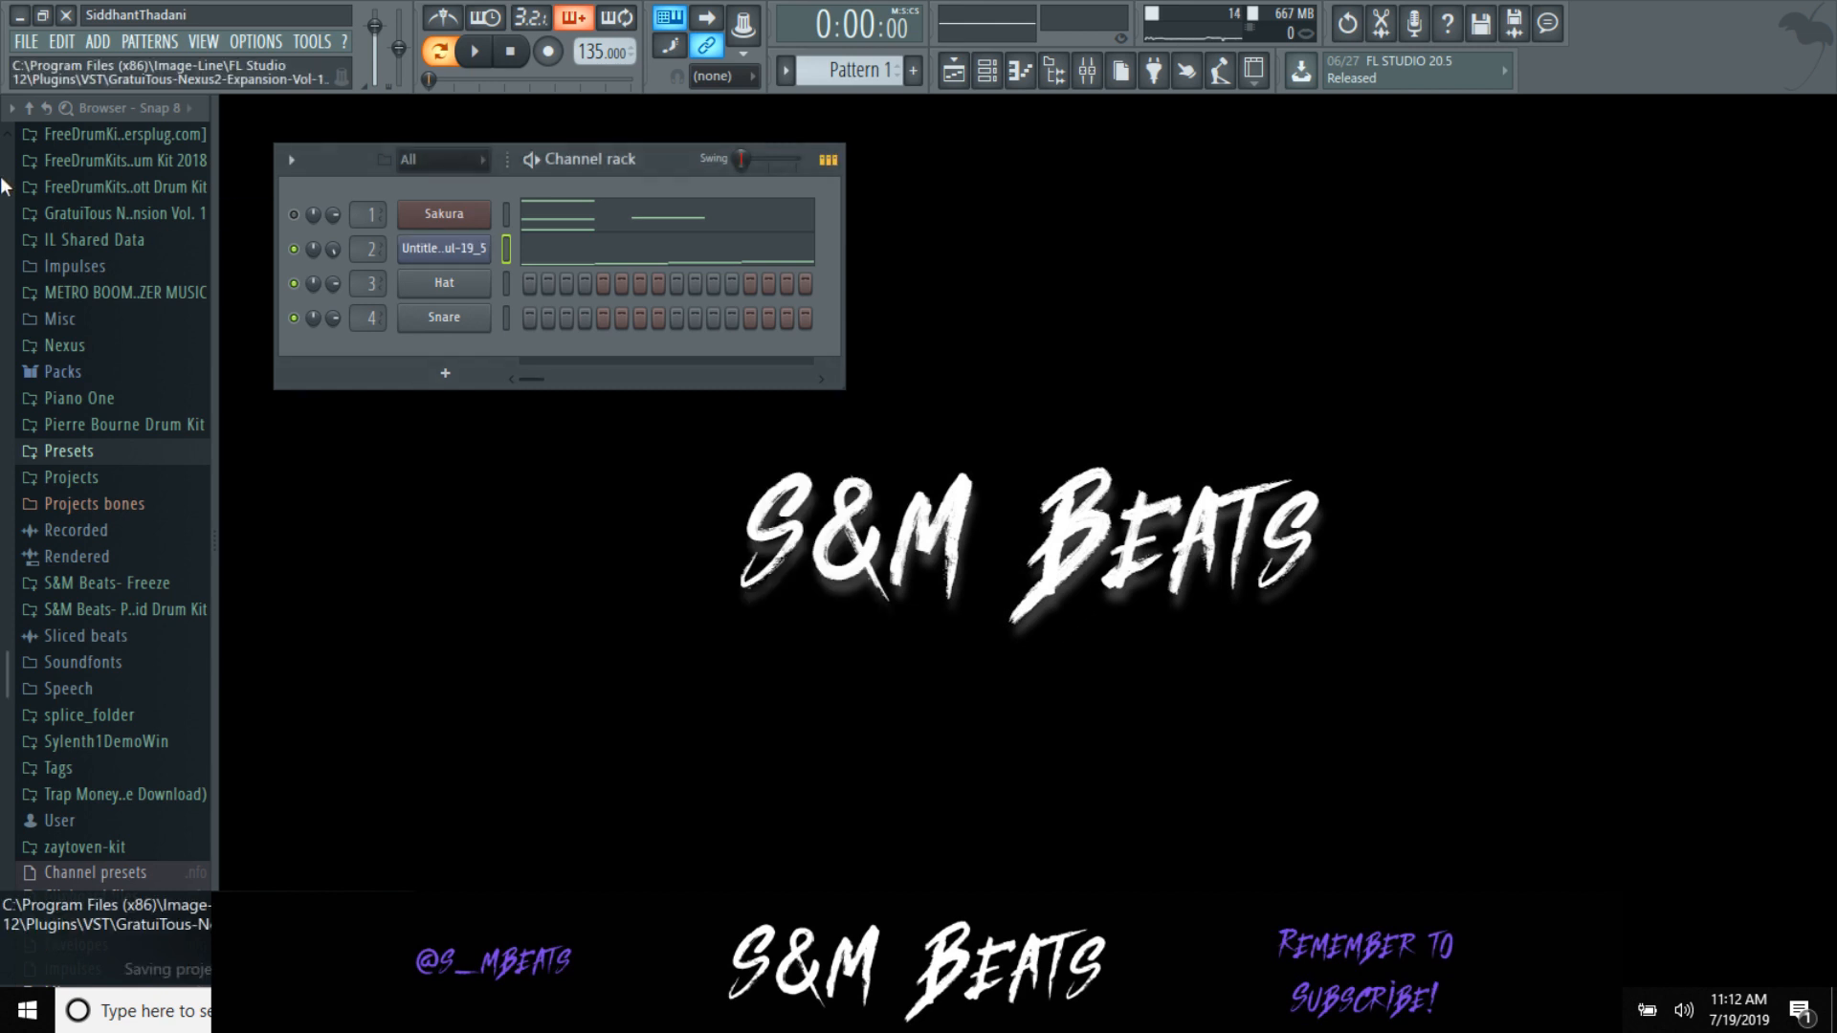
Step: Start a new project without saving the changes to untitled.flp
click(26, 44)
click(72, 63)
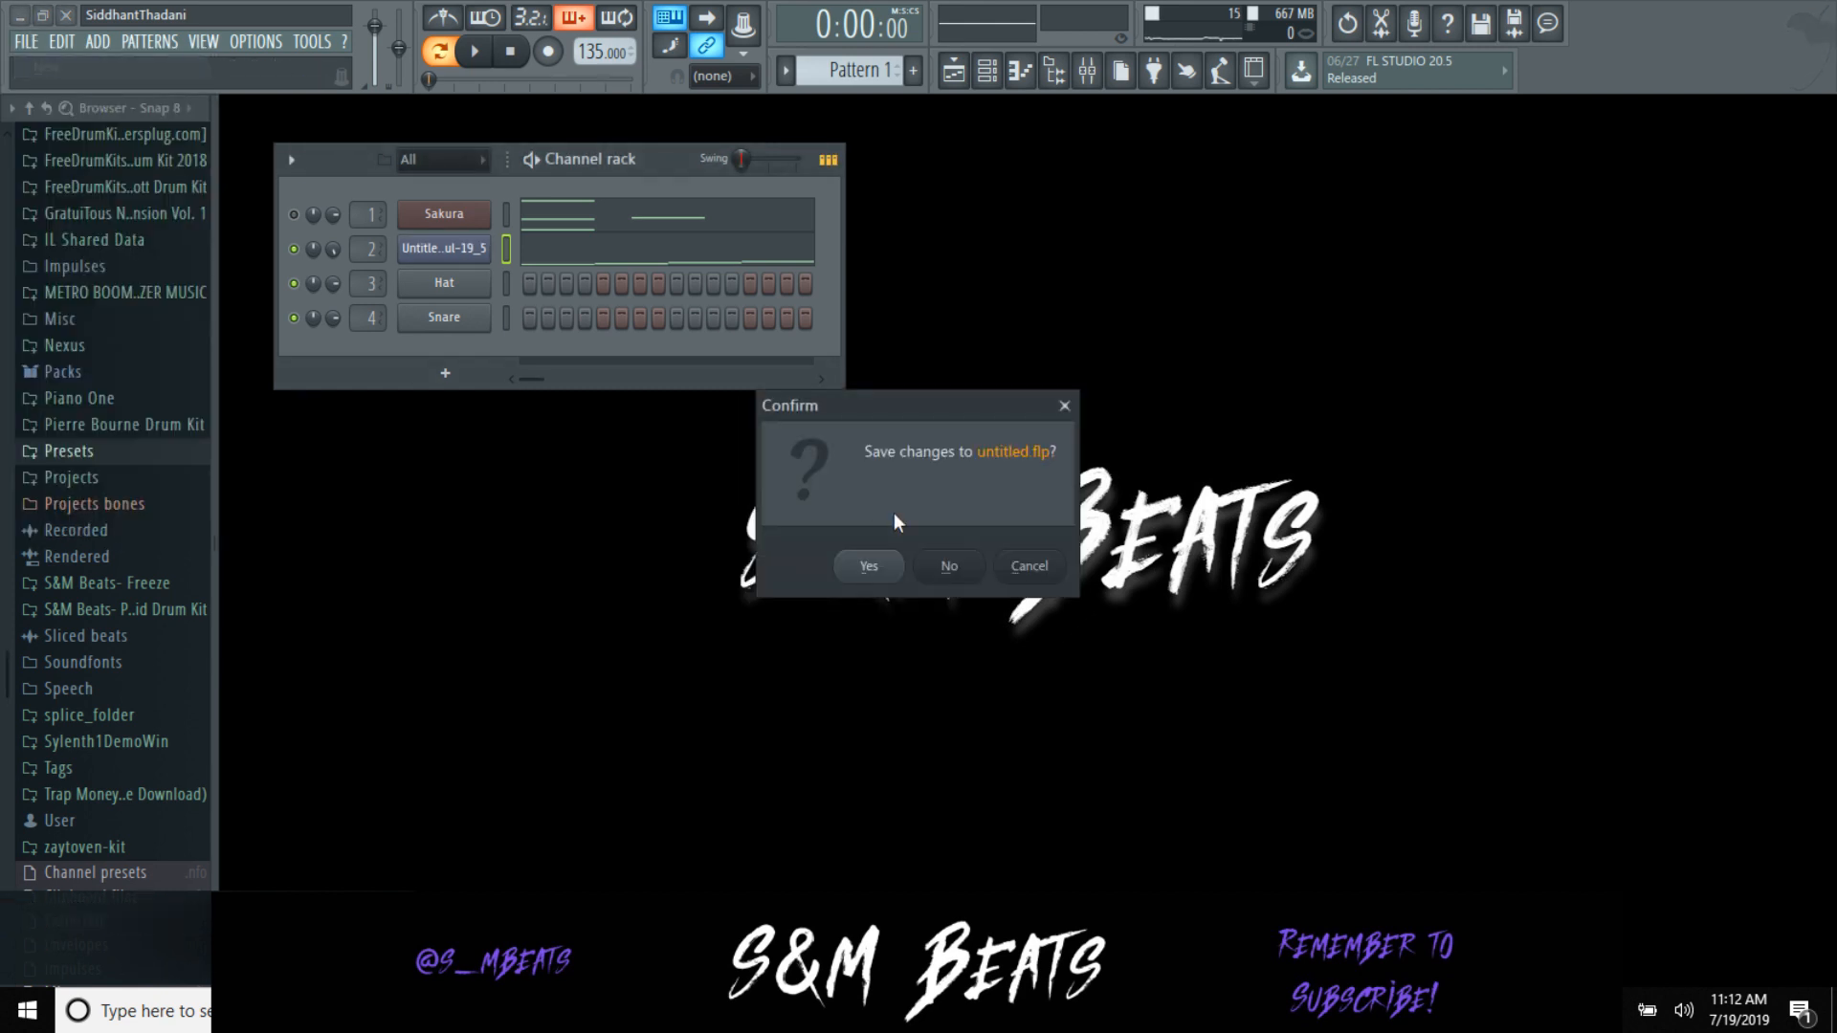
click(957, 568)
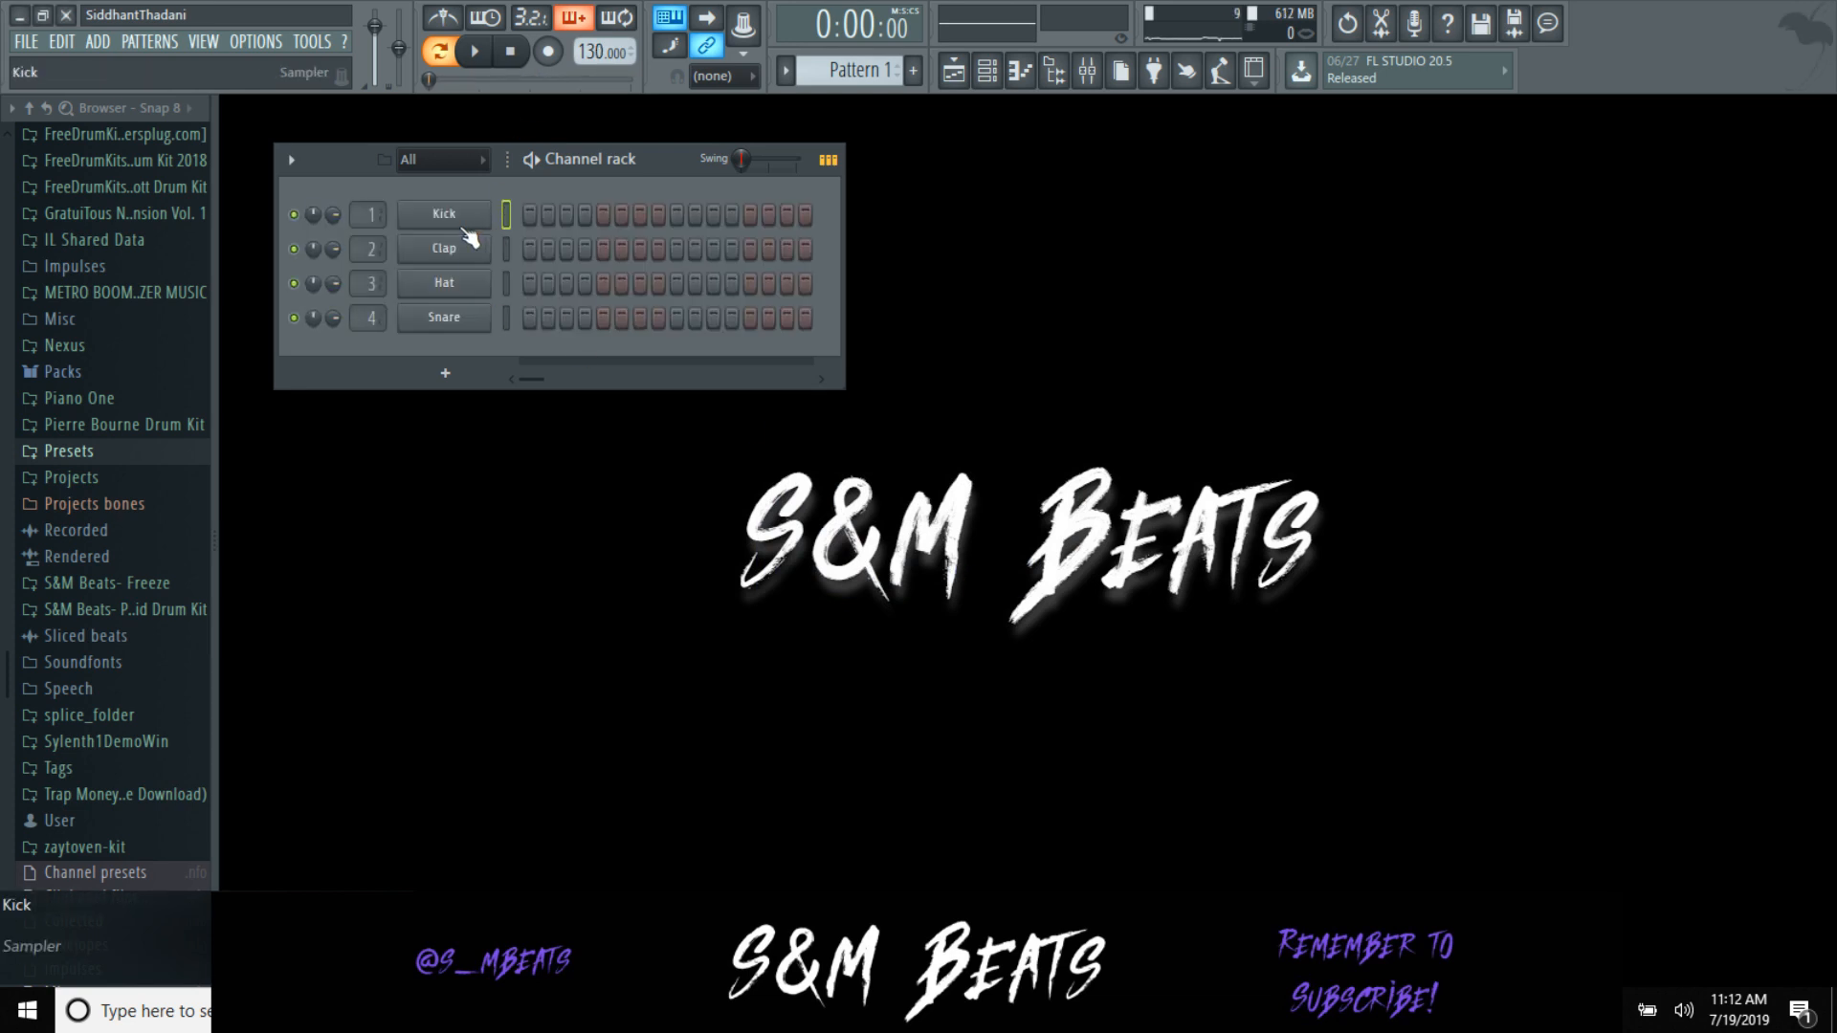
Step: Replace the Kick channel with the LABS [64bit] instrument and reposition its window so the whole interface is in view
right_click(473, 218)
mouse_move(594, 399)
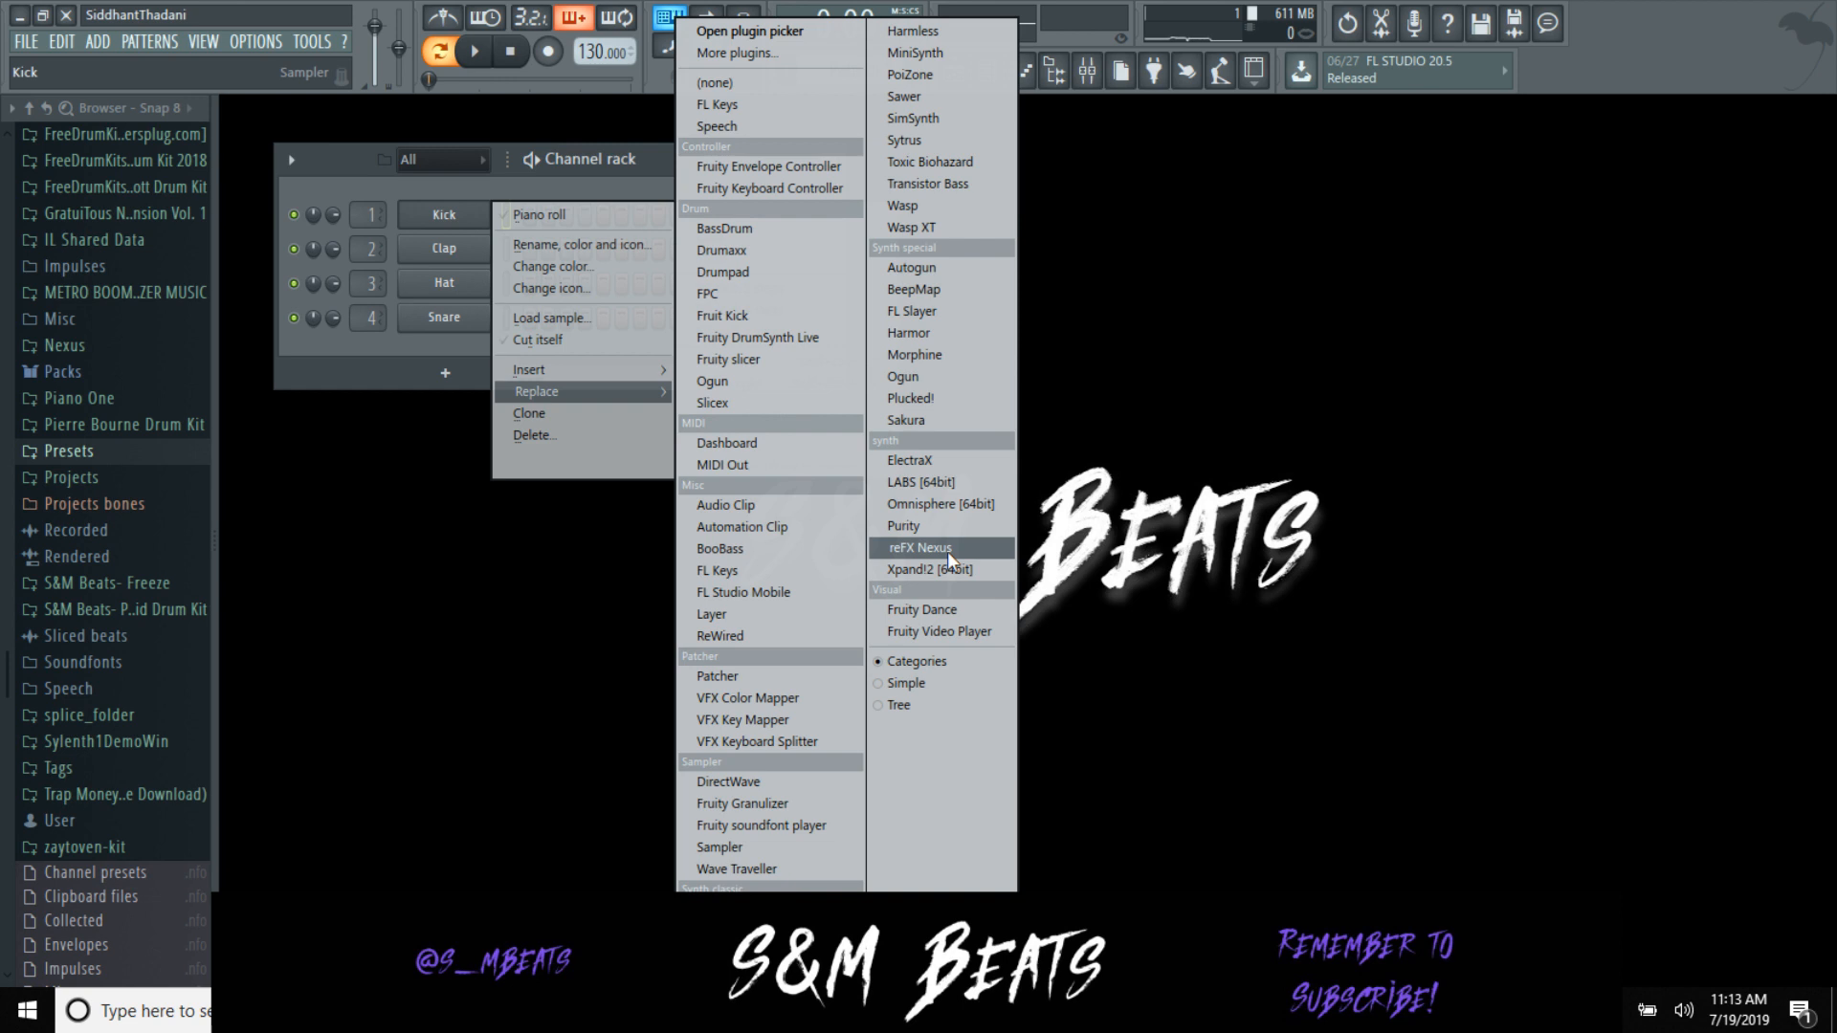
click(937, 482)
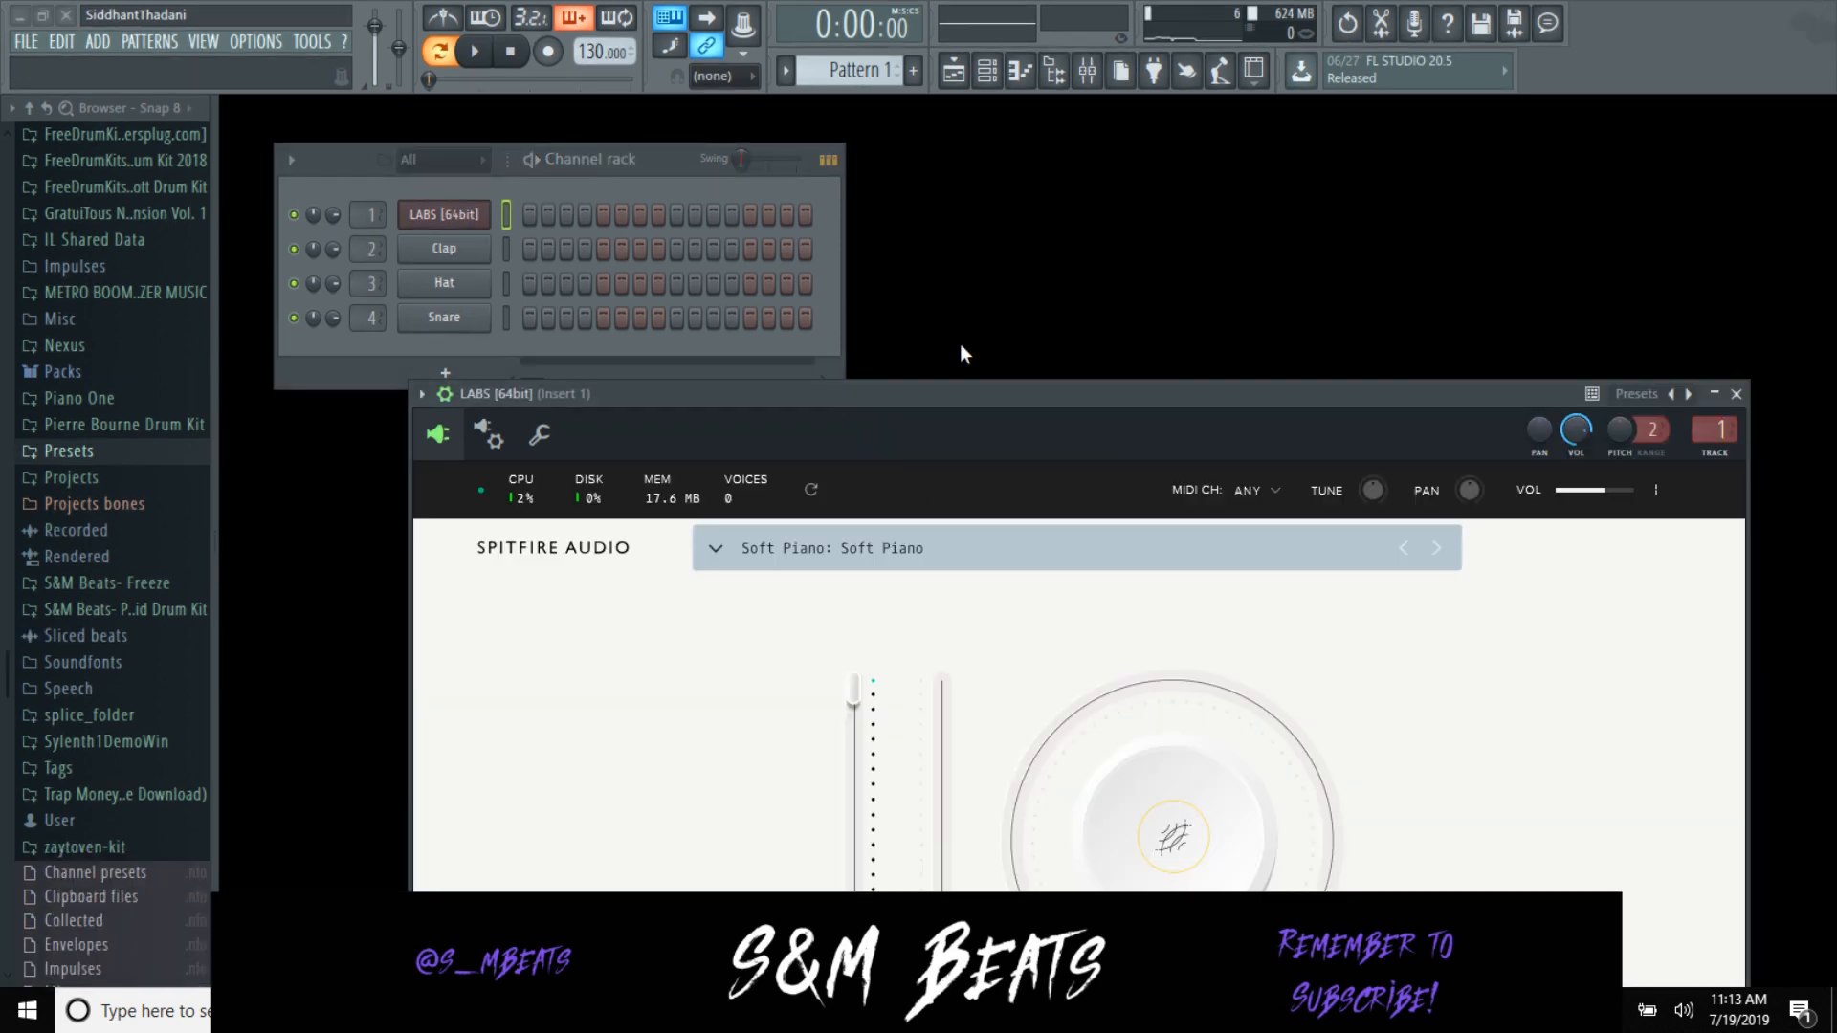
drag(985, 392, 968, 166)
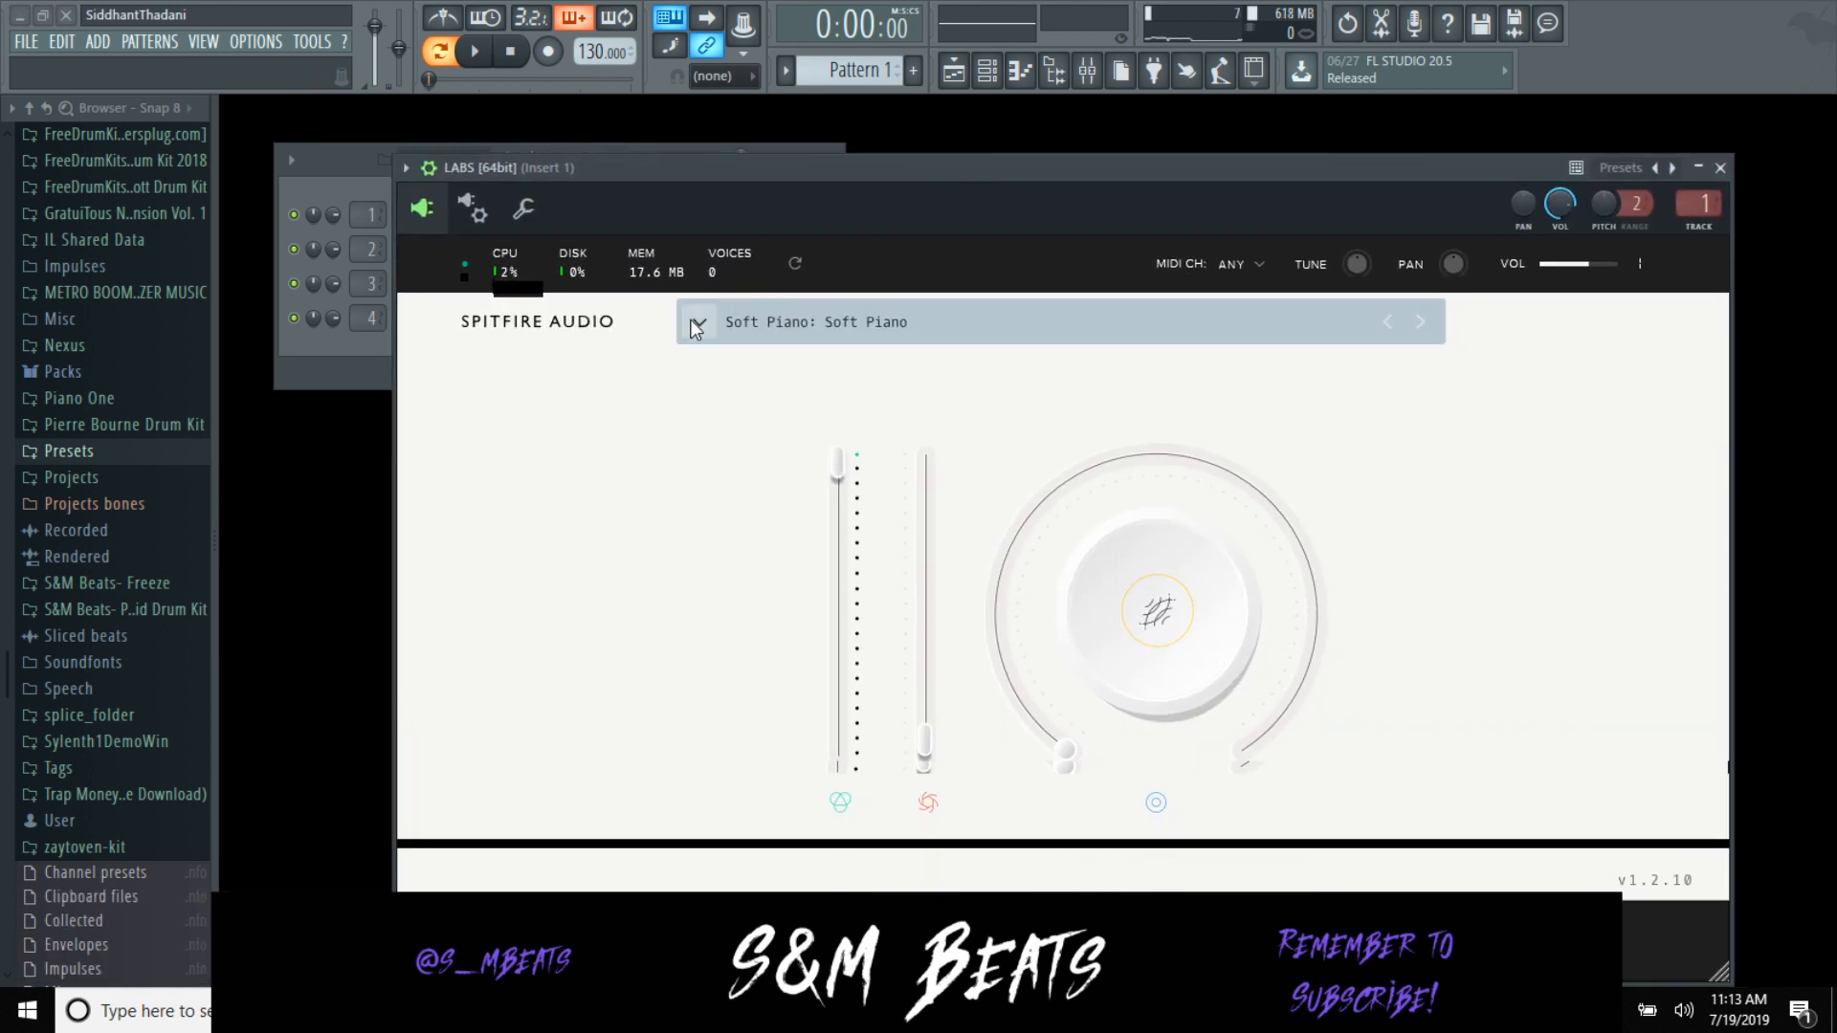
Step: Load the Synth Pads preset Pad #0004 in LABS, try it out, and close the plugin window
click(697, 324)
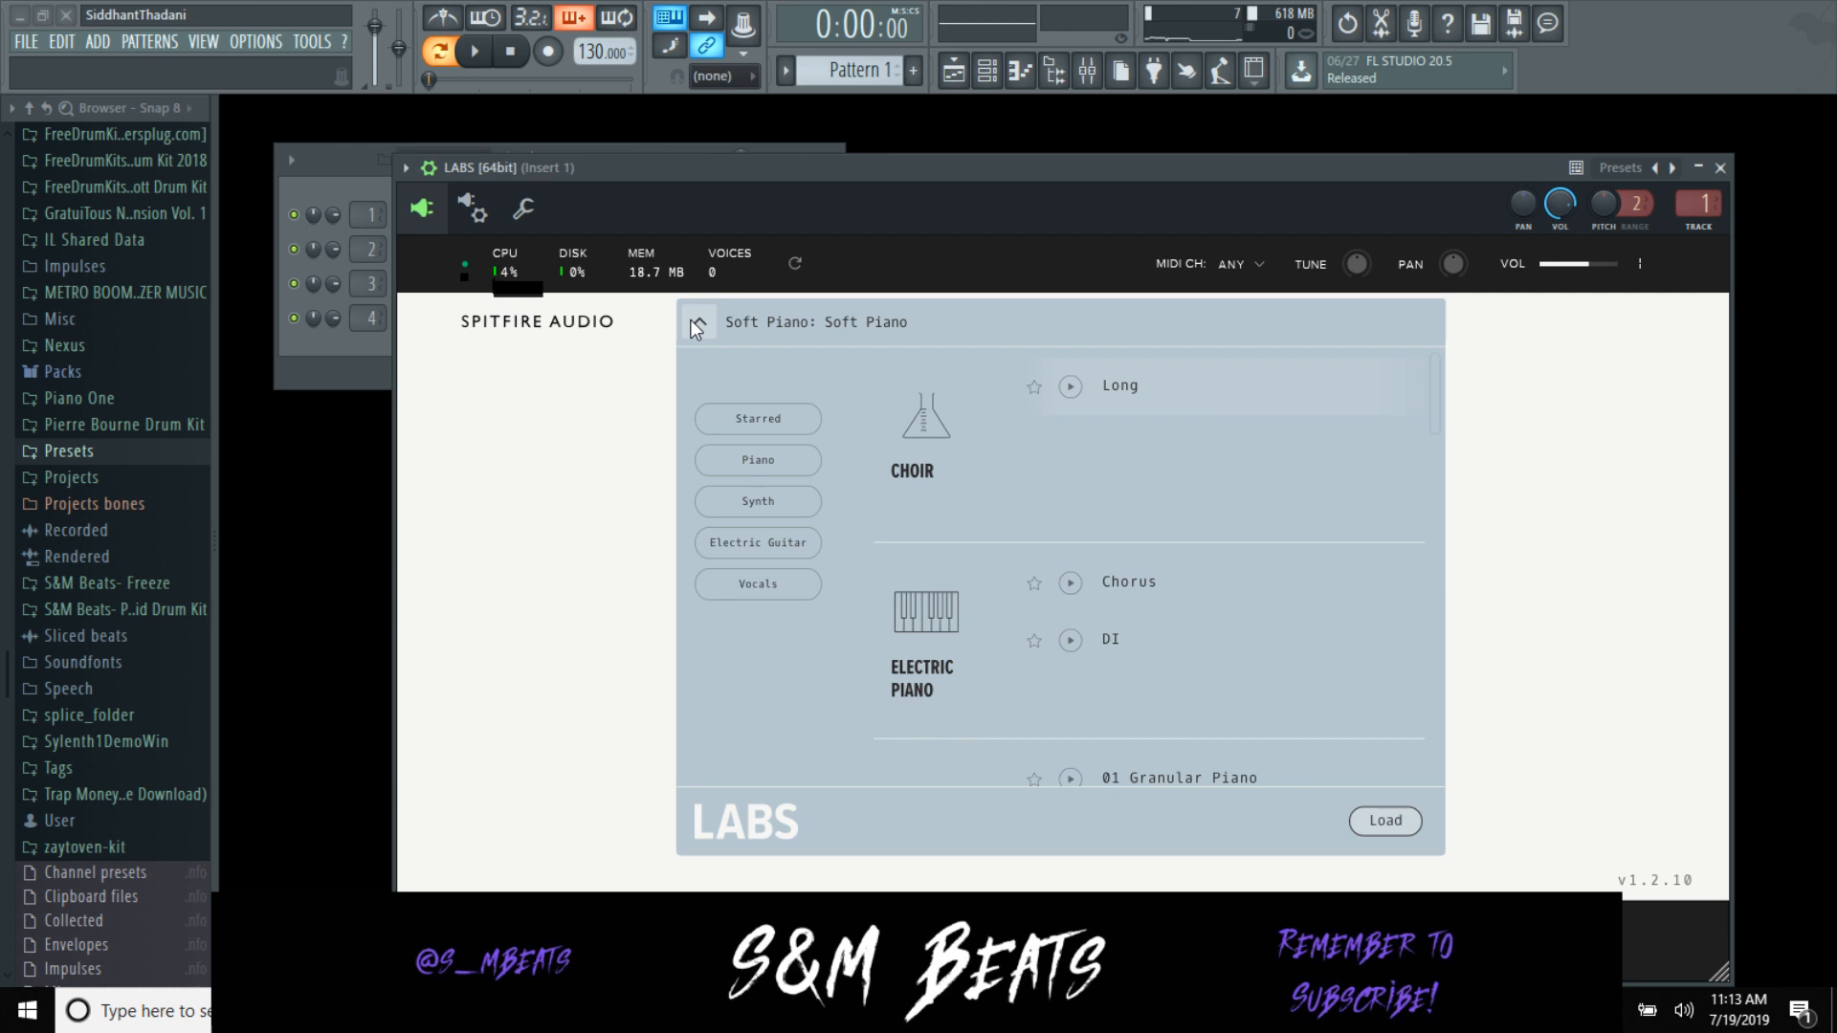
scroll(1162, 607, down, 1)
scroll(1162, 606, down, 10)
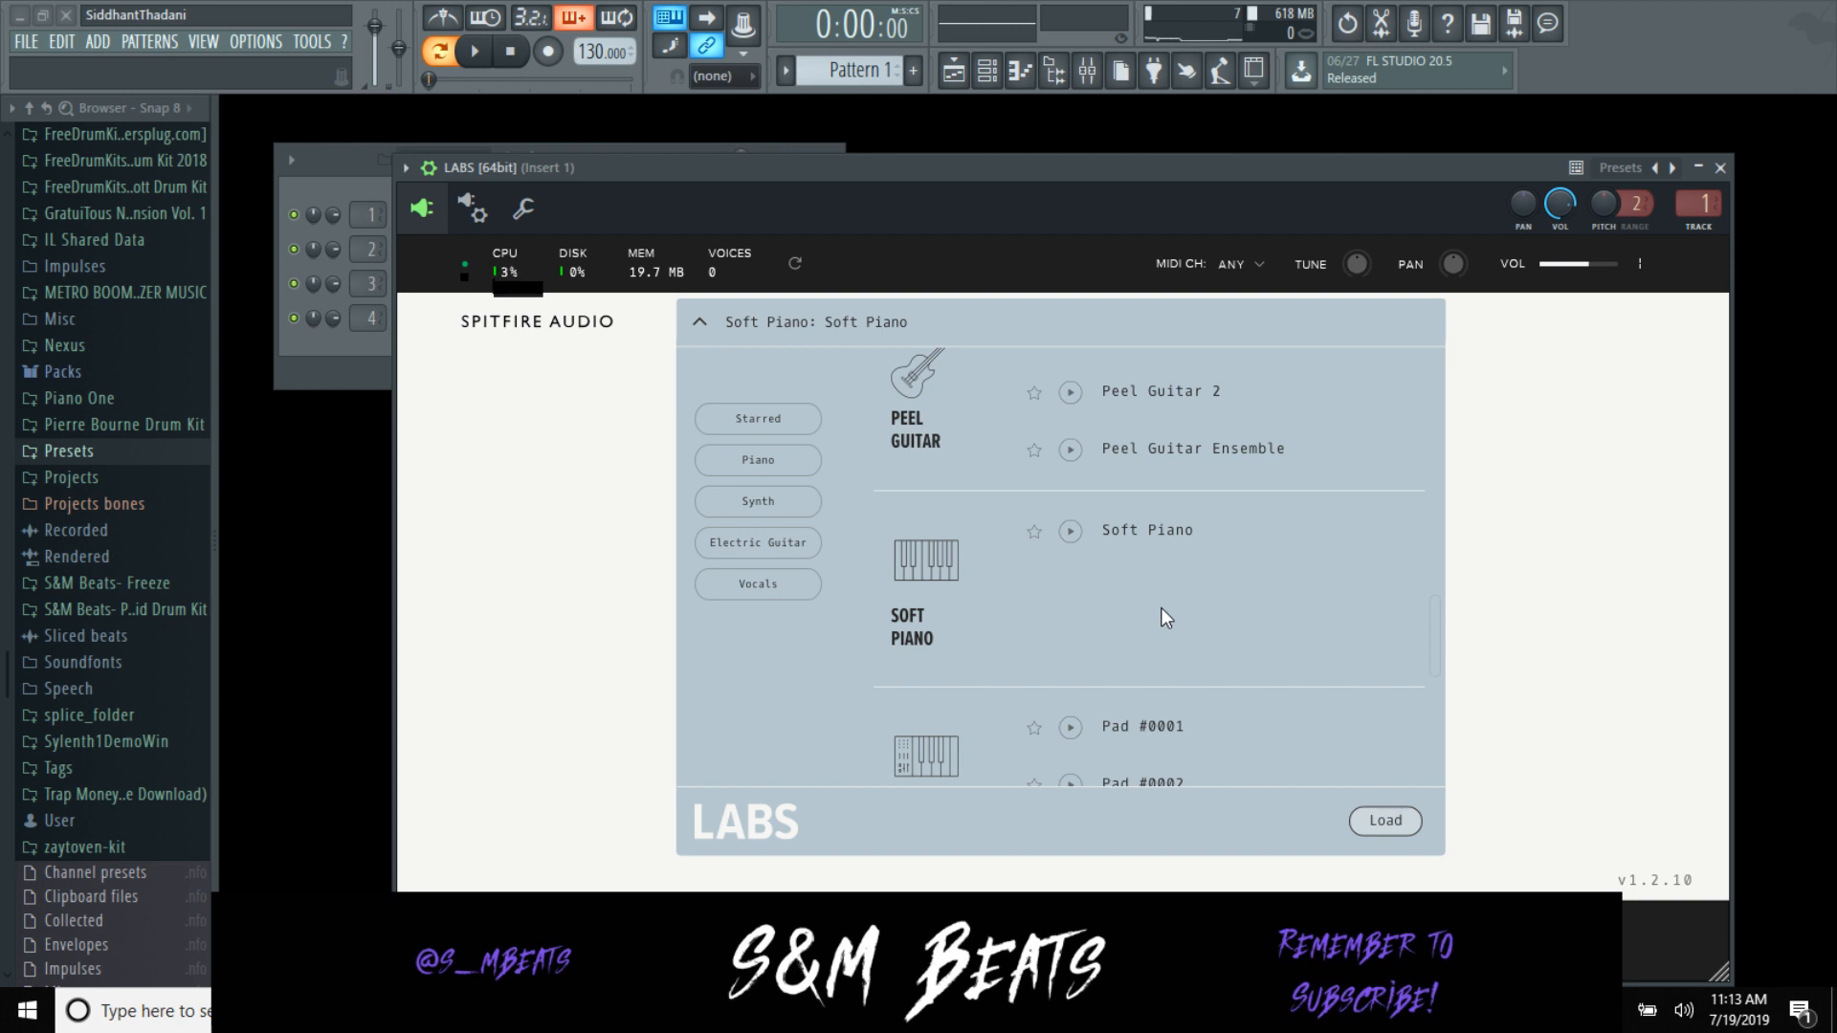
scroll(1161, 607, down, 5)
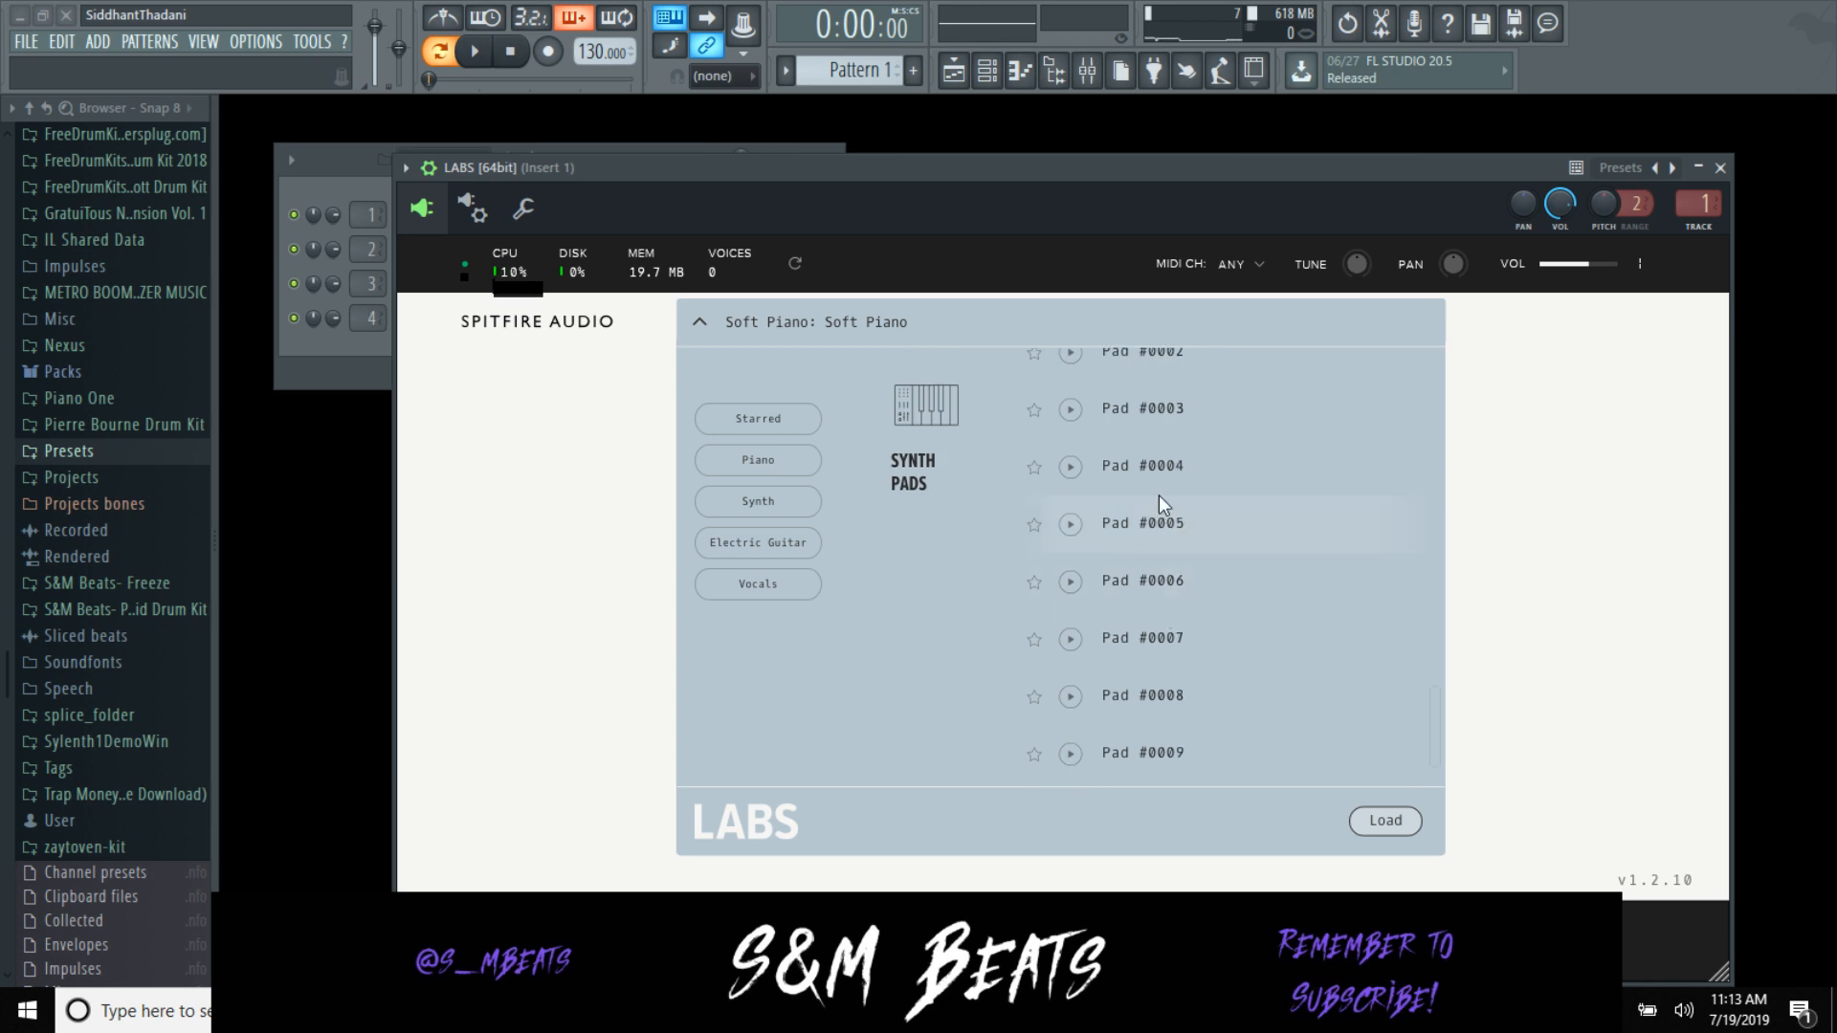
click(1157, 492)
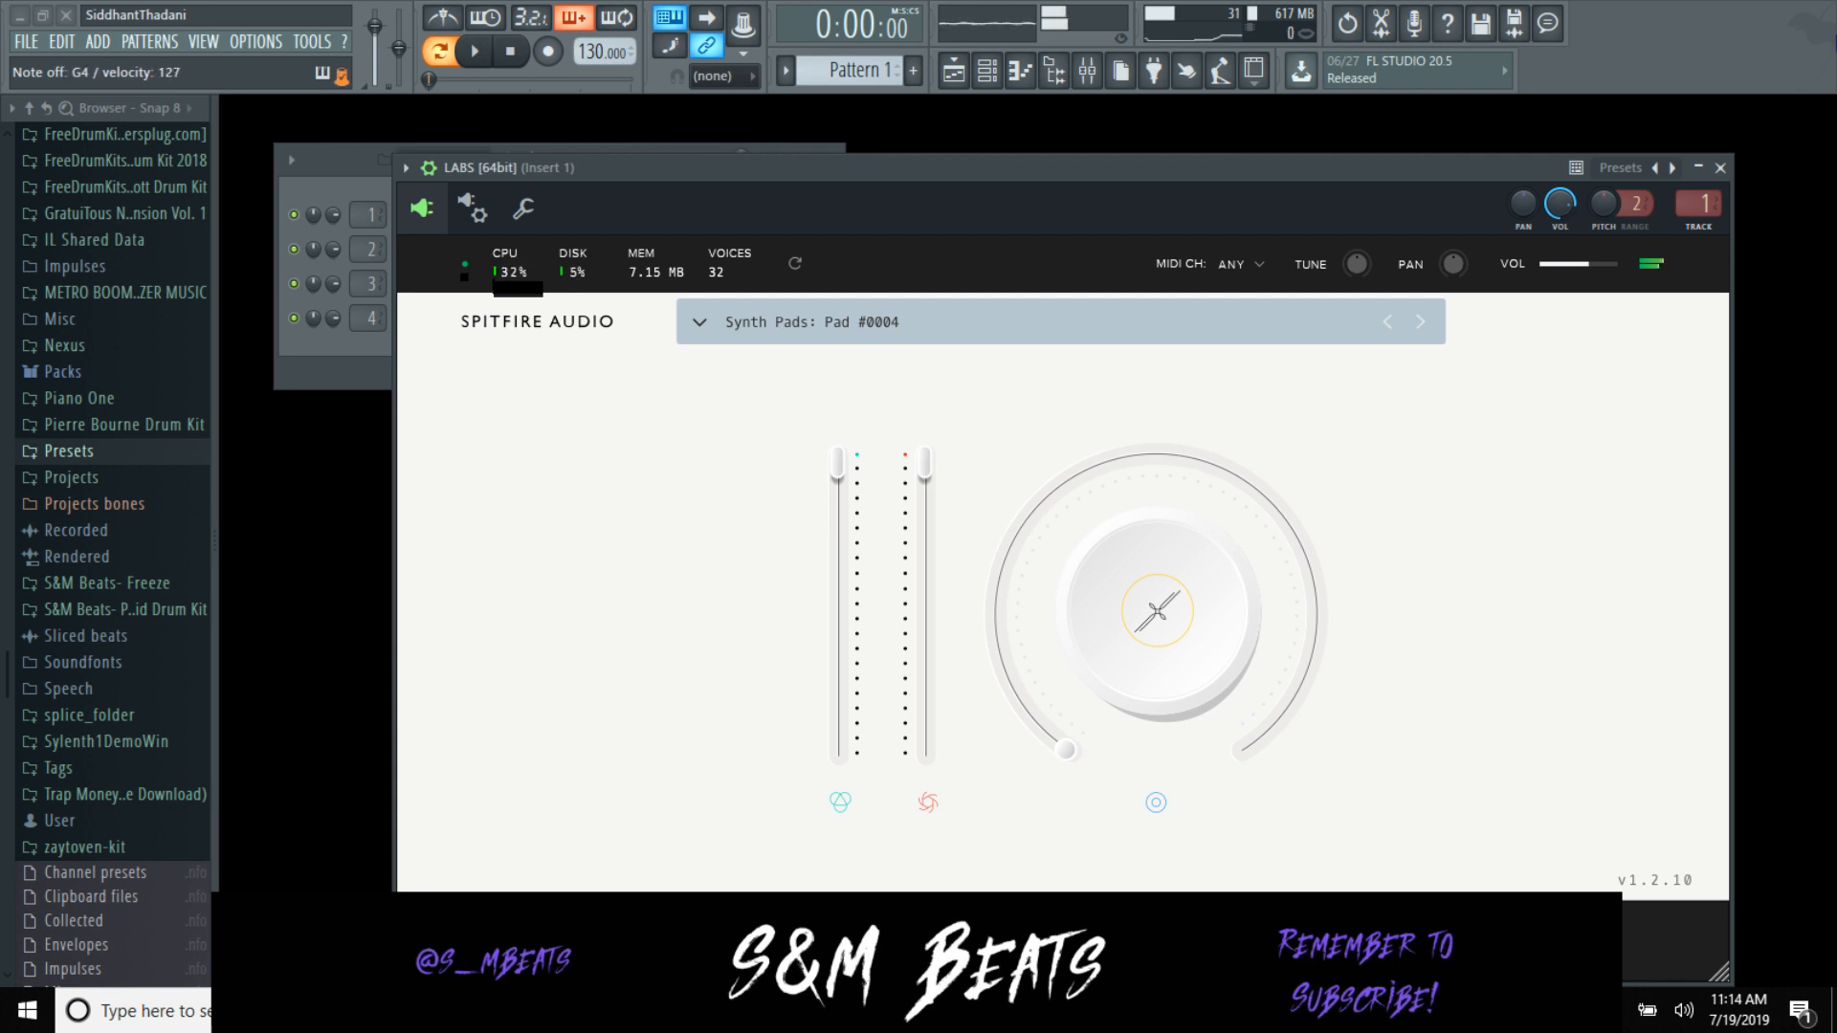
click(1719, 167)
Step: Open the LABS piano roll and draw short notes: G4 at bar 1, G5 on its third beat, and D#5 at bar 2
right_click(486, 206)
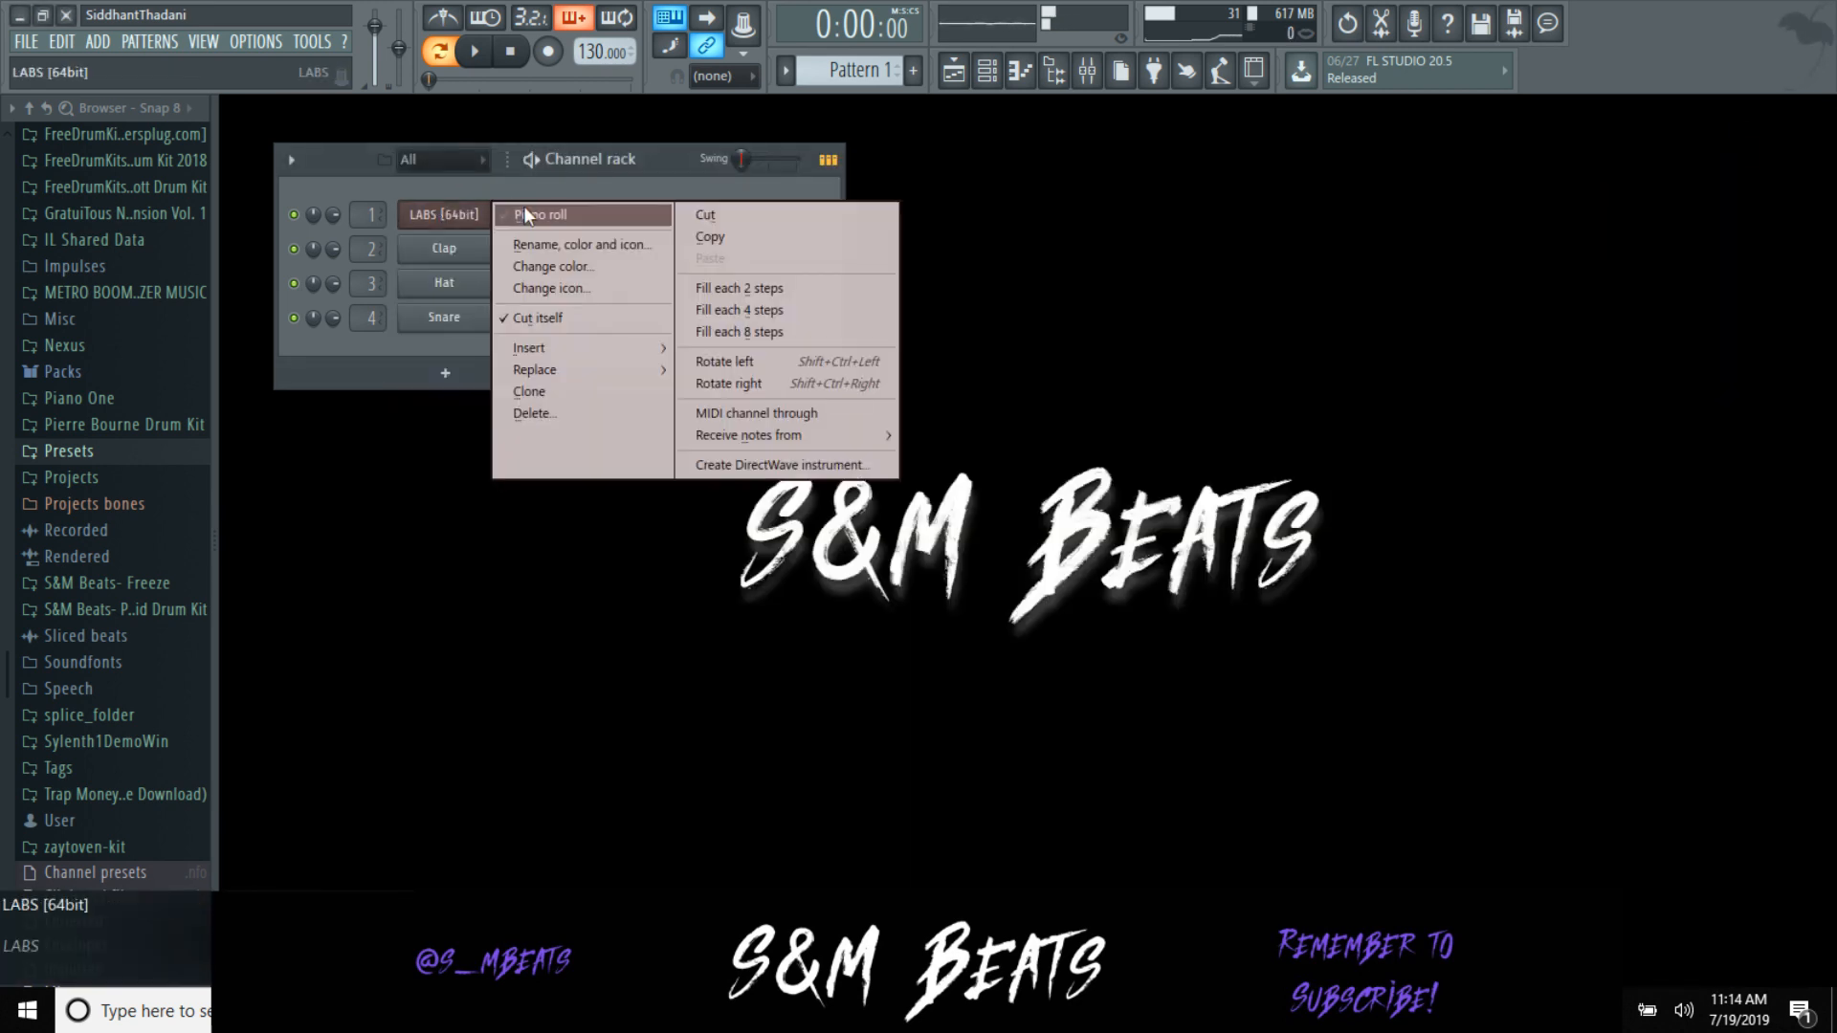
click(524, 210)
click(335, 681)
click(343, 422)
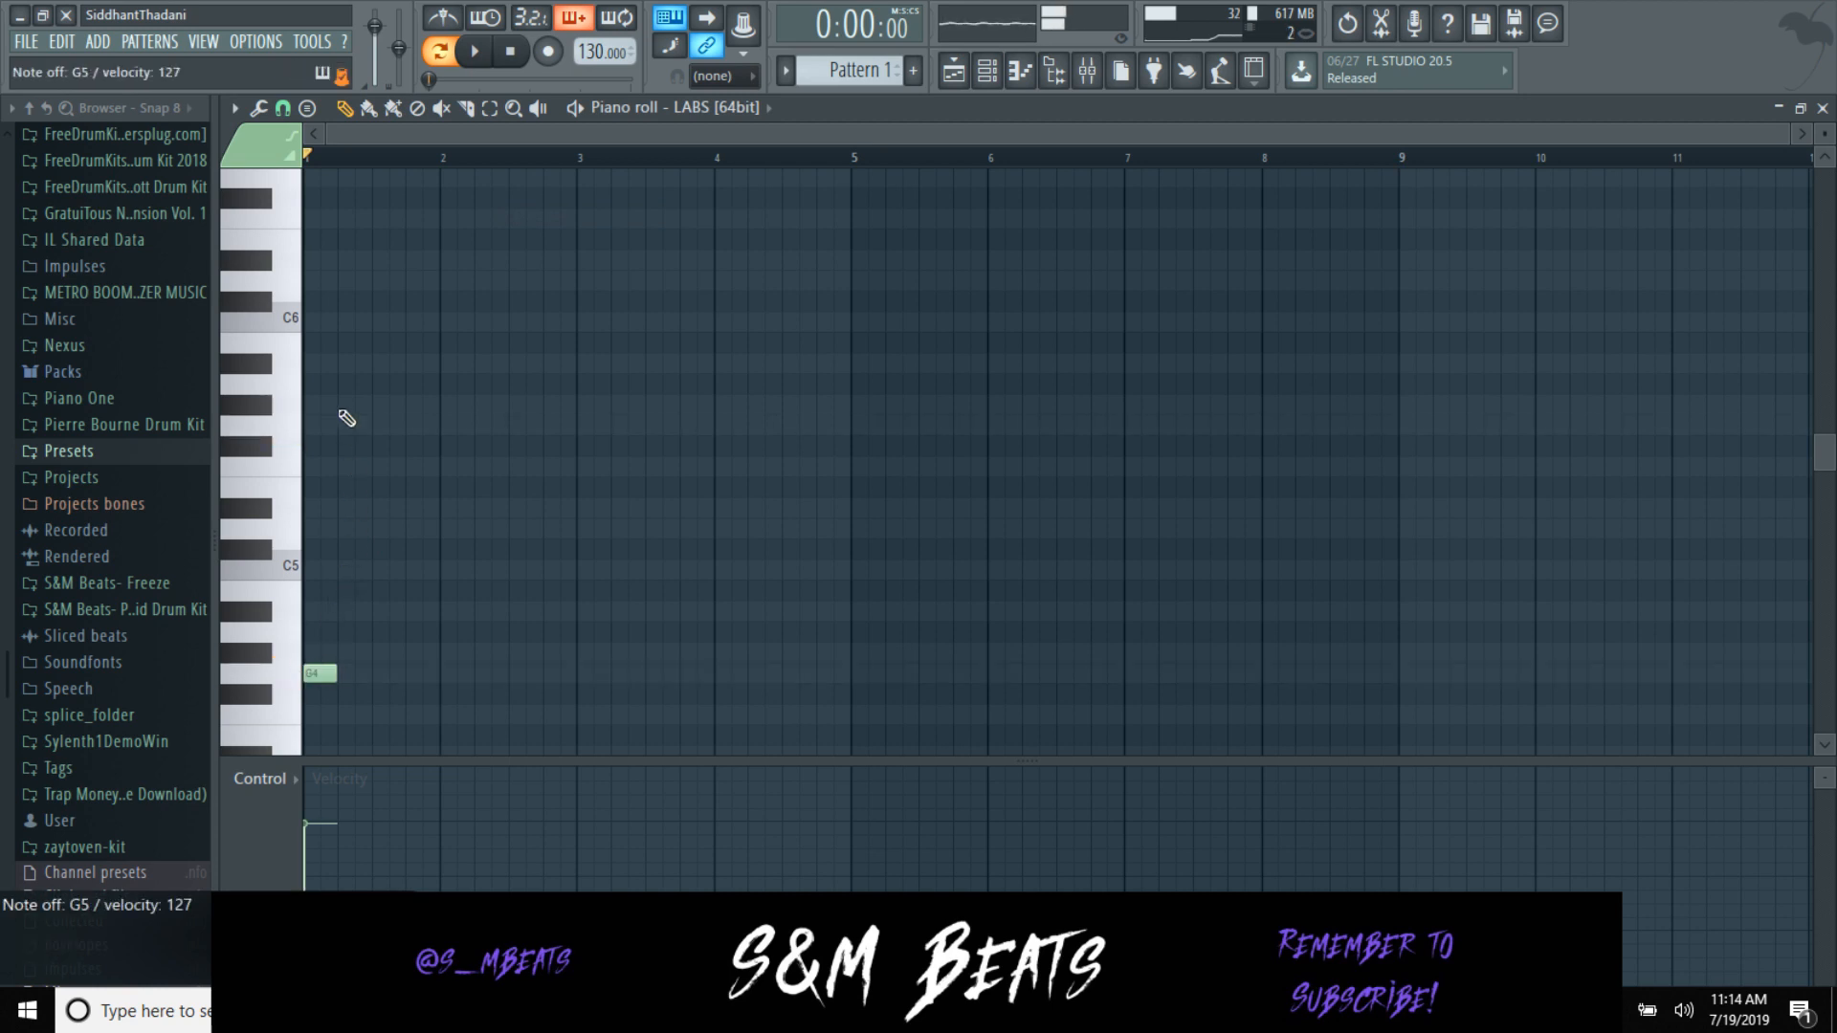
click(381, 508)
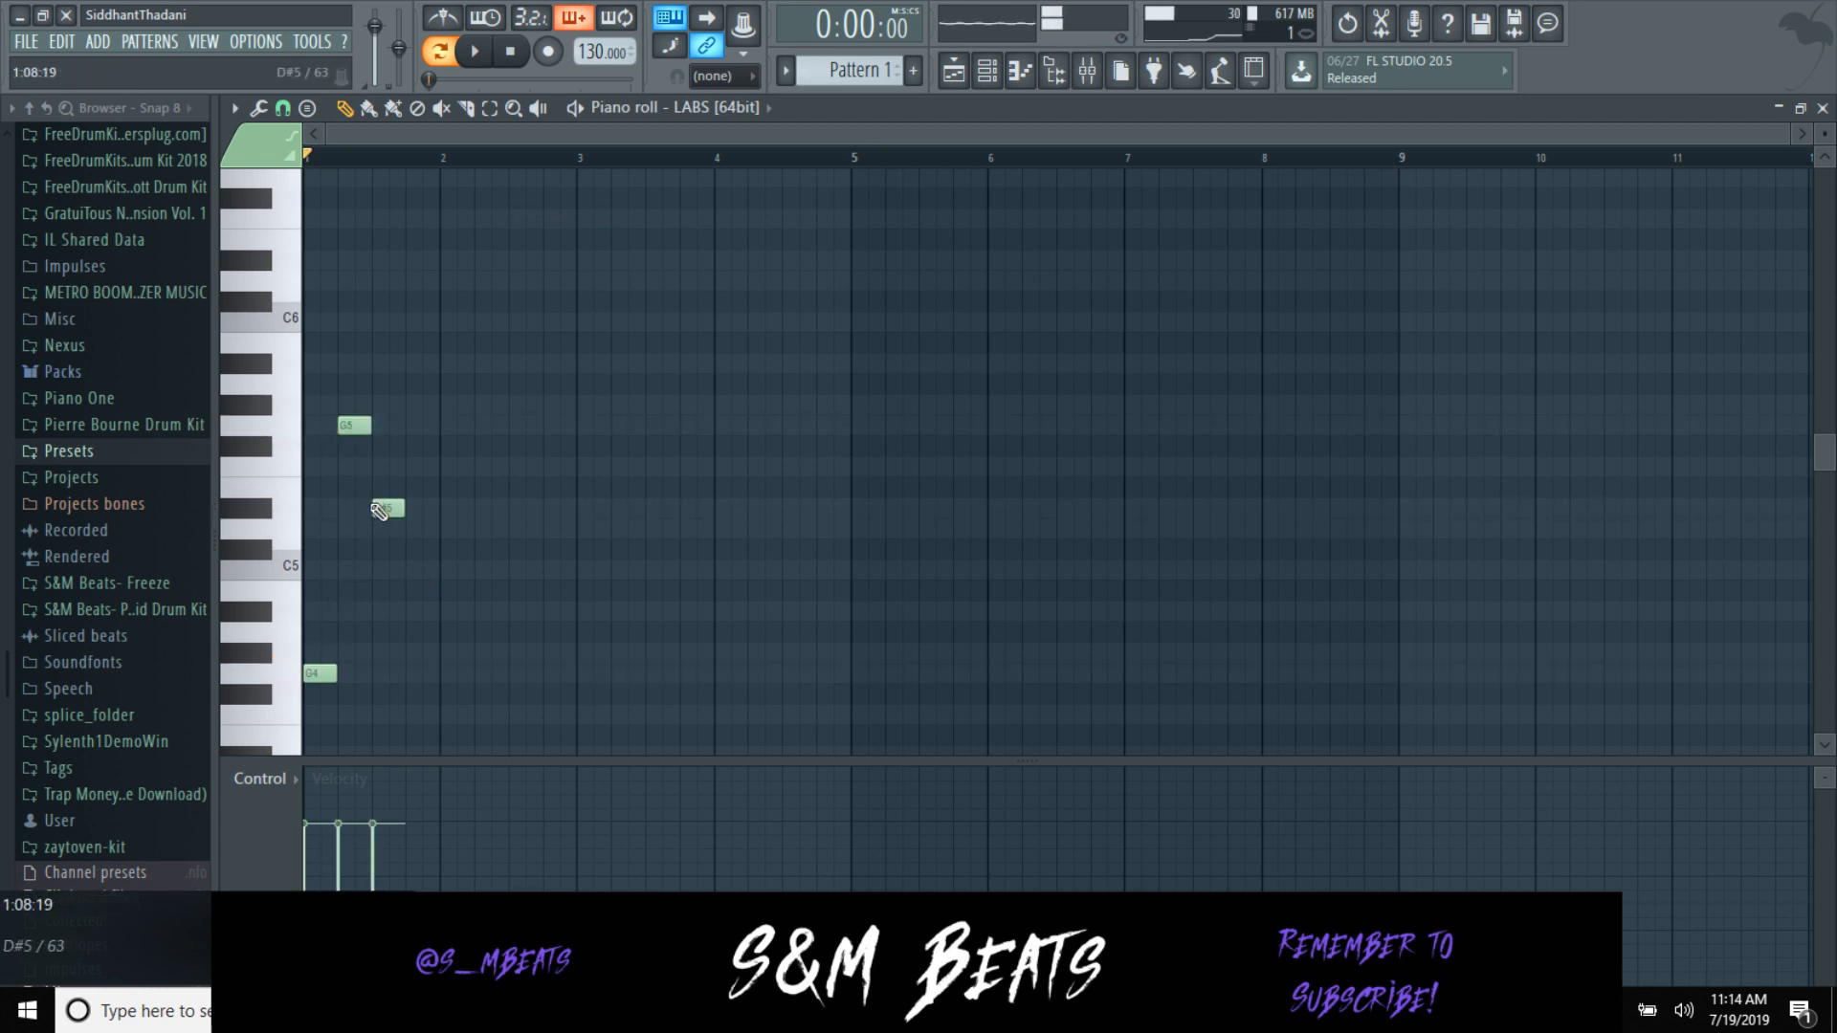
right_click(367, 427)
click(385, 424)
right_click(388, 508)
click(450, 508)
Step: Play the pattern and set the project tempo to 145 BPM
key(space)
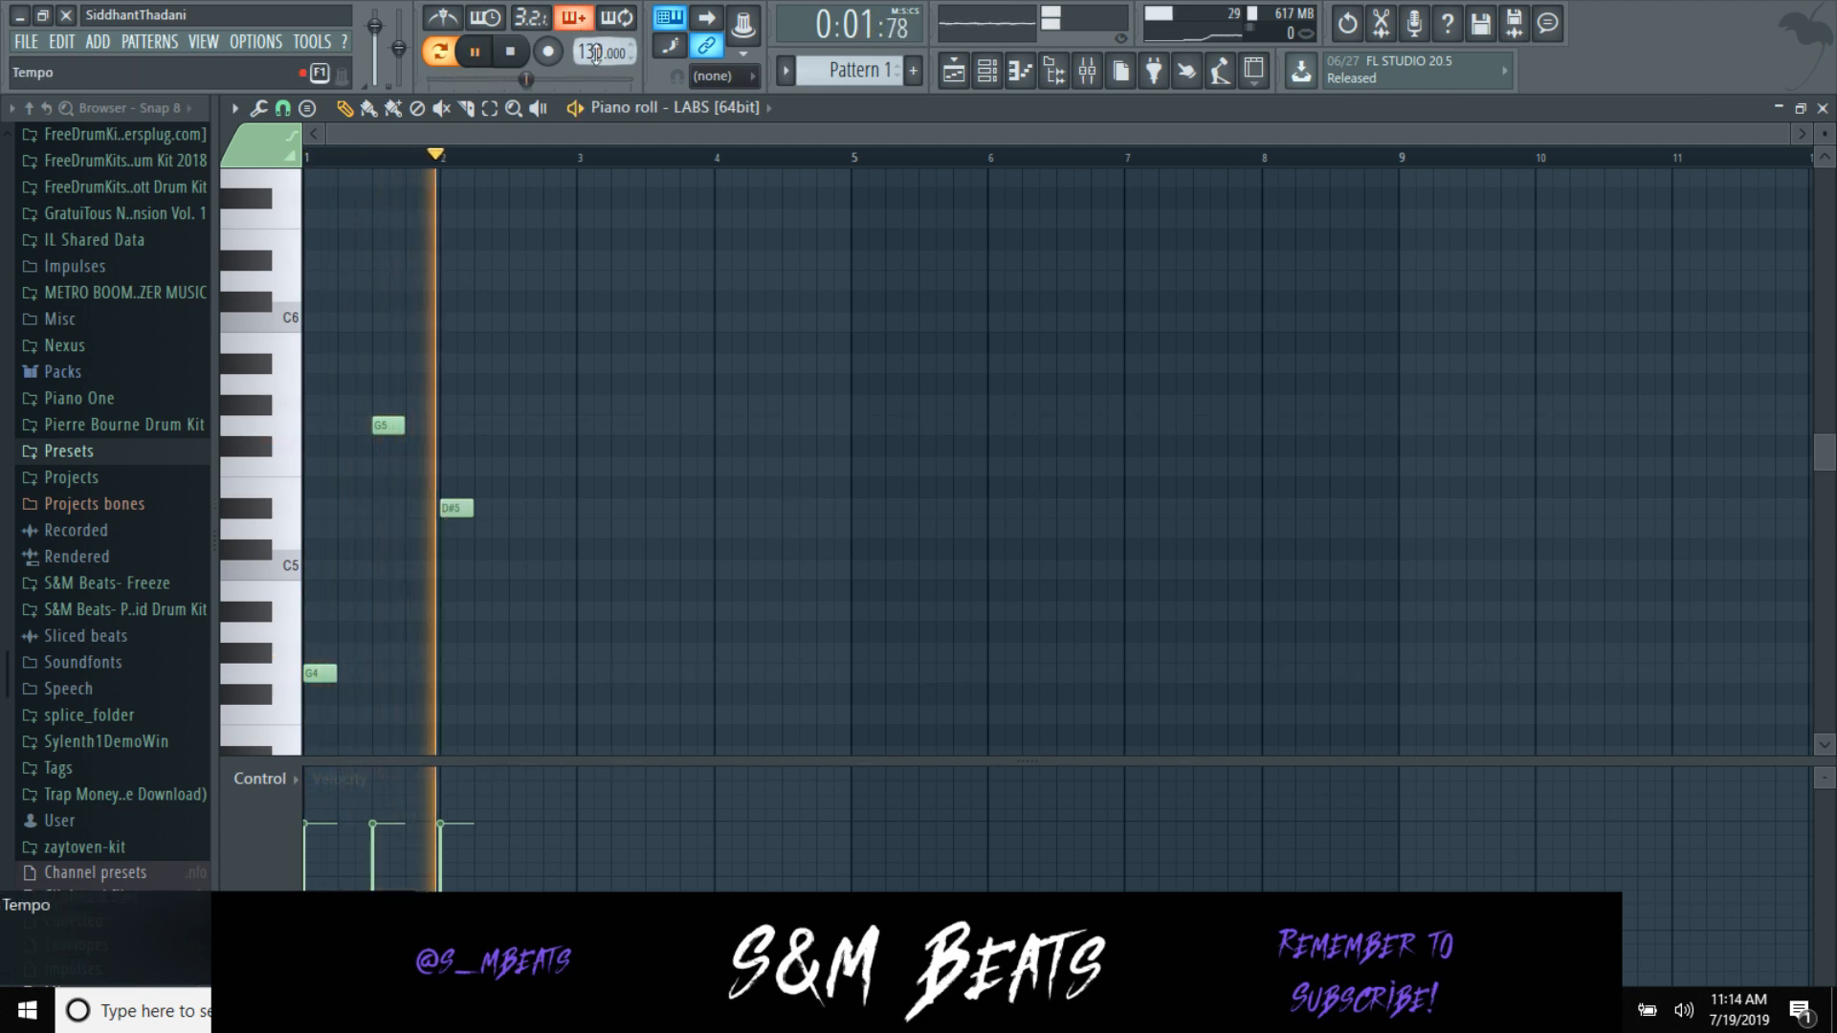
drag(602, 52, 602, 19)
key(space)
Step: Move the D#5 to the fourth beat of bar 1 and repeat the G4, G5, D#5 figure in bar 2
drag(450, 508, 415, 508)
click(486, 464)
key(space)
right_click(488, 461)
key(space)
click(560, 508)
click(526, 424)
click(593, 698)
drag(593, 698, 459, 675)
key(space)
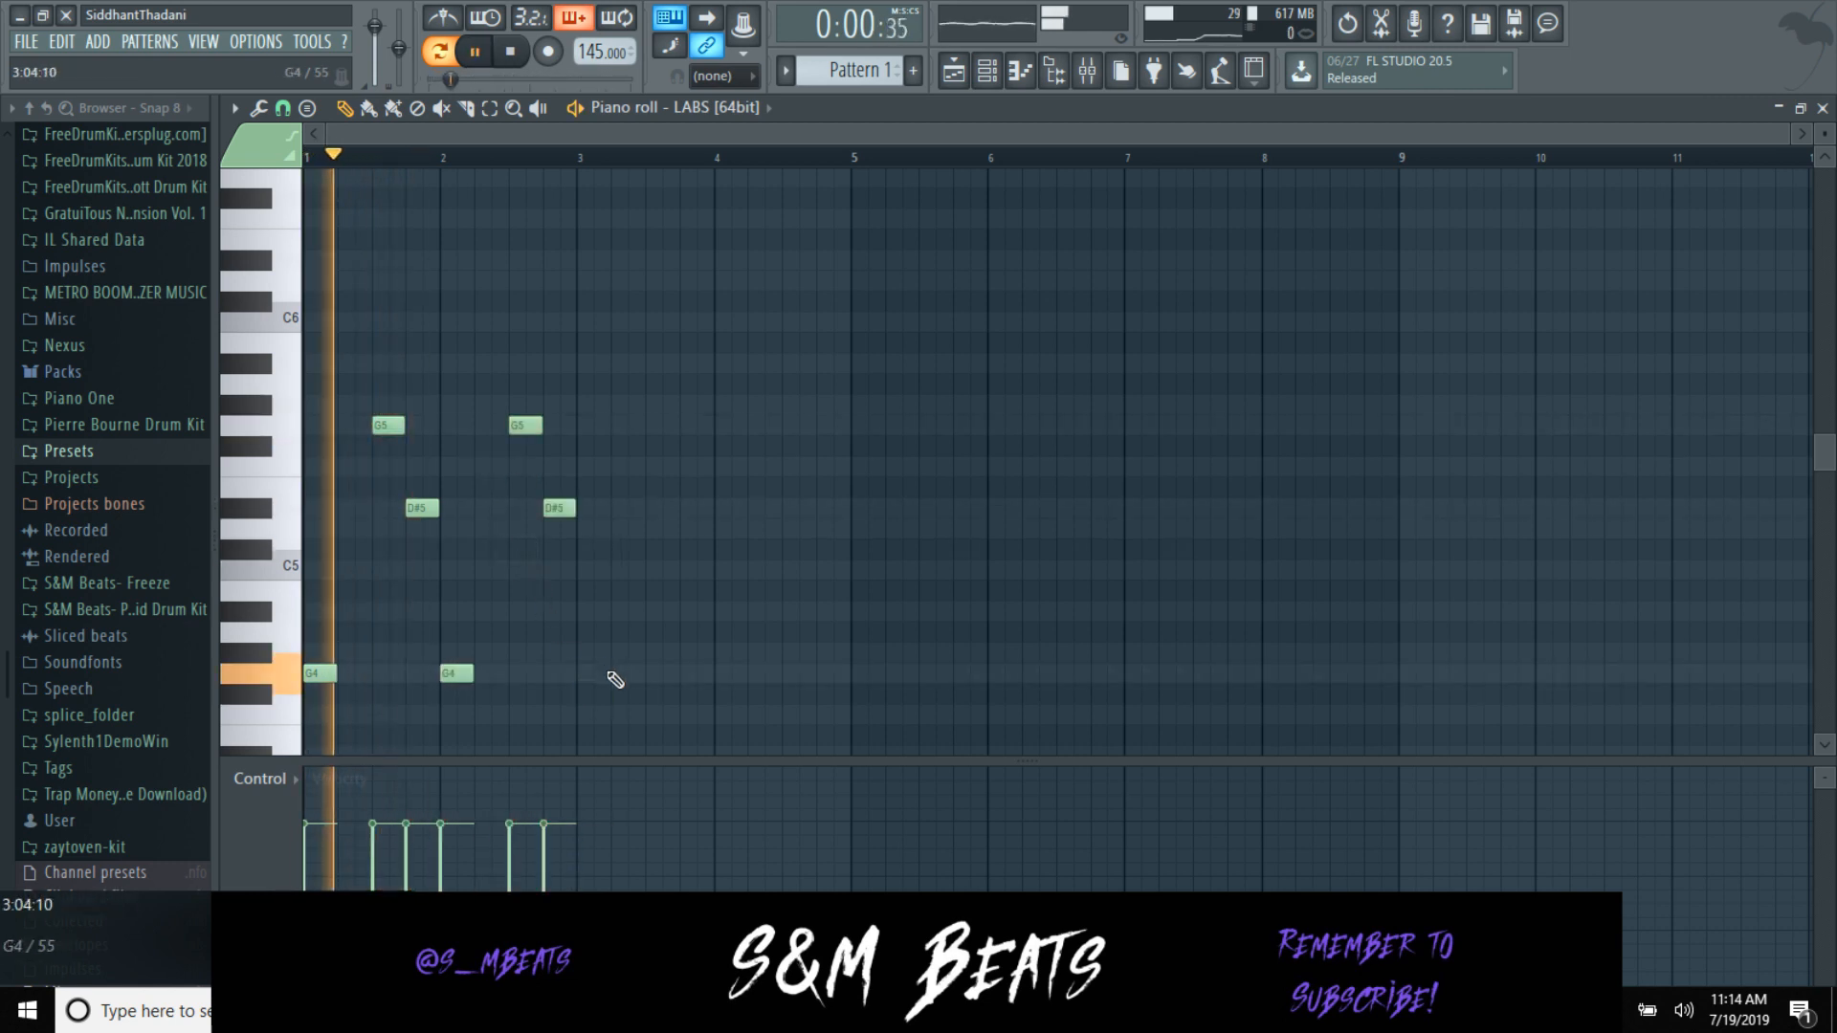
Step: Duplicate the two-bar figure into bars 3 and 4, replacing the copied low G4 notes with D#4
scroll(622, 660, down, 2)
scroll(627, 644, up, 2)
key(ctrl+b)
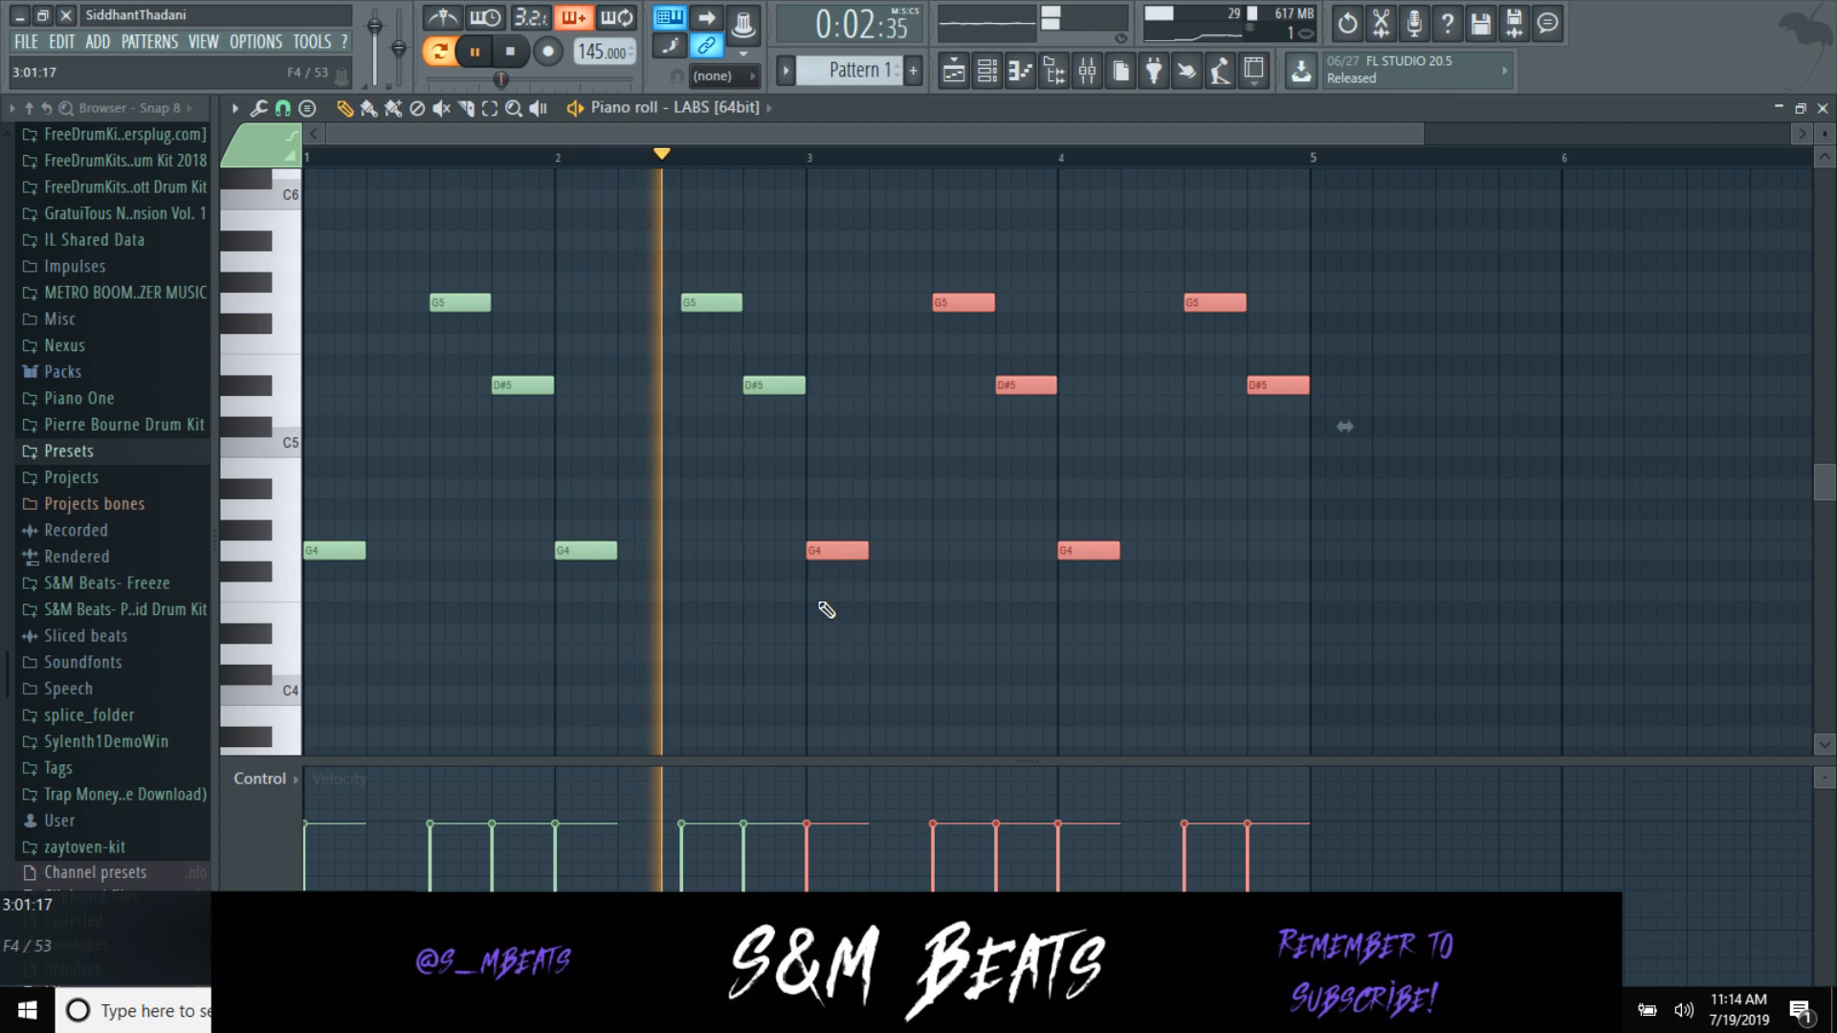
drag(832, 550, 832, 592)
drag(1073, 553, 1074, 593)
right_click(1086, 592)
right_click(837, 591)
key(space)
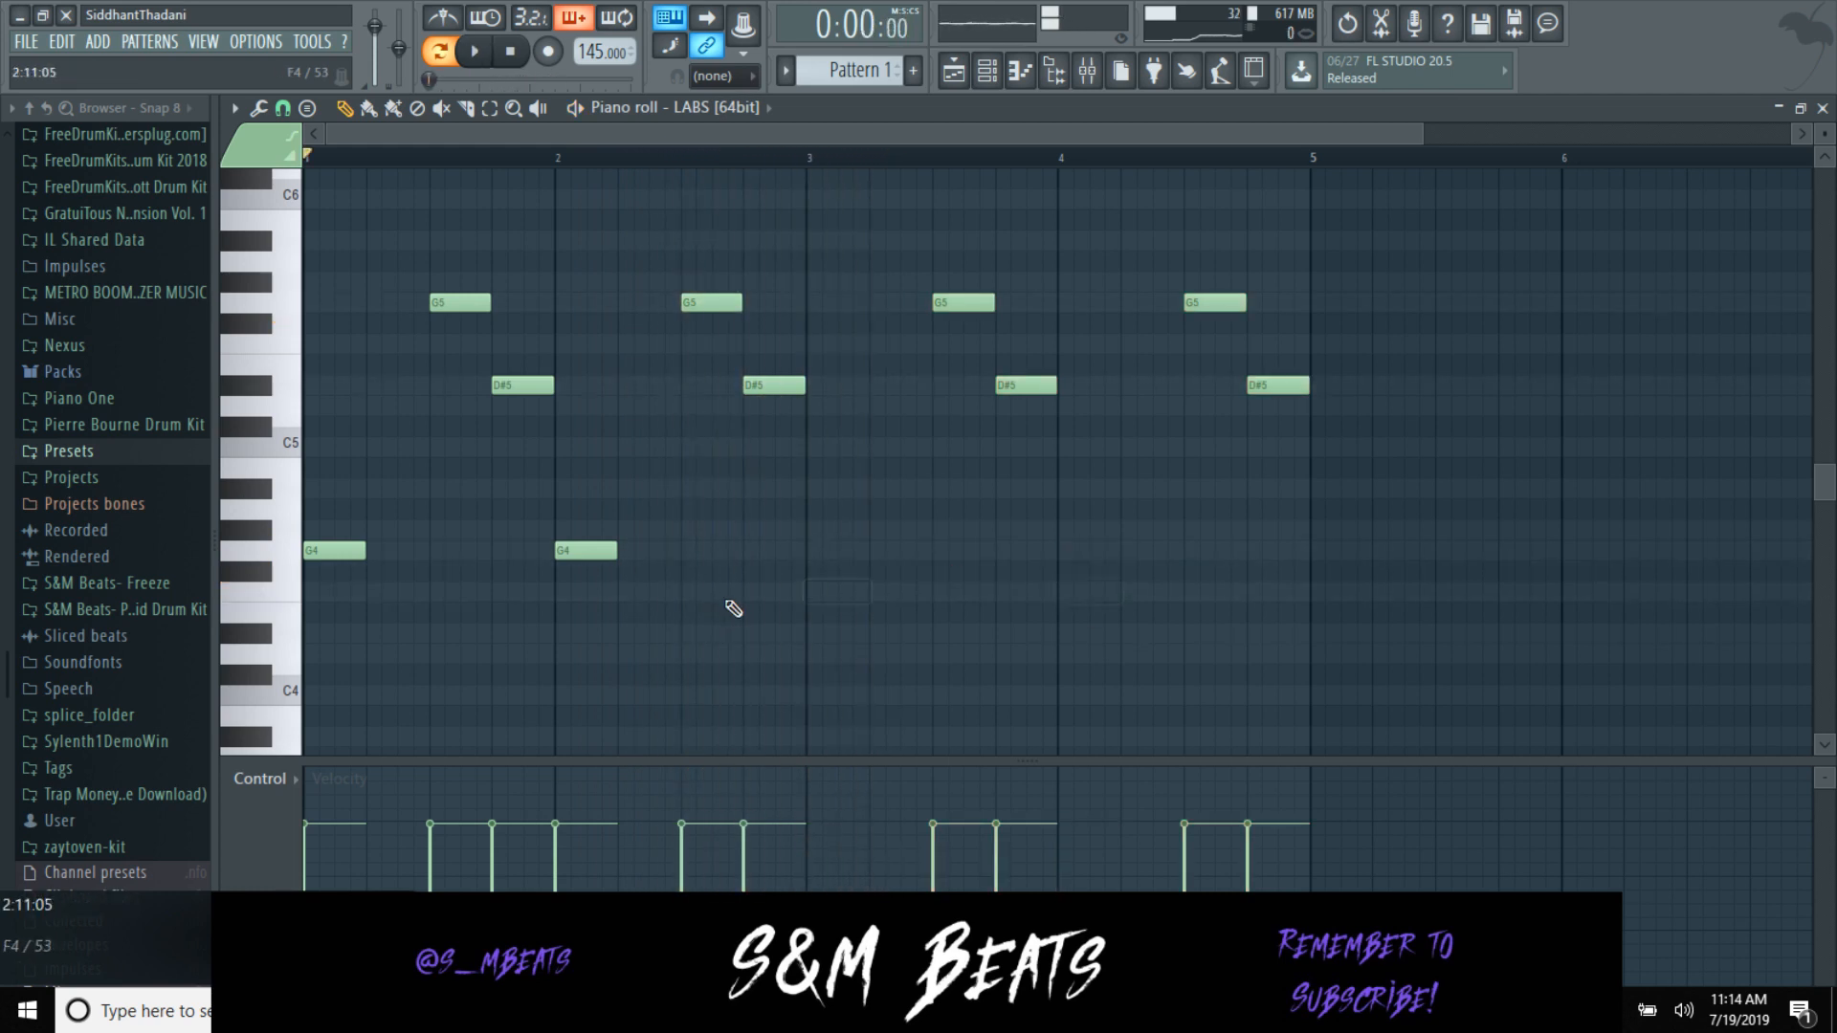
drag(812, 660, 812, 622)
key(space)
click(1064, 633)
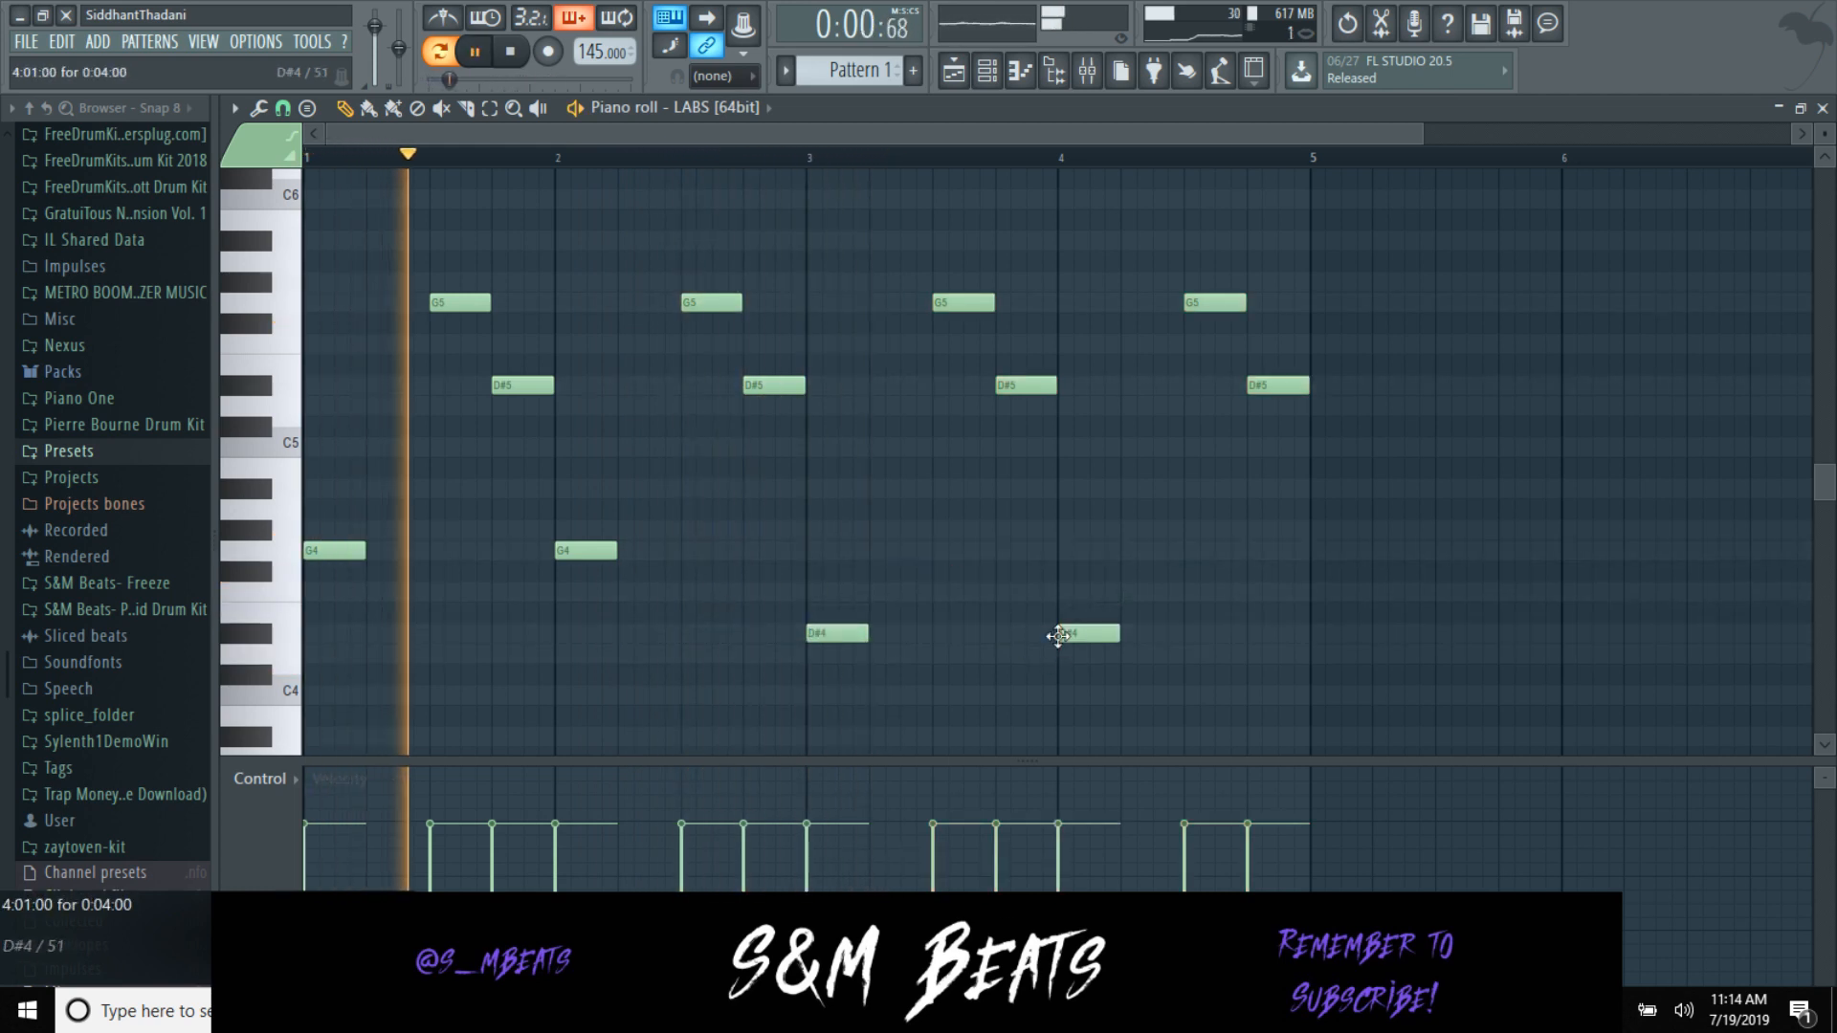
Step: Duplicate the four bars into bars 5 to 8 and extend the low notes up to the following notes
key(ctrl+b)
click(1033, 508)
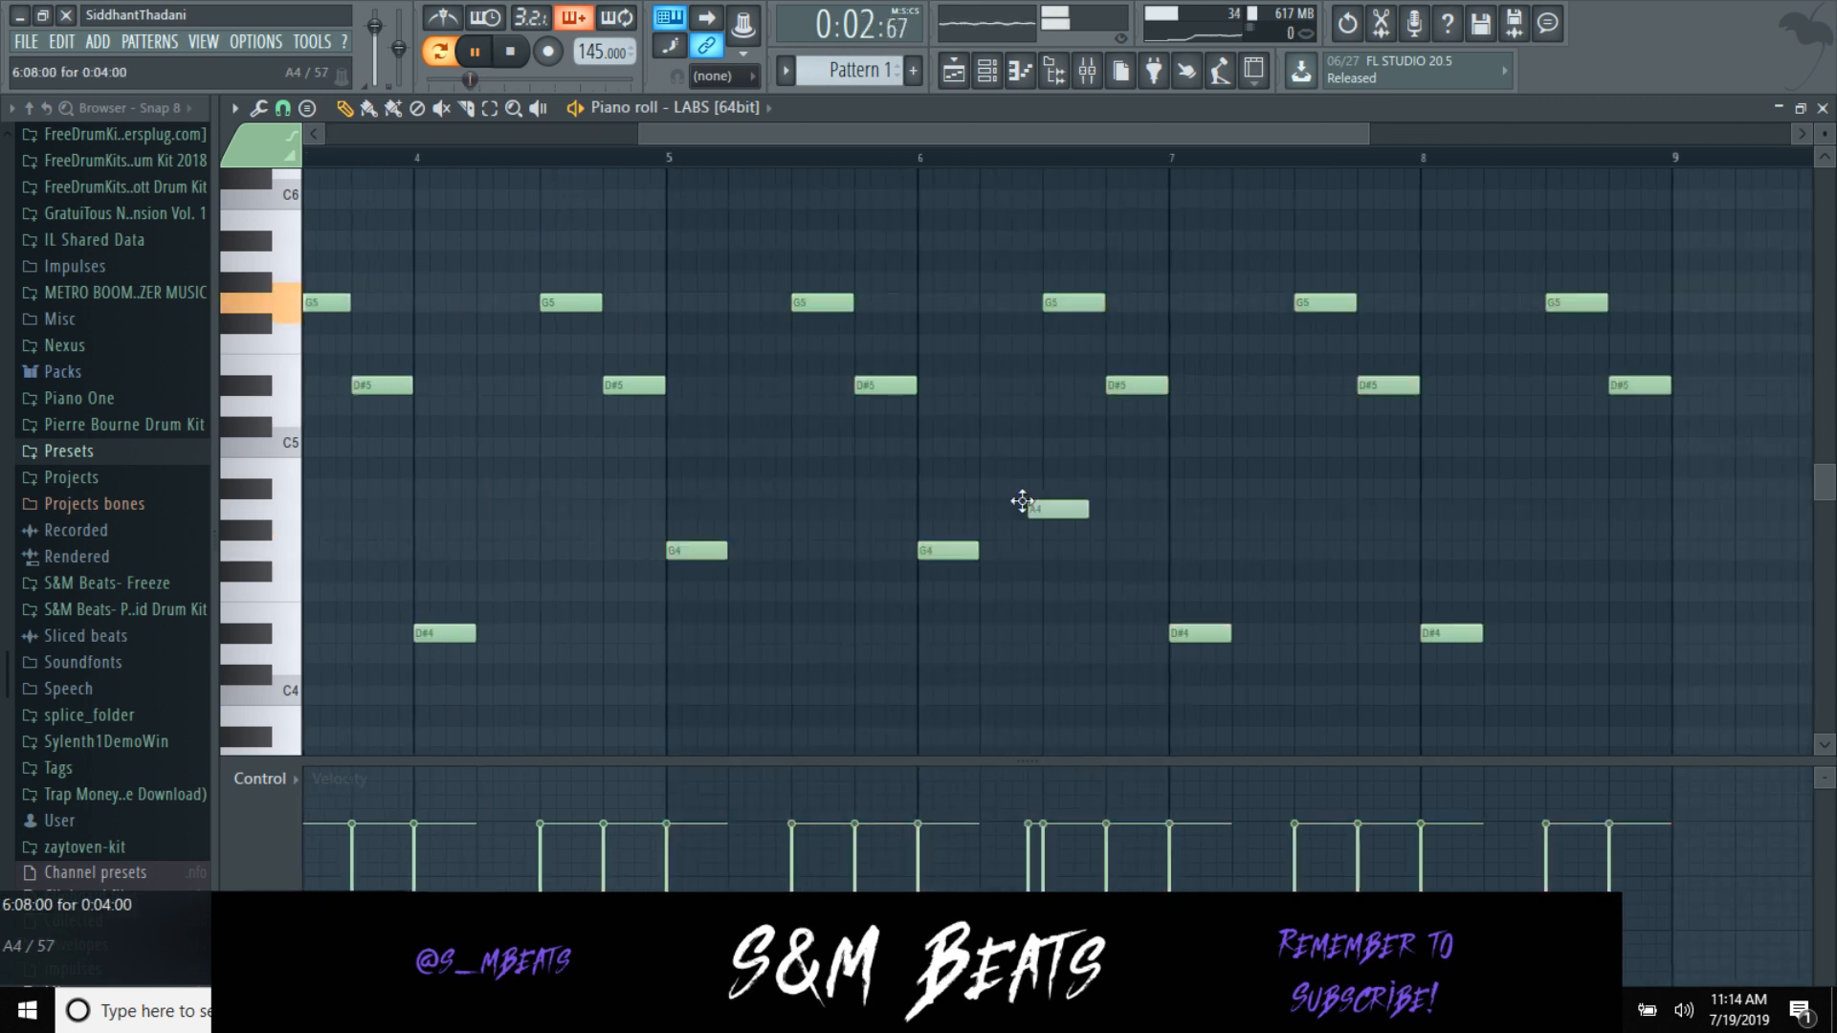
right_click(1056, 510)
key(ctrl+l)
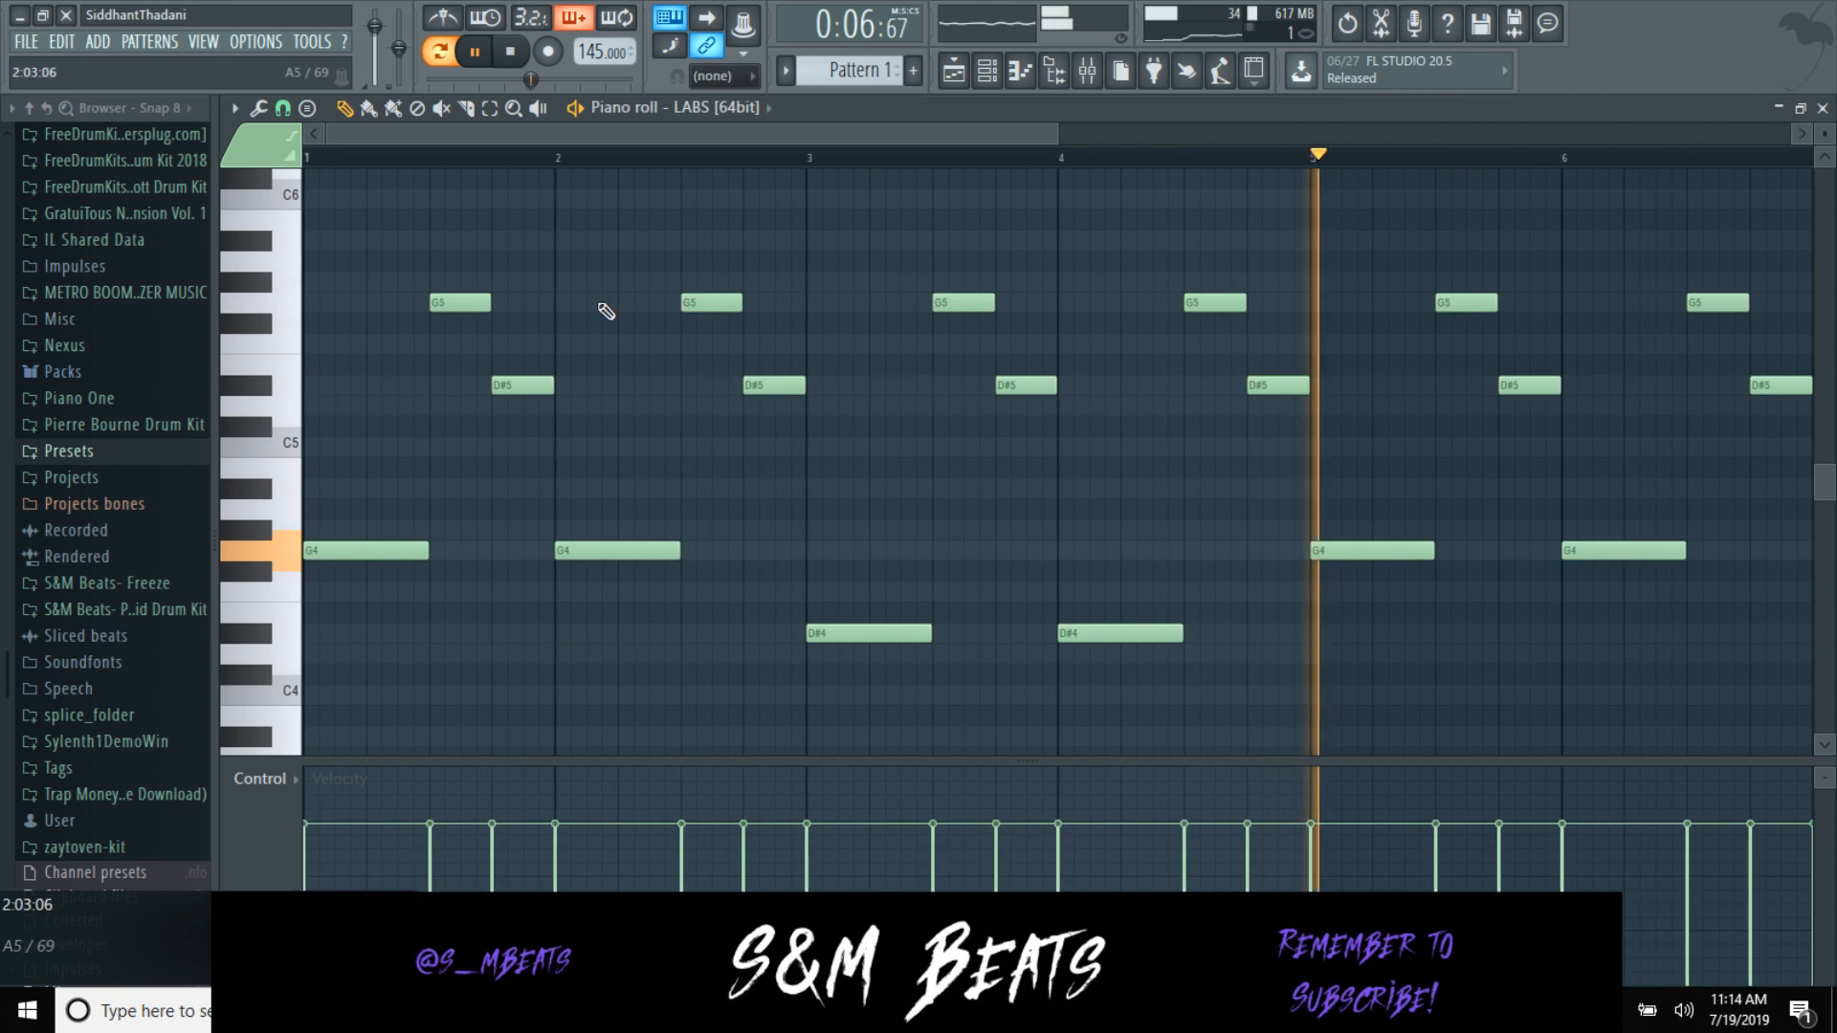
Step: Replace the low D#4 notes in bars 3 and 4 with G#4 and extend them up to the following notes
key(space)
scroll(828, 500, down, 3)
right_click(825, 499)
click(817, 398)
key(space)
right_click(1176, 499)
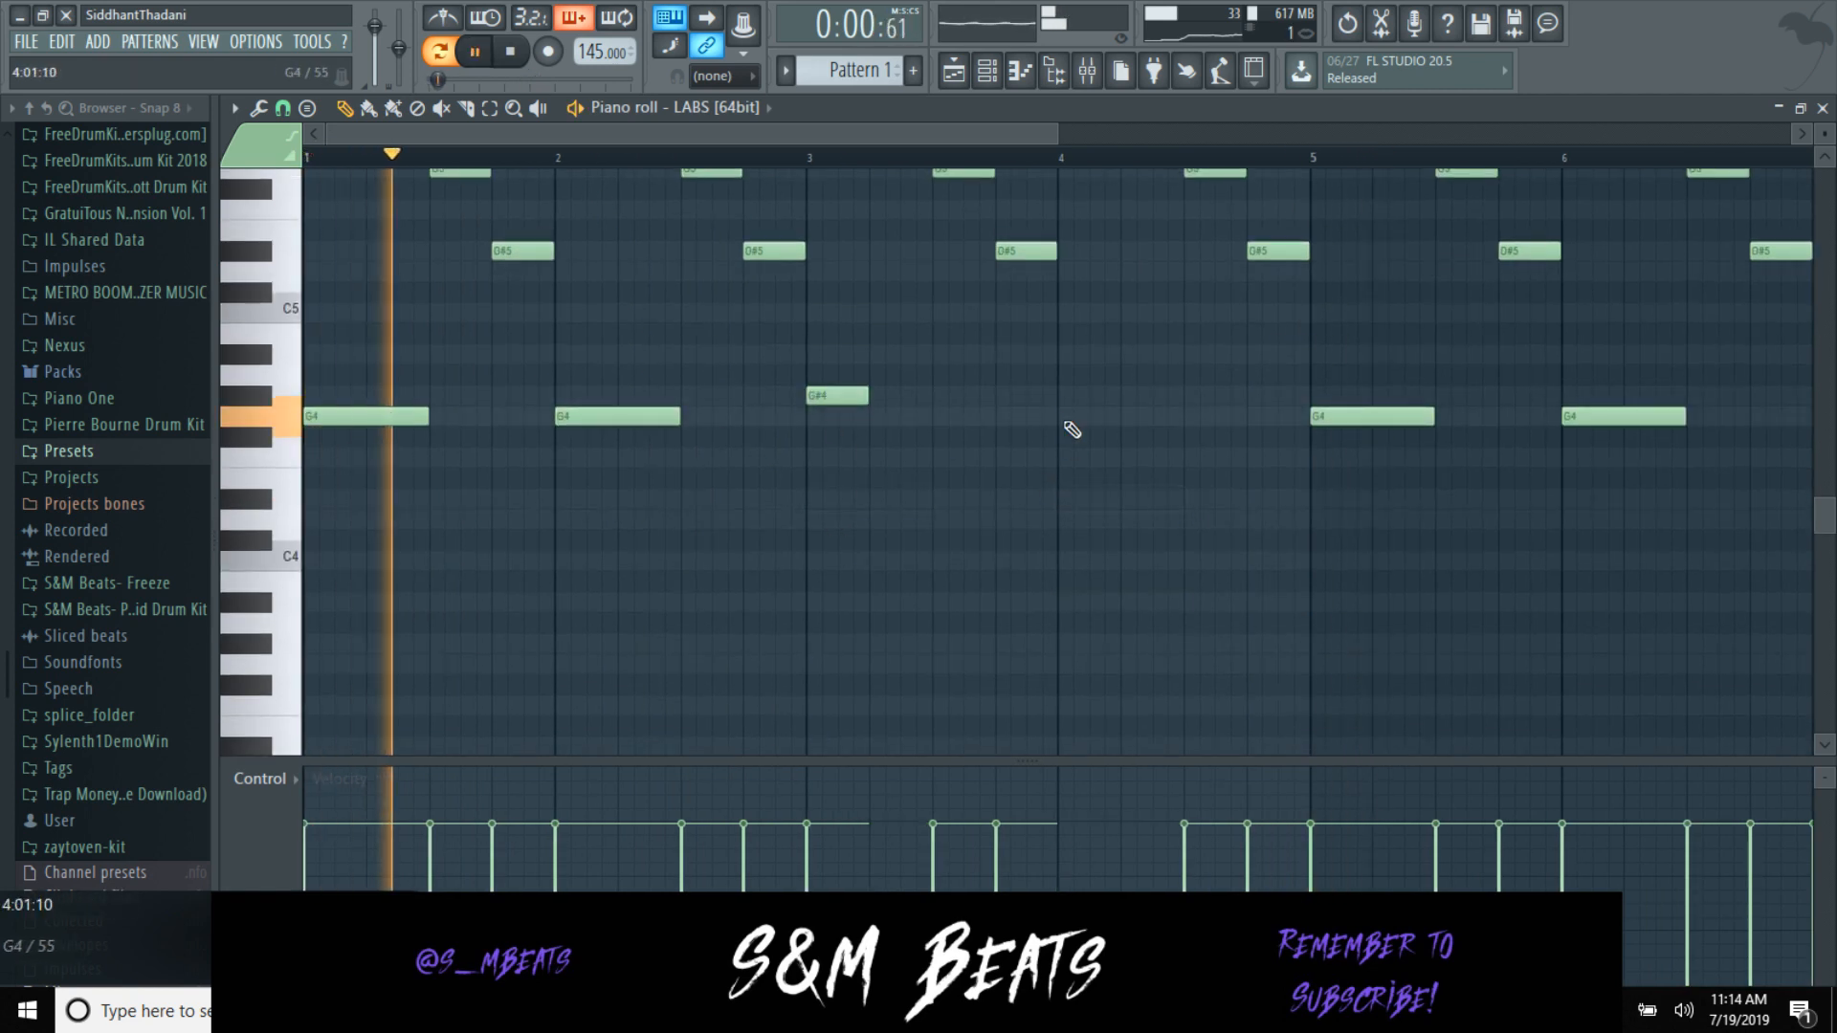
click(1060, 395)
key(ctrl+l)
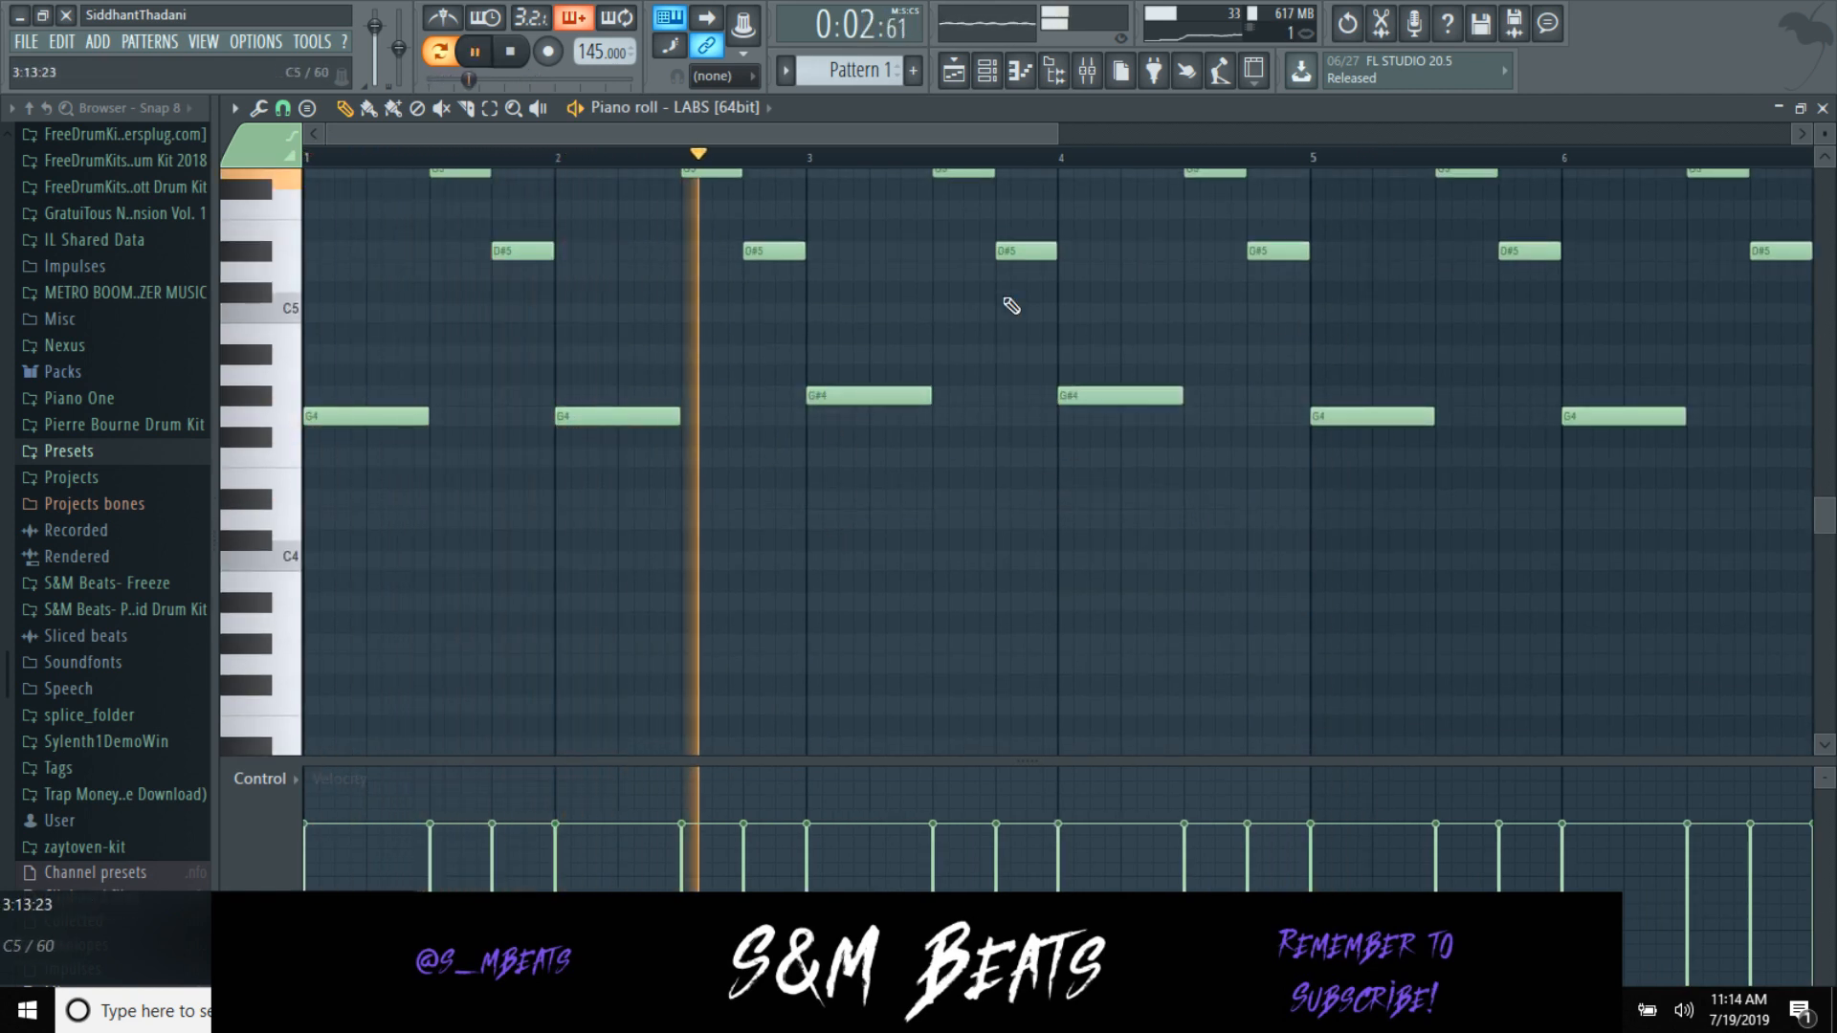
Step: Change the high notes in bars 3 and 4 to G#5 followed by G5 and play the pattern
drag(1053, 143, 1627, 144)
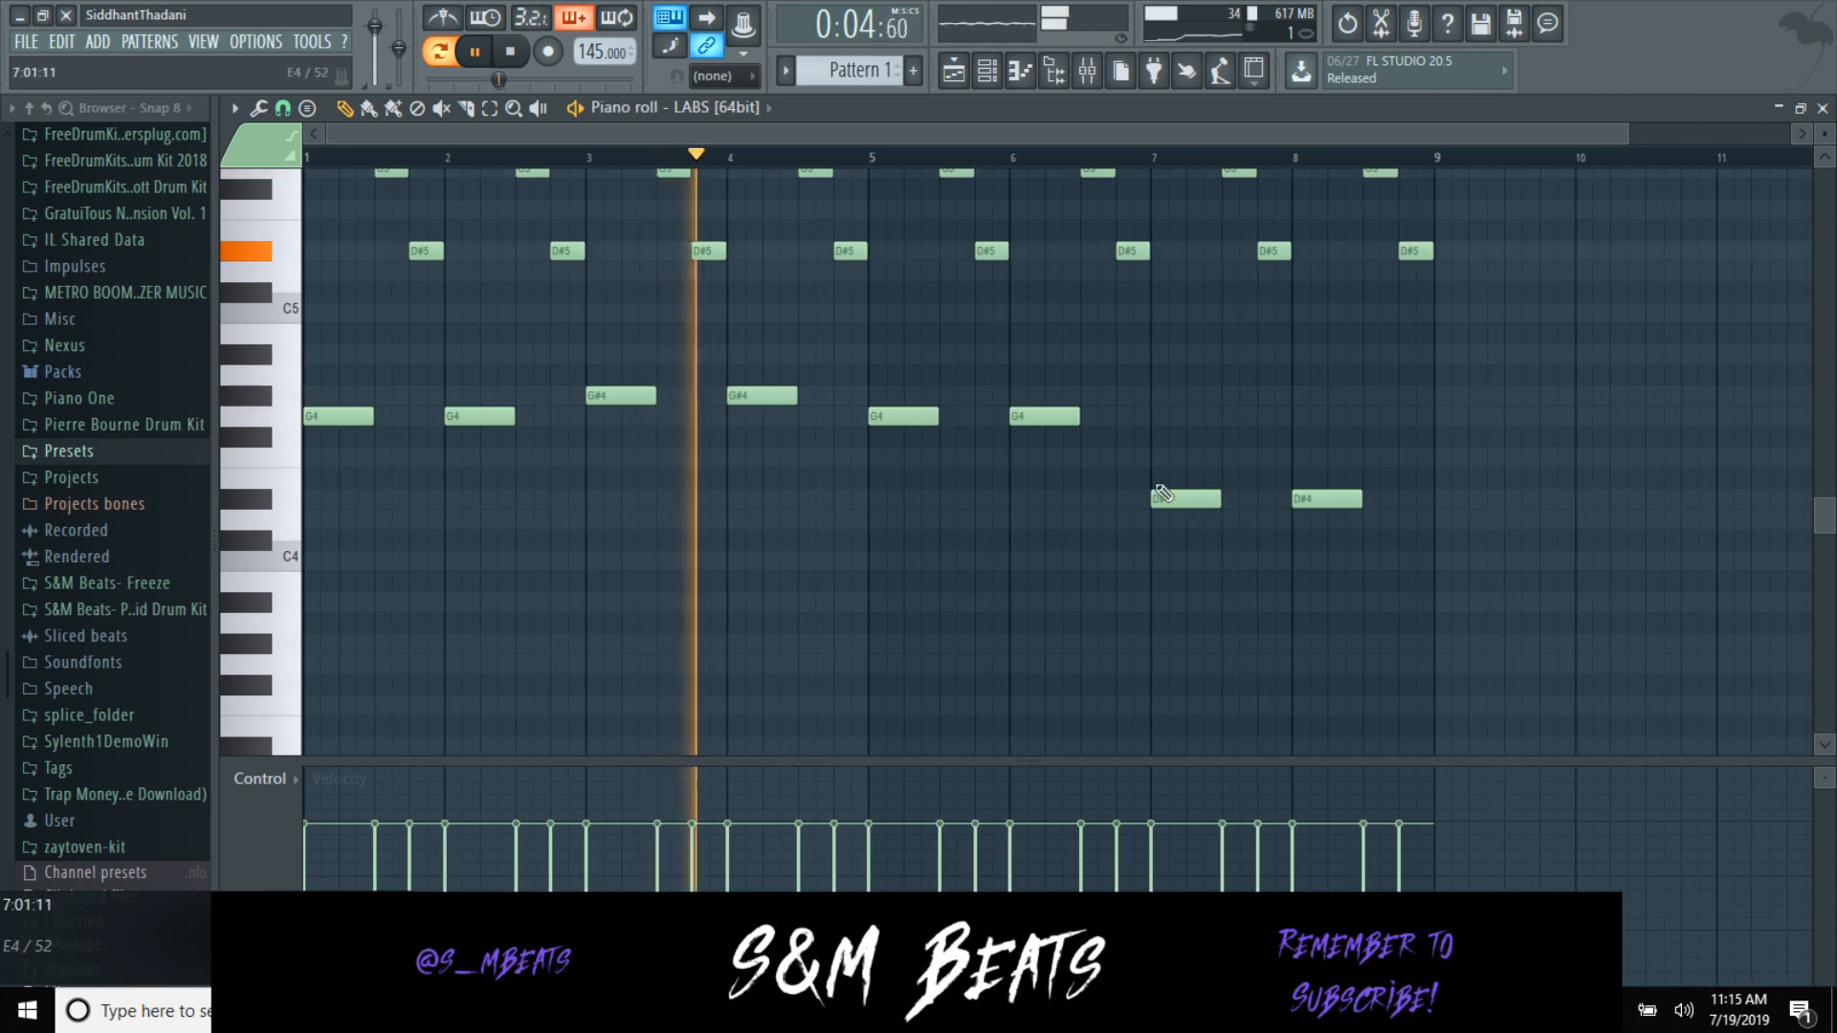
scroll(1140, 492, up, 2)
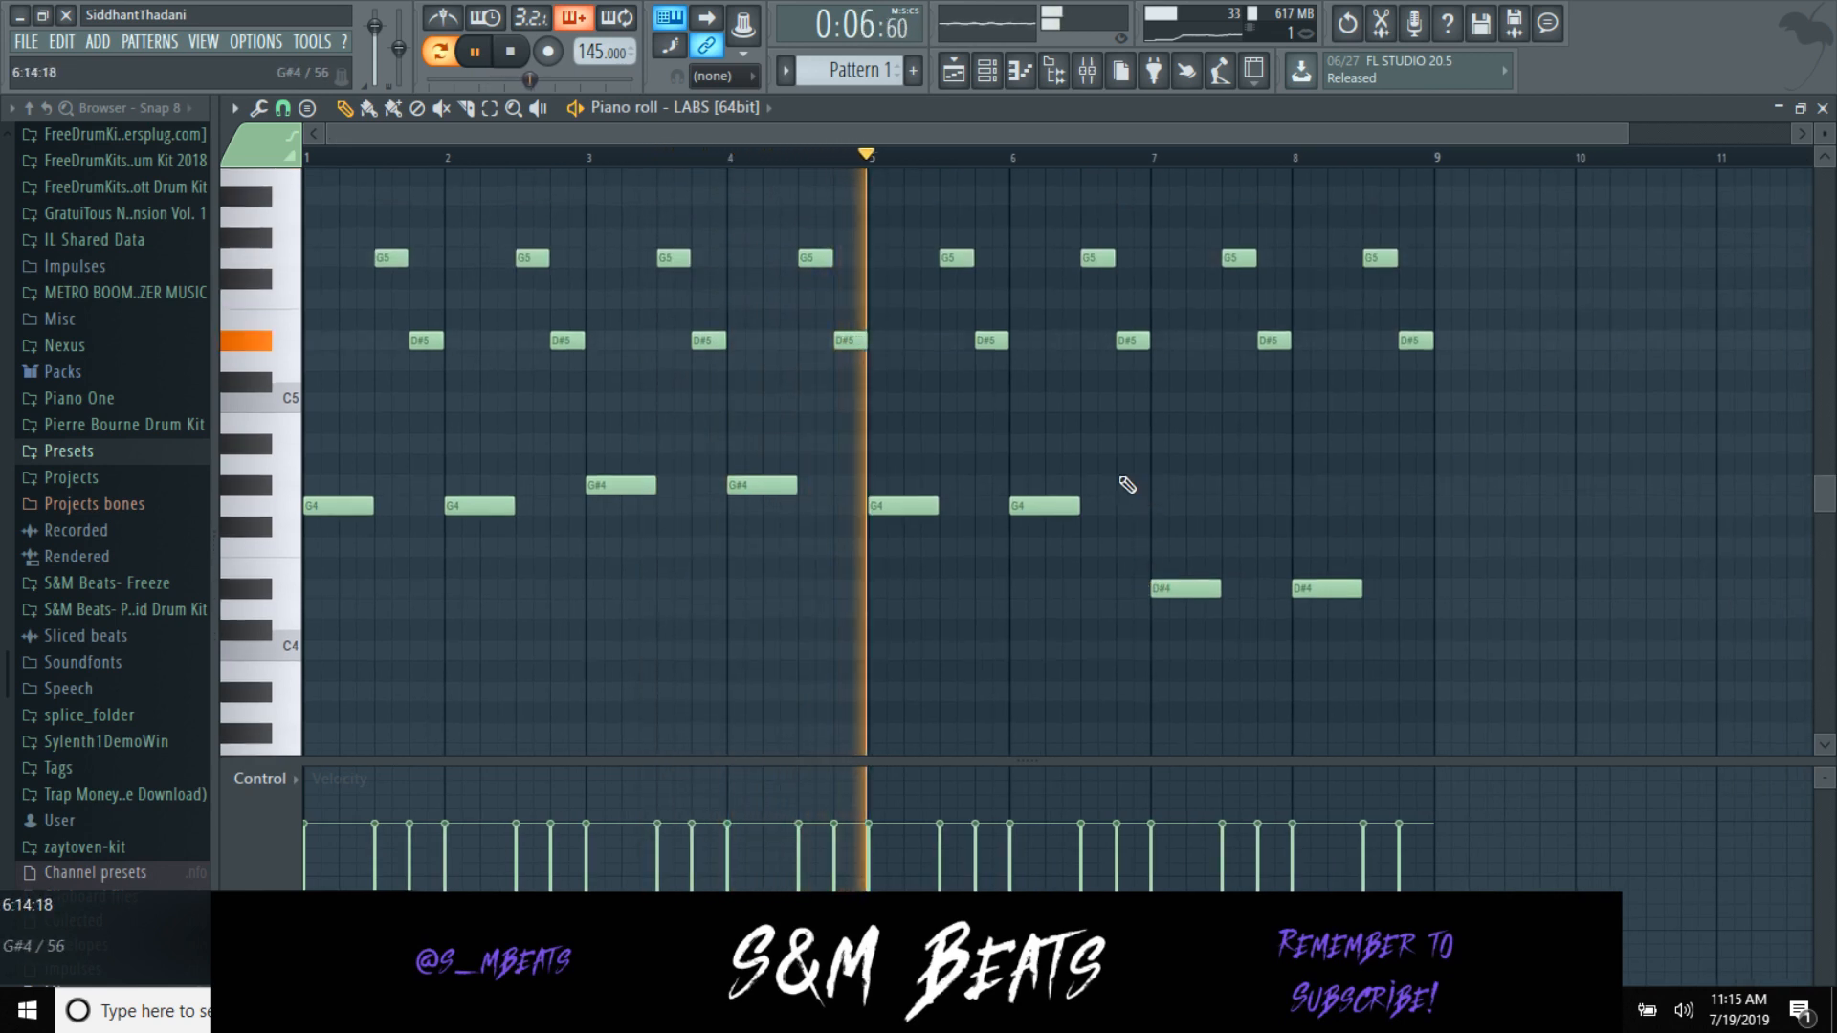
key(space)
drag(667, 256, 667, 236)
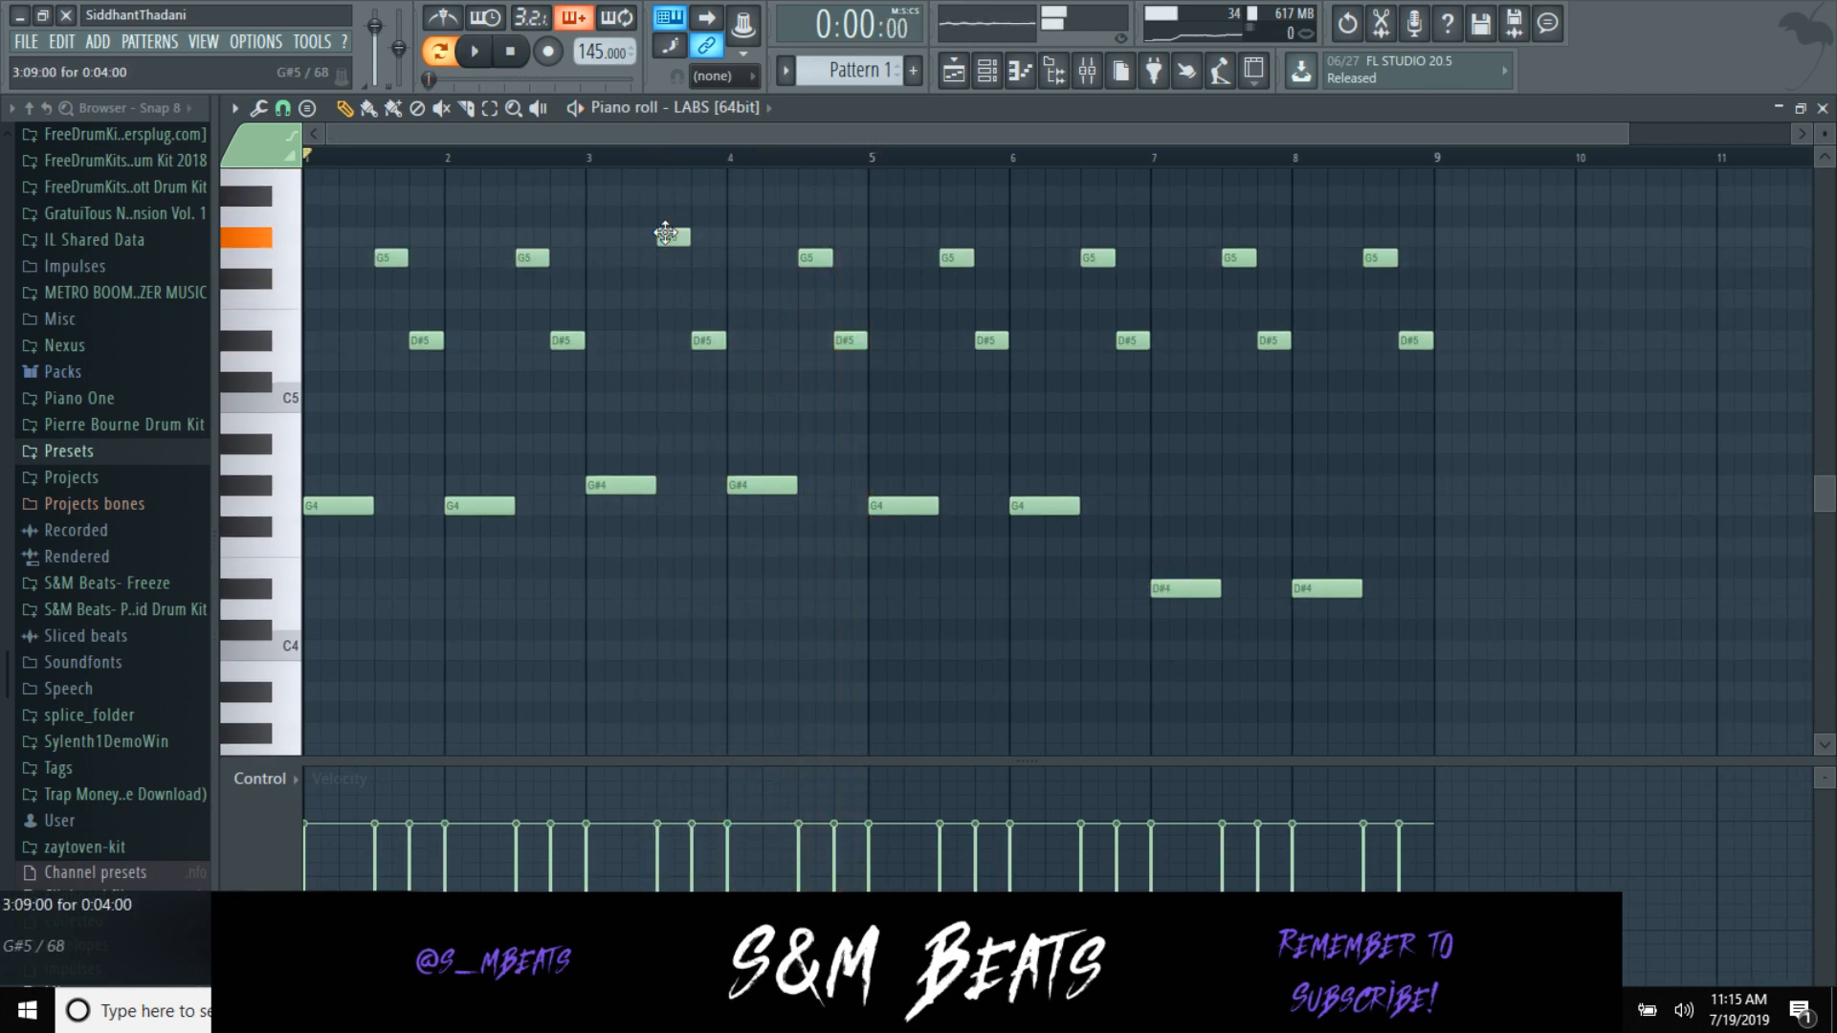
click(698, 258)
right_click(708, 343)
right_click(816, 258)
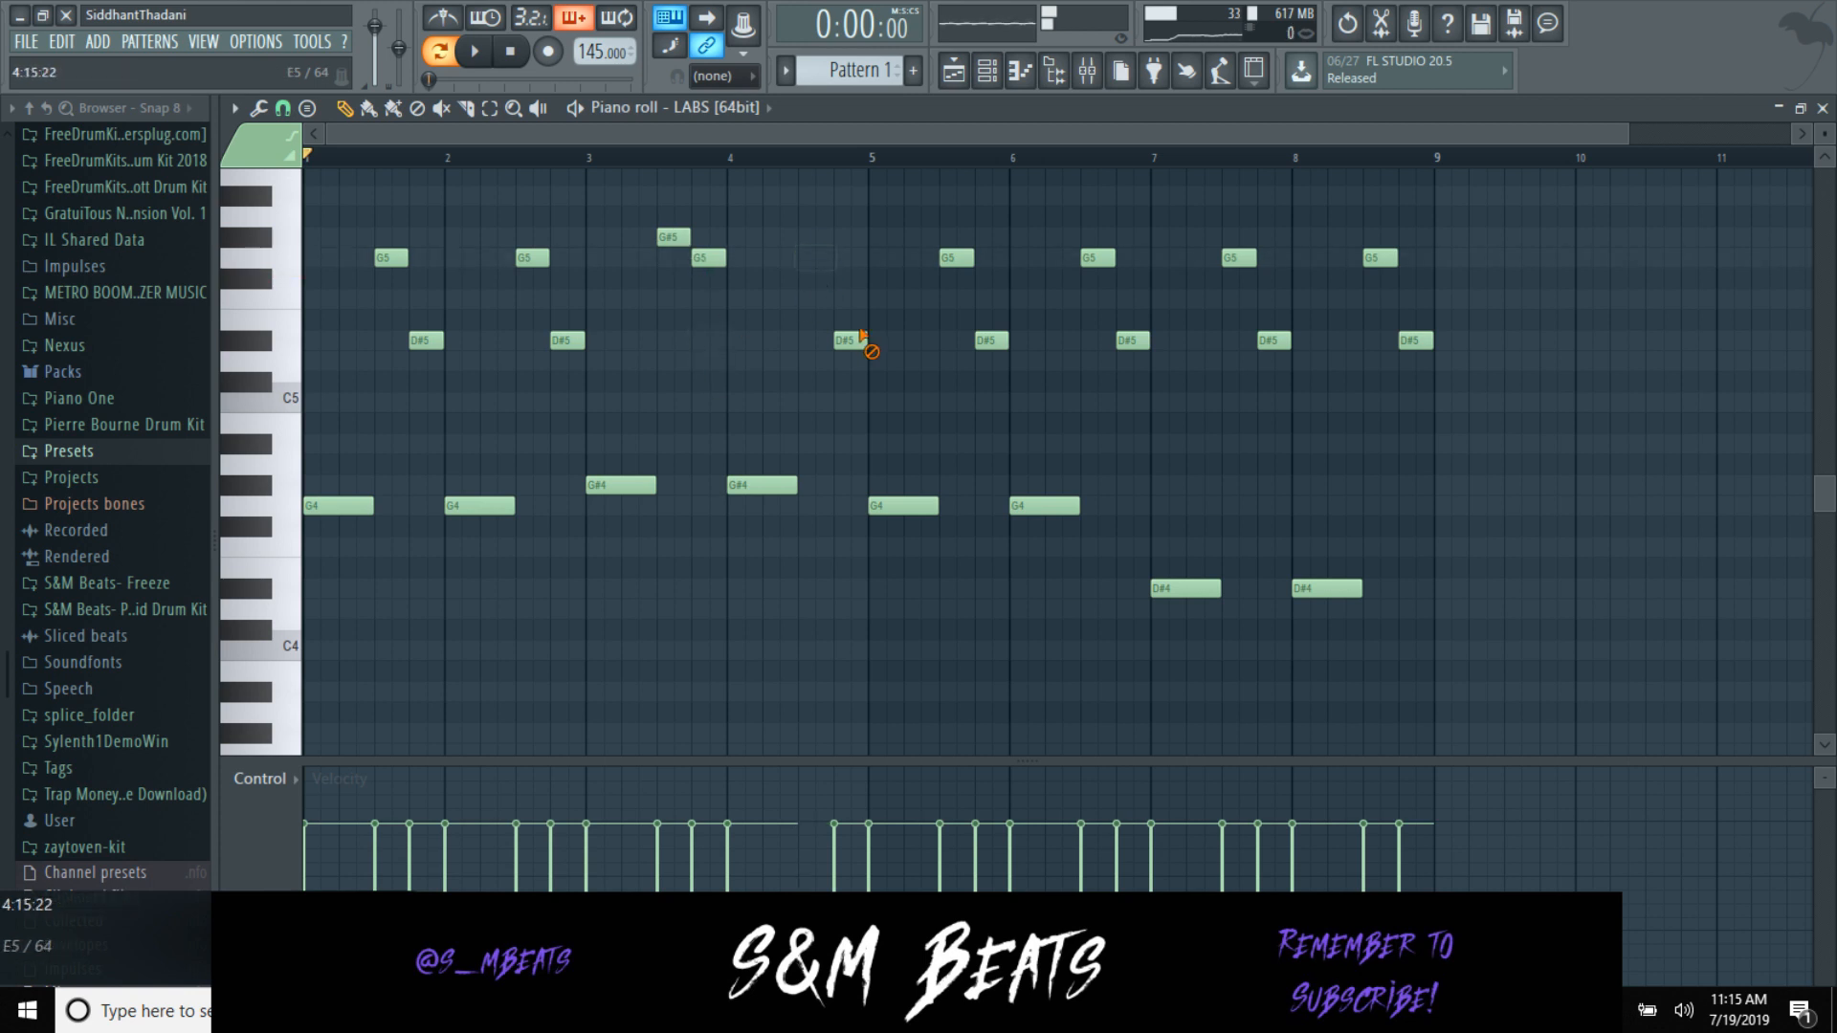
click(808, 238)
click(828, 258)
right_click(847, 342)
key(space)
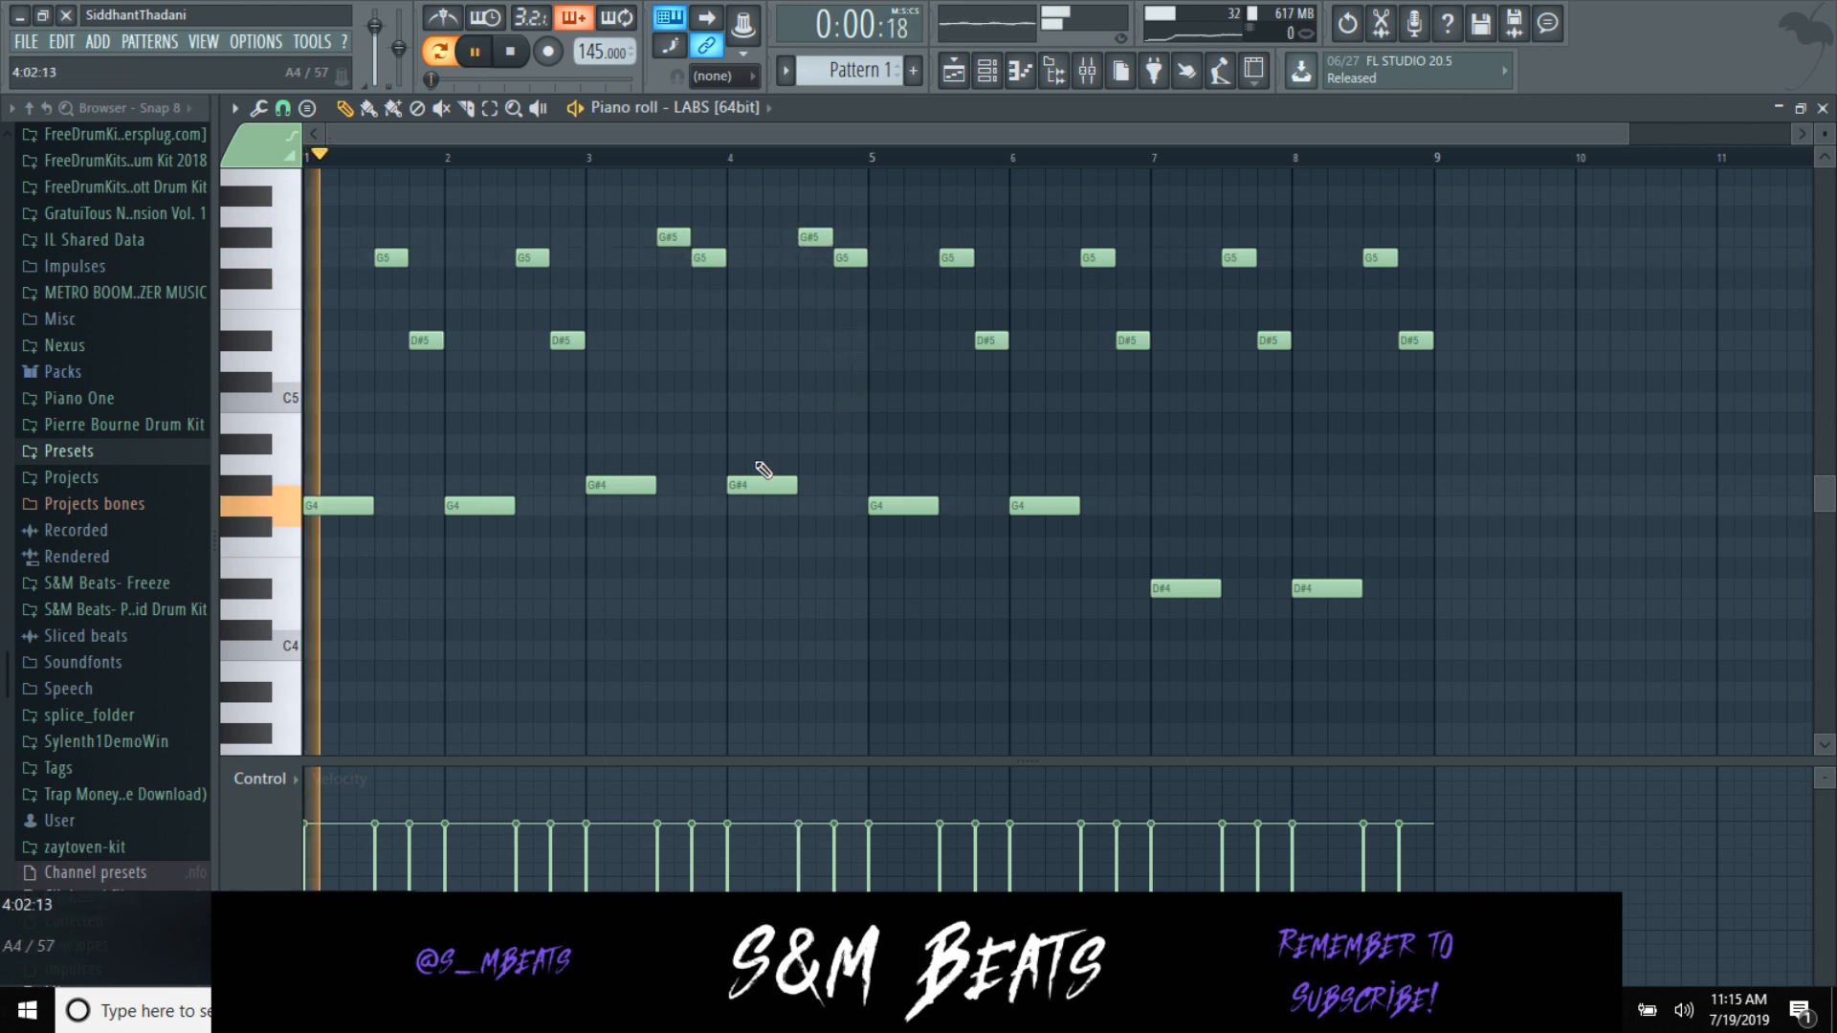
Step: Delete all the notes in bars 5 to 8 and stop playback
right_click(891, 510)
right_click(1043, 506)
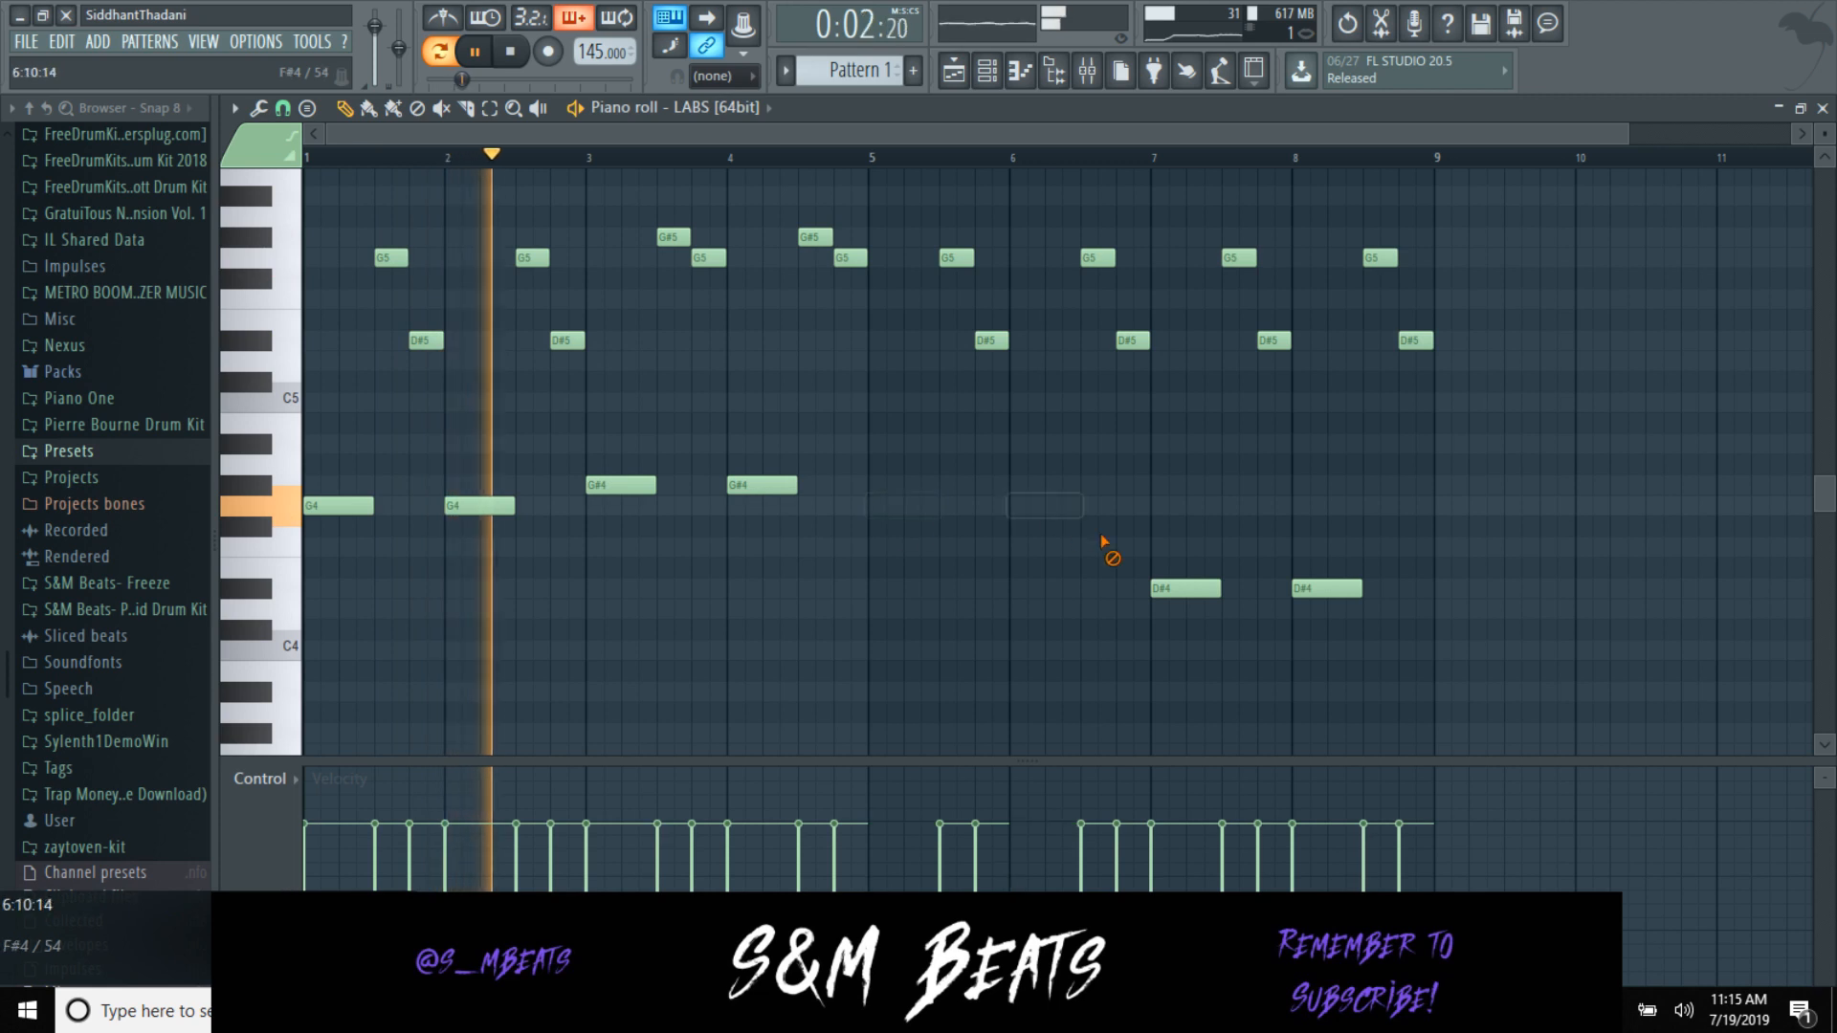
right_click(1185, 588)
right_click(1326, 588)
right_click(947, 258)
right_click(991, 341)
right_click(1097, 258)
right_click(1132, 340)
right_click(1237, 257)
right_click(1274, 340)
right_click(1415, 341)
right_click(1380, 258)
key(space)
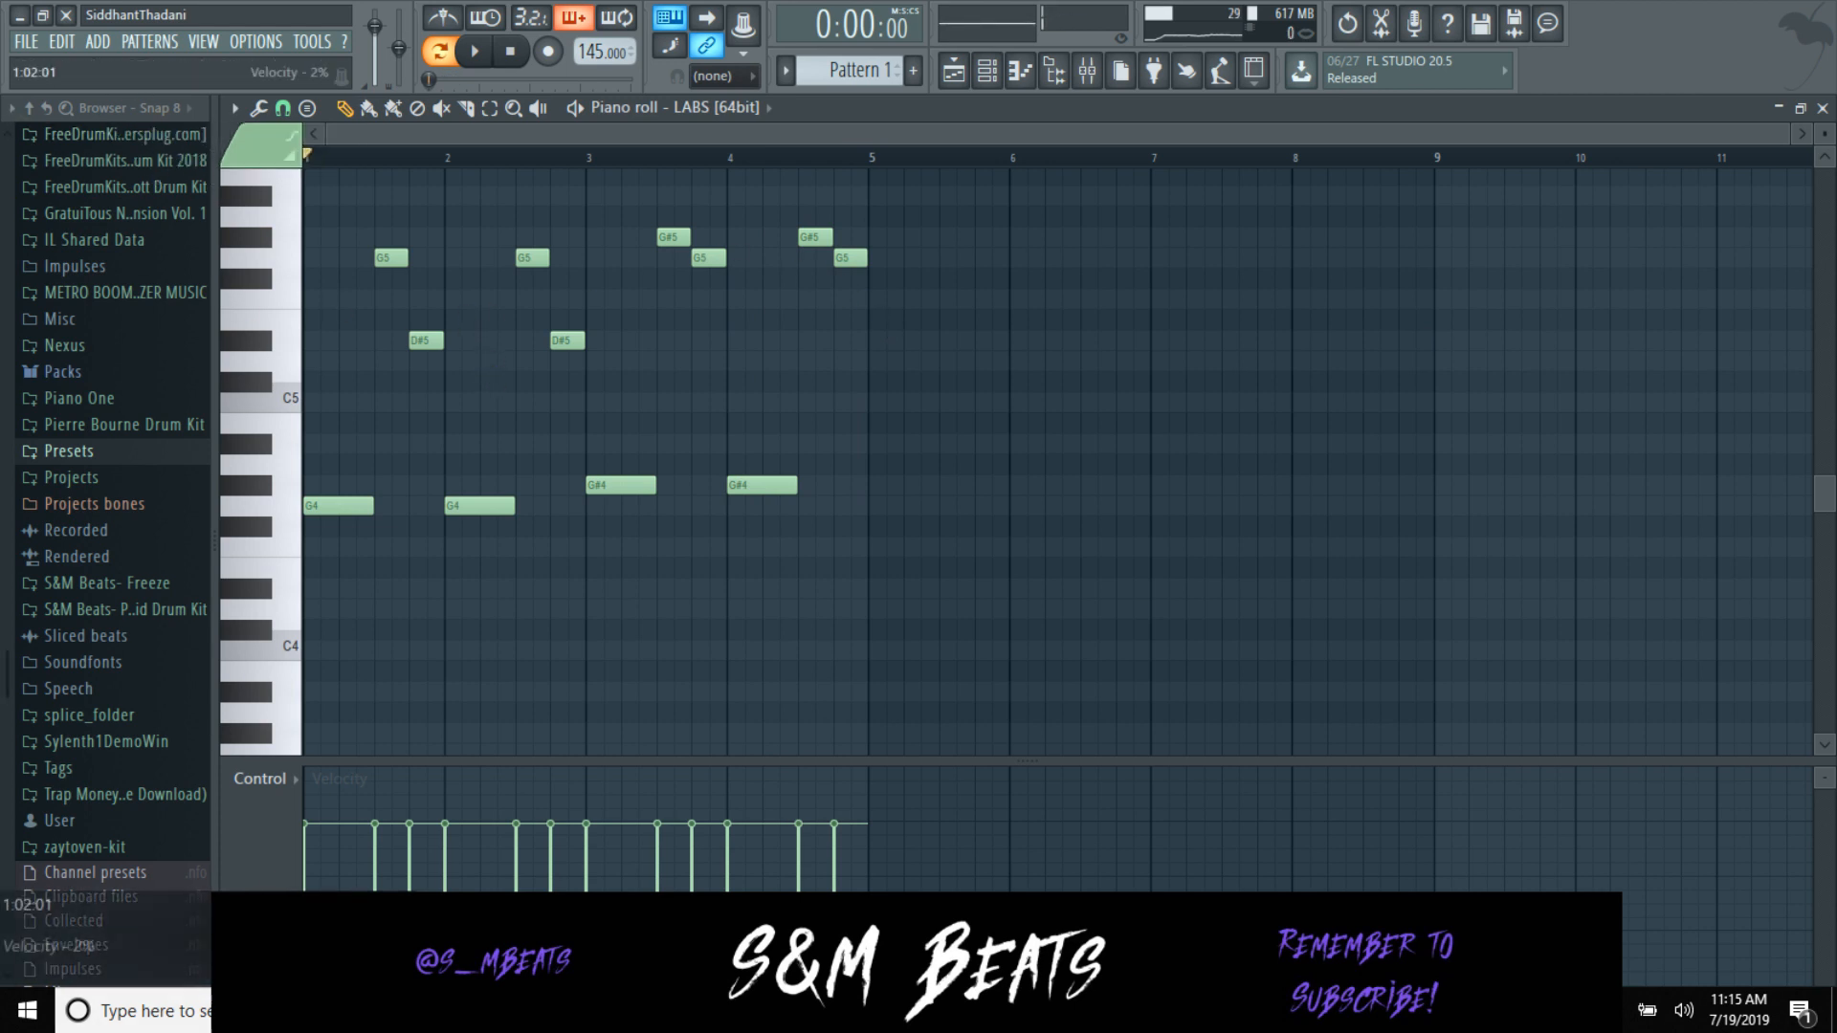
Step: Check the YouTube live dashboard, return to FL Studio, delete all LABS notes and close the piano roll
key(alt+Tab)
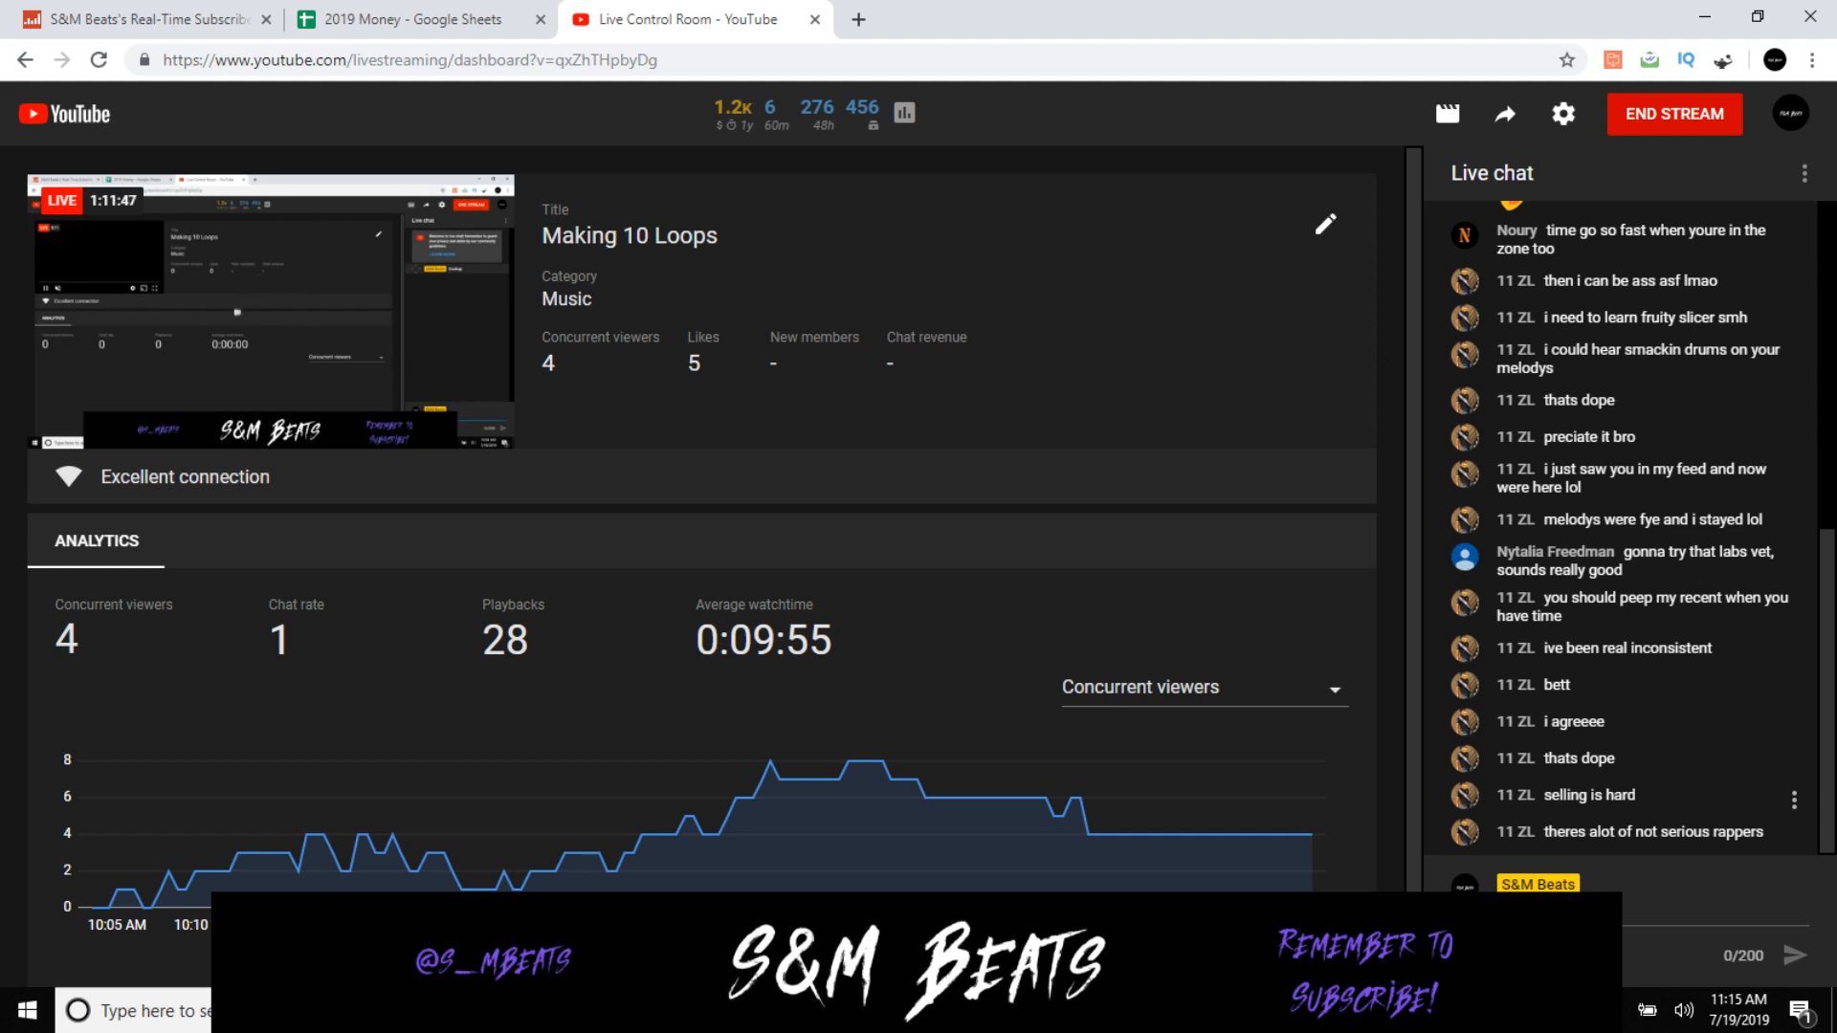
key(alt+Tab)
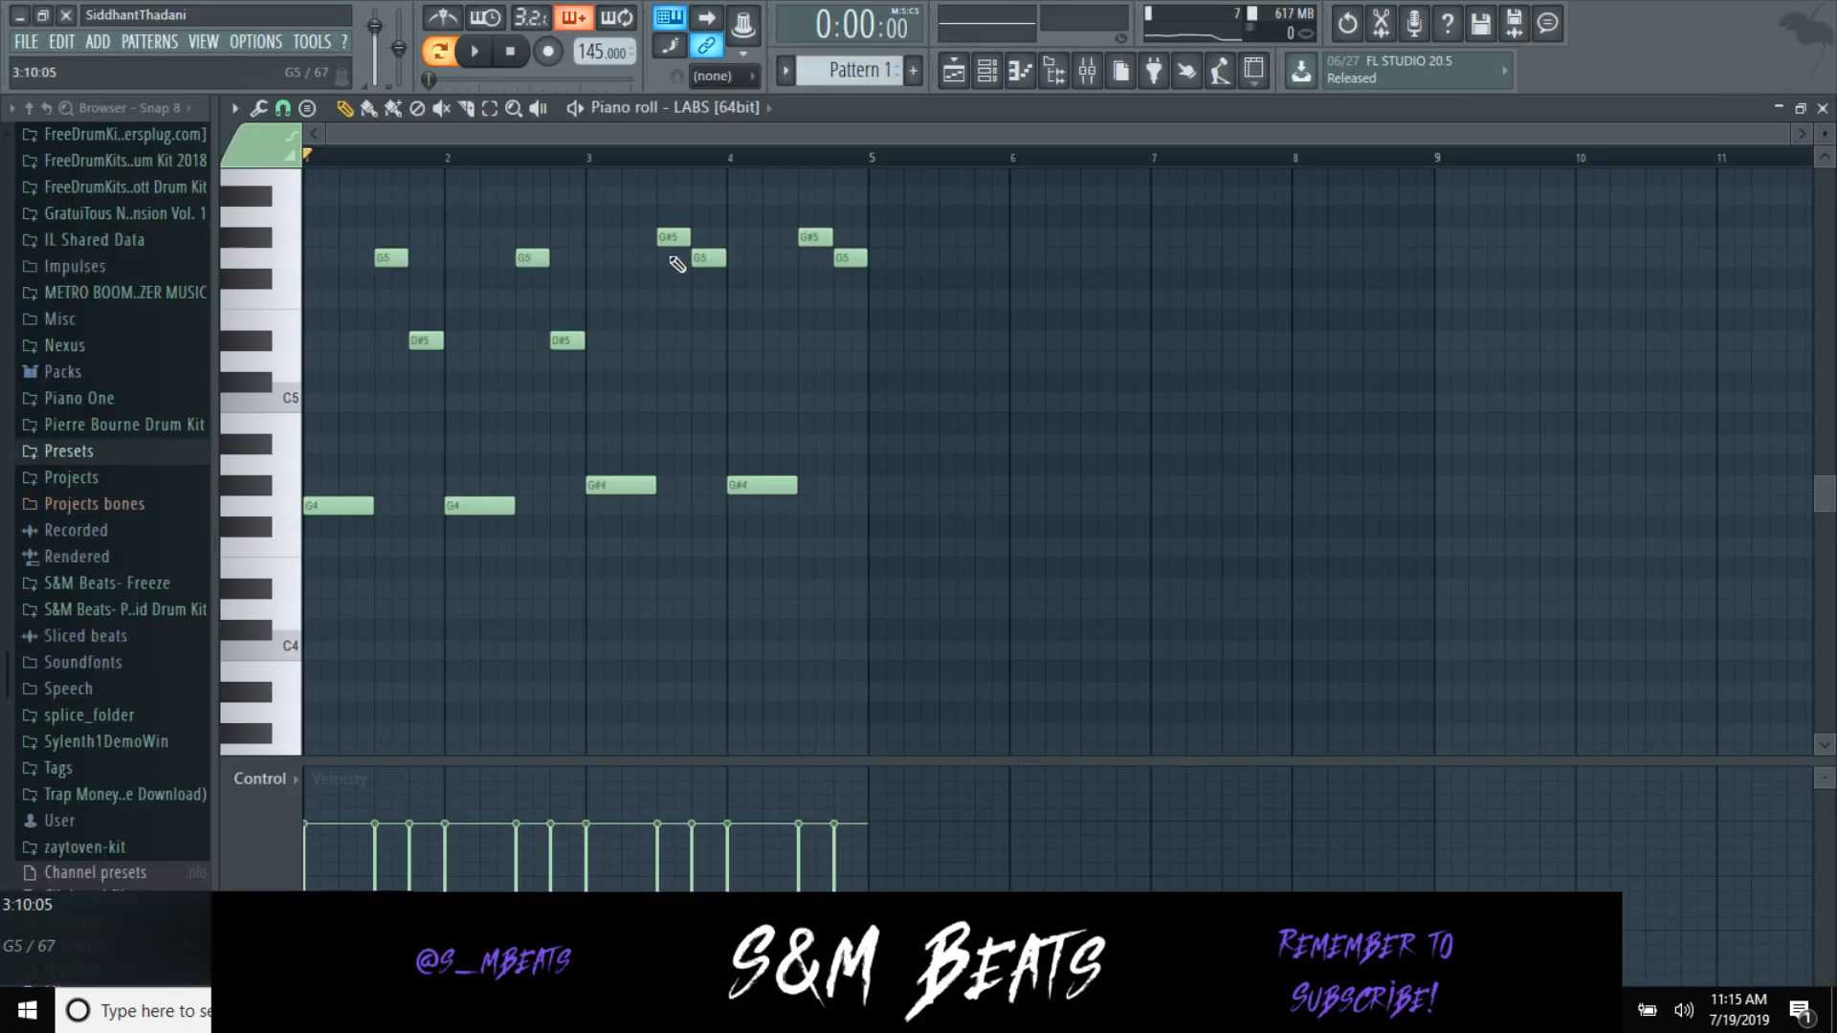
key(ctrl+a)
key(Delete)
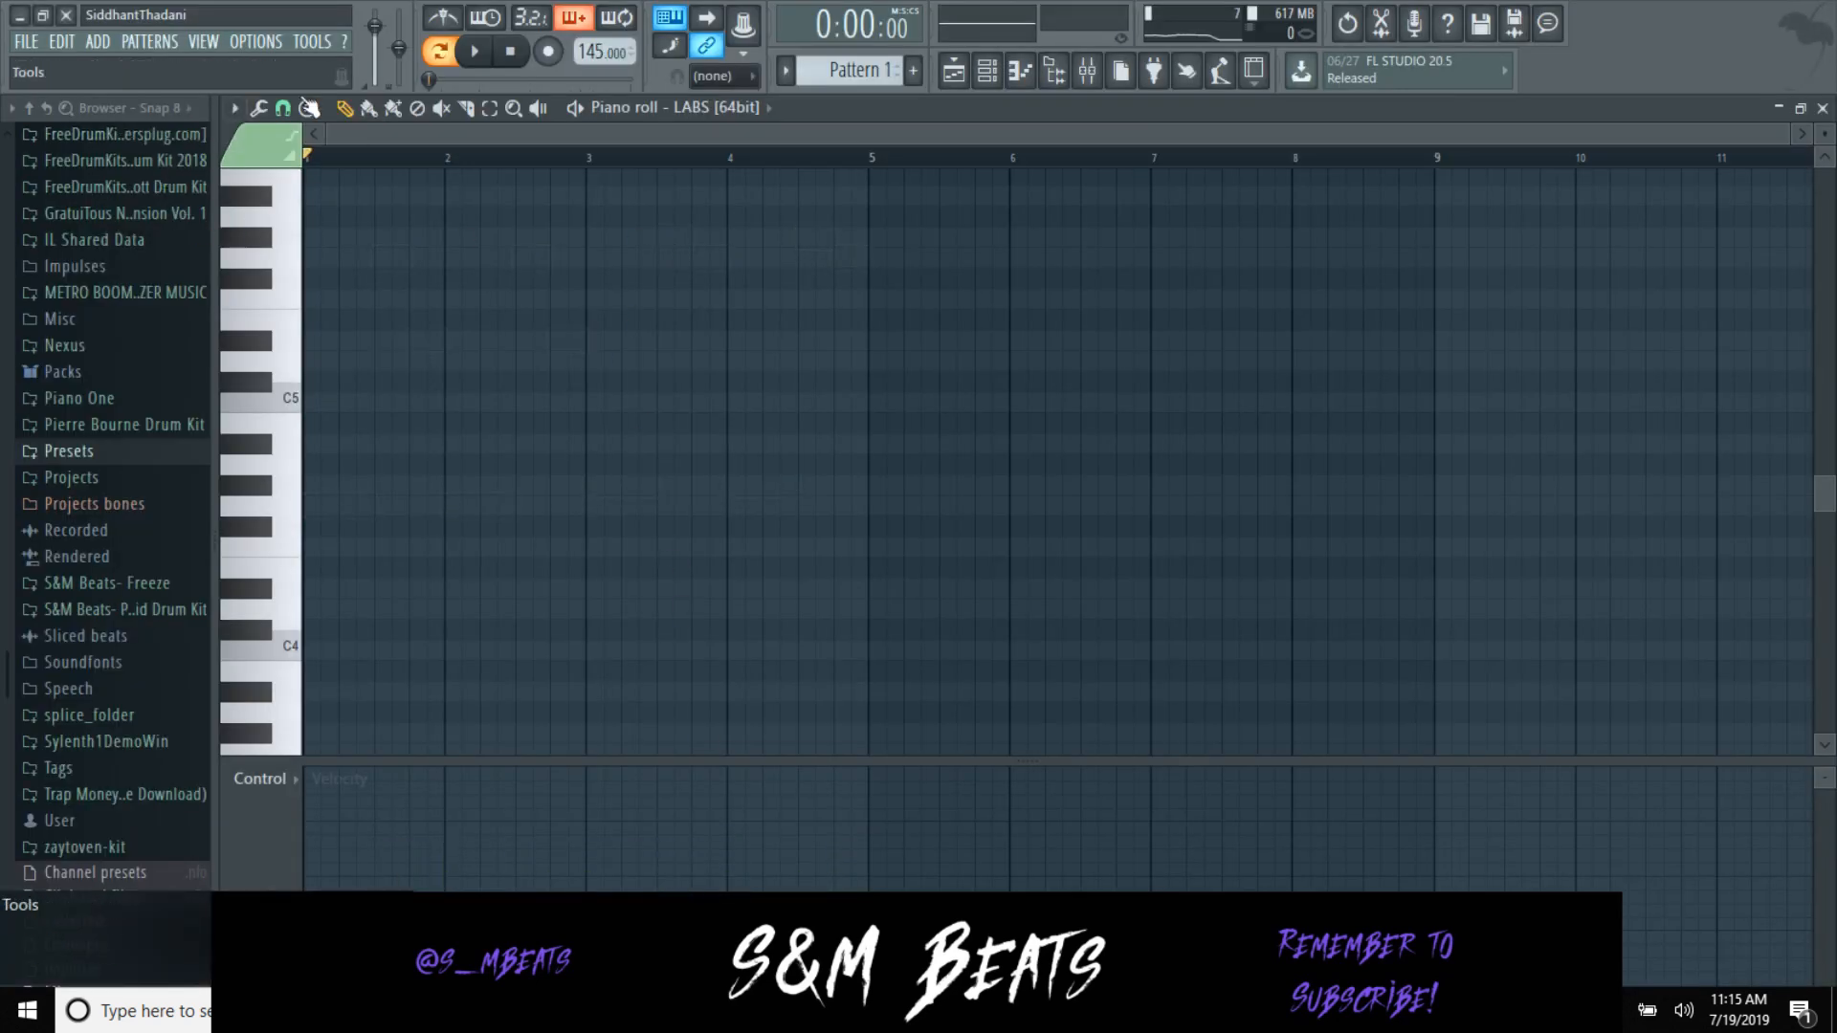
click(1822, 108)
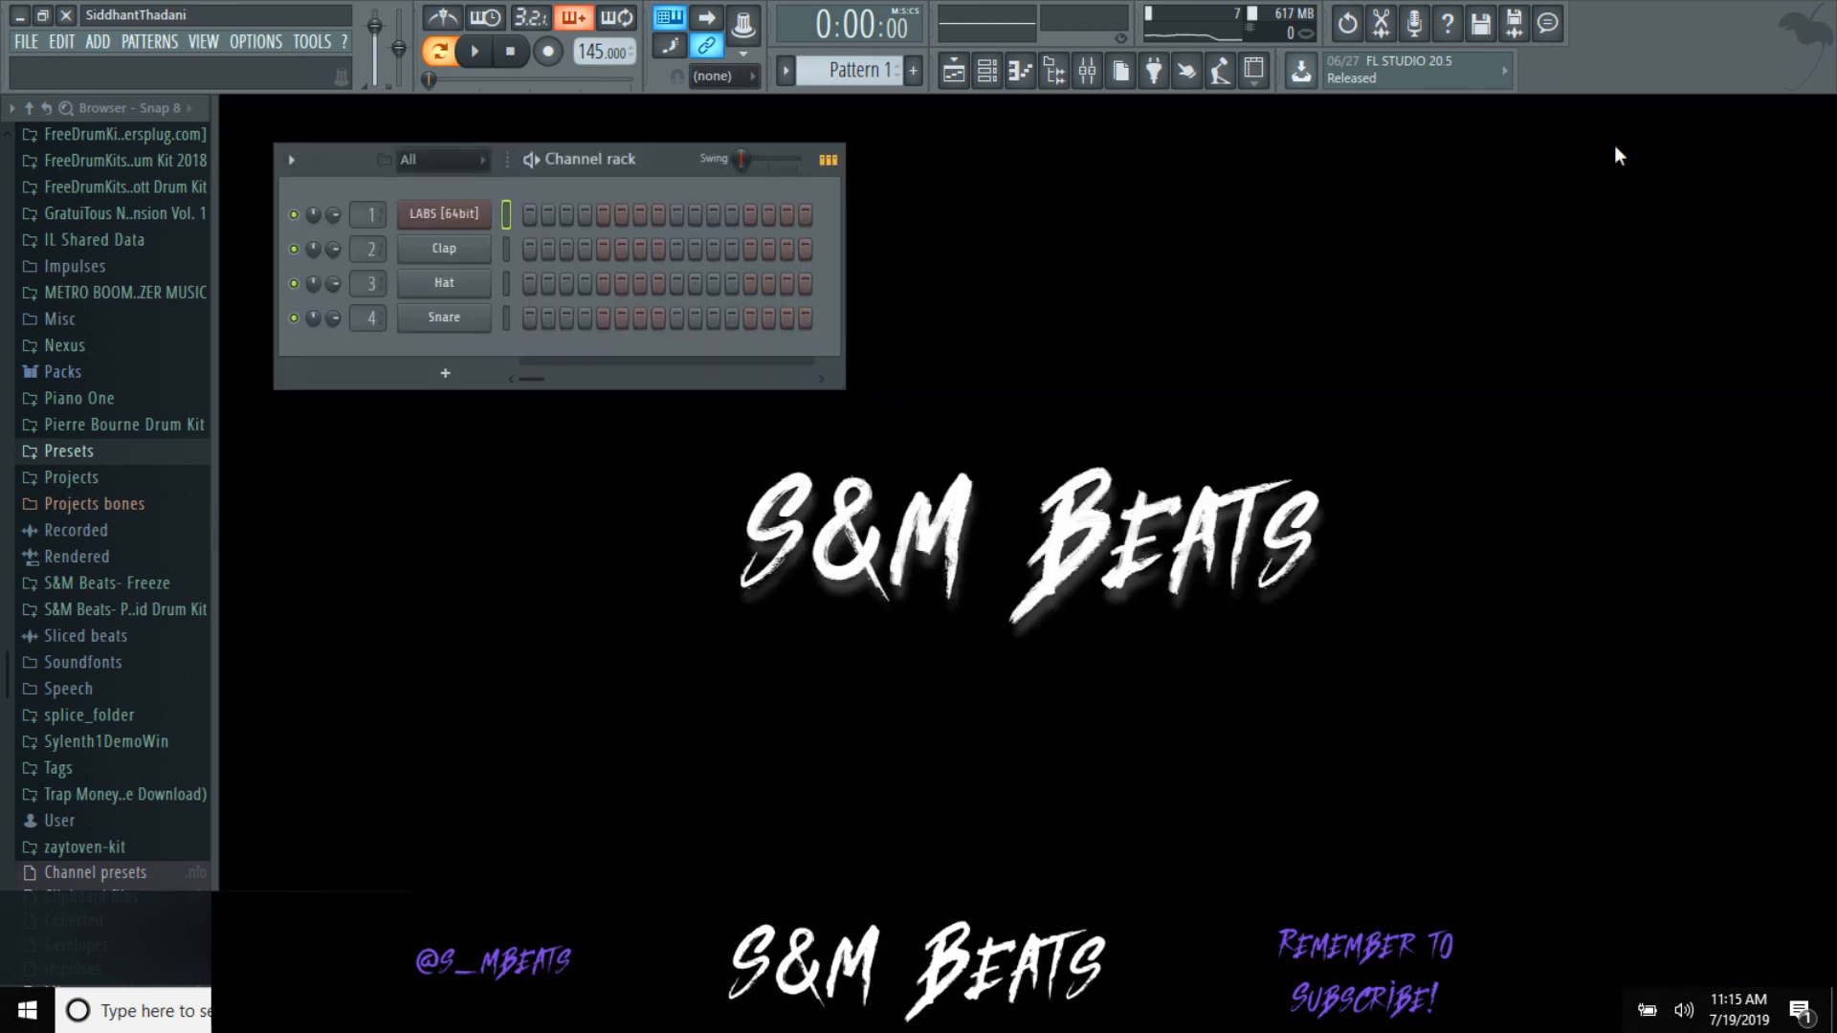
Step: Open the LABS instrument on channel 1, look through its preset library up to the Choir sounds, and close it
click(446, 214)
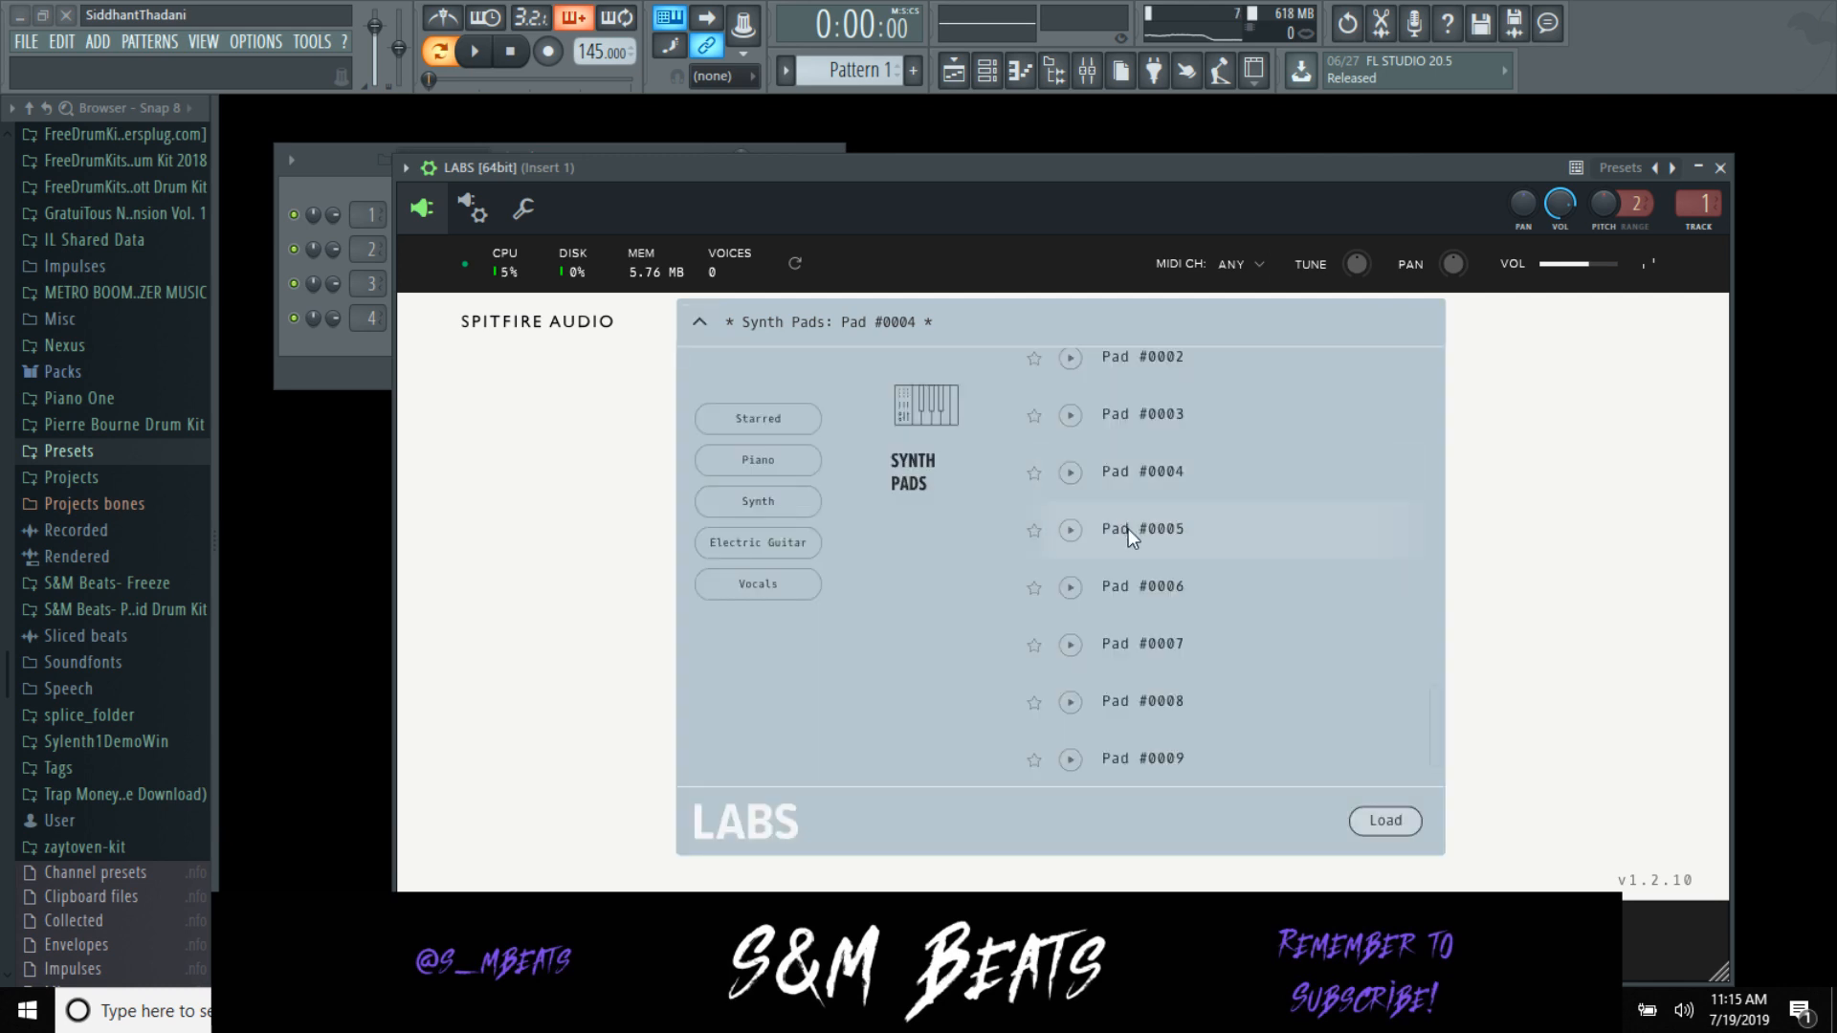
scroll(1169, 591, up, 3)
scroll(1169, 591, up, 10)
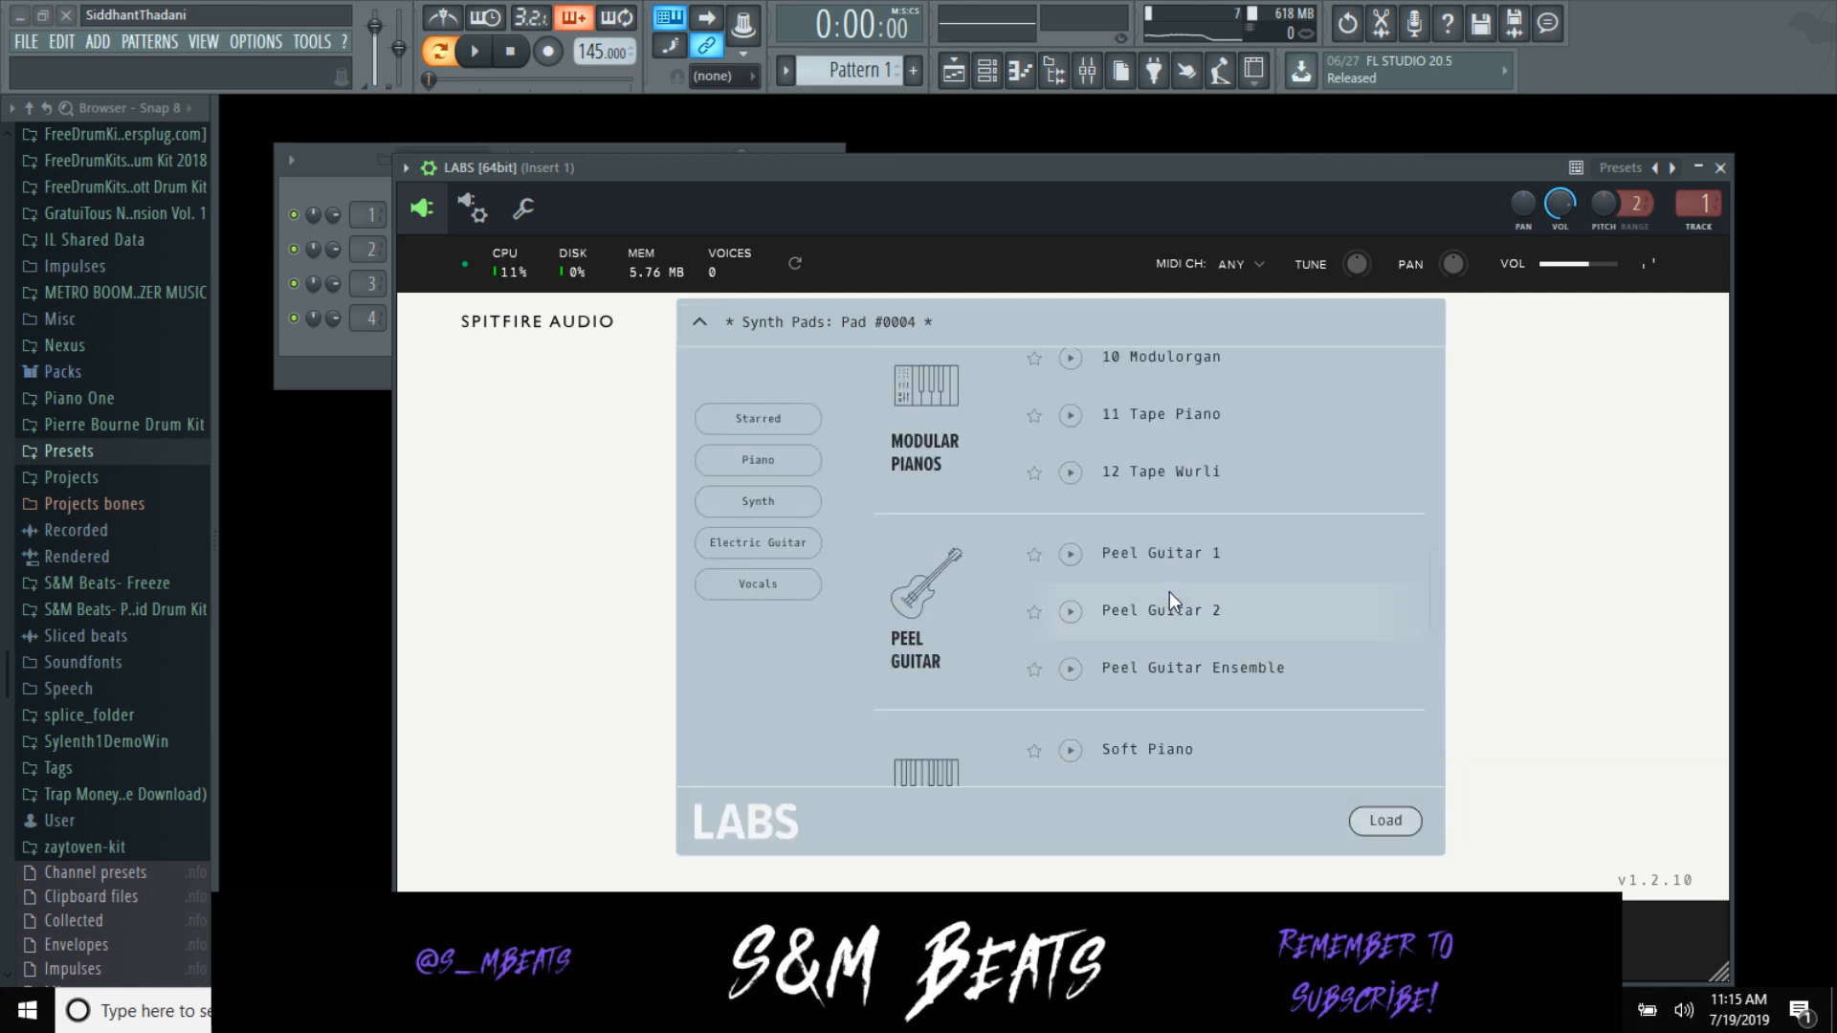
scroll(1162, 584, up, 6)
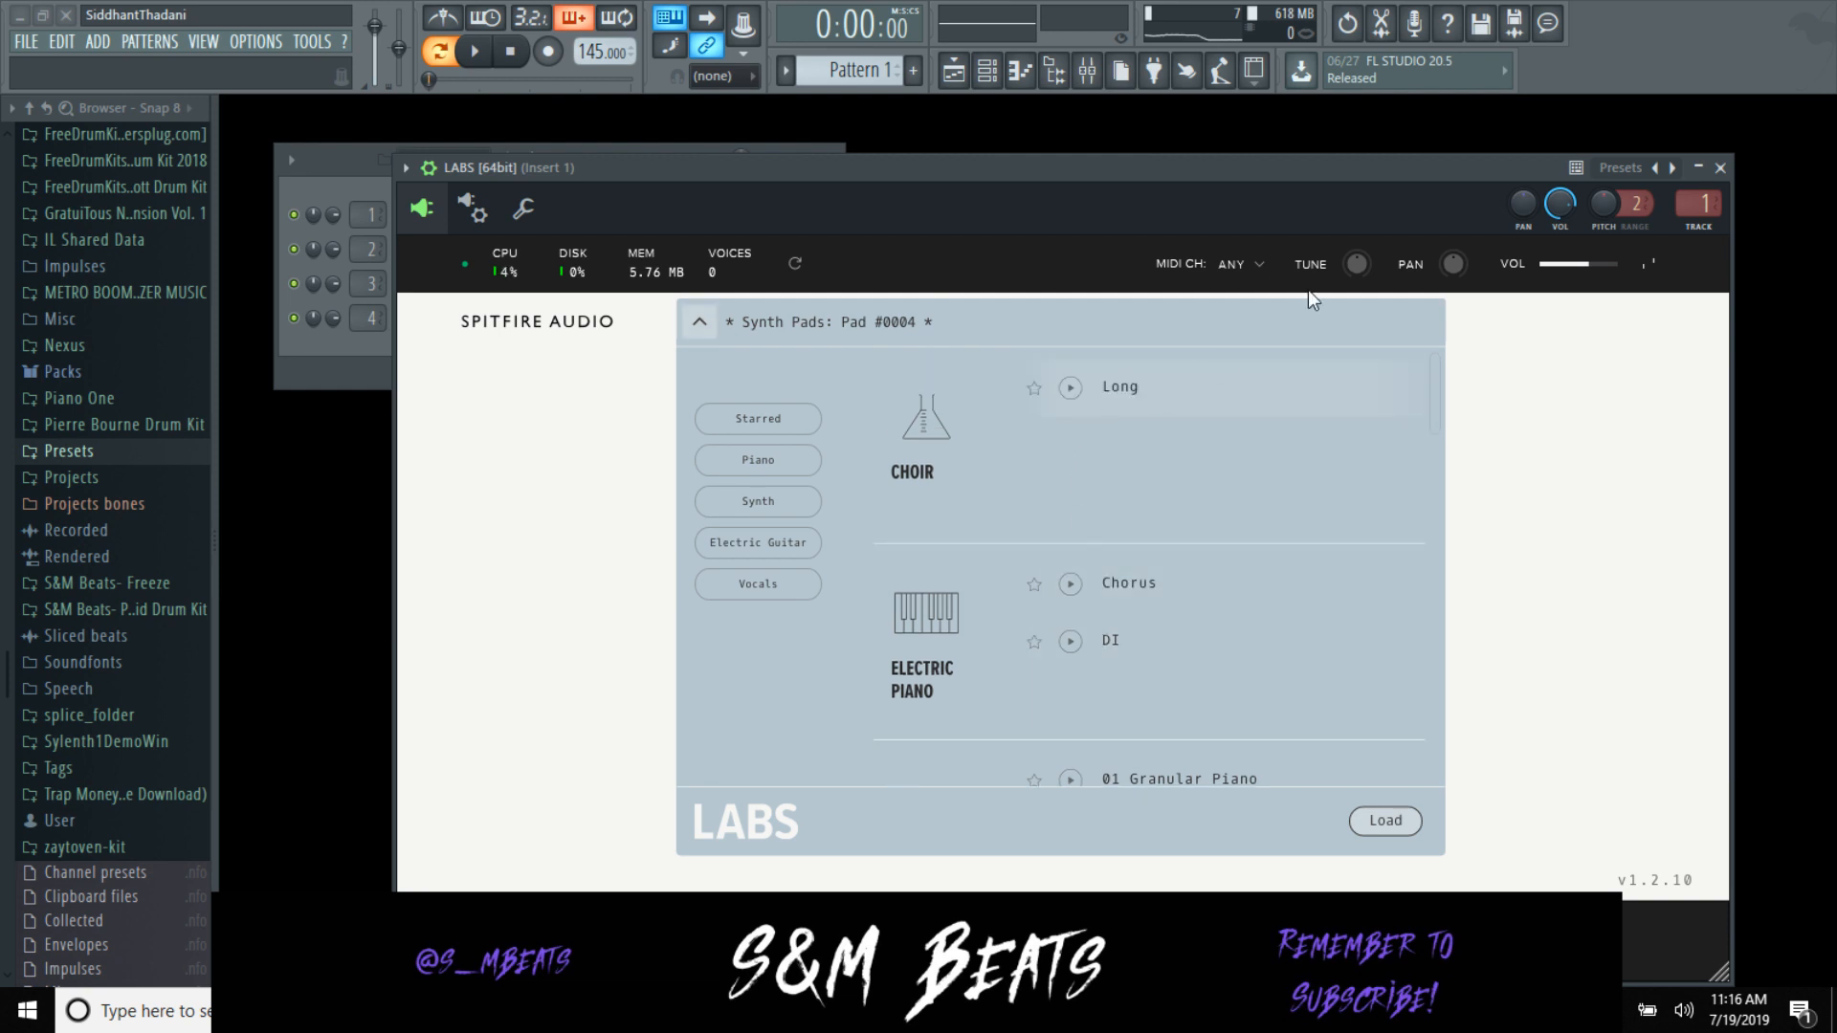
click(1719, 167)
Step: Replace the LABS channel with Xpand!2 and try picking a 010 Acoustic Piano sound for part A
right_click(486, 212)
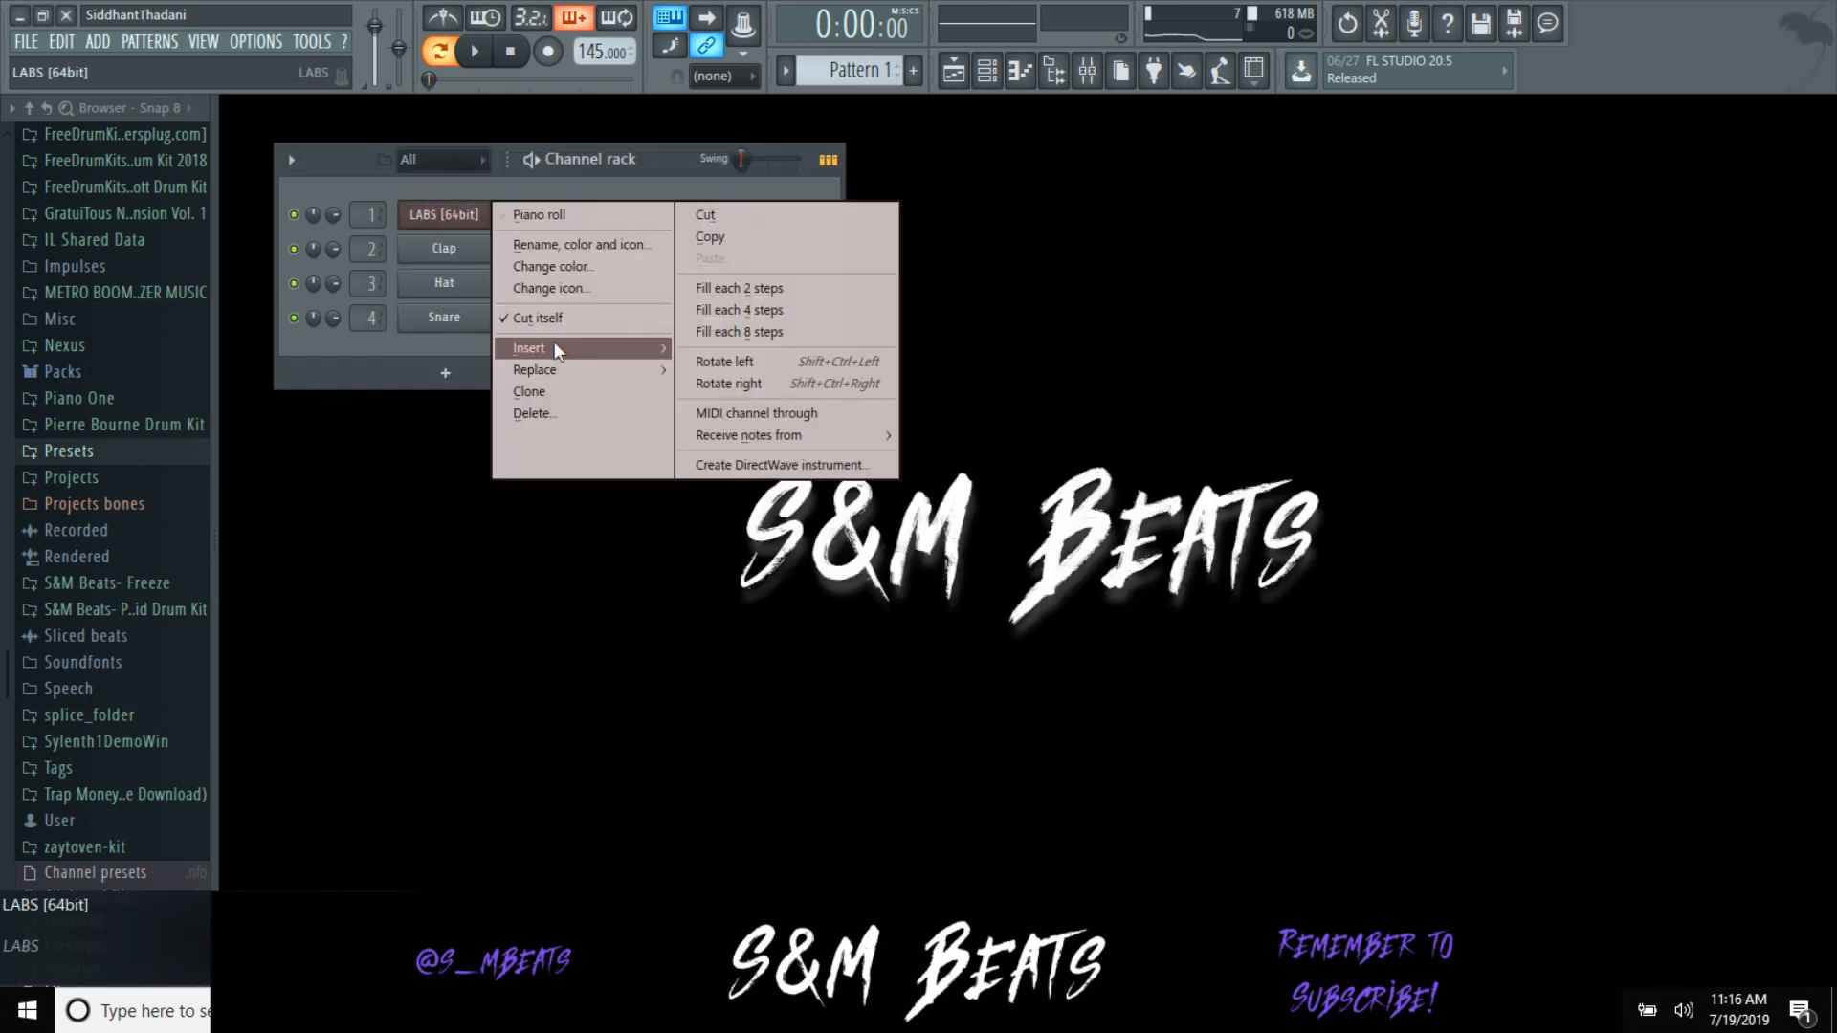
mouse_move(574, 369)
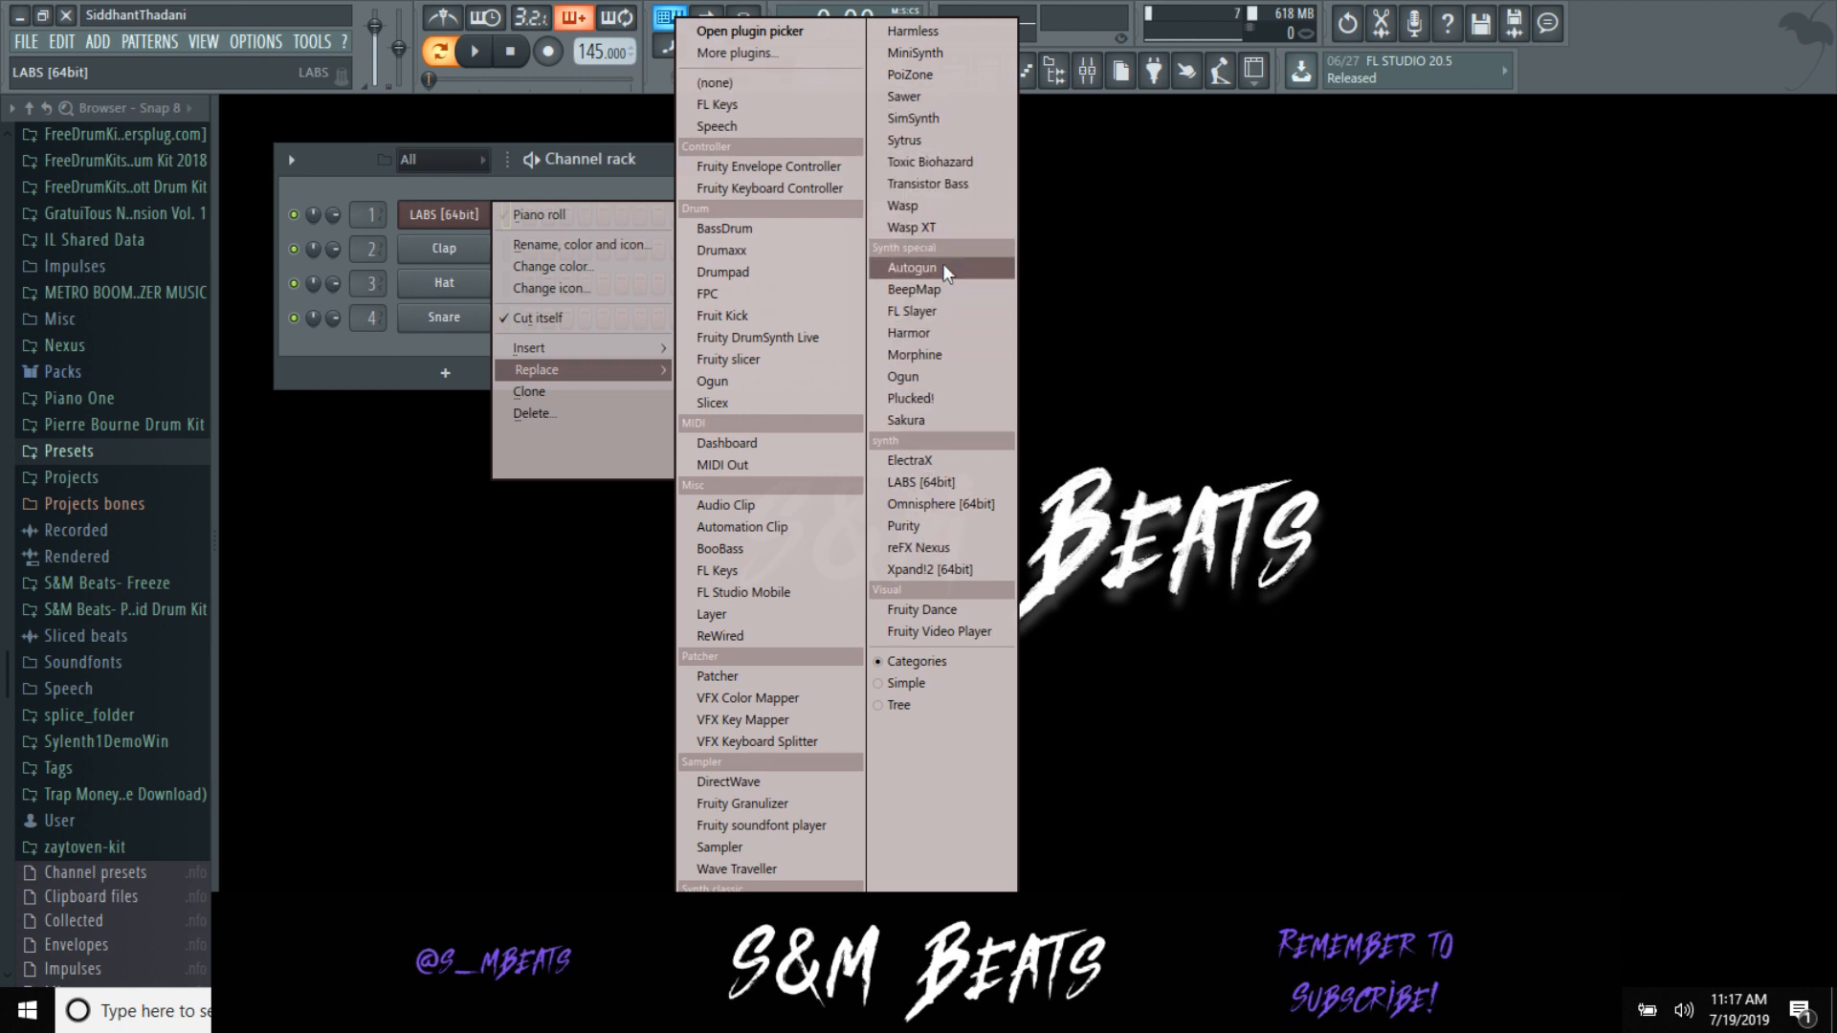
click(956, 569)
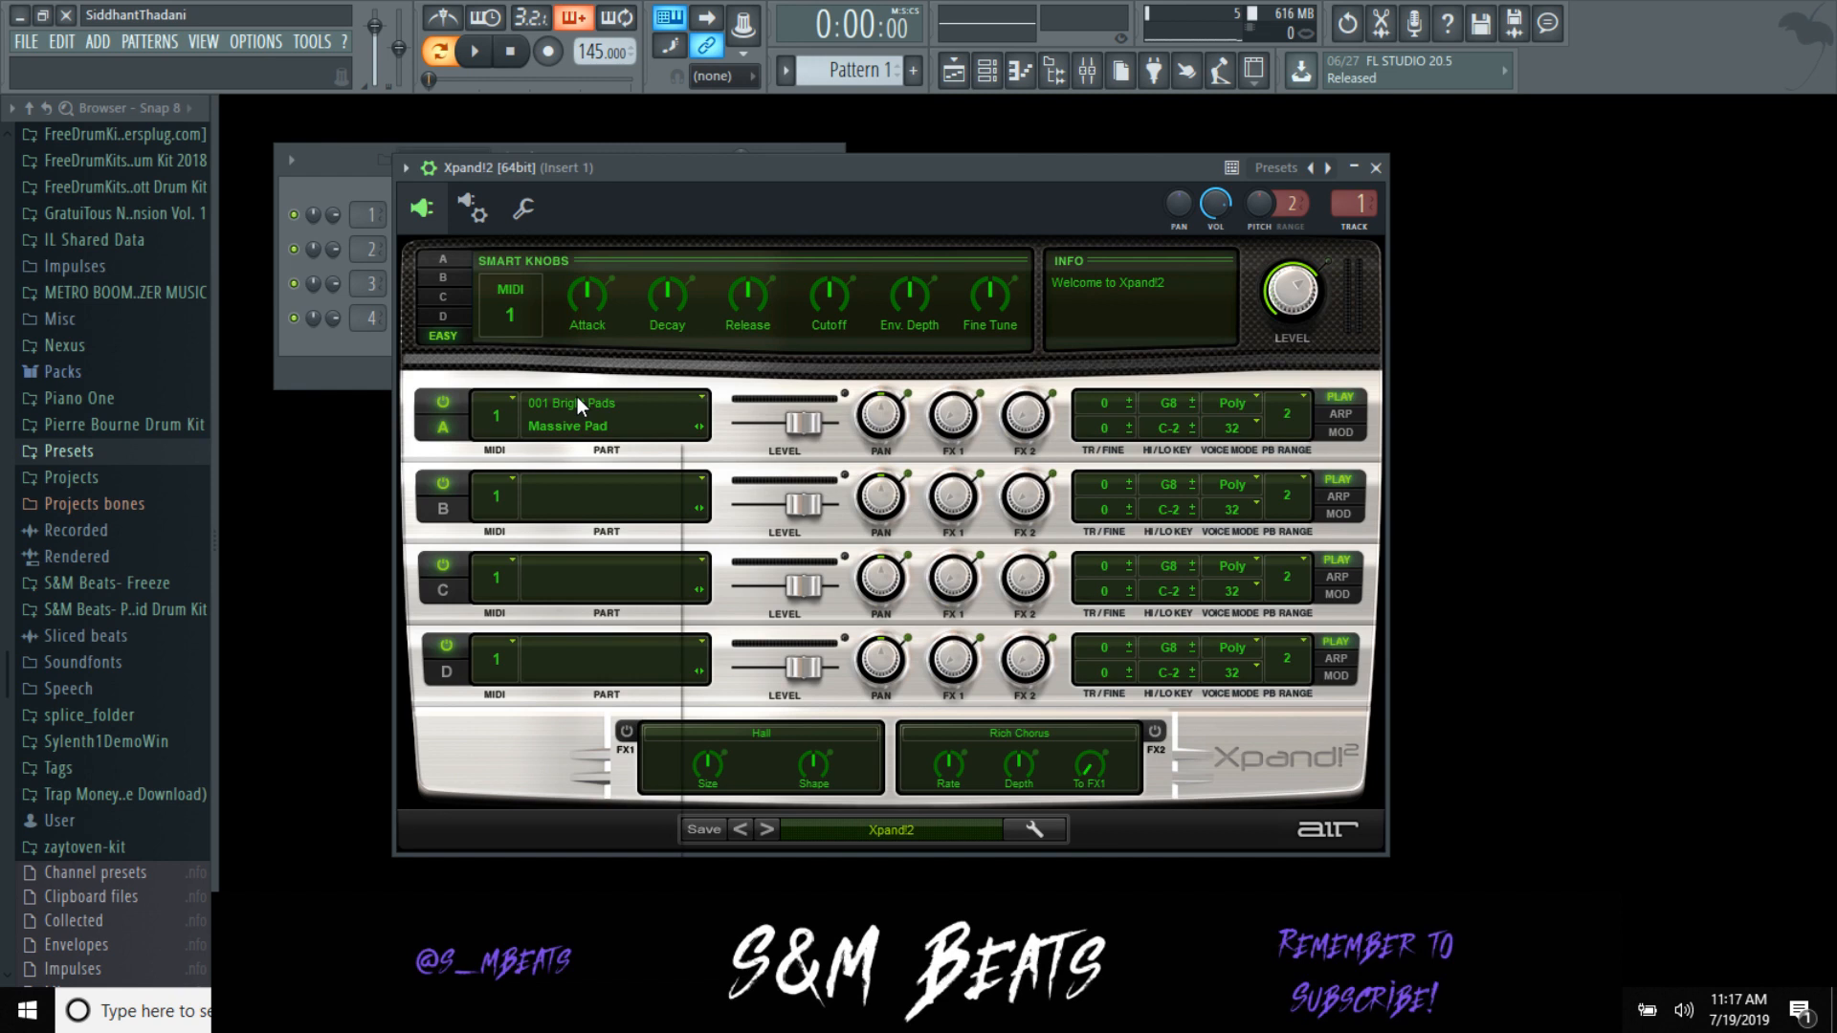
click(577, 396)
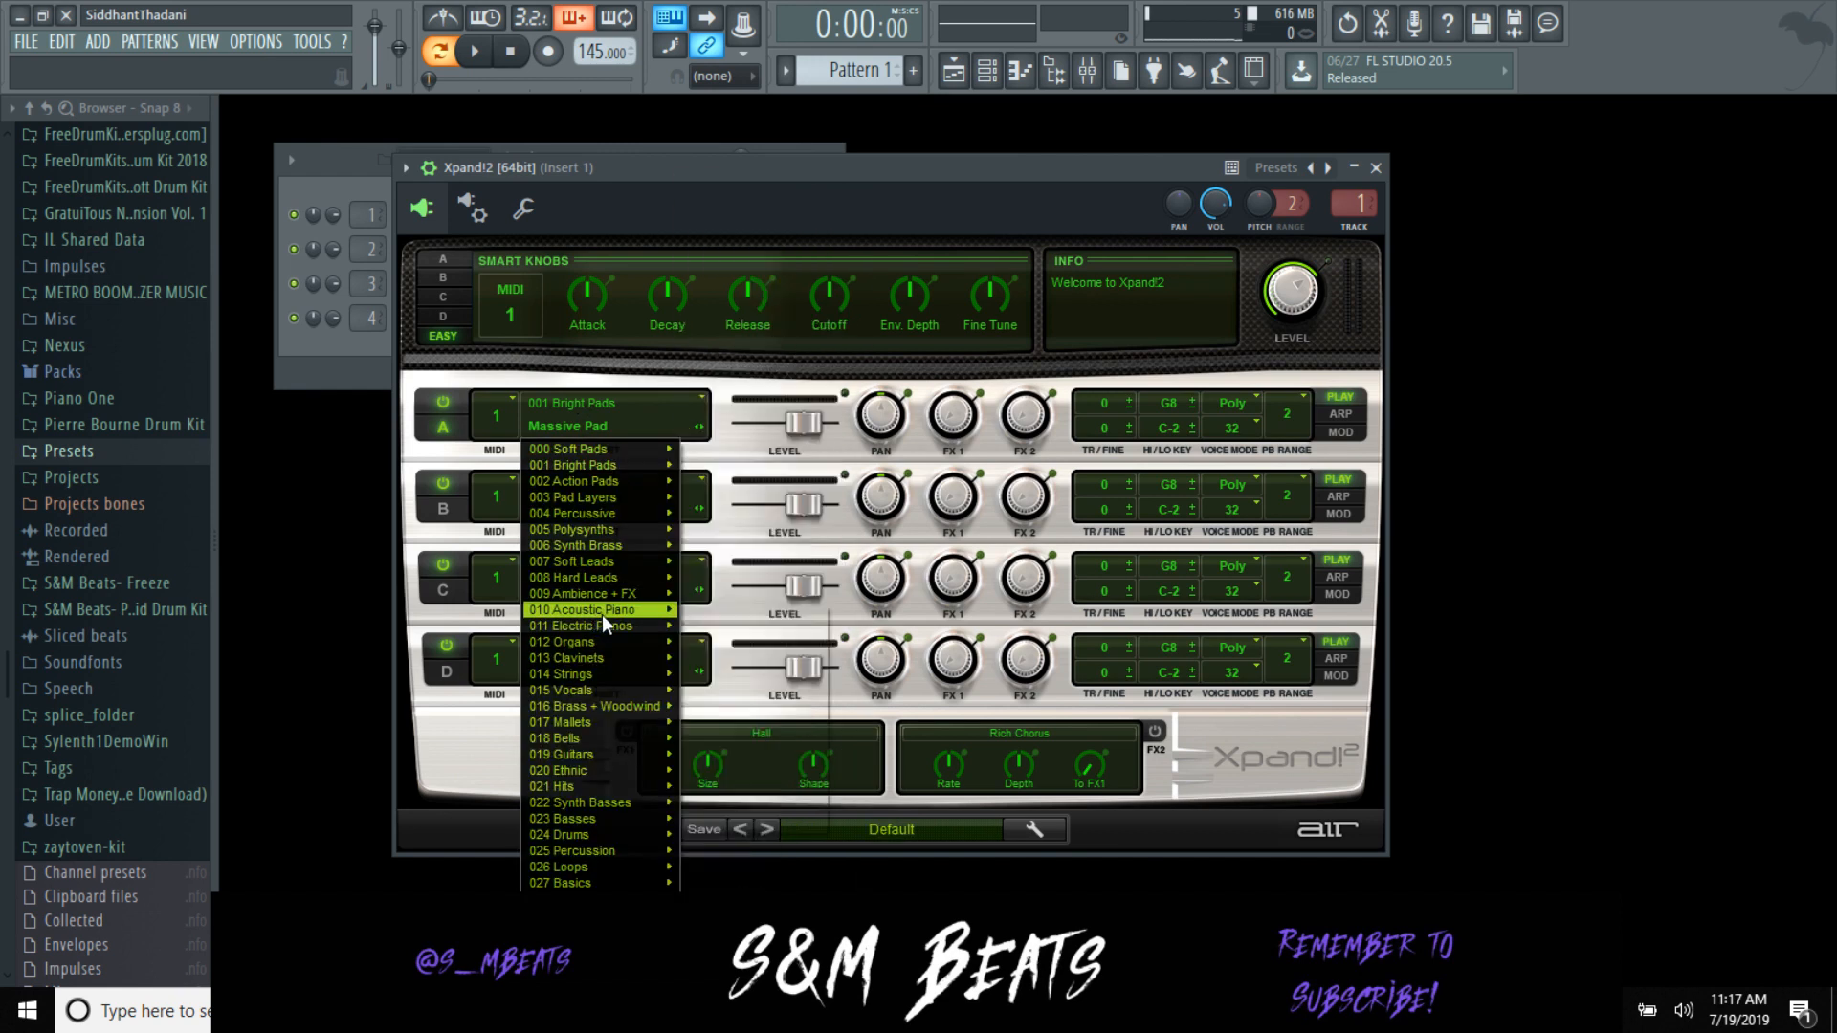
mouse_move(601, 614)
click(789, 759)
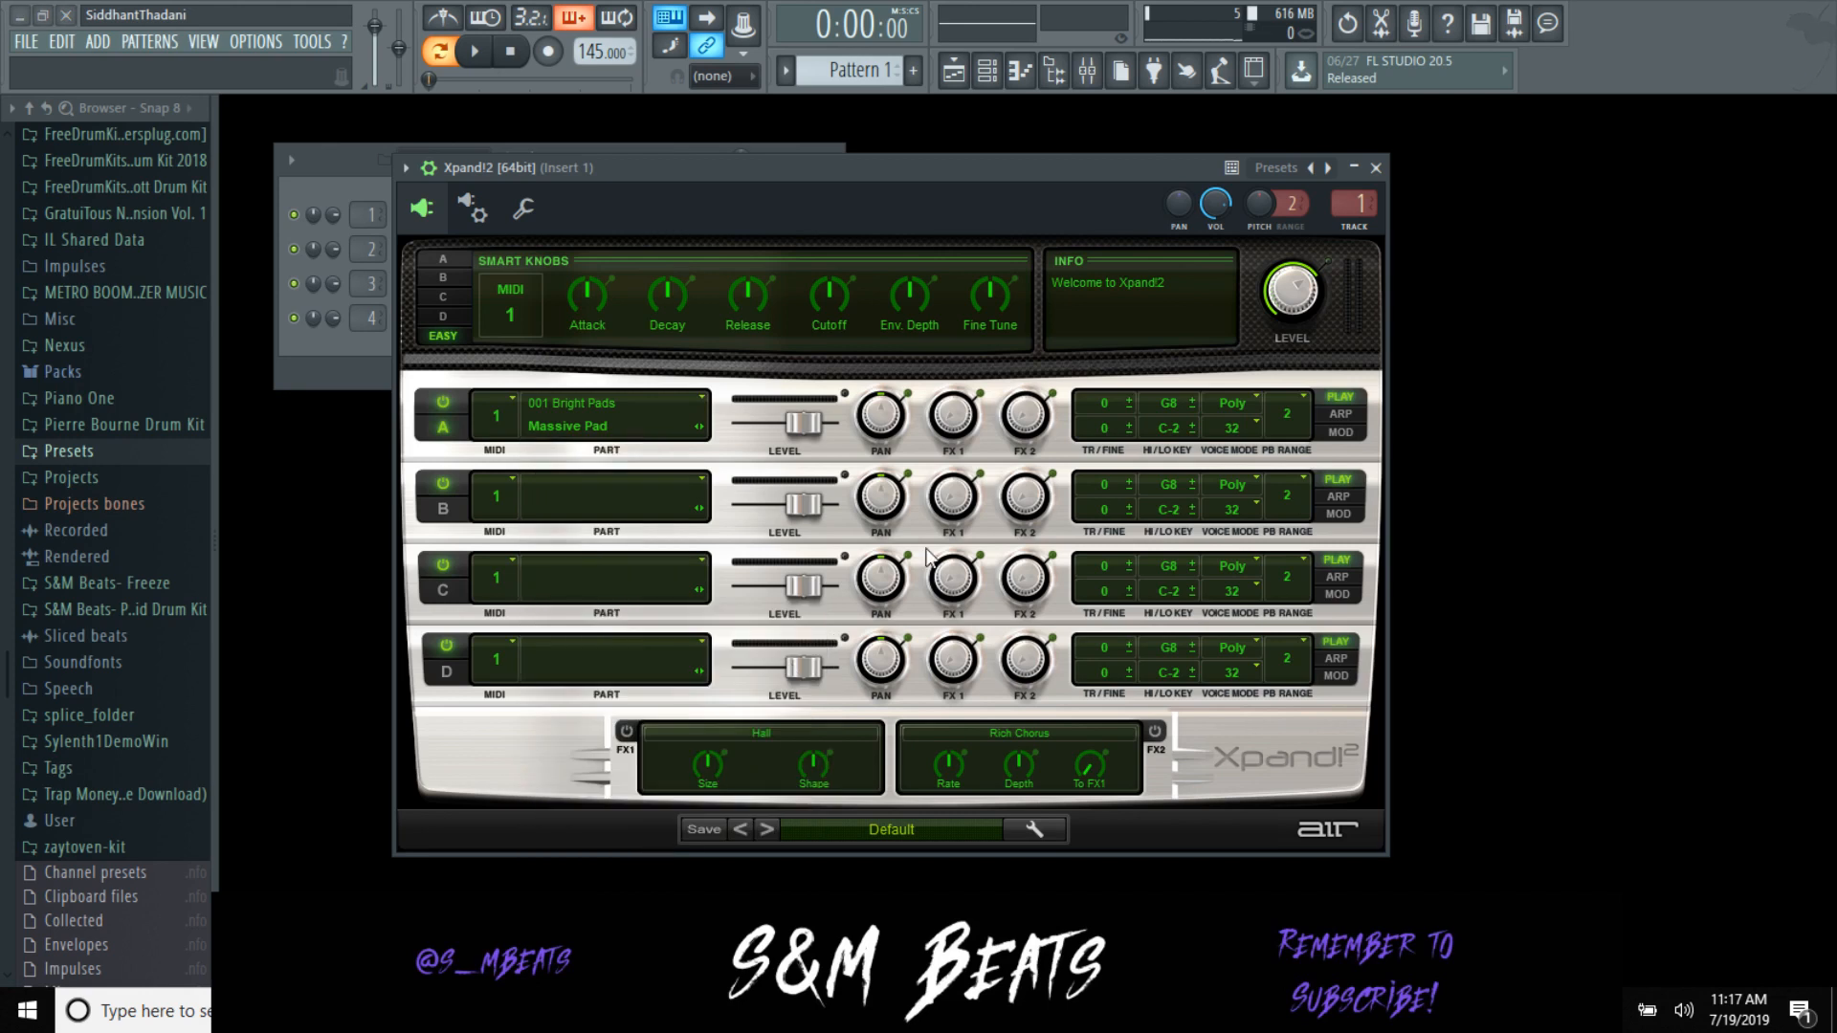
click(1375, 168)
Step: Open the Xpand!2 piano roll and try a one-bar note at the start of bar 1 on C5 and on D5, deleting each
right_click(463, 220)
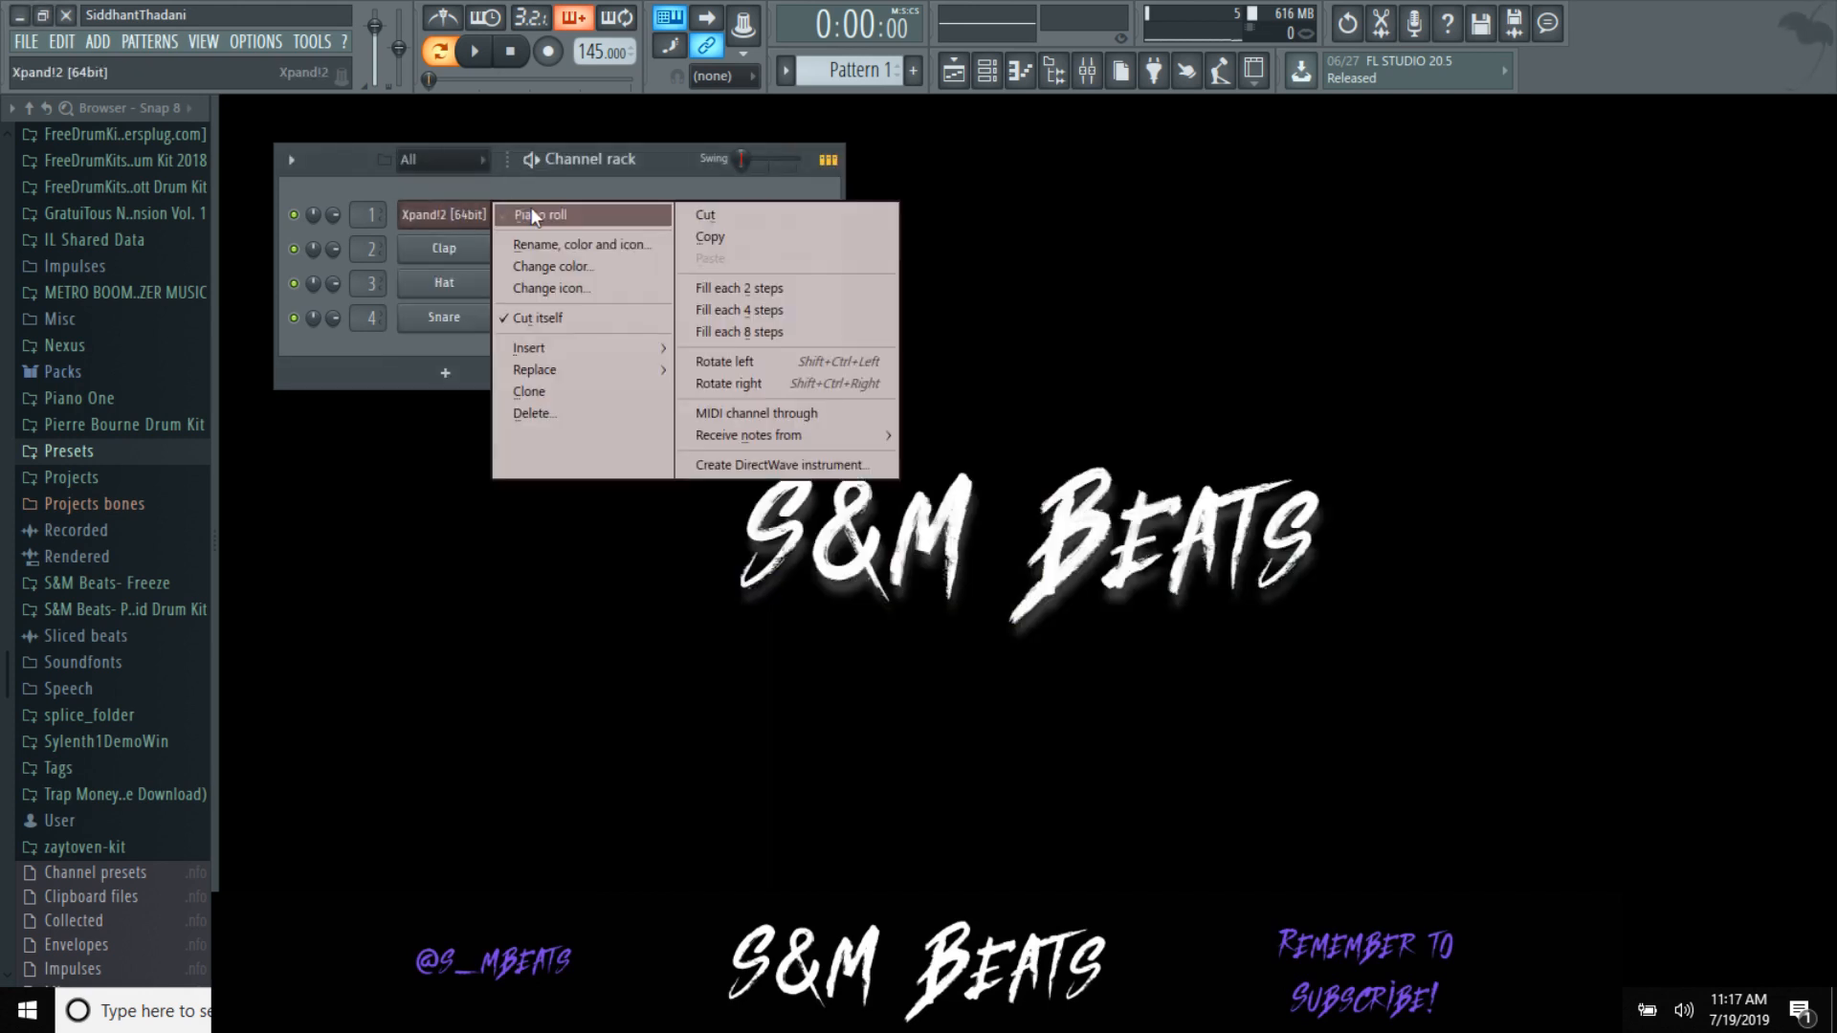
click(531, 207)
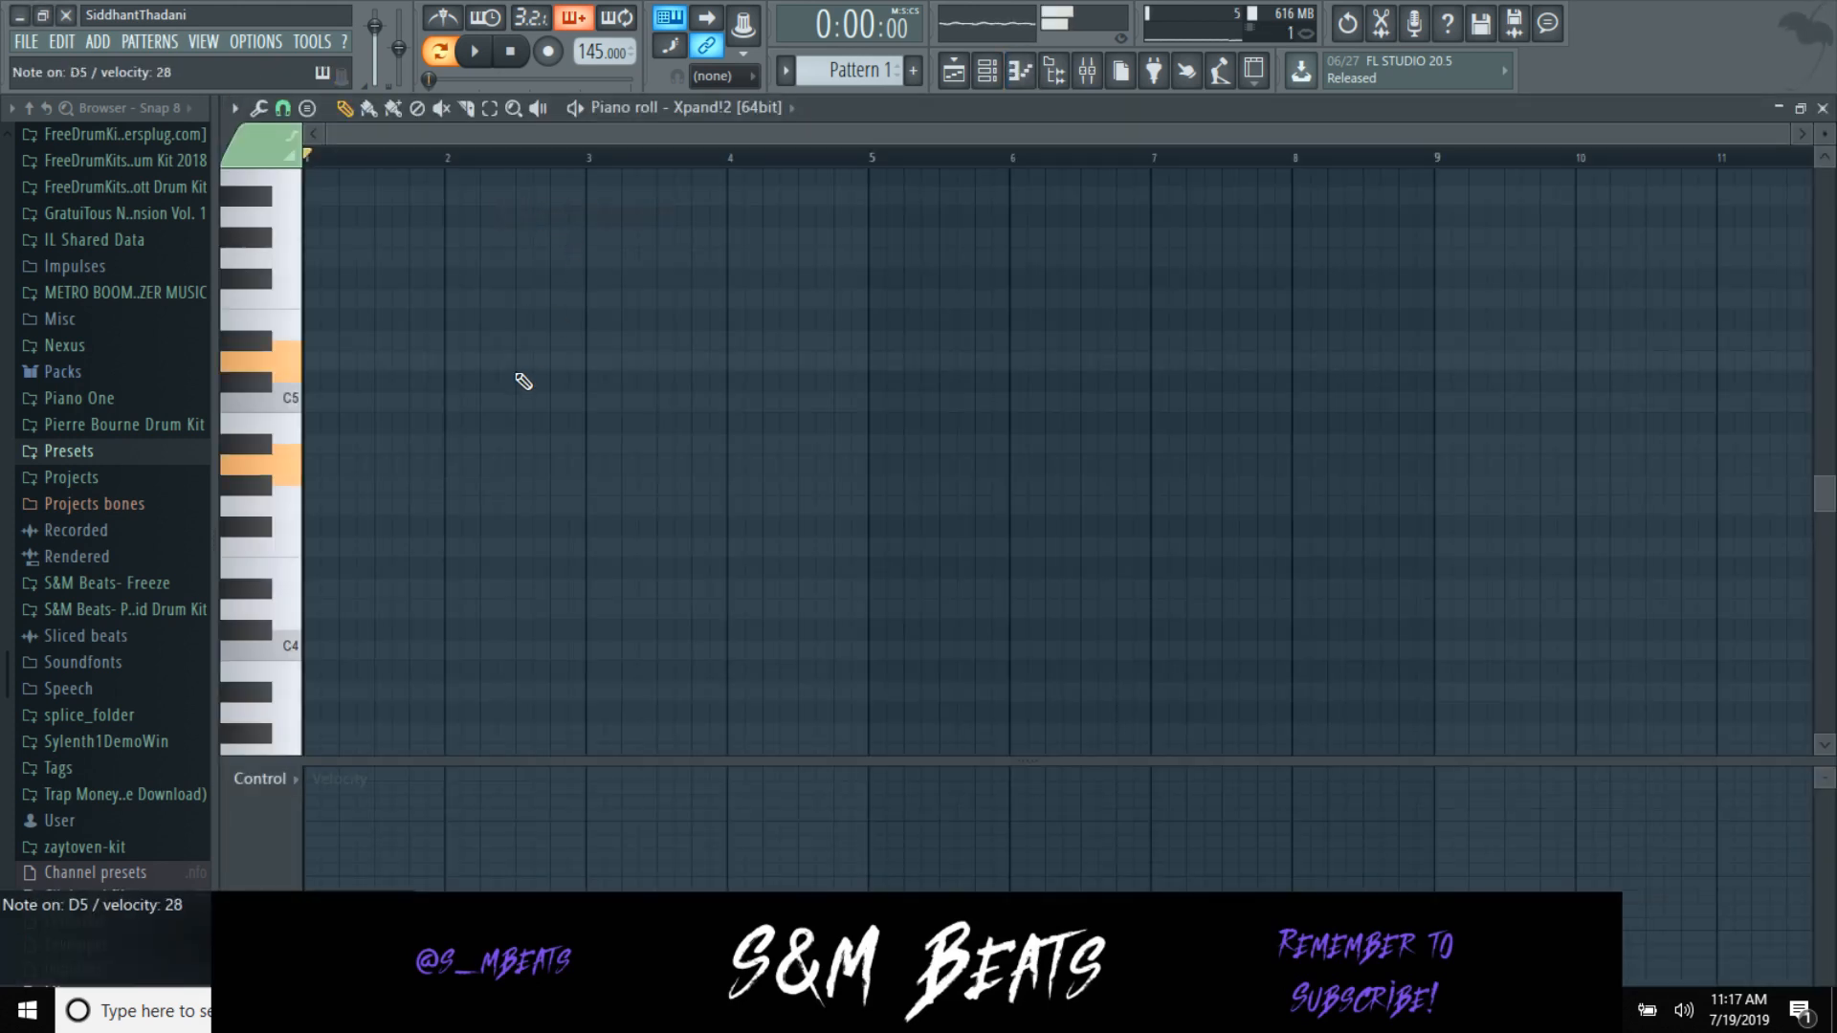
scroll(353, 374, up, 2)
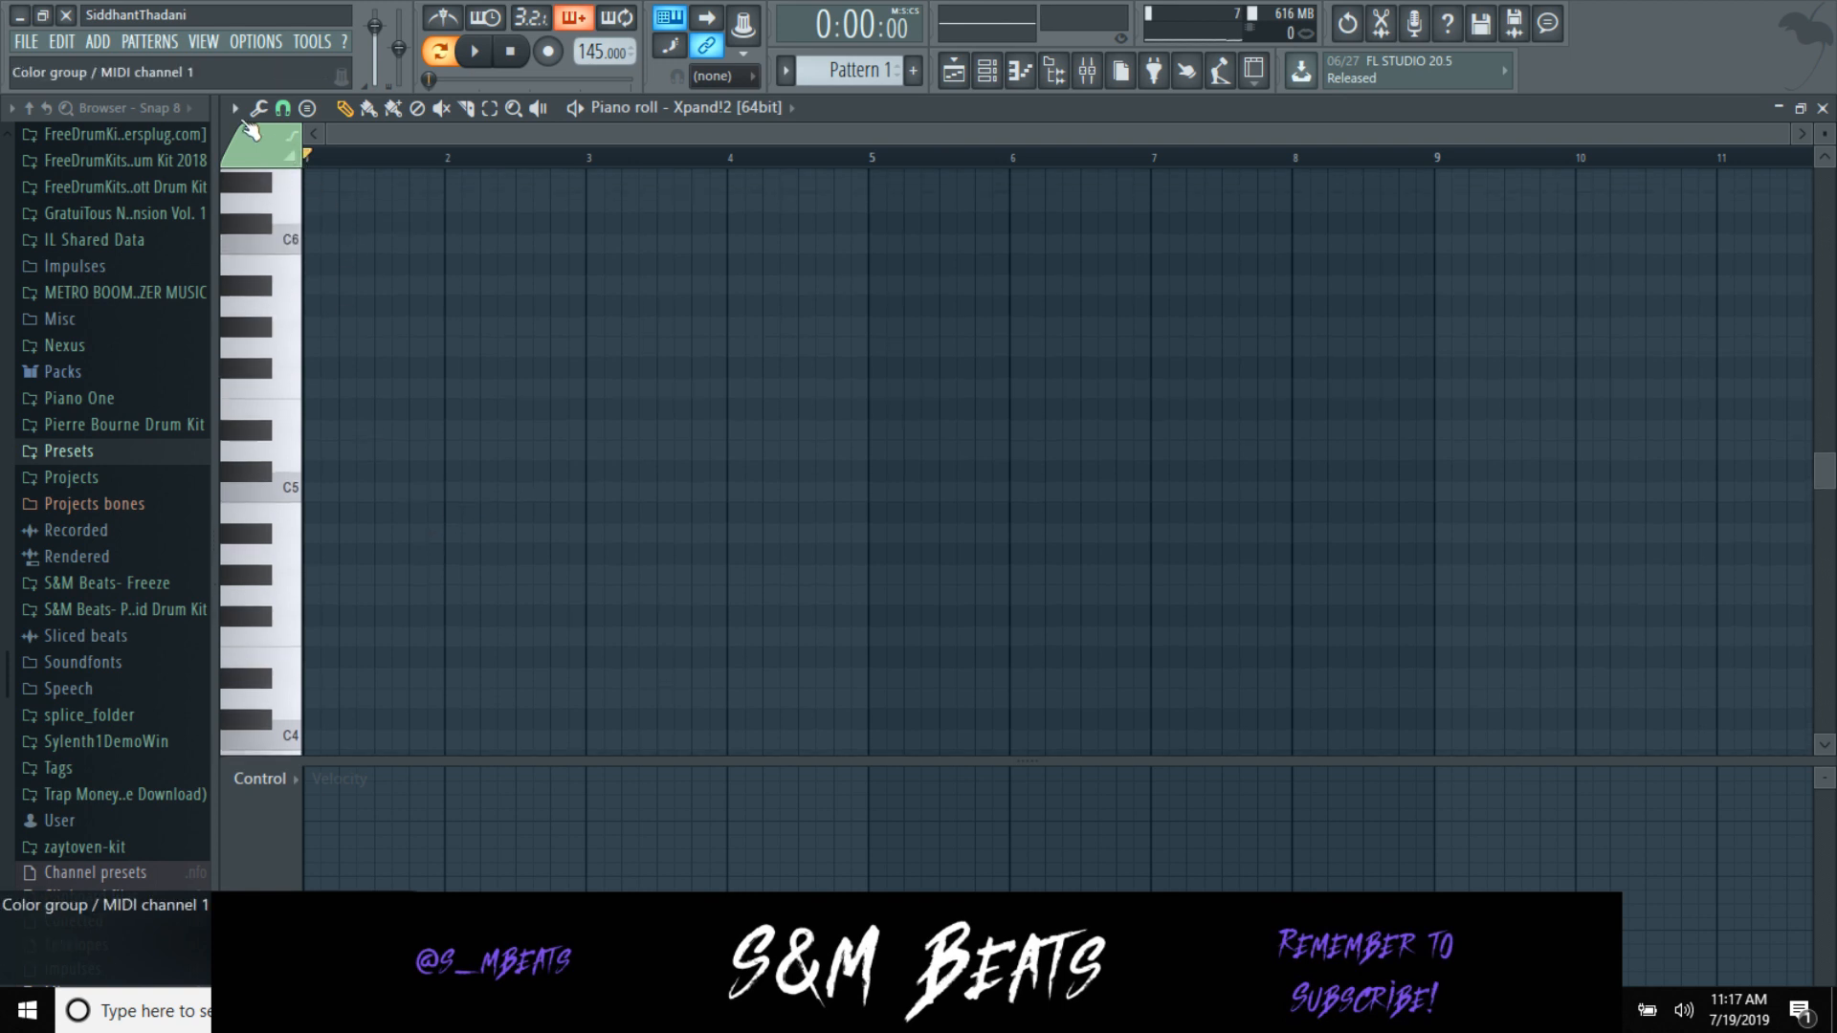
click(234, 107)
click(425, 373)
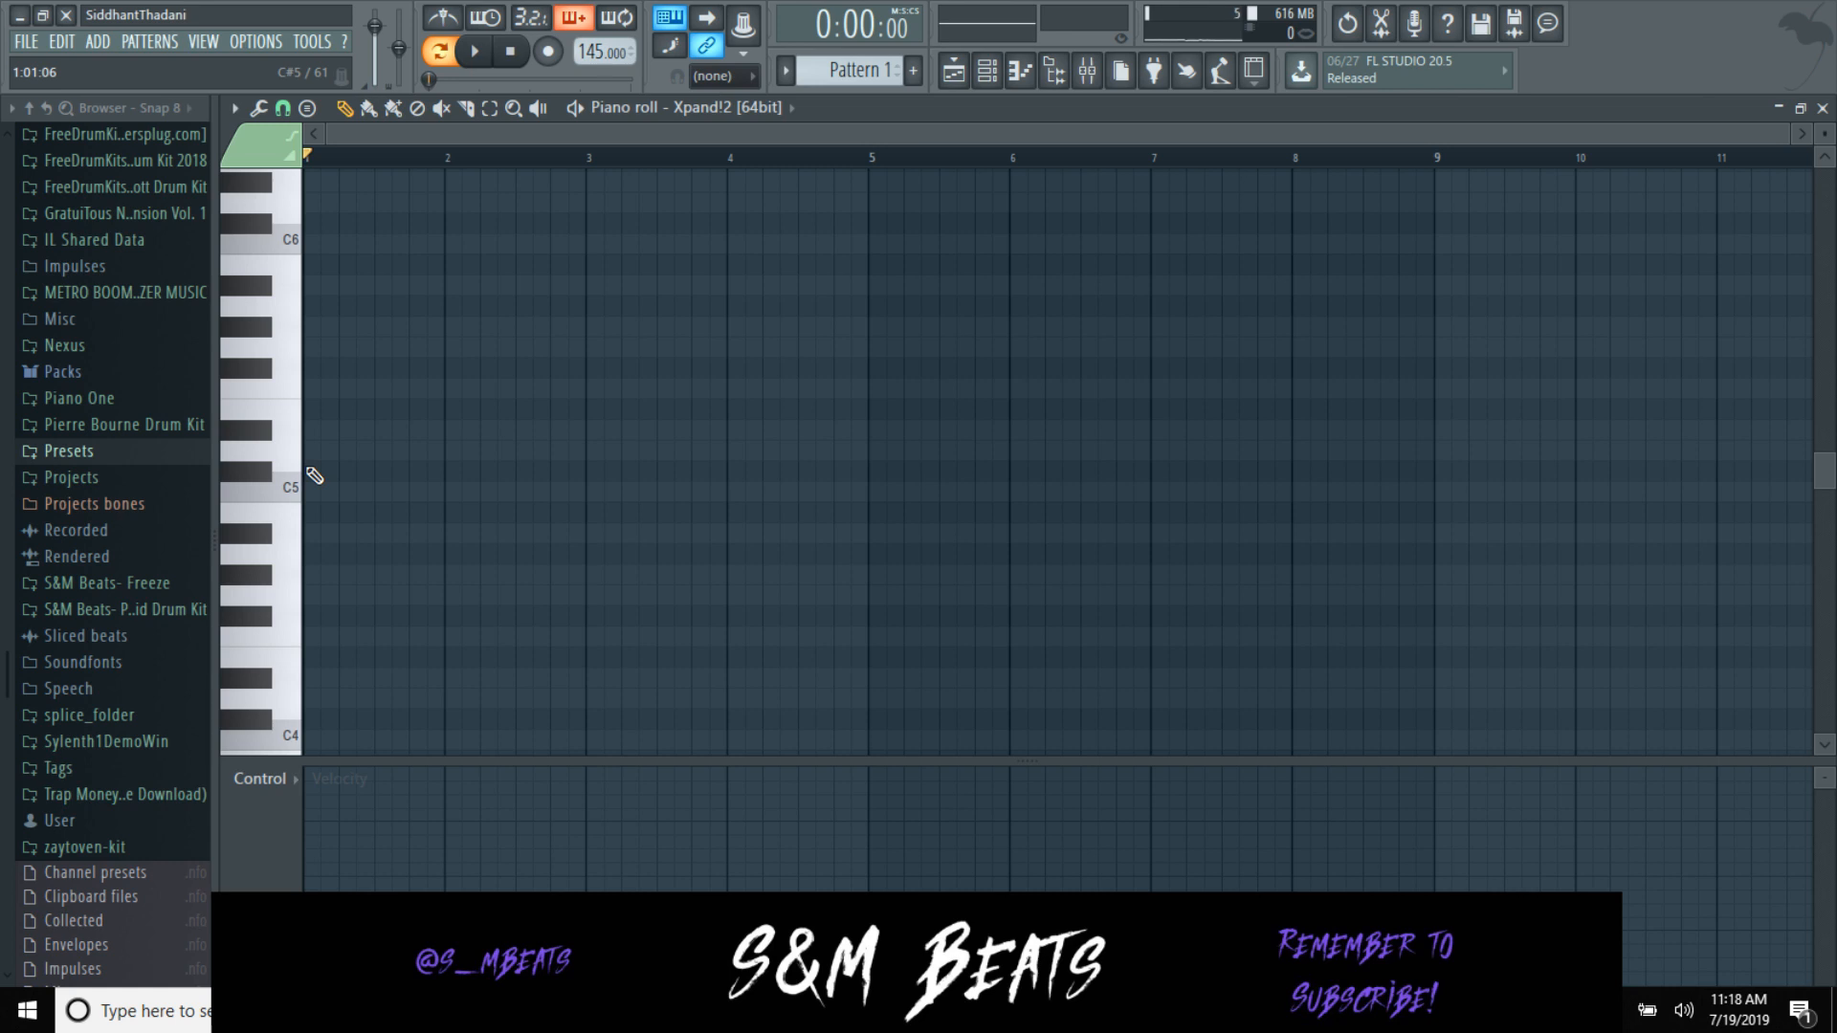
click(316, 490)
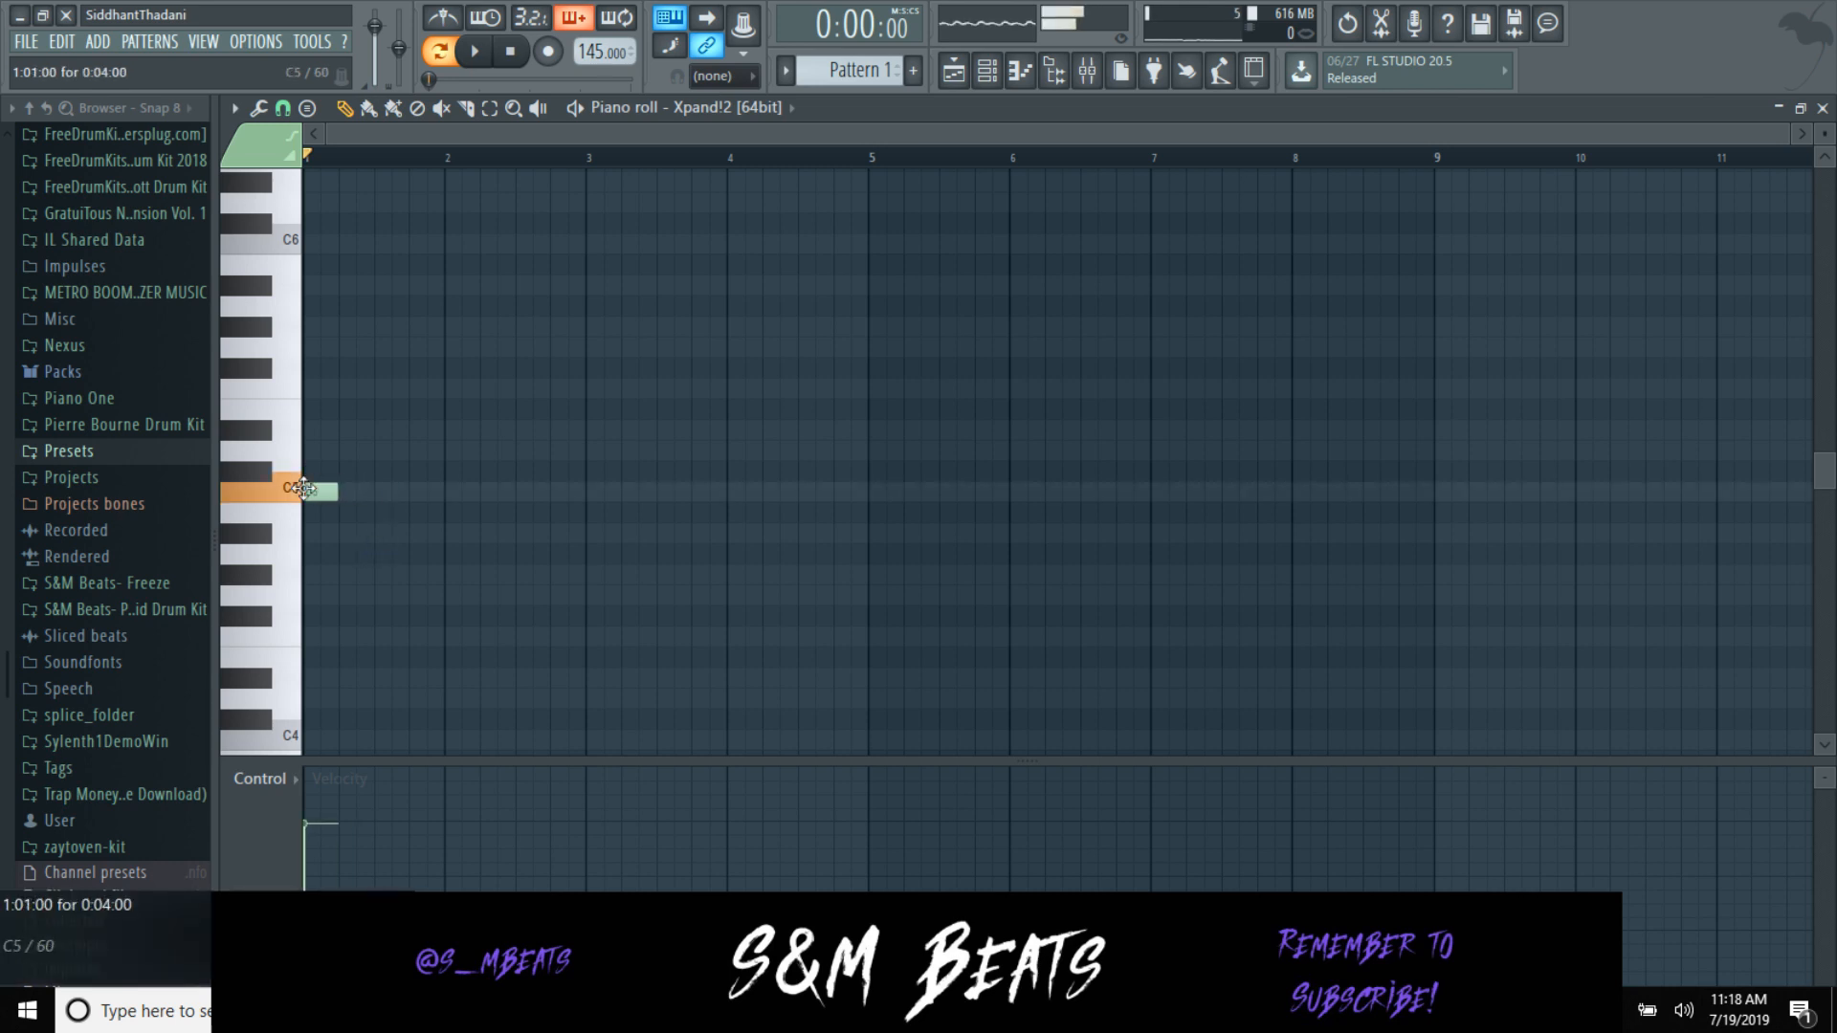
drag(344, 492, 445, 492)
right_click(394, 491)
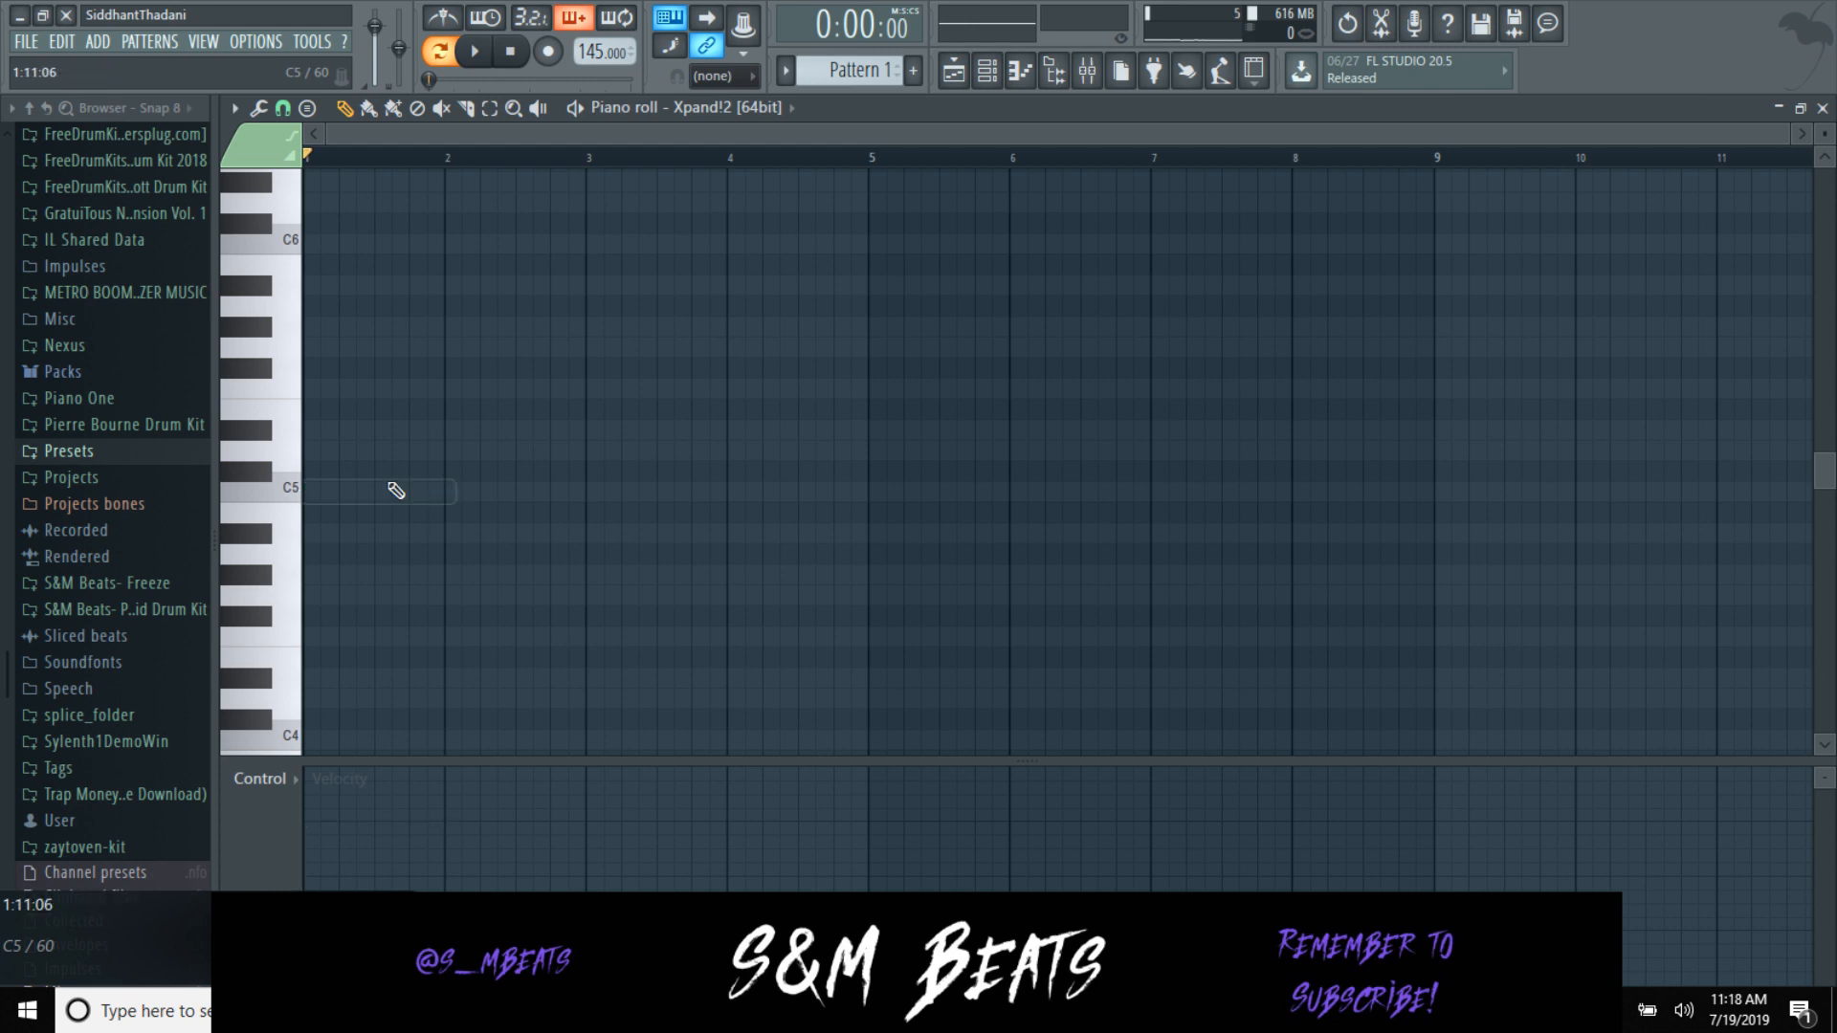
click(316, 450)
drag(447, 459, 441, 460)
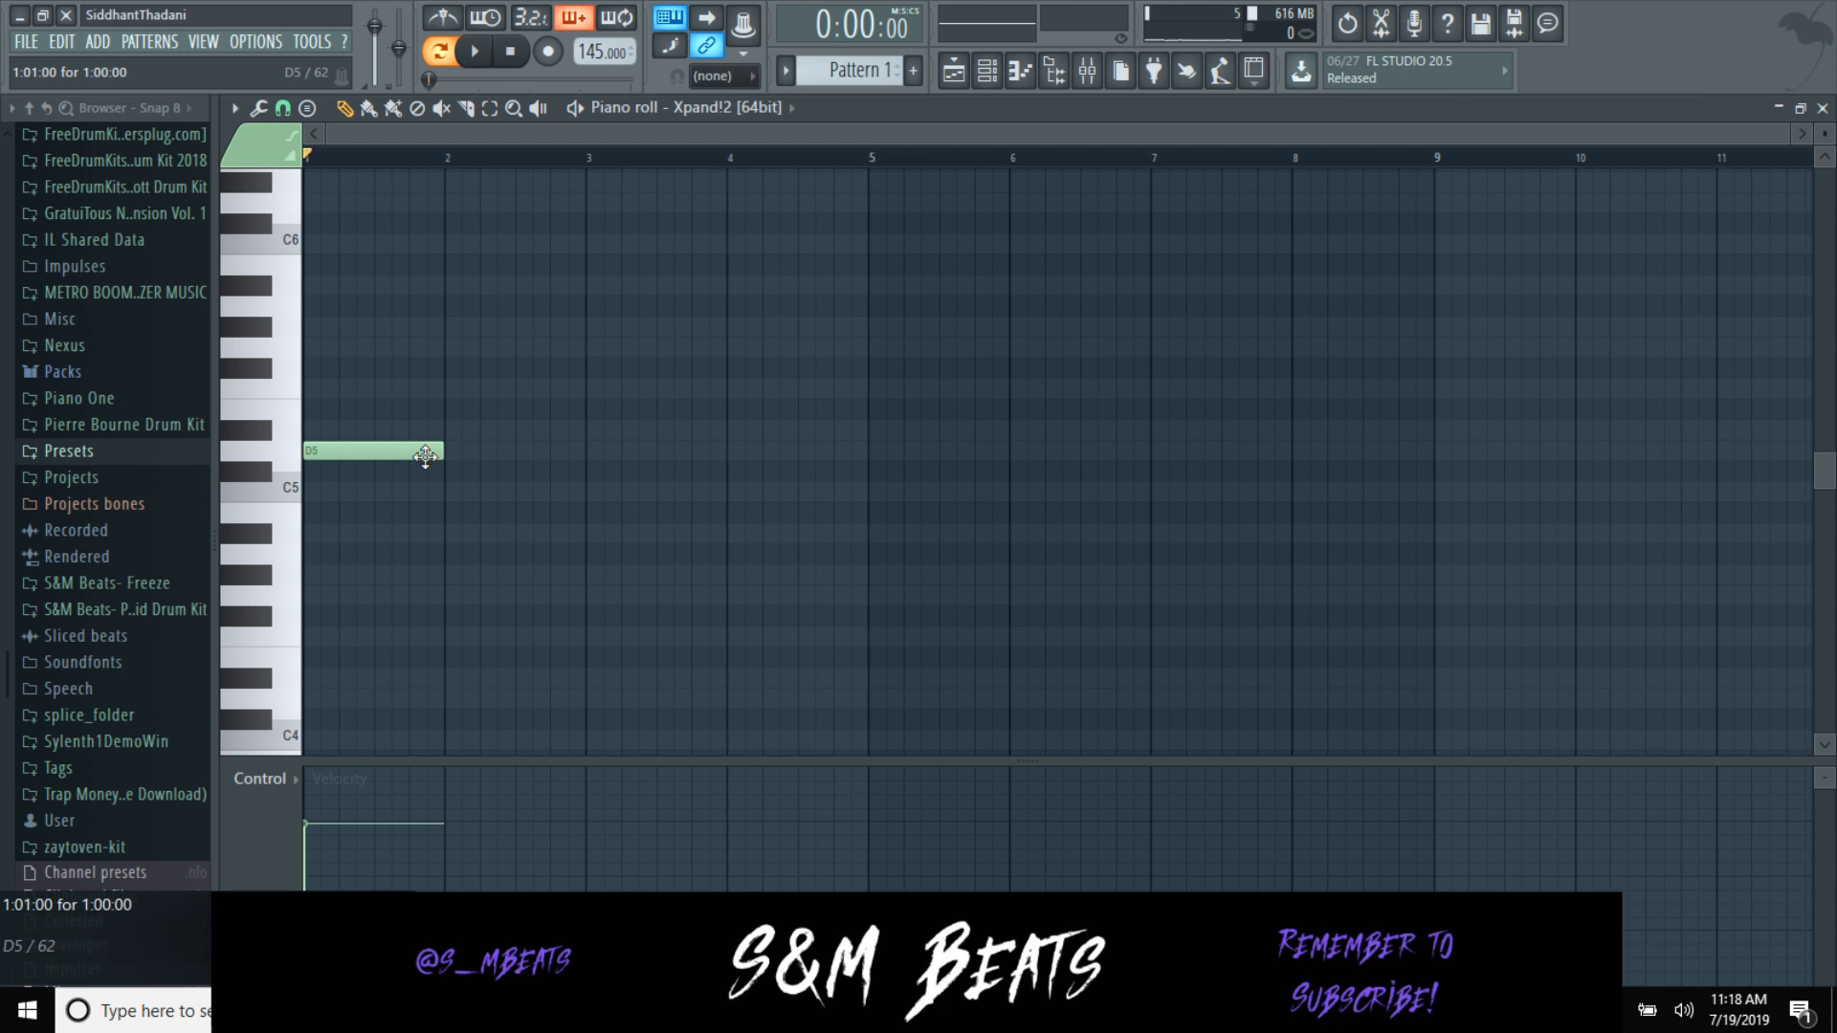
right_click(317, 452)
Step: Draw one-bar G5 and D6 notes at the start of bar 1 and a C6 on beat 2, and play them
click(353, 345)
drag(317, 184, 315, 204)
key(space)
key(space)
drag(324, 449, 316, 469)
right_click(335, 472)
click(330, 238)
right_click(330, 239)
click(339, 236)
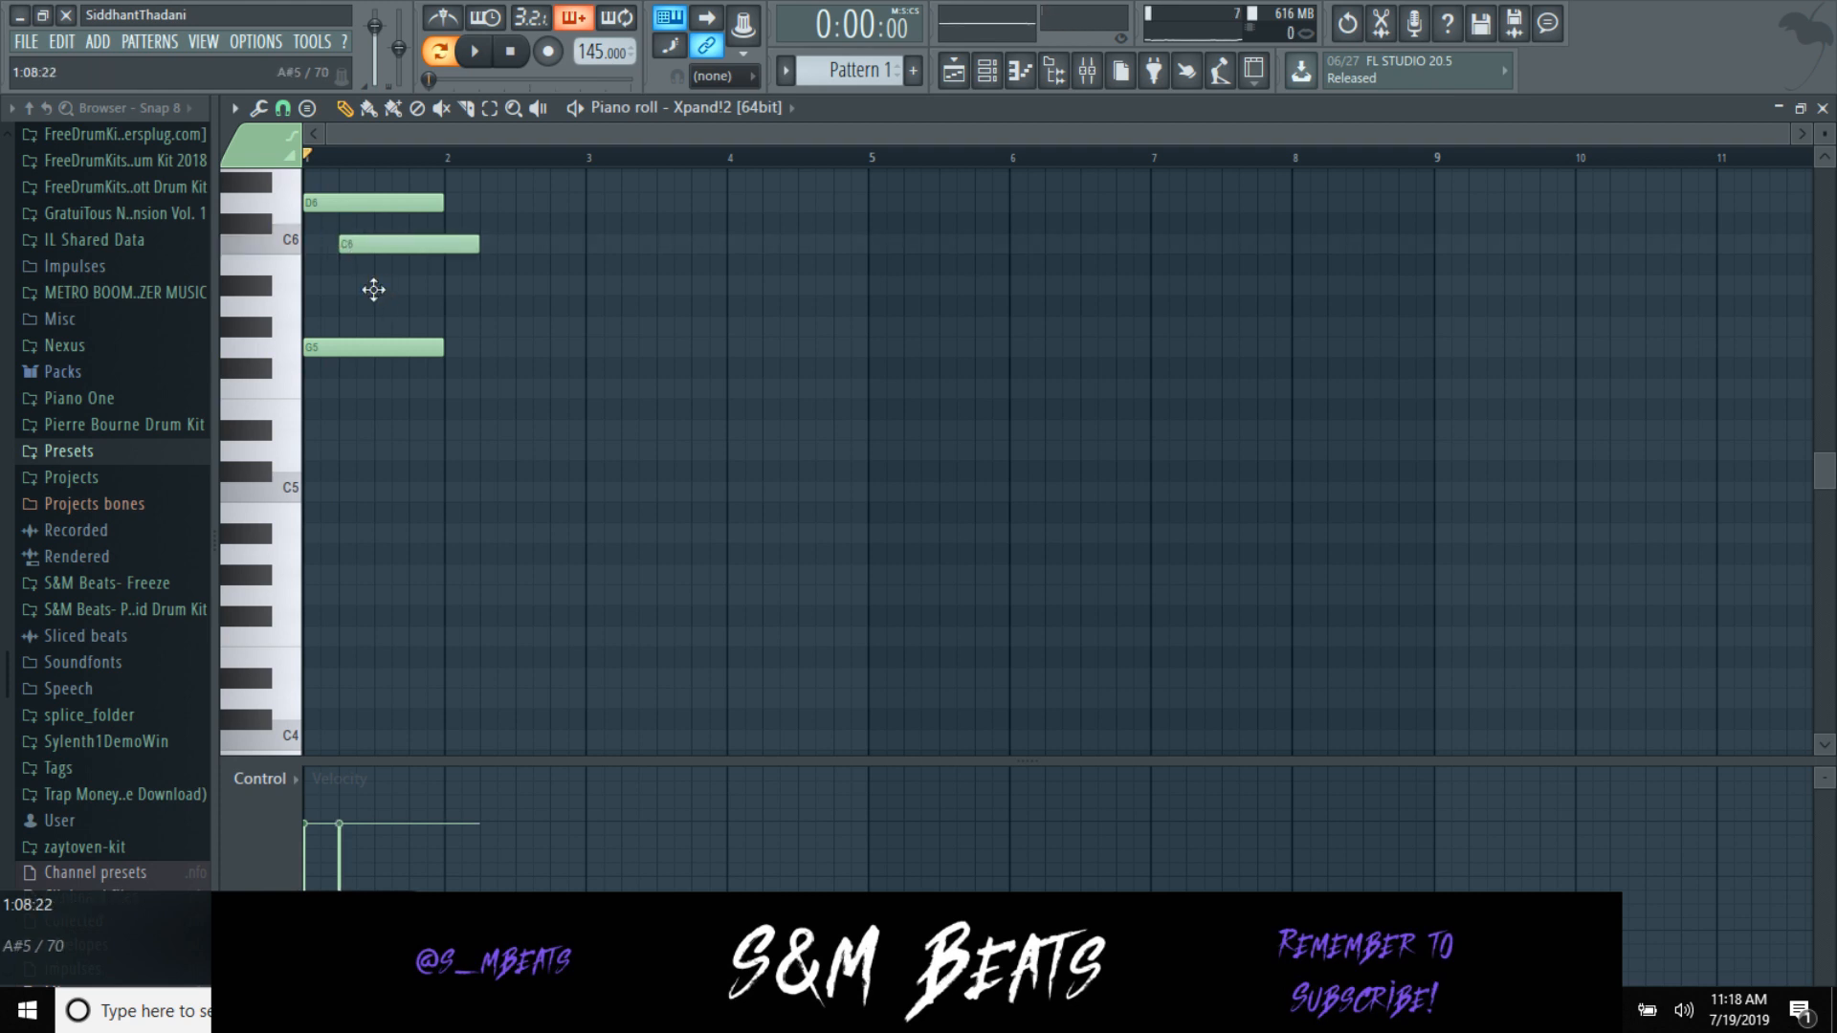
key(space)
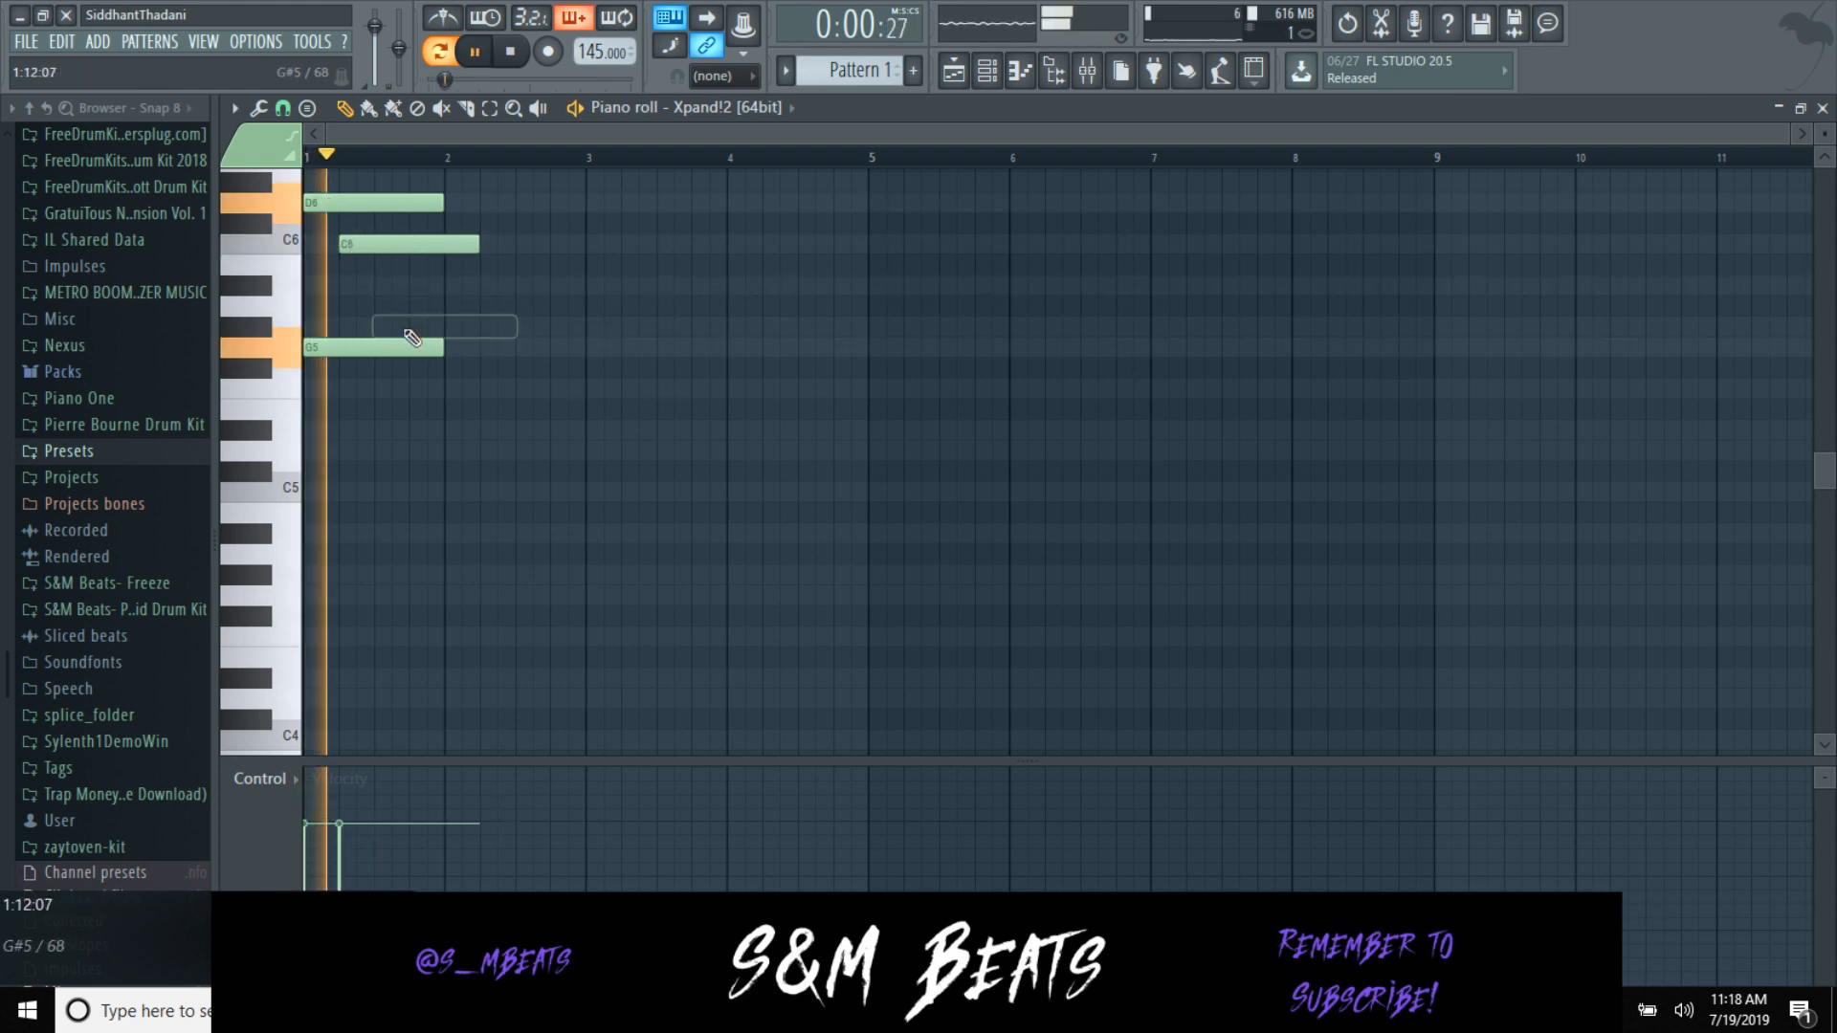
key(space)
click(385, 413)
right_click(387, 414)
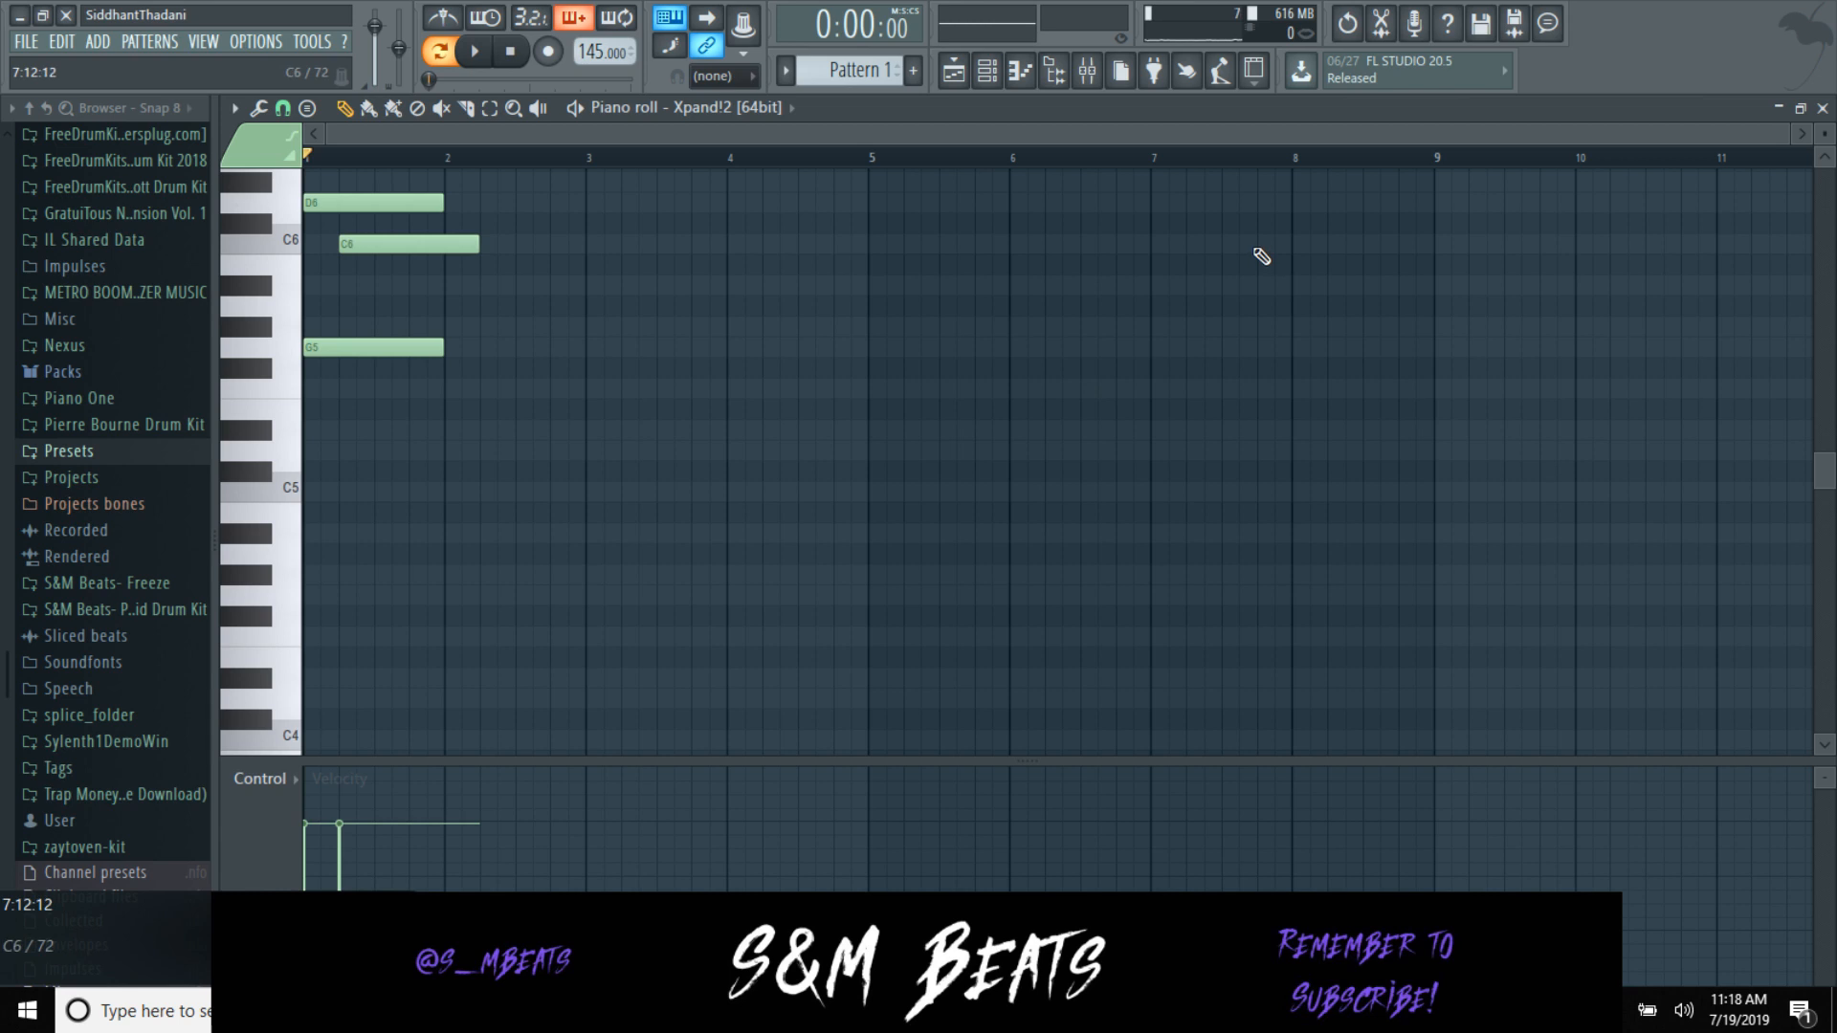
Step: Delete all the Xpand!2 notes and close the piano roll
key(ctrl+a)
key(Delete)
click(1822, 109)
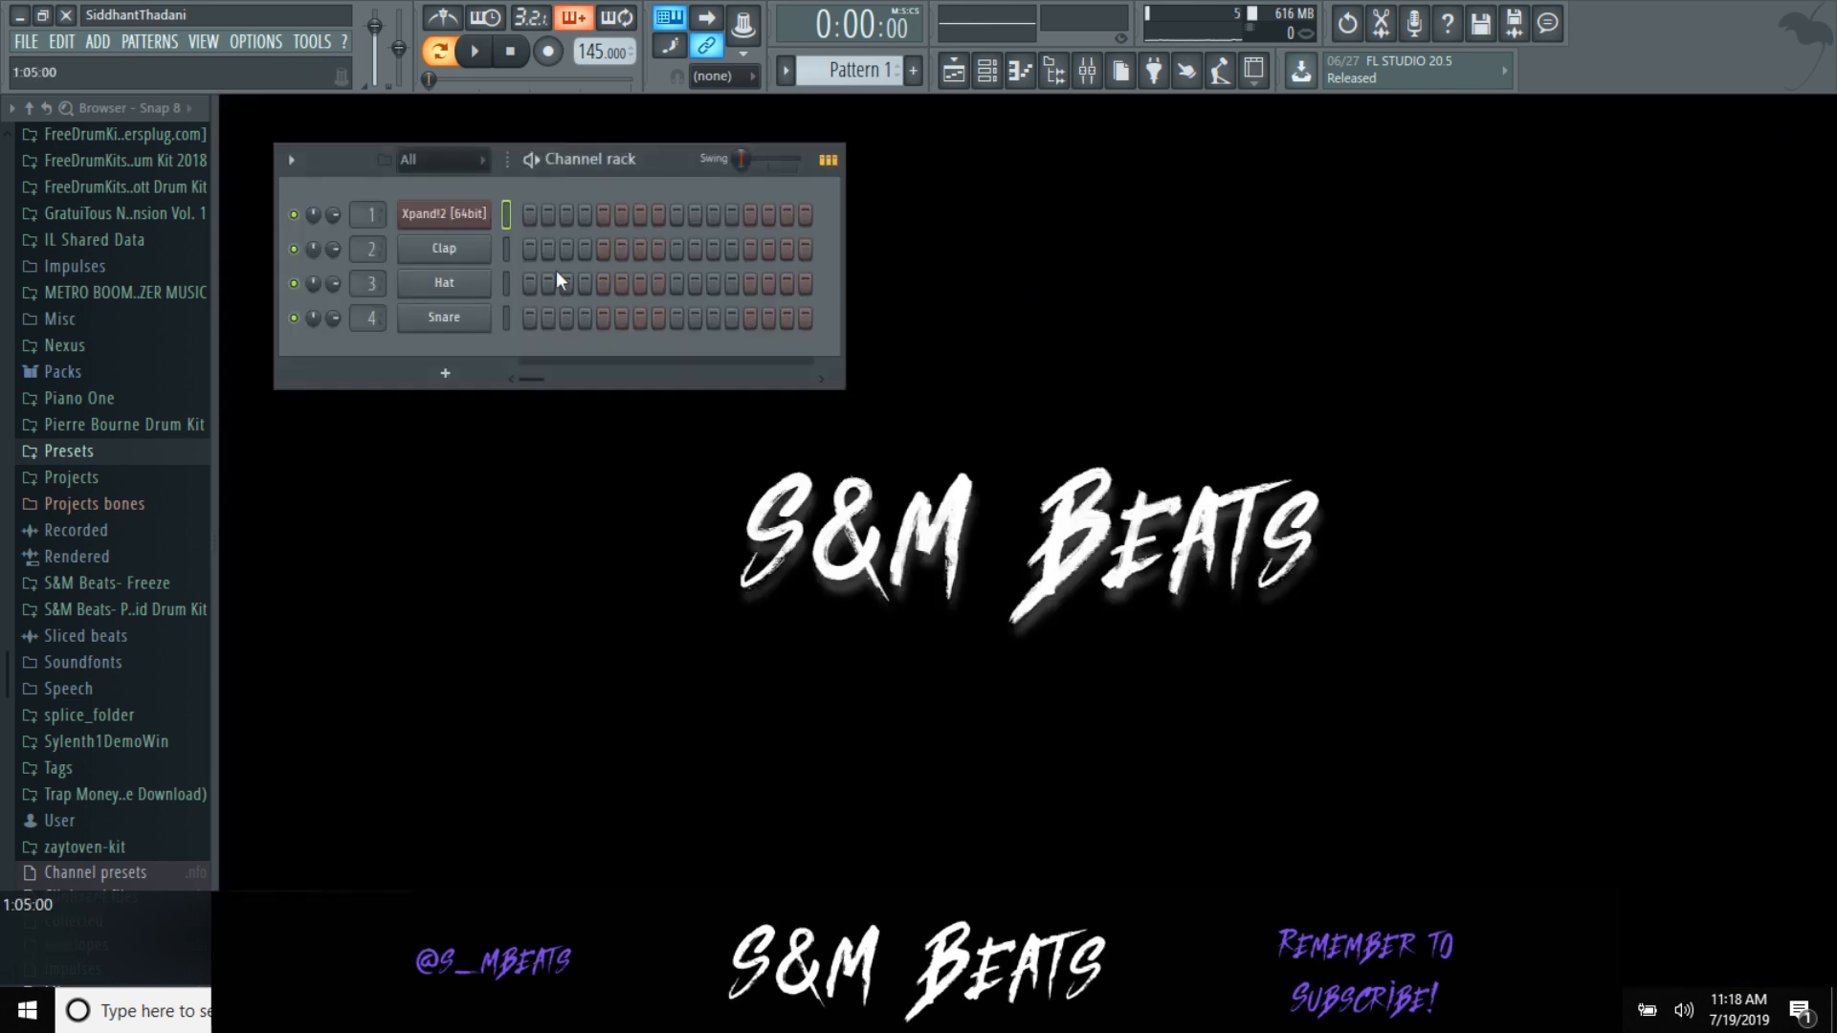
Step: Replace the Xpand!2 channel with Omnisphere
right_click(438, 221)
mouse_move(560, 369)
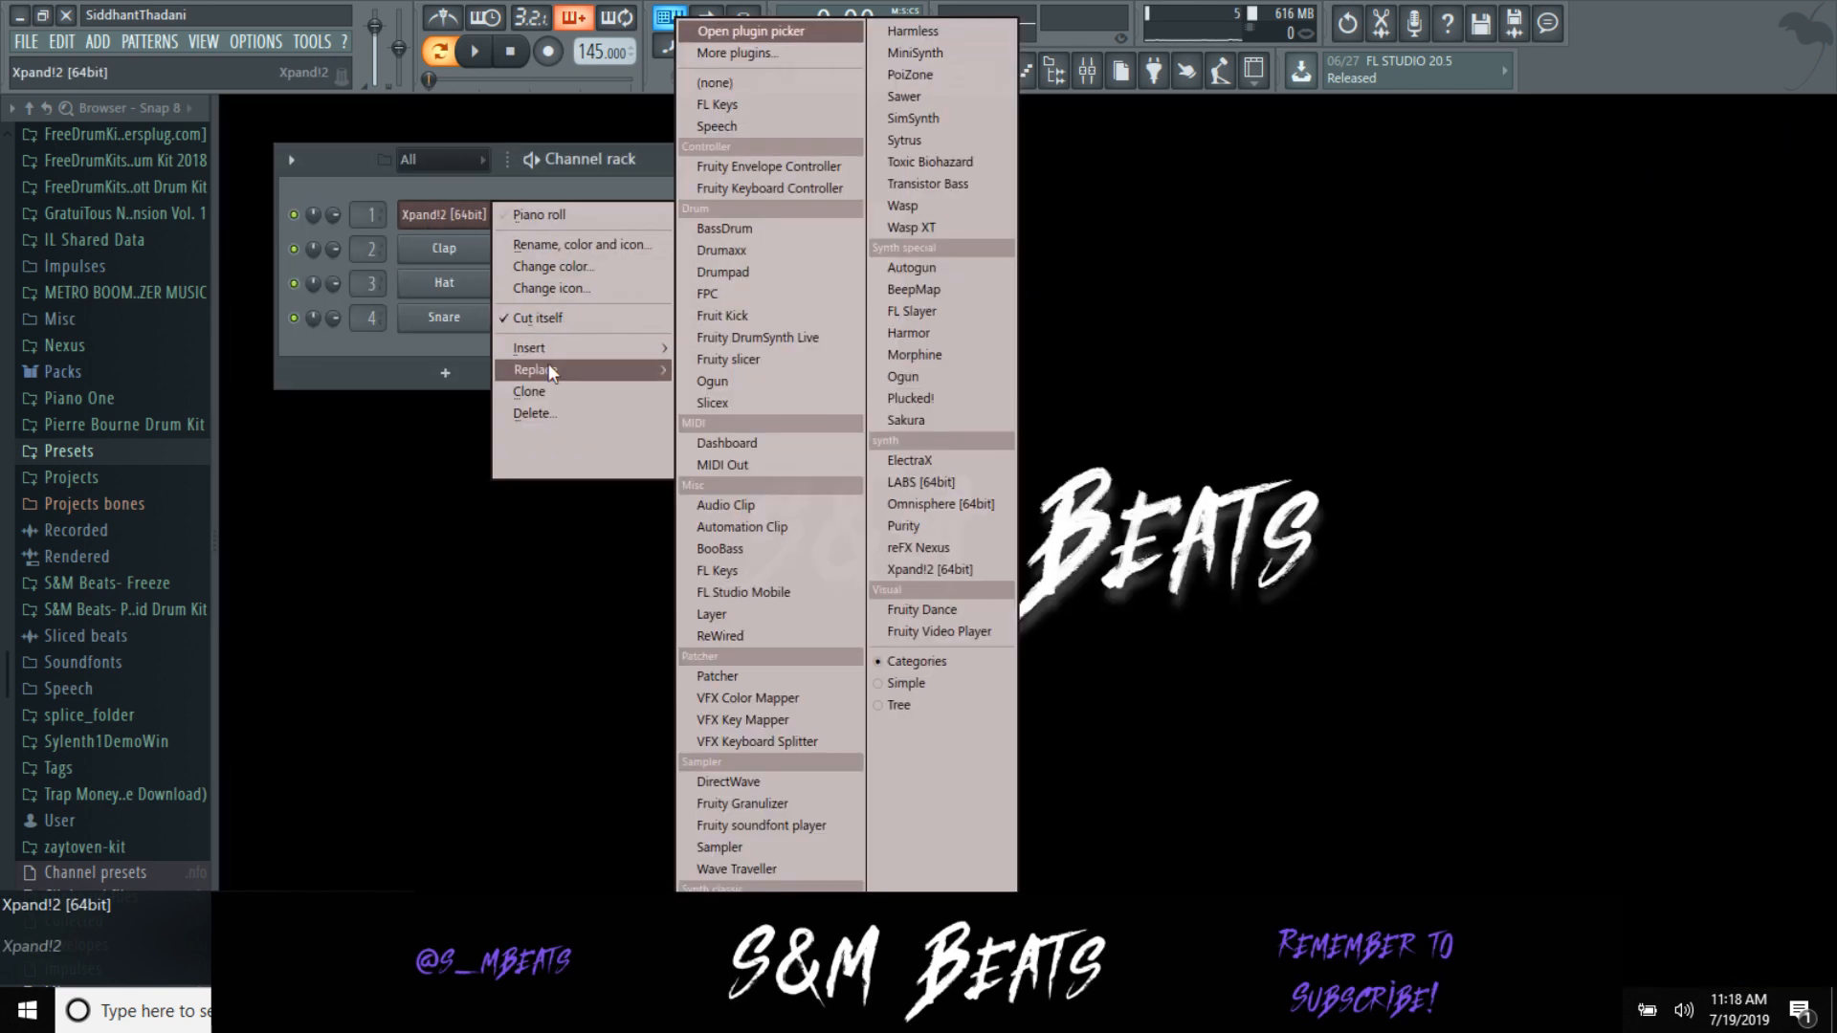
click(916, 501)
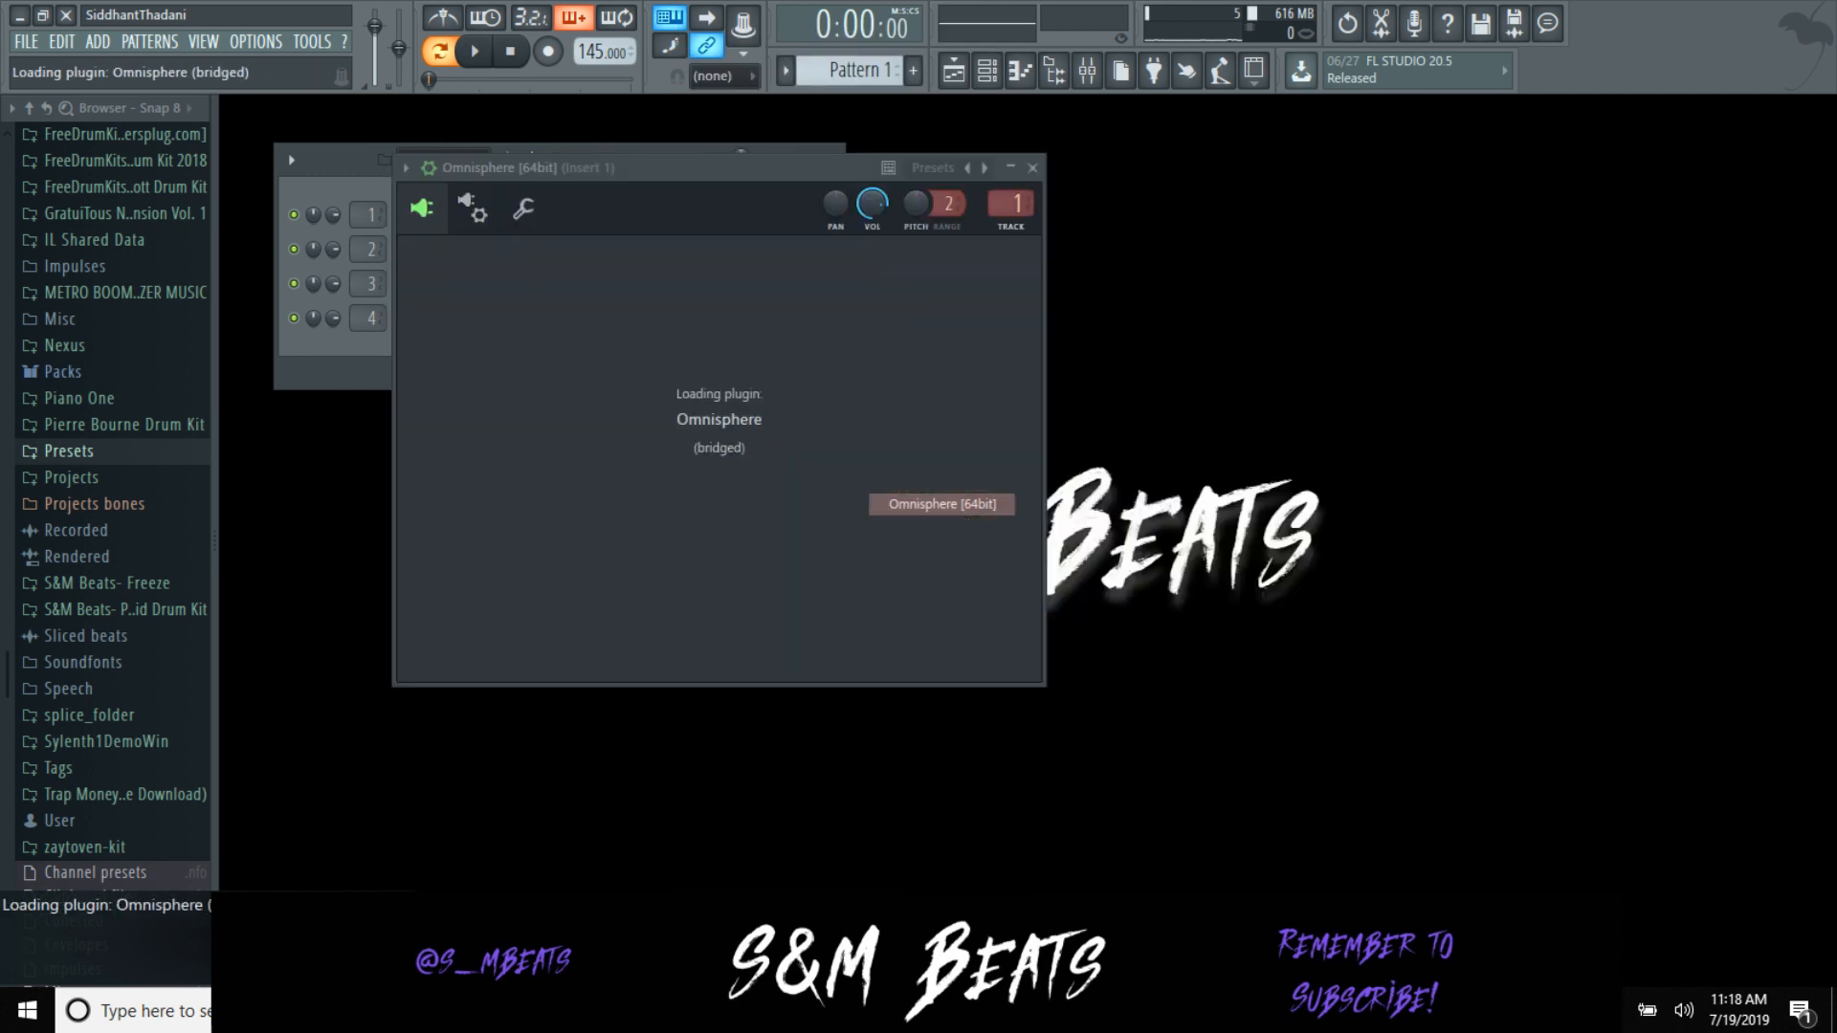
Step: Check the YouTube live dashboard and its latest chat messages while Omnisphere loads, and return to FL Studio
key(alt+Tab)
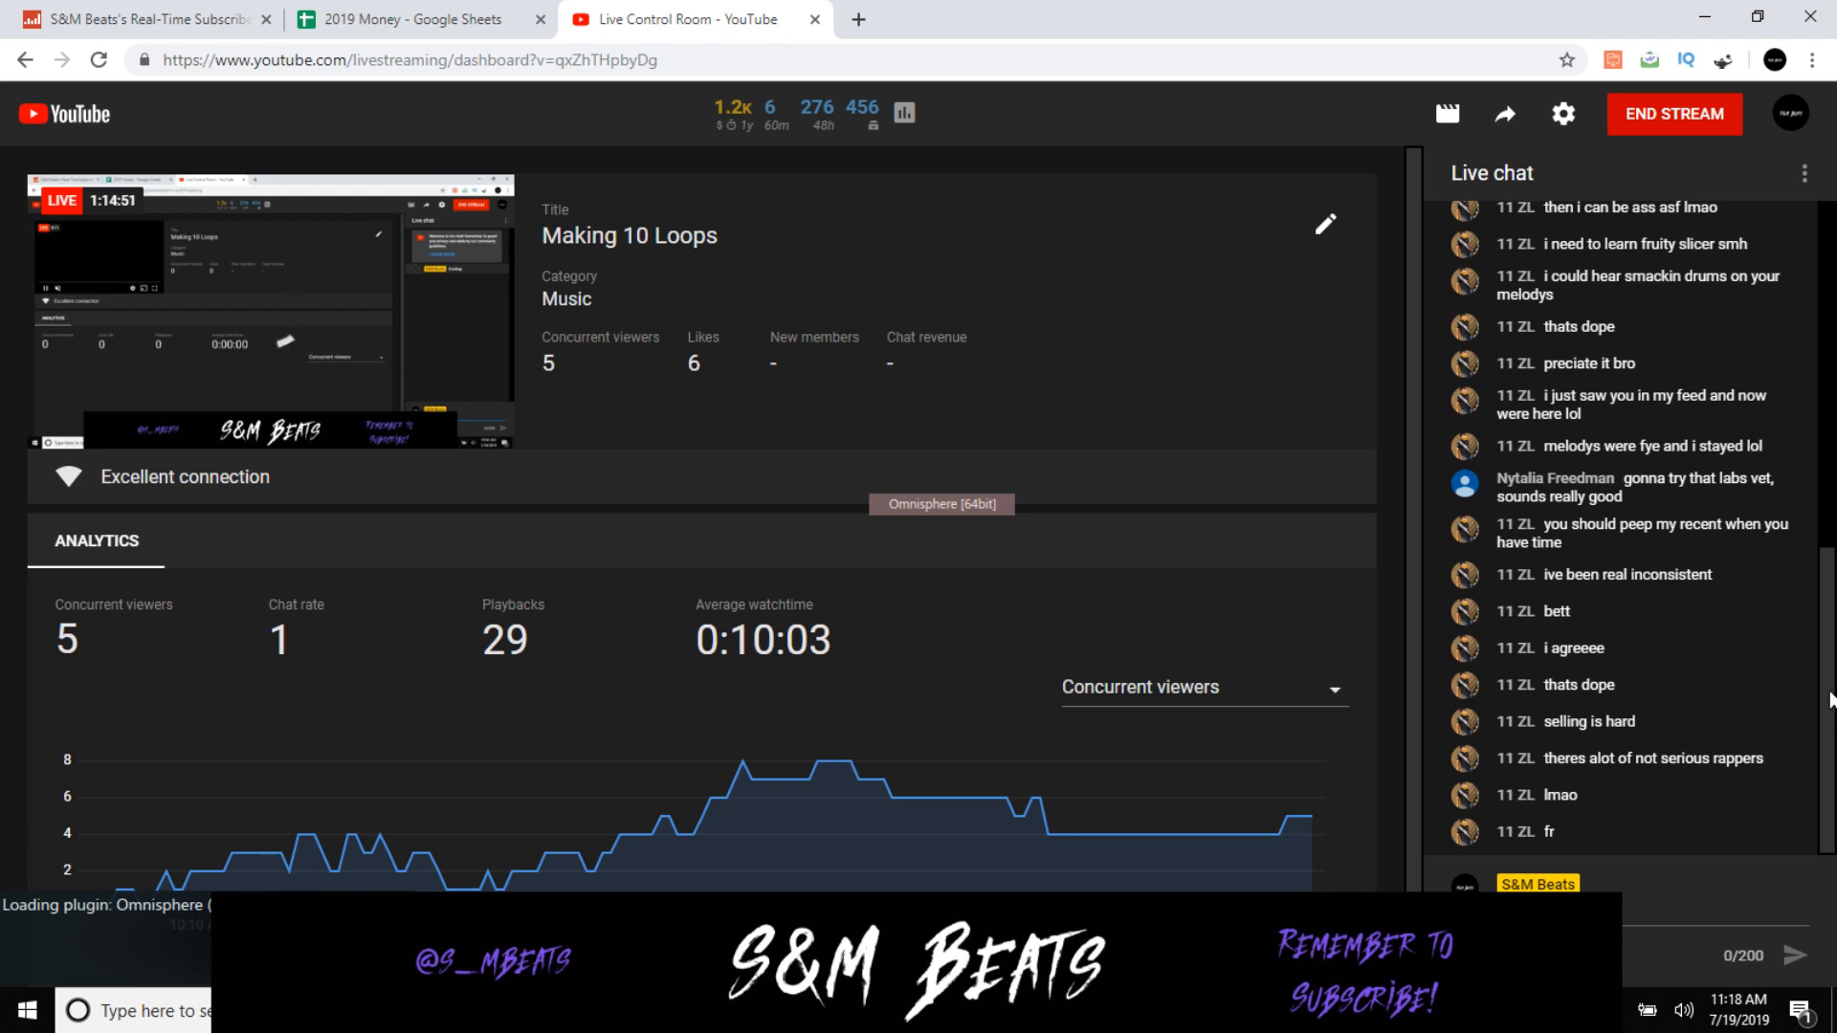
drag(1829, 699, 1827, 841)
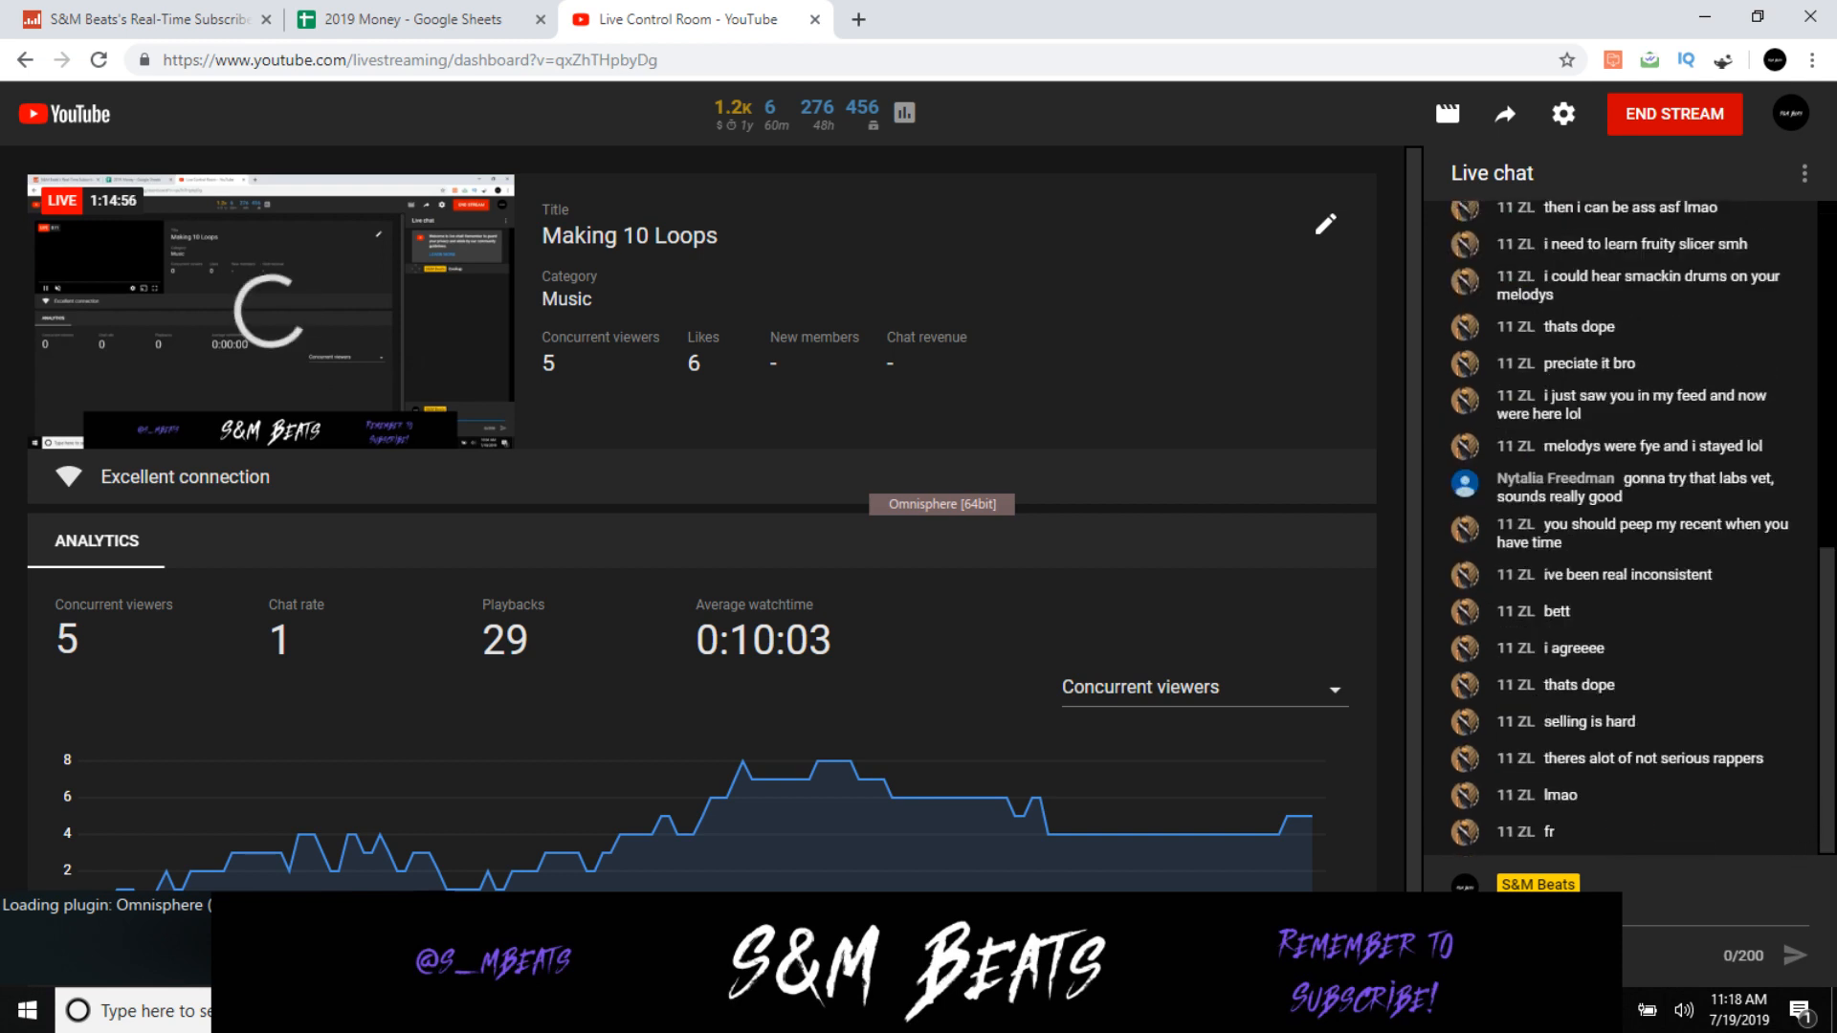
mouse_move(704, 1012)
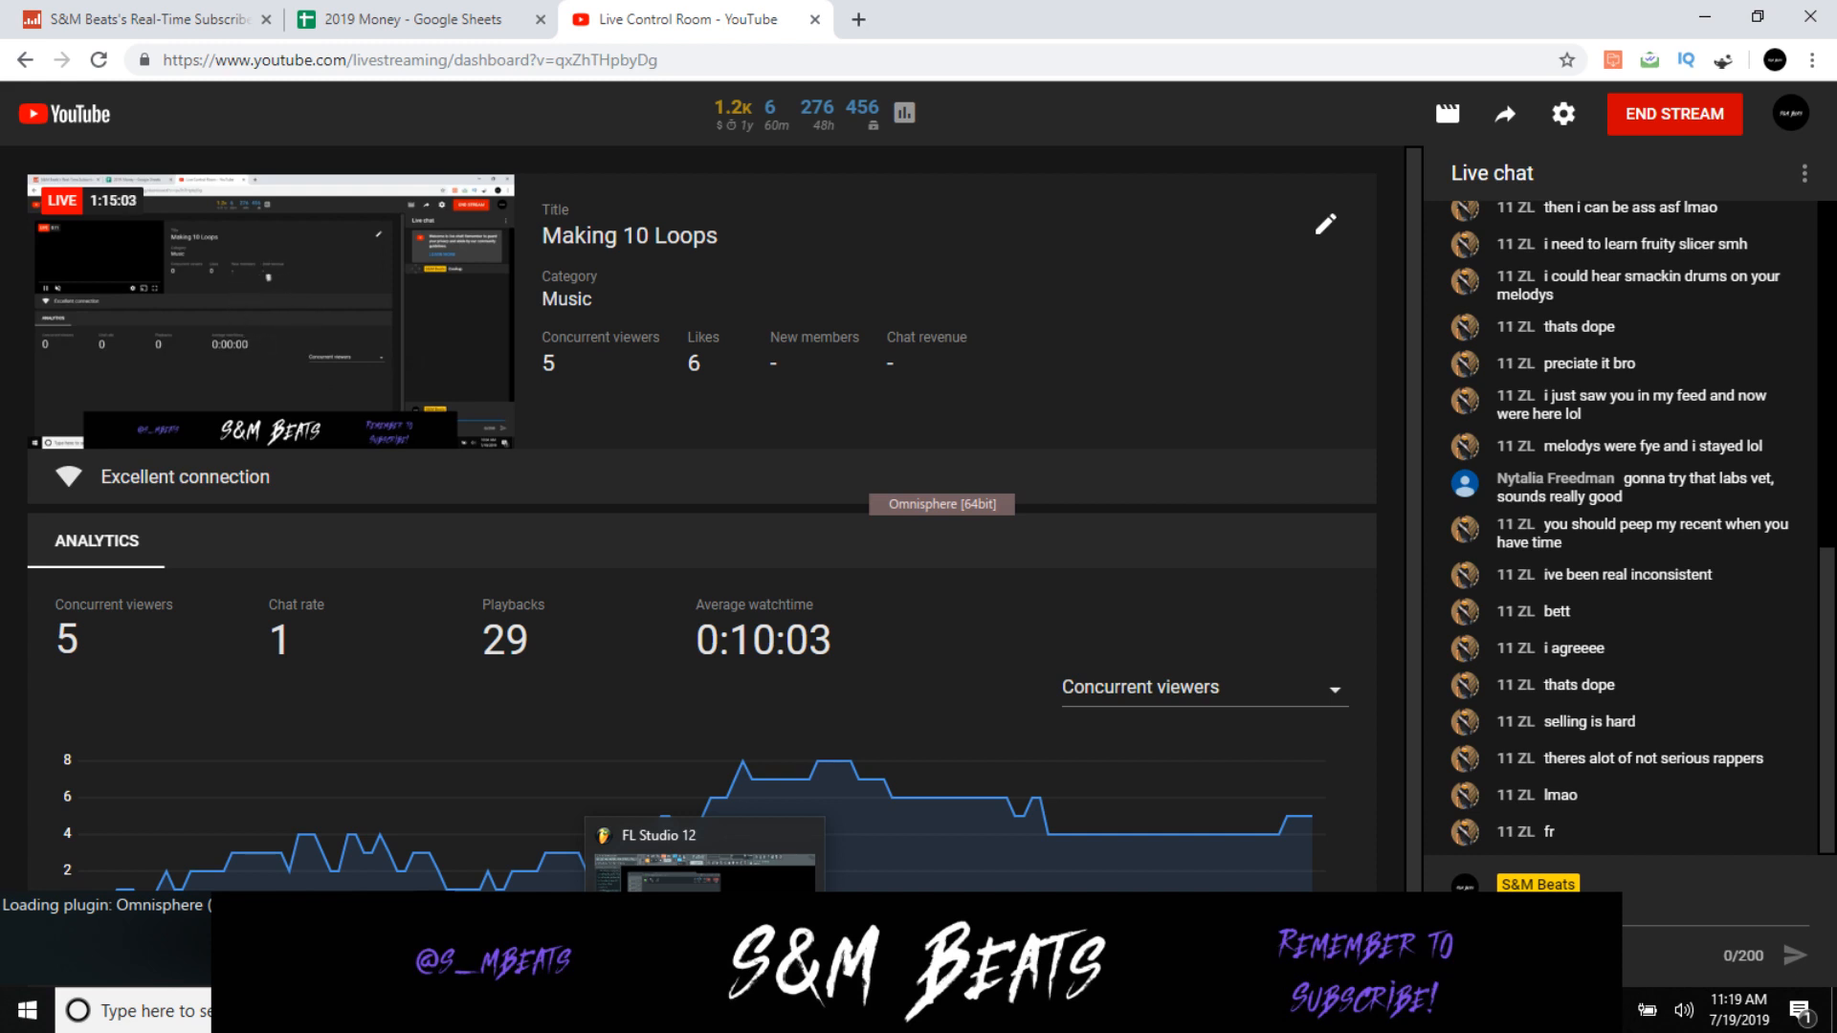
click(704, 861)
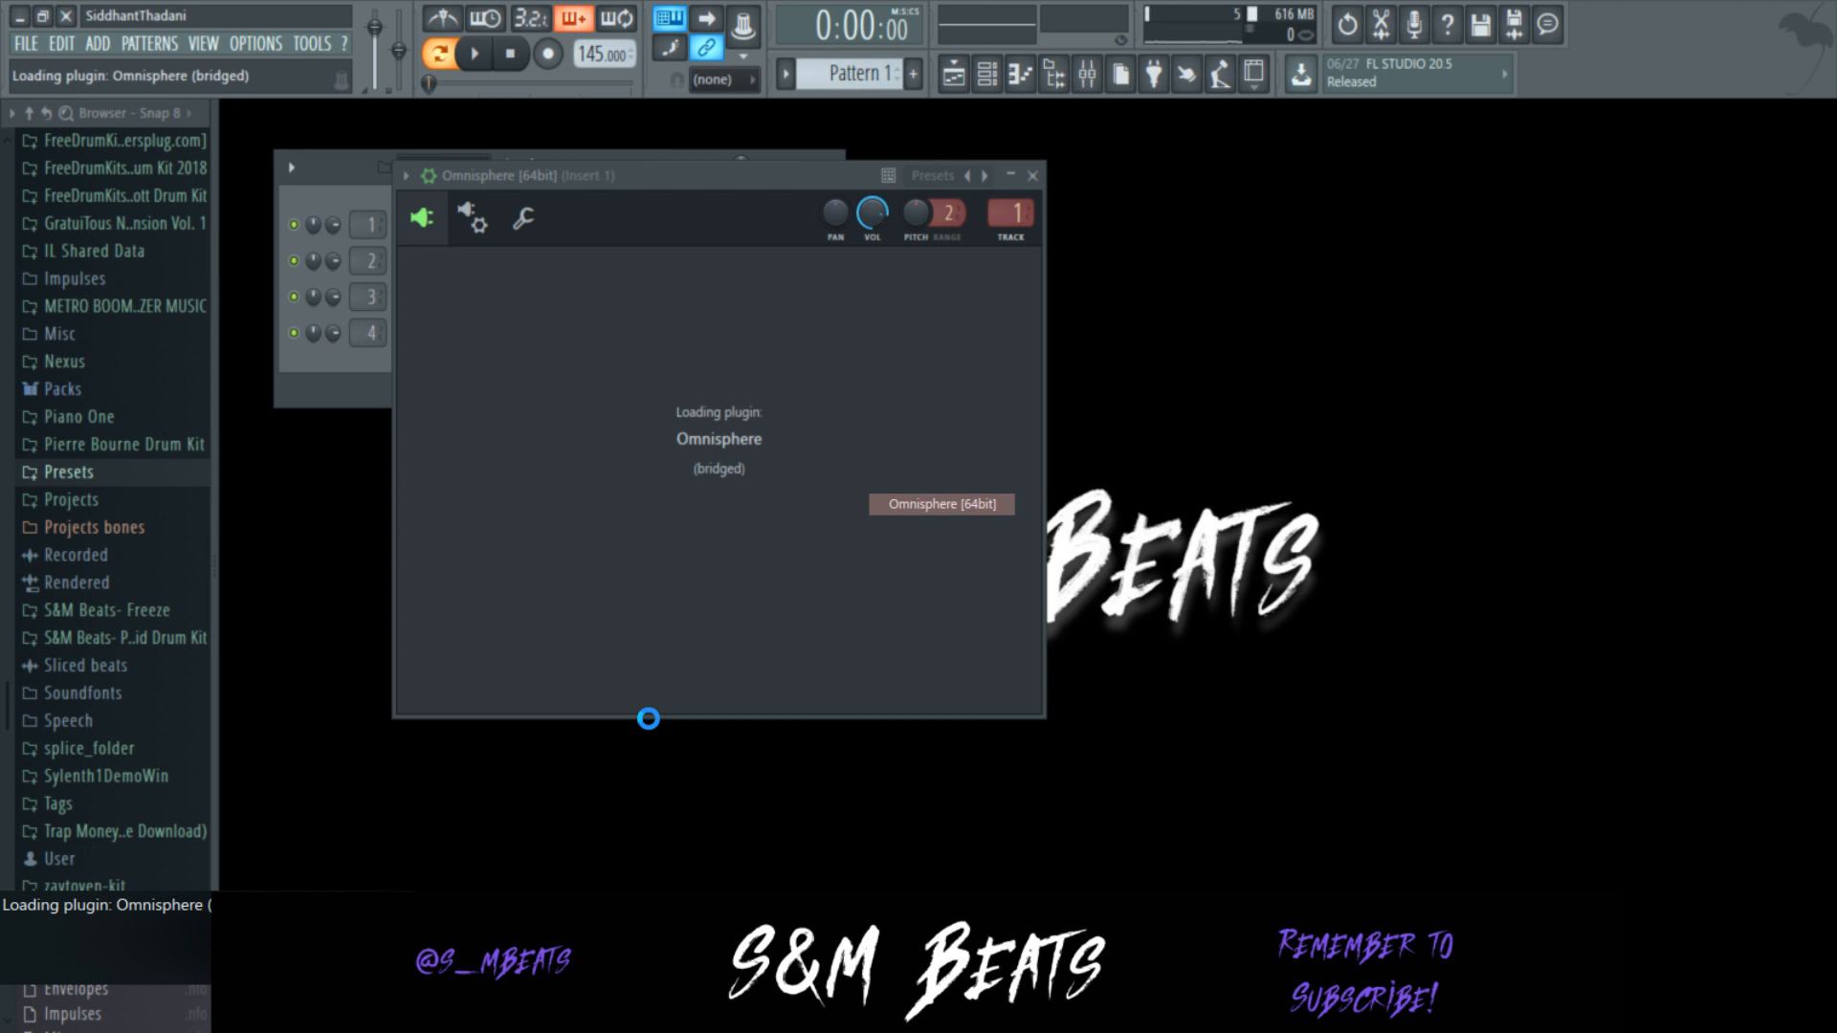
key(alt+Tab)
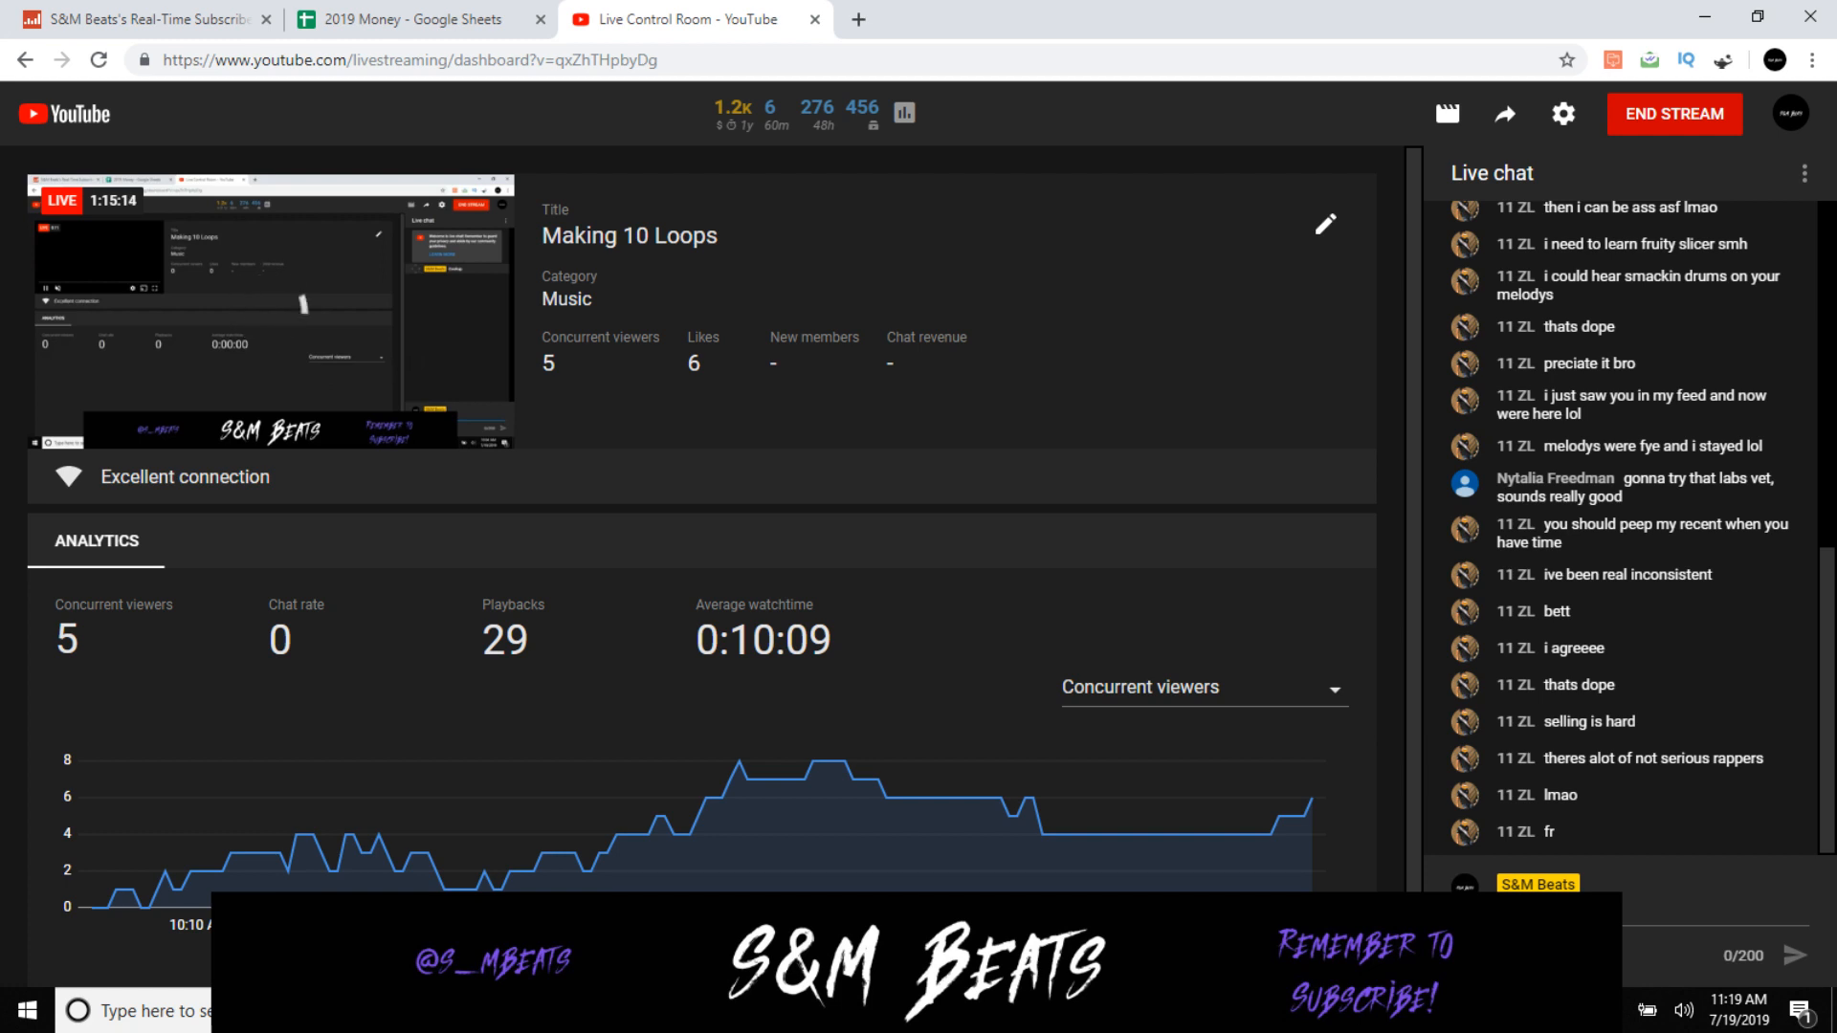
key(alt+Tab)
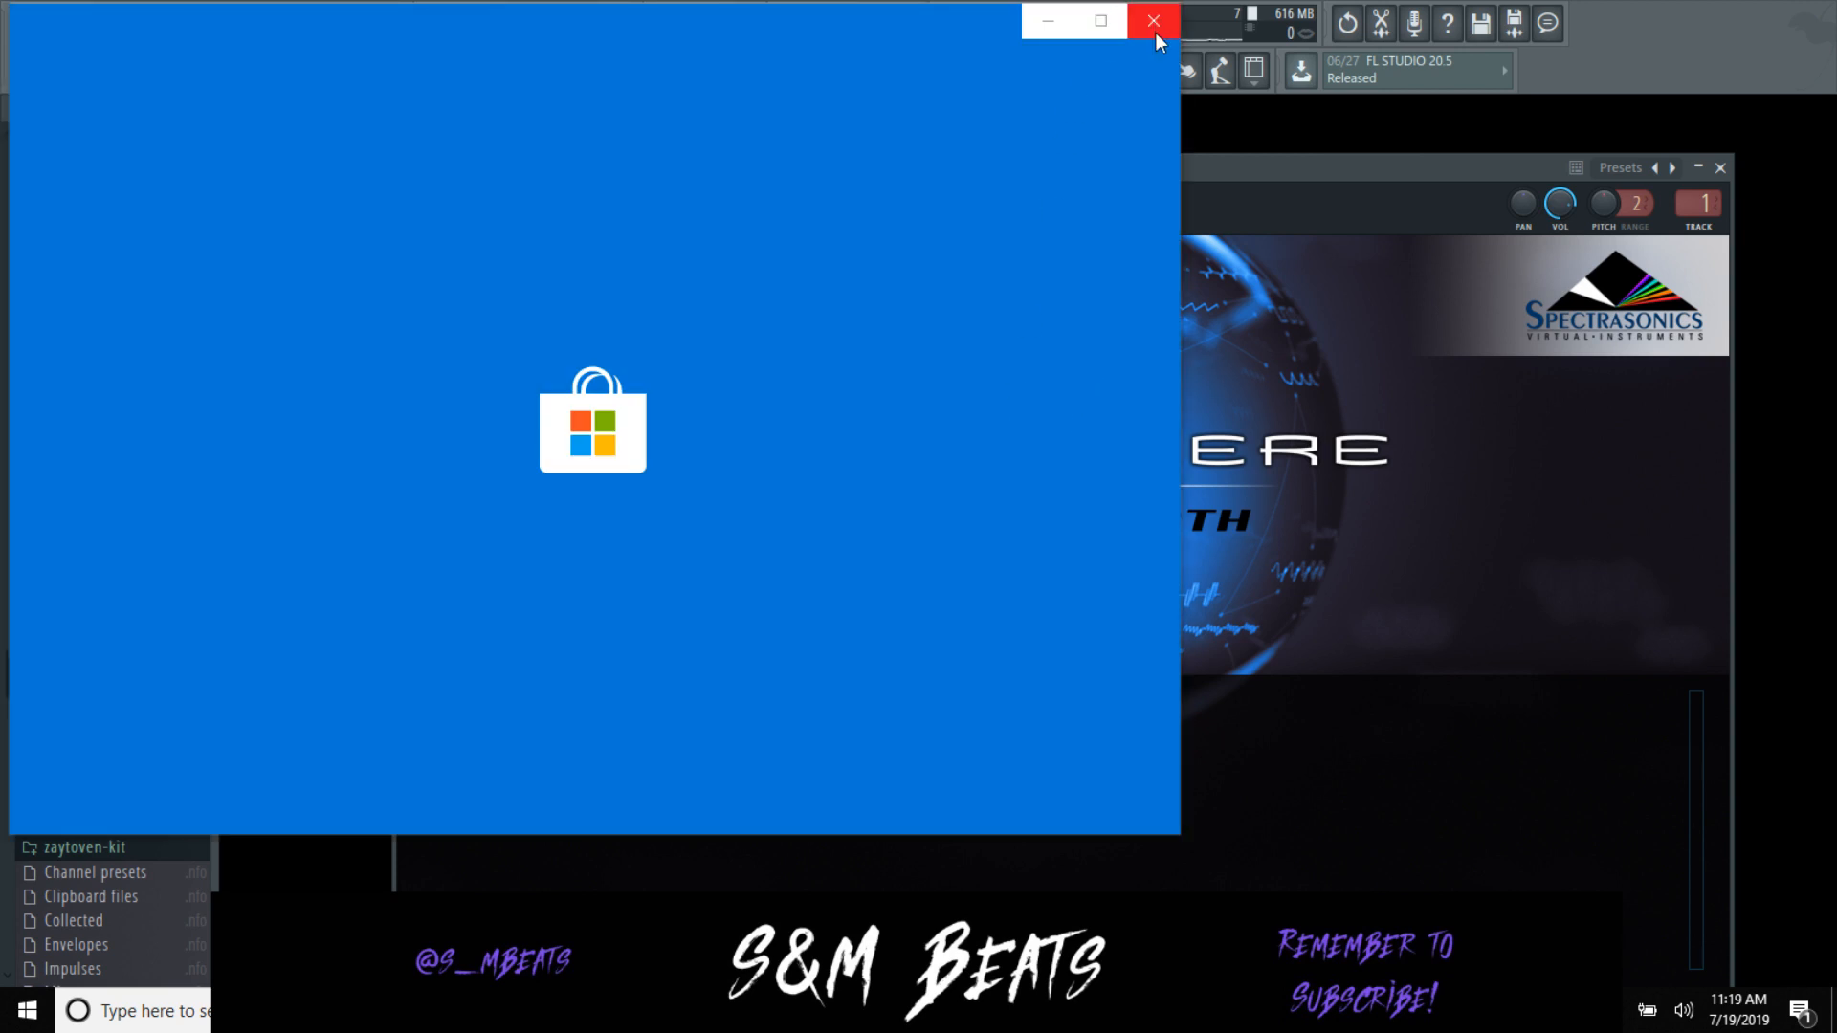
Step: Dismiss the Microsoft Store window, look over Omnisphere's expanded patch browser, and close the plugin
click(1146, 36)
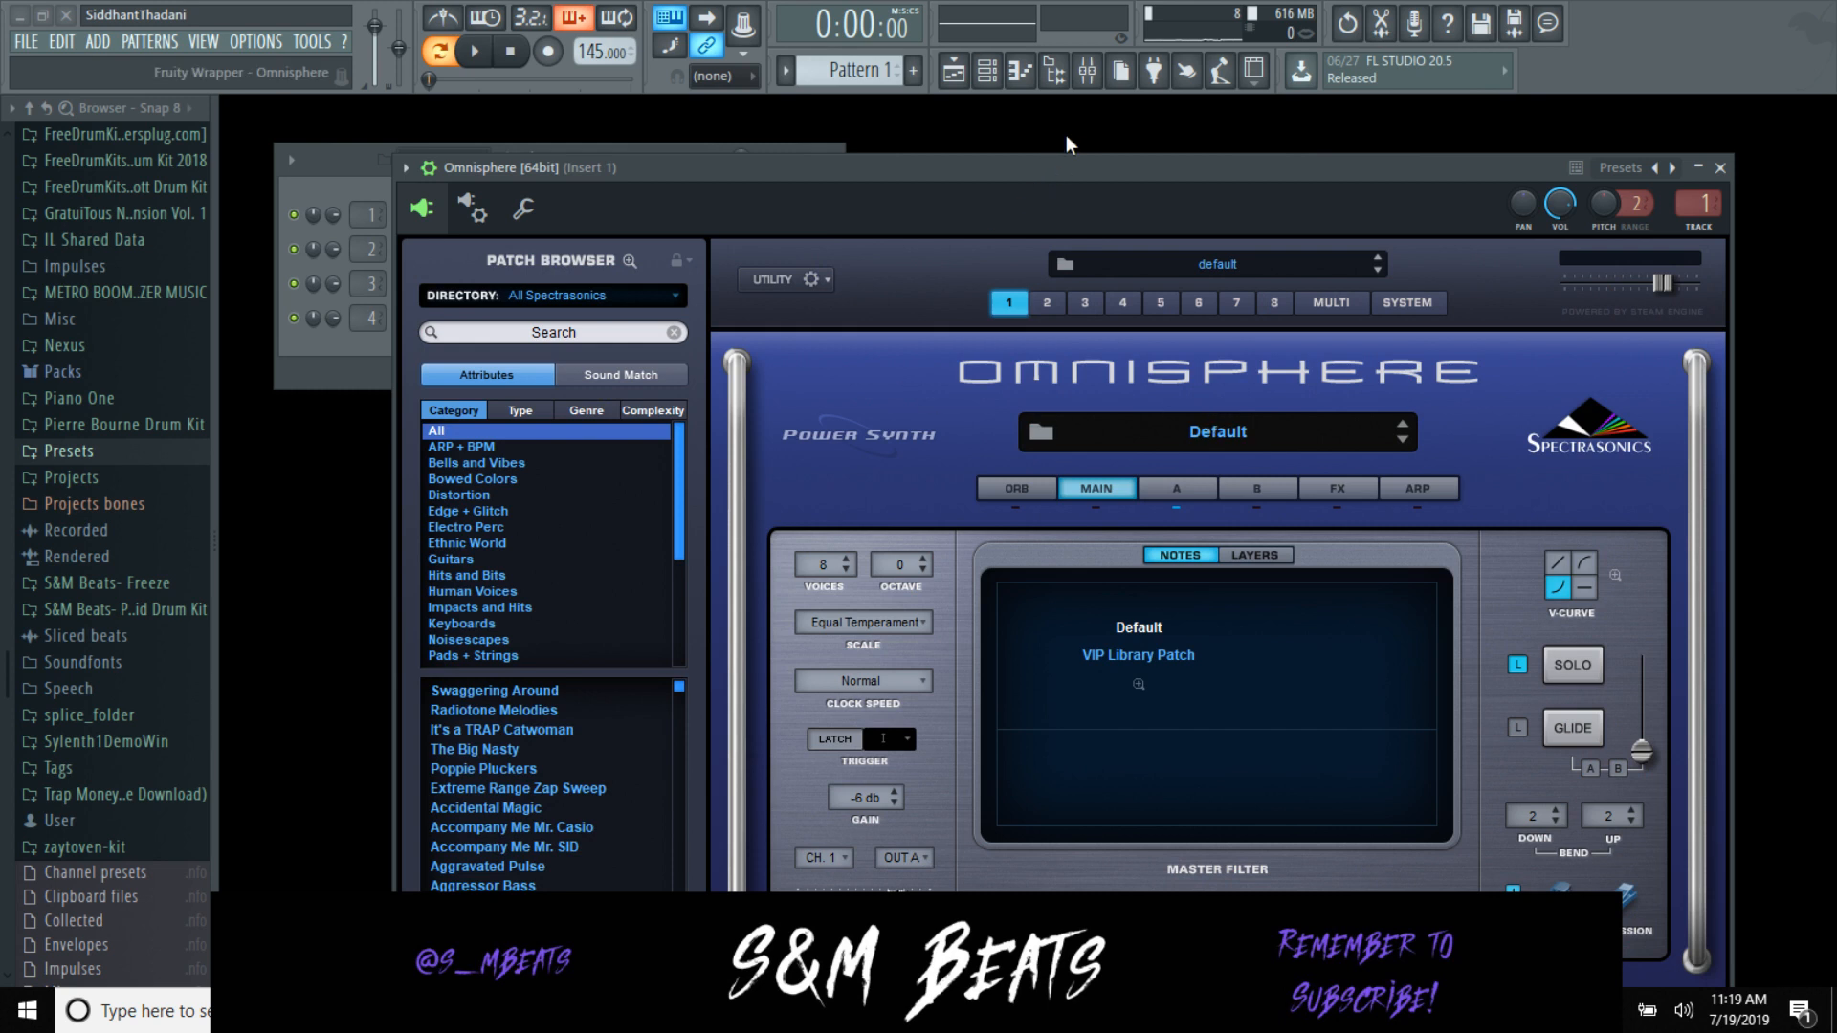
click(630, 261)
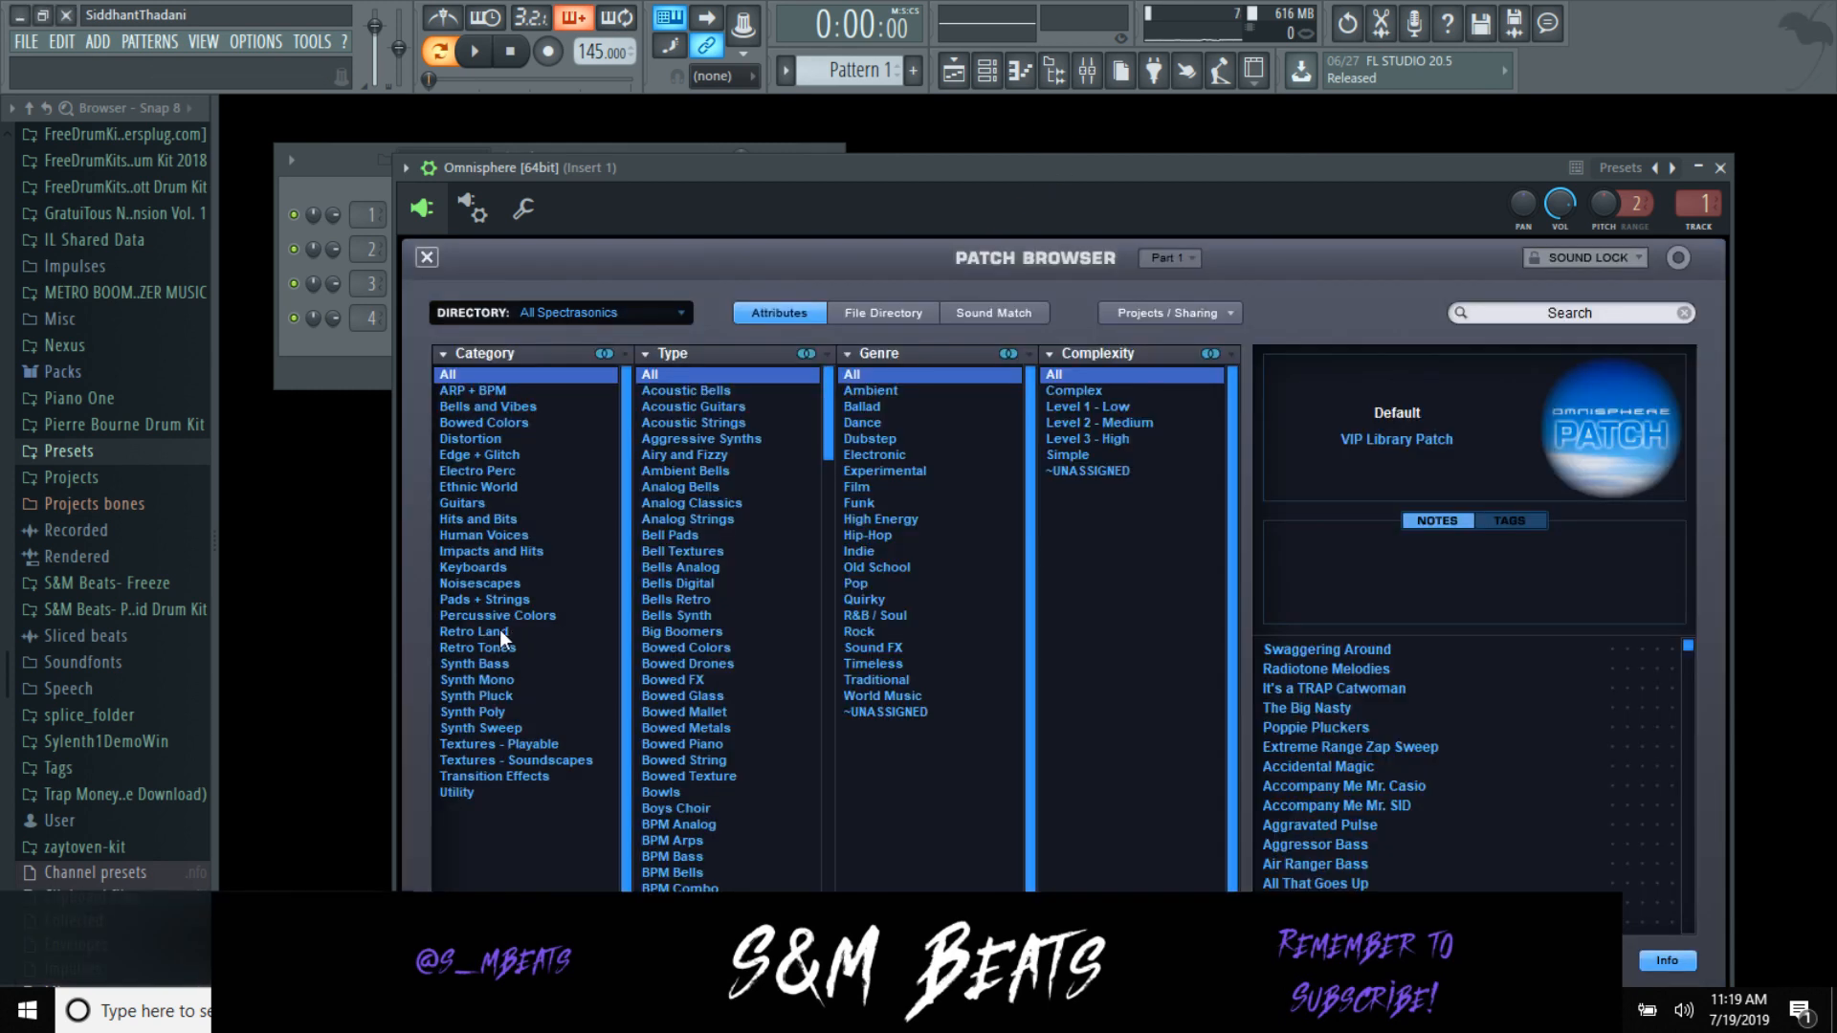
click(1719, 168)
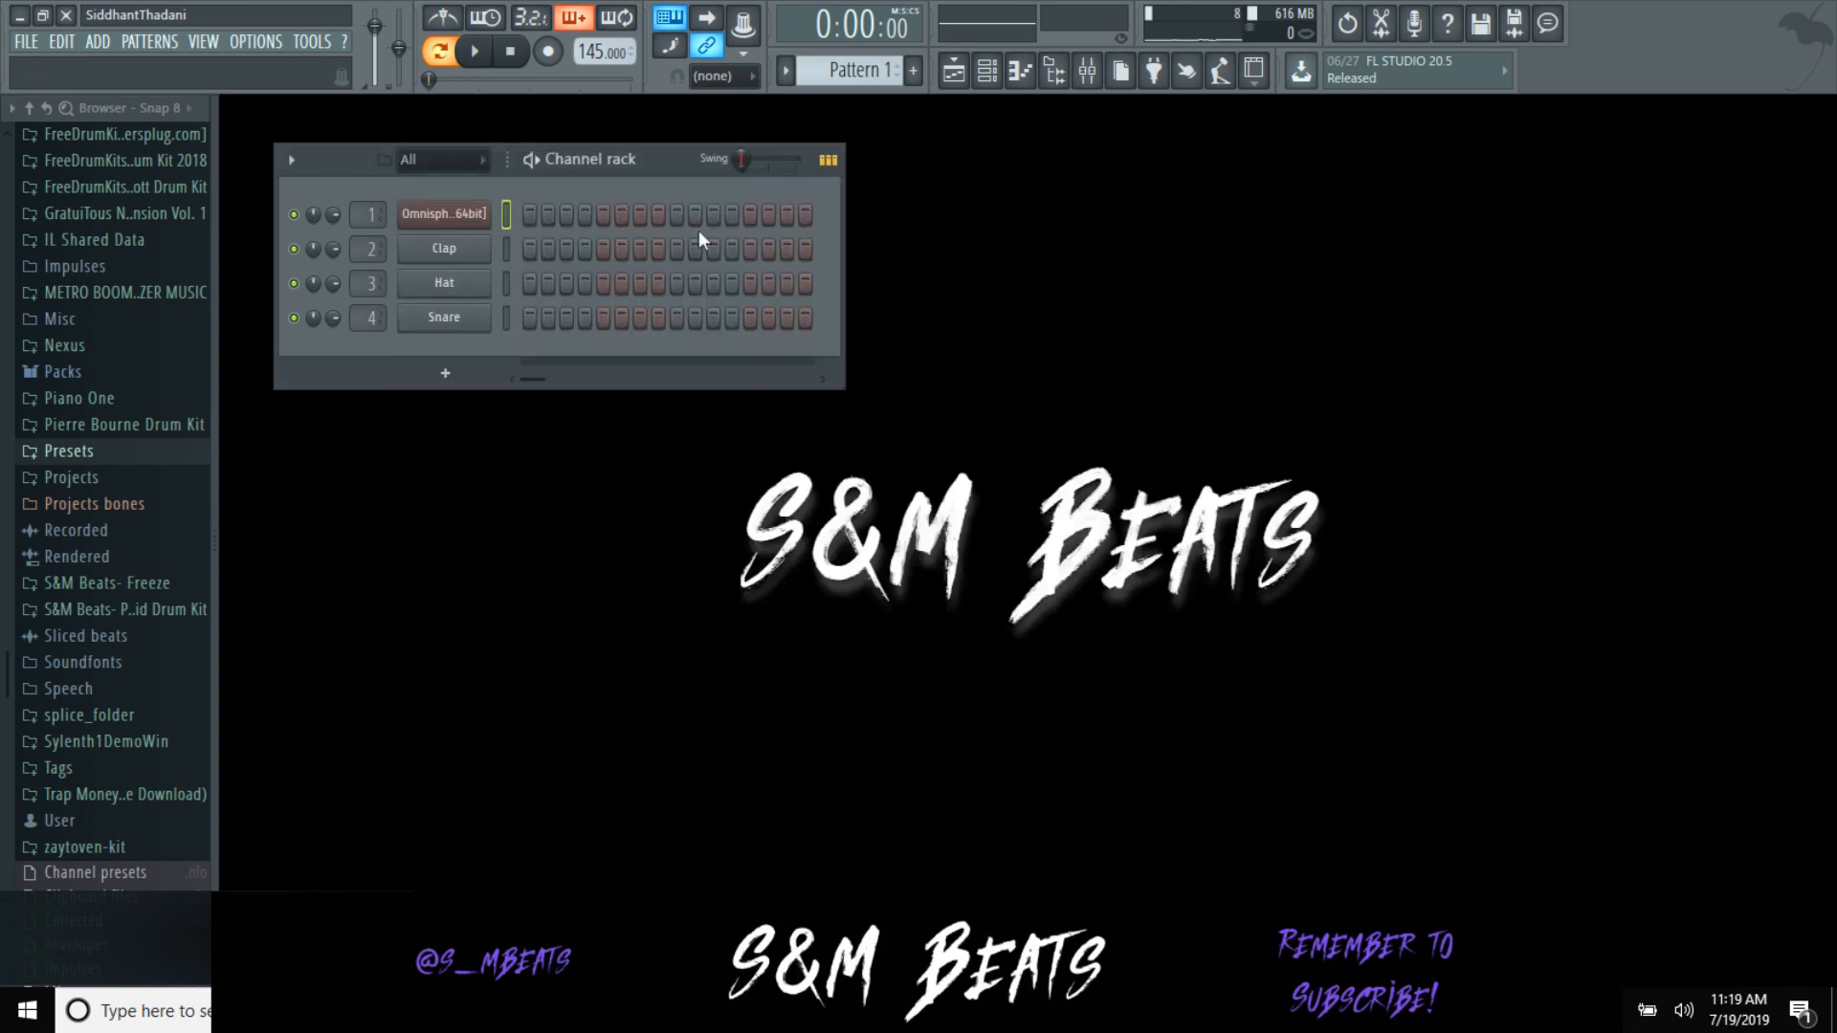
click(445, 215)
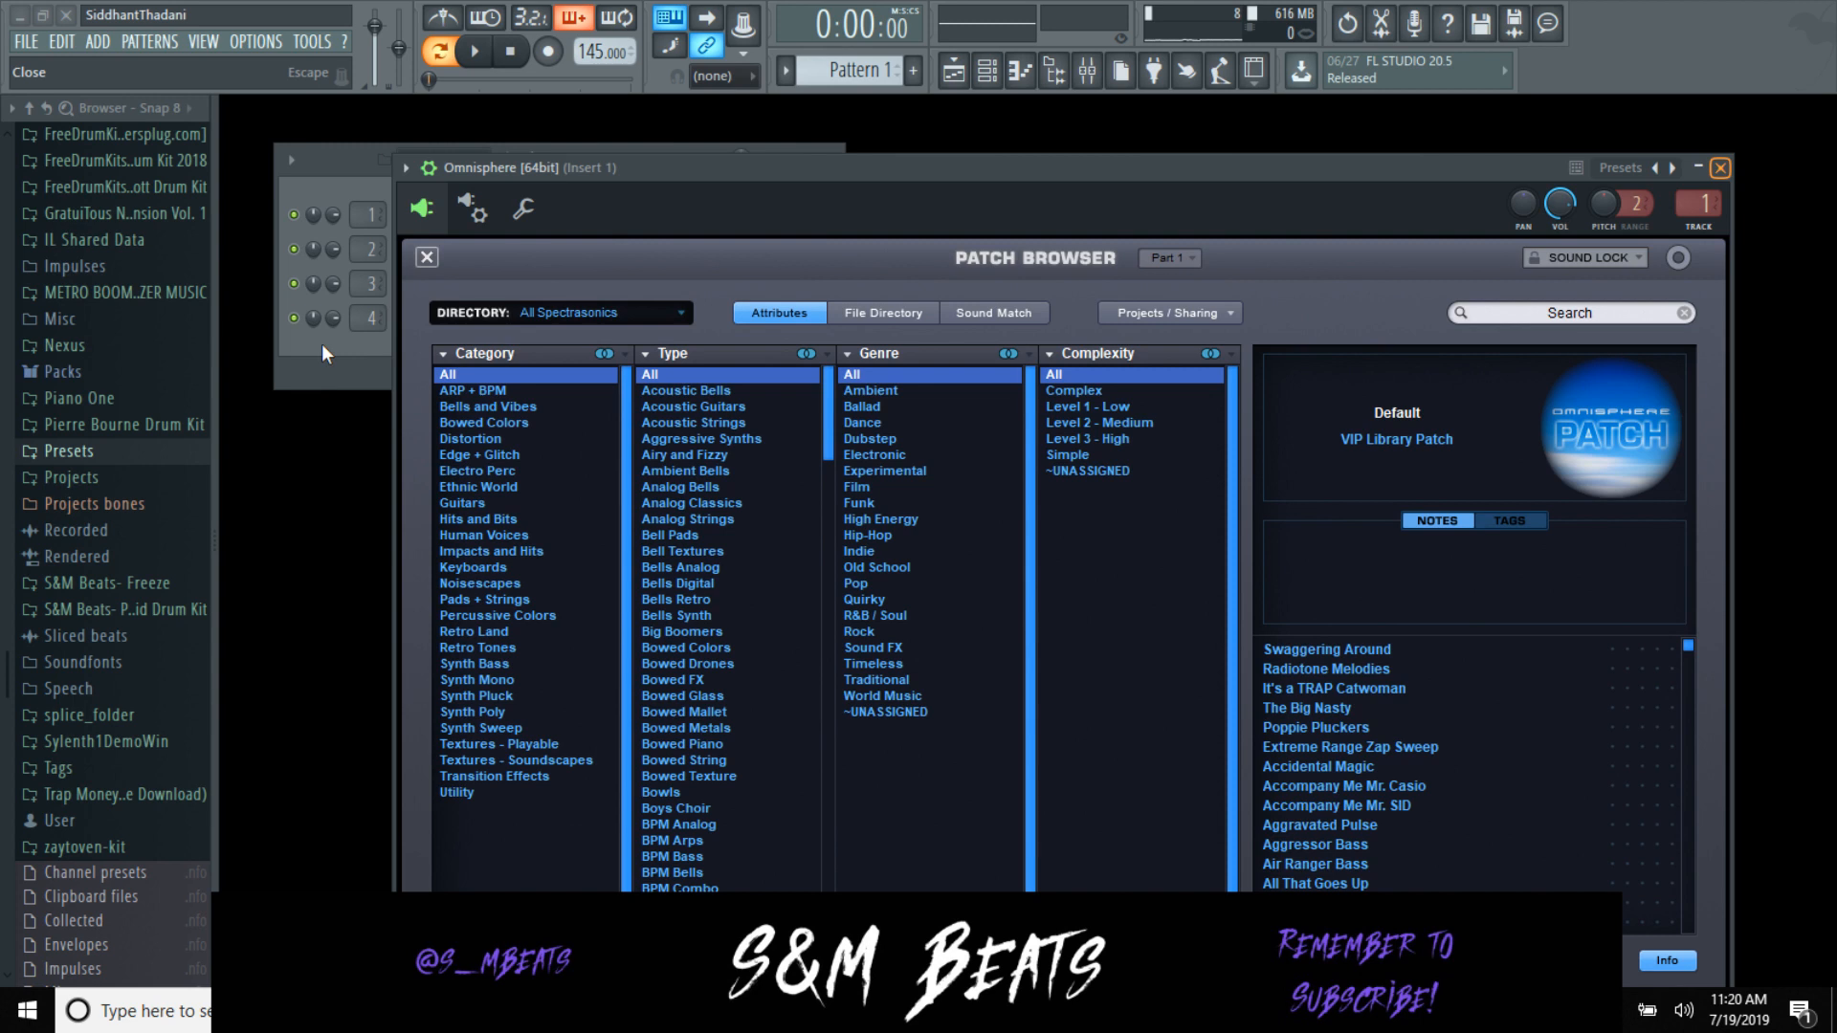
key(Escape)
Step: Replace the Clap channel with FL Keys and open its piano roll
right_click(486, 241)
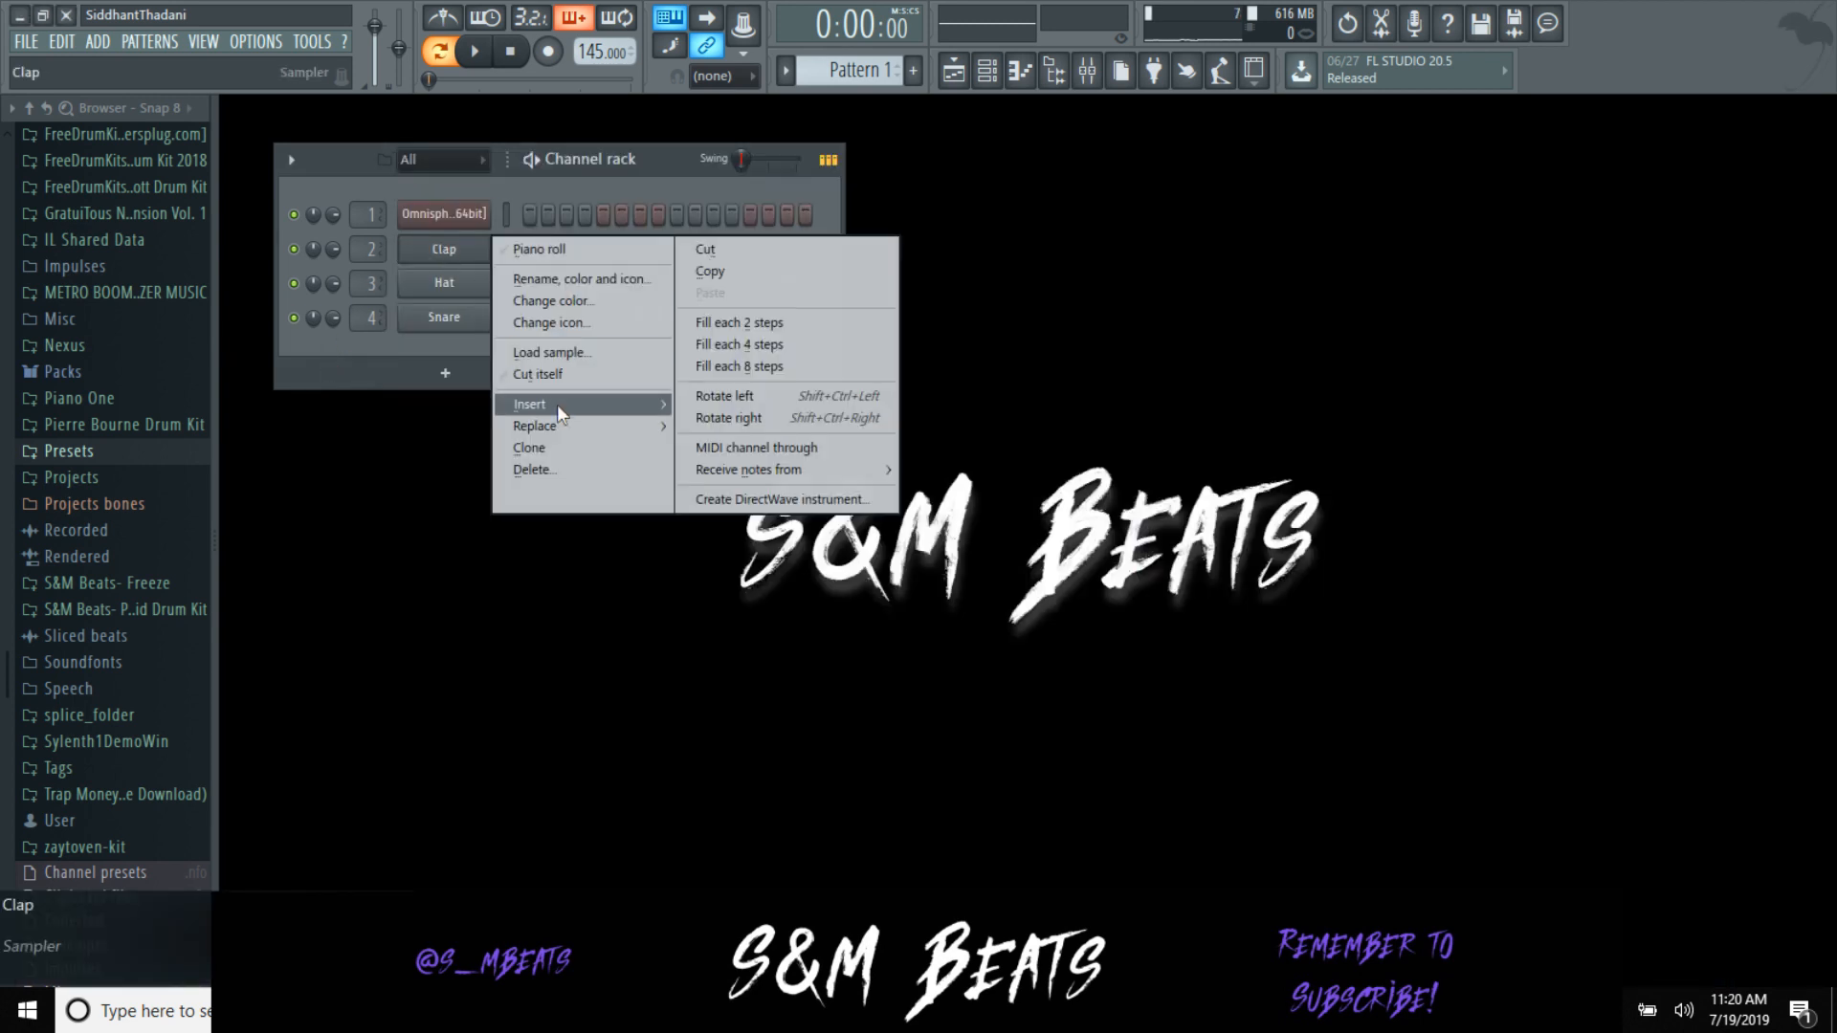
mouse_move(559, 407)
click(737, 111)
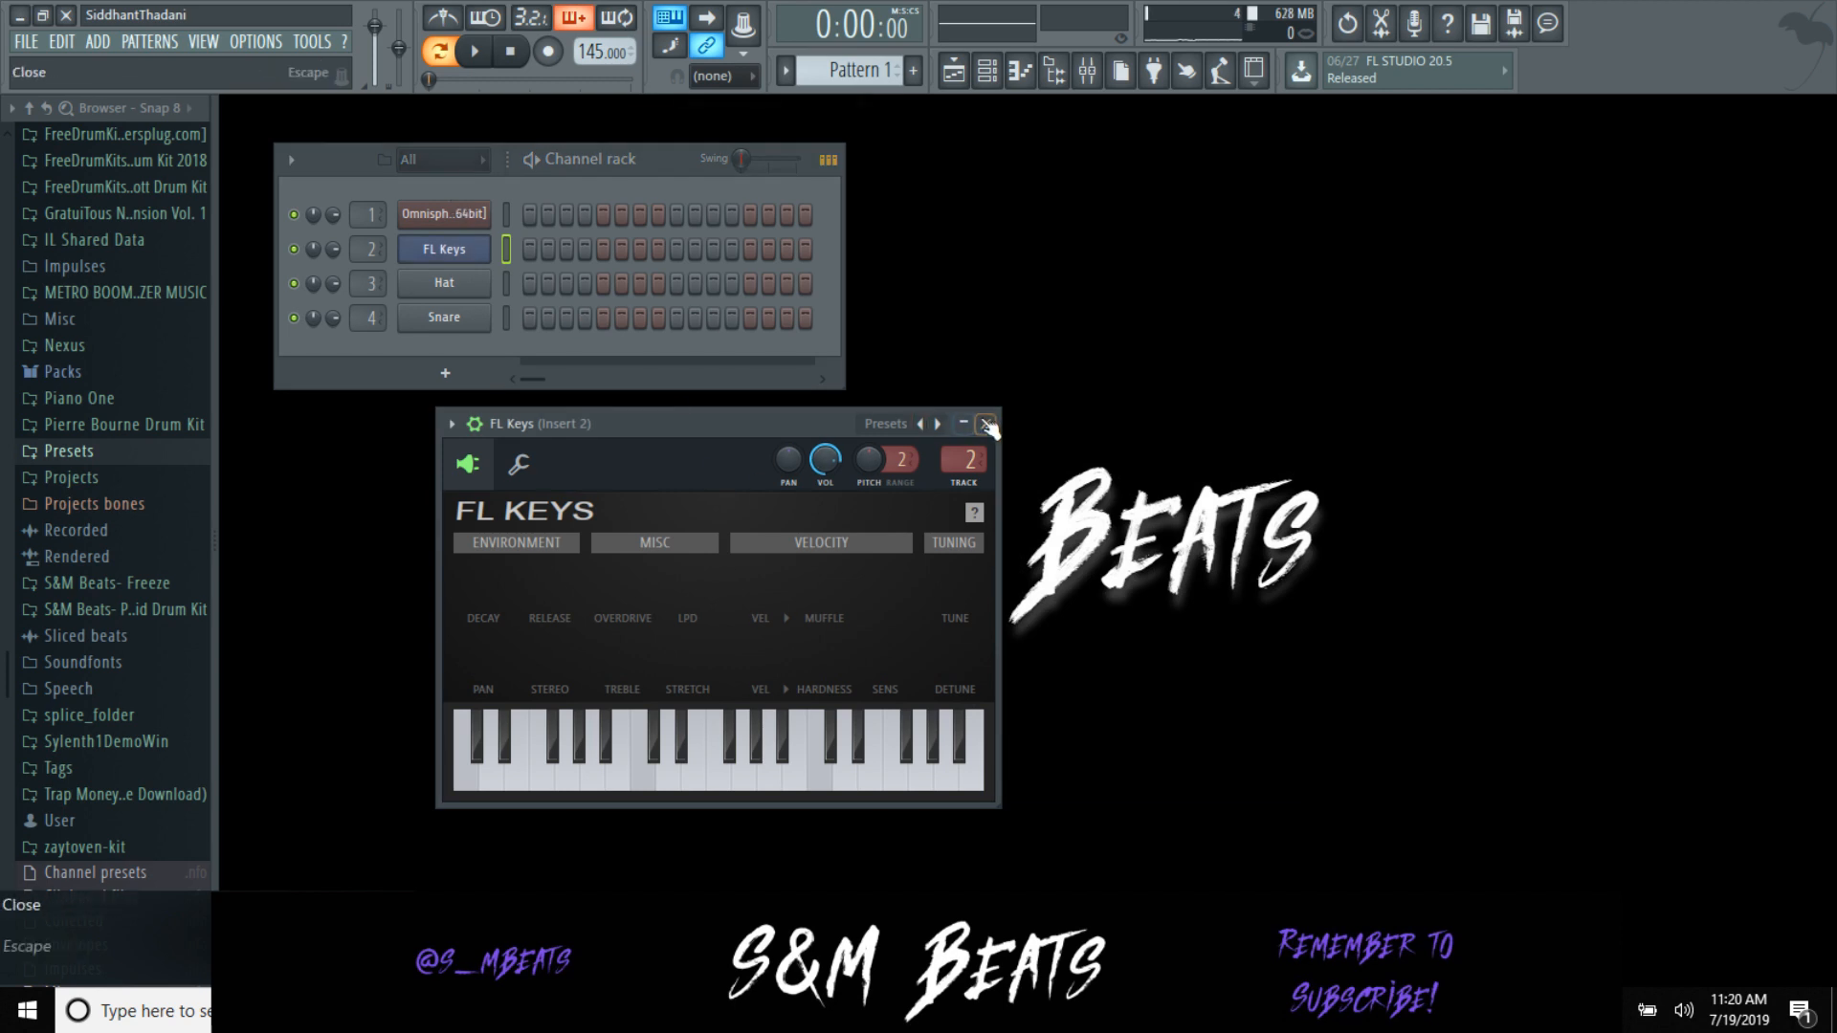
click(986, 418)
right_click(449, 253)
click(560, 245)
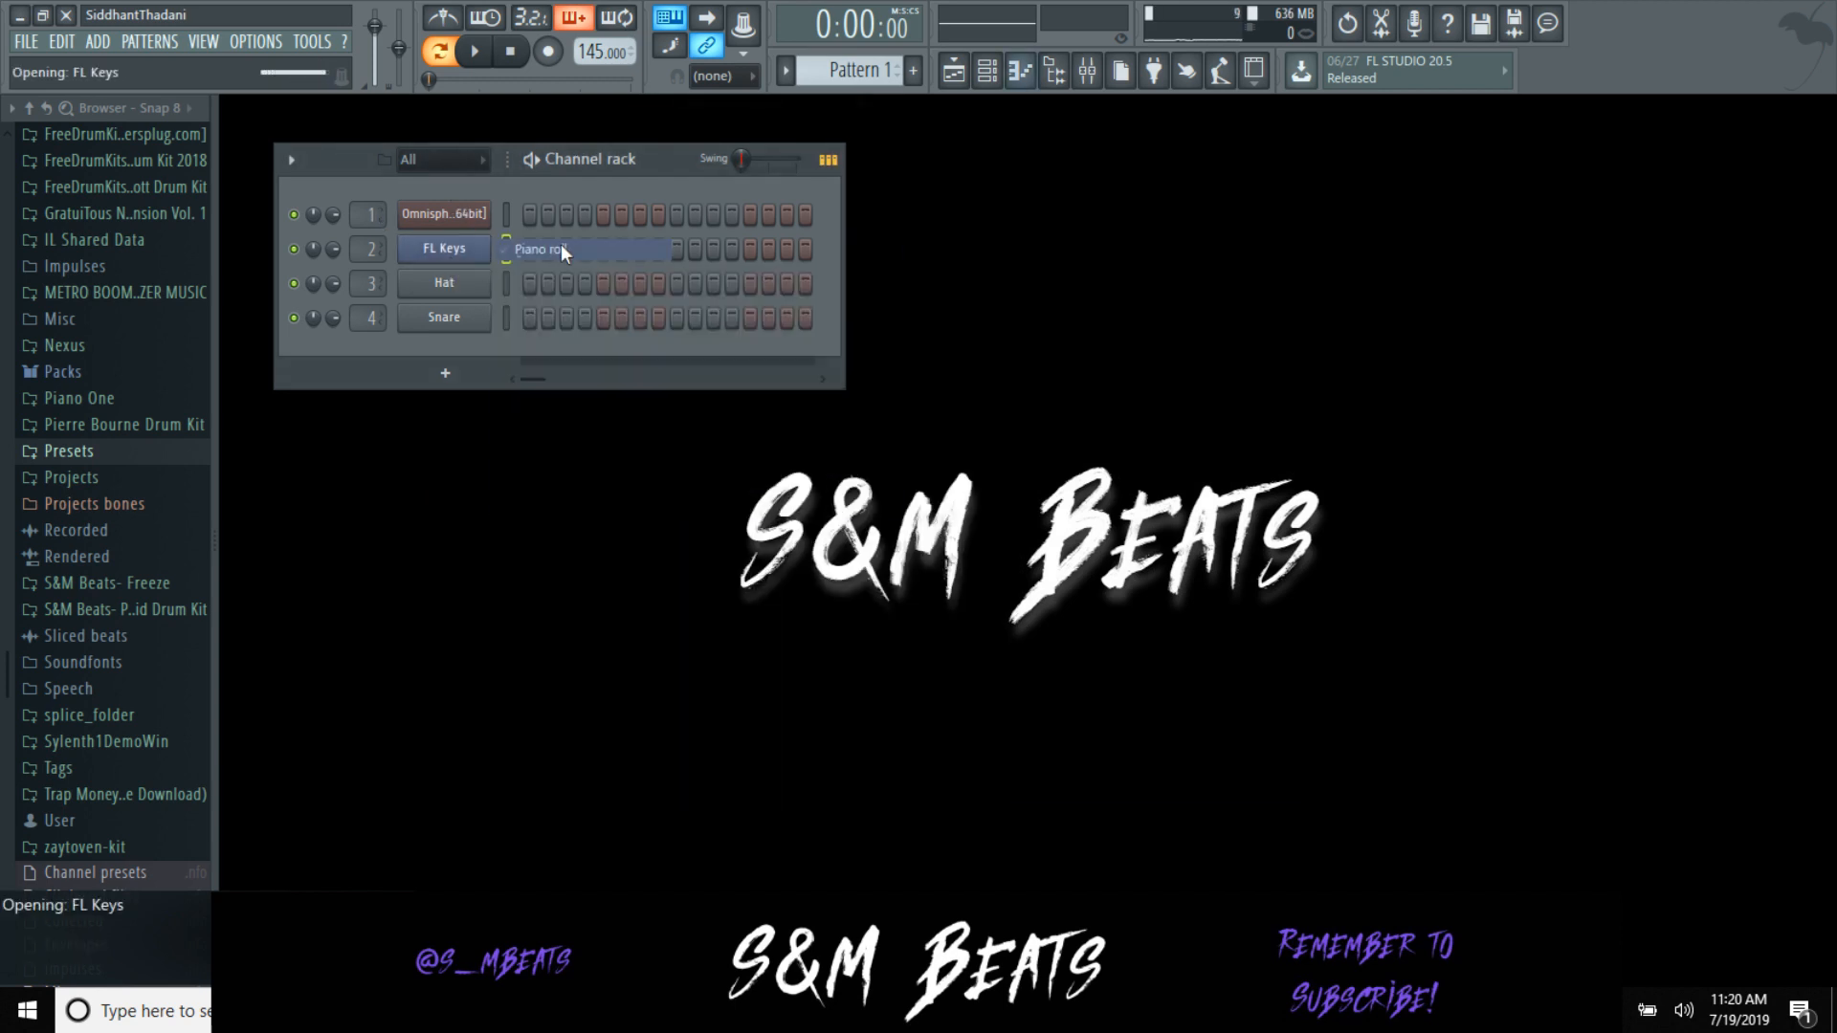
Step: Try one-bar notes on D#5, E5 and G#5 at the start of bar 1 in FL Keys, deleting each one
click(316, 431)
right_click(369, 433)
click(316, 409)
right_click(311, 409)
click(320, 327)
right_click(361, 327)
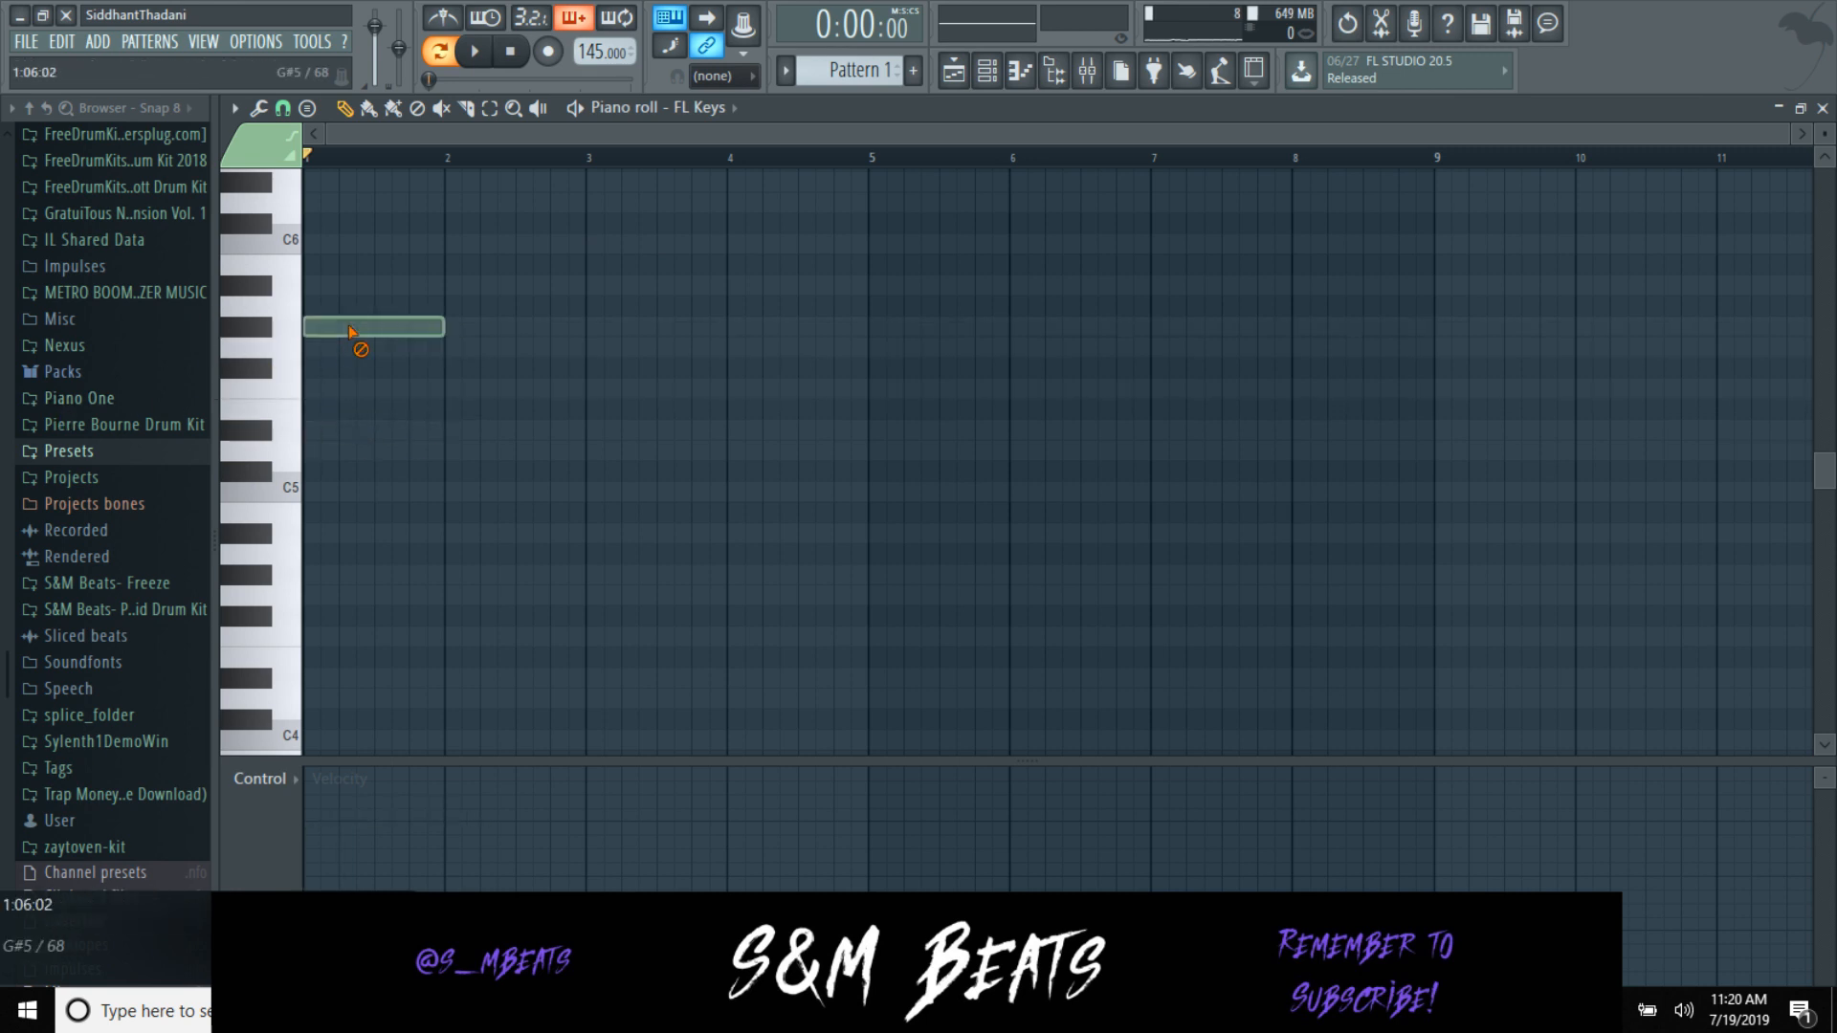
Step: Close the FL Keys piano roll and reopen it from the channel rack
click(1823, 108)
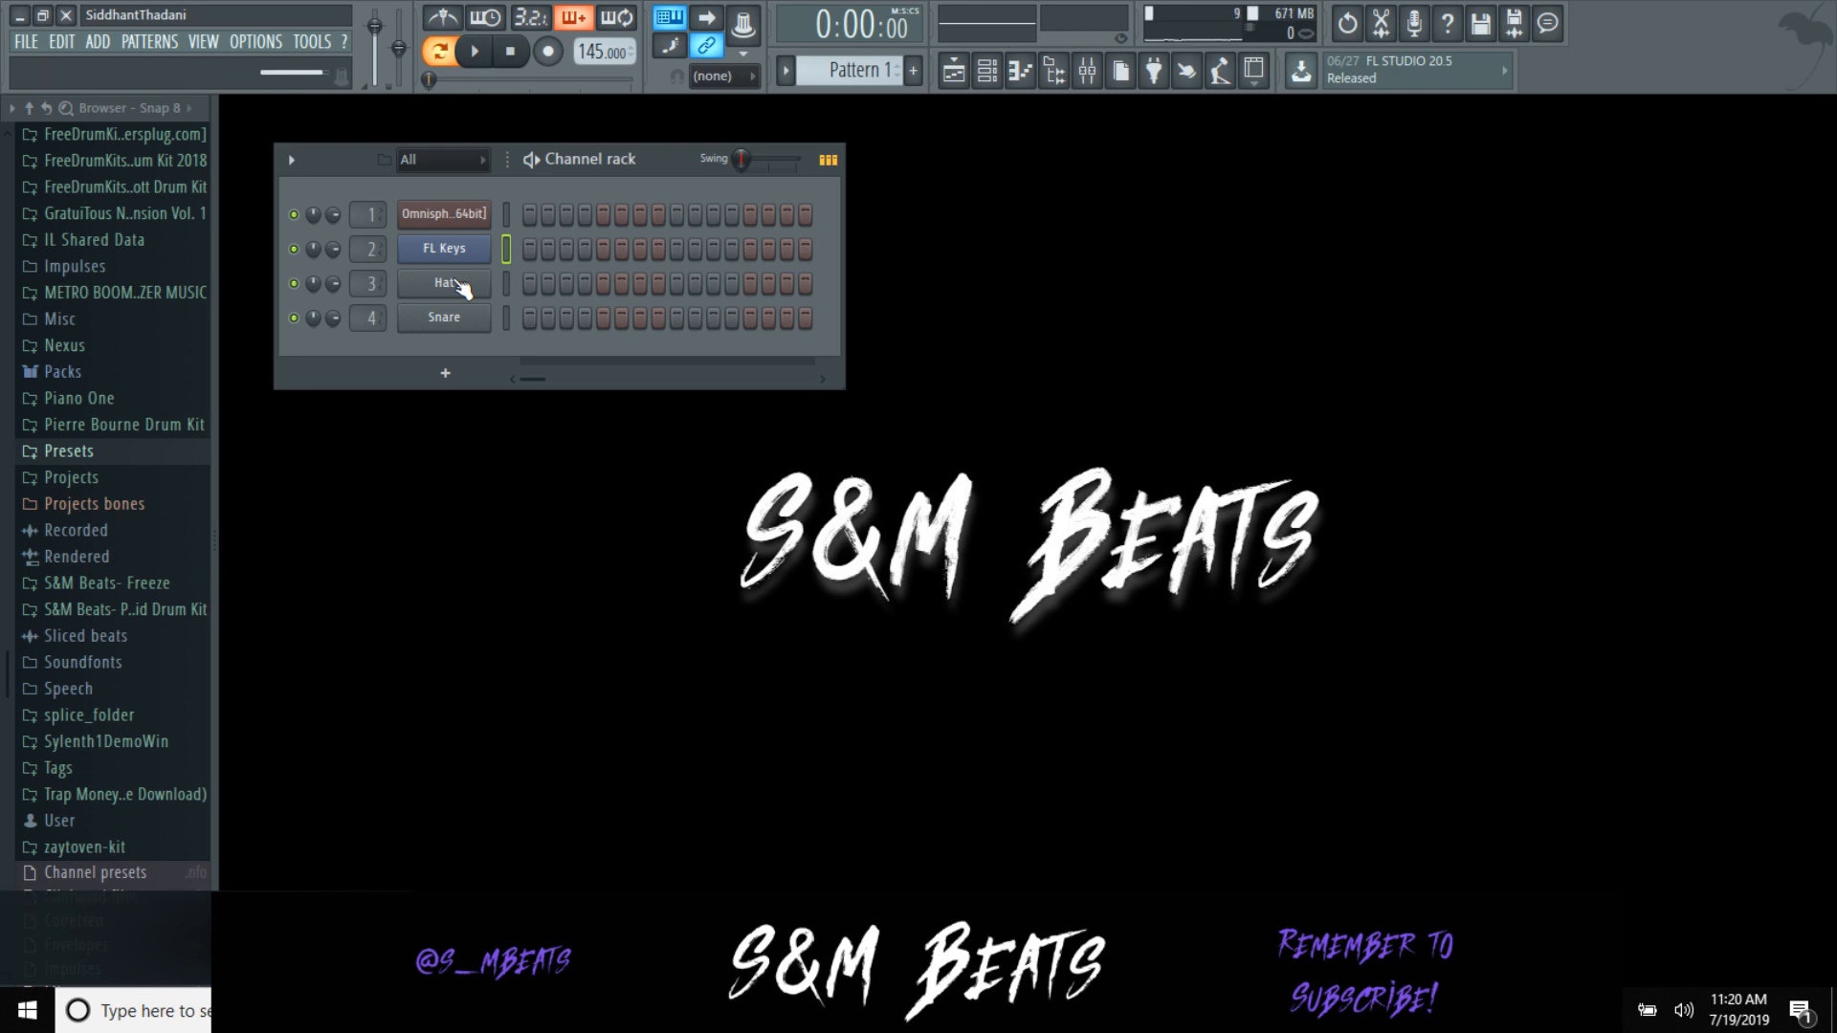
right_click(451, 246)
click(516, 256)
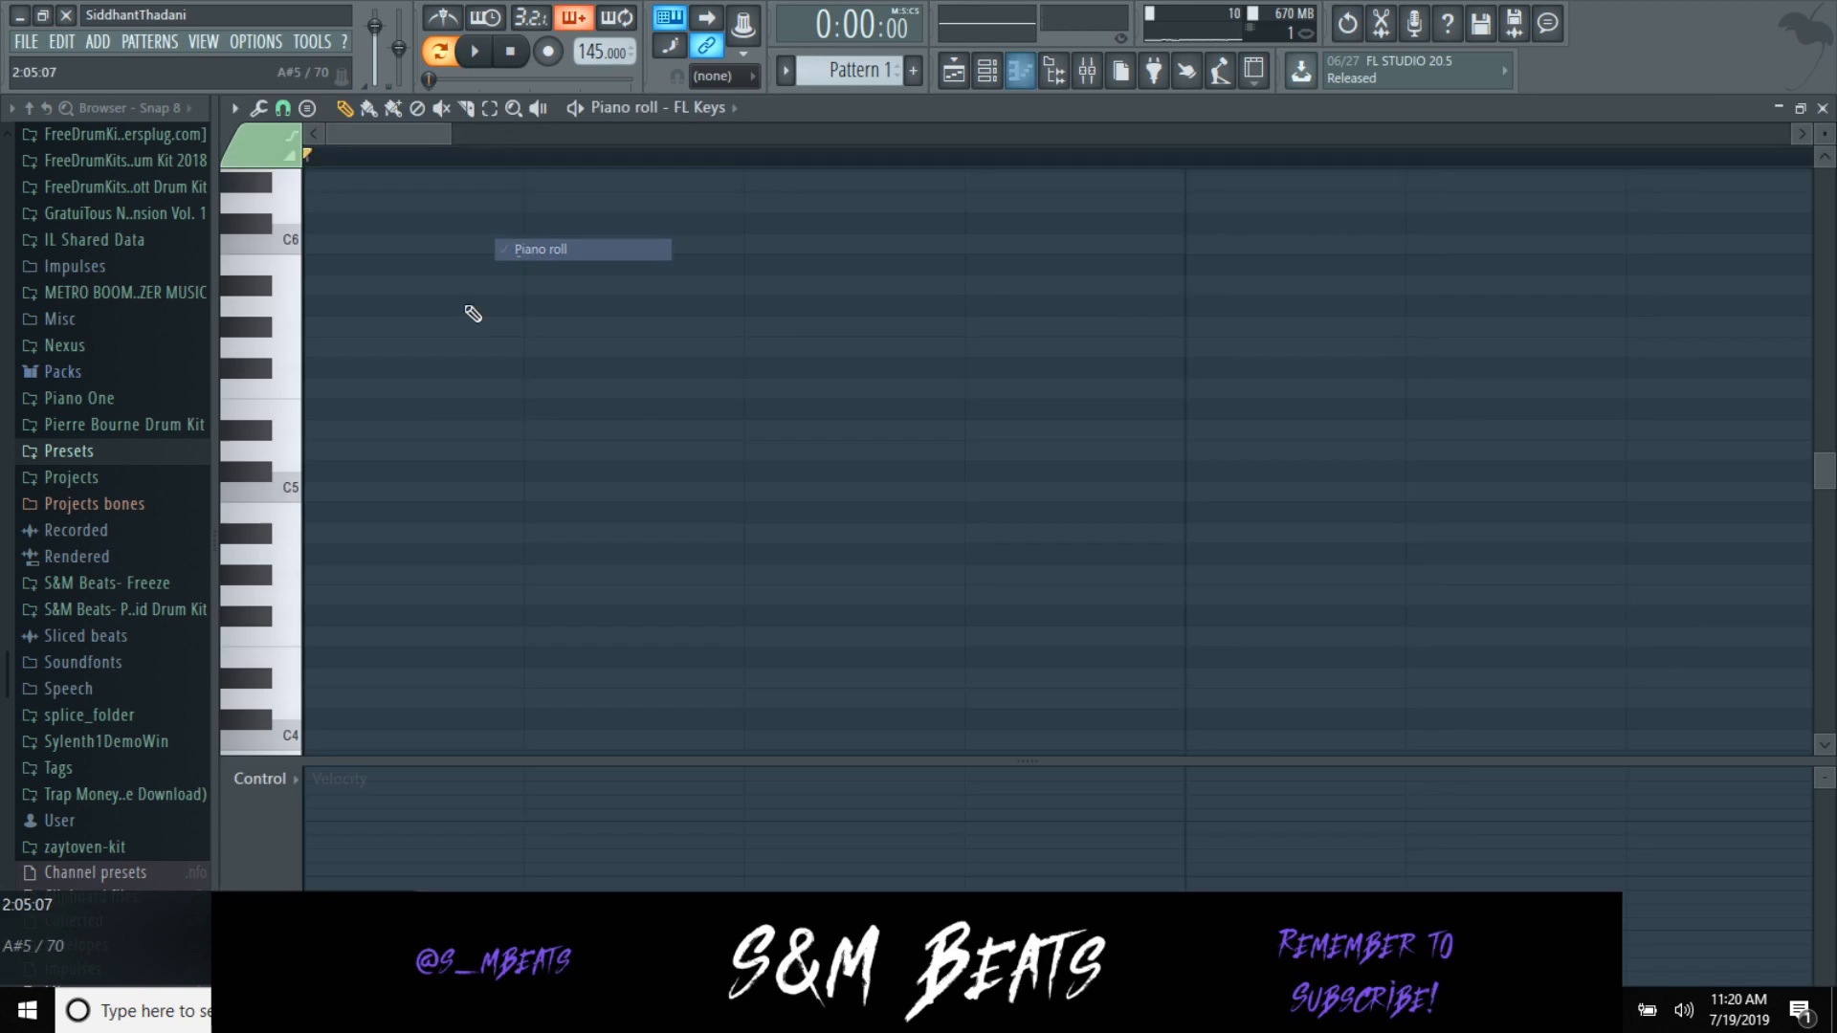
Step: Build a one-bar chord of D5, G5, A#5 and D6 at the start of bar 1 and play it back
drag(231, 453, 287, 402)
scroll(398, 321, up, 3)
mouse_move(356, 287)
mouse_down()
mouse_move(316, 287)
mouse_move(320, 306)
mouse_up()
drag(323, 433, 291, 442)
key(space)
key(space)
right_click(382, 452)
key(space)
drag(399, 431, 398, 452)
key(space)
key(space)
drag(389, 369, 389, 390)
key(space)
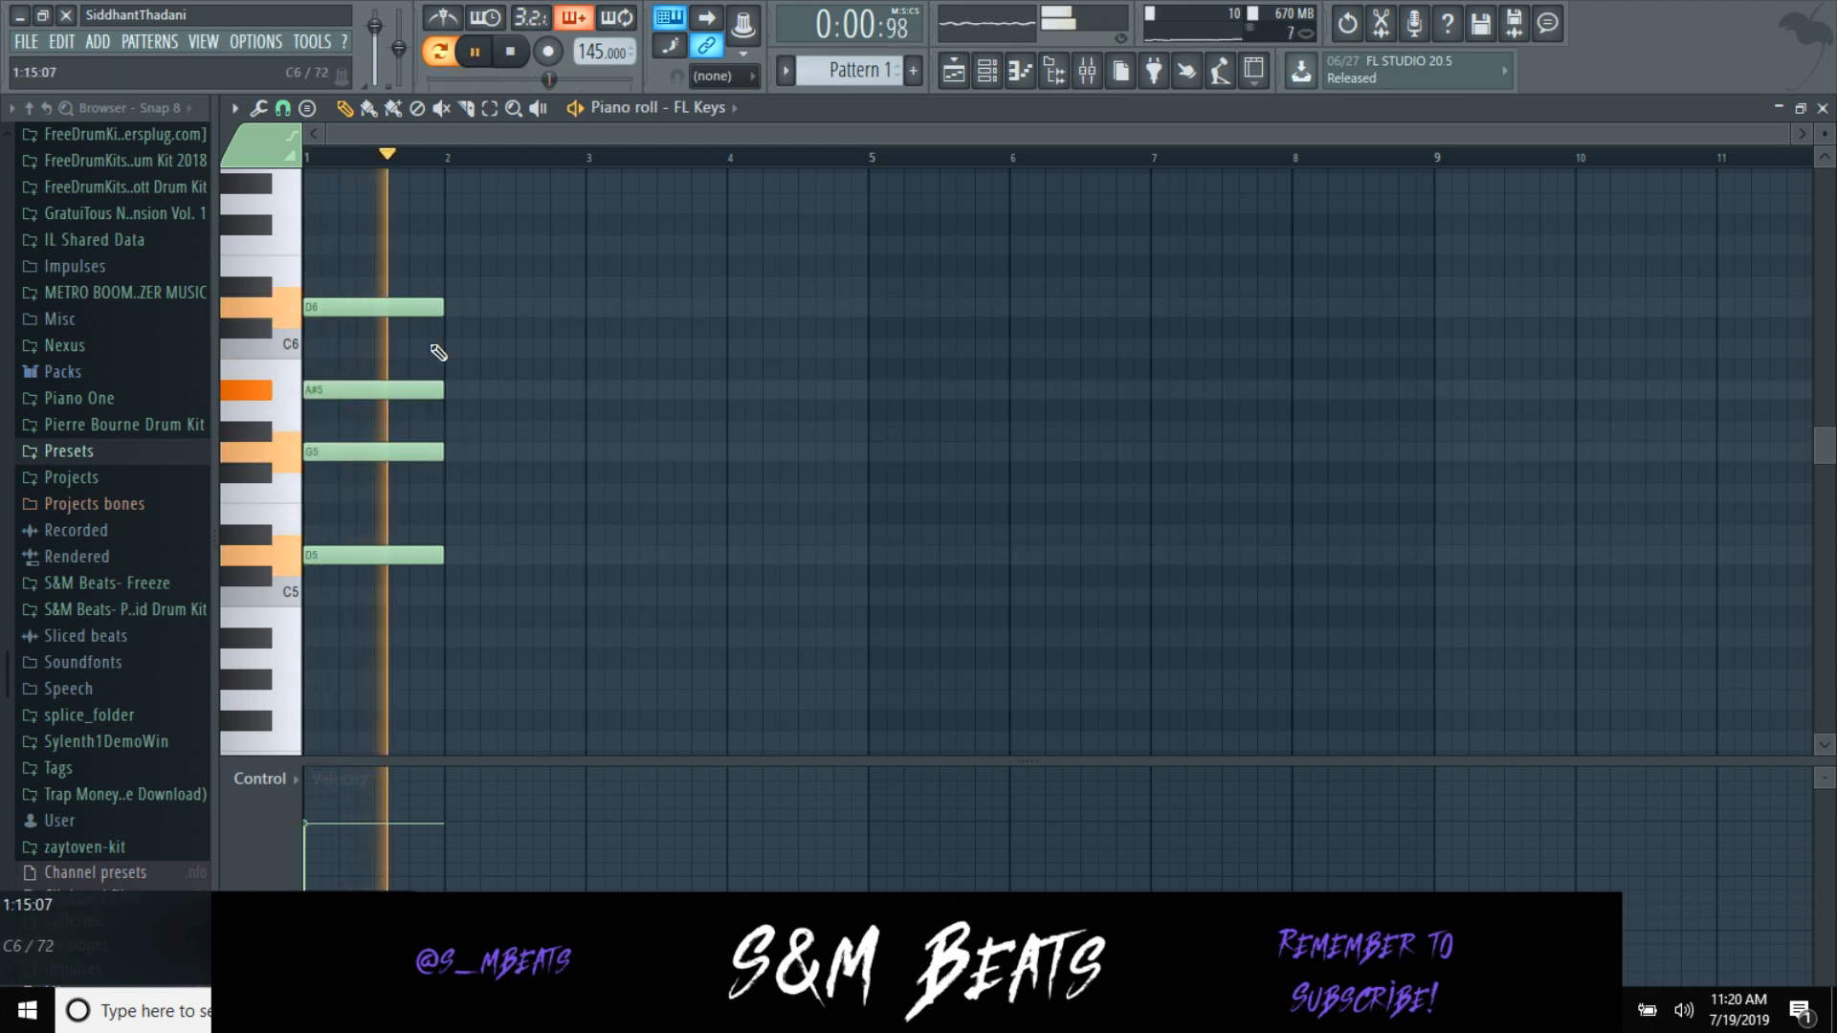
key(space)
Step: Extend all four notes of the D5, G5, A#5 and D6 chord to two bars
drag(444, 308, 584, 327)
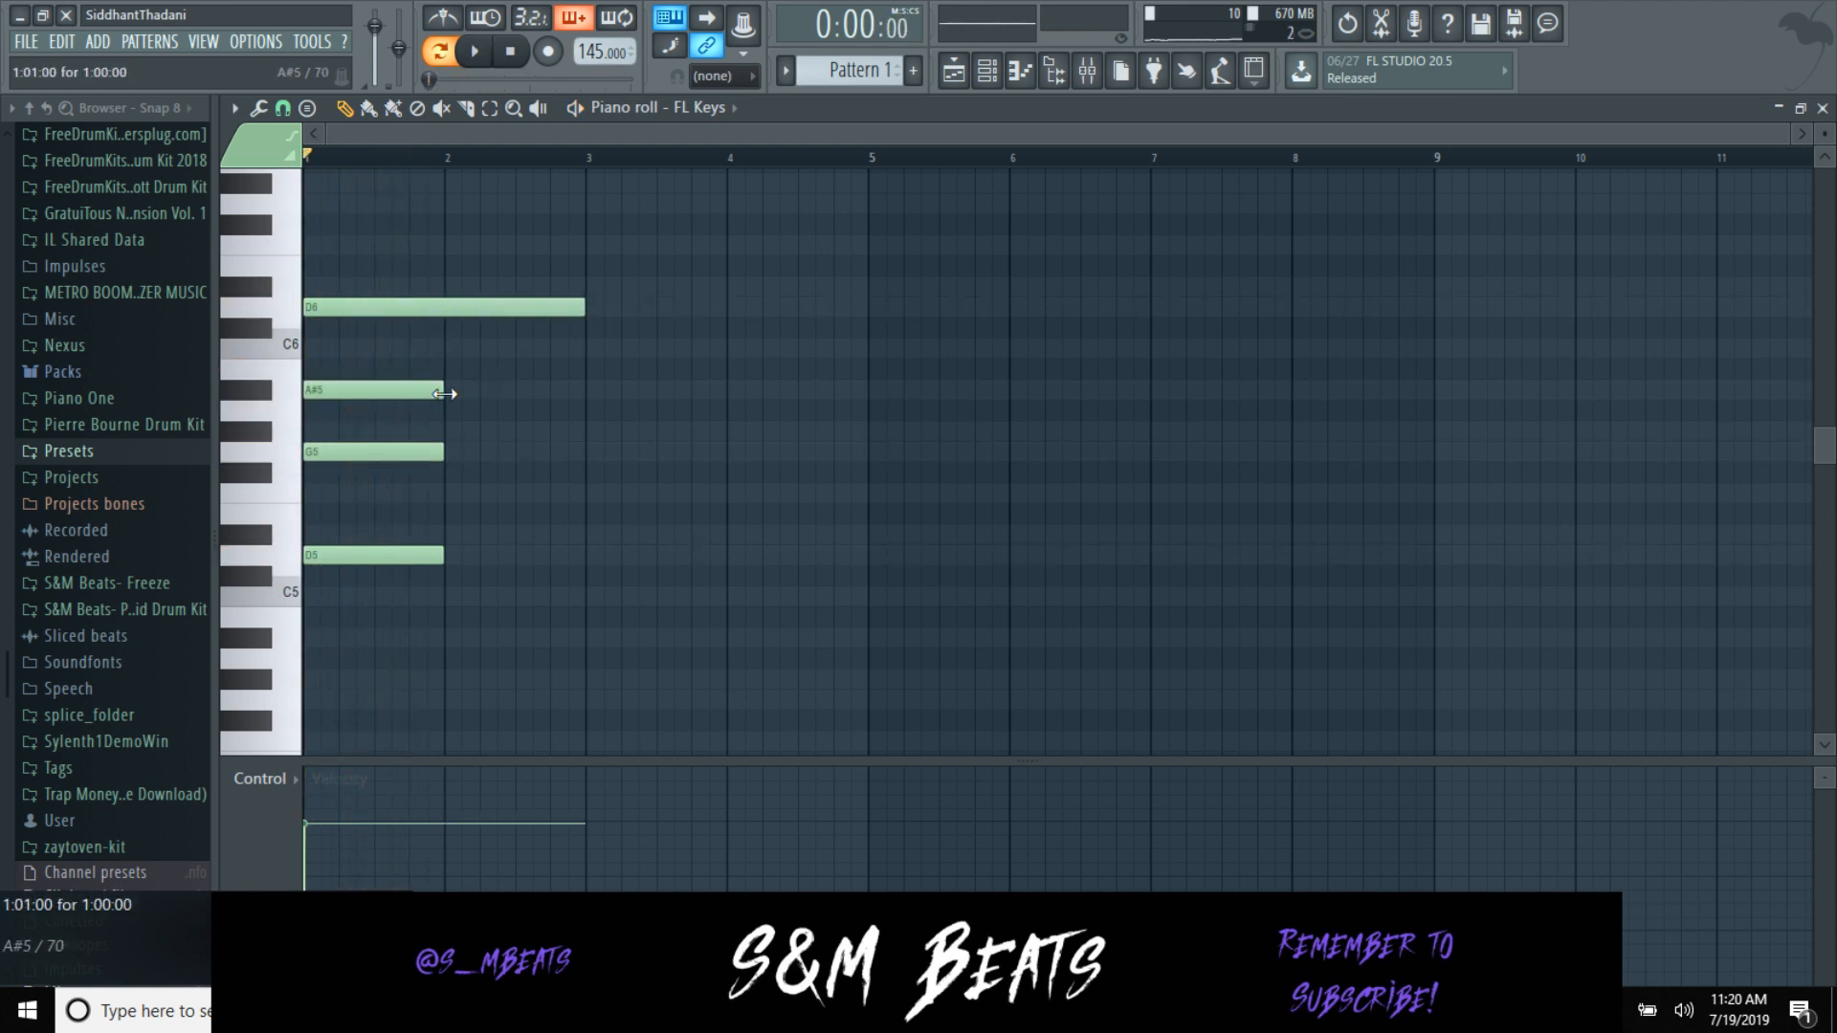
drag(443, 389, 584, 391)
drag(444, 452, 586, 449)
drag(444, 555, 587, 560)
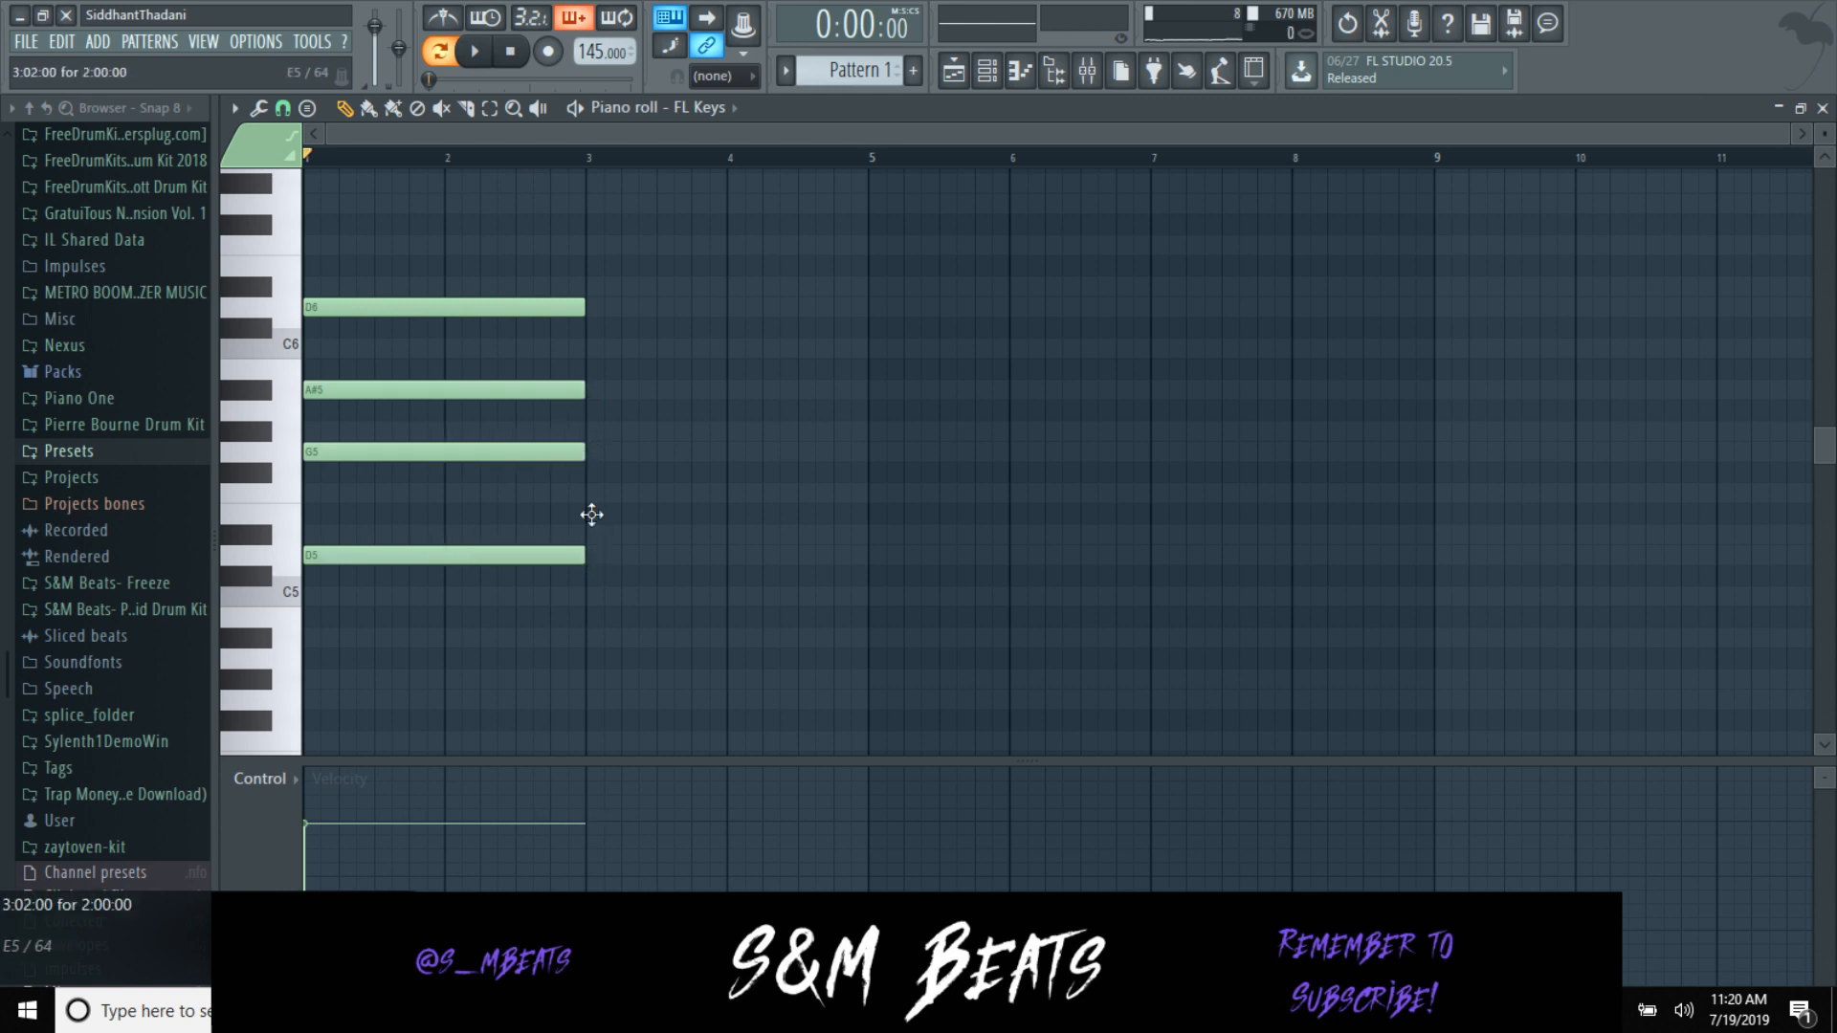
Step: Try the chord at 150 BPM and change the tempo to 143 BPM, then restore 145 BPM and play
drag(600, 52, 601, 38)
key(space)
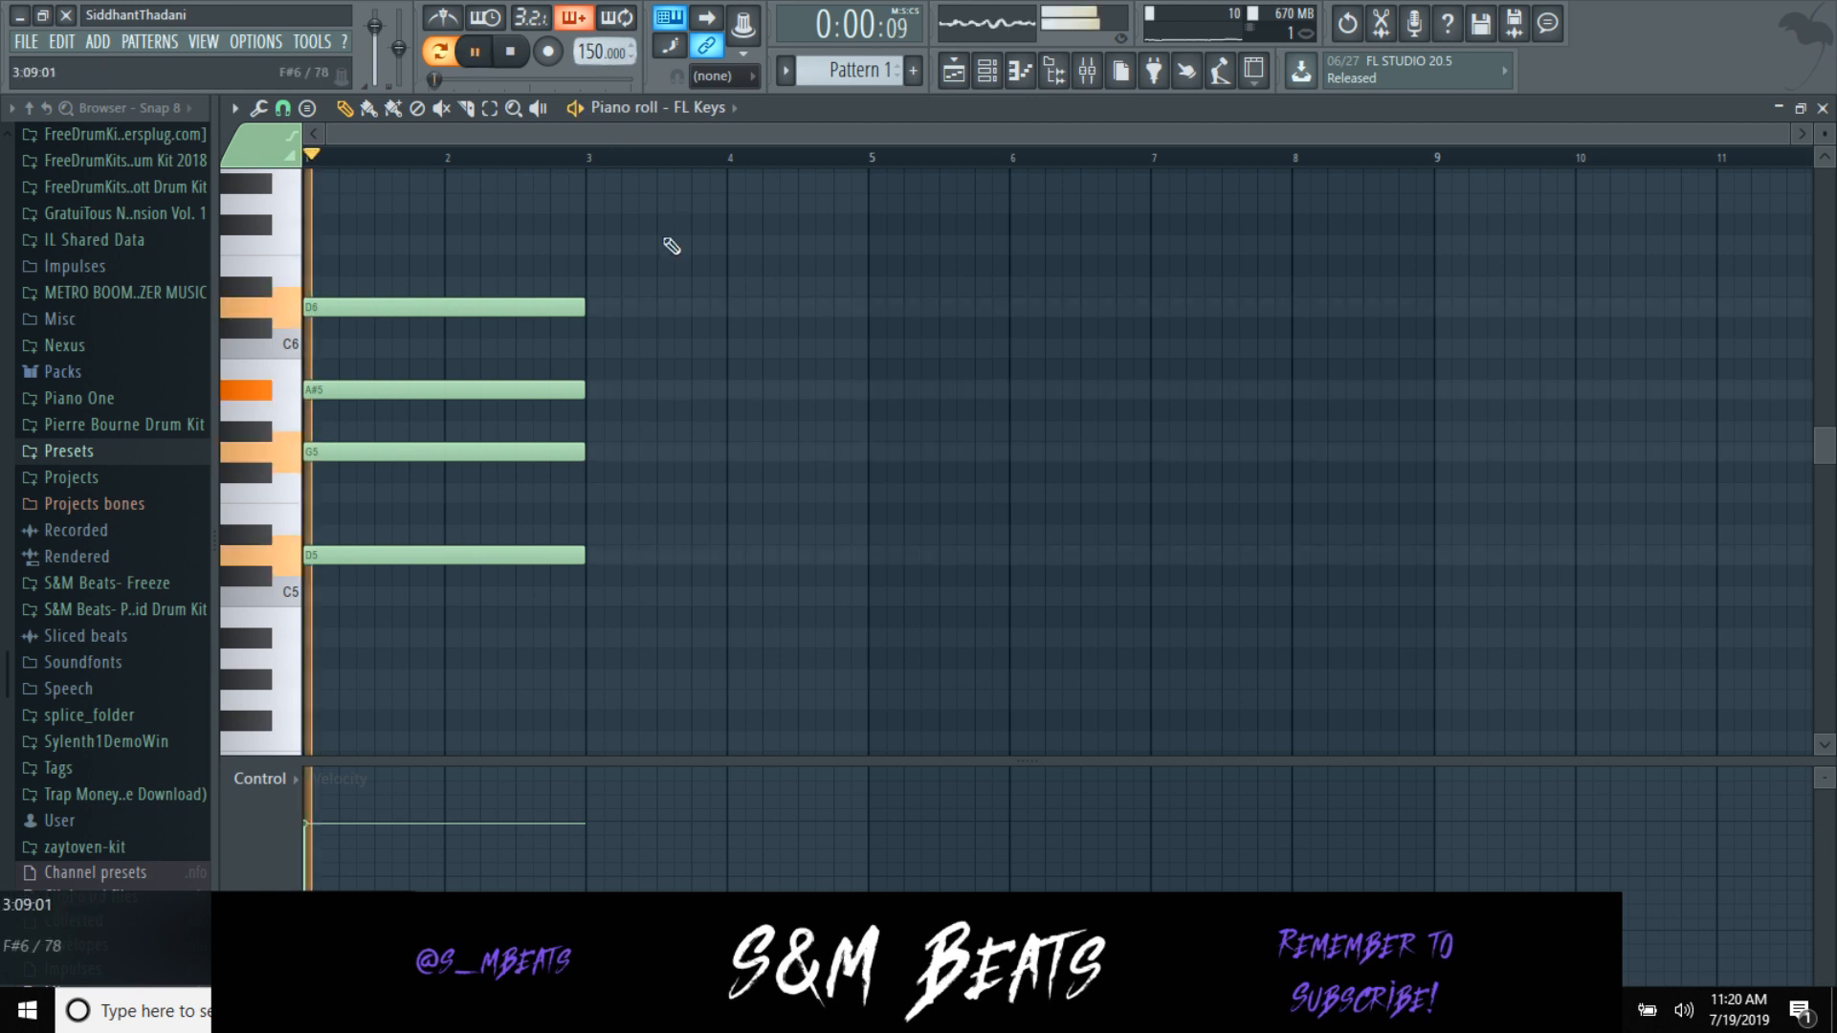
key(space)
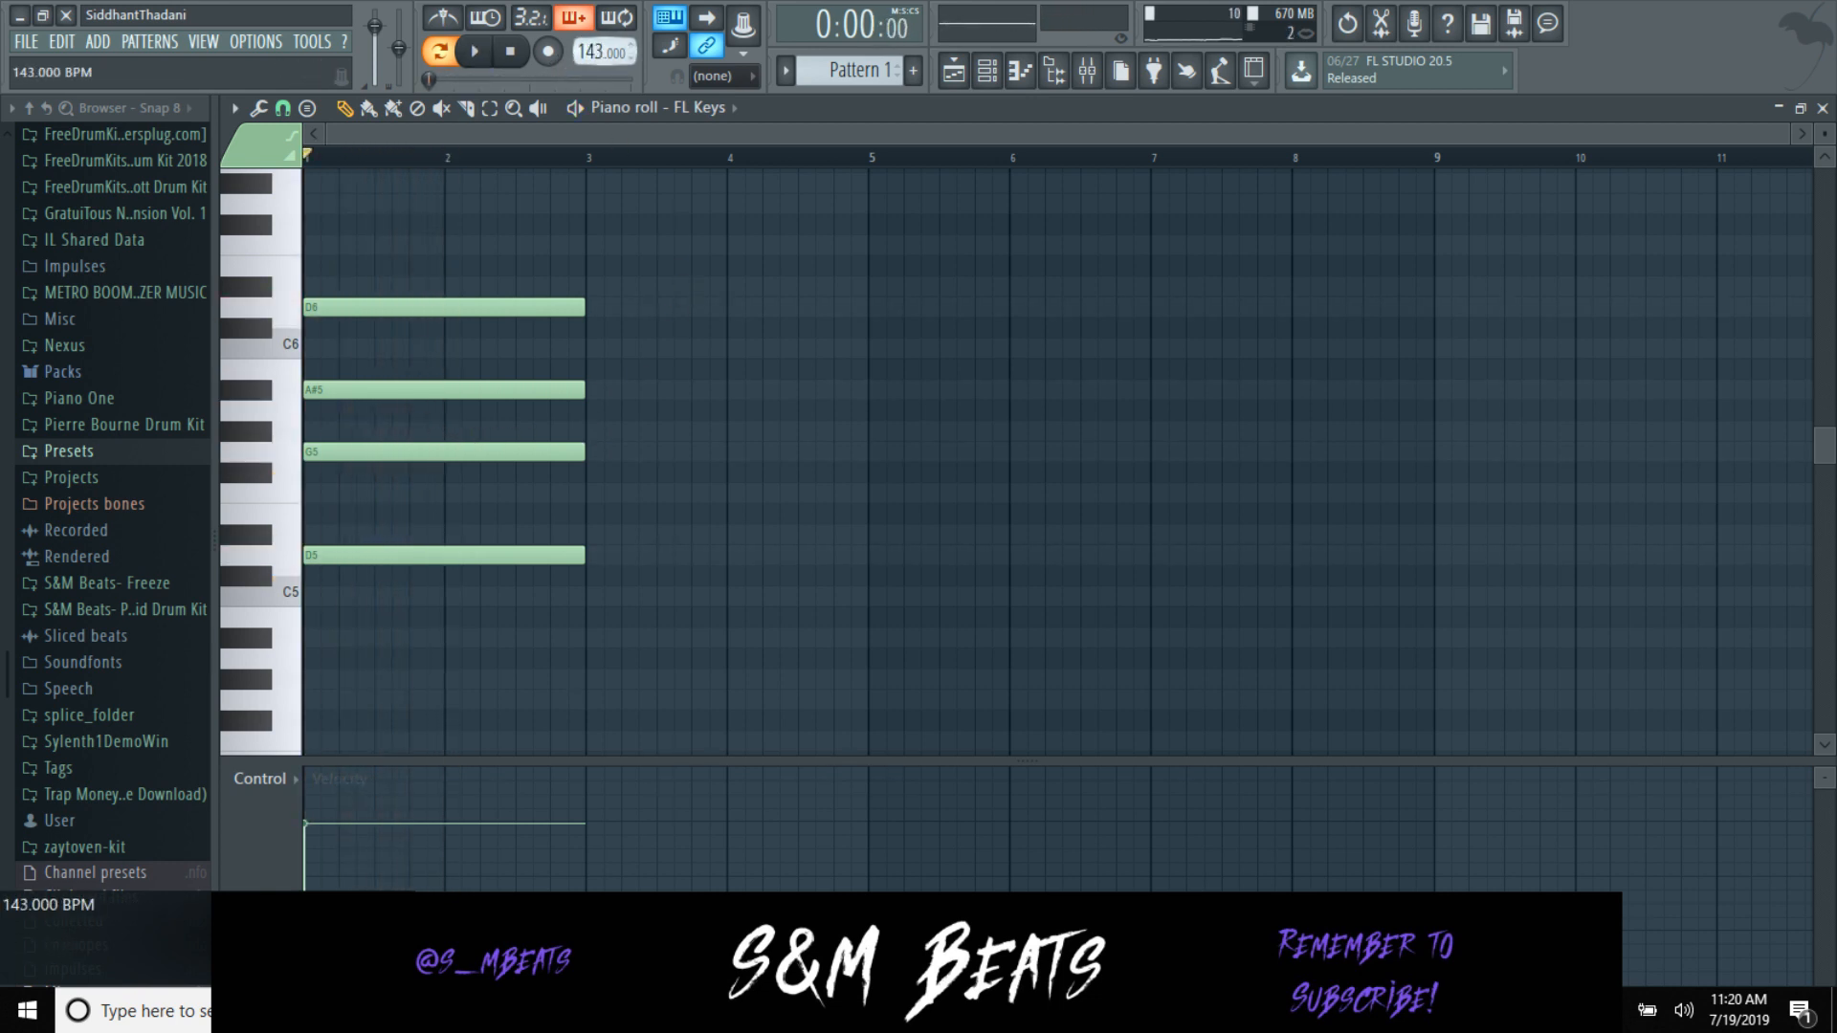
key(space)
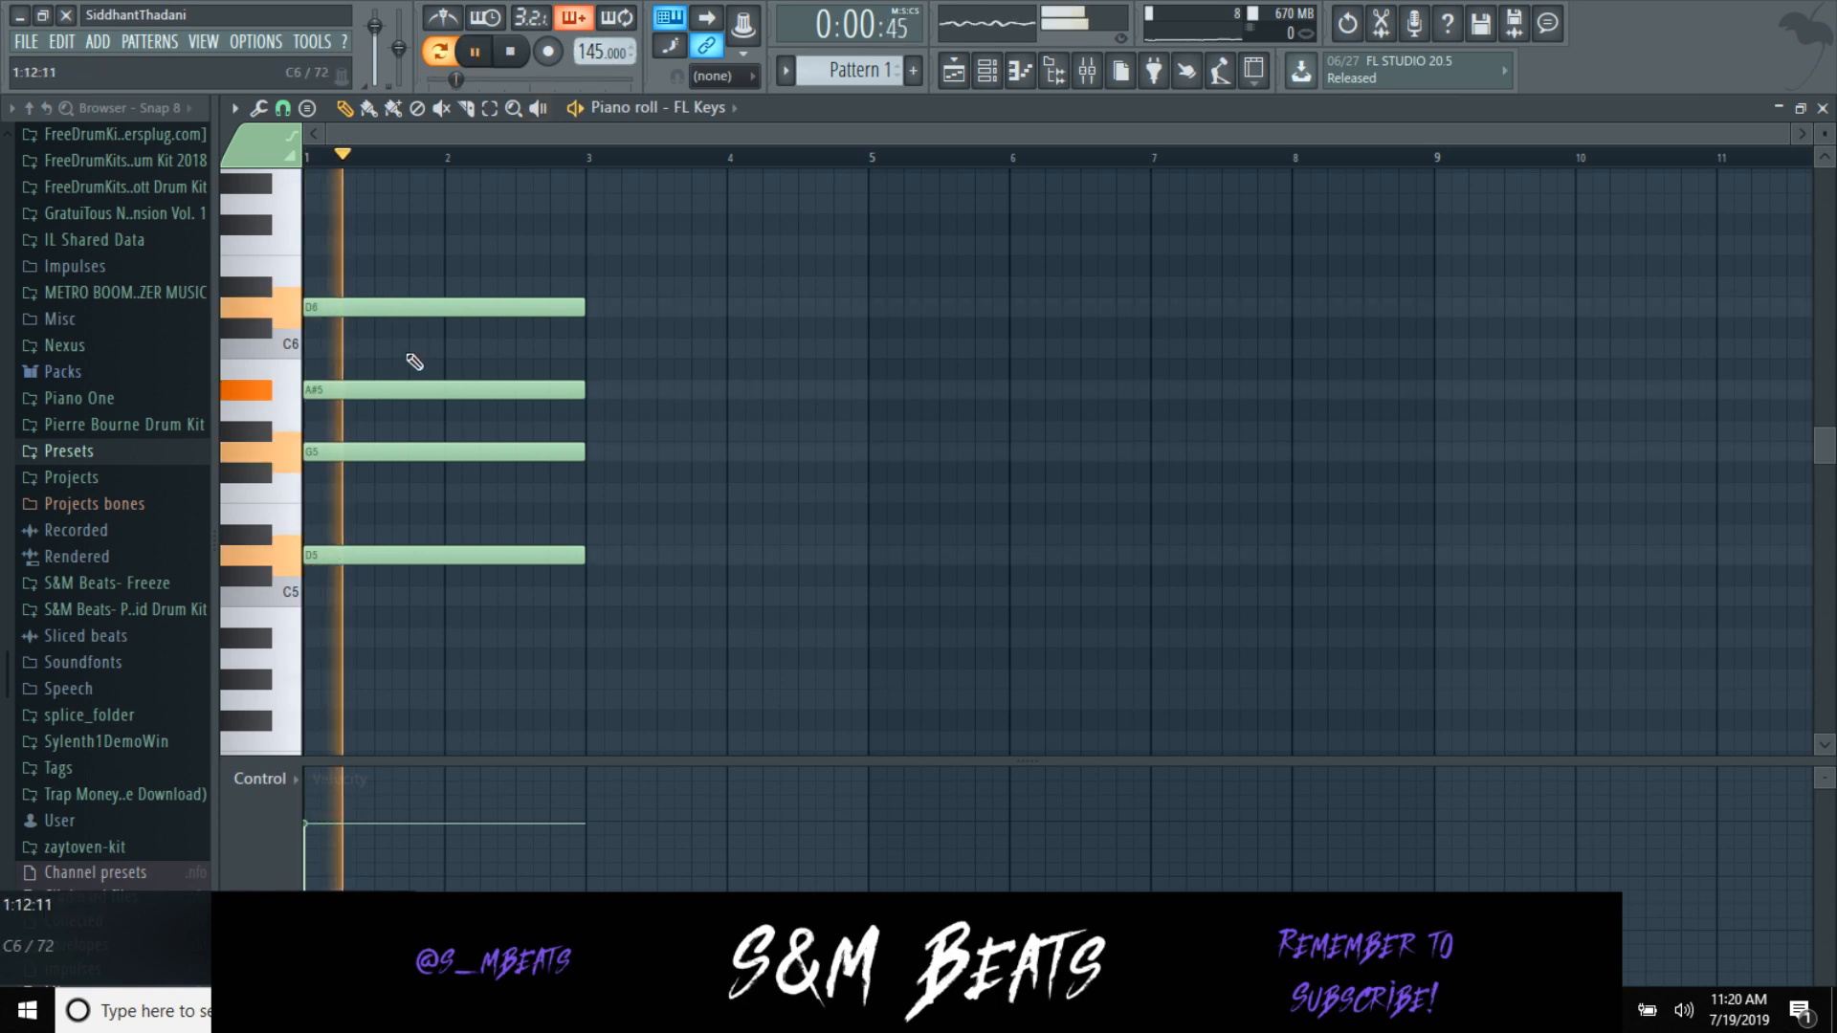
Step: Add a C5, F5, G#5 and C6 chord on beat 4 of bar 1 and trim the first chord to end where it starts
click(412, 348)
key(space)
click(405, 431)
drag(407, 418, 415, 426)
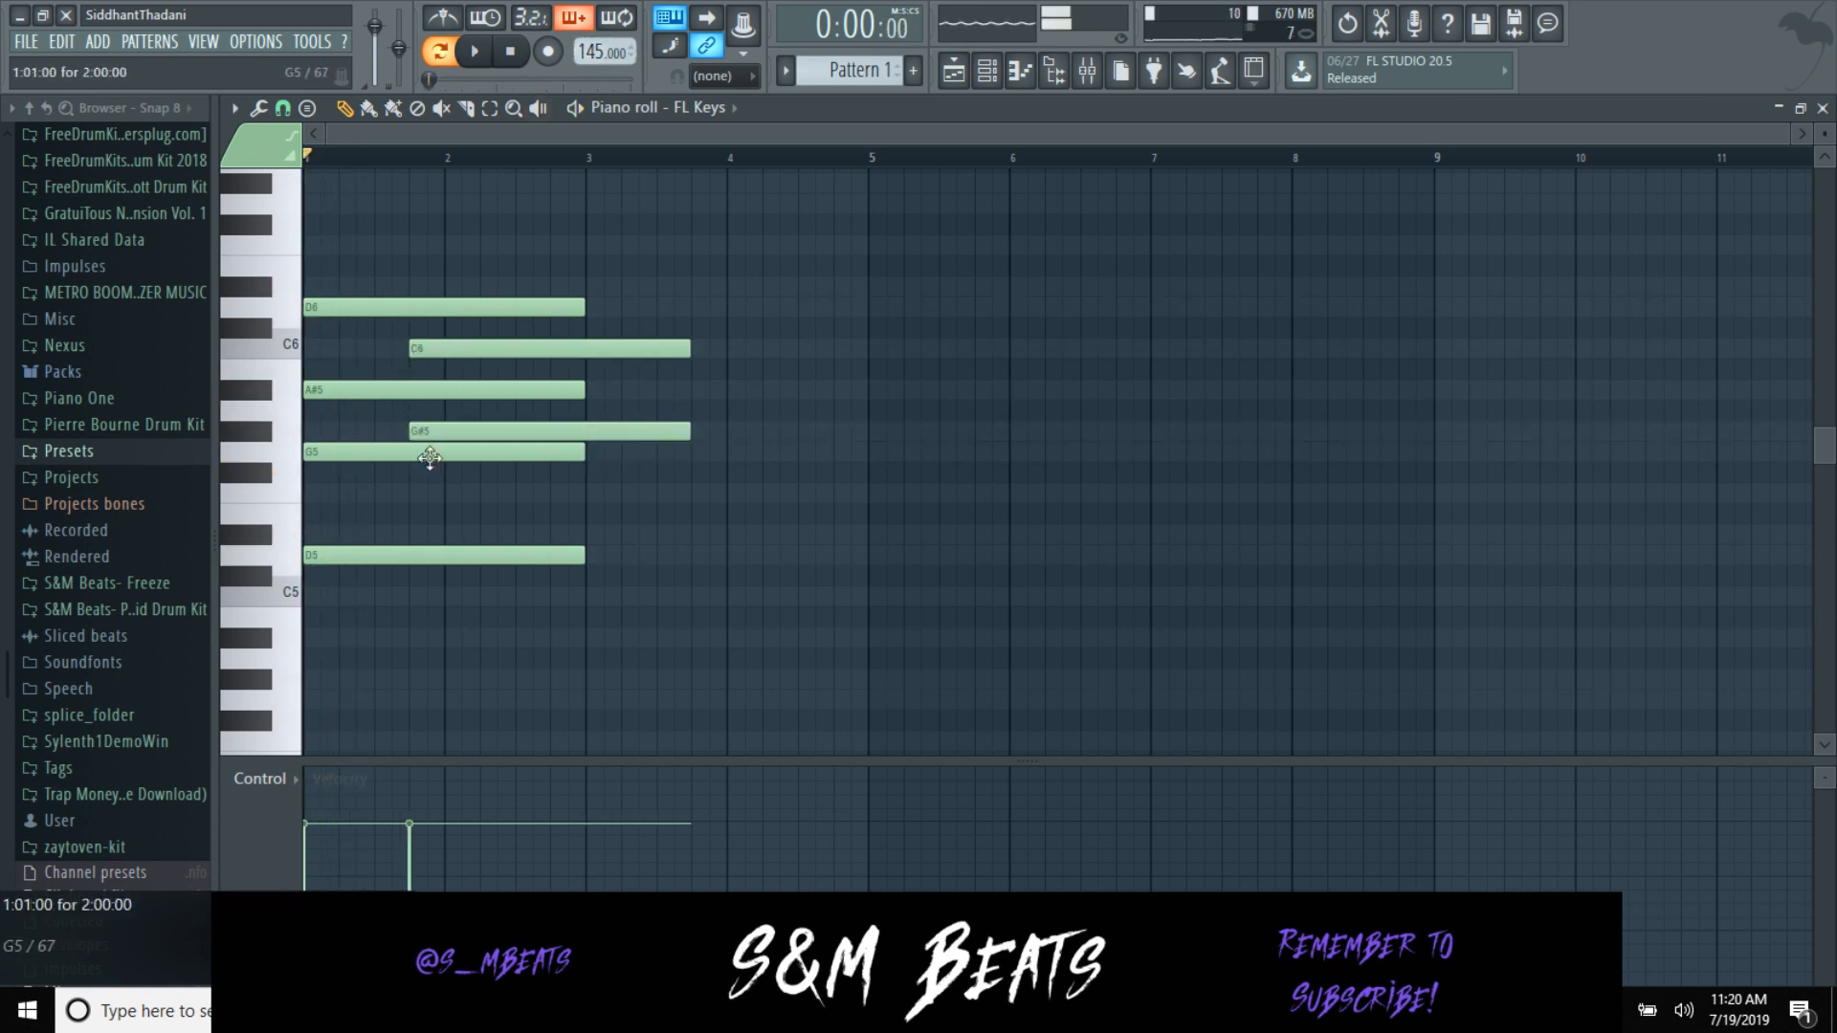
click(412, 493)
click(411, 595)
key(space)
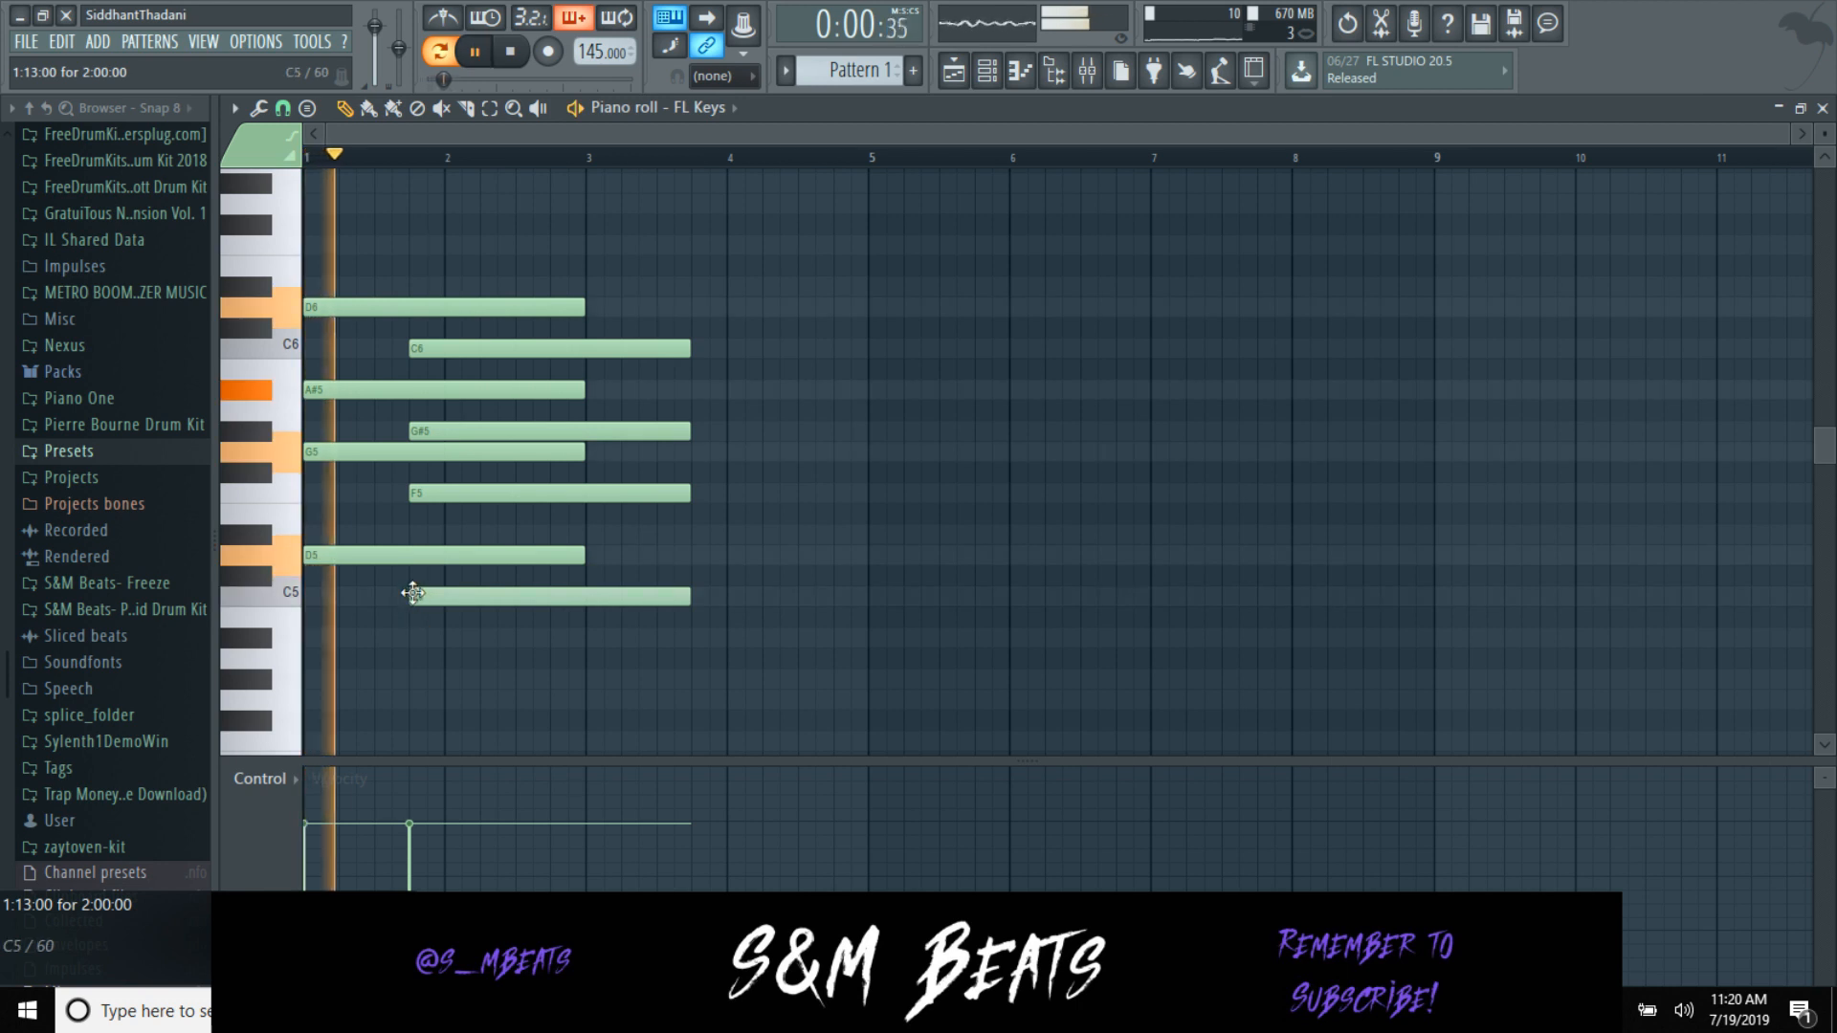
key(ctrl+l)
key(space)
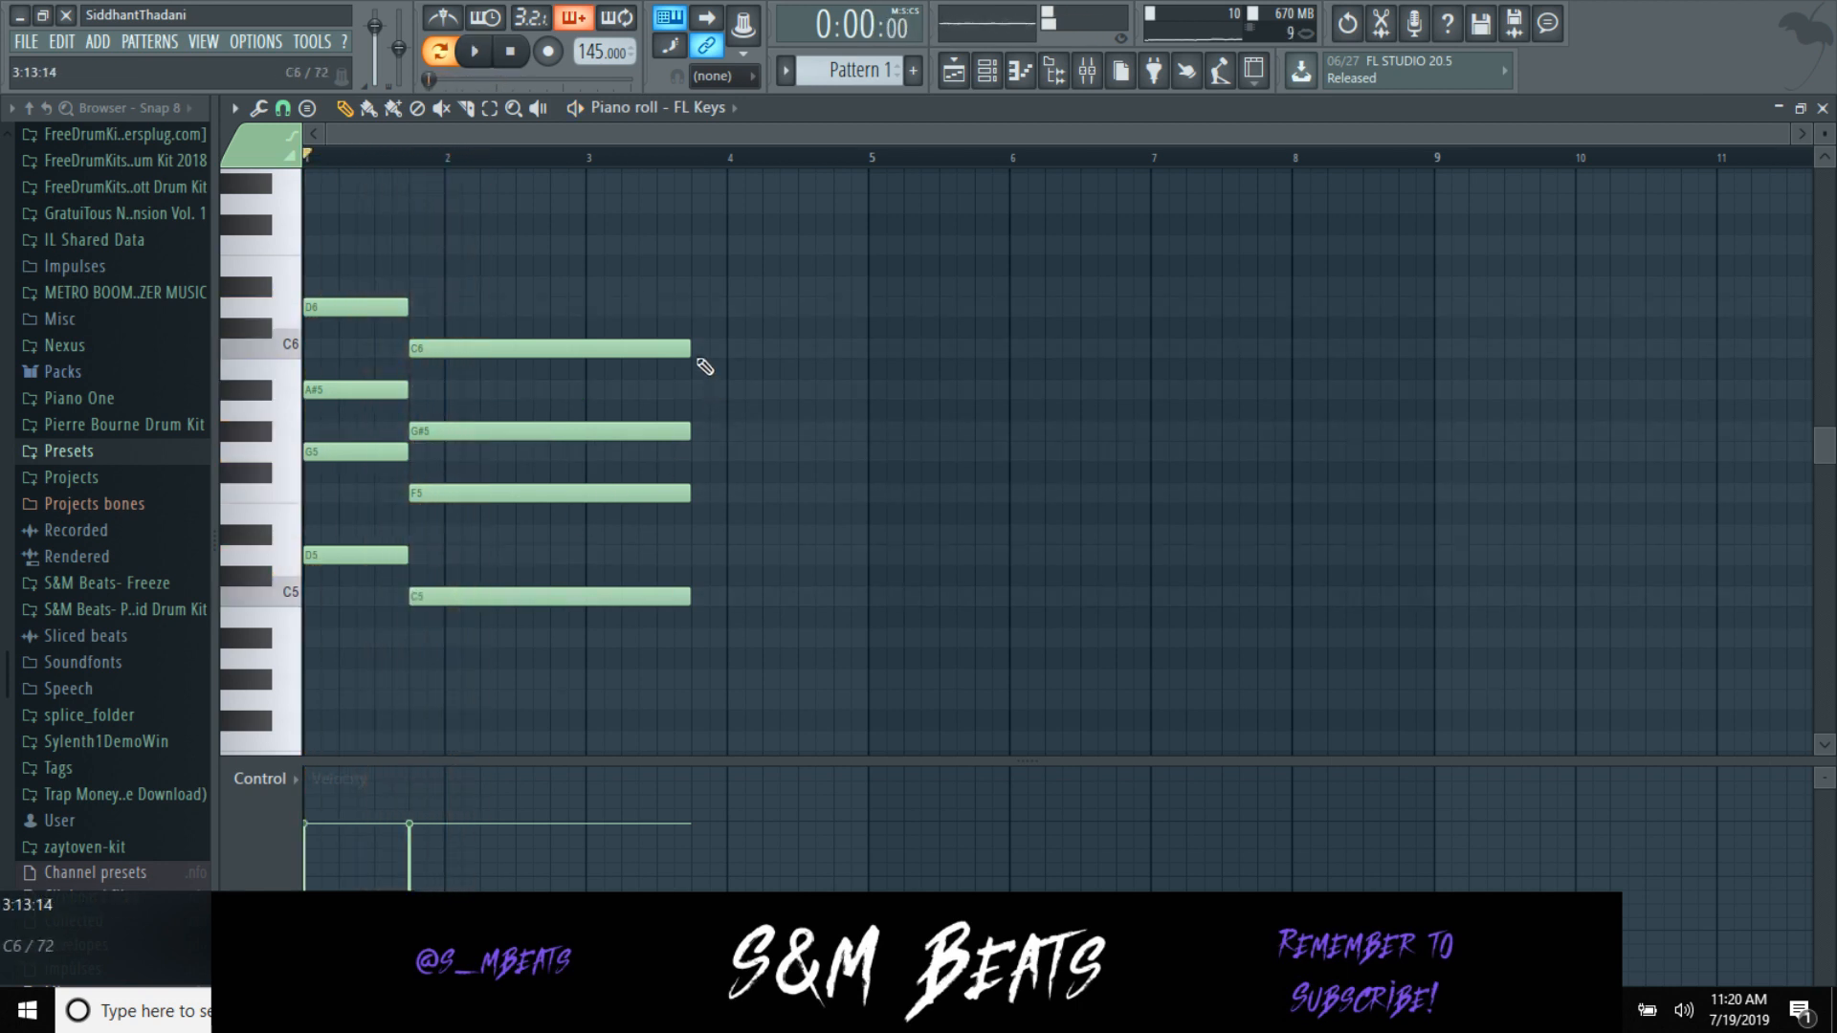
Step: Shorten the second chord's C6 and C5 to around the end of bar 2 and delete its G#5 and F5
drag(690, 348, 583, 373)
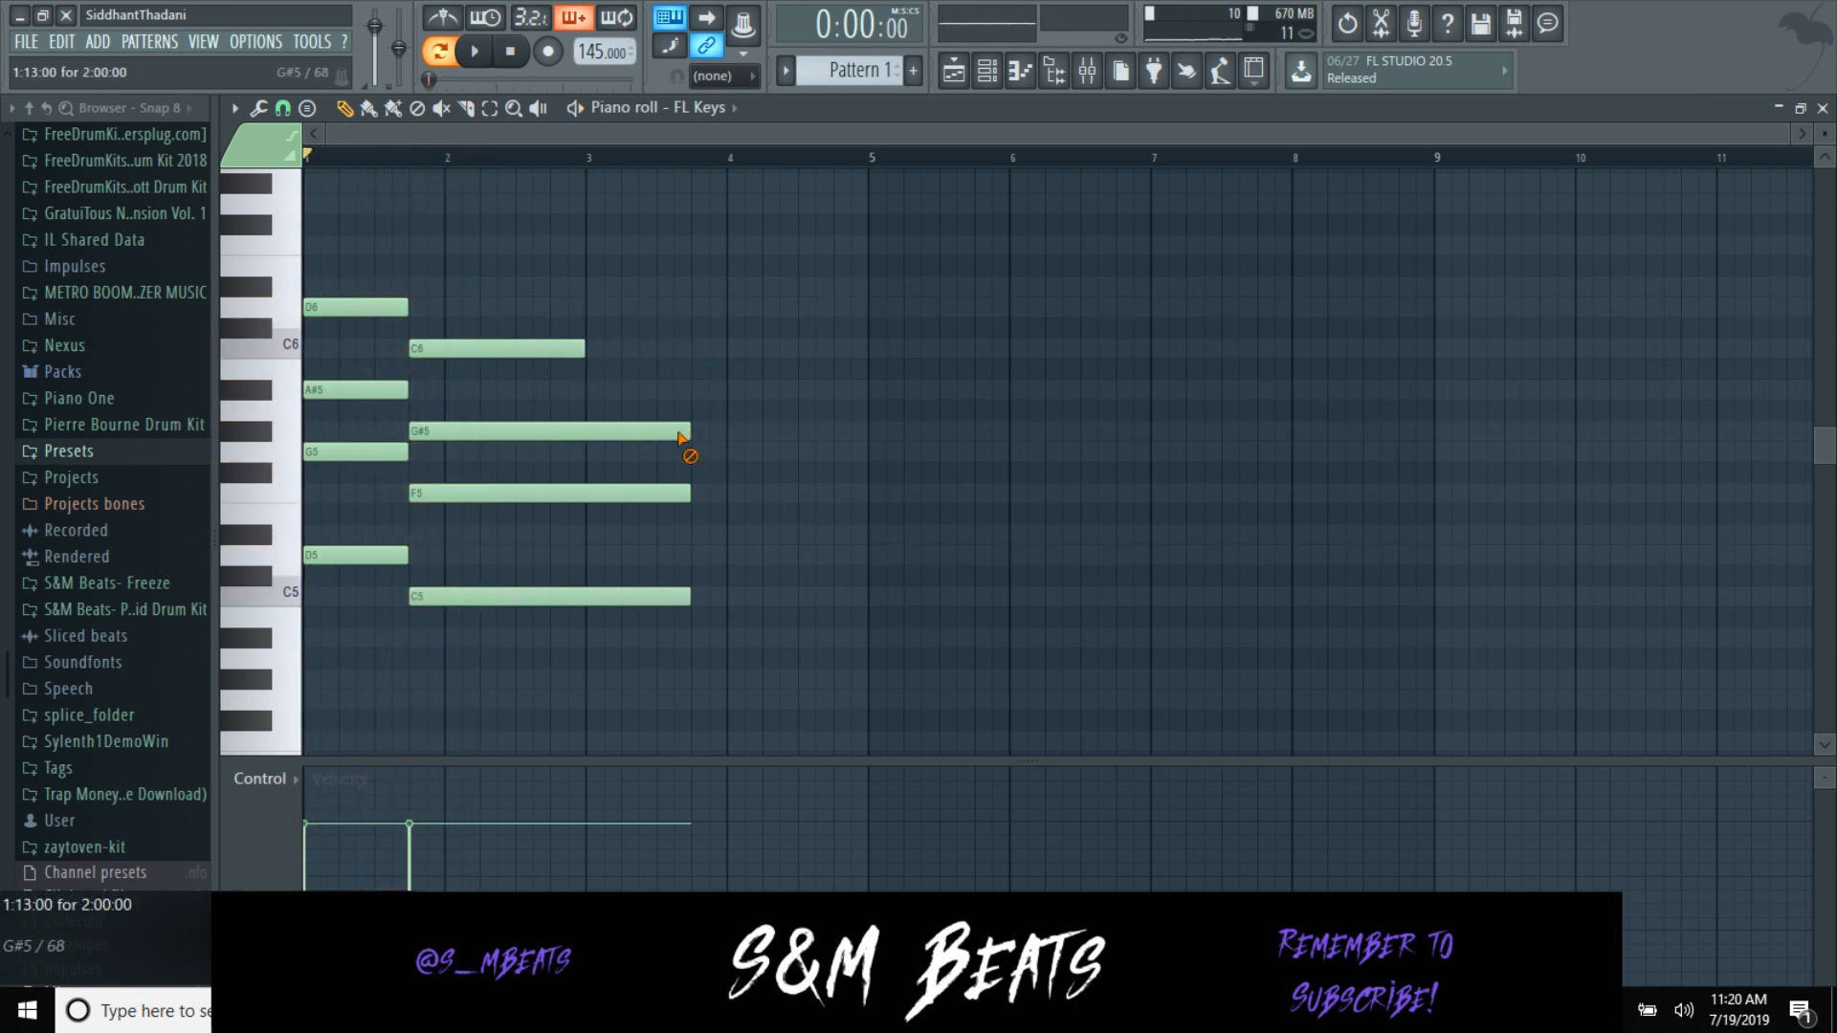
right_click(683, 432)
key(space)
drag(692, 502, 584, 504)
key(space)
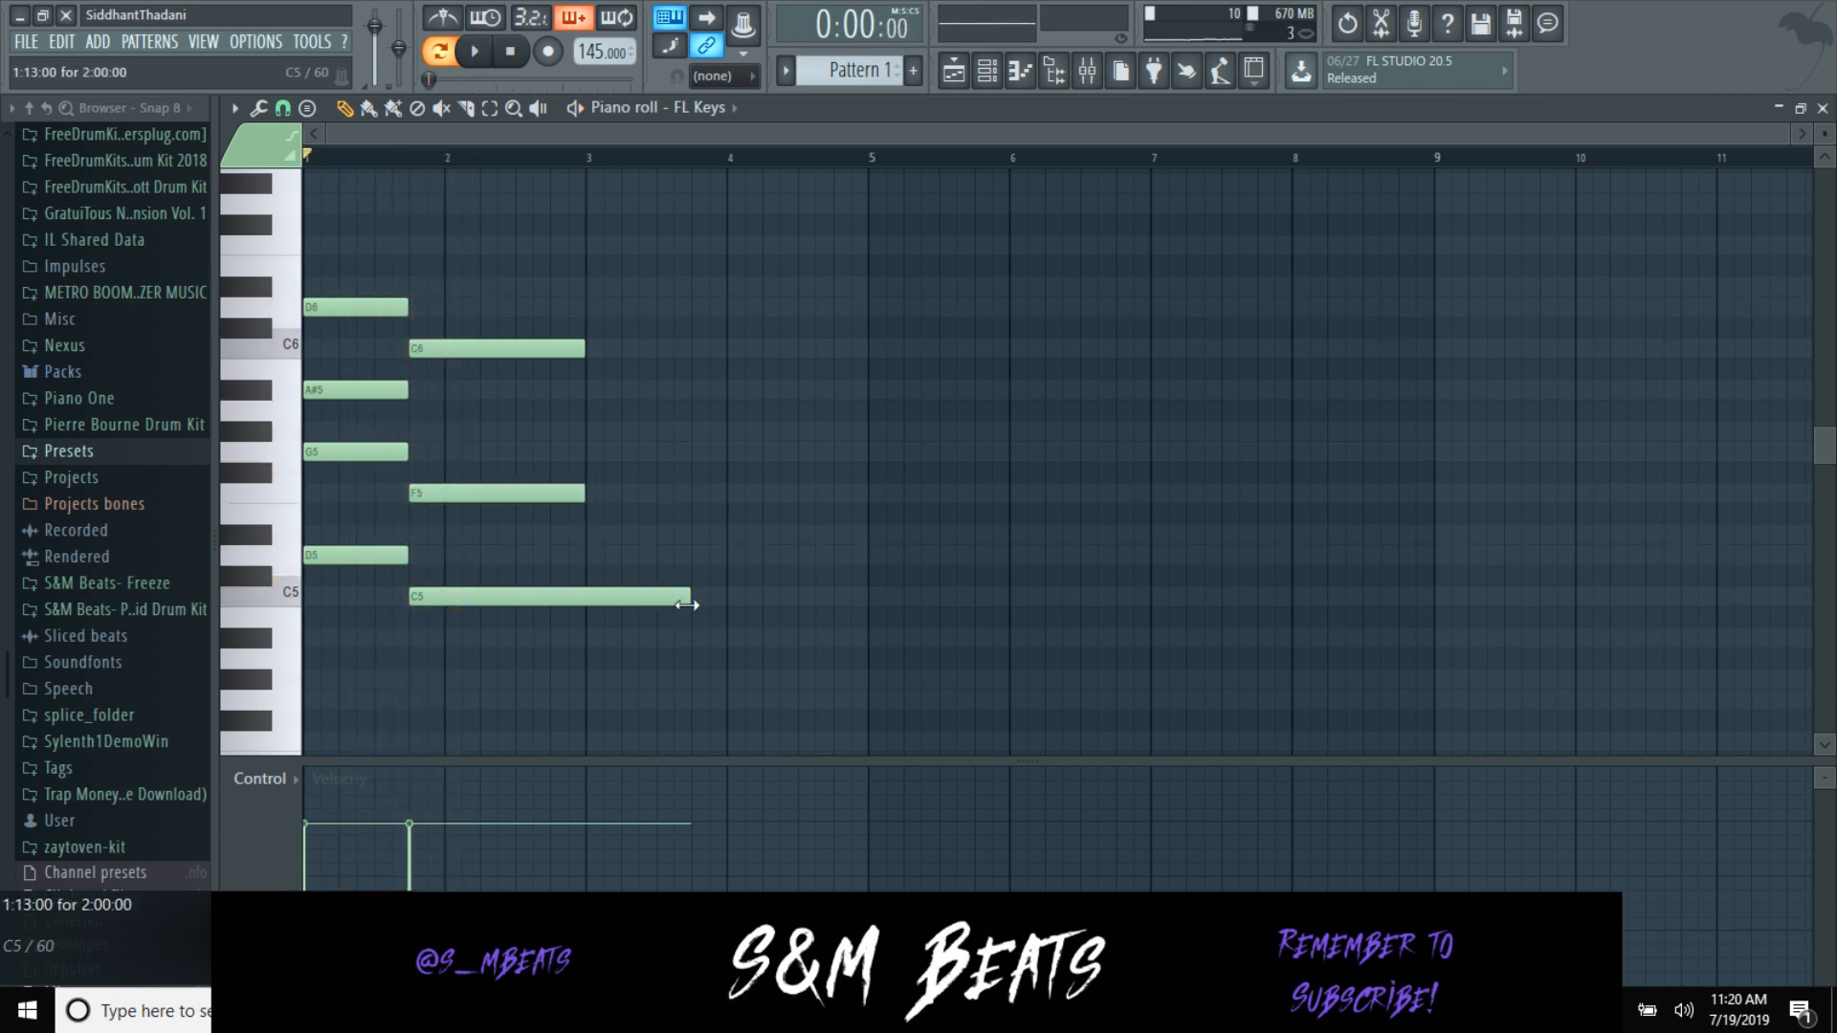
drag(690, 597, 577, 598)
right_click(525, 487)
Step: Try G5 in the second chord, replace it with G#5, and align the chord's notes to the end of bar 2
click(413, 450)
key(space)
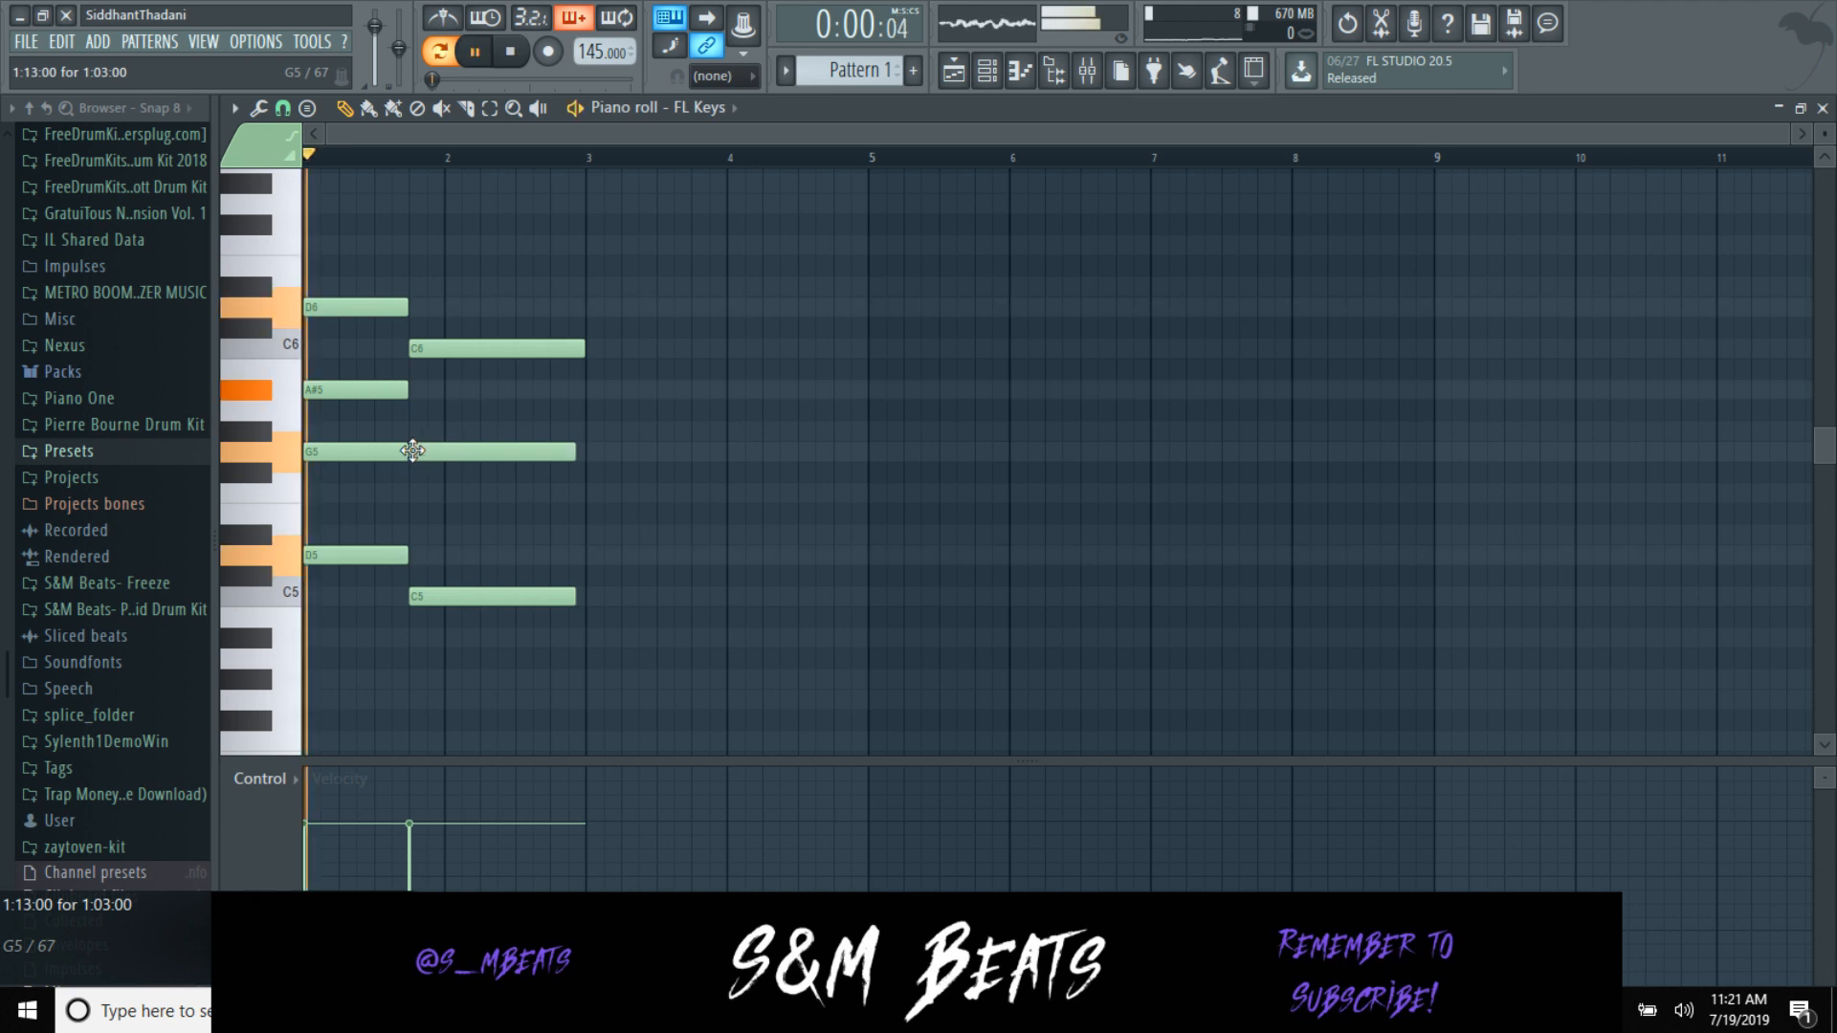
drag(571, 600, 585, 600)
key(space)
drag(575, 451, 585, 452)
click(446, 431)
drag(446, 430, 401, 430)
right_click(421, 453)
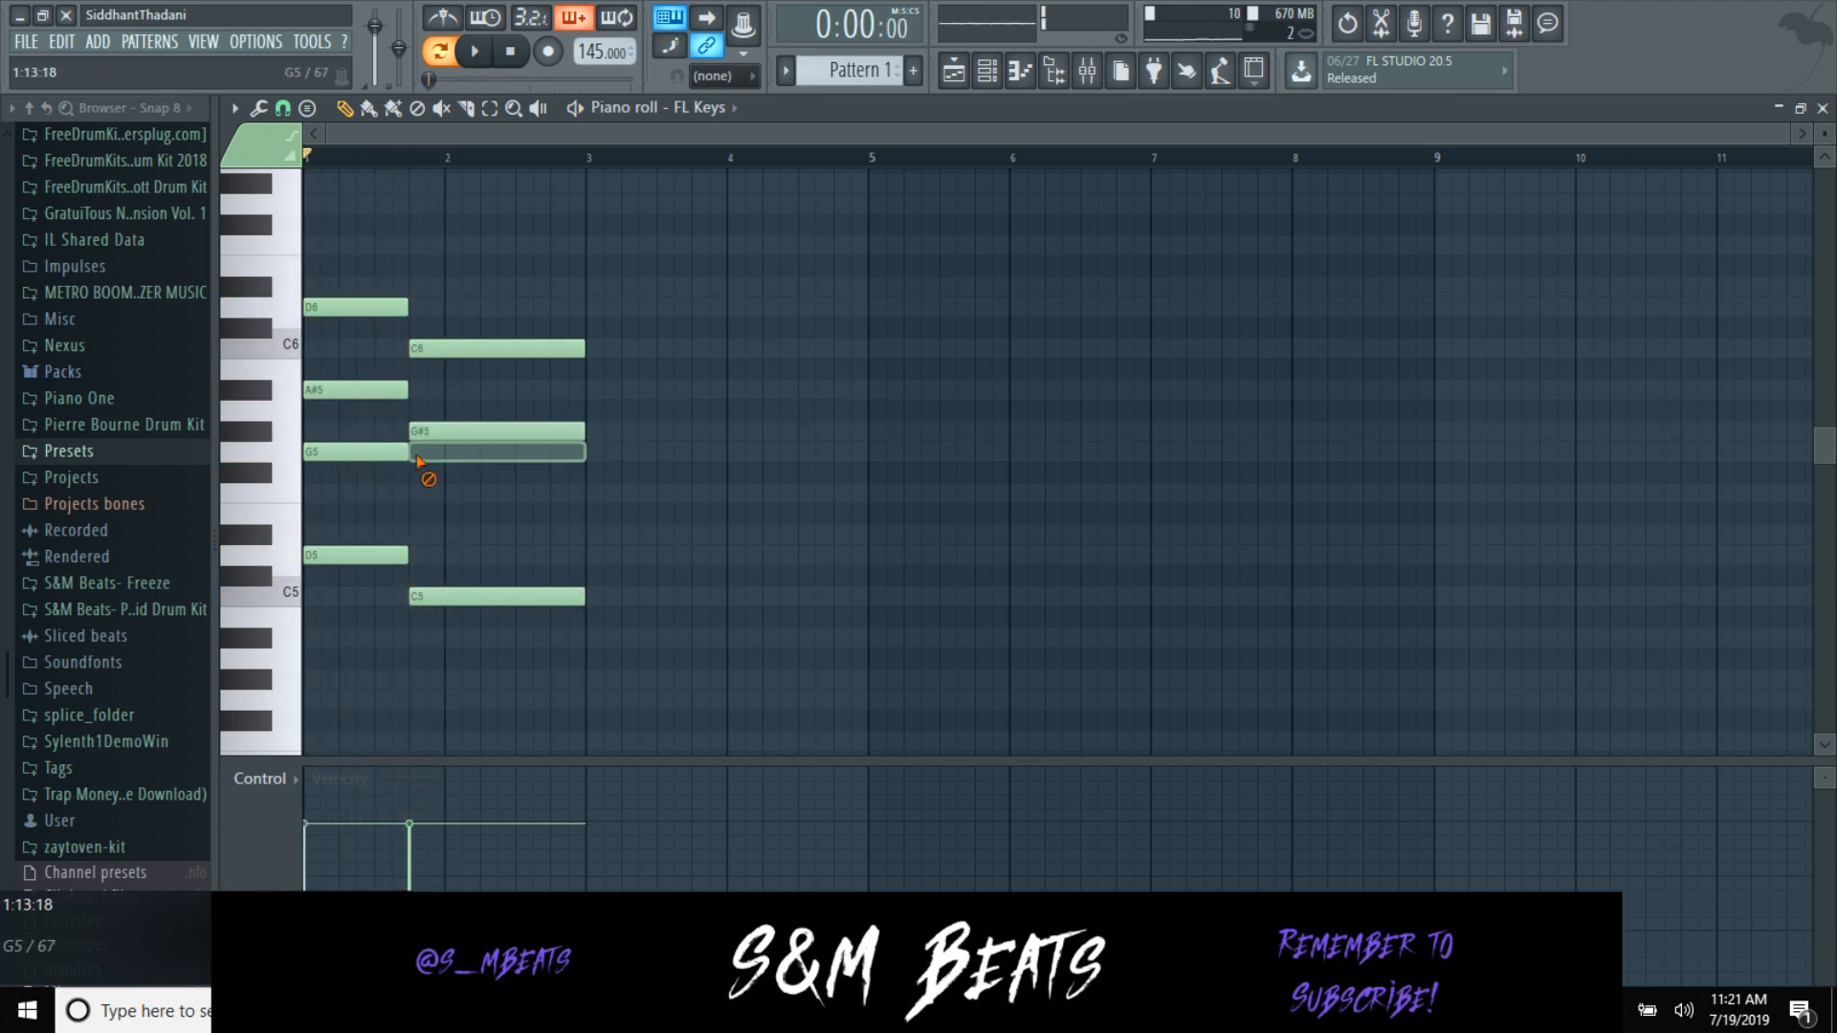
key(space)
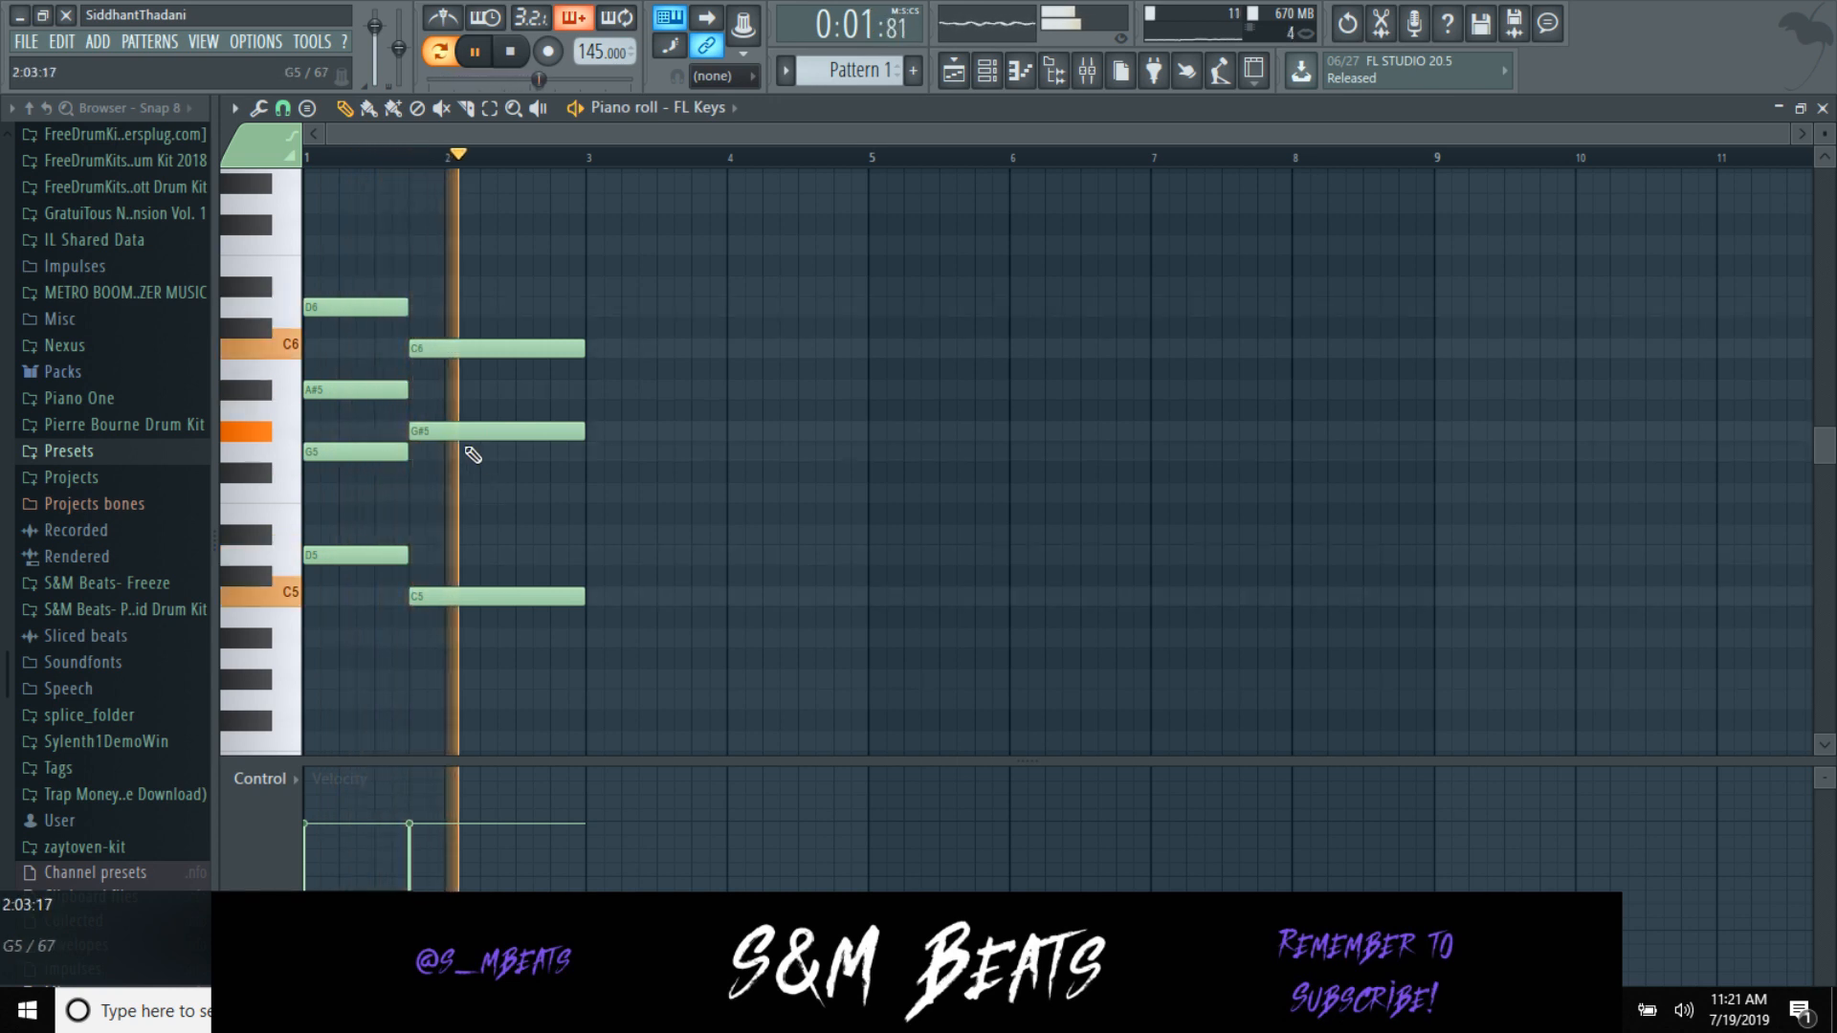
Step: Remove A#5 from the first chord and move the second chord's middle note to F5, trying G#5 above it
drag(464, 432, 451, 445)
right_click(385, 392)
drag(496, 455, 492, 499)
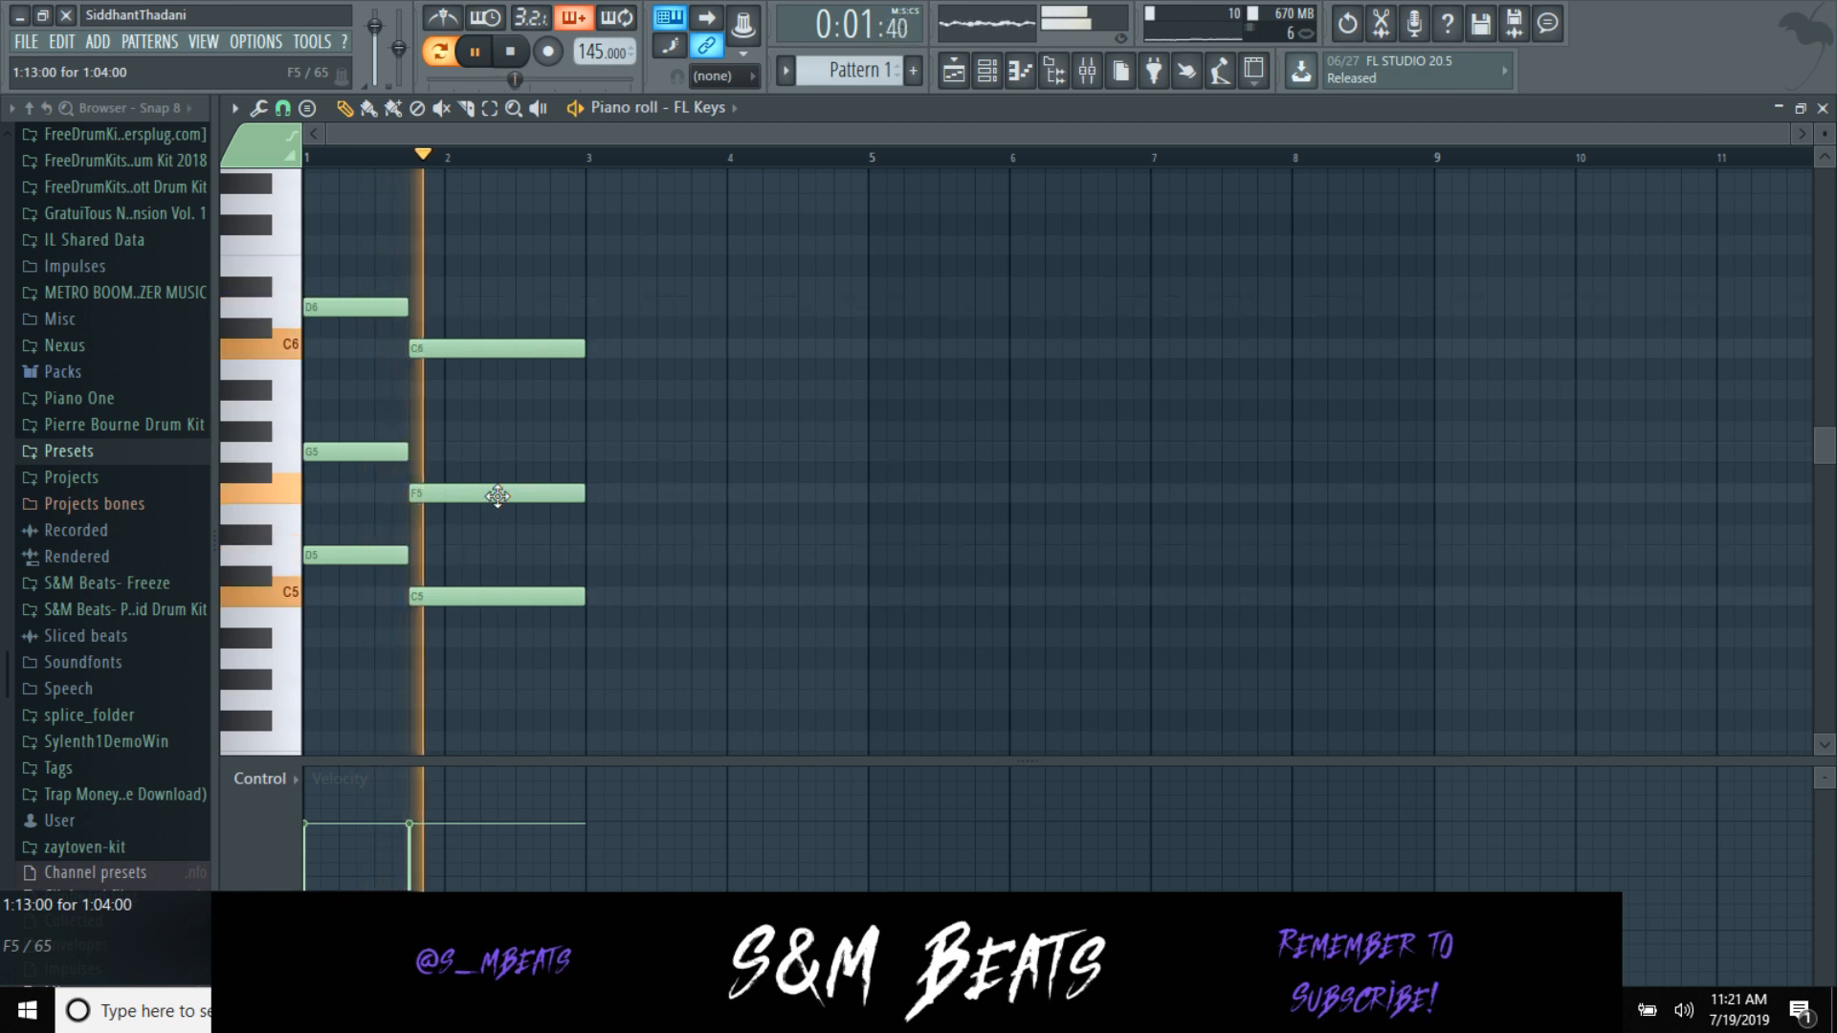
click(516, 429)
right_click(535, 428)
Step: Duplicate the two-bar chord progression into bars 3 and 4
key(ctrl+b)
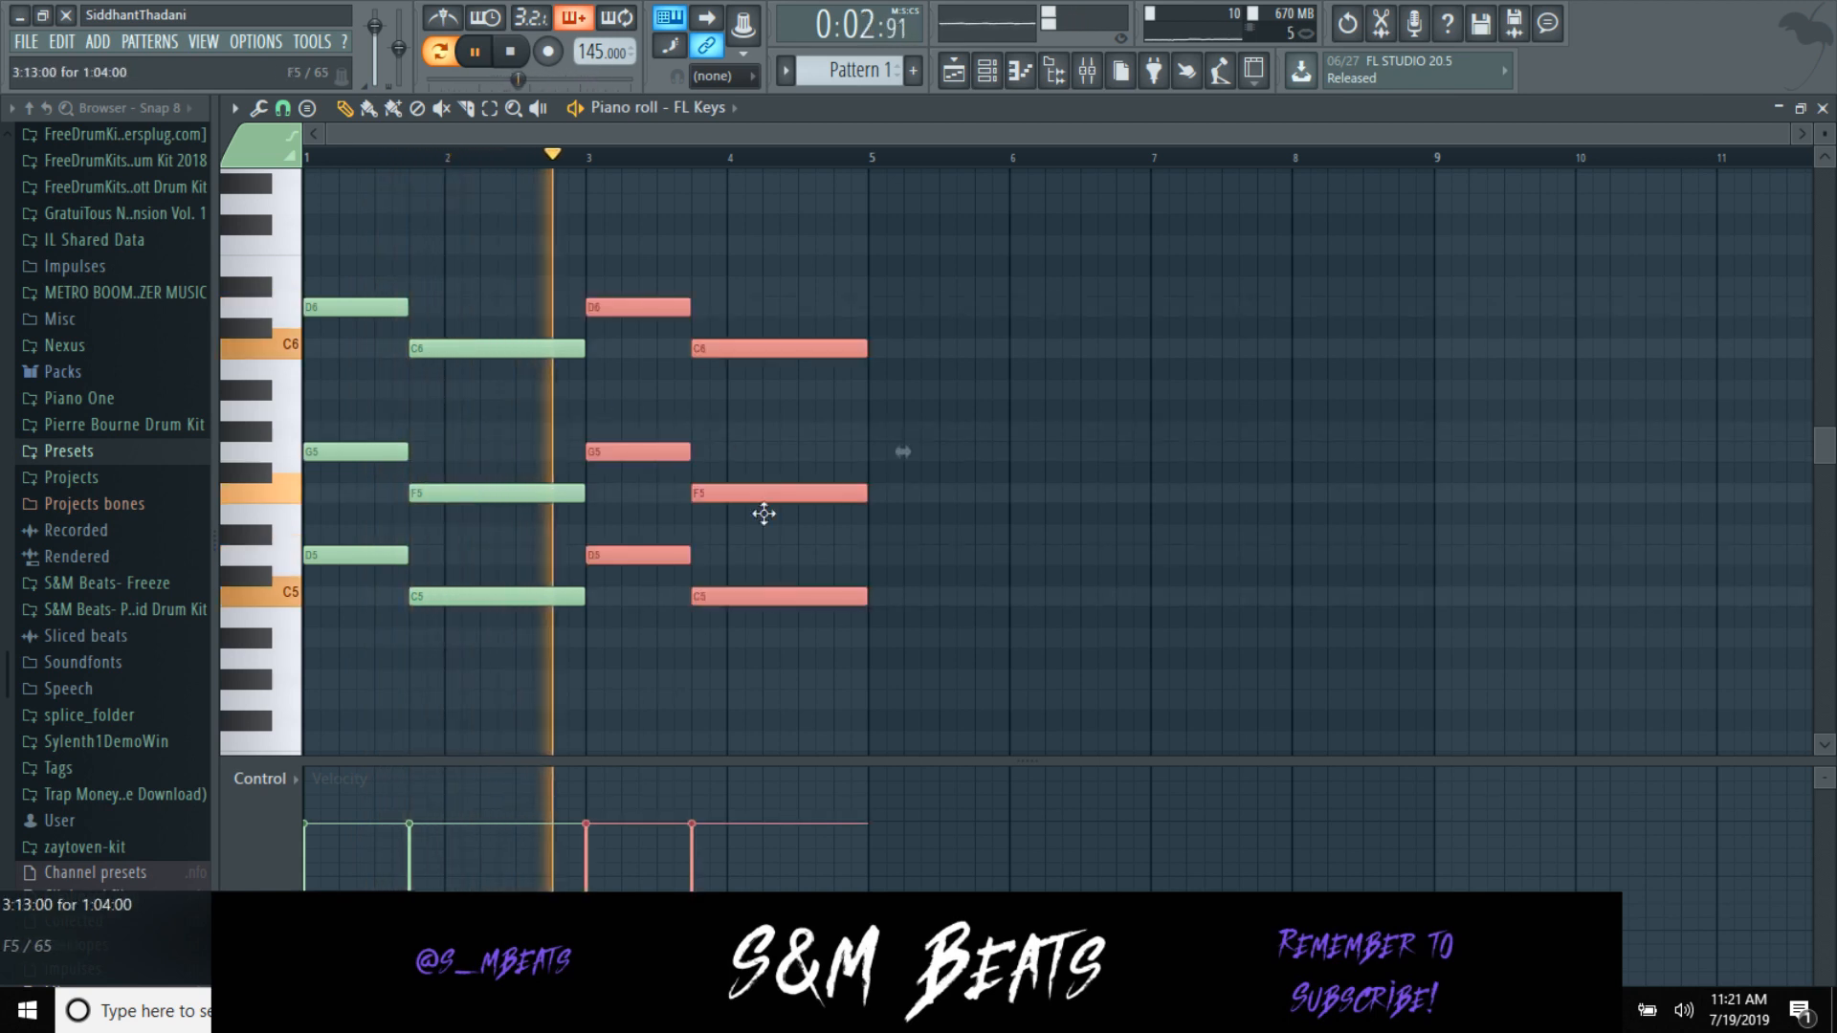
click(854, 665)
right_click(854, 665)
key(space)
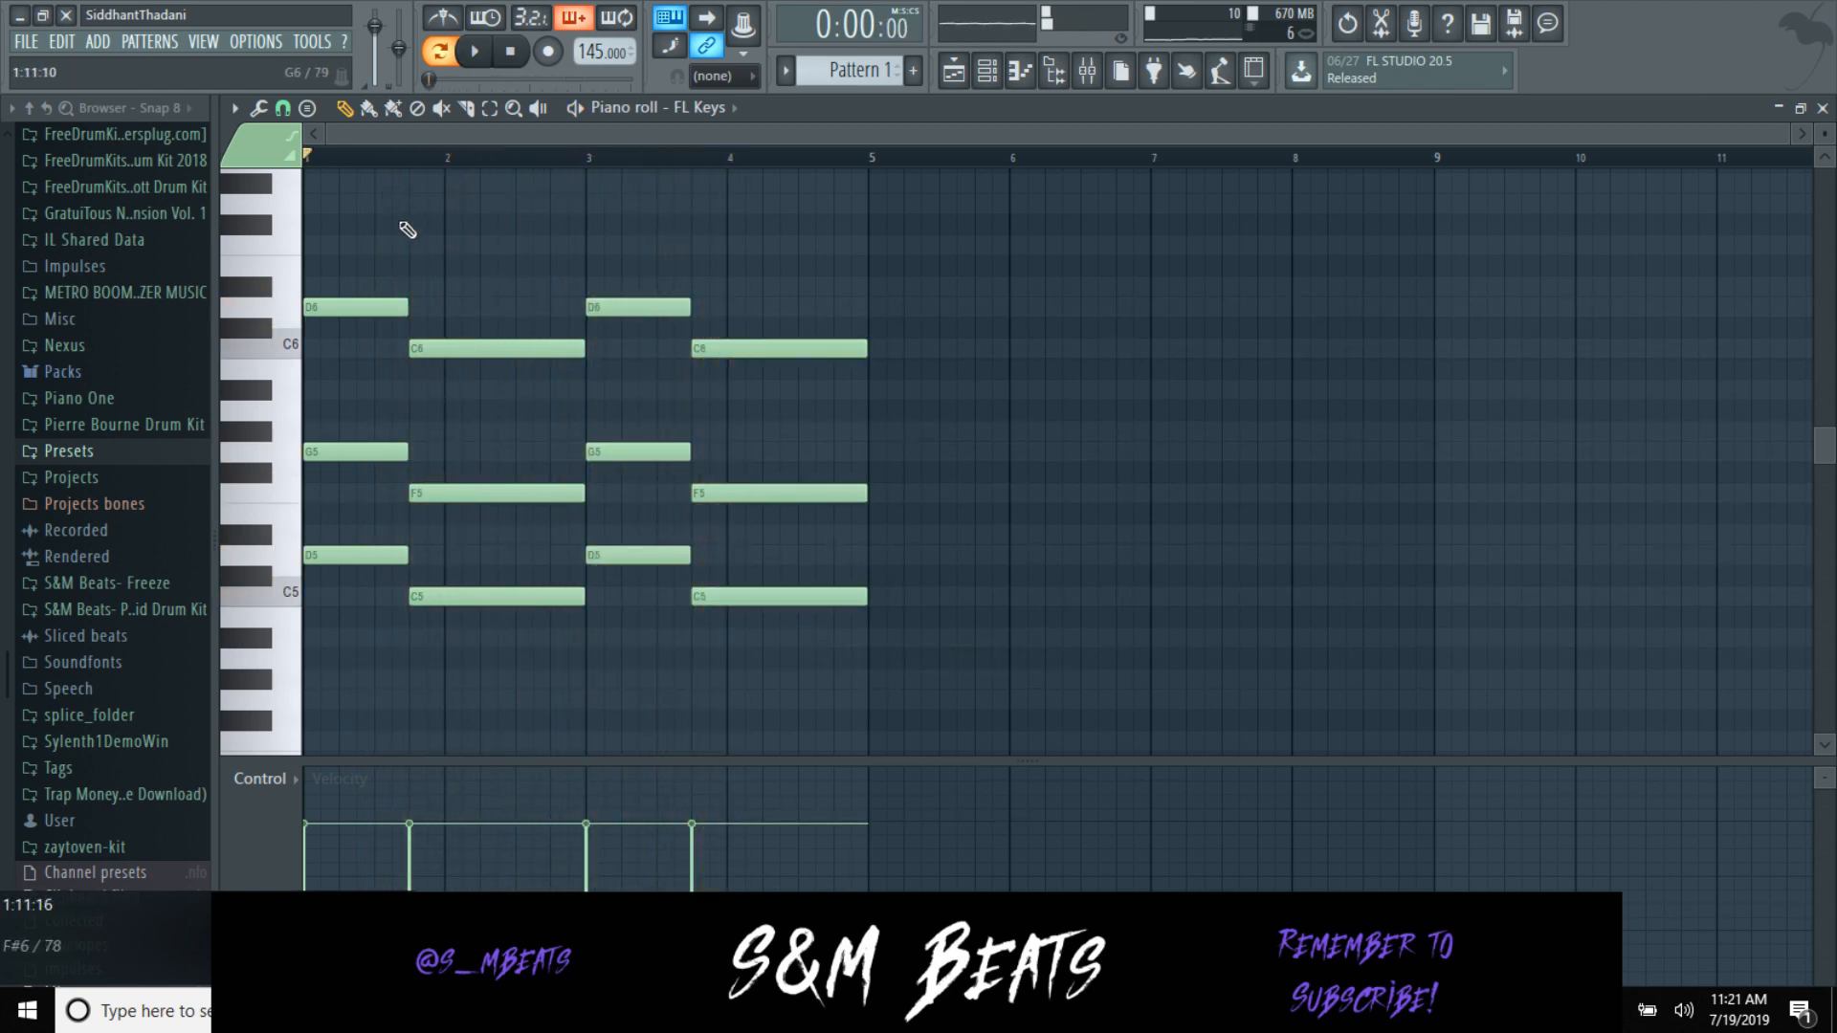
Step: Try a G6 melody note at bar 1 and a C7 note at bar 3 over the chords, deleting the C7
click(321, 183)
drag(216, 204, 218, 204)
key(space)
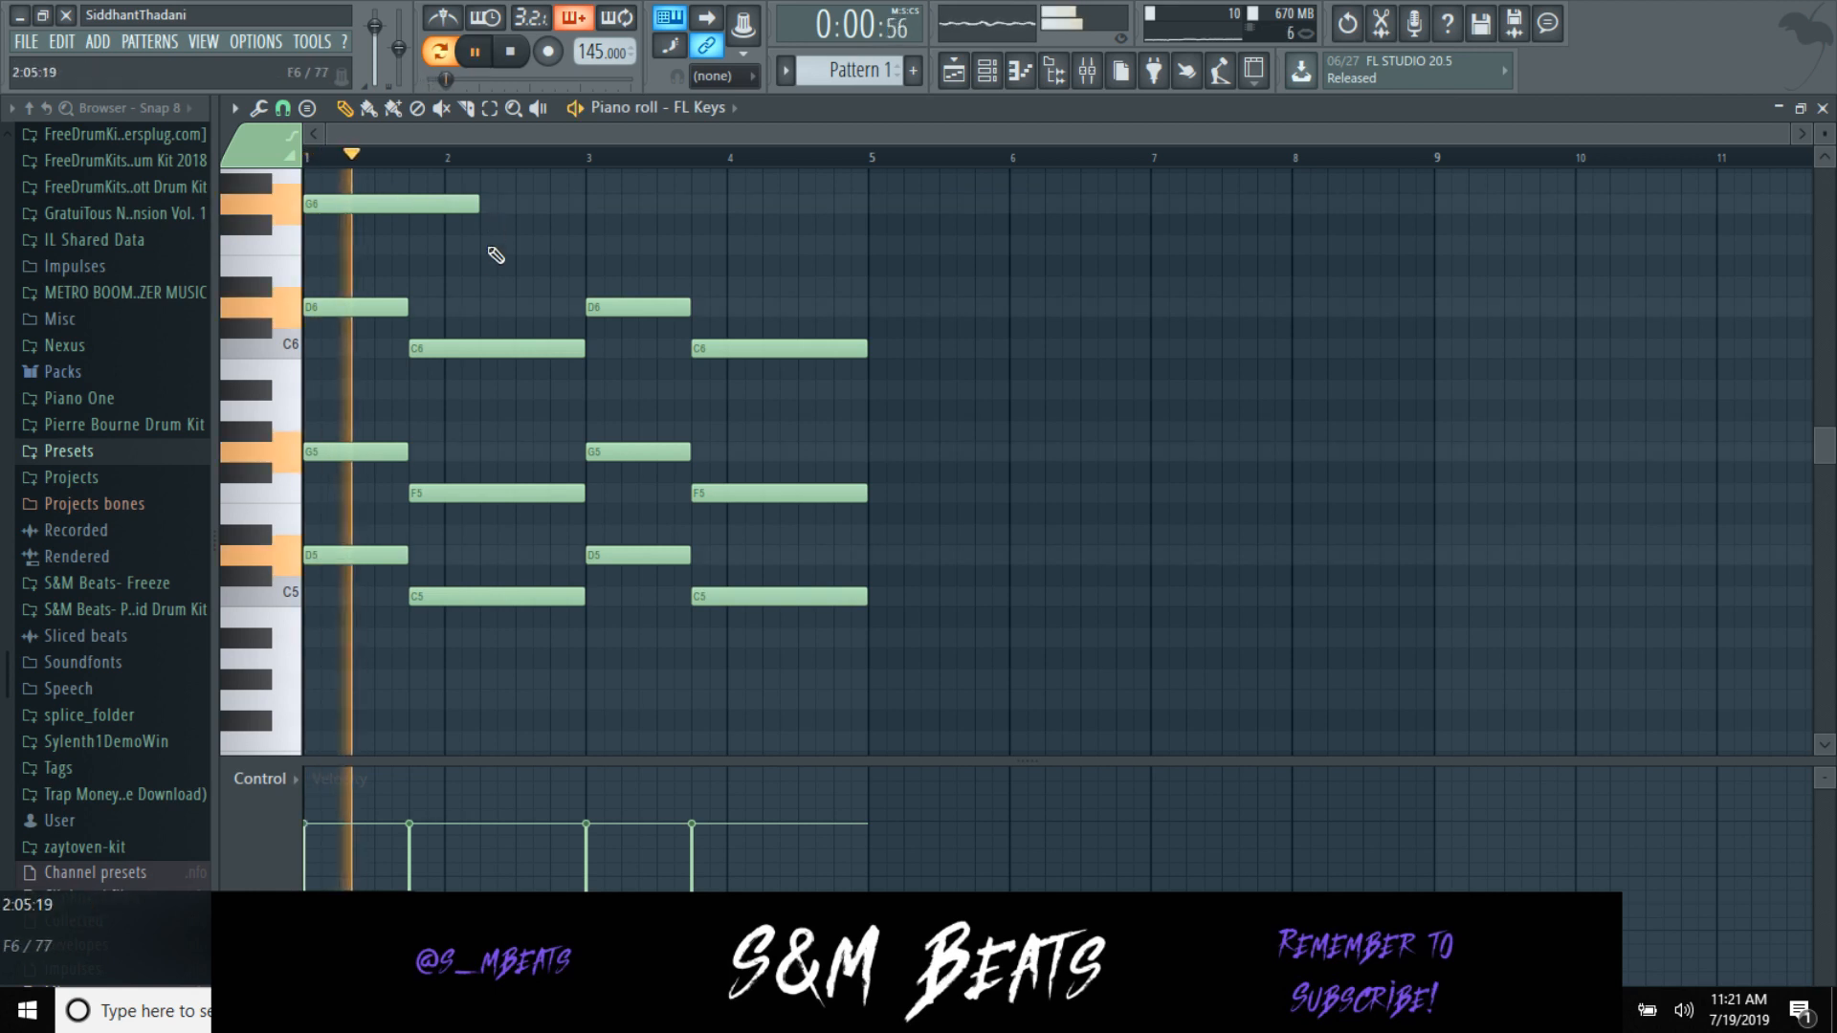
scroll(641, 229, up, 2)
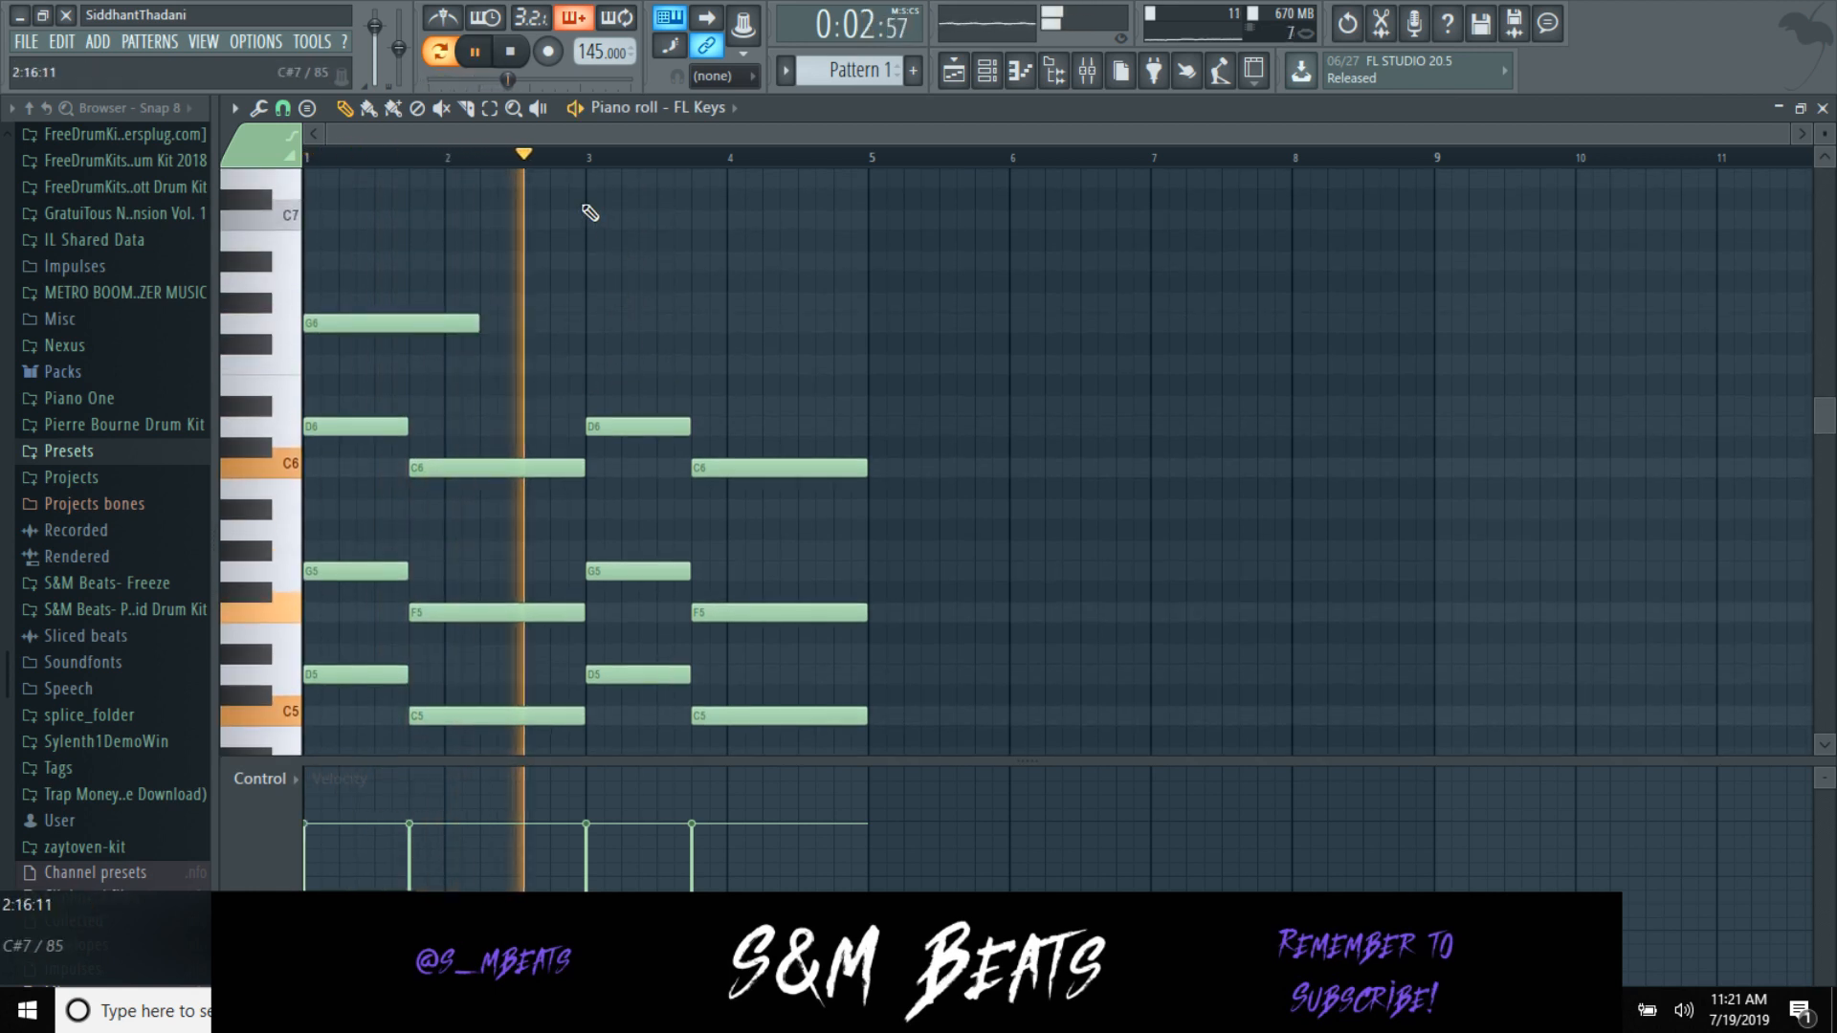
click(590, 219)
right_click(613, 220)
key(space)
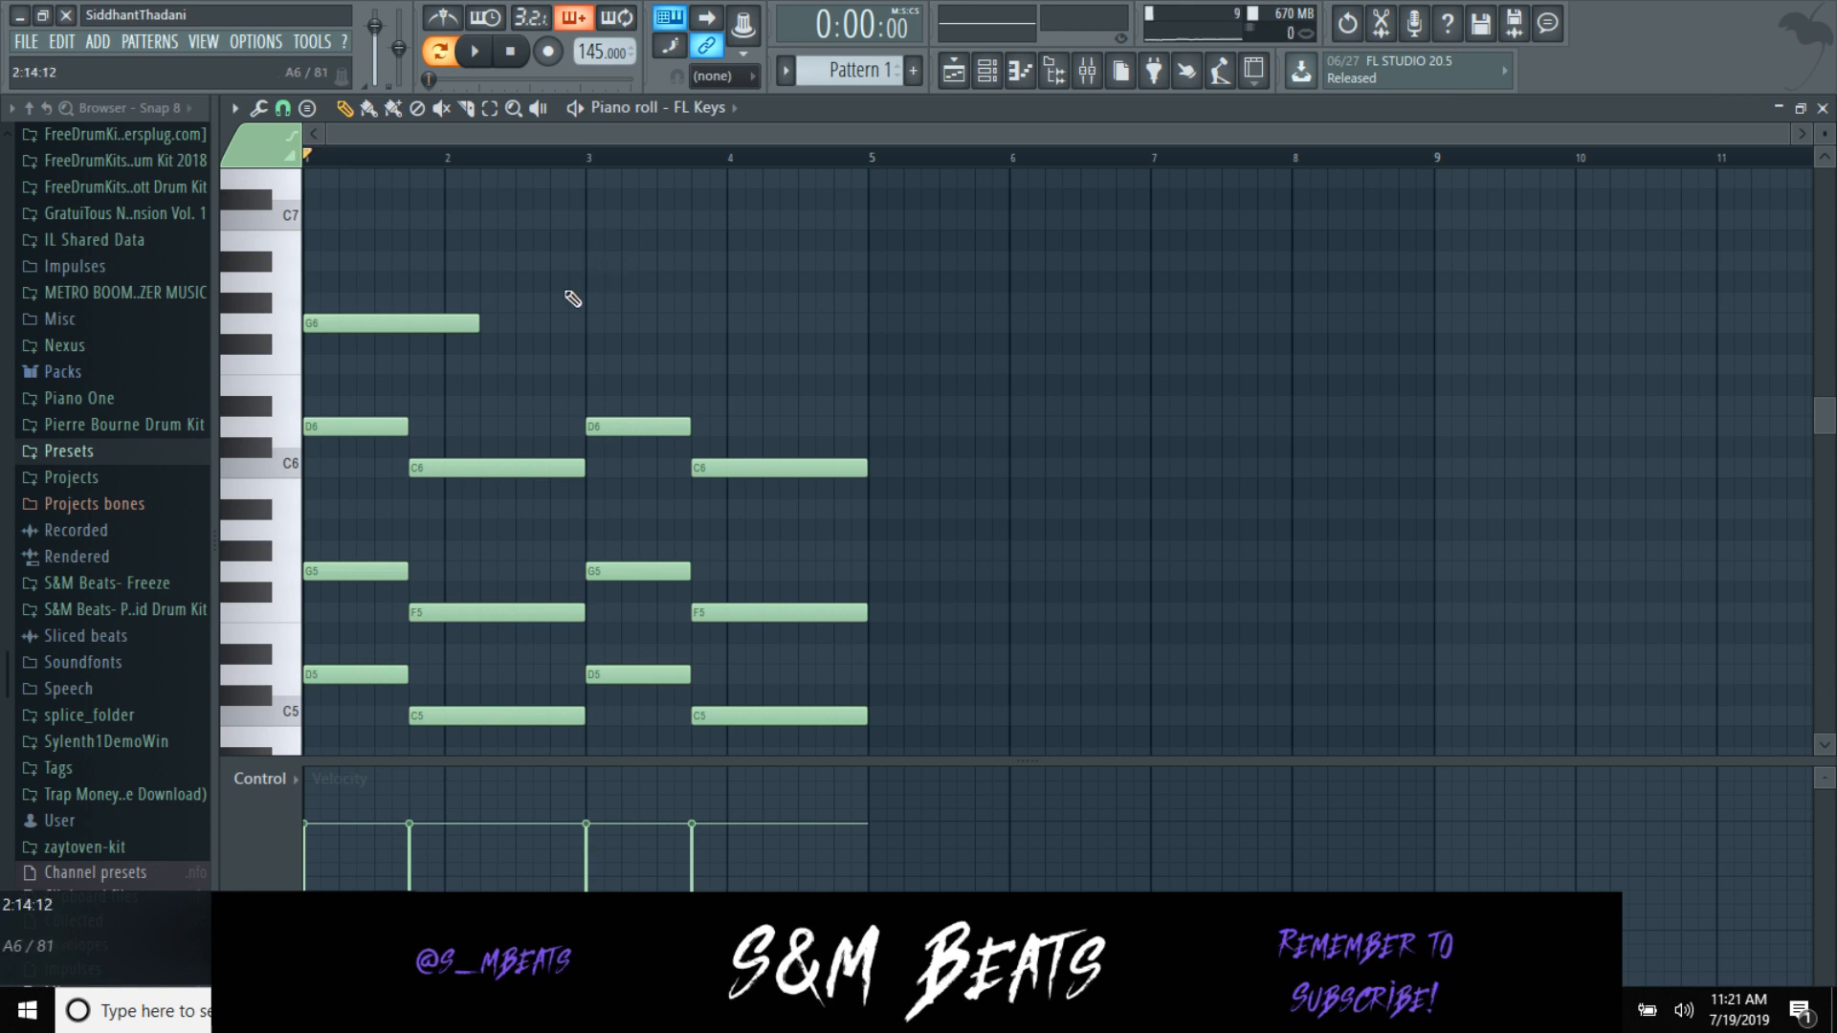
Step: Clear the piano roll and place a D5, G5, D6 chord at bar 1 and a D#5, G5, D#6 chord on beat 4
mouse_move(398, 431)
mouse_down()
mouse_move(404, 627)
mouse_move(529, 342)
mouse_move(686, 621)
mouse_move(677, 271)
mouse_move(779, 607)
mouse_move(418, 279)
mouse_move(422, 685)
mouse_up()
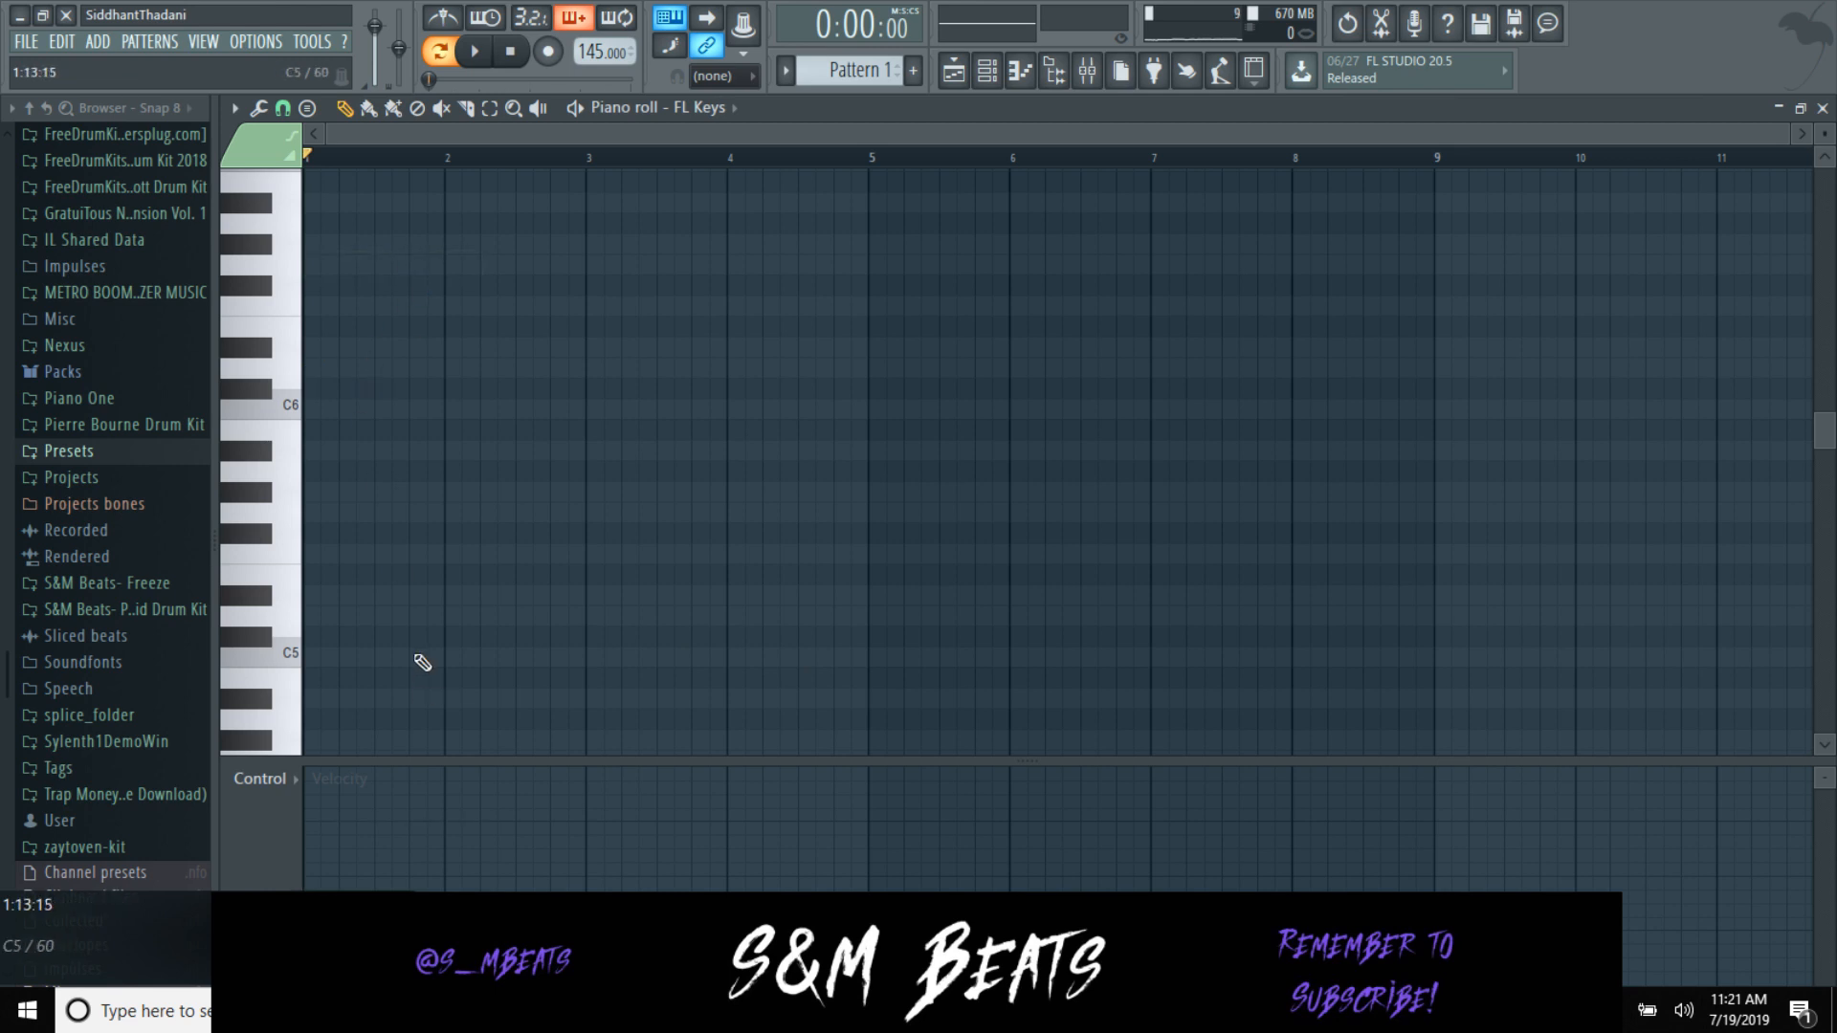
drag(383, 617, 129, 622)
drag(365, 512, 259, 504)
mouse_move(335, 351)
mouse_down()
mouse_move(95, 373)
mouse_move(239, 330)
mouse_move(369, 337)
mouse_move(308, 364)
mouse_move(407, 354)
mouse_up()
click(308, 367)
click(417, 595)
key(space)
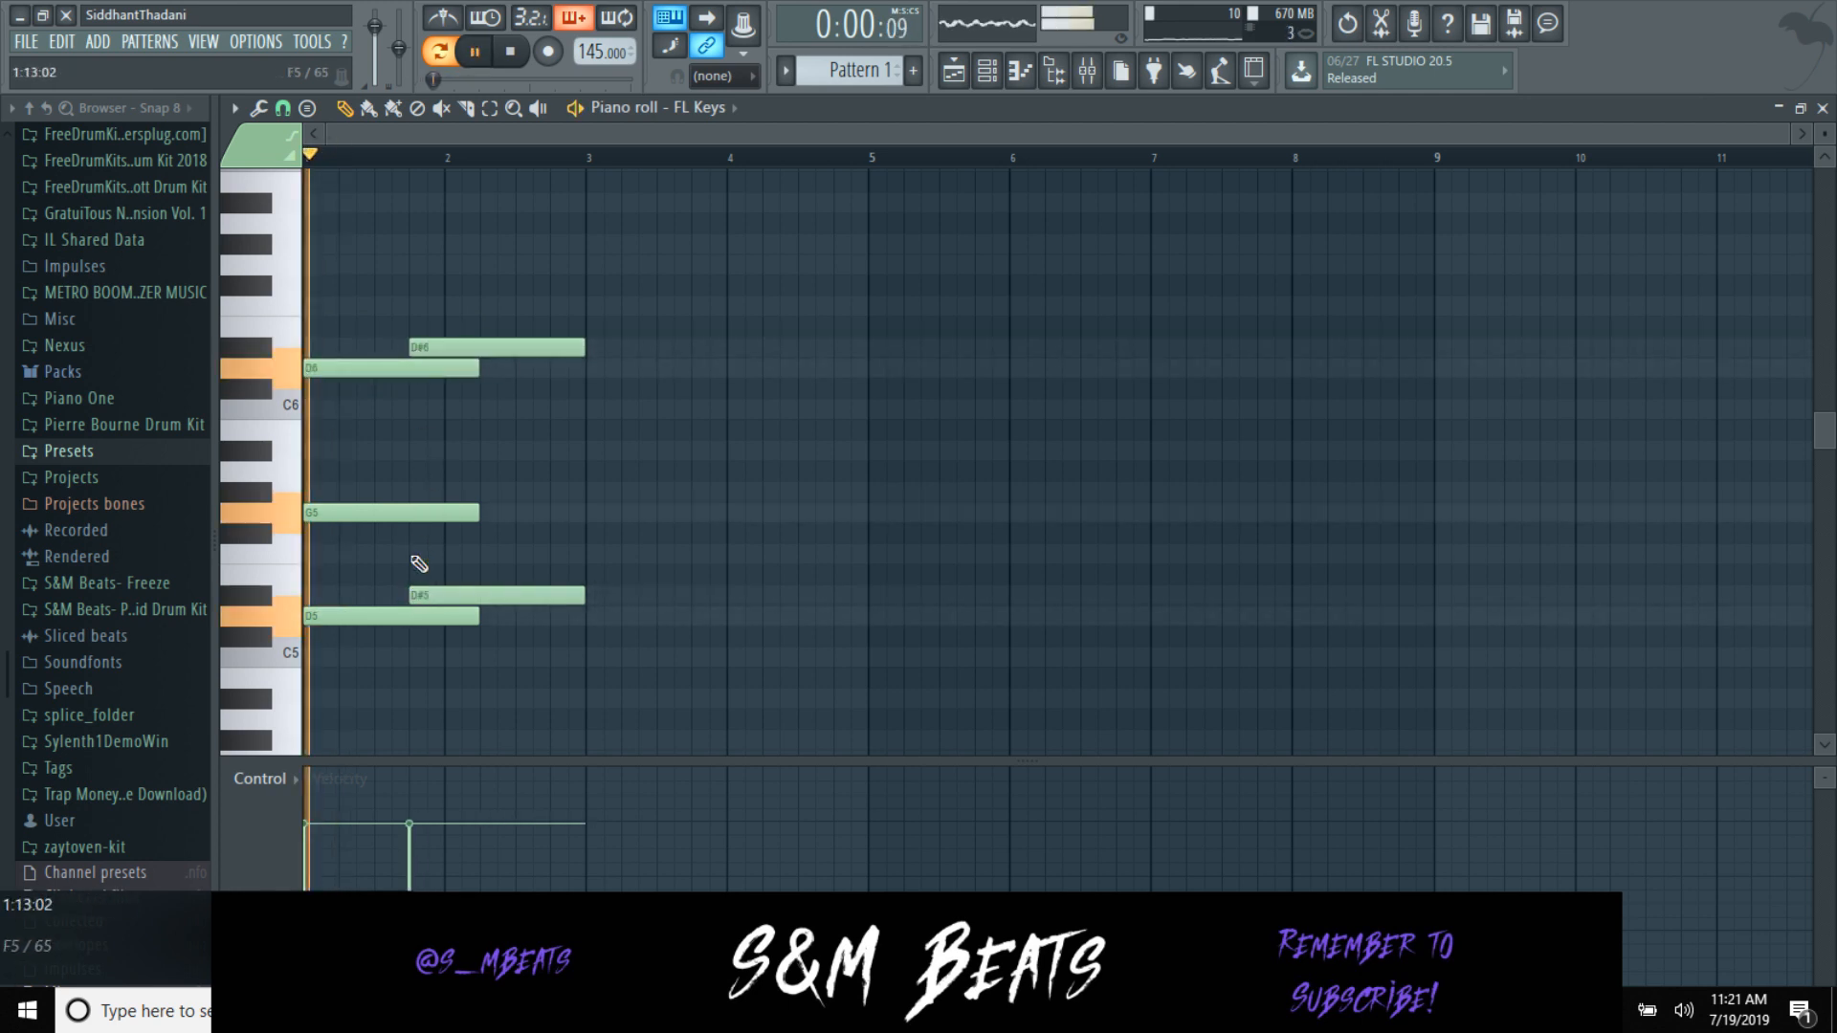
click(416, 512)
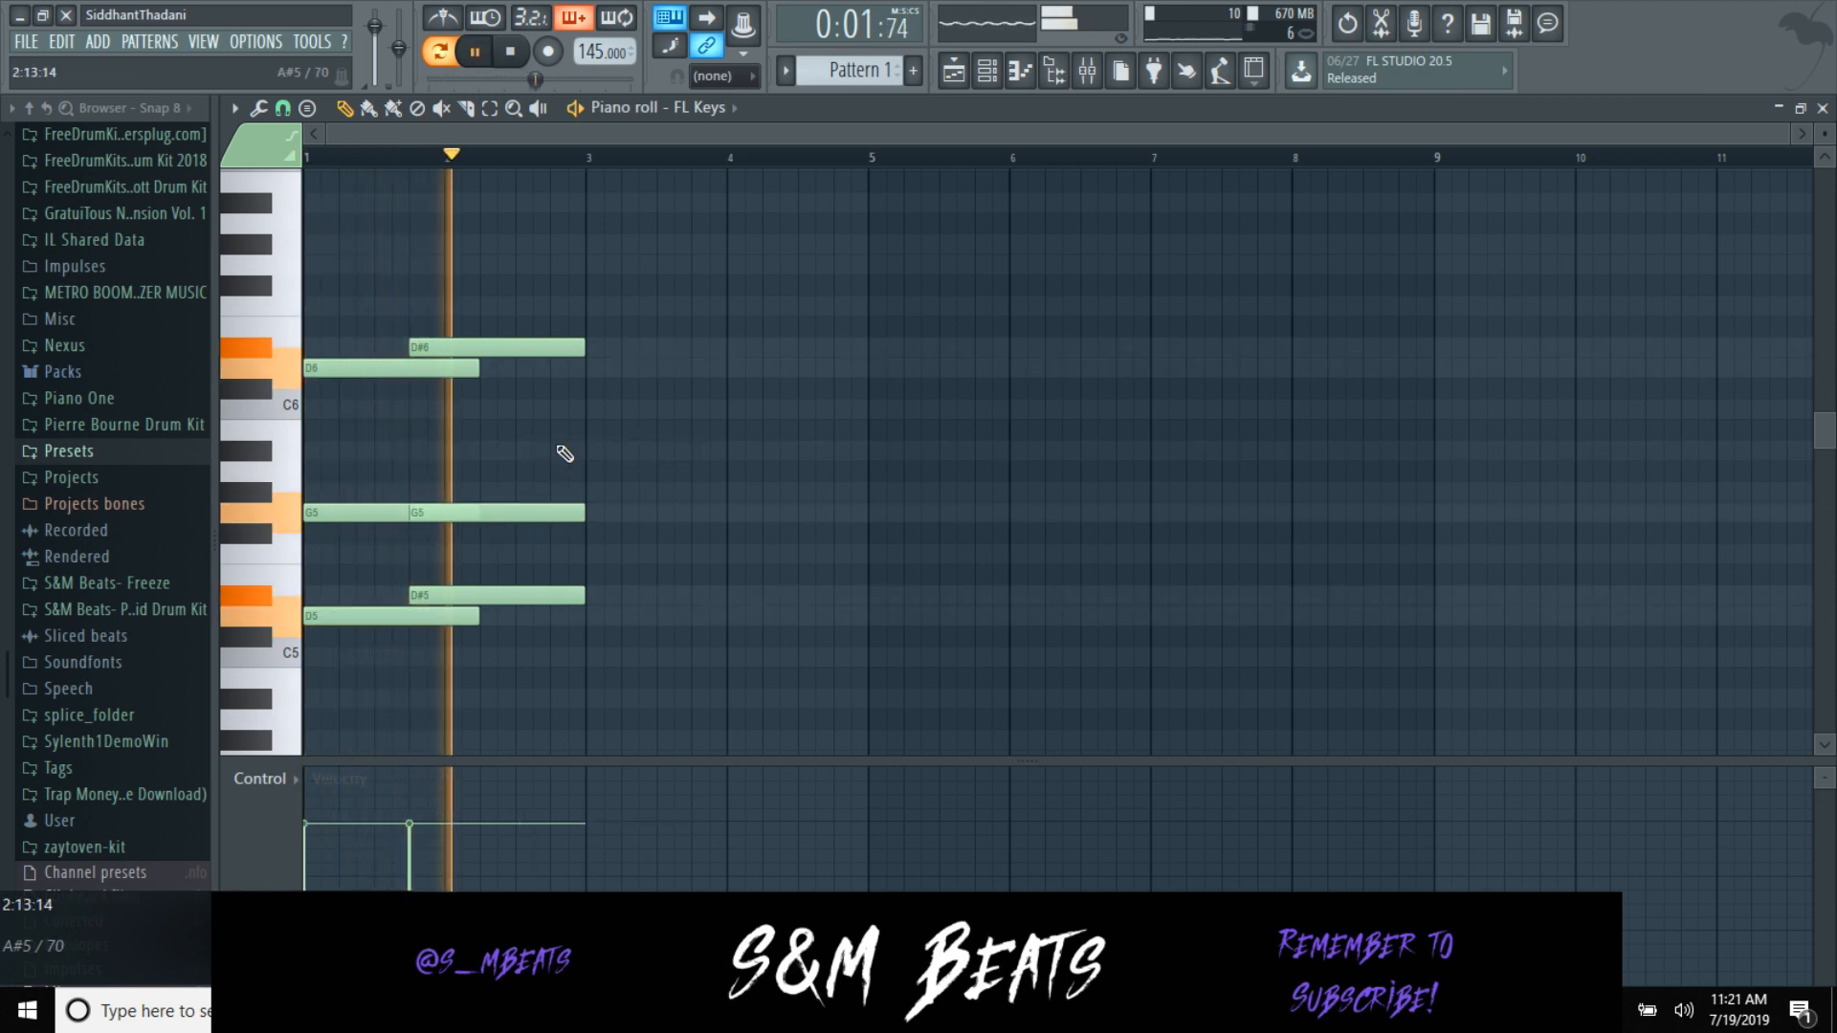
Step: Trim the first chord to end where the D#5, G5, D#6 chord begins, and play the progression
key(space)
key(ctrl+z)
key(space)
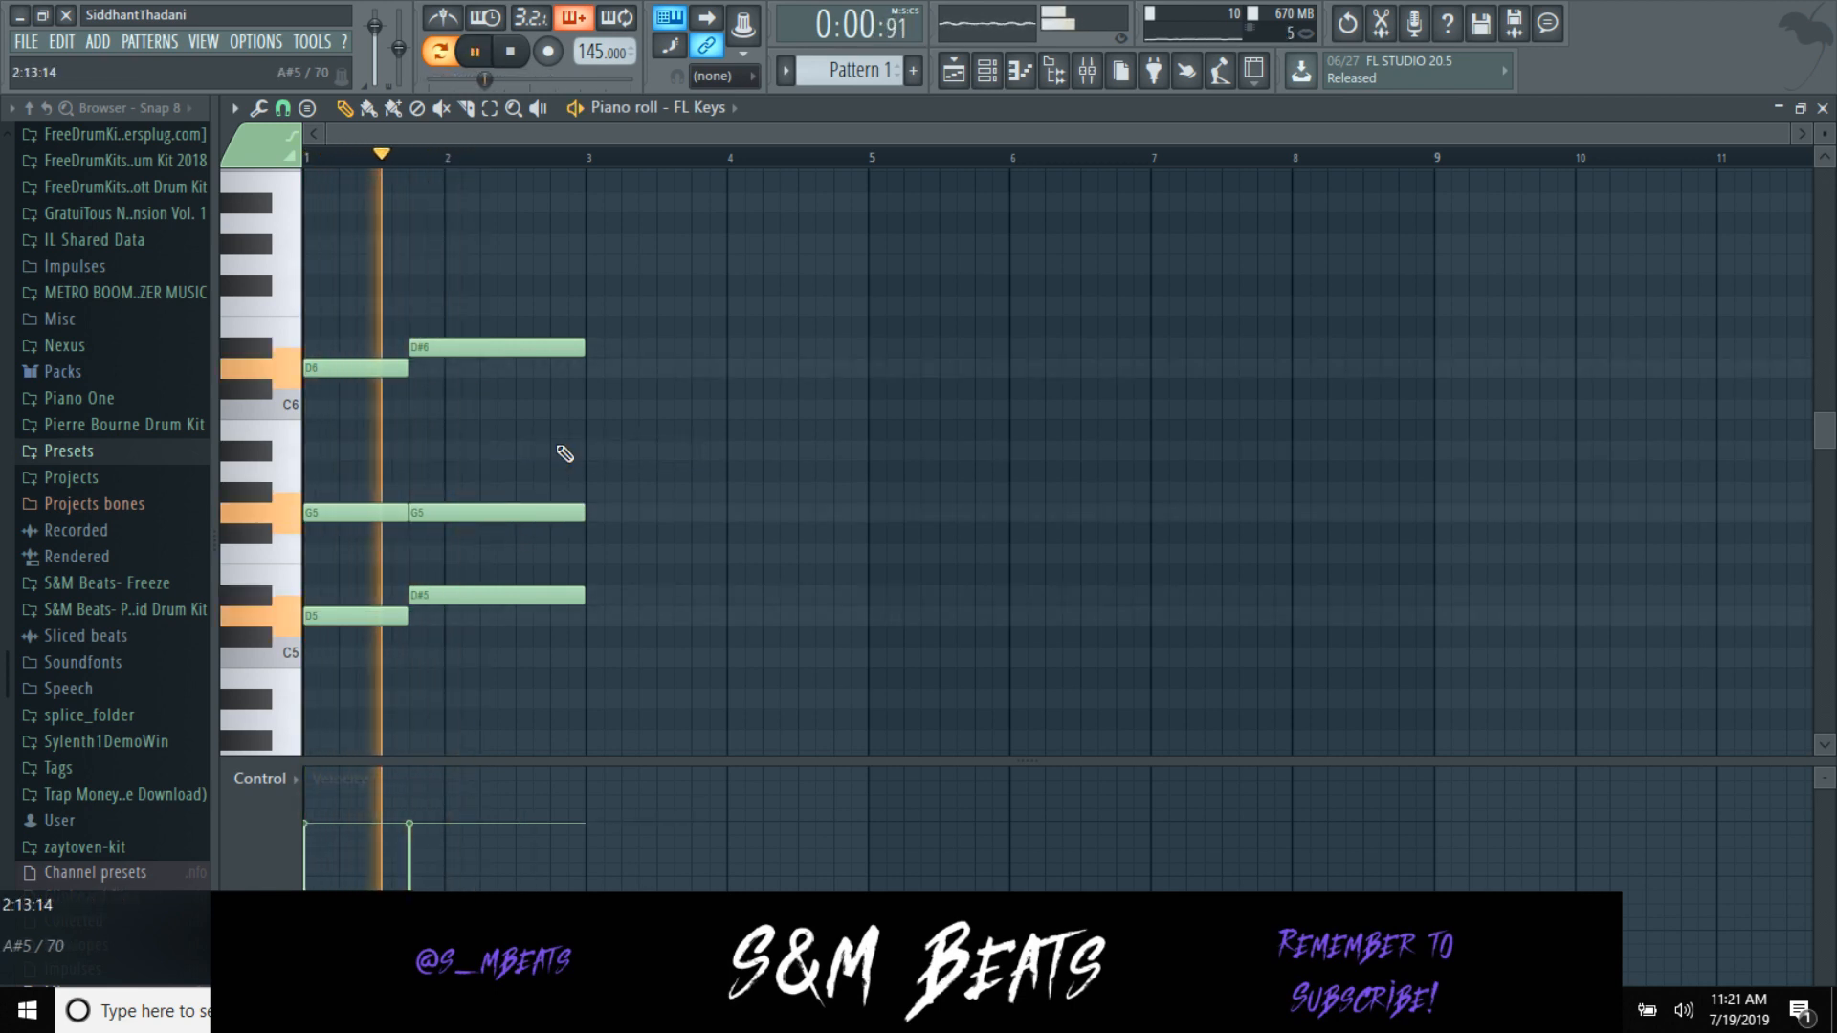
Step: Duplicate the two-bar chord progression until it fills eight bars
key(ctrl+b)
click(674, 459)
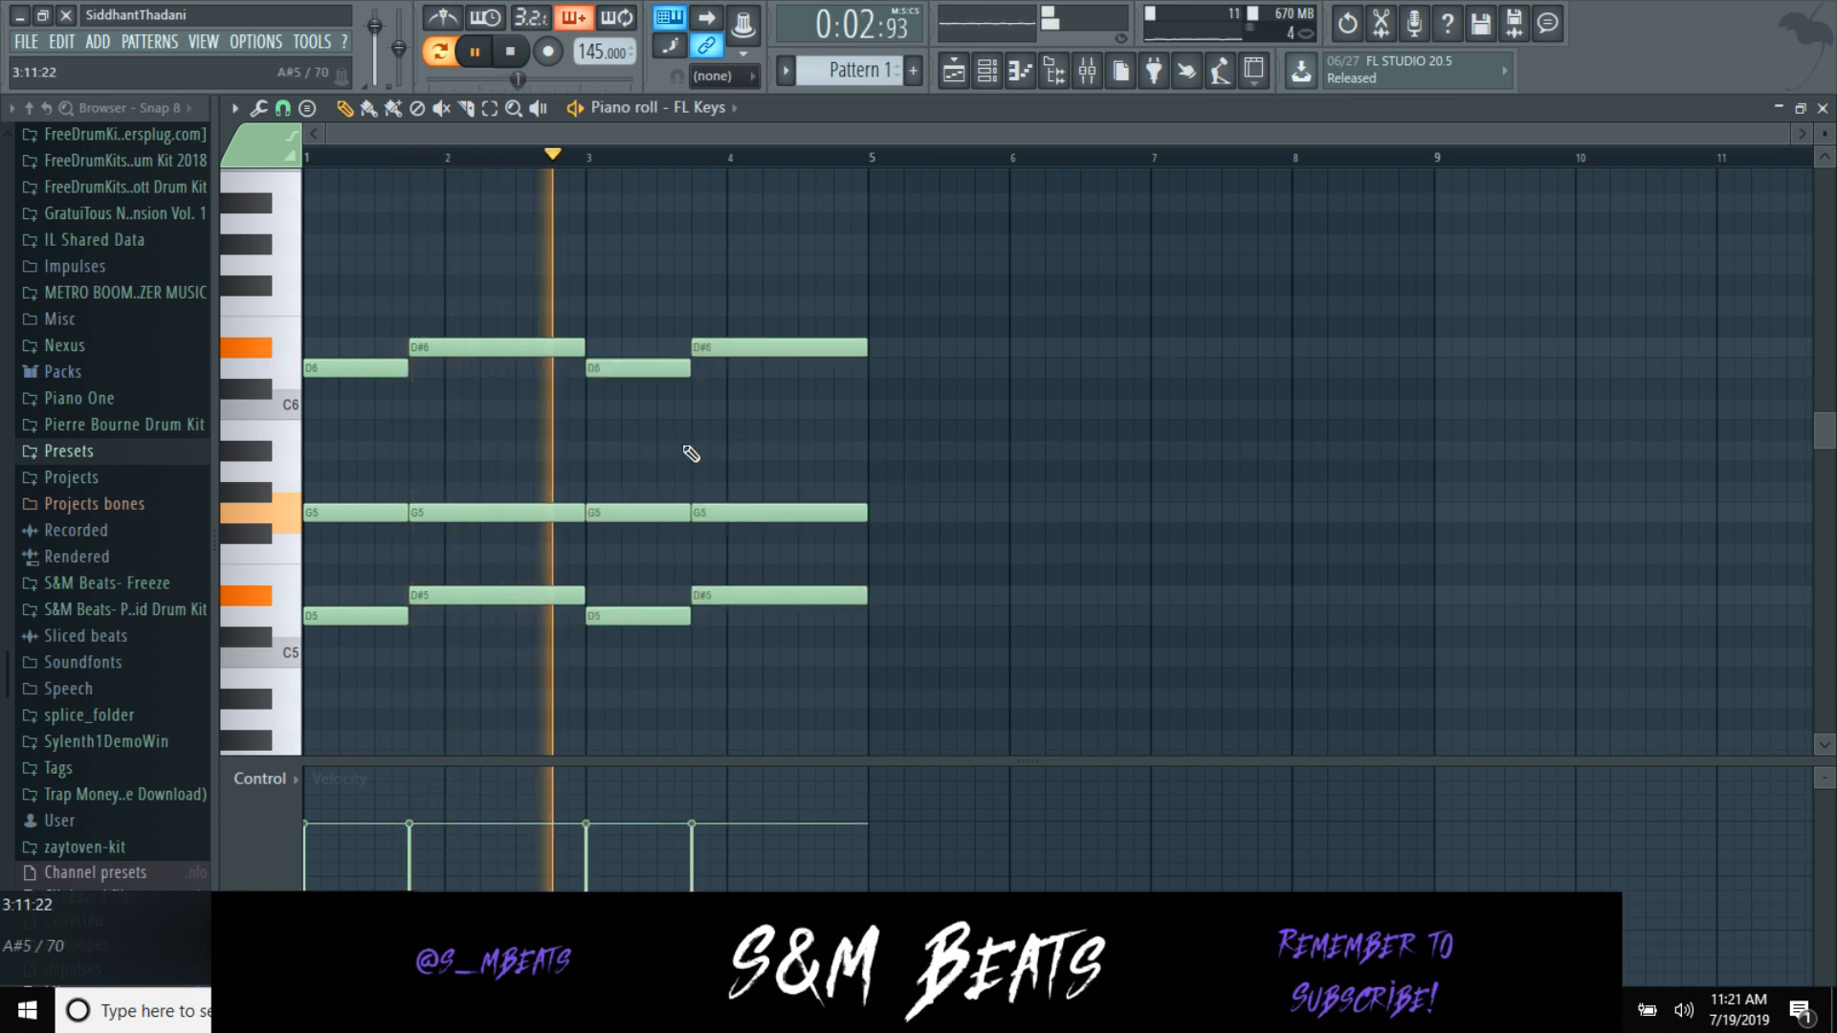
key(ctrl+b)
click(766, 431)
right_click(768, 439)
key(space)
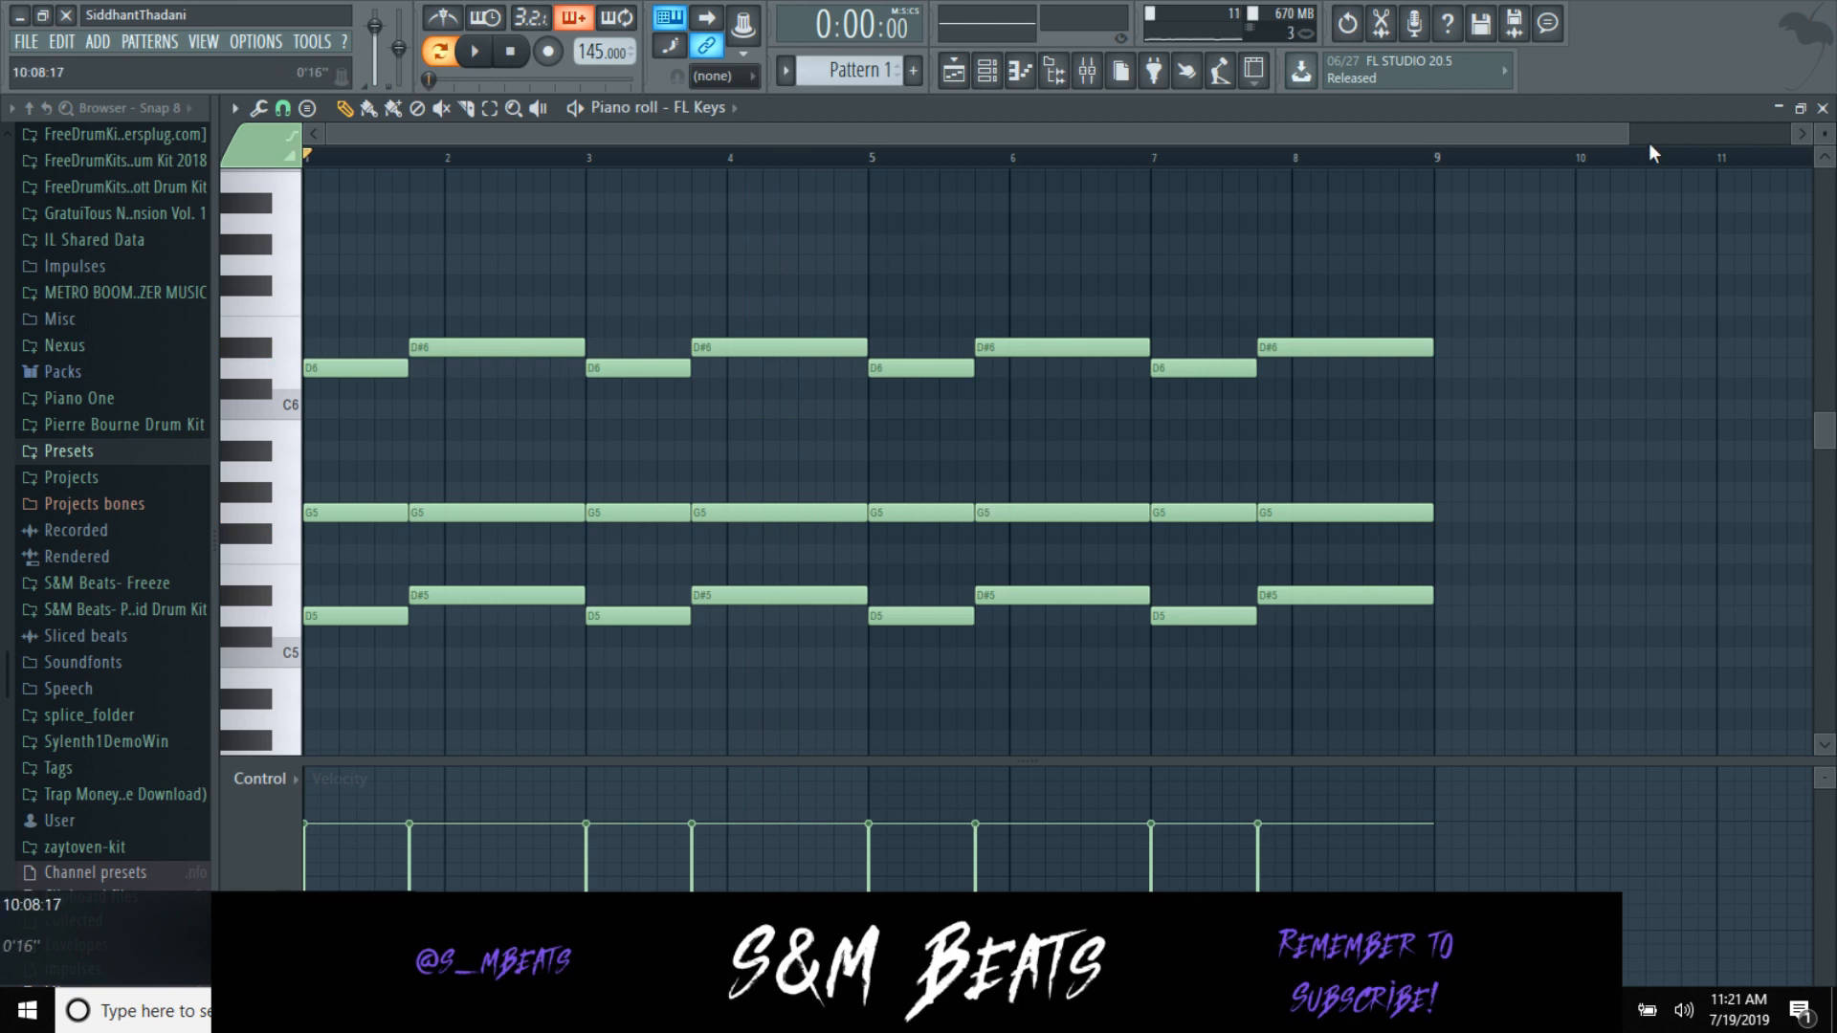
Step: Close the piano roll, paste the FL Keys notes into the Omnisphere channel, and mute FL Keys
click(1823, 108)
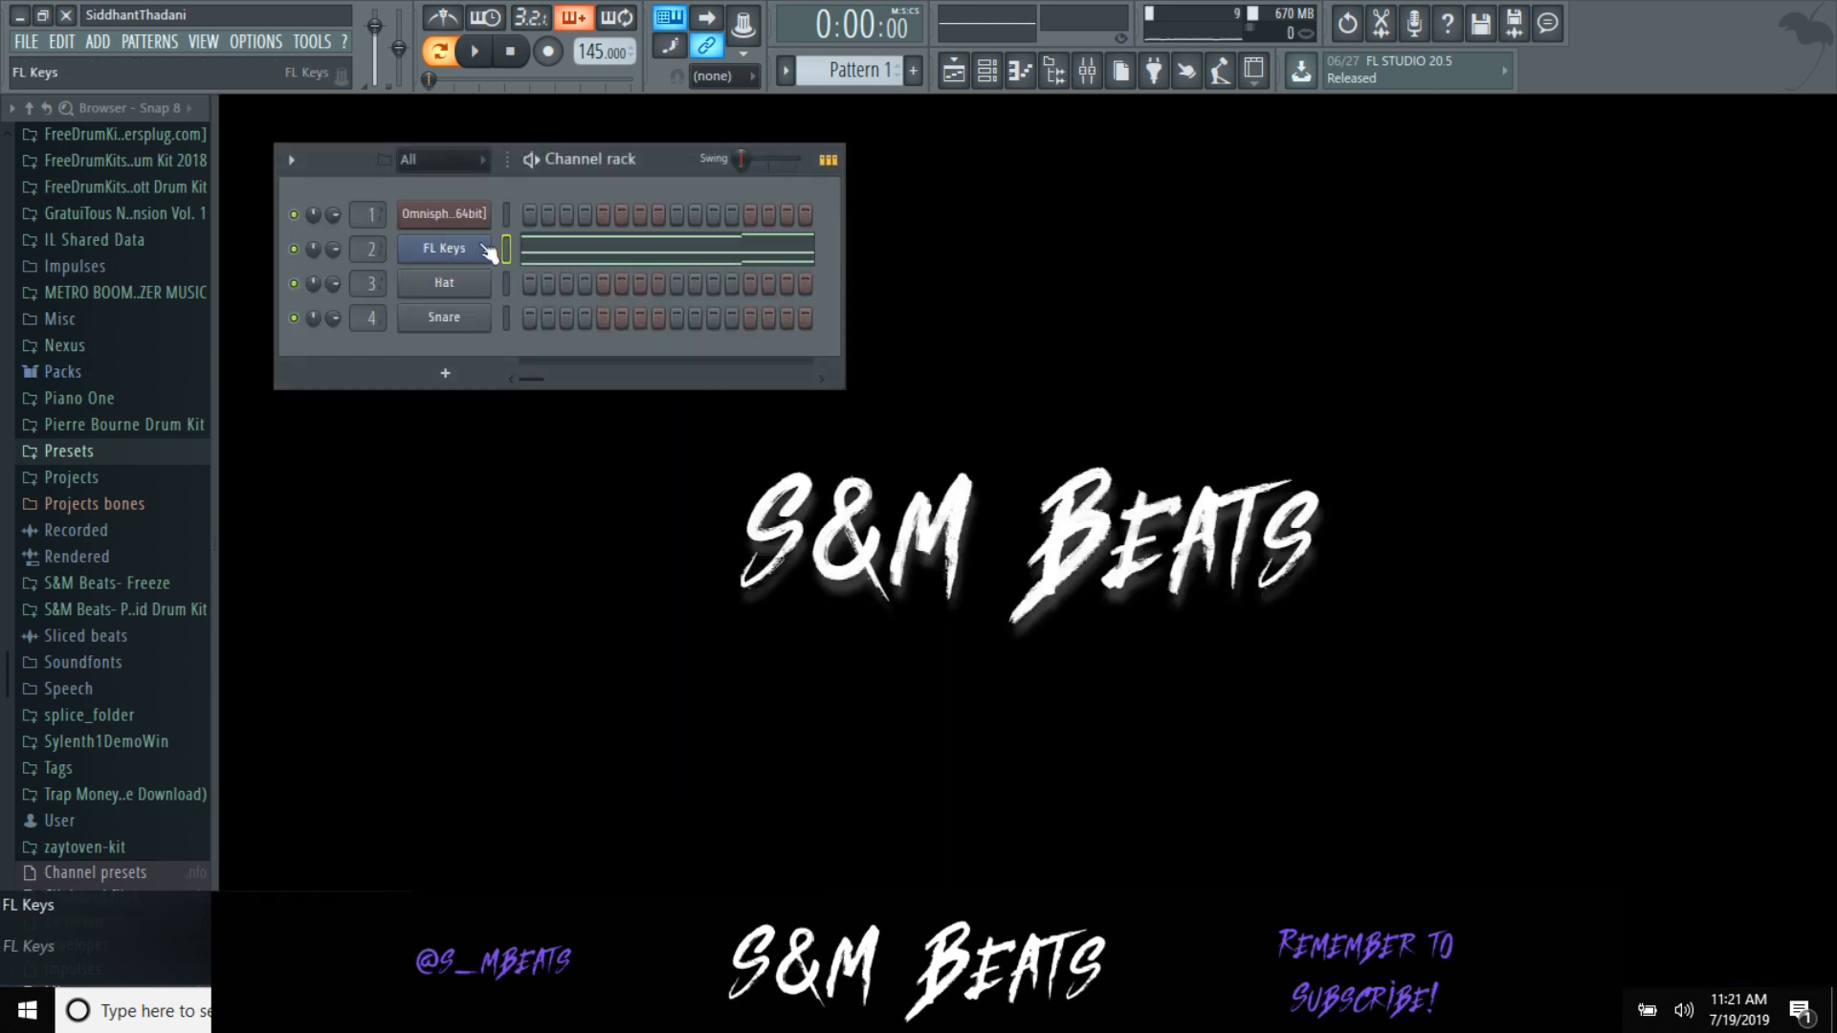
click(512, 216)
key(ctrl+v)
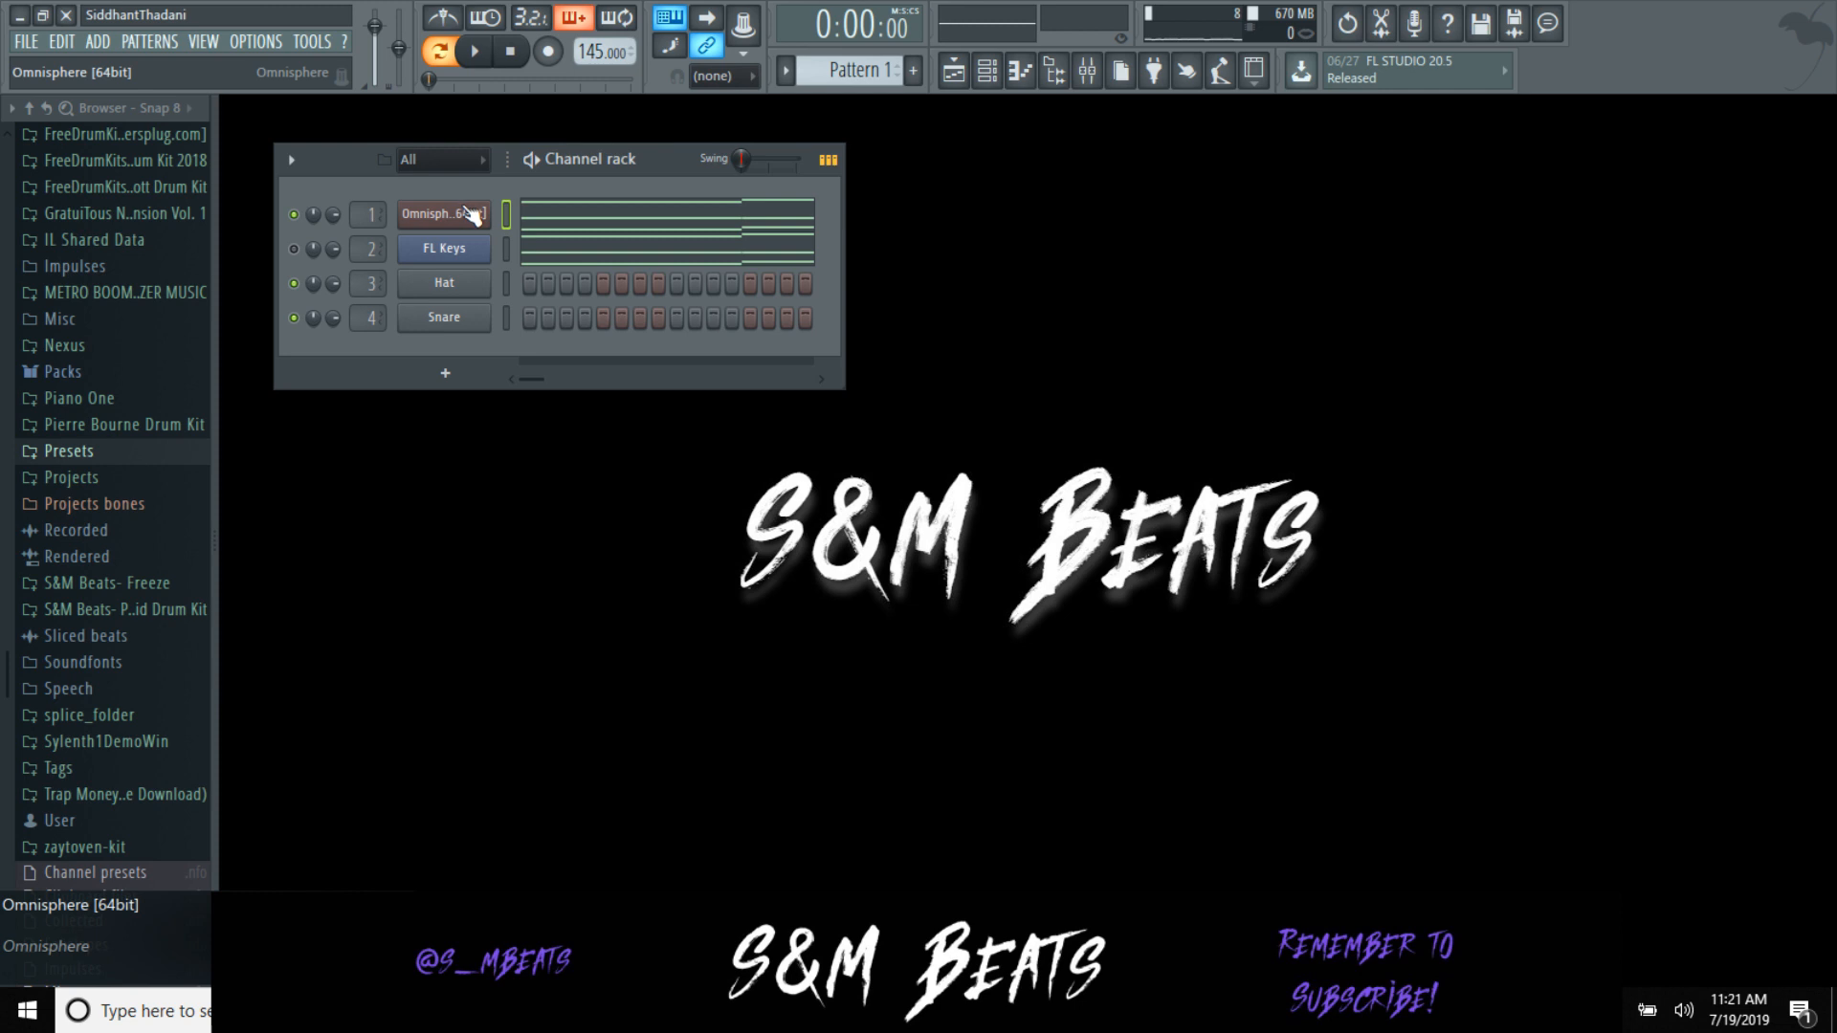
Step: Open Omnisphere, collapse its expanded patch browser, load the Pads + Strings patch Tribute to Lyle, and play the pattern
click(471, 215)
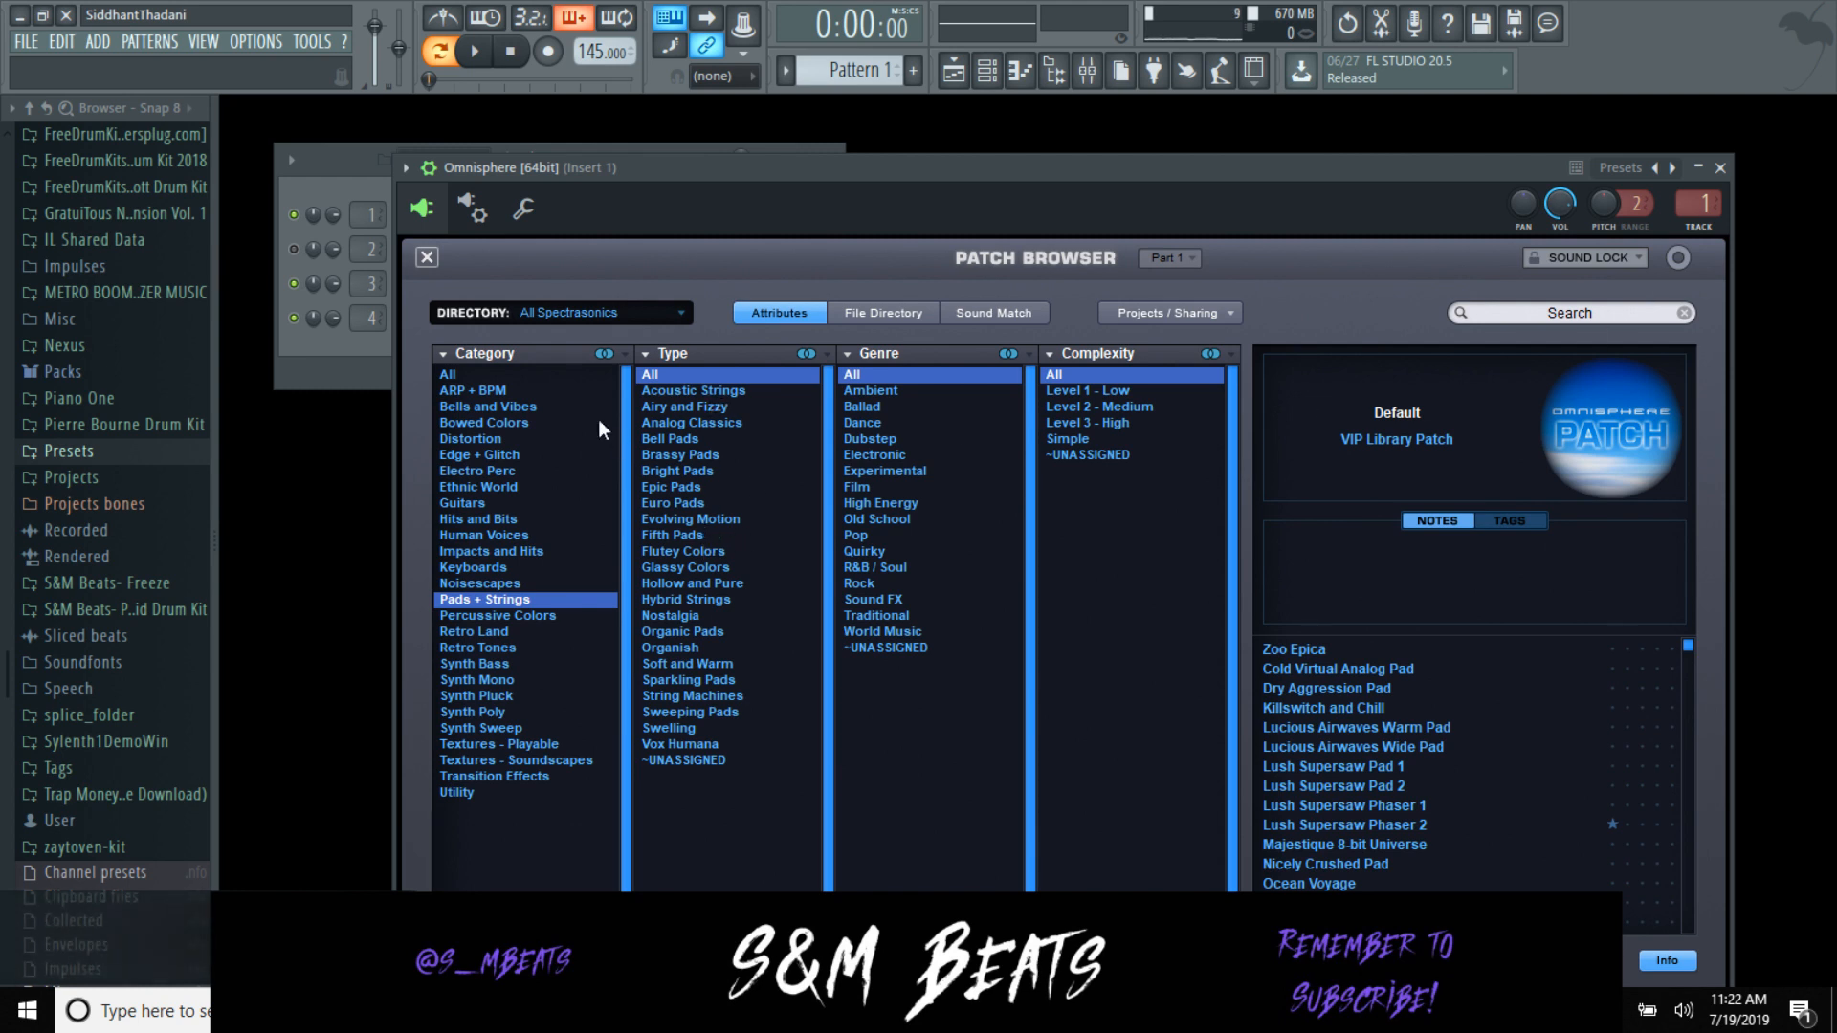
click(427, 258)
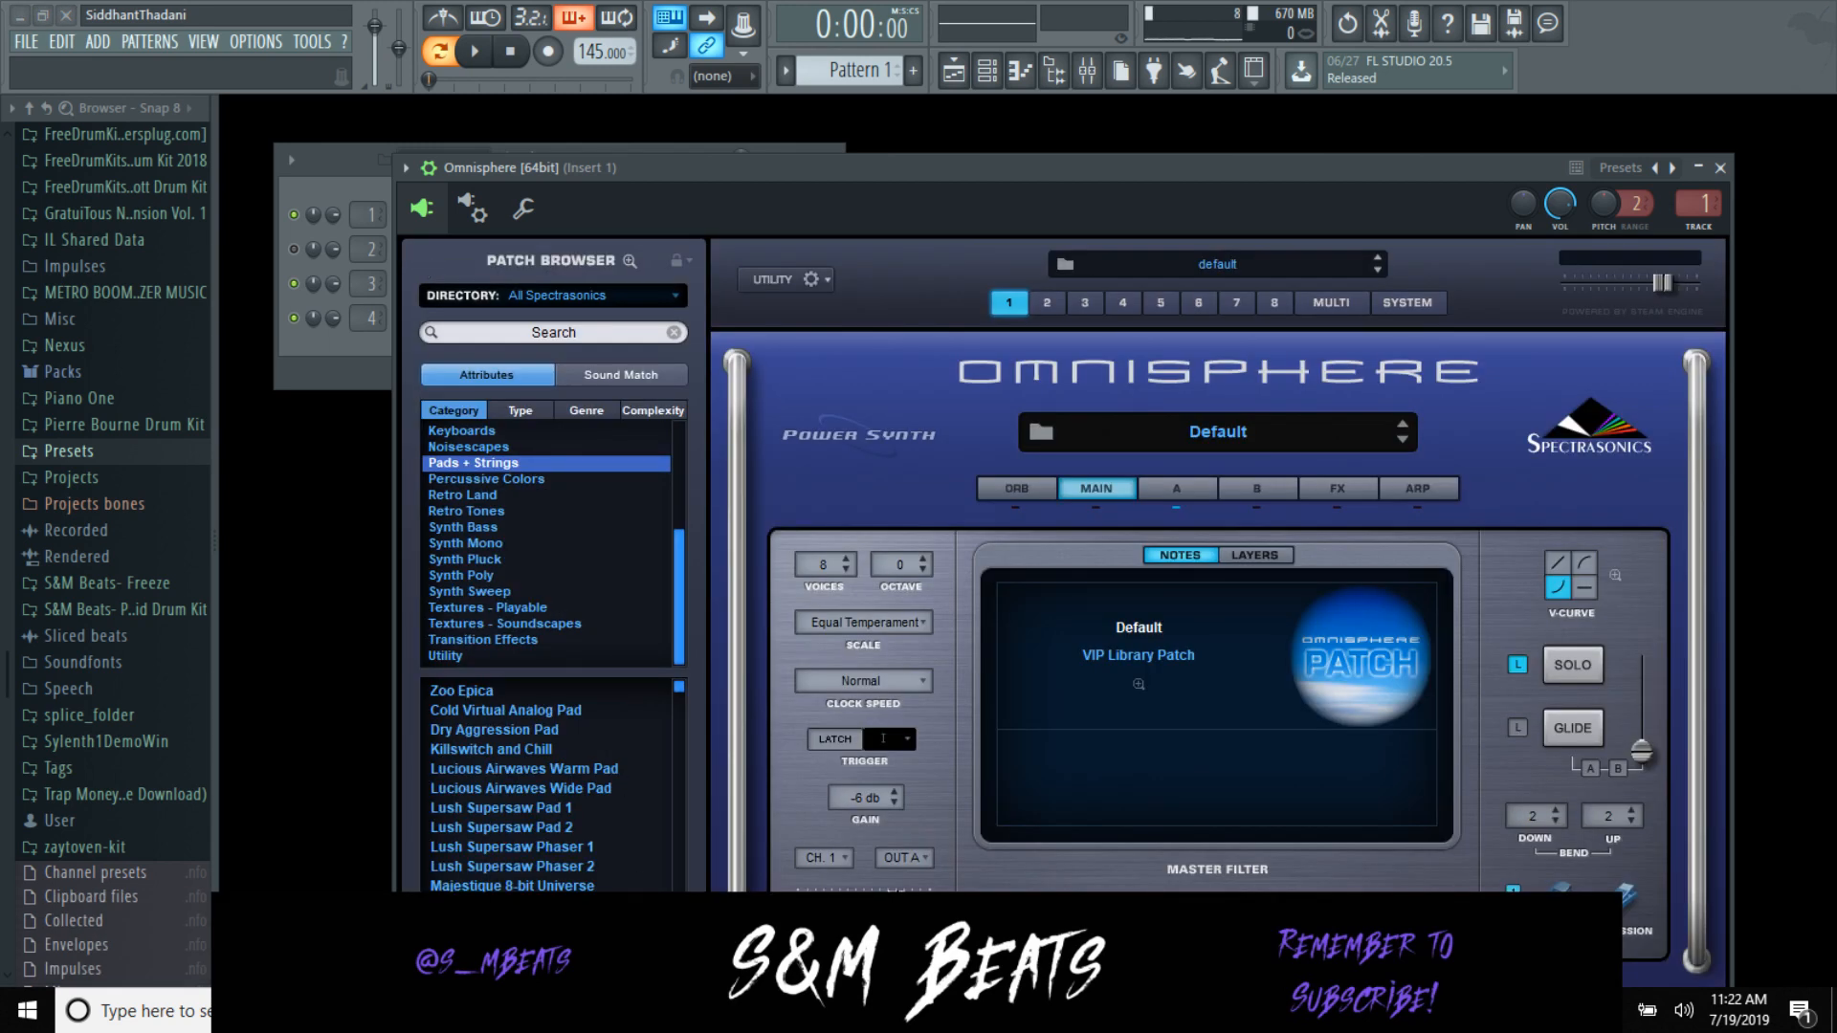
scroll(523, 779, down, 5)
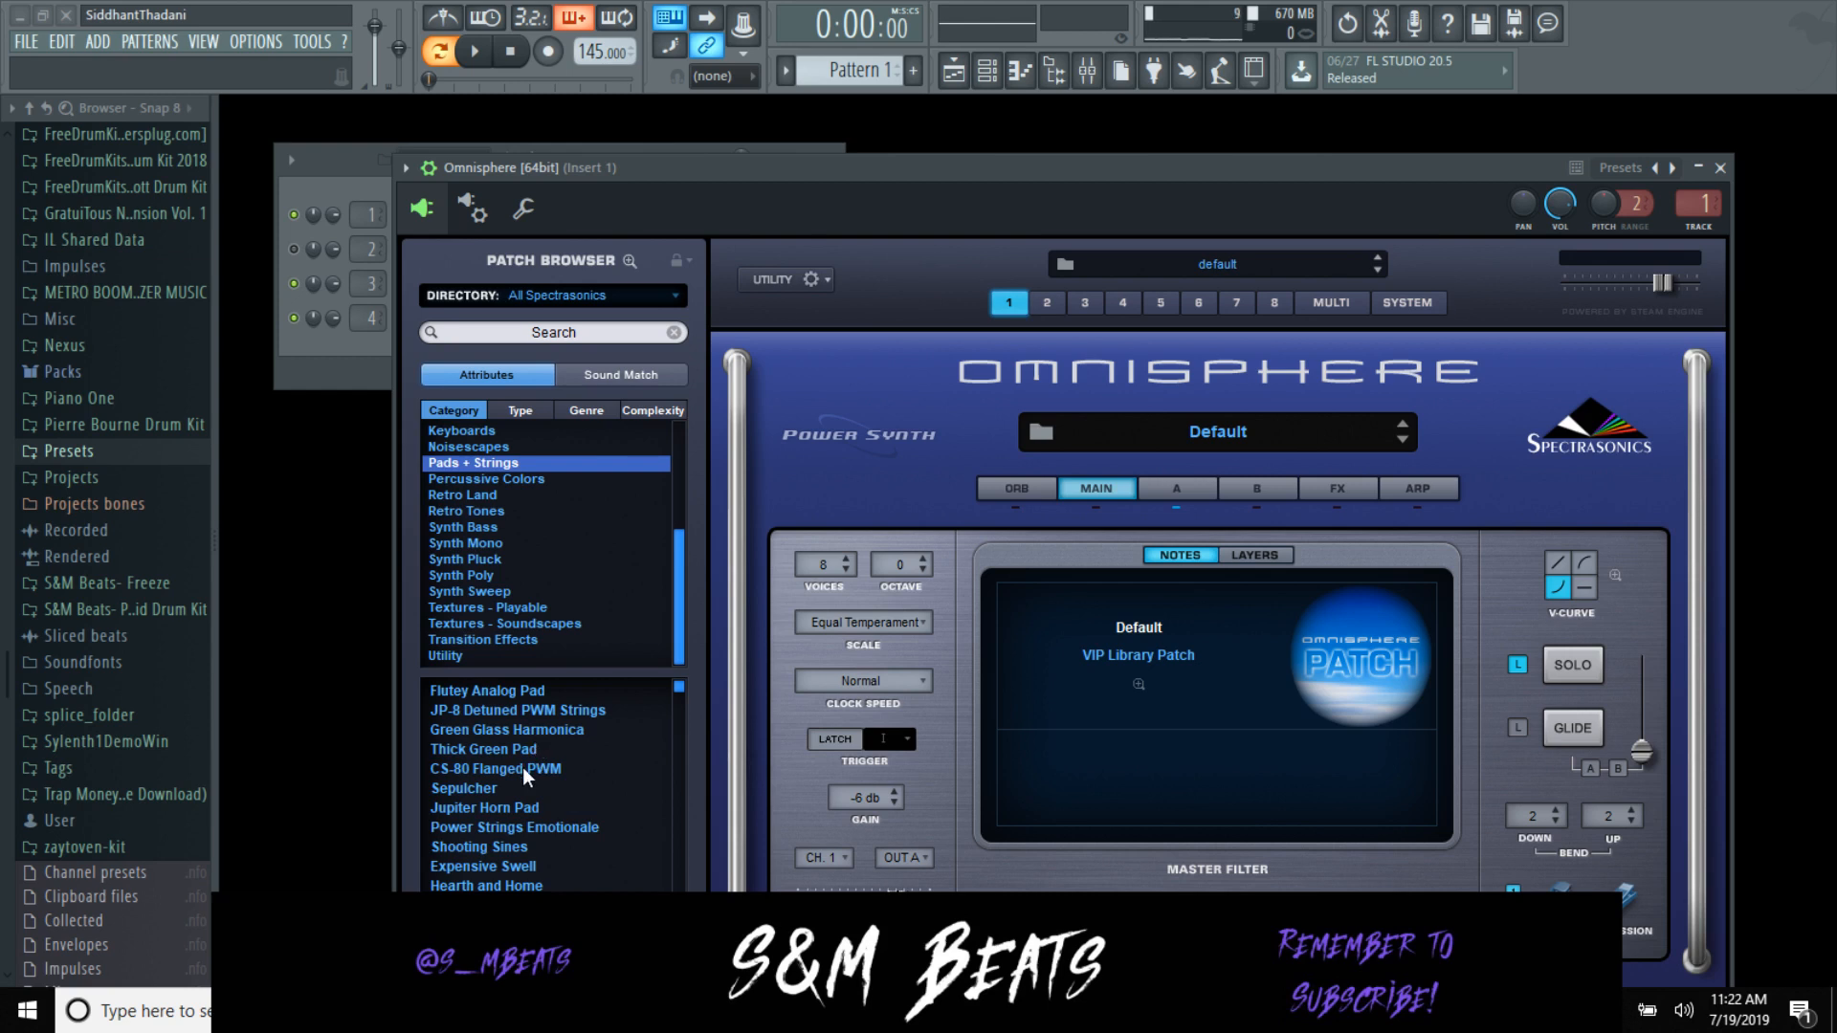
click(523, 767)
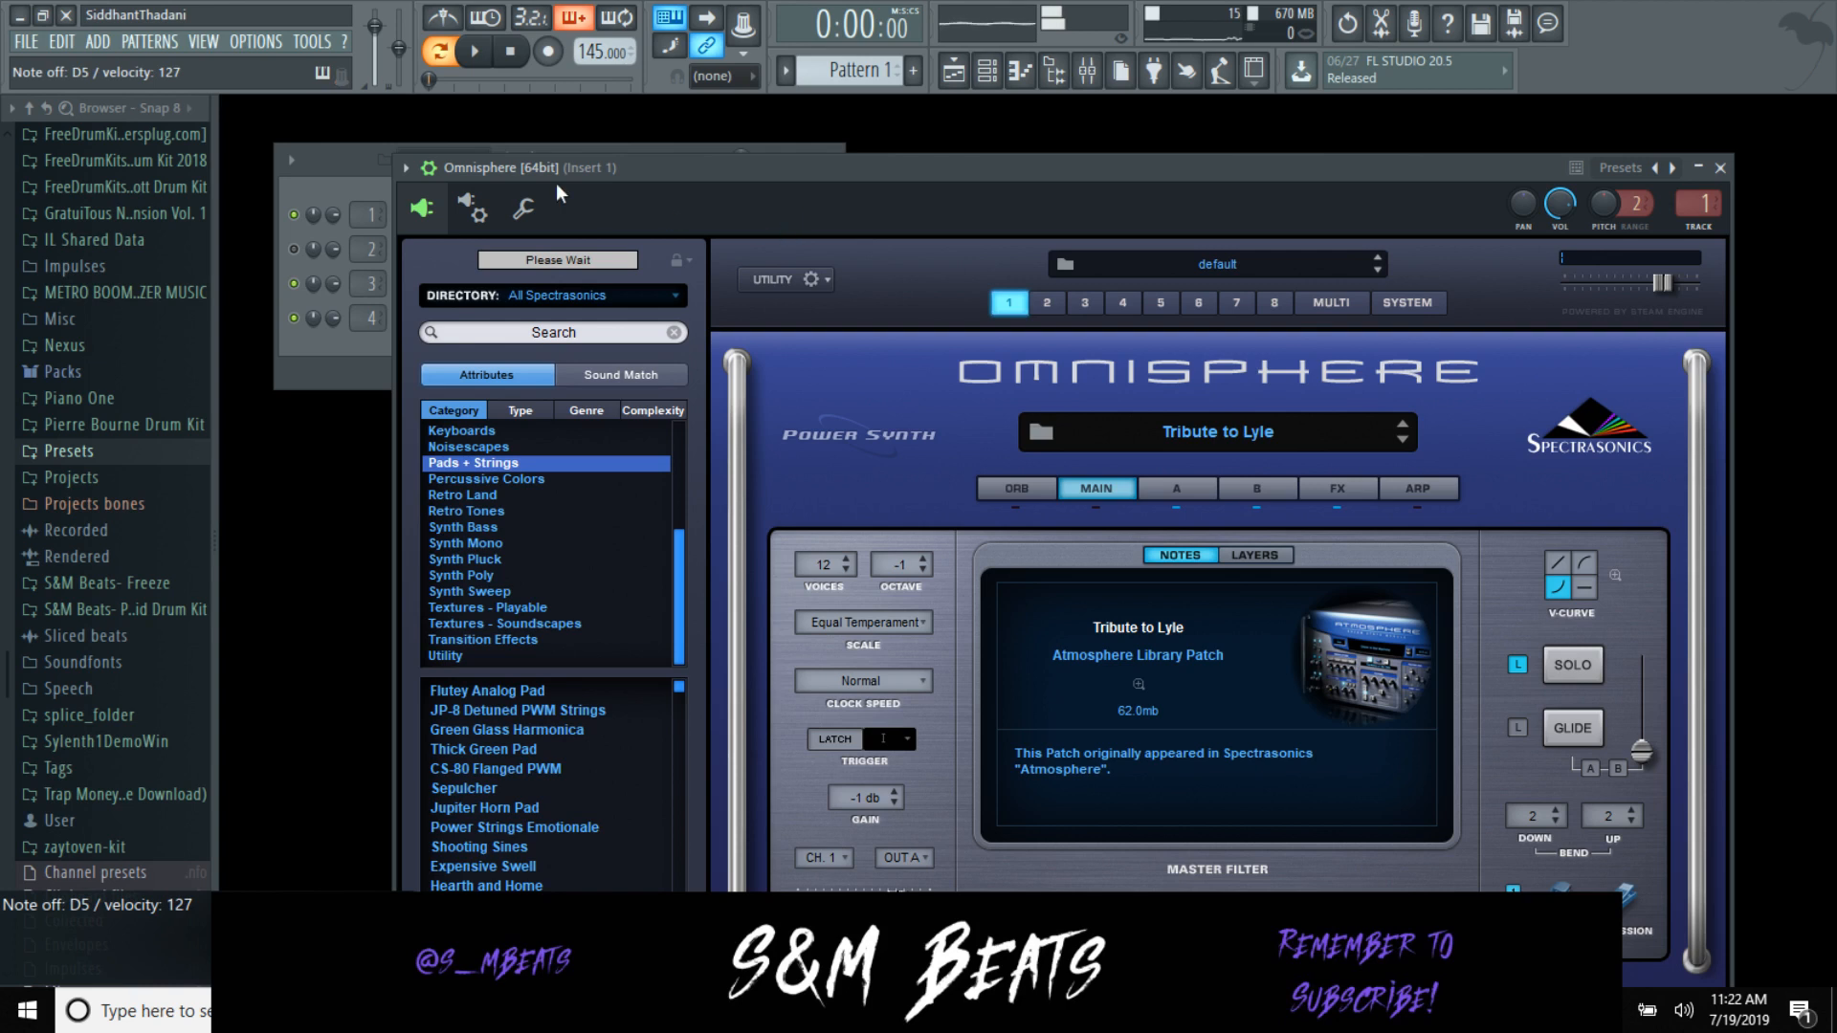
click(475, 51)
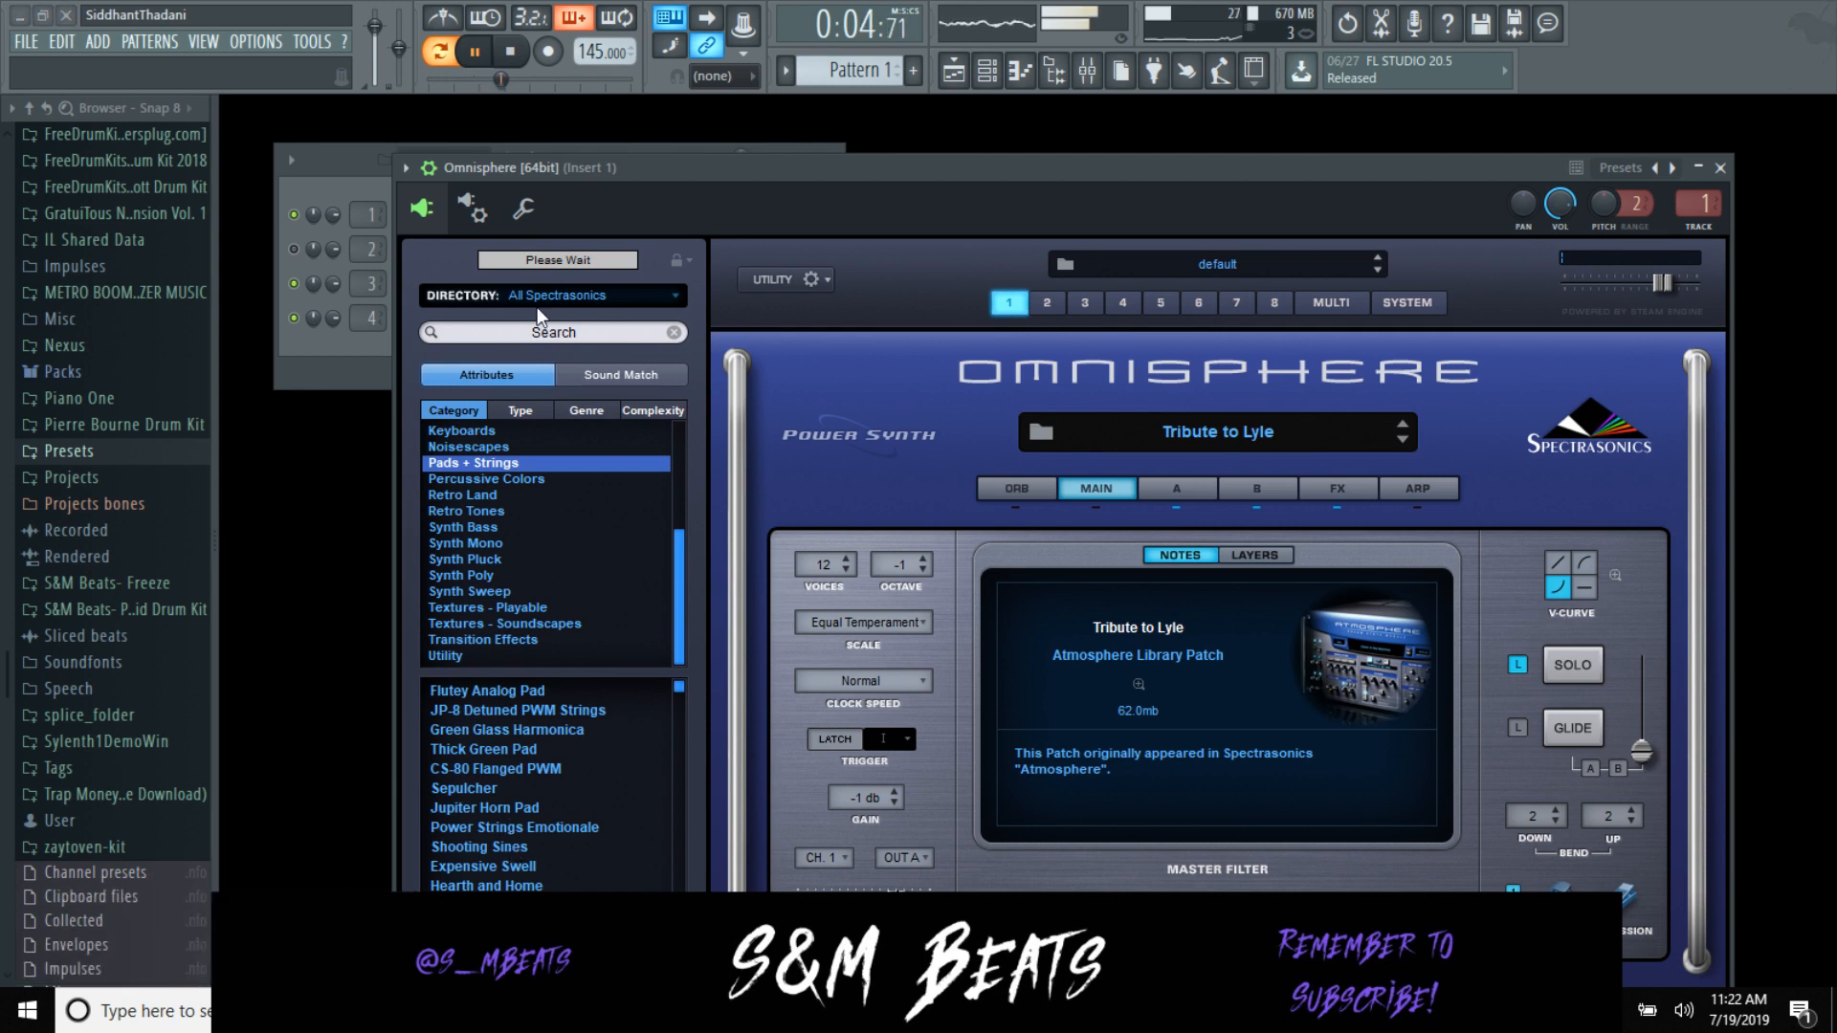
Step: Stop playback, load the Pads + Strings patch Shooting Sines, and audition the pattern with it
key(space)
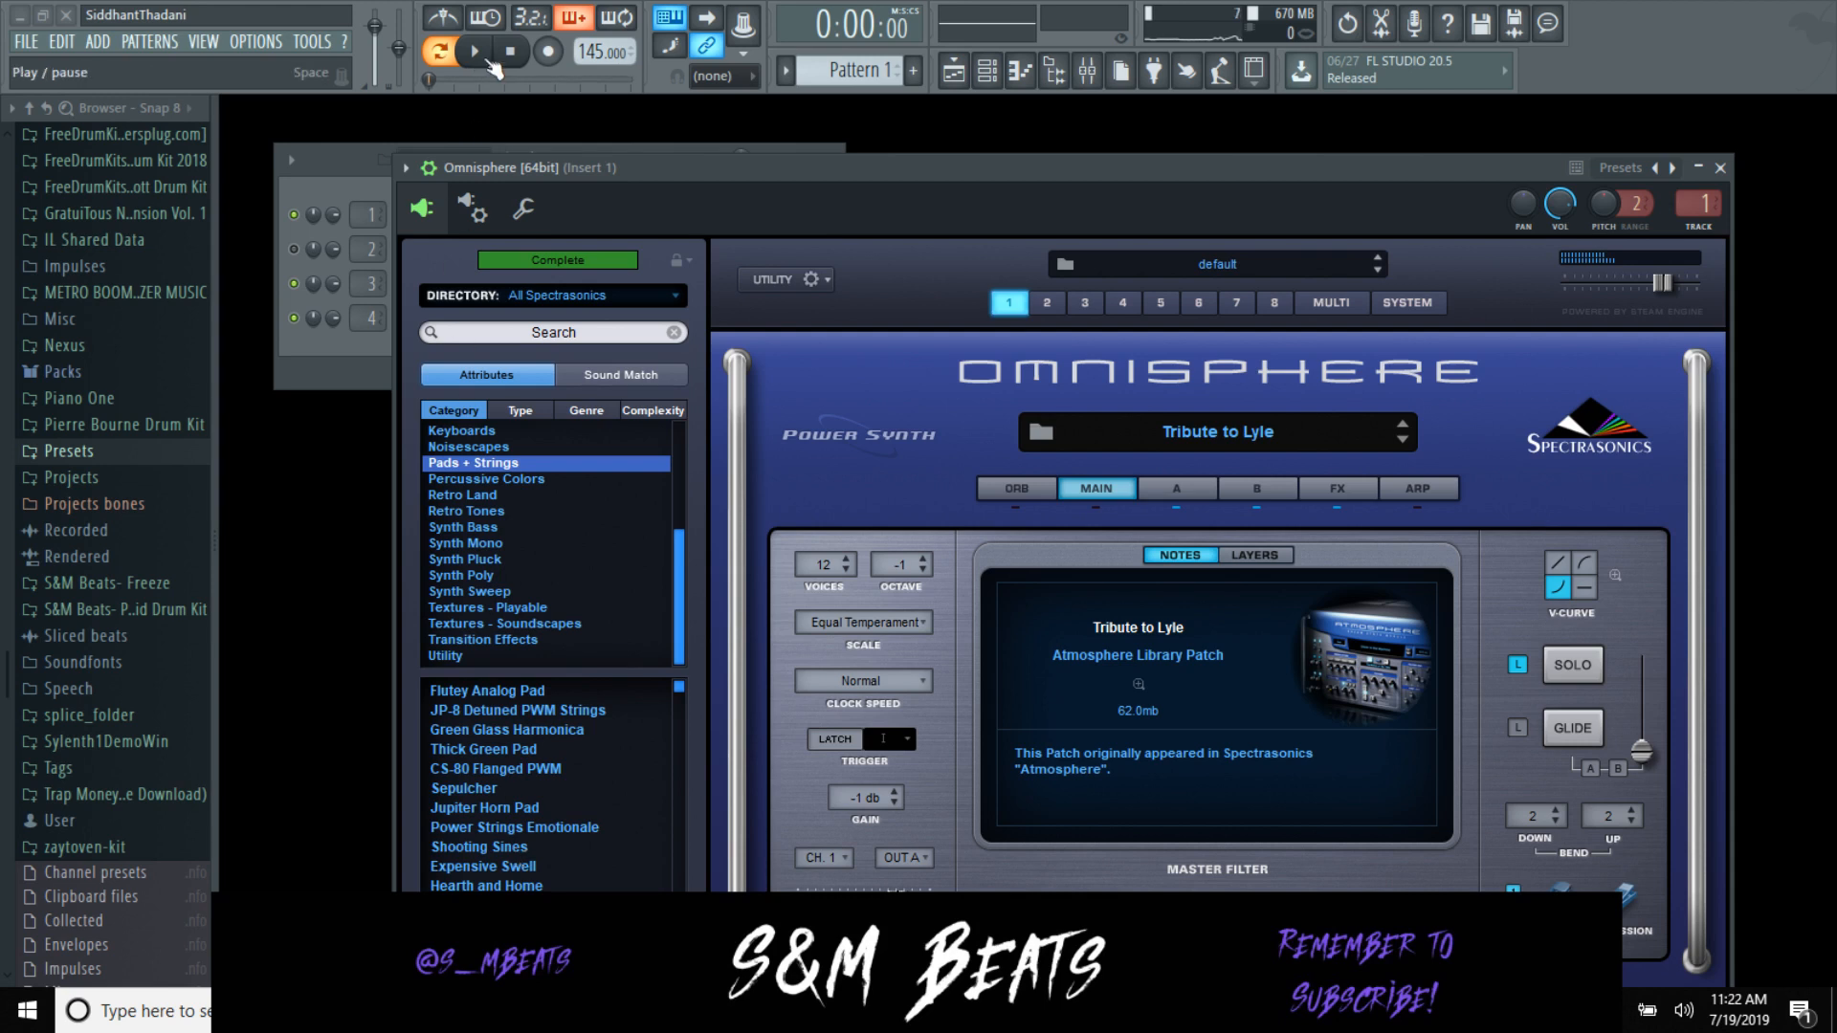
click(513, 845)
click(486, 51)
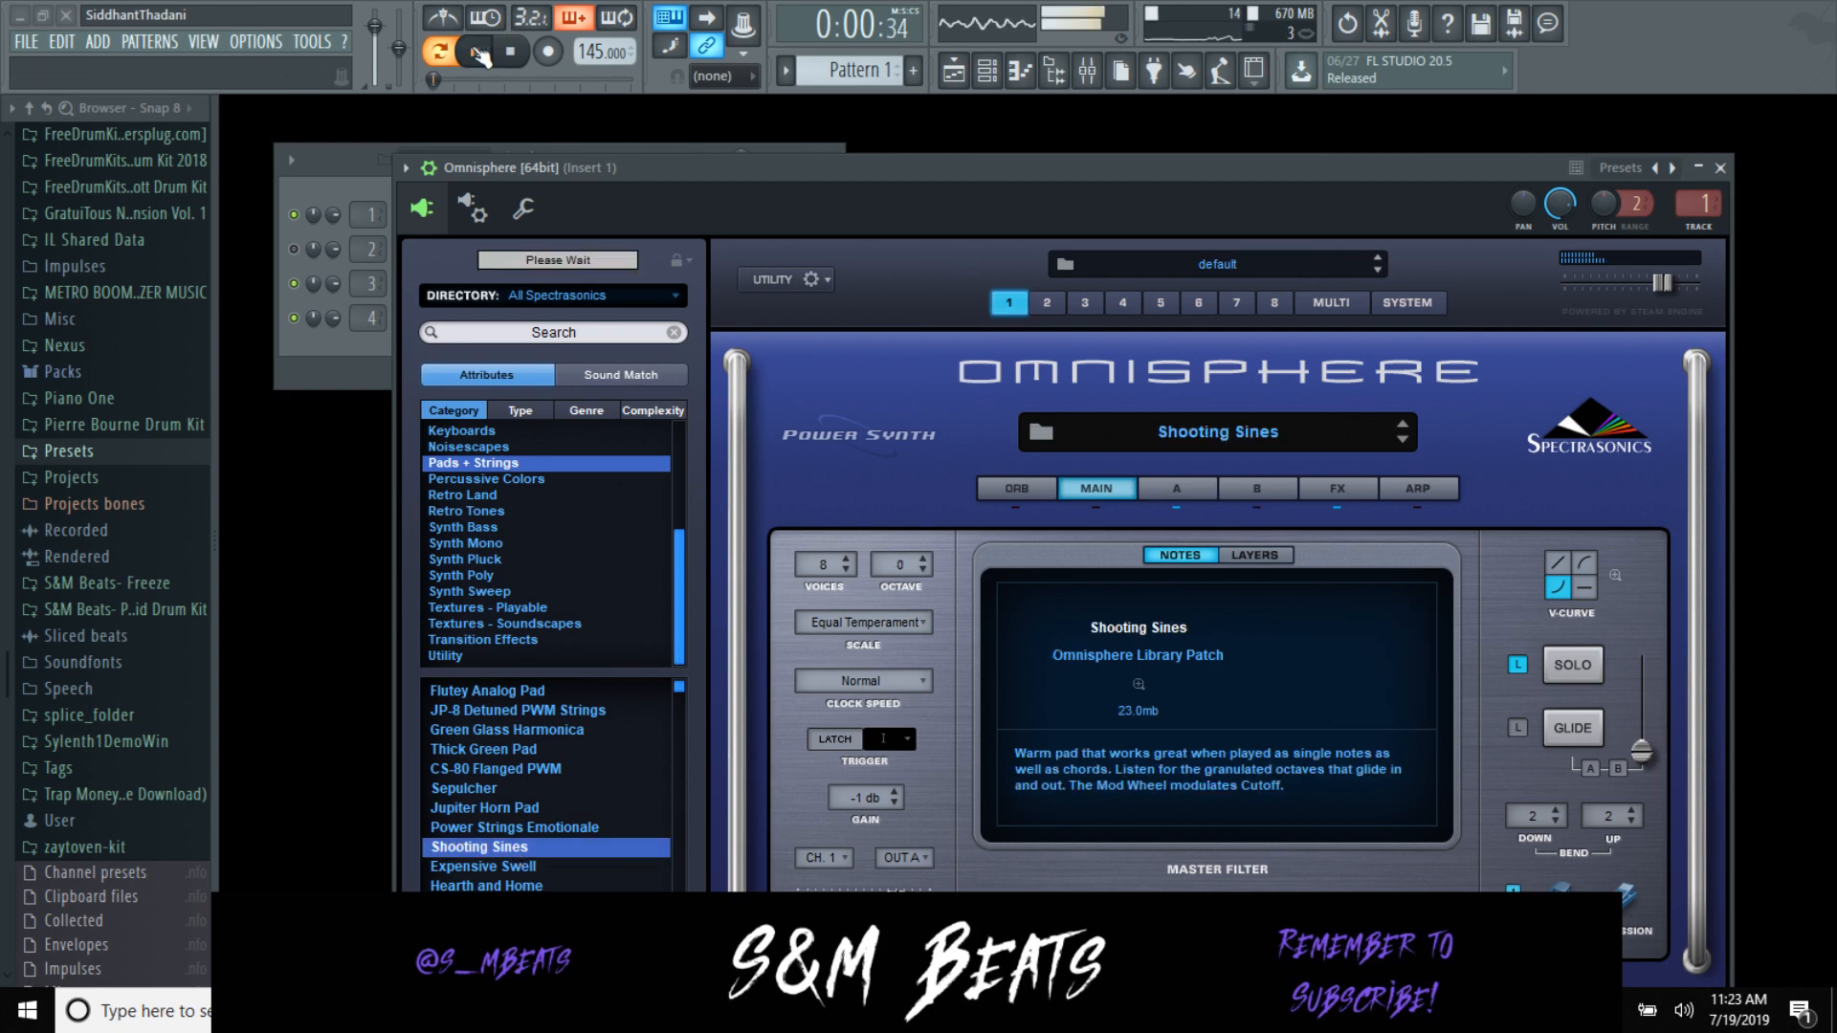
click(512, 55)
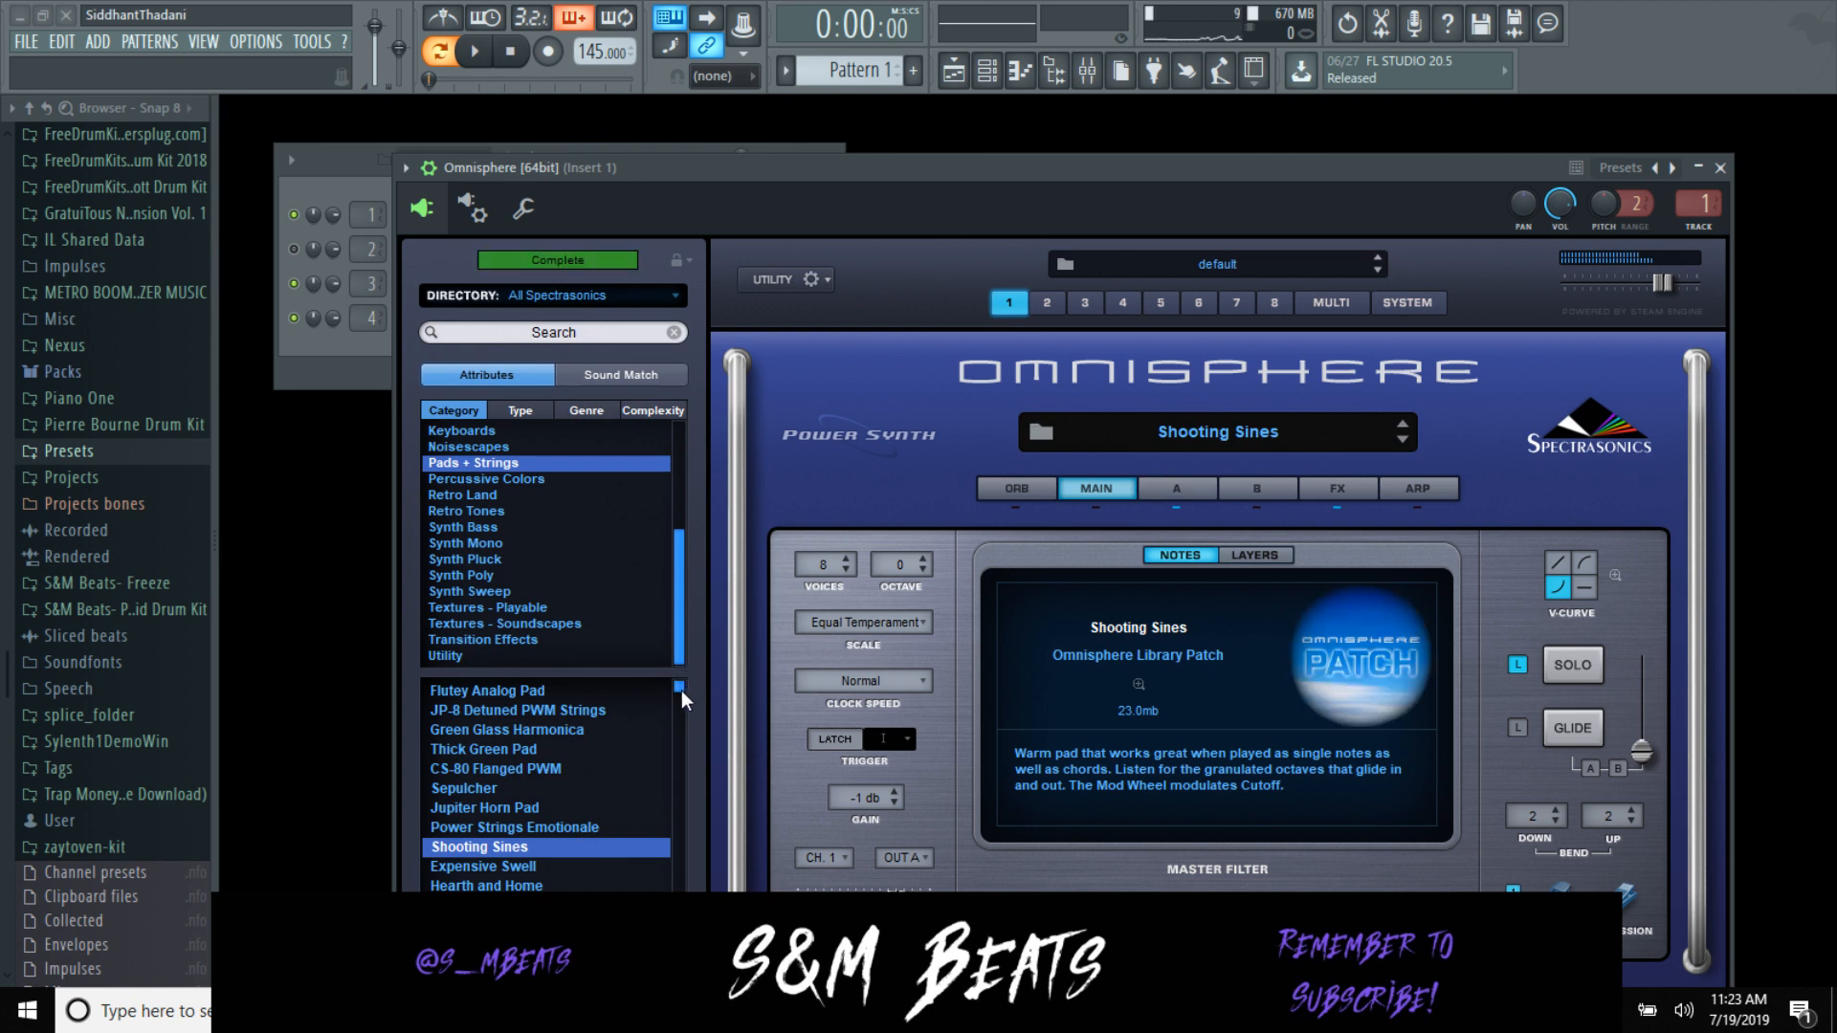
Step: Look further through the Pads + Strings patches and switch the patch browser to the Keyboards category
scroll(680, 704, down, 1)
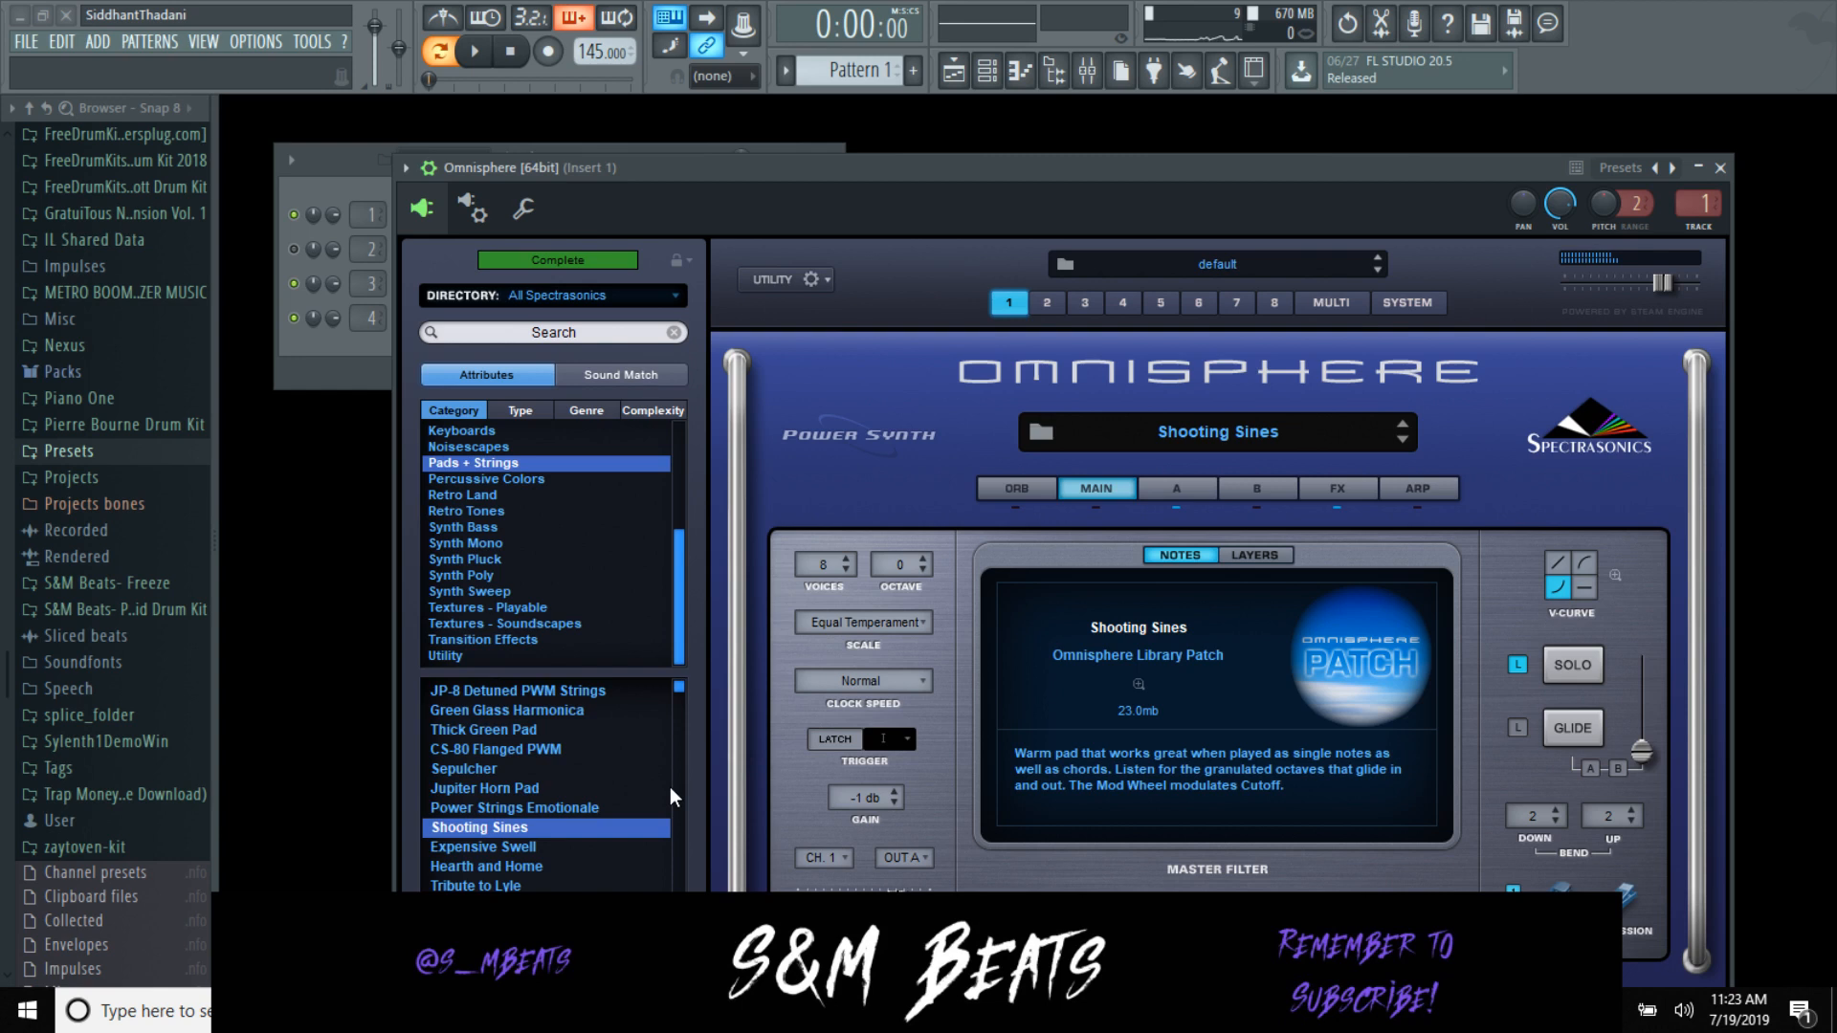
scroll(605, 802, down, 10)
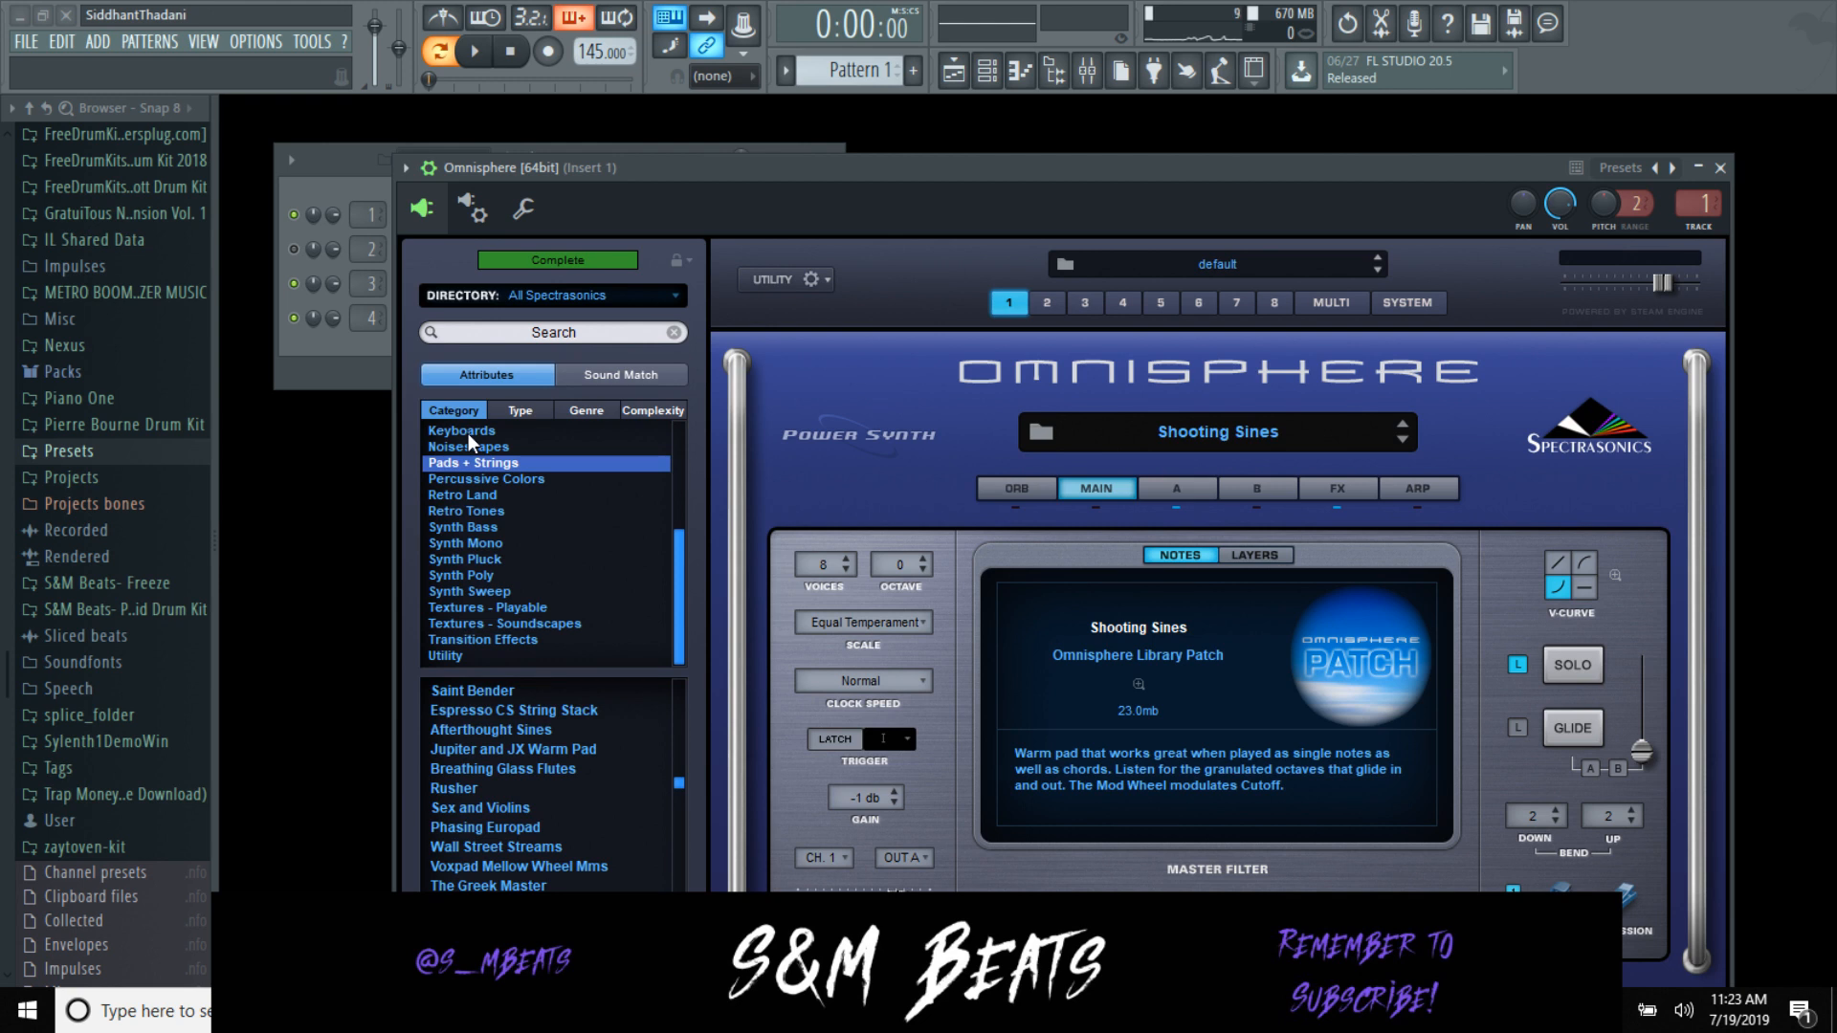
click(468, 432)
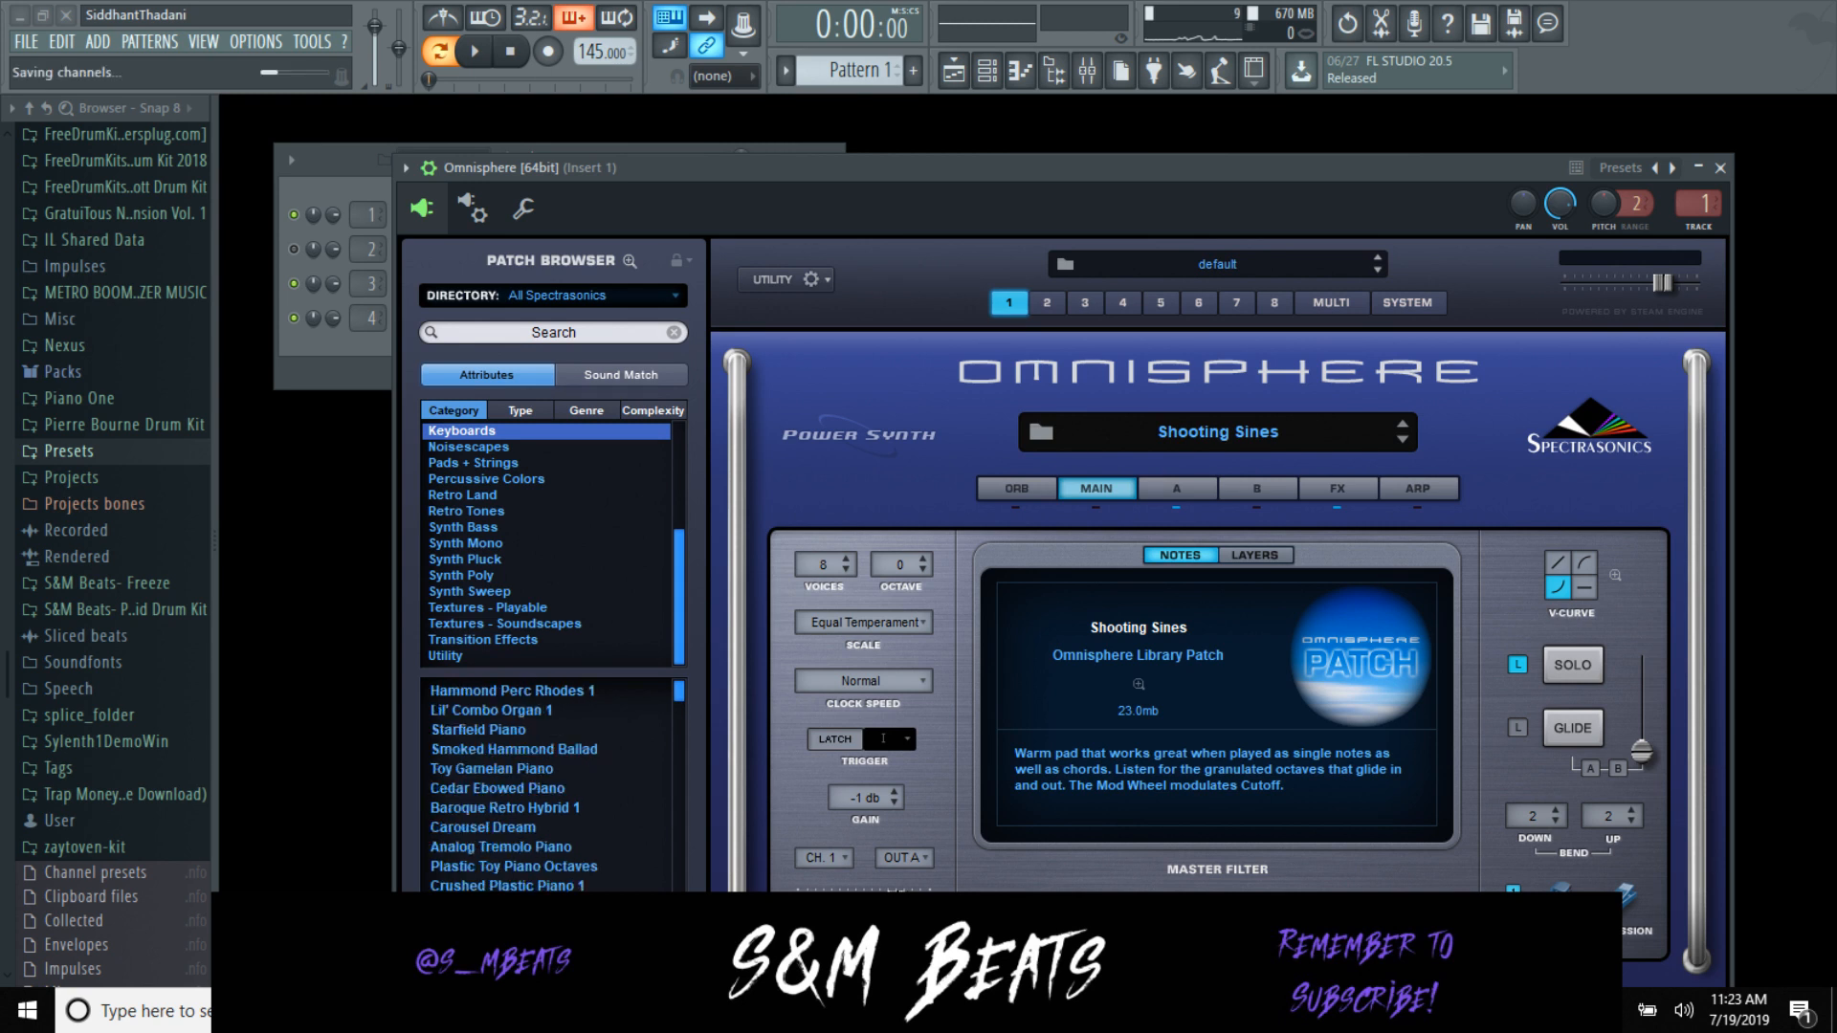
Step: Check the live chat in YouTube's Live Control Room and return to FL Studio
key(alt+Tab)
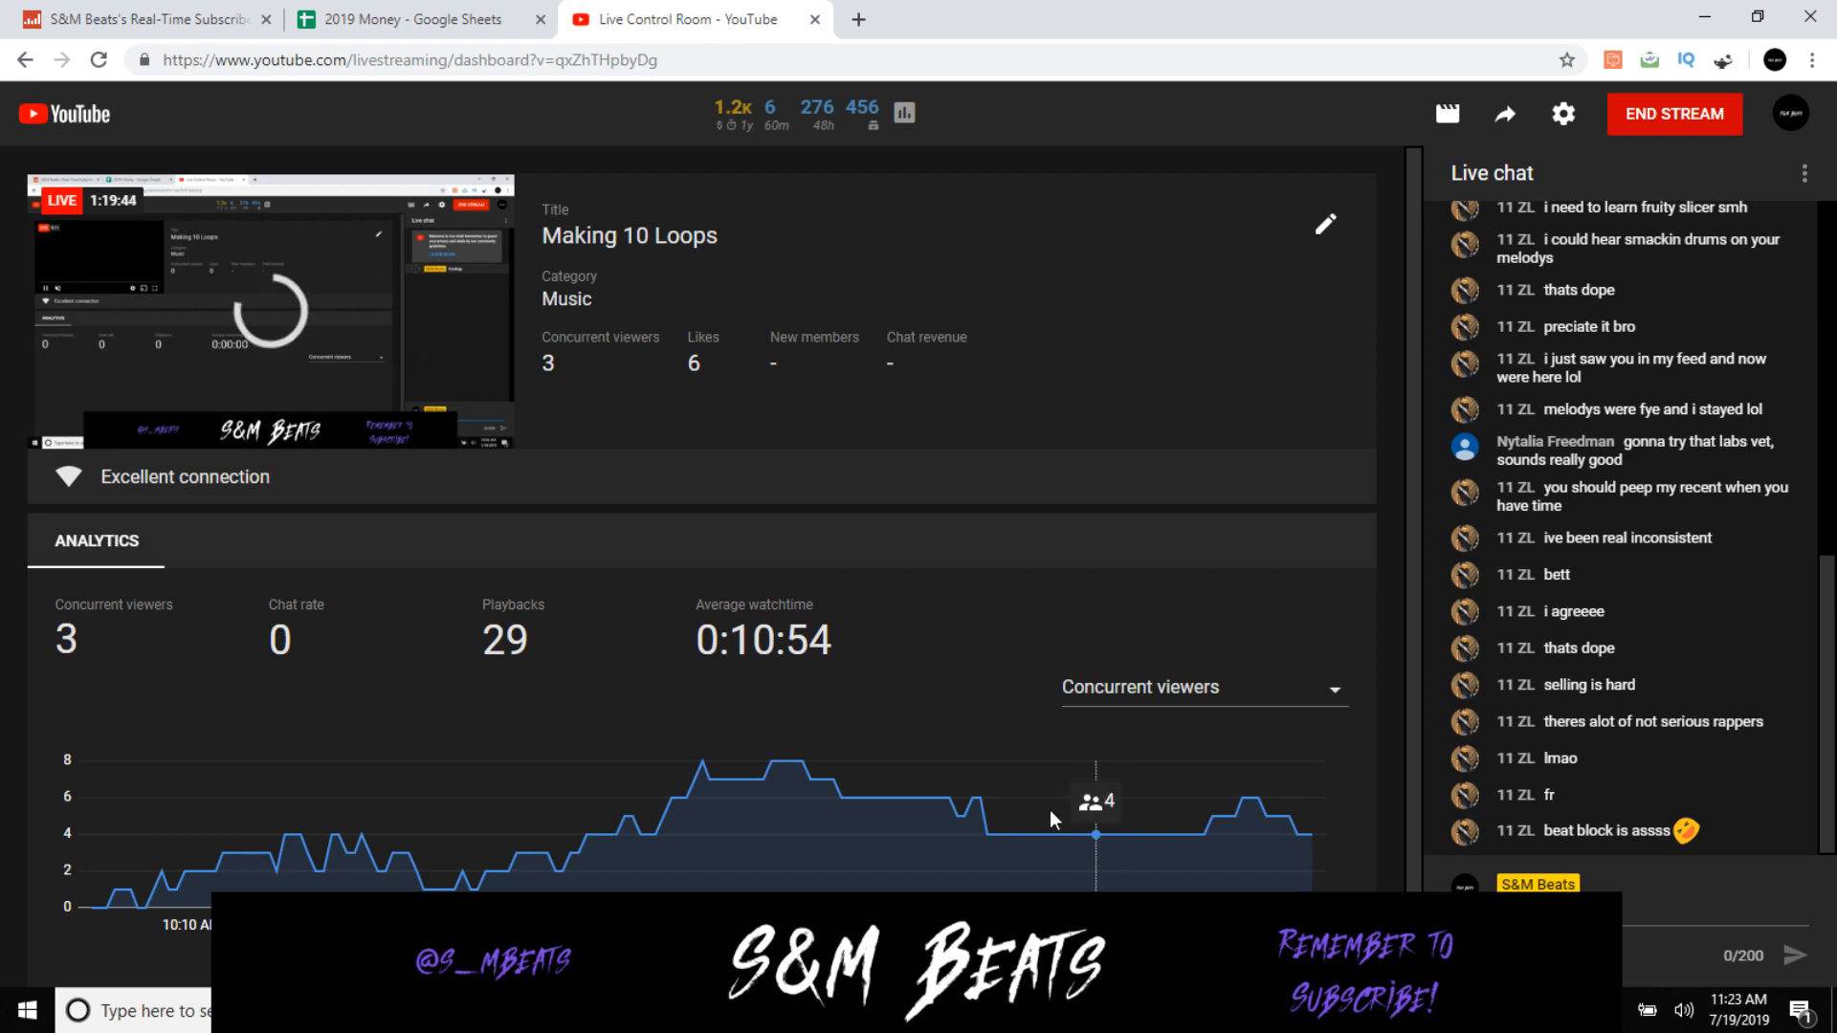
key(alt+Tab)
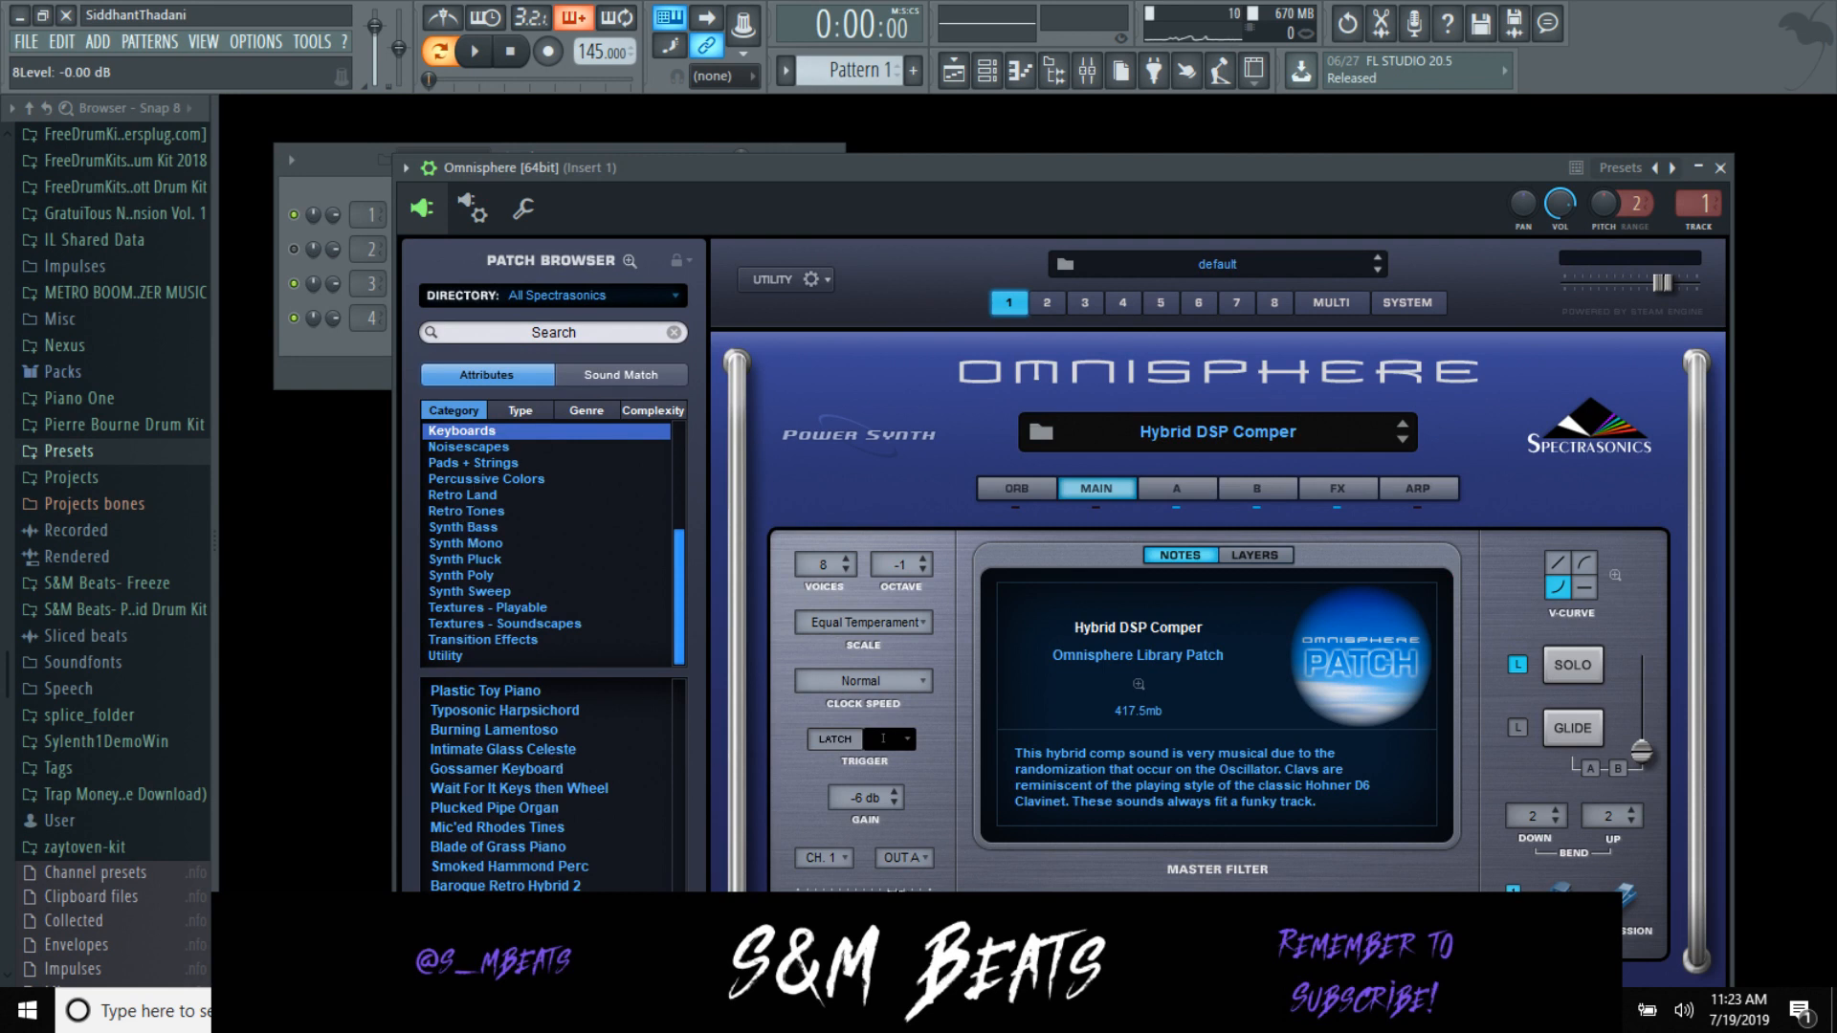
Step: Sort the Keyboards patches alphabetically, load Analog Tremolo Piano, and play the pattern with it
scroll(536, 785, up, 10)
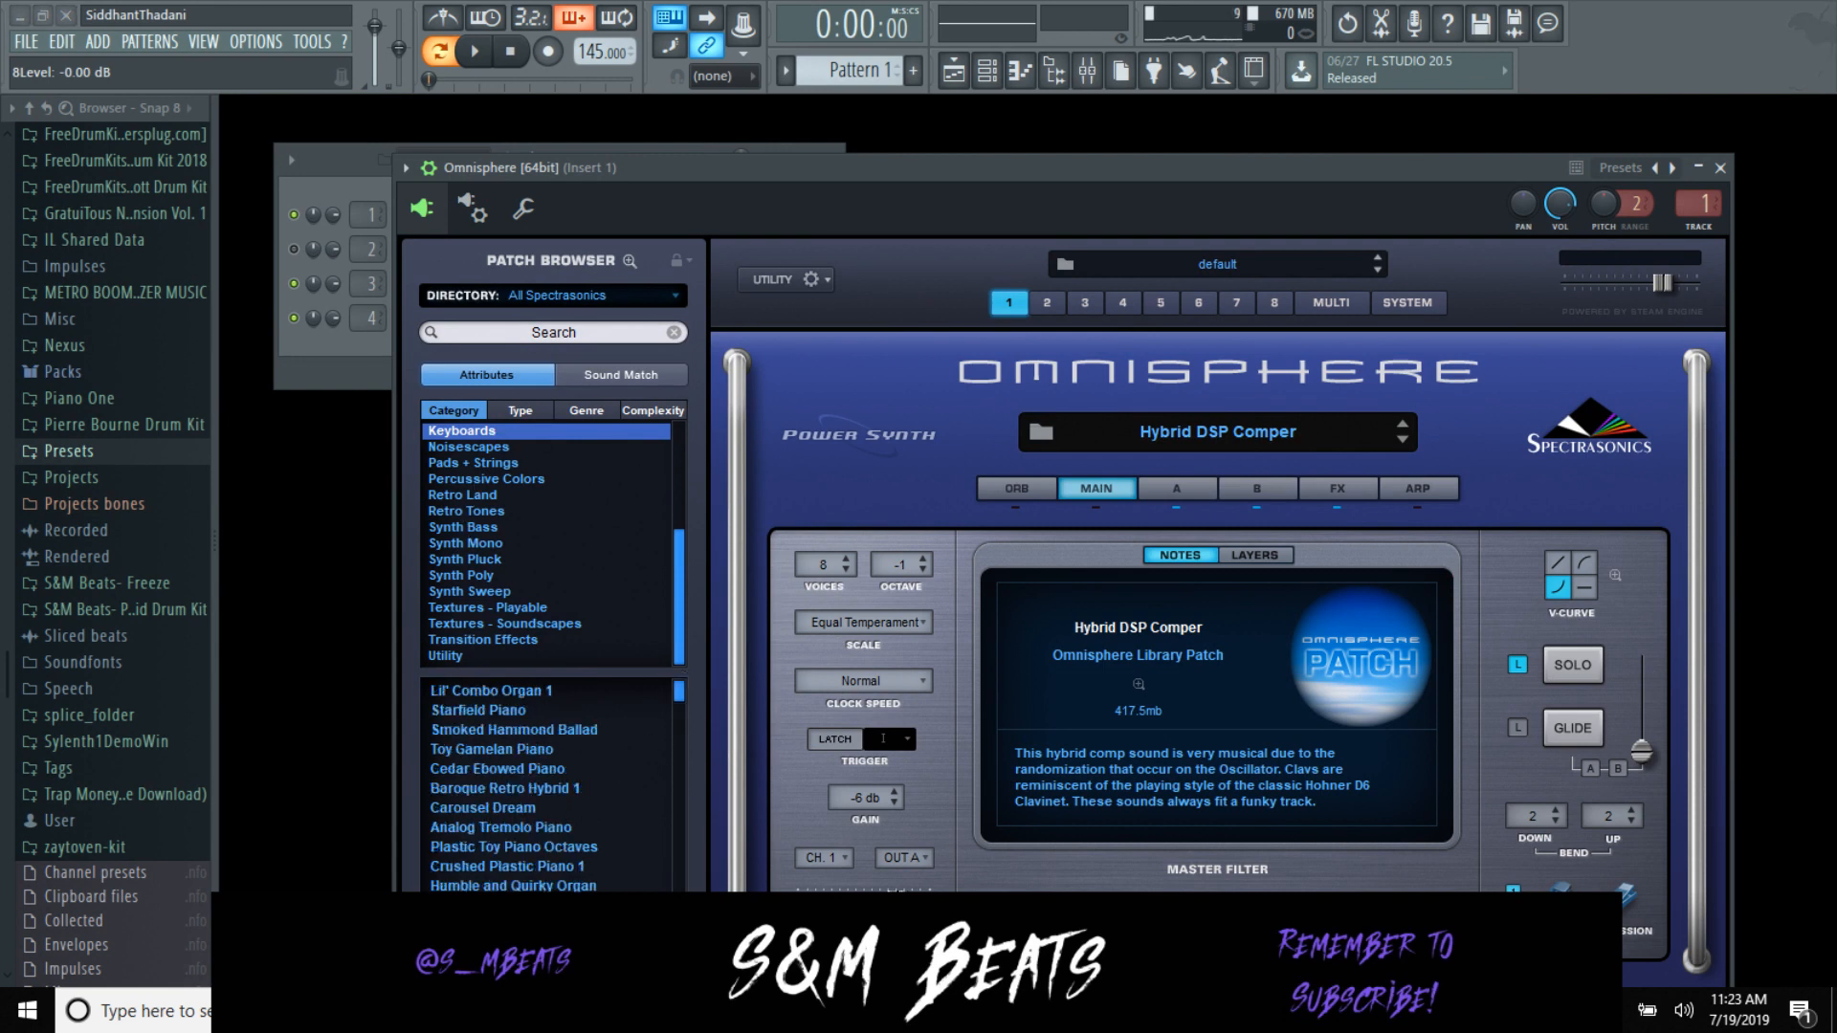
click(478, 899)
click(480, 862)
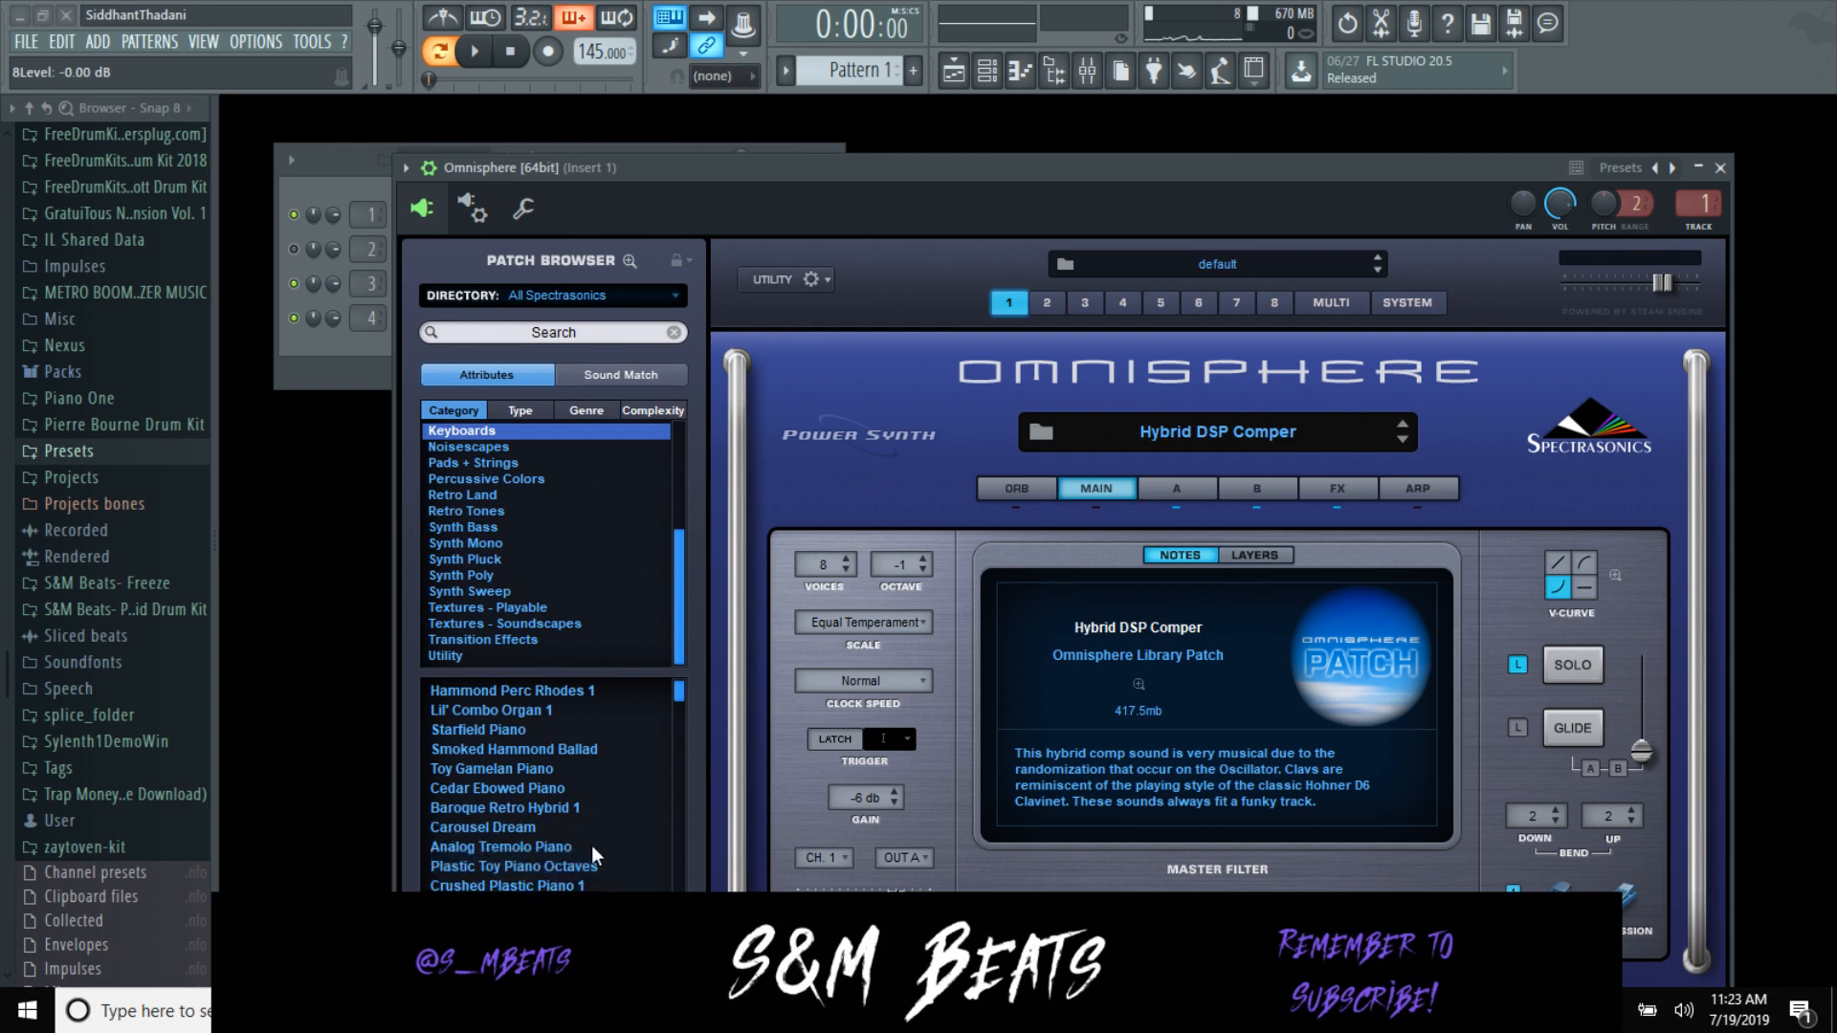
scroll(555, 864, down, 5)
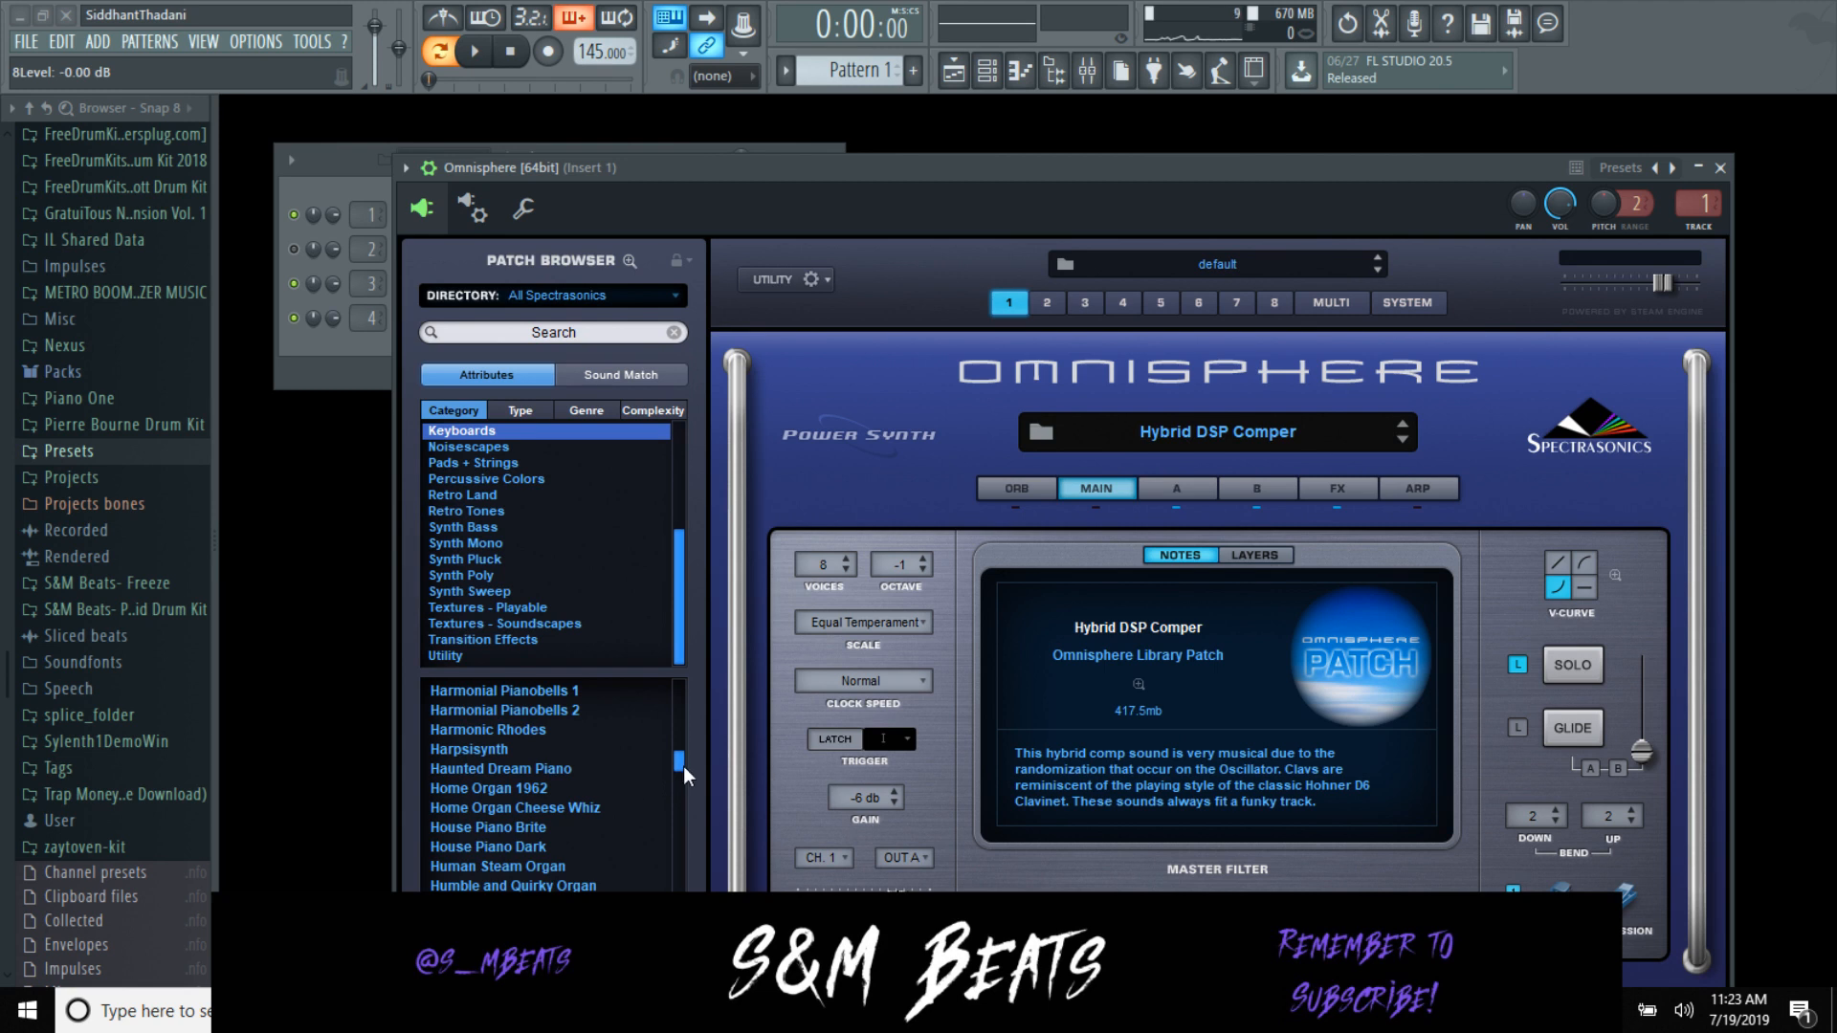
scroll(563, 742, up, 15)
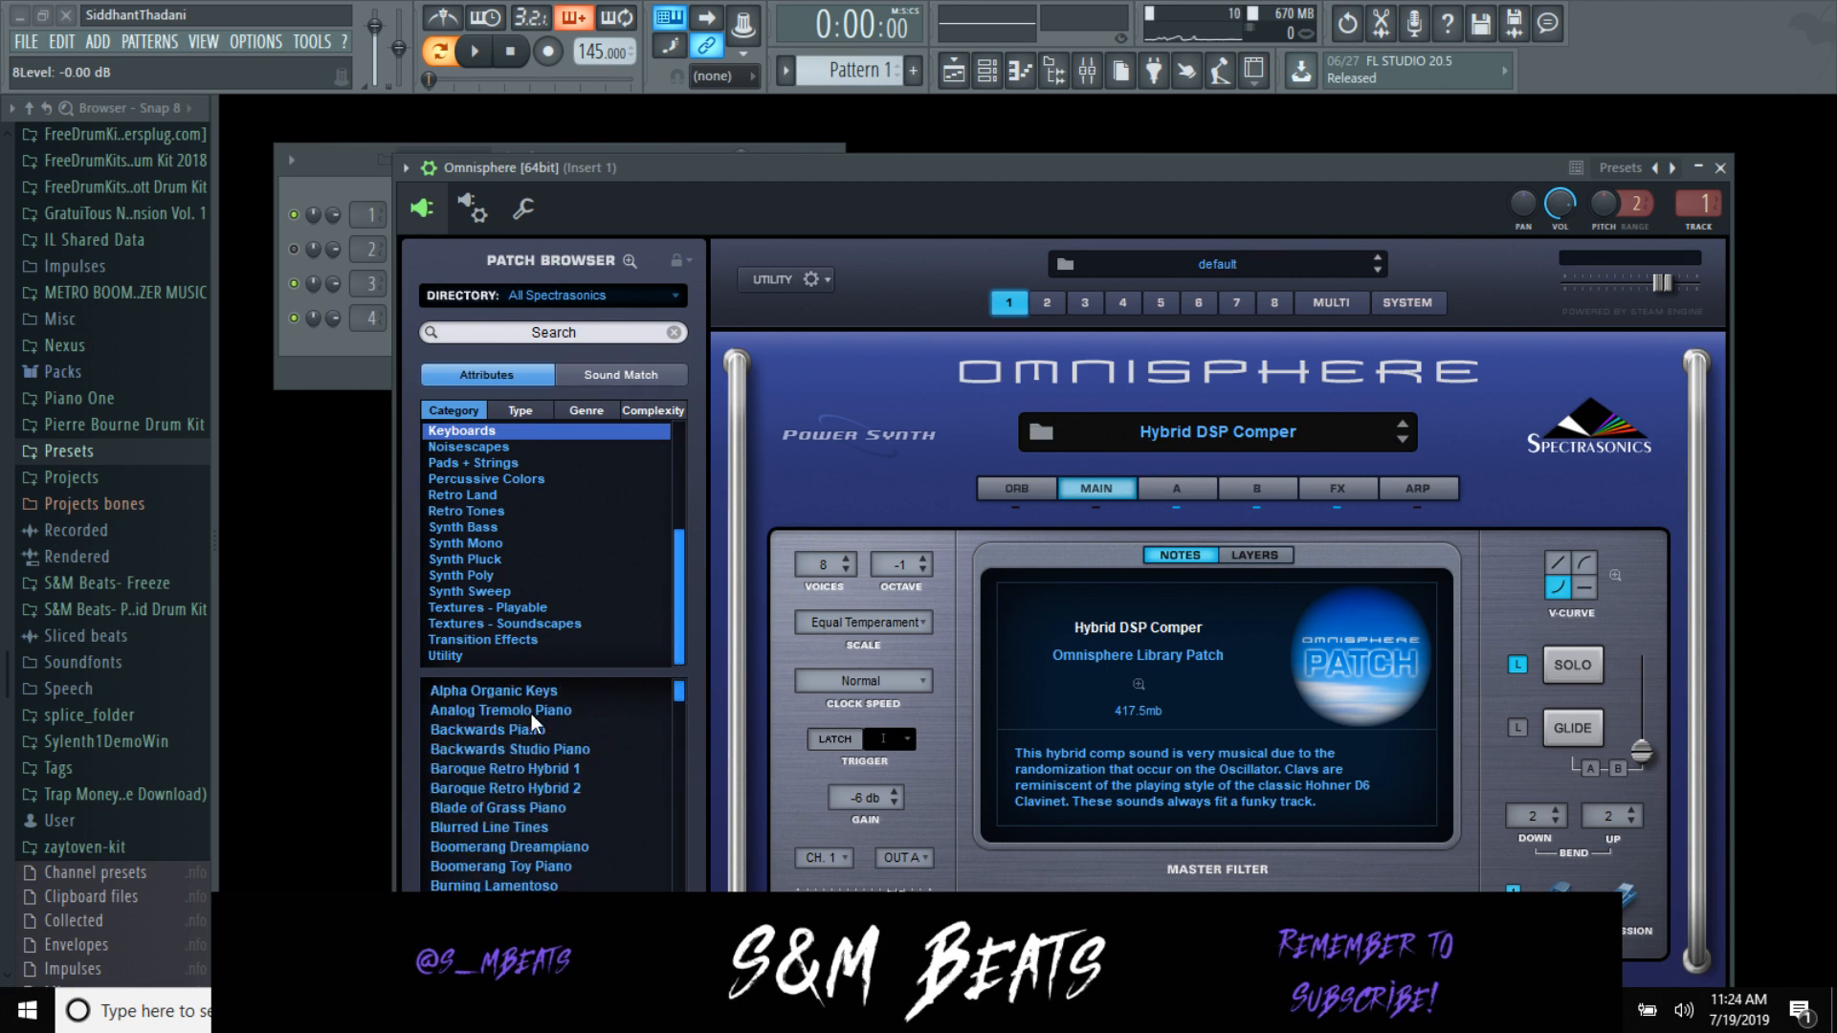
click(531, 713)
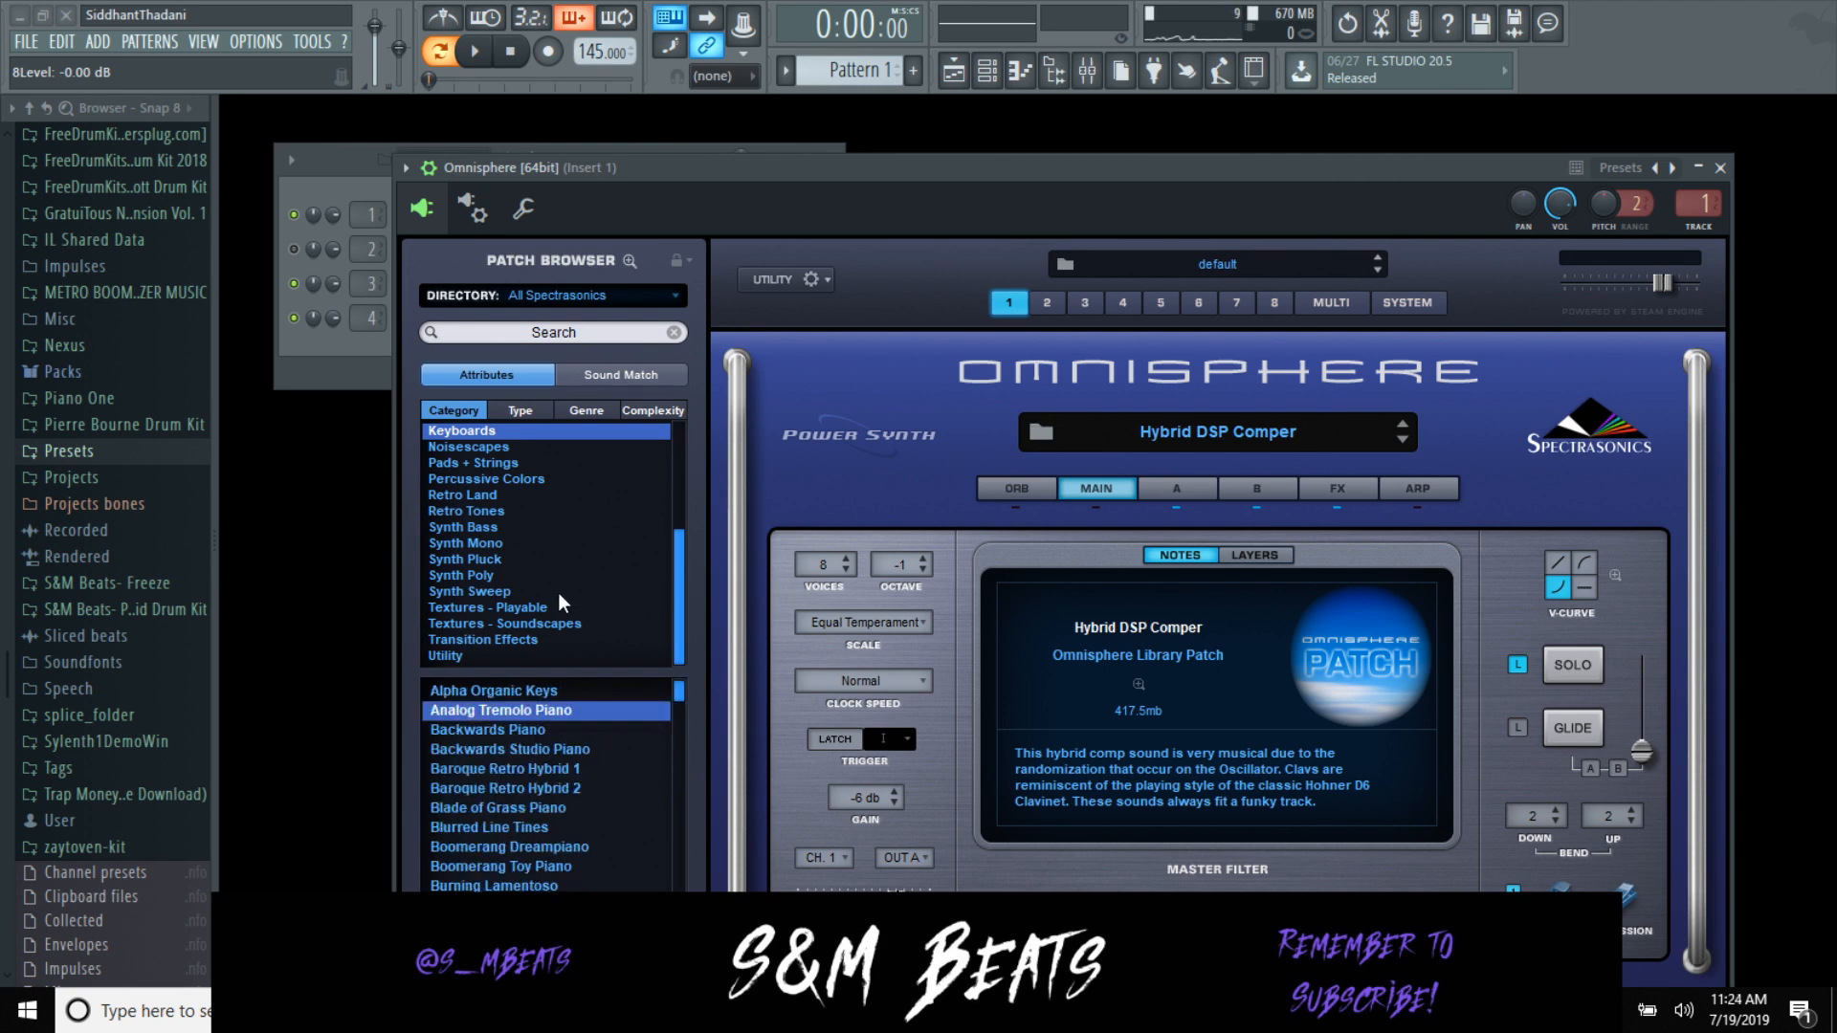
click(479, 55)
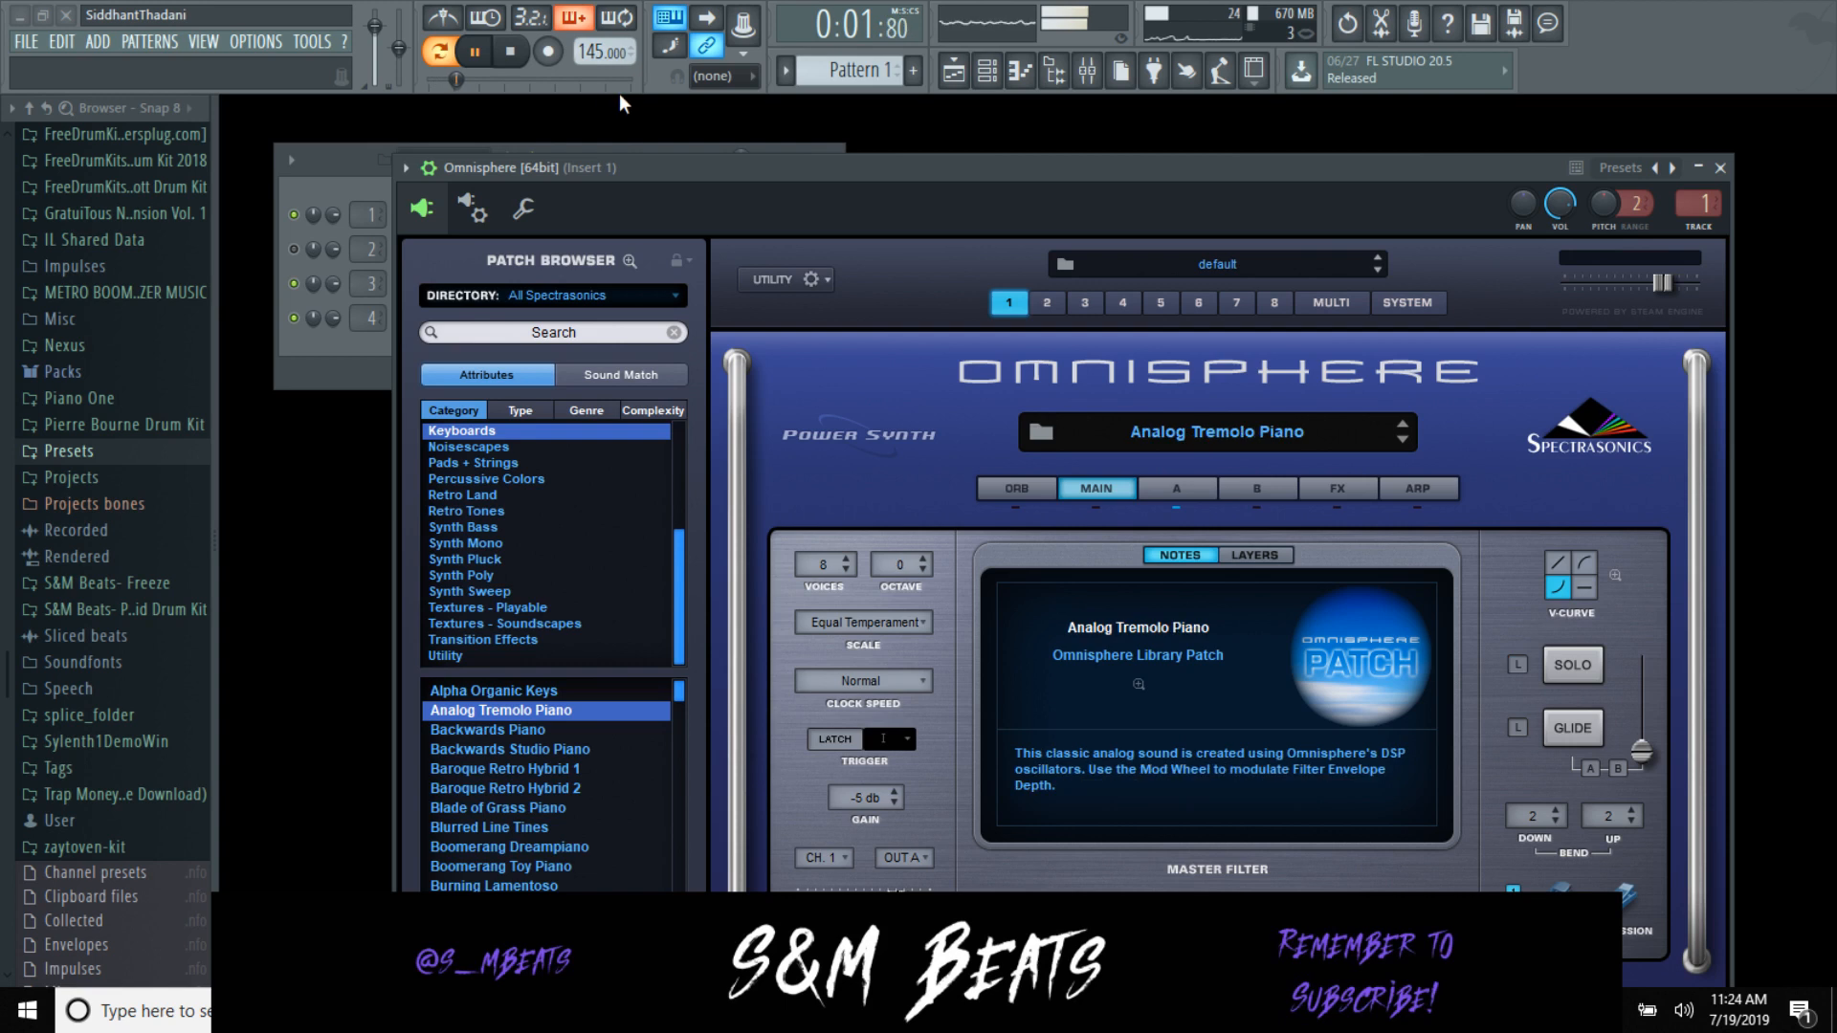
Step: Add Gross Beat to the first effect slot of mixer Insert 1 and stop playback
click(1095, 81)
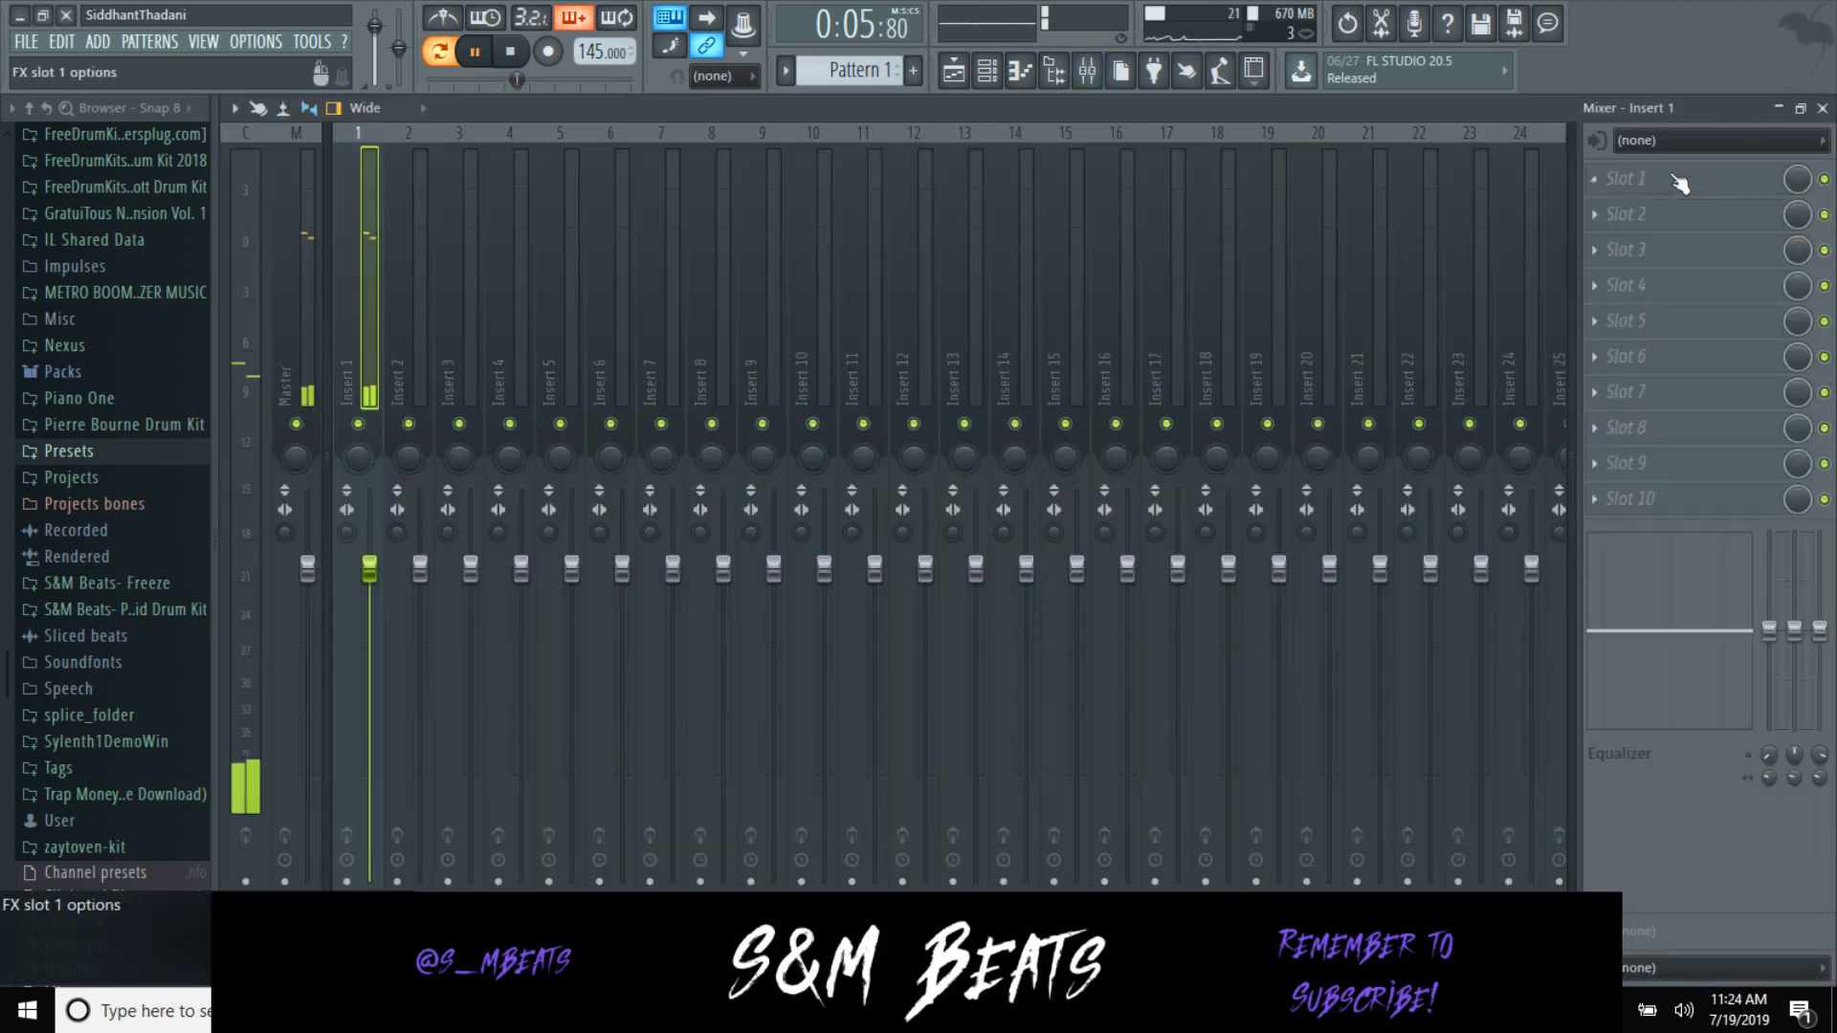
click(1631, 178)
click(1435, 176)
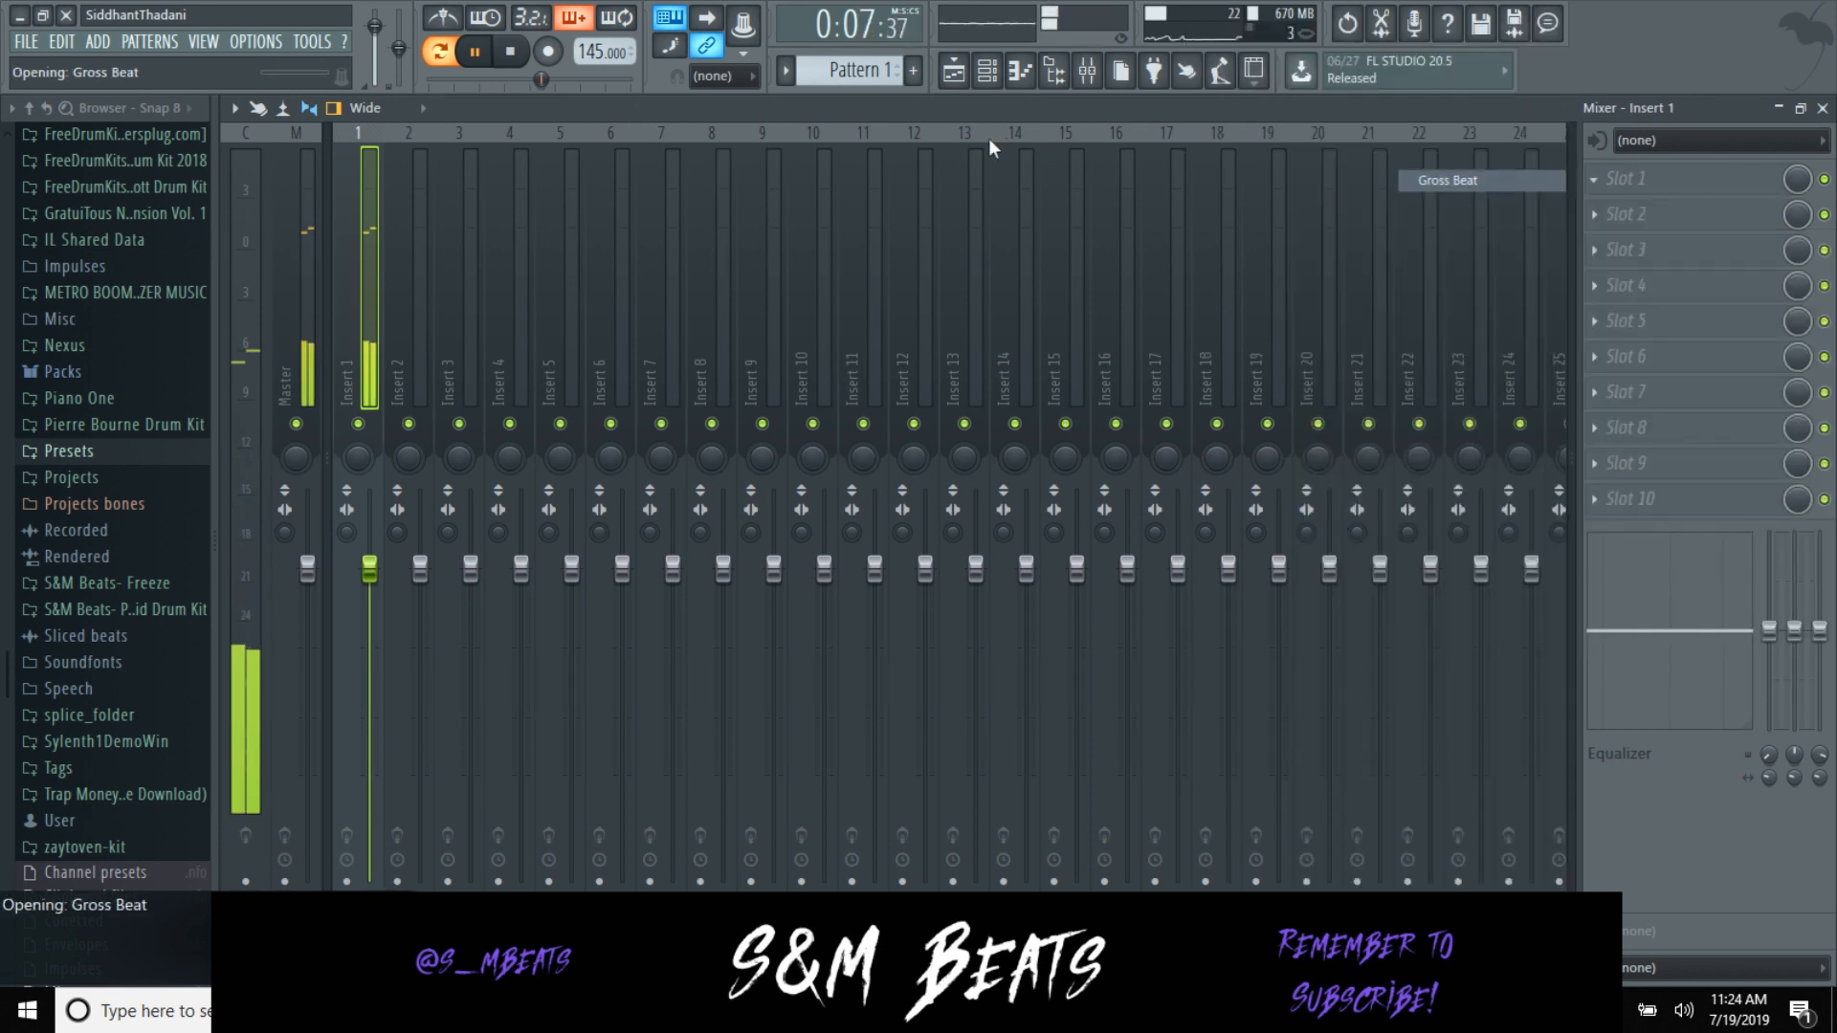
key(space)
Step: Load Gross Beat's Momentary preset with the 1/2 Speed time effect, audition it, and close Gross Beat and the mixer
click(1206, 364)
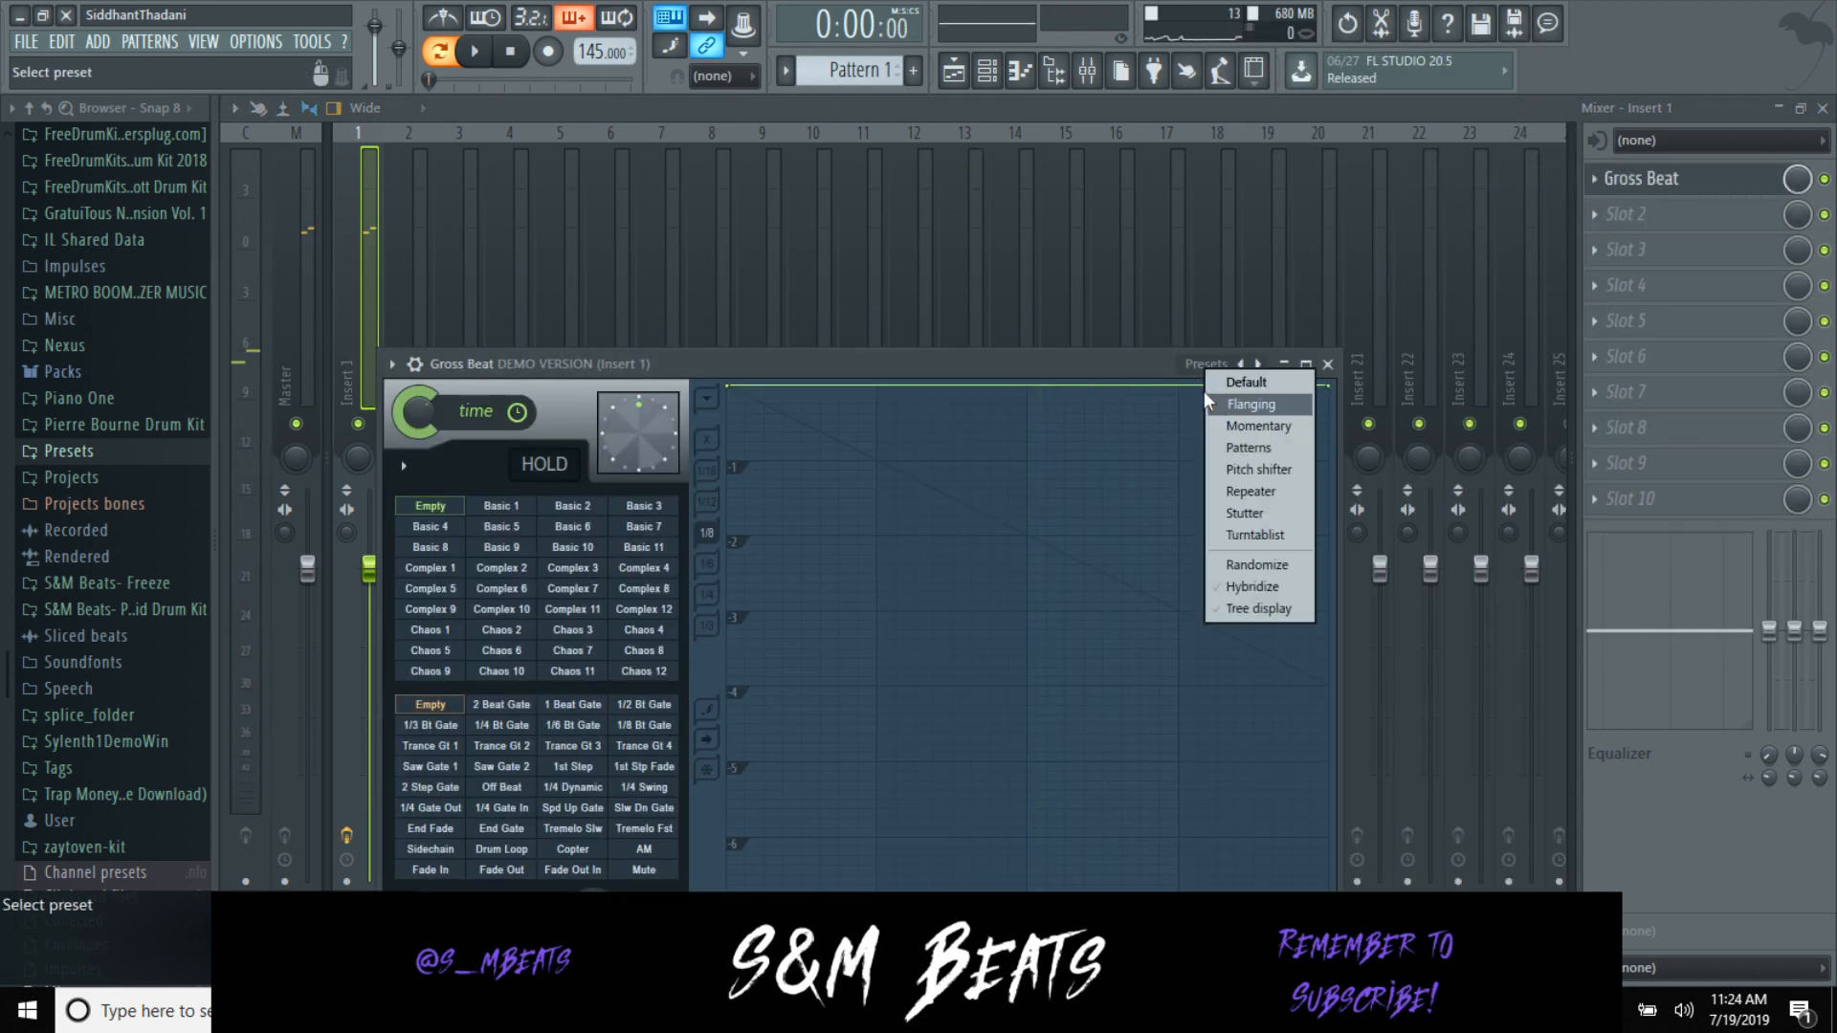
click(1249, 426)
click(573, 651)
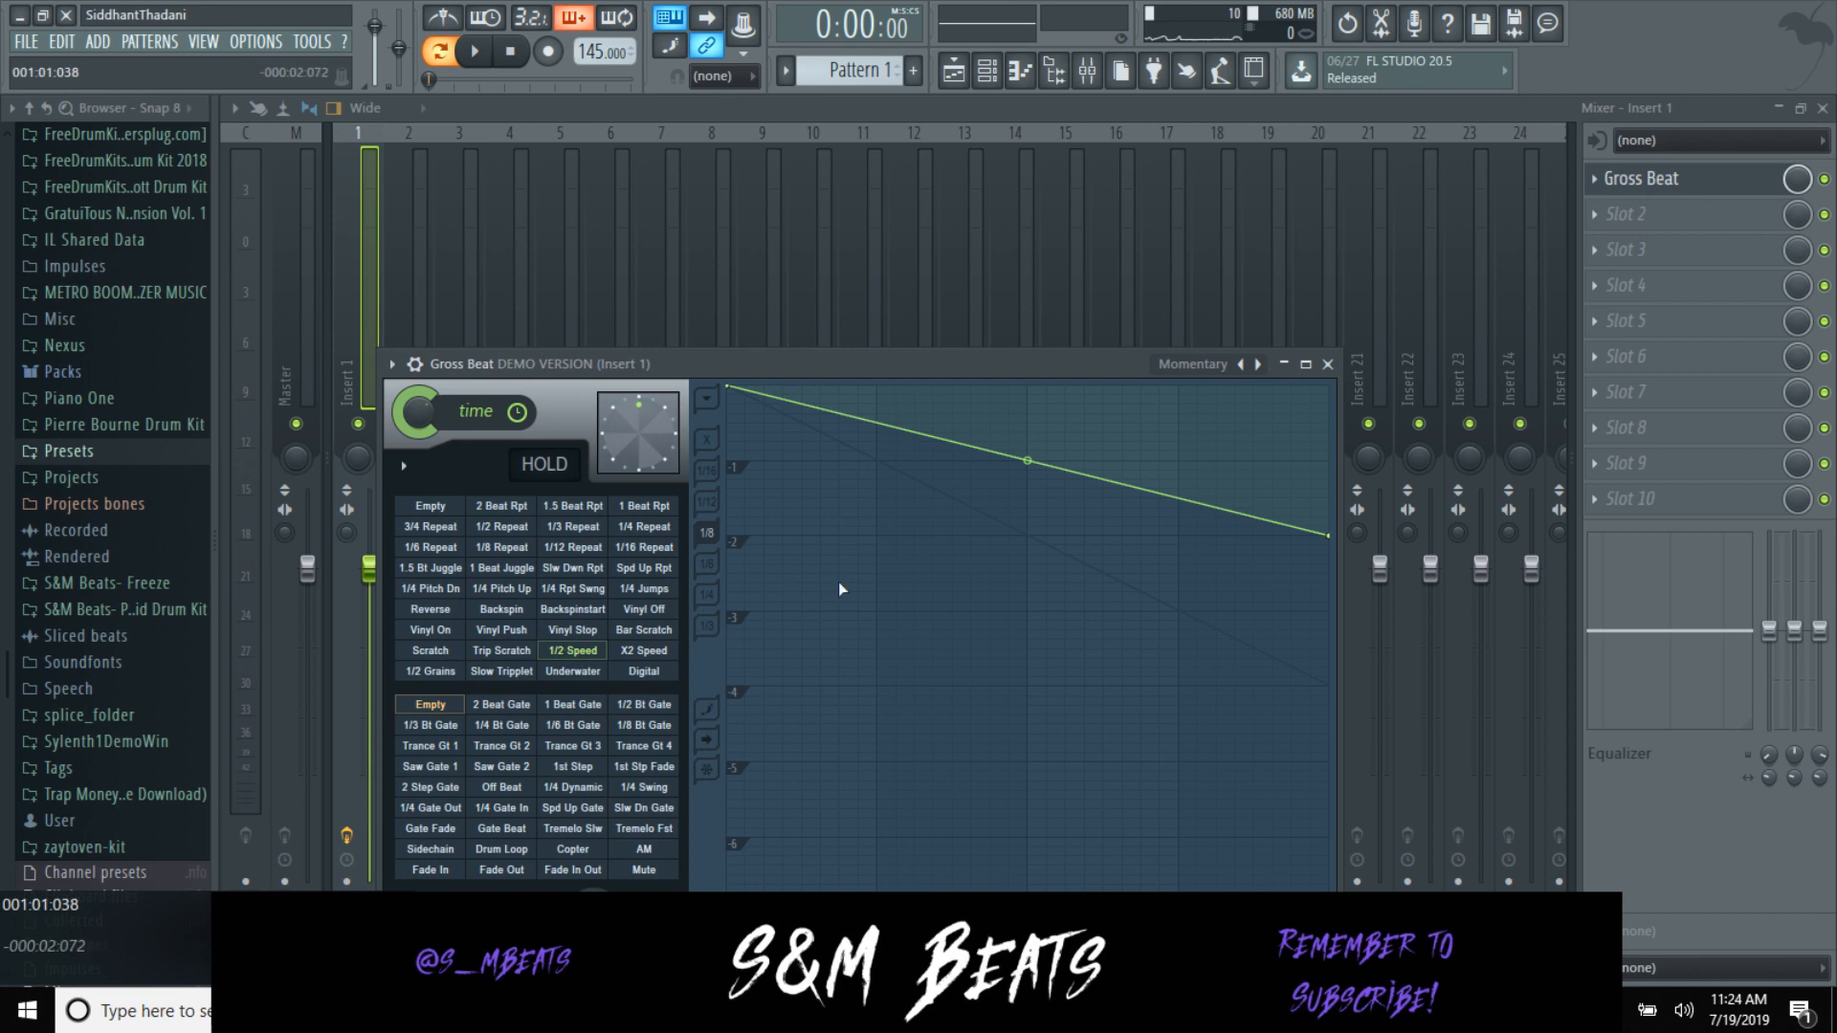
key(space)
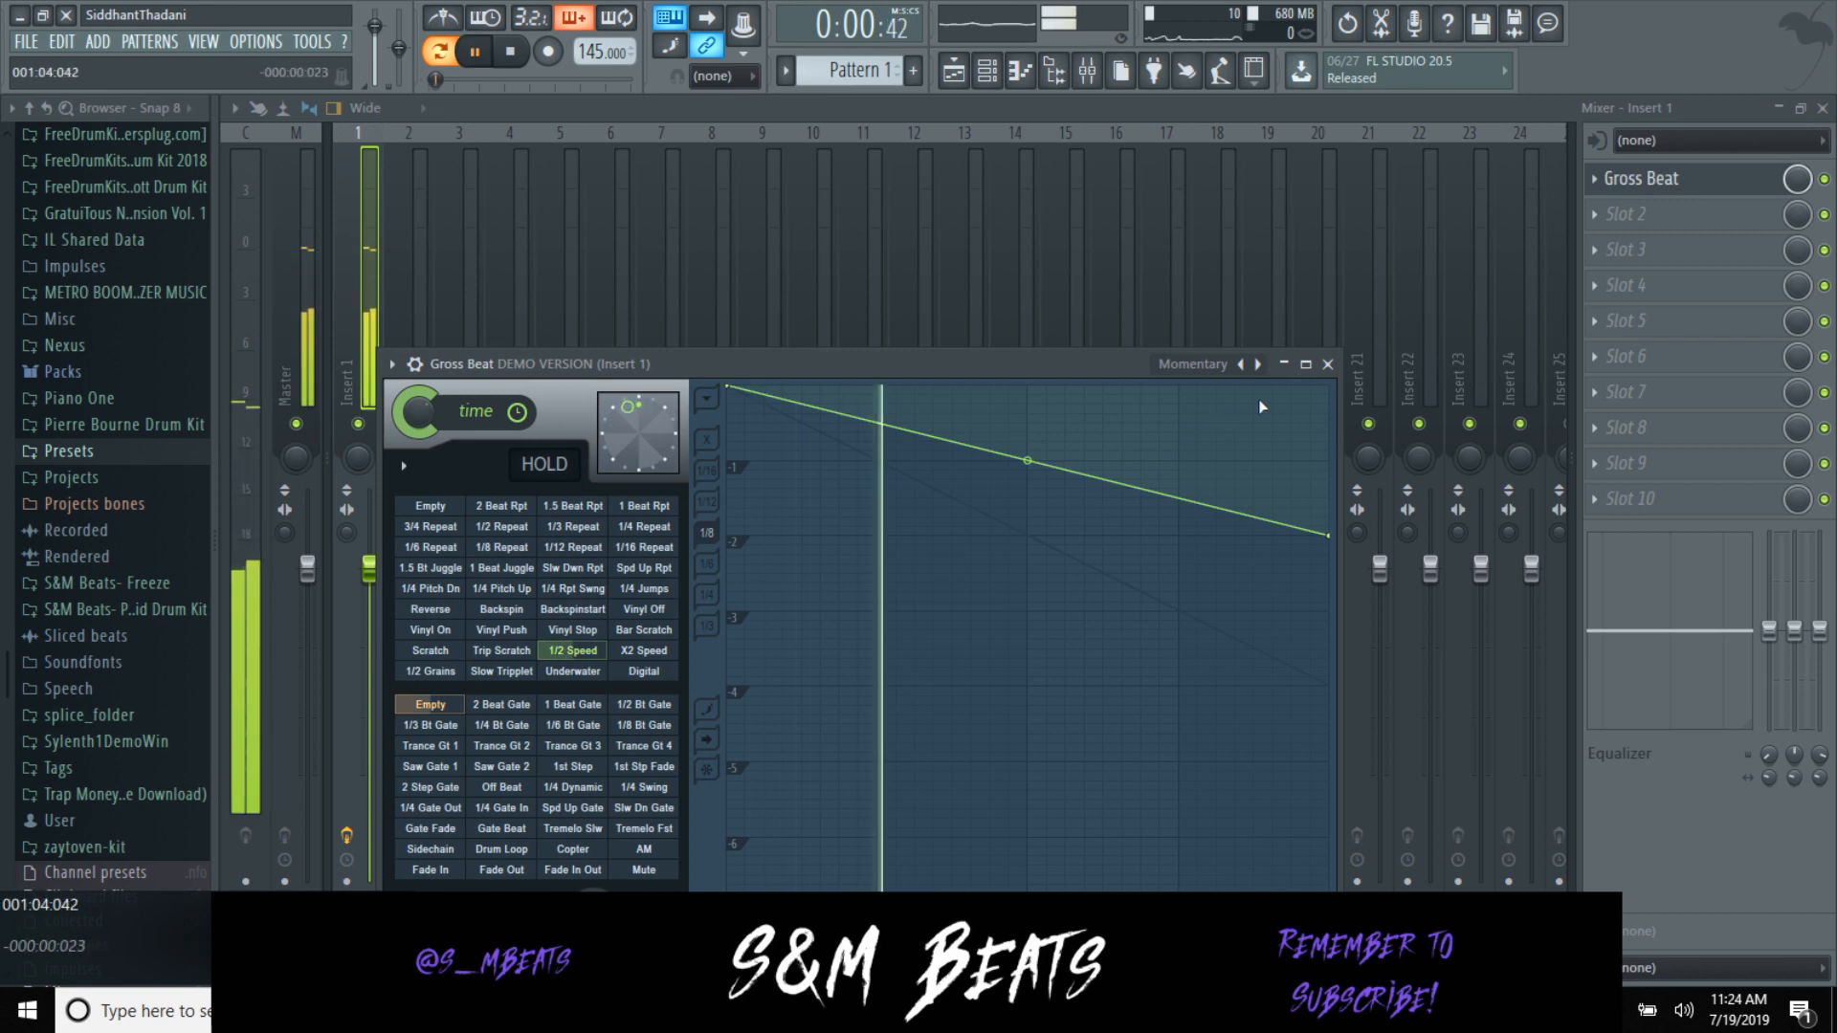
click(1326, 364)
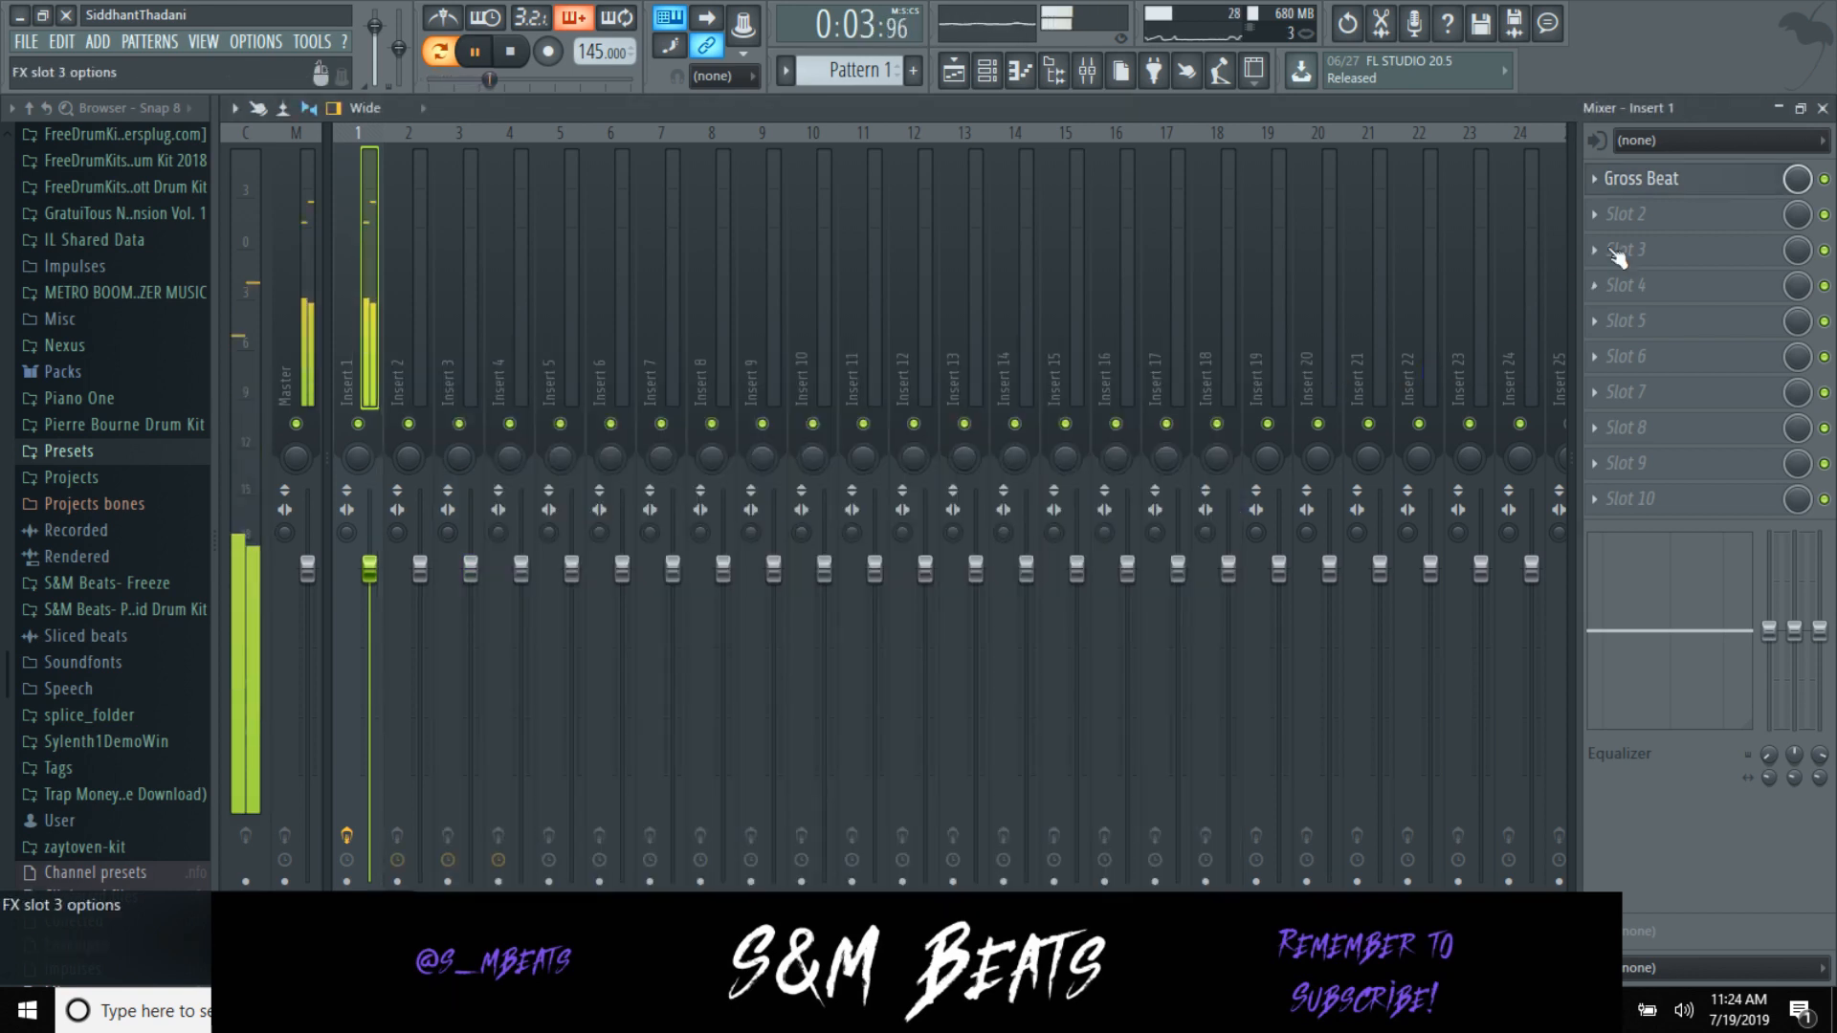
click(1822, 110)
key(space)
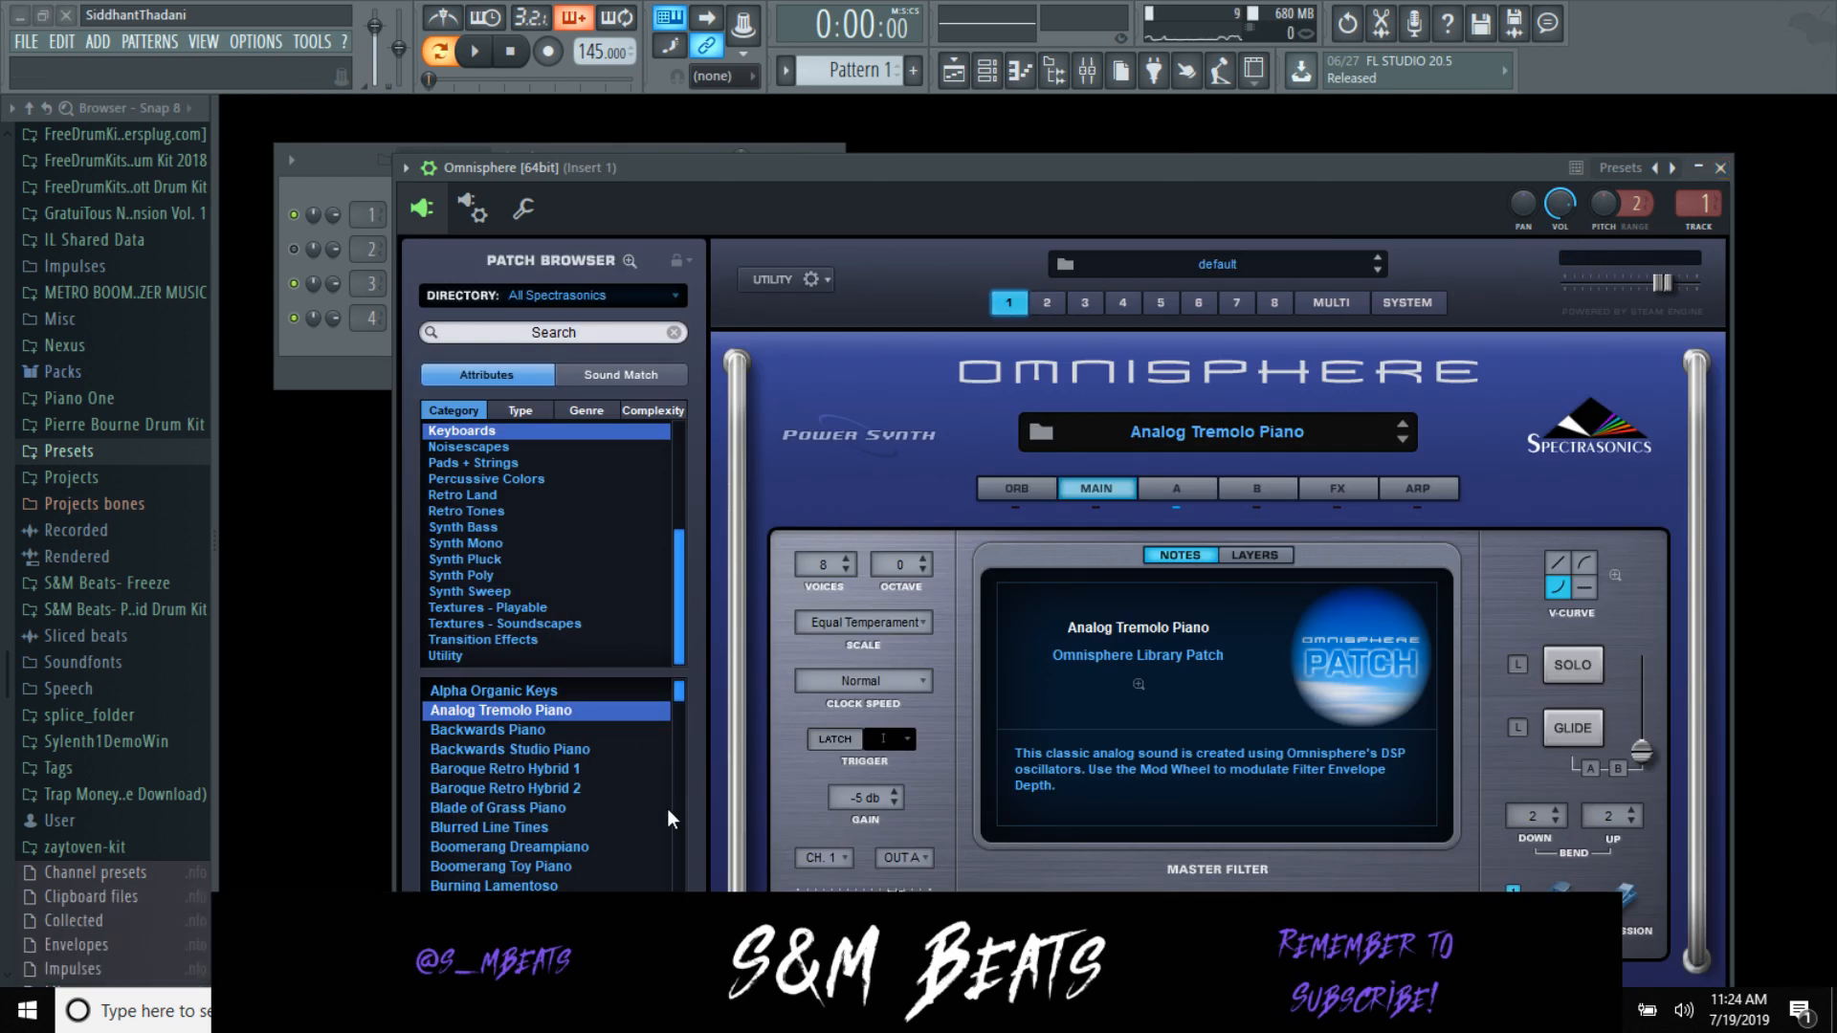
Step: Load the Keyboards patch Gossamer Keyboard, audition the pattern with it, and reopen the Omnisphere window
scroll(668, 813, down, 15)
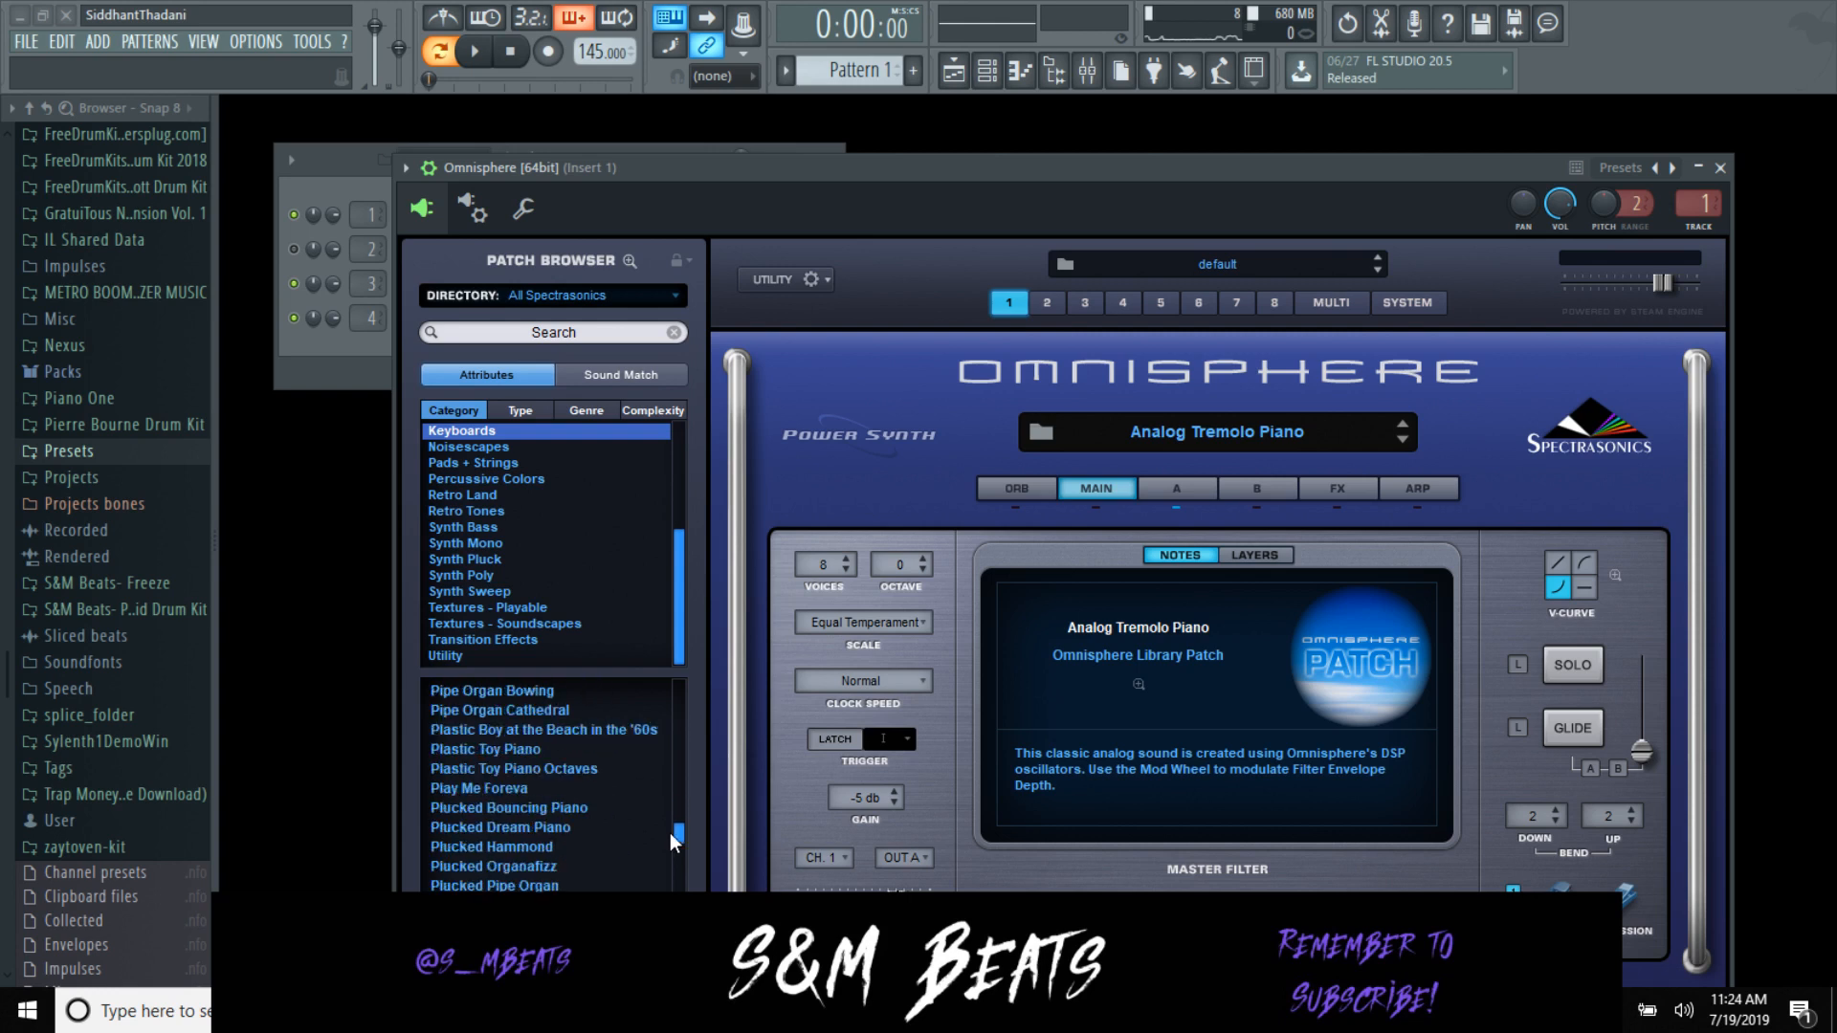
drag(671, 841, 675, 750)
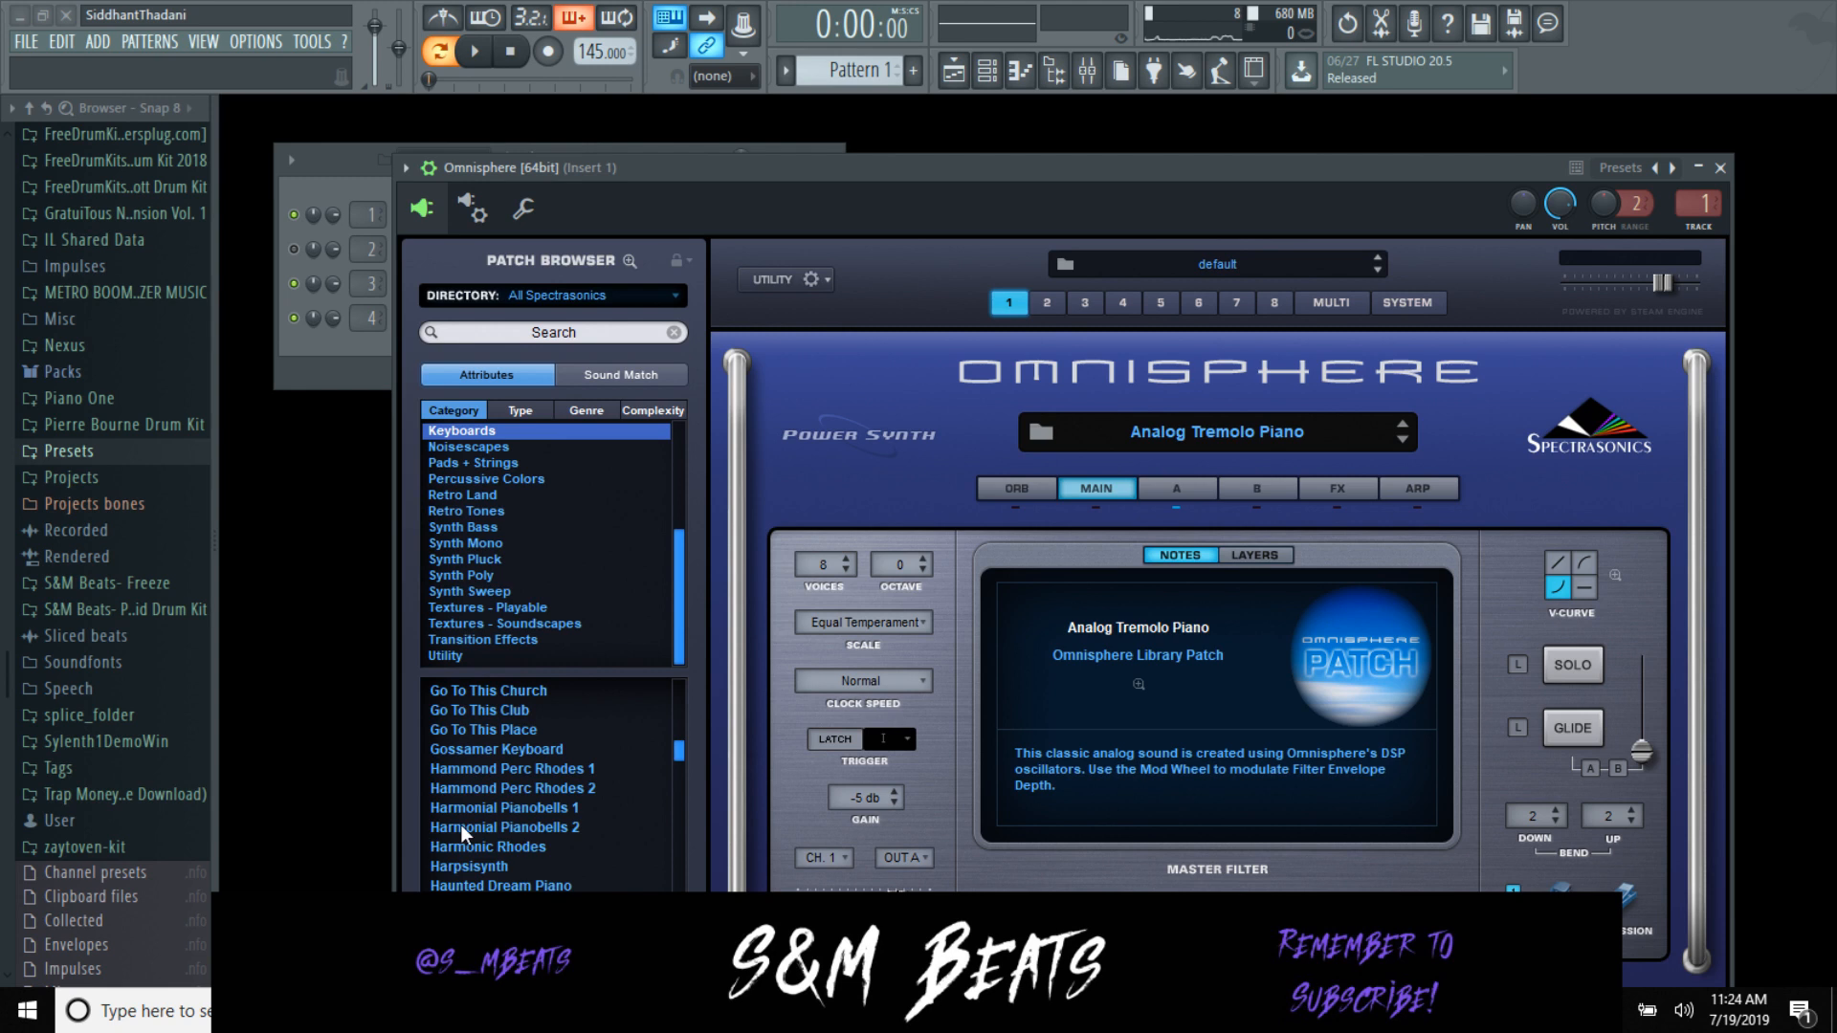
click(540, 754)
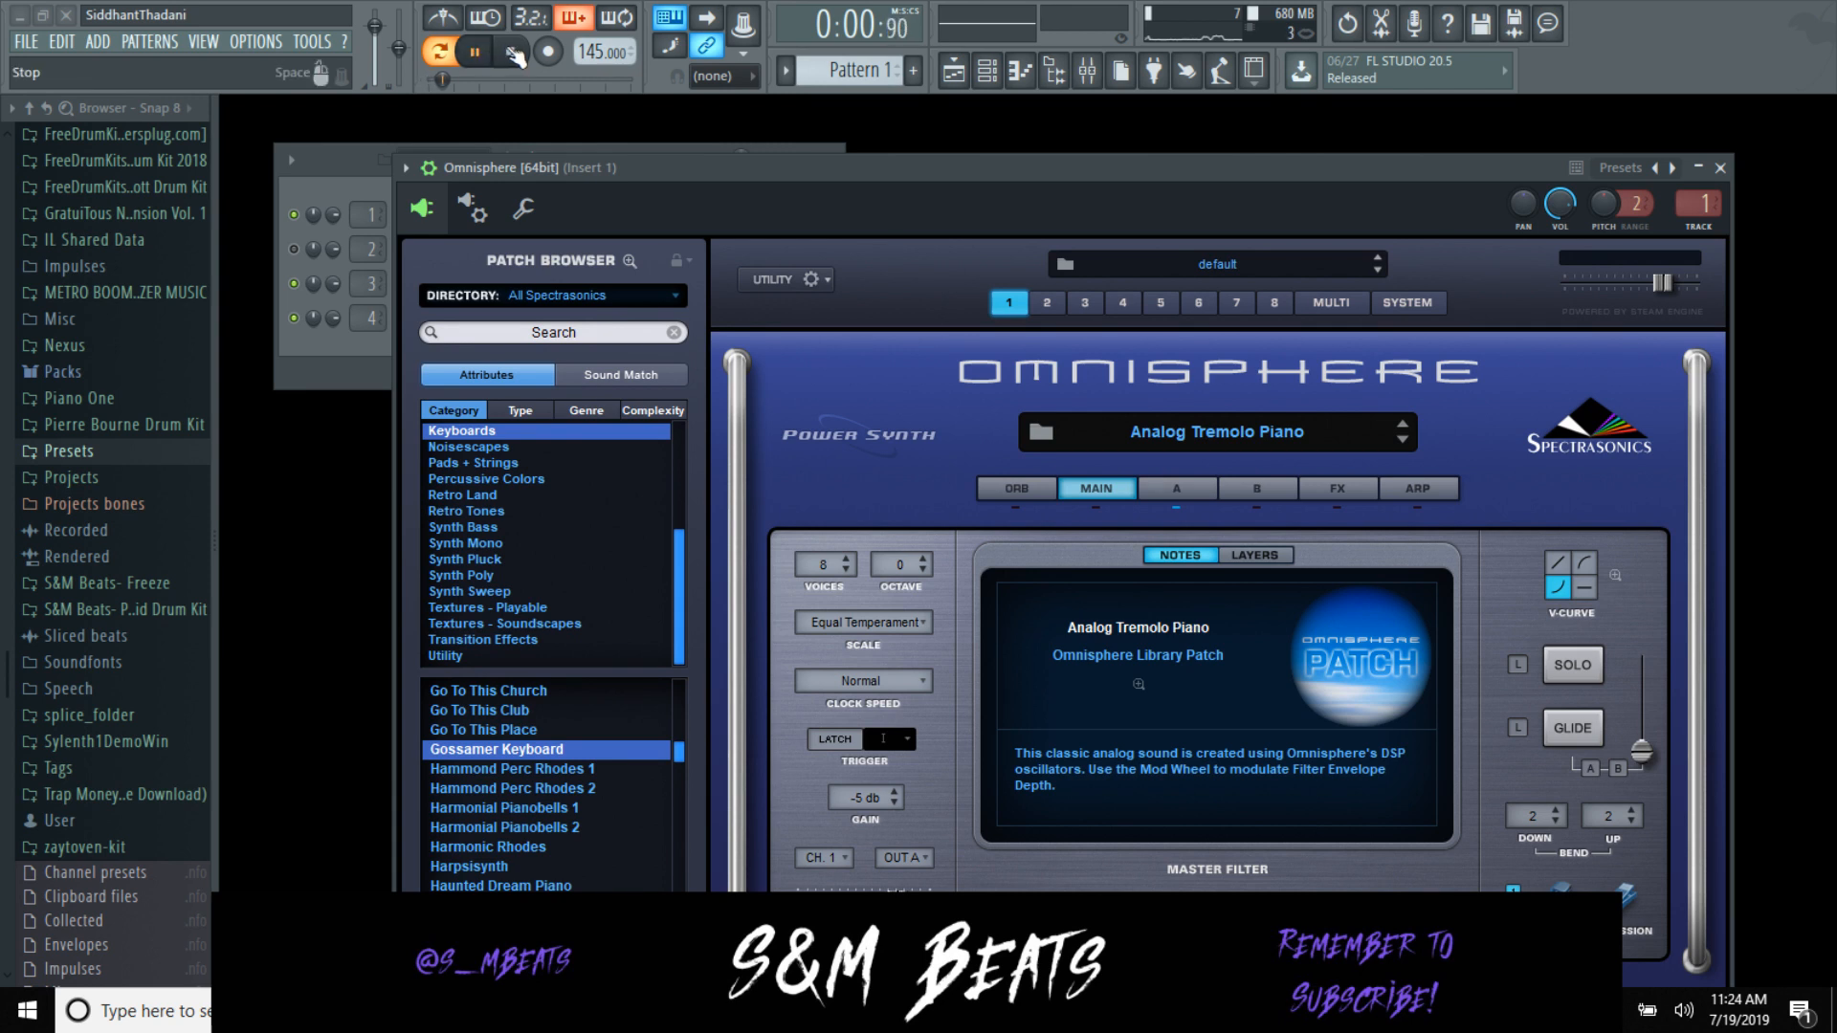
click(512, 54)
click(479, 54)
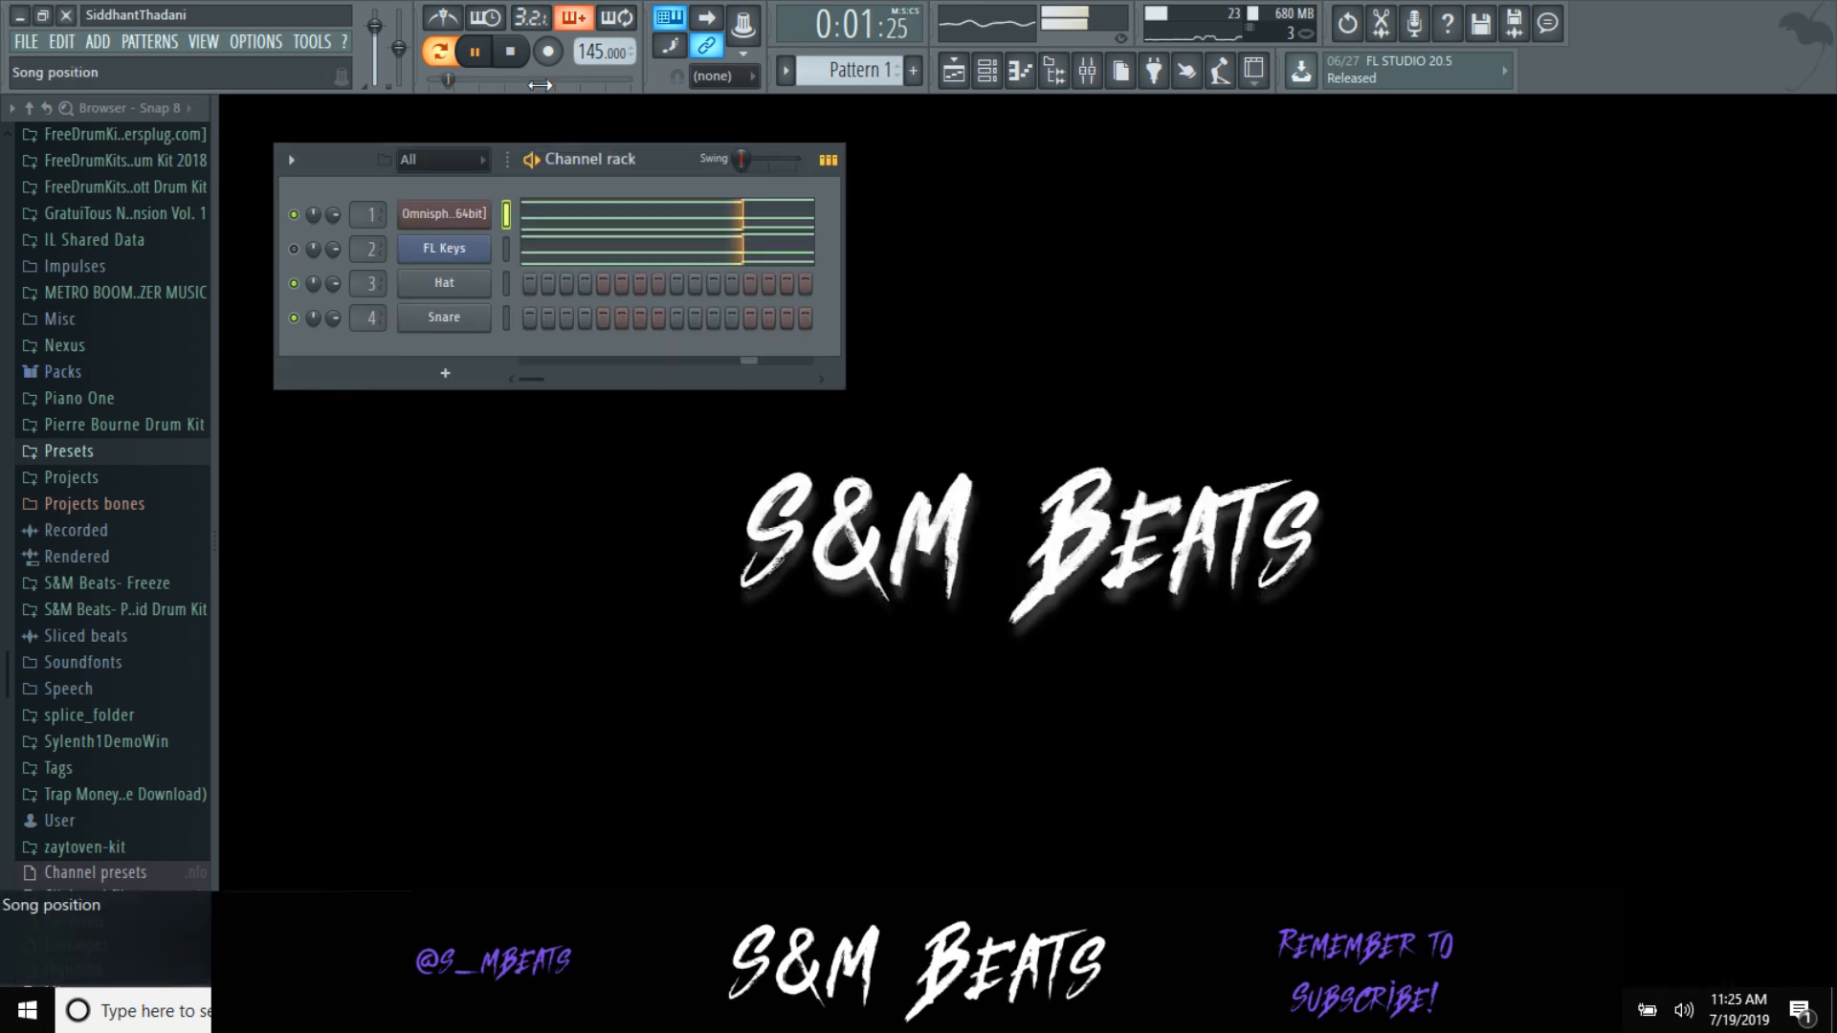
click(510, 52)
click(481, 219)
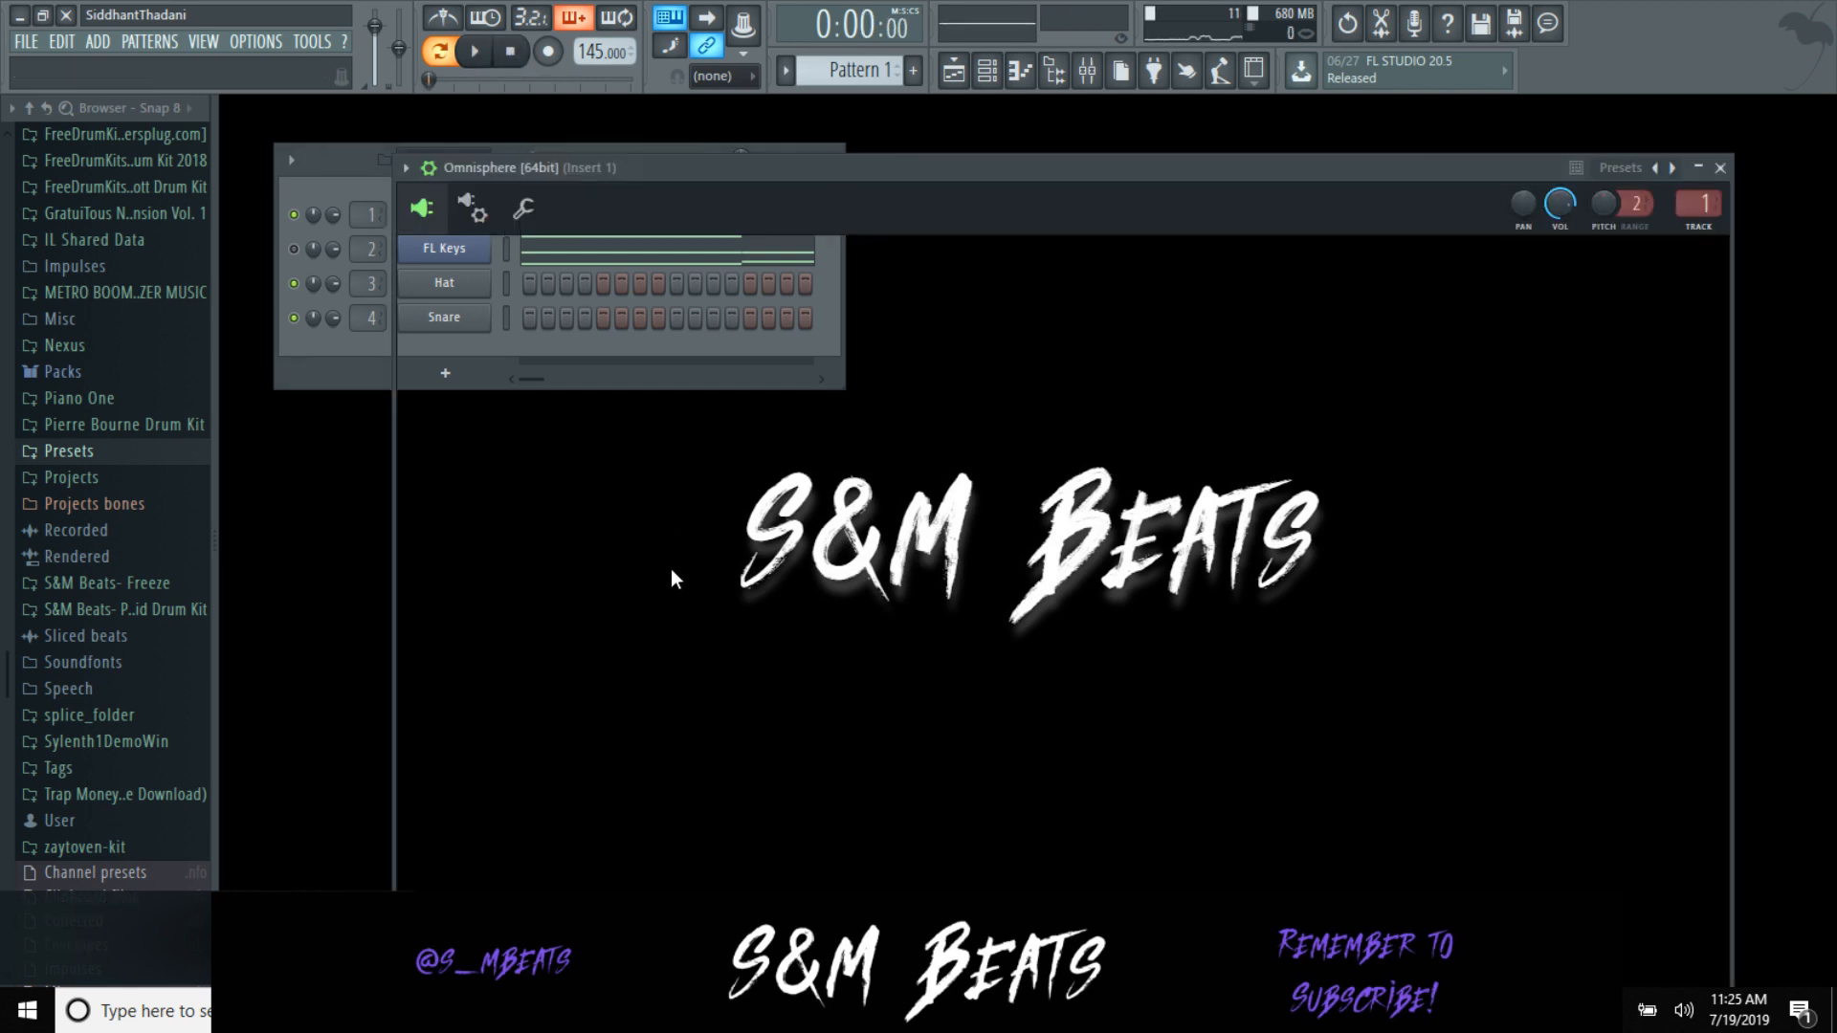
Step: Check the stream's live chat in the YouTube dashboard and switch back to FL Studio
key(alt+Tab)
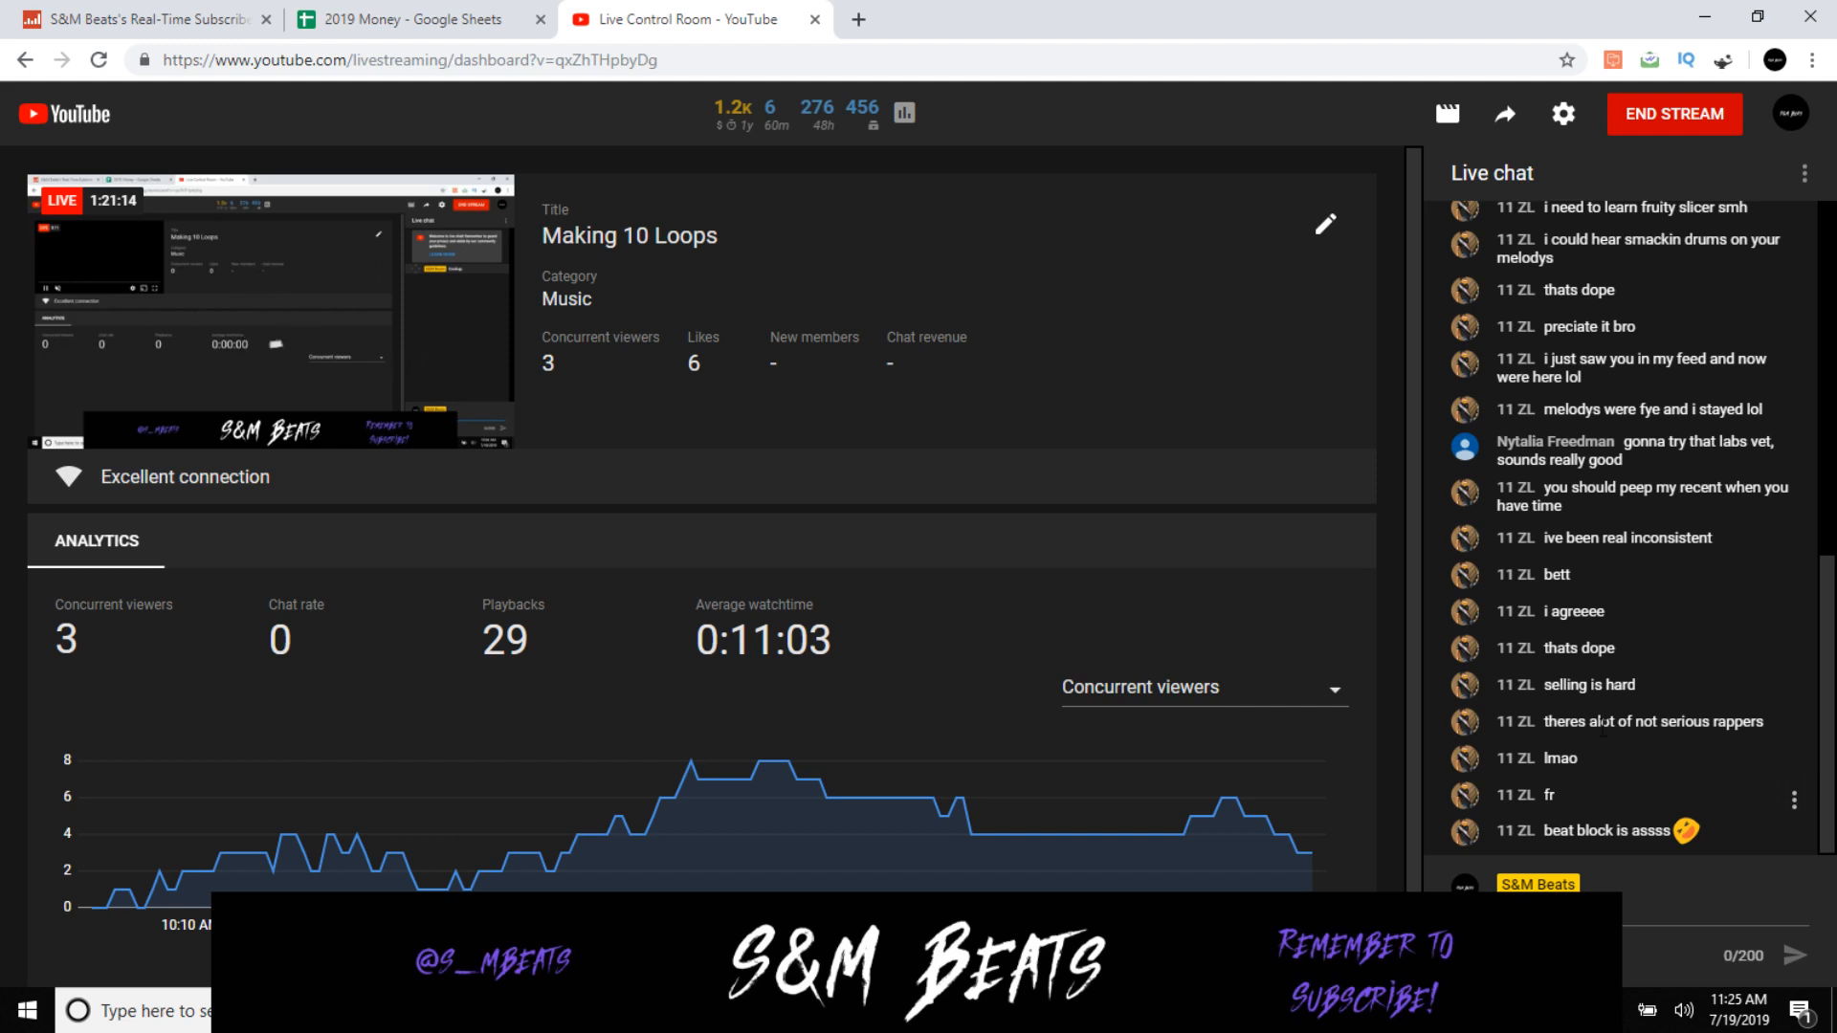
mouse_move(817, 1009)
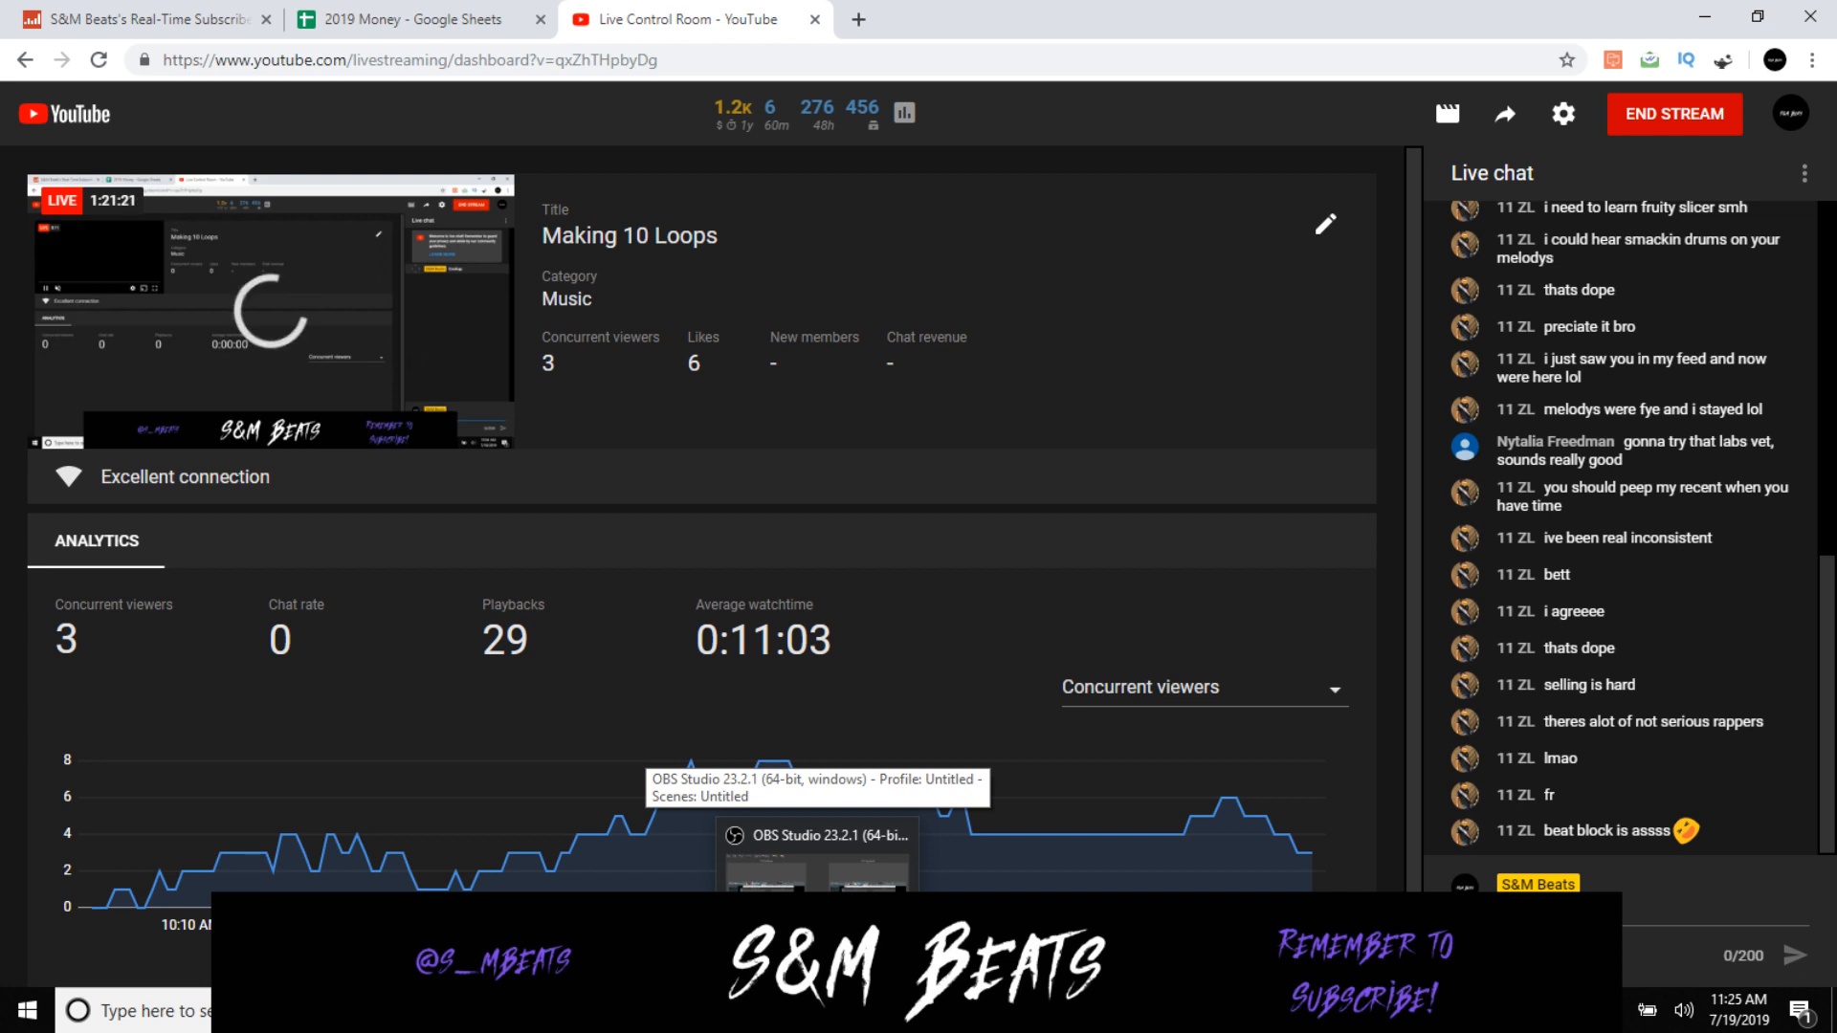
click(683, 1010)
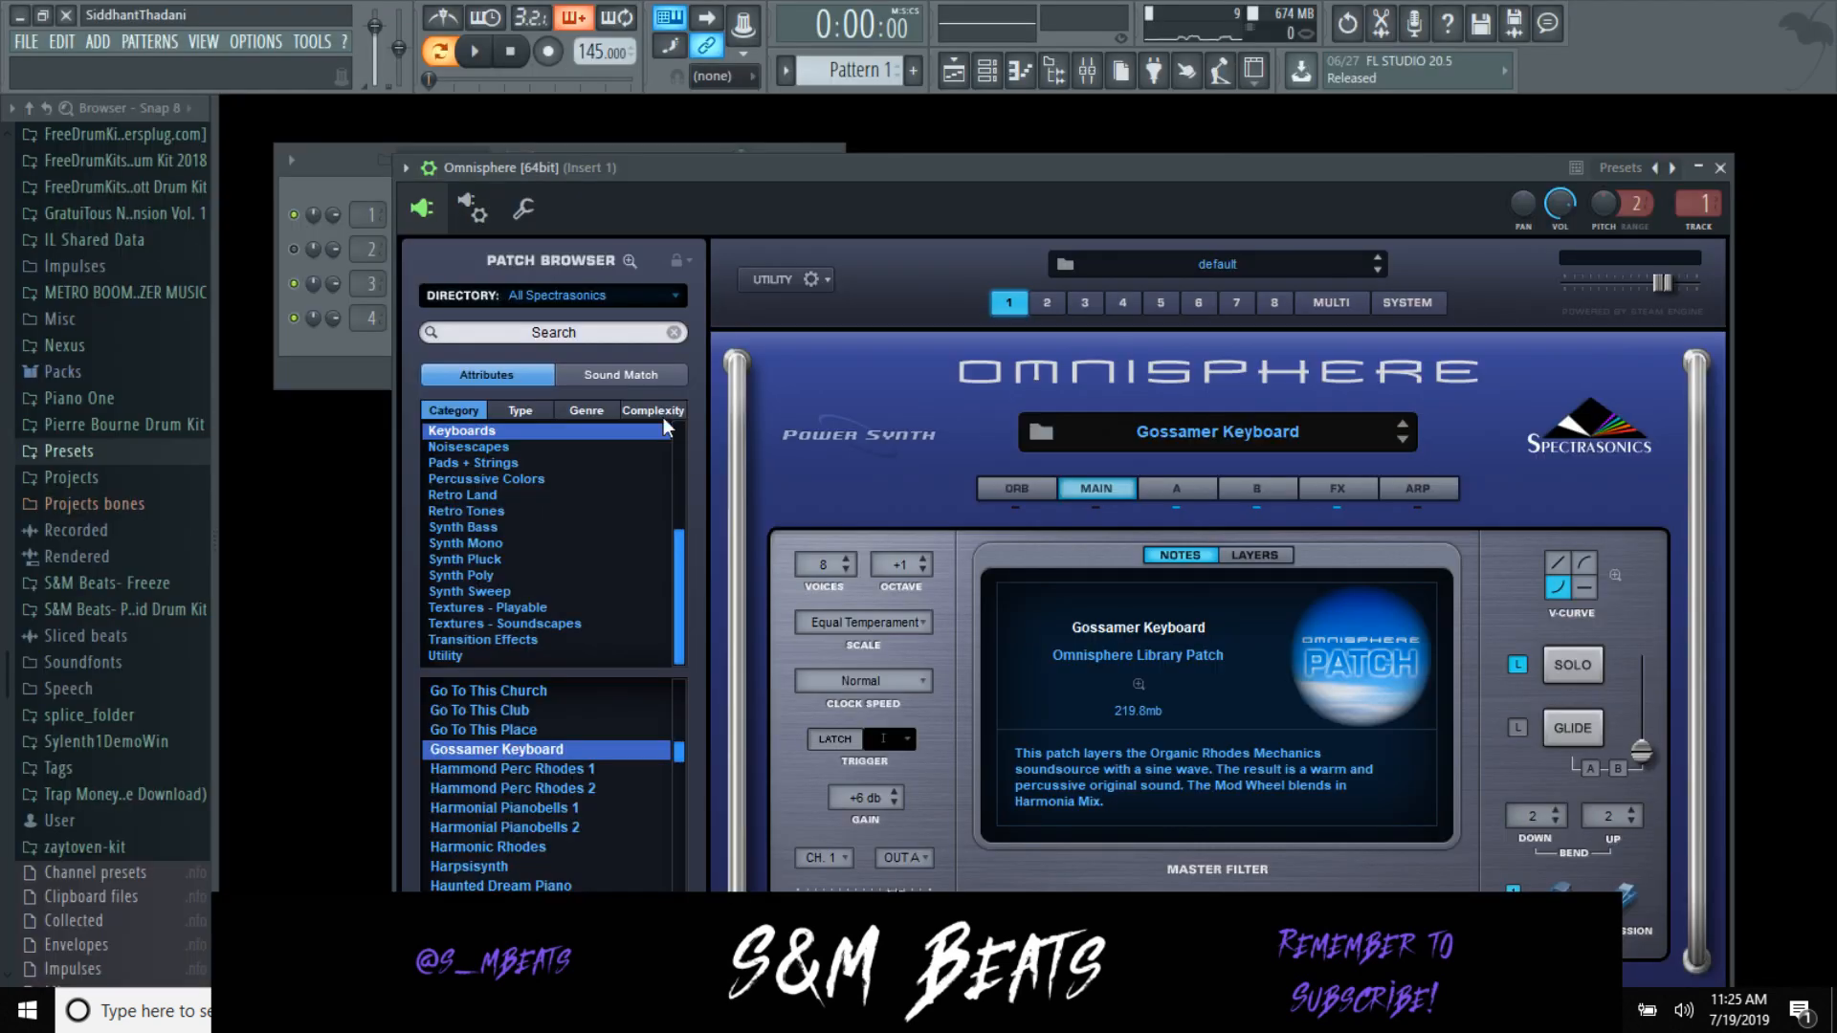
Step: In layer A of Gossamer Keyboard, set the oscillator timbre to 0.000 and the sample start to 0.078, and play the pattern
click(1191, 480)
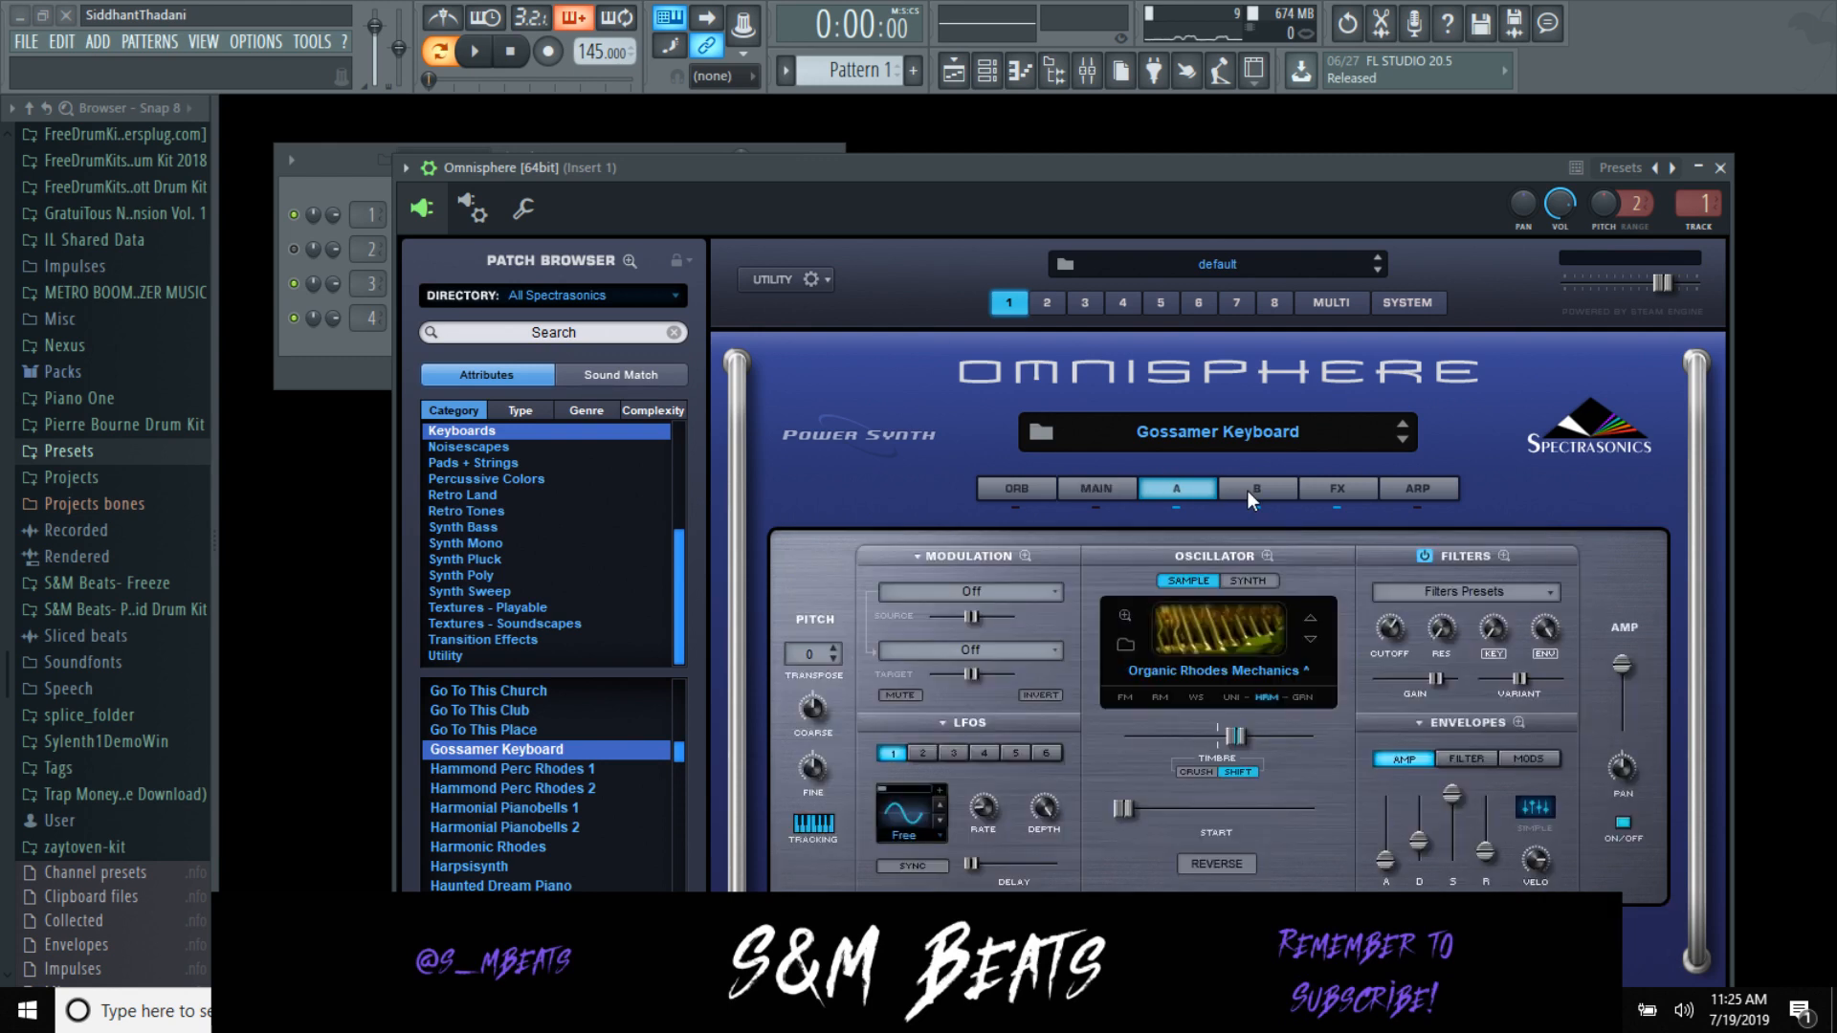
click(1248, 491)
click(1176, 488)
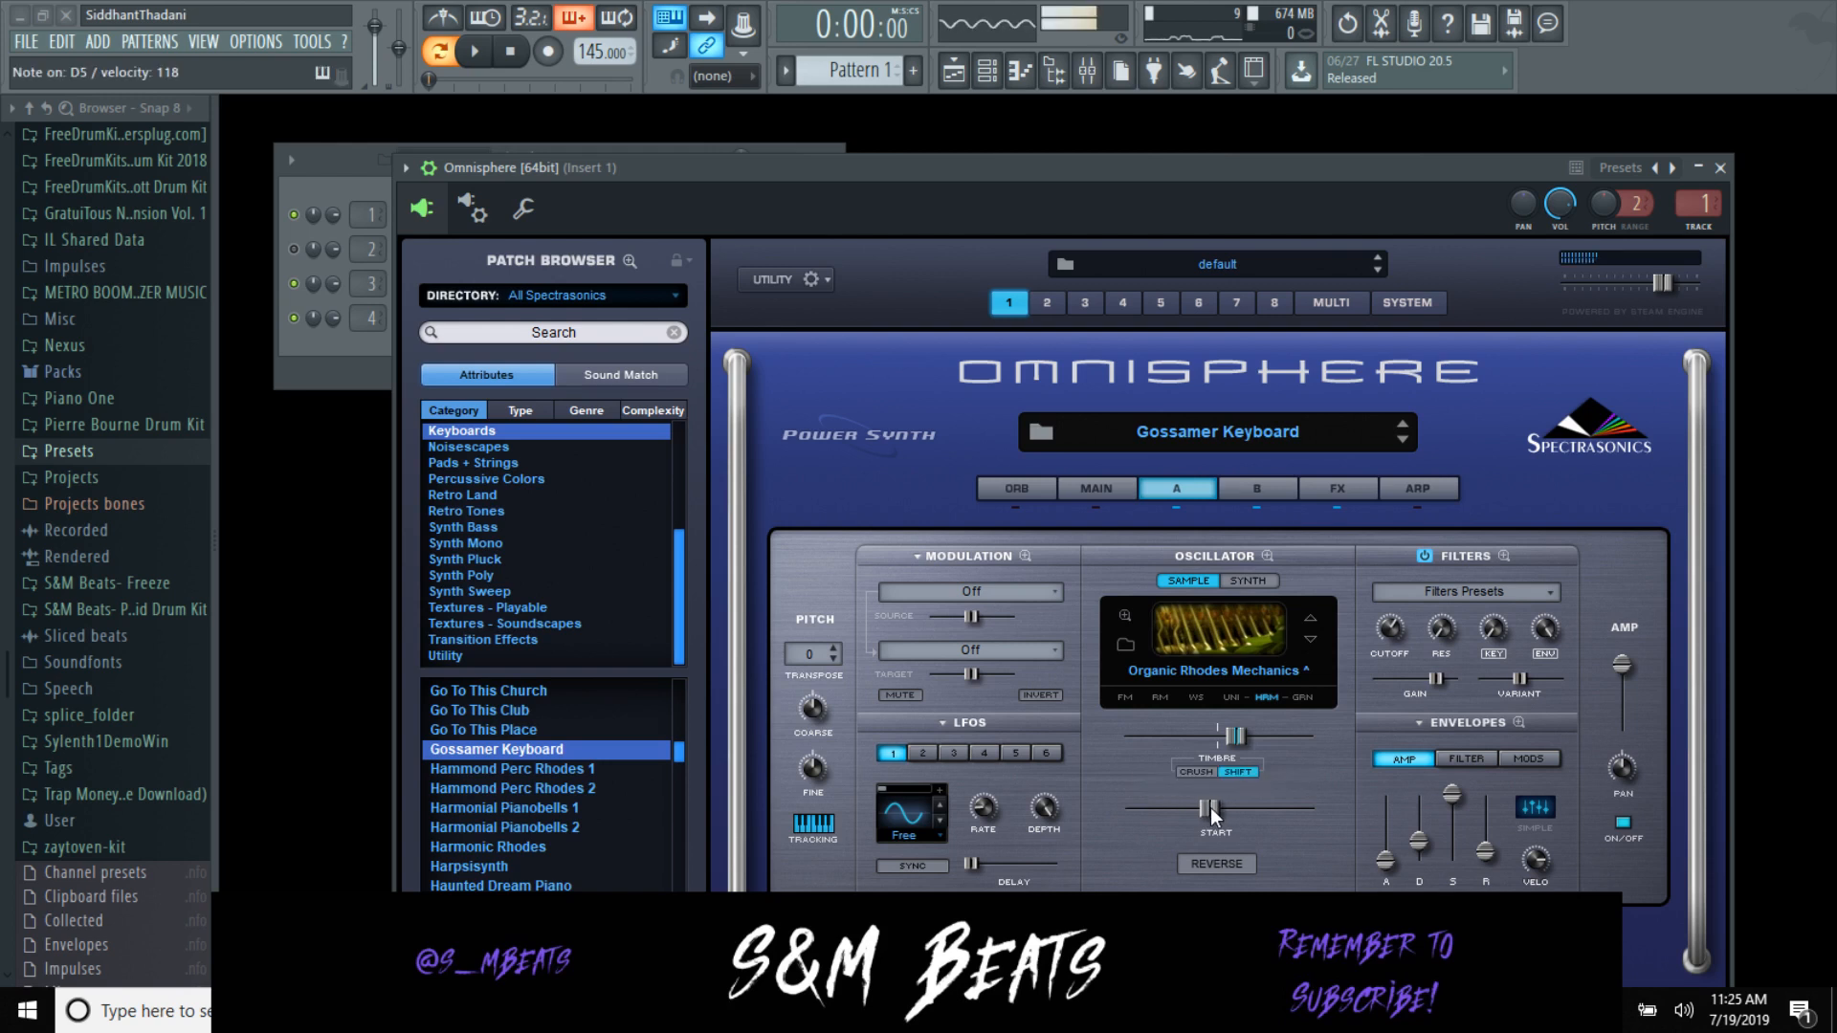
drag(1210, 809, 1105, 817)
drag(1237, 748, 1169, 741)
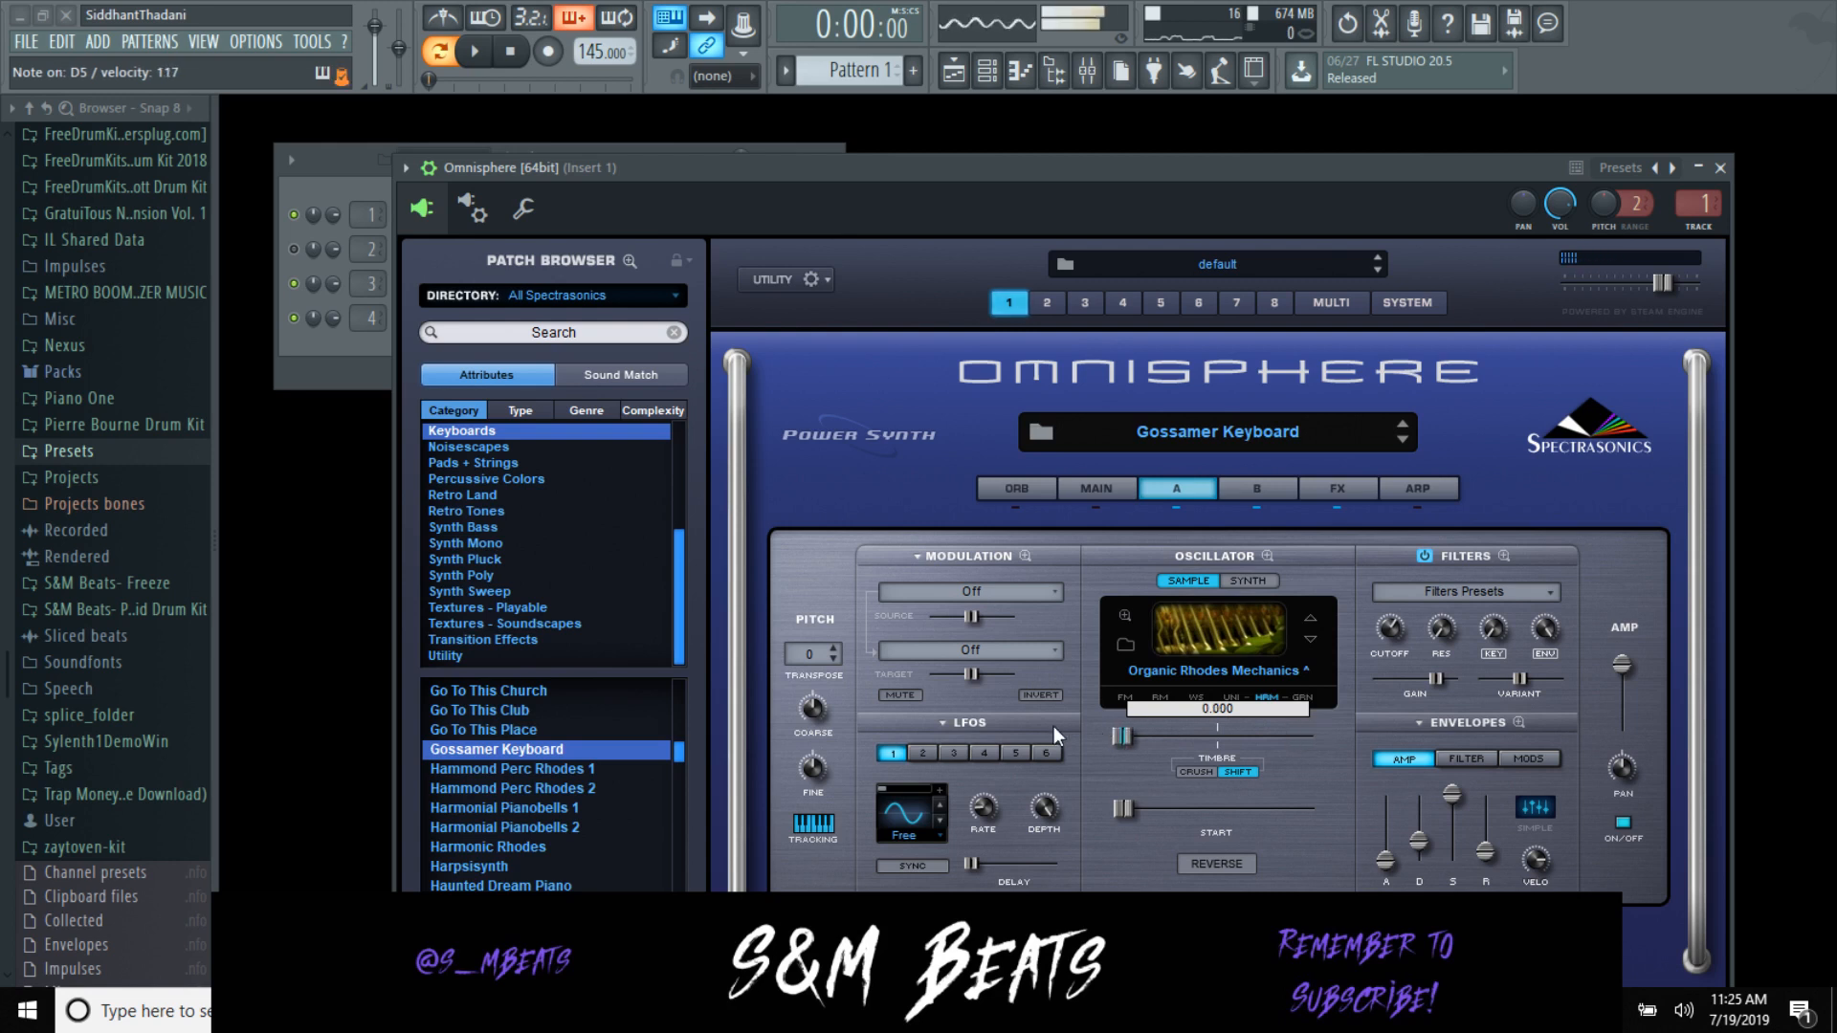
drag(1128, 810, 1144, 809)
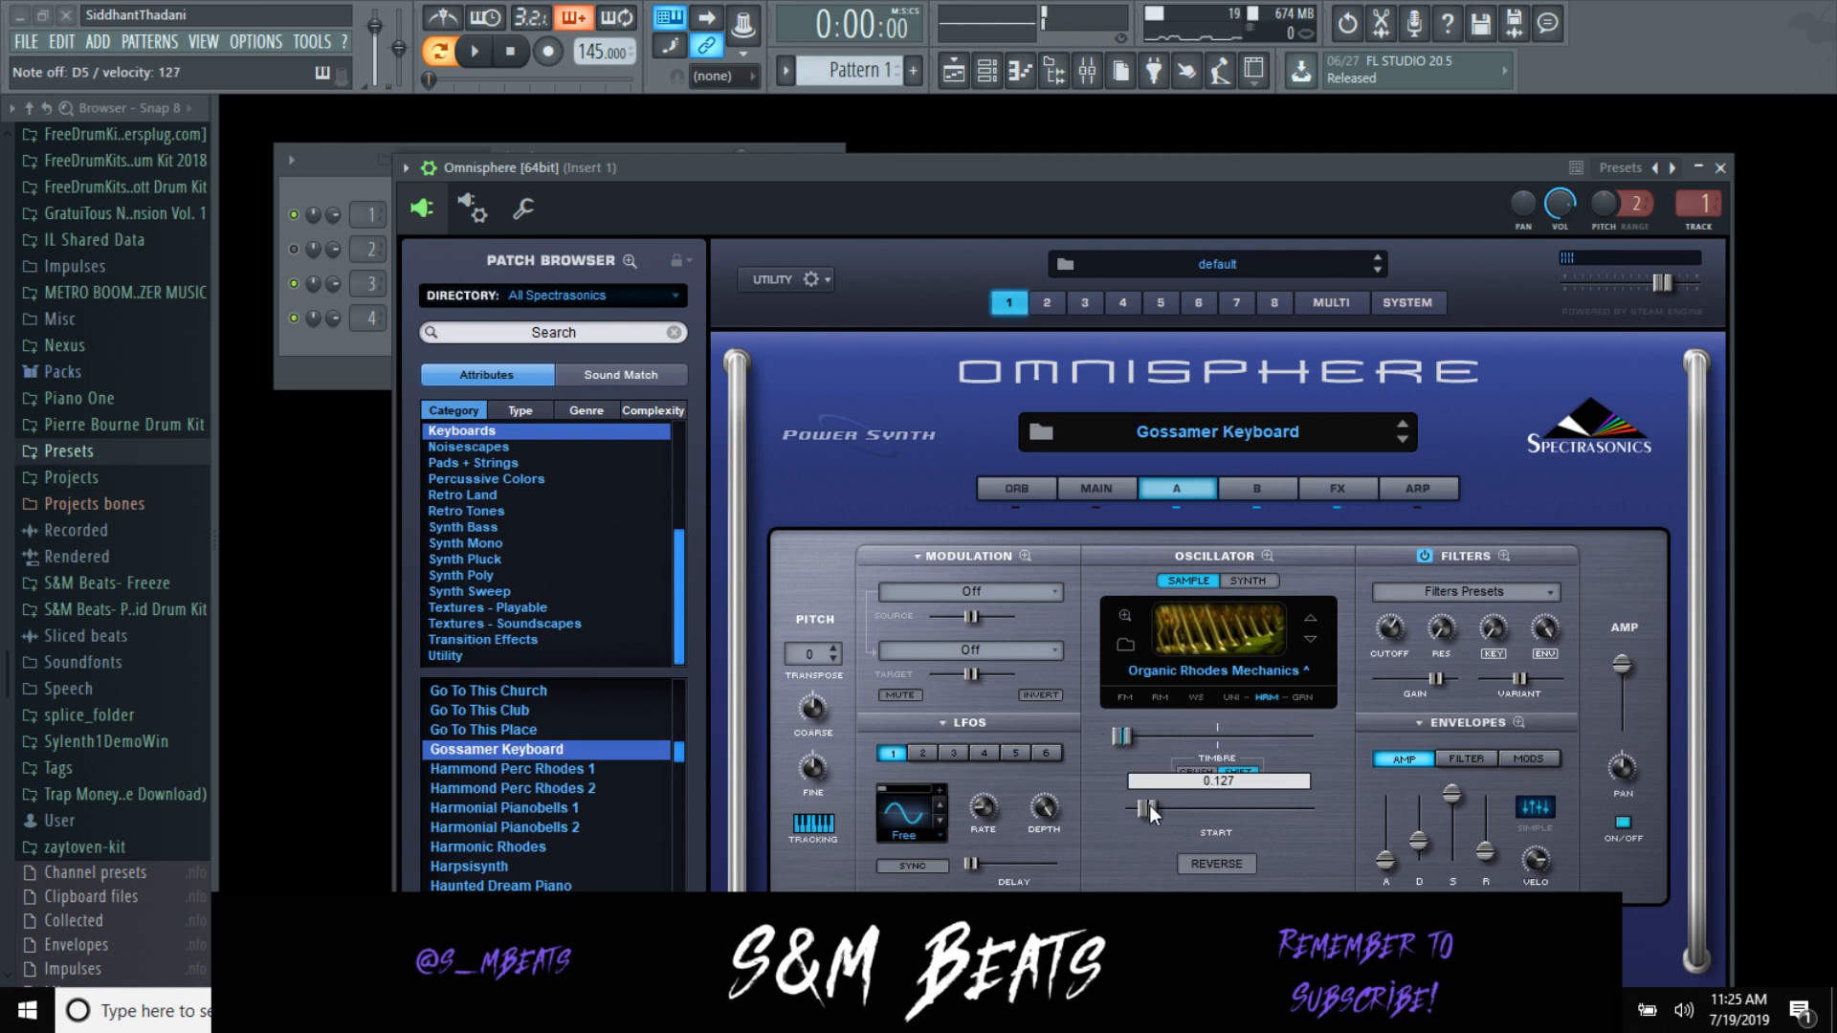
click(490, 63)
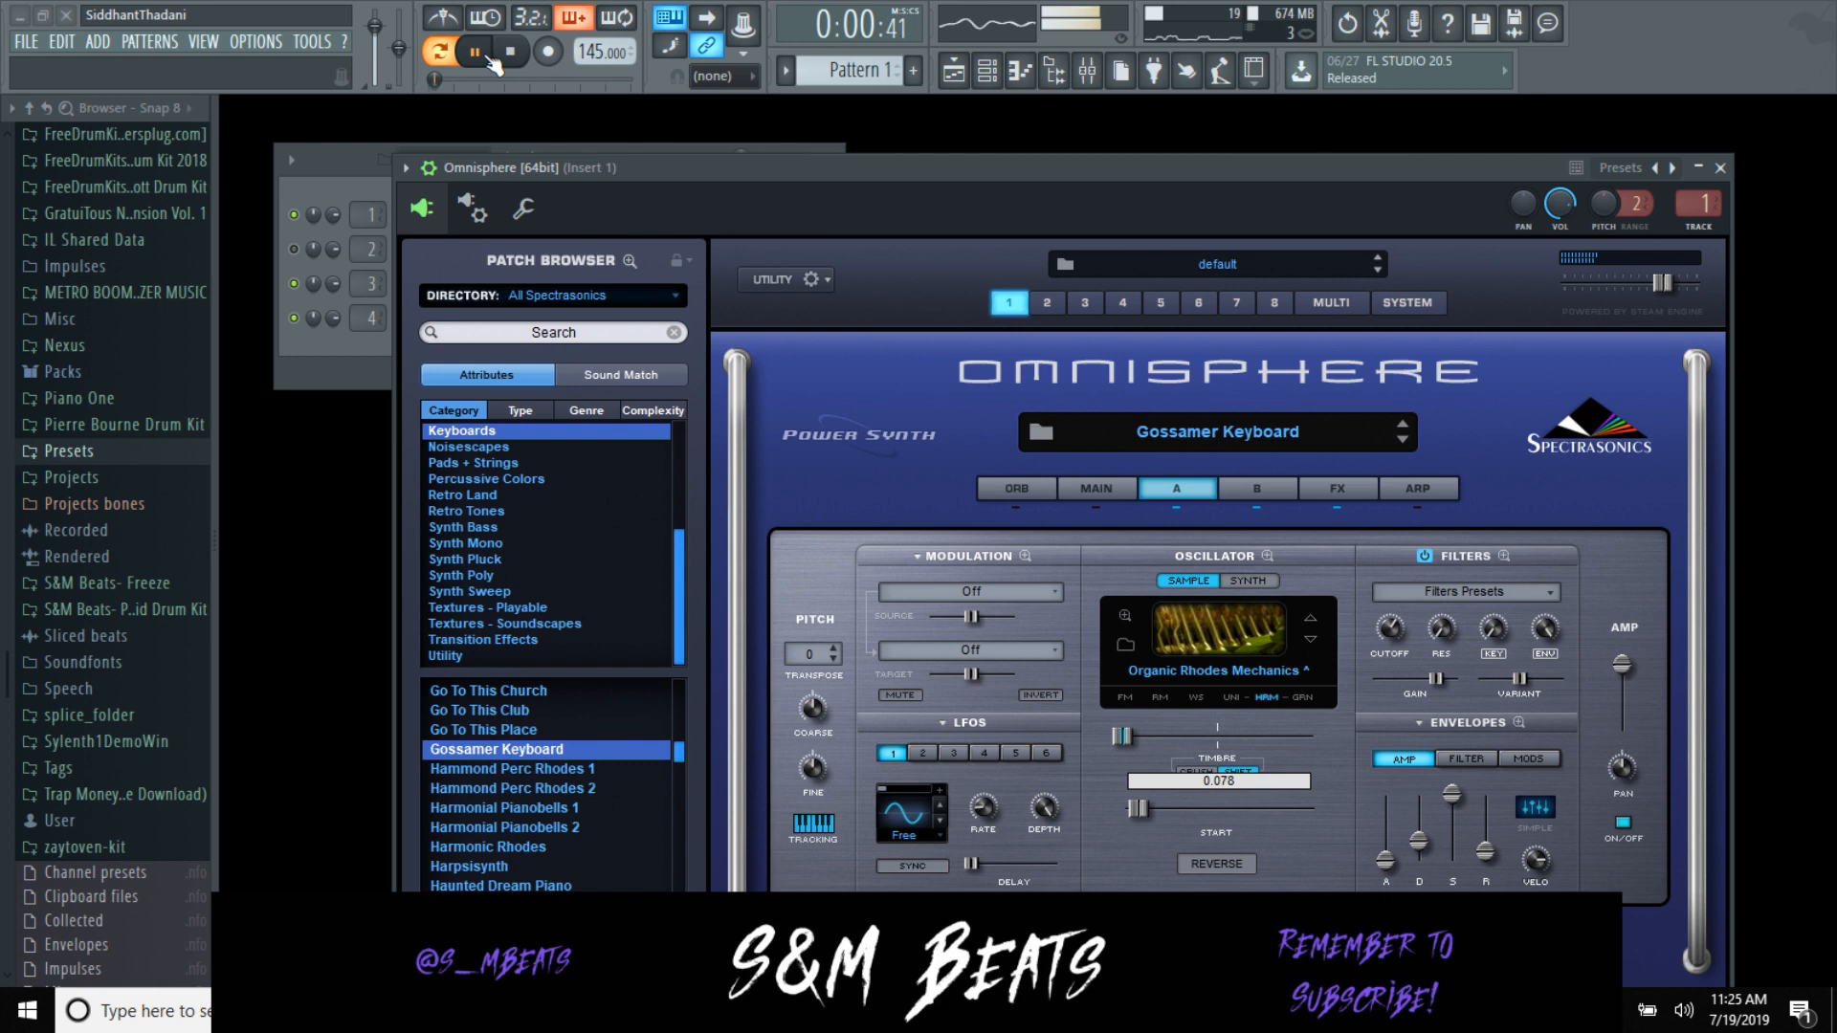
Step: Close Omnisphere, open its channel's notes in the piano roll, and add a C7 note starting at step 5 of bar 1
click(1720, 170)
key(space)
click(613, 212)
click(327, 277)
drag(326, 275, 336, 282)
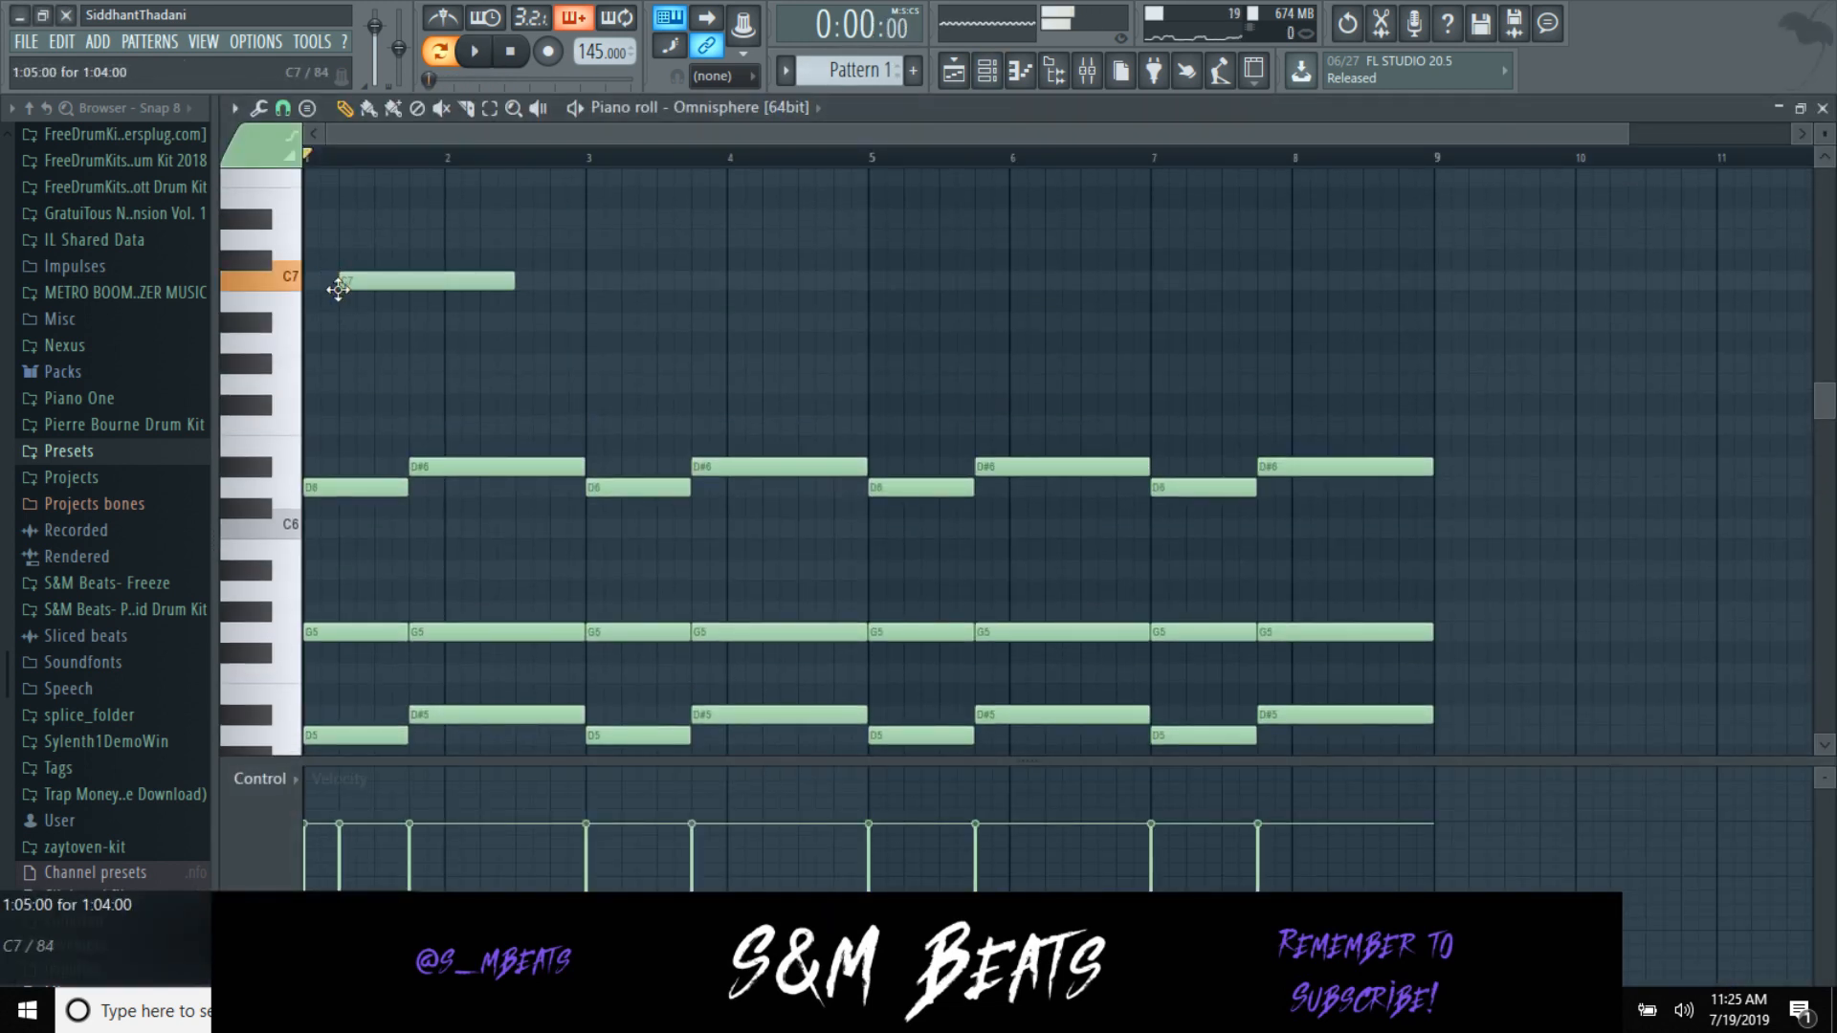
Step: Replace the C7 note with two 11-step notes, G6 at step 3 and F6 at step 7 of bar 1, while auditioning the pattern
key(space)
drag(513, 288, 438, 287)
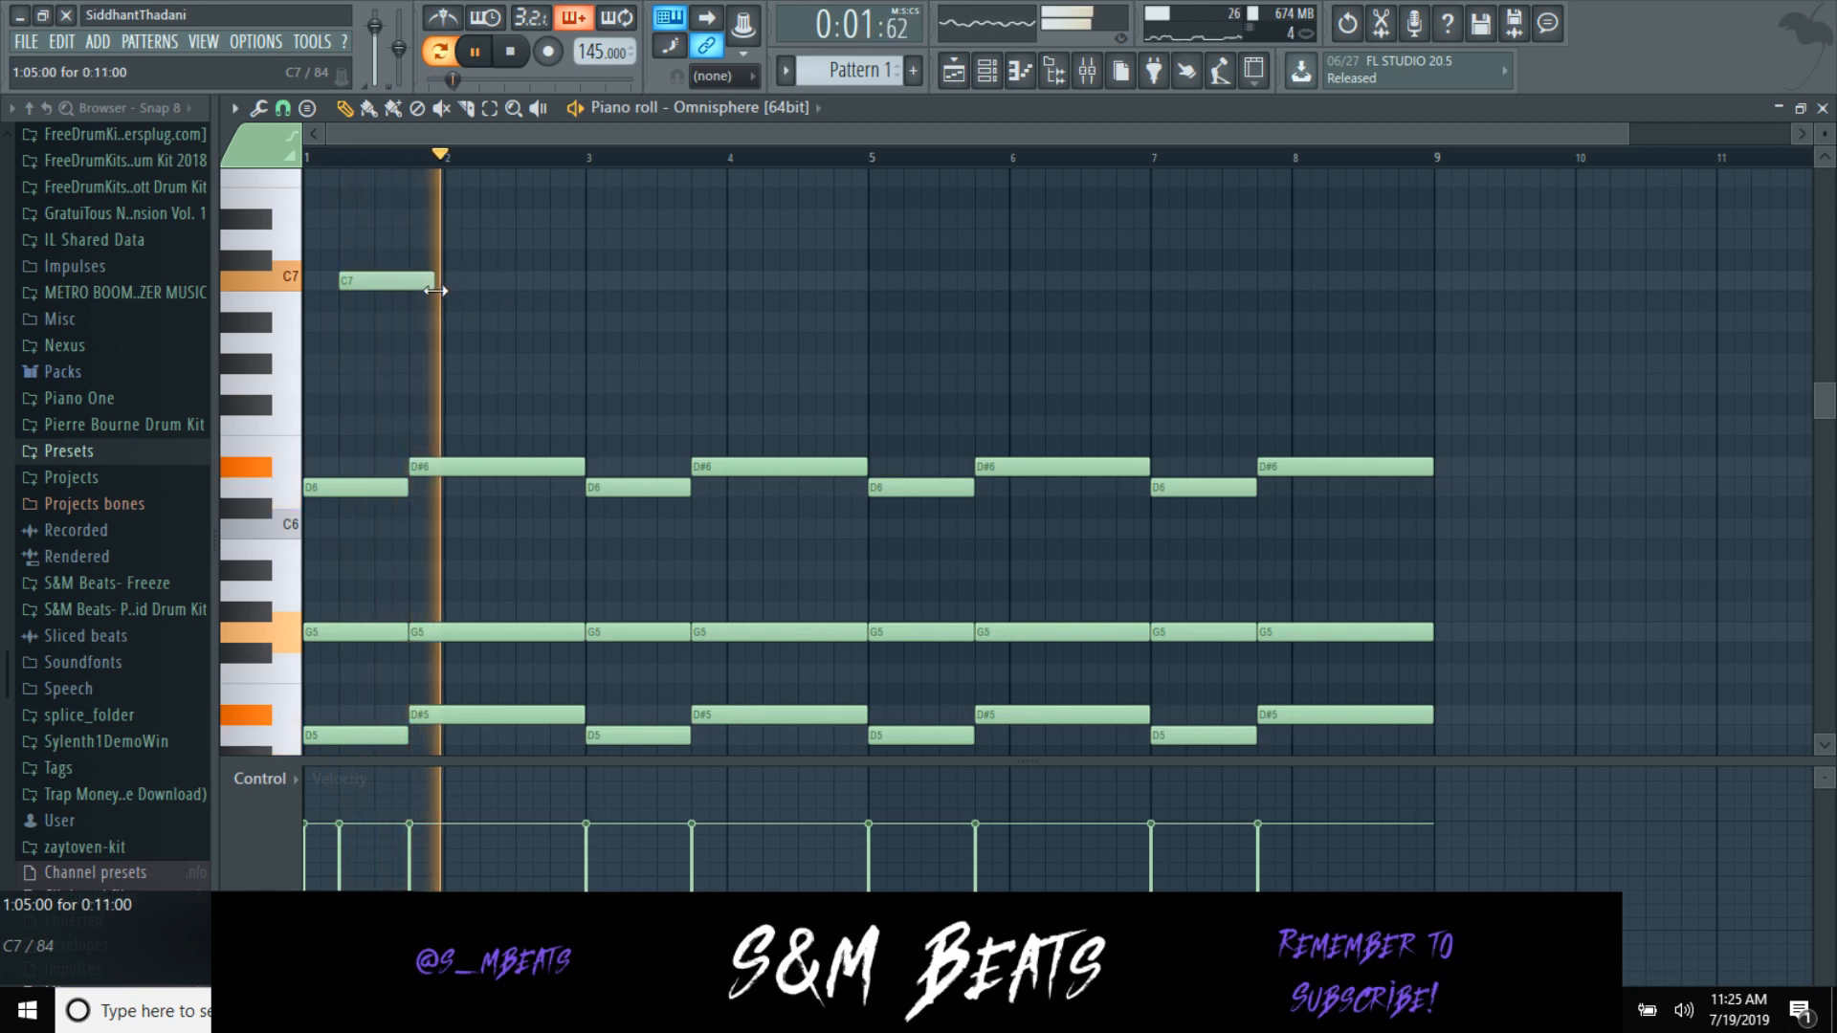
right_click(393, 282)
key(space)
drag(316, 279, 325, 392)
key(space)
click(377, 430)
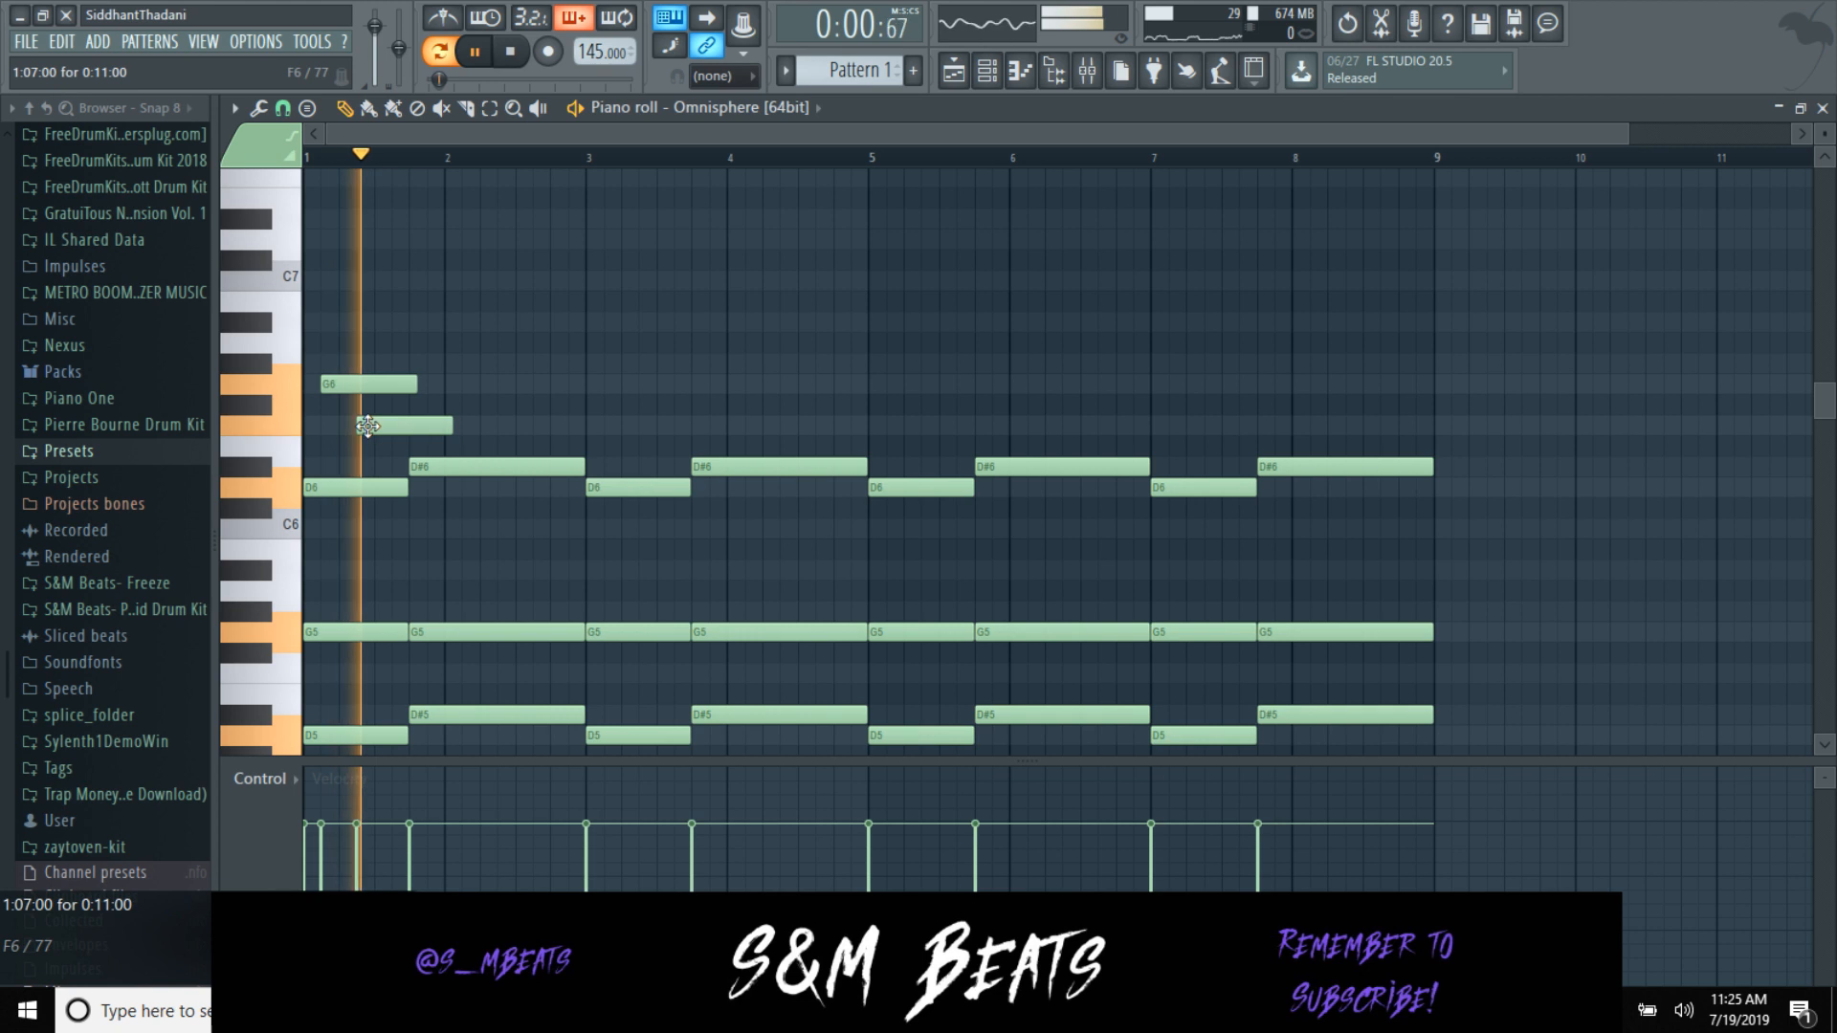
Step: Try a G#6 note at step 3 and a G6 note at step 7 of bar 2 against the playing chords
key(space)
click(488, 364)
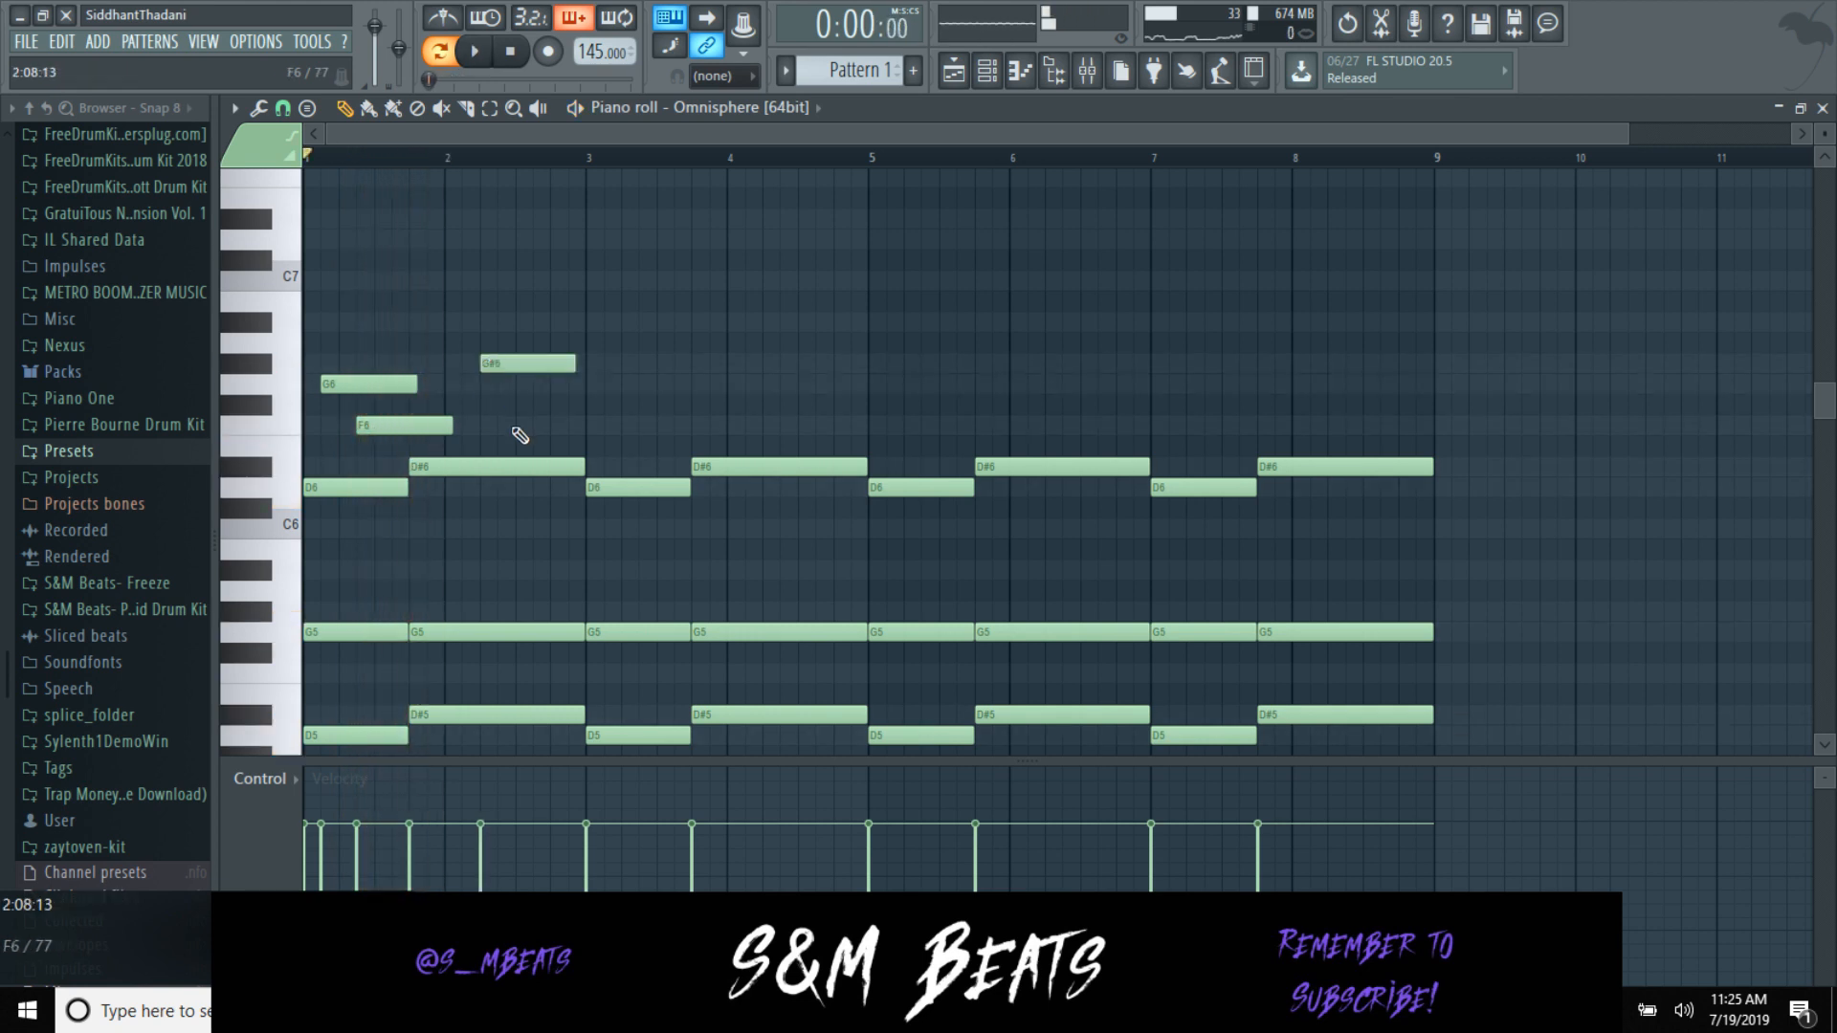
click(505, 383)
key(space)
drag(513, 373, 495, 373)
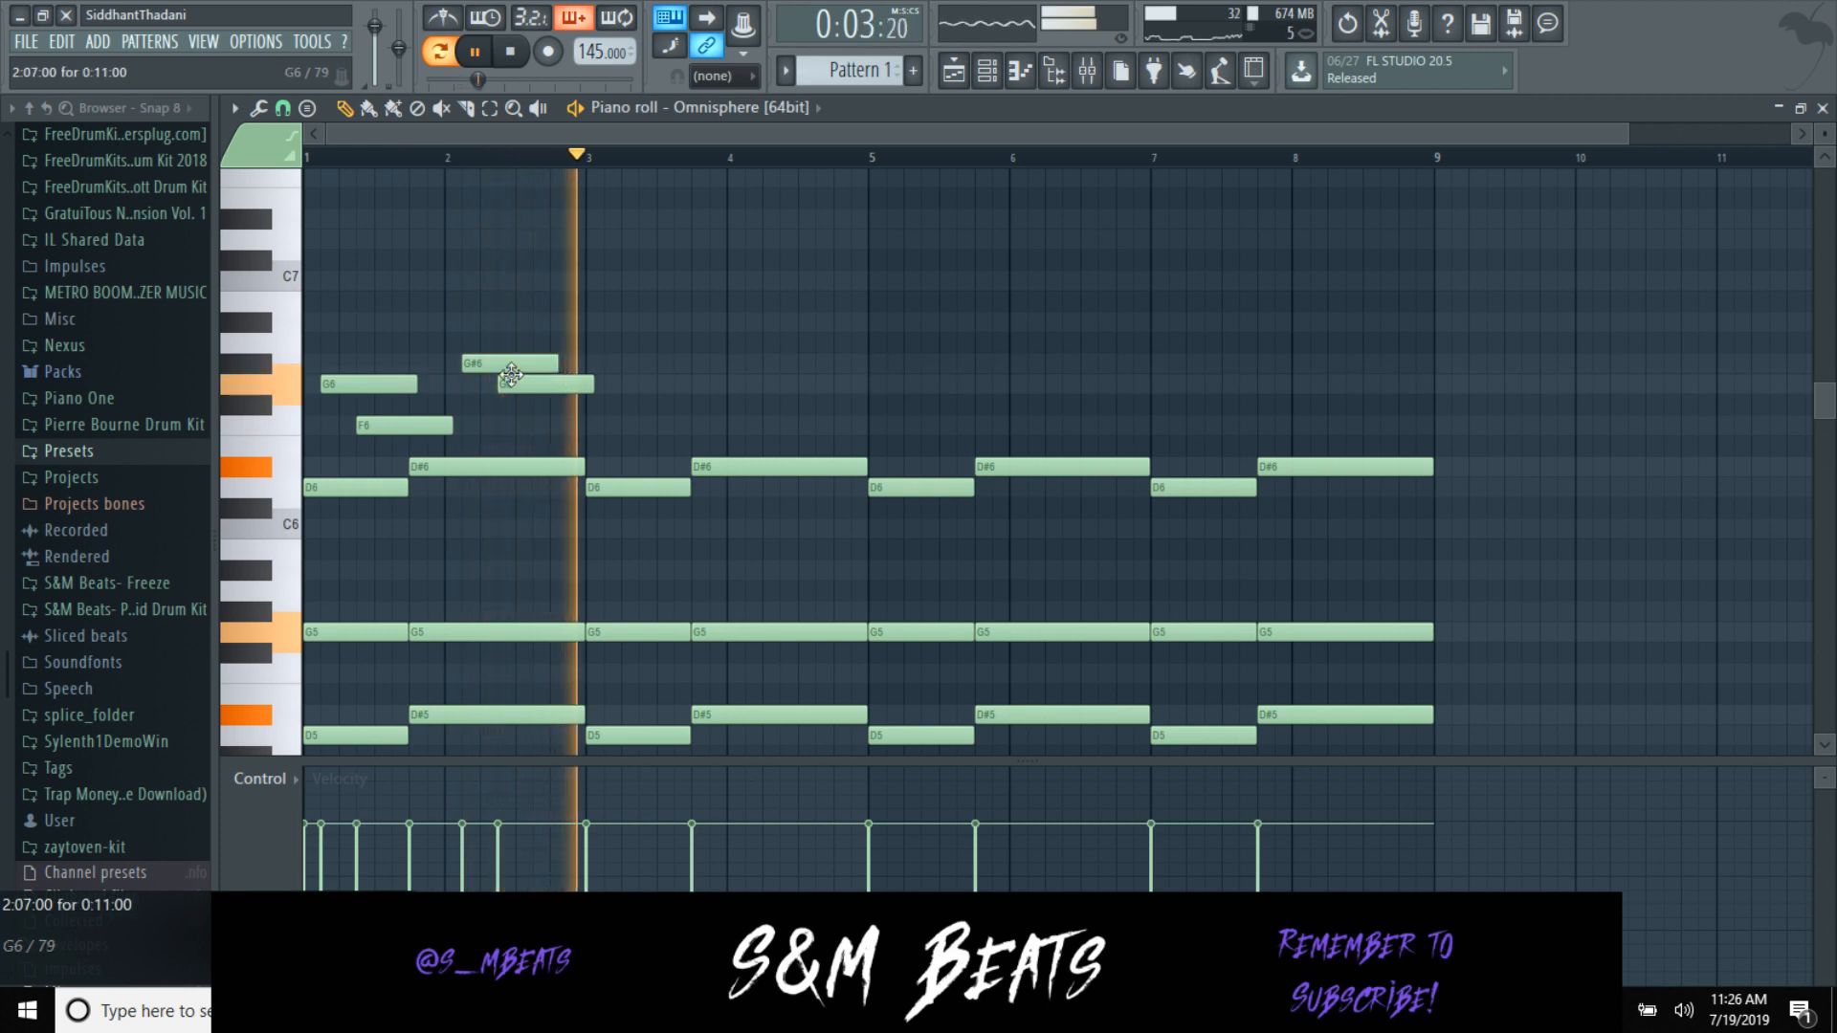
right_click(497, 365)
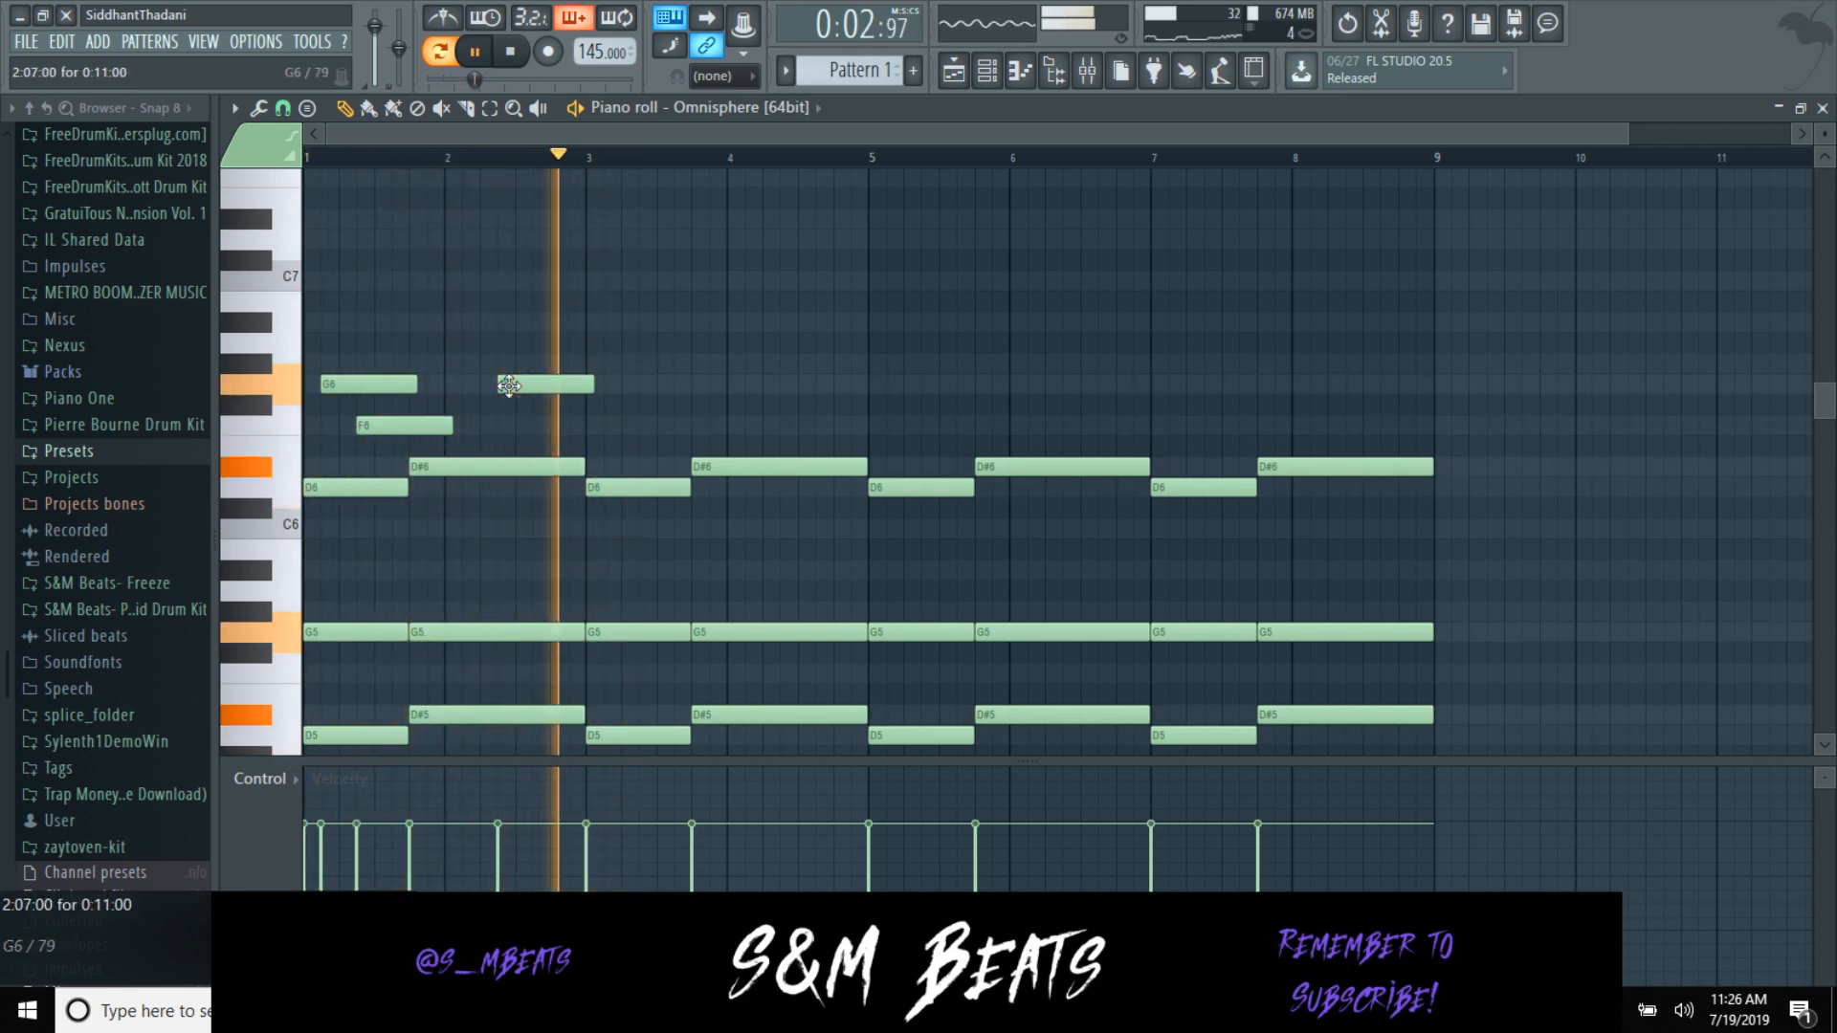
right_click(509, 385)
Step: Add melody notes G6 at step 5 of bar 2, F6 and D#6 at steps 3 and 7 of bar 3, and F6 at step 5 of bar 4
click(487, 388)
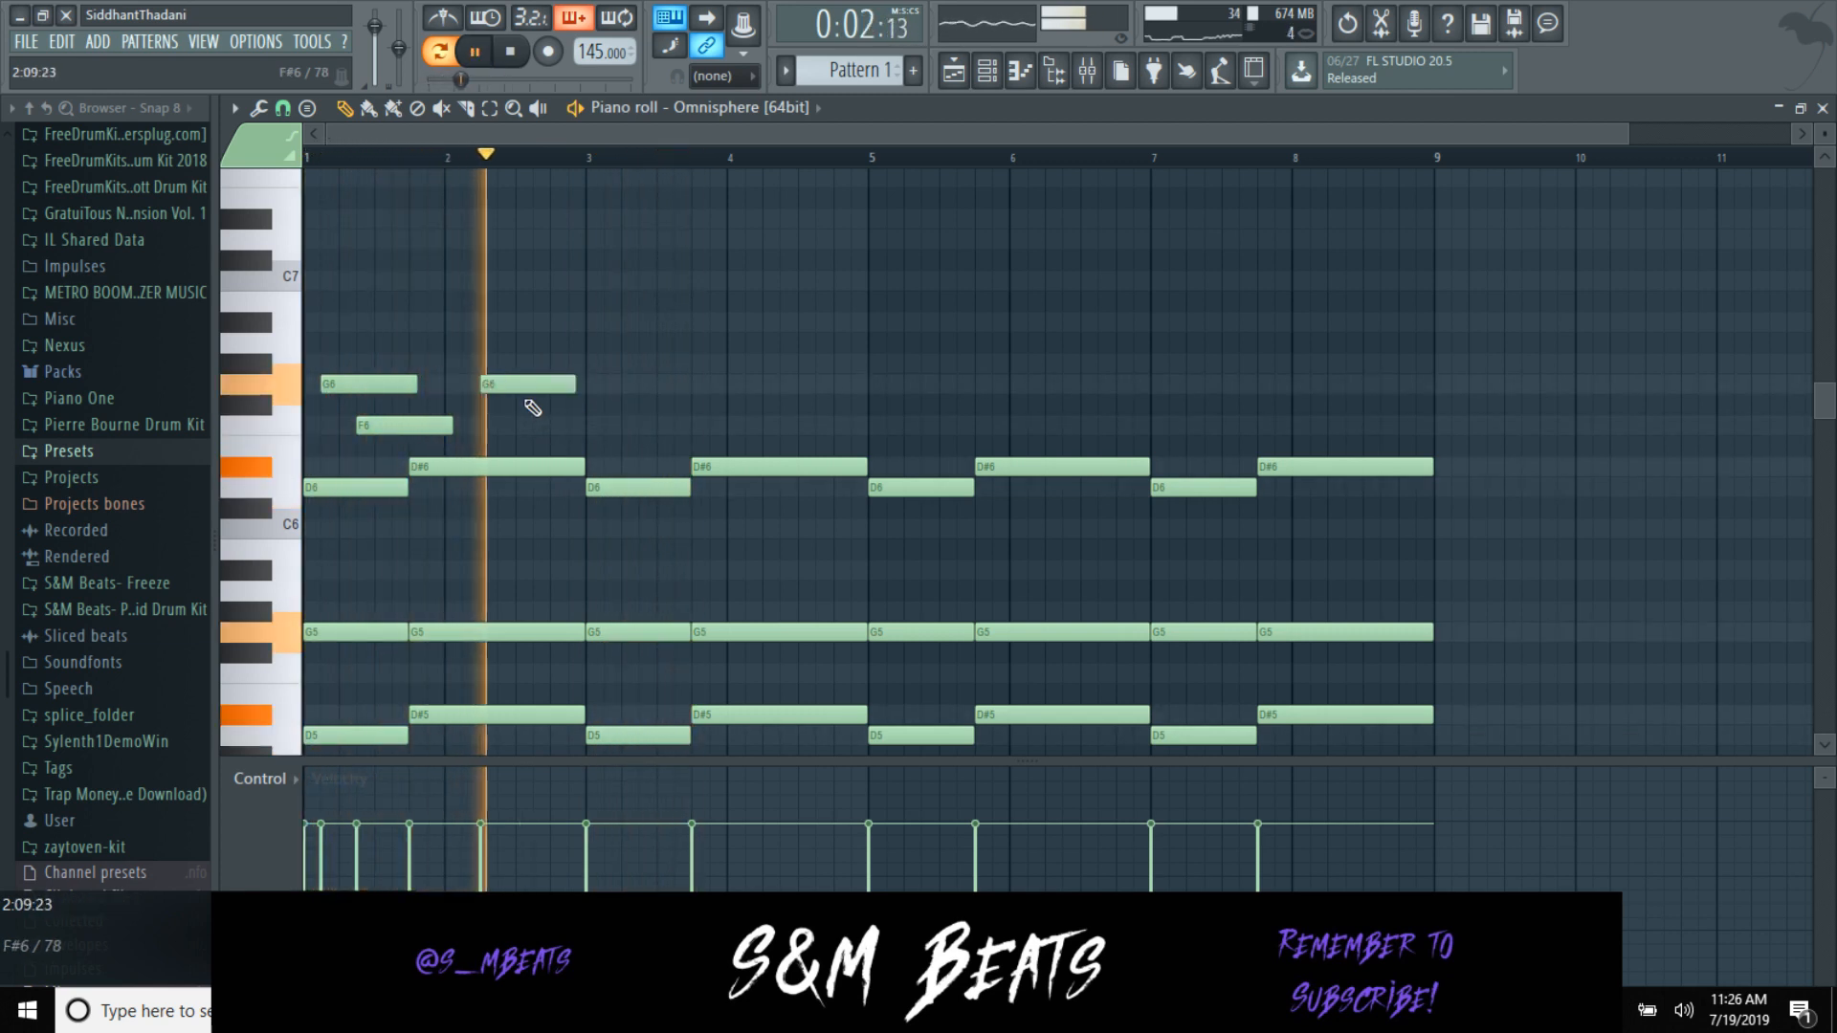
key(space)
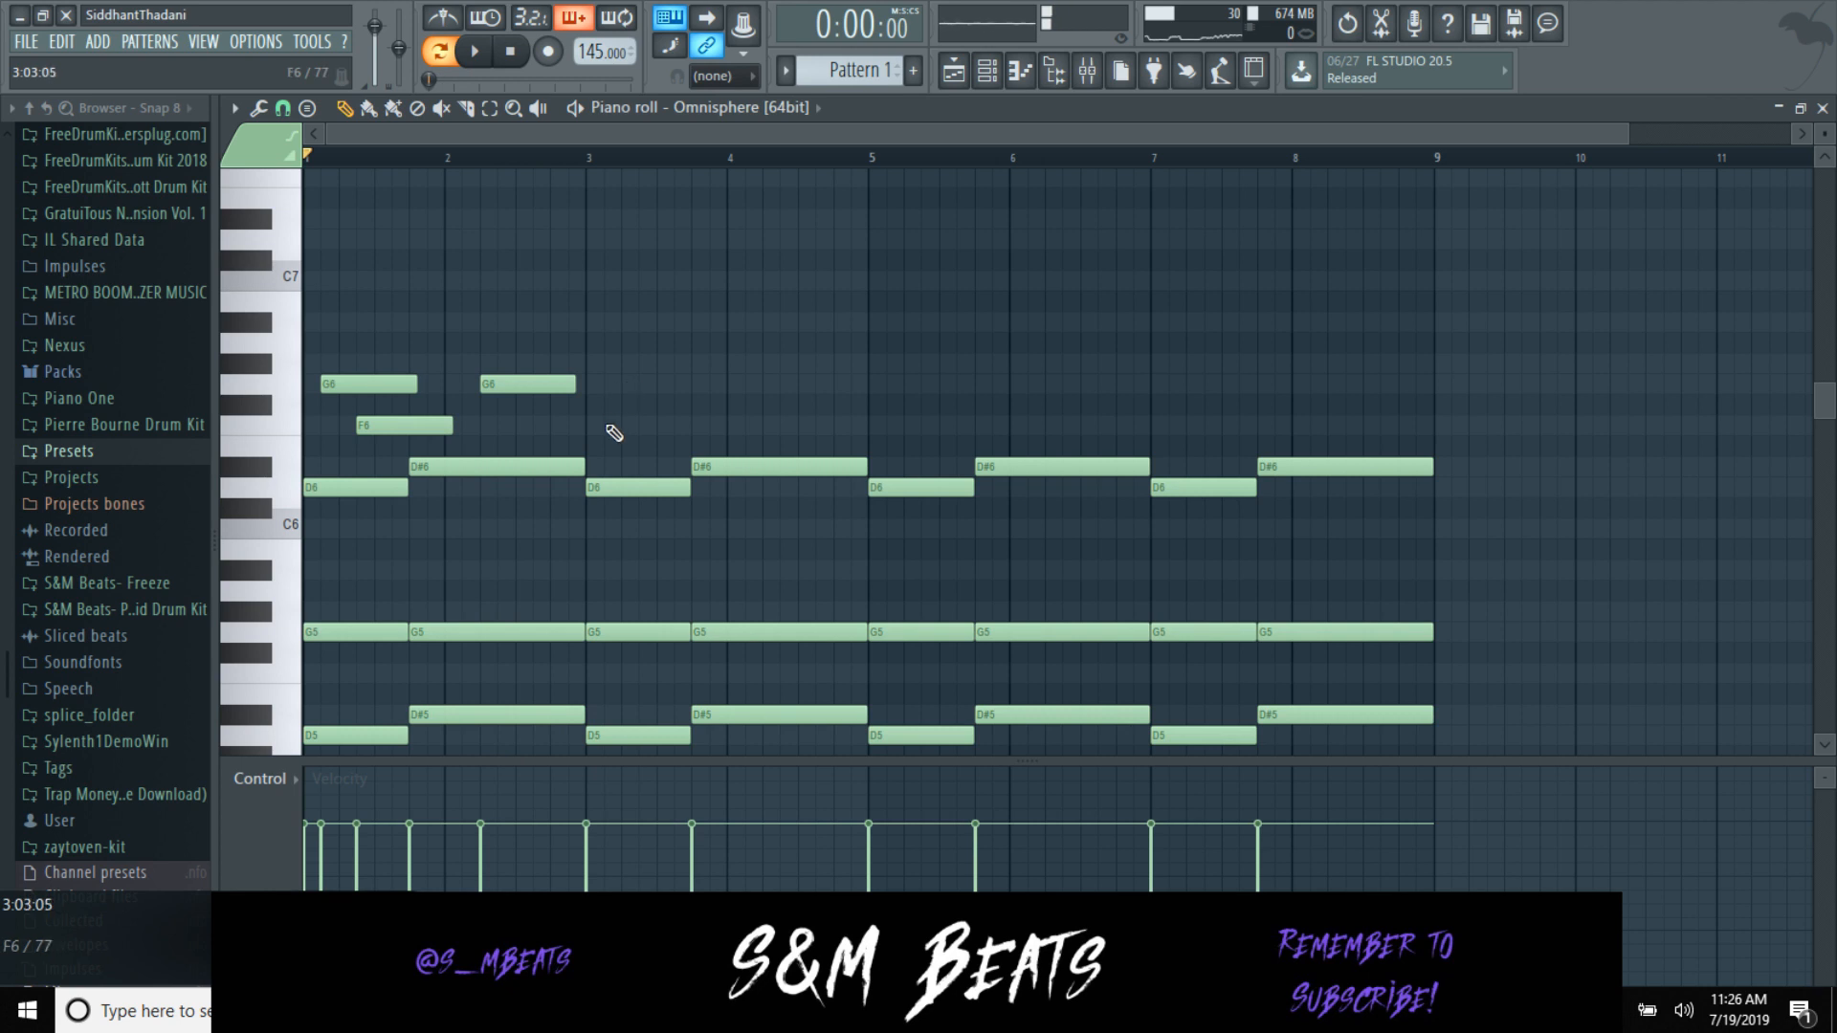
click(610, 425)
click(643, 467)
key(space)
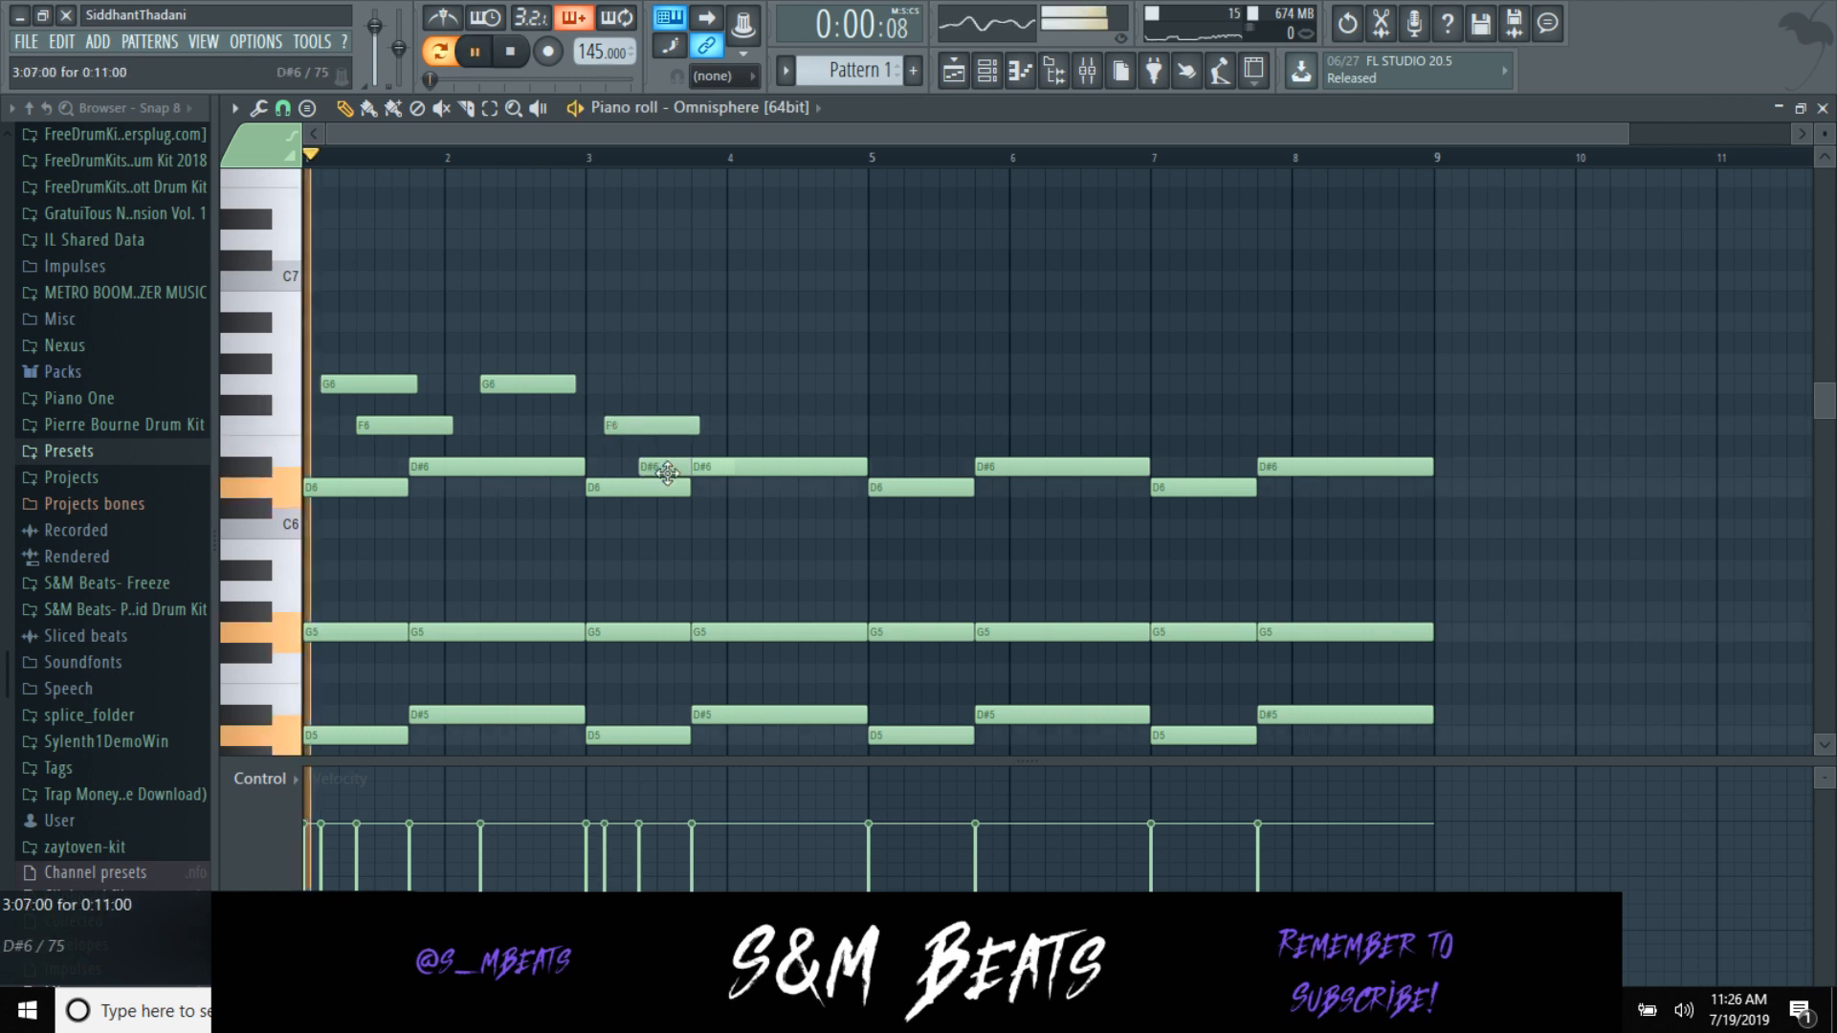
click(765, 425)
Step: Select all the chord notes in bars 5 to 8, remove them, and stop playback
scroll(890, 416, down, 2)
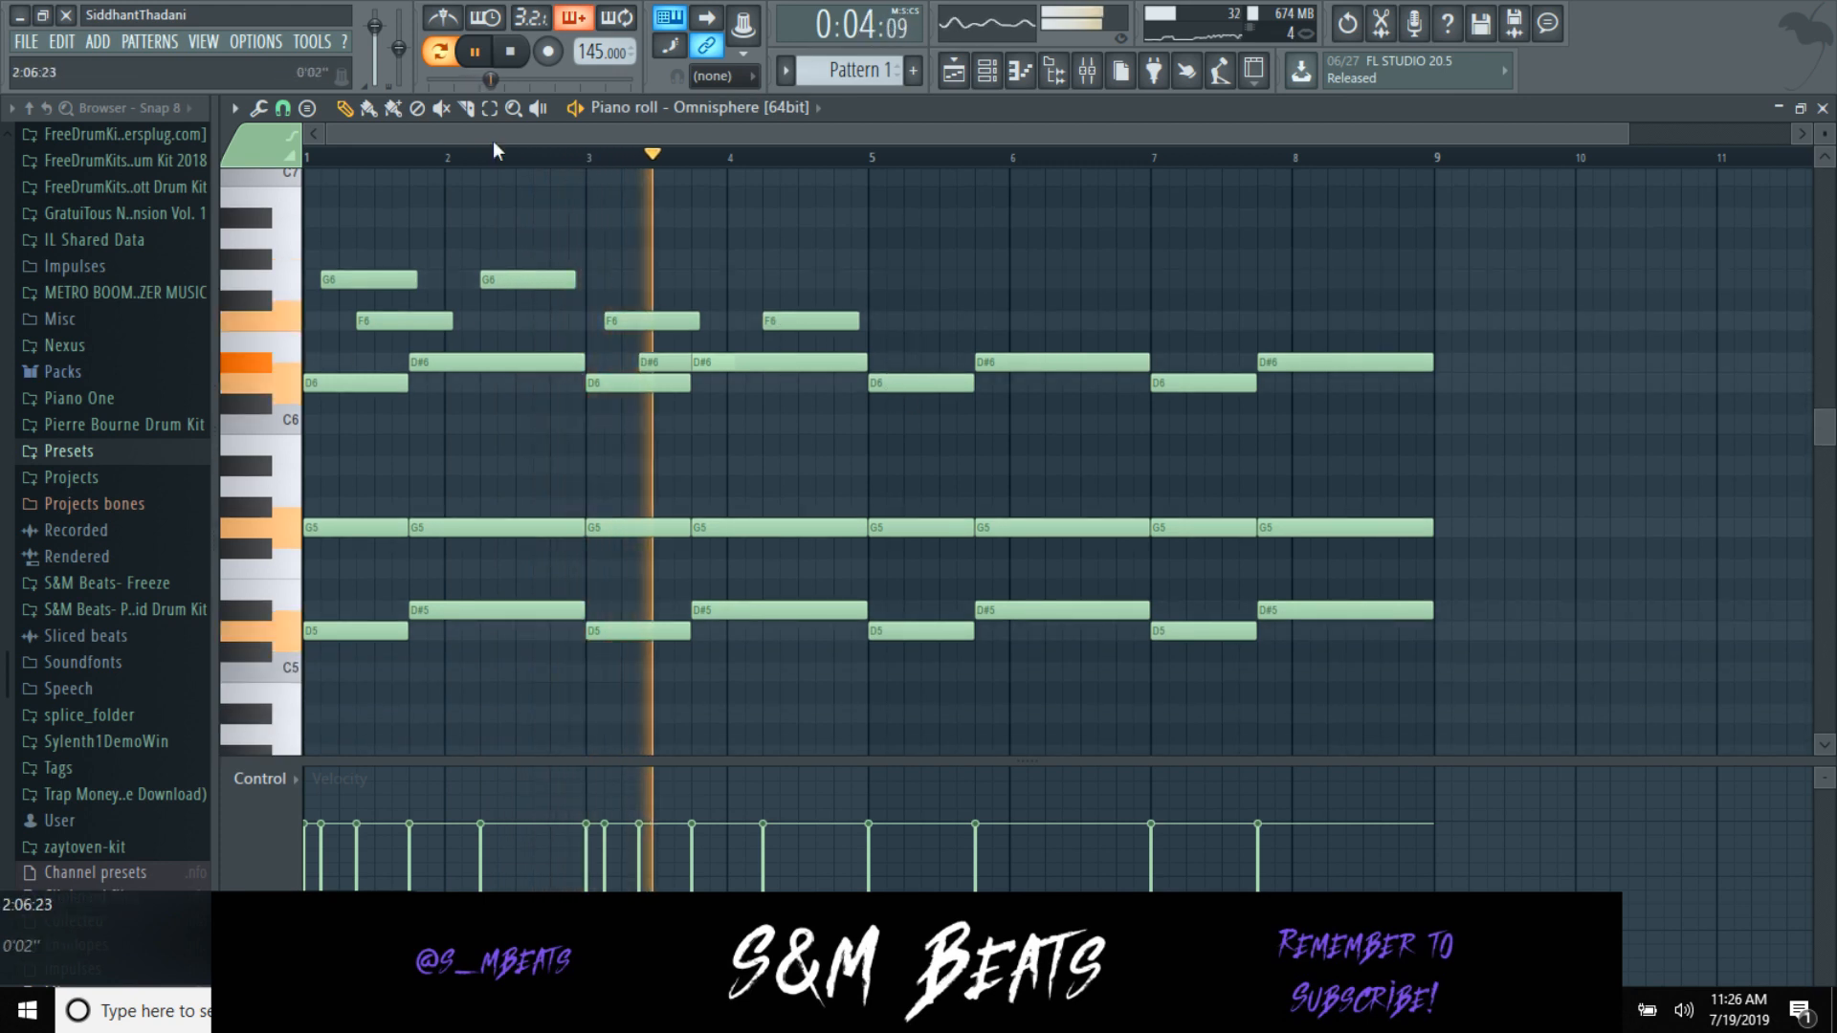
drag(898, 332, 1435, 683)
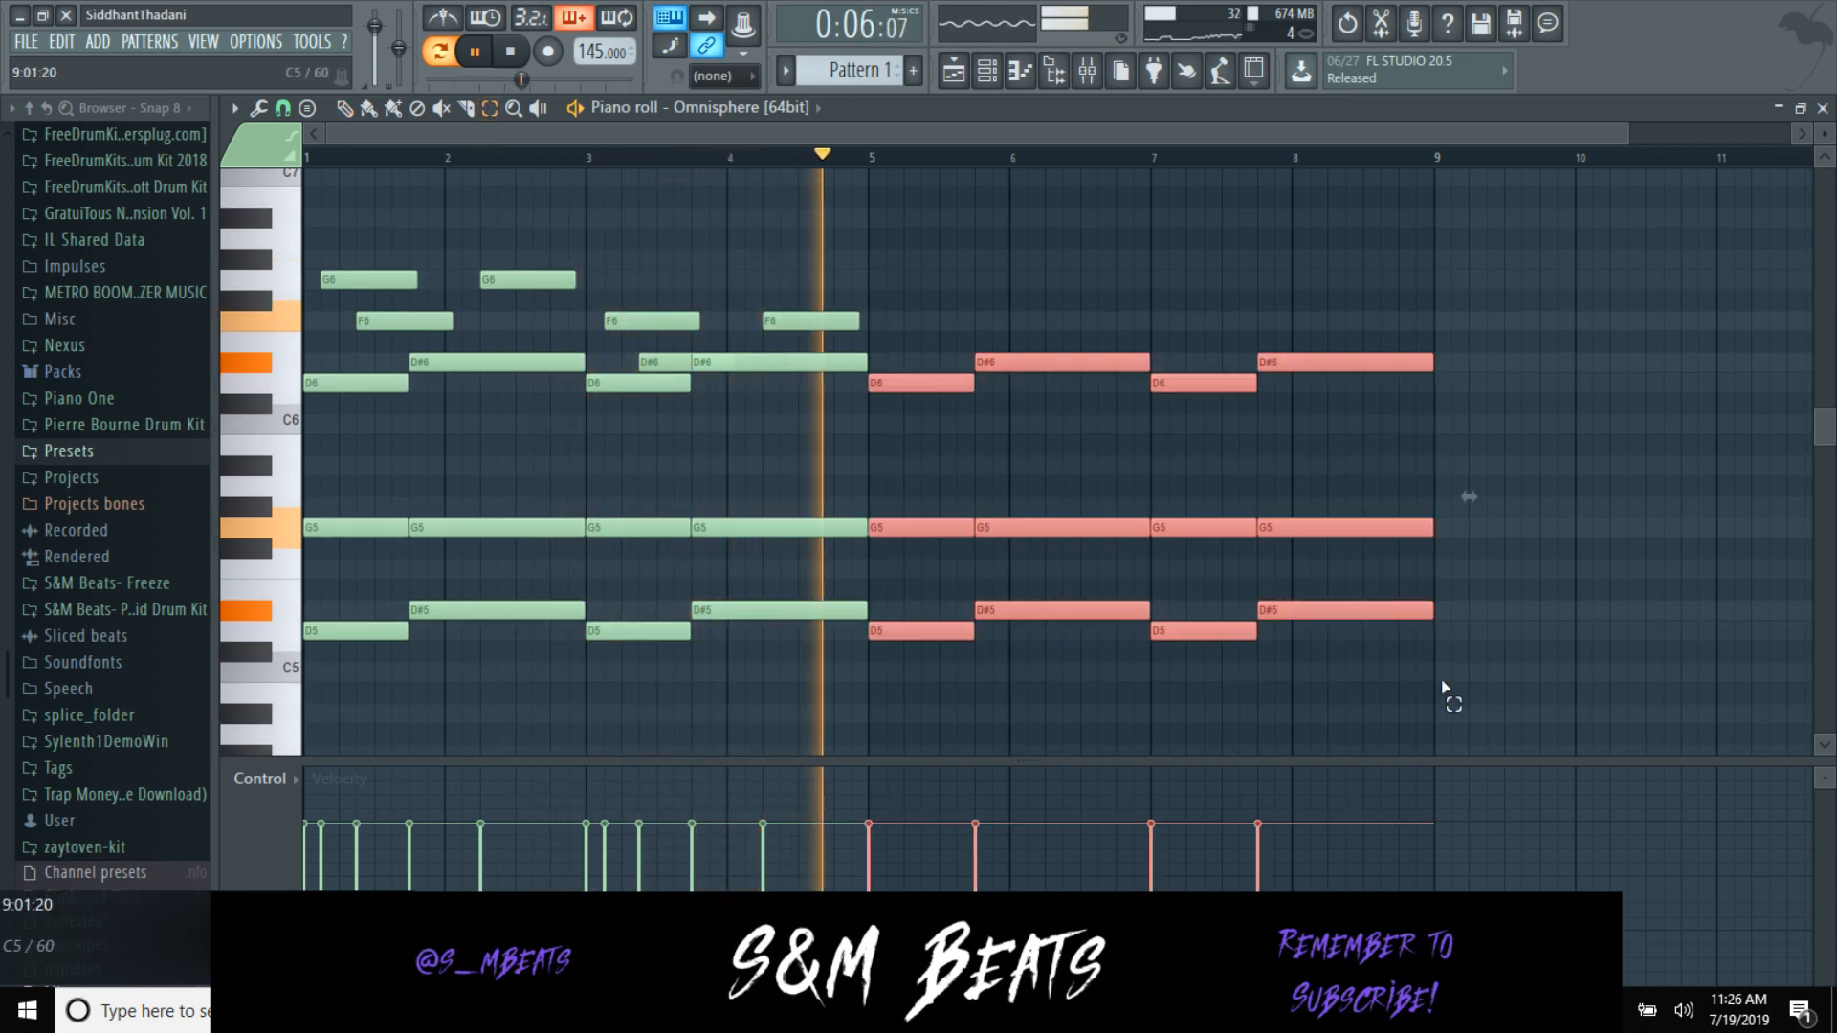
key(alt+m)
key(space)
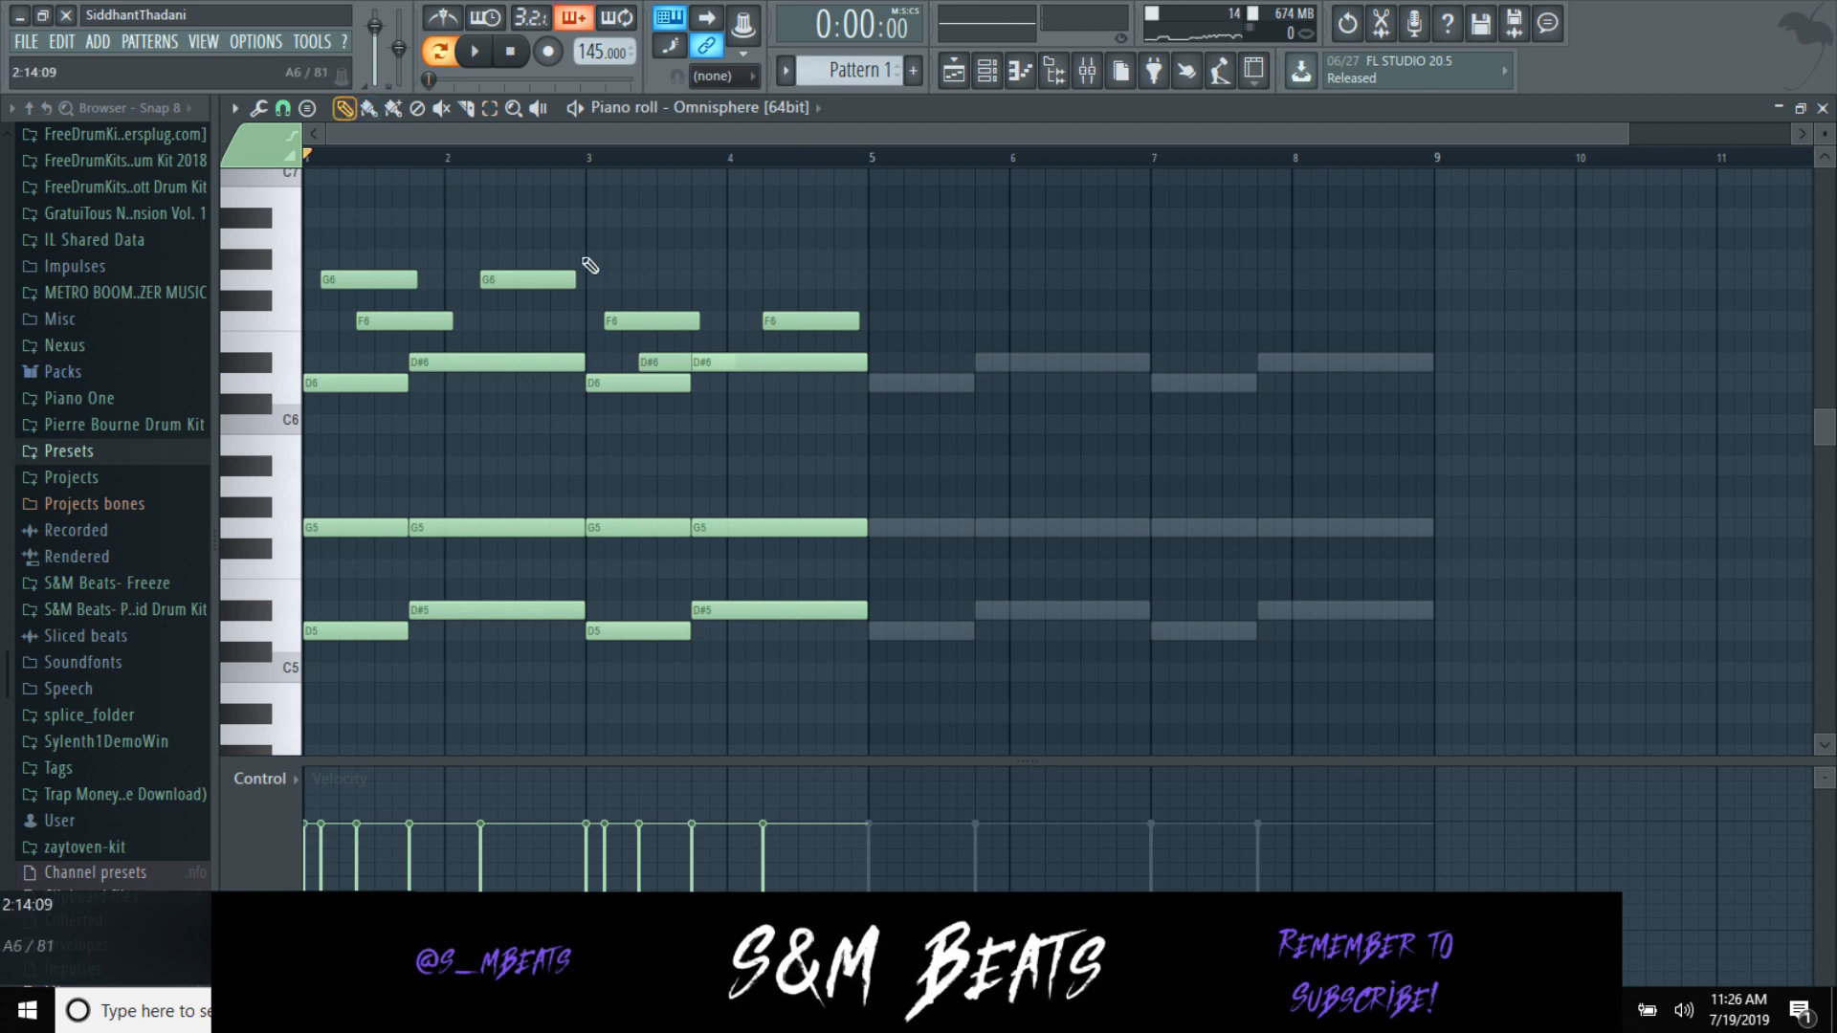
Step: Lower the melody note in bar 4 to D6 and duplicate bars 1 to 4 into bars 5 to 8
drag(811, 324, 818, 388)
key(space)
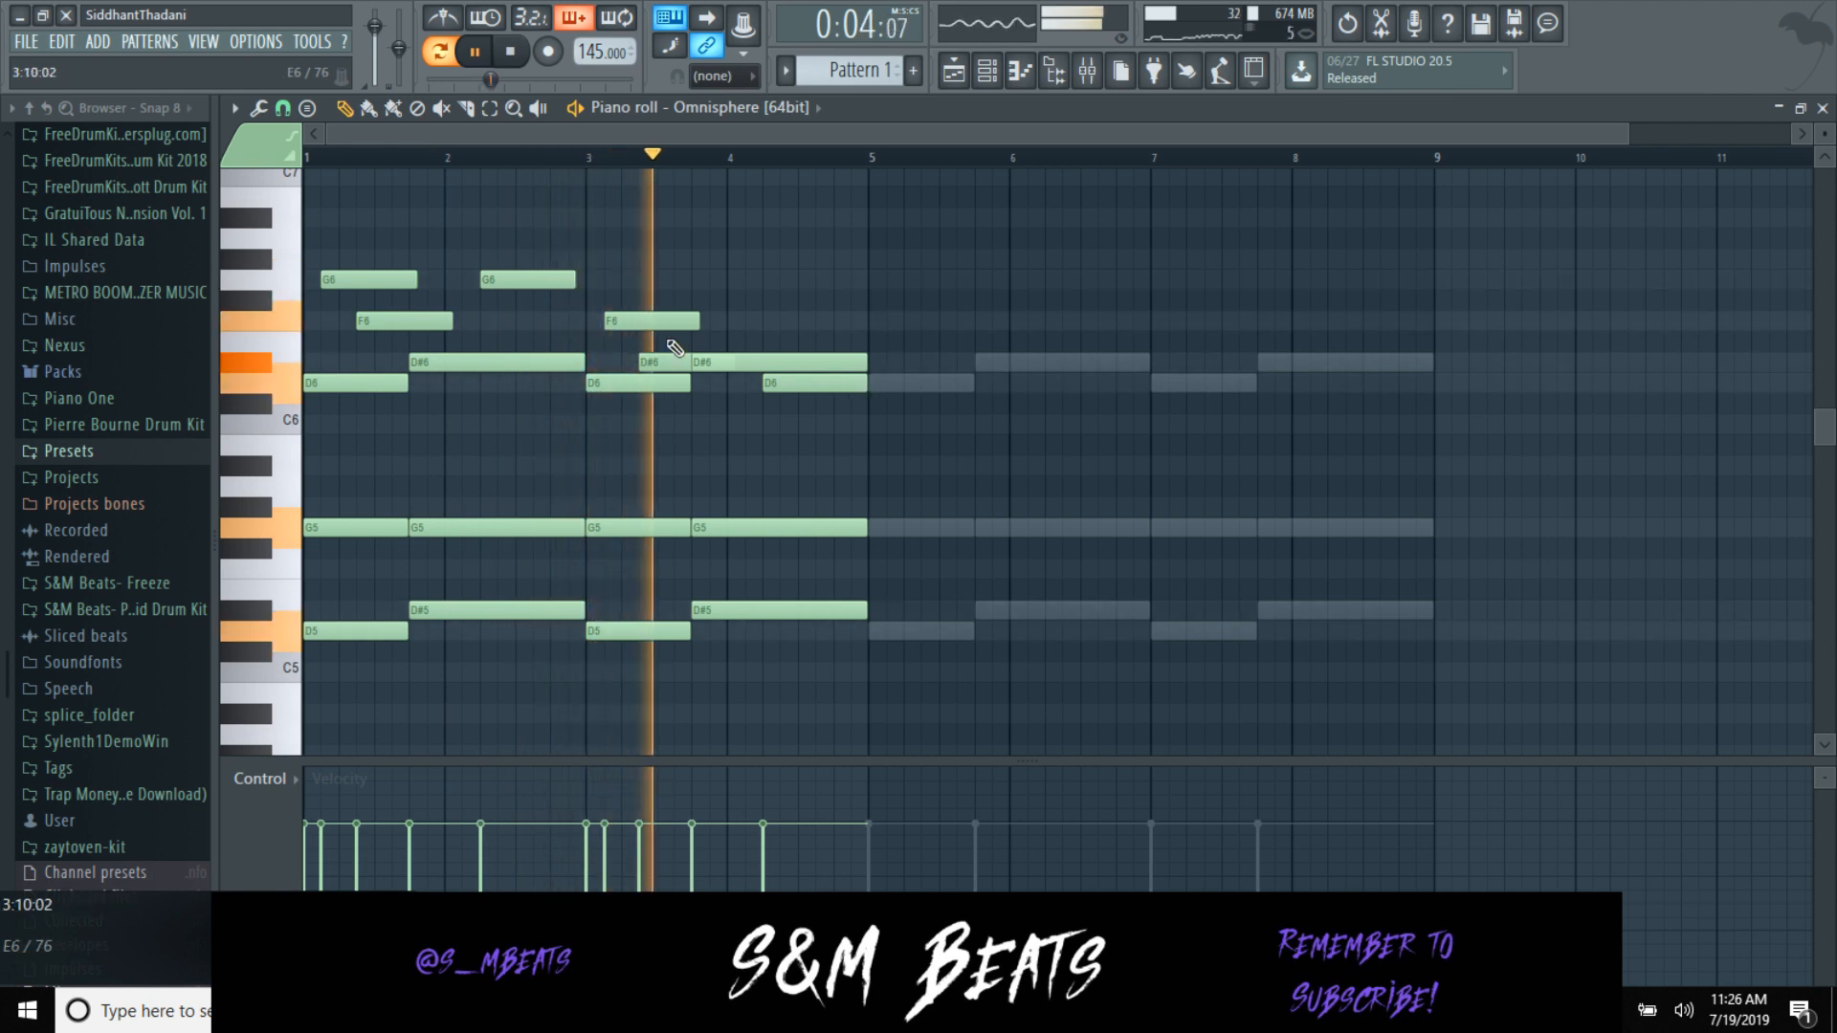
key(ctrl+b)
click(1003, 486)
right_click(1014, 483)
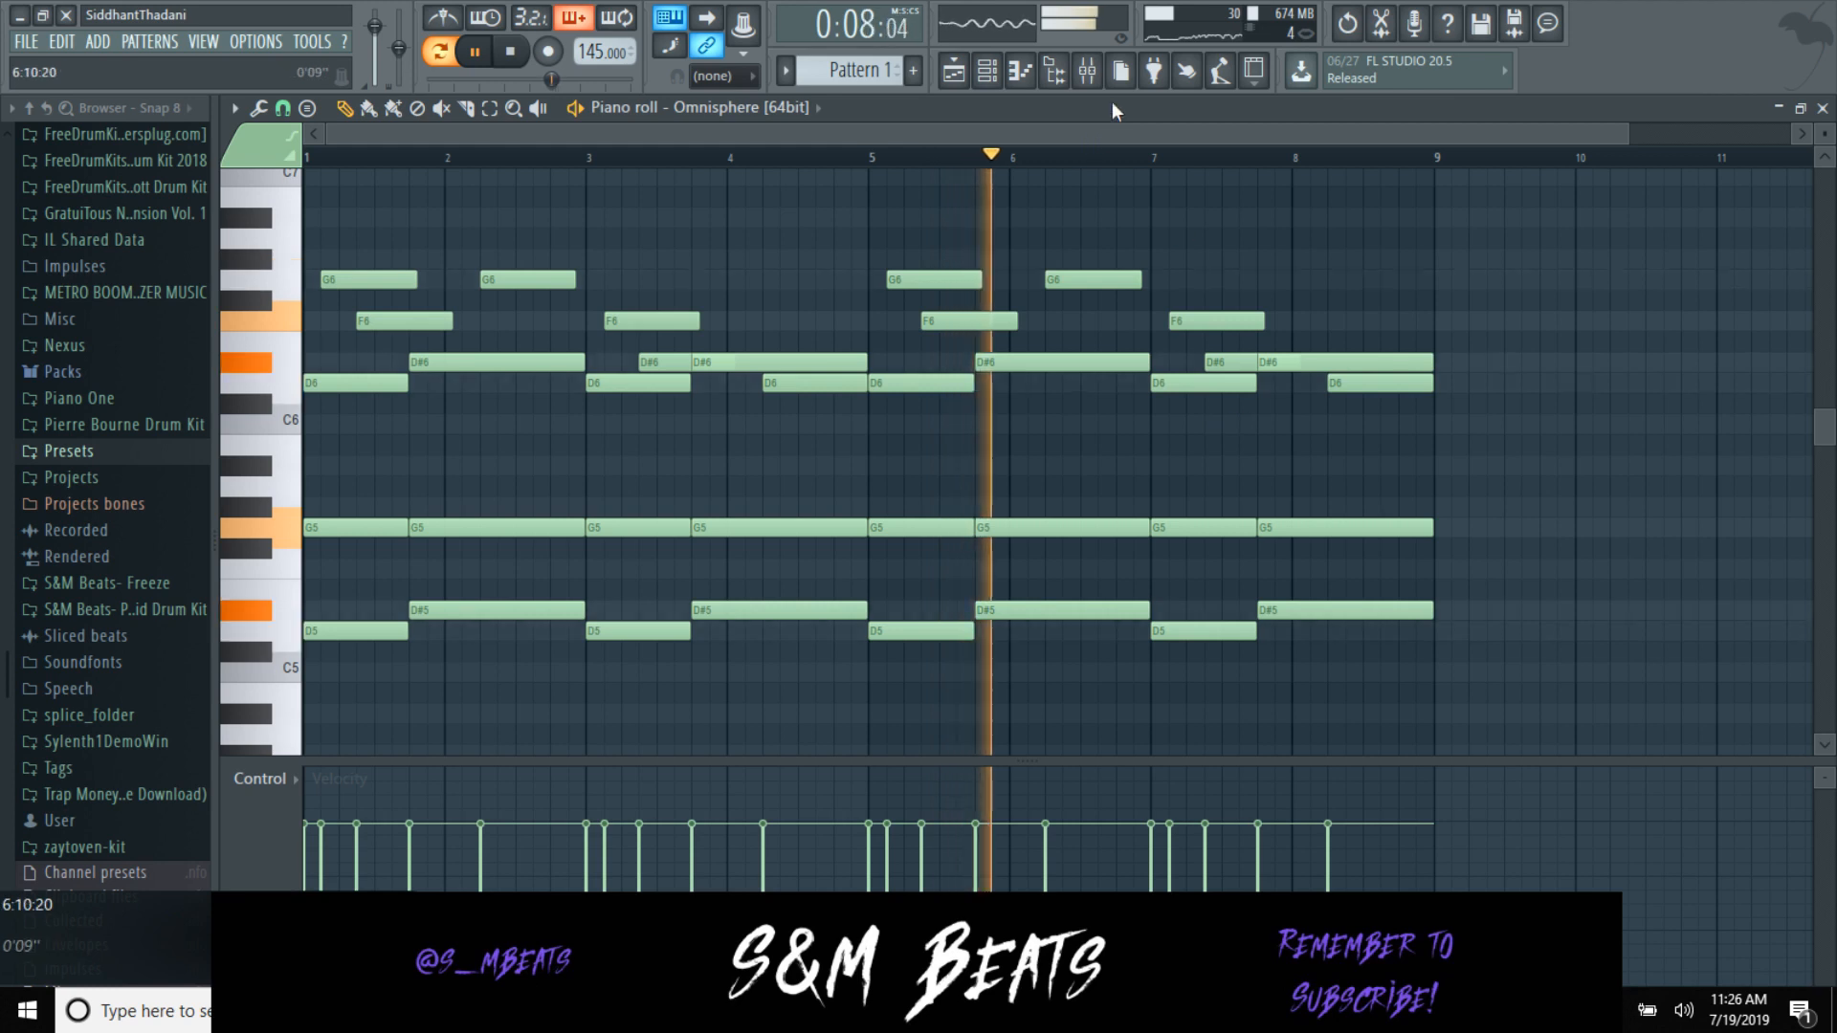
Step: Load Fruity Parametric EQ 2 with the Melody preset on mixer Insert 1 and move it to slot 4
click(1075, 82)
click(1651, 249)
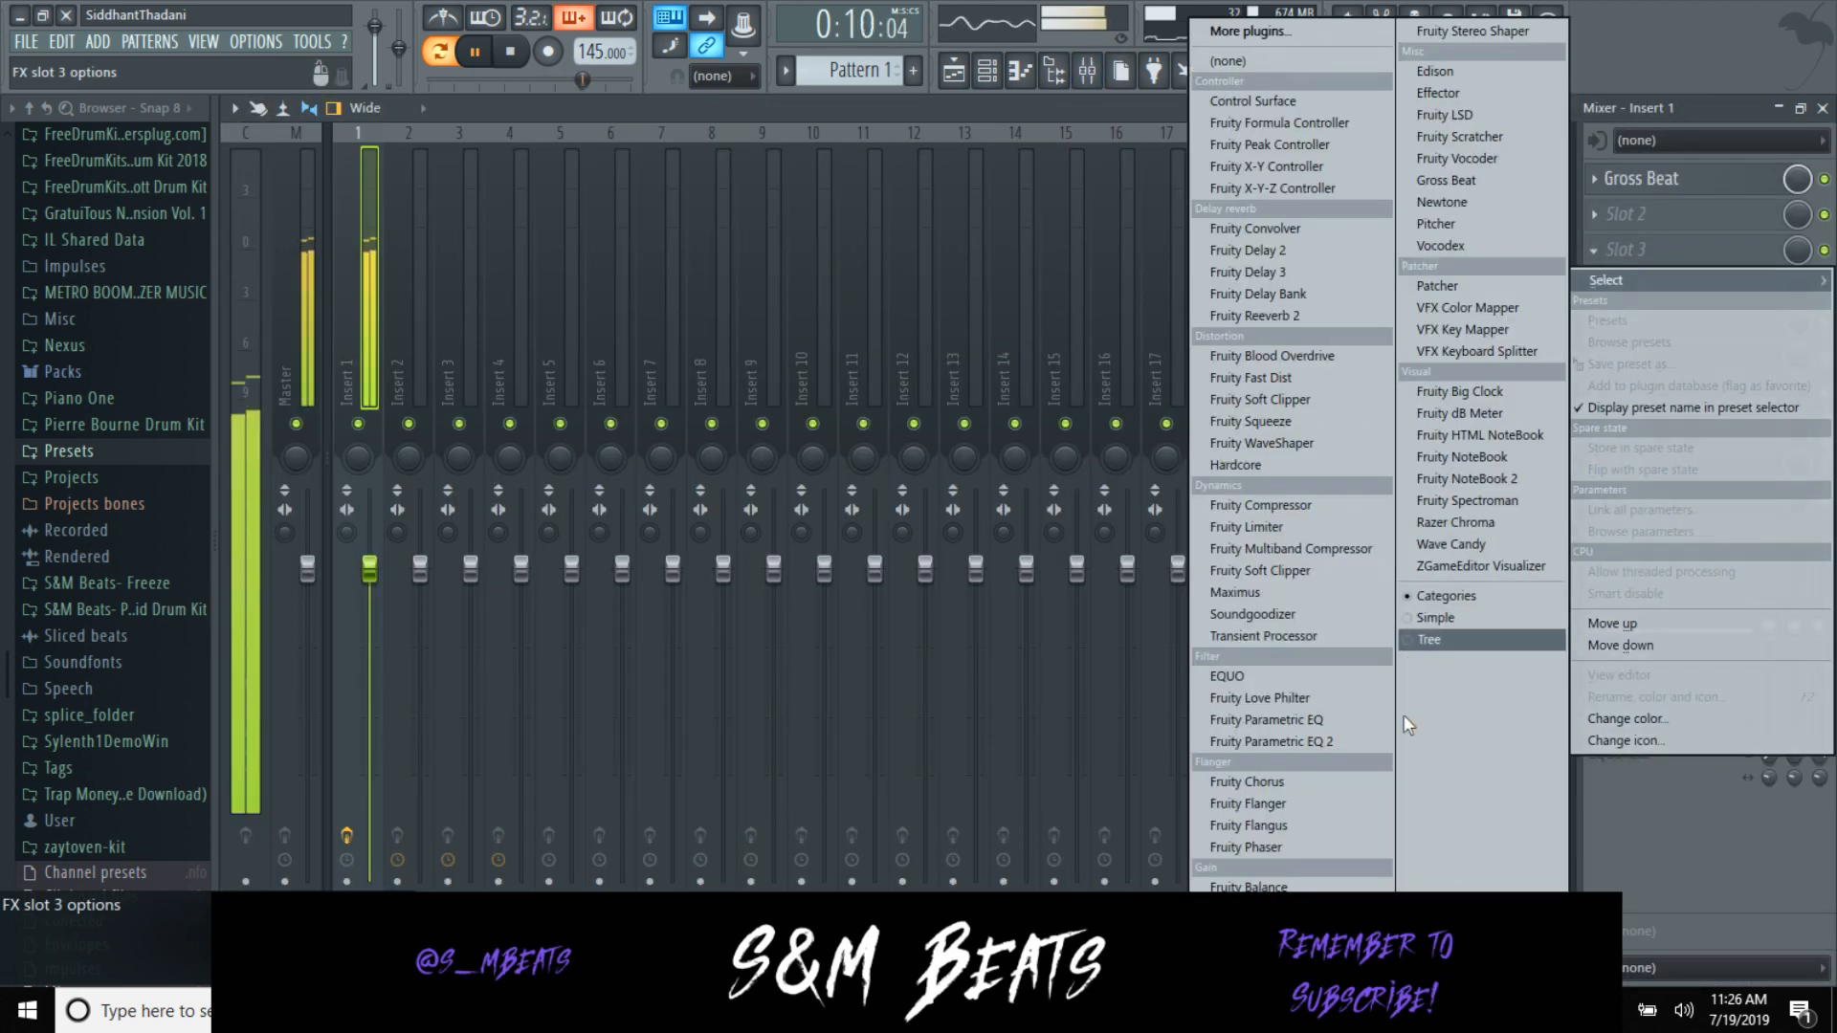
click(1347, 745)
key(space)
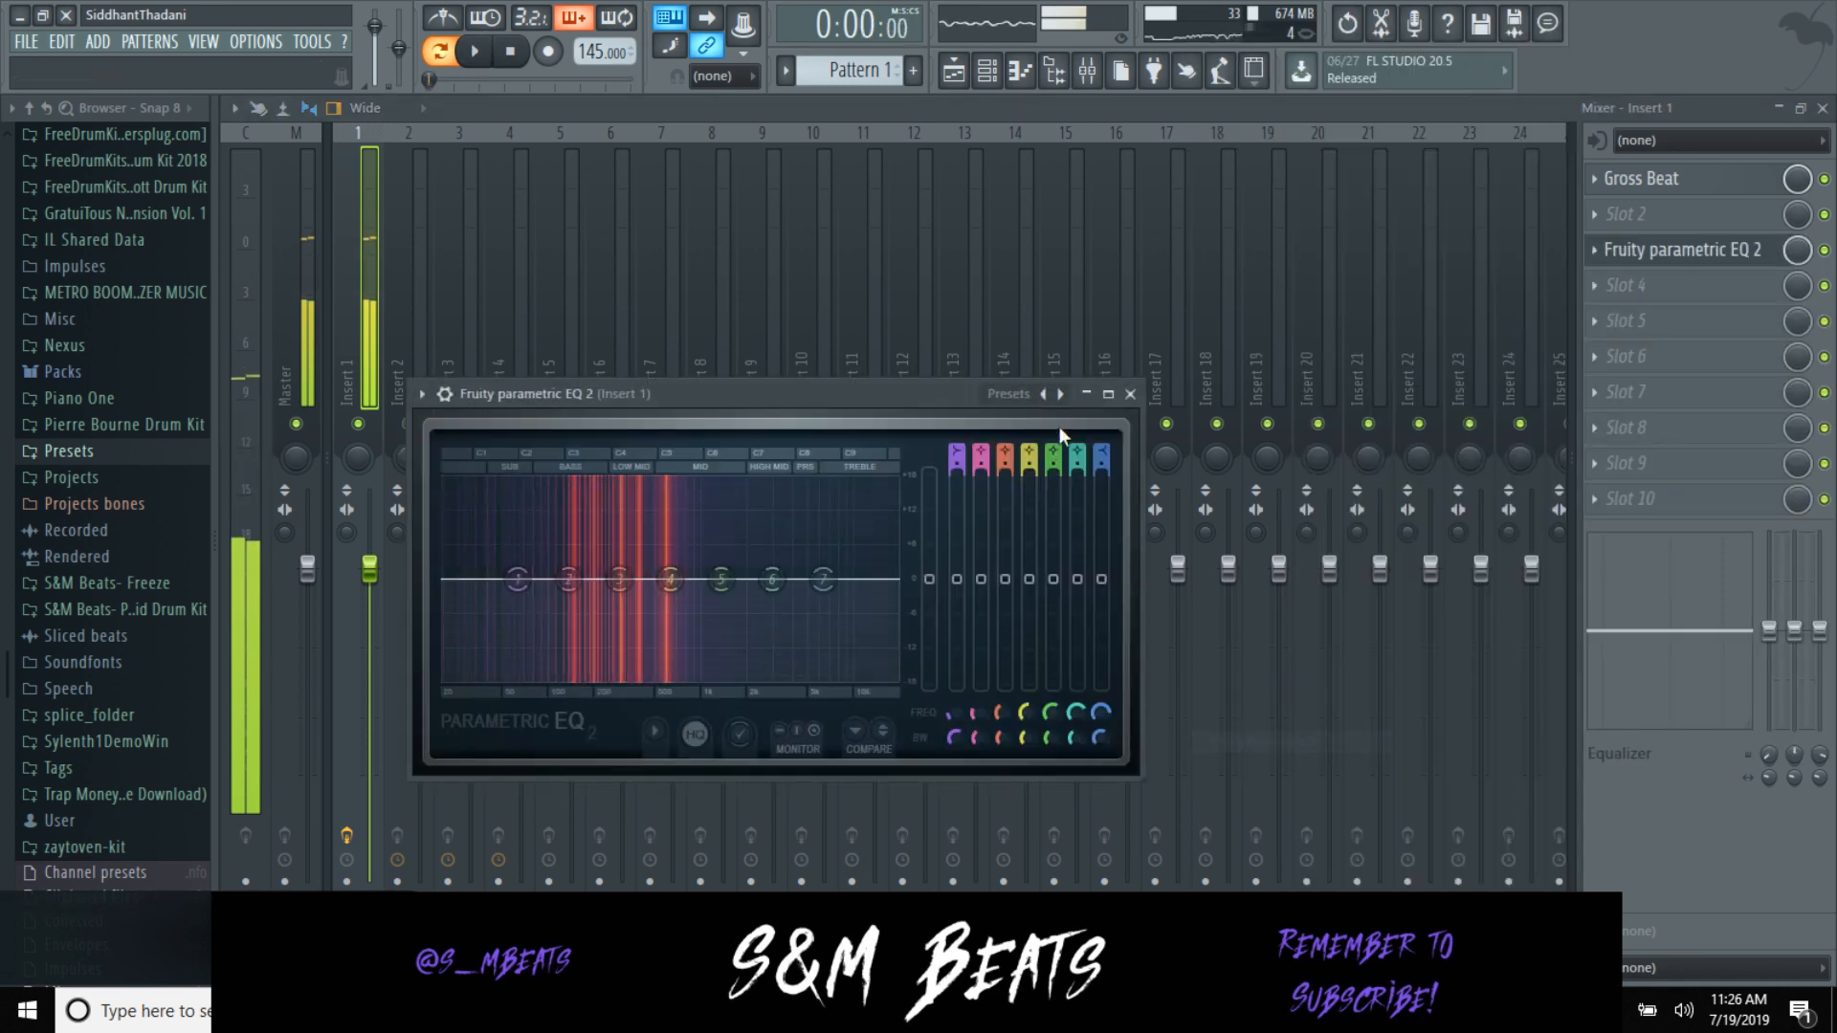
click(1014, 393)
click(1058, 432)
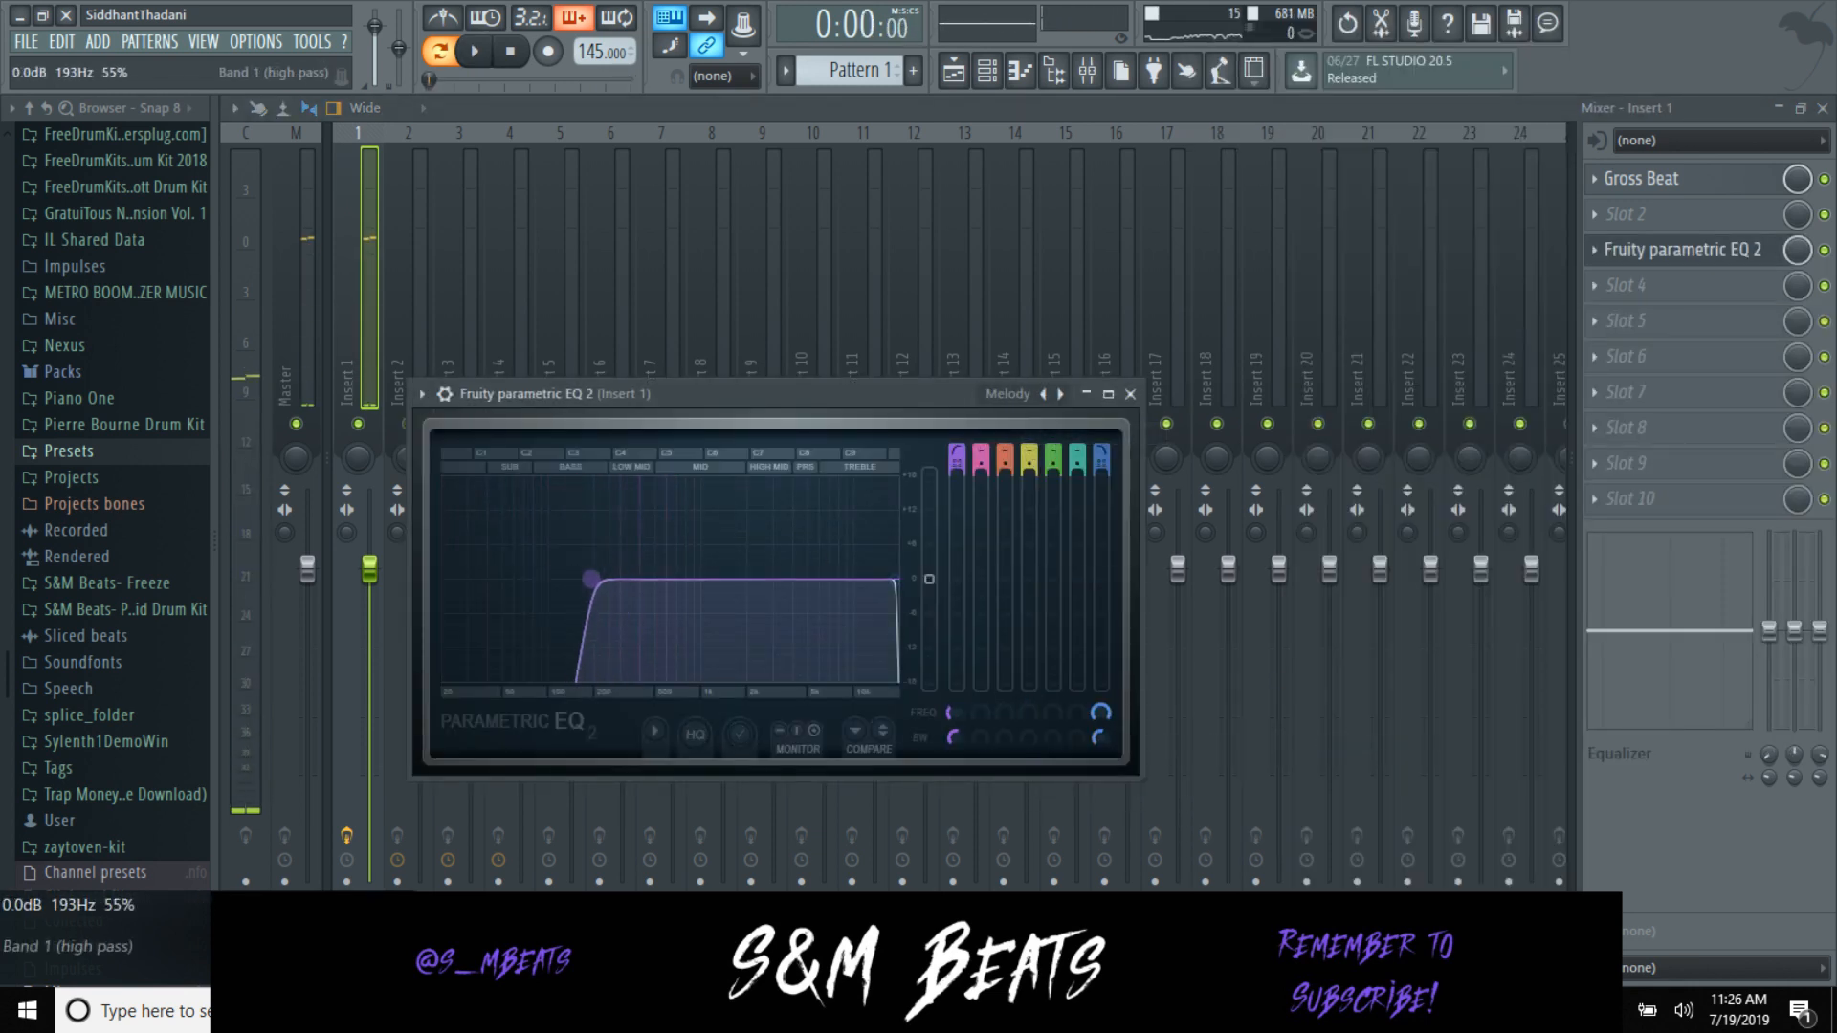
key(space)
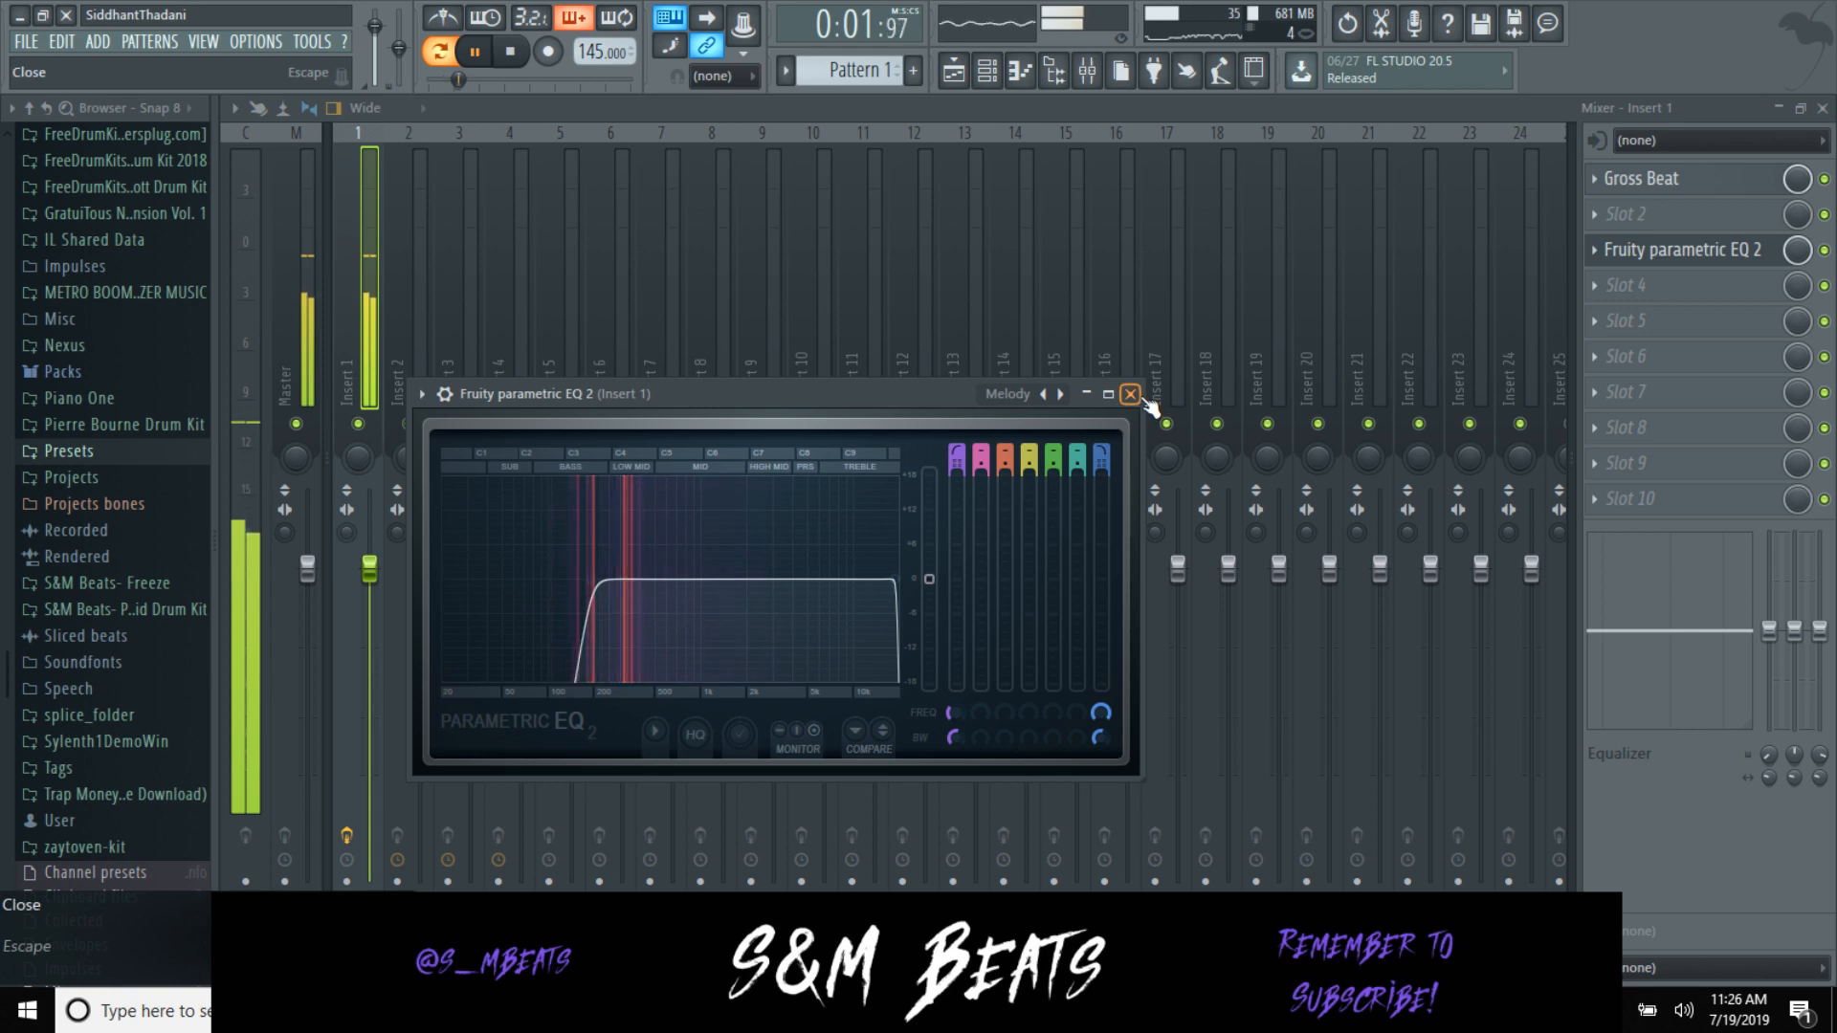
click(1129, 393)
drag(1772, 260, 1684, 287)
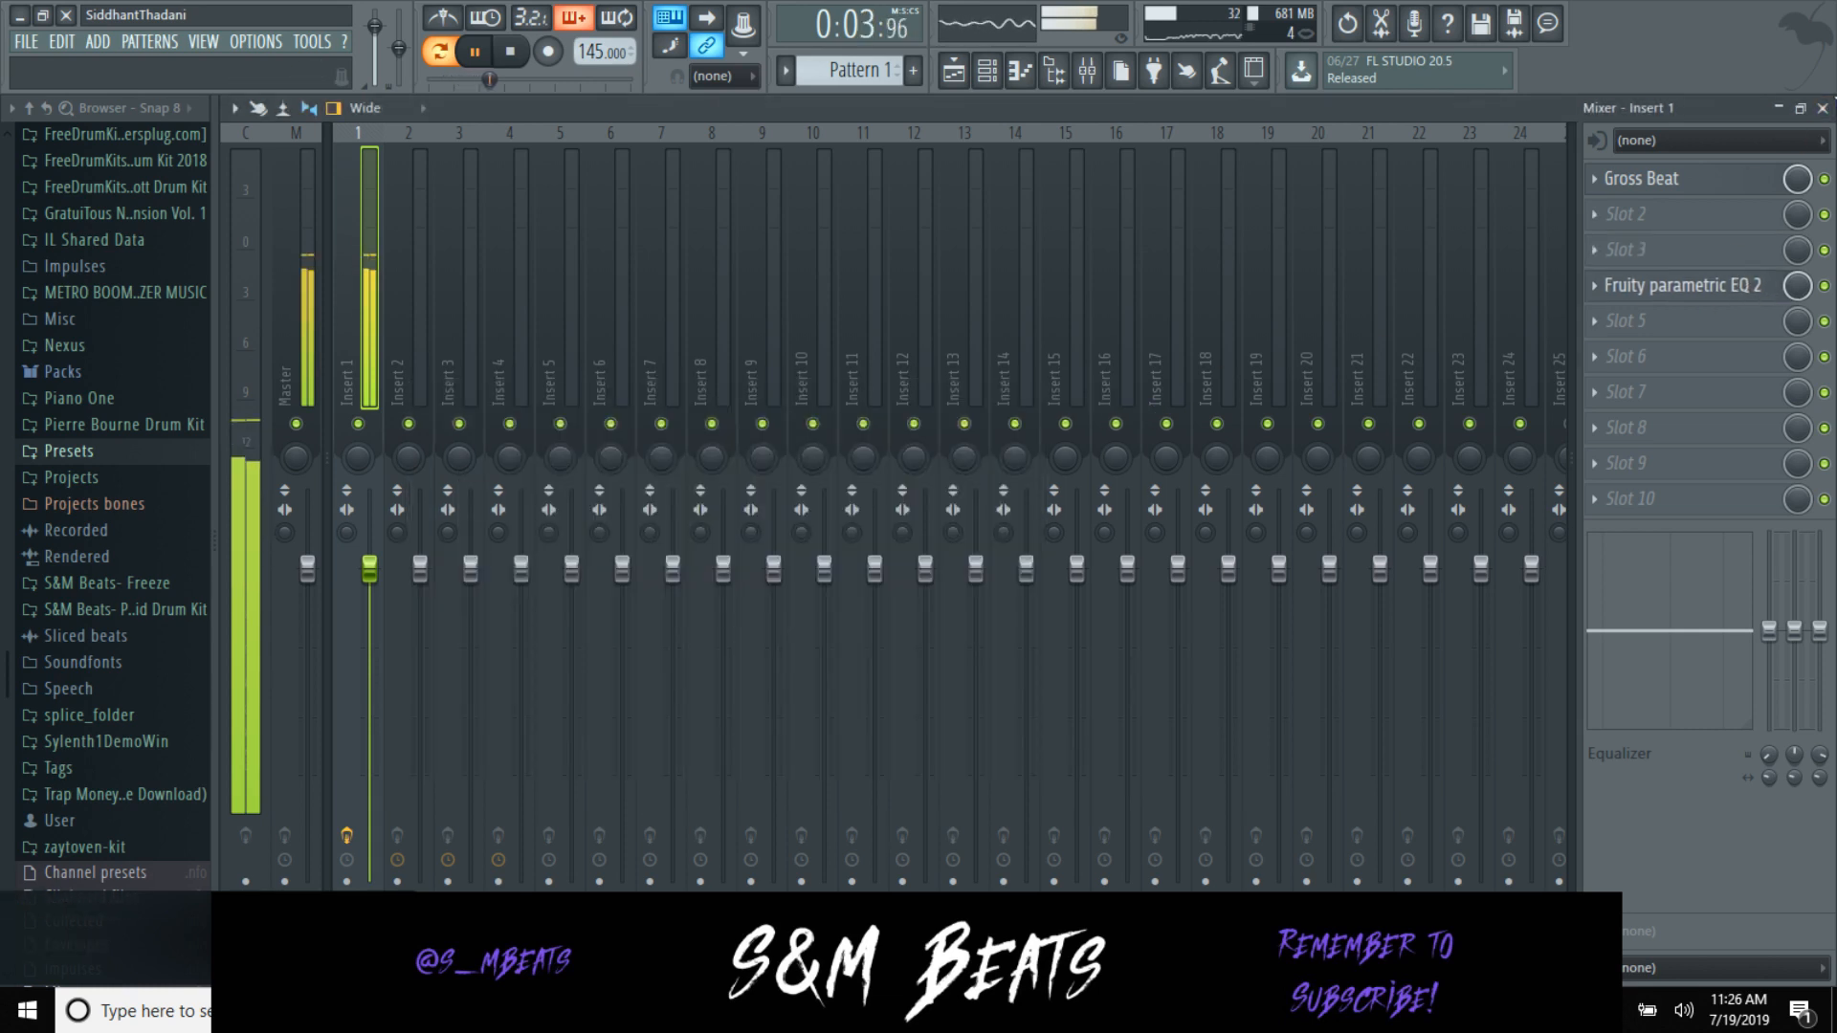
Step: Select all the Omnisphere notes in the piano roll and strum their start times, preserving the note ends
key(F7)
key(space)
key(ctrl+a)
scroll(765, 344, down, 3)
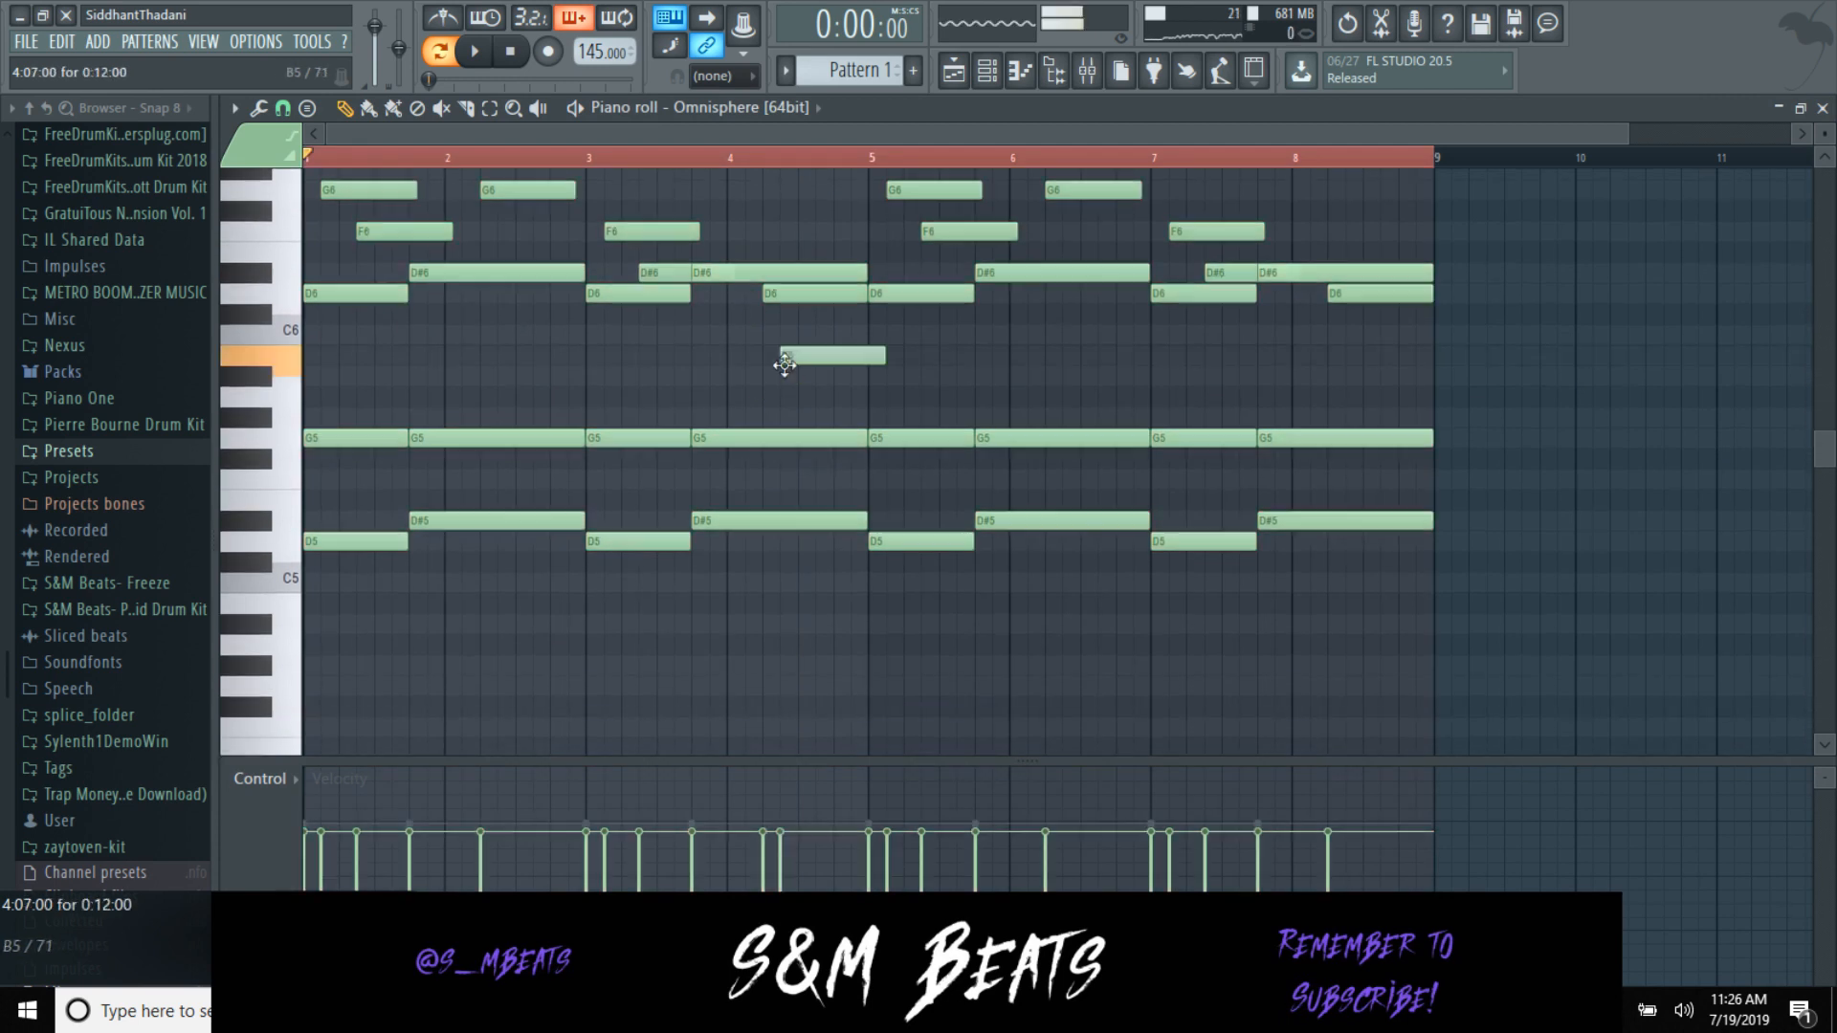
key(alt+s)
key(space)
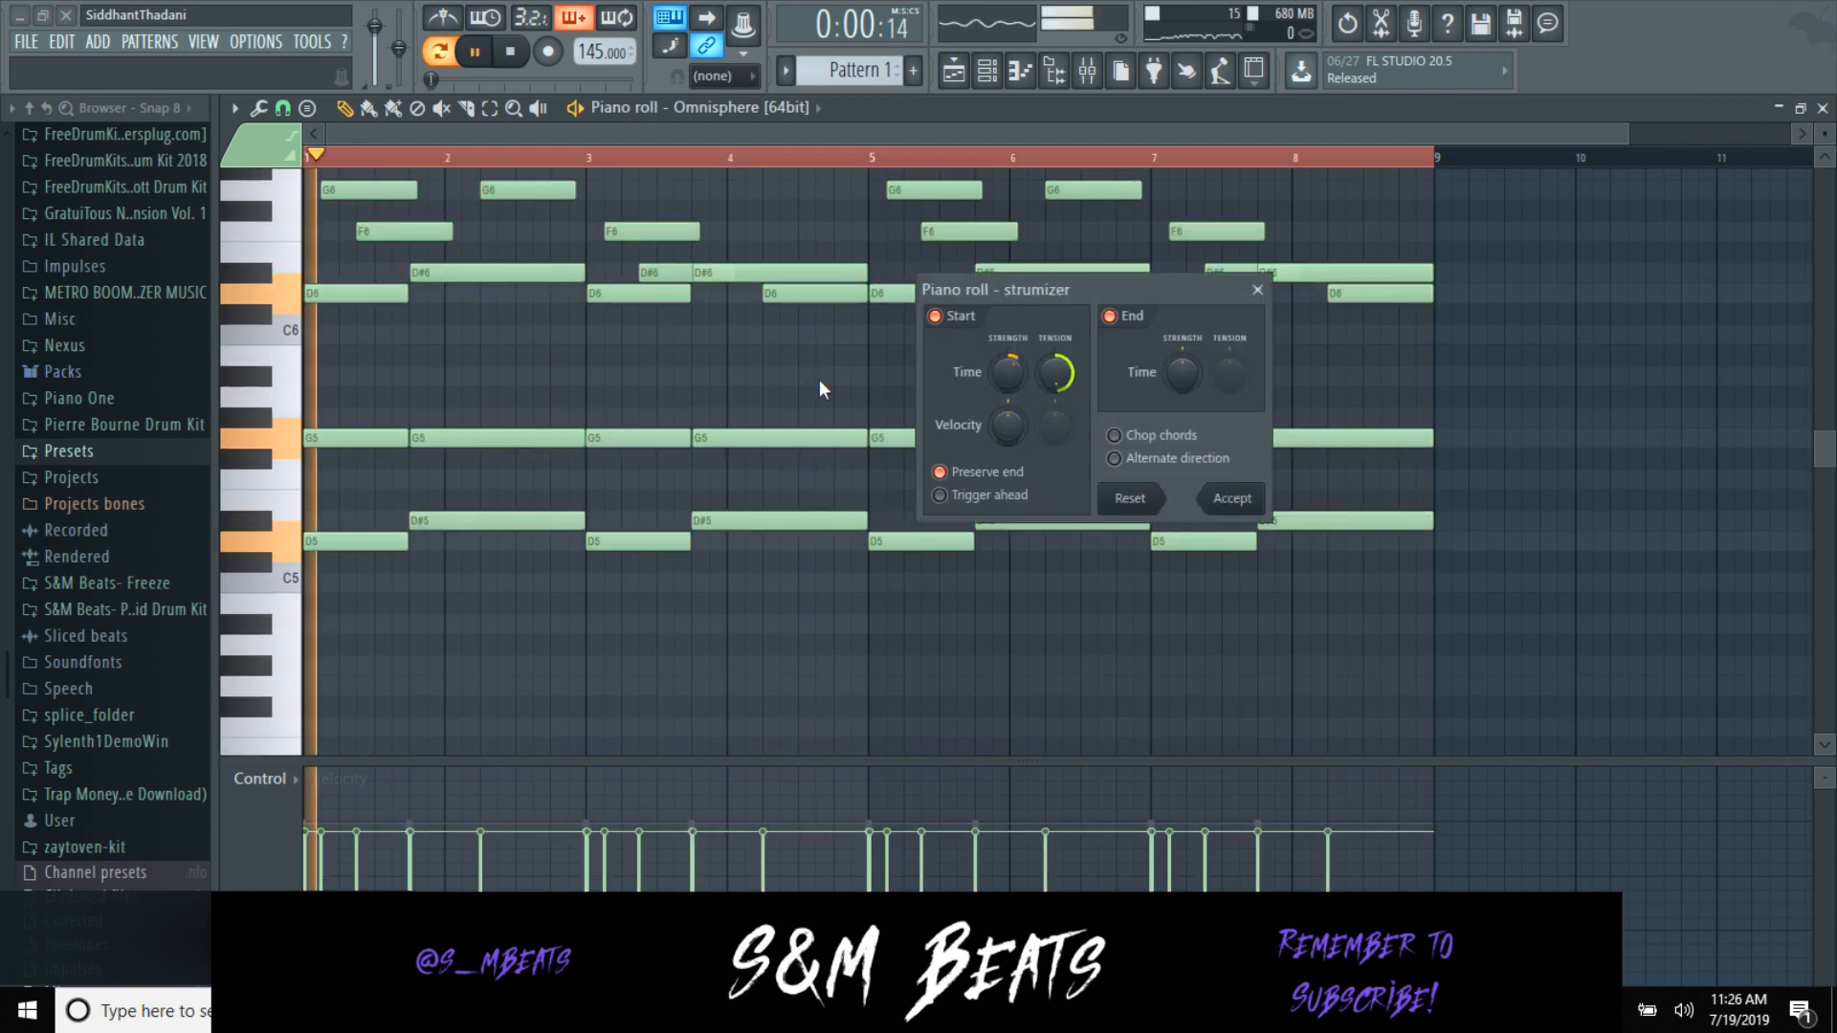
click(1223, 497)
Step: Show the channel rack, unmute FL Keys, mute Omnisphere, and play the pattern
key(F12)
key(F6)
key(space)
key(space)
click(294, 249)
click(293, 214)
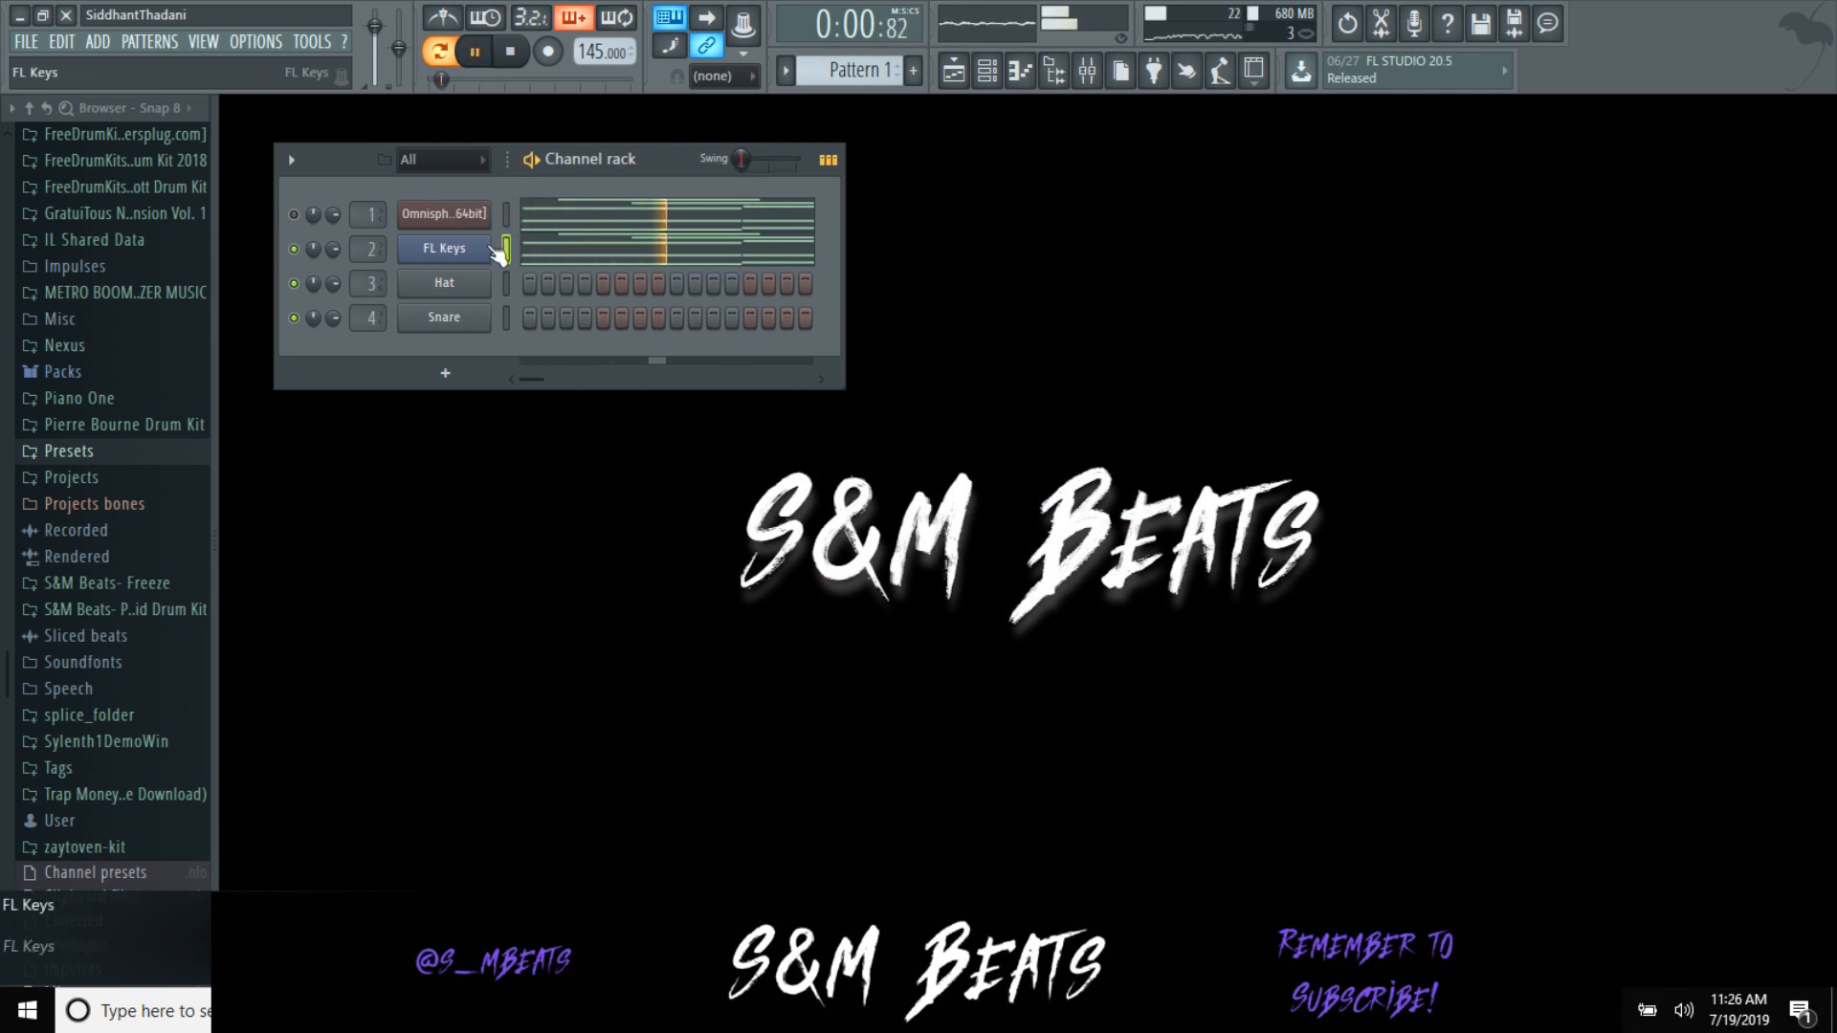
Step: Check the mixer levels and route the FL Keys channel to mixer track 1
click(1087, 70)
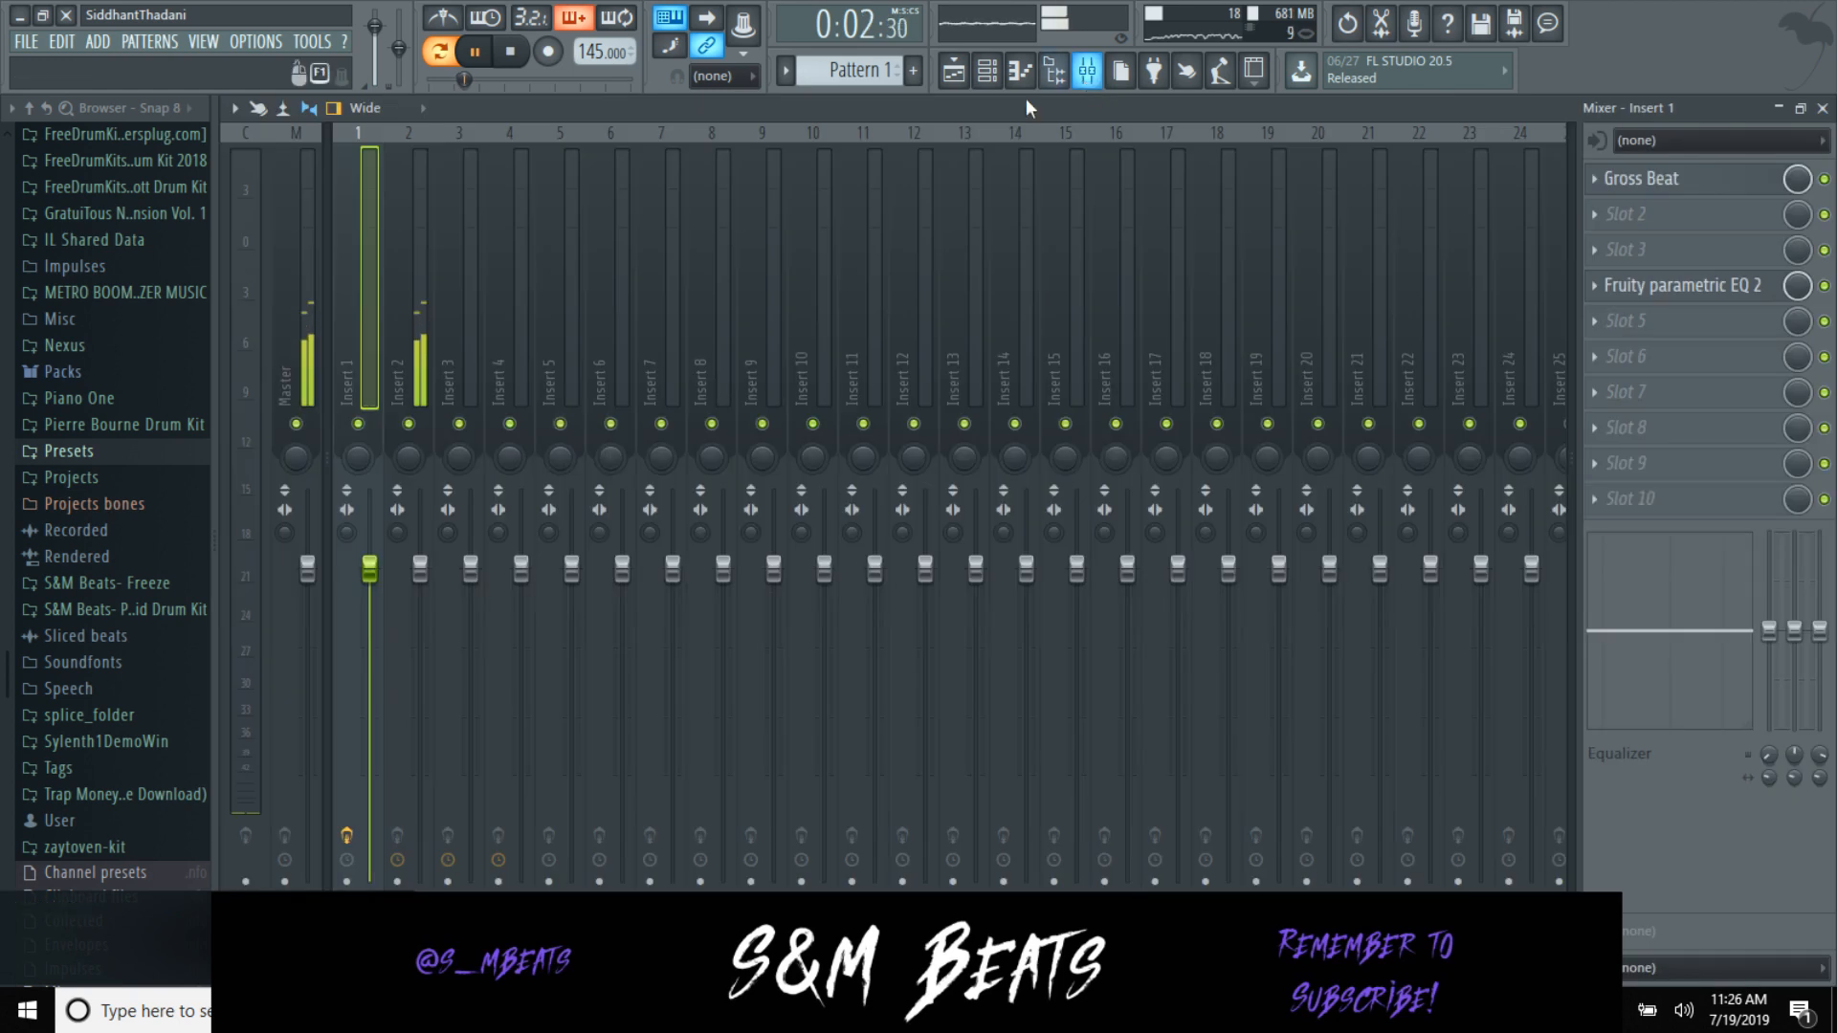
click(1822, 108)
scroll(371, 248, down, 1)
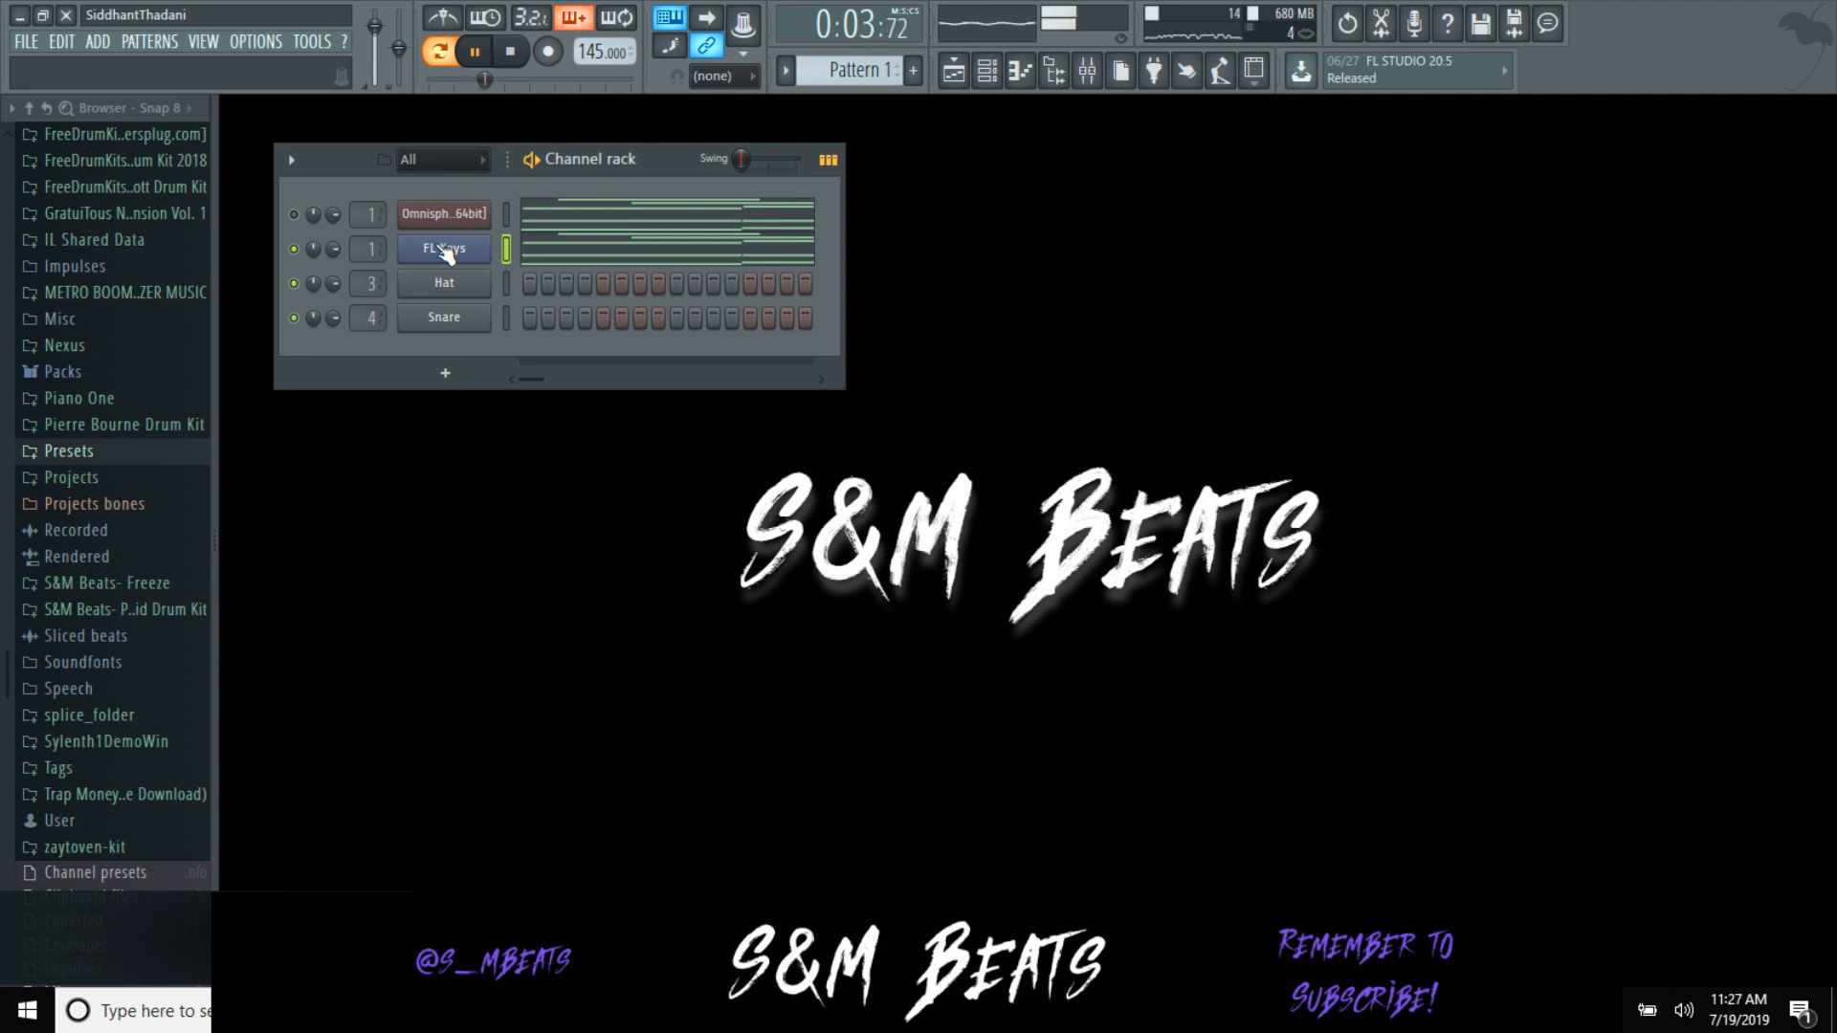
Step: Load a second Gross Beat in slot 2 of Insert 1, pick a preset, lower its mix level to below half, and play the pattern
click(1086, 69)
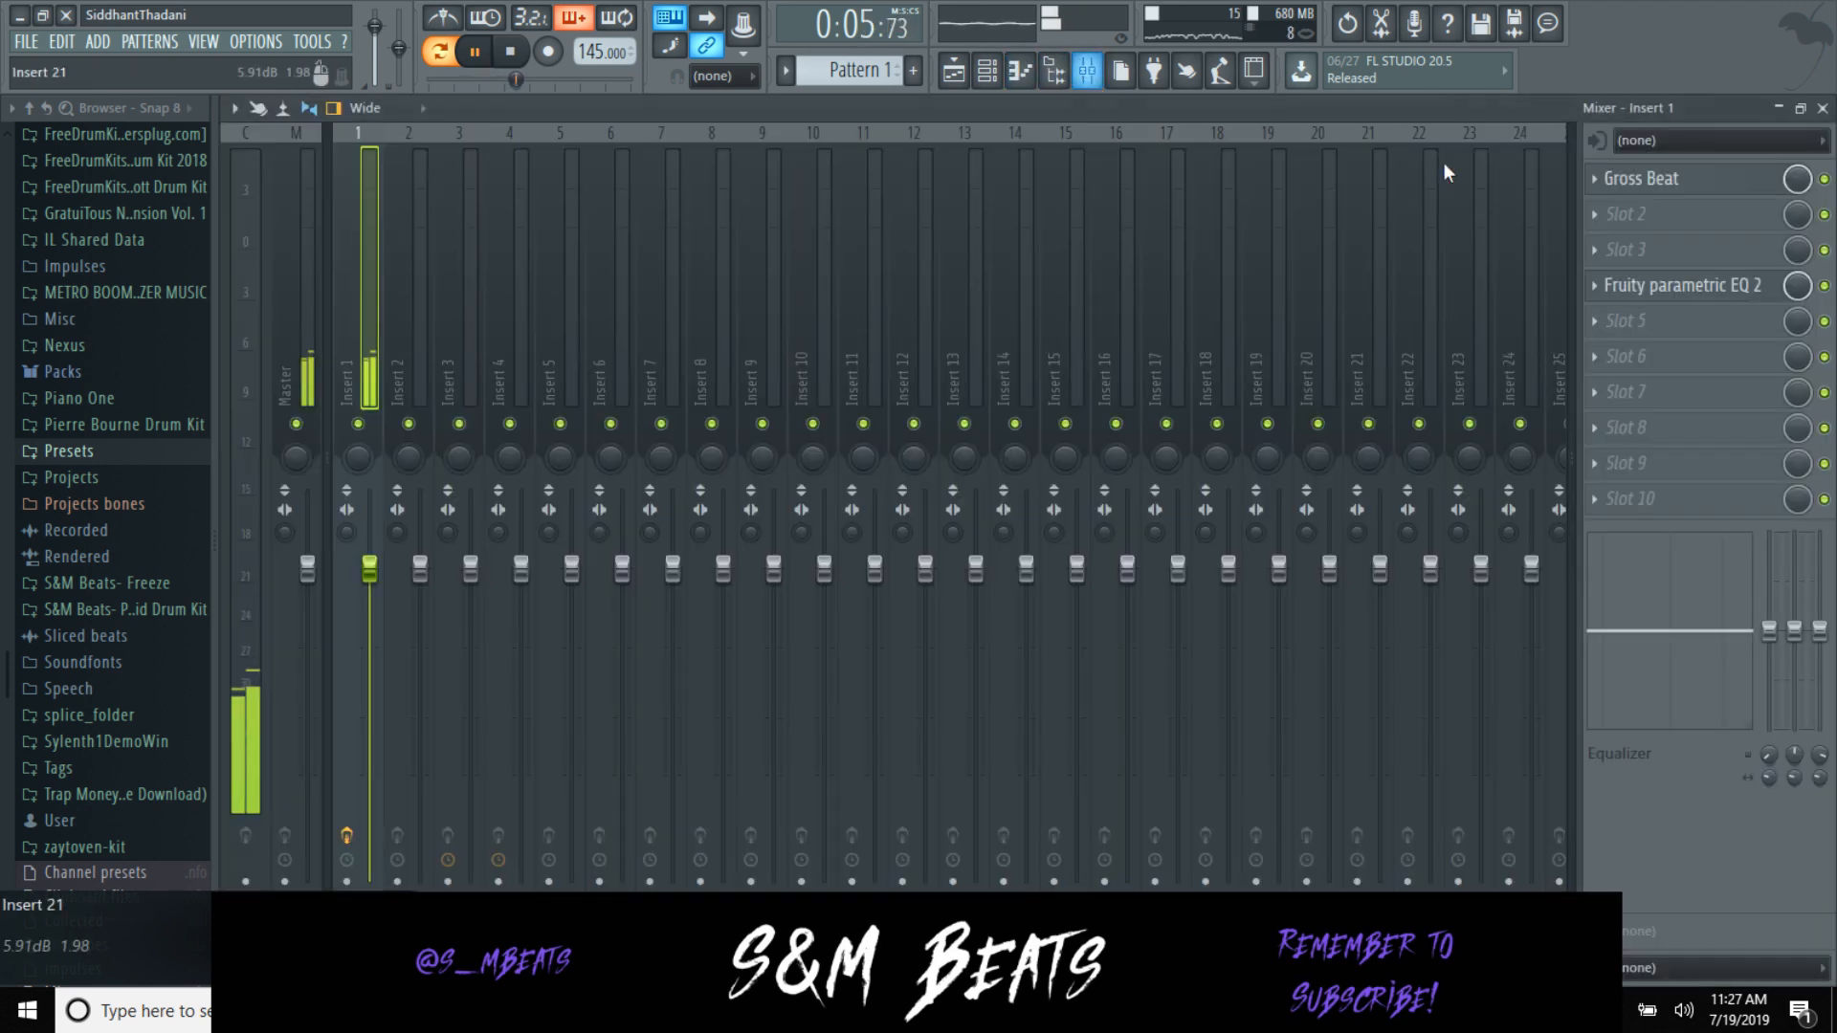
click(1594, 218)
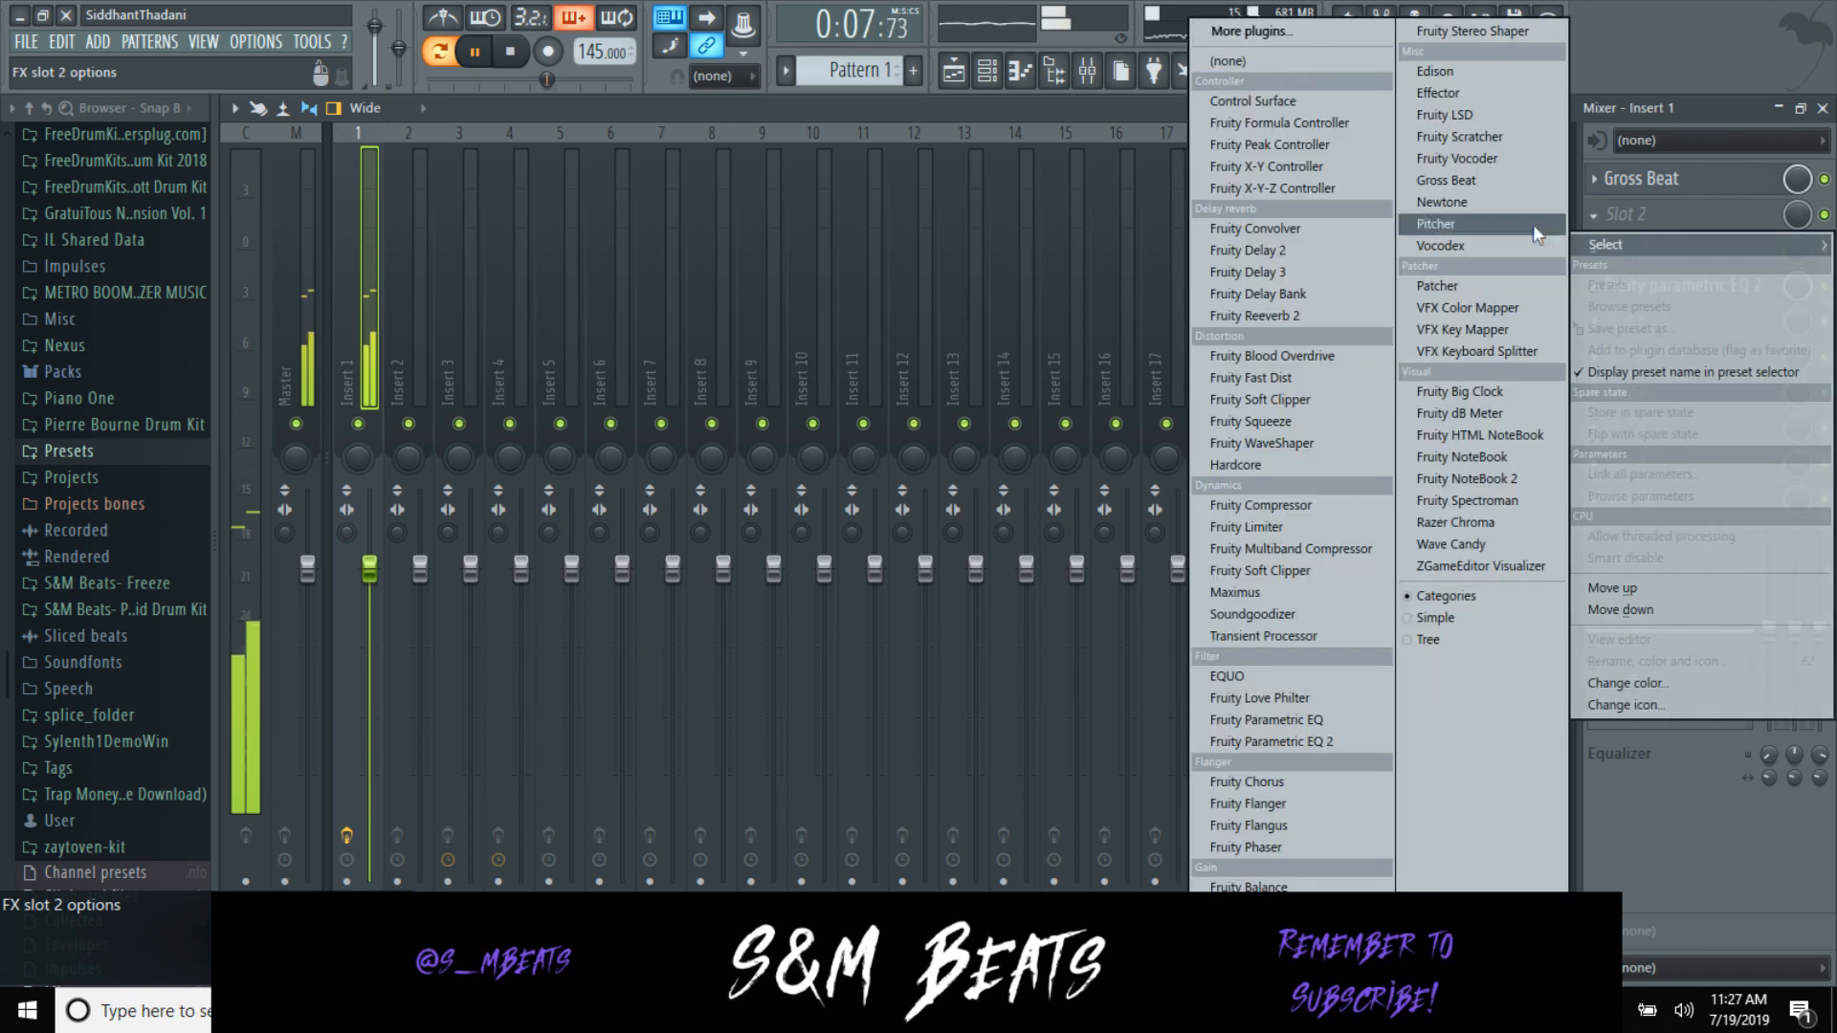
click(1447, 180)
click(1176, 337)
click(1204, 393)
click(450, 581)
click(1297, 334)
drag(1810, 208, 1809, 258)
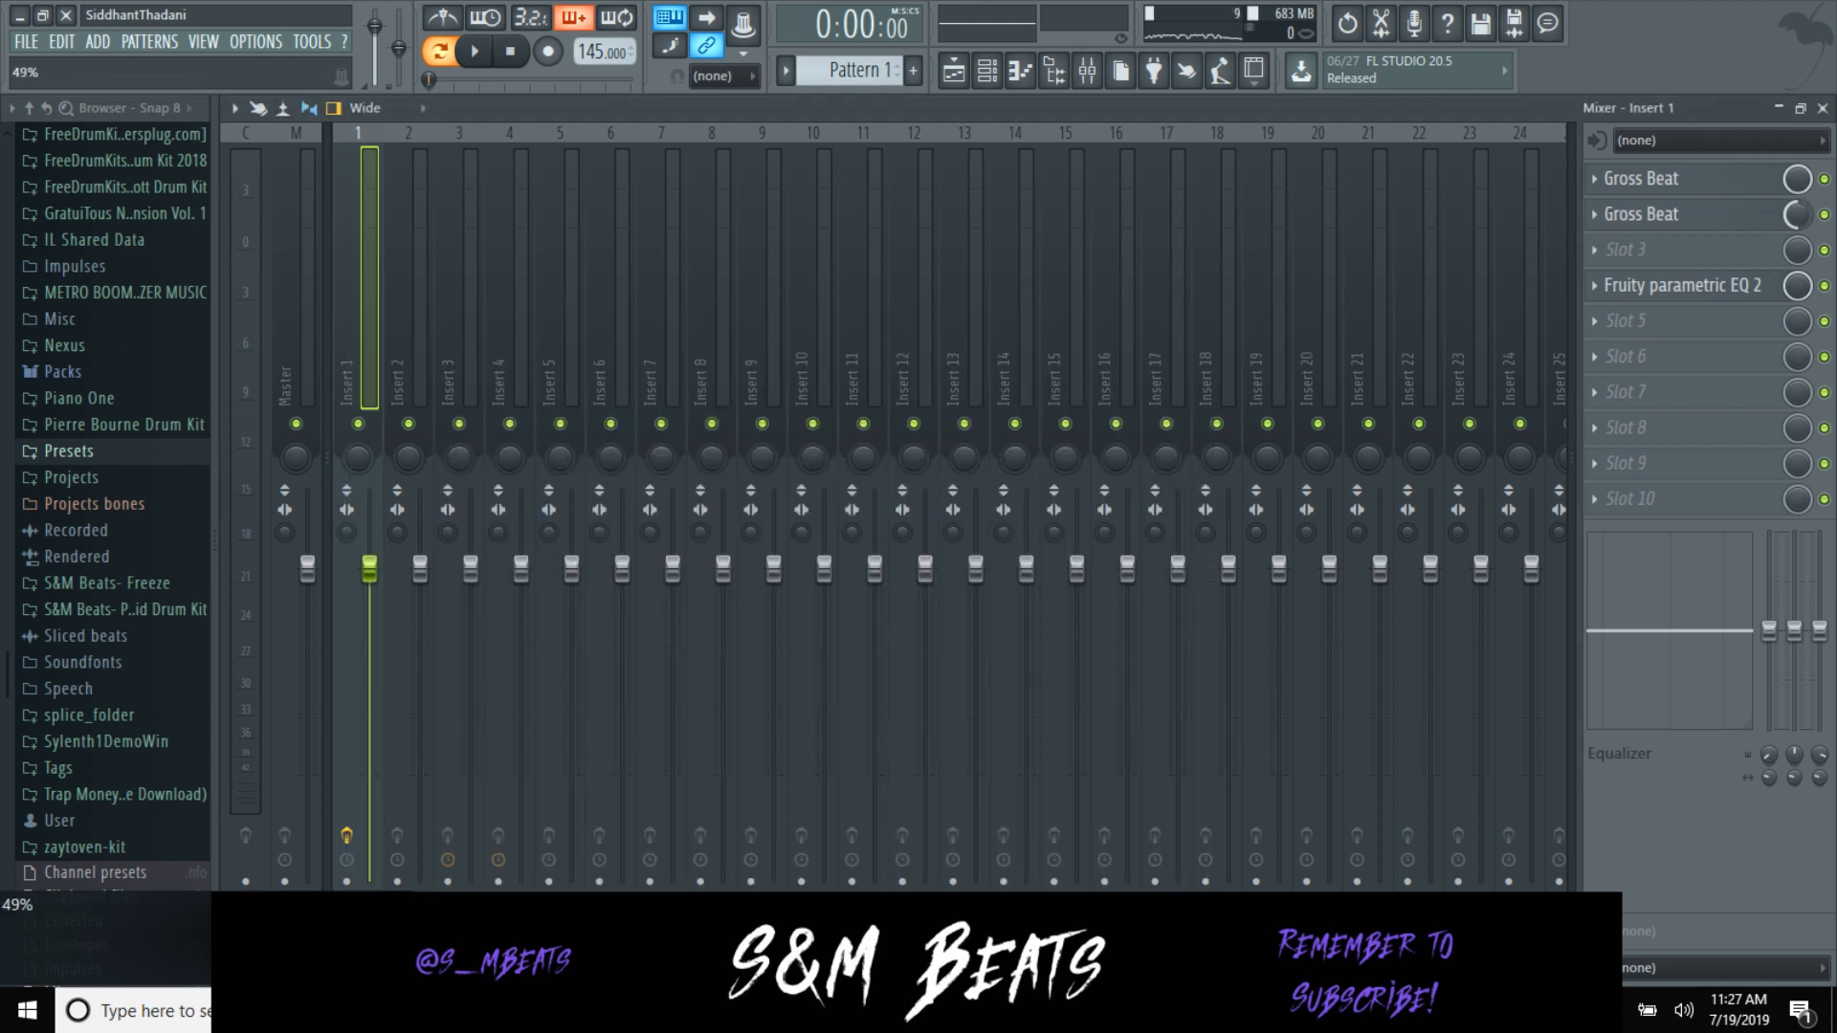
key(space)
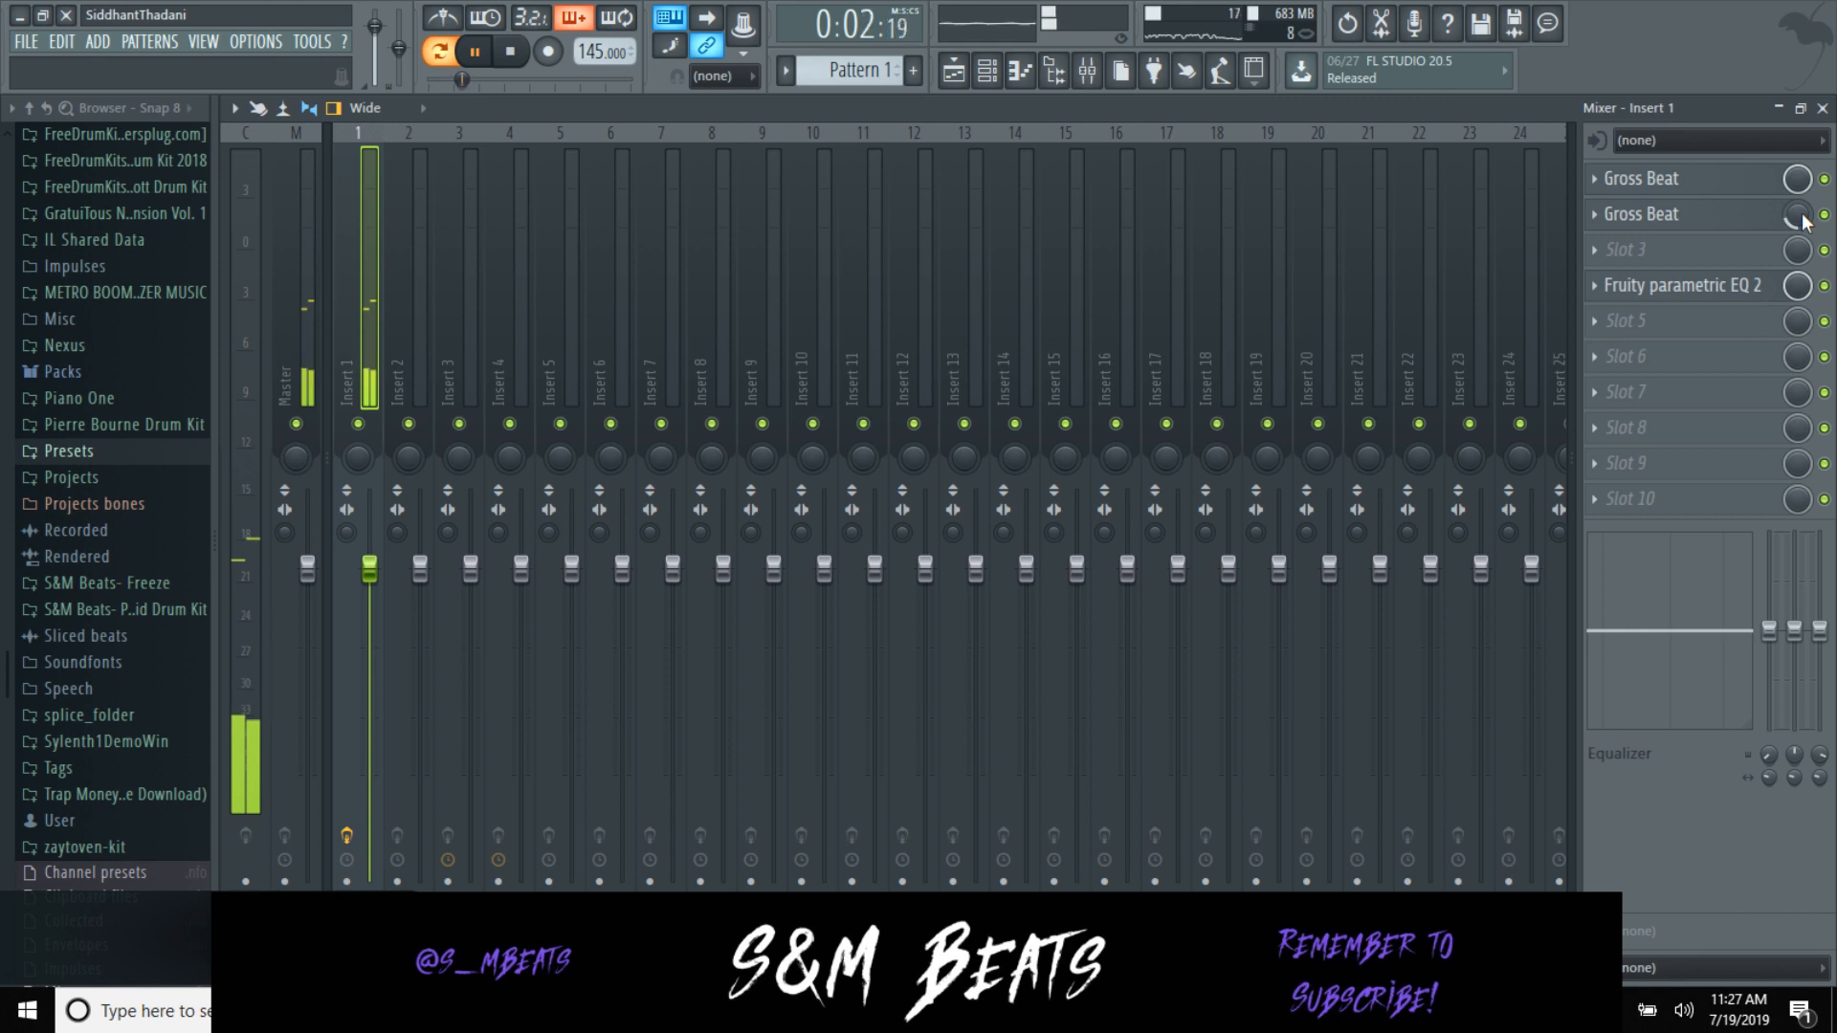
Step: Load Fruity Reeverb 2 in slot 3 of Insert 1 with a larger room size and a decay of 3.1 sec
click(1641, 252)
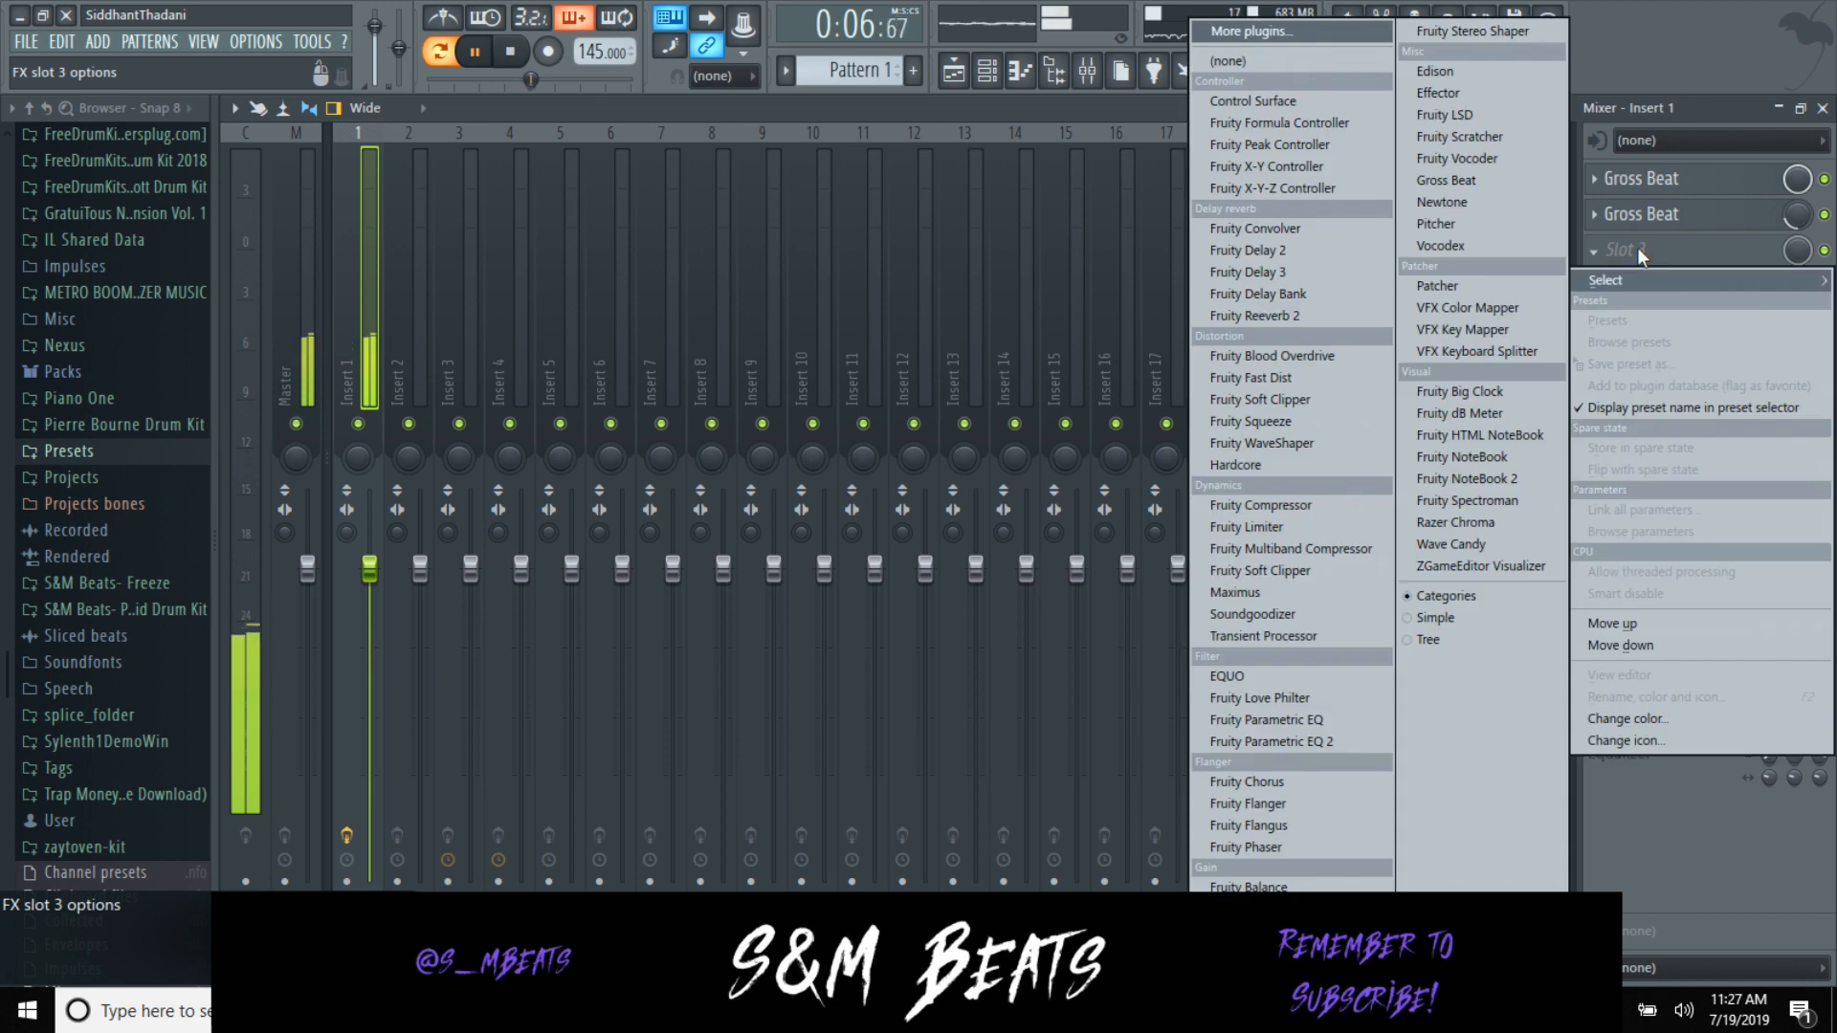
click(1309, 317)
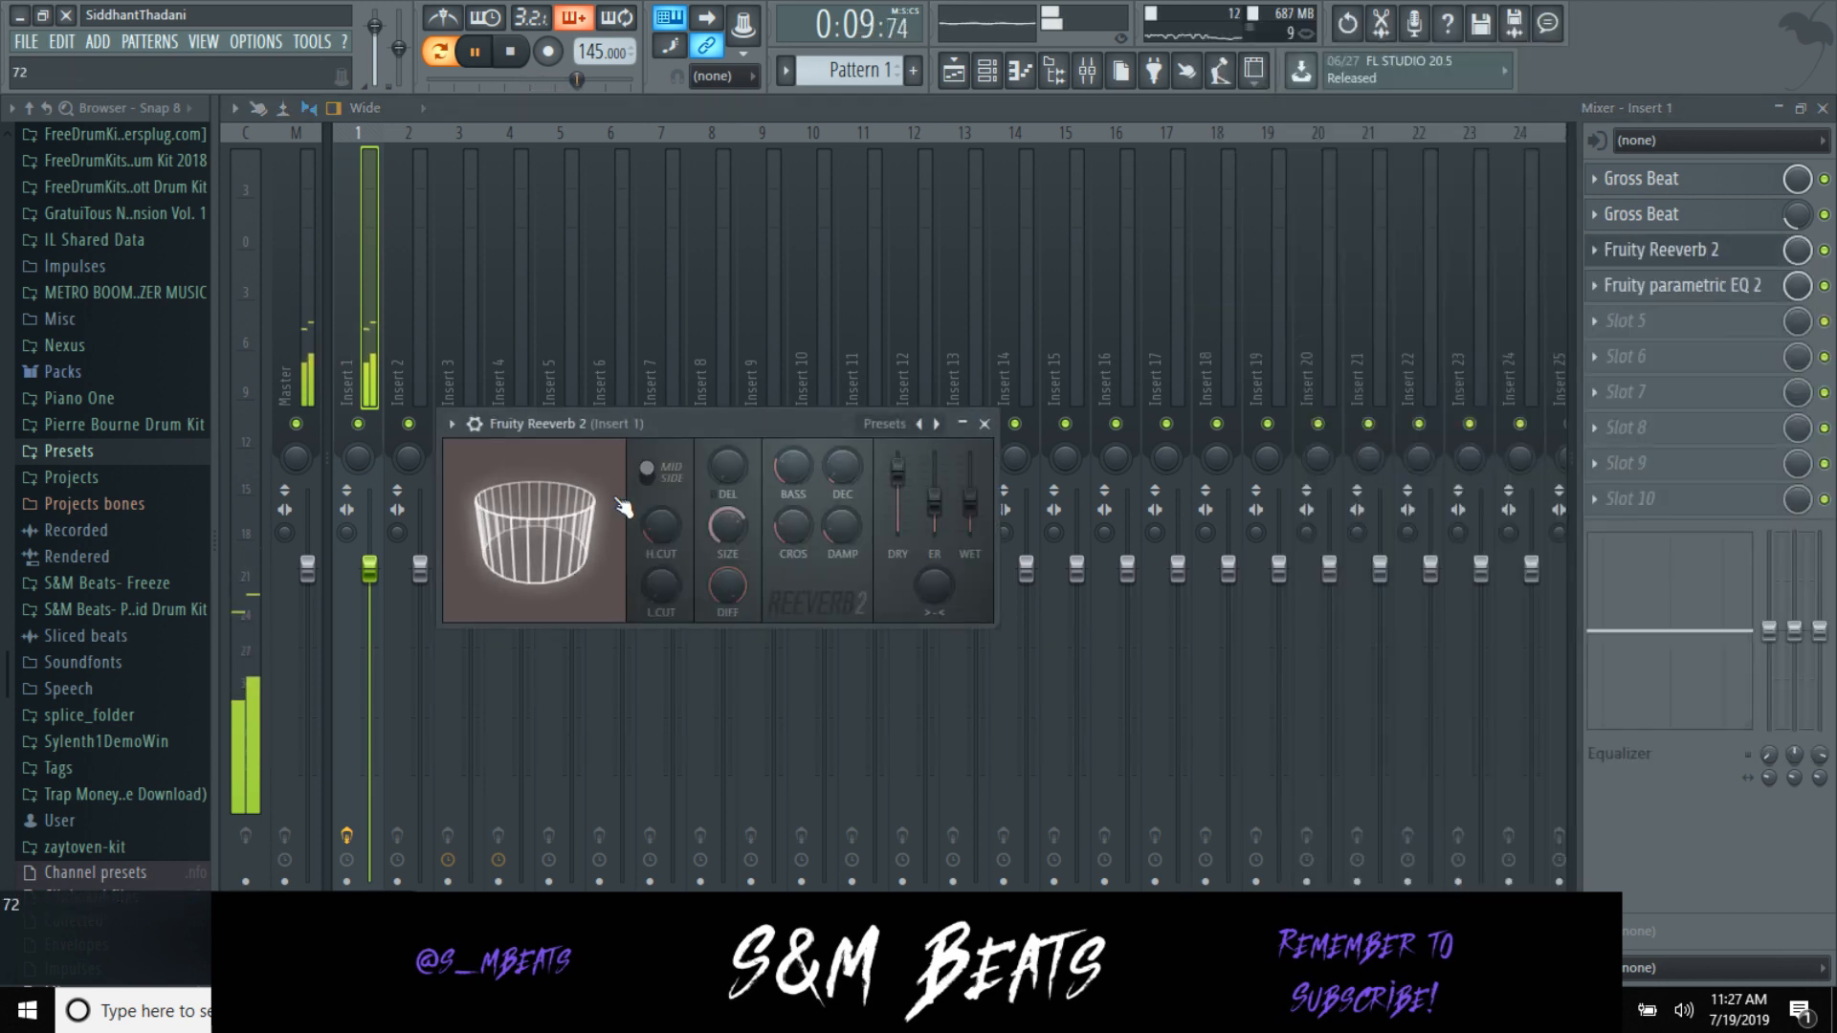
key(space)
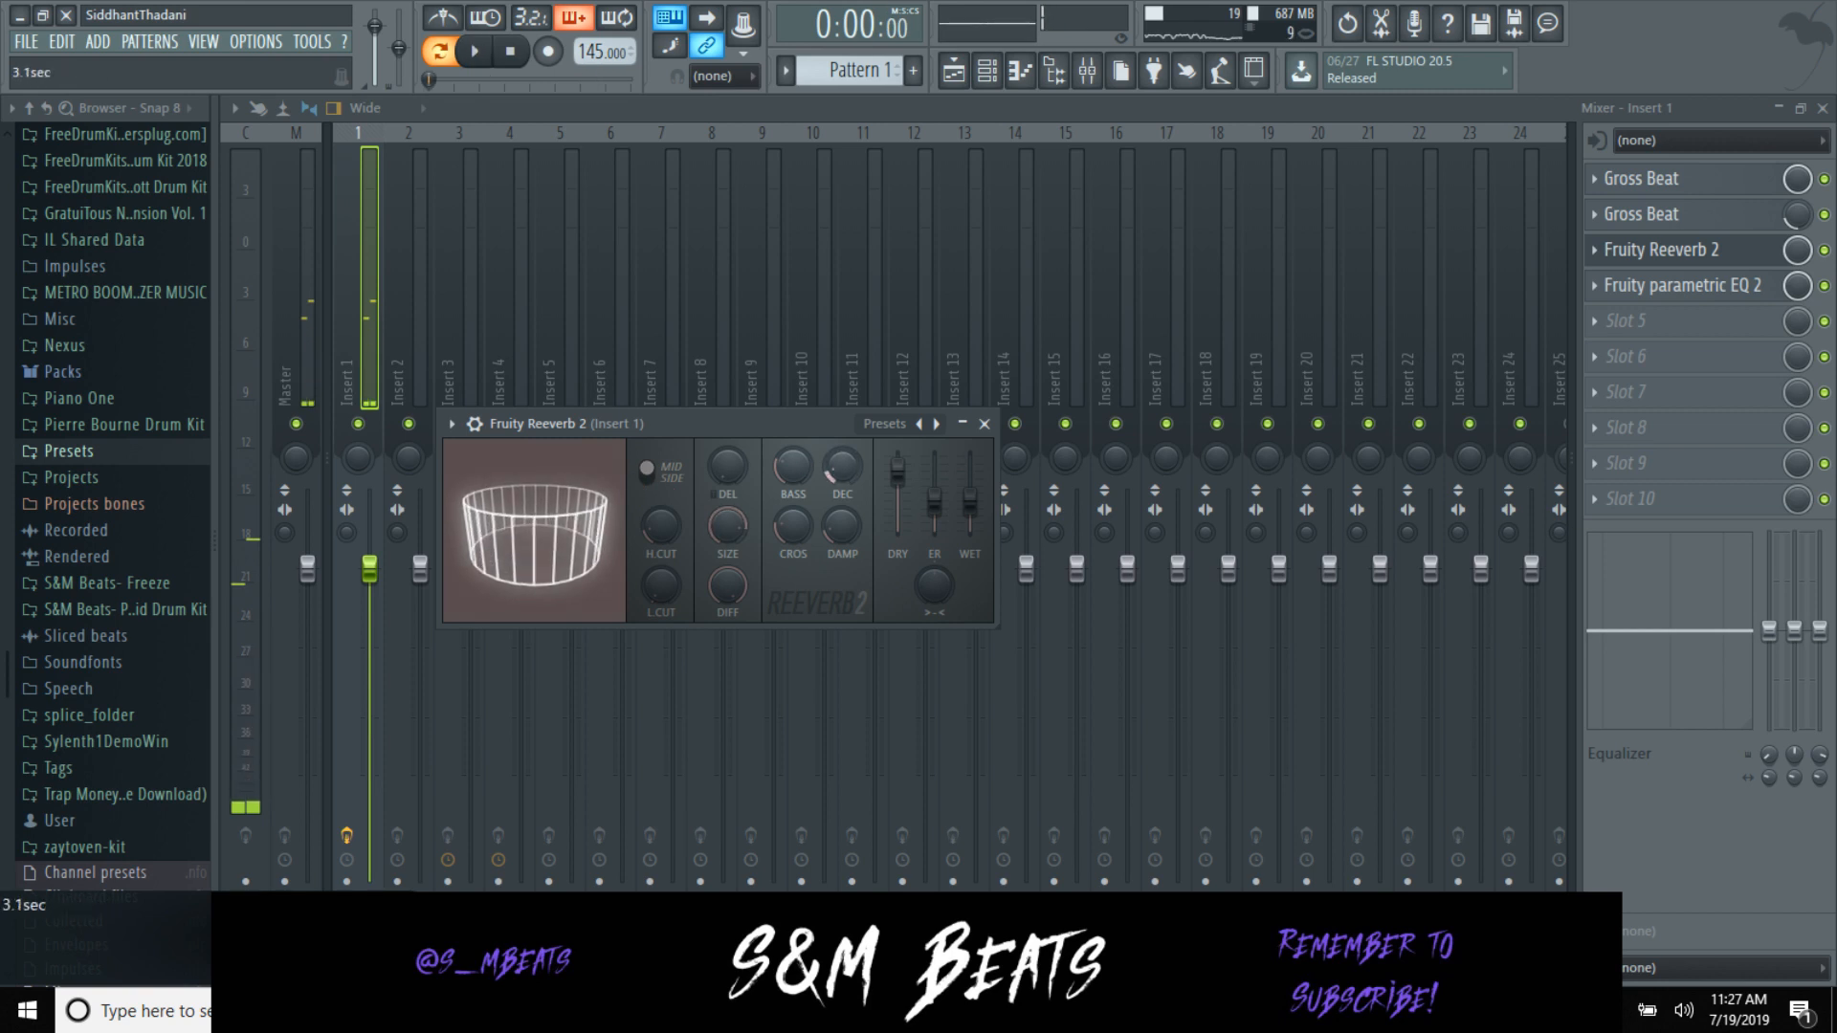
click(984, 423)
Step: Move Fruity Reeverb 2 to slot 1 above both Gross Beats and play the pattern with the system volume at 100
drag(1704, 225, 1706, 254)
drag(1681, 189, 1676, 218)
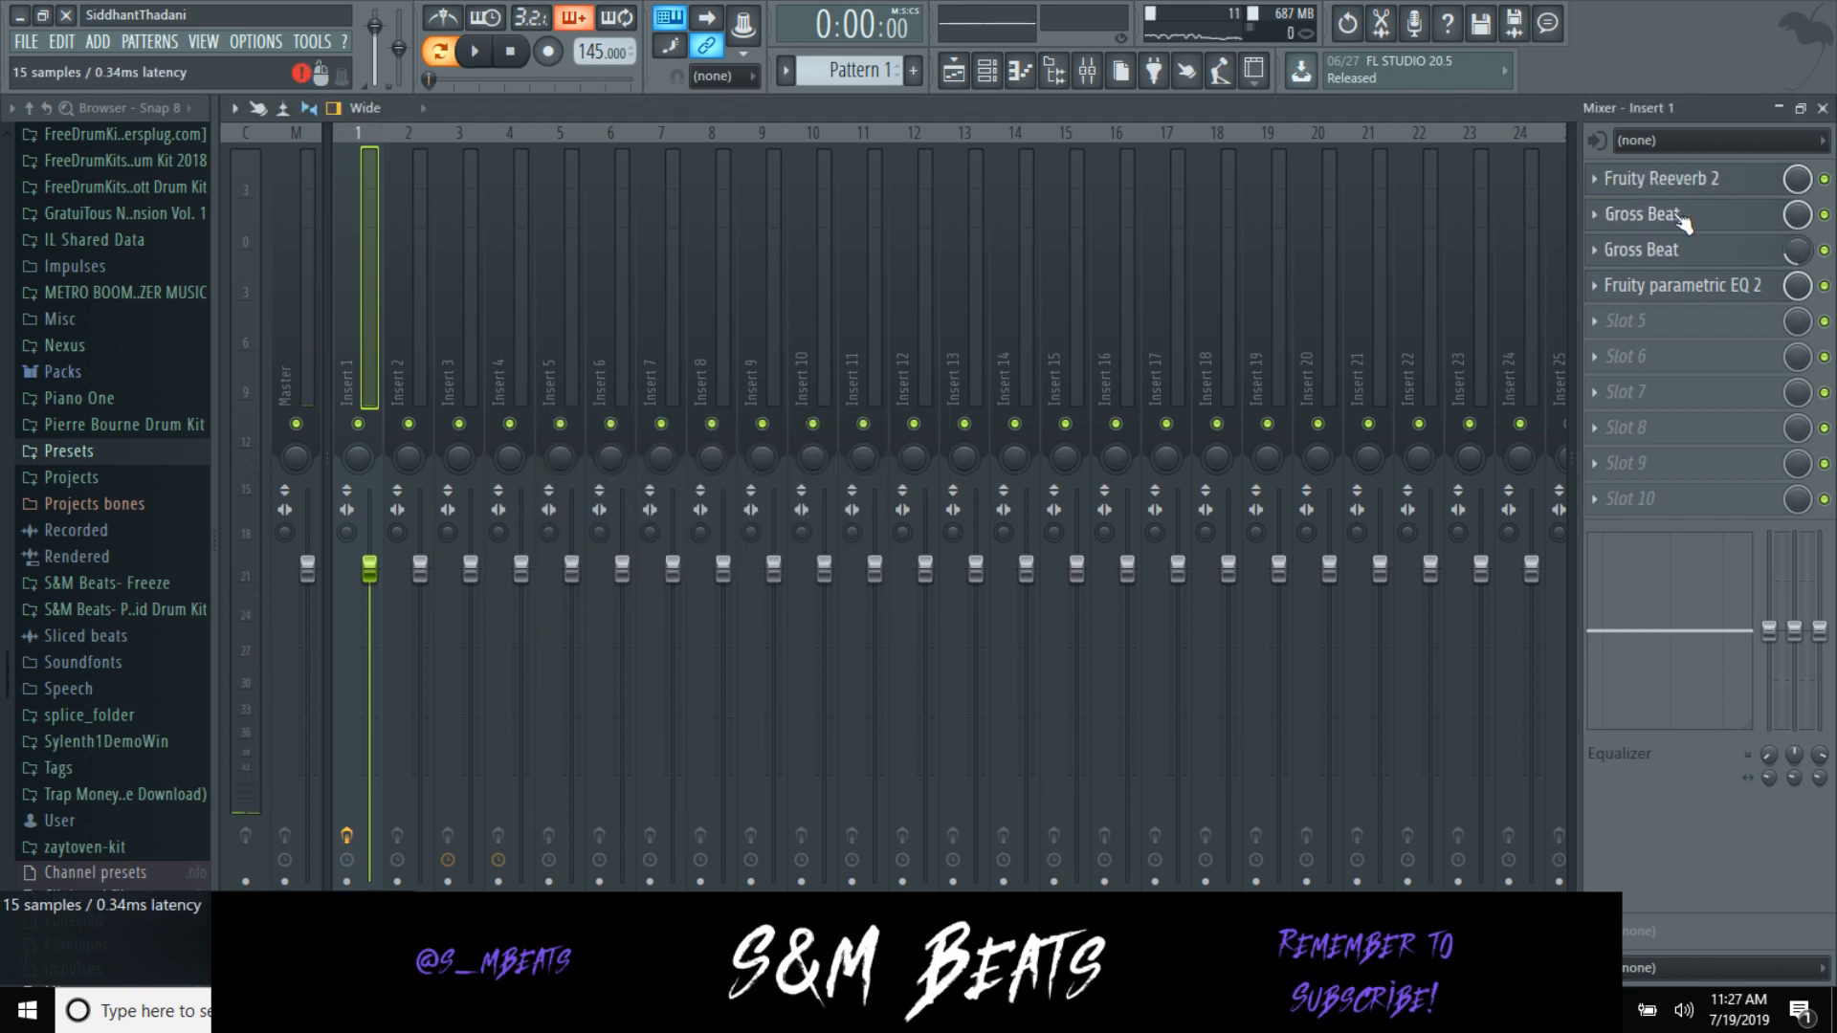
key(space)
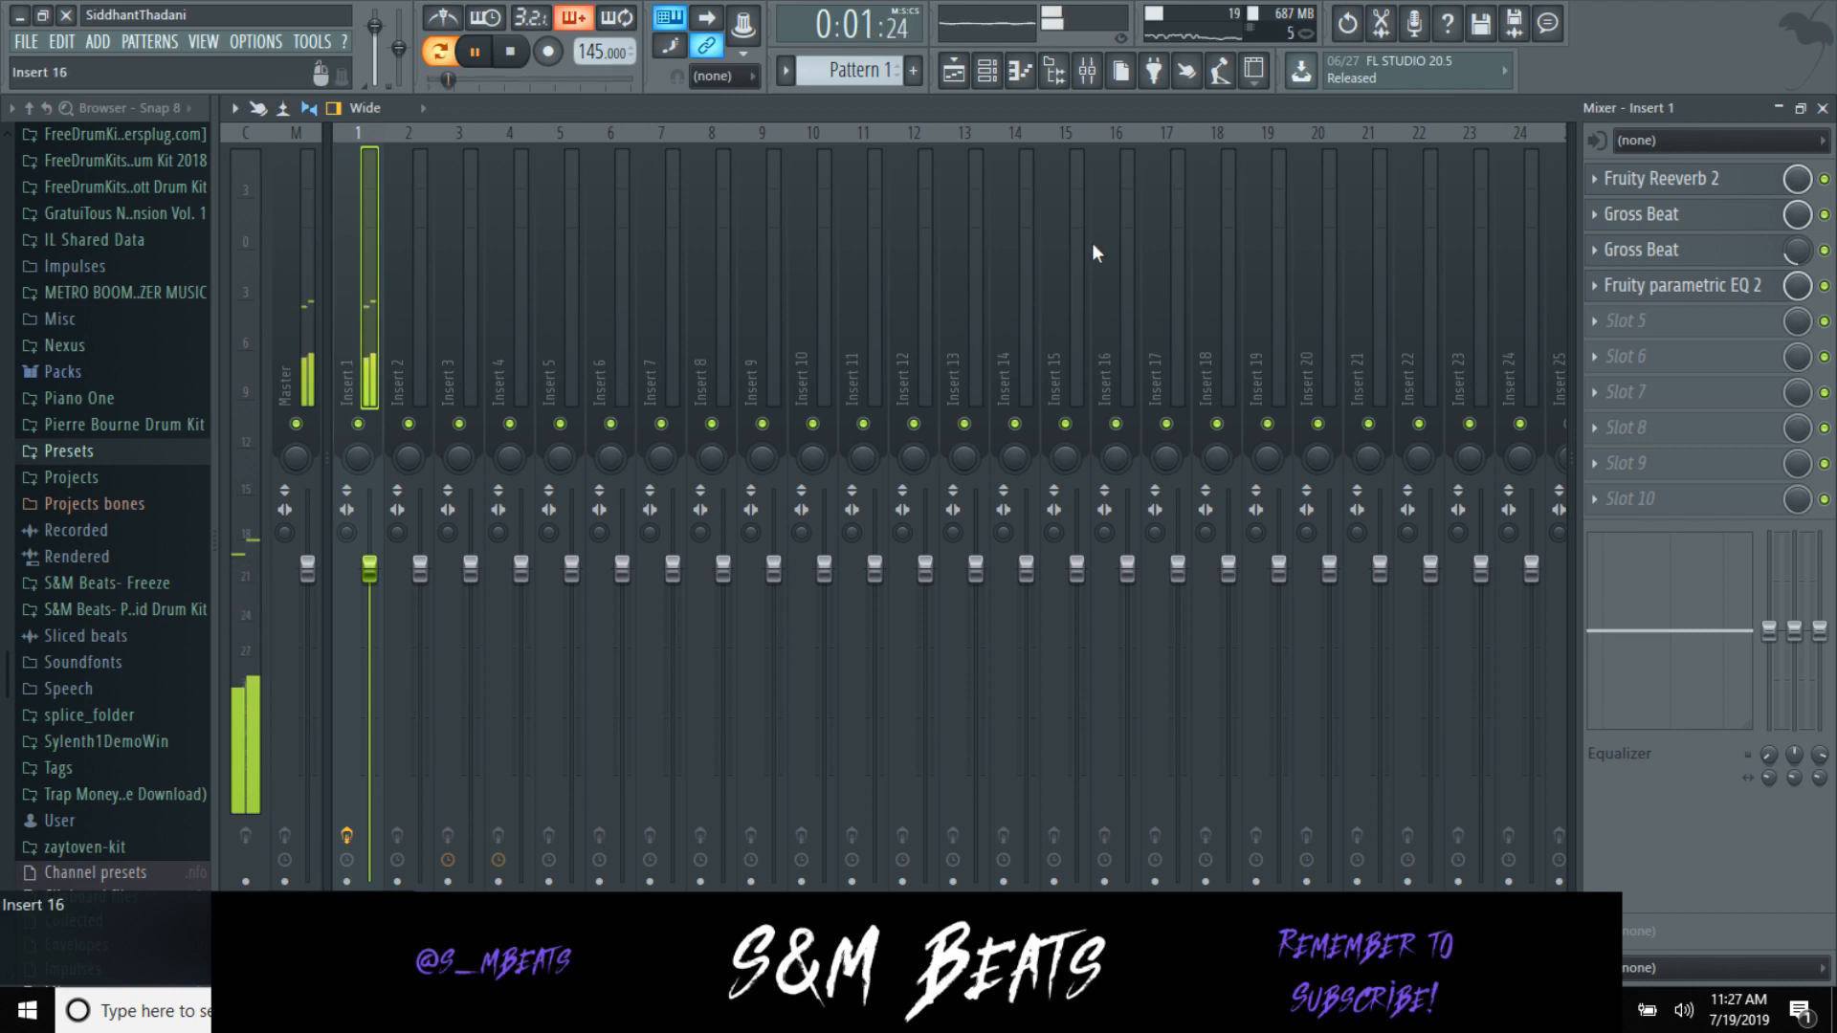
key(XF86AudioRaiseVolume)
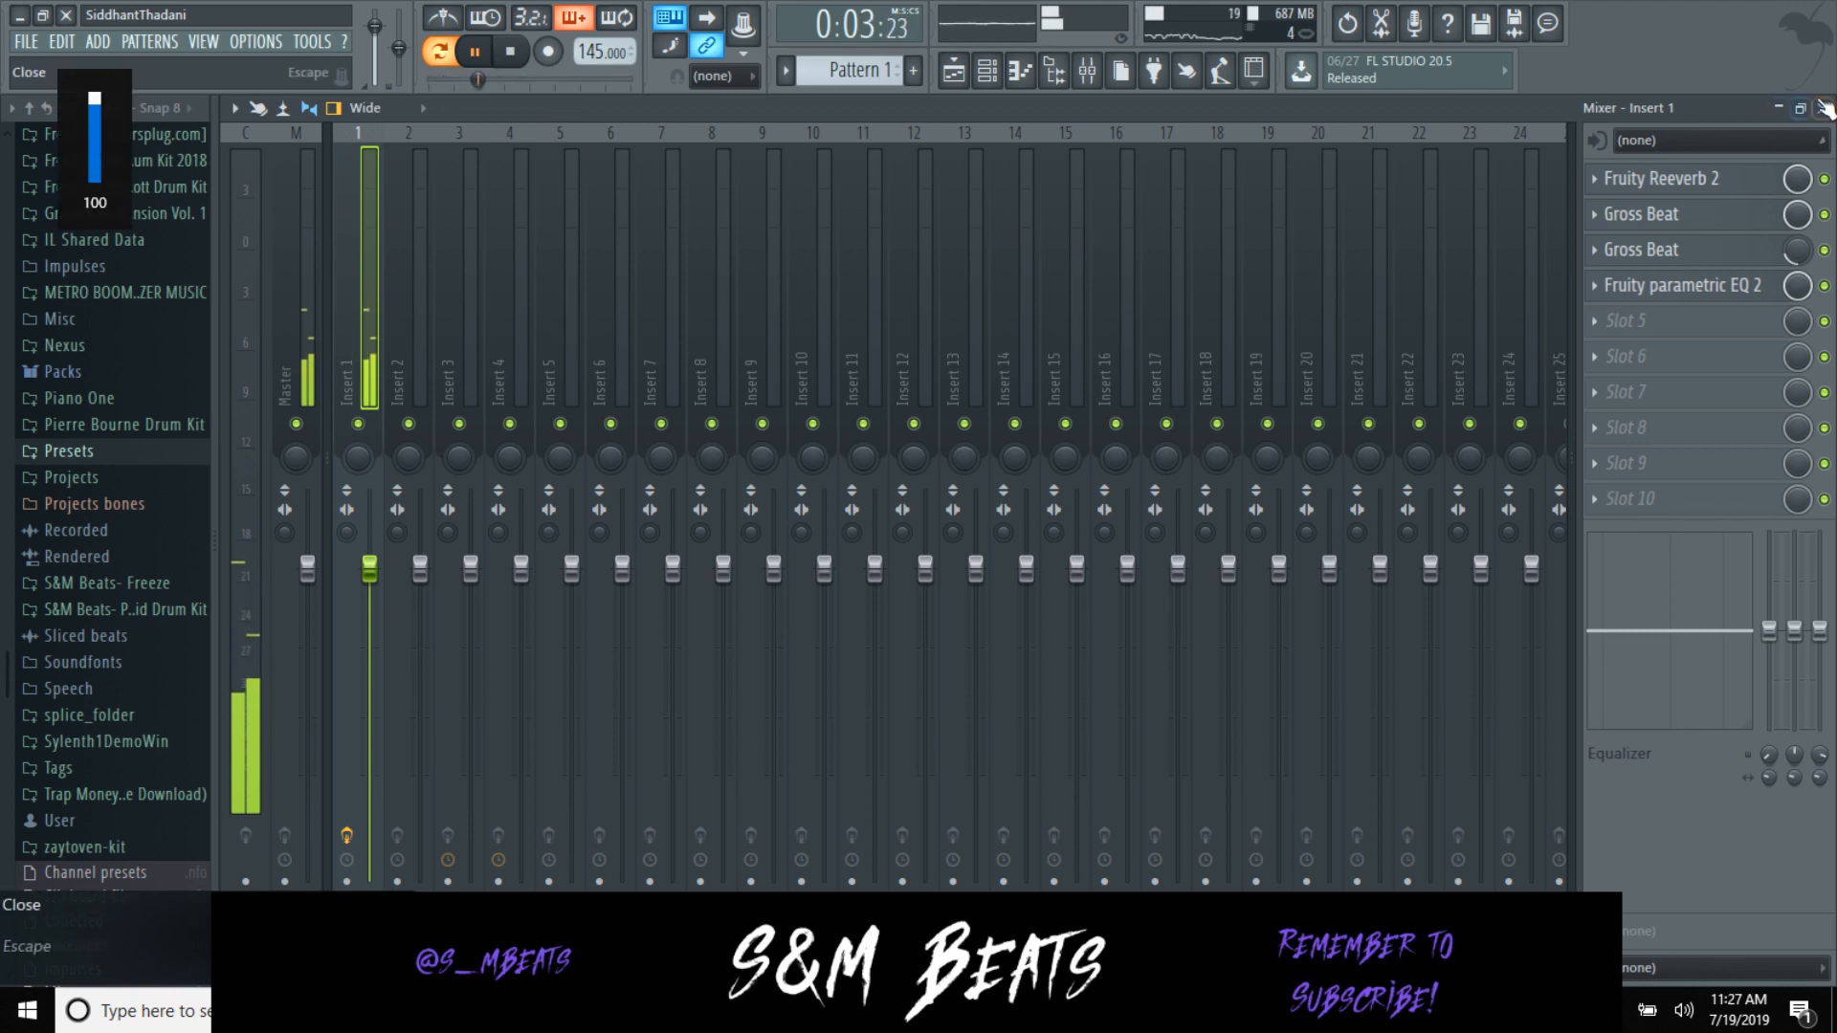
Step: Close the mixer, open the FL Keys notes in the piano roll, and try an A5 note at step 7 of bar 4
key(F9)
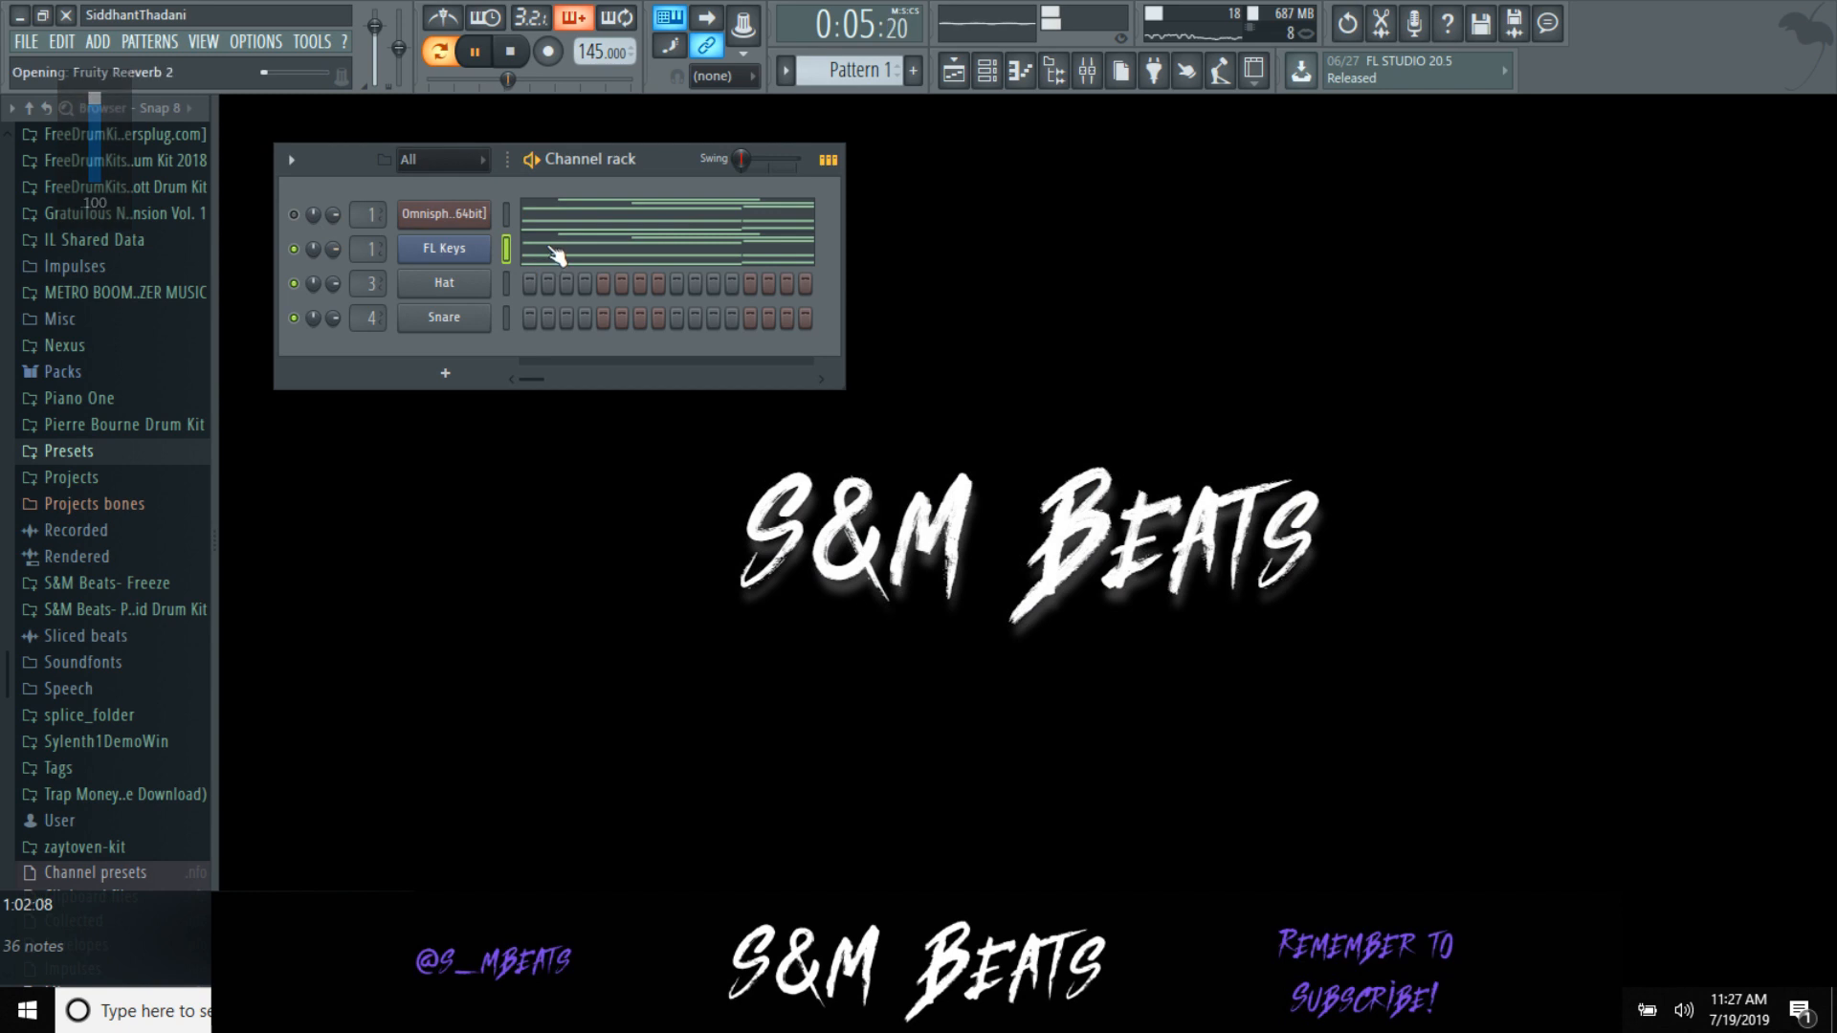
click(554, 255)
click(777, 392)
right_click(779, 393)
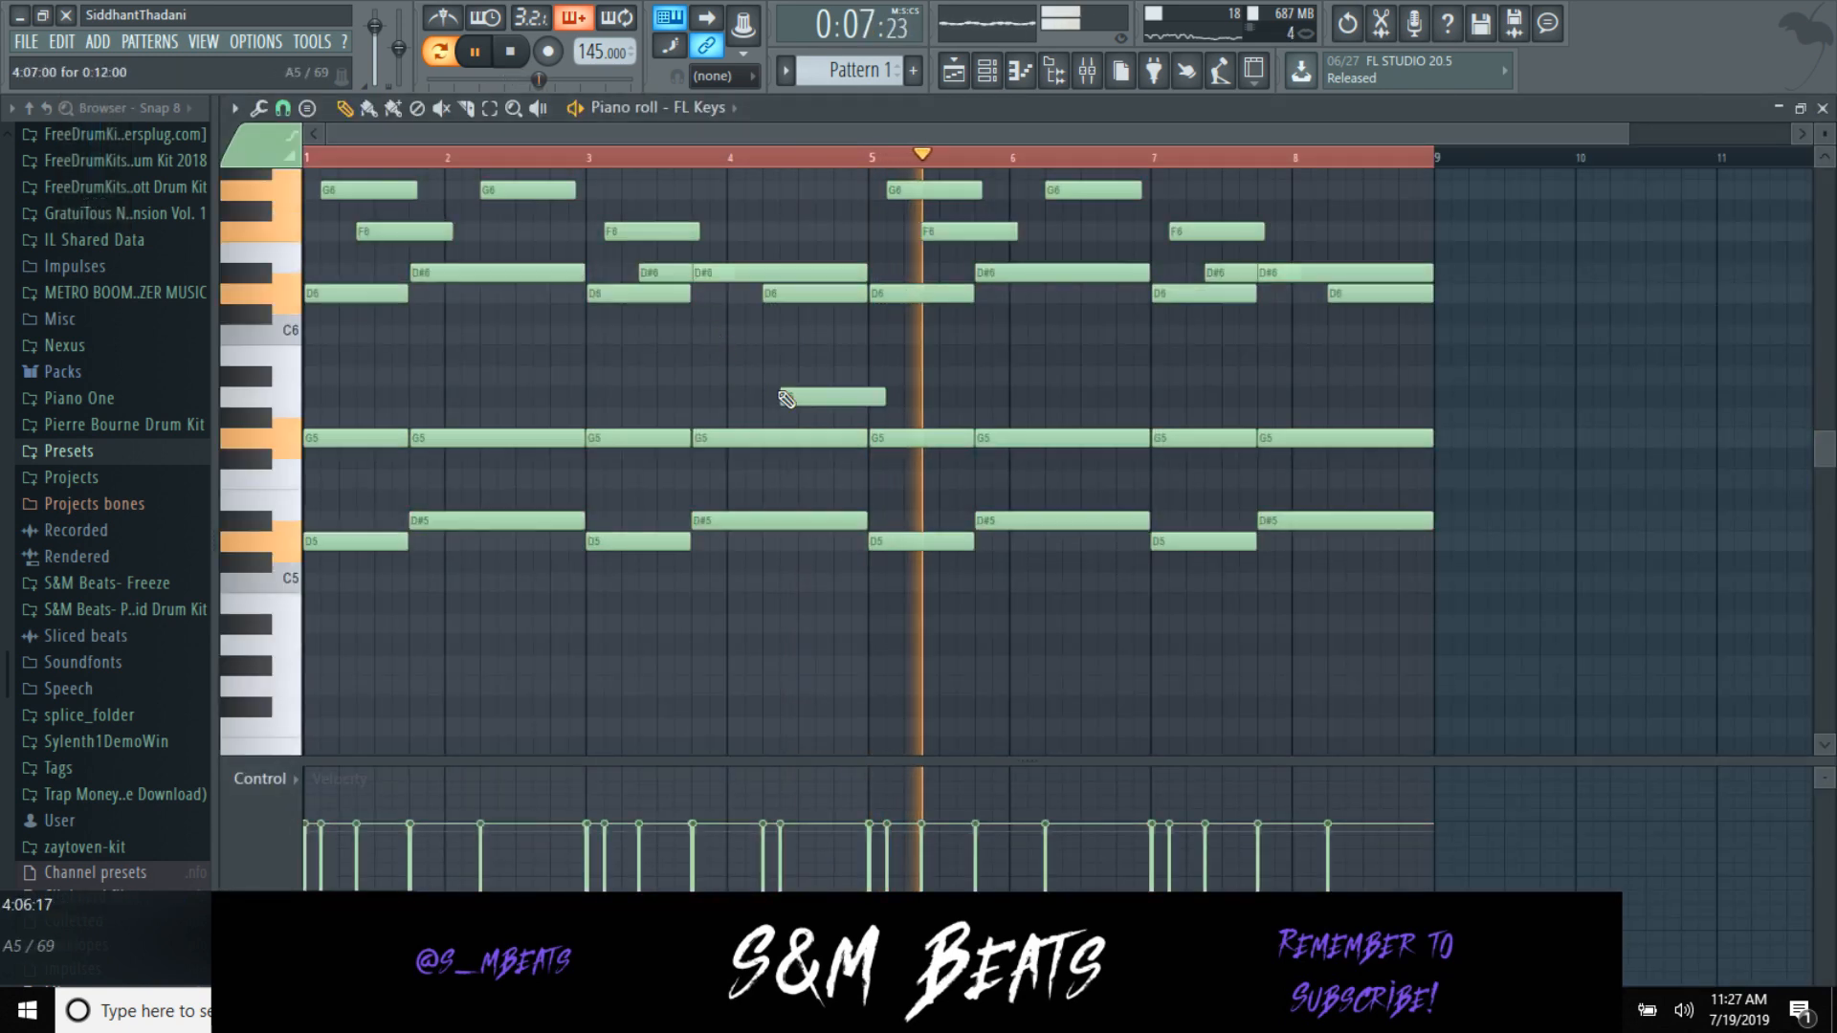
Step: Close and reopen the FL Keys piano roll, stop playback, and transpose all FL Keys notes up one octave
key(F7)
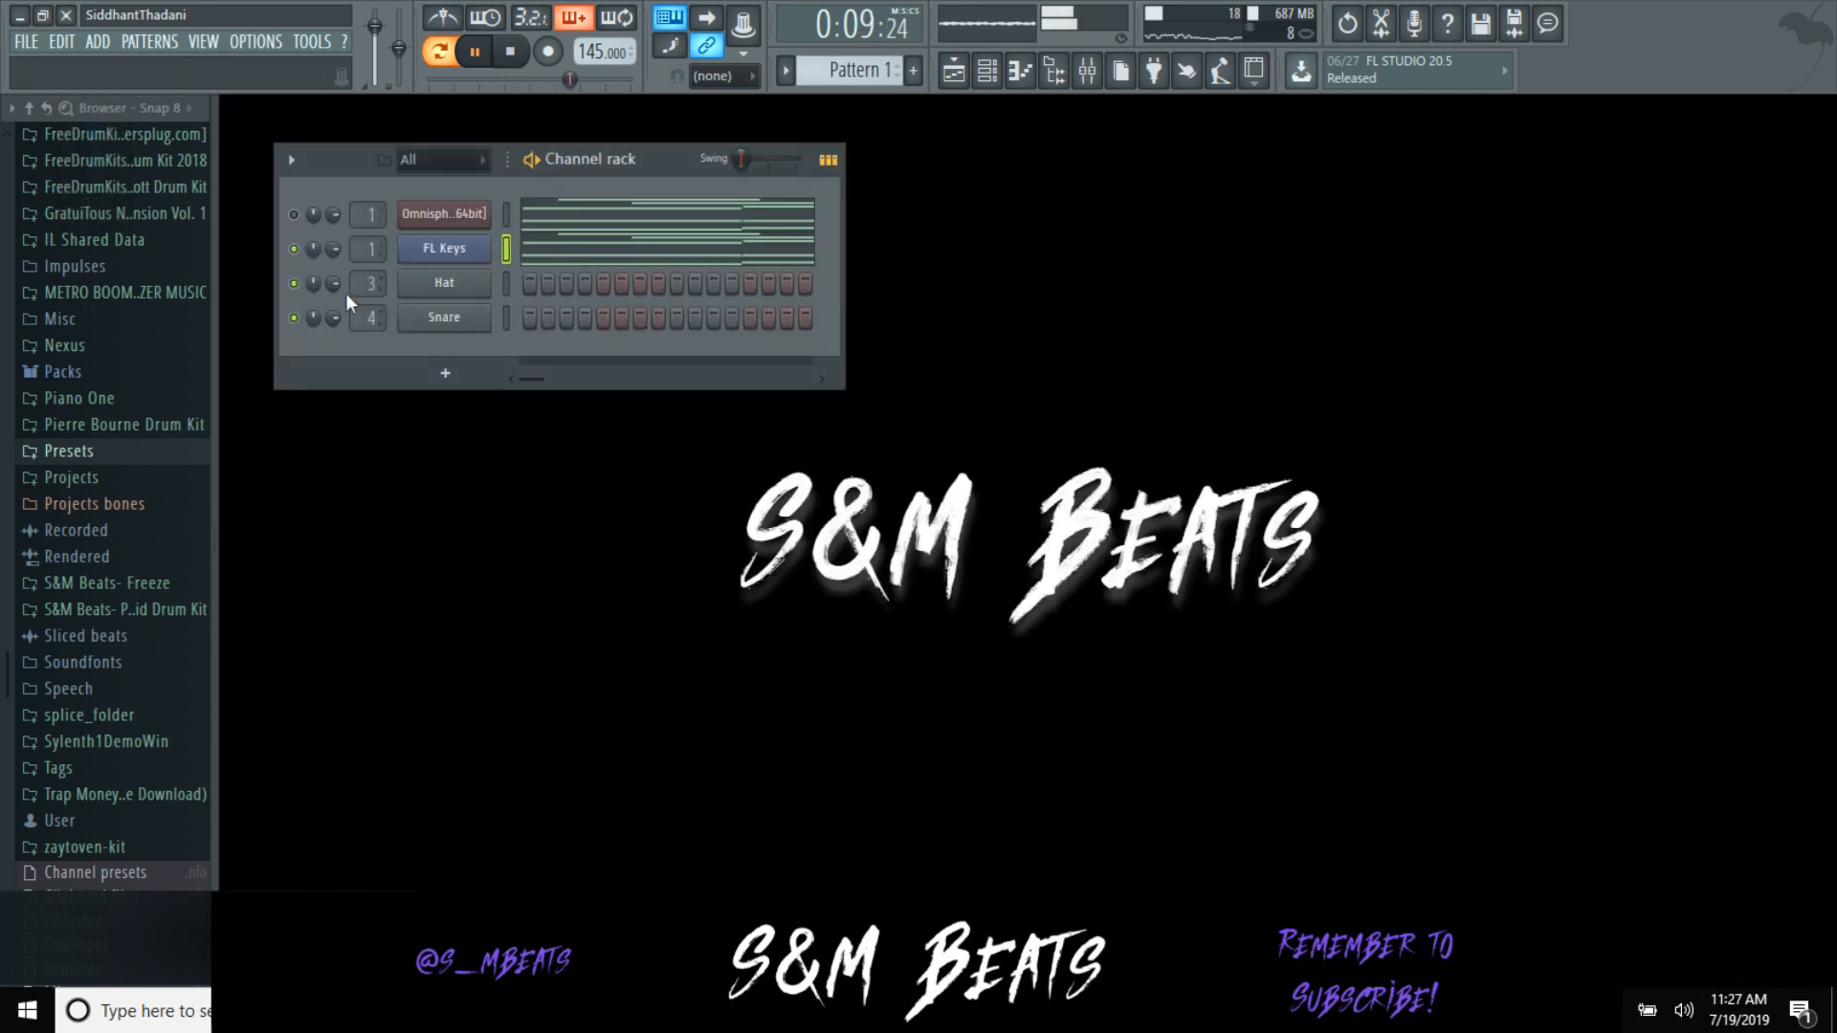
click(562, 251)
key(space)
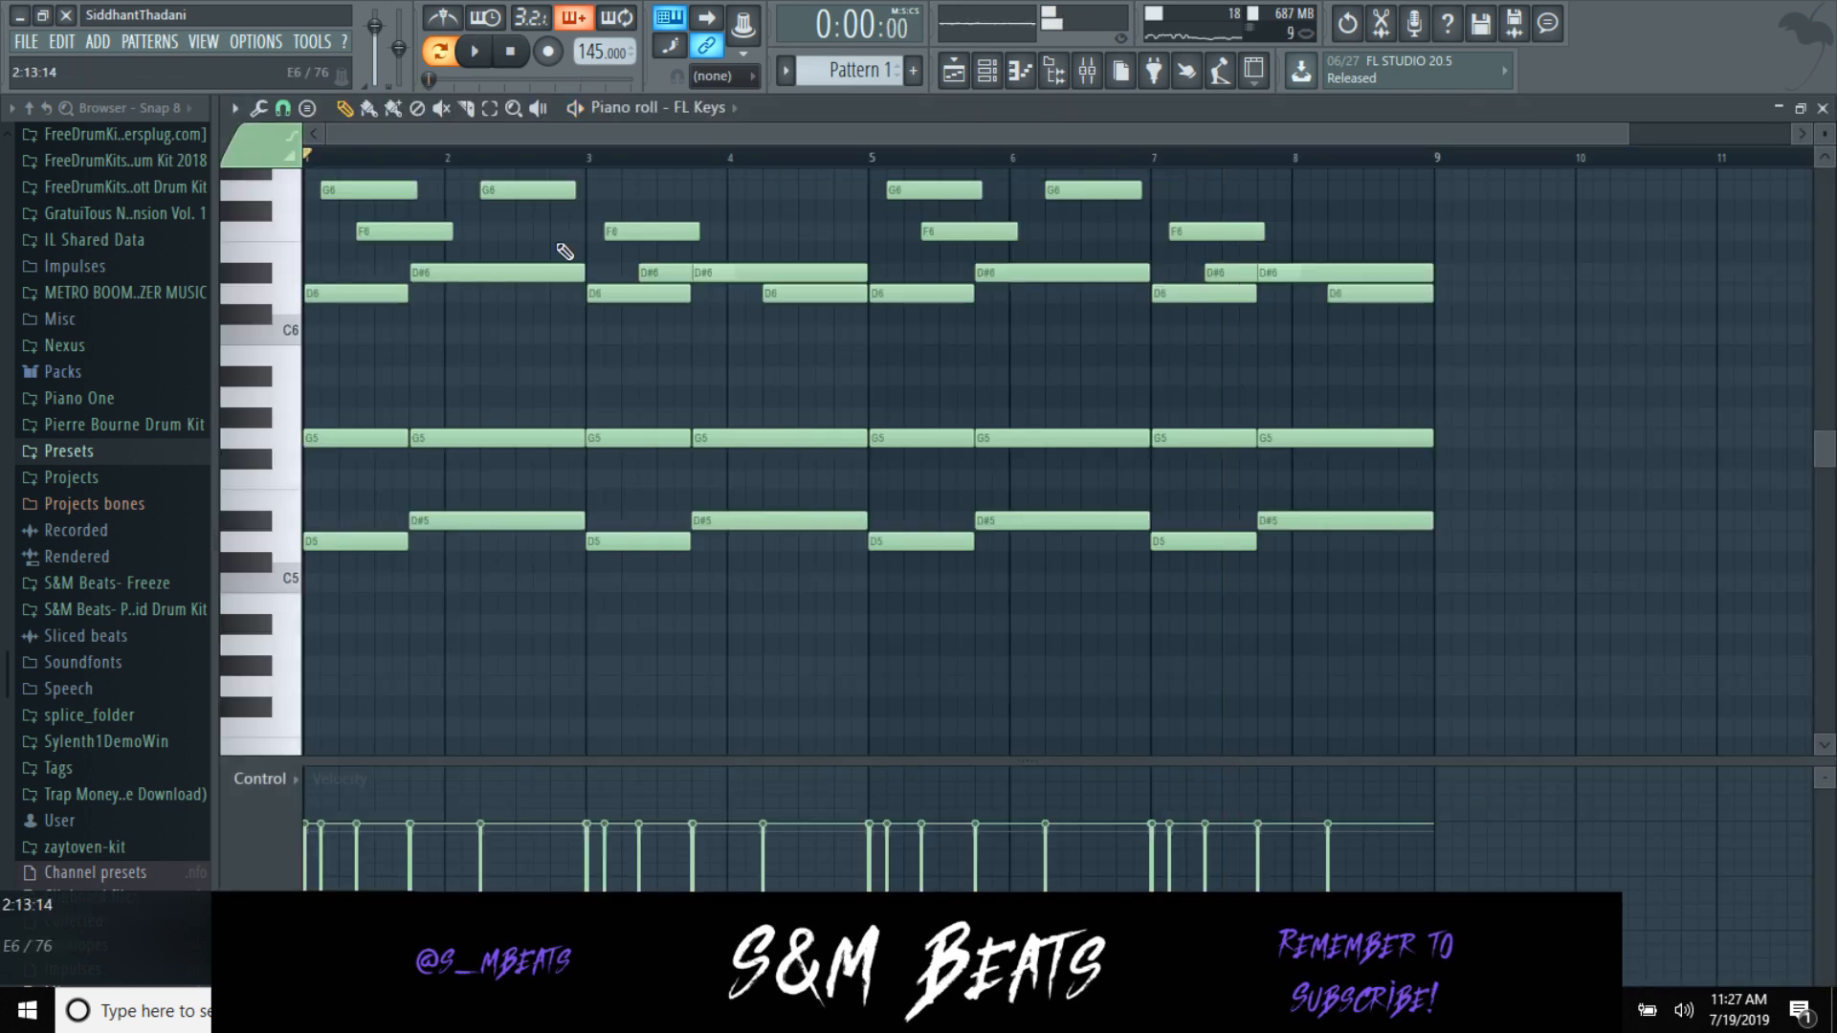
key(ctrl+Up)
key(space)
key(space)
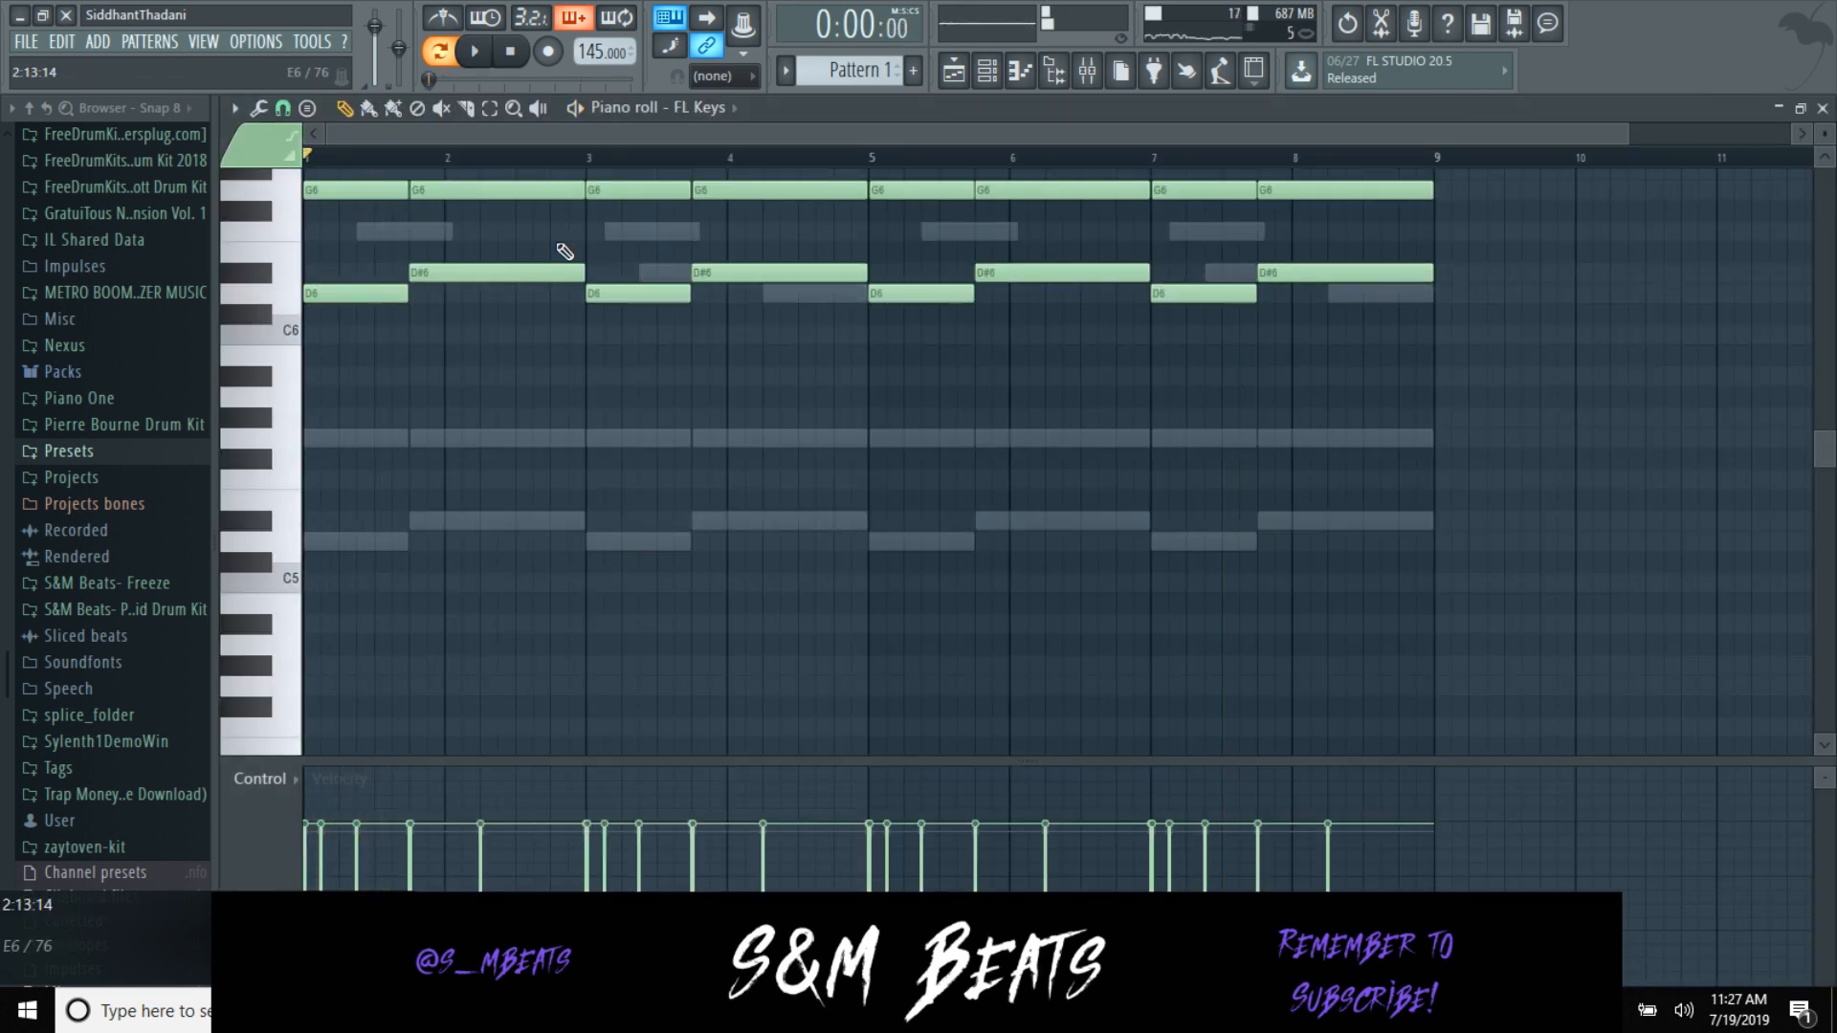
Step: Transpose the FL Keys notes down six semitones and play the pattern
key(shift+Down)
key(shift+Down)
key(shift+Down)
key(shift+Down)
key(shift+Down)
key(shift+Down)
key(space)
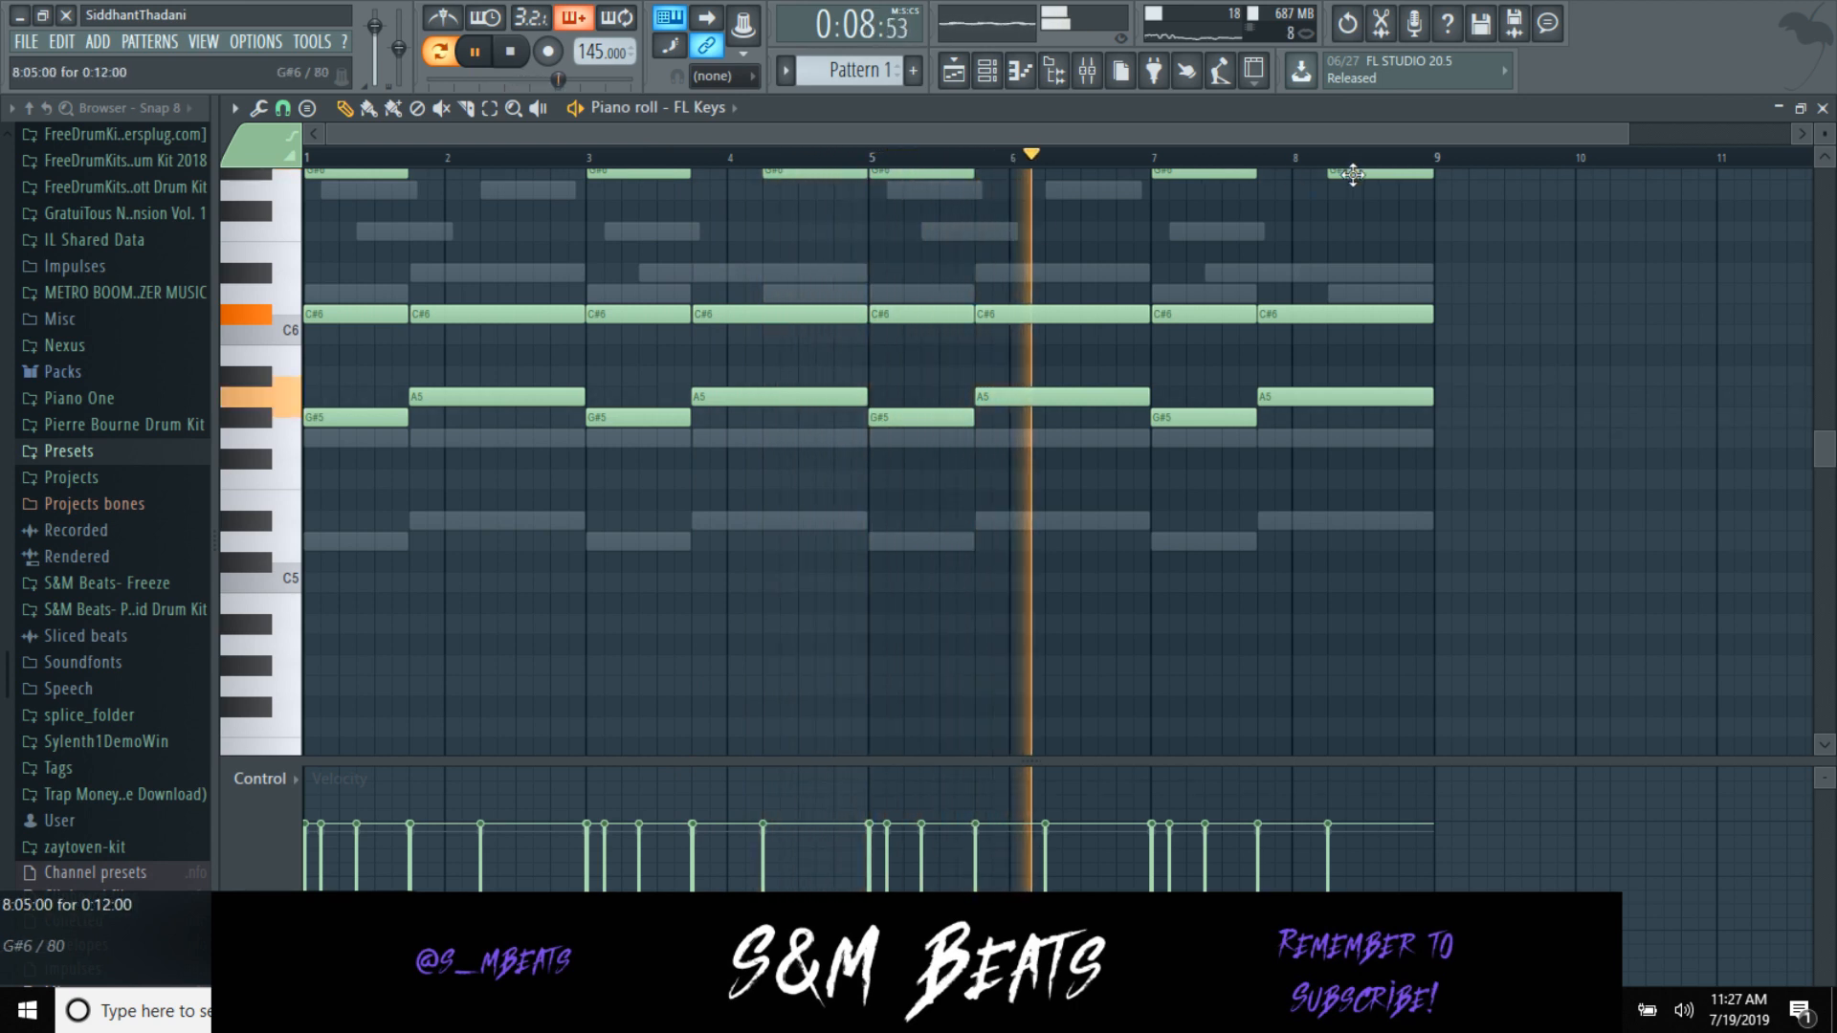
Step: Try the FL Keys notes one semitone lower, move them back up one semitone, and play the pattern
key(space)
key(shift+Down)
key(space)
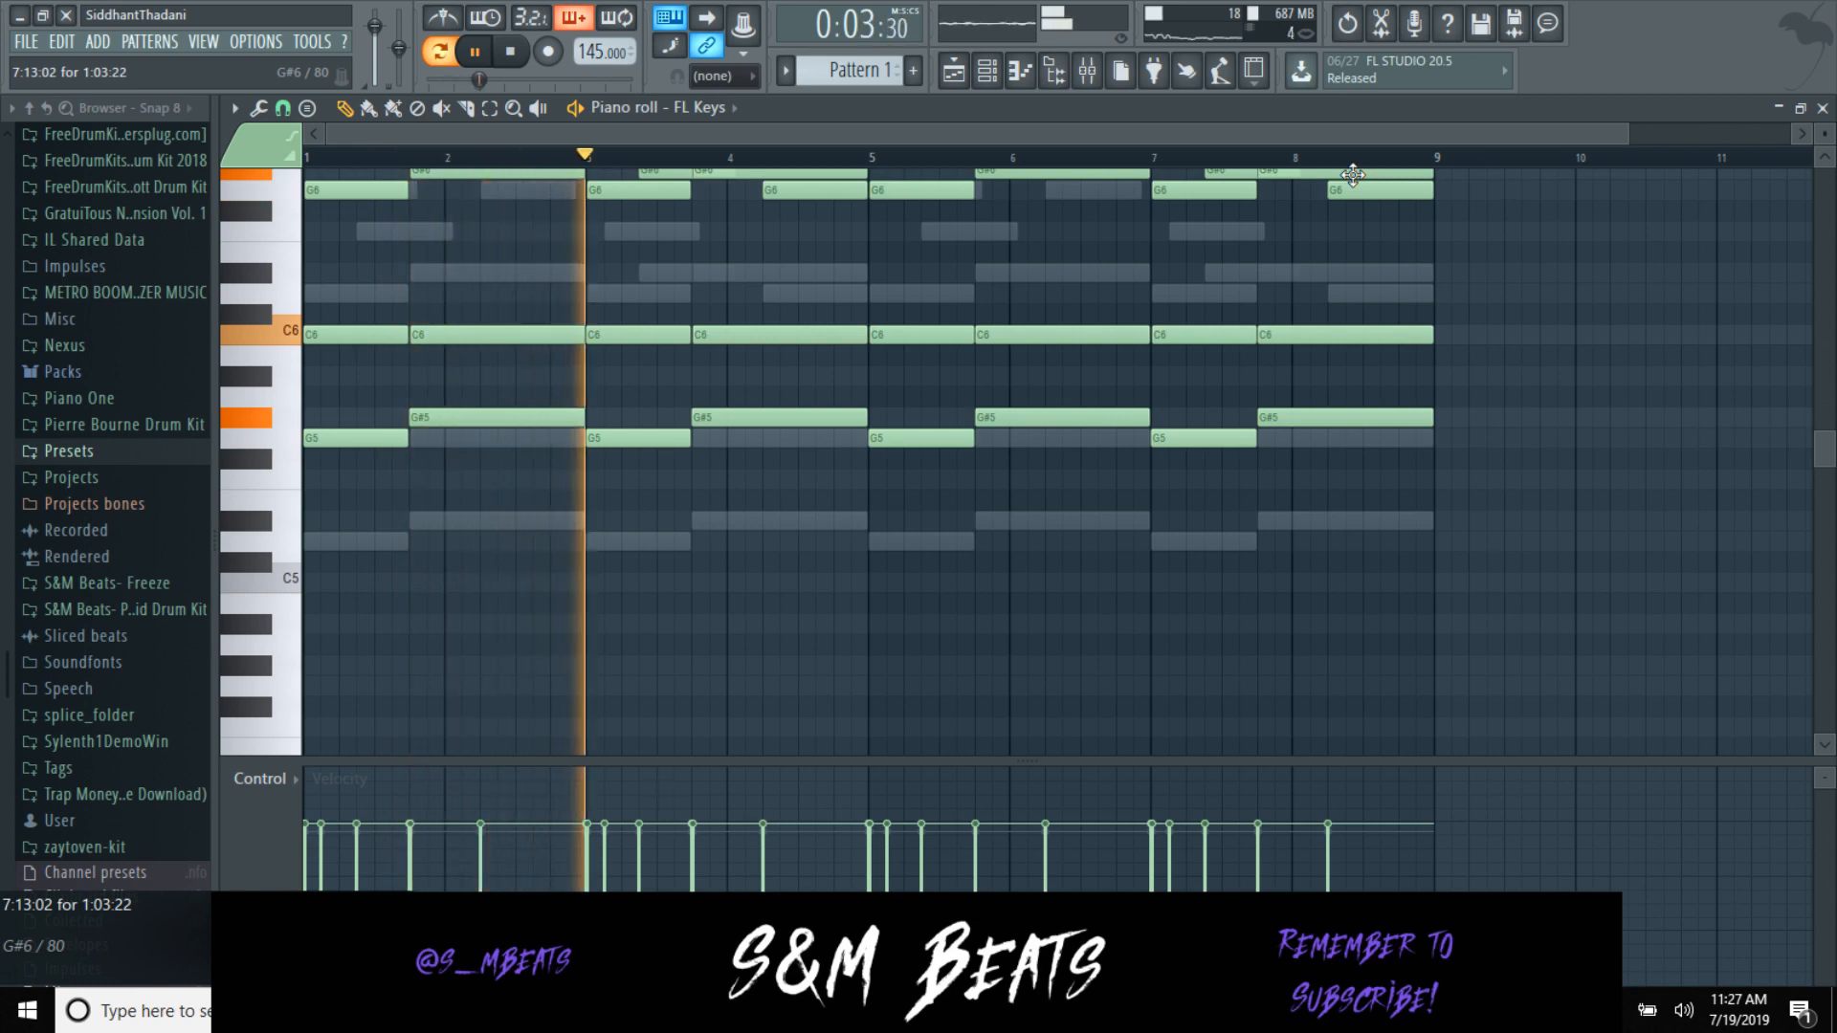
key(shift+Up)
key(space)
key(space)
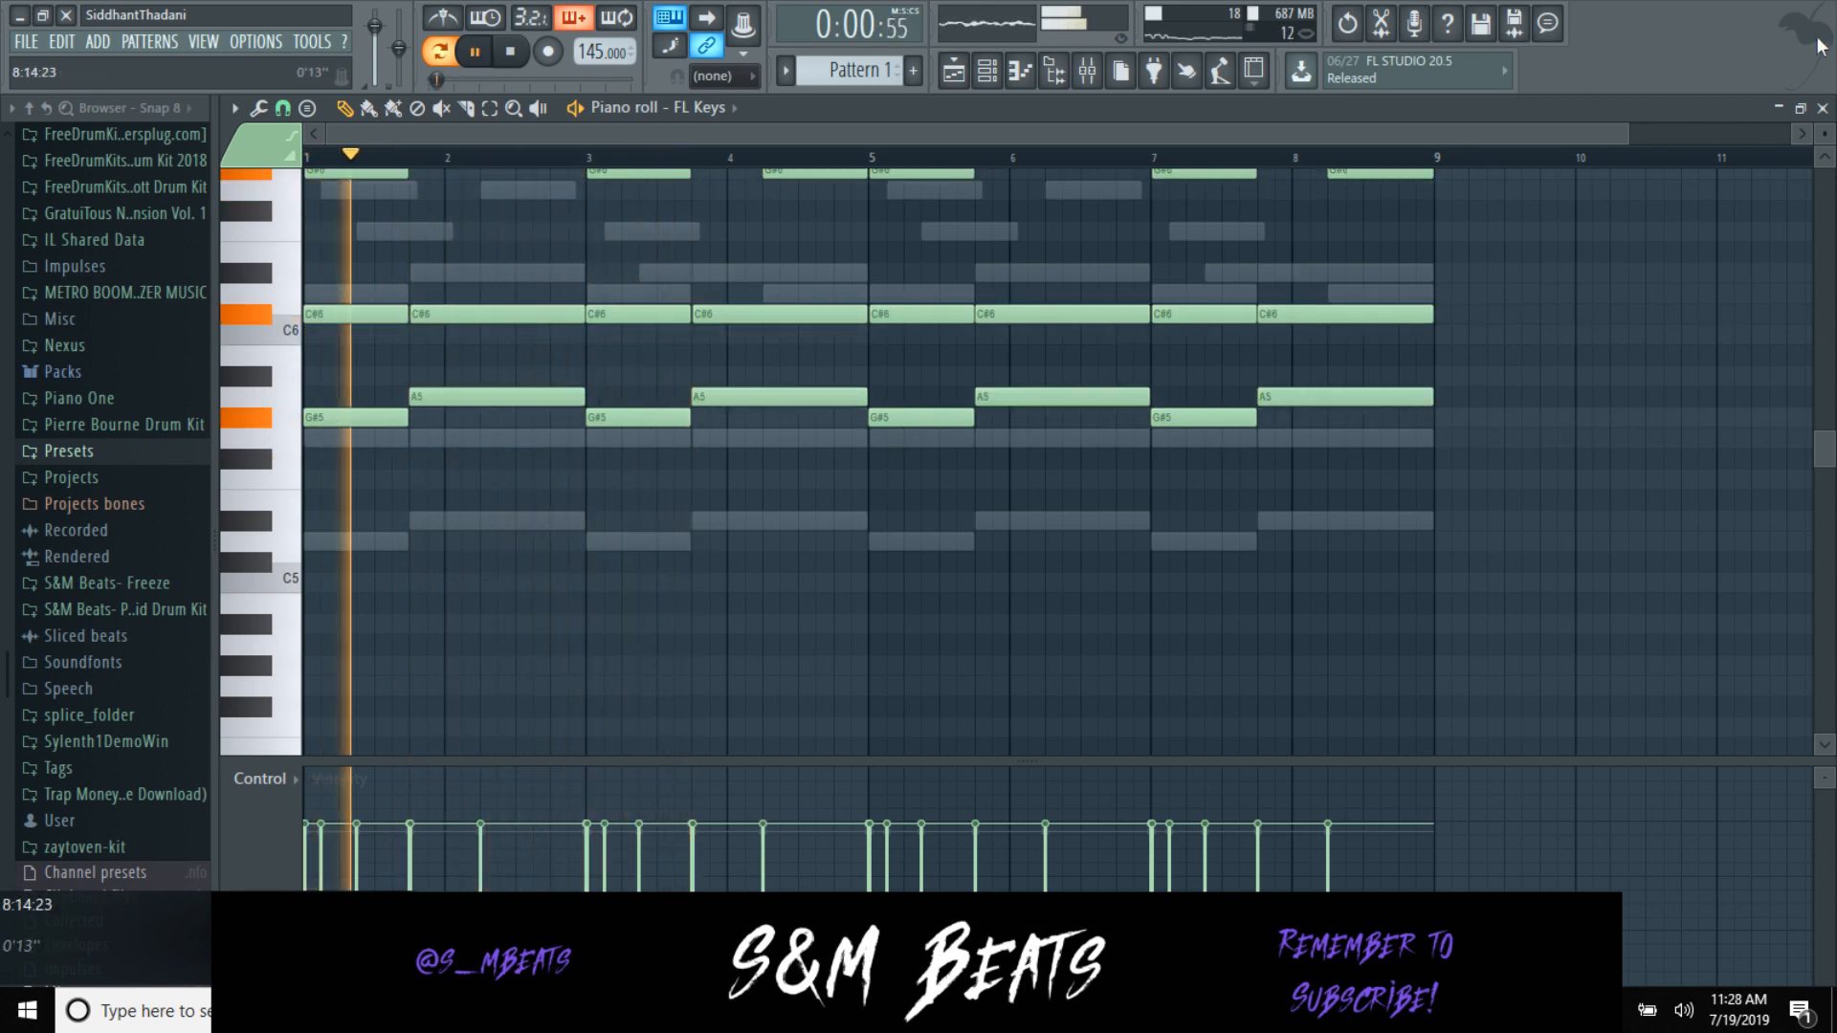
Step: Close the piano roll and move Fruity parametric EQ 2 to slot 5 of Insert 1 in the mixer
click(1823, 108)
click(1088, 70)
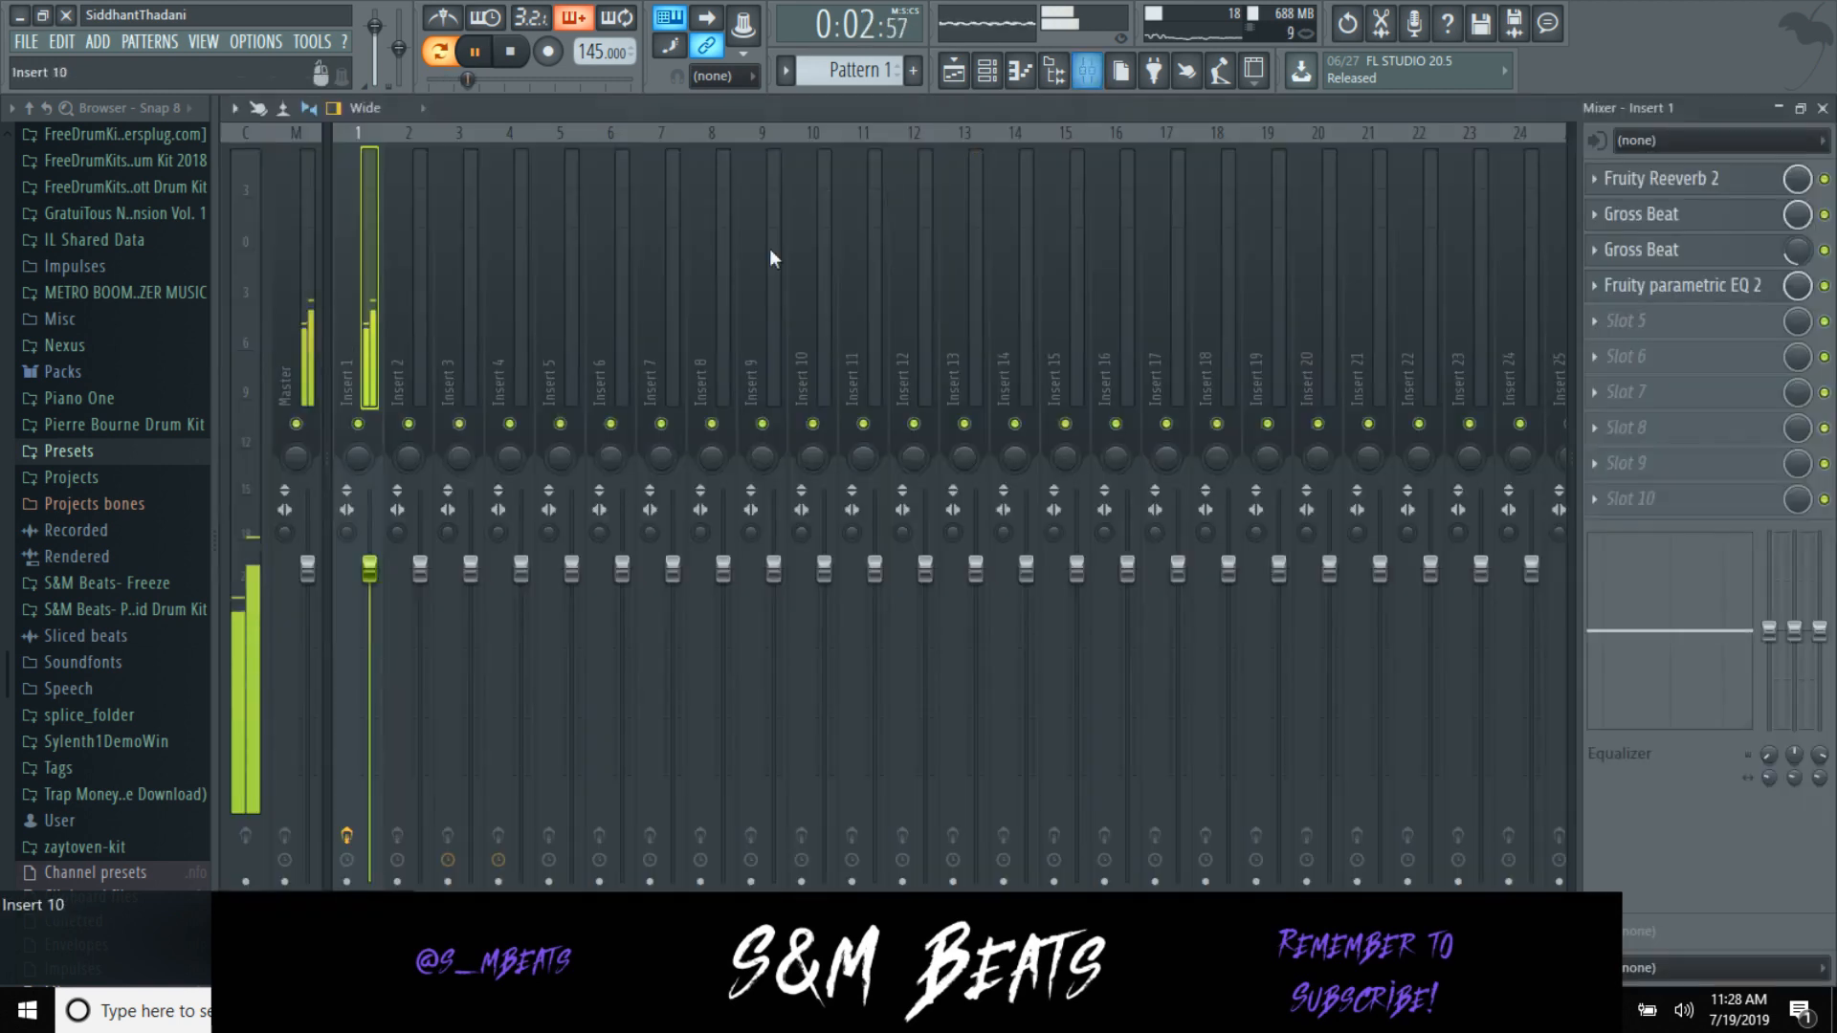
drag(1689, 287, 1692, 319)
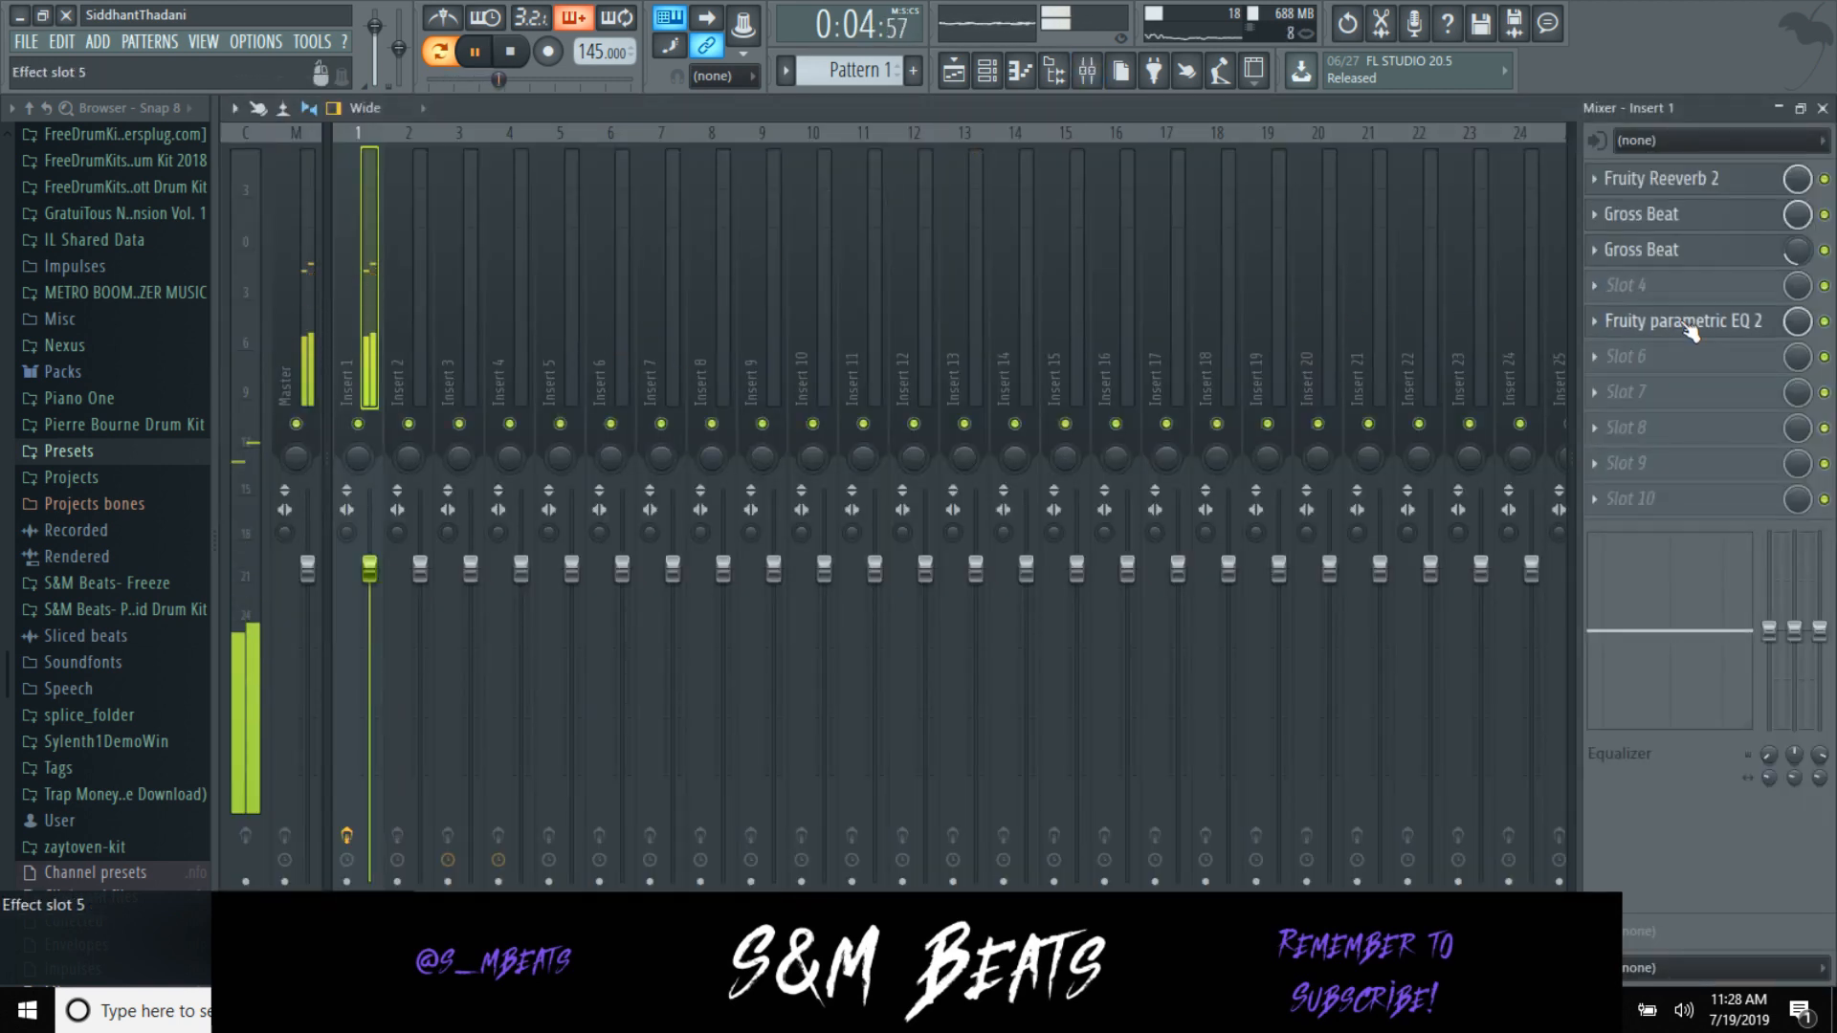
Step: Load iZotope Vinyl in slot 4 of Insert 1, set its Warp Depth to 42.86 %, and close the plugin and mixer
click(1681, 289)
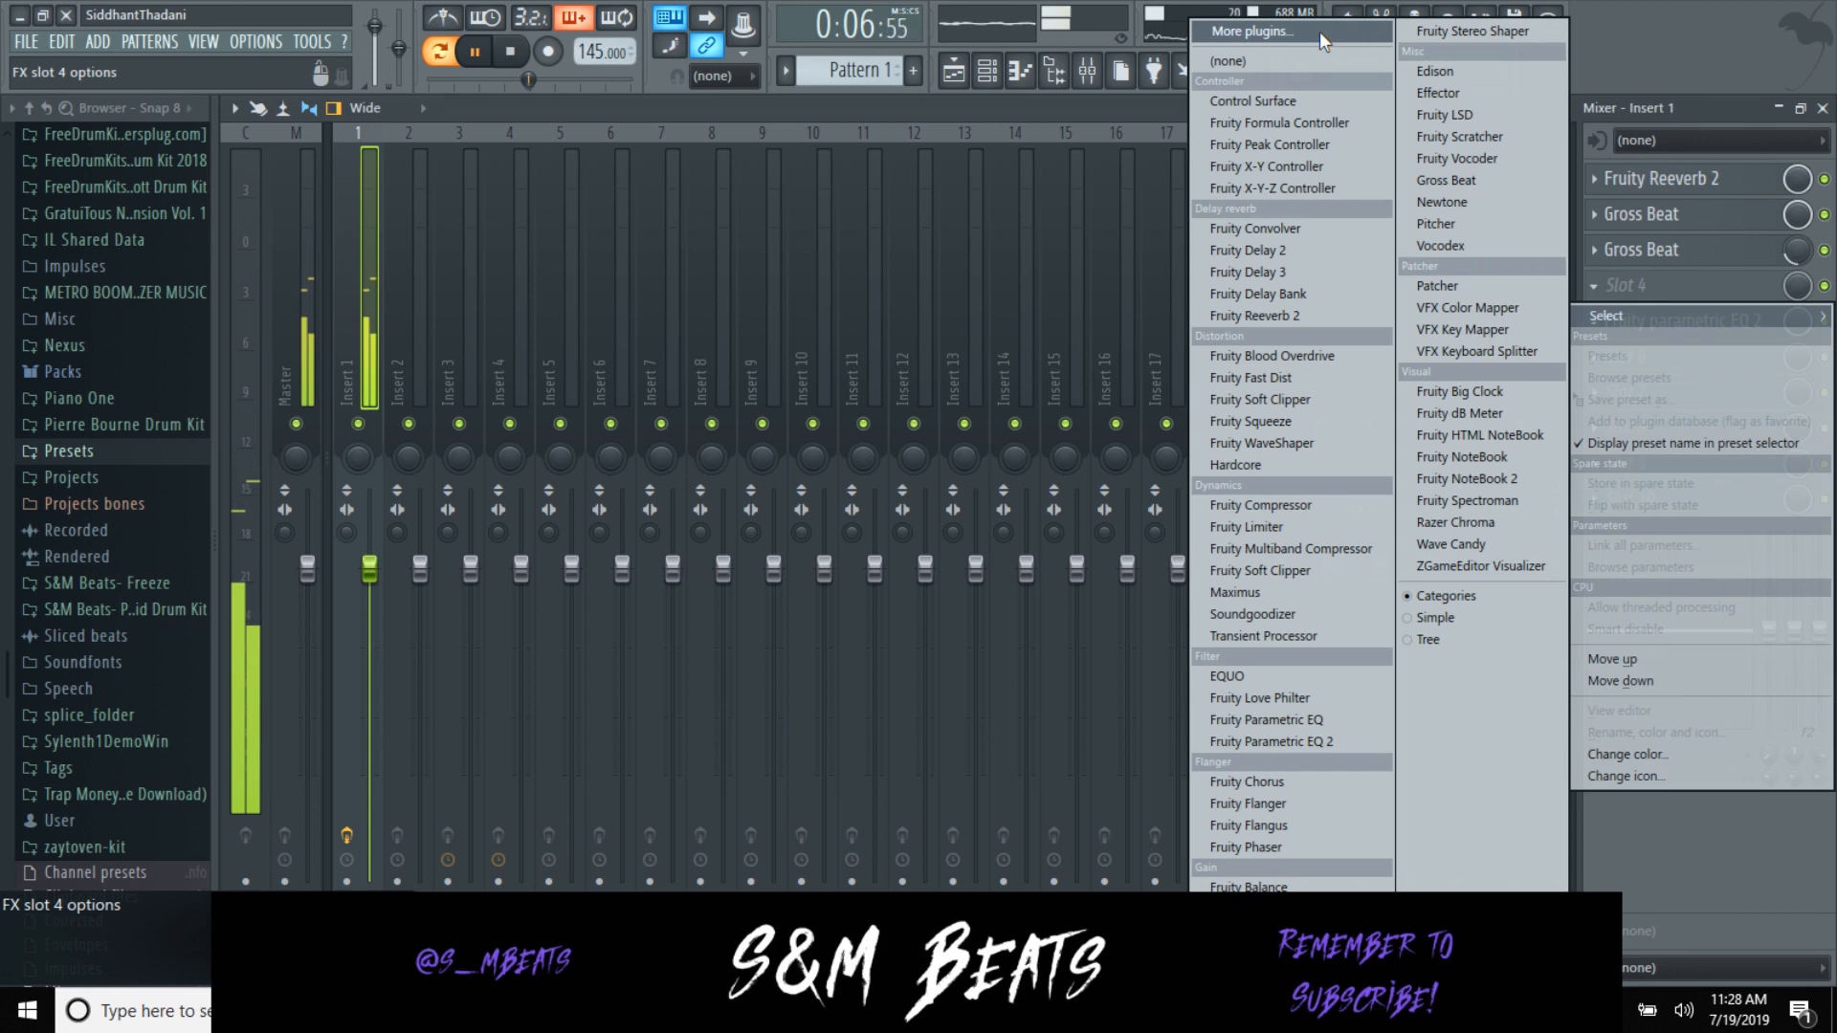
key(Escape)
scroll(751, 878, down, 10)
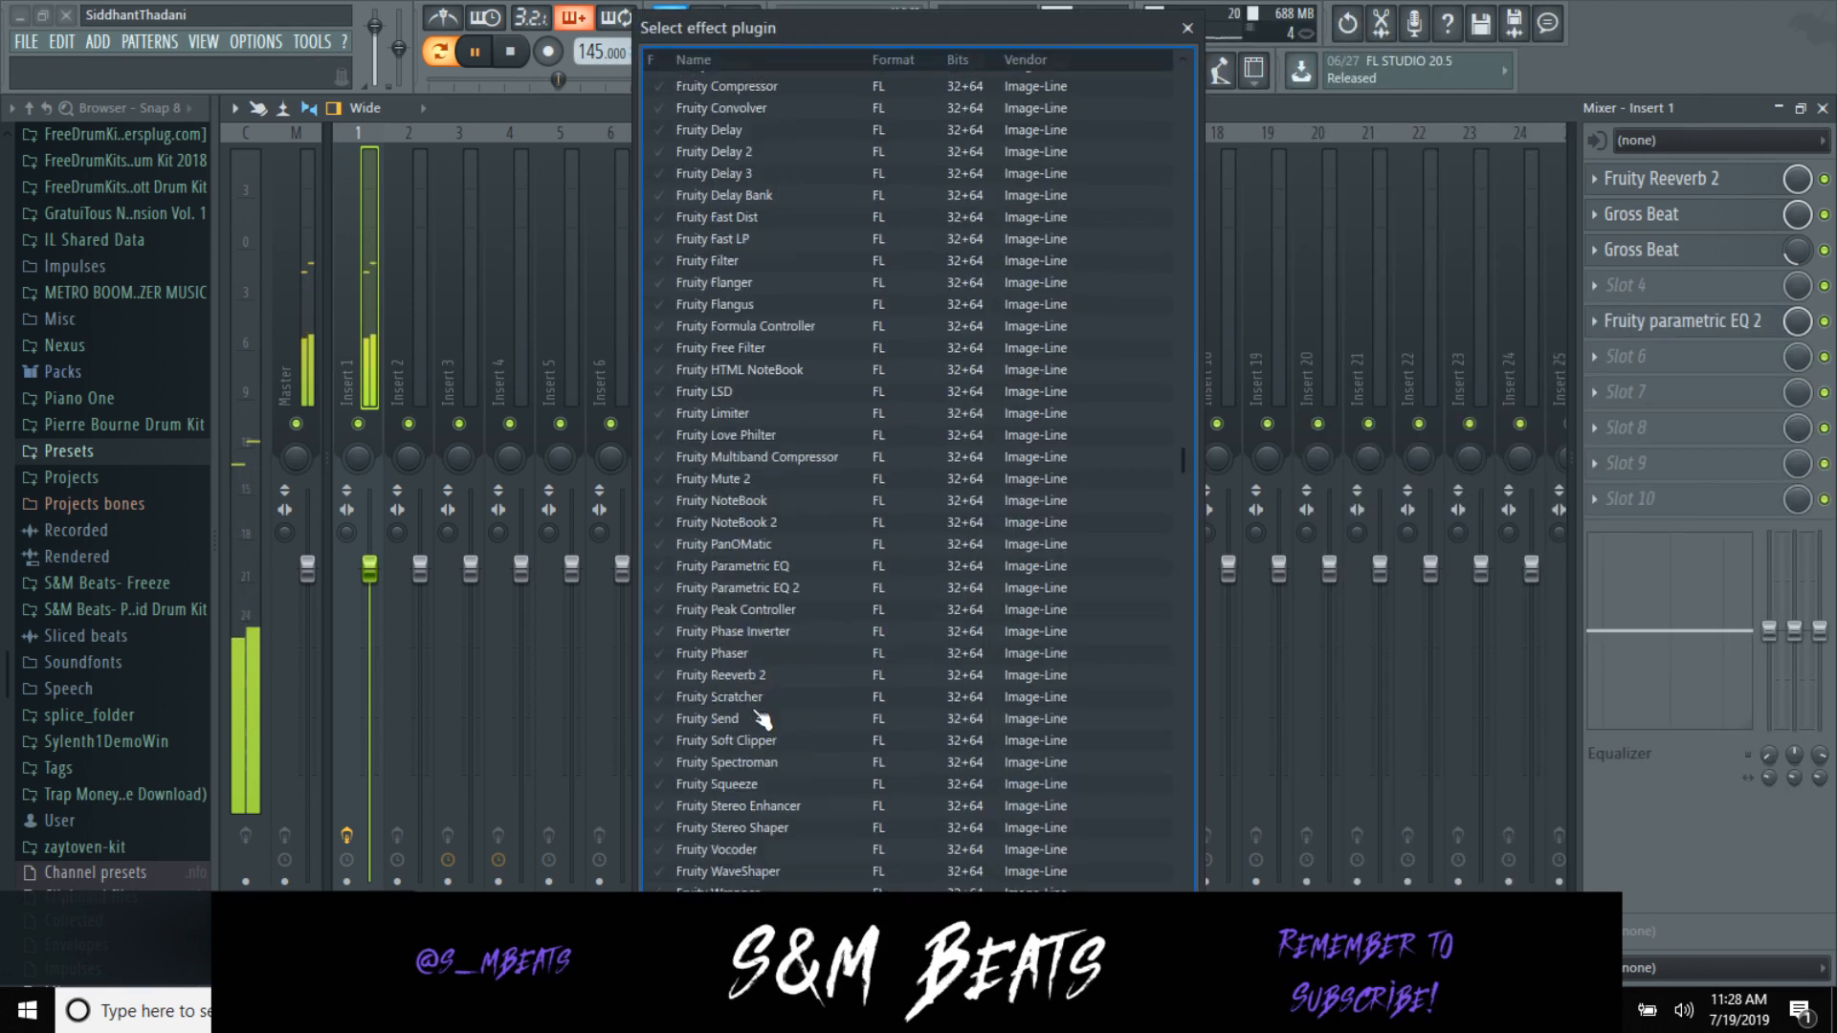
scroll(751, 878, down, 3)
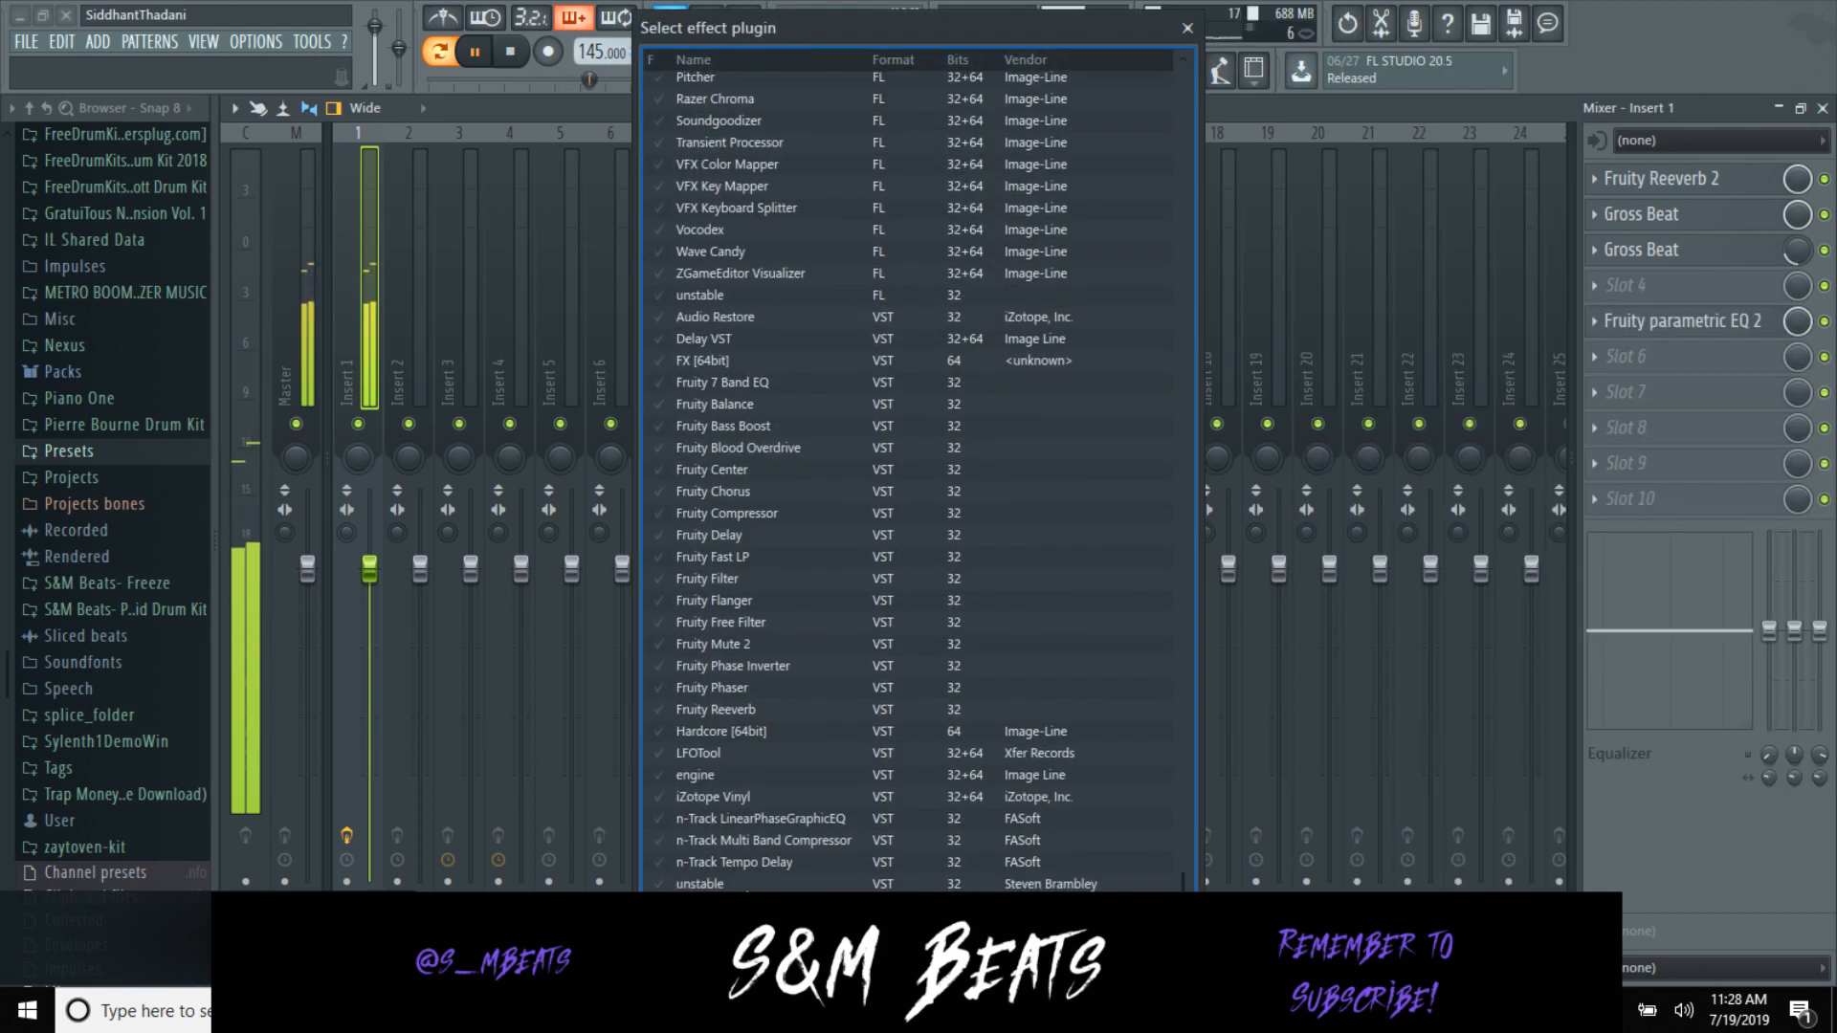
key(Escape)
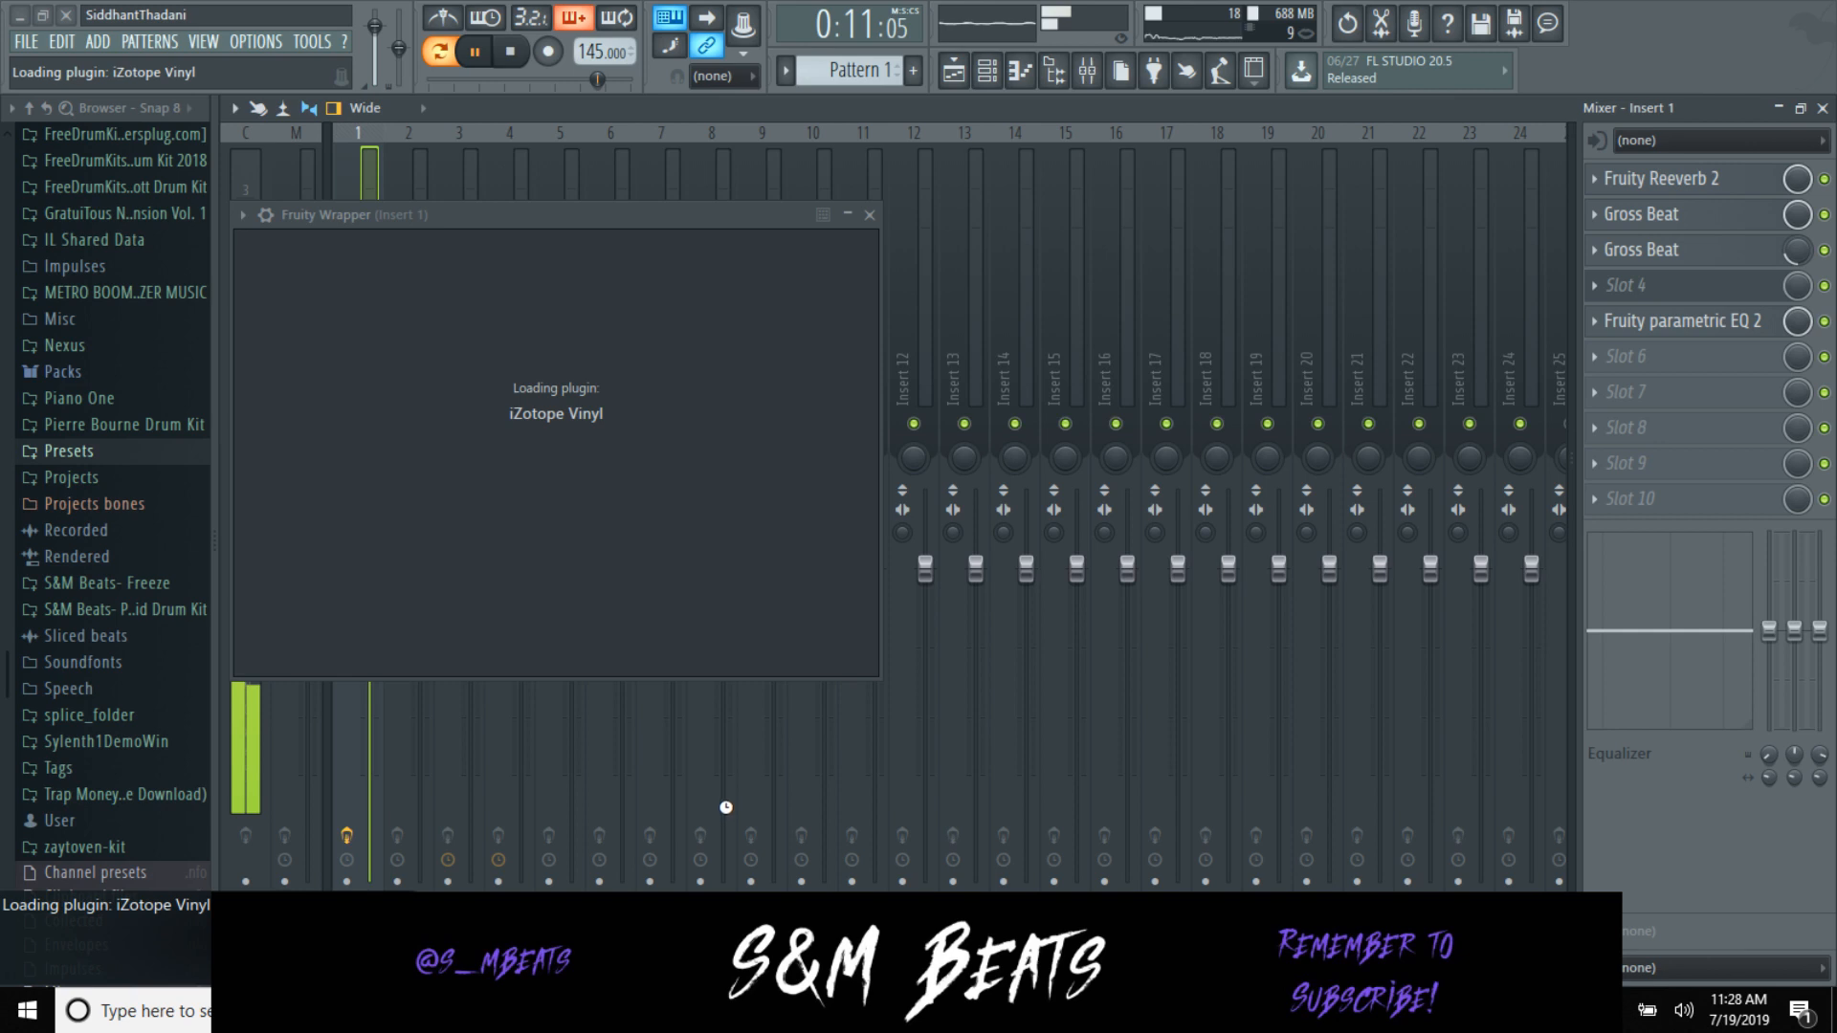
drag(584, 473, 588, 388)
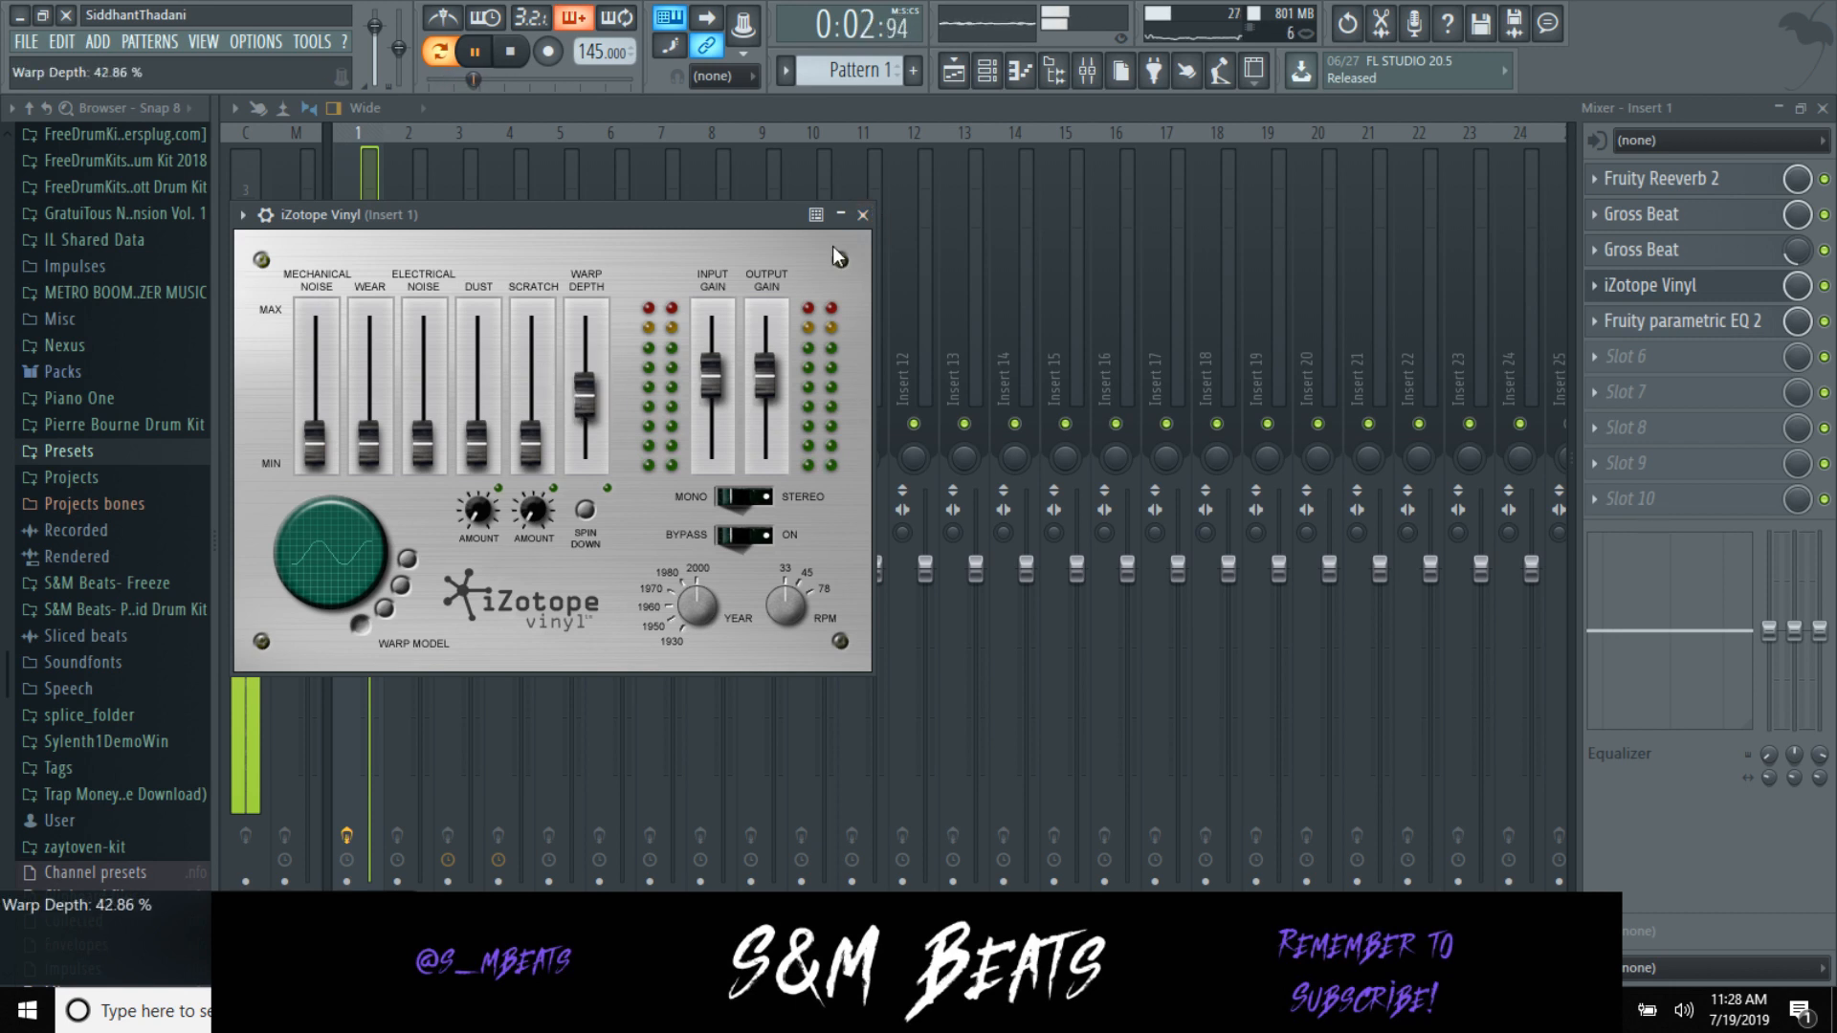
click(862, 214)
click(1822, 108)
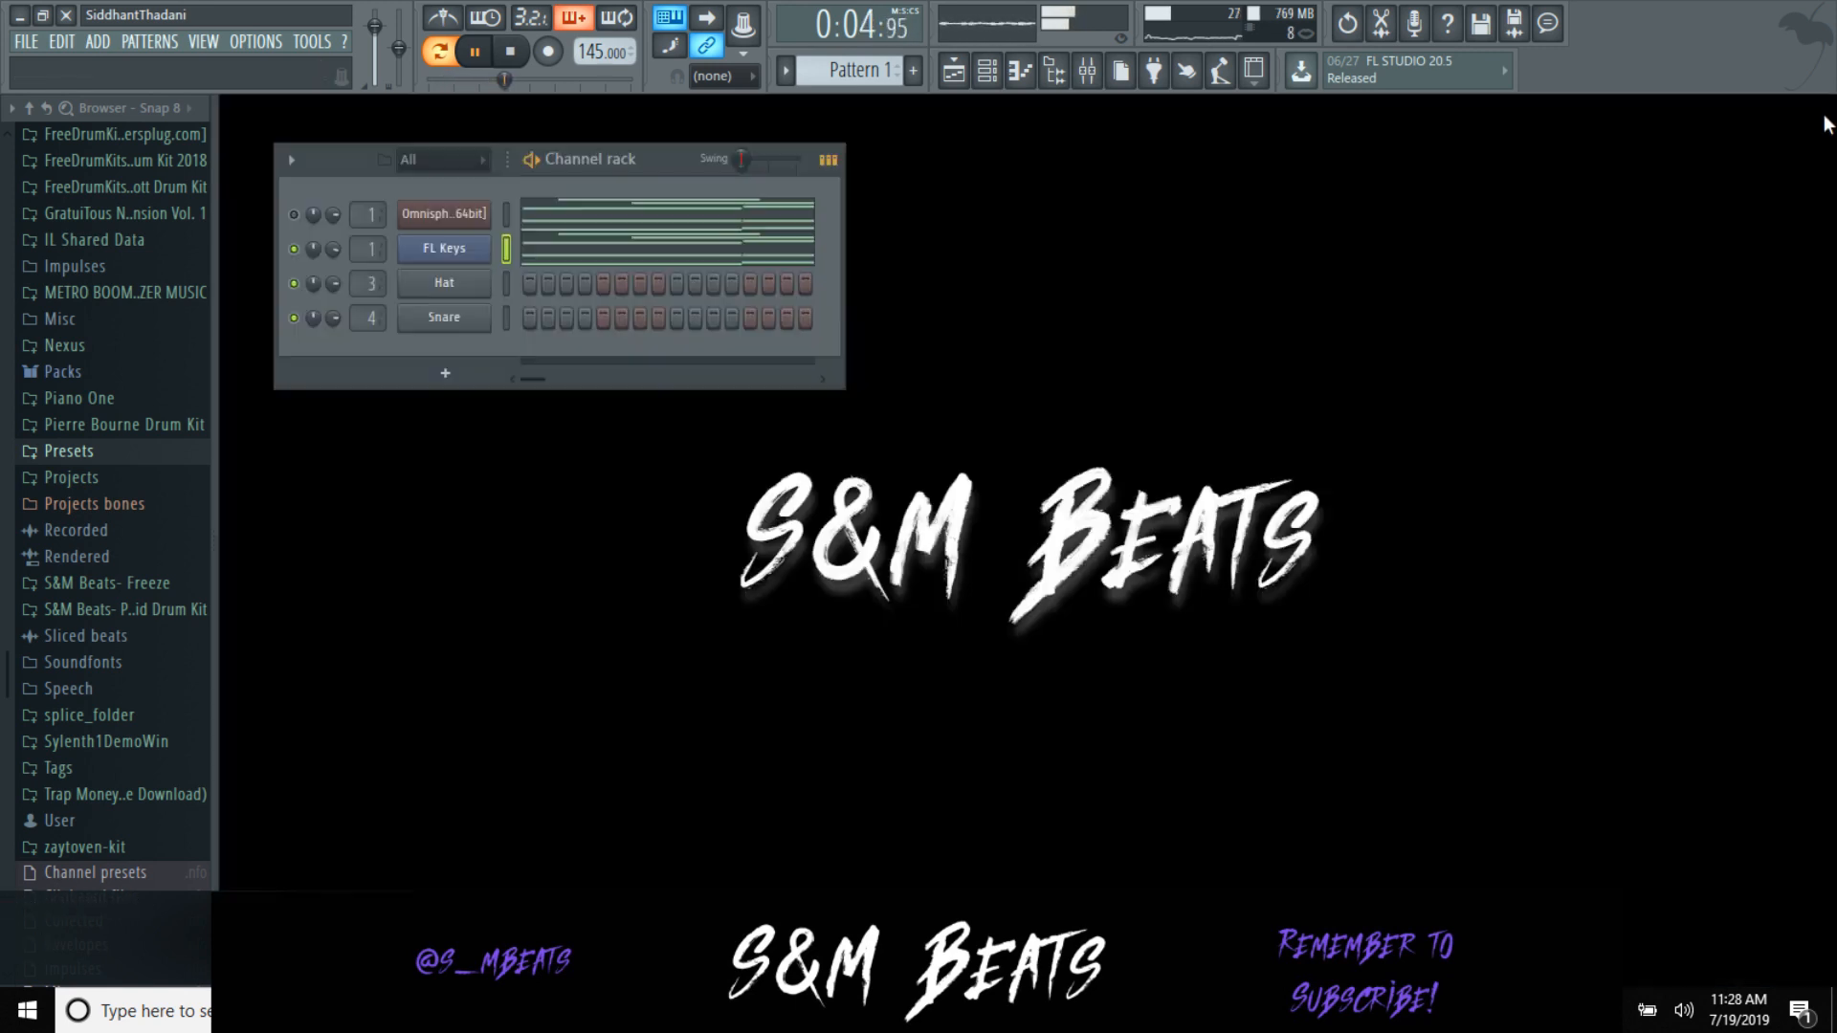
Step: Open the FL Keys notes in the piano roll, stop playback, and start exporting the score as a MIDI file
click(558, 253)
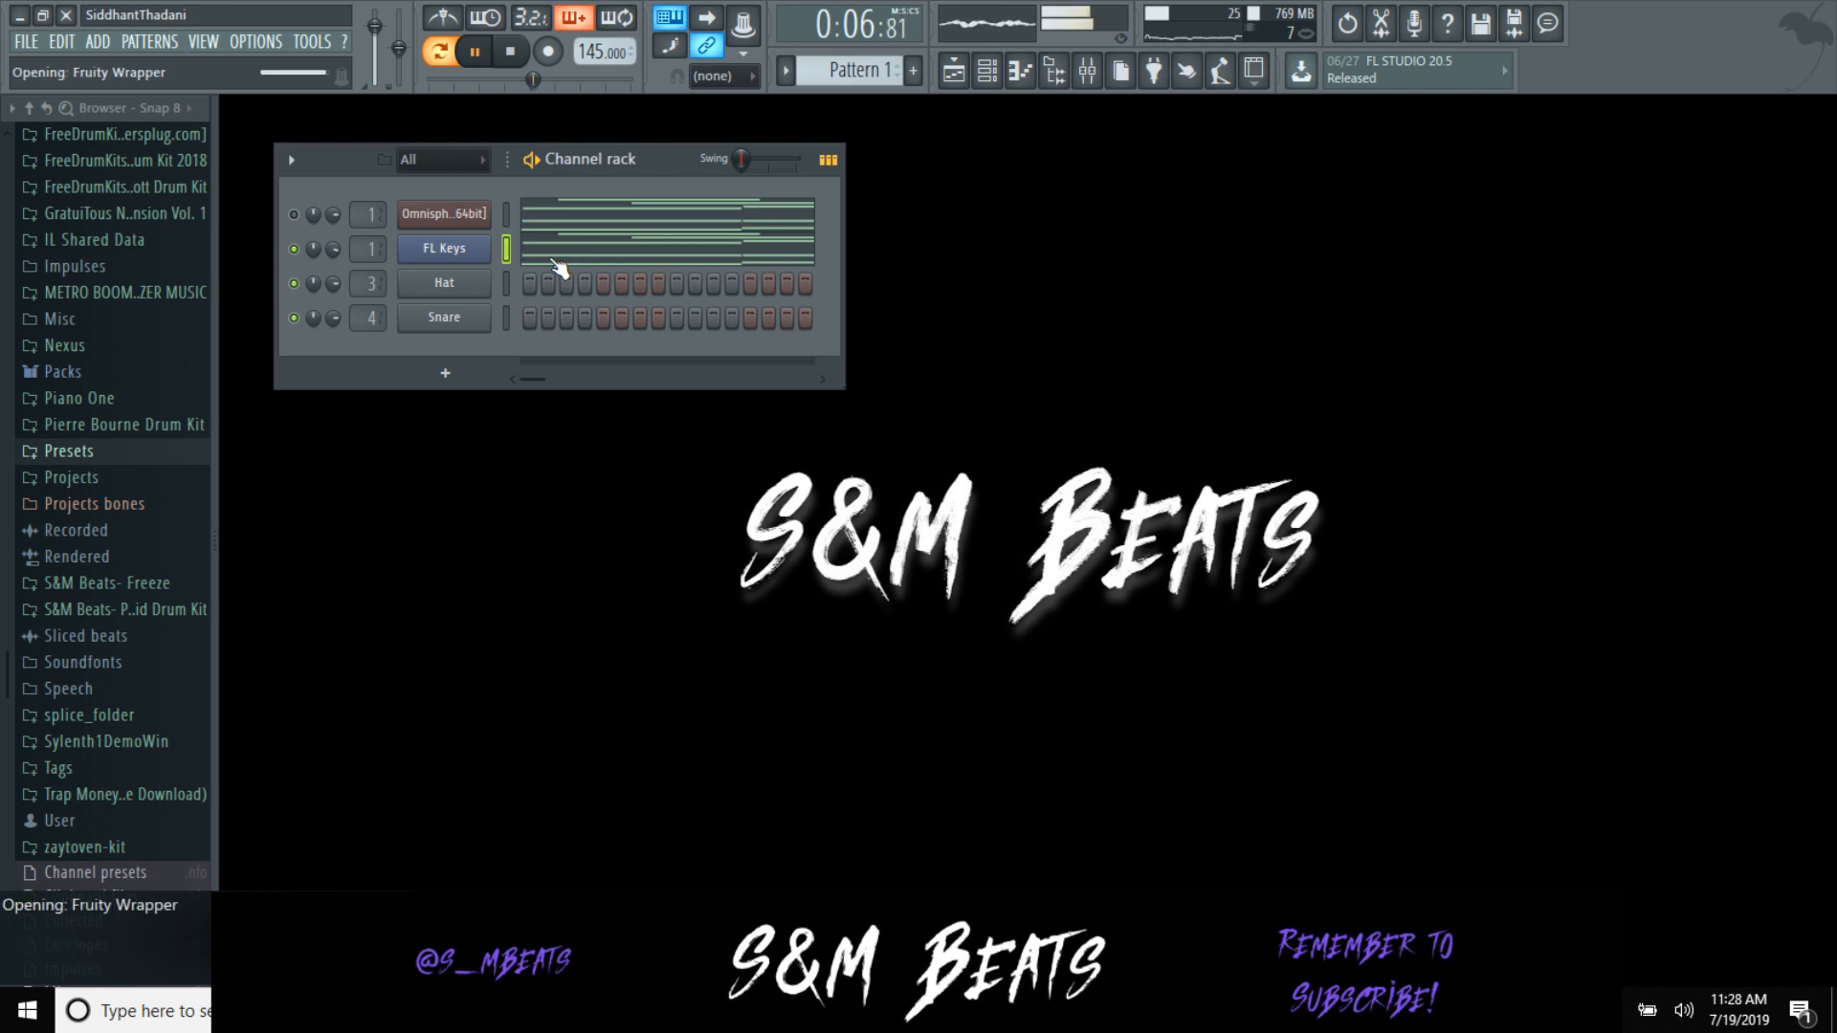
key(space)
click(236, 111)
mouse_move(255, 143)
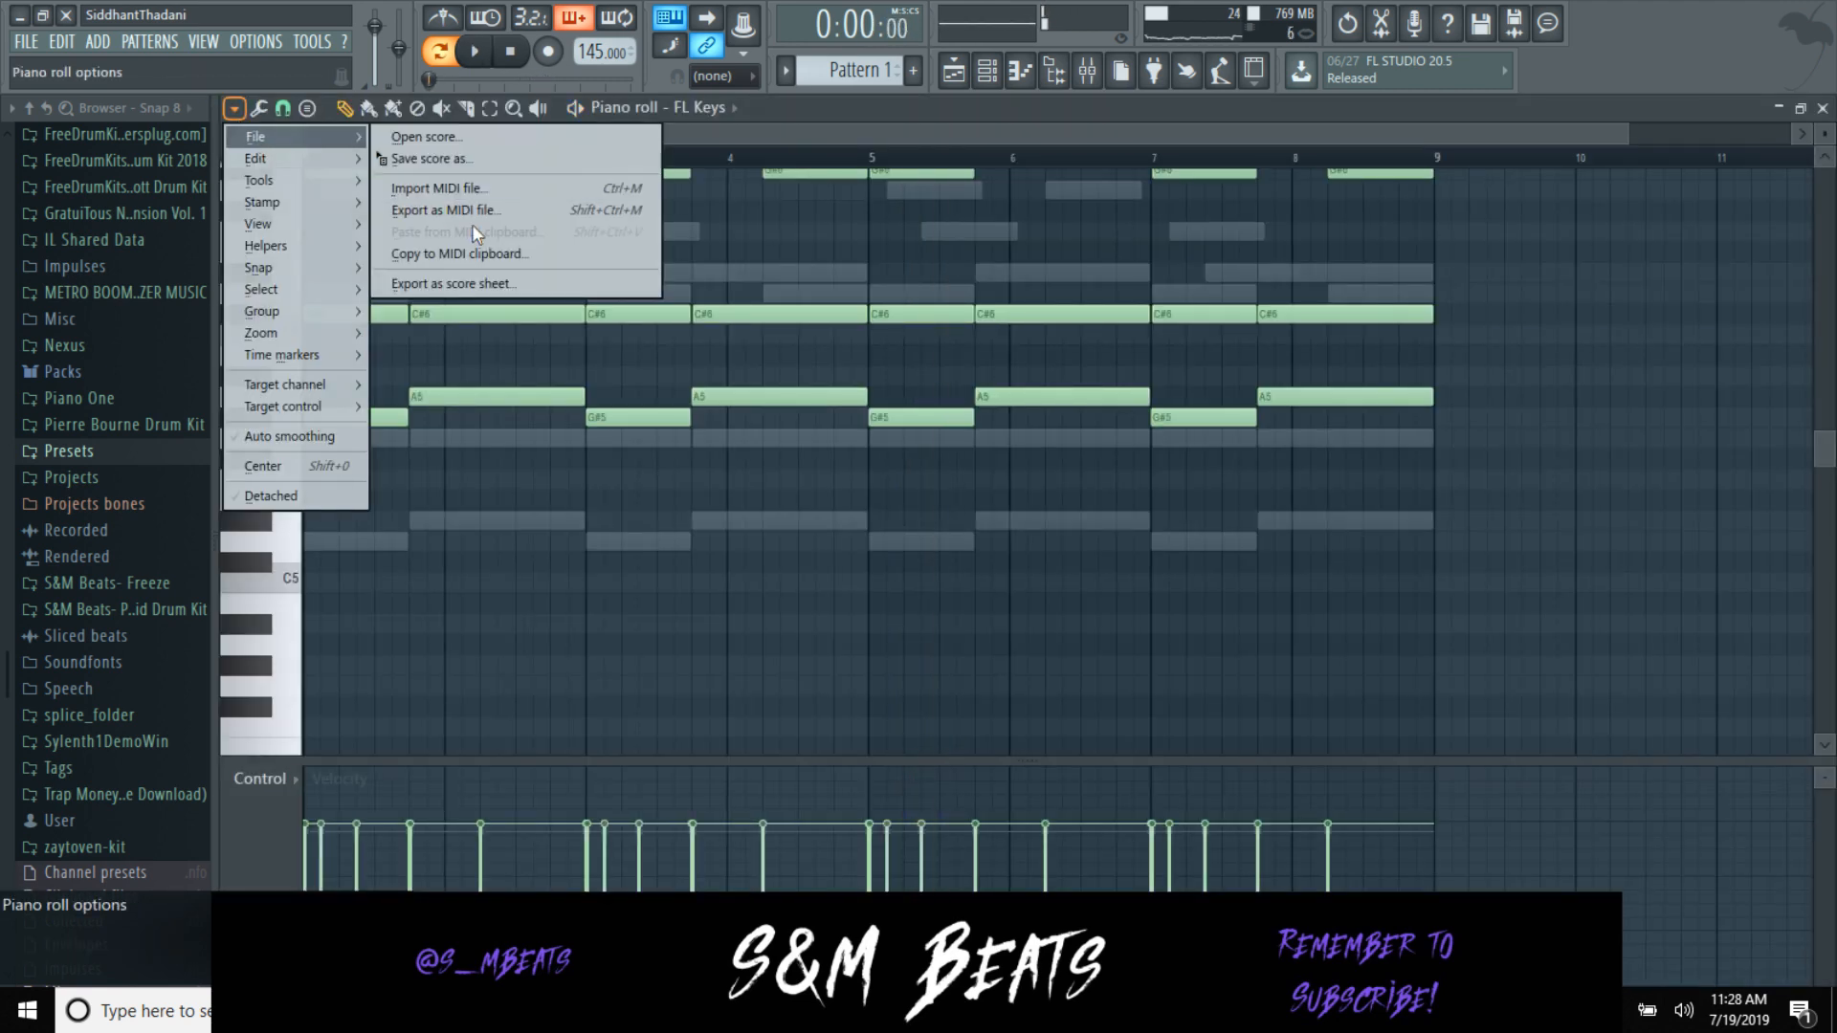
click(475, 210)
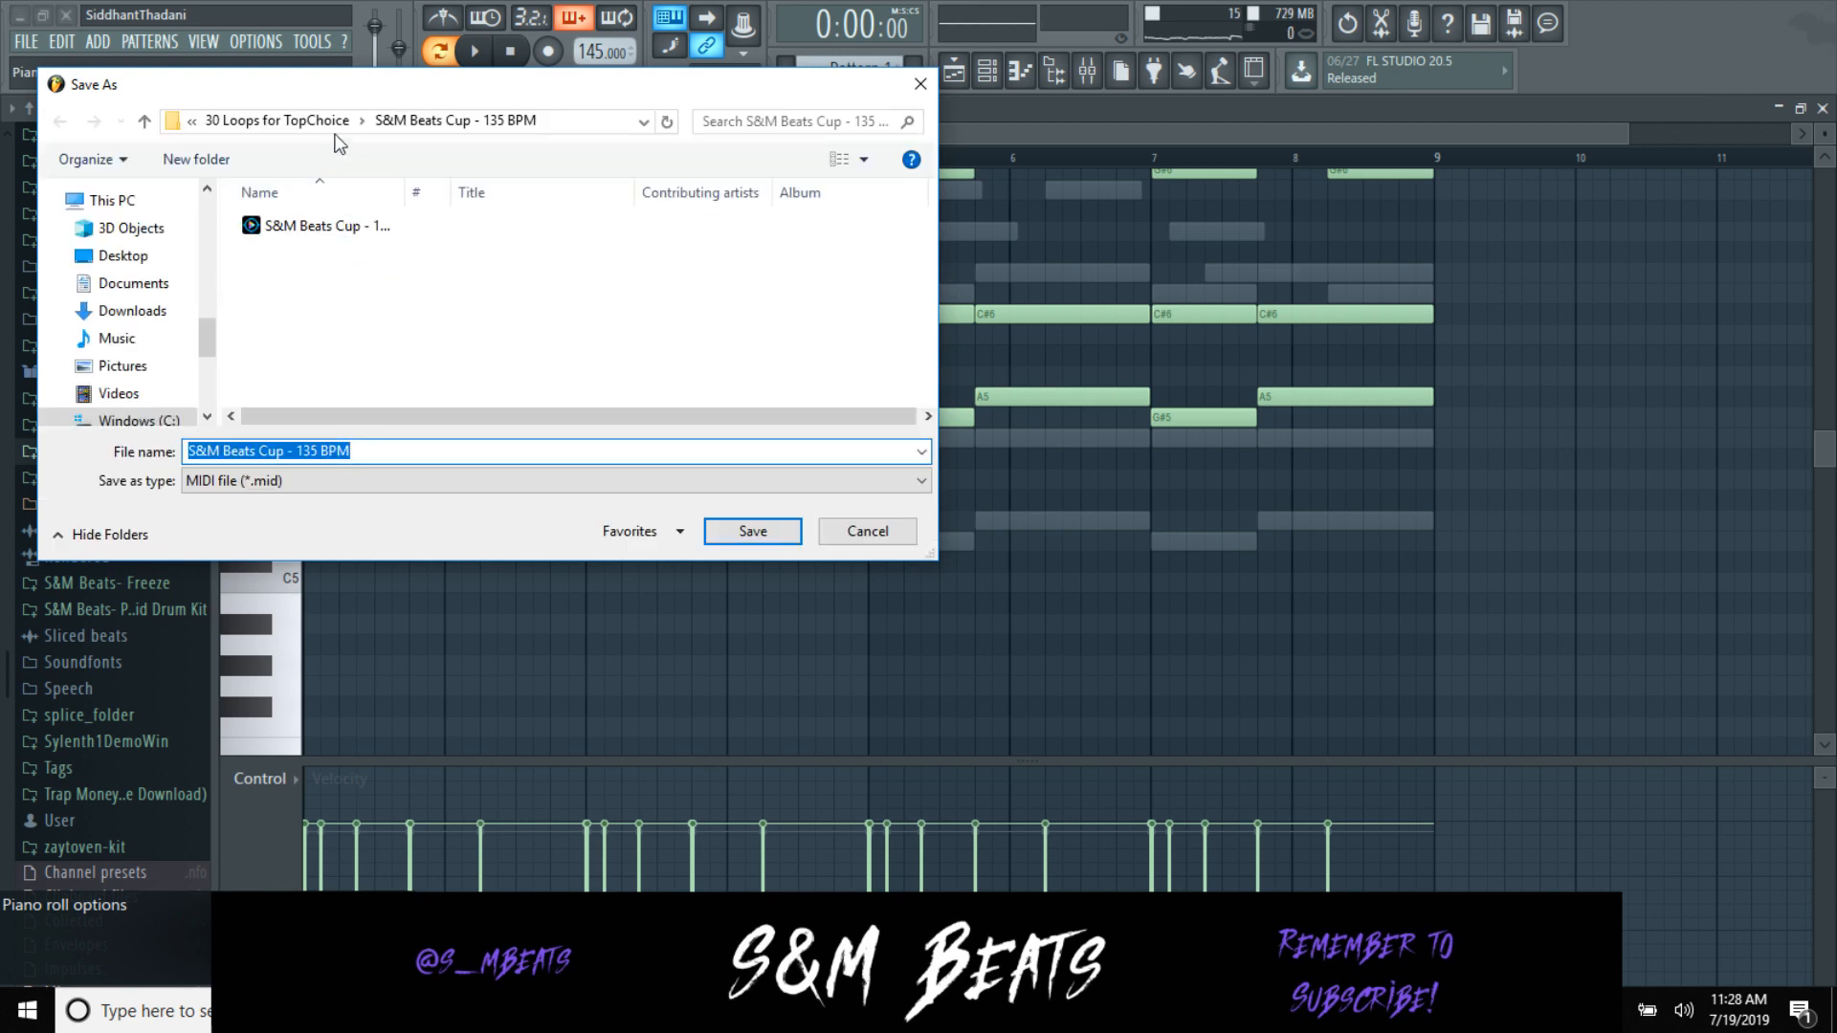
Step: Create a folder named "S&M Beats Wheezy - 145 BPM" inside 30 Loops for TopChoice
click(308, 120)
click(382, 323)
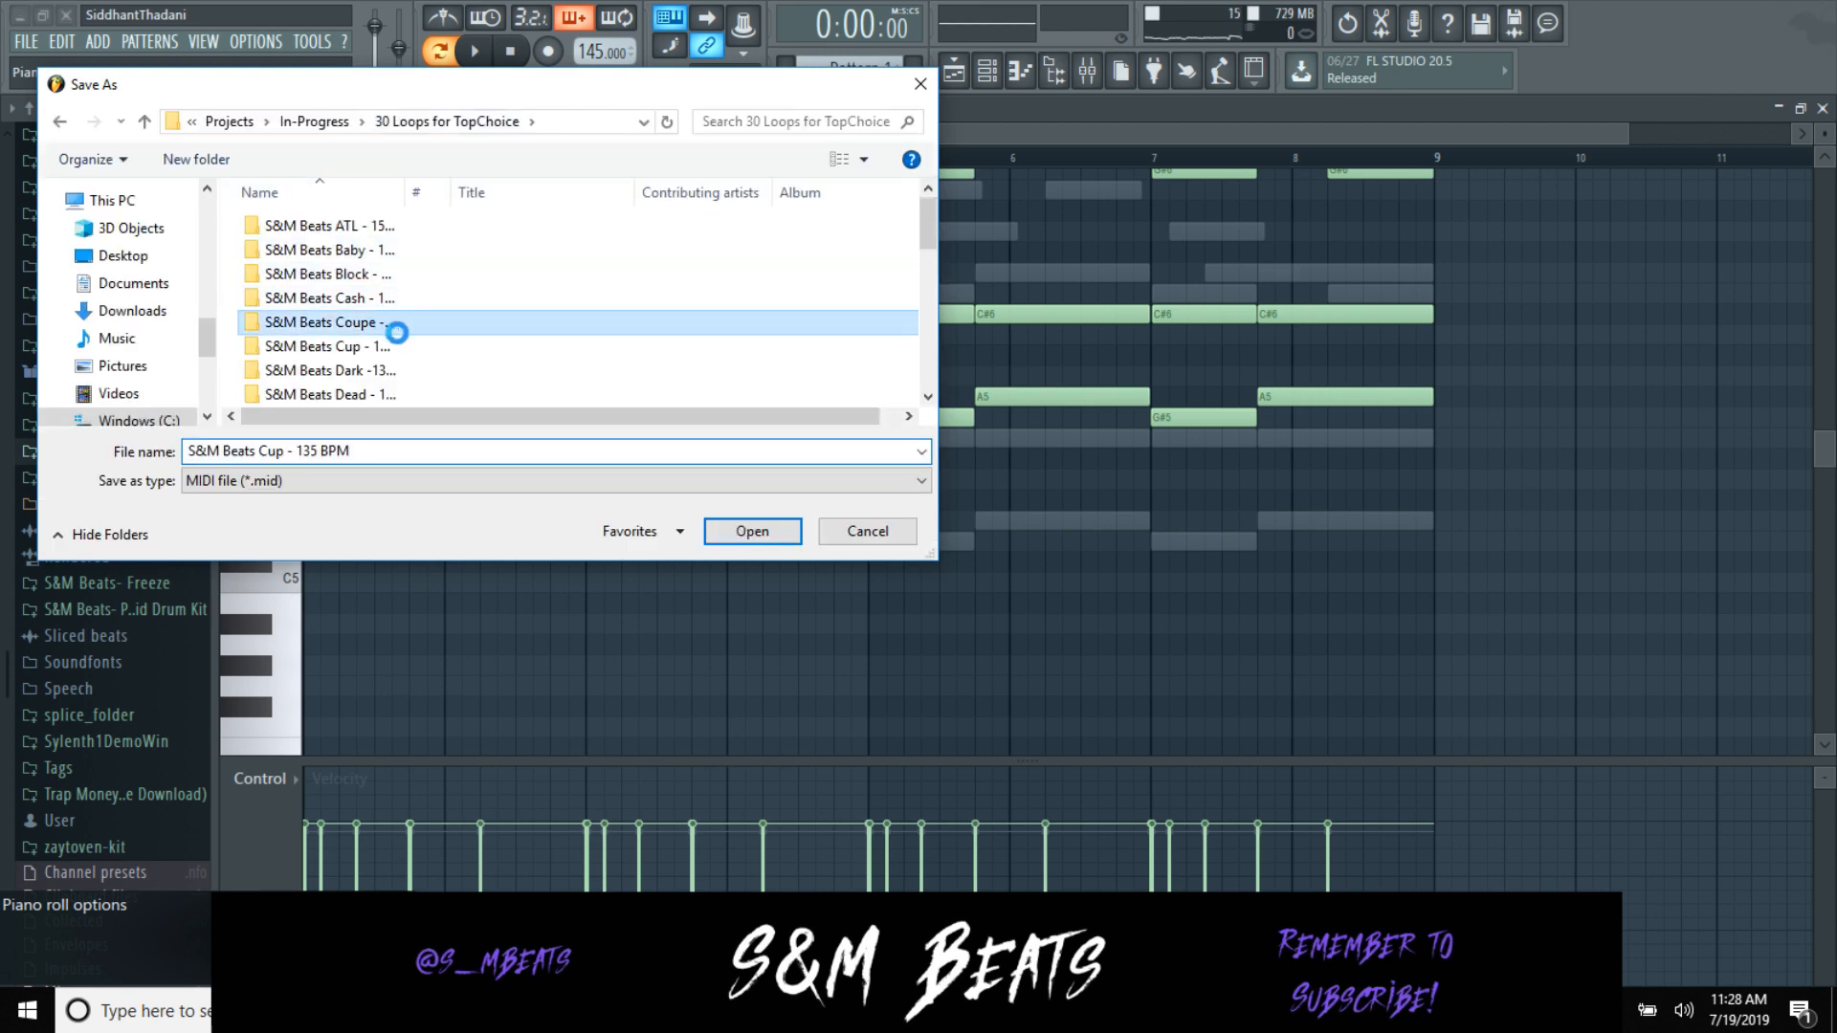
right_click(382, 323)
right_click(440, 365)
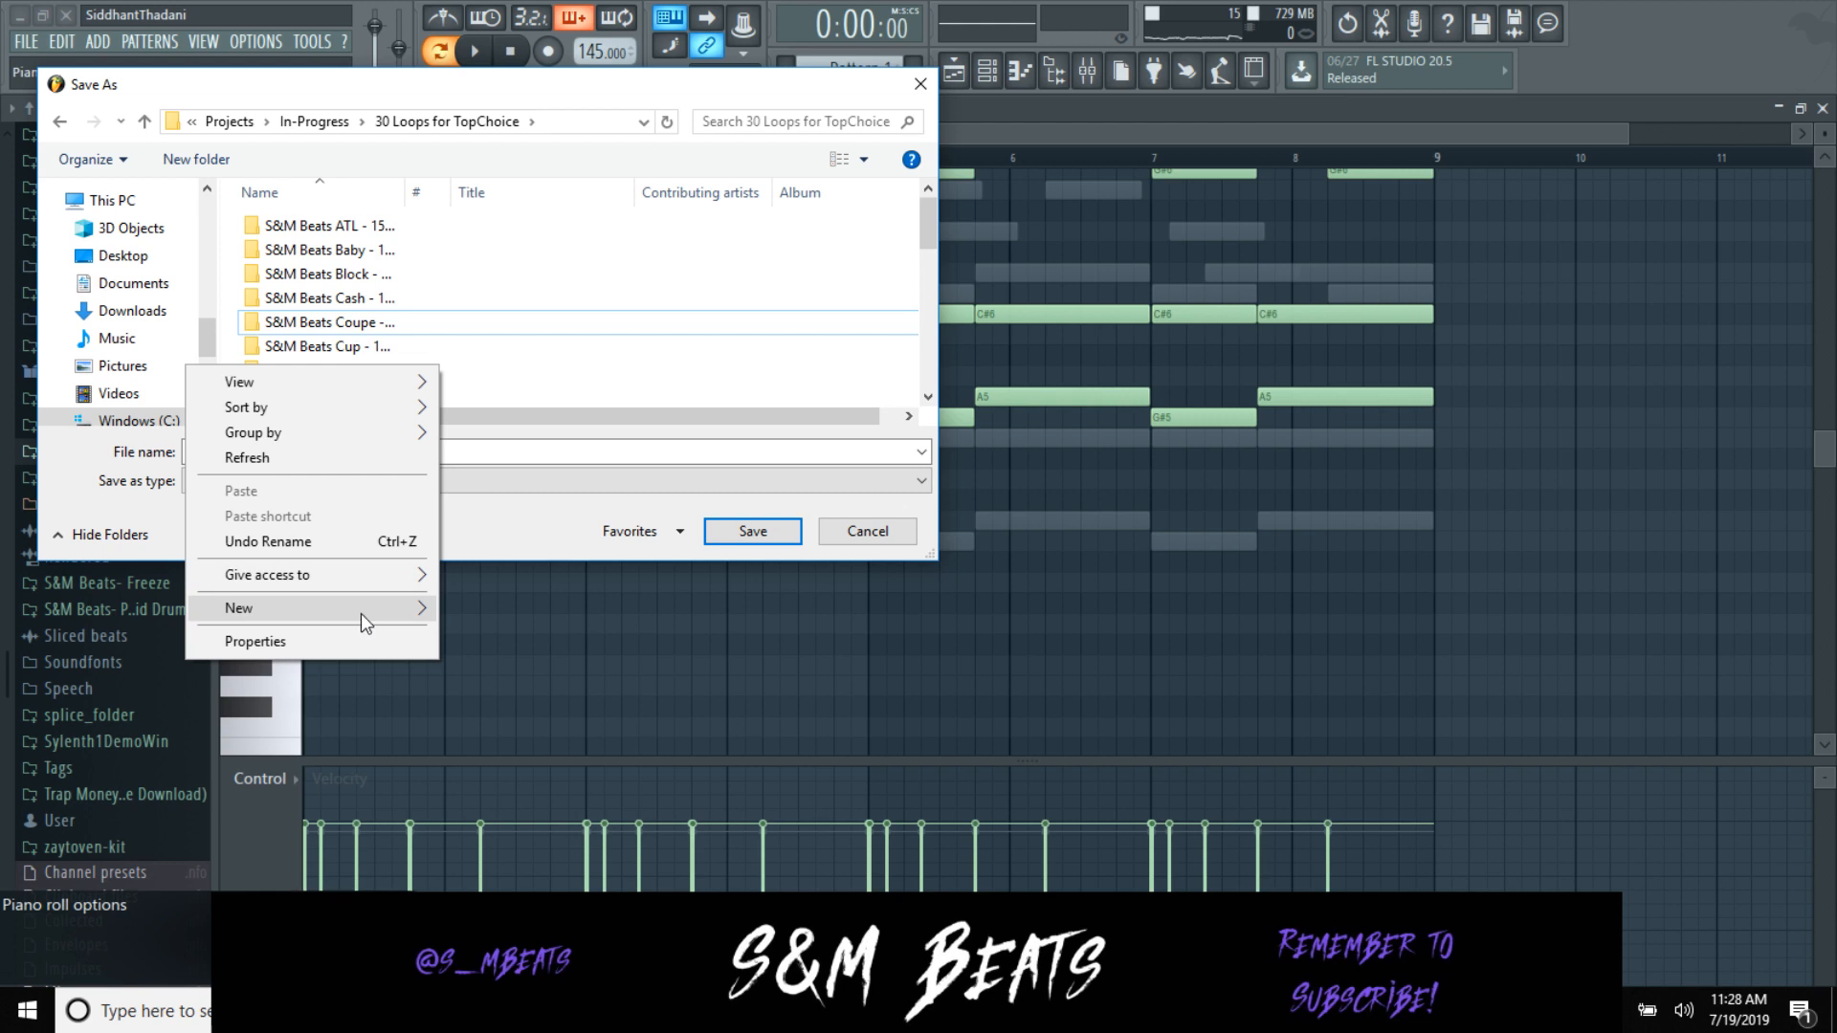
mouse_move(363, 617)
click(459, 618)
text(S&M Beats Wheezy - 145 BPM)
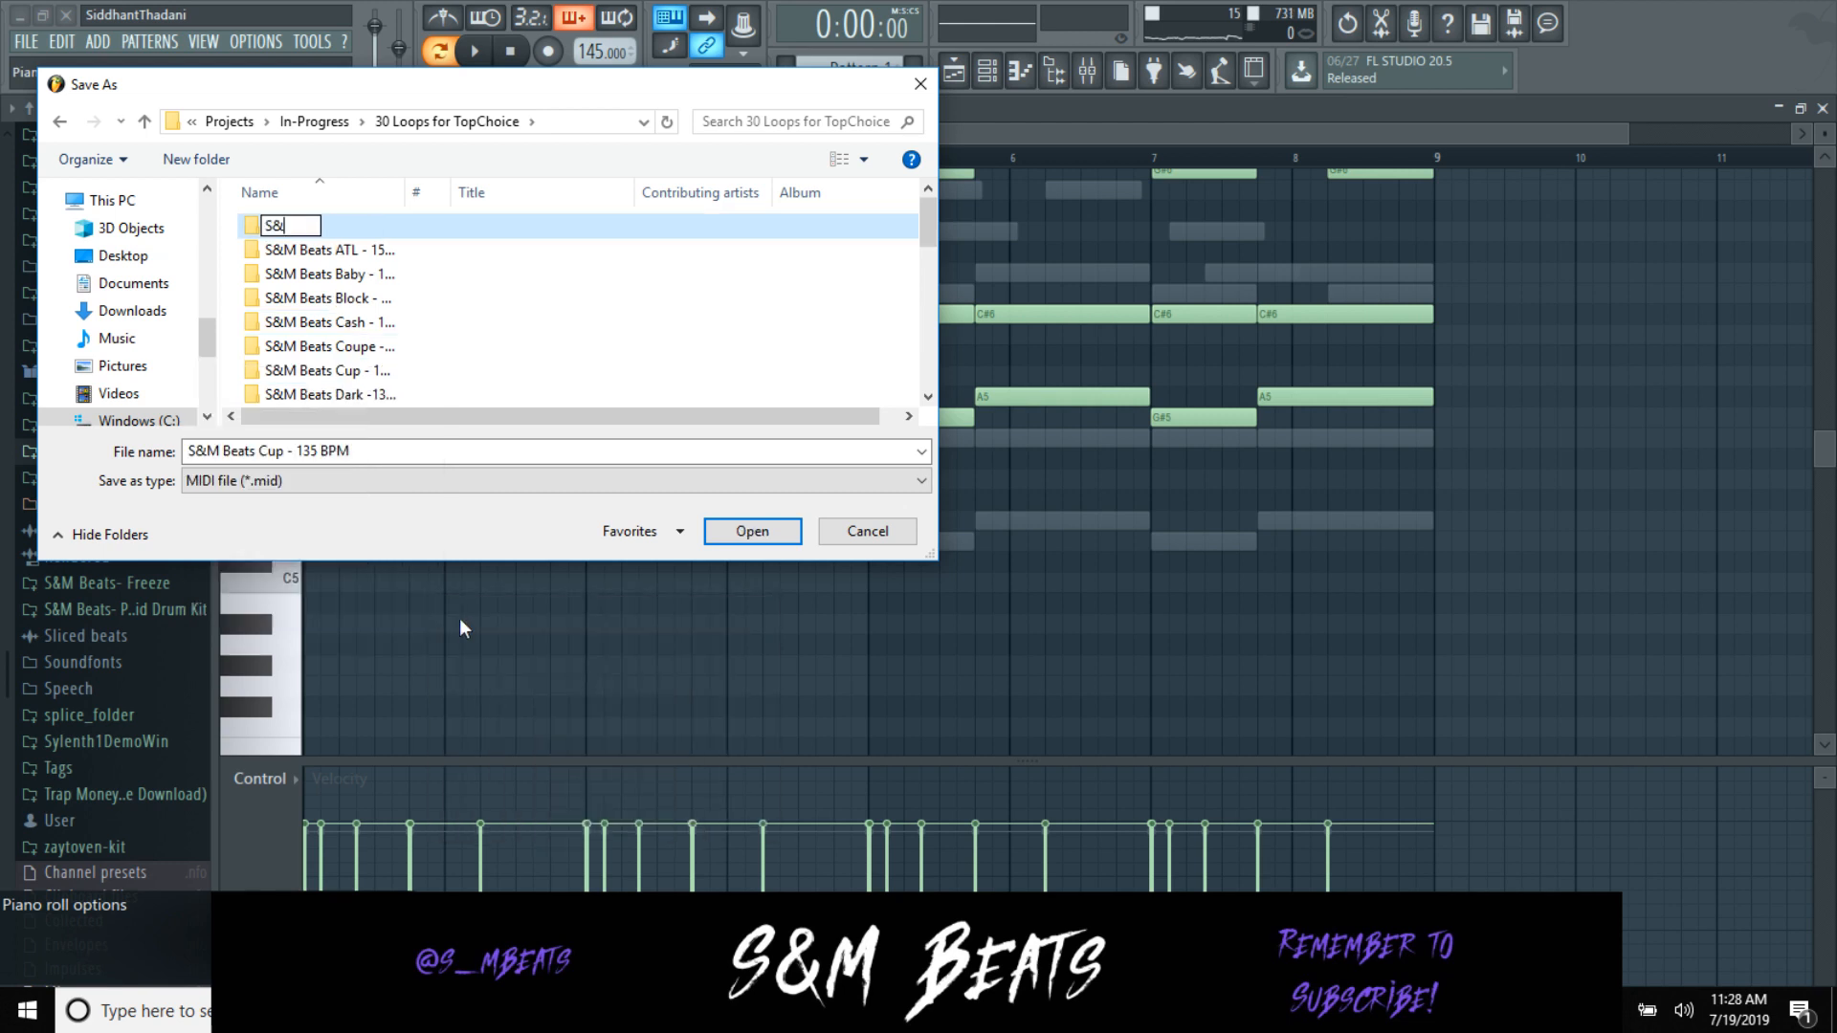
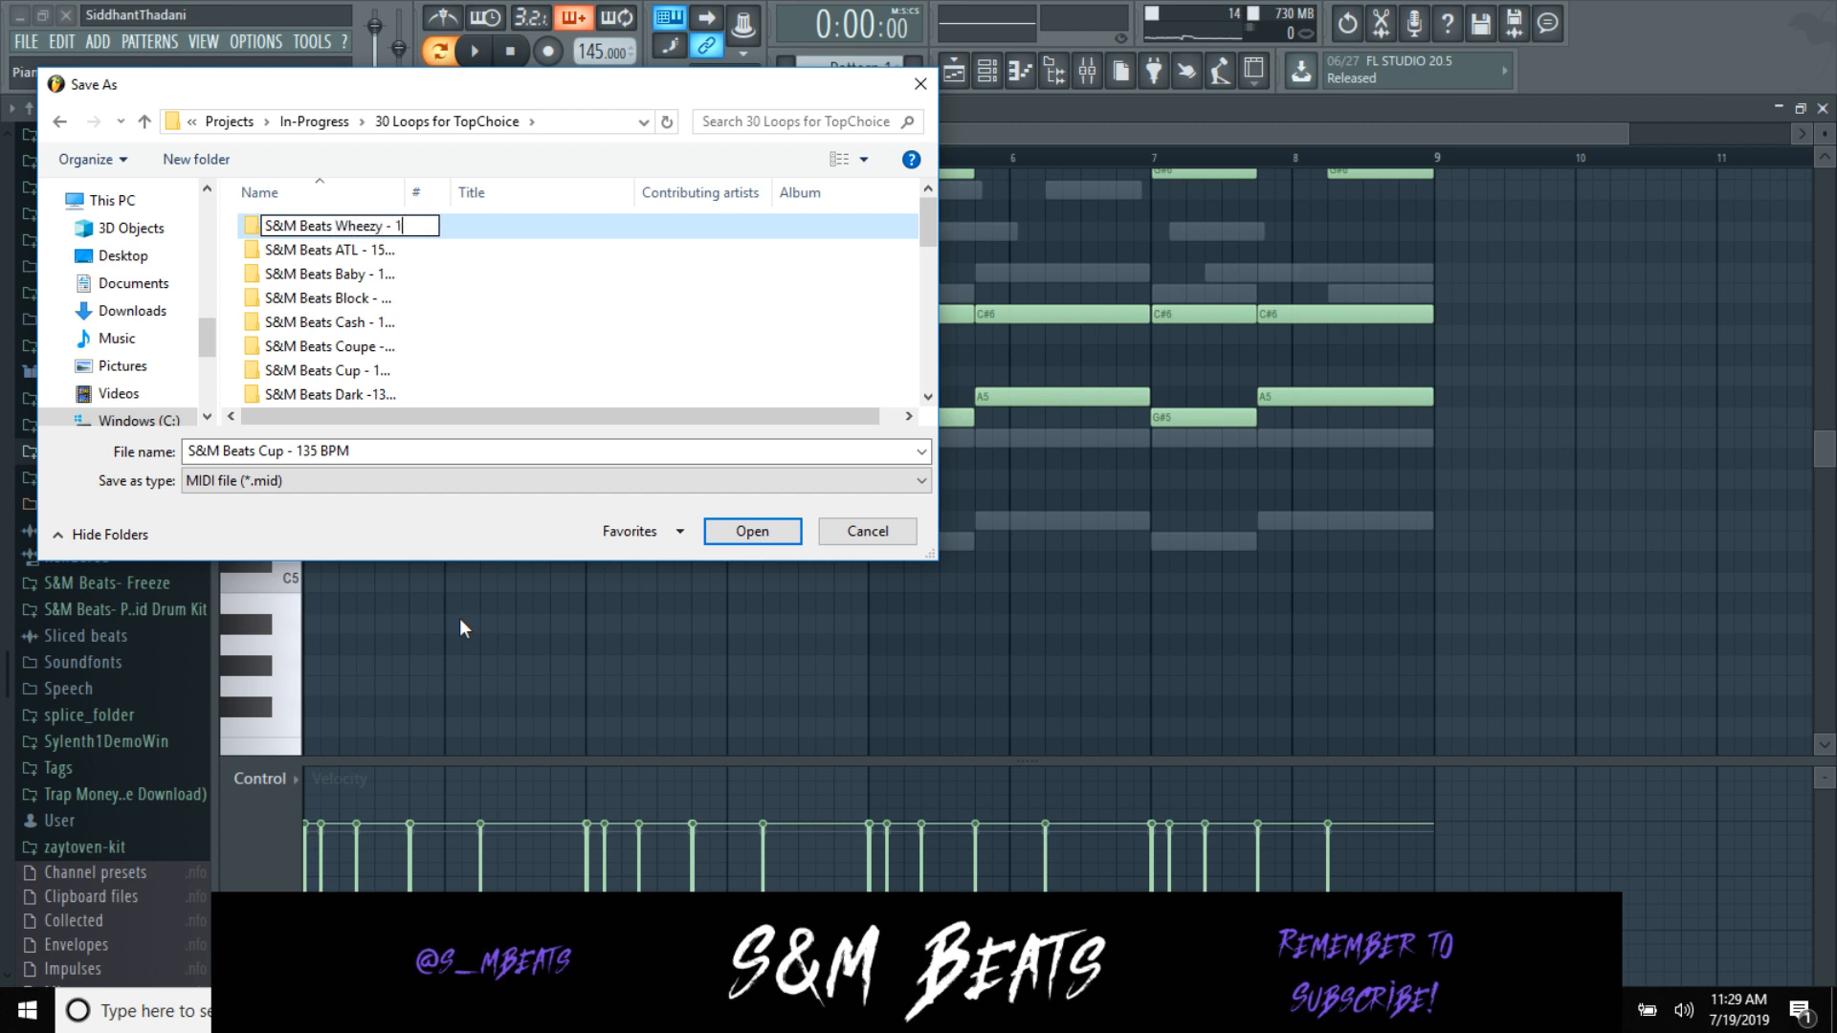
text(PM)
key(Return)
Step: Open the new Wheezy folder and set the MIDI file name to "S&M Beats Wheezy - 145 BPM"
double_click(405, 392)
click(254, 450)
double_click(262, 451)
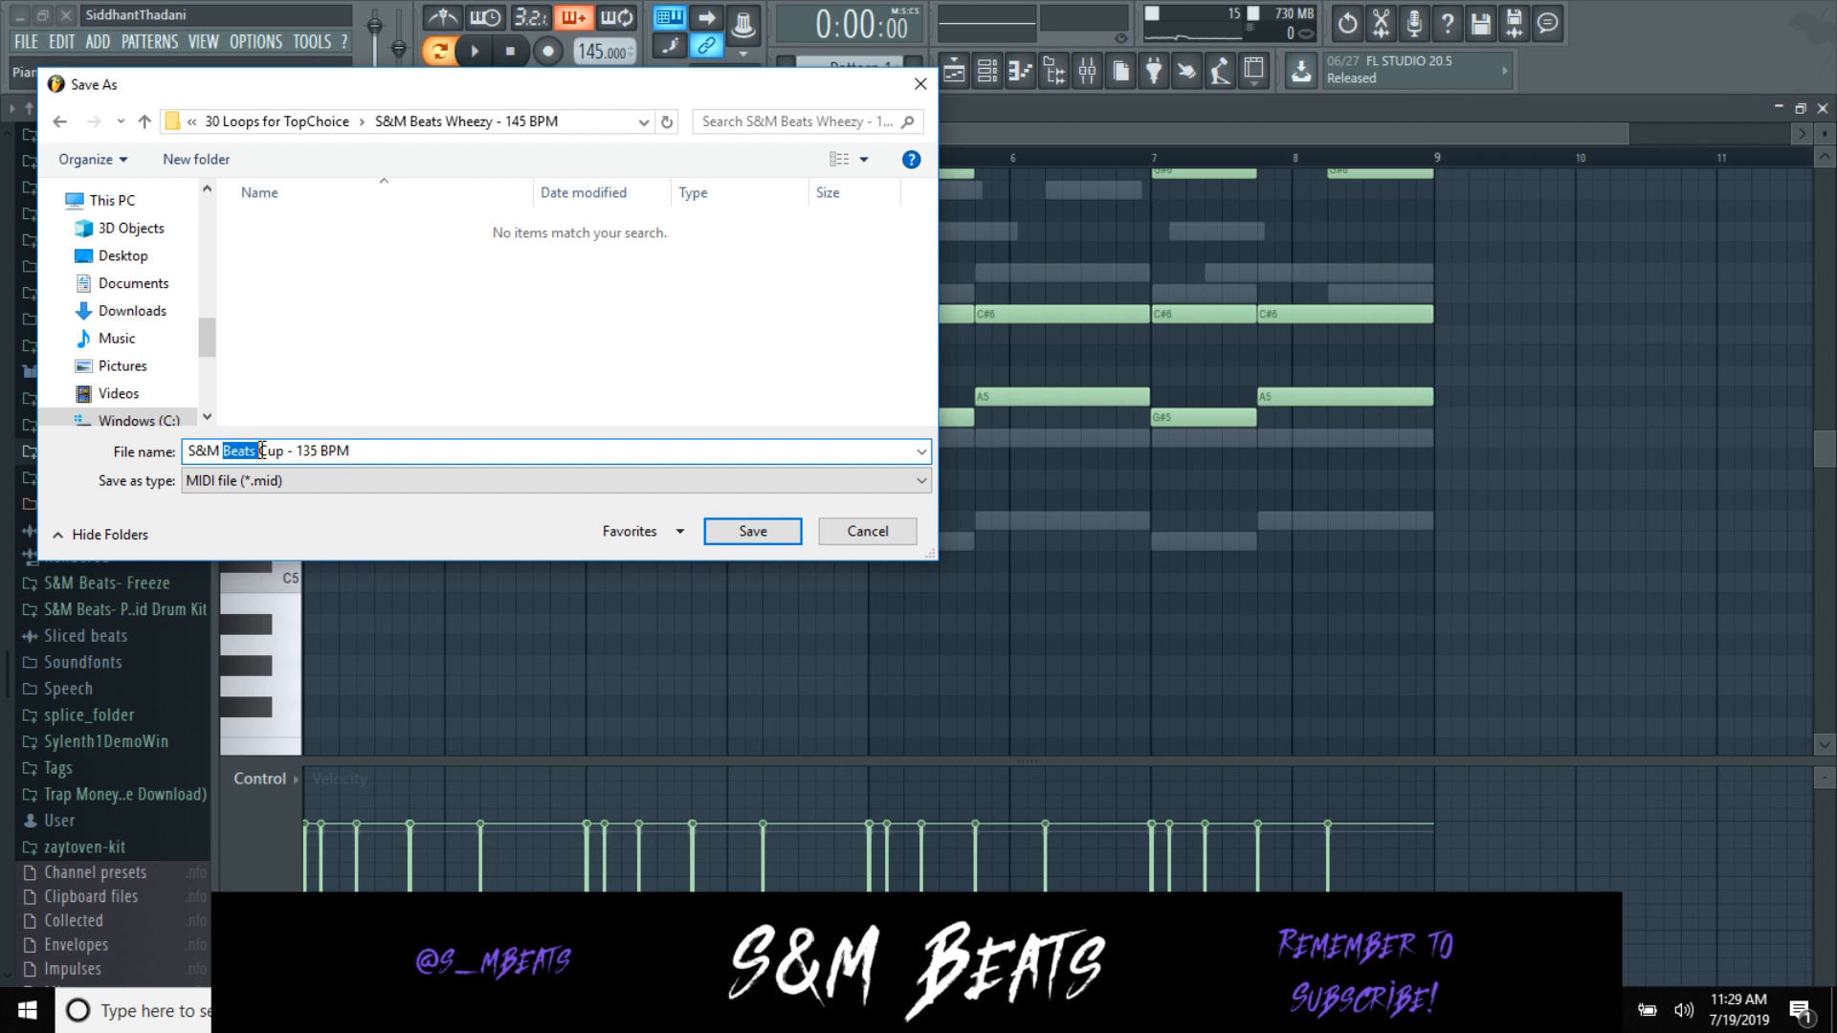
click(288, 450)
key(BackSpace)
key(BackSpace)
key(BackSpace)
text(Wheez)
key(BackSpace)
text(ez)
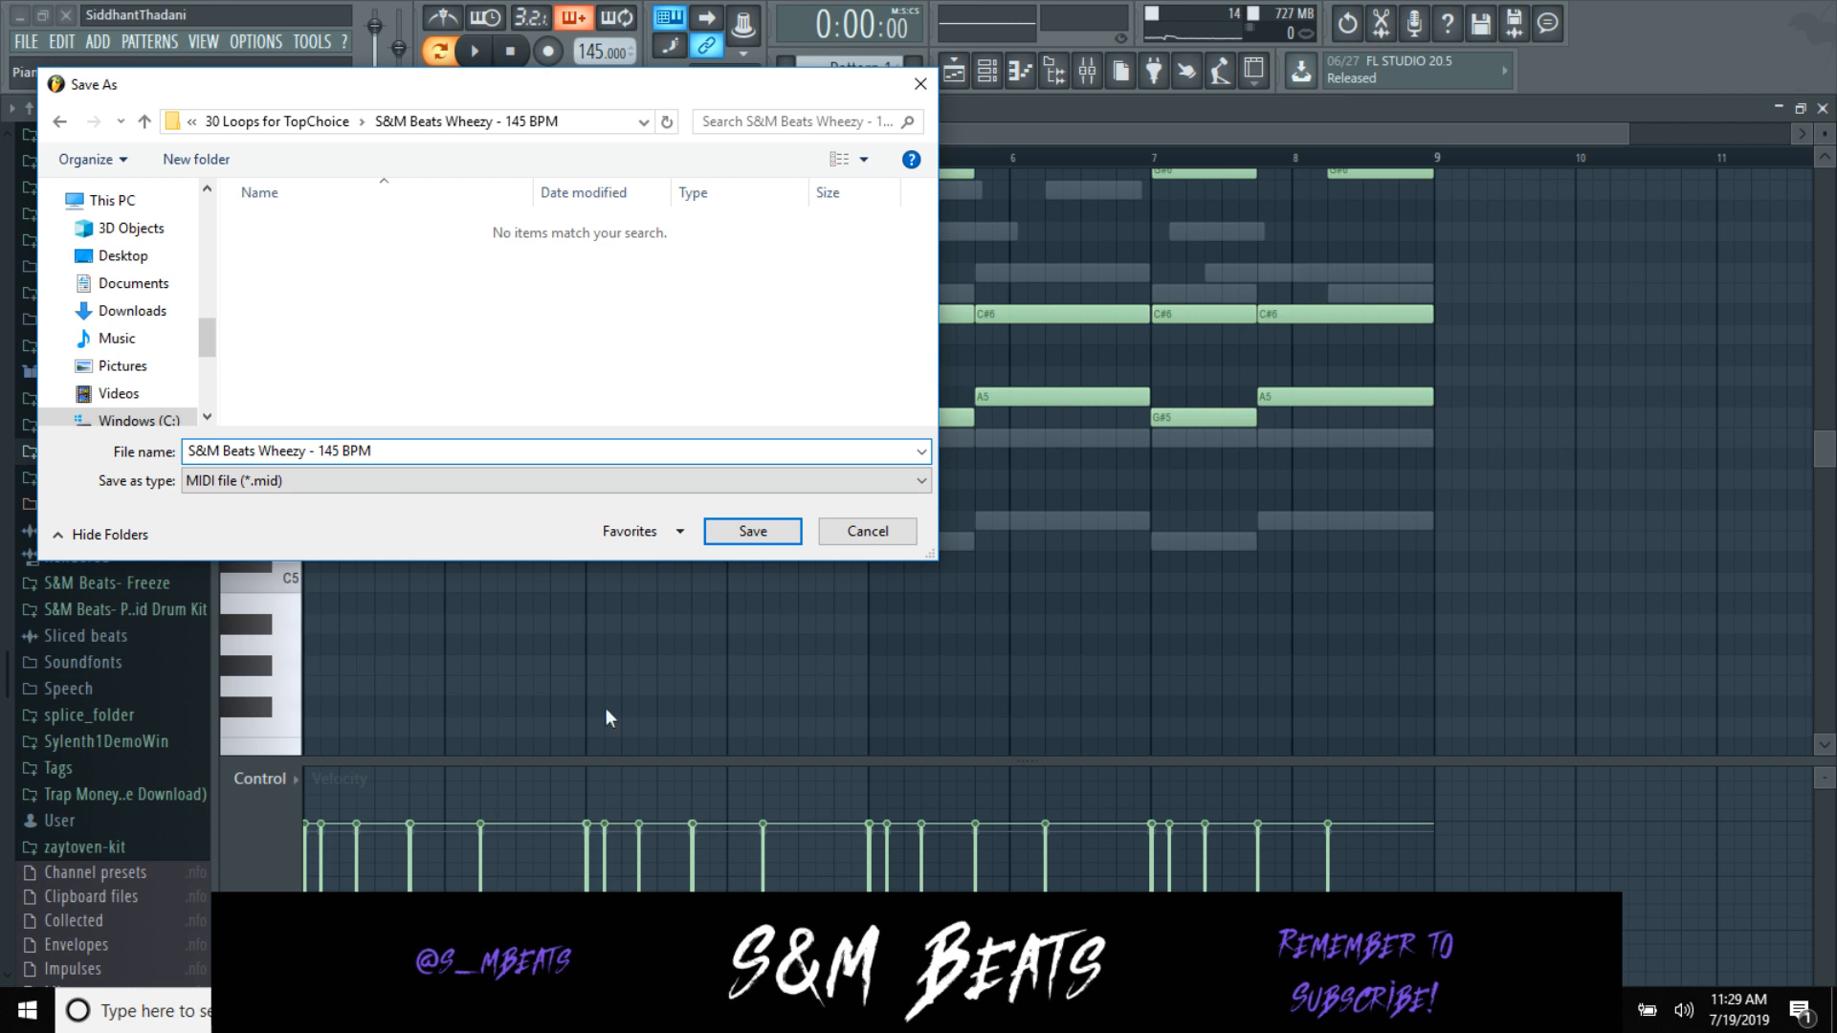
Step: Check the YouTube live chat in the browser, save the MIDI file in FL Studio, and check the chat again
key(alt+Tab)
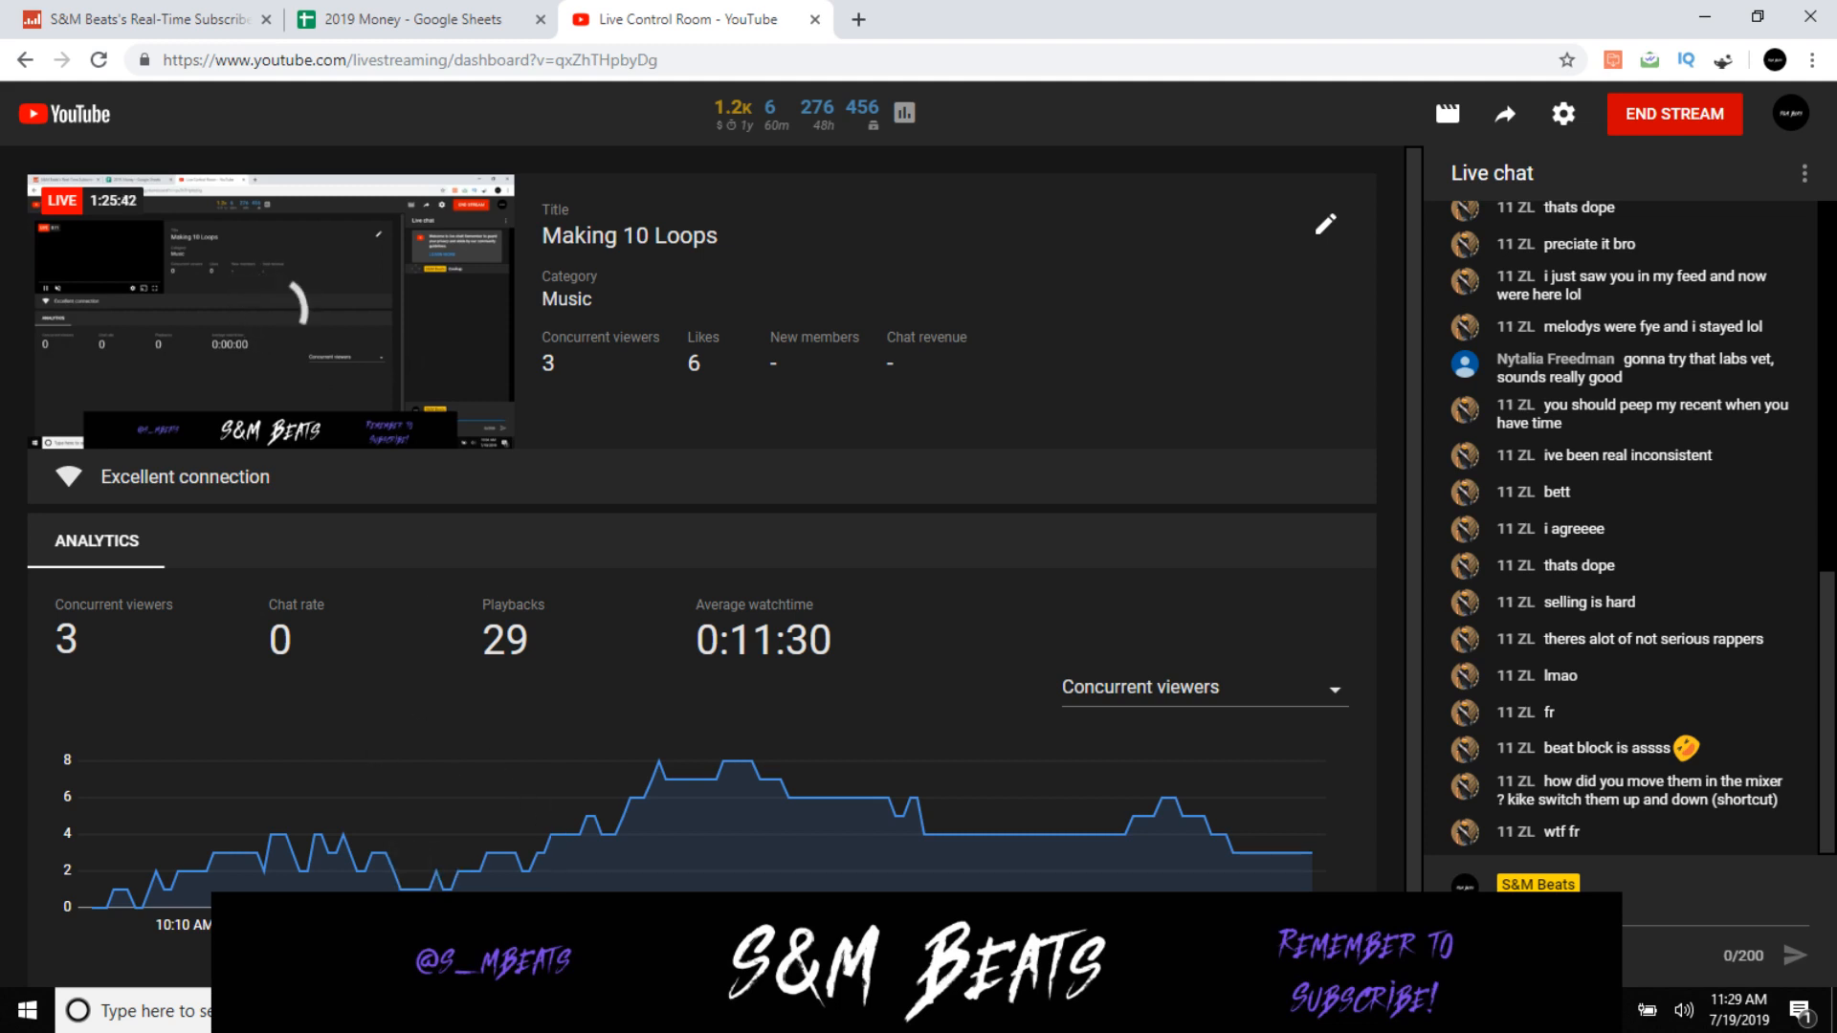
click(602, 1010)
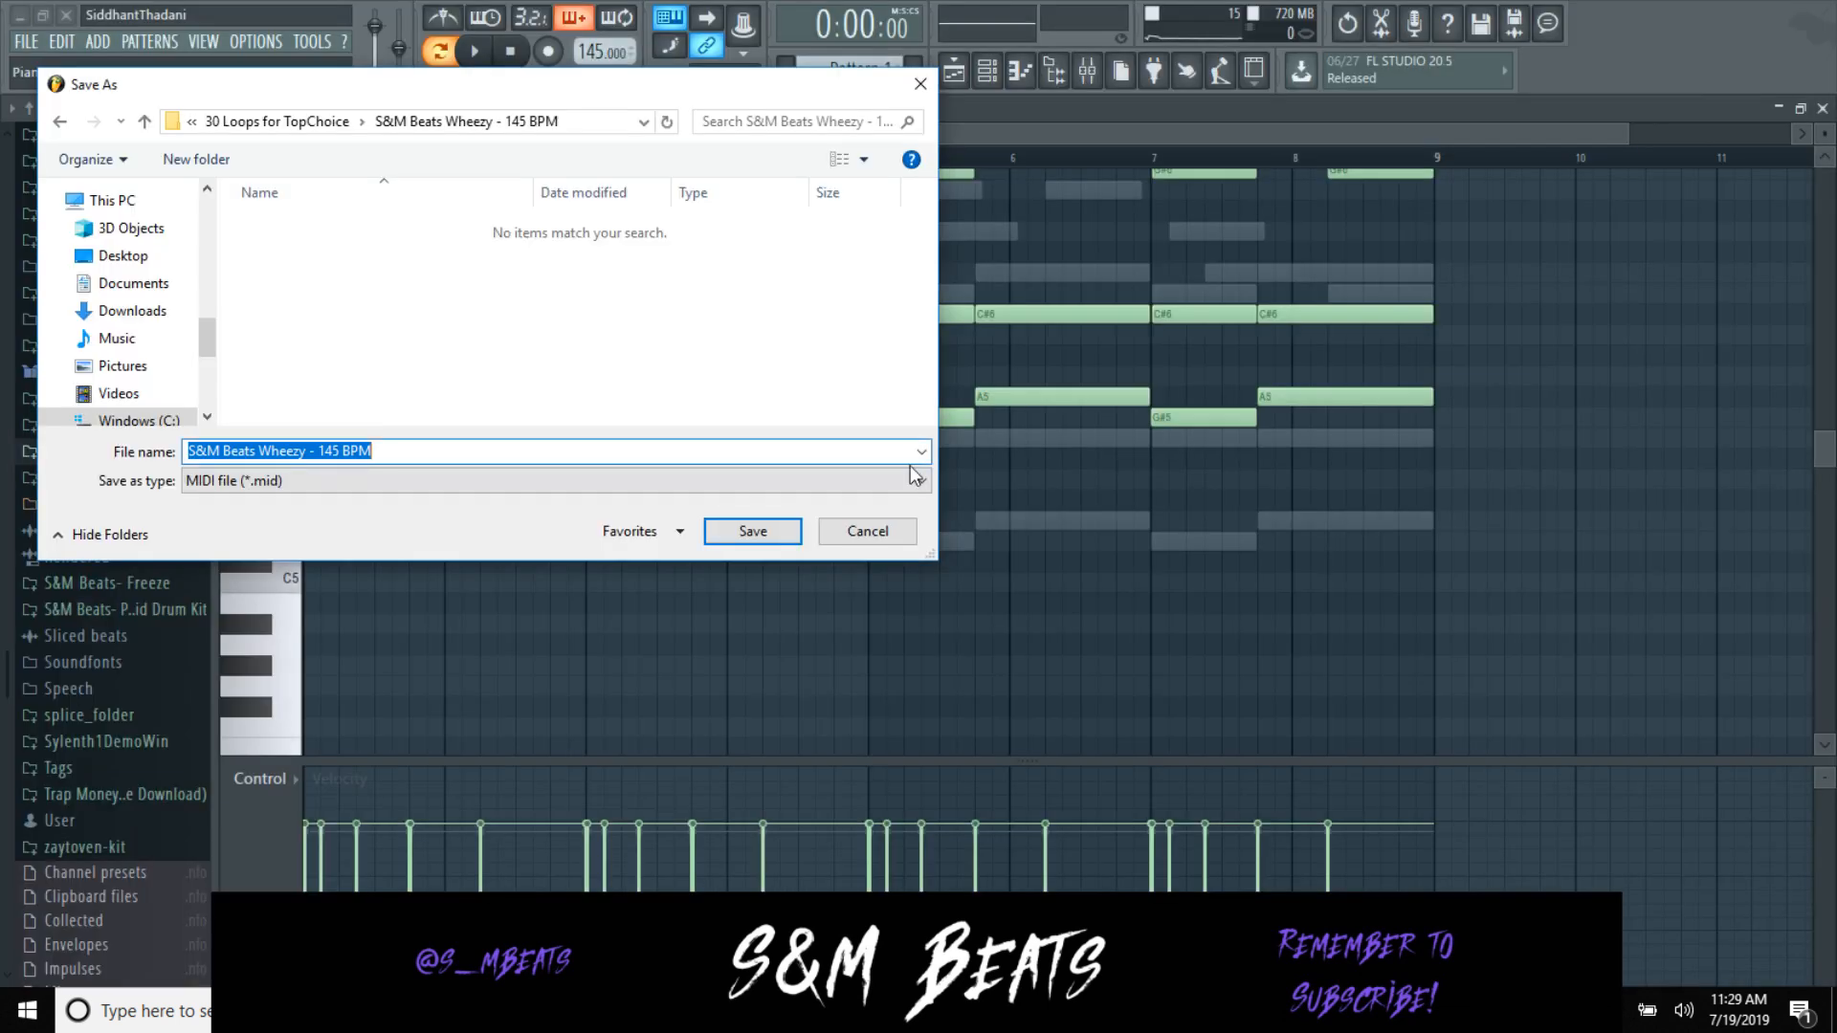
click(777, 539)
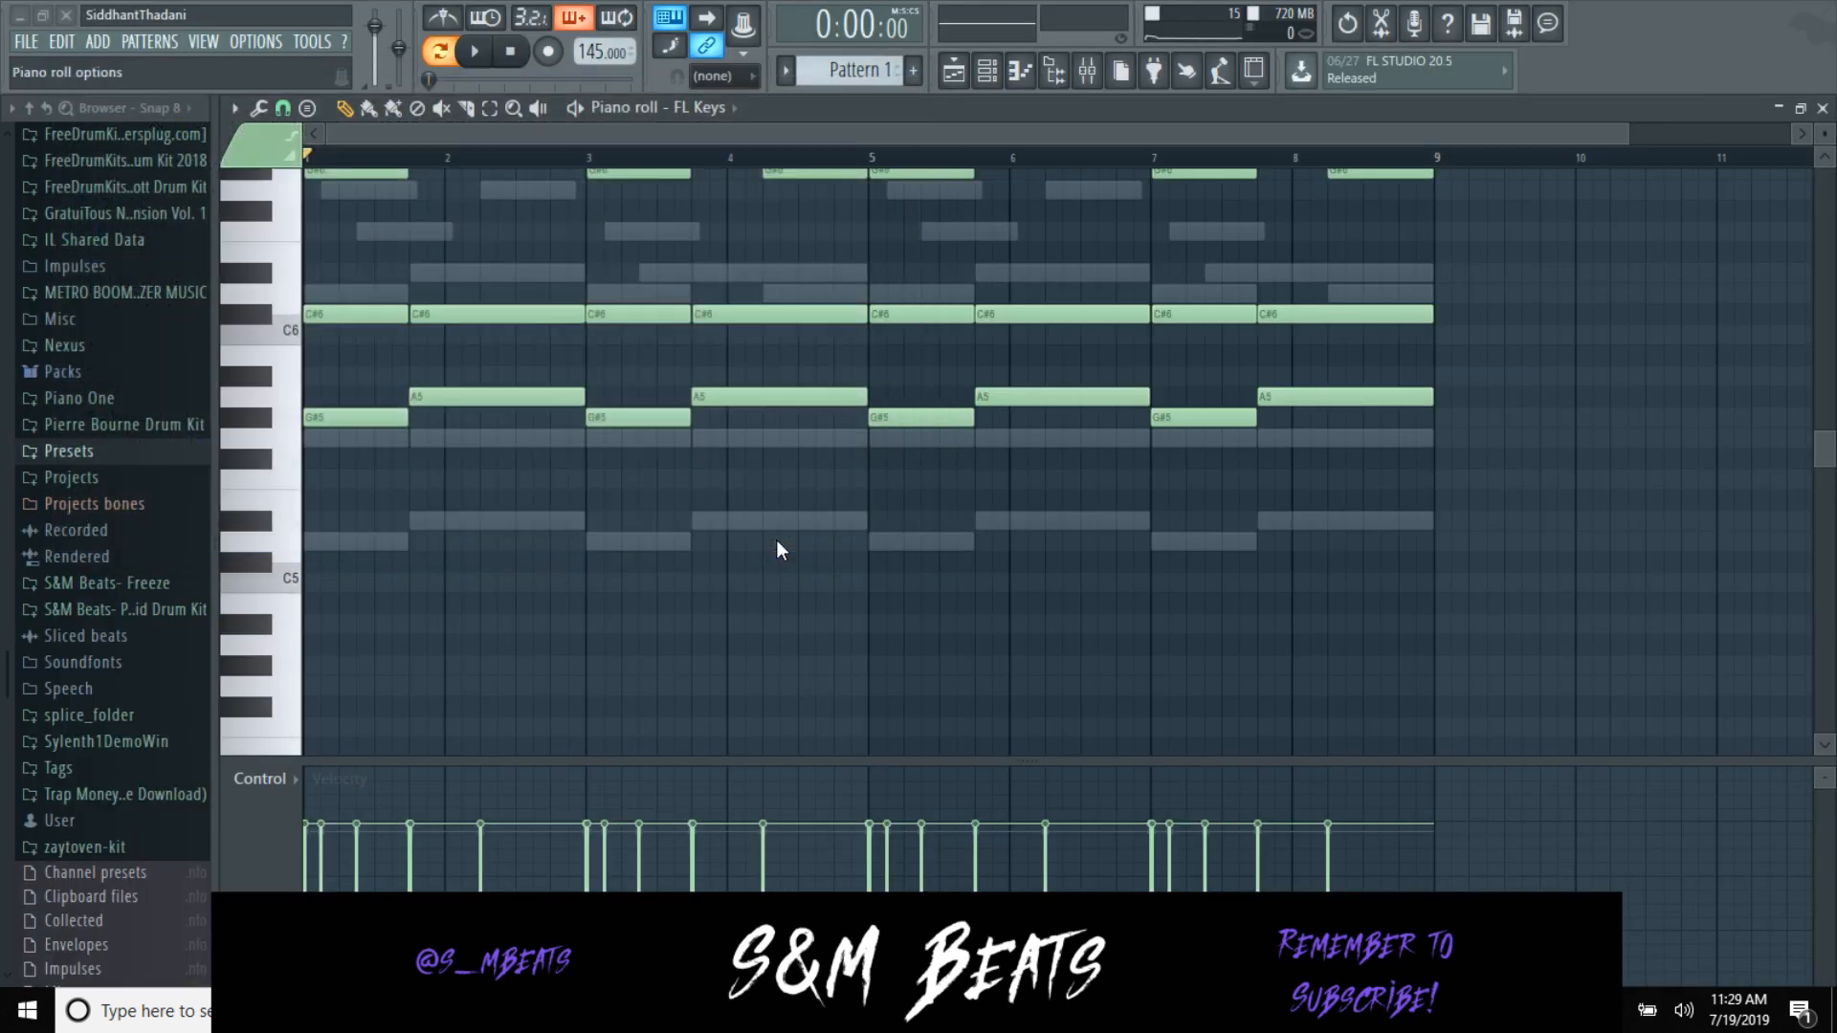
click(660, 1010)
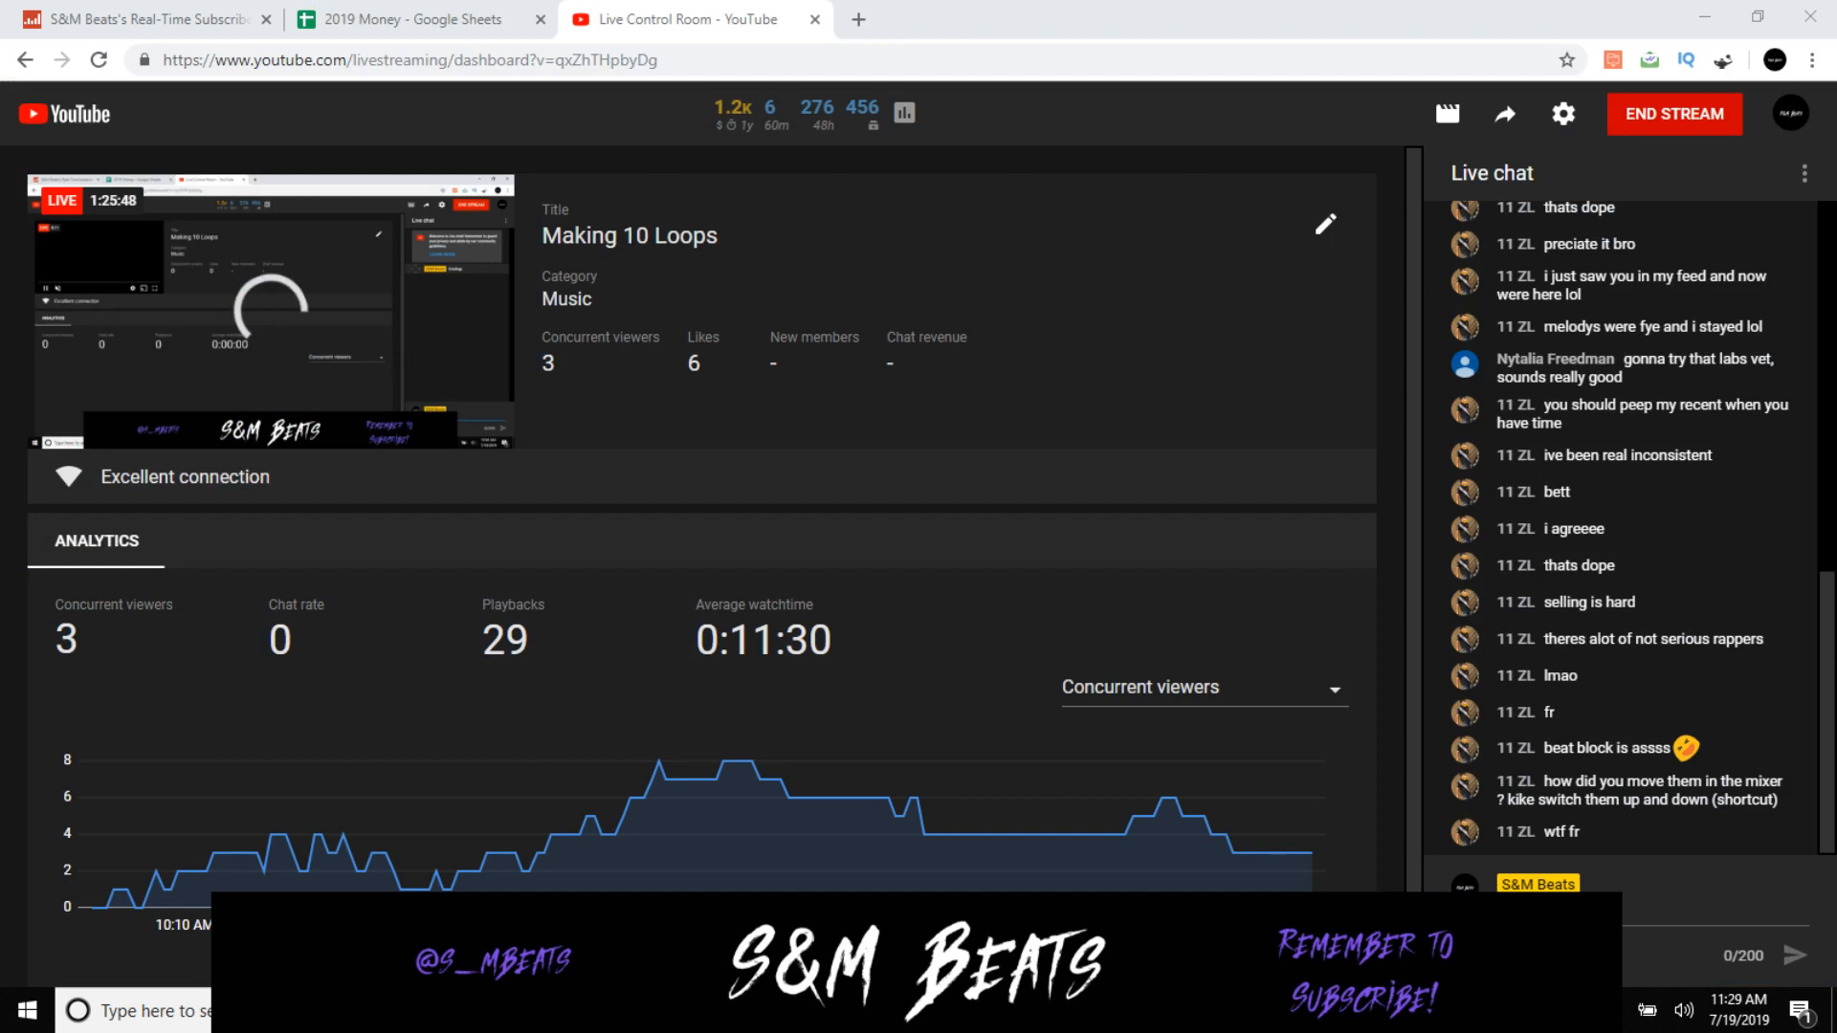
click(603, 1010)
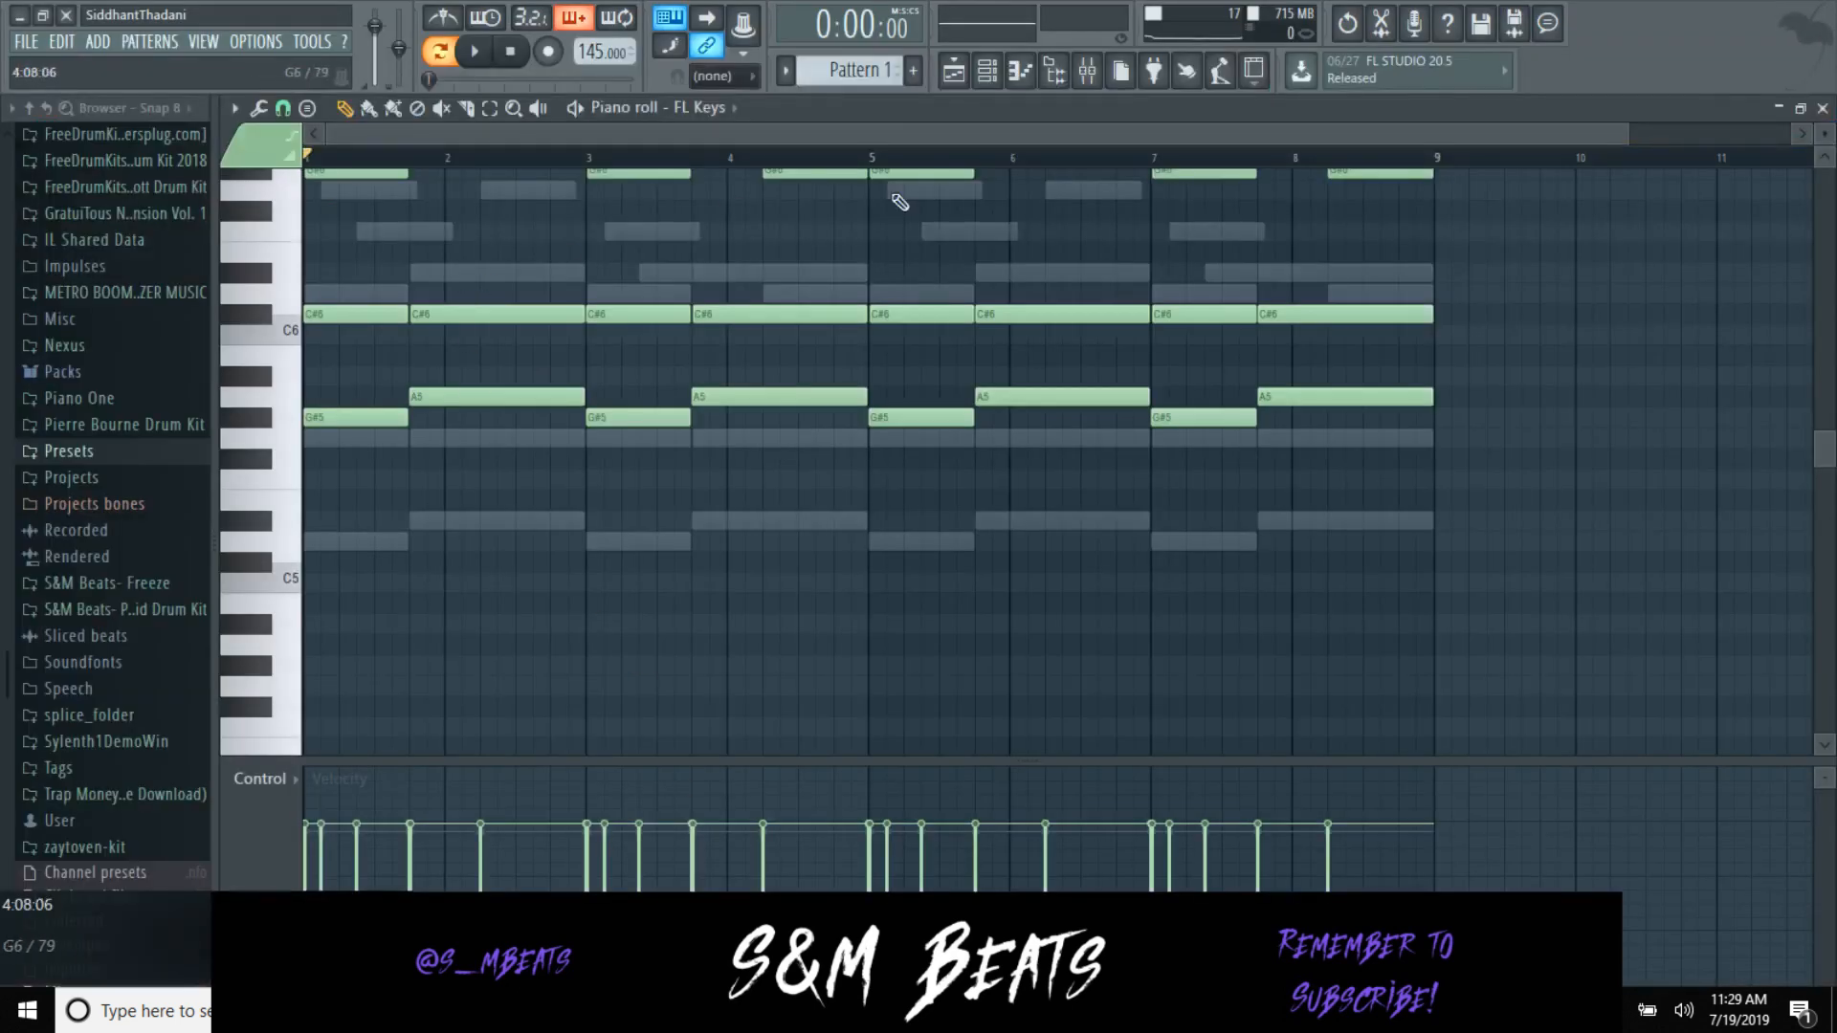
Step: Close the piano roll, play the pattern briefly, and stop it
click(1822, 108)
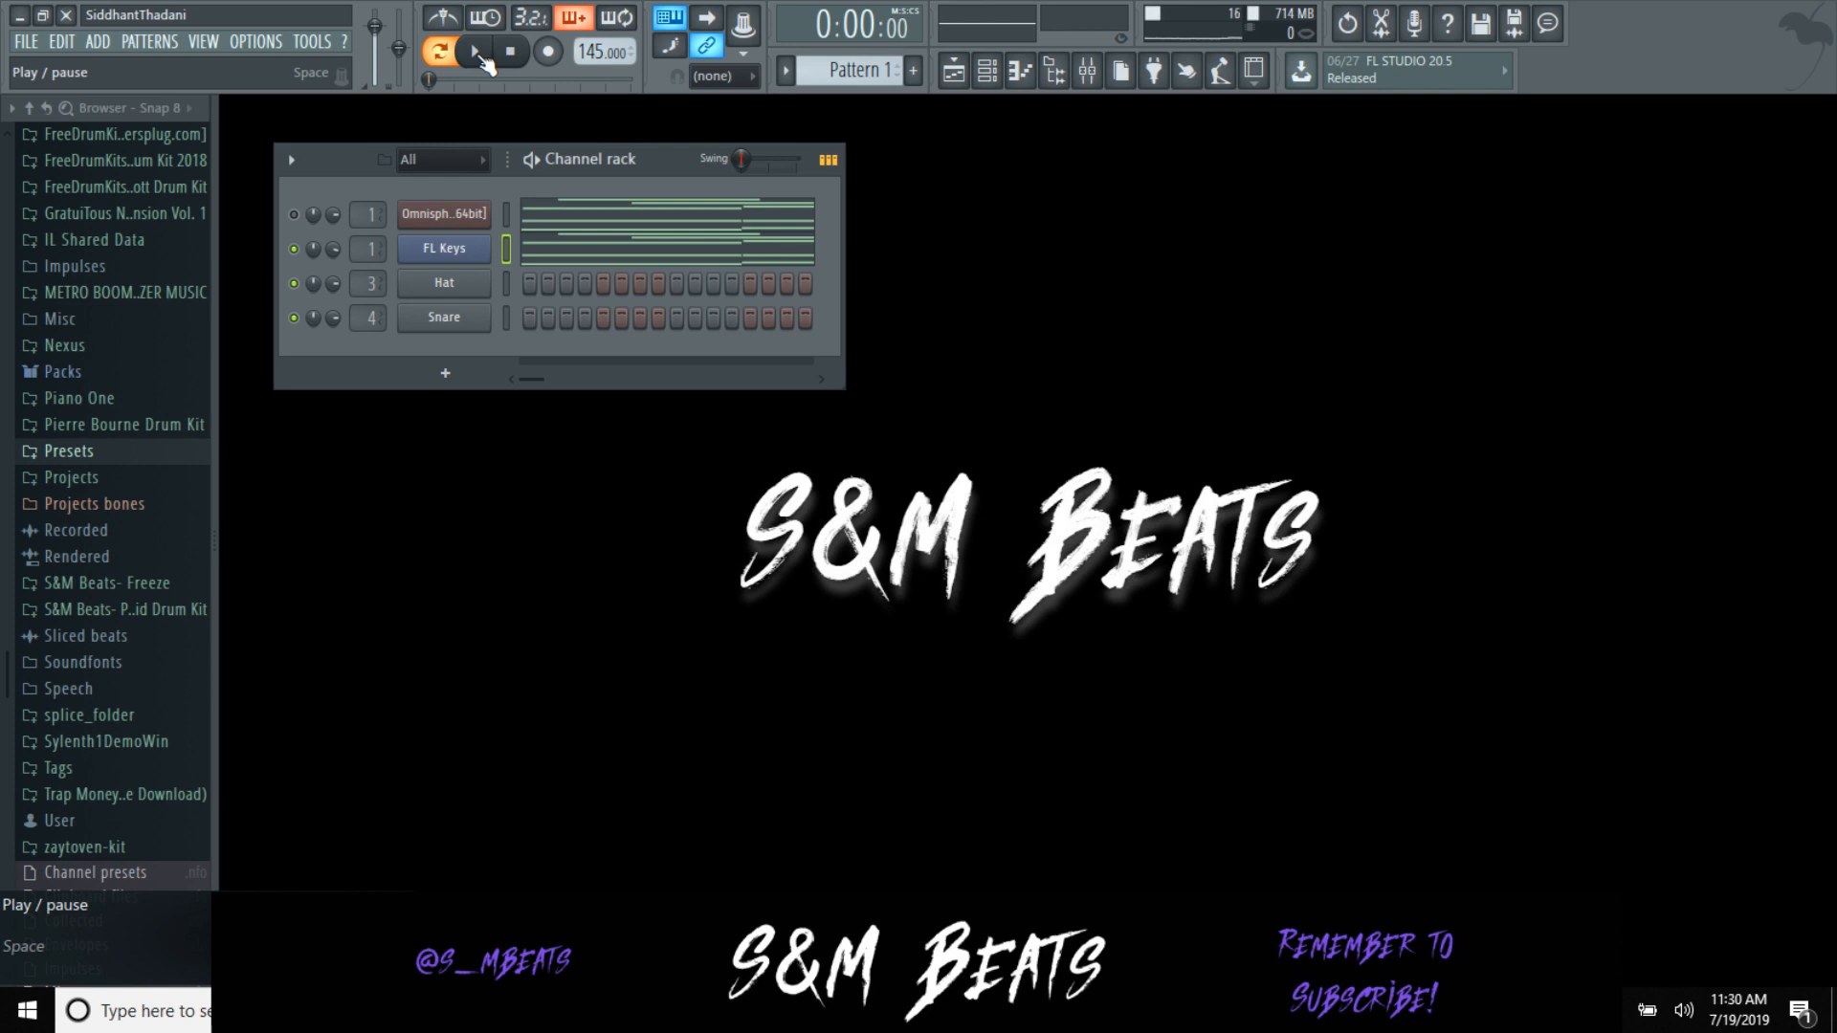
click(478, 55)
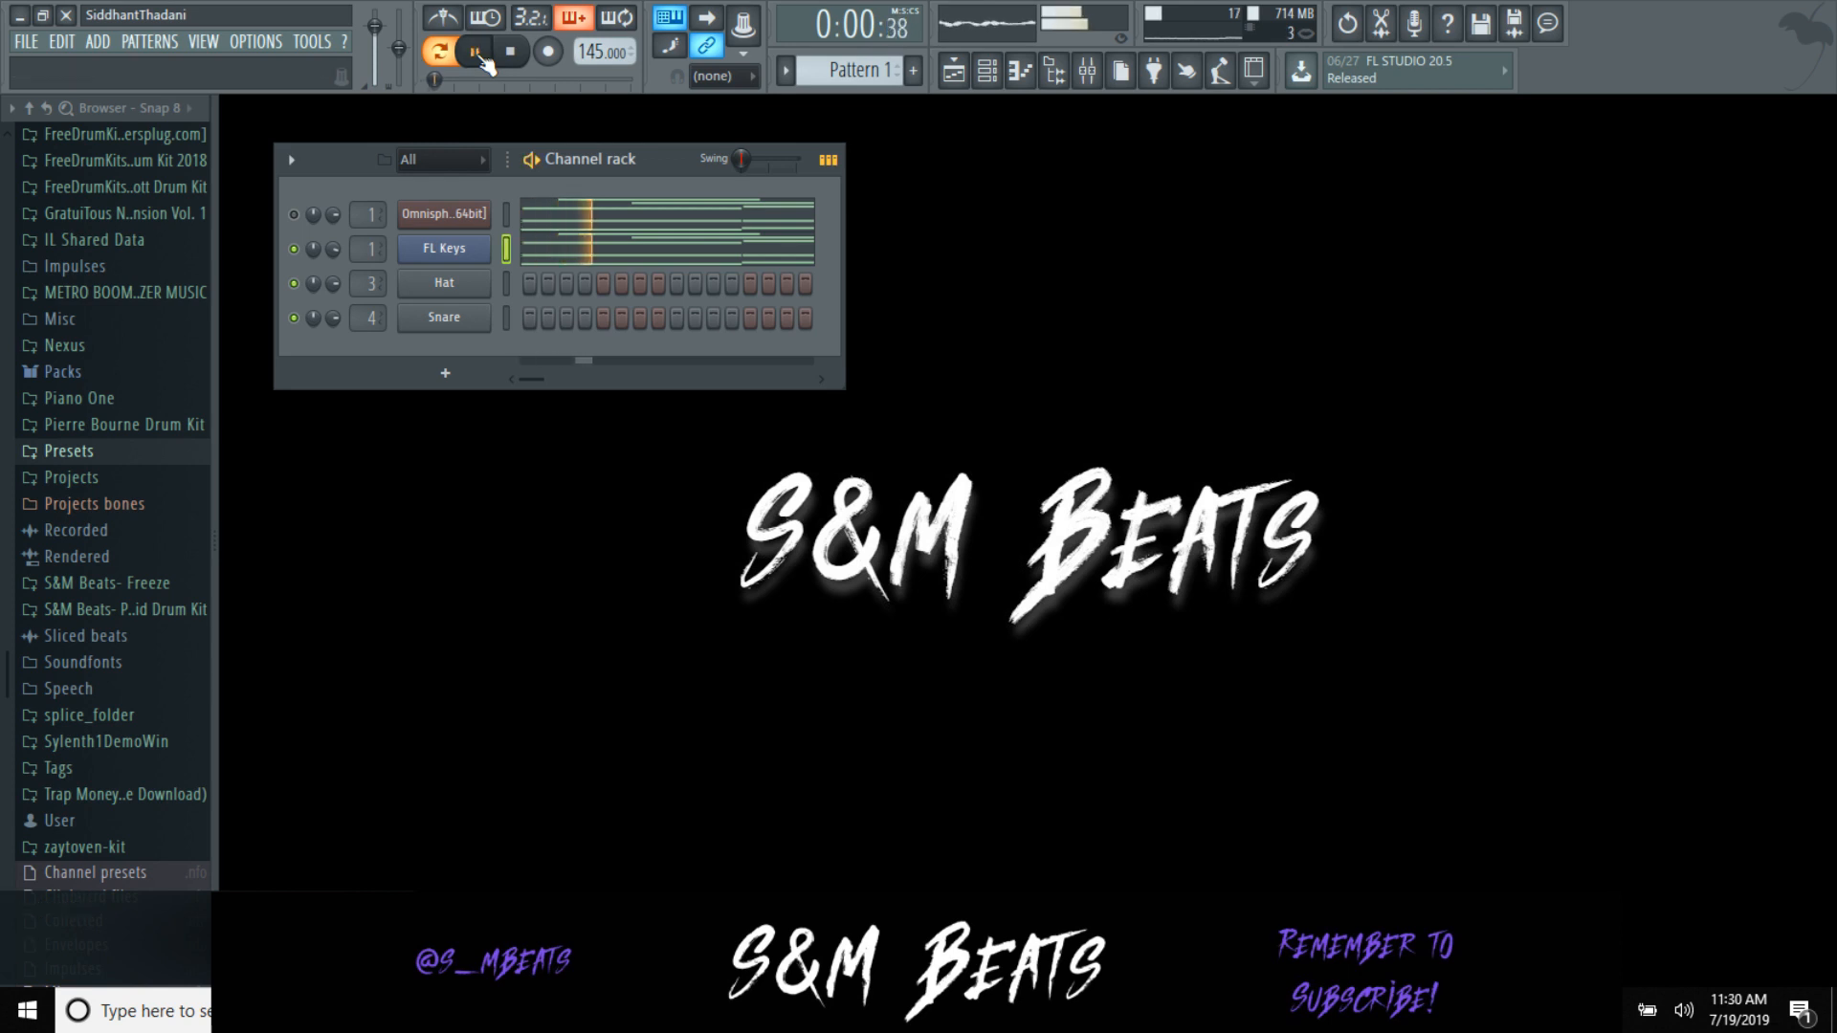
click(517, 64)
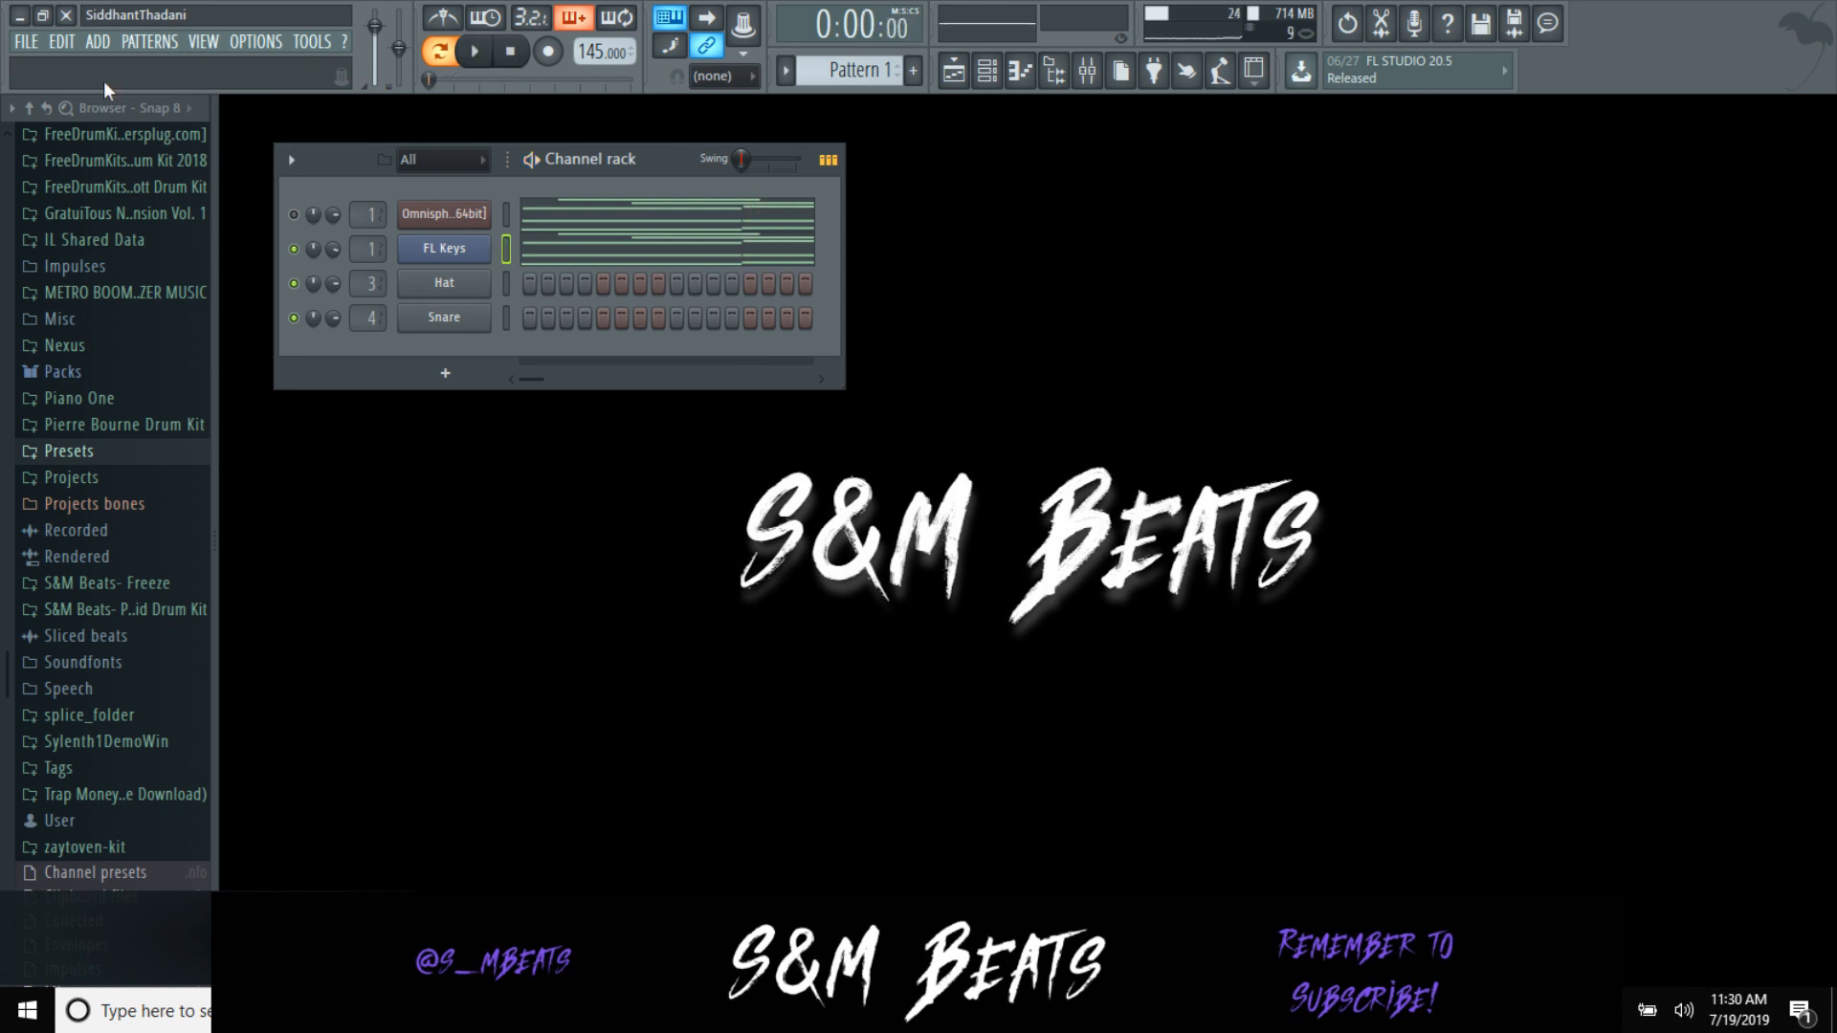
Step: Start a WAV export and set its save location to the "S&M Beats Wheezy - 145 BPM" folder inside 30 Loops for TopChoice
click(25, 41)
mouse_move(134, 237)
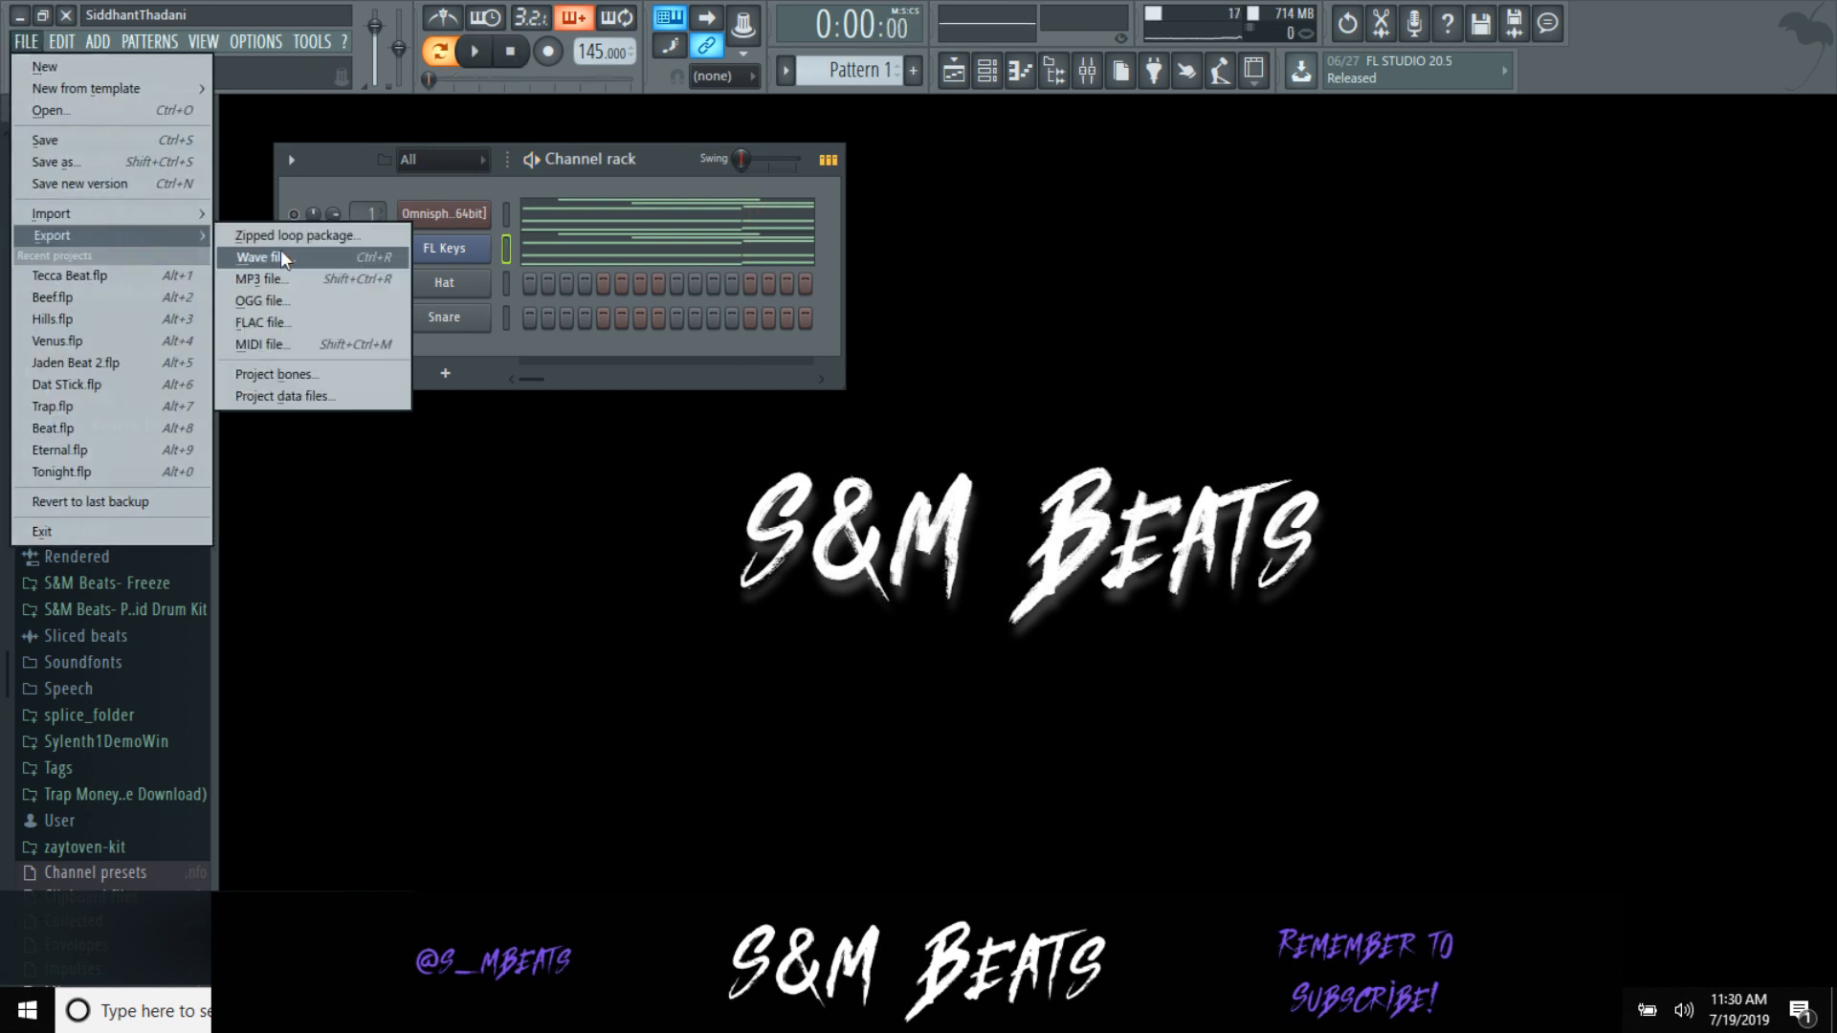
click(284, 256)
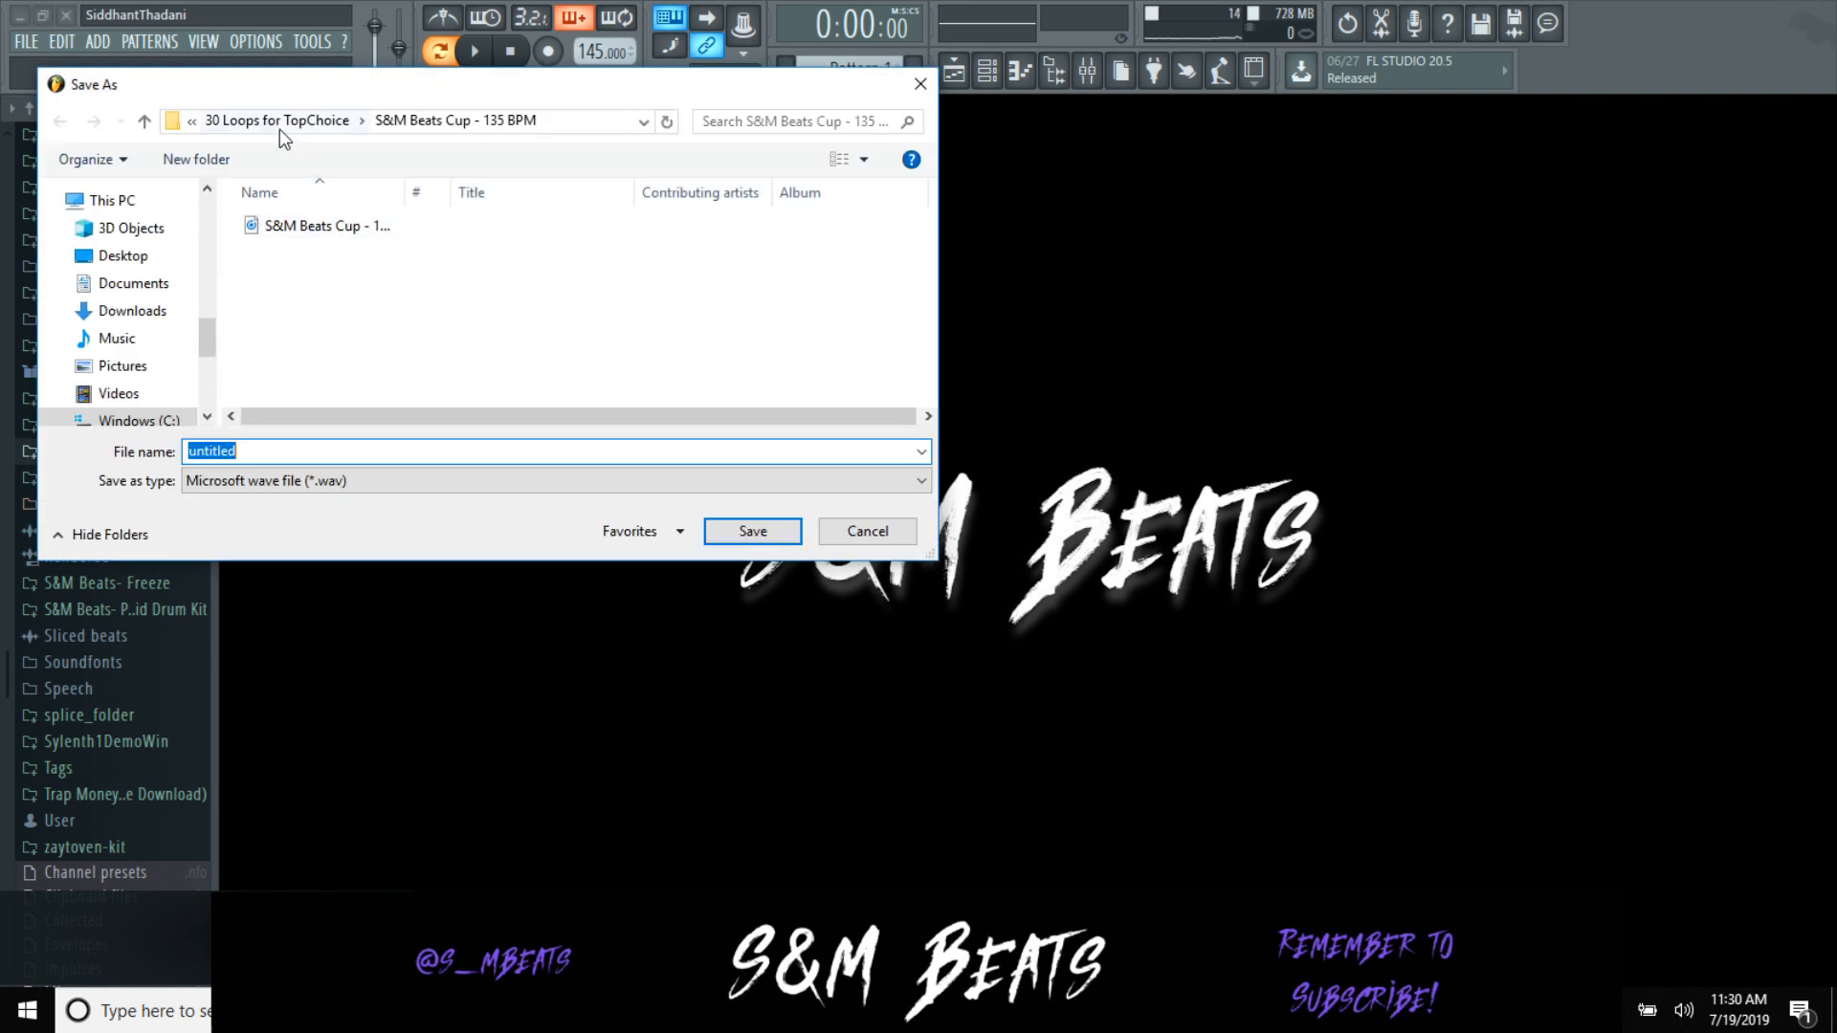
click(290, 117)
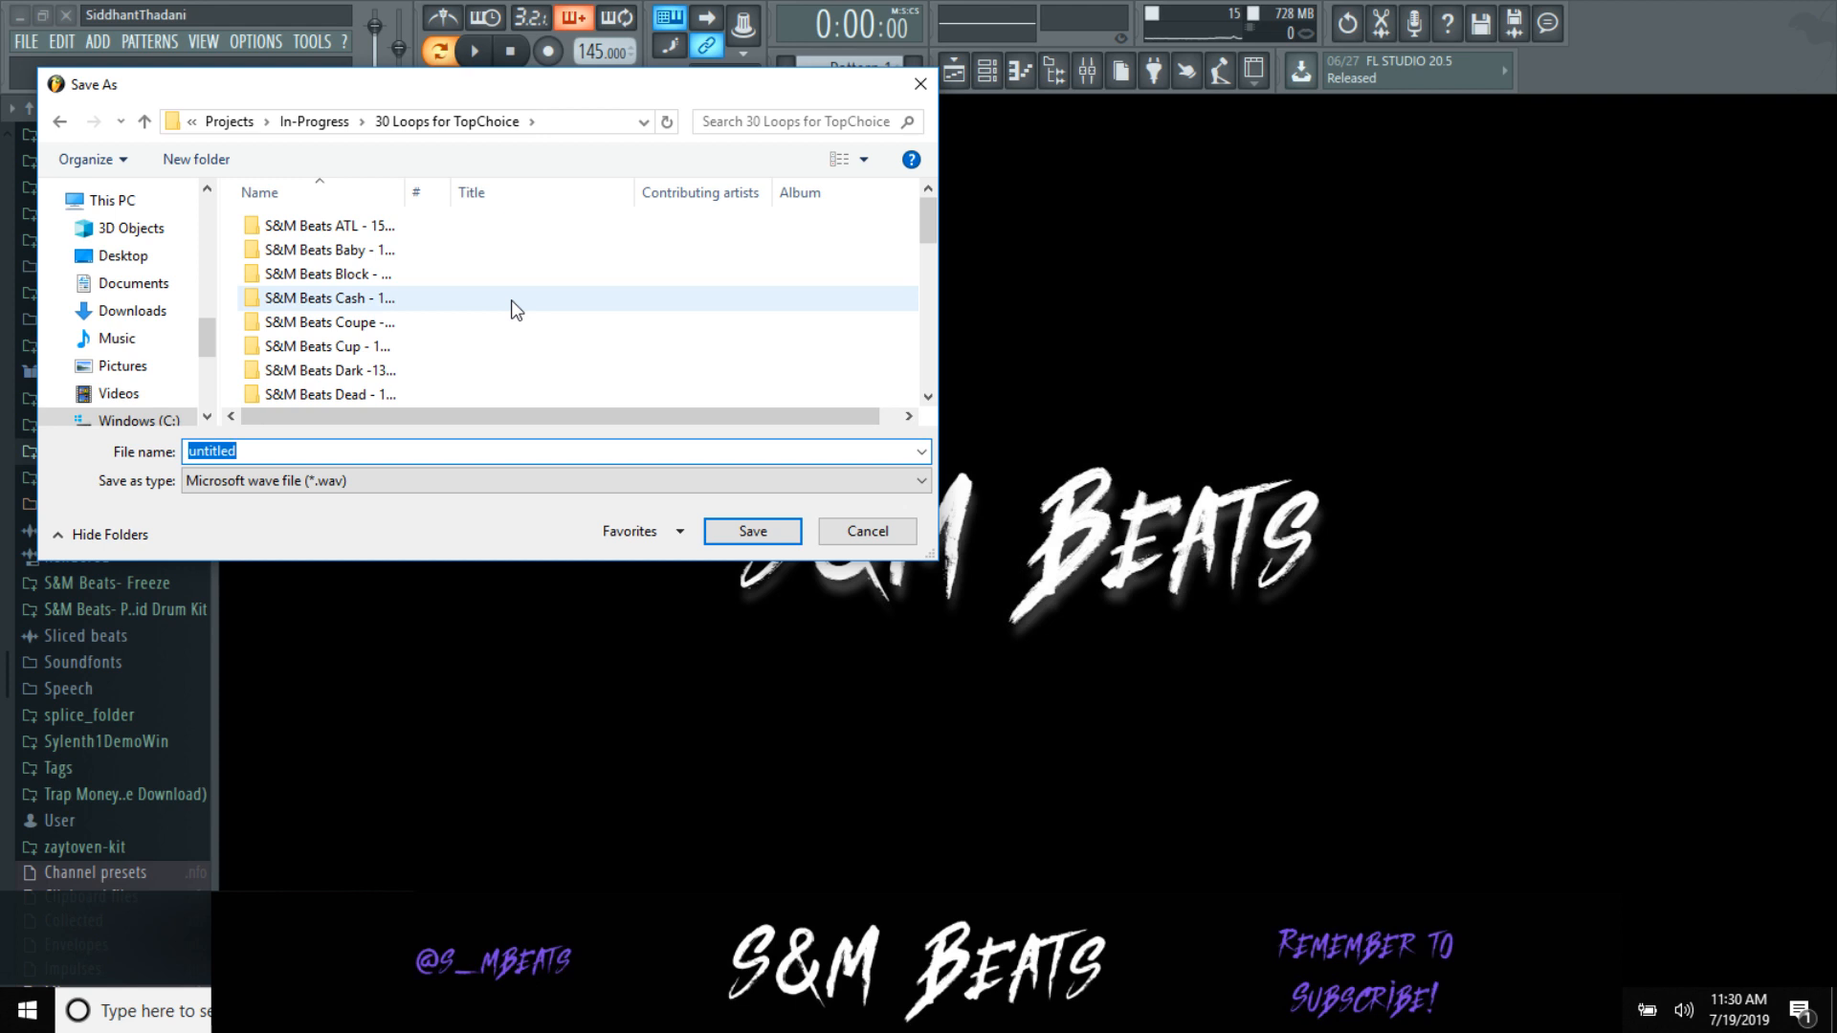
scroll(517, 309, down, 3)
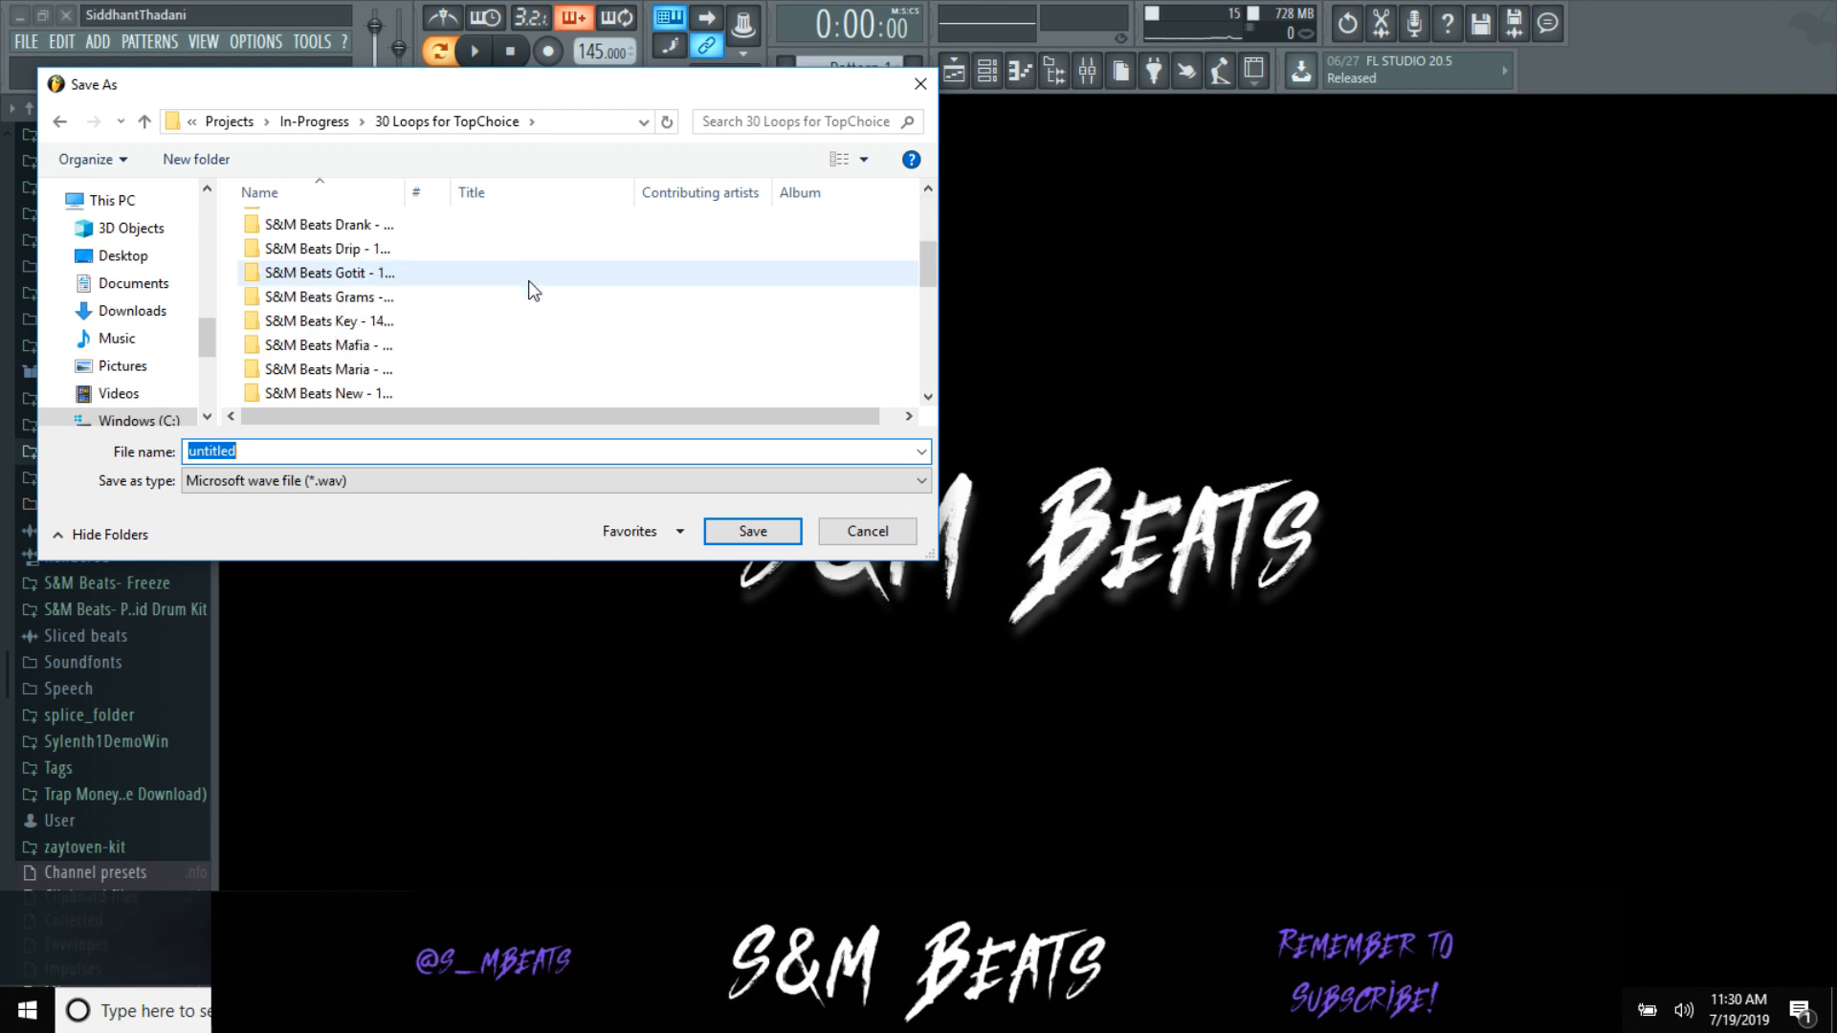
scroll(527, 302, down, 6)
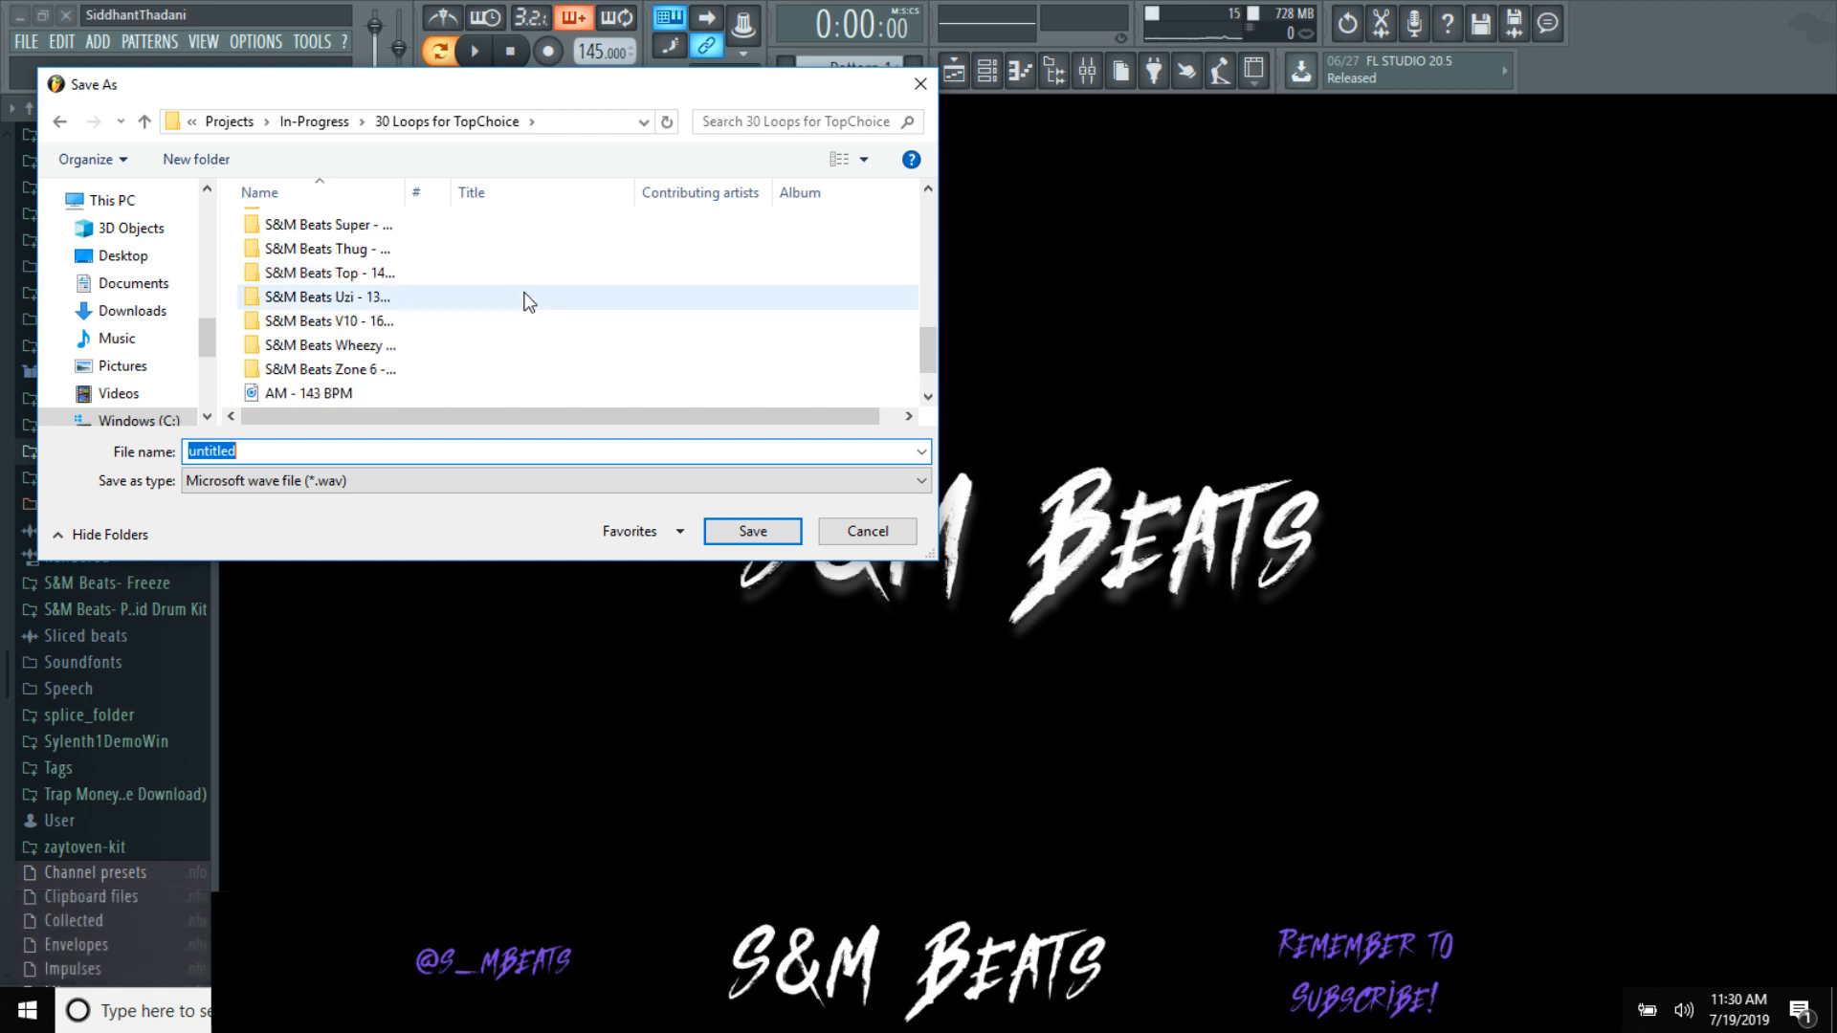
double_click(478, 346)
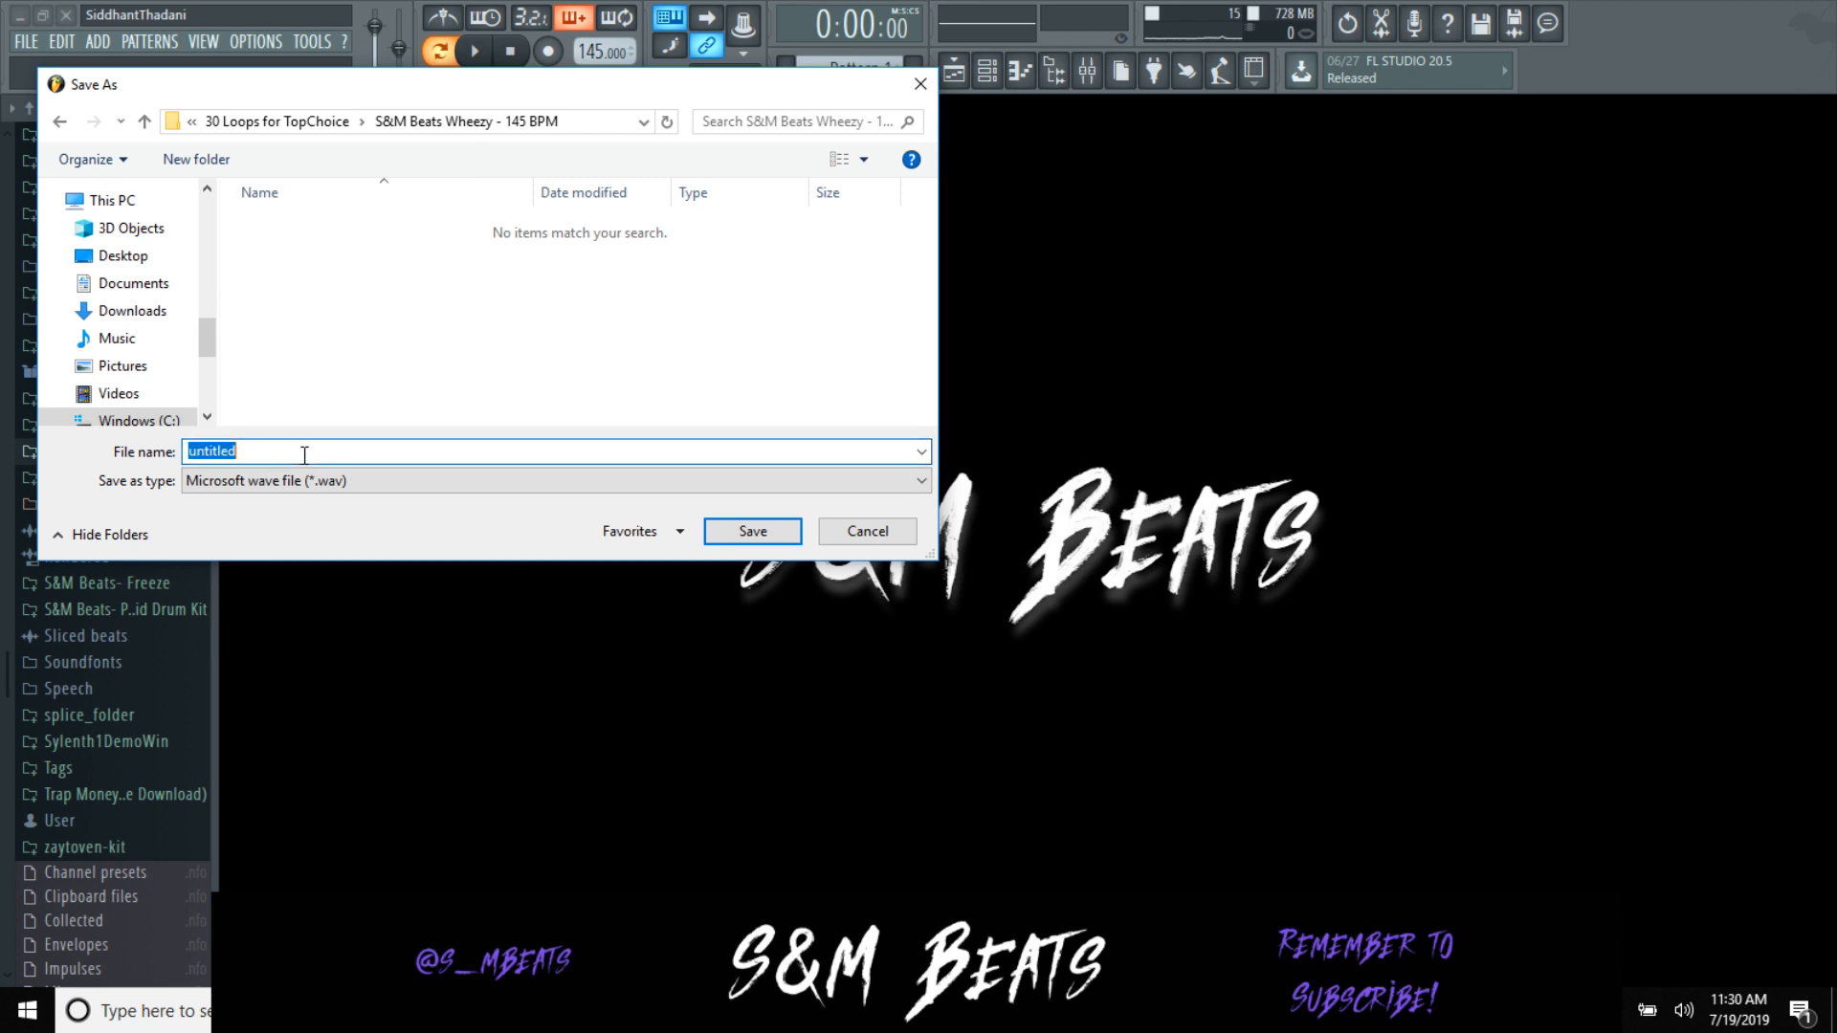
Step: Name the WAV file after the S&M Beats Wheezy loop and save it in the open folder
text(S&)
key(Down)
key(BackSpace)
key(Return)
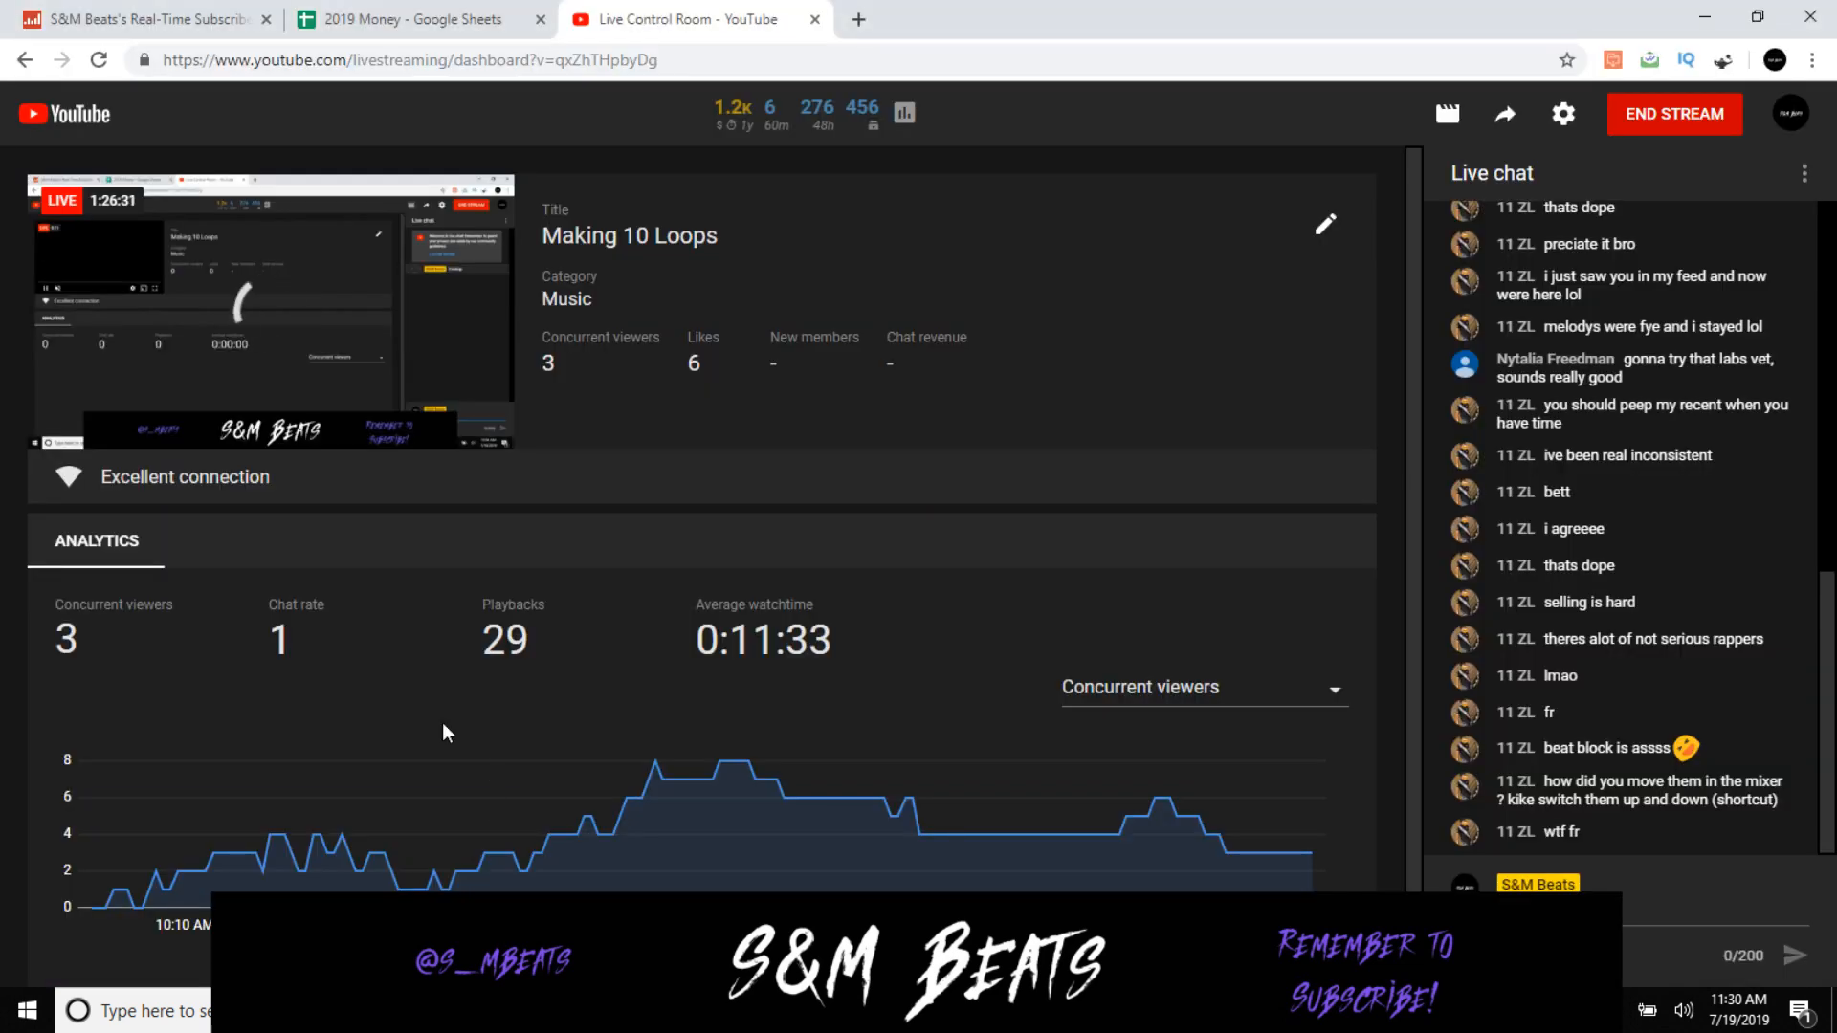
Step: Play the pattern in FL Studio, stop it, and check the YouTube live chat in the browser in between
mouse_move(438, 418)
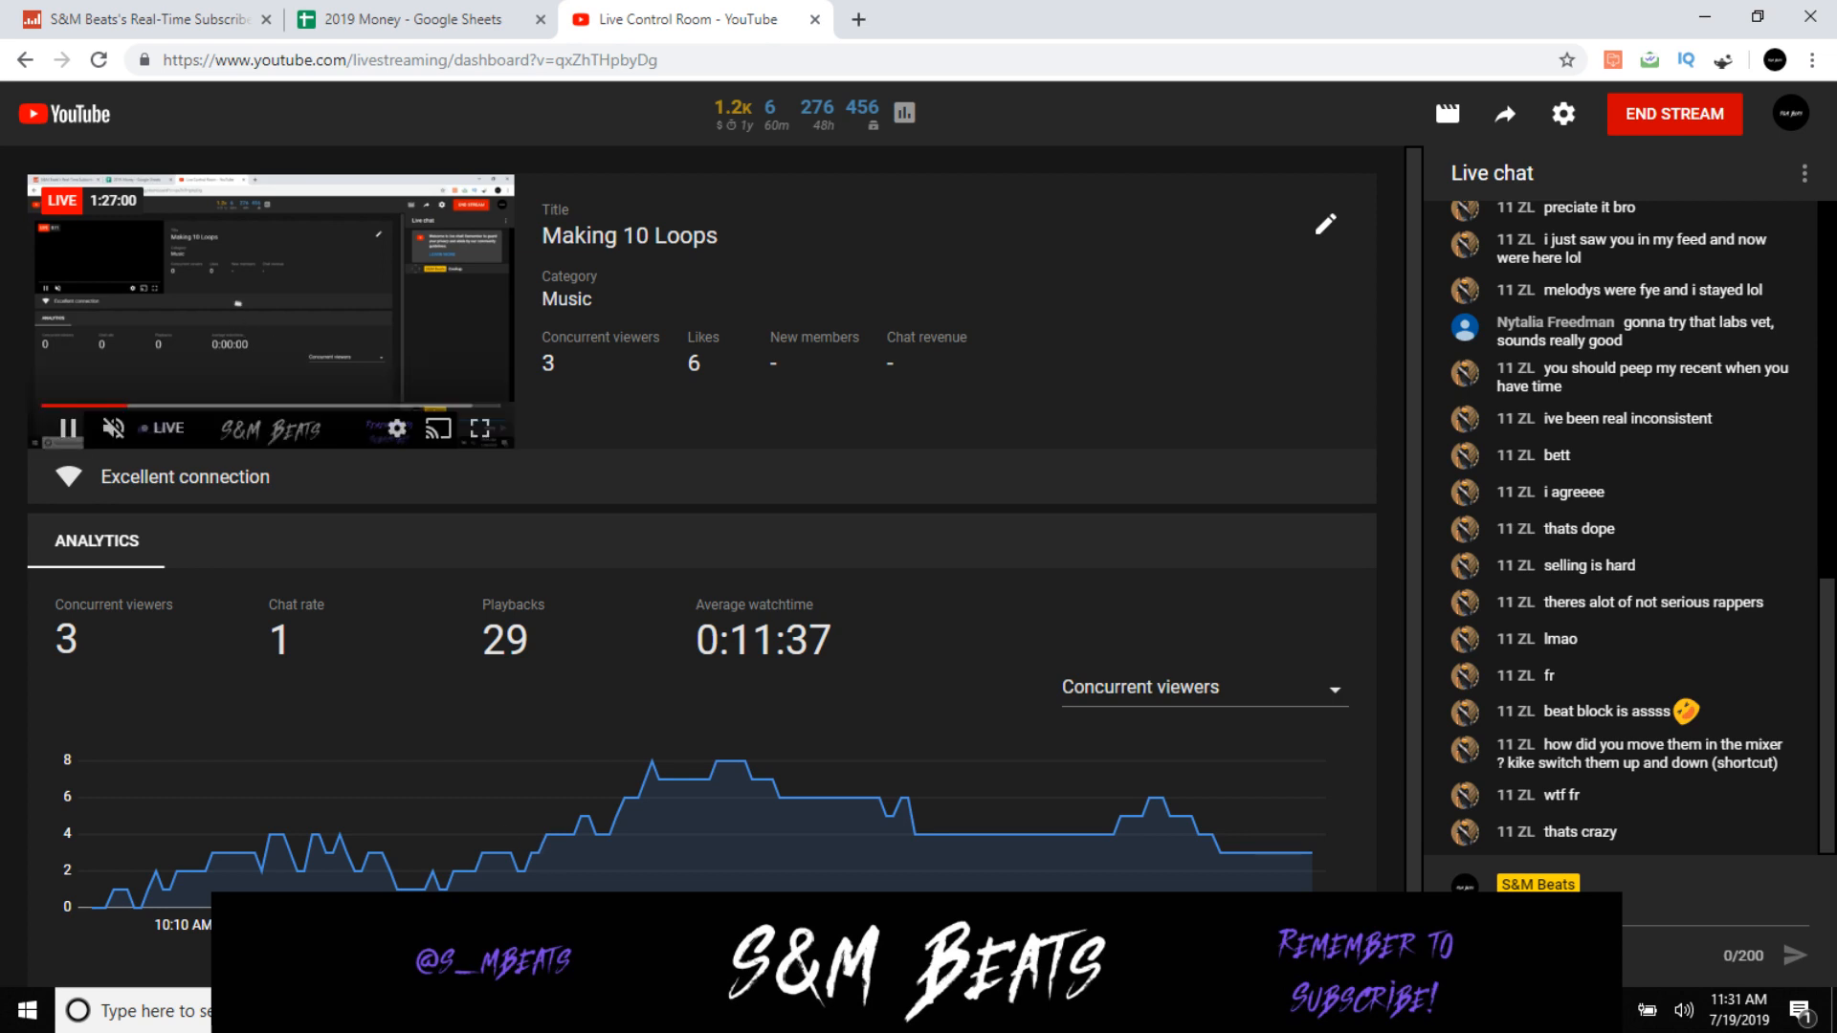
click(705, 1012)
key(space)
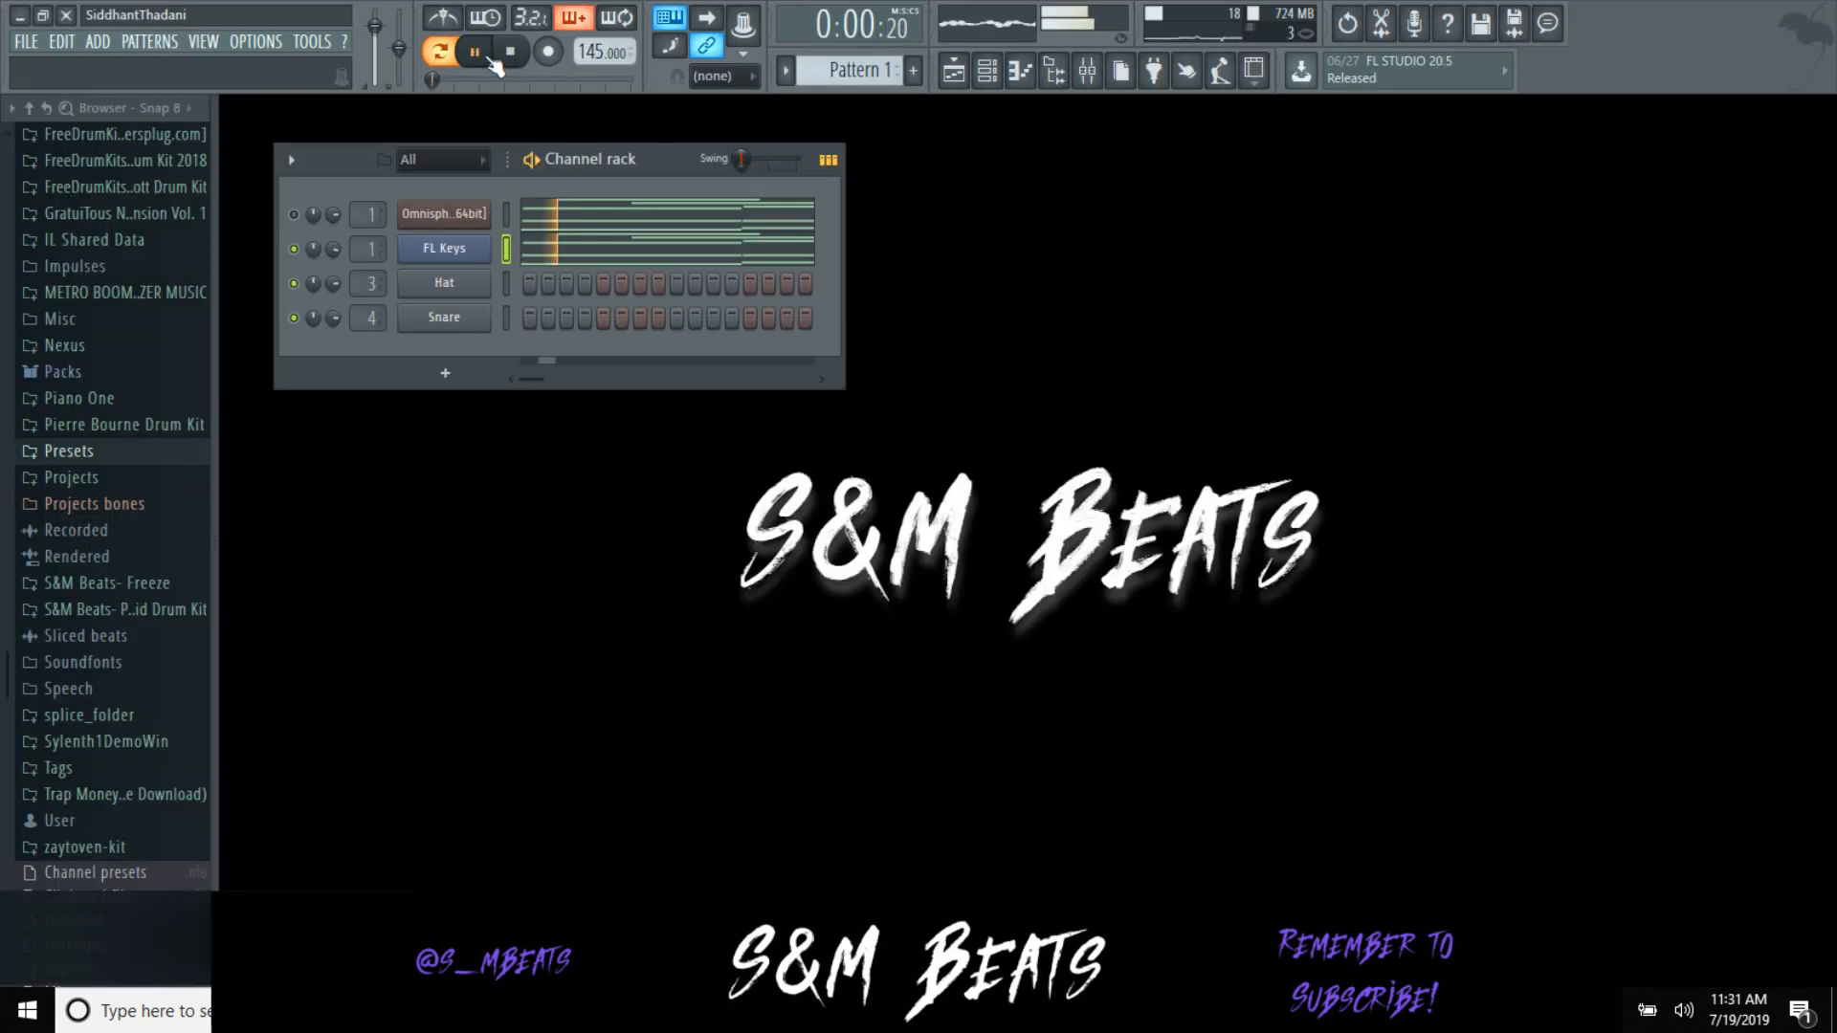
click(660, 1011)
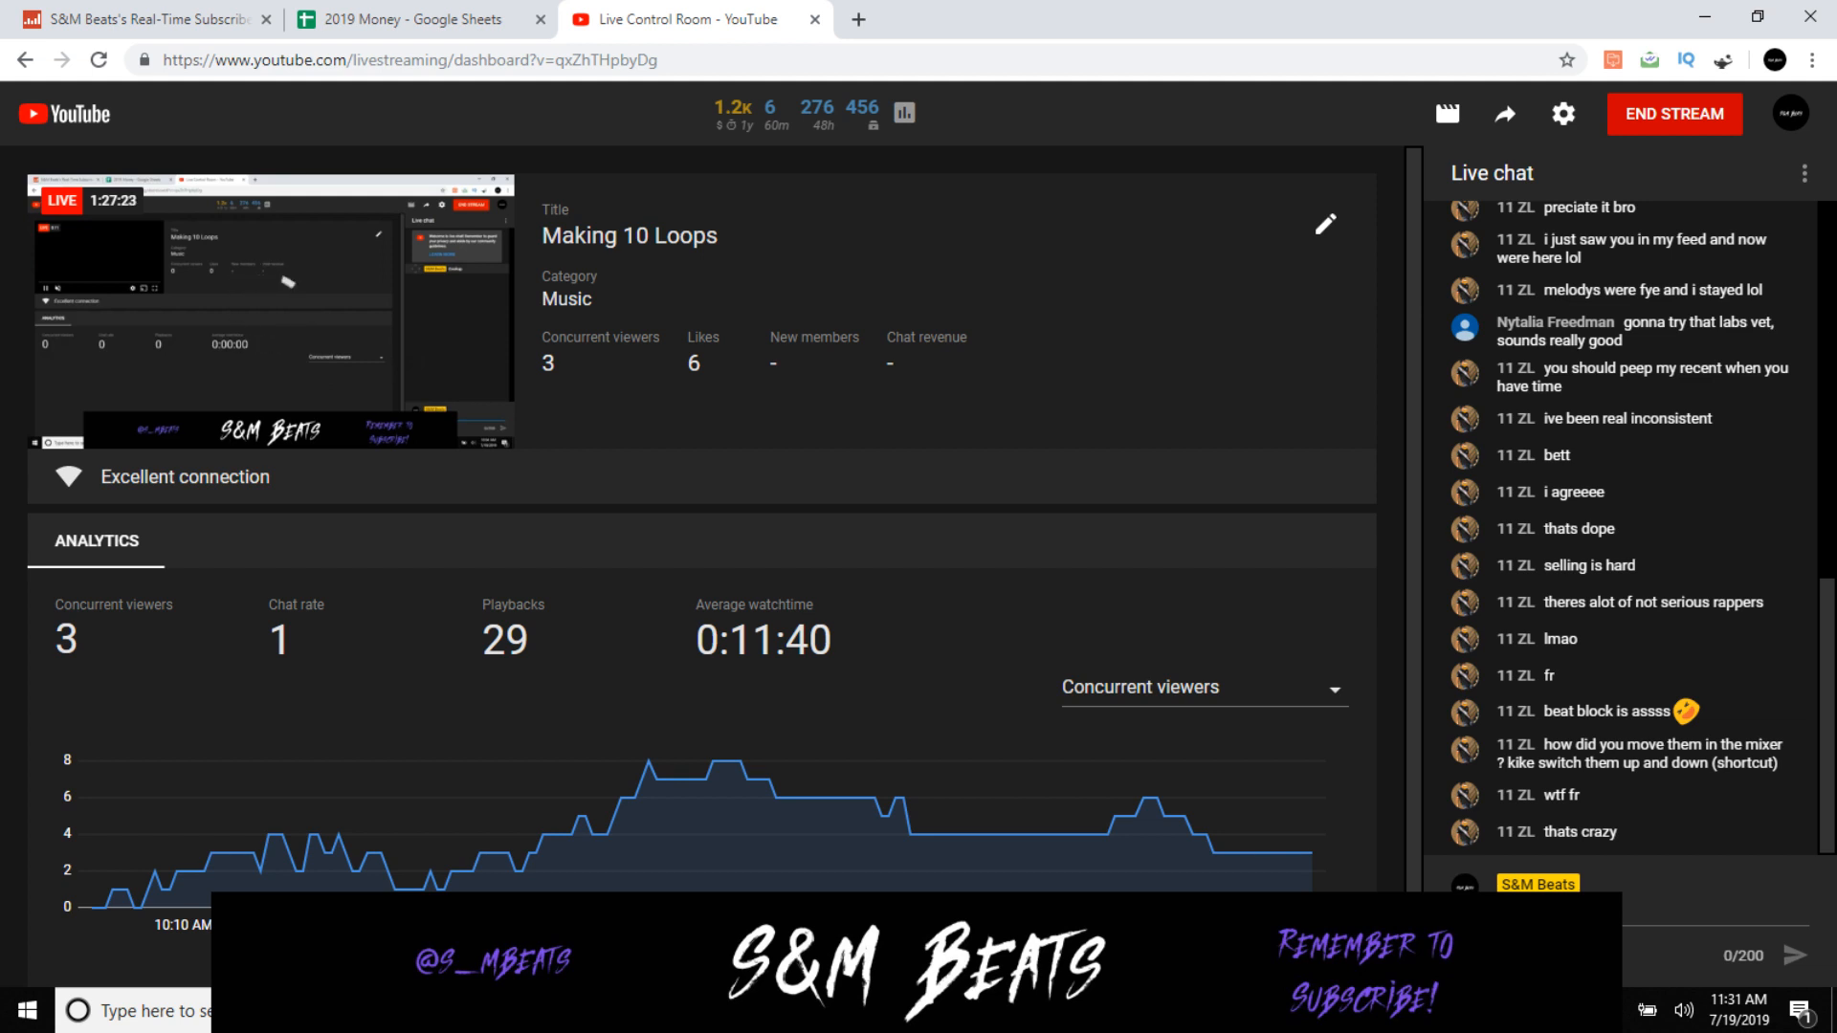
key(alt+Tab)
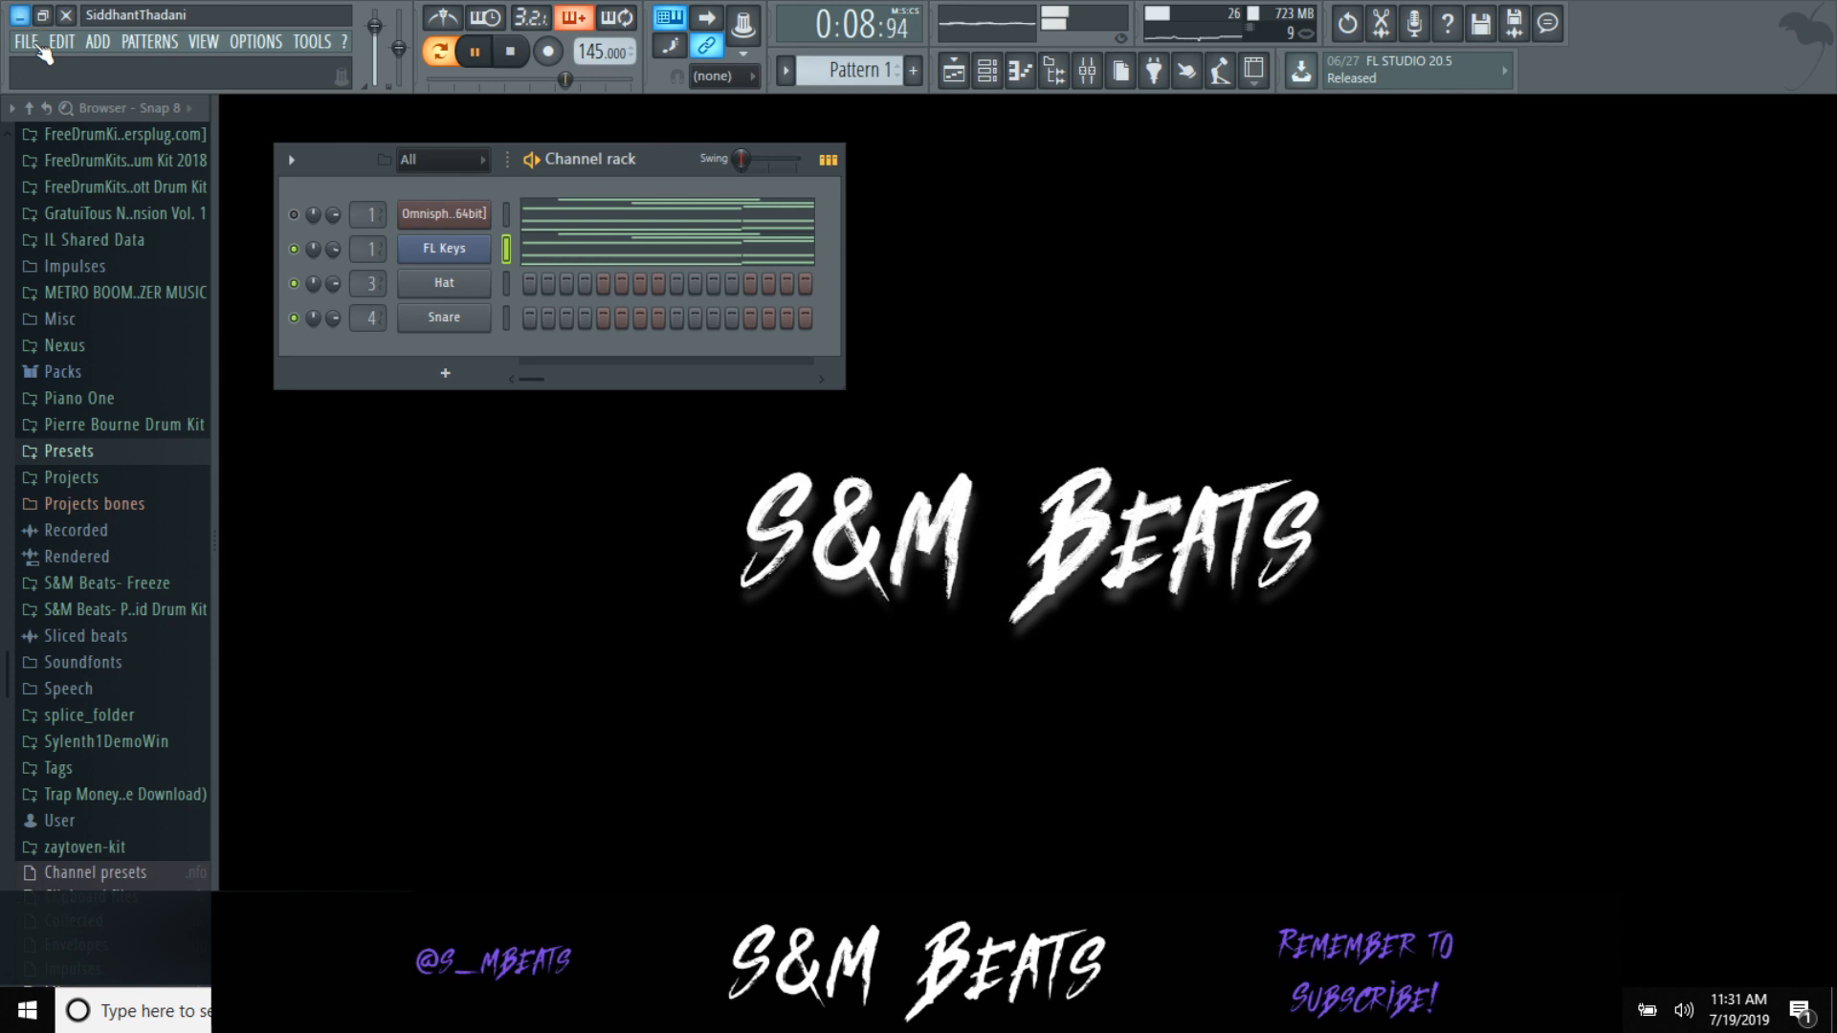
key(space)
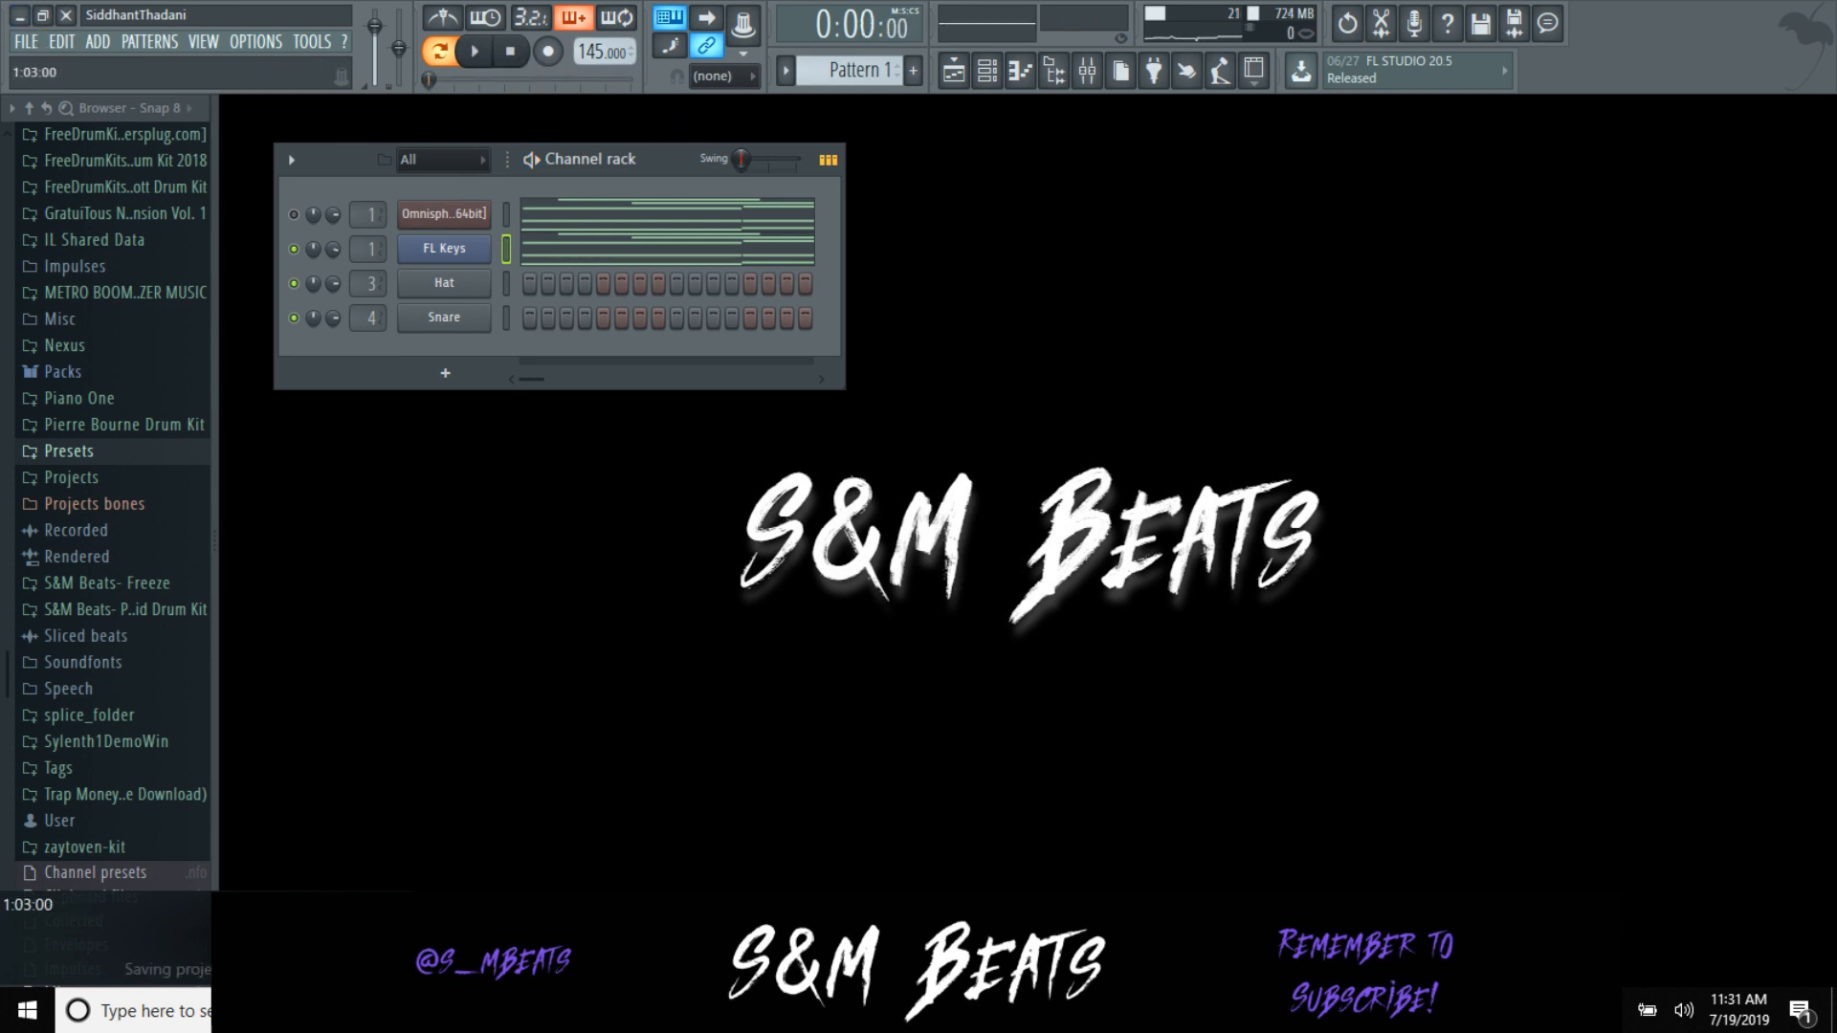
key(alt+Tab)
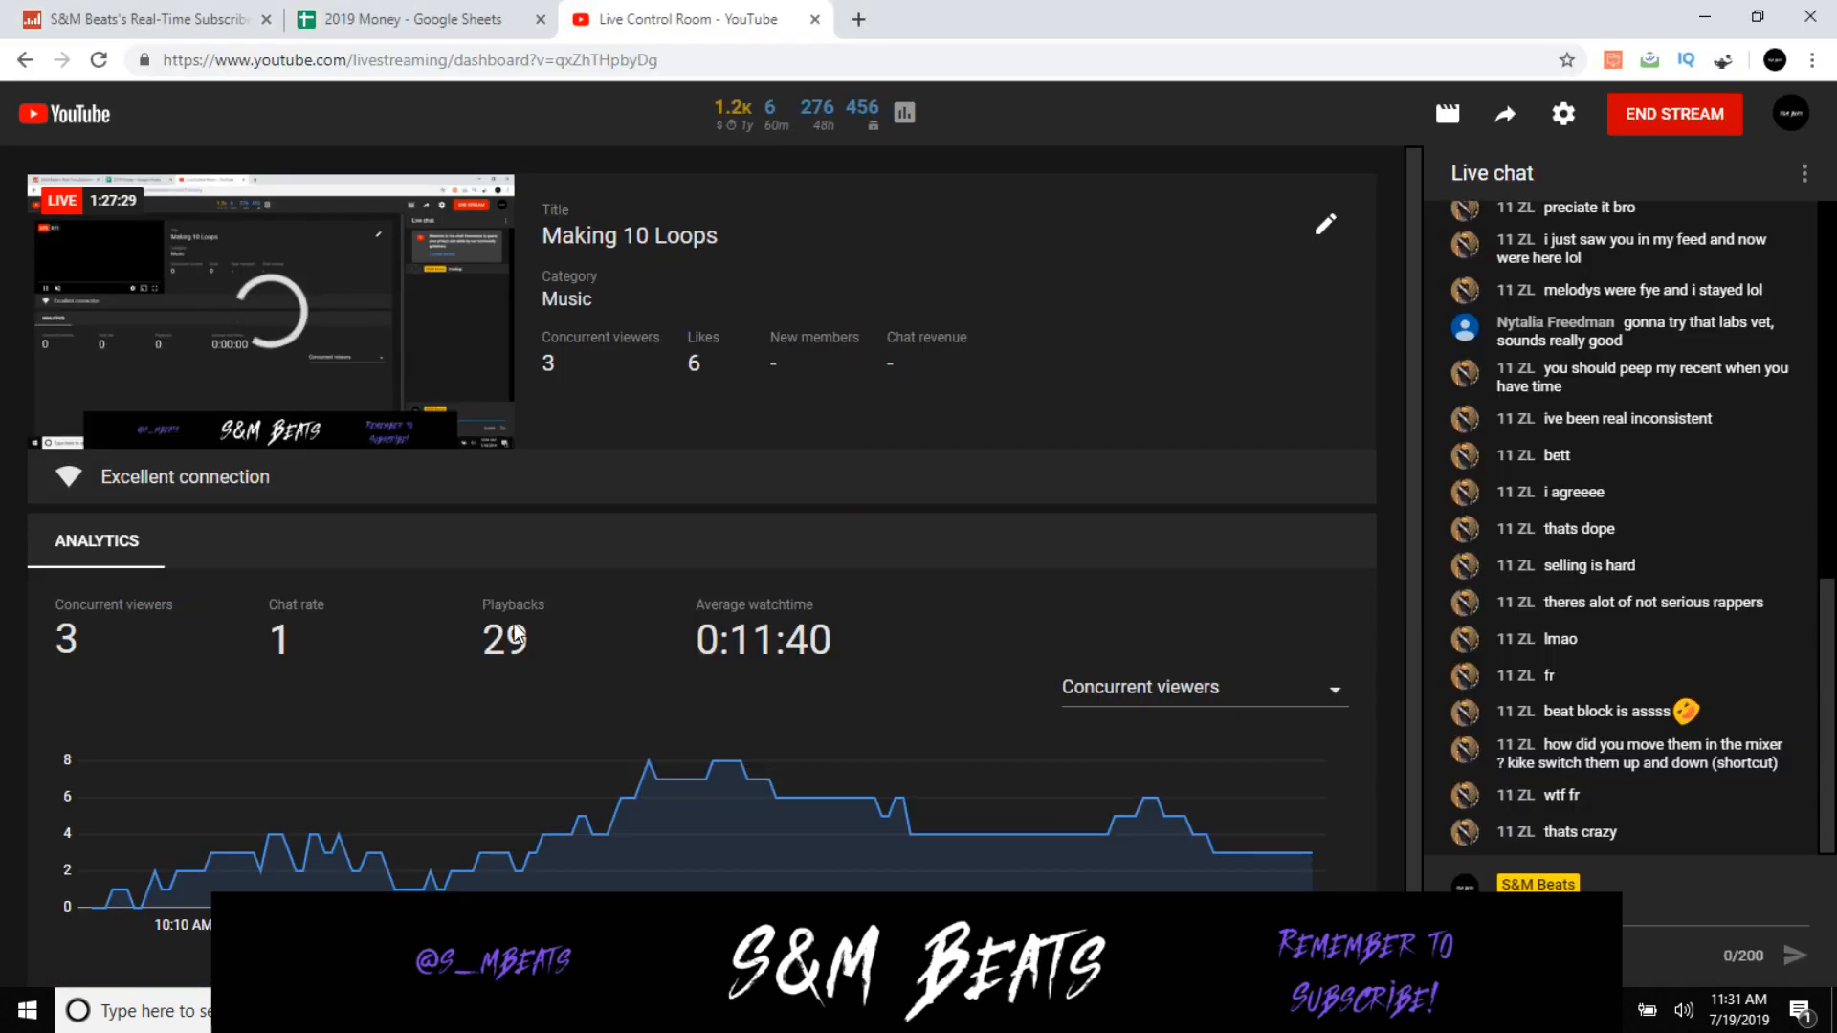